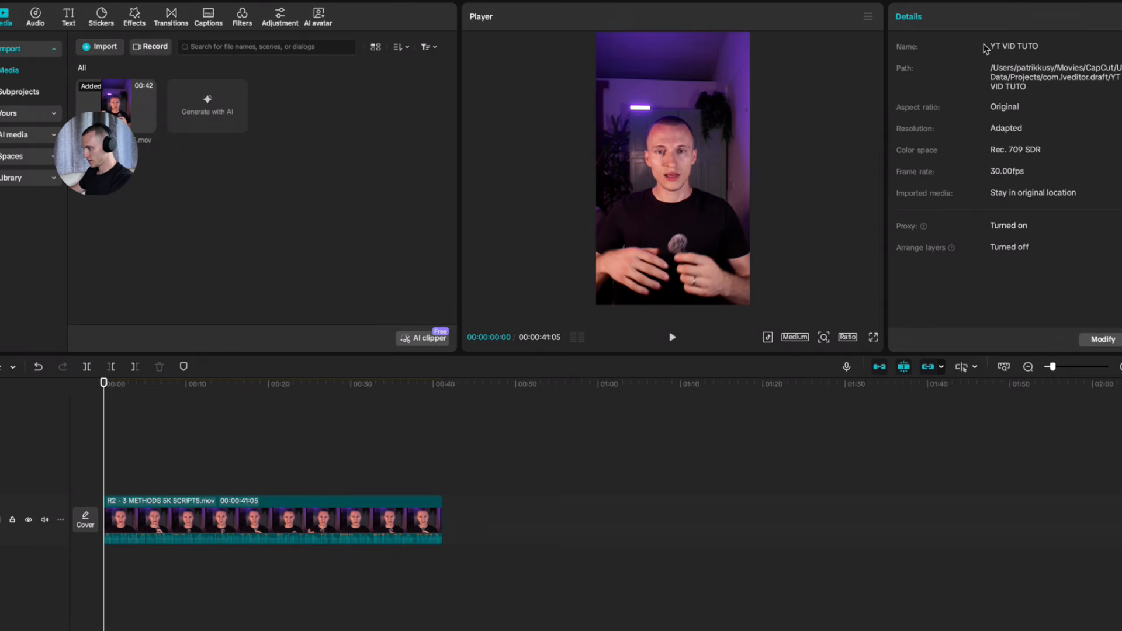
Step: Switch to the workspace layout with a tall, full-height player and overlay the Instagram Reels preview on the video
click(970, 3)
click(973, 75)
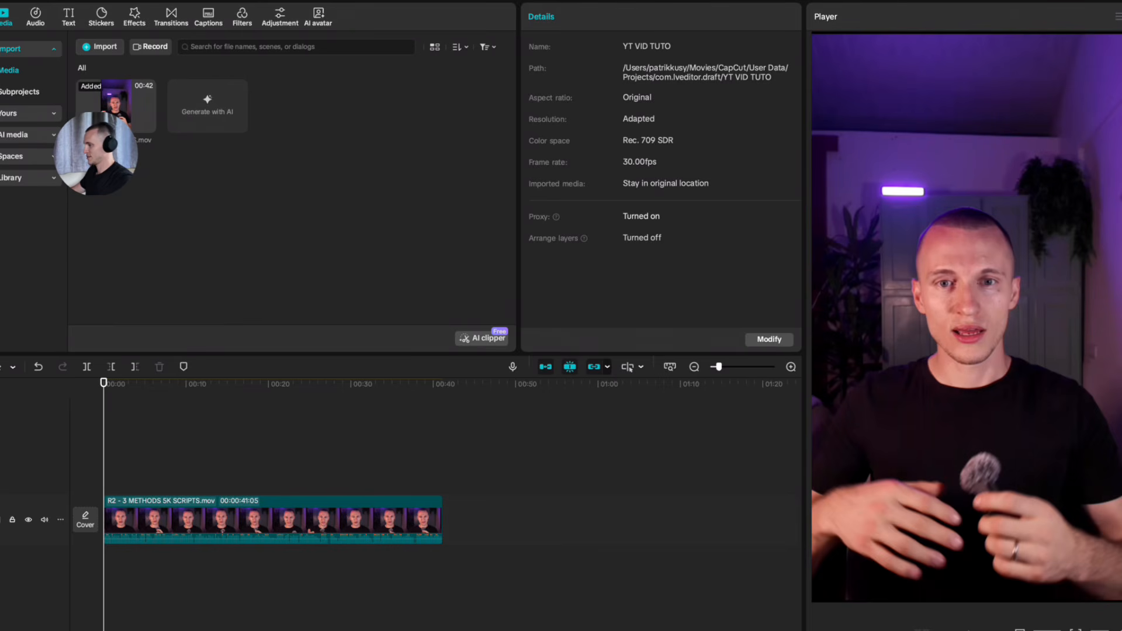
click(1019, 628)
click(1028, 602)
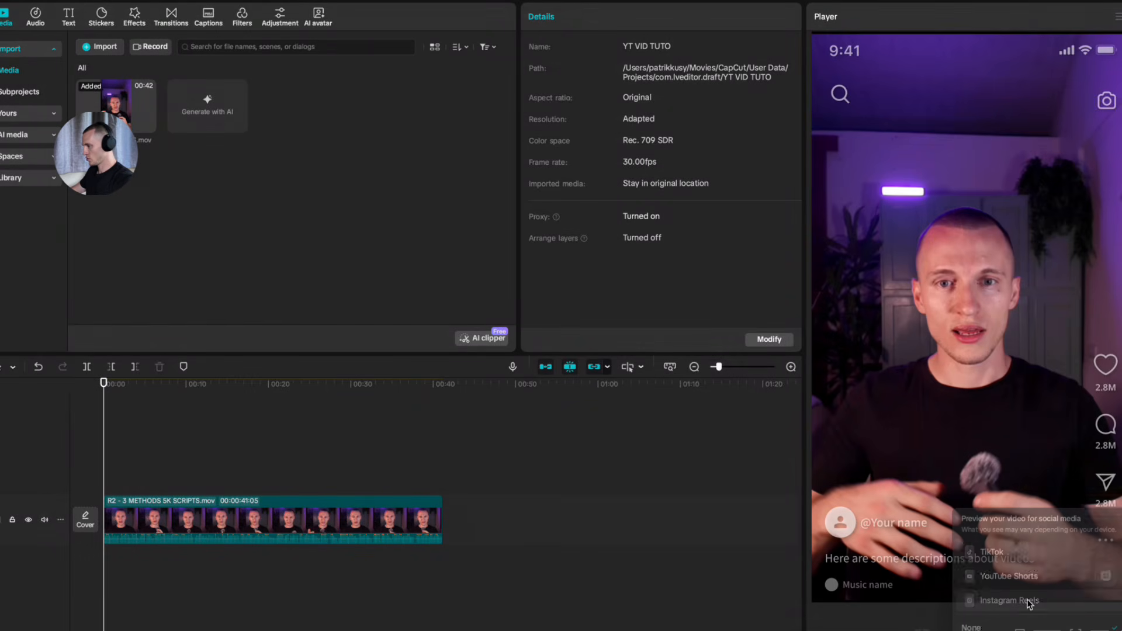
Step: Show horizontal and vertical centre guides over the video and remove the extra vertical guide beside the centre
click(1117, 17)
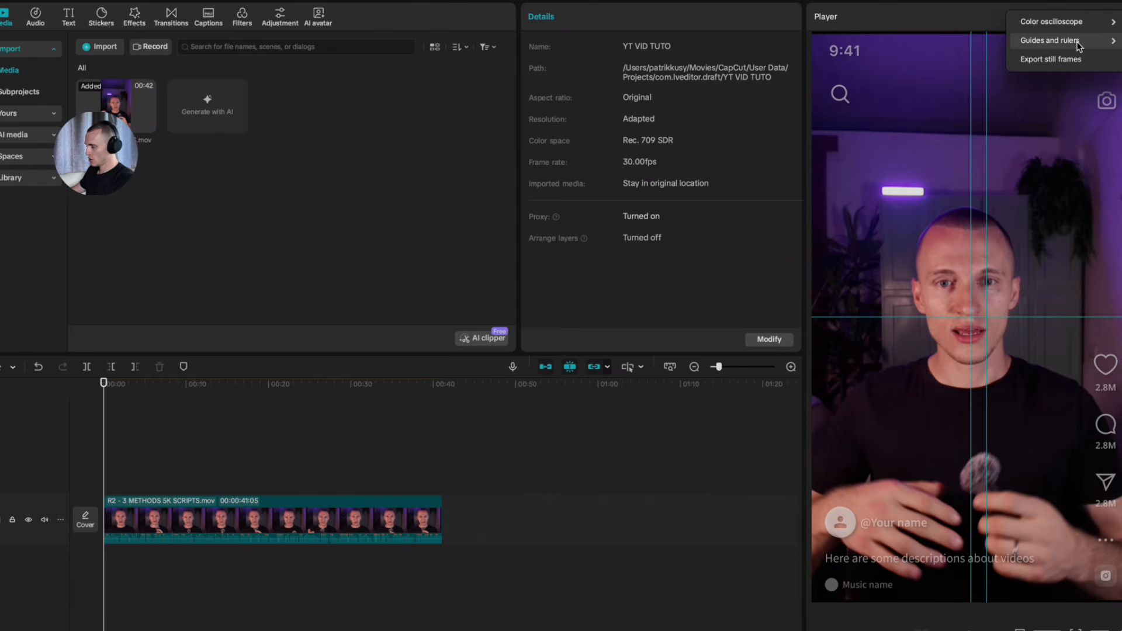
click(865, 28)
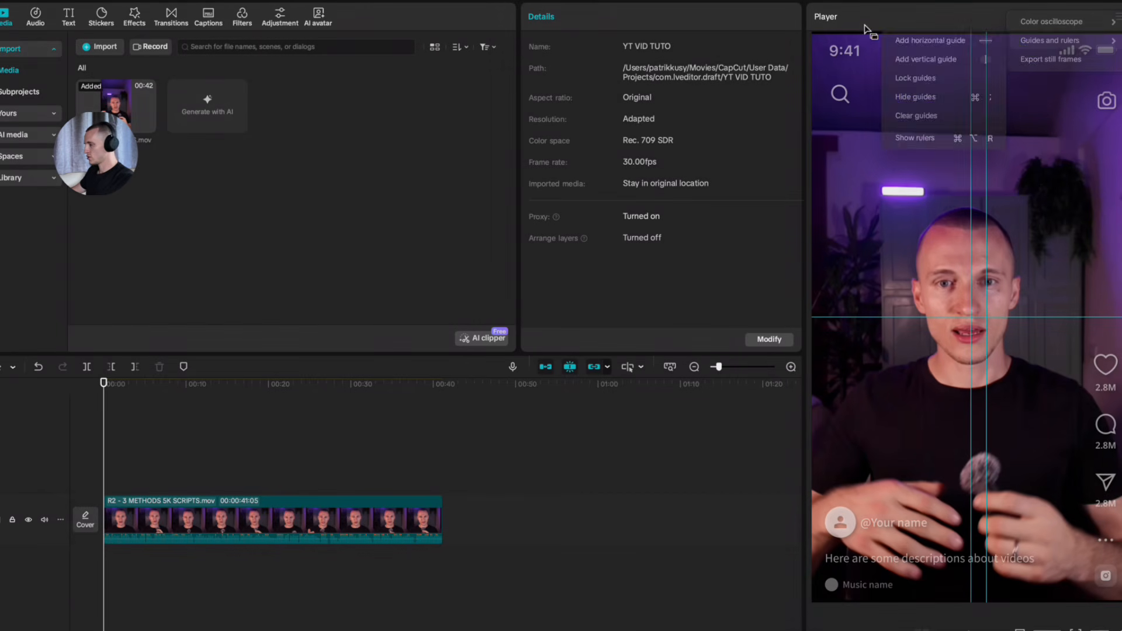
drag(985, 217, 1095, 59)
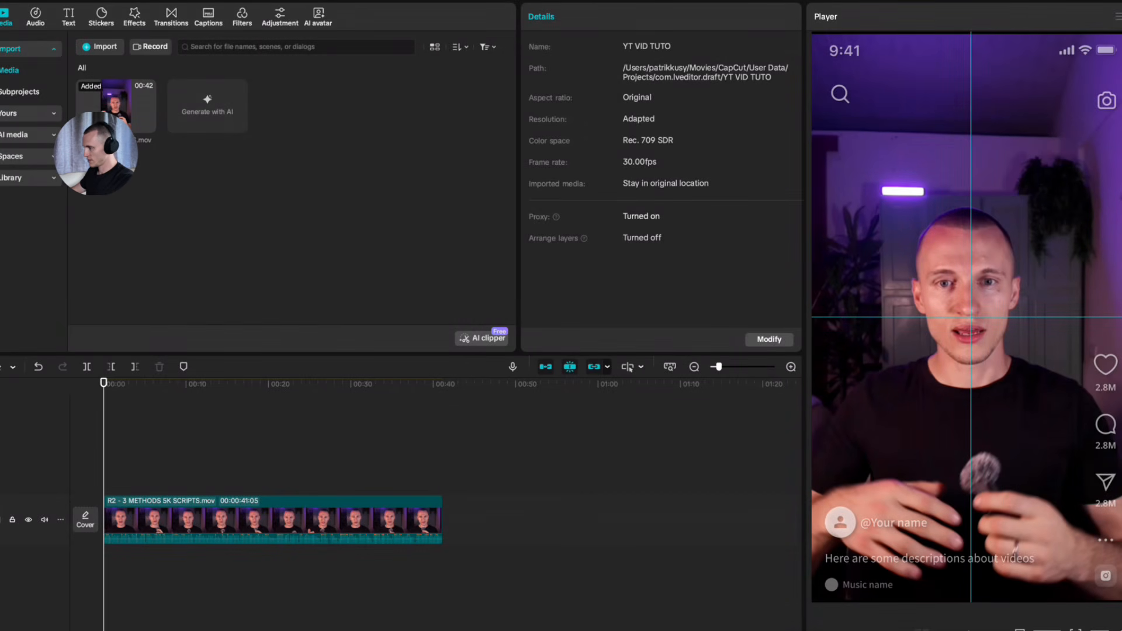
Step: Lock the guides over the video and return the clip to position X 0, Y 0
click(1117, 16)
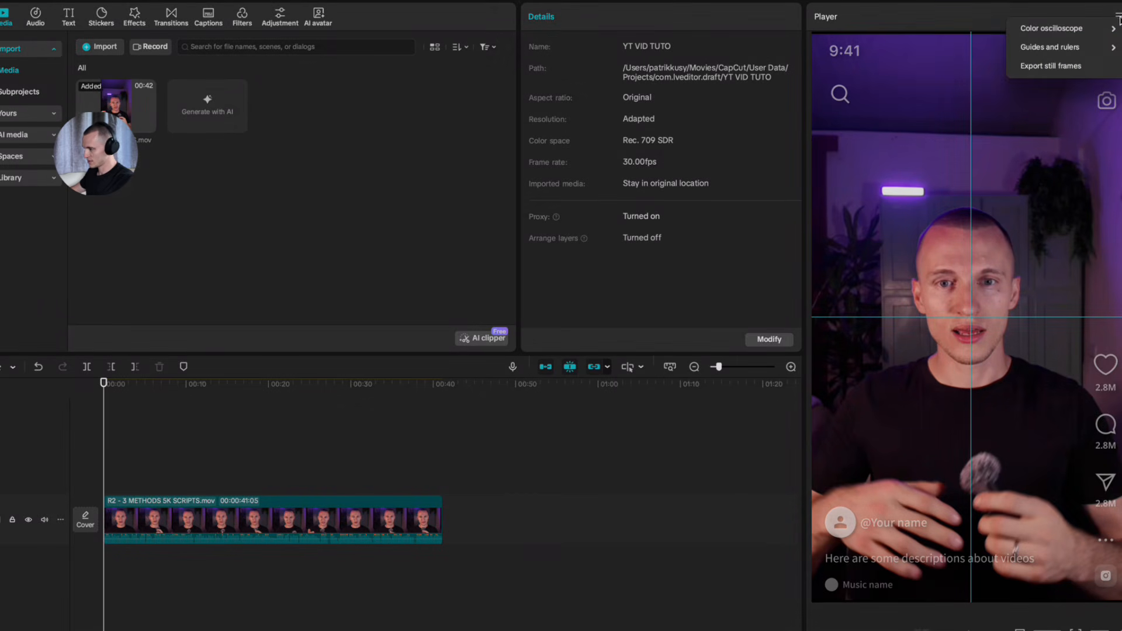
mouse_move(1045, 44)
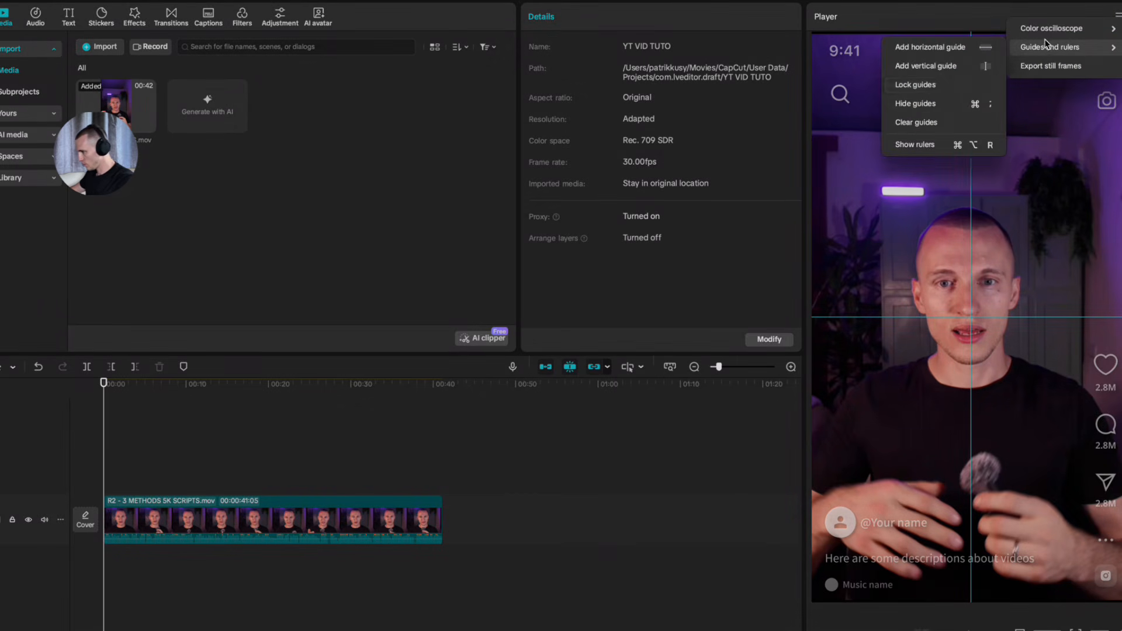
click(934, 87)
drag(925, 122, 977, 234)
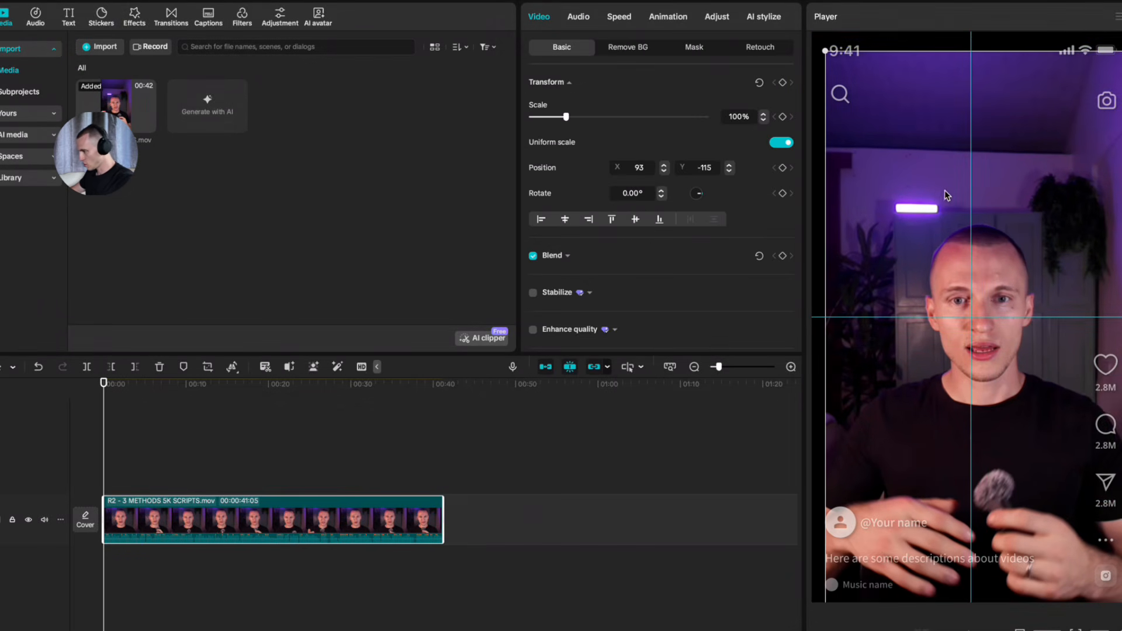
mouse_move(945, 190)
mouse_down()
mouse_move(904, 169)
mouse_move(931, 185)
mouse_move(929, 175)
mouse_up()
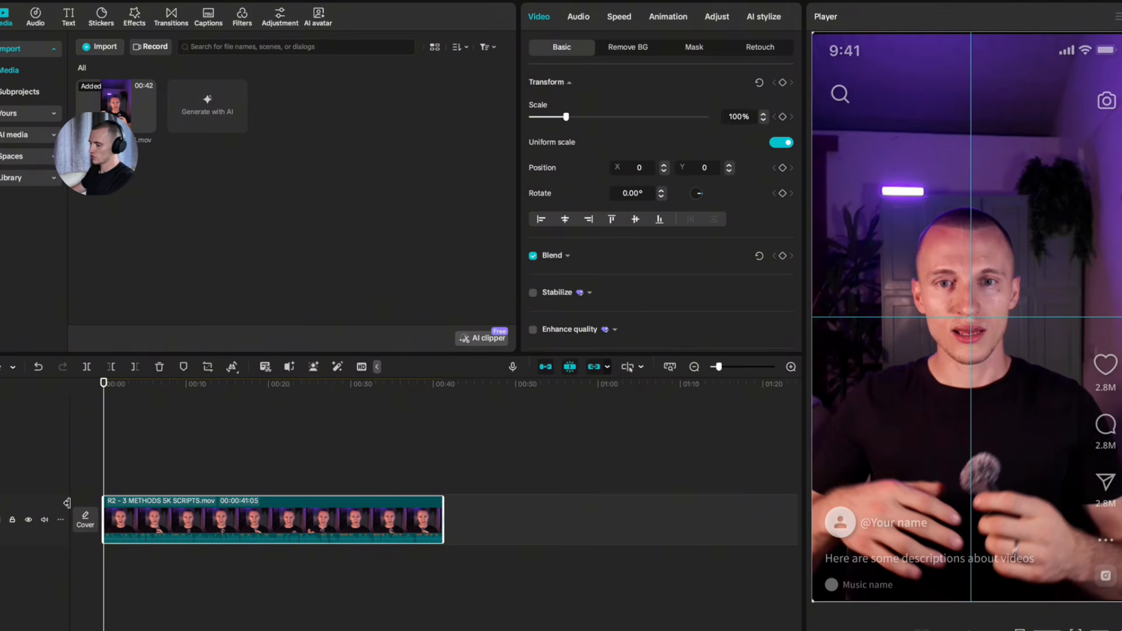
key(super+equal)
key(super+equal)
key(super+equal)
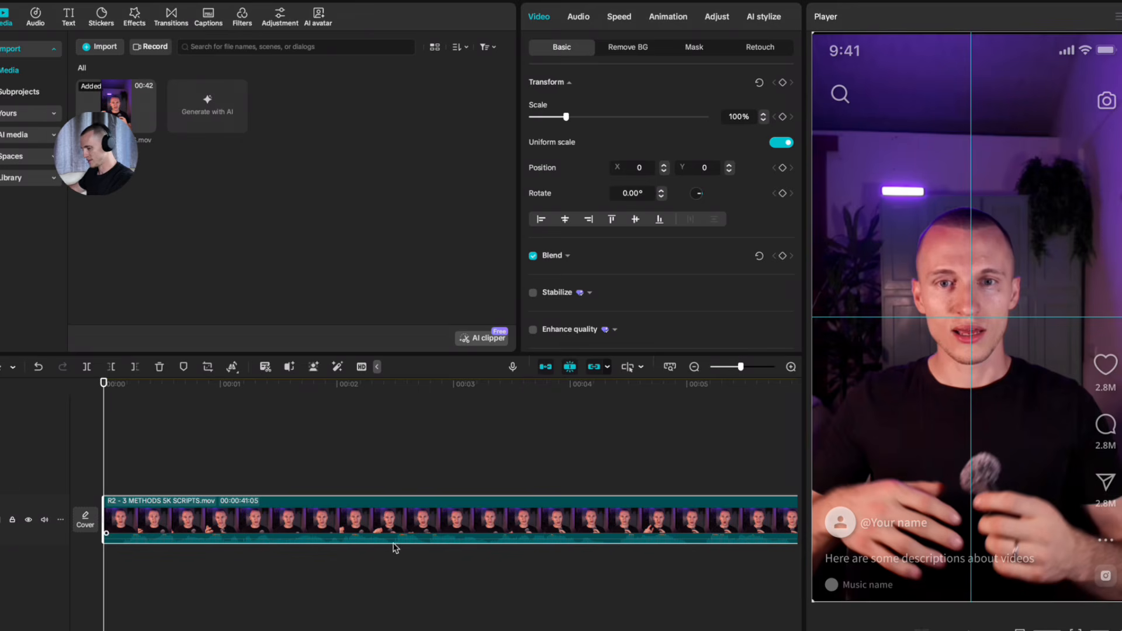
key(super+equal)
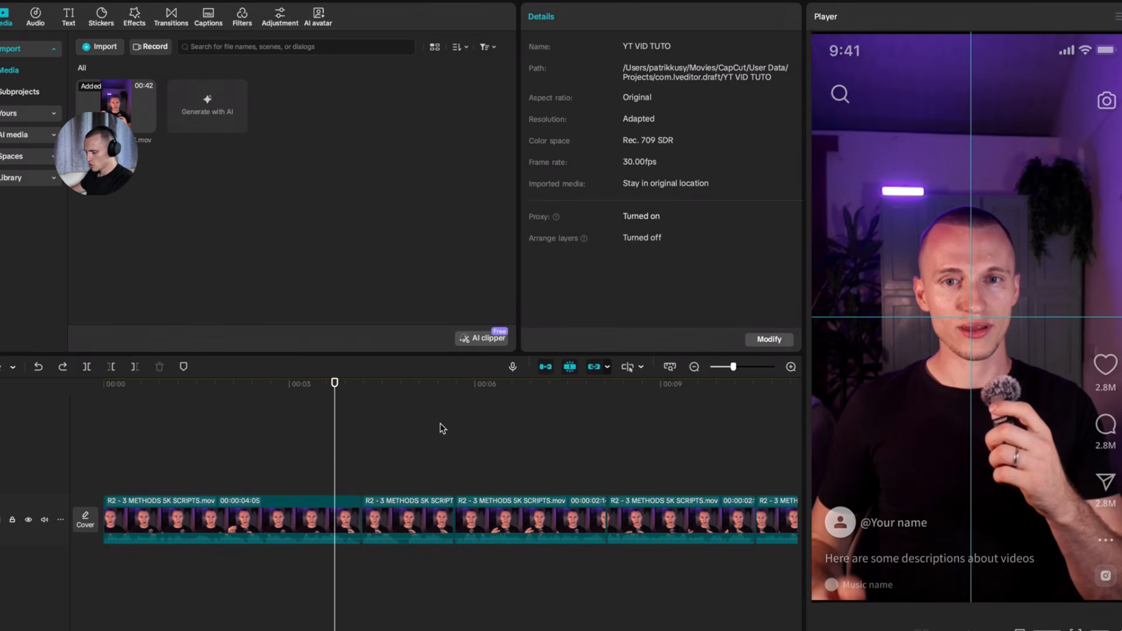
Step: Extract the audio from all the video clips in the timeline
key(super+minus)
key(super+minus)
key(super+minus)
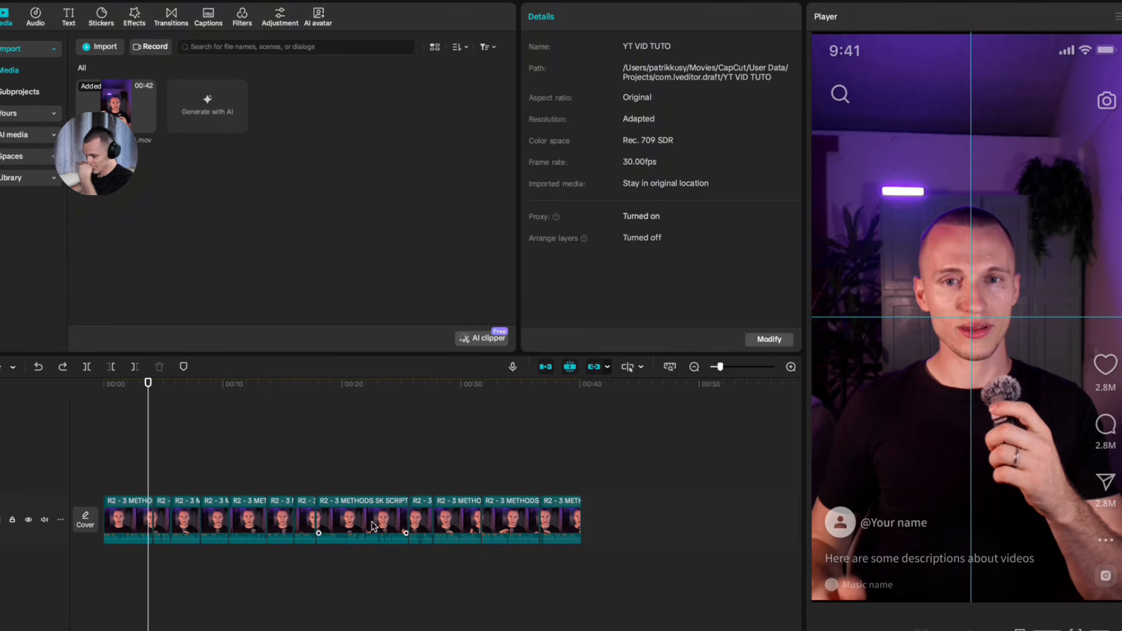
drag(707, 481, 143, 514)
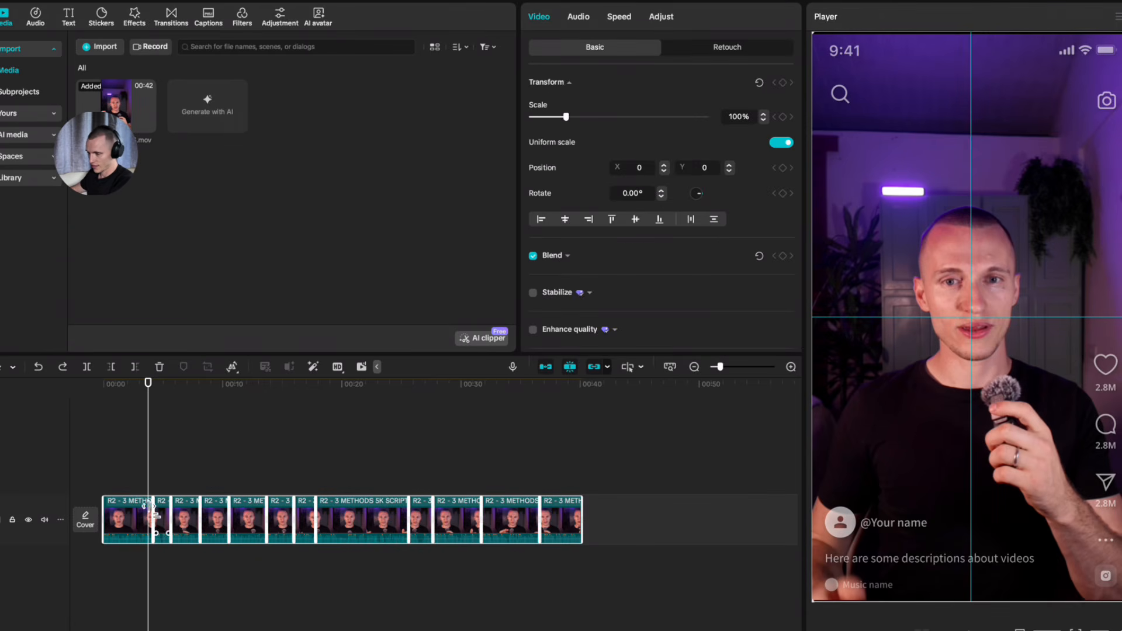
right_click(143, 517)
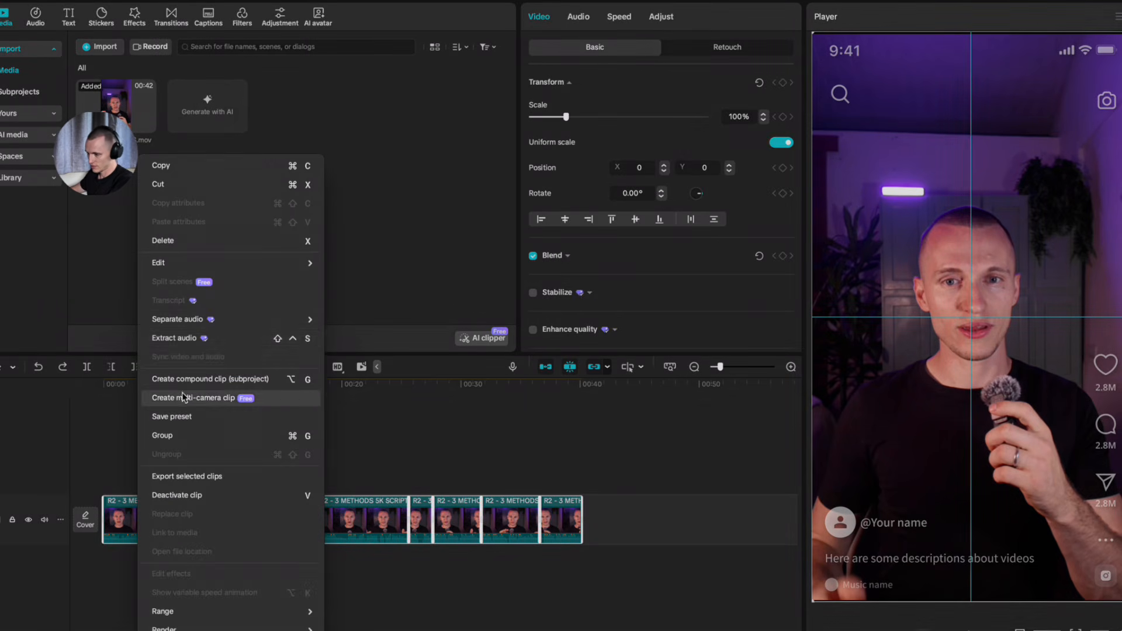
click(189, 337)
scroll(217, 505, left, 3)
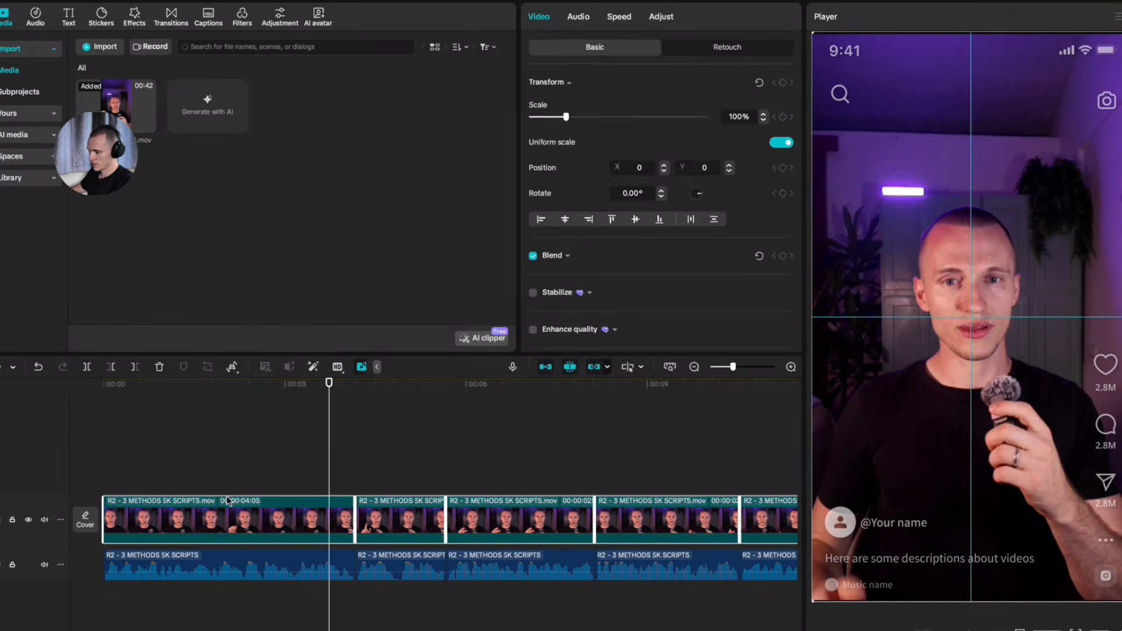
Step: Move the second audio clip to a separate track below, starting about 3 frames before the video cut
click(308, 442)
scroll(349, 488, up, 5)
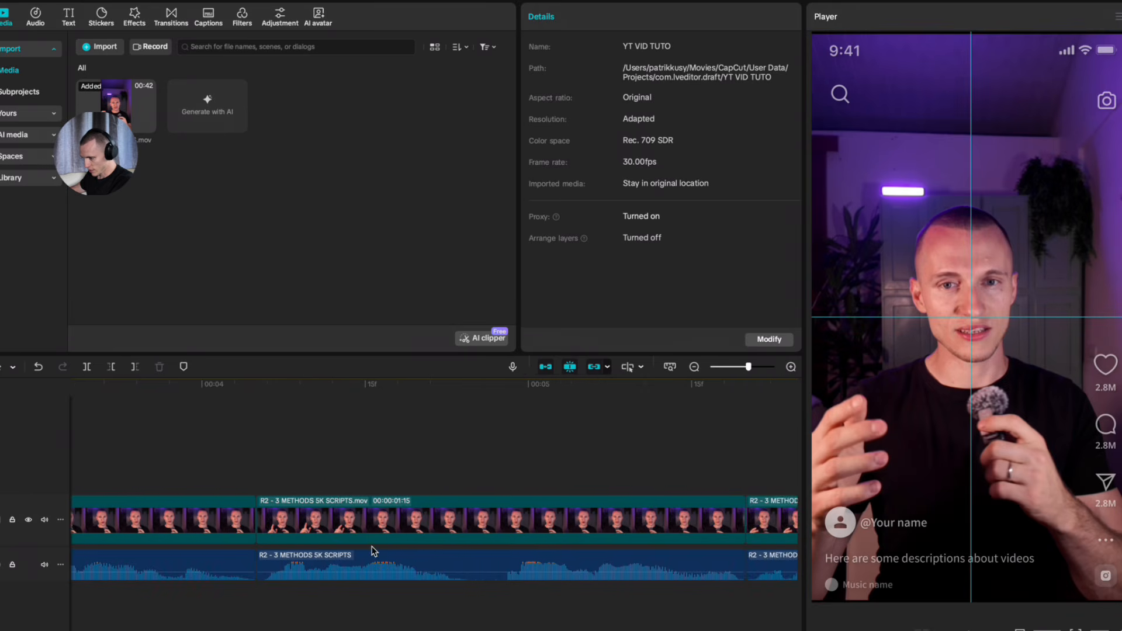
drag(371, 552, 384, 599)
click(316, 457)
scroll(327, 467, up, 5)
scroll(469, 555, down, 3)
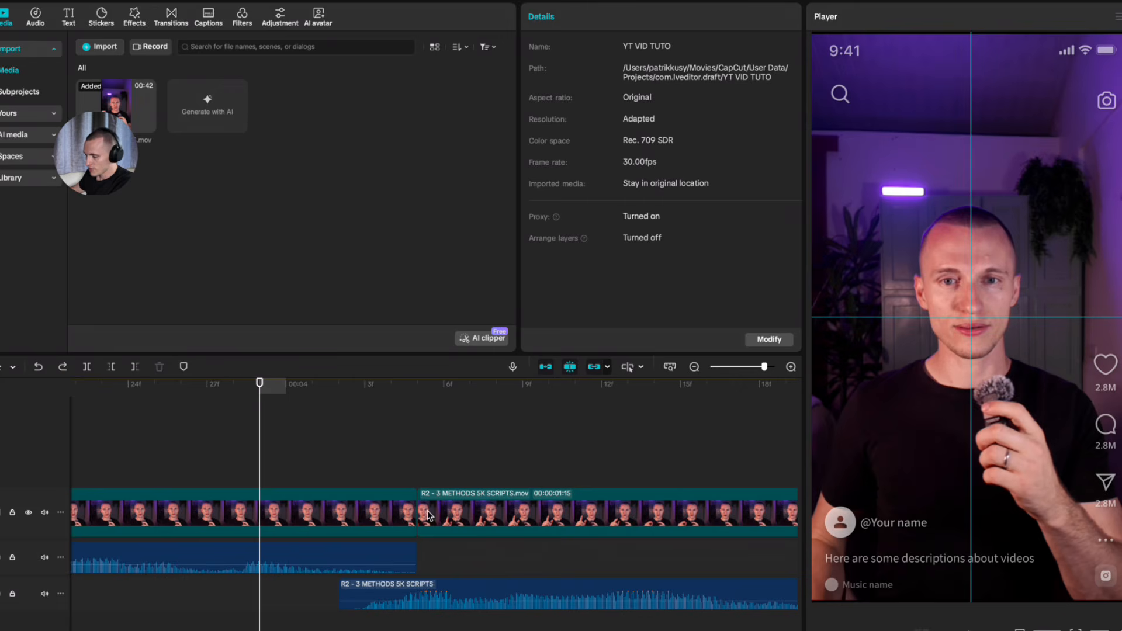
Step: Trim the end of the first video clip back to the start of the lower audio clip and play the transition
click(391, 516)
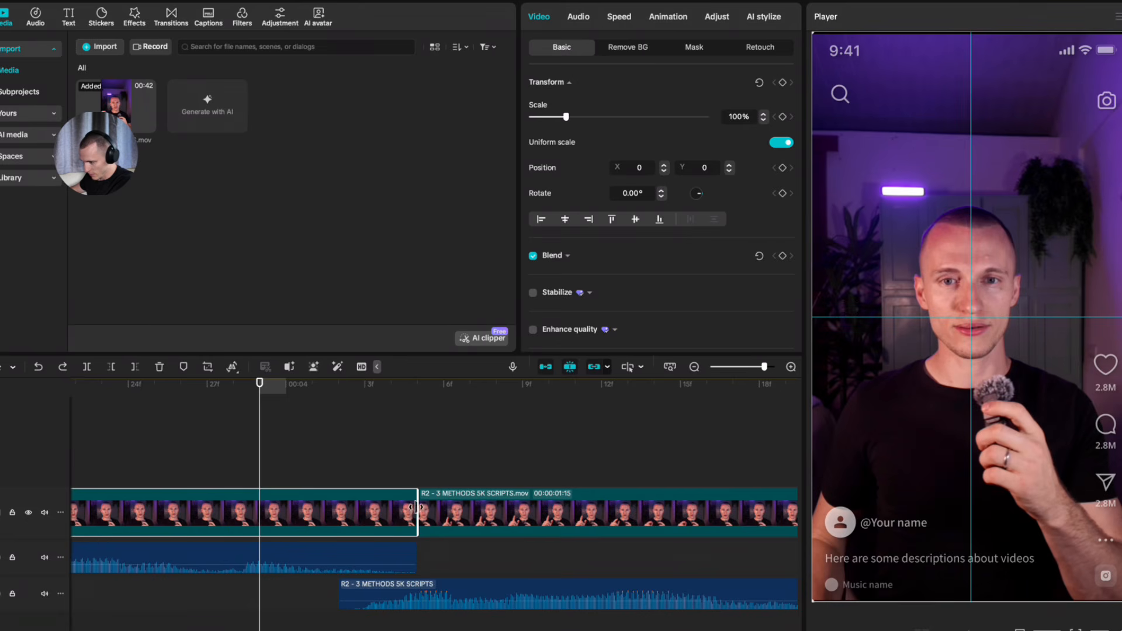
drag(418, 507, 338, 508)
click(387, 515)
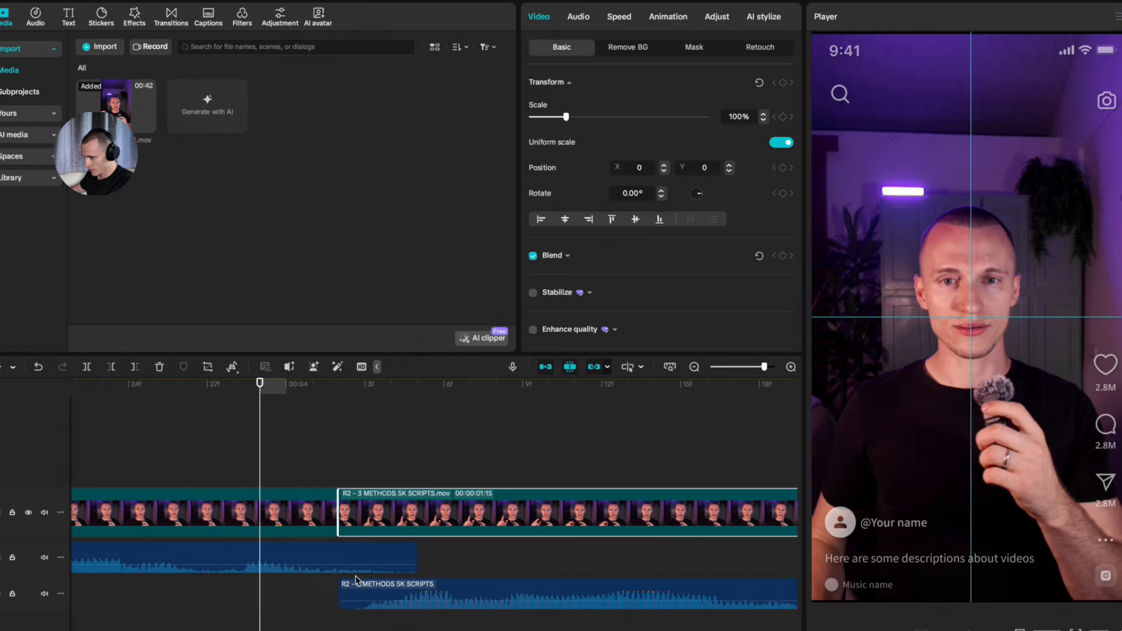
click(240, 479)
mouse_move(242, 477)
mouse_down()
mouse_move(125, 486)
mouse_move(242, 485)
mouse_move(230, 483)
mouse_up()
scroll(414, 515, right, 2)
key(space)
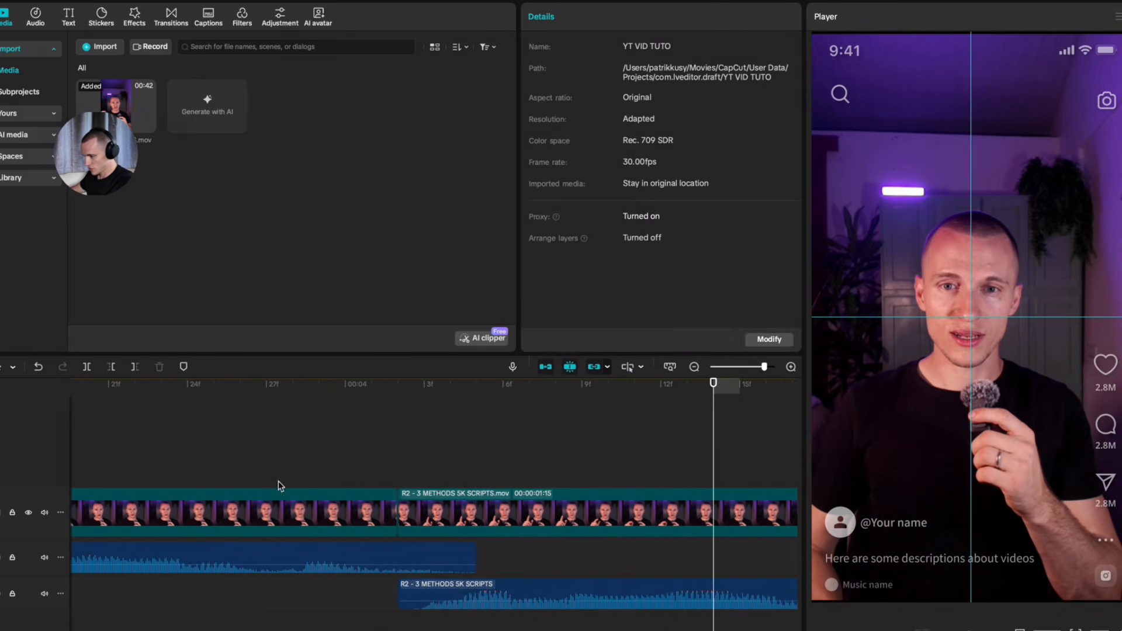
Step: Review the staggered audio clips beneath the video cuts along the whole timeline
scroll(472, 510, right, 6)
scroll(621, 514, down, 3)
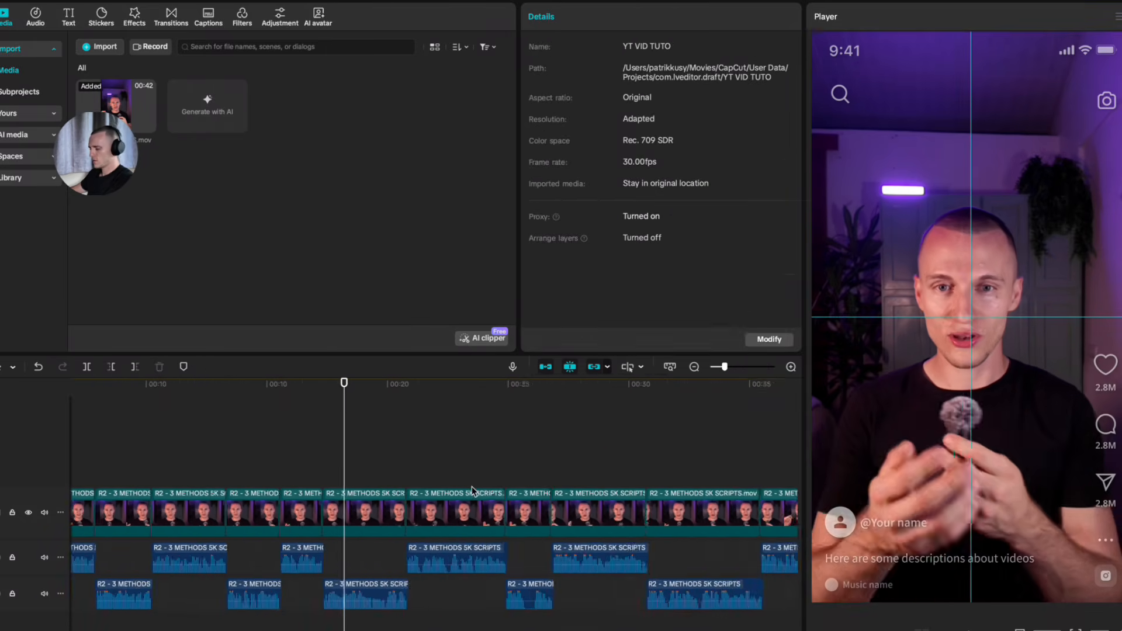
scroll(471, 487, down, 3)
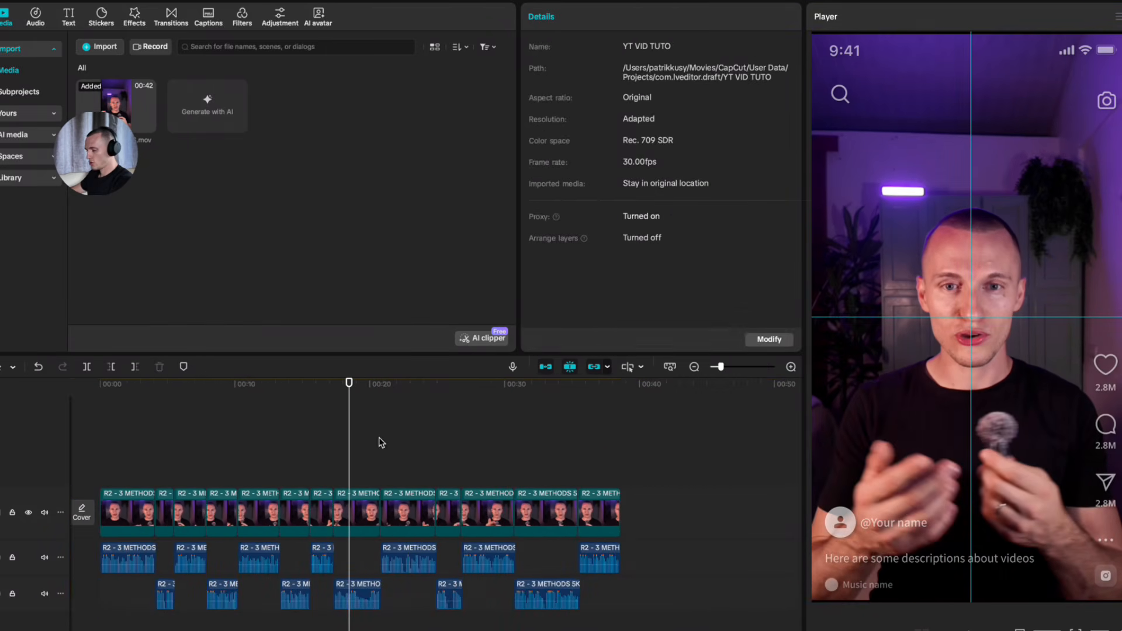
scroll(447, 524, up, 4)
scroll(496, 552, left, 4)
scroll(467, 556, right, 5)
scroll(431, 557, down, 5)
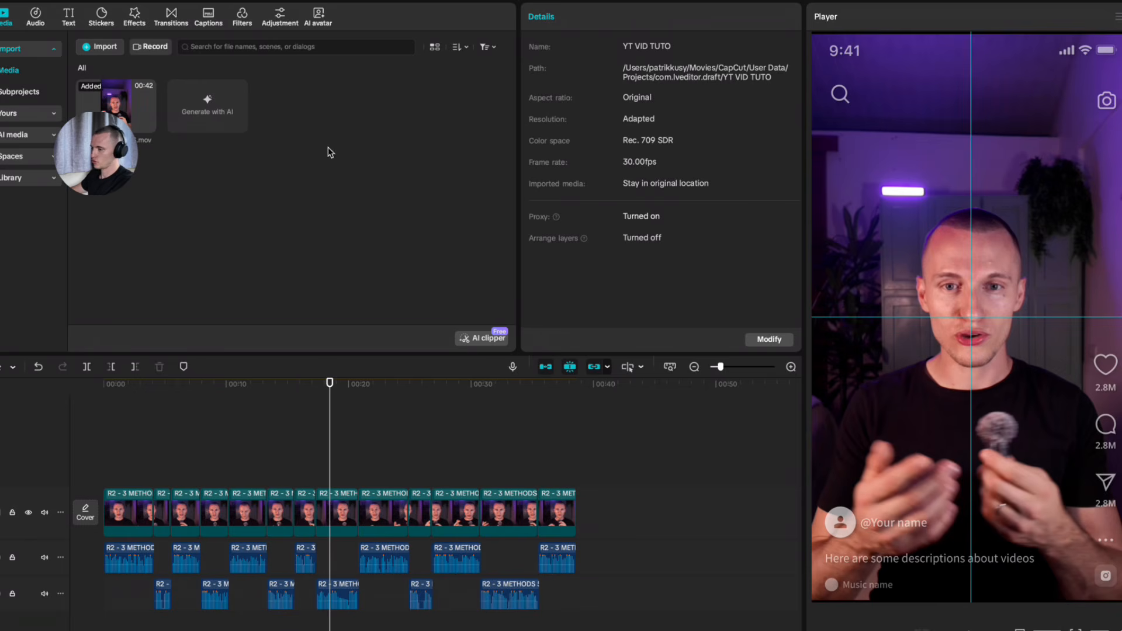
Step: Try generating auto captions from the separate audio clips with spoken language on Auto detect, and delete all of those captions
click(210, 17)
click(480, 339)
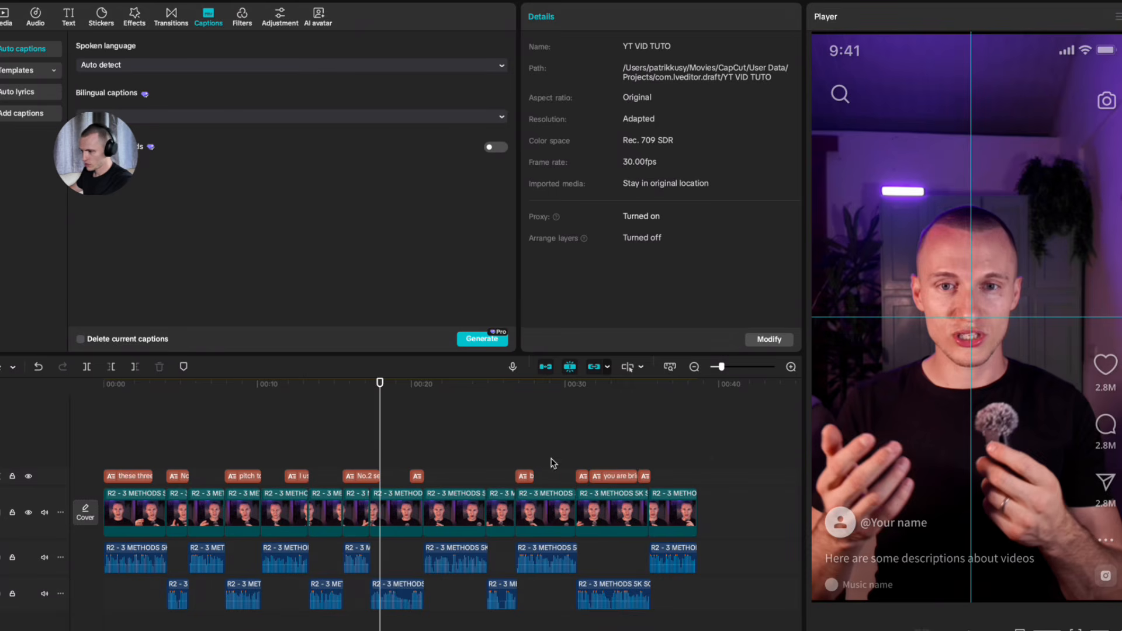
click(705, 447)
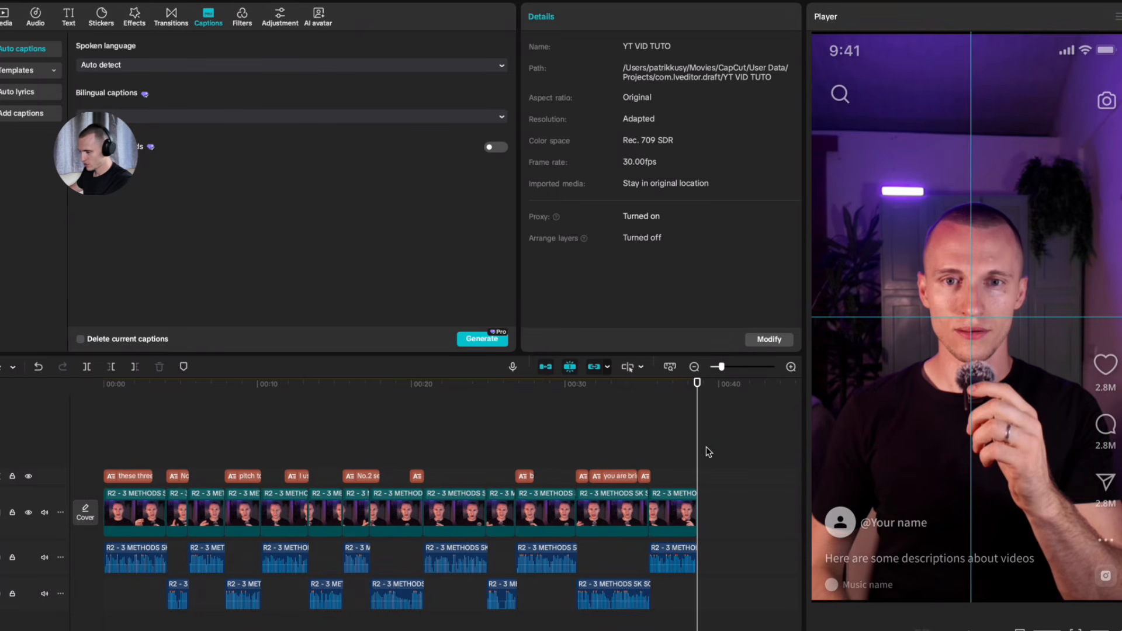
drag(697, 461, 424, 470)
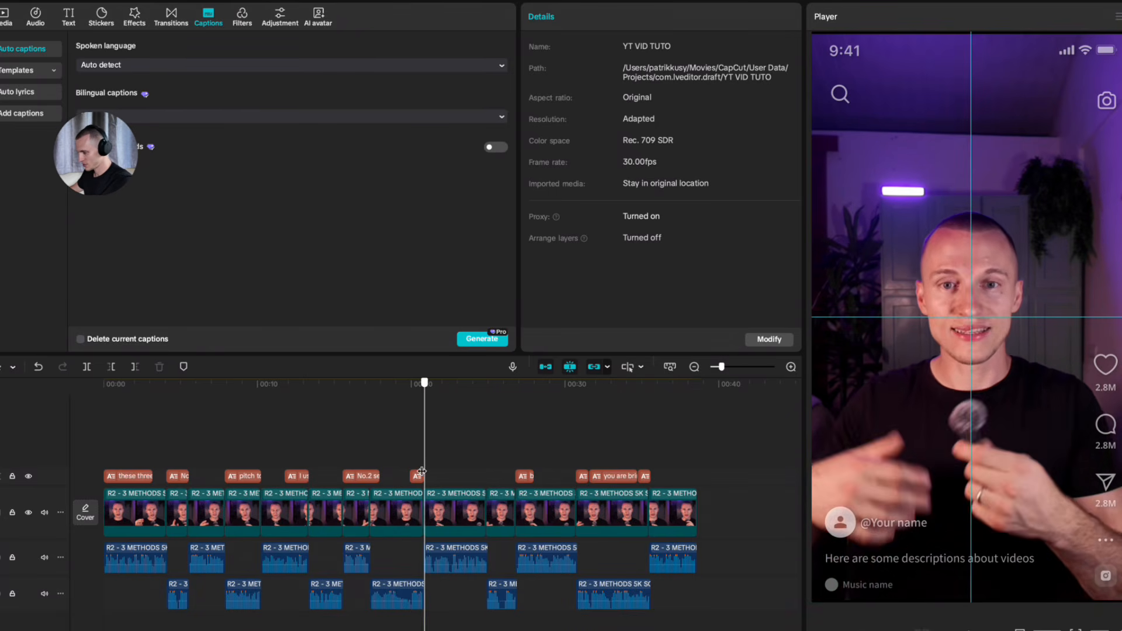
drag(728, 476, 155, 459)
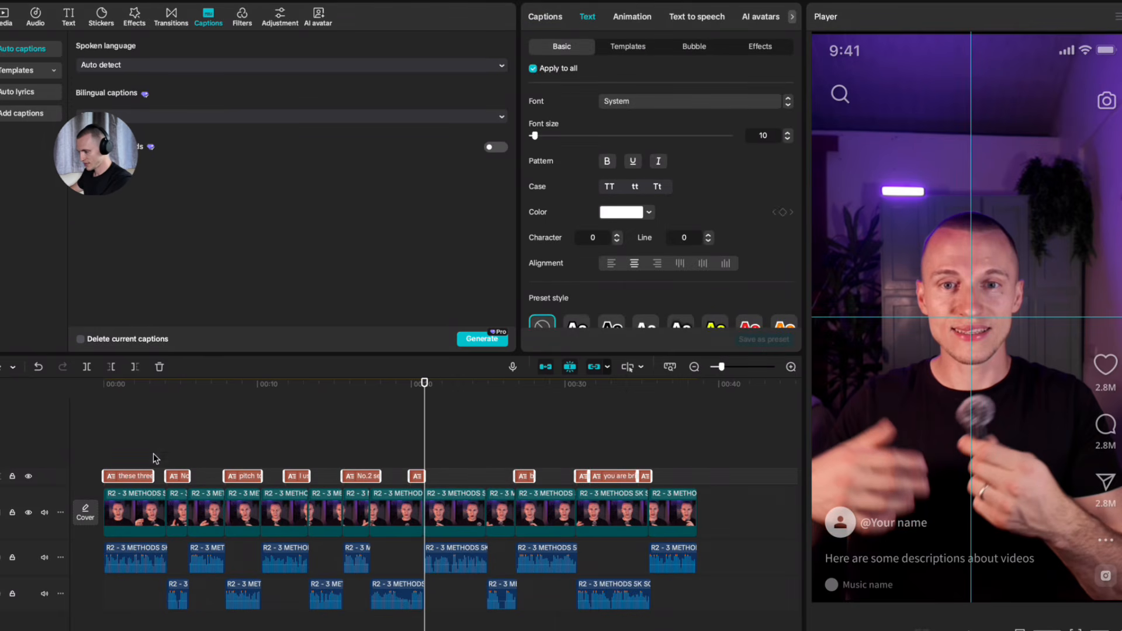
key(Delete)
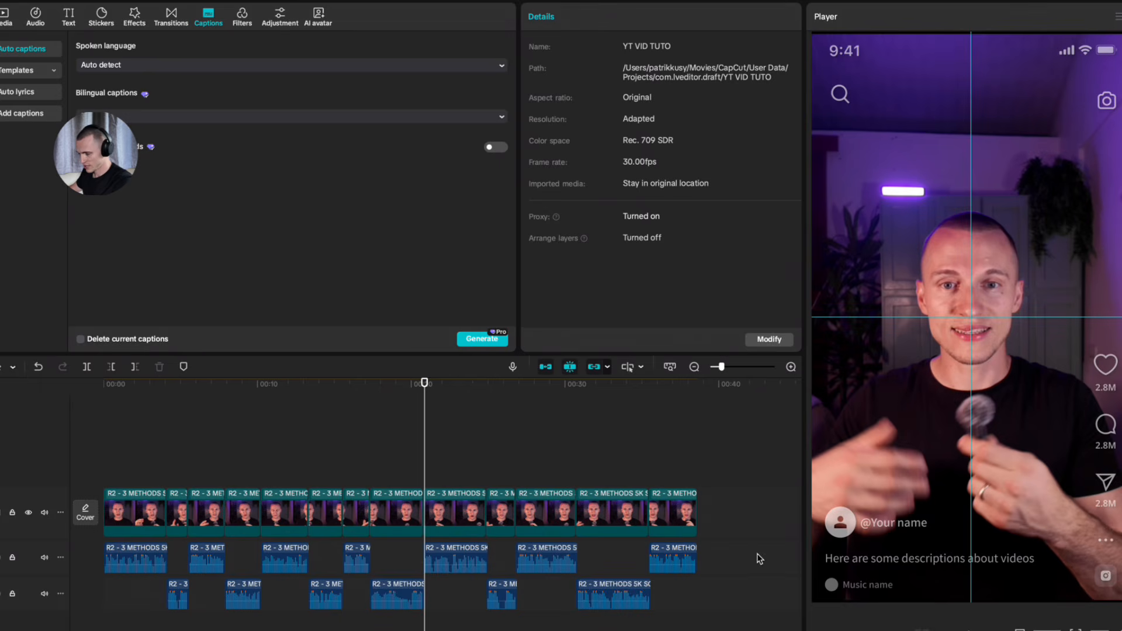
Step: Combine all the audio clips into one compound clip and generate auto captions with spoken language on Auto detect
drag(732, 560, 132, 602)
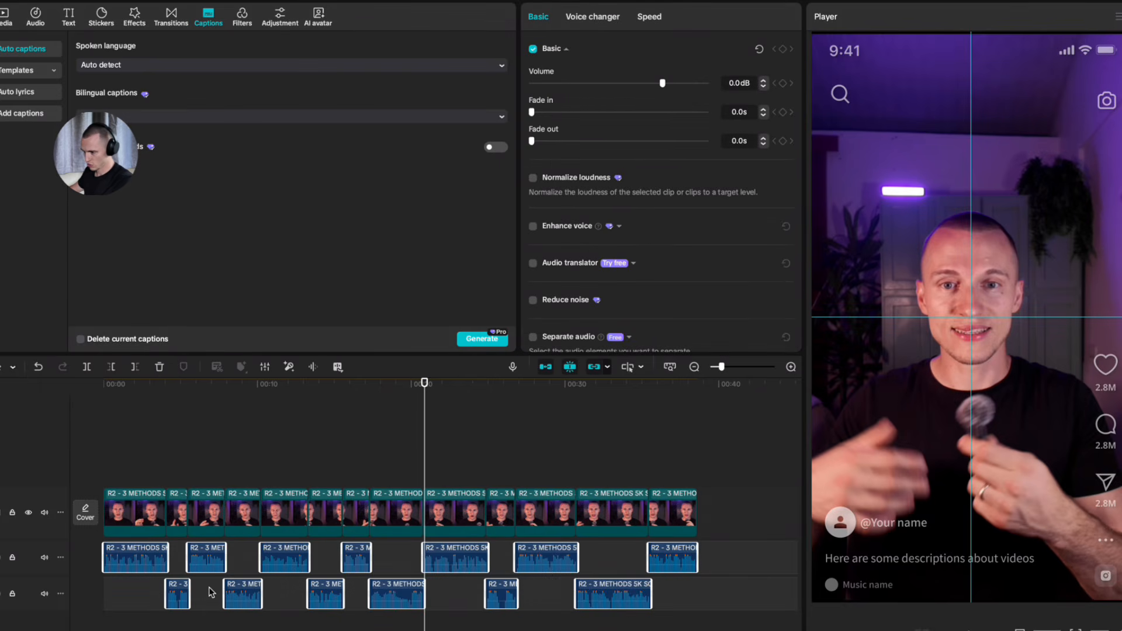
key(alt+g)
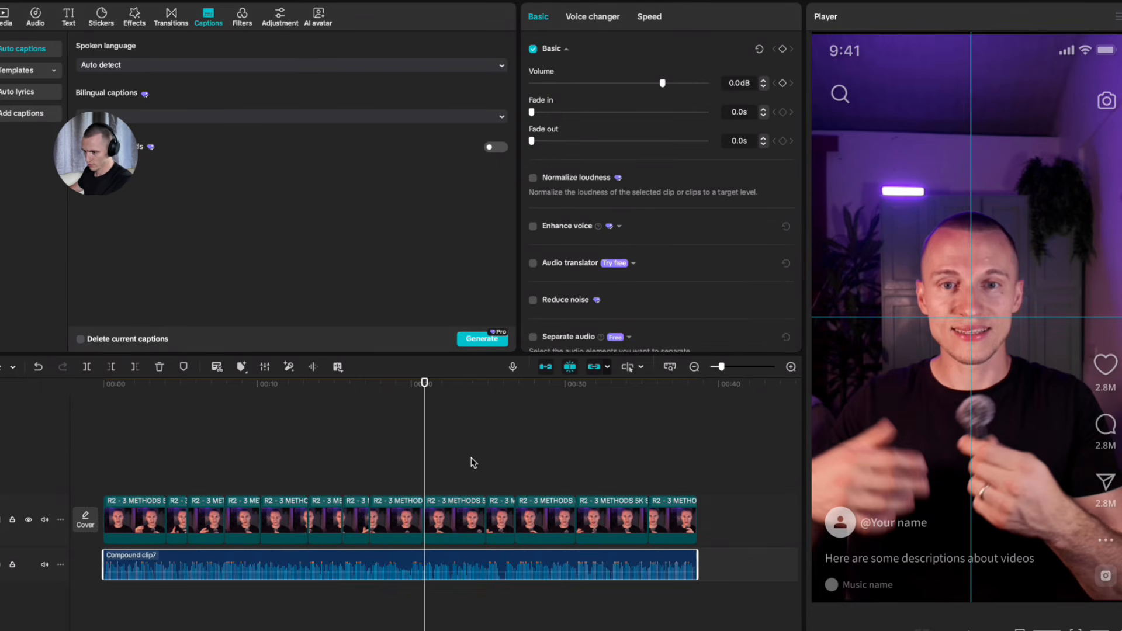
click(490, 339)
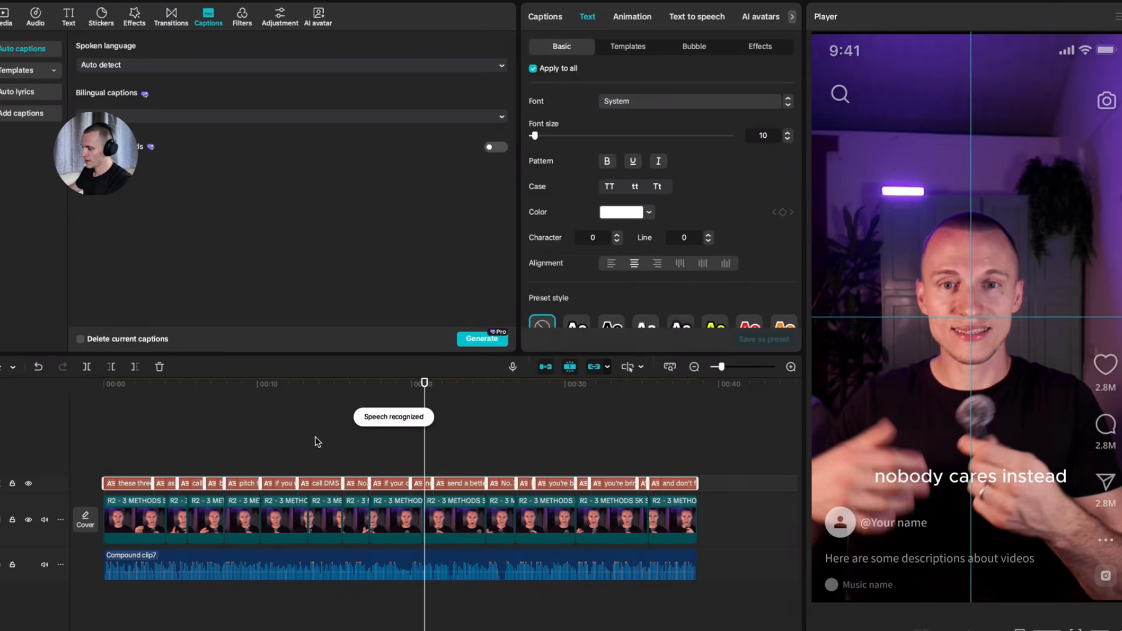
click(322, 435)
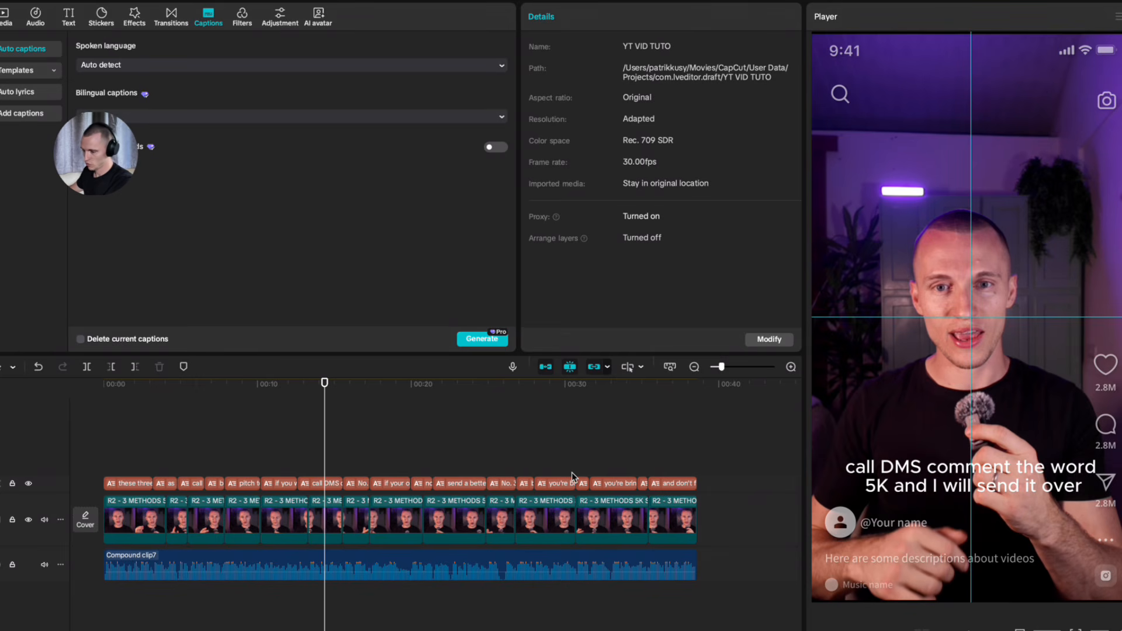
Step: Hide the caption track in the timeline
click(29, 484)
click(166, 459)
click(144, 468)
Step: Lower the contrast of the first video clip to -24 in its basic colour adjustments
scroll(153, 512, up, 5)
click(202, 531)
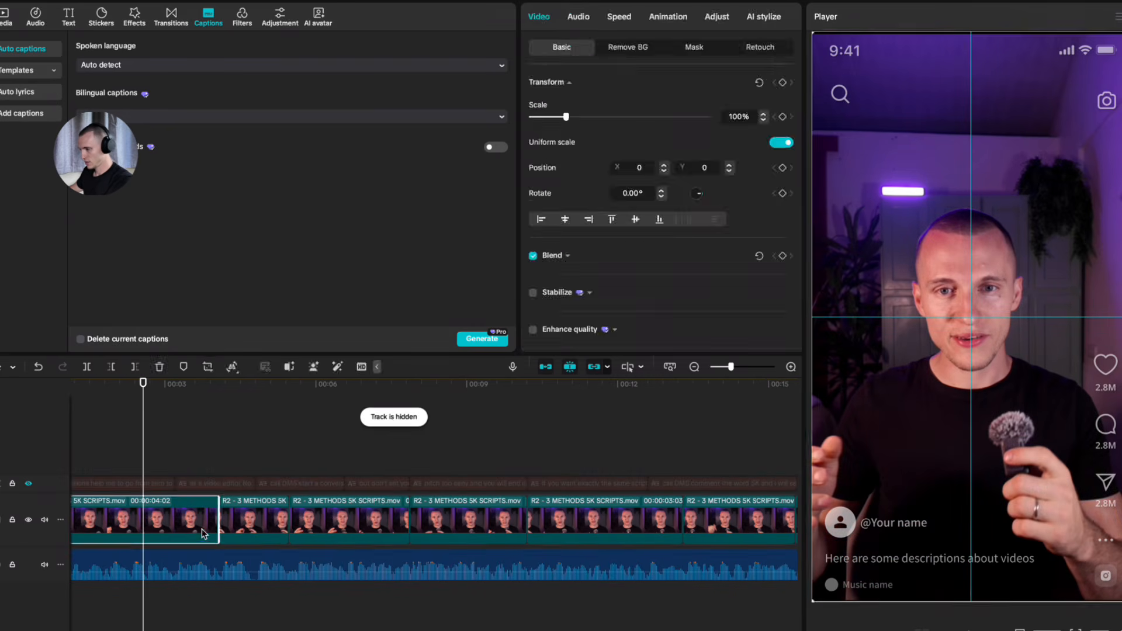
click(204, 416)
click(199, 465)
click(188, 507)
scroll(539, 423, left, 3)
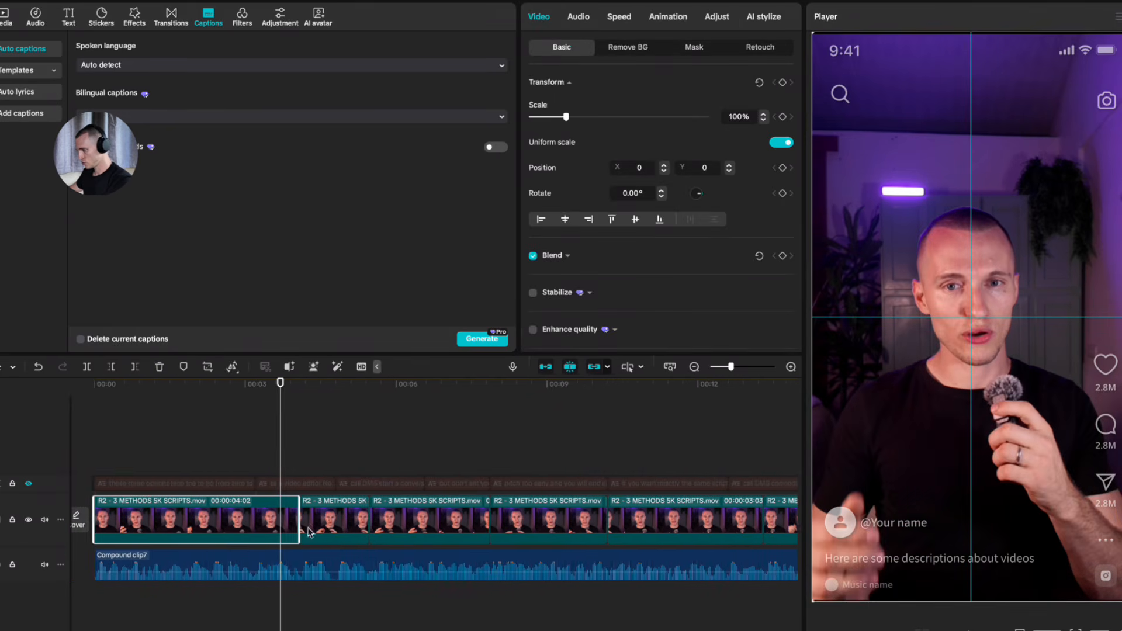
click(701, 18)
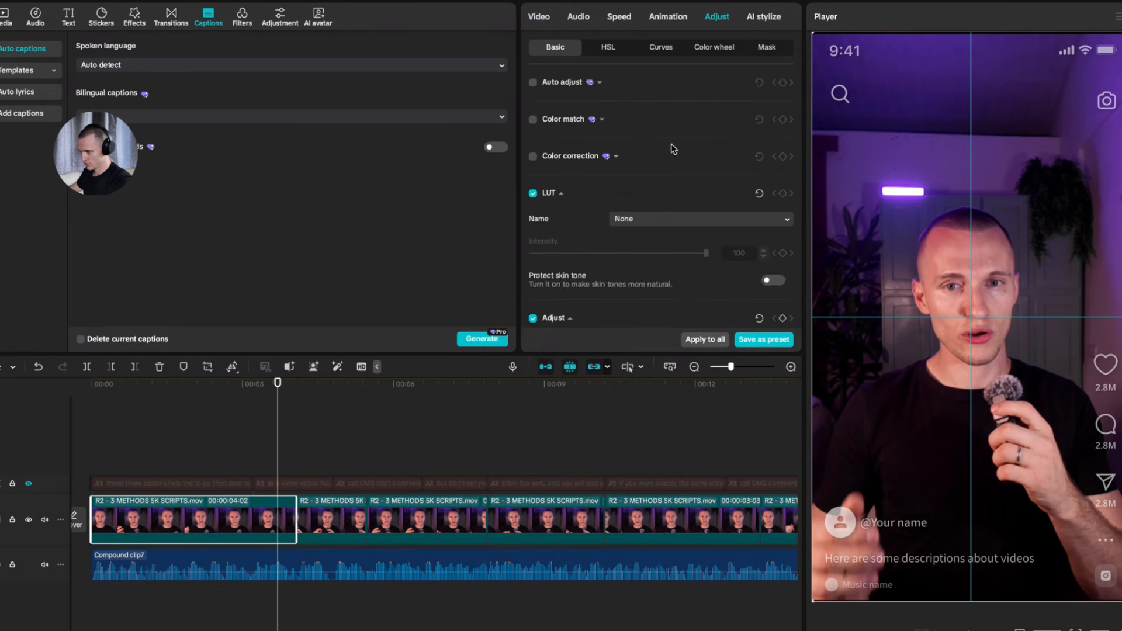
scroll(671, 146, down, 10)
scroll(607, 175, up, 1)
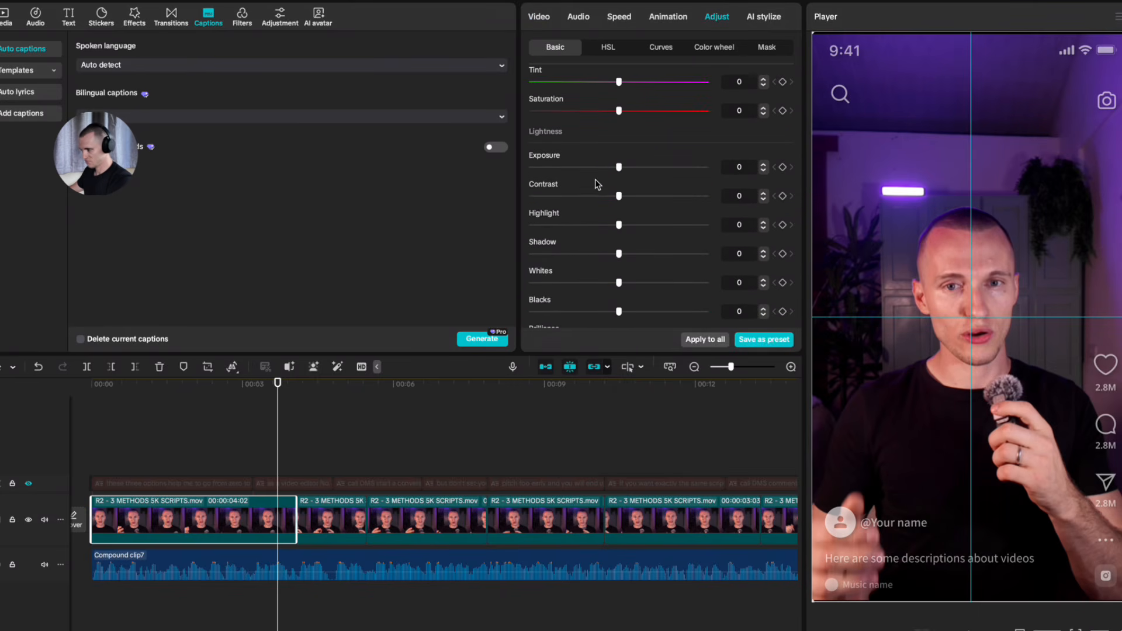
drag(618, 197, 572, 198)
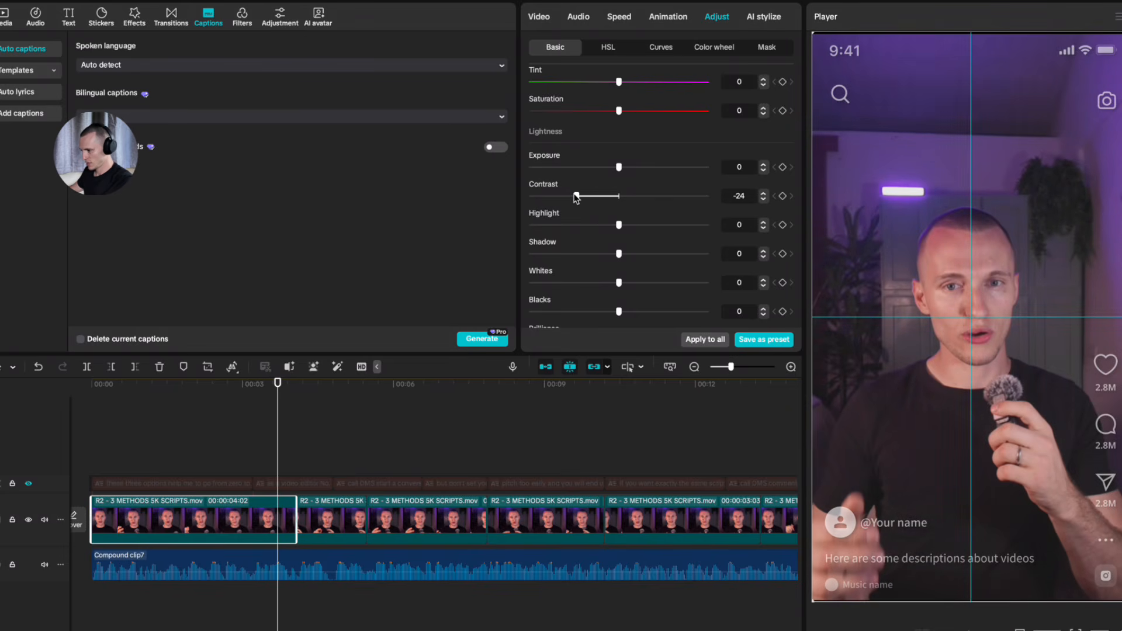
Step: Set the first clip's shadow to -8 and blacks to -3, leaving highlight at 0
scroll(637, 245, down, 1)
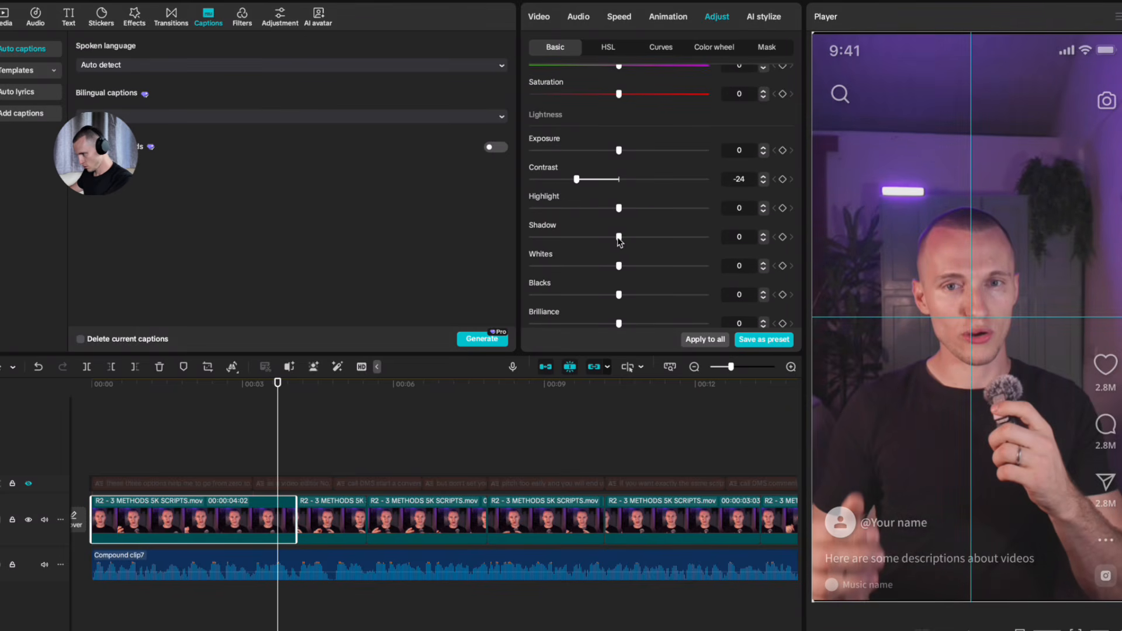
drag(618, 237, 605, 238)
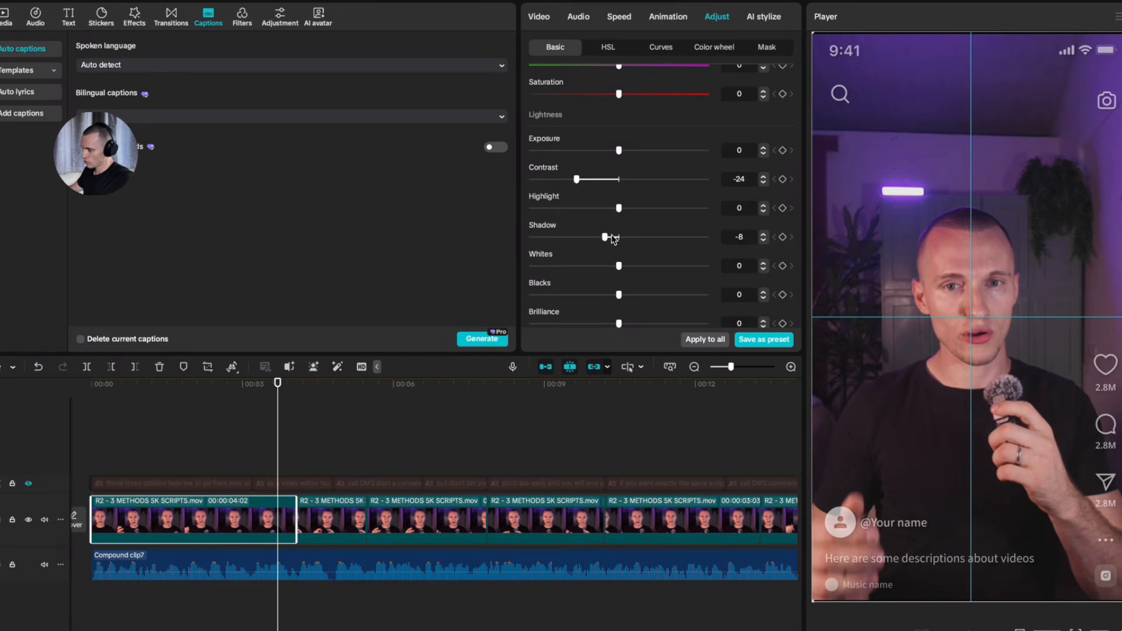
scroll(616, 224, down, 1)
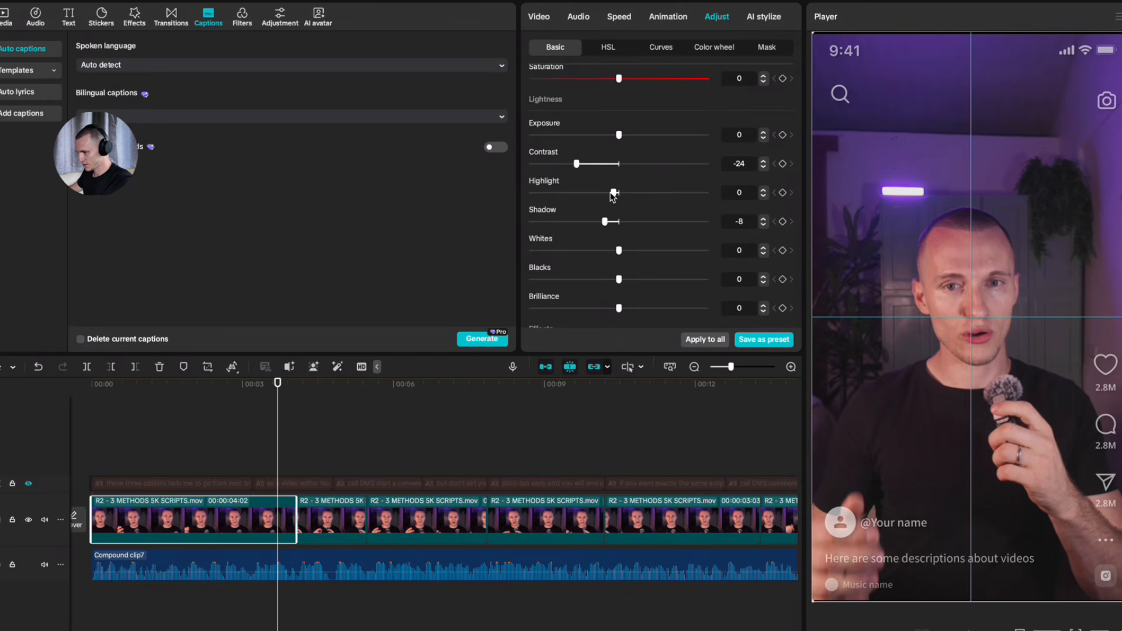
drag(612, 196, 619, 198)
scroll(620, 199, down, 3)
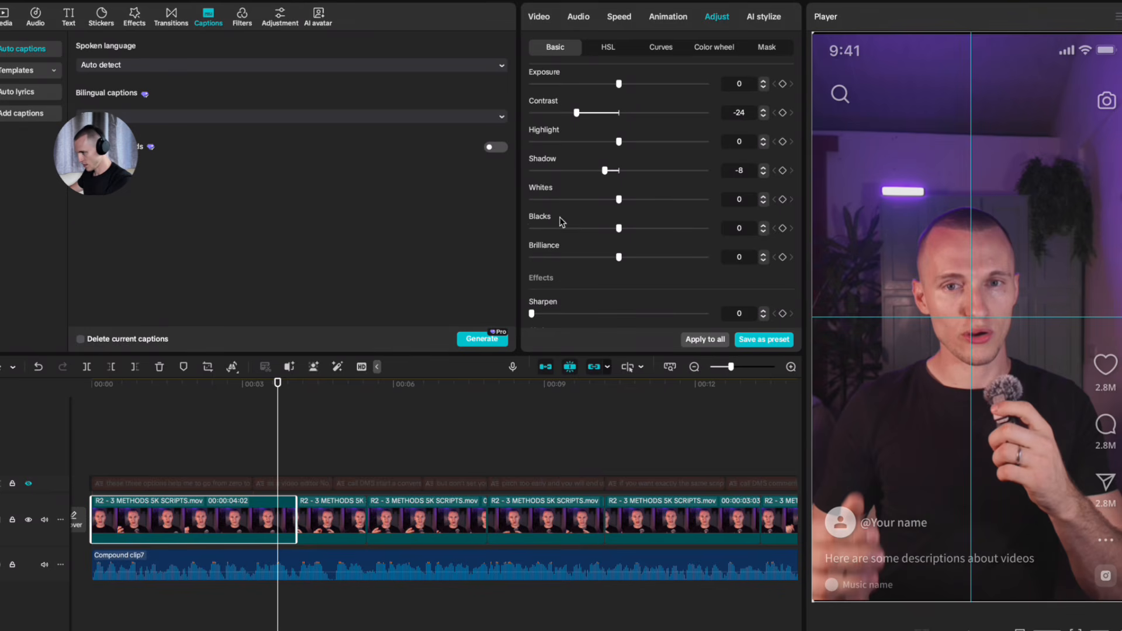
click(763, 232)
click(763, 232)
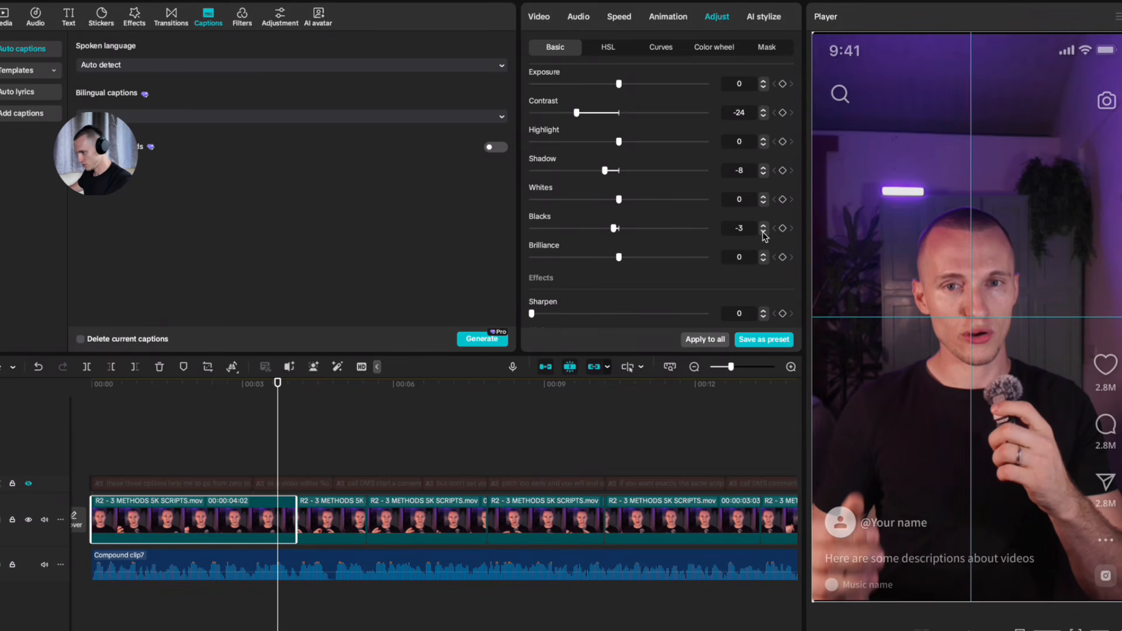
Step: Set the first clip's sharpen to 10 and clarity to 22, and preview nearby frames
scroll(701, 246, down, 6)
drag(532, 220, 570, 251)
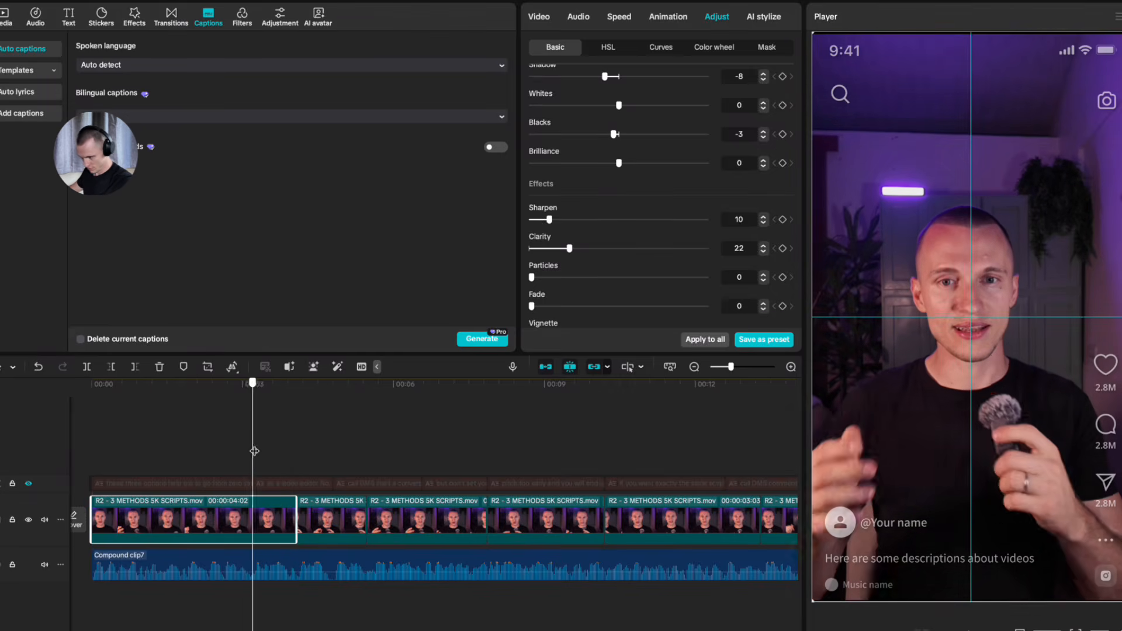
drag(255, 447, 277, 445)
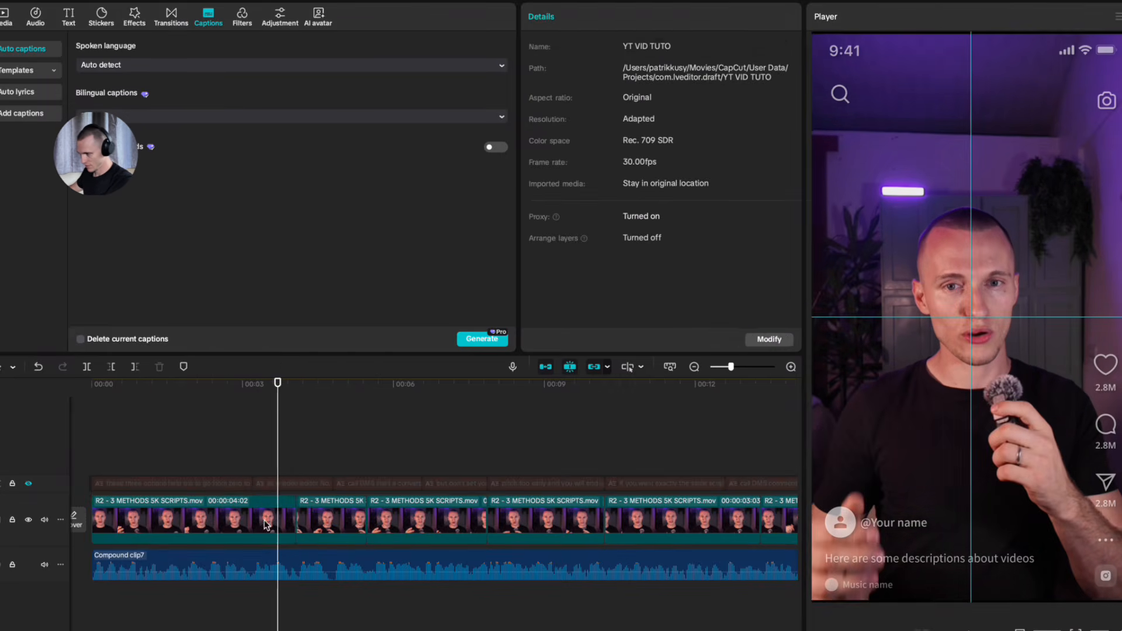
Step: Reduce the first clip's saturation to -4 and its contrast to -26
click(277, 523)
scroll(606, 234, down, 5)
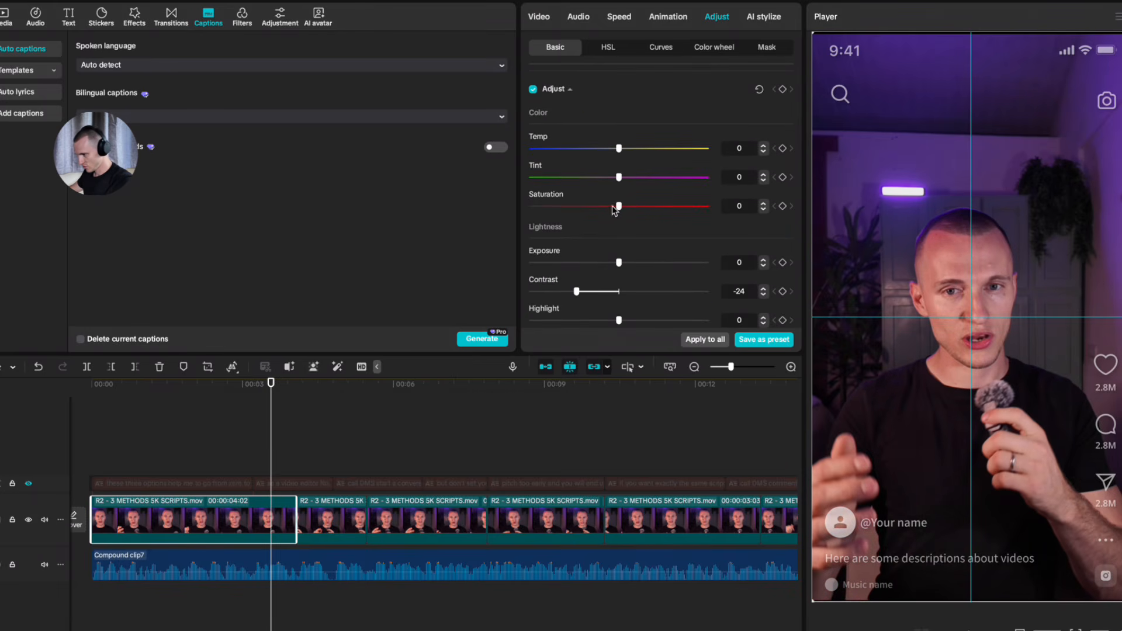
drag(613, 208, 611, 208)
scroll(630, 264, down, 2)
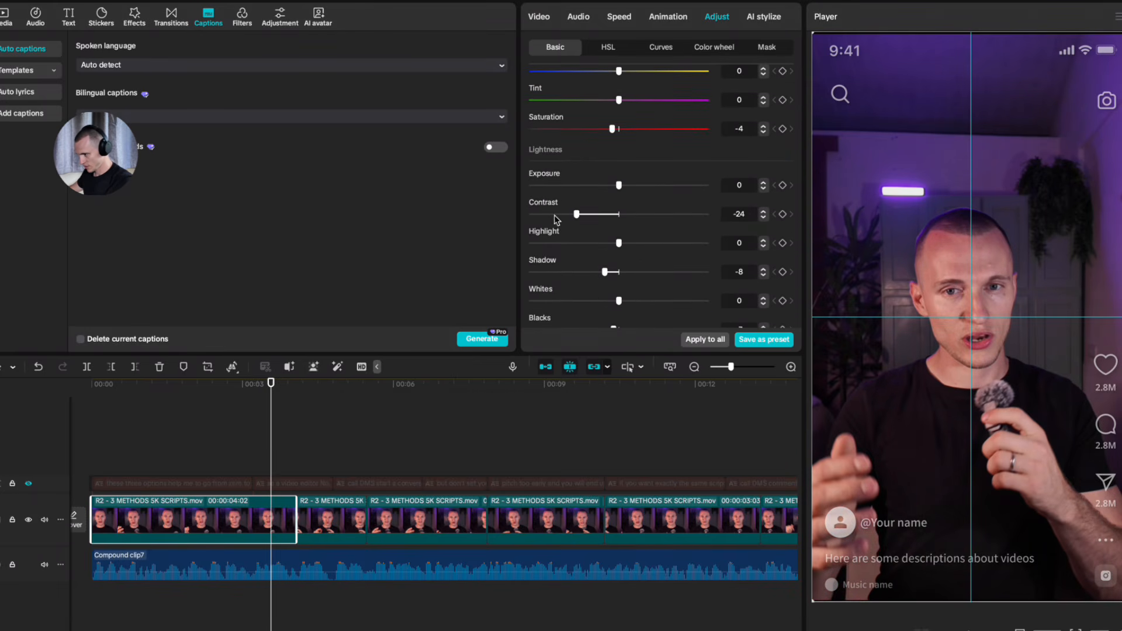
scroll(593, 259, down, 1)
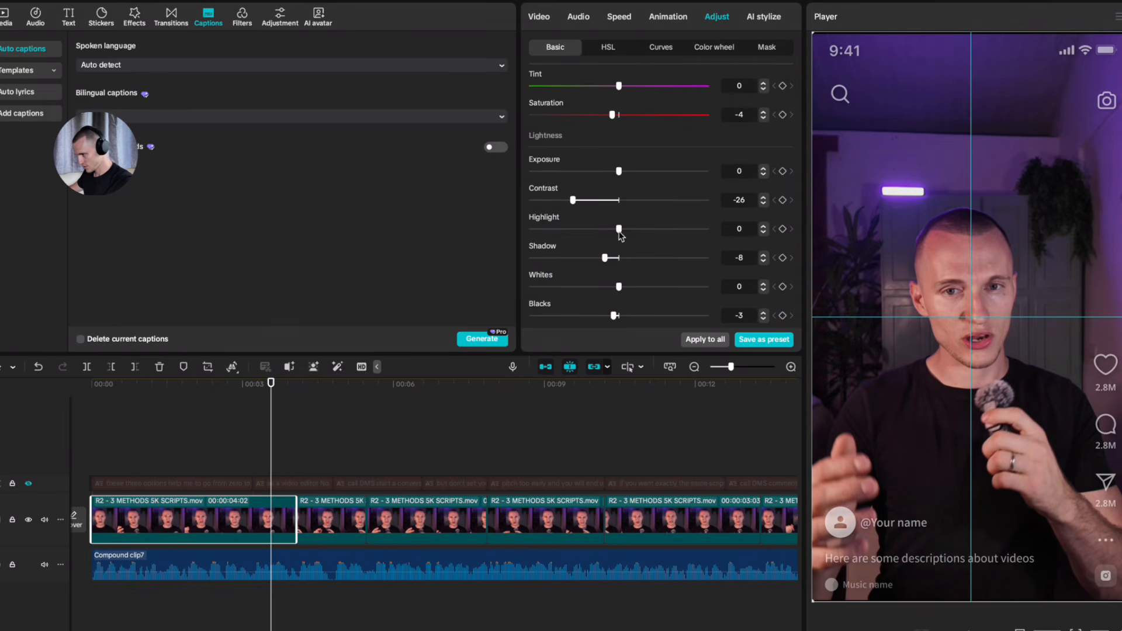
Step: Set the first clip's highlight to -10 and shadow to -11
drag(618, 229, 598, 248)
scroll(603, 270, down, 1)
scroll(612, 271, down, 2)
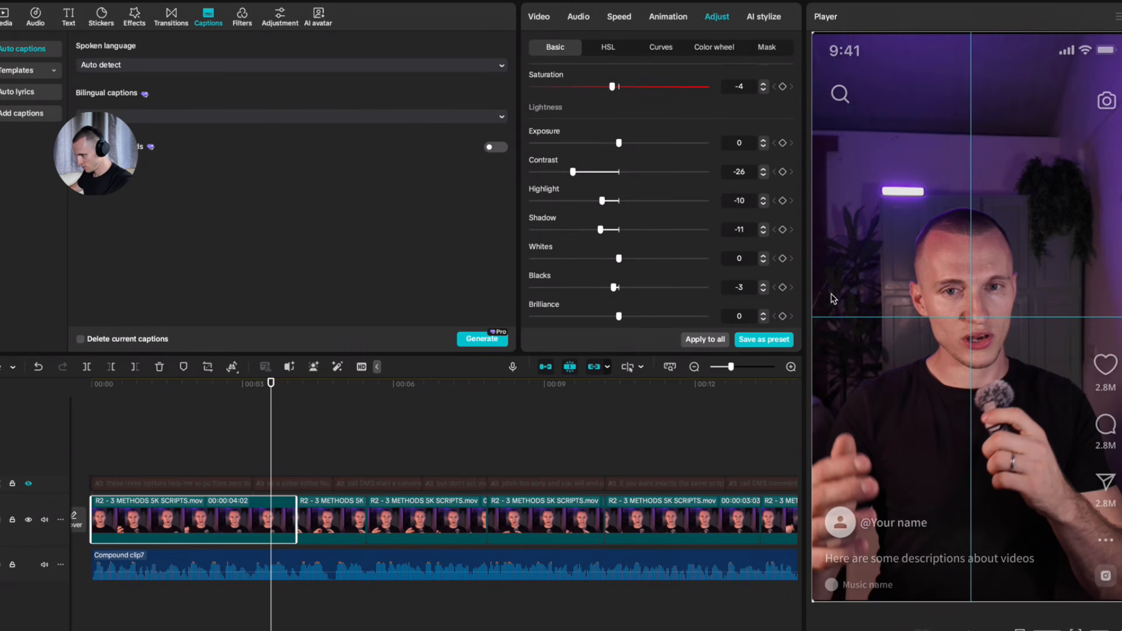
Step: Preview the graded first clip and apply its colour adjustments to all clips
click(269, 407)
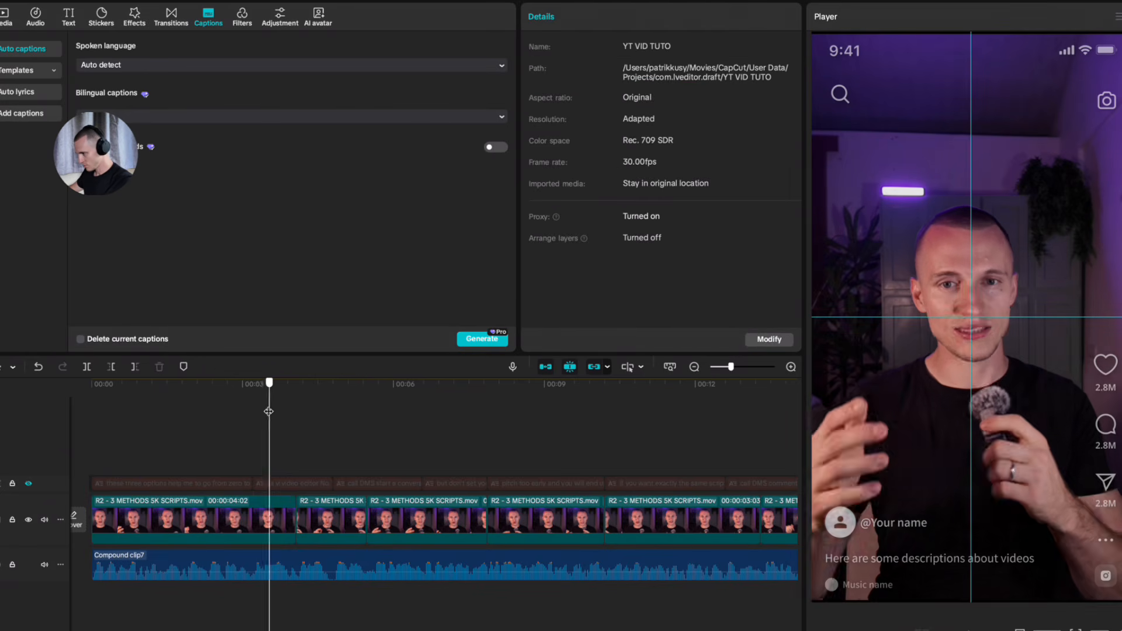
drag(269, 407, 264, 461)
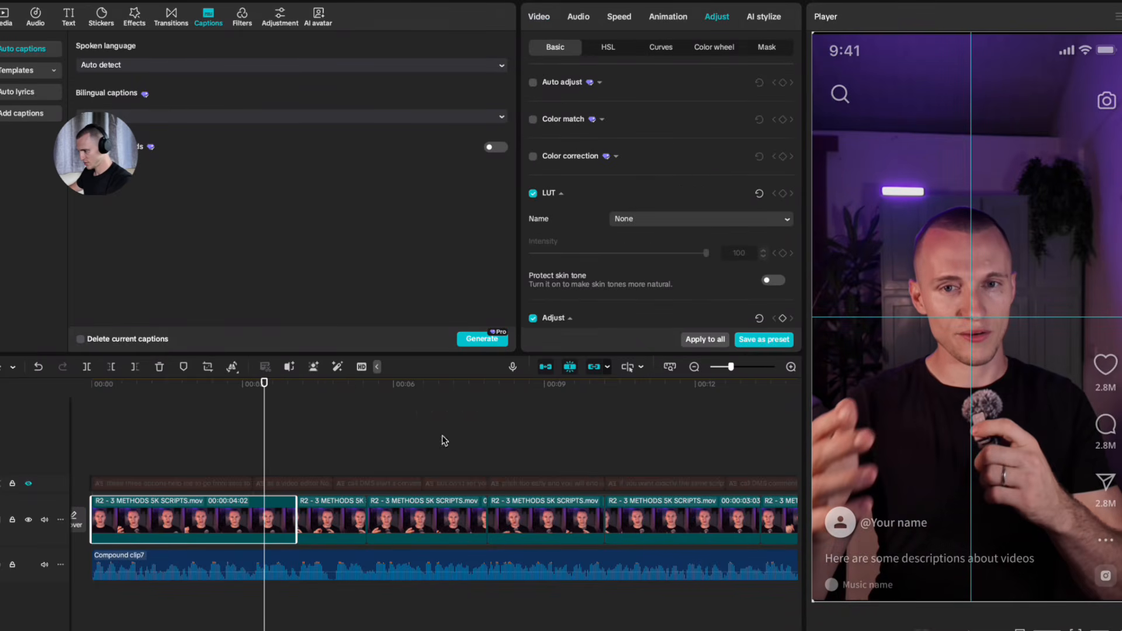
click(700, 340)
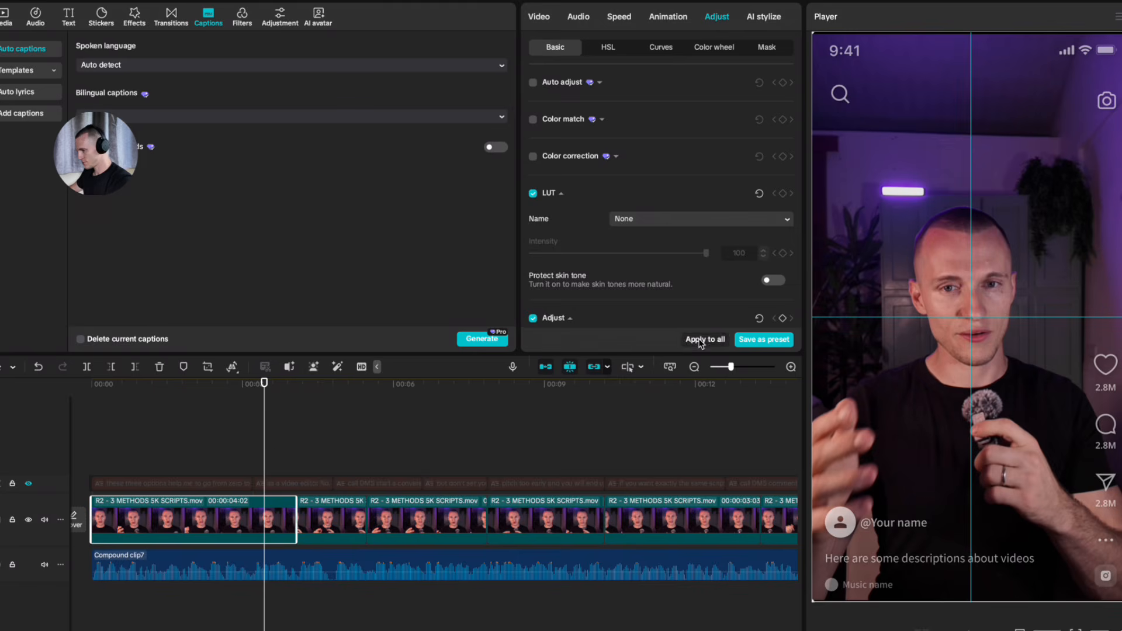
Step: Play the reel from the start and check the colour adjustments across the clips along the timeline
drag(274, 453, 220, 513)
click(220, 513)
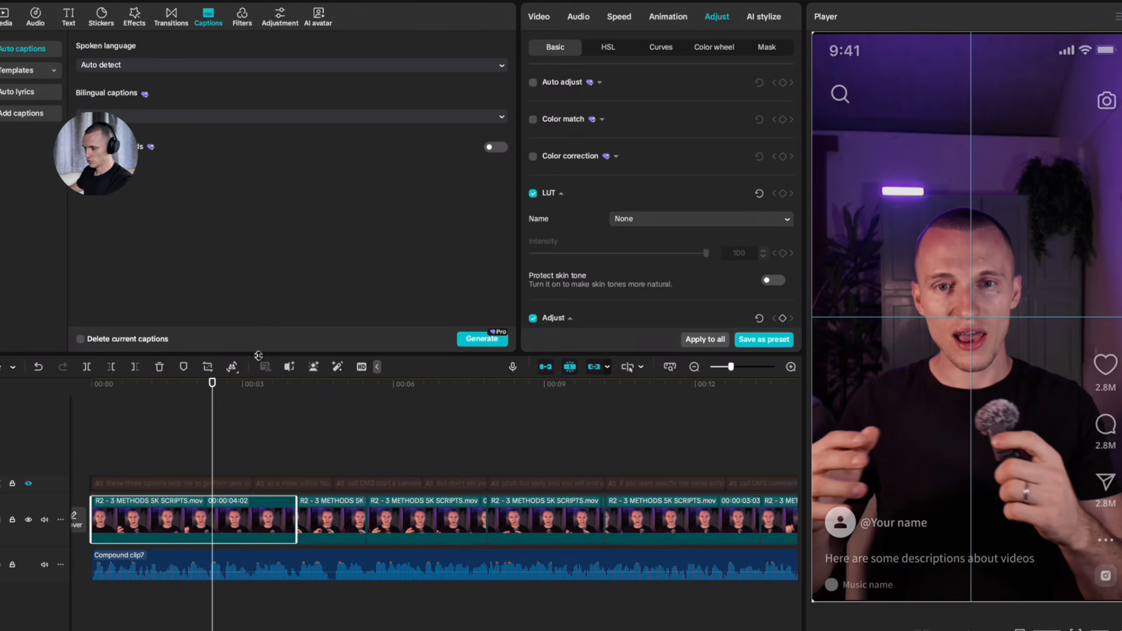
click(253, 454)
key(Home)
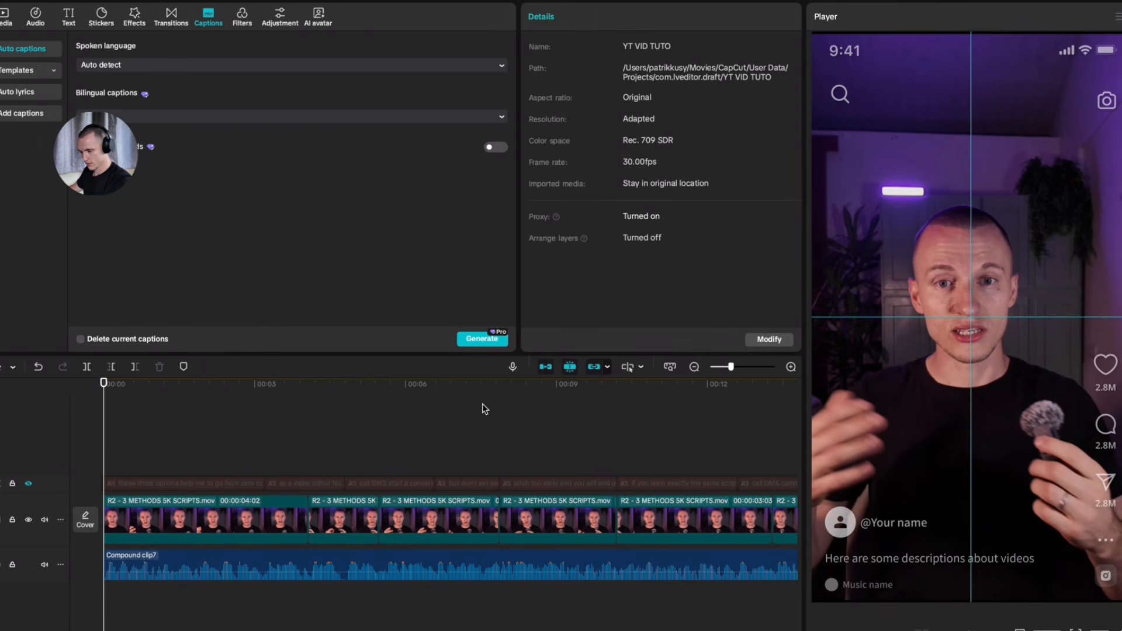
key(space)
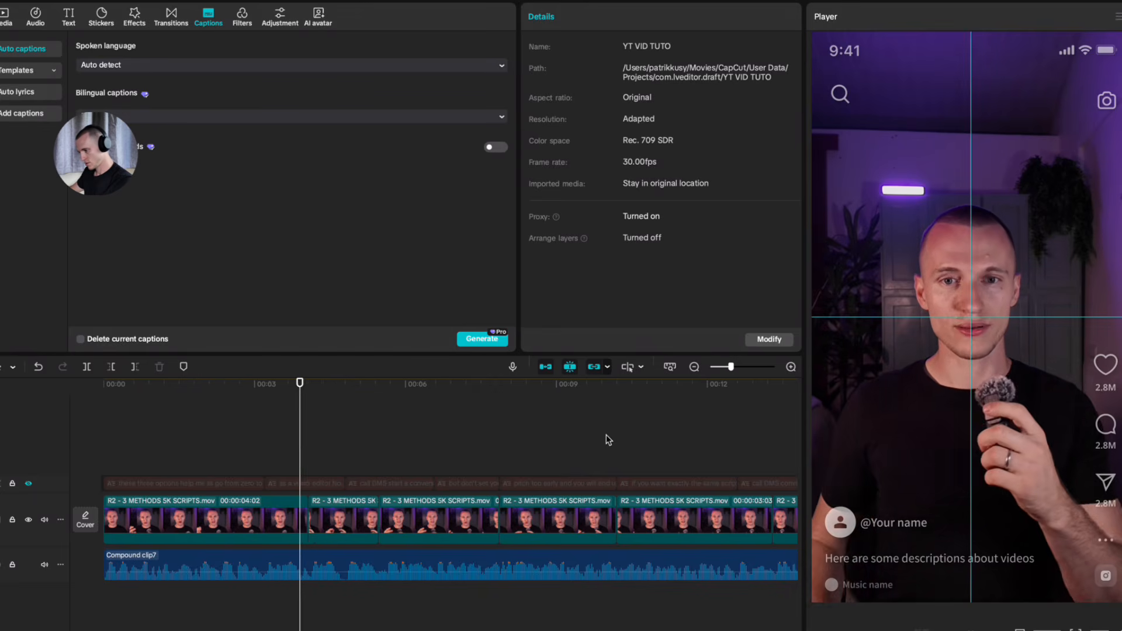
drag(379, 466, 334, 479)
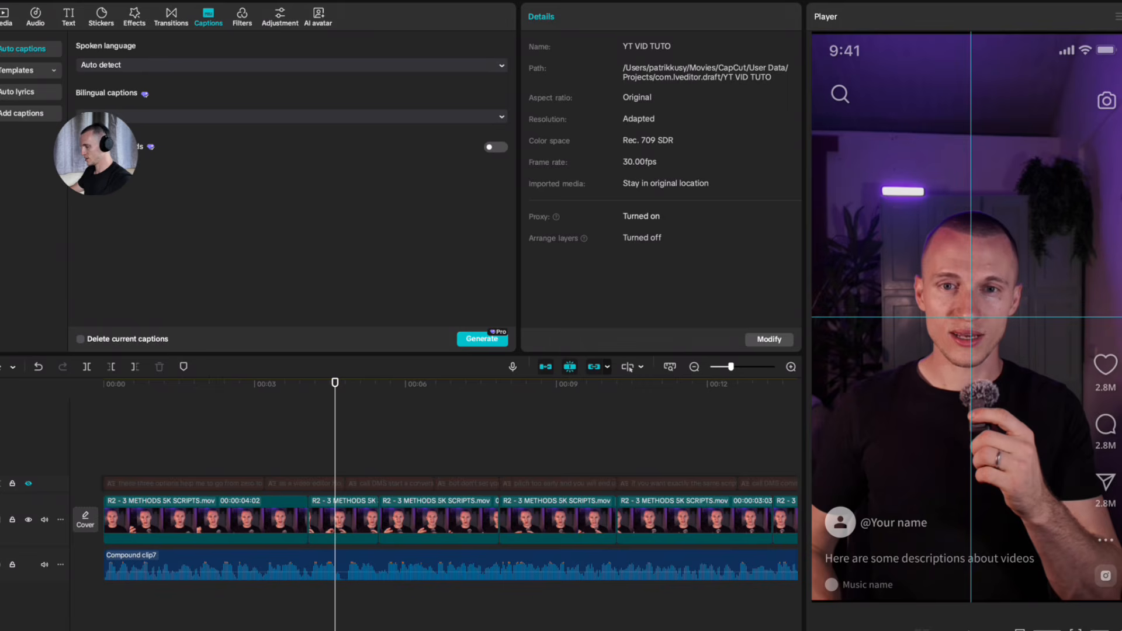
scroll(391, 470, down, 3)
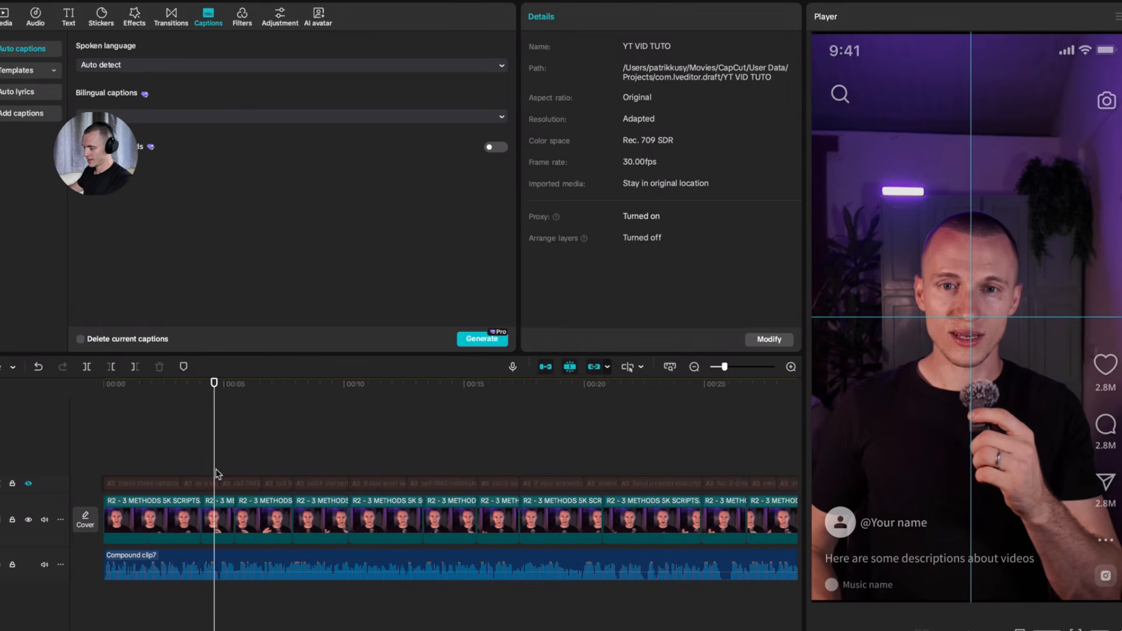
scroll(391, 470, right, 3)
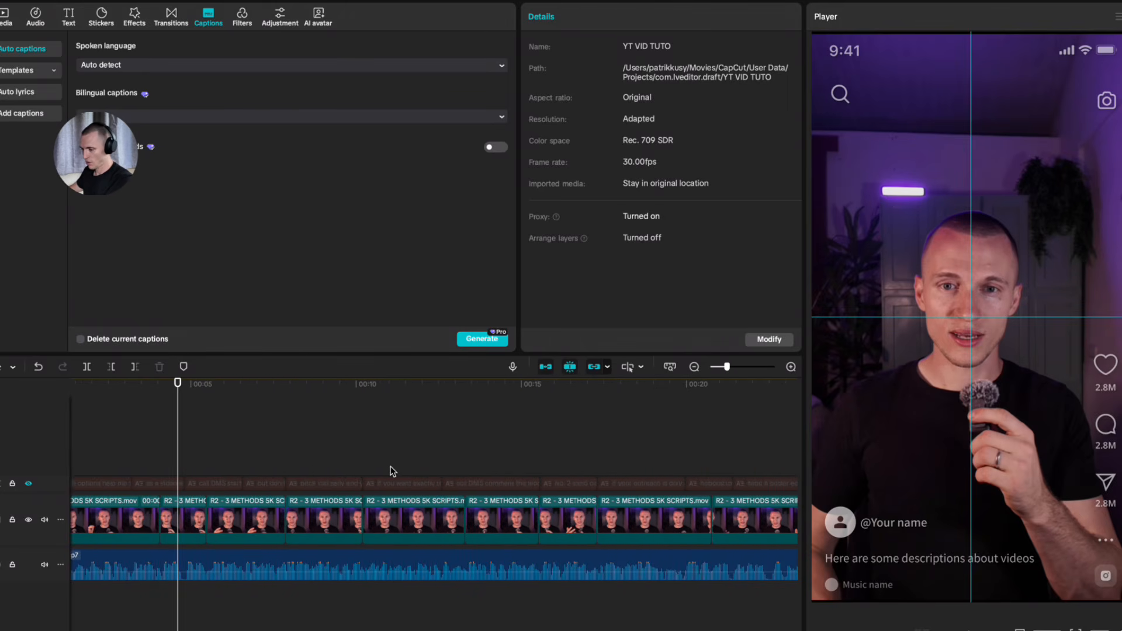
scroll(268, 465, left, 3)
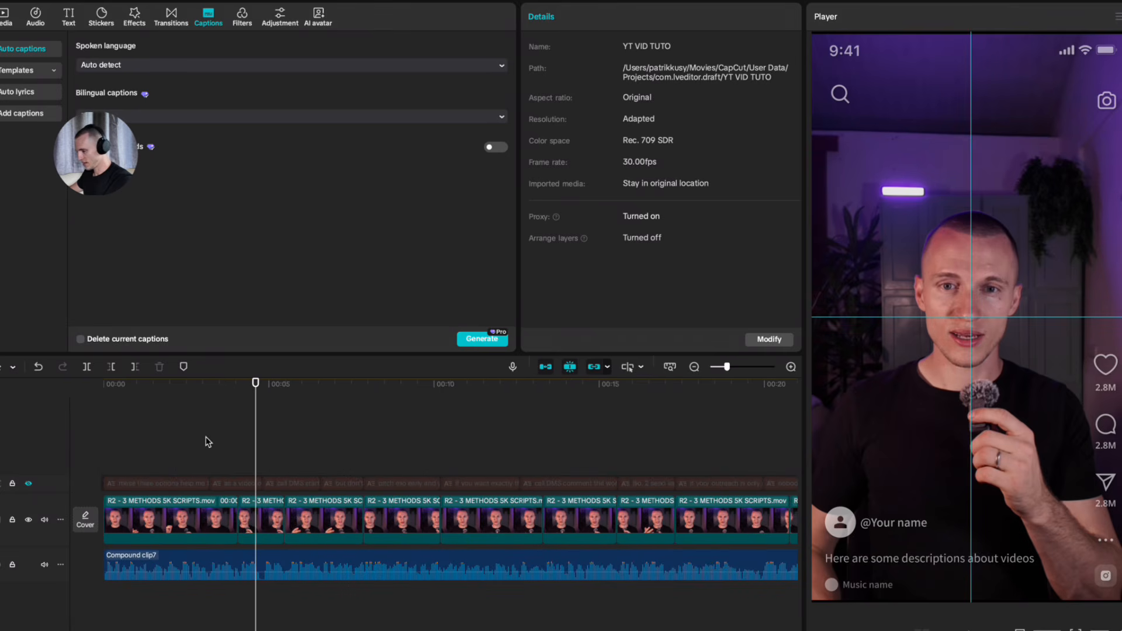
scroll(452, 482, down, 2)
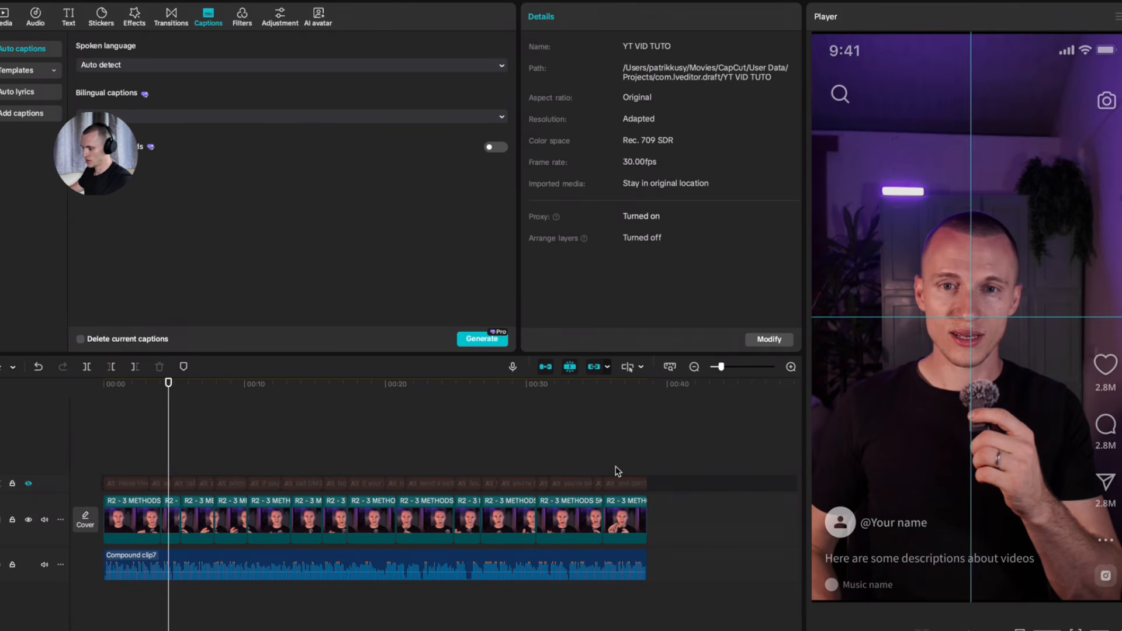
drag(513, 409, 0, 435)
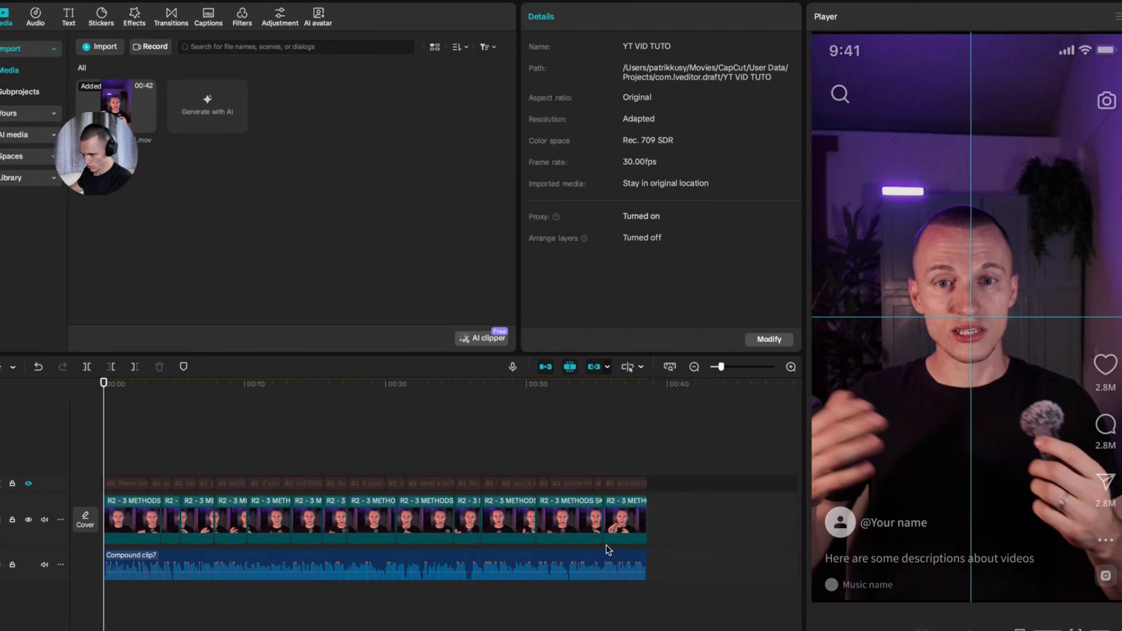
Step: Open the default text options for adding text at the start of the timeline
scroll(161, 487, up, 2)
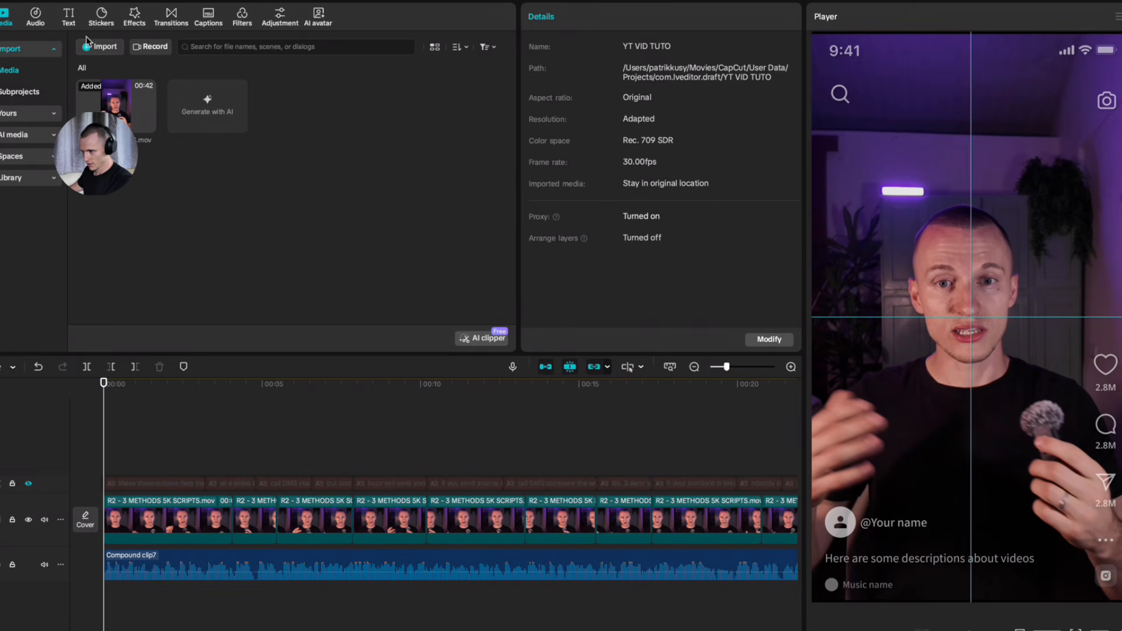
click(68, 18)
click(125, 87)
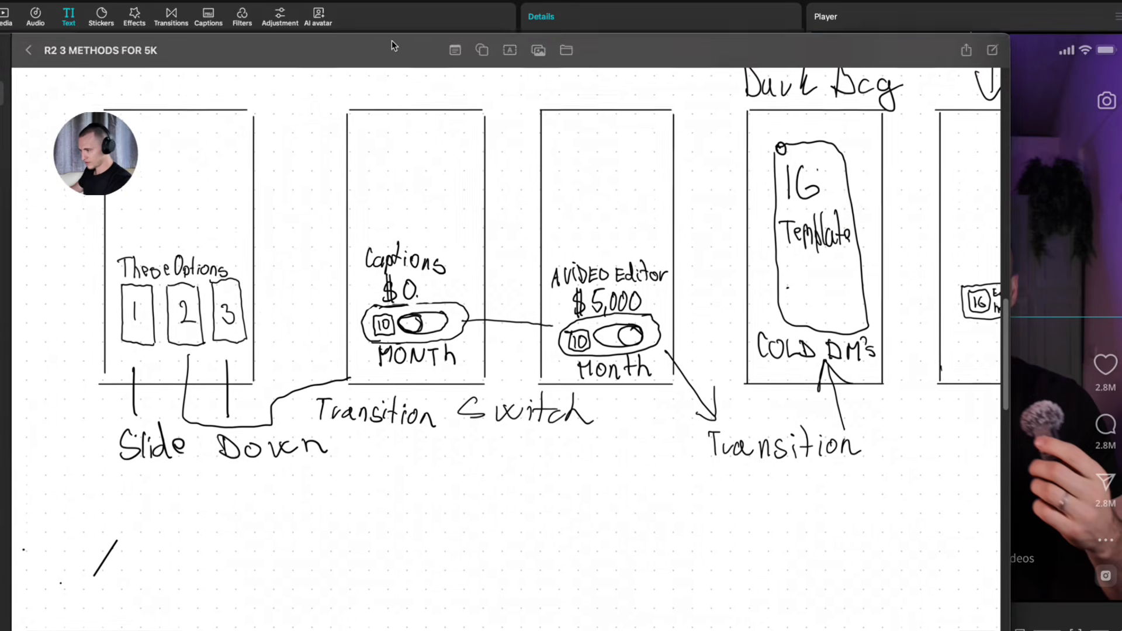
Step: Examine the sketched storyboard frames and transitions on the R2 3 METHODS FOR 5K board and return to the timeline
scroll(671, 245, right, 5)
scroll(671, 244, right, 15)
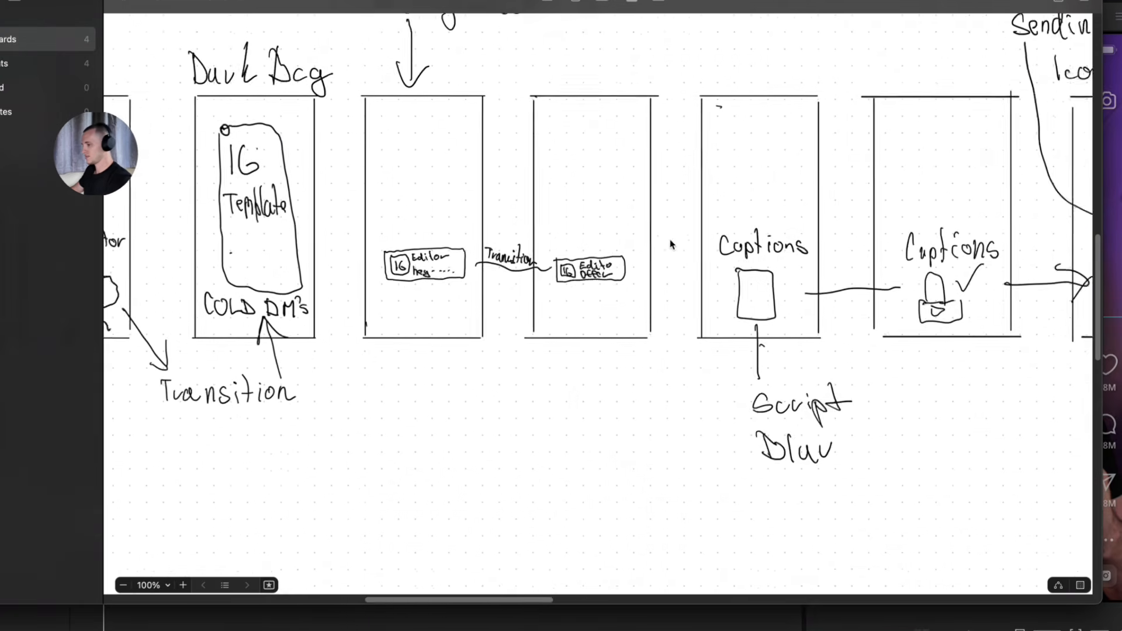
scroll(671, 244, right, 8)
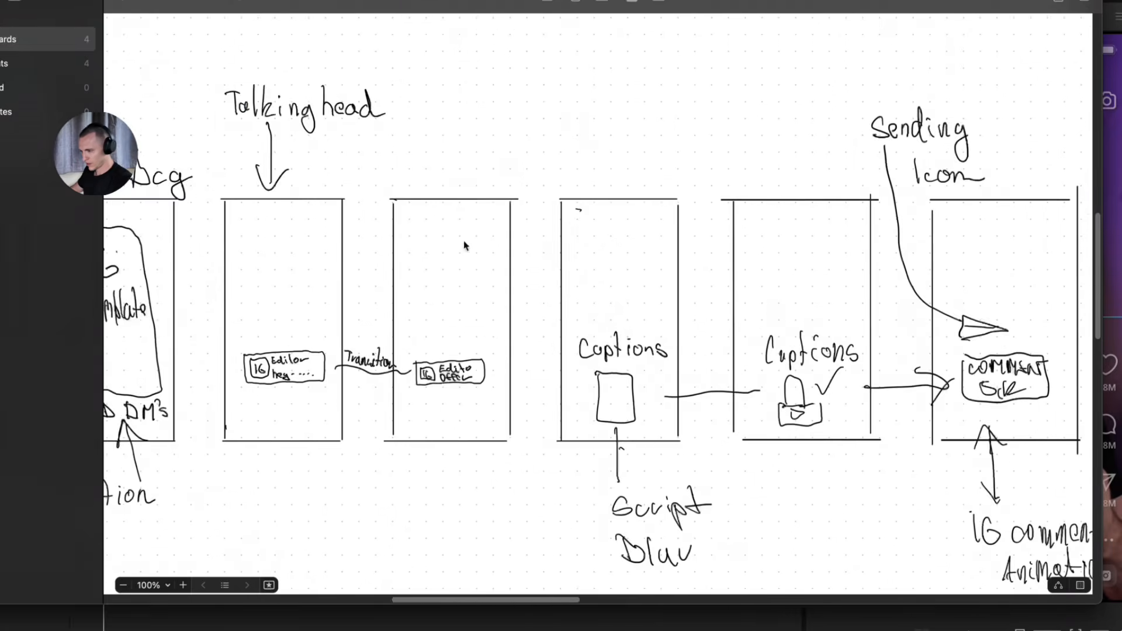
scroll(465, 246, left, 15)
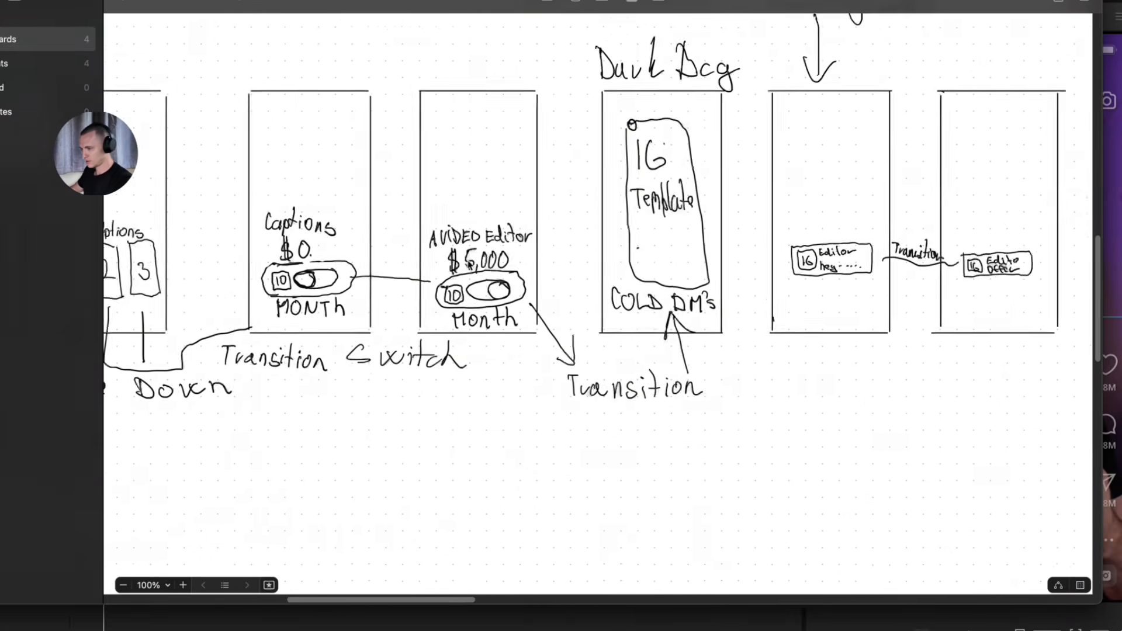
scroll(379, 295, right, 2)
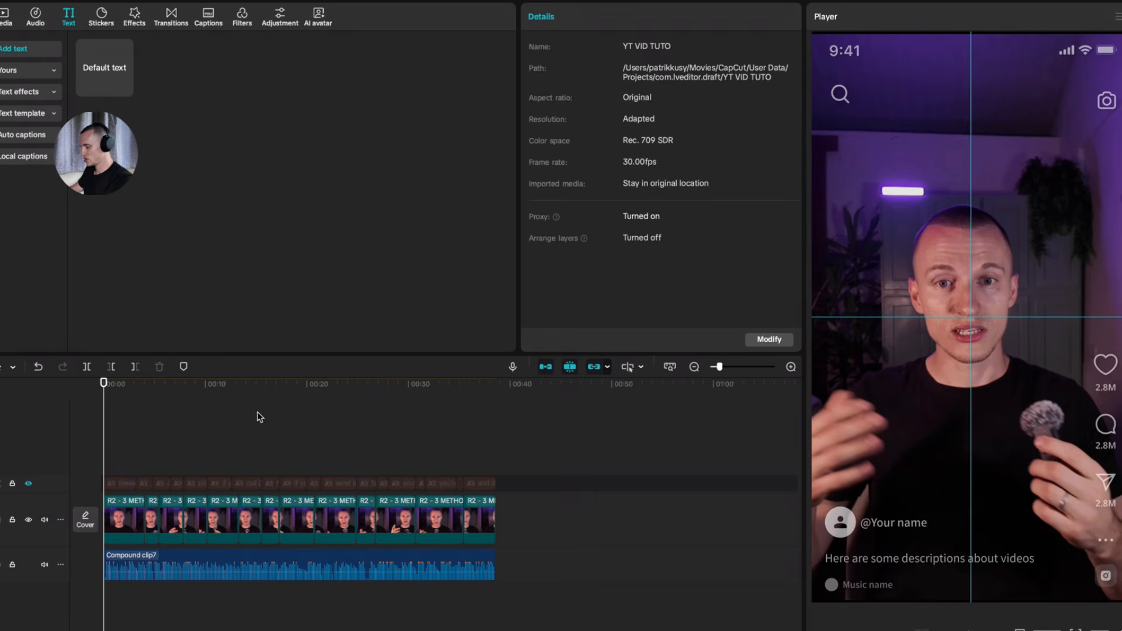
scroll(80, 476, up, 5)
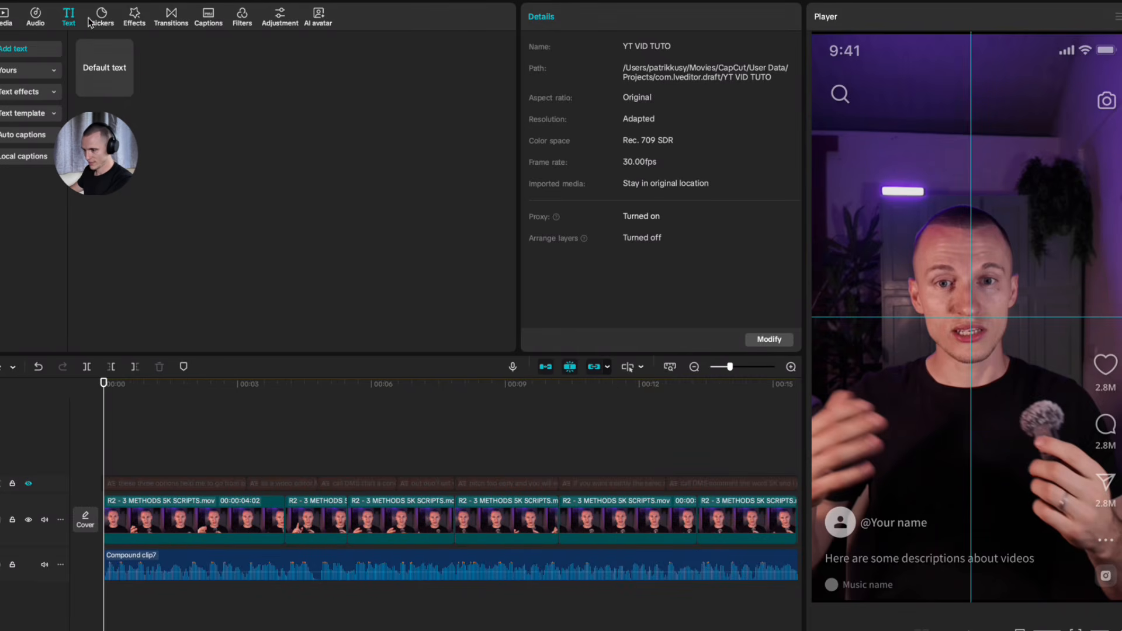
Step: Add a default text at the timeline's start, extend it to the end of the third video clip and clear its wording
drag(119, 78, 134, 510)
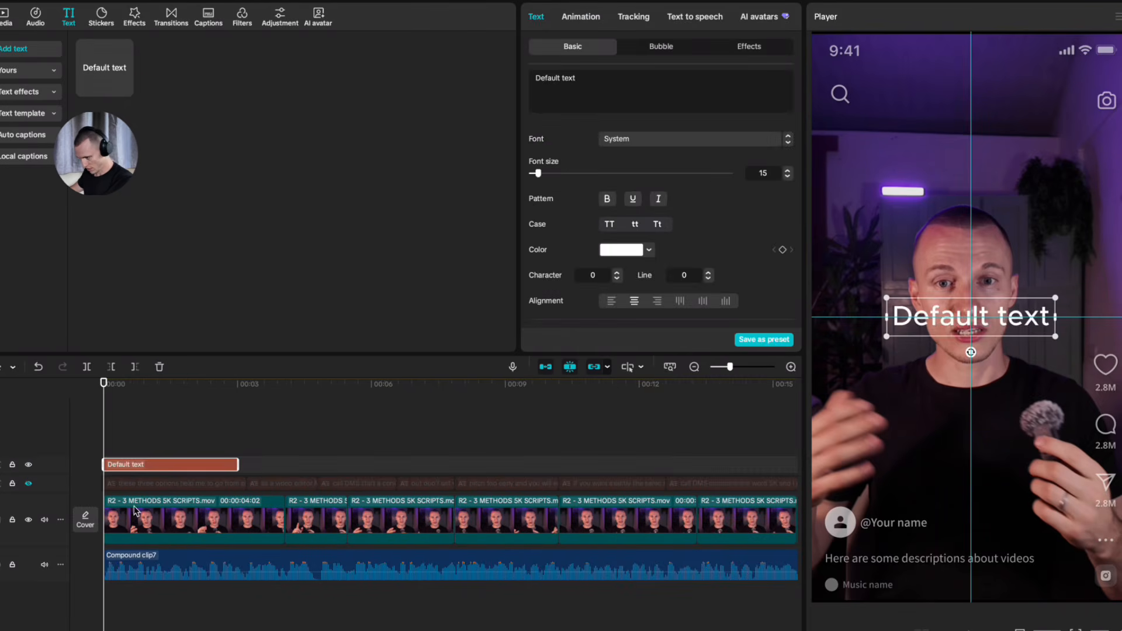
drag(237, 465, 453, 466)
triple_click(603, 80)
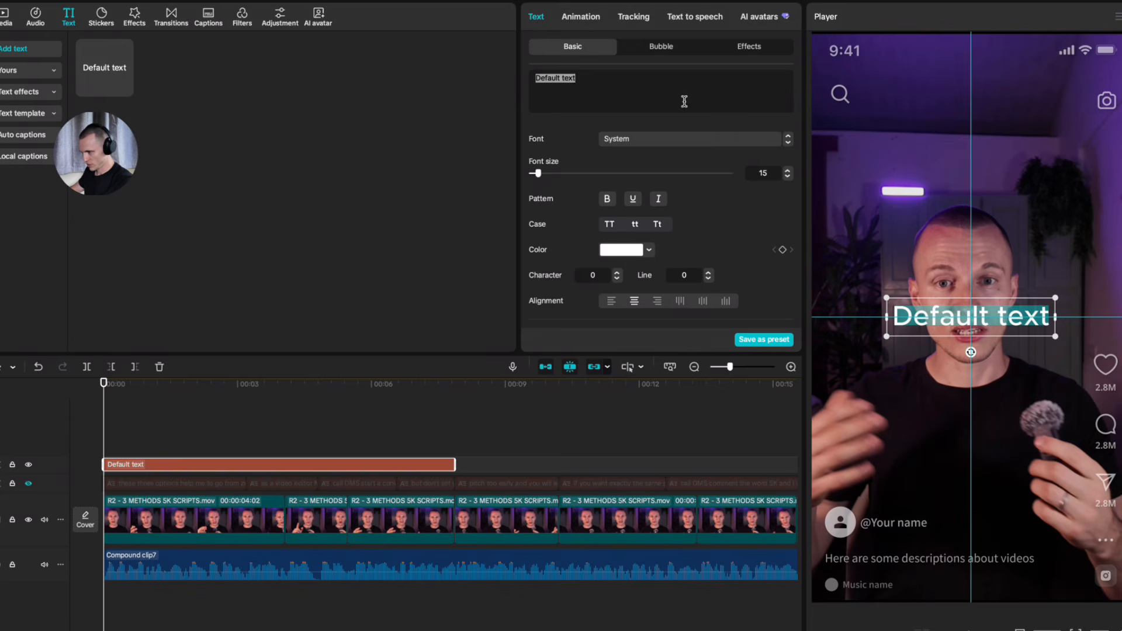
key(BackSpace)
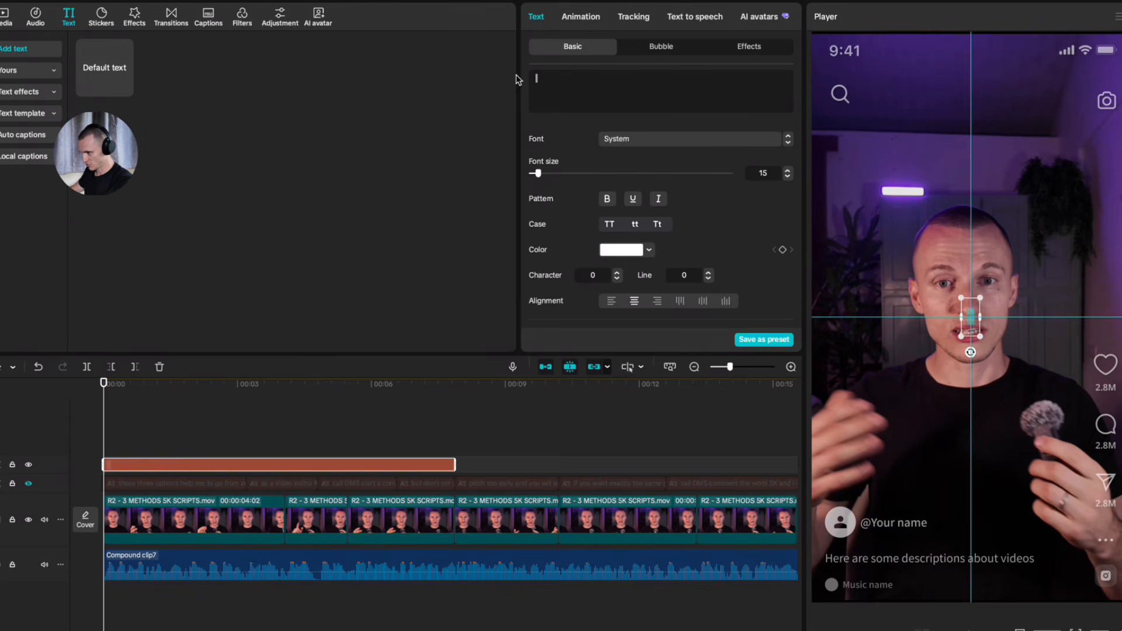
Step: Set the emptied text's font size to 300
scroll(553, 183, down, 1)
drag(538, 157, 737, 158)
scroll(693, 198, up, 1)
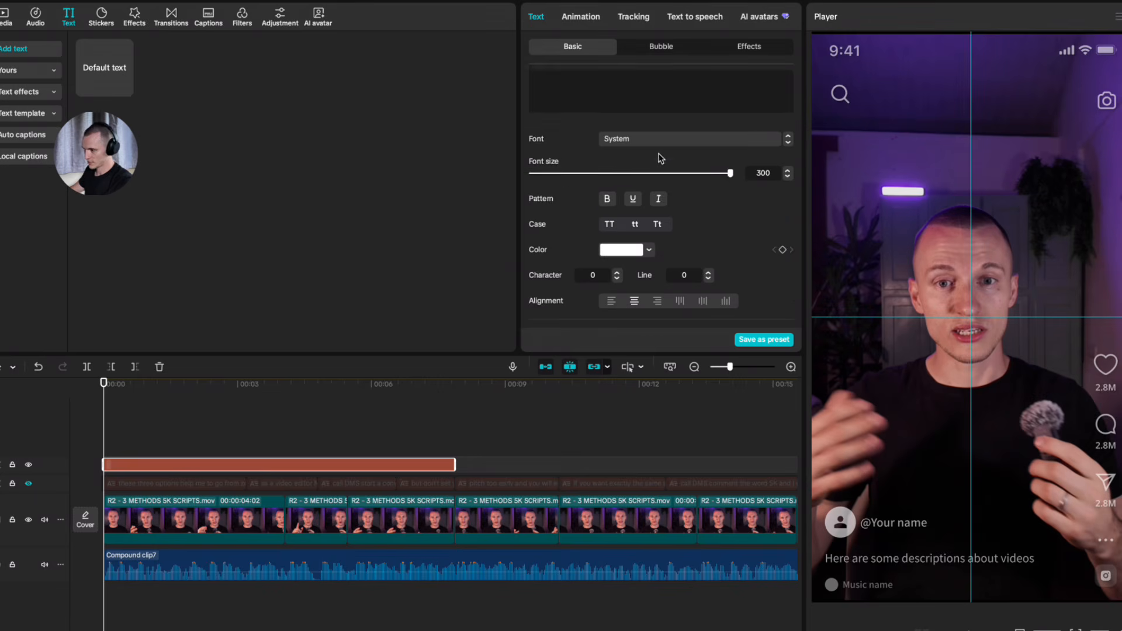
Step: Turn on the empty text's background and colour it dark grey to fill the frame
scroll(613, 211, down, 10)
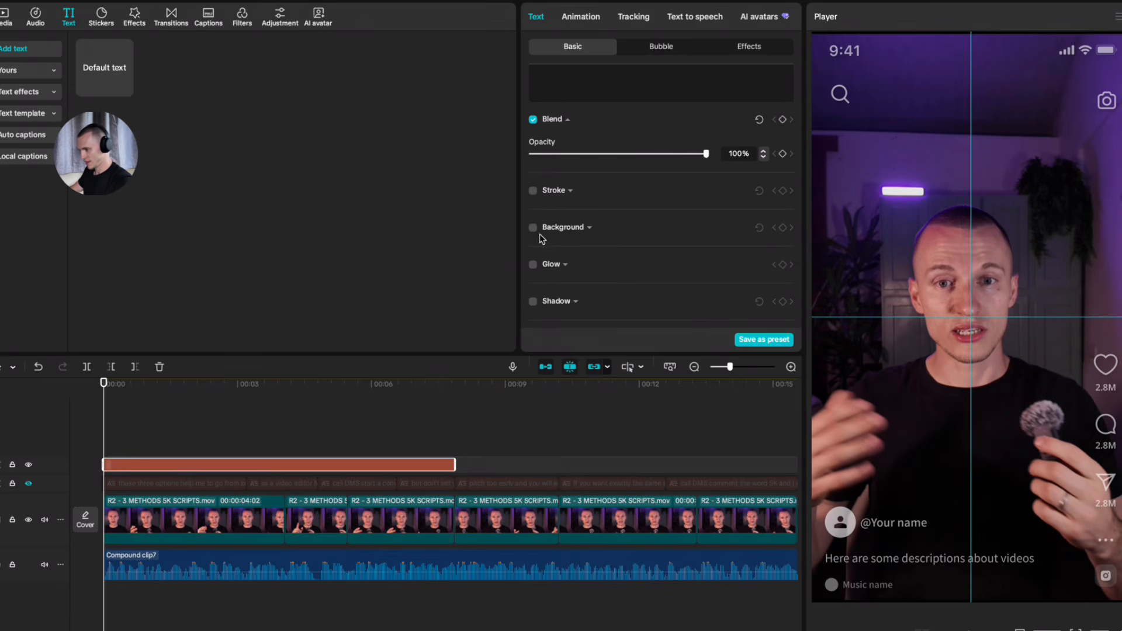
click(532, 232)
scroll(596, 273, down, 4)
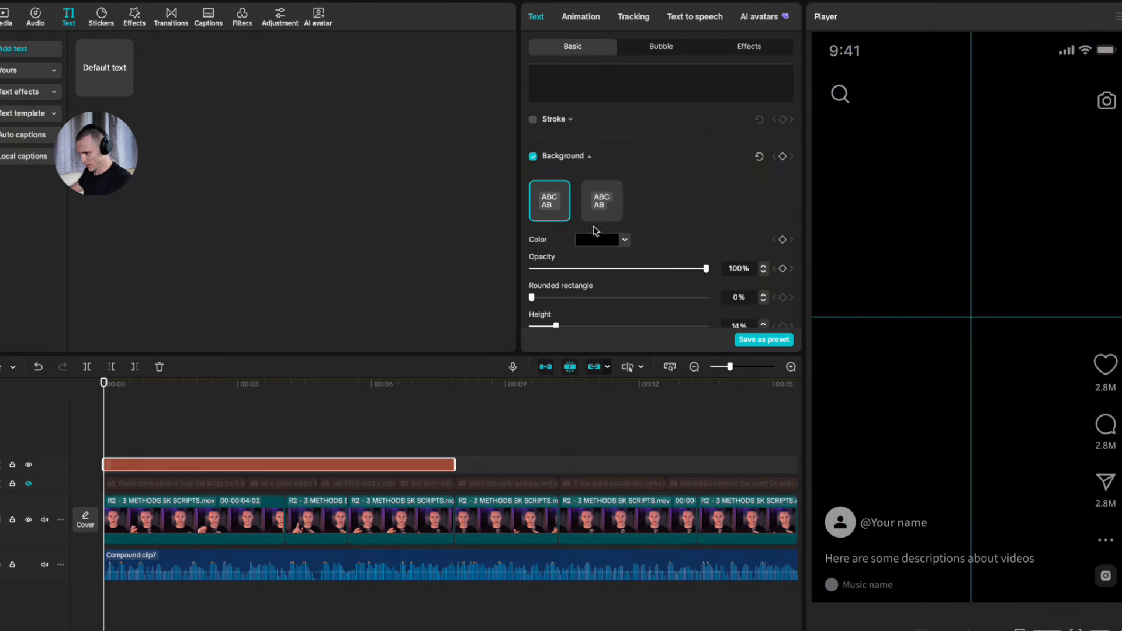
click(623, 240)
drag(544, 336, 527, 315)
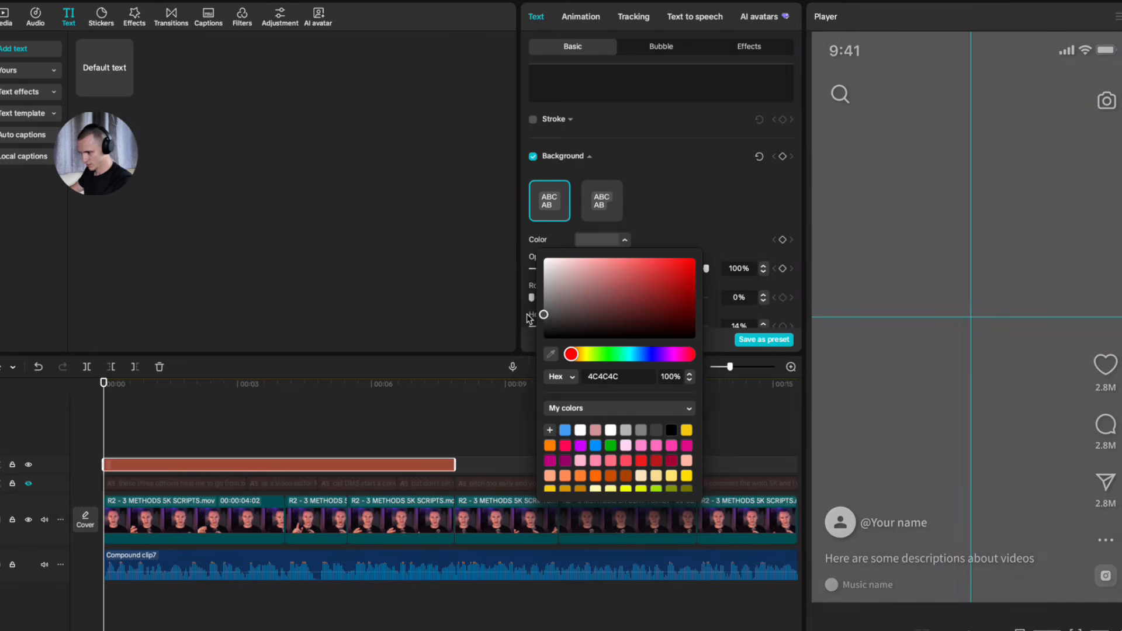
click(345, 426)
click(326, 449)
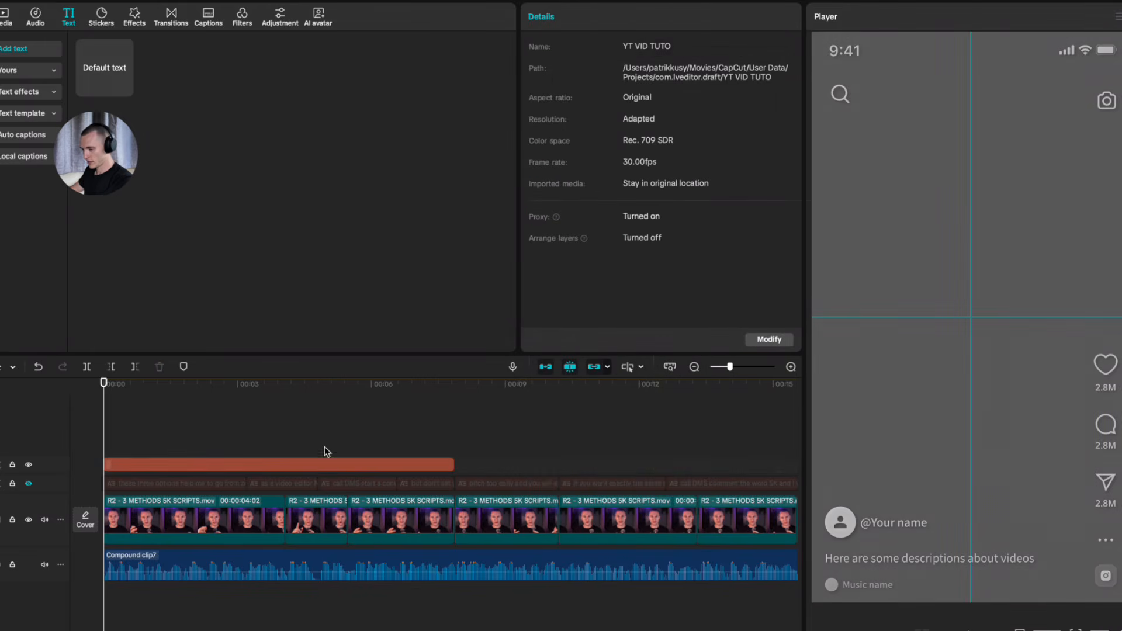
Step: Duplicate the grey background text onto a track above and make the copy's background a darker grey
click(262, 462)
key(ctrl+c)
key(ctrl+v)
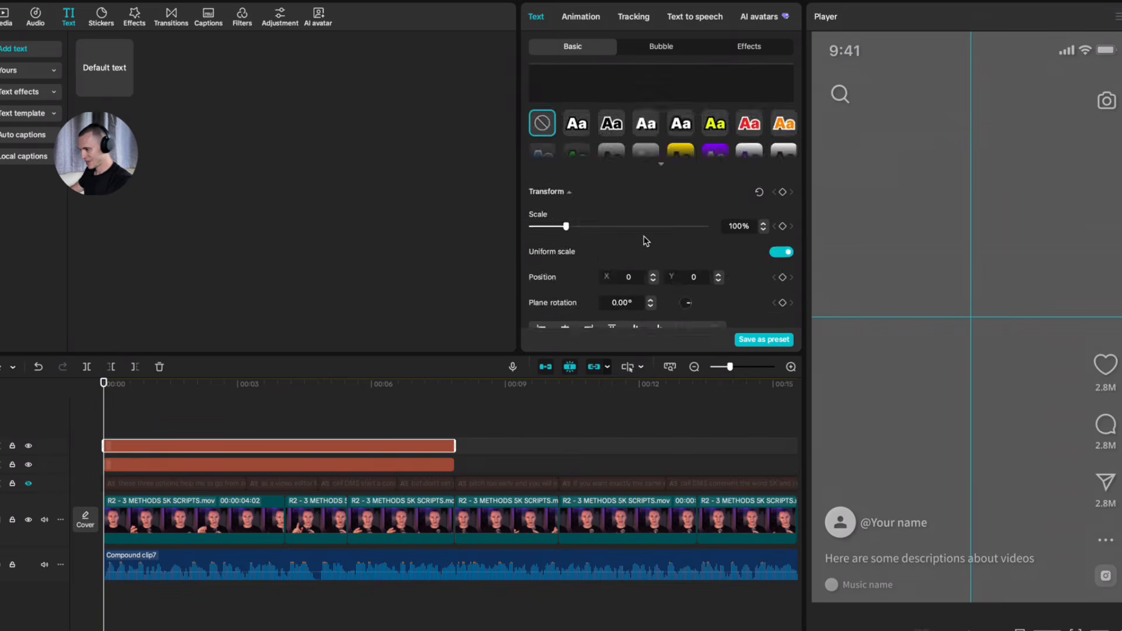
scroll(637, 233, down, 10)
click(602, 204)
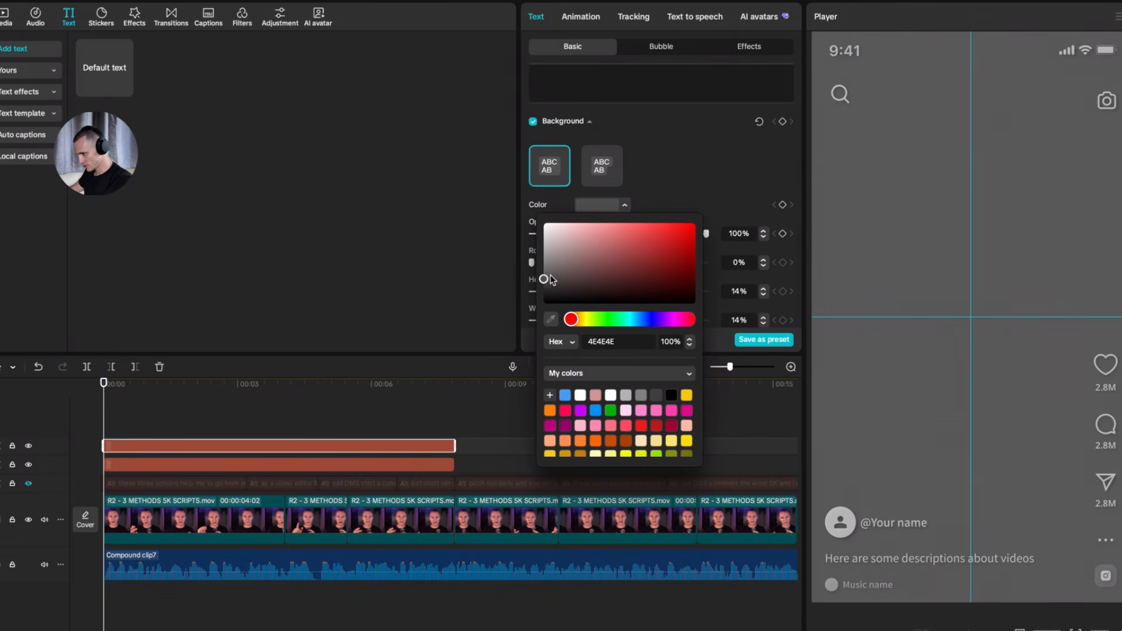
drag(550, 279, 543, 288)
Step: Make the lower text's background a lighter grey than the copy above it
click(260, 465)
click(260, 465)
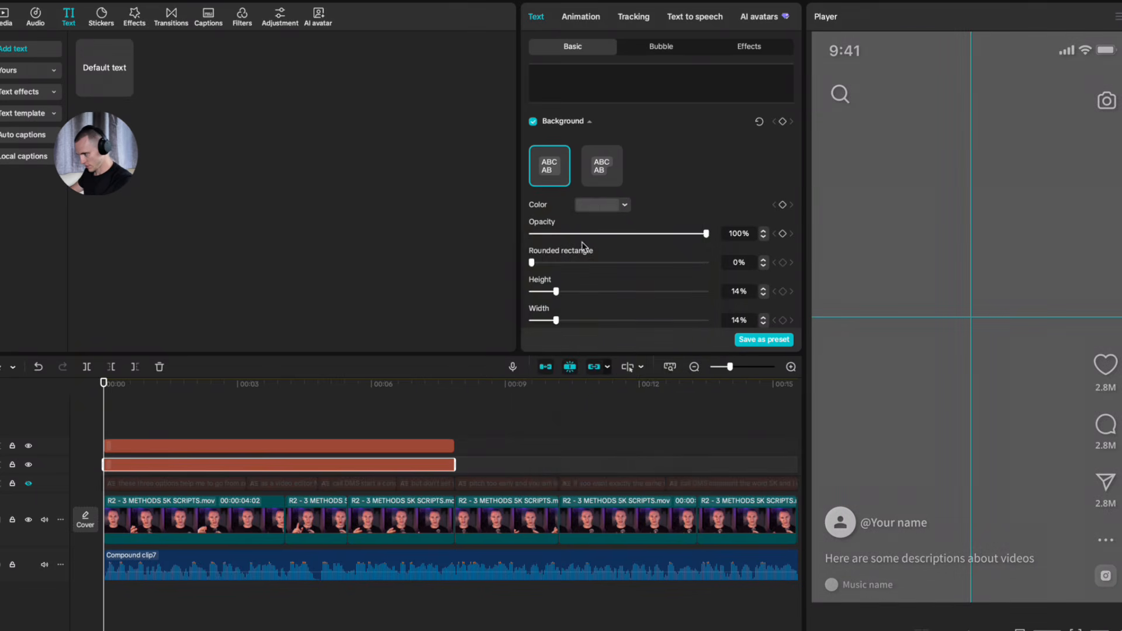
click(599, 205)
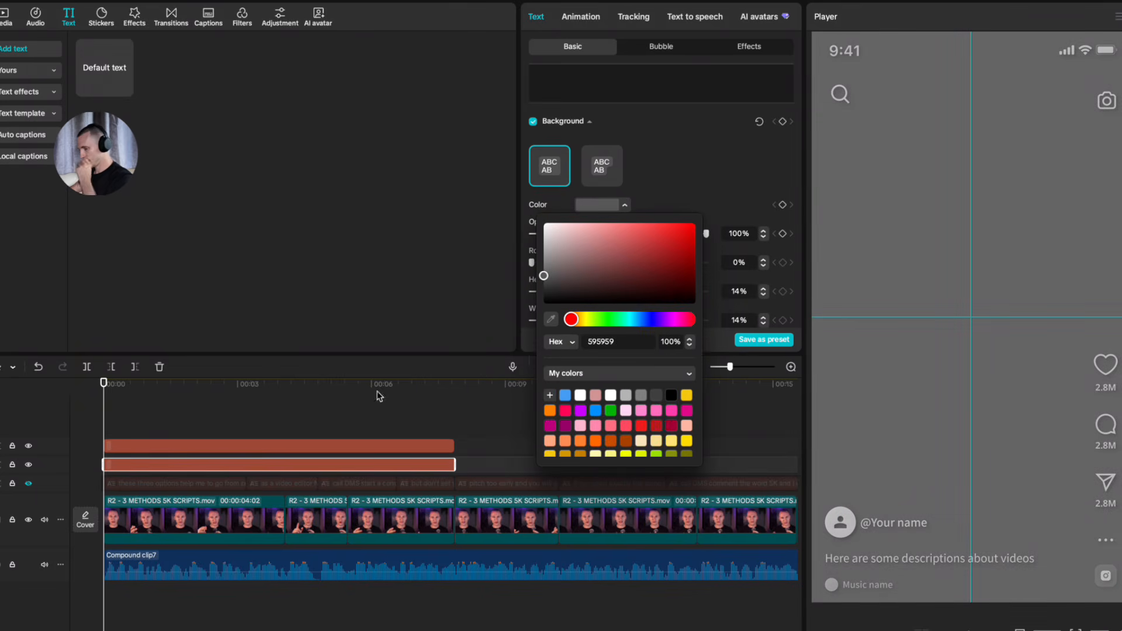
click(236, 466)
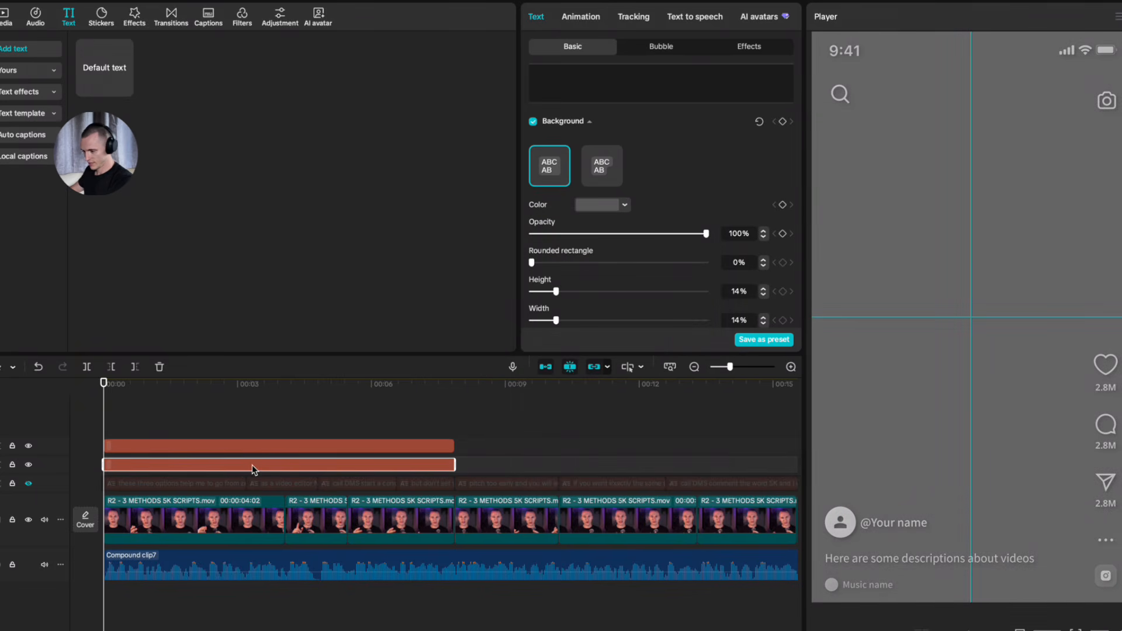
Step: Convert the lower and upper grey text clips into two separate compound clips
right_click(222, 464)
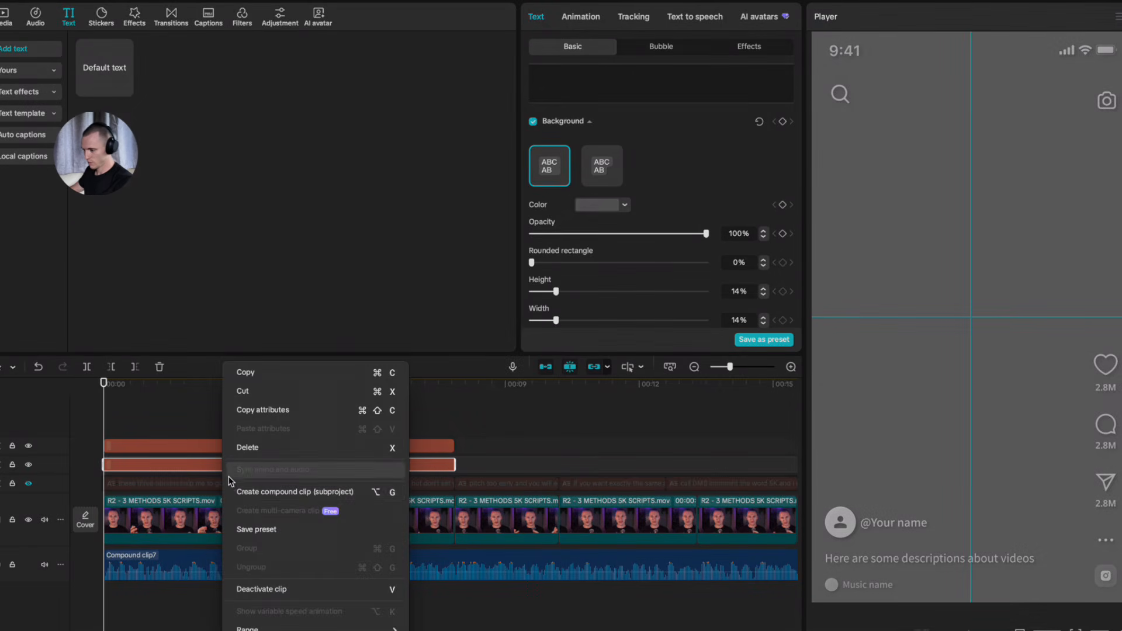
click(307, 495)
click(222, 442)
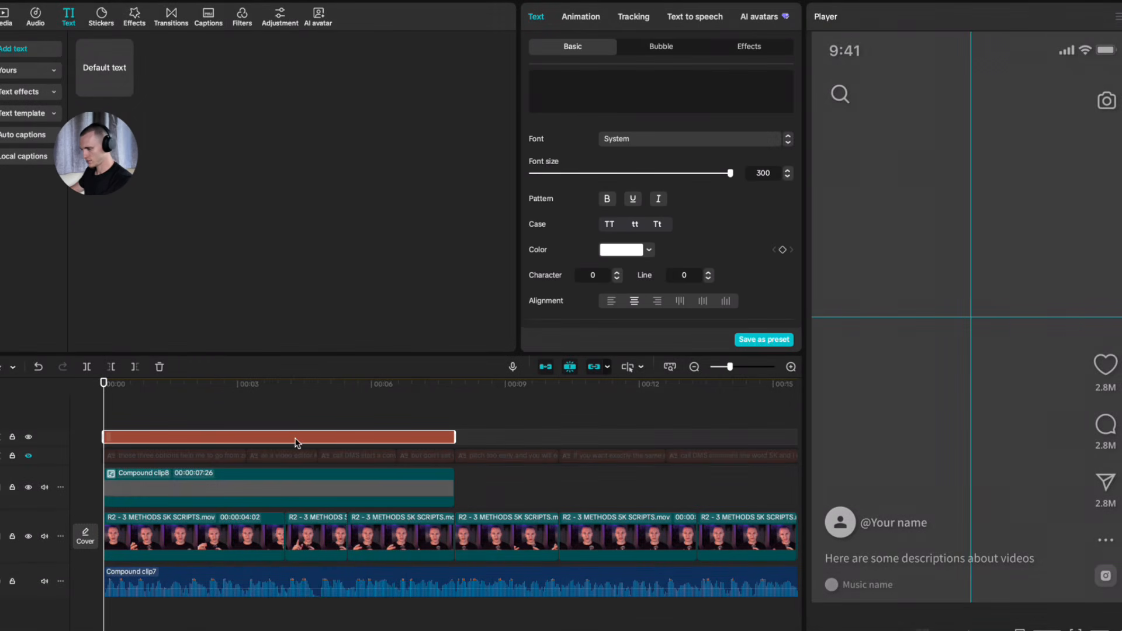
key(alt+g)
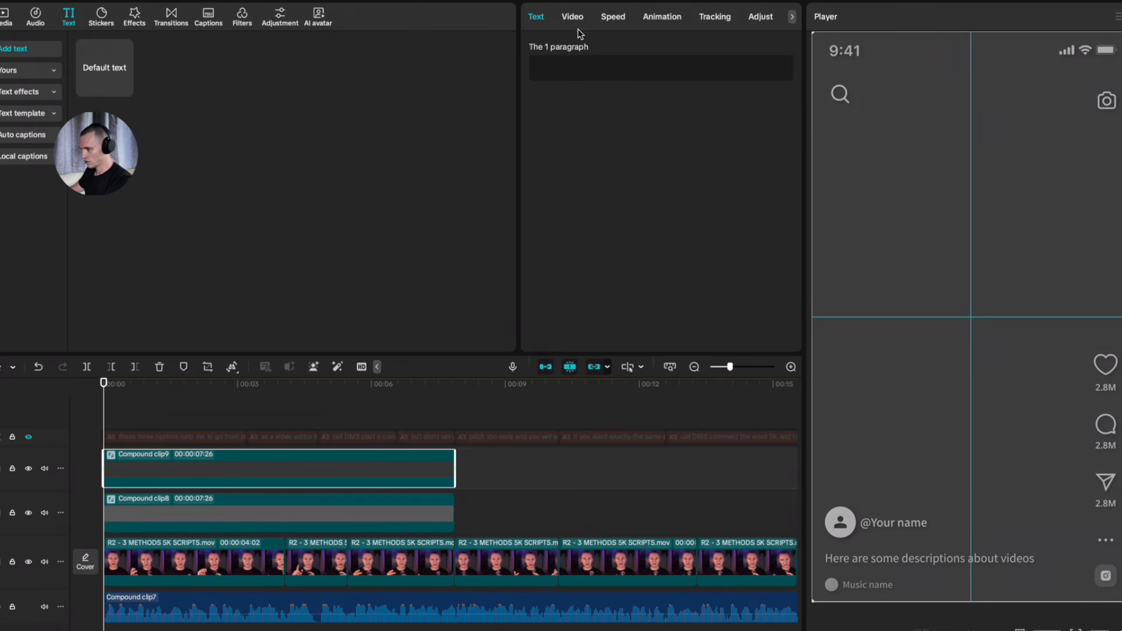
Step: Add a Split mask to the upper grey compound clip and soften it into a gradient over the lighter grey
click(573, 17)
click(695, 48)
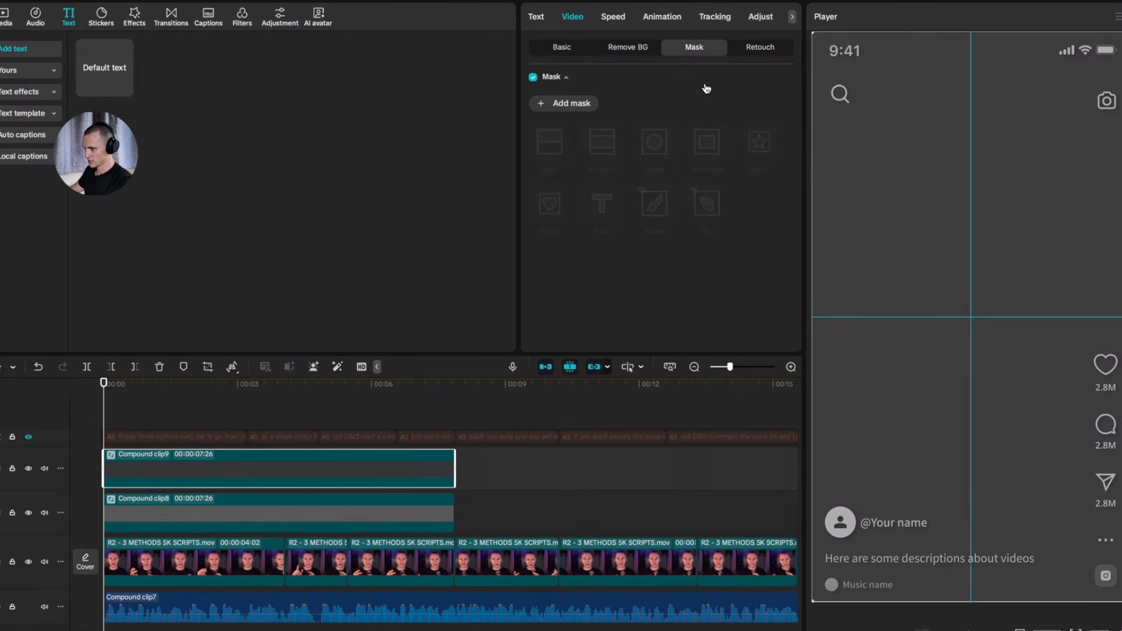
click(561, 104)
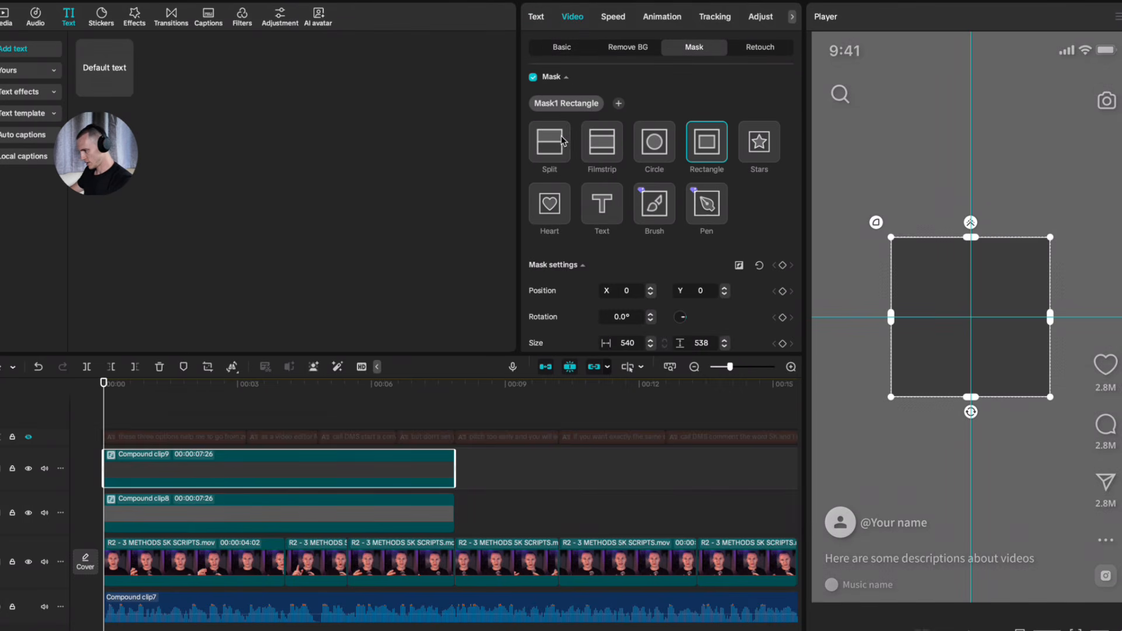
click(560, 149)
drag(1004, 315, 951, 230)
drag(974, 313, 994, 380)
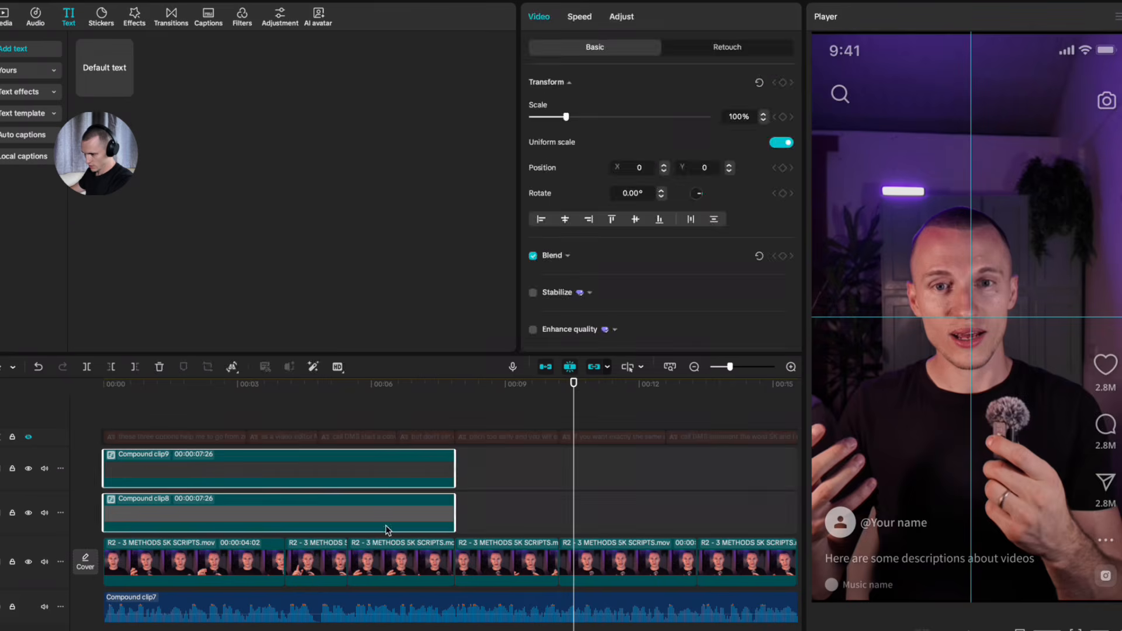
Step: Combine the two grey compound clips into a single compound clip
click(318, 420)
drag(501, 473, 352, 515)
key(alt+g)
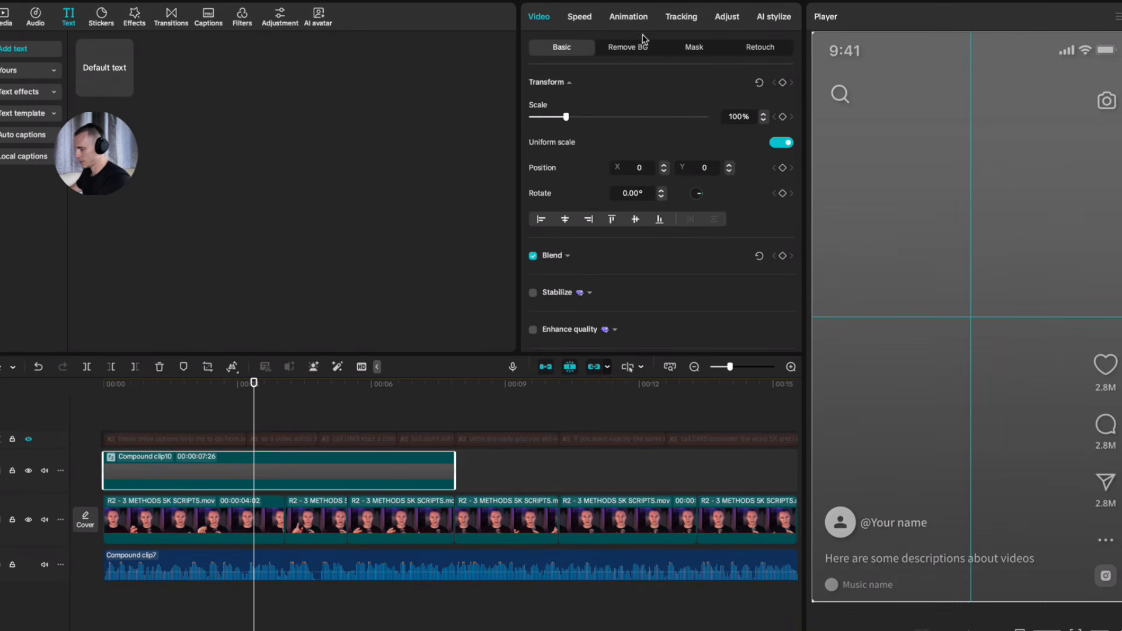
Step: Add a Rectangle mask to the gradient clip, moved down to about Y -506 and sized about 222 by 401
click(694, 48)
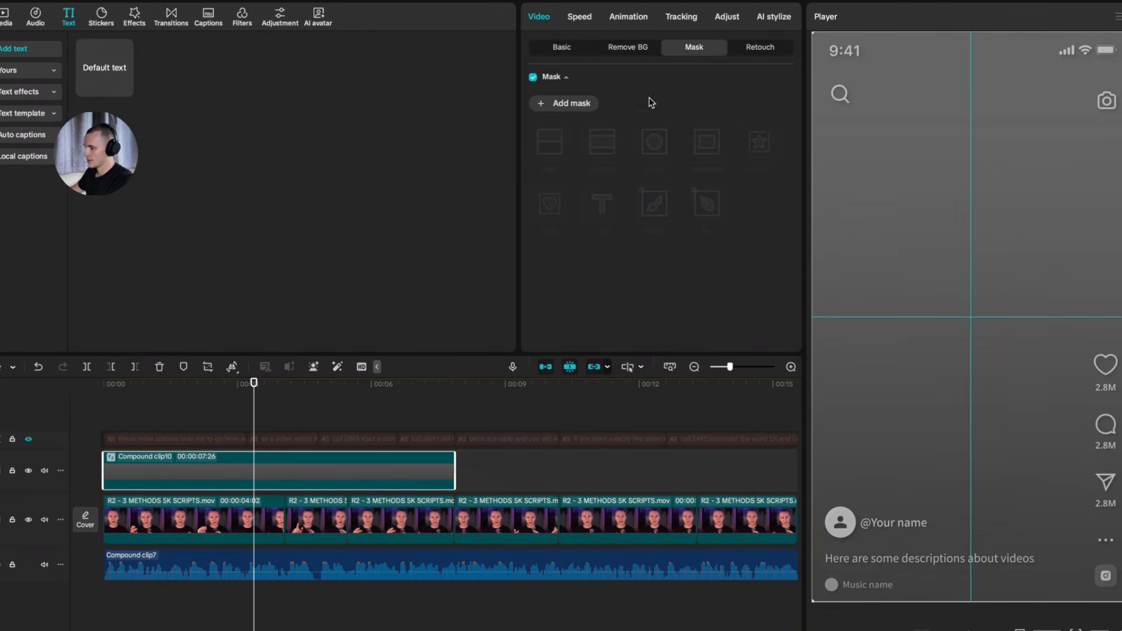
click(555, 106)
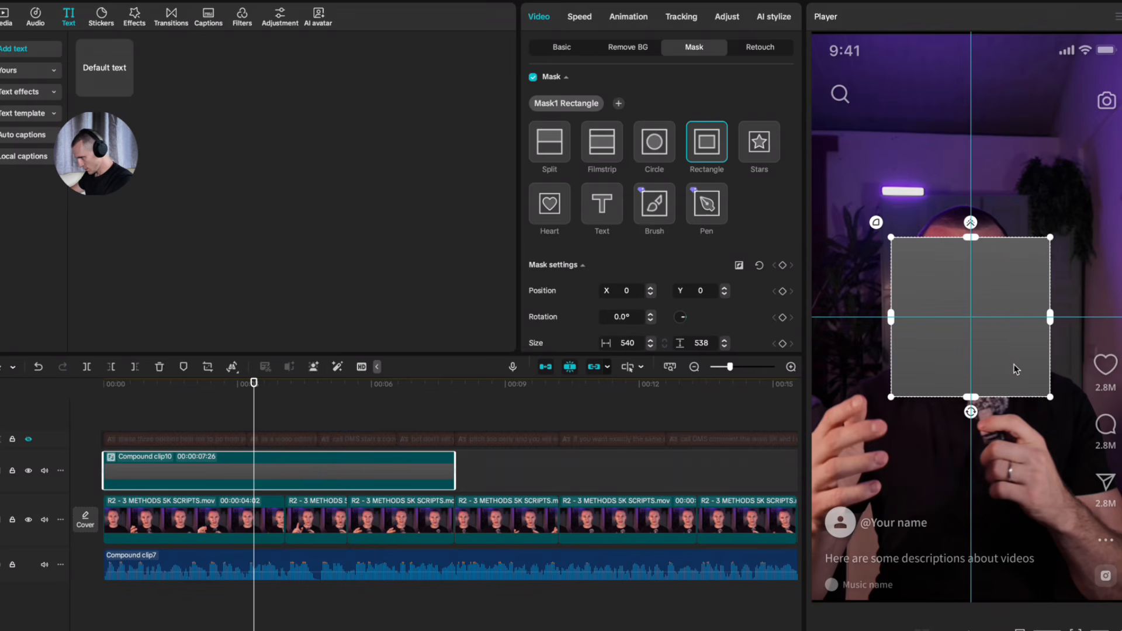
drag(999, 293, 1001, 431)
drag(896, 467, 925, 468)
drag(979, 399, 979, 414)
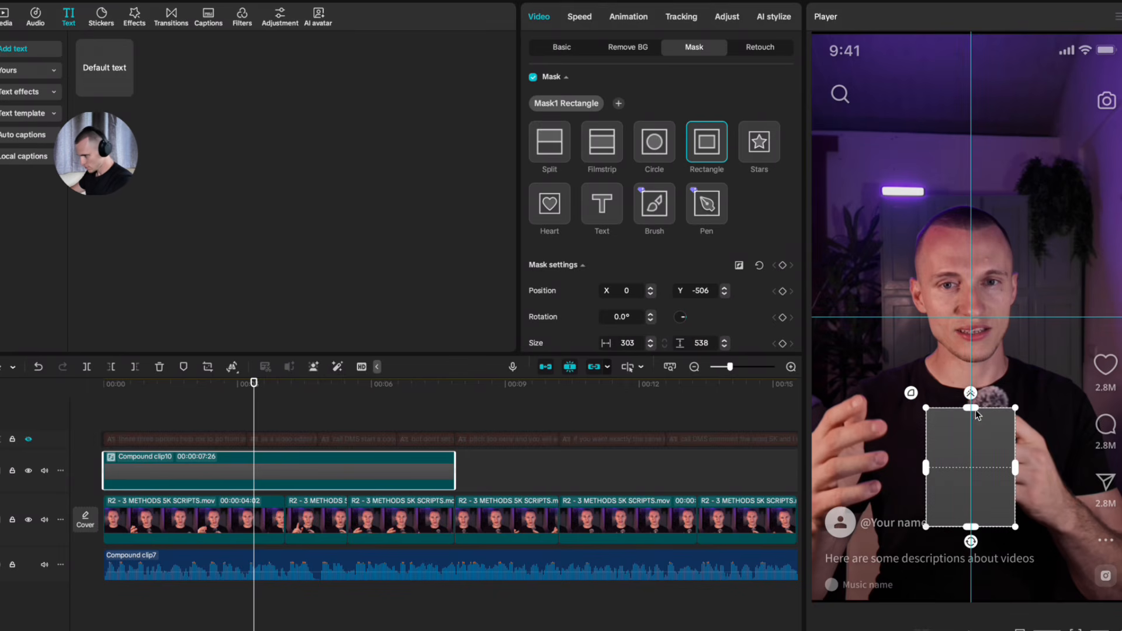
drag(929, 473, 938, 472)
Step: Set the rectangle mask's round corners to 35 and widen the card slightly
scroll(624, 306, down, 4)
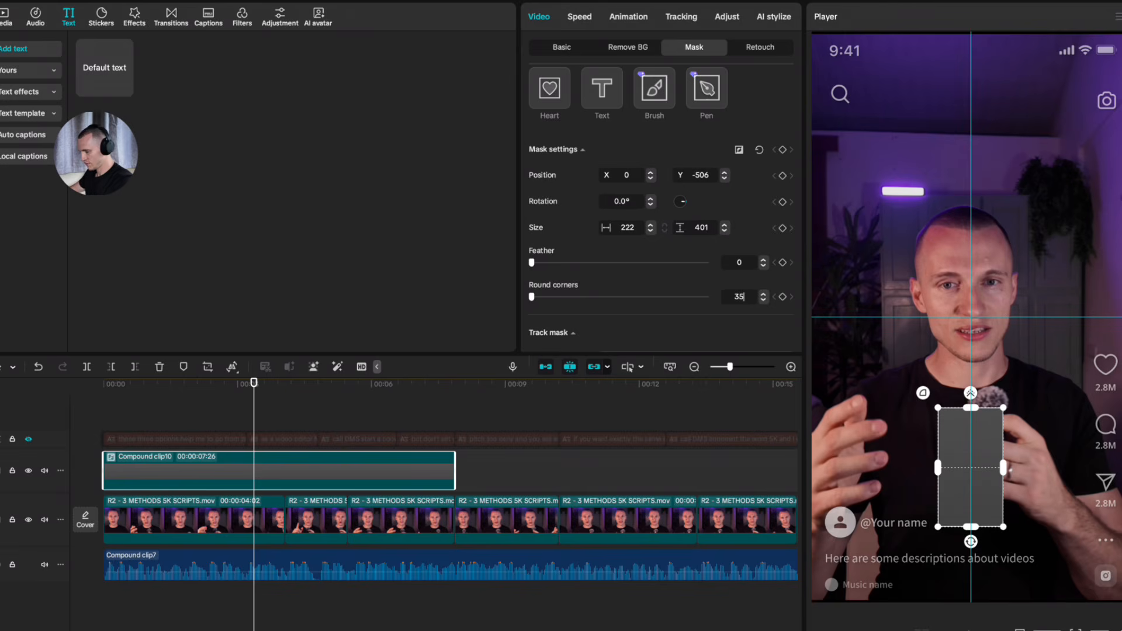
click(233, 412)
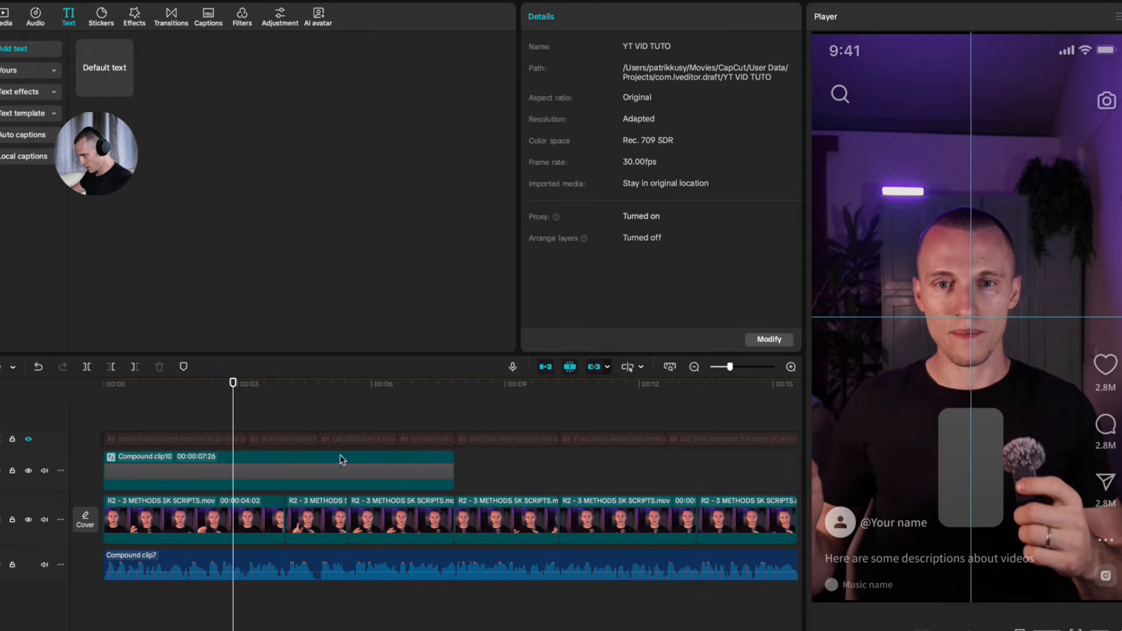
click(336, 474)
drag(1002, 464, 1006, 468)
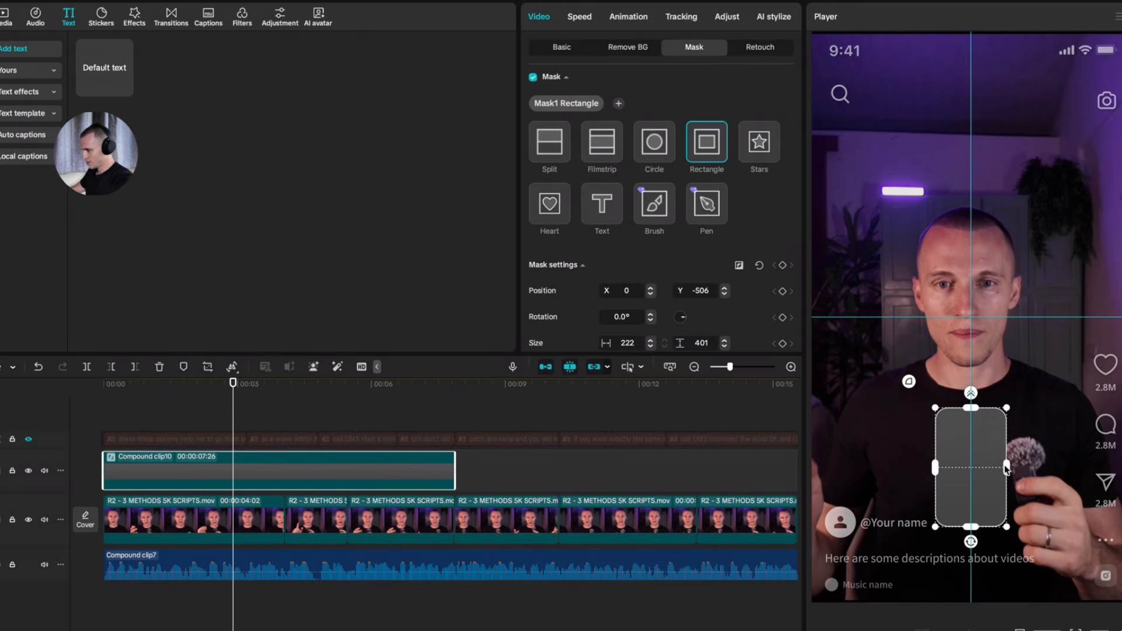
Step: Lower the rounded card's blend opacity to 40%
click(560, 47)
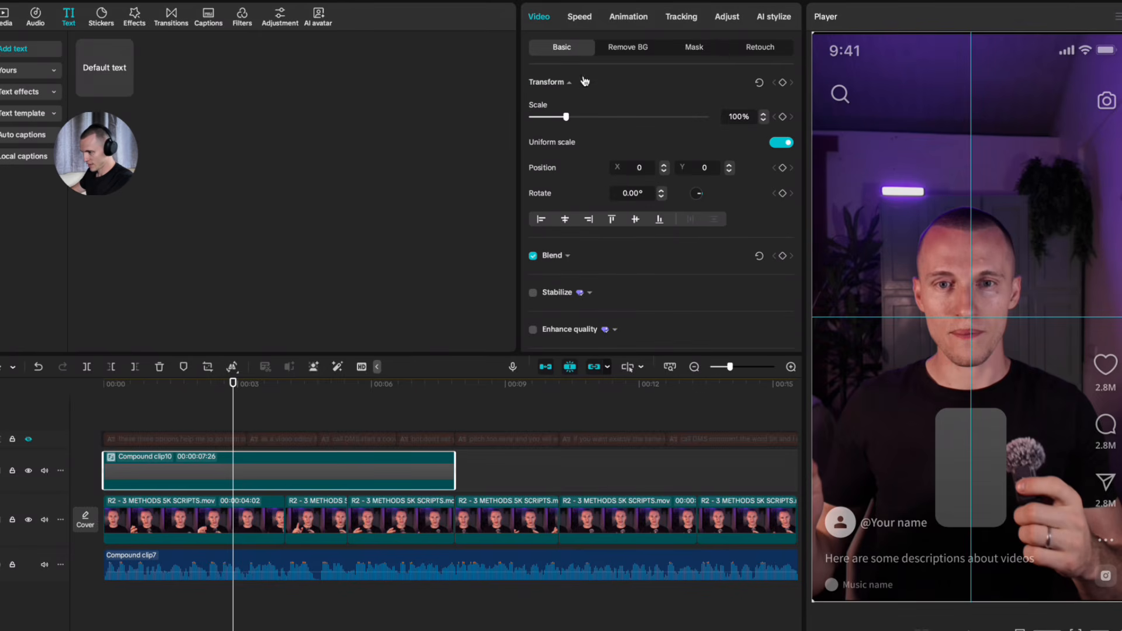
scroll(584, 175, down, 1)
click(567, 238)
scroll(721, 257, down, 2)
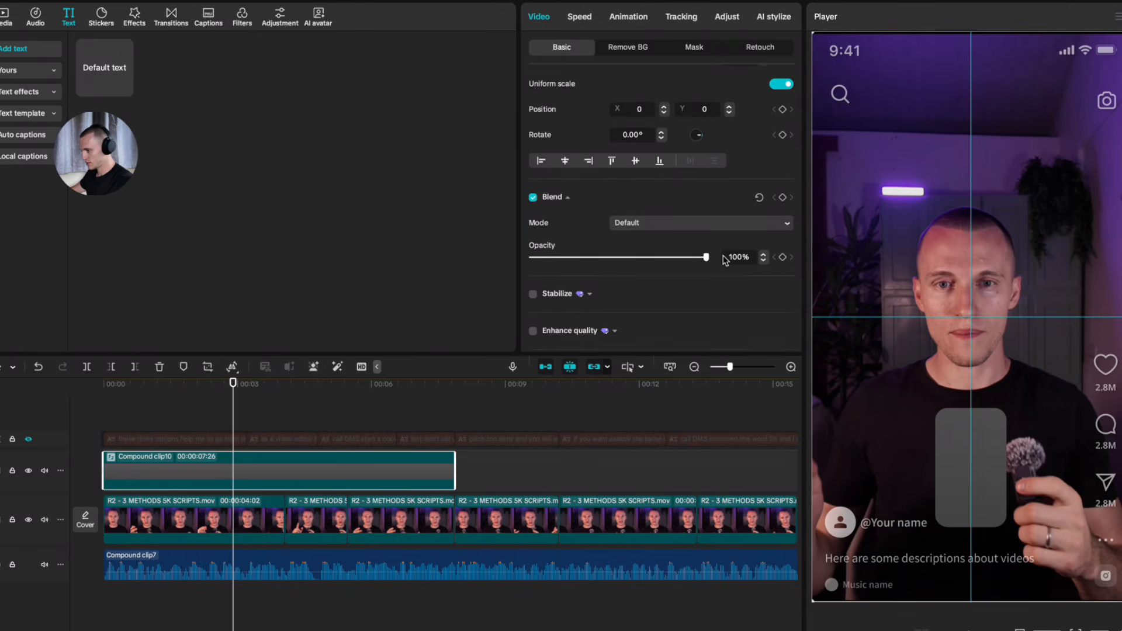
drag(706, 258, 603, 260)
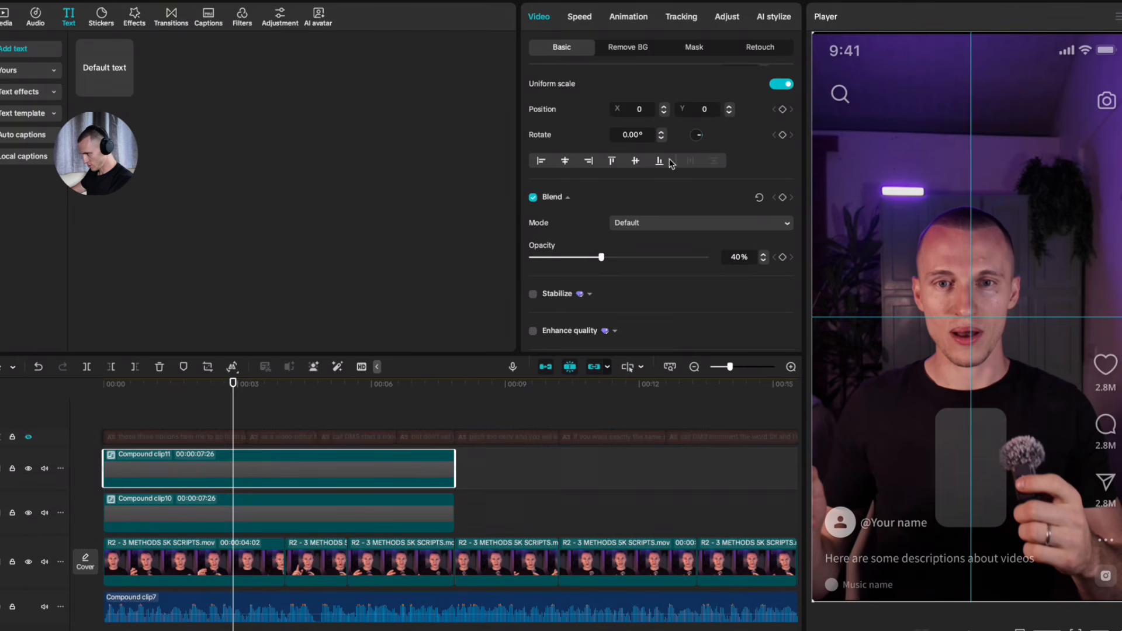
Step: Place one copy of the card to the left at about X -567 and another to the right of the original
drag(1000, 444, 917, 446)
click(365, 459)
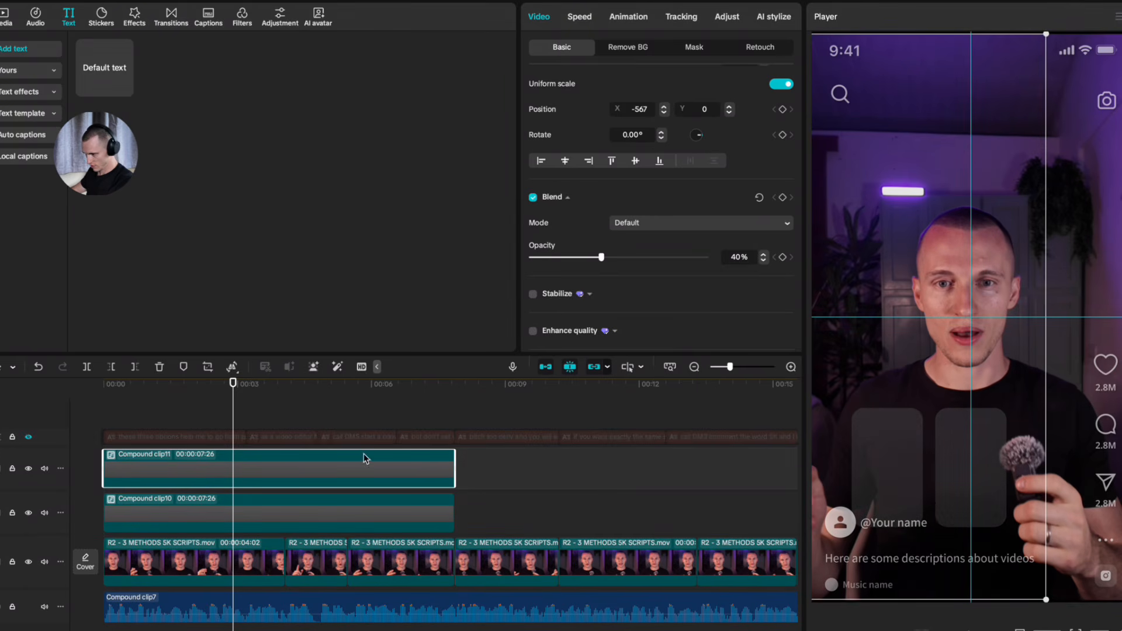
key(ctrl+v)
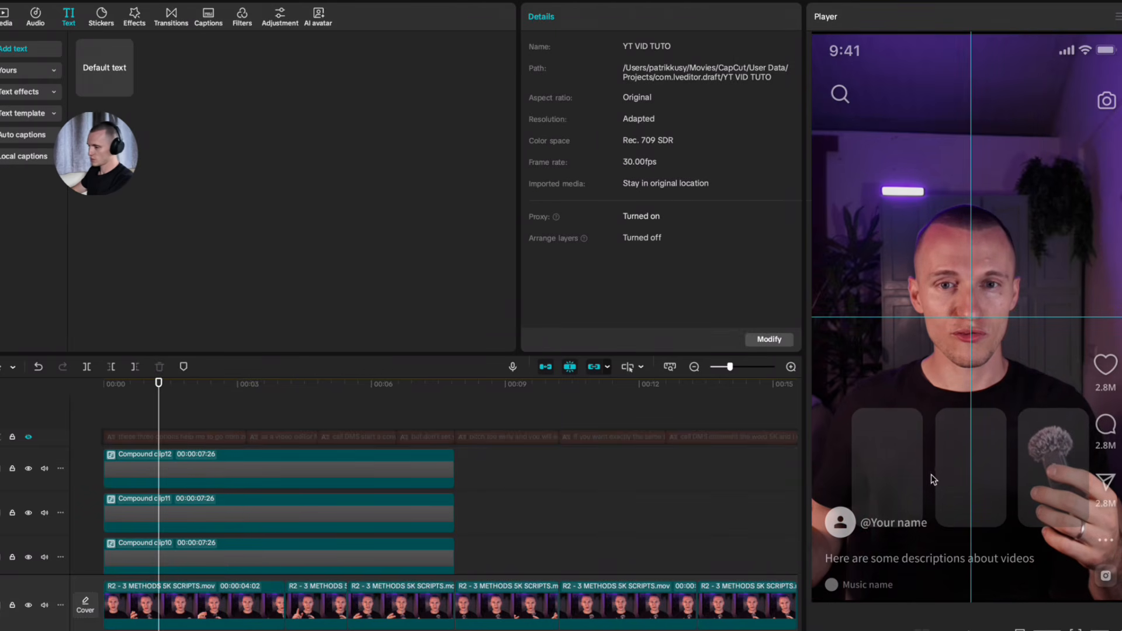
Step: Add a default text spanning the full length of the card clips and change its wording to "1"
click(126, 83)
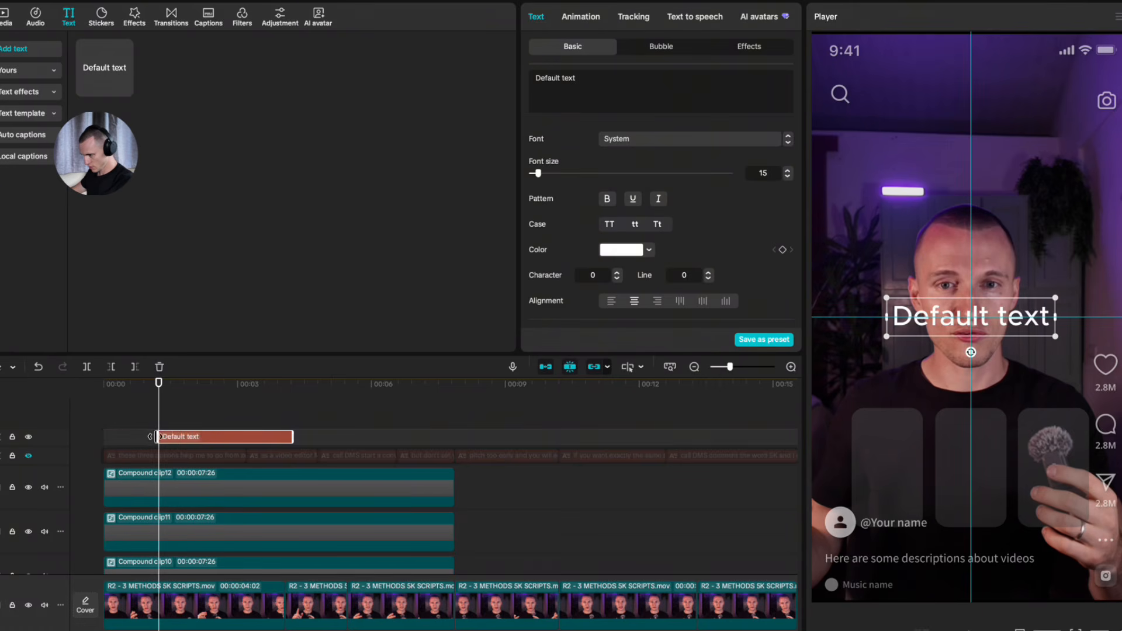
drag(294, 436, 455, 436)
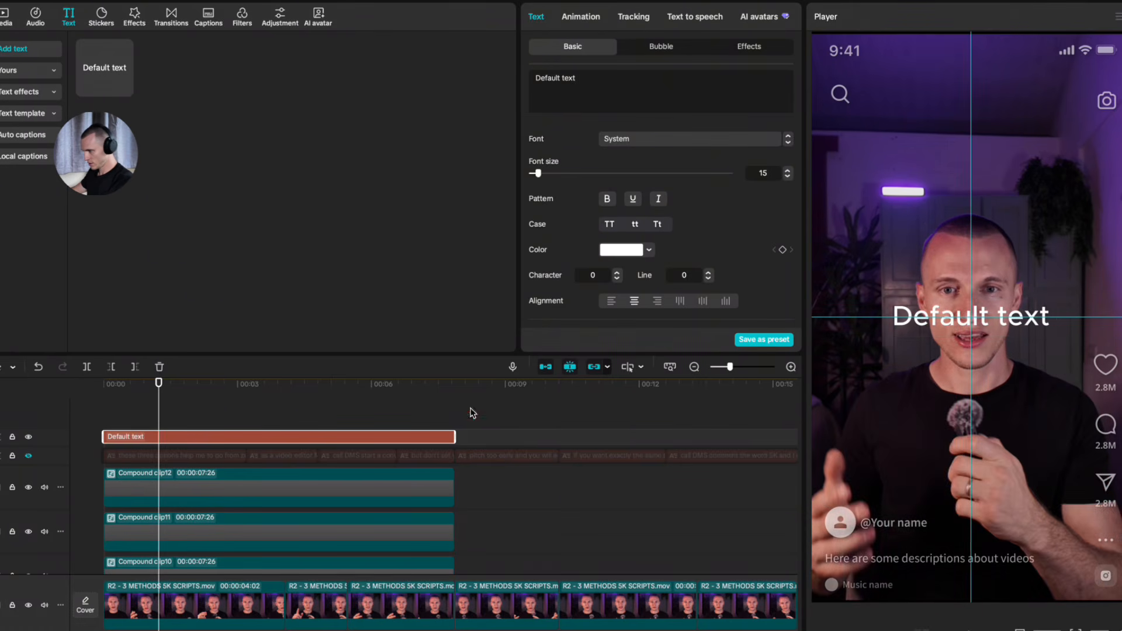
key(ctrl+a)
text(1)
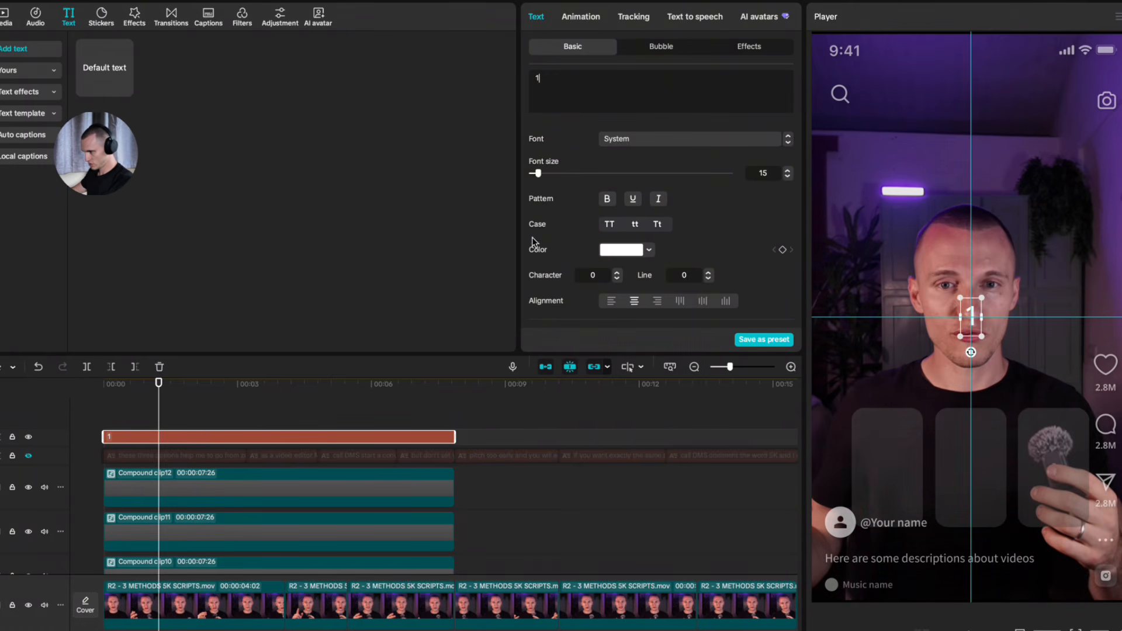
Step: Set the "1" text's font to TacticSansExd-Bld
click(621, 145)
scroll(693, 297, up, 5)
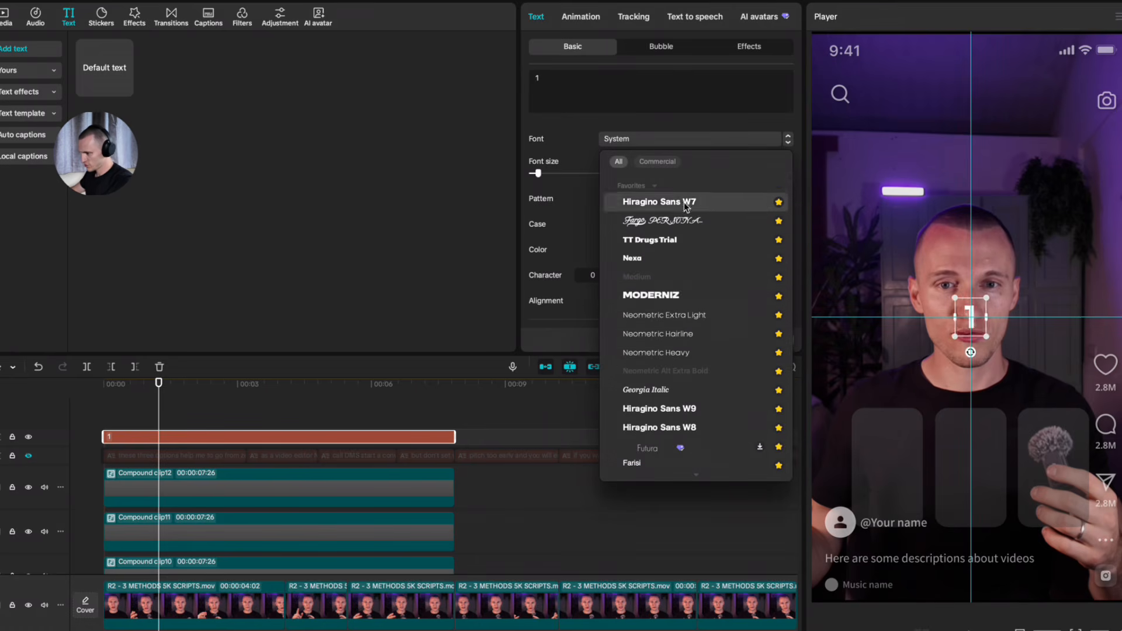
scroll(692, 327, down, 5)
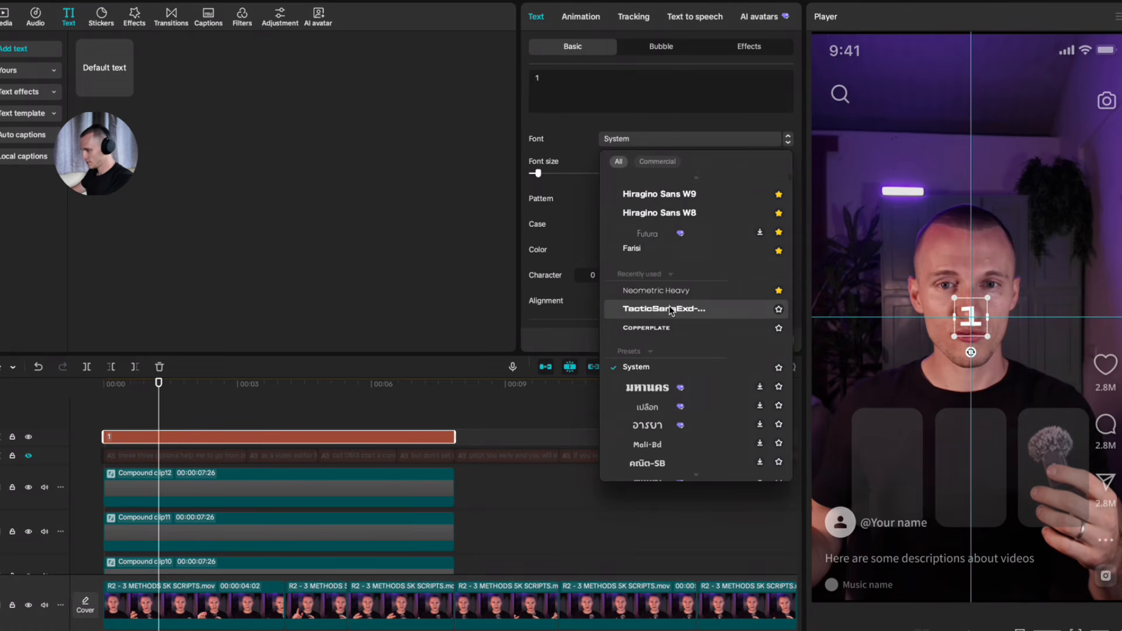
click(671, 309)
Step: Enlarge the "1", place it centred on the middle card, and set its font to TacticSans-Blk
drag(958, 301, 900, 424)
drag(984, 461, 986, 464)
drag(987, 464, 985, 463)
click(689, 139)
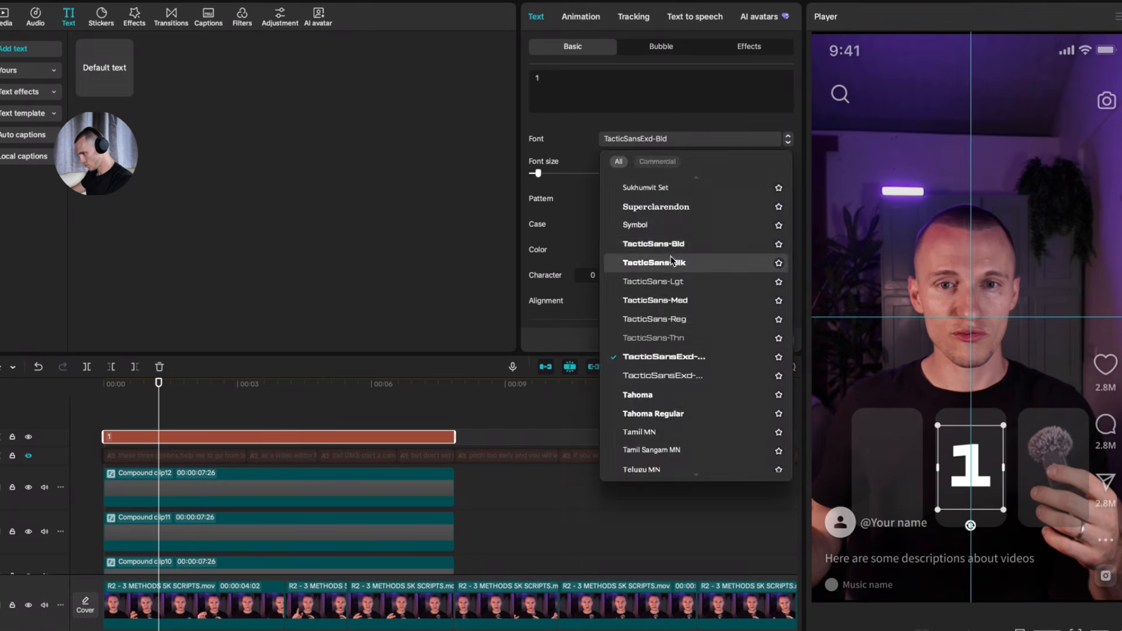
click(746, 263)
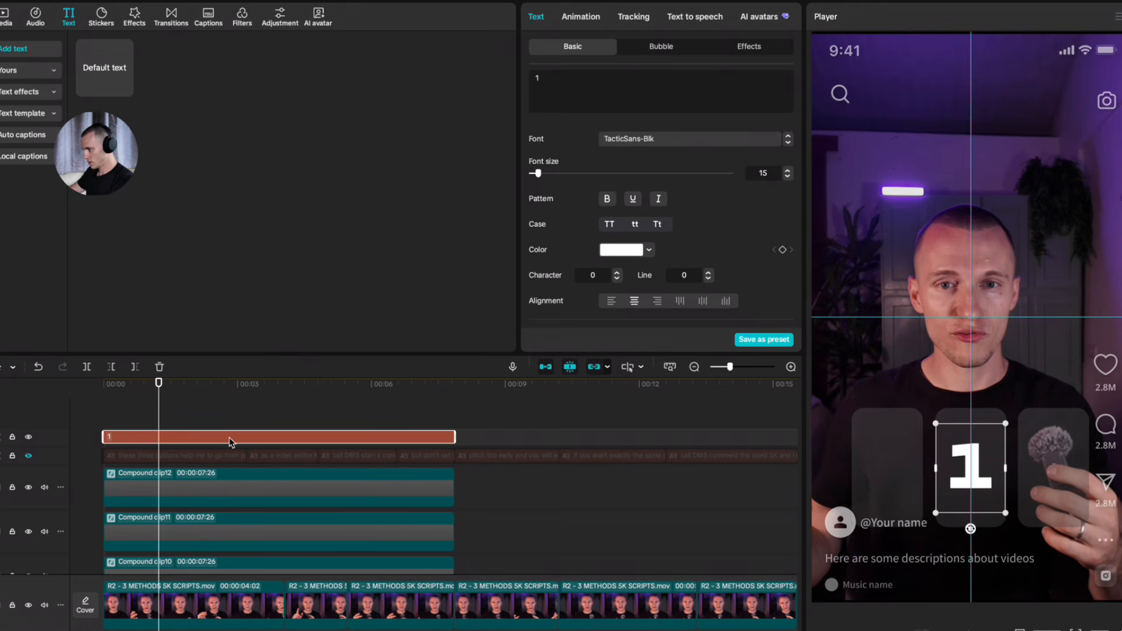
Step: Duplicate the "1" text onto the track above, reword the copy as "2", and move the "1" onto the left card
drag(230, 438, 229, 419)
double_click(581, 93)
text(2)
click(248, 454)
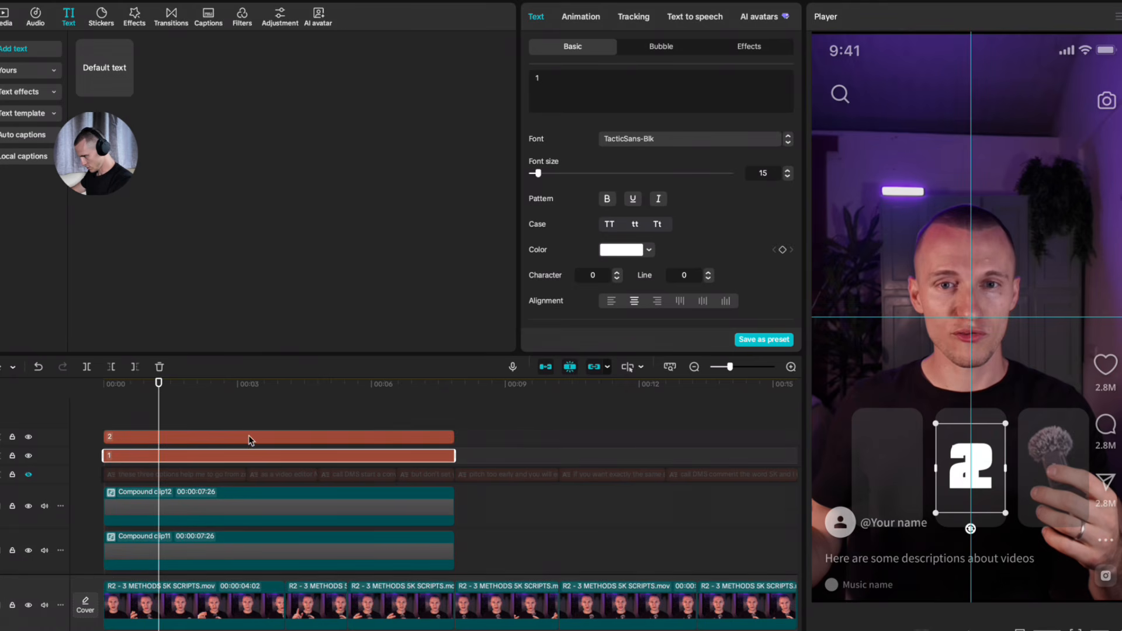
drag(961, 465, 876, 464)
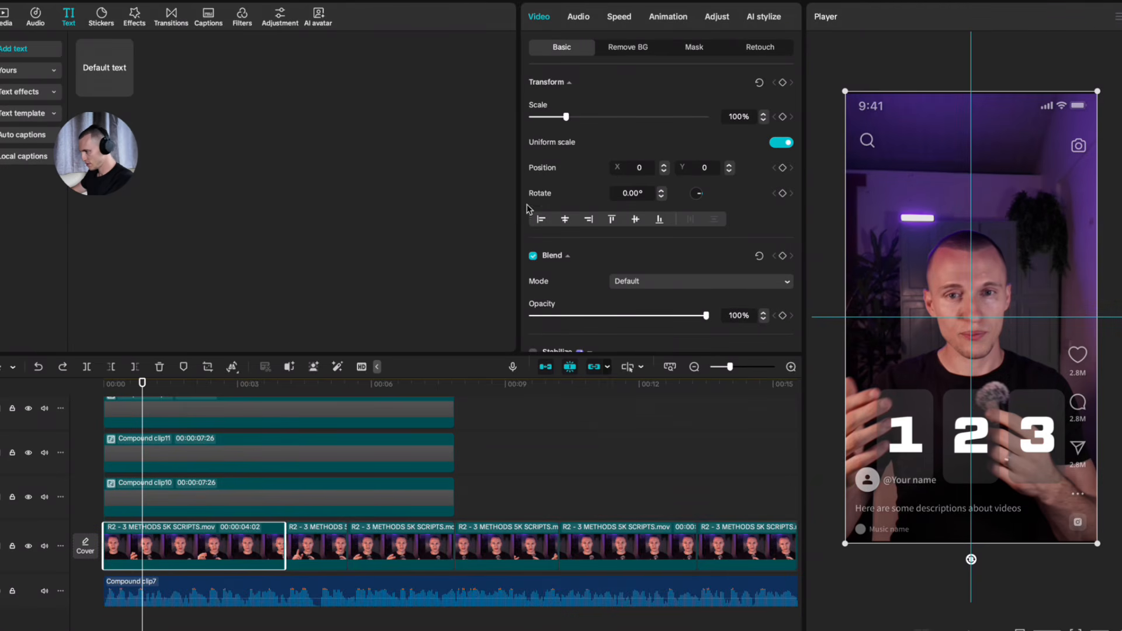
Step: Scale the first talking-head clip to 131% and shift it upward so the face sits well above the cards
drag(565, 117, 577, 116)
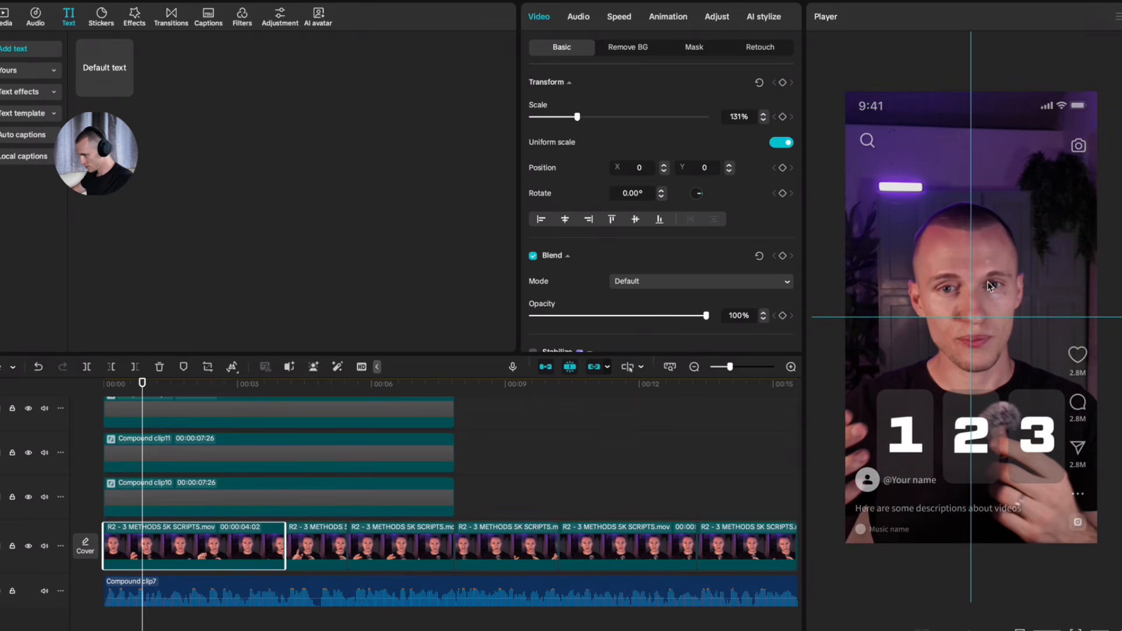
drag(989, 286, 992, 237)
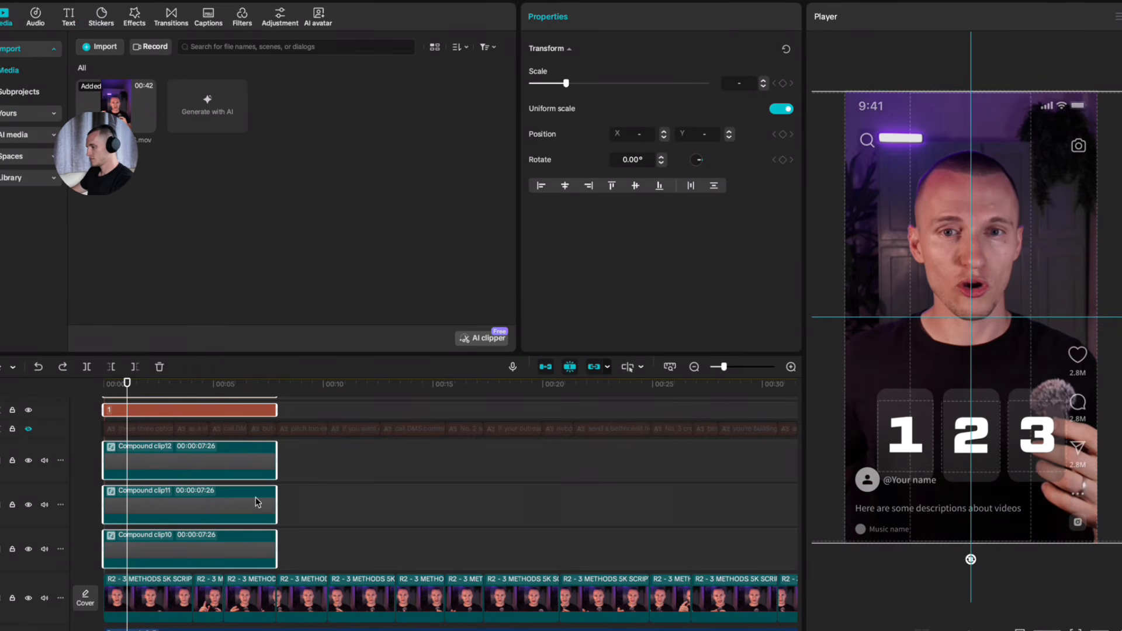
Step: Select the three numbers and three card clips together, scale the group down to about 88%, and adjust its vertical position
click(359, 530)
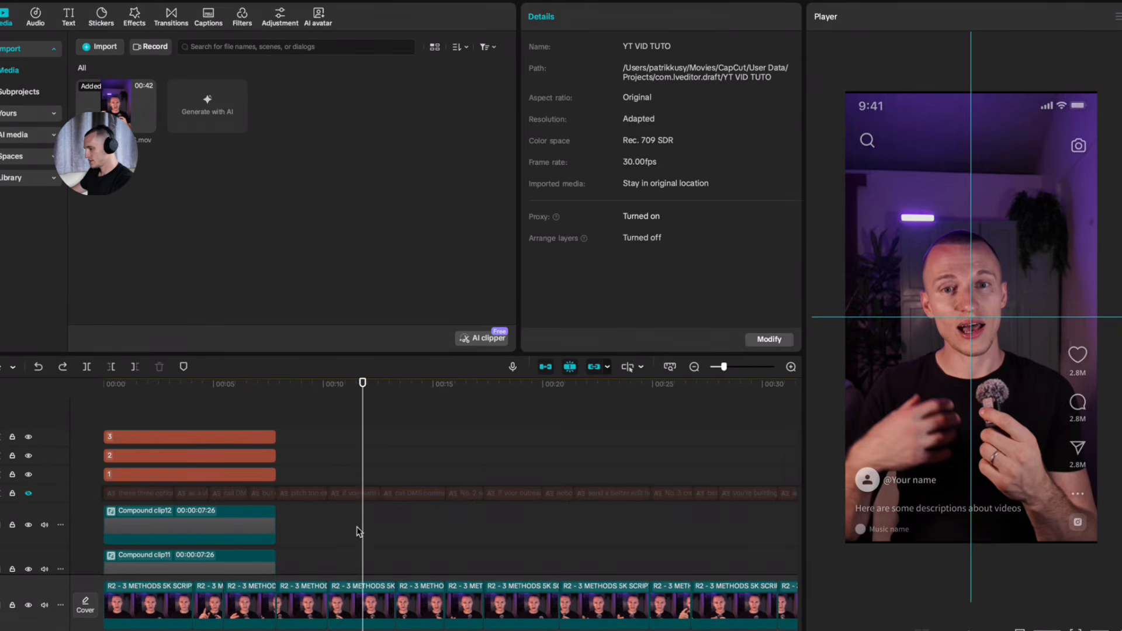
click(179, 393)
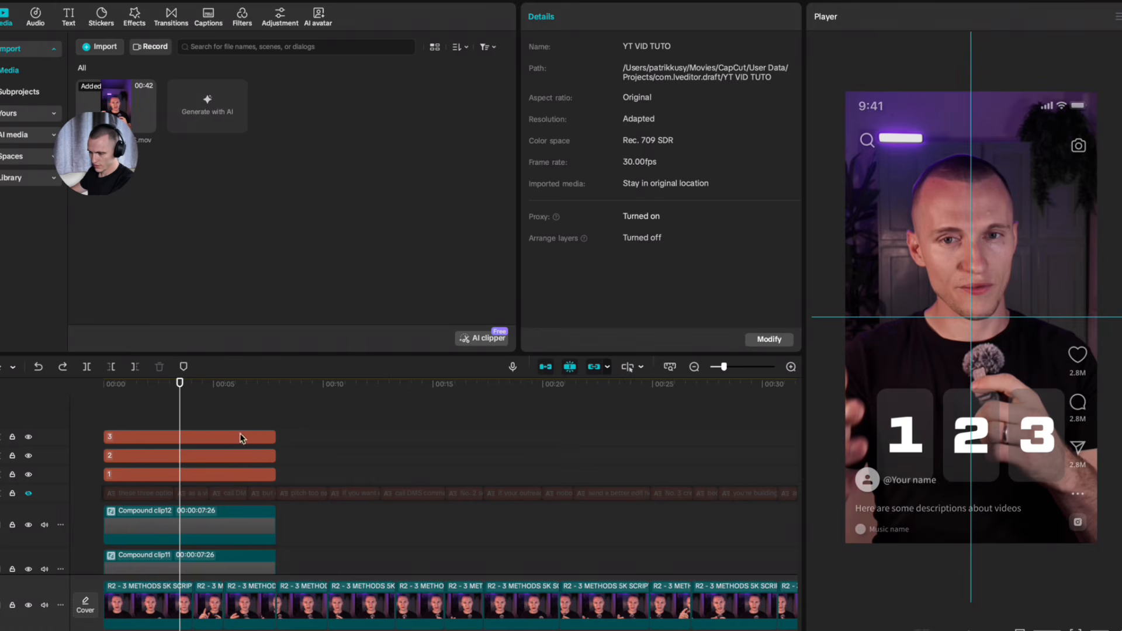
drag(291, 426, 246, 484)
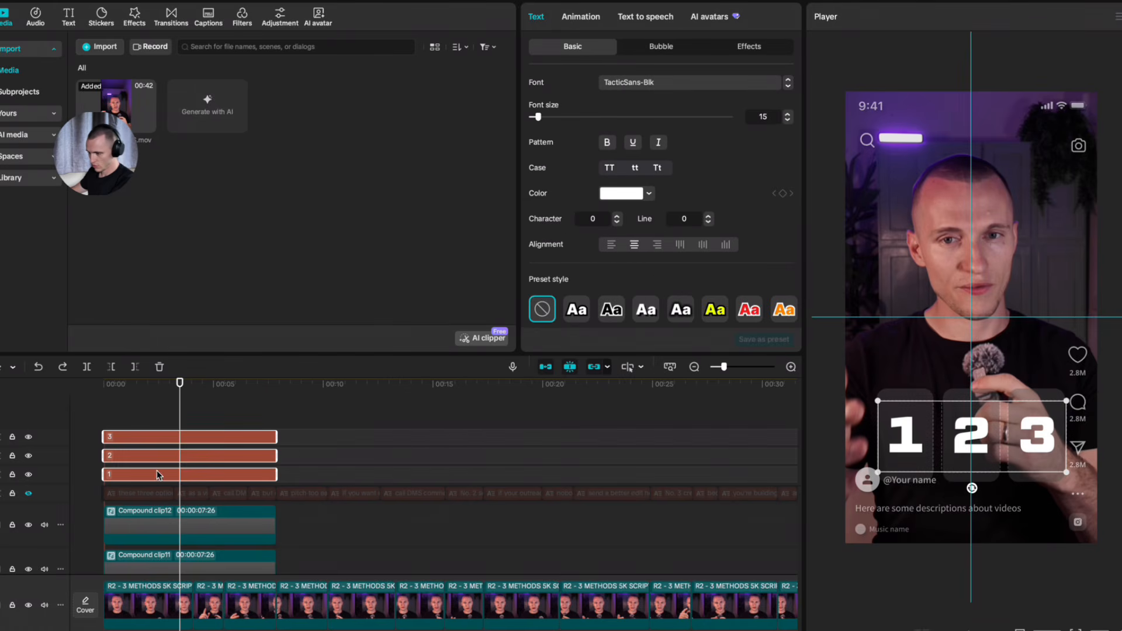
scroll(129, 486, down, 3)
drag(310, 447, 178, 529)
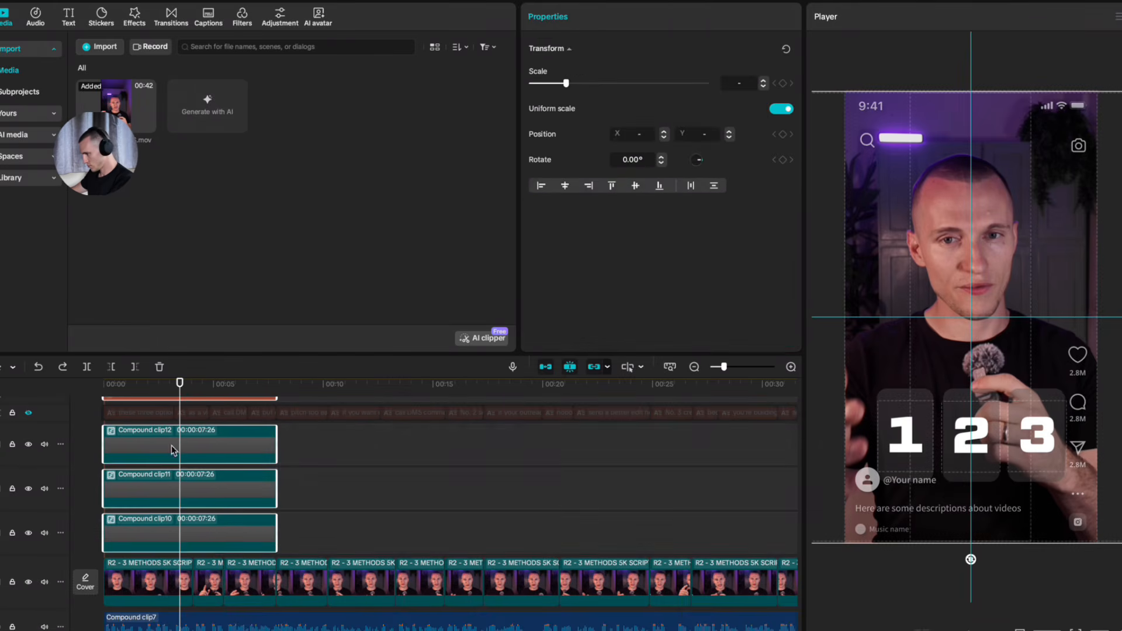
scroll(155, 464, up, 3)
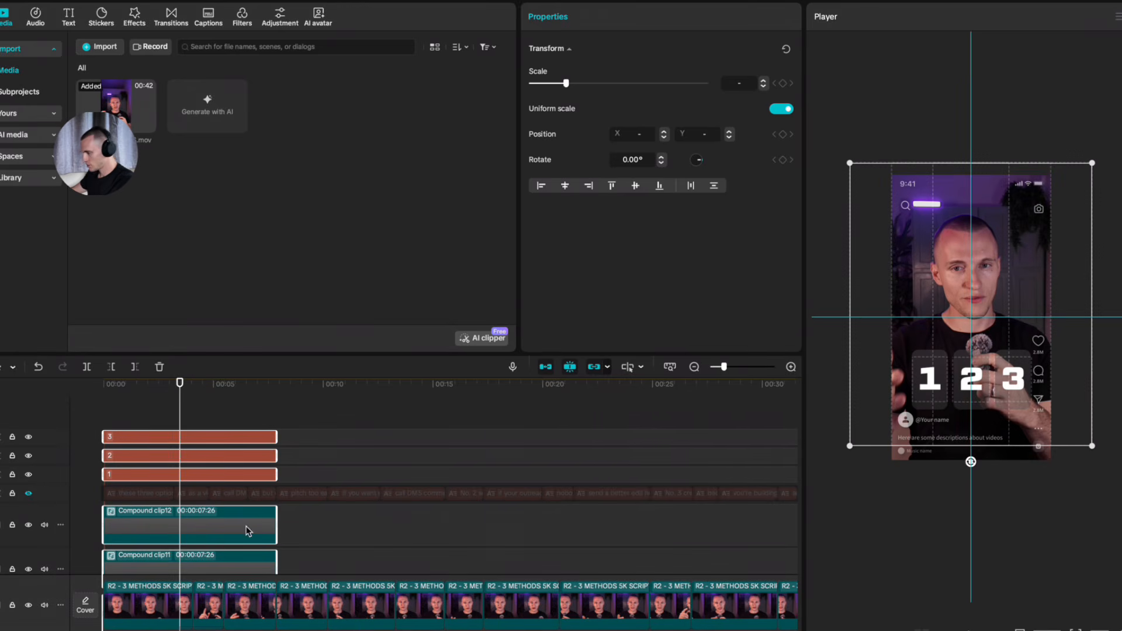
drag(849, 163, 886, 174)
scroll(1087, 447, up, 4)
drag(1010, 412, 1010, 418)
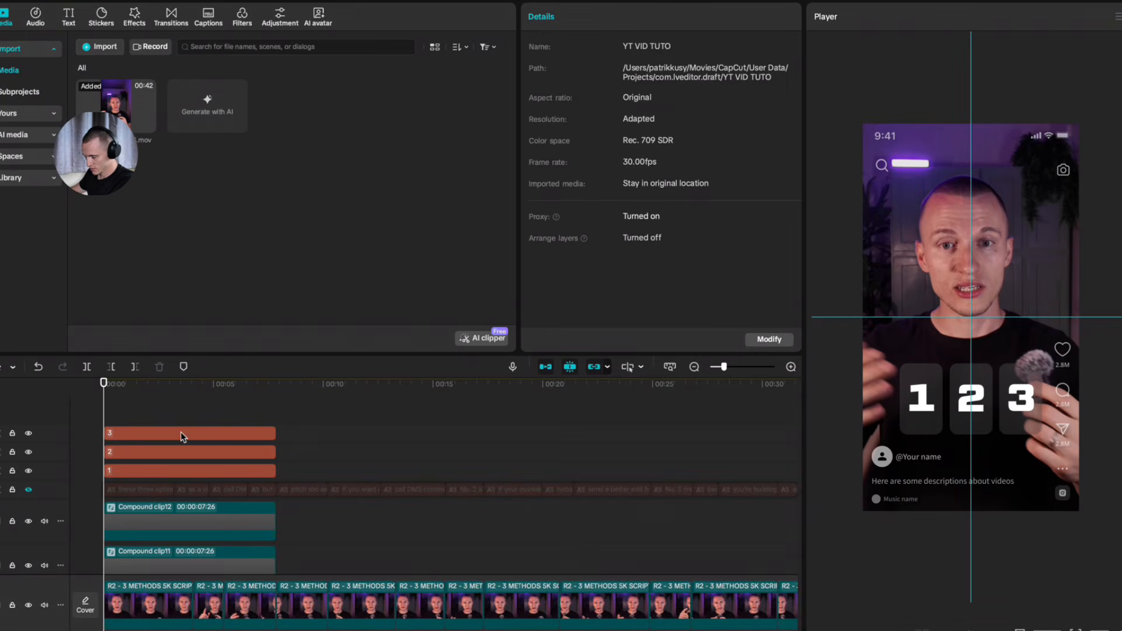
Step: Disable the "1" and "3" texts and both side card clips, leaving only the middle card and "2" active
click(181, 434)
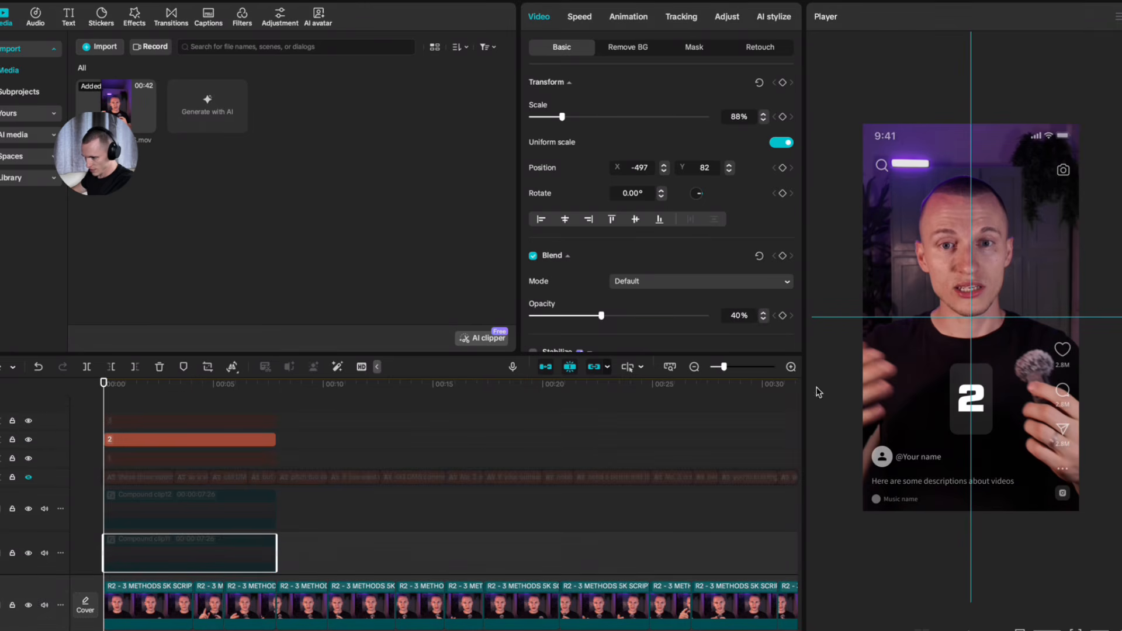
scroll(401, 504, down, 3)
Step: Add keyframes for the middle card's mask settings at about 1.5 s and again at about 2 s
click(156, 509)
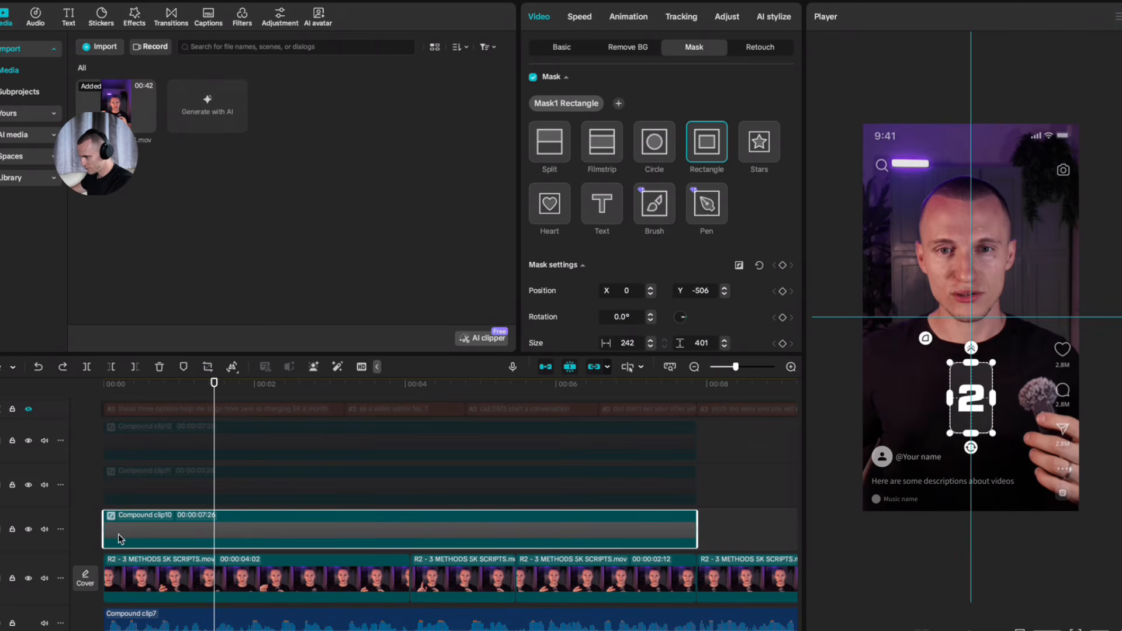
click(783, 265)
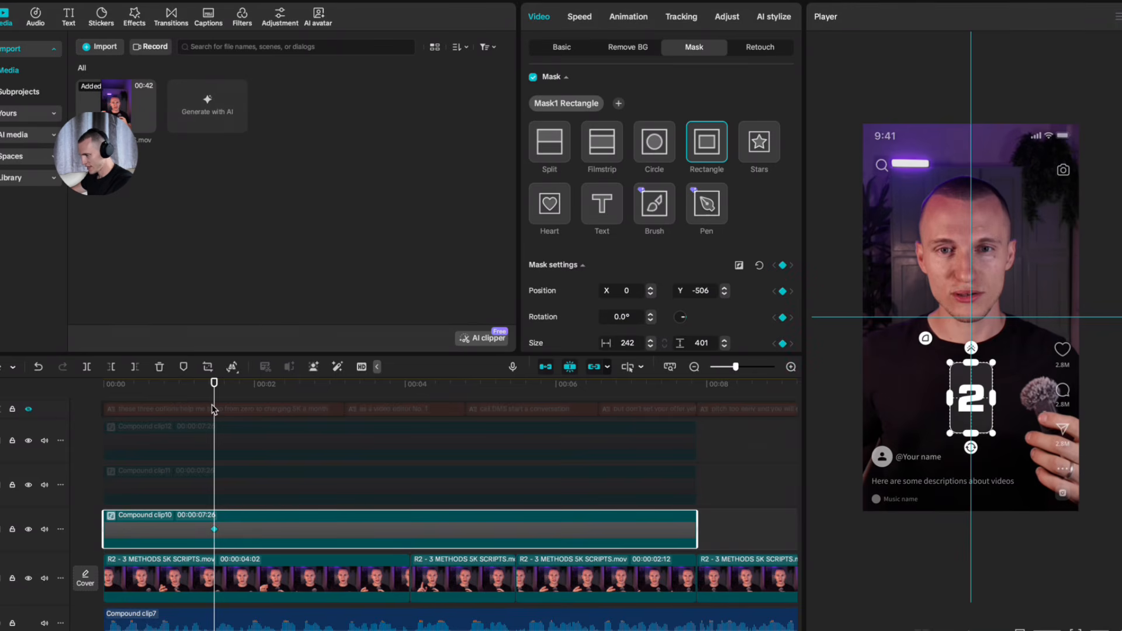
drag(213, 391, 262, 393)
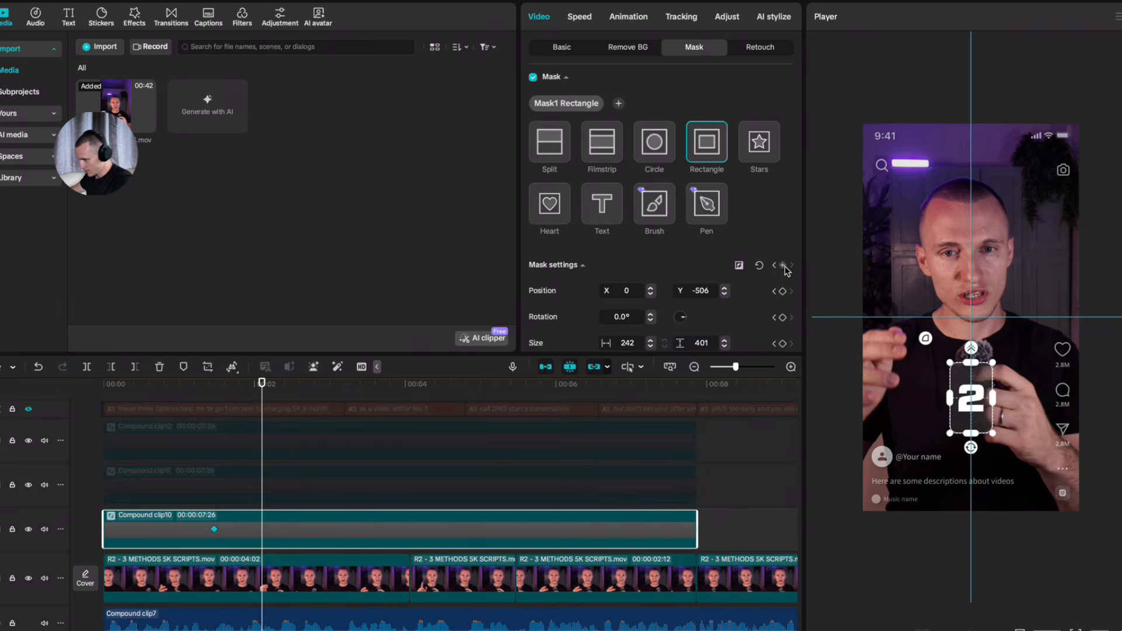
scroll(988, 463, up, 2)
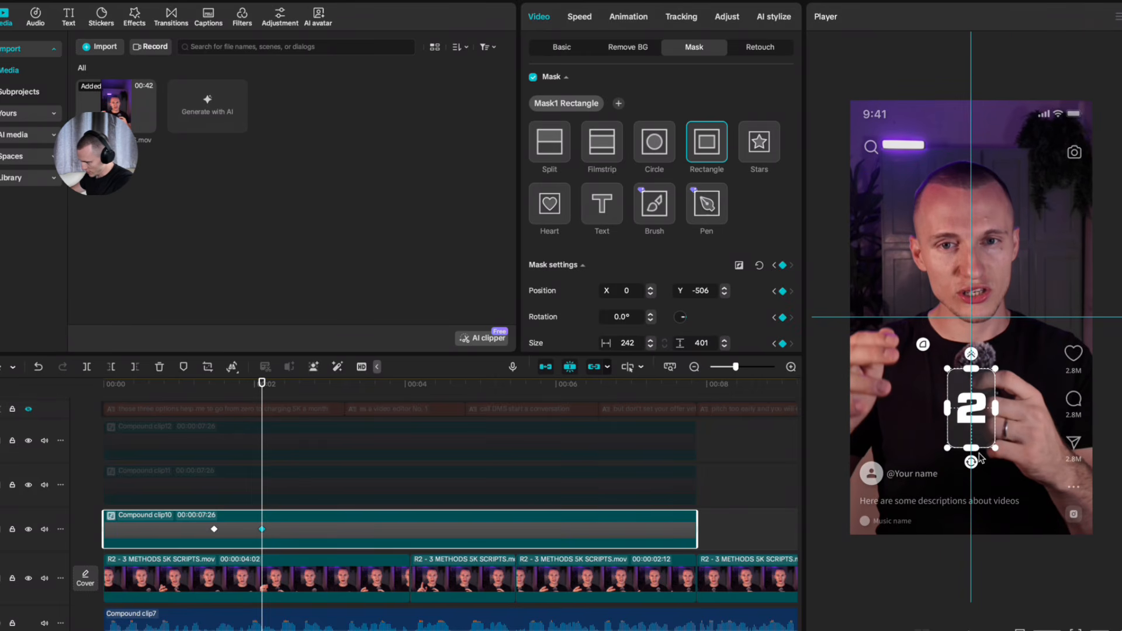
Step: At the second keyframe, rotate the mask to 90°, resize it to 366 by 786, and set round corners to 100
drag(971, 463, 912, 408)
drag(978, 388, 975, 375)
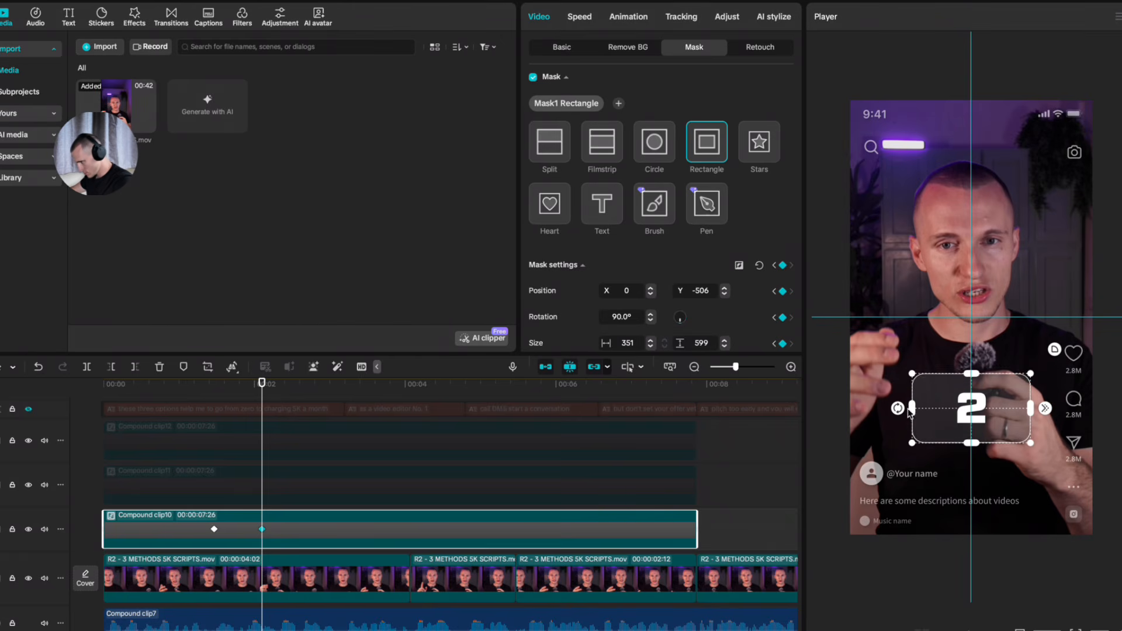
drag(909, 411, 894, 407)
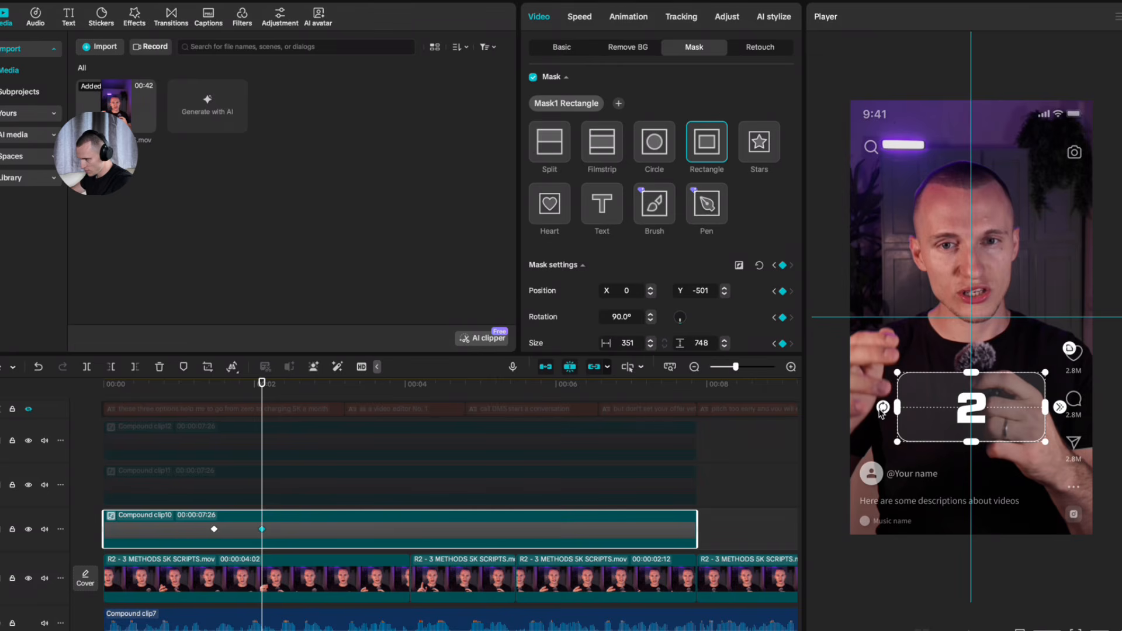
scroll(713, 285, down, 4)
drag(624, 296, 706, 297)
Step: Play back the middle card's mask animation to check its change into a wide pill shape
click(177, 388)
key(space)
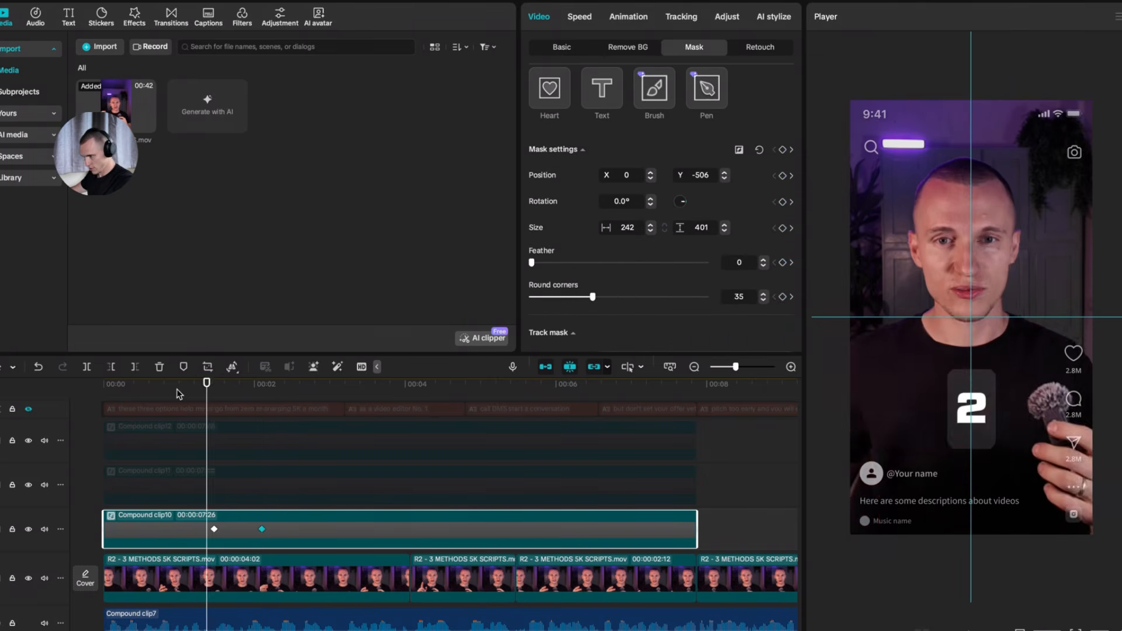
scroll(458, 564, down, 2)
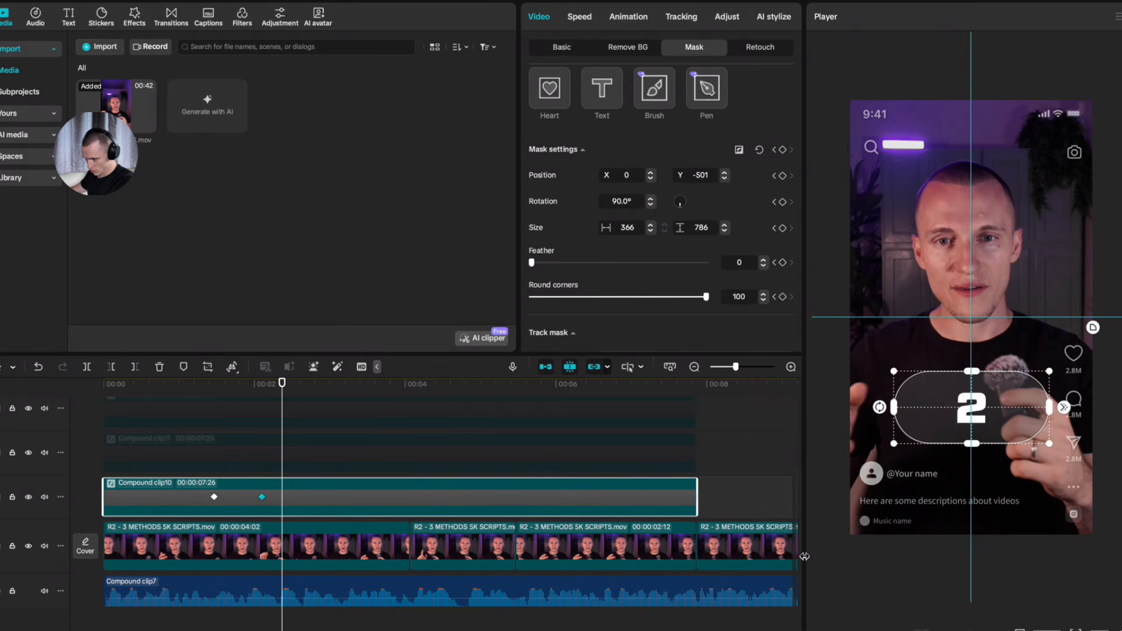
scroll(226, 549, up, 4)
scroll(285, 458, up, 3)
click(248, 404)
click(197, 424)
scroll(197, 424, down, 5)
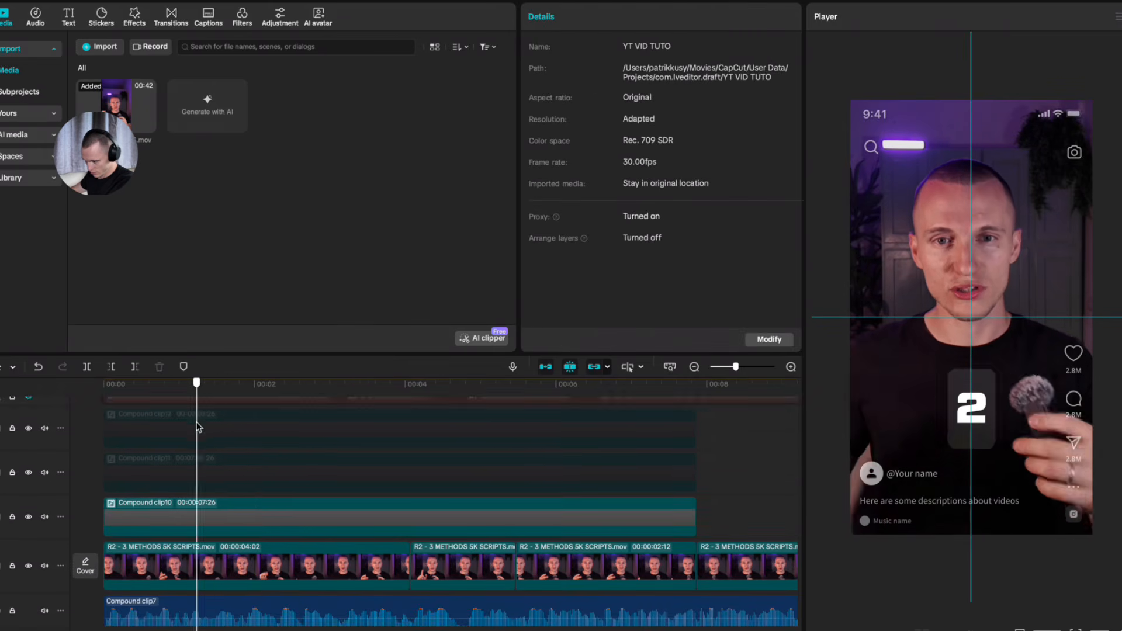
Step: Split the three number texts at the card's first mask keyframe and delete the portions after it
scroll(198, 424, down, 1)
click(226, 422)
click(243, 504)
click(216, 498)
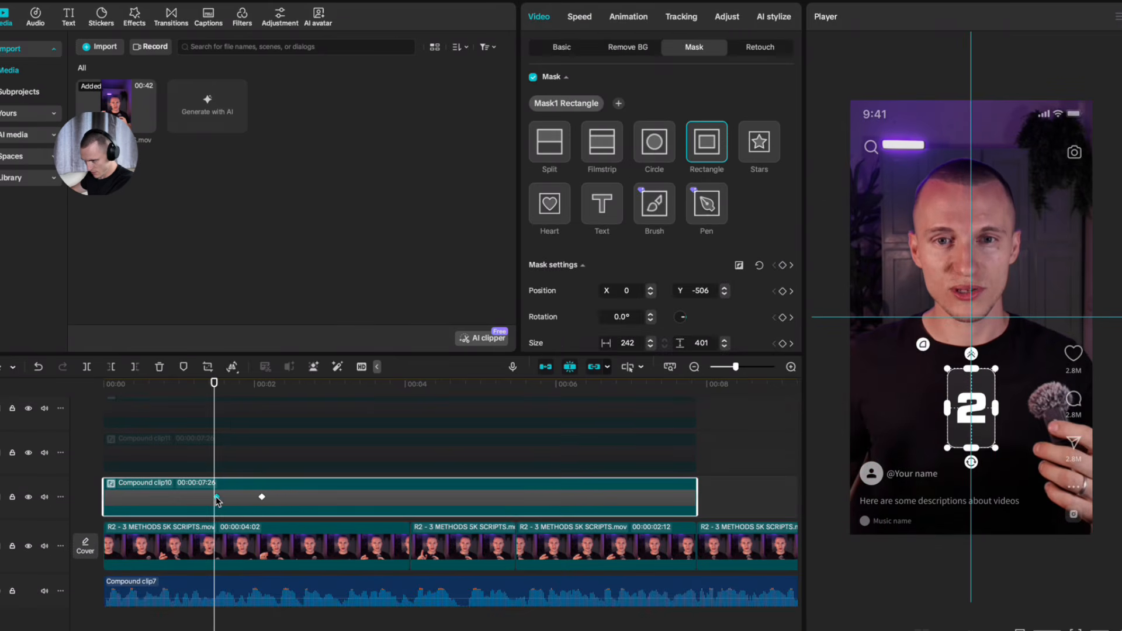
scroll(221, 501, up, 5)
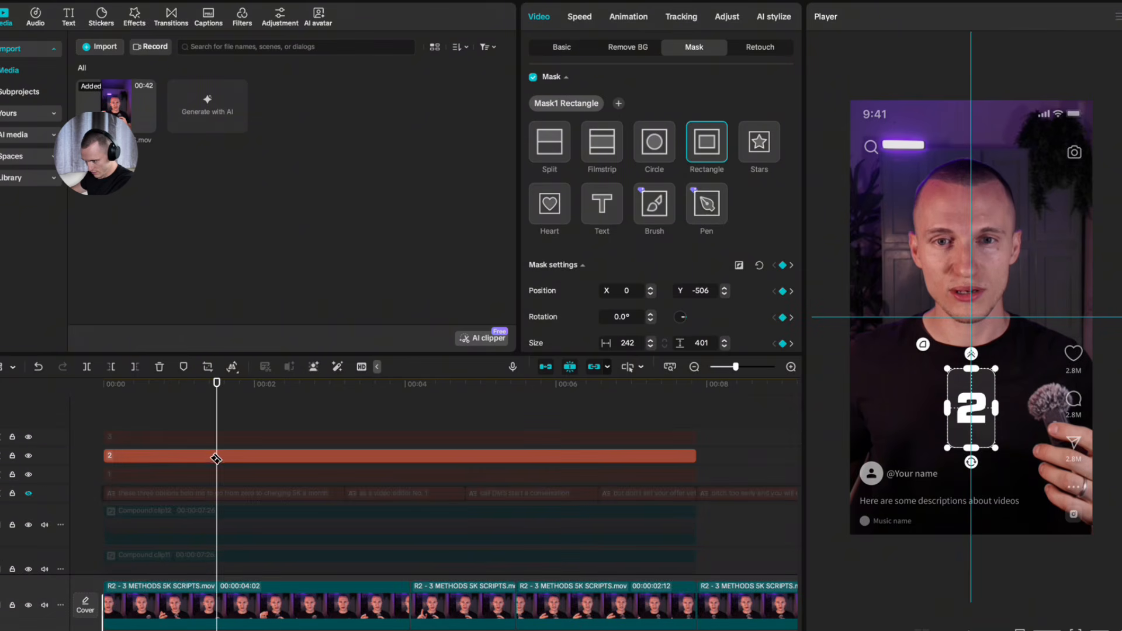
click(219, 474)
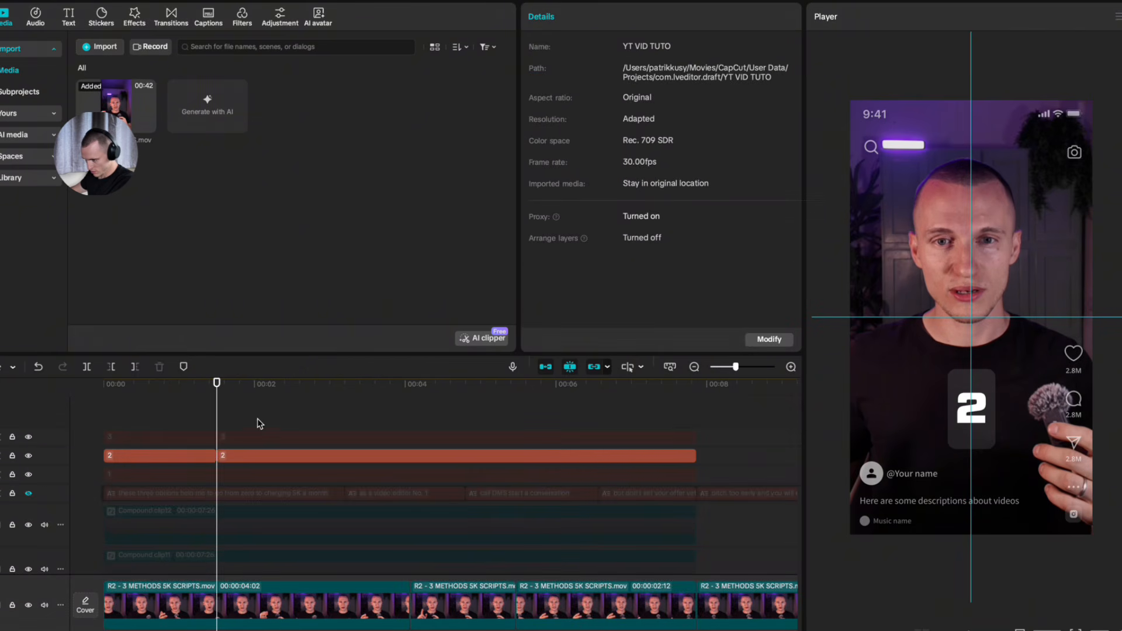
click(260, 436)
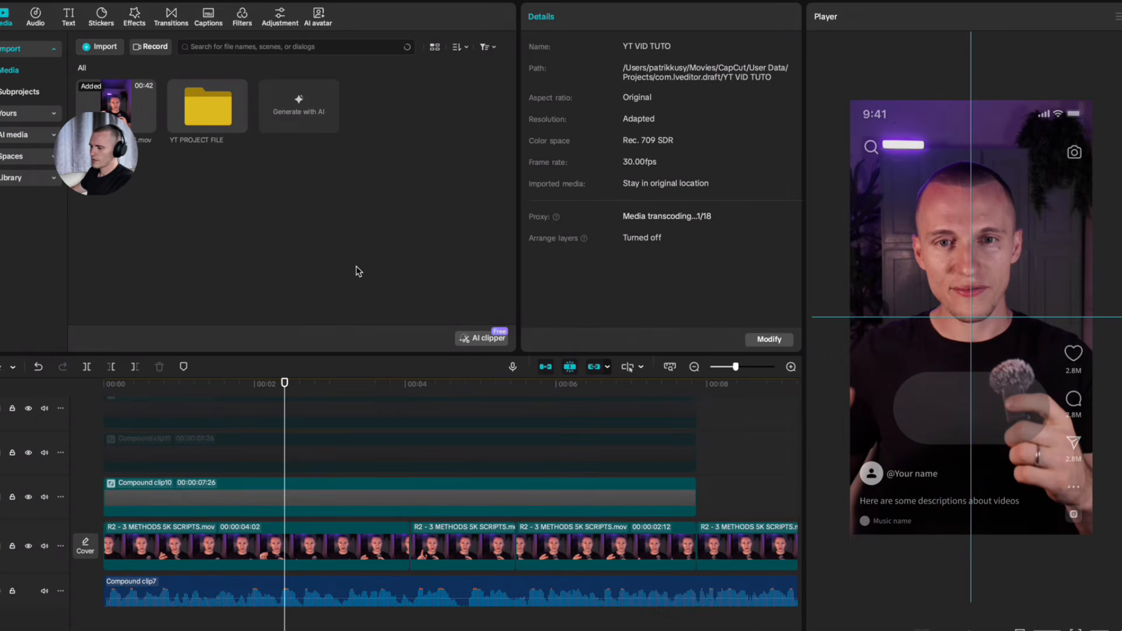
Step: Open the YT PROJECT FILE media folder and place Green Switch.mov at the timeline's start, on a new track above the compound clips
double_click(208, 110)
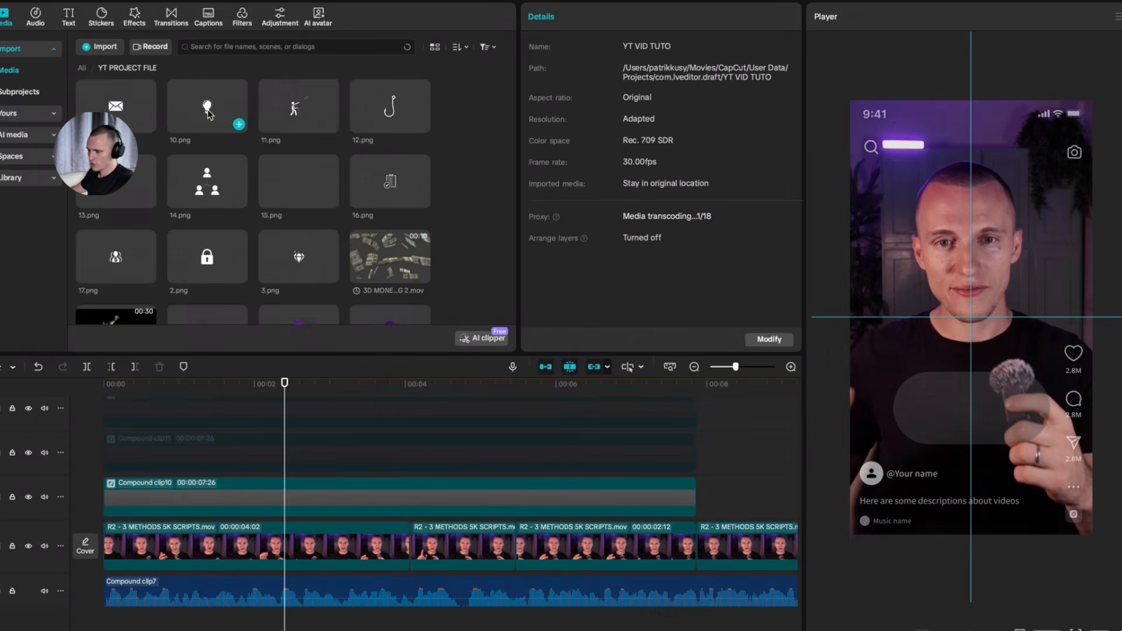
scroll(251, 159, down, 10)
scroll(234, 180, up, 2)
scroll(205, 187, down, 4)
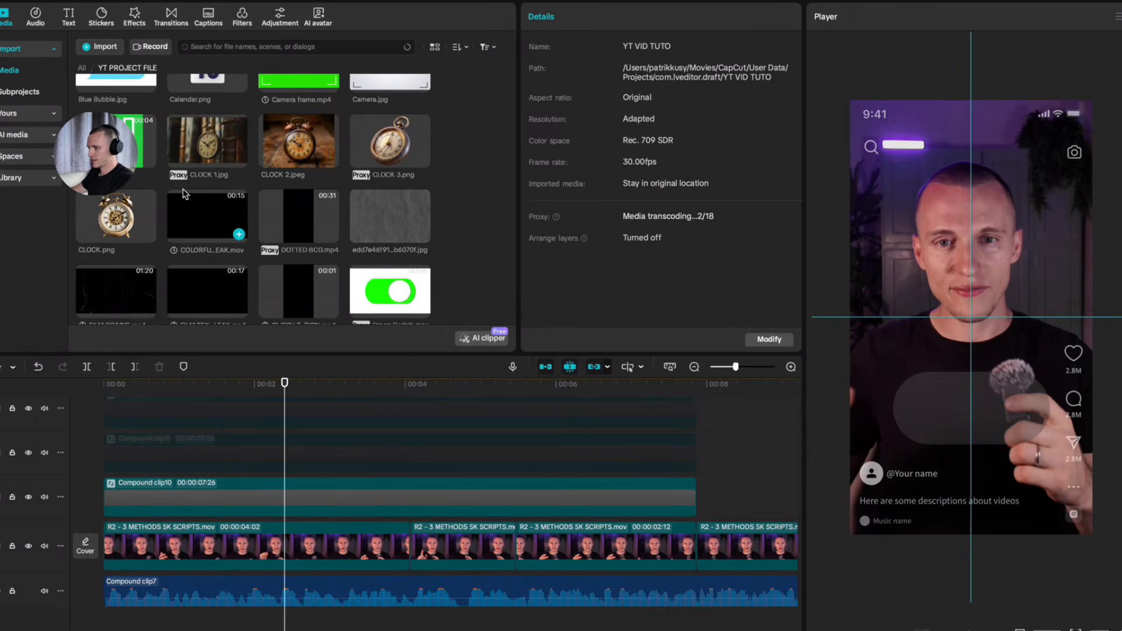
scroll(180, 187, down, 4)
scroll(179, 187, up, 10)
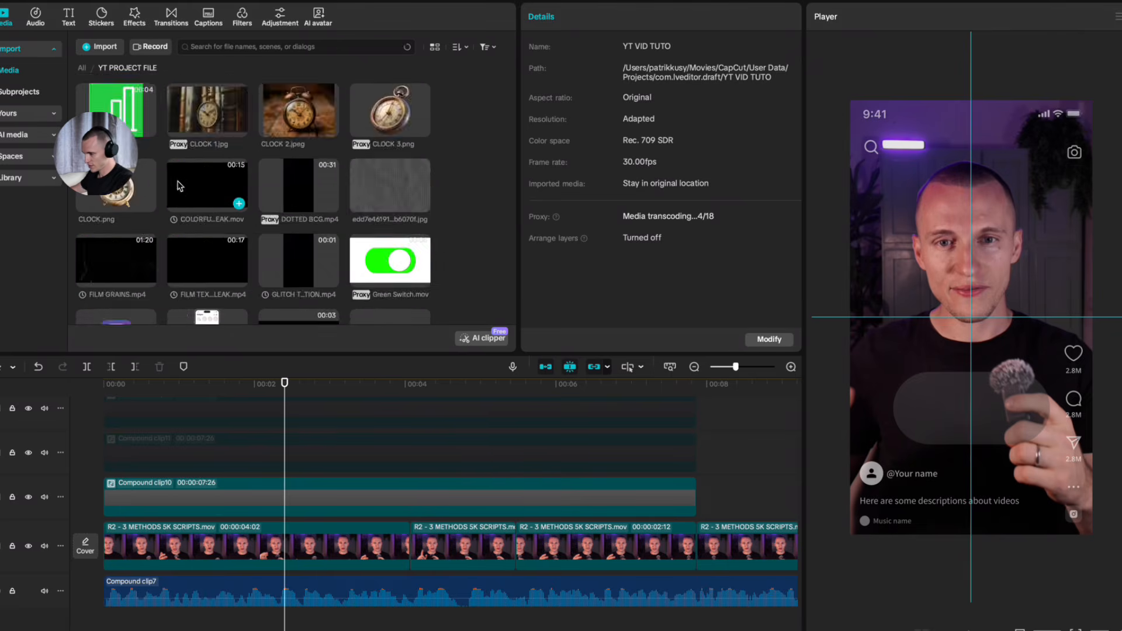
scroll(316, 234, down, 8)
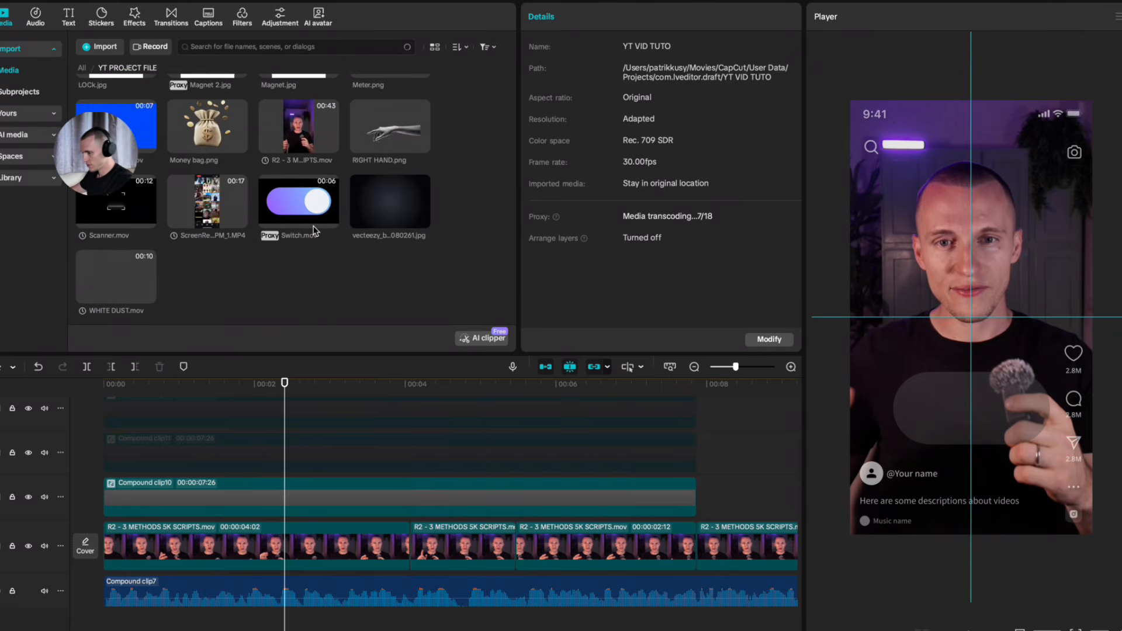
scroll(419, 244, up, 1)
scroll(419, 244, up, 1)
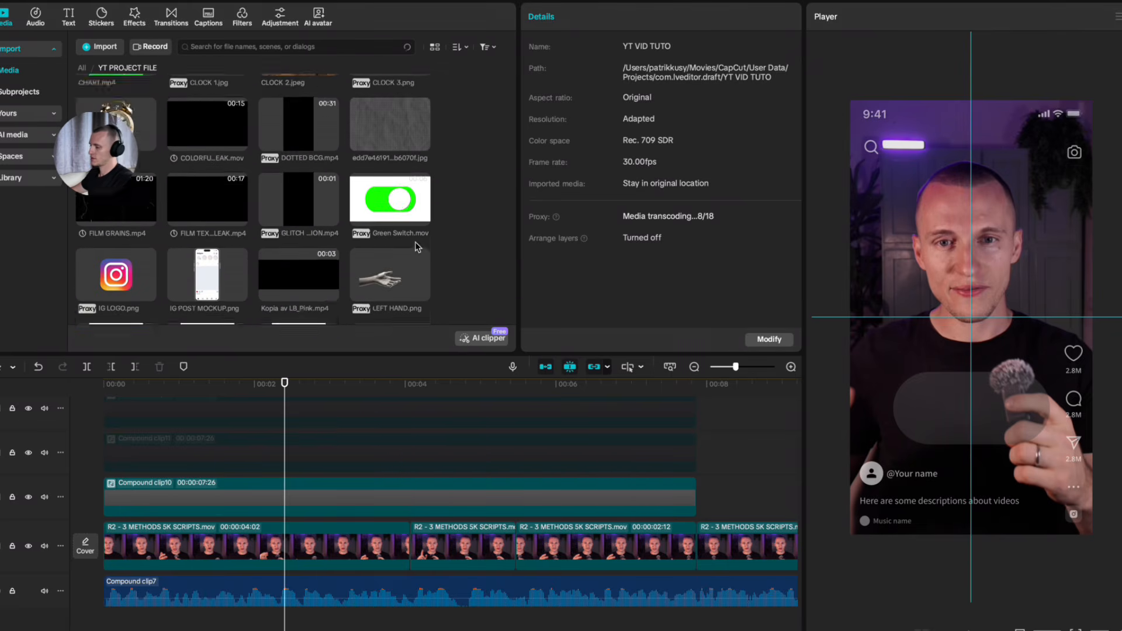
scroll(398, 248, down, 5)
scroll(364, 255, up, 10)
scroll(368, 249, down, 5)
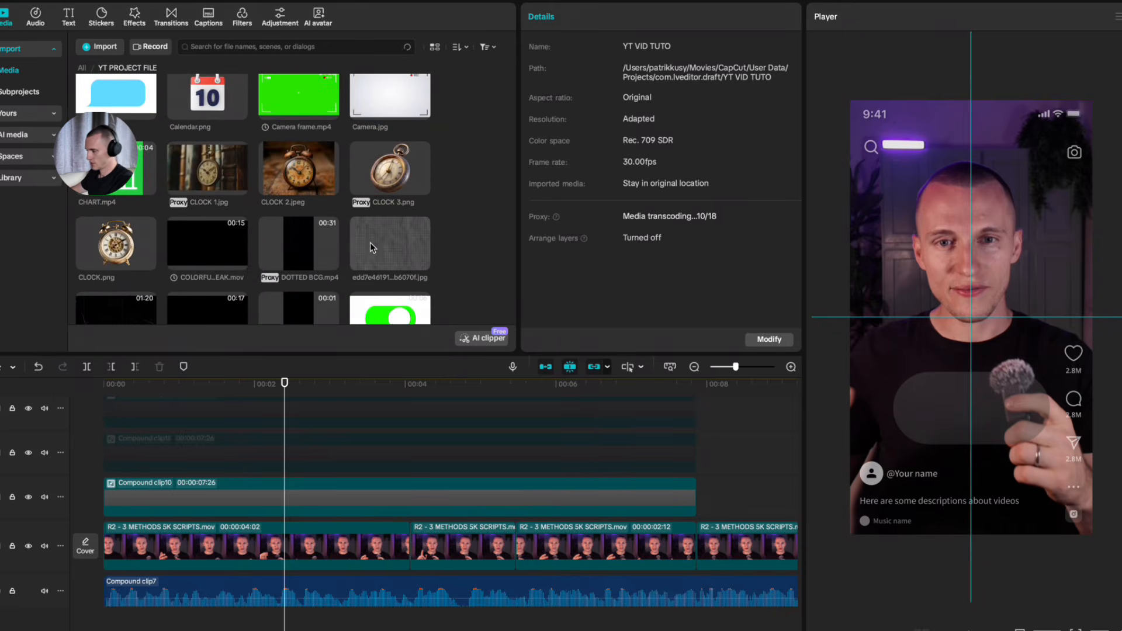
drag(396, 206, 477, 368)
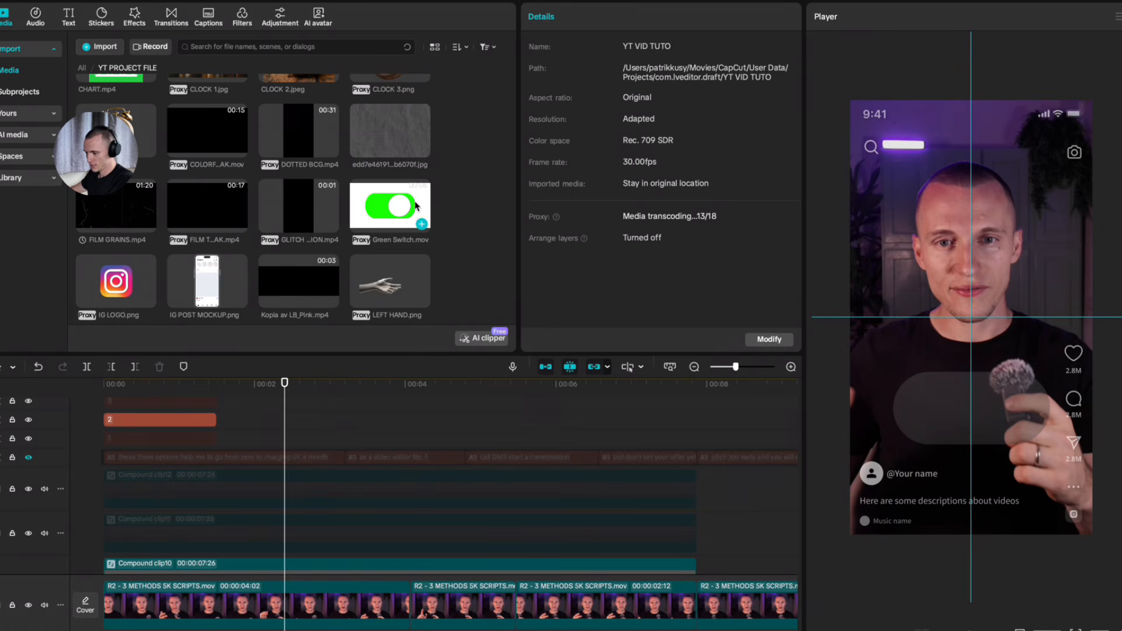
drag(418, 217, 117, 488)
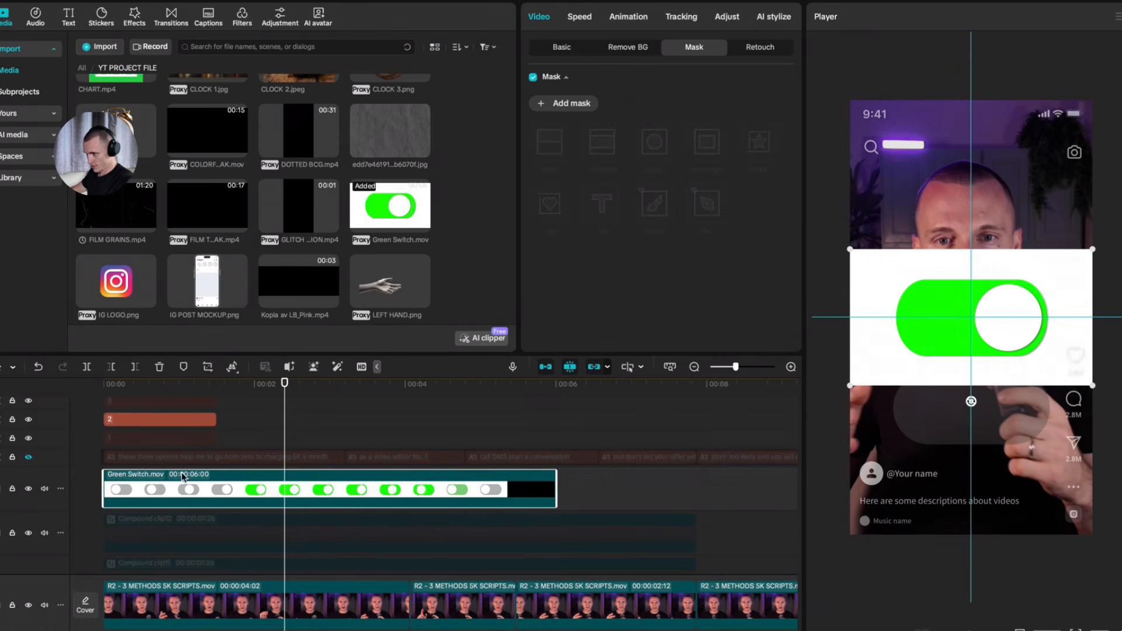
key(F2)
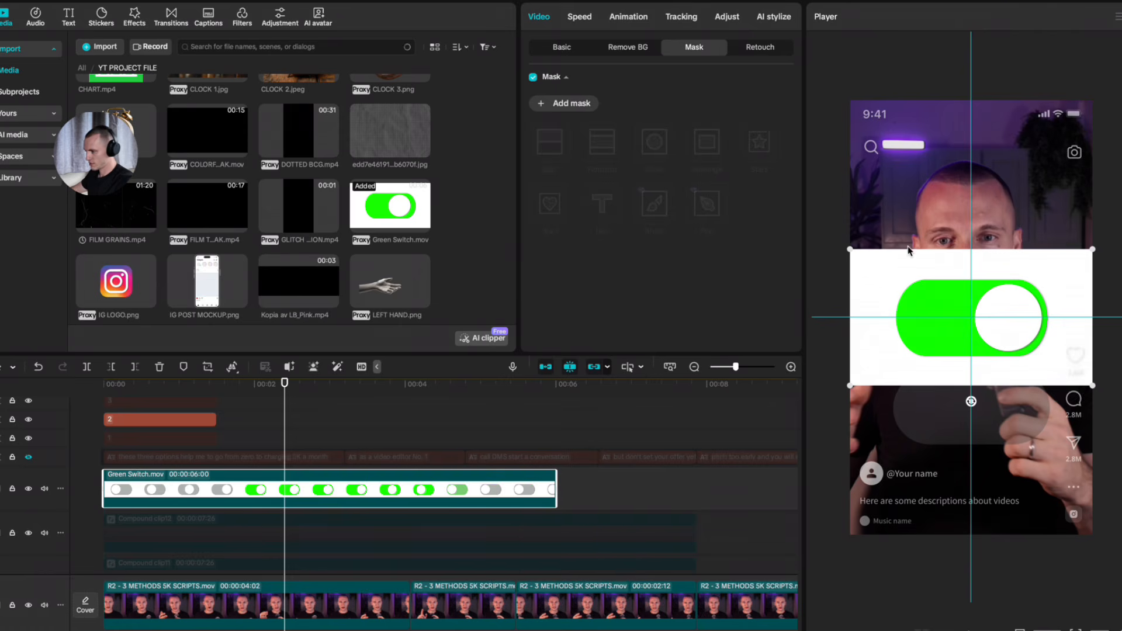
Step: Add a rectangle mask of about 2382 by 1214 around the green switch and round its corners to the switch's outline
click(562, 105)
click(701, 152)
drag(920, 317, 857, 317)
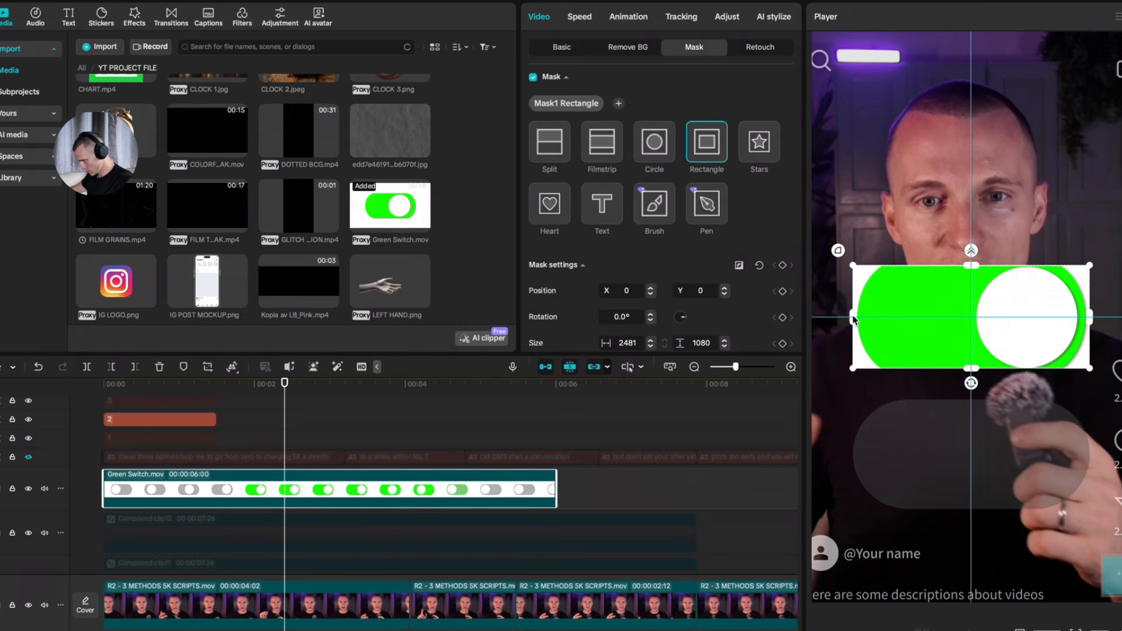
drag(970, 265, 972, 261)
drag(839, 248, 809, 243)
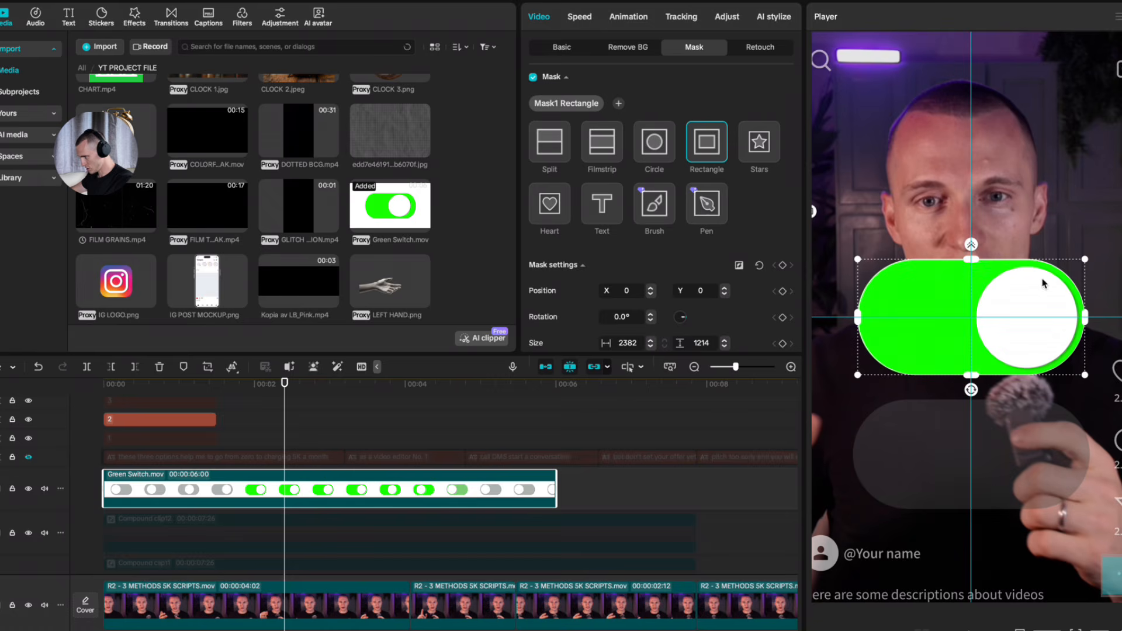
Step: Scale the switch to 62% and position it at X 141, Y -791 inside the translucent pill shape
drag(955, 291, 957, 351)
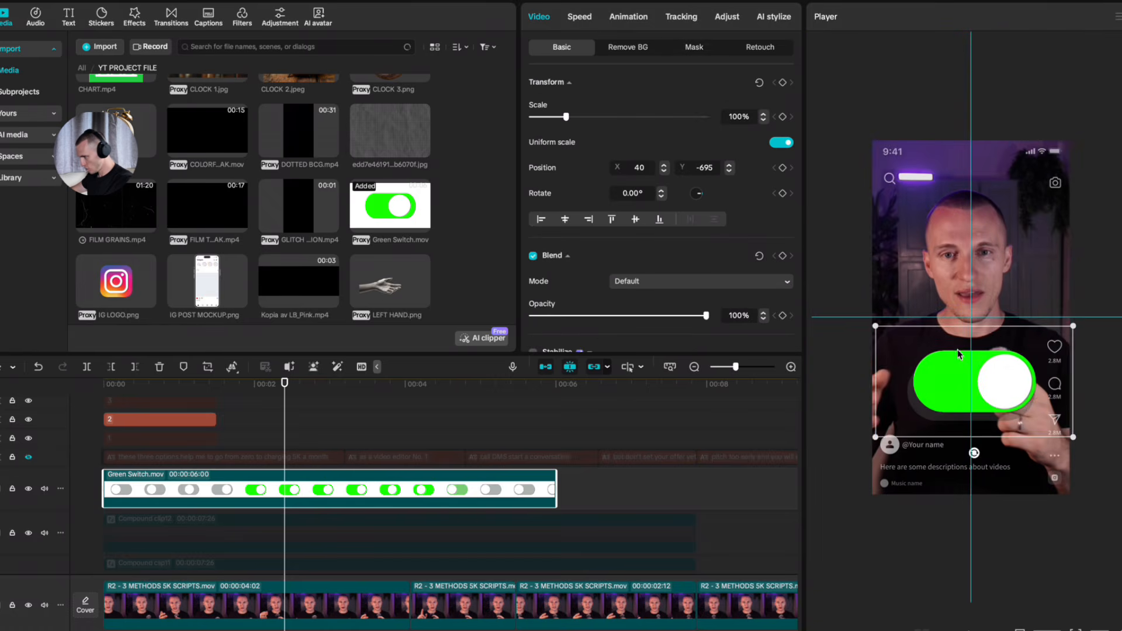
drag(1076, 324, 1011, 384)
scroll(1074, 321, up, 5)
scroll(1005, 350, down, 2)
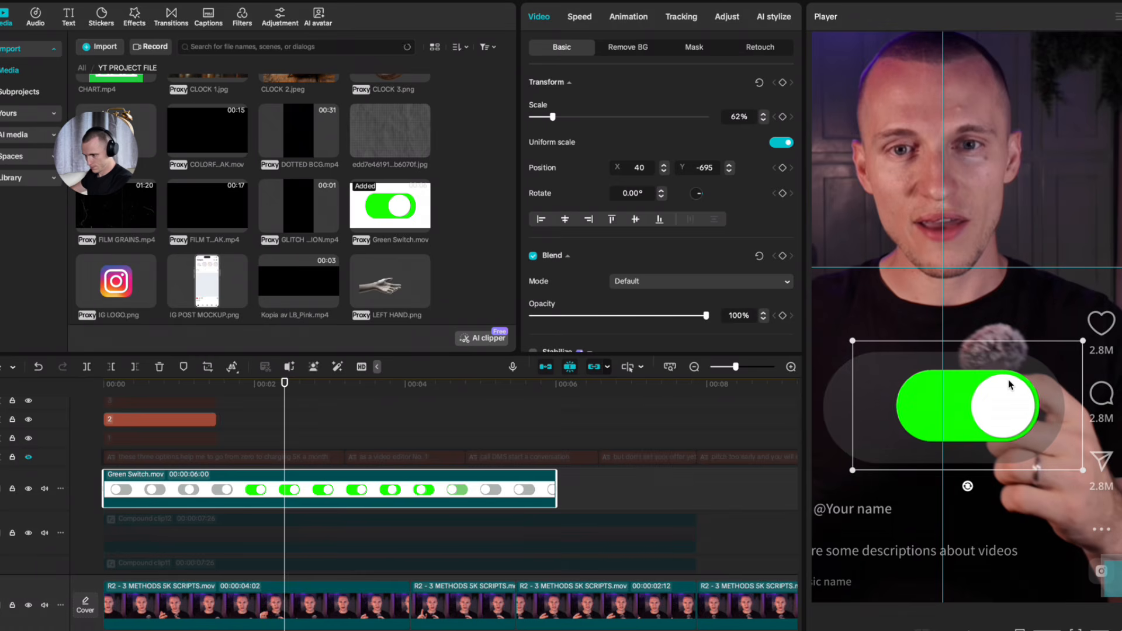
scroll(1016, 422, down, 4)
scroll(1017, 422, down, 2)
scroll(297, 431, up, 3)
Step: Play the reel from the beginning to check the switch against the middle card's animation
drag(284, 432, 30, 437)
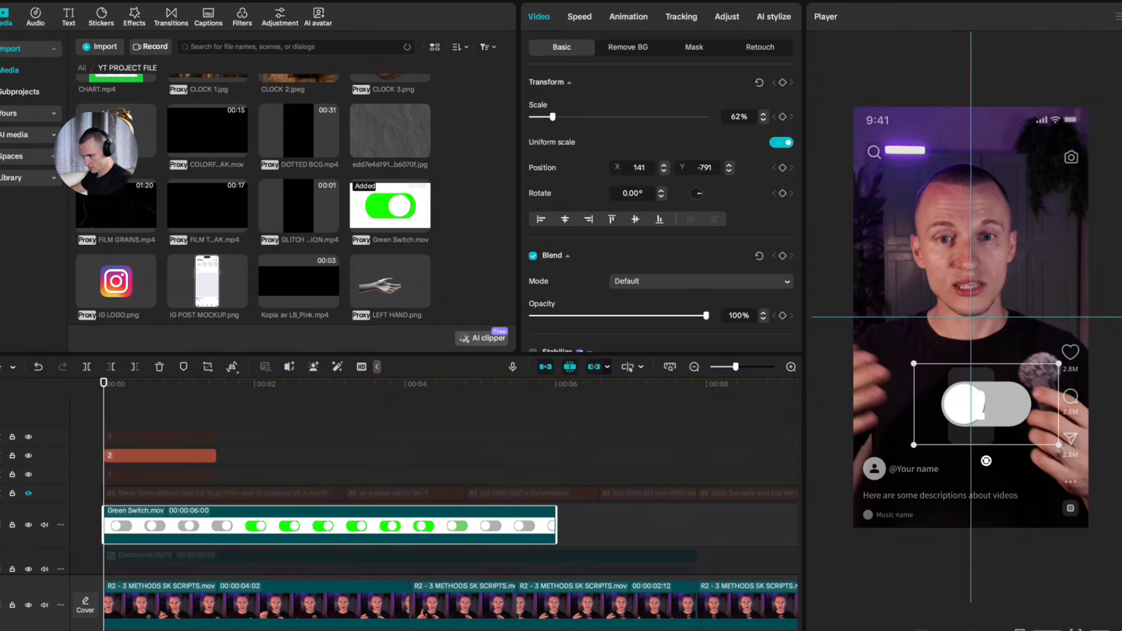
scroll(479, 474, down, 3)
scroll(478, 474, down, 3)
key(space)
scroll(351, 502, up, 5)
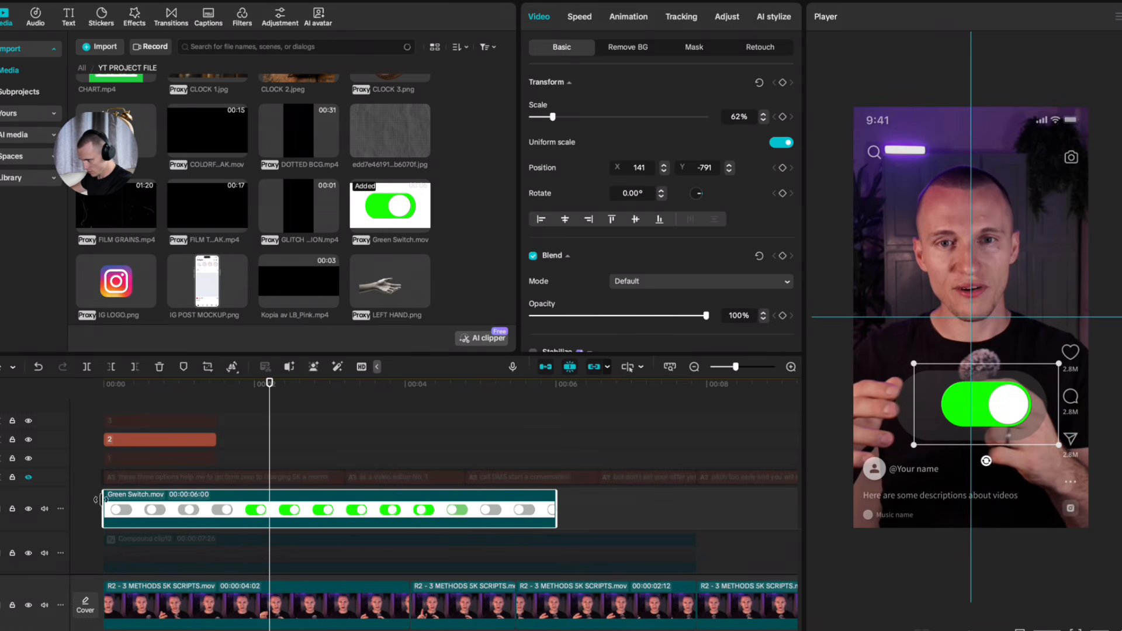
Step: Move the Green Switch clip to start at about 1.5 s, where the number texts end, and play it back
drag(182, 502, 212, 517)
click(168, 521)
key(space)
key(space)
scroll(273, 537, down, 4)
key(space)
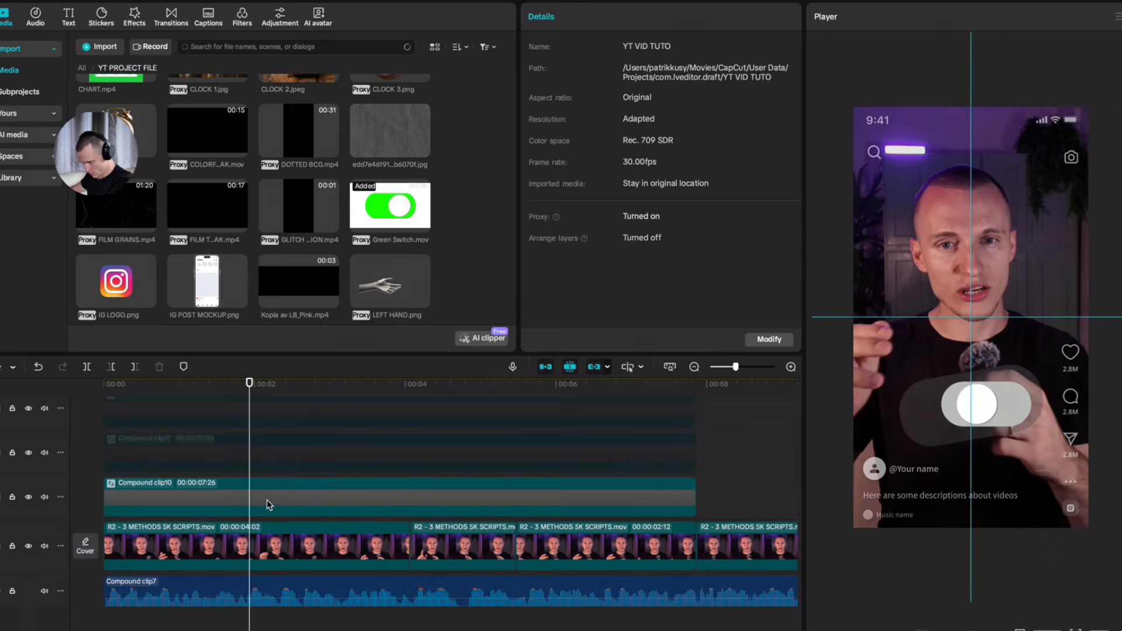
Step: Move the Green Switch clip to start at the middle card's second mask keyframe, at about 2 s, and preview it
click(267, 504)
scroll(263, 496, up, 3)
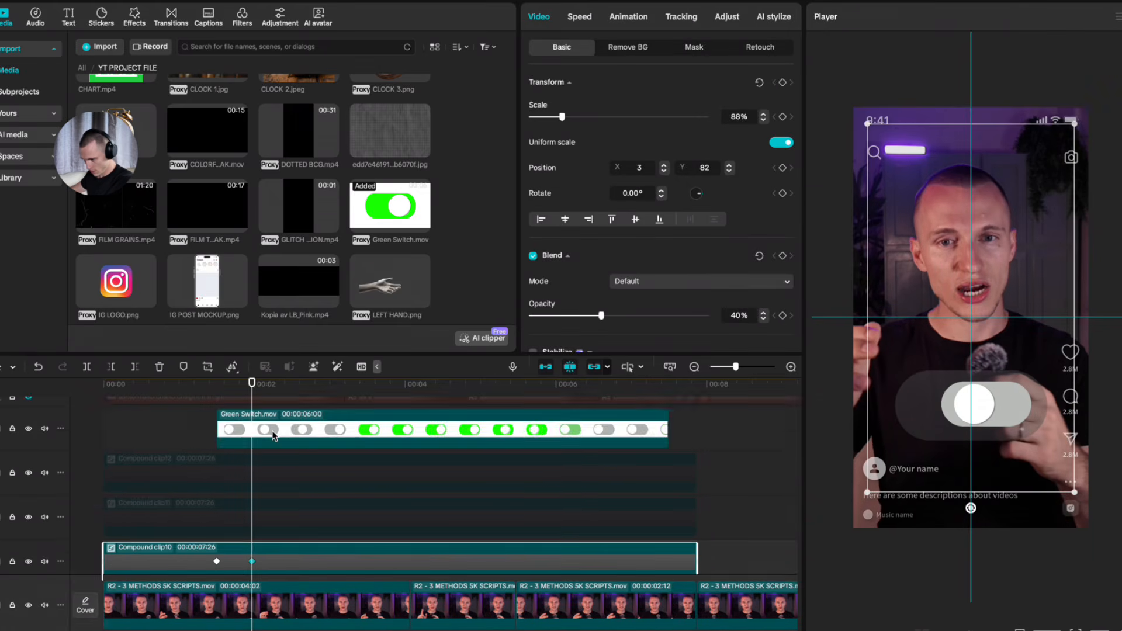
scroll(274, 435, up, 3)
drag(275, 435, 329, 438)
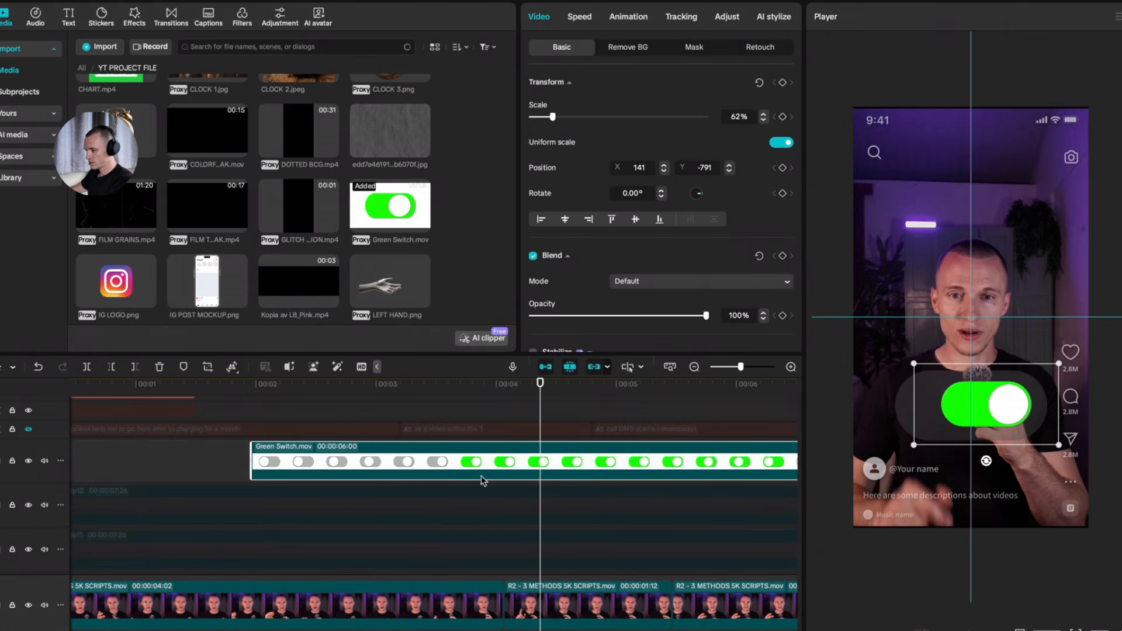
drag(227, 458, 356, 467)
click(438, 445)
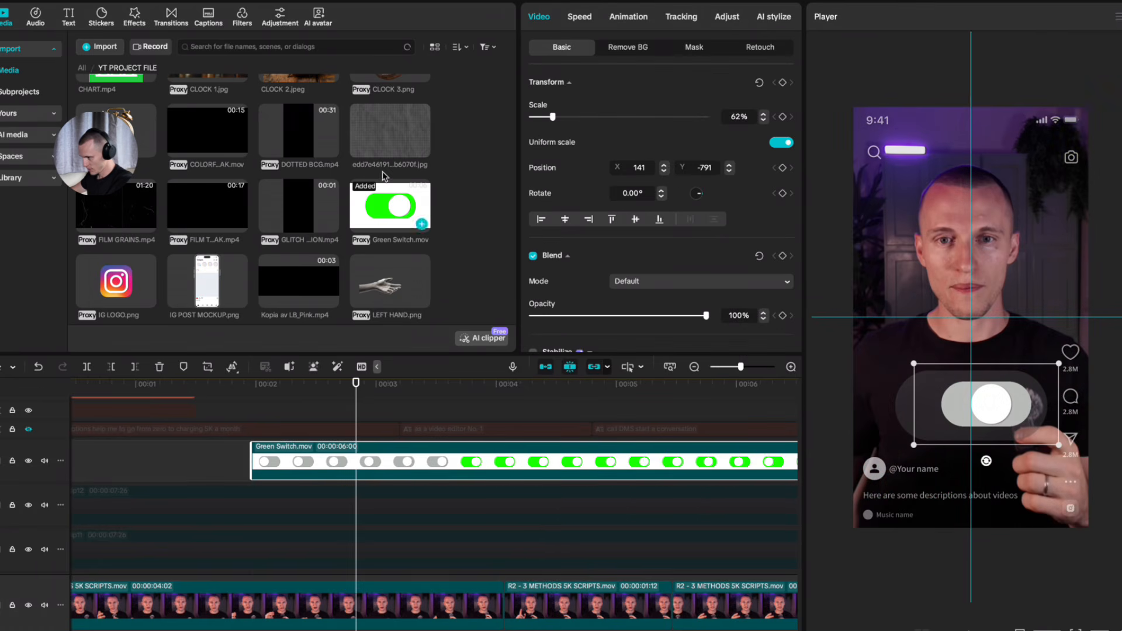
Step: Speed the Green Switch clip up to 1.50x and play back the faster toggle
click(580, 17)
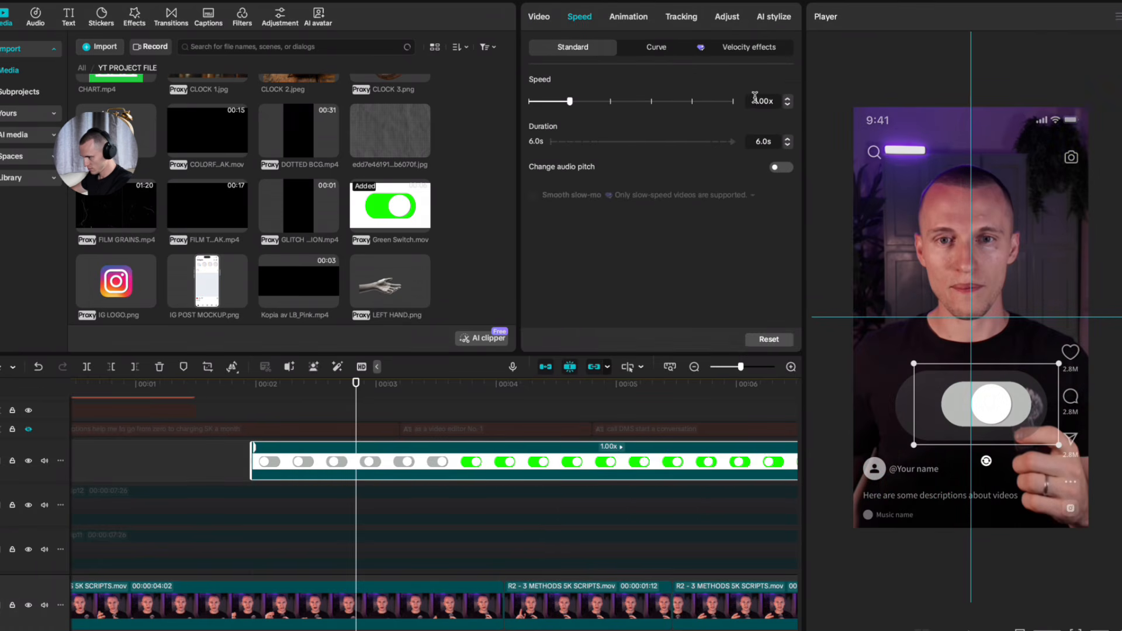
click(788, 98)
click(788, 98)
click(787, 99)
click(788, 99)
click(788, 98)
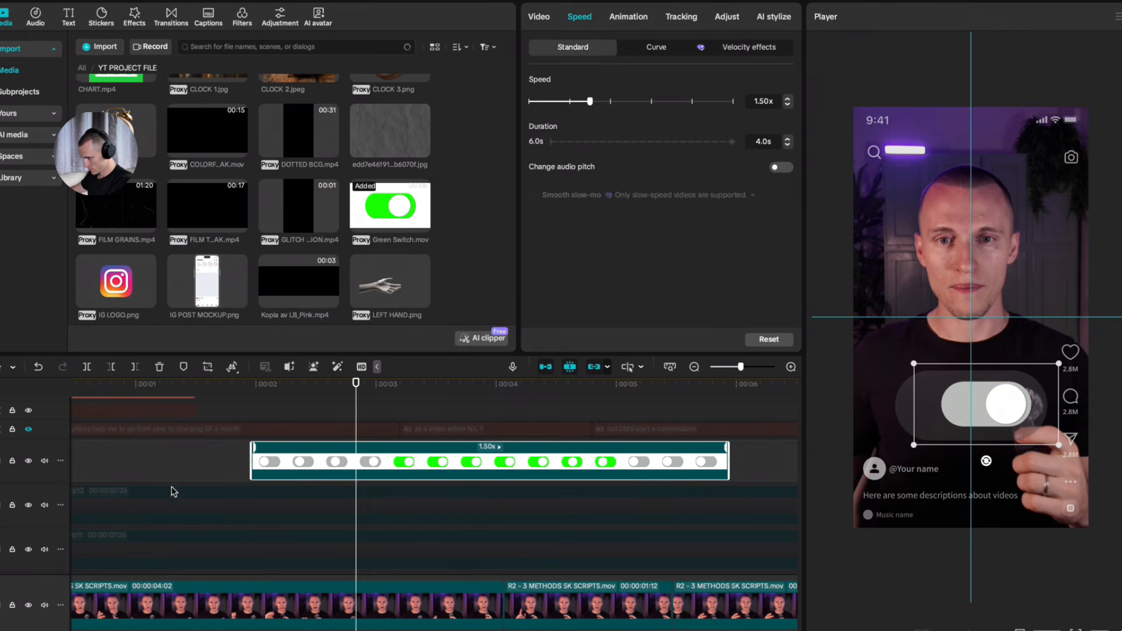
click(225, 448)
key(space)
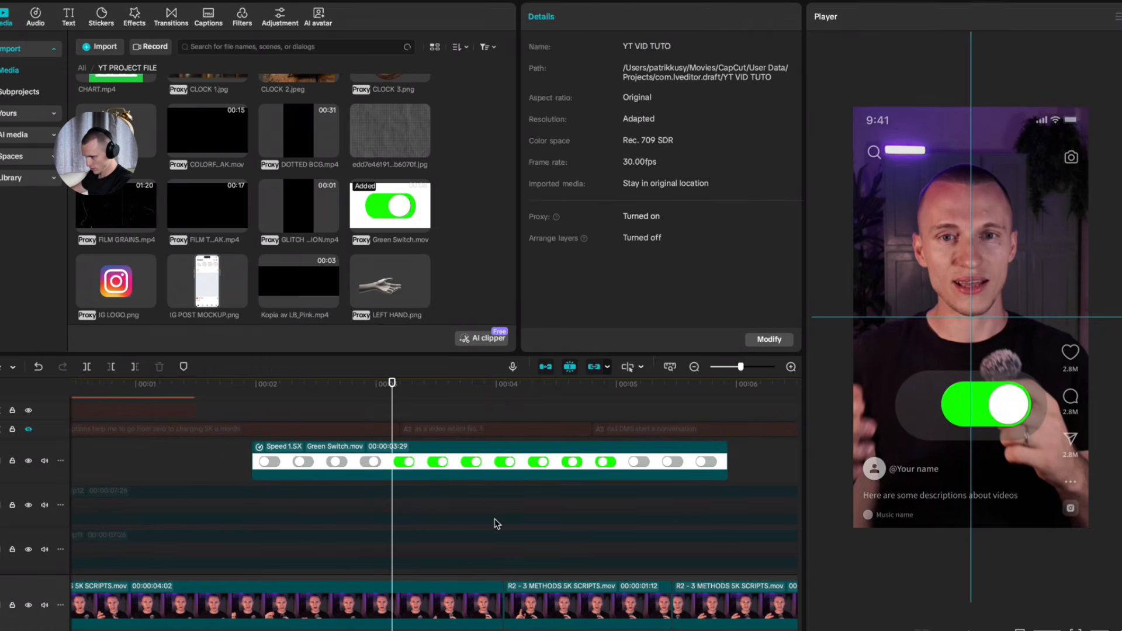
Step: Split the Green Switch clip at about 4 s, where the first talking-head clip ends, and delete the portion after it
click(511, 463)
key(a)
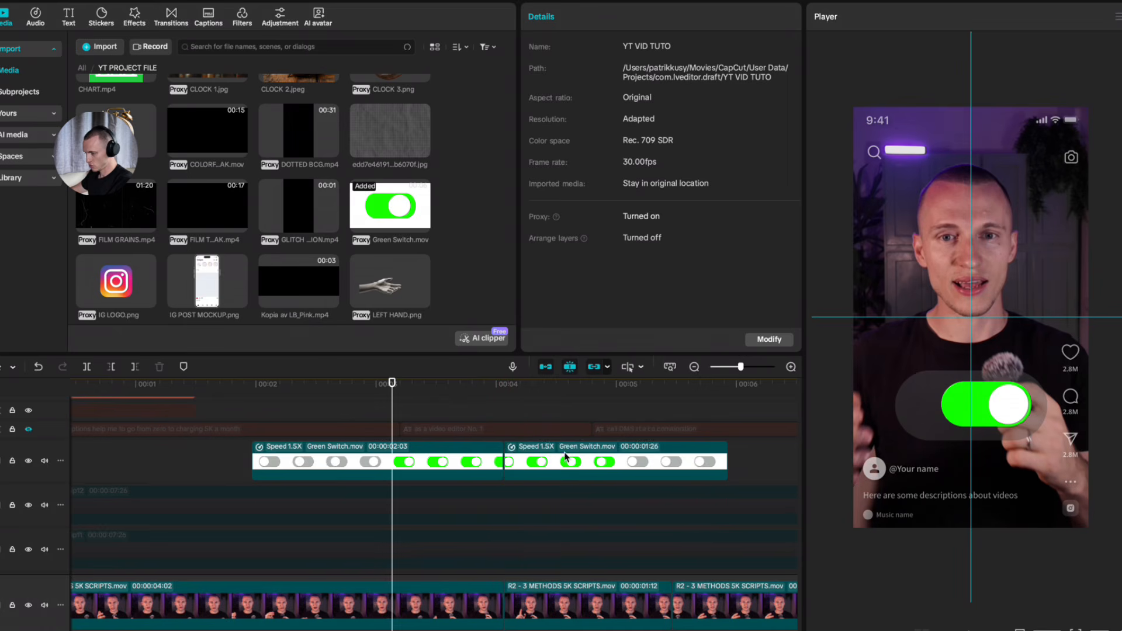
click(565, 459)
key(BackSpace)
Step: Keyframe the switch's transform to grow from 1% scale at the clip's start to 62% at about 2.2 s, and play it back
scroll(409, 473, down, 1)
scroll(304, 470, up, 2)
scroll(281, 456, down, 2)
click(277, 445)
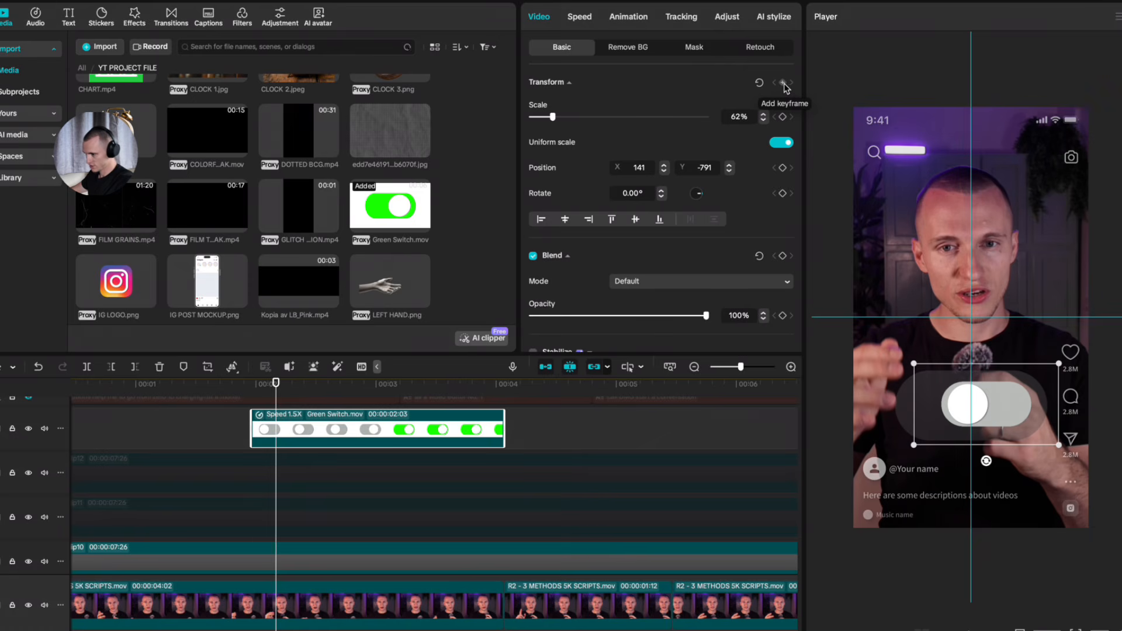
click(783, 83)
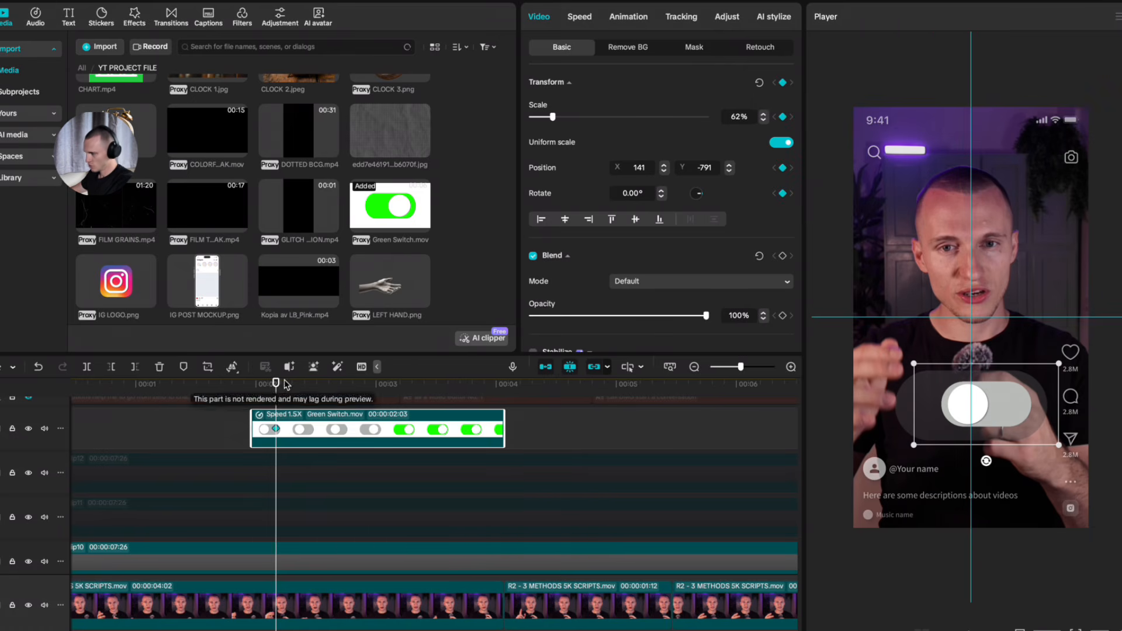
click(260, 385)
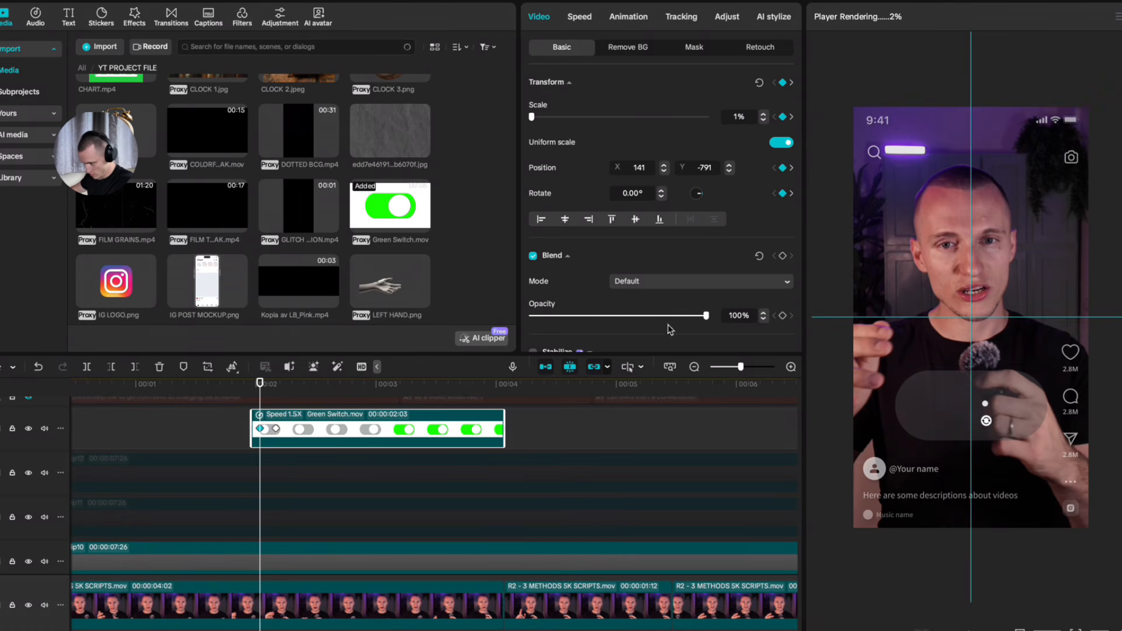
drag(261, 430, 252, 430)
click(224, 436)
key(space)
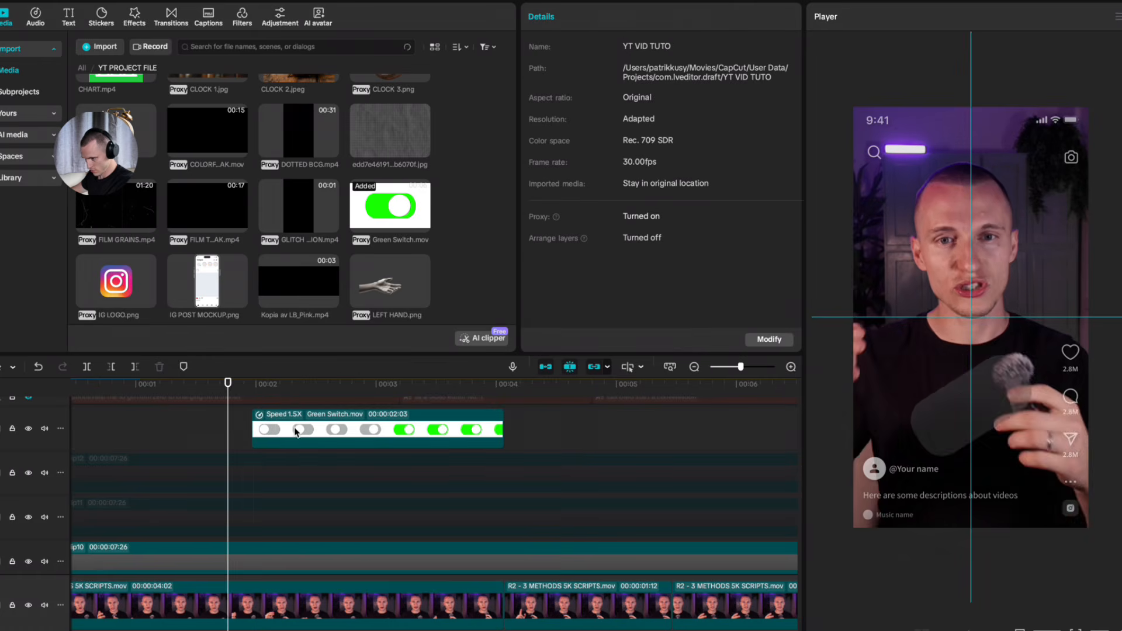
Step: Shift the Green Switch clip about 0.1 s earlier on the timeline and preview the result
click(273, 430)
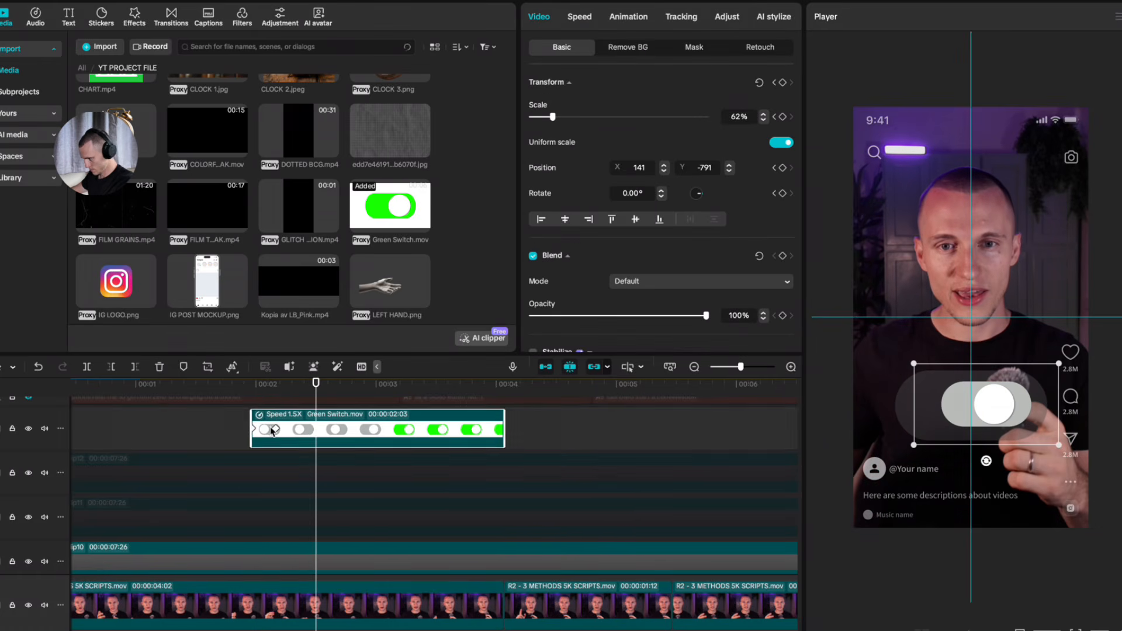
drag(307, 431, 294, 431)
click(206, 433)
key(space)
key(space)
scroll(245, 453, down, 1)
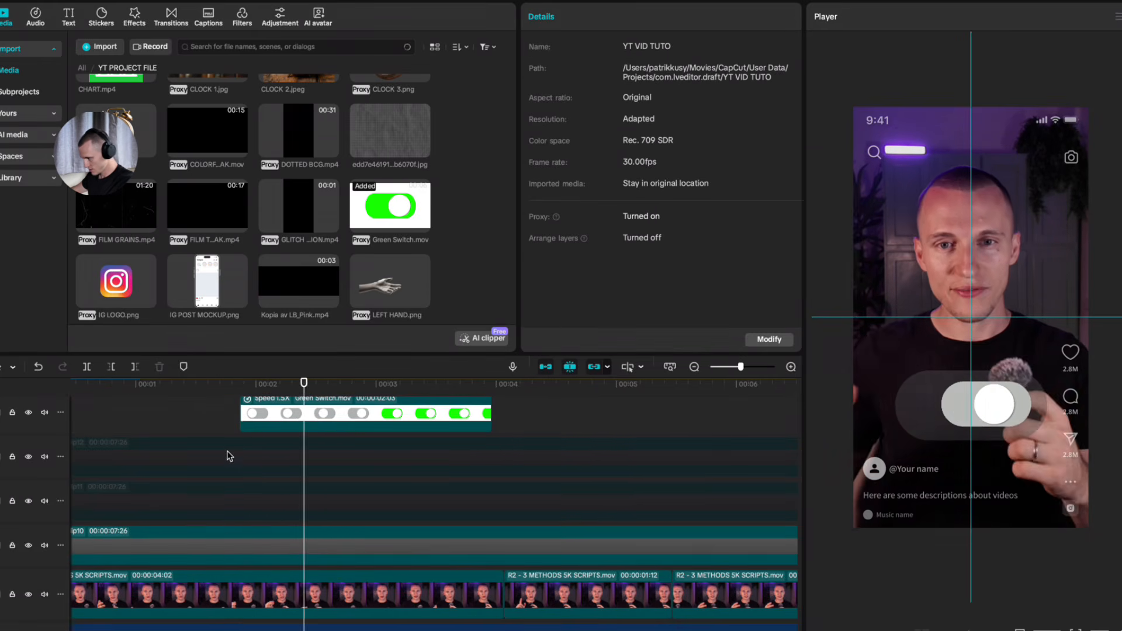
Step: Replay the section from just before the switch appears to check its pop-in and toggle timing
mouse_move(202, 425)
mouse_down()
mouse_move(260, 420)
mouse_move(221, 419)
mouse_up()
key(space)
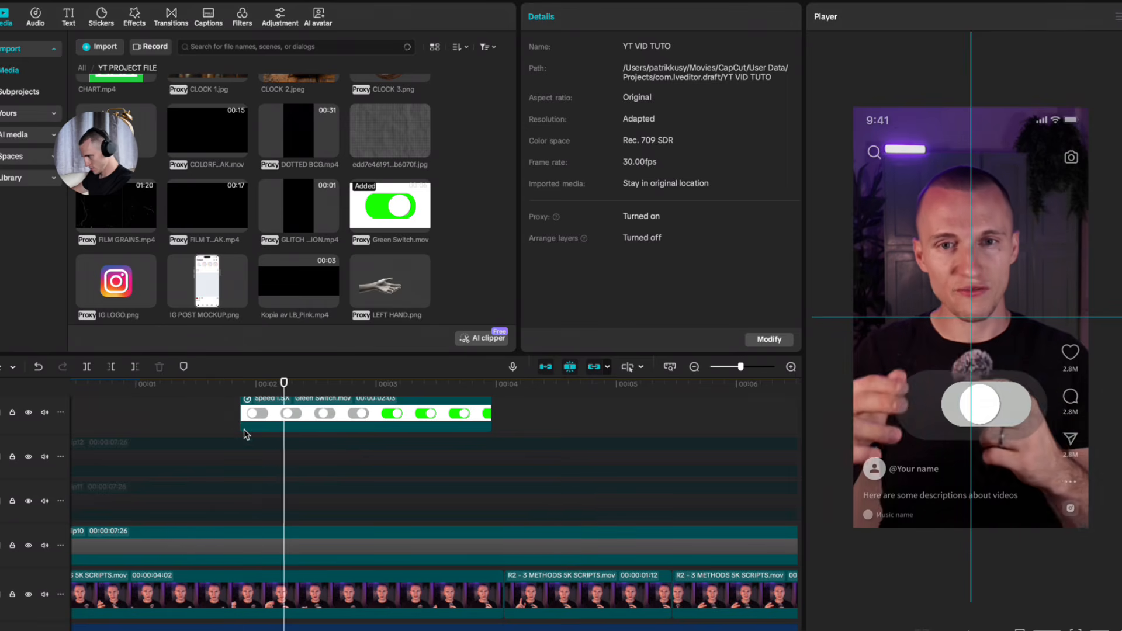
scroll(336, 459, up, 2)
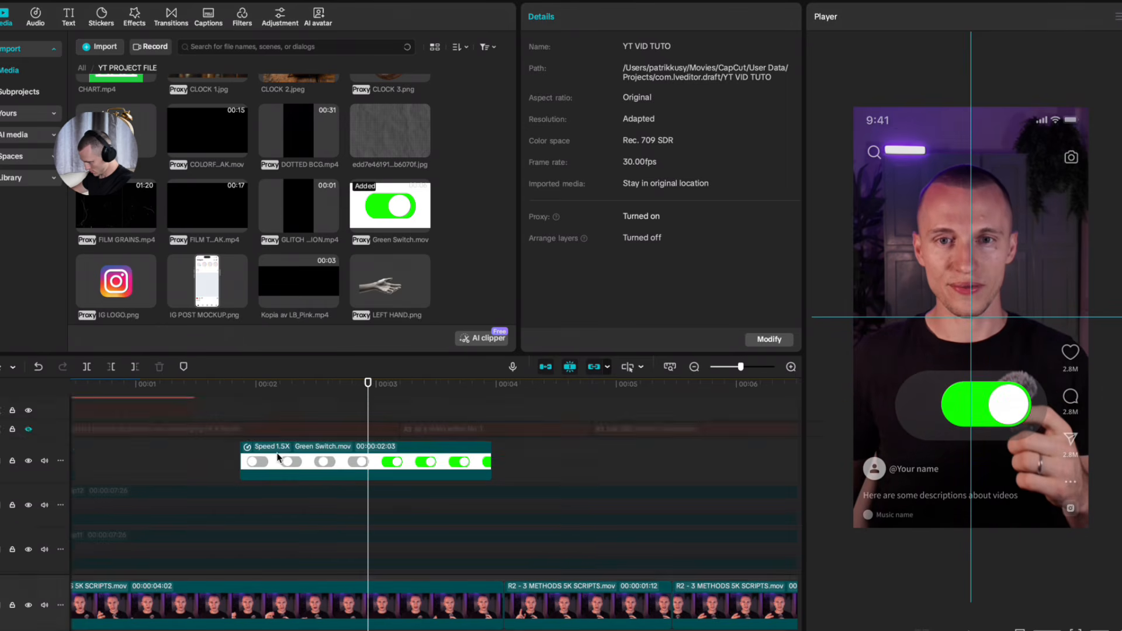
mouse_move(222, 457)
mouse_down()
mouse_move(273, 457)
mouse_move(219, 459)
mouse_up()
scroll(219, 461, down, 2)
key(space)
Step: Place CHART.mp4 on a track above the Green Switch clip, starting at the same time as that clip
scroll(253, 299, down, 5)
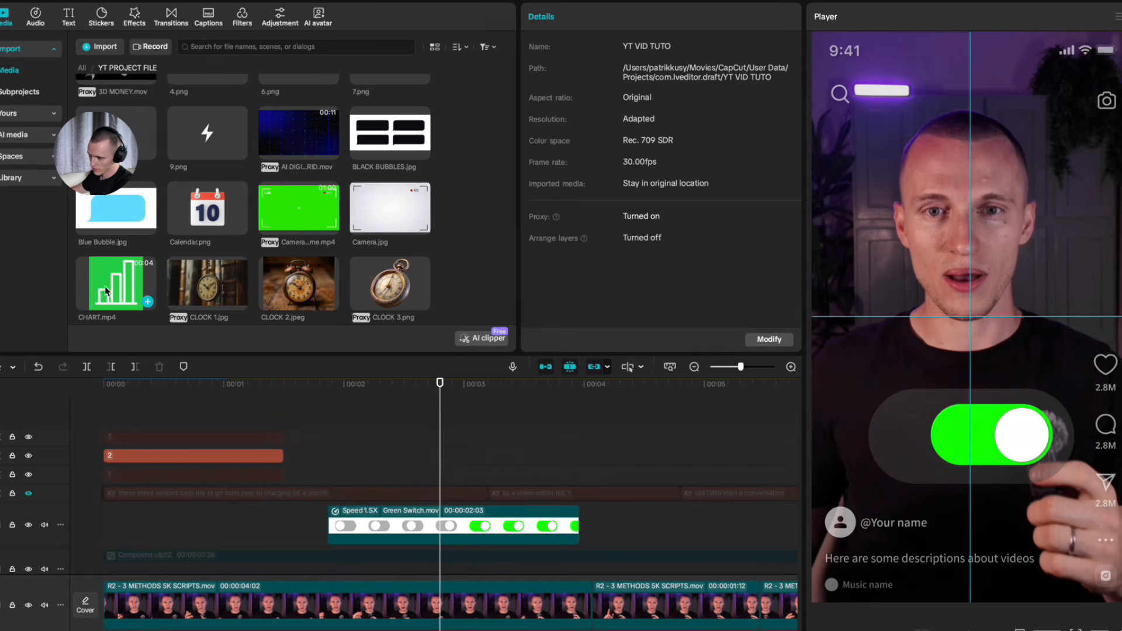
drag(117, 287, 374, 494)
Step: Key out the chart's green background with chroma key at intensity 20 and clean up edge 94, and shrink the chart to a small icon
click(640, 52)
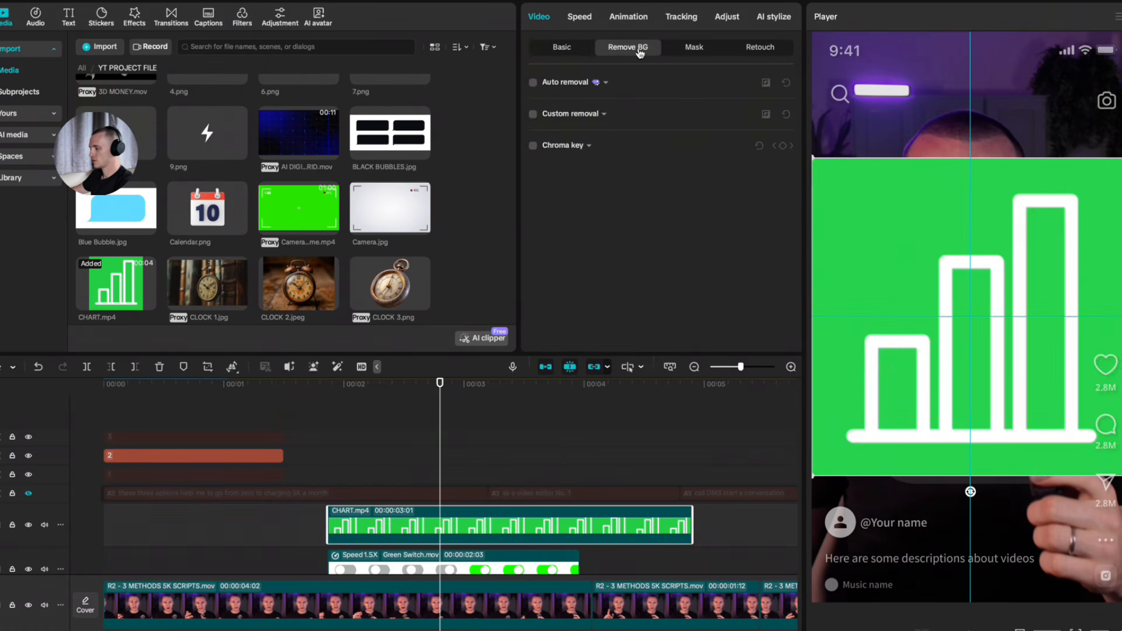
click(533, 146)
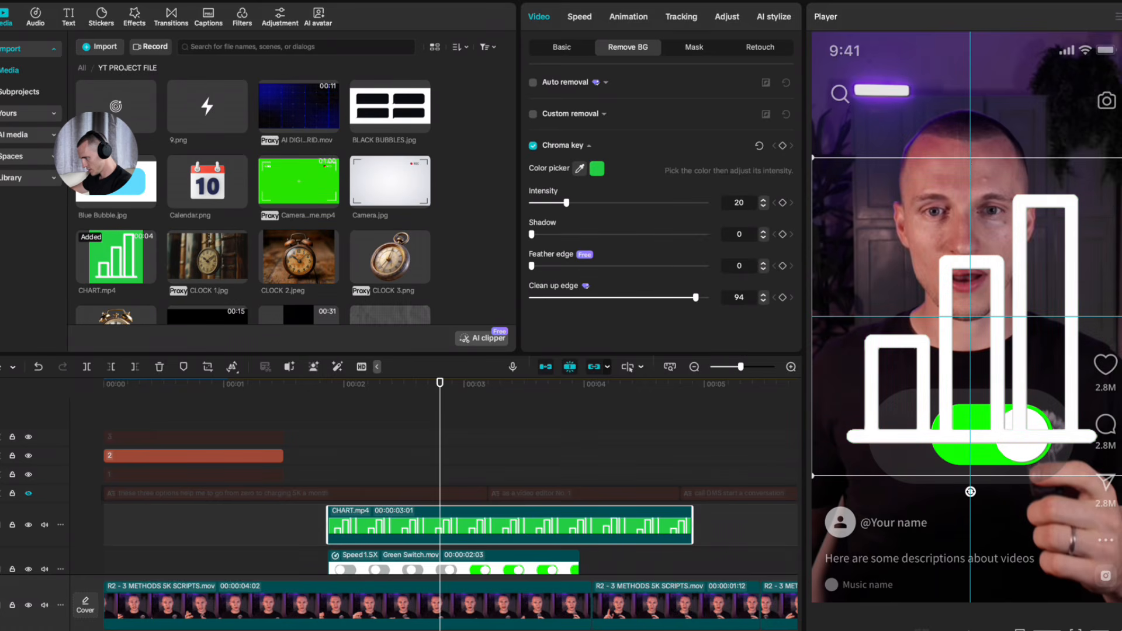
drag(1121, 163, 924, 342)
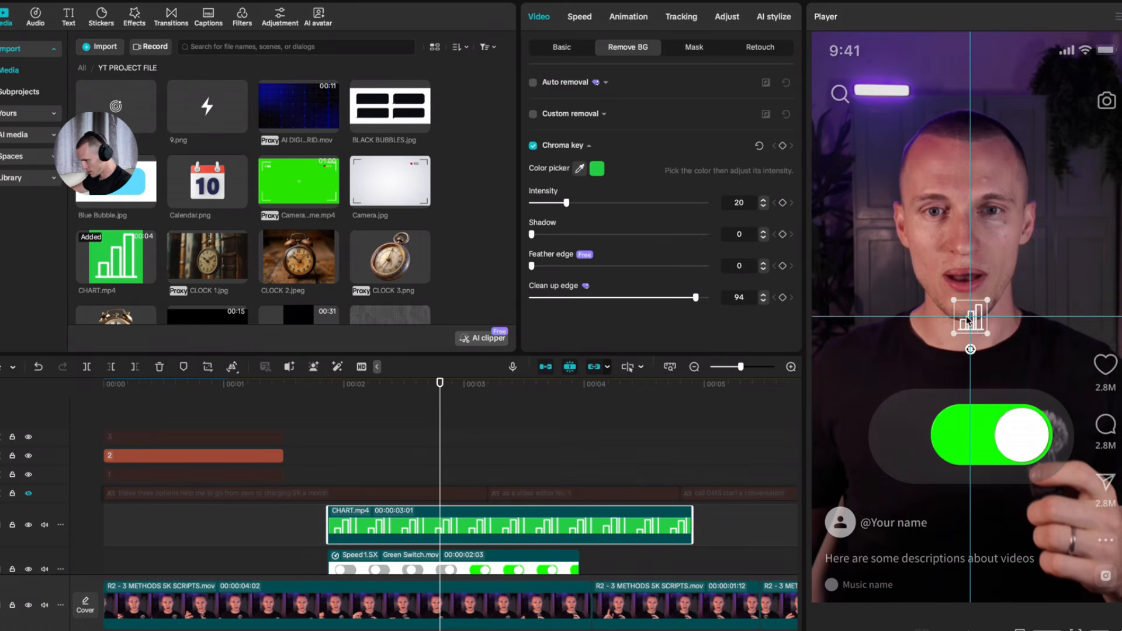
Step: Place the chart icon inside the translucent card beside the toggle at about X -449, Y -802, enlarging it to about 14% scale
drag(967, 311, 931, 410)
drag(911, 422, 911, 427)
Step: Trim CHART.mp4 down to its final second and move the remainder back to start together with the Green Switch clip
click(476, 393)
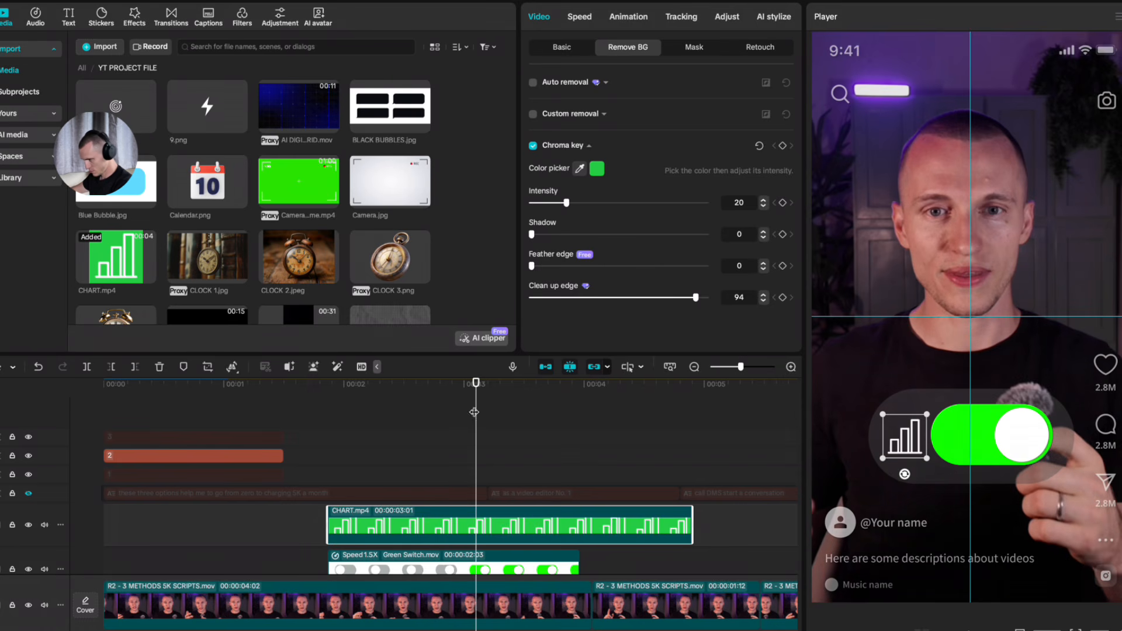
drag(475, 412, 575, 437)
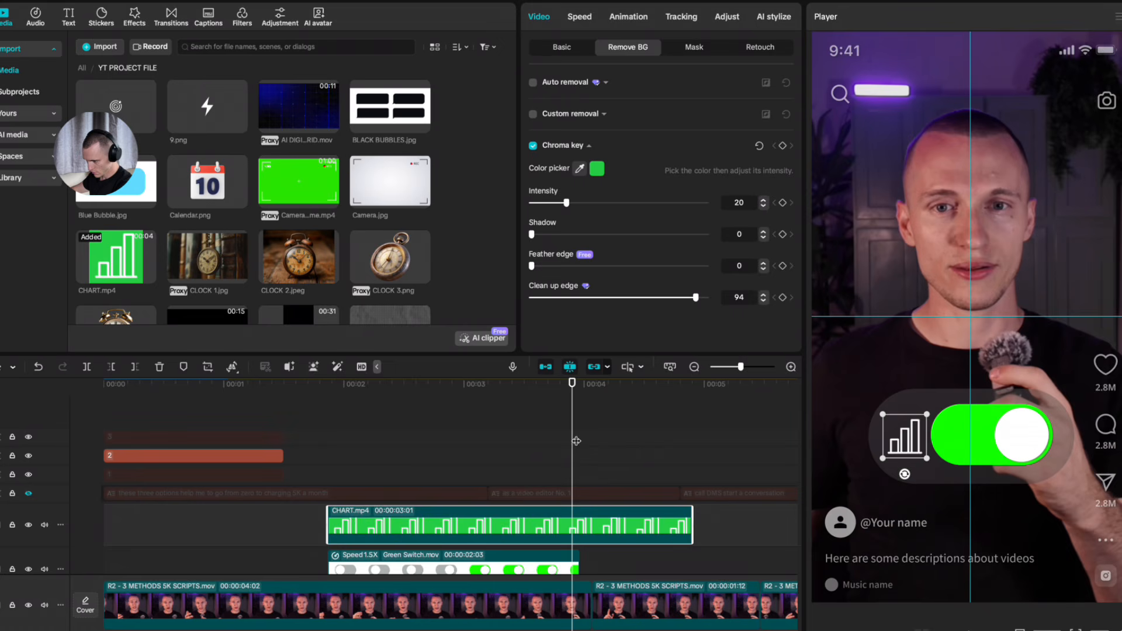
click(572, 533)
key(a)
key(Delete)
drag(595, 534, 368, 513)
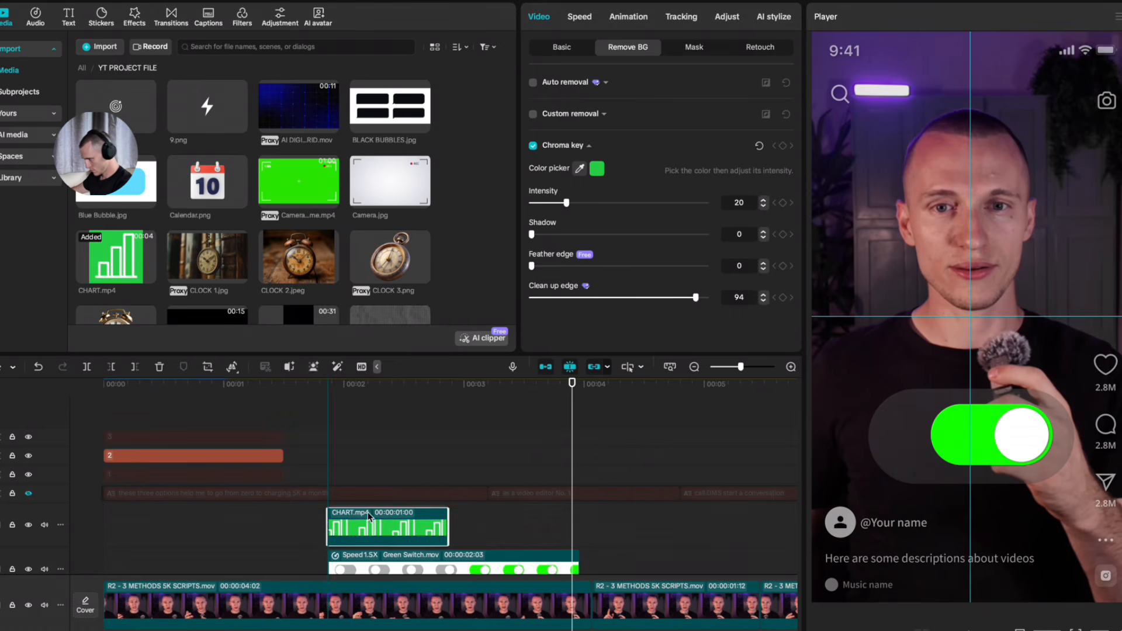
Step: Preview the chart animation and freeze the CHART.mp4 frame with the bars fully drawn, about 28 frames into the clip
click(318, 458)
key(space)
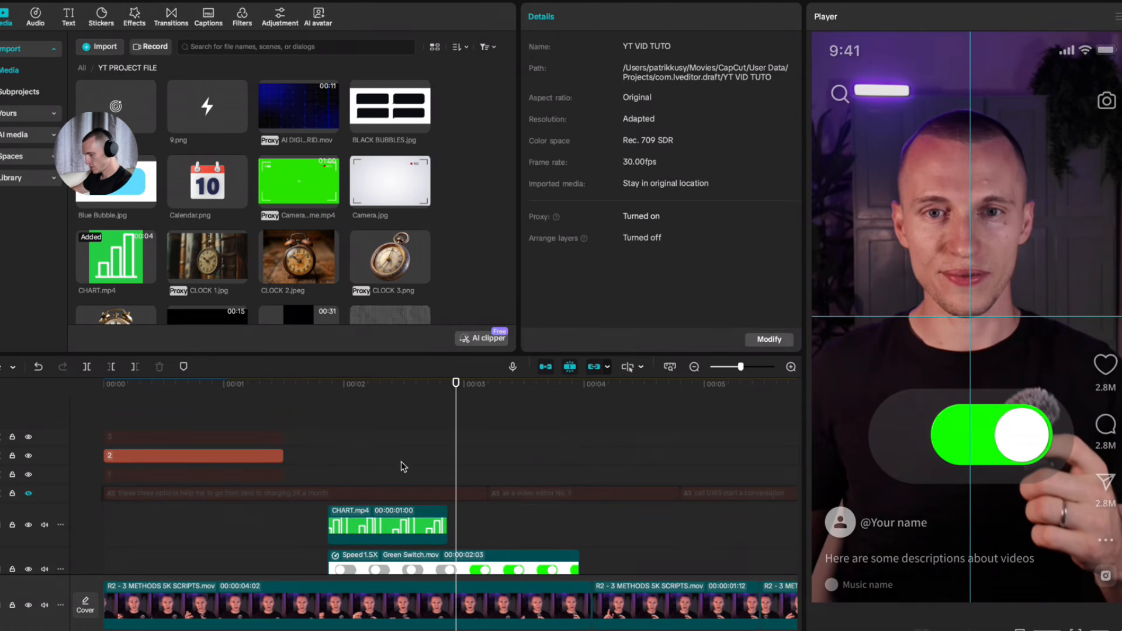
click(424, 463)
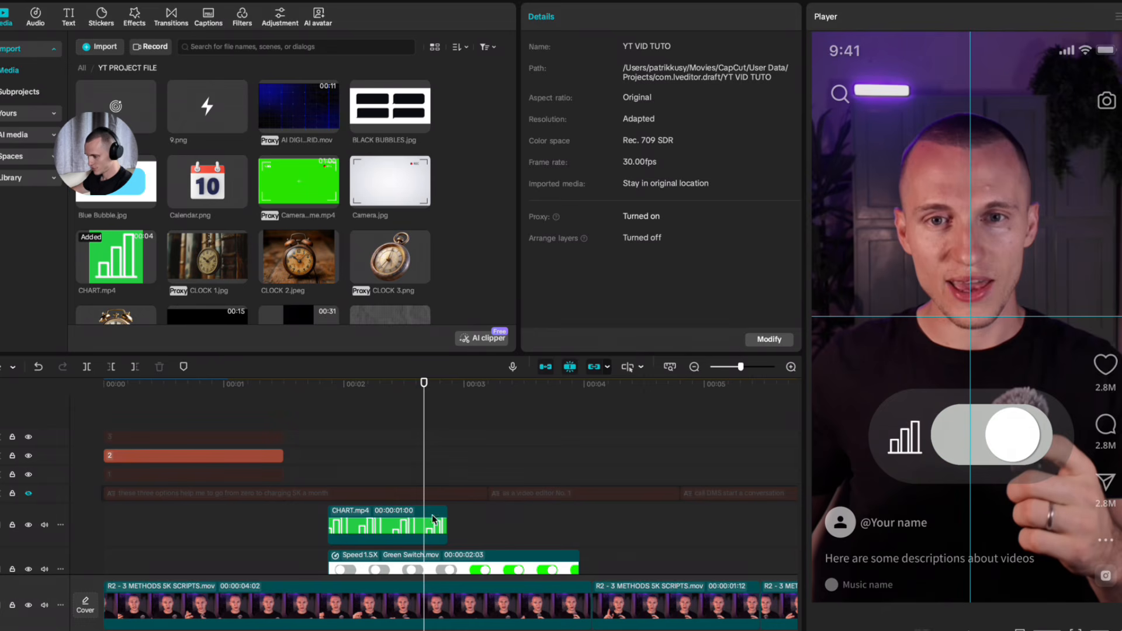
click(433, 529)
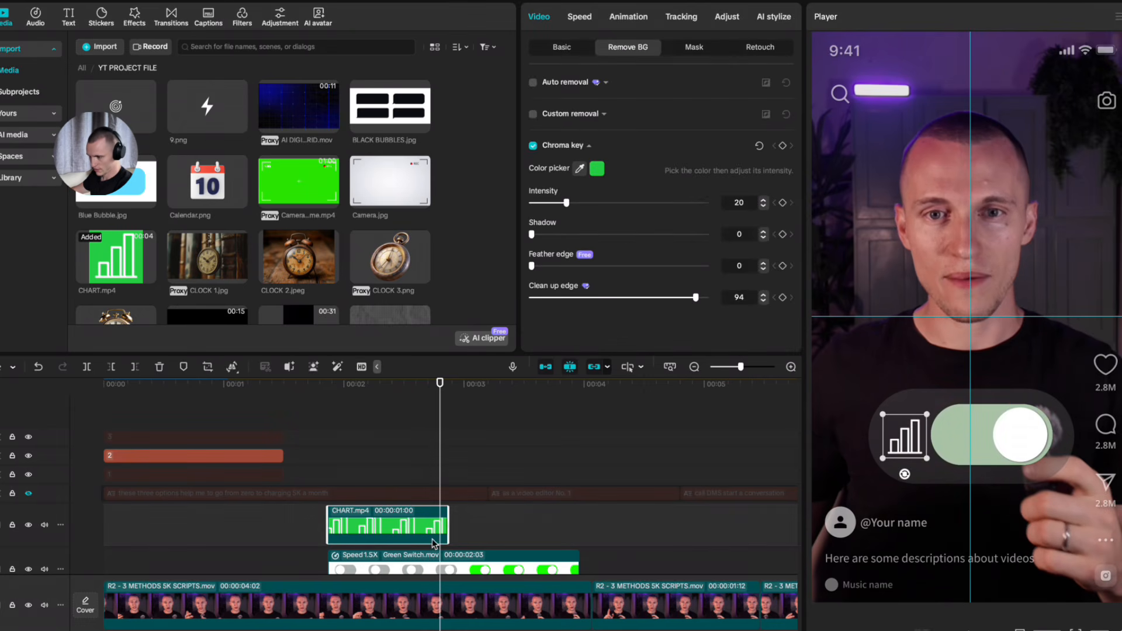
click(225, 370)
click(246, 394)
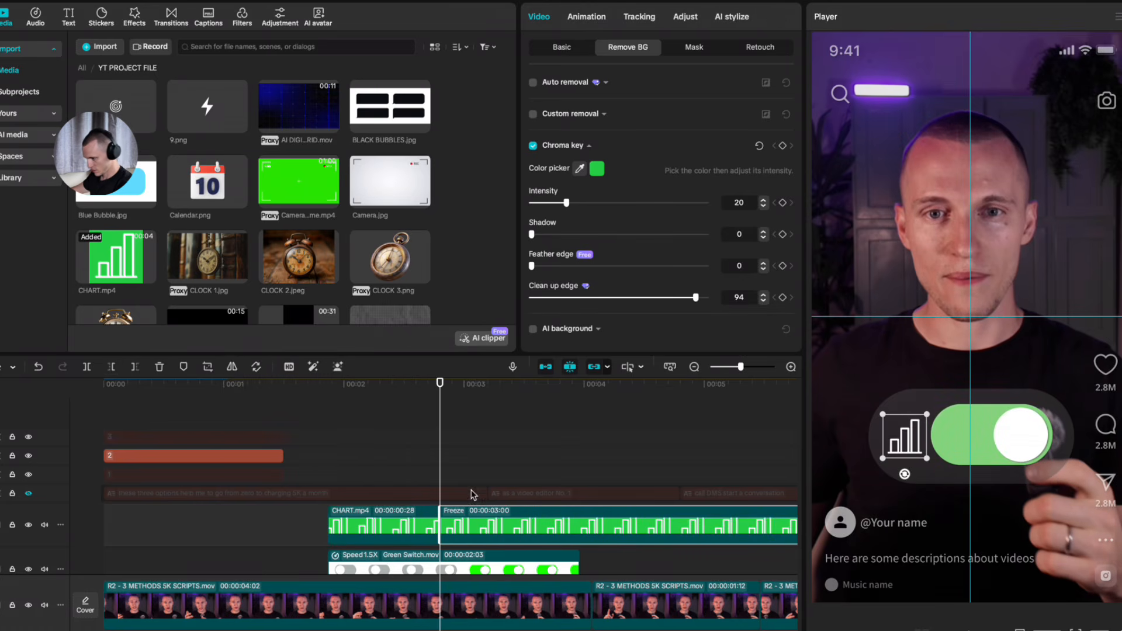
Step: Cut the chart's freeze frame where the Green Switch clip ends and delete the excess
click(586, 521)
key(a)
click(625, 520)
key(BackSpace)
Step: Add a transform keyframe at 14% scale to CHART.mp4, aligned with the Green Switch clip's second keyframe
drag(439, 458, 560, 495)
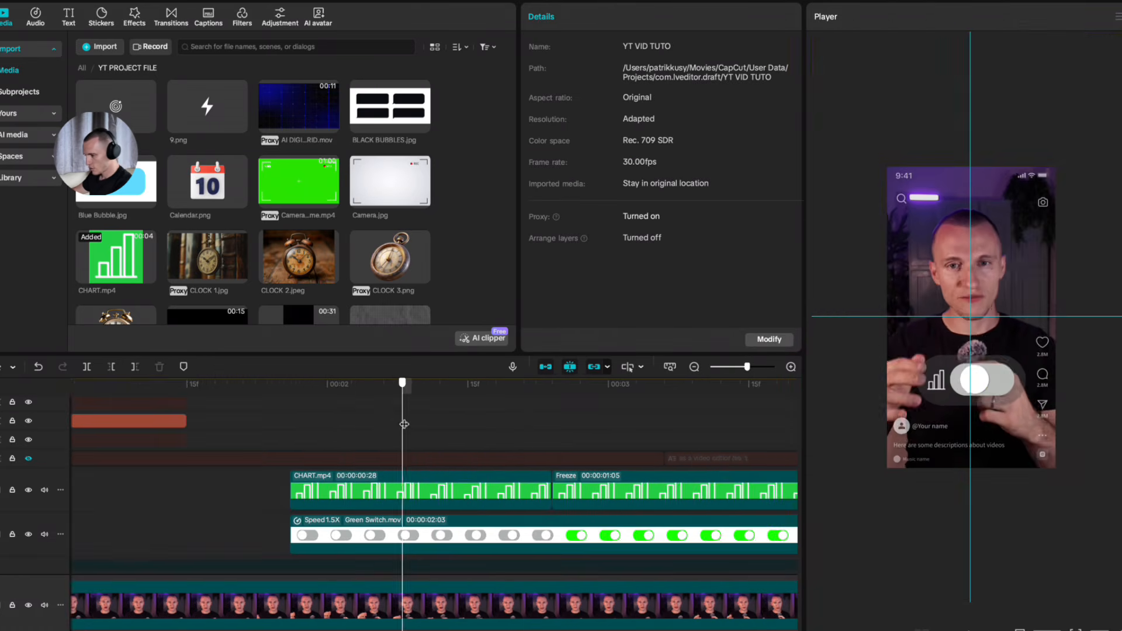
drag(402, 423, 325, 442)
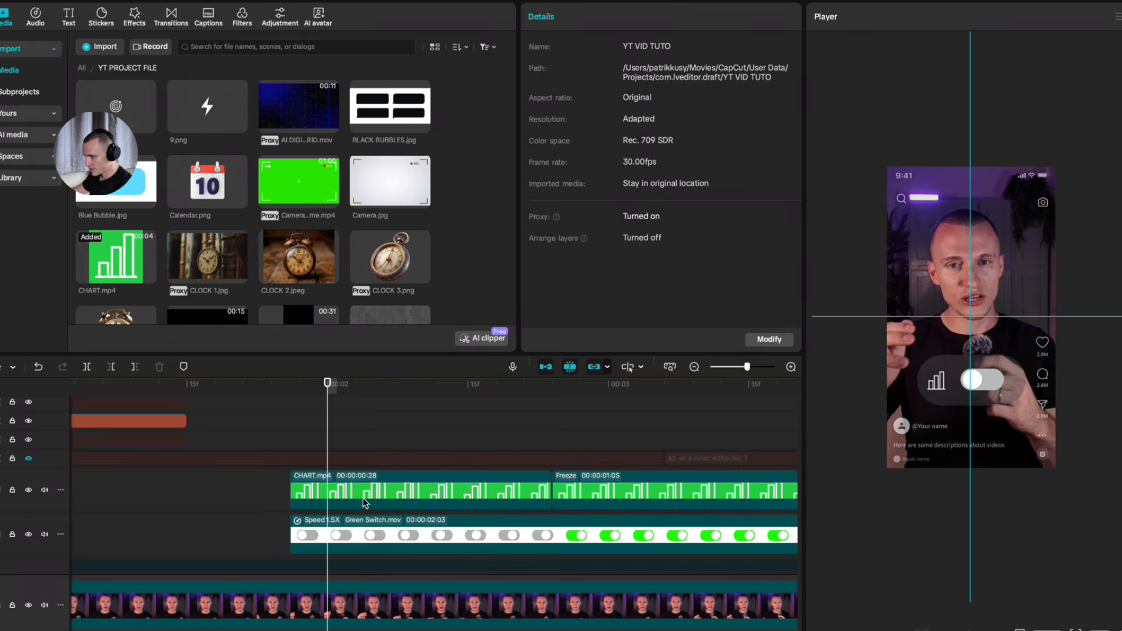
click(364, 502)
scroll(374, 500, up, 2)
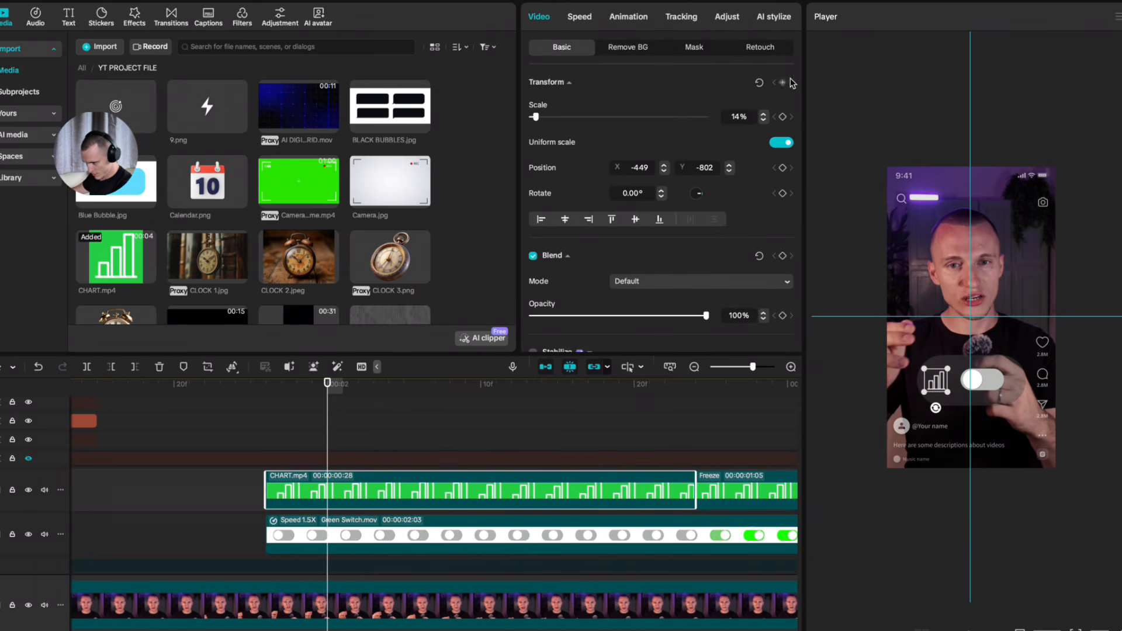
click(344, 547)
click(357, 536)
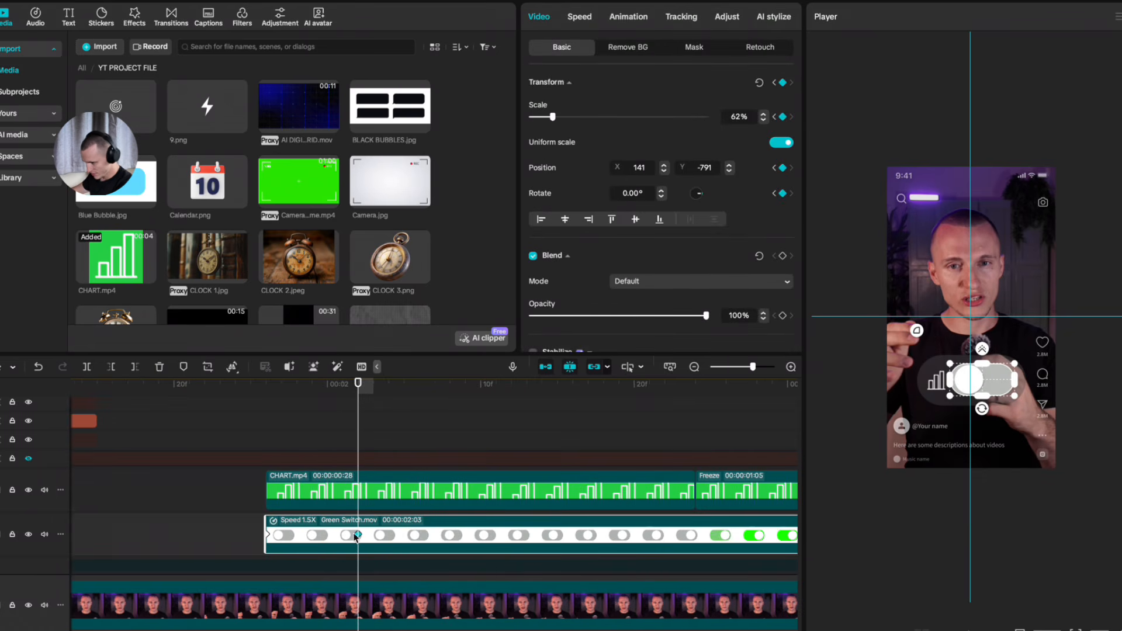
click(359, 506)
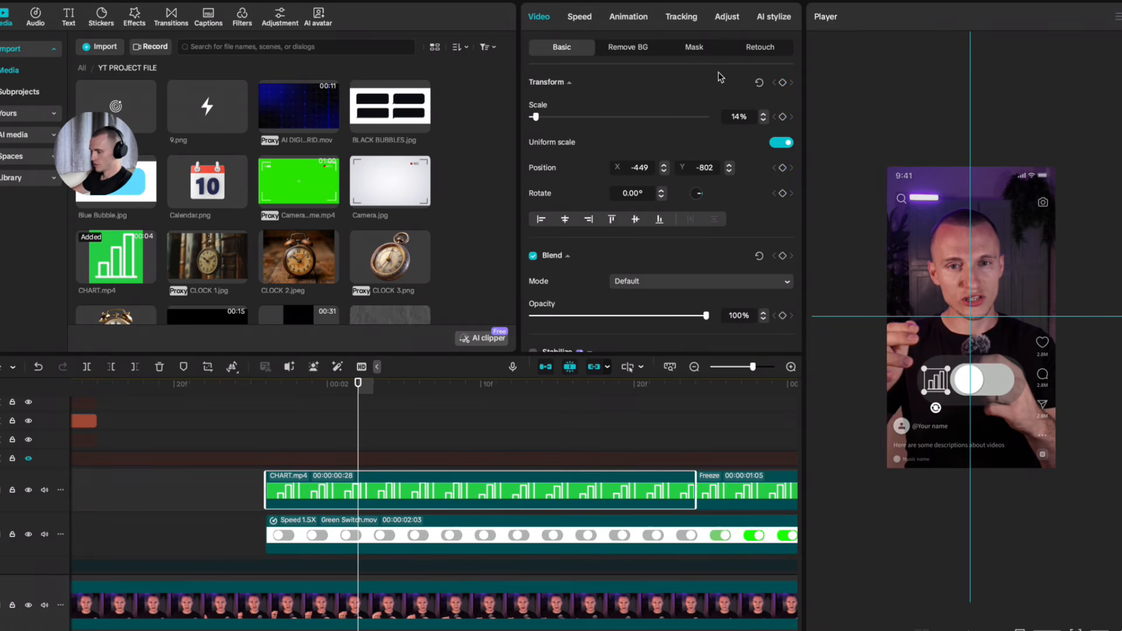
click(782, 83)
Step: Set CHART.mp4's scale to 1% in a keyframe at its first frame so the icon grows in with the toggle
key(Left)
key(Left)
key(Left)
key(Left)
key(Left)
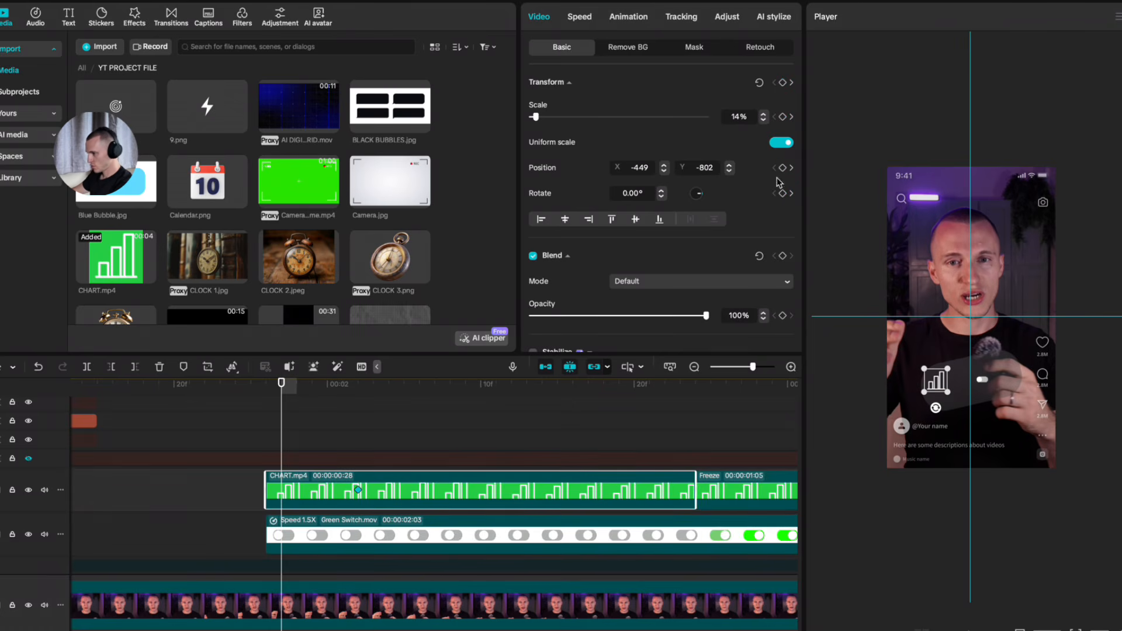
key(Left)
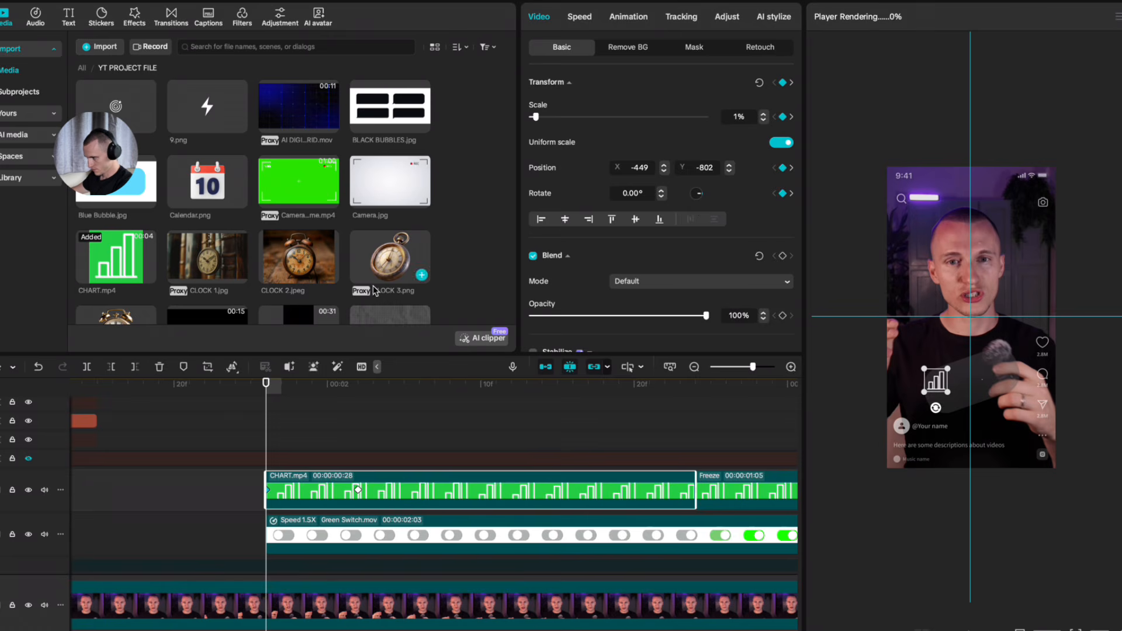
Step: Preview the chart's pop-in with the toggle and undo the accidental re-enabling of the captions
click(270, 435)
drag(266, 431, 551, 493)
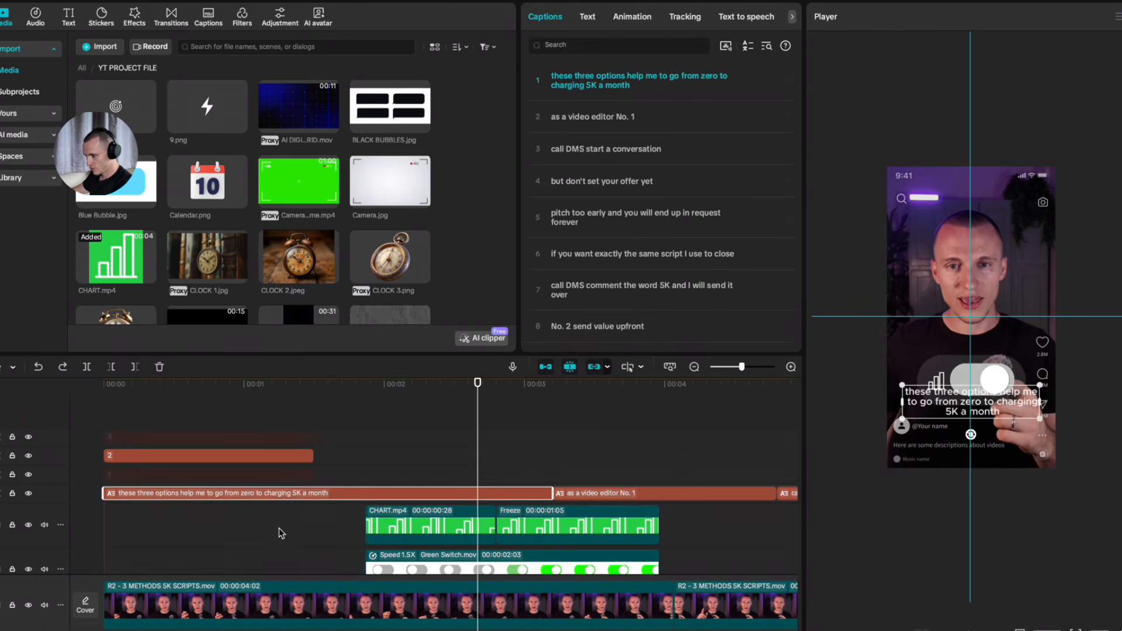
key(super+z)
click(373, 461)
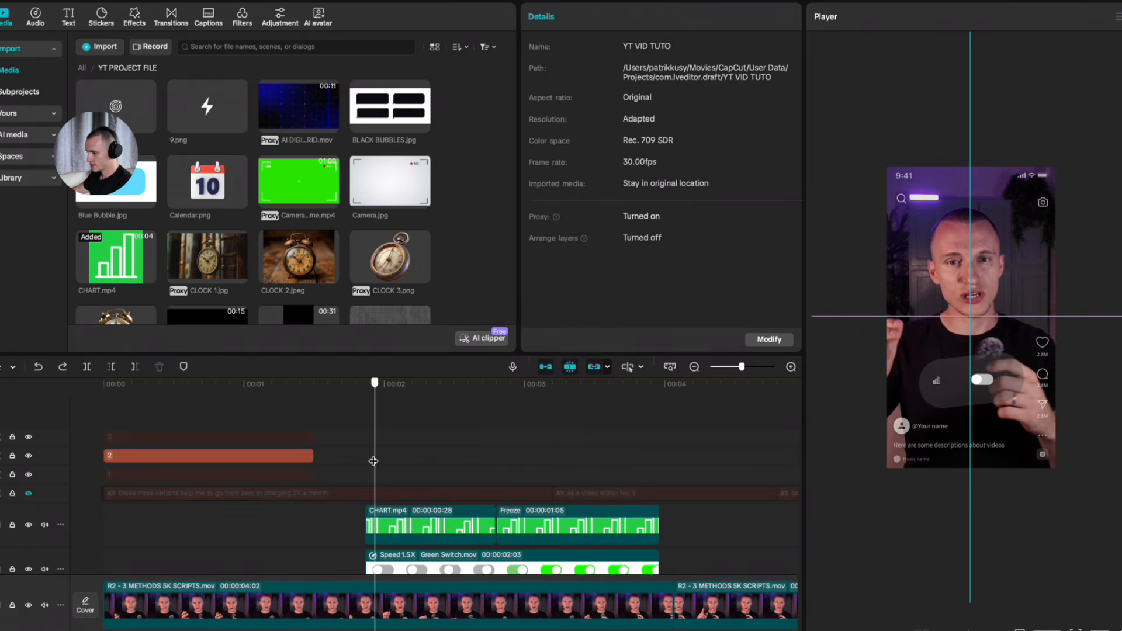
Step: Paste a copy of the "2" text at the Green Switch clip's start and extend it to the first talking-head segment's end
click(245, 455)
scroll(521, 426, down, 2)
scroll(294, 439, up, 2)
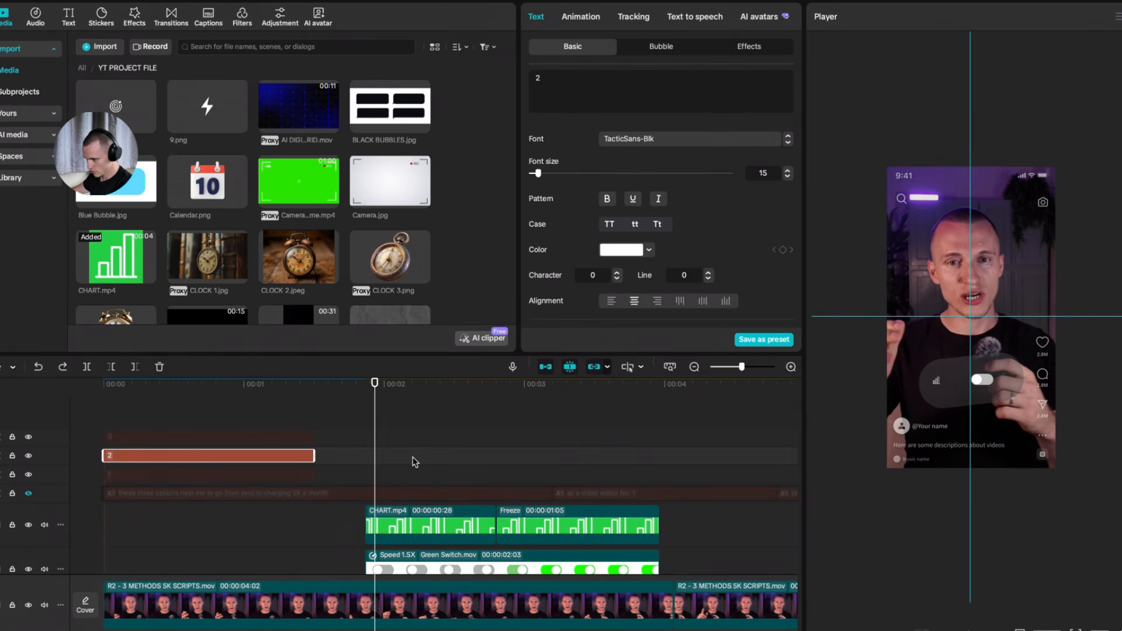
drag(419, 449, 365, 454)
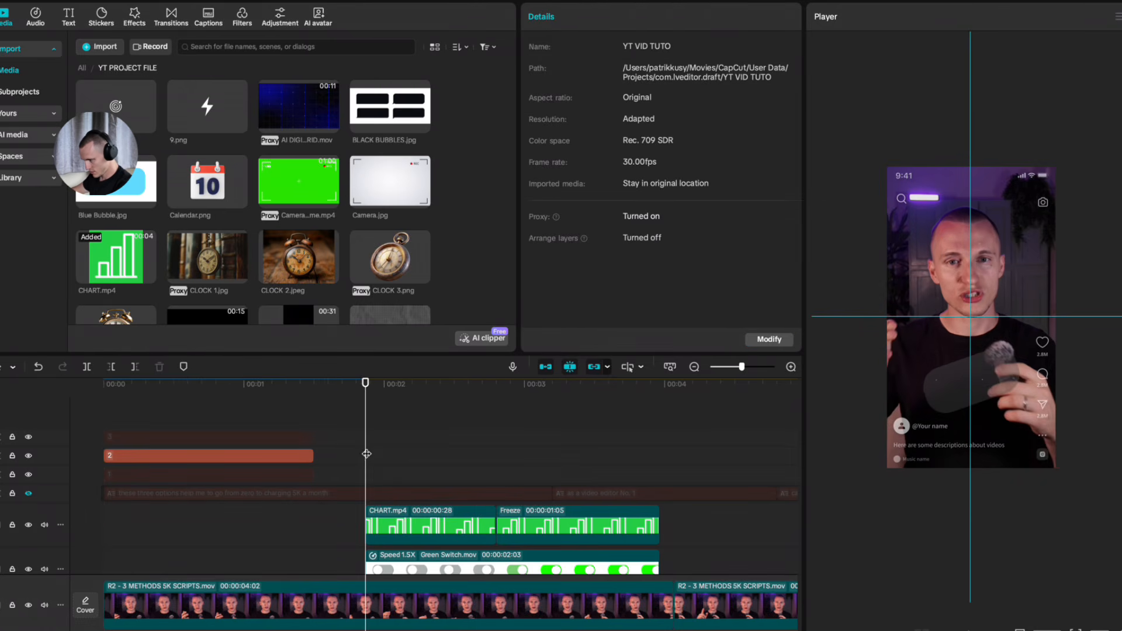
key(super+v)
drag(562, 455, 570, 458)
drag(570, 459, 751, 474)
drag(751, 474, 673, 467)
Step: Extend the chart's freeze frame and the Green Switch clip to end together with the copied text
drag(658, 498, 672, 499)
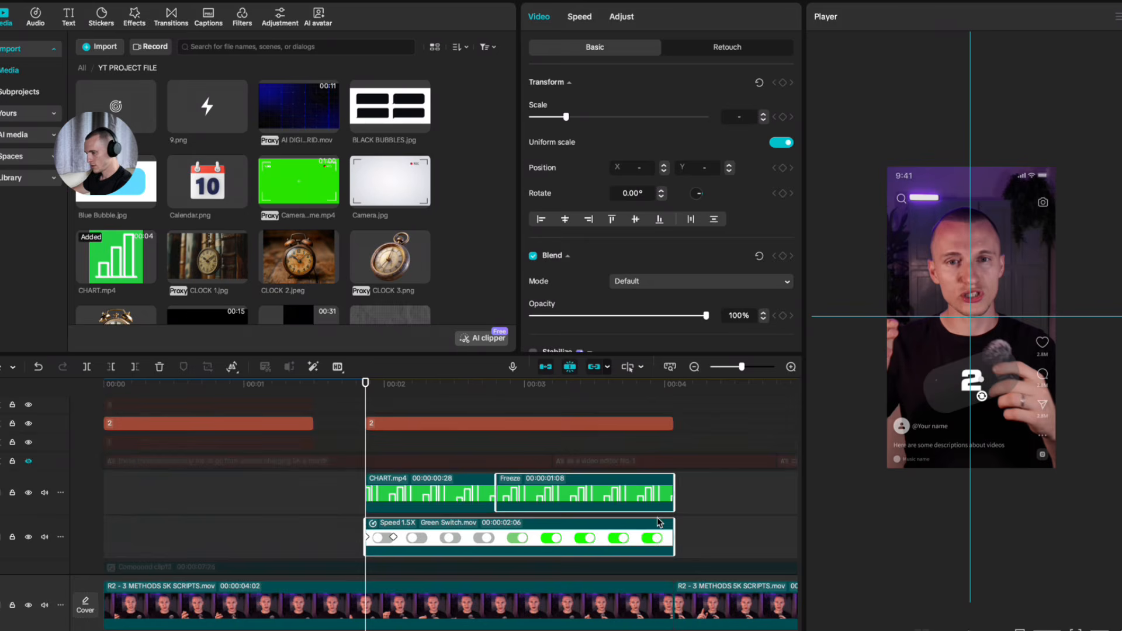
scroll(660, 515, down, 3)
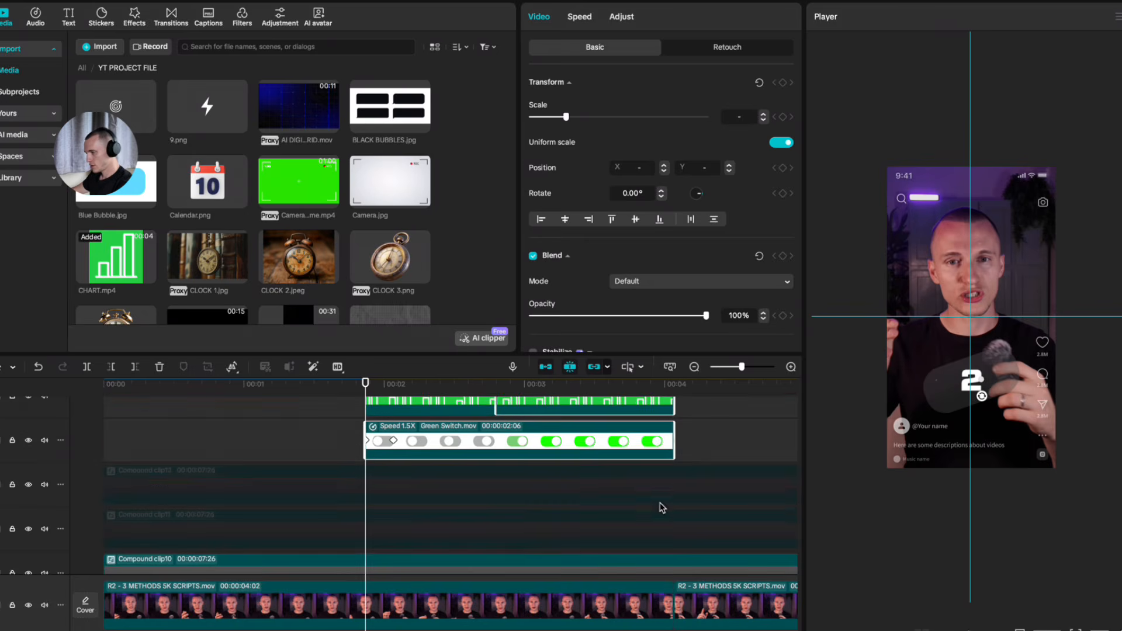
scroll(661, 506, up, 4)
Step: Change the copied text to "$0" and move it just above the toggle card, centred horizontally
drag(366, 402, 431, 418)
click(429, 458)
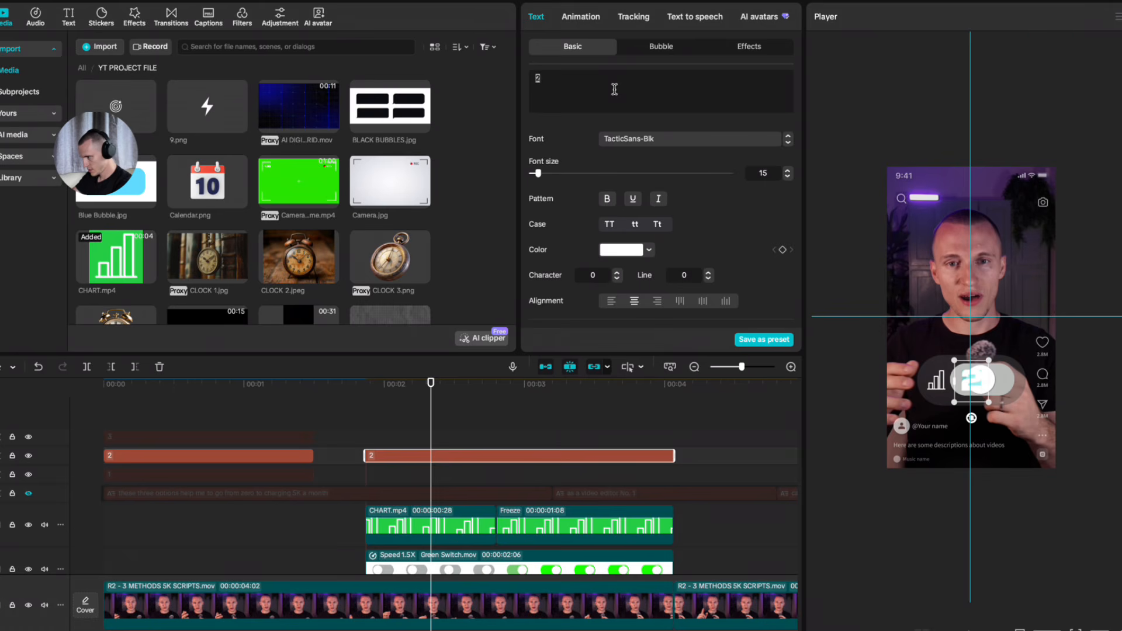
text($?)
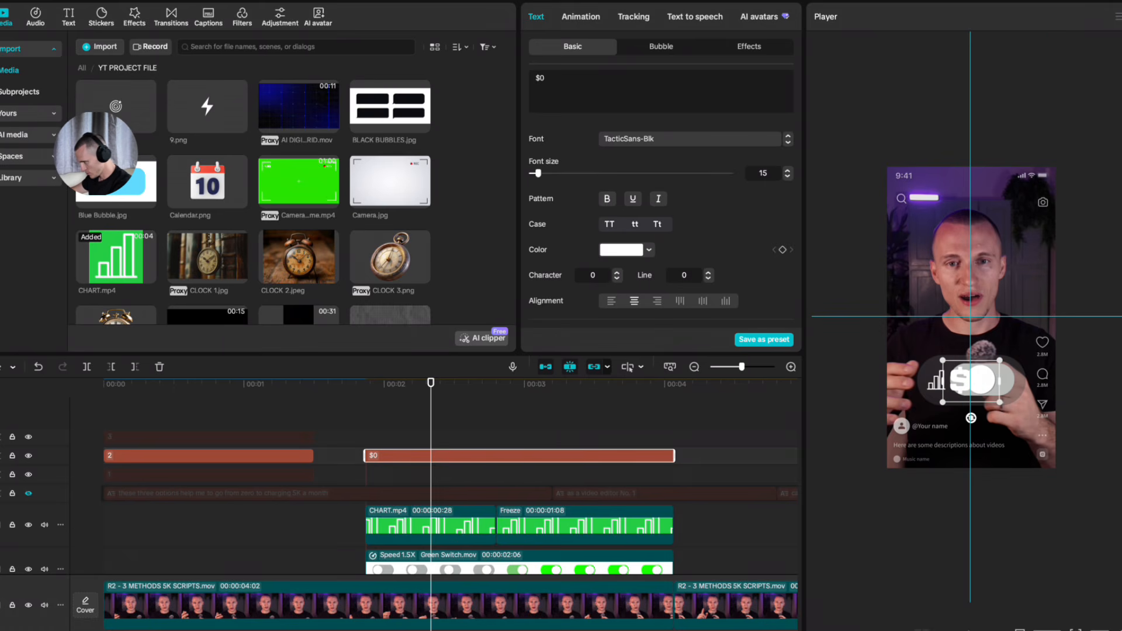
drag(979, 402, 980, 351)
scroll(984, 350, up, 5)
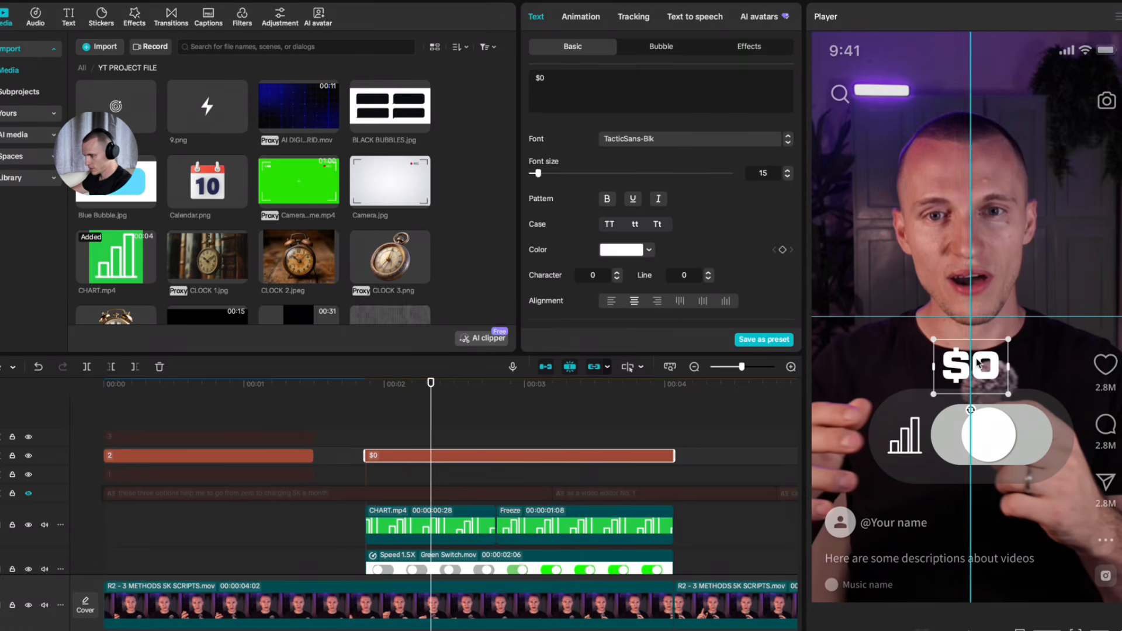
Step: Duplicate the "$0" text below the toggle card and change the copy's wording to "MONTH"
drag(980, 351, 980, 351)
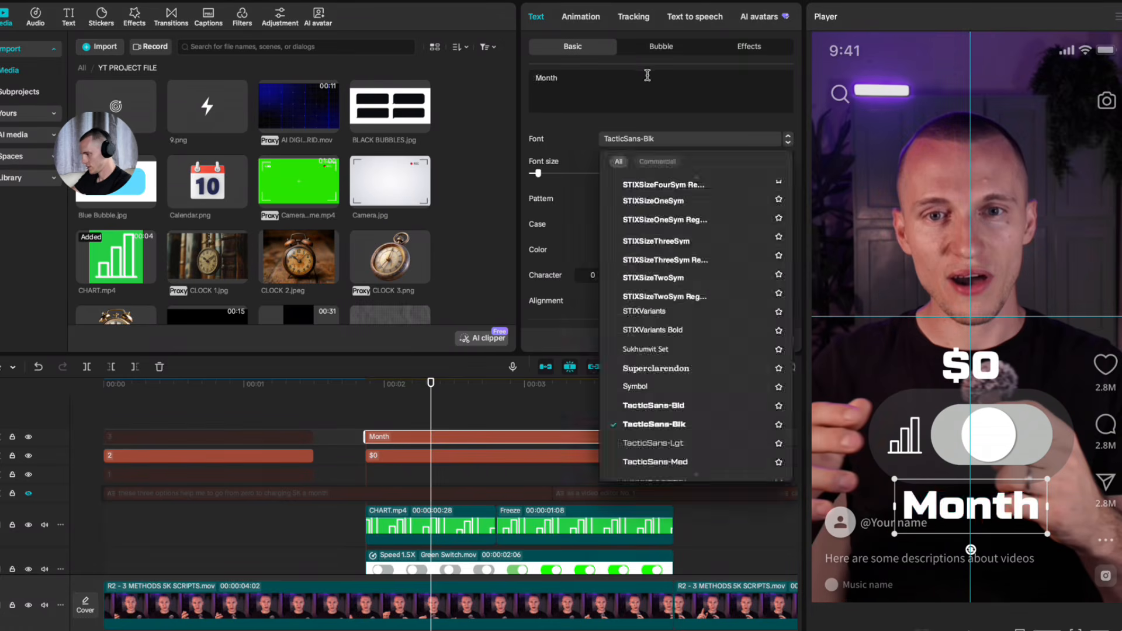
double_click(646, 74)
text(MONB)
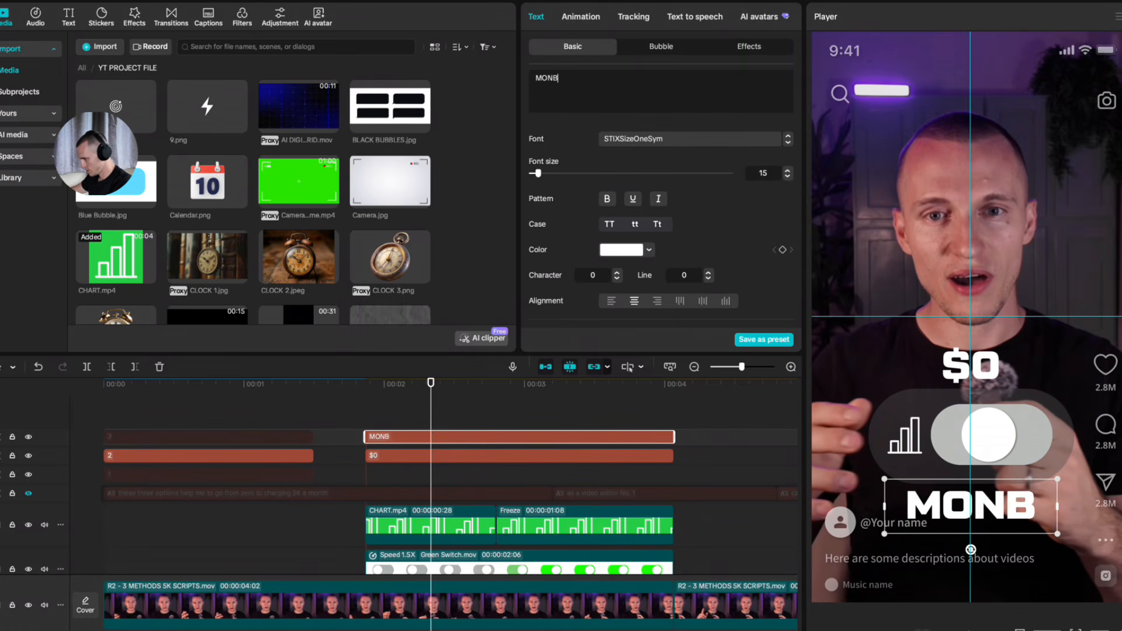
key(BackSpace)
text(TH)
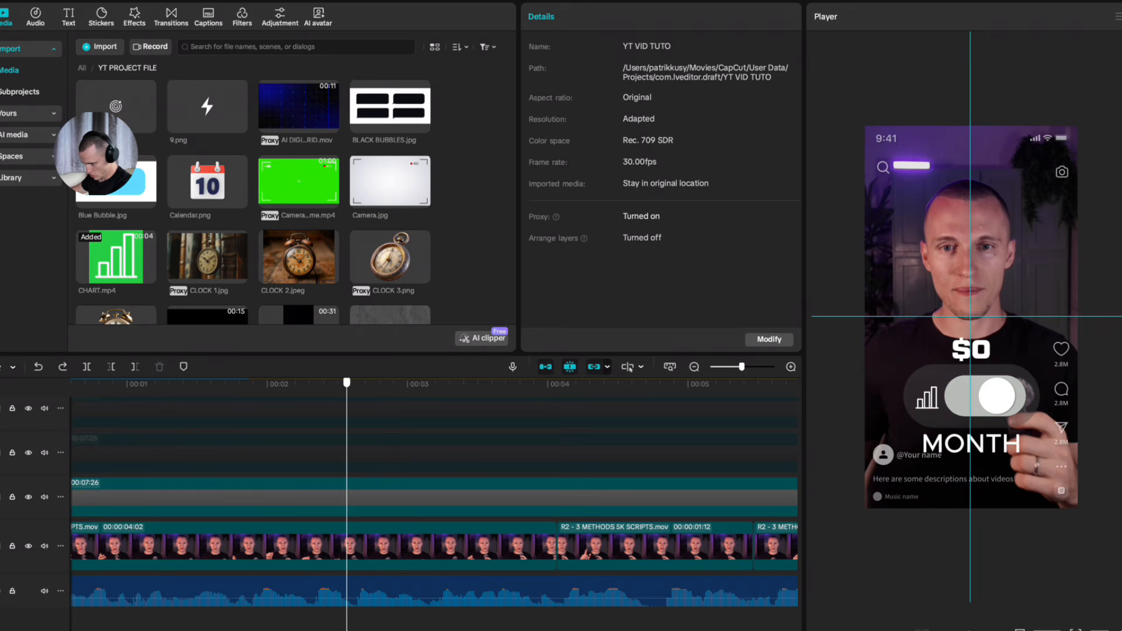
Step: Split the "$0" text at about 2.6 s, as the toggle switches over, and change its second part to "$5,000"
mouse_move(347, 383)
mouse_down()
mouse_move(389, 383)
mouse_move(356, 383)
mouse_up()
scroll(360, 603, up, 5)
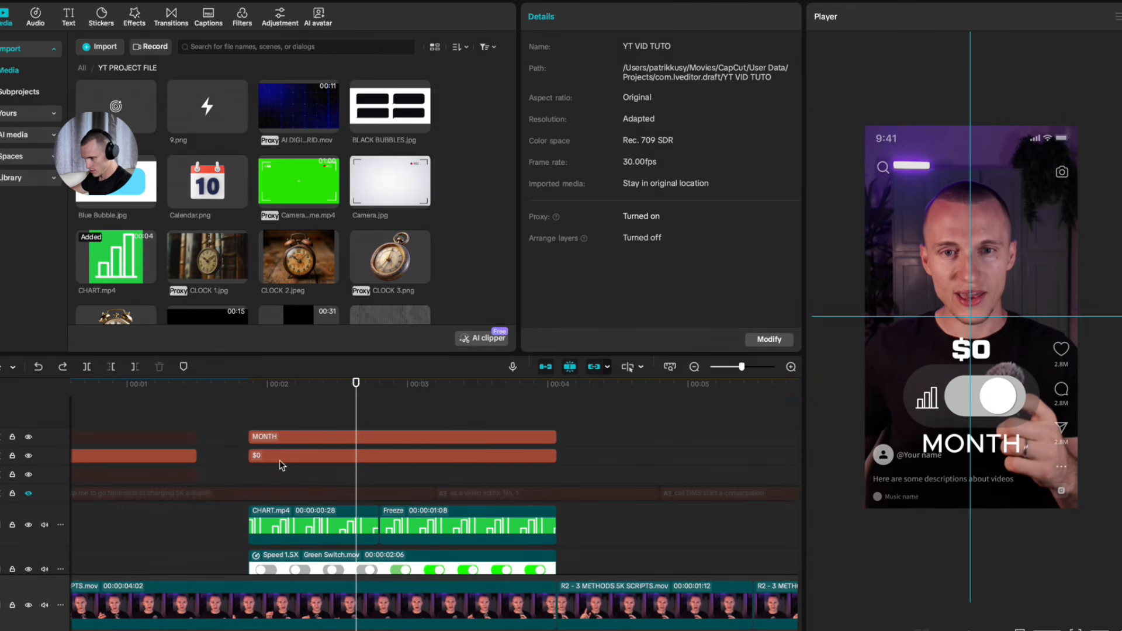
scroll(279, 461, up, 3)
scroll(329, 462, left, 3)
scroll(214, 456, right, 3)
scroll(308, 457, left, 2)
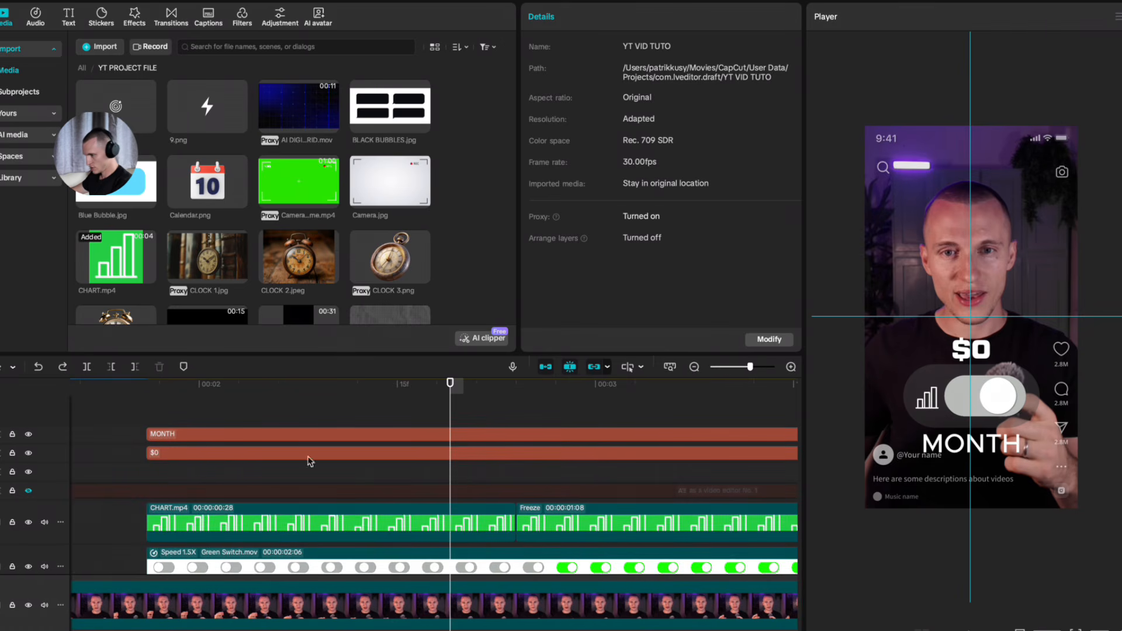
click(485, 454)
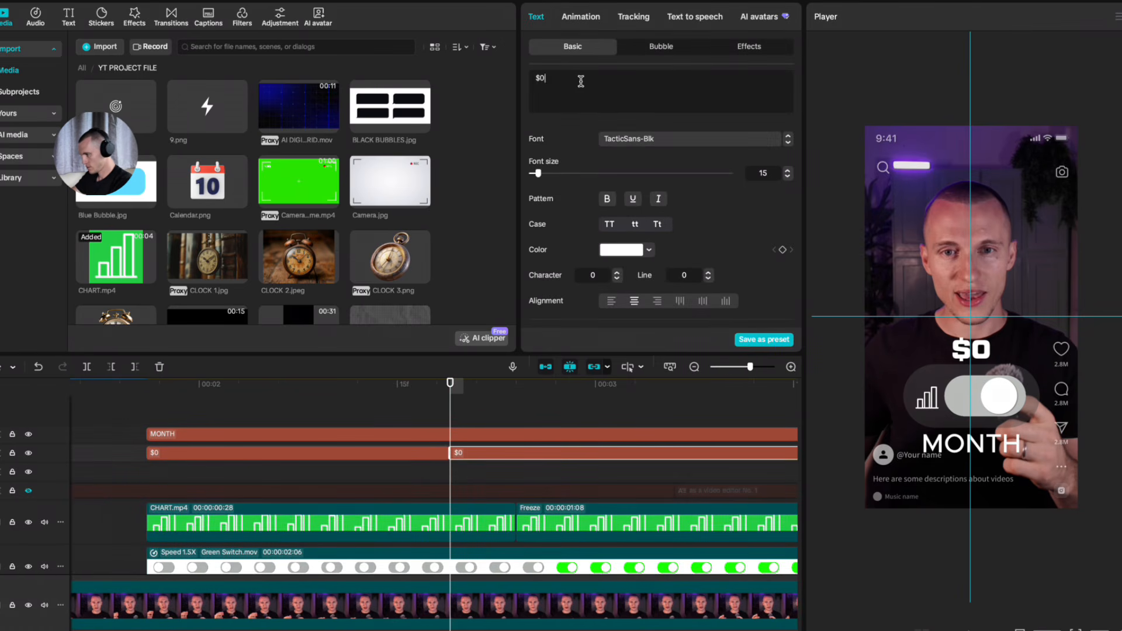
key(BackSpace)
text(5,0000)
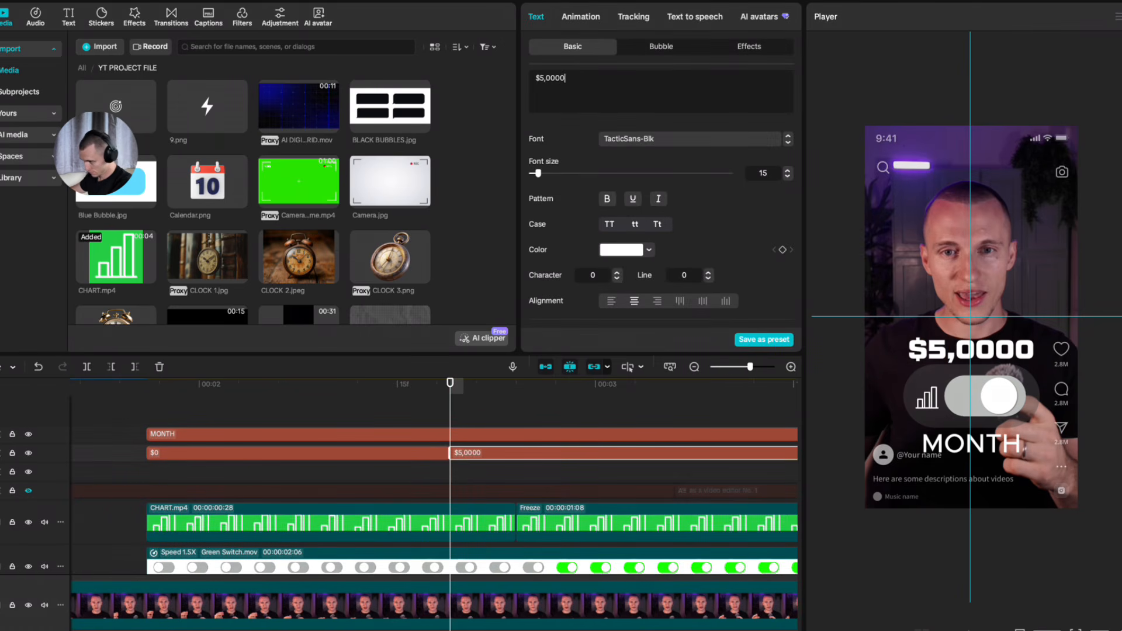
key(BackSpace)
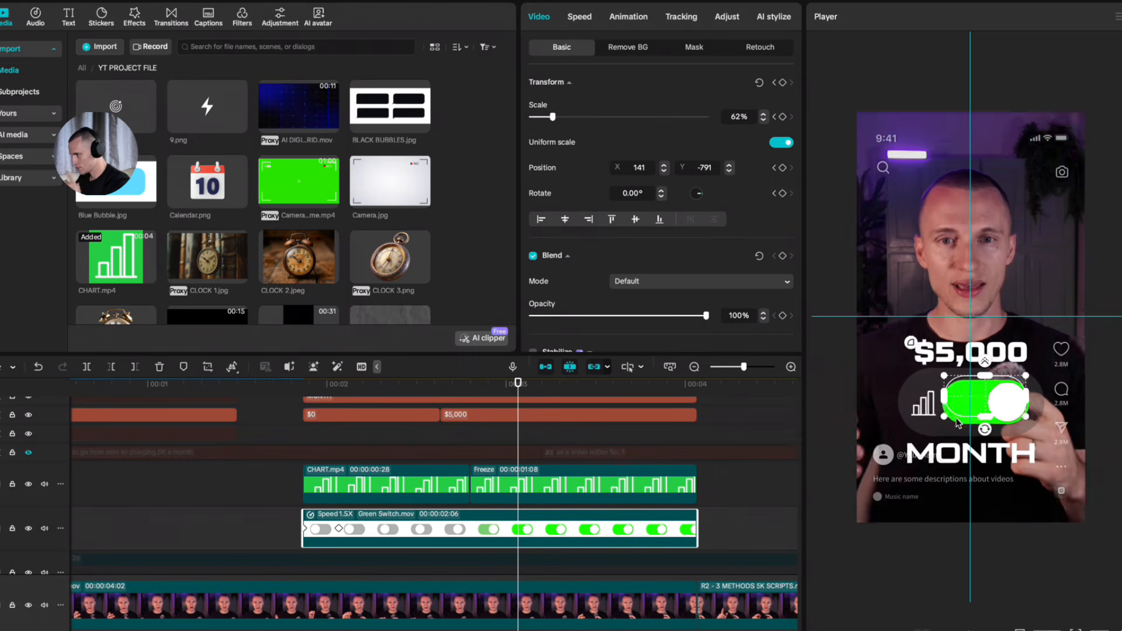
Step: Slightly reduce the saturation of the Green Switch clip and return the playhead to just before the toggle appears
scroll(991, 472, up, 4)
click(732, 19)
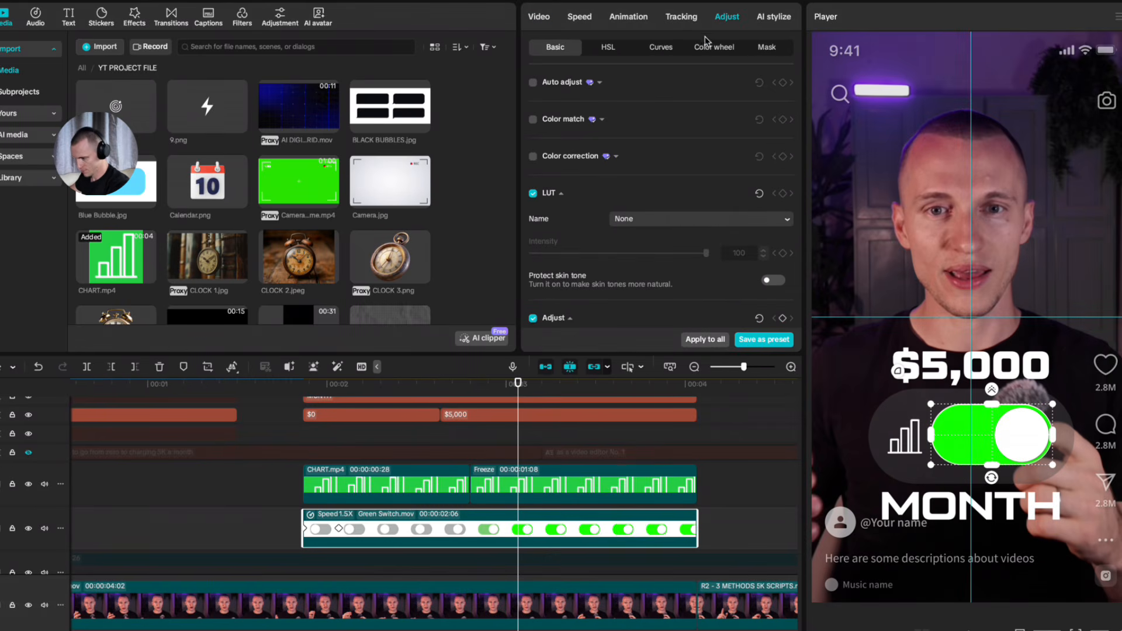
drag(268, 494, 476, 550)
click(442, 533)
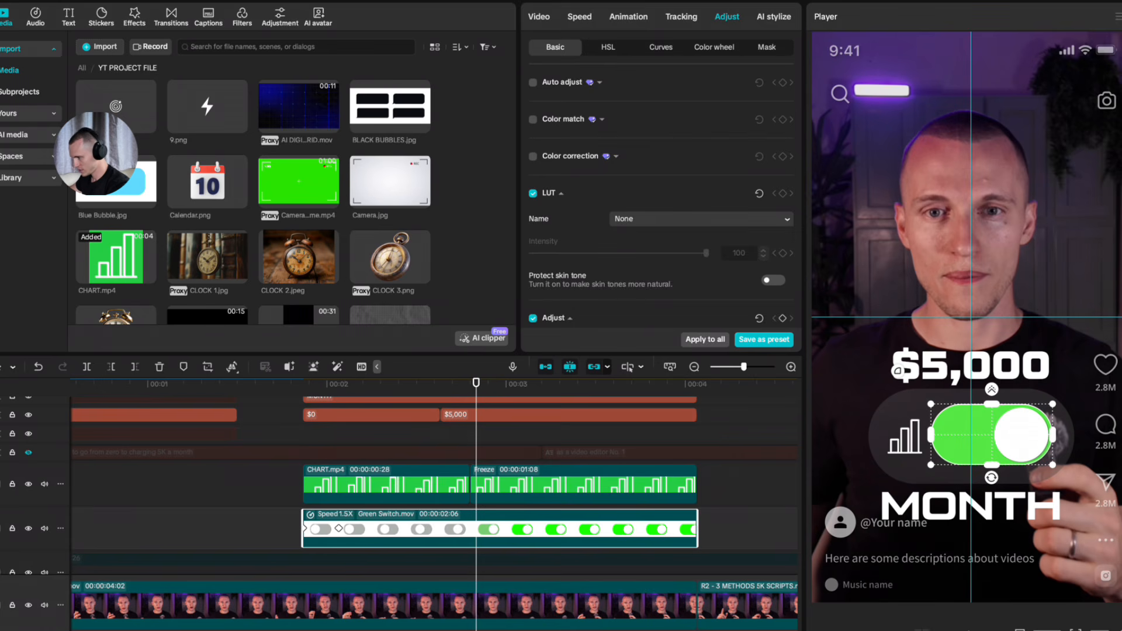
scroll(642, 229, down, 5)
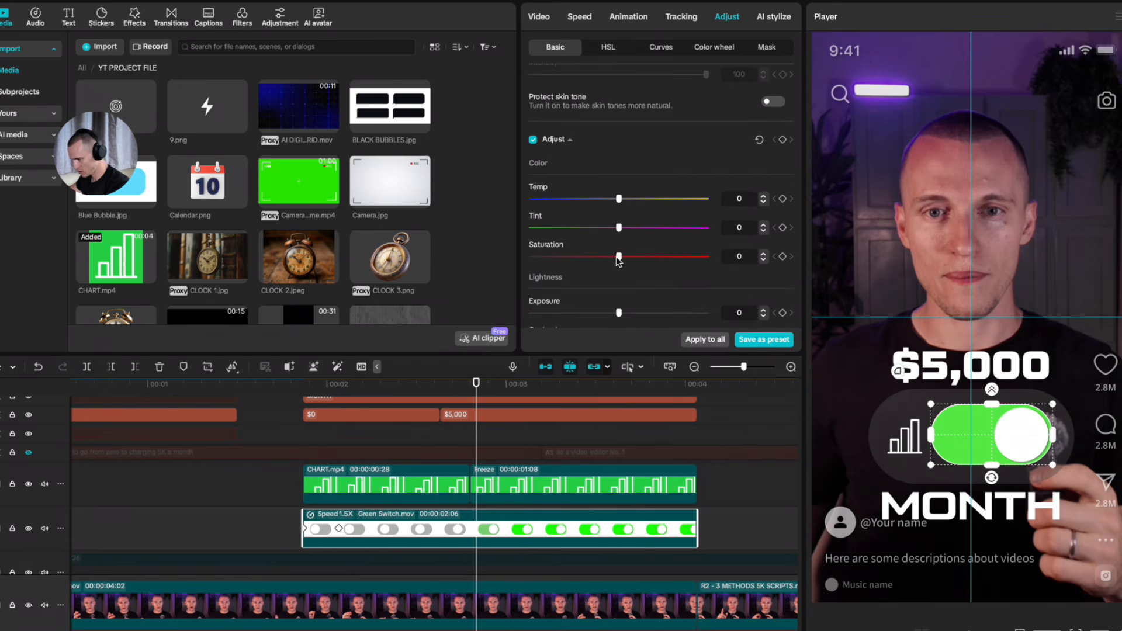
drag(599, 257, 602, 258)
scroll(588, 466, down, 1)
click(213, 524)
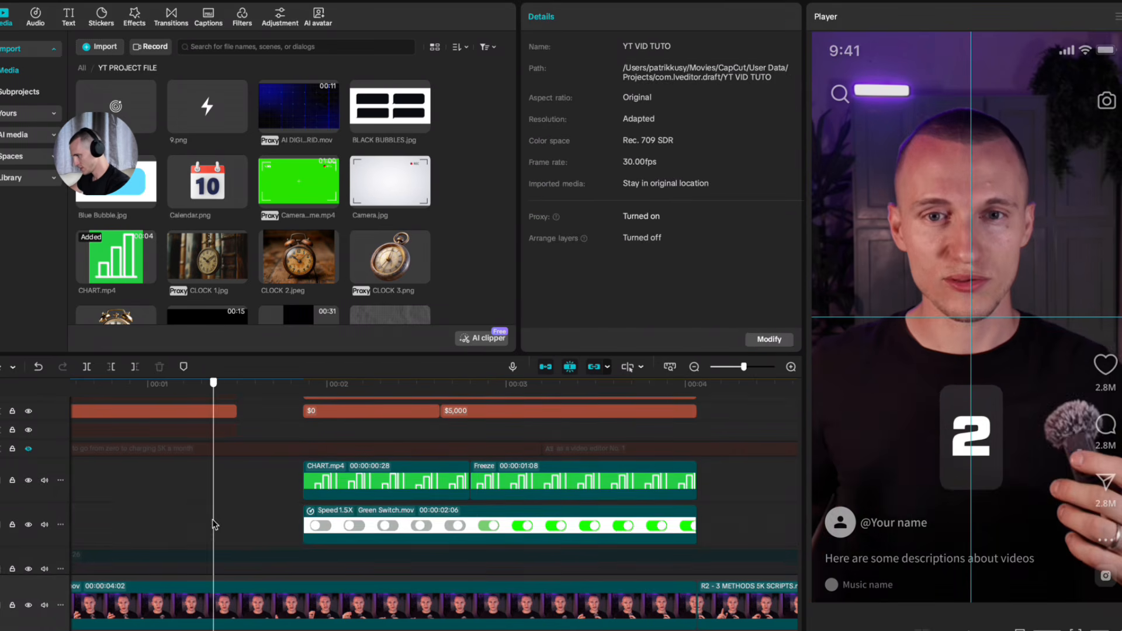
Step: Set the Green Switch clip's saturation to -22 and check the toggle's switch from $0 to $5,000
drag(213, 523, 506, 528)
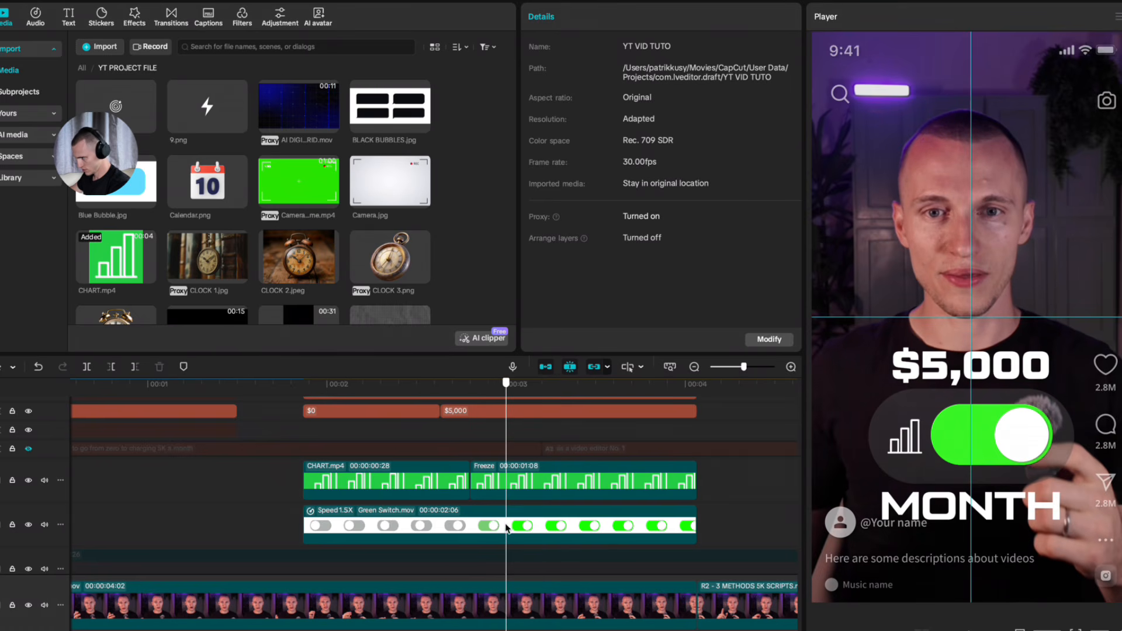
click(540, 520)
scroll(643, 176, down, 3)
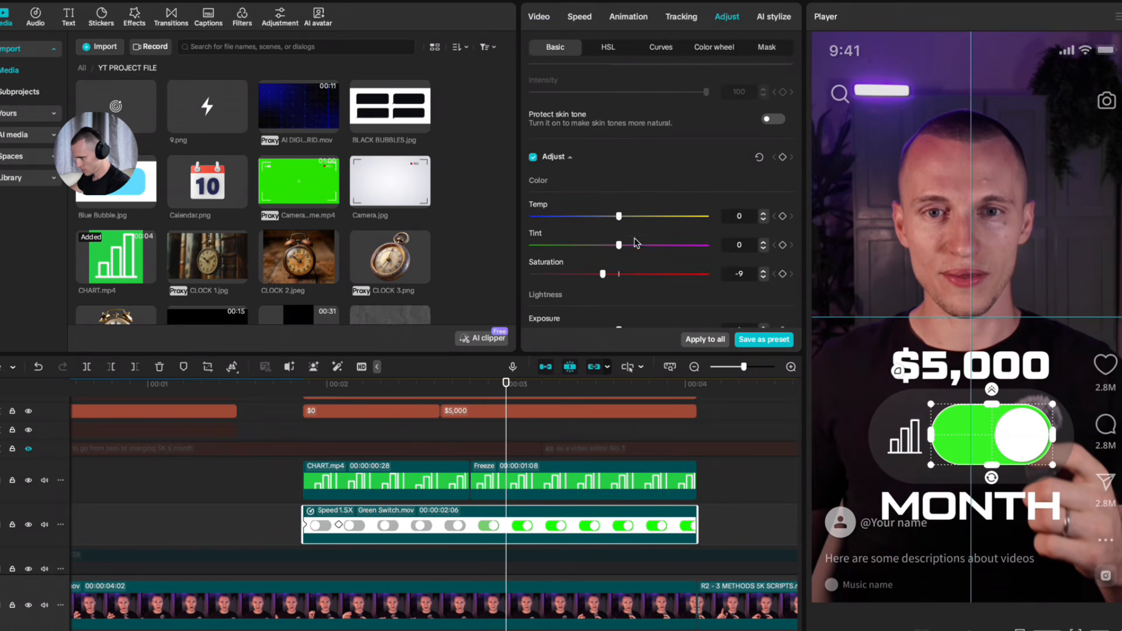
drag(602, 276, 577, 272)
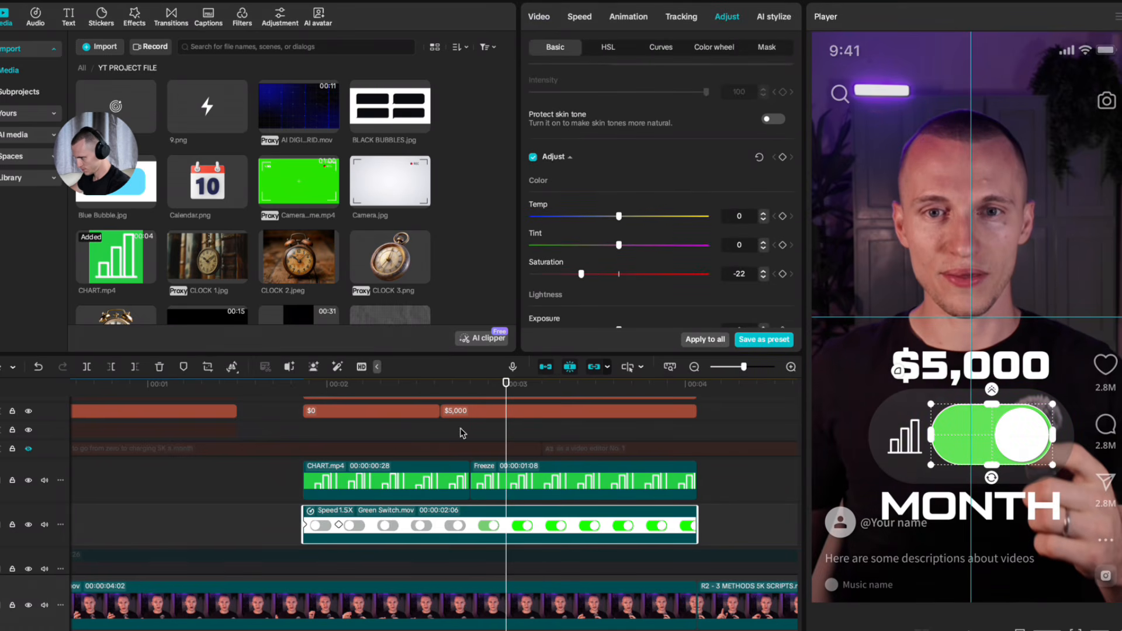
drag(425, 387, 554, 386)
click(230, 494)
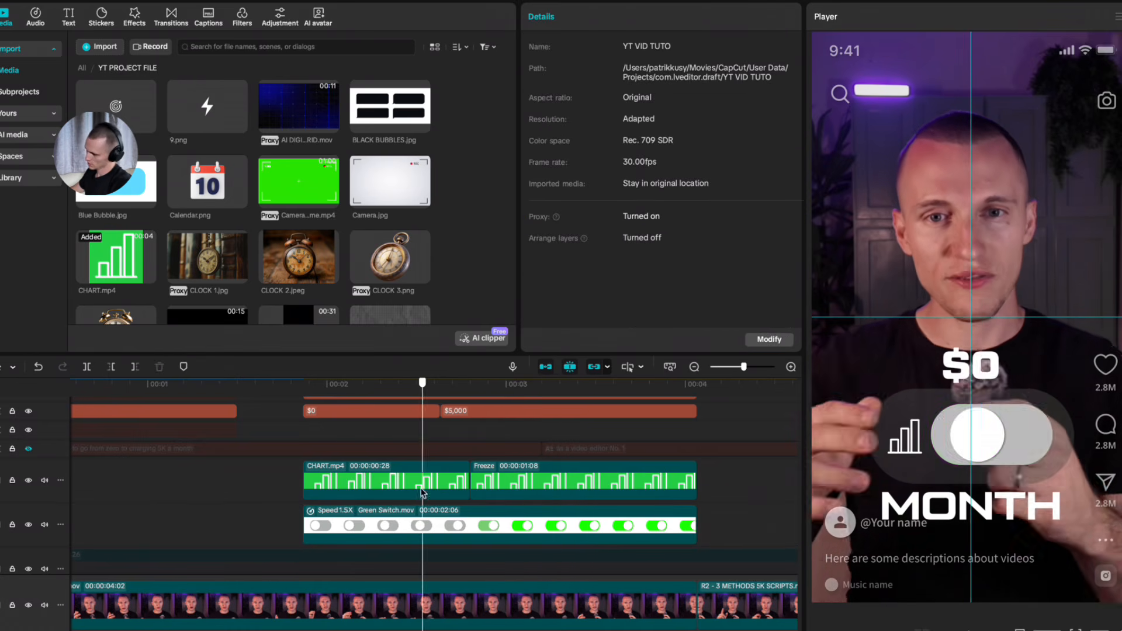
scroll(1036, 307, down, 3)
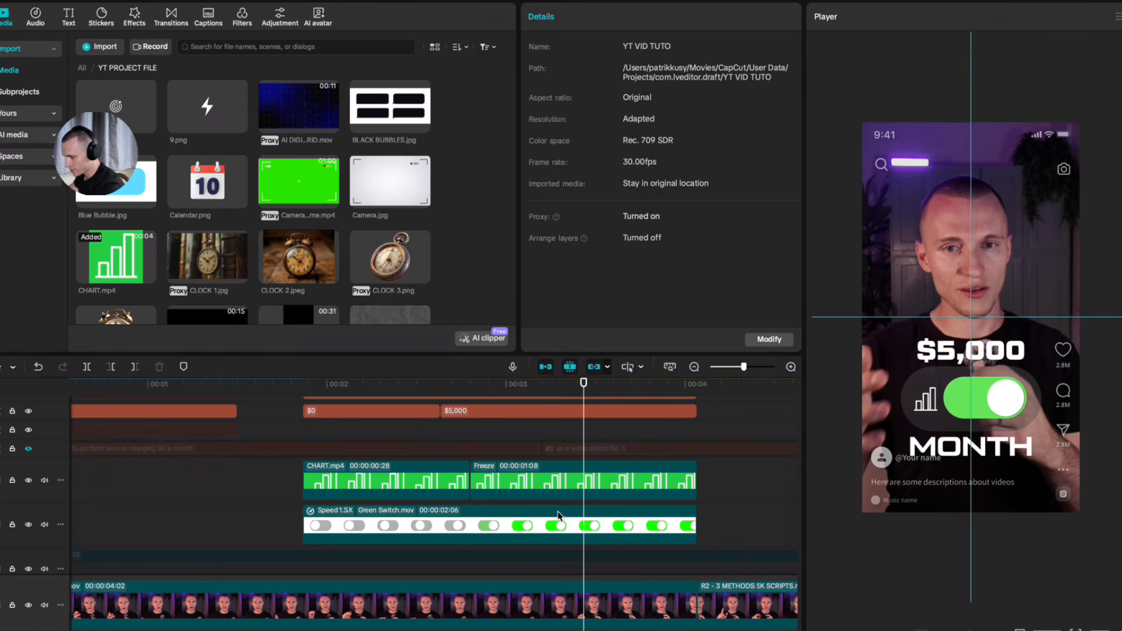
Step: Change the fill colour of the MONTH text from the toggle scene to a bright purple
scroll(558, 516, down, 2)
scroll(523, 526, up, 4)
click(401, 439)
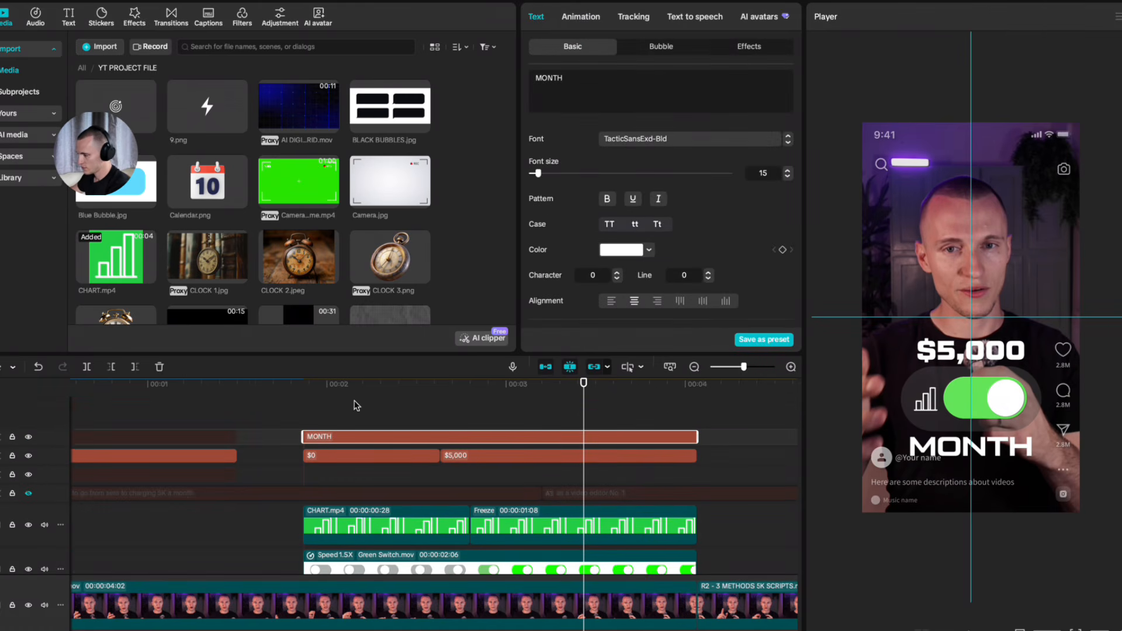
click(649, 250)
click(707, 365)
drag(707, 369, 699, 366)
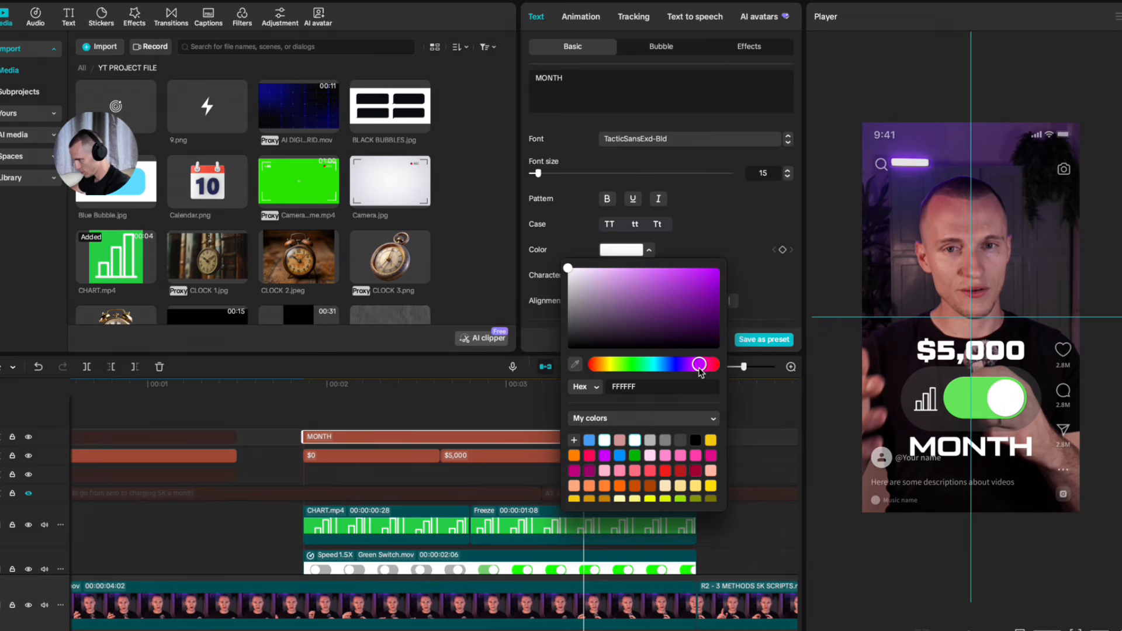
drag(695, 309, 856, 164)
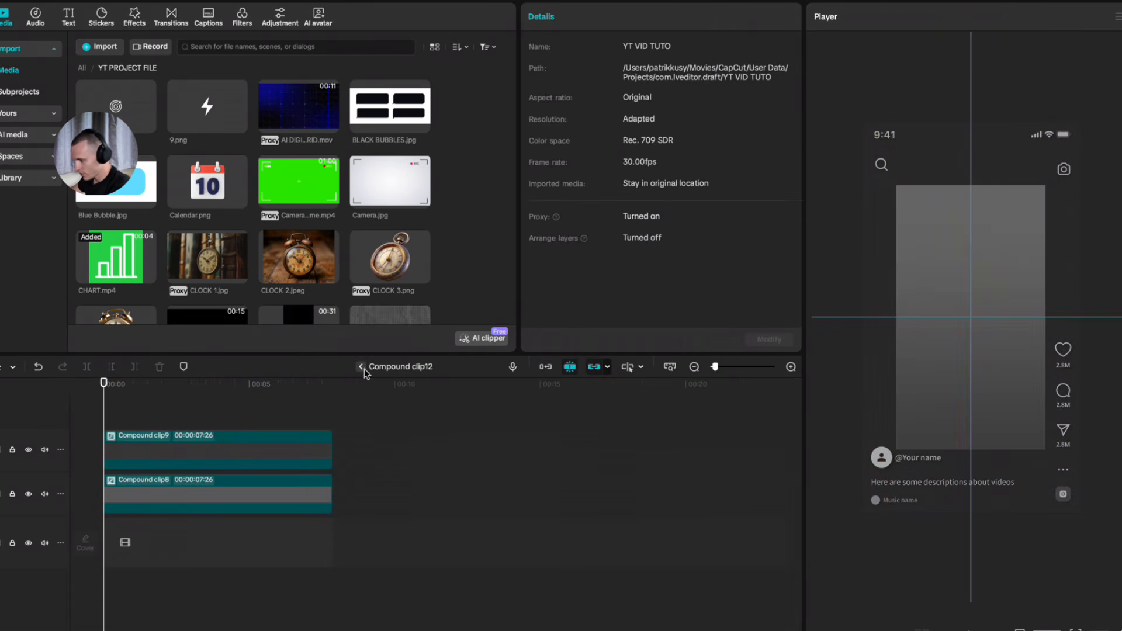
Step: Leave the nested compound clip and place the playhead at about 2.2 s, where the toggle shows $0
click(360, 366)
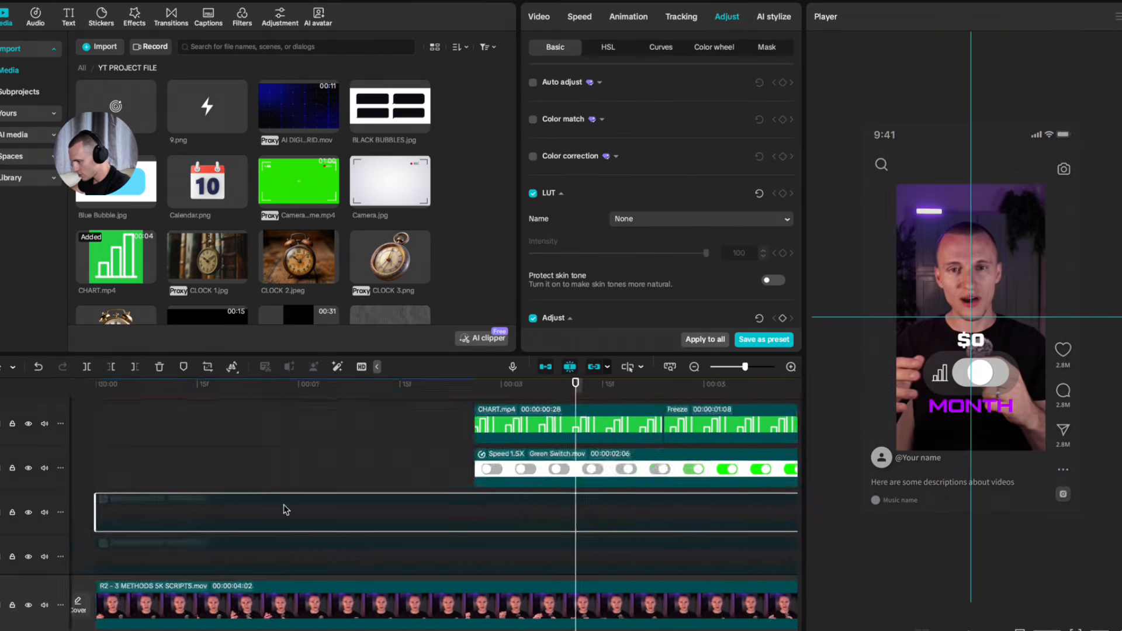
click(394, 494)
drag(395, 494, 549, 484)
scroll(548, 483, right, 3)
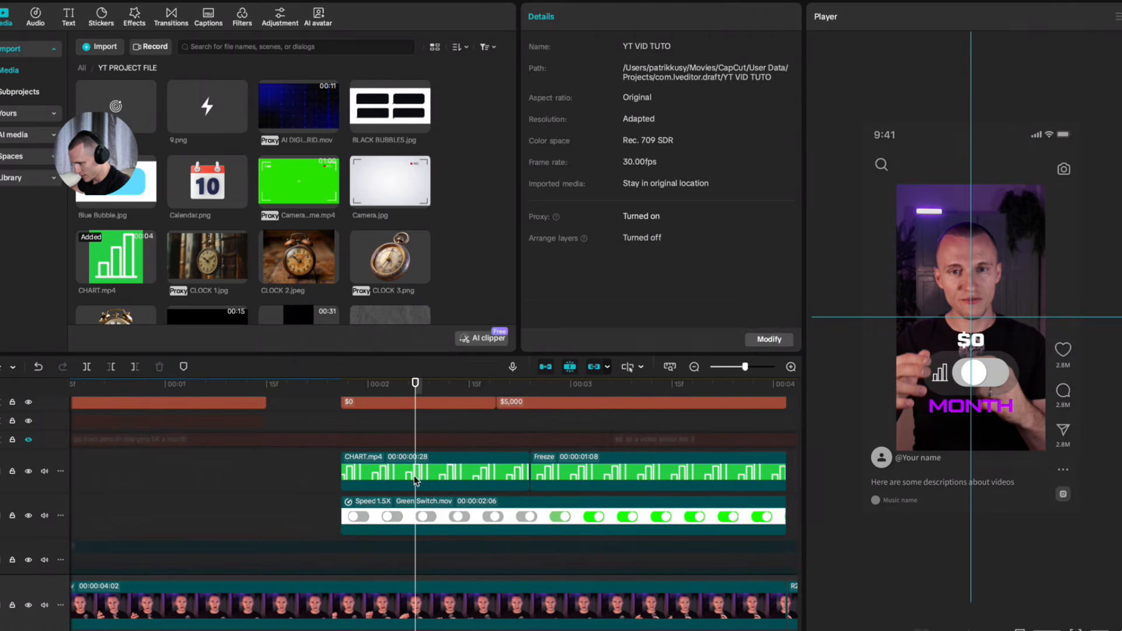
Step: Apply an ease curve to the CHART.mp4 clip's scale keyframes in its variable speed animation, and hide the graph again
click(399, 478)
right_click(428, 465)
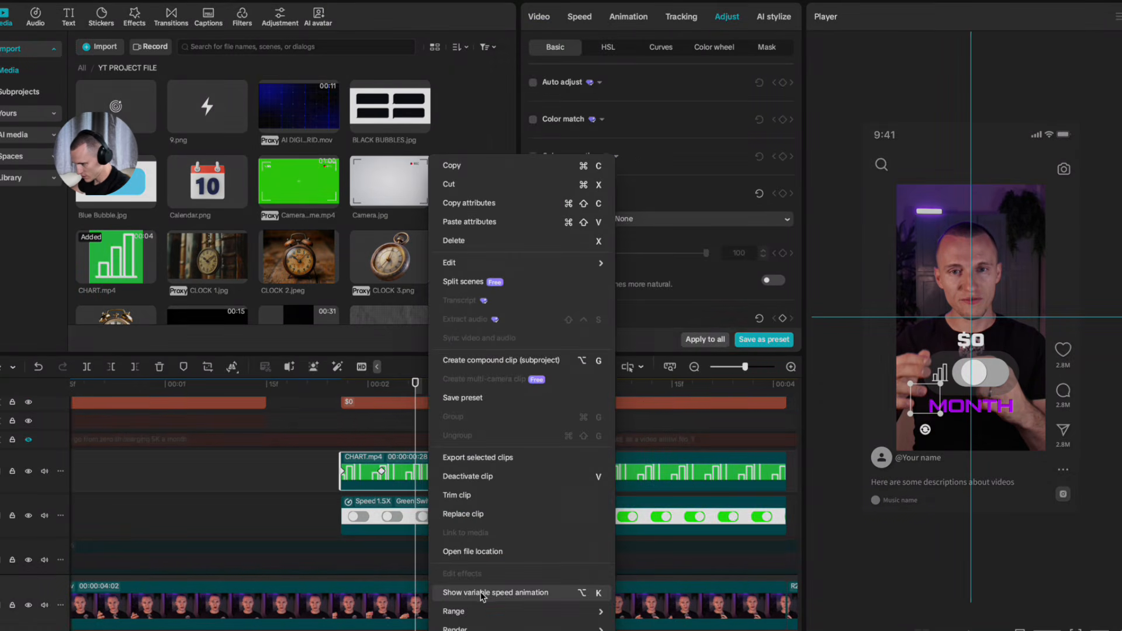
click(497, 593)
click(429, 466)
click(433, 491)
scroll(419, 492, up, 5)
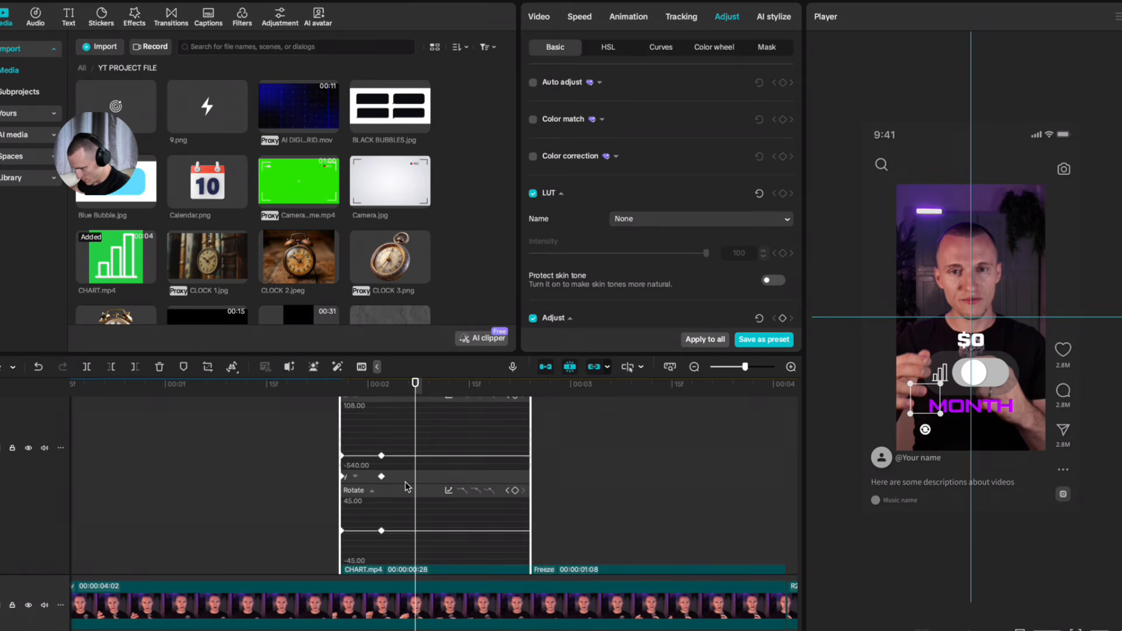
scroll(374, 488, up, 3)
scroll(369, 501, down, 3)
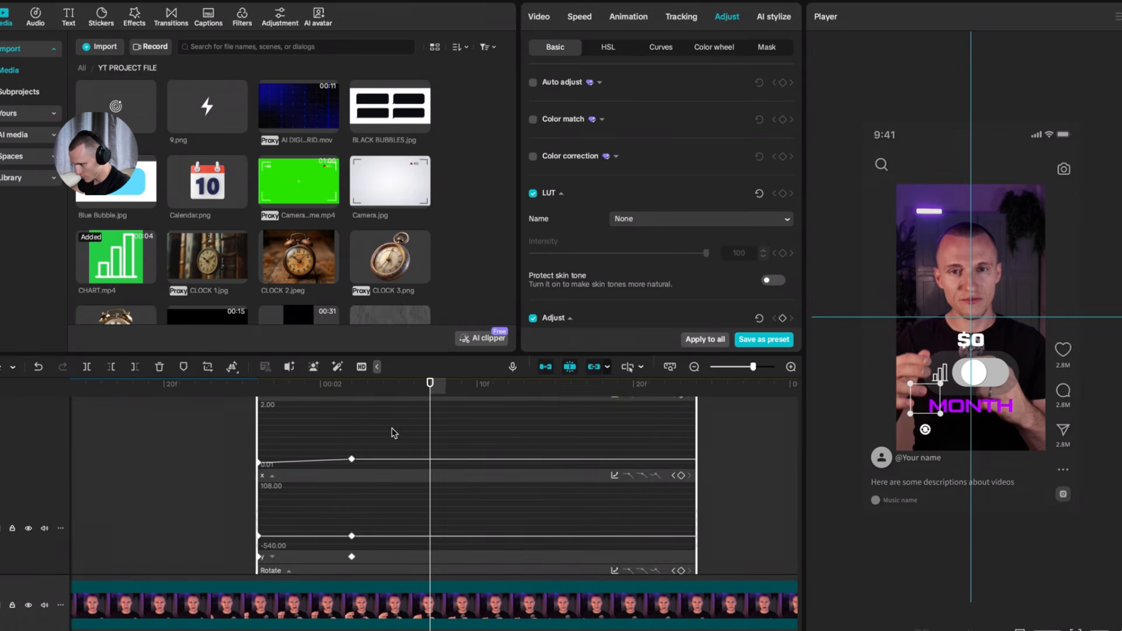
click(352, 460)
scroll(605, 409, up, 1)
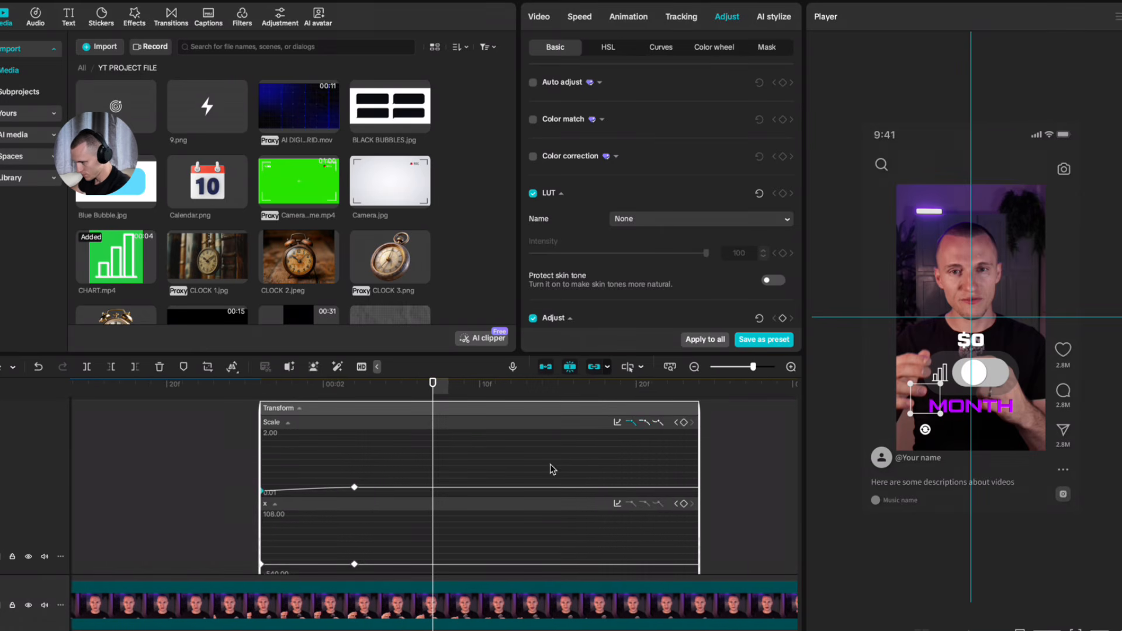
scroll(641, 427, down, 3)
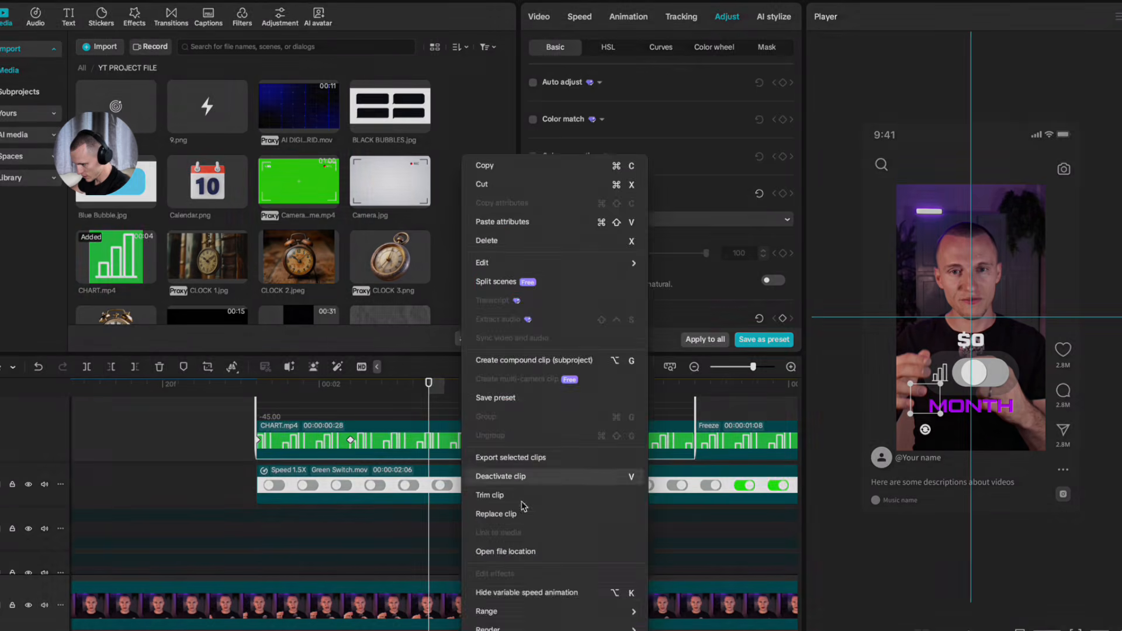
right_click(464, 443)
click(558, 593)
Step: Apply ease curves at both scale keyframes of the Green Switch clip in its variable speed animation, and hide the graph
click(433, 484)
right_click(403, 490)
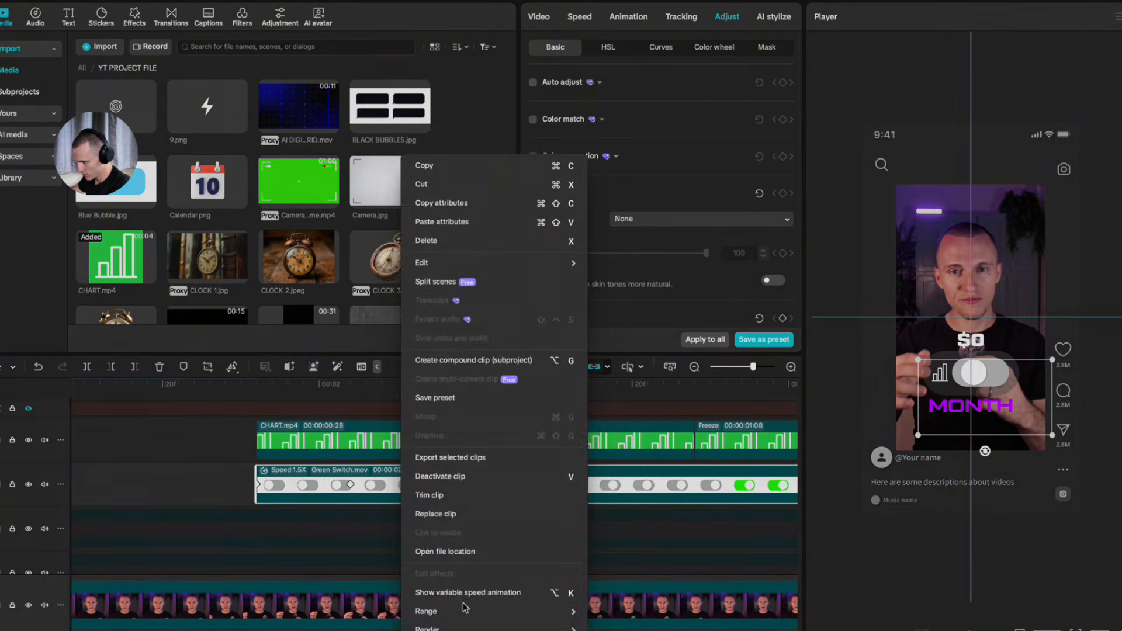
click(461, 593)
scroll(728, 437, right, 5)
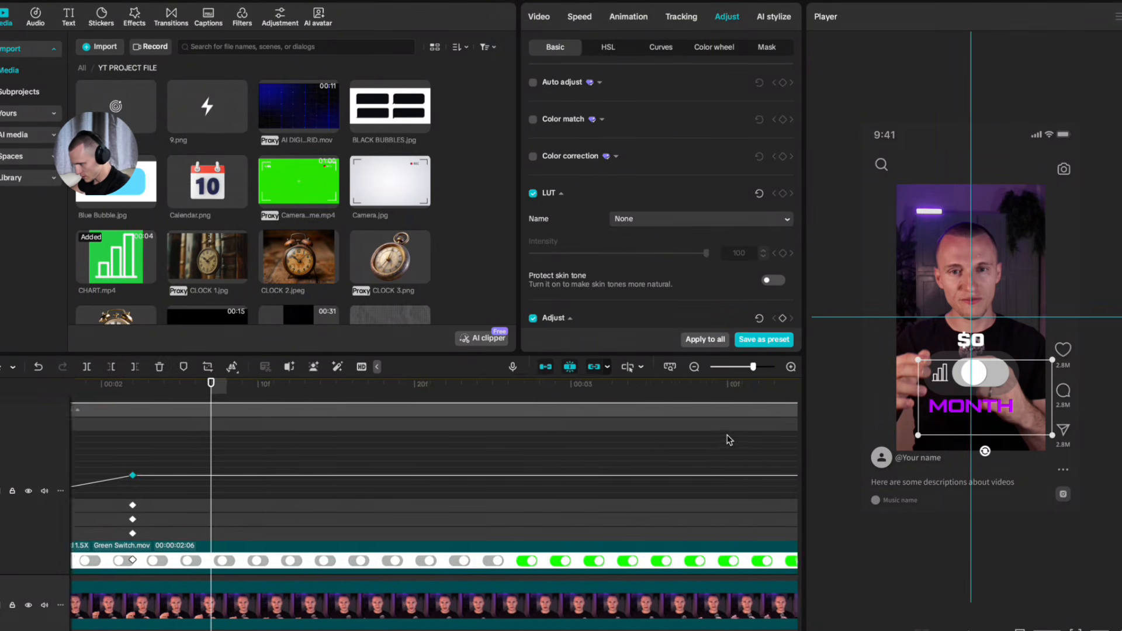
key(super+minus)
click(493, 457)
scroll(284, 514, left, 5)
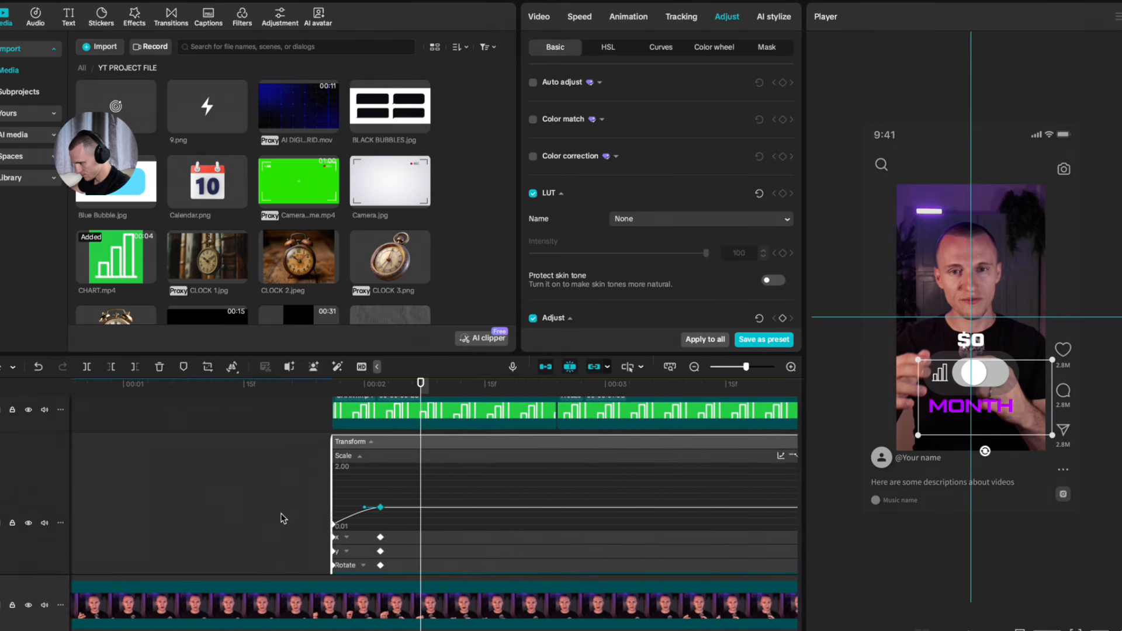
scroll(701, 455, right, 5)
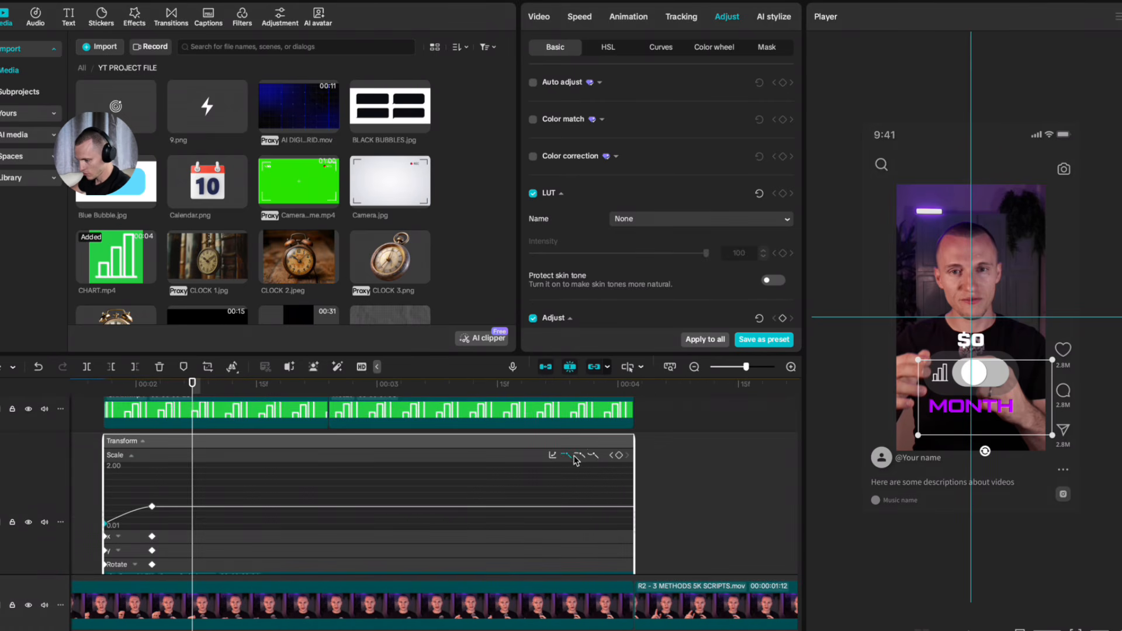
click(149, 507)
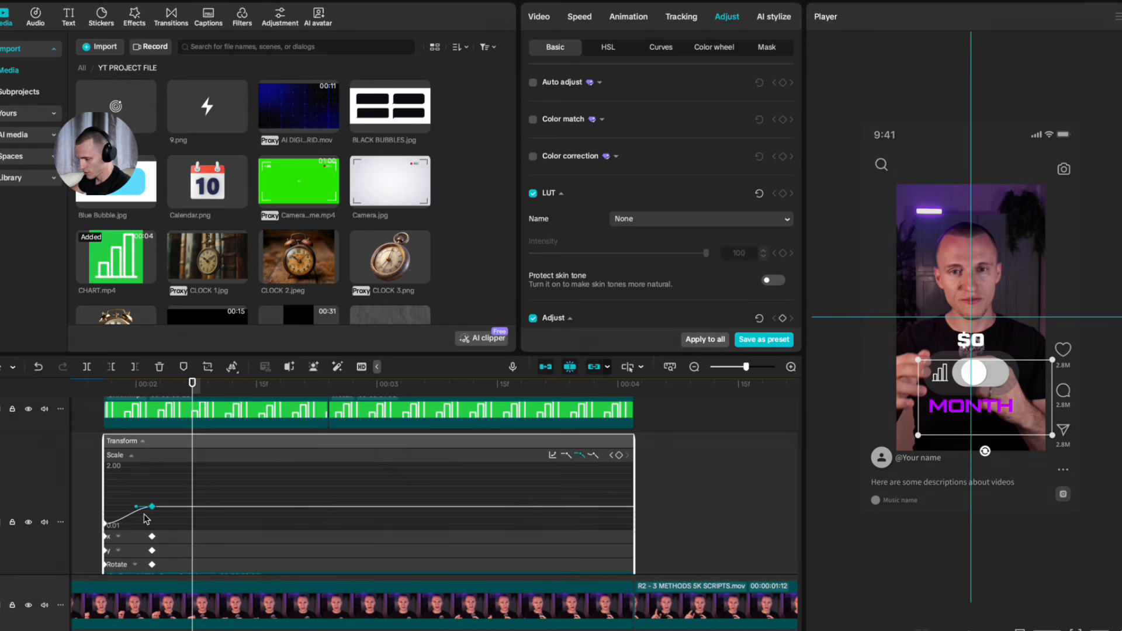
click(131, 514)
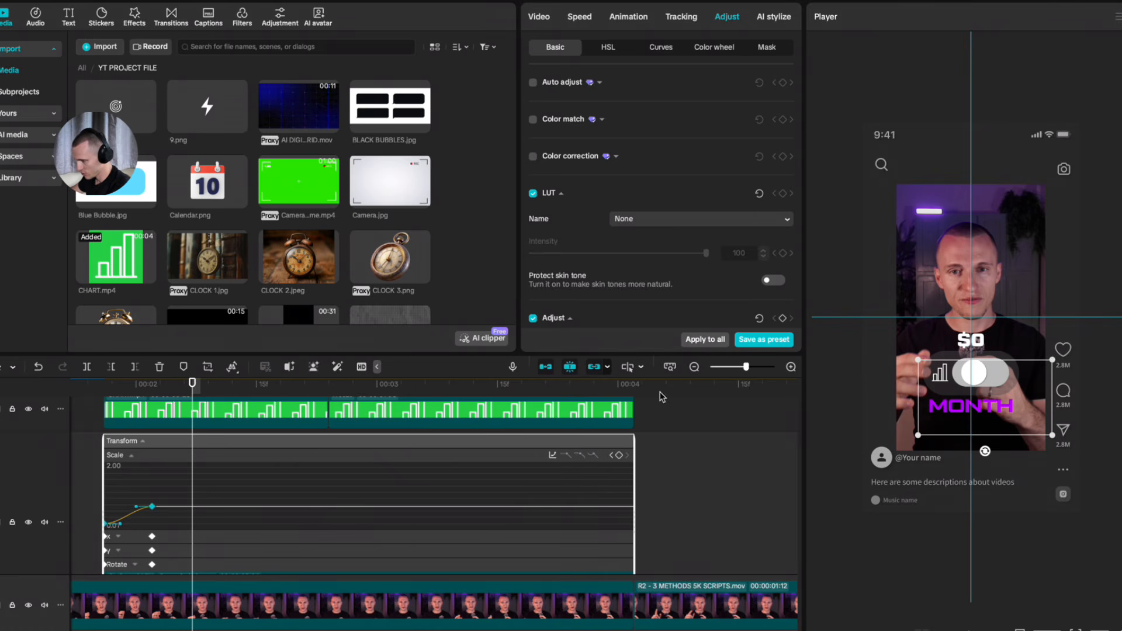
key(alt+k)
Step: Show the middle card compound clip's variable speed animation and extend its rotation curve's end handle backward for a longer ease-out
scroll(296, 520, down, 3)
scroll(234, 517, left, 5)
click(435, 517)
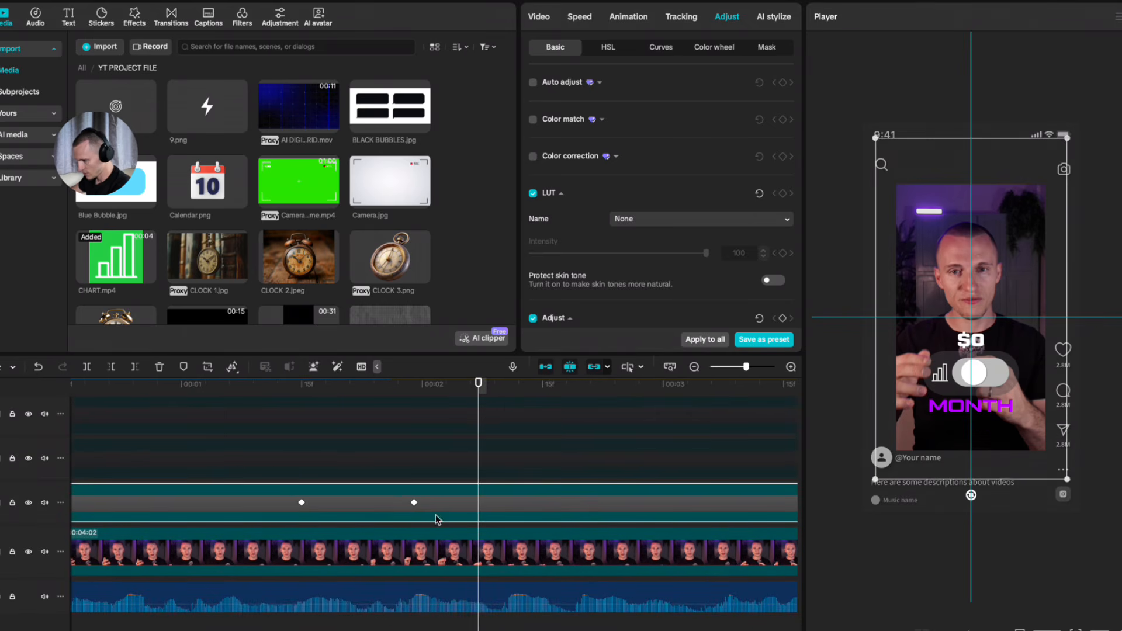
scroll(452, 514, left, 2)
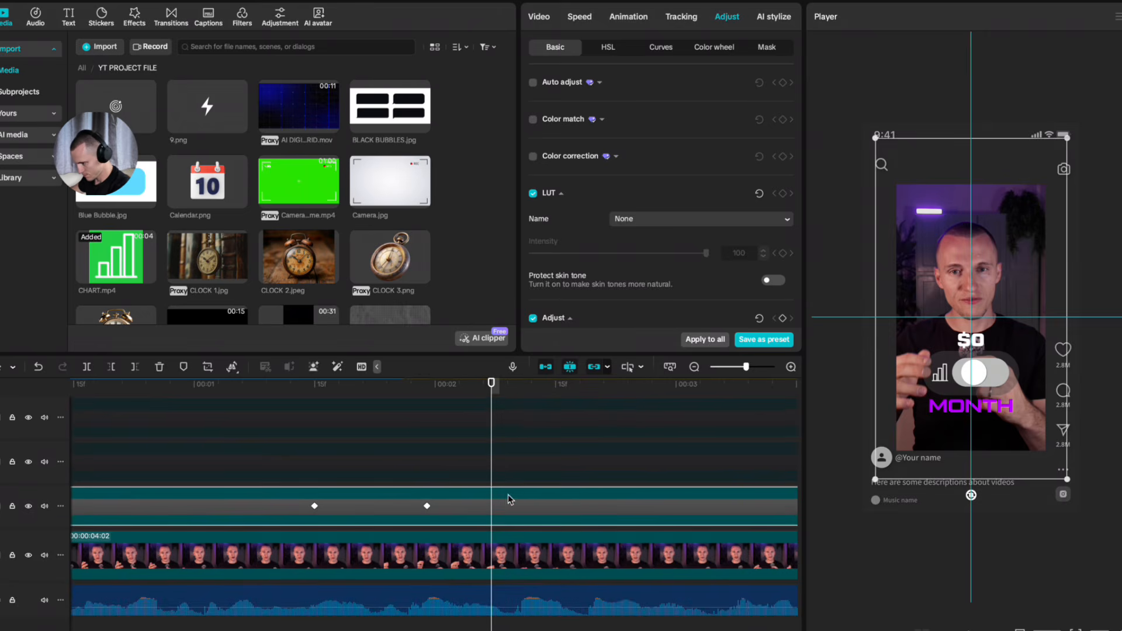
right_click(509, 496)
click(559, 592)
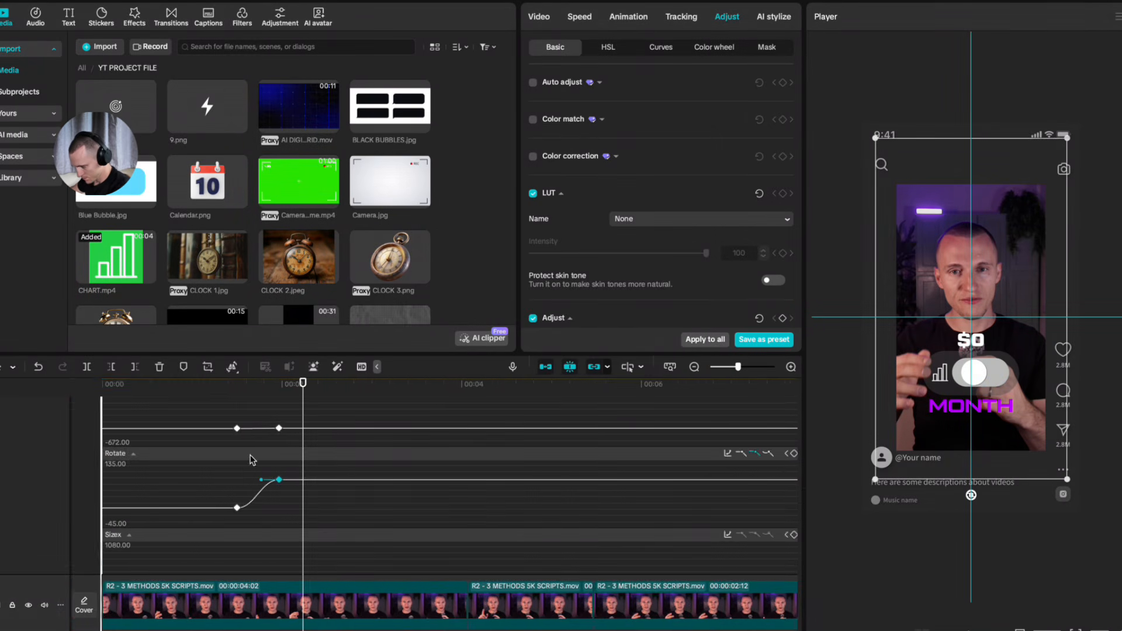
scroll(248, 494, up, 1)
scroll(437, 512, left, 4)
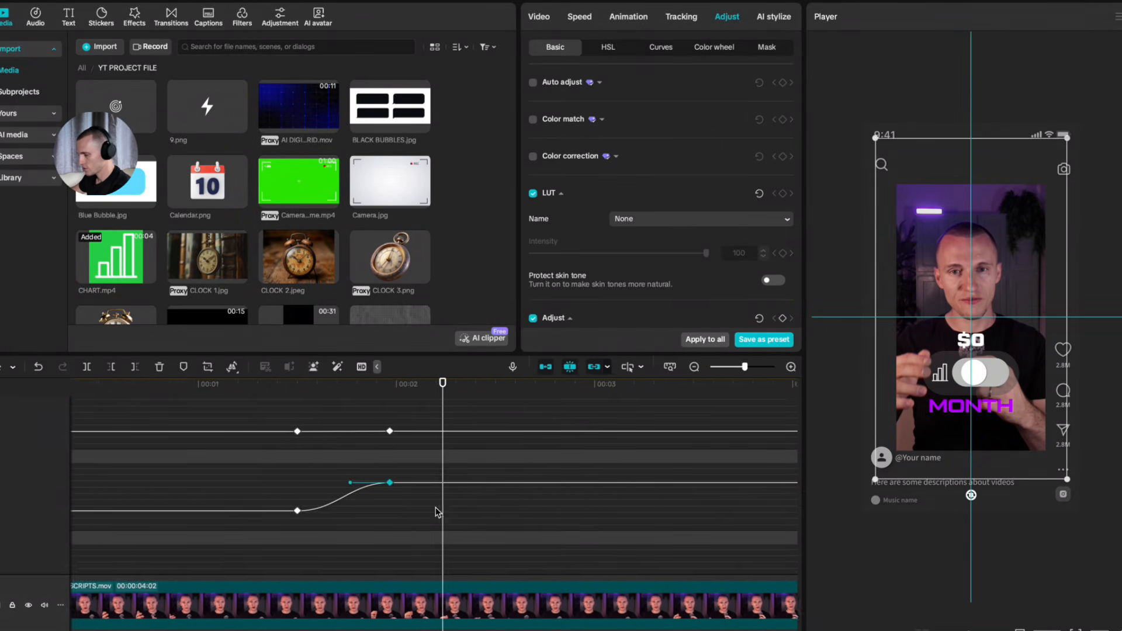
drag(350, 488, 314, 489)
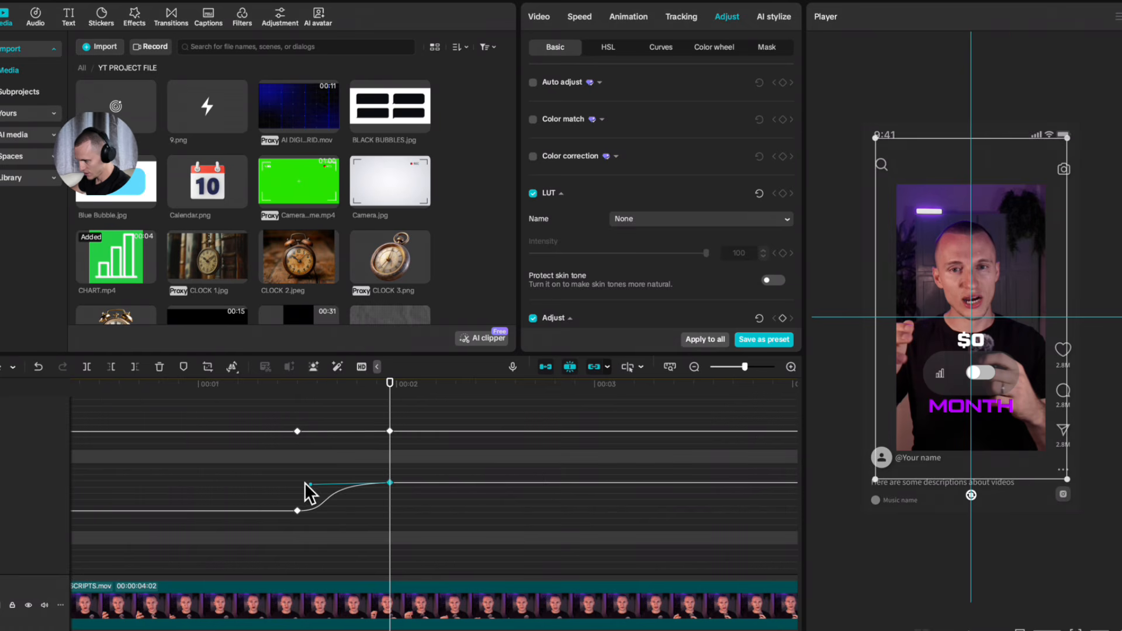
Step: Play the card-to-toggle morph from about 1.2 s and hide the compound clip's variable speed animation
click(403, 404)
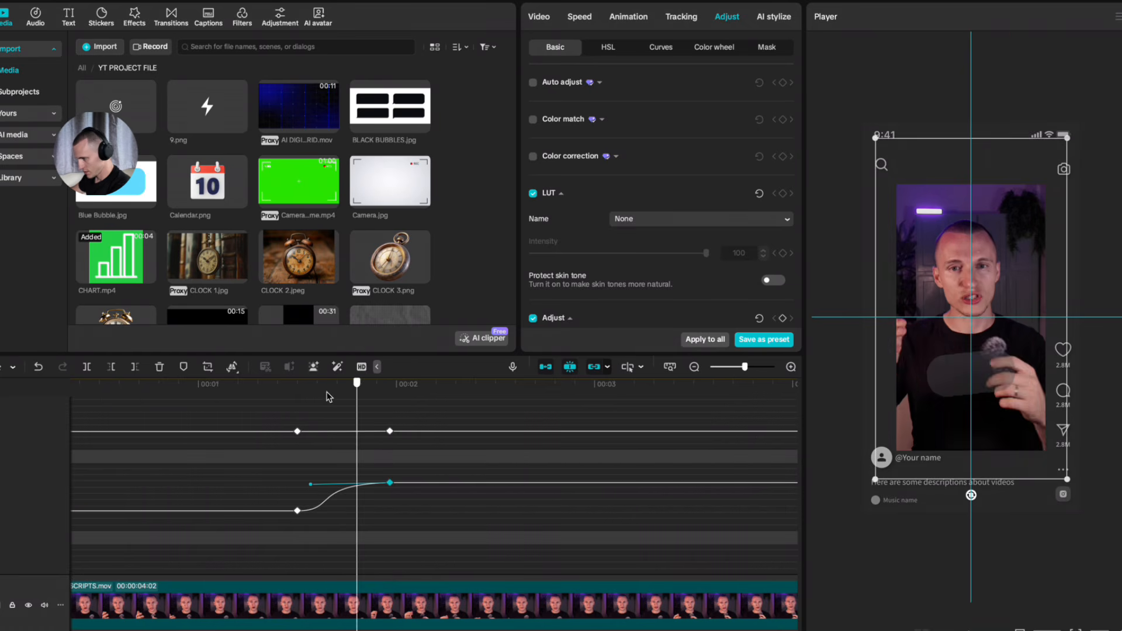
click(231, 390)
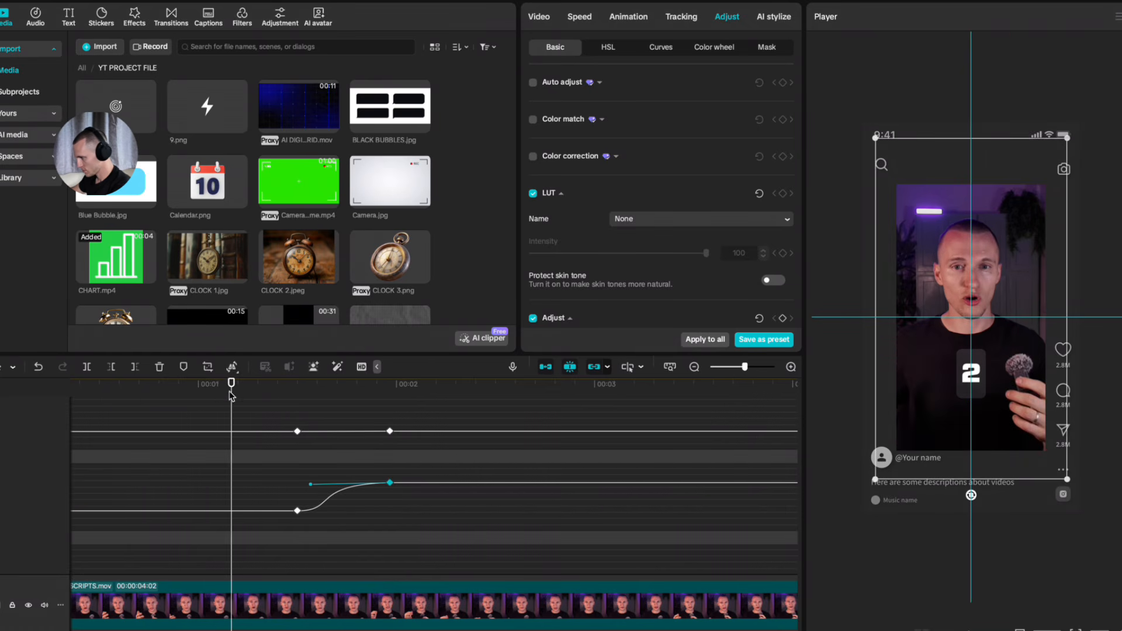
key(space)
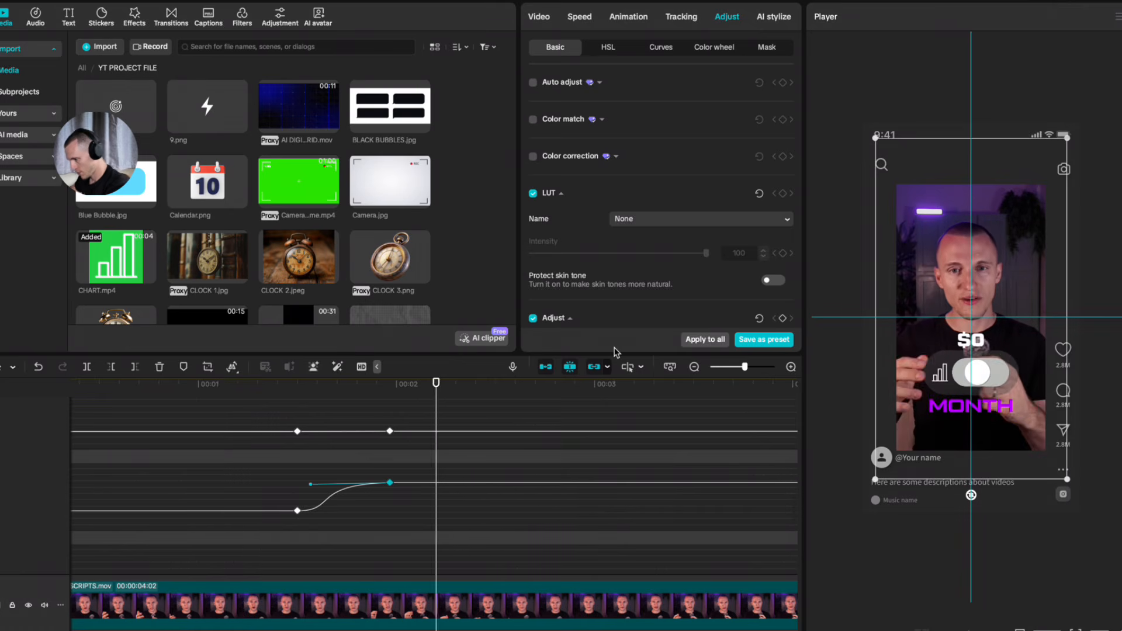
right_click(504, 502)
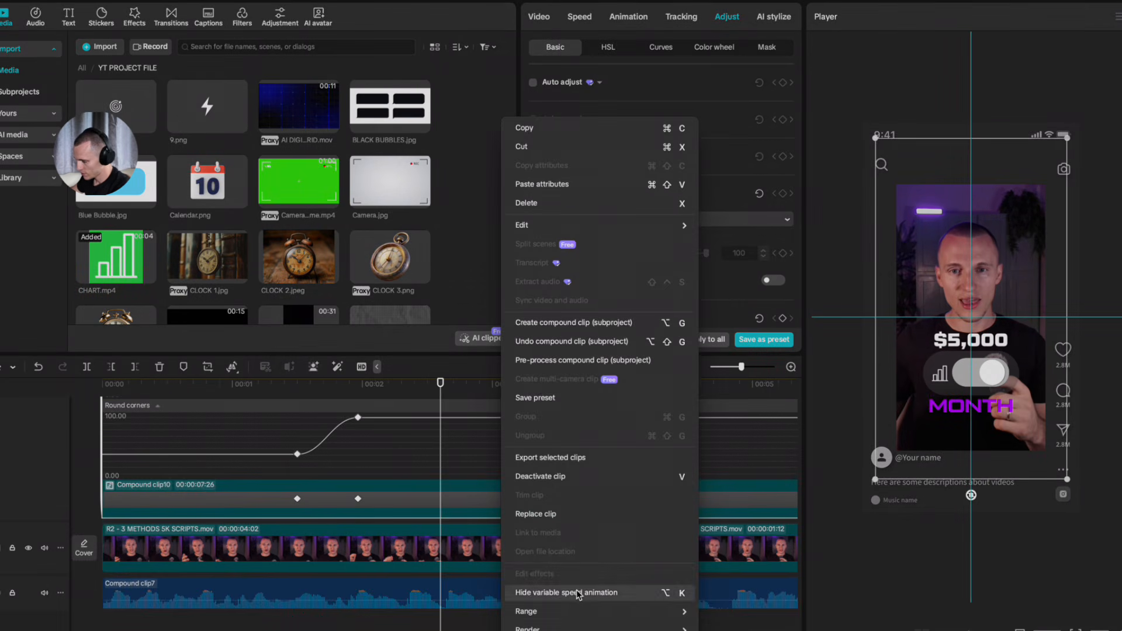
click(500, 523)
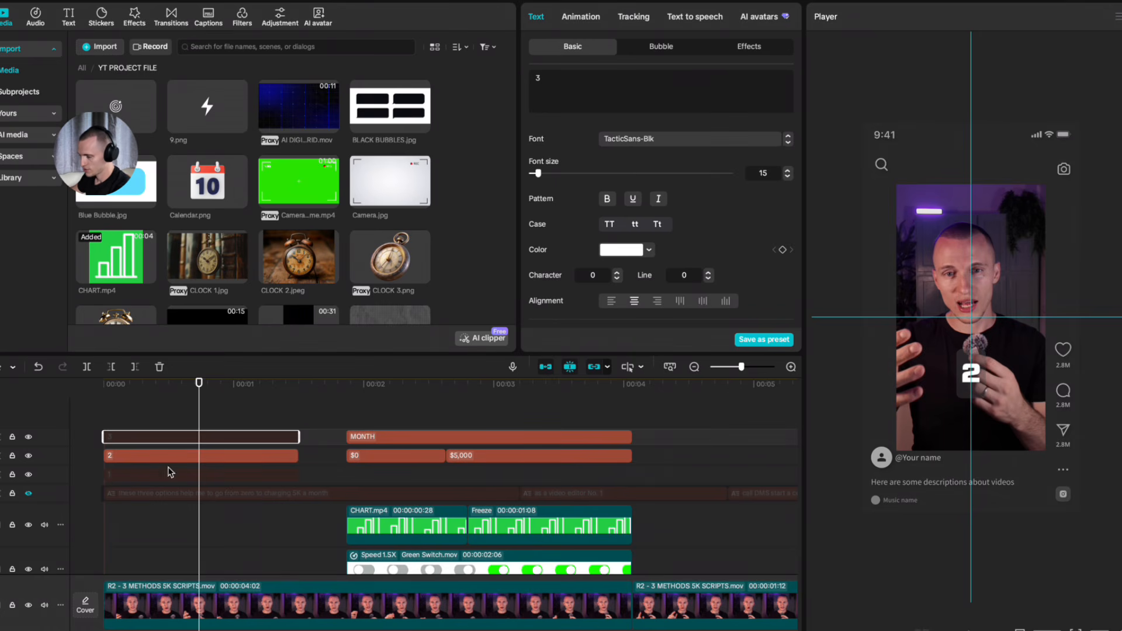
Step: Reactivate the deactivated "3" and "1" text clips and play back the opening with all three numbers
drag(180, 380, 142, 384)
click(127, 440)
key(v)
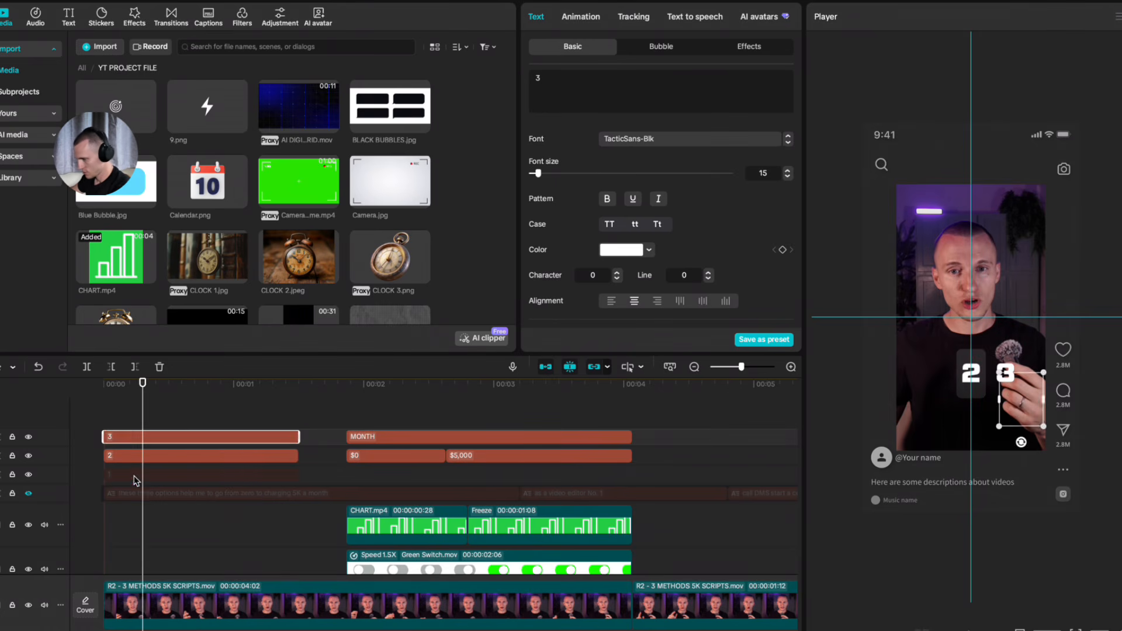
click(133, 476)
key(v)
scroll(343, 429, down, 5)
click(145, 472)
key(space)
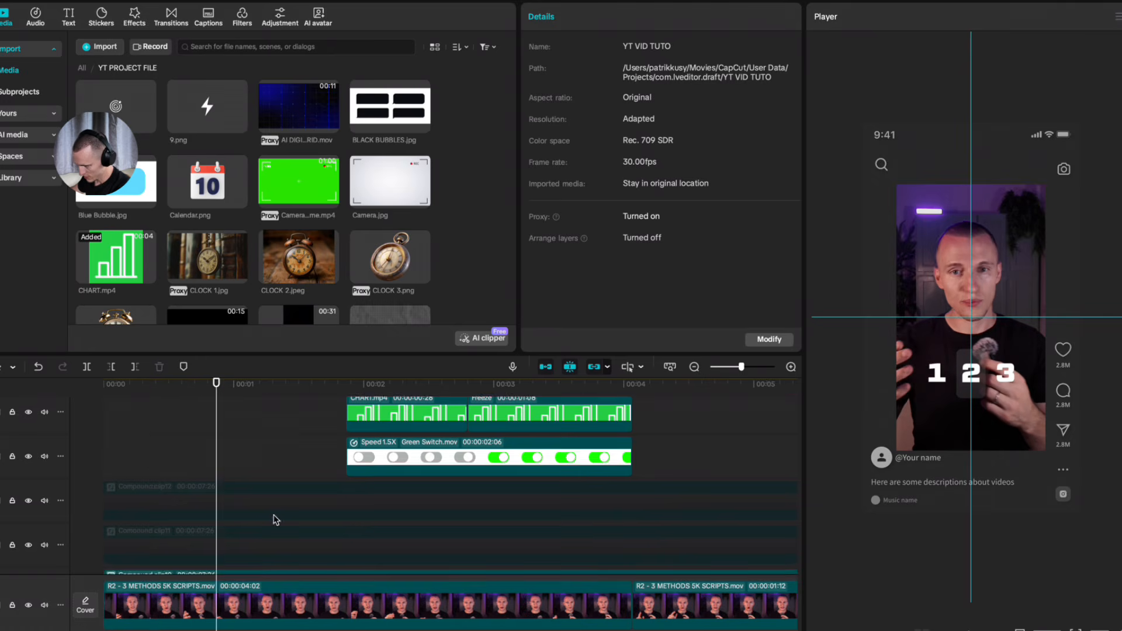
Step: Reactivate the two deactivated card compound clips behind the numbers 1 and 3, and review the three cards at about 0.9 s
scroll(276, 520, down, 2)
click(167, 459)
click(198, 445)
key(v)
click(198, 490)
key(v)
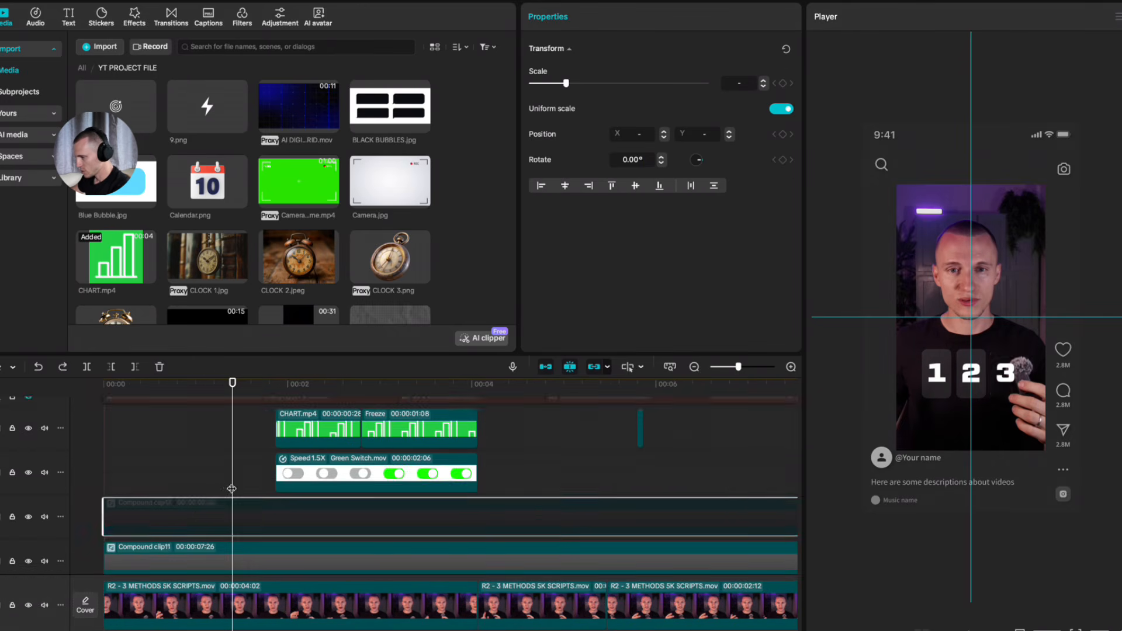
key(v)
scroll(219, 468, up, 3)
click(249, 413)
drag(250, 413, 183, 407)
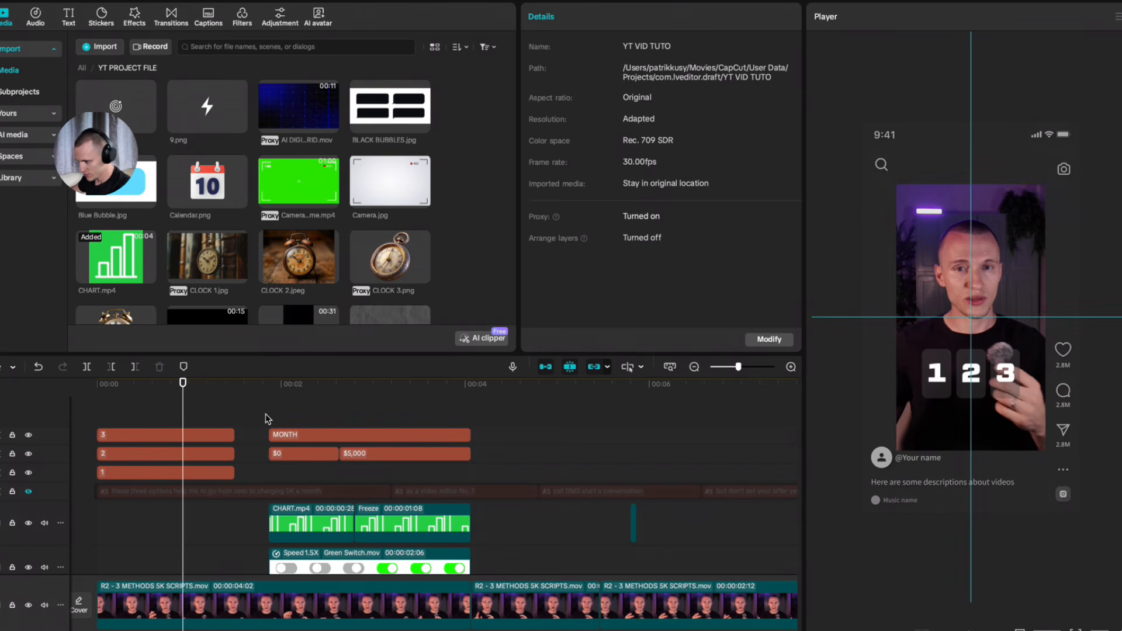
Step: Extend the ends of the "1", "2" and "3" text clips together to about 1.7 s and check the frame at about 1.4 s
drag(265, 416, 96, 488)
drag(235, 435, 253, 474)
click(212, 418)
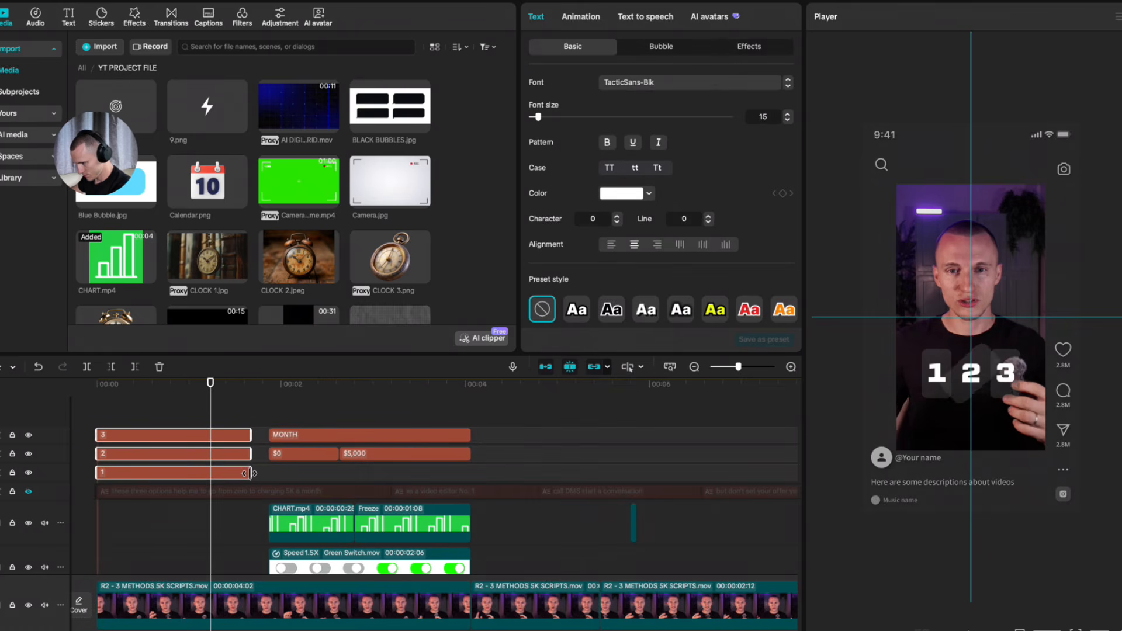
click(286, 417)
drag(285, 417, 231, 417)
Step: Identify the card compound clip behind number 1 by briefly deactivating it, and combine it with the "1" text clip into one compound clip
scroll(225, 426, down, 3)
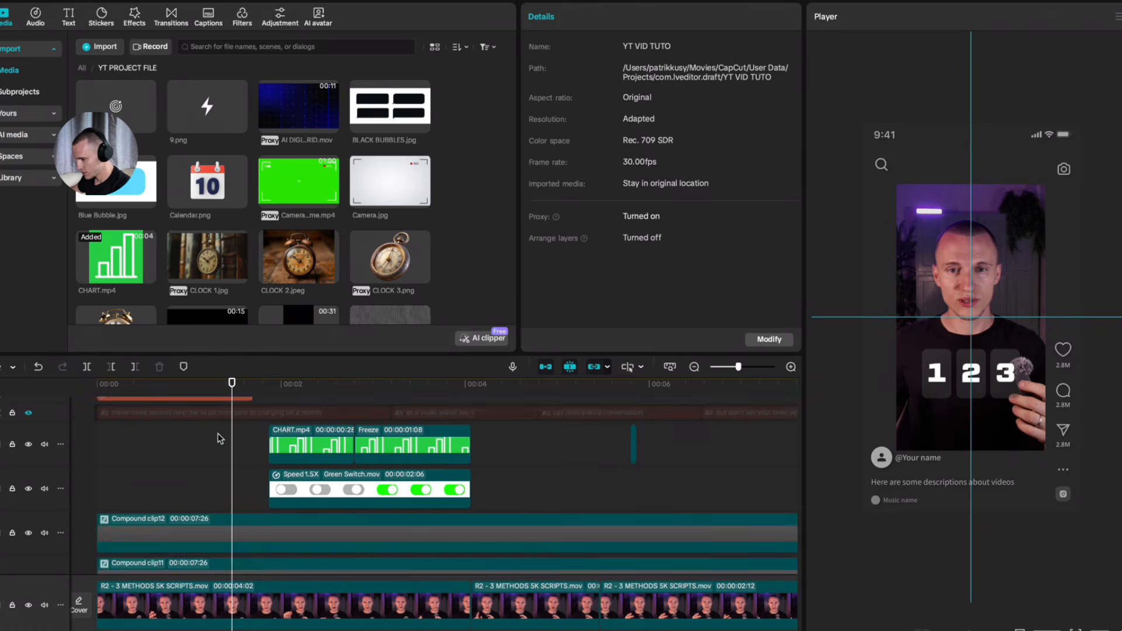
scroll(214, 435, up, 2)
click(147, 462)
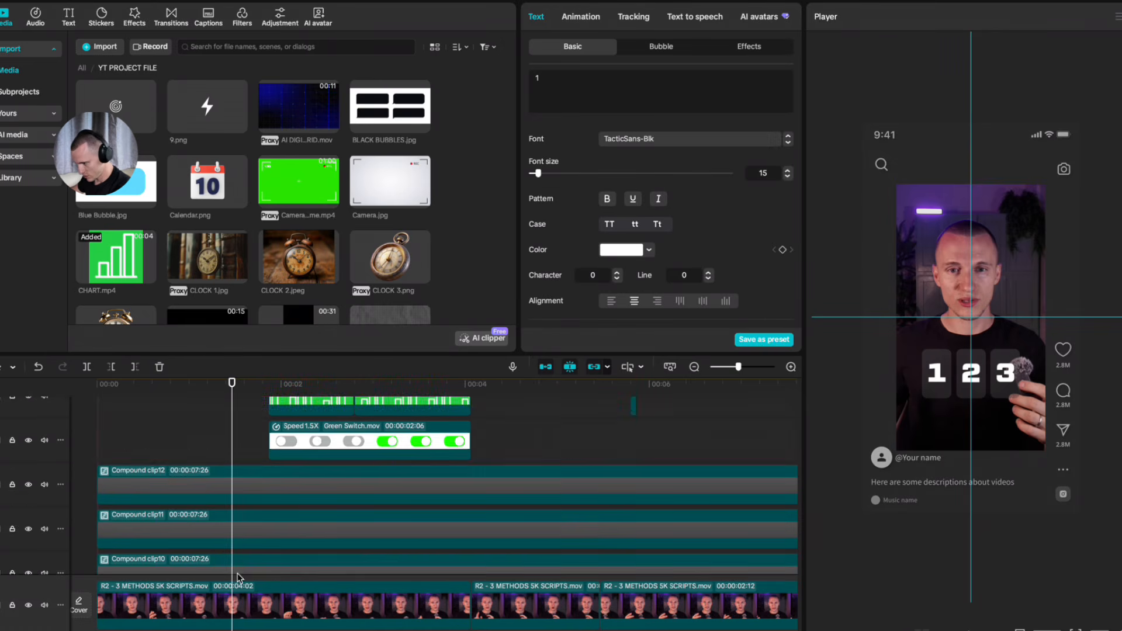
click(175, 416)
click(168, 470)
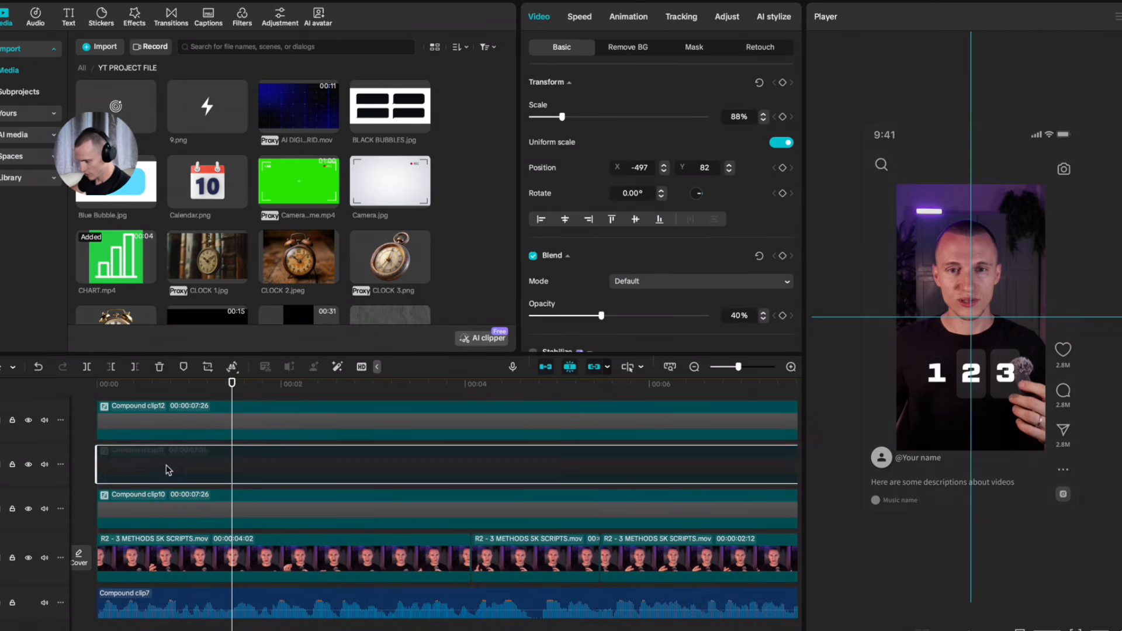
scroll(170, 485, up, 1)
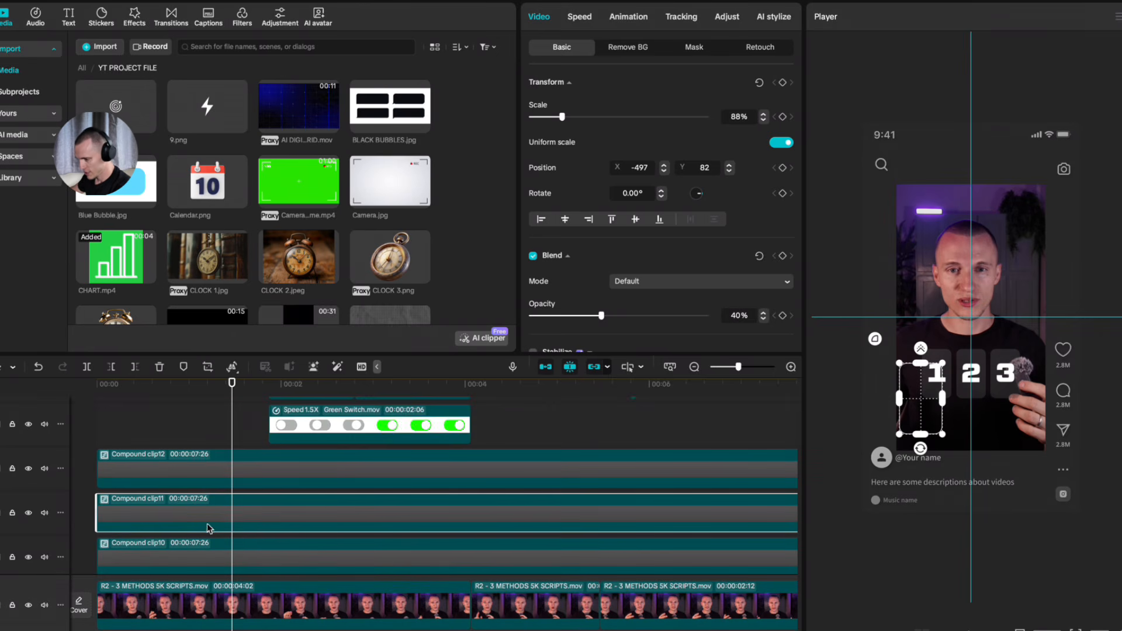
scroll(222, 520, up, 3)
super+click(126, 477)
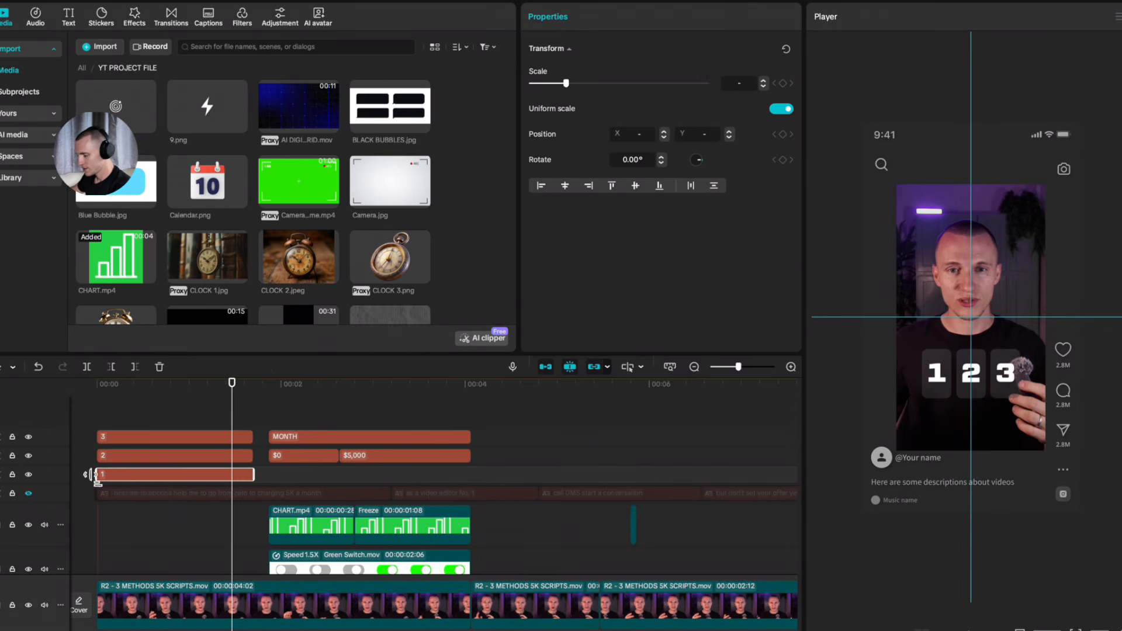
scroll(165, 497, down, 3)
scroll(177, 470, up, 3)
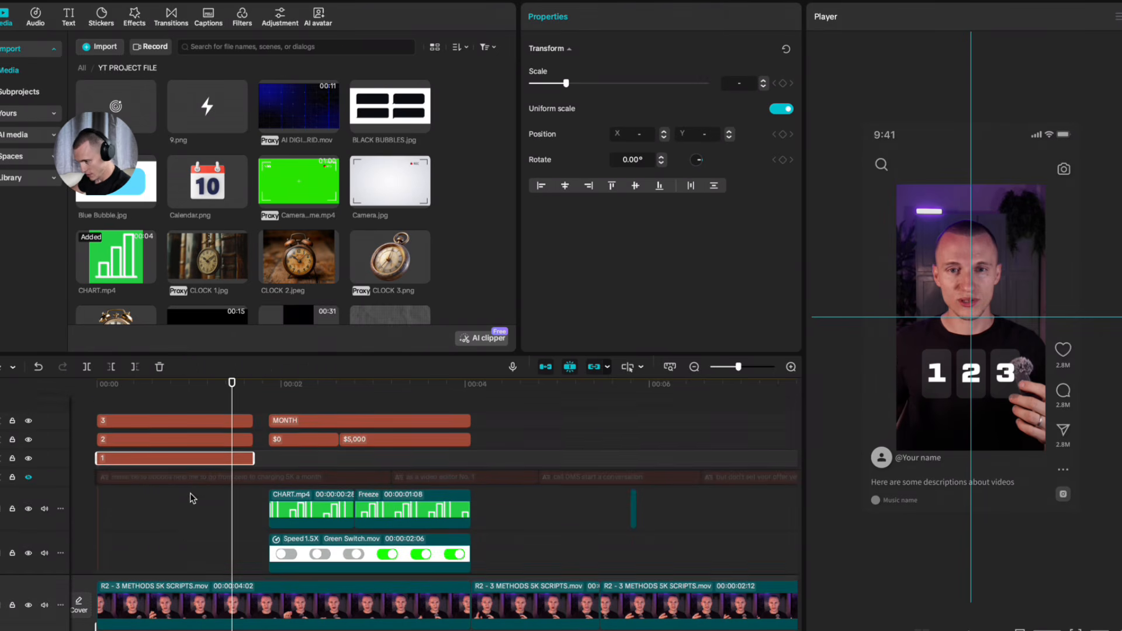
key(alt+g)
Step: Combine the "3" text clip and the card compound clip behind it into one compound clip
scroll(218, 486, up, 3)
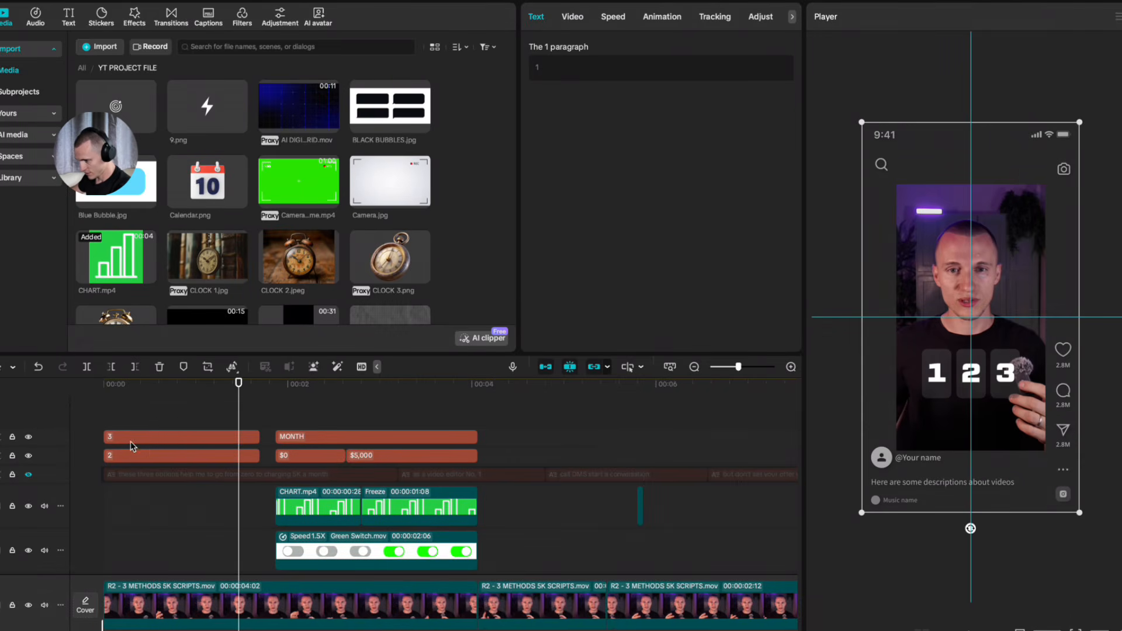
click(140, 440)
scroll(141, 450, down, 5)
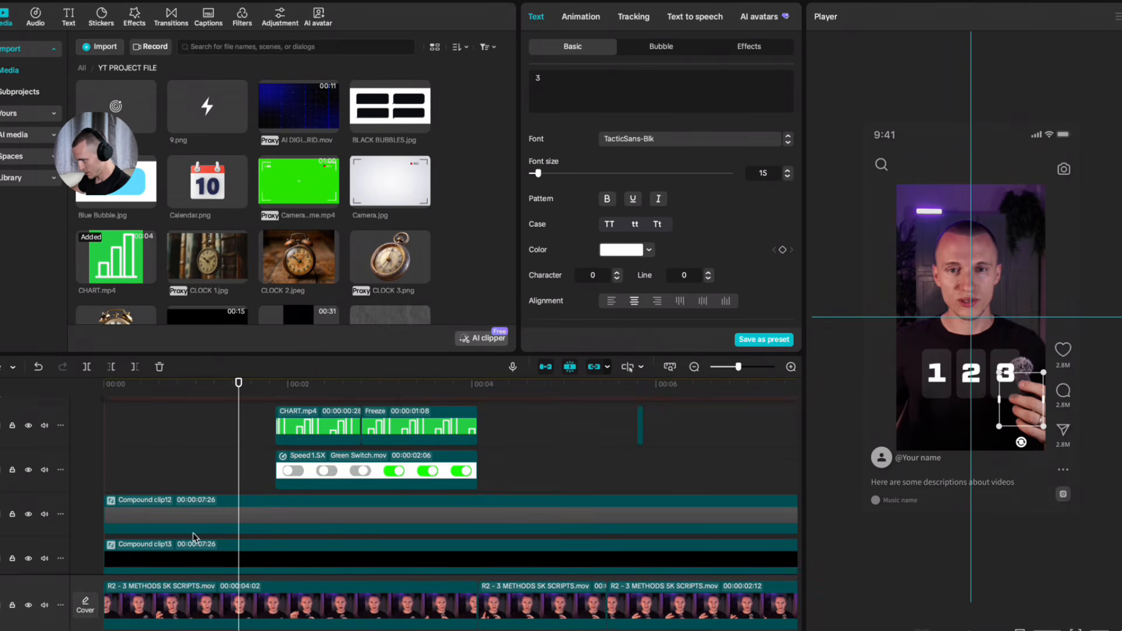
super+click(225, 437)
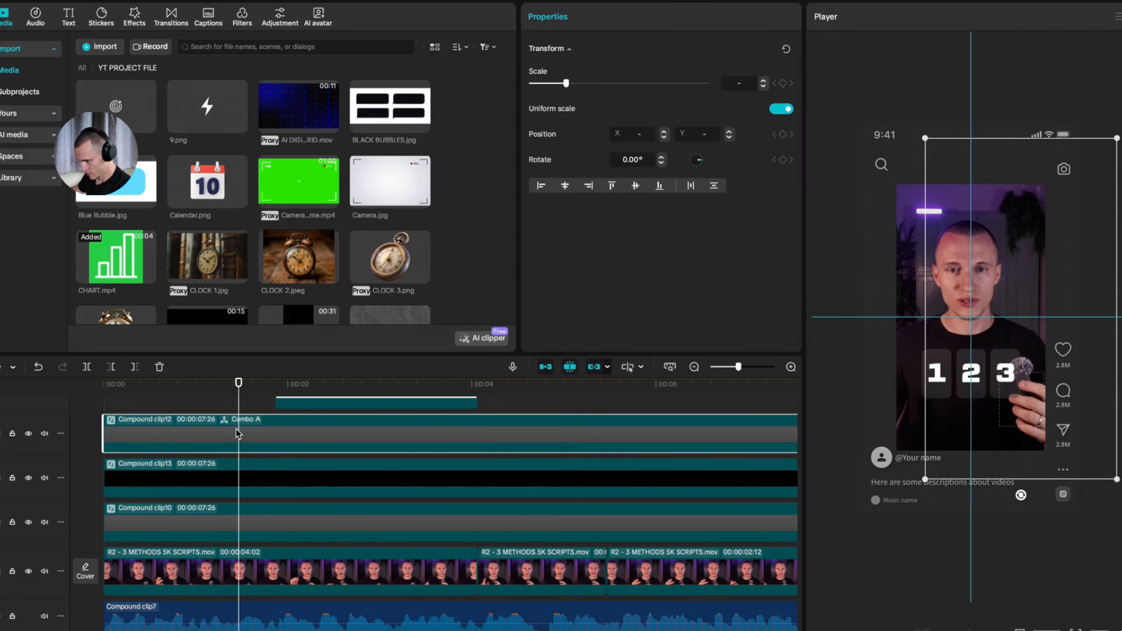
scroll(145, 463, up, 5)
Step: Add a 0.3 s Fade Out animation to the "2" text clip and review the number fading at its end
click(145, 461)
click(154, 413)
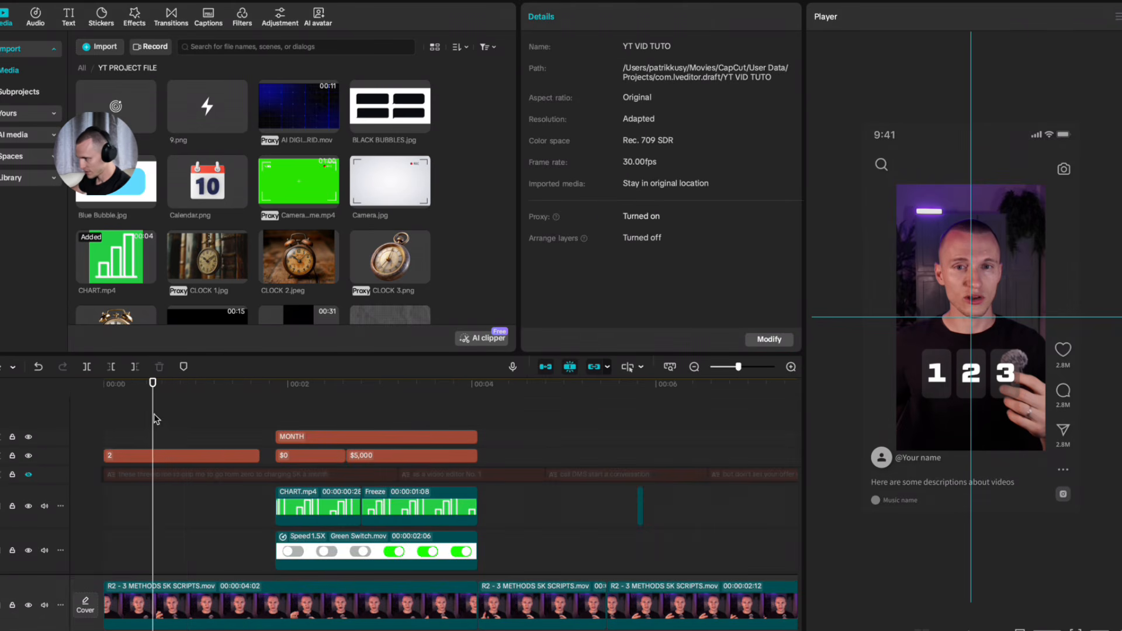
click(185, 424)
click(207, 456)
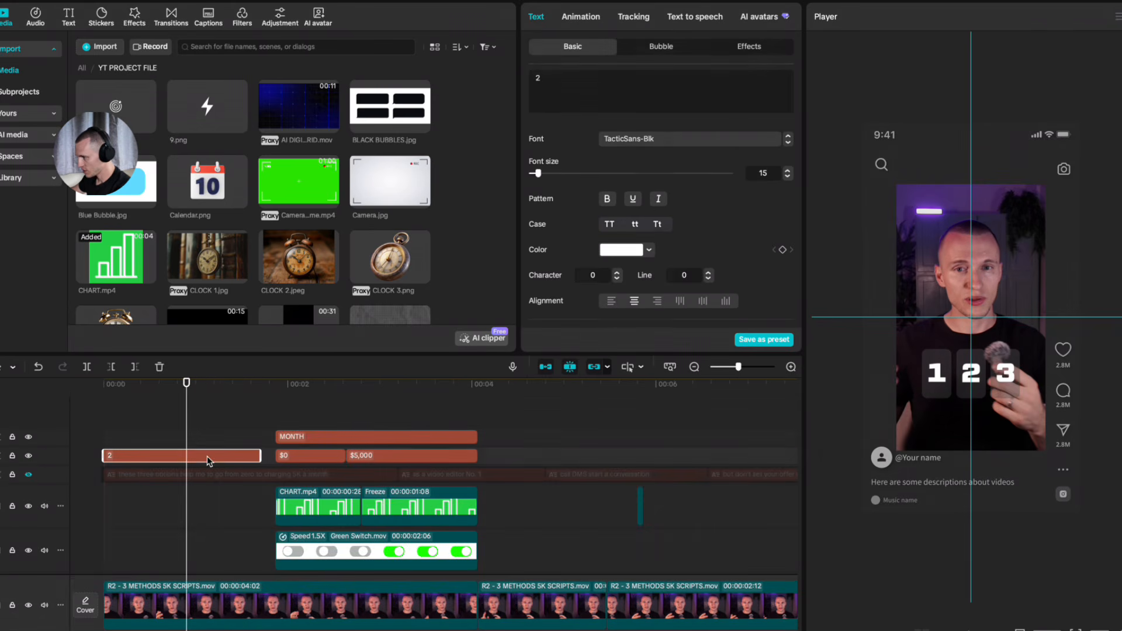
click(595, 19)
click(759, 123)
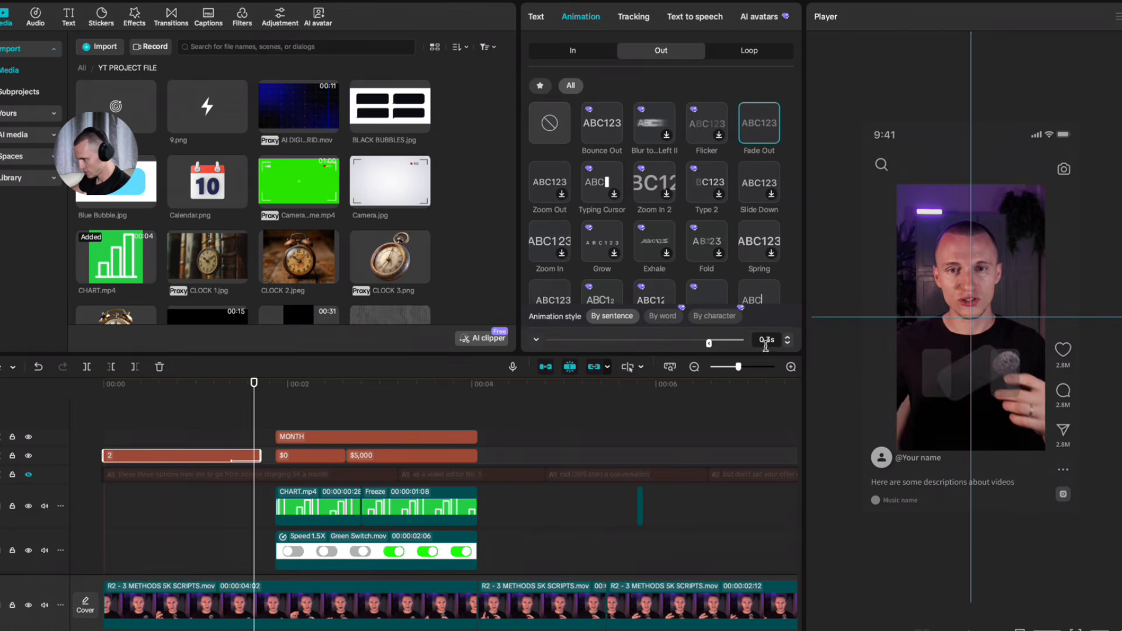
click(597, 9)
click(231, 427)
click(256, 421)
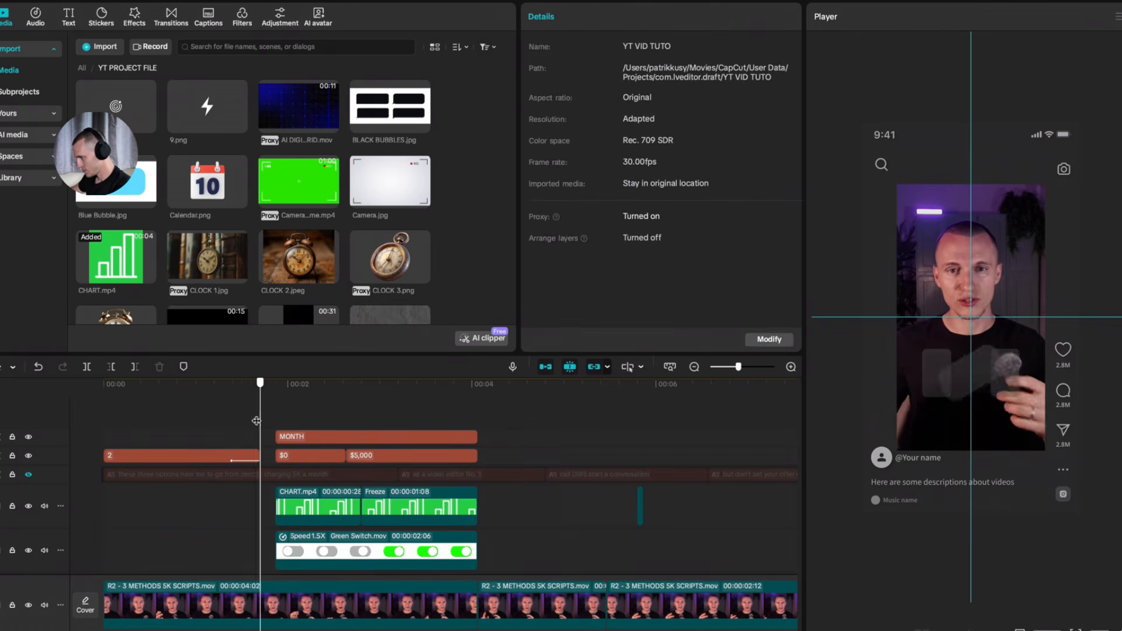
drag(257, 420, 240, 460)
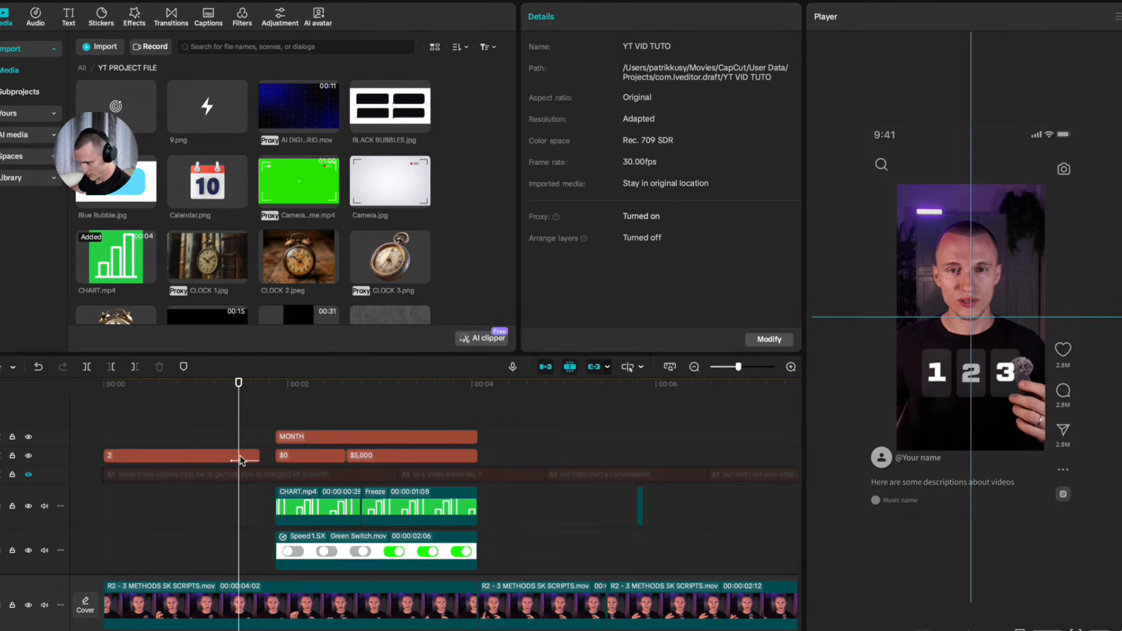
Step: Combine the "2" text clip and the keyframed middle card compound clip into one compound clip, and return to the start
click(151, 463)
scroll(175, 496, down, 5)
click(205, 533)
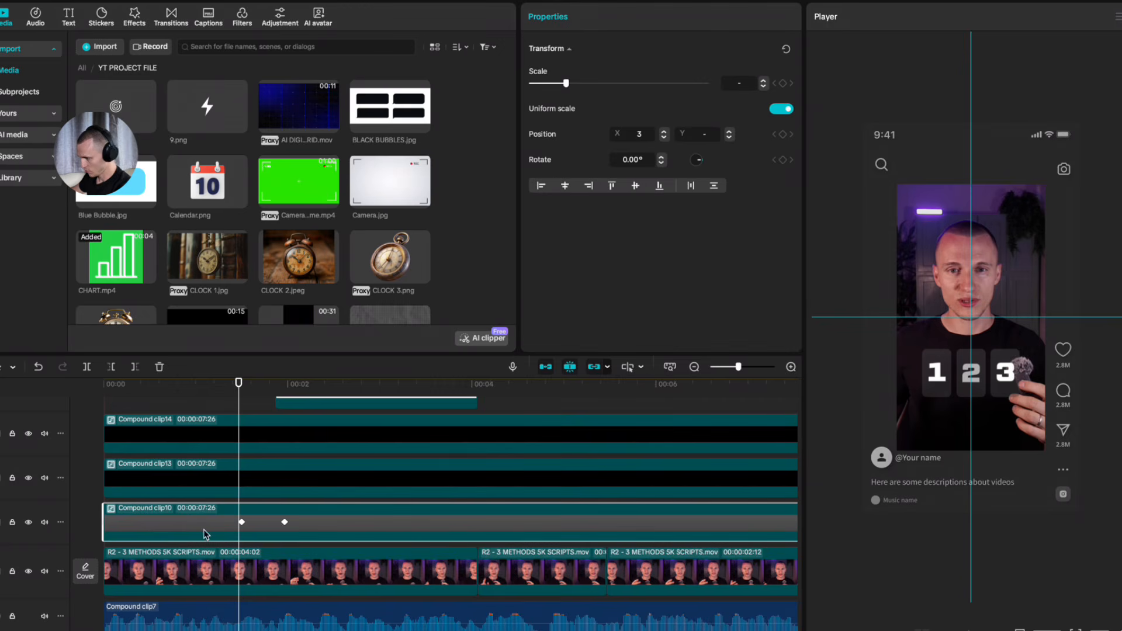
key(alt+g)
key(Home)
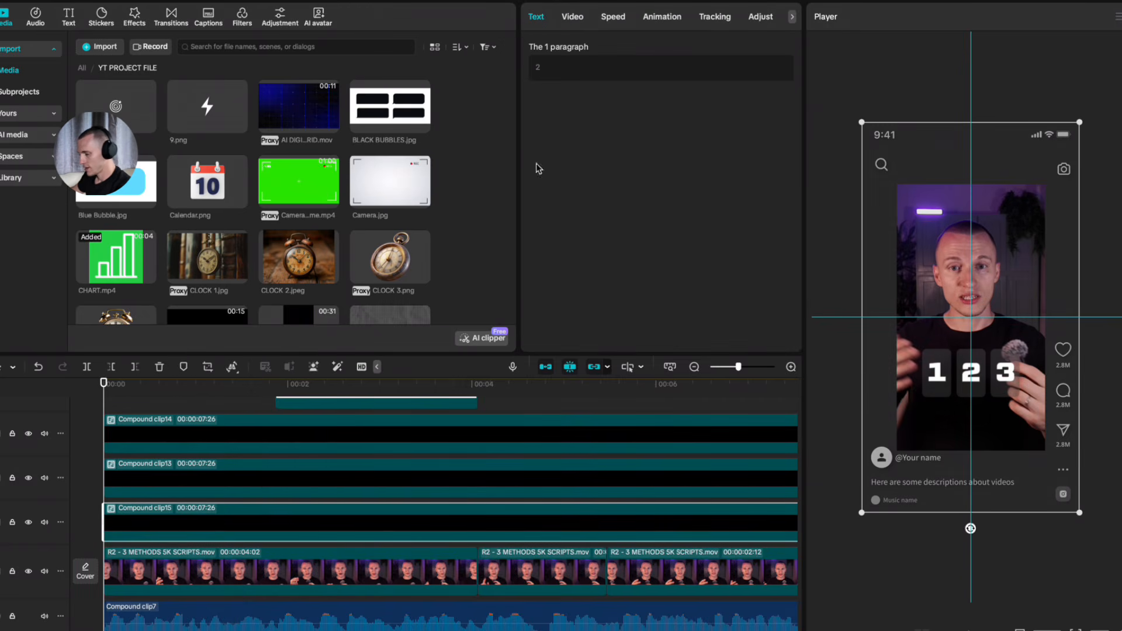
Step: Try a 1.2 s Slide Up entrance animation on the number 2 compound clip, and reset its entrance animation to None
scroll(183, 421, up, 3)
click(128, 430)
scroll(206, 487, down, 4)
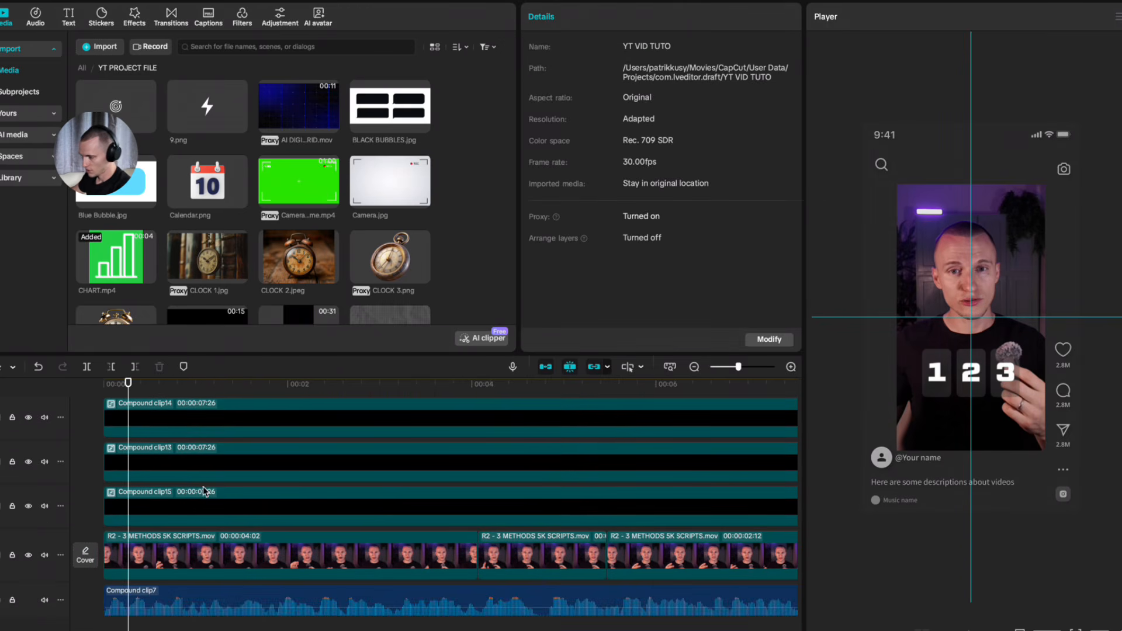
click(168, 510)
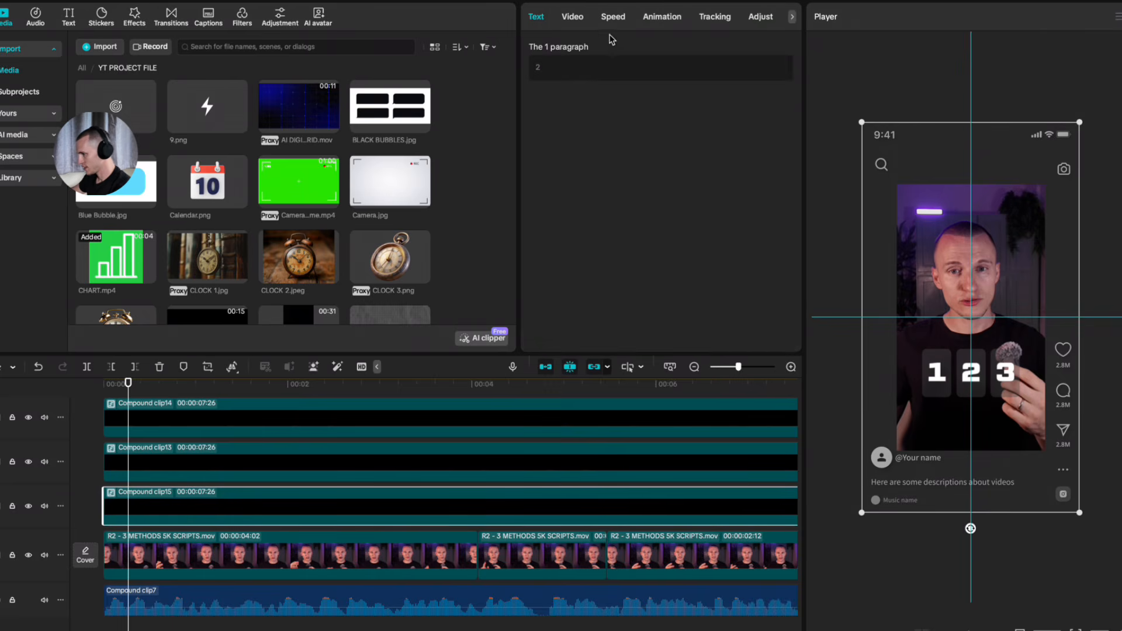
click(667, 19)
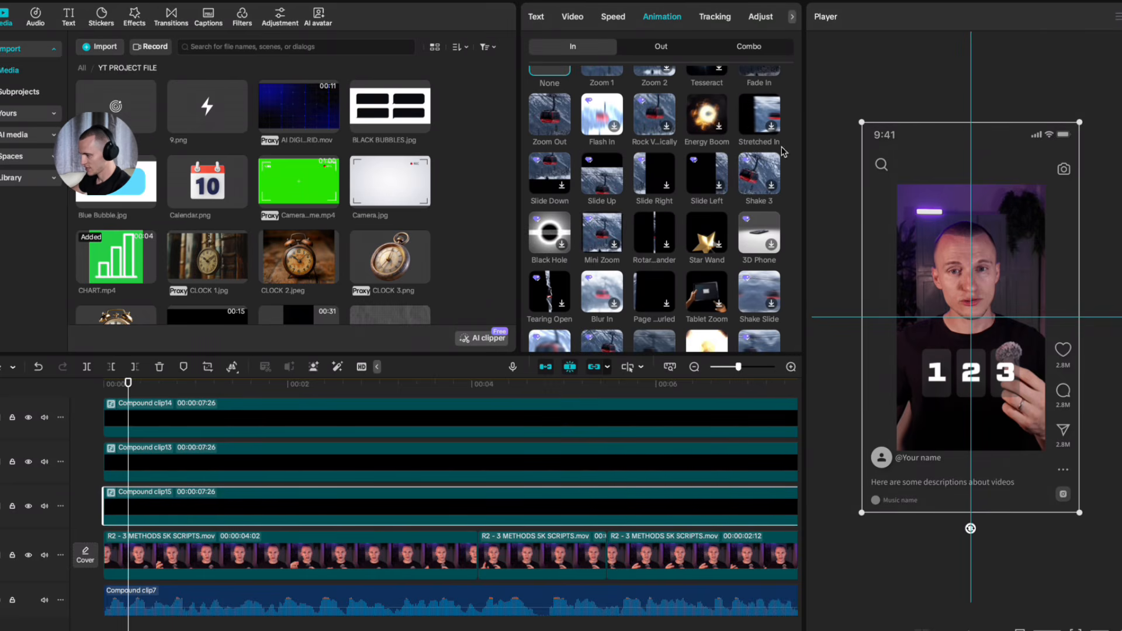
click(602, 174)
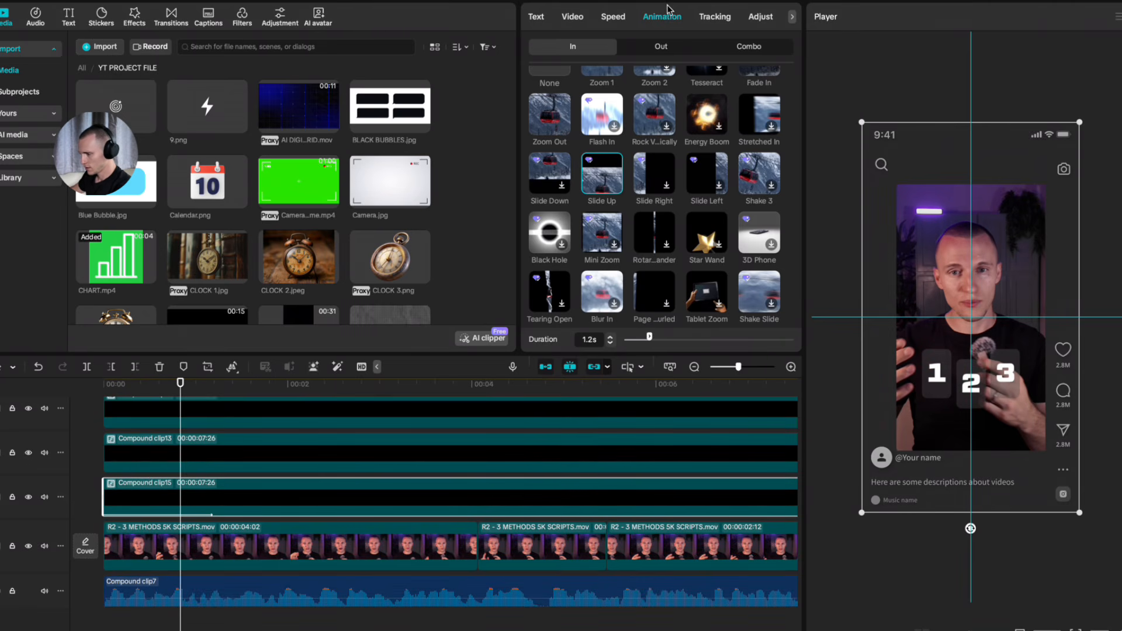
scroll(554, 92, up, 1)
click(550, 97)
scroll(374, 263, up, 1)
Step: Give the number 2 compound clip a Slide Up entrance animation lasting about 1.2 s
scroll(245, 486, up, 3)
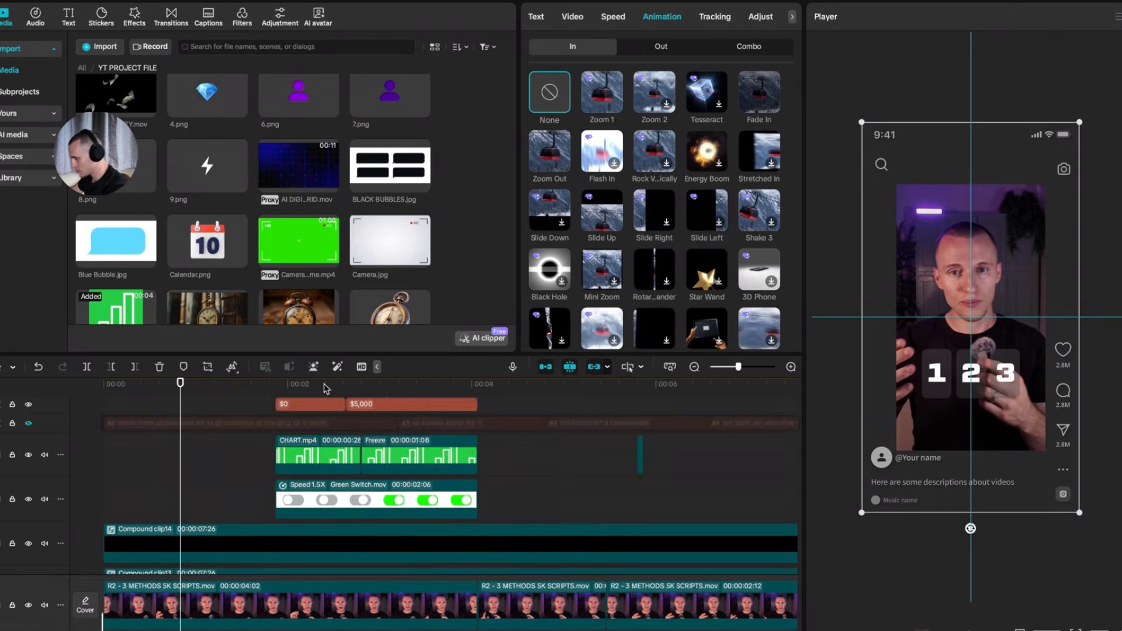
scroll(267, 498, down, 2)
scroll(267, 499, down, 1)
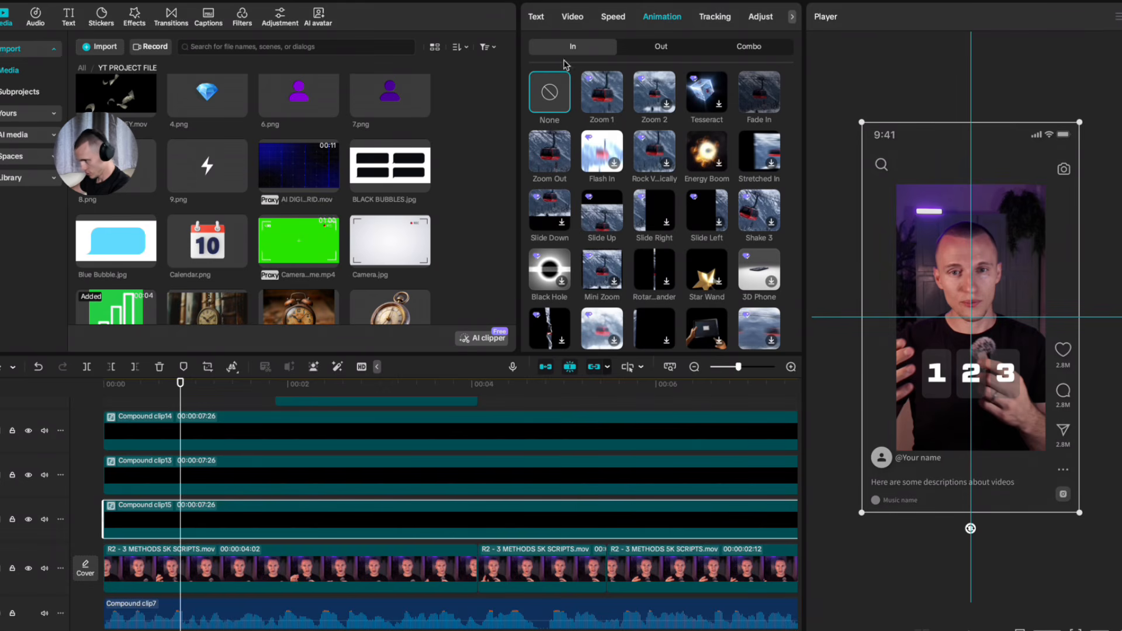
scroll(661, 123, down, 4)
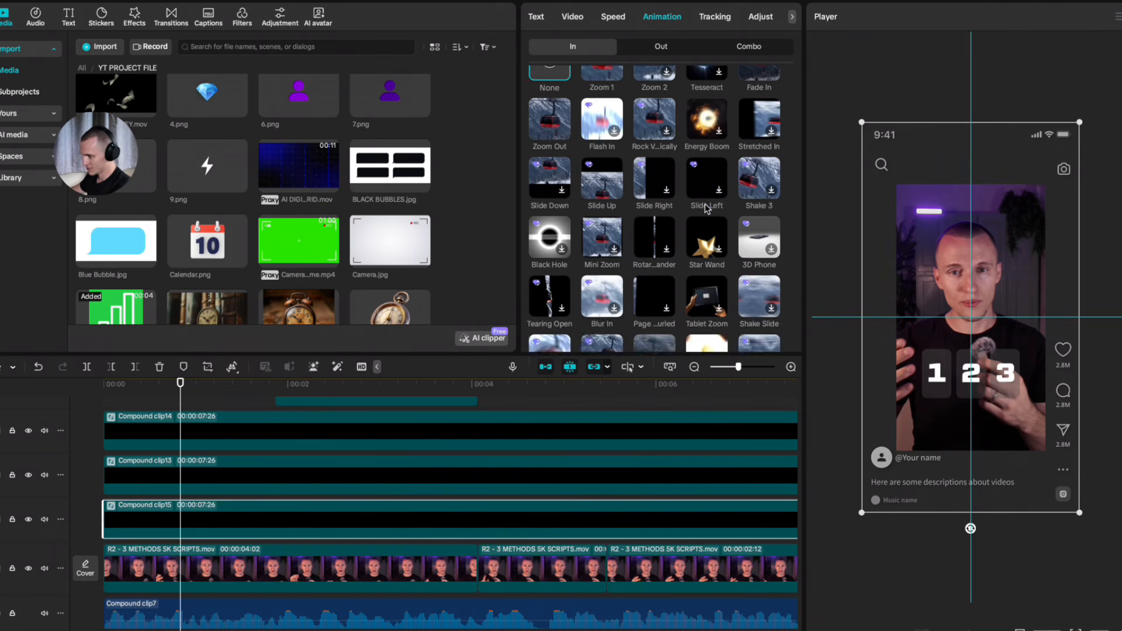
scroll(614, 219, up, 4)
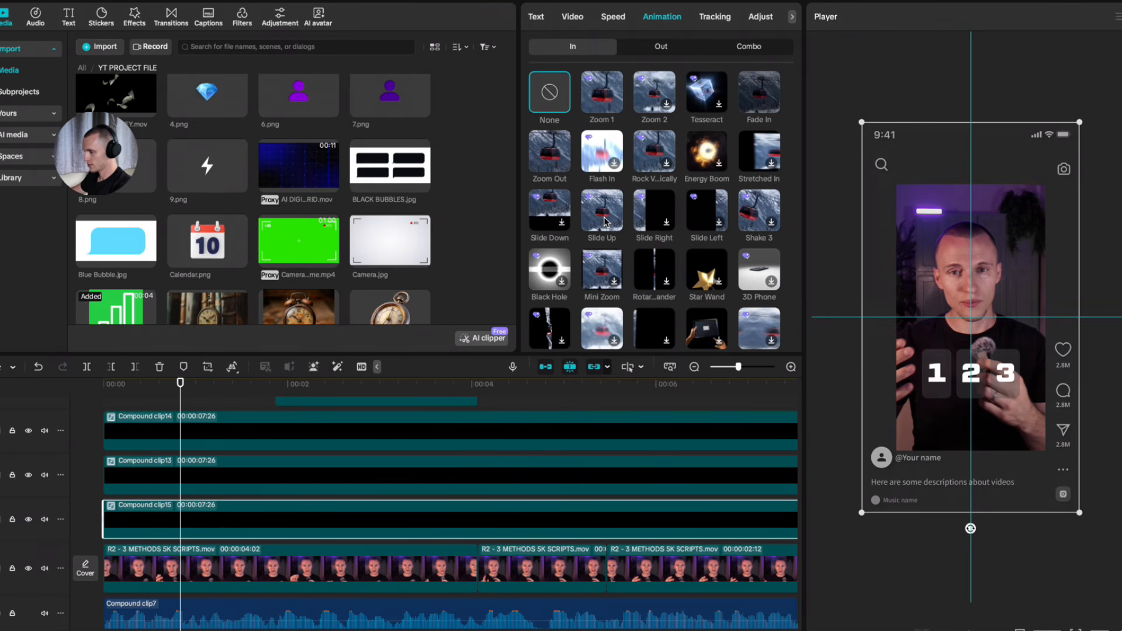
Step: Give the number 1 compound clip a Slide Up entrance animation with a duration of 1.2 s
click(222, 481)
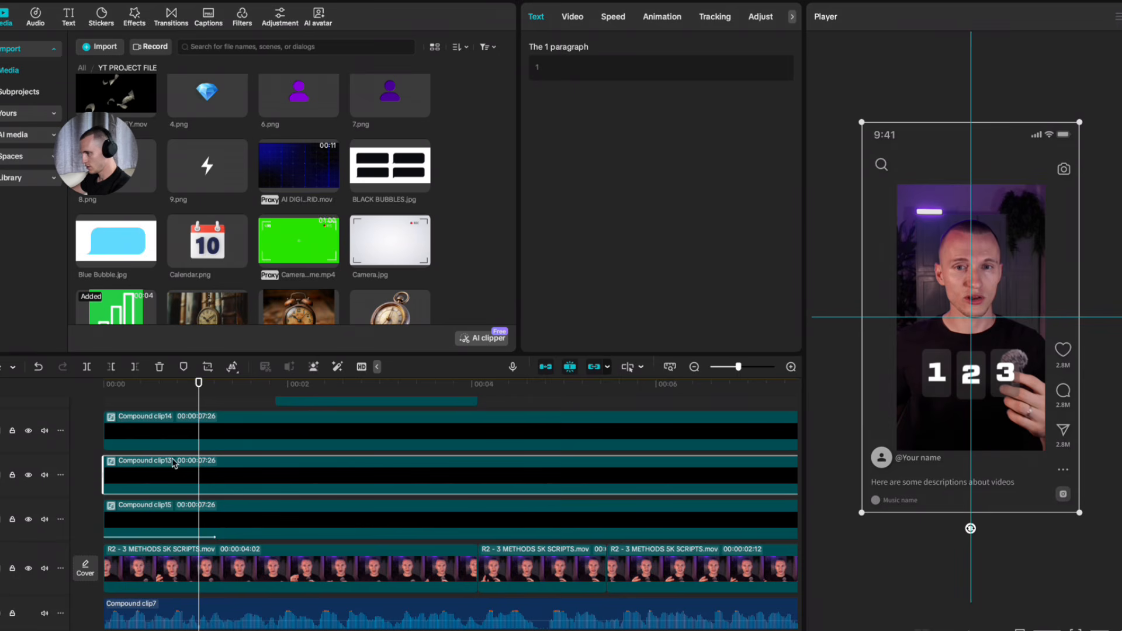
click(572, 17)
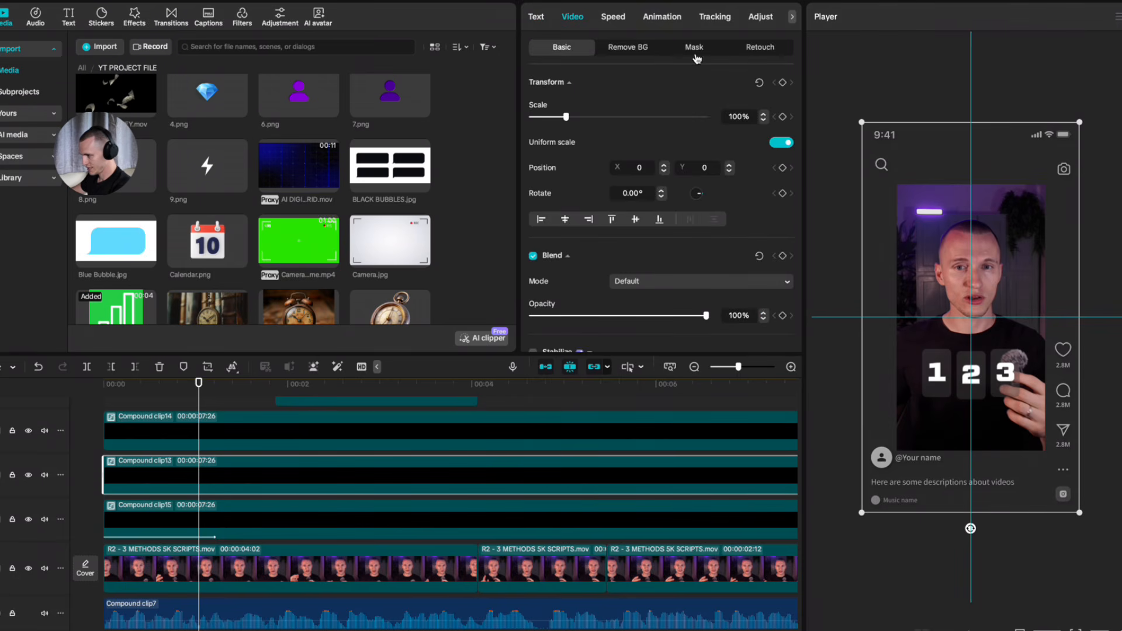
click(667, 16)
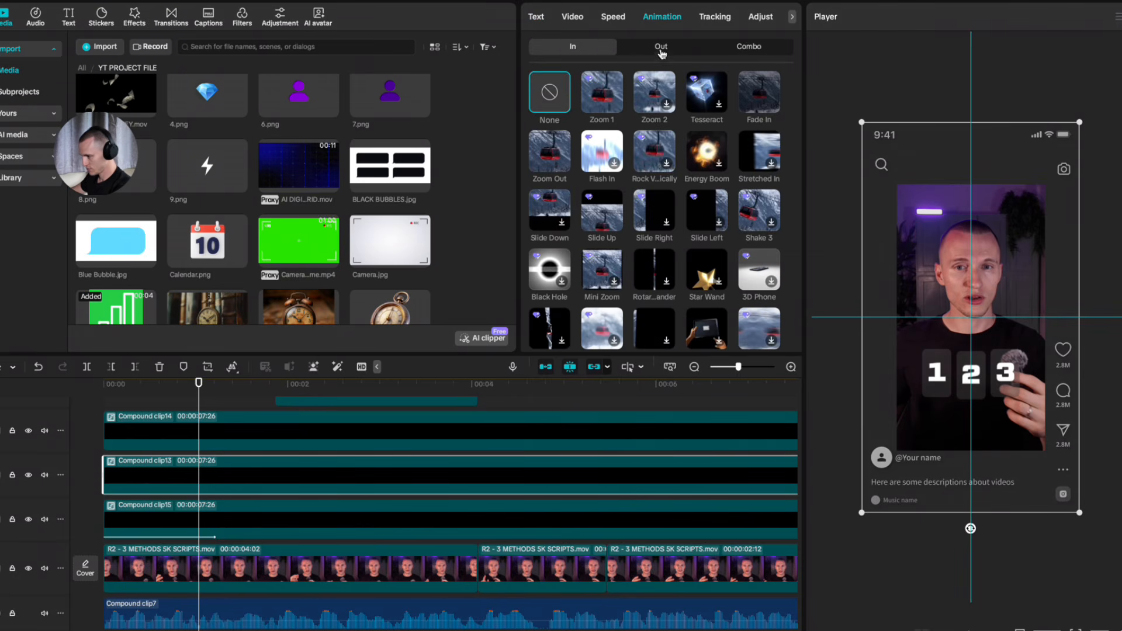
click(602, 211)
drag(634, 337, 642, 338)
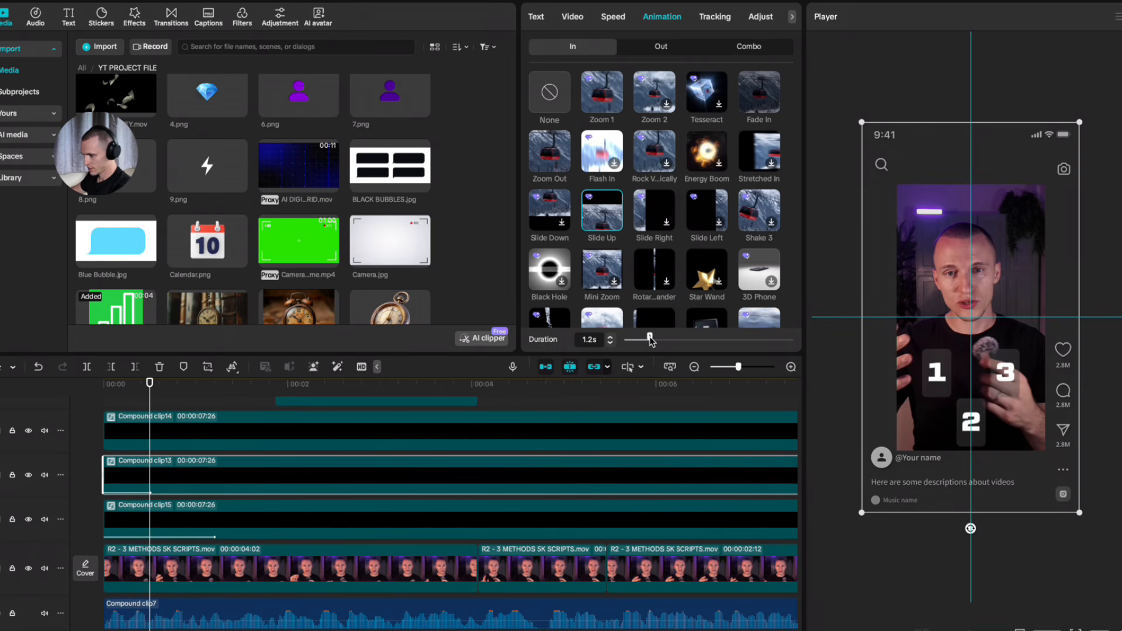
Step: Give the number 3 compound clip a Slide Up entrance animation with a duration of 1.2 s
click(201, 429)
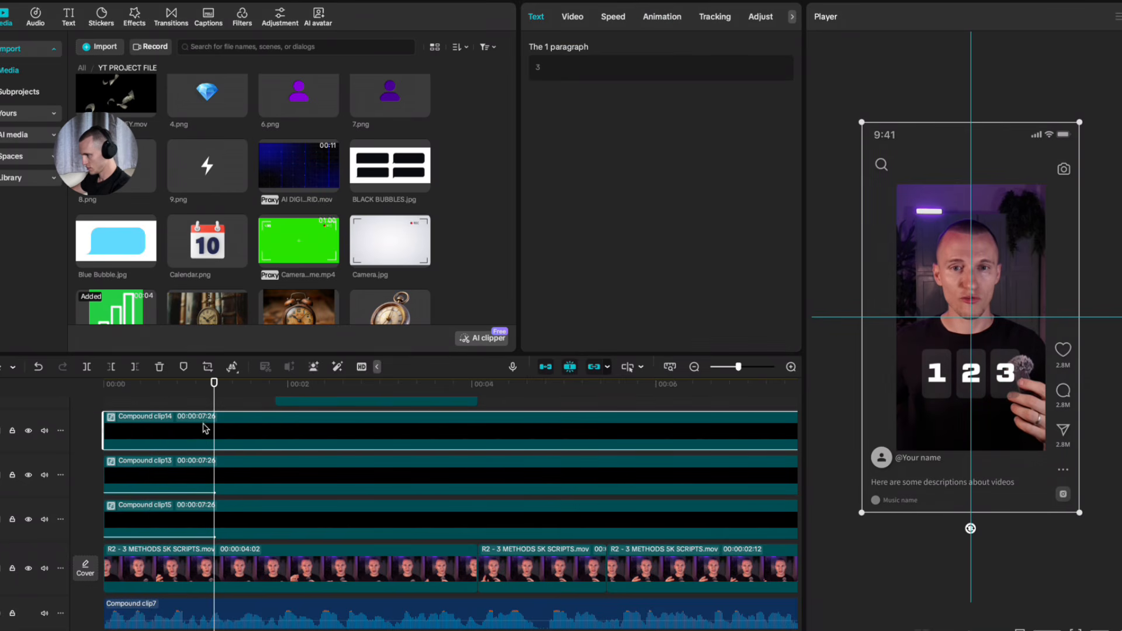
click(662, 16)
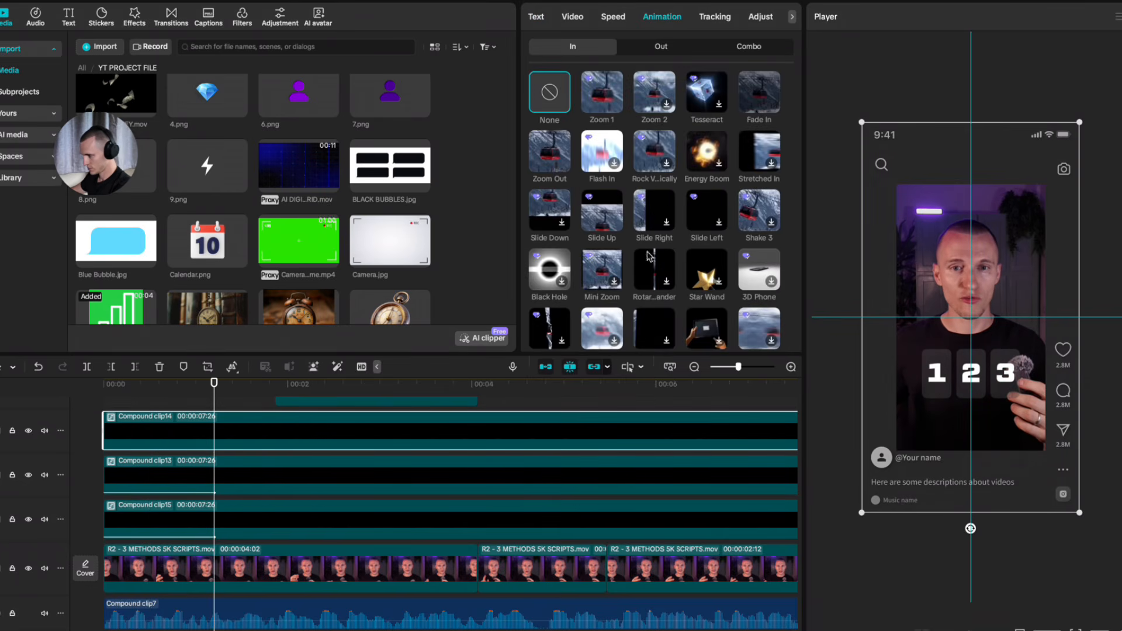
click(601, 210)
drag(635, 338, 654, 338)
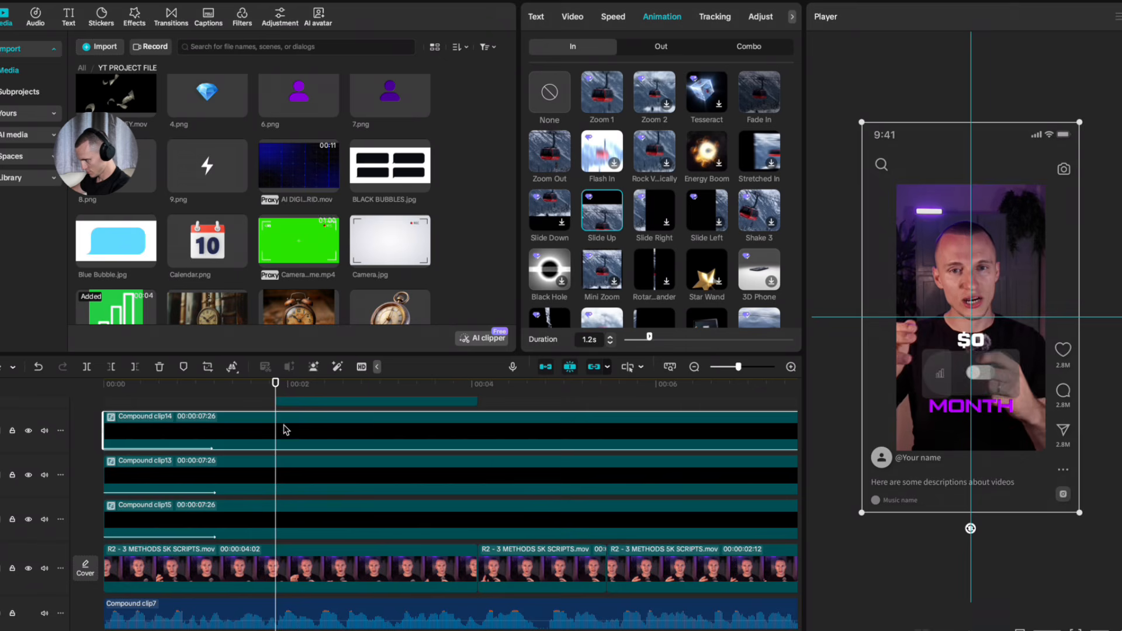
Step: Review the cards at about 1.3 s and split the number 3 compound clip where the Green Switch clip starts
drag(278, 409, 227, 409)
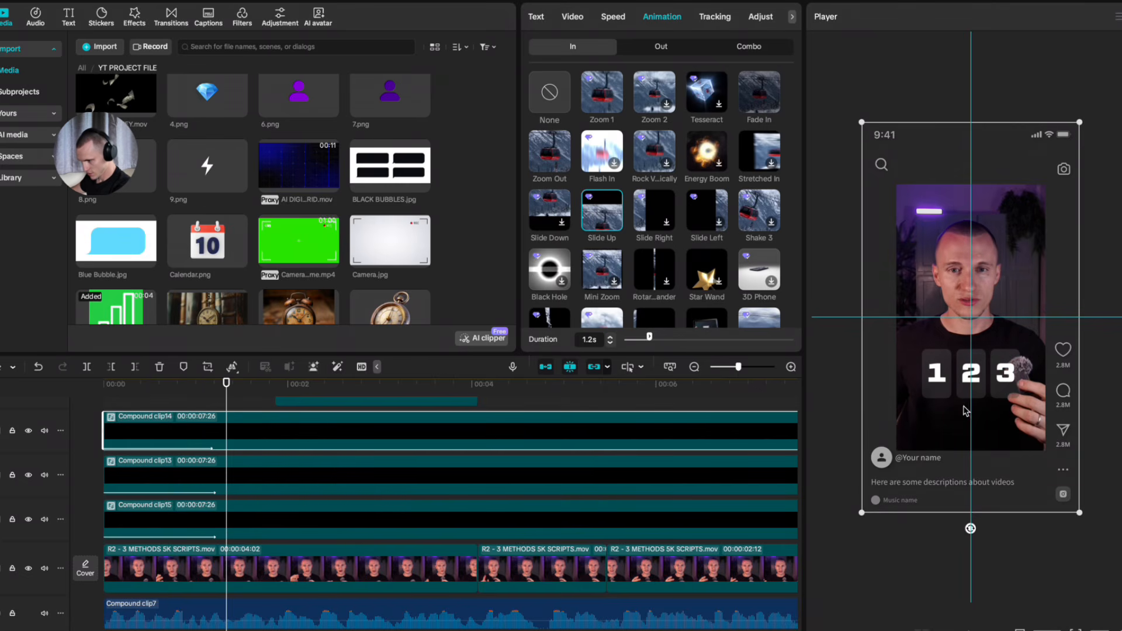
scroll(285, 435, up, 2)
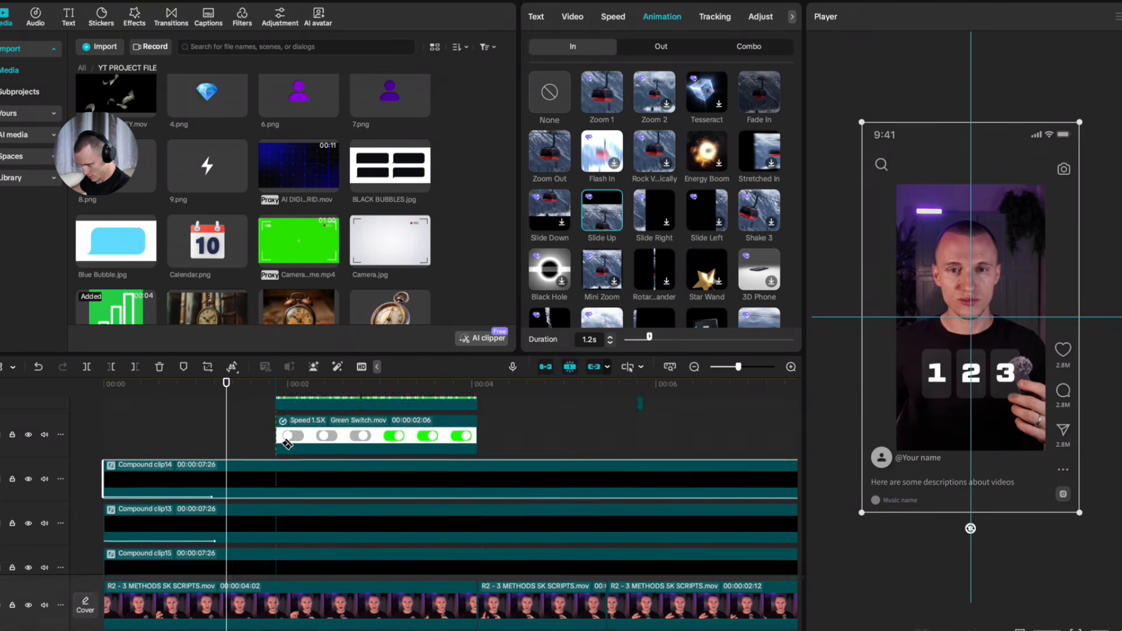
click(282, 494)
scroll(283, 494, down, 2)
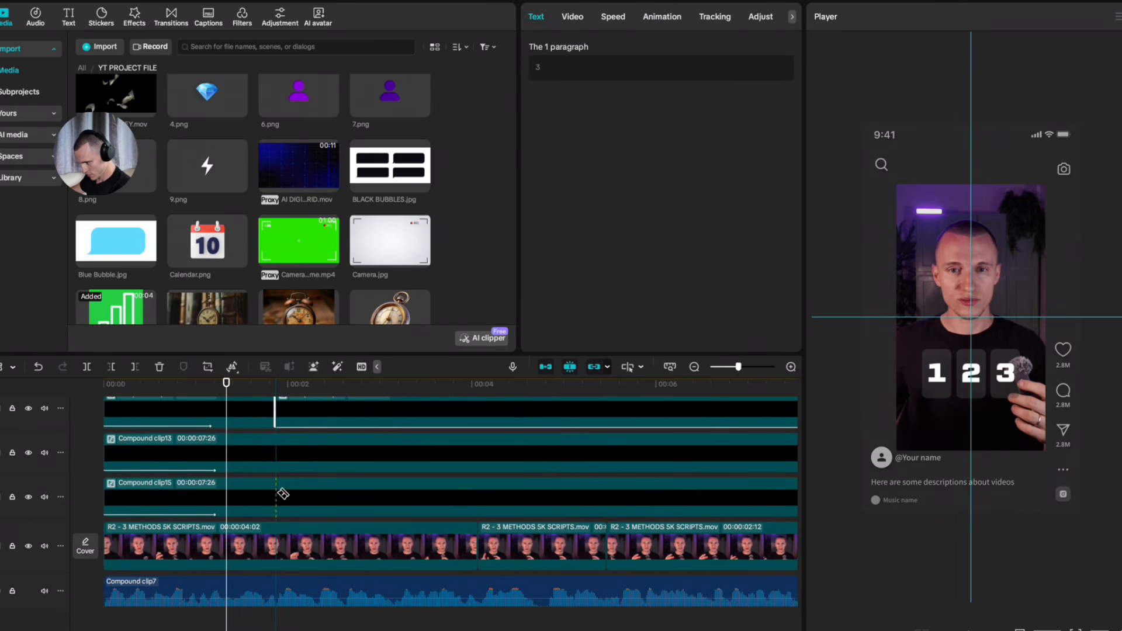
Step: Cut the number 1 and number 3 compound clips where the Green Switch clip starts, deleting everything after that point
click(279, 498)
key(a)
click(313, 501)
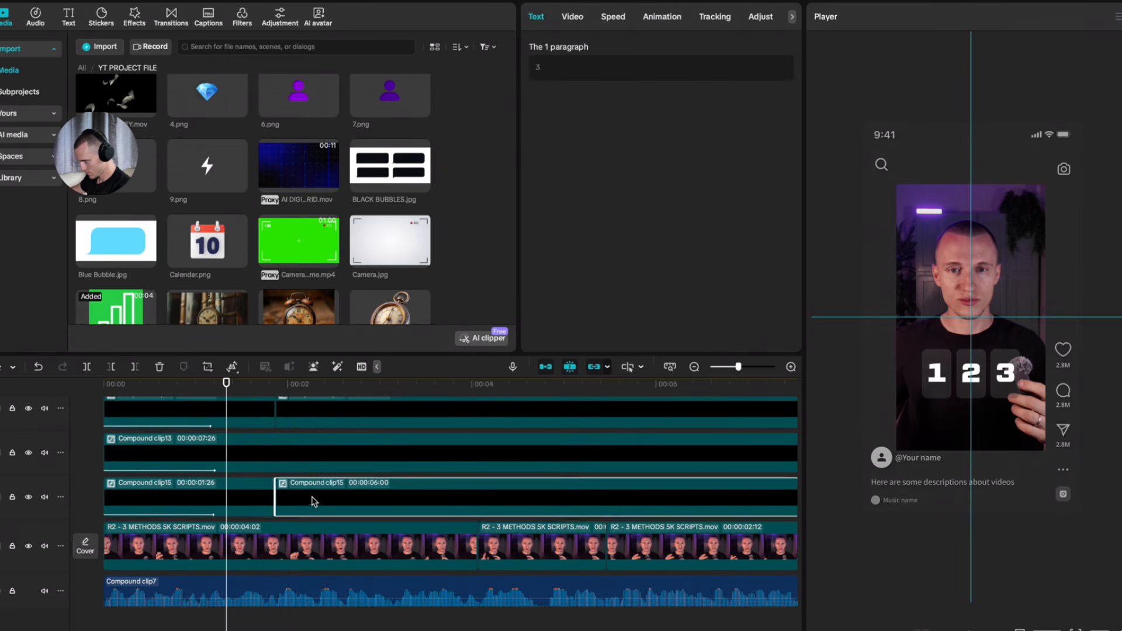
key(Delete)
click(298, 426)
key(Delete)
scroll(249, 462, up, 3)
drag(226, 427, 259, 430)
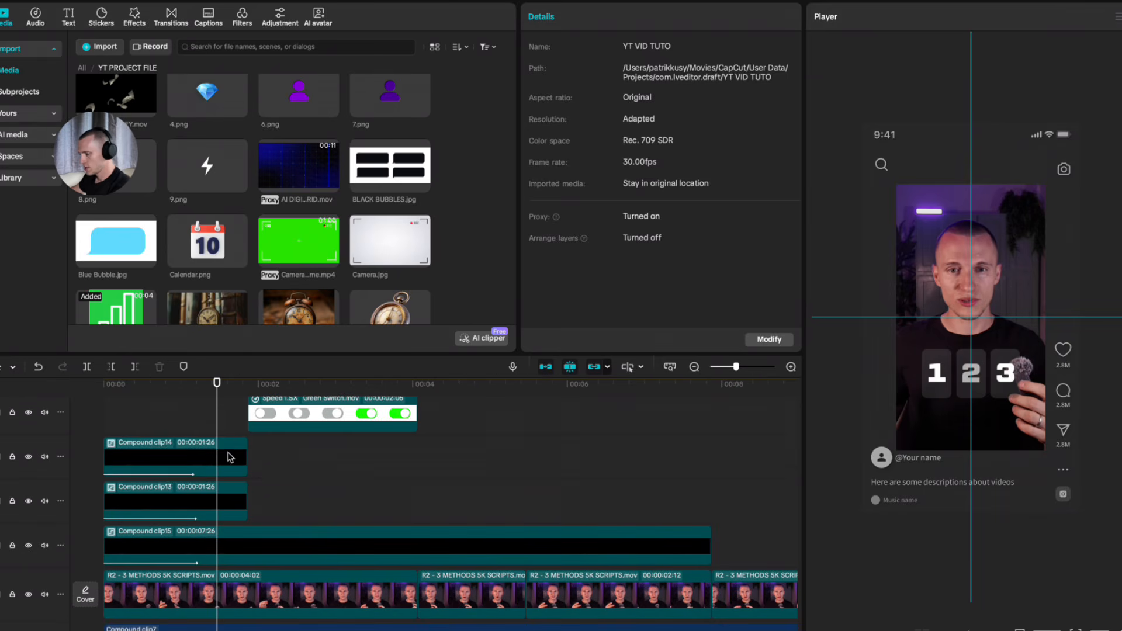
Step: Give the number 3 compound clip a Slide Down exit animation with a duration of 0.7 s
click(241, 452)
scroll(288, 543, up, 1)
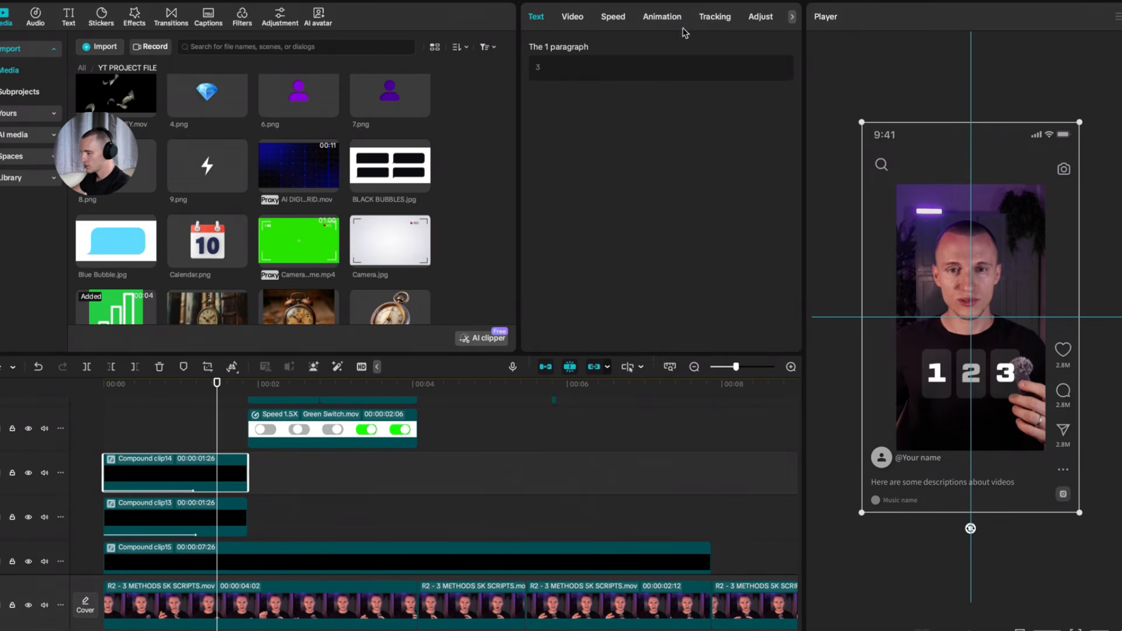
click(660, 17)
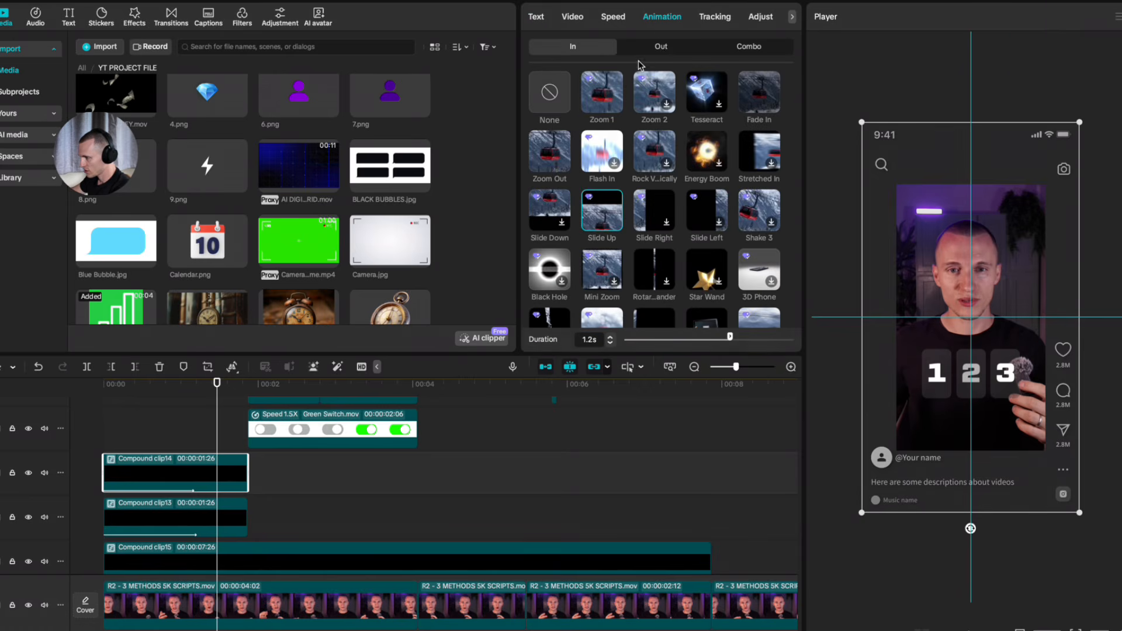
click(659, 51)
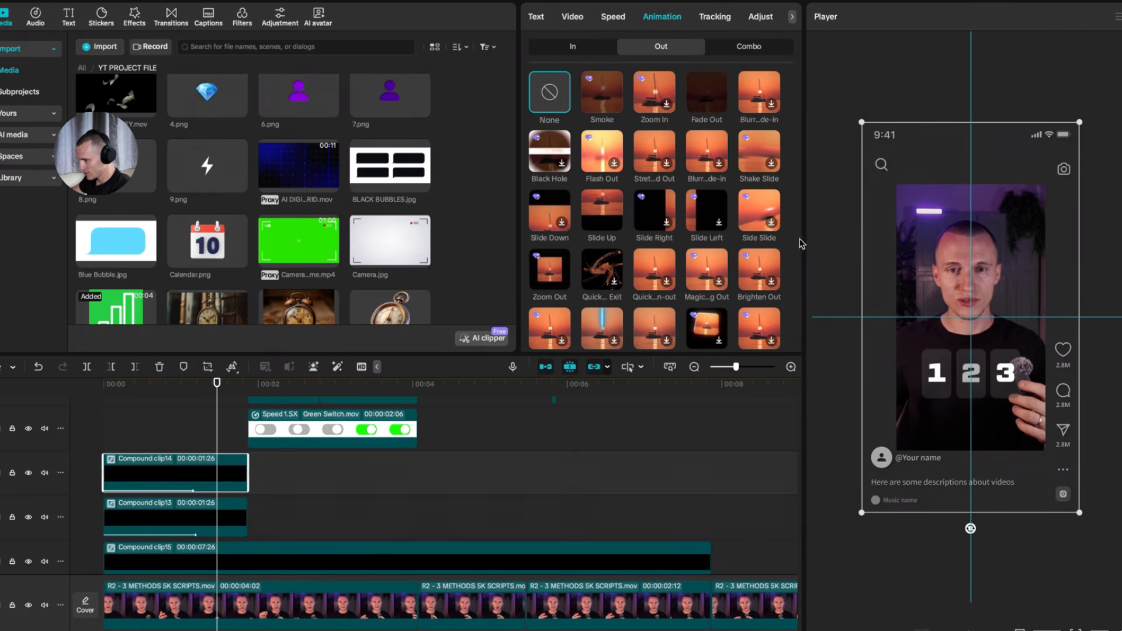
scroll(730, 228, down, 1)
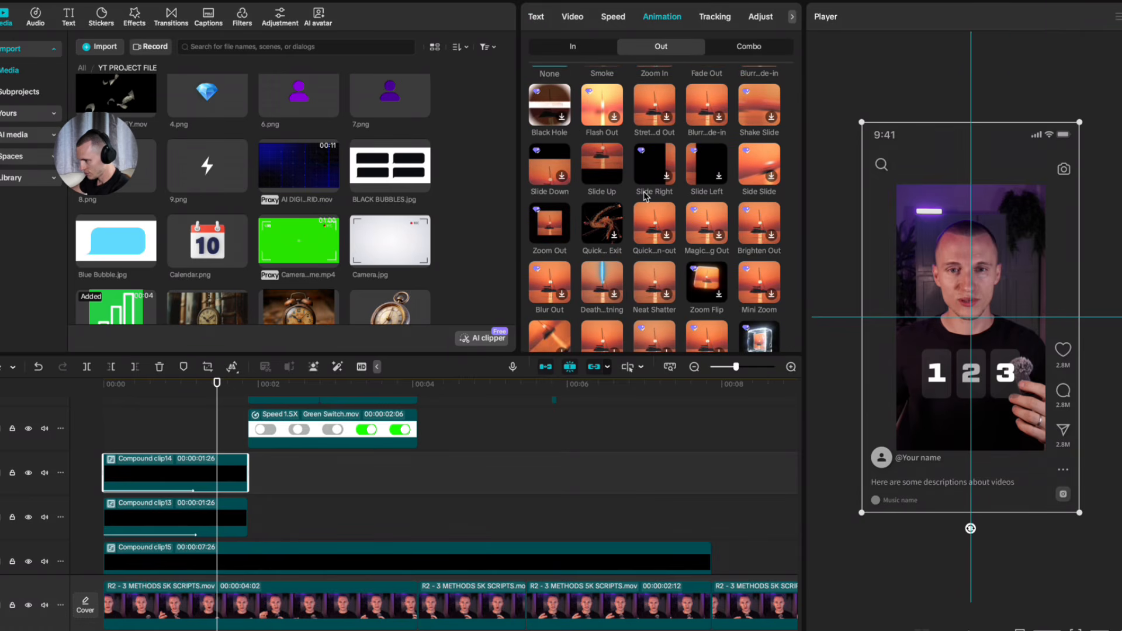
scroll(645, 196, up, 1)
click(550, 211)
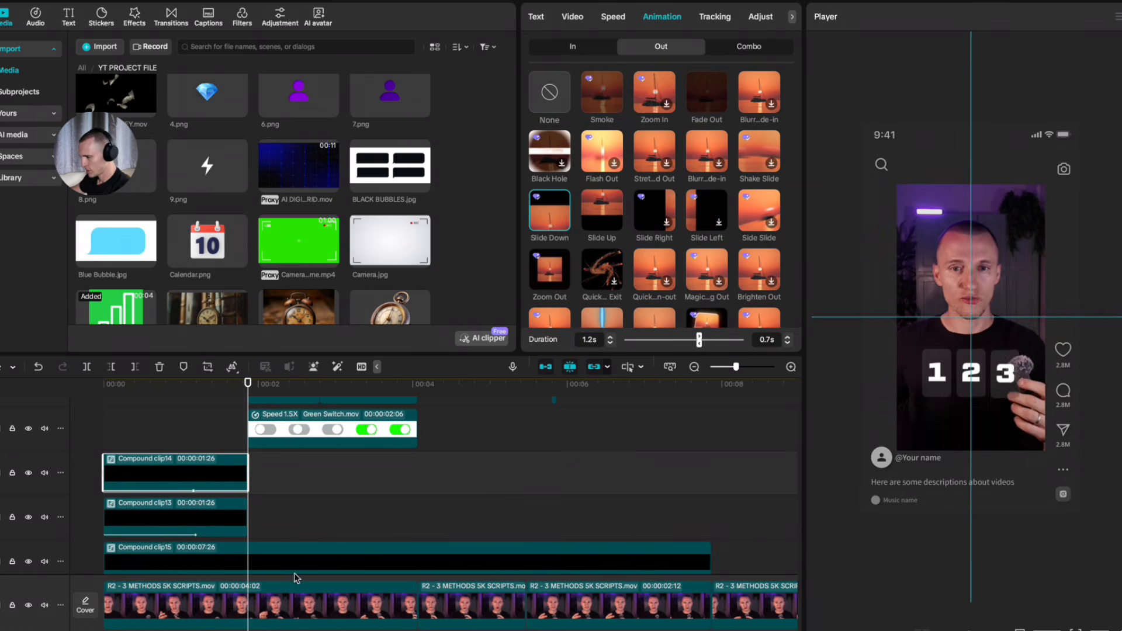
Step: Give the number 1 compound clip a Slide Down exit animation lasting 0.7 s and play back the cards
click(225, 523)
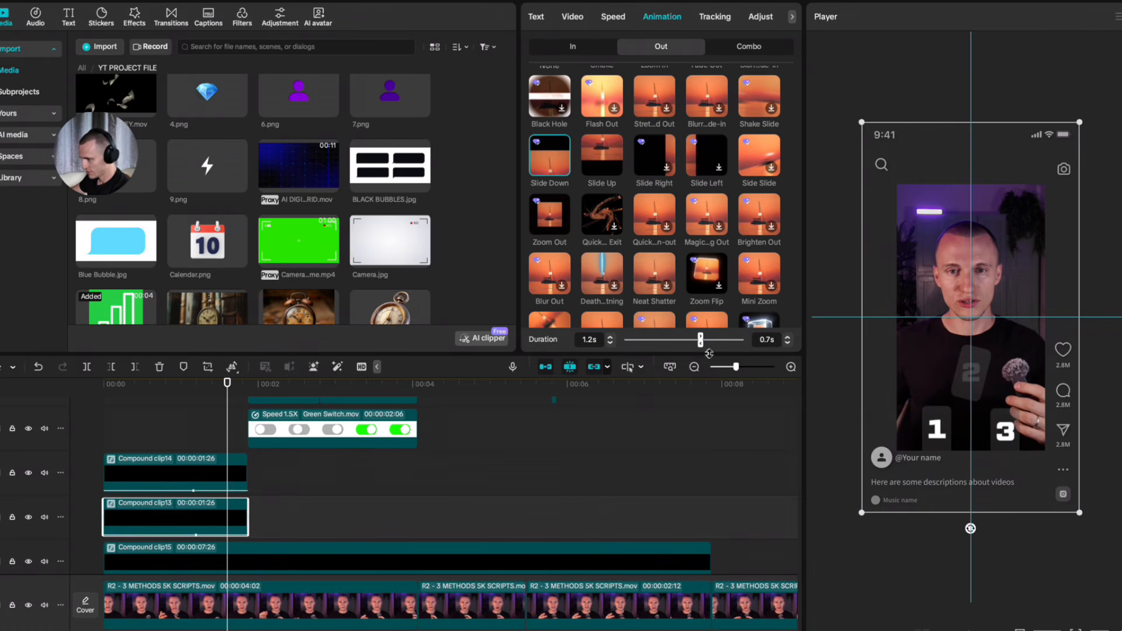
click(147, 442)
key(space)
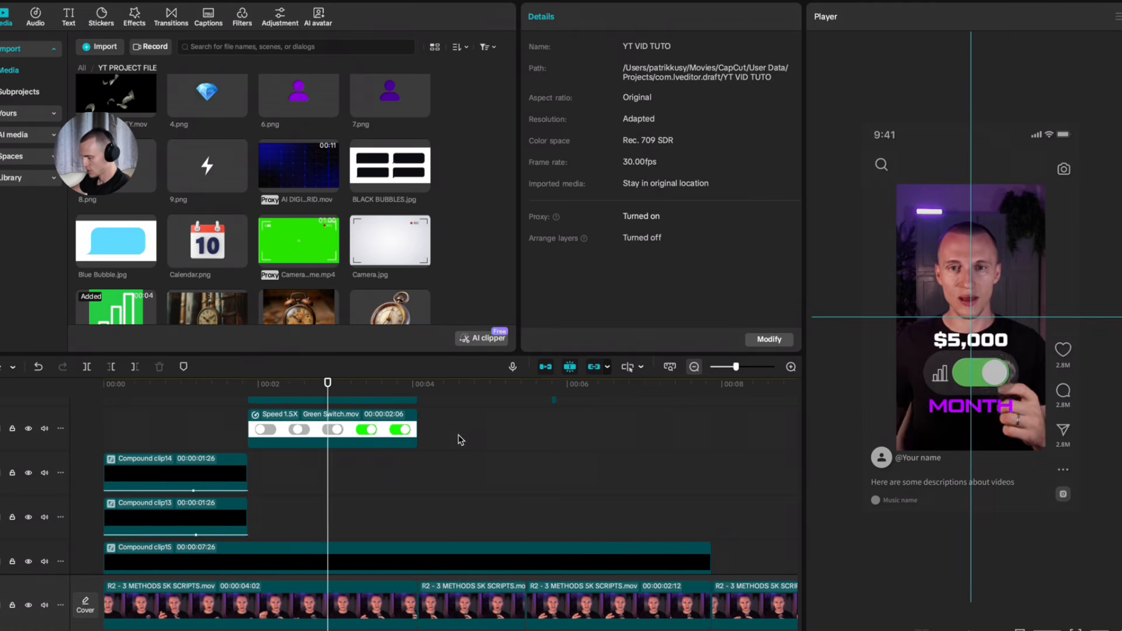
Step: Split the number 2 compound clip where the Green Switch clip ends and delete the remainder
scroll(459, 439, up, 5)
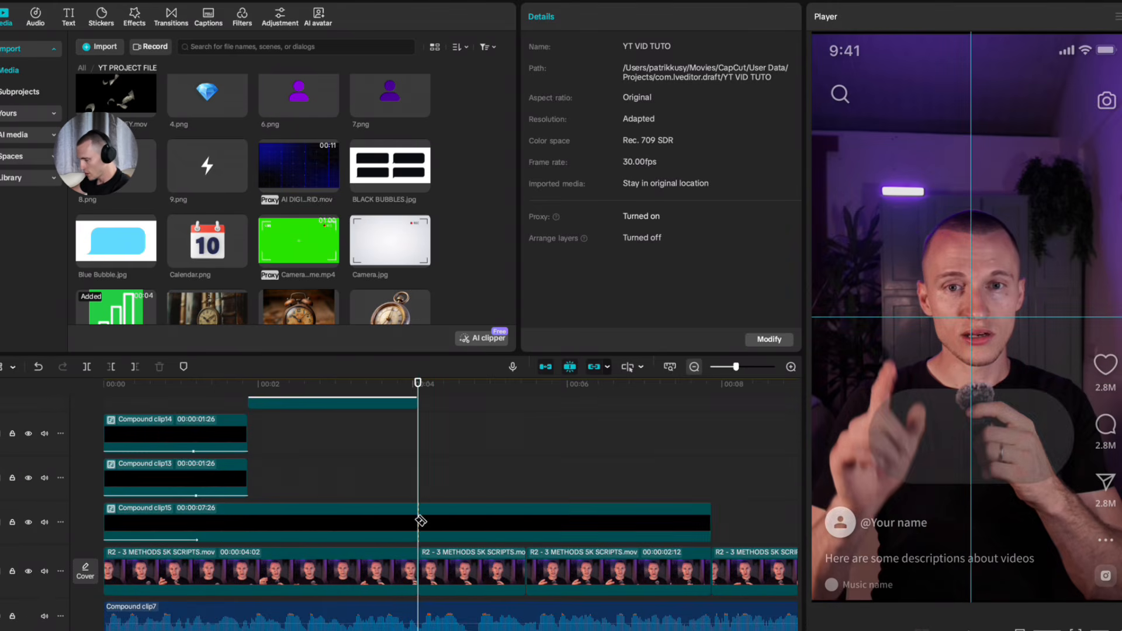
click(419, 519)
click(465, 525)
key(Delete)
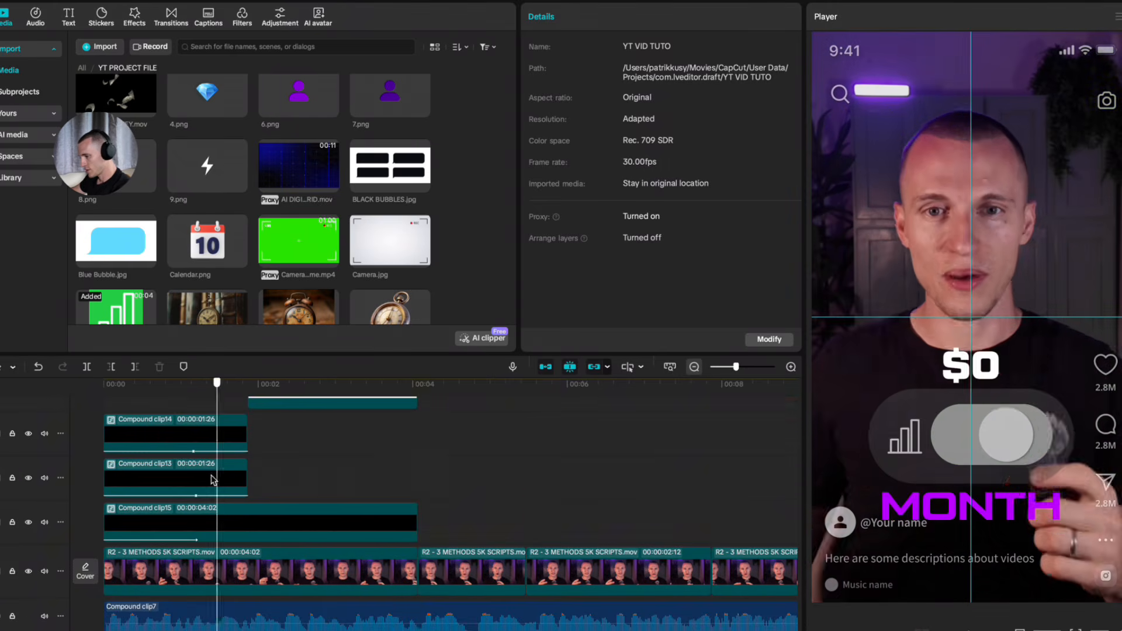
Step: Raise the Green Switch clip's saturation so the toggle's green is more vivid
scroll(334, 506, up, 3)
click(416, 461)
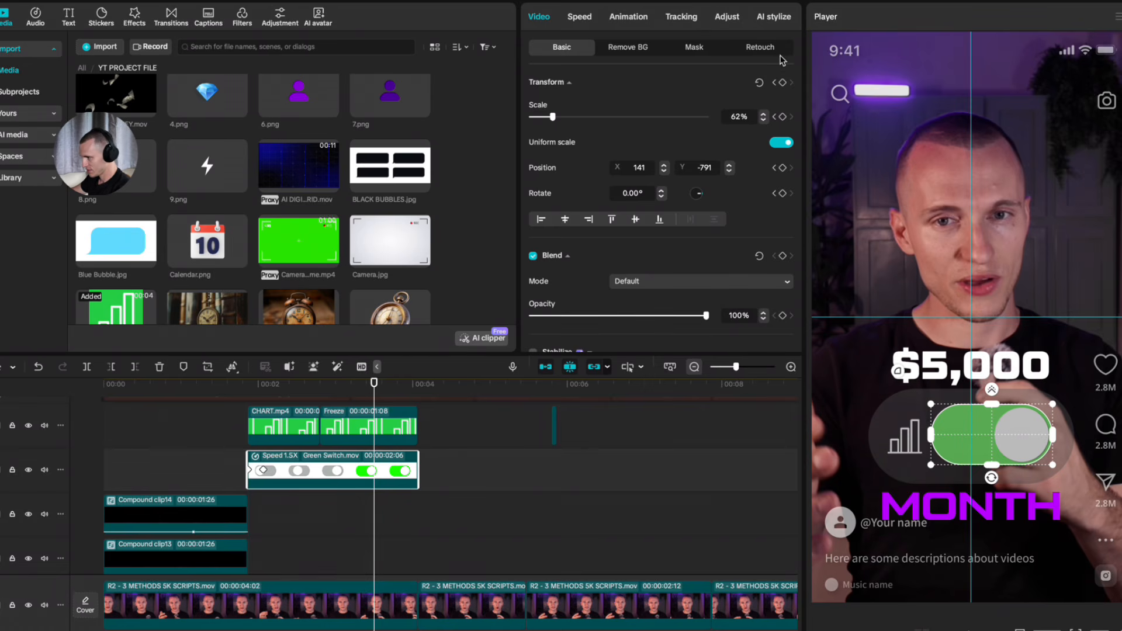
click(726, 19)
scroll(664, 245, down, 5)
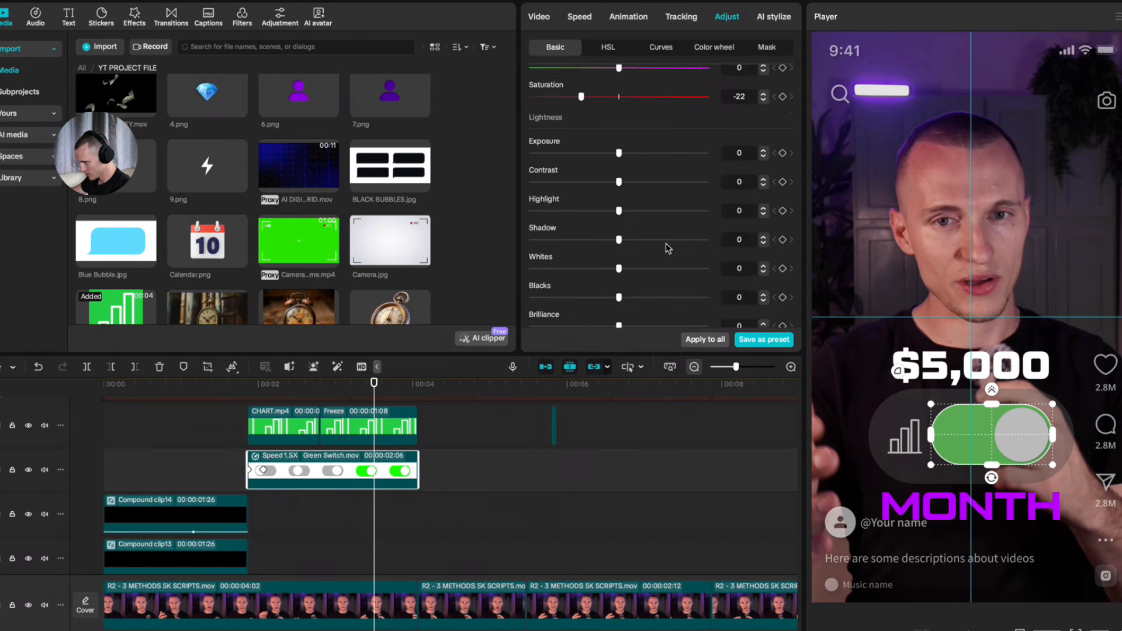
drag(582, 173, 603, 174)
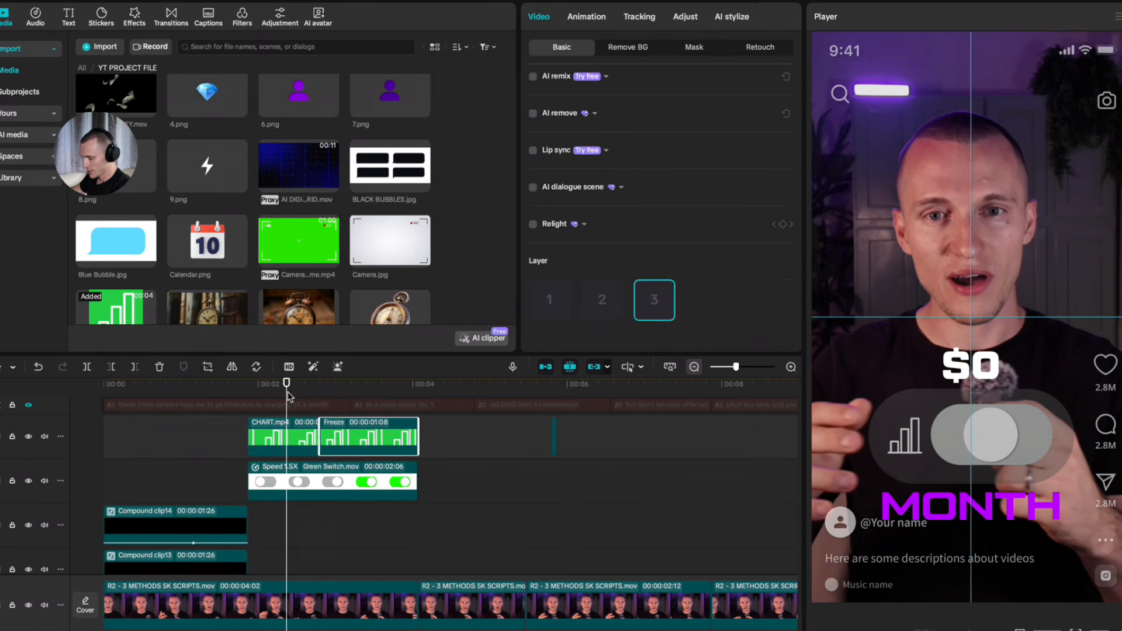
Step: Set the CHART.mp4 clip's layer to 3, comparing it with layer 2
click(292, 435)
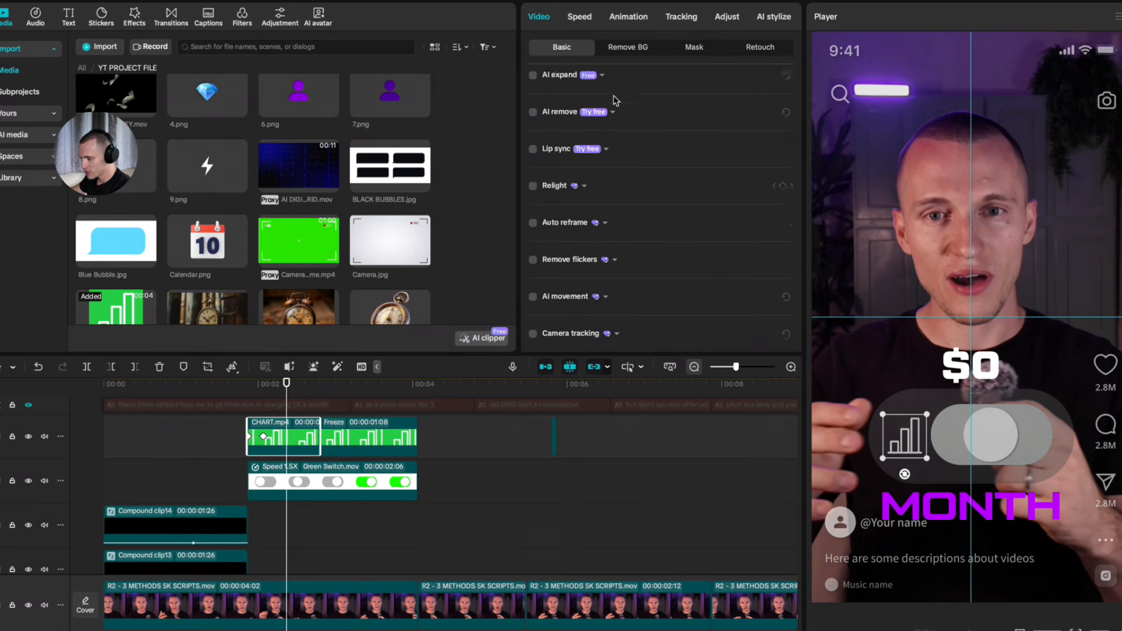
scroll(616, 100, down, 2)
scroll(341, 514, up, 3)
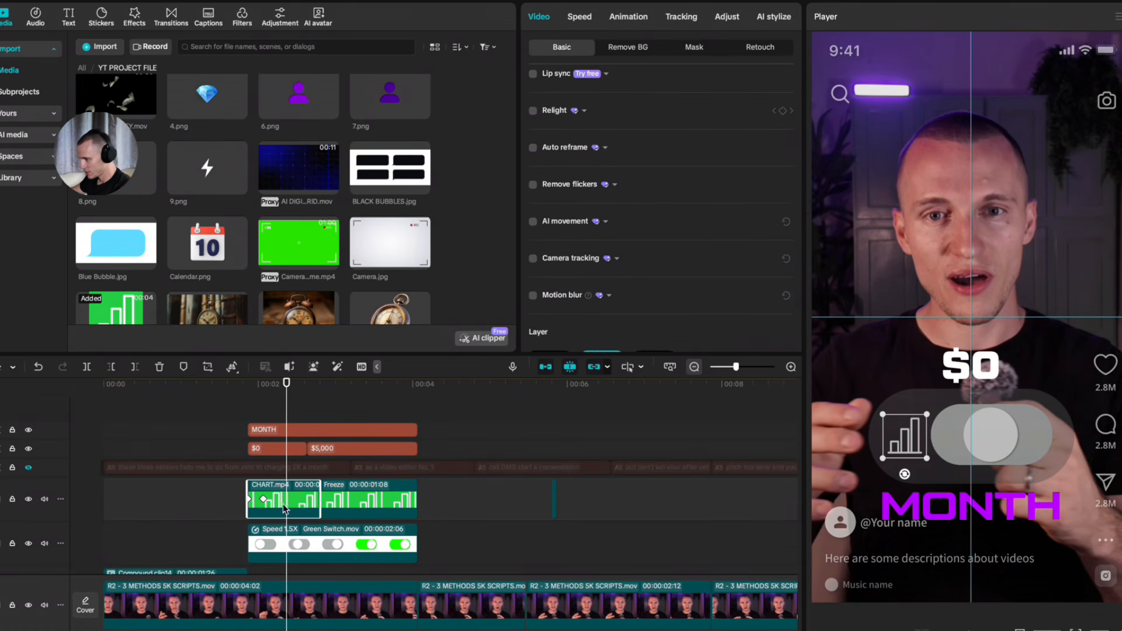
scroll(630, 128, down, 2)
click(663, 318)
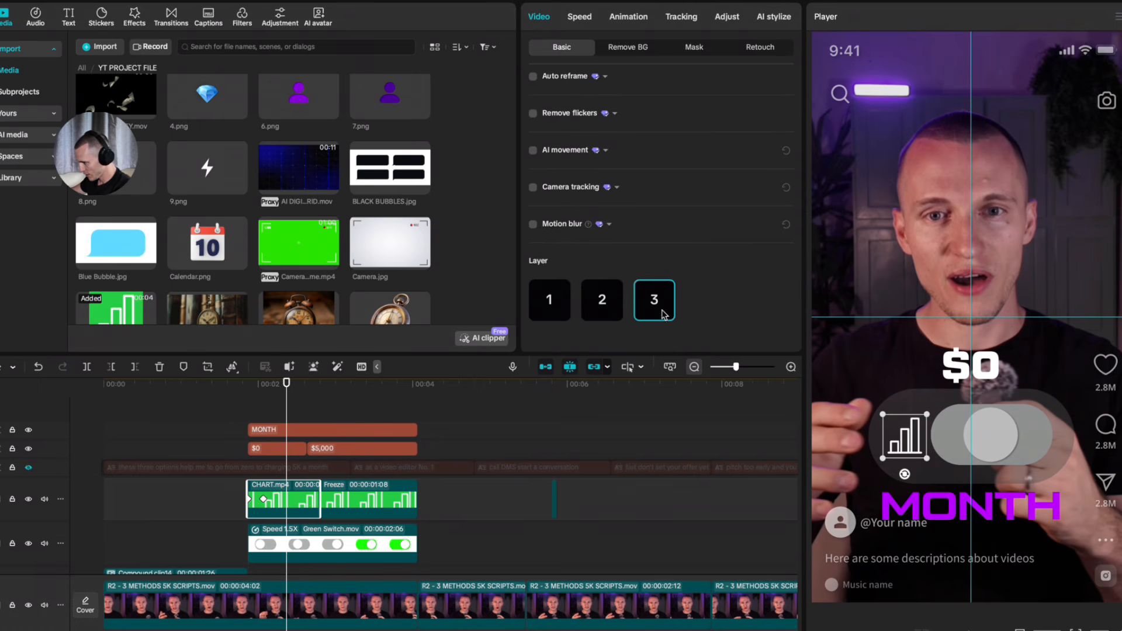
click(590, 292)
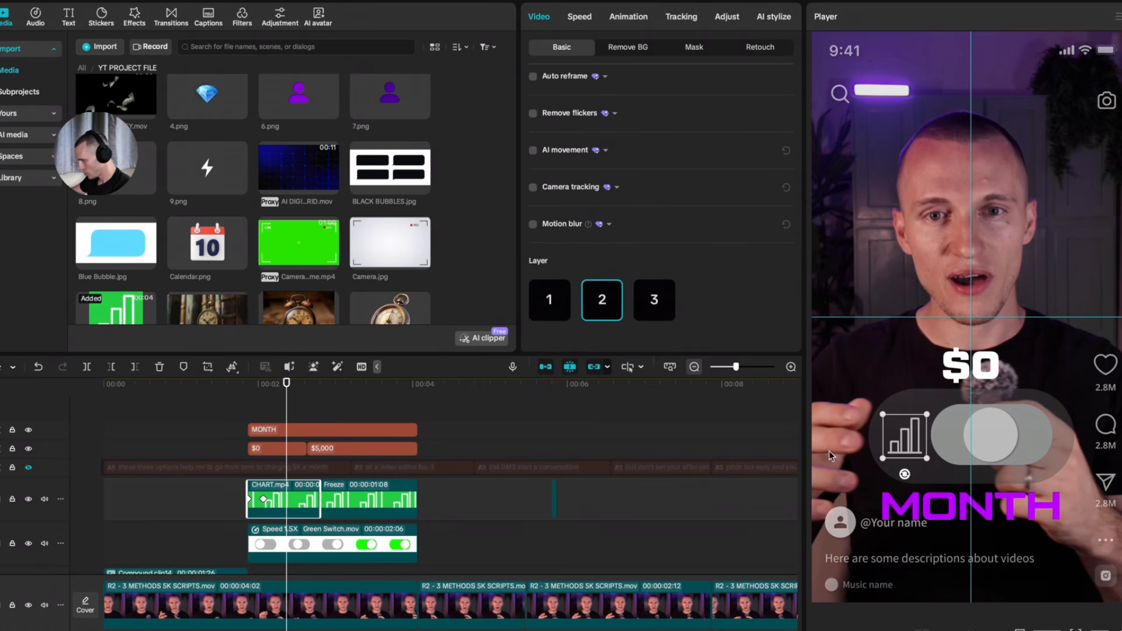
click(672, 298)
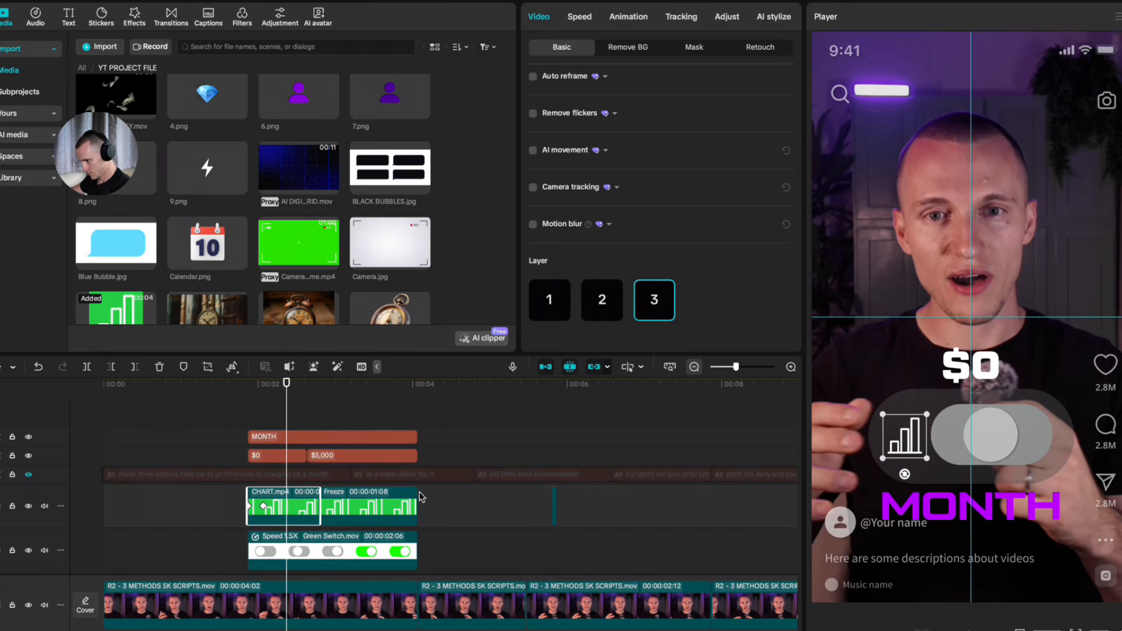
Step: Give the $5,000 text an Inhale entrance animation with a duration of 0.5 s
click(325, 418)
click(356, 455)
click(579, 20)
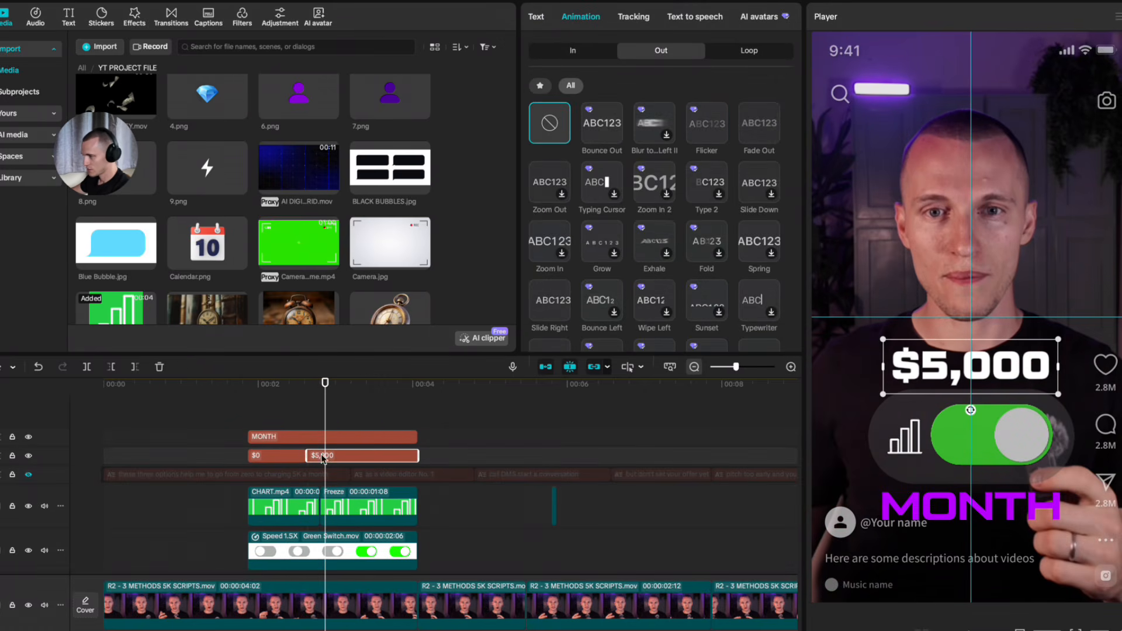
click(584, 56)
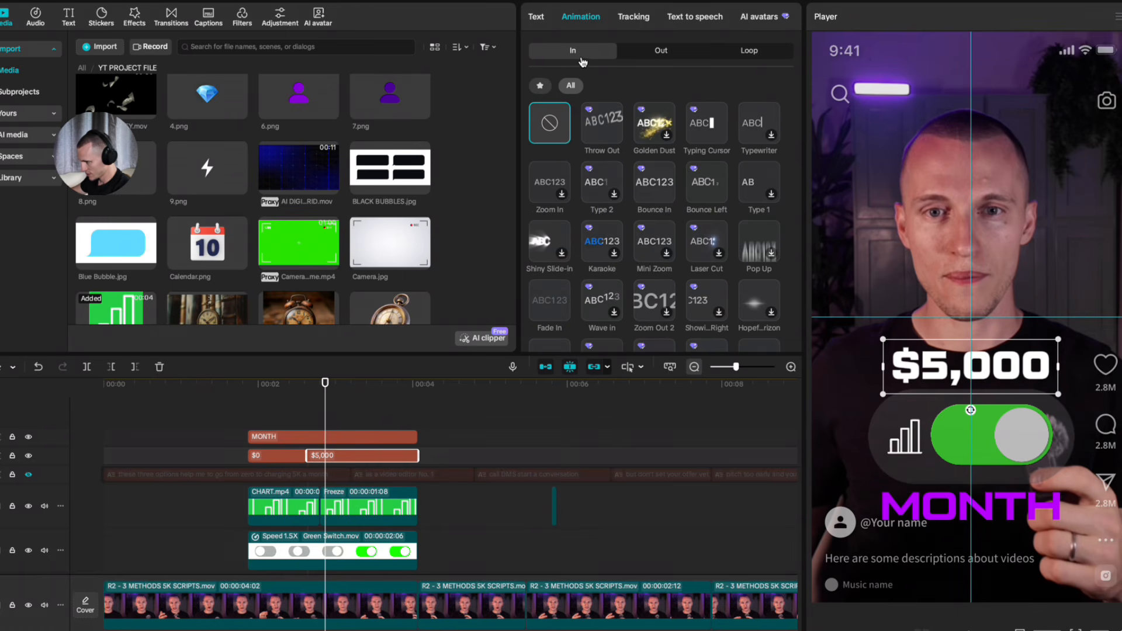
click(645, 176)
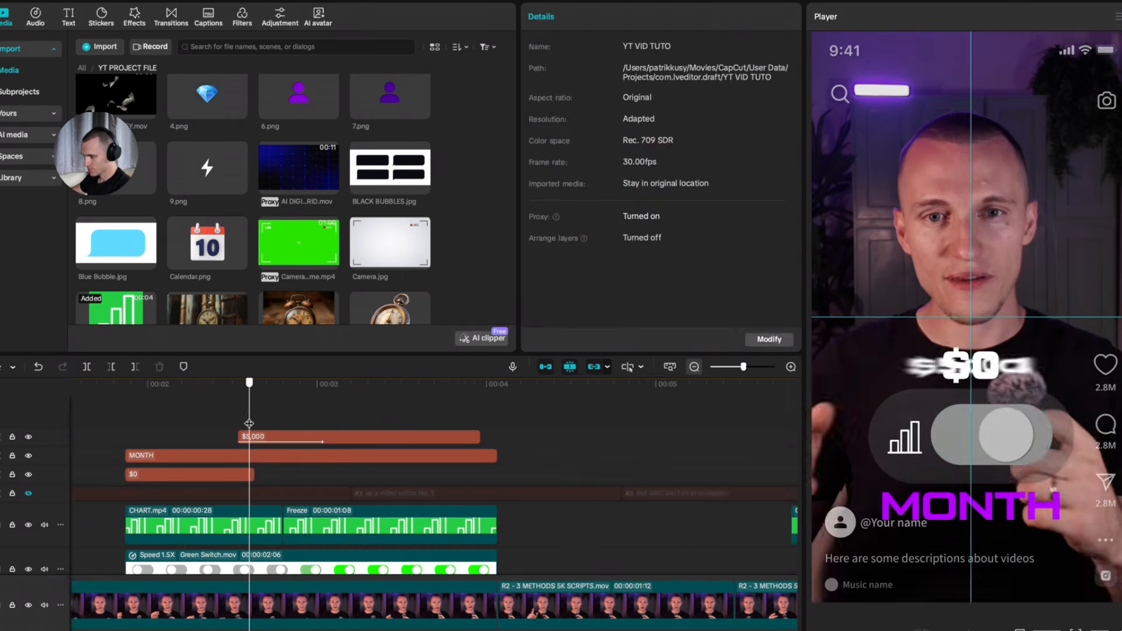
Step: Undo the move of the $5,000 text onto a separate track and check its entrance animation
click(233, 426)
click(204, 423)
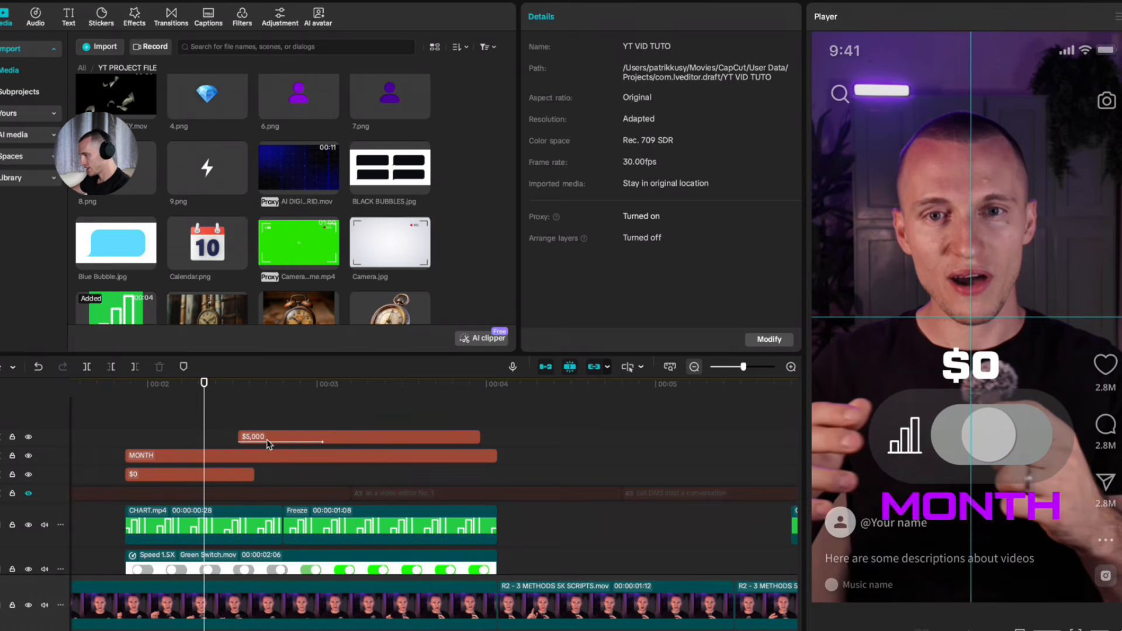
key(super+z)
drag(205, 422, 249, 424)
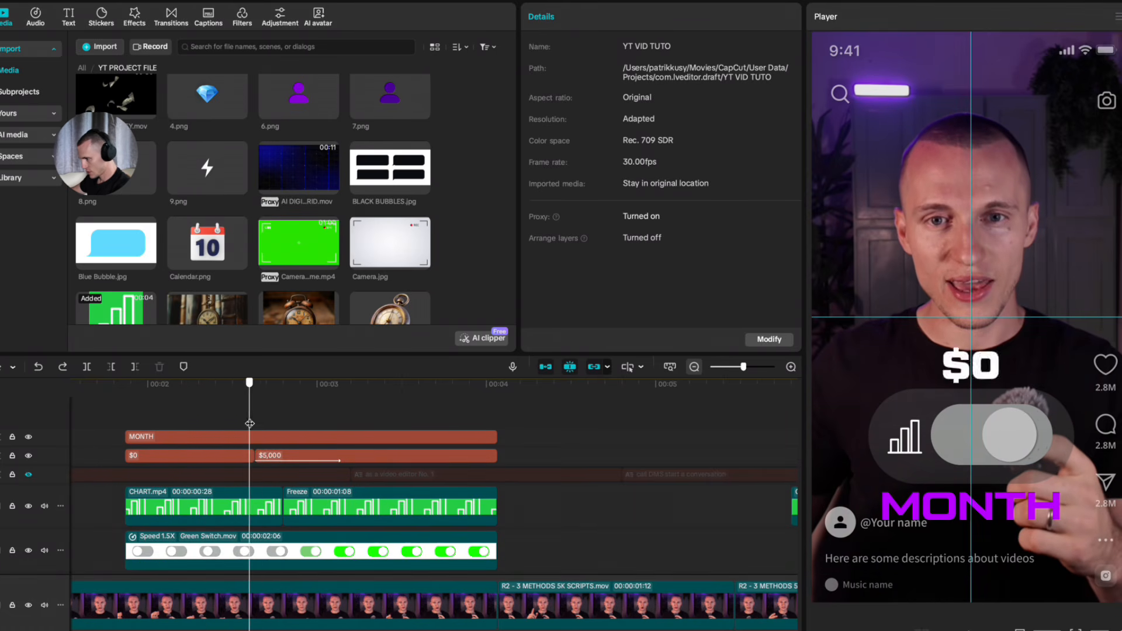
click(291, 457)
click(579, 14)
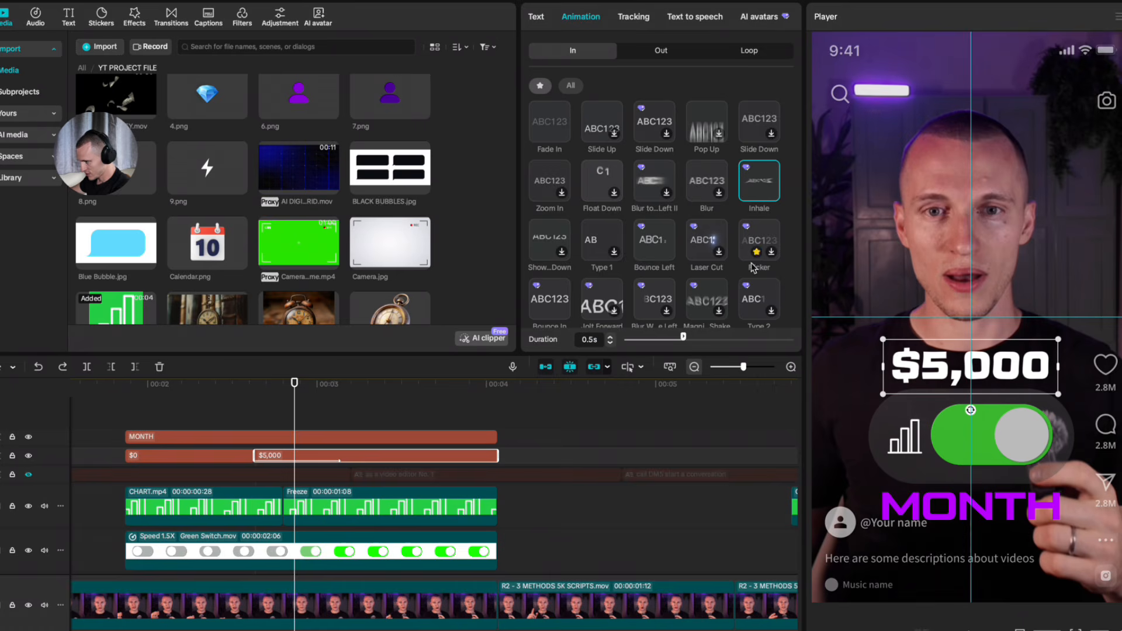
Step: Move the $5,000 text to its own track above MONTH so it starts slightly before the $0 text ends
drag(326, 455, 316, 429)
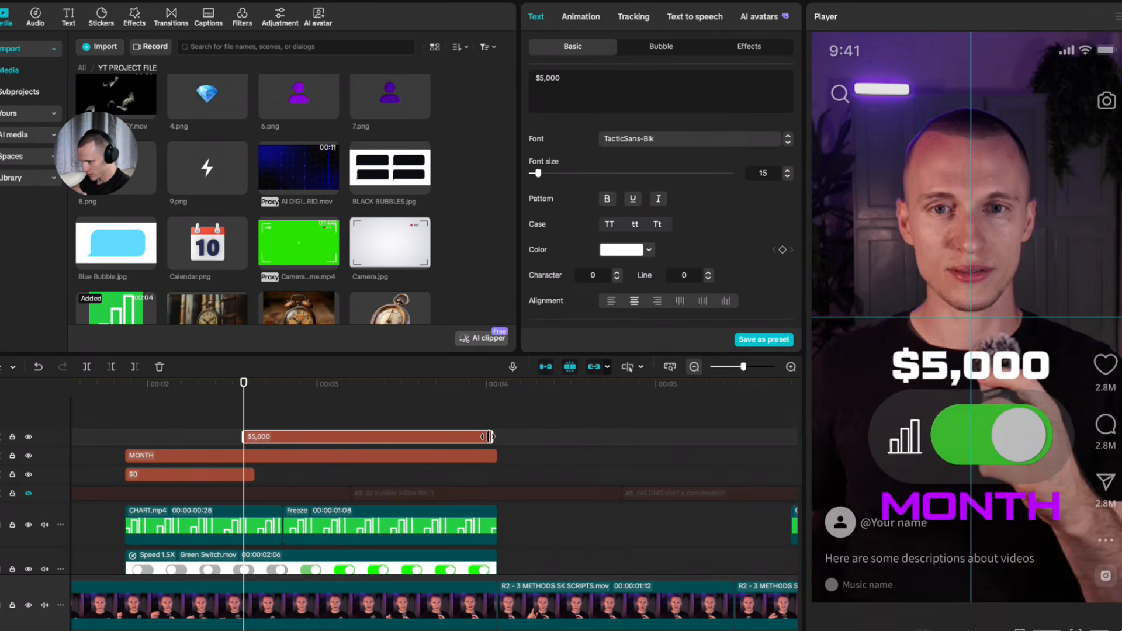
key(super+z)
drag(334, 456, 328, 417)
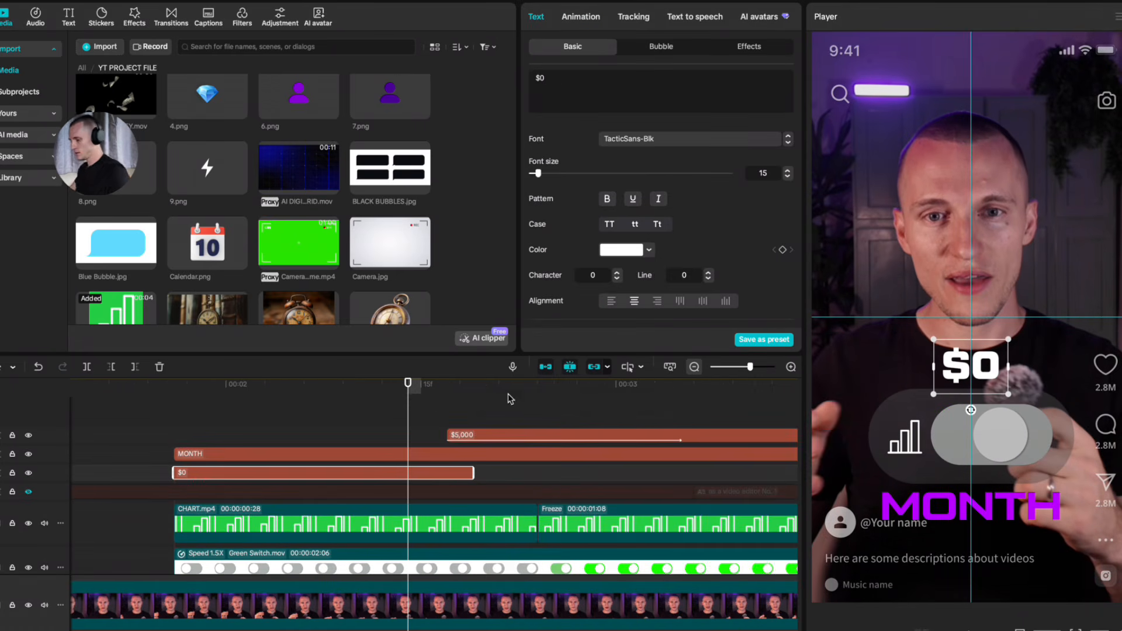
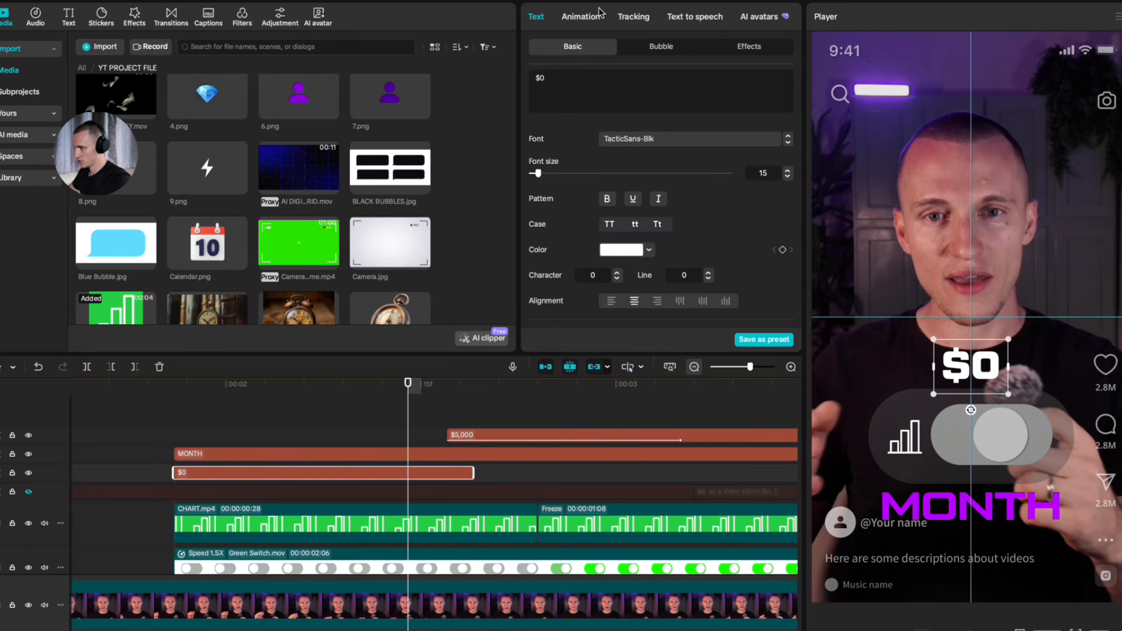
Step: Give the $0 text a Flicker exit animation with a duration of 0.2 s
click(587, 21)
click(657, 56)
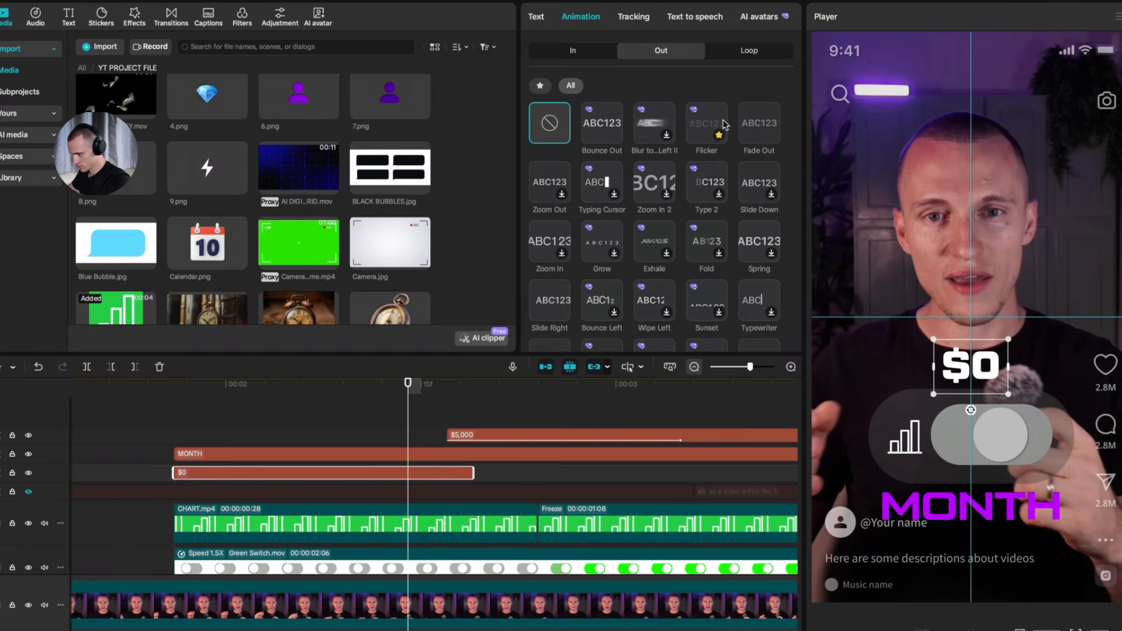
click(703, 126)
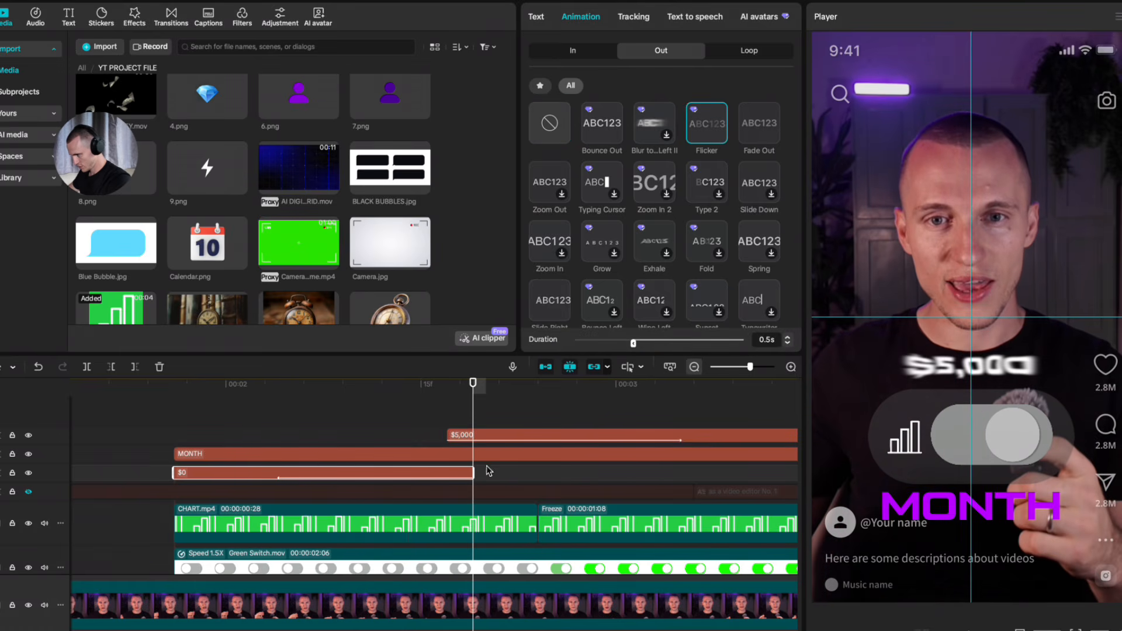
drag(633, 343, 724, 343)
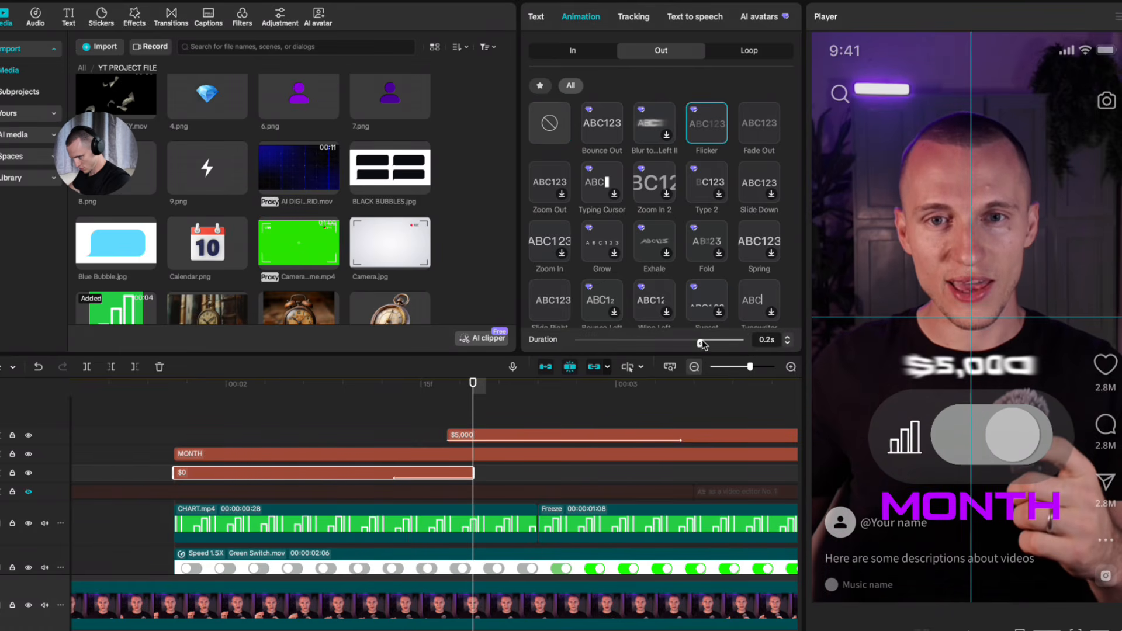
Step: Extend the end of the $0 text by about one frame and review its overlap with the $5,000 text
mouse_move(474, 472)
mouse_down()
mouse_move(512, 472)
mouse_move(486, 473)
mouse_up()
click(425, 408)
click(442, 411)
click(470, 471)
click(429, 410)
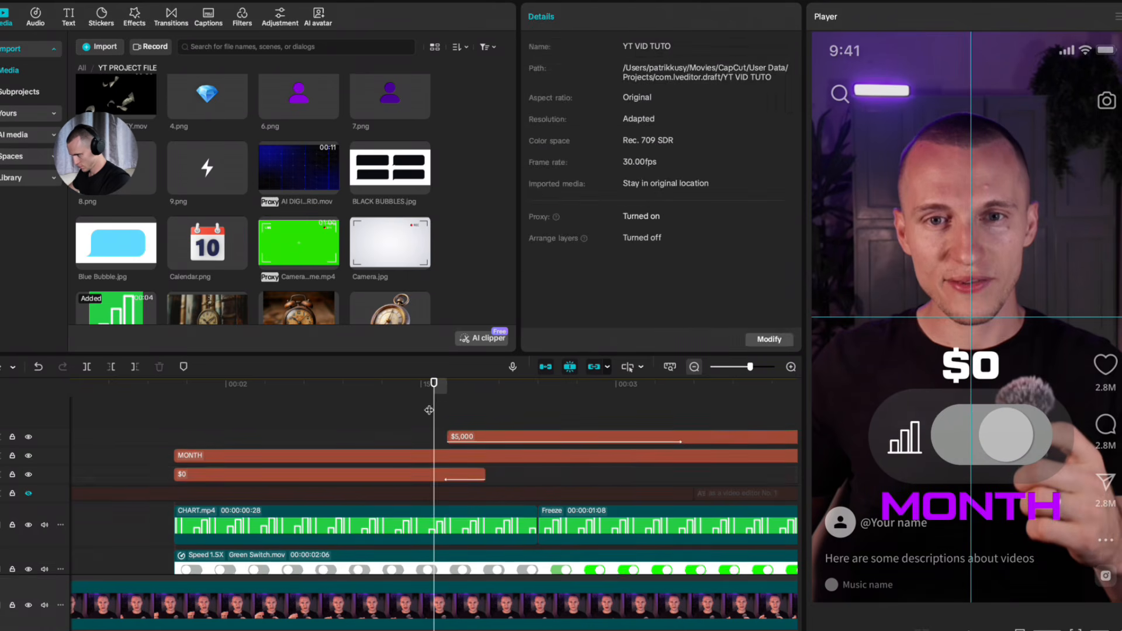
key(Left)
Step: Set the $0 text's Flicker exit animation duration to 0.2 s and play the transition to $5,000
click(449, 476)
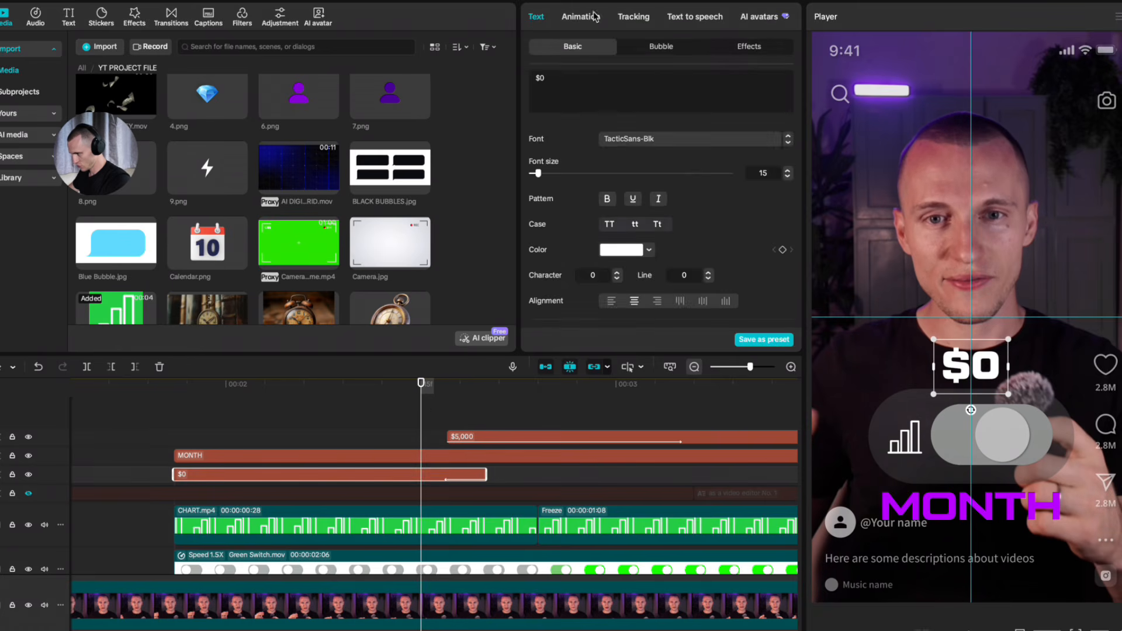
click(593, 16)
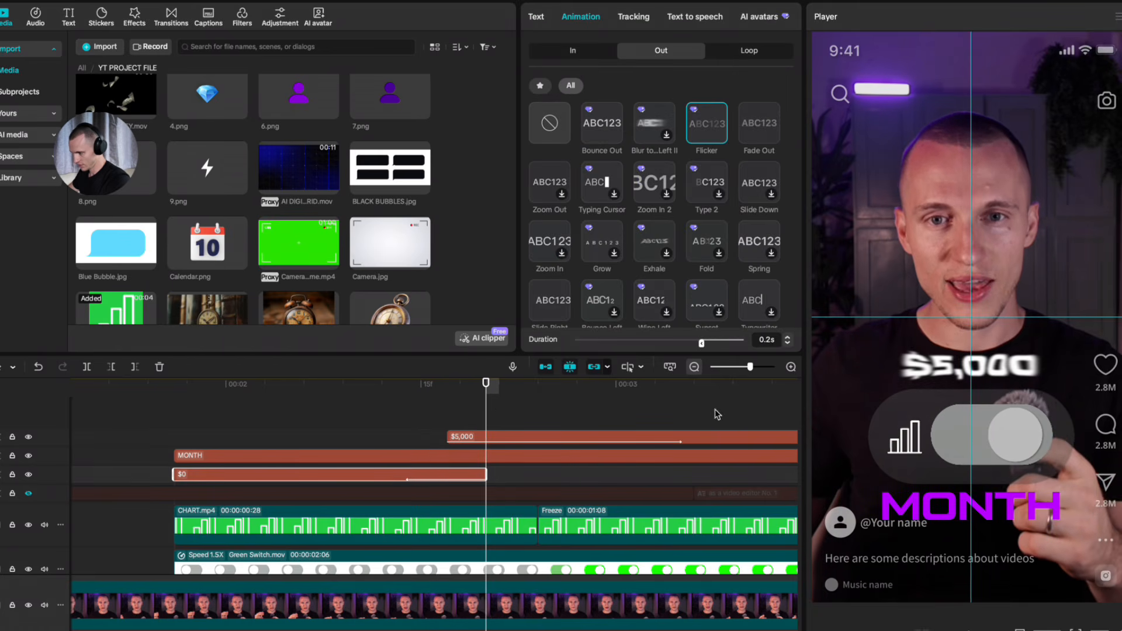
click(343, 425)
key(space)
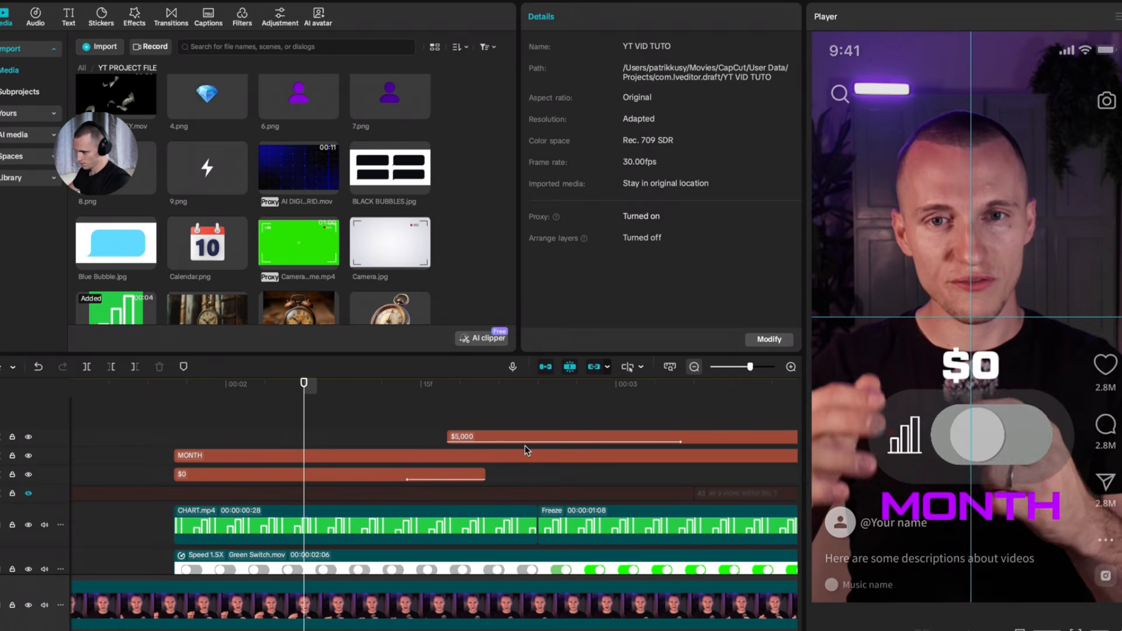
Step: Give the $0 text a Fade In entrance animation with a duration of 0.5 s
key(space)
click(341, 478)
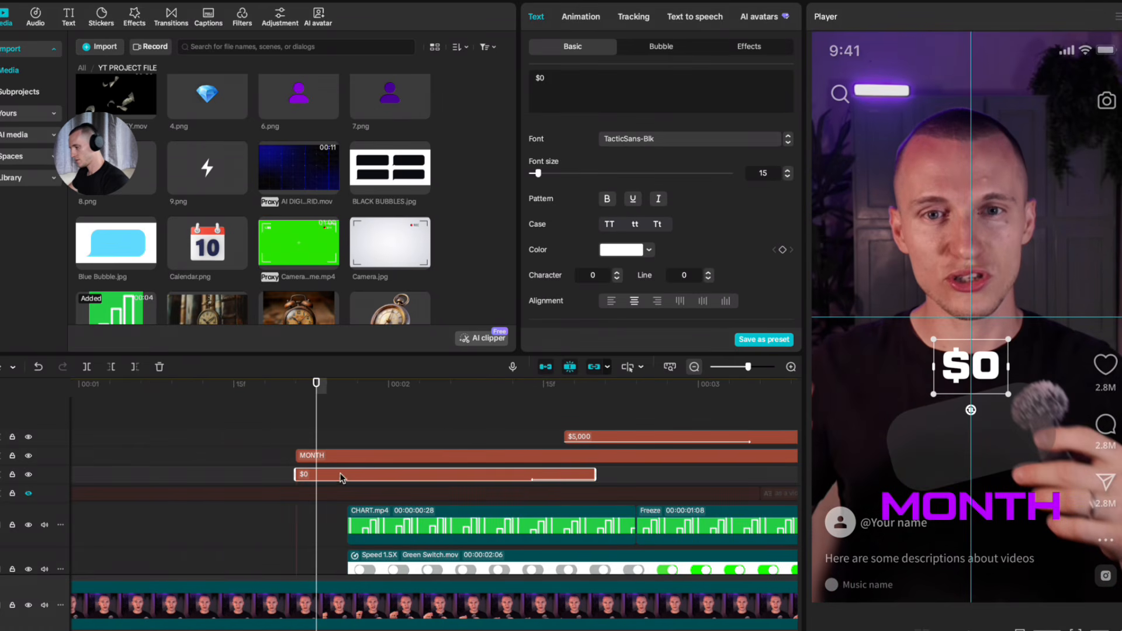
drag(255, 406, 374, 438)
click(343, 476)
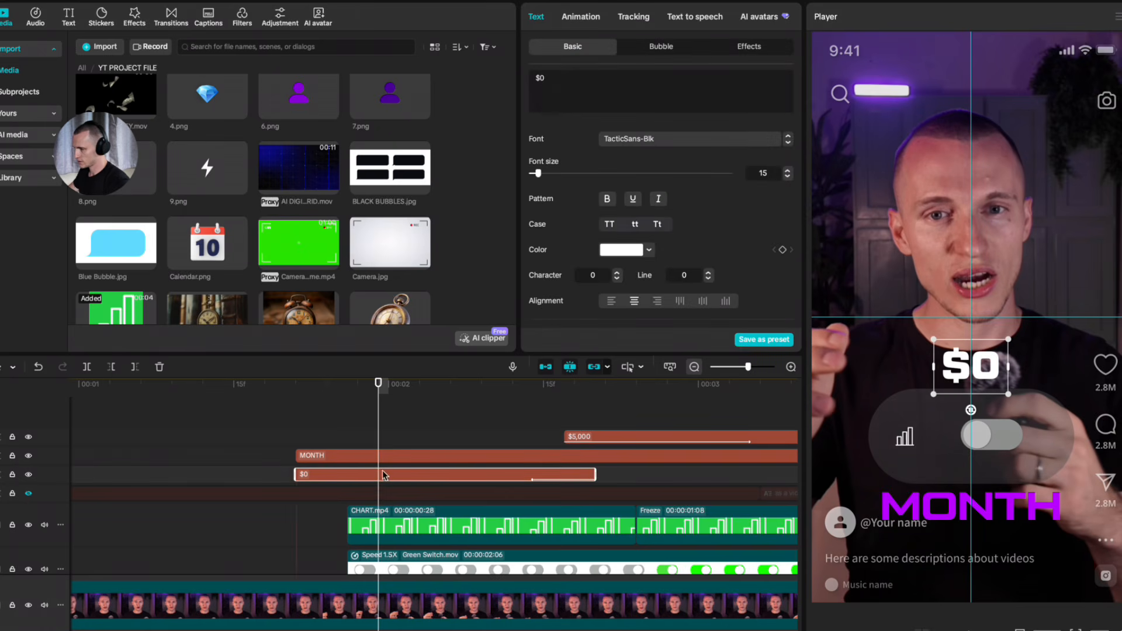
click(582, 17)
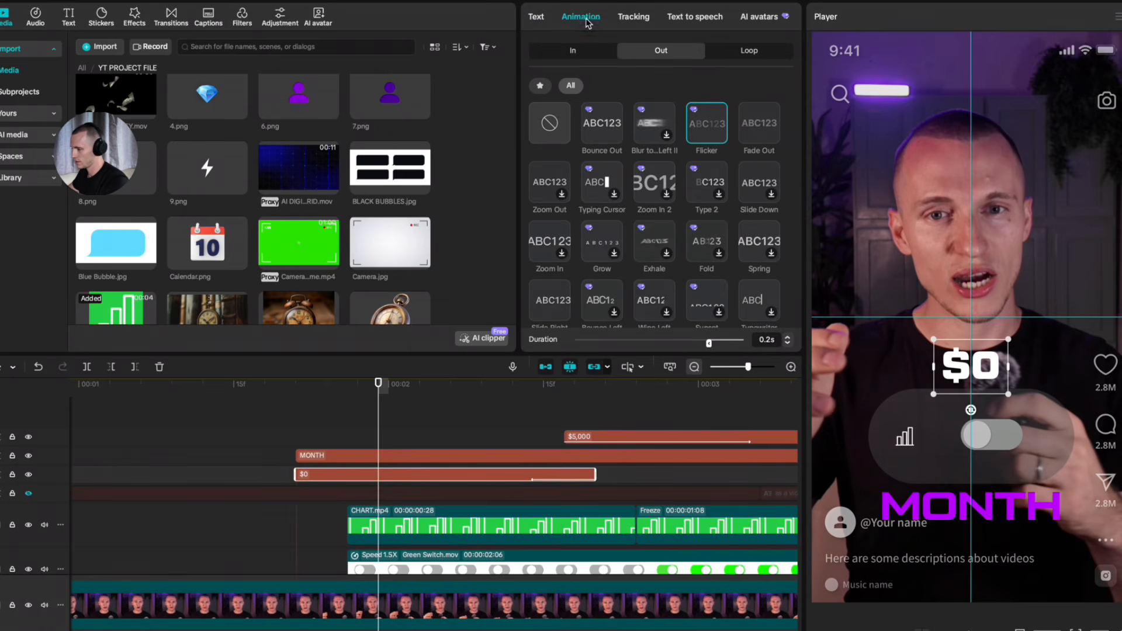
click(568, 52)
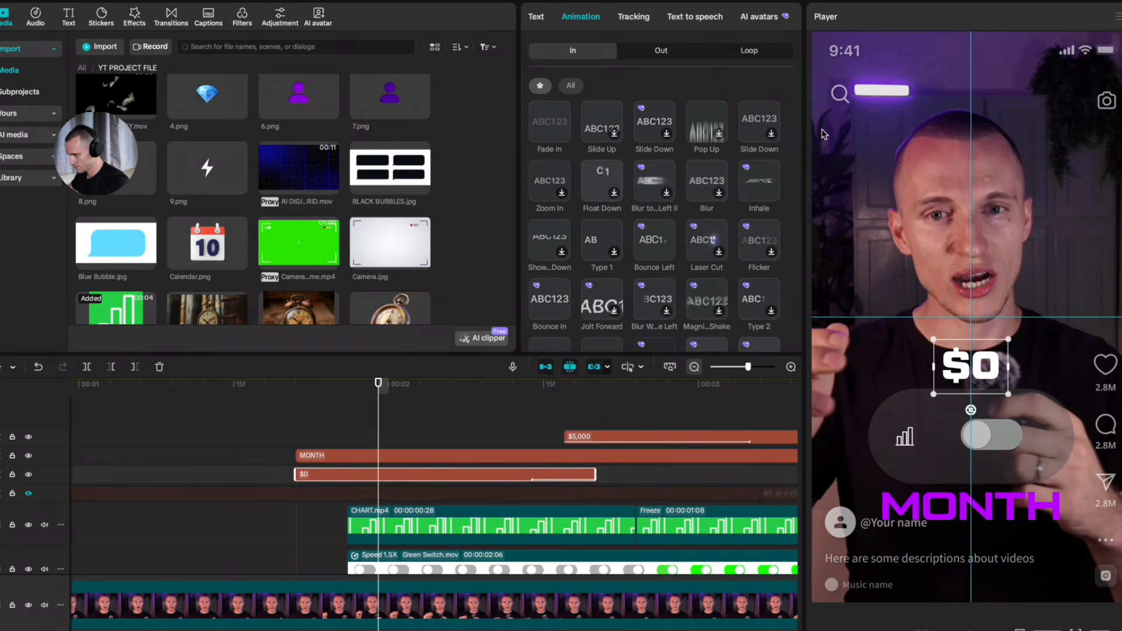
click(549, 122)
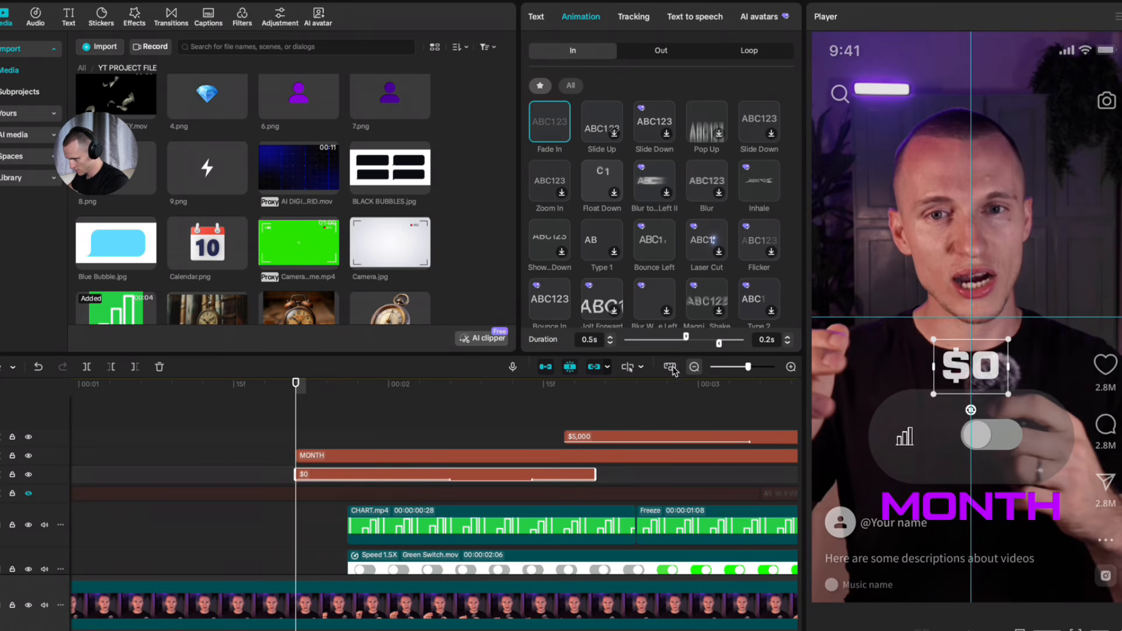
click(681, 336)
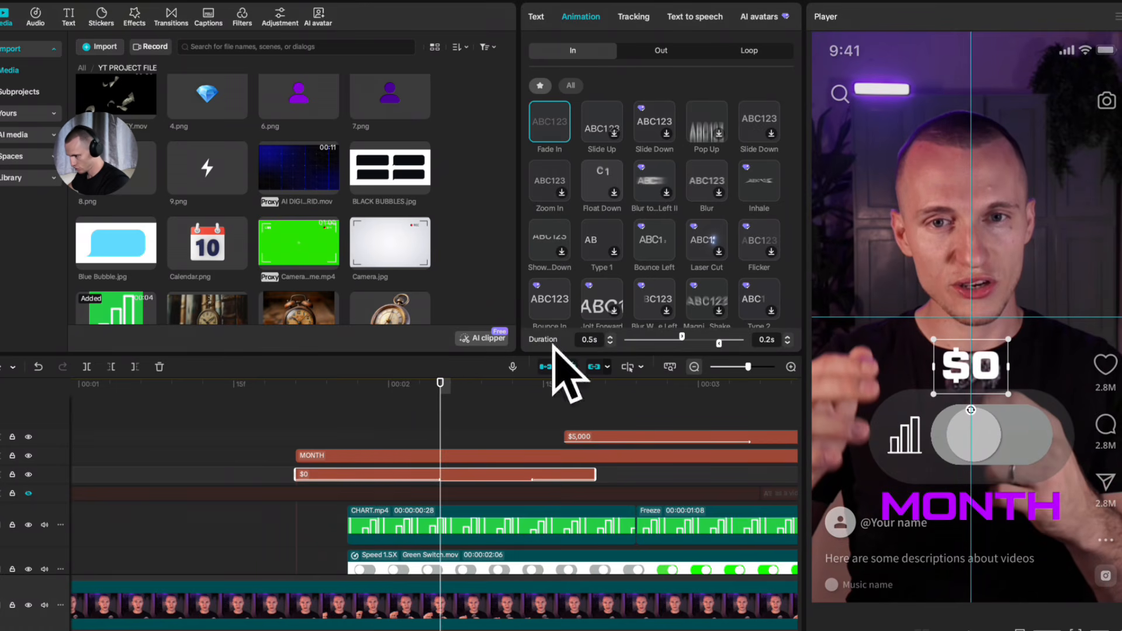
Step: Give the MONTH text a Fade In entrance animation with a duration of 0.5 s, checking the fade on the timeline
click(307, 417)
drag(307, 417, 376, 441)
click(385, 457)
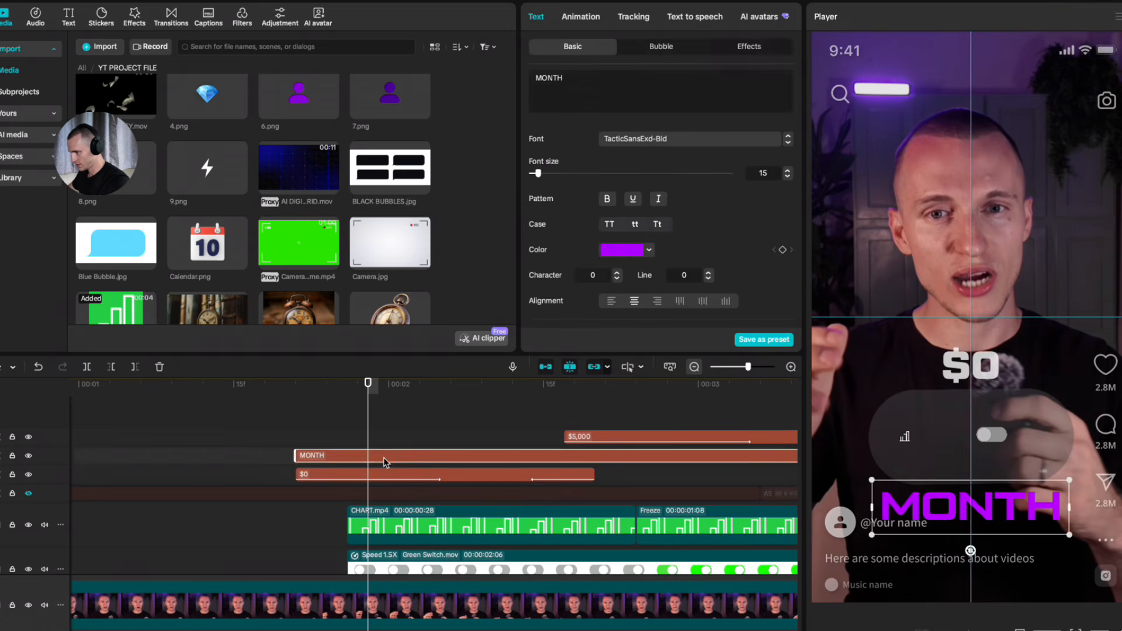
click(580, 16)
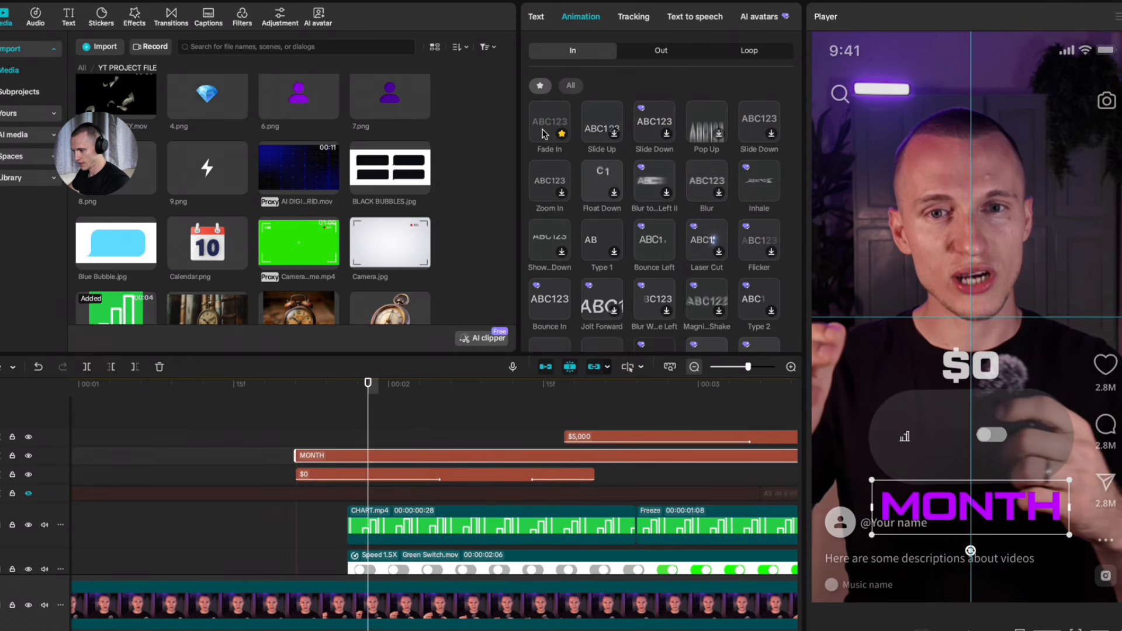
click(549, 125)
click(316, 415)
drag(316, 415, 450, 417)
click(453, 457)
click(587, 19)
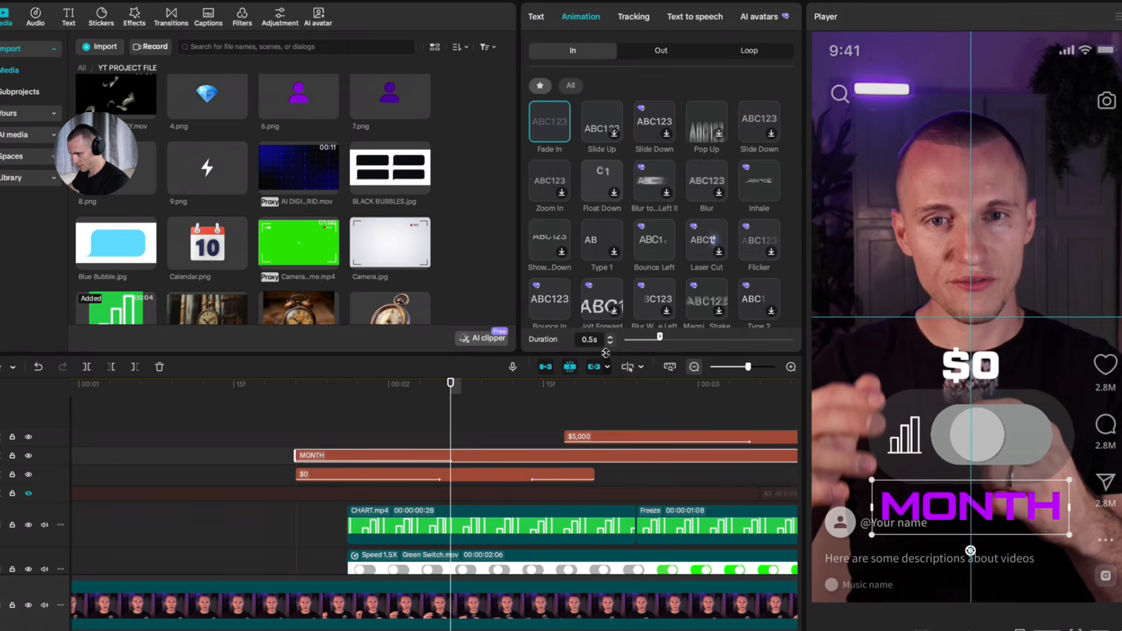
click(609, 341)
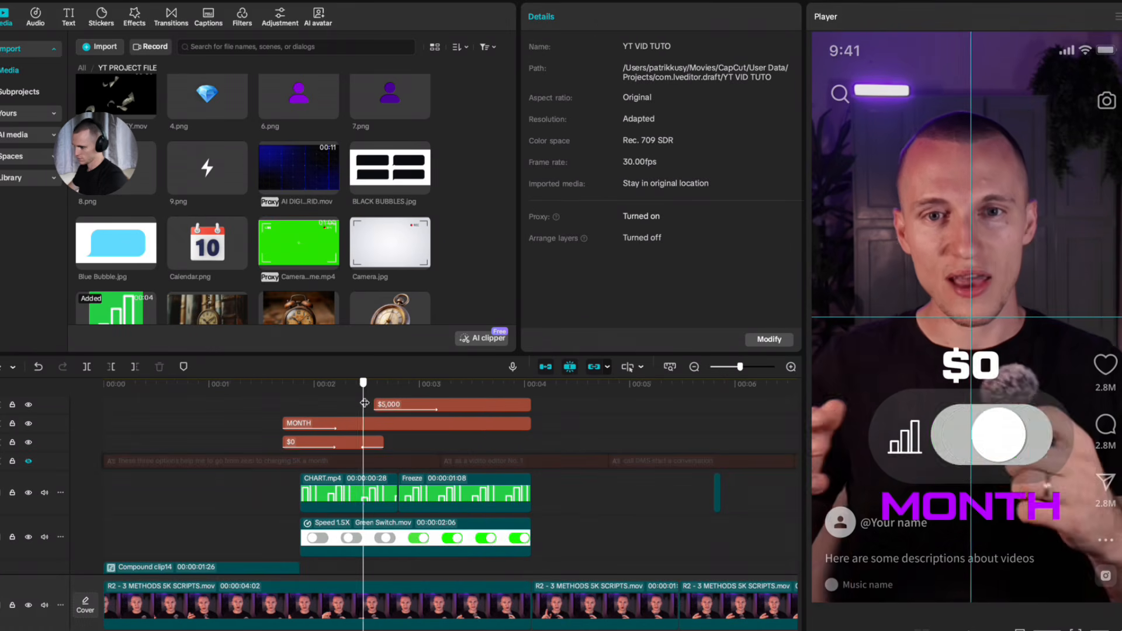
Step: Combine the $0, MONTH and $5,000 texts with the chart, freeze and green switch clips into one compound clip, undoing any accidental rescaling
drag(364, 403, 399, 468)
drag(457, 402, 332, 474)
scroll(431, 443, down, 3)
drag(577, 450, 330, 498)
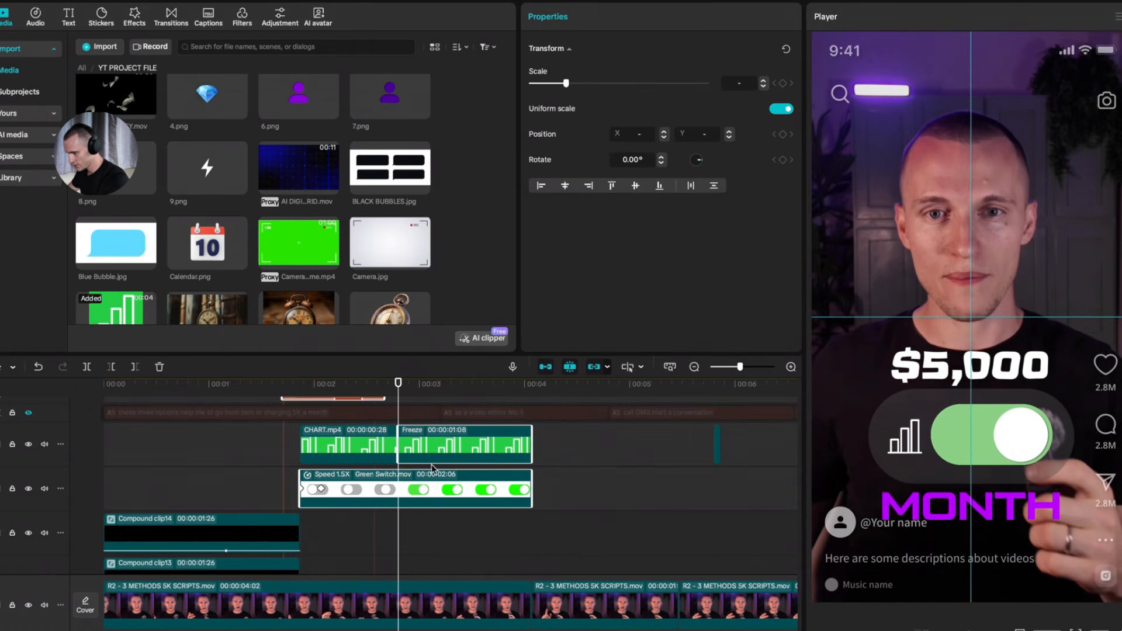
super+click(341, 453)
key(alt+g)
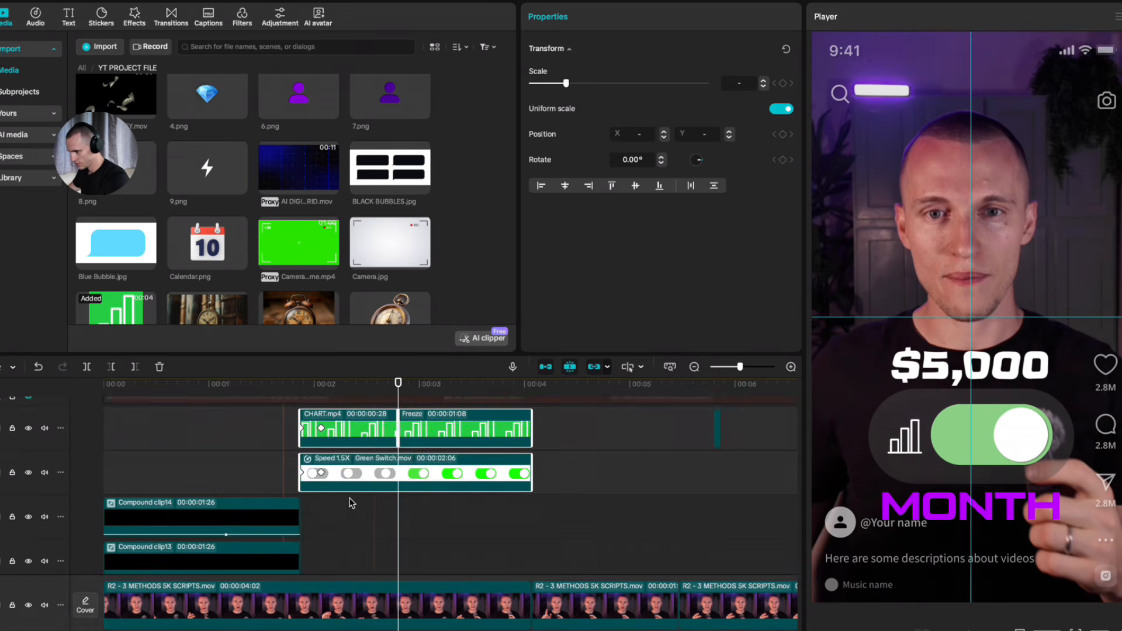
key(super+z)
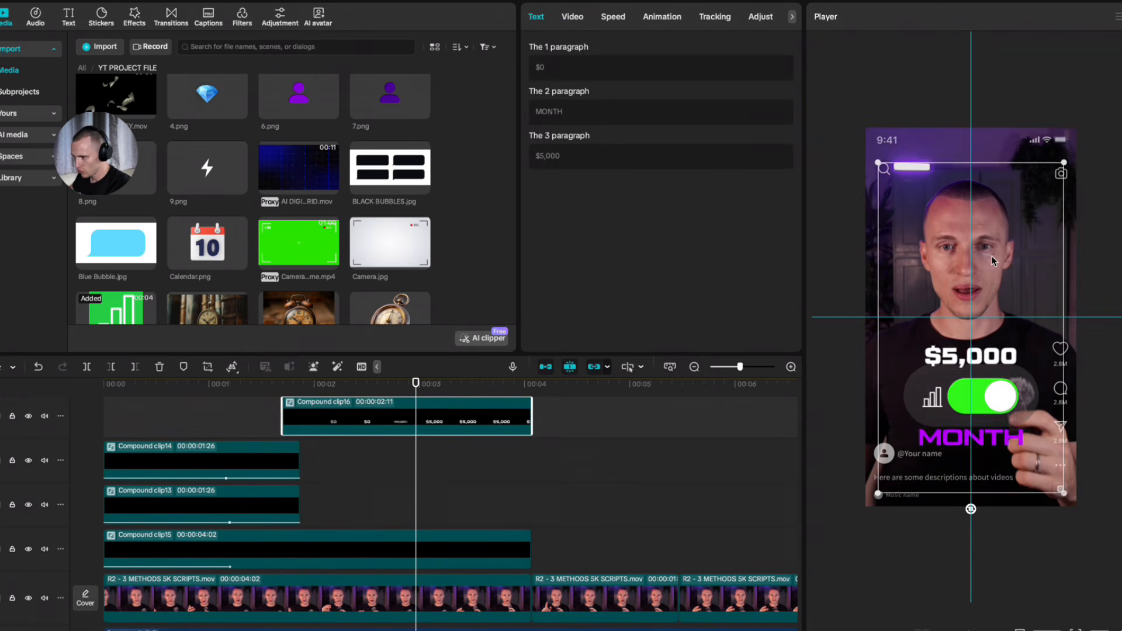
Step: Search the video effects for "glow 2" and apply the Glow 2 effect to the new text and toggle compound clip
click(132, 22)
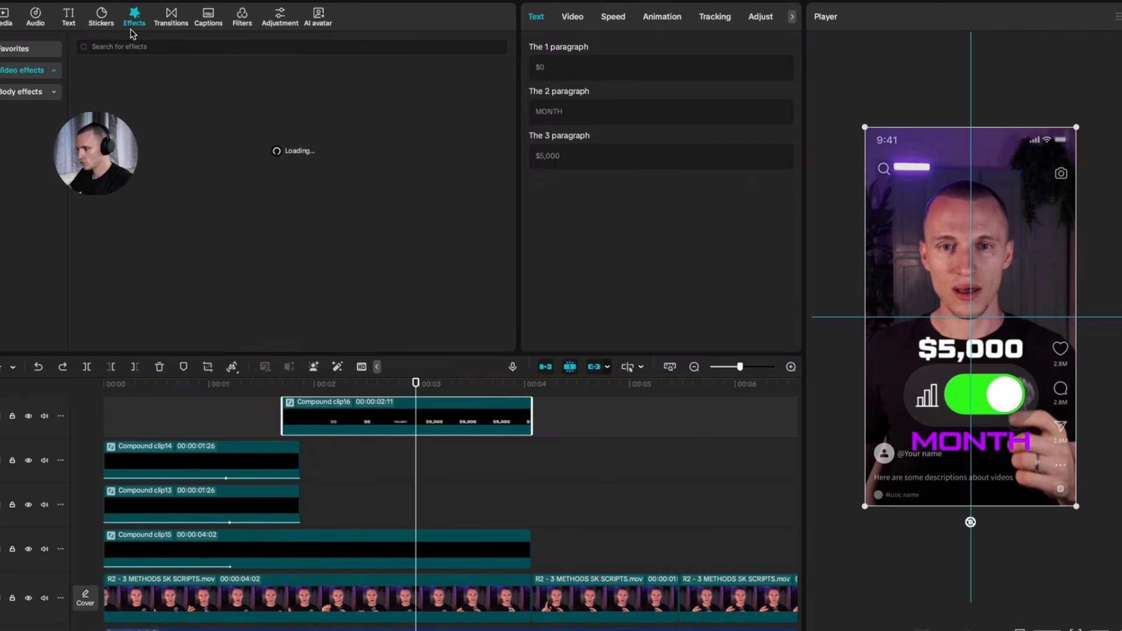
click(125, 46)
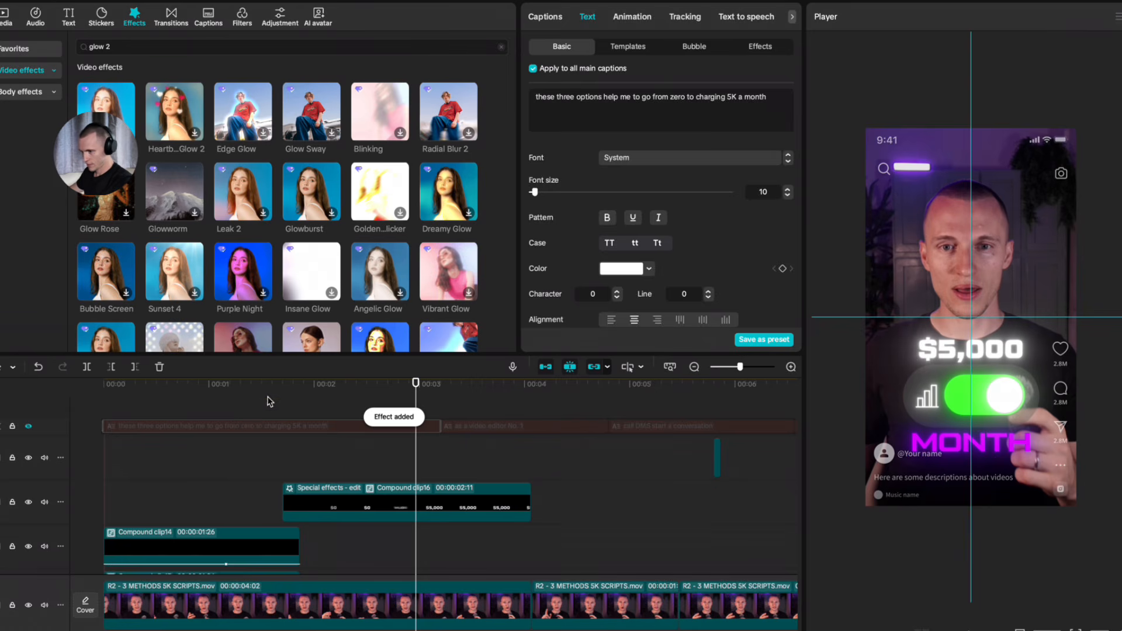
key(super+z)
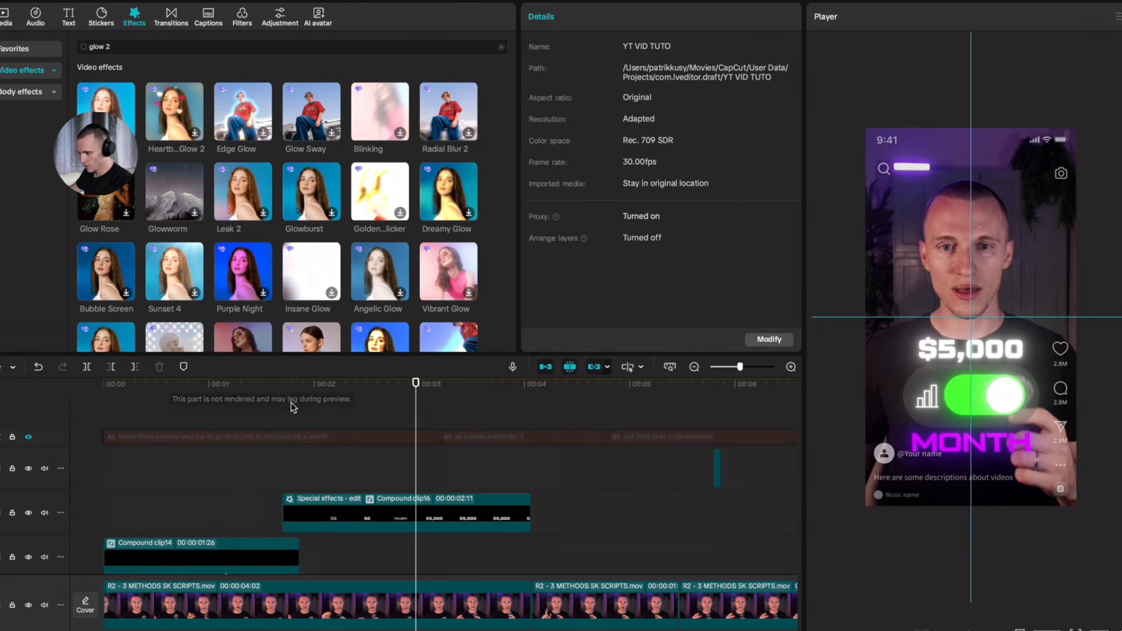
drag(106, 114, 382, 512)
click(311, 470)
click(359, 514)
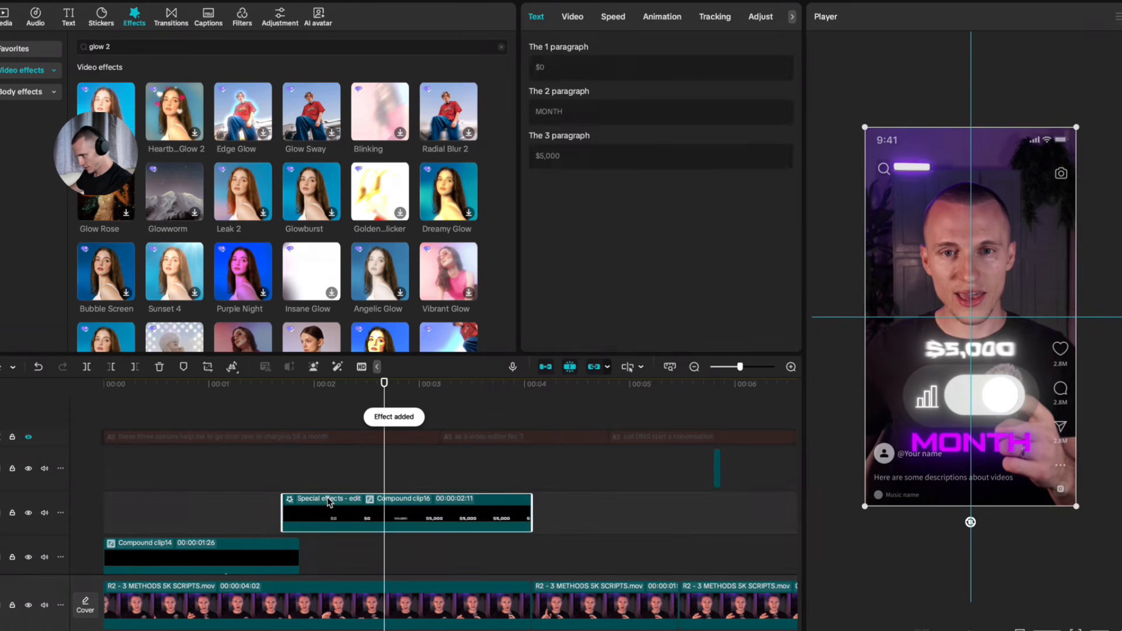
Step: Set the Glow 2 effect's glow strength to 21 on the compound clip and play the result
click(327, 498)
drag(629, 134, 561, 135)
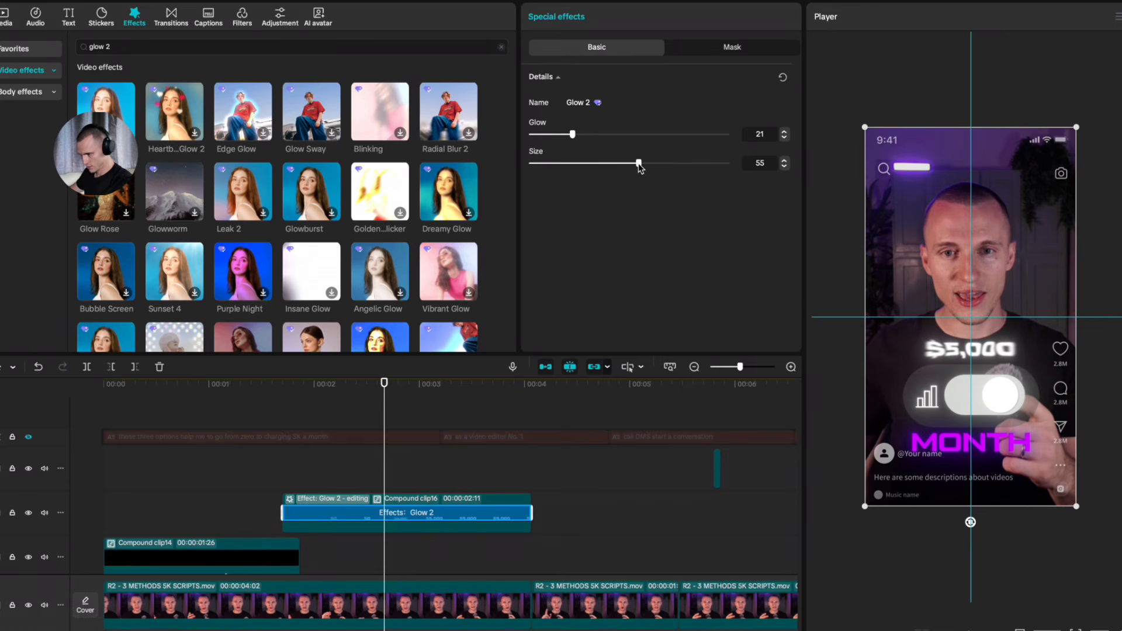
click(279, 411)
key(space)
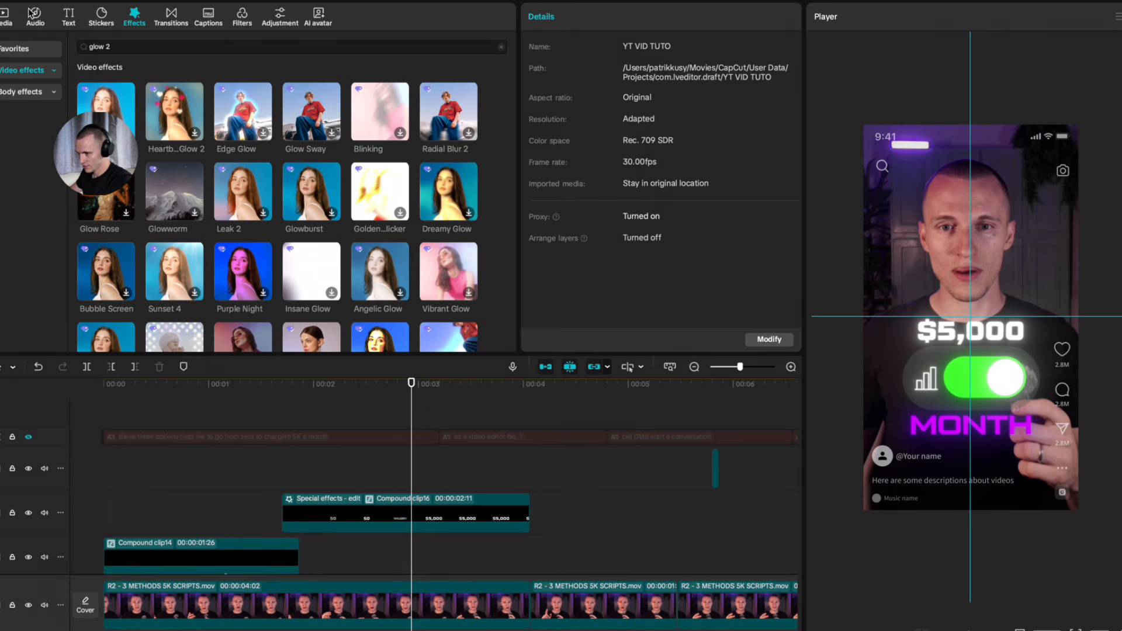
Step: Add a default text on its own track, extend its start back to the beginning of the timeline, and select its wording for editing
click(69, 18)
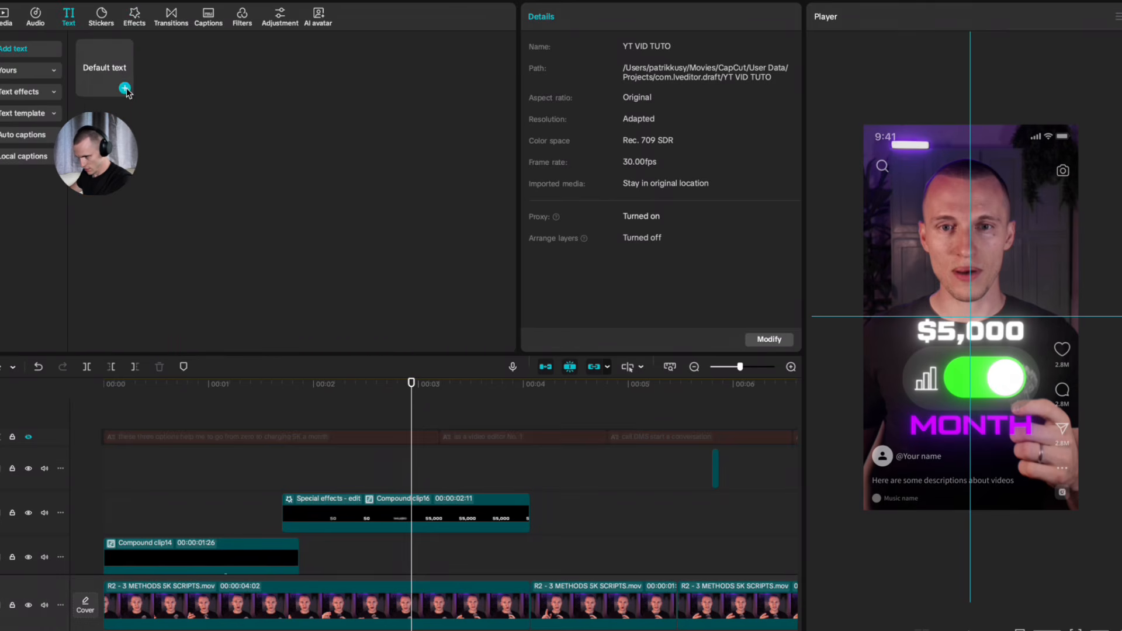
click(125, 89)
drag(409, 438, 103, 437)
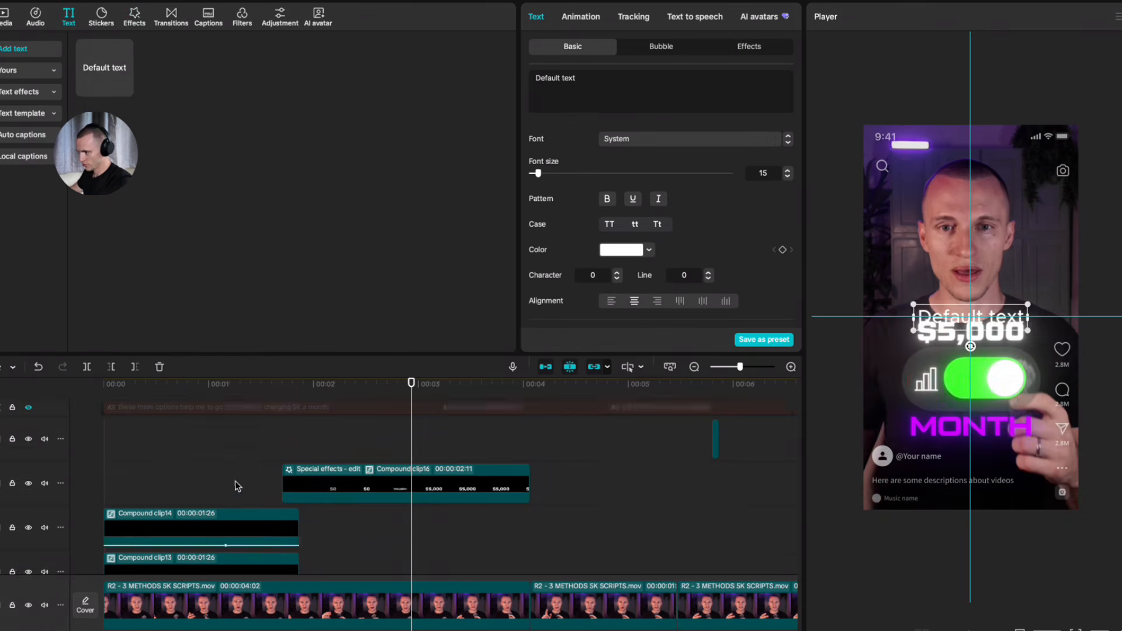
double_click(650, 80)
key(super+a)
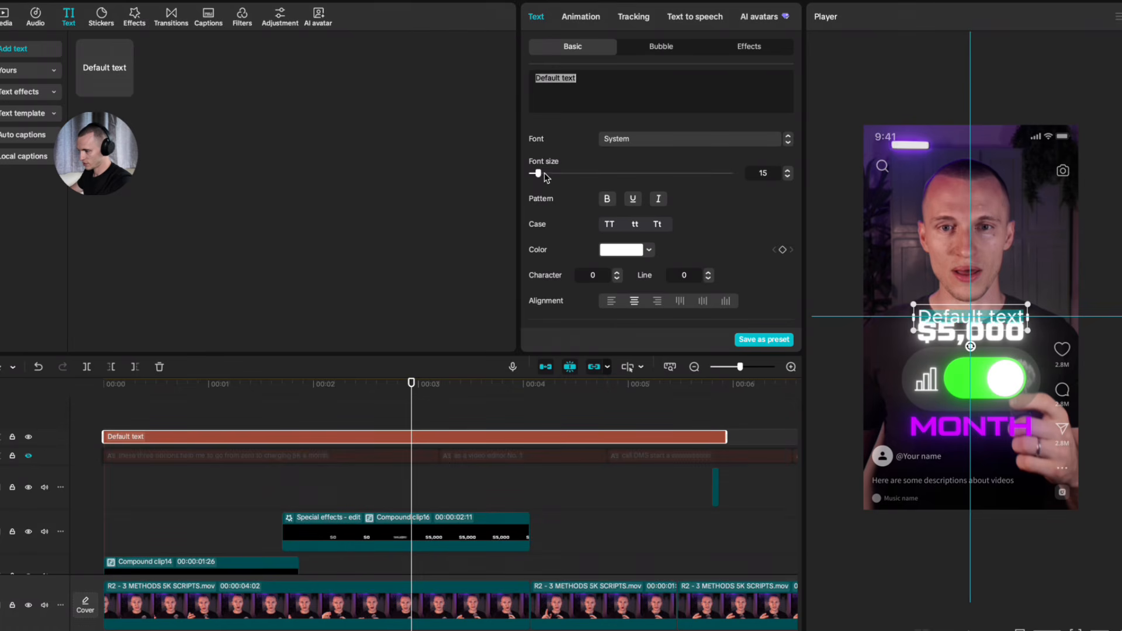
Step: Clear the default text, enlarge its font size until it fills the frame, and turn on a black background
key(BackSpace)
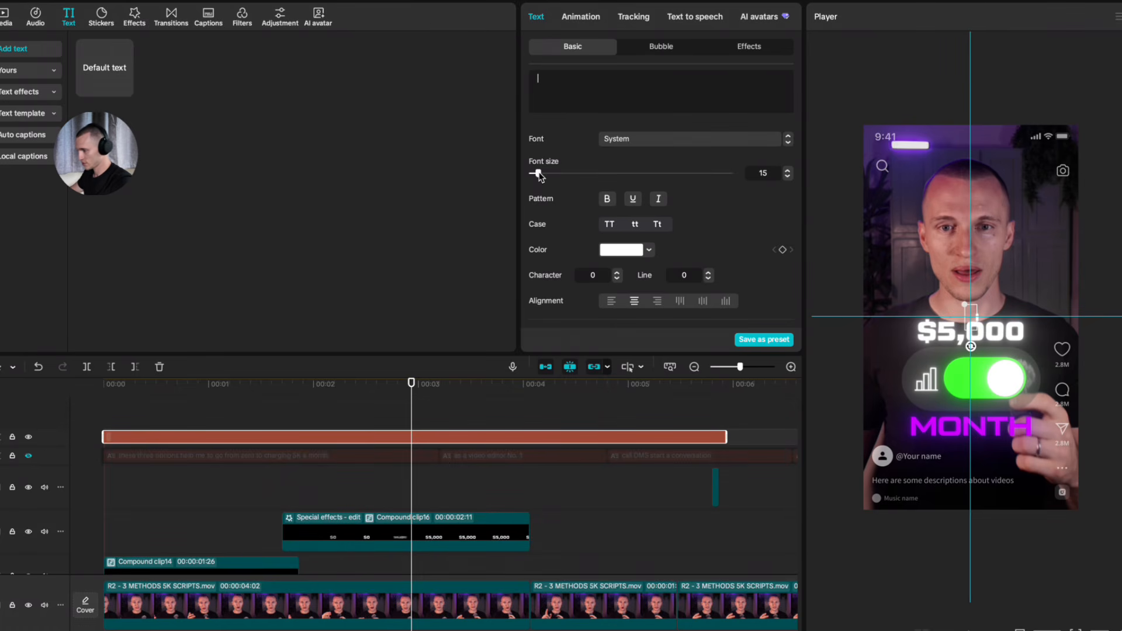
drag(538, 174, 814, 183)
scroll(623, 228, down, 5)
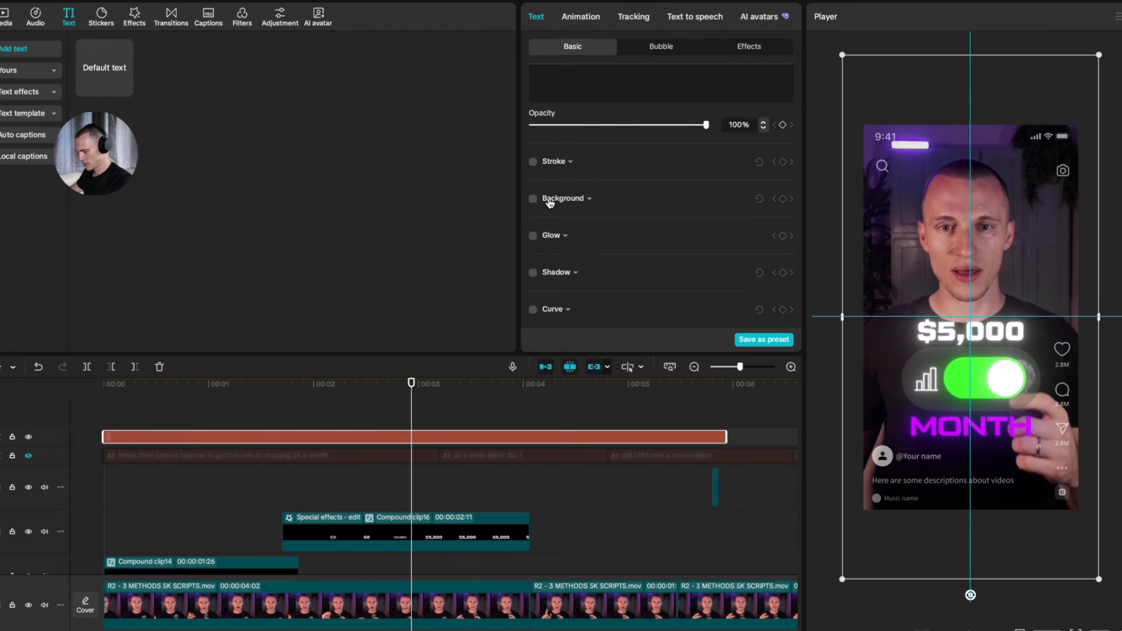
click(533, 199)
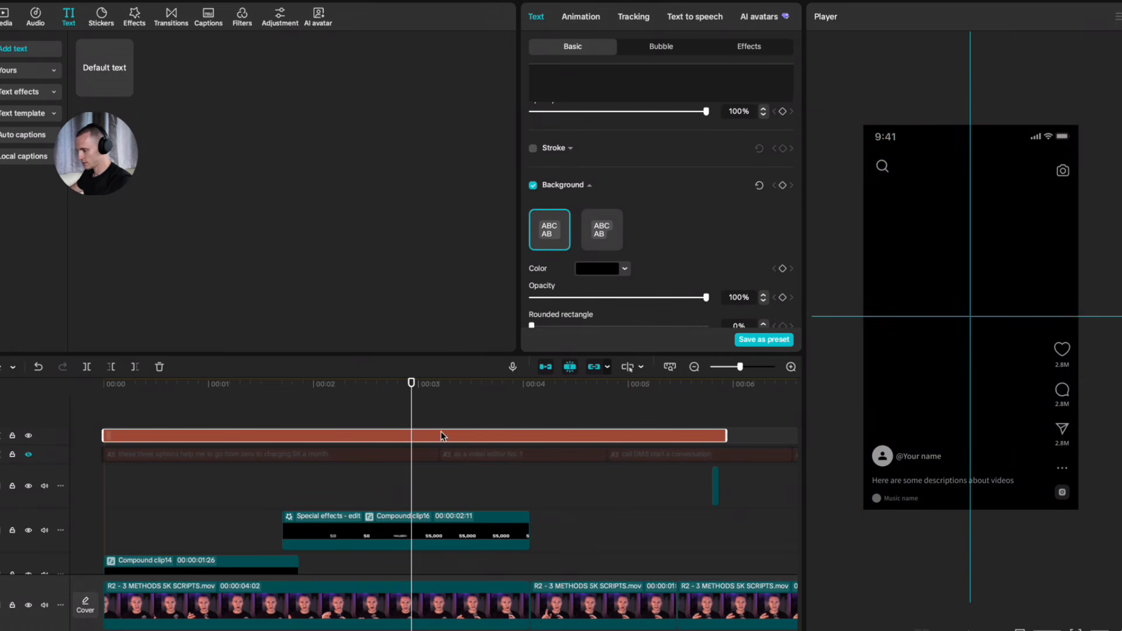
Step: Convert the black text layer into a compound clip and give it a feathered split mask at 180° that darkens only the frame's lower part
right_click(437, 444)
click(465, 492)
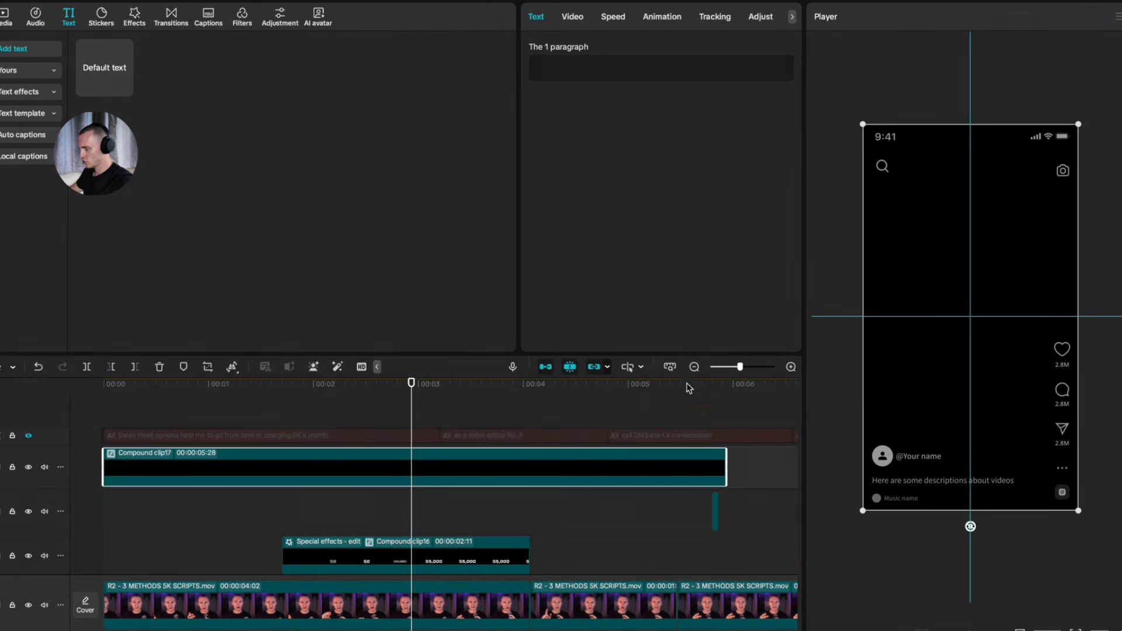
click(569, 17)
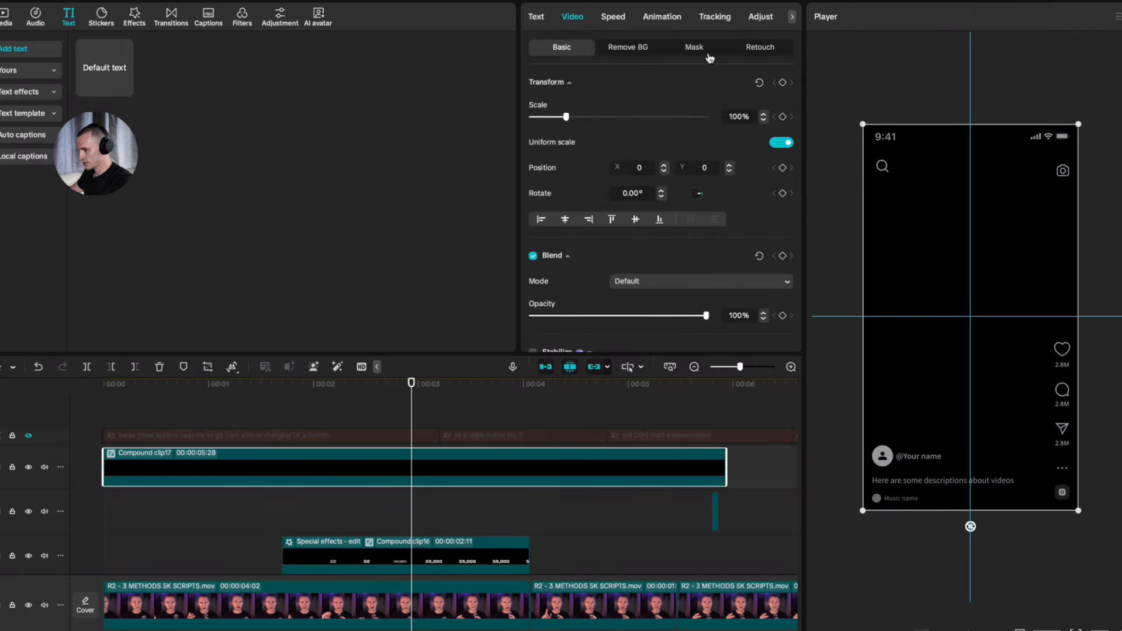
click(708, 54)
click(570, 103)
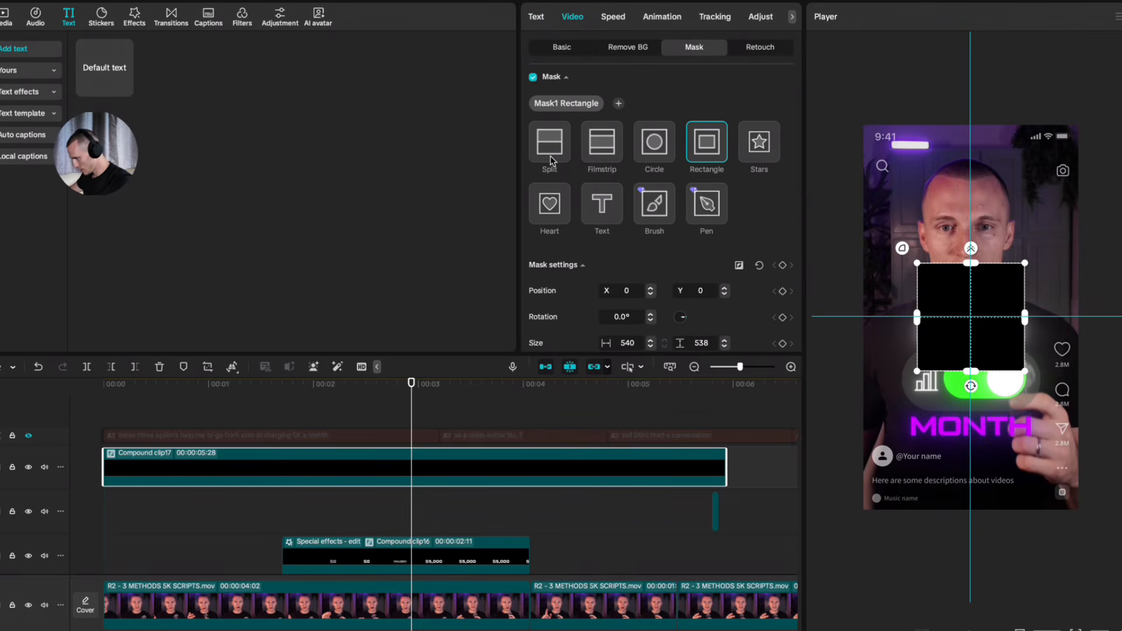
click(551, 159)
drag(975, 336, 963, 293)
drag(979, 336, 989, 384)
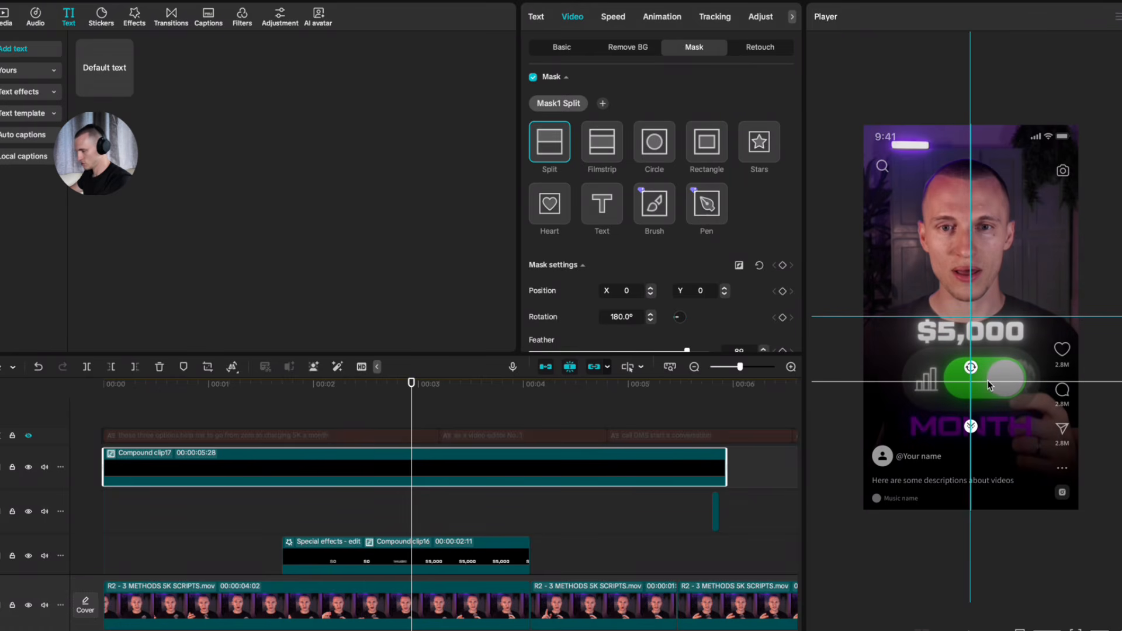
Step: Set the black gradient compound clip to layer 1 and fine-tune its split mask in the preview
click(562, 49)
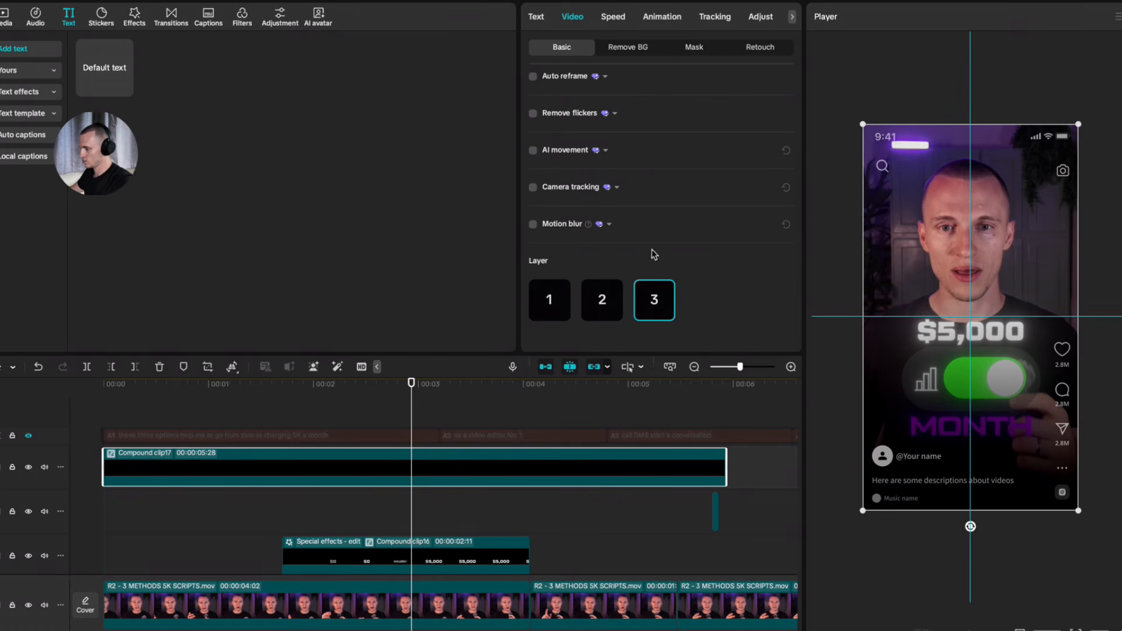
click(563, 309)
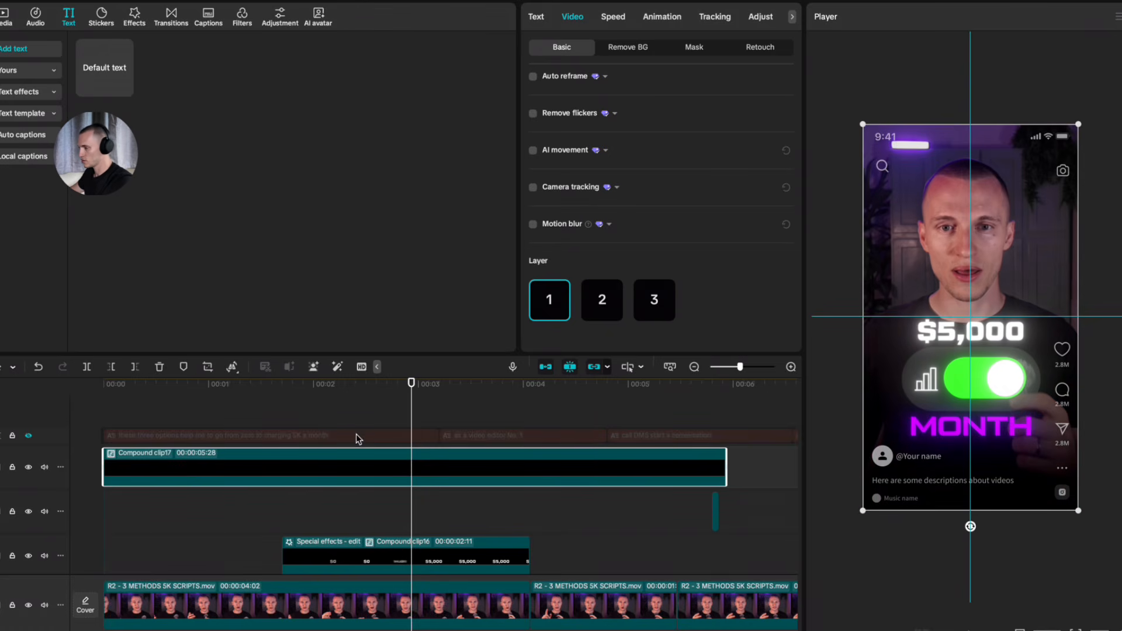
click(695, 49)
drag(1062, 393, 1059, 387)
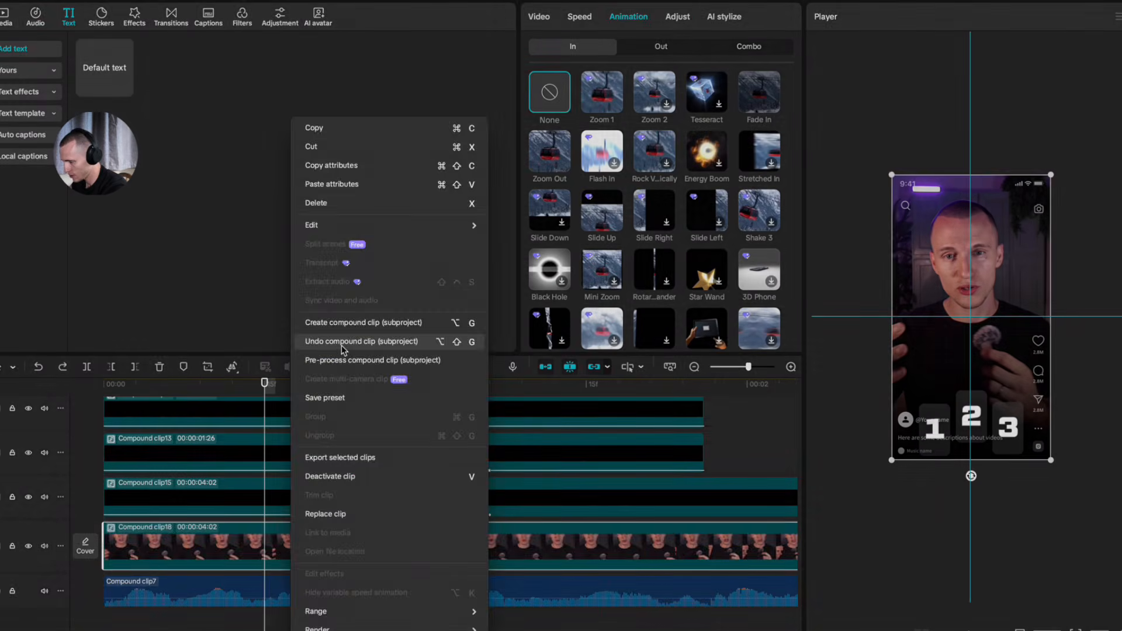
Step: Undo and recreate the compound clip of the first talking-head clip, with the Zoom 1 intro animation applied
click(411, 524)
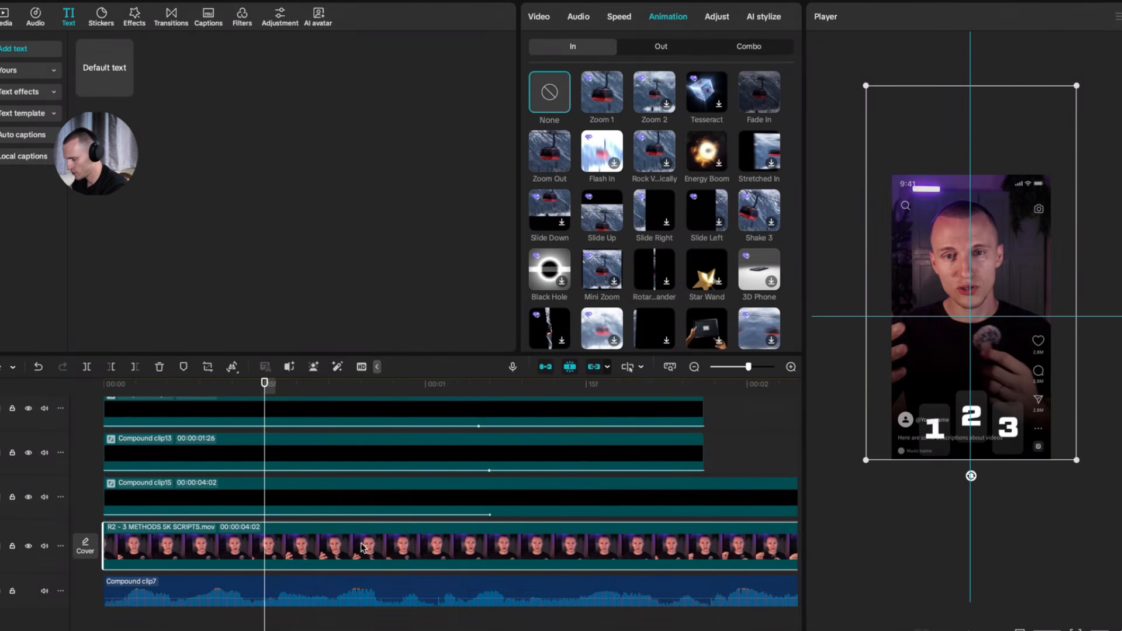
scroll(413, 526, down, 1)
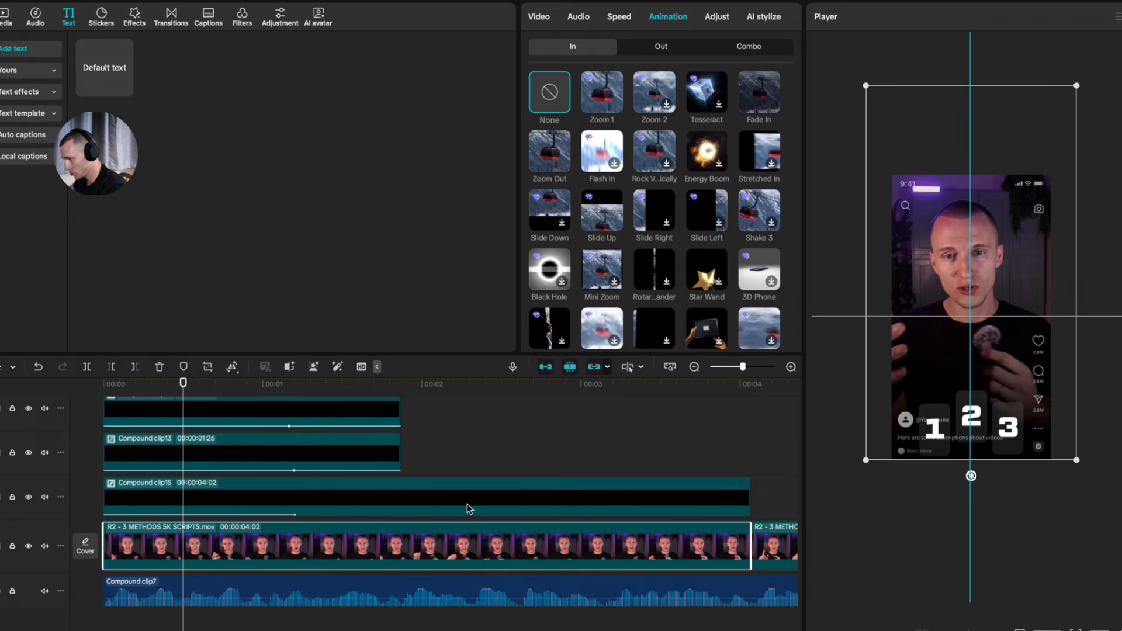
key(alt+g)
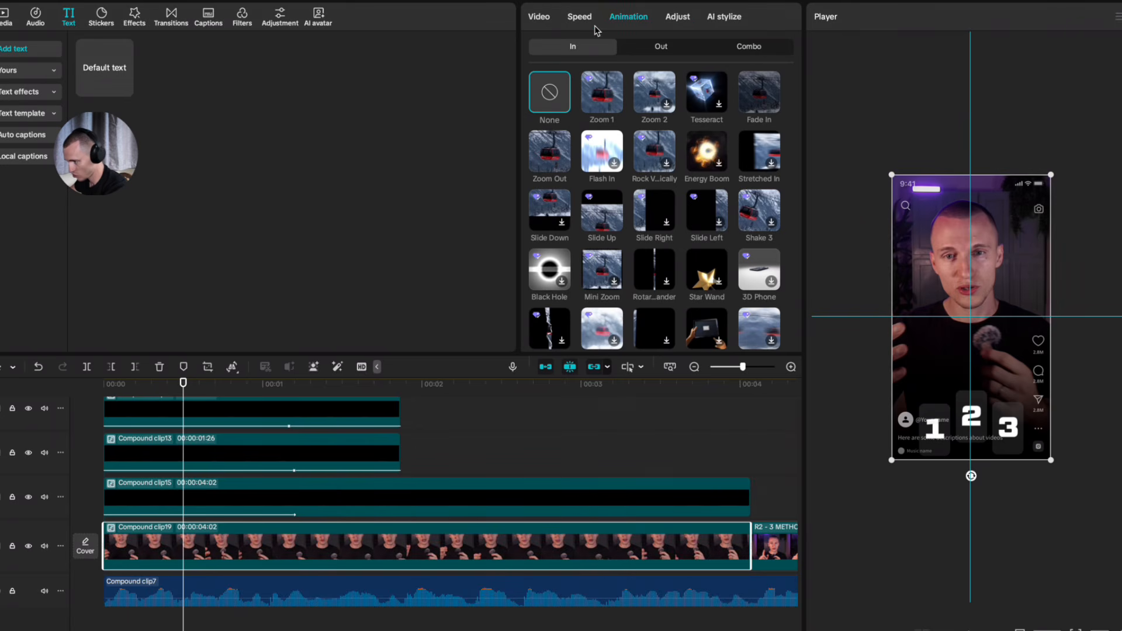
click(601, 98)
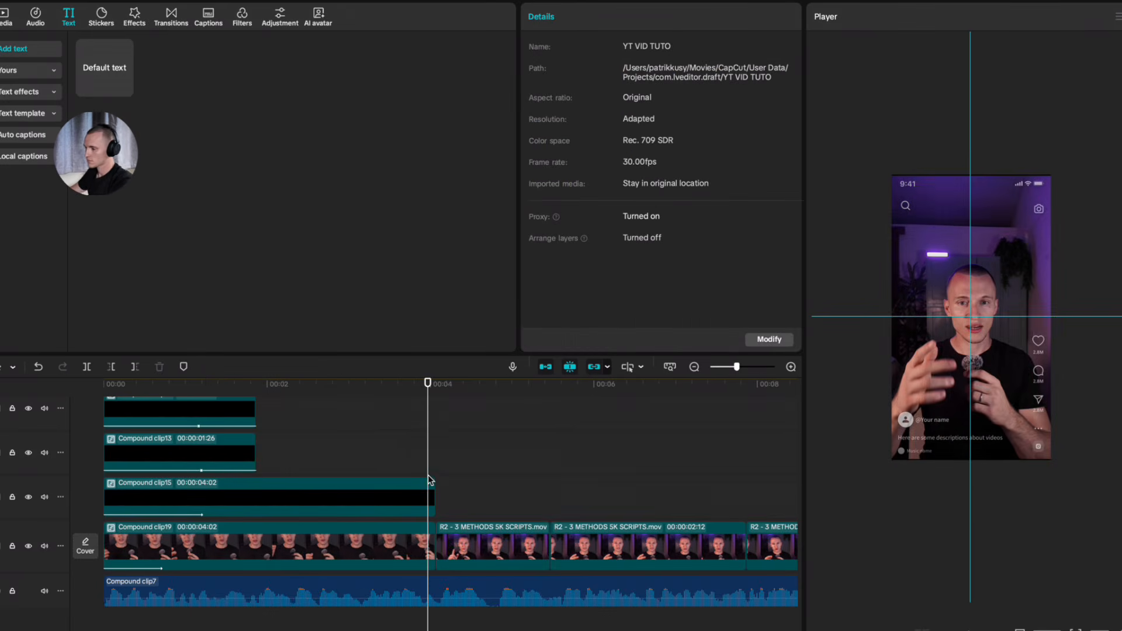
Step: Review the gradient and text layers around the 3-second mark and the talking-head clips that follow
click(356, 420)
drag(355, 419, 356, 487)
scroll(324, 496, up, 2)
scroll(412, 496, up, 2)
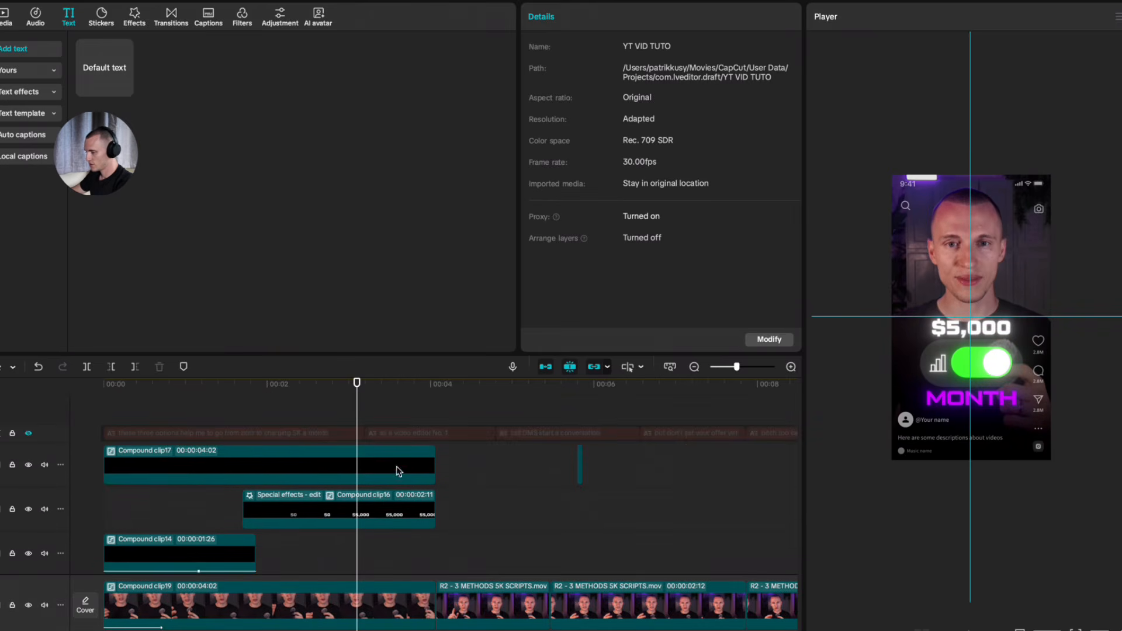
scroll(402, 497, down, 2)
scroll(391, 515, down, 2)
scroll(391, 516, right, 5)
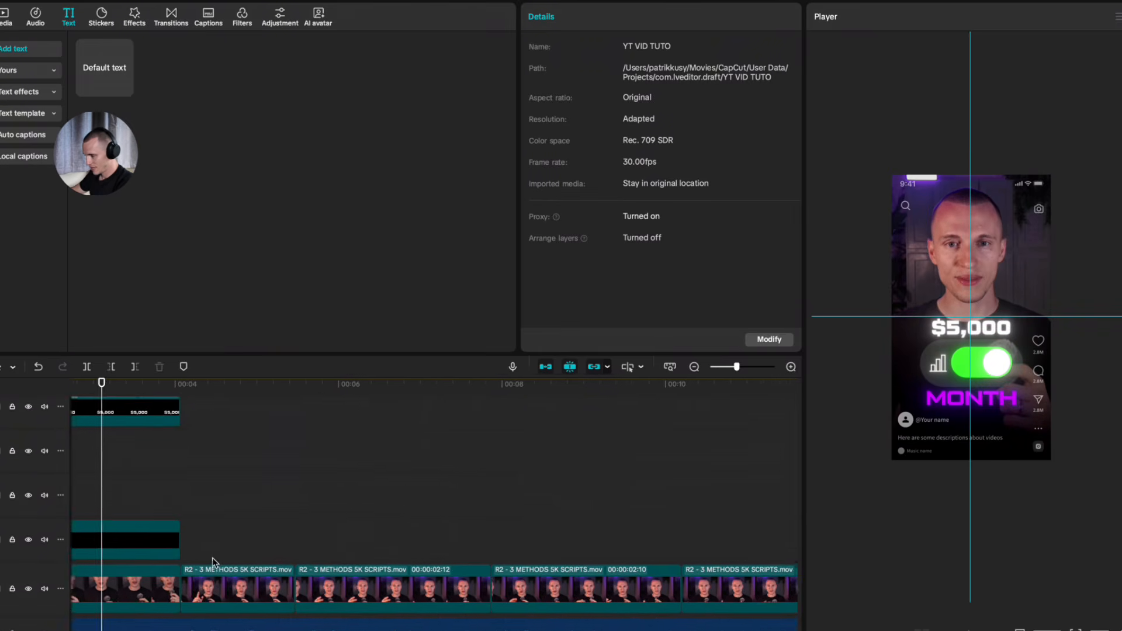
scroll(315, 514, right, 5)
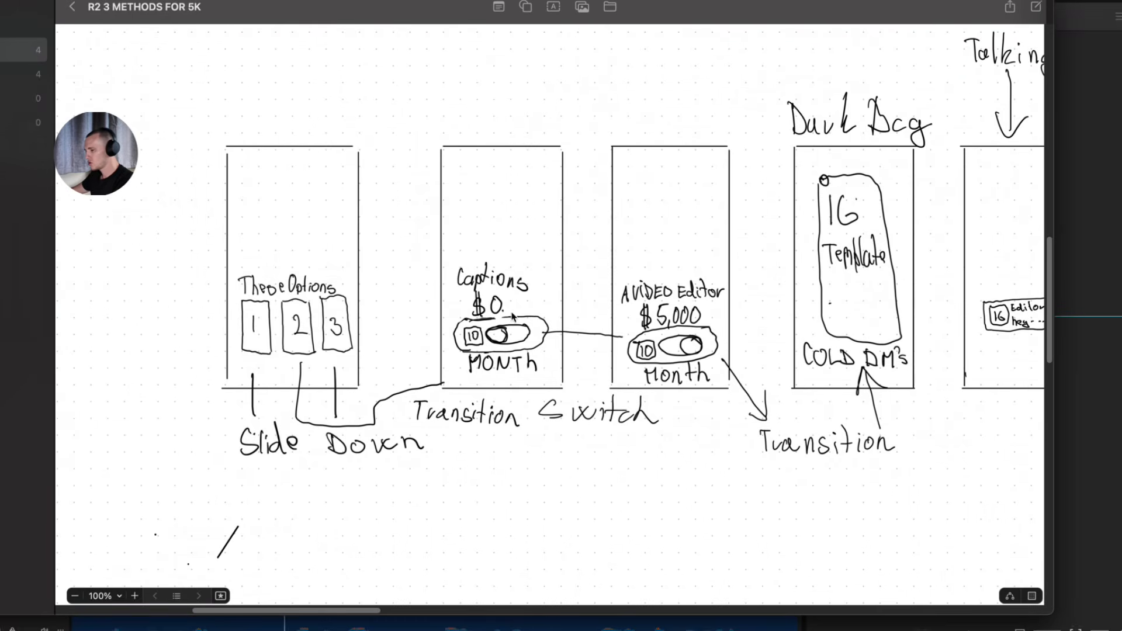
Step: Switch to the R2 3 METHODS FOR 5K storyboard and review the planned scenes from the option cards to the talking head
scroll(513, 316, right, 5)
scroll(513, 315, up, 1)
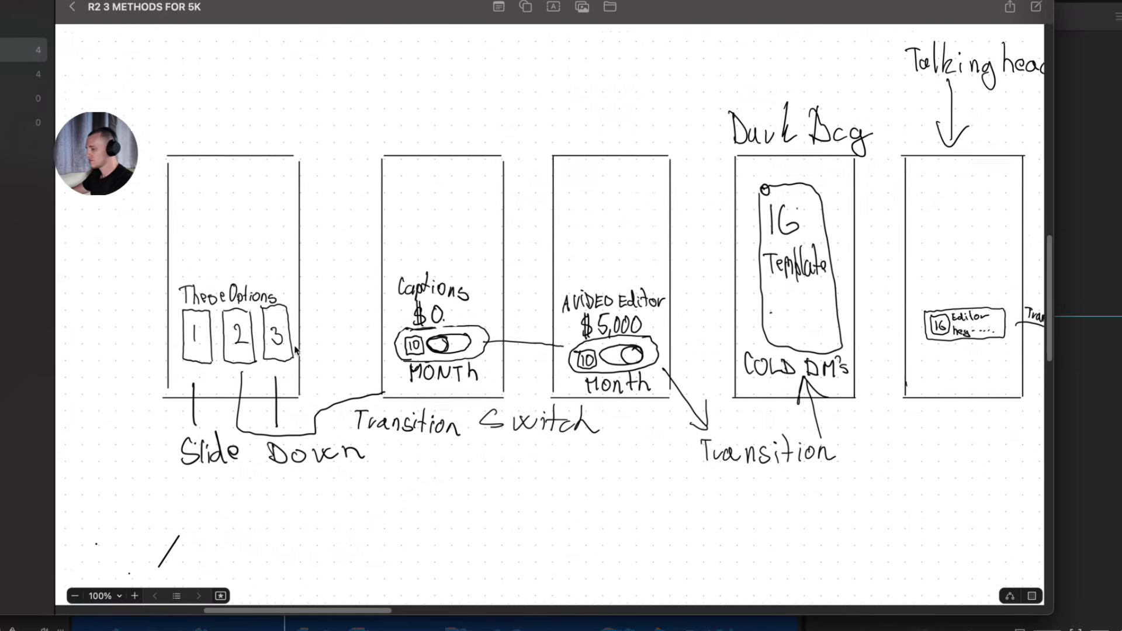
scroll(430, 348, right, 10)
scroll(430, 348, up, 1)
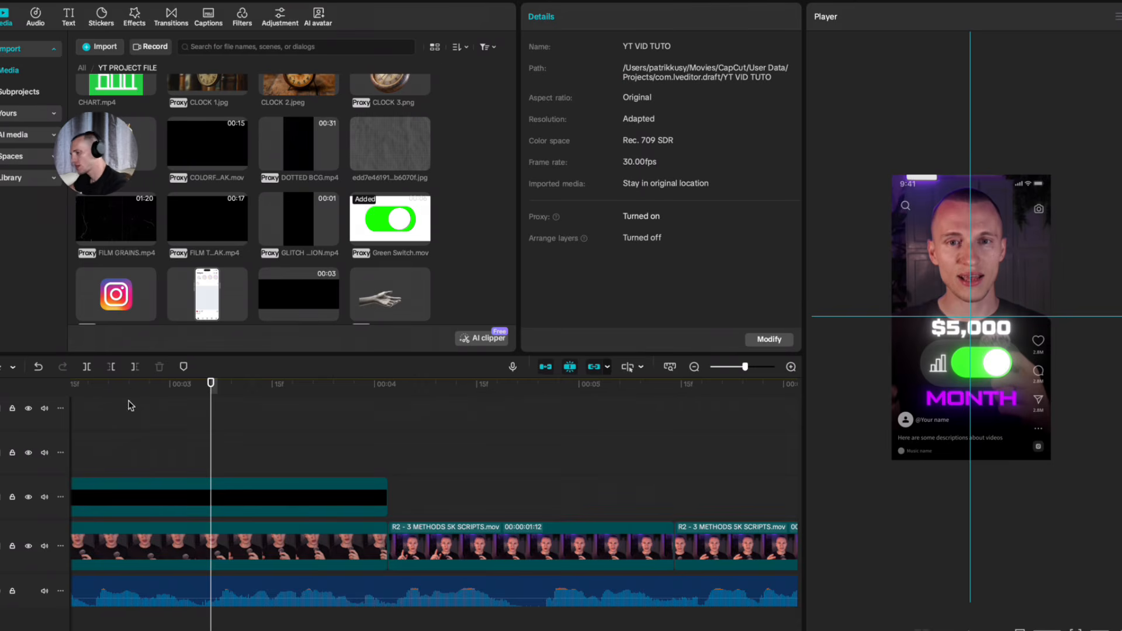
Step: Place DOTTED BCG.mp4 from the project media above the clips at about 4 seconds and give it a circle mask
scroll(279, 247, up, 5)
scroll(292, 228, down, 10)
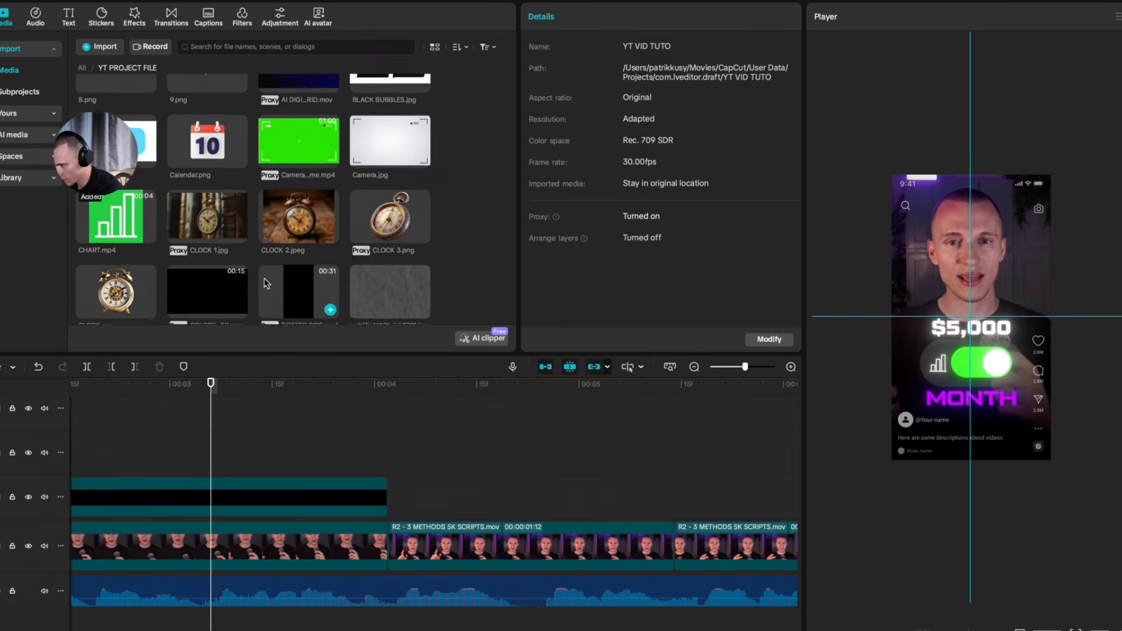
scroll(335, 170, up, 3)
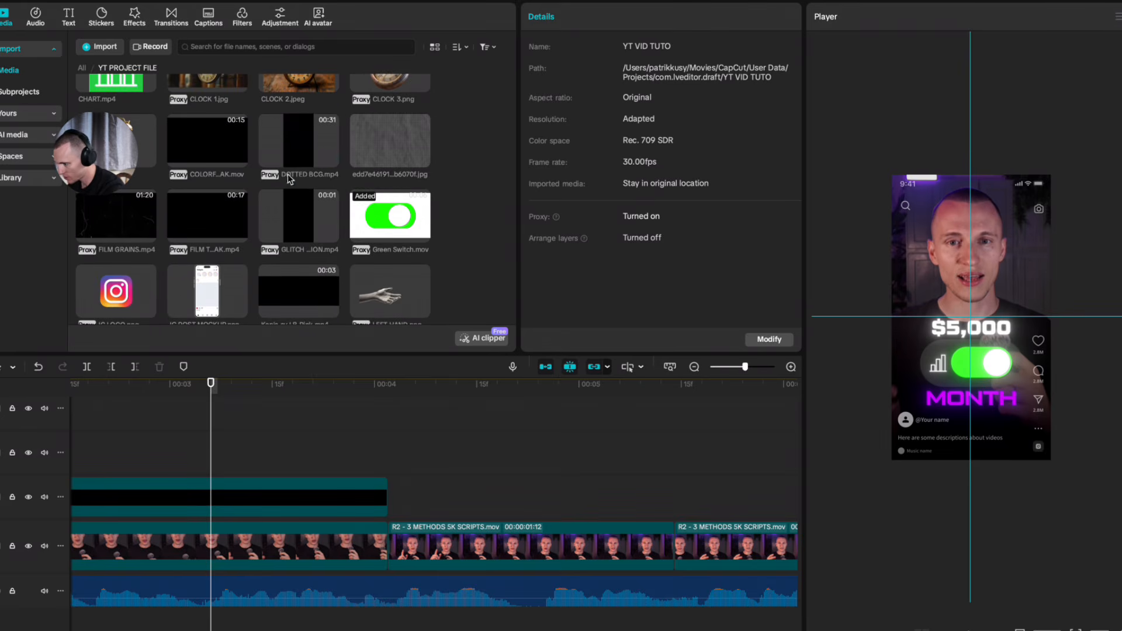
drag(299, 144, 388, 449)
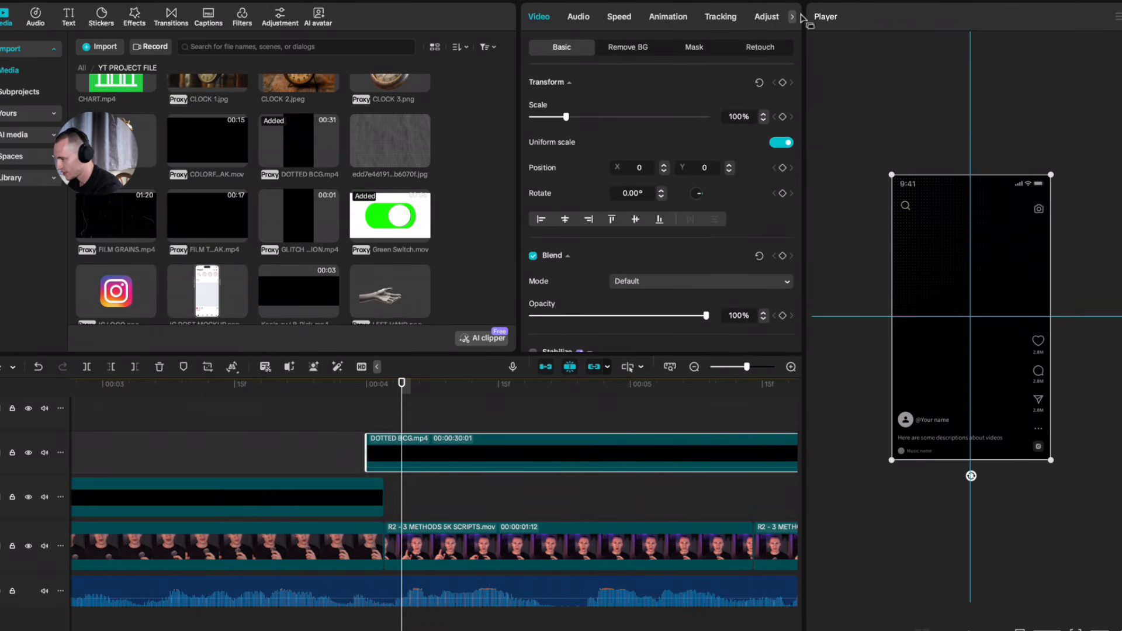
click(694, 47)
click(573, 105)
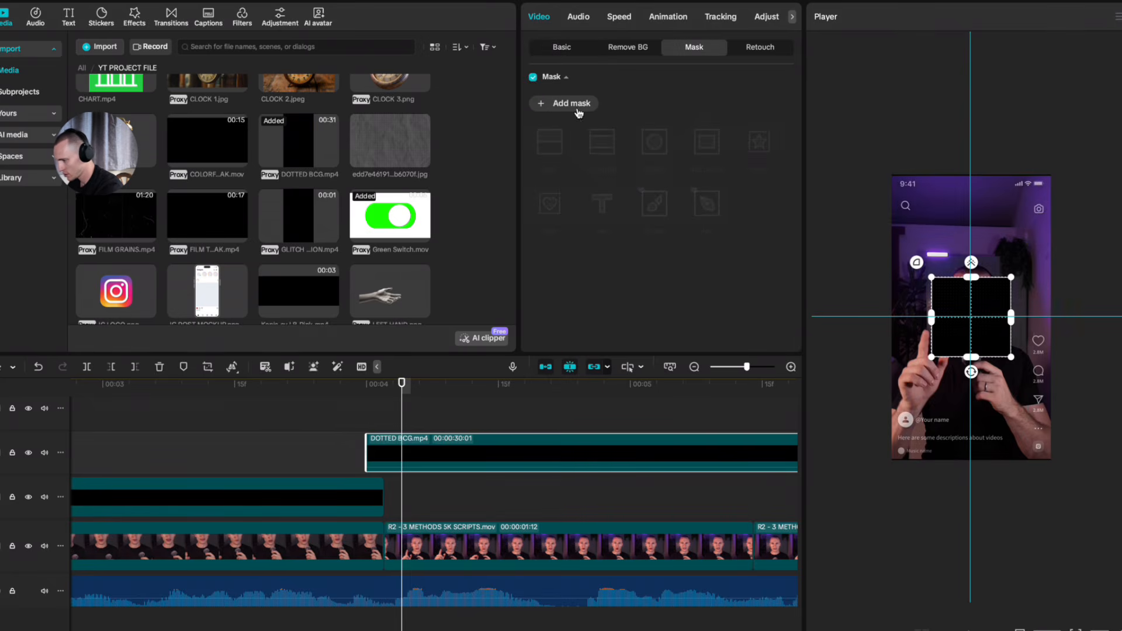
click(655, 142)
Step: Add a mask settings keyframe to the dotted background where the second talking-head clip begins
click(410, 411)
drag(410, 411, 384, 422)
key(super+equal)
key(super+equal)
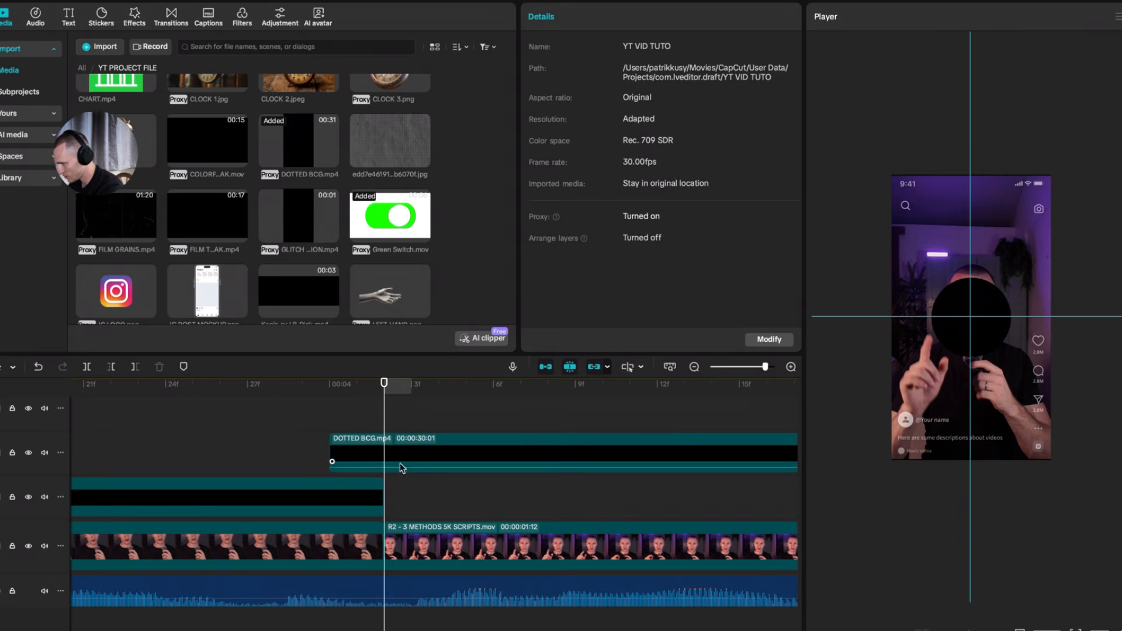
click(333, 461)
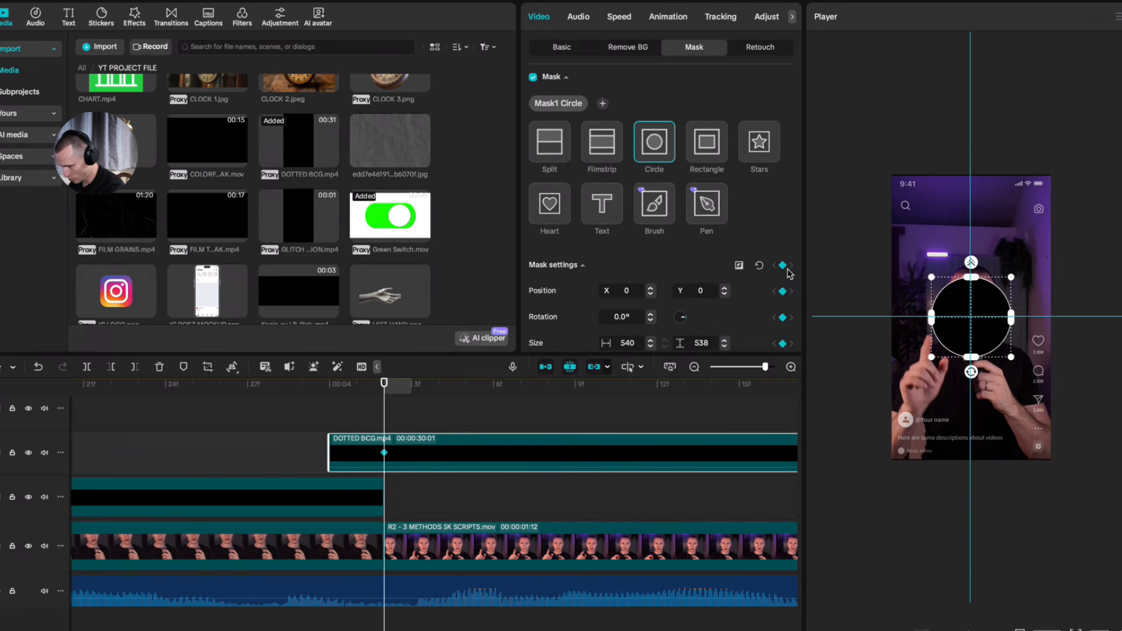
Step: Shrink the circle mask to nothing at the dotted background's start and enlarge it to about 2673 by 2661 at the existing keyframe
drag(385, 425, 336, 446)
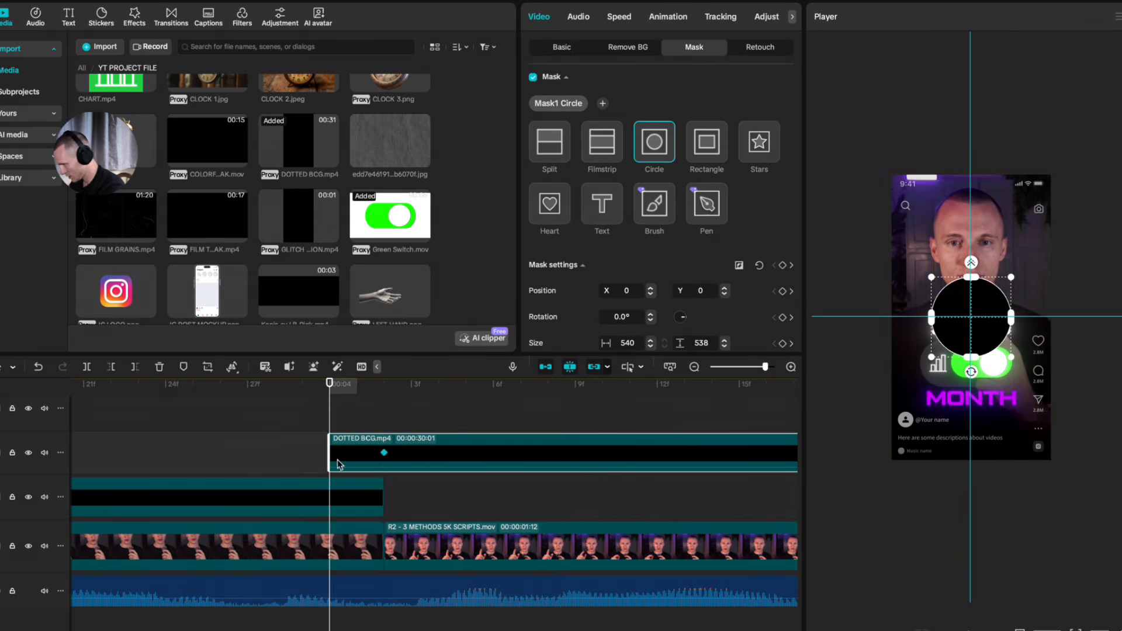
drag(1009, 273, 956, 310)
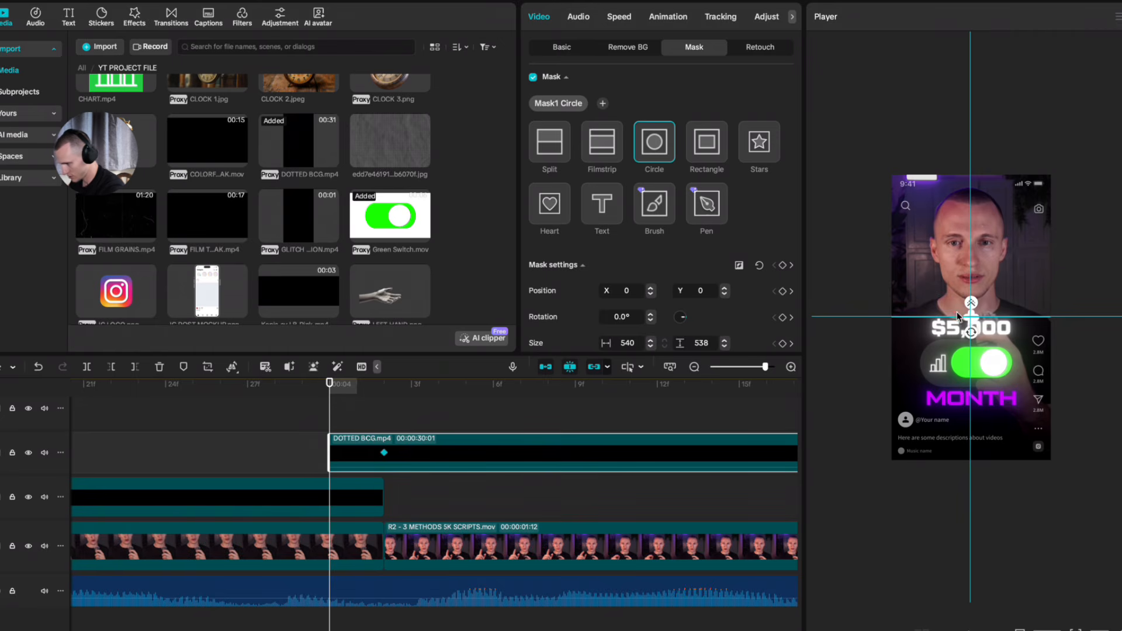
click(384, 456)
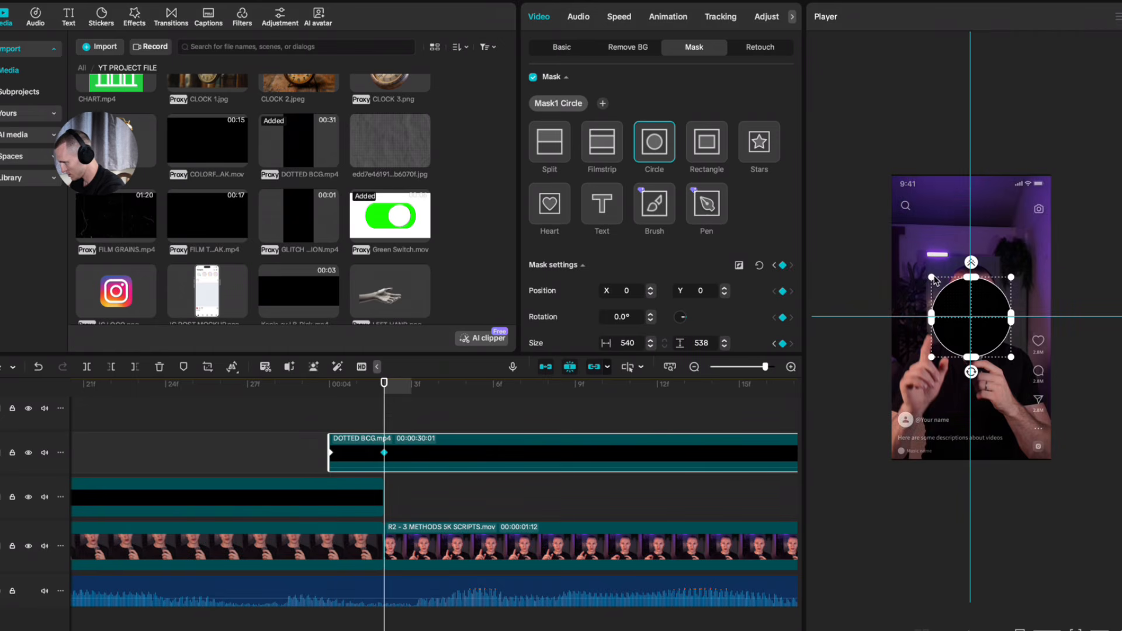
drag(931, 277, 771, 119)
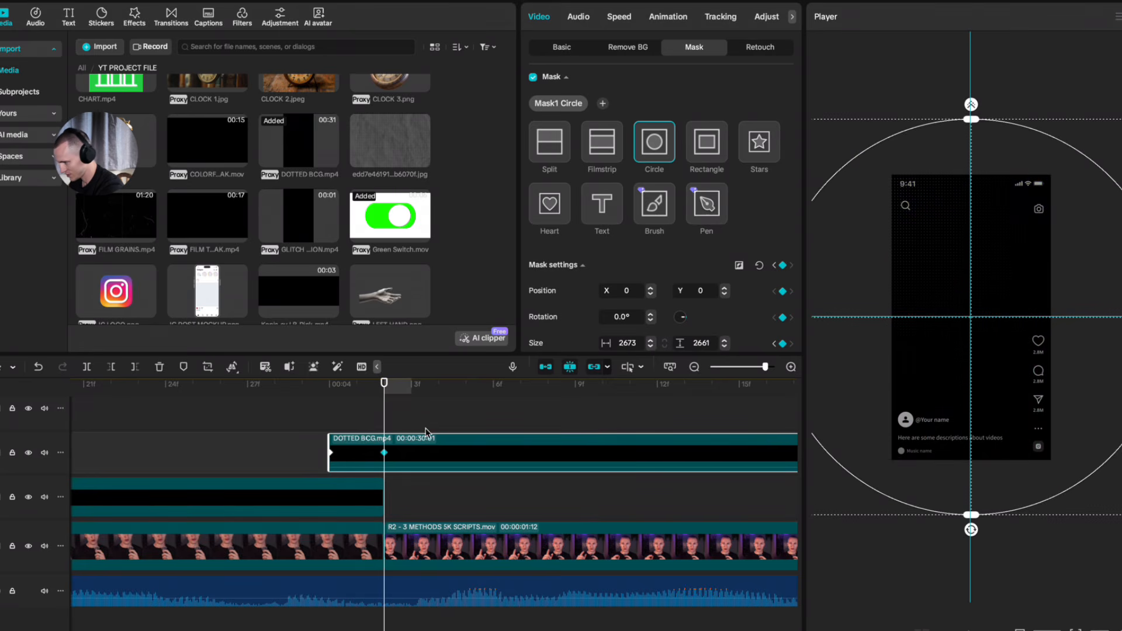
Step: Play back the circle reveal into the dotted background from just before the 4-second mark
click(349, 418)
drag(334, 414, 302, 417)
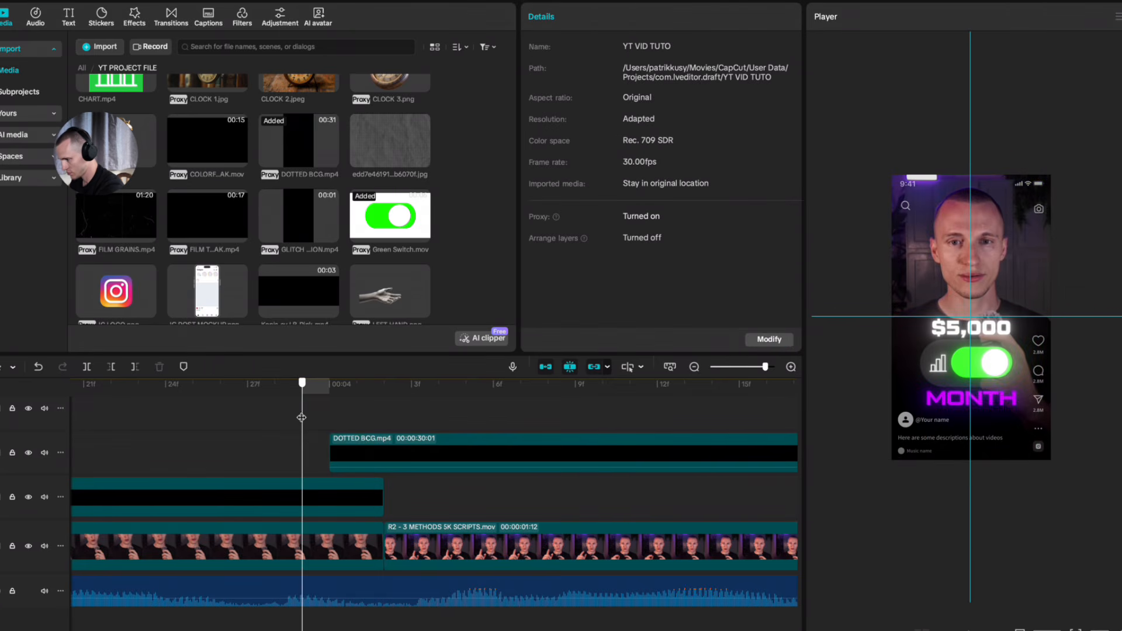
key(space)
scroll(205, 439, up, 1)
click(204, 438)
key(space)
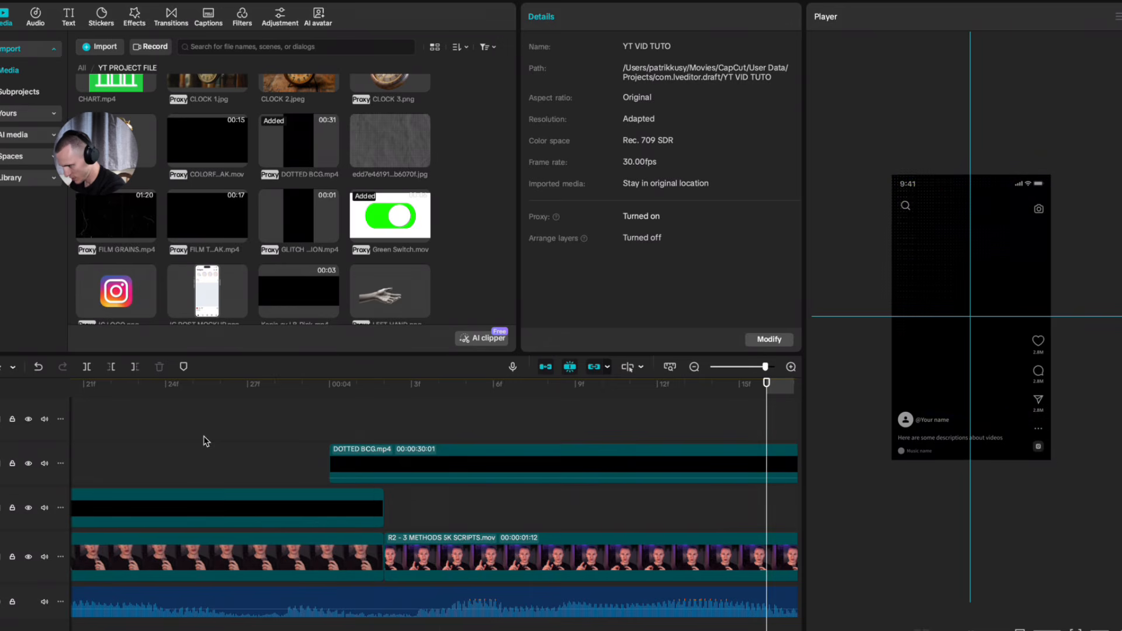
Step: Show the variable speed animation curves of DOTTED BCG.mp4, with the clip trimmed to 1:06
click(360, 447)
right_click(388, 466)
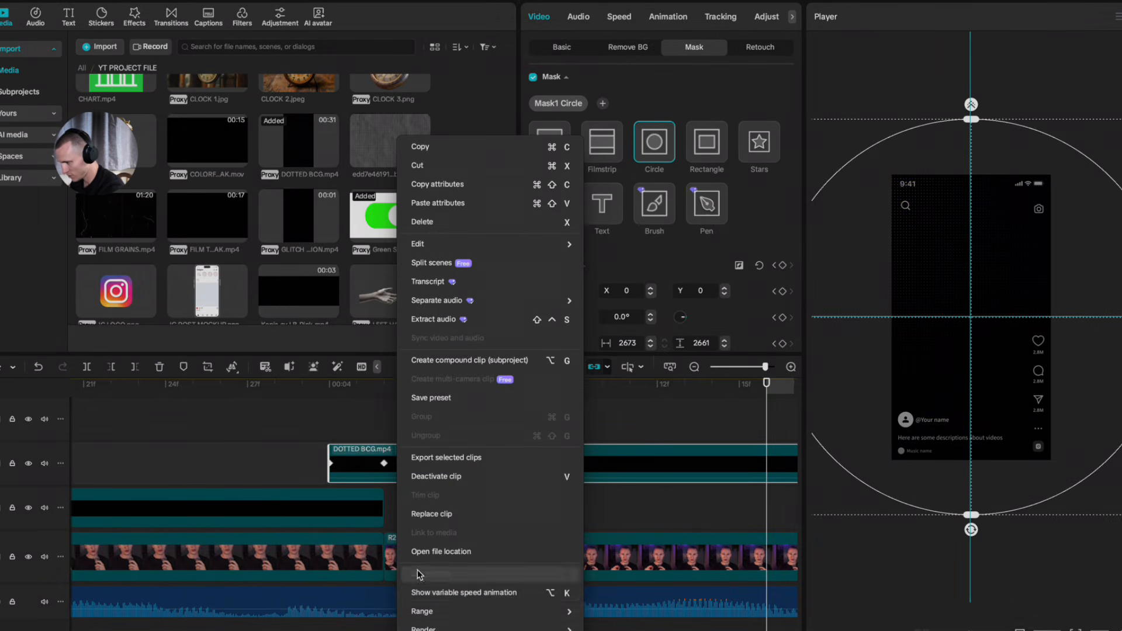
click(455, 592)
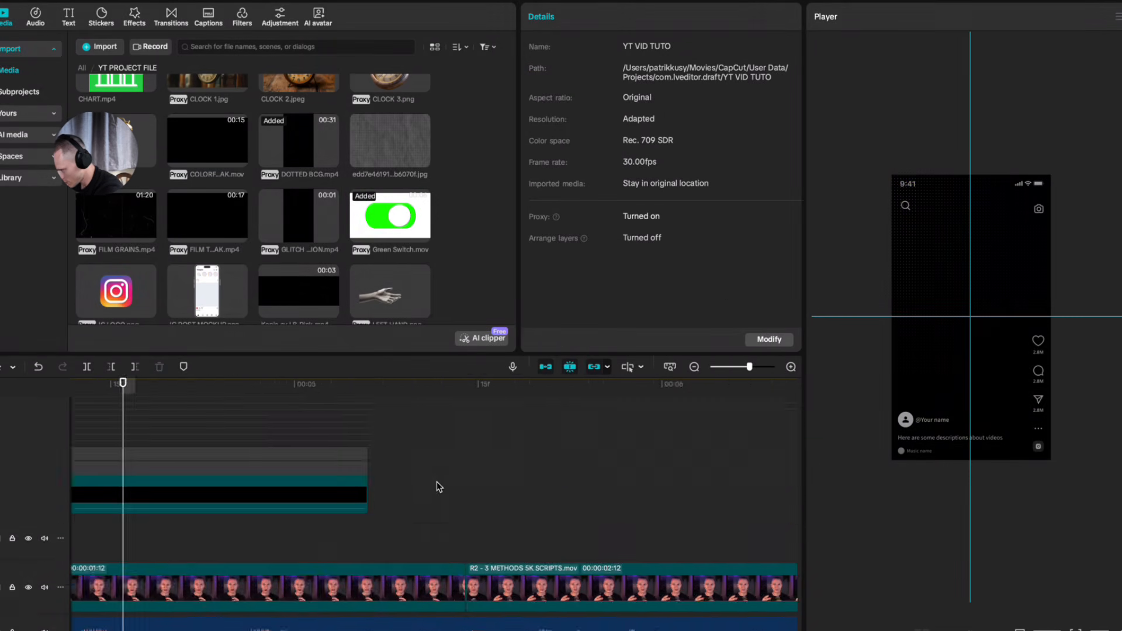
scroll(437, 483, left, 10)
scroll(454, 488, right, 2)
scroll(467, 485, up, 1)
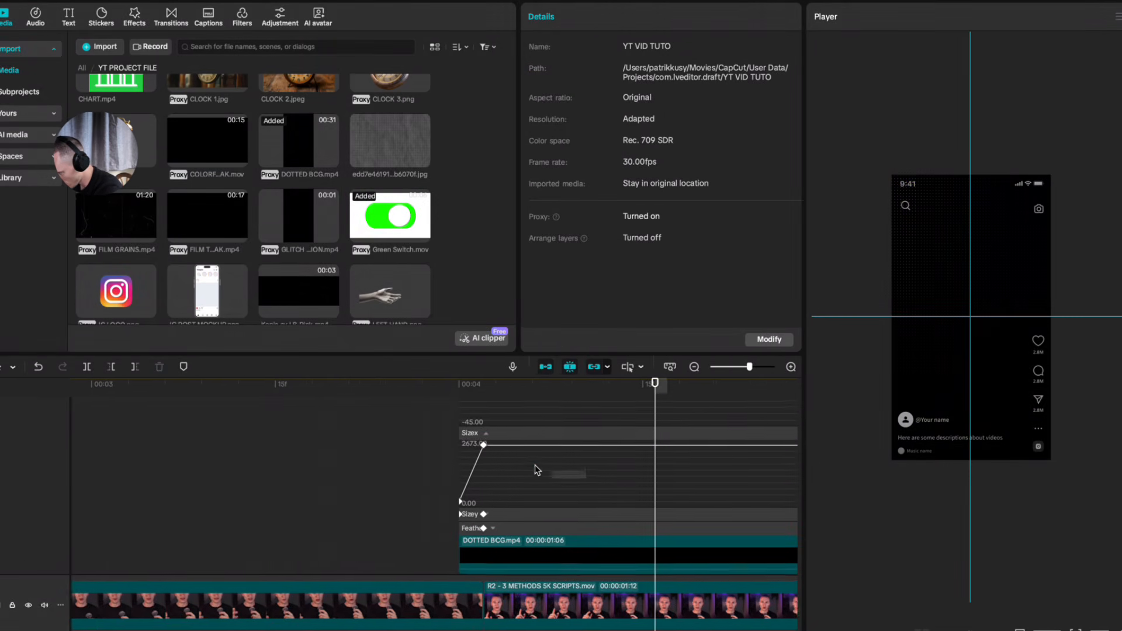
Step: Ease the circle mask's size curve between the dotted background's two keyframes and hide the variable speed animation
scroll(677, 457, down, 1)
scroll(701, 453, right, 2)
click(731, 442)
right_click(529, 496)
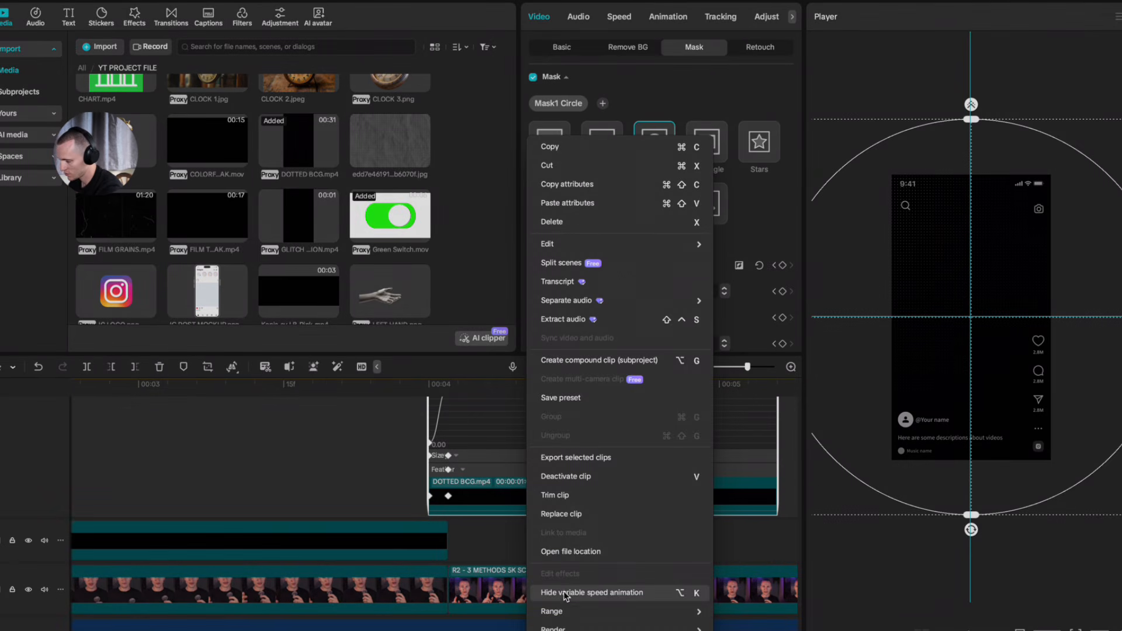
click(589, 591)
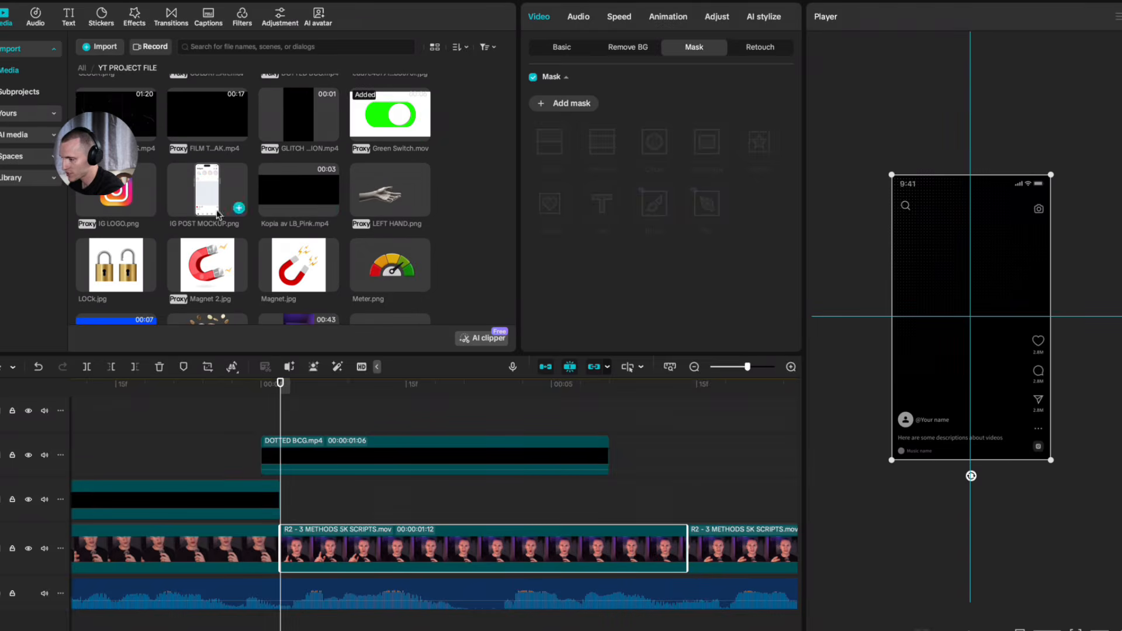
Step: Place IG POST MOCKUP.png above the dotted background from the second talking-head clip's start and cut it off at the background's end
scroll(476, 476, up, 1)
click(253, 465)
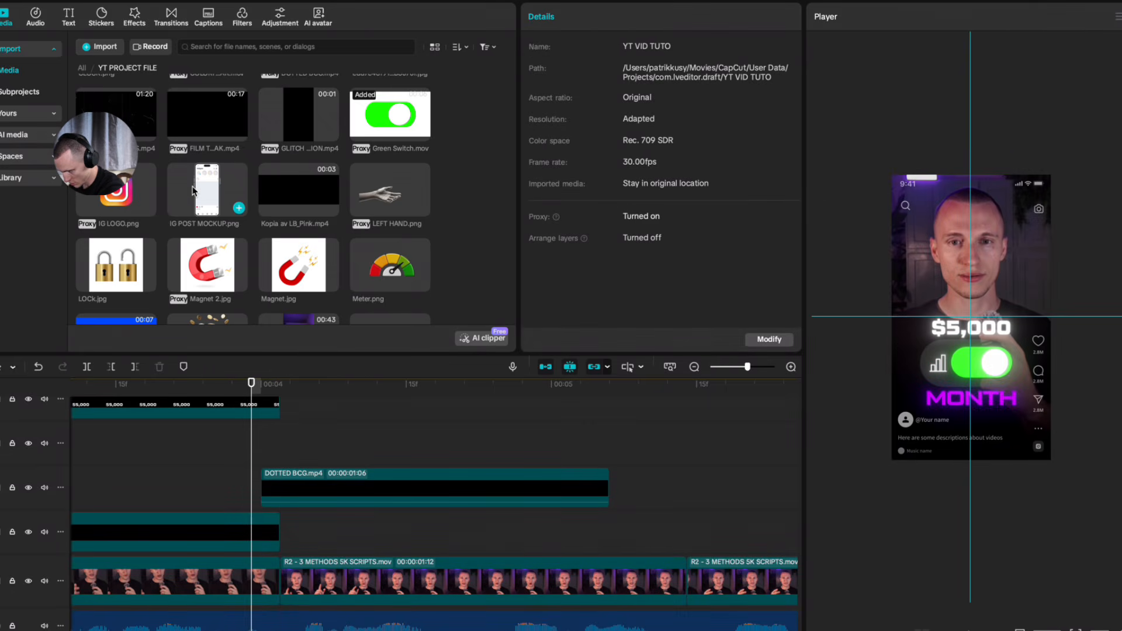
drag(192, 190, 287, 448)
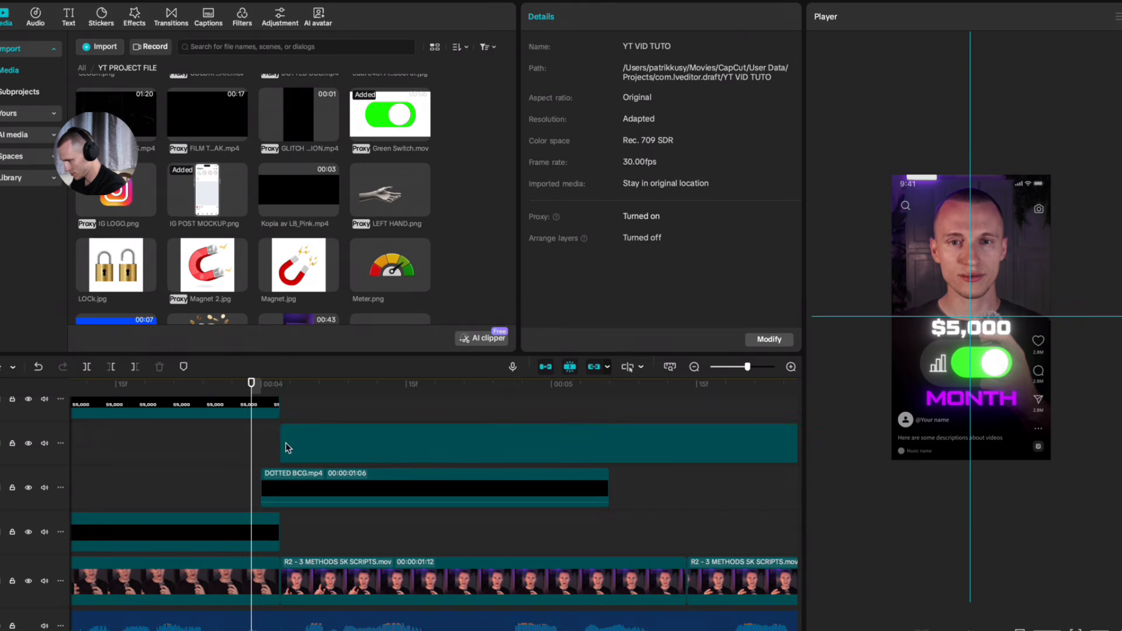
key(b)
click(613, 444)
key(a)
click(681, 450)
key(Delete)
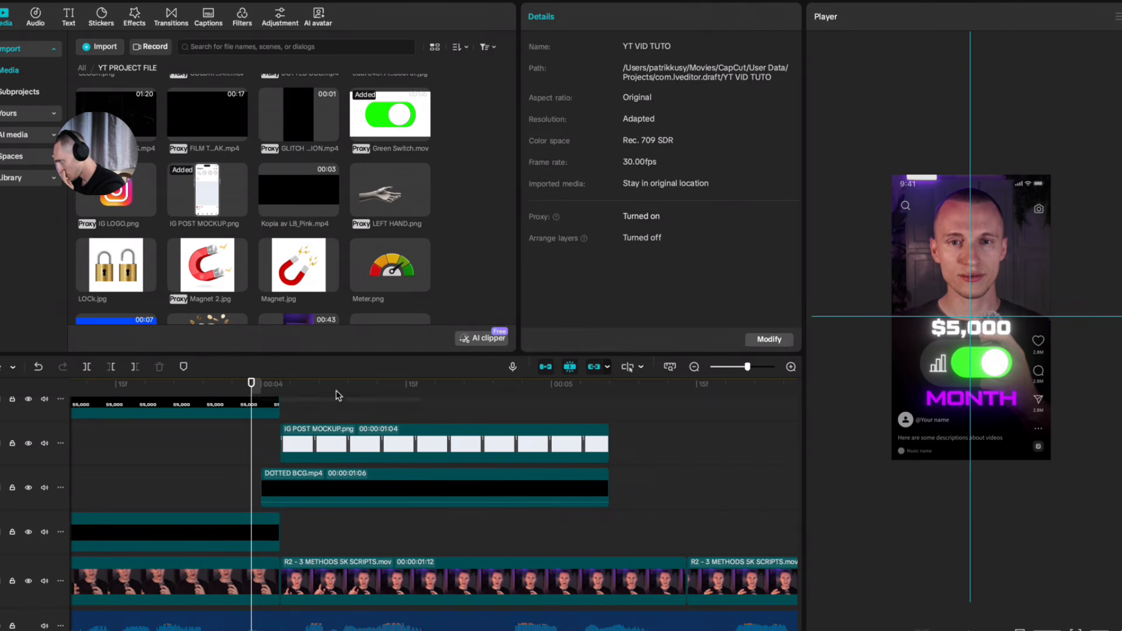
Step: Shrink the phone mockup within the frame and extend it and the dotted background to the second talking-head clip's end
drag(337, 391, 328, 427)
click(983, 225)
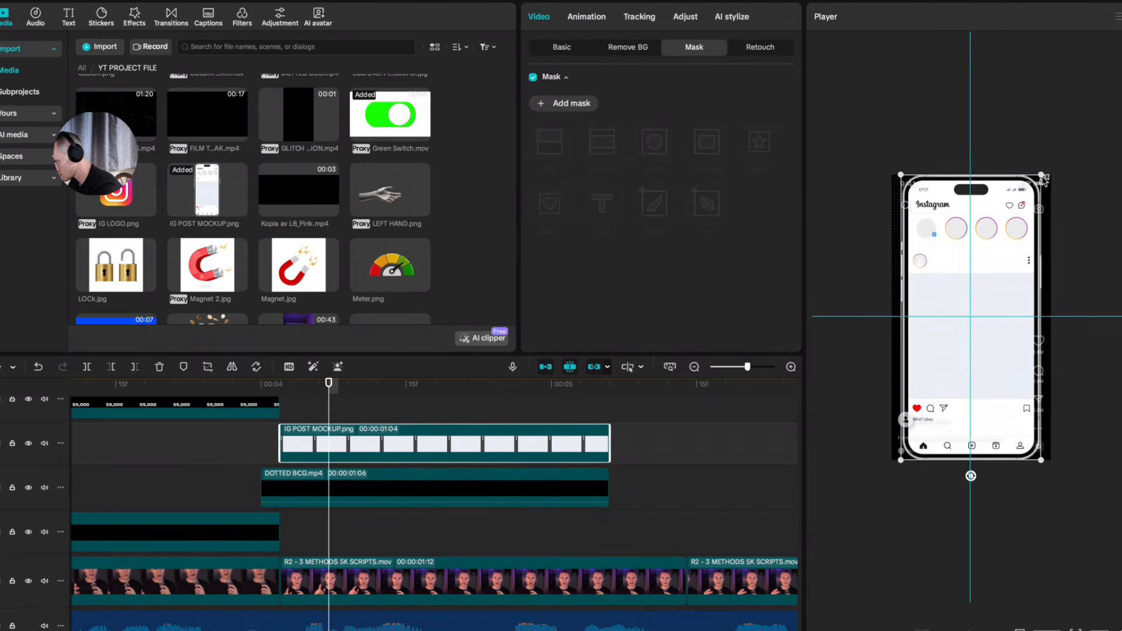
drag(1043, 180, 1019, 213)
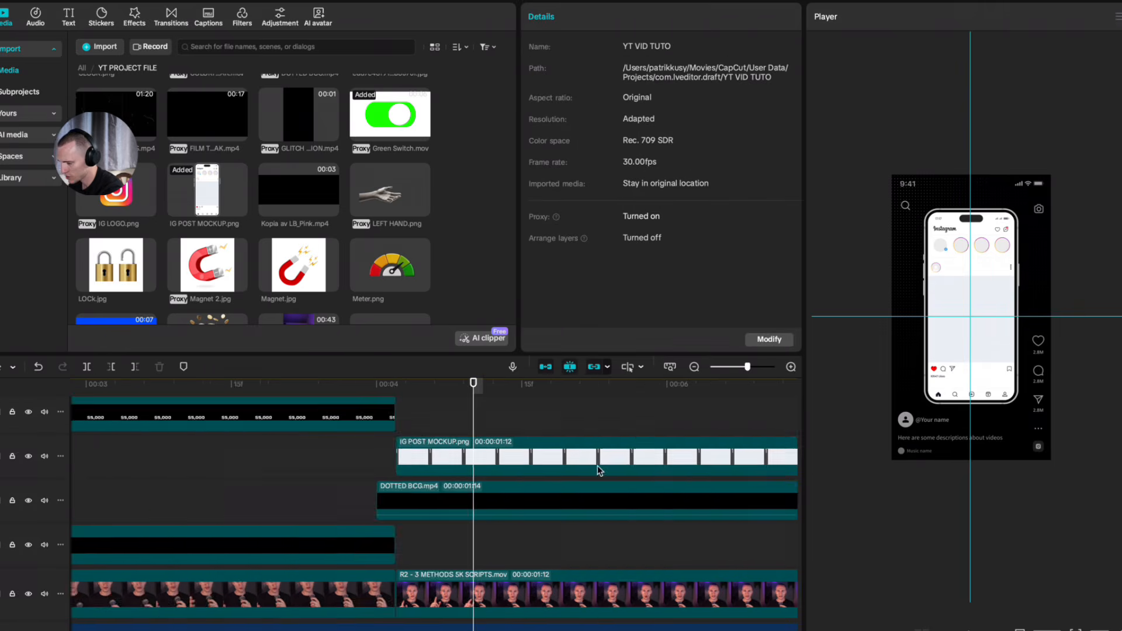
Step: Duplicate the second talking-head clip onto the track directly above it, aligned with the original
scroll(597, 465, right, 4)
scroll(598, 465, down, 1)
click(432, 535)
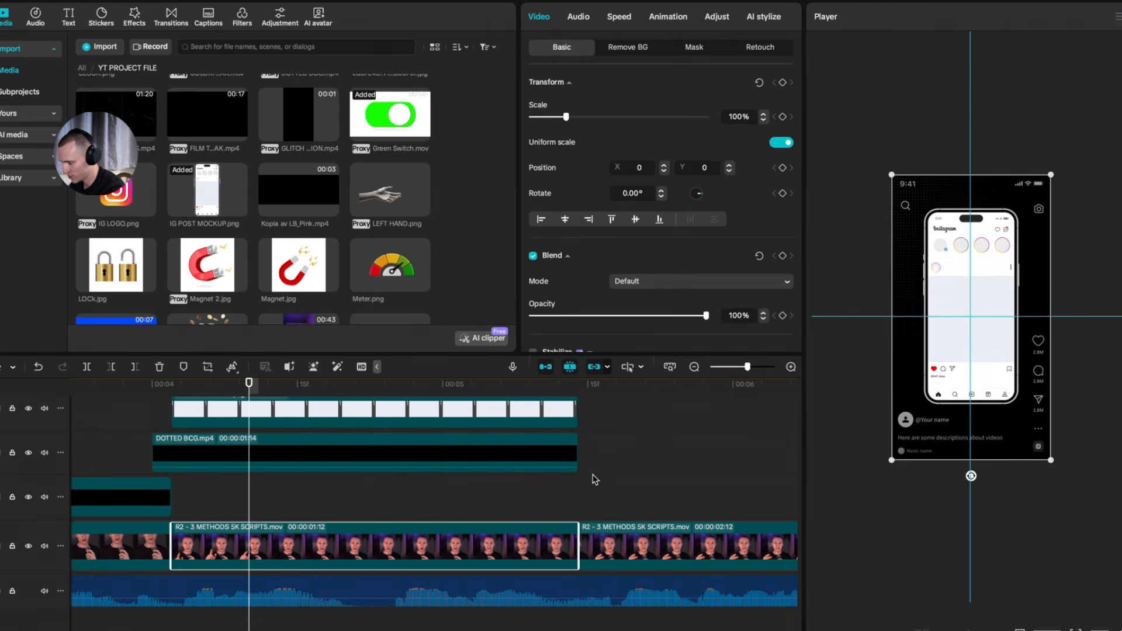
key(super+c)
key(super+v)
drag(483, 503, 407, 506)
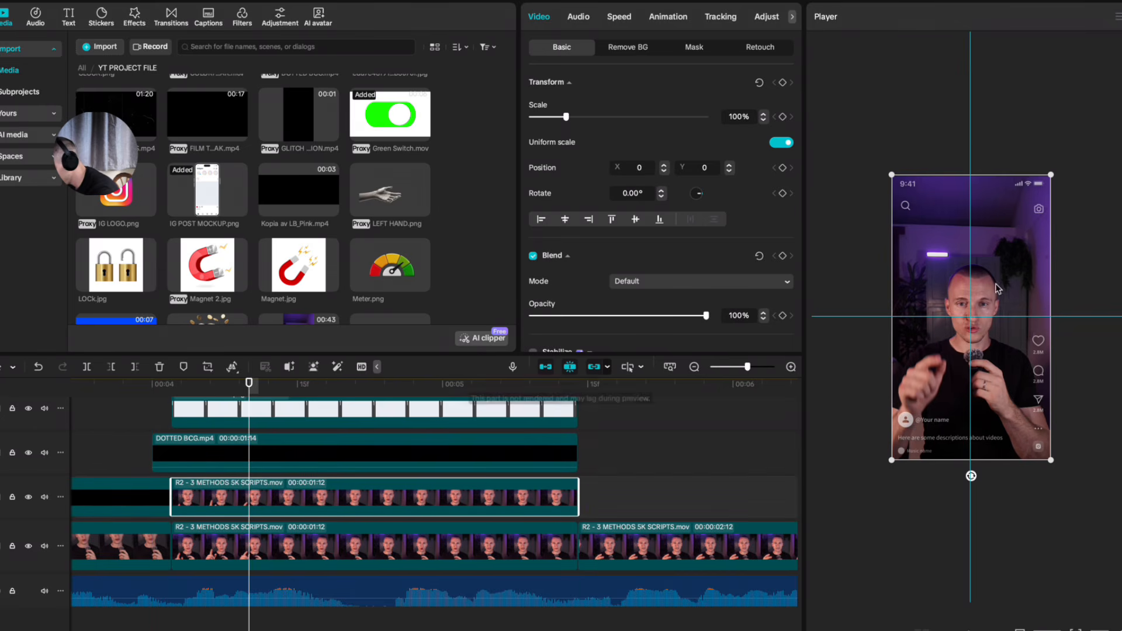
Step: Scale the duplicated talking-head clip to 55% and position it at X 0, Y -36 over the mockup's post area
drag(1051, 176, 976, 265)
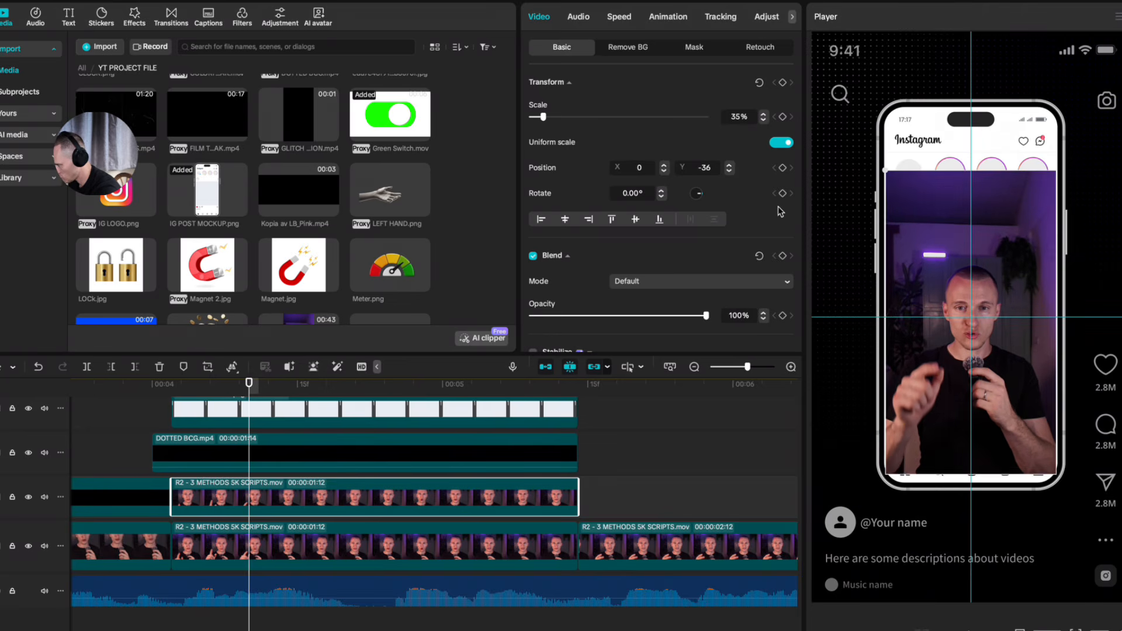
drag(779, 207, 769, 207)
drag(982, 274, 986, 270)
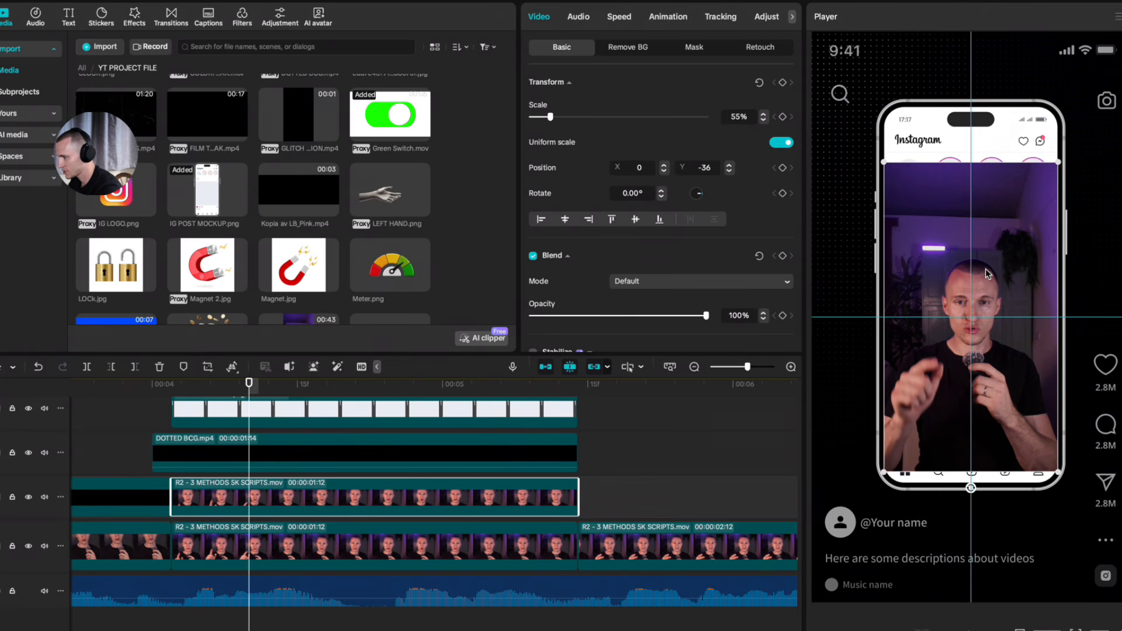
Step: Add a rectangle mask to the duplicated clip, 2081 high and widened to fill the mockup's post area
click(695, 47)
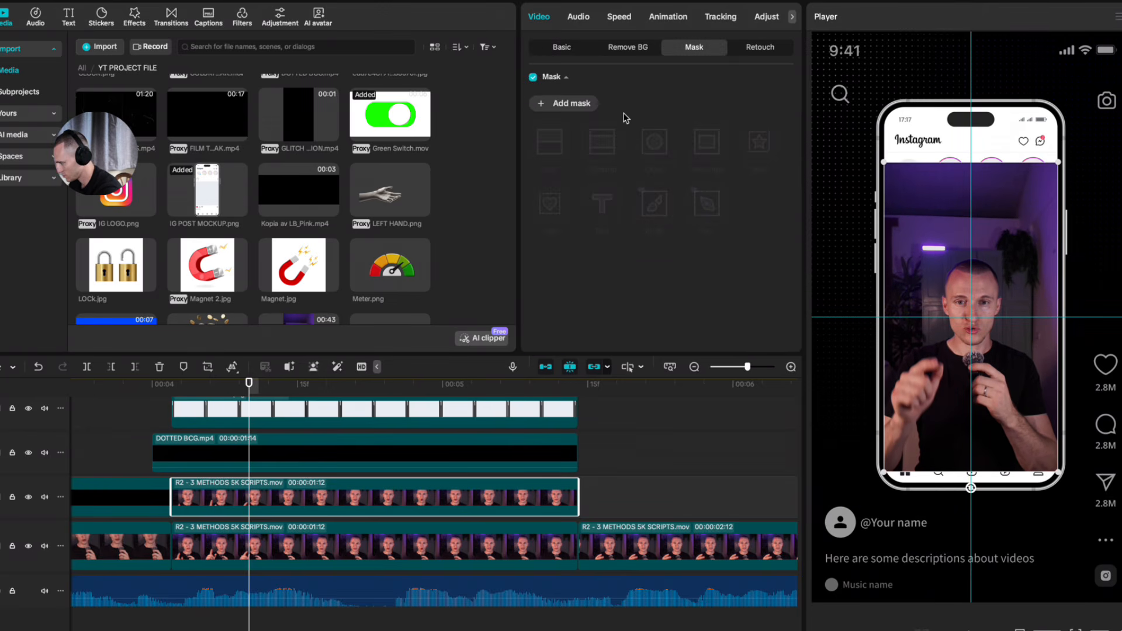
click(556, 107)
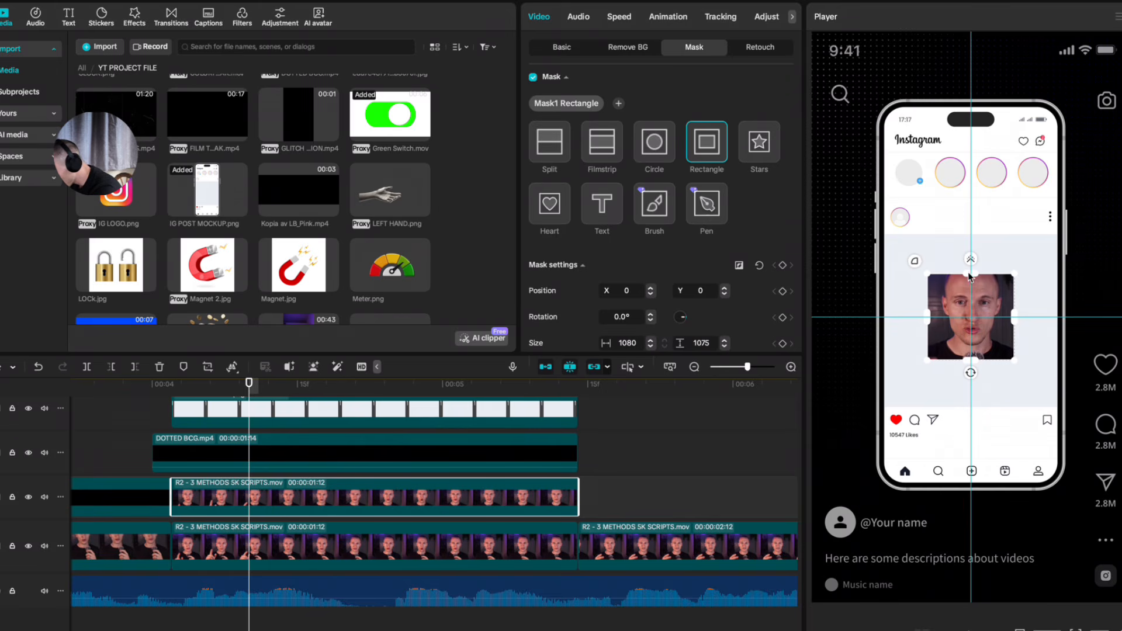
drag(968, 272, 968, 232)
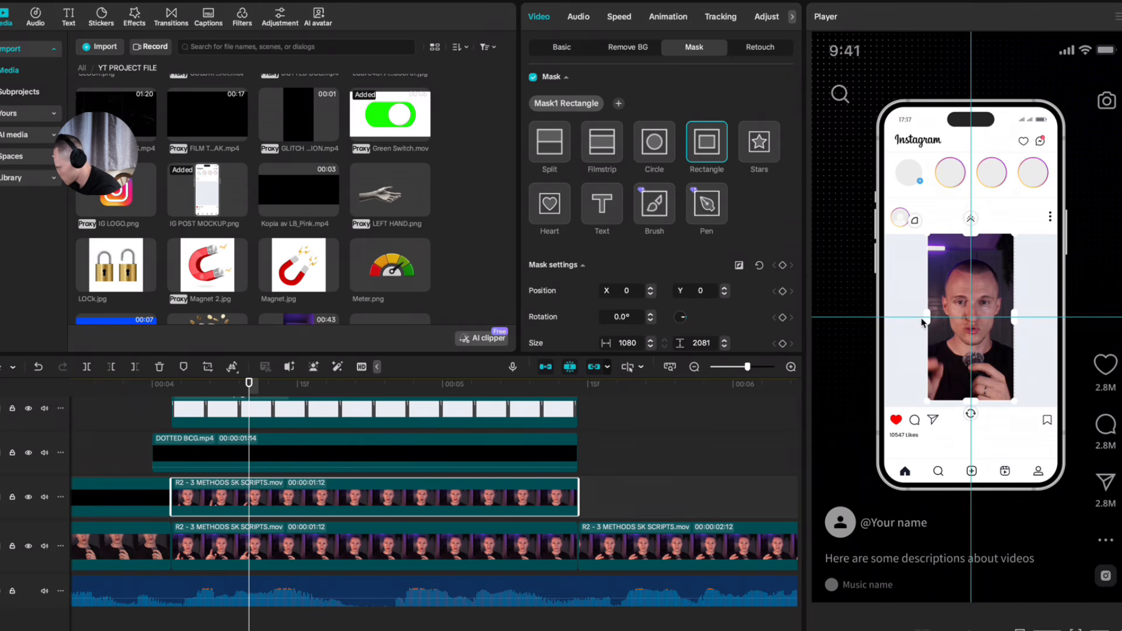
drag(938, 329, 786, 330)
scroll(933, 335, up, 5)
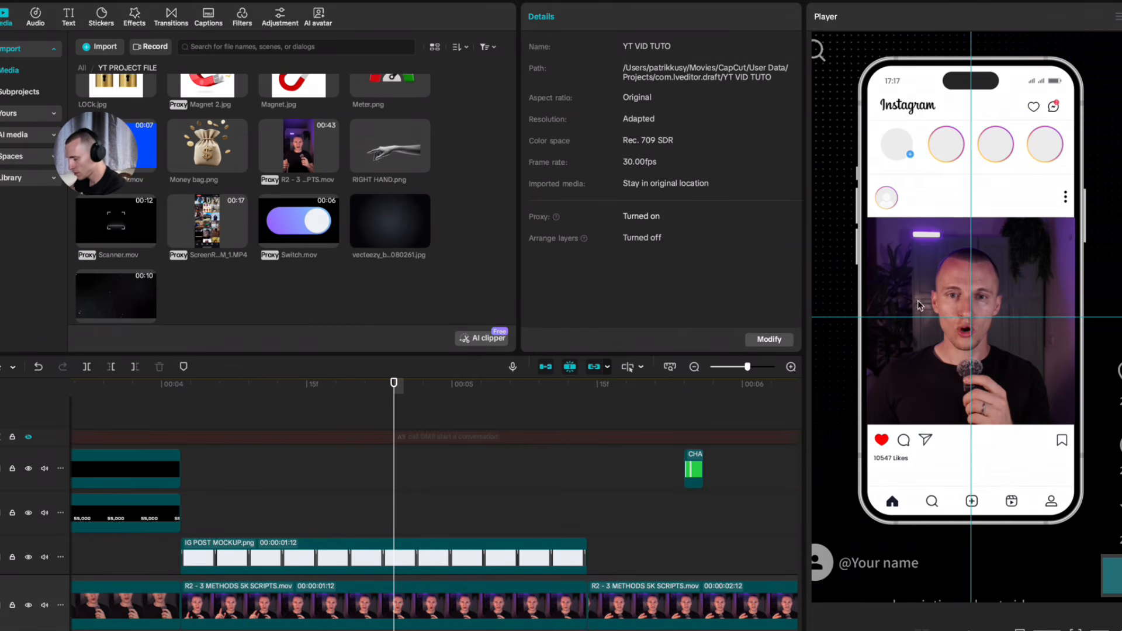
scroll(919, 304, down, 3)
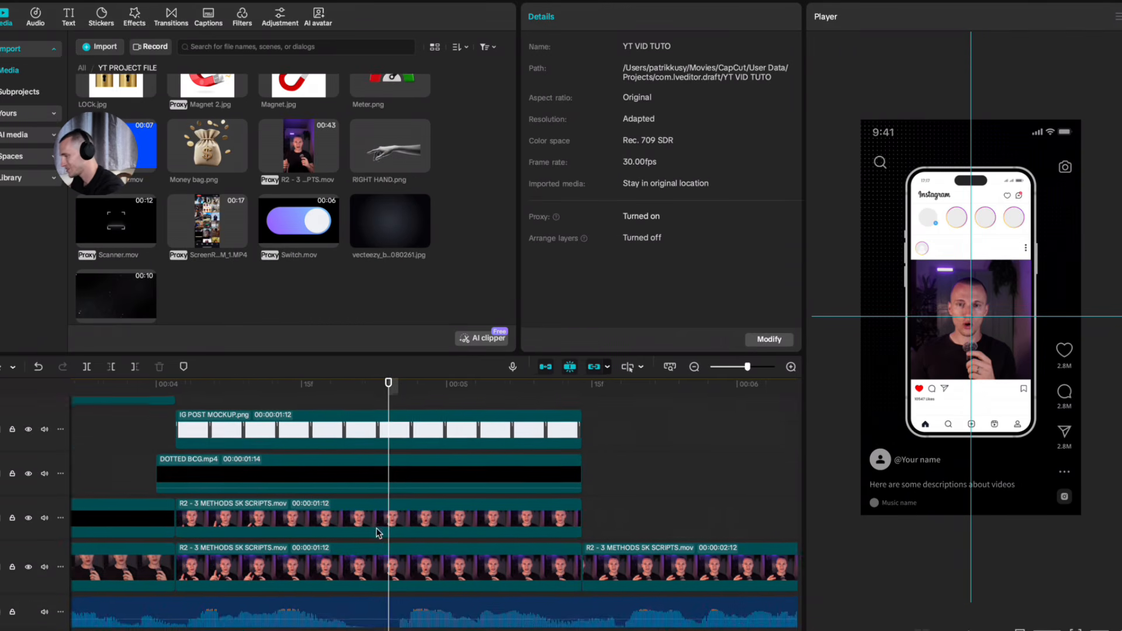
click(379, 533)
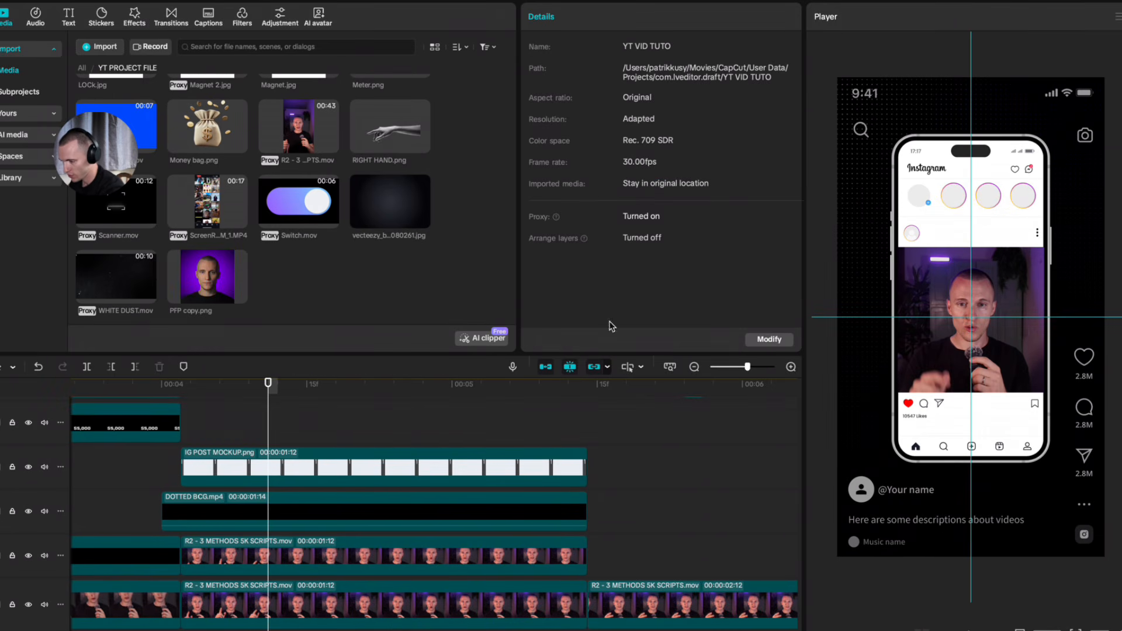
Step: Place PFP copy.png above the phone mockup and trim it to the mockup's 1:12 length
drag(244, 286, 184, 422)
click(587, 427)
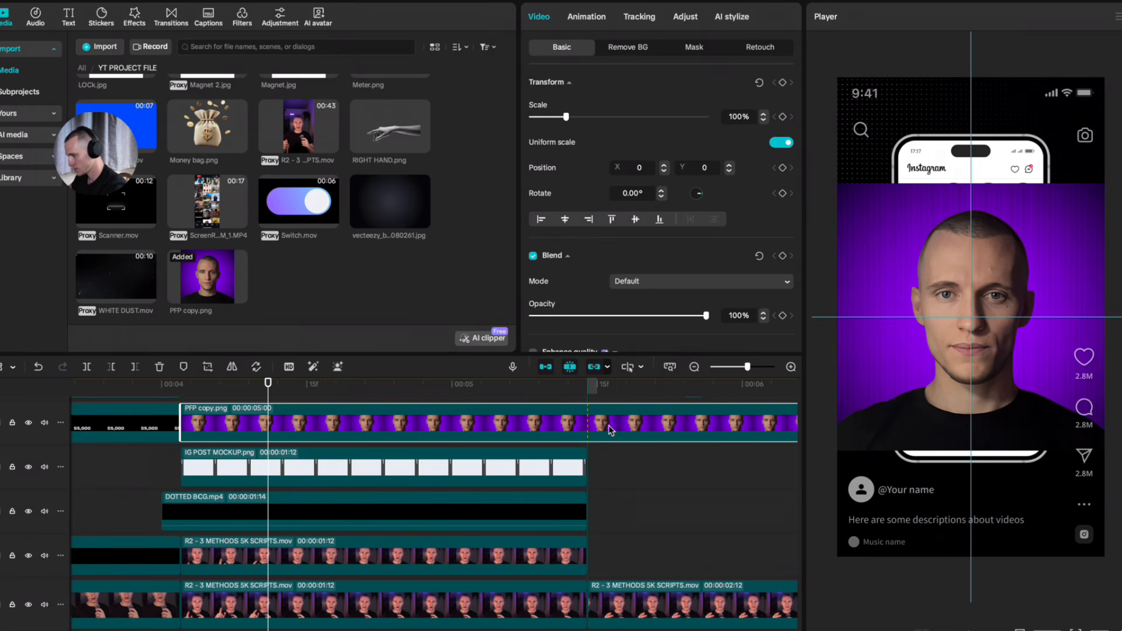
key(Delete)
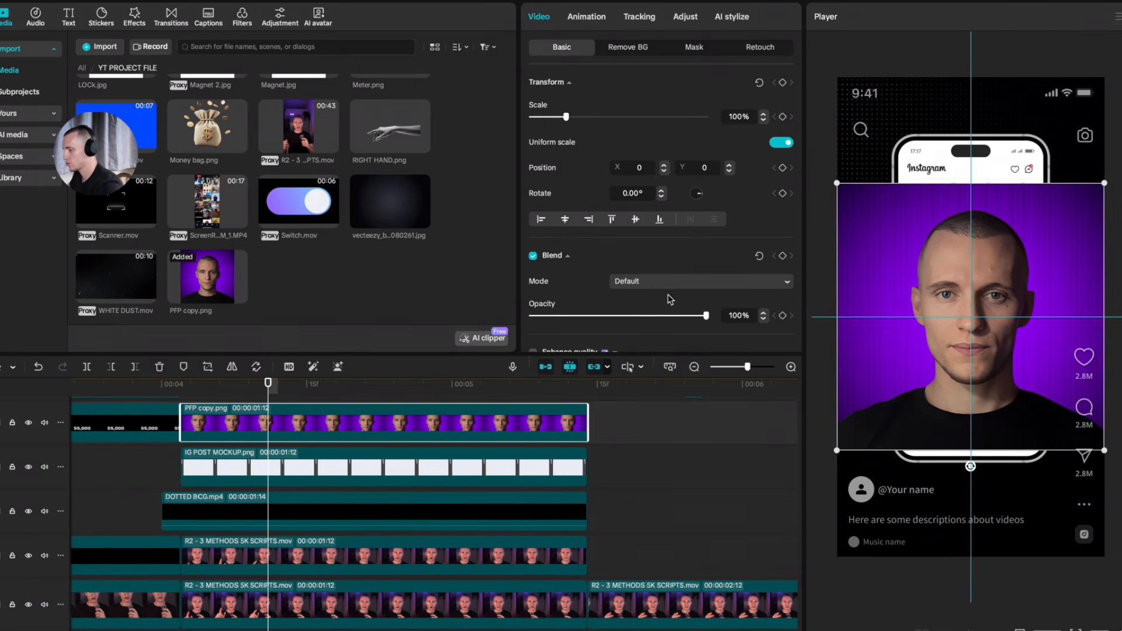
Step: Give the profile picture a circle mask and enlarge it to nearly the picture's full width
click(689, 48)
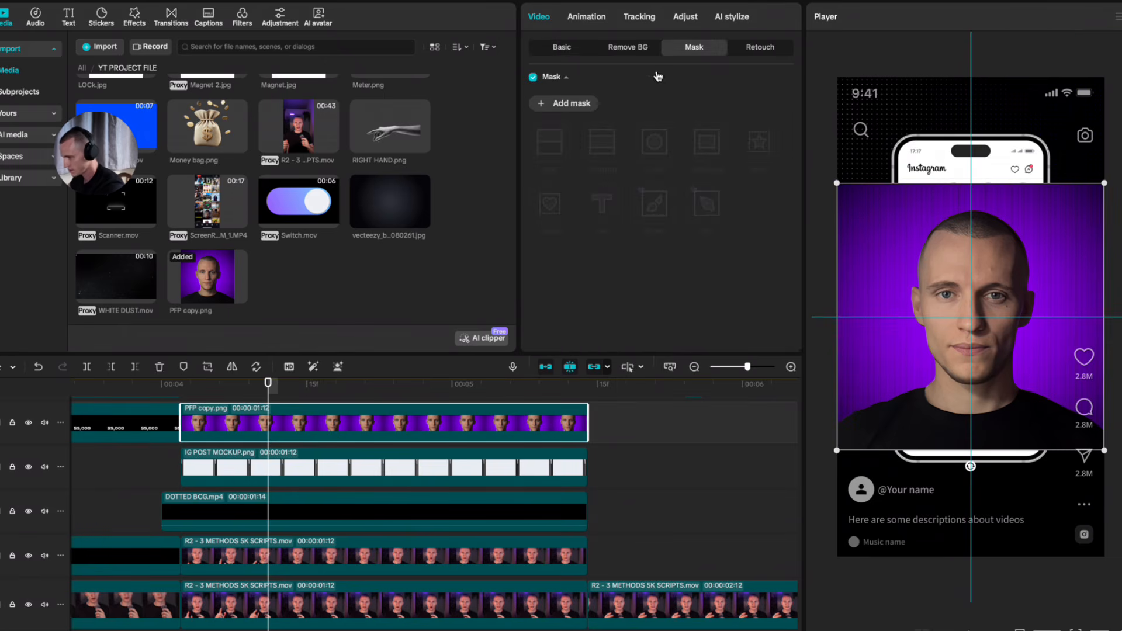
click(575, 107)
click(654, 142)
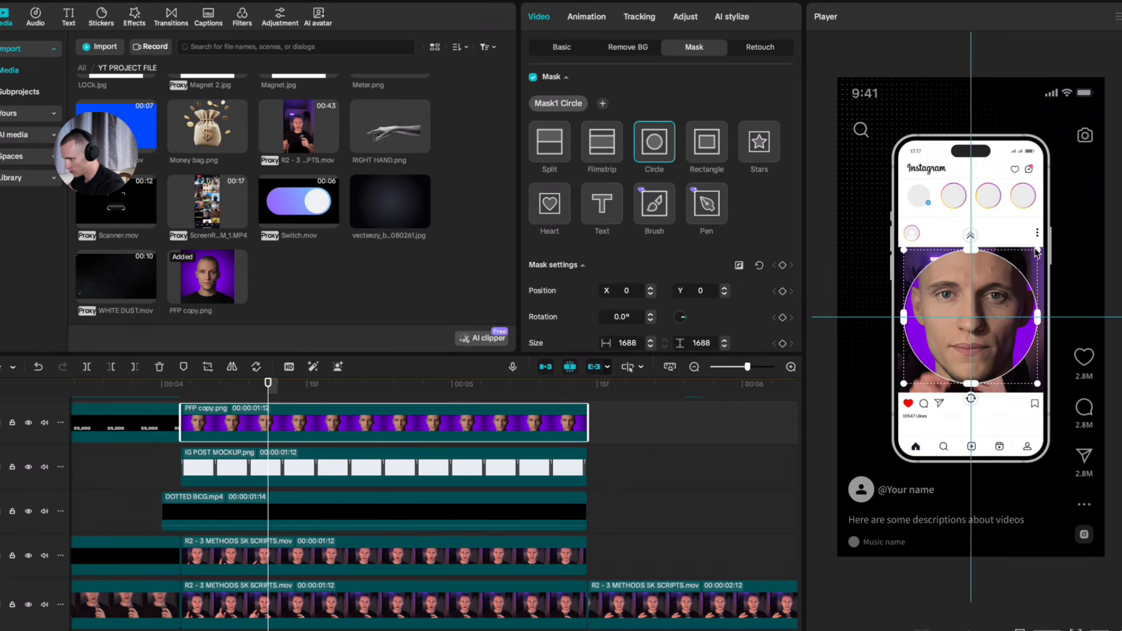
drag(1038, 250, 1098, 189)
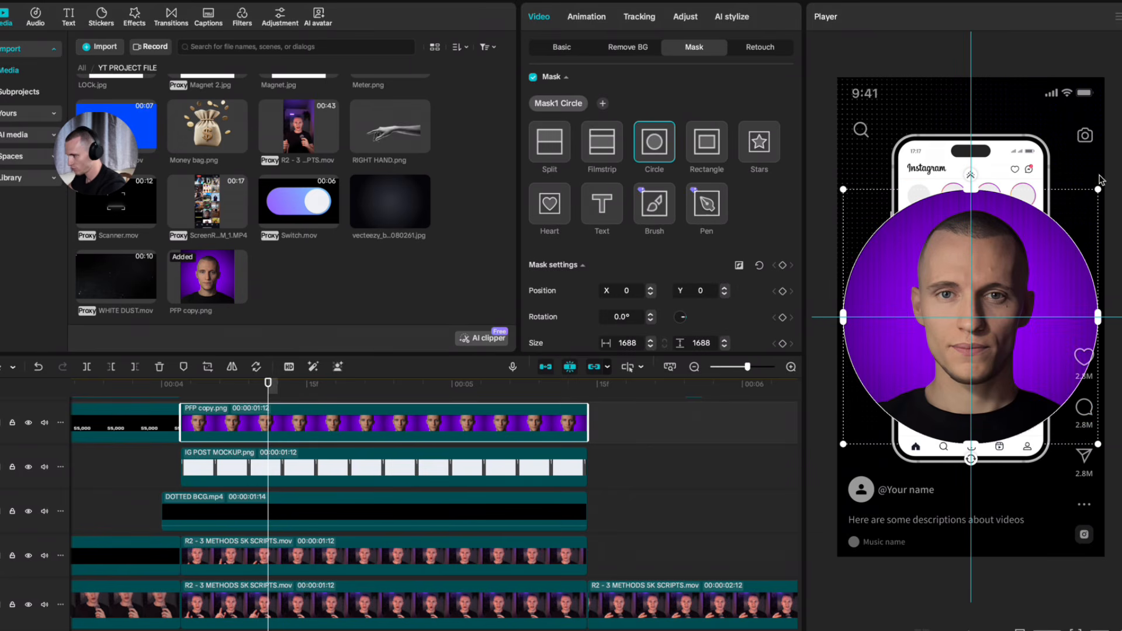
Step: Scale the circular profile picture down and fit it inside the avatar ring above the mockup's post
click(560, 51)
drag(1103, 184, 891, 168)
scroll(989, 319, up, 5)
drag(914, 121, 869, 168)
scroll(867, 169, up, 2)
scroll(869, 169, left, 4)
scroll(868, 170, up, 2)
mouse_move(980, 186)
mouse_down()
mouse_move(937, 182)
mouse_move(974, 188)
mouse_up()
drag(409, 390, 429, 391)
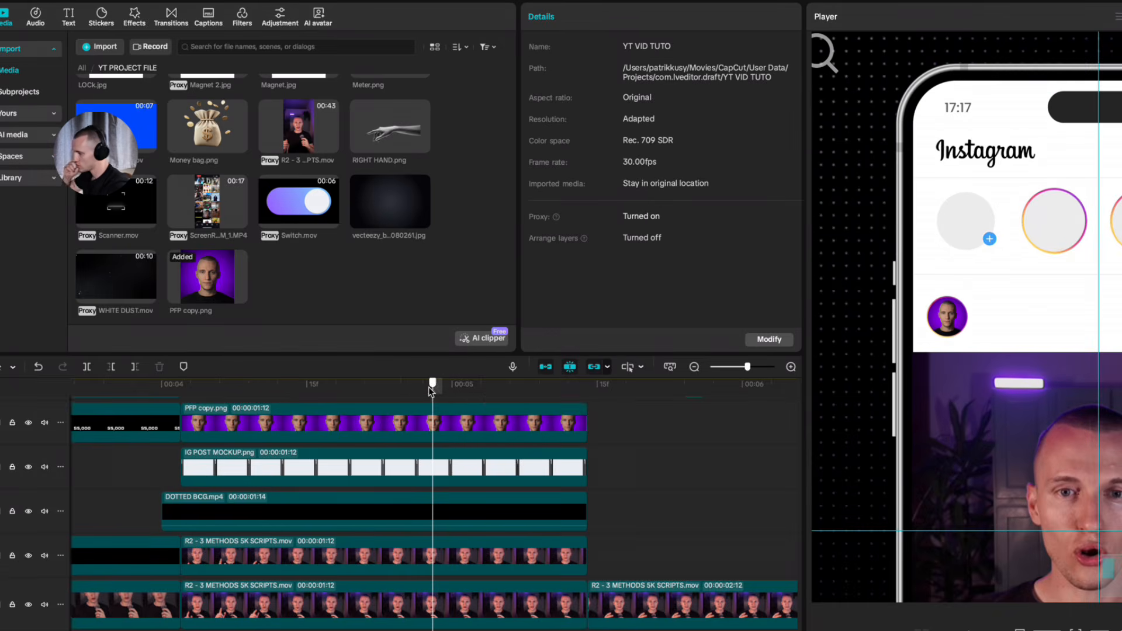
scroll(915, 319, down, 6)
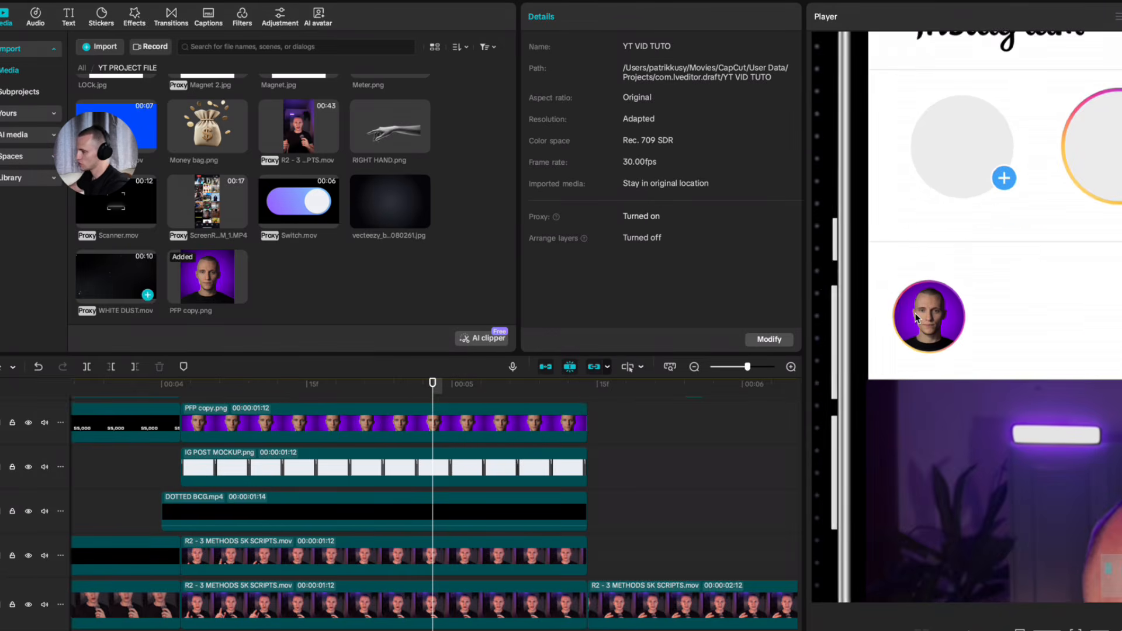
scroll(915, 319, up, 4)
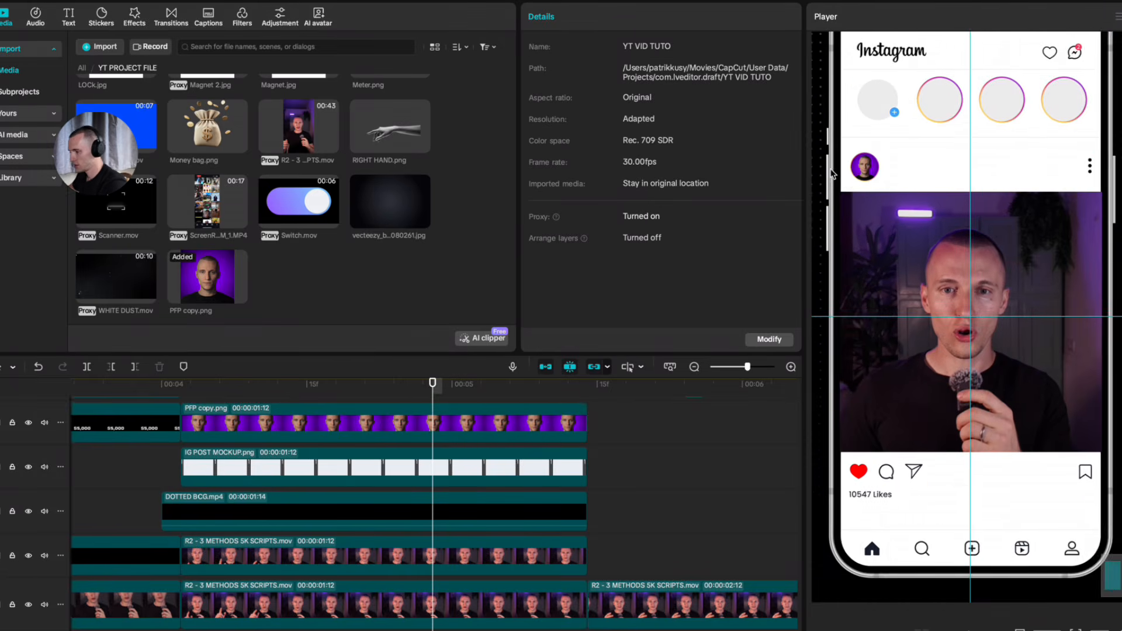
scroll(1040, 362, down, 2)
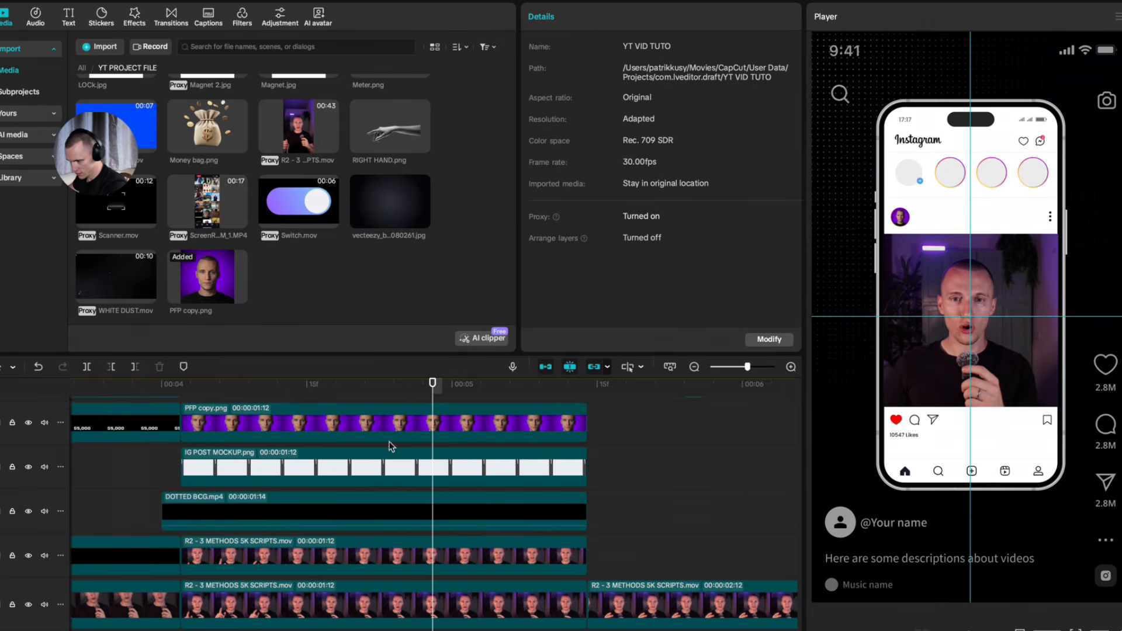
Step: Combine the profile picture, the phone mockup and the duplicated talking-head clip into one compound clip
click(274, 422)
scroll(292, 444, down, 2)
scroll(292, 446, up, 2)
click(253, 476)
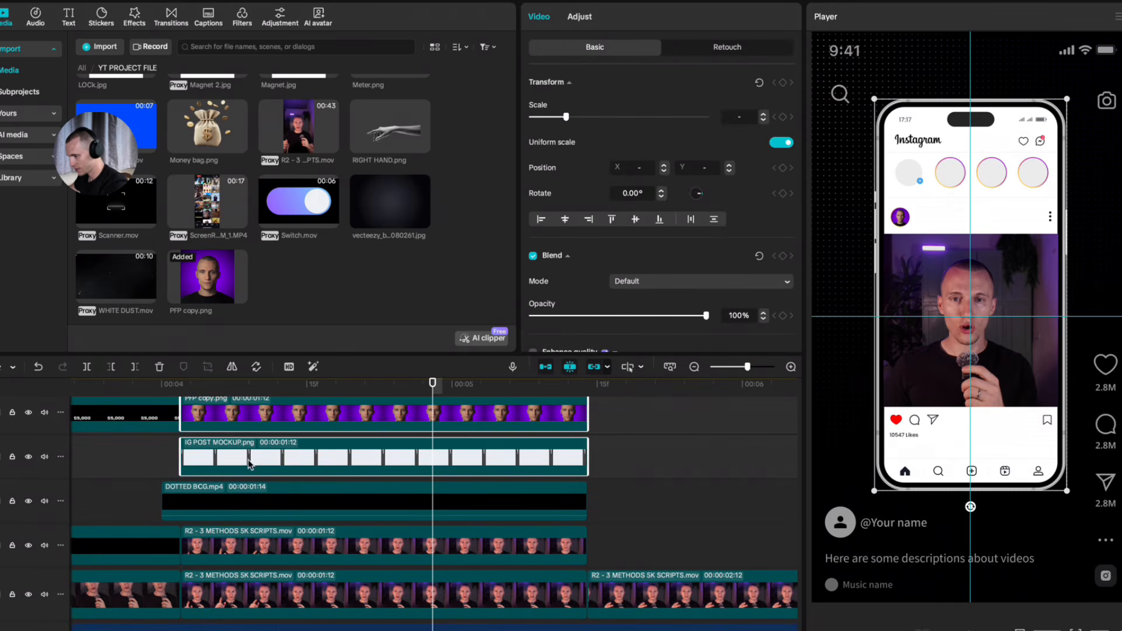
scroll(274, 502, down, 2)
shift+click(286, 516)
key(alt+g)
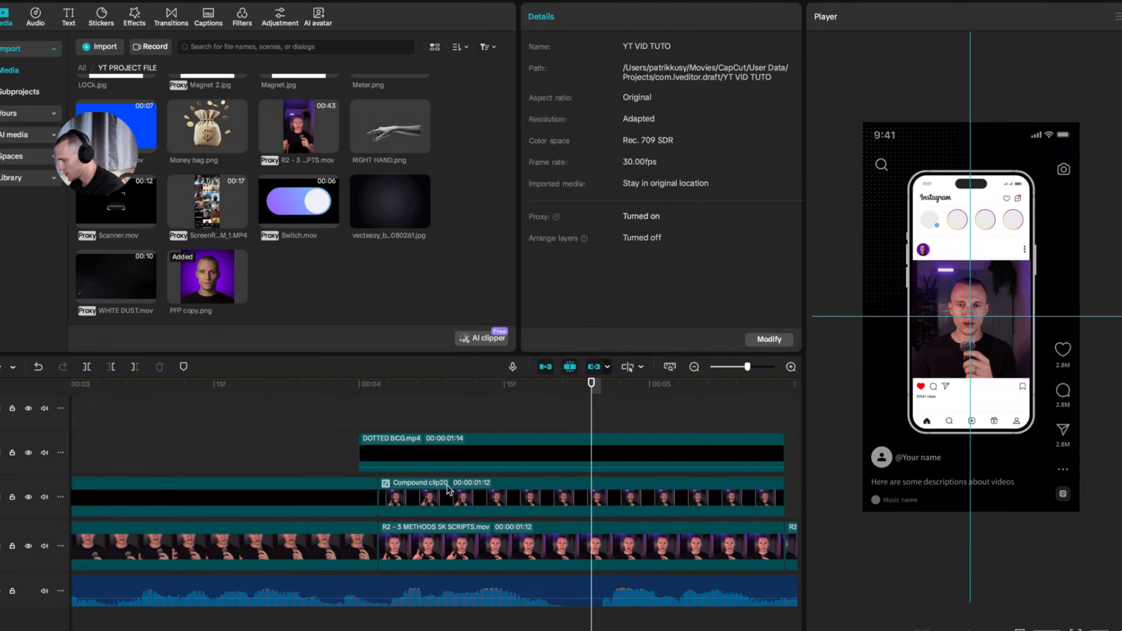
Step: Add a Transform keyframe to the phone mockup compound clip midway between the 4- and 5-second marks
click(552, 452)
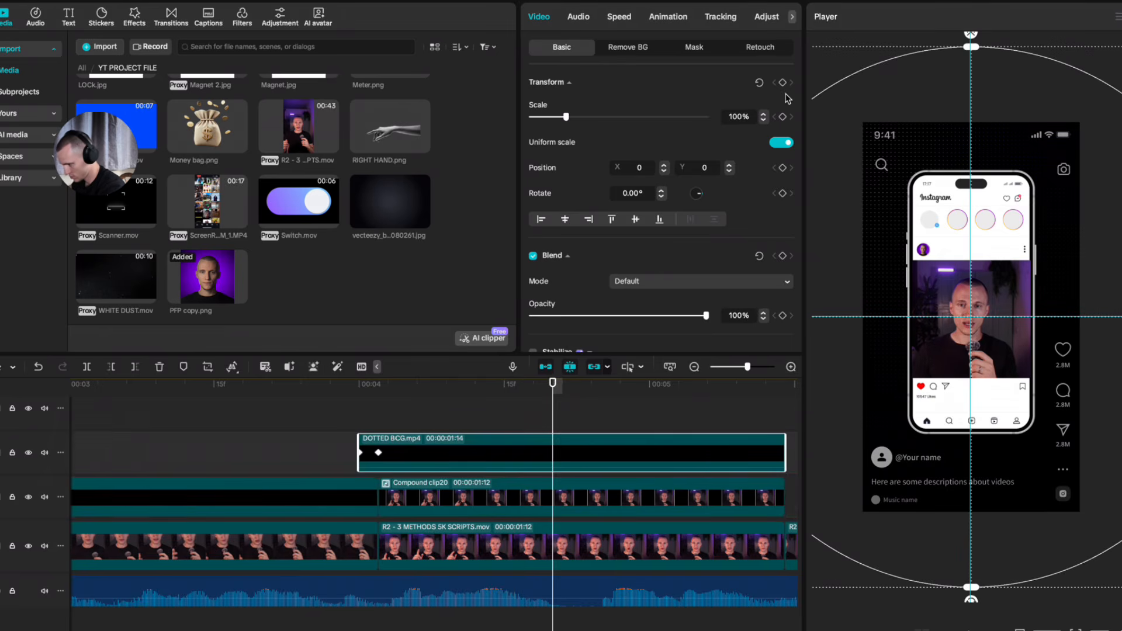
scroll(566, 485, up, 2)
scroll(567, 489, down, 2)
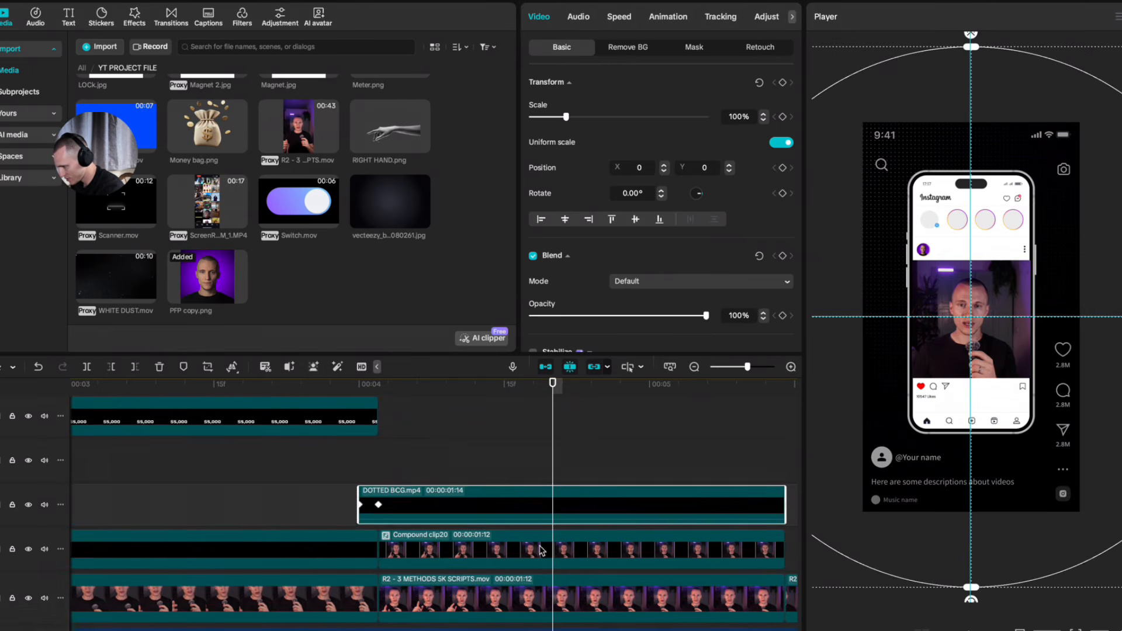
click(642, 500)
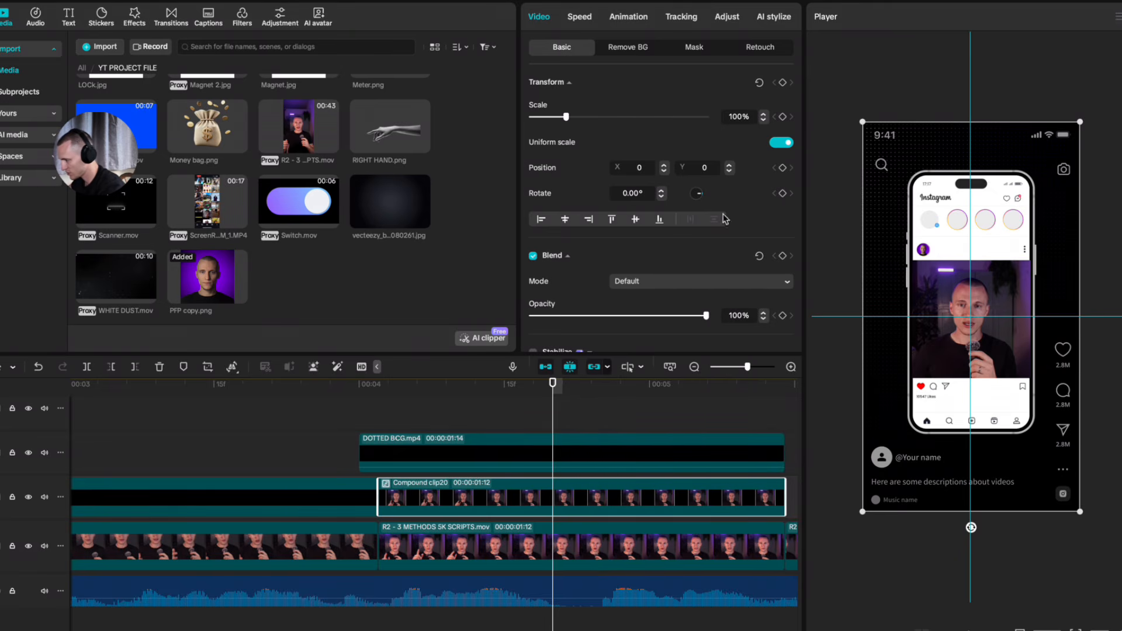
click(782, 83)
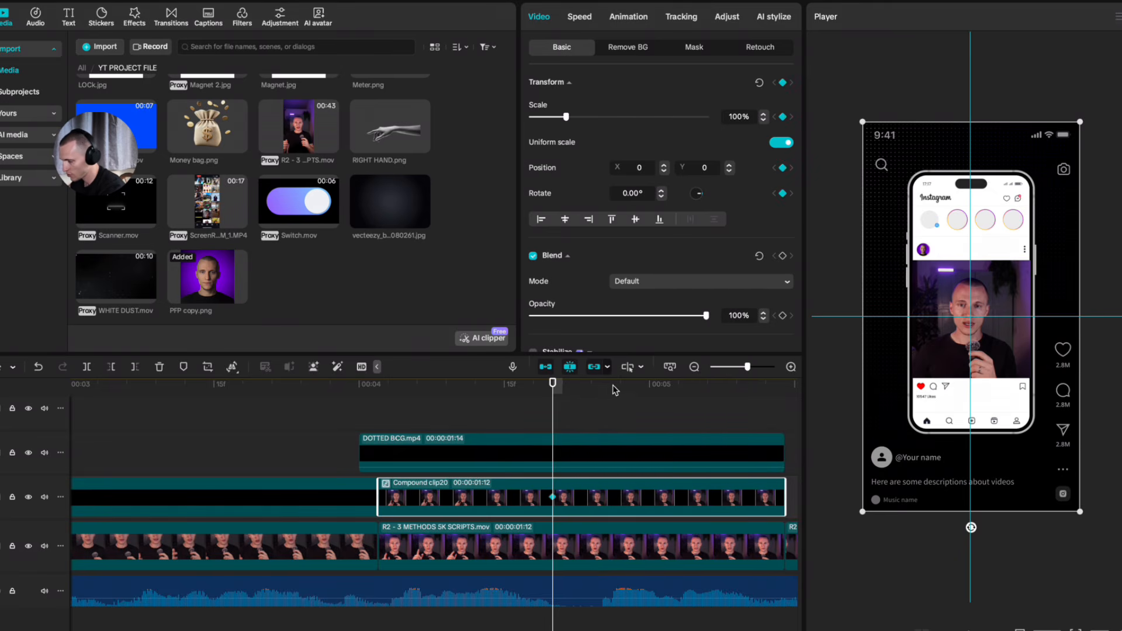
Step: At the start of the phone mockup compound clip, move the mockup straight down out of the frame and preview its rising entrance
drag(553, 404, 379, 404)
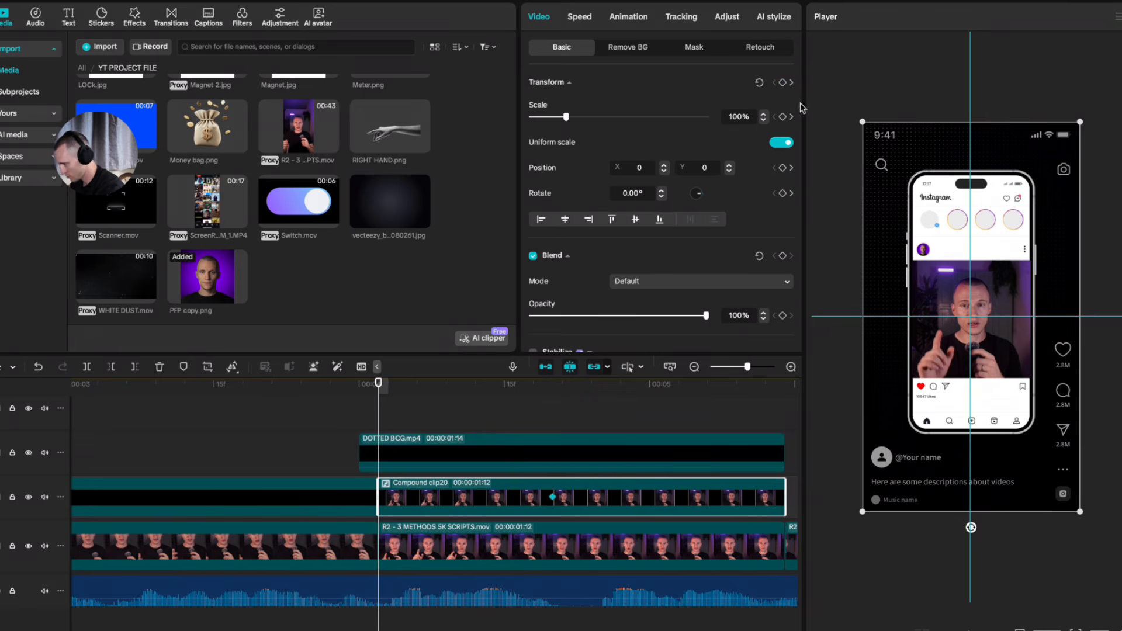
drag(975, 229, 982, 605)
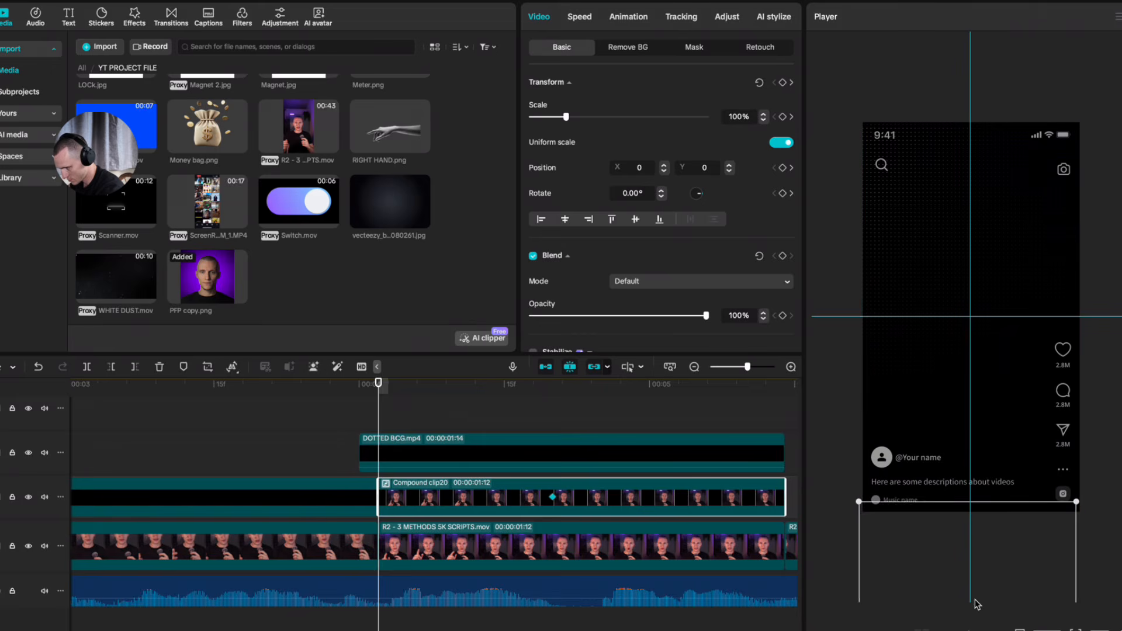
click(554, 498)
click(382, 408)
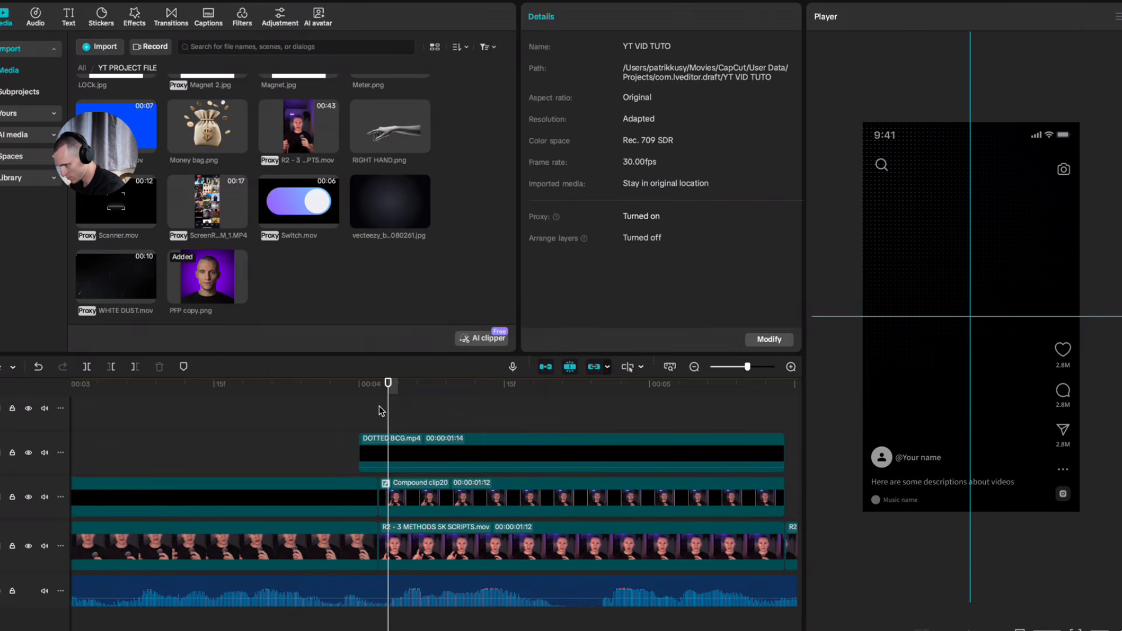
key(space)
click(389, 406)
key(space)
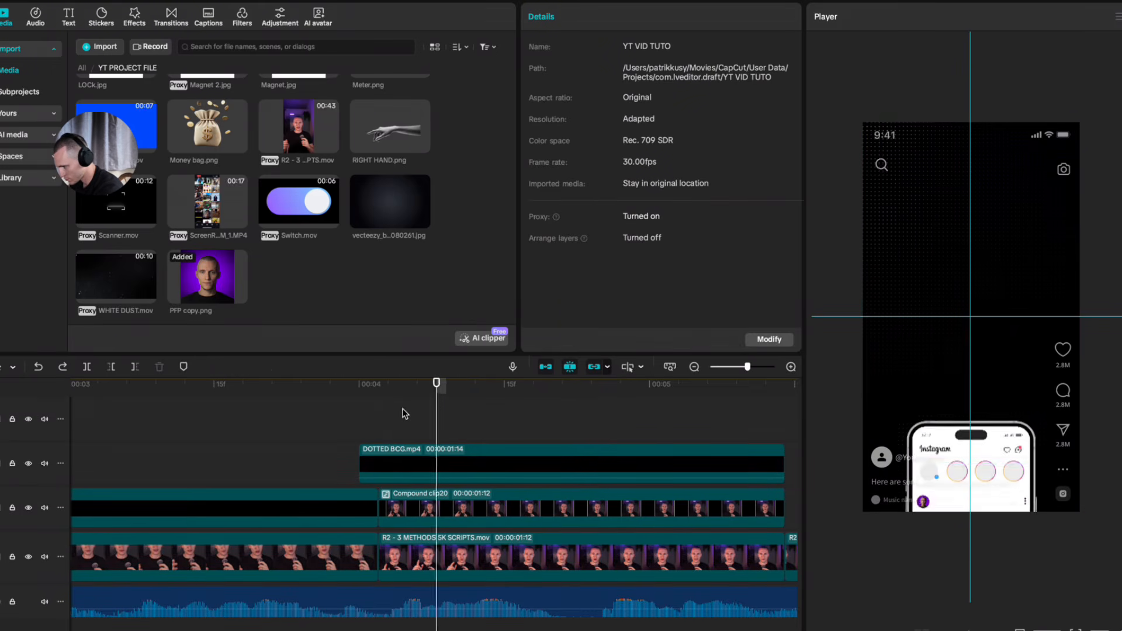
key(space)
key(super+z)
Step: Add a holding Transform keyframe shortly before the 5-second mark, and shrink the mockup to 74% at Y 344 just after it
click(543, 507)
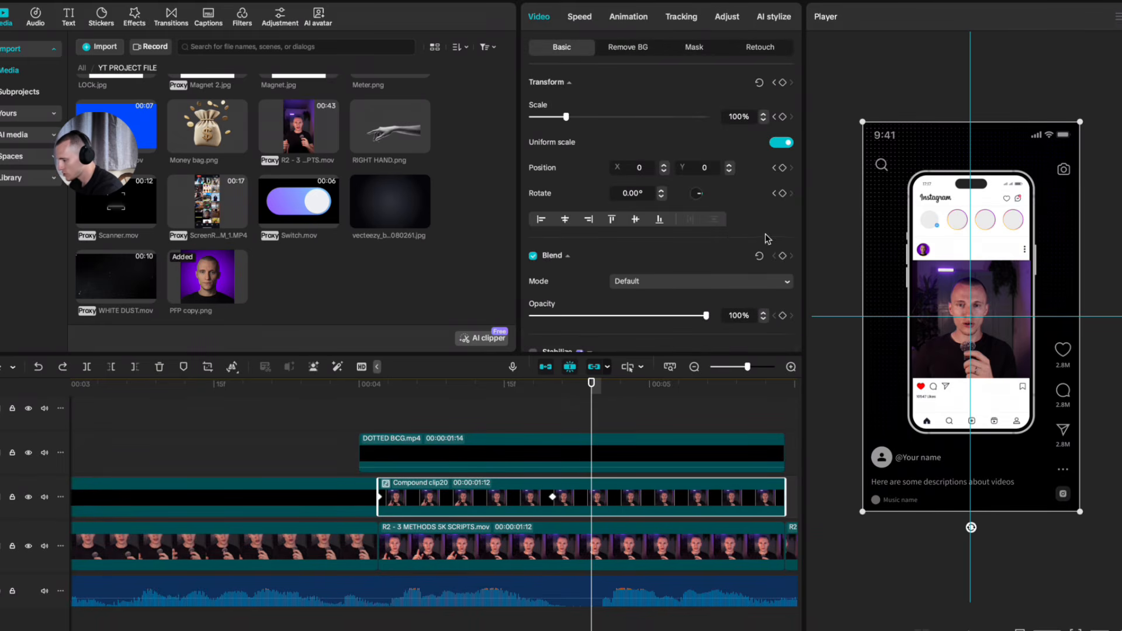
click(783, 83)
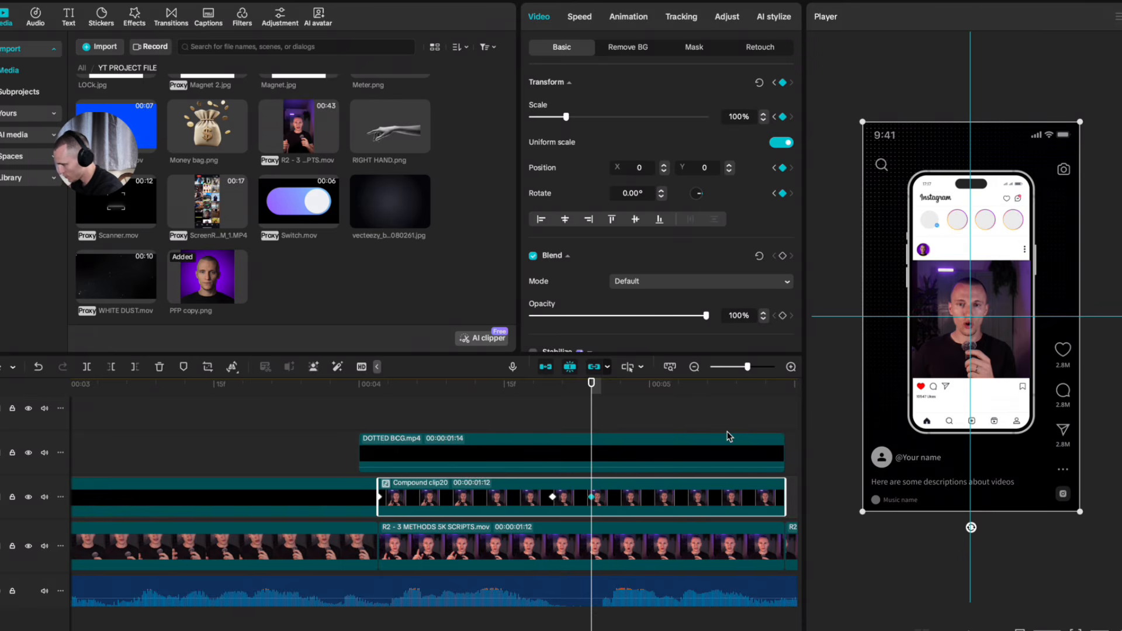
key(shift+Right)
scroll(657, 480, right, 2)
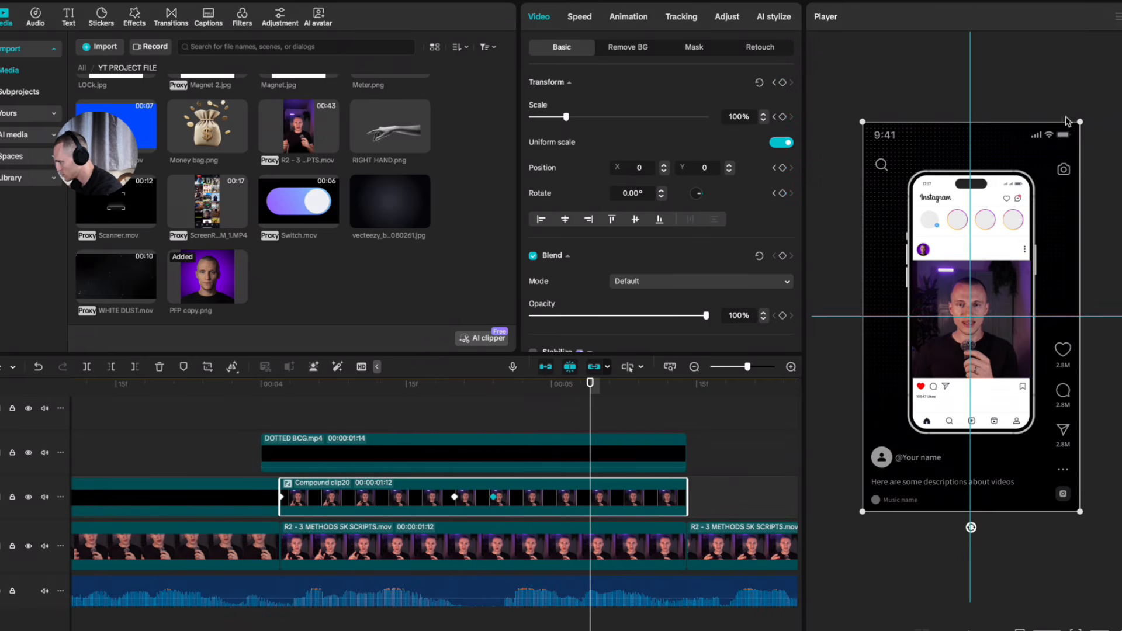
drag(1066, 119, 1052, 140)
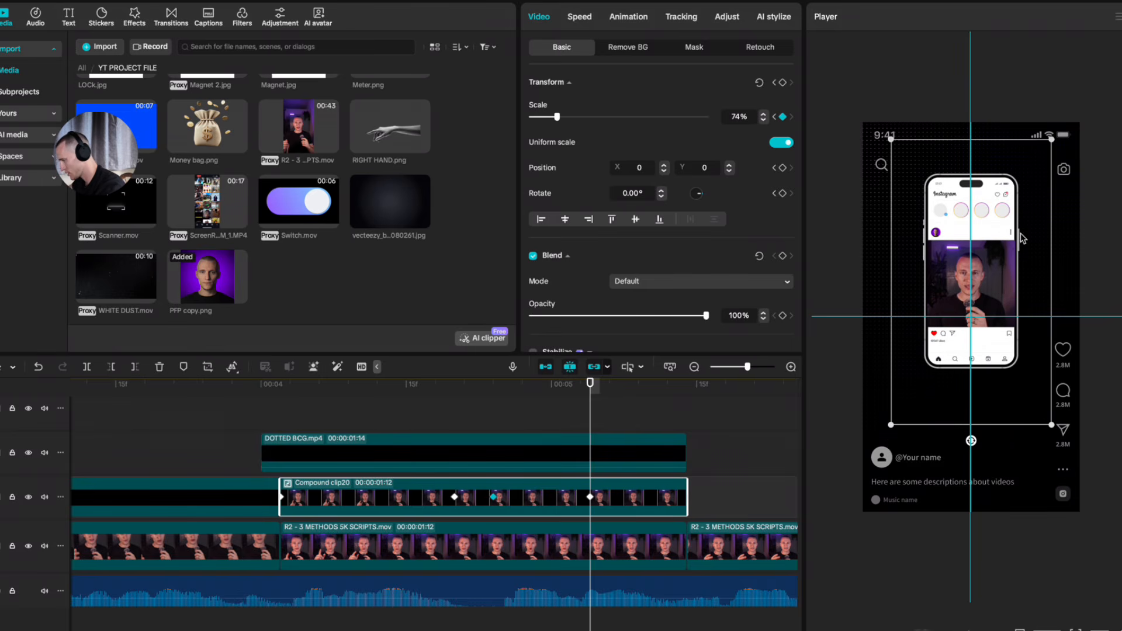
drag(1021, 268, 1020, 234)
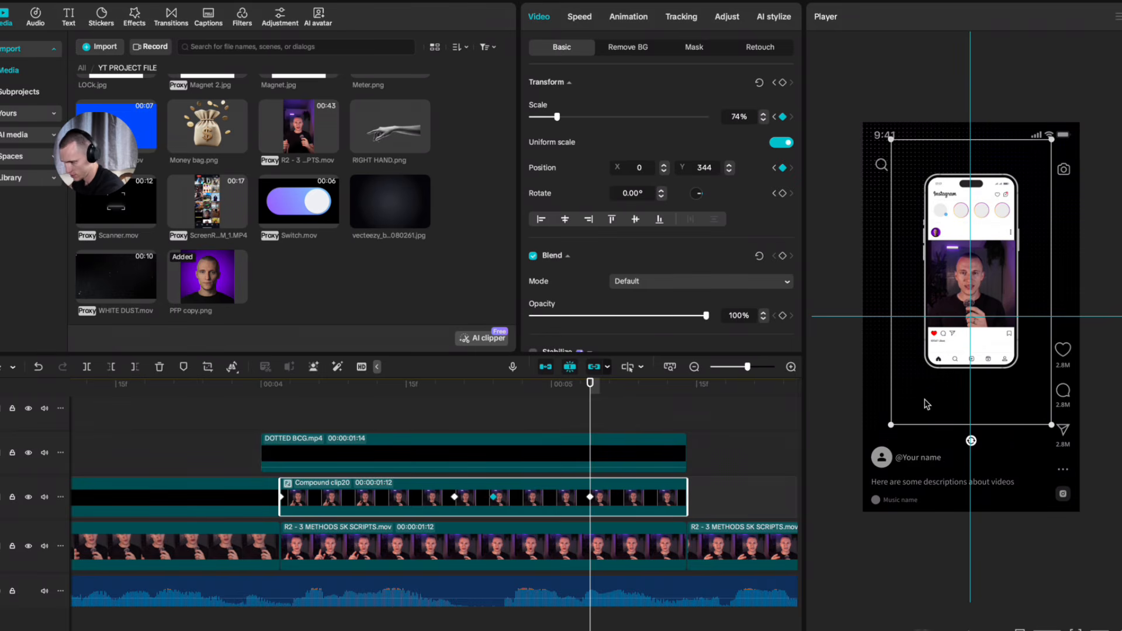
drag(447, 409, 281, 433)
key(space)
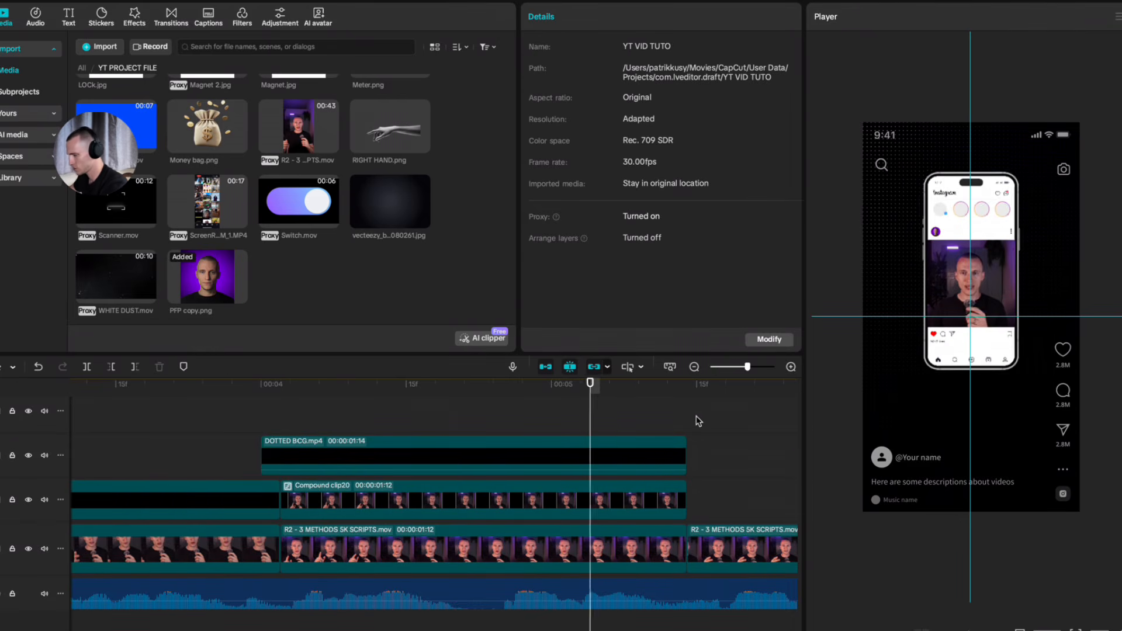
key(space)
Step: Show the variable speed animation graph of the phone mockup clip and apply an easing curve to its scale-down keyframe
right_click(614, 497)
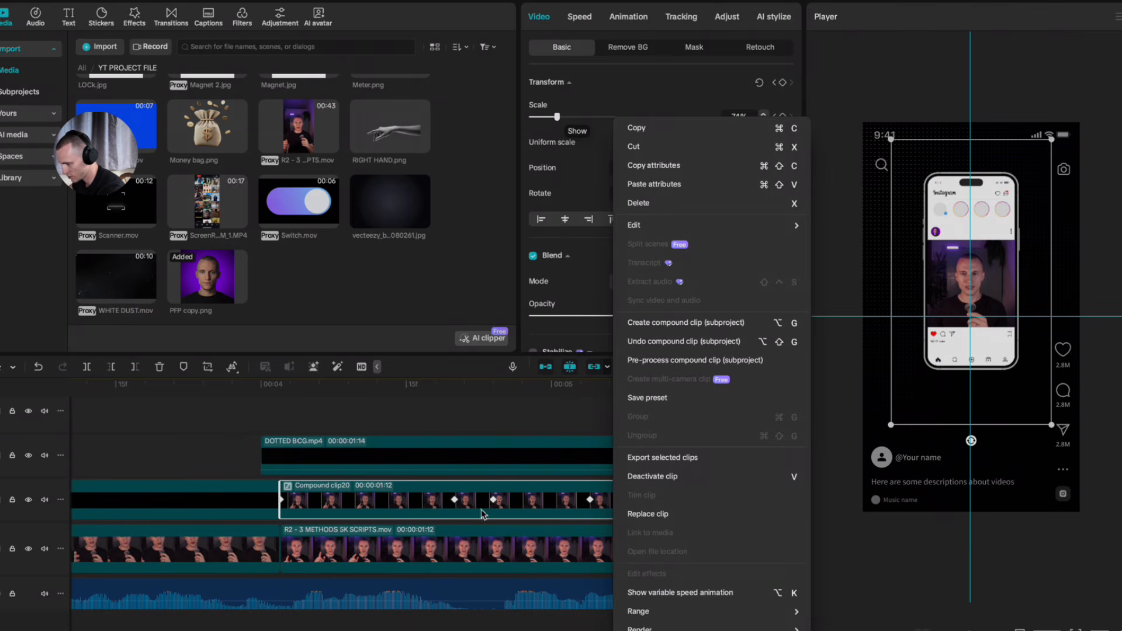
click(672, 593)
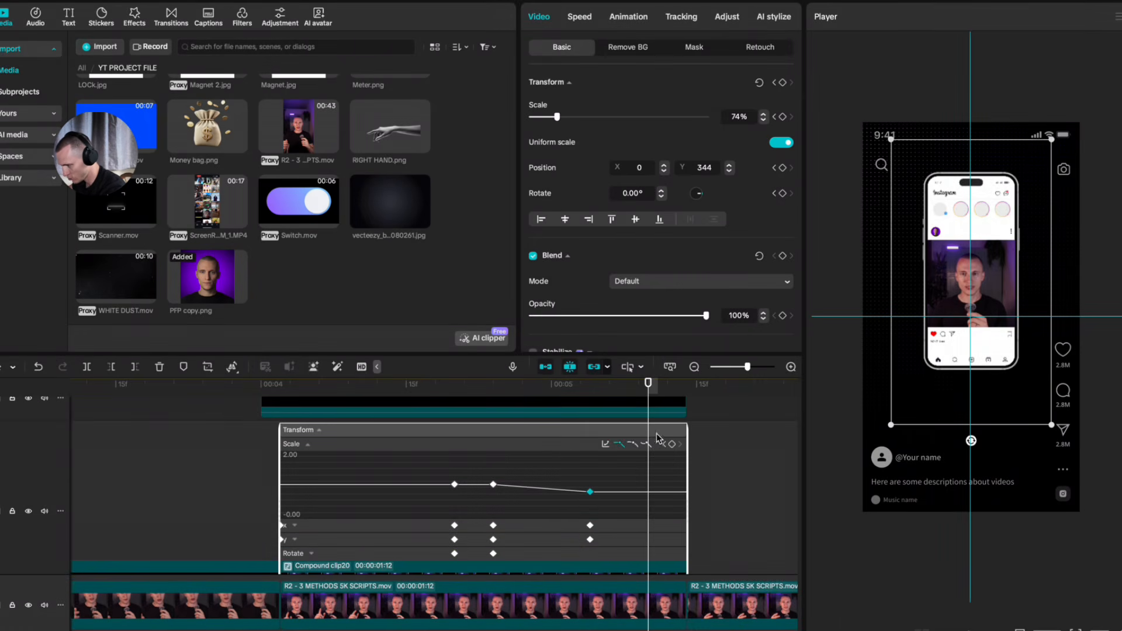
click(637, 446)
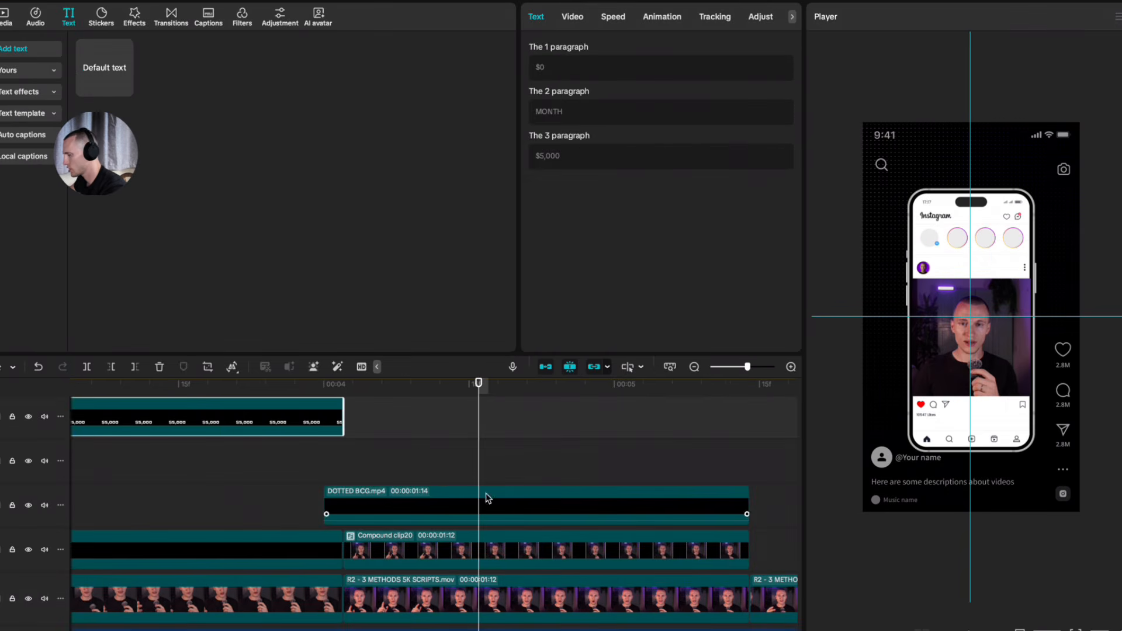
Step: Paste a text clip near the start of the phone mockup animation and change its wording to COLD DM'S
click(508, 446)
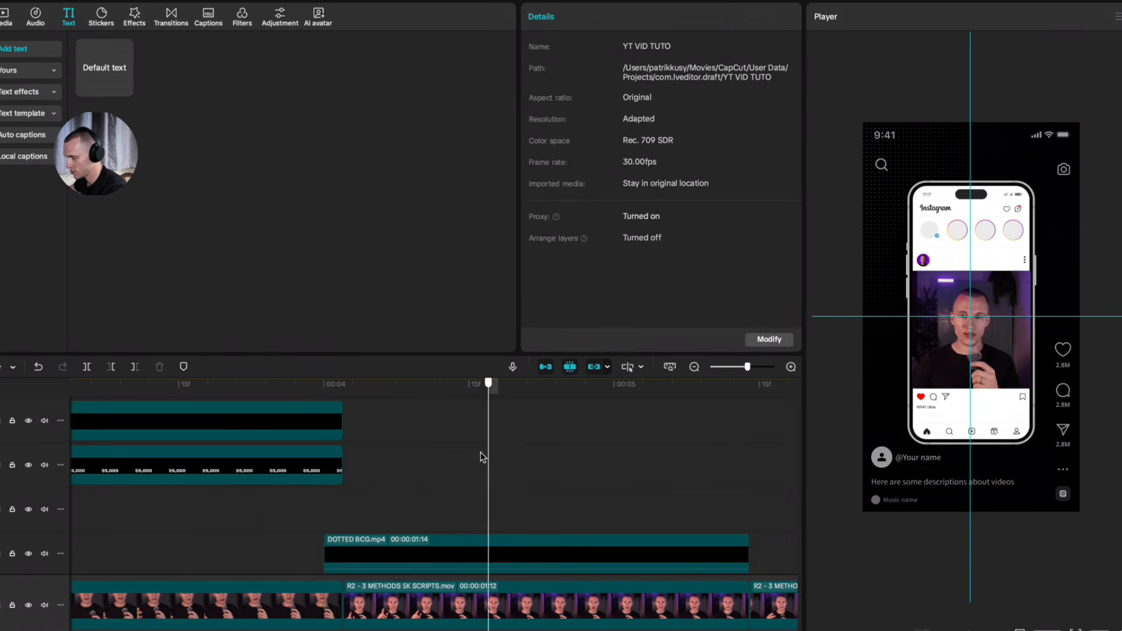
drag(481, 453, 391, 444)
scroll(388, 437, down, 2)
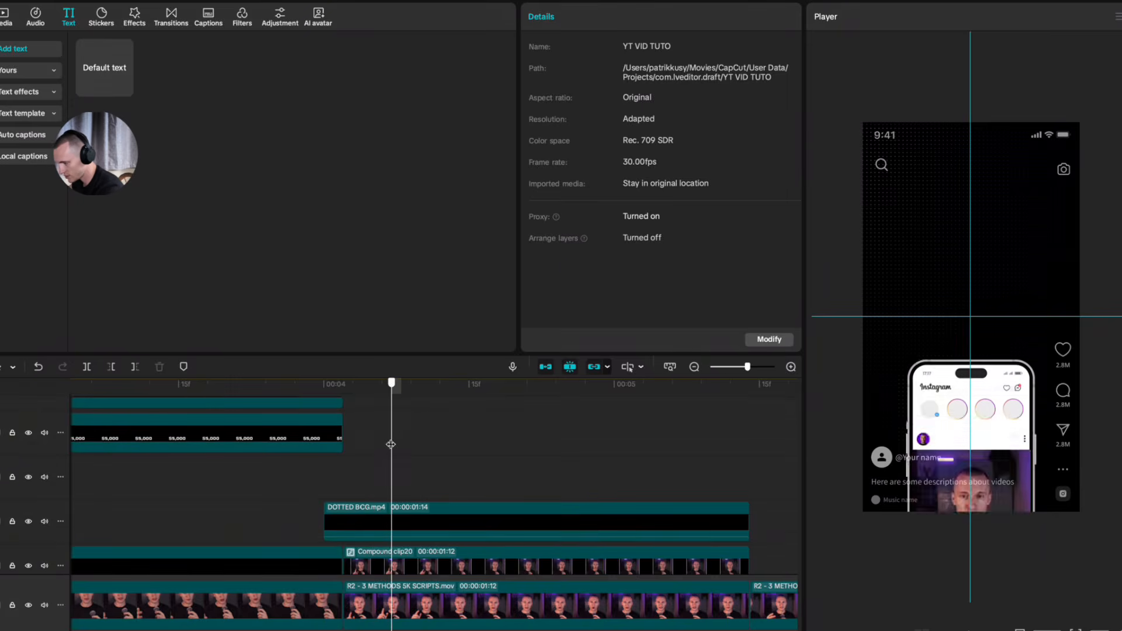
scroll(409, 464, up, 4)
key(super+v)
drag(447, 410, 454, 409)
key(super+a)
text(CO)
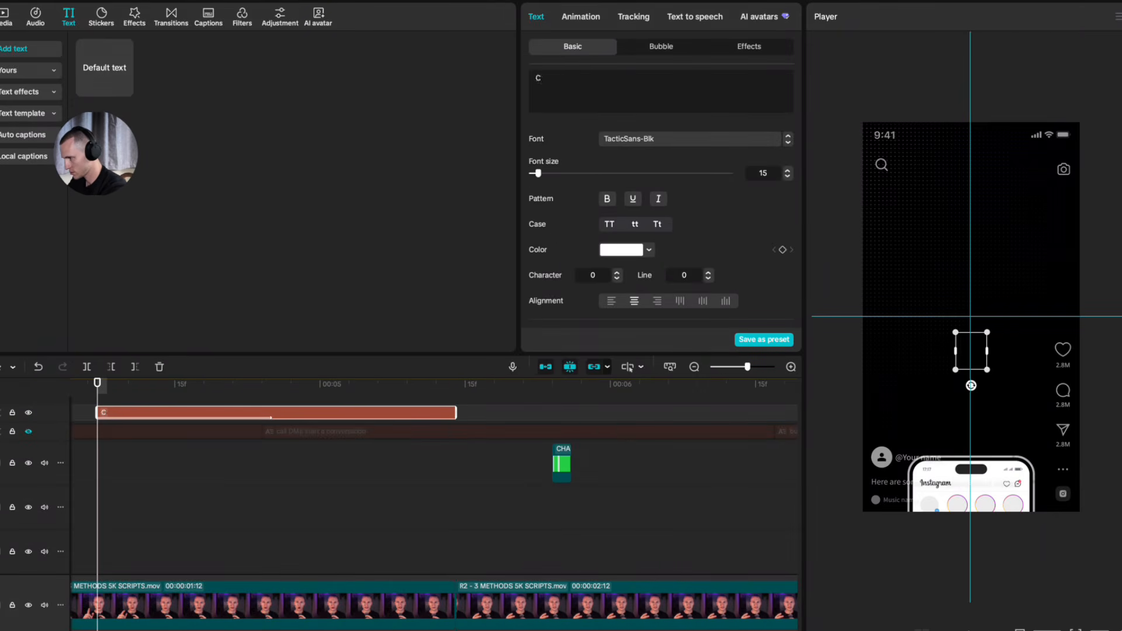
text(LD DM'S)
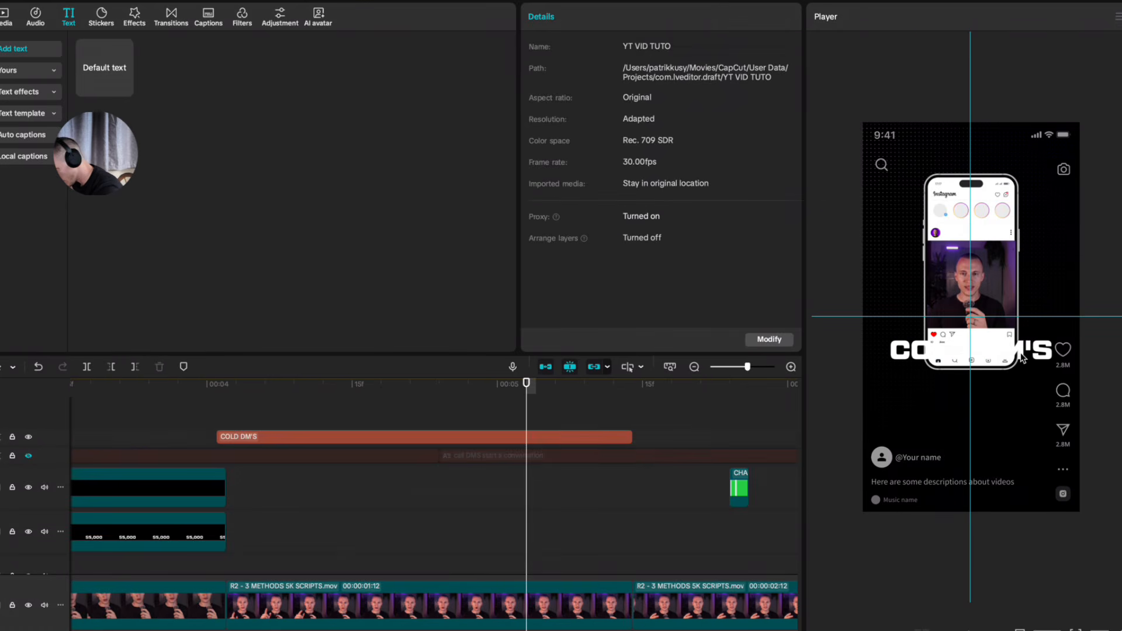
Step: Place the COLD DM'S text just below the shrunken phone mockup and trim its start to shortly before the 5-second mark
click(1020, 353)
drag(1058, 332, 1039, 377)
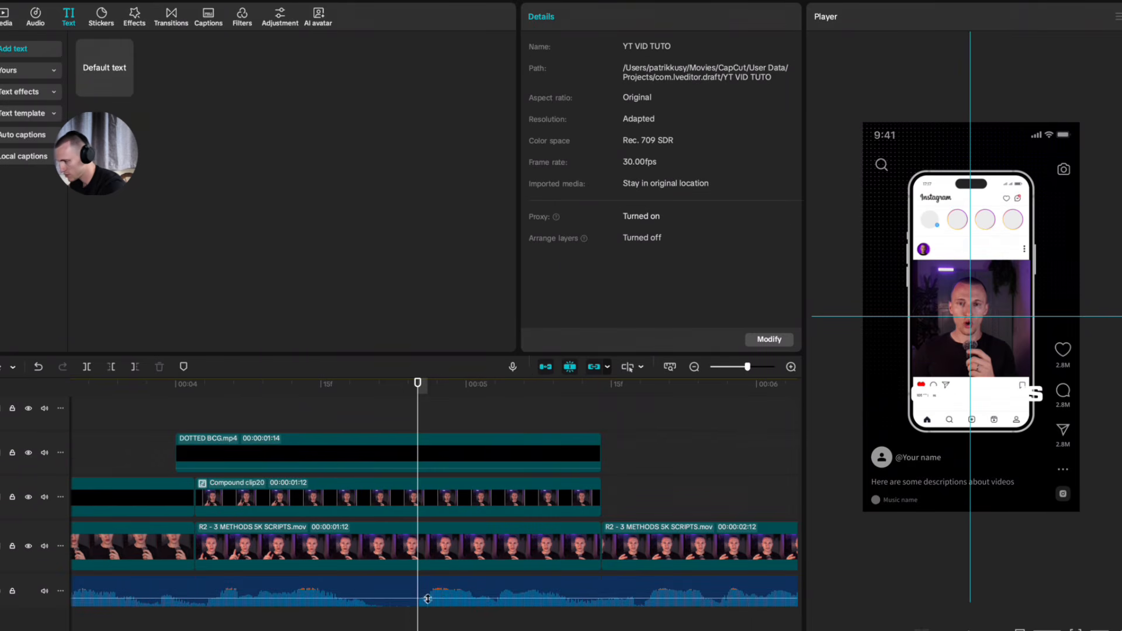
scroll(433, 596, up, 3)
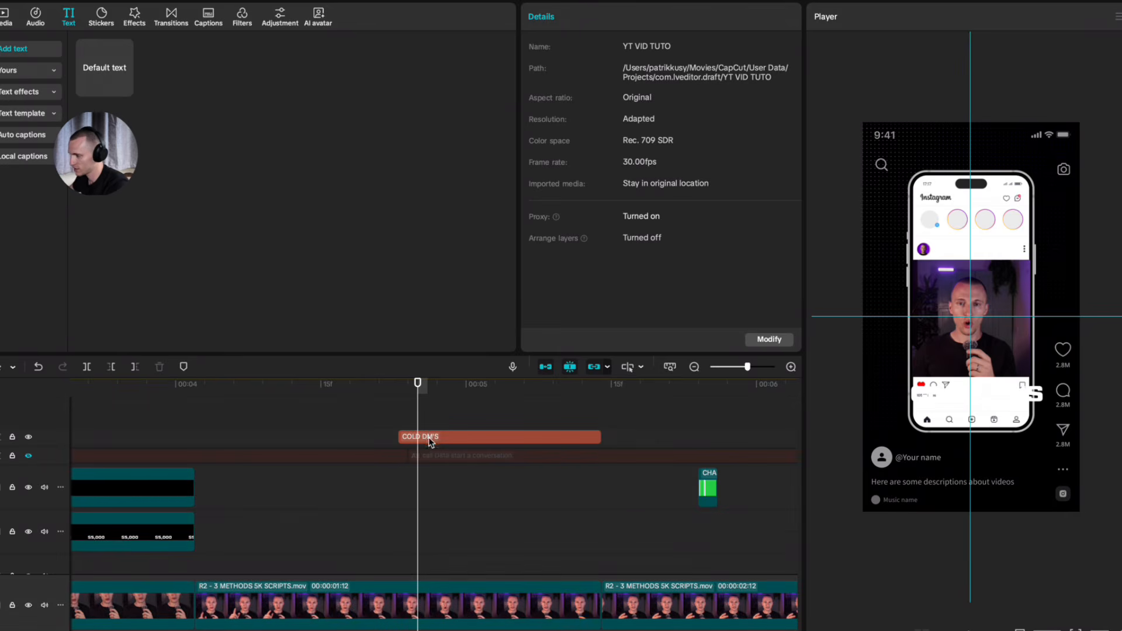
Step: Apply the "Set to... Right" entrance animation to the COLD DM'S text and check how it begins
click(430, 438)
click(578, 15)
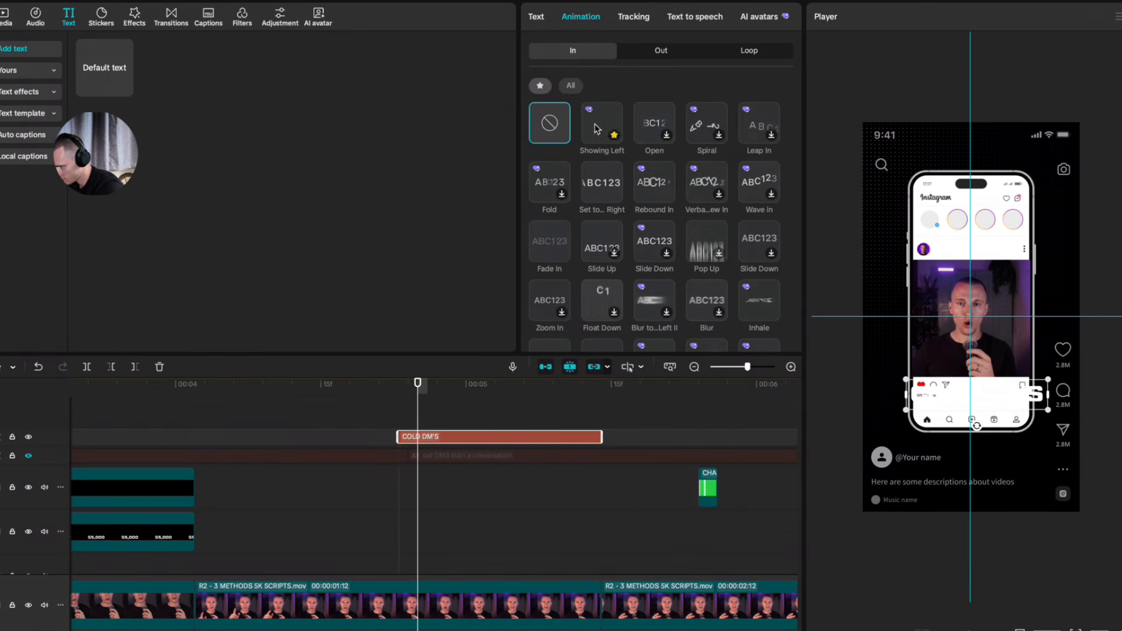
click(595, 181)
click(406, 409)
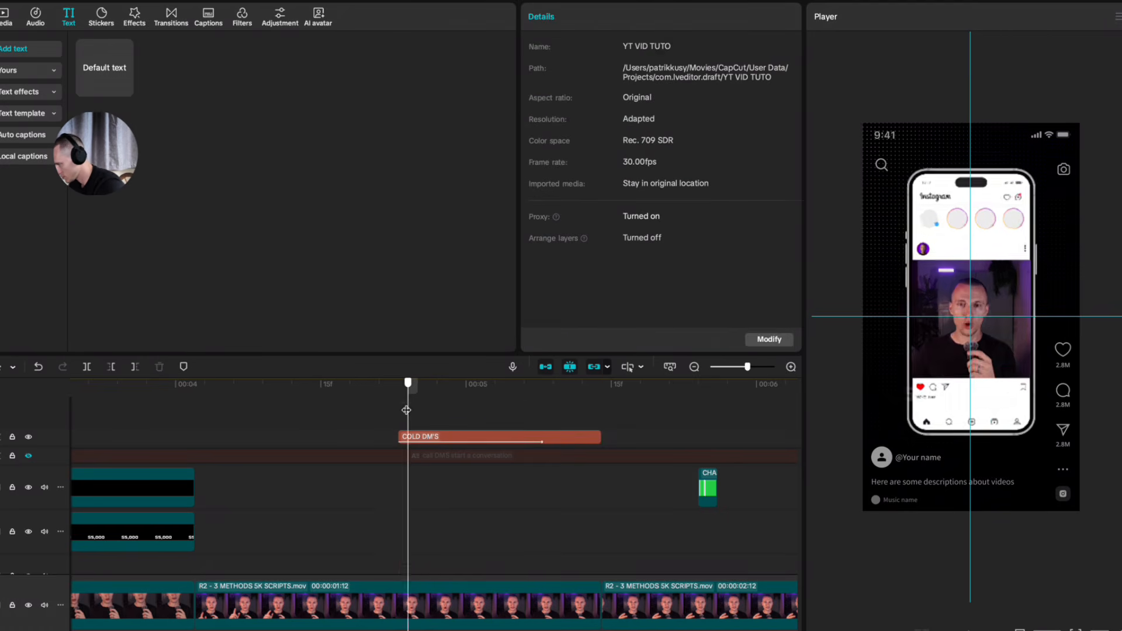
Step: Color the COLD DM'S text purple with hex AD00FF
drag(406, 410, 494, 410)
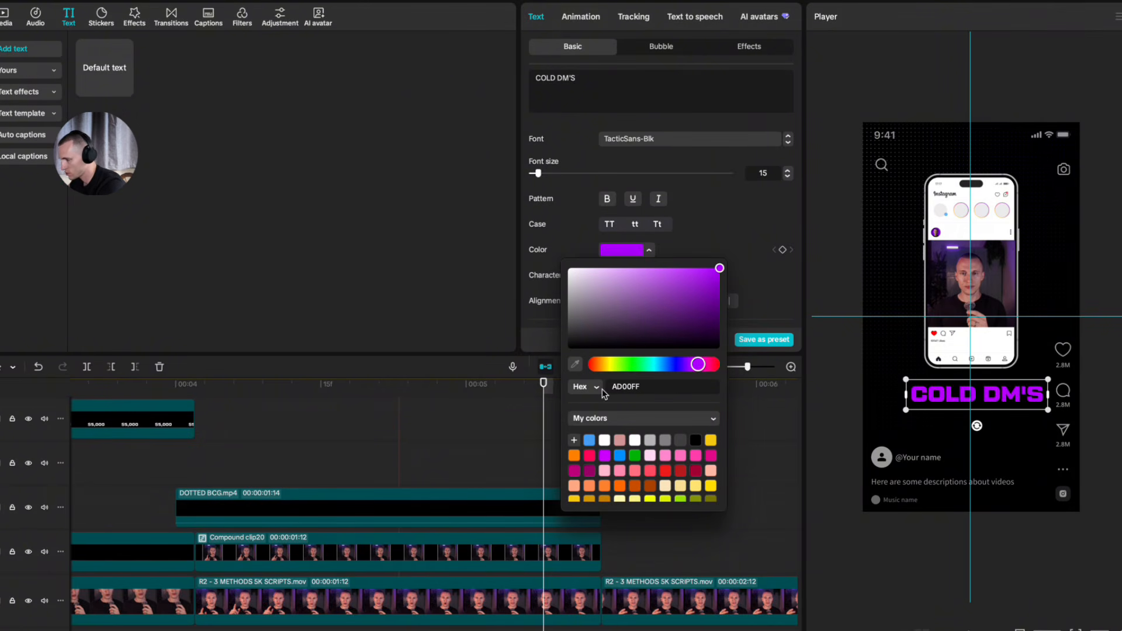
click(419, 431)
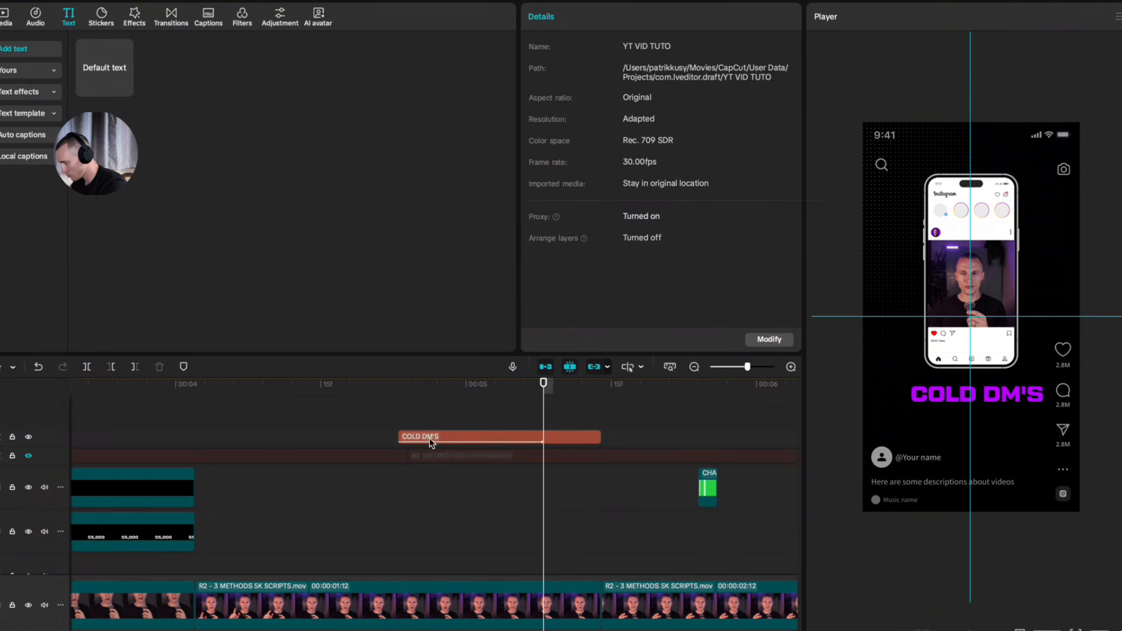
Step: Duplicate the COLD DM'S text onto the track above and color the copy dark purple 3D005B
click(426, 438)
drag(554, 398, 570, 398)
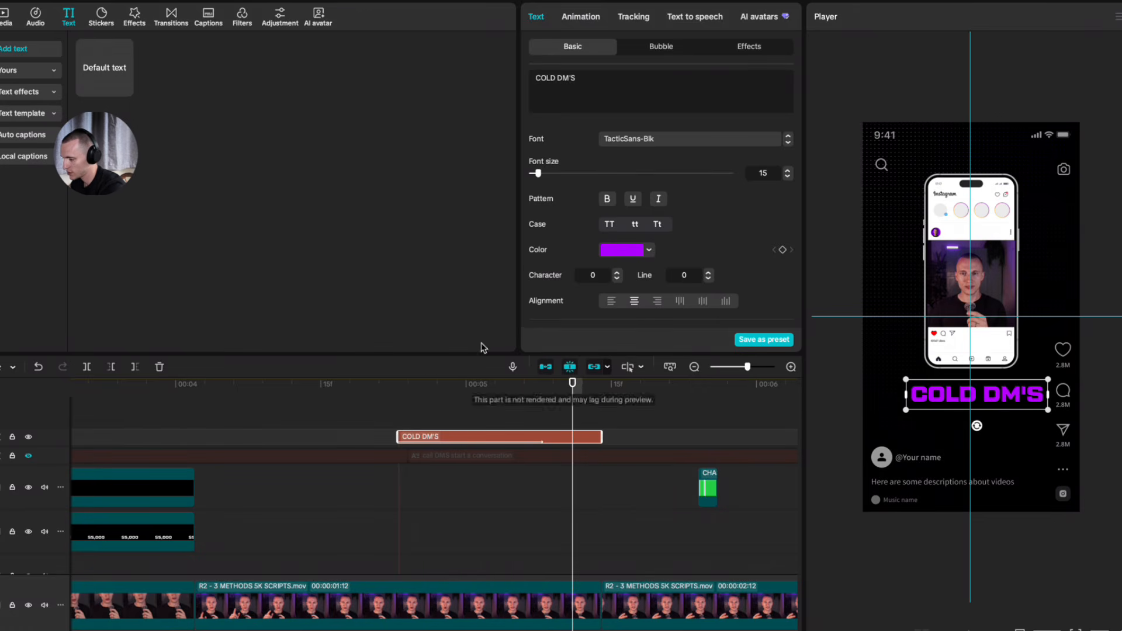
drag(464, 439, 464, 427)
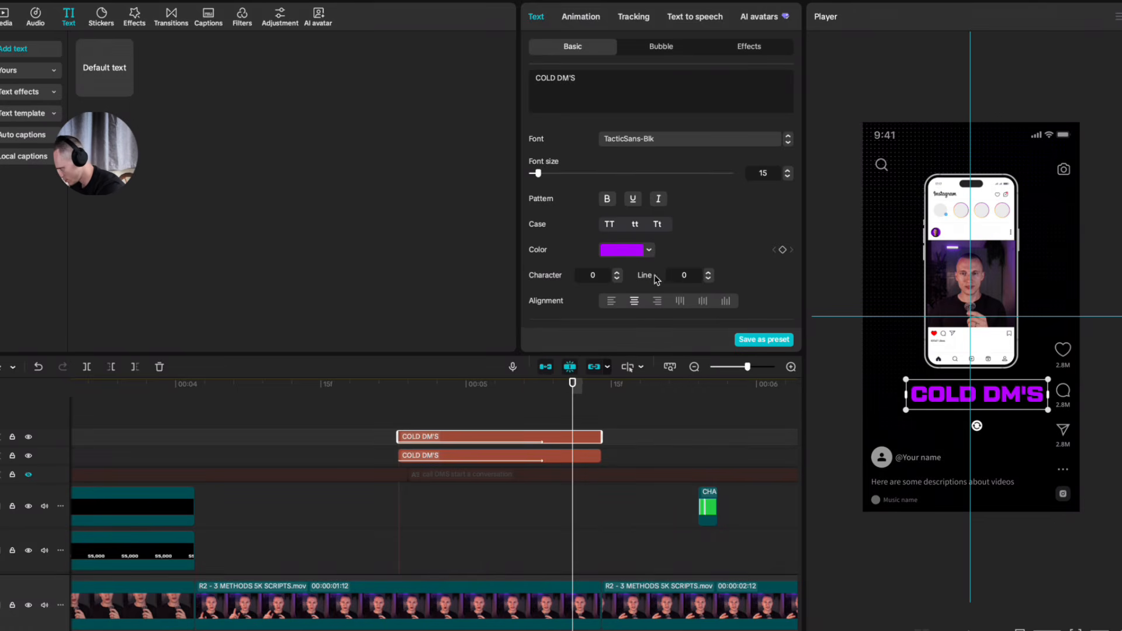
click(648, 250)
drag(719, 303, 748, 325)
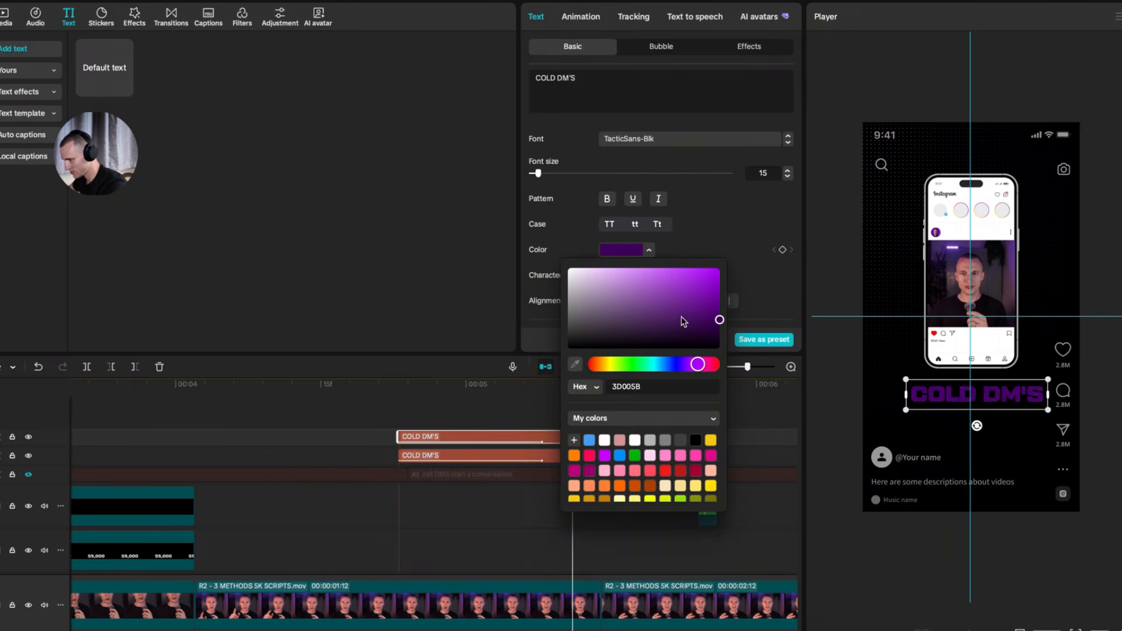
Step: Turn the dark and the bright purple COLD DM'S texts into two separate compound clips, with the bright one on top
click(501, 436)
drag(647, 424, 591, 462)
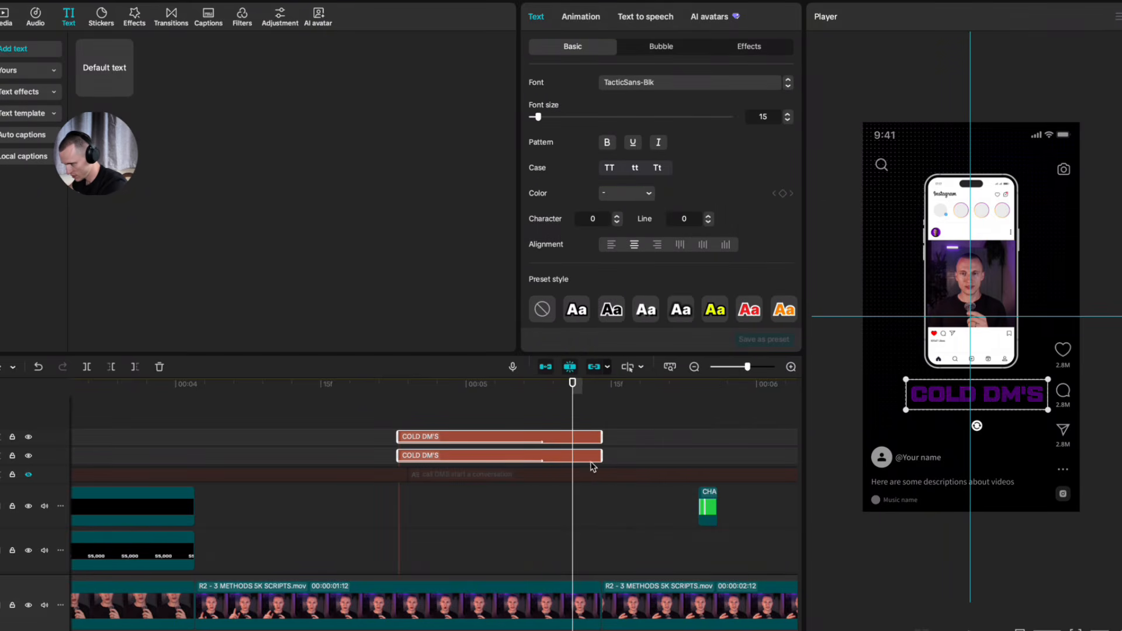
click(573, 434)
key(alt+g)
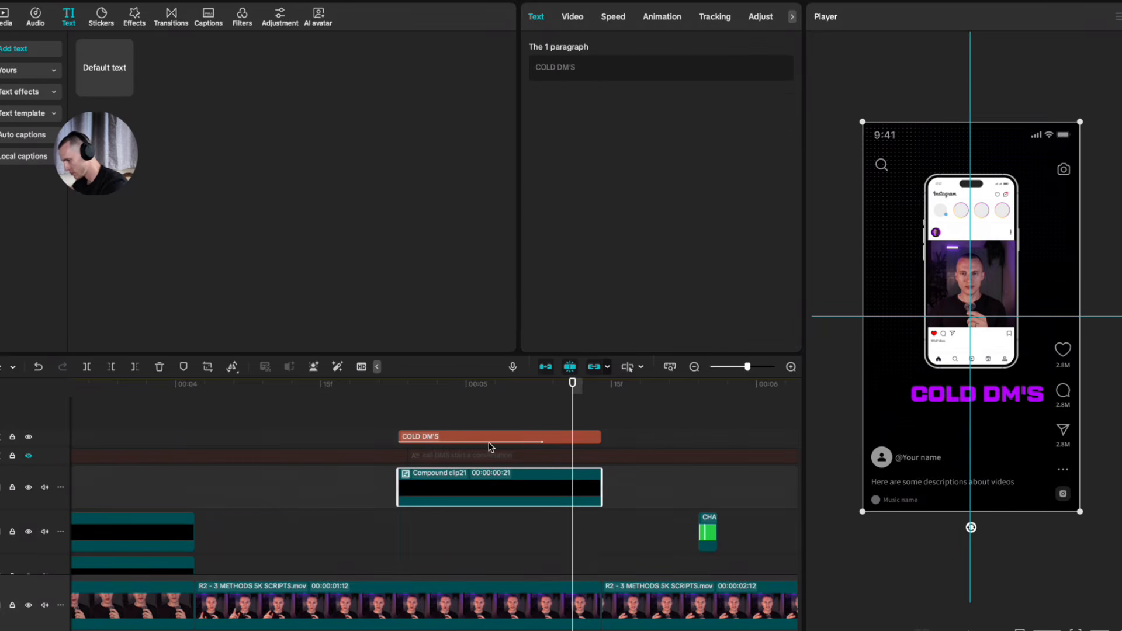
click(506, 440)
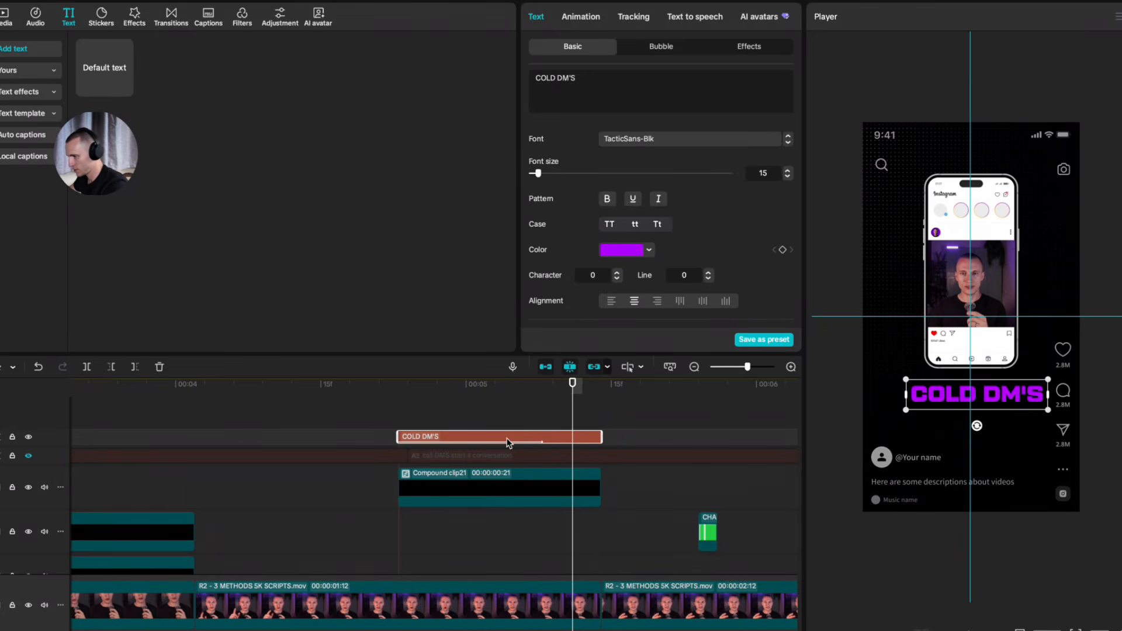
key(alt+g)
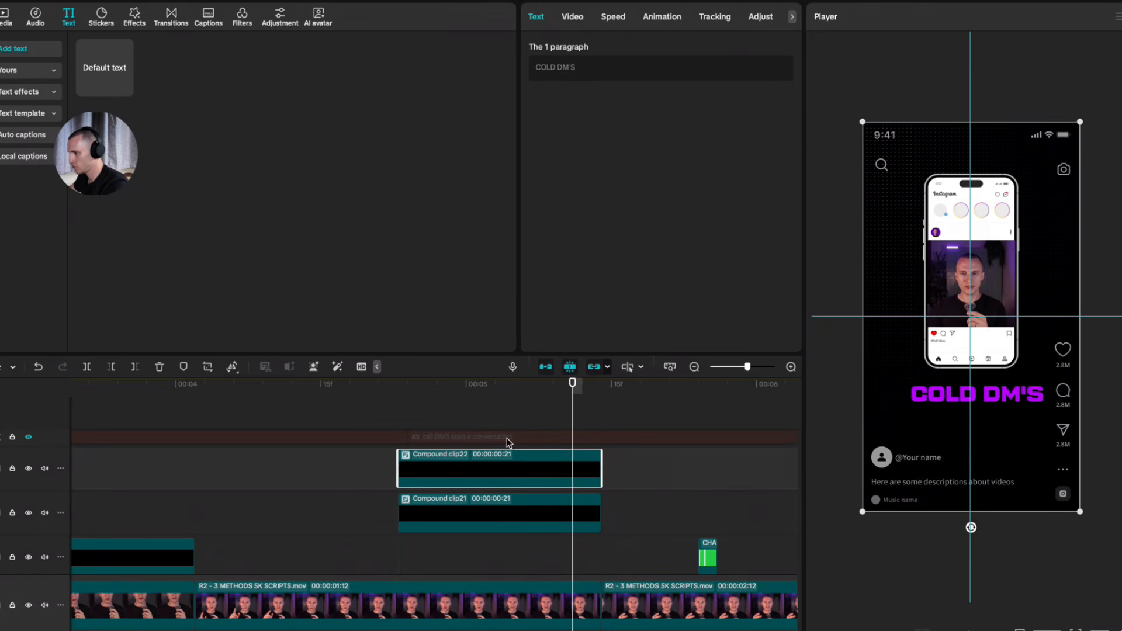
Step: Apply a Split mask to the compound clip holding the bright purple COLD DM'S text
click(574, 16)
click(695, 48)
click(543, 108)
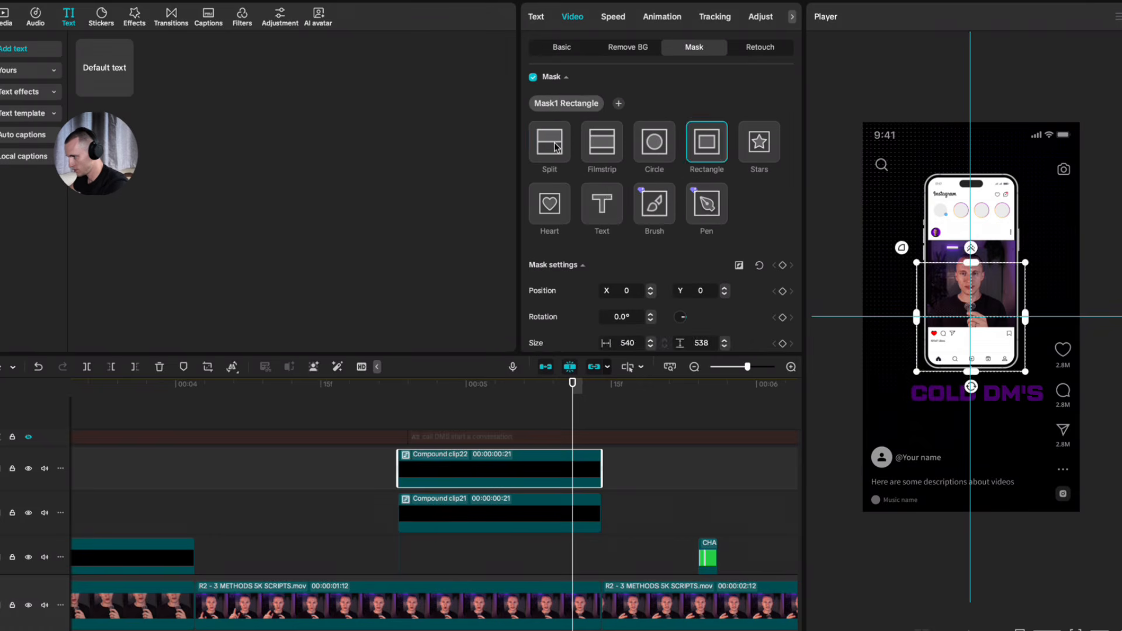
click(712, 125)
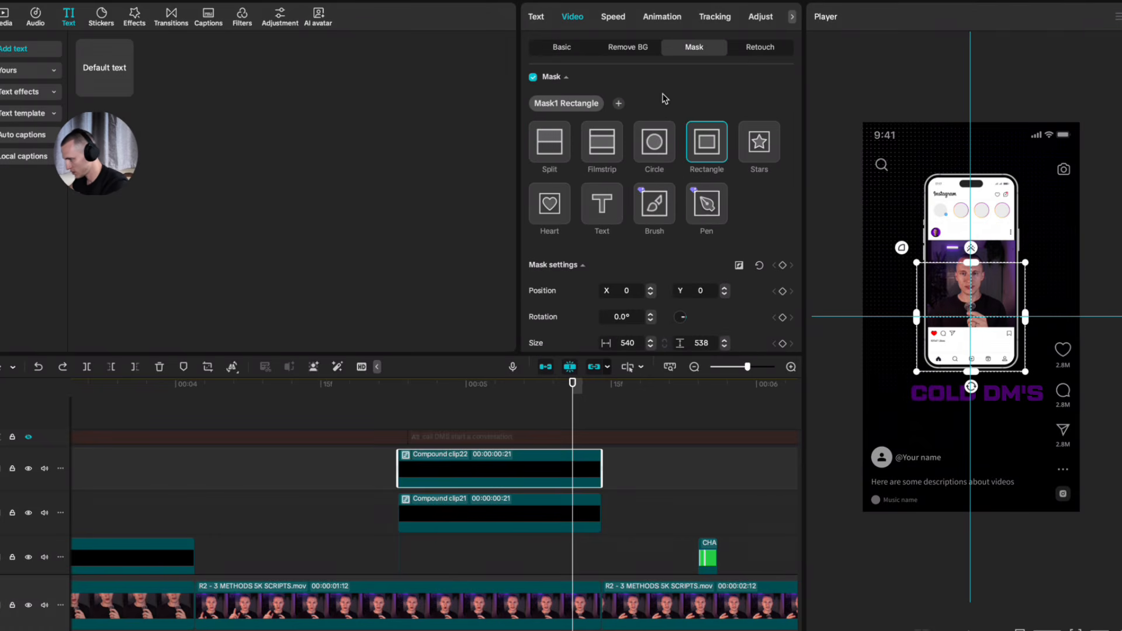
click(552, 146)
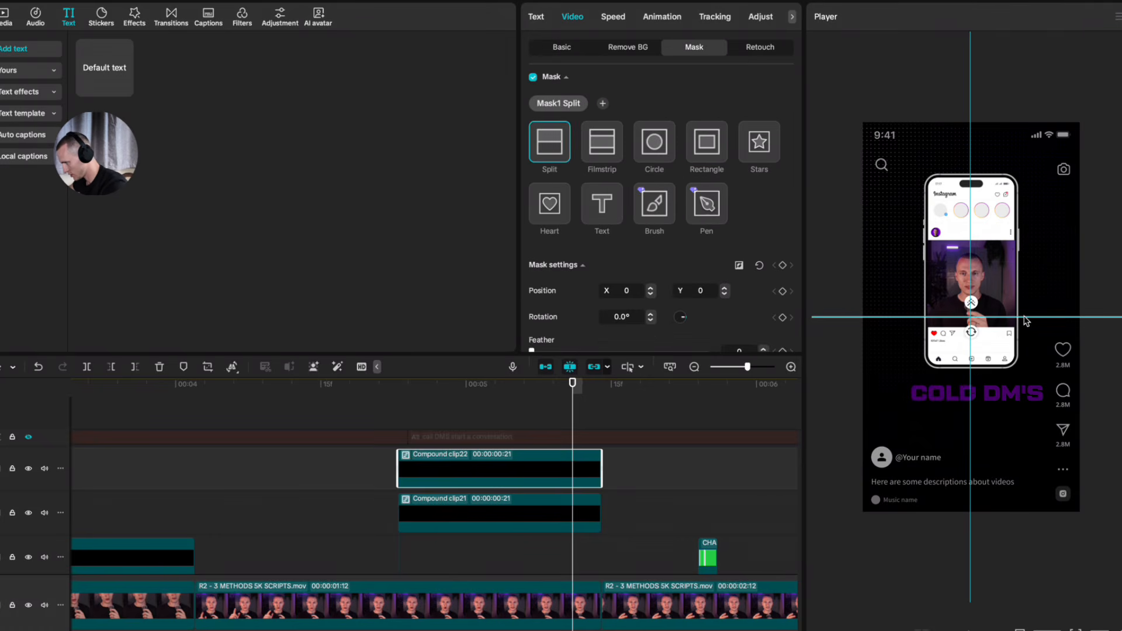
Step: Move the split mask's line across the COLD DM'S lettering at X 34, Y -400 and feather its edge to 21
drag(1024, 317, 989, 417)
scroll(1017, 409, up, 5)
scroll(1001, 427, down, 1)
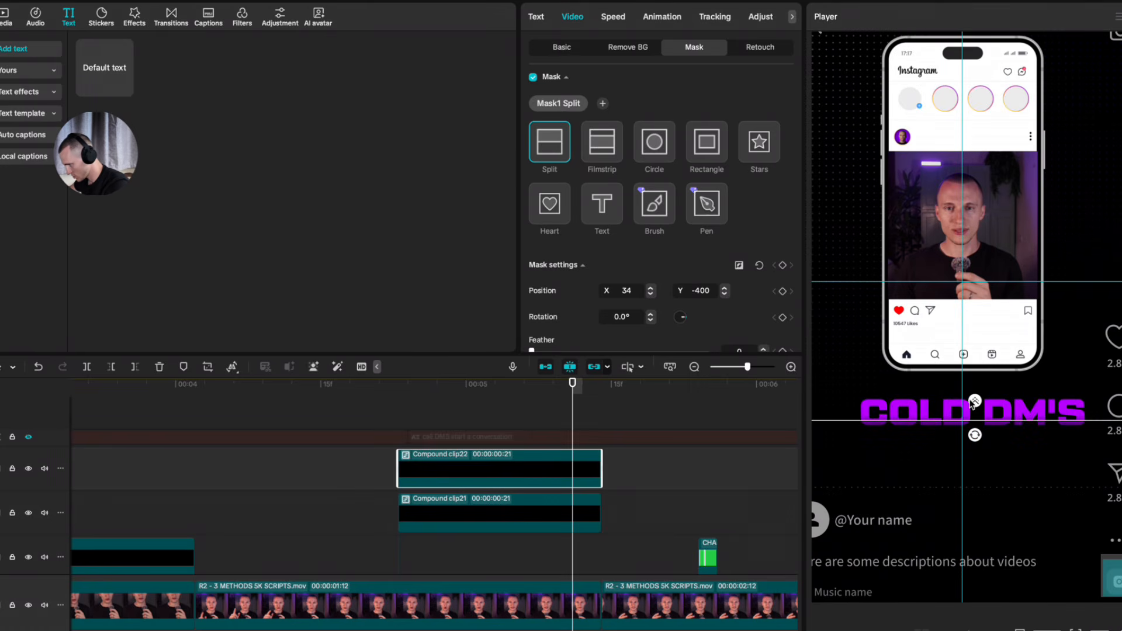
scroll(1031, 433, down, 4)
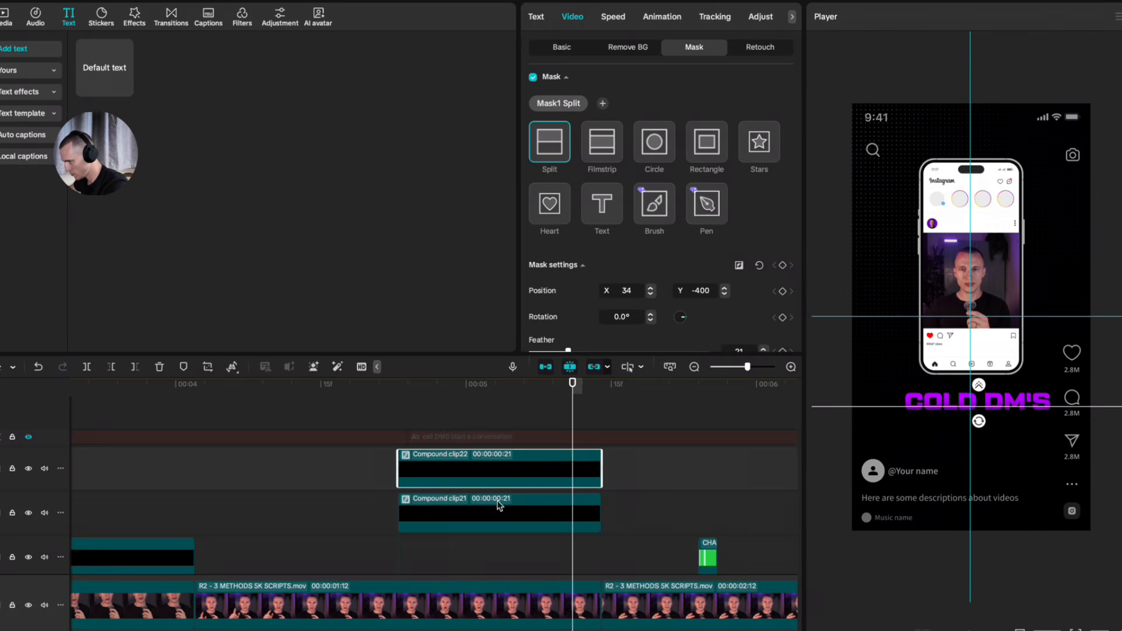
Step: Merge both COLD DM'S compound clips into one compound clip and add the Glow 2 video effect to it
click(590, 498)
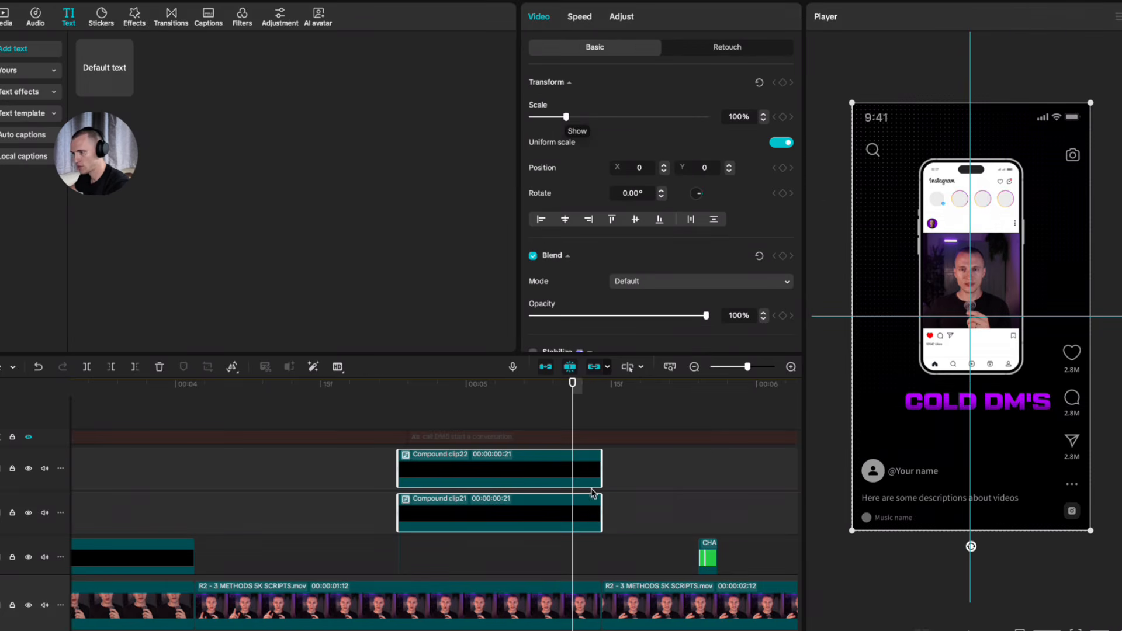
key(alt+g)
click(134, 17)
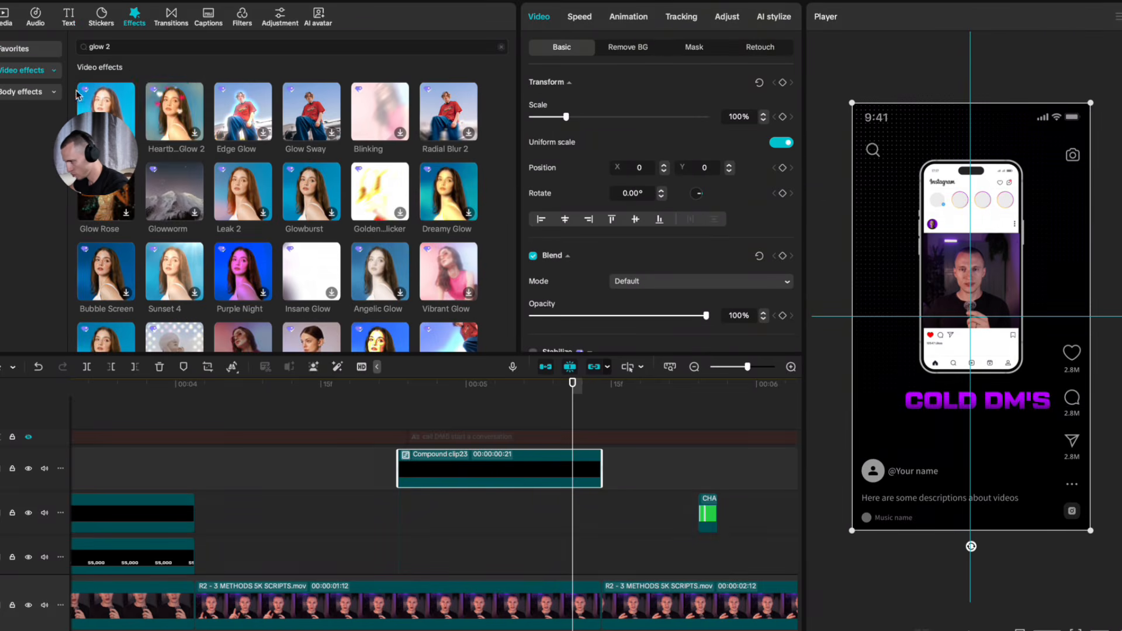
drag(106, 111, 509, 471)
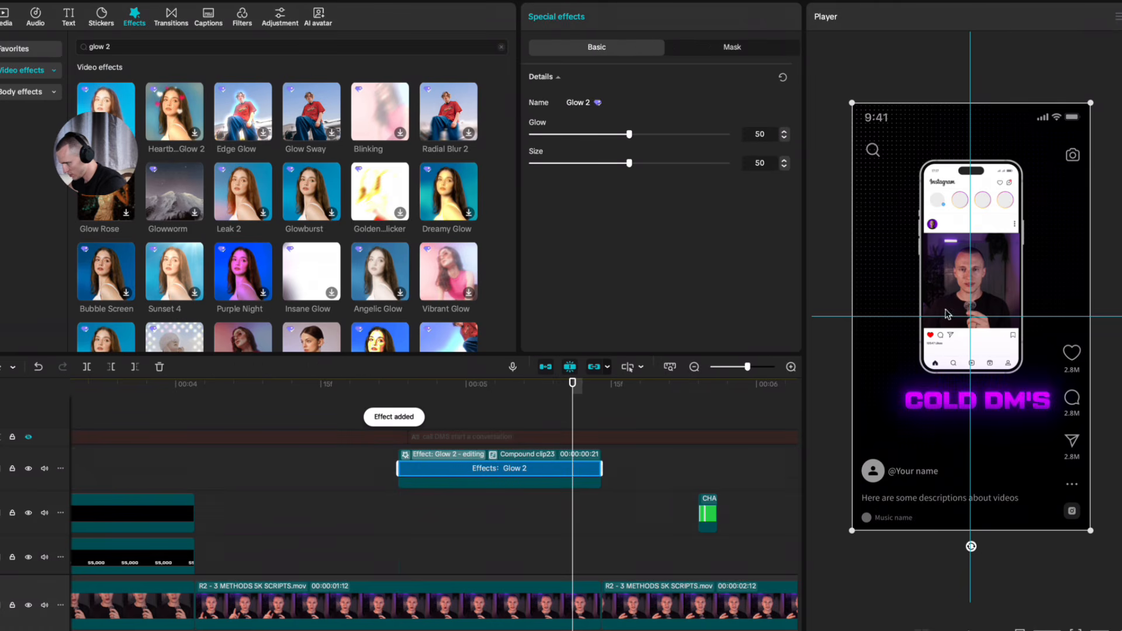
Step: Set the Glow 2 effect on the COLD DM'S clip to glow 8 and size 79
drag(628, 134, 517, 132)
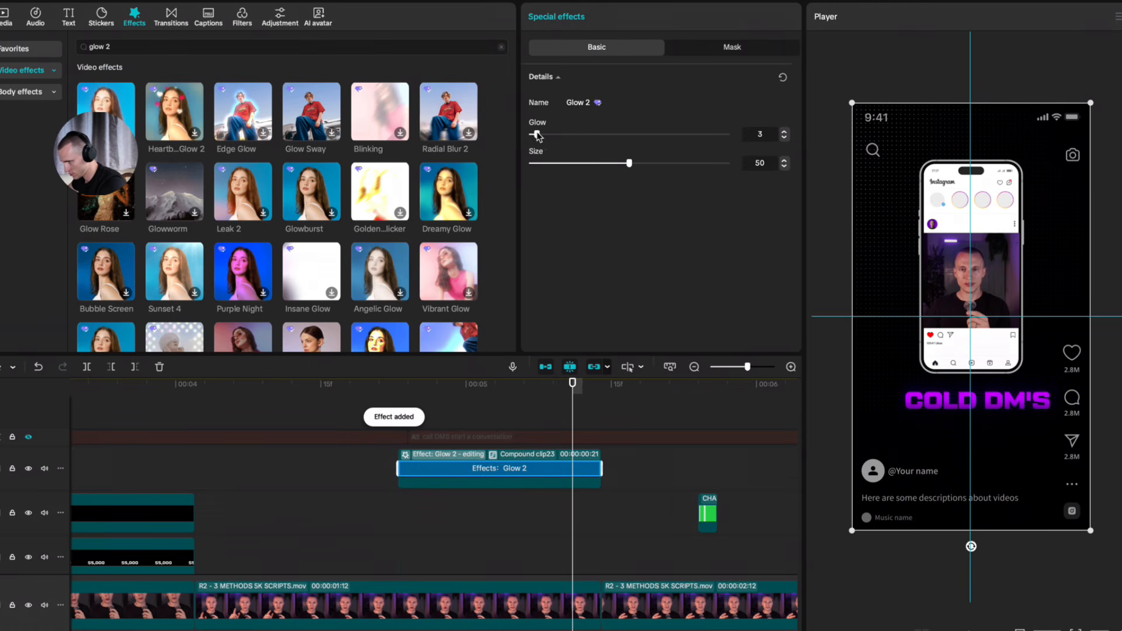
drag(632, 166, 687, 162)
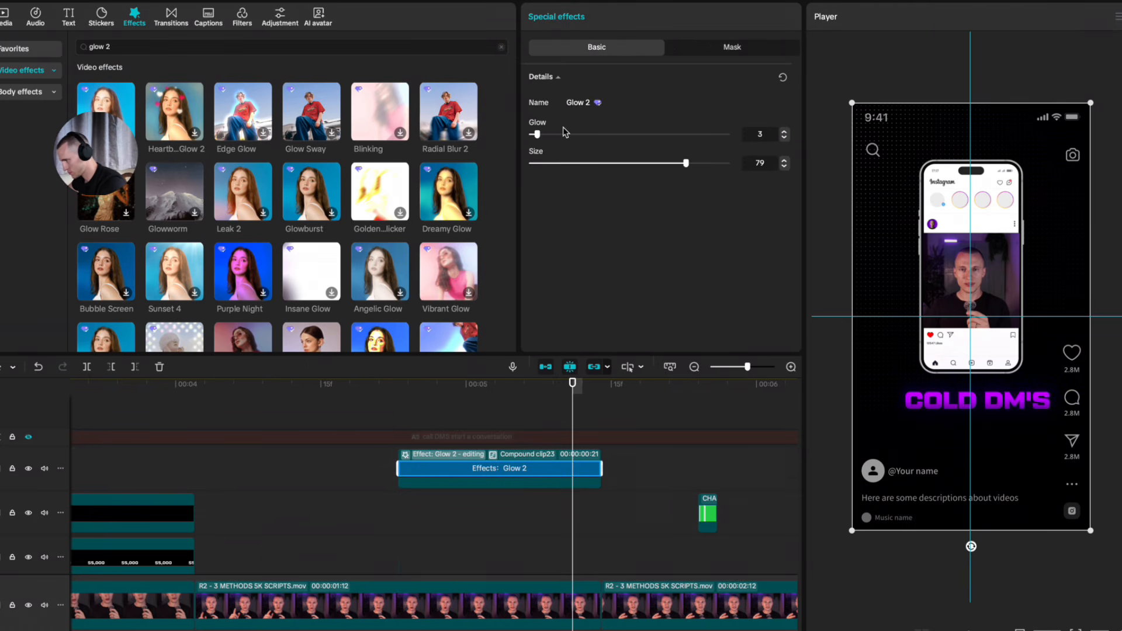
drag(565, 132, 575, 136)
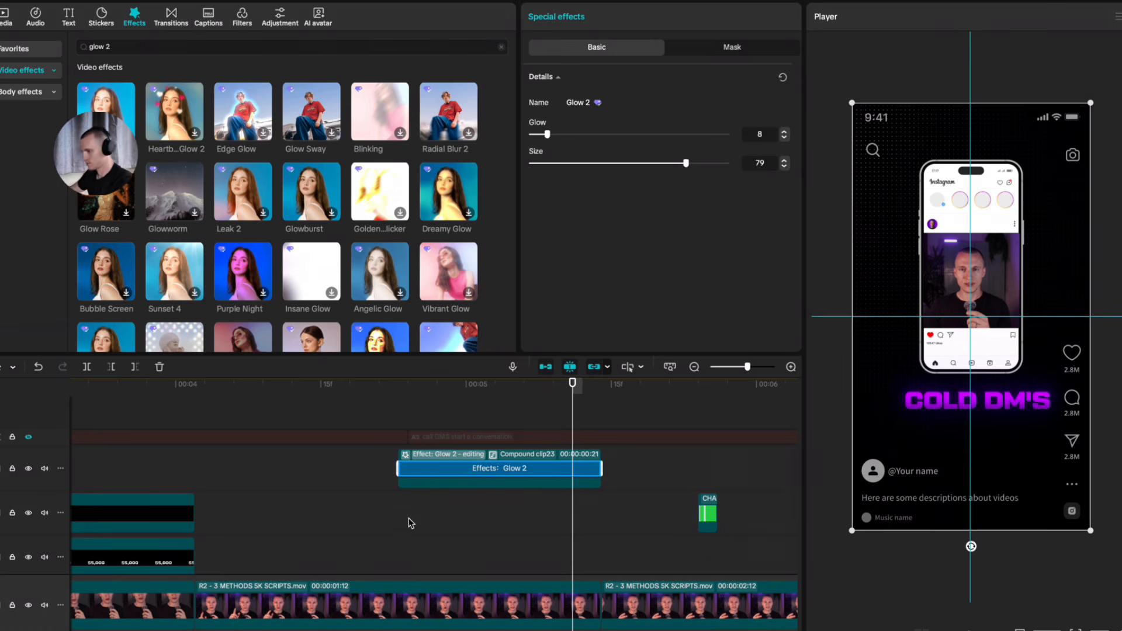
Step: Delete the leftover short bar chart clip that sits after the dotted-background scene
scroll(472, 506, down, 2)
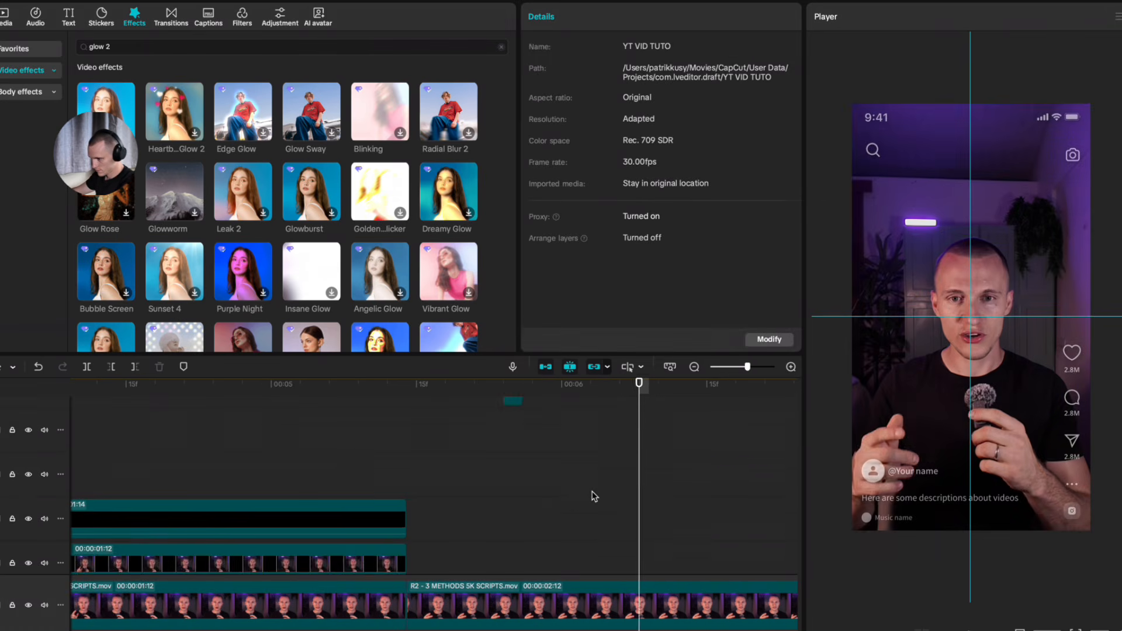
scroll(555, 492, up, 2)
click(513, 438)
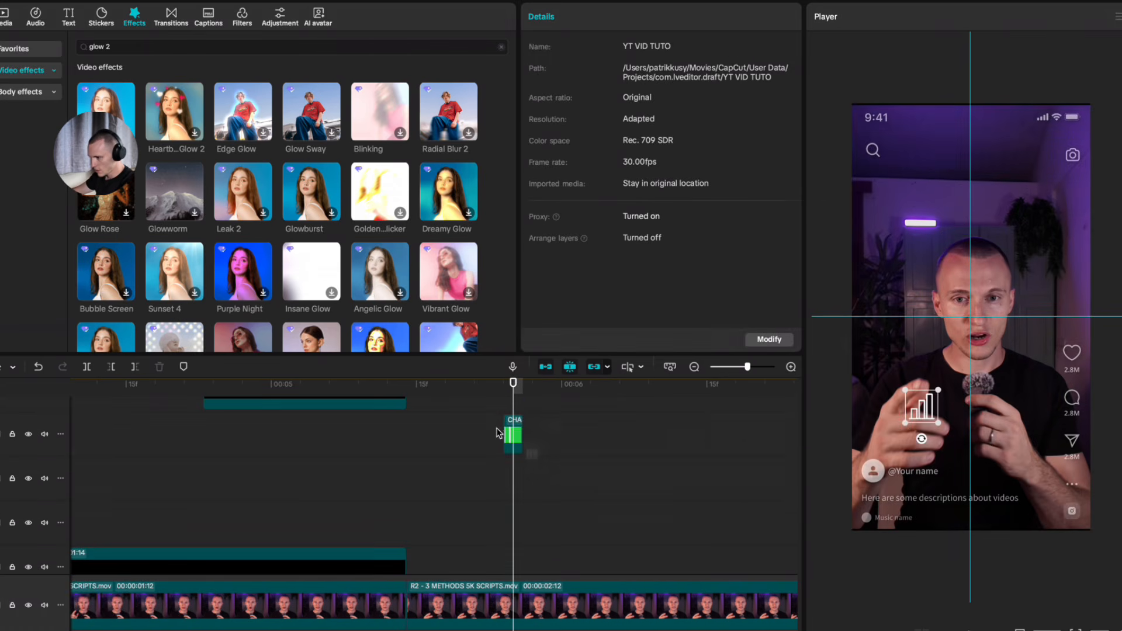
key(Delete)
Step: Move the glowing COLD DM'S compound clip down onto the track directly above DOTTED BCG.mp4
scroll(427, 489, up, 2)
click(280, 533)
scroll(278, 538, down, 3)
click(407, 500)
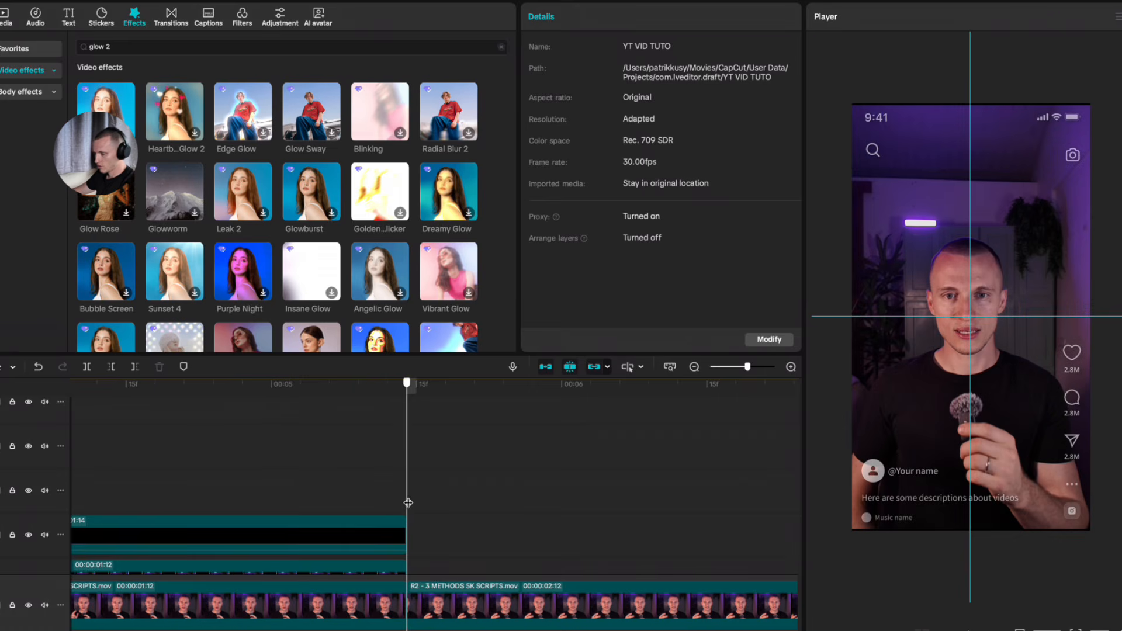
scroll(402, 504, up, 3)
scroll(399, 504, left, 1)
scroll(327, 449, down, 2)
drag(385, 417, 389, 486)
scroll(392, 478, down, 2)
scroll(464, 462, left, 10)
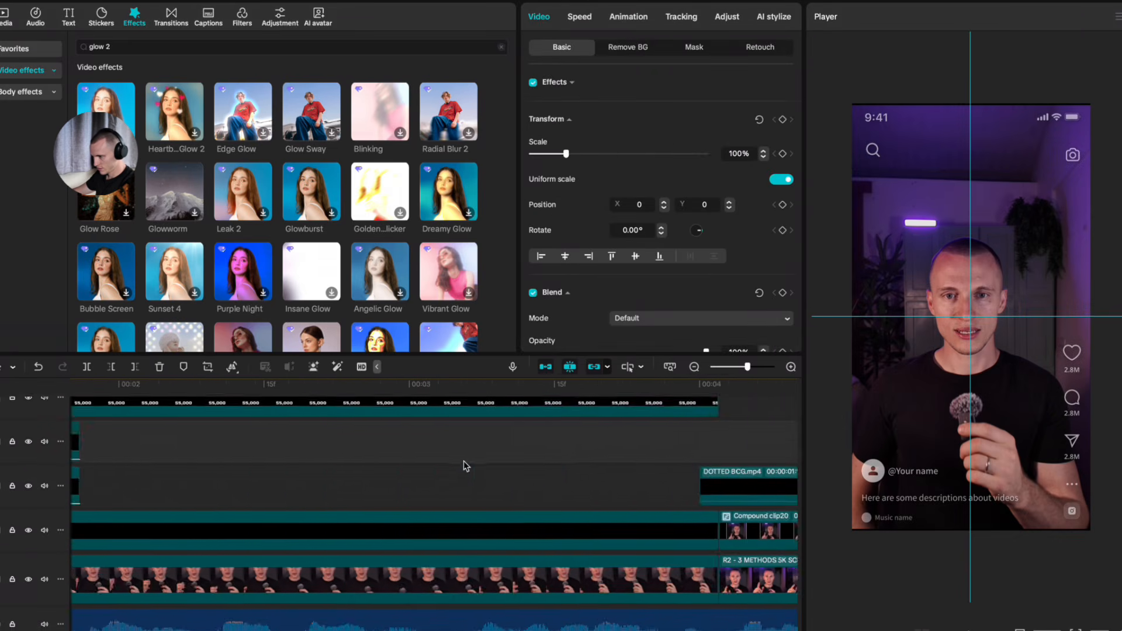
Step: Combine the two talking-head clips directly after the dotted-background scene into one compound clip
scroll(562, 459, right, 6)
scroll(562, 460, down, 4)
scroll(561, 459, up, 3)
scroll(561, 460, down, 4)
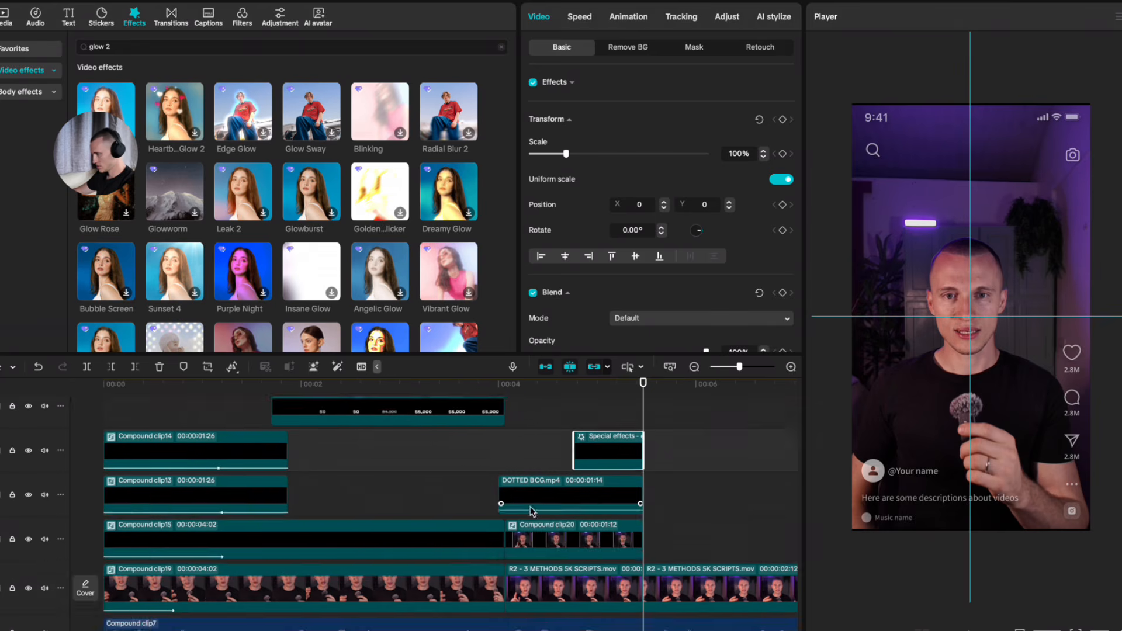
scroll(413, 461, right, 5)
scroll(468, 475, down, 2)
click(525, 487)
scroll(524, 488, down, 3)
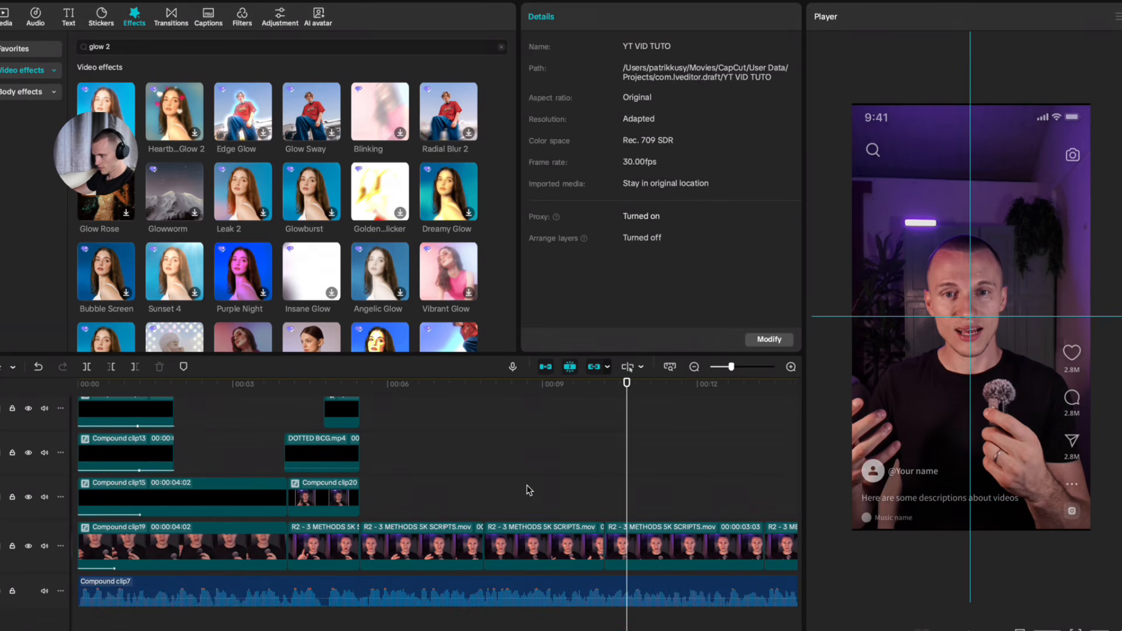
scroll(526, 485, up, 3)
mouse_move(552, 477)
mouse_down()
mouse_move(423, 515)
mouse_move(556, 490)
mouse_up()
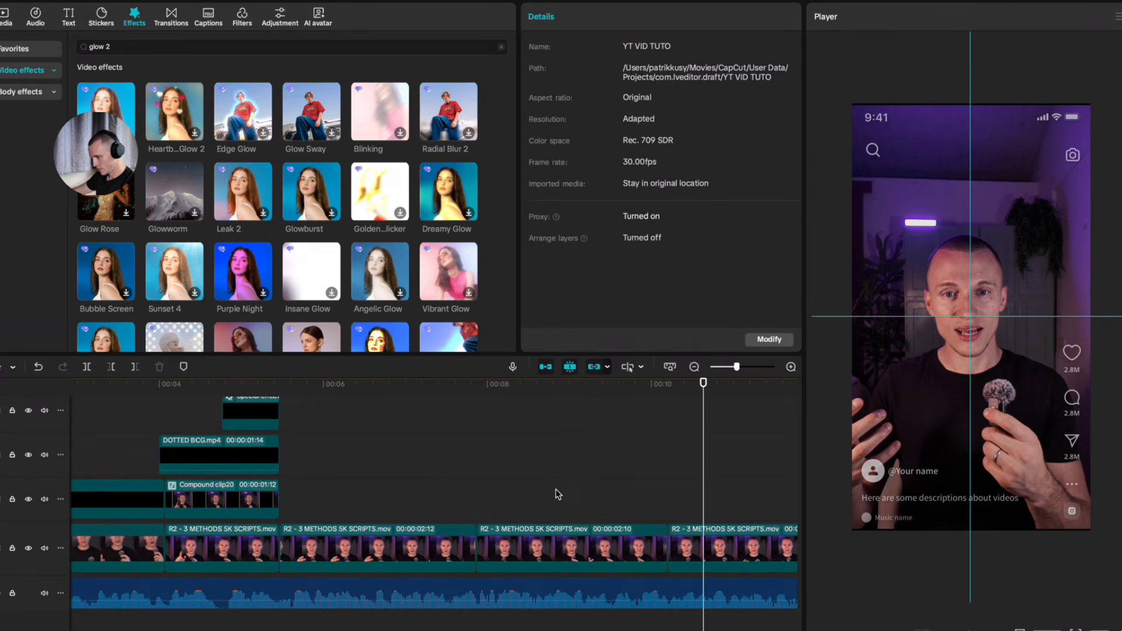
key(alt+g)
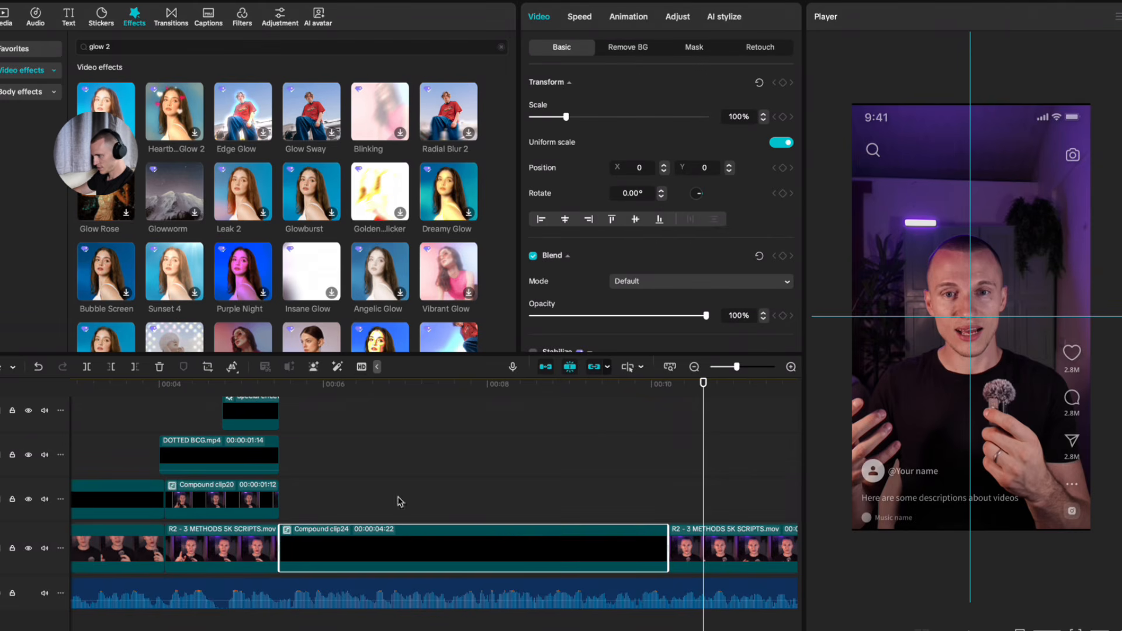
Step: Place IG LOGO.png above the new talking-head compound clip for its full length, shrunk and set left of the frame's center
click(488, 514)
click(534, 535)
drag(857, 532, 858, 495)
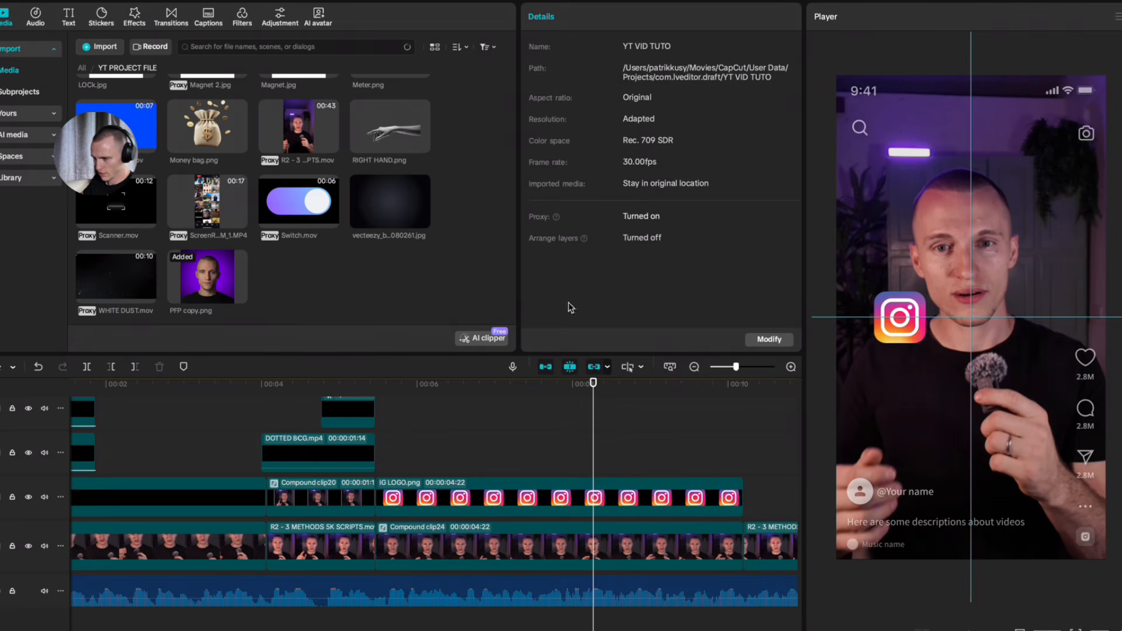
Step: Add a default text above the Instagram logo and stretch it over the full length of the talking-head compound clip
scroll(341, 250, up, 10)
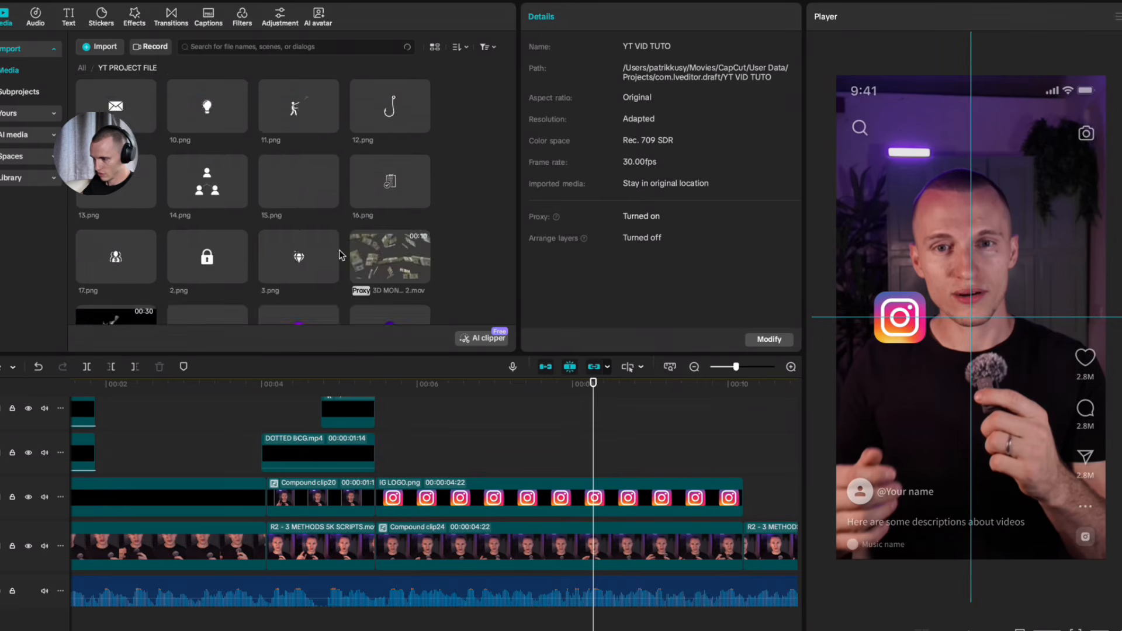
drag(579, 427, 472, 475)
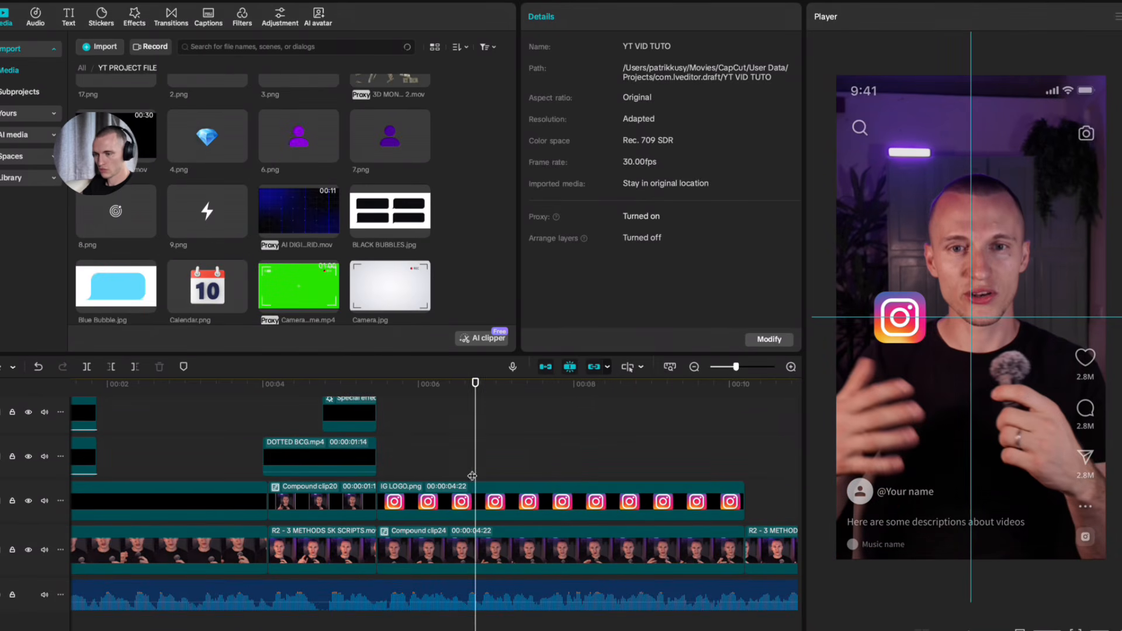
scroll(303, 233, up, 1)
click(69, 29)
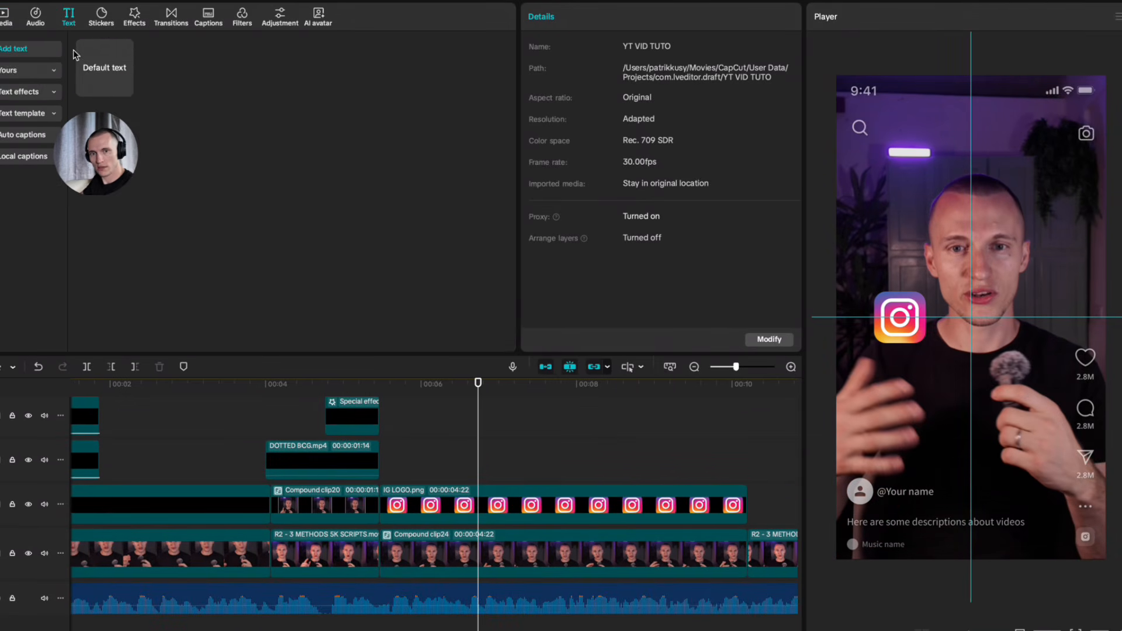
click(124, 88)
drag(495, 437, 395, 432)
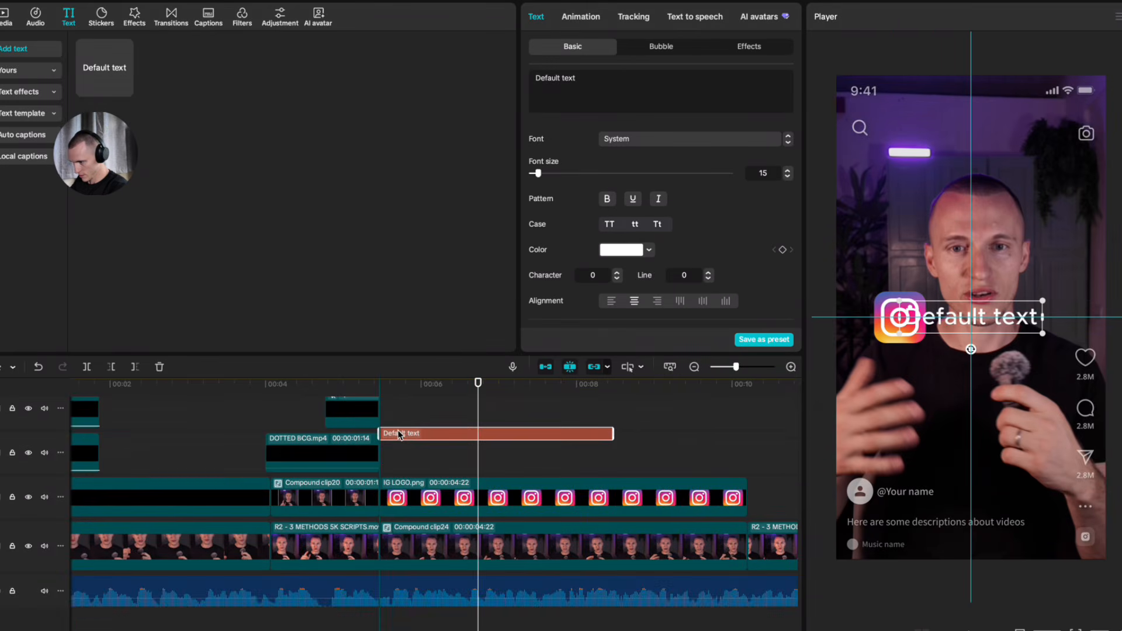
drag(615, 456, 626, 414)
scroll(654, 467, down, 3)
scroll(654, 467, right, 2)
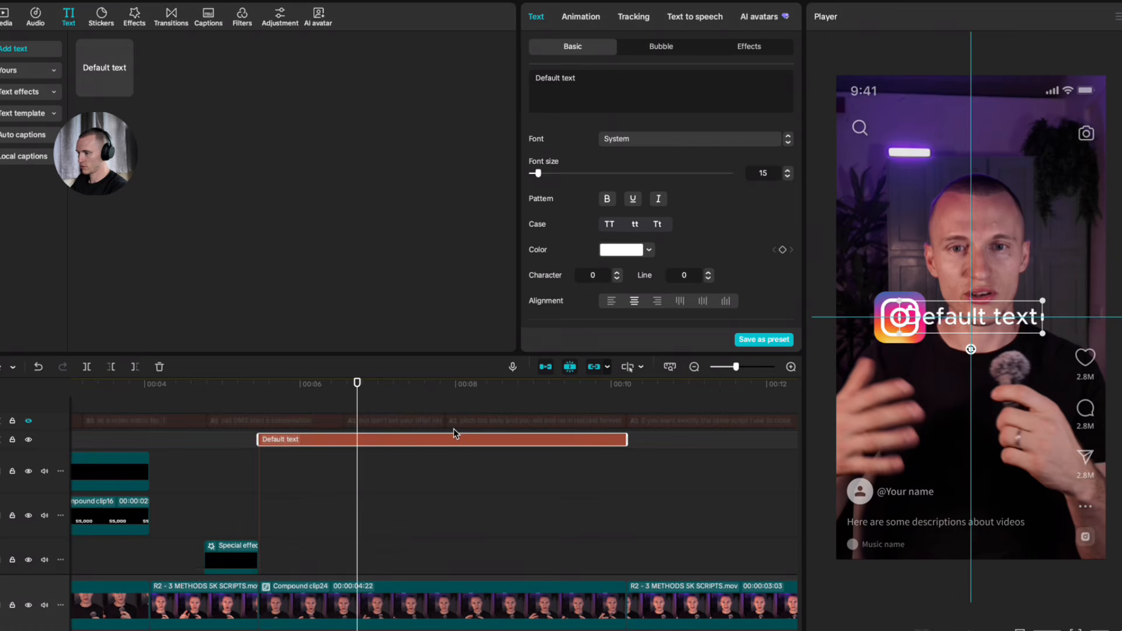
Step: Empty the default text's wording and greatly enlarge its font size
triple_click(600, 104)
key(BackSpace)
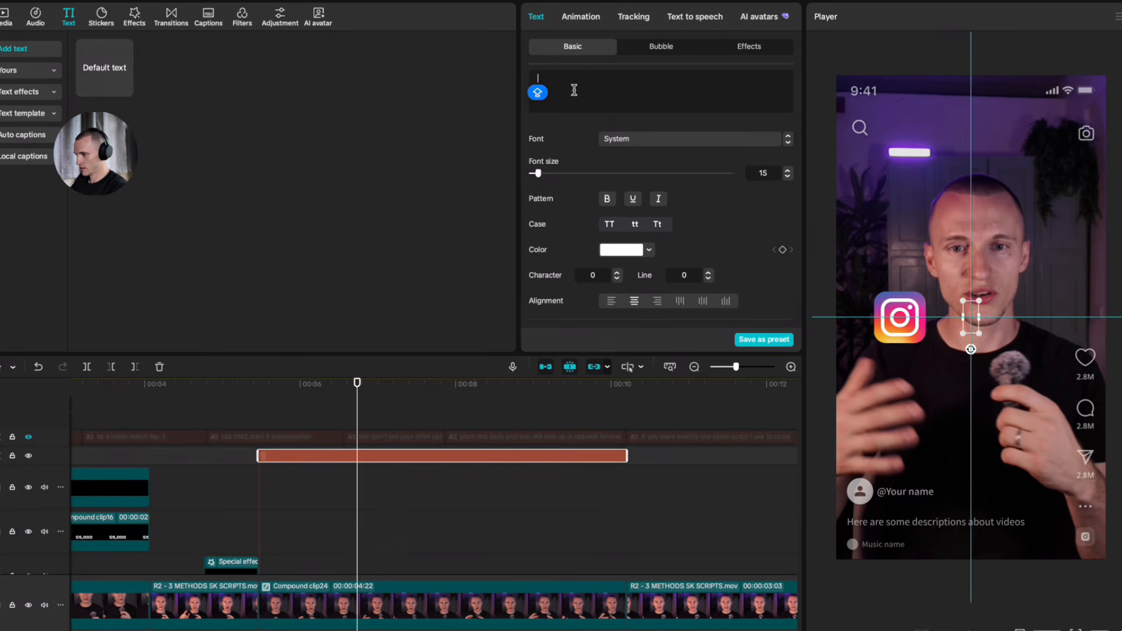
drag(537, 173, 740, 182)
Step: Enable a background on the empty text and color it dark grey 3B3B3B
scroll(605, 222, down, 5)
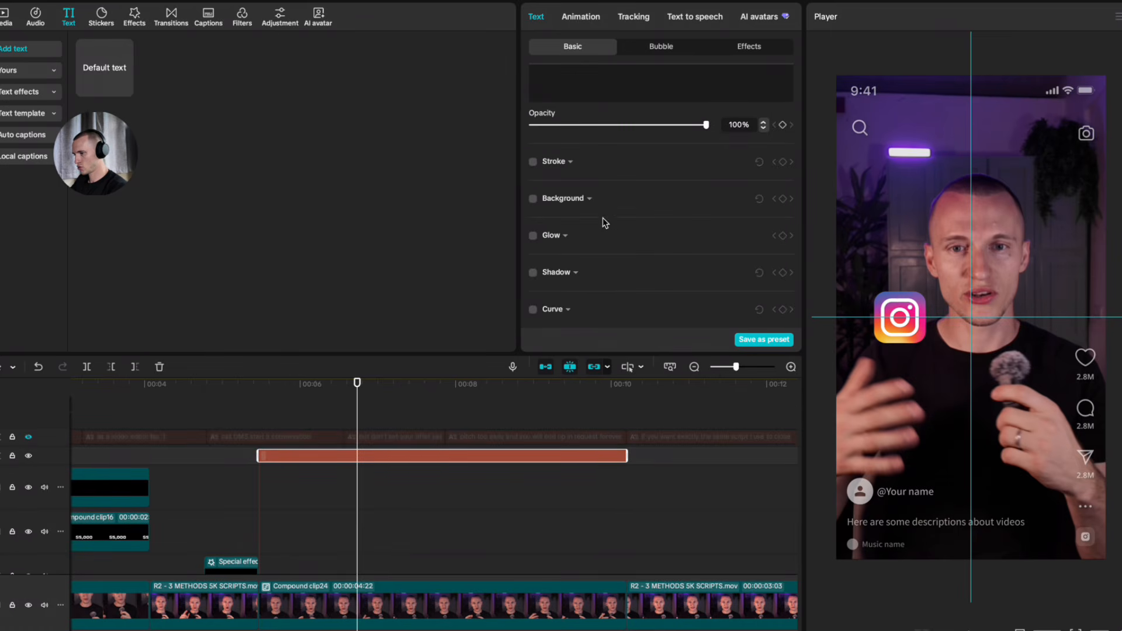
click(532, 199)
click(624, 281)
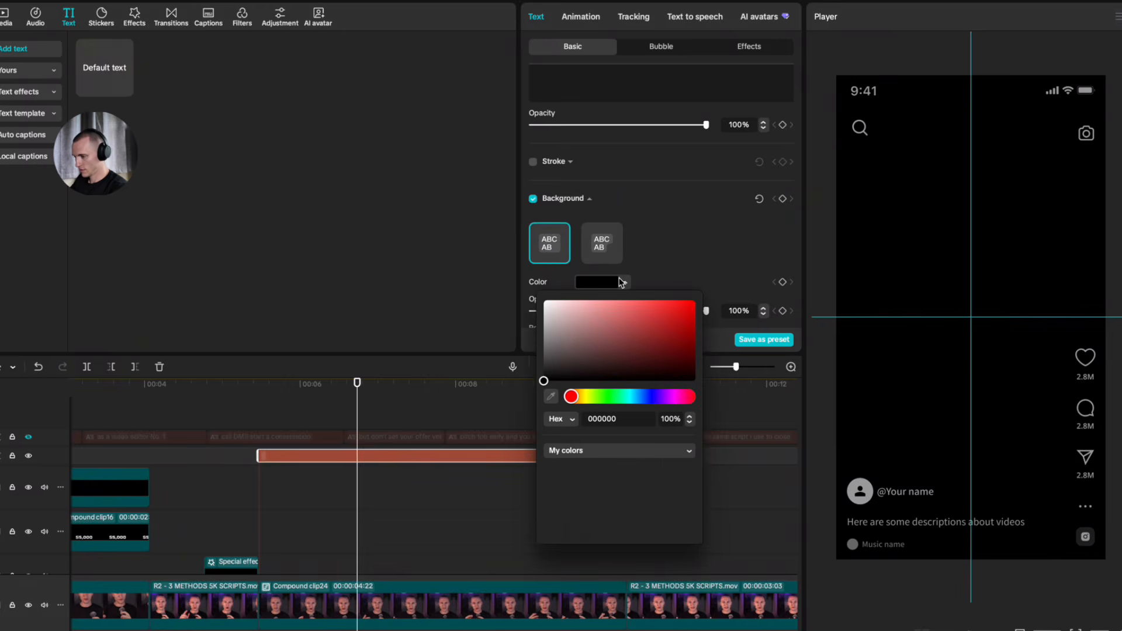
drag(566, 373, 531, 363)
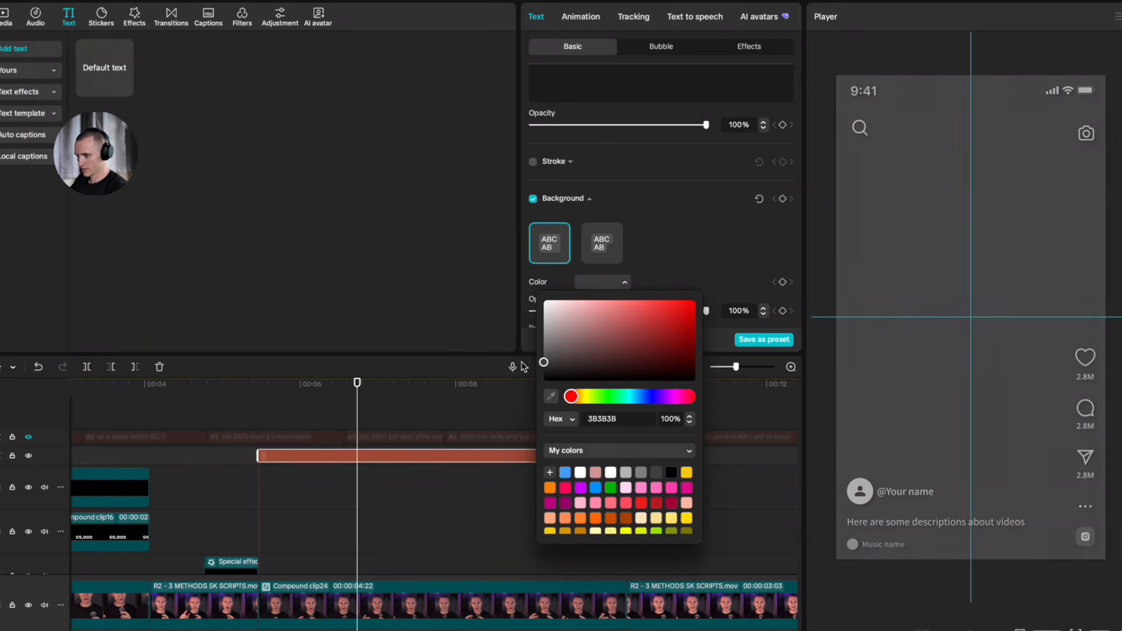
Step: Turn the grey-background text into a compound clip and apply a Rectangle mask to it
click(314, 459)
key(alt+g)
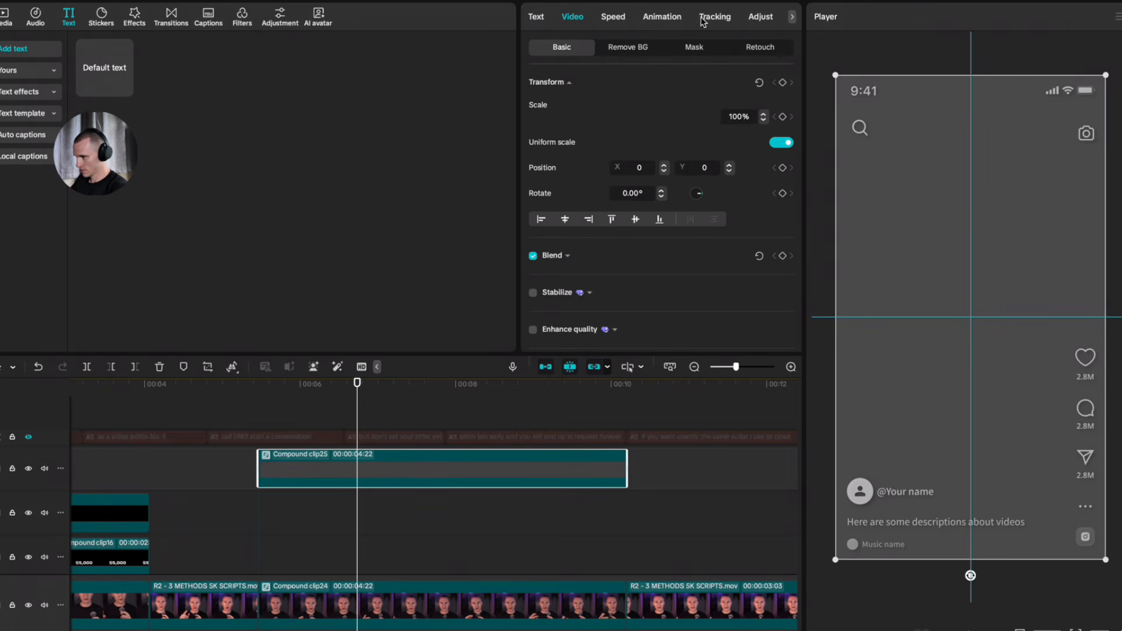
click(694, 47)
click(570, 103)
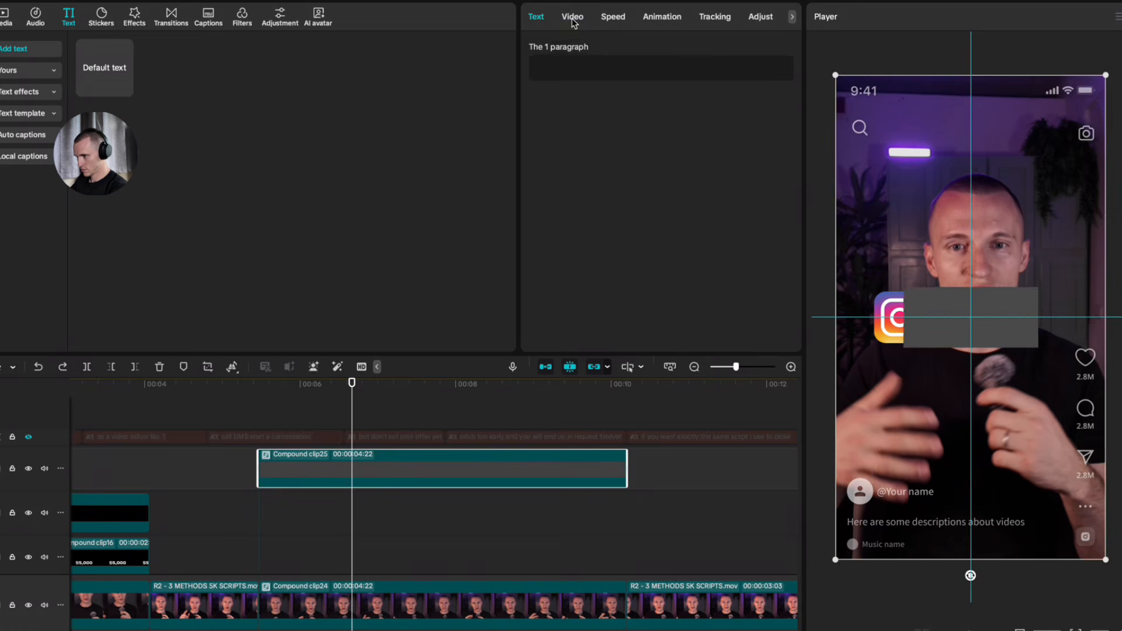
click(572, 17)
click(695, 46)
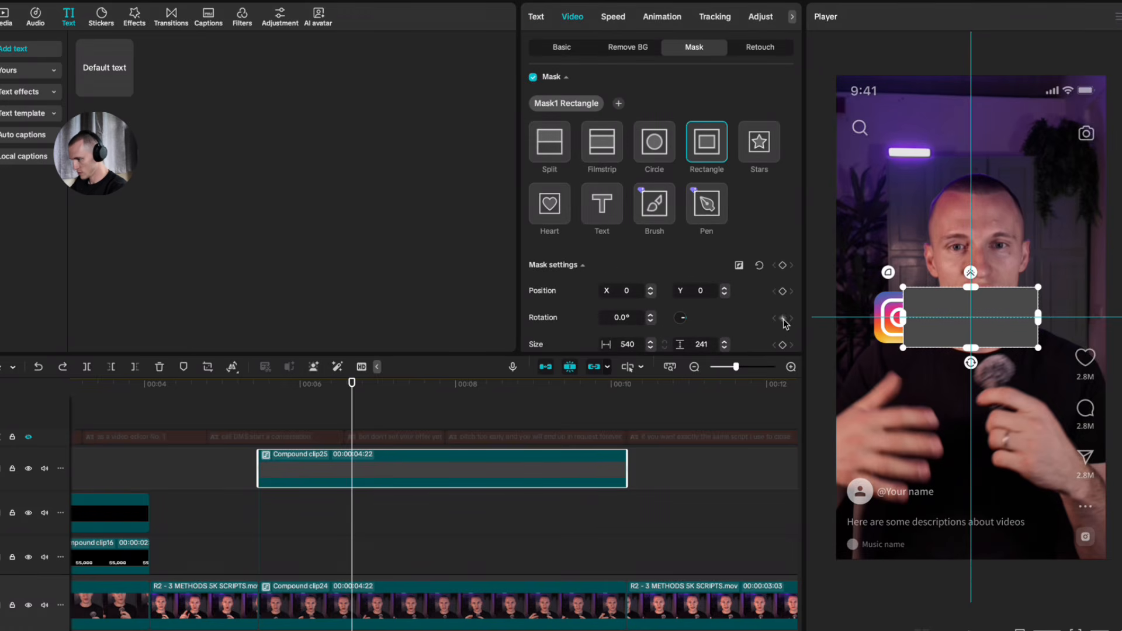
Step: Widen the rectangle mask to 828 and set its round corners to 55
drag(903, 320, 866, 326)
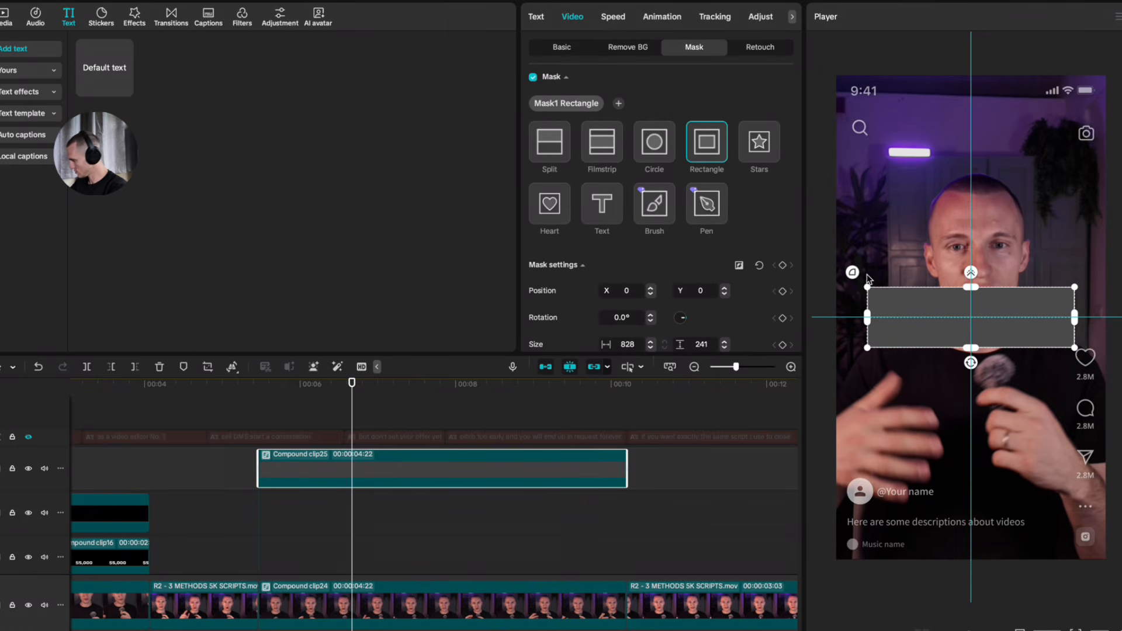
drag(867, 275, 831, 268)
scroll(777, 292, down, 3)
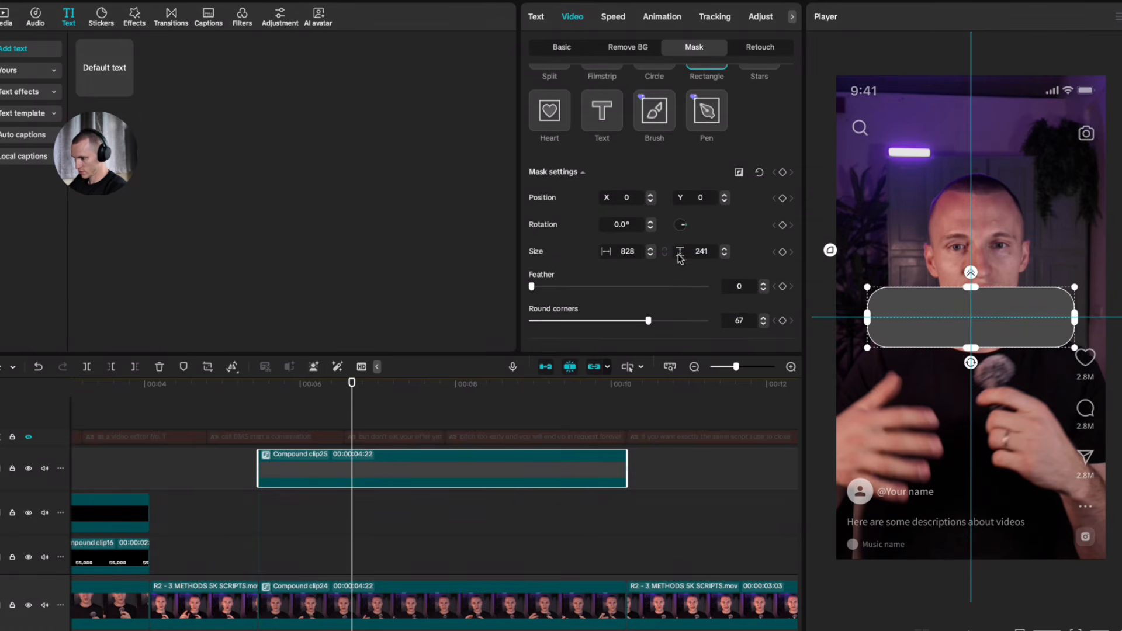
text(55)
key(Return)
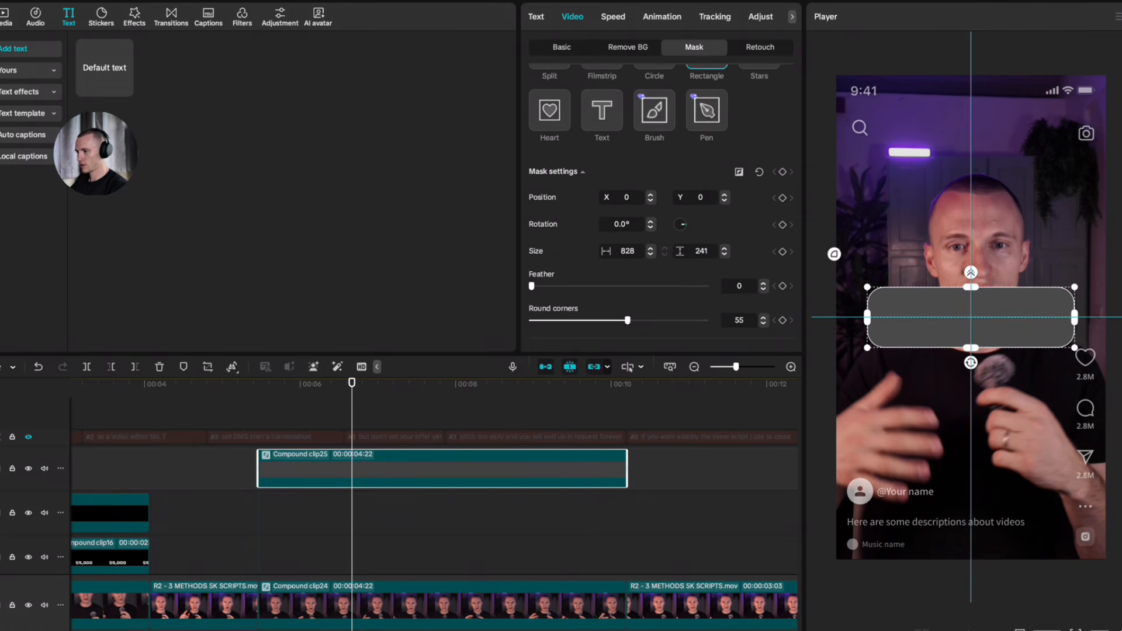
Step: Put the rounded grey bar on layer 1 so it sits behind the Instagram logo
click(561, 48)
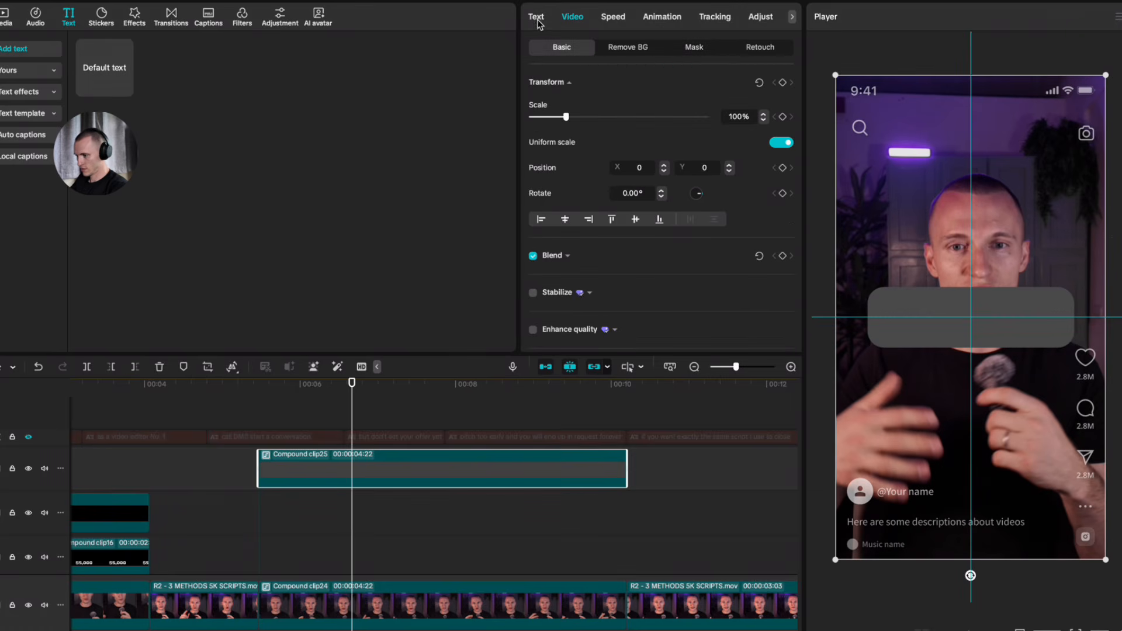
scroll(566, 314, down, 5)
click(552, 305)
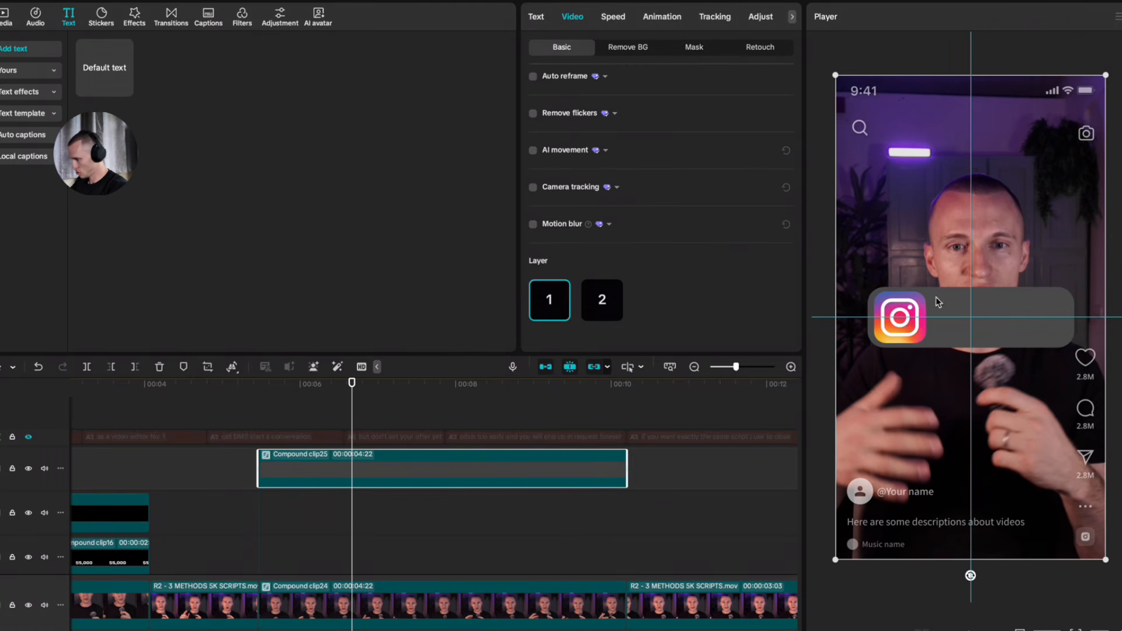
Step: Scale the Instagram logo down slightly so it fits inside the grey bar with a margin
scroll(935, 316, up, 3)
scroll(934, 321, left, 2)
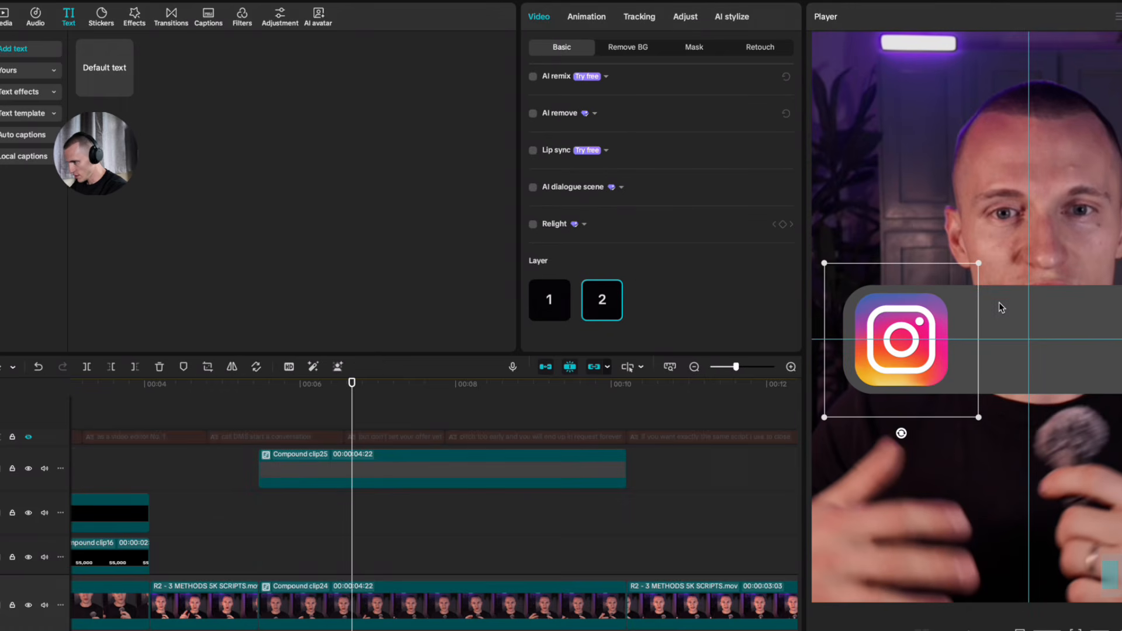
drag(982, 264, 964, 280)
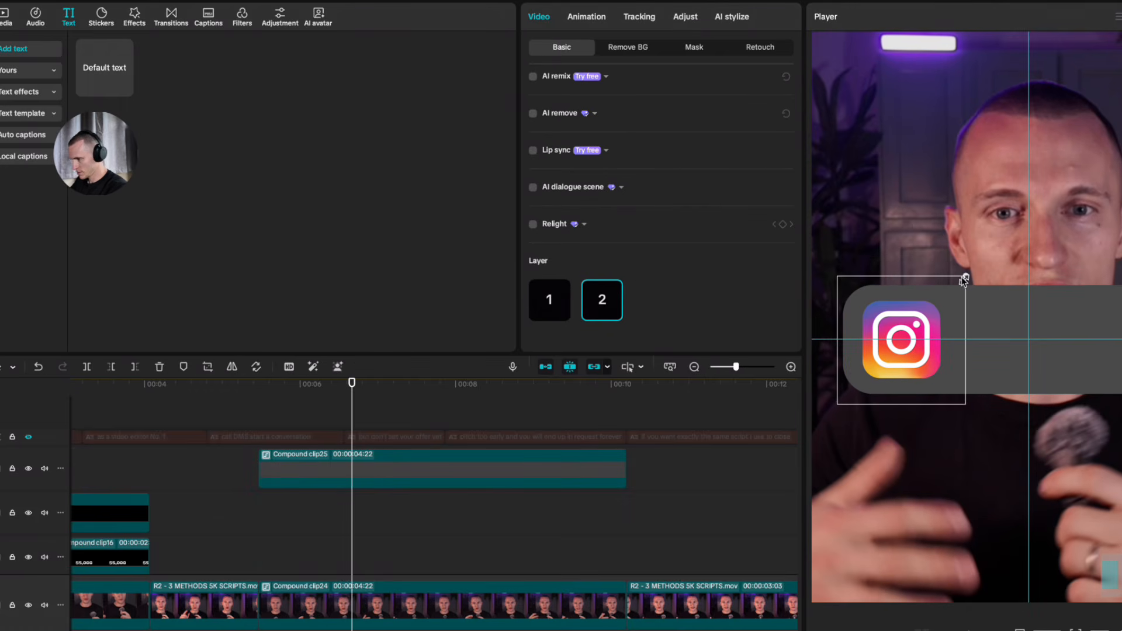
click(1031, 355)
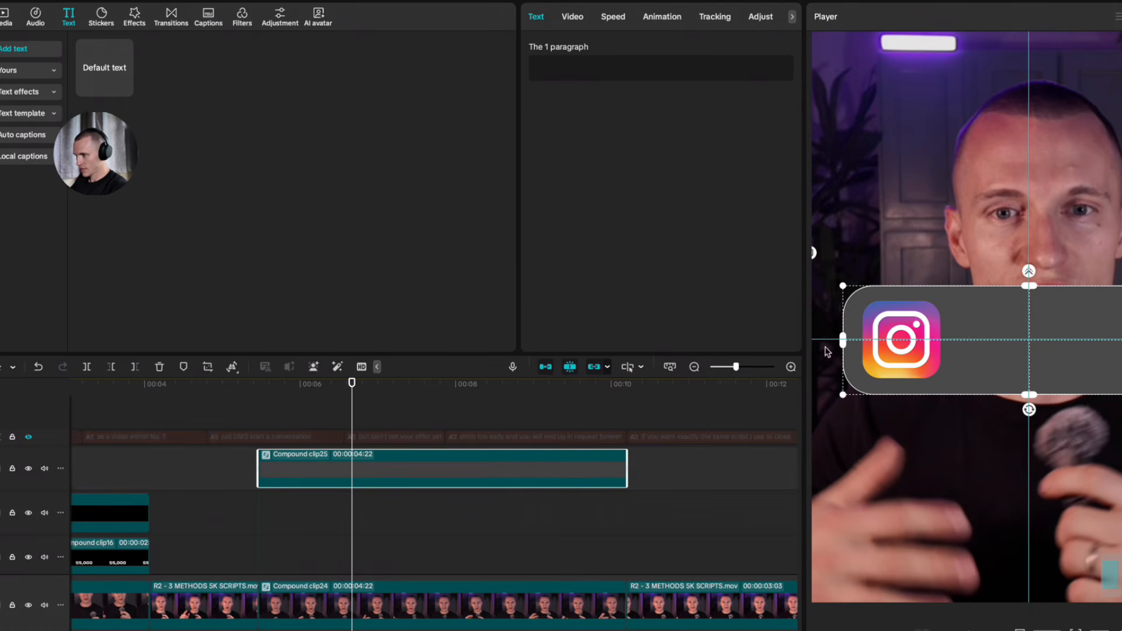
Step: Lower the opacity of the rounded grey bar to 84%
click(578, 21)
scroll(584, 263, down, 5)
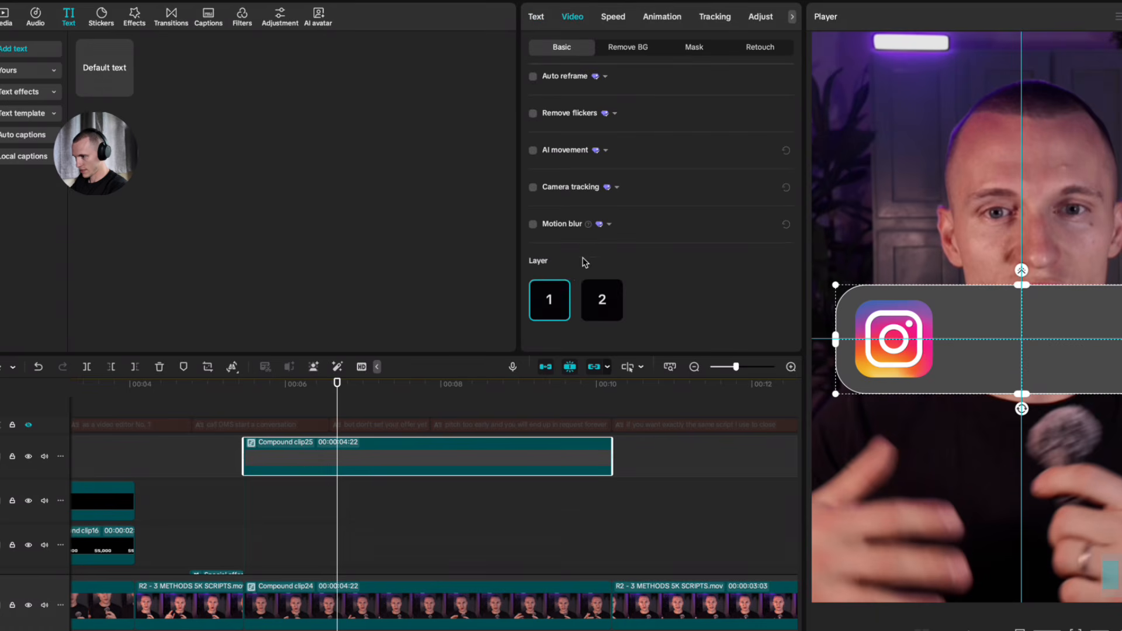
scroll(652, 178, up, 5)
click(559, 255)
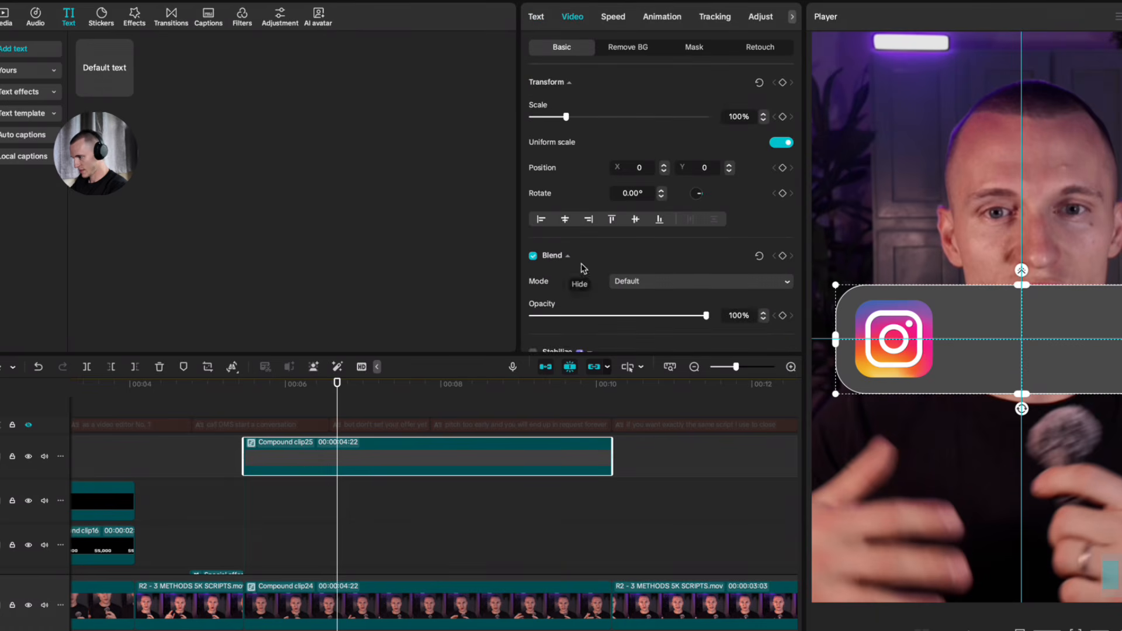
scroll(584, 263, down, 1)
drag(707, 278, 678, 278)
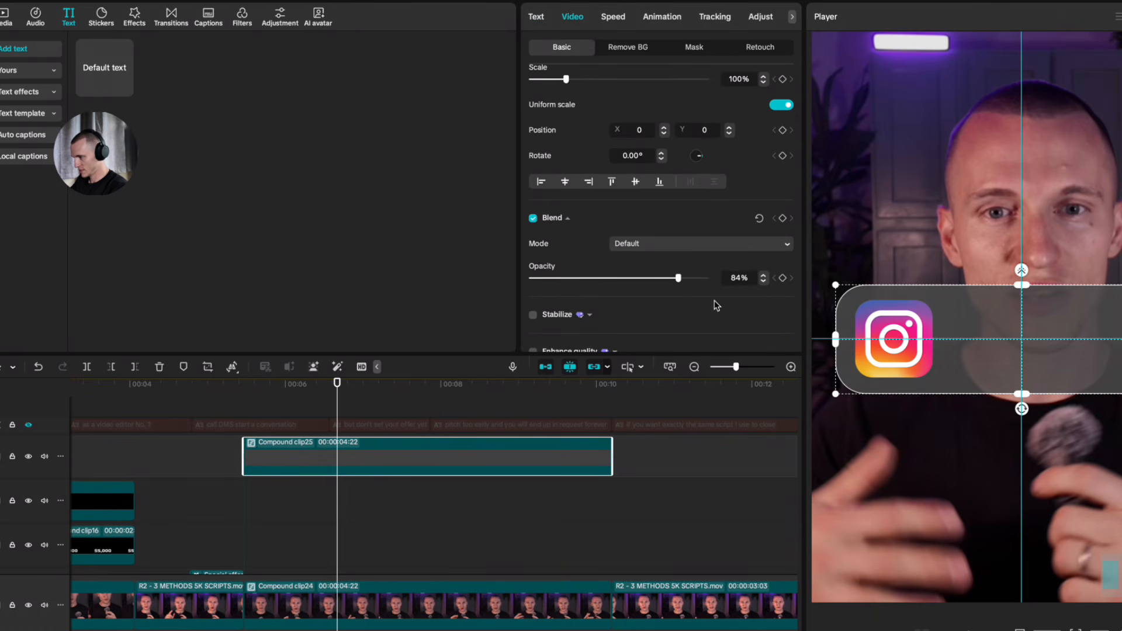
scroll(911, 318, right, 2)
scroll(914, 326, down, 5)
key(space)
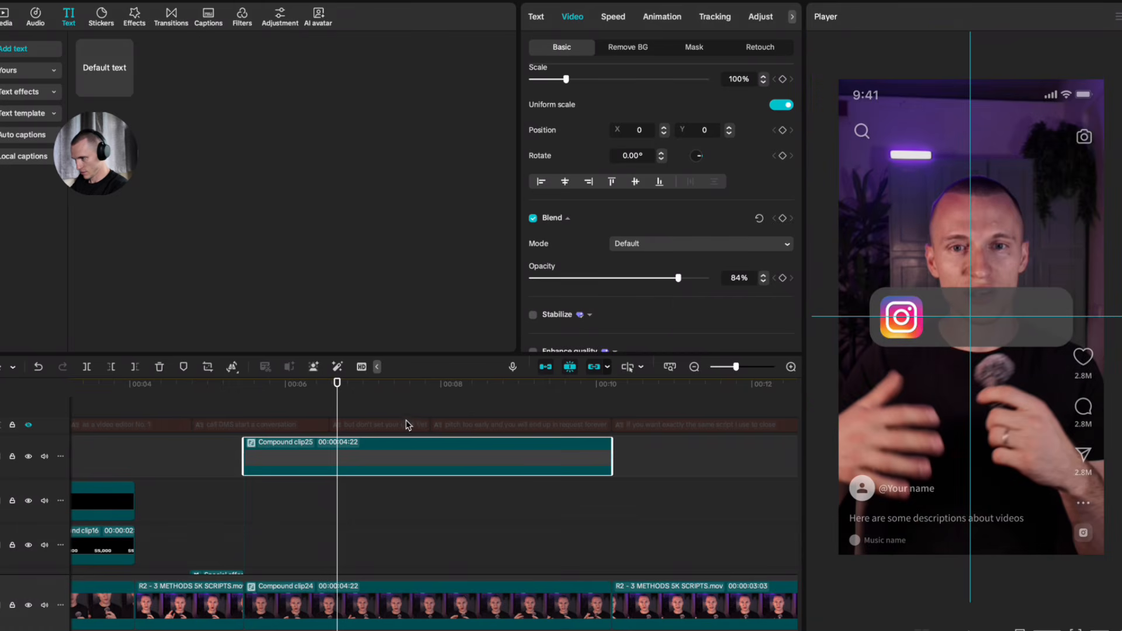
Step: Set the rounded grey bar's opacity to 80%
click(408, 425)
click(388, 463)
click(573, 17)
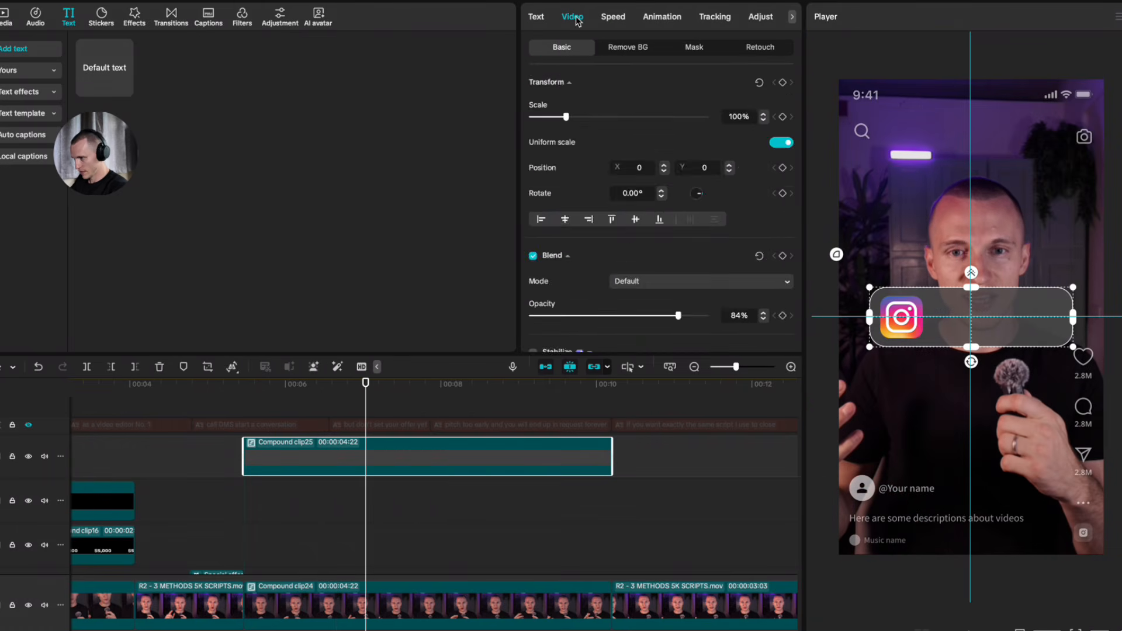
scroll(654, 243, down, 3)
click(739, 173)
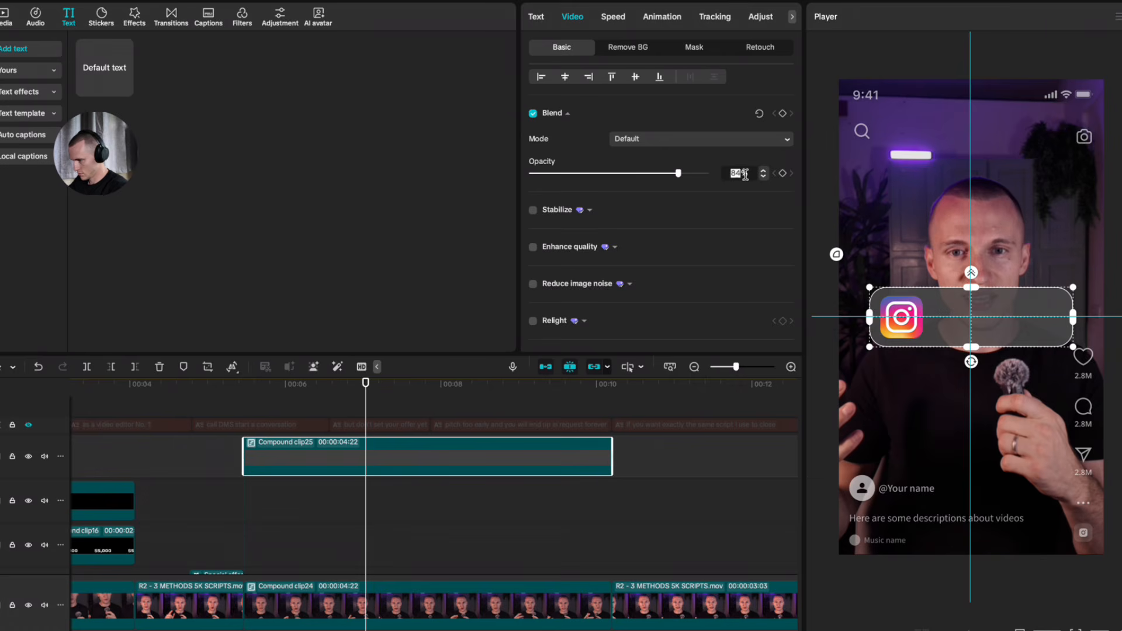
text(80)
key(Return)
Step: Add a text reading "Editor" whose clip starts and ends with the grey bar's clip
click(353, 411)
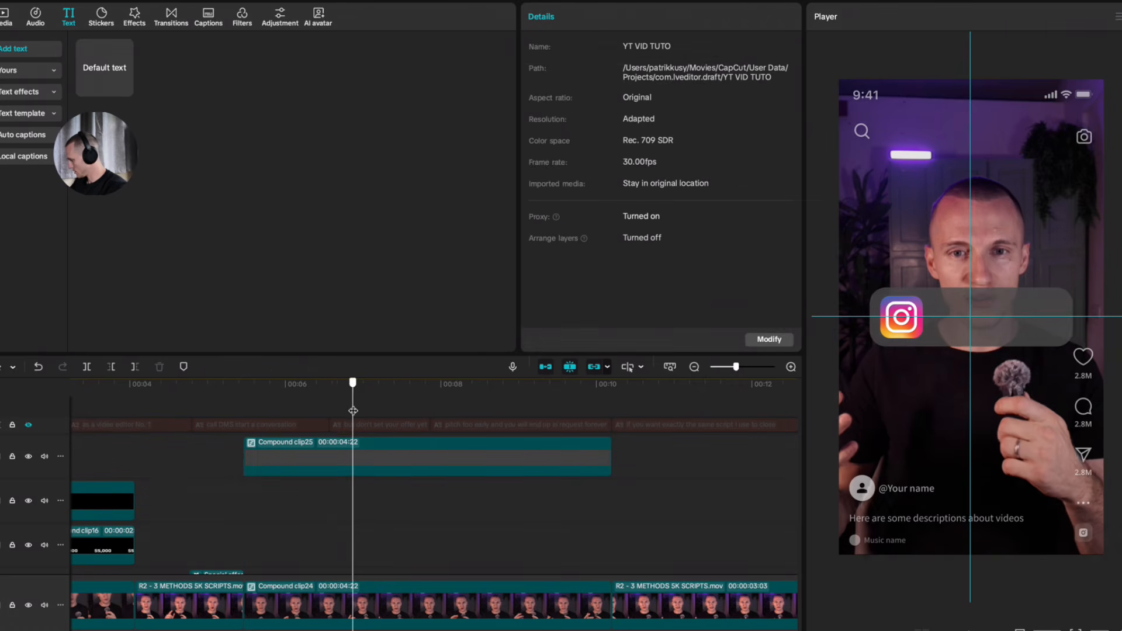
drag(352, 411, 342, 412)
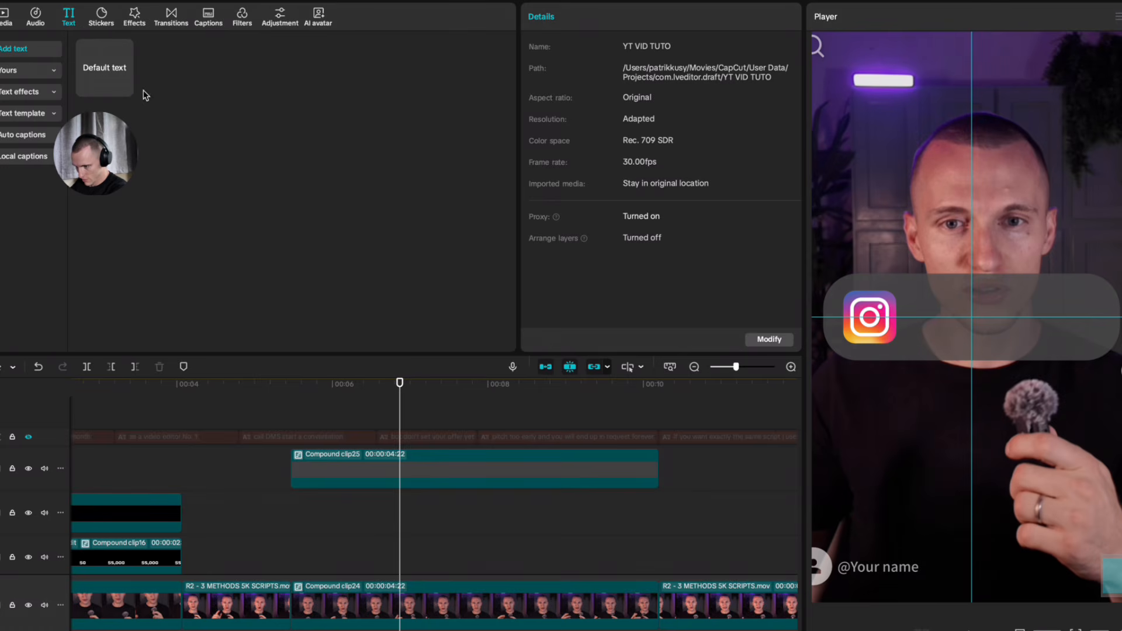
click(125, 88)
drag(400, 441, 291, 436)
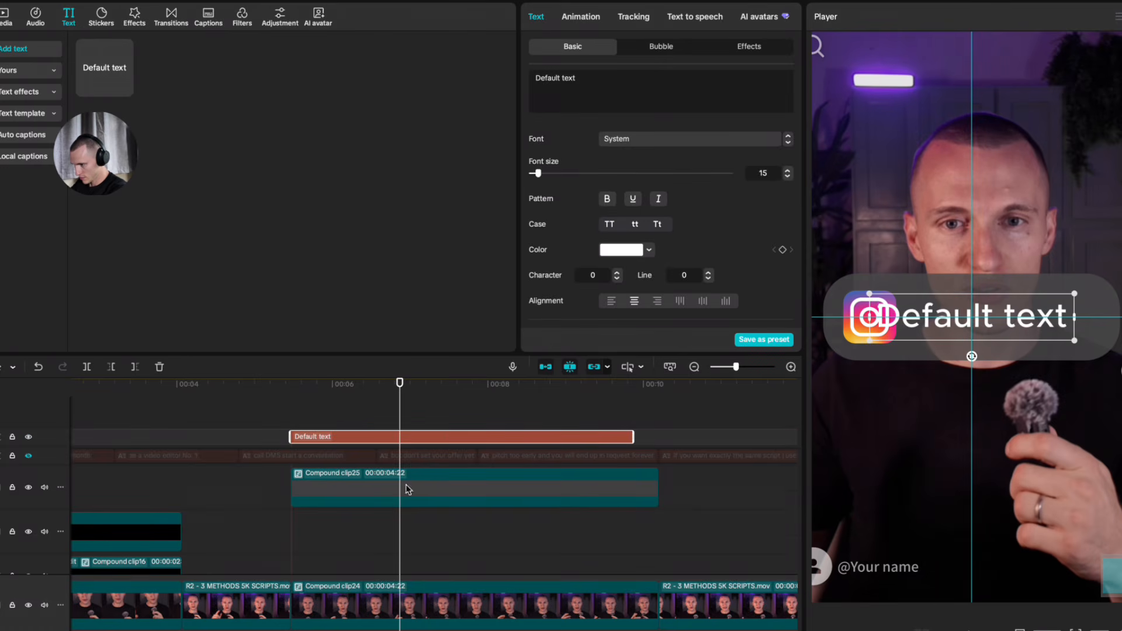
drag(634, 435, 659, 437)
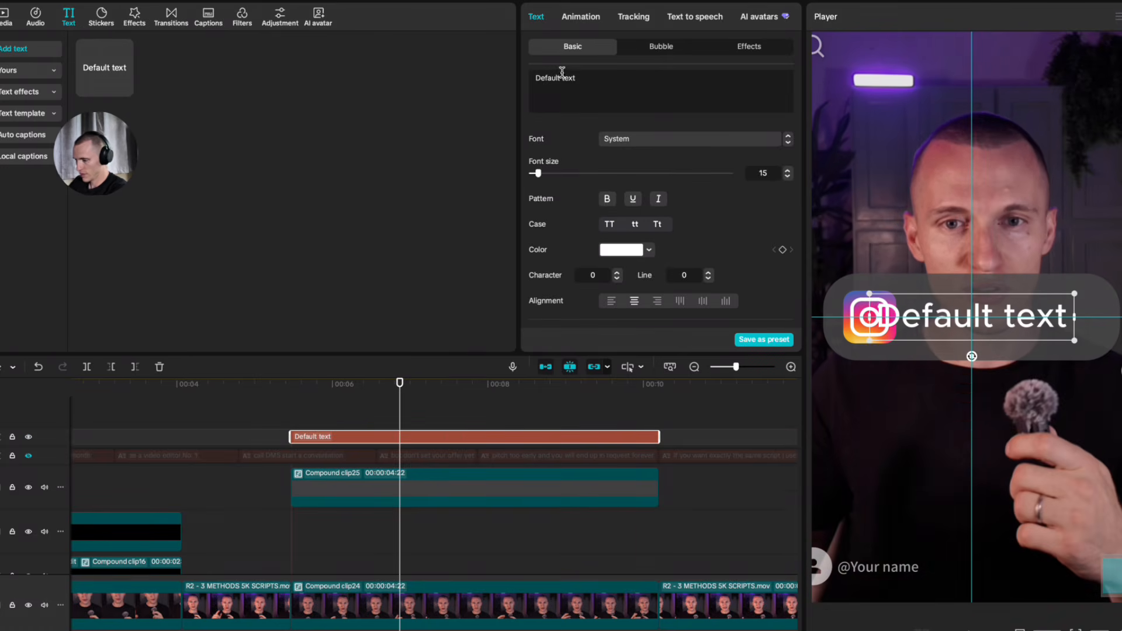
triple_click(605, 80)
text(Editor)
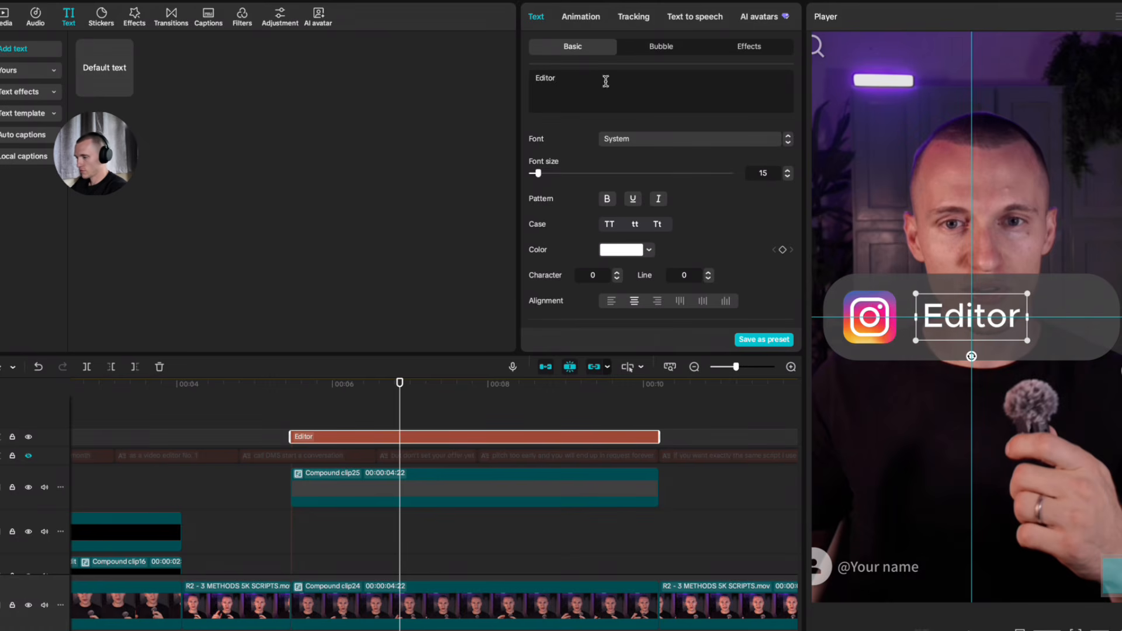
Step: Change the font of the "Editor" text to SF Pro Display Bold
click(614, 140)
scroll(686, 327, down, 10)
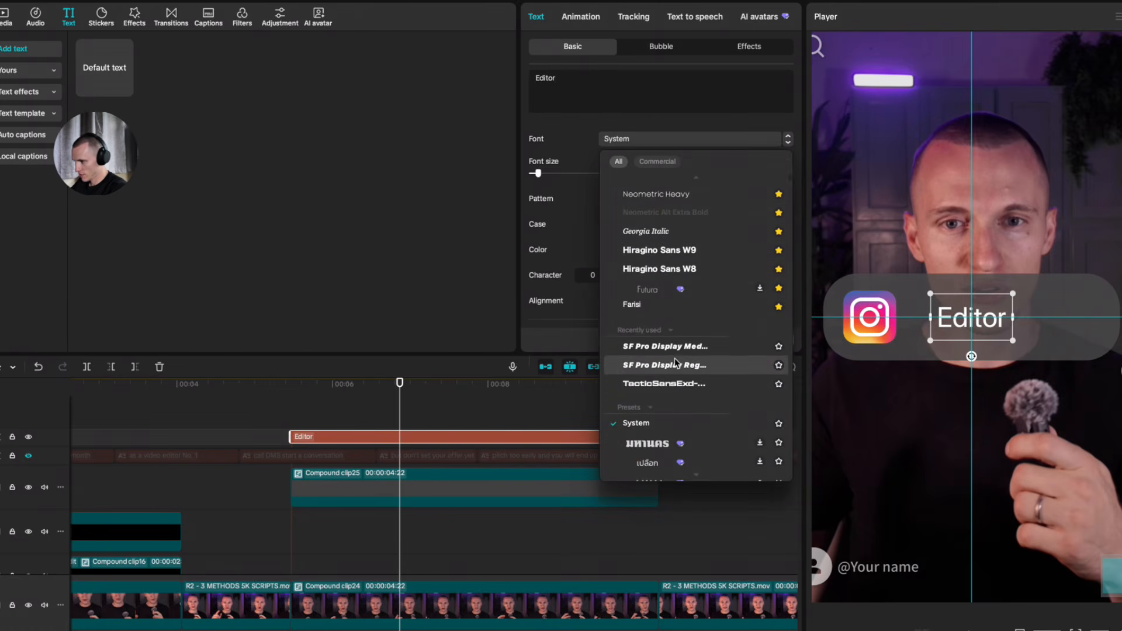
scroll(678, 363, down, 3)
drag(791, 182, 786, 470)
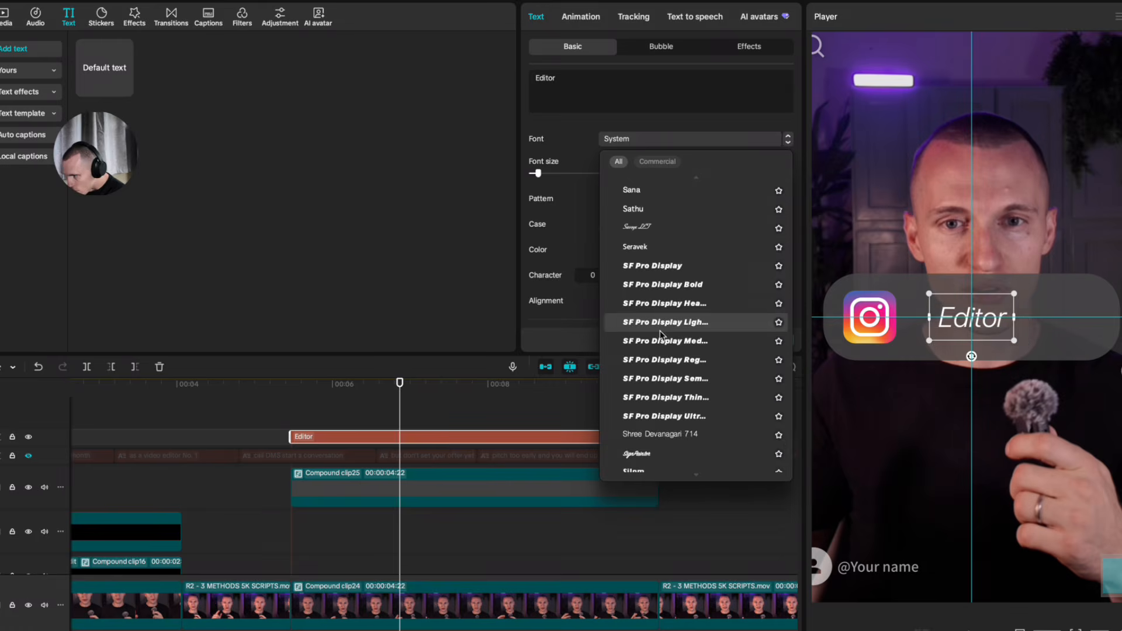
click(663, 289)
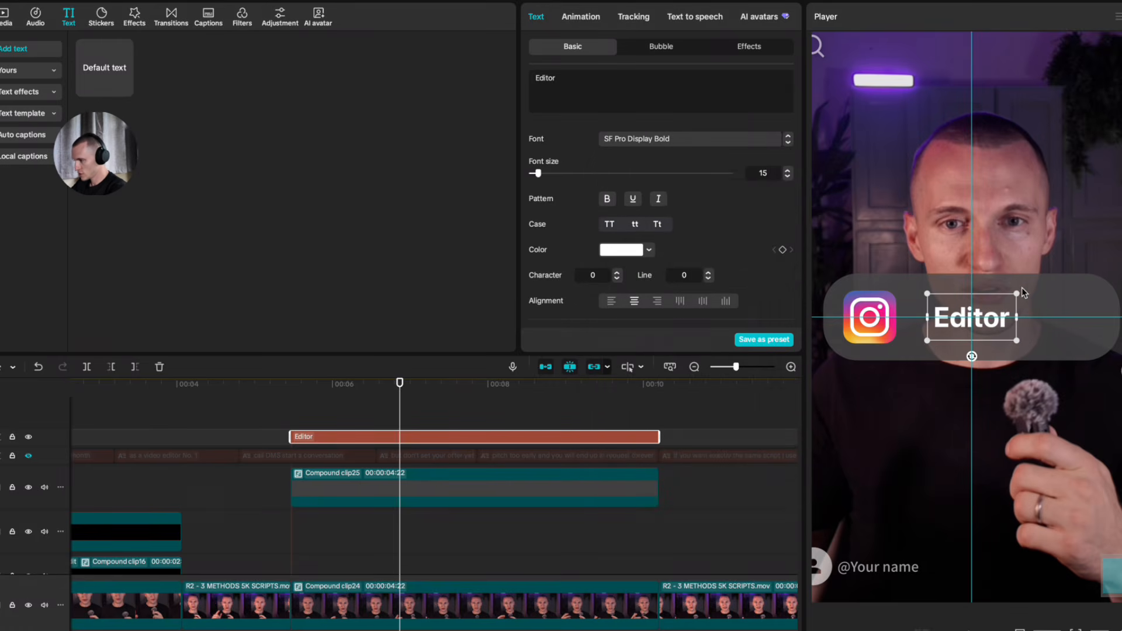
Step: Extend the title to "Editor #2" and scale and place it beside the Instagram logo in the bar's upper half
drag(1023, 293, 989, 275)
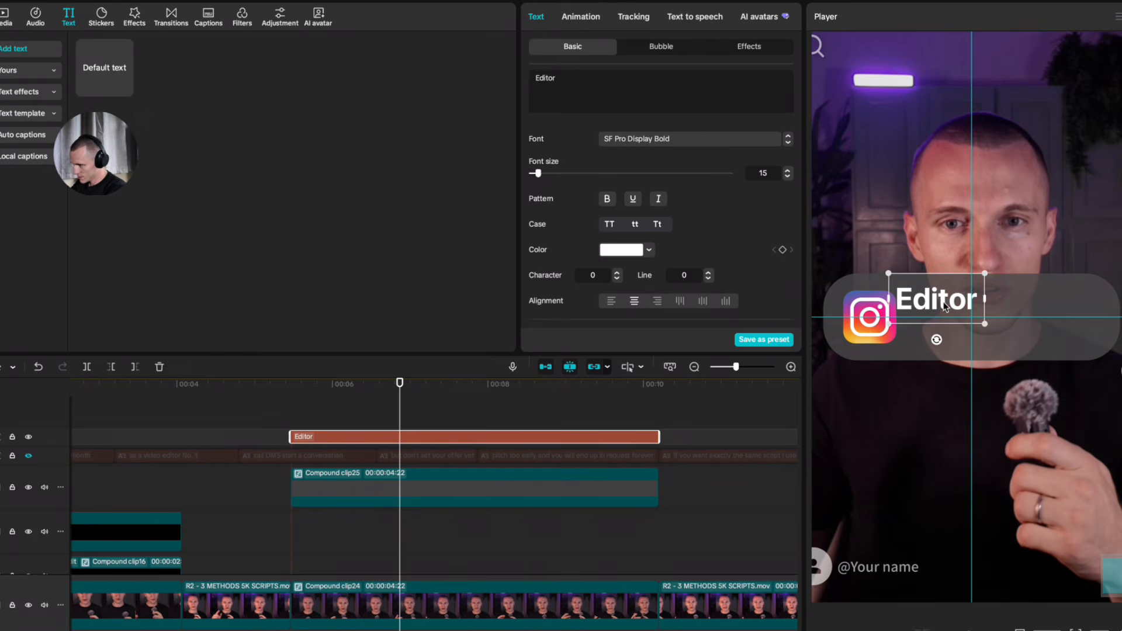
drag(944, 305, 958, 299)
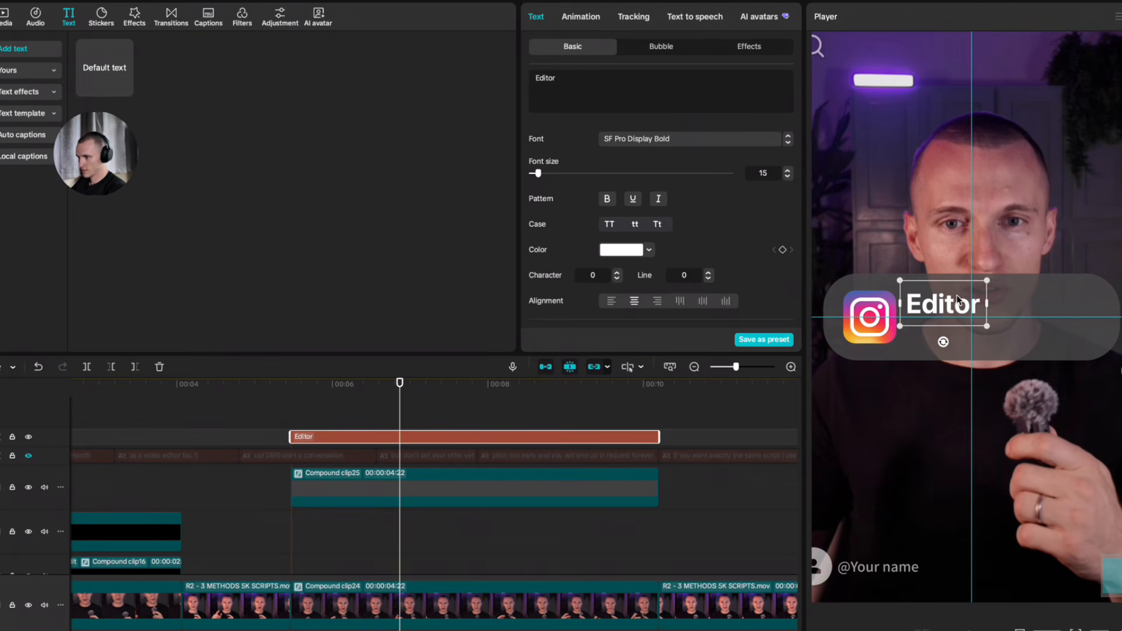
click(602, 83)
text(#2)
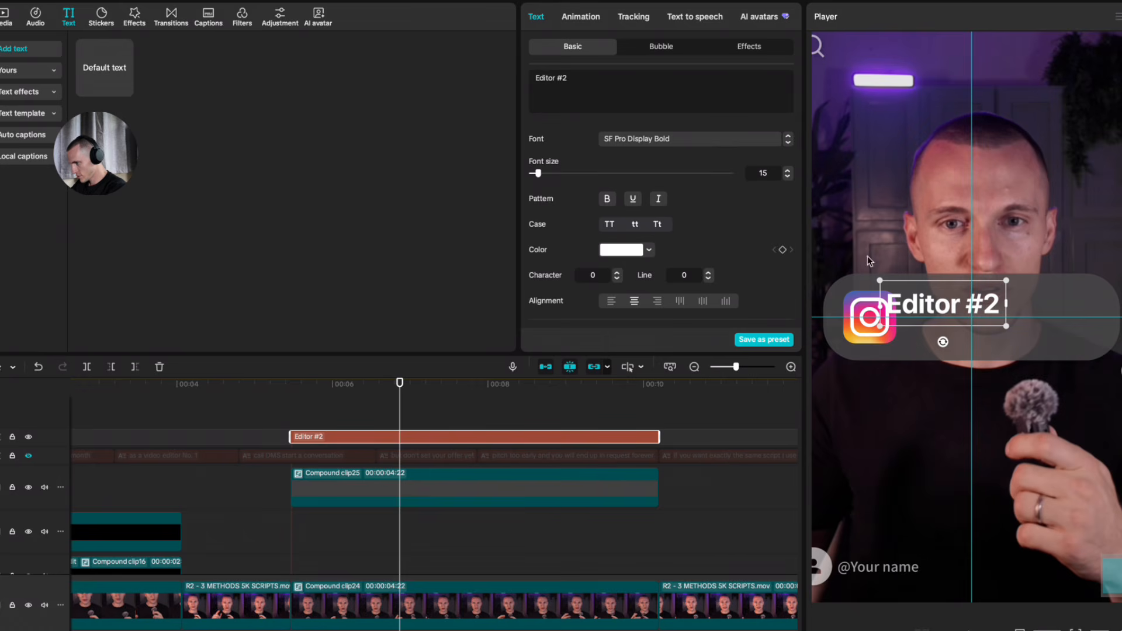
drag(1006, 281, 952, 285)
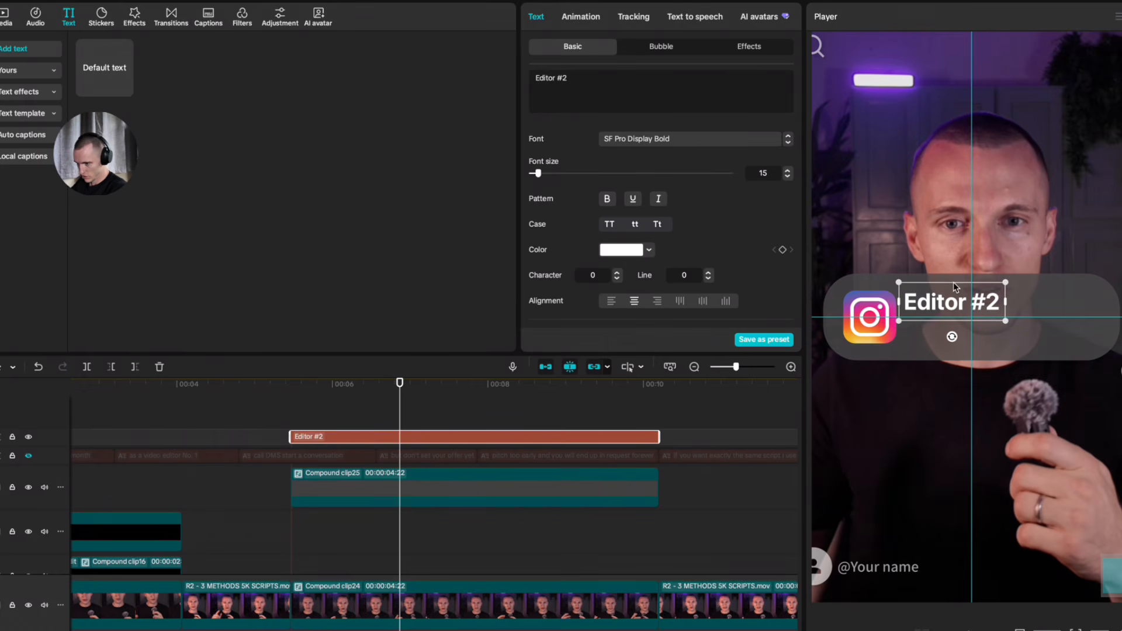
Step: Duplicate the "Editor #2" text, change the copy to "Now" and move it to the bar's upper right end
alt+drag(359, 434, 363, 417)
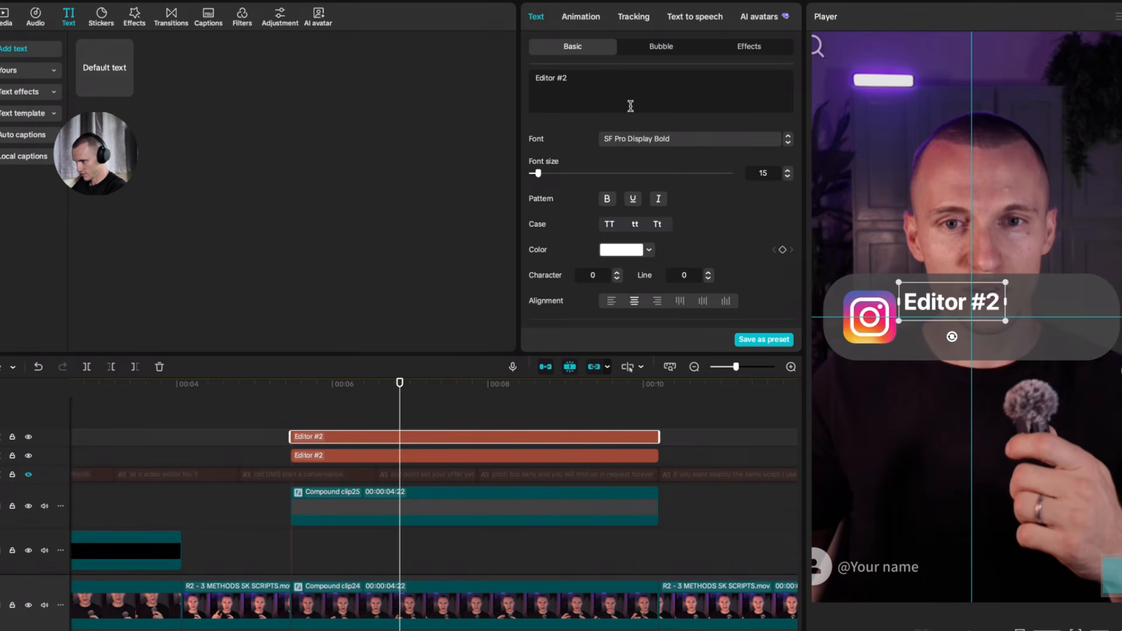
click(700, 138)
key(super+a)
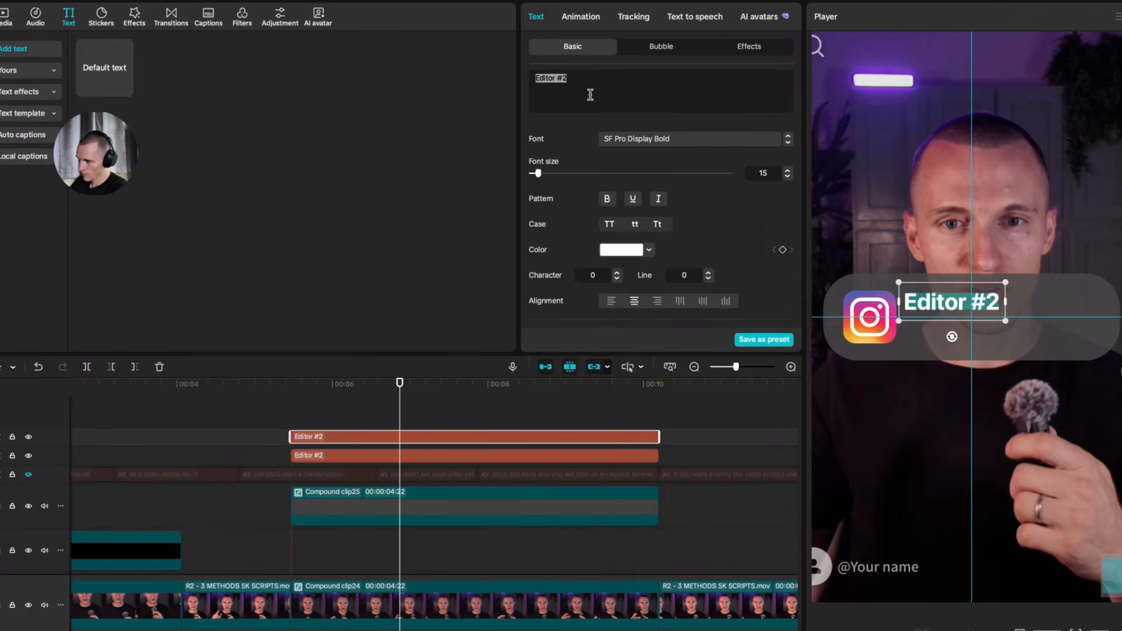
text(Now)
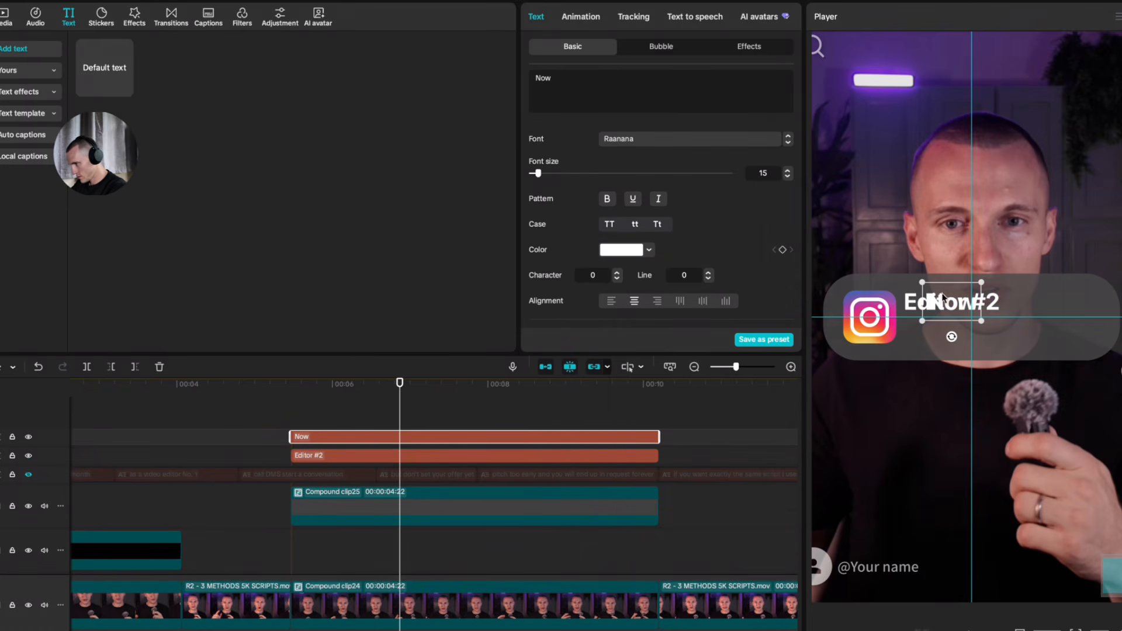
drag(942, 298, 1067, 292)
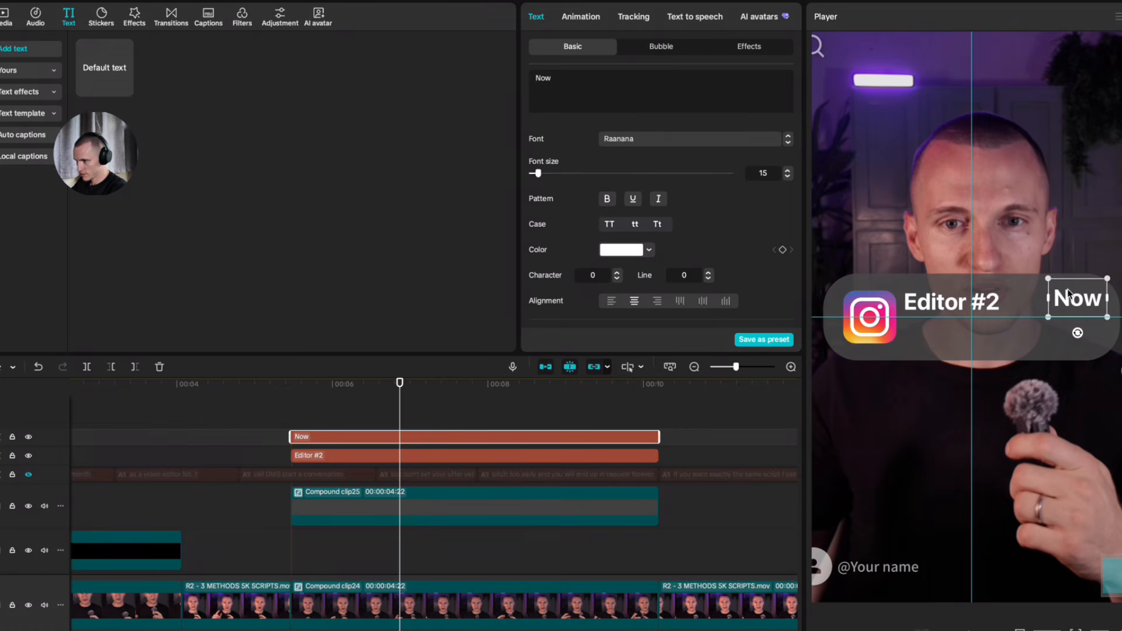
Step: Change the font of the "Now" text to SF Pro Display Regular
click(648, 143)
click(428, 460)
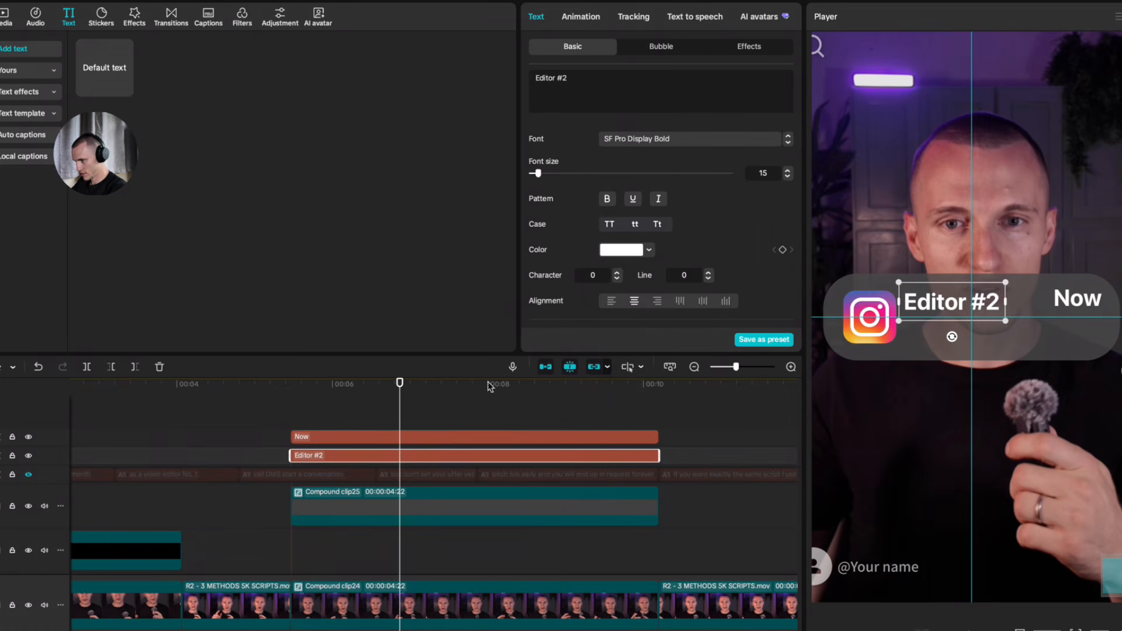
click(454, 435)
click(636, 136)
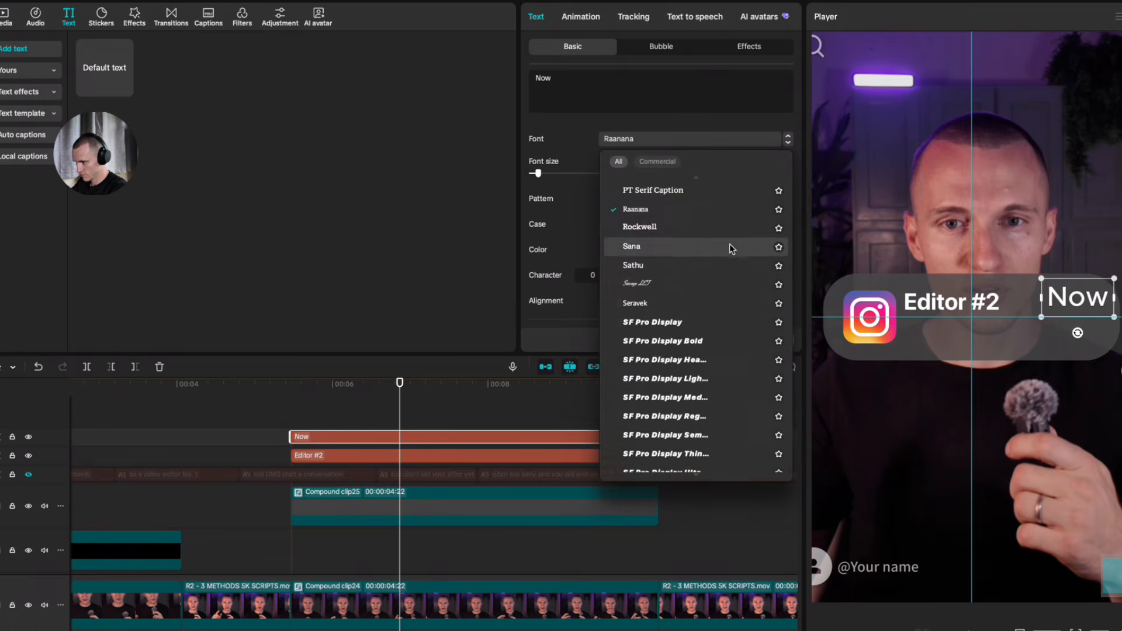
scroll(721, 281, down, 10)
scroll(717, 283, up, 5)
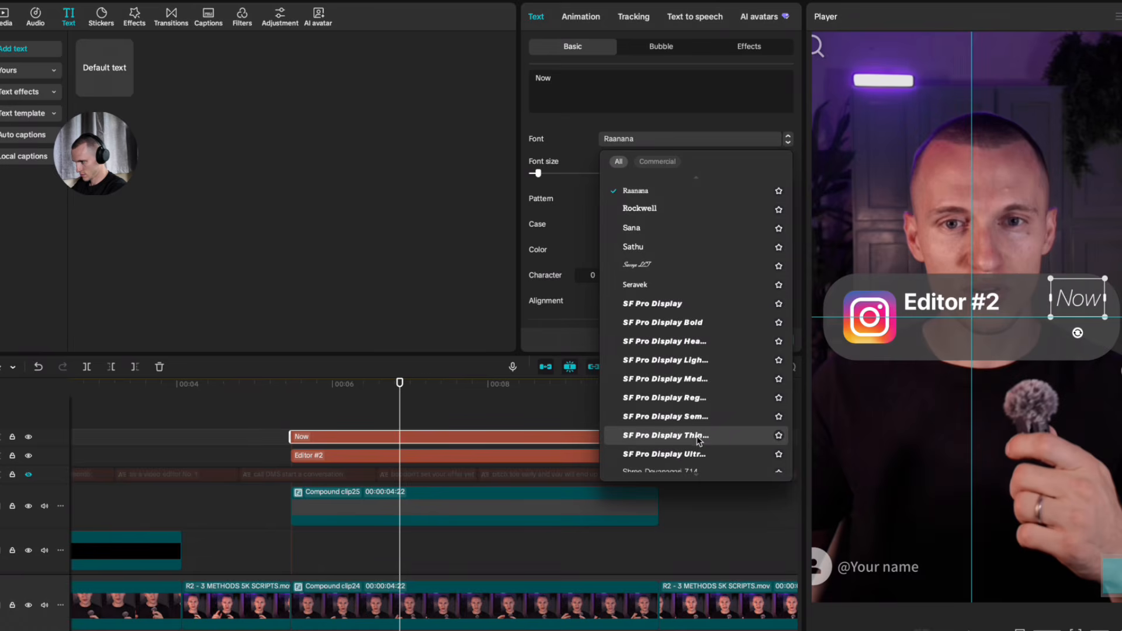
click(681, 398)
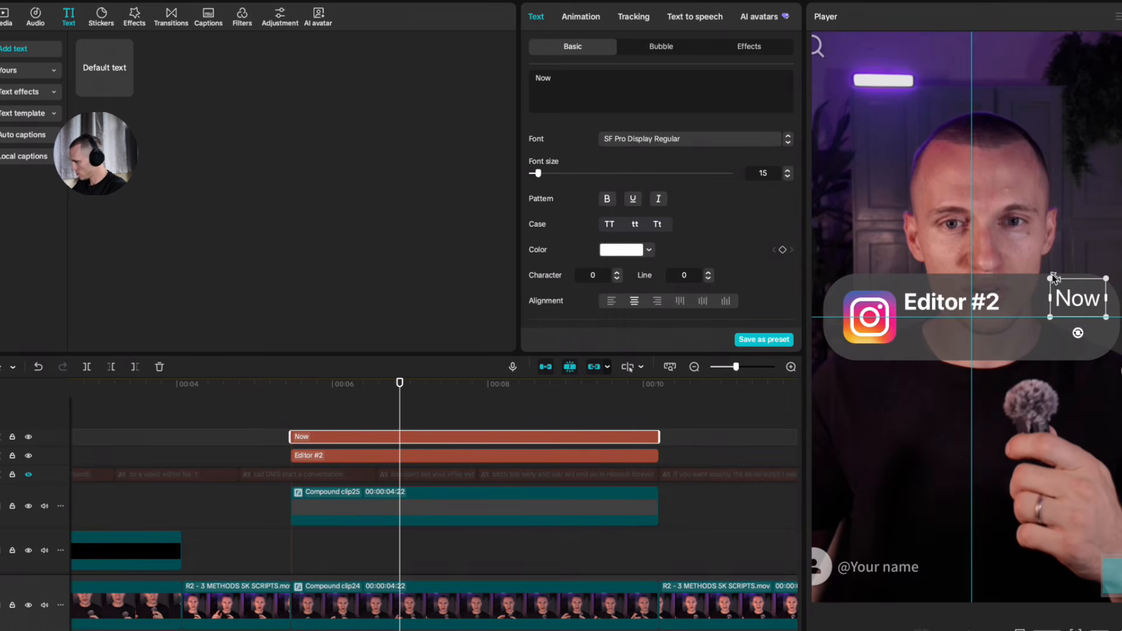
Step: Shrink the "Now" text, color it light grey and nudge it closer to the bar's right edge
drag(1054, 277, 1061, 286)
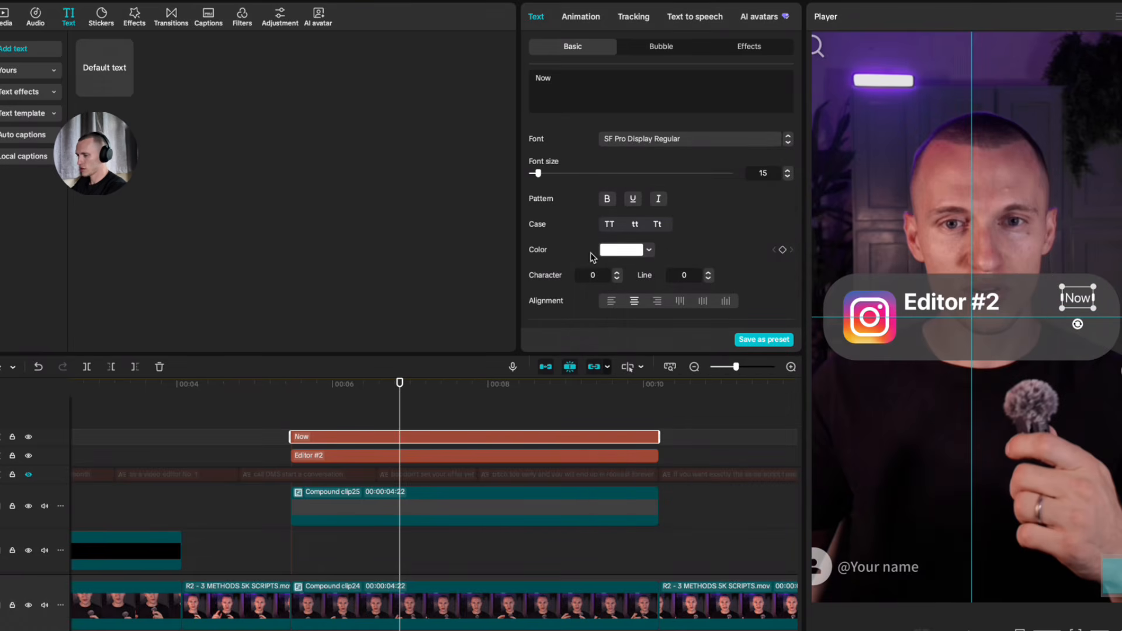
click(634, 253)
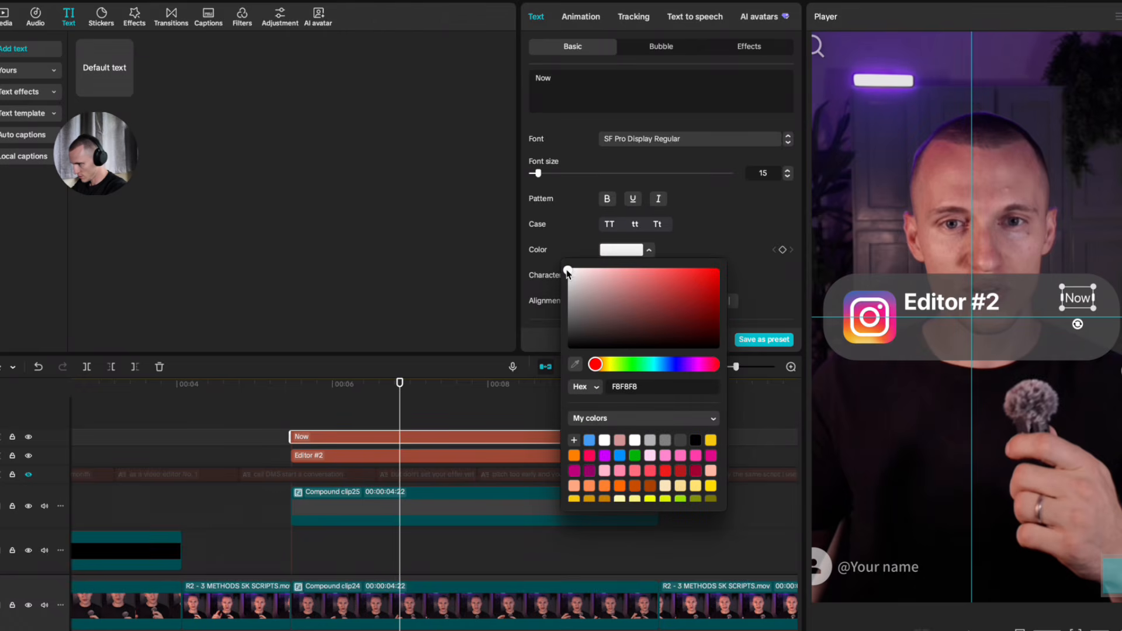
drag(567, 272, 540, 290)
drag(1063, 286, 1083, 305)
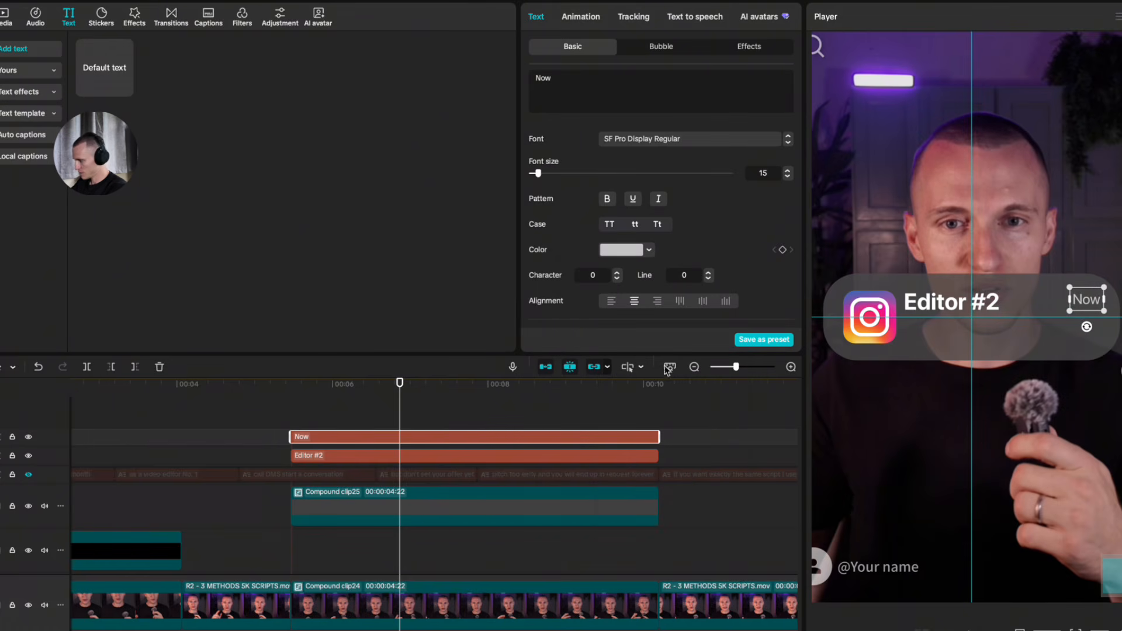
Step: Duplicate the "Now" text, change the copy to "Hey, love your content!" and place it under the "Editor #2" title
click(332, 414)
click(358, 430)
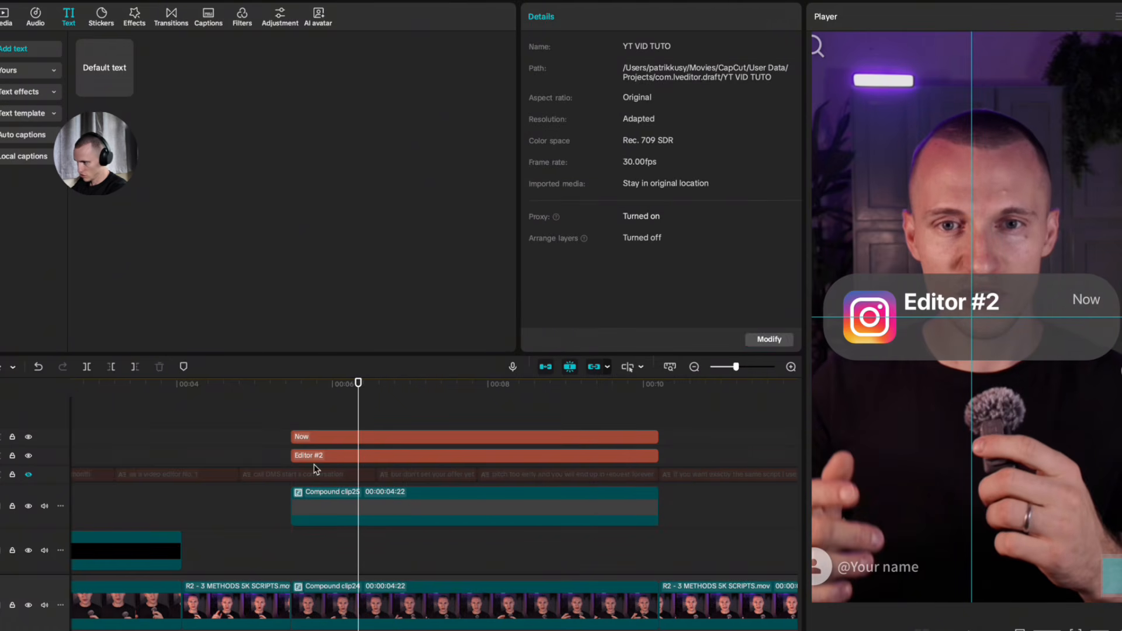
drag(325, 438, 328, 420)
drag(1090, 292, 922, 320)
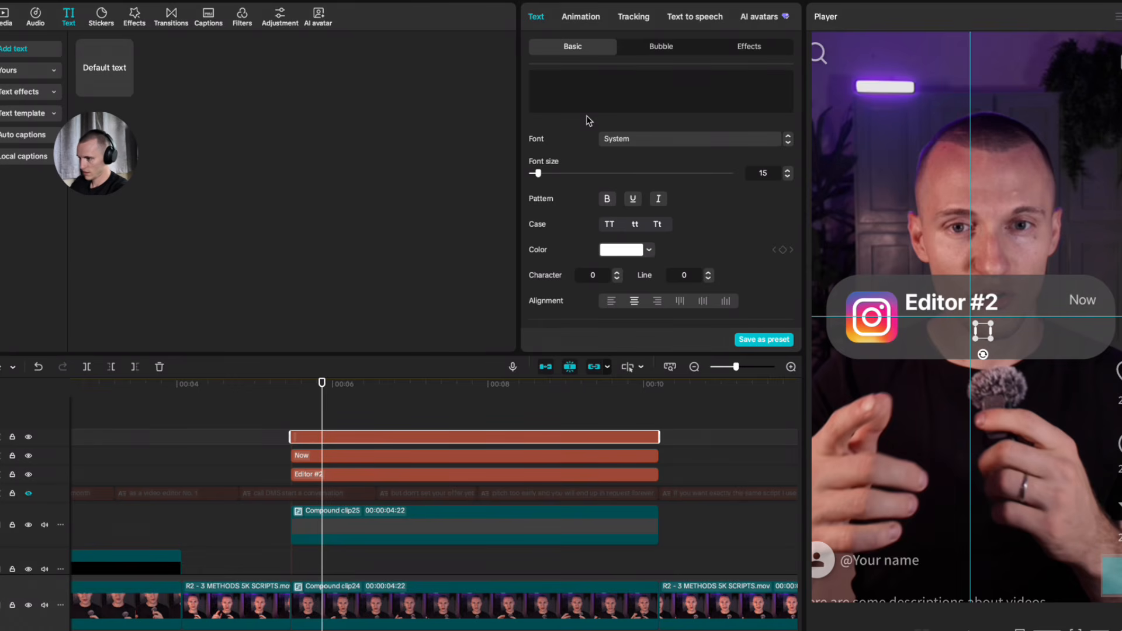
text(Hey, love your cont)
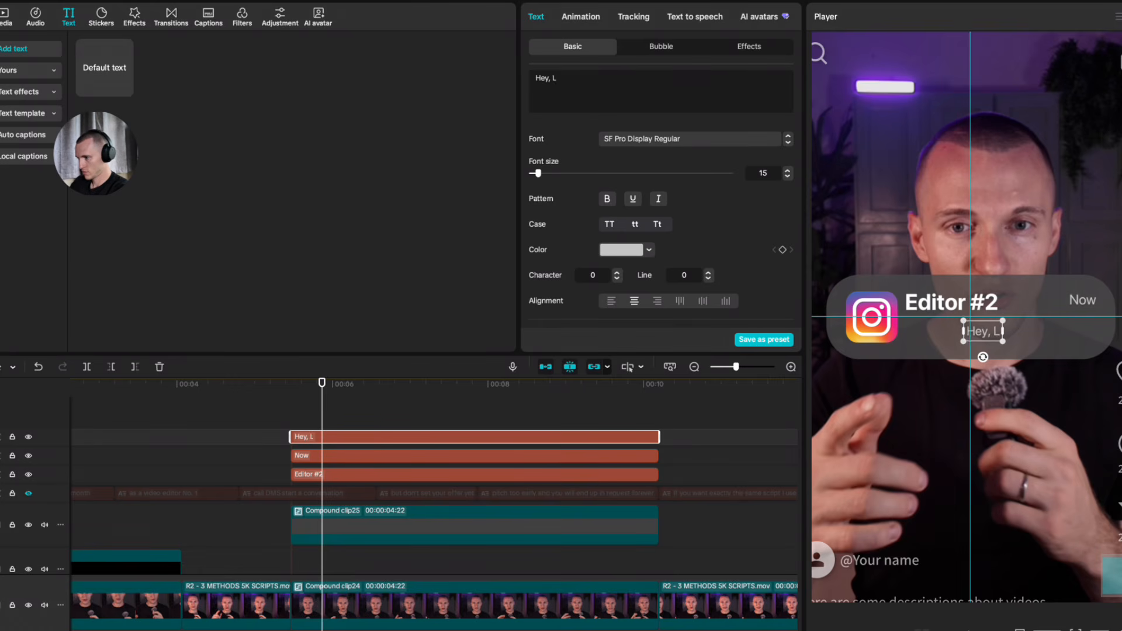
text(ent!)
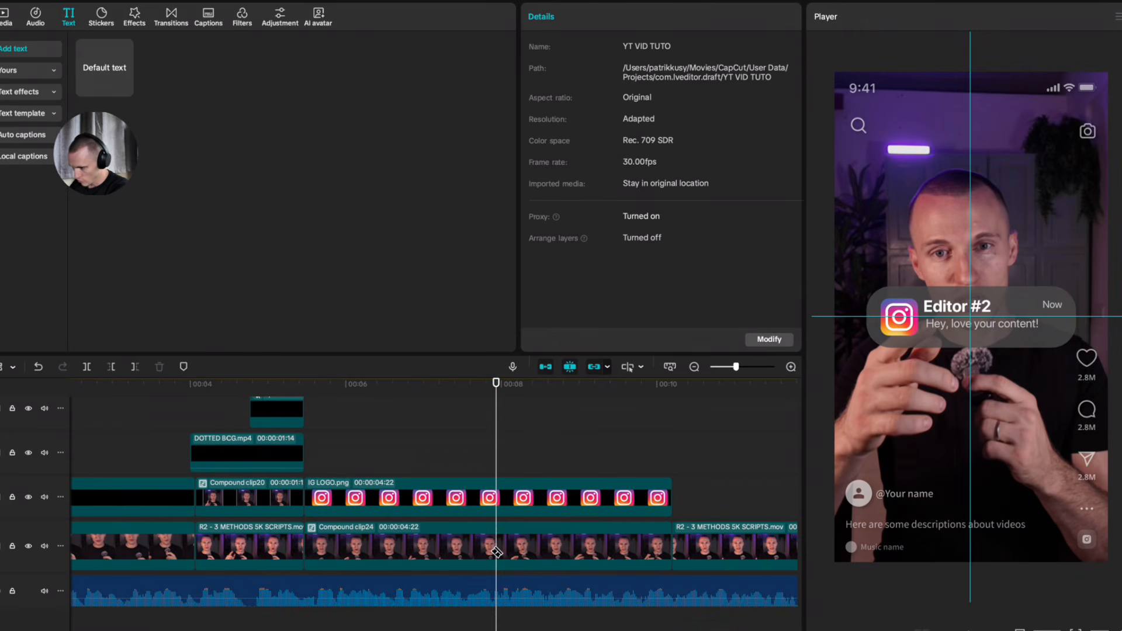
Step: Split the talking-head clip and the "Hey, love your content!" text at the playhead, just before the 8-second mark
click(496, 552)
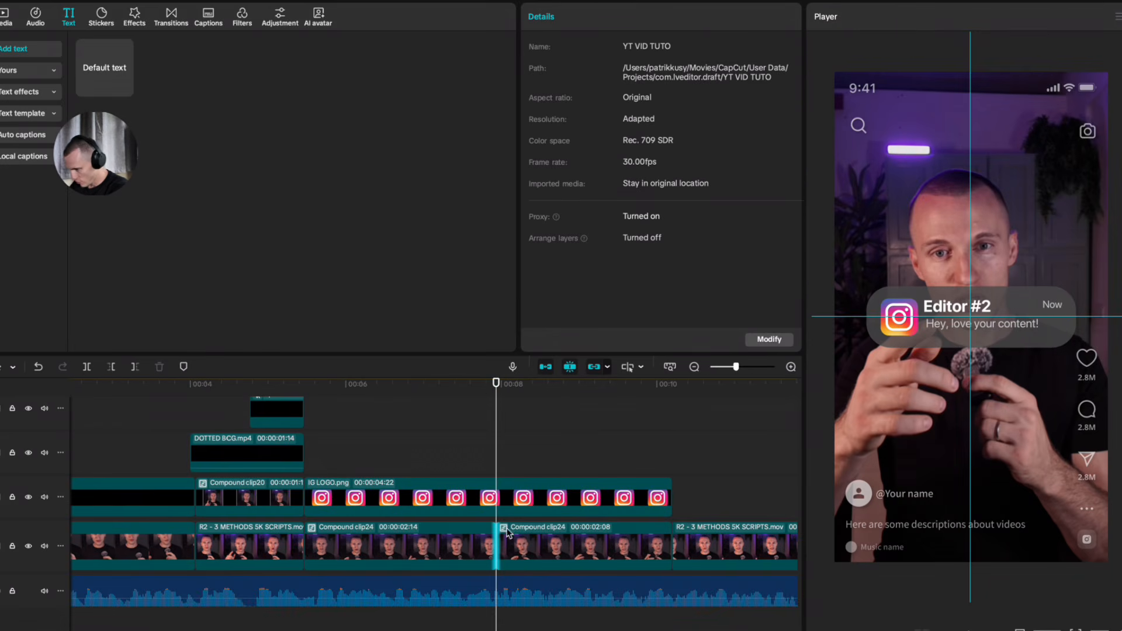
scroll(499, 474, up, 5)
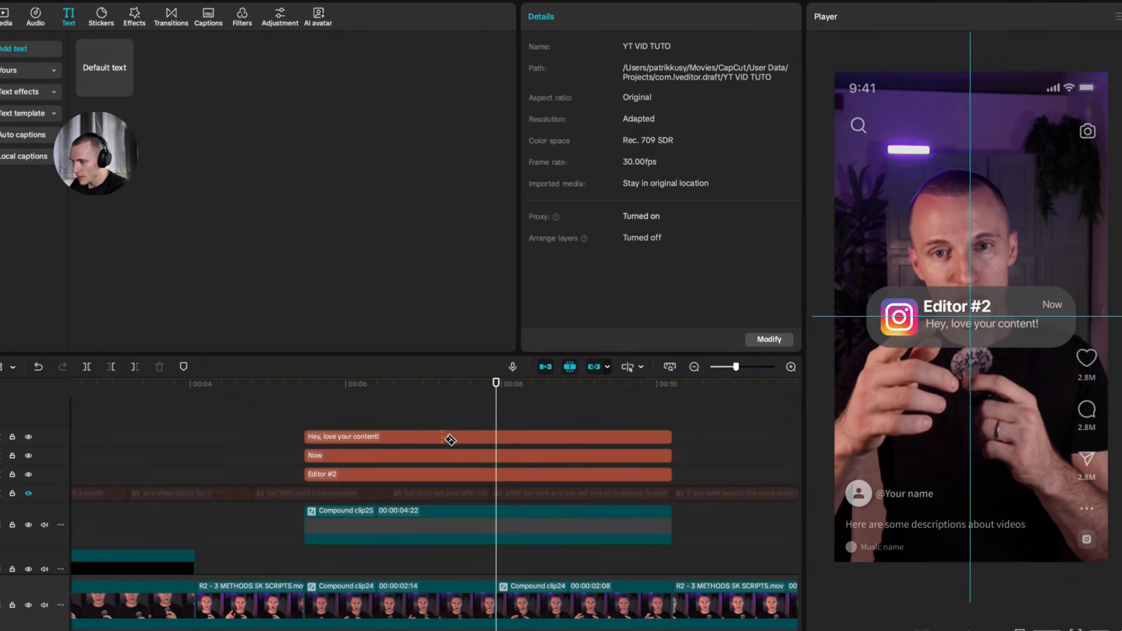
click(510, 443)
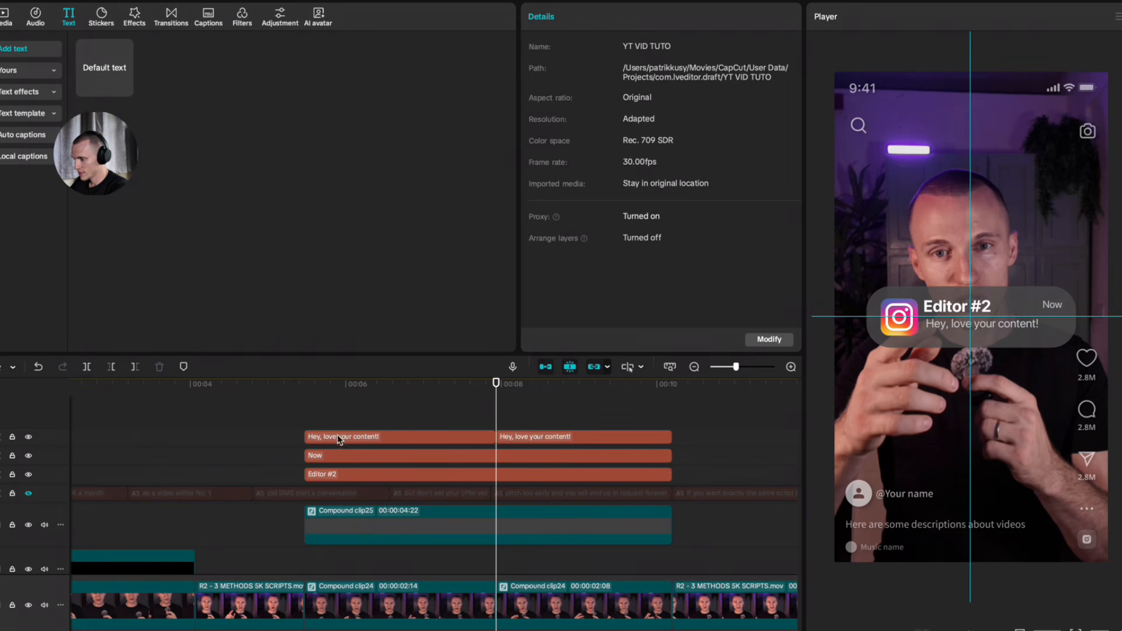
Step: Change the copy of the message text's second half to "Can I be your editor???"
click(526, 440)
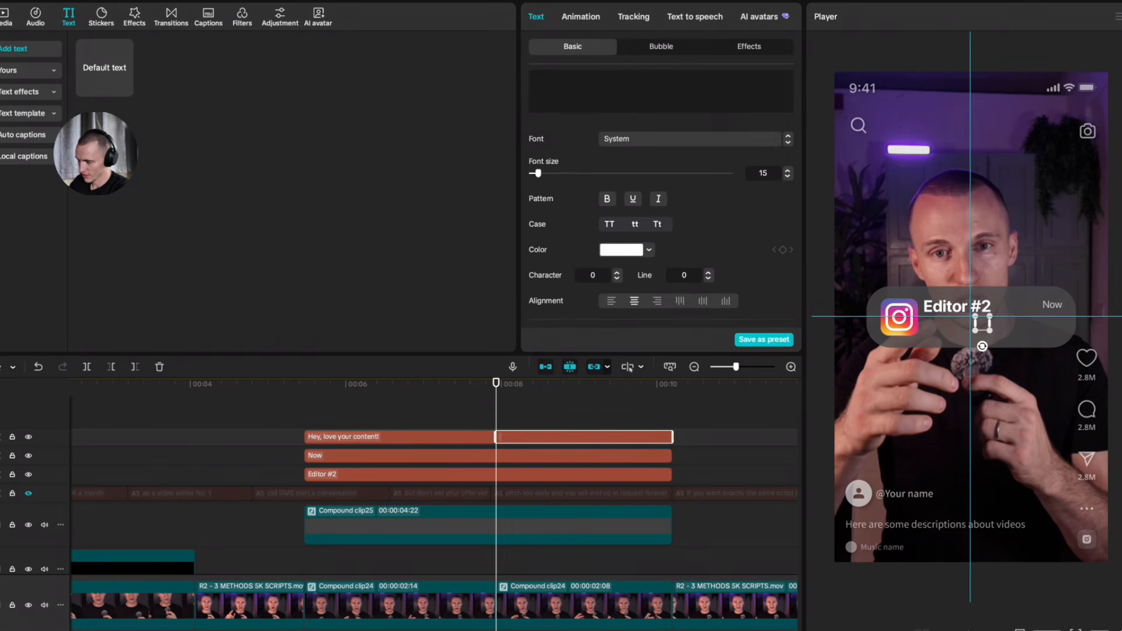
text(Can I b)
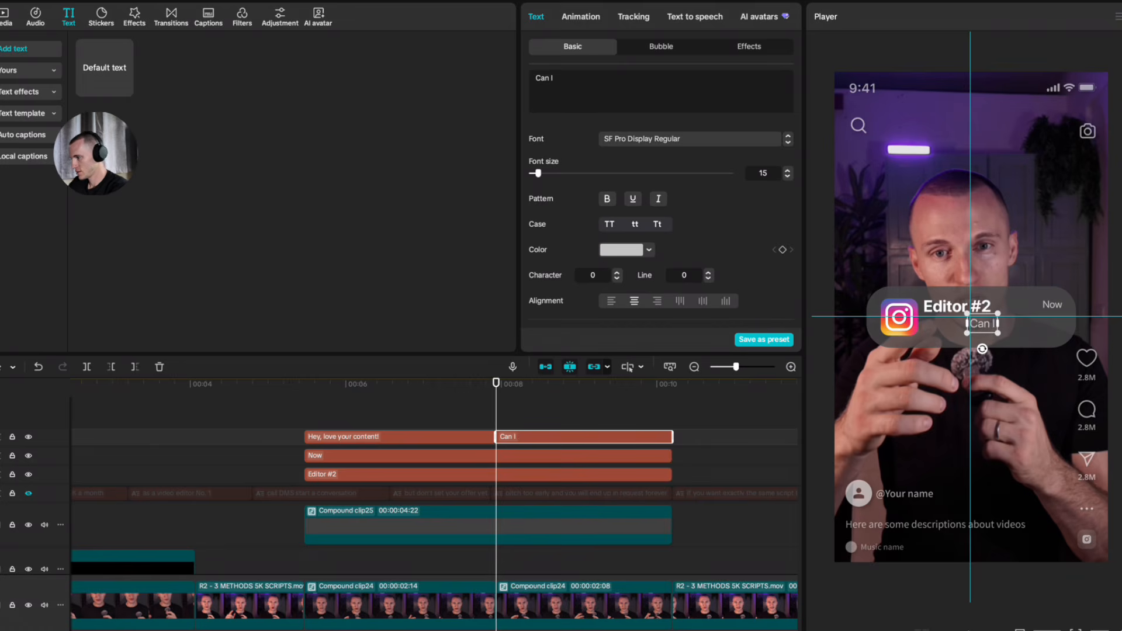
text(e your editor???)
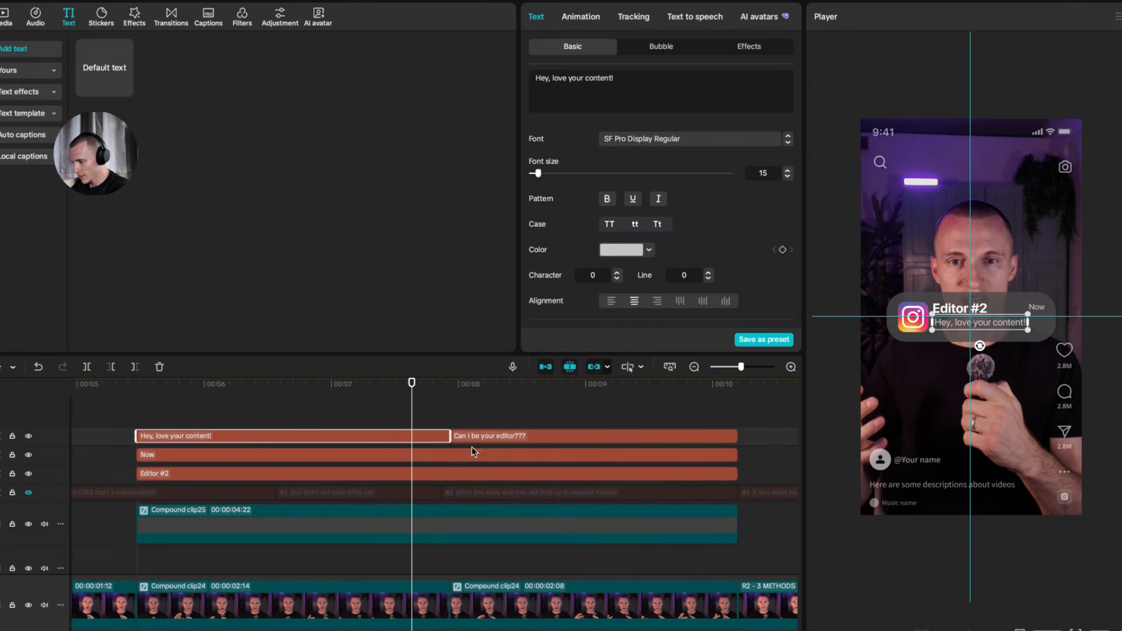
Step: Move the "Can I be your editor???" text to its own track, overlapping the first message's end, and extend its end to match the other notification texts
drag(490, 435, 422, 444)
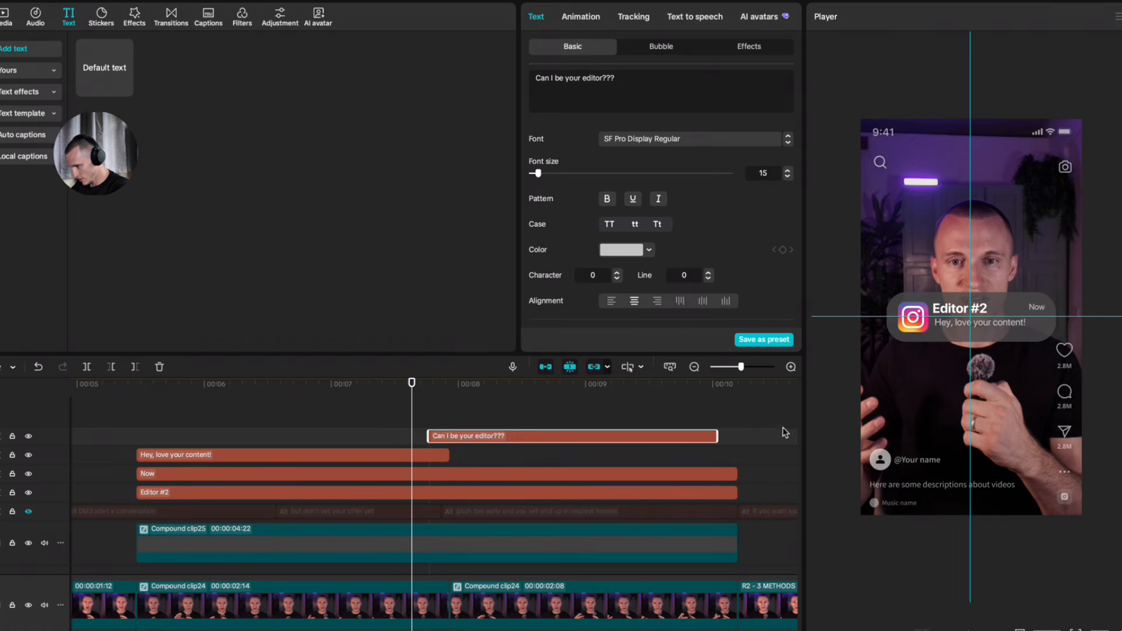
drag(713, 436, 735, 431)
click(726, 440)
click(719, 436)
drag(403, 400, 458, 432)
click(459, 436)
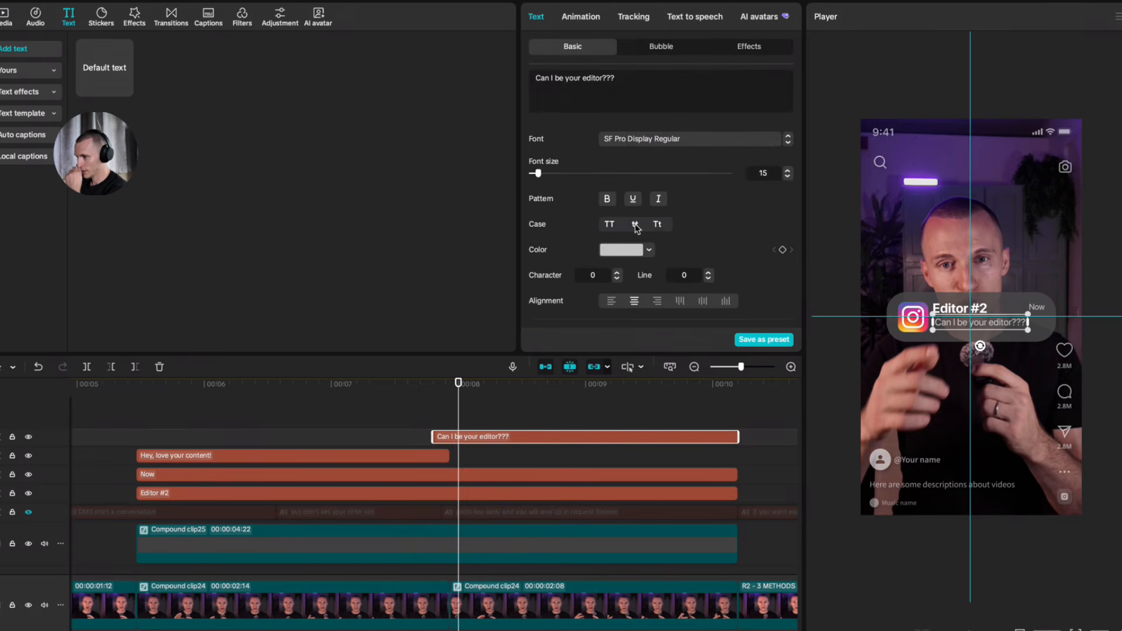
Step: Apply the favorited "Set to... Right" entrance animation to the "Can I be your editor???" text and preview it
click(593, 16)
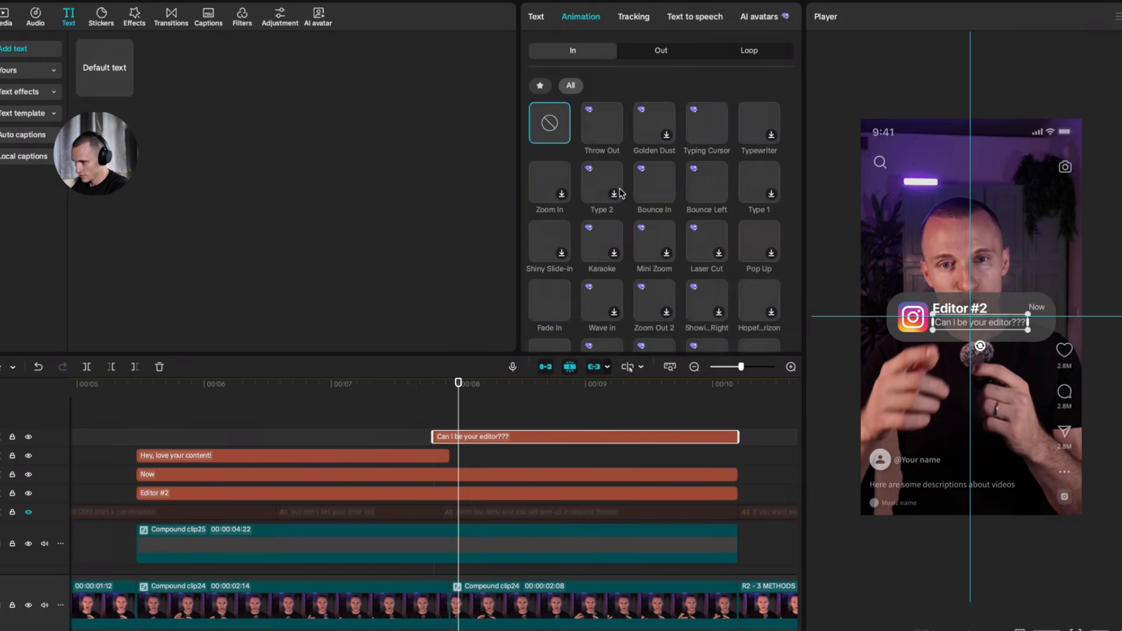
click(540, 85)
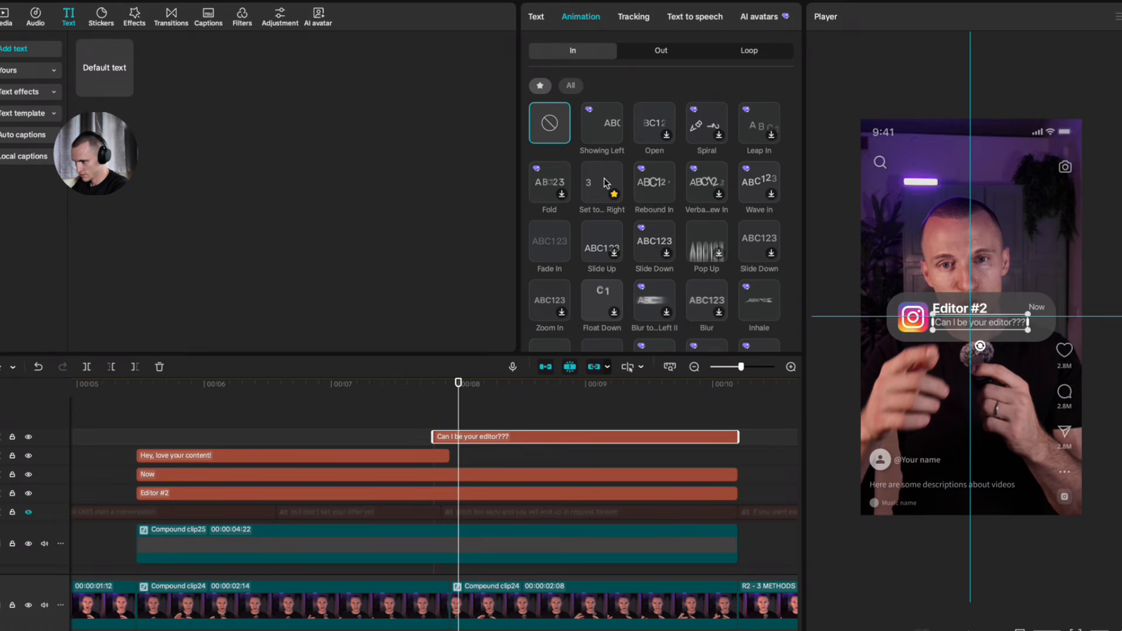
click(605, 183)
click(482, 408)
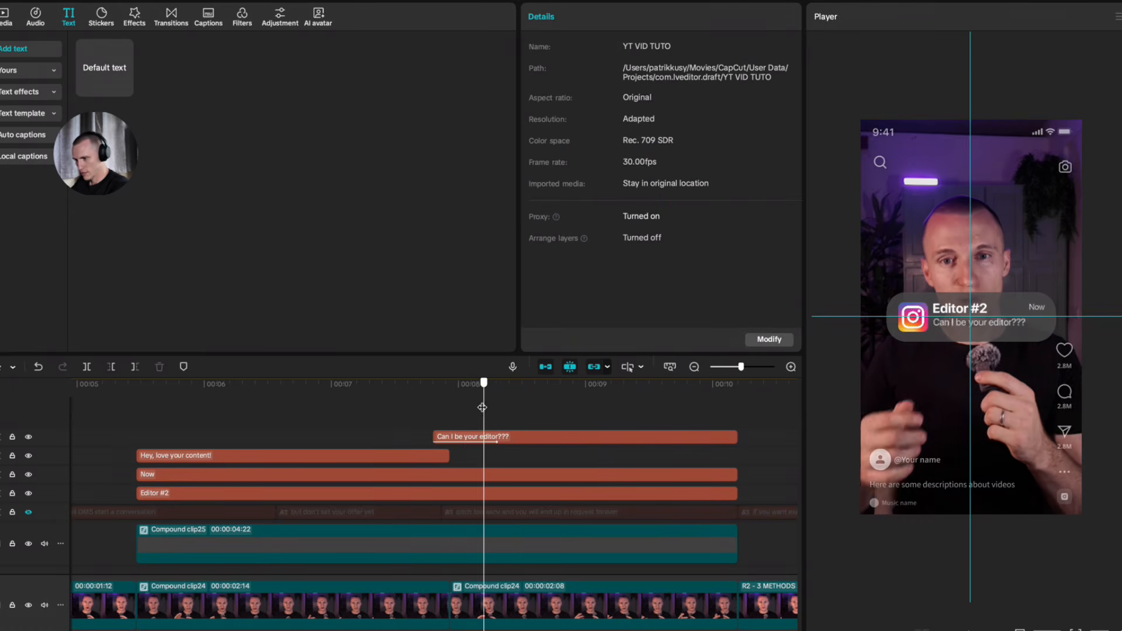
drag(482, 408, 491, 408)
Step: Give the "Hey, love your content!" text a Bounce Out exit animation and play back the message change
click(444, 455)
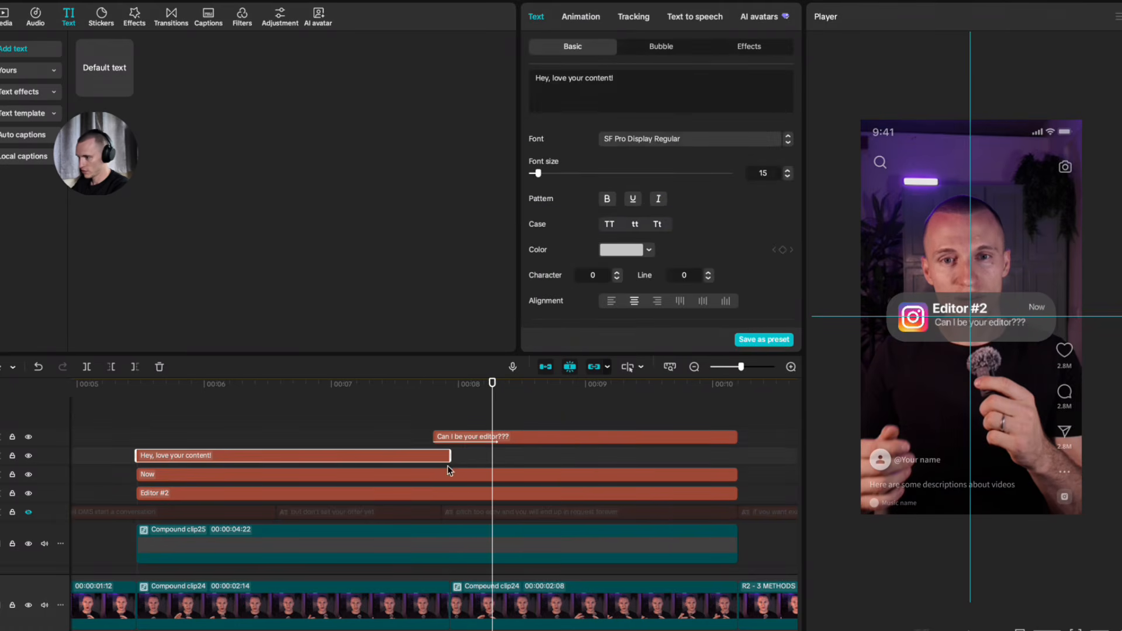
click(581, 16)
click(661, 51)
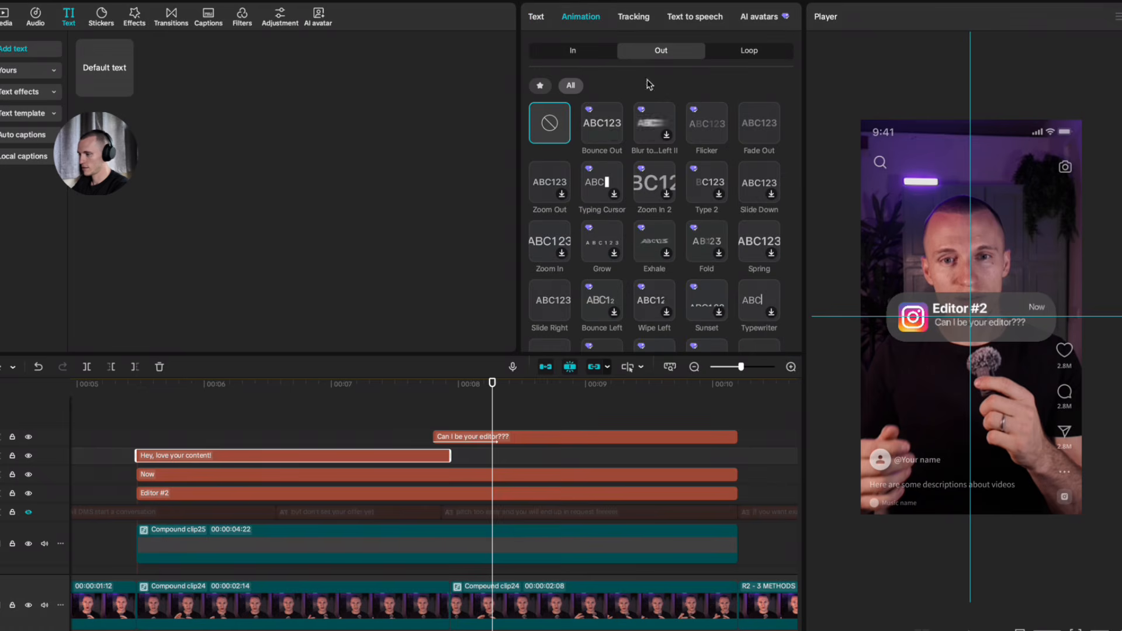
click(610, 126)
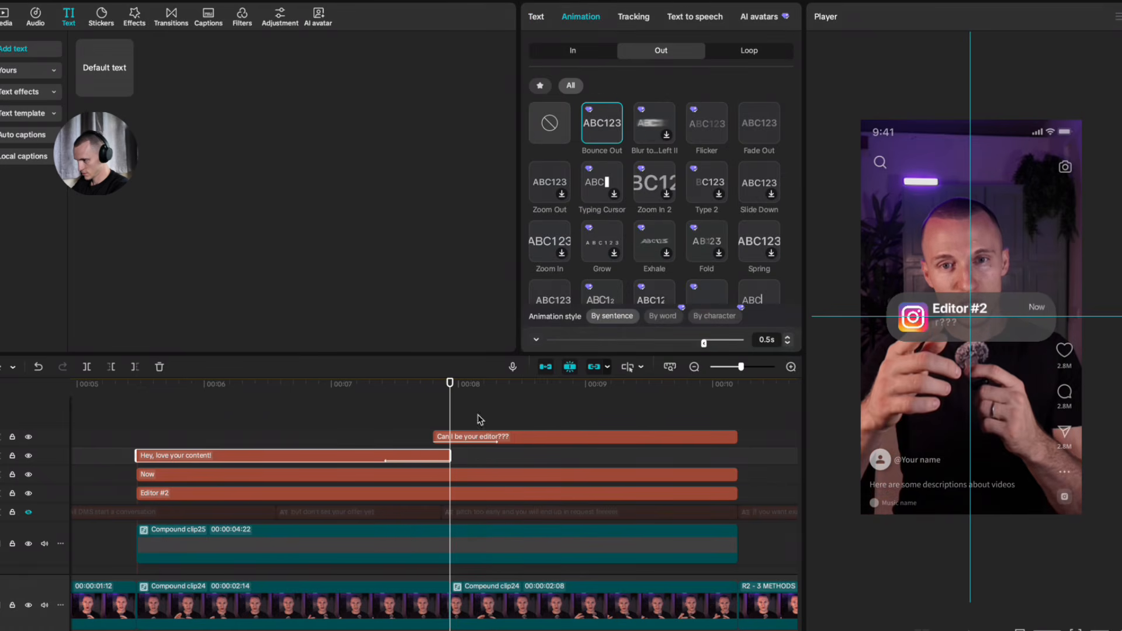
click(390, 413)
key(space)
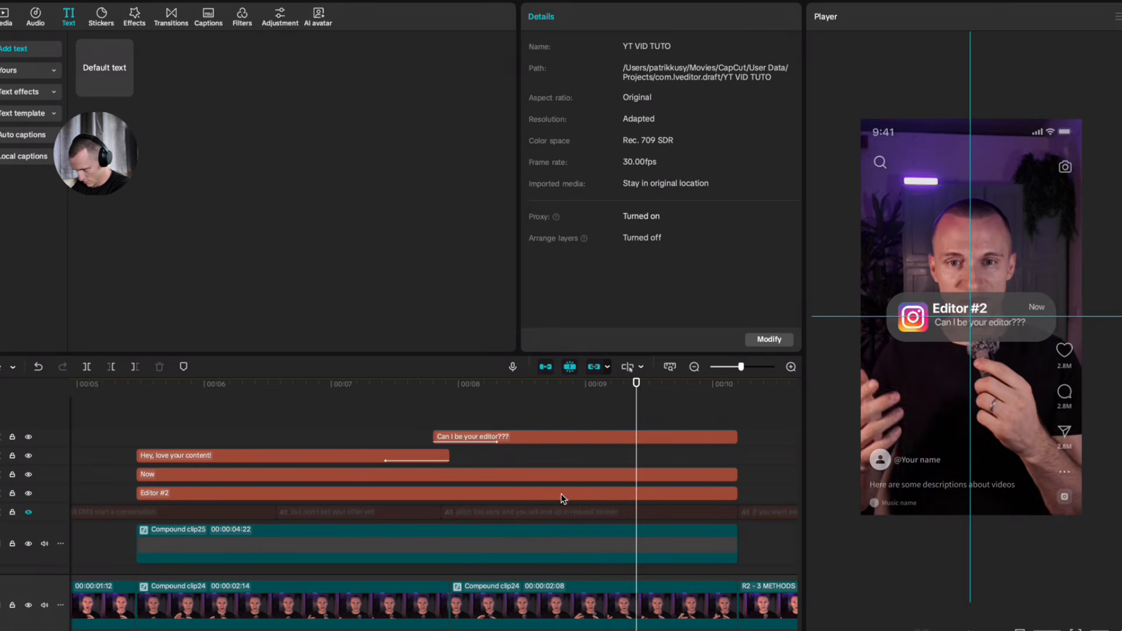
Step: Extend the end of the "Hey, love your content!" text slightly and shorten its Bounce Out animation to 0.3 s
click(444, 455)
drag(447, 455, 458, 455)
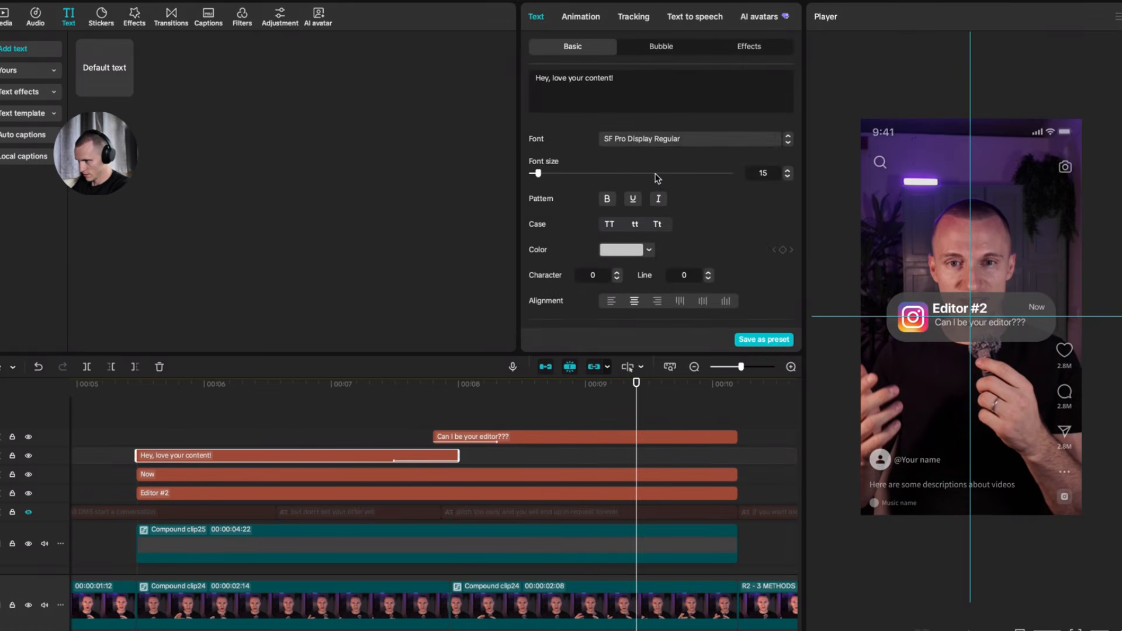
click(591, 18)
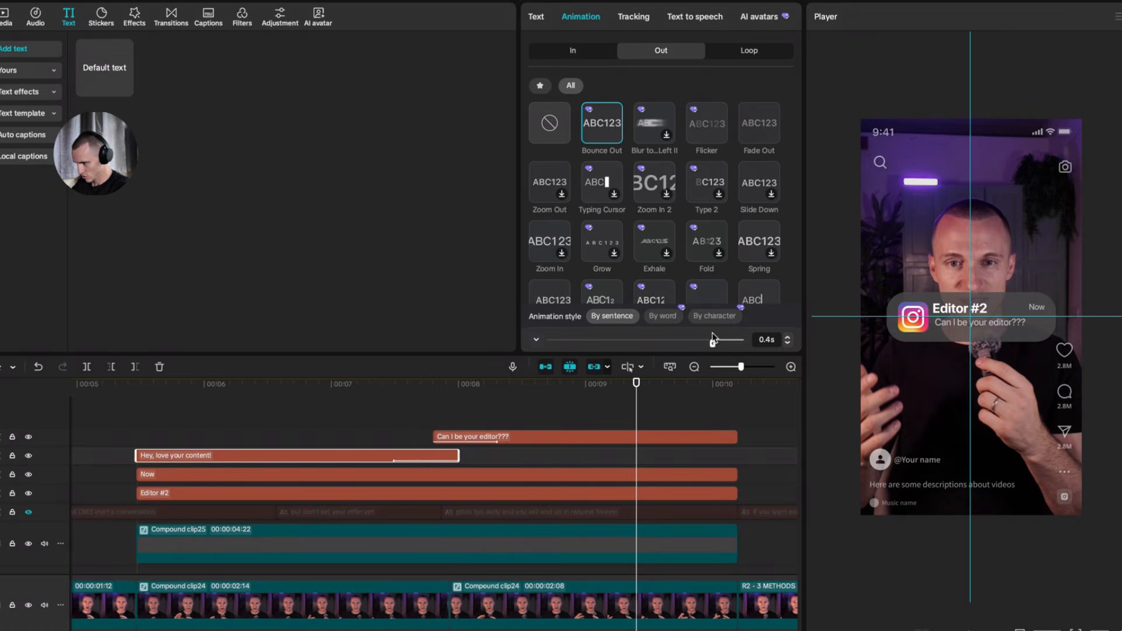
drag(726, 343, 720, 345)
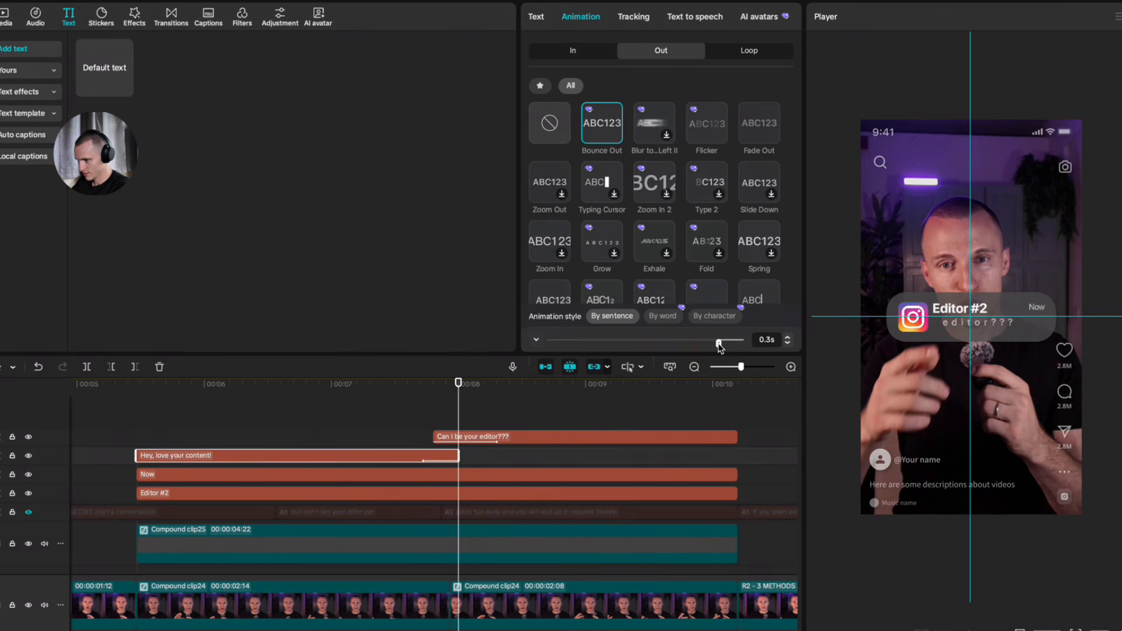
click(388, 418)
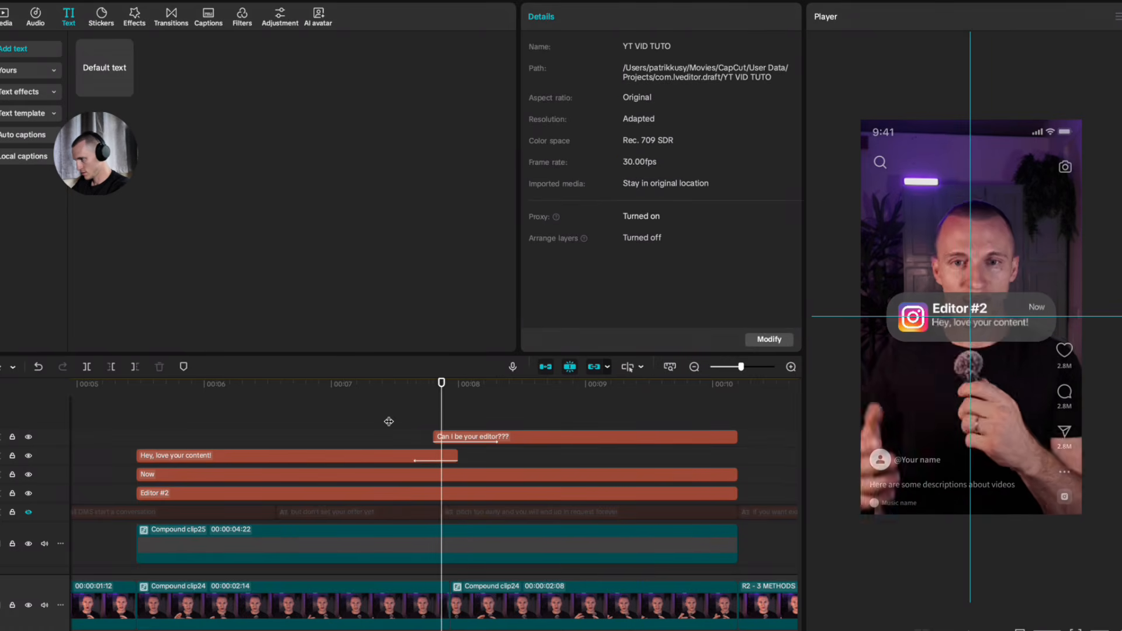
Step: Try to start the "Can I be your editor???" text slightly earlier and play back the message change
click(484, 438)
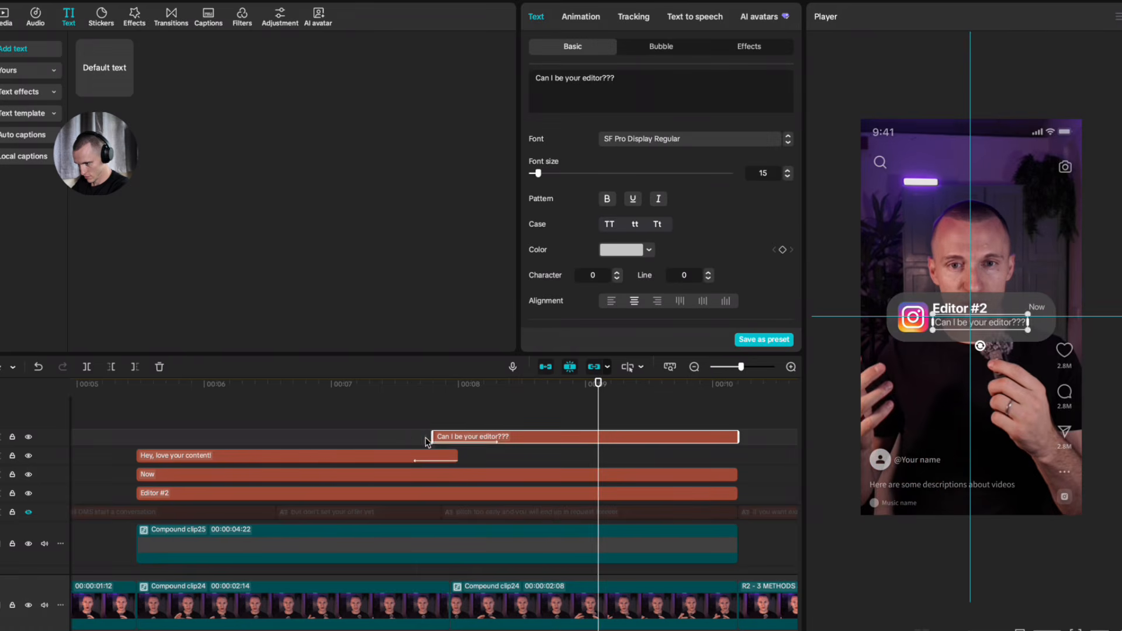
drag(419, 437, 412, 437)
click(385, 419)
key(space)
Step: Widen the grey notification bar slightly on both sides
scroll(490, 489, down, 3)
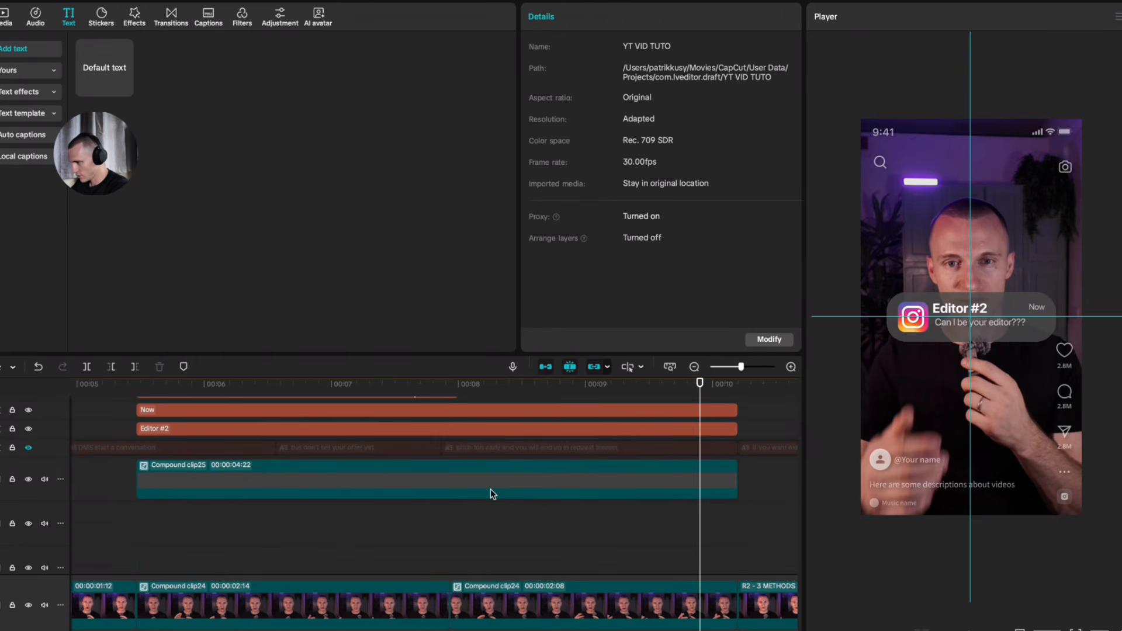
click(491, 490)
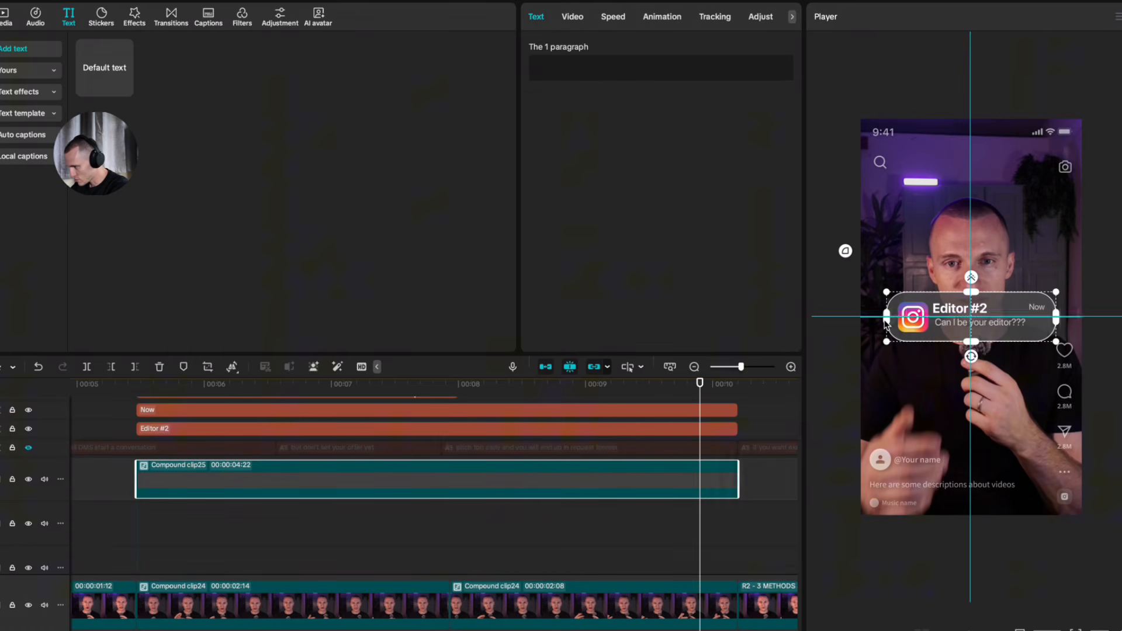
drag(886, 317, 877, 325)
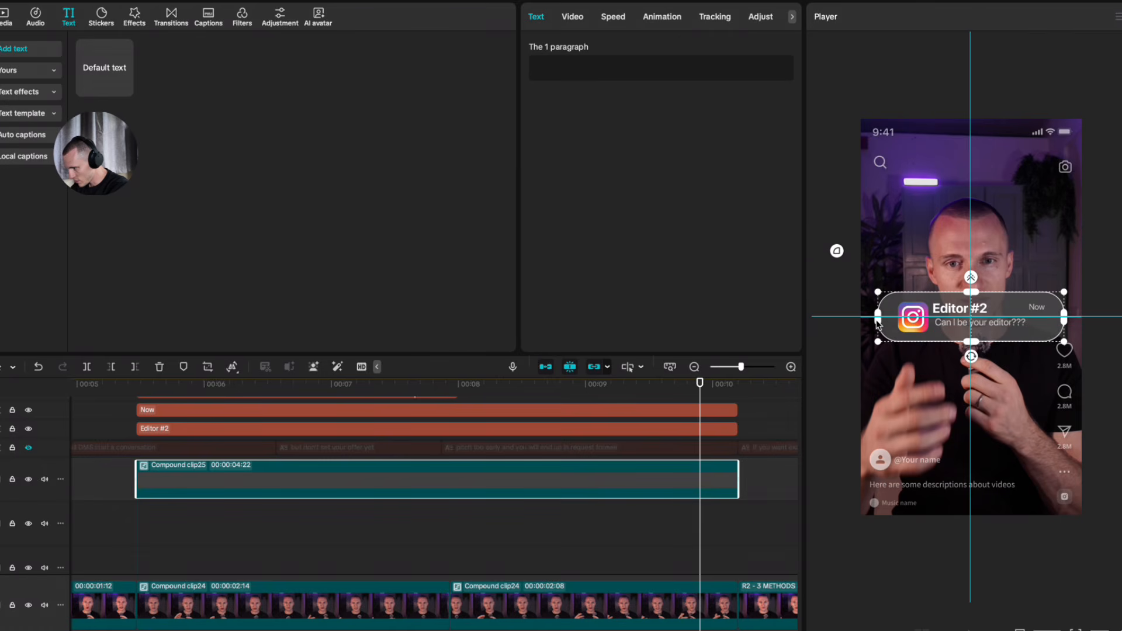
drag(972, 291, 974, 294)
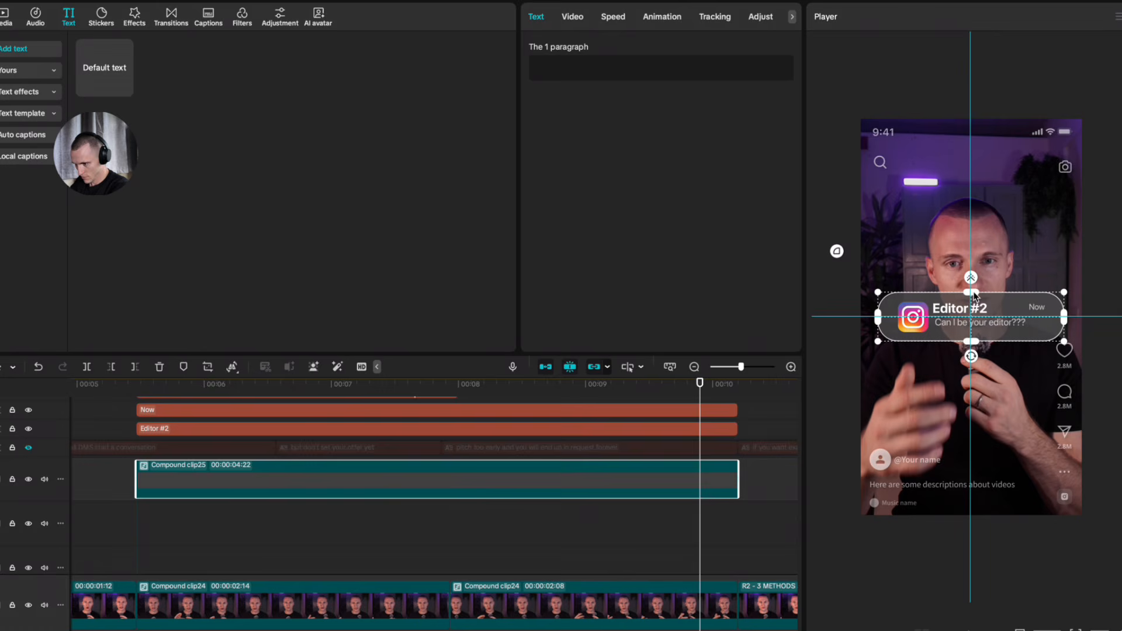
Step: Shift the Instagram logo closer to the bar's left end, to X position -667
double_click(549, 473)
click(359, 562)
drag(912, 321, 903, 321)
Step: Move the four notification texts together closer to the logo and enlarge them slightly to fill the wider bar
scroll(518, 492, up, 5)
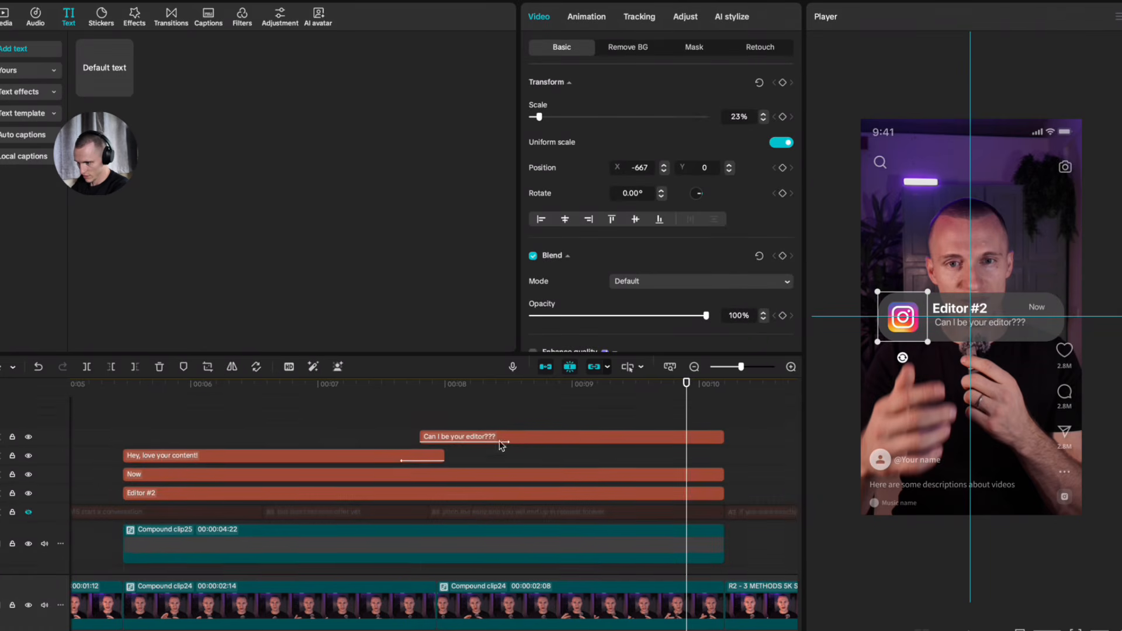
drag(530, 410, 344, 488)
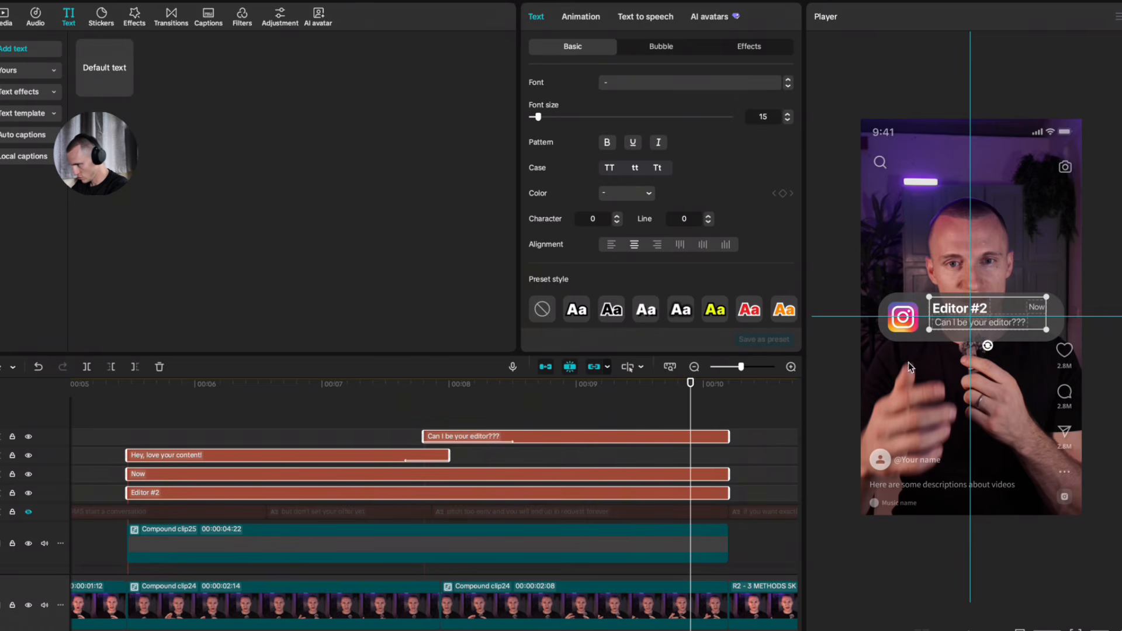
scroll(922, 329, up, 5)
drag(1023, 294, 1011, 301)
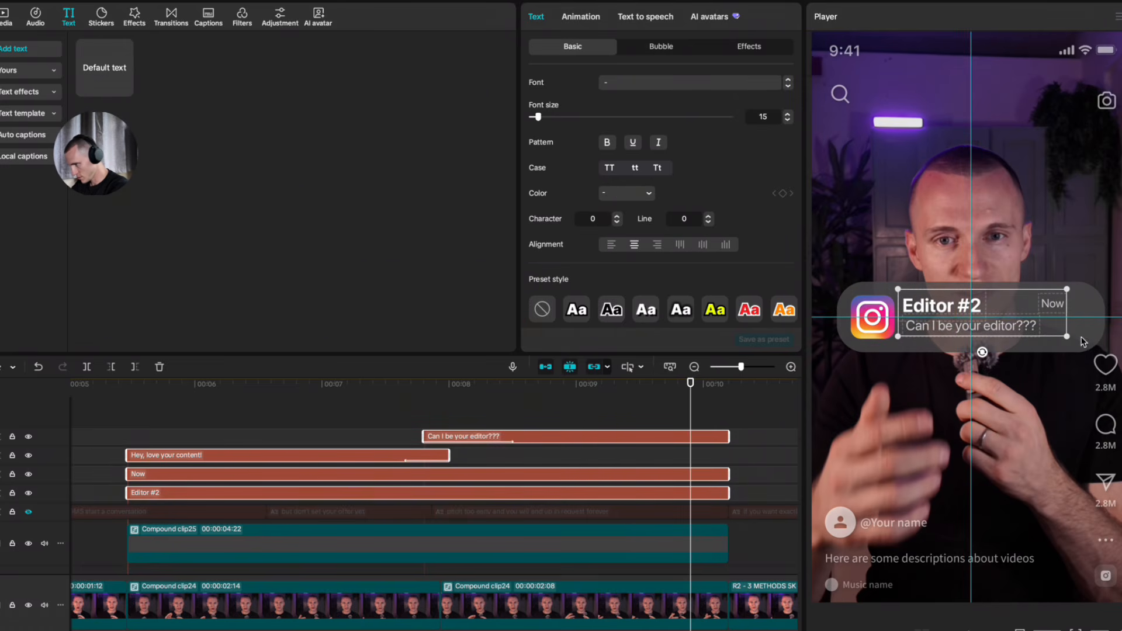
drag(1067, 337, 1073, 341)
drag(1019, 288, 1078, 289)
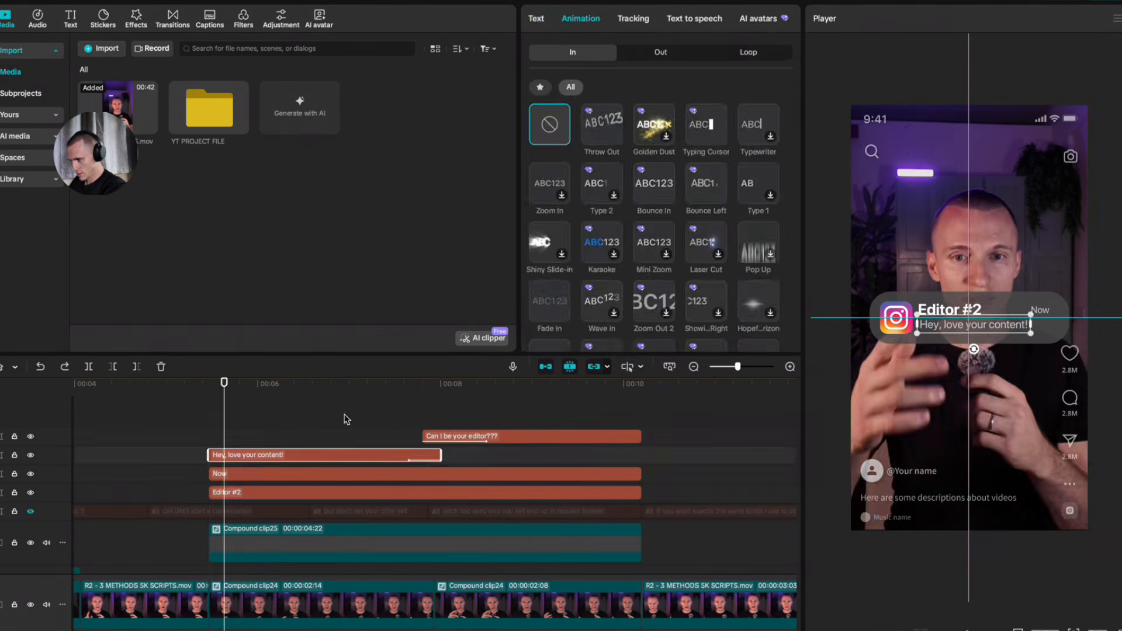
Step: Combine the four notification texts, the grey bar and the Instagram logo into one compound clip
drag(534, 425, 391, 485)
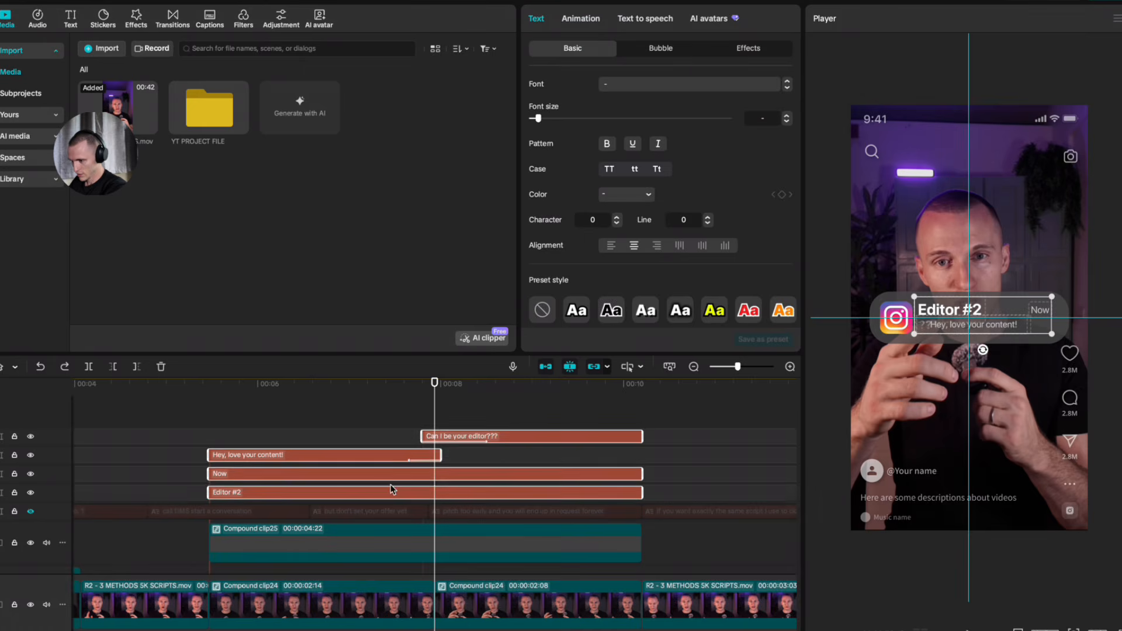
scroll(391, 485, down, 2)
click(321, 463)
scroll(423, 469, down, 2)
scroll(423, 472, down, 2)
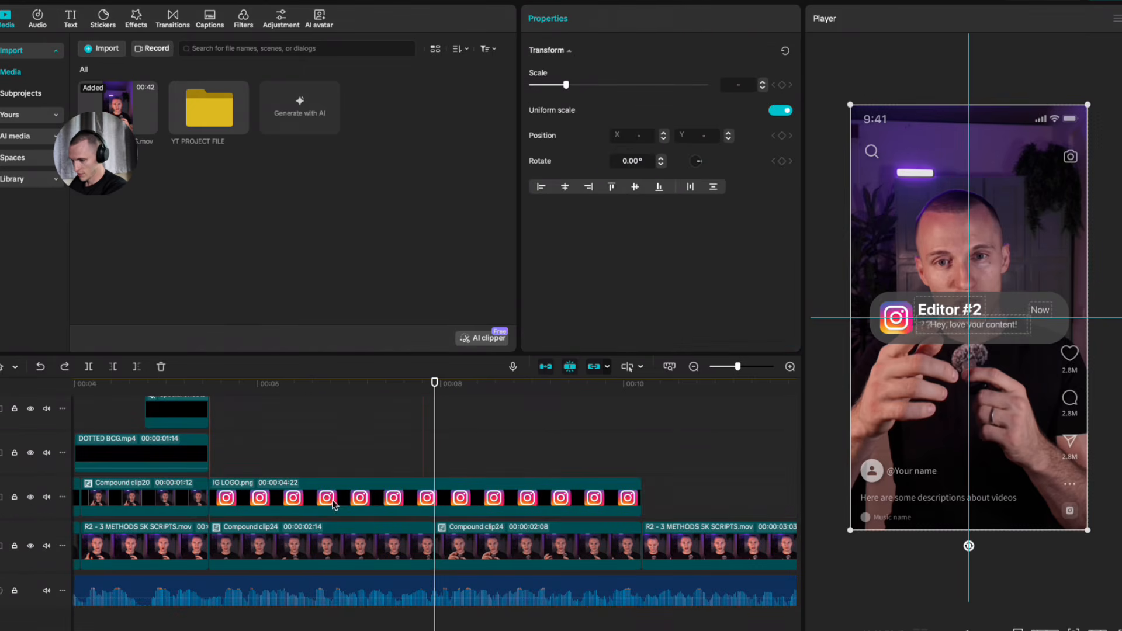
key(alt+g)
scroll(409, 485, up, 2)
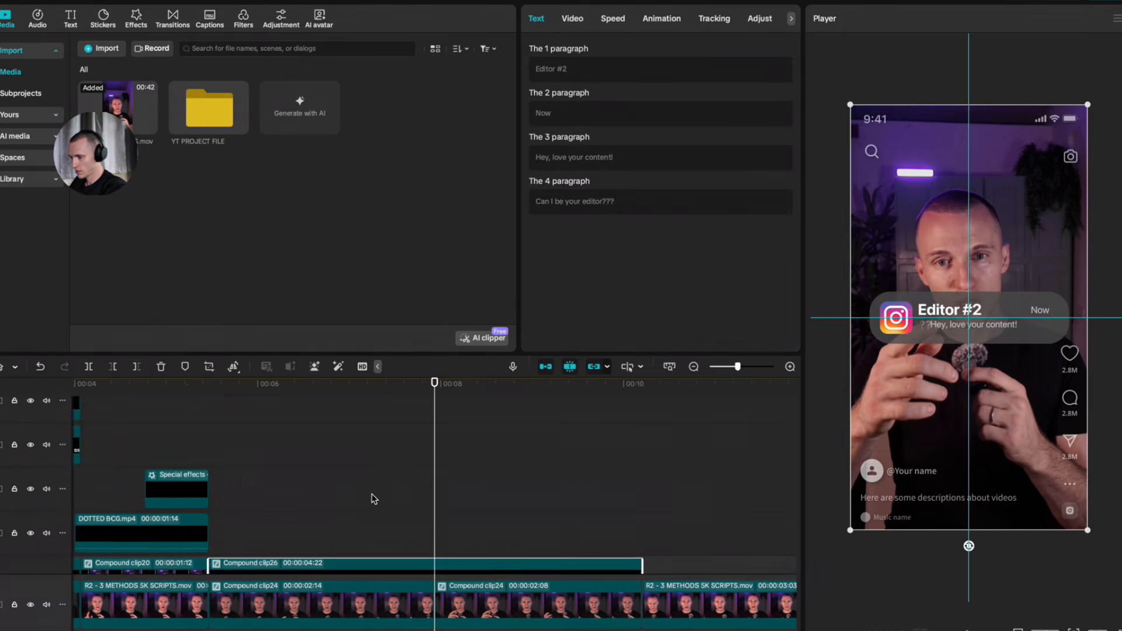
Step: Keyframe the notification clip's transform at 82% scale and Y -655 shortly after the 6-second mark, and add another keyframe nearer the clip's start
scroll(373, 497, down, 2)
drag(434, 470, 280, 470)
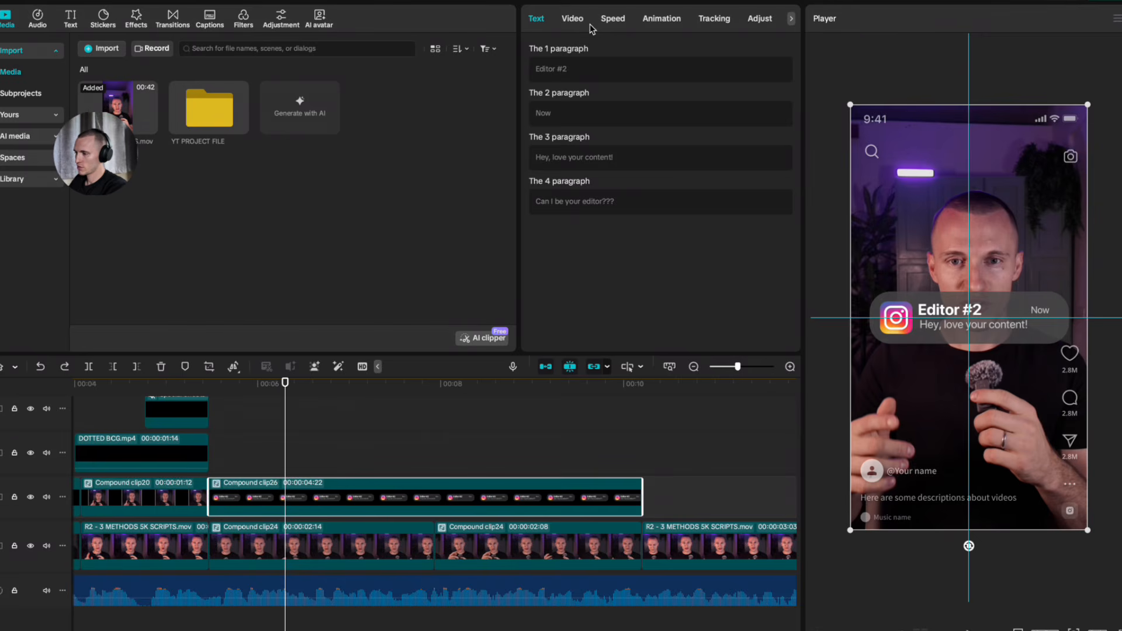
click(572, 18)
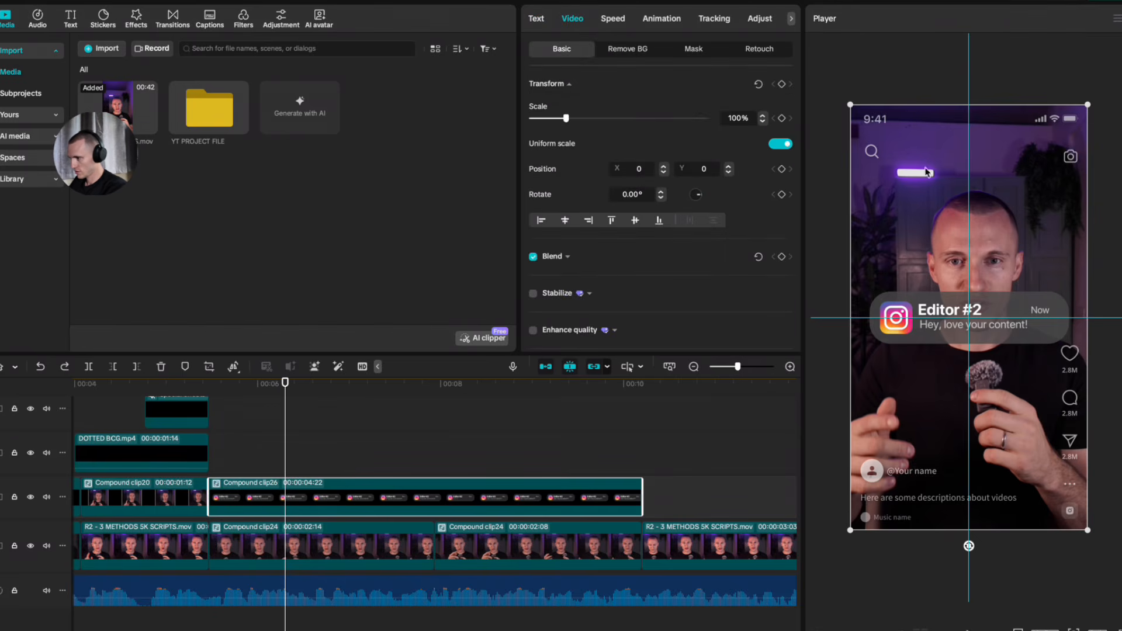
click(782, 85)
drag(1088, 105, 1029, 243)
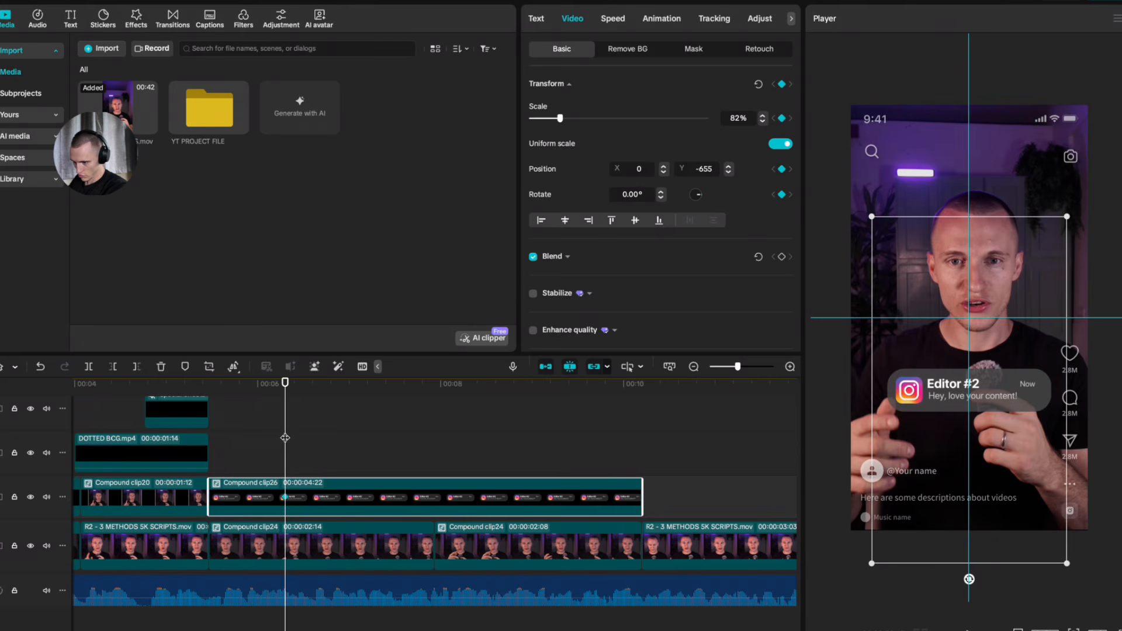
drag(285, 438, 237, 438)
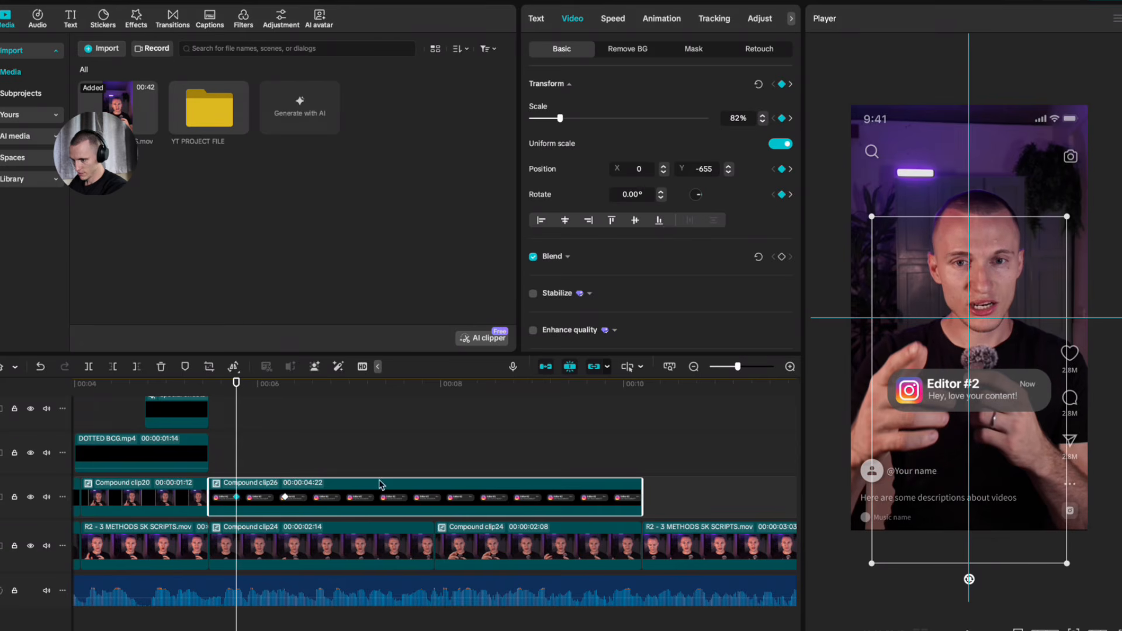
Step: Lower the notification clip to Y position -2167 at its opening keyframe so it starts near the frame's lower edge
click(233, 504)
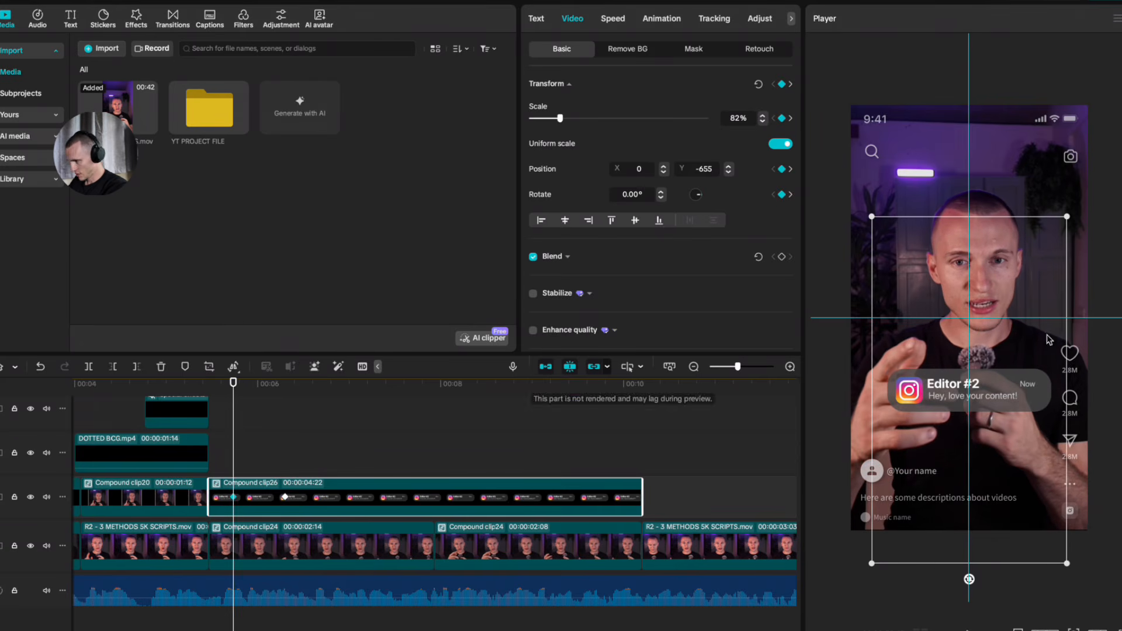
drag(988, 519, 987, 525)
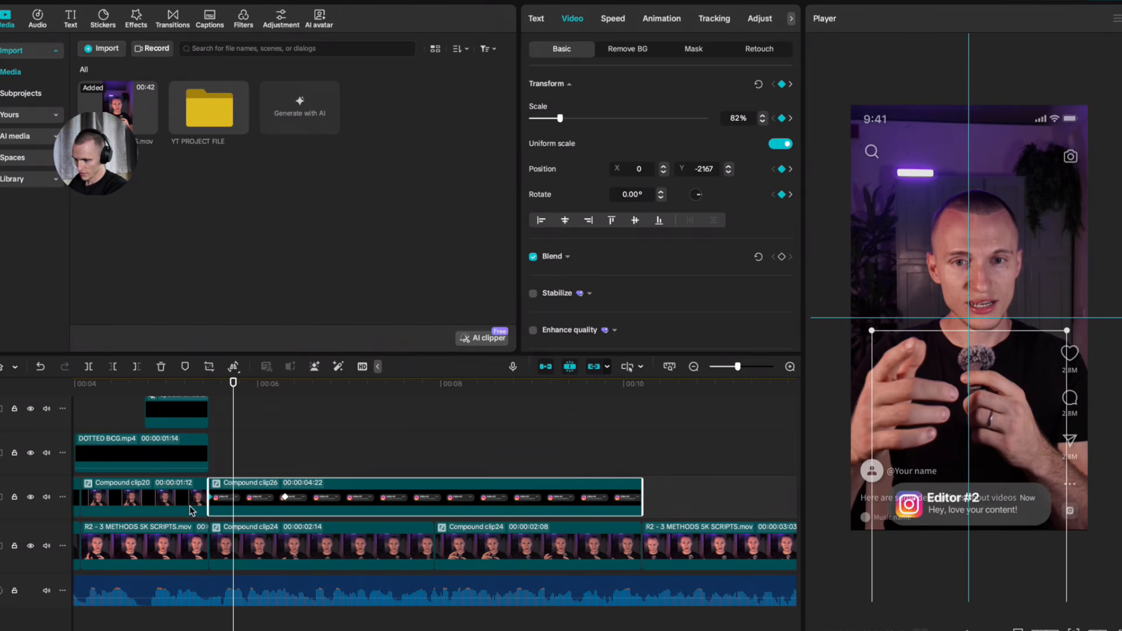
click(268, 433)
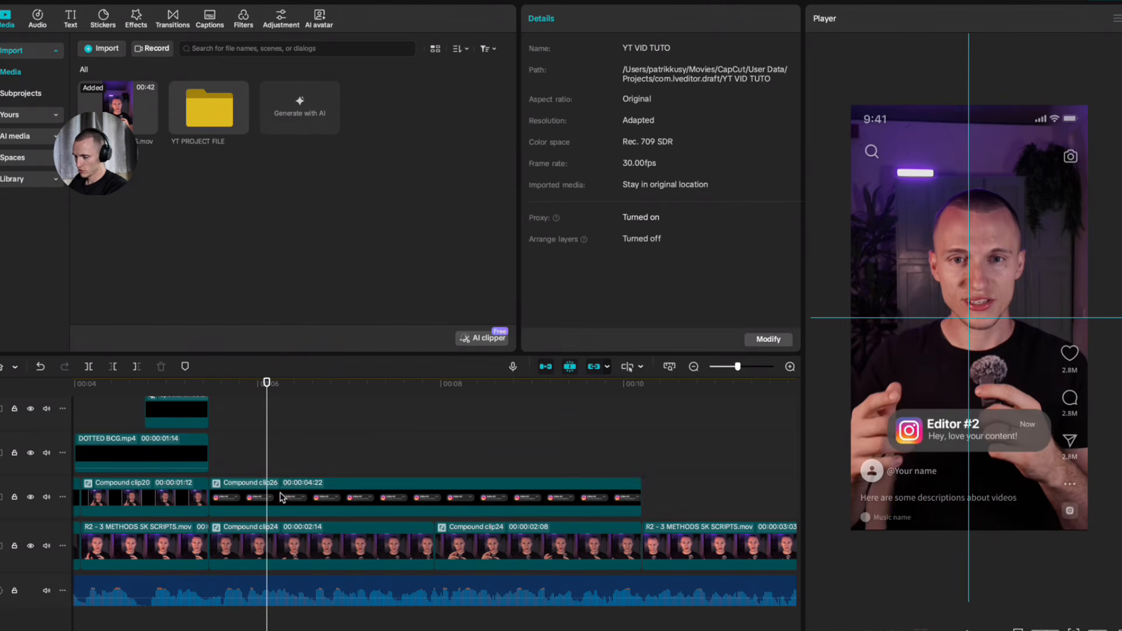
Step: Show the notification clip's variable speed animation graph and apply a smooth curve to both Y position keyframes
right_click(341, 501)
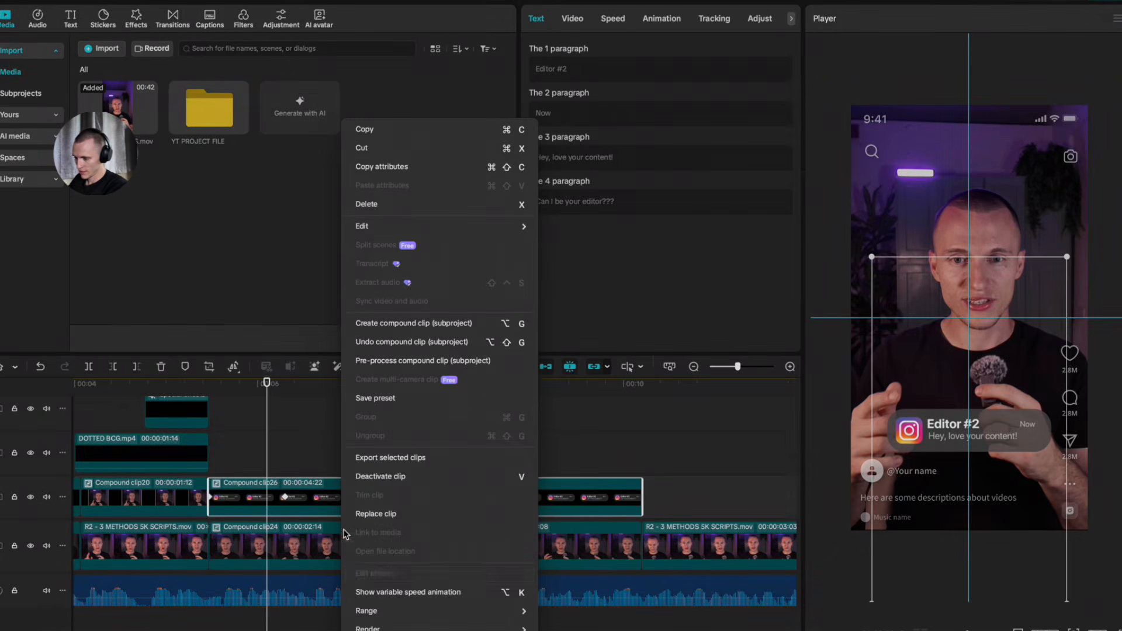
click(387, 593)
click(319, 494)
click(318, 503)
scroll(312, 515, up, 1)
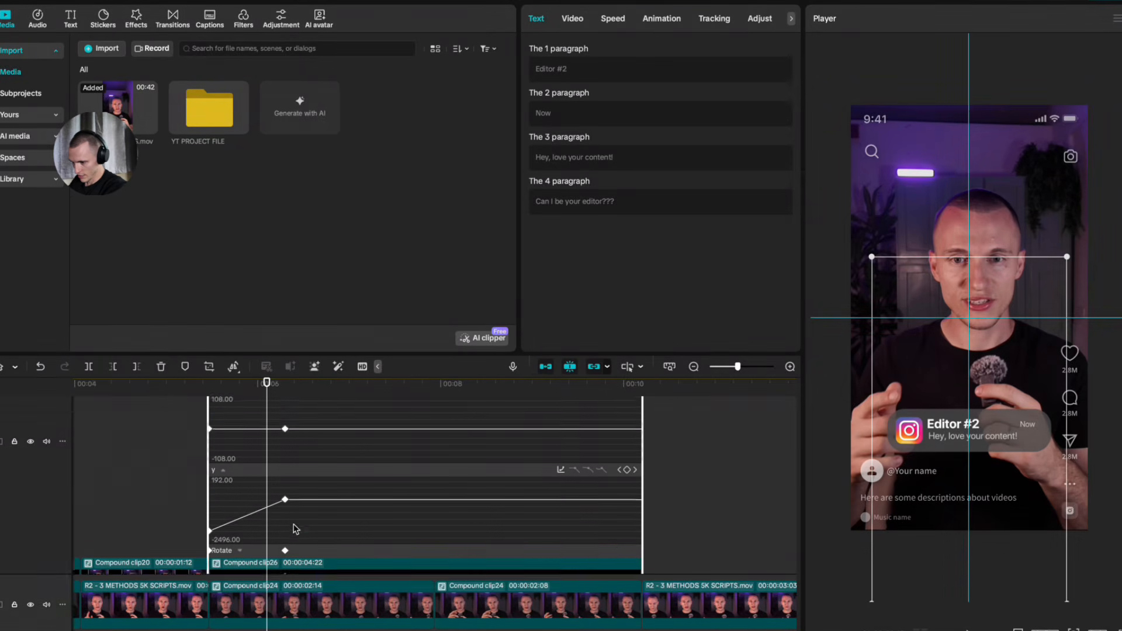
scroll(295, 526, down, 1)
click(284, 483)
click(588, 454)
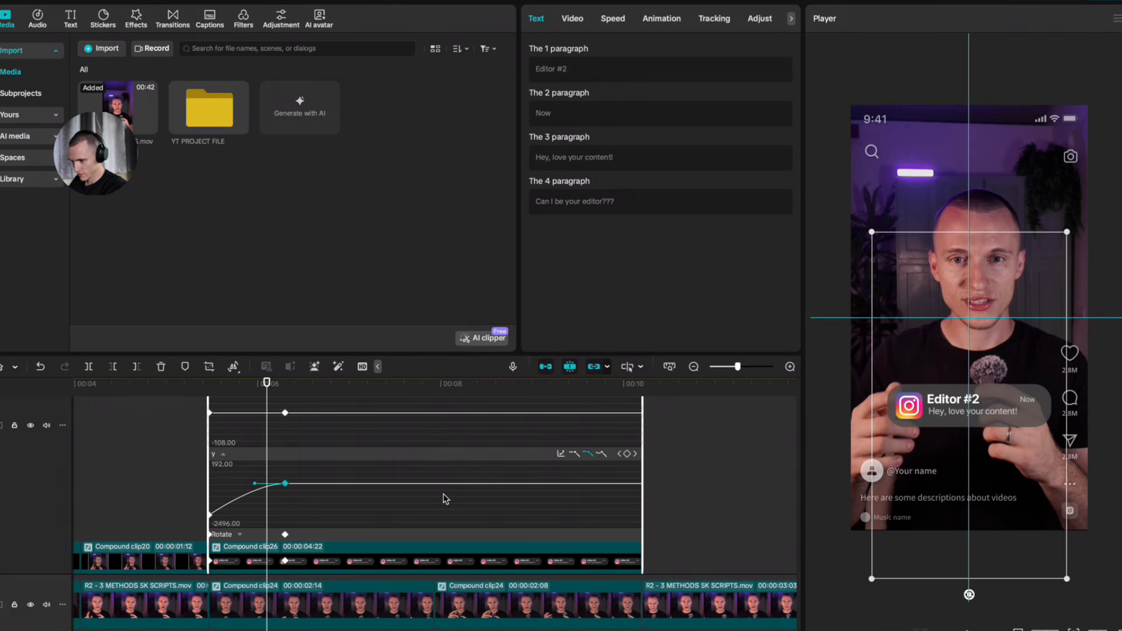
click(222, 500)
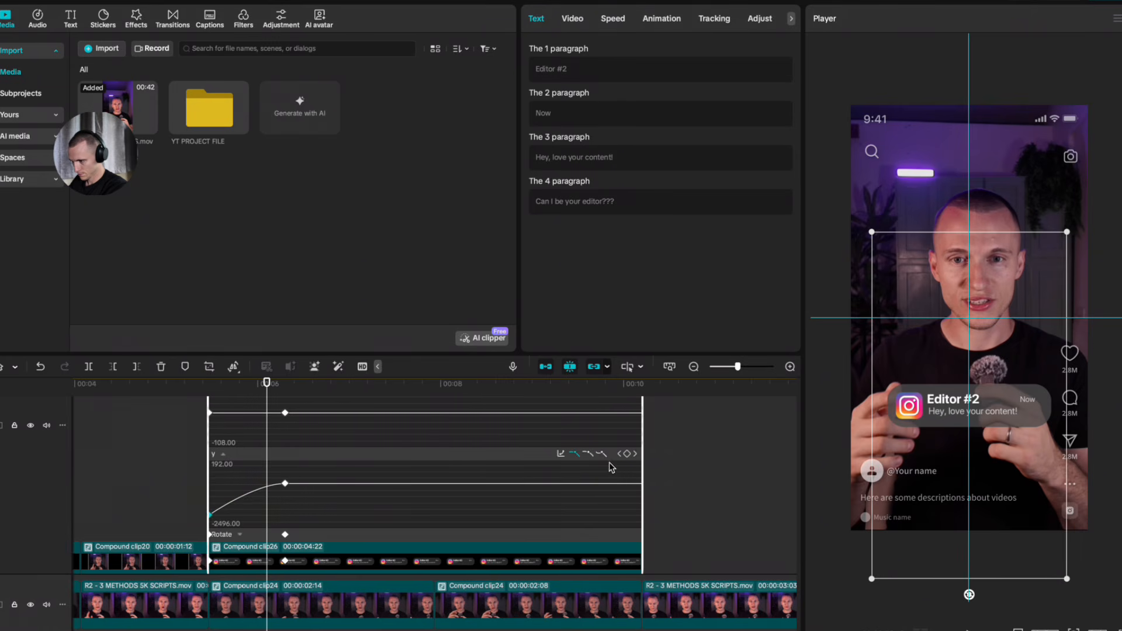
click(588, 454)
Step: Stretch the ending Y keyframe's curve handle back toward the clip start, preview the slide-in and close the animation graph
key(super+equal)
key(super+equal)
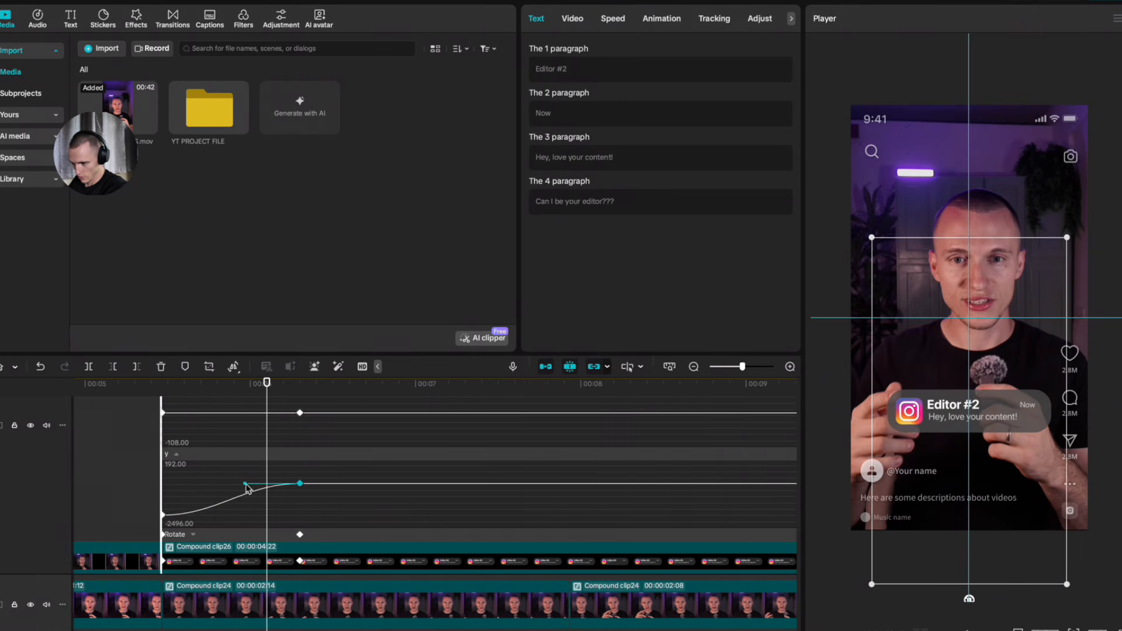
drag(245, 483, 178, 486)
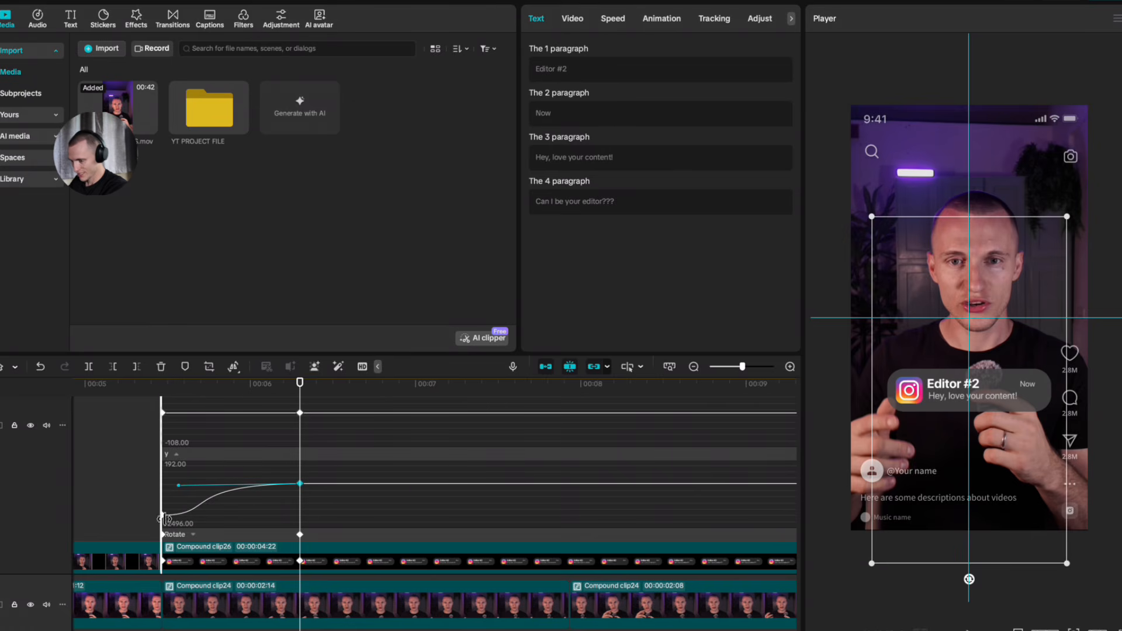
drag(299, 383, 157, 391)
key(space)
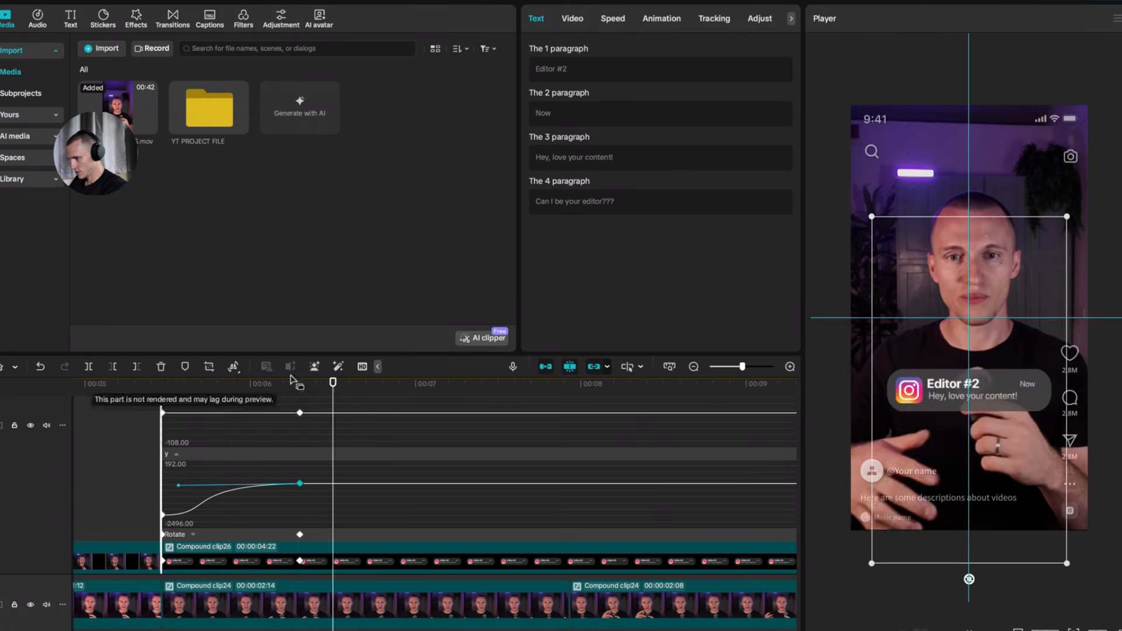
key(space)
scroll(435, 498, down, 3)
scroll(435, 498, down, 3)
right_click(417, 509)
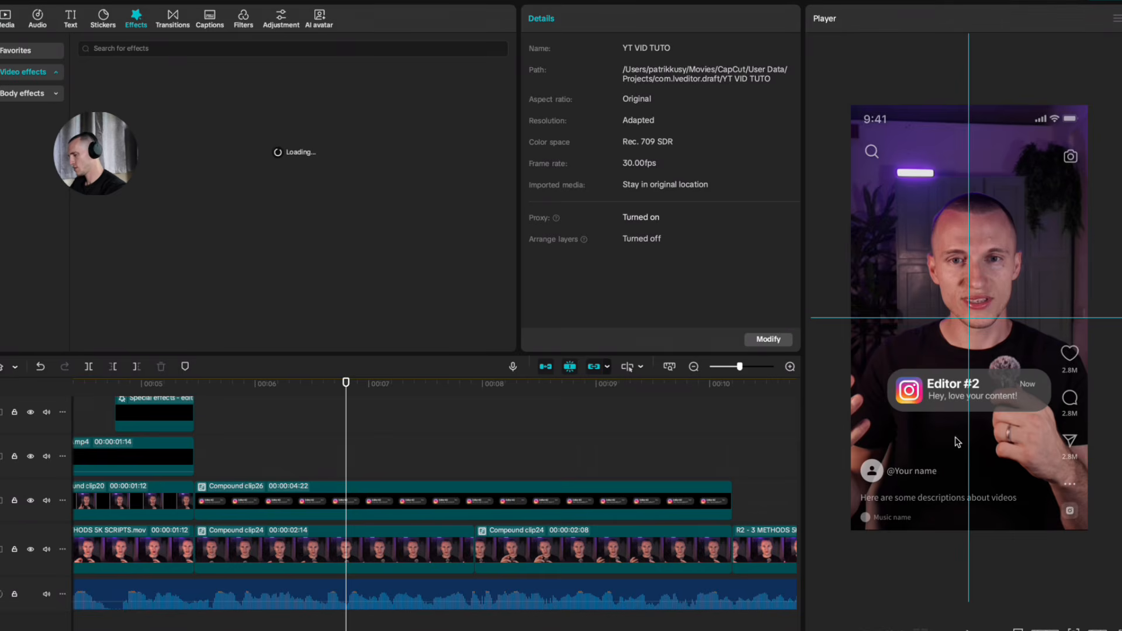
Step: Search the effects for "glow 2" and apply Glow 2 to the notification clip with Glow 5 and Size 15
click(117, 45)
text(glow 2)
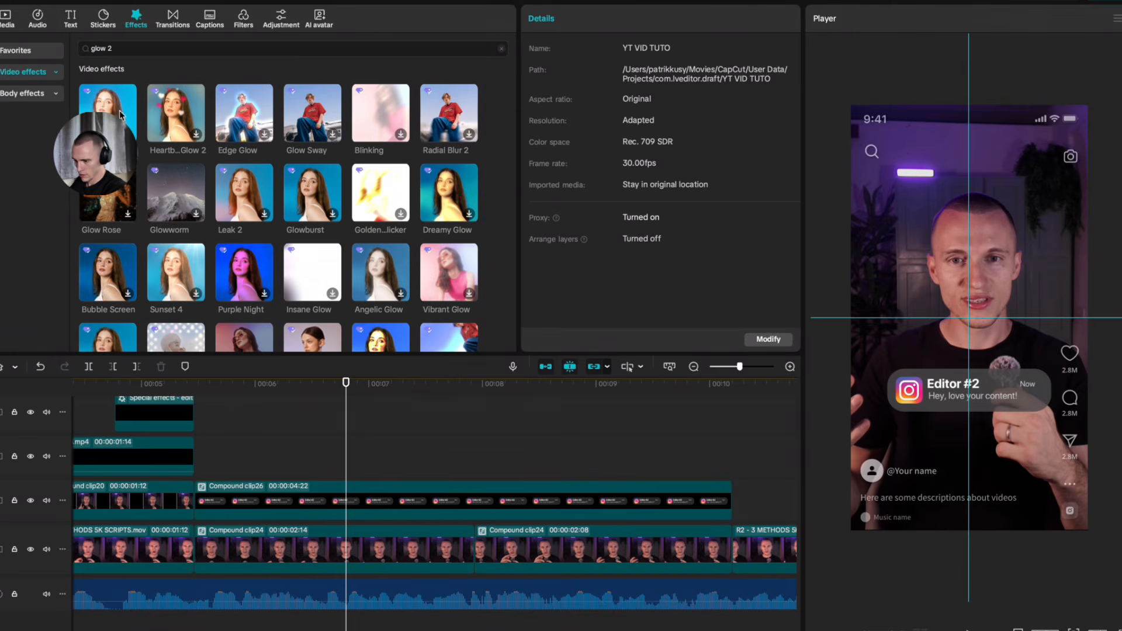
drag(107, 102, 268, 494)
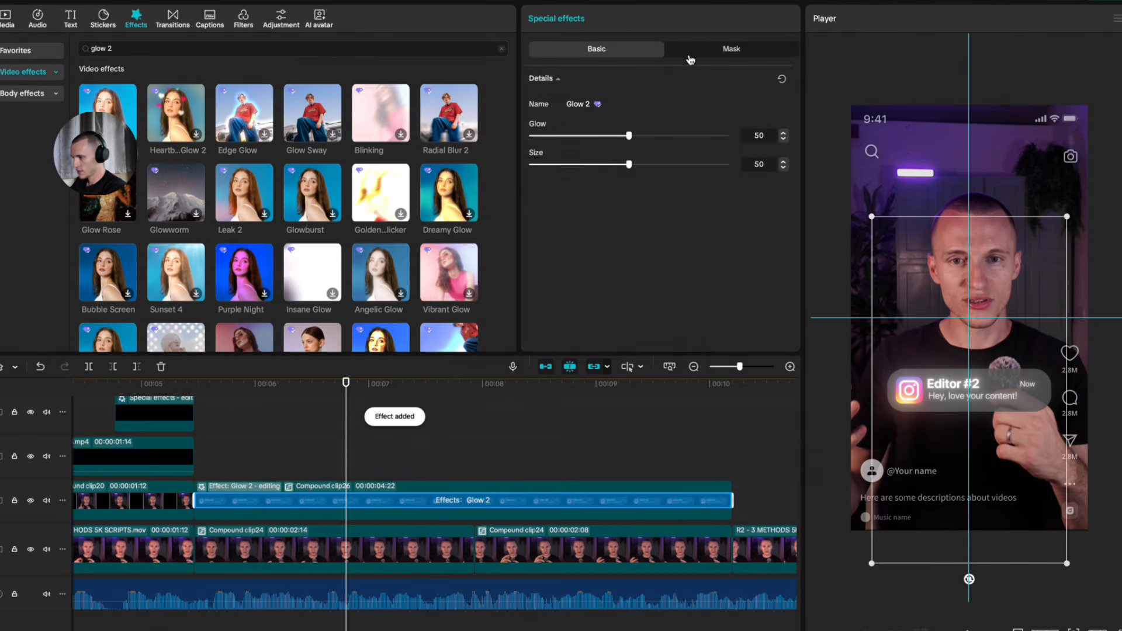
text(5)
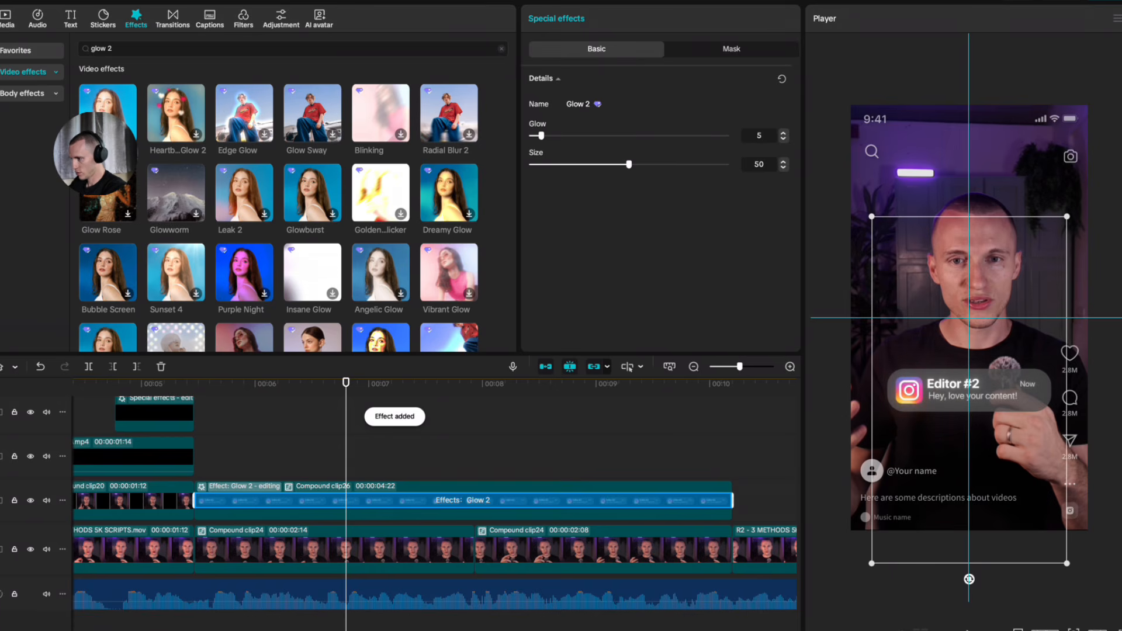
click(758, 161)
text(15)
key(Return)
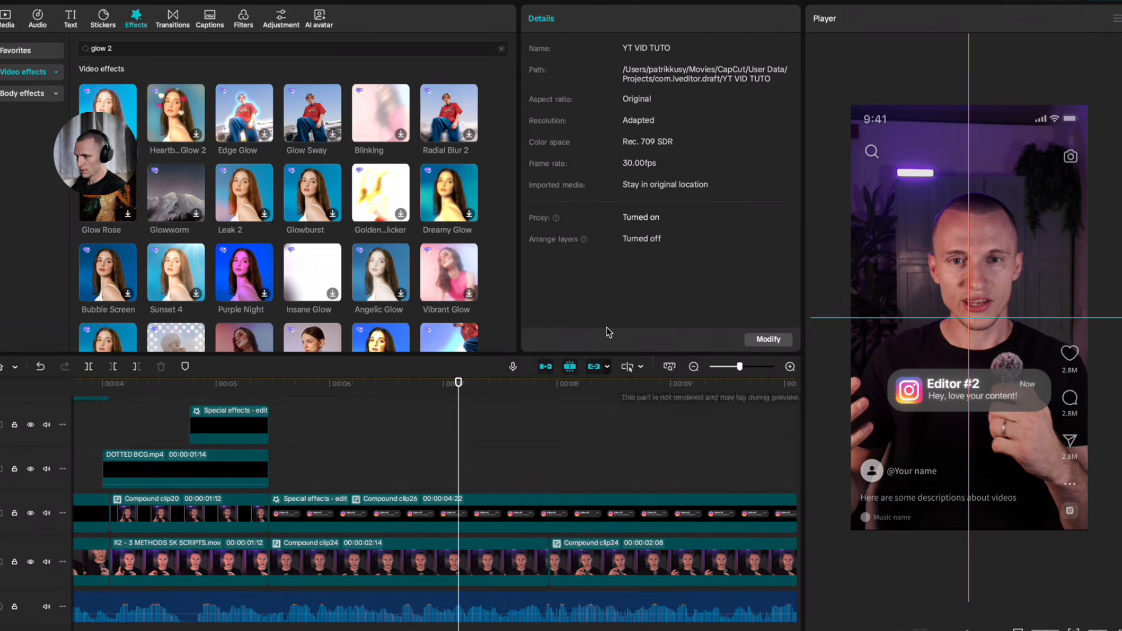
key(XF86MonBrightnessUp)
Step: Search the effects for "play", apply Play Pendulum to the notification clip, and reduce its strength, twist and speed
double_click(137, 51)
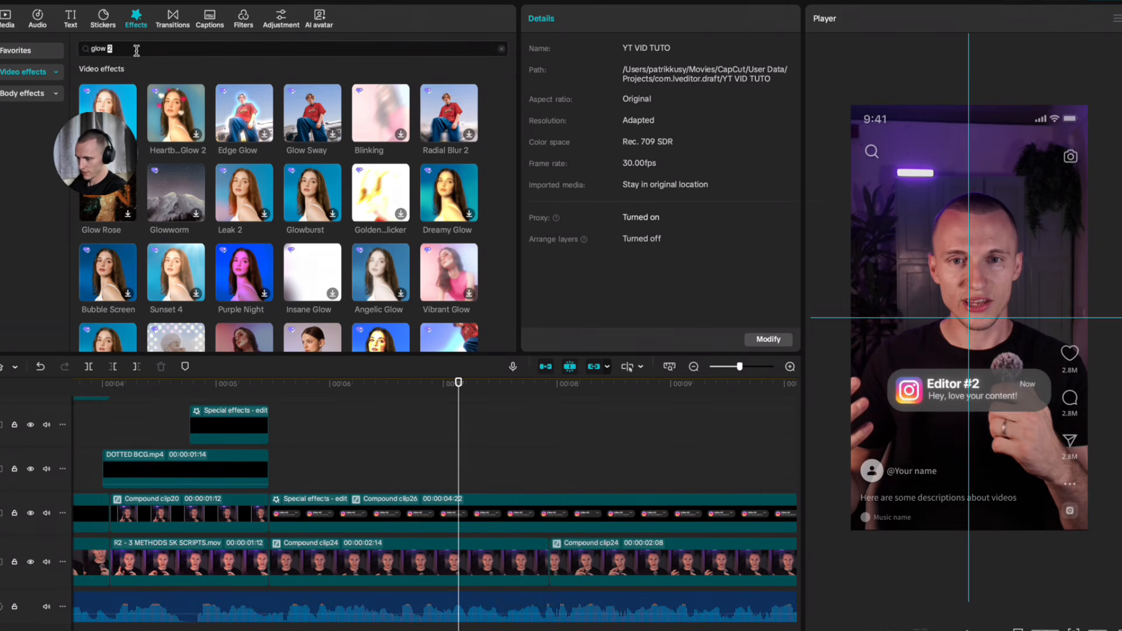
text(play)
key(Return)
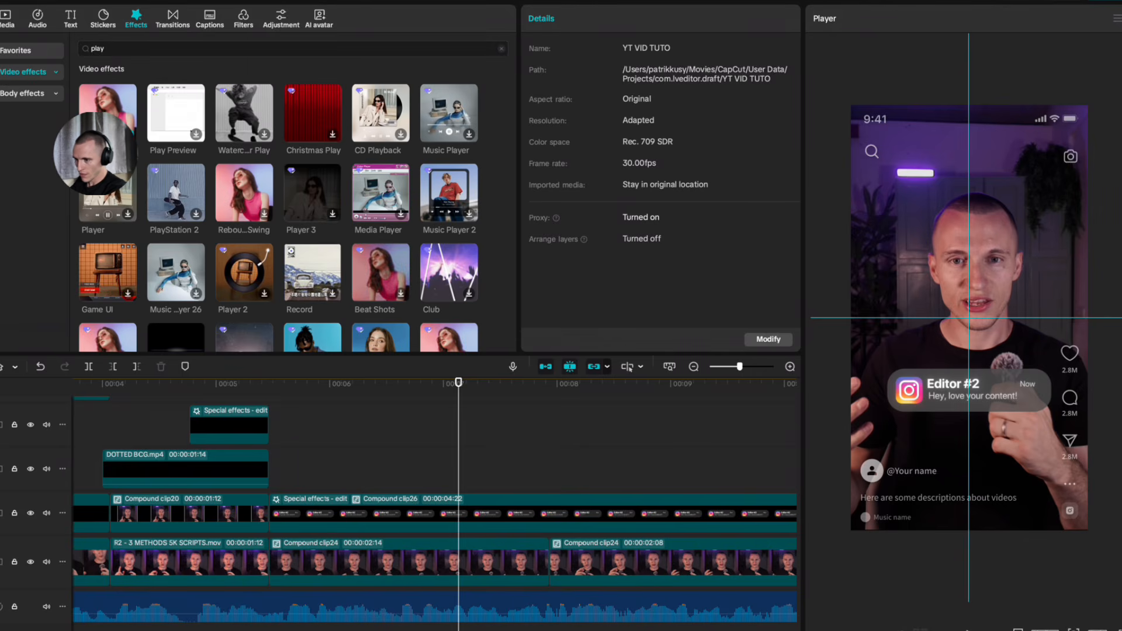
drag(176, 113, 426, 524)
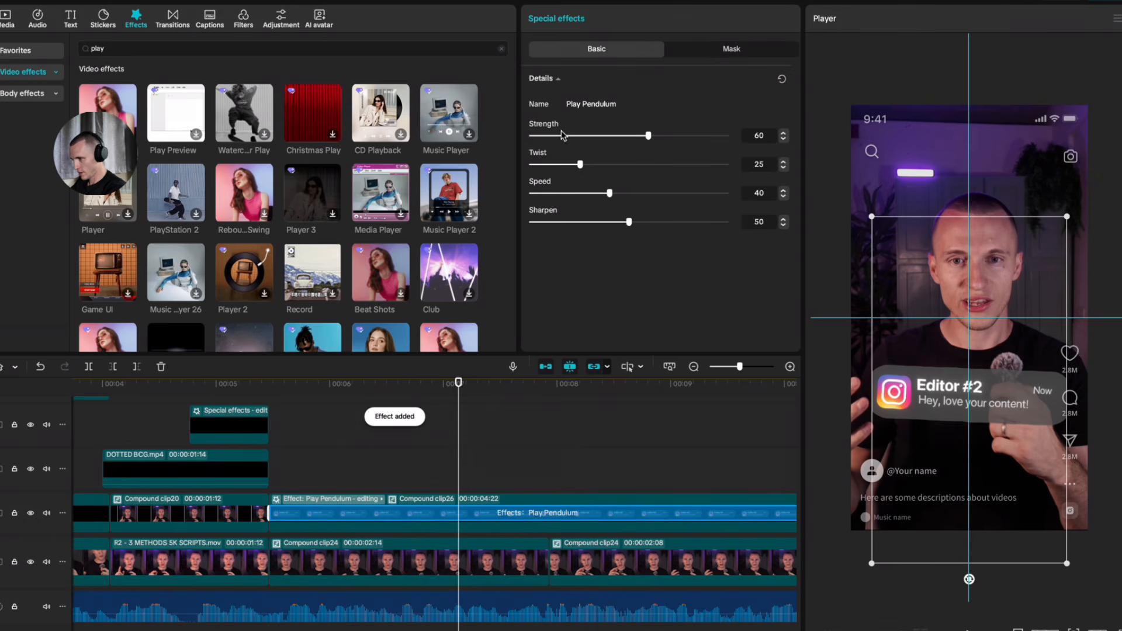
drag(562, 136, 539, 166)
drag(584, 197, 562, 197)
click(343, 413)
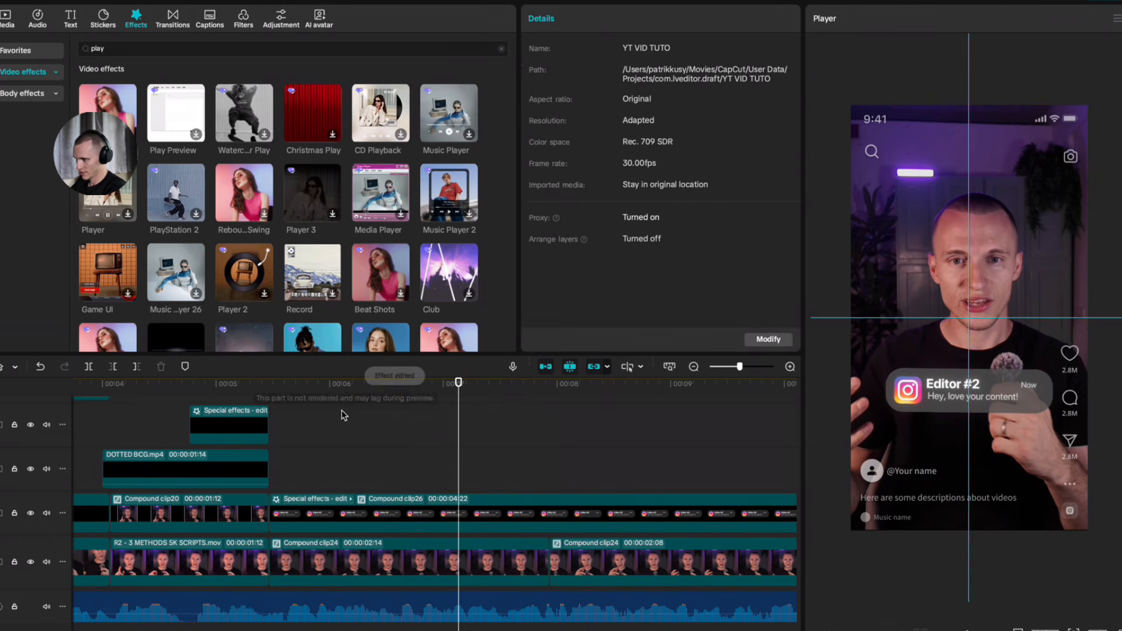
Step: Select the two talking-head clips following the notification section and scale them to 120%
drag(459, 424, 794, 454)
scroll(456, 479, down, 3)
click(456, 480)
drag(457, 481, 339, 540)
drag(399, 498, 351, 565)
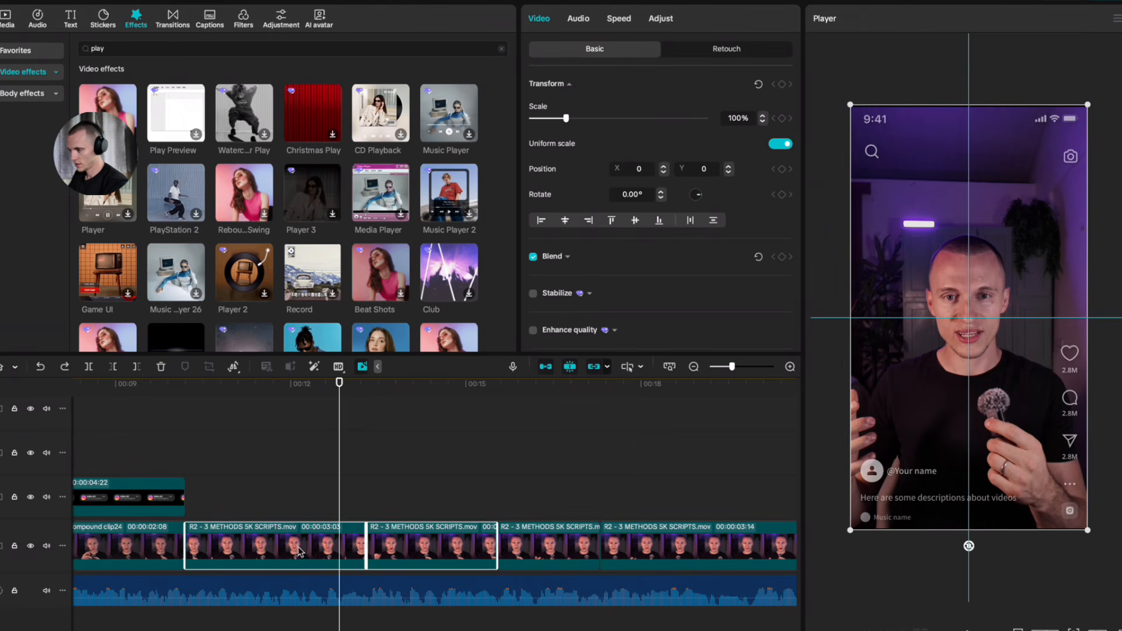
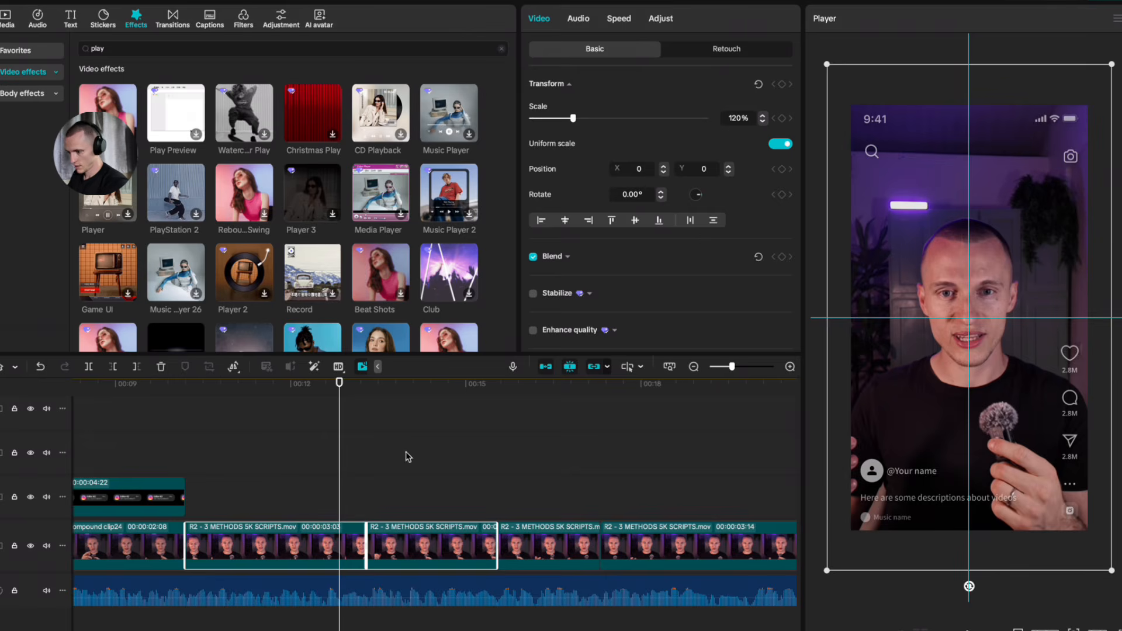
click(262, 472)
Step: Reposition the first enlarged talking-head clip to X 43, Y 395 and give the second enlarged clip the same position
click(361, 529)
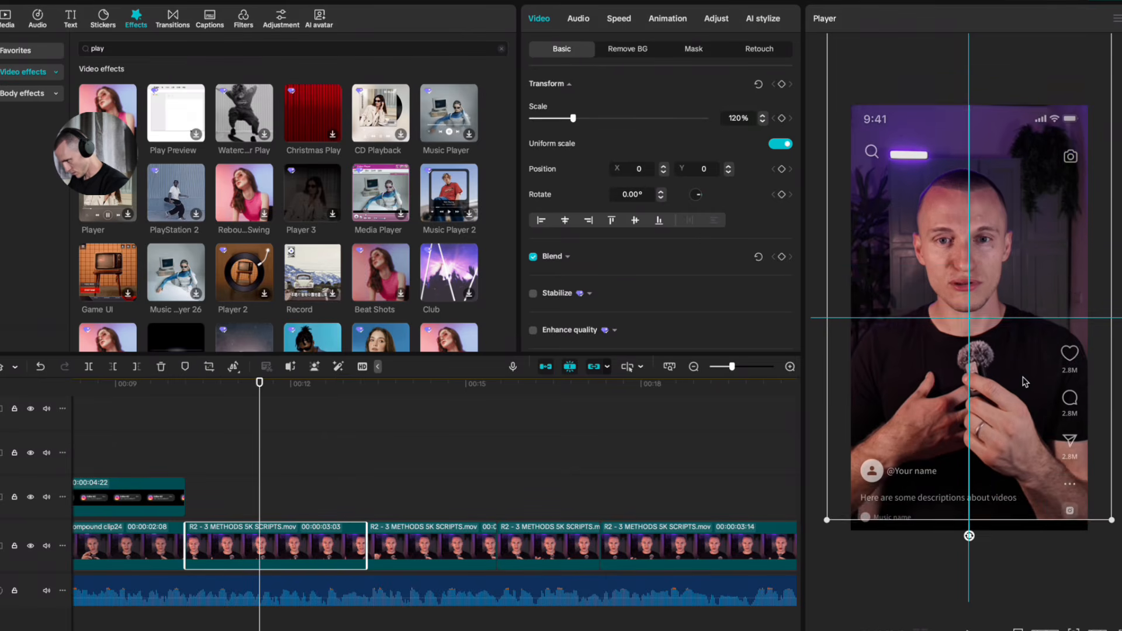
drag(1024, 381, 1027, 388)
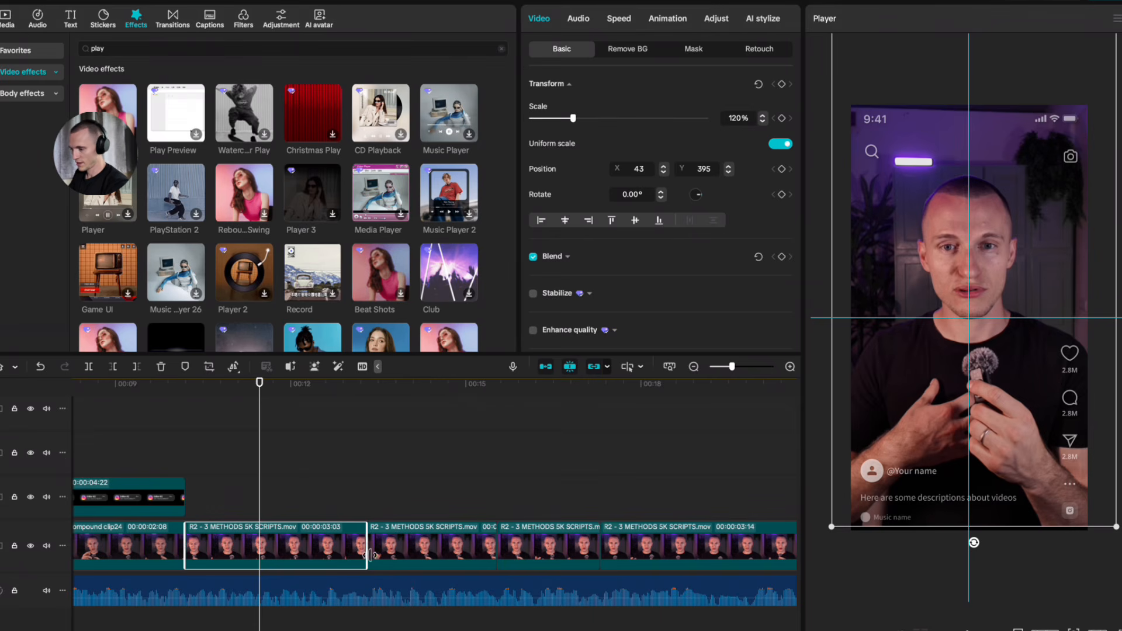
click(421, 557)
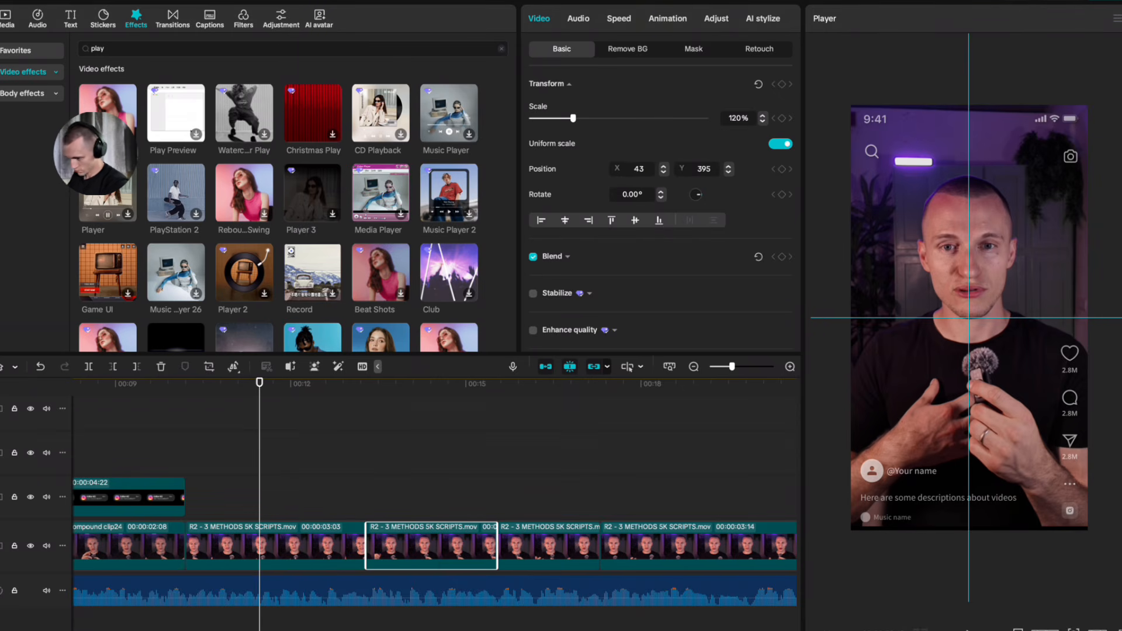
click(314, 449)
drag(314, 455, 376, 485)
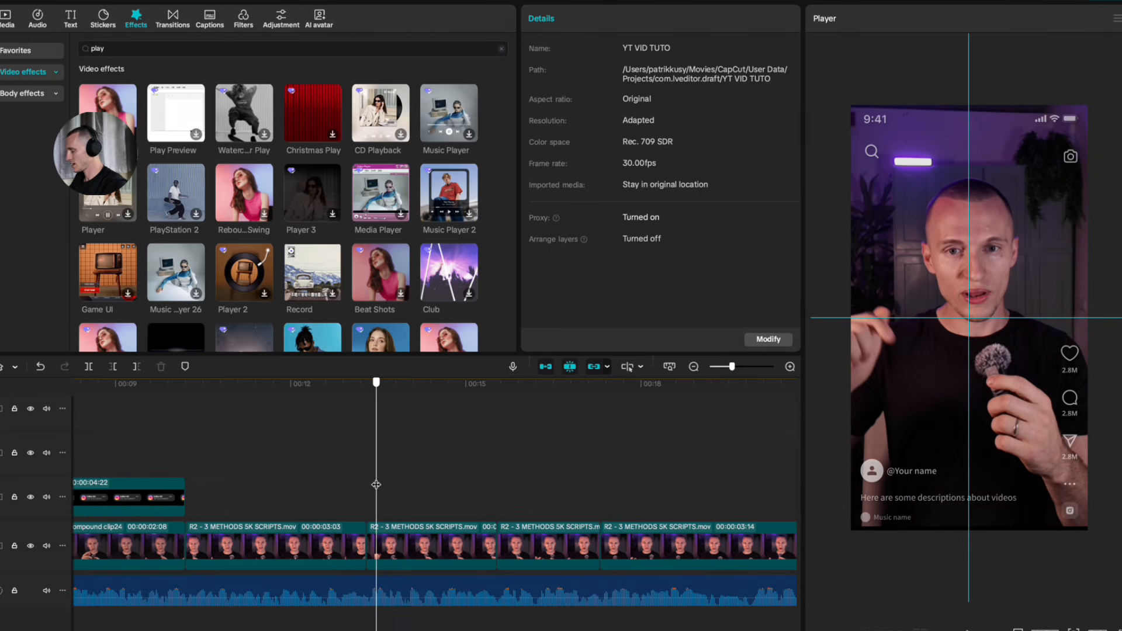
scroll(406, 482, up, 1)
Step: Switch to the storyboard whiteboard and examine the sketches for the captions, script blur, sending icon and Instagram comment scenes
drag(1120, 38, 344, 10)
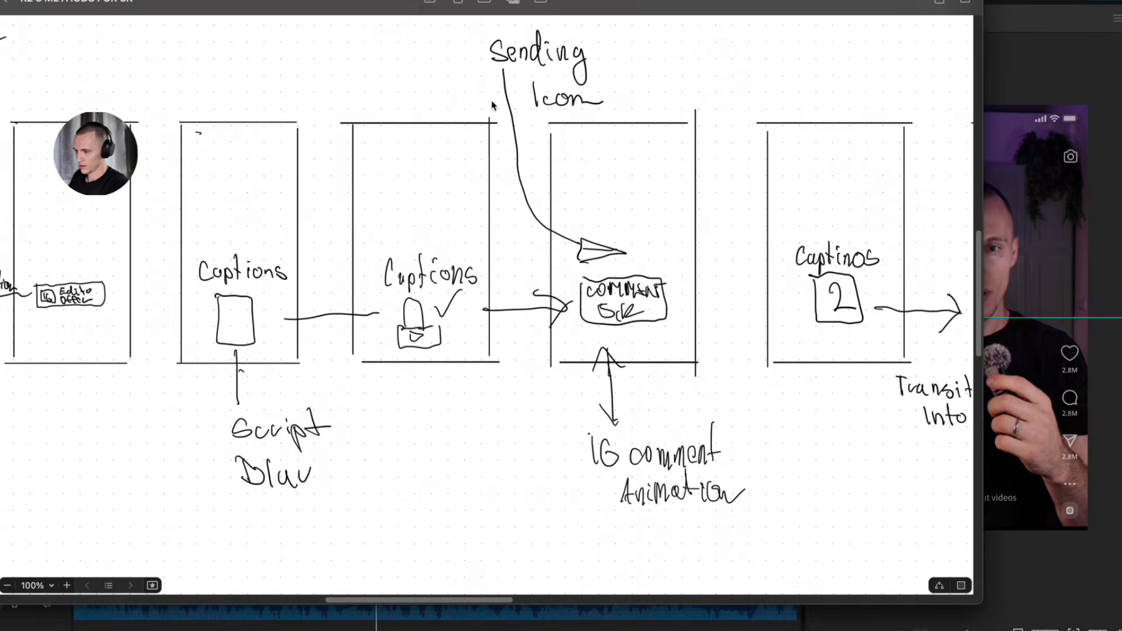
scroll(493, 105, left, 4)
scroll(492, 105, up, 2)
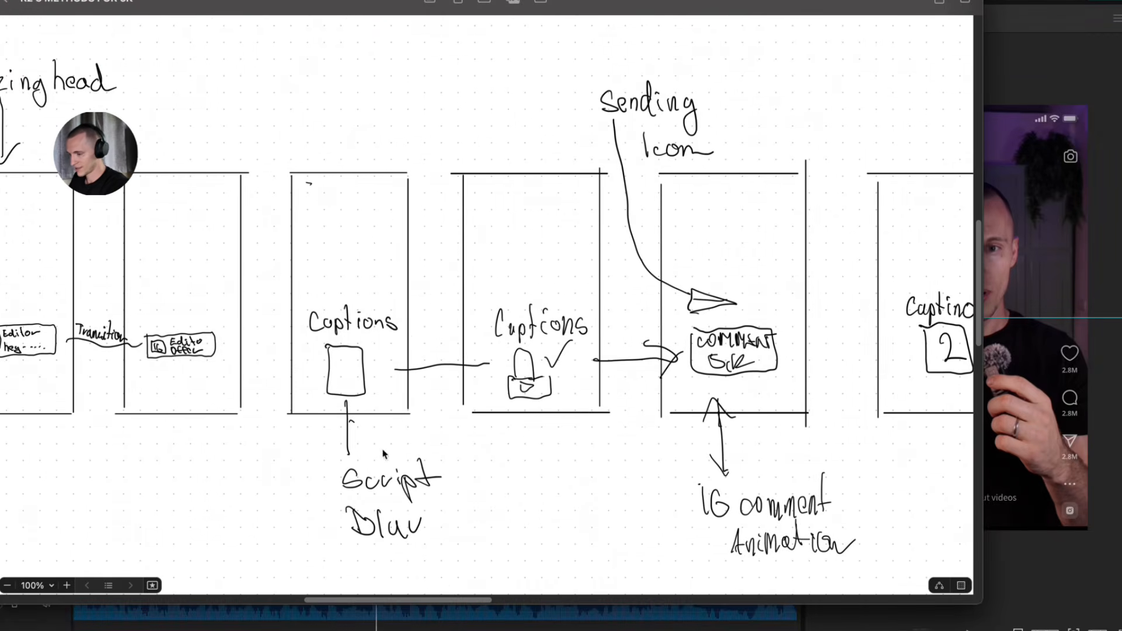
scroll(545, 371, right, 3)
scroll(545, 371, up, 1)
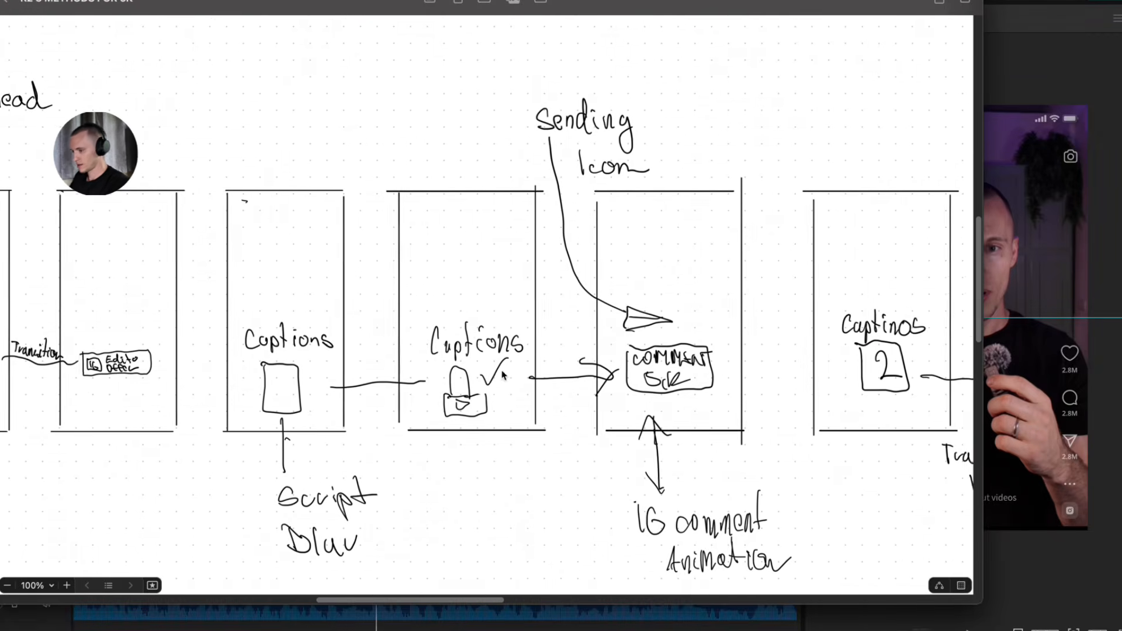
scroll(444, 434, right, 6)
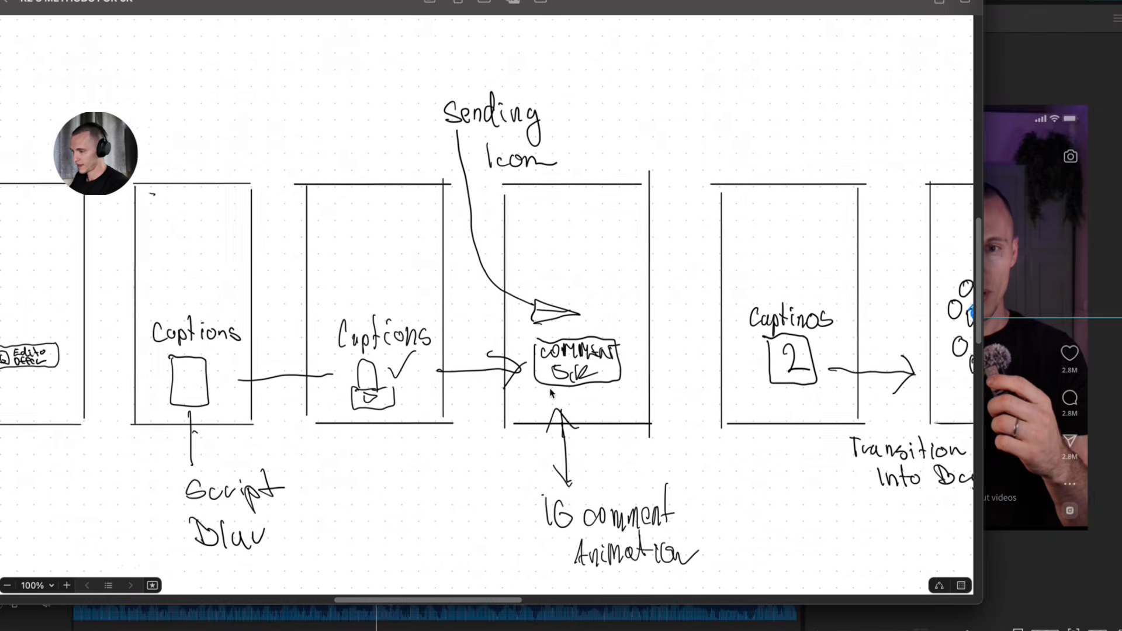
scroll(578, 361, right, 2)
scroll(577, 362, down, 1)
scroll(578, 361, left, 2)
scroll(578, 361, up, 1)
key(super+Tab)
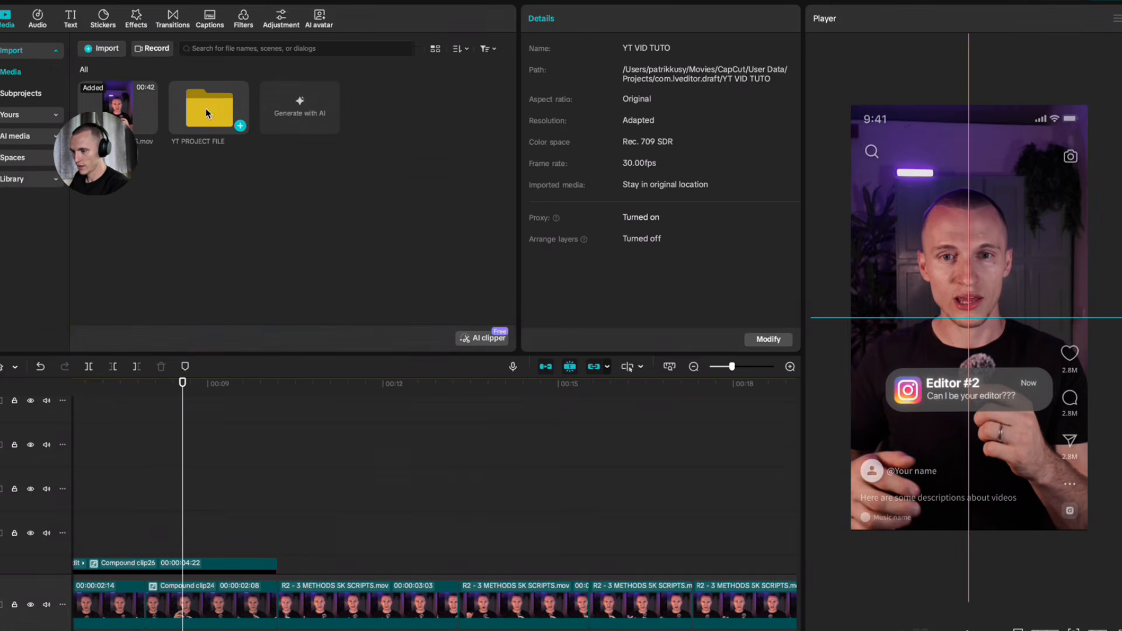
Step: Return to the video editor, open the YT PROJECT FILE media folder and unhide the captions track
double_click(206, 109)
scroll(316, 260, down, 6)
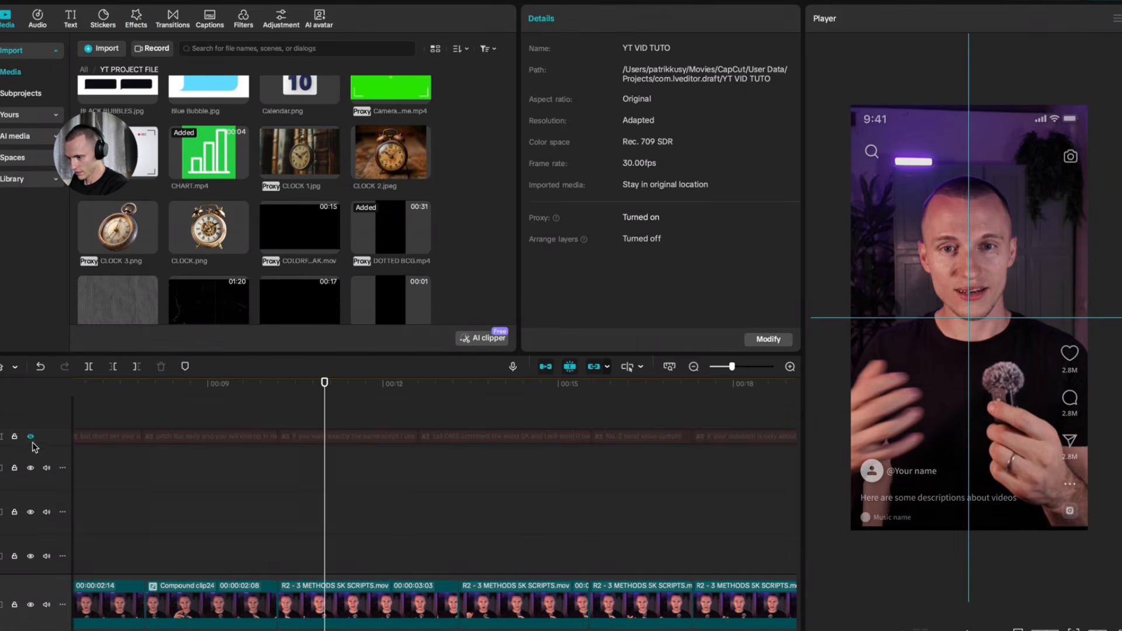
click(31, 436)
Step: Set all main captions to the TacticSansExd-Bld font in uppercase
drag(289, 435, 292, 455)
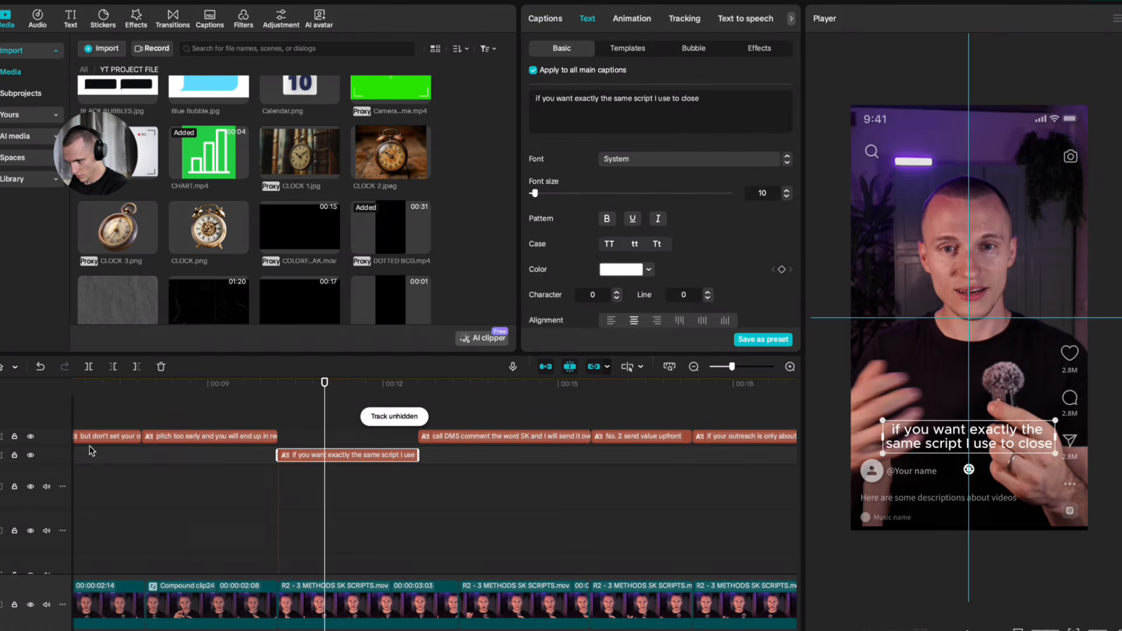
key(ctrl+z)
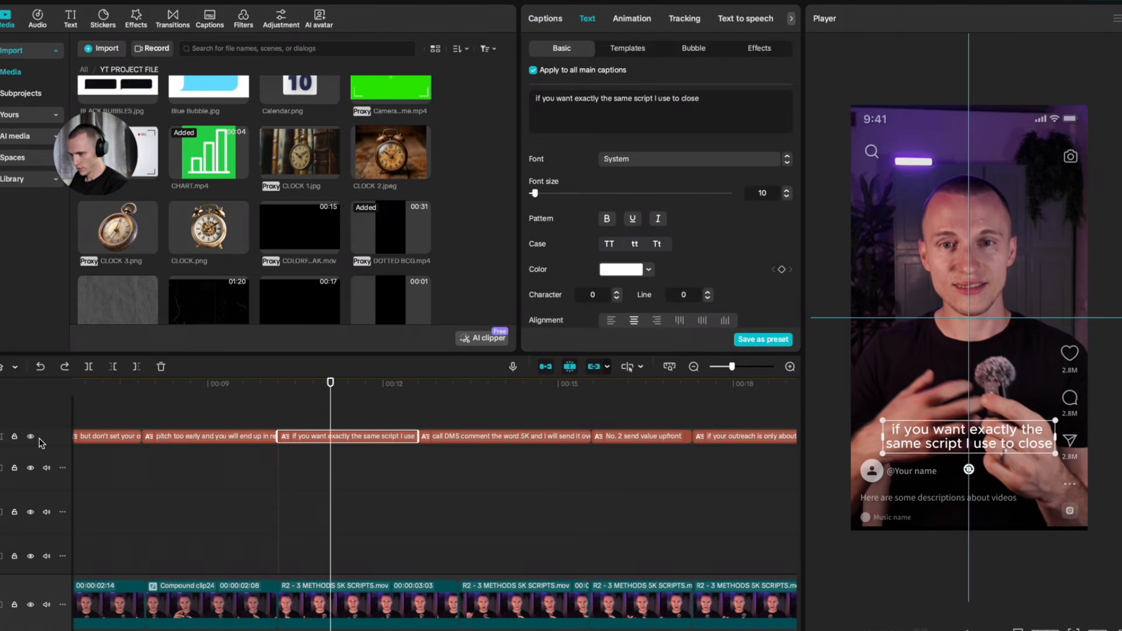
click(664, 161)
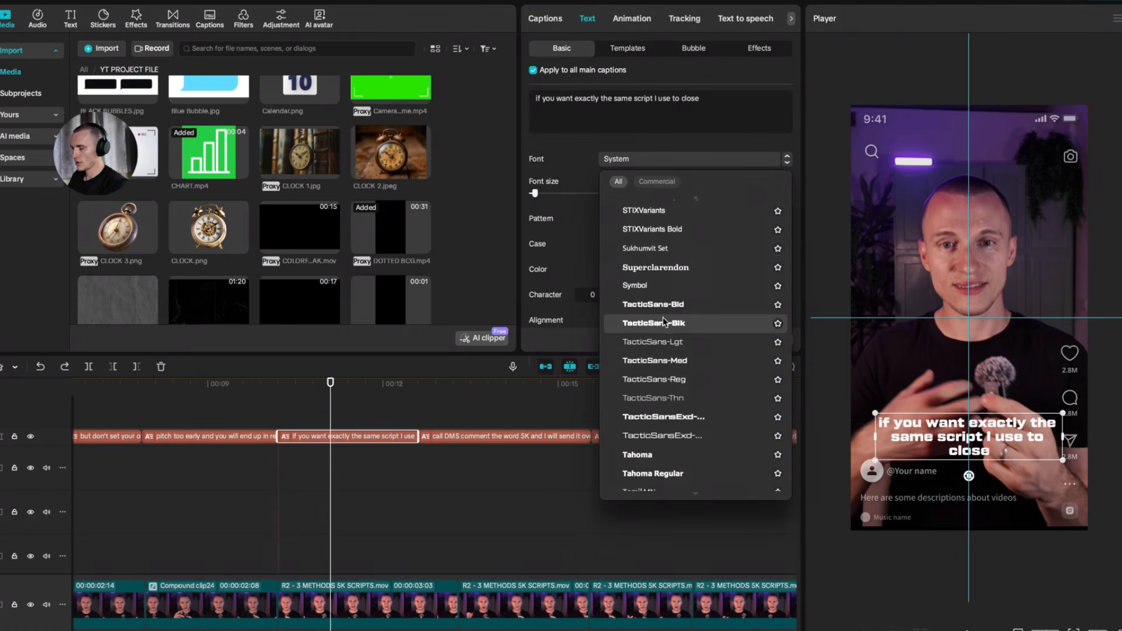
scroll(654, 334, down, 3)
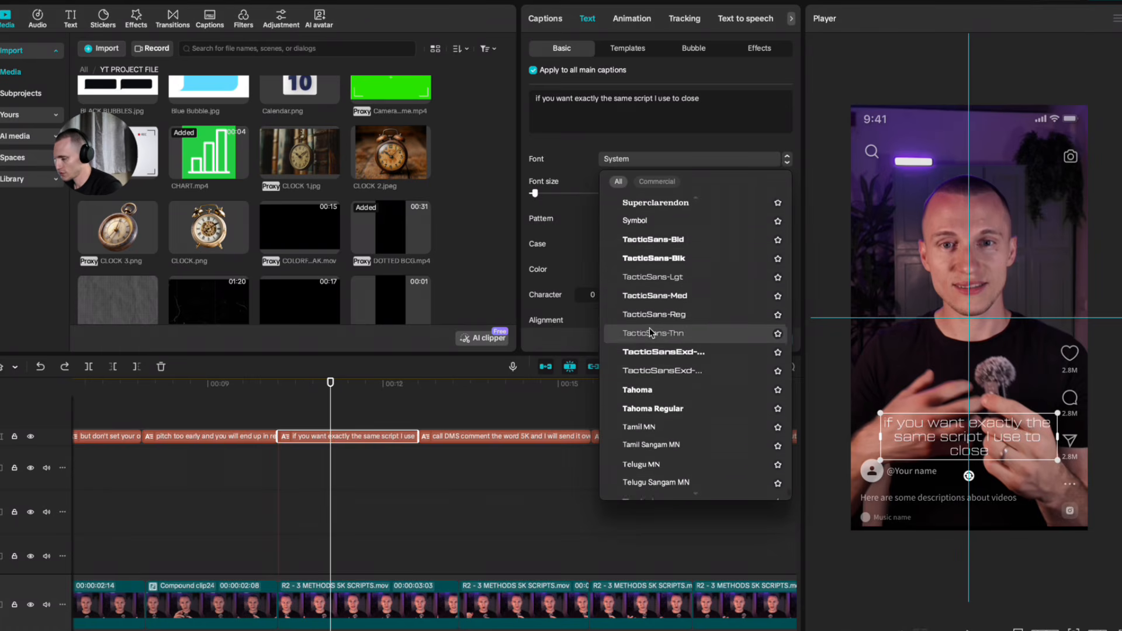
scroll(681, 371, up, 2)
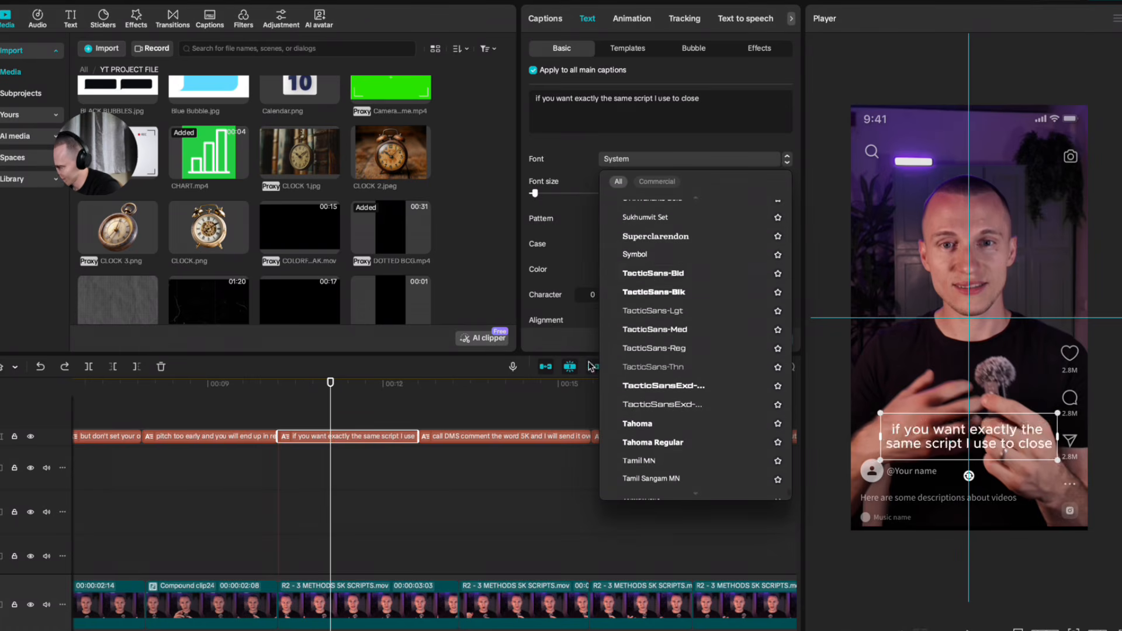
click(658, 274)
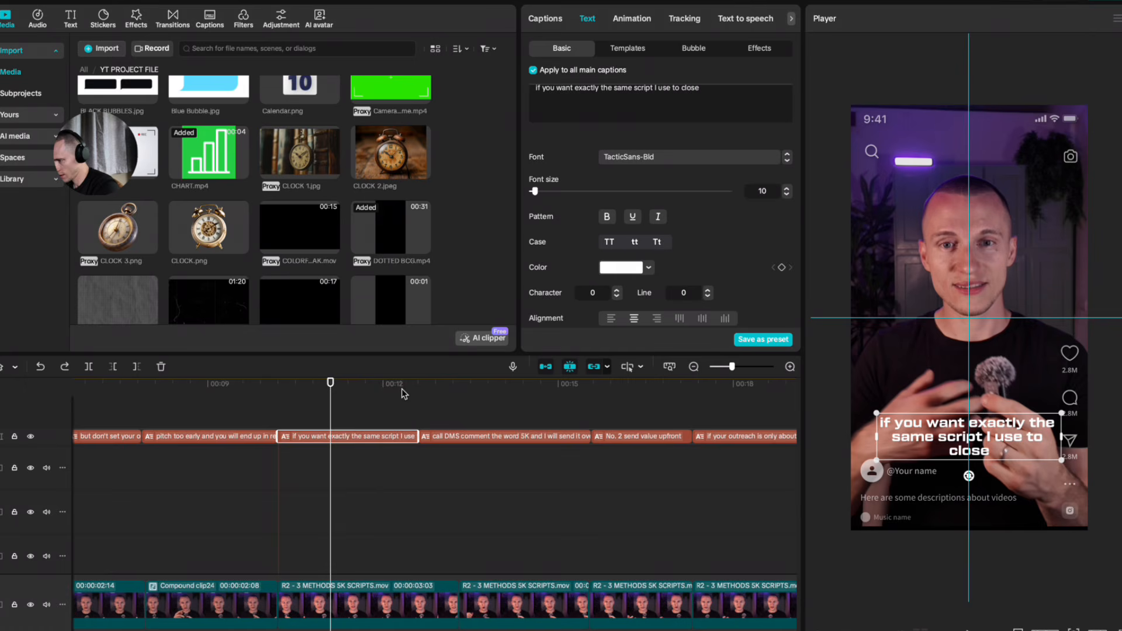
click(608, 243)
click(664, 157)
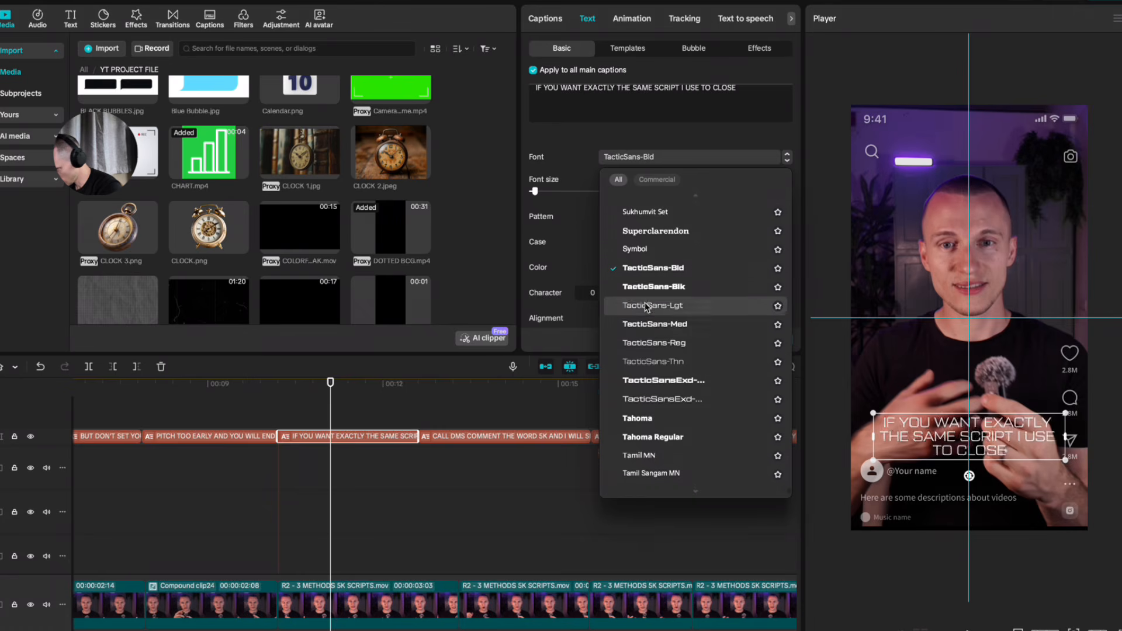
scroll(644, 303, down, 3)
click(664, 322)
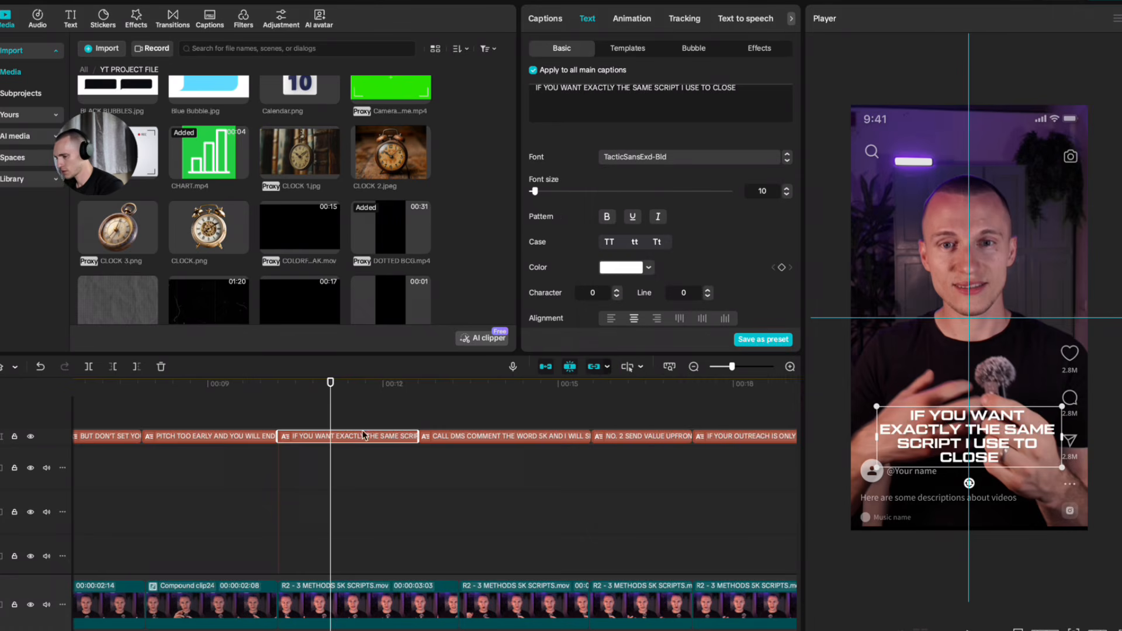
Step: Split the sixth caption into three captions: "IF YOU WANT", "EXACTLY" and "THE SAME SCRIPT I USE TO CLOSE"
click(315, 383)
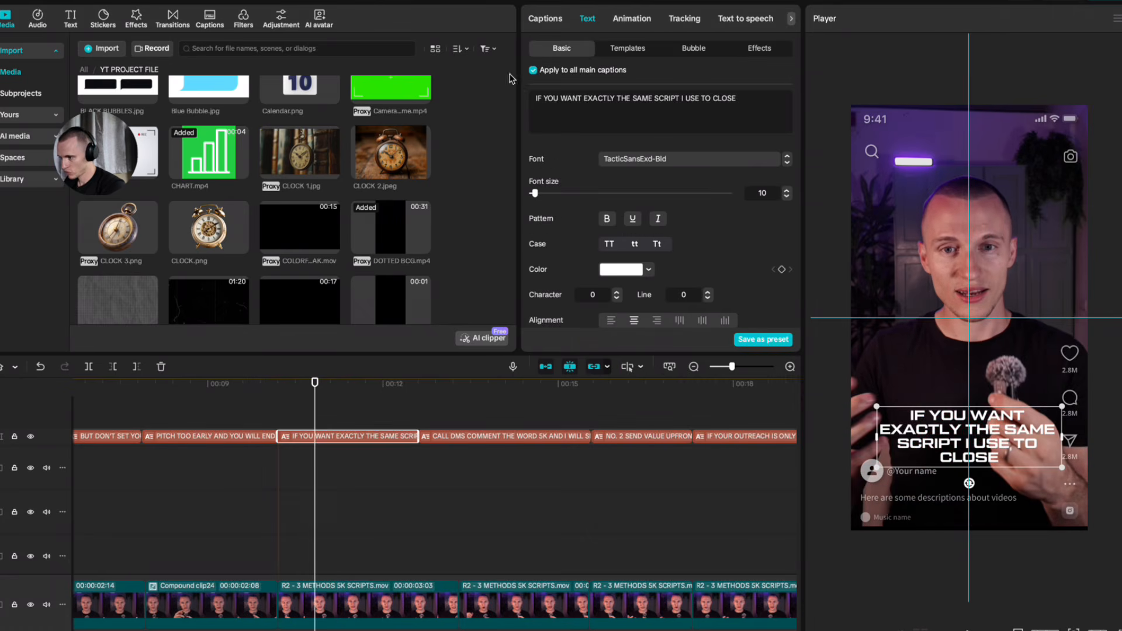
click(544, 22)
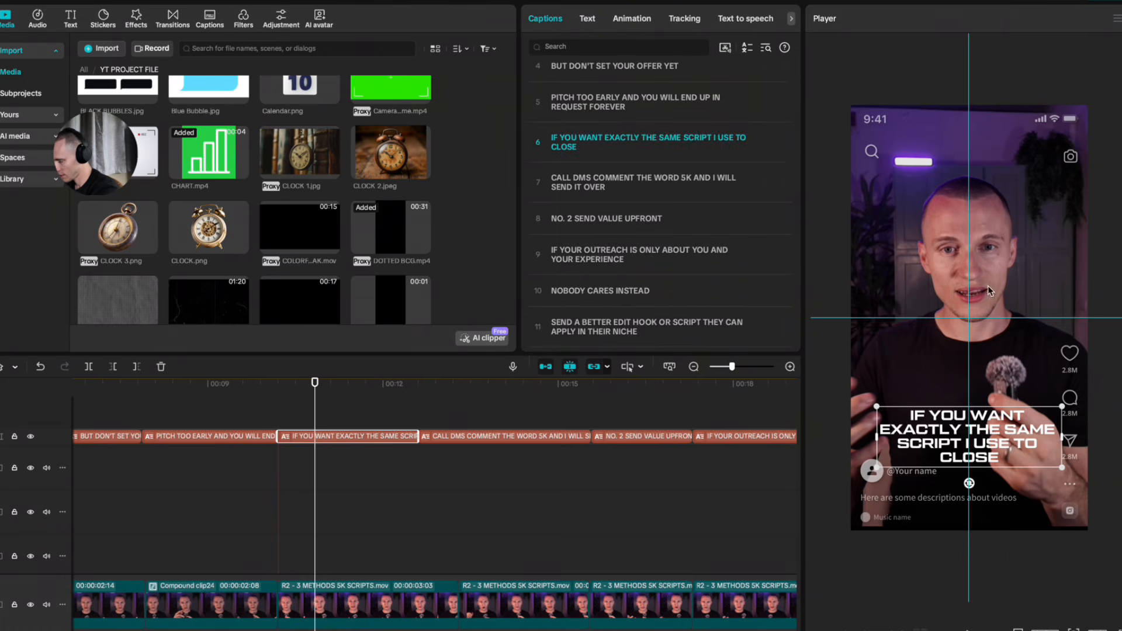
click(615, 138)
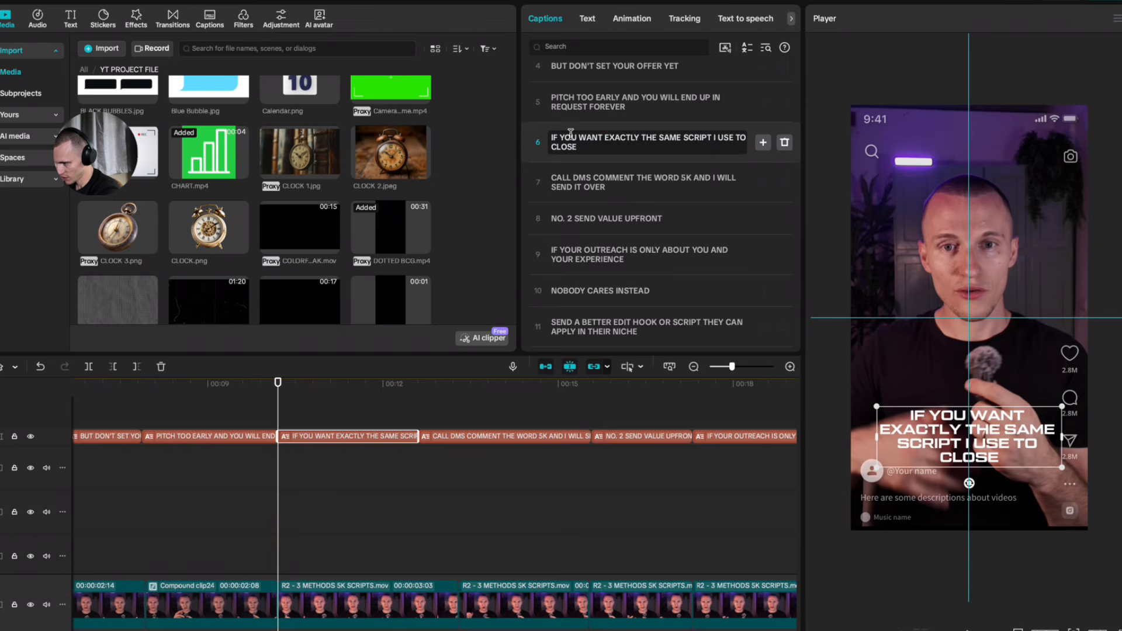
key(Return)
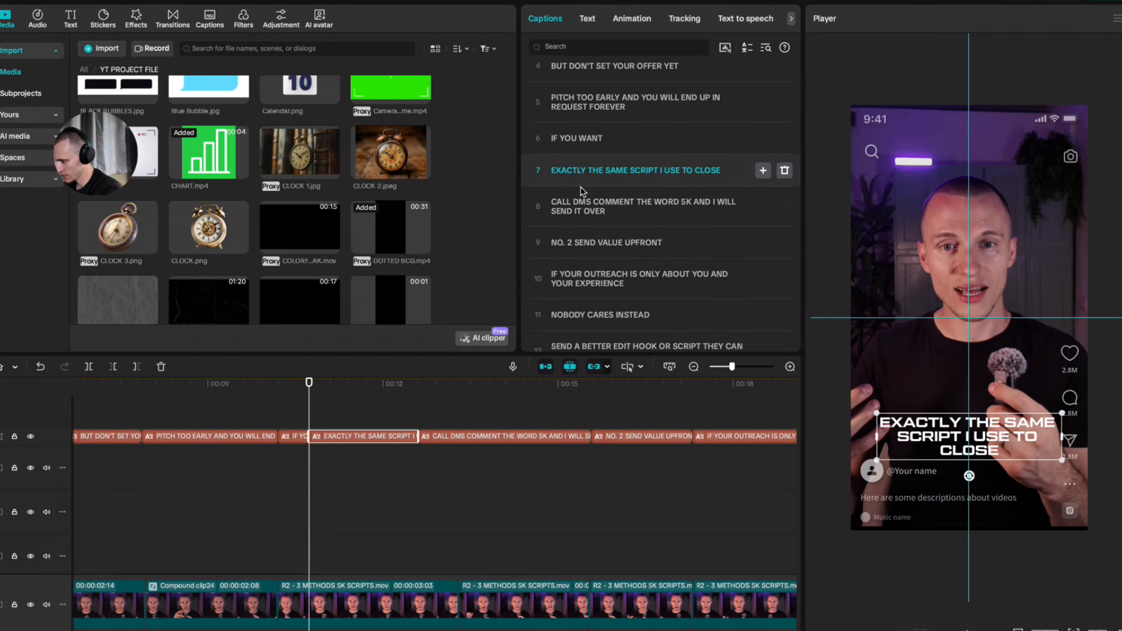
click(588, 171)
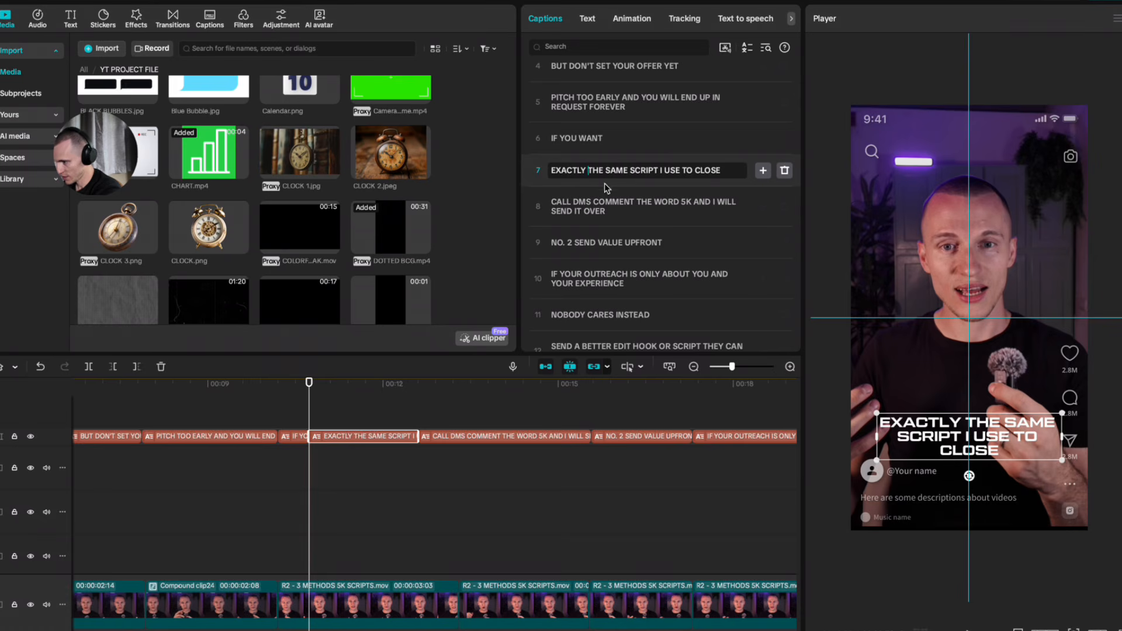
key(BackSpace)
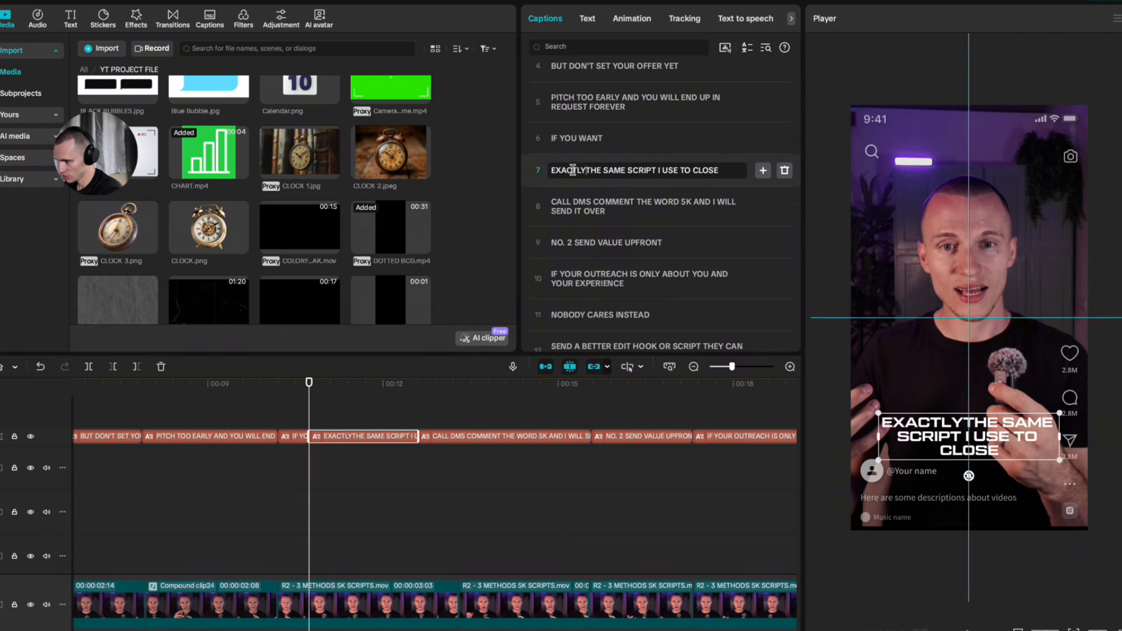
key(Return)
Step: Move the EXACTLY caption to its own track above and extend IF YOU WANT until EXACTLY's end
scroll(419, 421, up, 2)
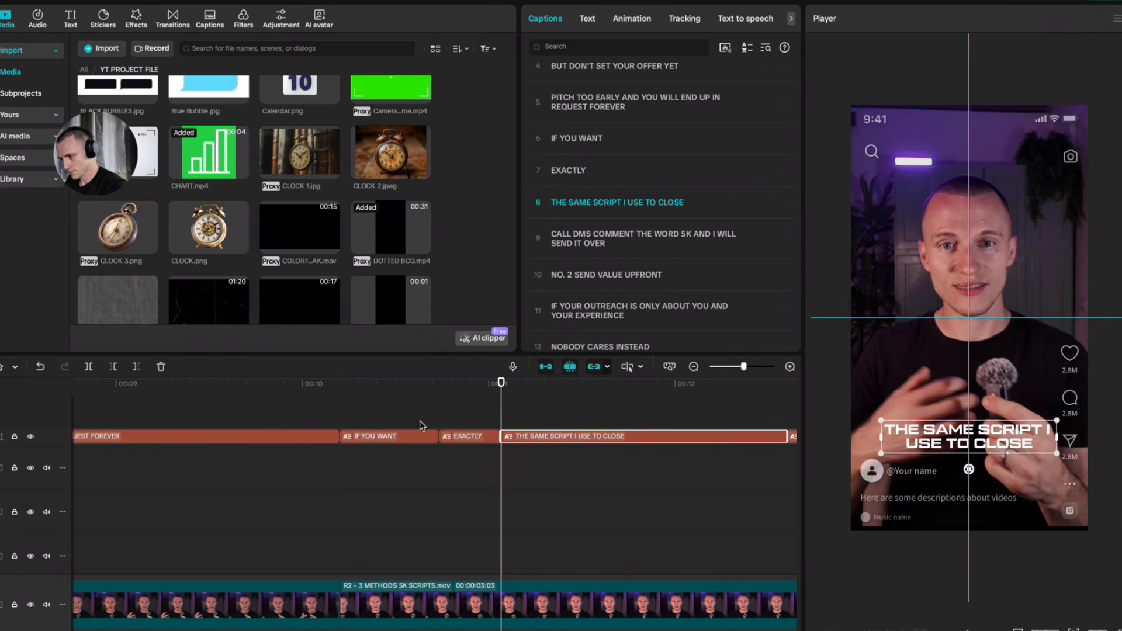
drag(447, 436, 540, 463)
click(419, 457)
click(463, 427)
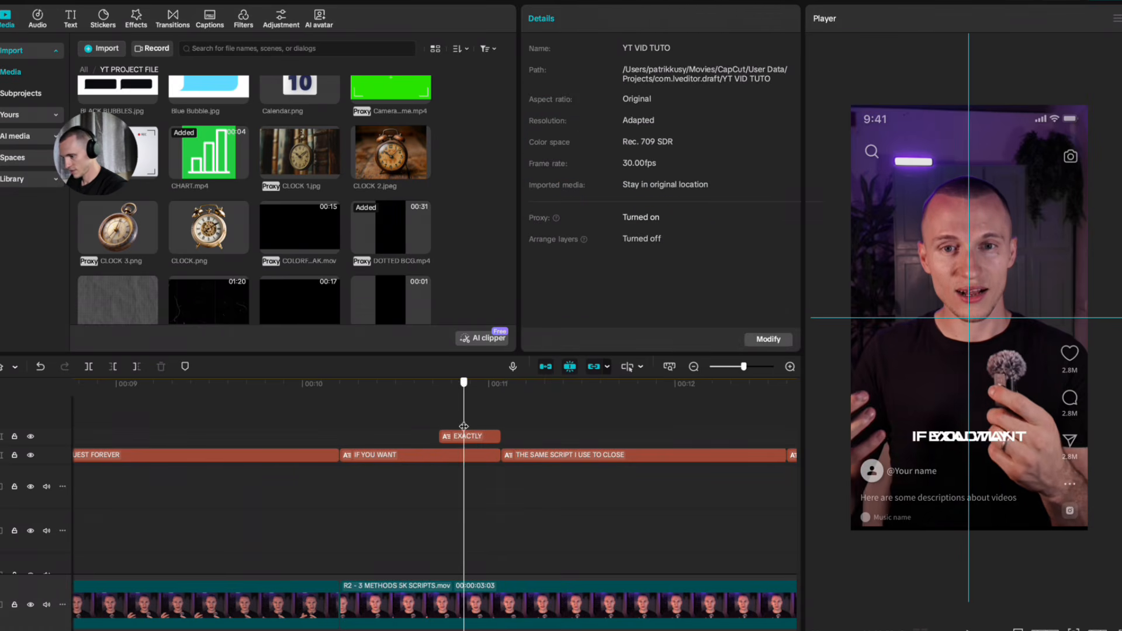
Step: Raise the captions to the speaker's upper chest, then turn off applying changes to all main captions and lower IF YOU WANT slightly
click(464, 458)
drag(961, 445, 964, 365)
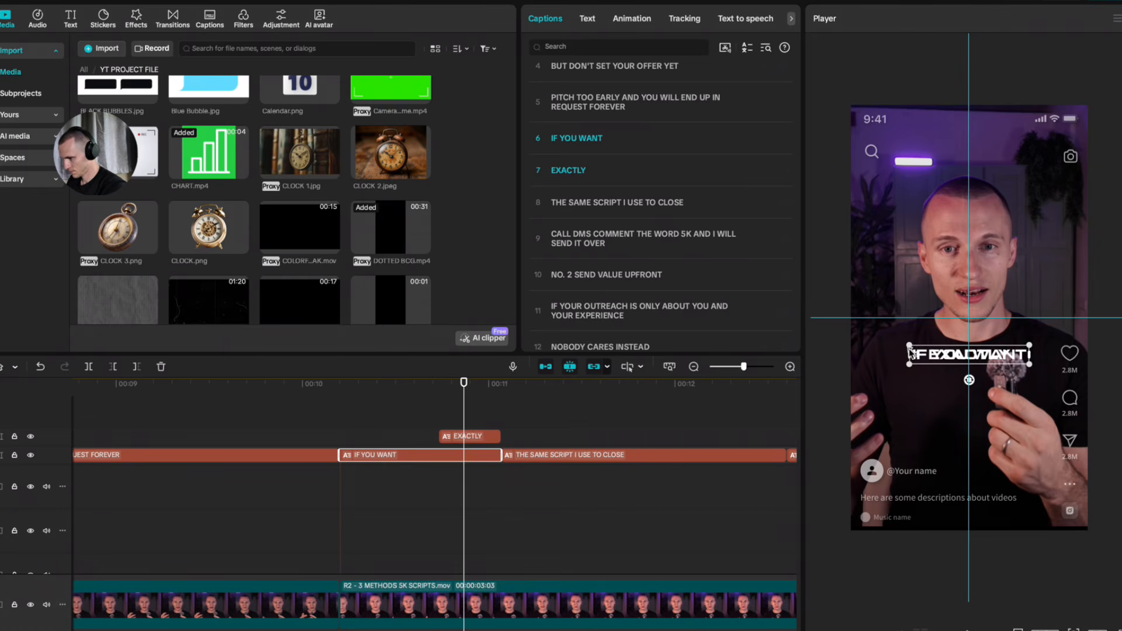
click(584, 19)
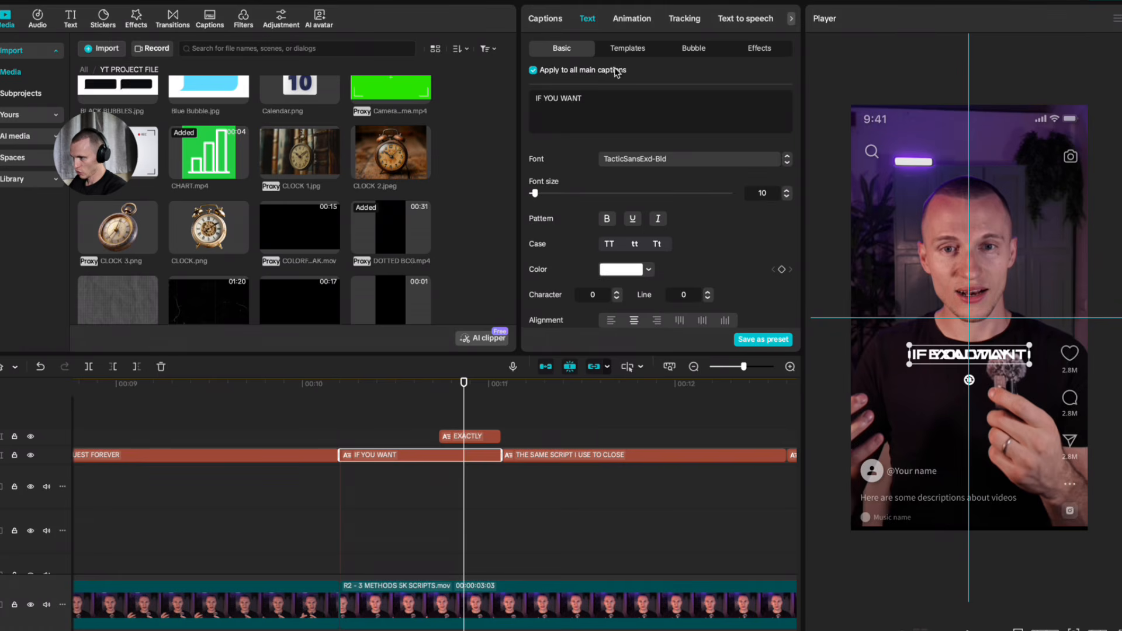
mouse_move(991, 358)
mouse_down()
mouse_move(990, 390)
mouse_move(985, 353)
mouse_move(992, 363)
mouse_up()
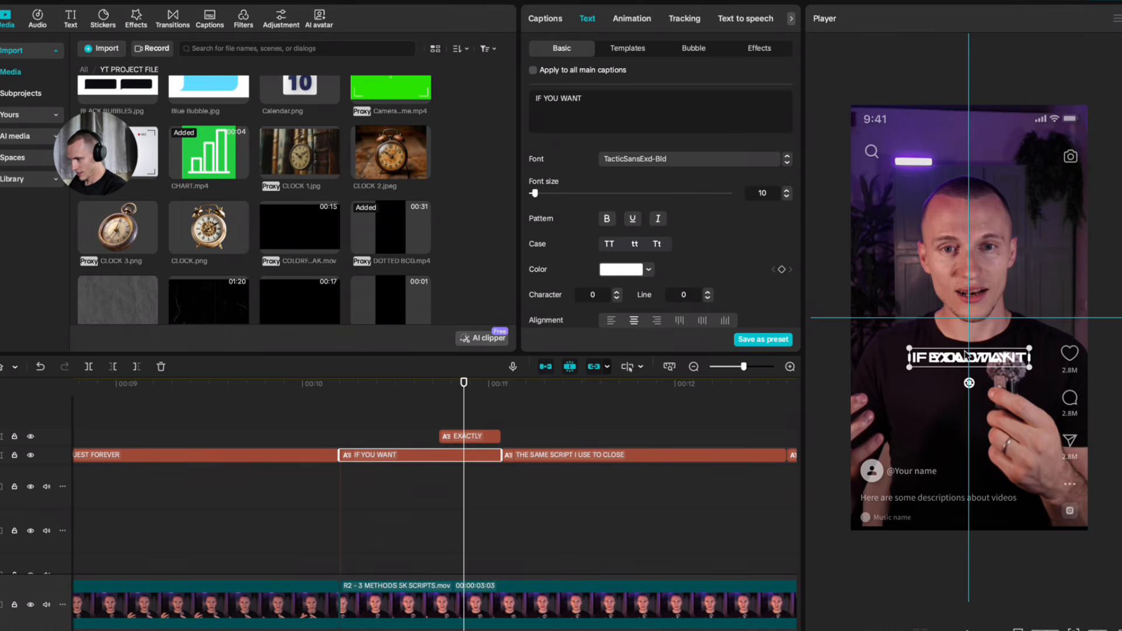
Step: Extend the EXACTLY caption's start slightly earlier and enlarge the IF YOU WANT caption across the speaker's chest
drag(440, 436, 420, 437)
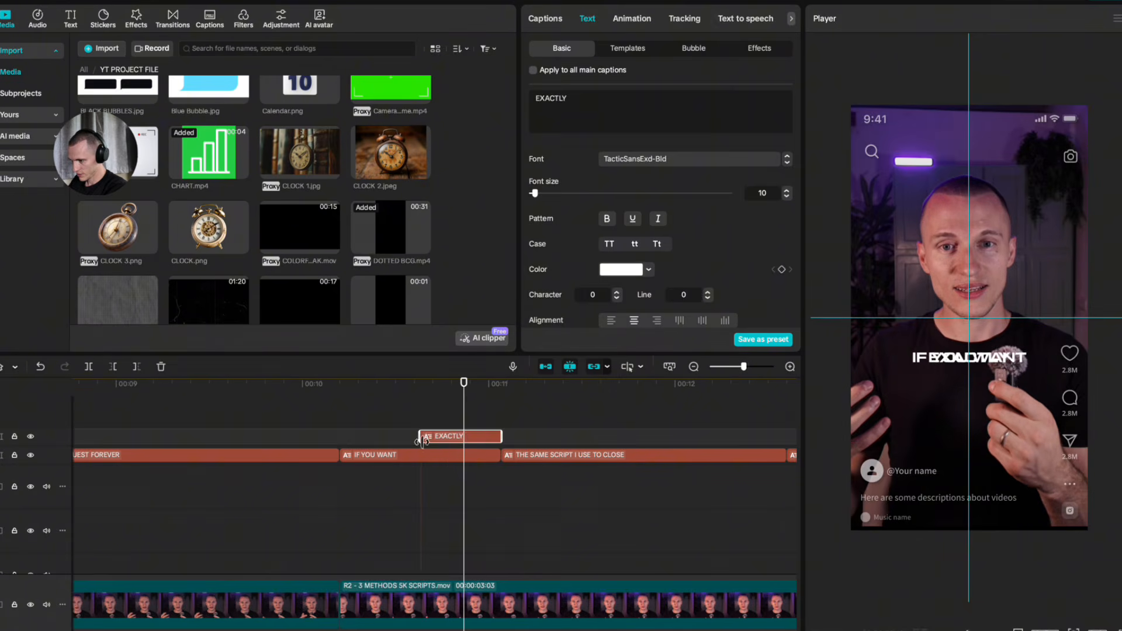
click(427, 464)
click(428, 459)
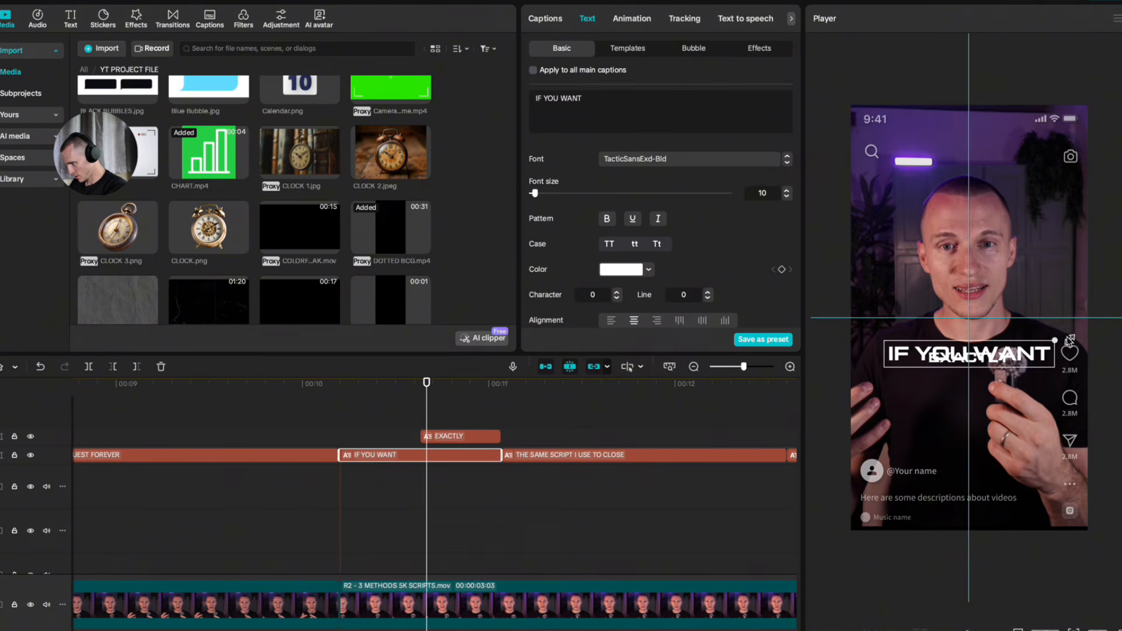
Step: Place the EXACTLY caption directly beneath IF YOU WANT, centred, and enlarge it slightly
click(447, 437)
drag(927, 349, 955, 376)
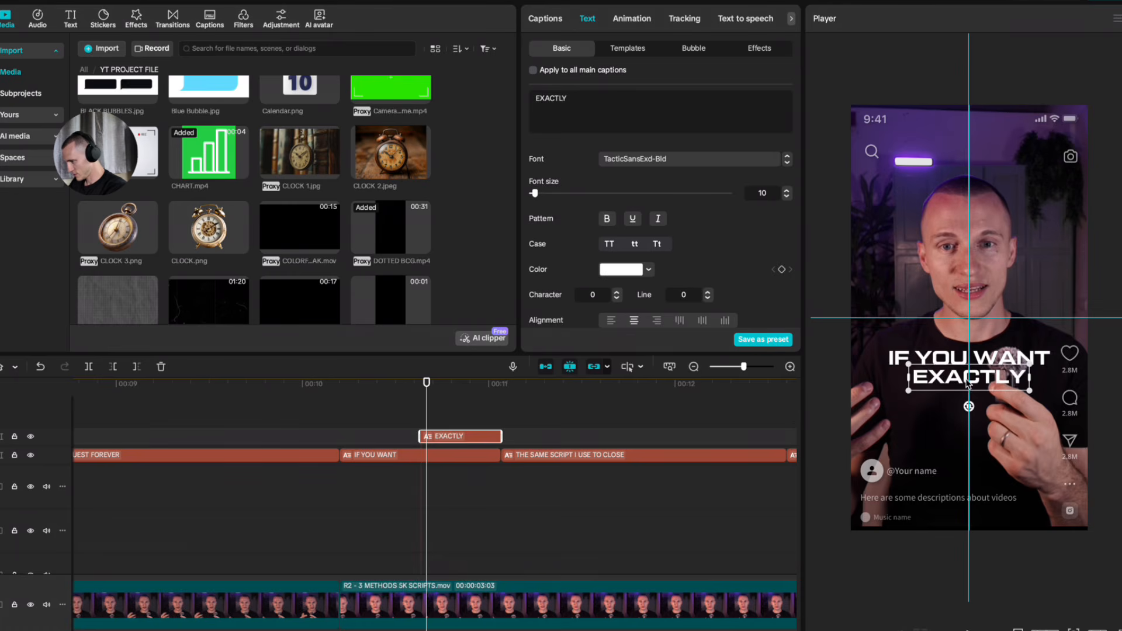
scroll(1052, 384, up, 5)
drag(1071, 397, 1085, 394)
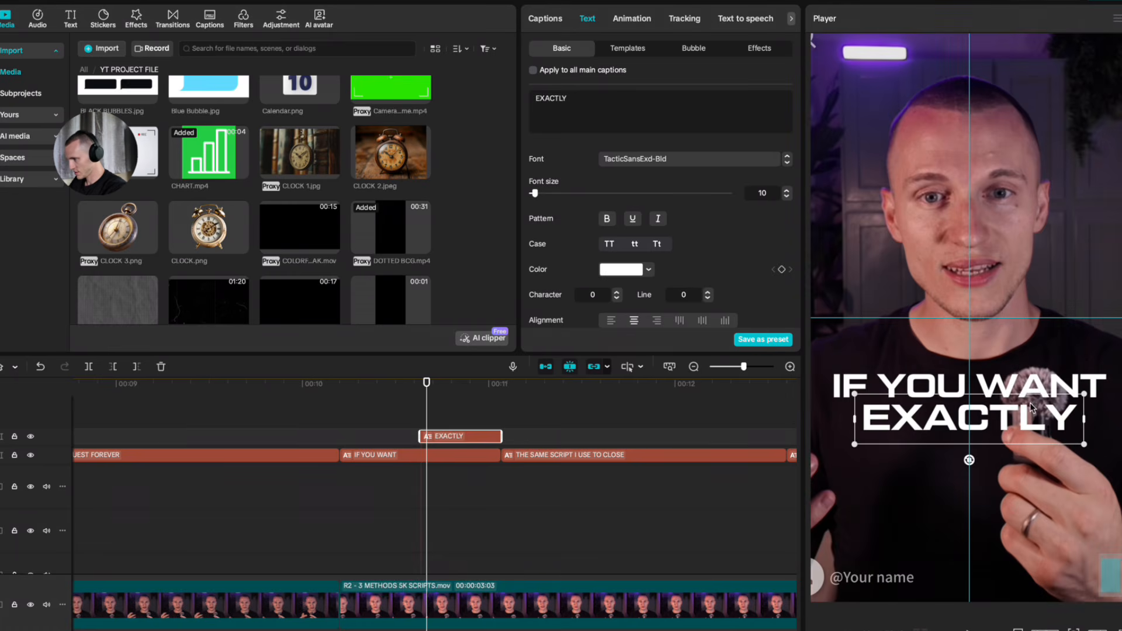
scroll(1084, 429, down, 5)
Step: Select the IF YOU WANT and EXACTLY captions together, enlarge them slightly and shift them a little lower
drag(466, 413, 456, 467)
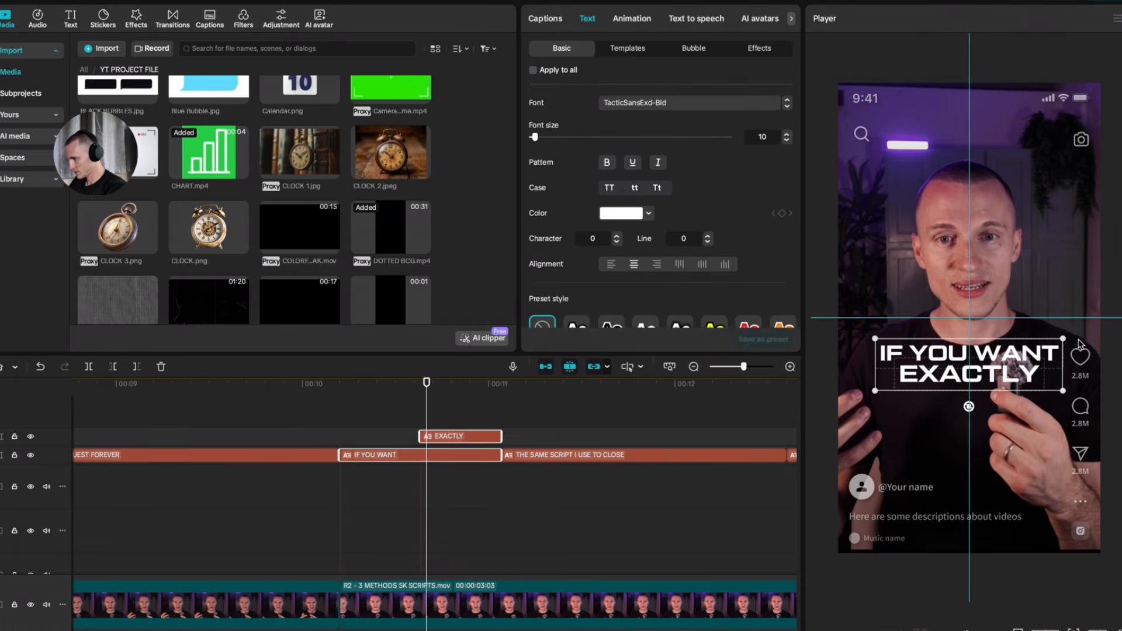
drag(1067, 337, 1033, 359)
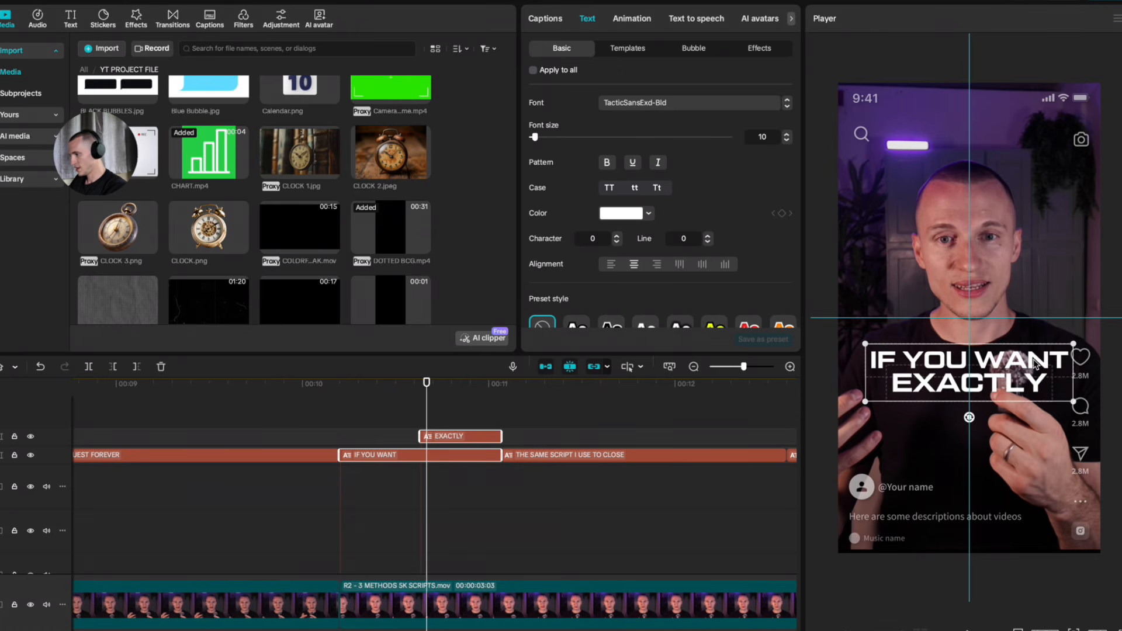
scroll(962, 417, down, 2)
Step: Play back the two-line caption and extend the start of EXACTLY slightly earlier to match the speech
click(401, 428)
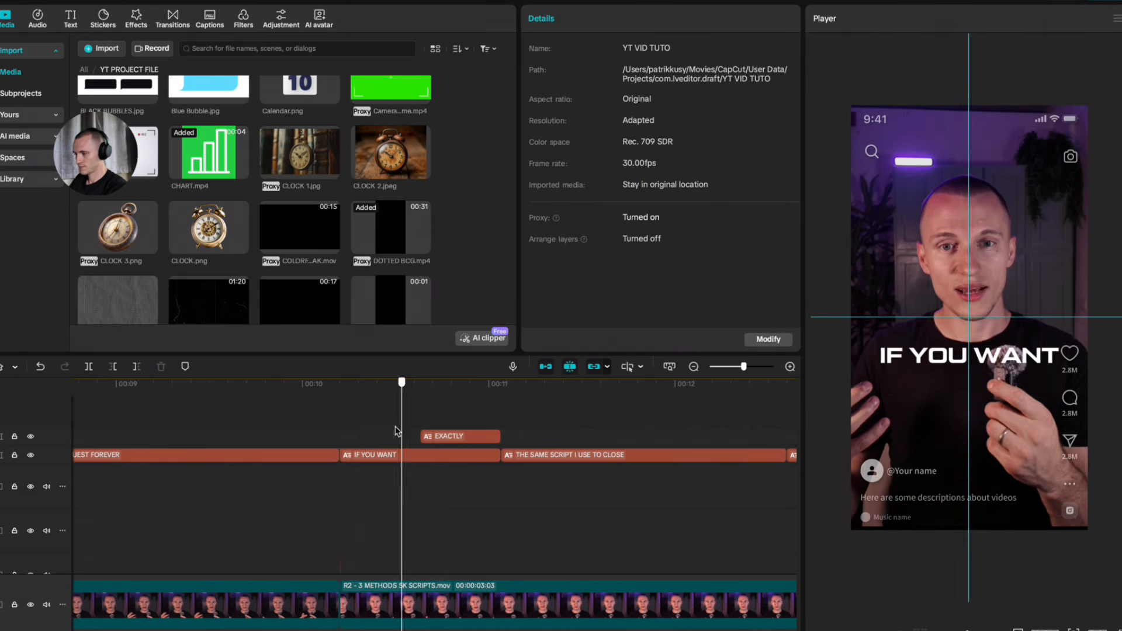
click(374, 430)
key(space)
click(435, 440)
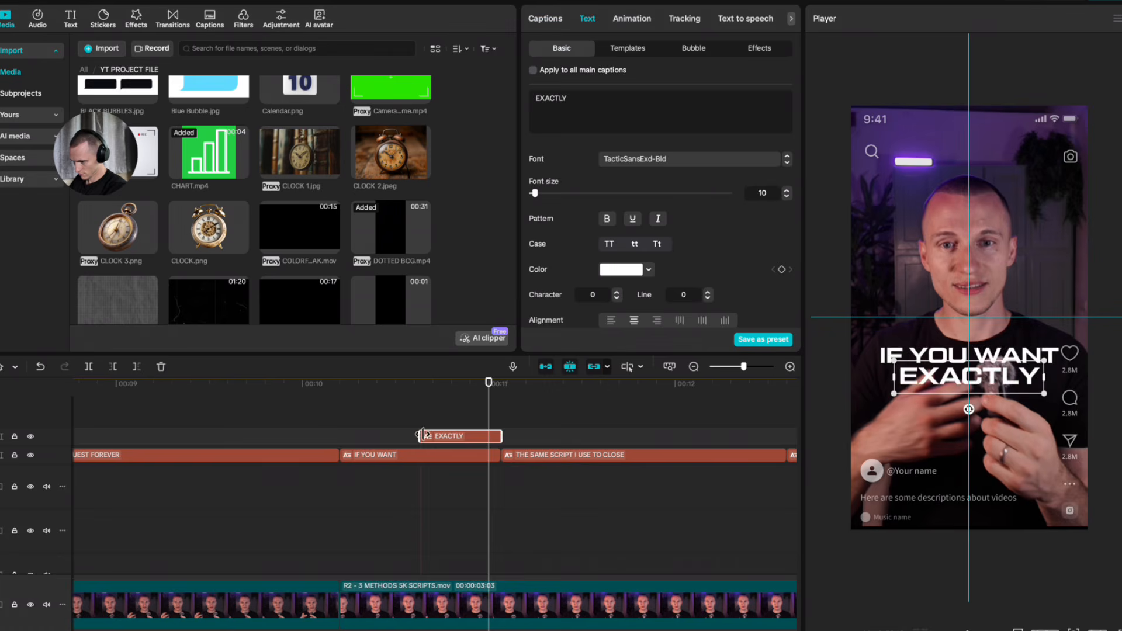
Step: Color the EXACTLY caption purple with hex 9900FF
click(636, 264)
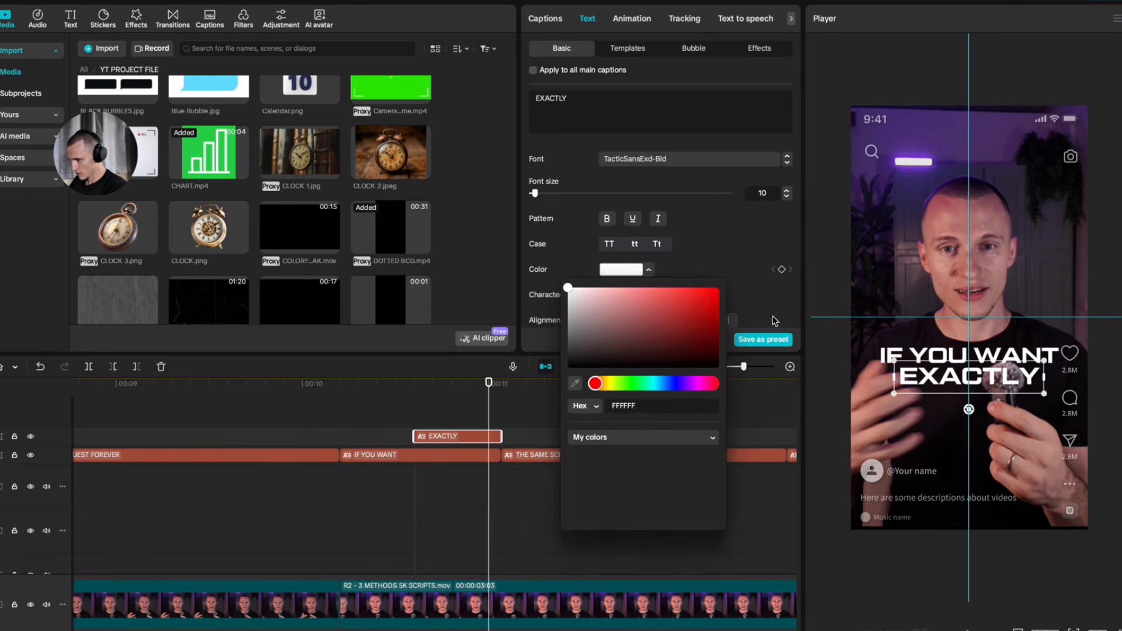
click(697, 383)
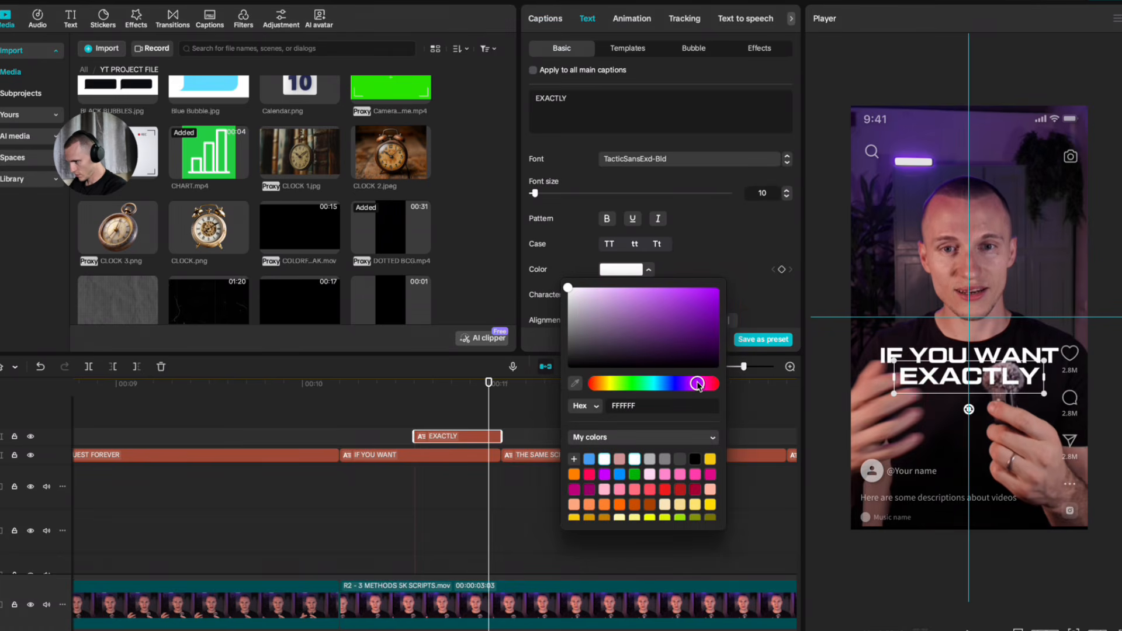
click(718, 288)
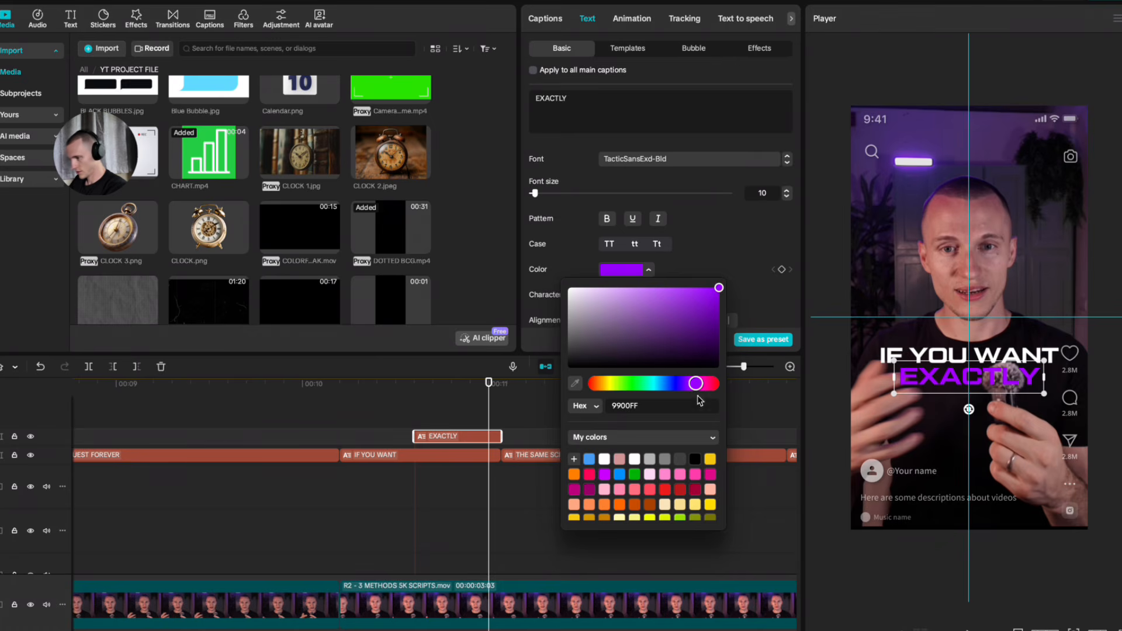
Step: Duplicate the EXACTLY caption onto the track directly above and darken the copy's color to a deep purple
click(479, 440)
drag(464, 442, 466, 427)
click(646, 272)
drag(716, 305, 787, 340)
drag(695, 383, 700, 383)
drag(720, 336, 733, 338)
Step: Apply the "Set to... Right" entrance animation to both EXACTLY captions
click(464, 441)
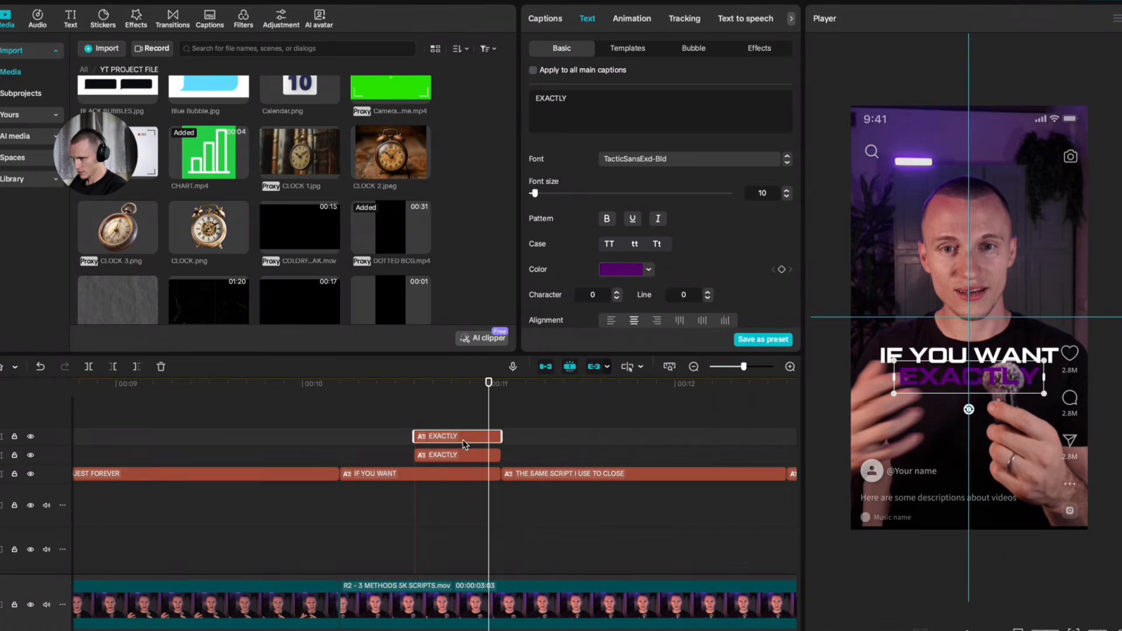
click(634, 21)
scroll(631, 196, down, 5)
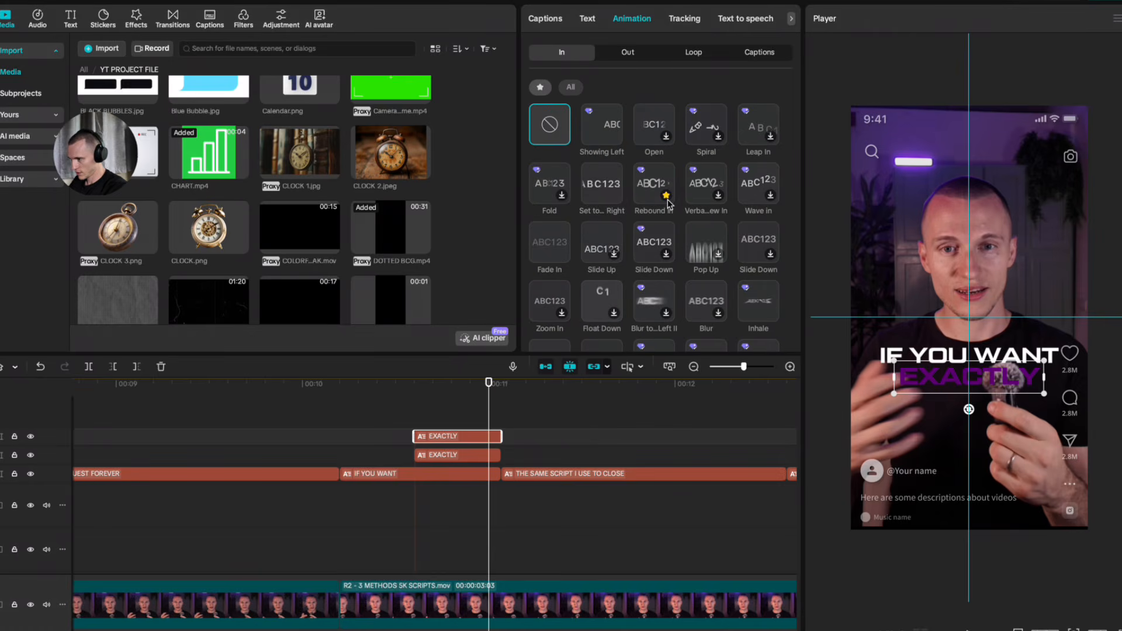
click(599, 193)
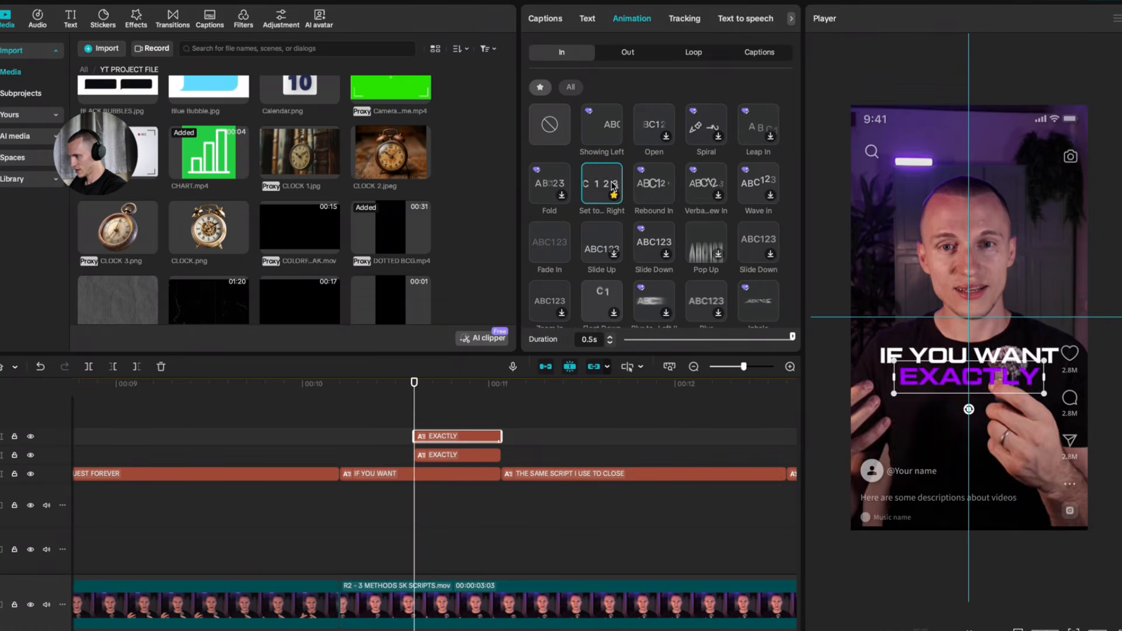
click(417, 455)
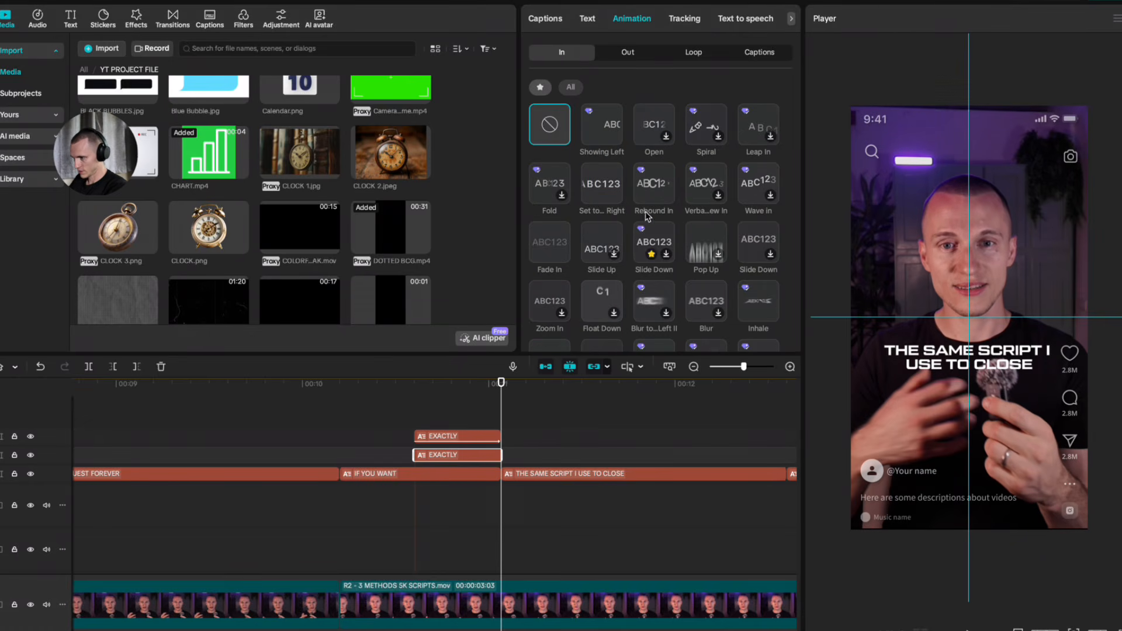
click(599, 186)
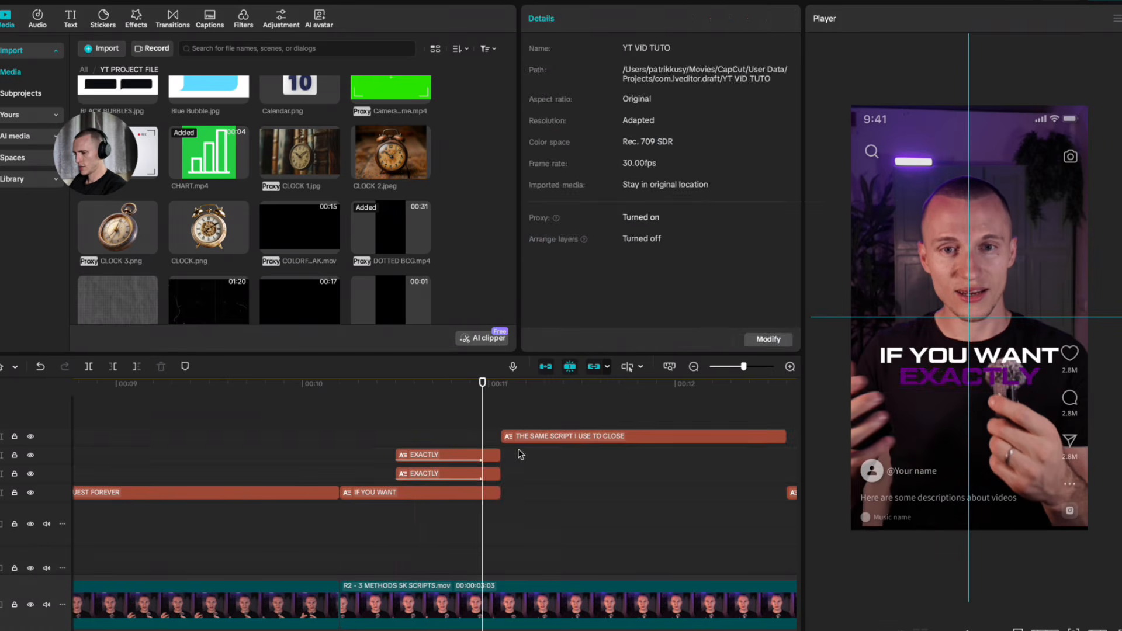
Step: Apply the Blur exit animation with a 0.1 s duration to the IF YOU WANT caption and both EXACTLY captions
drag(520, 454, 492, 495)
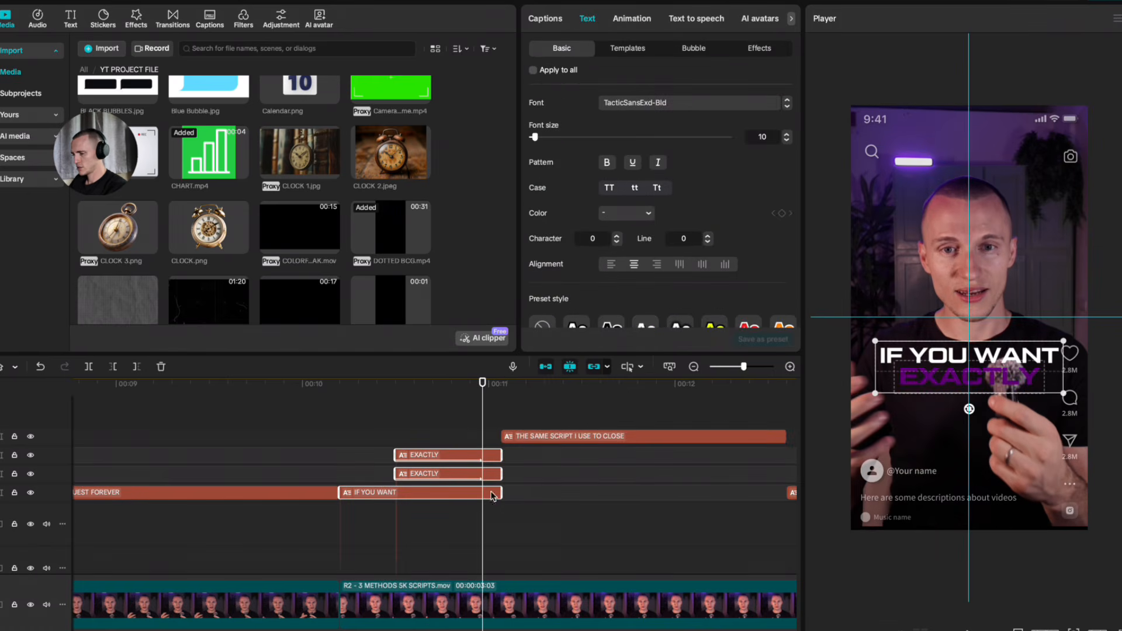
click(650, 22)
click(620, 55)
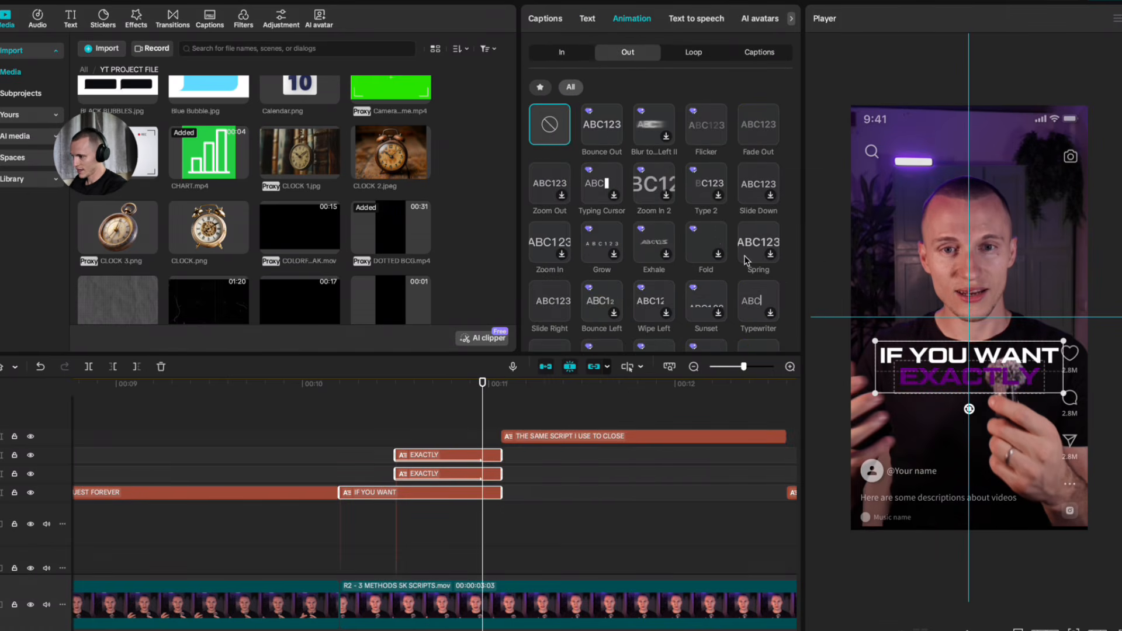
click(541, 88)
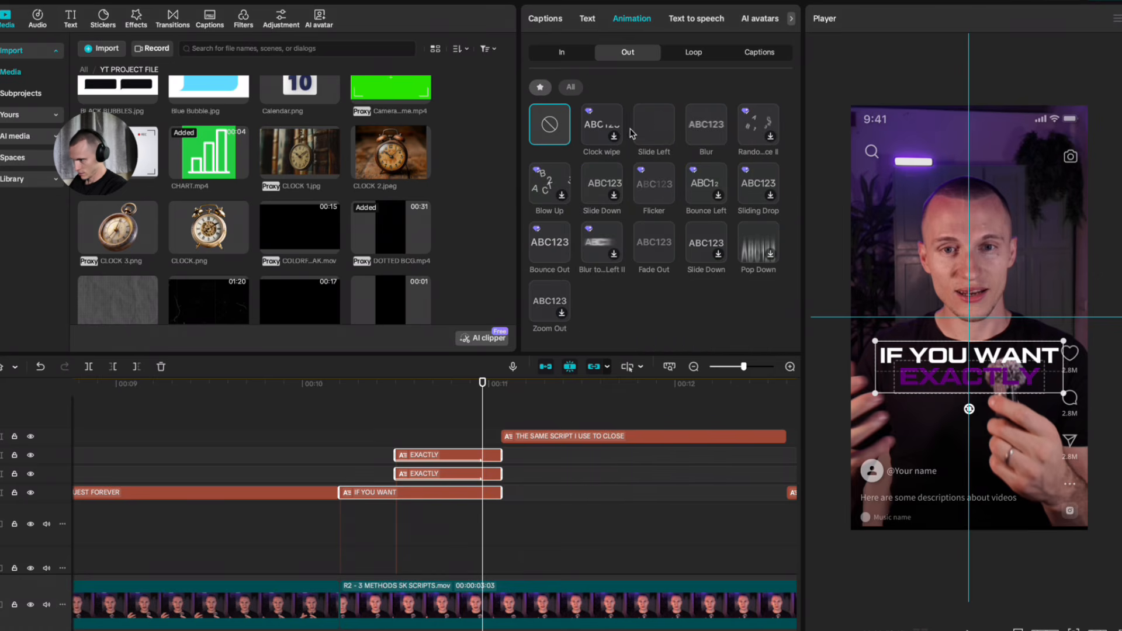
click(713, 135)
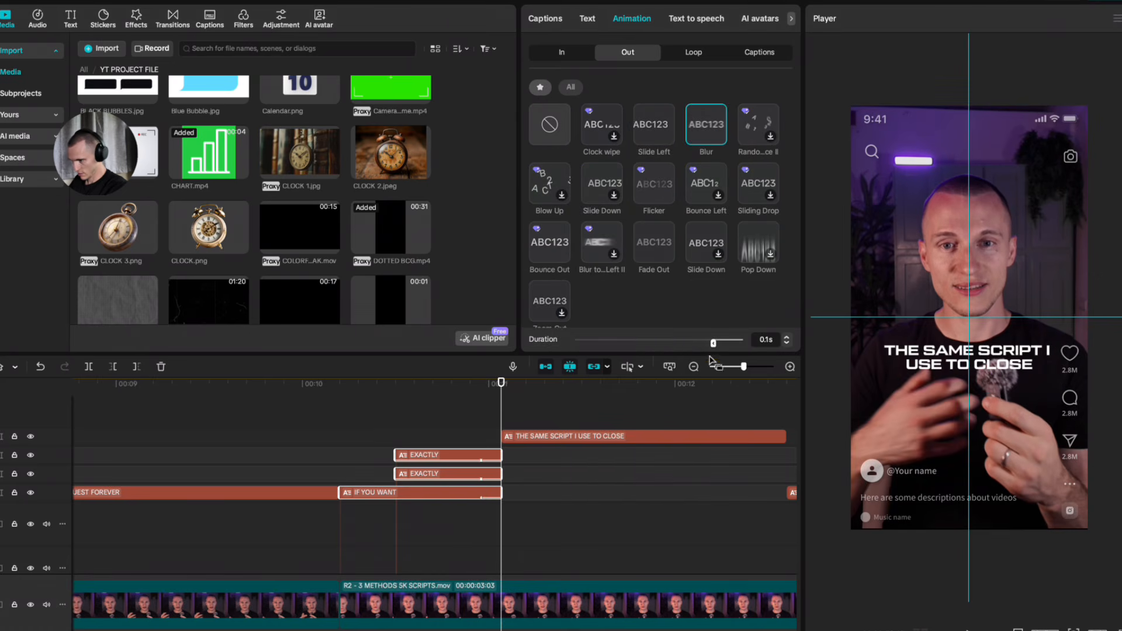
click(414, 416)
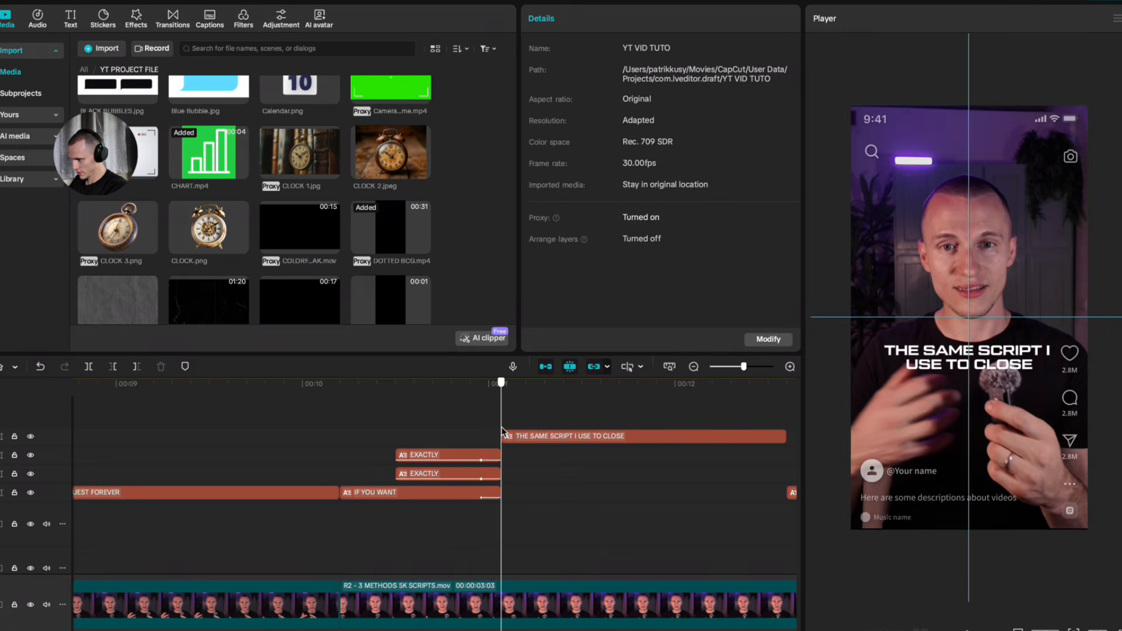
drag(487, 437, 454, 442)
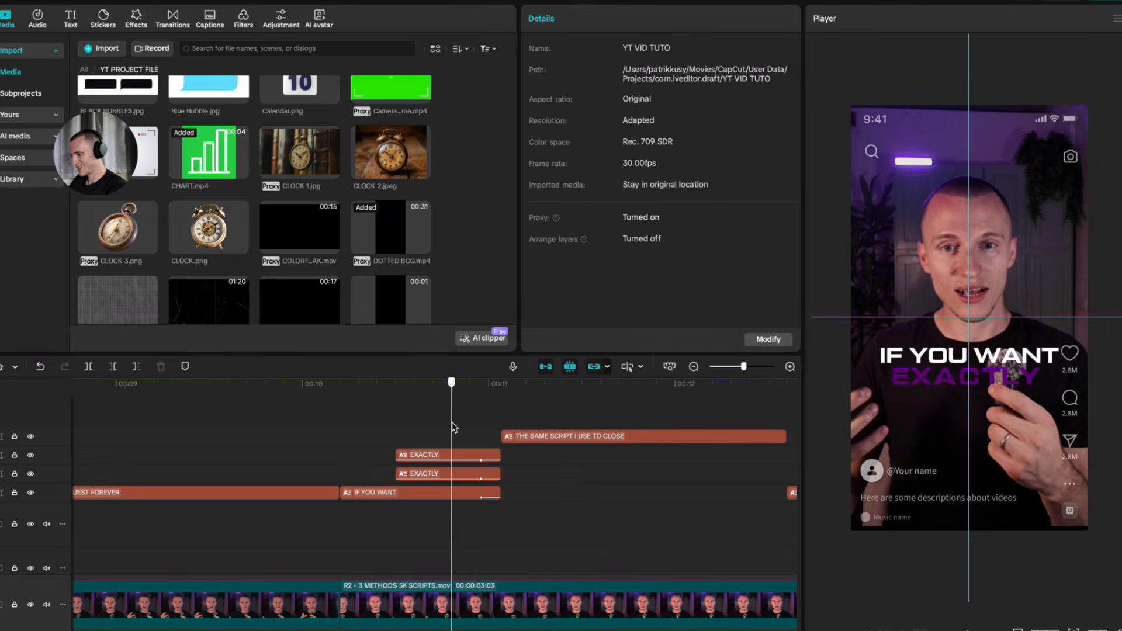
Step: Convert each of the two EXACTLY captions into its own compound clip
click(458, 454)
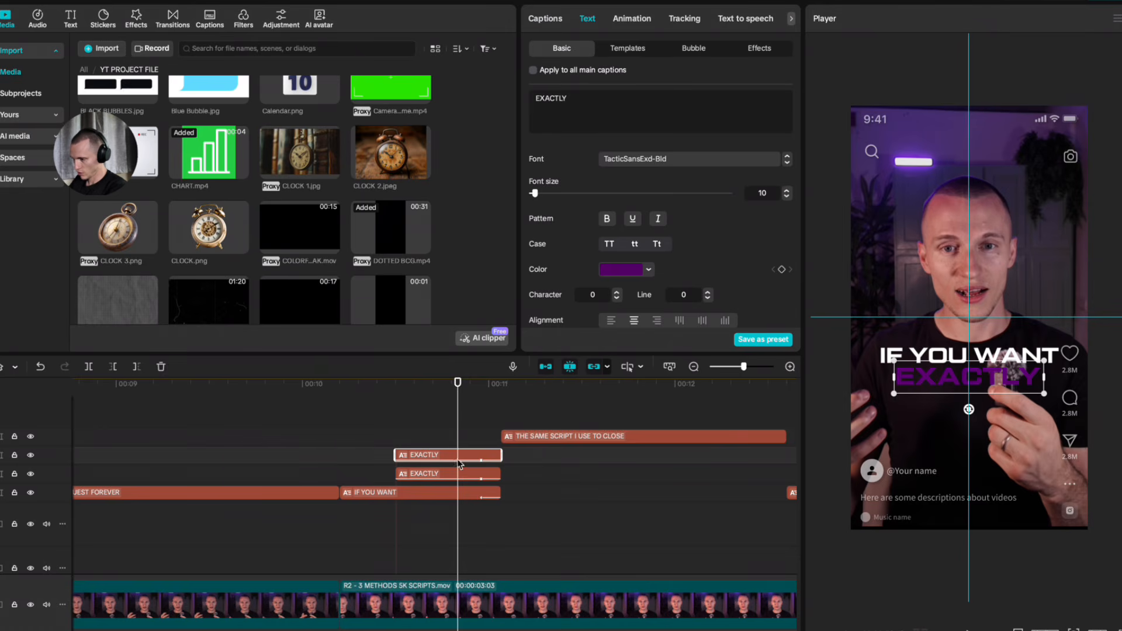
key(alt+g)
click(481, 455)
key(alt+g)
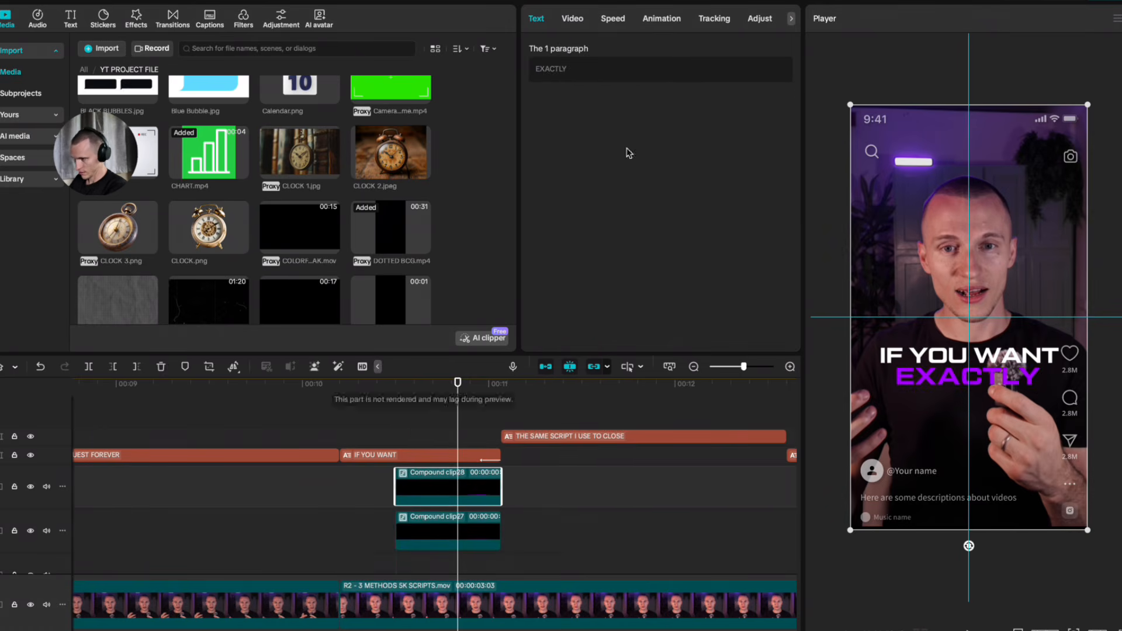
Step: Add a feathered Split mask to the upper EXACTLY compound clip, with the mask line at Y -284 across the word
click(579, 19)
click(665, 57)
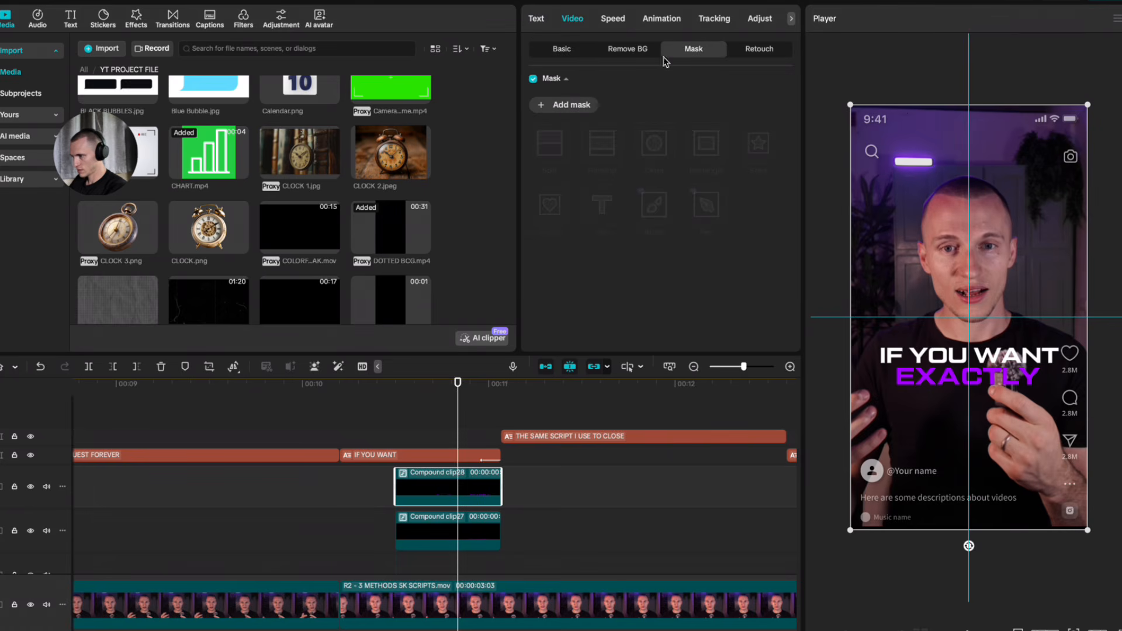
click(553, 107)
drag(996, 325, 997, 378)
scroll(996, 378, up, 5)
mouse_move(981, 436)
mouse_down()
mouse_move(982, 448)
mouse_move(971, 420)
mouse_up()
scroll(970, 425, down, 5)
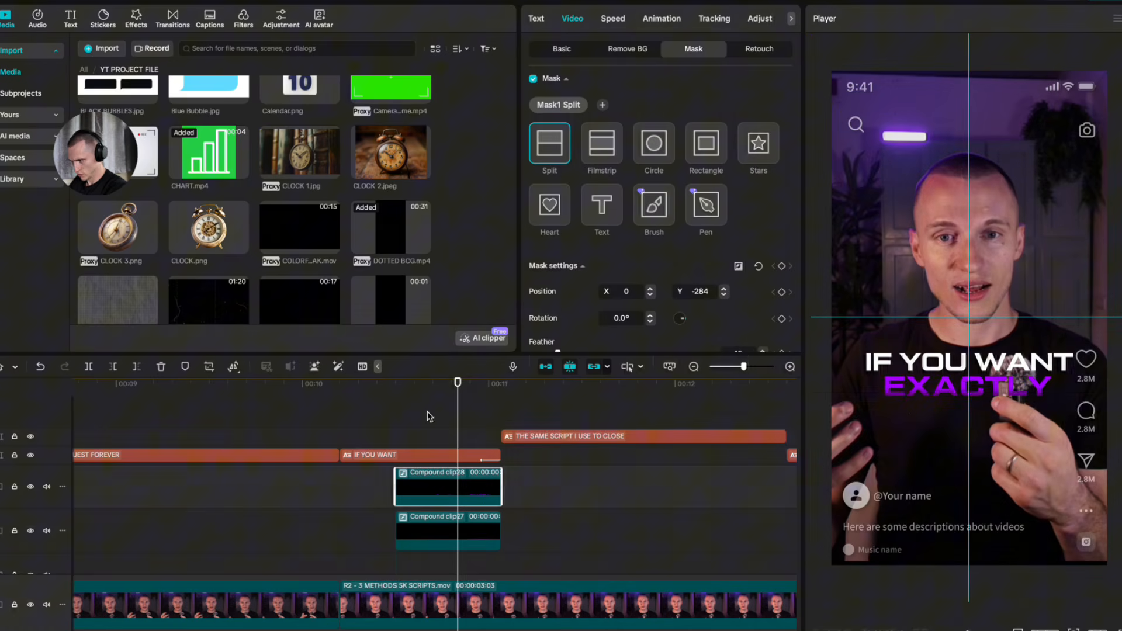
click(460, 422)
drag(460, 422, 462, 422)
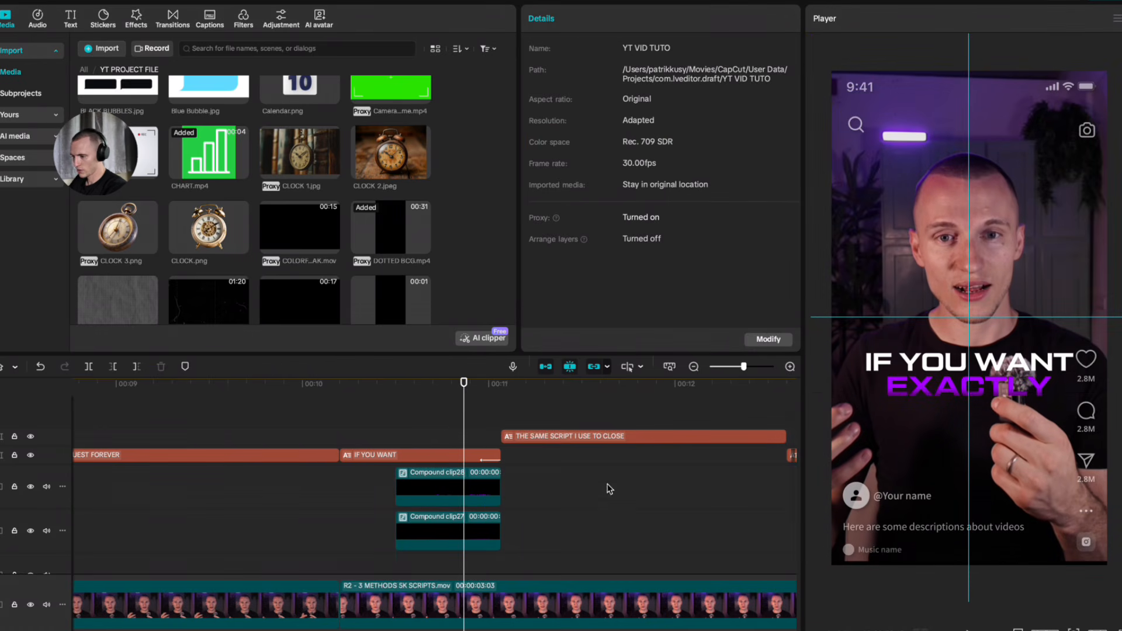
Step: Combine the two EXACTLY clips into one compound clip and convert the IF YOU WANT caption into a compound clip
drag(608, 489, 428, 535)
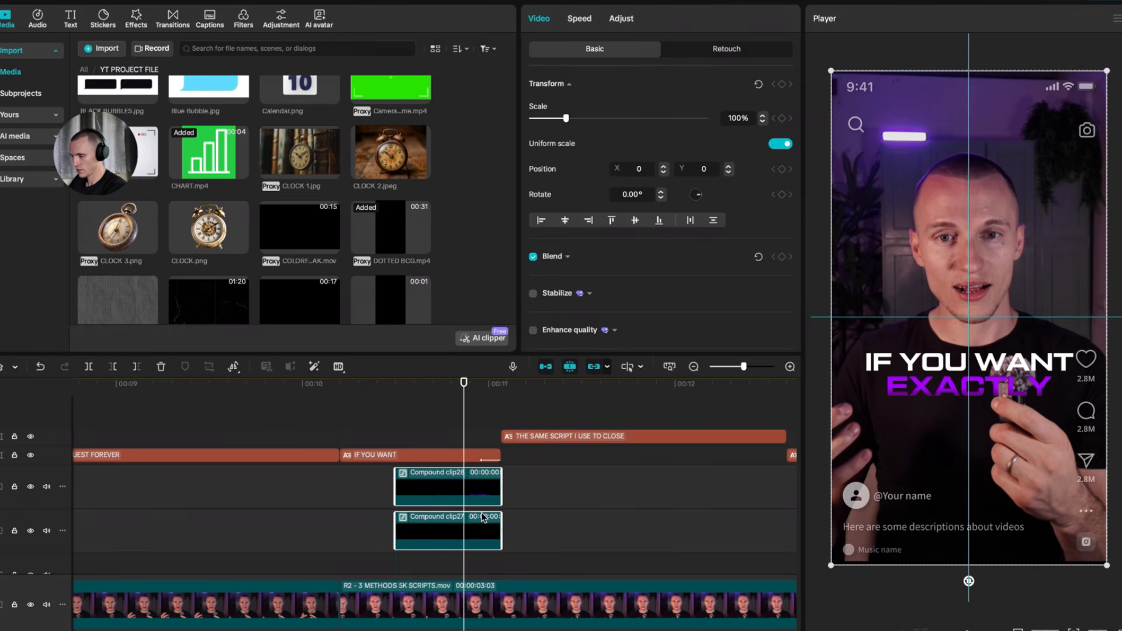
key(alt+g)
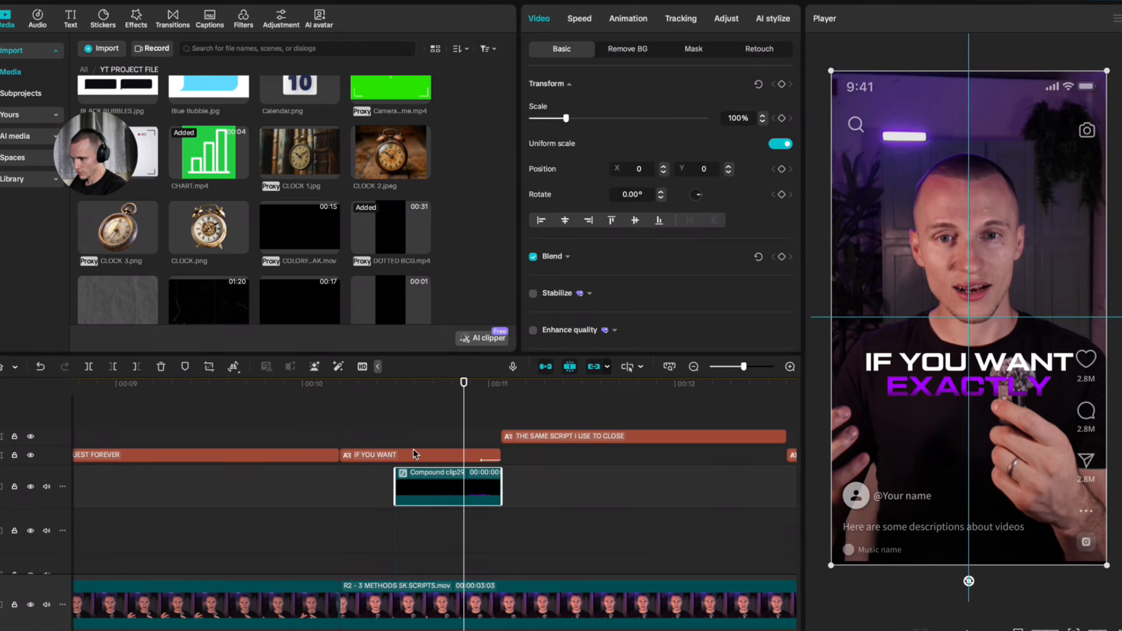
click(415, 454)
key(alt+g)
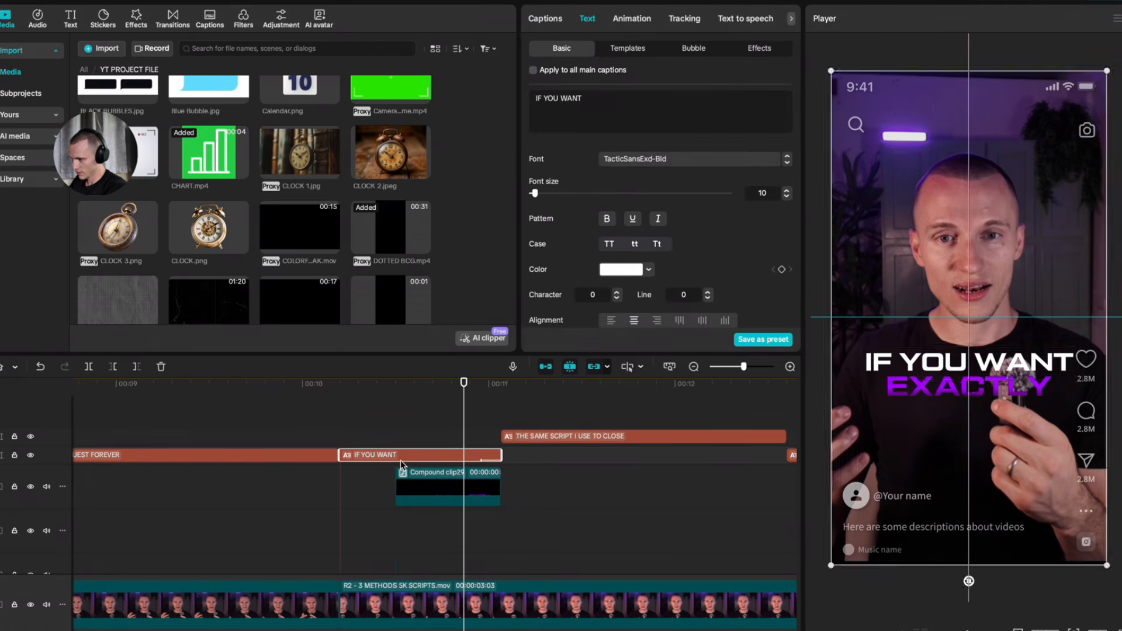
Step: Group the IF YOU WANT and EXACTLY compound clips into a single compound clip
drag(397, 402, 511, 558)
scroll(388, 471, down, 2)
scroll(503, 491, up, 2)
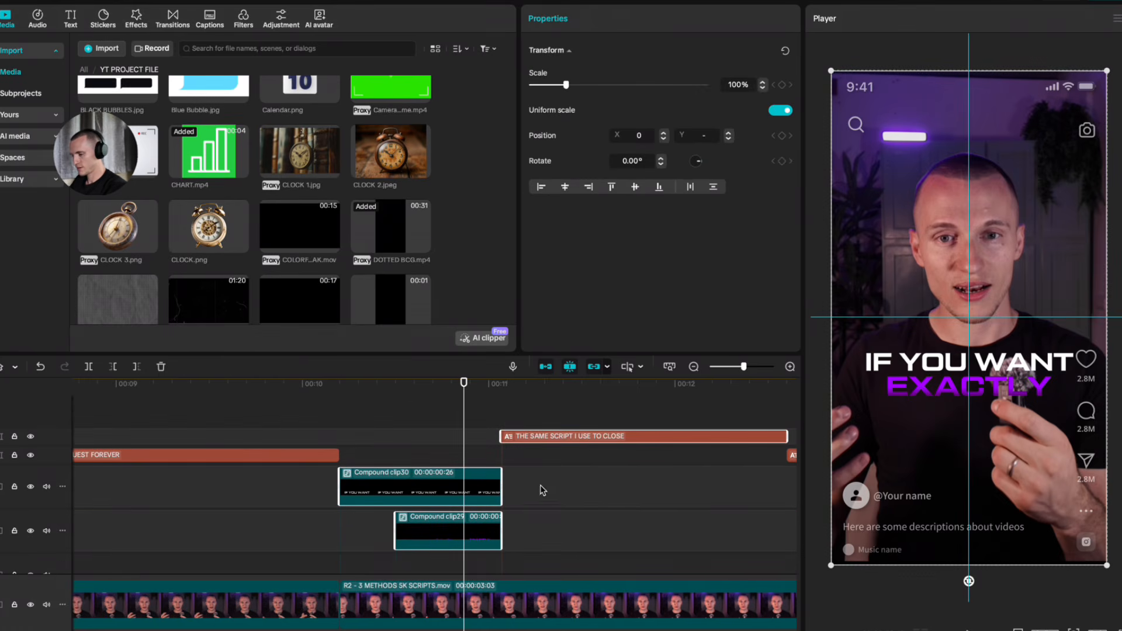
key(alt+g)
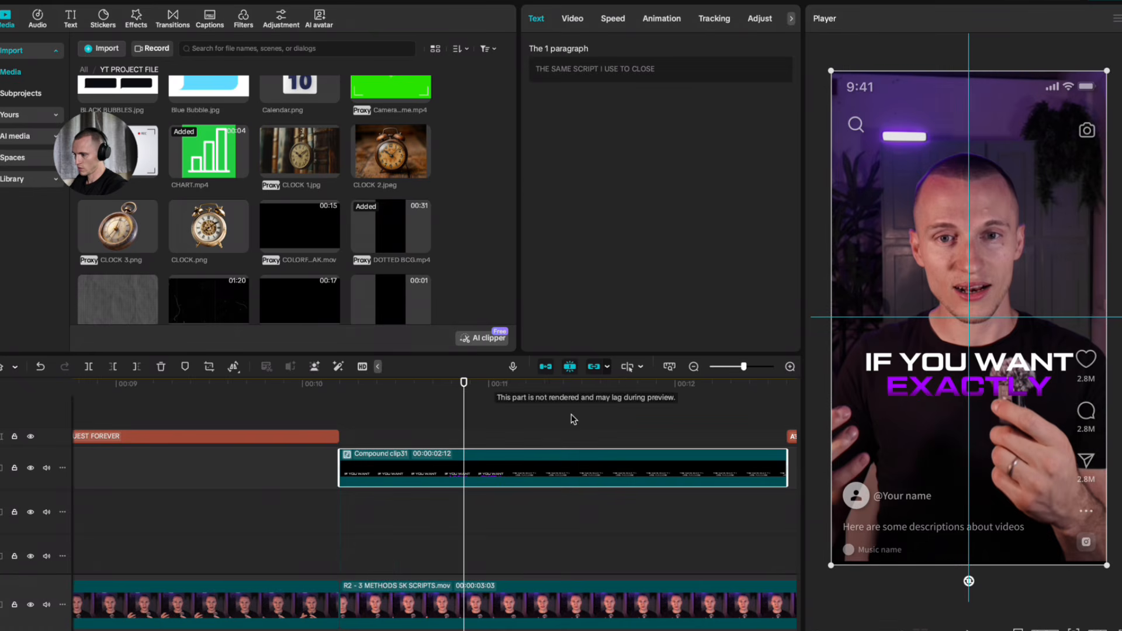
Step: Apply the Glow 2 effect to the IF YOU WANT EXACTLY compound clip, with Glow and Size both set to 25
scroll(432, 485, down, 3)
drag(108, 111, 335, 485)
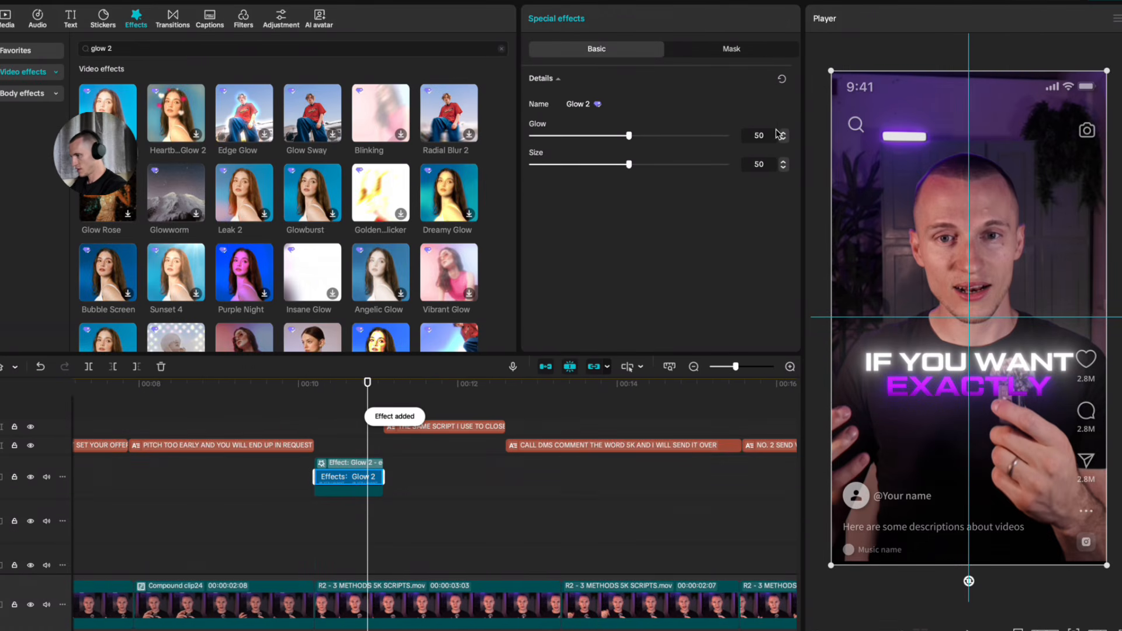
click(767, 169)
text(25)
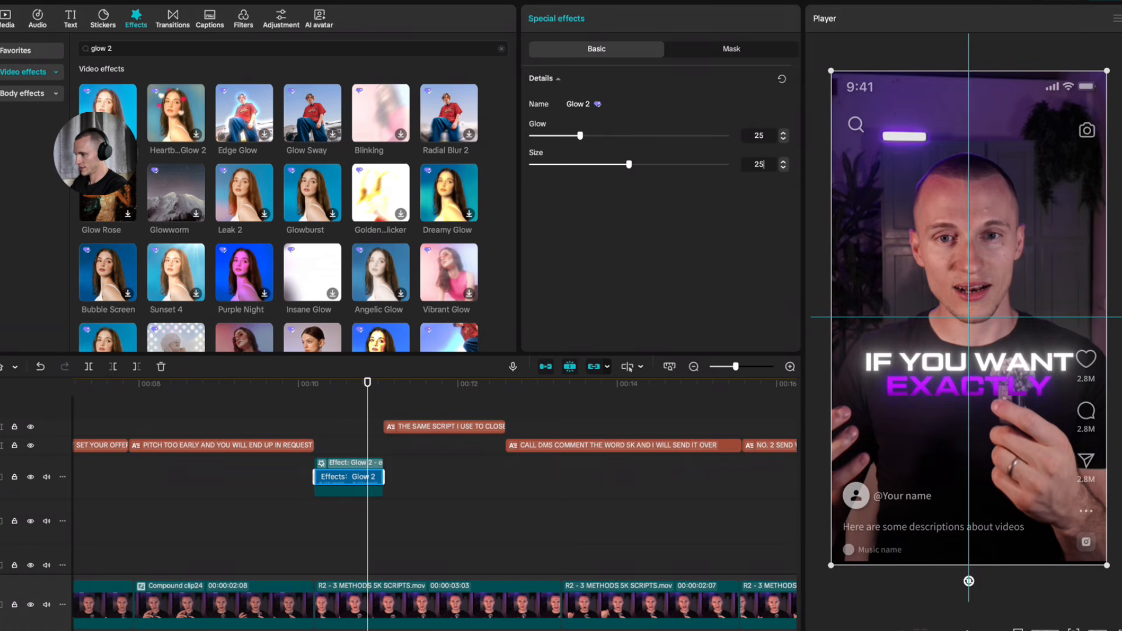
key(Return)
drag(323, 384, 364, 417)
Step: Move THE SAME SCRIPT I USE TO CLOSE down to the main caption track and split it into THE SAME SCRIPT and I USE TO CLOSE
scroll(395, 462, down, 3)
scroll(396, 466, up, 3)
click(423, 432)
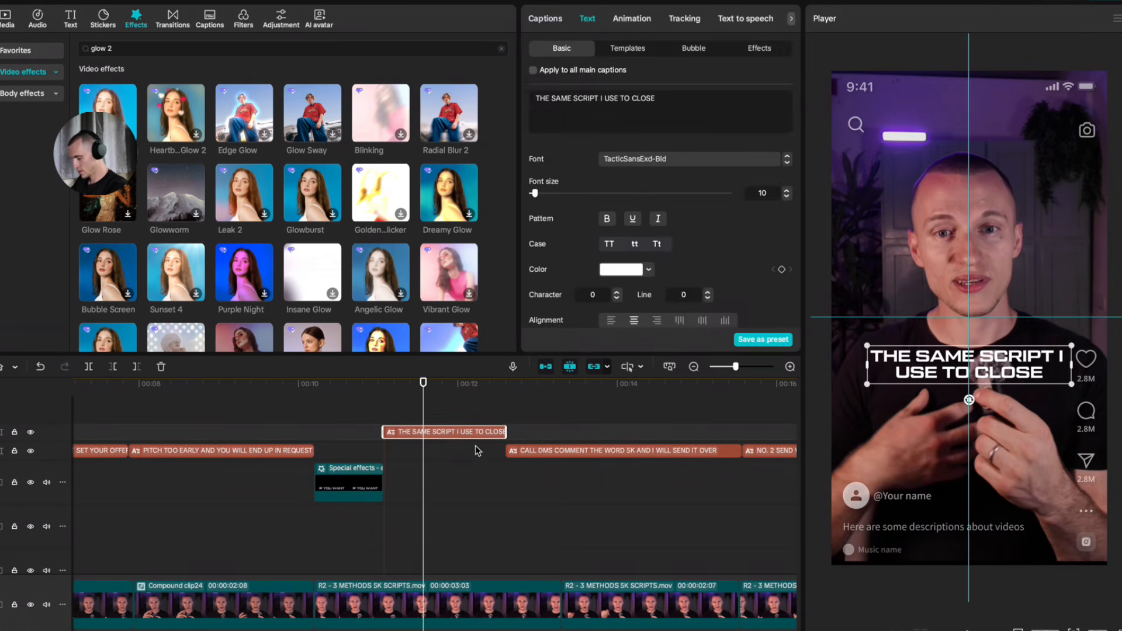
drag(495, 435, 495, 452)
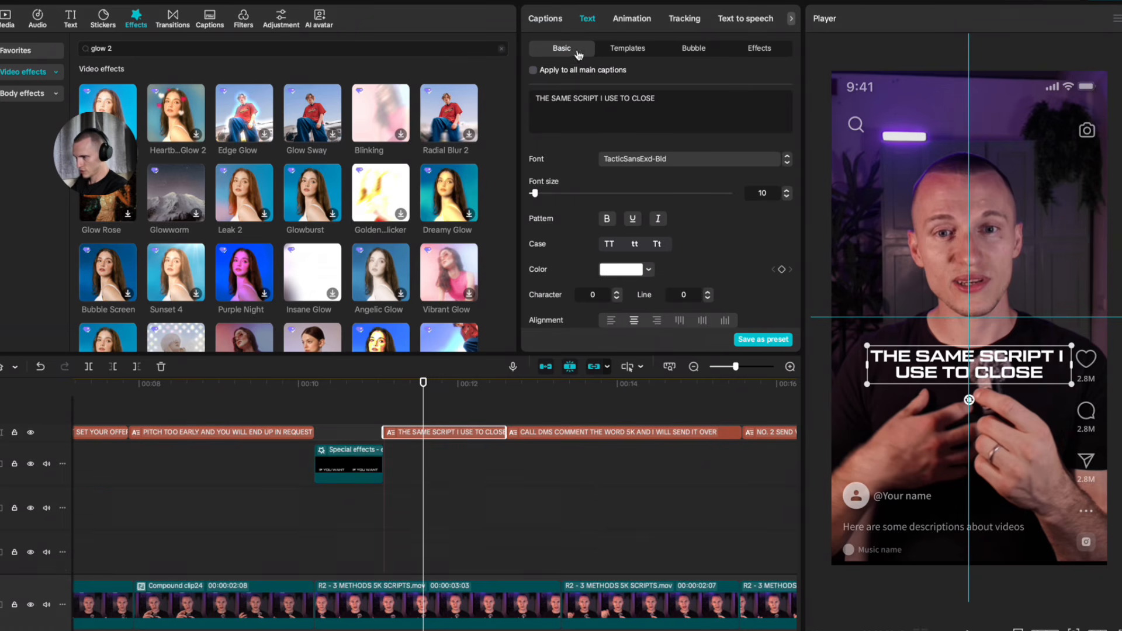
click(549, 16)
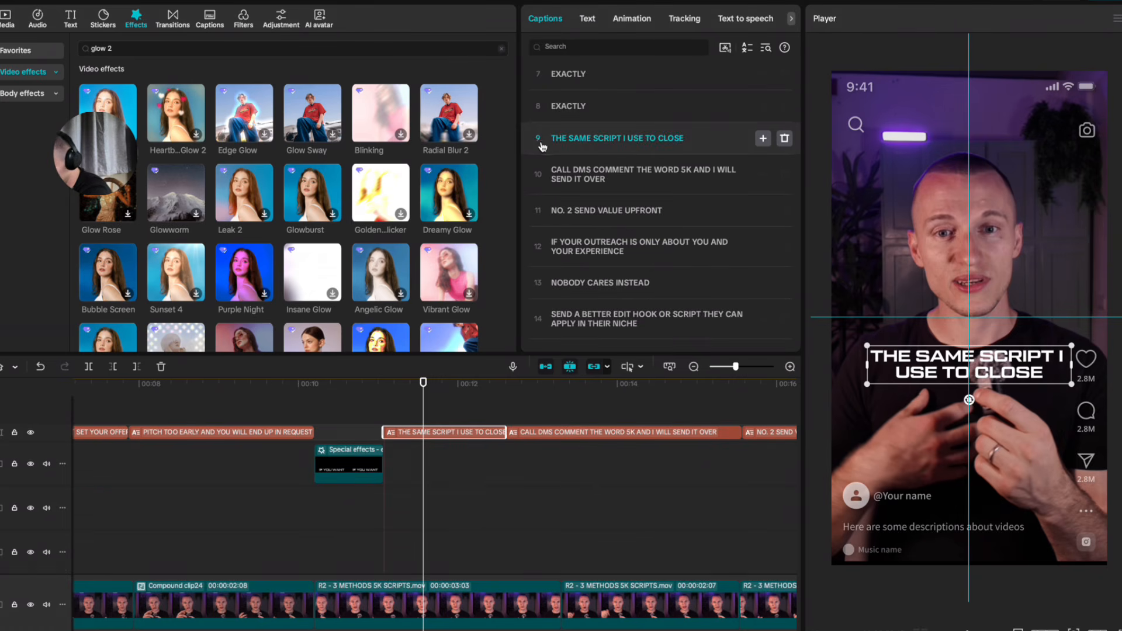
click(624, 137)
key(Return)
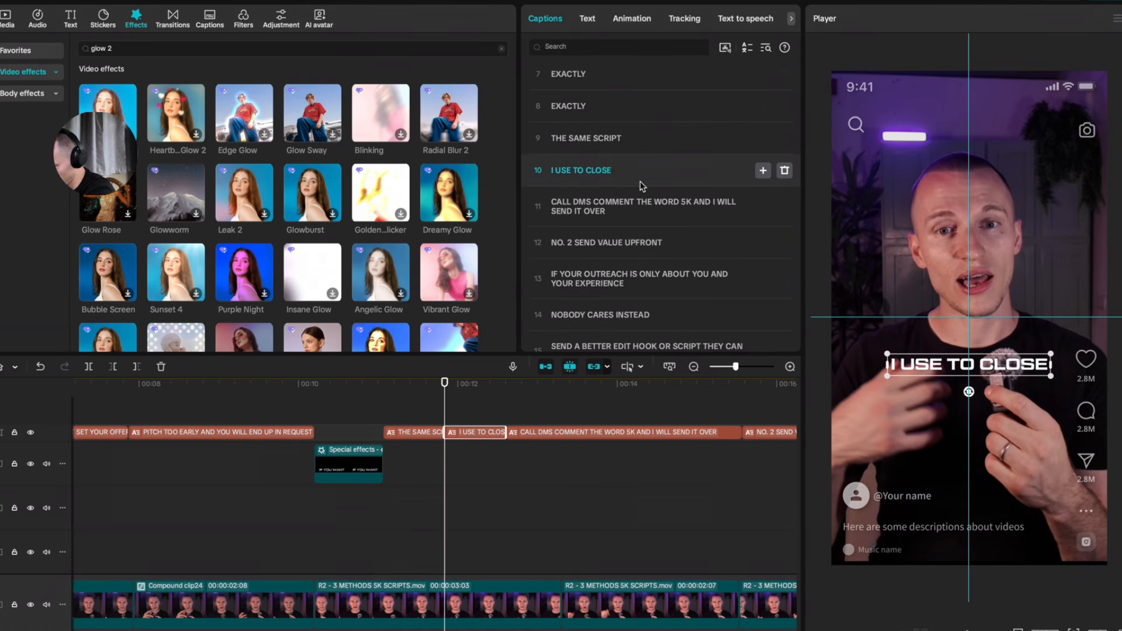
Step: Place I USE TO CLOSE on the track above as a second line, overlapping THE SAME SCRIPT, with both captions ending together
scroll(475, 439, up, 2)
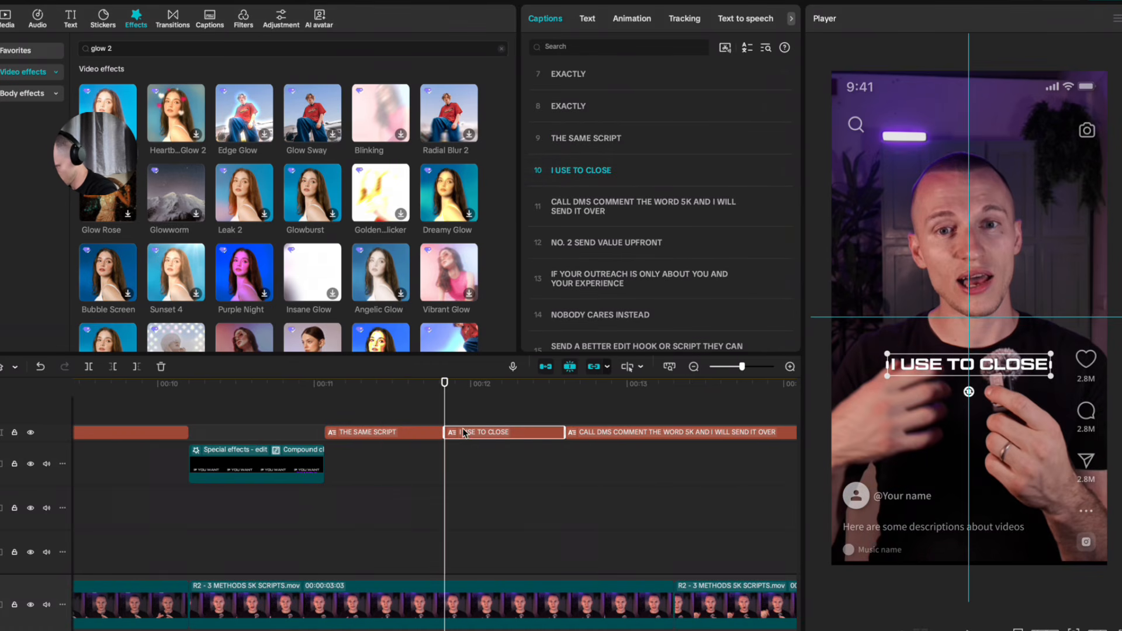
drag(463, 433, 427, 437)
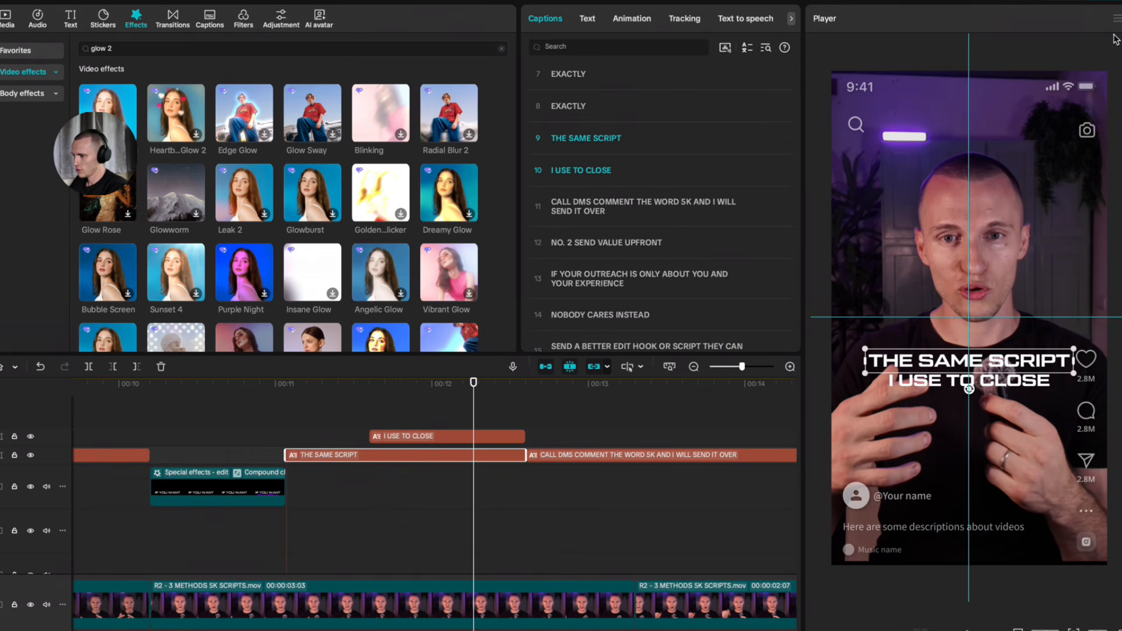
Step: Change the first caption line to THE SAME SCRIPTS and scale it down slightly
click(587, 18)
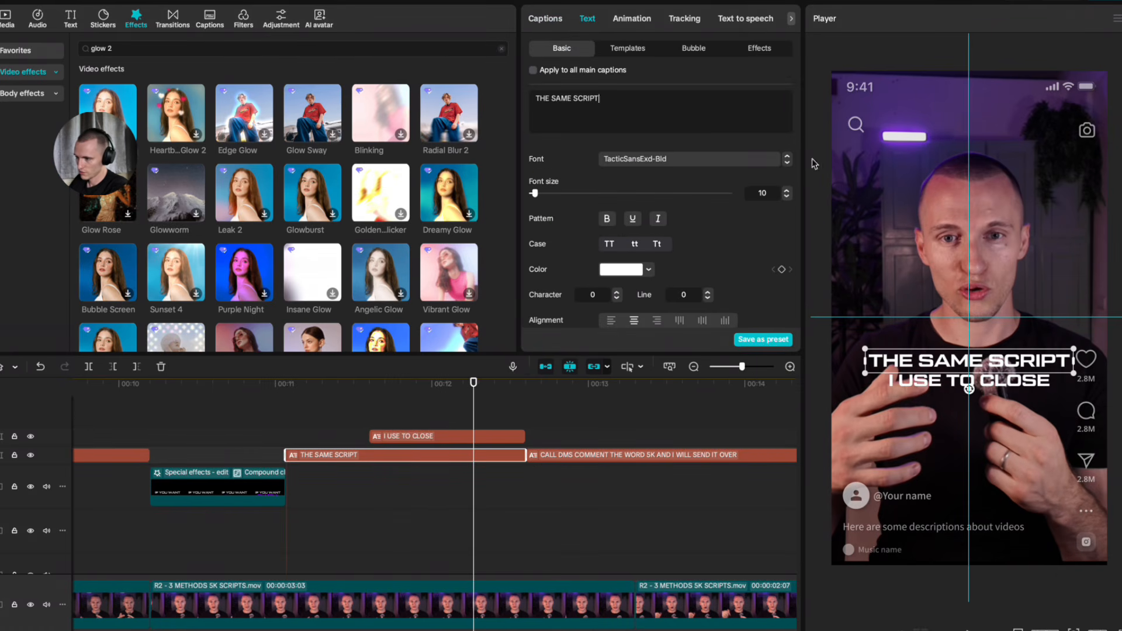
text(S)
drag(1084, 349, 1048, 361)
Step: Select both caption lines and add the Throw Out entrance animation to the favorites
click(381, 434)
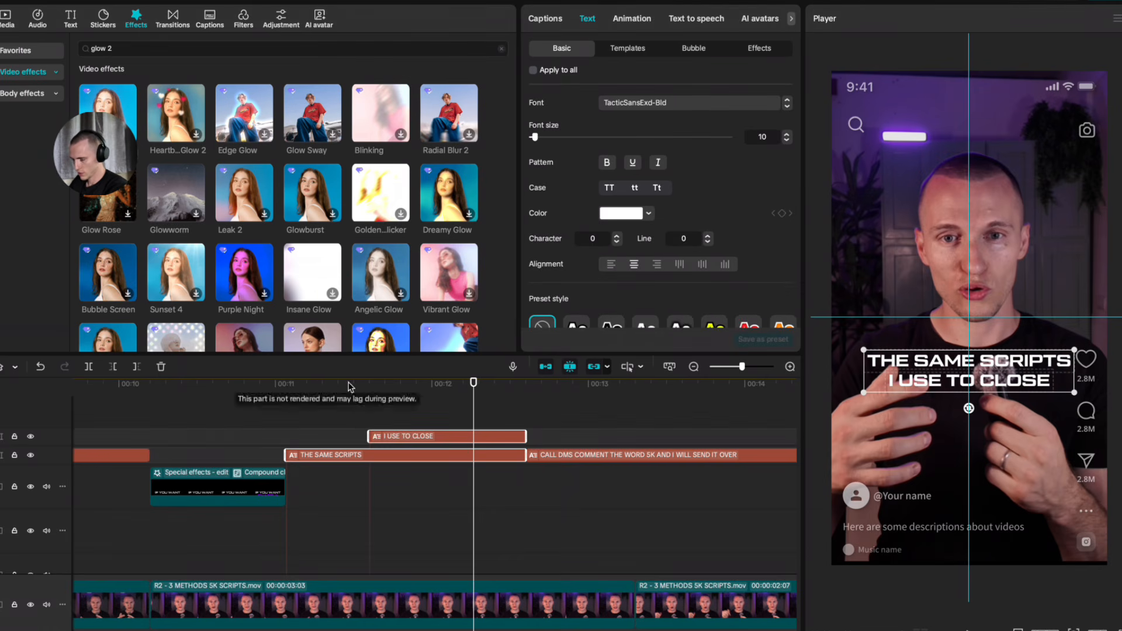
click(632, 18)
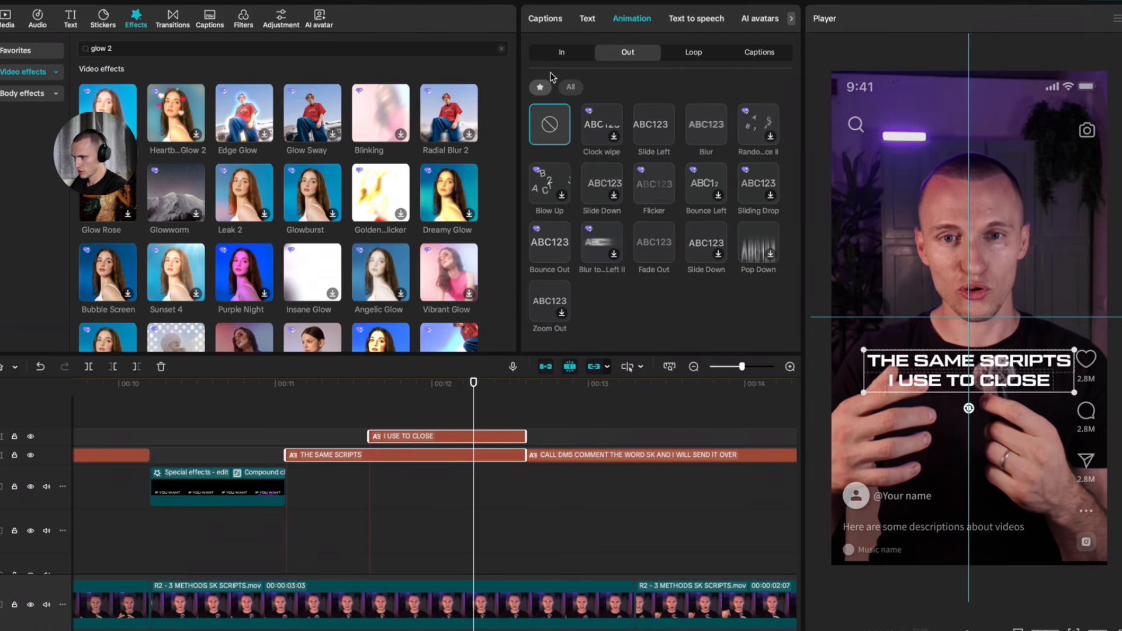
click(562, 52)
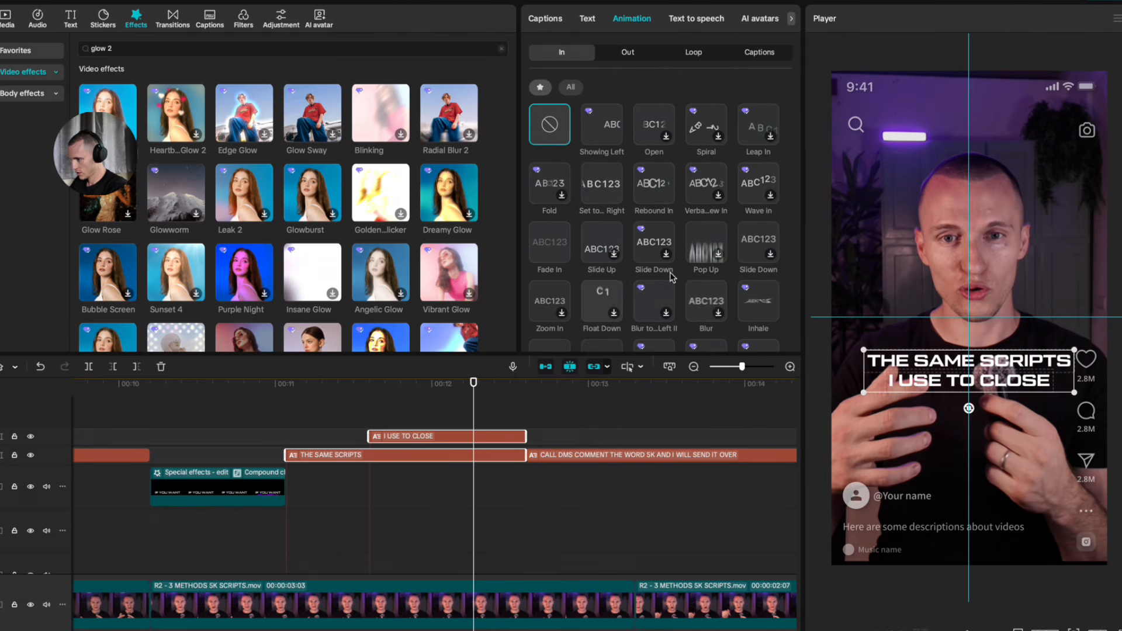
click(571, 87)
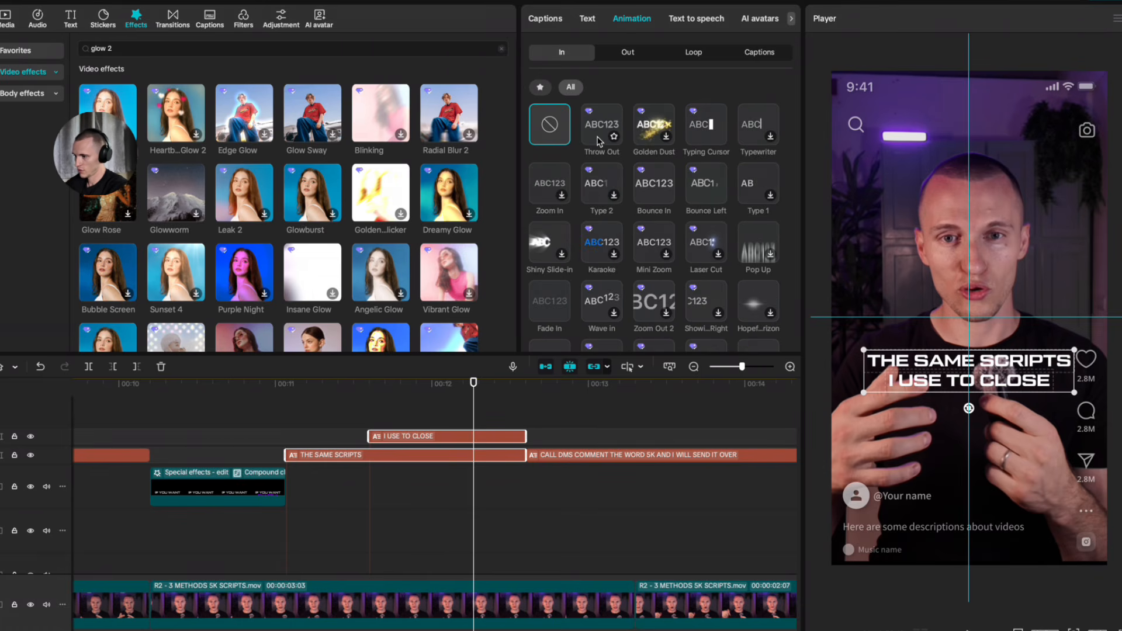
click(613, 137)
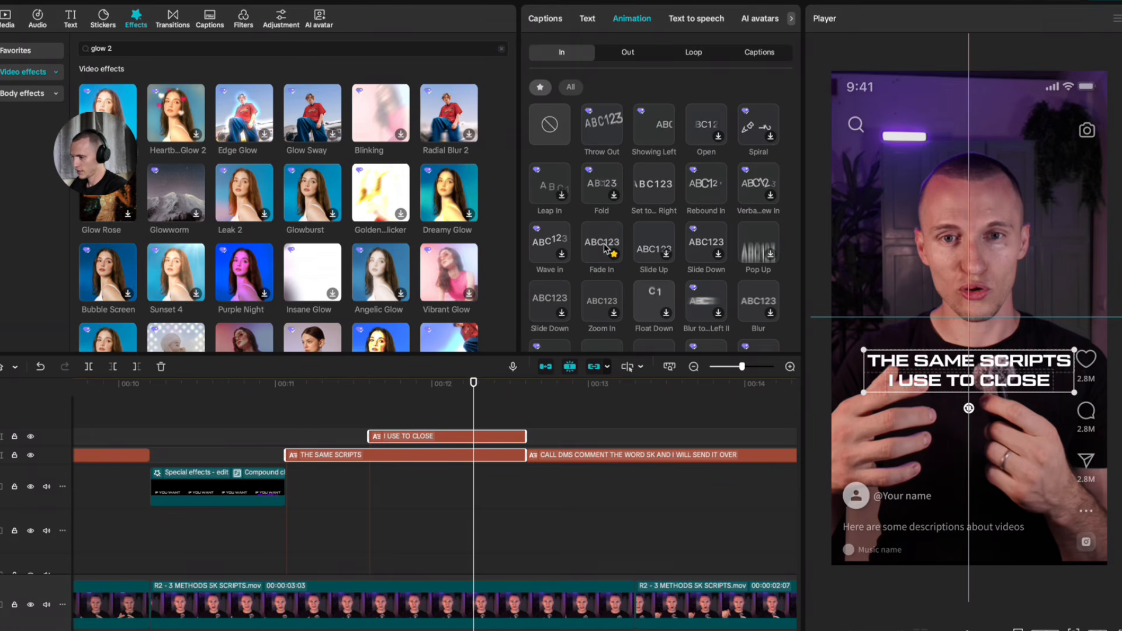
Step: Apply the Fade In entrance animation to THE SAME SCRIPTS and I USE TO CLOSE and adjust its duration
click(605, 249)
mouse_move(638, 338)
mouse_down()
mouse_move(667, 342)
mouse_move(655, 344)
mouse_up()
click(255, 414)
Step: Split the CALL DMS COMMENT THE WORD caption at the cut between the two video clips beneath it
key(b)
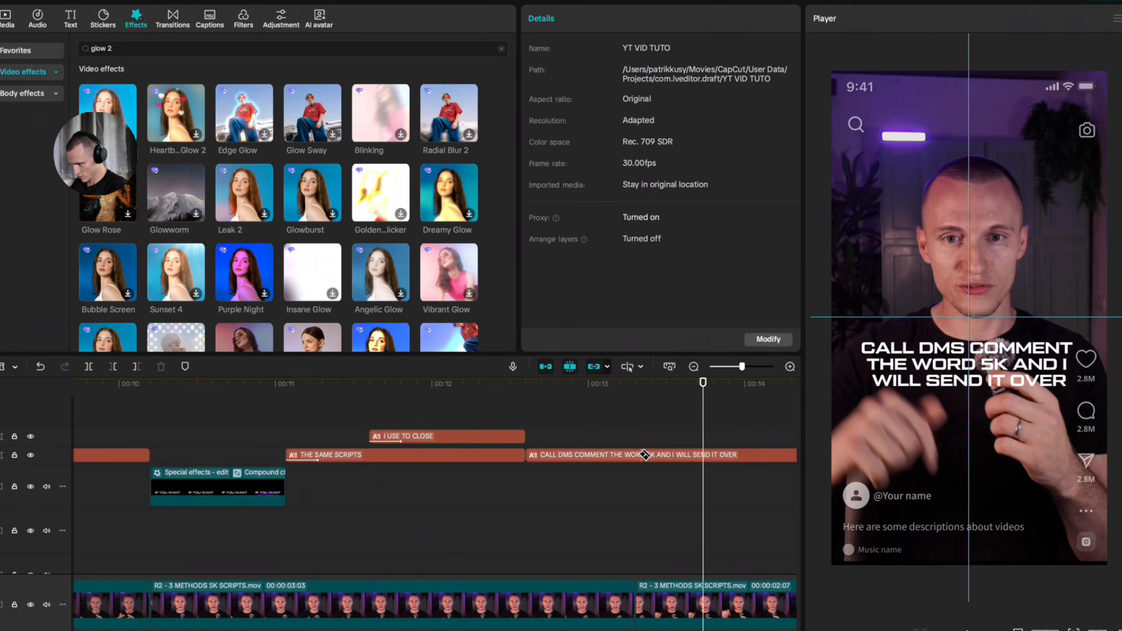
click(641, 454)
click(553, 434)
Step: Change the first half of the split CALL DMS COMMENT caption to COLD DM'S
click(576, 457)
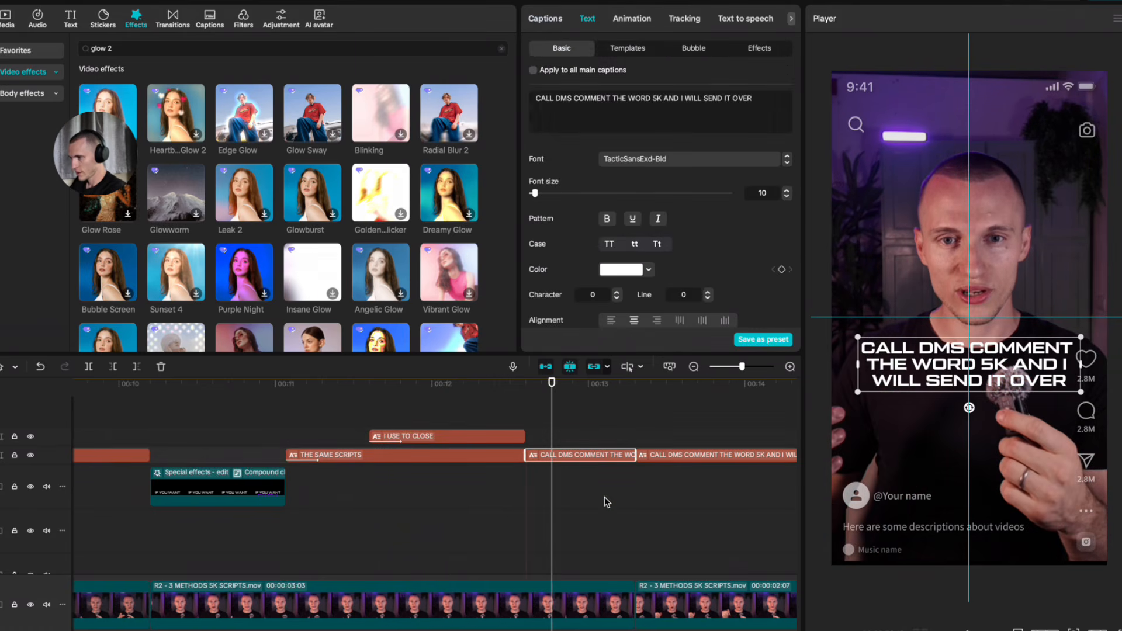
click(530, 20)
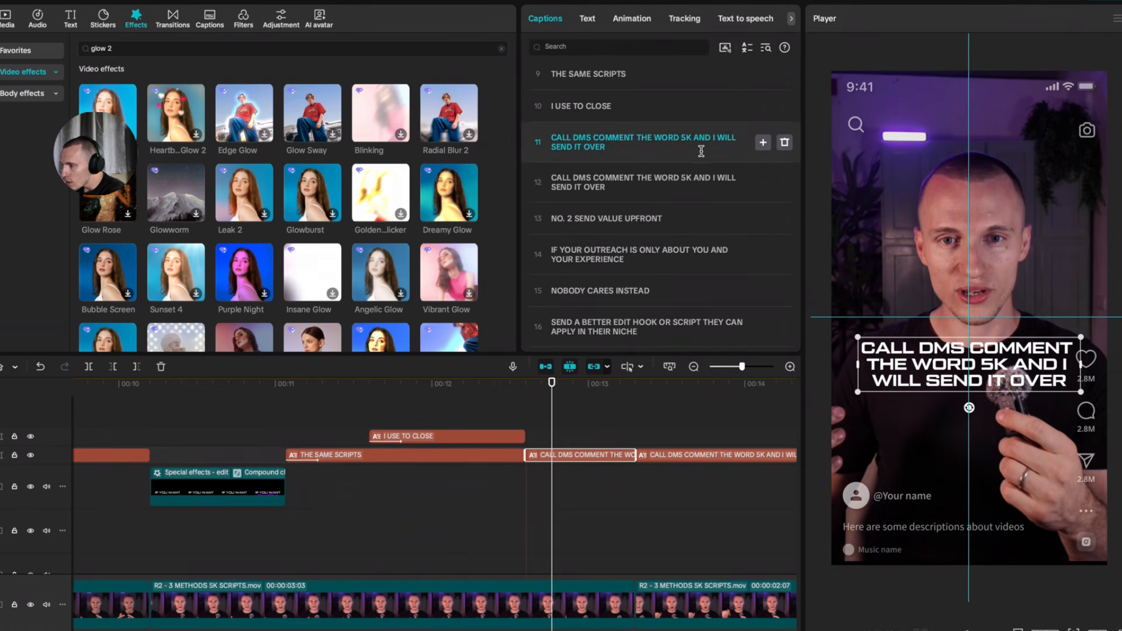
drag(701, 151, 592, 137)
key(BackSpace)
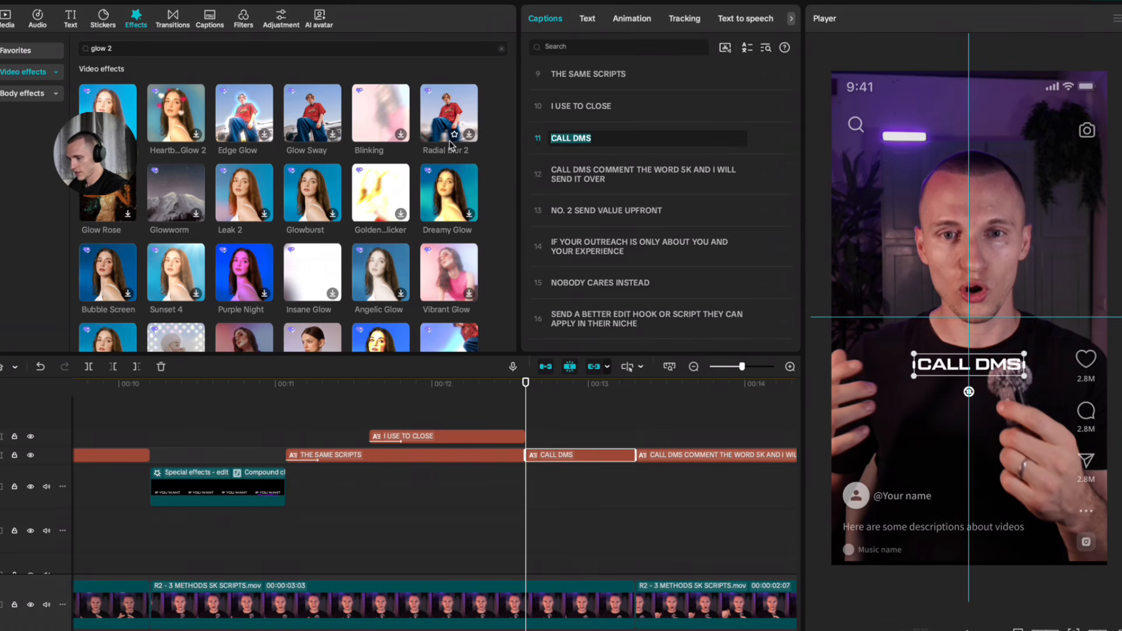
text(COLD D)
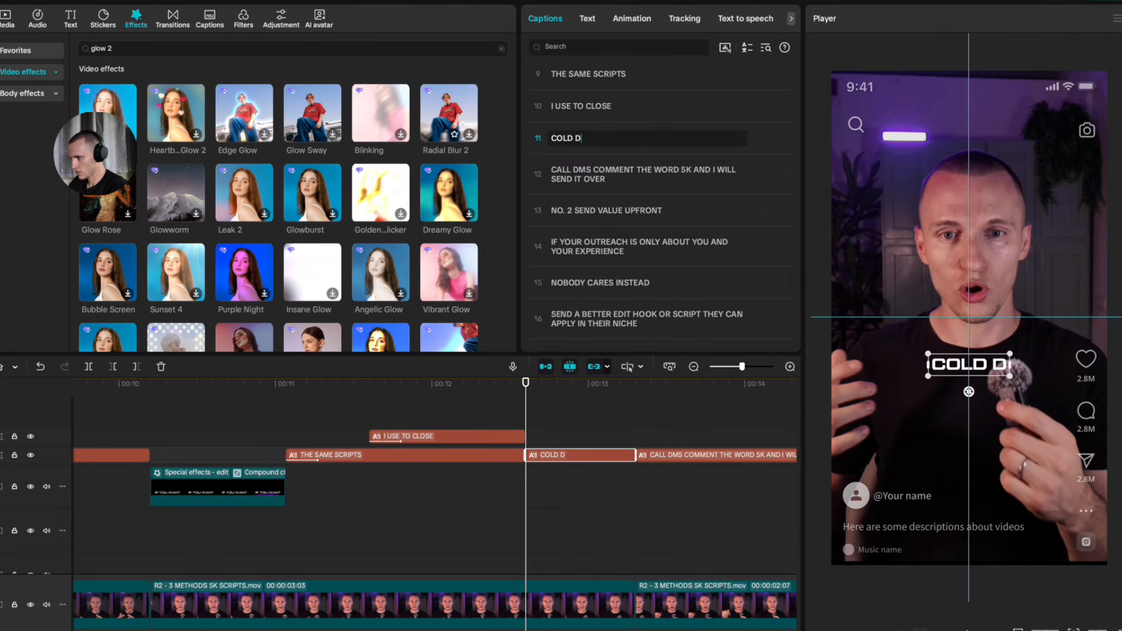
text(M'S)
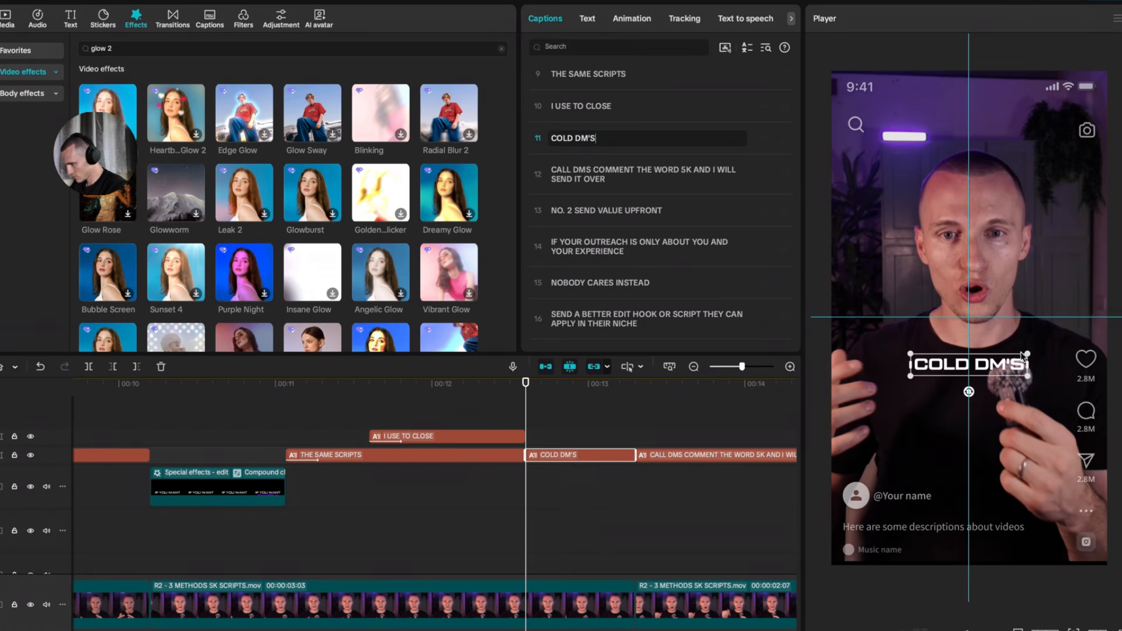
Step: Move the COLD DM'S caption onto its own track above the other captions and enlarge it to nearly fill the frame width
click(1033, 354)
drag(608, 449, 641, 436)
drag(910, 354, 826, 362)
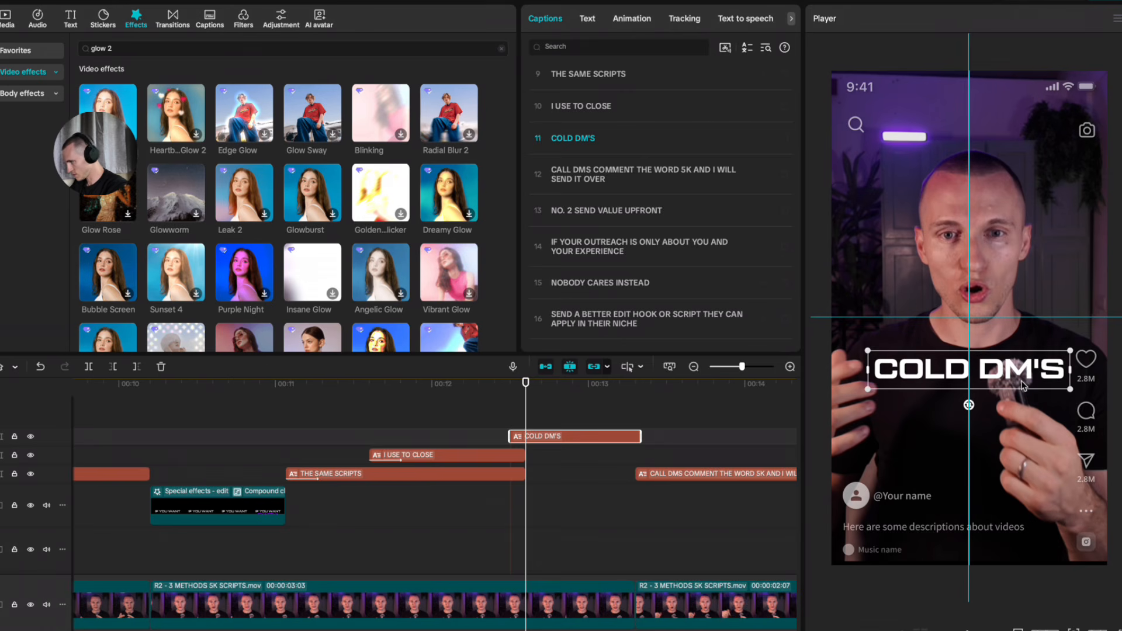
Step: Add LOCk.jpg to the timeline beneath the COLD DM'S caption and remove its background with Auto removal
click(6, 26)
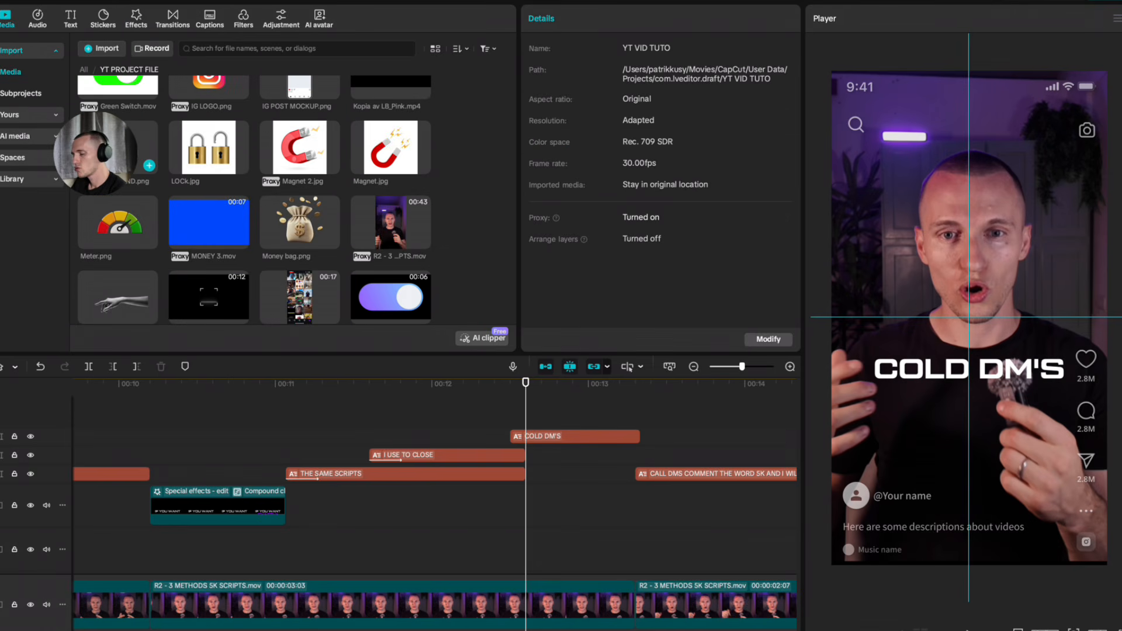
drag(204, 165, 515, 413)
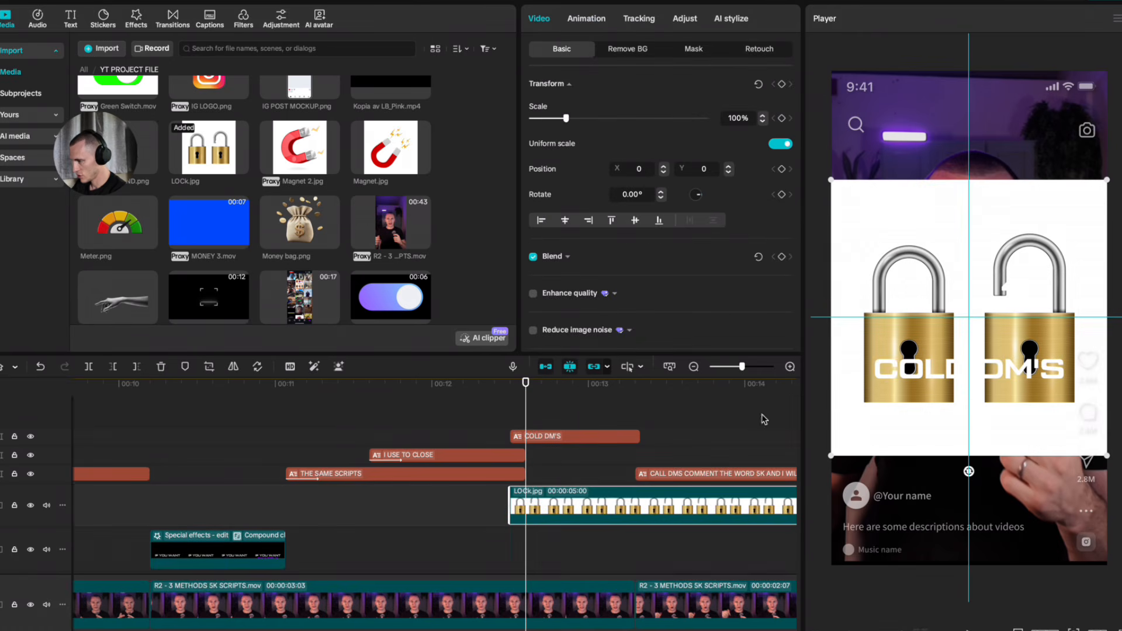
click(625, 49)
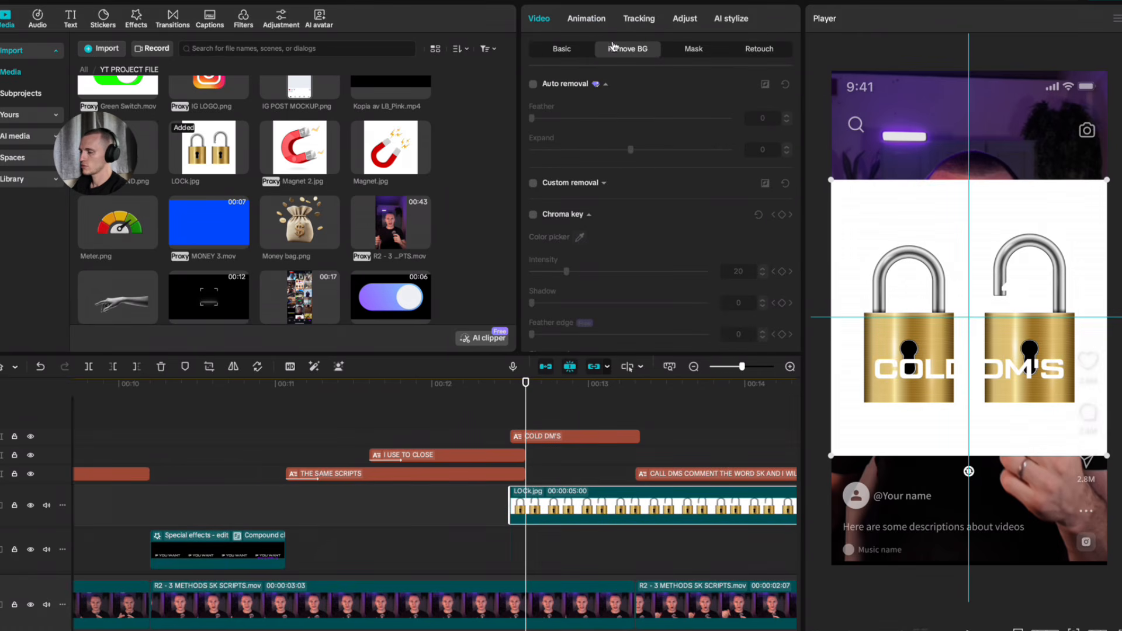
click(534, 85)
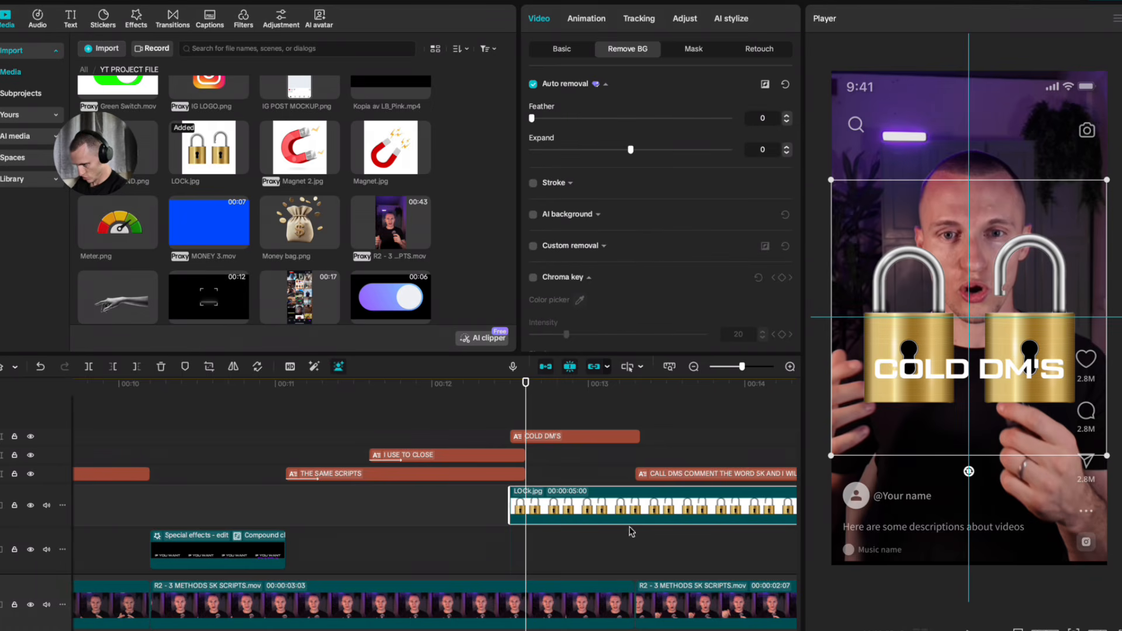
Step: Duplicate the lock image onto the adjacent track and disable the lower copy
drag(586, 506, 587, 543)
scroll(552, 535, down, 3)
key(v)
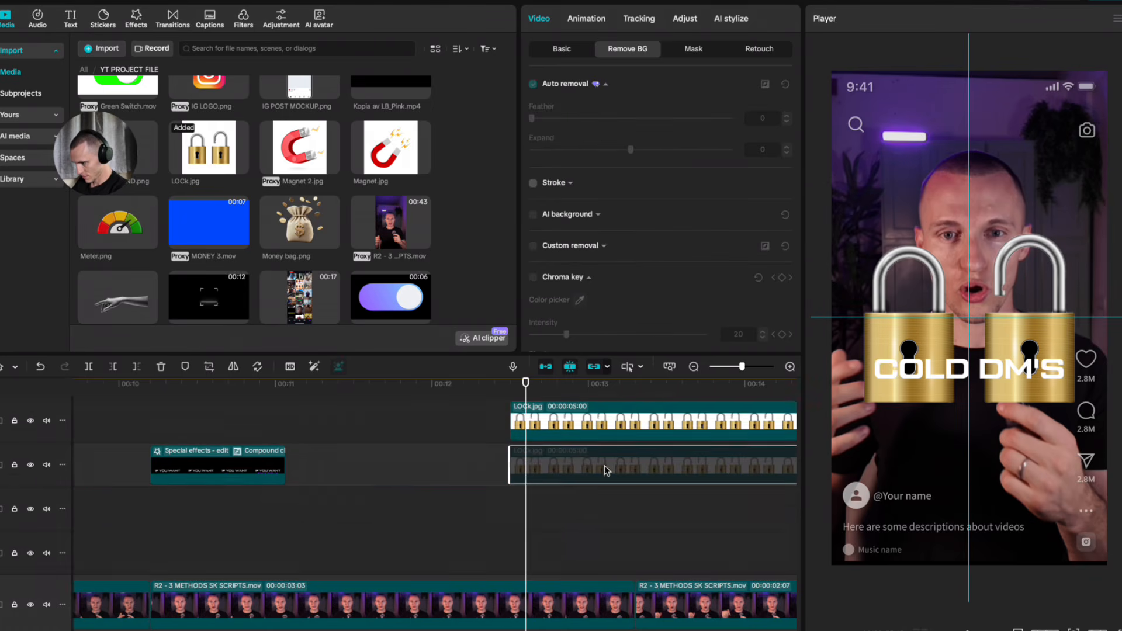
key(v)
scroll(561, 514, down, 2)
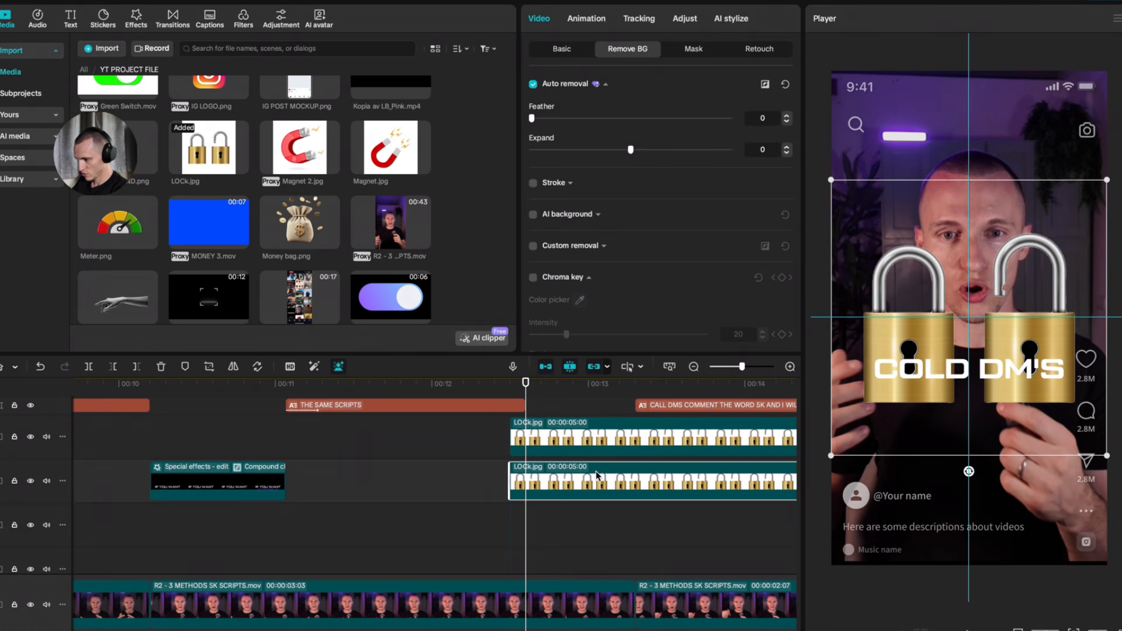
key(v)
Step: Mask the upper lock image with a rectangle about 960 wide and 1401 high, isolating the closed padlock
click(537, 439)
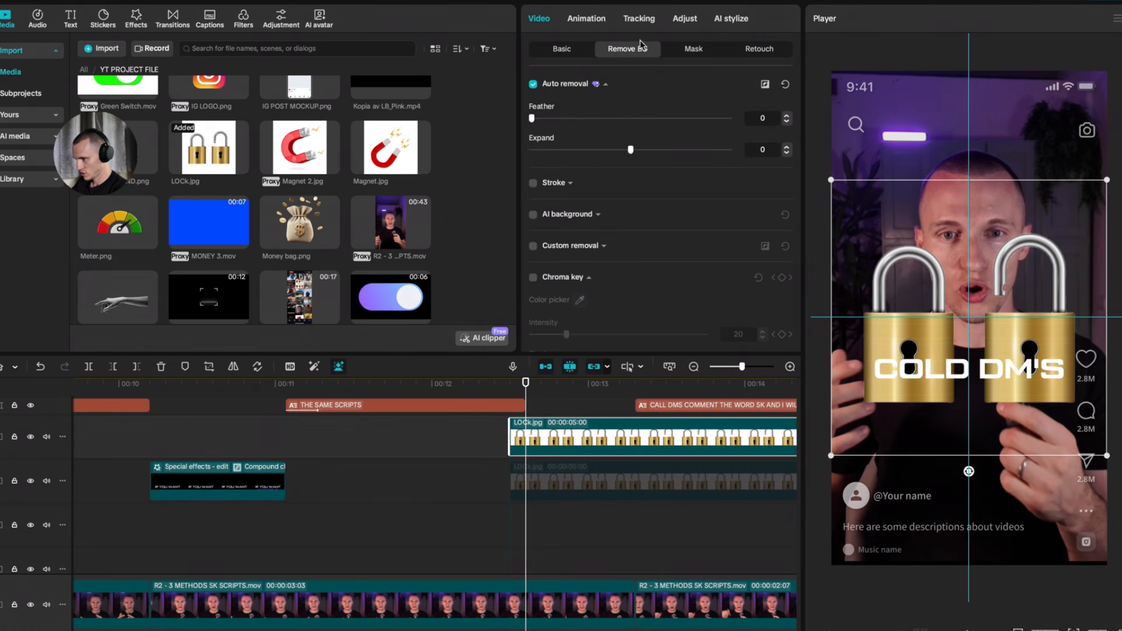
click(695, 50)
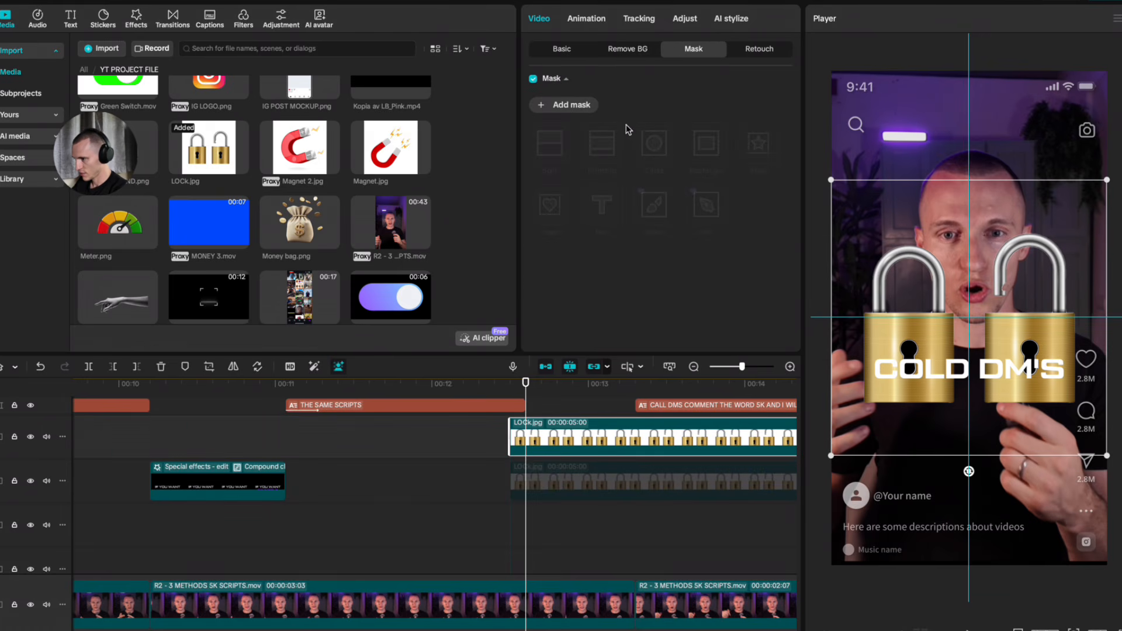
click(565, 104)
drag(981, 316, 926, 319)
drag(902, 226, 902, 219)
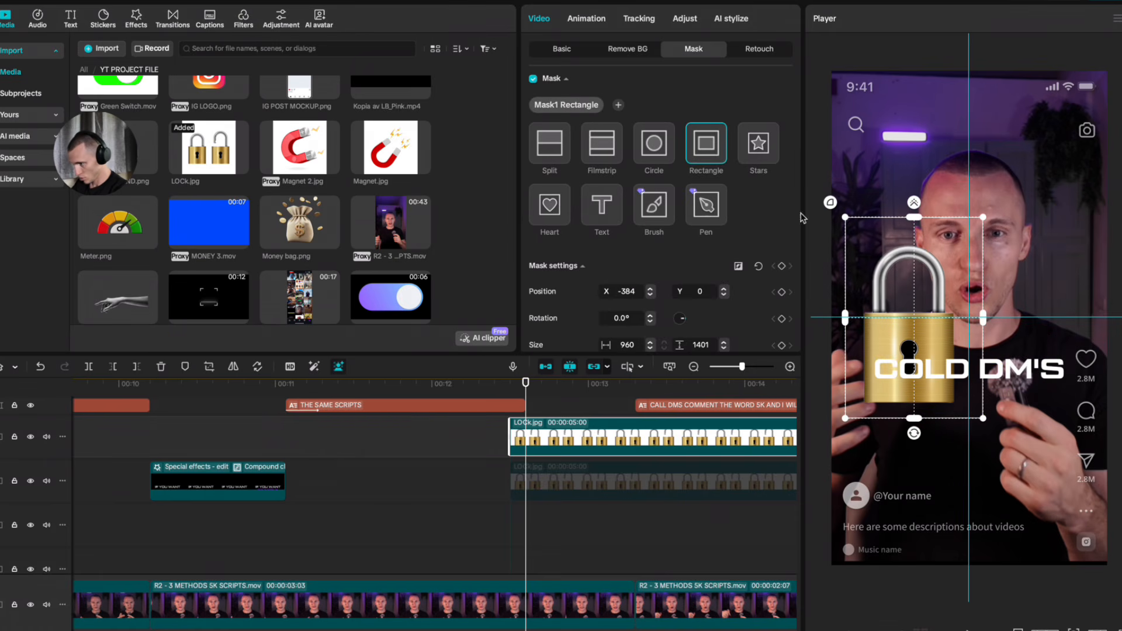
Step: Scale the closed padlock to about 86%, undo the accidental talking-head clip change, and shift the lock clip slightly earlier
click(551, 54)
drag(1106, 179, 1078, 203)
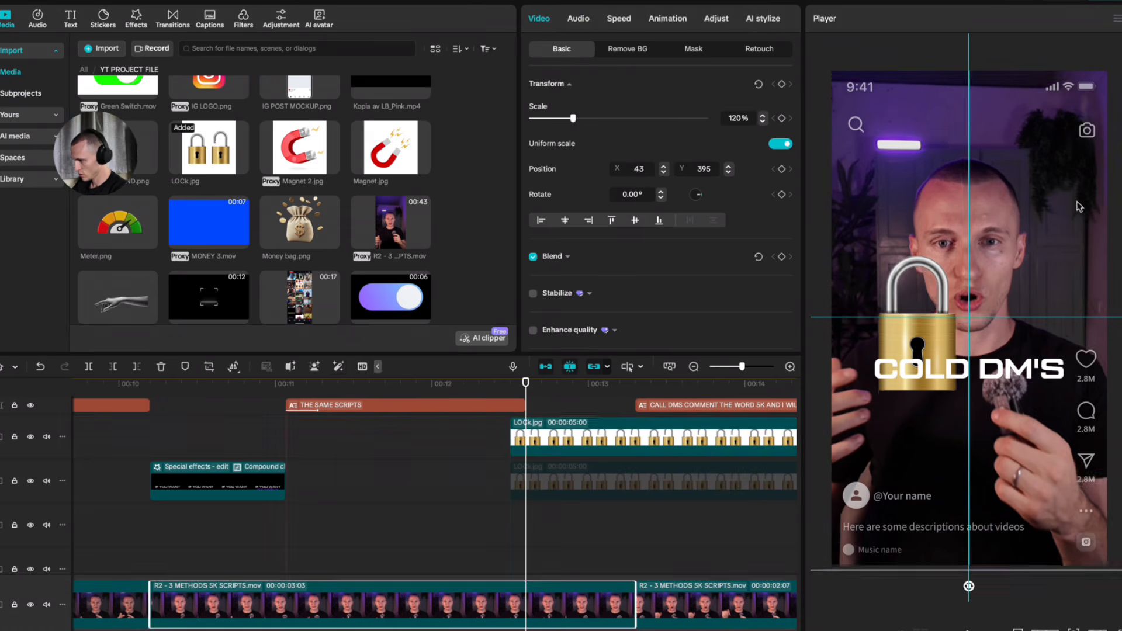
key(super+z)
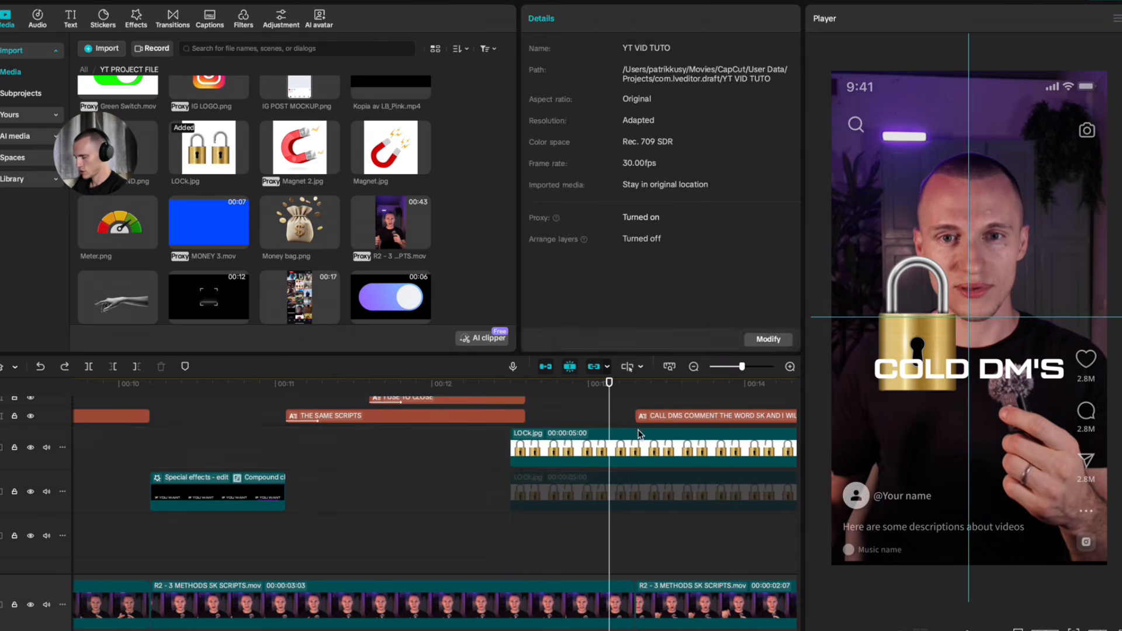
drag(637, 435, 632, 436)
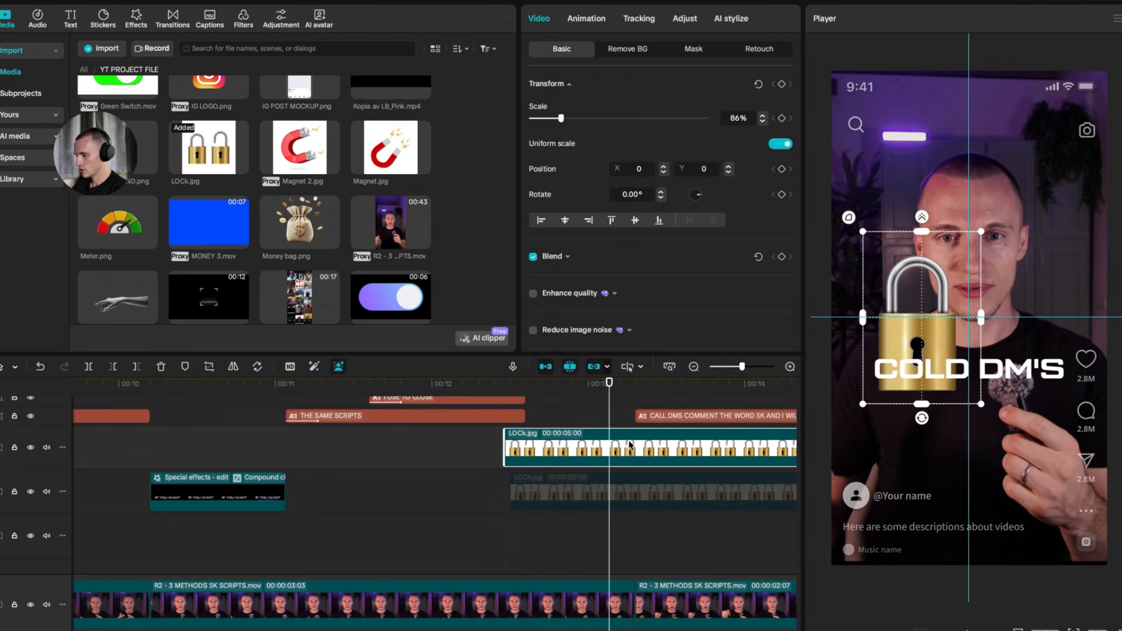
Step: Turn the closed padlock into a compound clip and place it tilted at the start of COLD DM'S, scaled to about 47%
key(alt+g)
drag(1107, 72, 1086, 106)
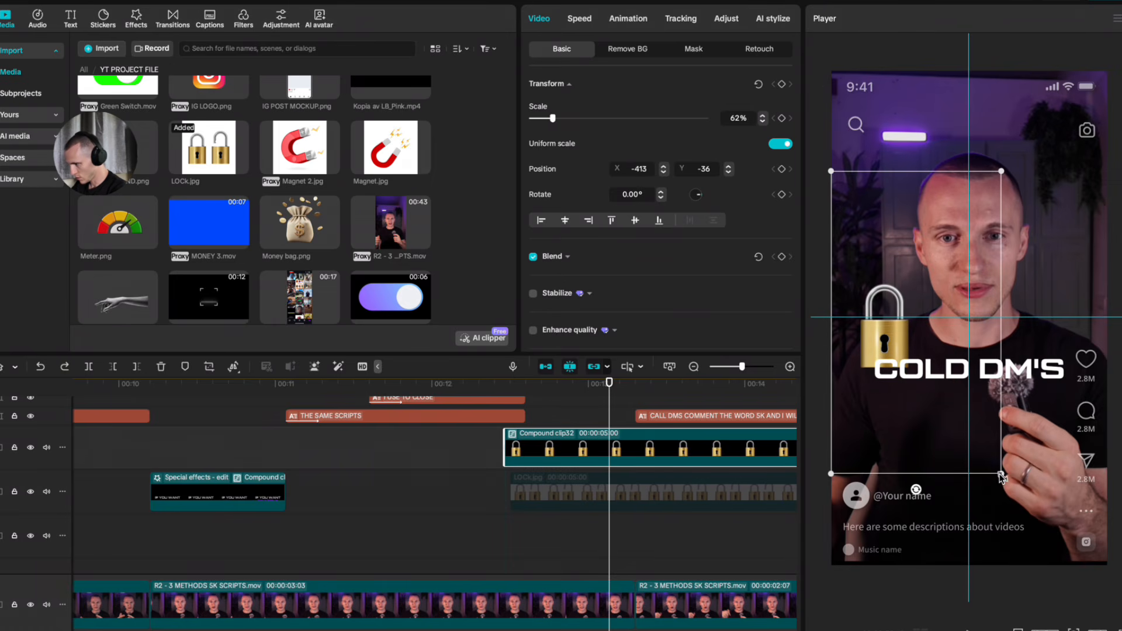
drag(1001, 476, 982, 438)
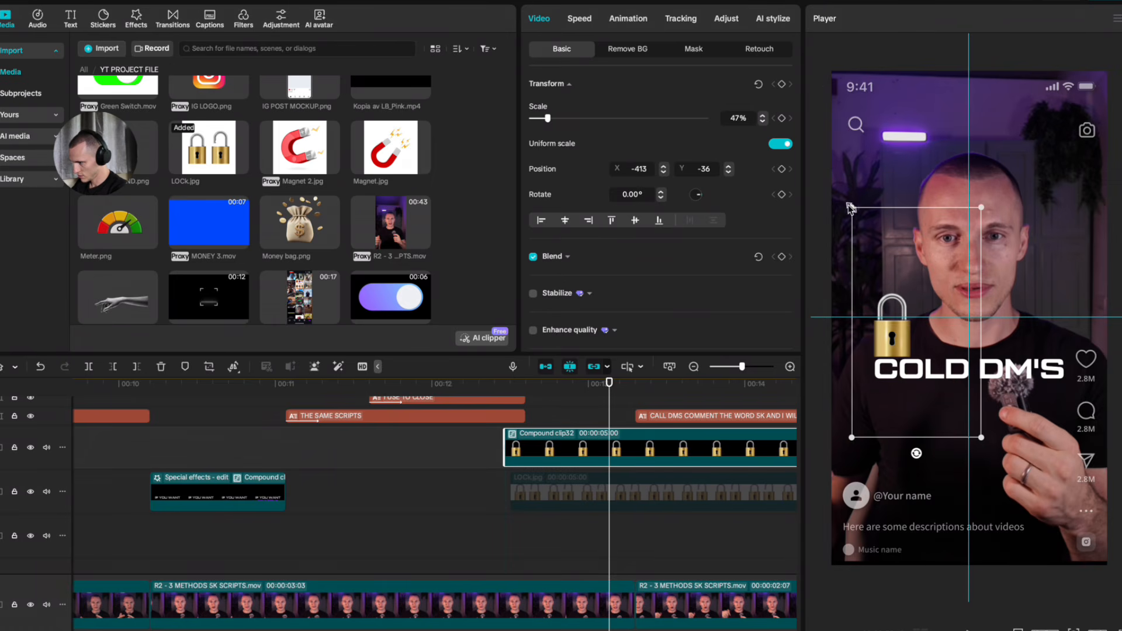
drag(851, 209, 854, 211)
drag(916, 454, 918, 427)
Step: Re-enable the lower lock image copy and mask it with a rectangle that isolates the open padlock
click(637, 476)
scroll(637, 471, right, 3)
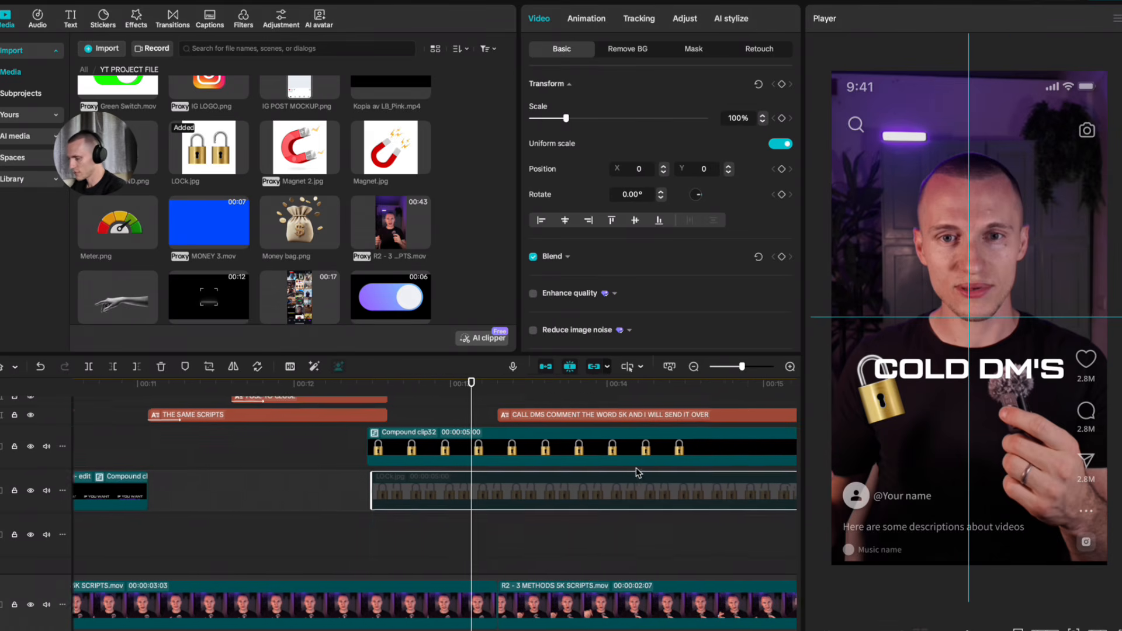
scroll(508, 503, down, 2)
key(v)
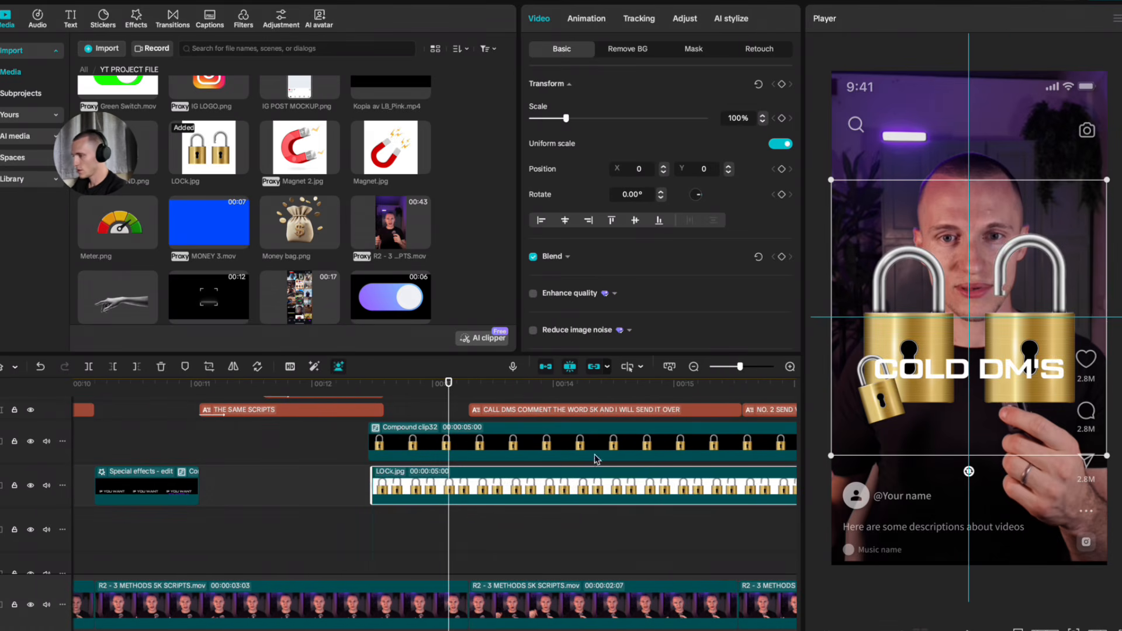
click(692, 49)
click(697, 159)
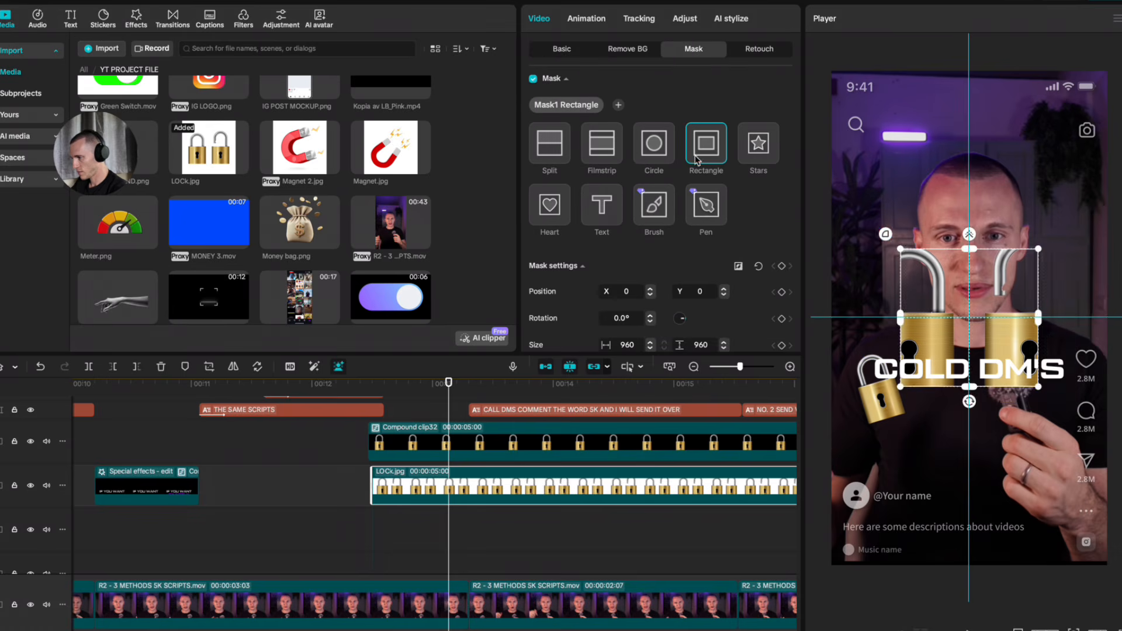
drag(1033, 337, 1095, 337)
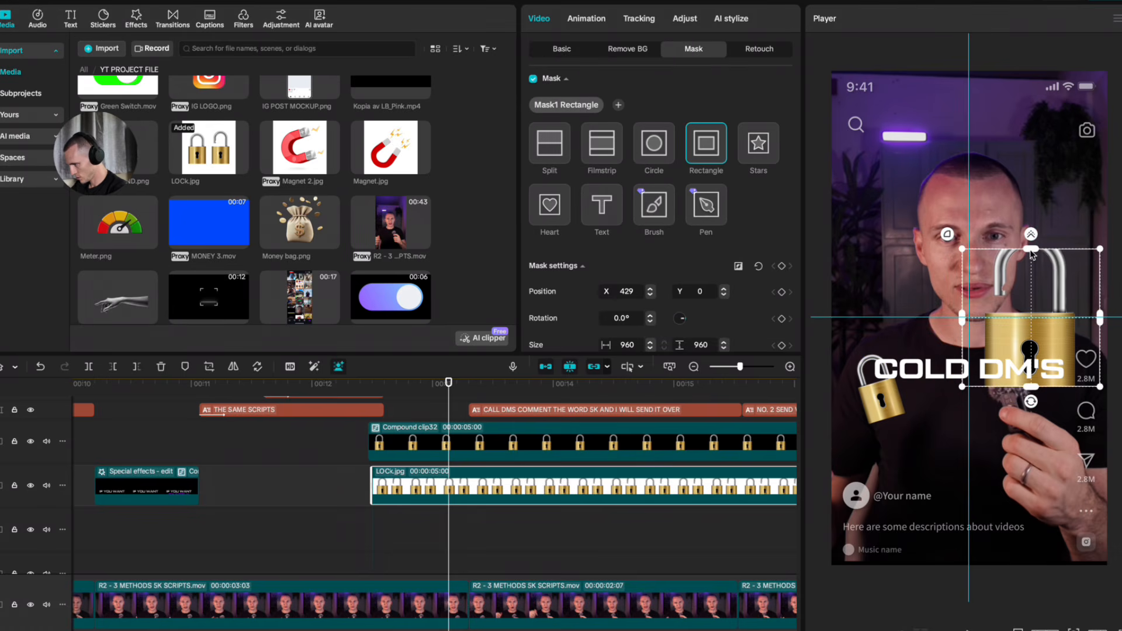
drag(1031, 249, 792, 122)
Step: Scale the open padlock image down to about 39%
click(559, 52)
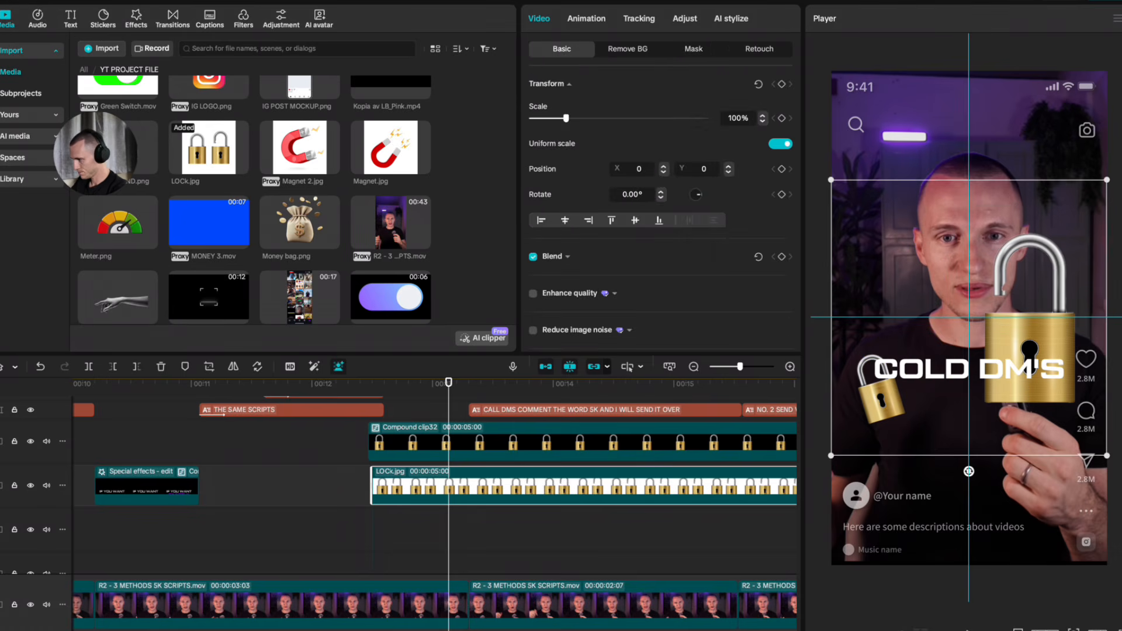
drag(1105, 181, 1023, 264)
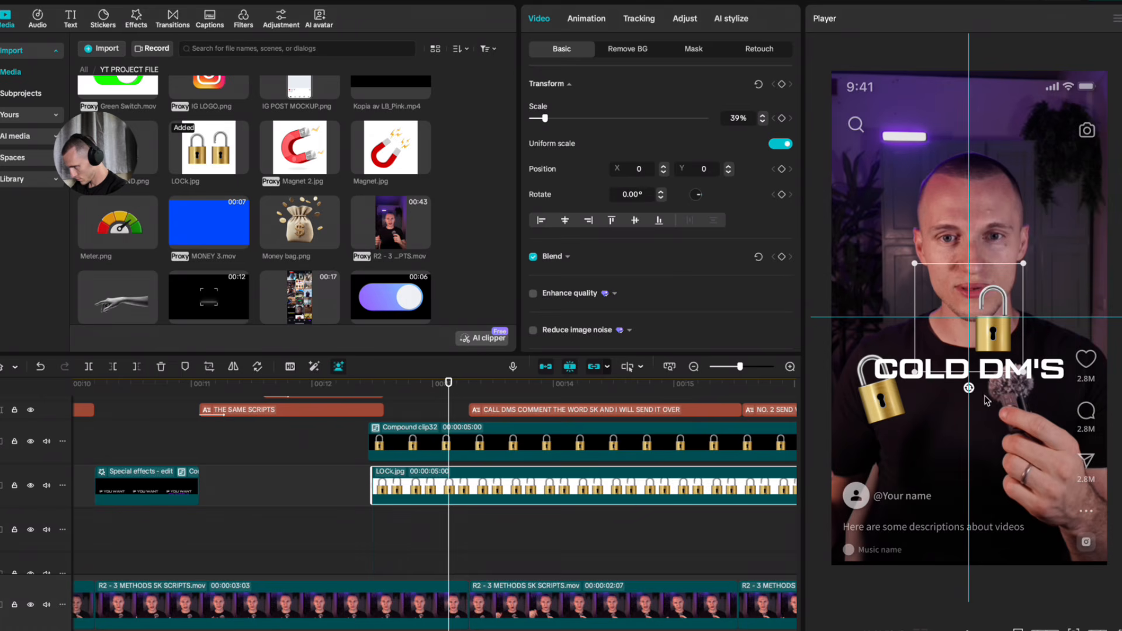
Step: Rotate the second lock image about 18° and place it beside the end of the COLD DM'S text, at about X 595, Y -322
drag(969, 388, 948, 384)
drag(990, 322, 1064, 337)
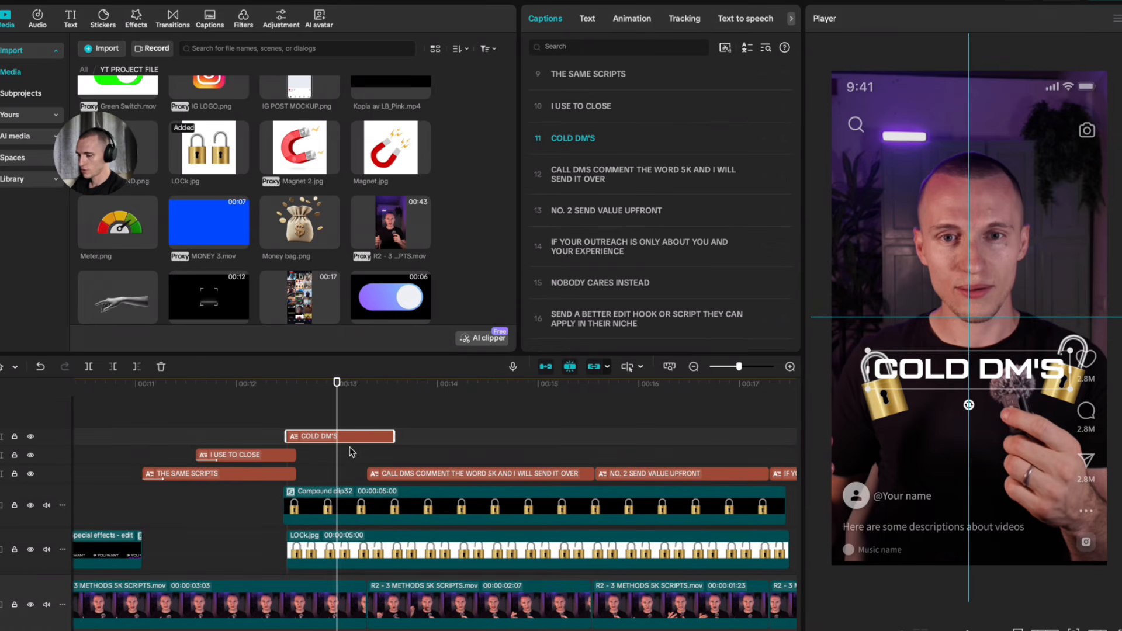
Step: Change the COLD DM'S caption's text color to purple, hex 8E00FF
click(589, 22)
click(633, 269)
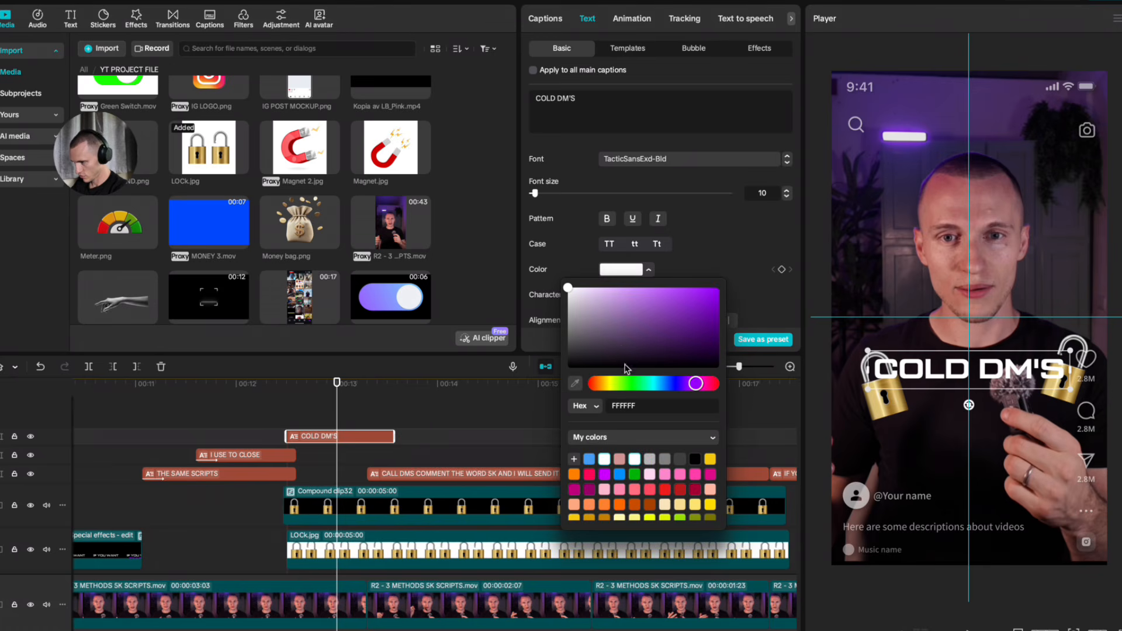
drag(621, 352, 1074, 207)
click(552, 257)
Step: Try removing the shadow from the COLD DM'S caption
scroll(546, 233, down, 10)
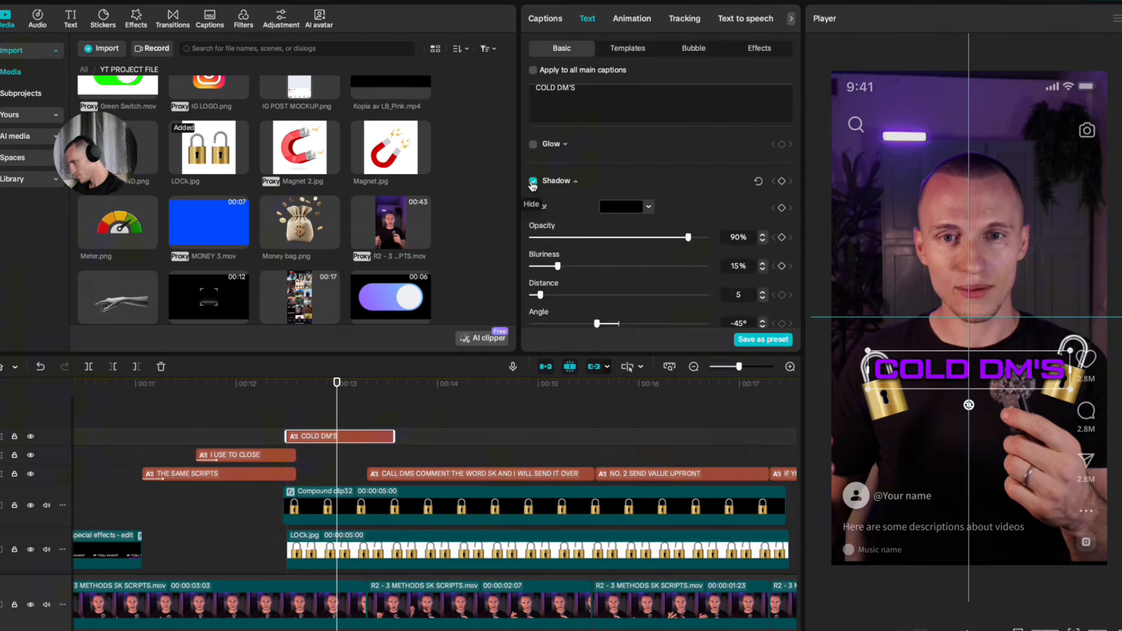
click(533, 182)
scroll(403, 304, up, 1)
scroll(581, 207, up, 5)
scroll(580, 205, up, 5)
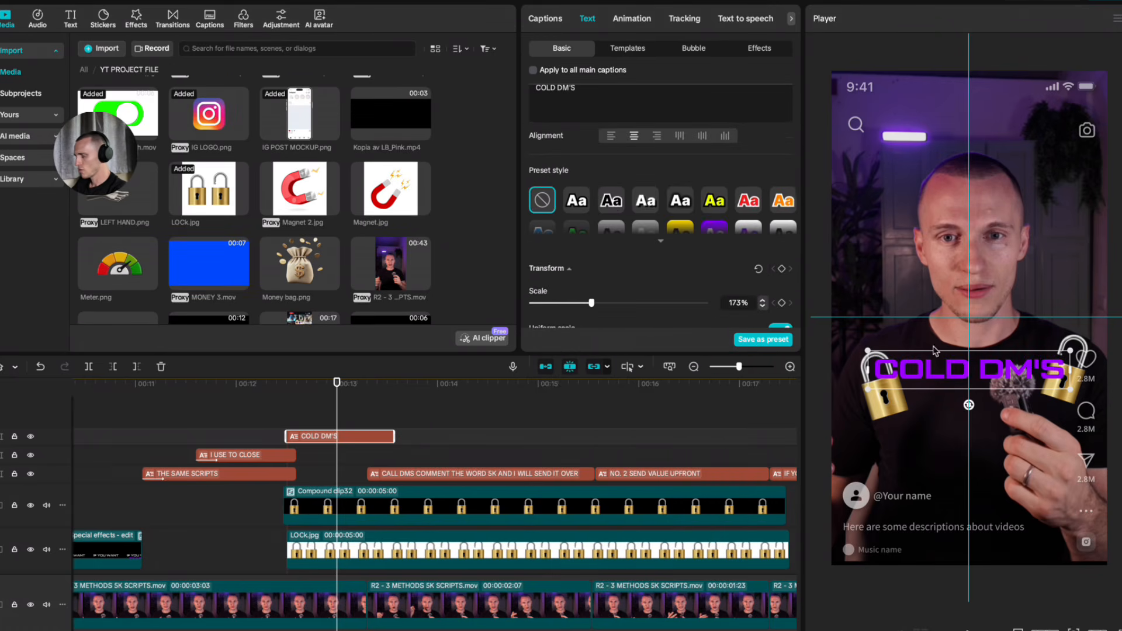
click(634, 270)
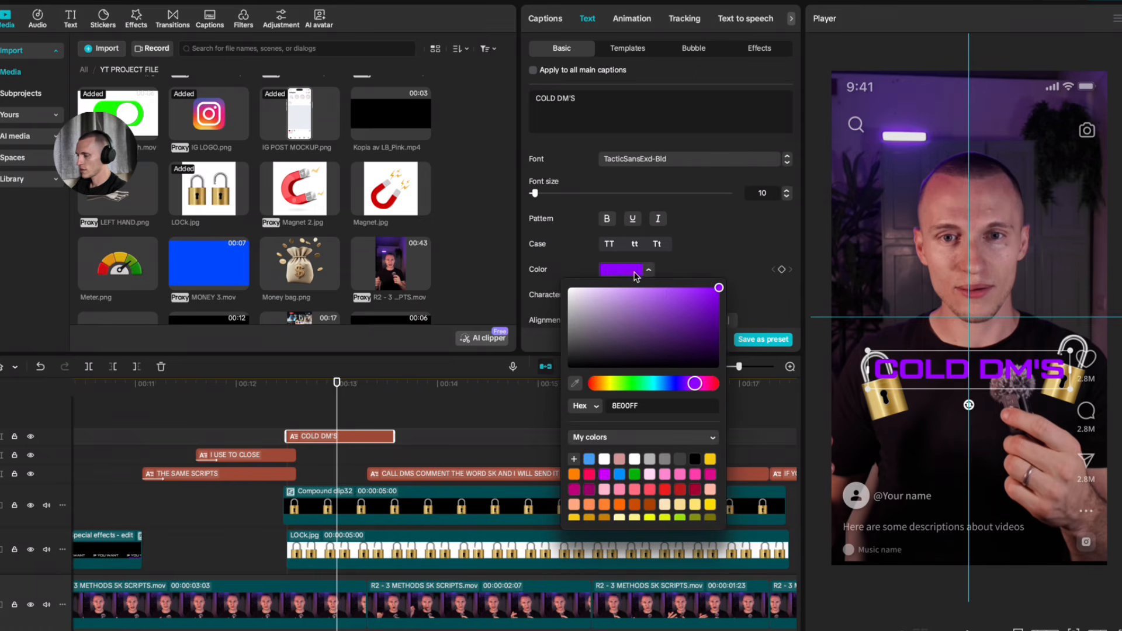
click(701, 266)
Step: Turn the COLD DM'S caption's shadow back on and set its opacity to 64%
scroll(643, 245, down, 8)
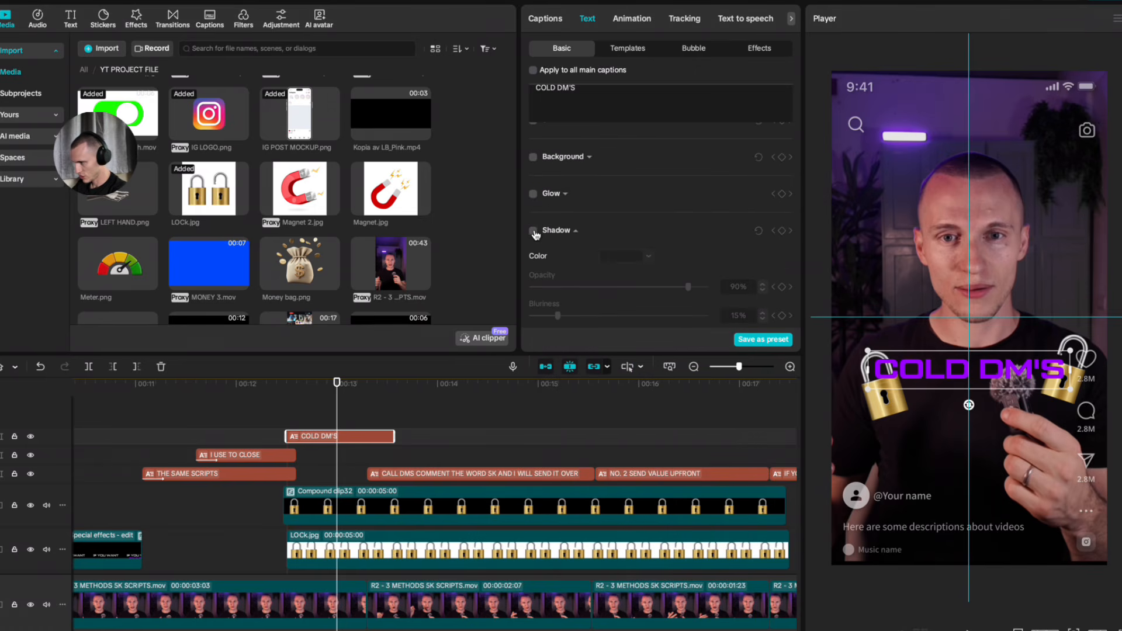
click(533, 232)
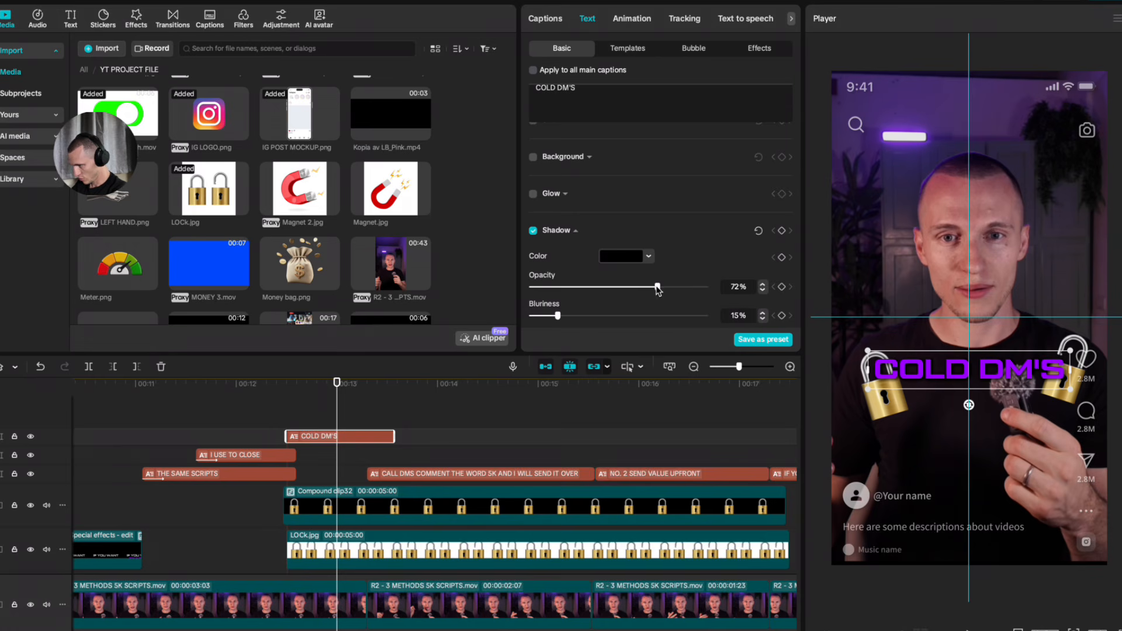
mouse_move(658, 291)
mouse_down()
mouse_move(619, 287)
mouse_move(644, 287)
mouse_up()
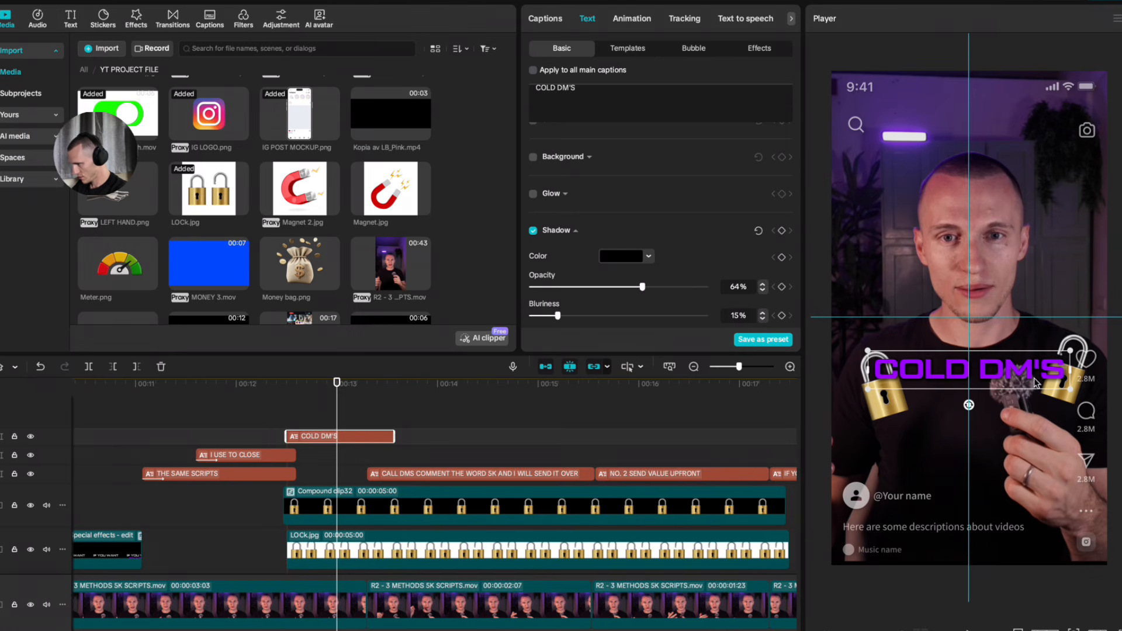
Step: Apply the Blur entrance animation to the COLD DM'S caption and move the playhead back to the caption's start
click(324, 440)
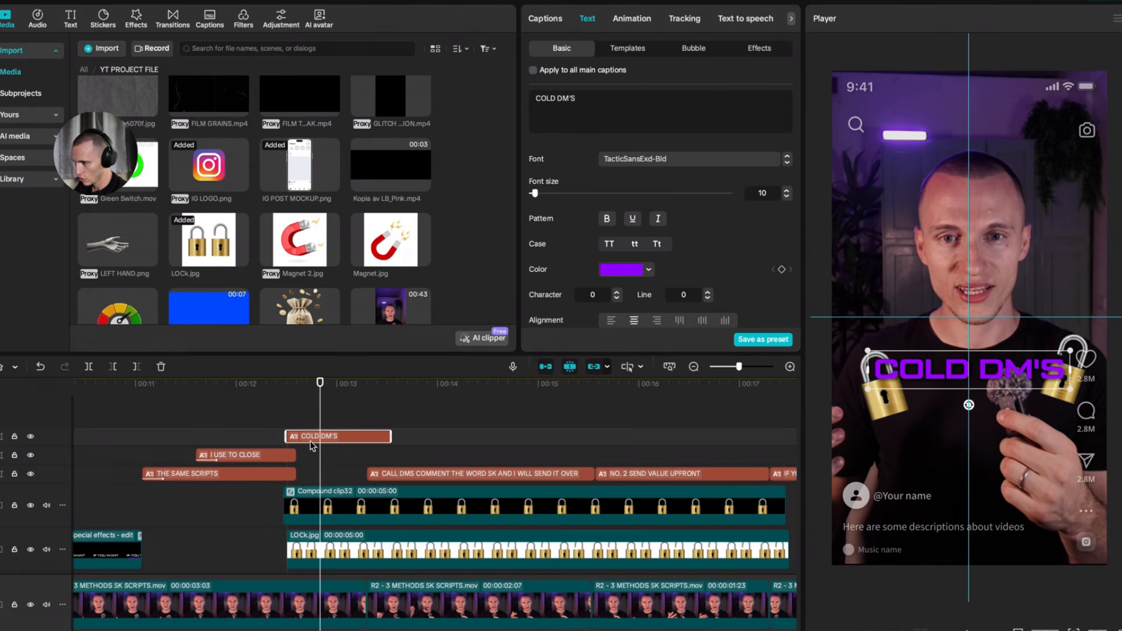
click(642, 24)
scroll(663, 181, down, 1)
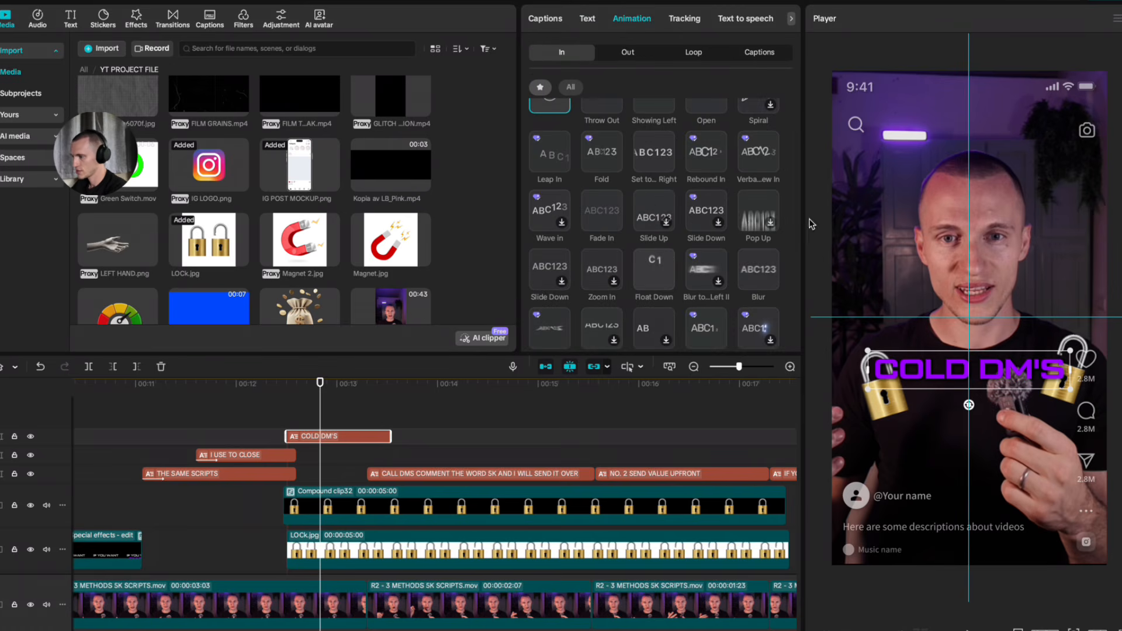
click(760, 275)
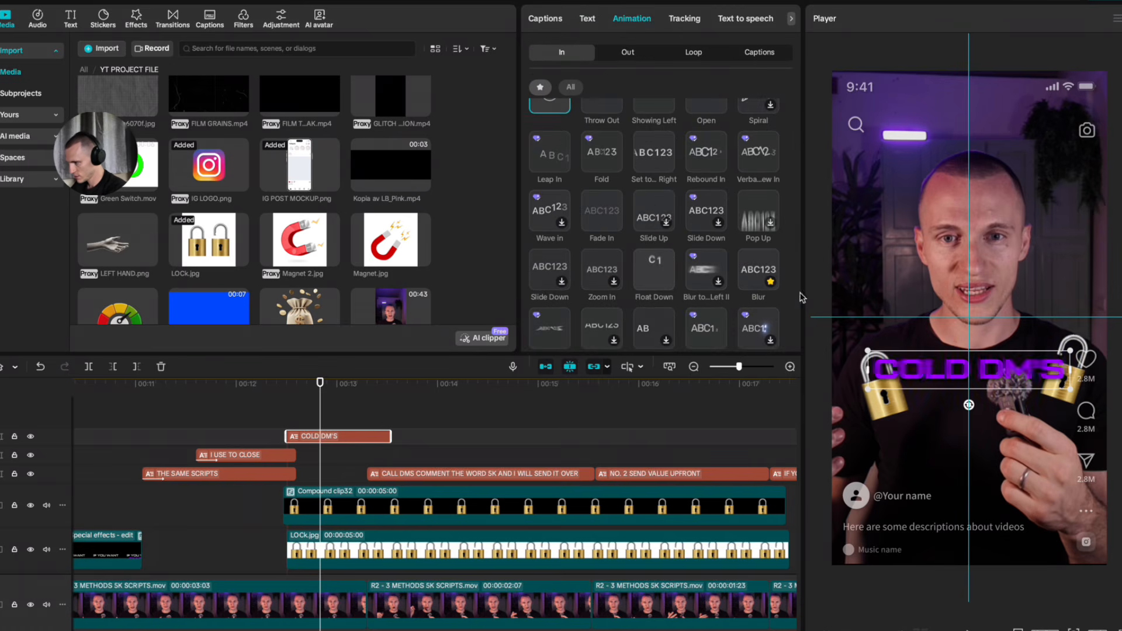
click(244, 415)
drag(243, 416, 287, 426)
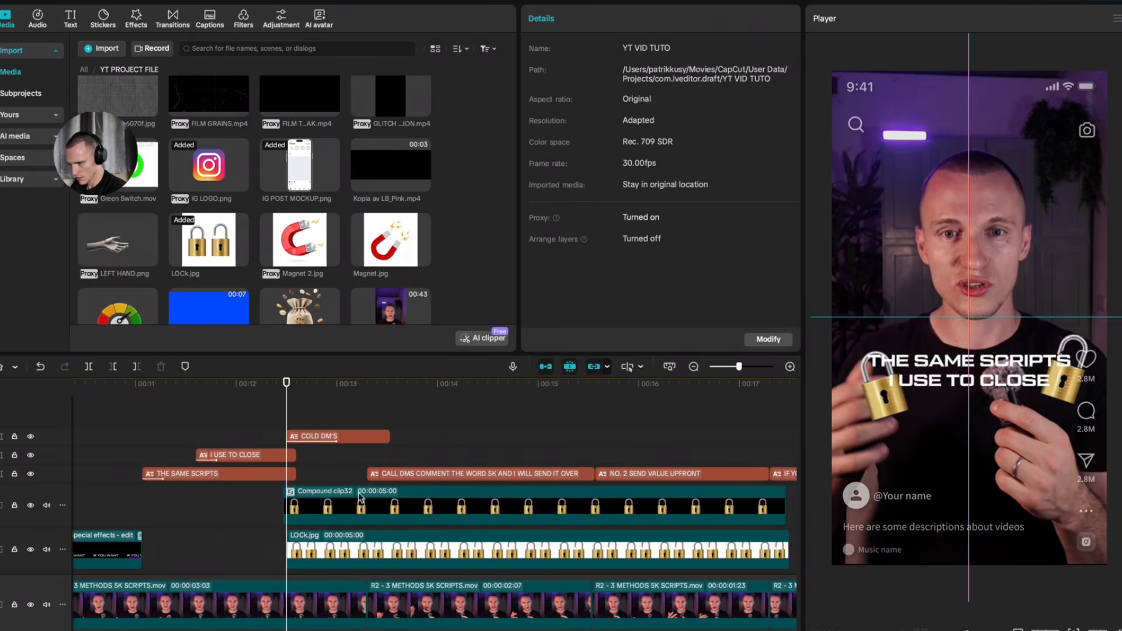
Step: Apply the Rock Vertically entrance animation to the lock compound clip and check its opening frames
scroll(350, 476, down, 2)
click(366, 470)
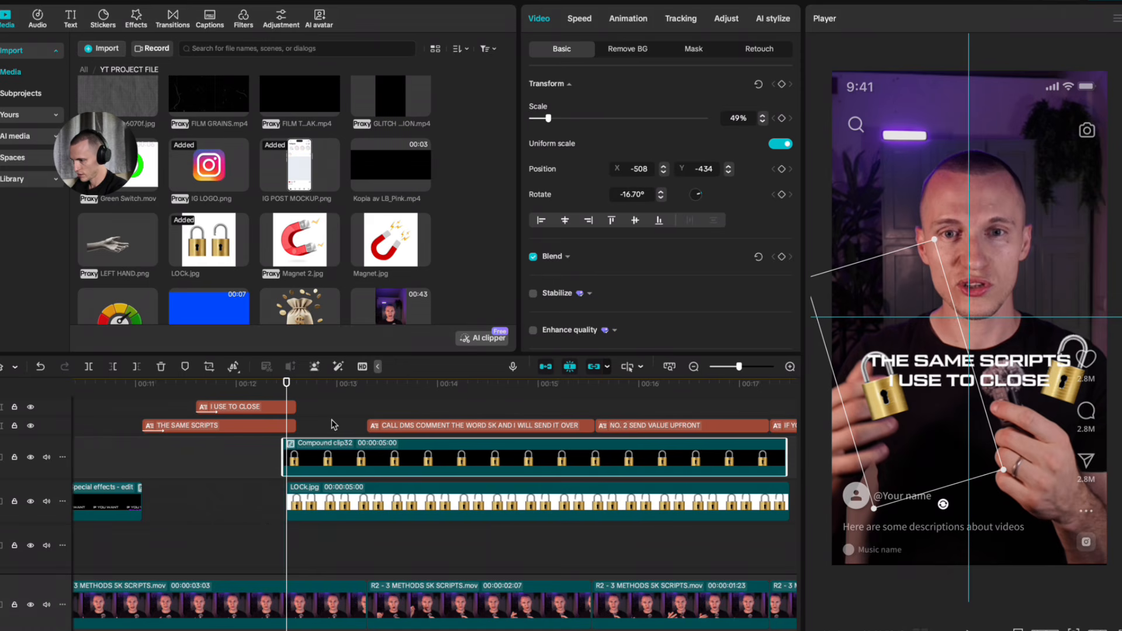
click(630, 20)
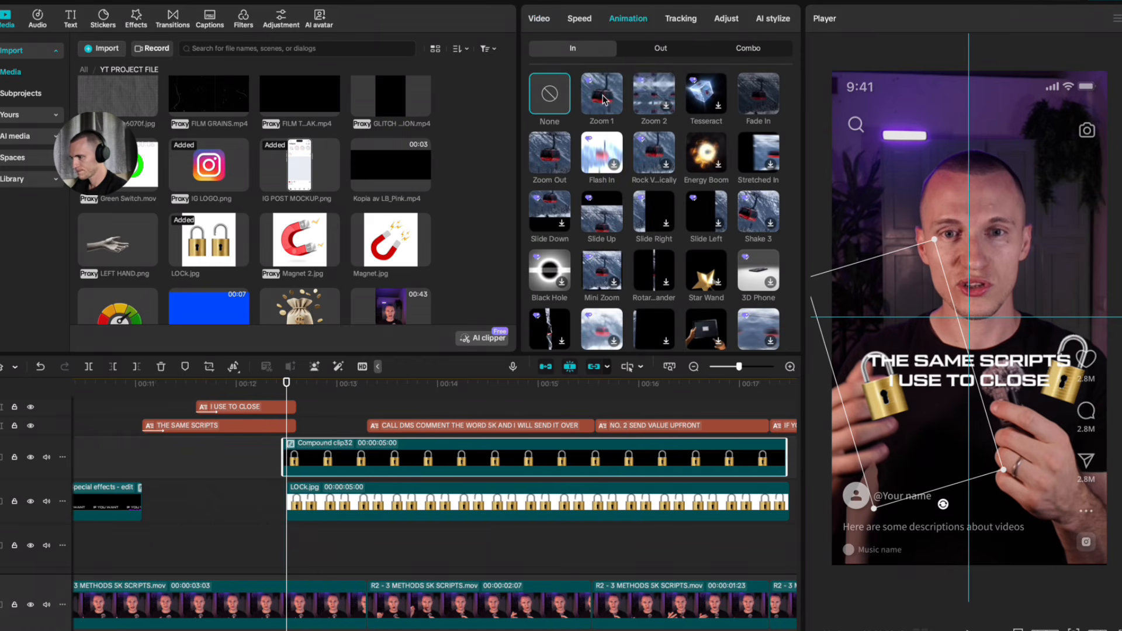
click(651, 166)
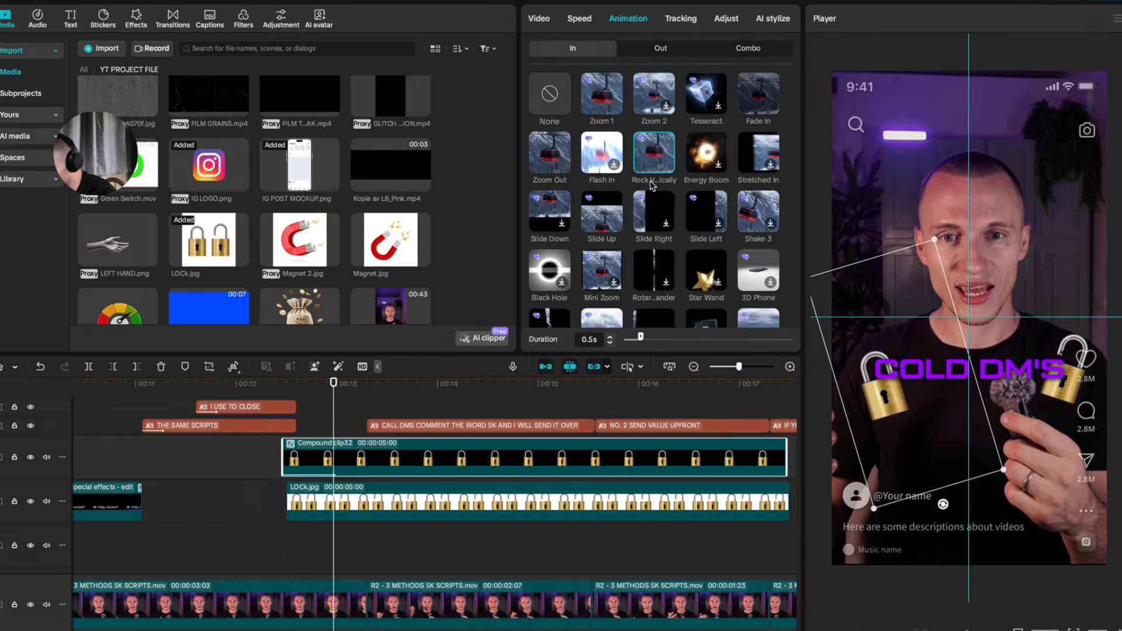
click(313, 407)
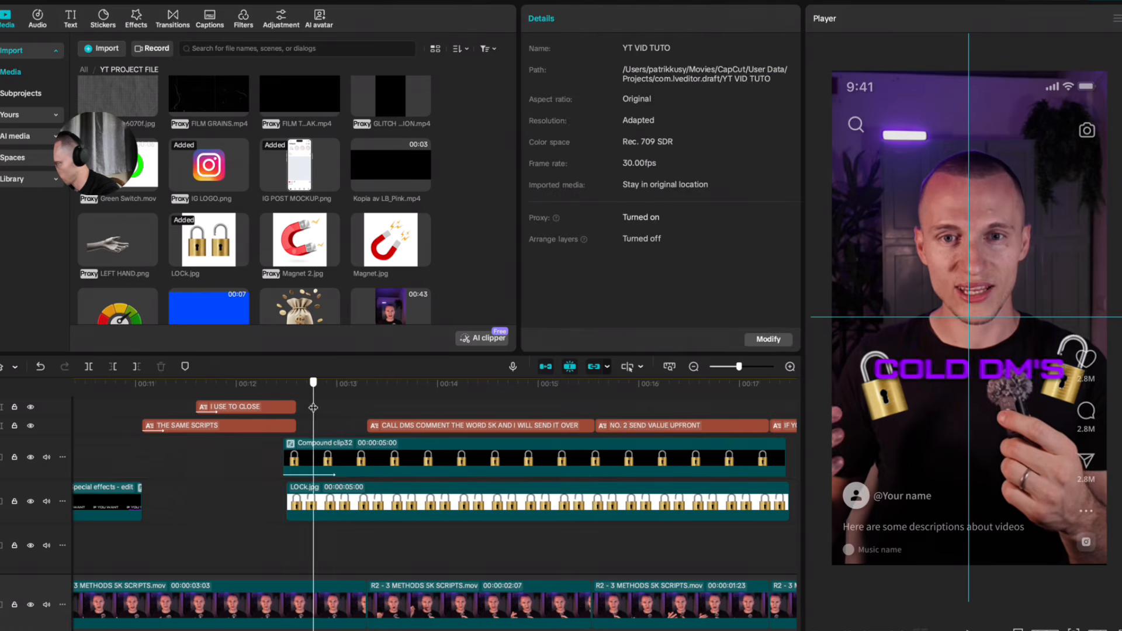
mouse_move(313, 407)
mouse_down()
mouse_move(275, 407)
mouse_move(309, 407)
mouse_move(296, 407)
mouse_up()
Step: Apply the Rock Vertically entrance animation to the LOCk.jpg clip
click(392, 482)
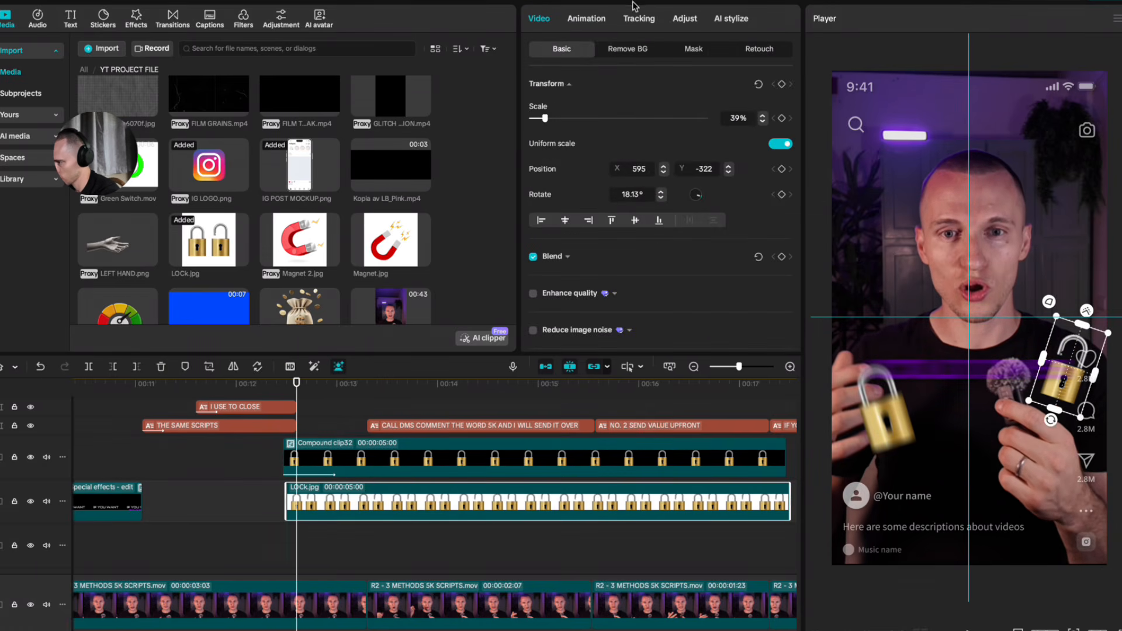
click(586, 18)
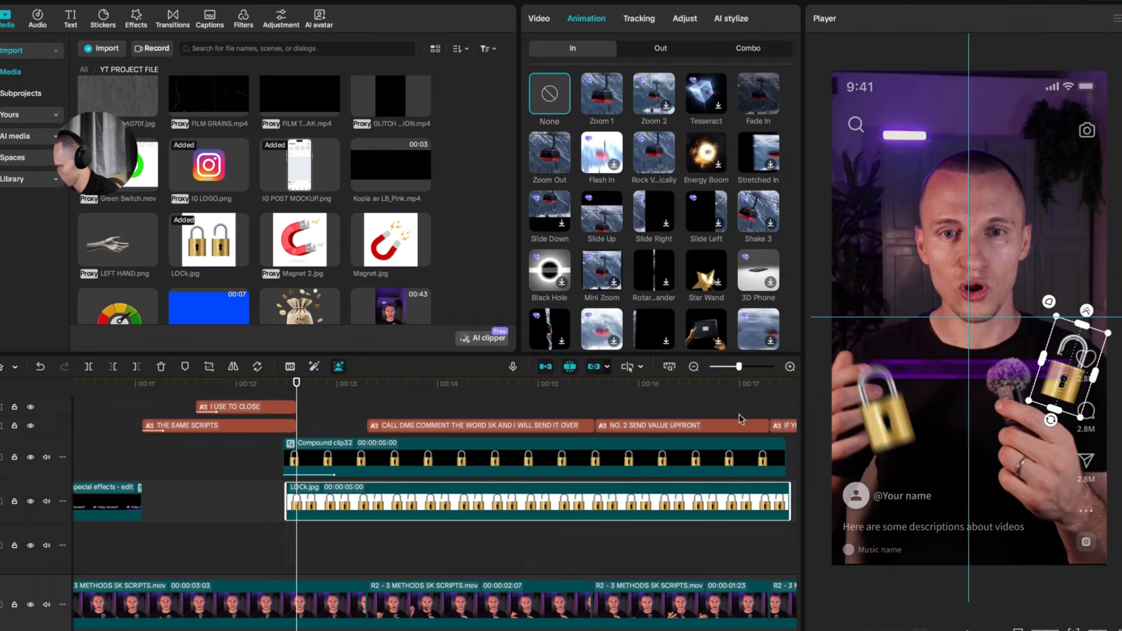
click(658, 161)
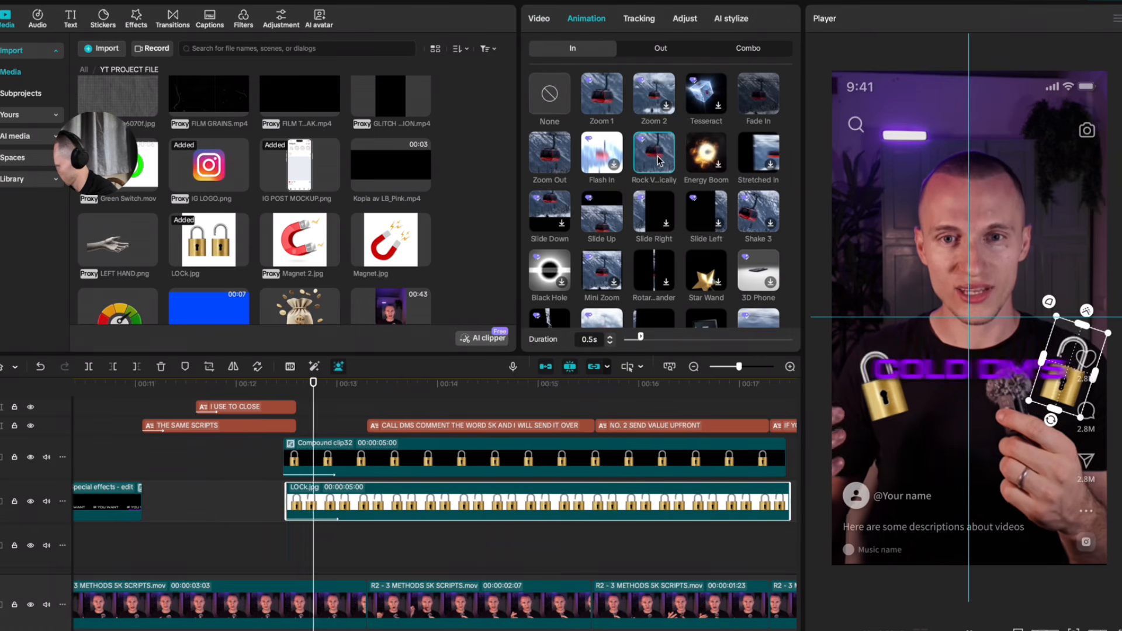
Step: Lengthen the entrance animations of both lock clips and play the sequence from their start
click(361, 458)
click(347, 431)
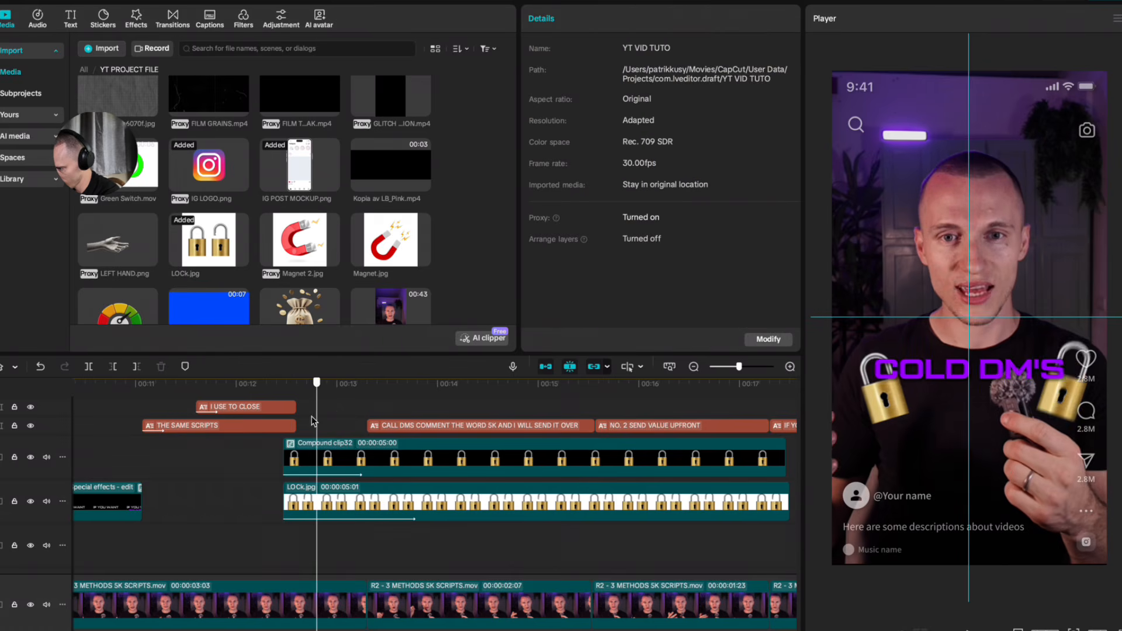
click(334, 458)
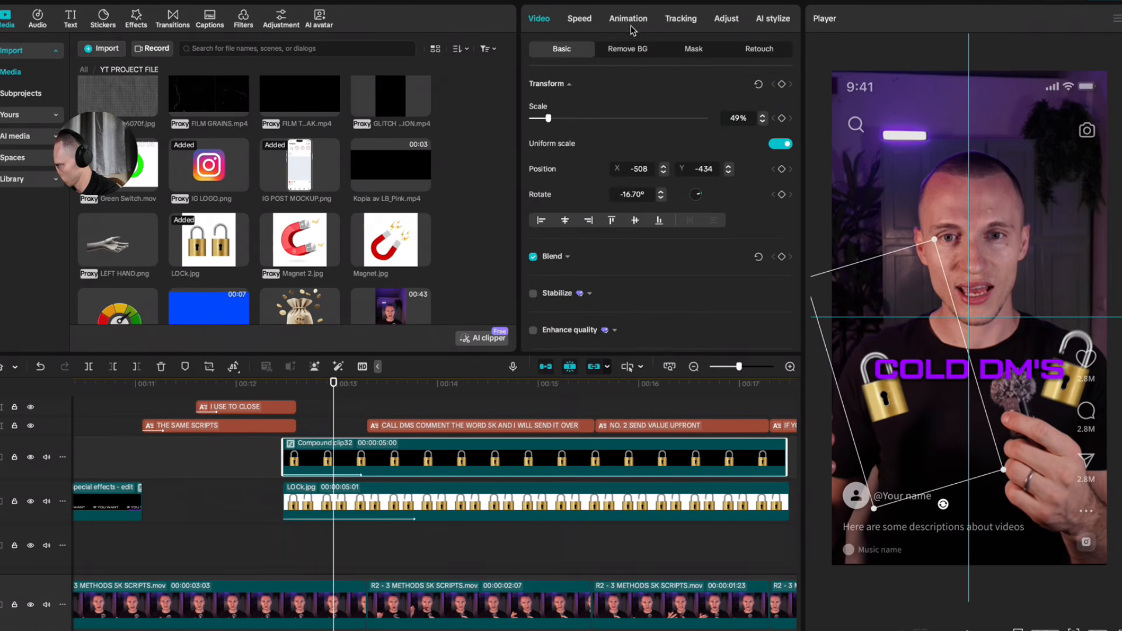
drag(335, 422, 287, 431)
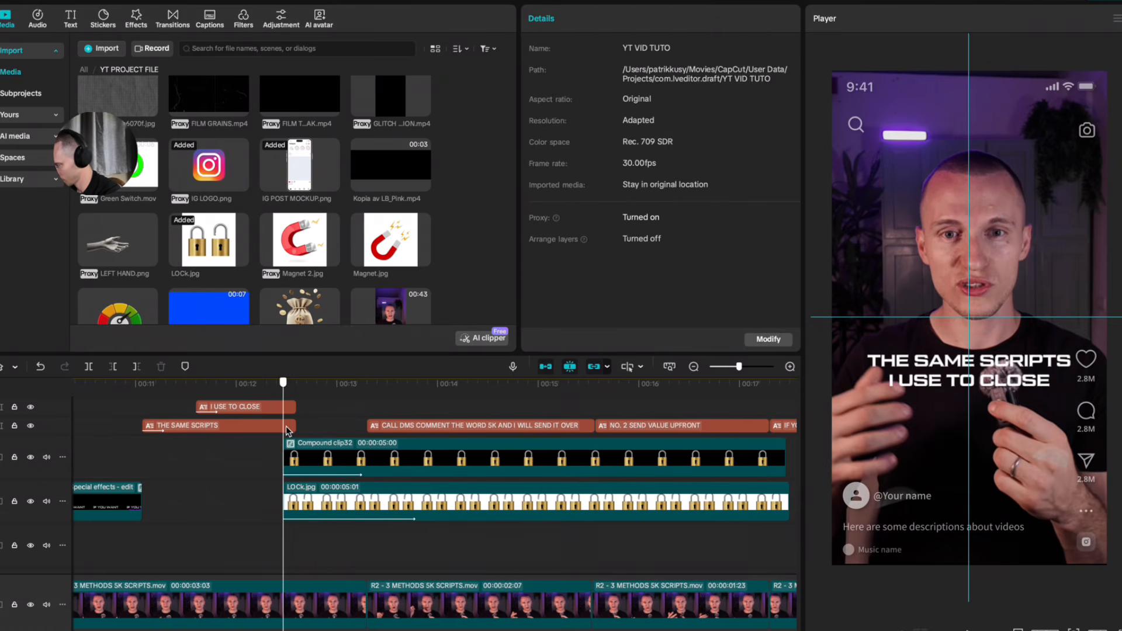
key(space)
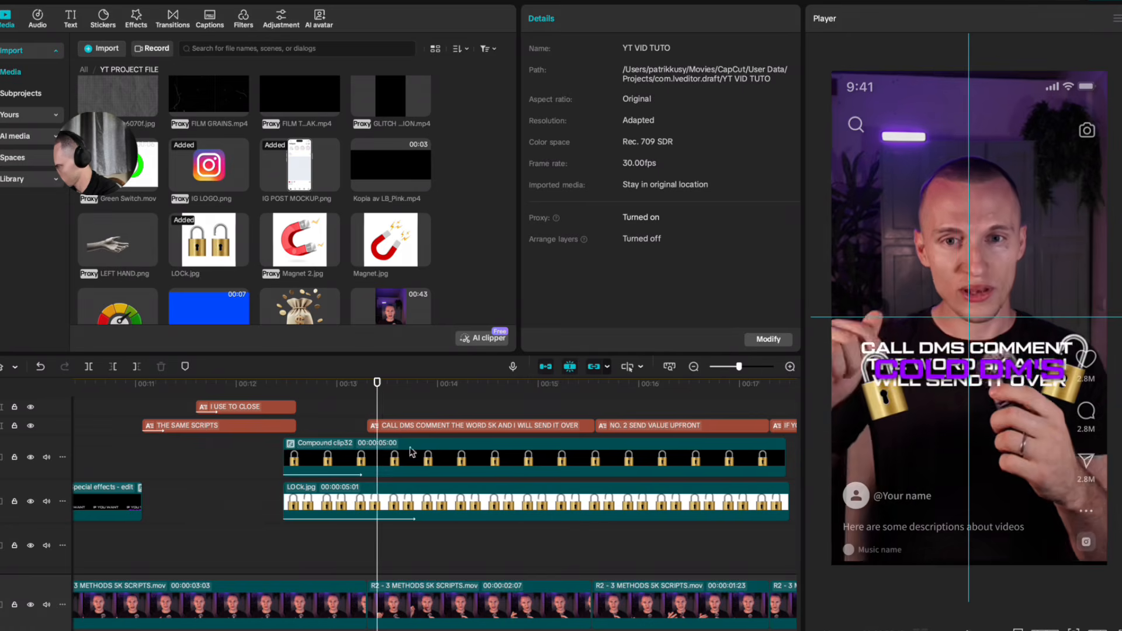
Step: Combine the COLD DM'S caption and both lock clips into one compound clip
key(super+z)
scroll(540, 494, up, 3)
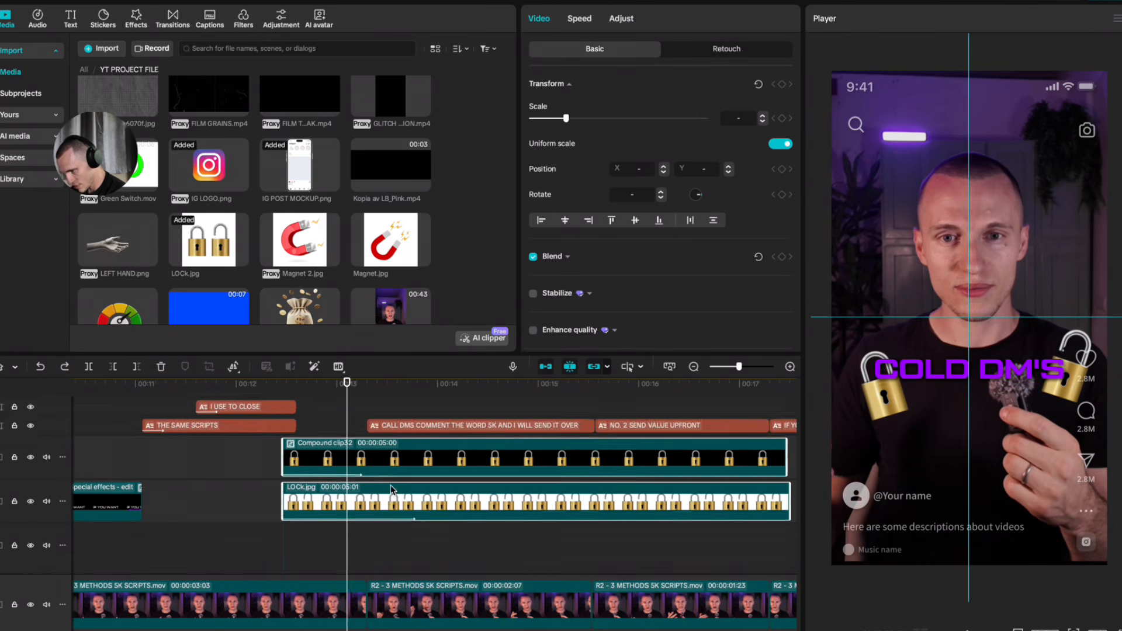
shift+click(345, 437)
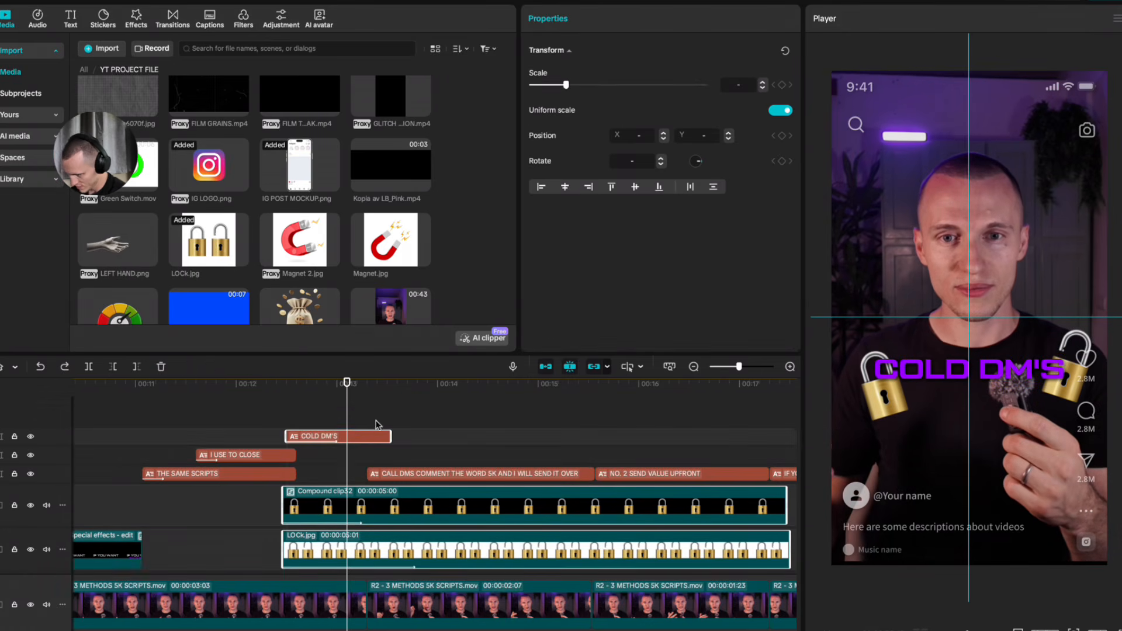
key(alt+g)
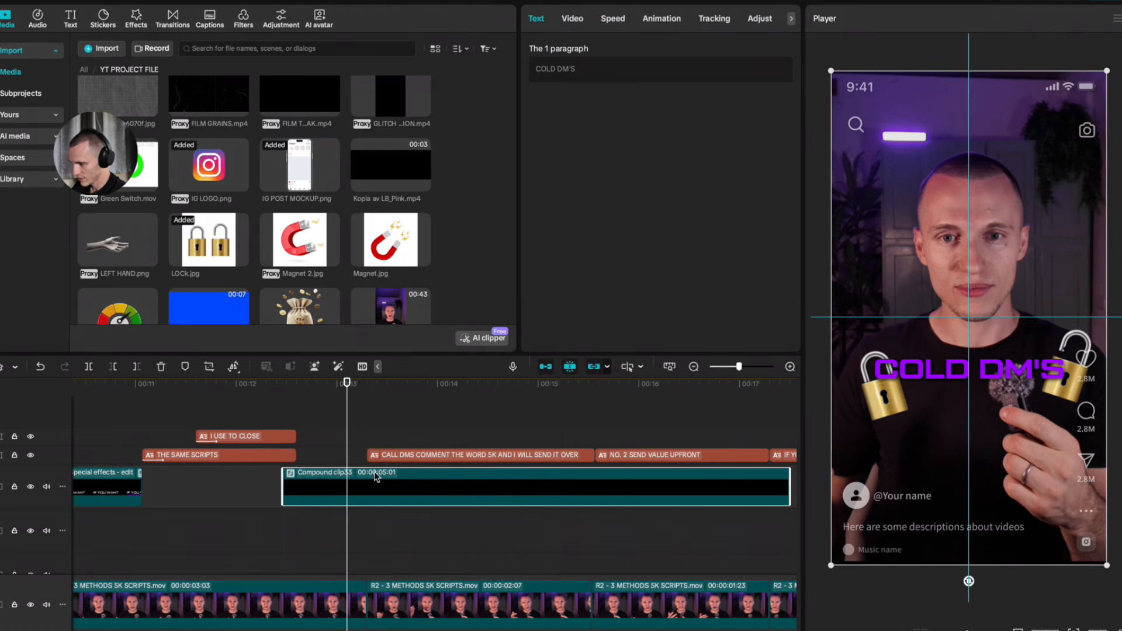
Step: Split the new compound clip where the COLD DM'S text ends and delete the remaining part
scroll(432, 513, down, 4)
click(263, 505)
key(space)
key(super+b)
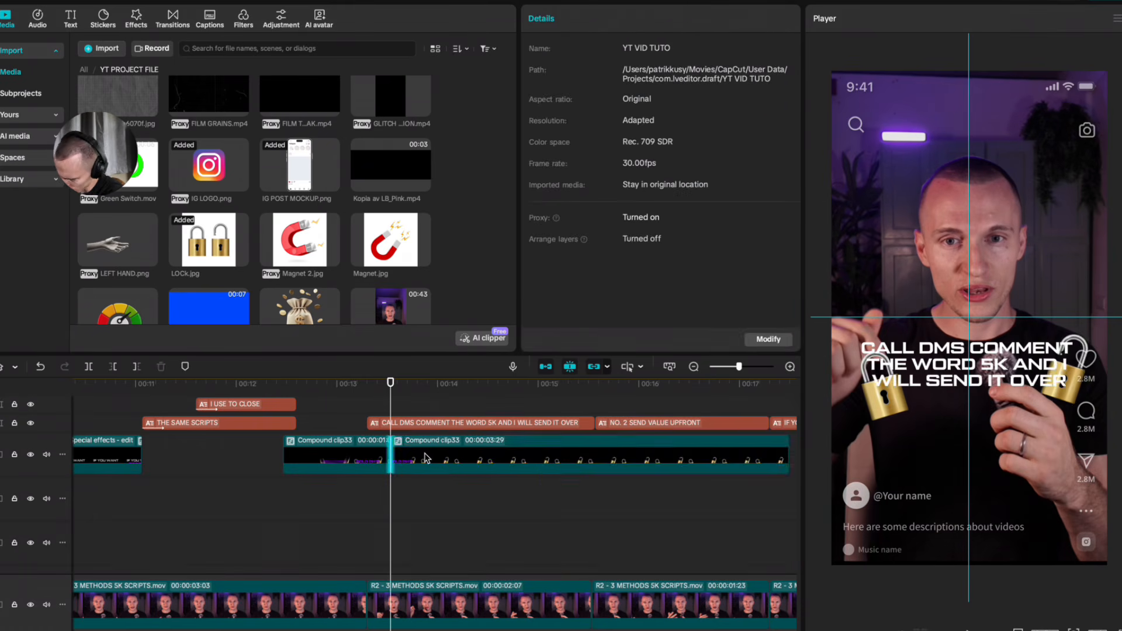
click(424, 458)
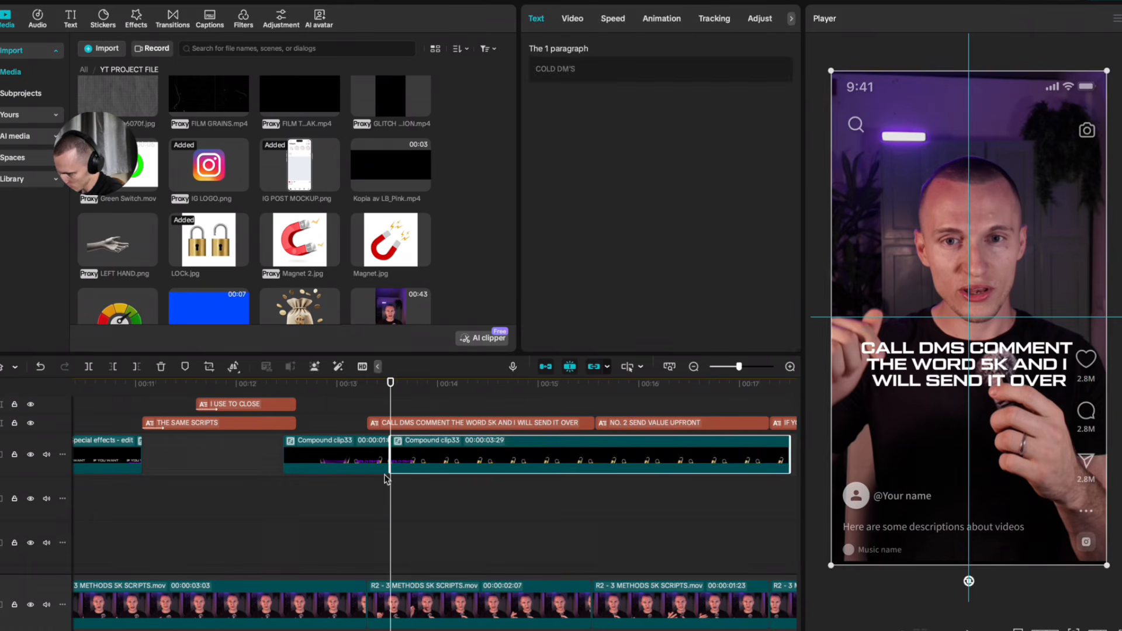
key(Delete)
Step: Add the Glow 2 effect to the COLD DM'S compound clip and set its Glow to 5
click(136, 21)
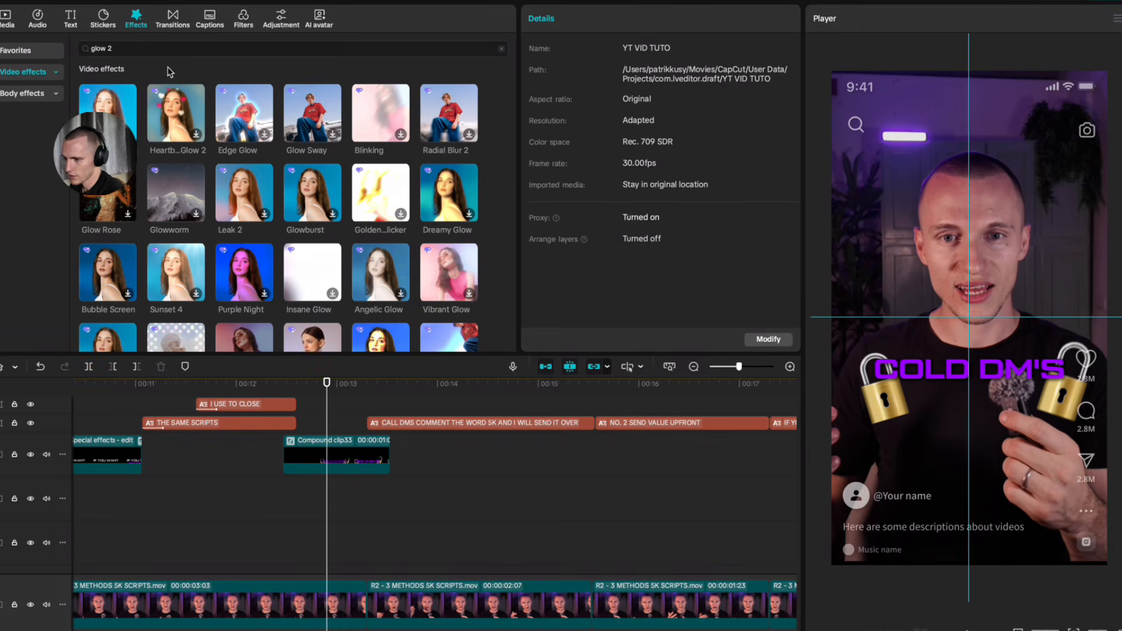
drag(108, 111, 336, 454)
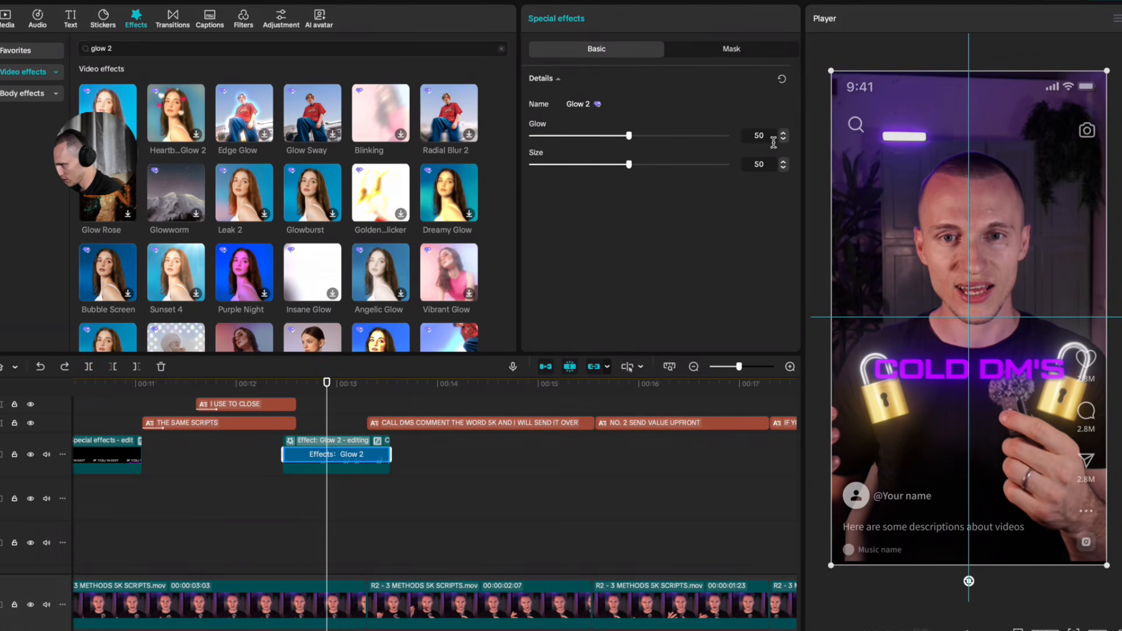
key(ctrl+shift+z)
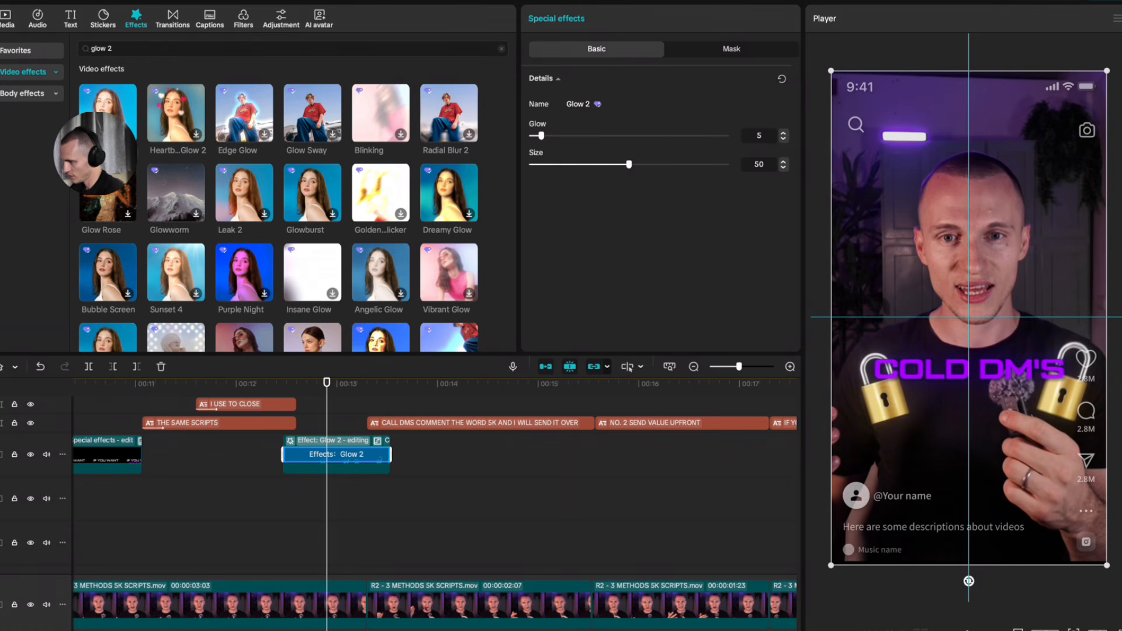
key(ctrl+z)
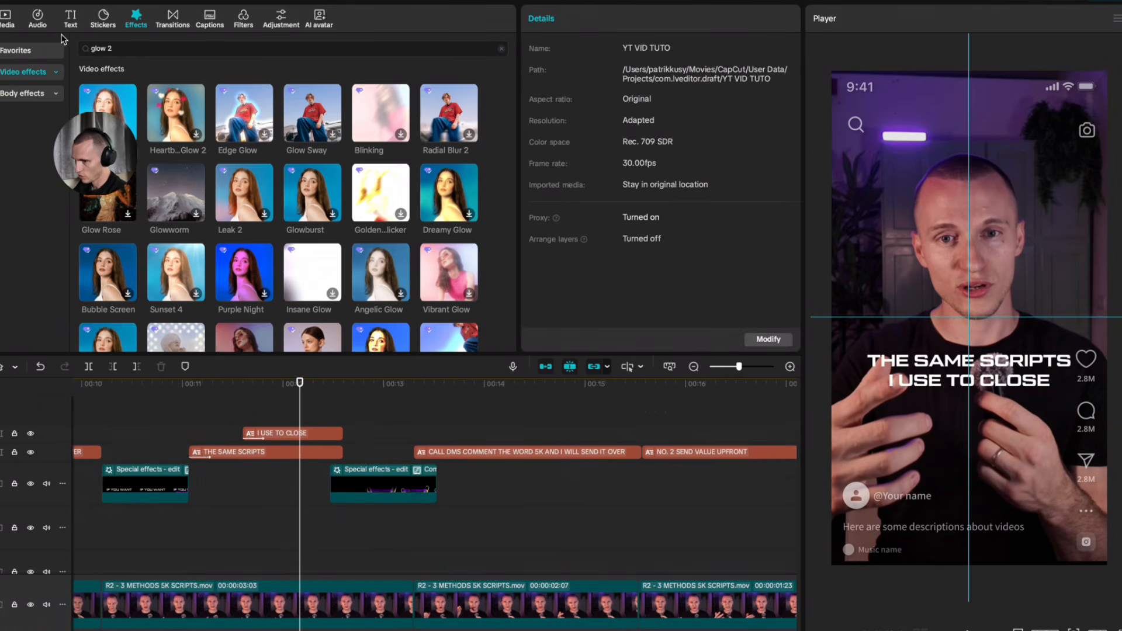
Step: Add the 13.png icon from the project media to an overlay track, starting right after the COLD DM'S compound clip
click(16, 19)
scroll(286, 230, down, 10)
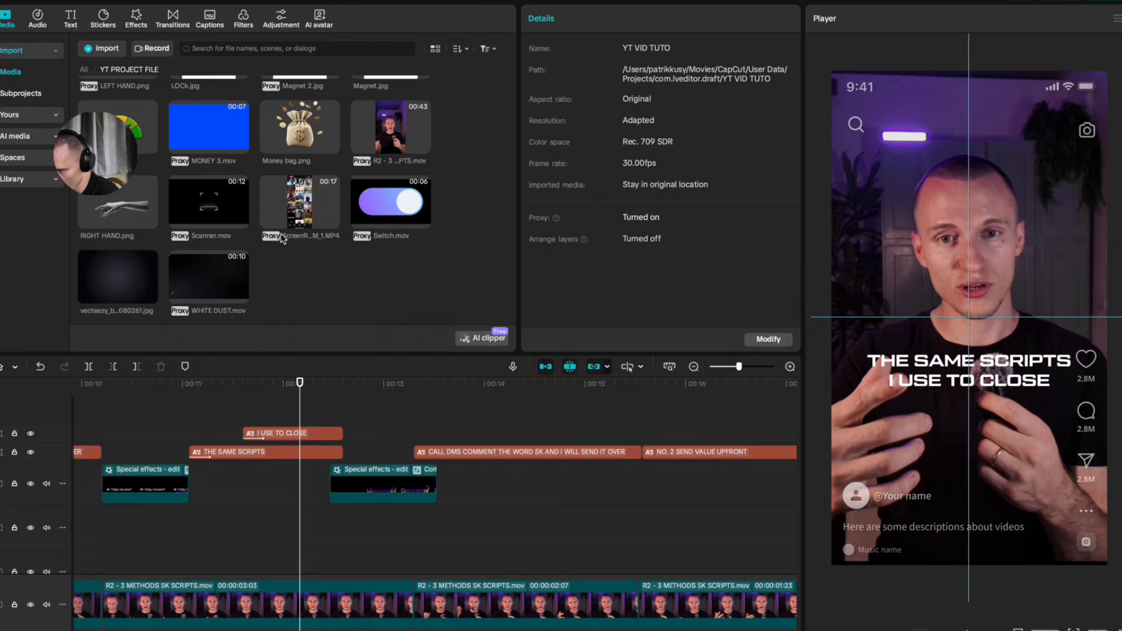
scroll(286, 231, up, 4)
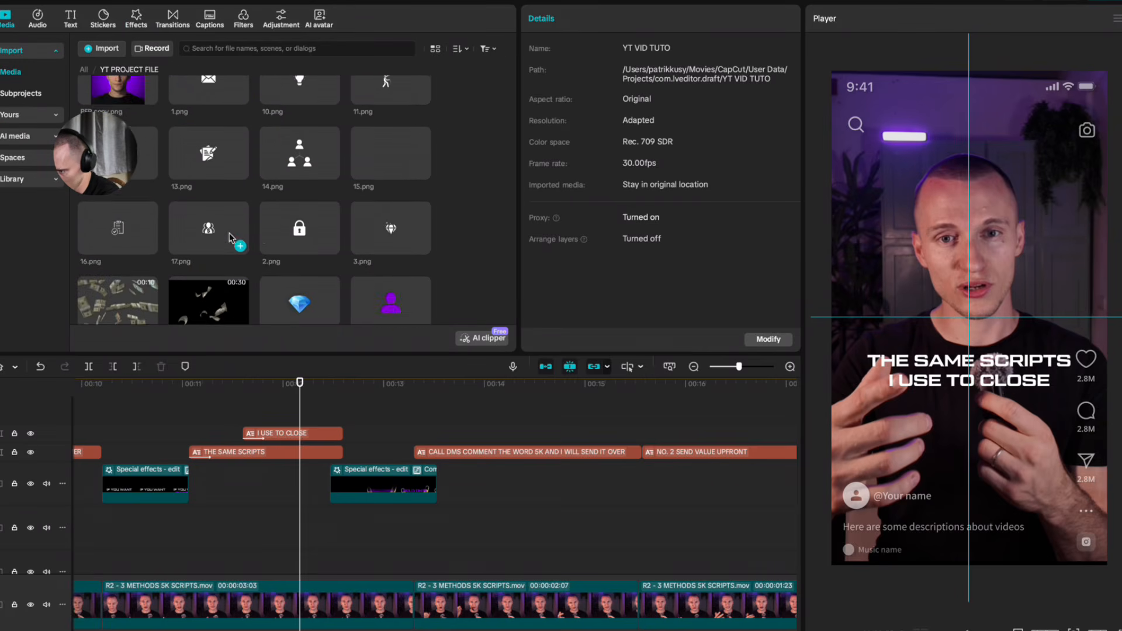
drag(198, 170, 446, 559)
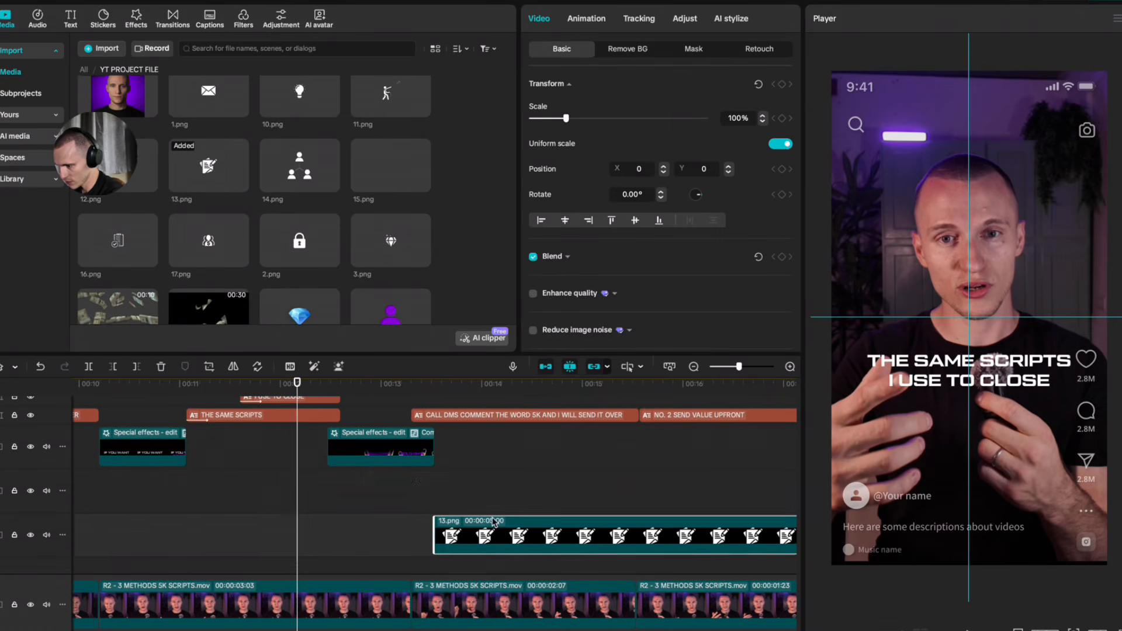
Step: Move the 13.png clip to start with the THE SAME SCRIPTS caption and trim it to that caption's end
drag(519, 546, 267, 493)
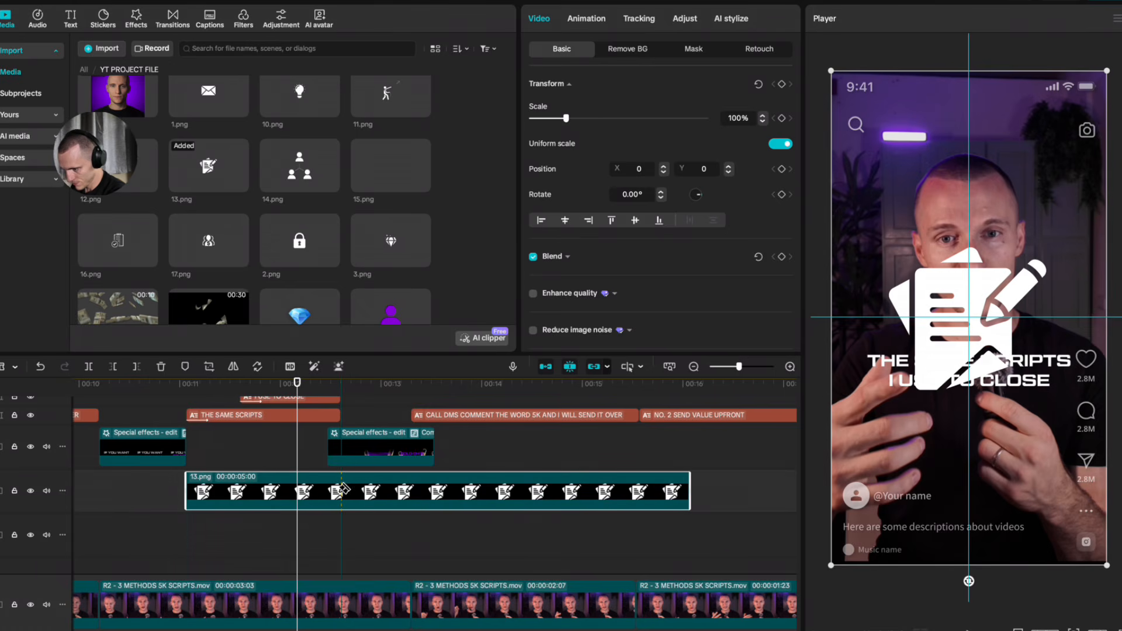
click(341, 490)
key(Delete)
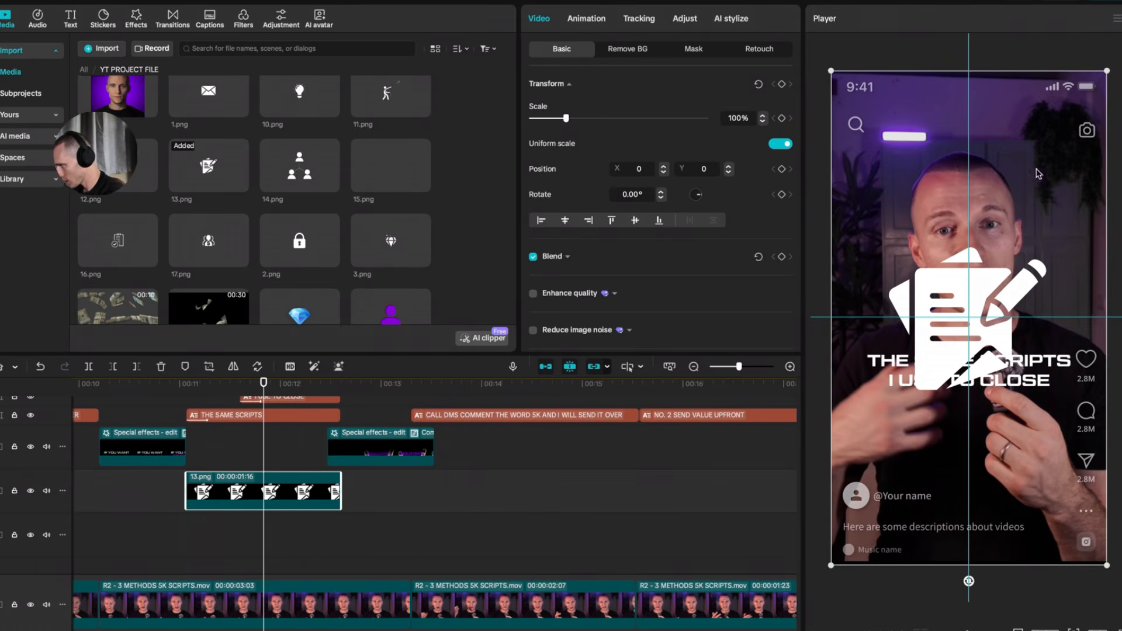
Step: Scale the 13.png icon down to 51% and place it centred below the captions, at about Y -904
drag(1106, 71, 976, 165)
drag(977, 319, 977, 446)
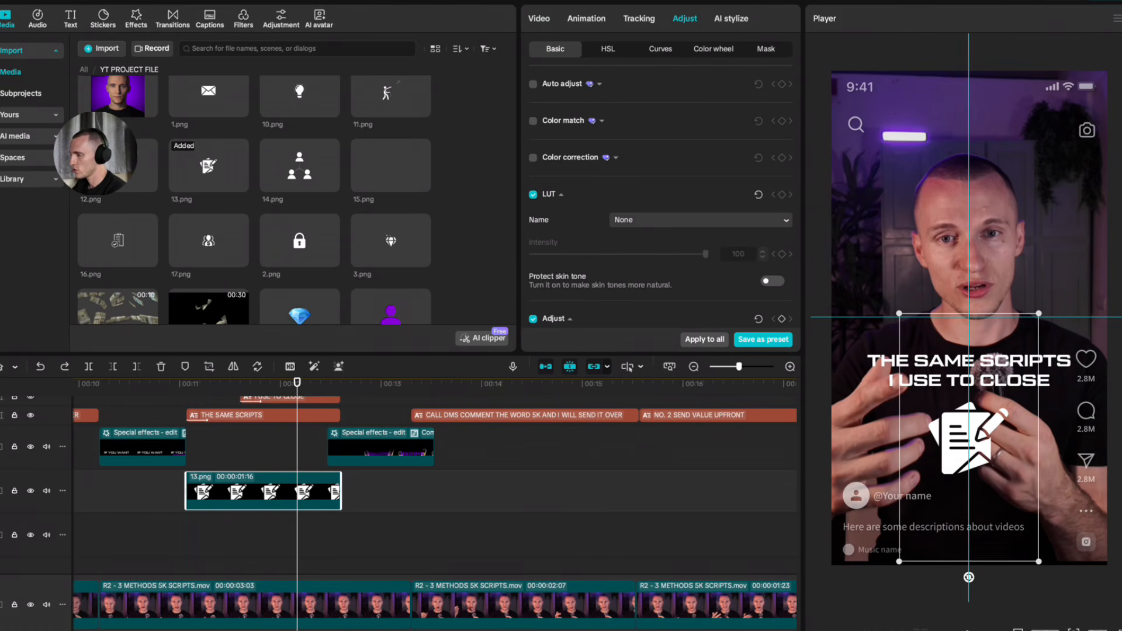
Step: Tint the 13.png icon blue by setting Temp, Exposure and Contrast to -50 and adjusting Highlight
scroll(657, 234, down, 3)
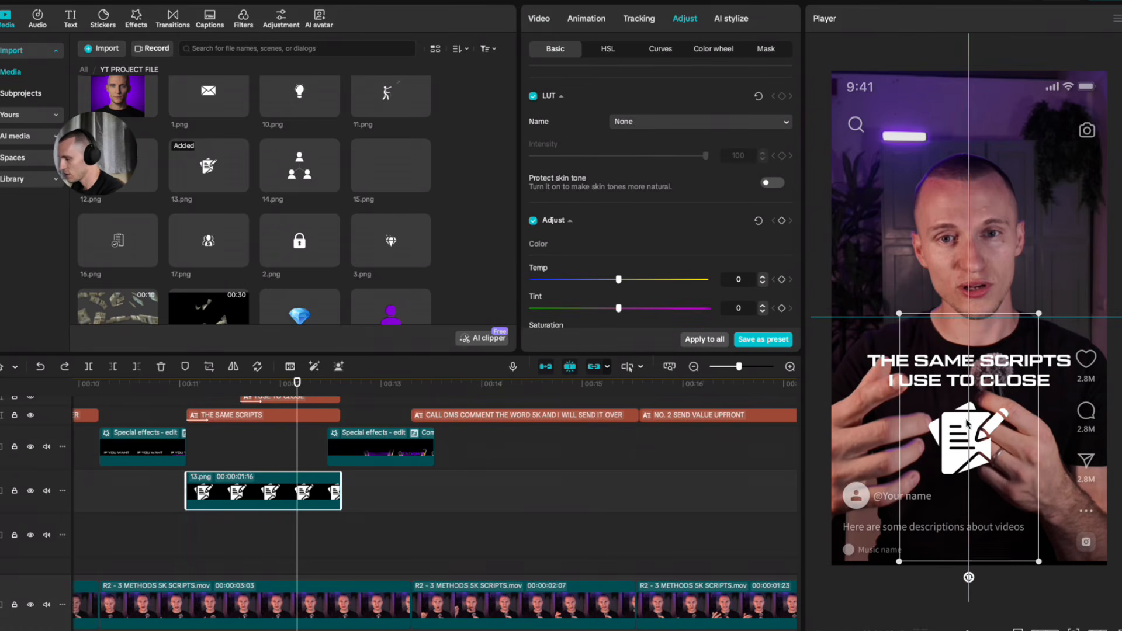
scroll(610, 144, down, 6)
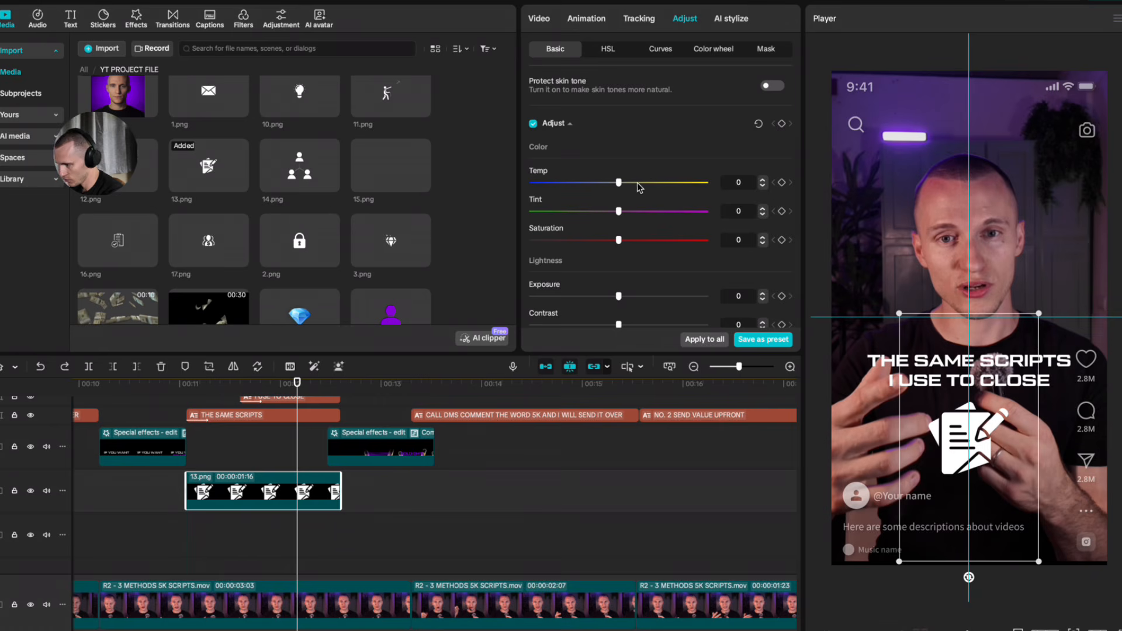
drag(631, 182, 522, 183)
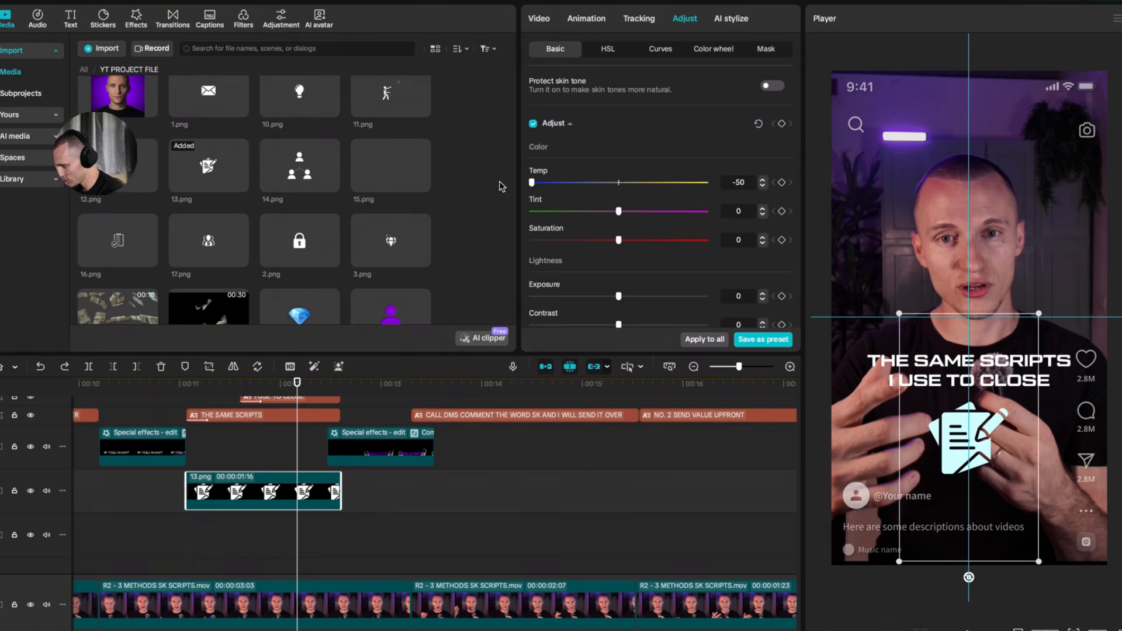
scroll(624, 235, down, 2)
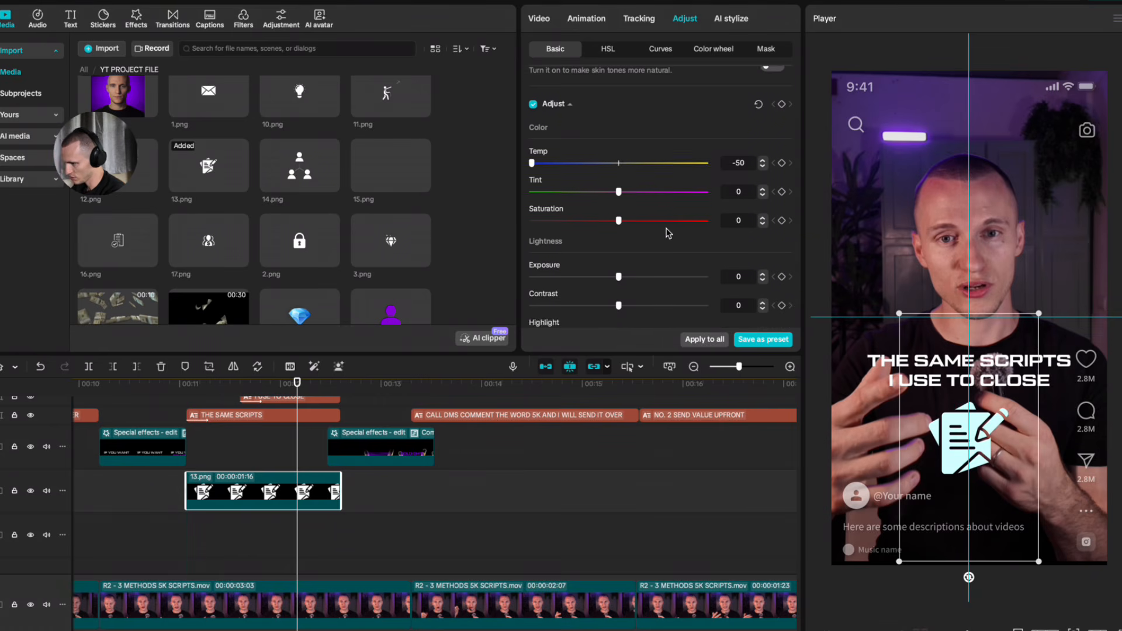
drag(611, 235, 446, 215)
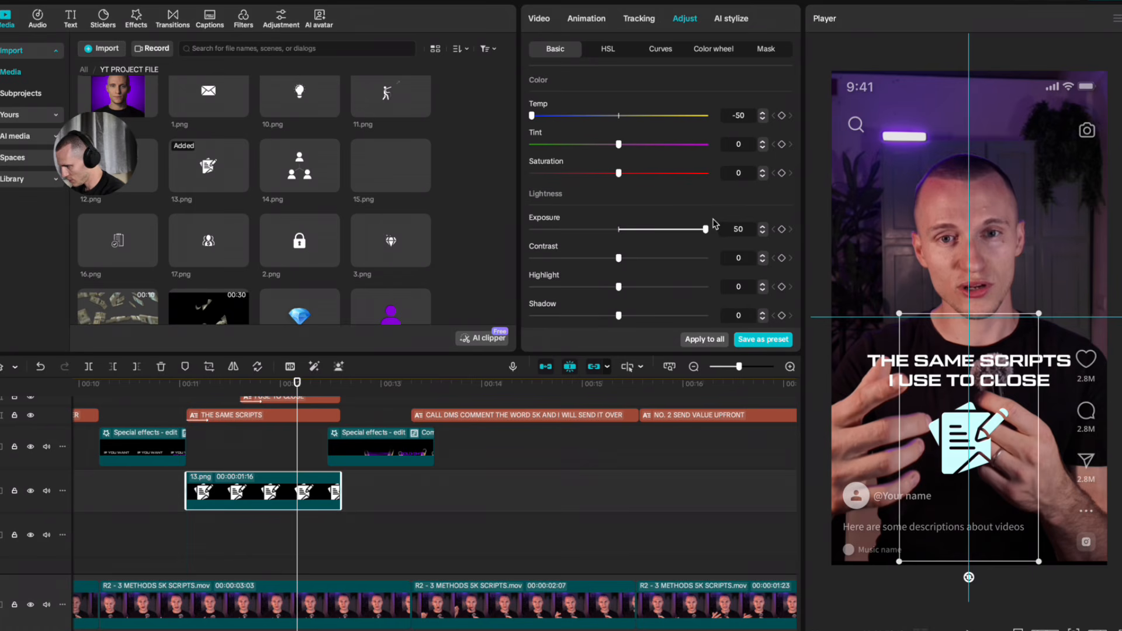
scroll(627, 267, down, 1)
drag(618, 246, 446, 232)
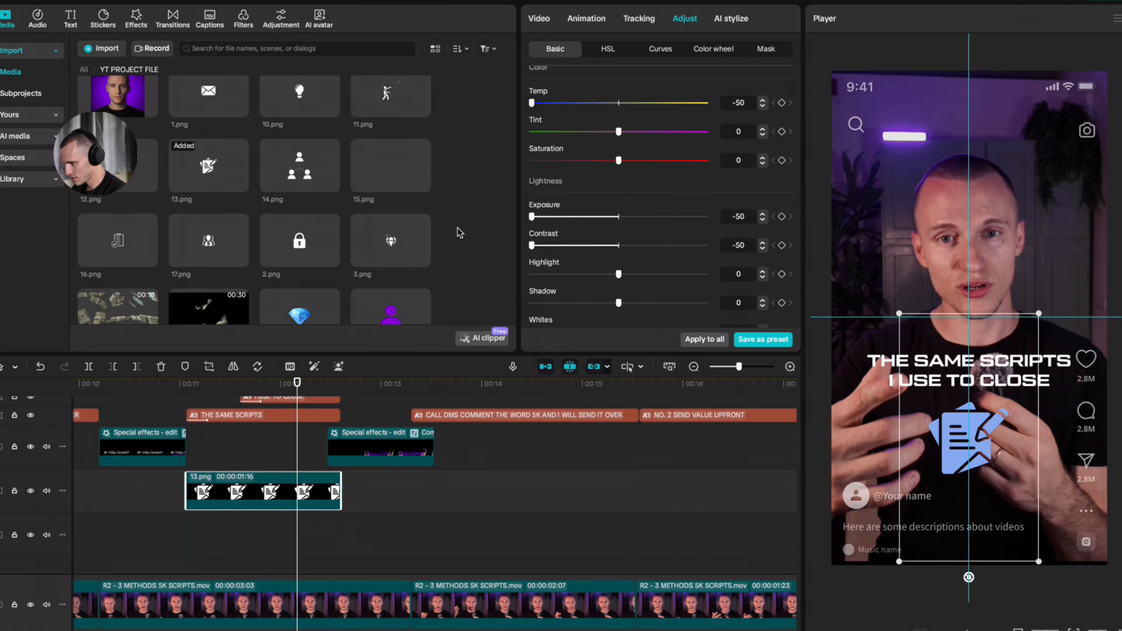
scroll(614, 260, down, 1)
drag(618, 256, 453, 255)
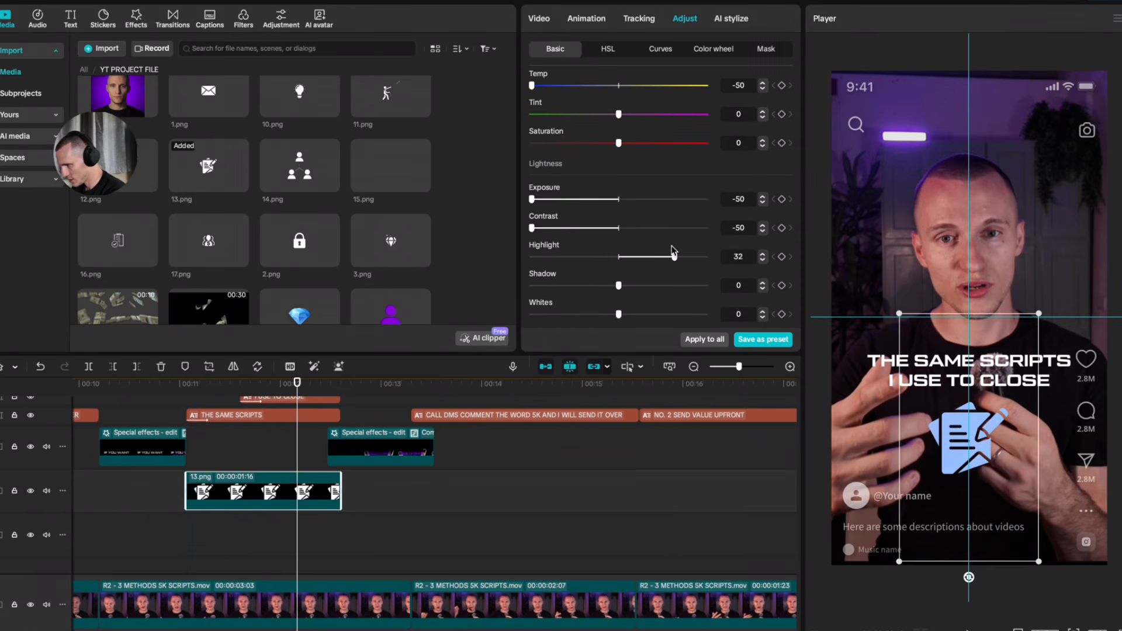
Step: Deepen the icon's blue by pulling the midpoint of its Red curve down to the graph's lower right corner
scroll(672, 251, up, 5)
scroll(679, 136, up, 1)
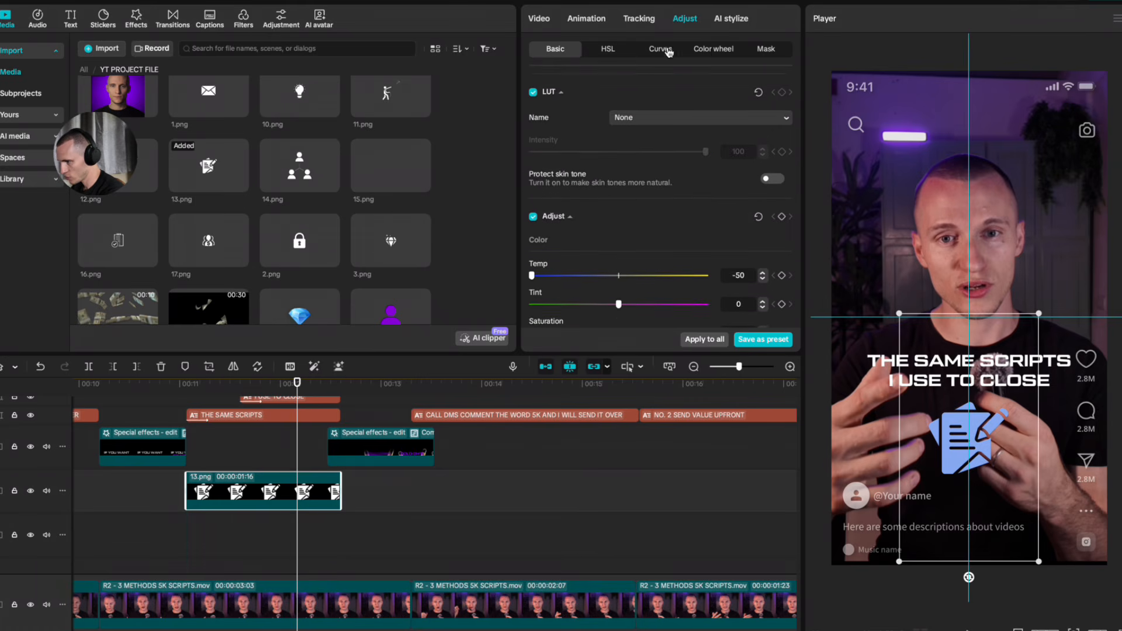
click(661, 49)
click(661, 203)
mouse_move(660, 202)
mouse_down()
mouse_move(702, 211)
mouse_move(543, 136)
mouse_move(689, 154)
mouse_move(781, 263)
mouse_move(652, 195)
mouse_up()
scroll(651, 222, down, 10)
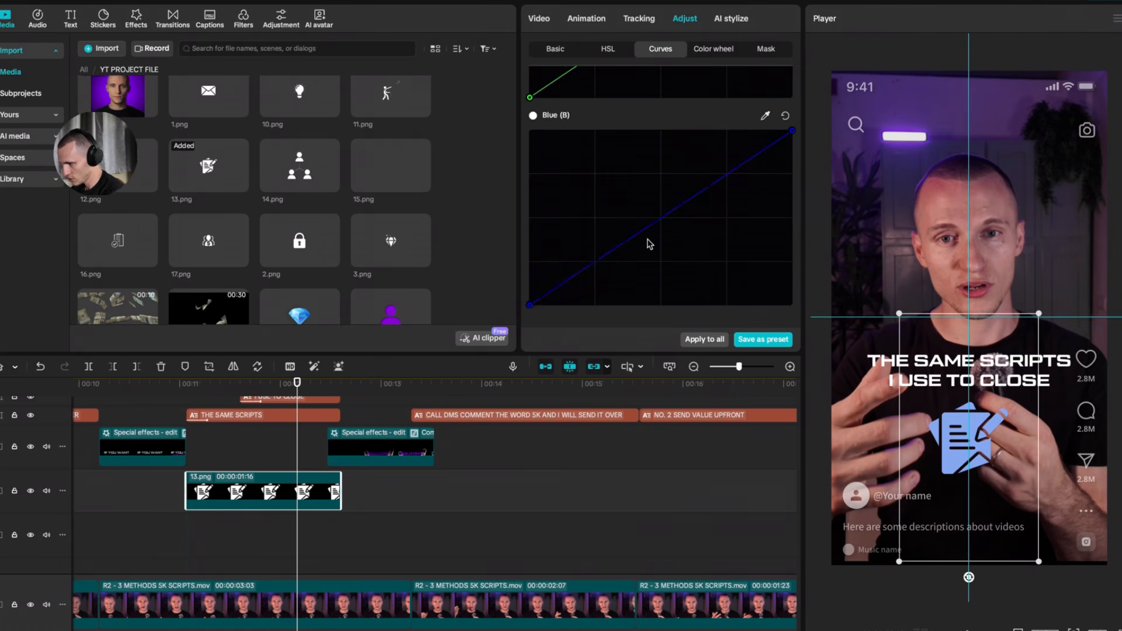
scroll(650, 244, up, 10)
scroll(723, 252, down, 3)
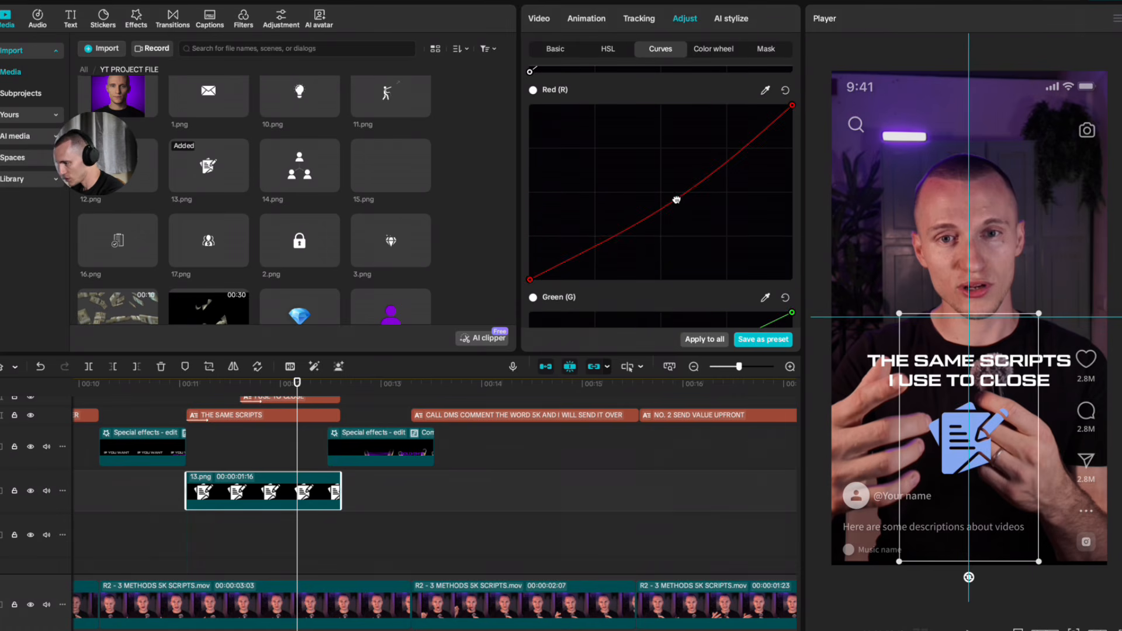
drag(676, 200, 789, 280)
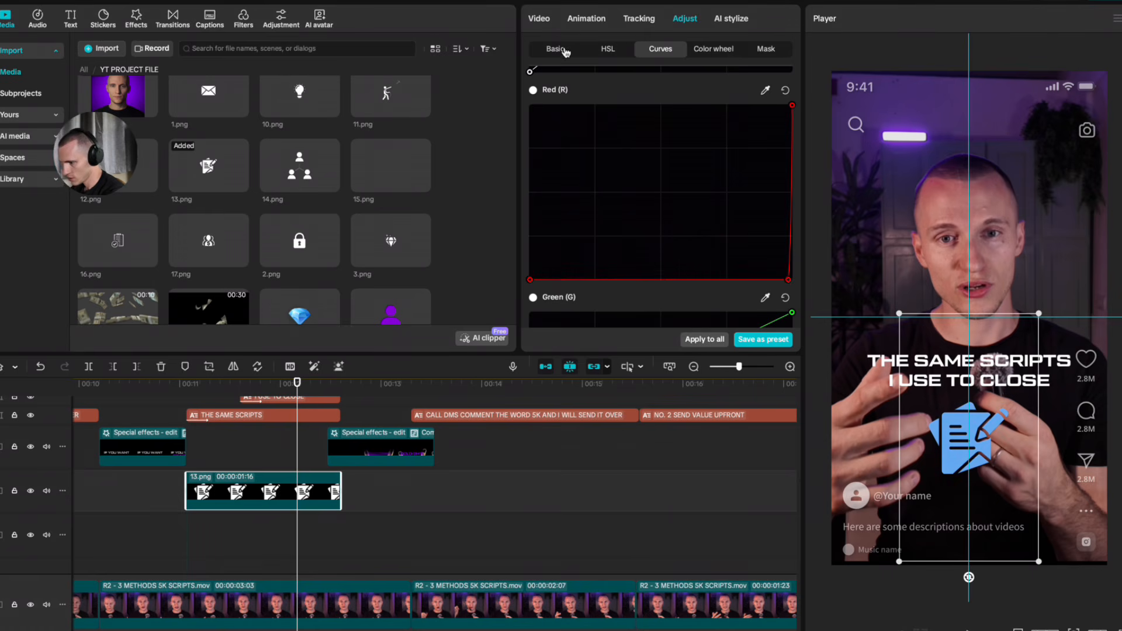
click(565, 50)
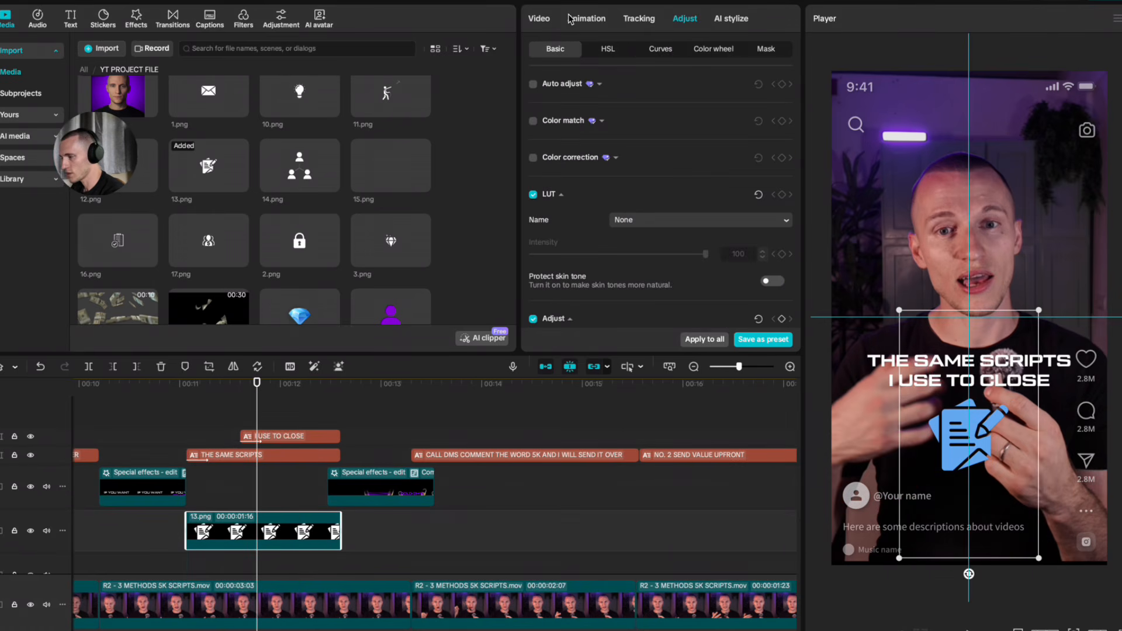
Step: Apply the Slide Up entrance animation to the 13.png icon with a 0.8 s duration
click(569, 20)
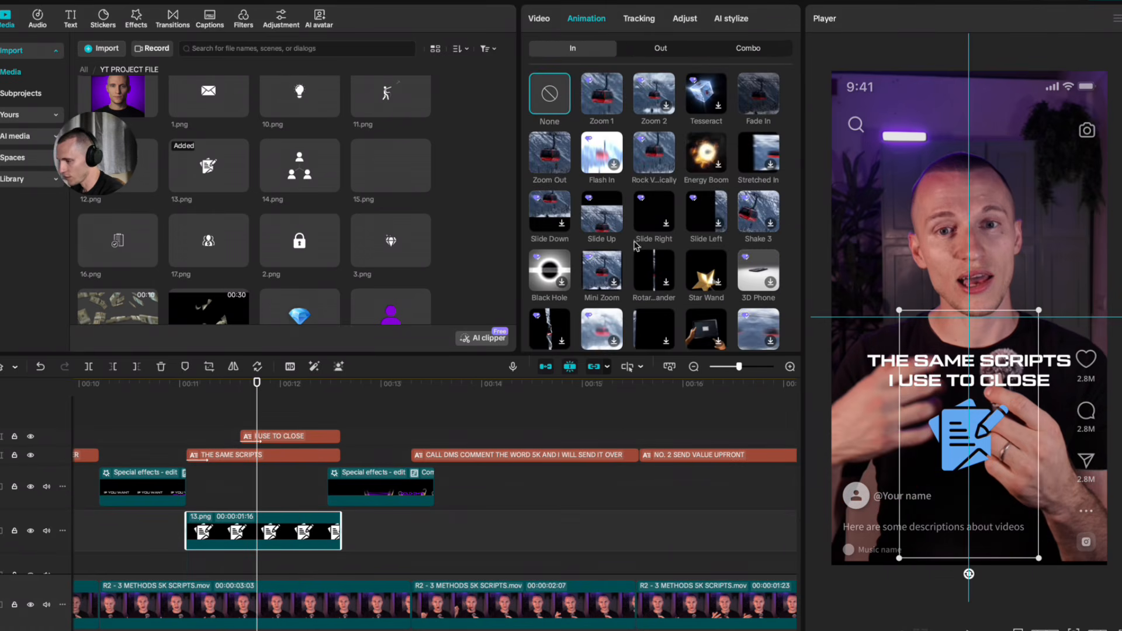
click(602, 212)
drag(678, 337, 705, 339)
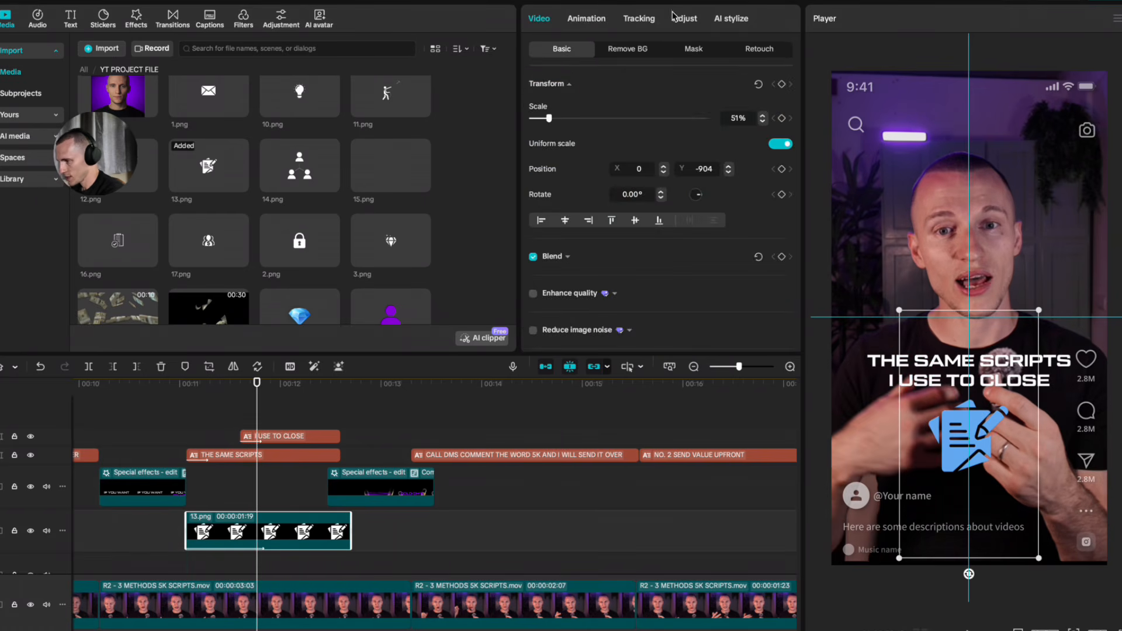
Step: Apply the Slide Down exit animation to the 13.png icon
click(592, 23)
click(667, 52)
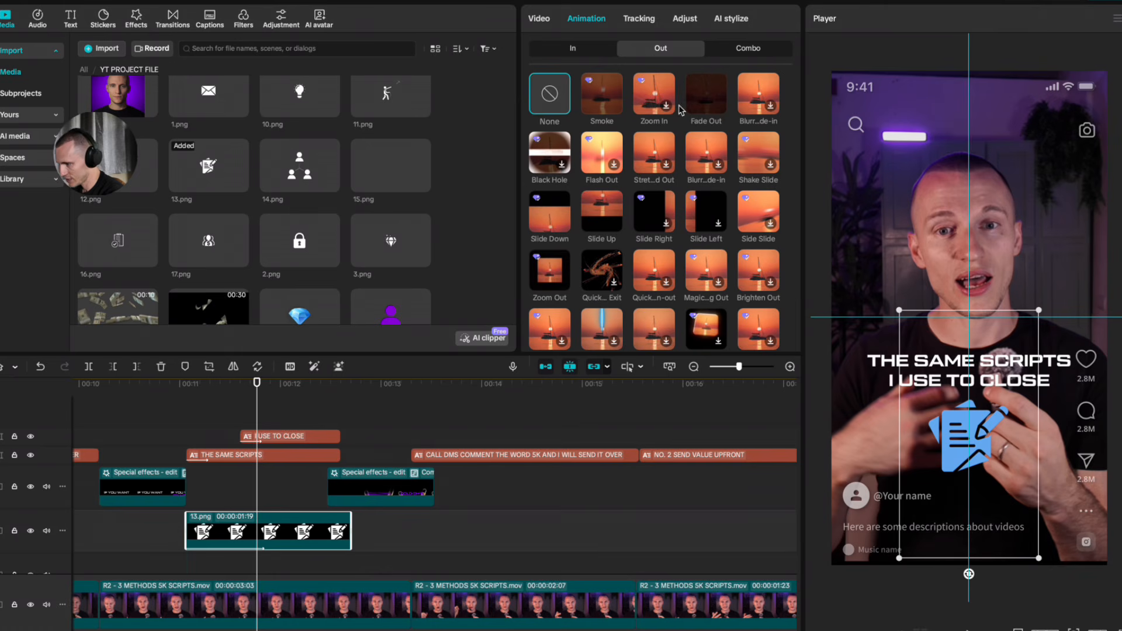
click(550, 216)
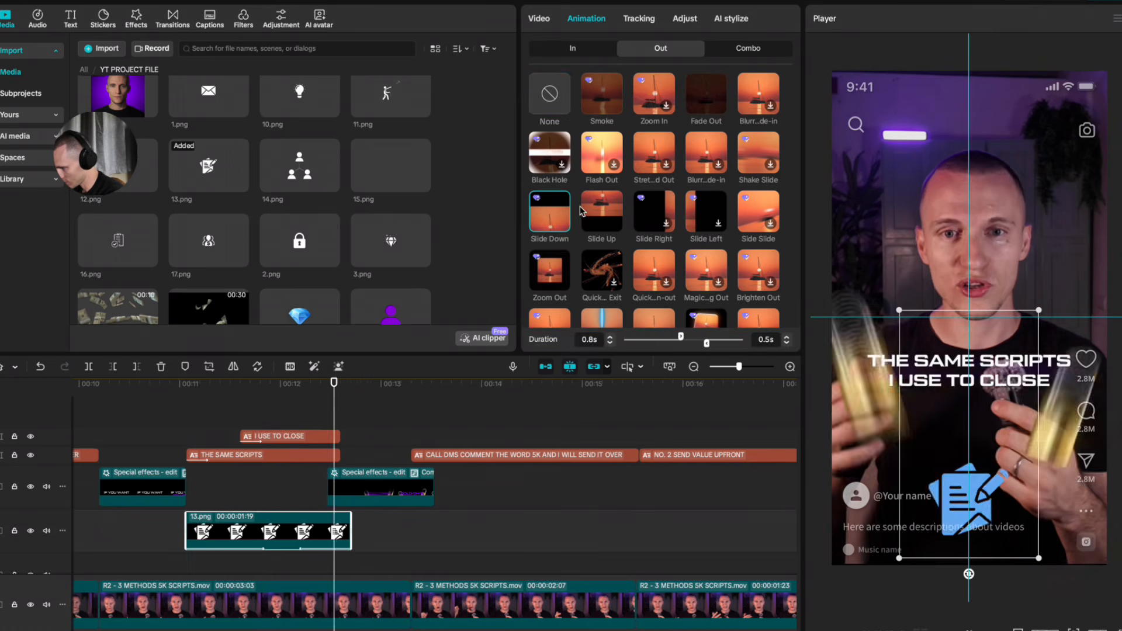
Step: Set the icon's entrance animation duration to 1.0 s and its exit animation duration to 0.6 s
click(244, 539)
click(586, 20)
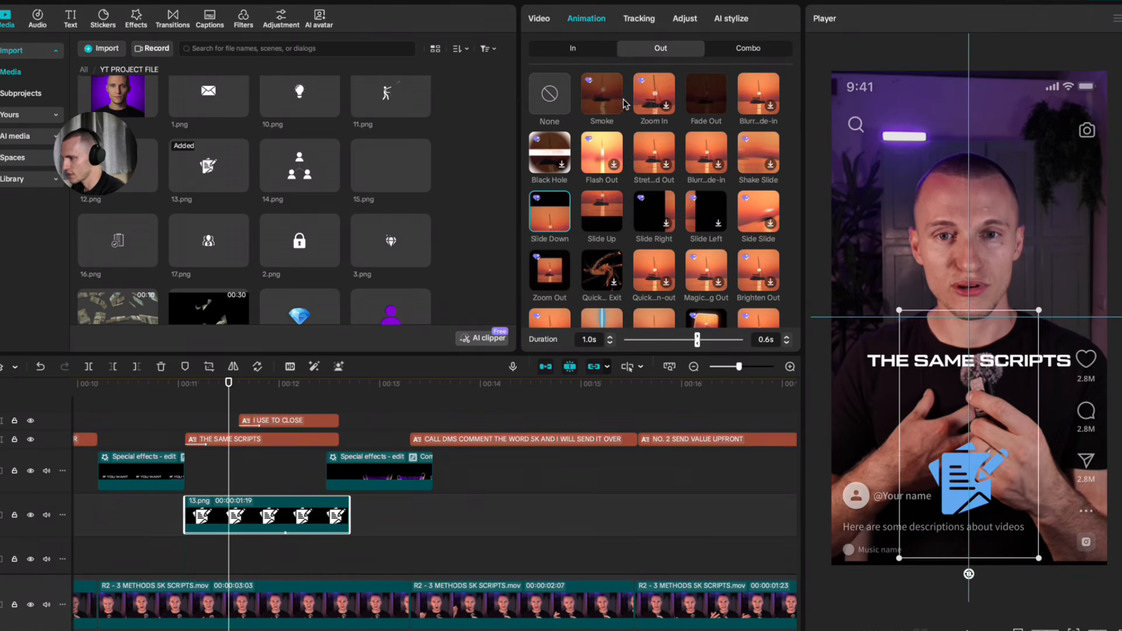
click(572, 49)
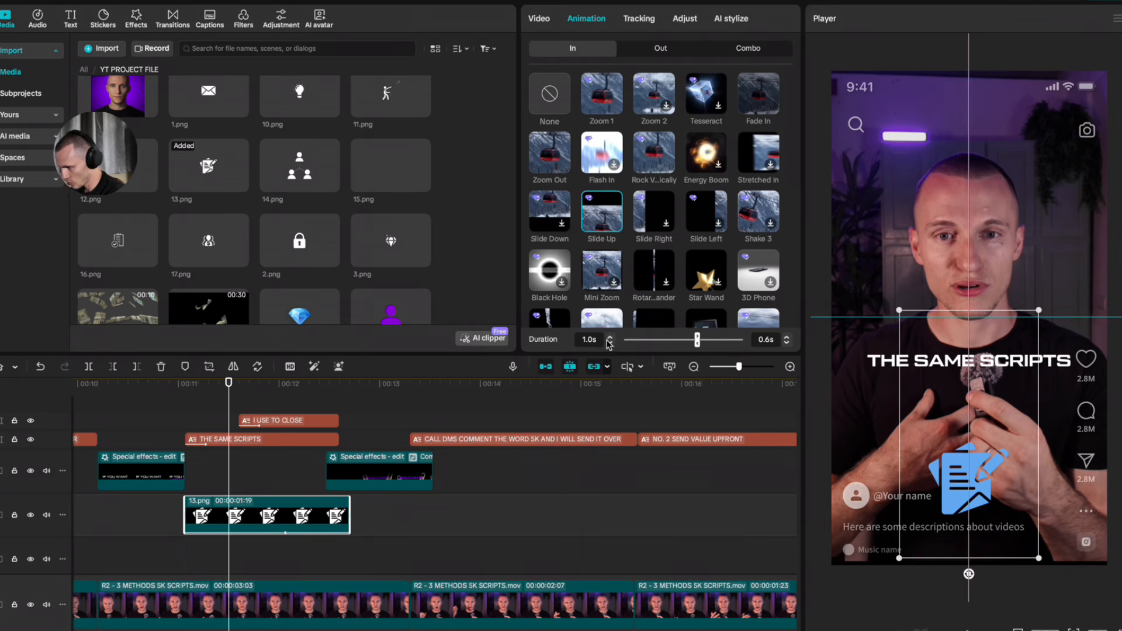
click(657, 52)
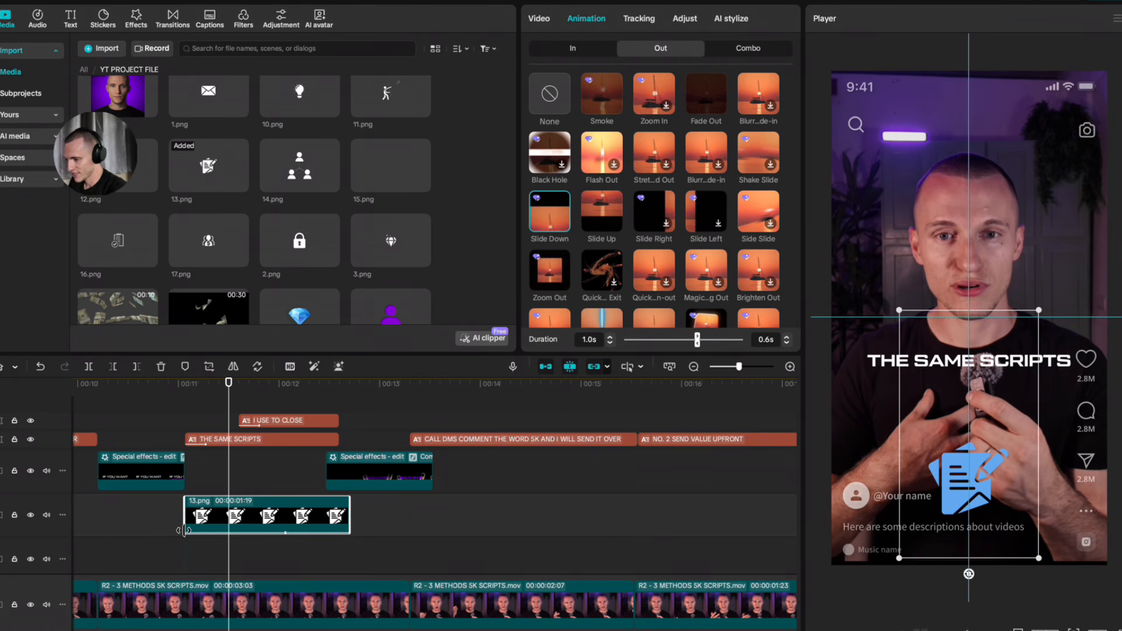
Step: Search the effects library for "play" and add the Play Pendulum effect to the 13.png clip
click(217, 489)
drag(218, 486, 246, 483)
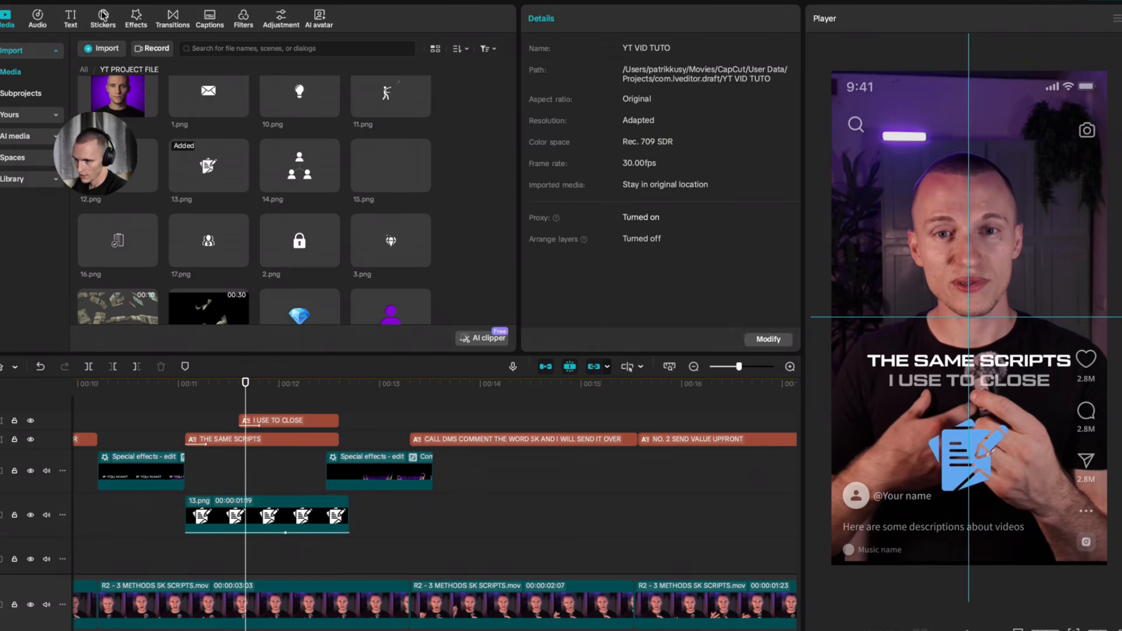
click(137, 18)
text(play)
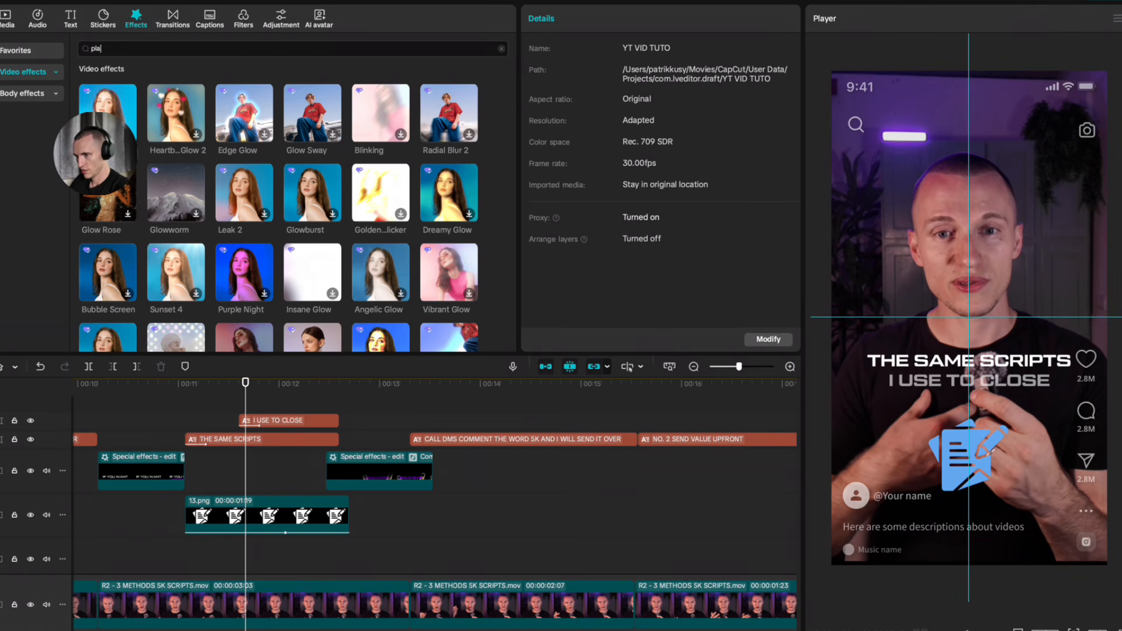
key(Return)
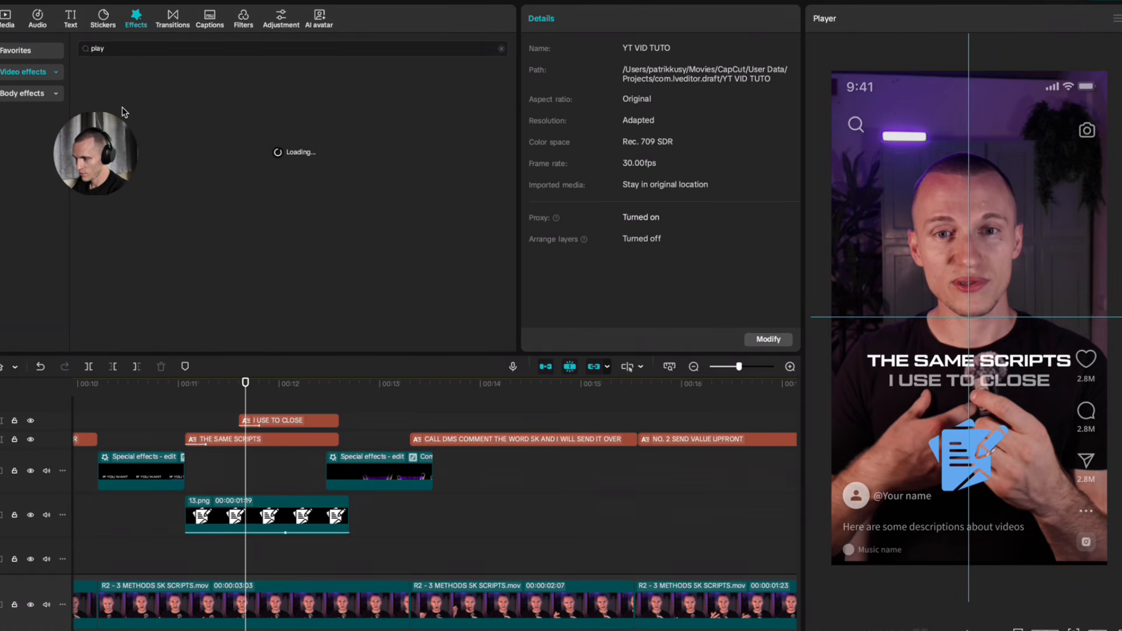
drag(111, 111, 269, 515)
Step: Set the Play Pendulum effect's Strength to 0, Twist to 1, Speed to 54 and Sharpen to about 32
drag(648, 136, 536, 167)
drag(623, 196, 645, 195)
drag(637, 223, 584, 222)
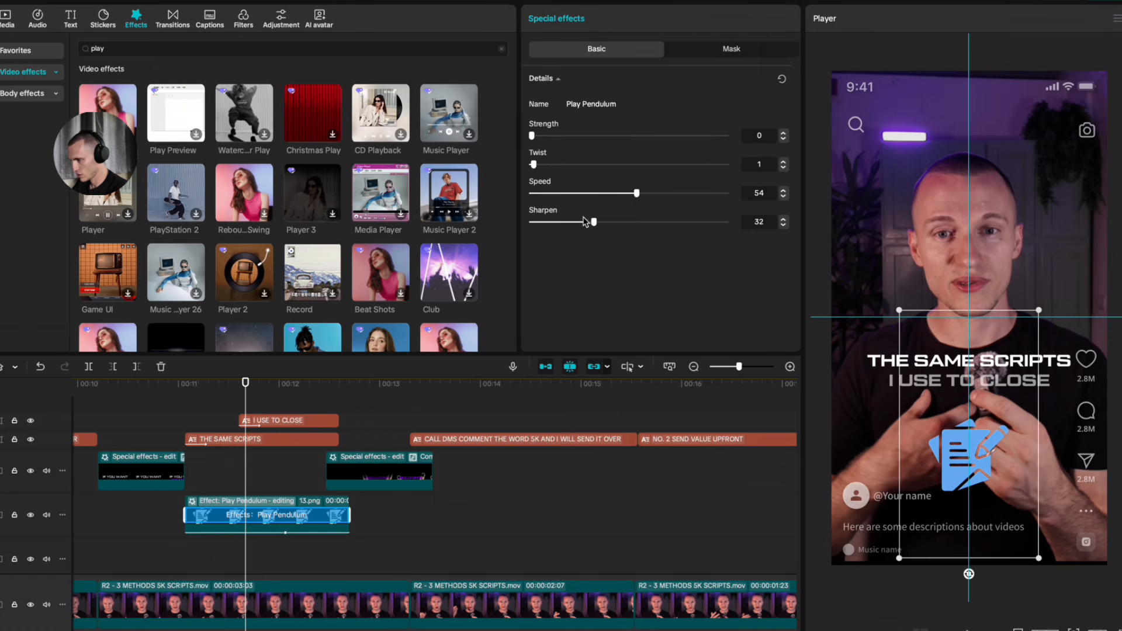
Step: Extend the THE SAME SCRIPTS and I USE TO CLOSE captions together to end just after the 13.png clip
click(221, 471)
click(199, 475)
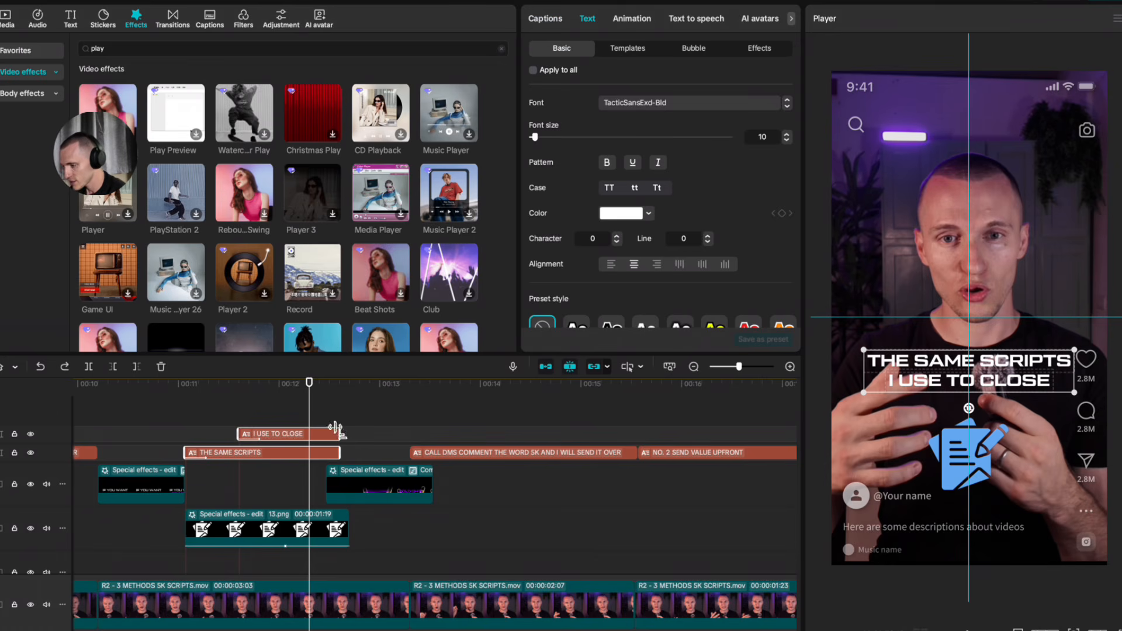
drag(337, 428, 356, 433)
Step: Apply the Slide Left exit animation to the I USE TO CLOSE caption
click(631, 19)
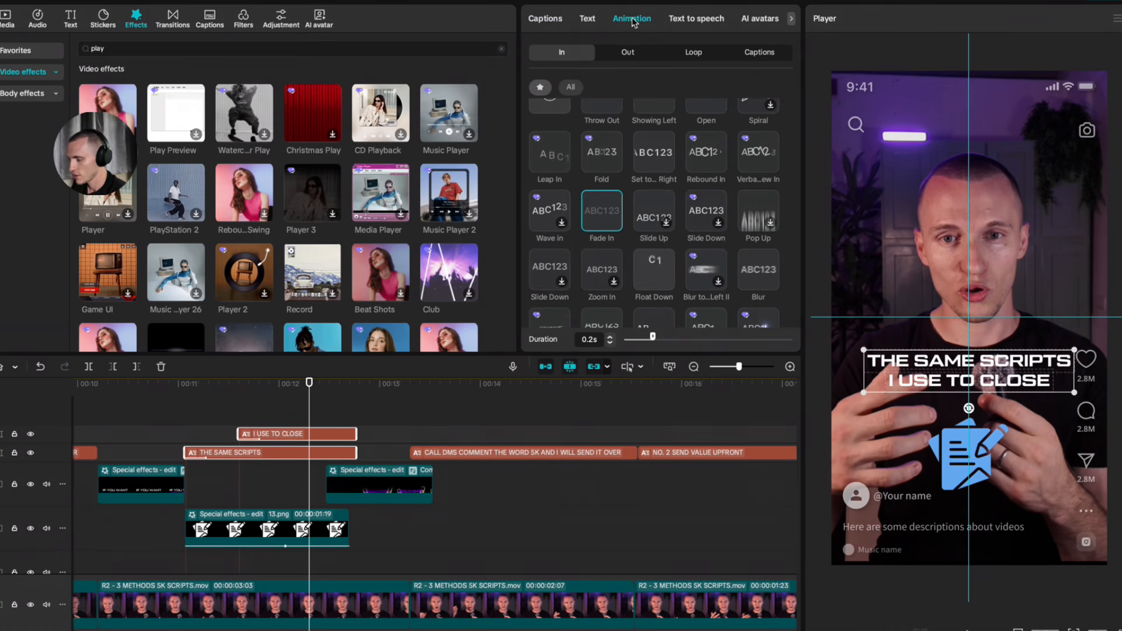
click(323, 434)
click(639, 14)
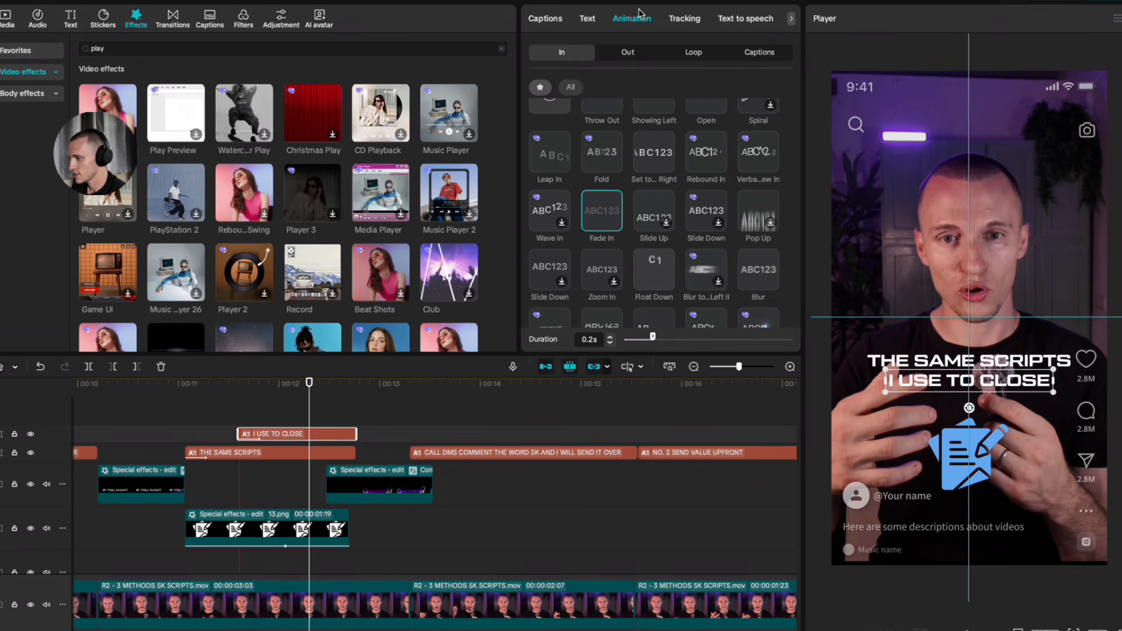
click(630, 57)
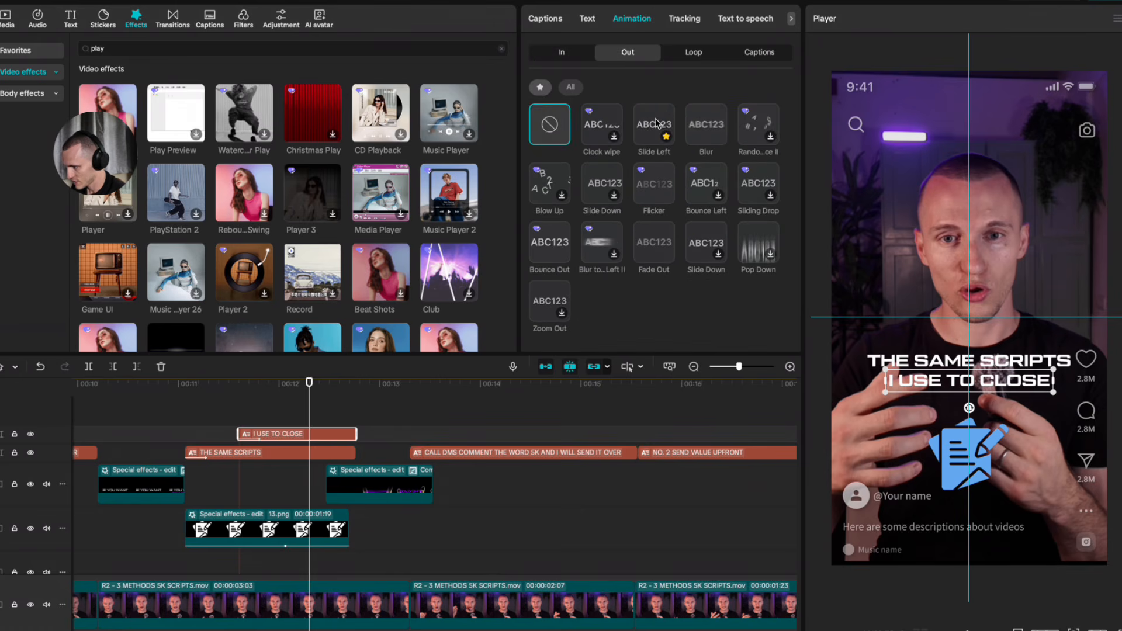
click(657, 126)
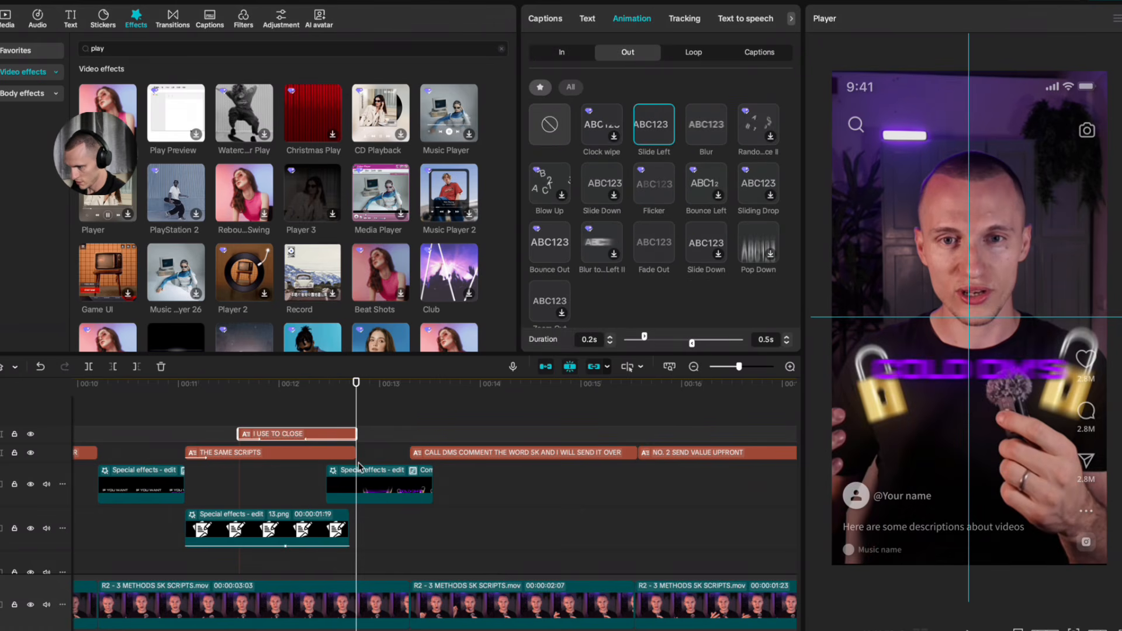
Step: Apply the Slide Right exit animation to the THE SAME SCRIPTS caption
click(266, 458)
click(635, 21)
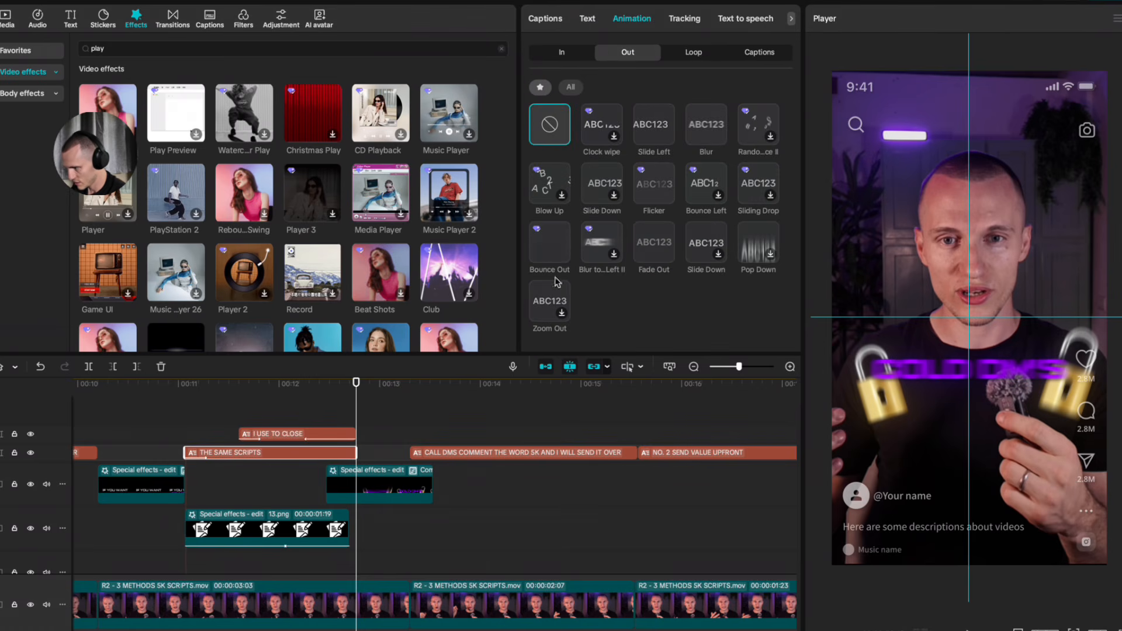
scroll(637, 208, down, 5)
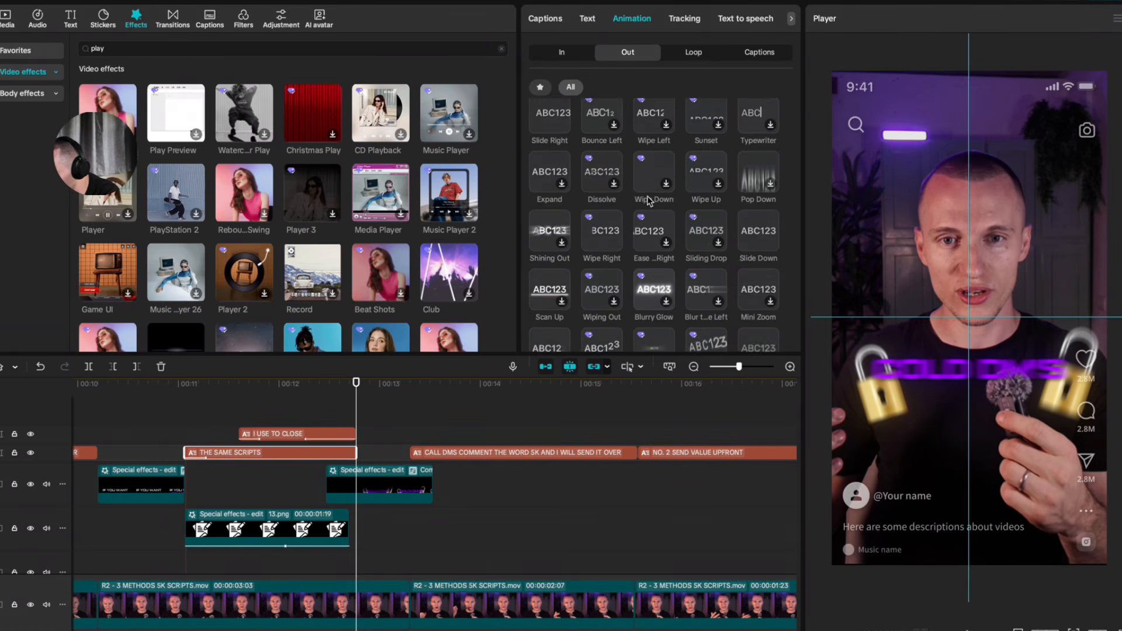
scroll(543, 202, up, 1)
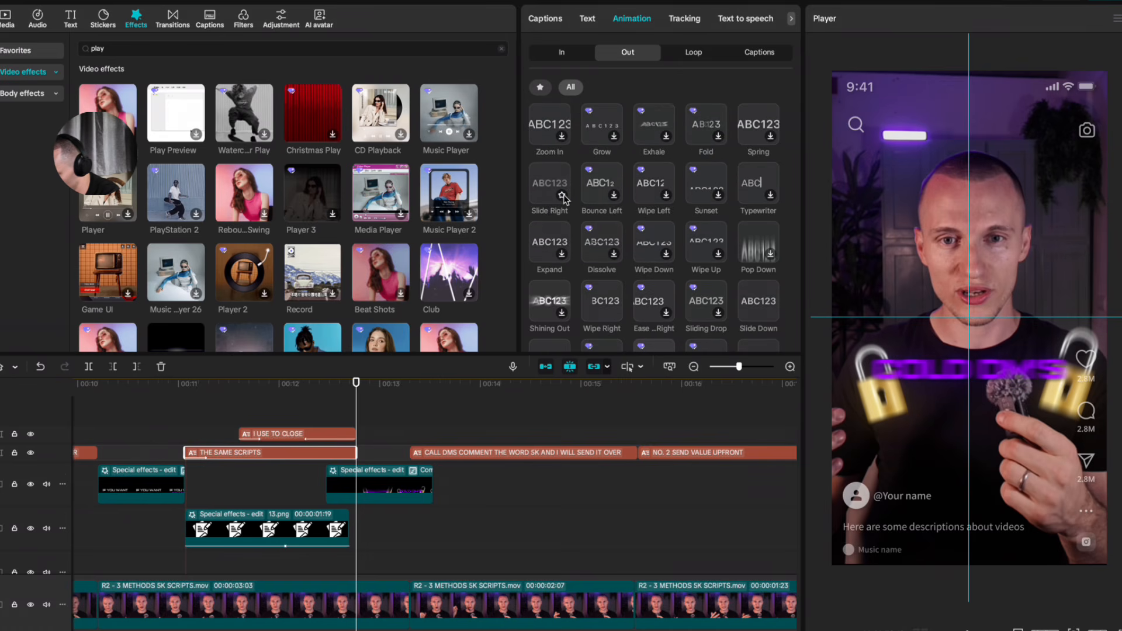
click(548, 187)
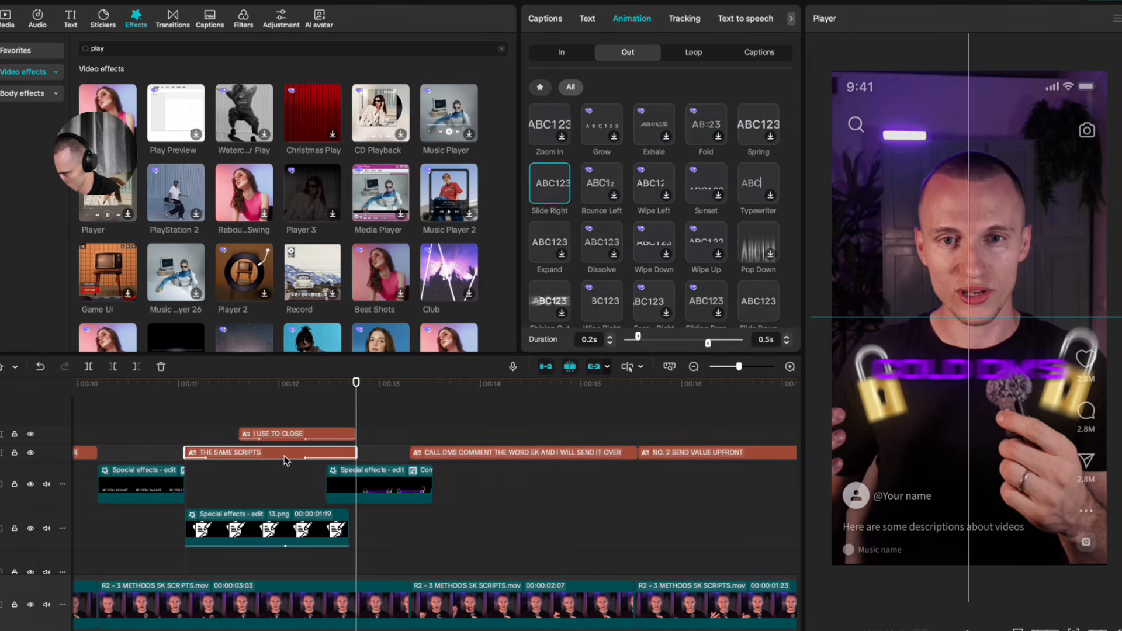
Step: Combine the THE SAME SCRIPTS and I USE TO CLOSE captions into one compound clip
drag(356, 405, 167, 405)
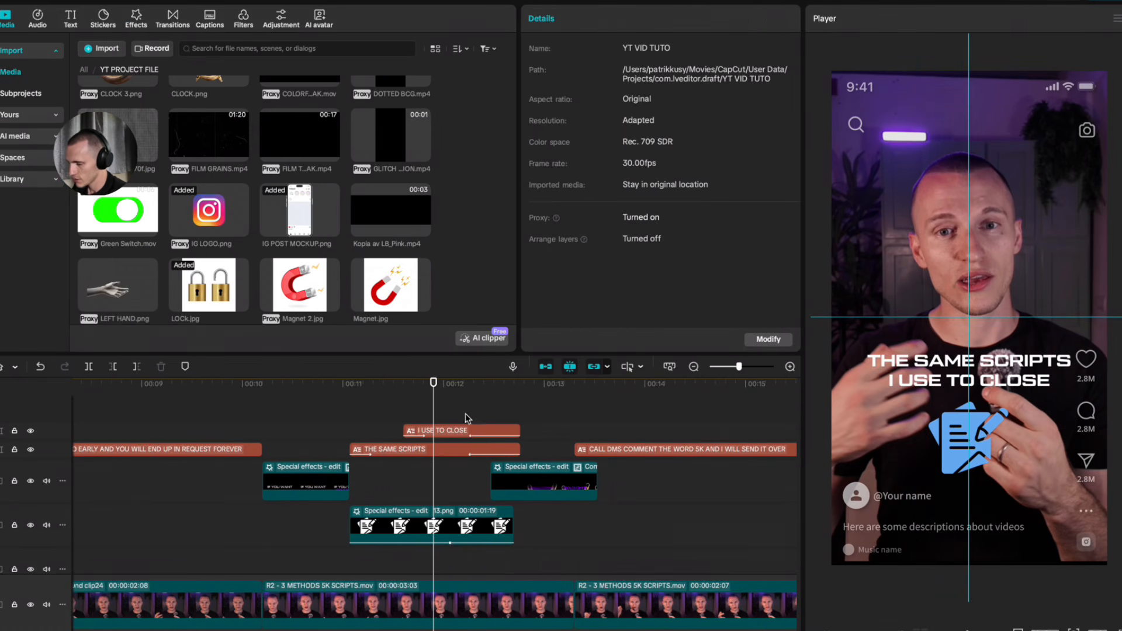
drag(466, 417, 455, 469)
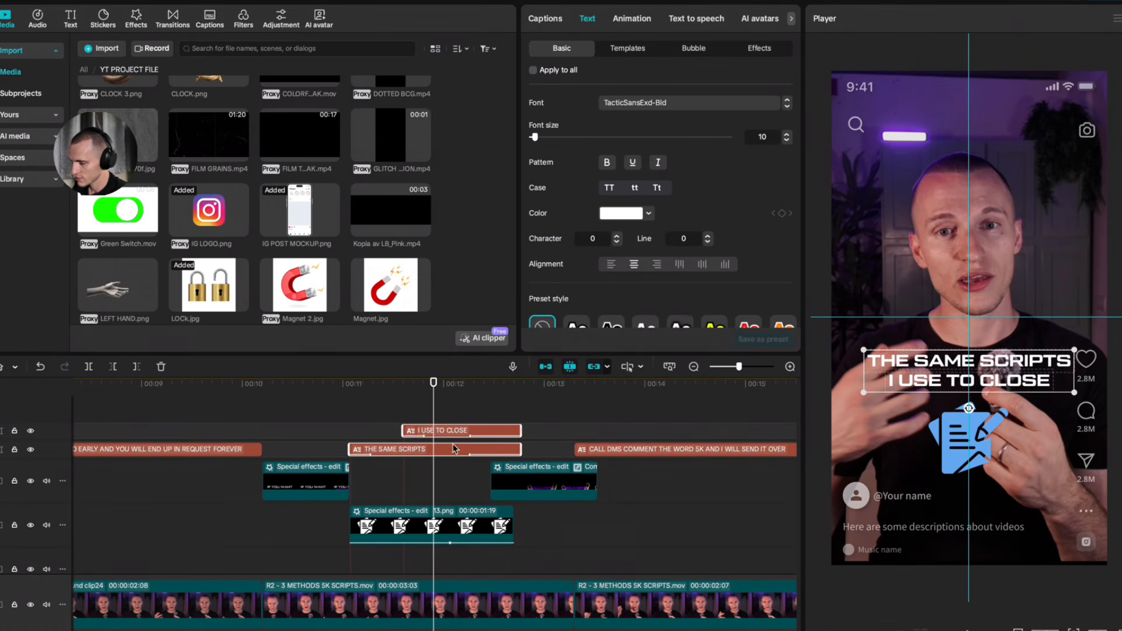
key(alt+g)
Step: Apply the Glow 2 effect to the THE SAME SCRIPTS compound clip and slightly reduce the glow
click(139, 15)
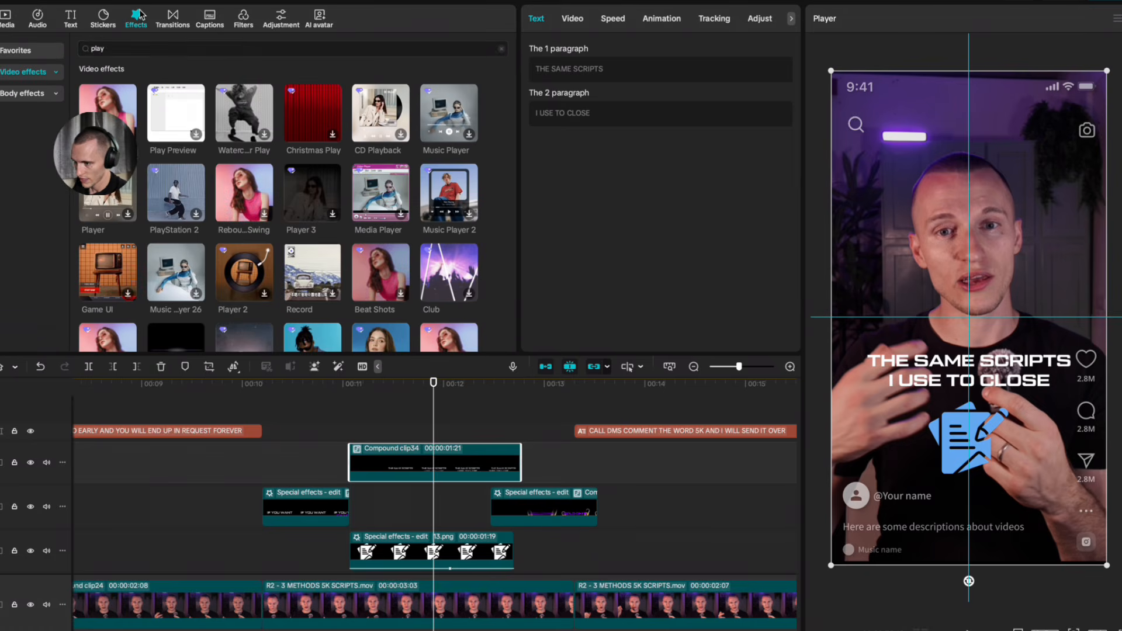
double_click(116, 47)
text(glow 2)
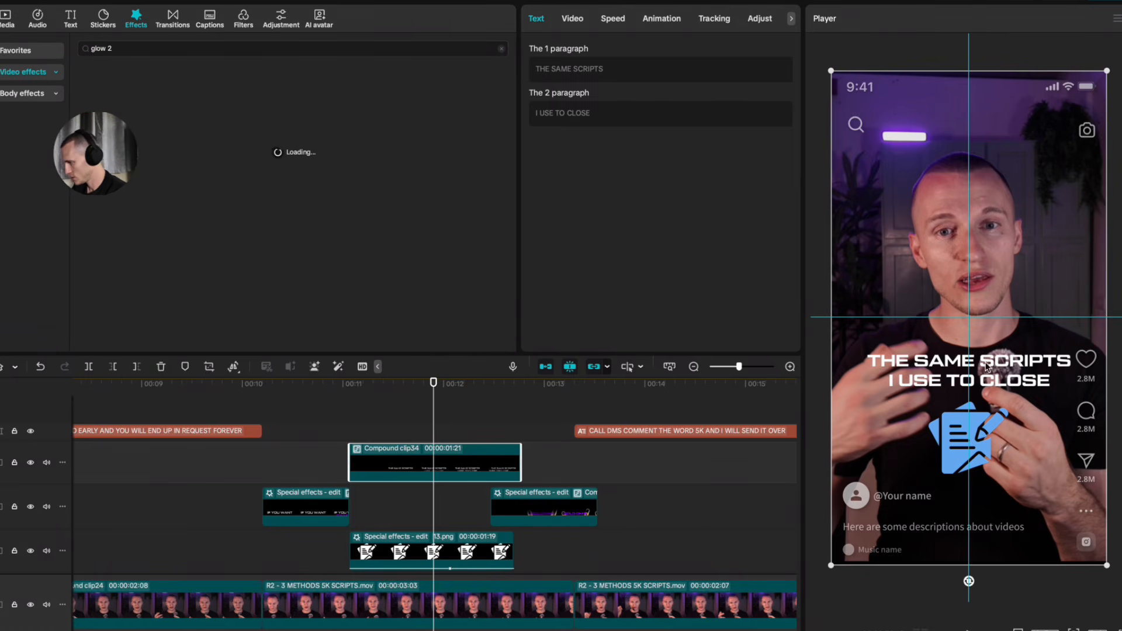
drag(107, 114, 488, 462)
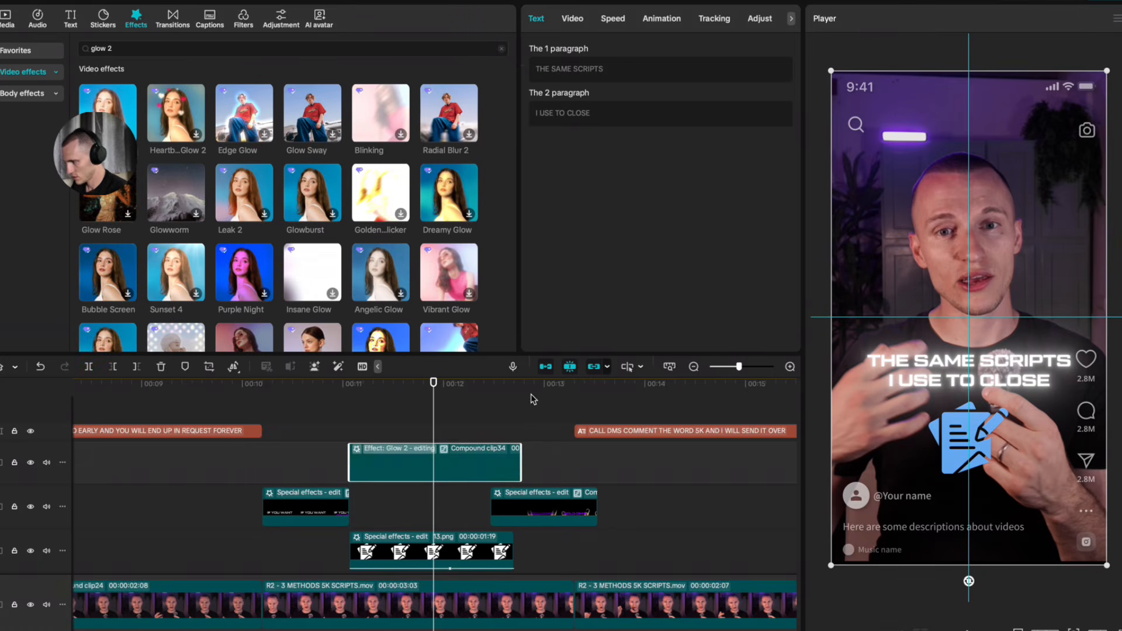
mouse_move(594, 138)
mouse_down()
mouse_move(558, 136)
mouse_move(584, 136)
mouse_up()
click(392, 416)
drag(393, 416, 440, 431)
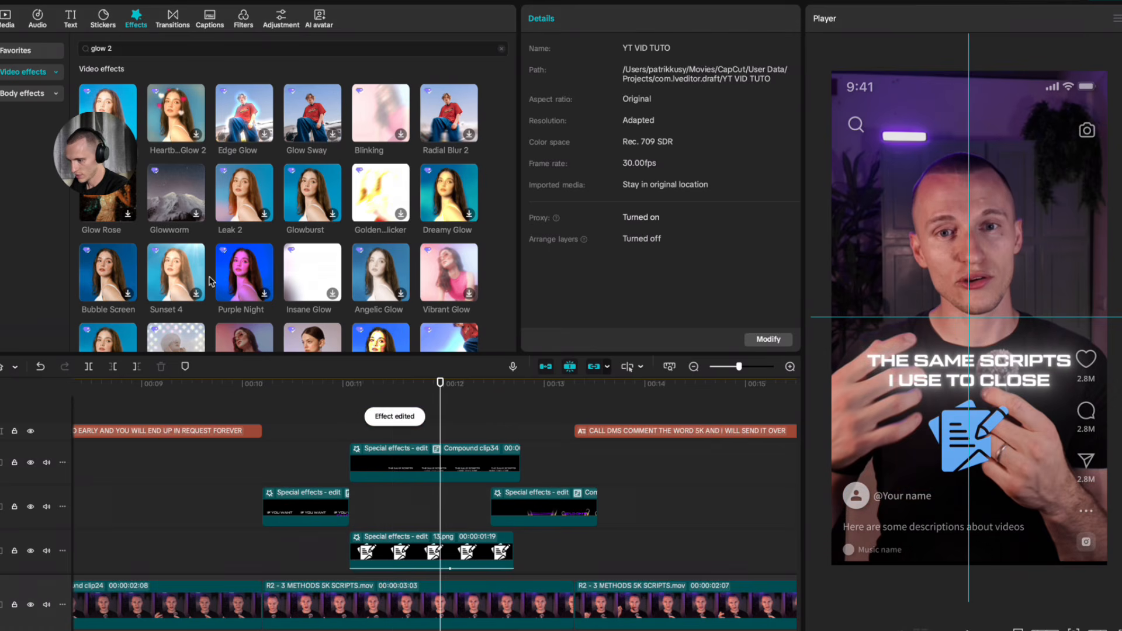
Step: Apply the Glow 2 effect to the 13.png script icon clip
scroll(379, 514, down, 2)
drag(111, 102, 399, 501)
drag(440, 464, 550, 447)
Step: Trim the end of the COLD DM'S compound clip so it ends shortly after the CALL DMS caption starts
scroll(490, 444, right, 1)
scroll(526, 484, down, 3)
scroll(532, 437, up, 2)
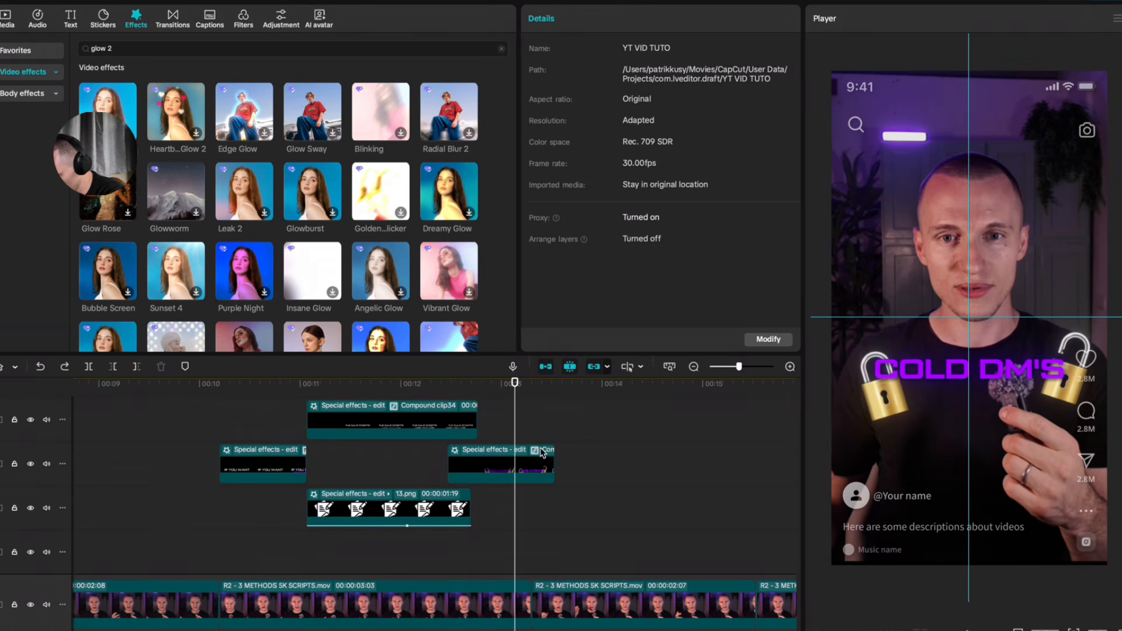
click(530, 419)
scroll(527, 436, down, 2)
scroll(527, 450, up, 1)
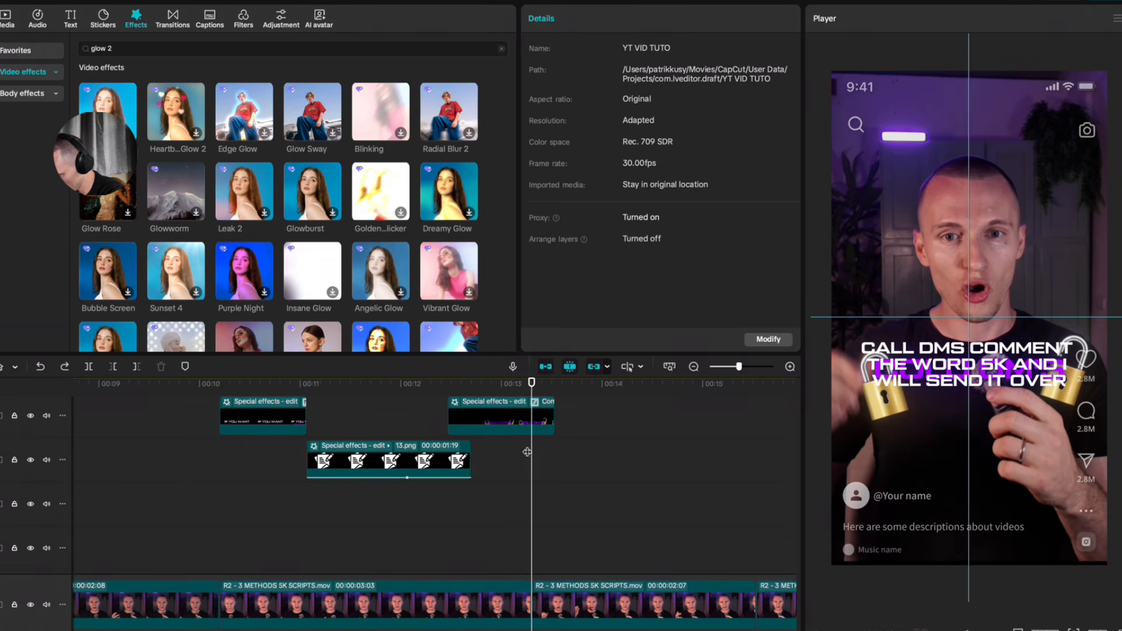
click(546, 416)
drag(553, 411, 532, 412)
scroll(523, 443, up, 2)
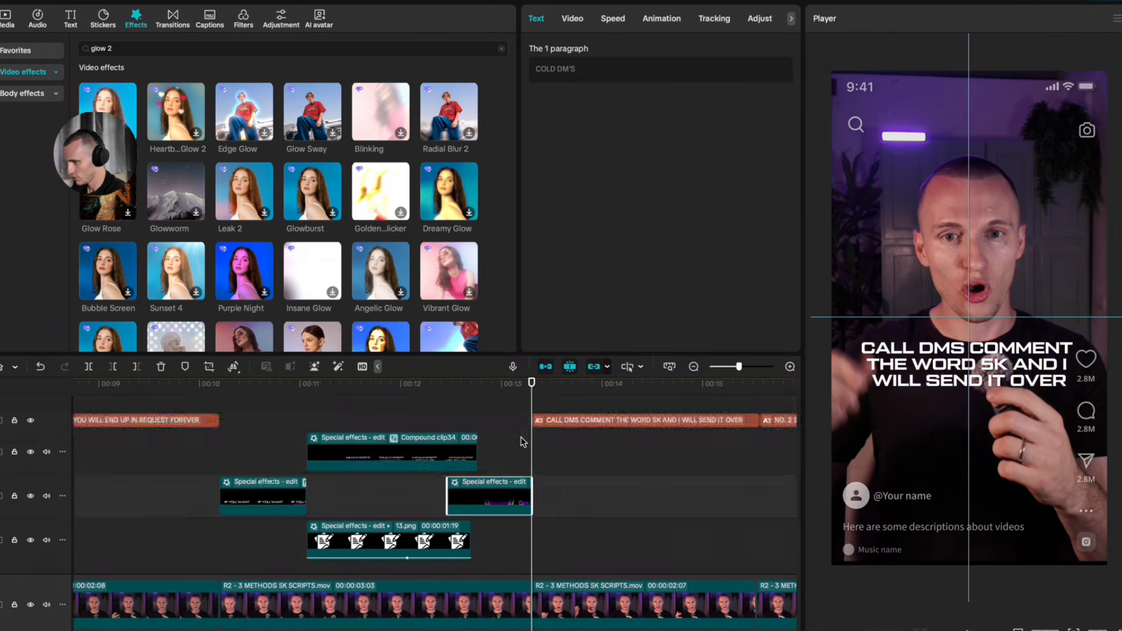
click(487, 416)
click(532, 506)
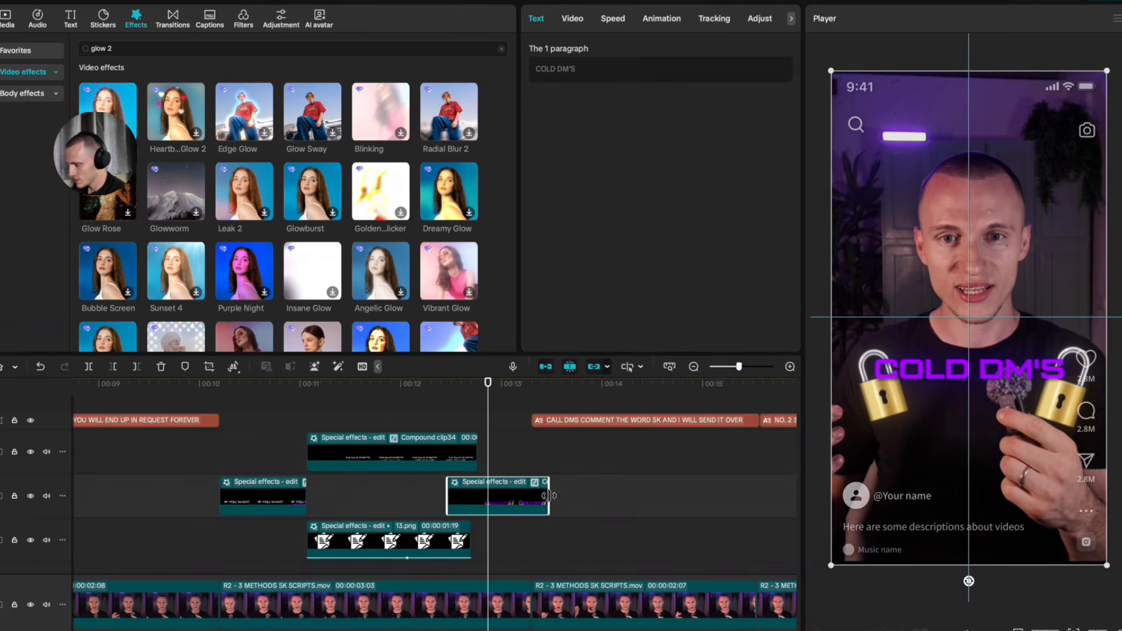
Step: Apply the Fade Out exit animation to the COLD DM'S compound clip and shorten its duration
click(664, 19)
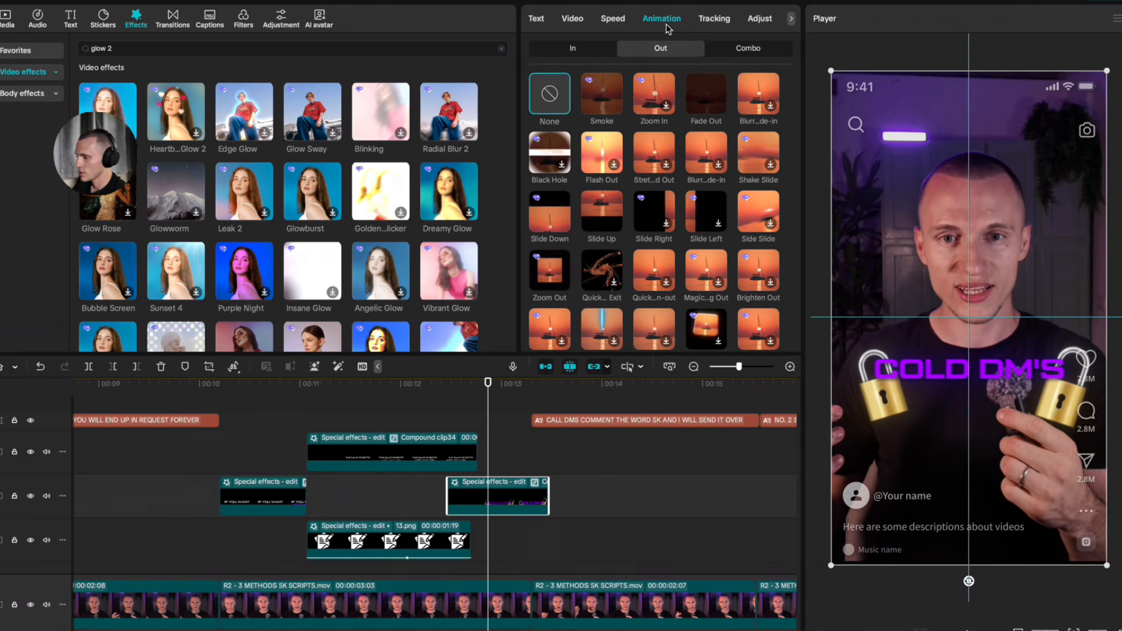
click(706, 96)
click(723, 344)
drag(723, 347, 711, 349)
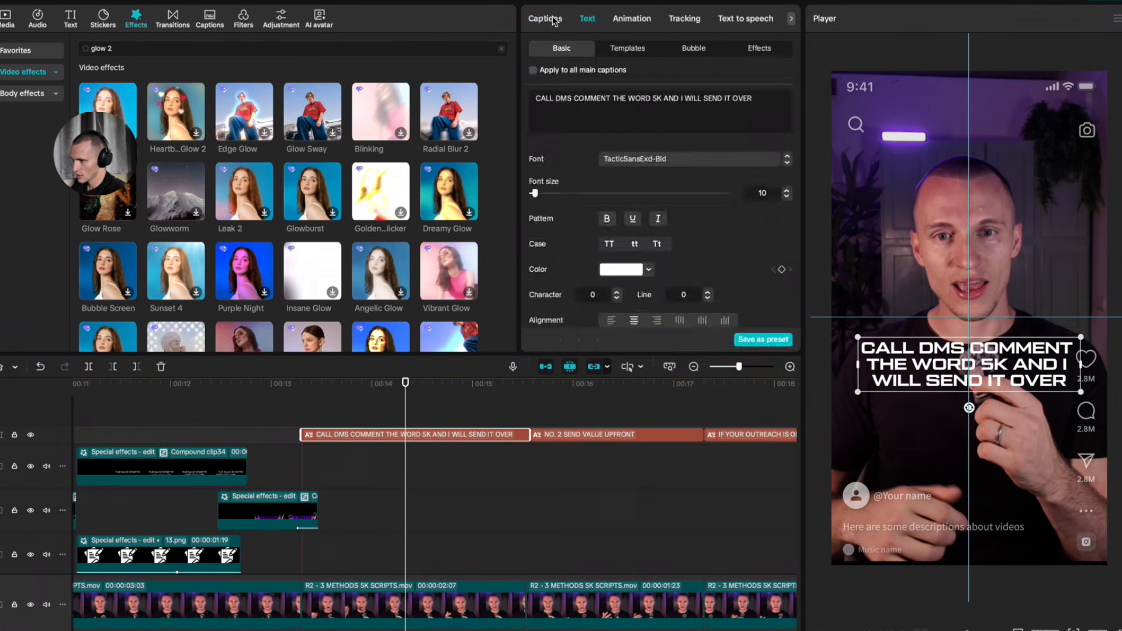
Step: Split the CALL DMS caption into CALL DMS, COMMENT THE WORD and 5K segments, deleting the AND I WILL SEND IT OVER segment
click(554, 20)
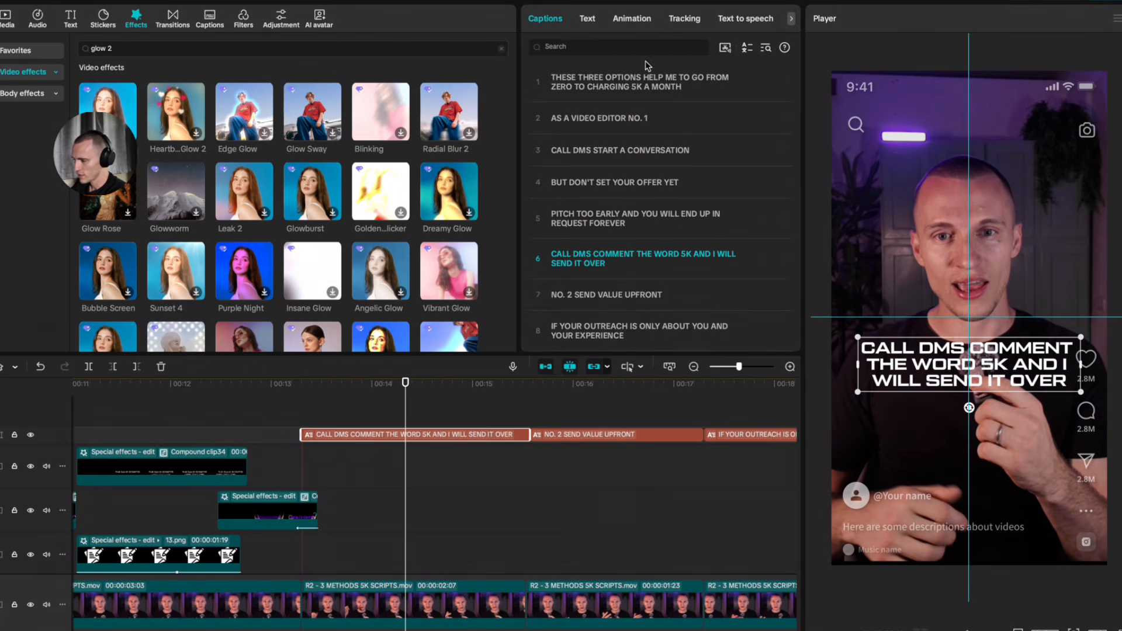
click(596, 253)
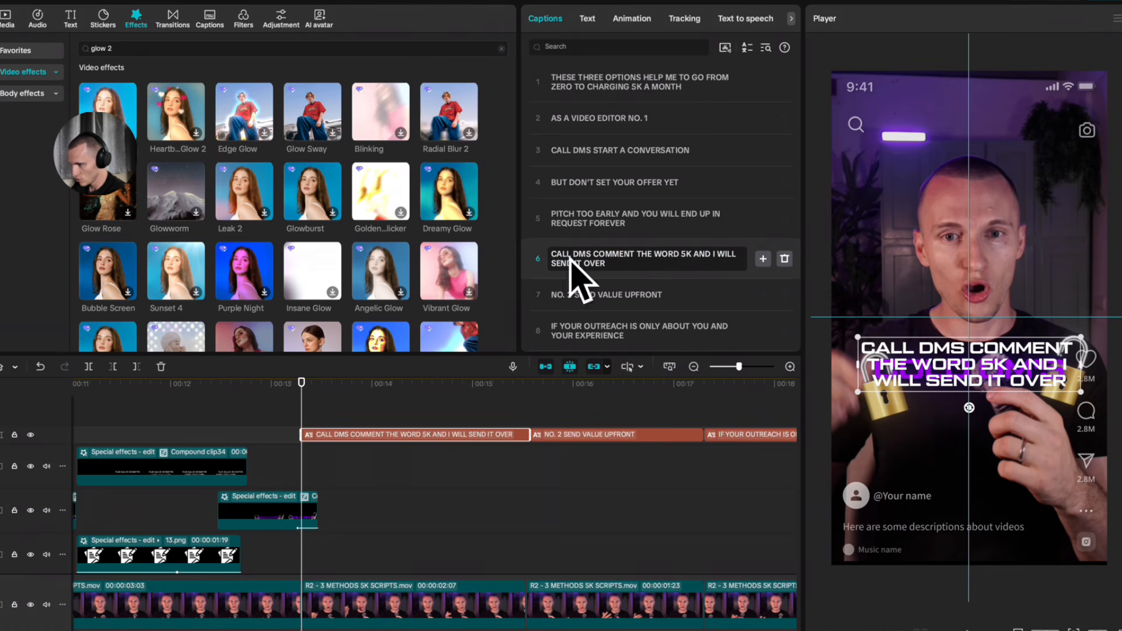
key(Delete)
key(Return)
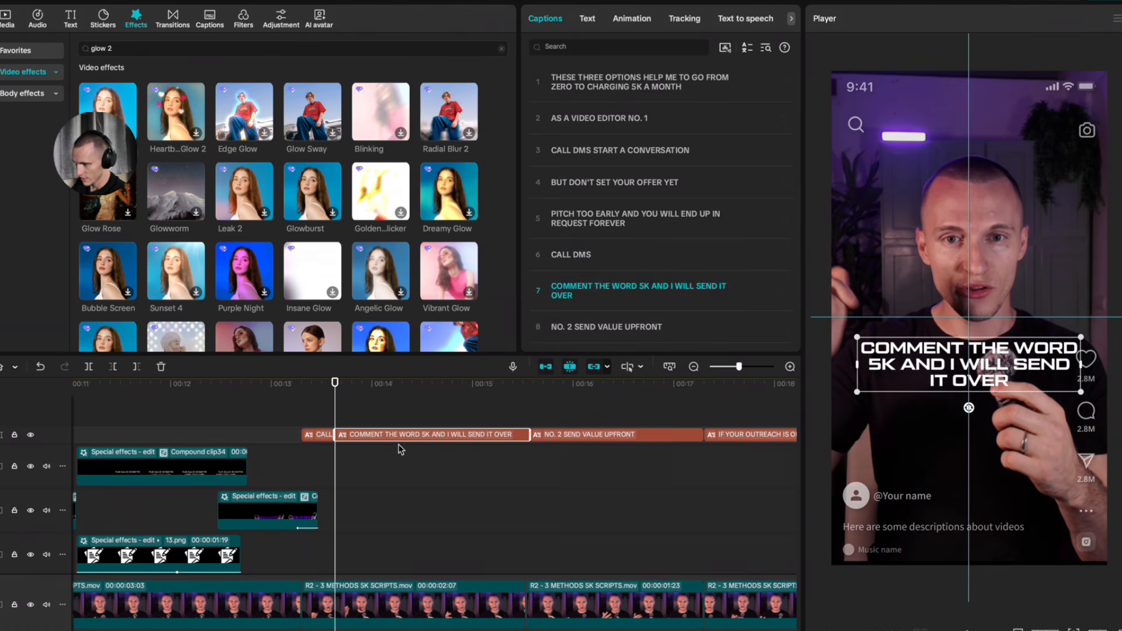
click(639, 287)
key(Delete)
key(Return)
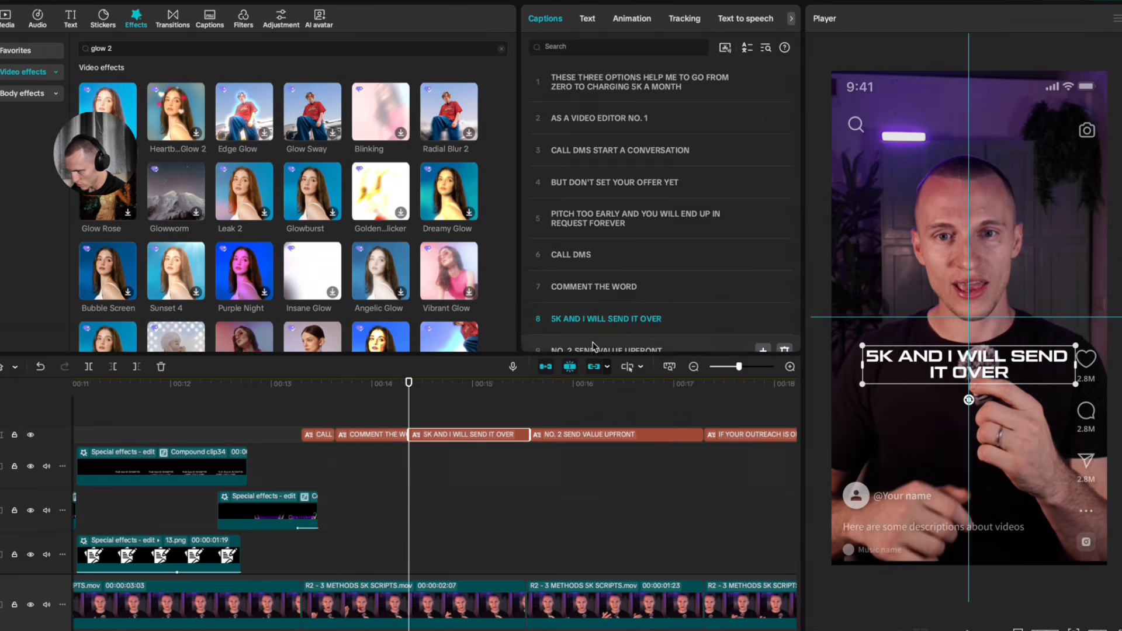
click(563, 319)
key(Delete)
key(Return)
scroll(388, 422, up, 2)
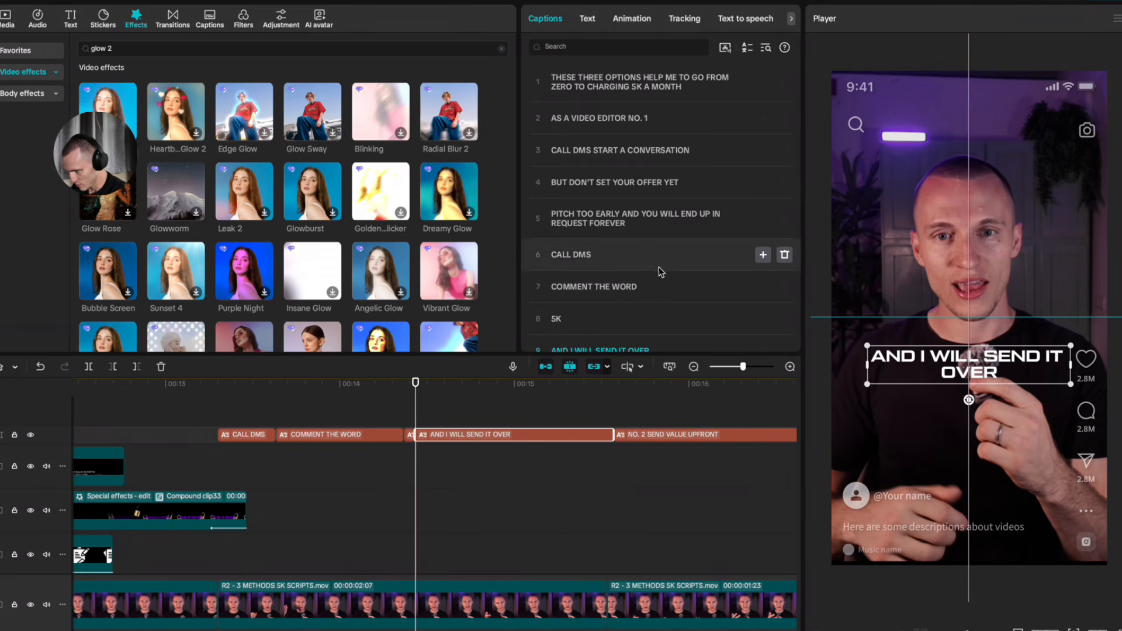
key(Delete)
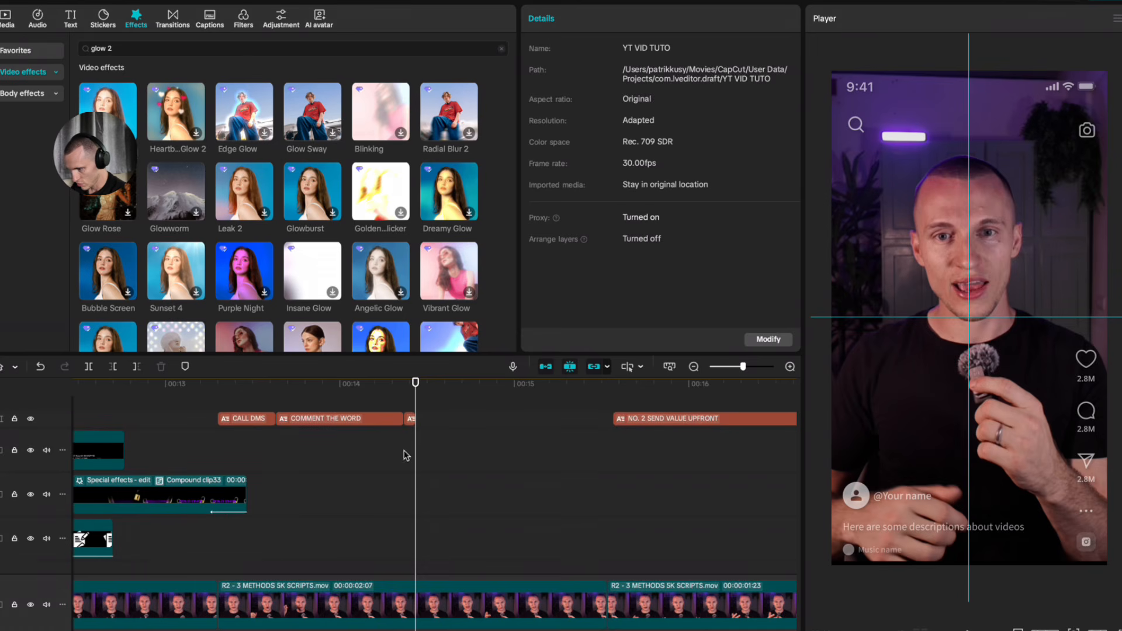
click(348, 419)
key(Delete)
click(262, 419)
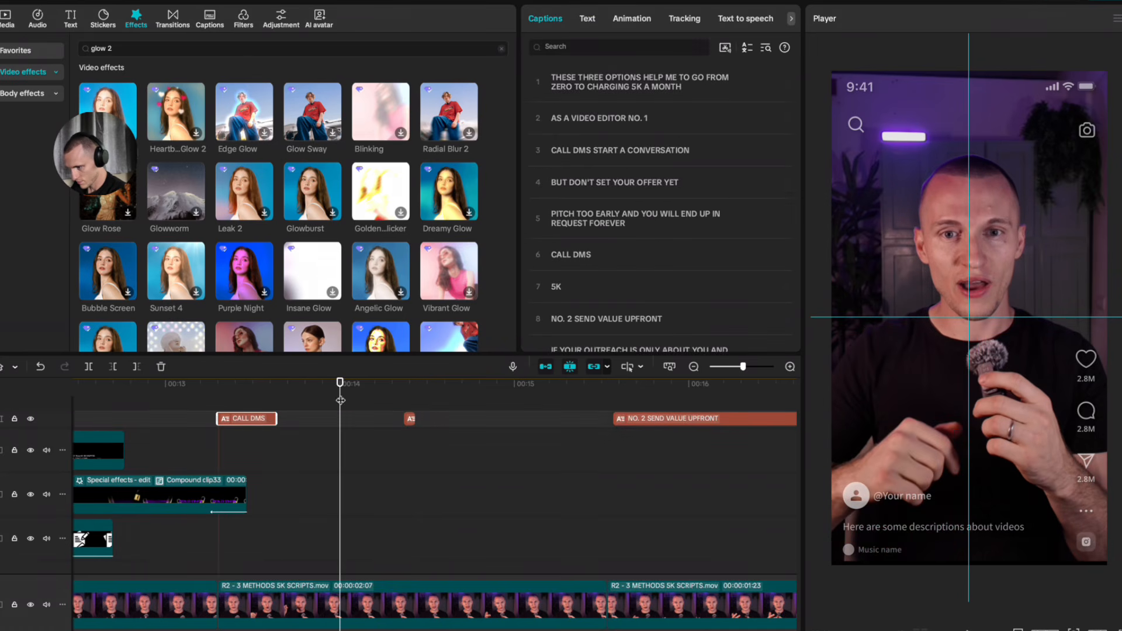
key(super+z)
Step: Delete the CALL DMS caption and shorten the COMMENT THE WORD caption's text to COMMENT
click(260, 421)
key(Delete)
click(308, 422)
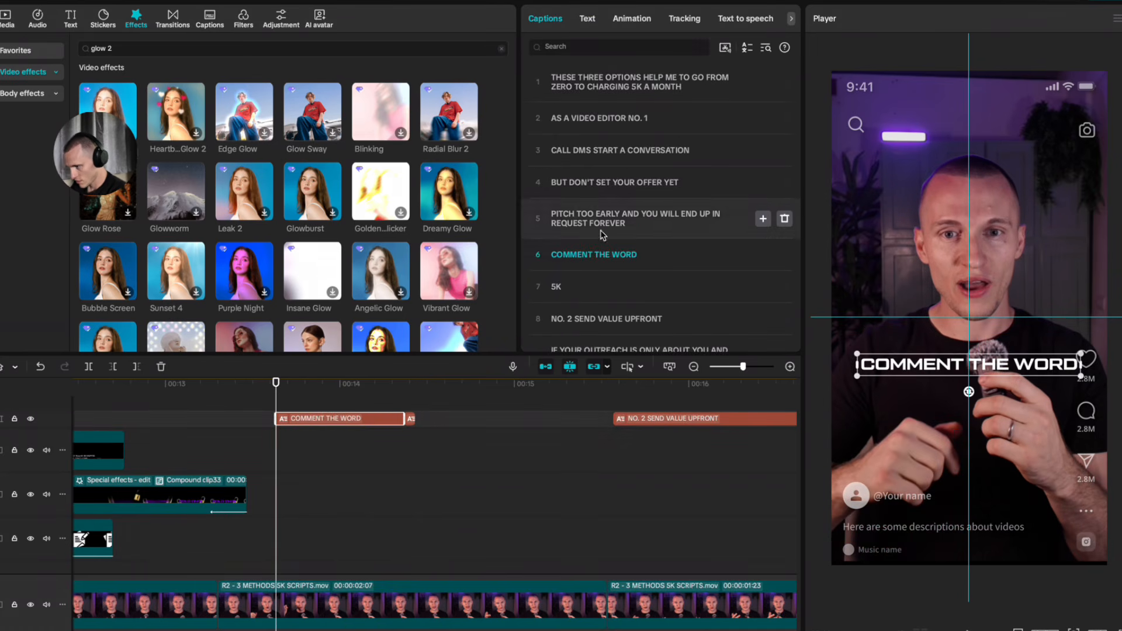
drag(593, 254, 730, 256)
key(BackSpace)
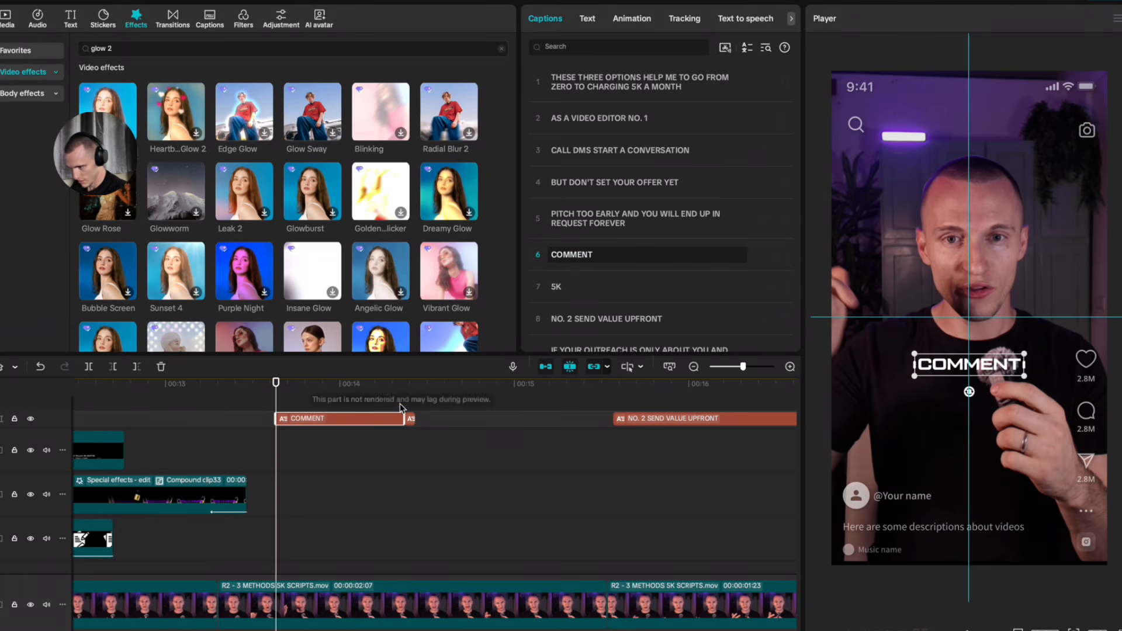
Step: Stretch the COMMENT caption from the deleted caption's start to NO. 2 SEND VALUE UPFRONT, and place 5K on a track above, ending together
drag(280, 414, 216, 415)
click(425, 421)
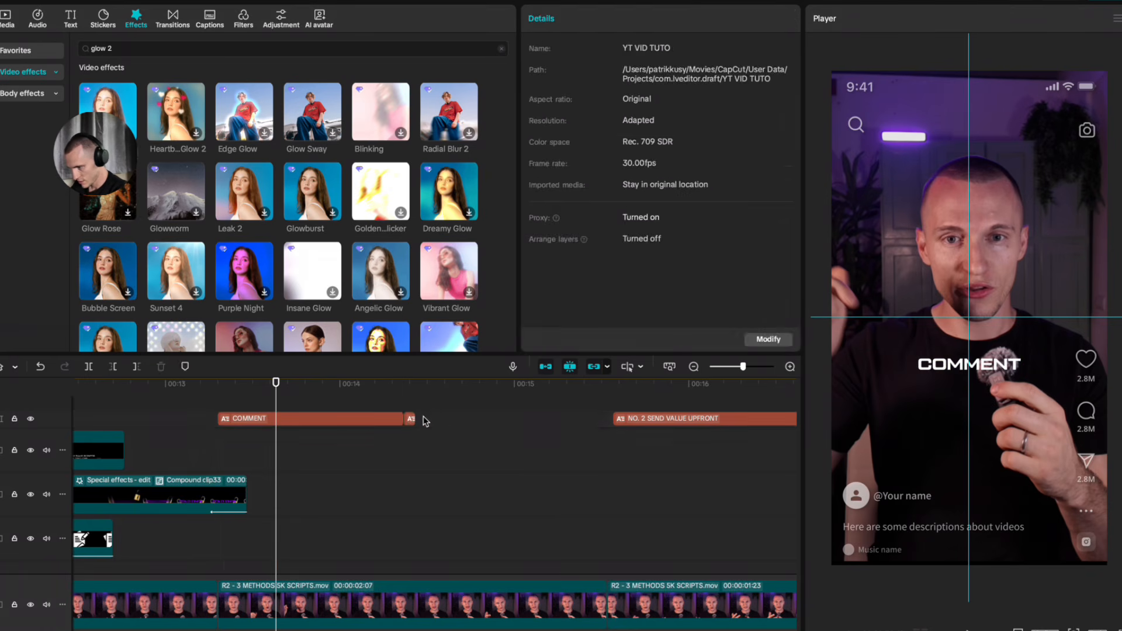
drag(415, 419, 534, 420)
mouse_move(451, 422)
mouse_down()
mouse_move(436, 424)
mouse_move(445, 421)
mouse_up()
drag(403, 455, 649, 448)
click(514, 442)
click(537, 436)
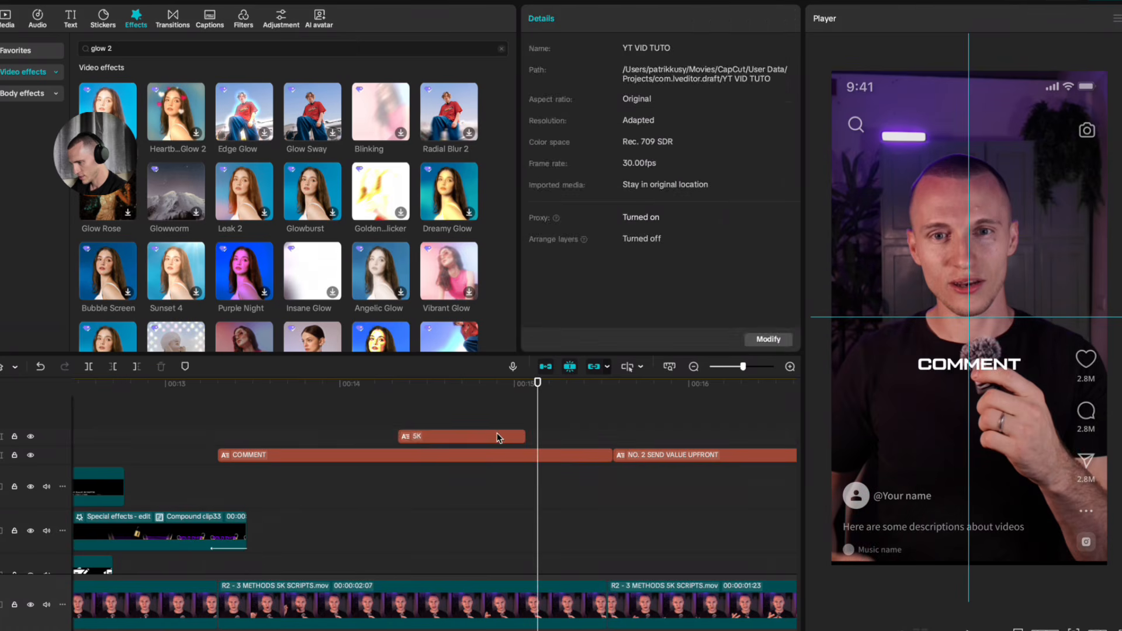
click(506, 437)
drag(522, 435, 613, 436)
click(548, 419)
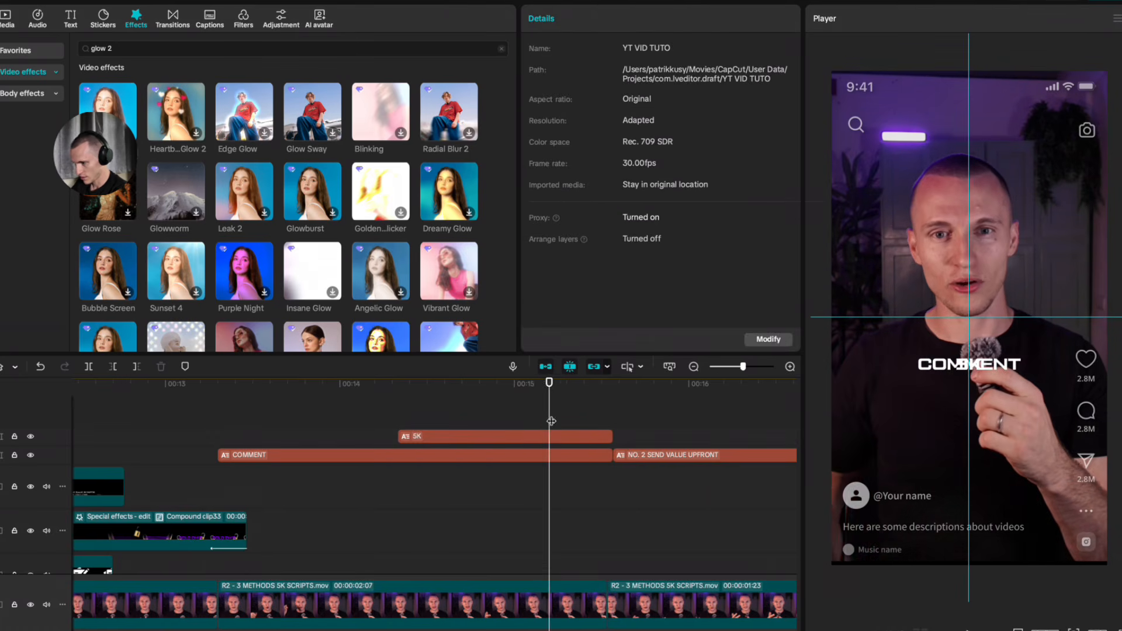
Step: Enlarge the COMMENT and 5K captions in the preview and place 5K centred directly beneath COMMENT
click(540, 455)
drag(914, 350, 866, 344)
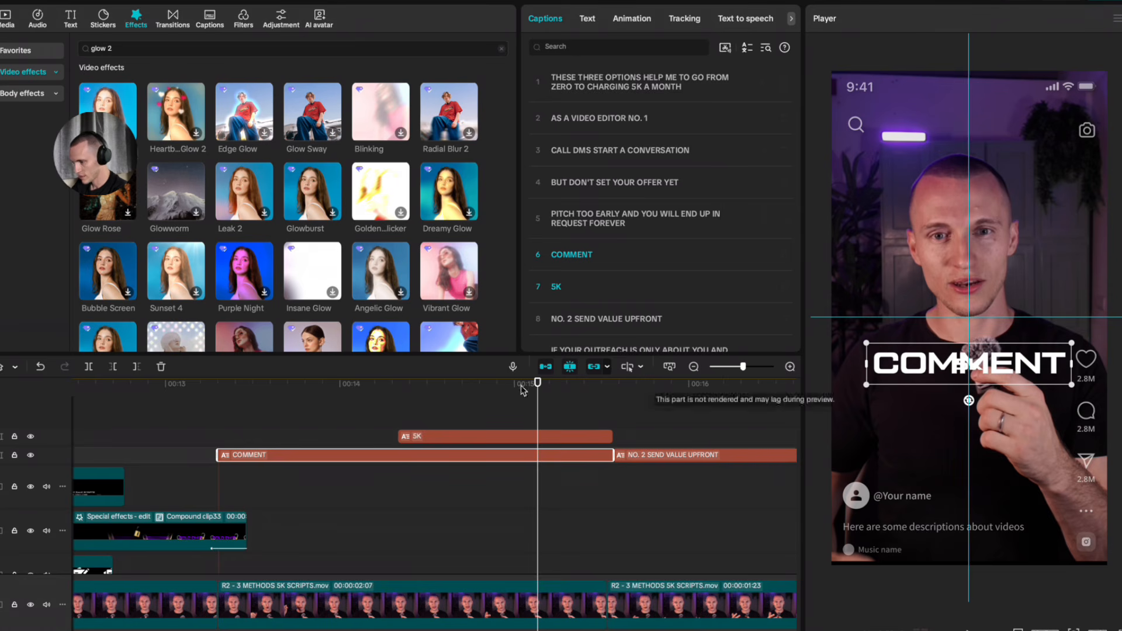
click(436, 436)
drag(953, 353, 914, 328)
drag(966, 372, 967, 405)
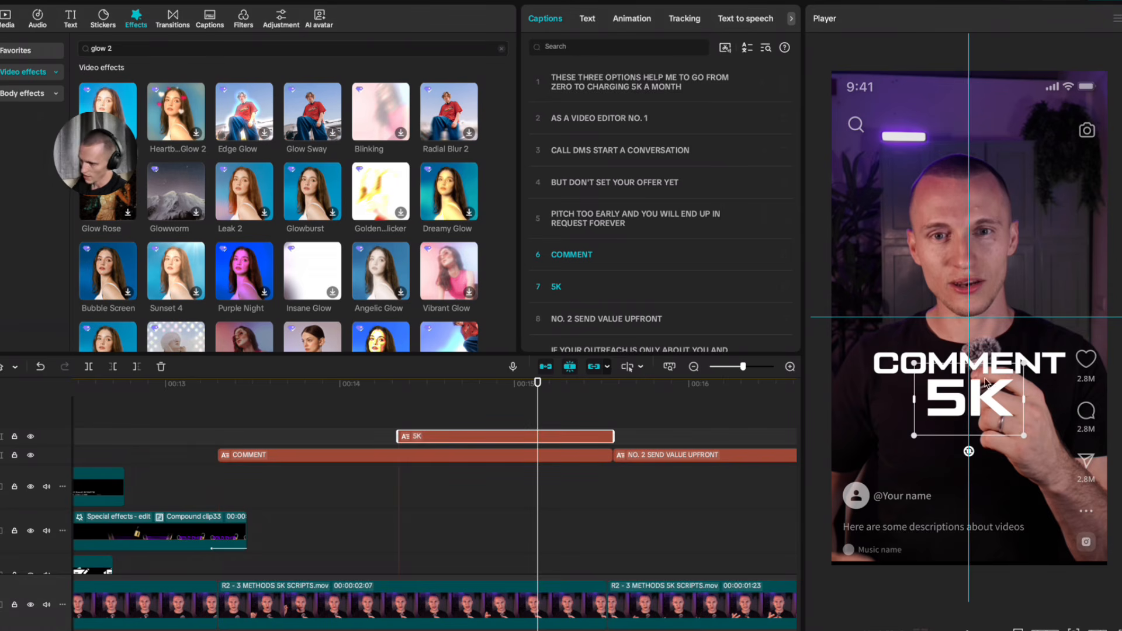
Step: Extend the 5K caption's start back to shortly after COMMENT begins and set its text color to purple 8E00FF
drag(397, 436, 281, 436)
click(377, 433)
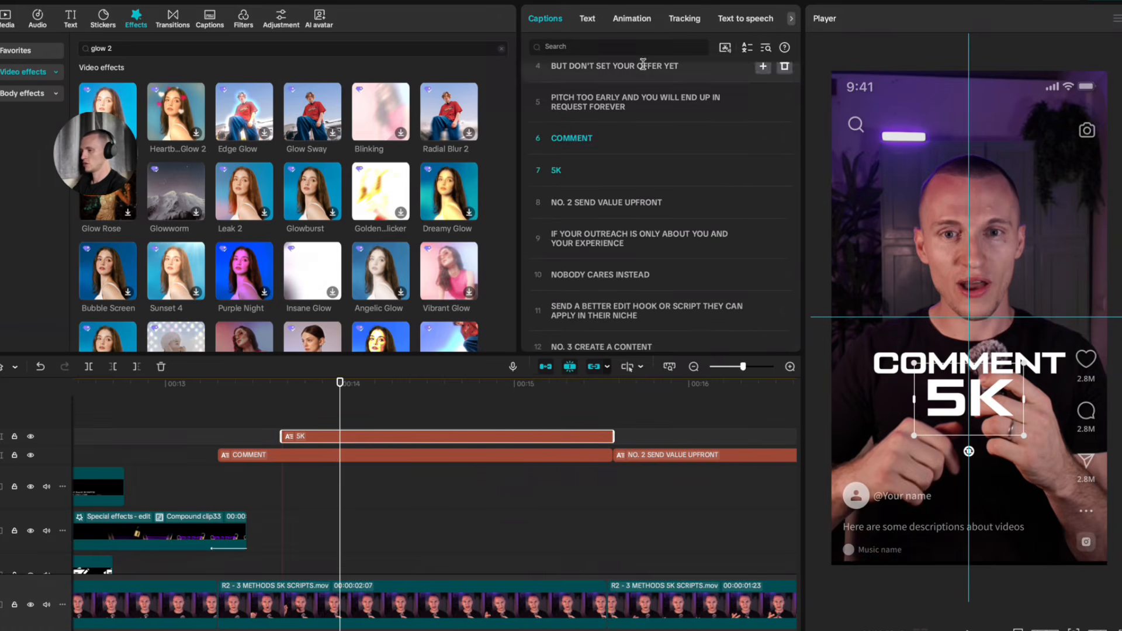
click(588, 18)
click(643, 271)
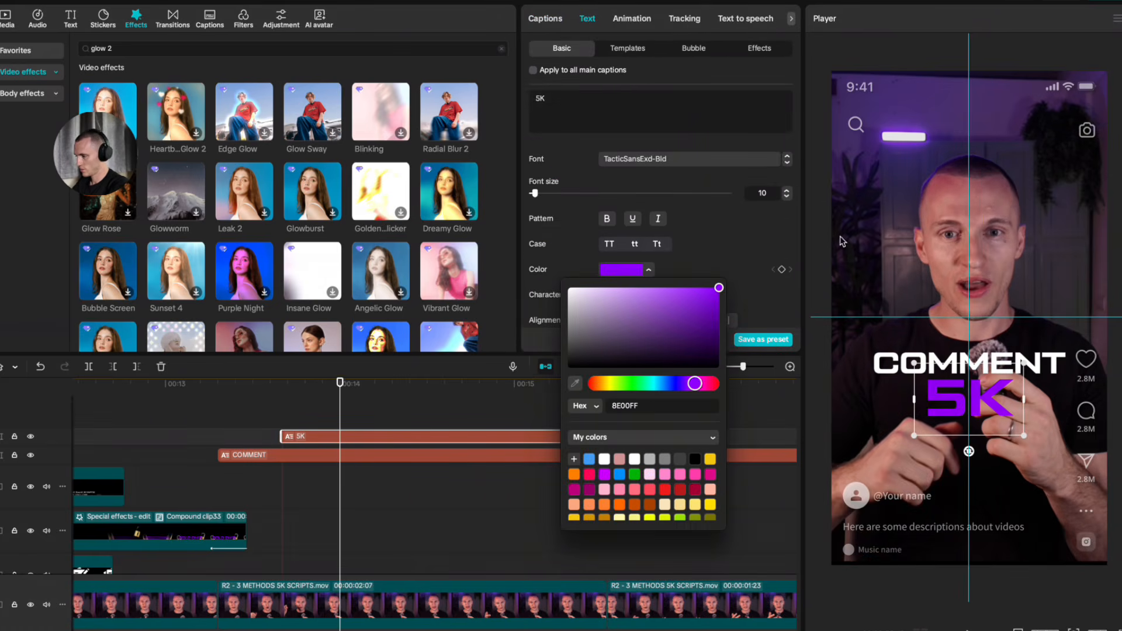
Step: Duplicate the 5K caption onto the track above and set the copy's color to dark purple 3D0073
drag(394, 441, 395, 430)
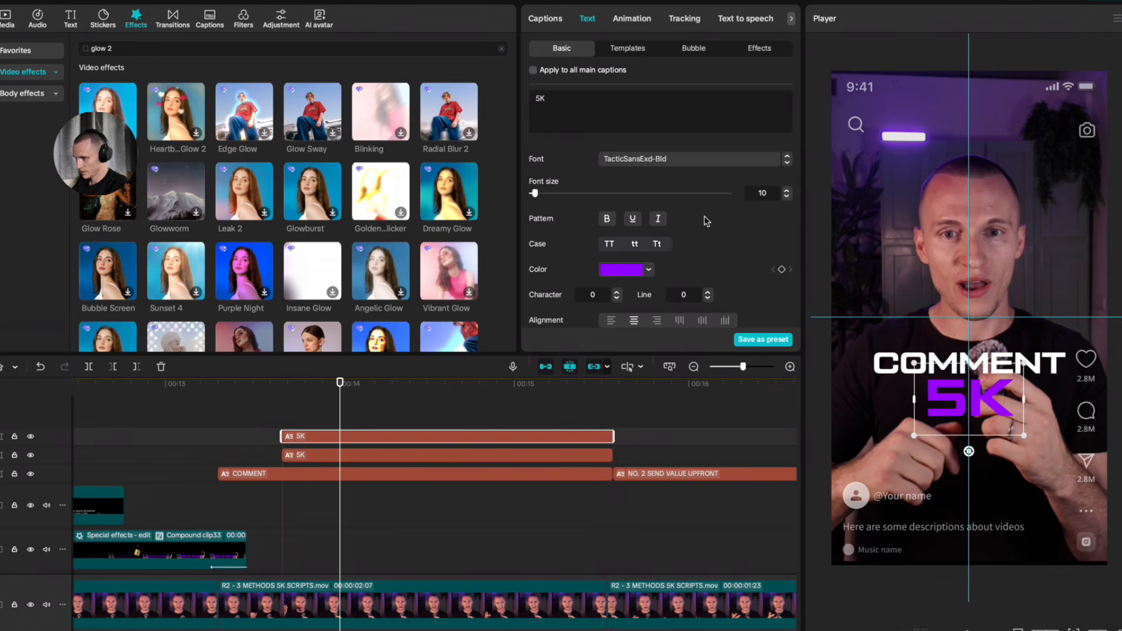
click(649, 266)
drag(719, 293, 730, 343)
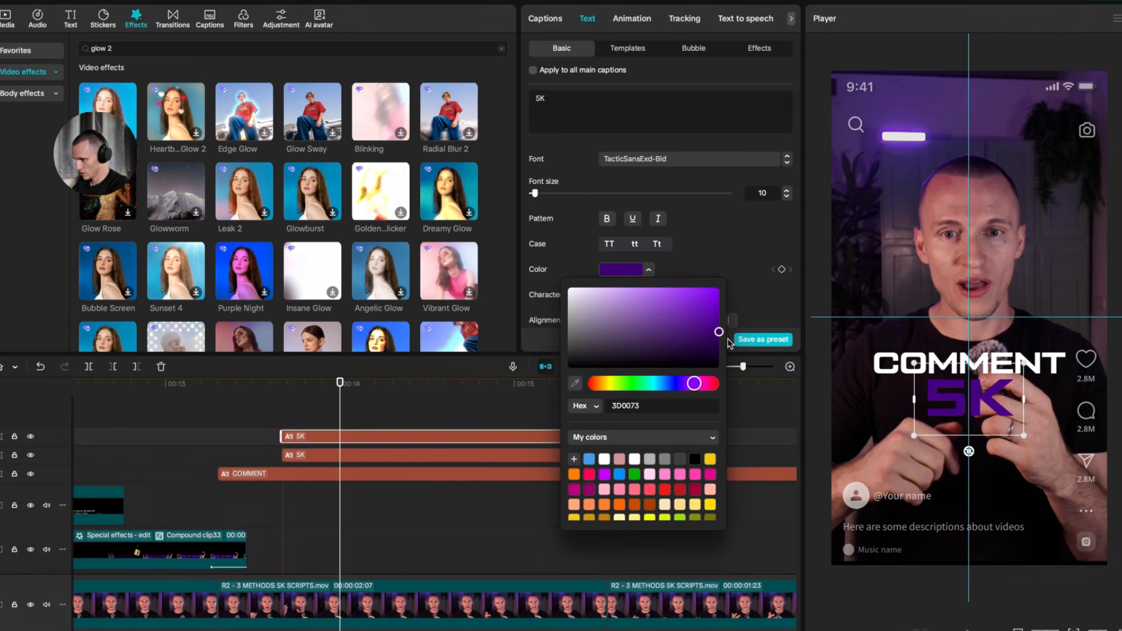
click(393, 435)
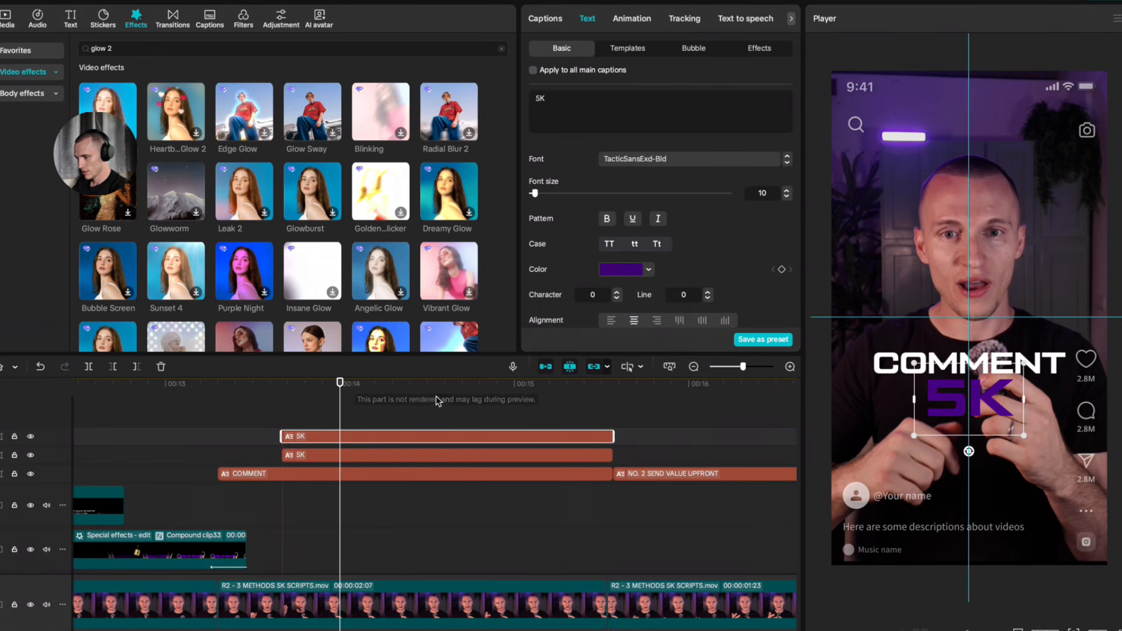
Step: Apply the Fade In entrance animation with a 0.2s duration to the COMMENT caption and both 5K captions
drag(439, 402, 435, 475)
click(632, 27)
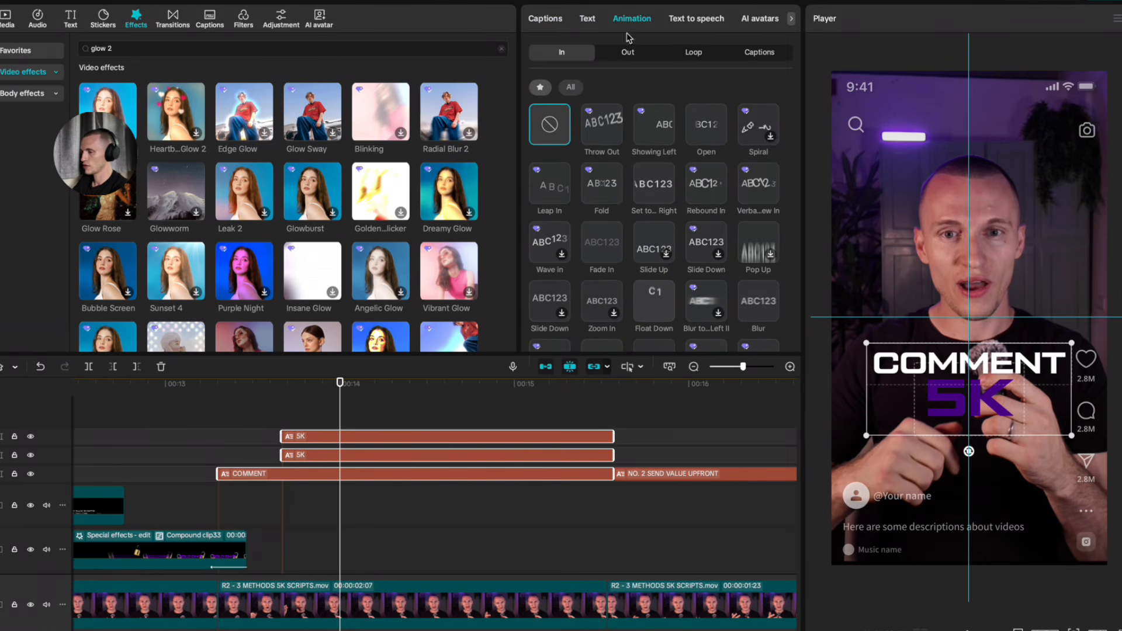
click(602, 240)
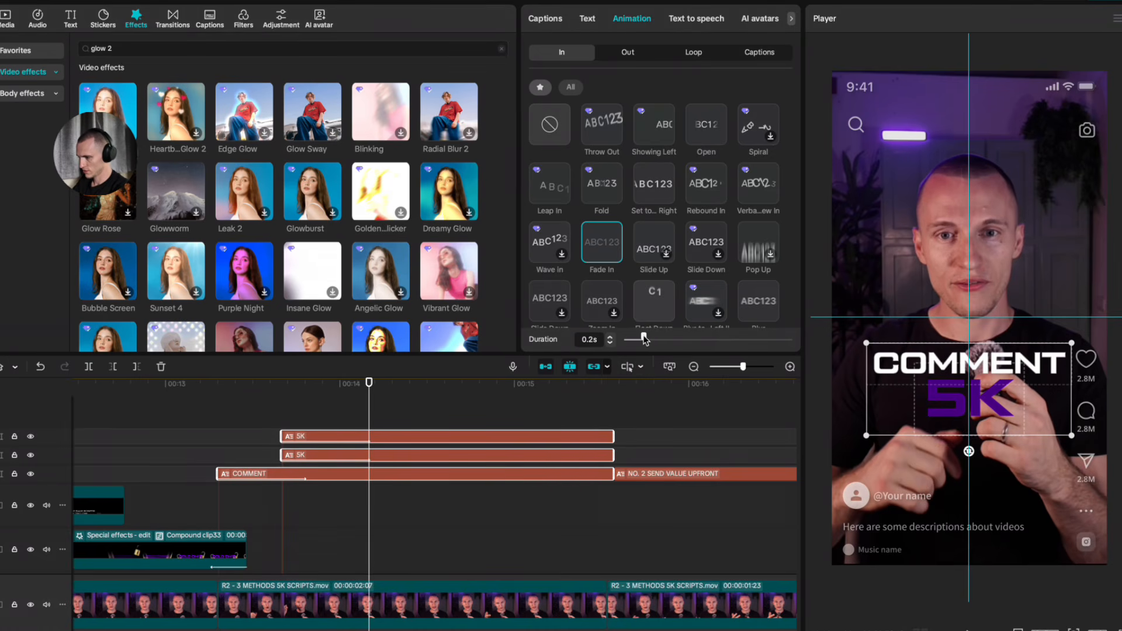
click(349, 445)
Step: Convert the dark purple 5K caption copy into its own compound clip and select the bright purple 5K caption
click(350, 438)
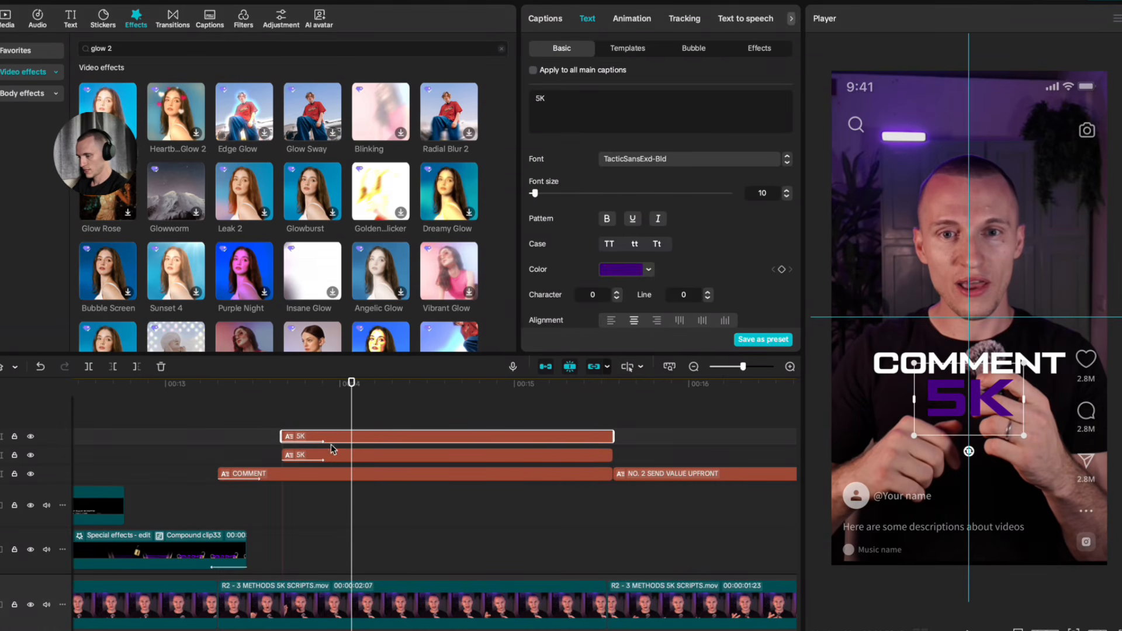
key(alt+g)
click(351, 438)
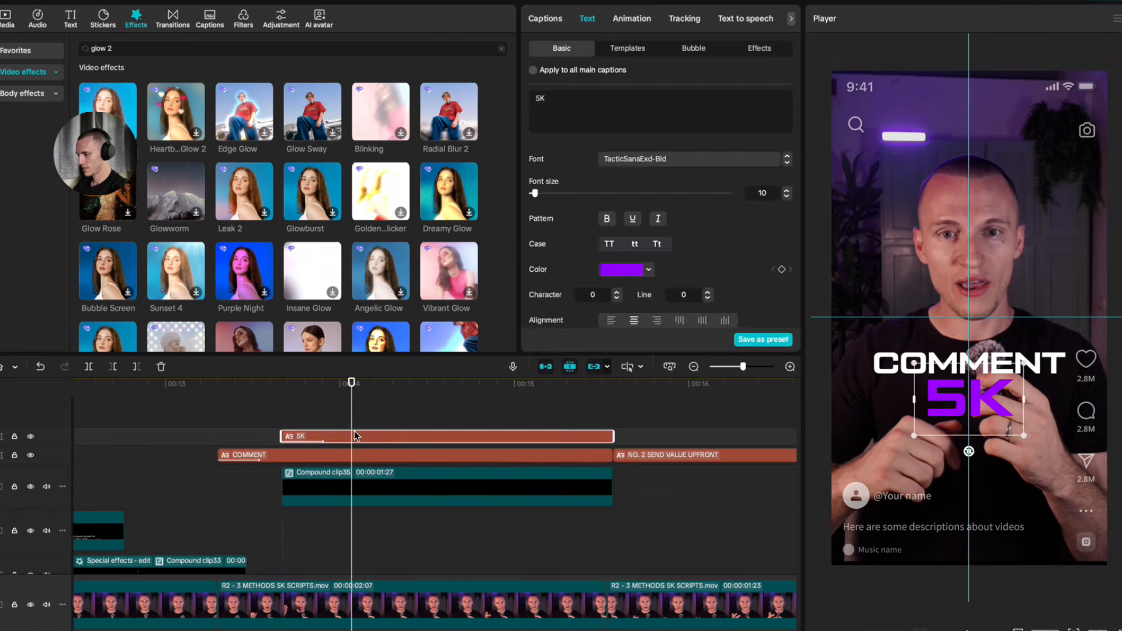
Step: Convert the bright purple 5K caption into its own compound clip and add a Split mask with its line across the 5K text
key(alt+g)
click(570, 21)
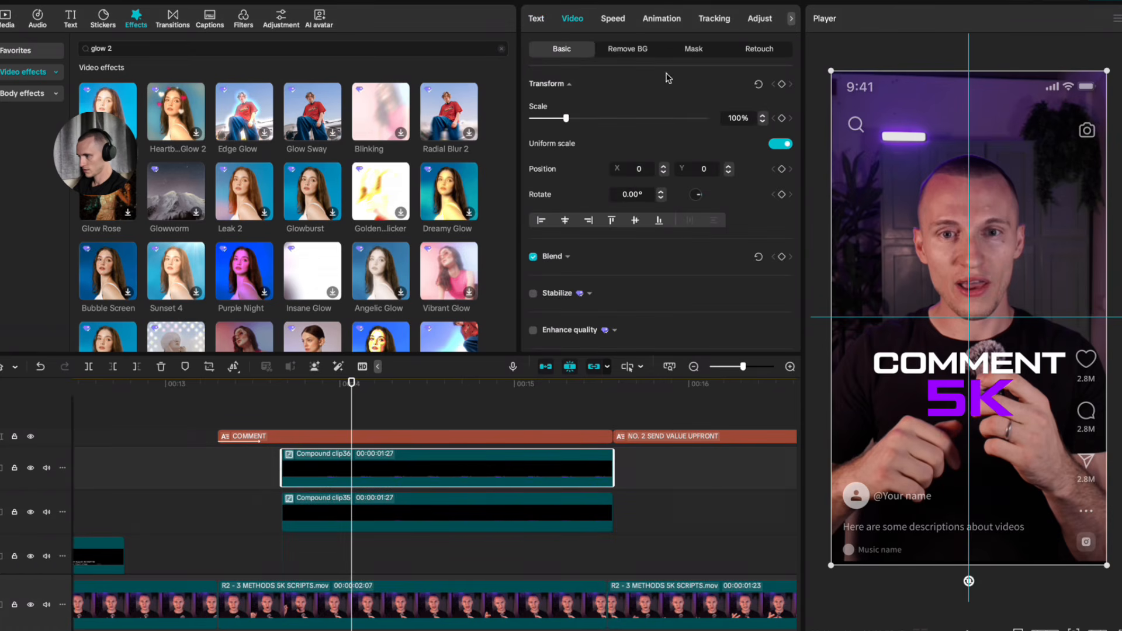
click(694, 49)
click(549, 140)
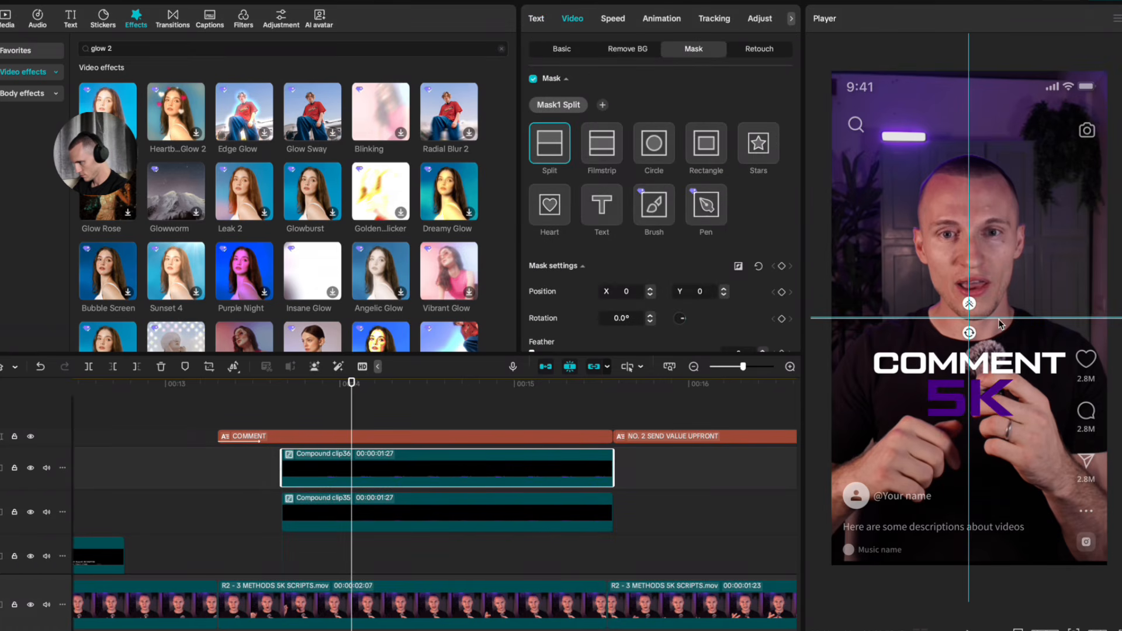
drag(998, 323, 974, 396)
click(317, 398)
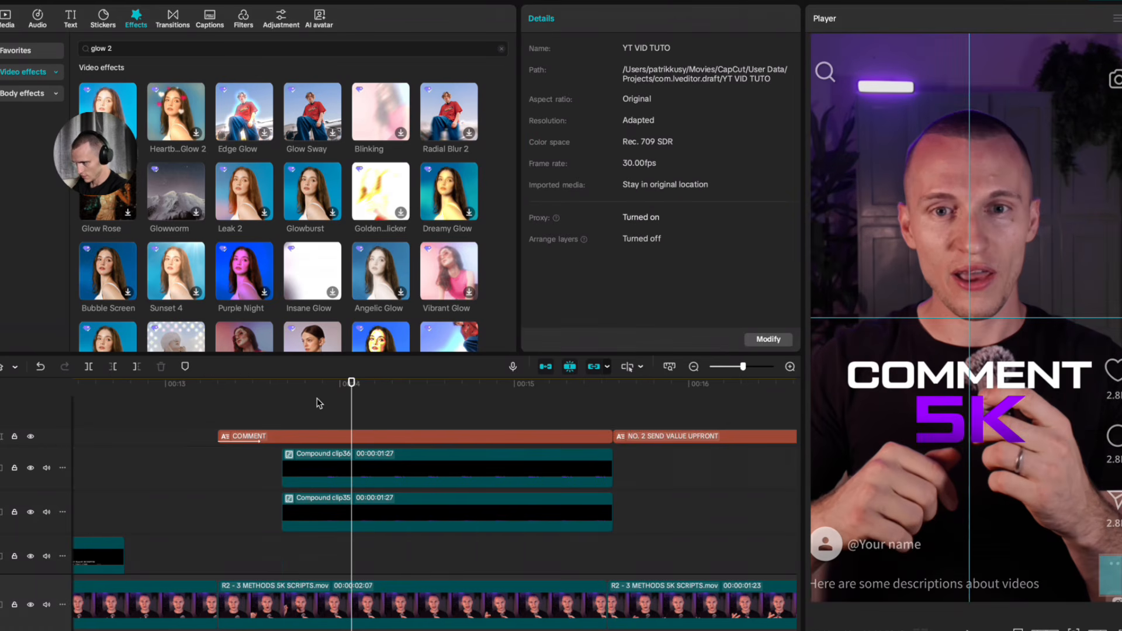
key(space)
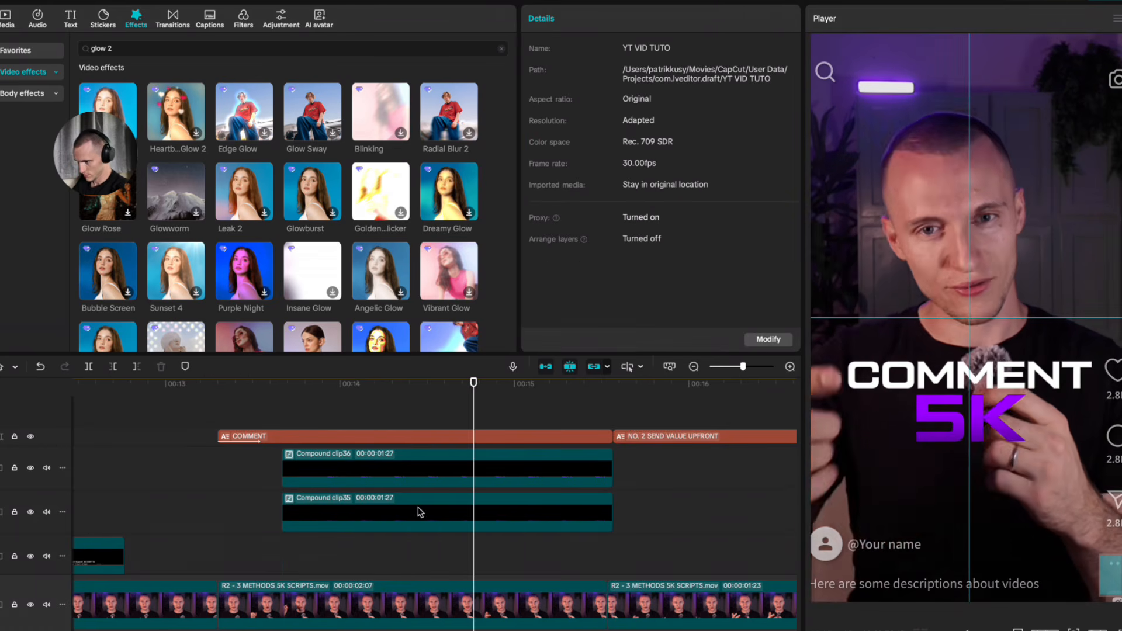
Step: Convert the COMMENT caption into its own compound clip
click(338, 438)
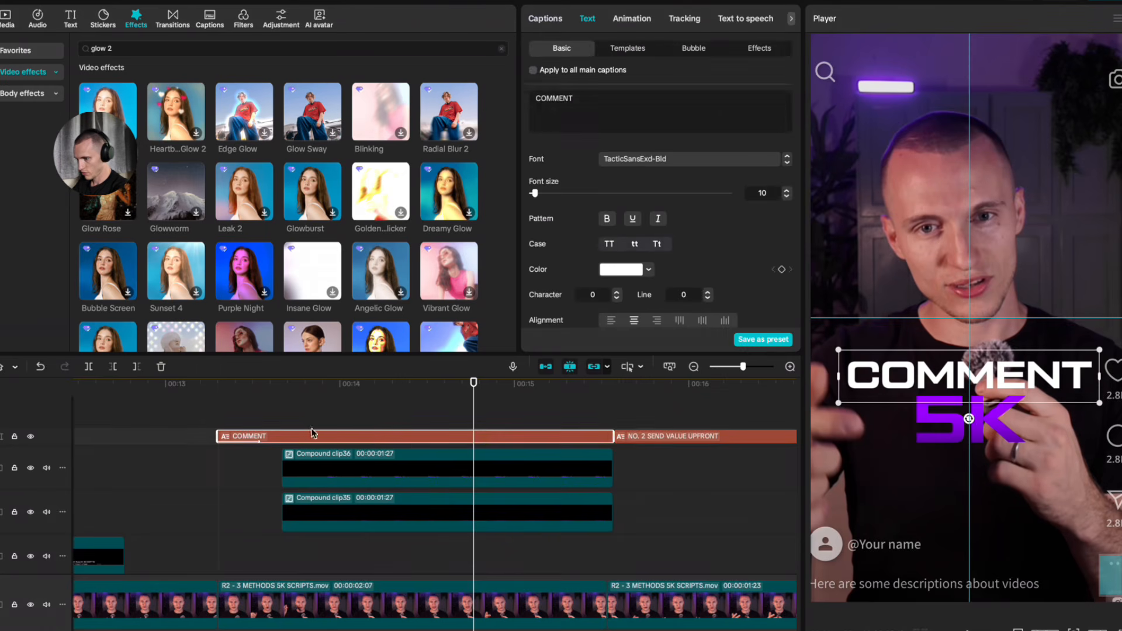
key(alt+g)
scroll(336, 447, down, 3)
scroll(346, 436, up, 3)
click(584, 521)
scroll(573, 503, down, 3)
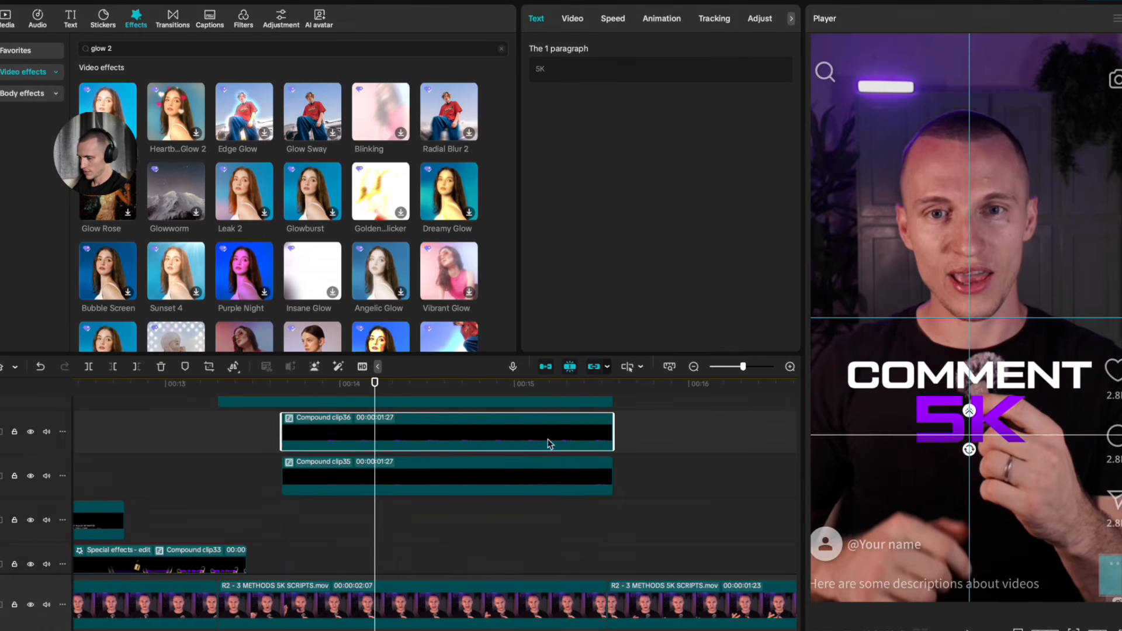
Step: Duplicate the lower 5K compound clip onto the track beneath it and set the copy's 5K text color to white
click(445, 467)
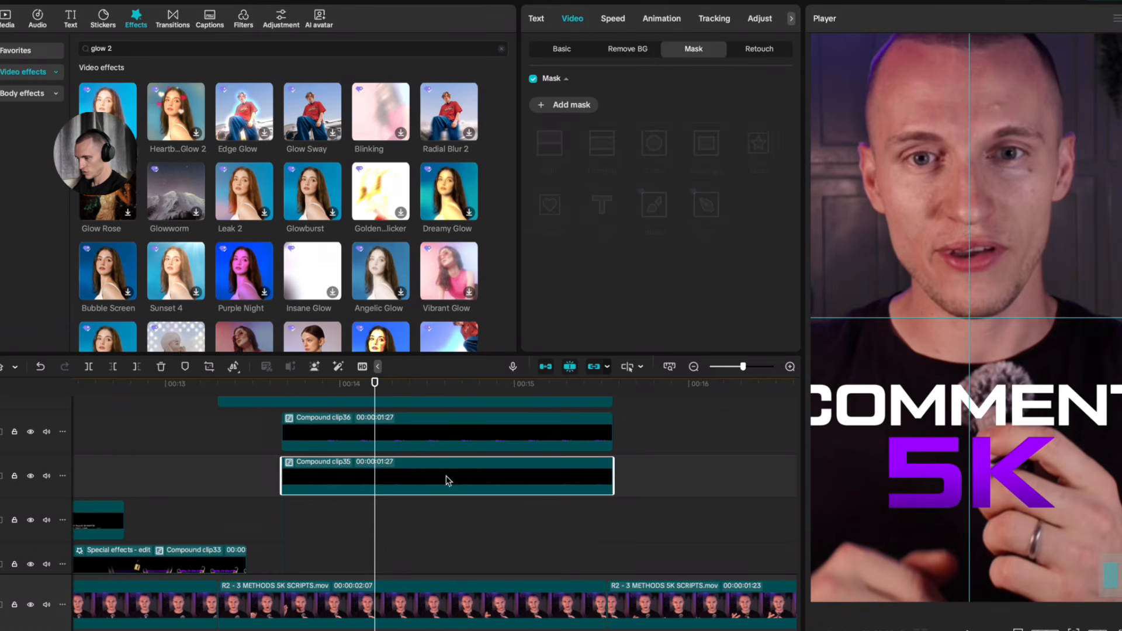
drag(448, 481, 448, 523)
key(alt+g)
double_click(336, 517)
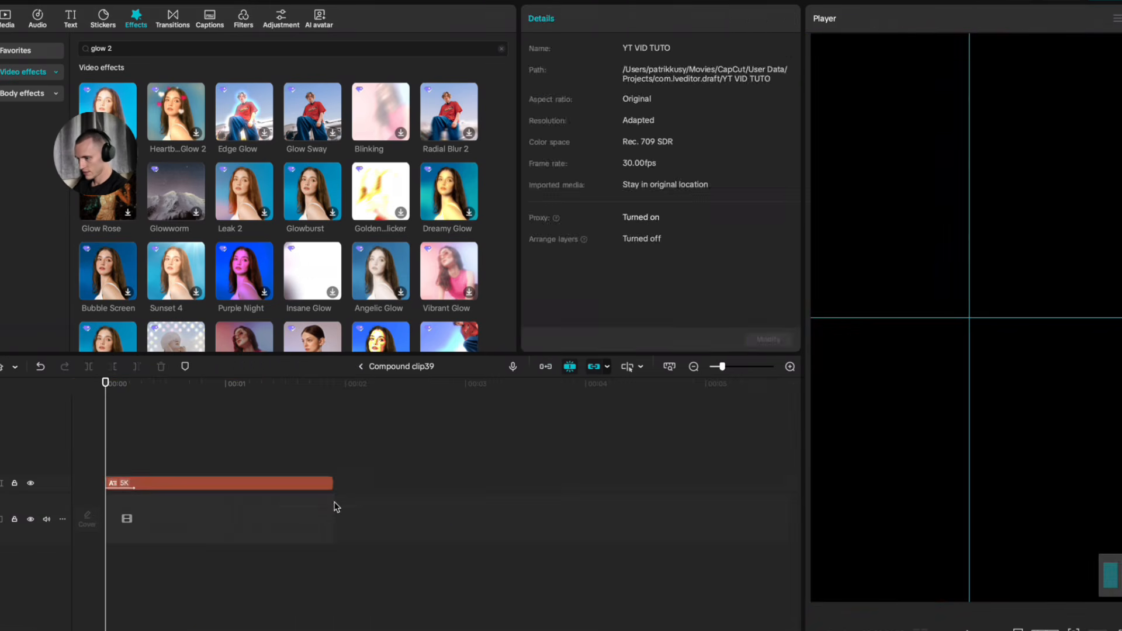
click(632, 272)
drag(689, 350, 546, 210)
click(546, 209)
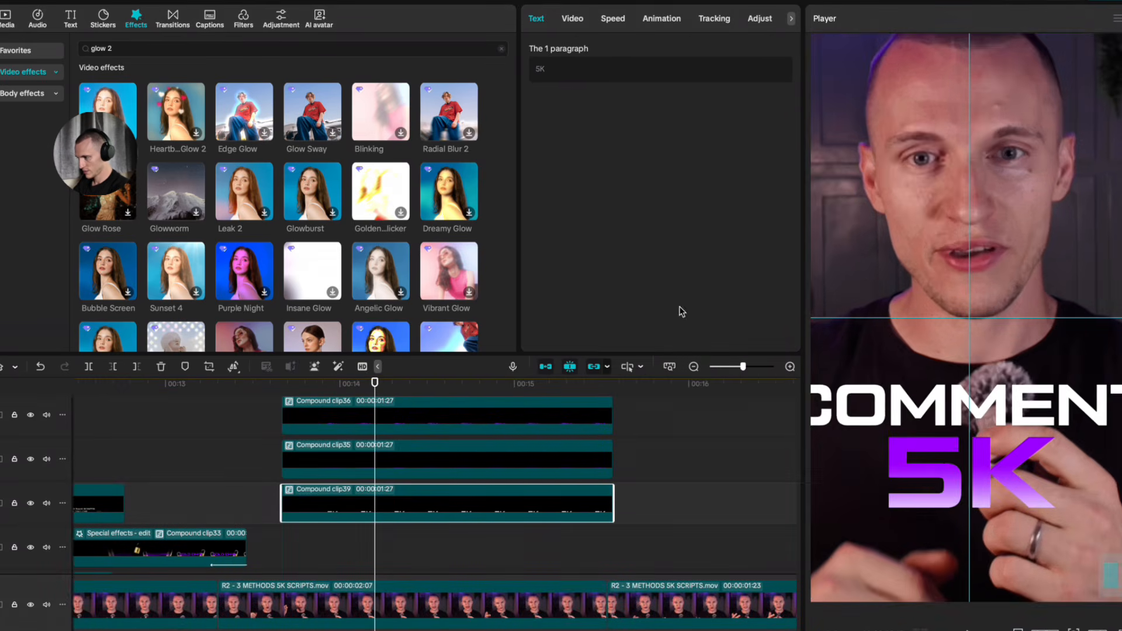
Step: Set the white 5K compound clip's layer order to 4
click(573, 20)
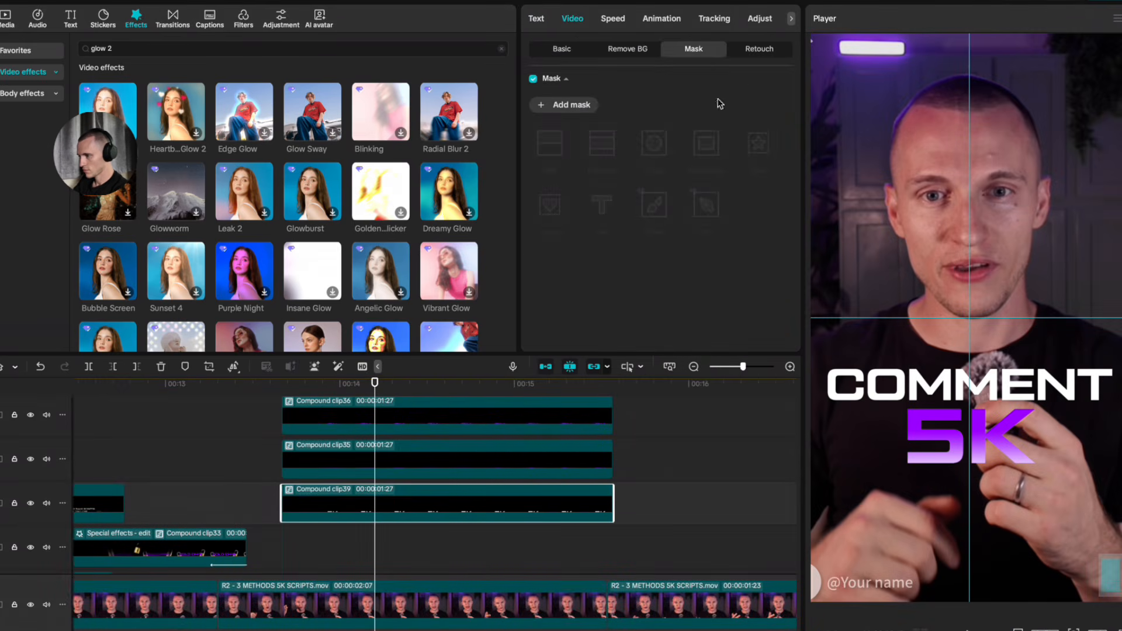
click(561, 49)
scroll(689, 302, down, 10)
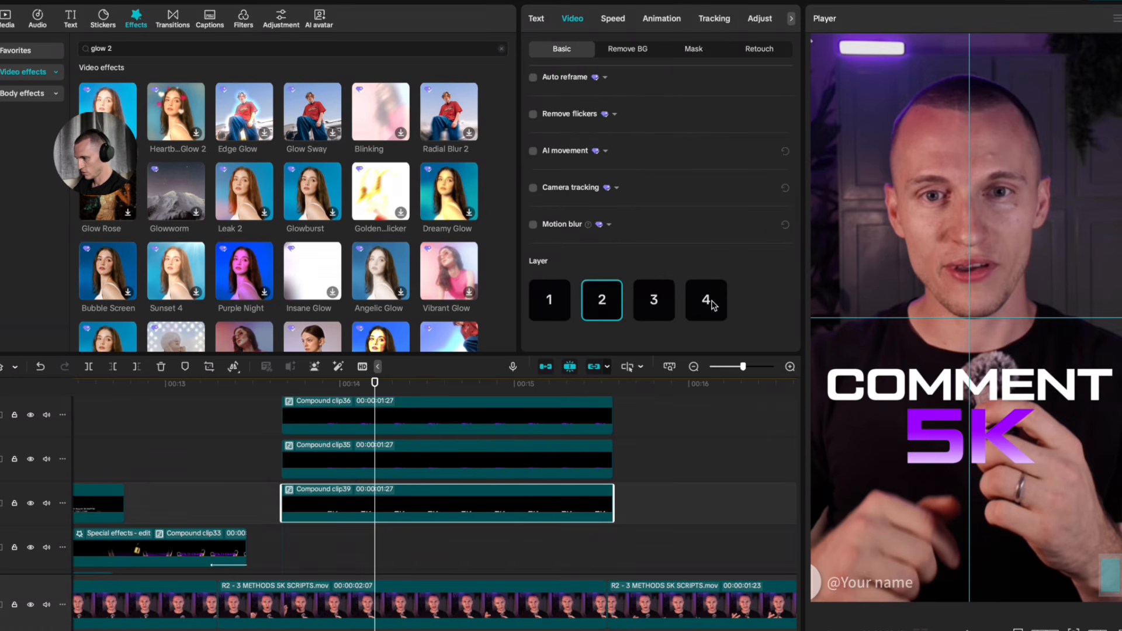
click(713, 304)
Step: Add a Filmstrip mask to the white 5K clip, narrowed to size 31, rotated to -118° and positioned at Y -339 across the text
click(694, 50)
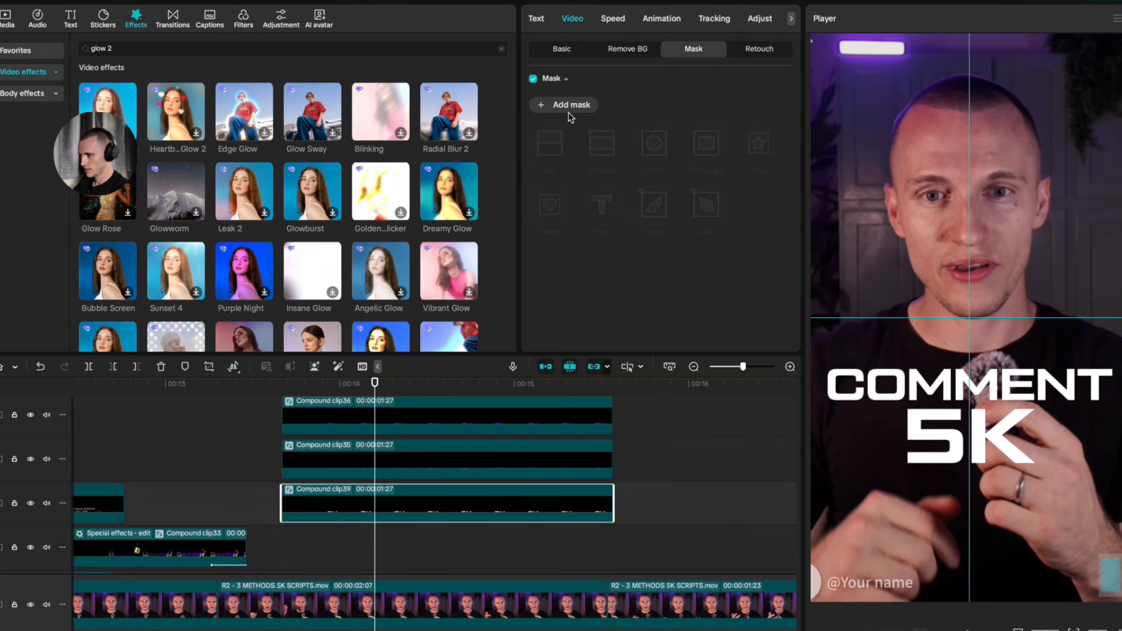
click(569, 107)
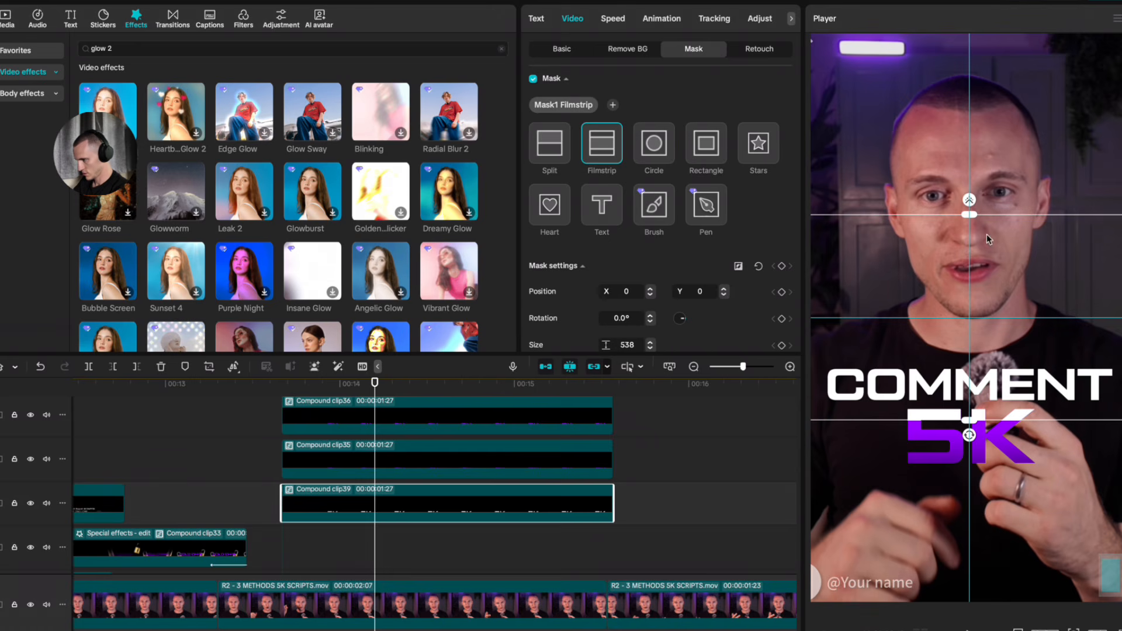
drag(971, 215, 981, 475)
scroll(961, 483, up, 2)
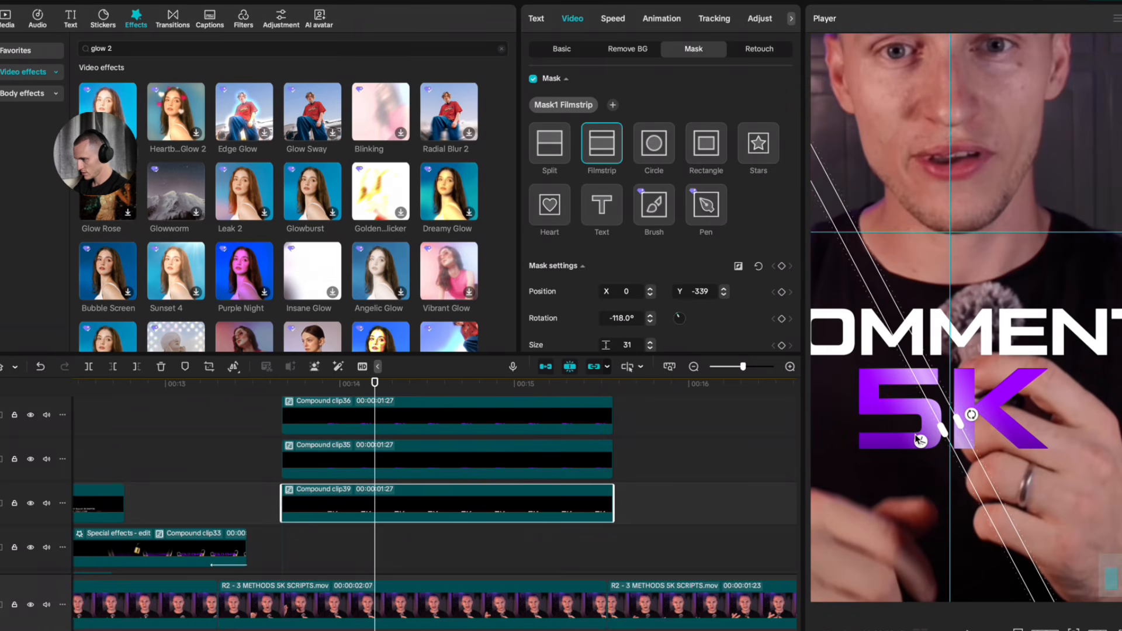
Step: Animate the Filmstrip mask's position with keyframes so it sweeps from left of the 5K text to X 215, Y -195 past its right side
drag(922, 440, 855, 467)
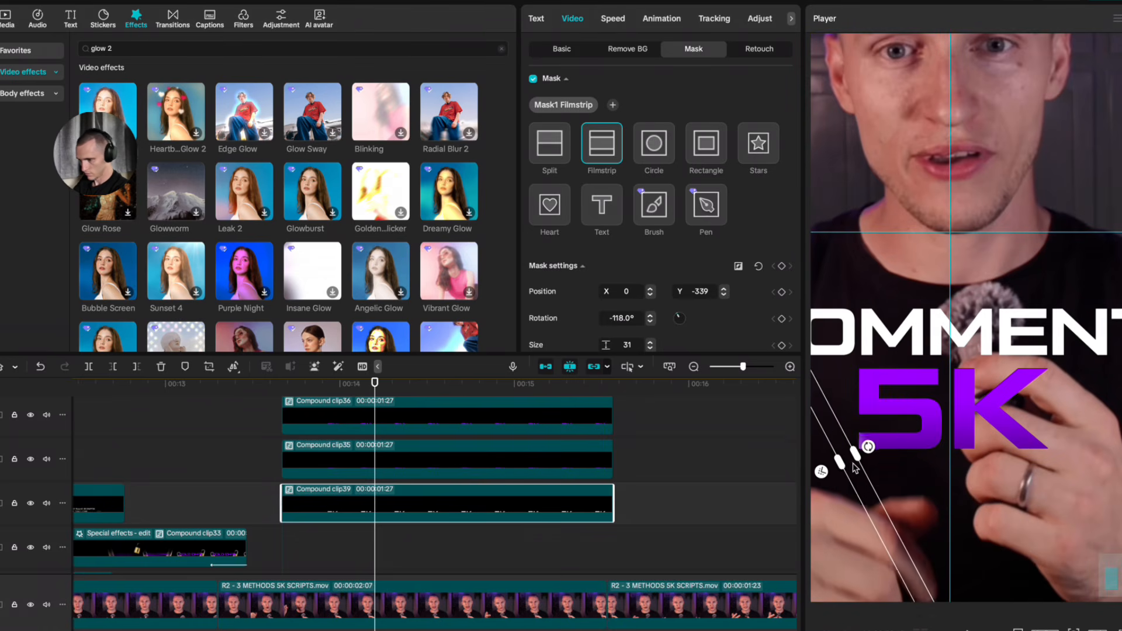
drag(384, 389, 543, 418)
drag(837, 444, 1061, 331)
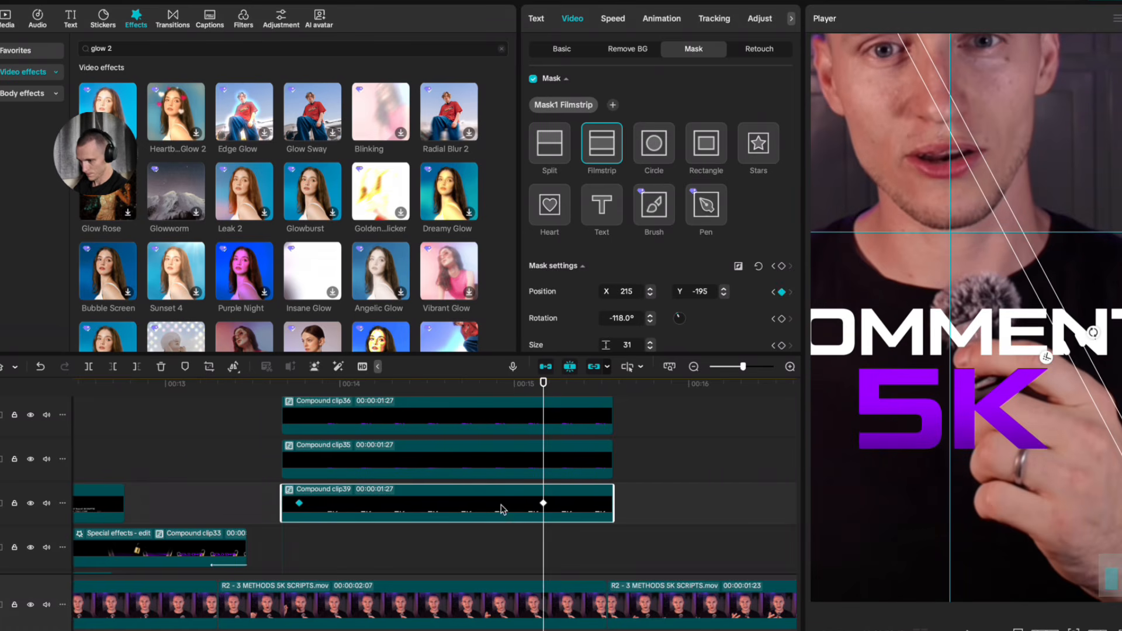
drag(295, 549, 478, 531)
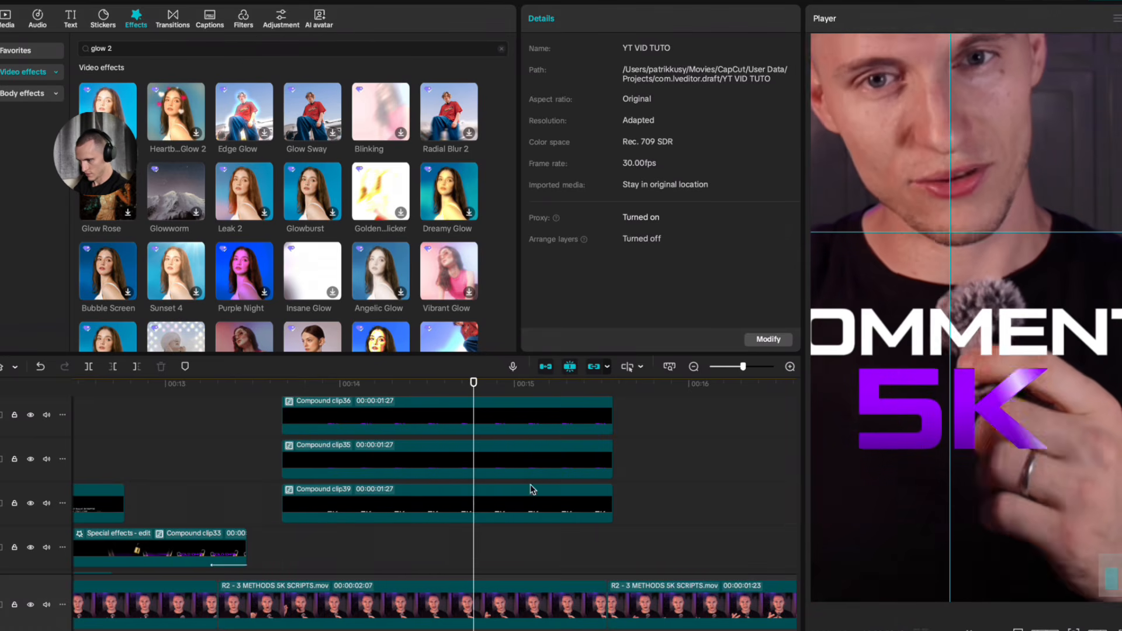
Step: Open the white 5K clip's keyframe curves and ease the mask's Position X curve for a fast start and long, smooth slowdown
click(572, 516)
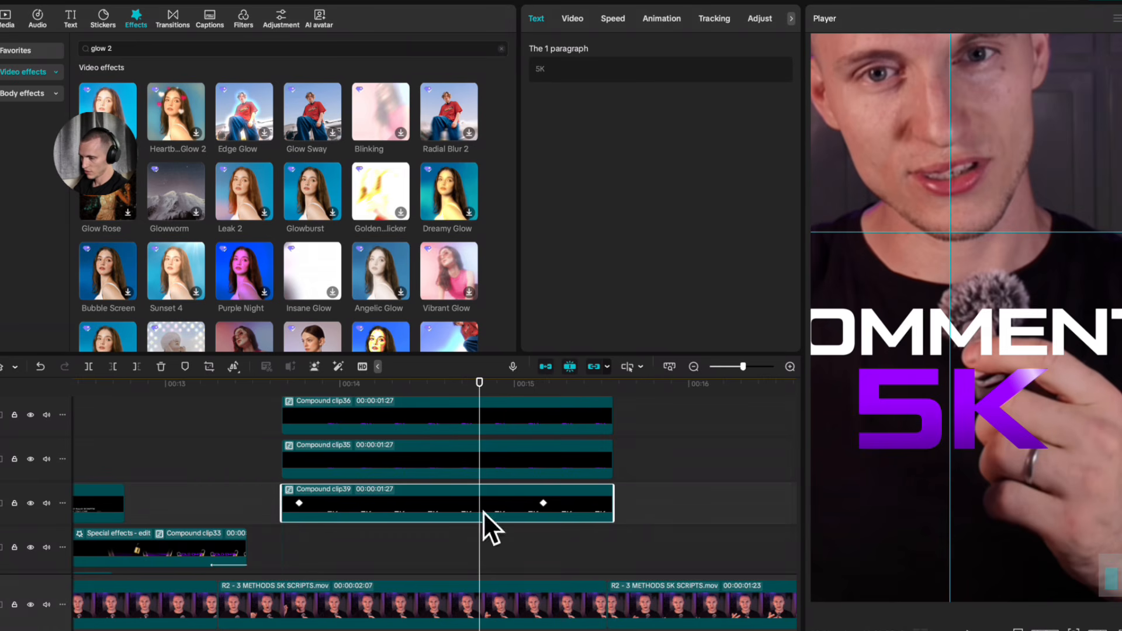
right_click(380, 506)
click(423, 594)
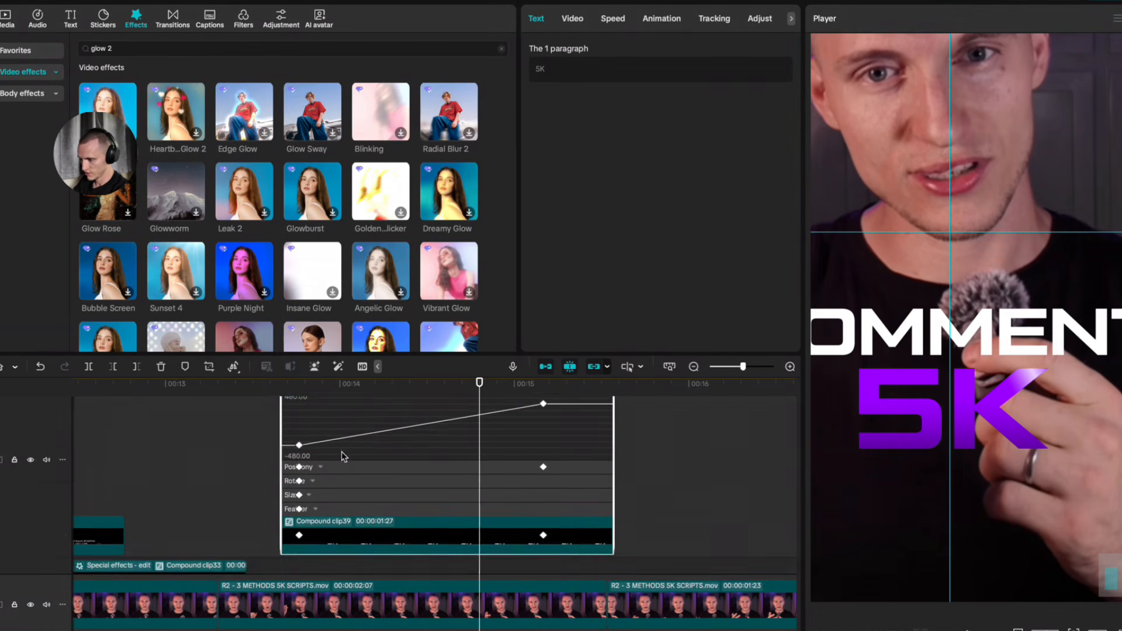
click(543, 444)
click(559, 427)
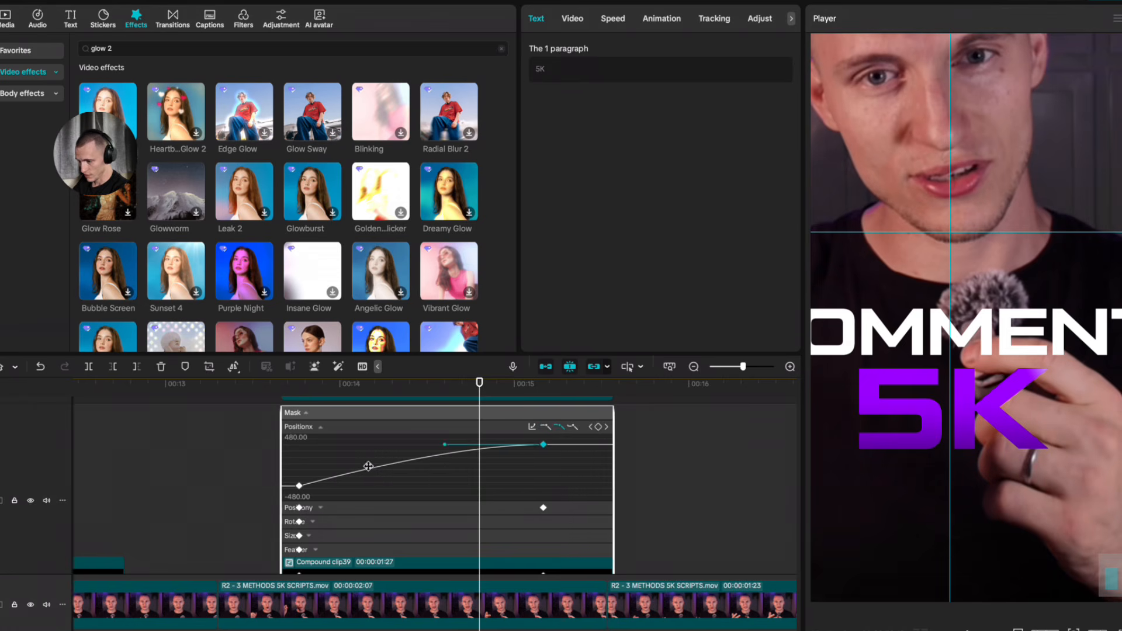
click(562, 427)
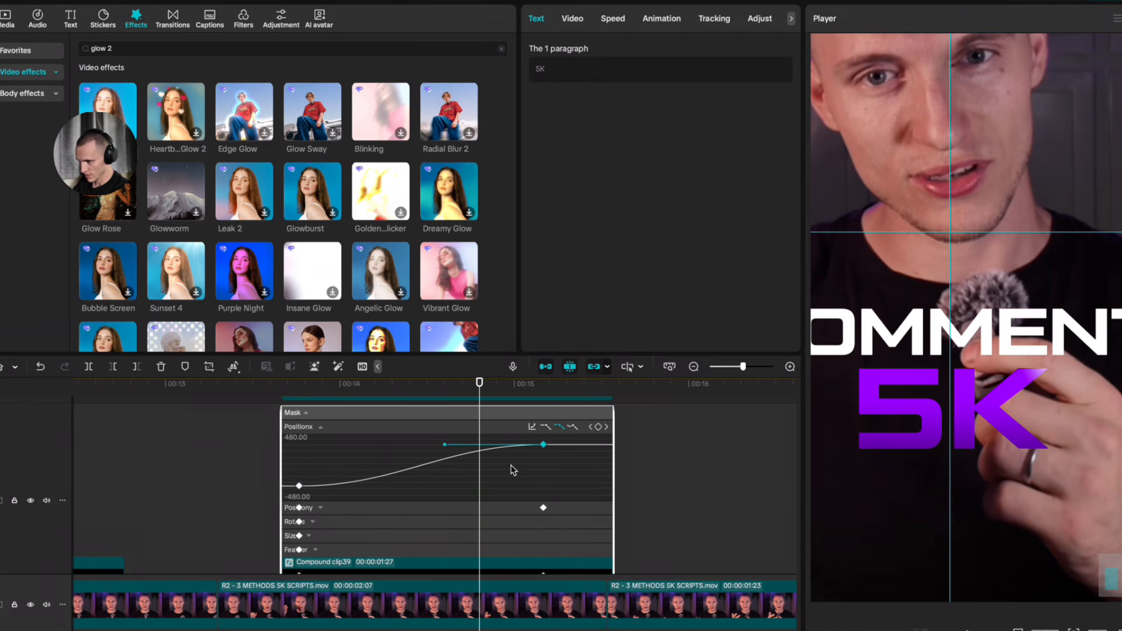
drag(445, 449, 337, 451)
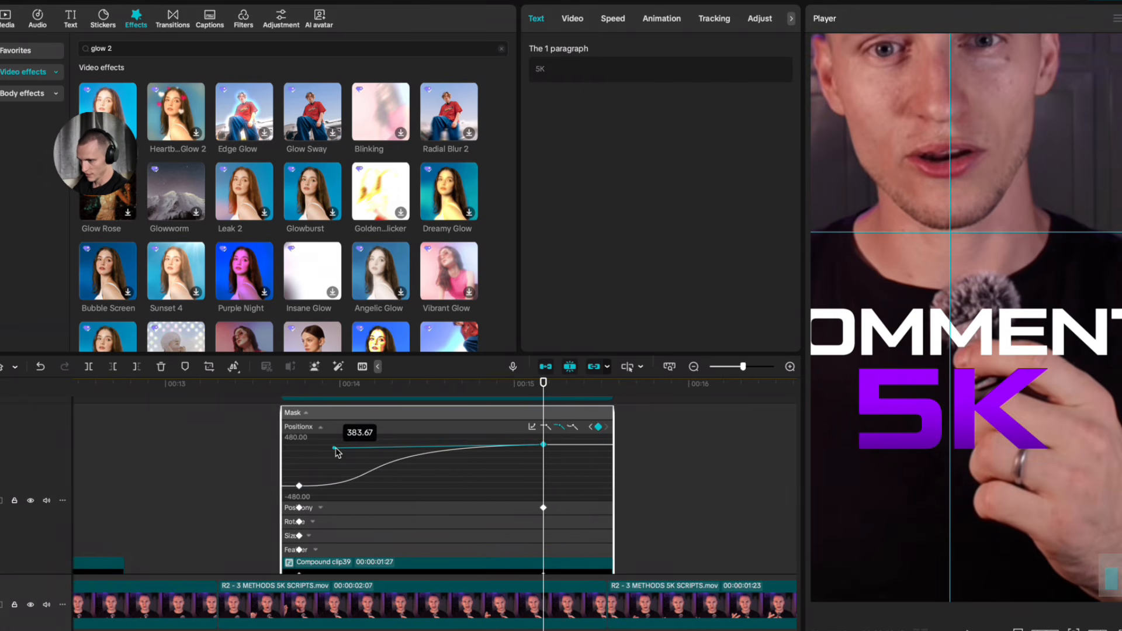
Step: Play back the 5K highlight sweep from the clip's start and close the clip's keyframe curves
click(281, 385)
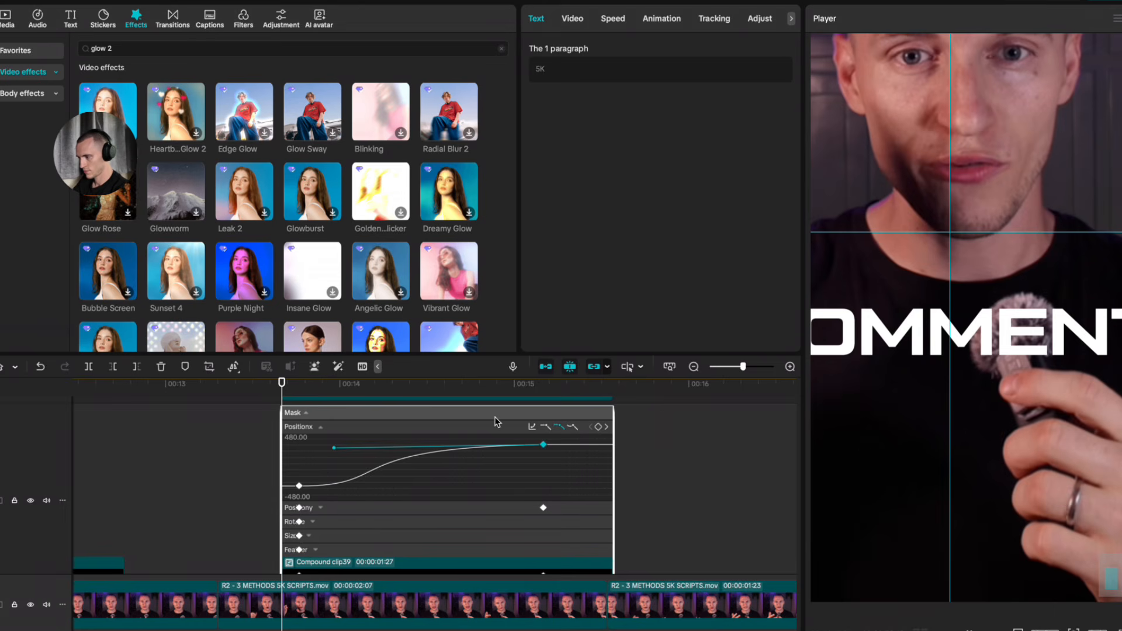
key(space)
key(space)
scroll(367, 489, down, 2)
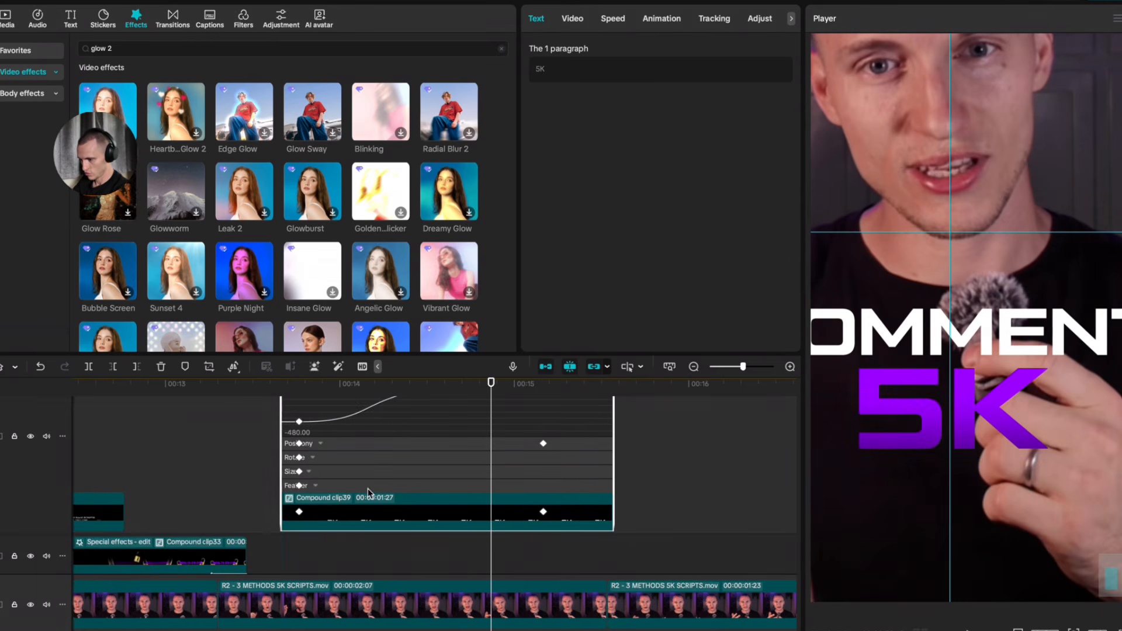
right_click(503, 519)
click(600, 594)
click(464, 436)
Step: Combine the COMMENT and three 5K compound clips into one compound clip and move it to the track just above the main video
scroll(464, 439, down, 2)
scroll(466, 442, up, 2)
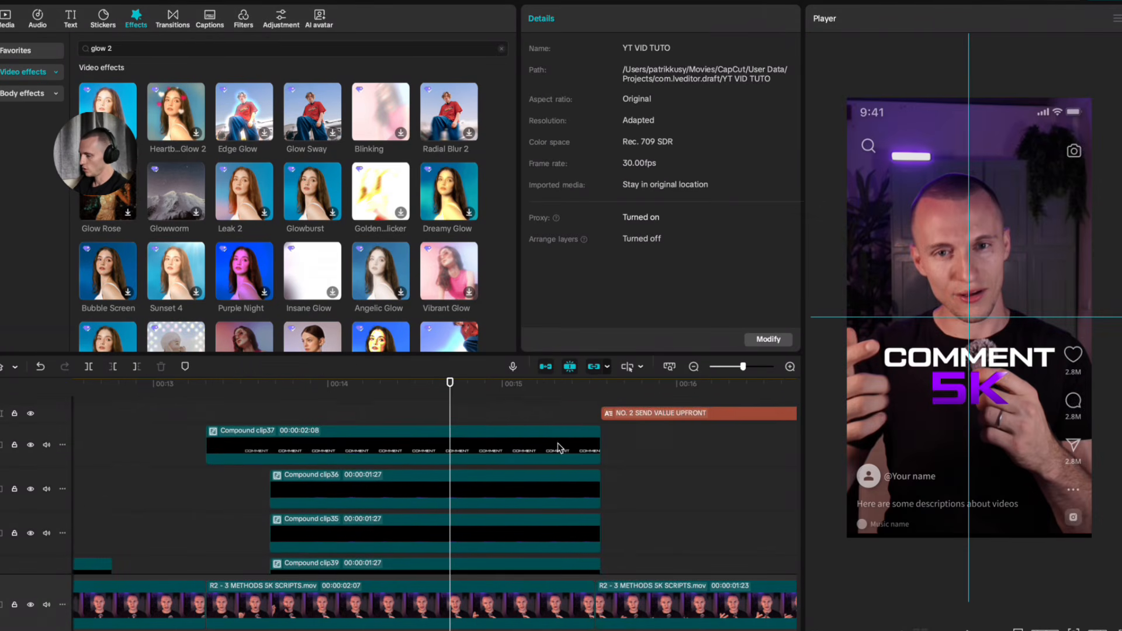
scroll(584, 450, left, 1)
scroll(584, 450, up, 1)
drag(517, 427, 499, 521)
key(alt+g)
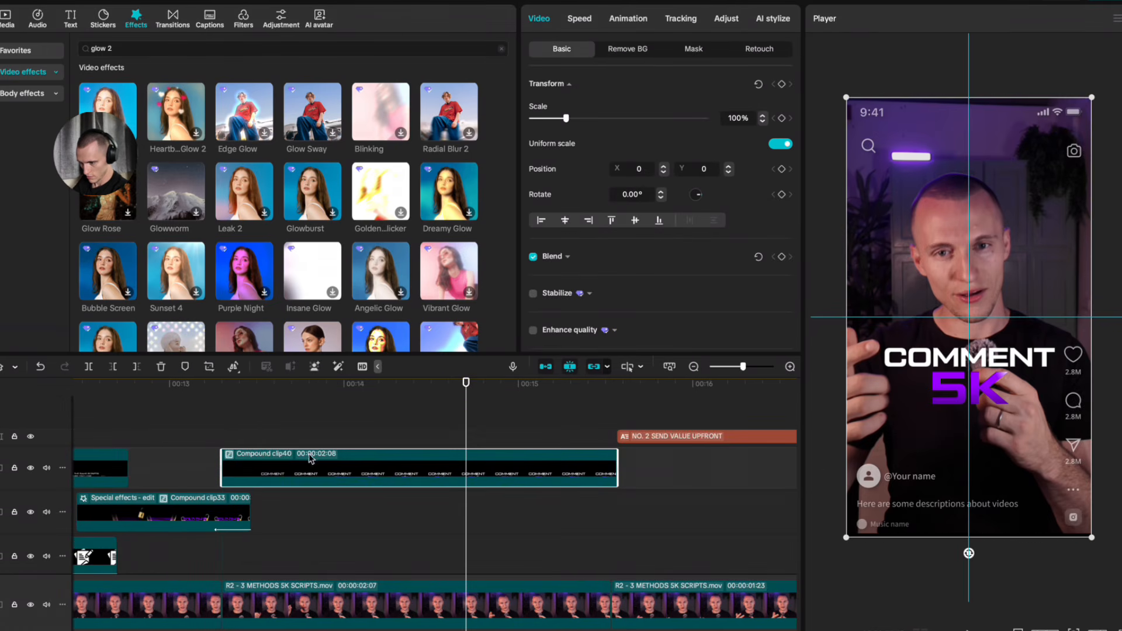
click(222, 429)
mouse_move(258, 474)
mouse_down()
mouse_move(249, 518)
mouse_move(264, 461)
mouse_move(255, 494)
mouse_up()
Step: Select the IF YOU WANT, script icon and neighbouring effect clips together and move them down closer to the main video track
scroll(296, 463, left, 9)
scroll(296, 468, up, 2)
scroll(551, 490, down, 5)
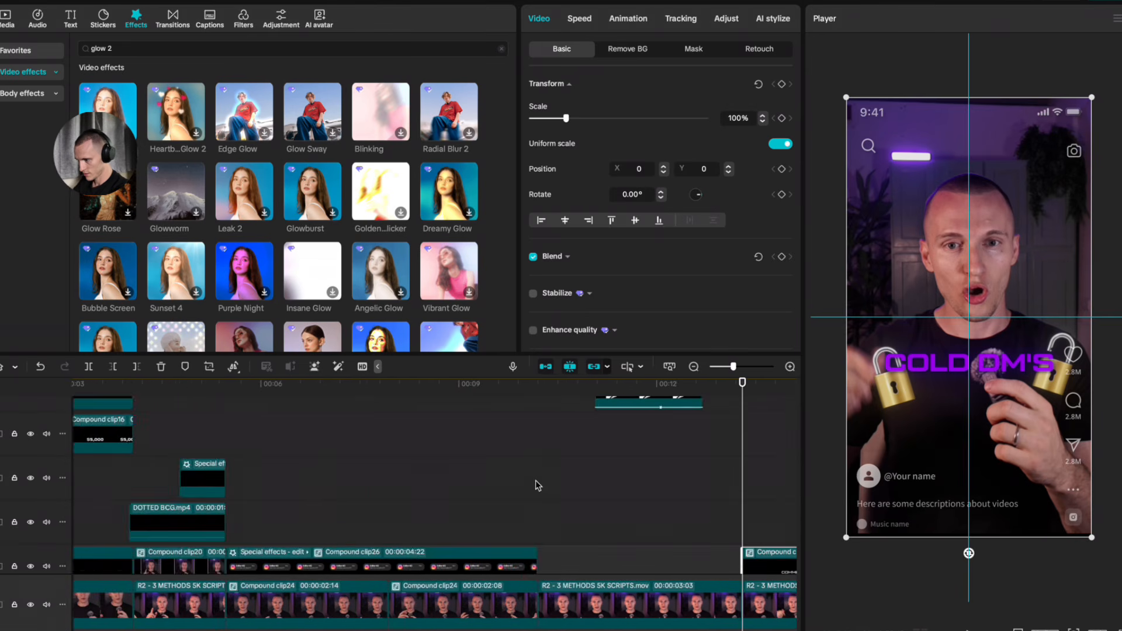
scroll(536, 486, up, 4)
click(527, 530)
scroll(696, 498, up, 2)
scroll(719, 479, down, 2)
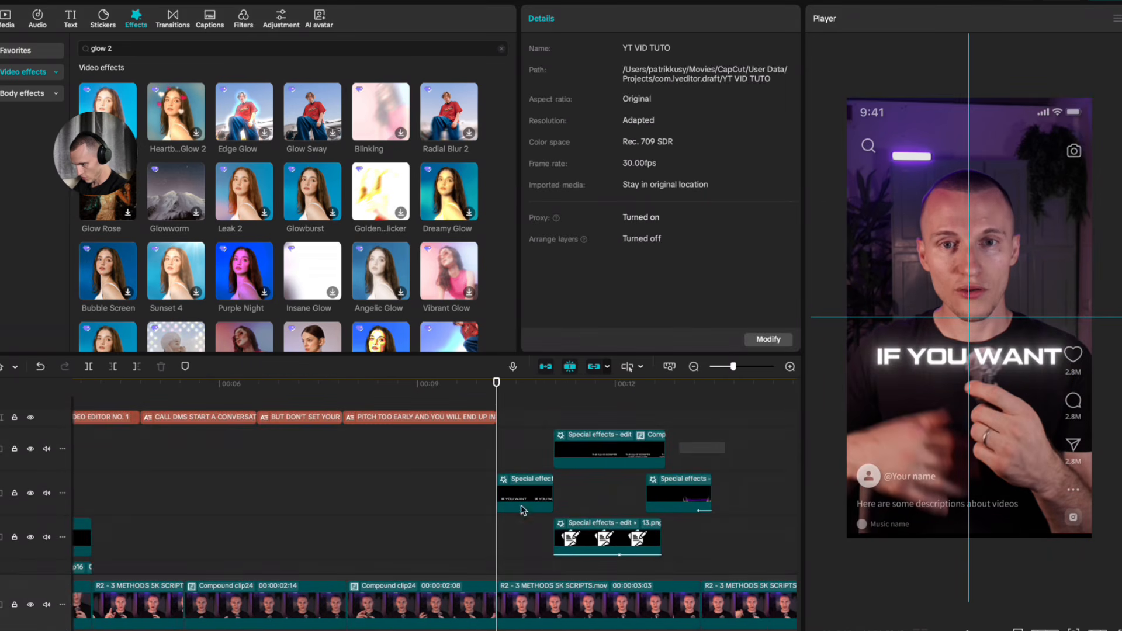
drag(765, 418, 523, 498)
scroll(597, 471, down, 2)
drag(592, 460, 575, 511)
scroll(575, 511, left, 1)
scroll(575, 510, right, 5)
scroll(418, 470, up, 1)
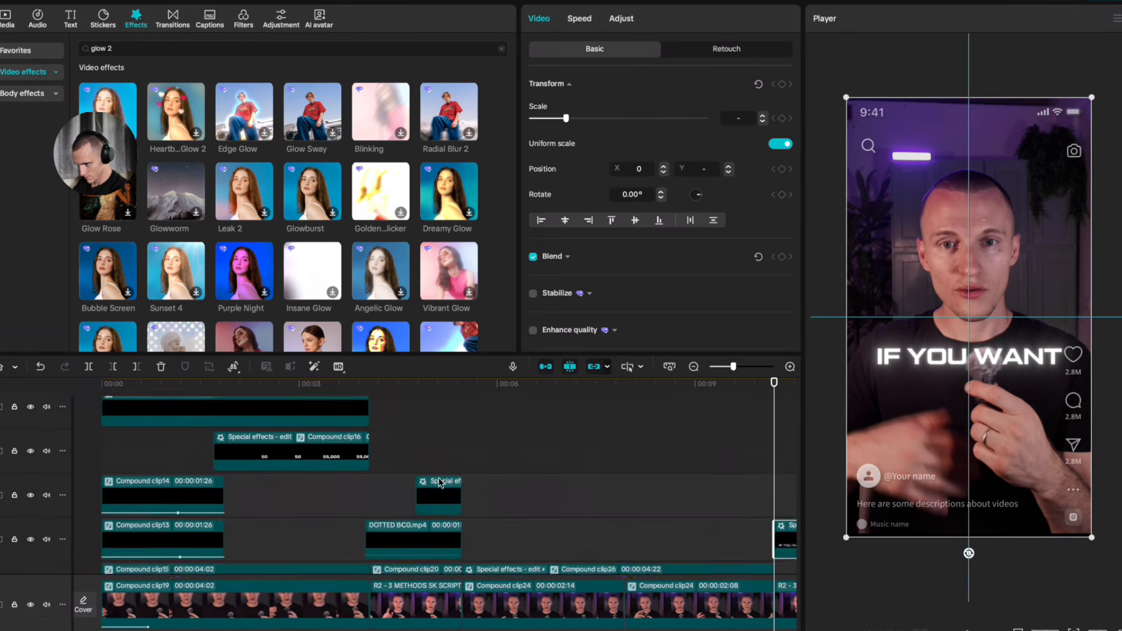
Step: Apply the Glow 2 video effect to the combined COMMENT 5K compound clip
click(135, 477)
scroll(138, 477, left, 8)
click(339, 478)
scroll(343, 481, right, 6)
click(650, 496)
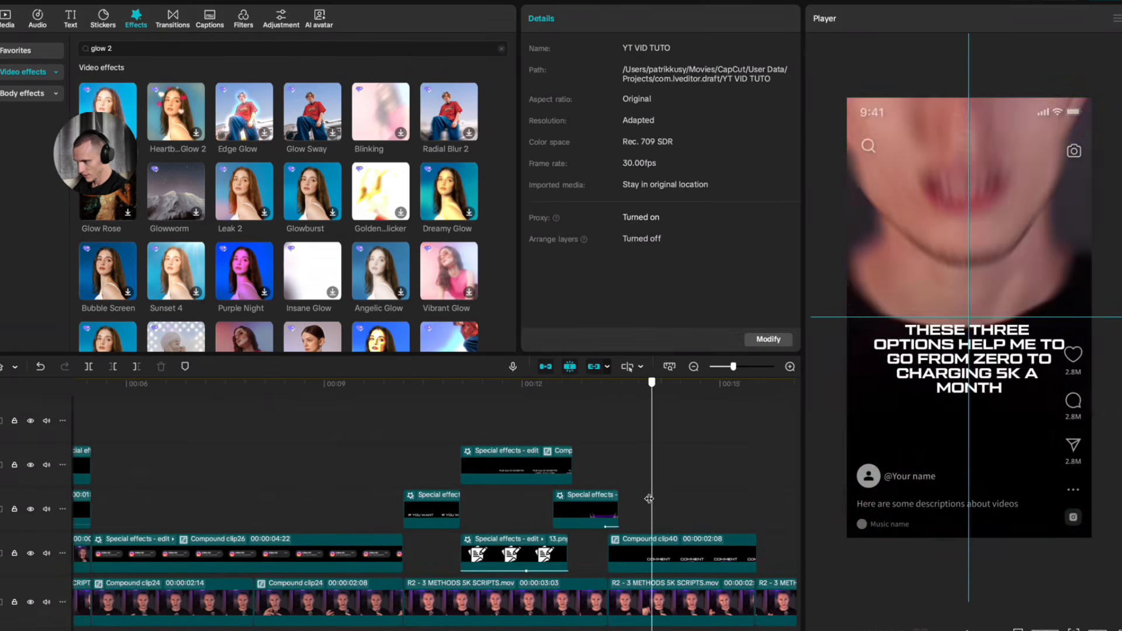
scroll(649, 497, right, 2)
click(500, 497)
click(521, 403)
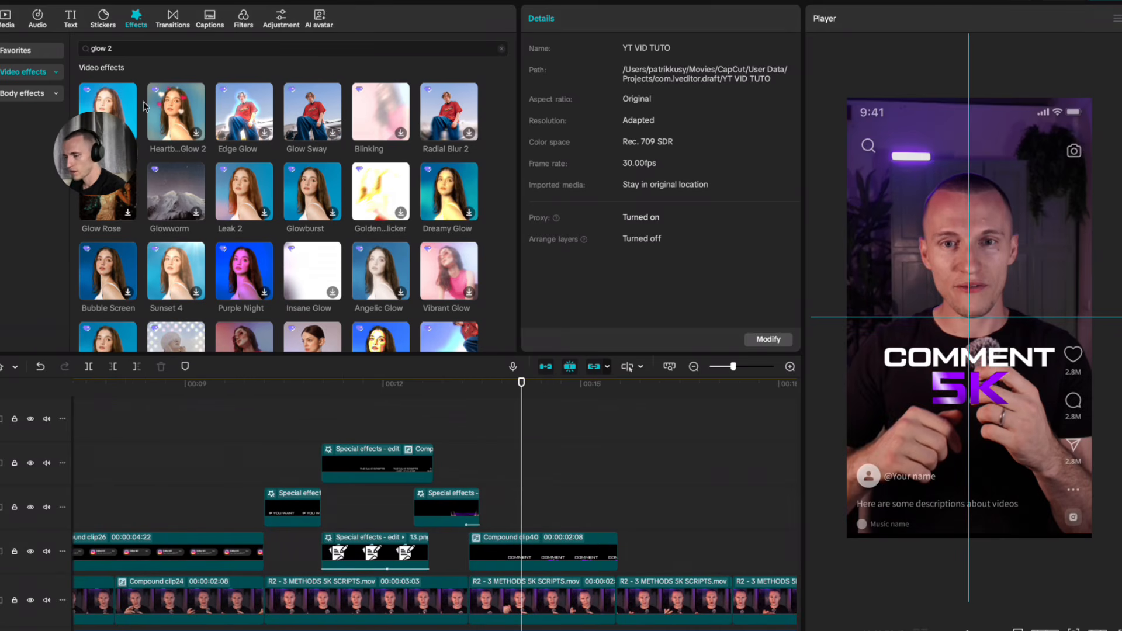
drag(114, 102, 560, 538)
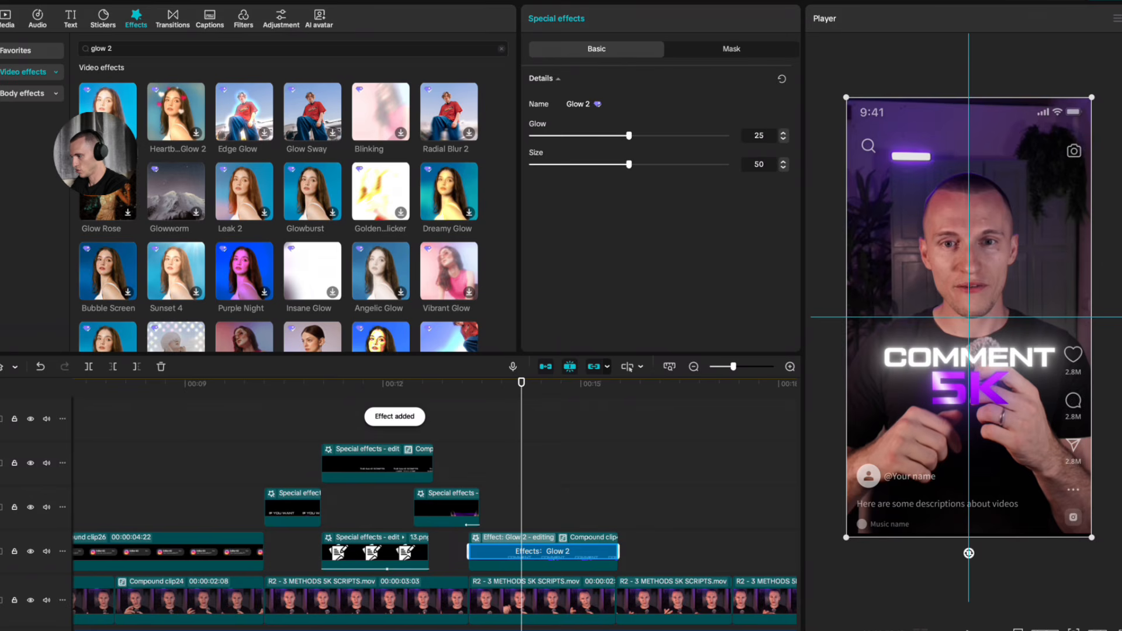
click(442, 403)
Step: Switch to the storyboard sketch to check the frames that follow COMMENT 5K, and return to CapCut
key(super+Tab)
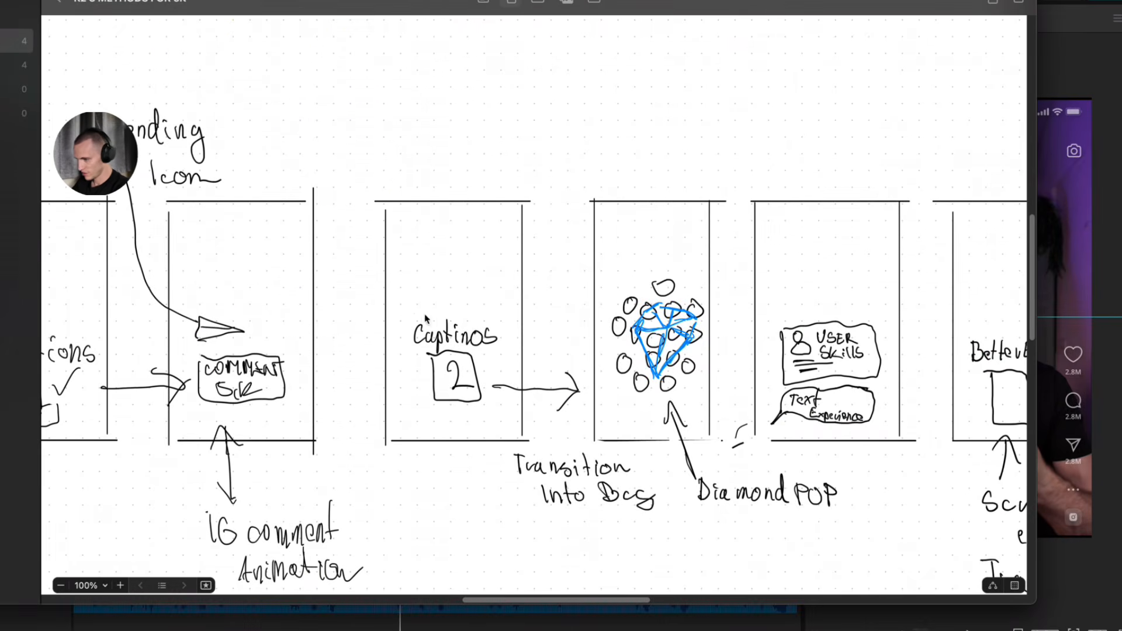
key(super+Tab)
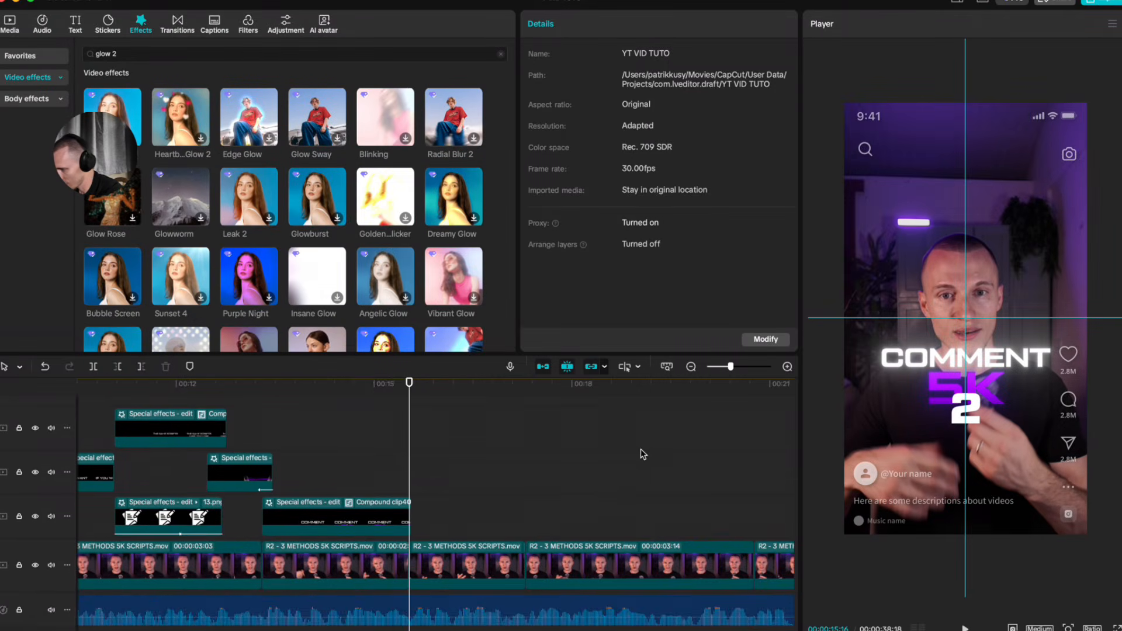
Step: Delete the 2 caption that follows the COMMENT 5K clip and open the project's imported media files
scroll(447, 466, up, 3)
click(448, 454)
key(Delete)
click(10, 25)
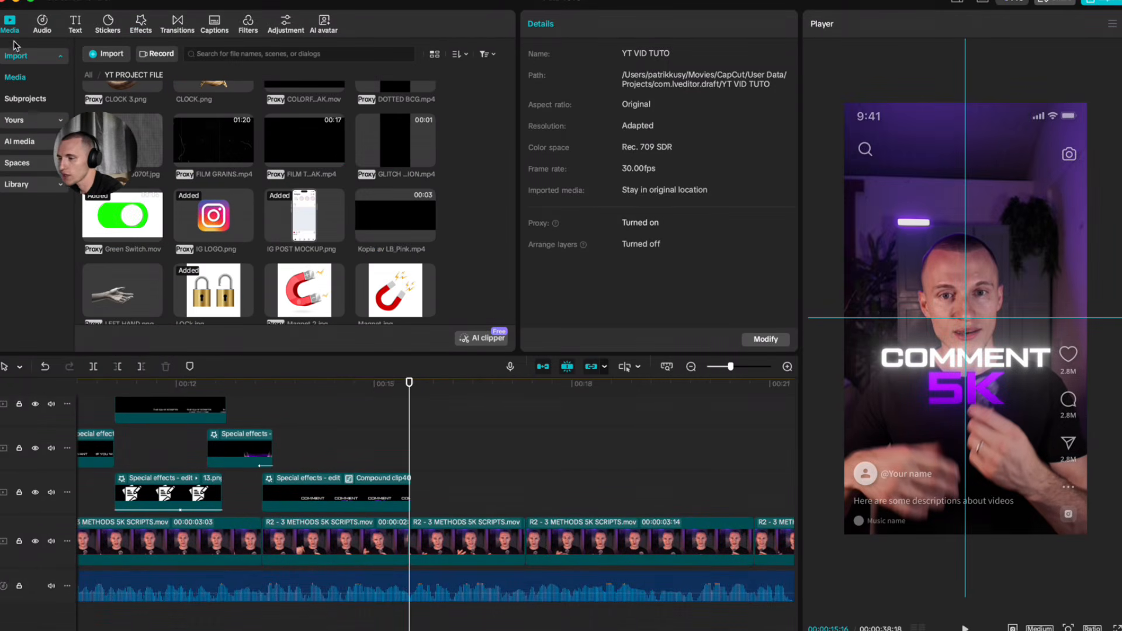
Step: Place DOTTED BCG.mp4 on the track above the COMMENT 5K clip, starting shortly before that clip ends
scroll(287, 167, up, 3)
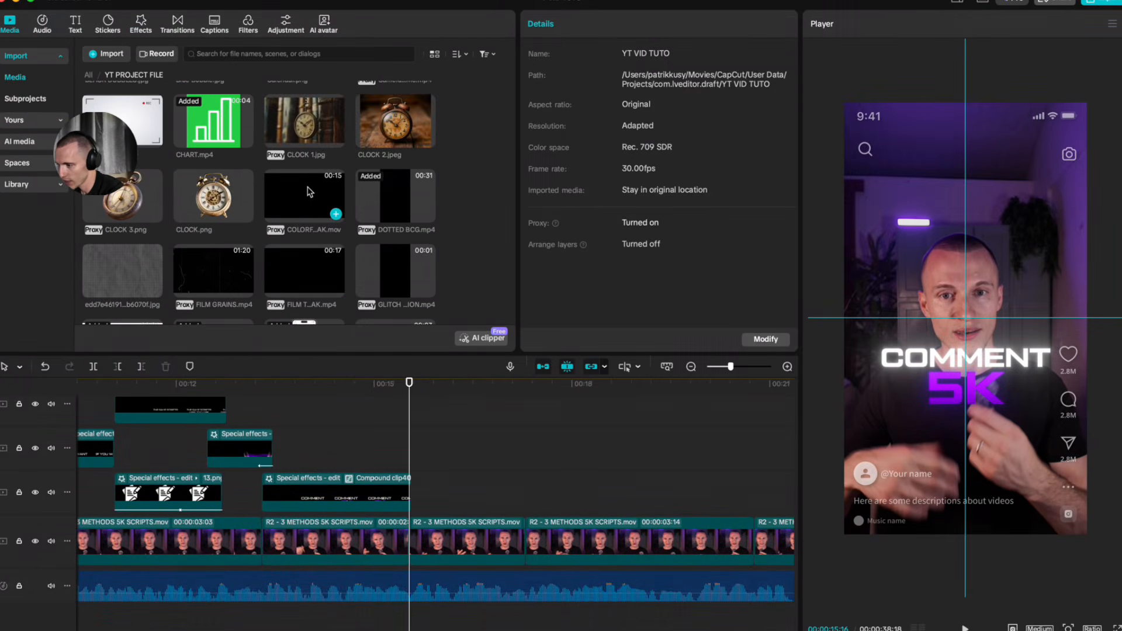
drag(396, 219, 413, 493)
key(Escape)
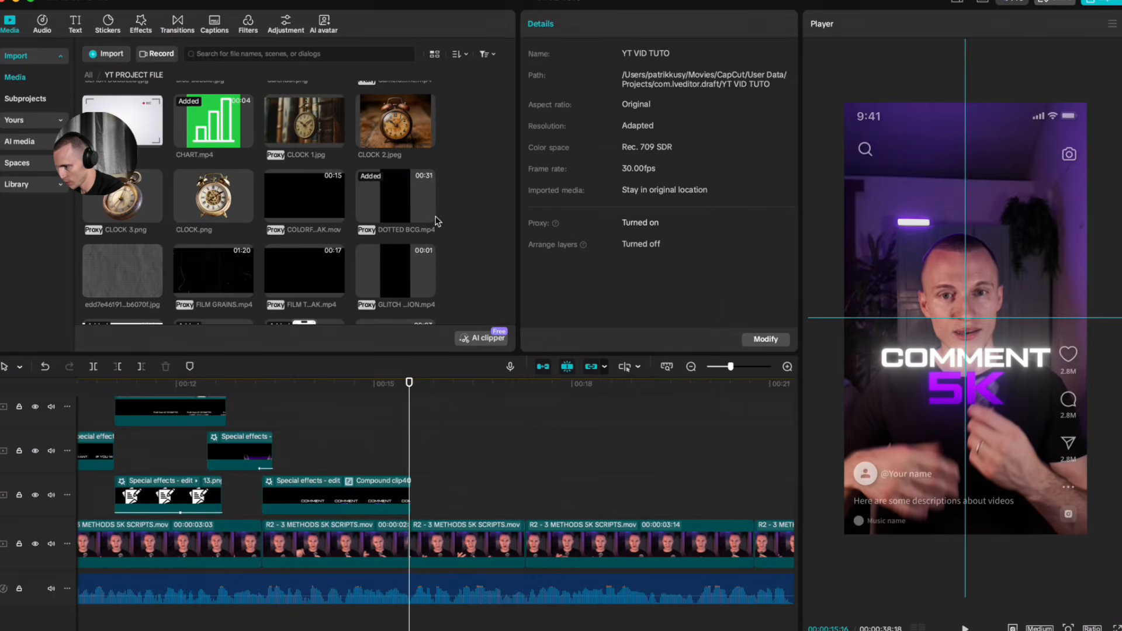
drag(425, 213, 414, 499)
click(343, 429)
drag(460, 456, 432, 460)
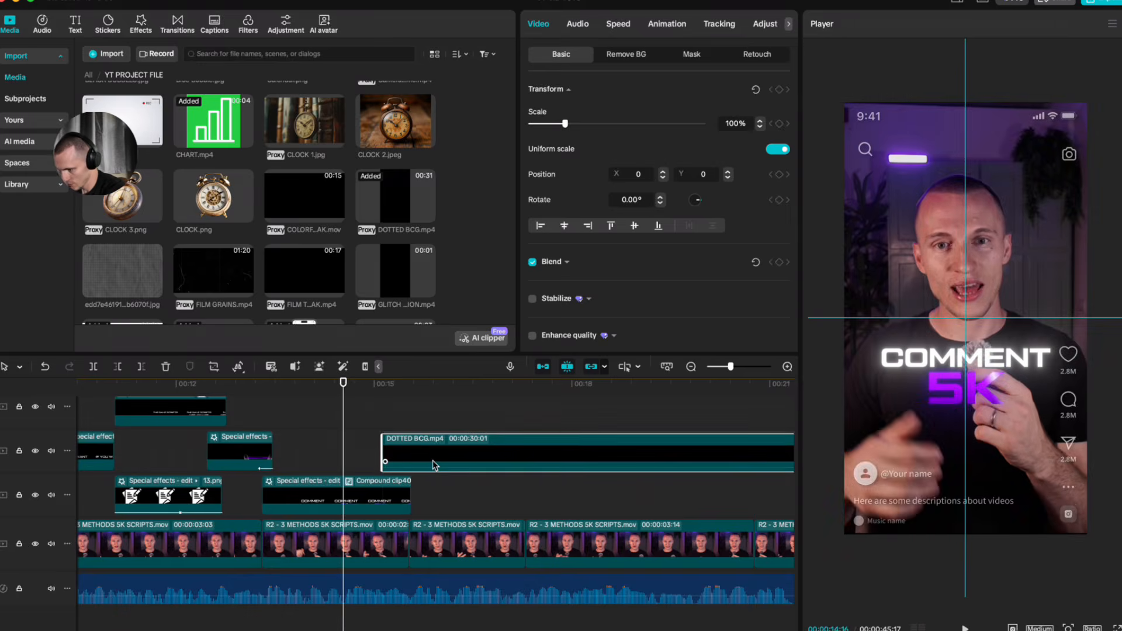
click(335, 431)
key(space)
Step: Trim the end of the COMMENT 5K clip to the main video cut at 00:00:15:16
click(363, 444)
scroll(440, 479, up, 3)
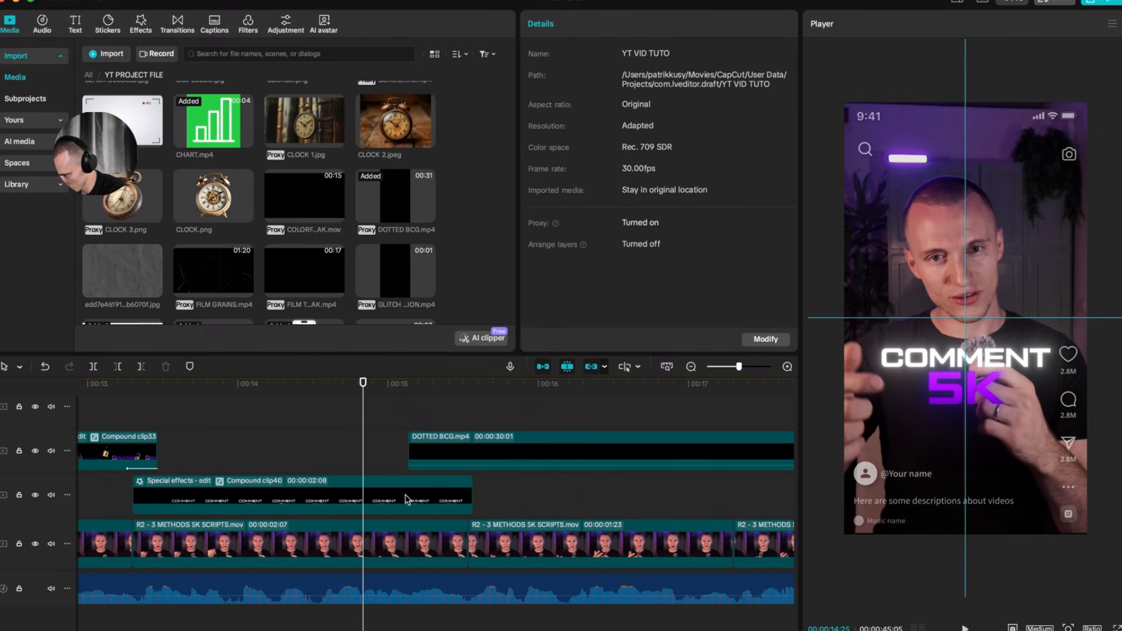
scroll(373, 400, up, 2)
click(478, 447)
click(468, 443)
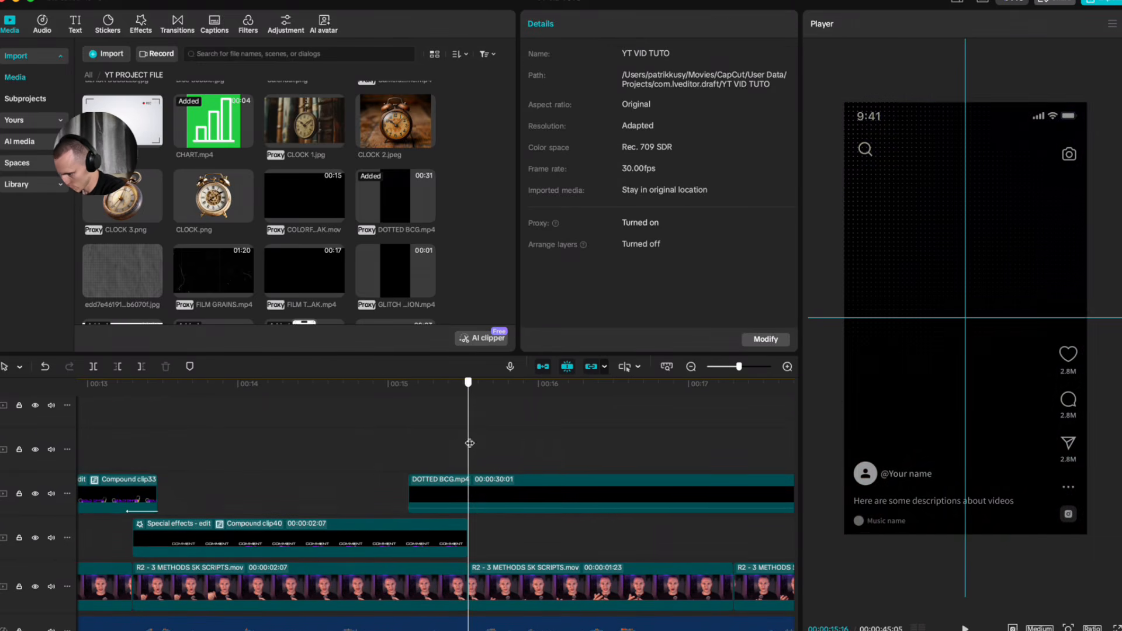
key(w)
scroll(504, 493, down, 2)
scroll(473, 593, up, 2)
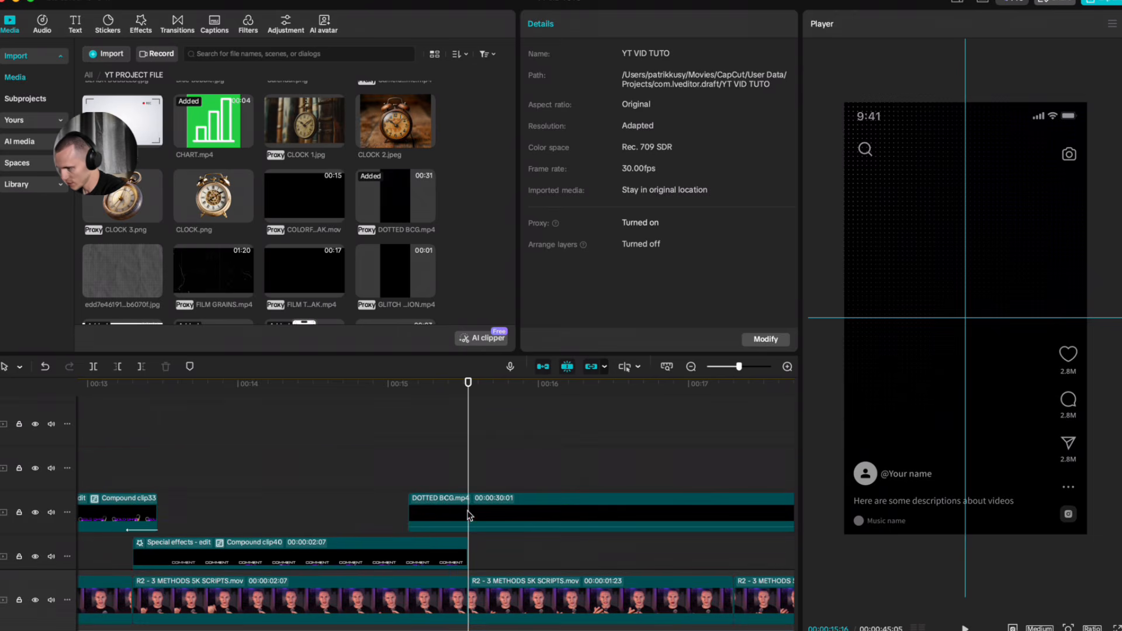
Step: Add a Filmstrip mask to DOTTED BCG.mp4 and keyframe its size at 1917 at 00:00:15:16, covering the whole frame
click(471, 514)
click(692, 54)
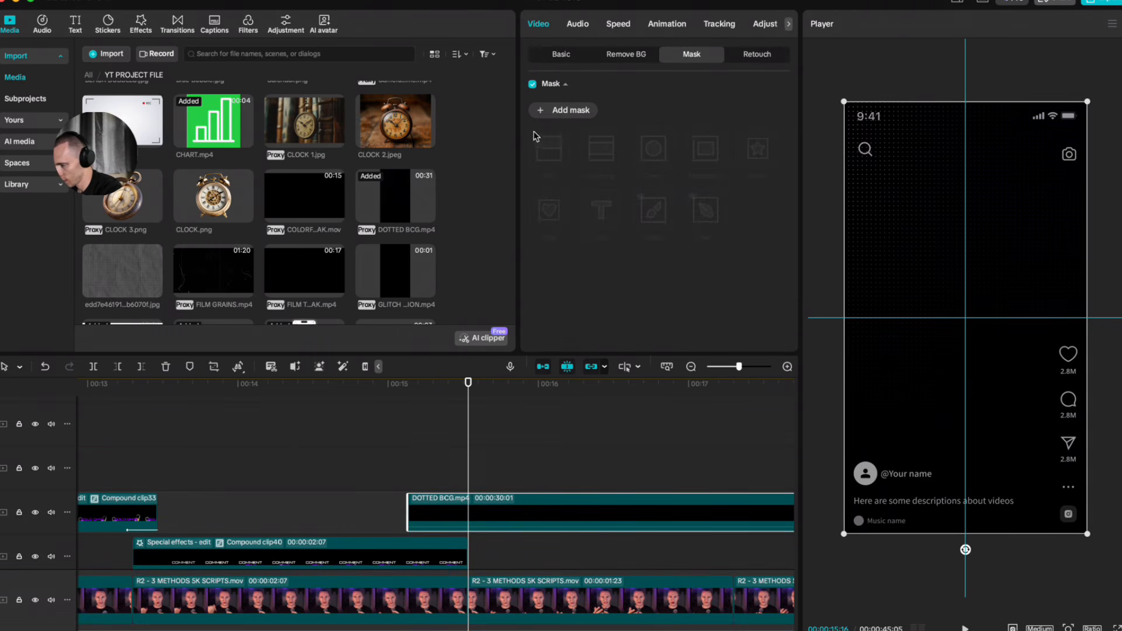
click(562, 110)
click(602, 153)
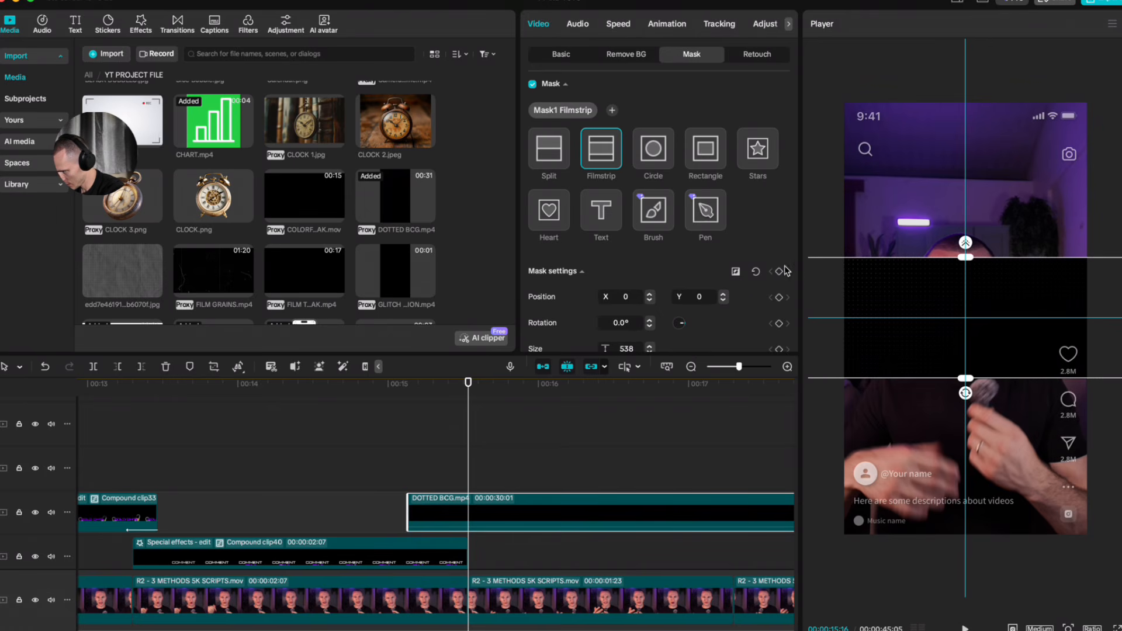
drag(967, 258, 965, 103)
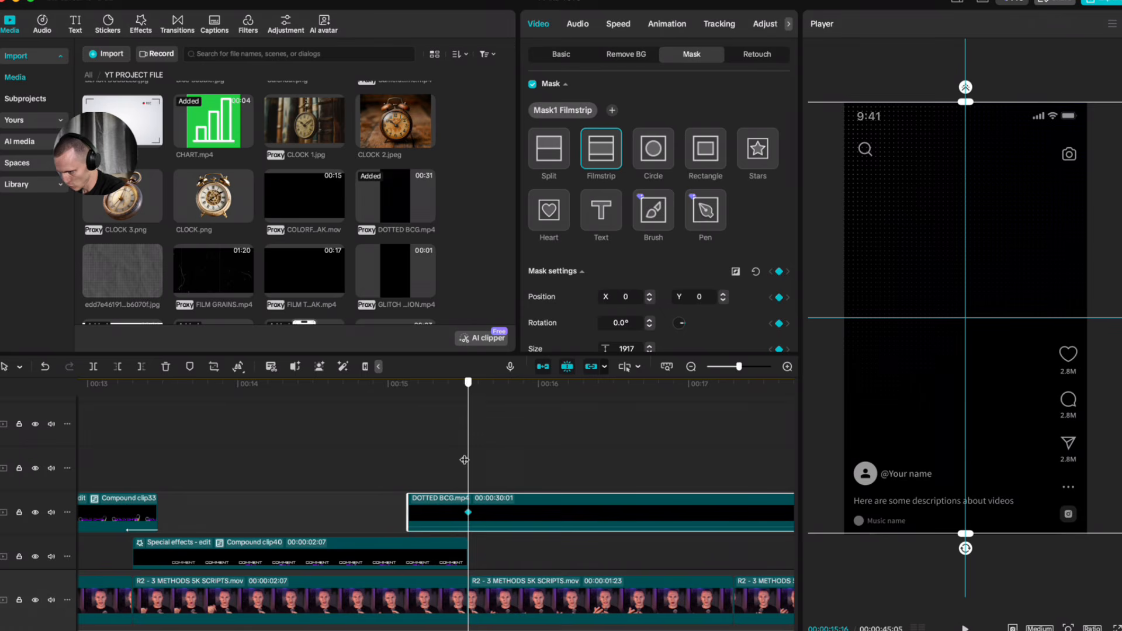
Step: Keyframe the Filmstrip mask fully closed at 00:00:15:08 and play back the opening background reveal
click(426, 465)
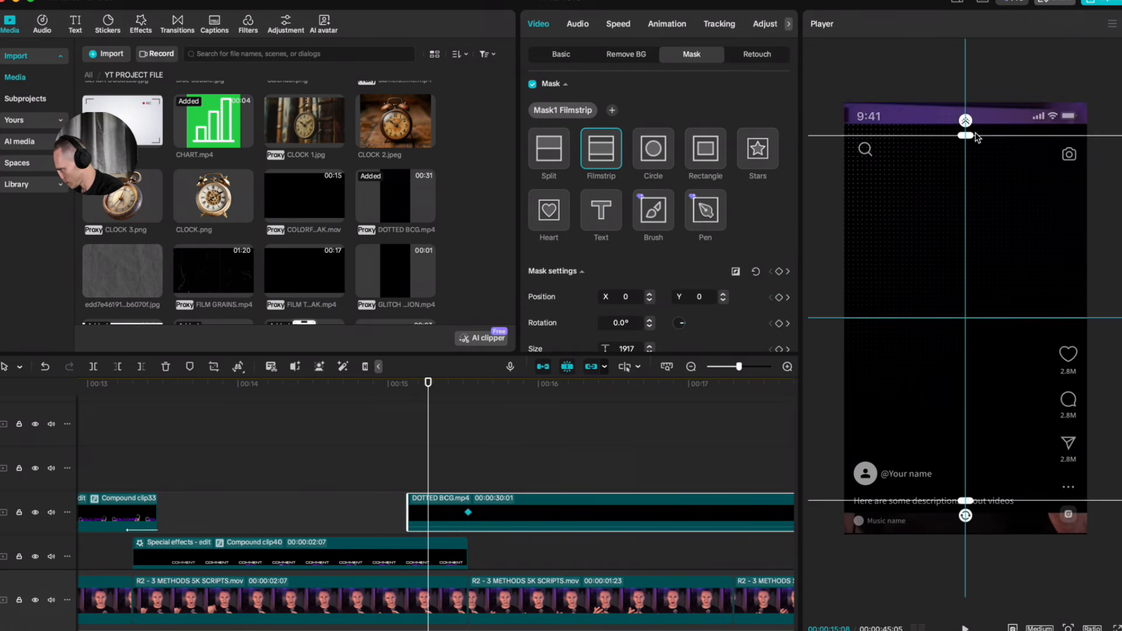
click(419, 447)
drag(420, 447, 346, 444)
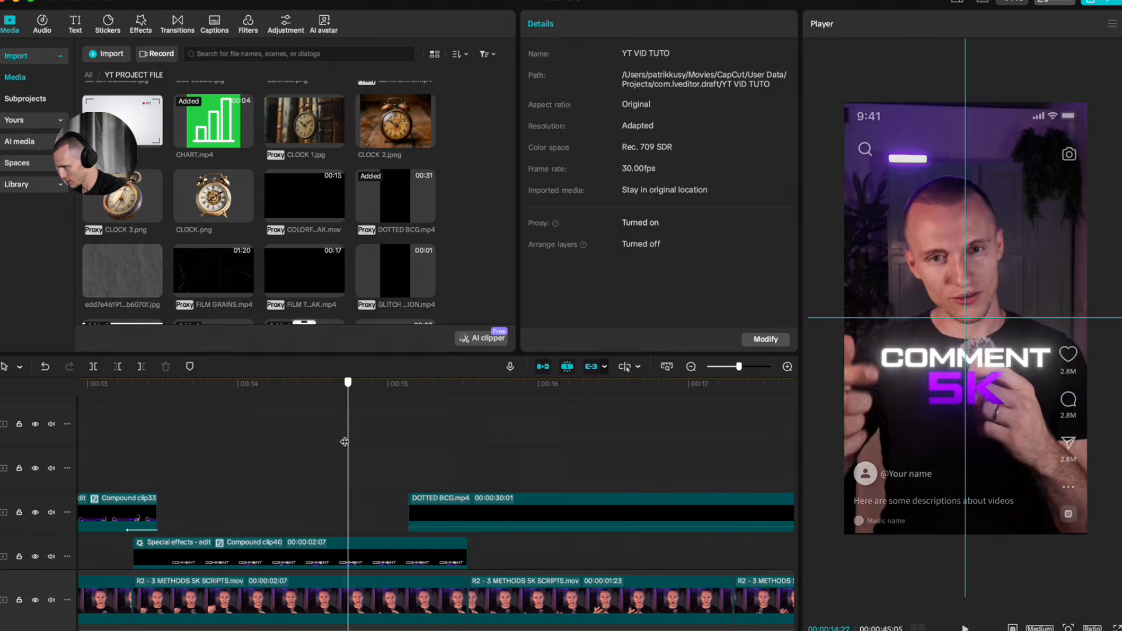
key(space)
click(467, 529)
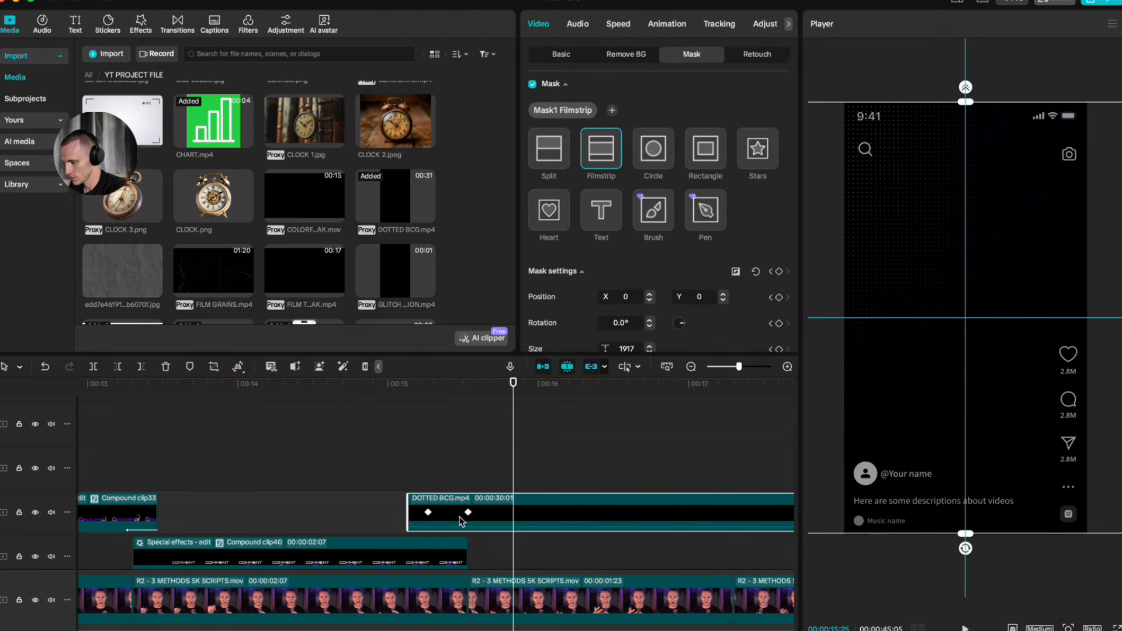
Step: Show the variable speed animation graphs for DOTTED BCG.mp4
scroll(573, 526, down, 1)
right_click(511, 508)
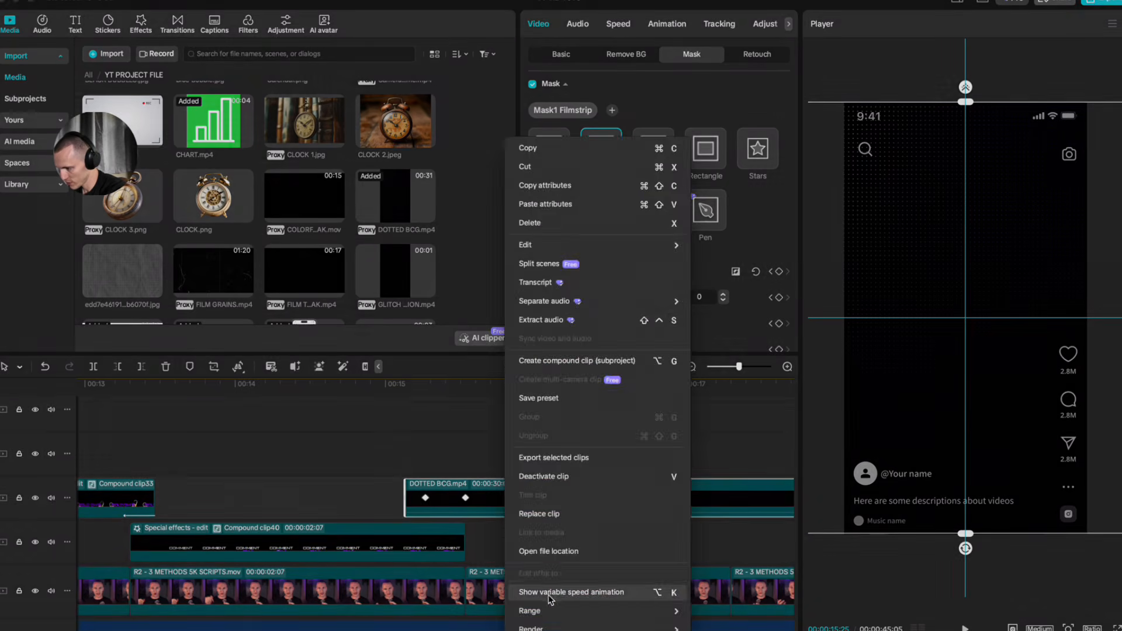
click(549, 588)
Step: Split DOTTED BCG.mp4 just after 00:00:19 and delete the surplus part, leaving a 00:00:04:04 clip
scroll(664, 502, right, 5)
key(b)
click(751, 498)
key(a)
scroll(762, 503, right, 5)
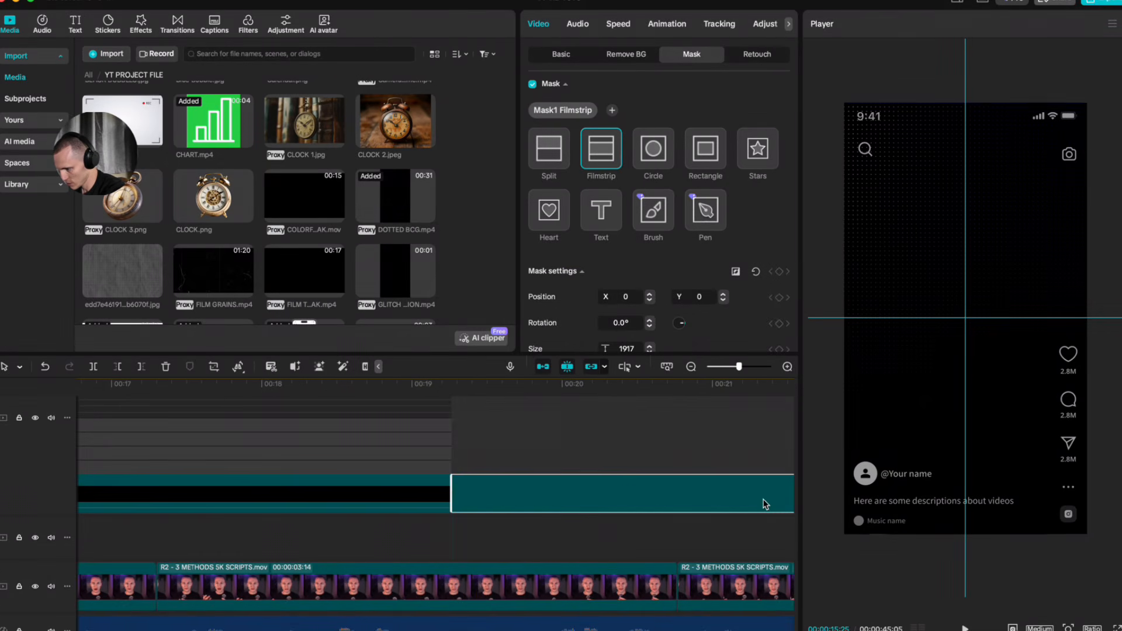
key(Delete)
scroll(649, 485, left, 6)
scroll(643, 484, right, 2)
scroll(366, 493, left, 5)
scroll(374, 491, right, 2)
Step: Smooth the mask's Sizey keyframe curve into an ease and lengthen the final keyframe's handle for a softer finish
scroll(409, 482, up, 1)
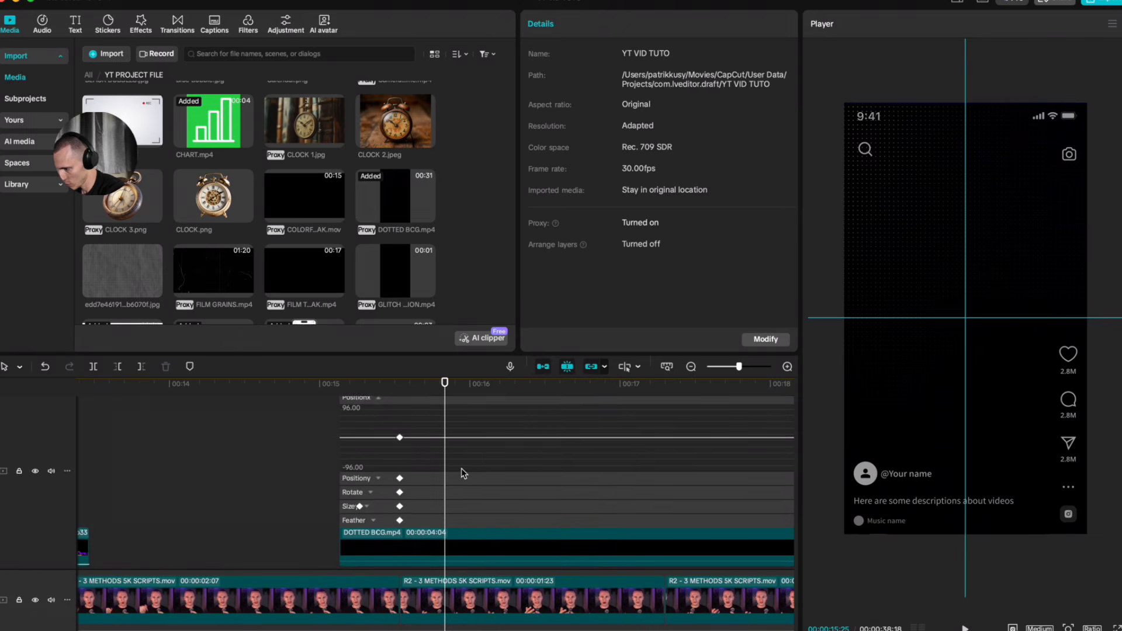
click(461, 478)
click(458, 493)
click(453, 506)
scroll(461, 514, up, 1)
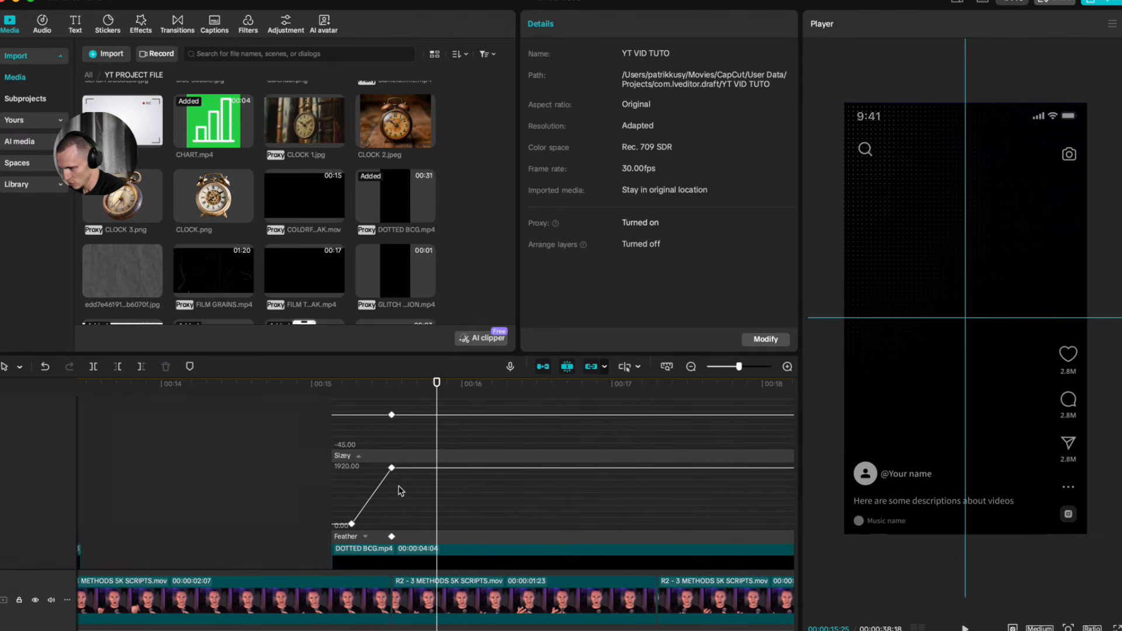
drag(418, 486, 357, 480)
scroll(357, 480, right, 5)
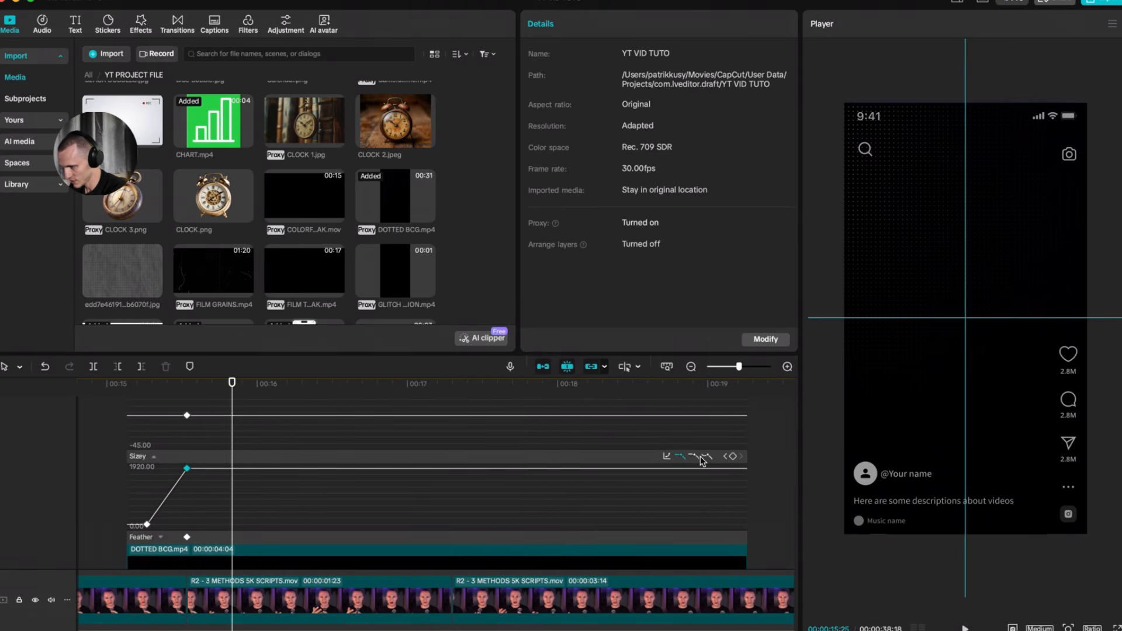
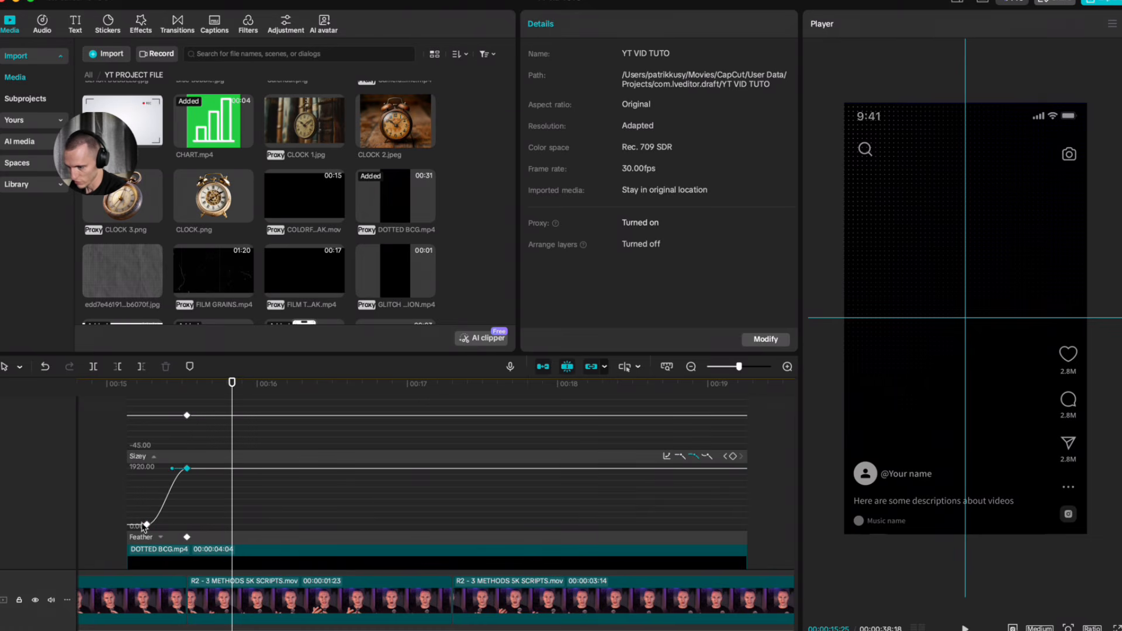
drag(172, 471, 165, 473)
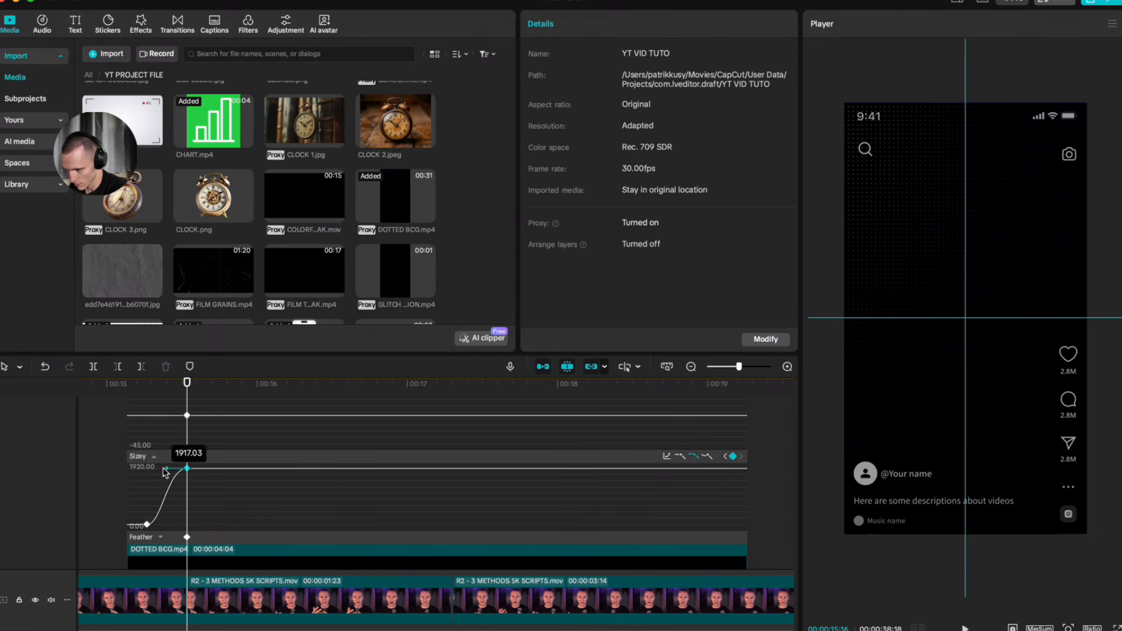
Step: Play back the eased mask opening and hide the animation graphs of DOTTED BCG.mp4
drag(183, 394, 125, 390)
key(space)
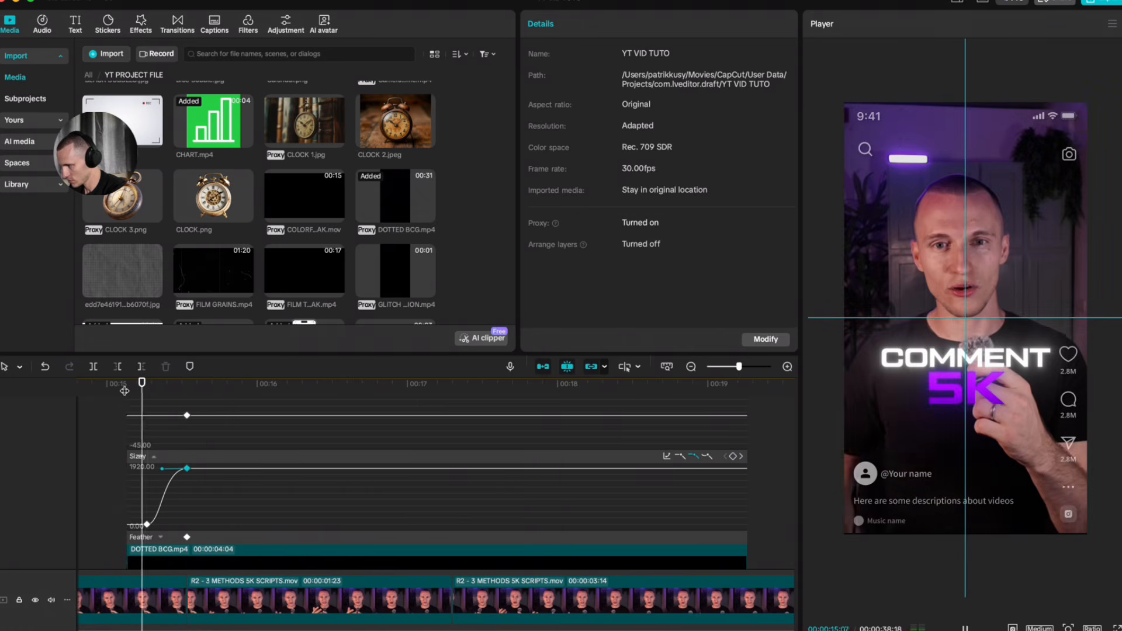
right_click(436, 514)
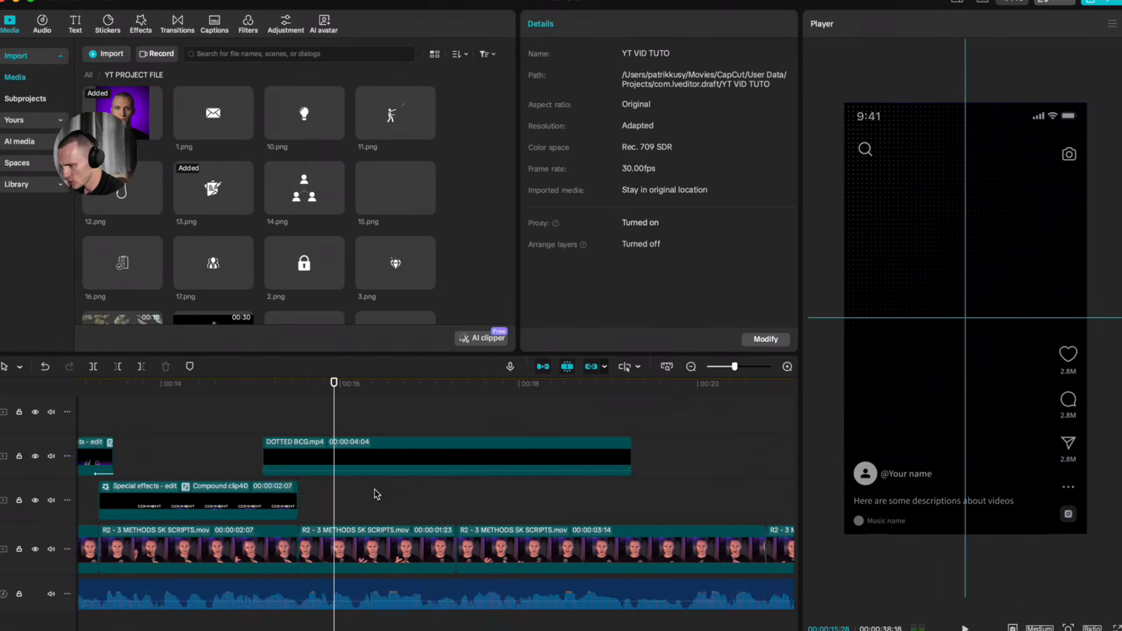
scroll(373, 473, down, 1)
scroll(421, 463, up, 3)
scroll(426, 464, up, 1)
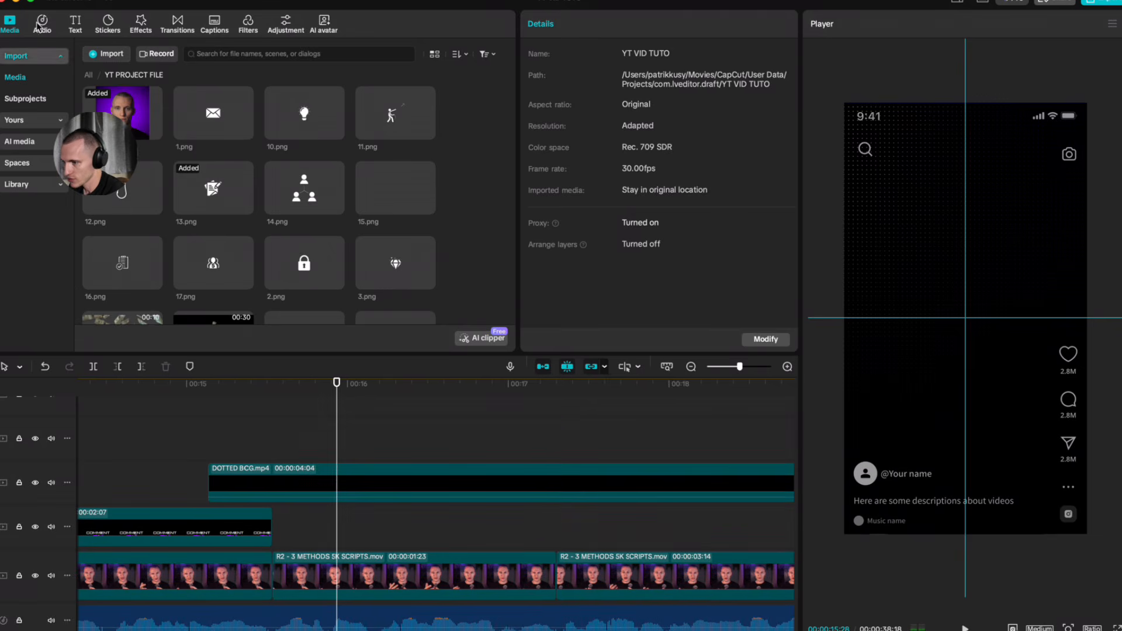
Step: Add a default text clip and align its start with the main video cut where COMMENT 5K ends
click(74, 27)
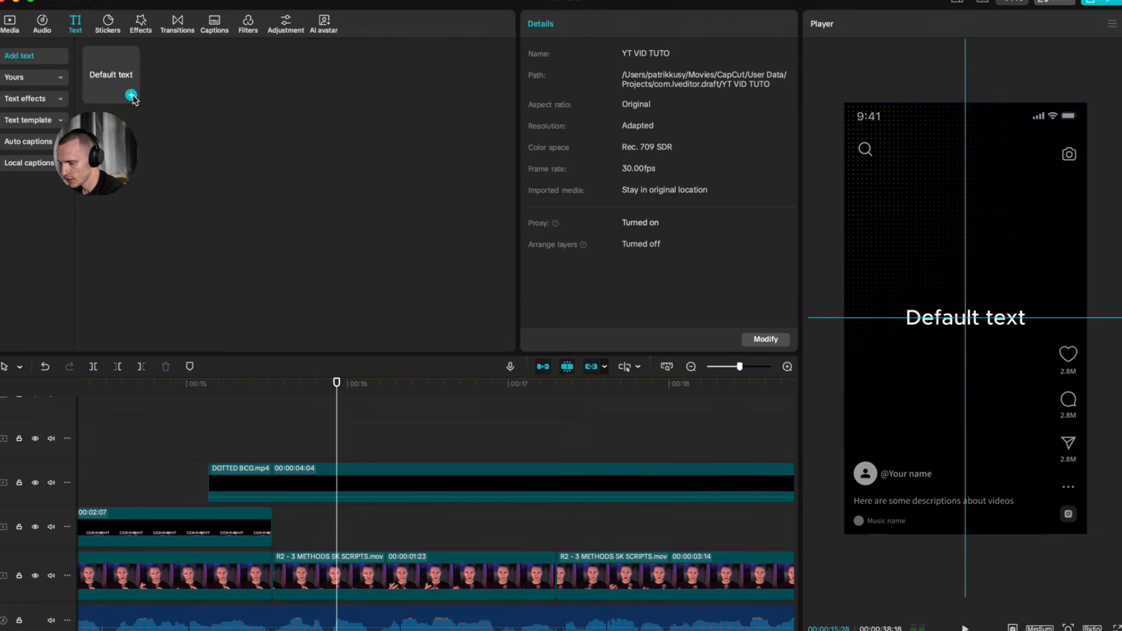
click(130, 94)
drag(354, 560, 292, 419)
scroll(266, 492, down, 4)
scroll(267, 495, down, 4)
scroll(278, 498, up, 3)
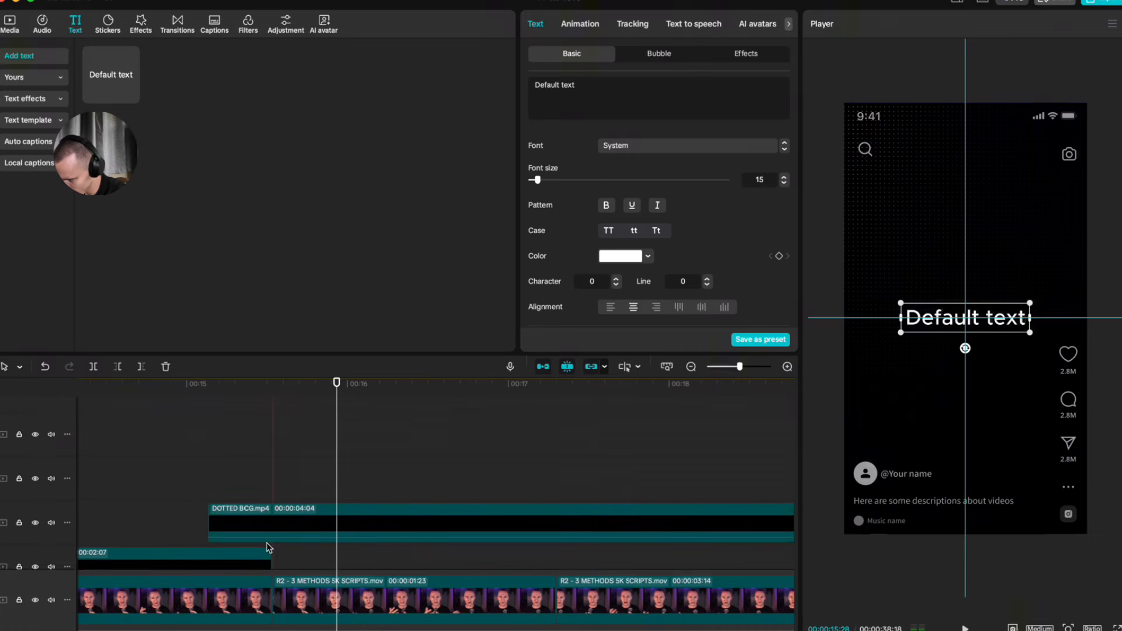
scroll(269, 526, down, 3)
scroll(295, 484, up, 3)
scroll(272, 514, down, 2)
Step: Replace the default text with a blank entry and set its font size to 300
click(300, 456)
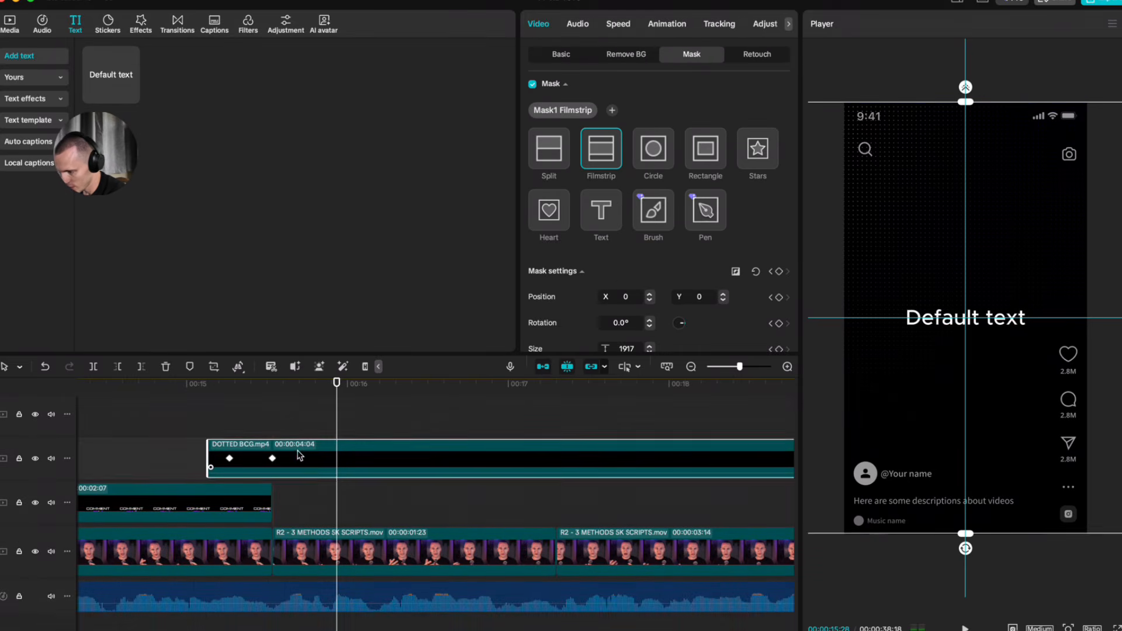
scroll(295, 458, up, 3)
click(297, 457)
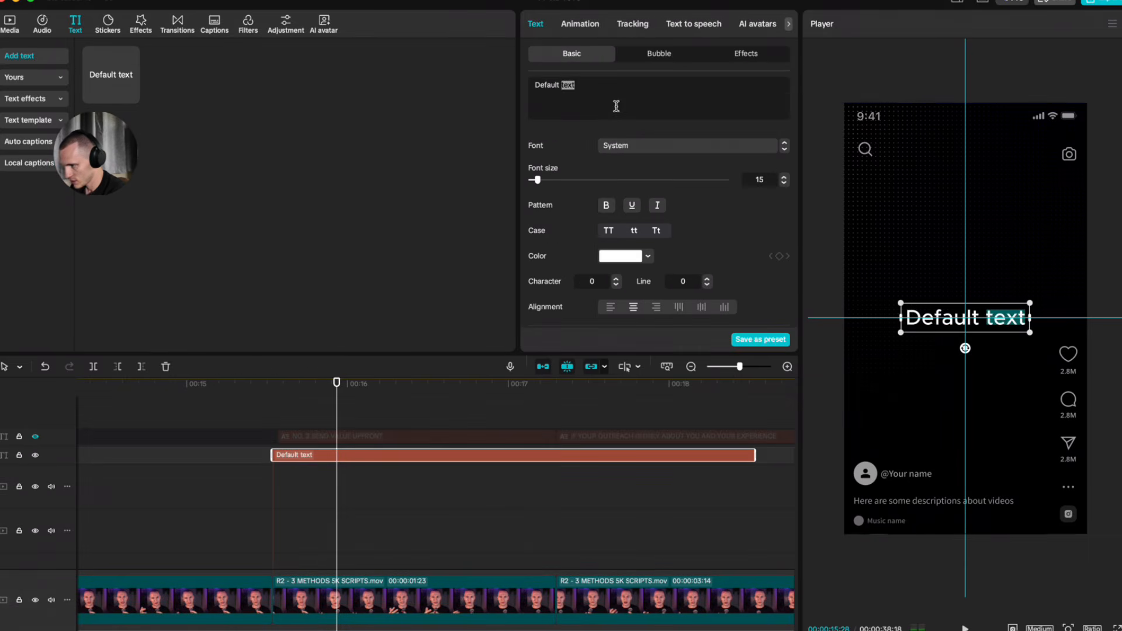
triple_click(616, 106)
drag(538, 181, 795, 182)
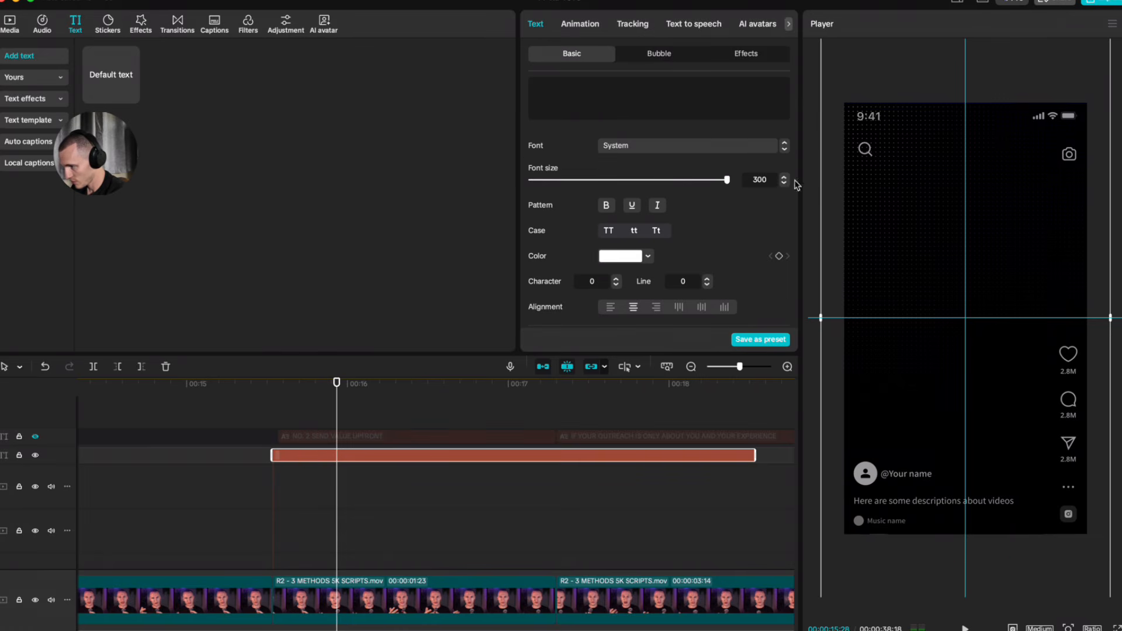
Step: Enable the blank text clip's background and colour it white, FFFFFF, to fill the frame
scroll(774, 209, down, 10)
scroll(541, 175, up, 3)
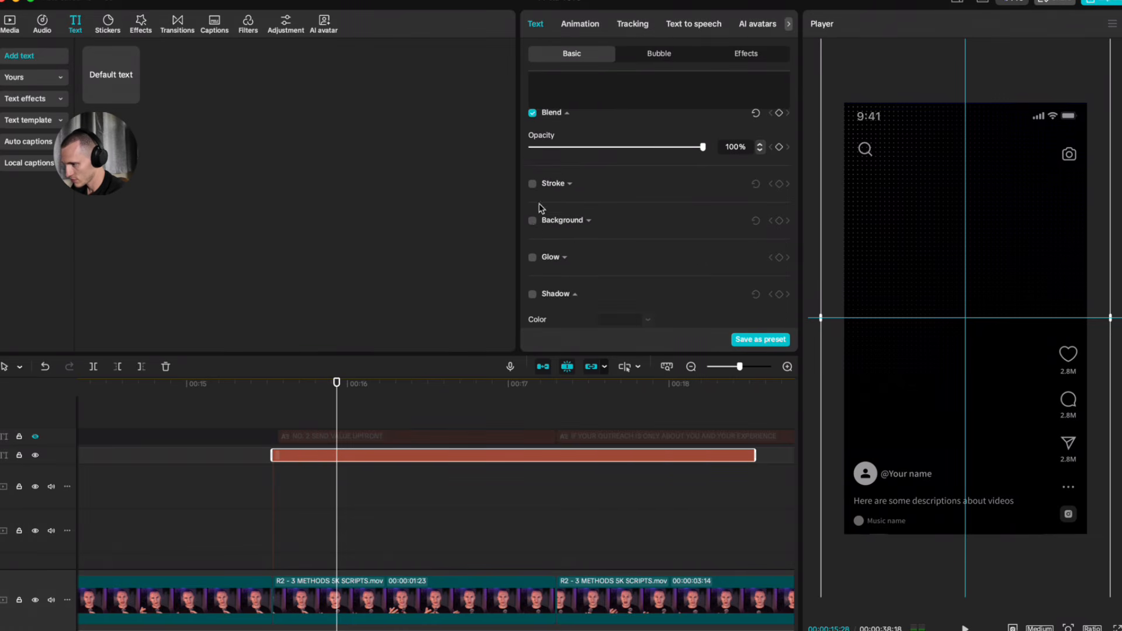
click(532, 221)
click(610, 307)
drag(601, 353, 511, 297)
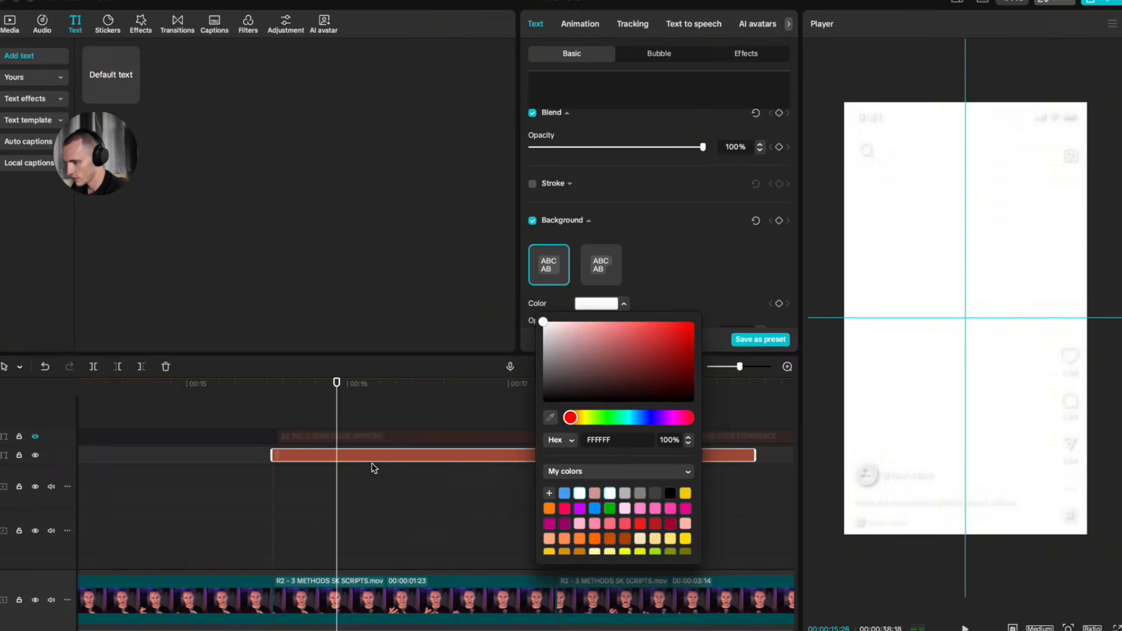
Step: Duplicate the white background text clip onto the track directly beneath it
click(373, 467)
click(364, 457)
drag(335, 461, 340, 478)
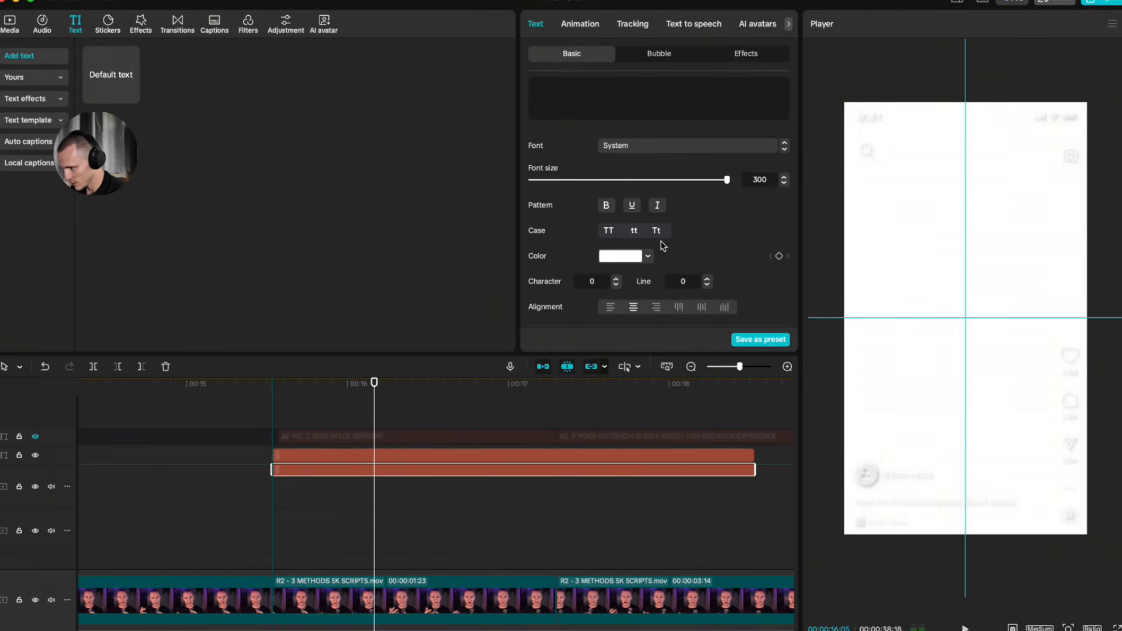
Step: Set the lower duplicate's text colour to dark grey 353535
click(647, 256)
click(569, 311)
drag(569, 314, 493, 330)
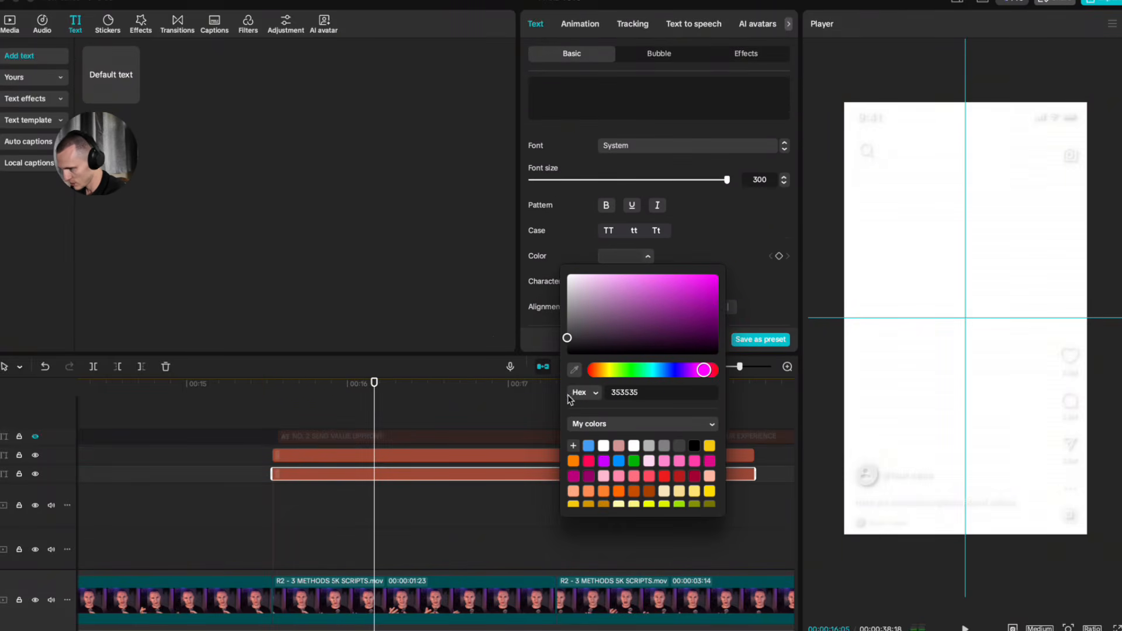
Step: Set the lower duplicate's background colour to dark grey 4A4A4A
click(324, 464)
click(324, 469)
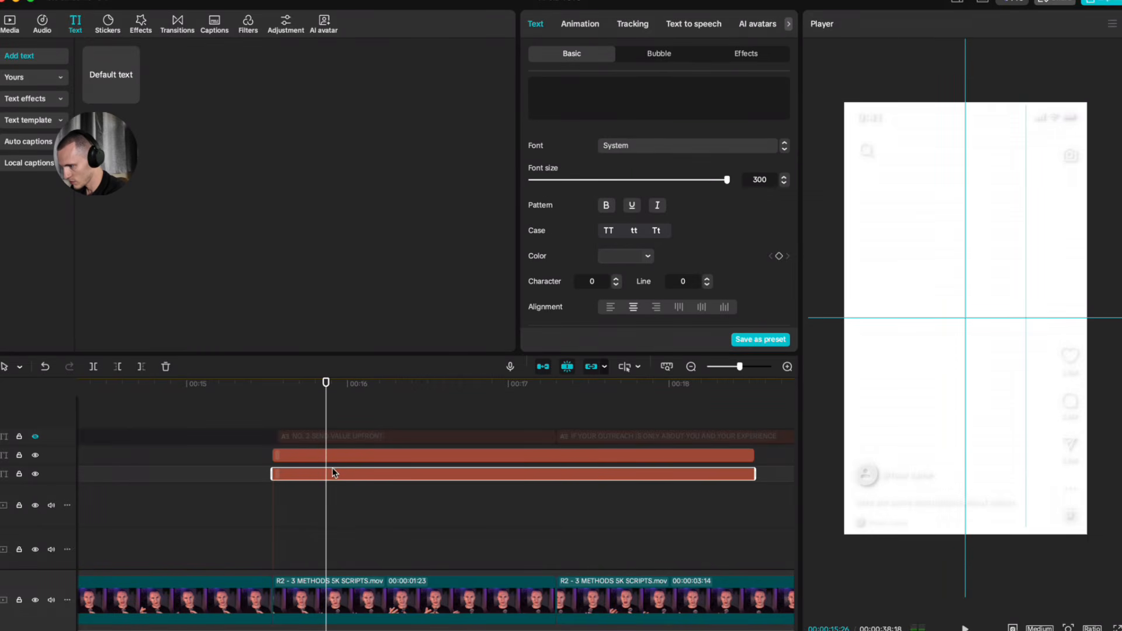
scroll(773, 202, down, 5)
click(602, 267)
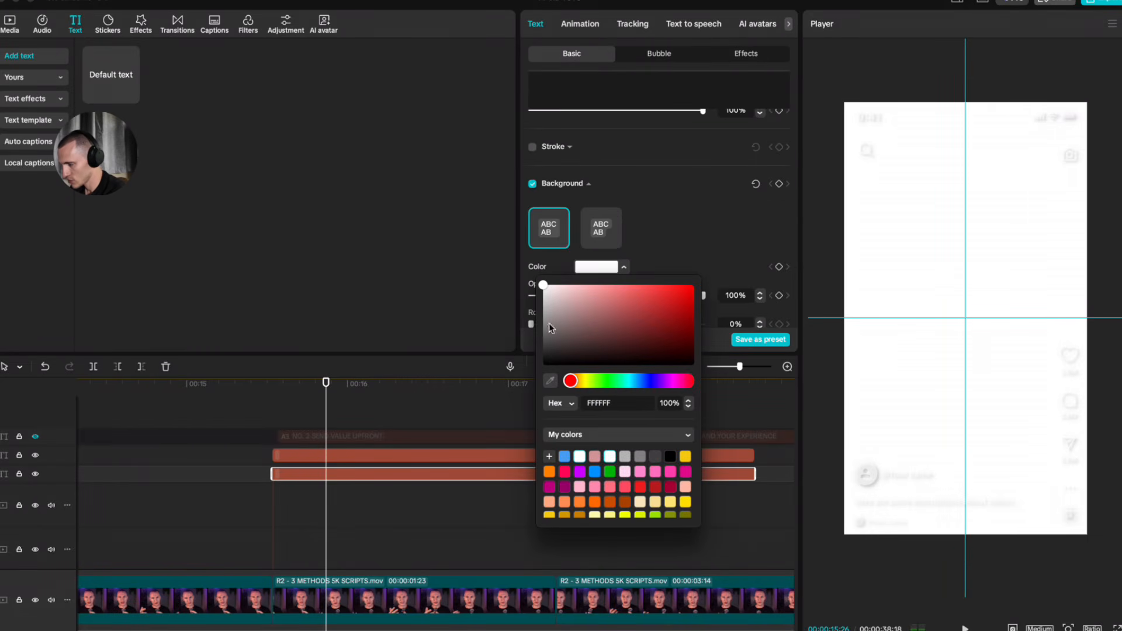
drag(549, 327, 490, 347)
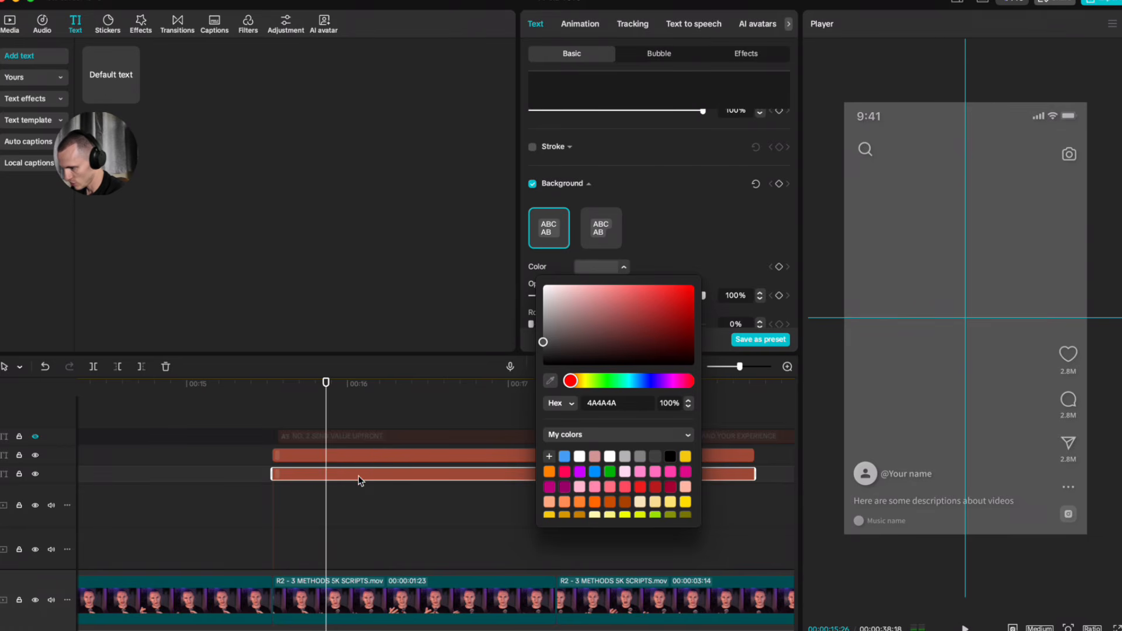
Step: Convert the white and grey background text clips into separate compound clips
right_click(359, 481)
click(407, 494)
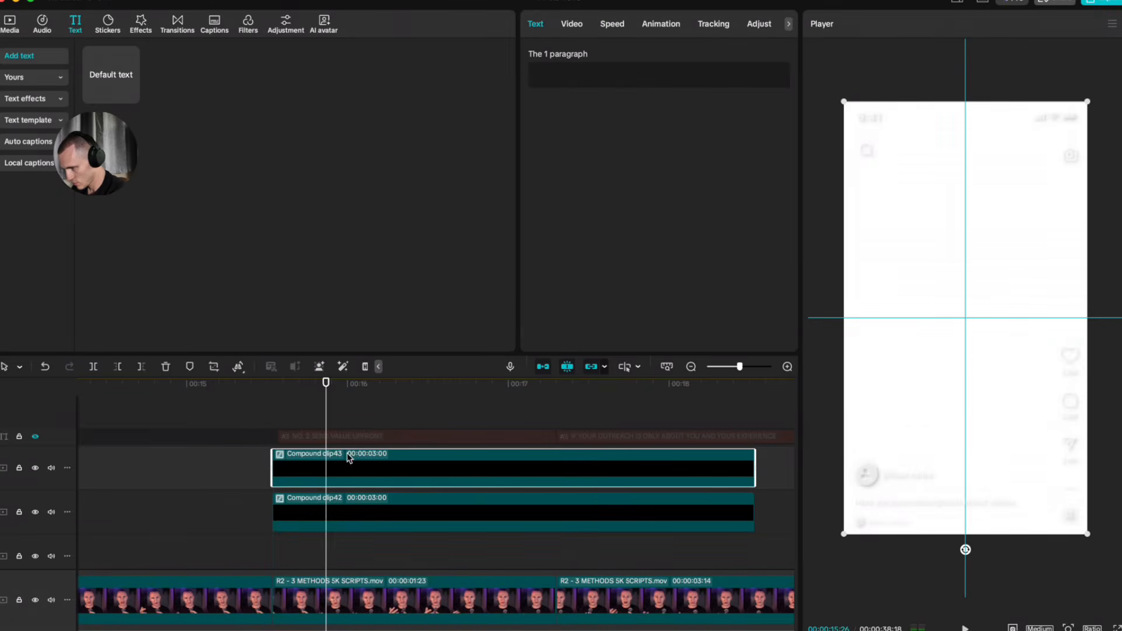
Step: Add a circle mask to the white background compound clip
click(572, 24)
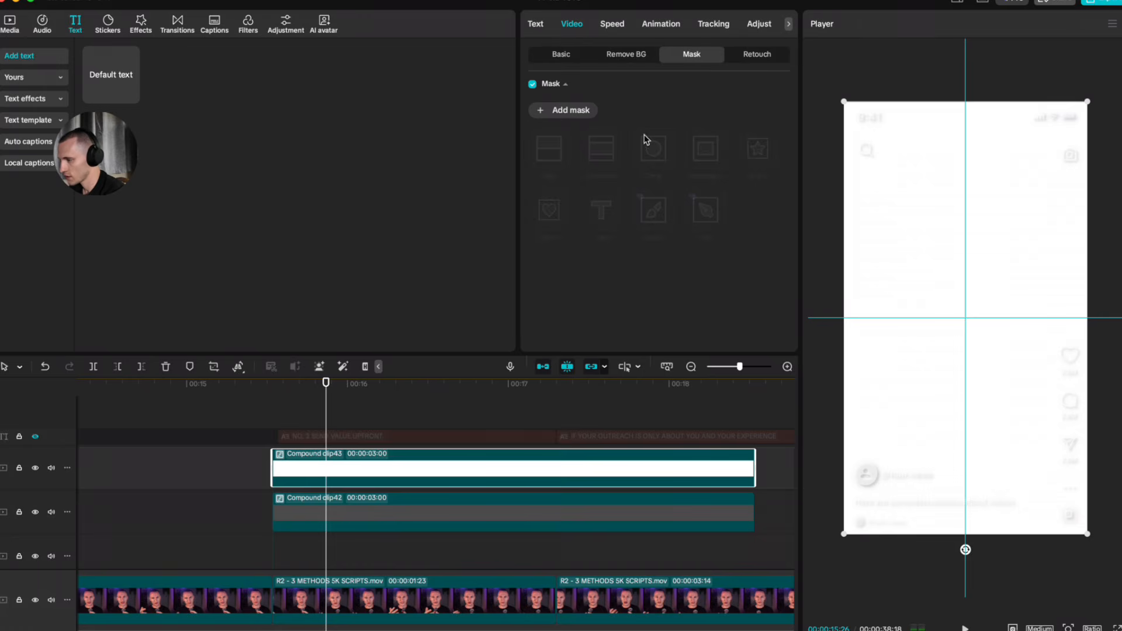
click(565, 110)
click(653, 149)
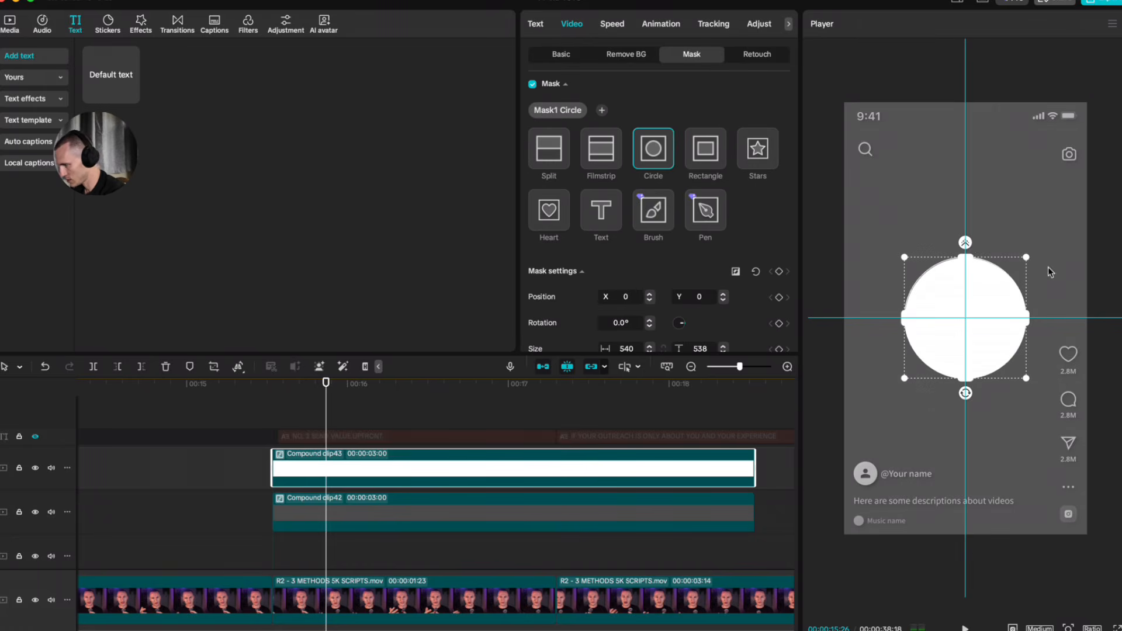
Step: Add a circle mask to the grey background compound clip and shrink the mask to about 330 by 328
click(473, 516)
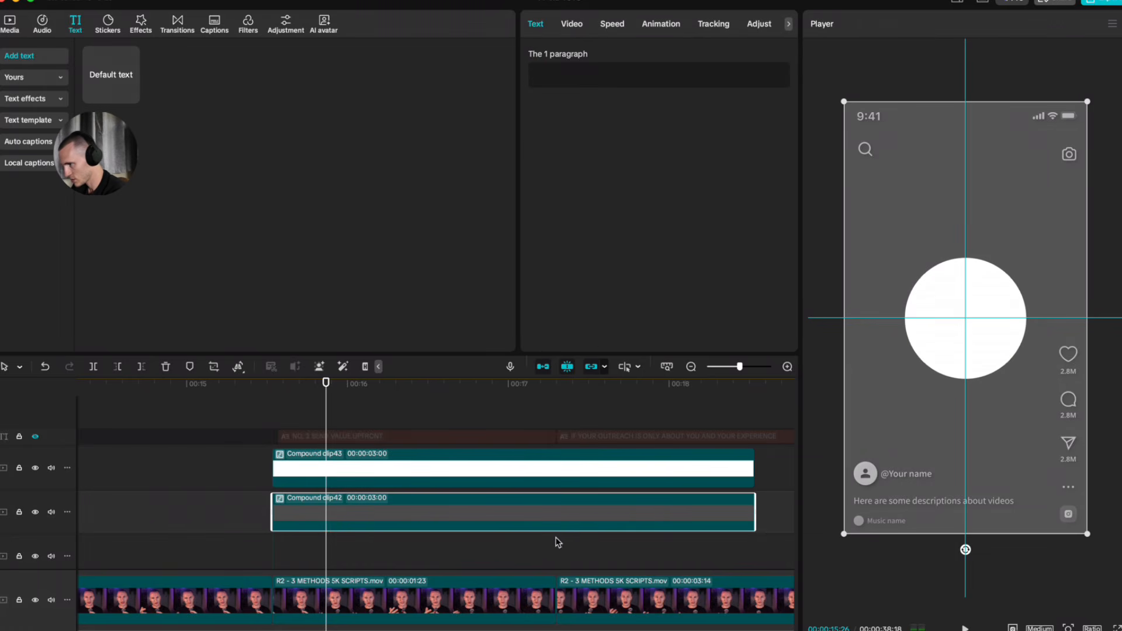
click(572, 24)
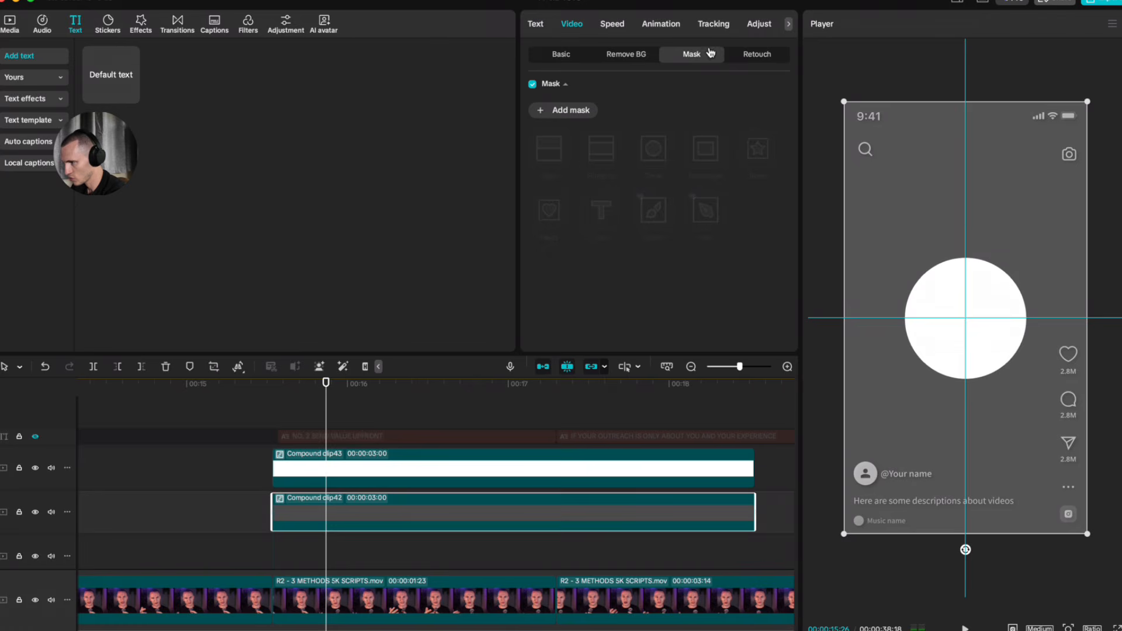
click(561, 110)
click(645, 155)
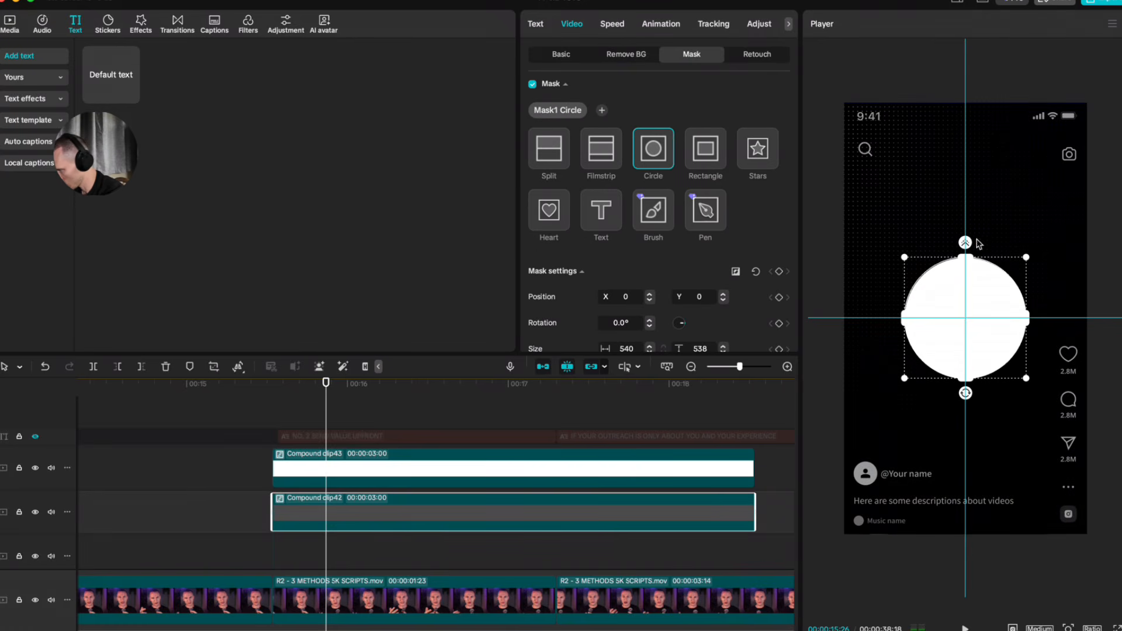
drag(1026, 258, 1001, 270)
Step: Set the grey clip to layer 3, feather its circle mask and reverse the mask
click(564, 56)
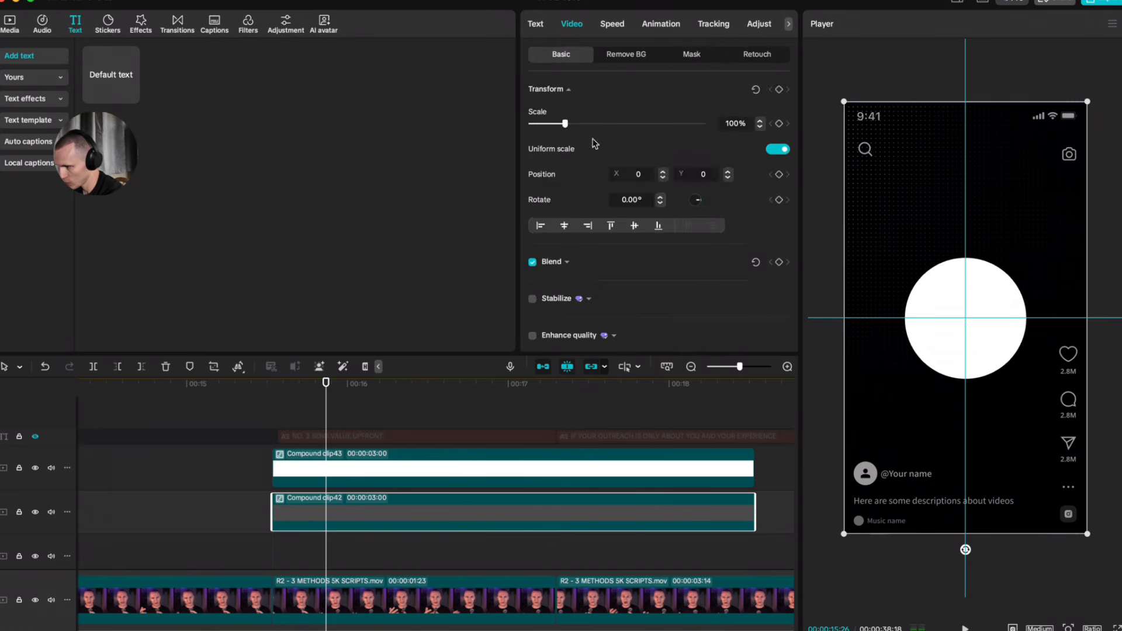
scroll(643, 339, down, 10)
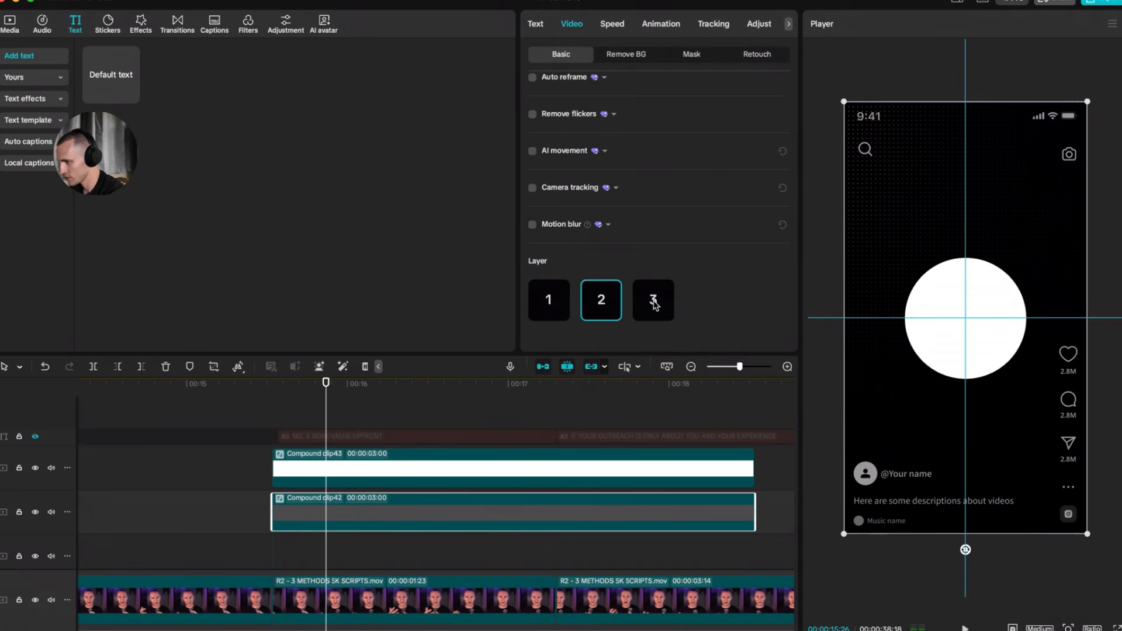
click(655, 304)
click(693, 55)
drag(965, 241, 965, 241)
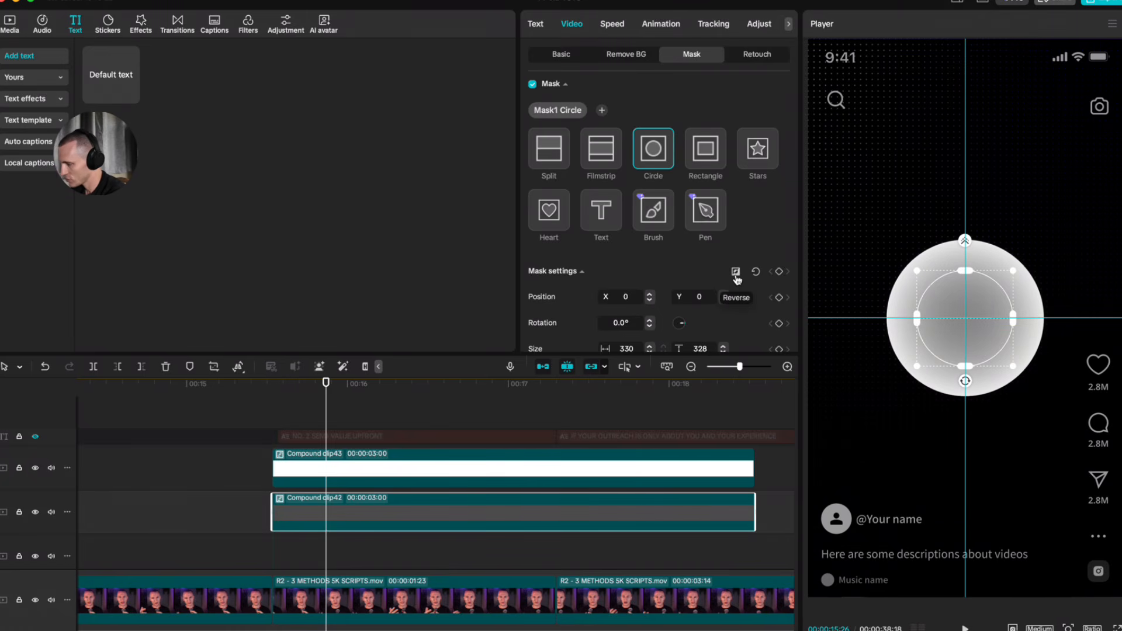
click(736, 277)
Step: Combine the masked white and grey clips into one compound clip
drag(406, 425, 362, 428)
click(352, 466)
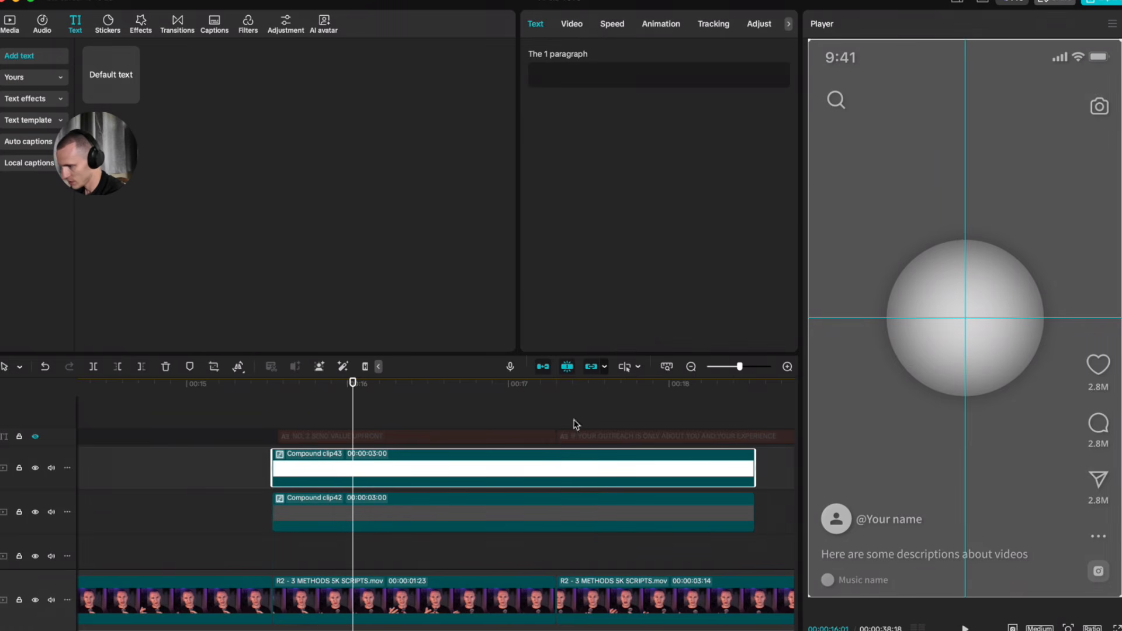
shift+click(429, 519)
key(alt+g)
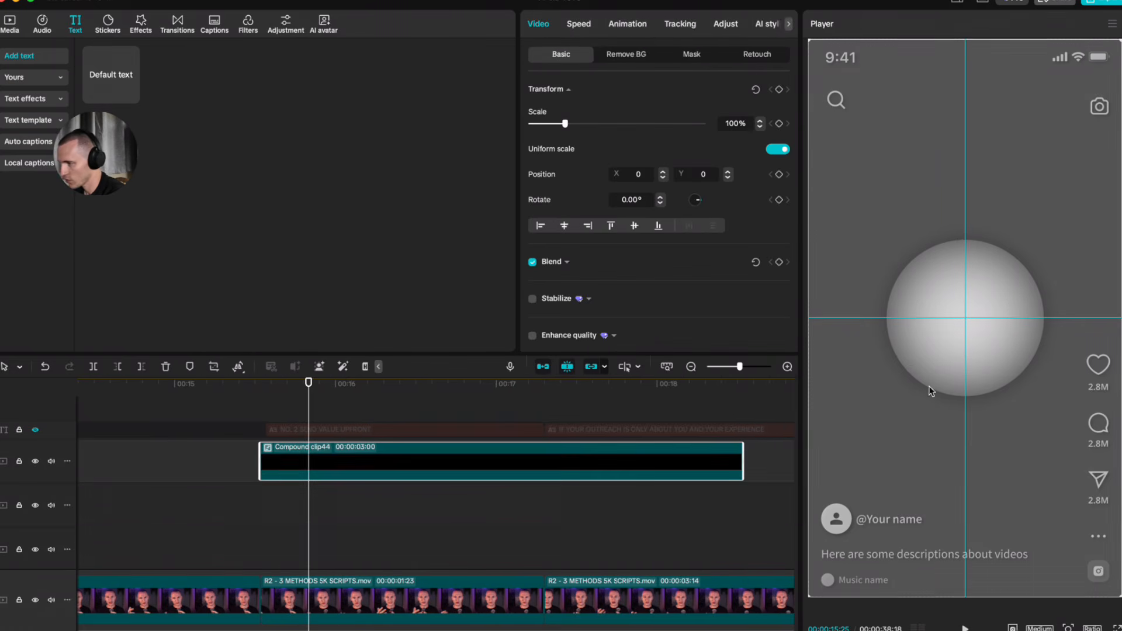
Step: Add a circle mask to the combined clip, then scale the clip to 53% at position X -570, Y 1075
click(691, 55)
click(574, 111)
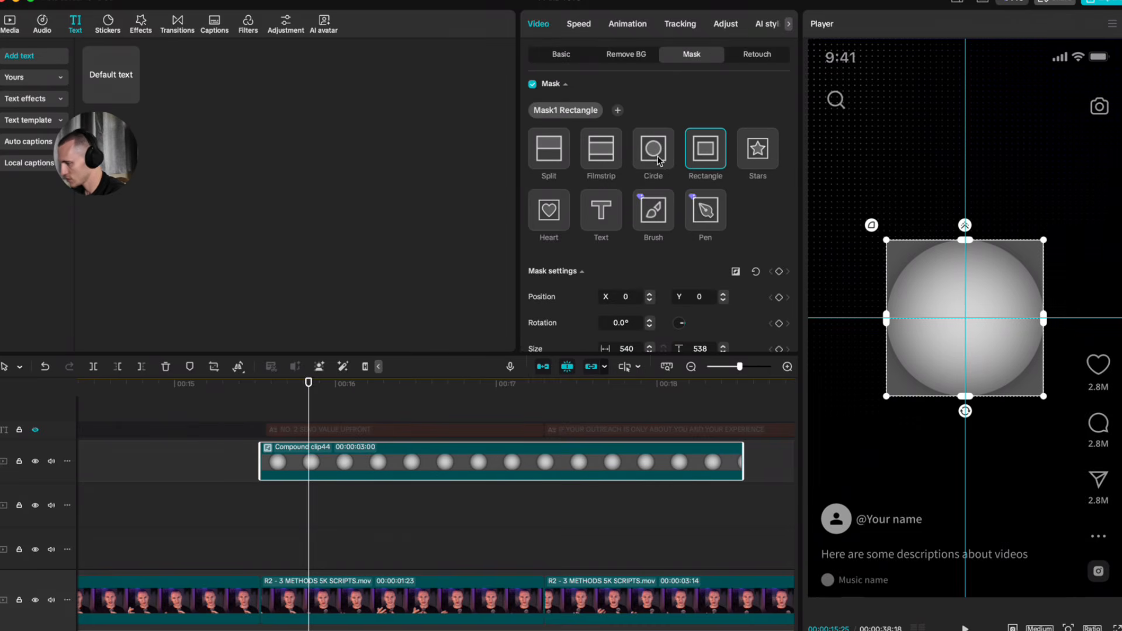
click(653, 149)
click(476, 533)
click(421, 462)
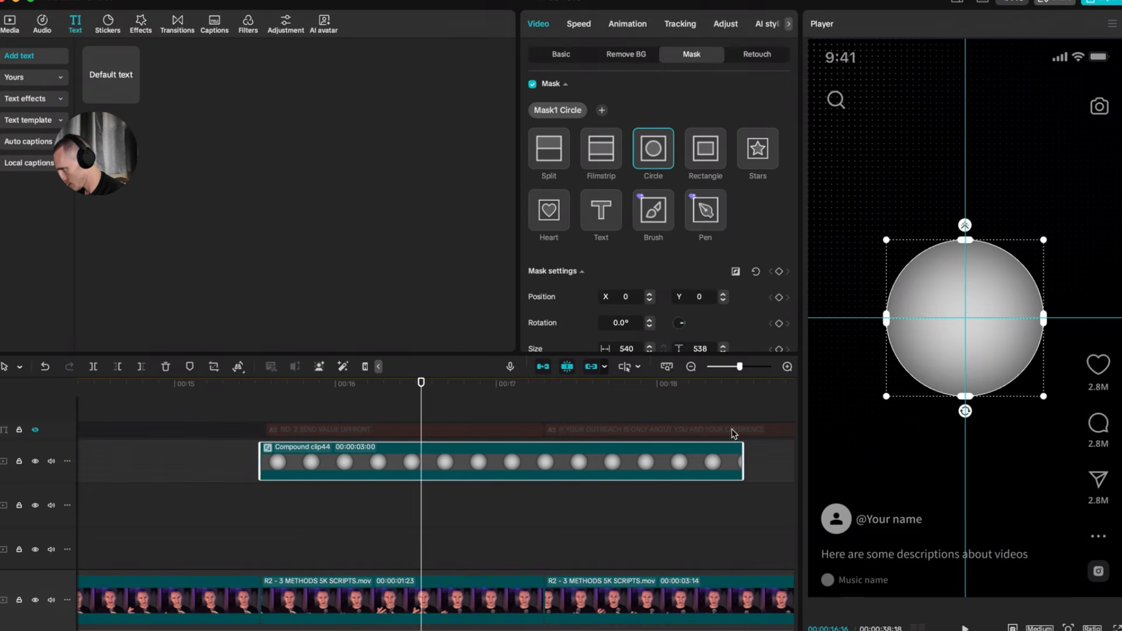
drag(1071, 150, 1016, 232)
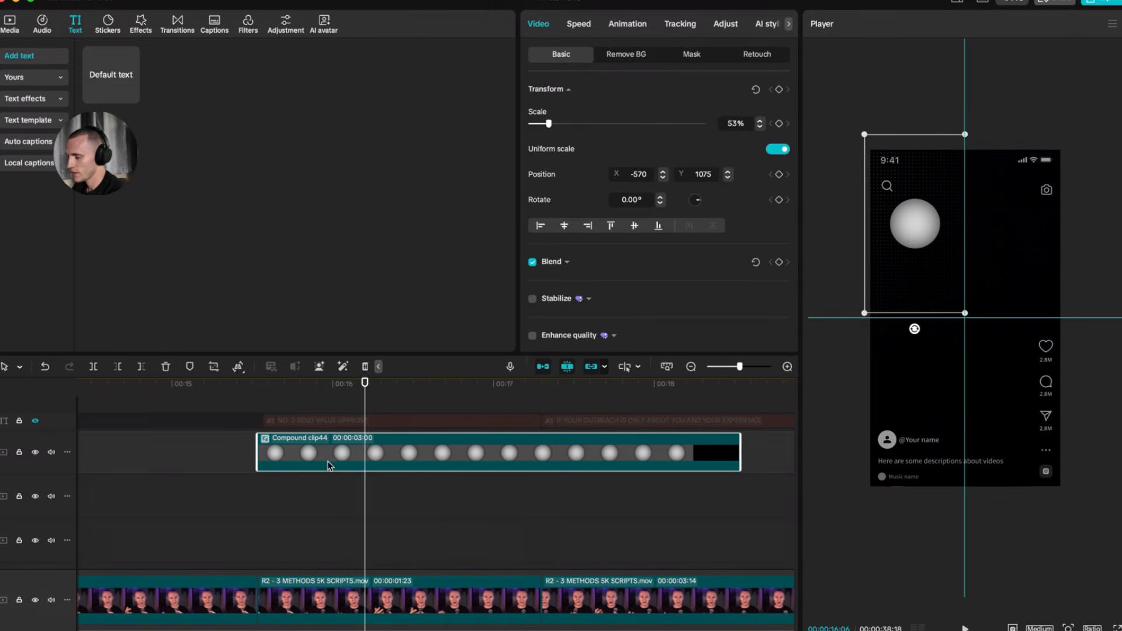
Step: Duplicate the sphere clip twice beneath itself, scaling both copies to 39% at X -984, Y 581 and X -1037, Y 1473
drag(379, 460, 361, 503)
drag(908, 221, 935, 270)
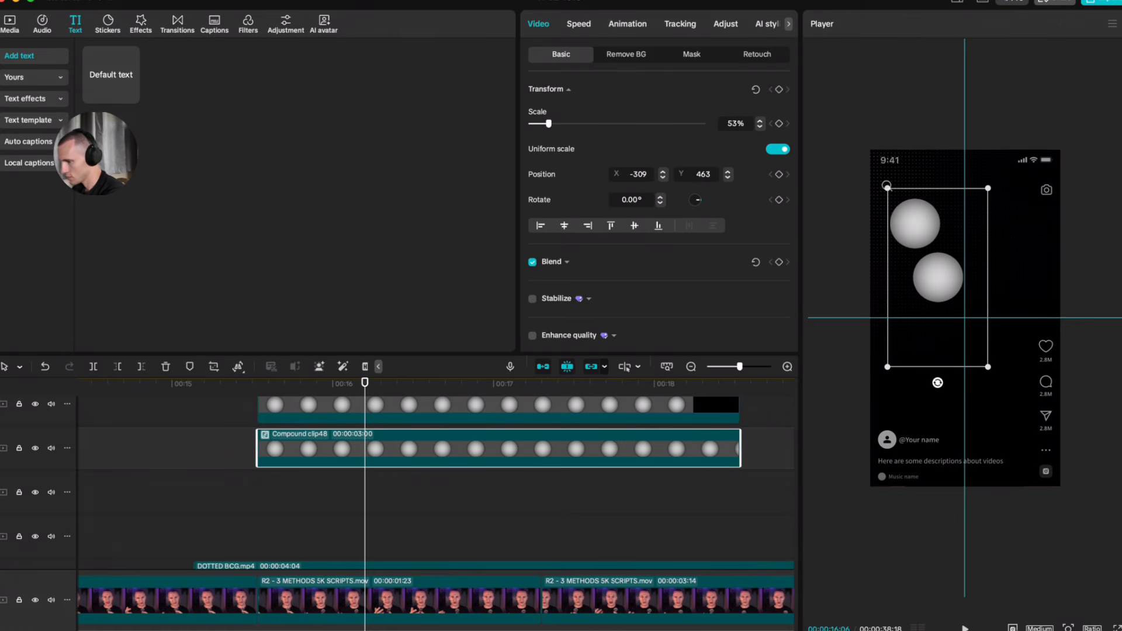
drag(989, 192, 915, 240)
drag(346, 465, 325, 494)
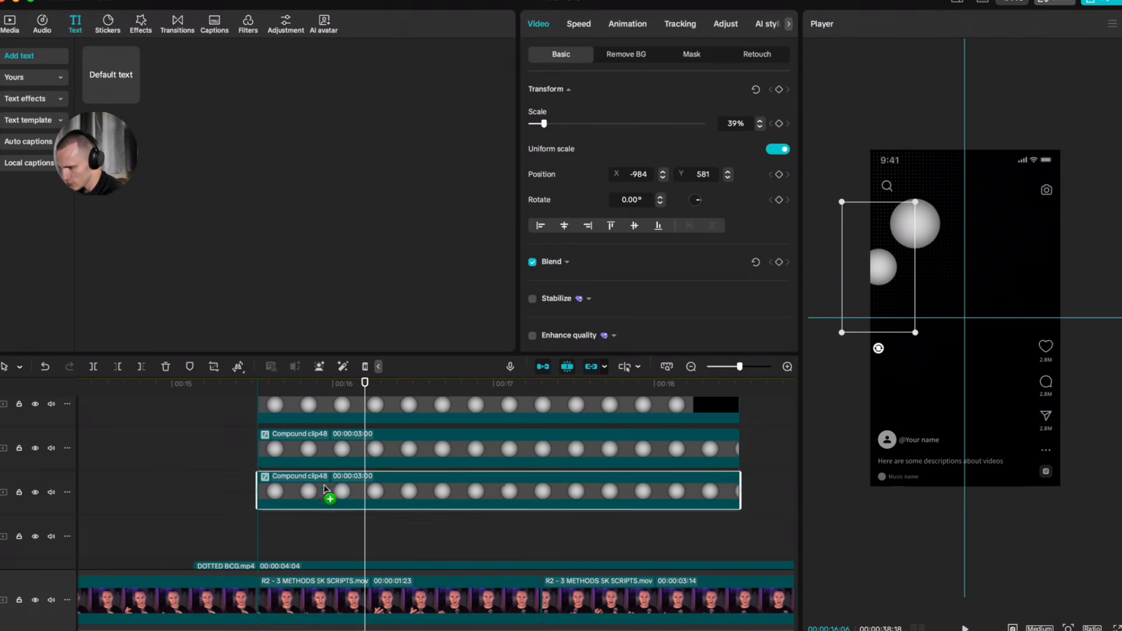
drag(891, 276, 885, 196)
drag(403, 517, 359, 403)
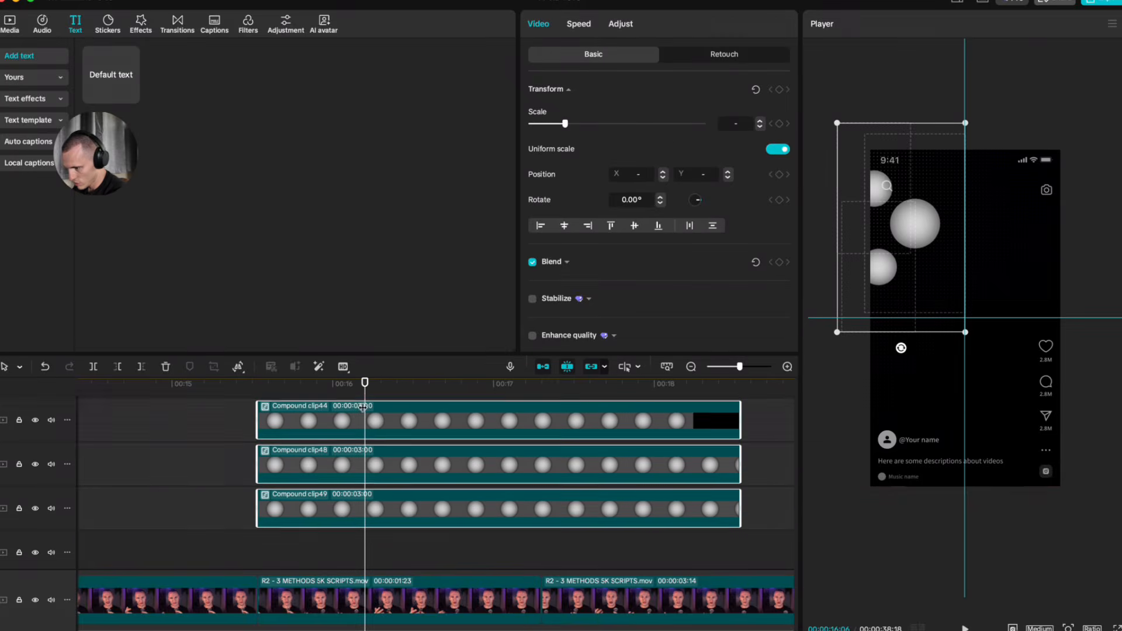
scroll(412, 492, down, 3)
key(super+z)
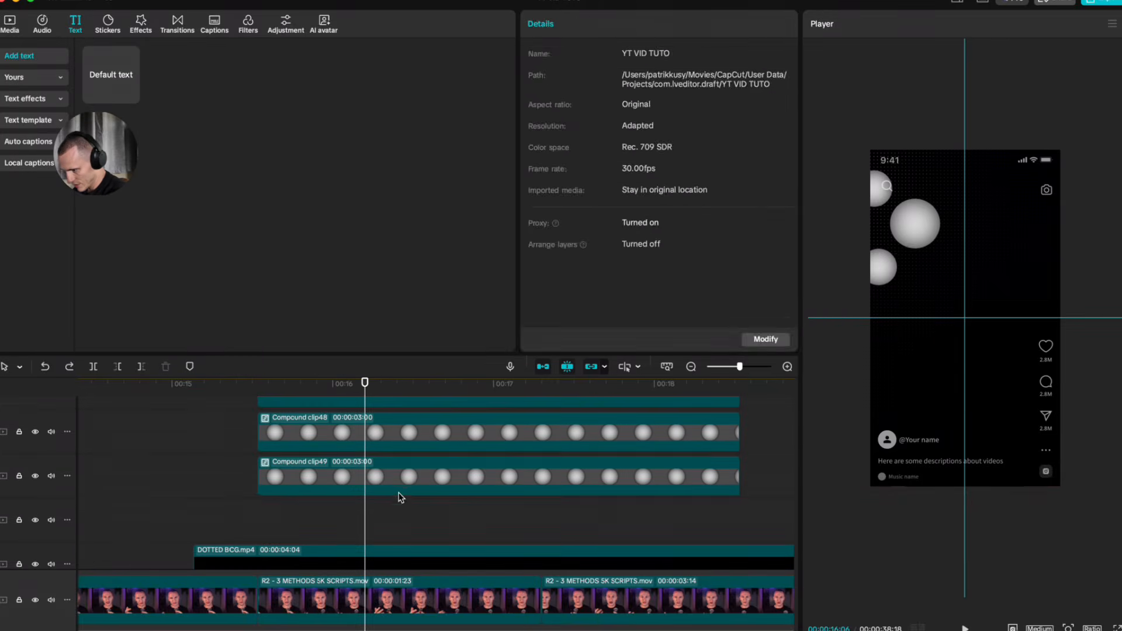
Step: Duplicate the lowest sphere clip onto the track beneath and place the copy on the frame's left edge below the other spheres
drag(392, 484, 396, 522)
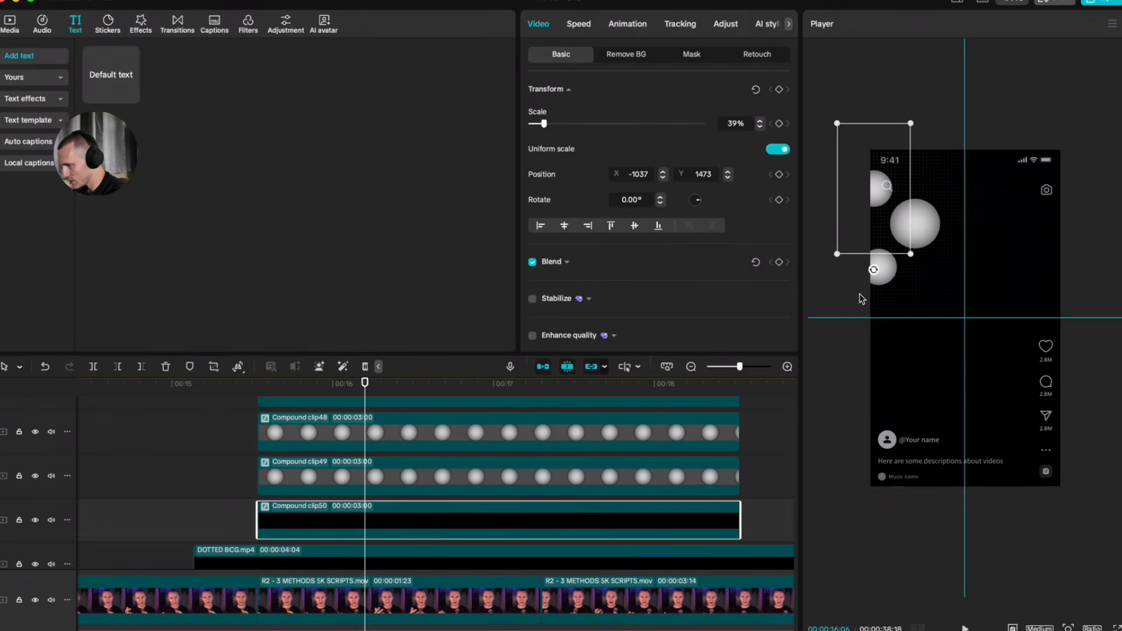
drag(888, 323, 890, 458)
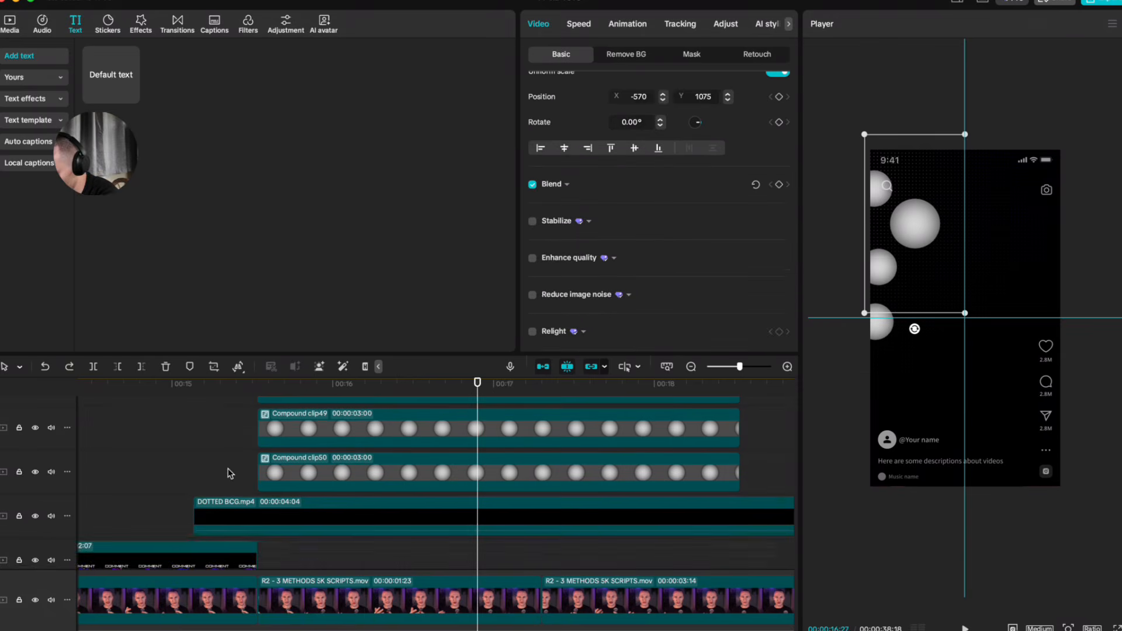
Step: Combine all four sphere clips into one compound clip
scroll(230, 471, up, 3)
drag(243, 447, 354, 536)
scroll(355, 519, down, 2)
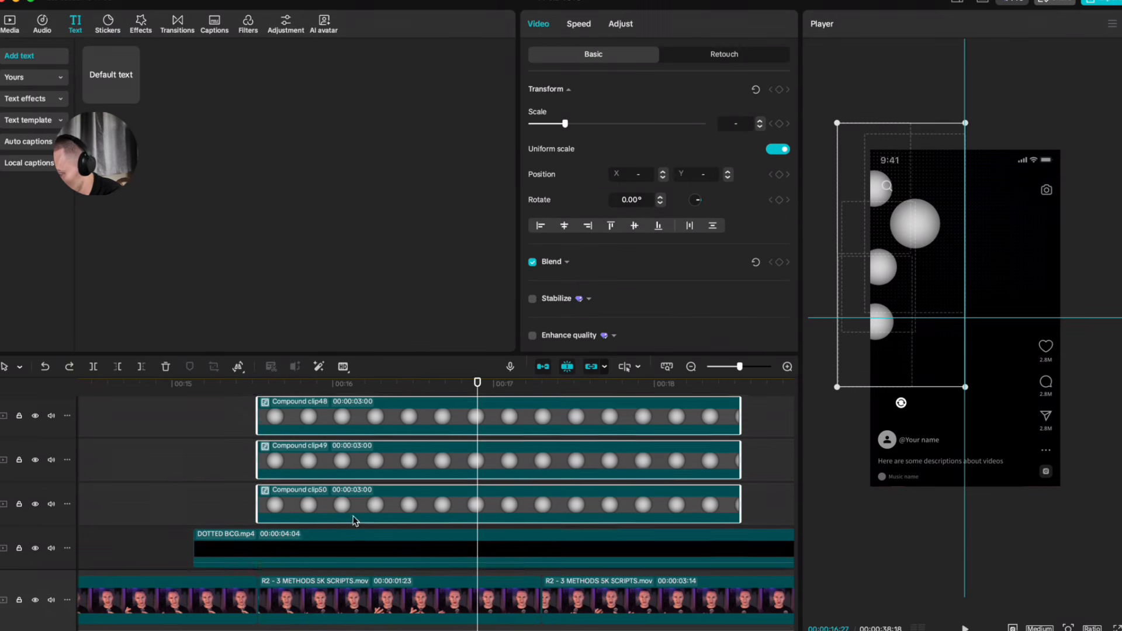
scroll(371, 480, up, 1)
key(alt+g)
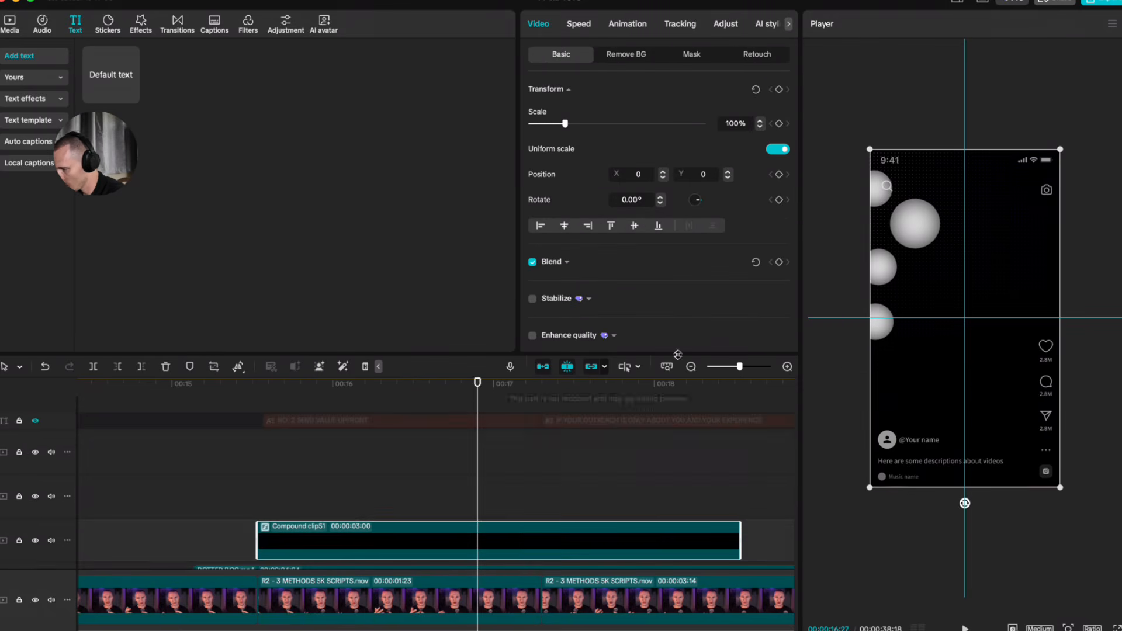
Step: Duplicate the sphere-cluster compound clip onto the track above and move the copy down the frame to Y -2073
scroll(304, 522, down, 2)
mouse_move(336, 471)
mouse_down()
mouse_move(345, 428)
mouse_move(330, 429)
mouse_up()
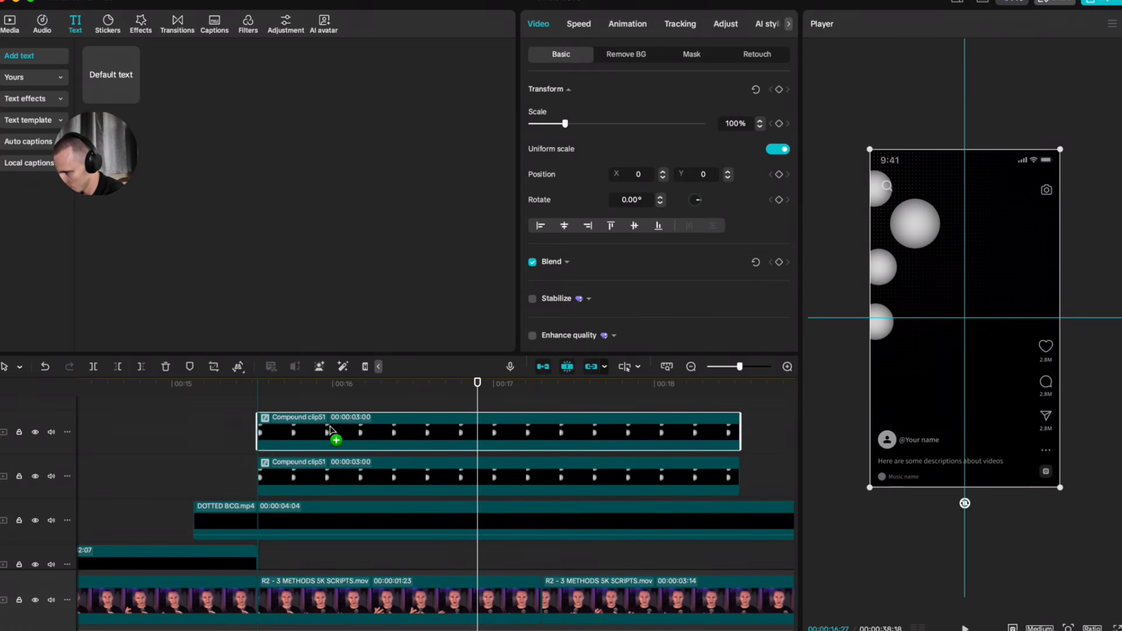
drag(935, 219, 914, 401)
Step: Duplicate the lower cluster onto the track above, rotate the copy 180° and place it at X 0, Y -252
scroll(471, 425, up, 3)
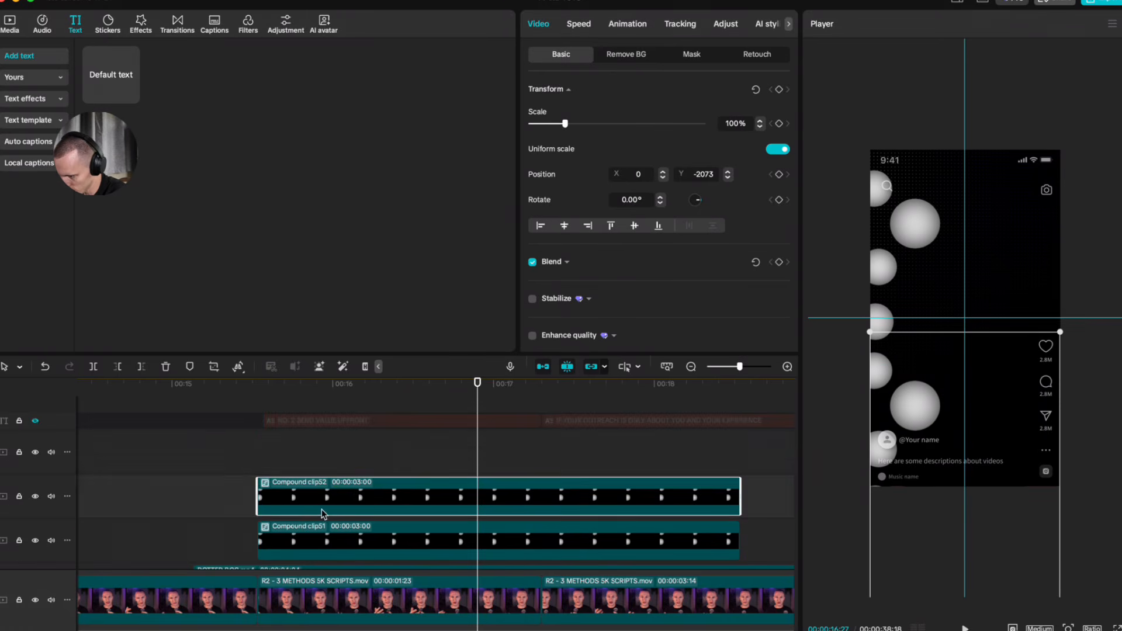
drag(322, 511, 322, 466)
scroll(909, 306, down, 2)
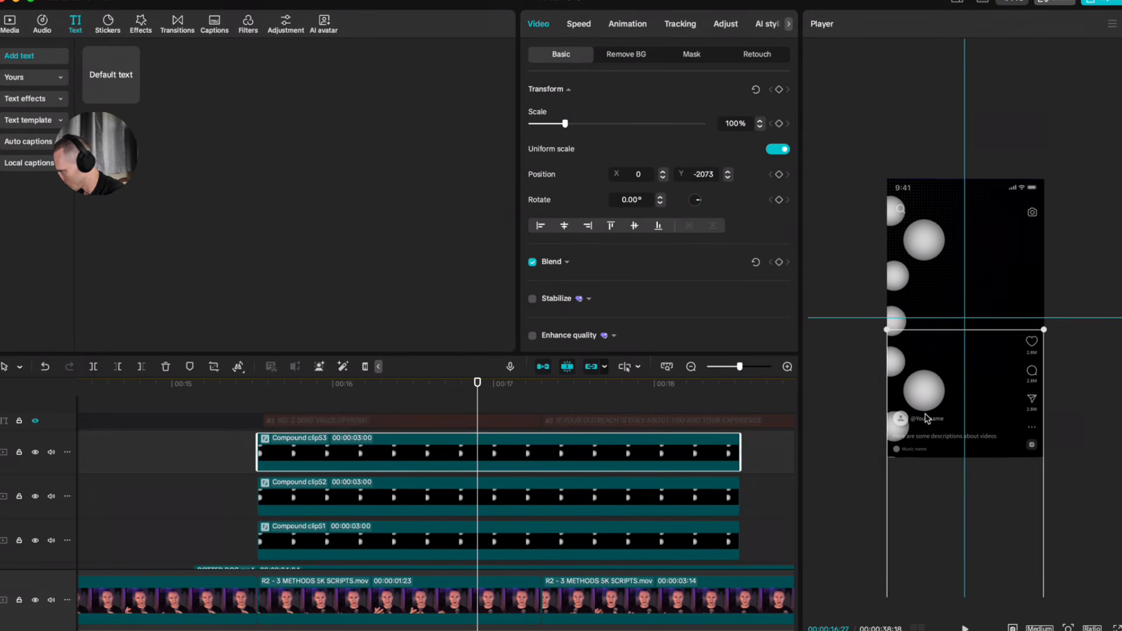
drag(925, 414, 1018, 232)
drag(1059, 438, 1021, 117)
drag(1005, 317, 974, 310)
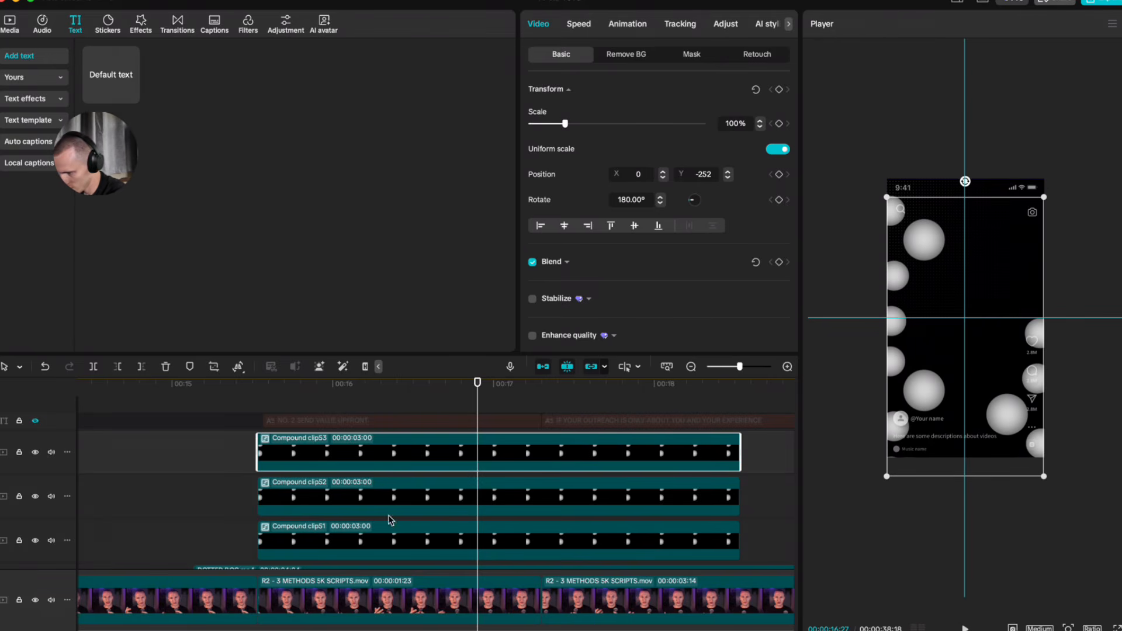
Step: Duplicate the 180° rotated cluster onto the top track and move the copy up the frame to Y 1739
scroll(389, 516, up, 1)
key(super+v)
drag(551, 544, 339, 440)
drag(1008, 393, 1011, 225)
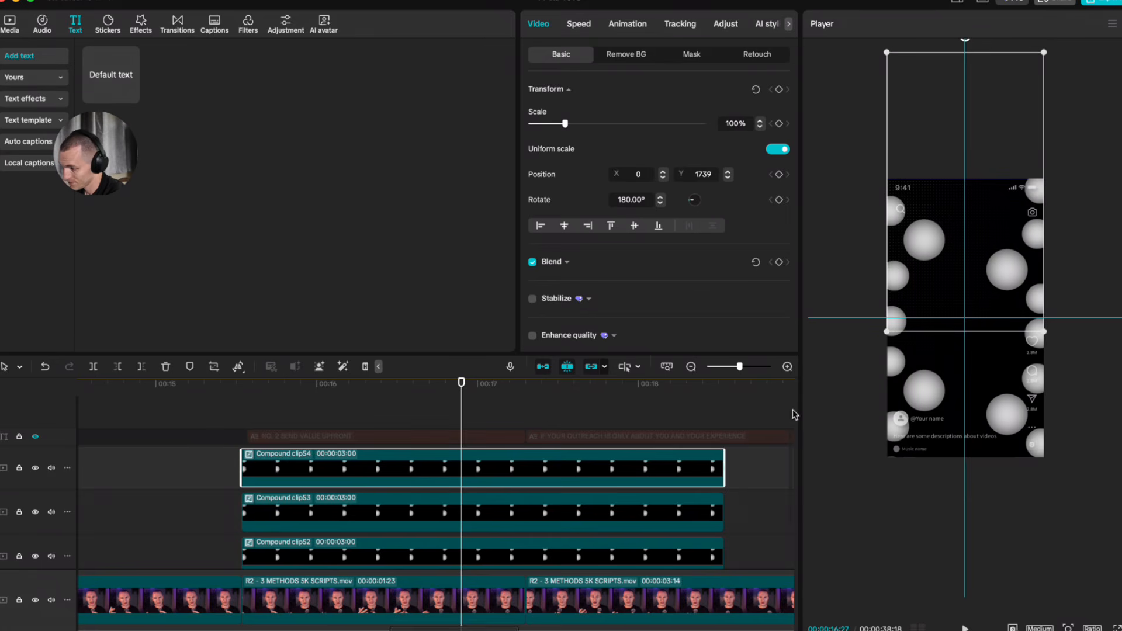
Step: Duplicate the upper-right cluster, rotate the copy to 90°, scale it to 76% and place it along the top edge at X -673, Y 1094
drag(378, 468, 375, 419)
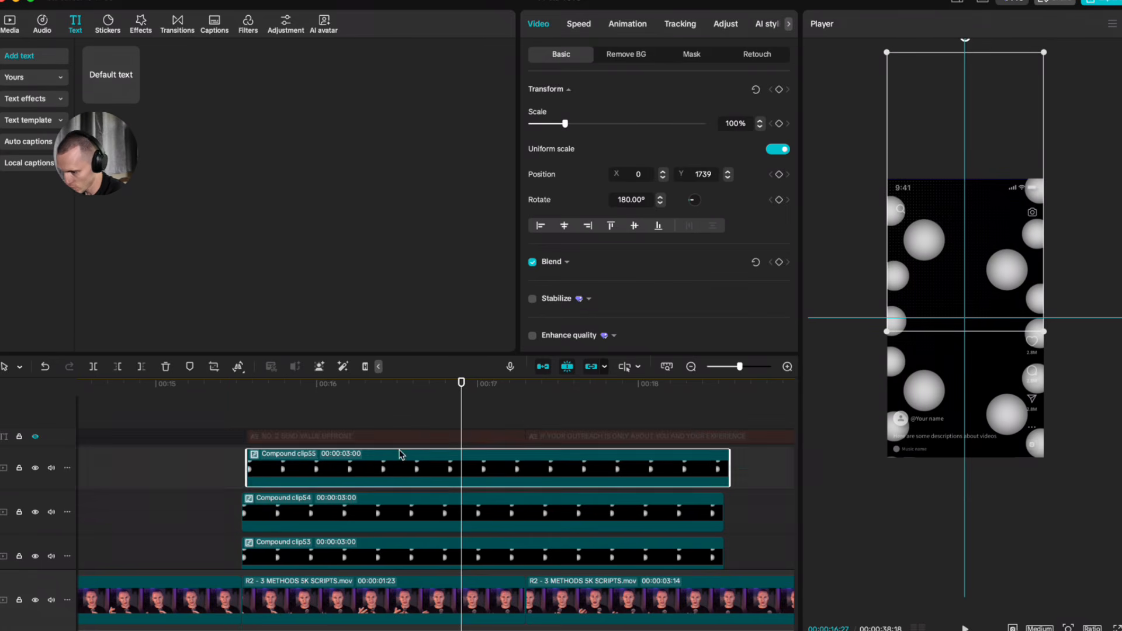
drag(1002, 263, 890, 271)
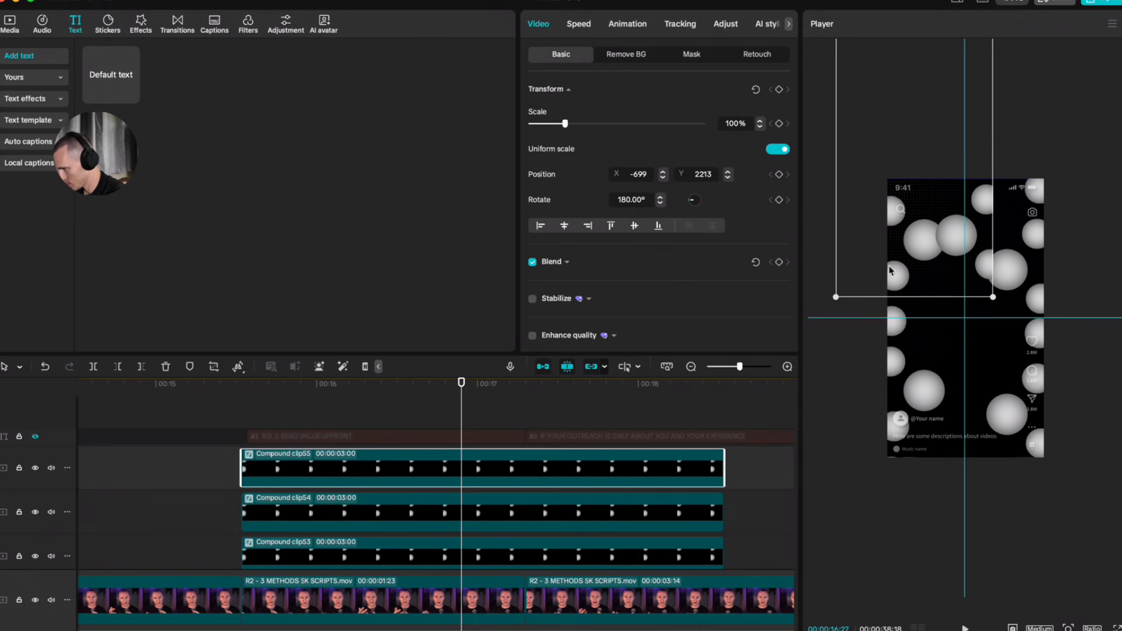
drag(921, 172, 789, 275)
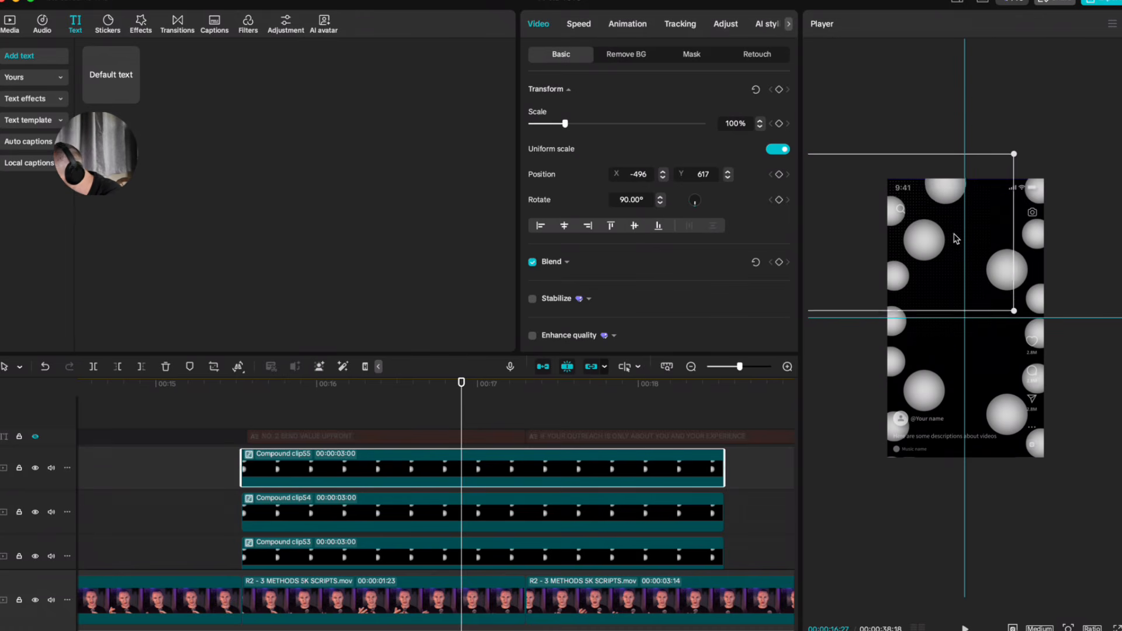
drag(956, 239, 984, 258)
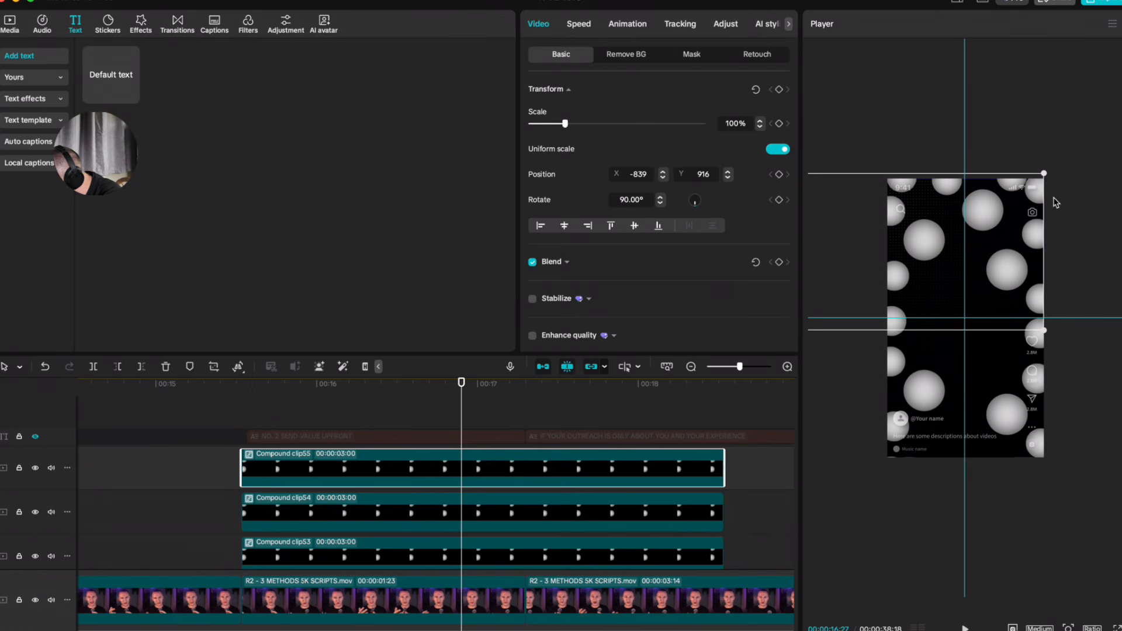
drag(1044, 175, 1014, 202)
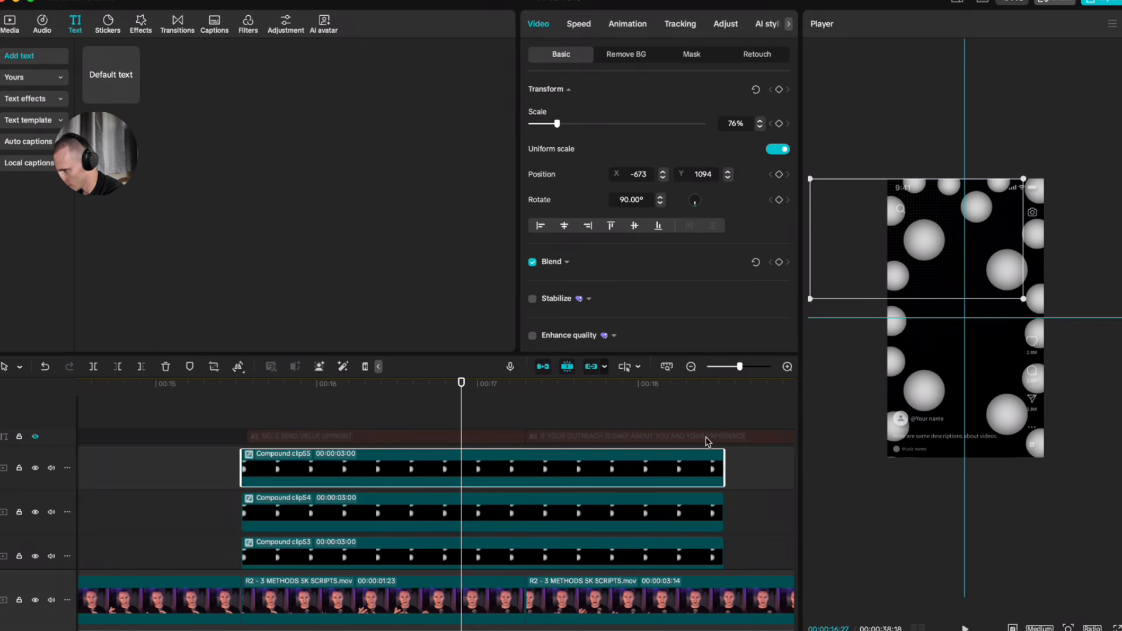
Step: Duplicate the top-edge sphere cluster onto the track above, then rotate the copy and place it along the frame's bottom edge
scroll(433, 469, down, 3)
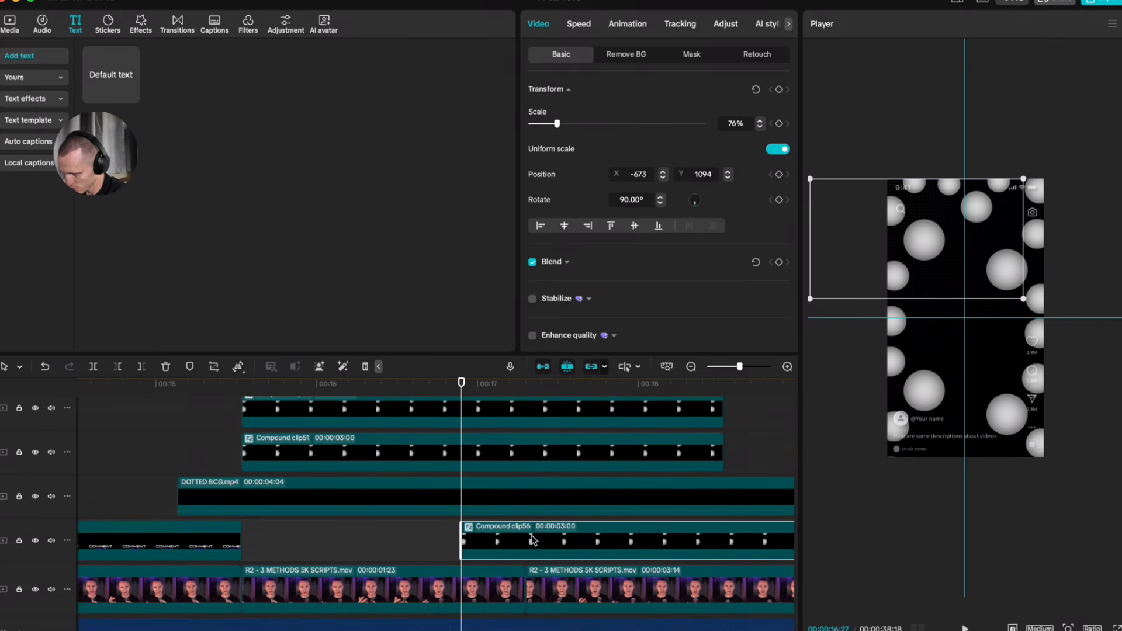
drag(533, 540, 313, 467)
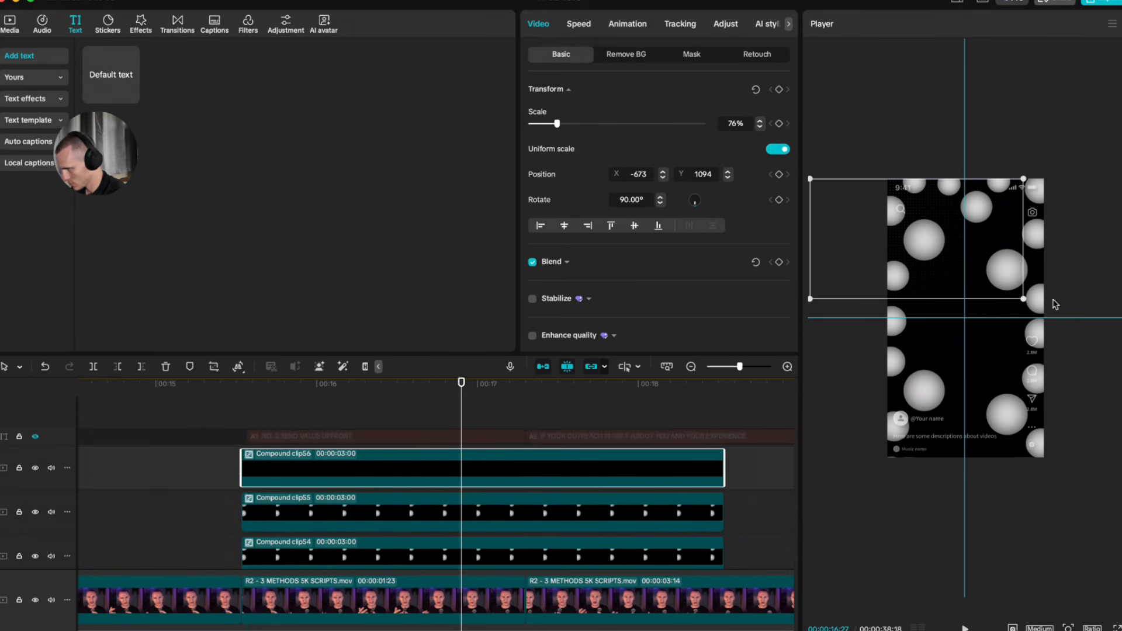
drag(989, 236, 938, 357)
drag(839, 381, 912, 462)
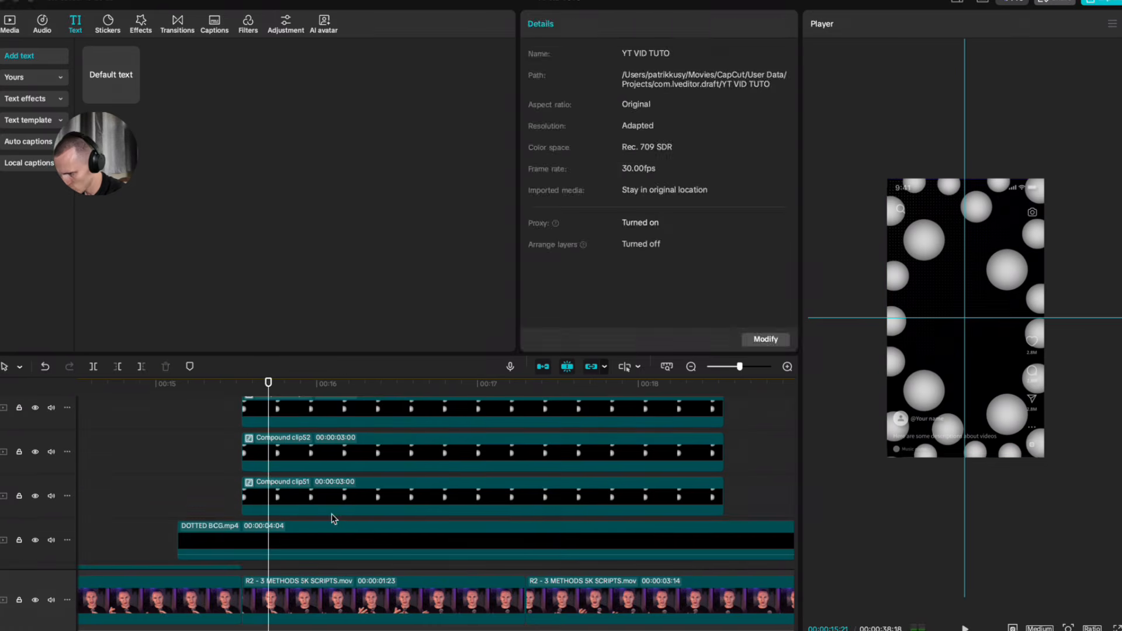
Step: Copy the large 53% sphere from inside the lowest sphere compound clip and return to the main timeline
double_click(322, 495)
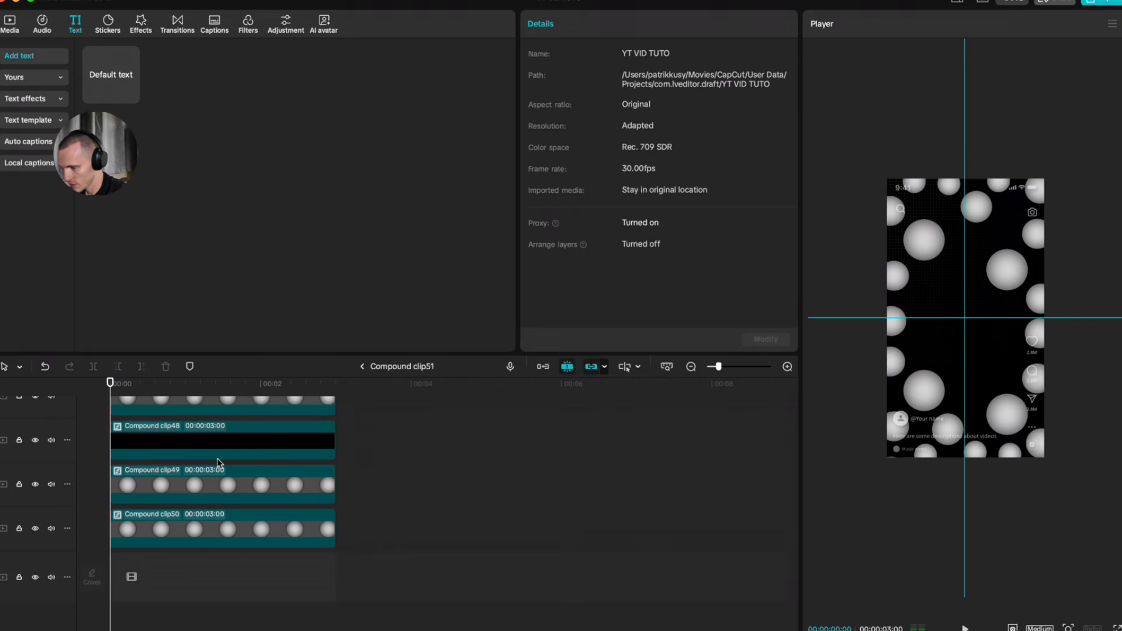
click(156, 411)
click(241, 503)
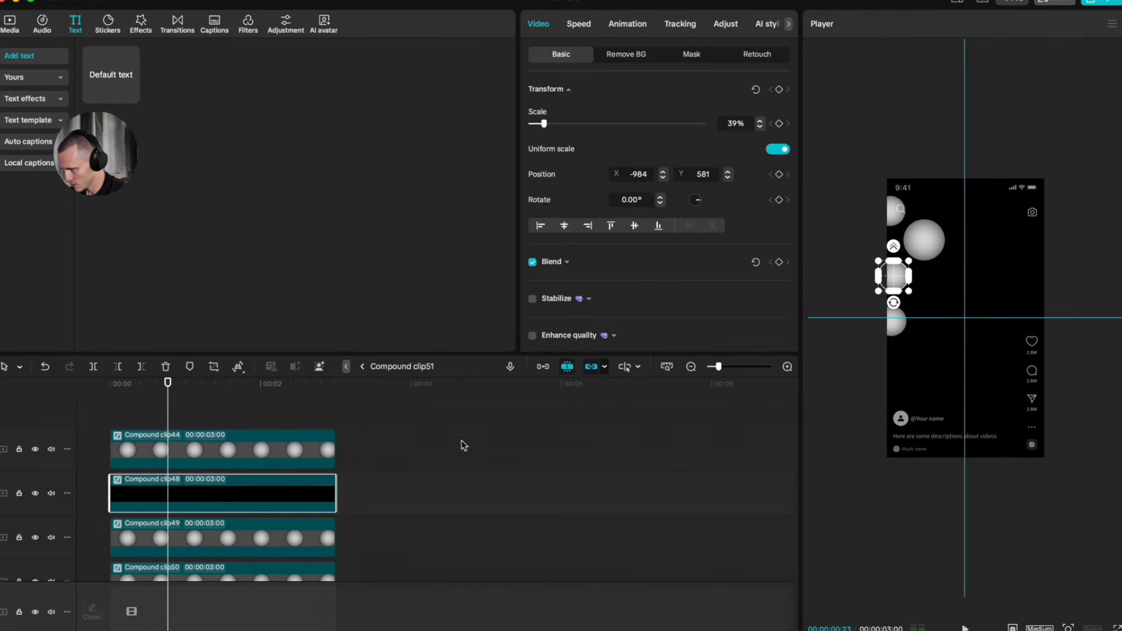
click(165, 457)
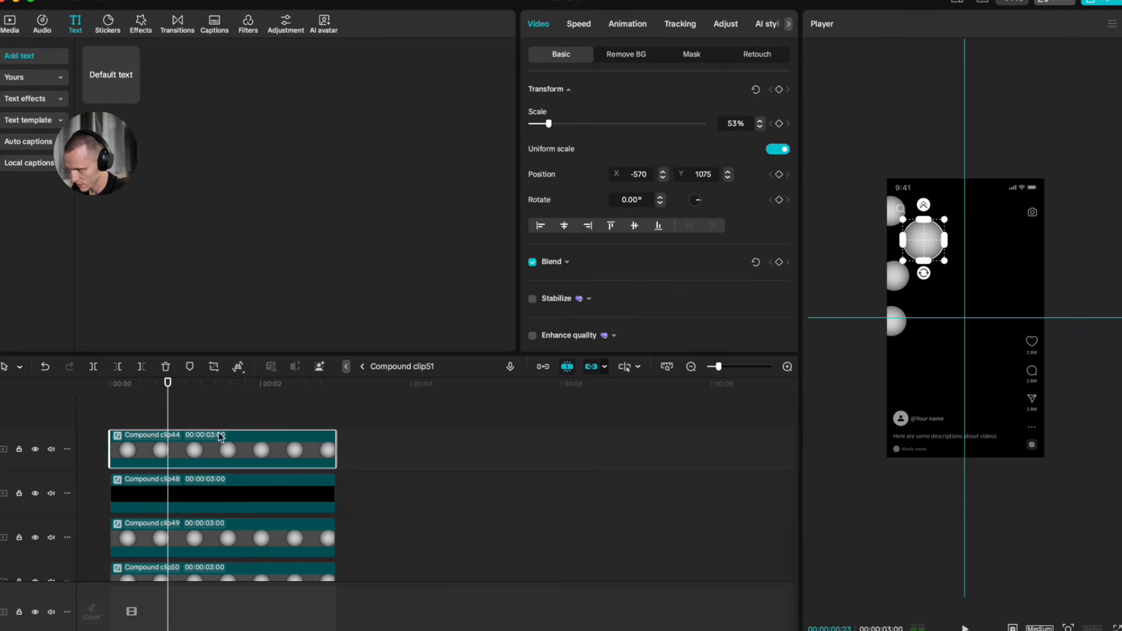
click(362, 367)
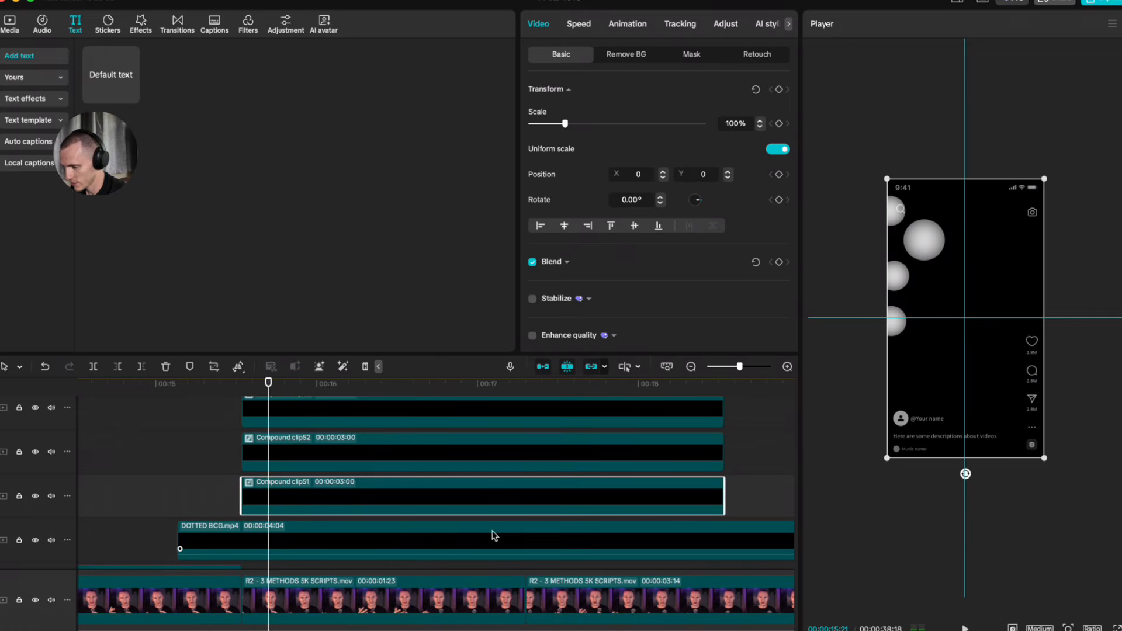
Step: Paste the sphere at the start of the sphere clusters, move it to the top track, scale it to 84% and centre it at X 0, Y 0
click(243, 406)
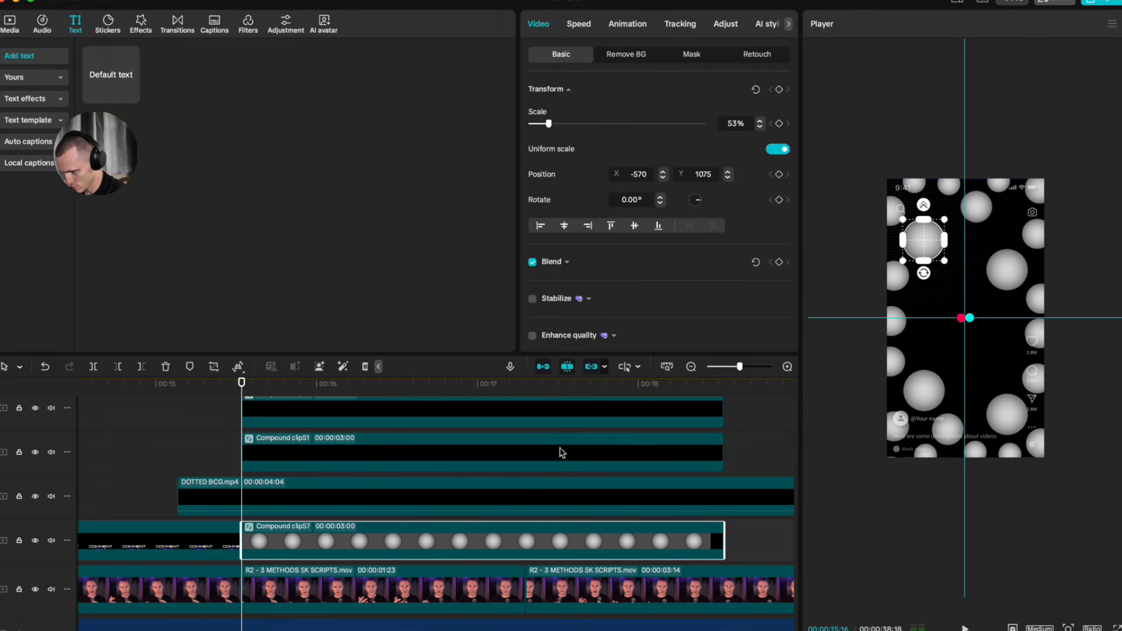
drag(438, 541, 436, 426)
click(440, 462)
drag(911, 223, 944, 299)
drag(915, 247, 824, 243)
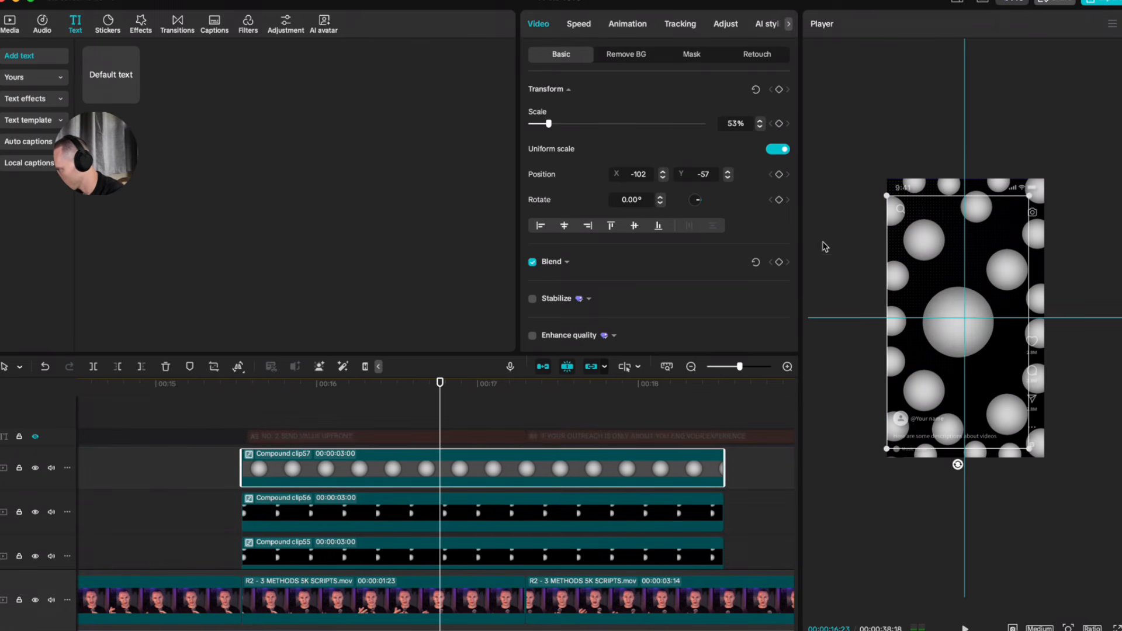
drag(1038, 193, 1033, 202)
Step: Add the diamond image 4.png from the YT PROJECT FILE media above the centre sphere, starting together with it
click(10, 24)
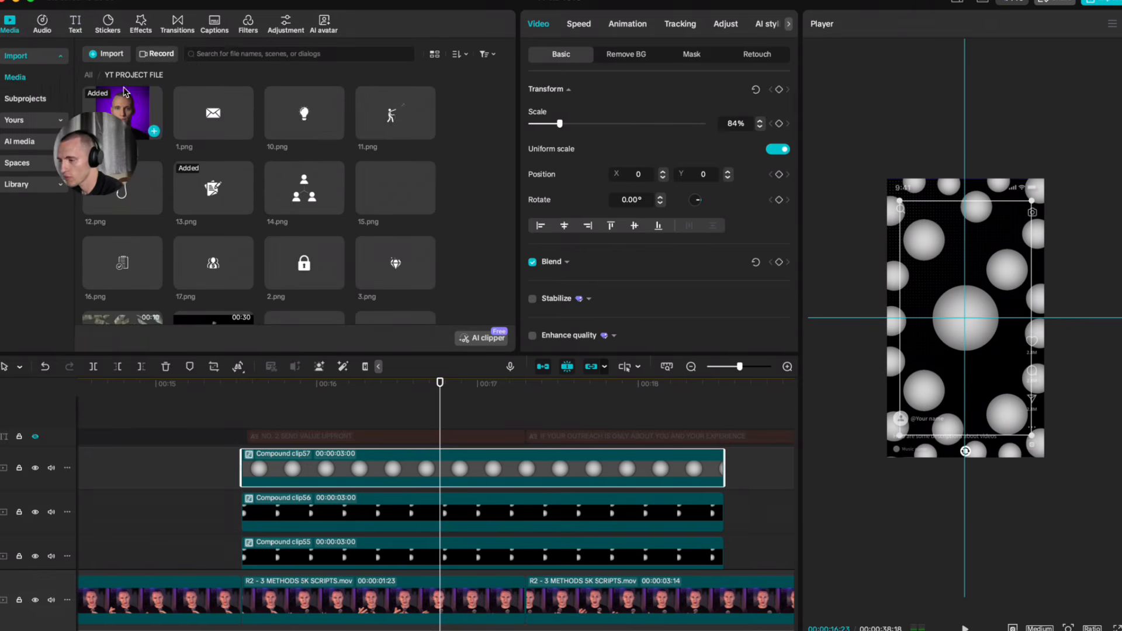
scroll(263, 164, down, 10)
scroll(307, 193, up, 8)
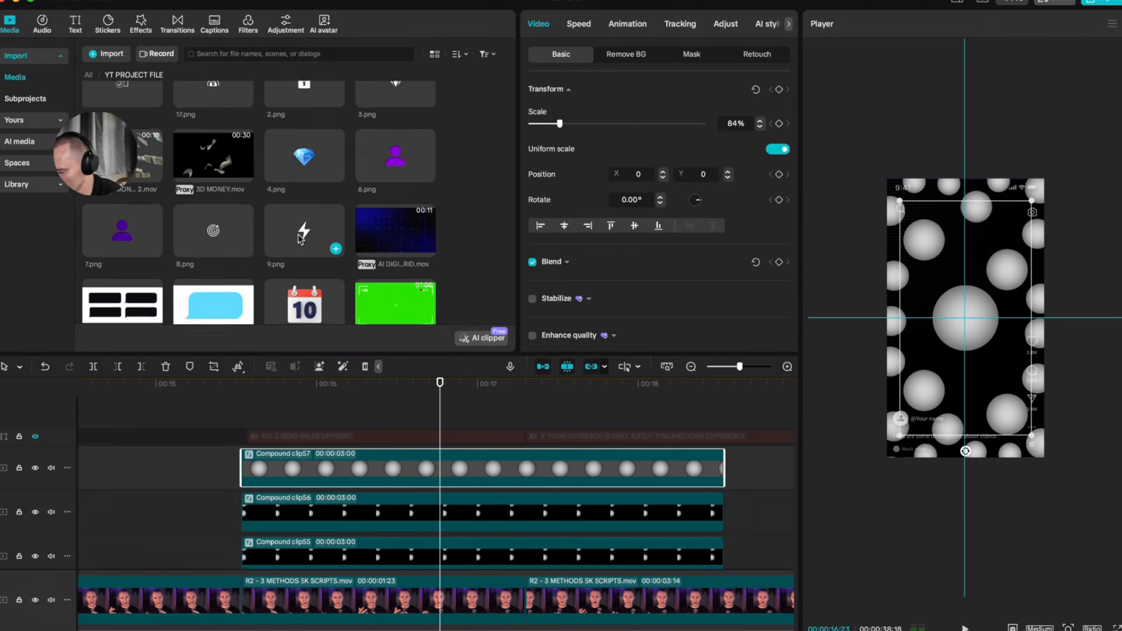
drag(310, 174, 257, 409)
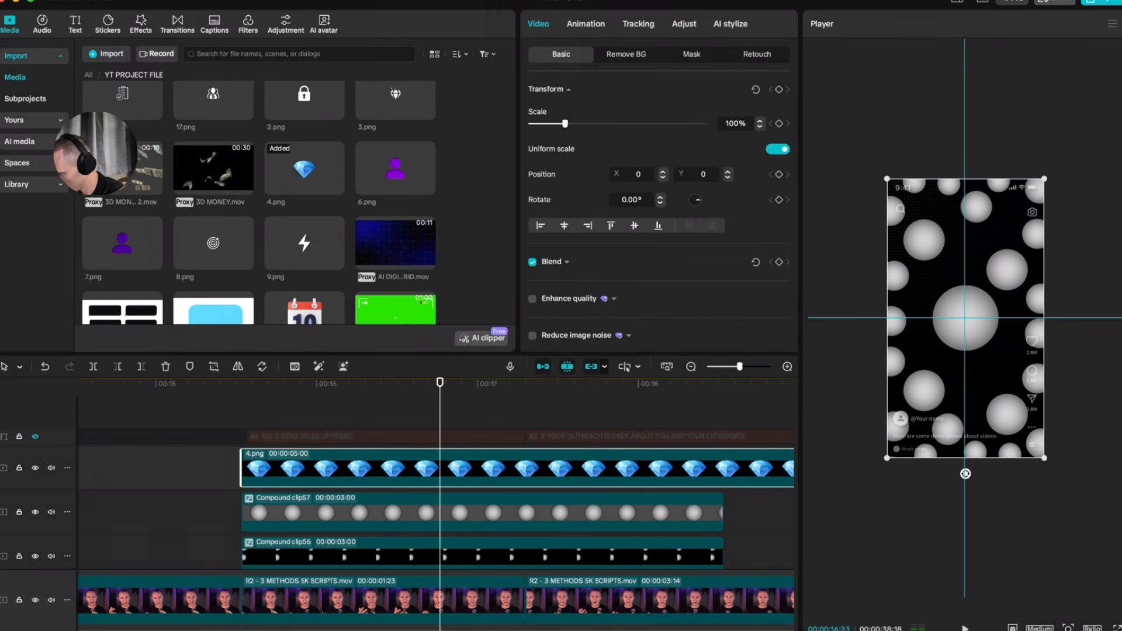
drag(1048, 177, 1097, 154)
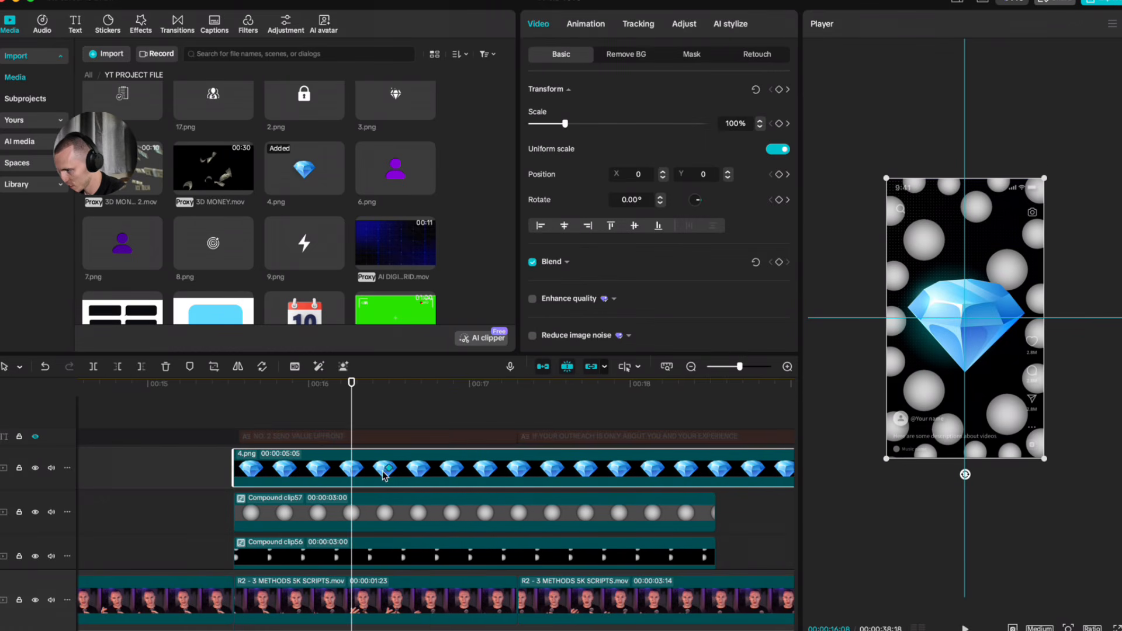
Step: Create the diamond's end transform keyframe with scale 111% and rotation -11.08°
click(387, 469)
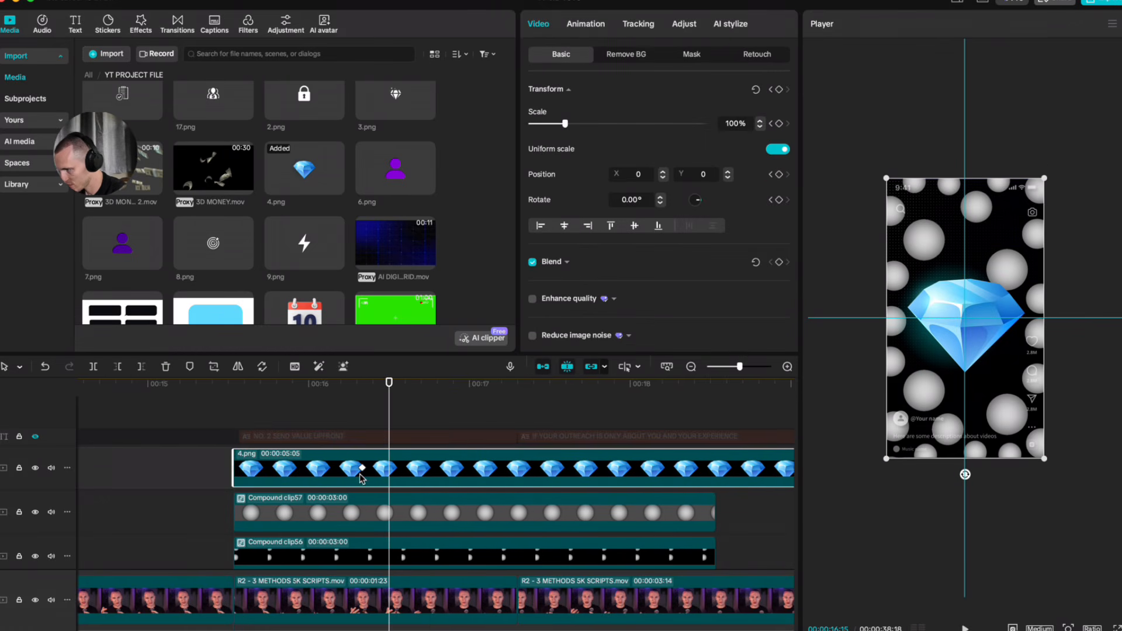
click(363, 467)
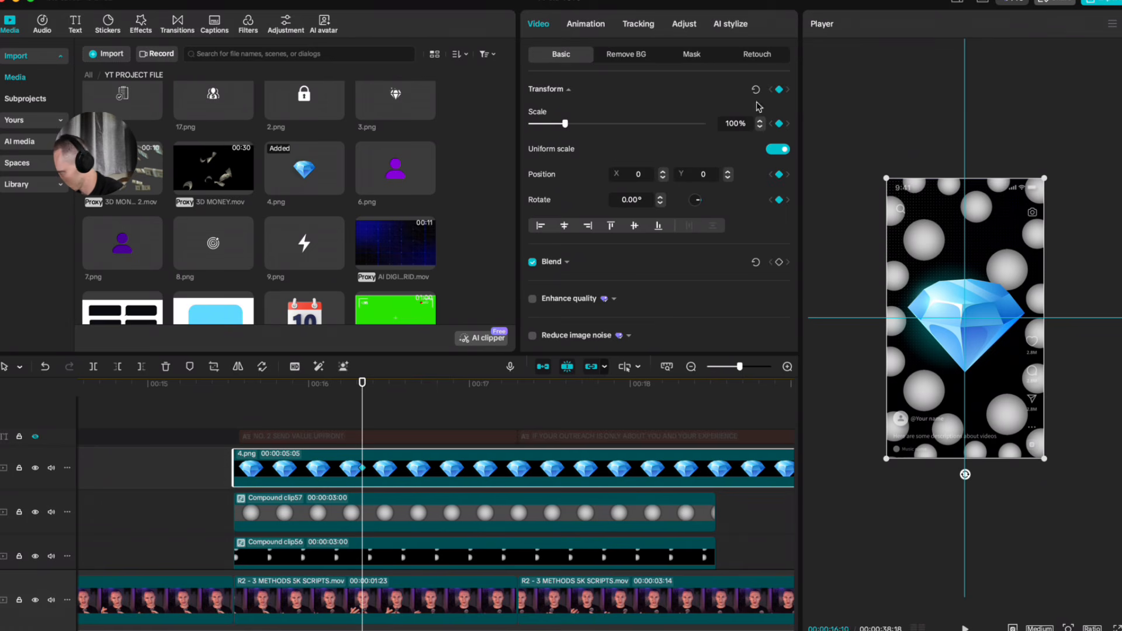
drag(884, 178, 832, 177)
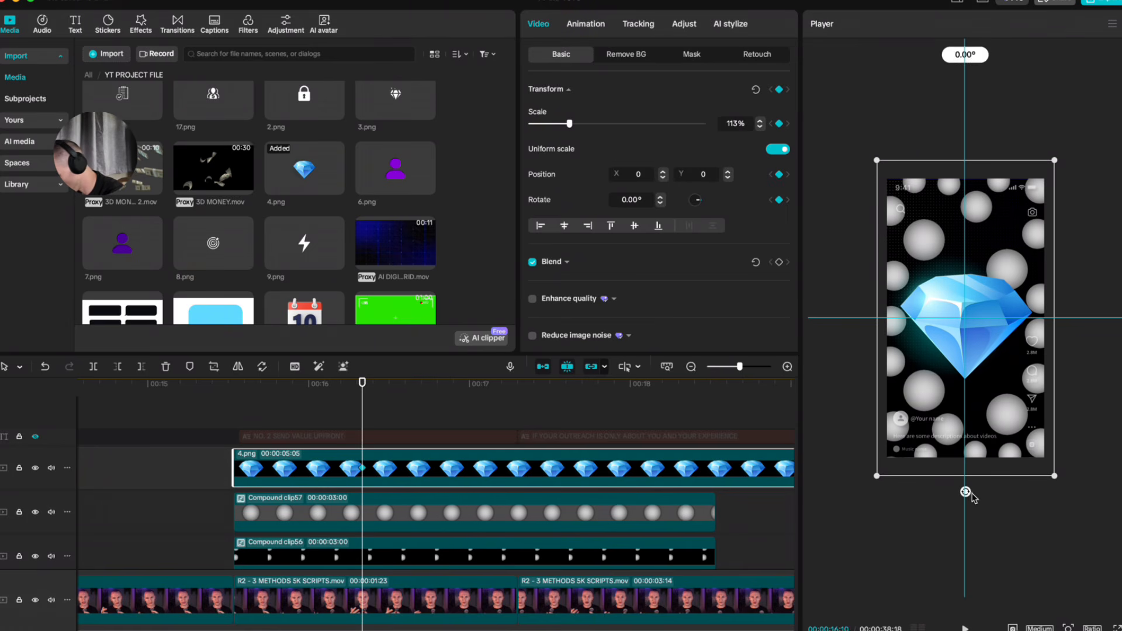
drag(970, 495, 1082, 455)
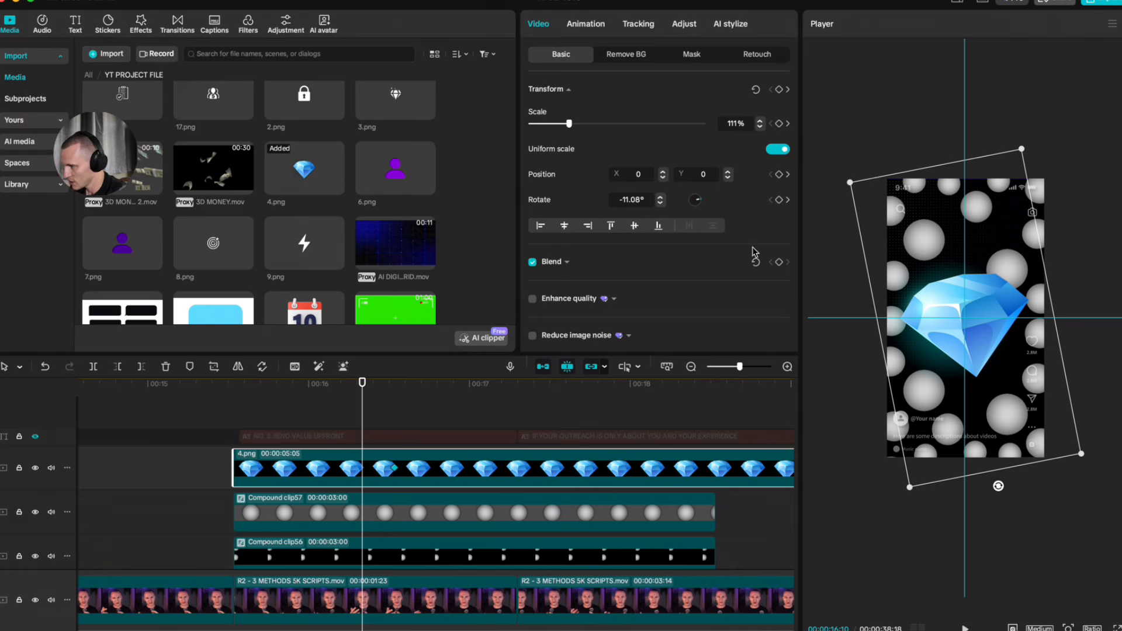
Step: Keyframe the diamond's start state at 00:00:16:10 with scale 1% and rotation 0°, and trim its clip to 3 seconds
click(779, 89)
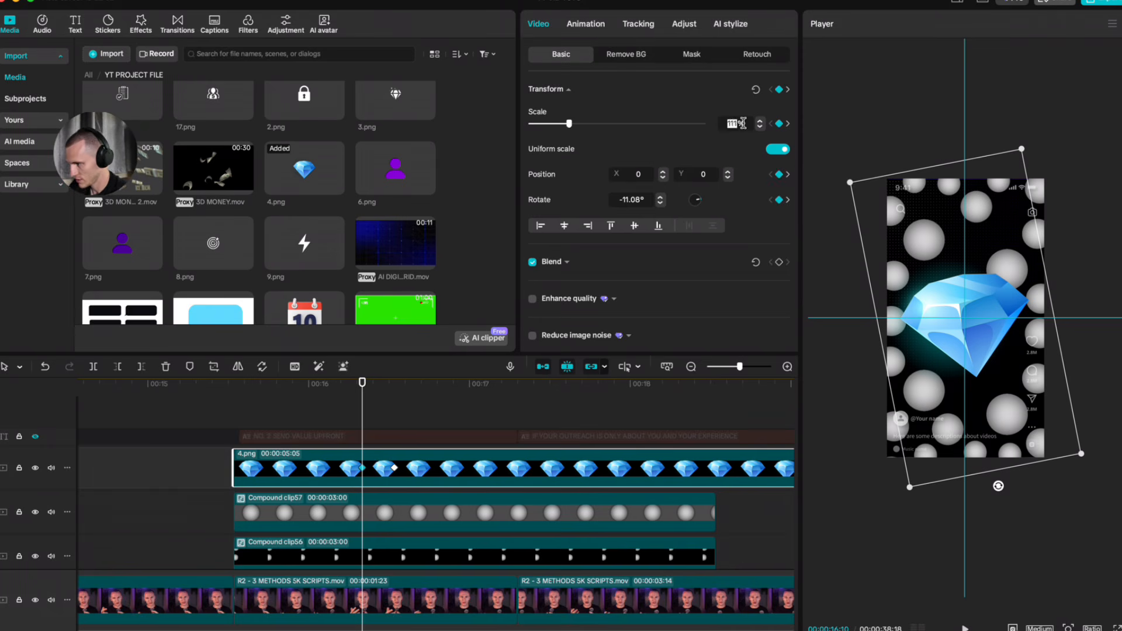
key(Return)
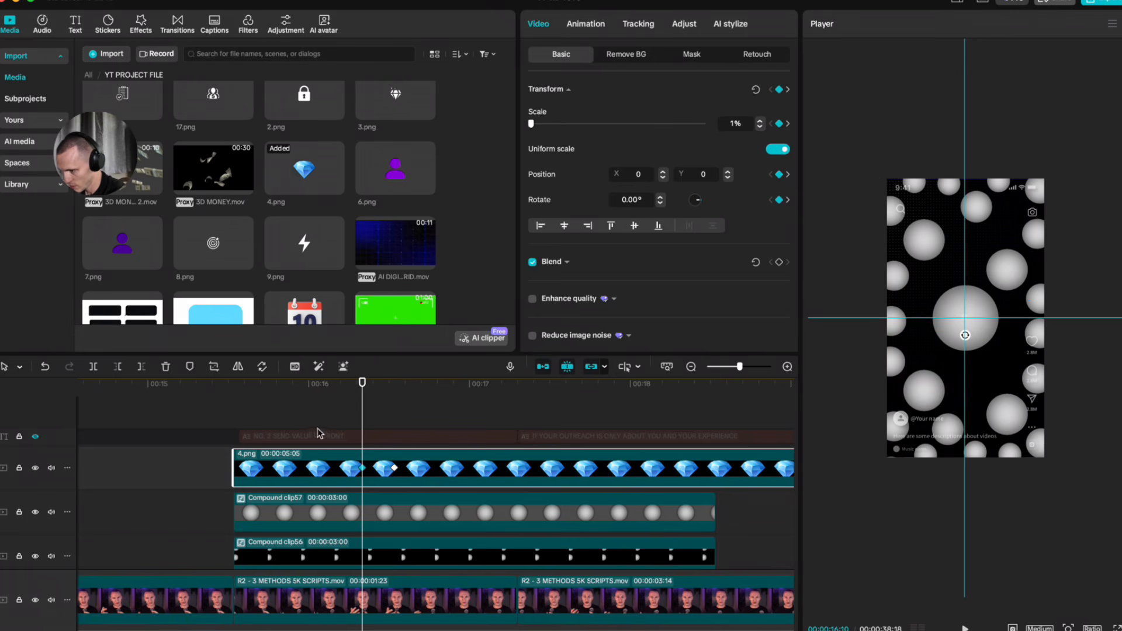
mouse_move(362, 401)
mouse_down()
mouse_move(447, 401)
mouse_move(380, 401)
mouse_up()
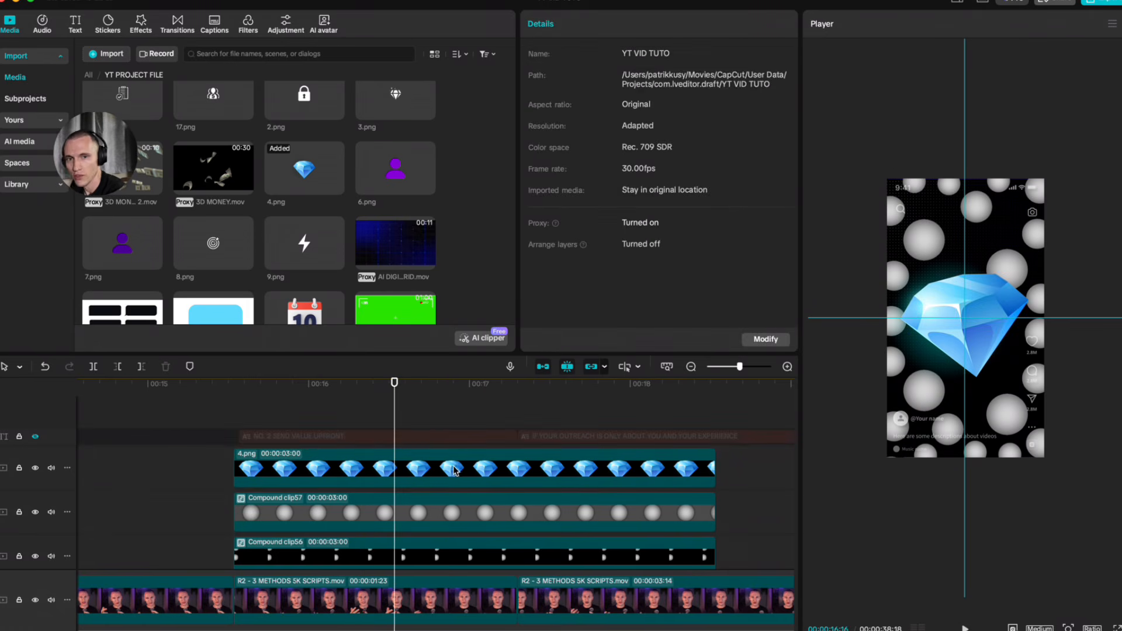
Step: Show the diamond's variable speed animation curves and ease the scale curve between its two keyframes
right_click(455, 471)
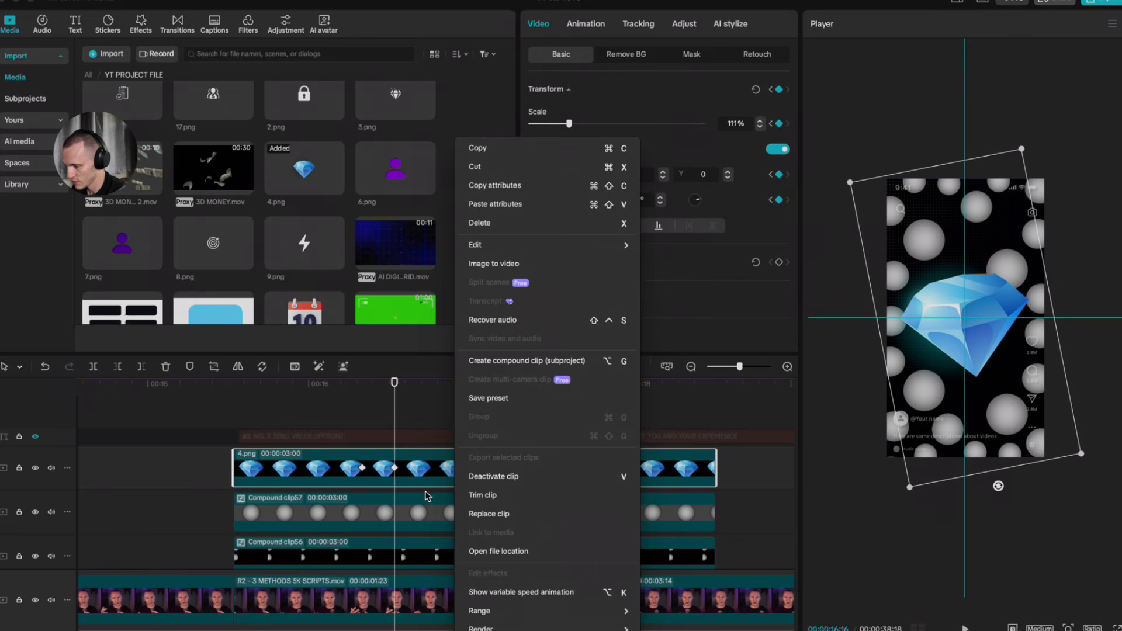
click(523, 592)
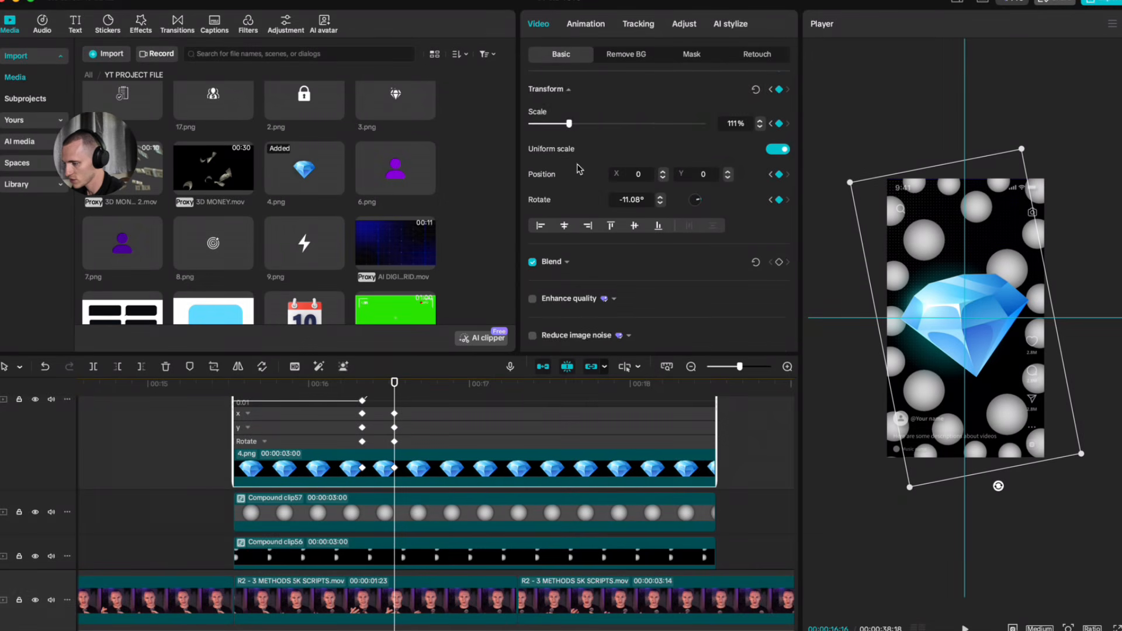
scroll(577, 169, down, 2)
scroll(434, 471, up, 3)
drag(428, 463, 345, 404)
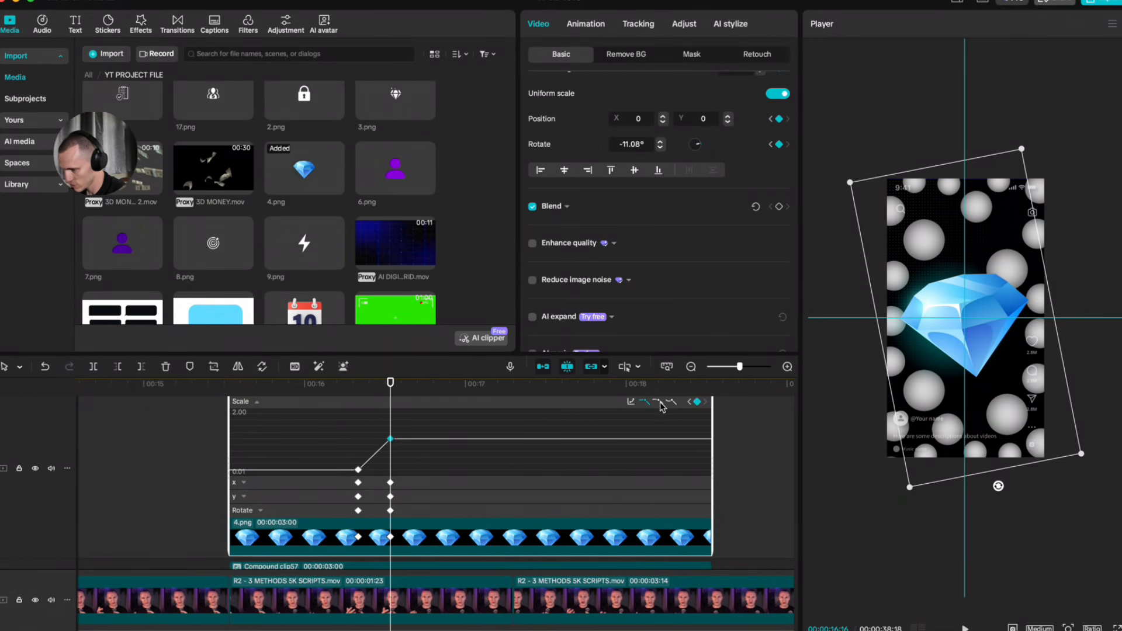
drag(433, 459, 352, 487)
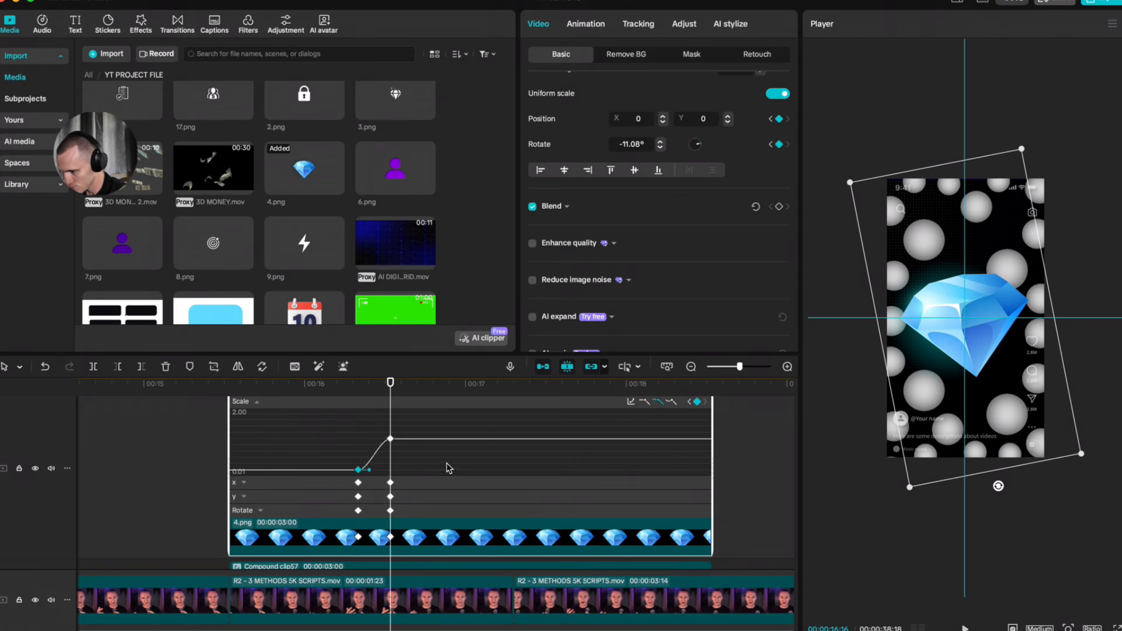
Step: Stretch the end keyframe's handle back so the diamond's scale rises fast and settles softly, and hide the animation curves
scroll(447, 468, up, 3)
drag(420, 464, 363, 401)
drag(368, 444, 334, 455)
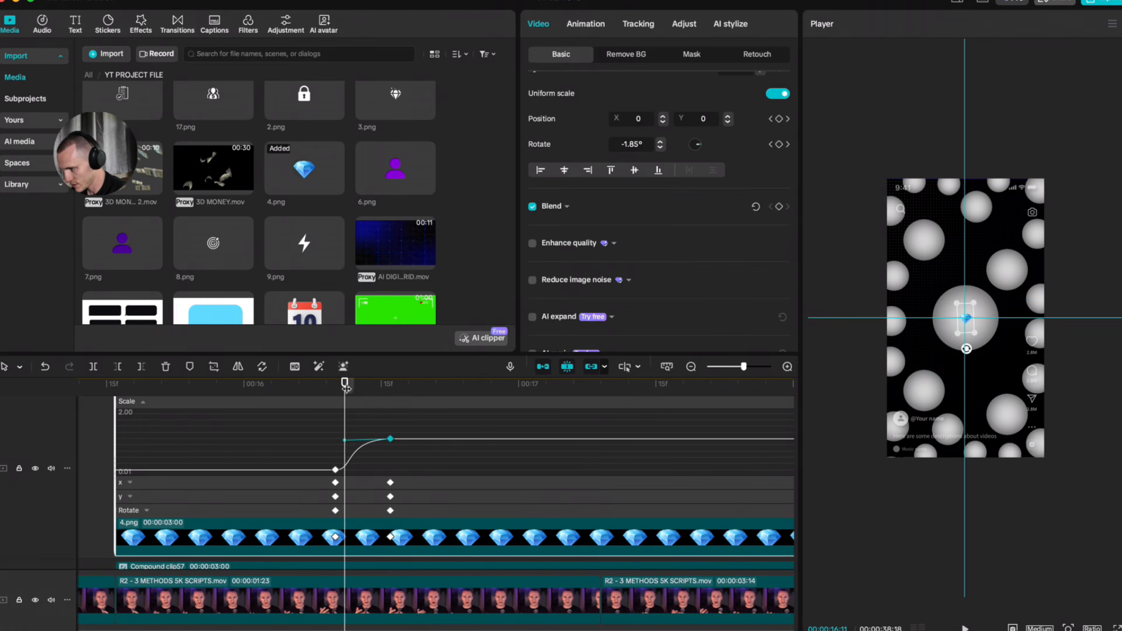
mouse_move(347, 389)
mouse_down()
mouse_move(381, 387)
mouse_move(318, 388)
mouse_move(336, 390)
mouse_up()
key(alt+k)
scroll(415, 512, down, 3)
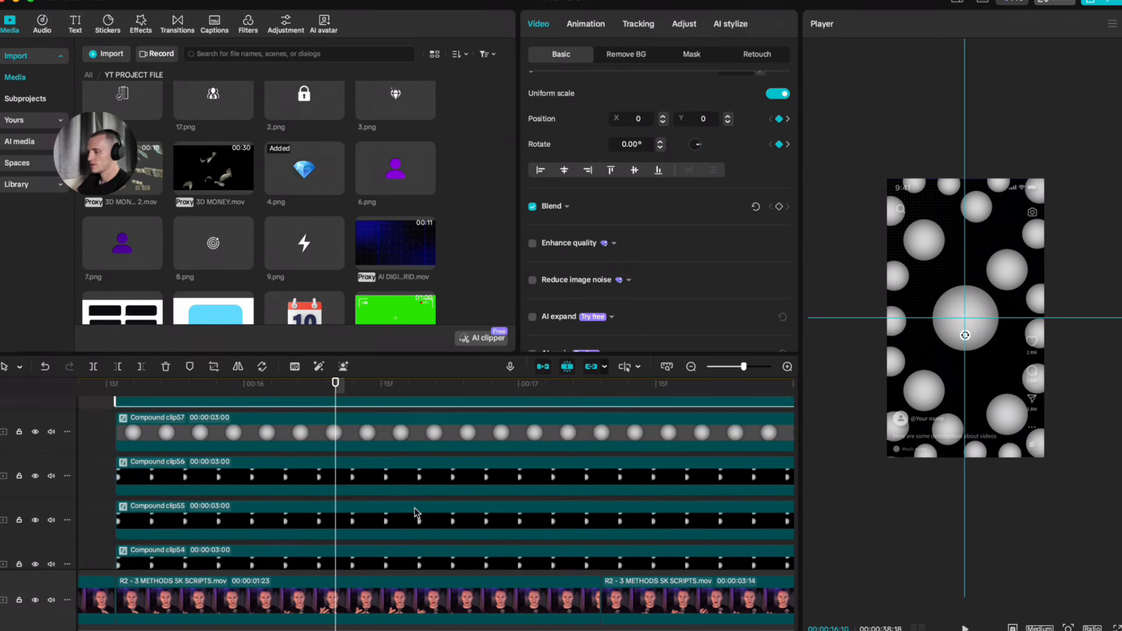
Step: Scrub through the diamond's entrance over the centre sphere to check its pop-in animation
scroll(416, 511, up, 3)
click(244, 415)
drag(244, 414, 380, 430)
scroll(386, 456, down, 3)
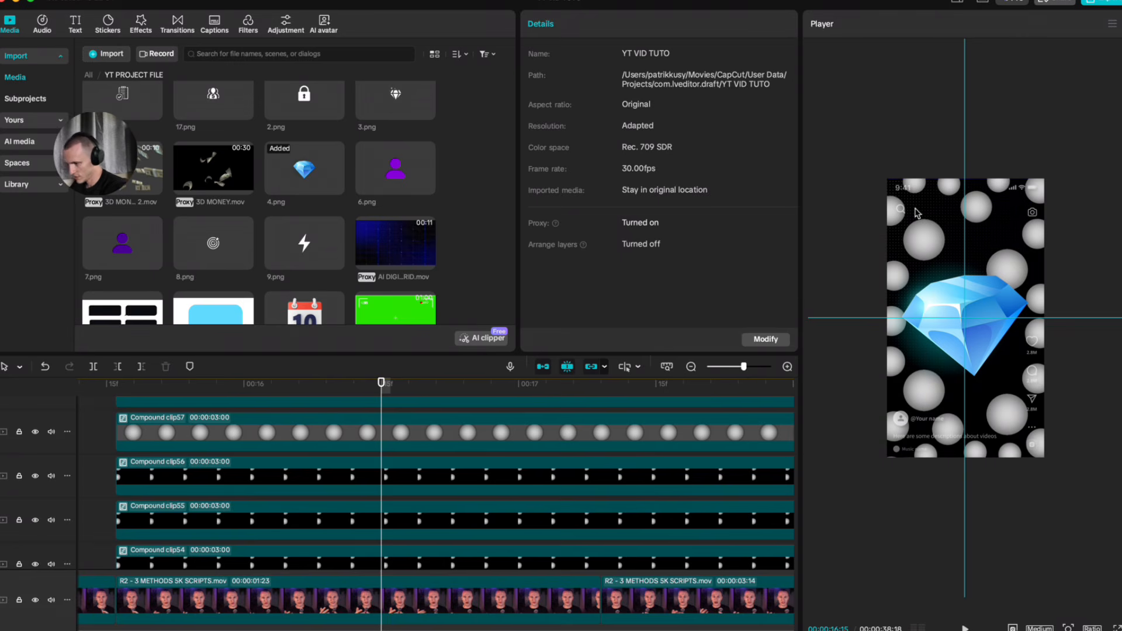
scroll(546, 502, up, 3)
scroll(503, 497, down, 5)
Step: Paste the copied caption at the spheres' start, extend it to the diamond clip's end, change it to "2" and move it onto the centre sphere
click(355, 412)
key(Right)
key(Right)
key(super+v)
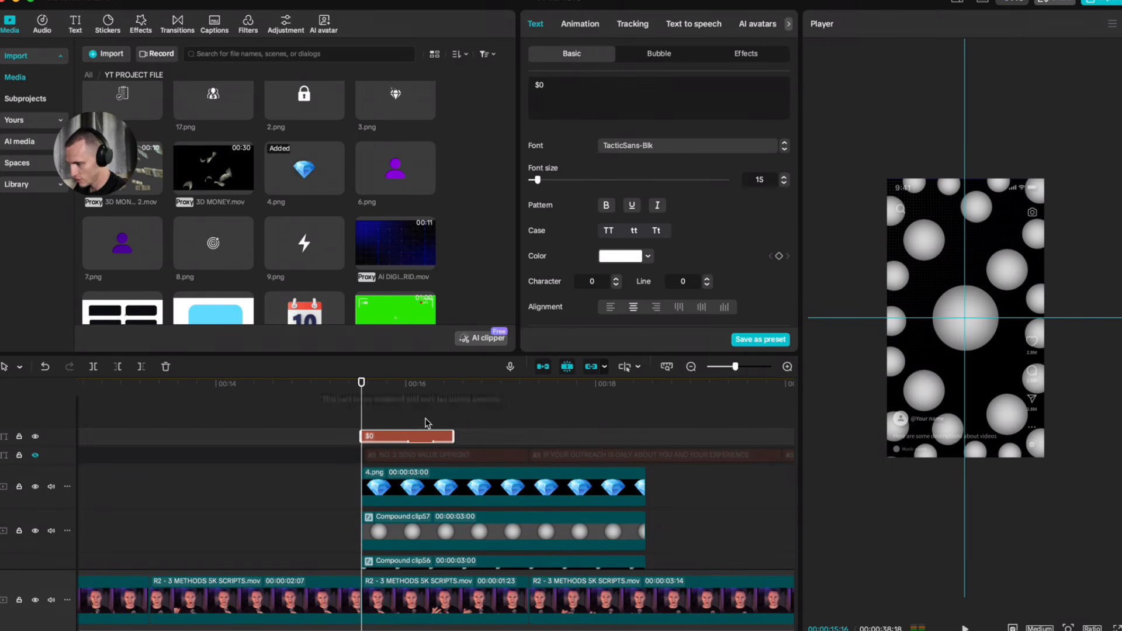
drag(455, 433, 647, 433)
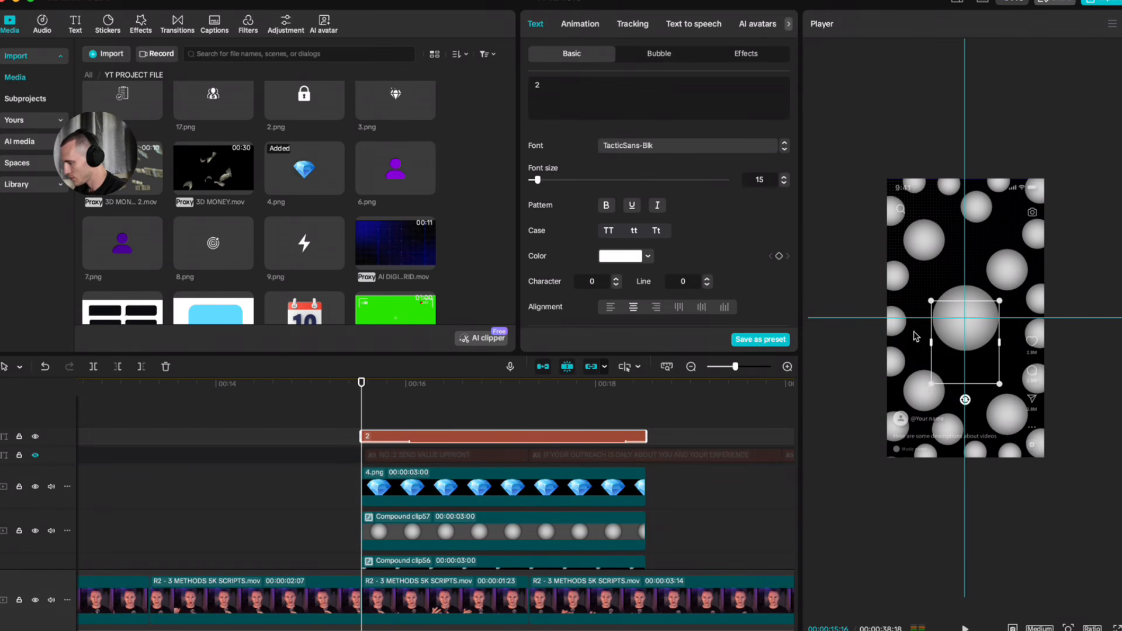
drag(949, 348, 953, 325)
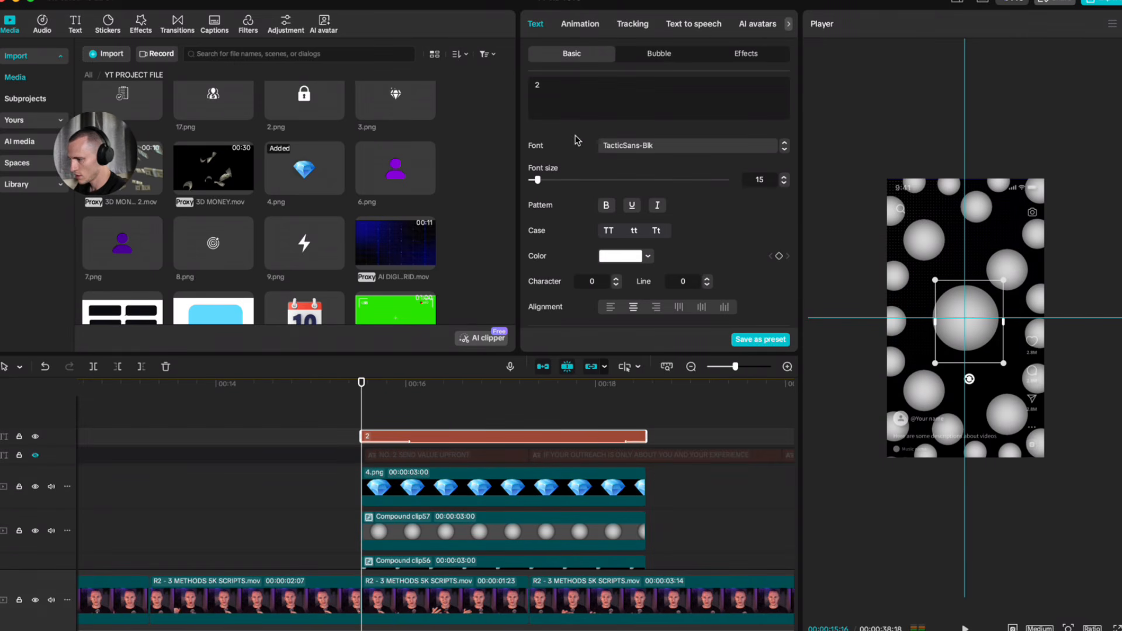
Step: Colour the "2" dark grey and centre it on the middle sphere
click(636, 257)
drag(663, 334, 320, 533)
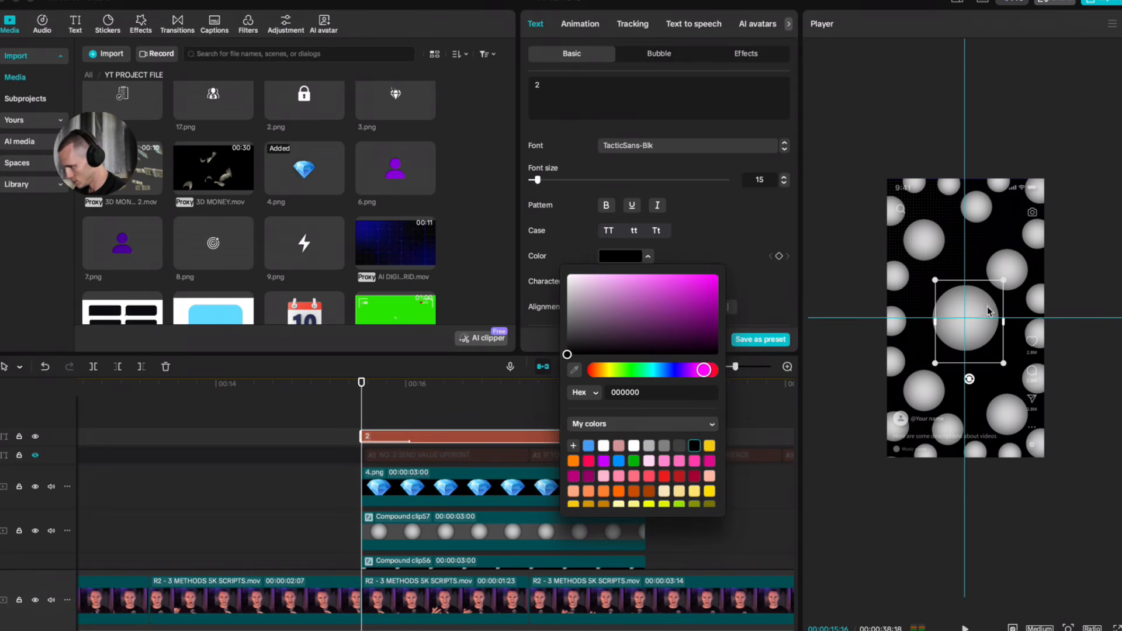
drag(989, 311, 974, 305)
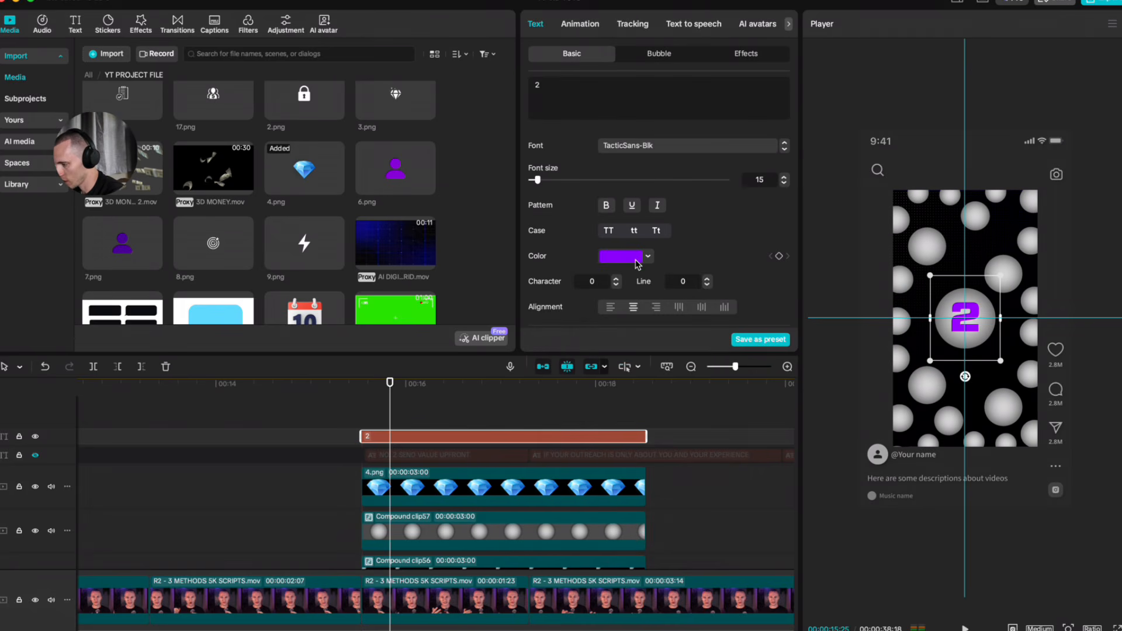
click(637, 257)
drag(585, 301, 549, 327)
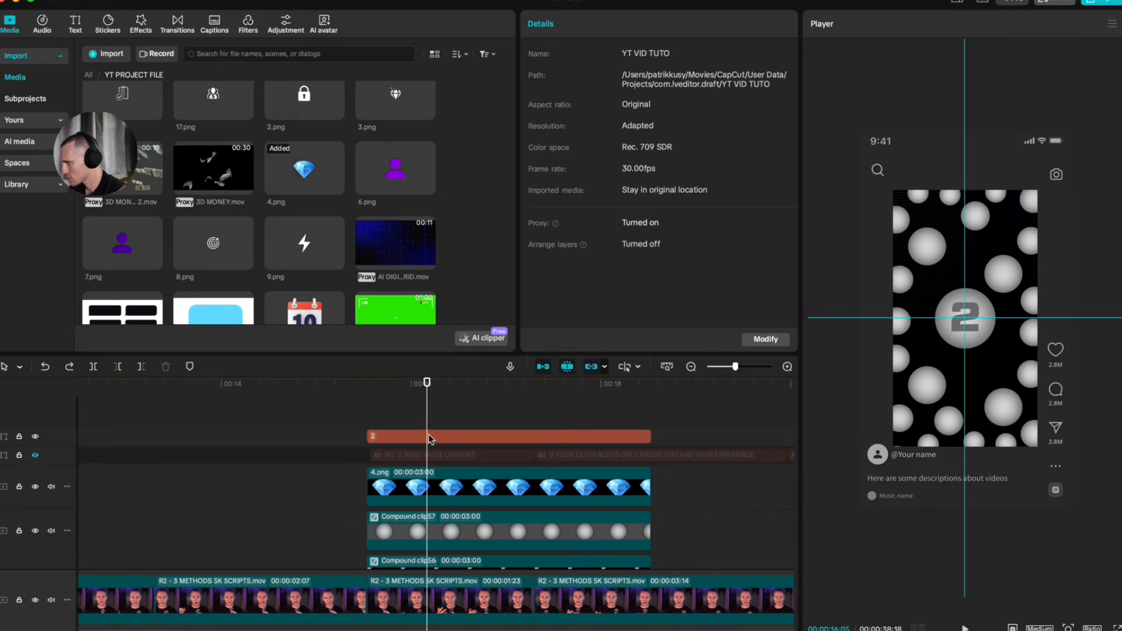
Step: Duplicate the "2" text onto the track above, starting at 00:00:16:05, and change the copy to "SEND VALUE"
click(429, 438)
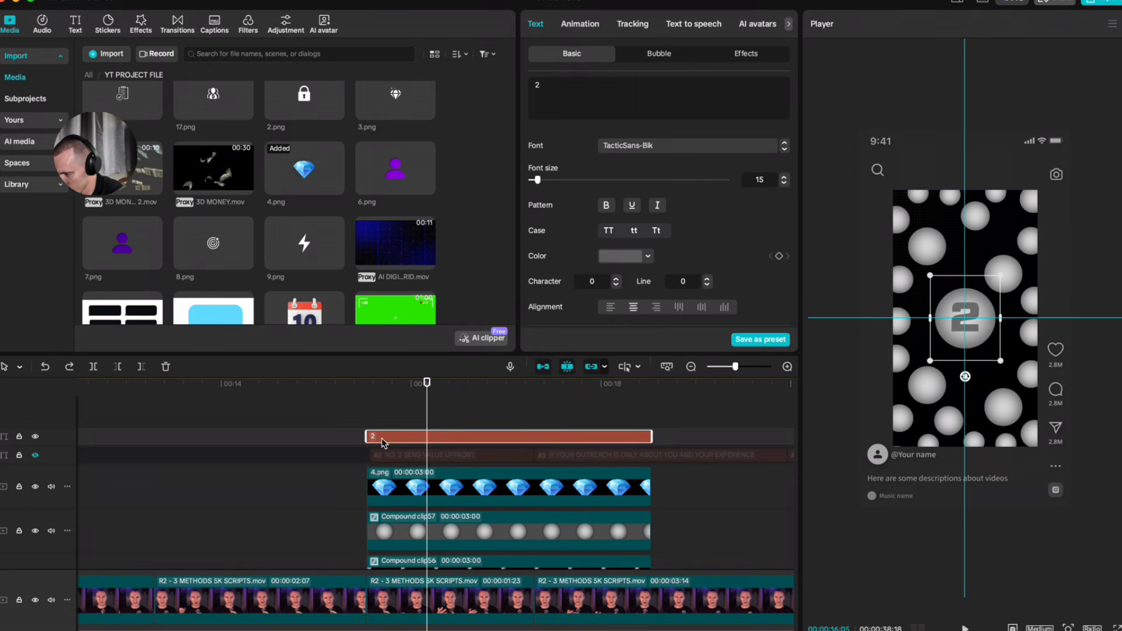
drag(382, 442, 452, 443)
click(579, 82)
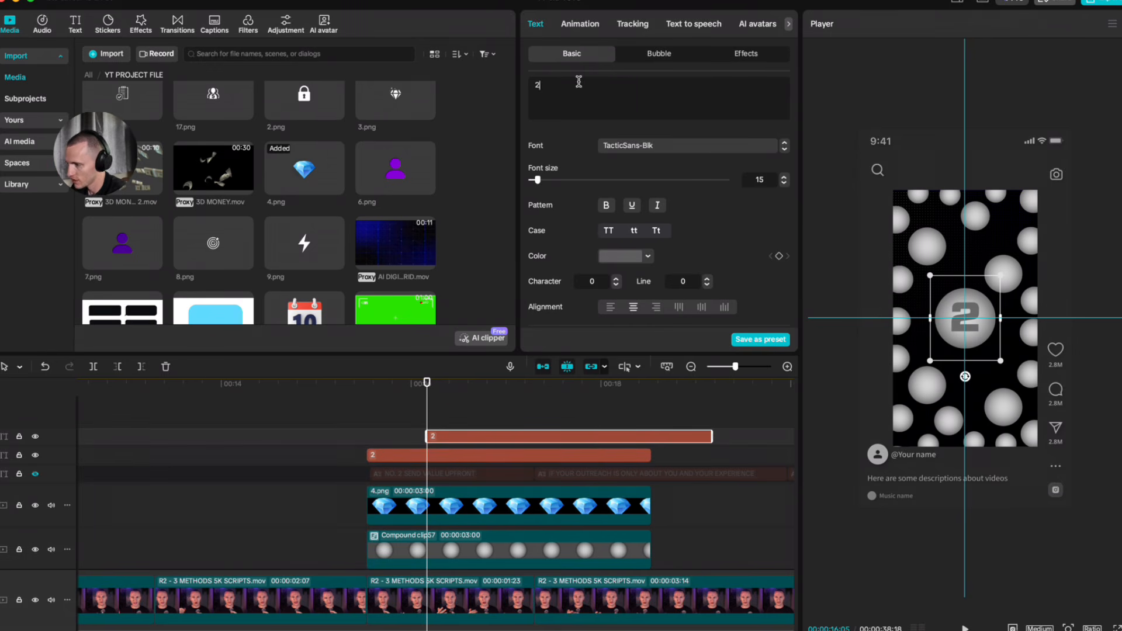
text(SEND VALUE)
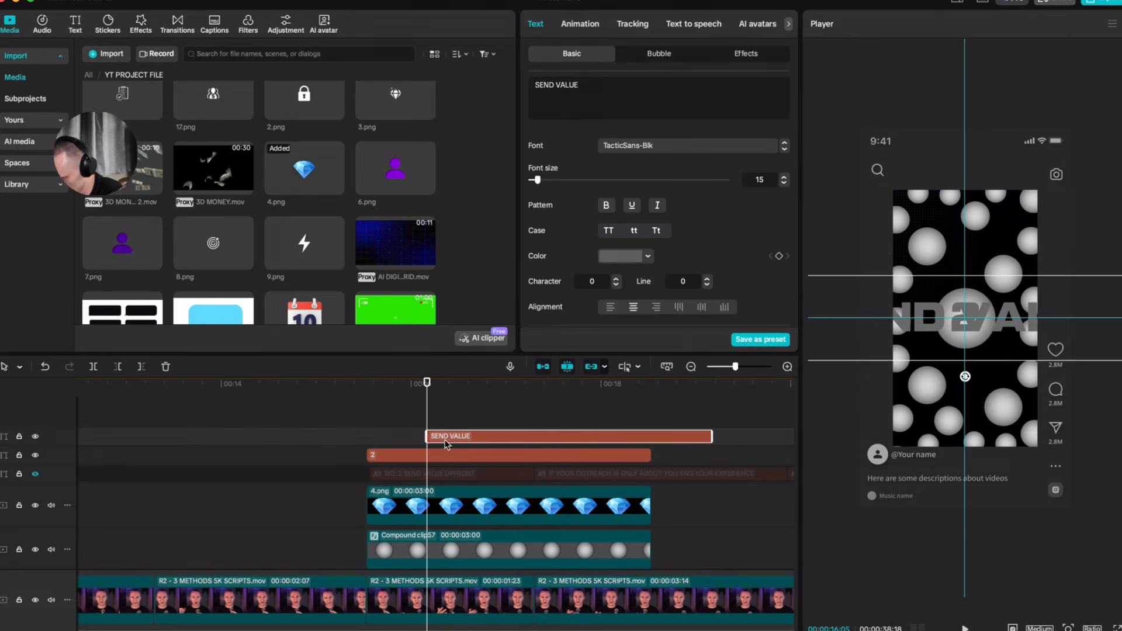
Step: Duplicate the "SEND VALUE" text onto the track above, change it to "UPFRONT", align both starts and place it below "SEND VALUE" in the frame
drag(447, 444, 468, 416)
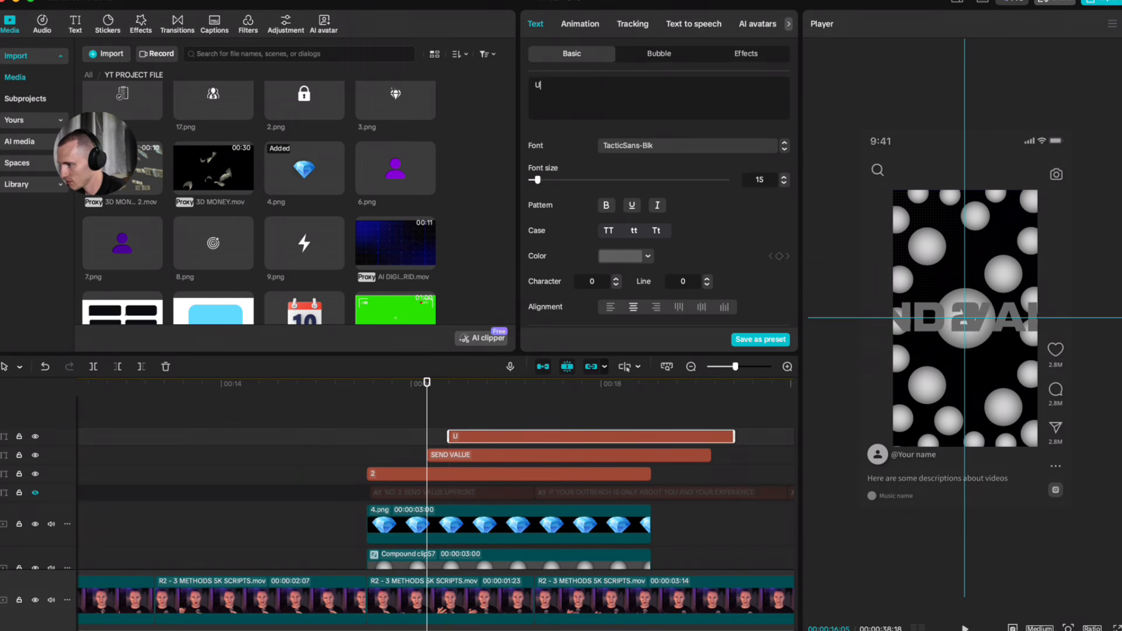
drag(447, 433, 427, 433)
click(443, 418)
click(472, 436)
drag(1051, 308, 1045, 369)
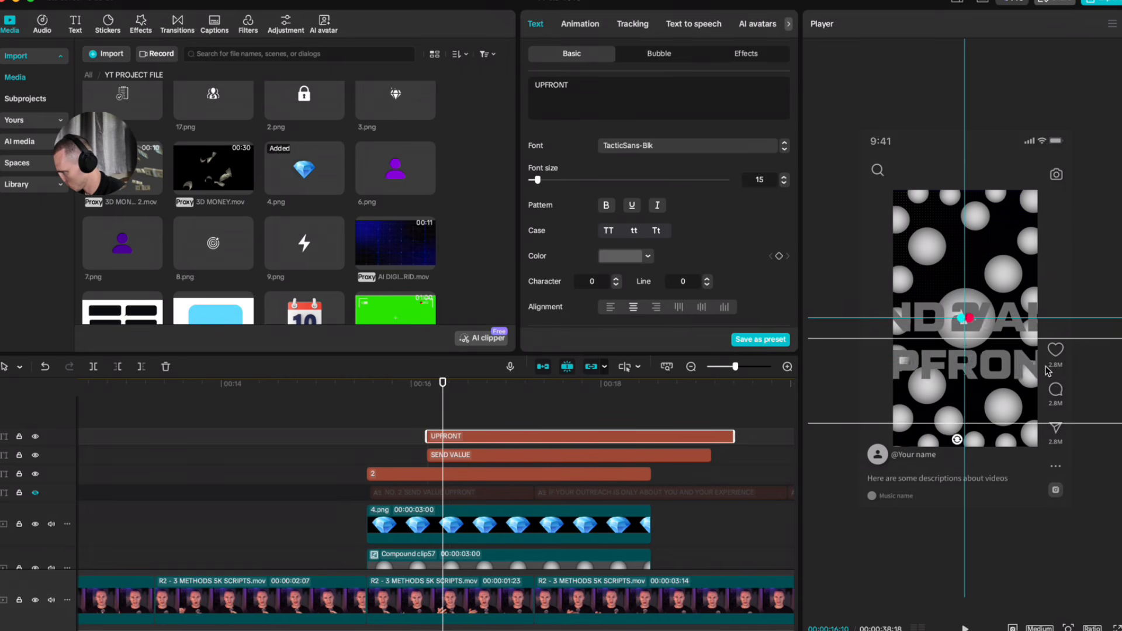
Step: Colour the "UPFRONT" and "SEND VALUE" texts white
click(1084, 339)
click(531, 436)
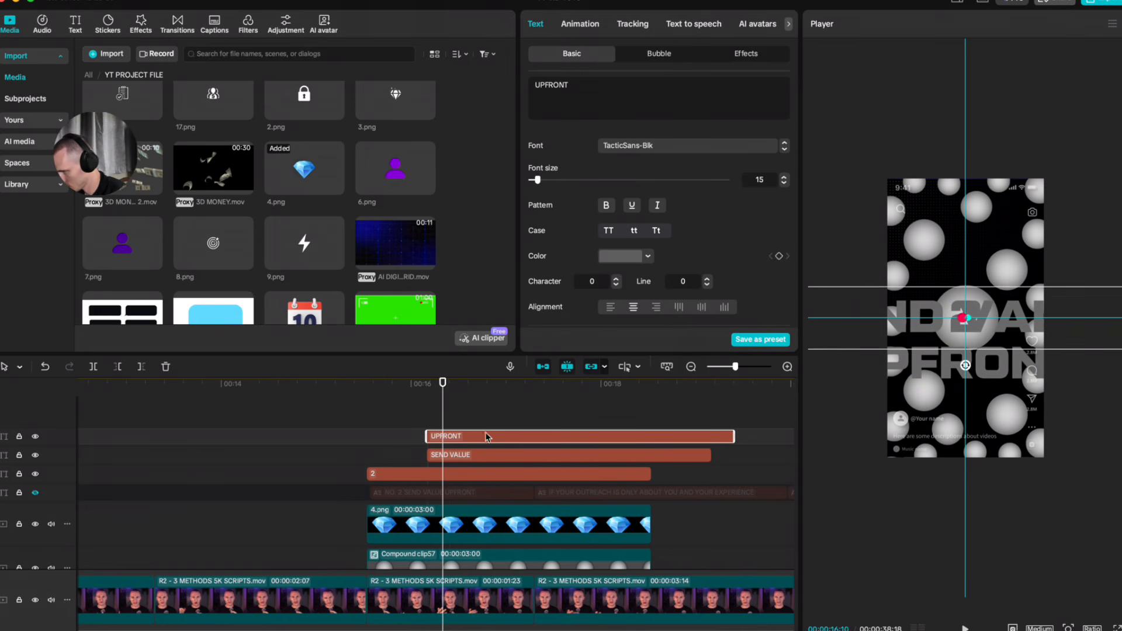
click(626, 257)
click(571, 269)
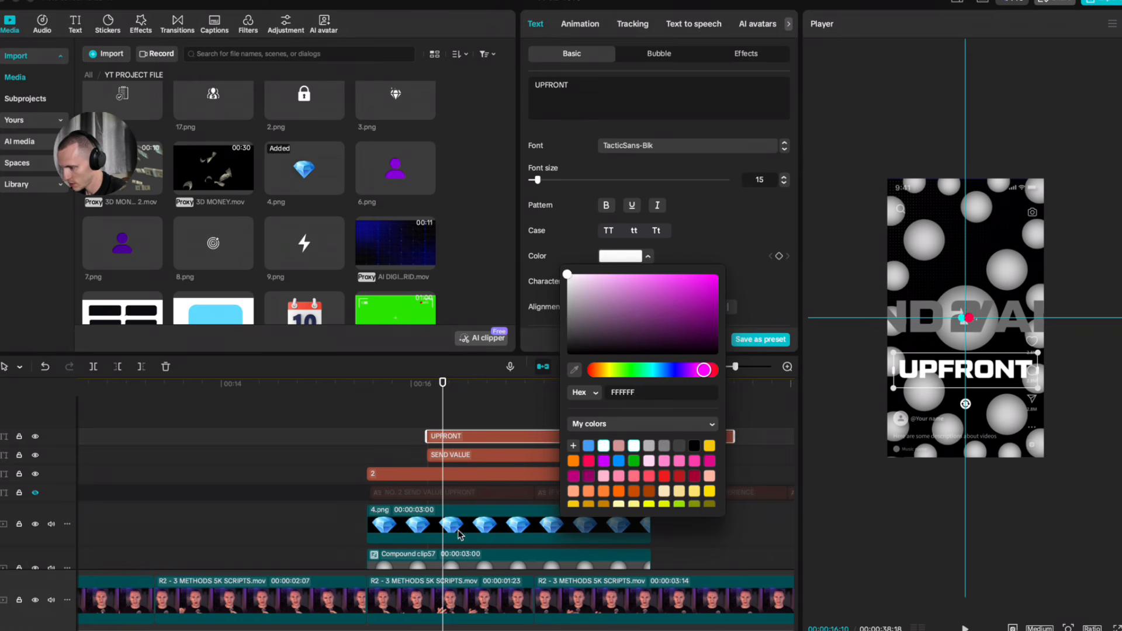
click(462, 454)
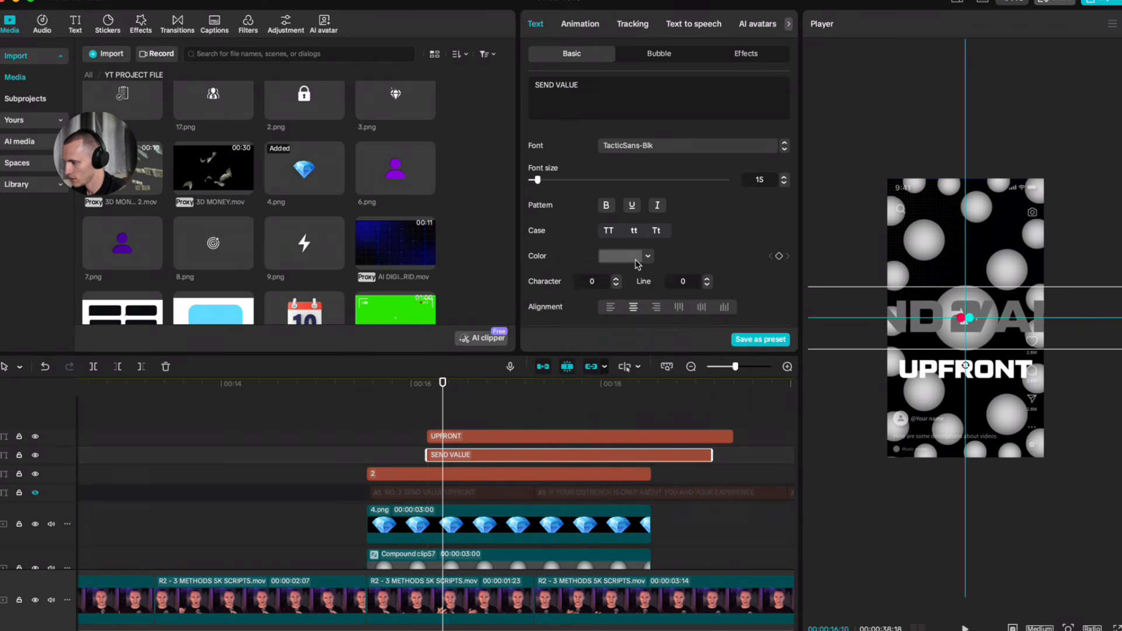
click(626, 257)
click(567, 274)
click(704, 219)
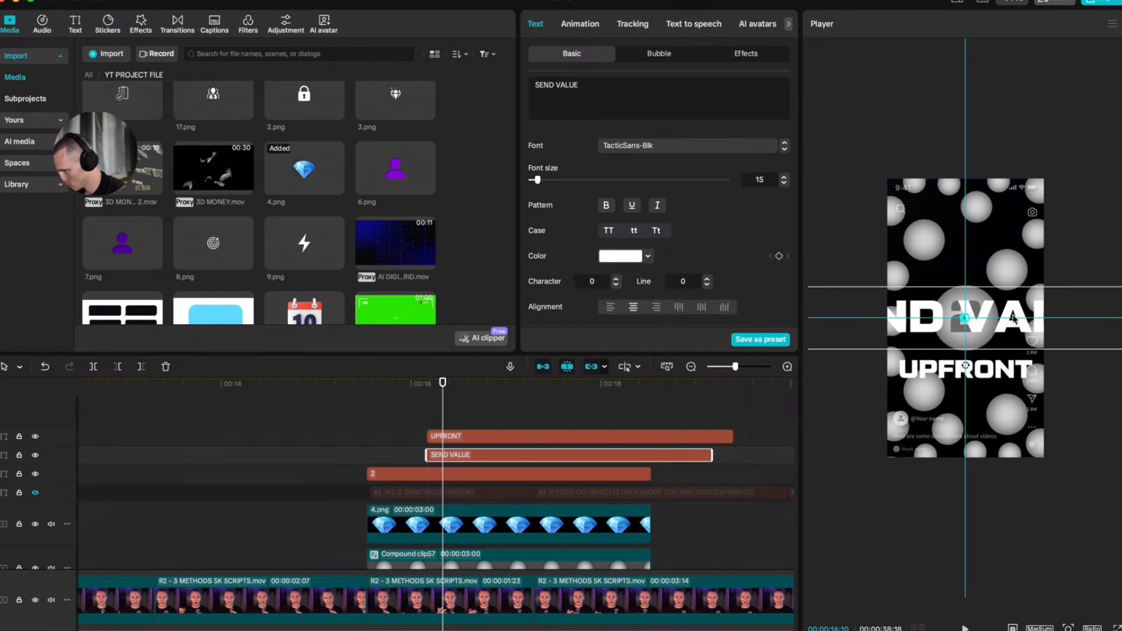
Step: Shrink "SEND VALUE" to fit the frame width and move both white text lines stacked above the centre sphere
click(1058, 289)
click(499, 454)
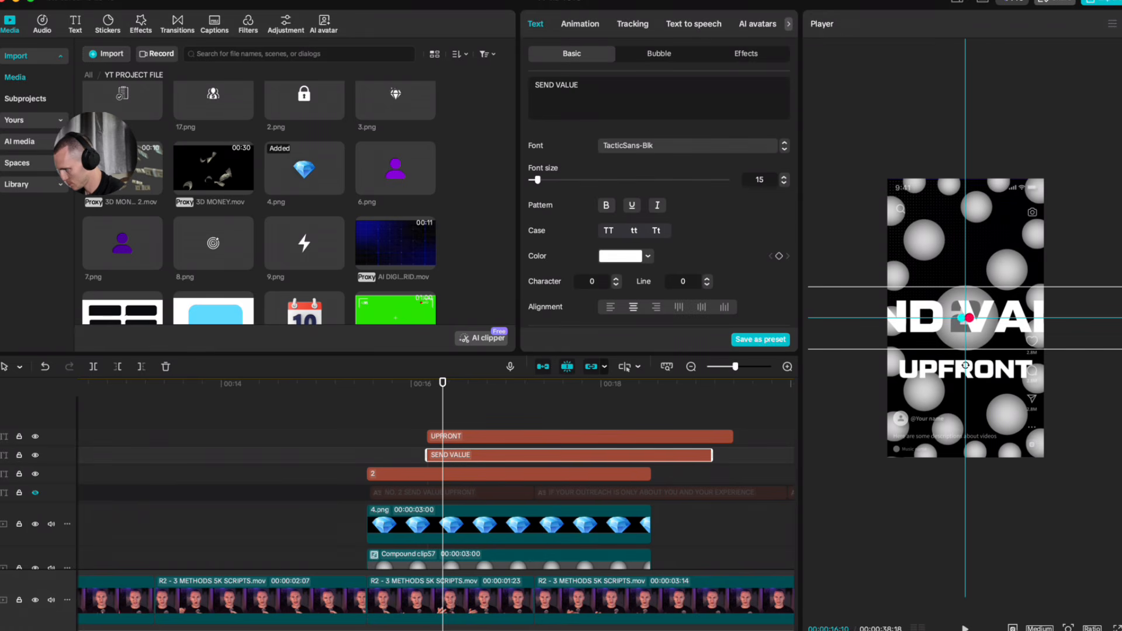
drag(1052, 313, 1037, 264)
drag(1117, 238, 1021, 274)
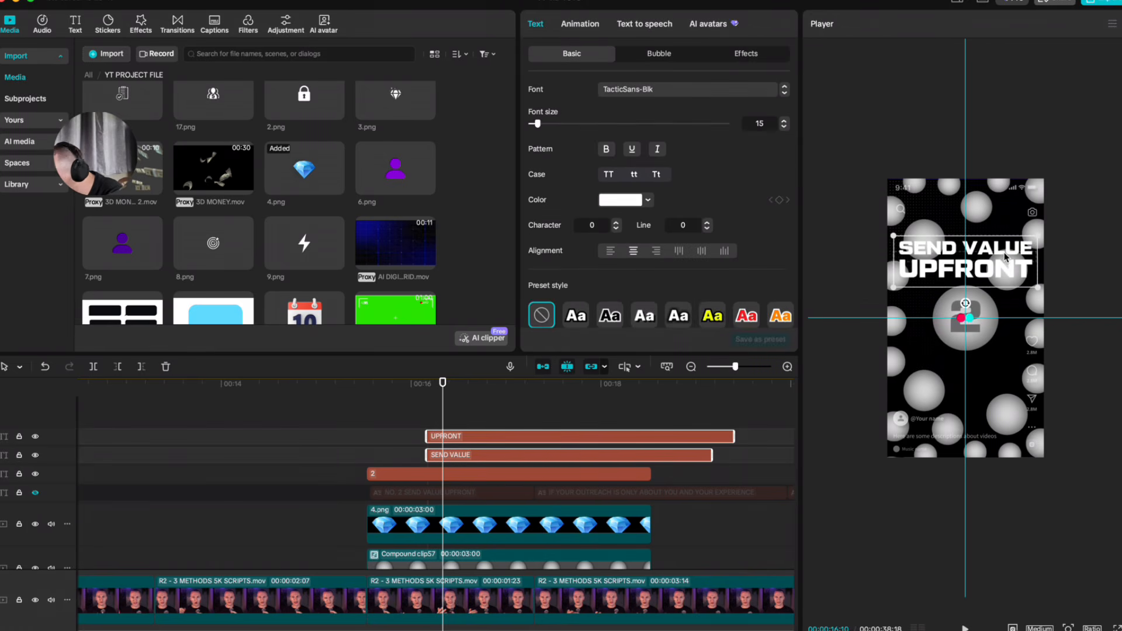
Step: Split the "2" text at 00:00:16:14 and delete the part after the cut
drag(440, 391, 528, 394)
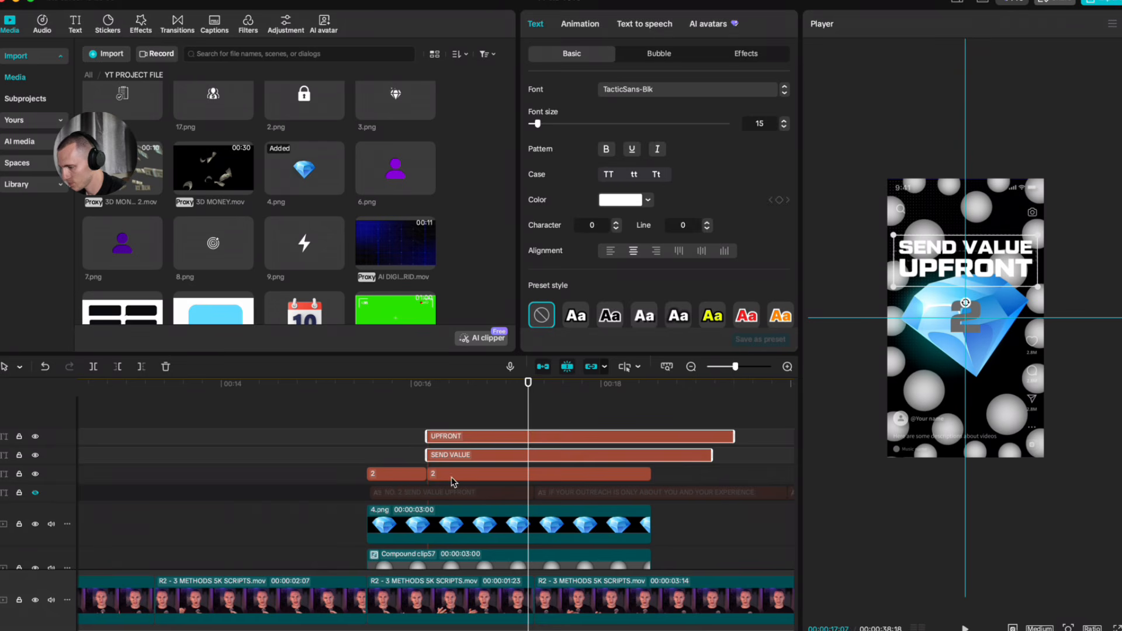
key(ctrl+z)
click(456, 430)
click(456, 479)
key(a)
click(464, 478)
key(Delete)
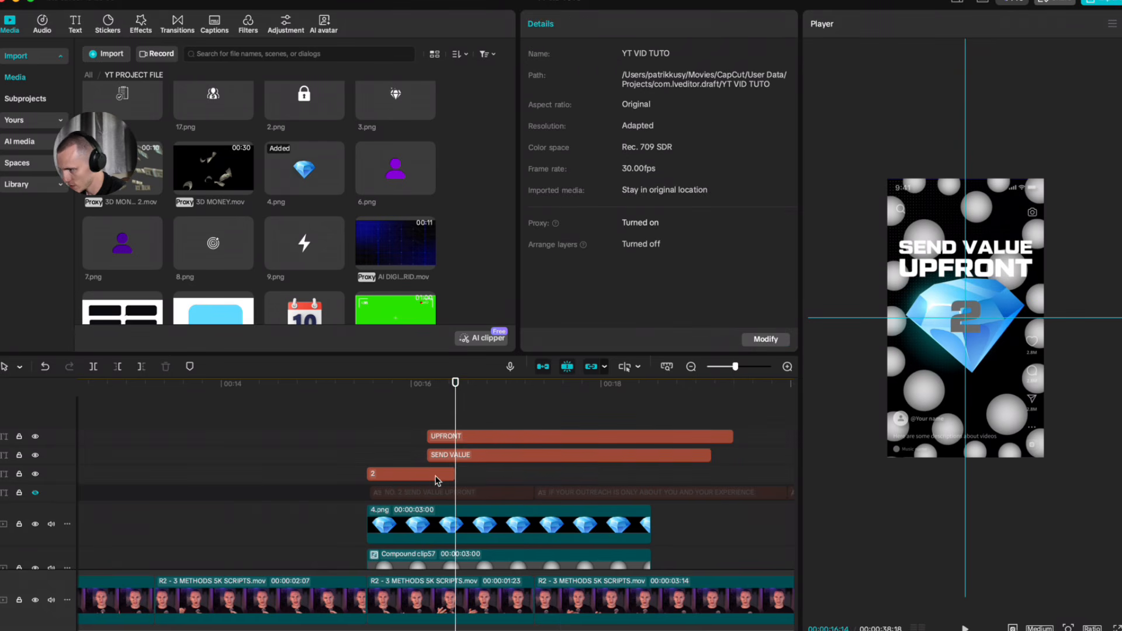
Step: Apply a by-sentence Fade Out exit animation of 0.2 s to the "2" and check its timing against the white texts
click(437, 477)
click(579, 25)
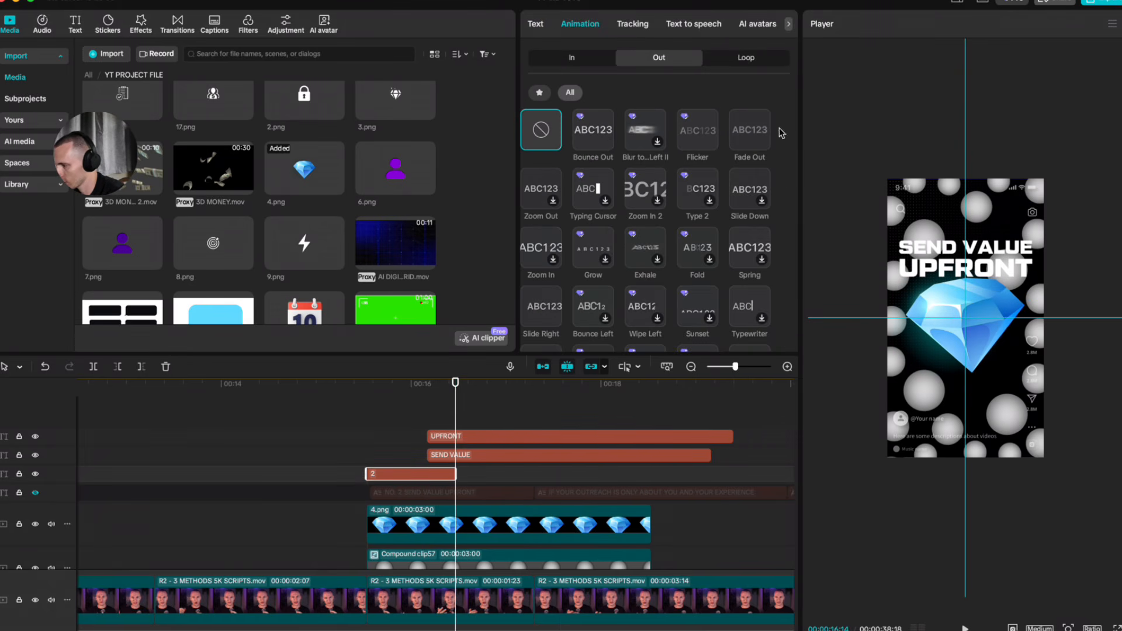
click(753, 130)
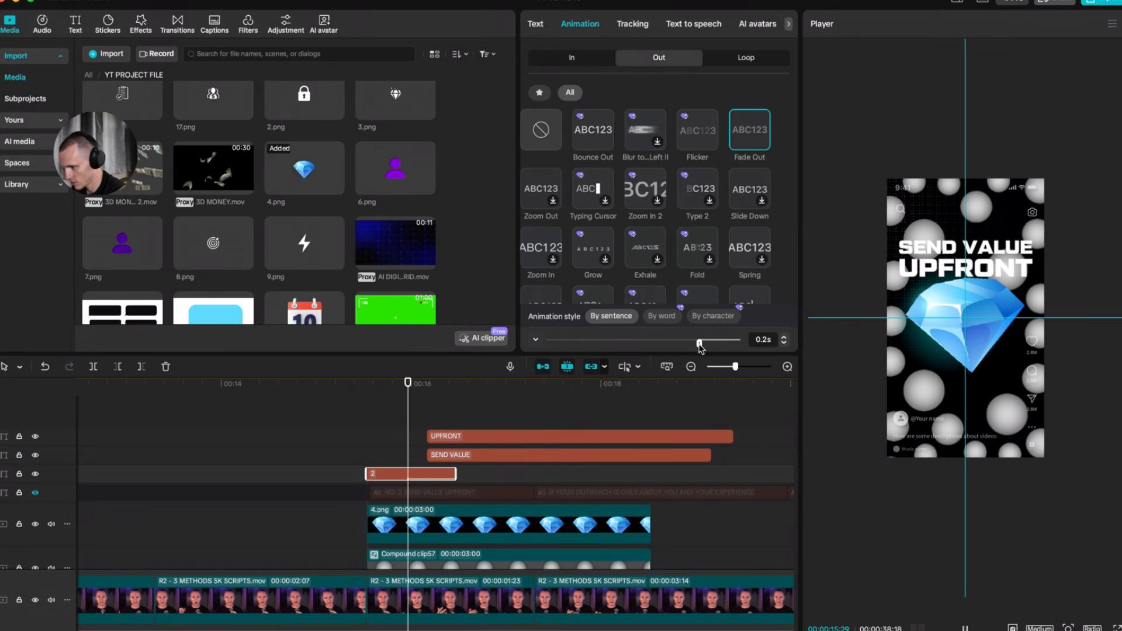
click(409, 426)
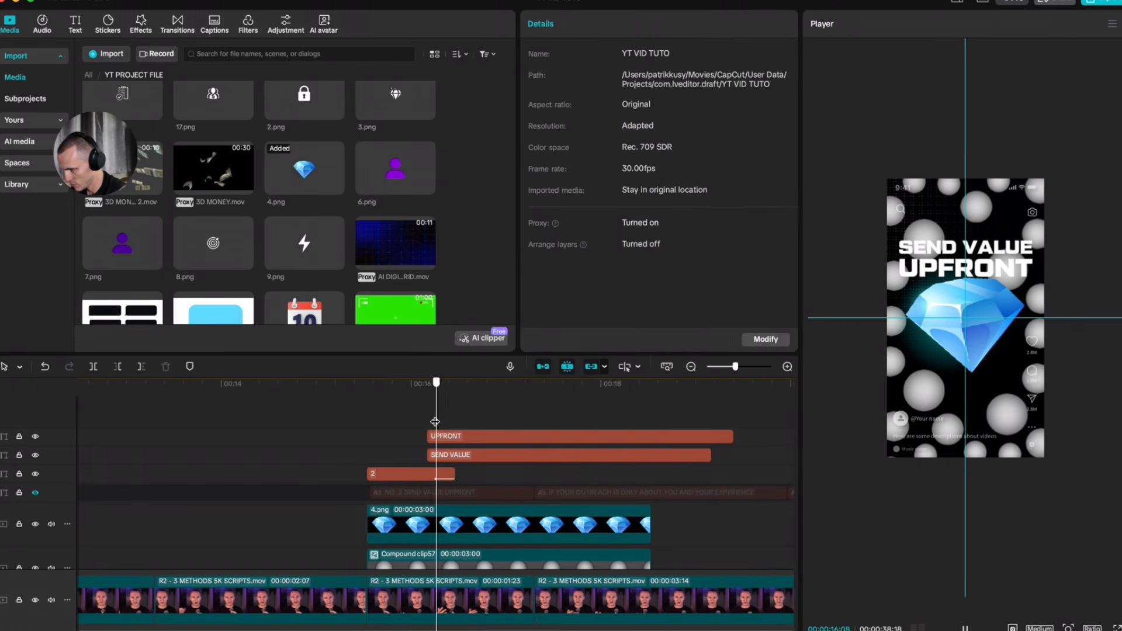
key(super+equal)
click(476, 403)
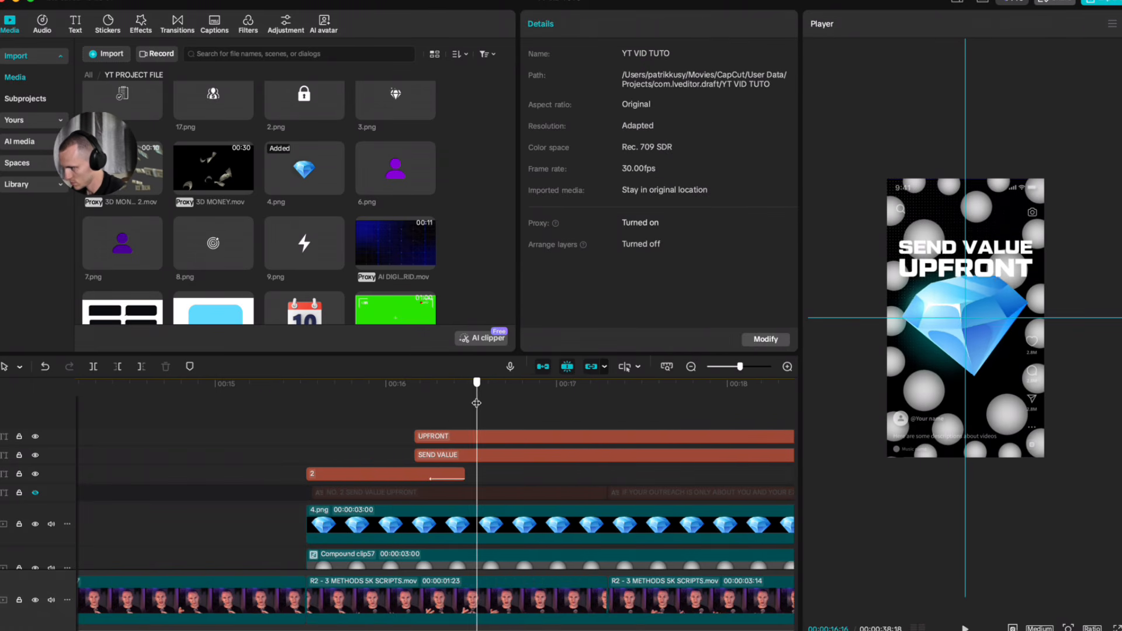
click(430, 454)
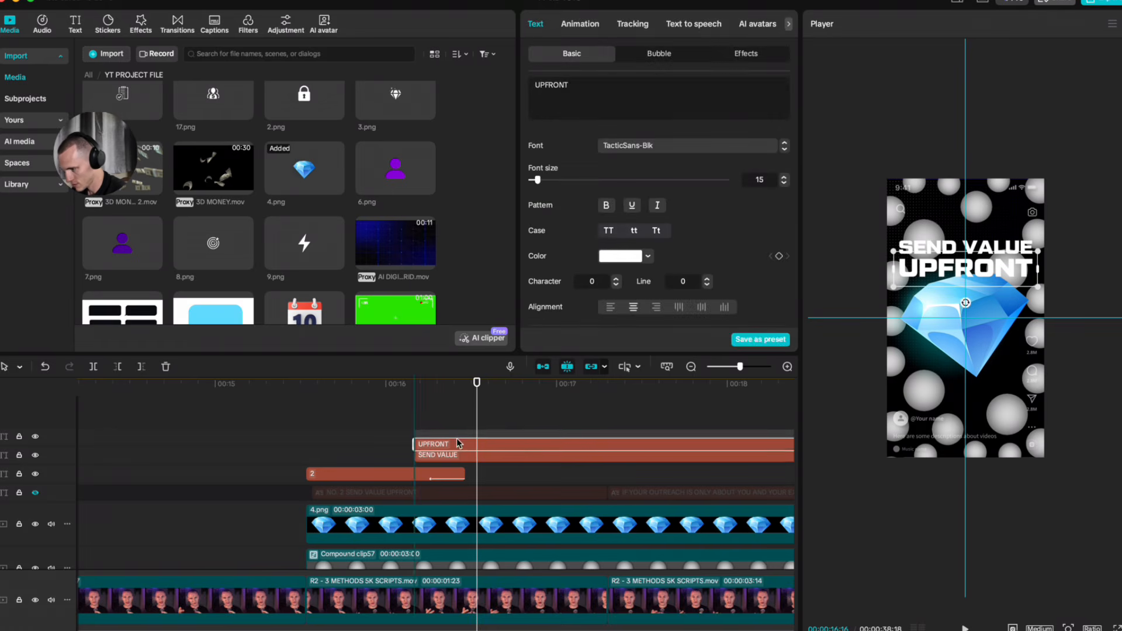
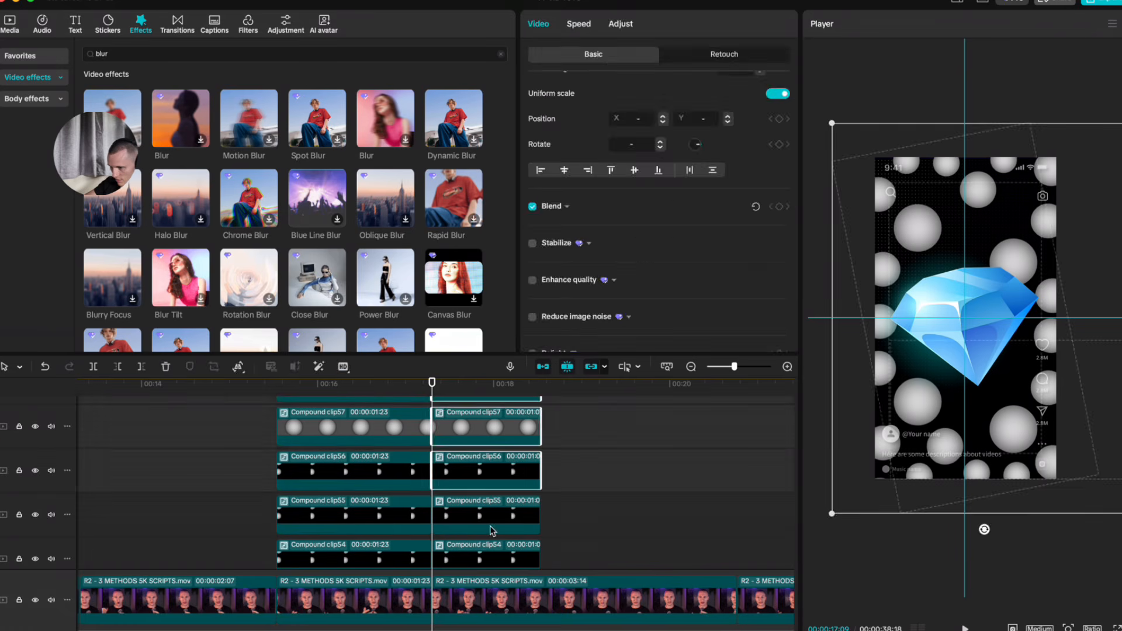
Step: Delete the segments of the sphere compound clips and DOTTED BCG.mp4 that lie after 00:00:17:09
drag(564, 477, 493, 514)
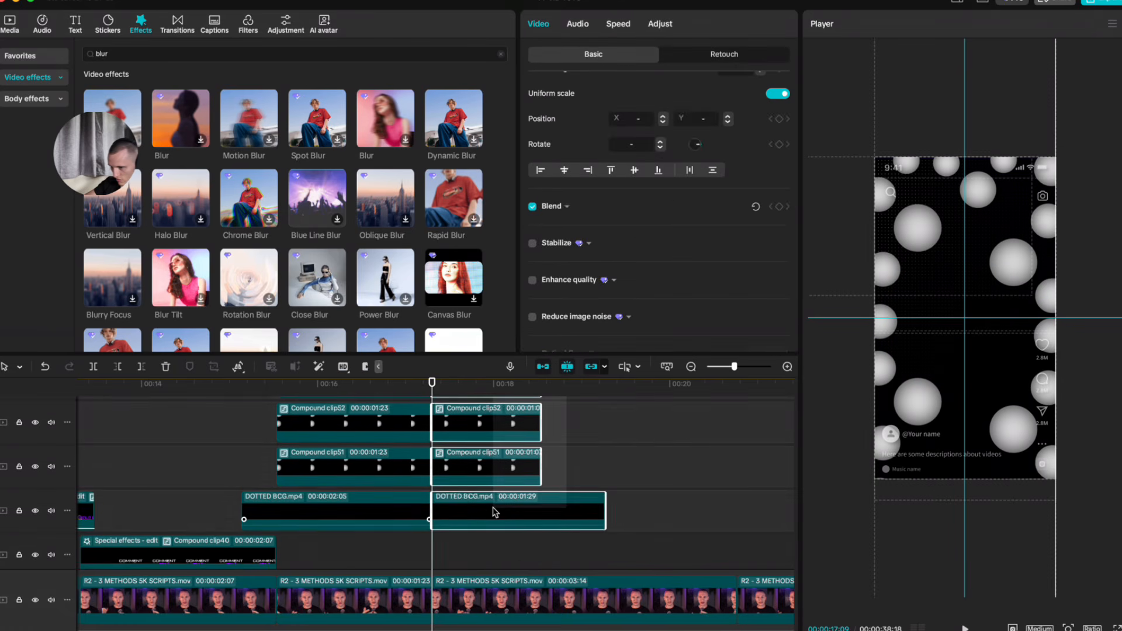
key(Delete)
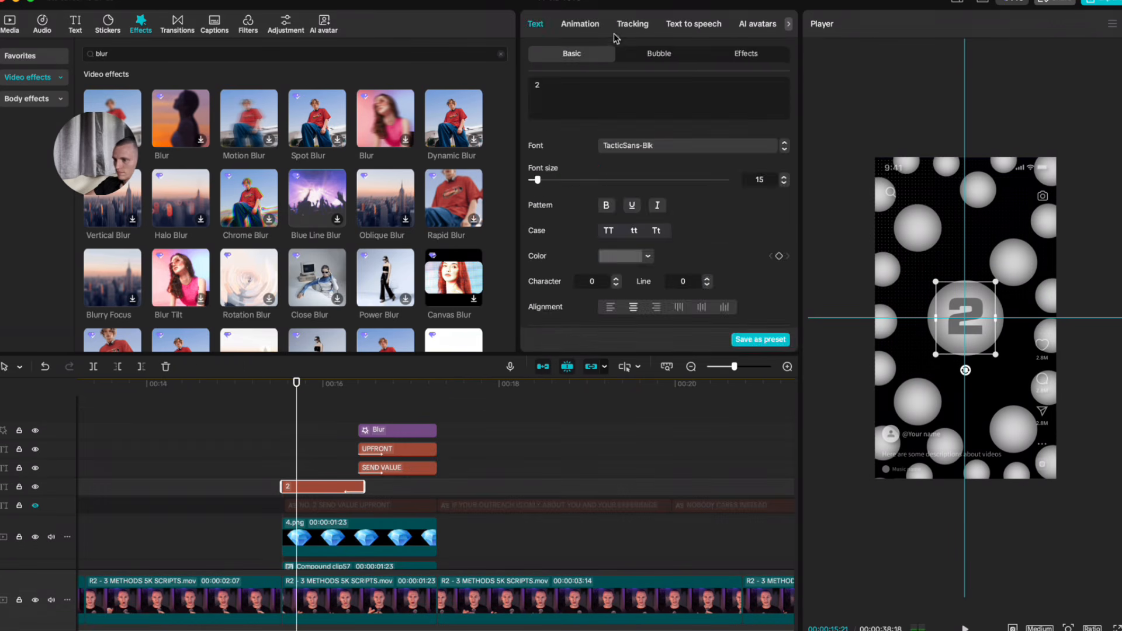
Step: Apply a Fade In entrance animation of 0.1 s to the "2" text
click(596, 23)
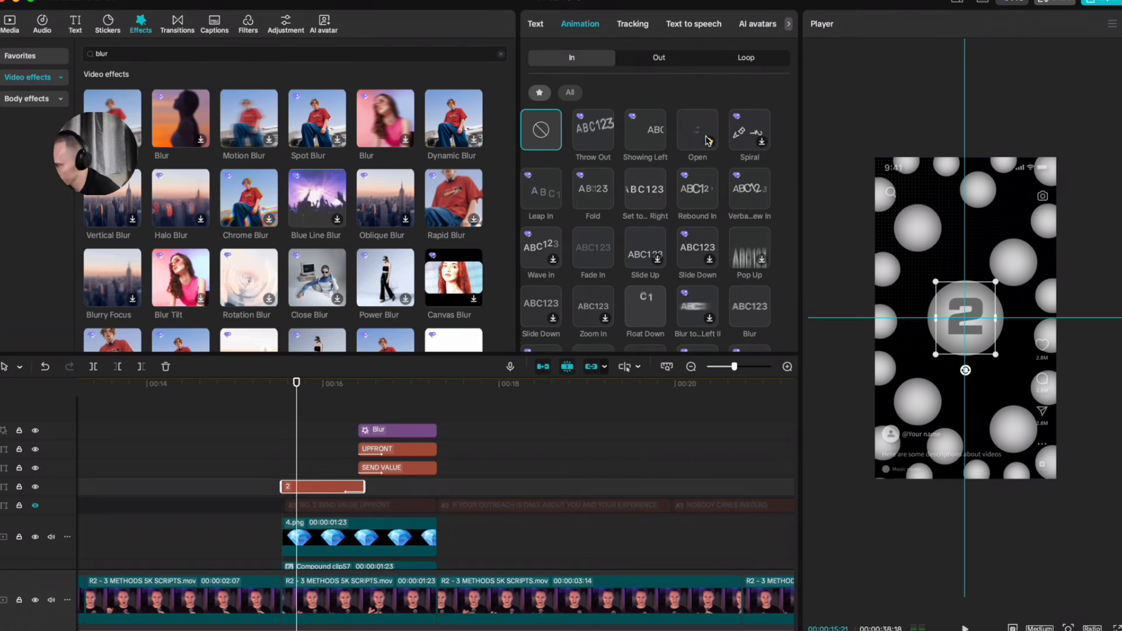
click(593, 248)
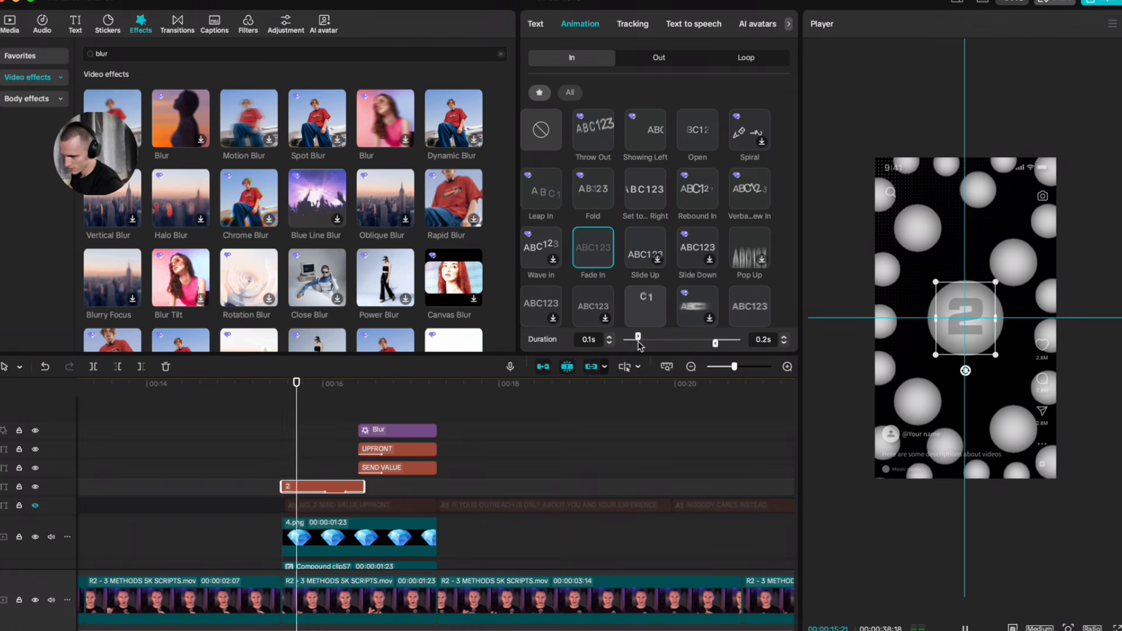
click(325, 416)
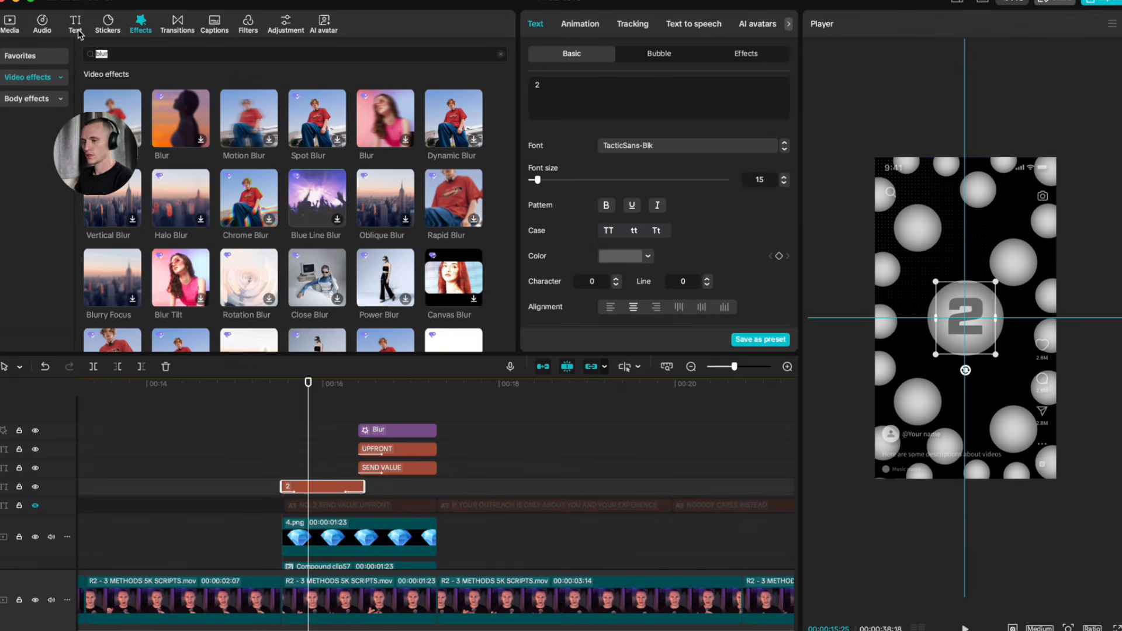
Step: Add a default text clip above the Blur effect, spanning from the diamond clip's start to its end at 00:00:17:09
click(76, 27)
click(131, 96)
drag(307, 430, 281, 431)
key(b)
click(438, 430)
key(a)
click(475, 435)
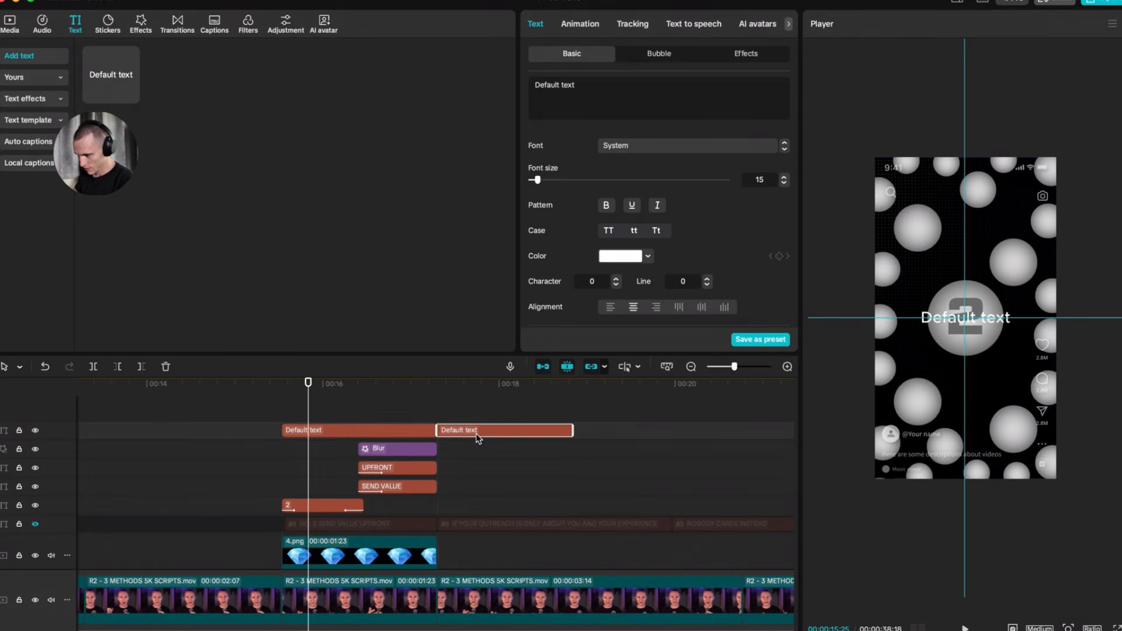
key(BackSpace)
Step: Empty the new text clip, enlarge its font and give it a black background at 100% opacity covering the whole frame
click(422, 433)
click(639, 95)
key(ctrl+a)
key(BackSpace)
drag(537, 180, 712, 195)
scroll(643, 222, down, 10)
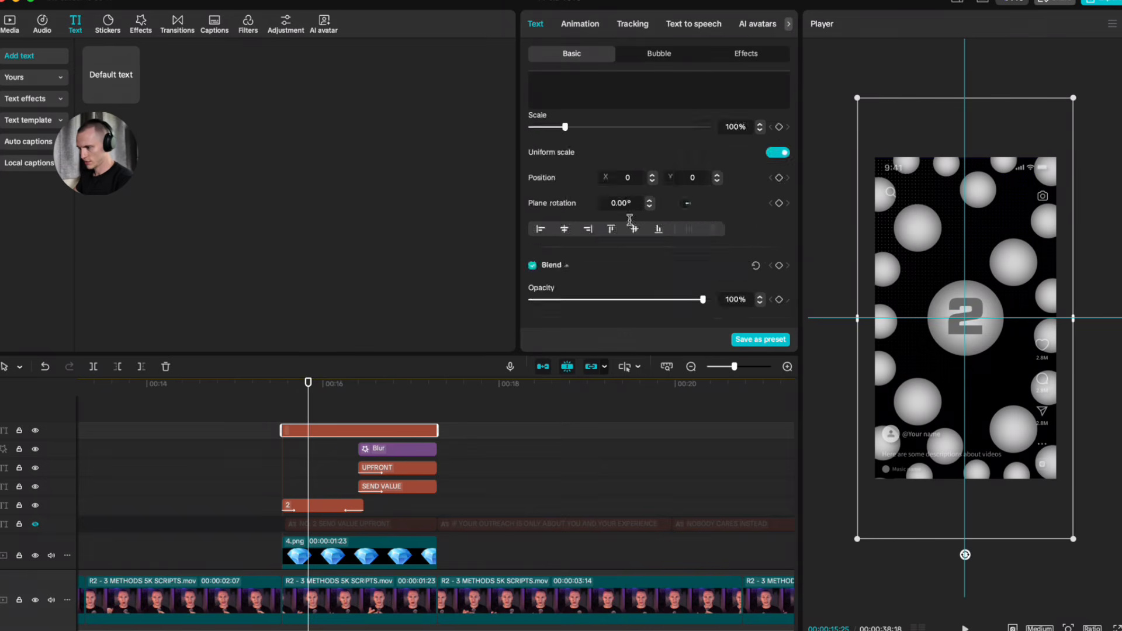
scroll(566, 257, up, 5)
click(541, 230)
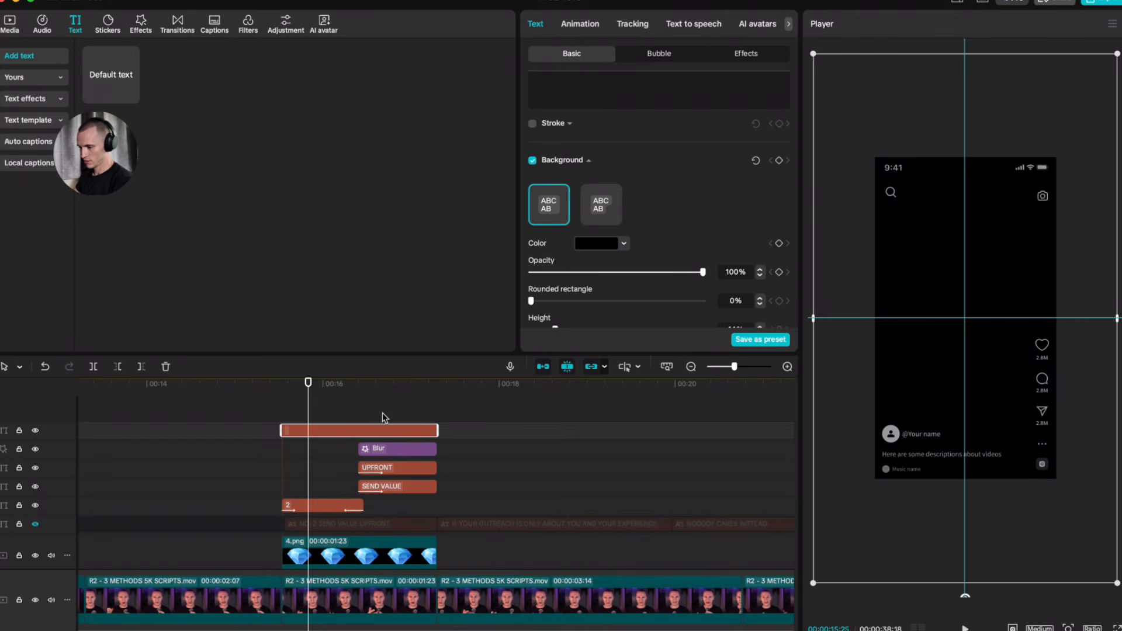
Step: Convert the black background text into a compound clip and add a circle mask to it
key(alt+g)
click(571, 24)
click(692, 54)
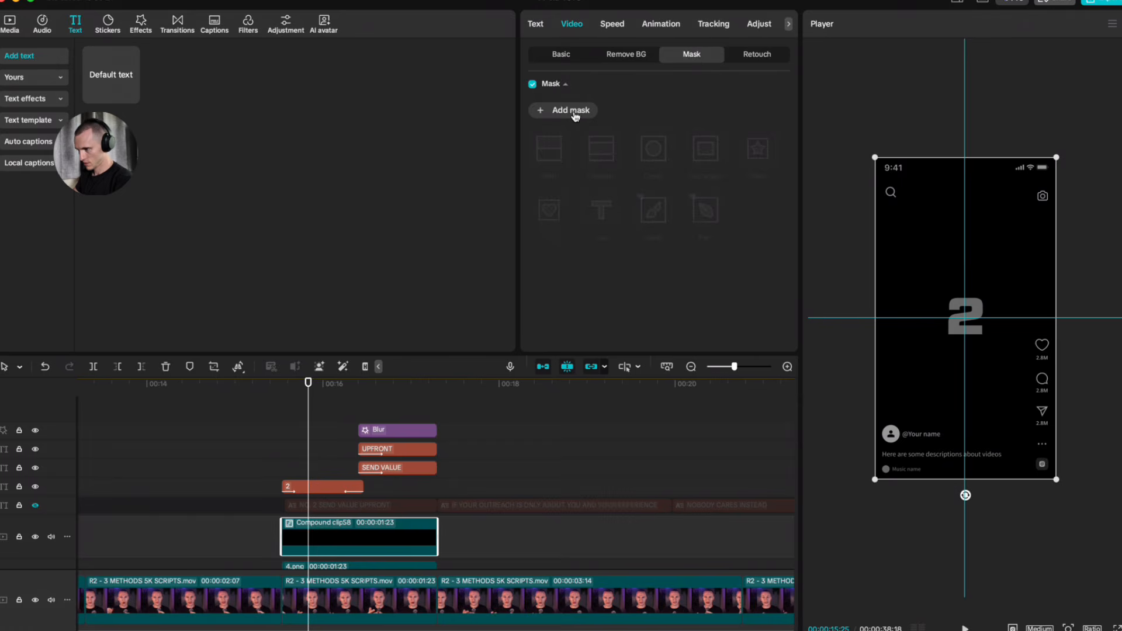
click(581, 109)
click(653, 148)
Step: Stretch the circle mask into an oval about 823 by 1356 and set its feather to 100
drag(970, 276, 967, 217)
drag(924, 326, 897, 320)
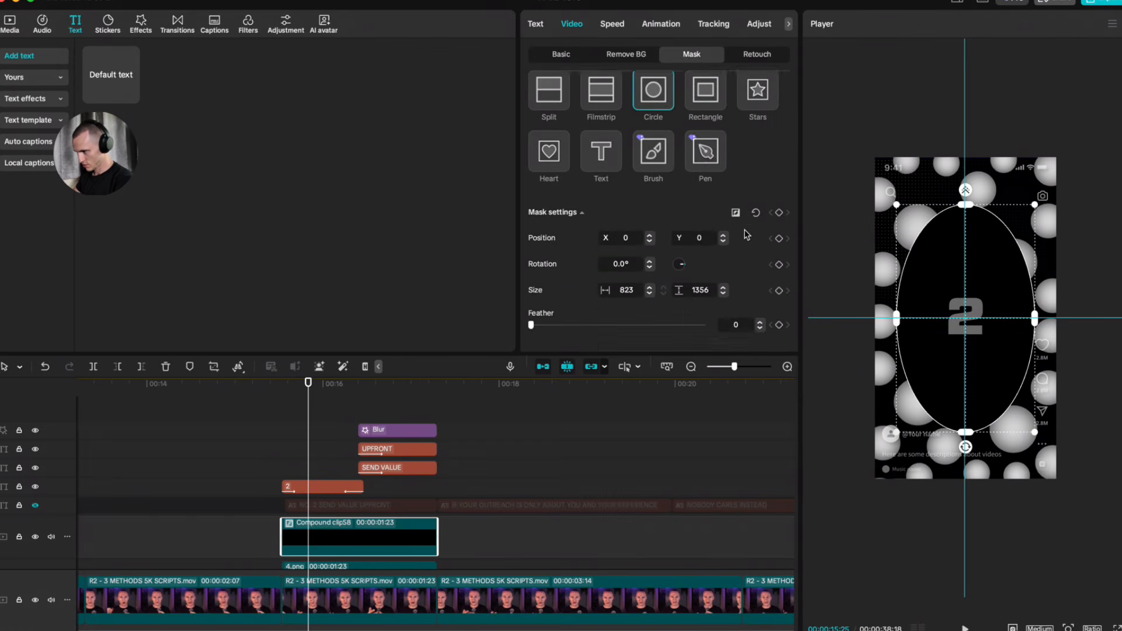
drag(968, 166, 966, 158)
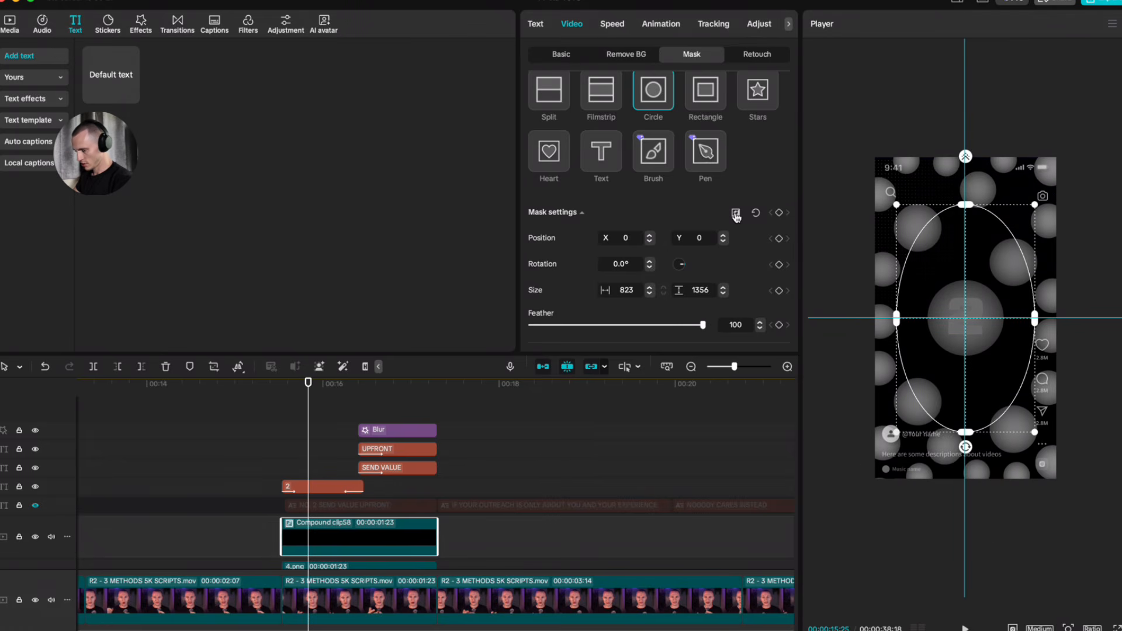
Step: Set the masked black compound clip's layer to 3
click(569, 57)
scroll(653, 109, down, 5)
scroll(631, 187, down, 5)
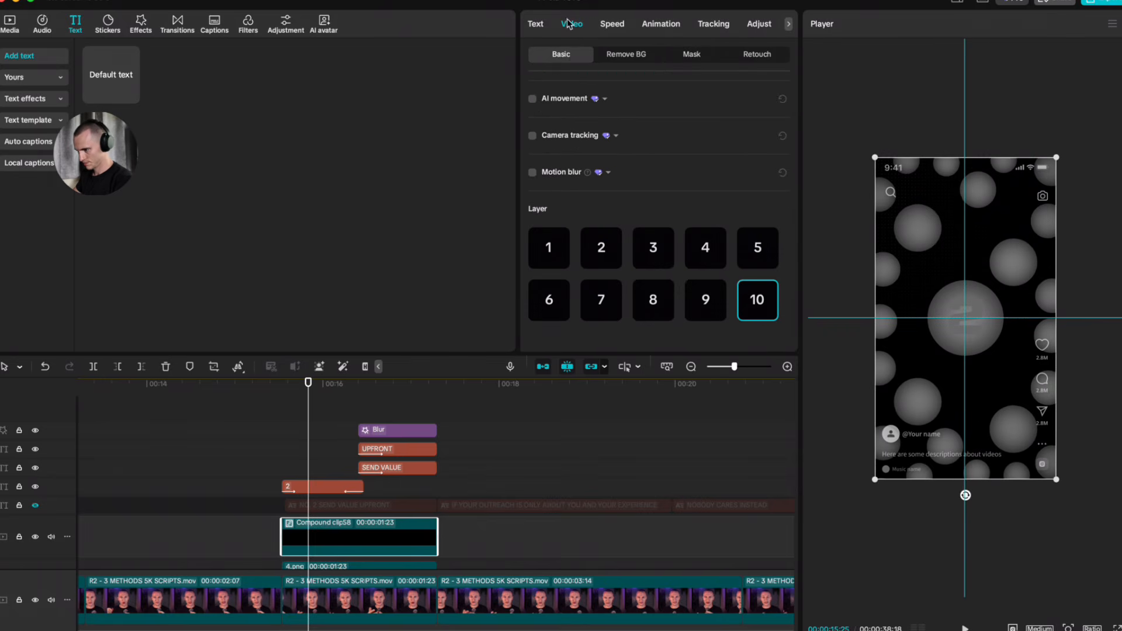
click(654, 248)
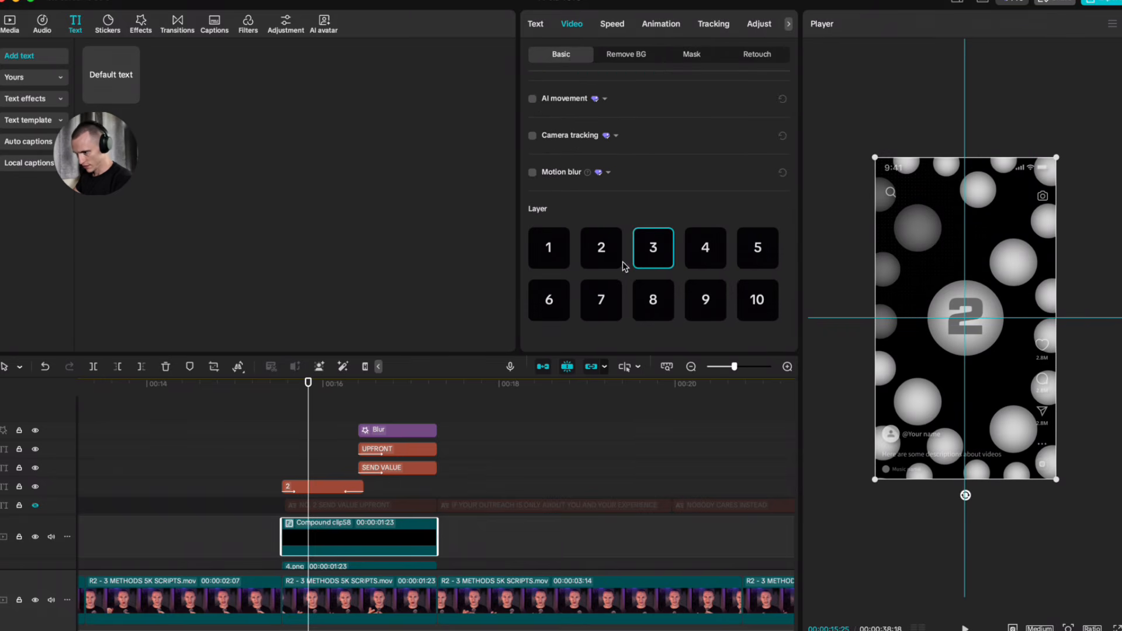
Step: Examine how the black compound clip overlays the diamond and texts at 00:00:16:25, including its mask and basic settings
drag(311, 425, 395, 420)
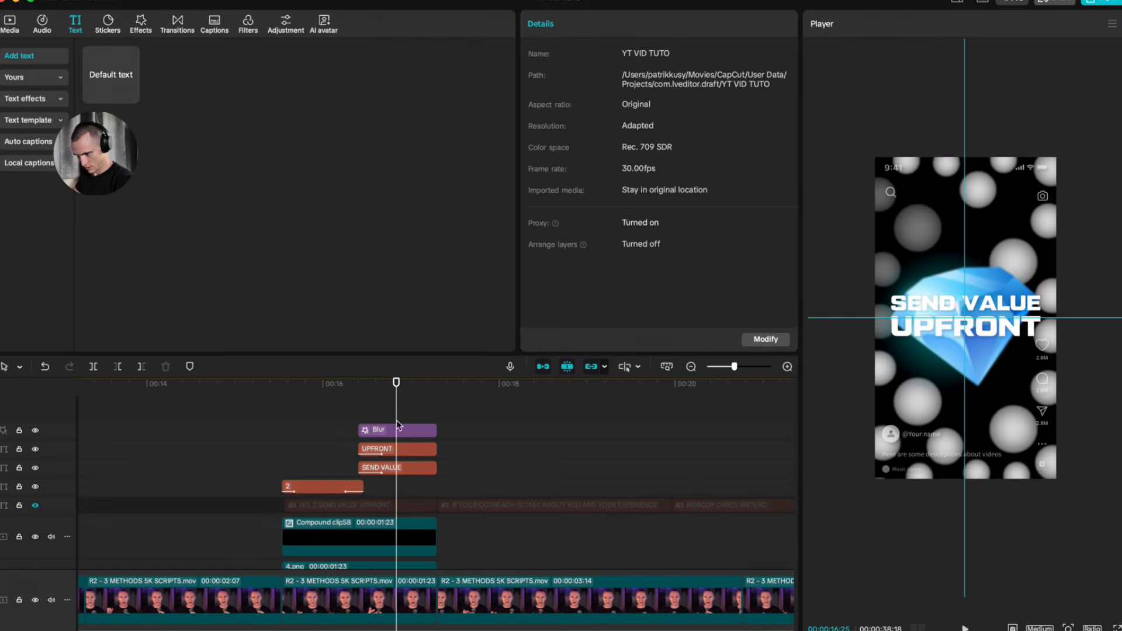
scroll(396, 420, down, 1)
click(380, 513)
click(572, 25)
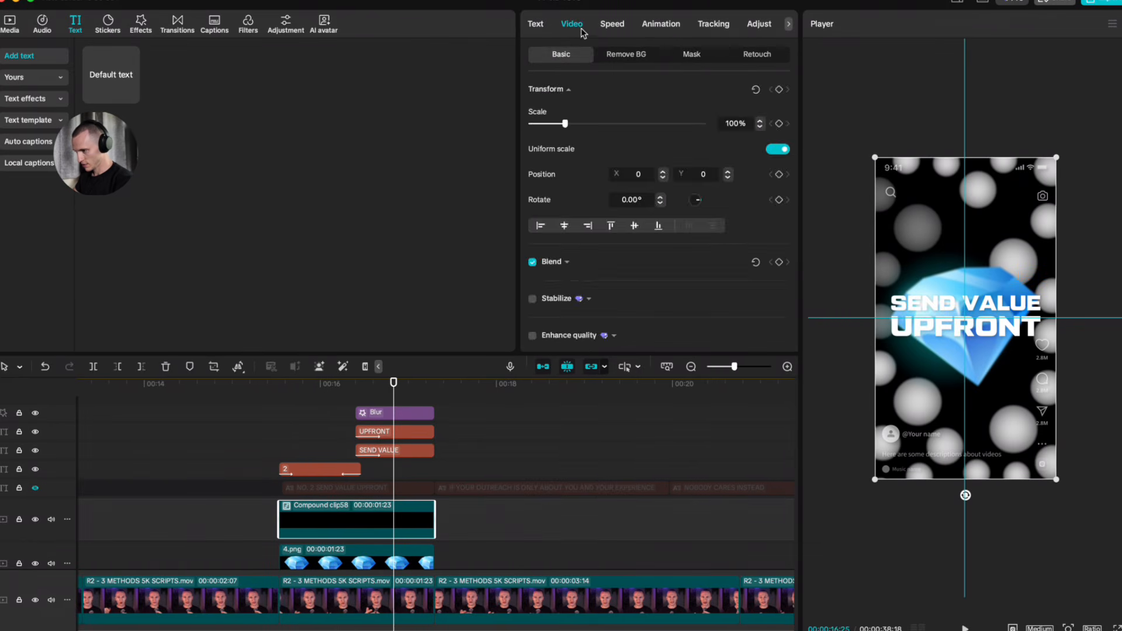
click(703, 57)
click(562, 59)
scroll(585, 245, down, 5)
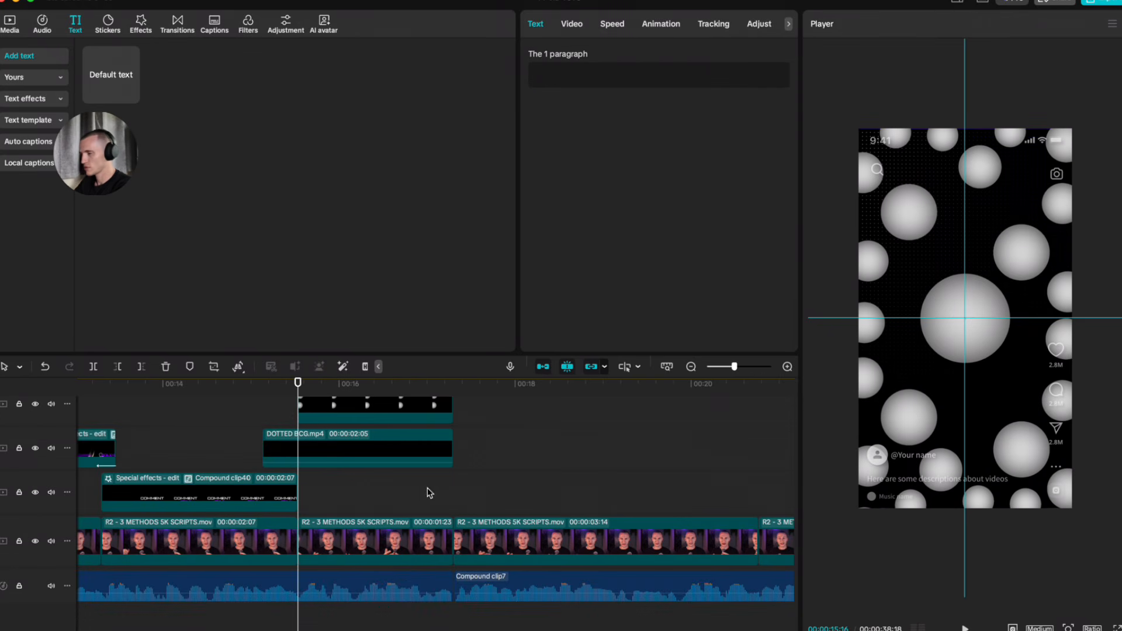
Step: Disable Compound clip40, the two talking-head clips before 00:00:17:09 and the audio clip below them
scroll(430, 494, up, 3)
scroll(319, 492, down, 3)
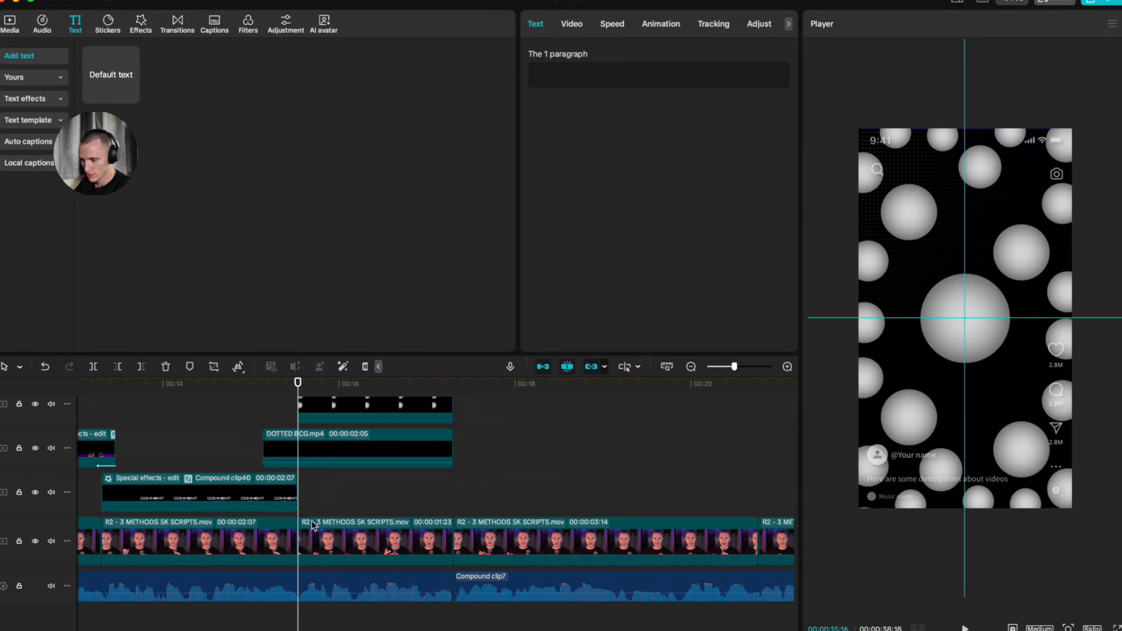
click(248, 492)
key(v)
click(249, 554)
key(v)
click(343, 555)
key(v)
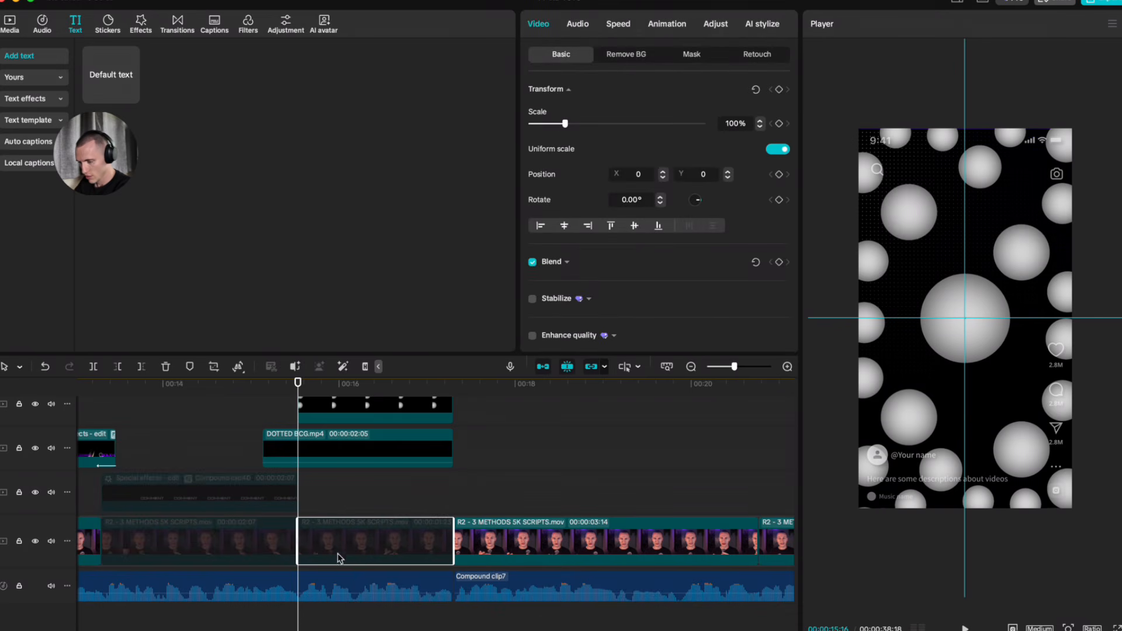
click(256, 585)
key(v)
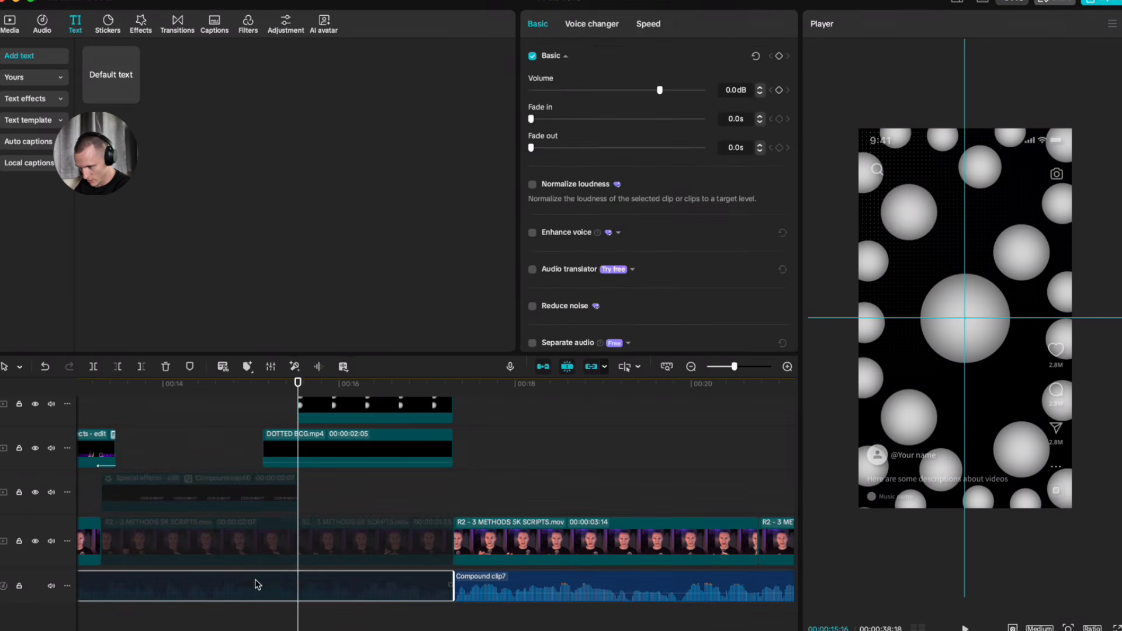
Step: Mark the timeline range with an in point at the DOTTED BCG clip's start and an out point at 00:00:17:09
scroll(287, 537, up, 3)
click(259, 476)
scroll(259, 479, down, 2)
drag(261, 486, 451, 479)
scroll(383, 492, up, 3)
key(i)
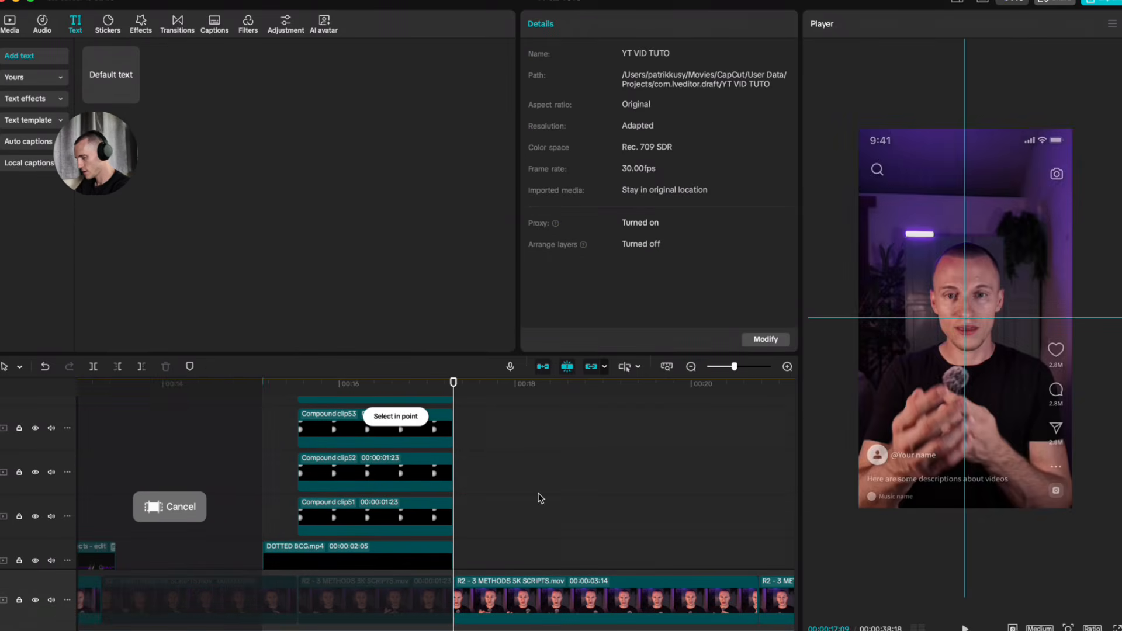
key(o)
scroll(453, 467, up, 3)
drag(453, 468, 392, 427)
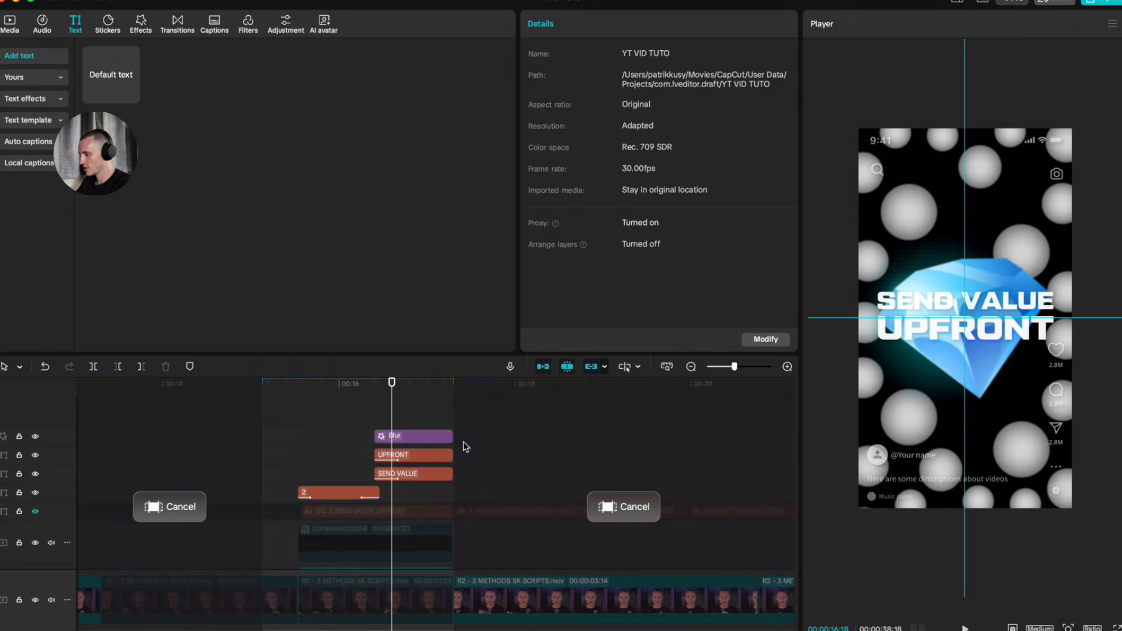
Step: Export the marked timeline range as a 4K HEVC mp4 named ANimation
mouse_move(336, 434)
mouse_down()
mouse_move(414, 435)
mouse_move(342, 429)
mouse_up()
click(1103, 2)
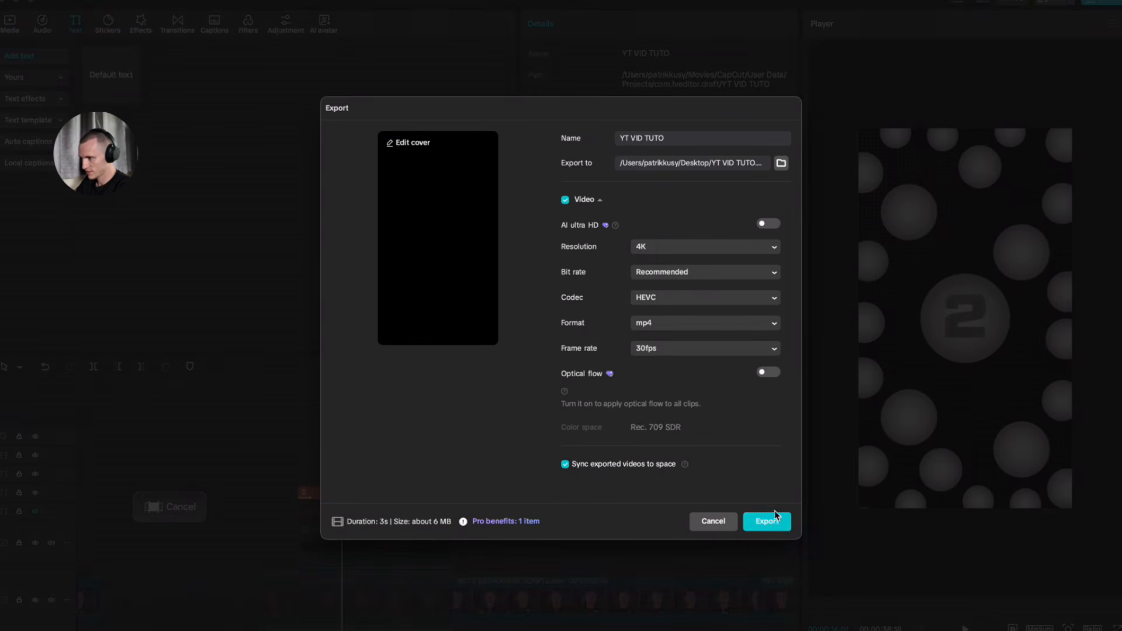
key(super+a)
text(ANimati)
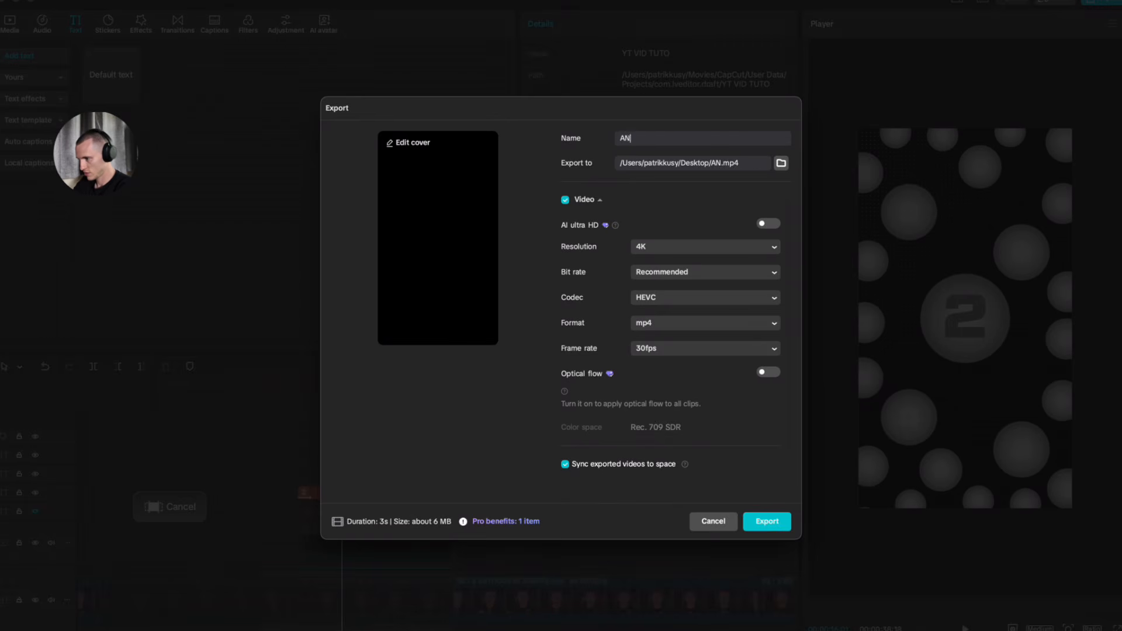
click(767, 521)
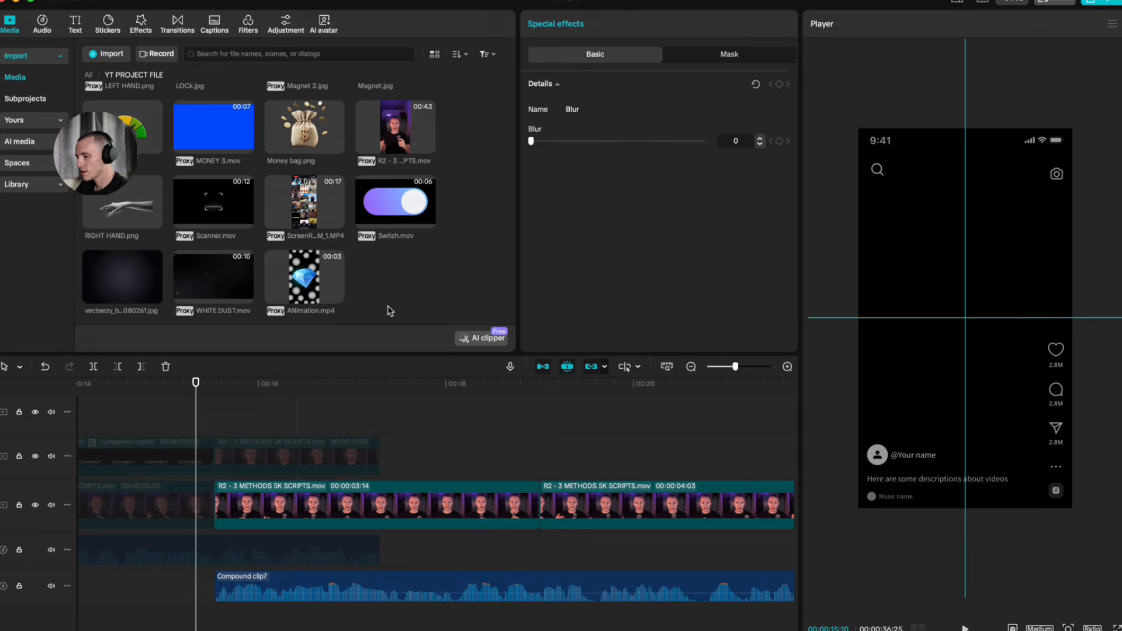
Step: Insert ANimation.mp4 into the main track before the 00:00:03:14 talking-head clip and trim off its black beginning
drag(304, 295, 222, 514)
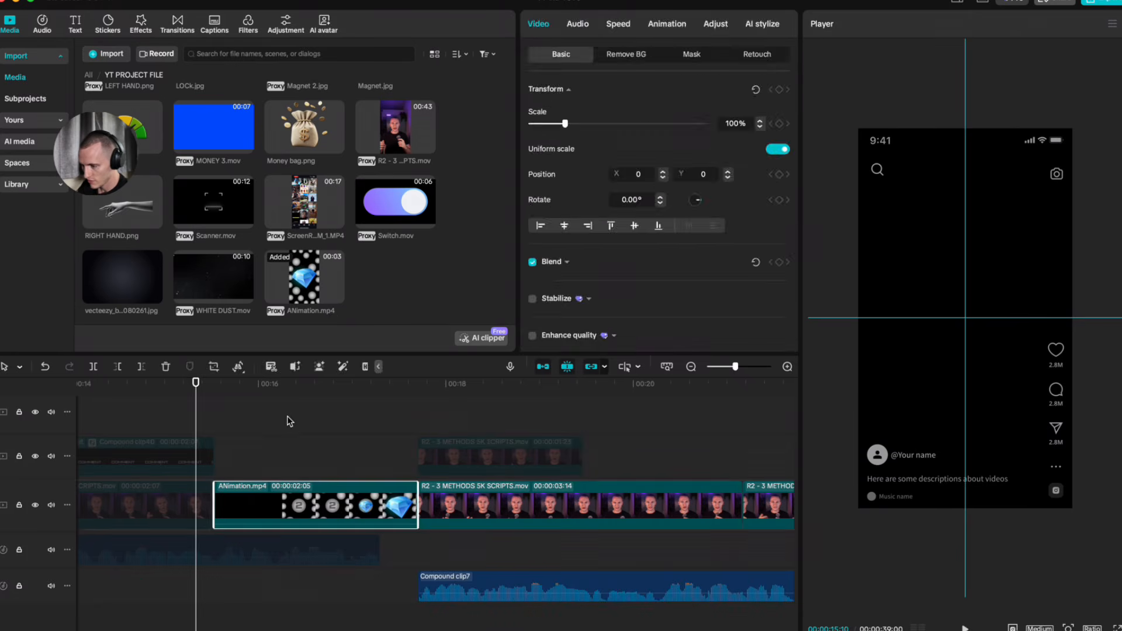
click(321, 442)
click(268, 442)
click(283, 514)
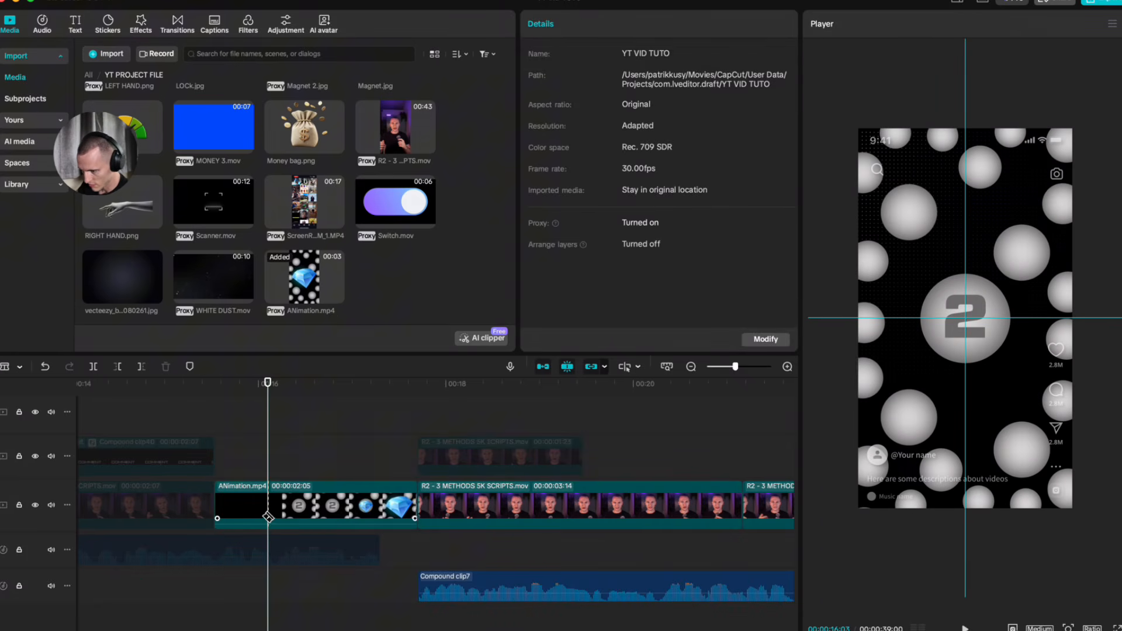
click(253, 506)
key(a)
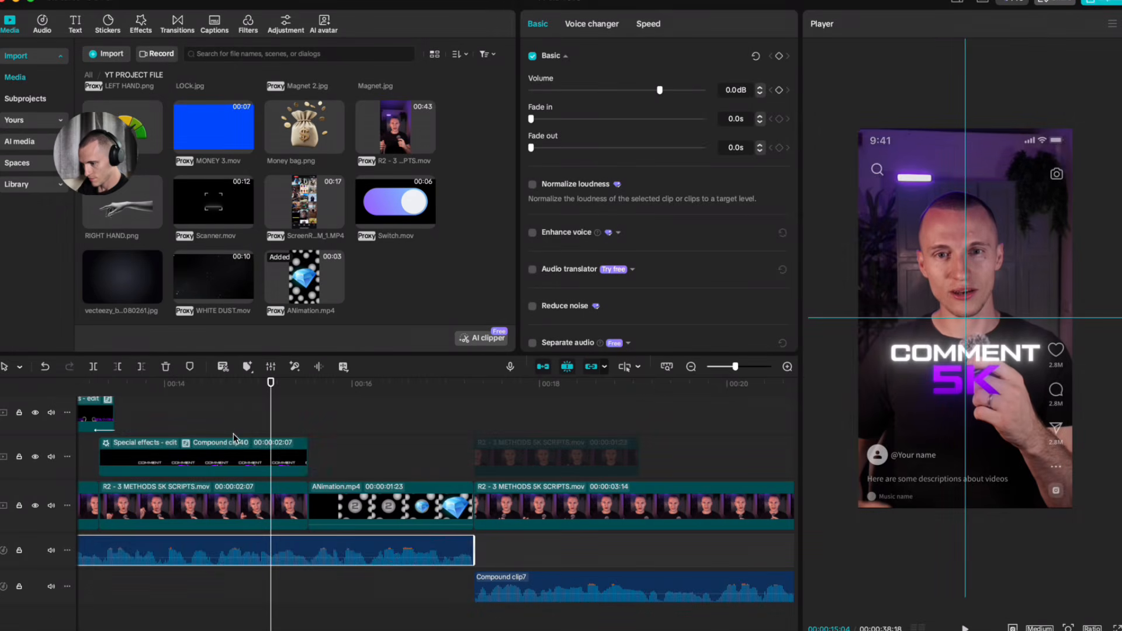
Step: Undo the last changes and re-enable Compound clip40, the 00:00:02:07 talking-head clip and the audio clip below them
key(super+z)
key(super+z)
key(super+z)
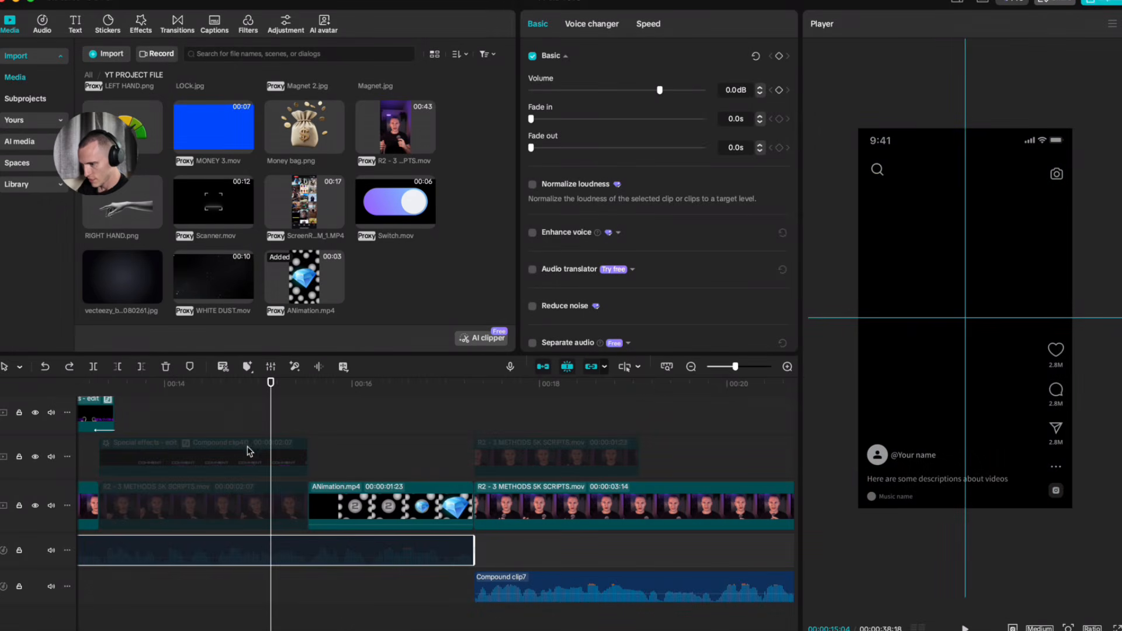
drag(187, 413, 222, 565)
key(v)
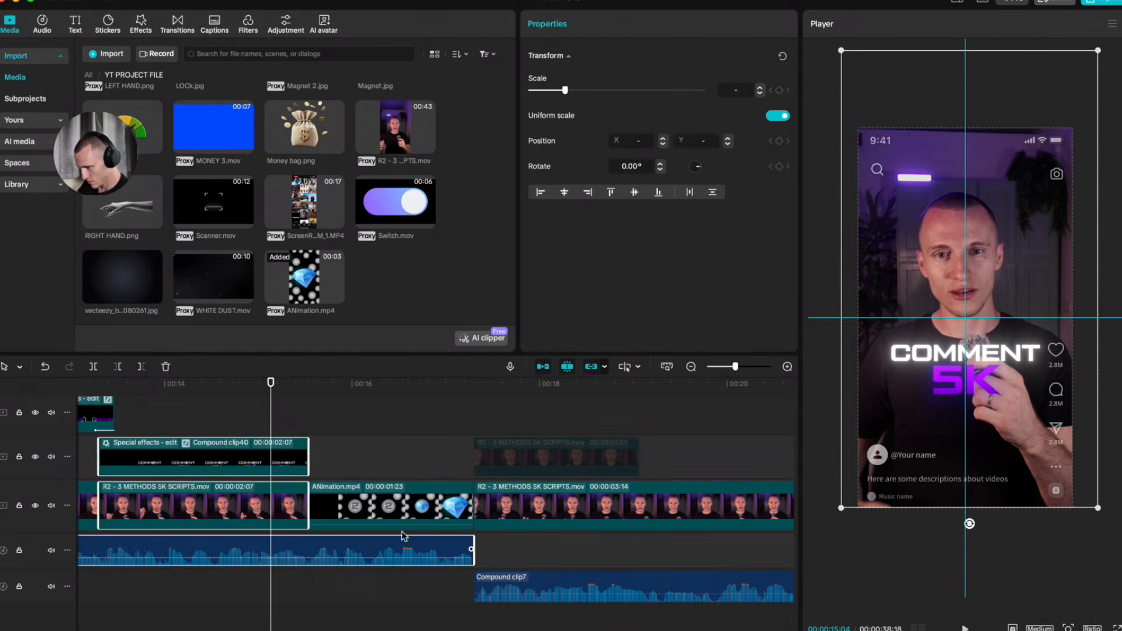
Step: Move the UPFRONT and SEND VALUE texts above ANimation.mp4 so they end together with it
scroll(548, 534, left, 2)
scroll(548, 534, up, 1)
click(489, 468)
drag(489, 469, 339, 485)
key(space)
drag(573, 438, 357, 531)
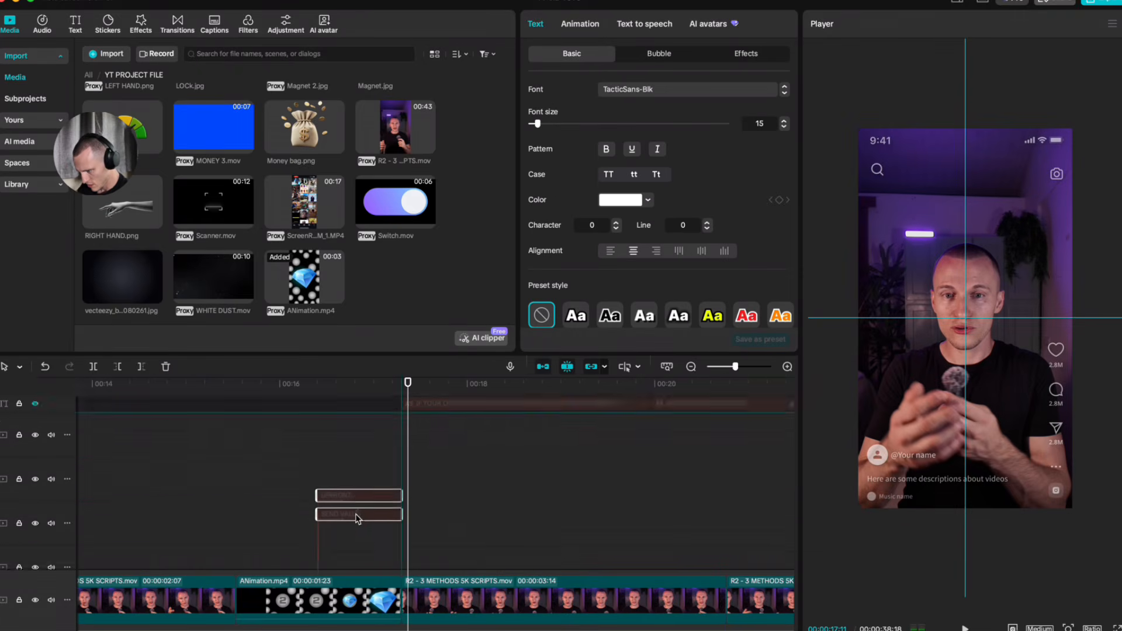
Step: Enable the UPFRONT and SEND VALUE texts and extend their start back to about 00:00:16:06
scroll(301, 531, down, 2)
click(311, 532)
drag(379, 491, 299, 448)
click(206, 482)
key(space)
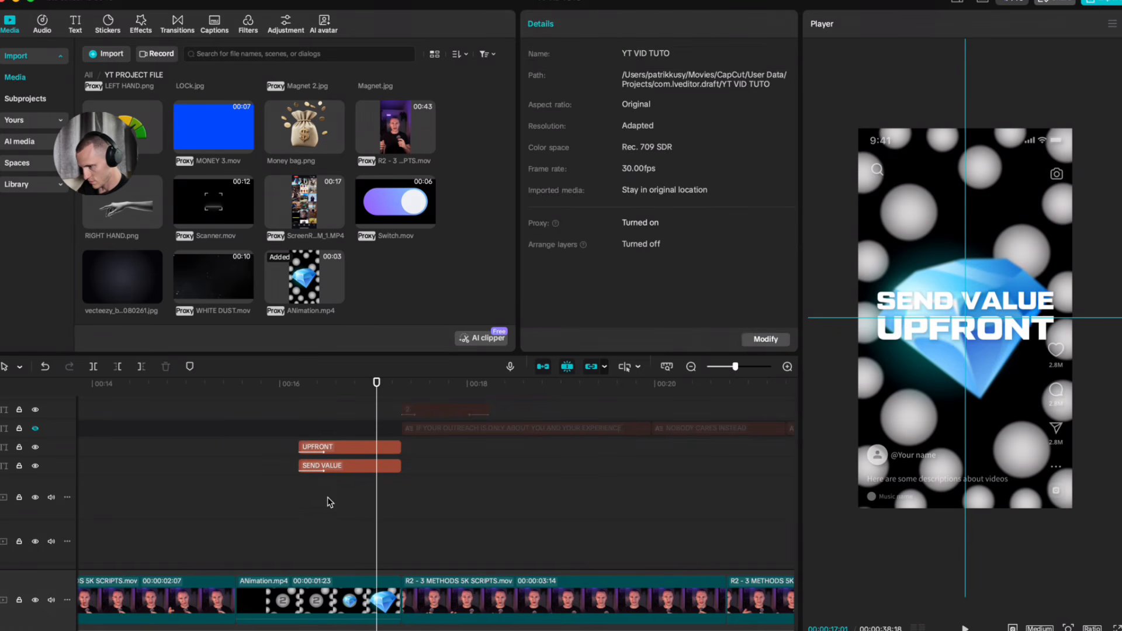
click(1031, 332)
drag(1030, 328, 1030, 320)
Step: Add a default text above ANimation.mp4 and delete the surplus text segment beyond the clip's end
scroll(402, 483, up, 3)
scroll(432, 496, down, 3)
scroll(434, 499, down, 2)
click(304, 519)
mouse_move(305, 519)
mouse_down()
mouse_move(240, 528)
mouse_move(319, 527)
mouse_move(298, 526)
mouse_up()
click(80, 32)
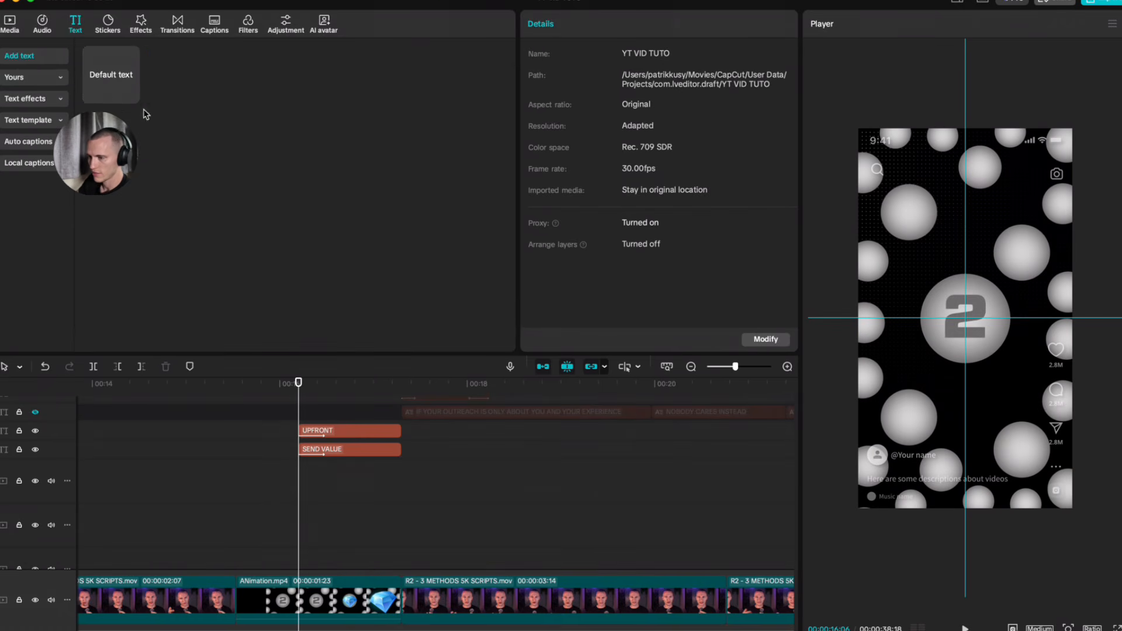
click(131, 94)
drag(349, 436, 286, 434)
click(408, 436)
key(a)
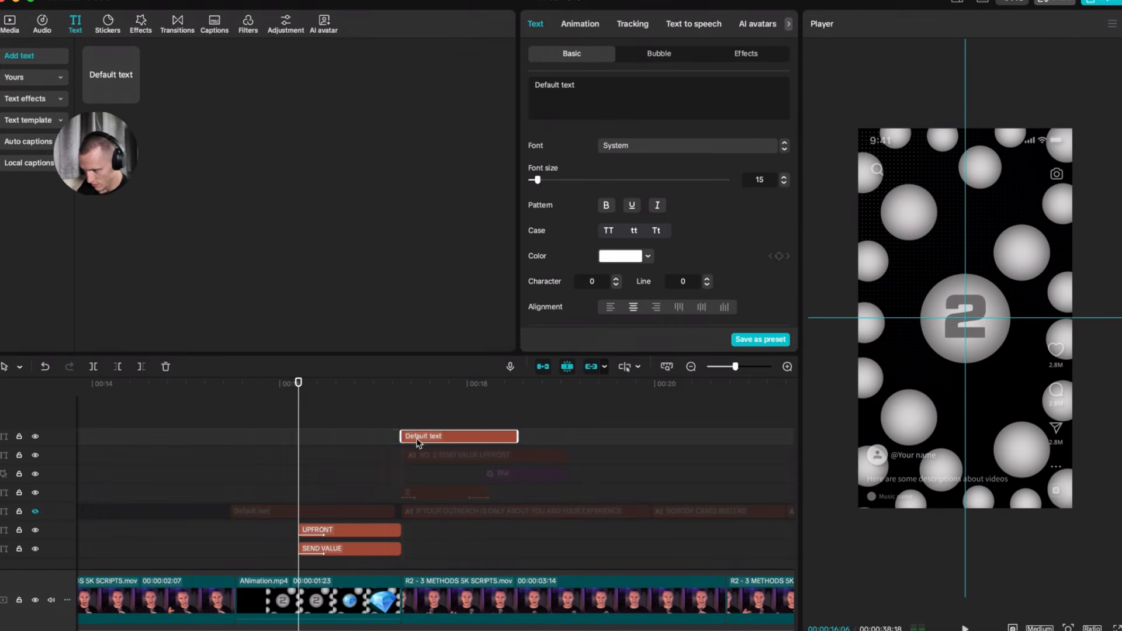
key(BackSpace)
Step: Place the default text on a layer below SEND VALUE and match its start and end to ANimation.mp4
click(364, 459)
scroll(343, 471, down, 5)
scroll(303, 485, up, 4)
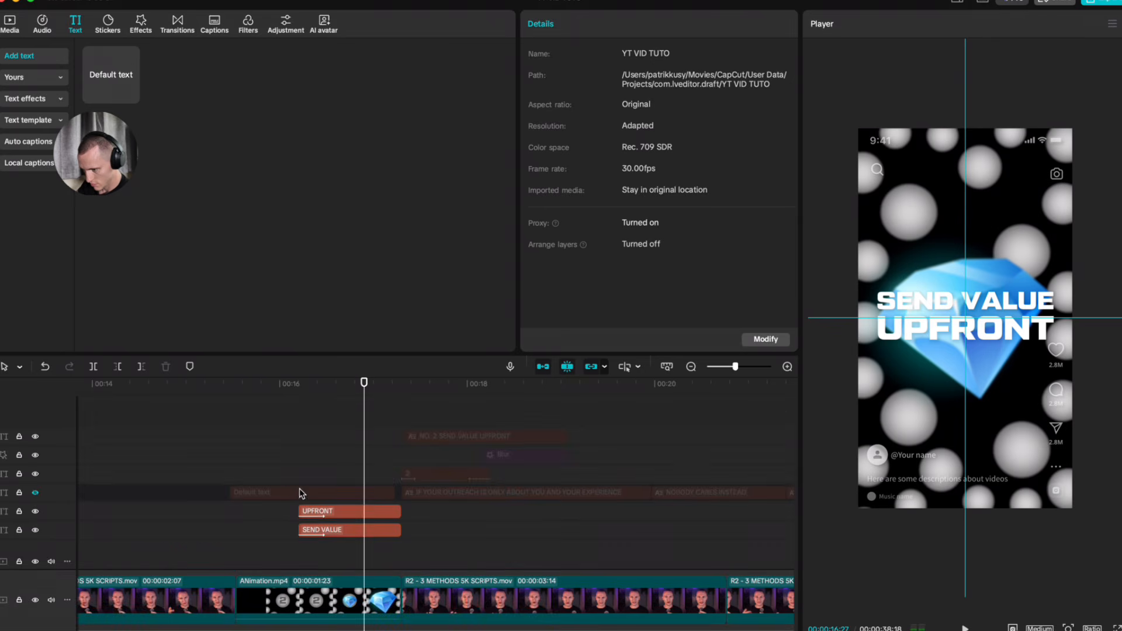
click(257, 498)
drag(345, 499, 340, 550)
drag(239, 548, 236, 548)
Step: Clear the default text's wording, enlarge its font size to the maximum, enable its background and turn it into a compound clip
triple_click(612, 107)
key(BackSpace)
drag(531, 180, 728, 180)
scroll(664, 253, down, 5)
scroll(536, 310, down, 5)
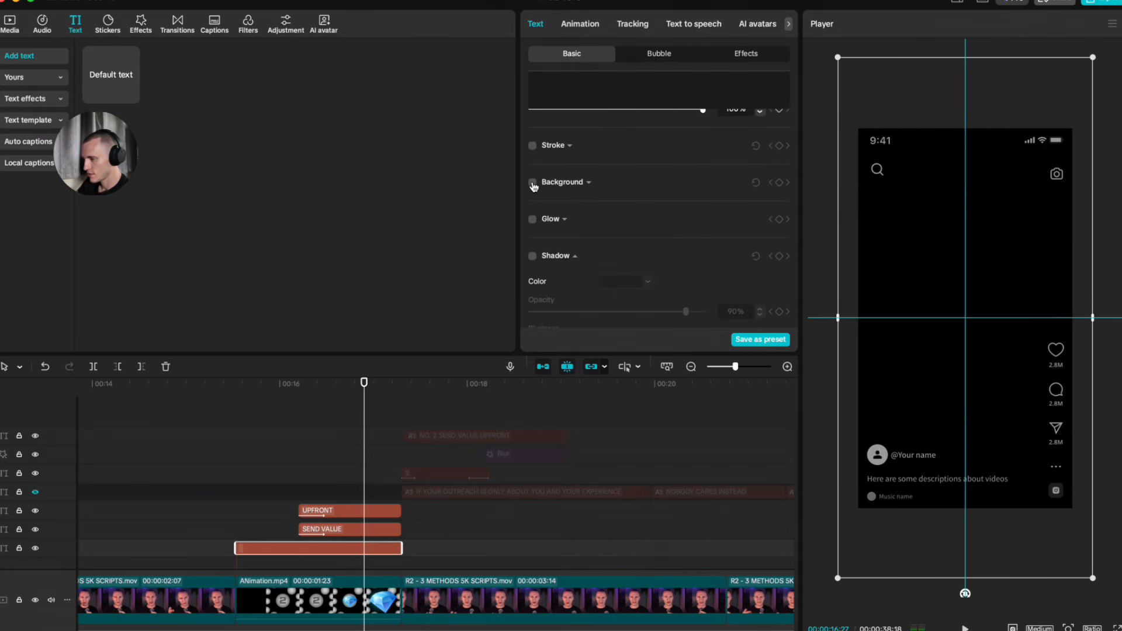
click(533, 183)
key(alt+g)
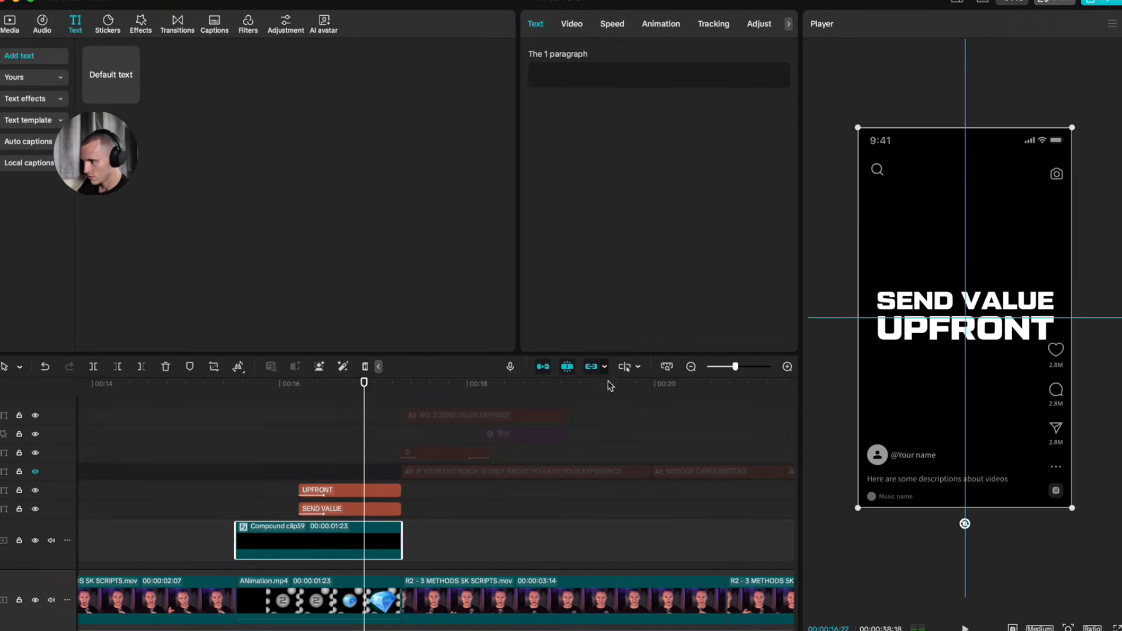
Step: Add a centred circle mask of about 794 by 1337 to the black compound clip and feather its edge
click(572, 24)
click(706, 56)
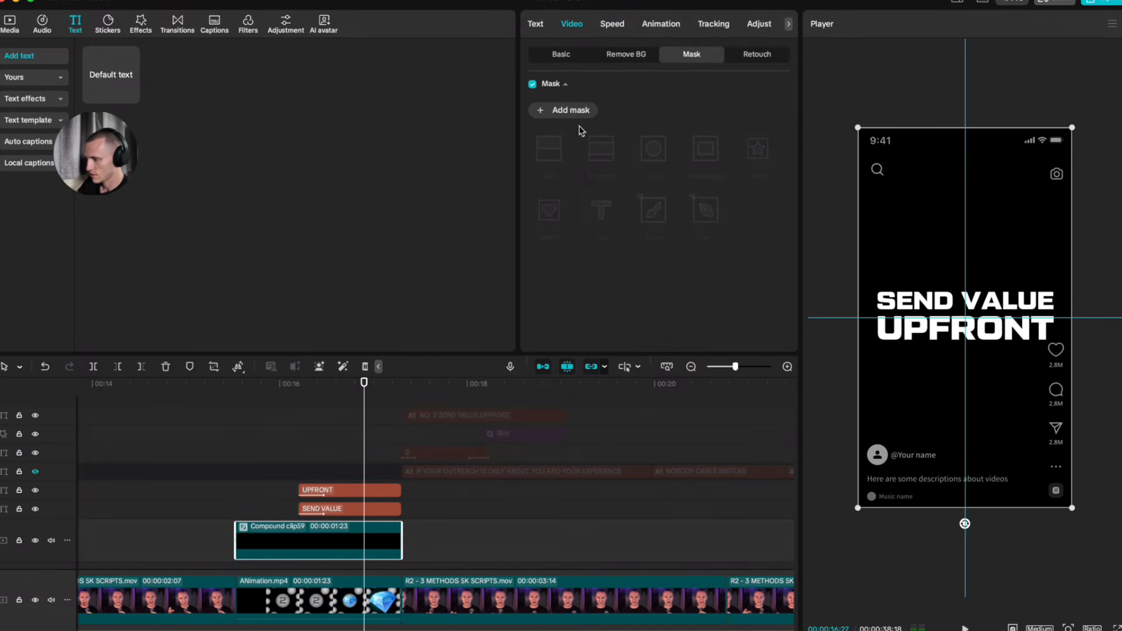
click(570, 109)
click(652, 149)
drag(971, 259, 965, 186)
drag(914, 329, 889, 327)
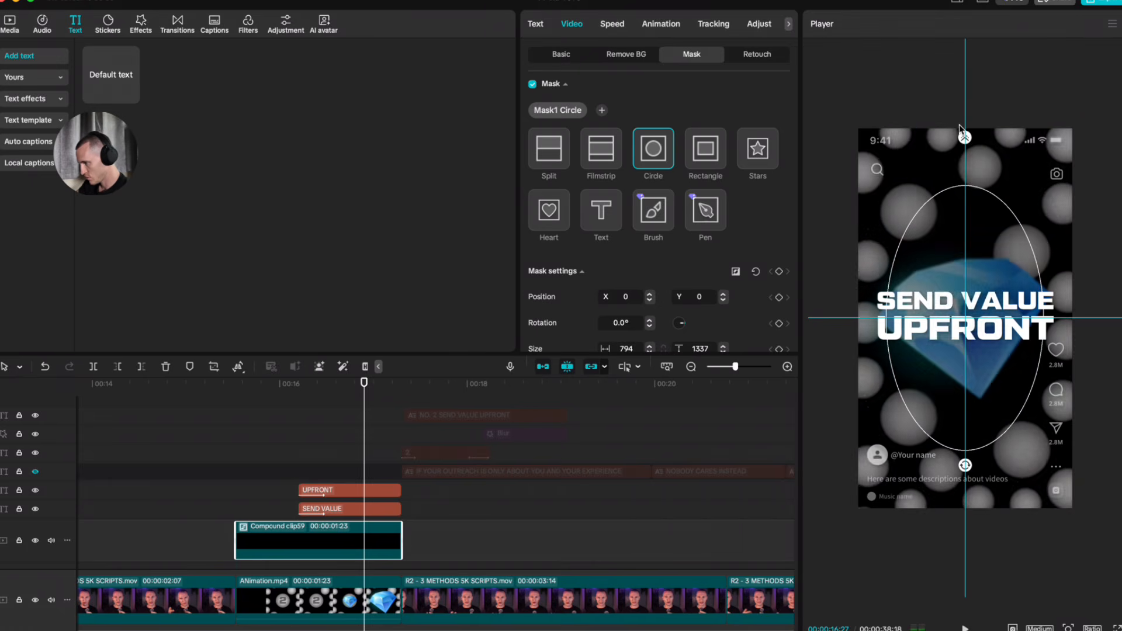
drag(962, 150, 964, 153)
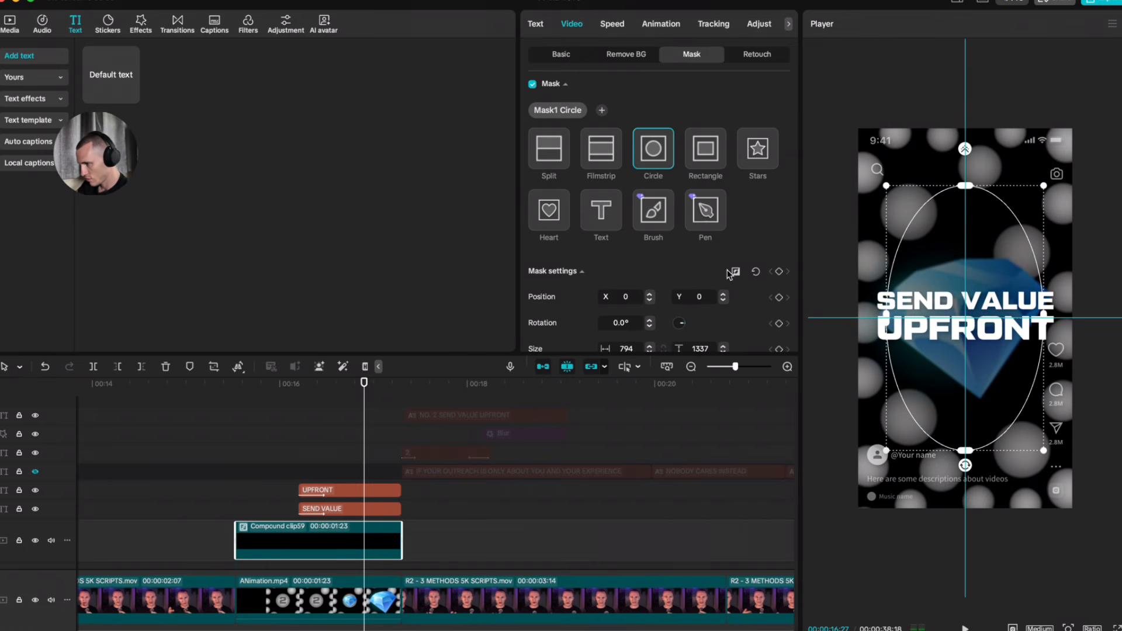
click(371, 432)
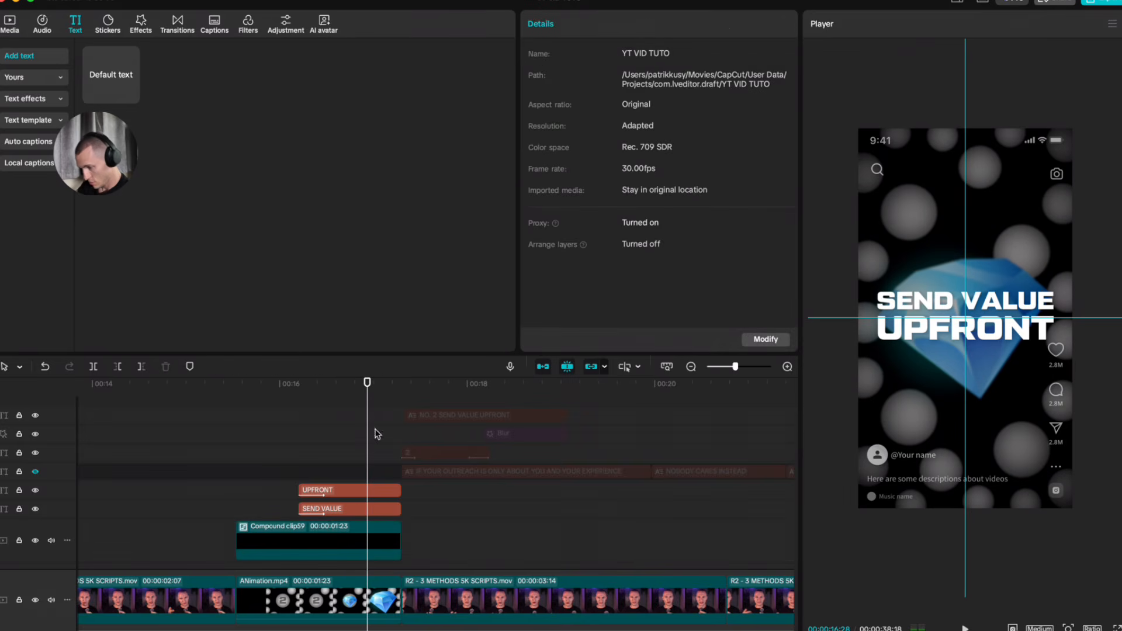
click(241, 450)
click(339, 450)
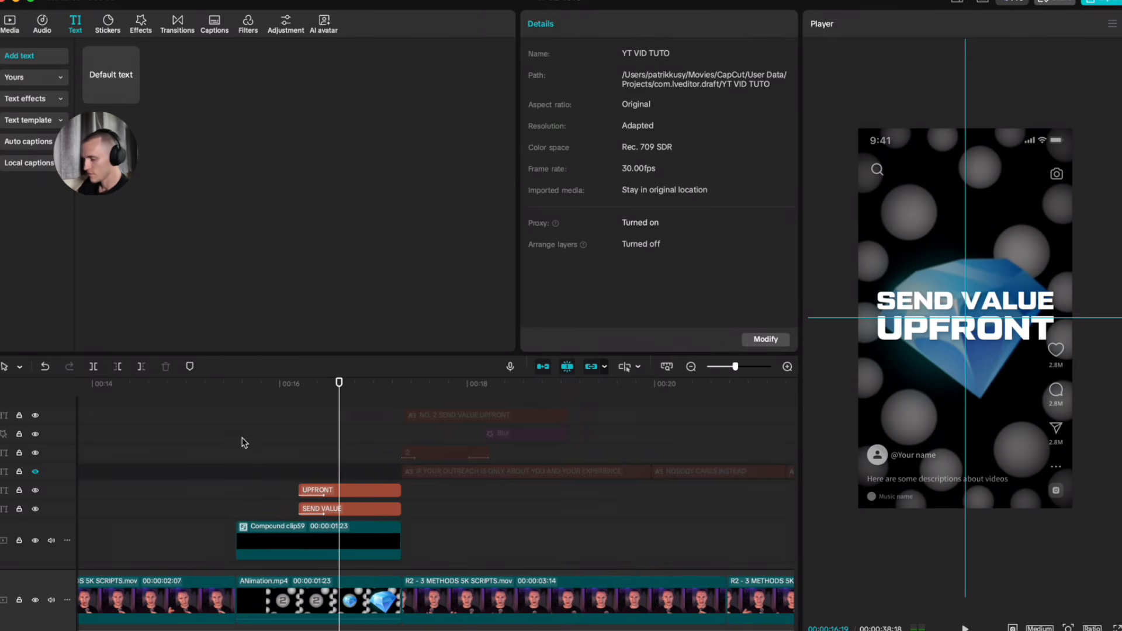
Step: Combine the UPFRONT and SEND VALUE texts into one compound clip
scroll(193, 503, down, 3)
scroll(315, 470, up, 2)
drag(277, 477, 335, 490)
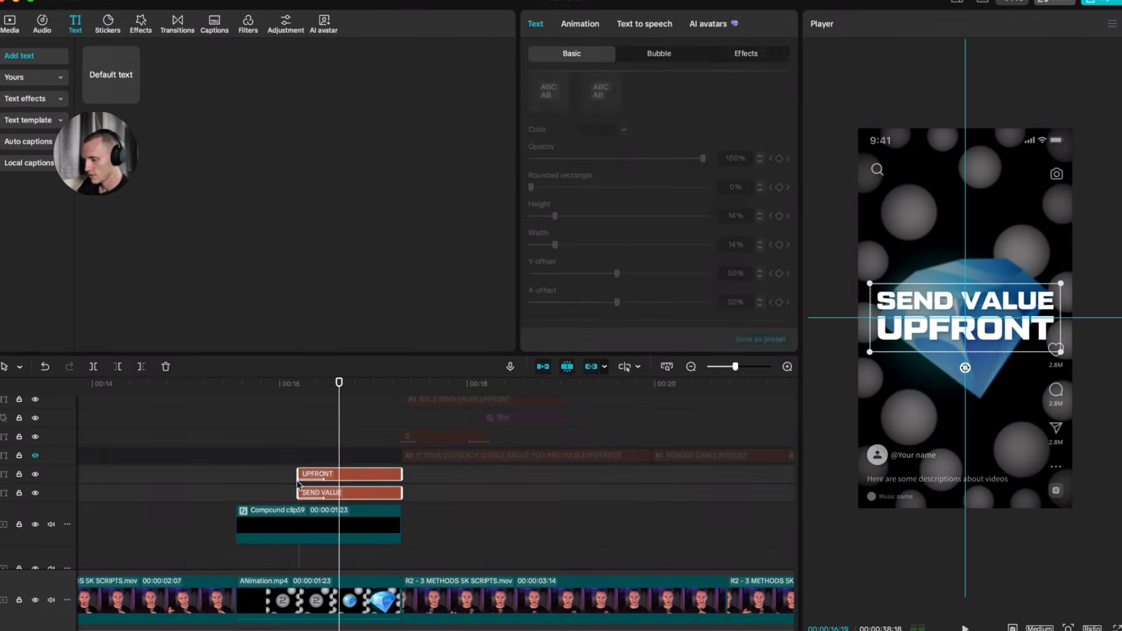
key(alt+g)
Step: Apply the Glow 2 effect to the SEND VALUE UPFRONT compound clip with Glow 15 and Size 25
click(141, 25)
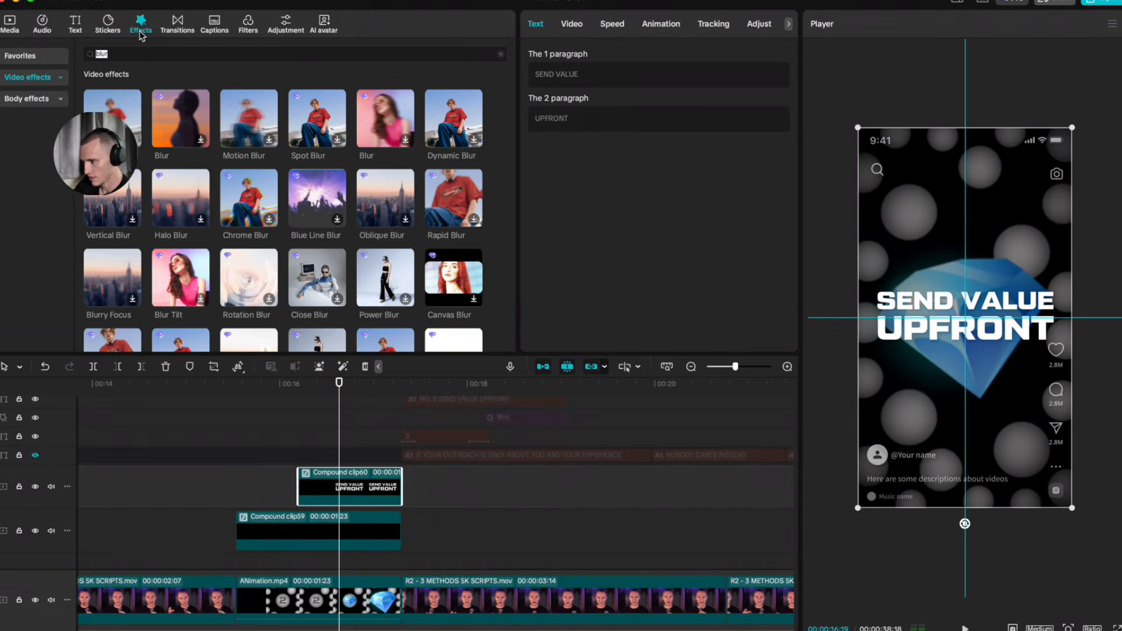
click(331, 421)
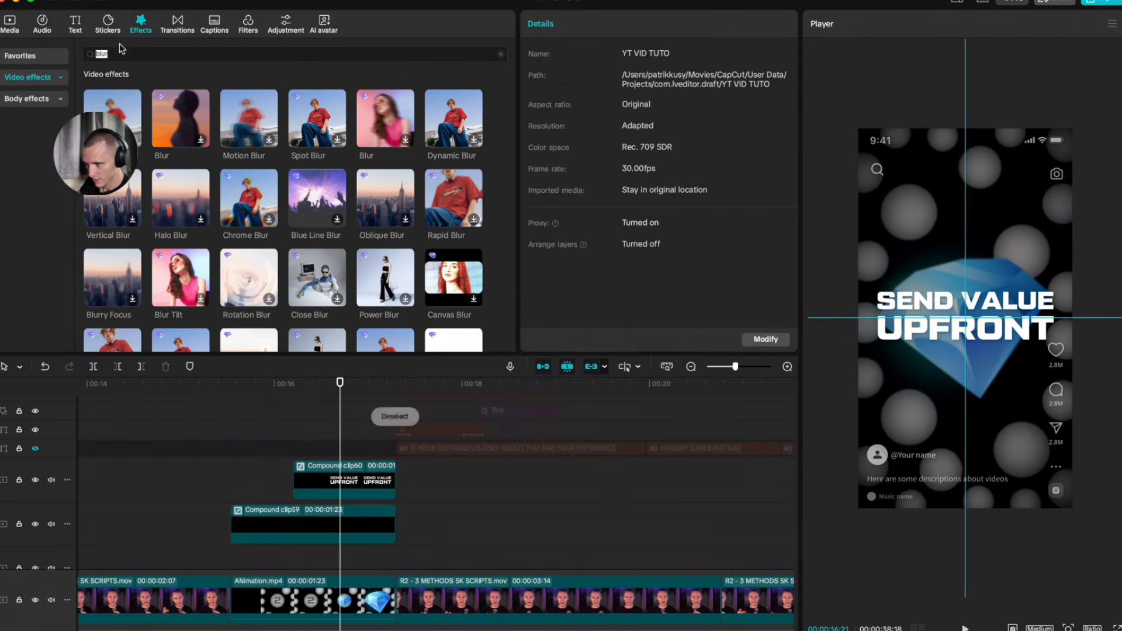
text(glow 2)
key(Return)
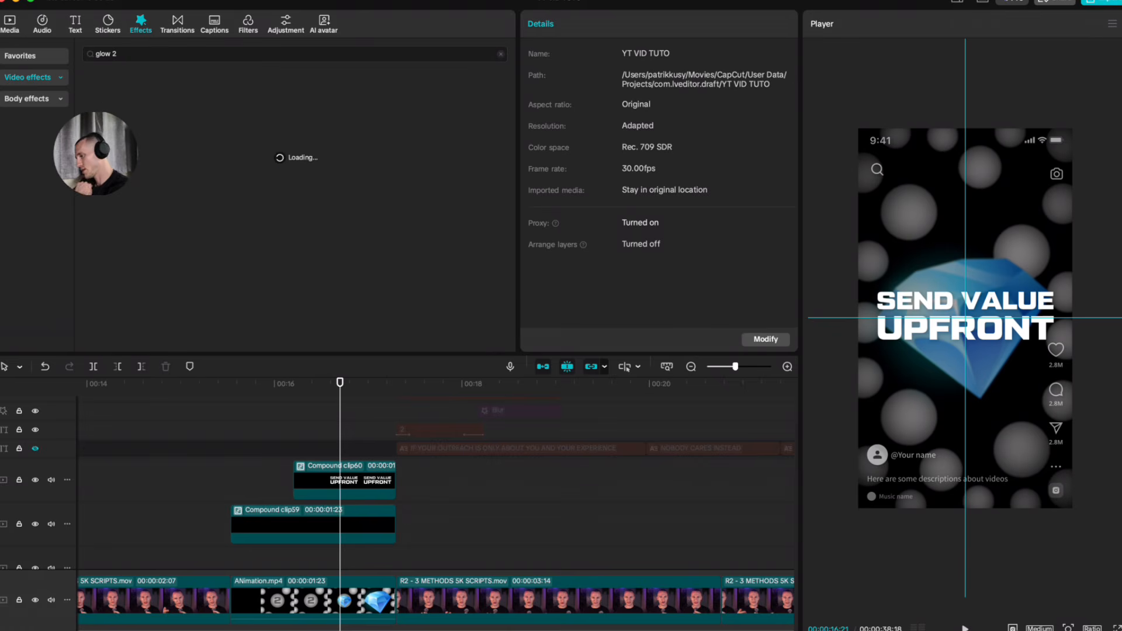
drag(113, 118, 367, 480)
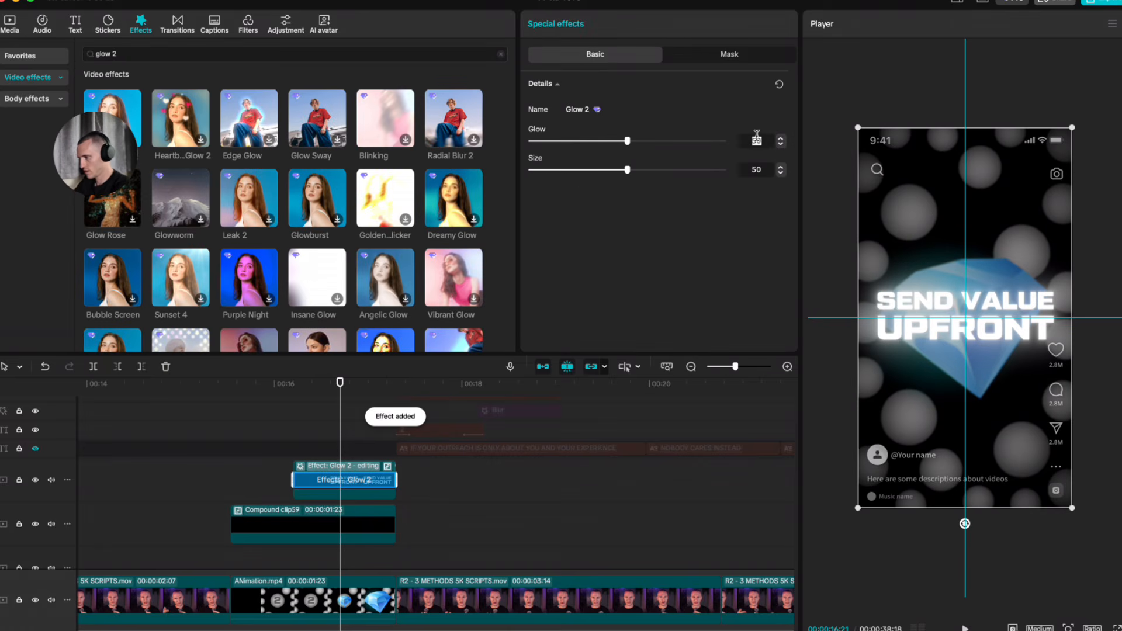
text(15)
key(Return)
click(756, 169)
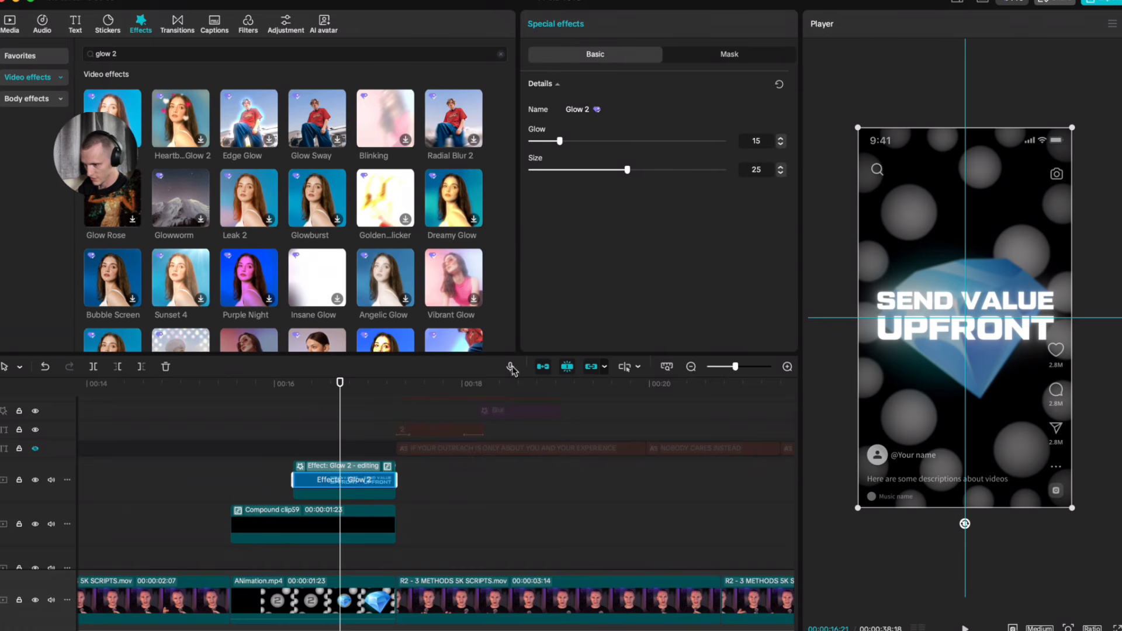
Step: Merge the glowing text clip, the masked black clip and ANimation.mp4 into a single compound clip on the main track
click(314, 421)
click(355, 422)
scroll(387, 475, down, 4)
scroll(411, 507, up, 3)
drag(410, 504, 384, 454)
scroll(382, 479, down, 5)
scroll(384, 456, down, 3)
scroll(409, 467, up, 5)
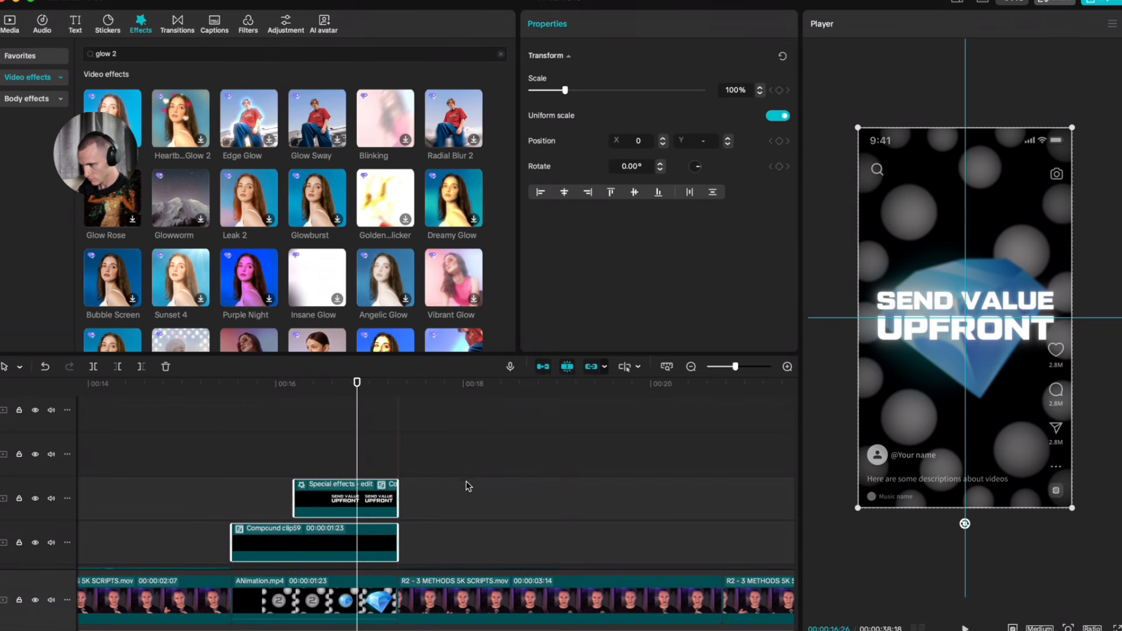
click(358, 471)
scroll(316, 469, up, 4)
click(323, 471)
click(412, 495)
scroll(401, 496, down, 4)
click(366, 463)
scroll(362, 464, down, 3)
scroll(360, 463, up, 1)
click(316, 478)
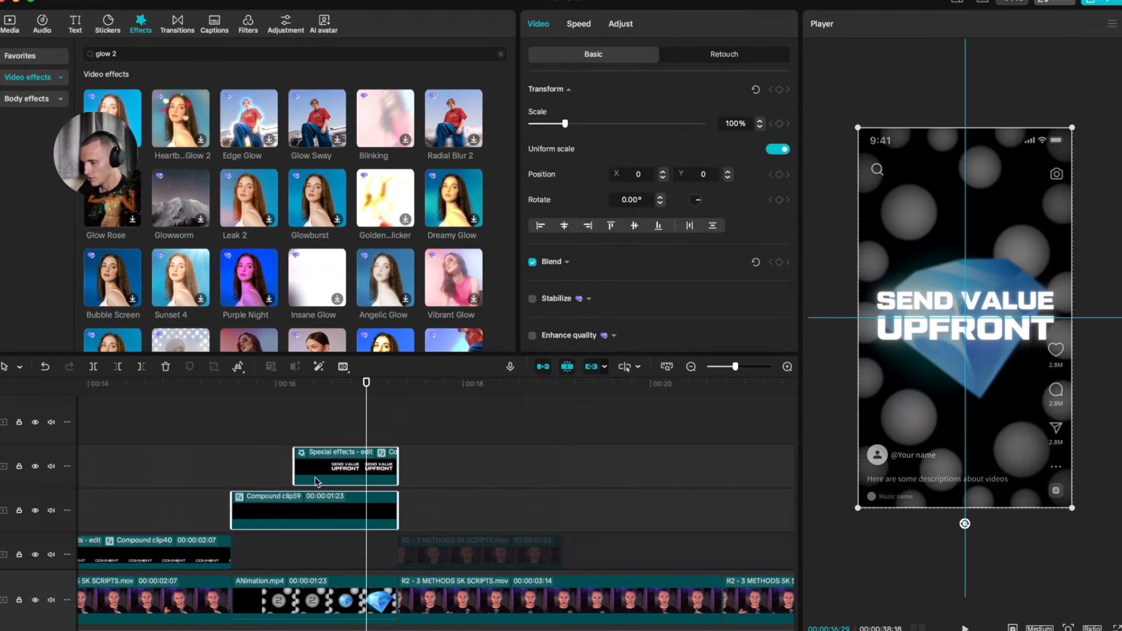
scroll(317, 481, down, 3)
shift+click(306, 520)
key(alt+g)
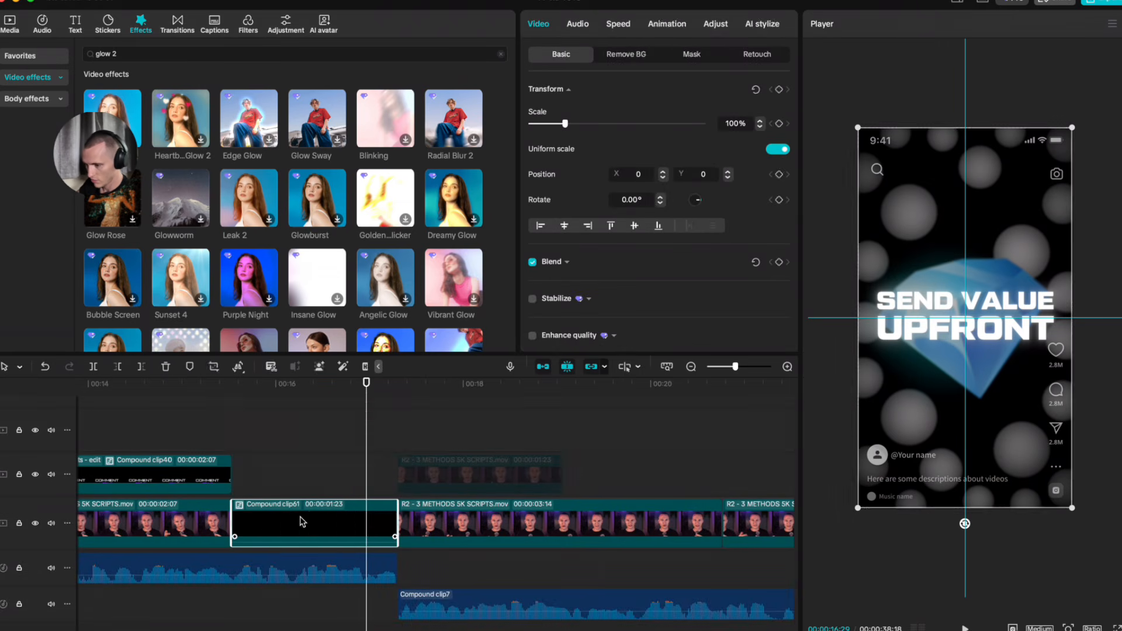
click(227, 426)
key(space)
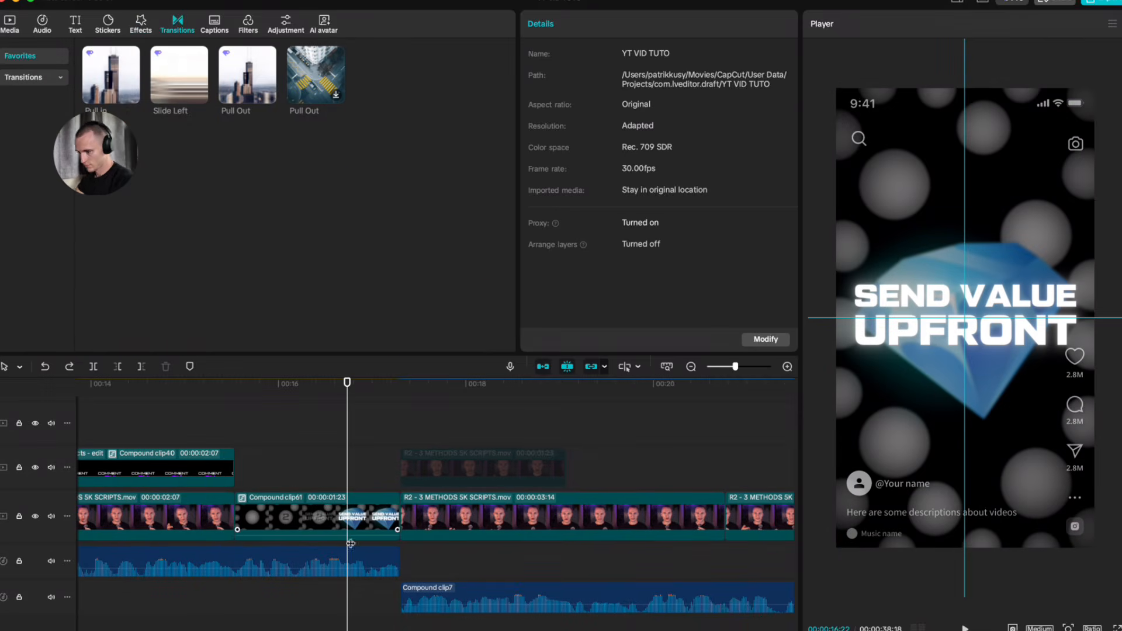
Step: Apply the Zoom 1 combo animation to the merged sphere-and-diamond compound clip
click(280, 521)
click(230, 423)
key(space)
key(space)
click(335, 501)
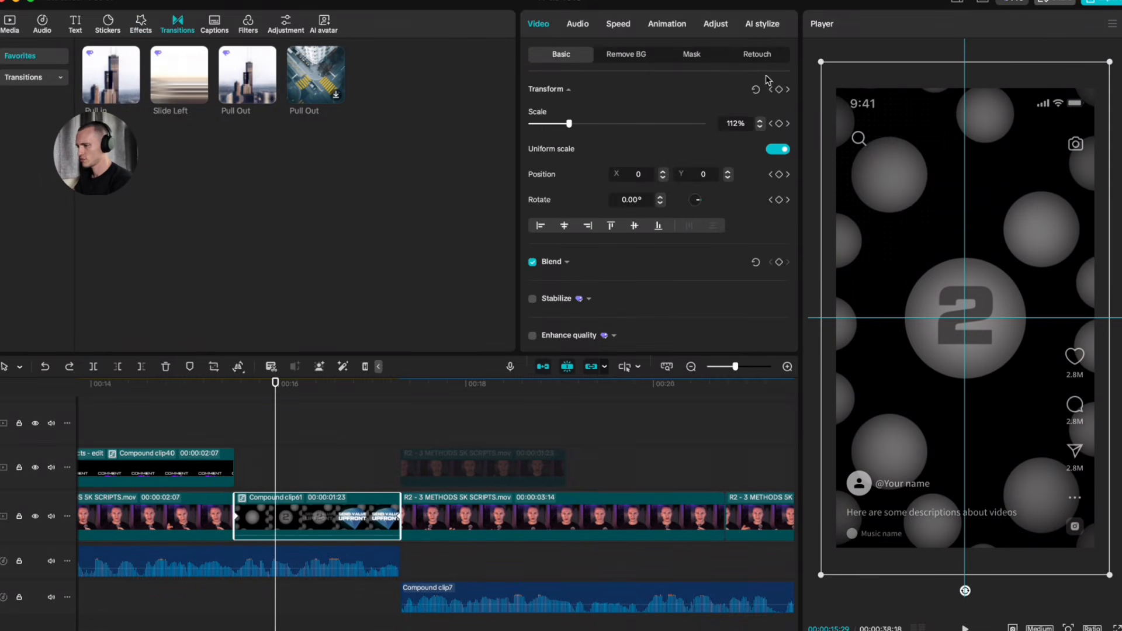
click(669, 26)
click(746, 53)
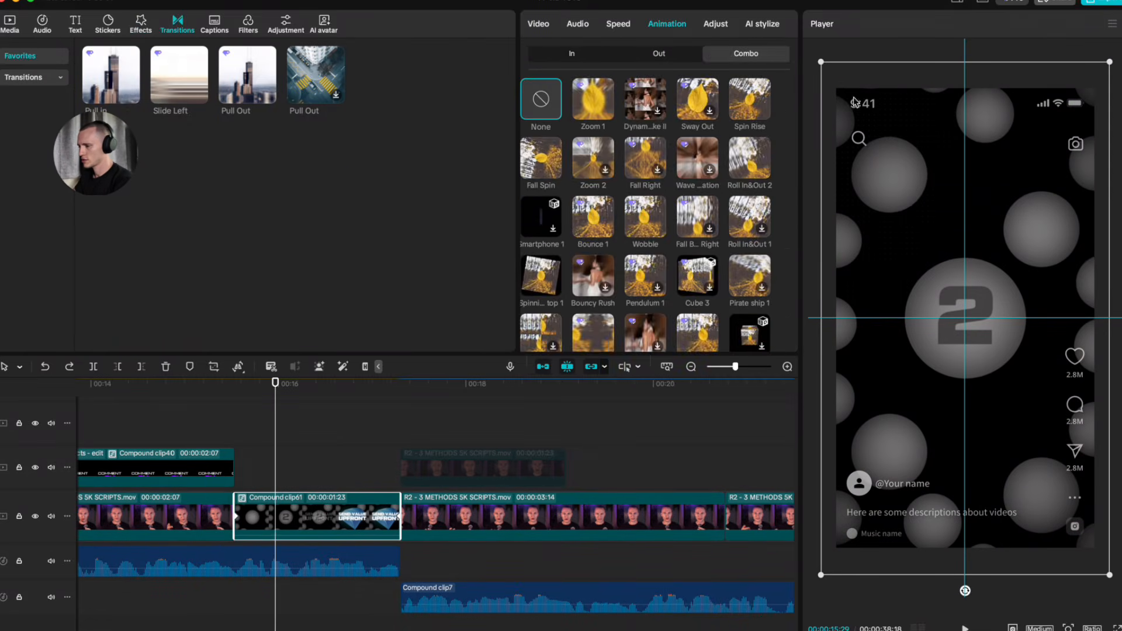
click(593, 99)
click(413, 408)
Step: Add a Pull in transition between the merged compound clip and the 00:00:03:14 talking-head clip, shortening its duration slightly
click(326, 468)
click(356, 465)
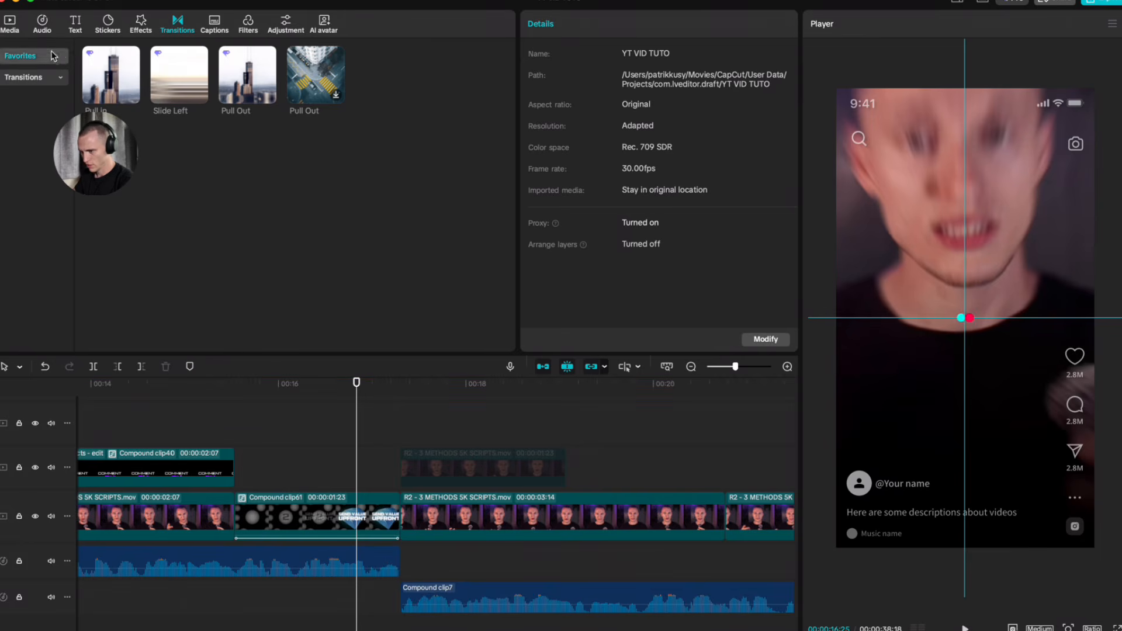
drag(93, 67, 459, 493)
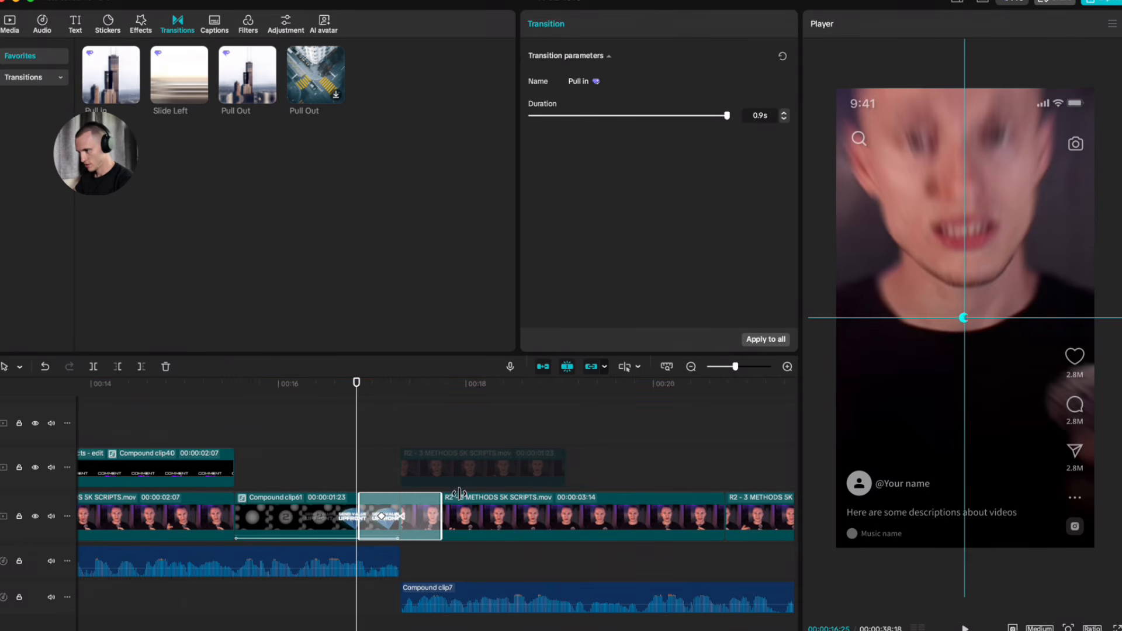
click(784, 119)
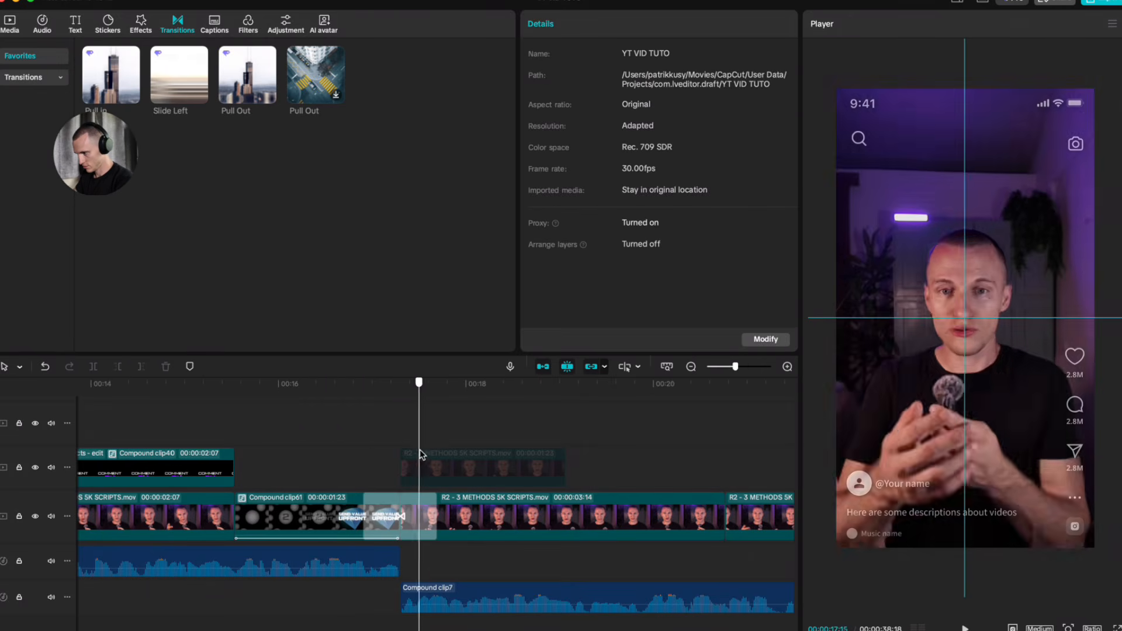
Step: Enlarge the 00:00:03:14 talking-head clip to 117% scale and set its Y position to 325
click(990, 414)
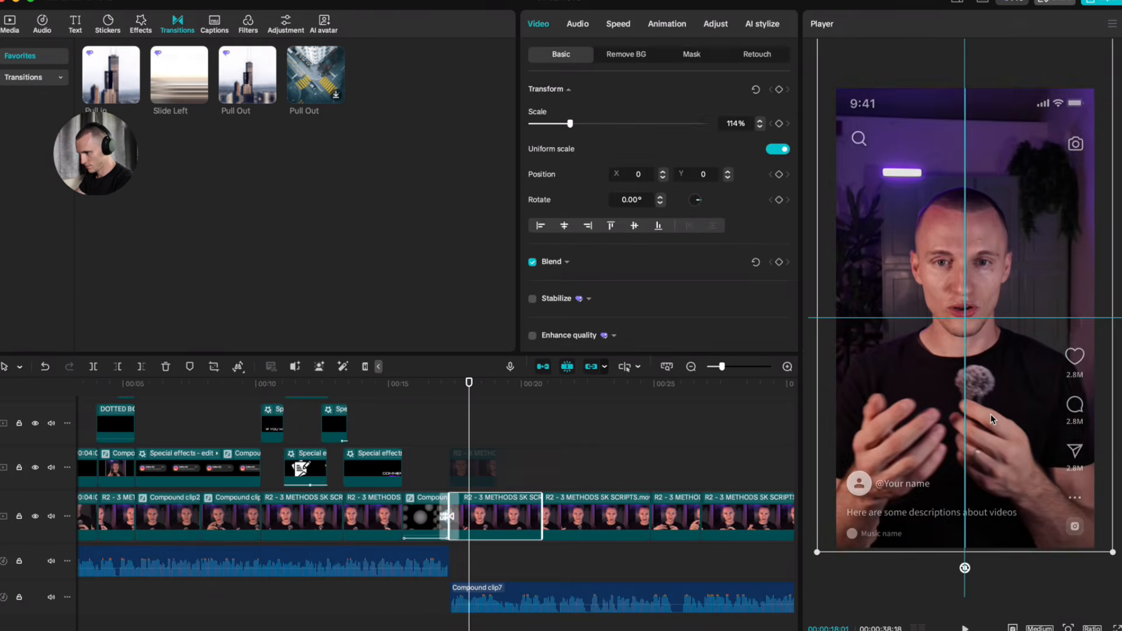
key(ctrl+z)
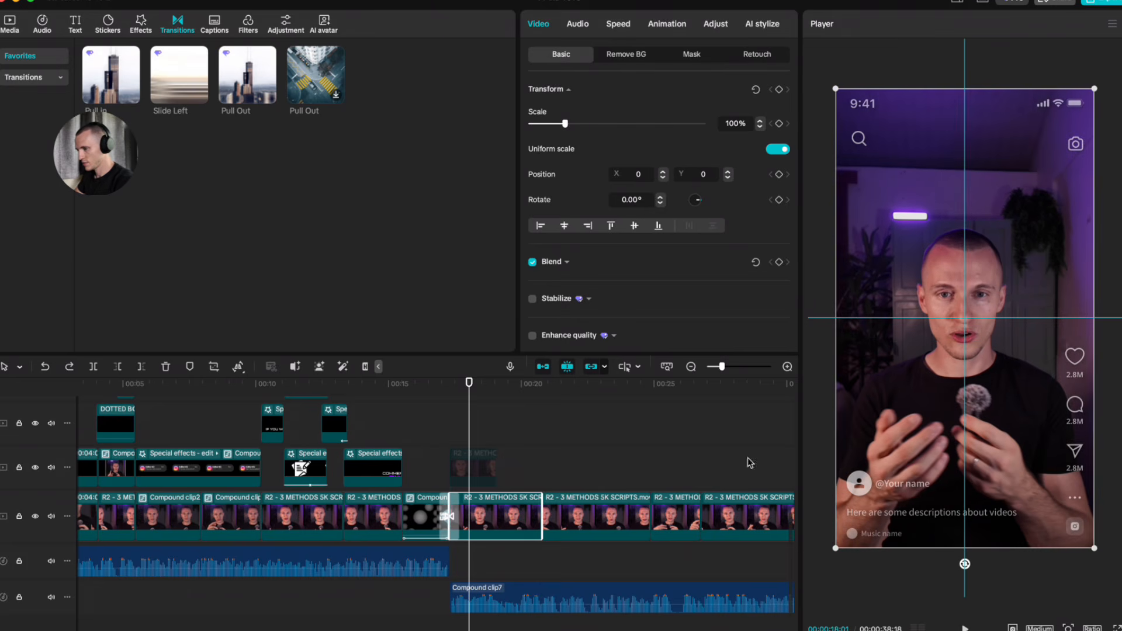
drag(561, 128, 568, 127)
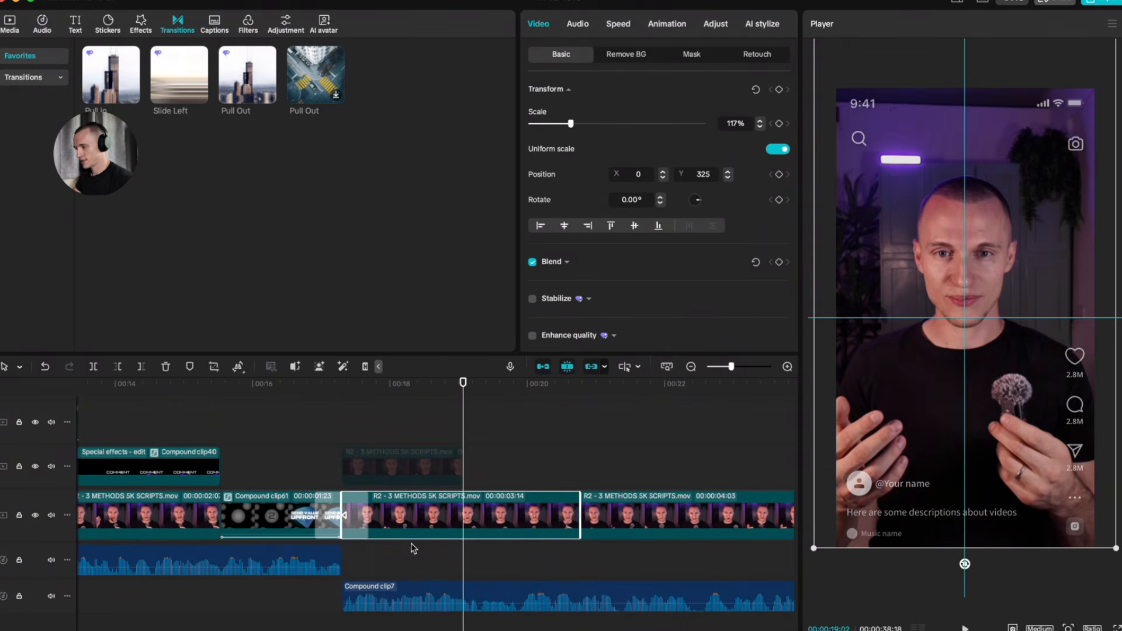
Step: Keyframe the transform of the 00:00:03:14 talking-head clip with Scale 127% toward its end, and play back the slow zoom
click(779, 89)
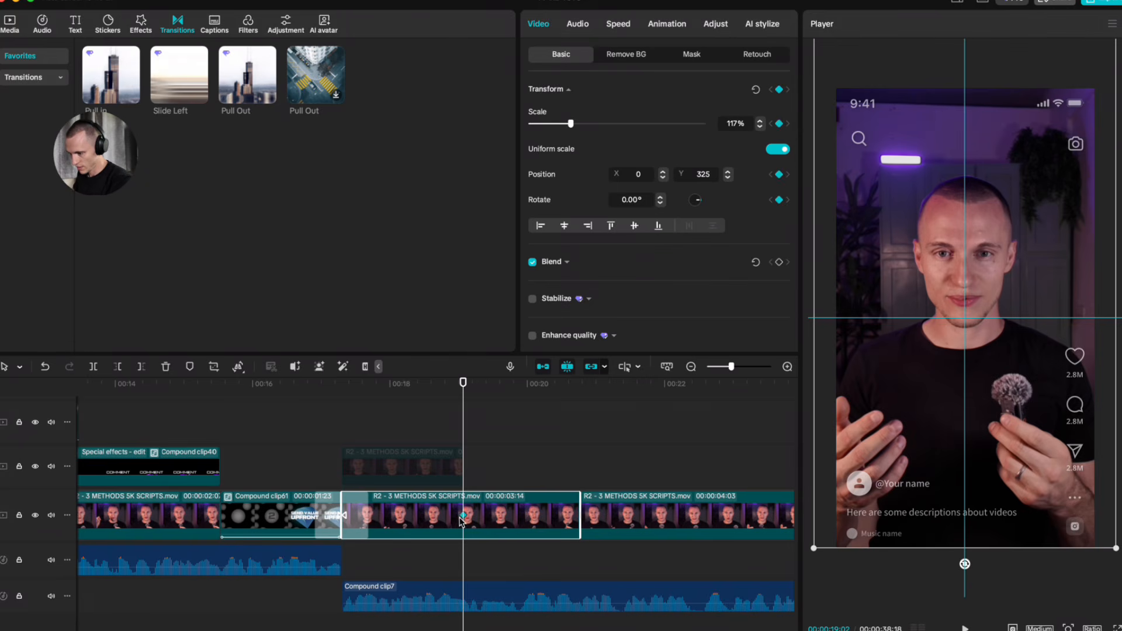
key(ctrl+z)
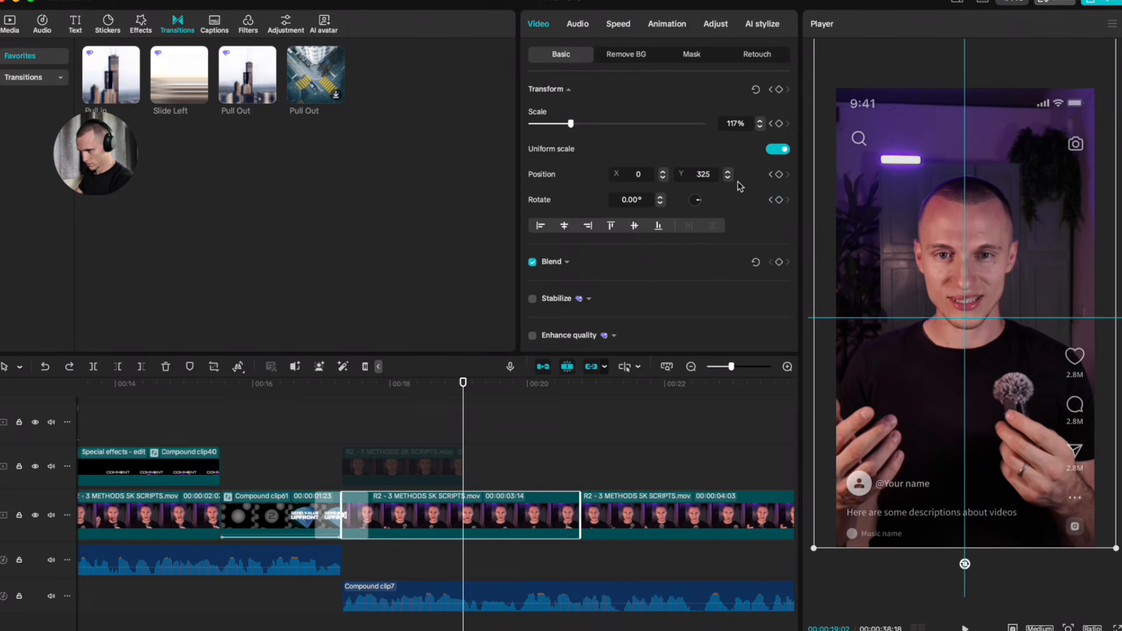
click(780, 90)
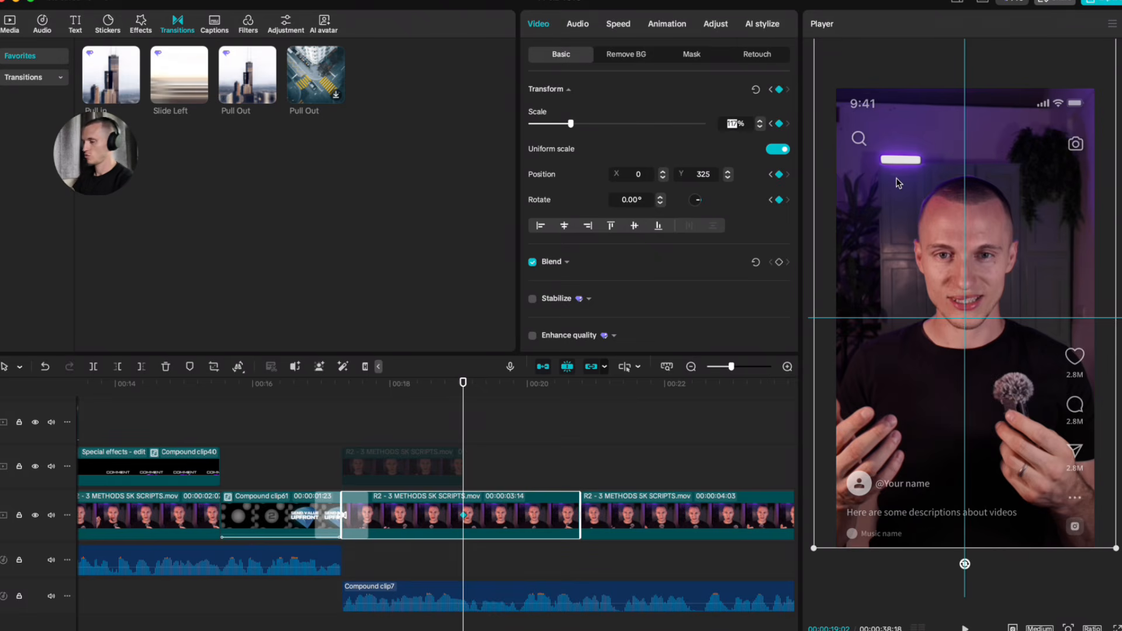
key(Return)
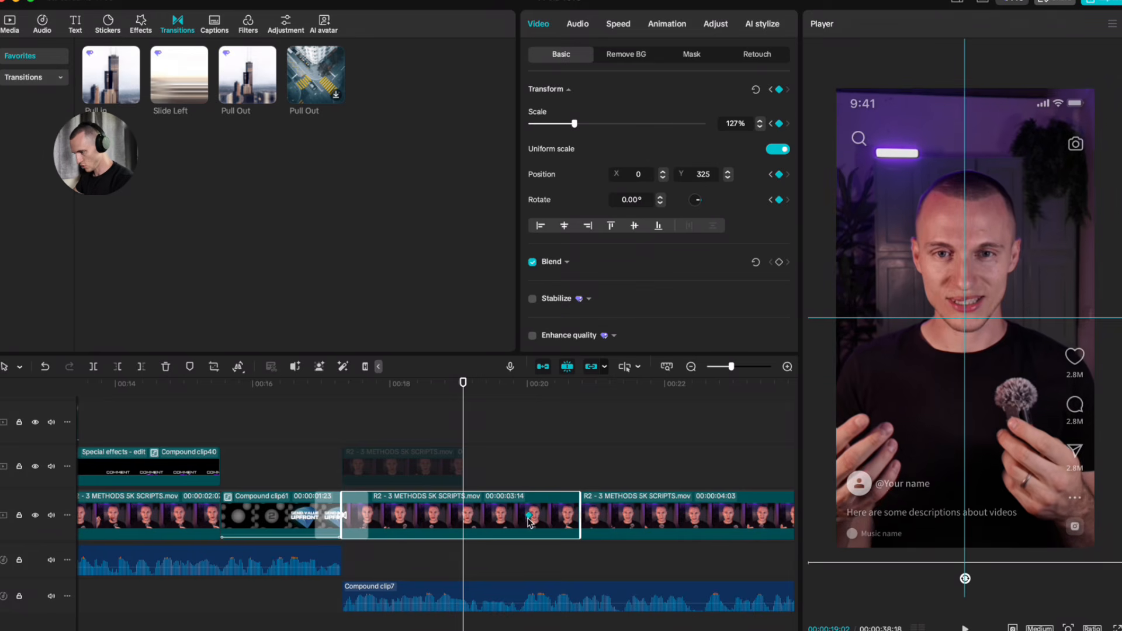
click(336, 429)
drag(336, 428, 420, 436)
key(space)
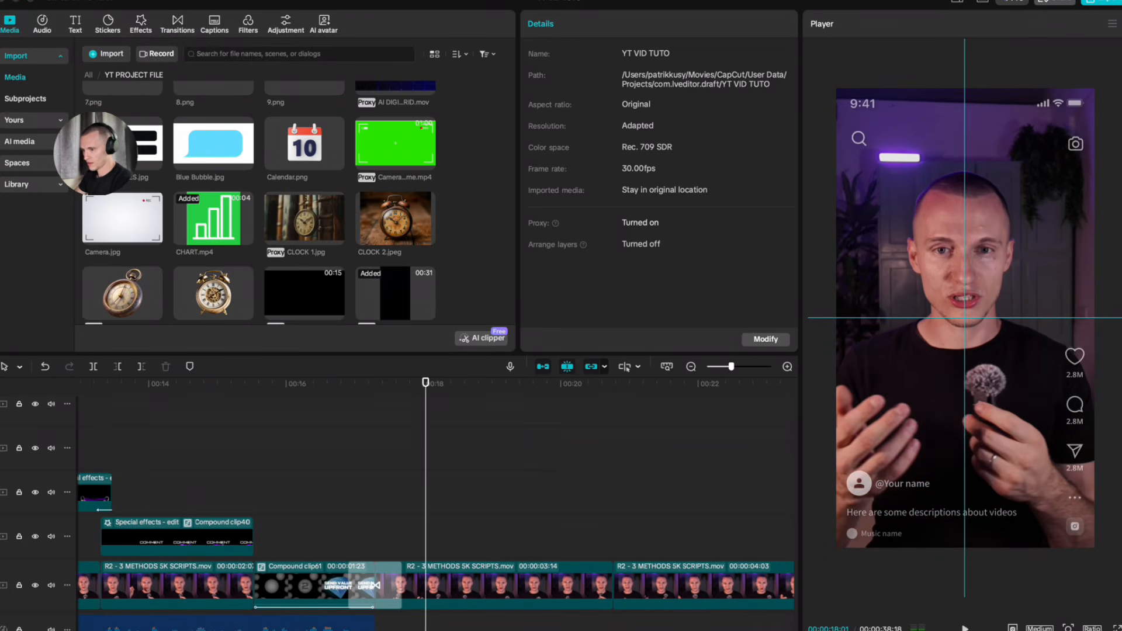
Step: Switch to the R2 3 METHODS FOR 5K storyboard, examine the user skills card and text bubble frame, and return to the video editor
key(super+Tab)
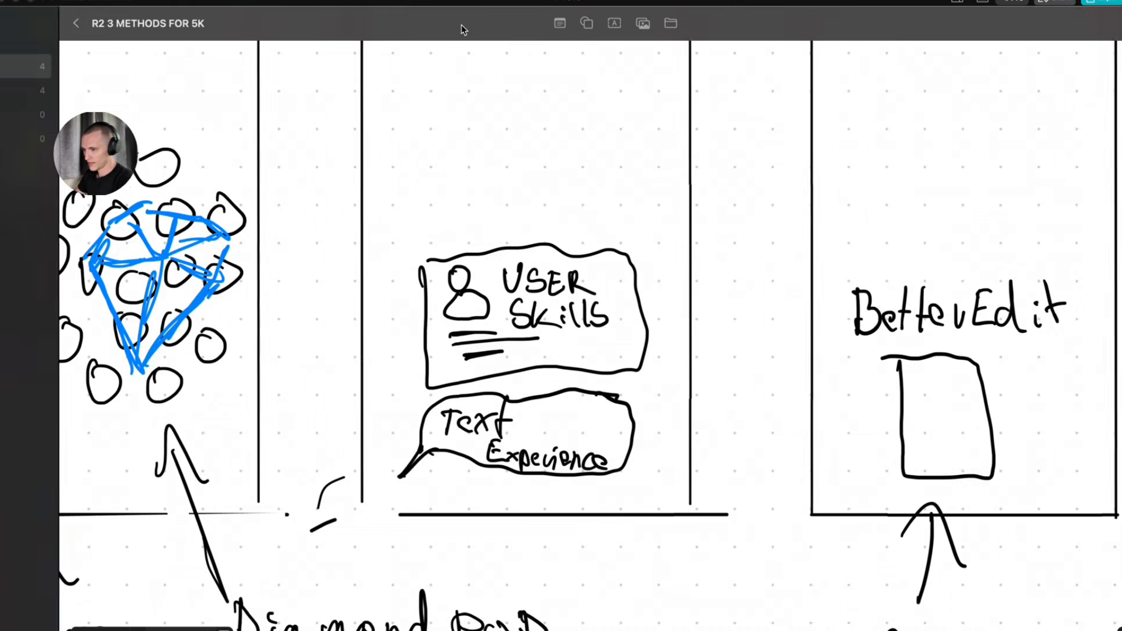
drag(339, 32, 306, 16)
key(super+Tab)
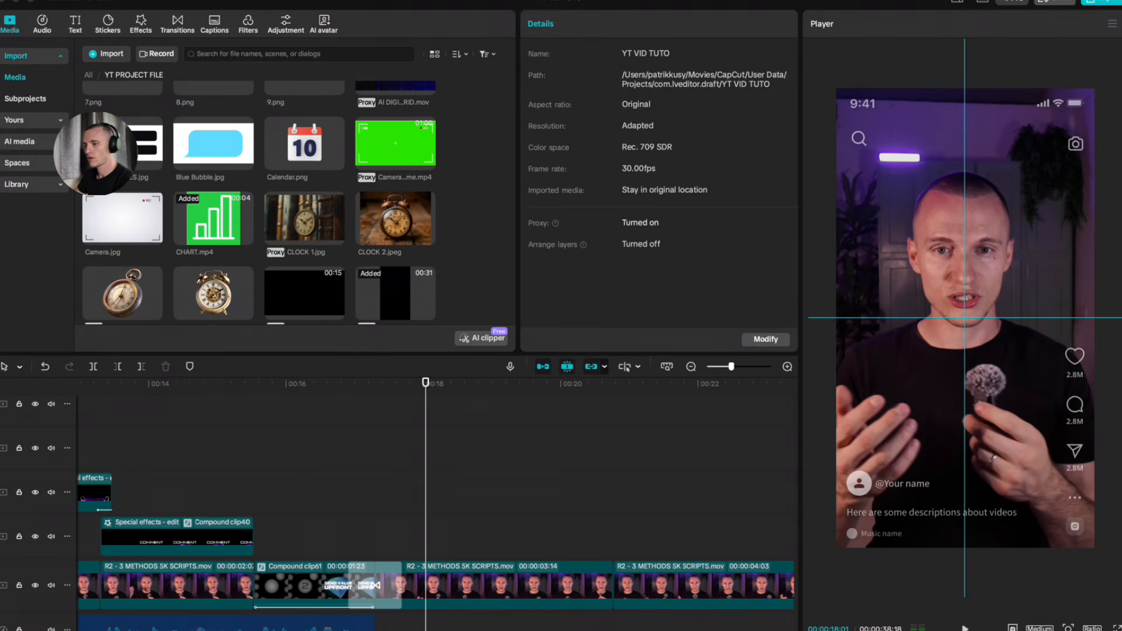
Step: Add a default text layer above the 00:00:03:14 talking-head clip and stretch it from the end of the sphere-and-diamond clip to that clip's end
scroll(175, 193, down, 5)
click(75, 23)
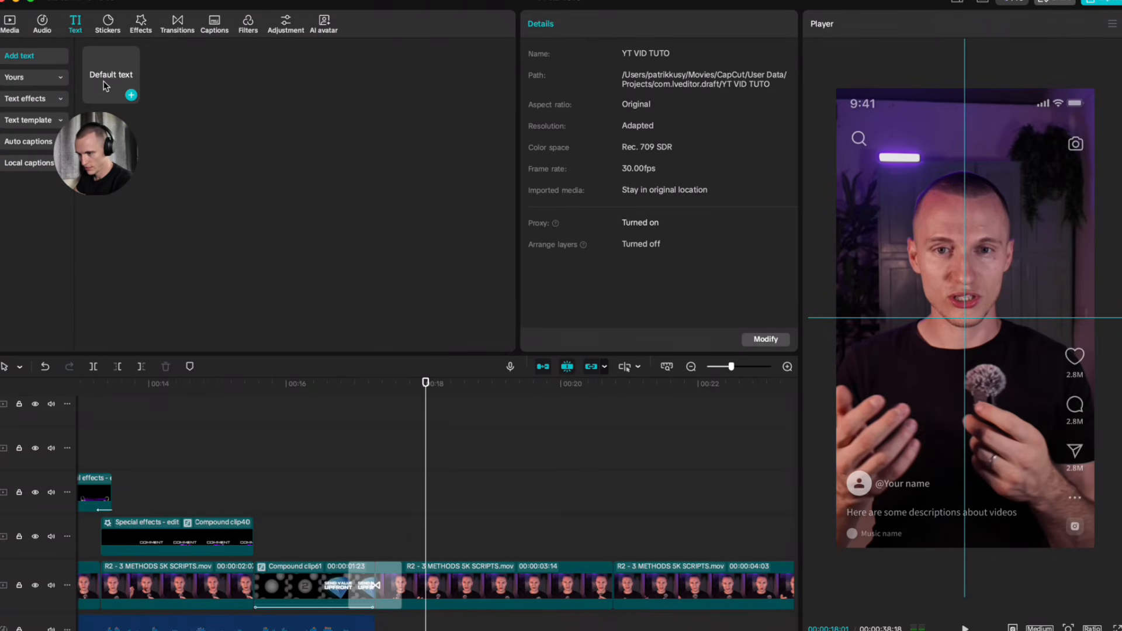
click(130, 96)
drag(442, 444, 392, 442)
drag(580, 509, 612, 517)
scroll(589, 563, down, 3)
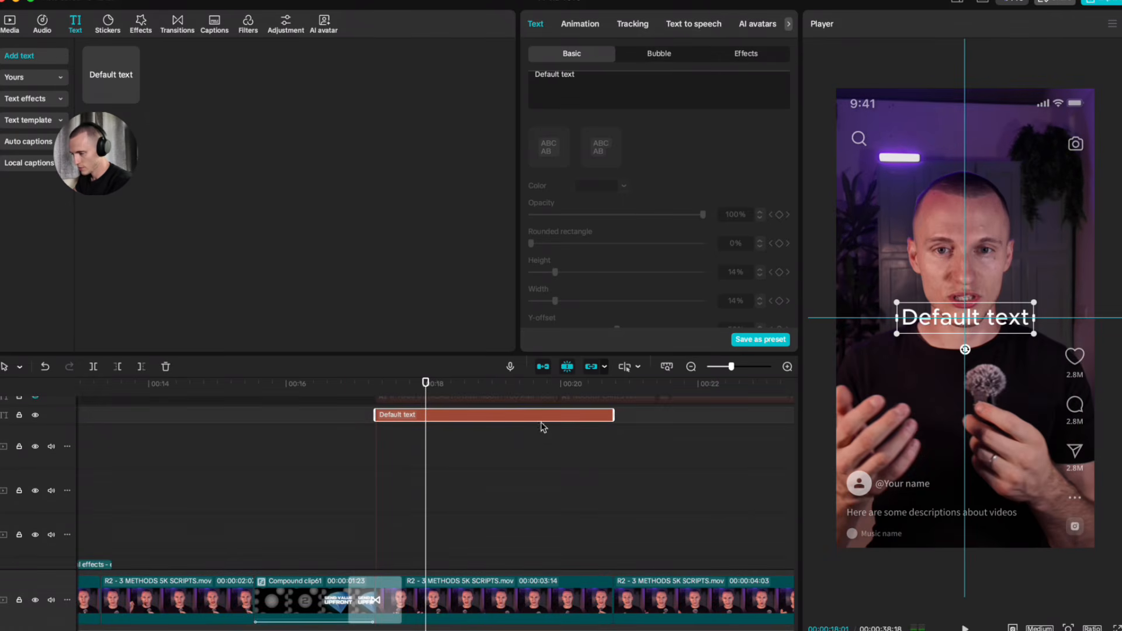
Step: Clear the default text's wording and set its font size to 300
scroll(612, 125, up, 2)
triple_click(590, 87)
key(BackSpace)
scroll(584, 187, up, 5)
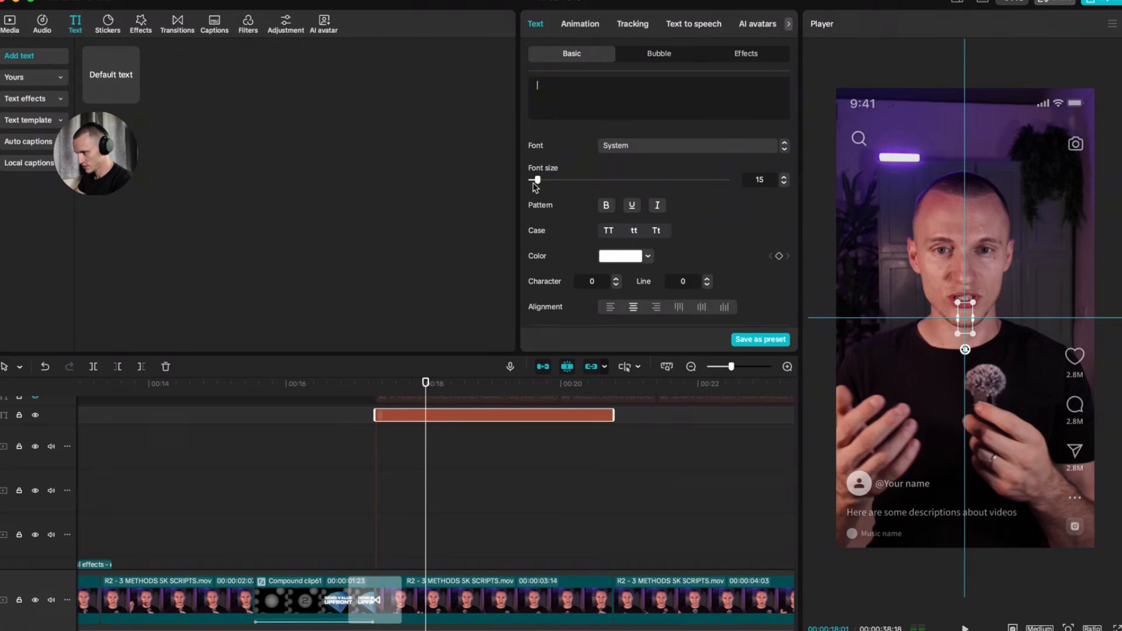
scroll(561, 199, down, 5)
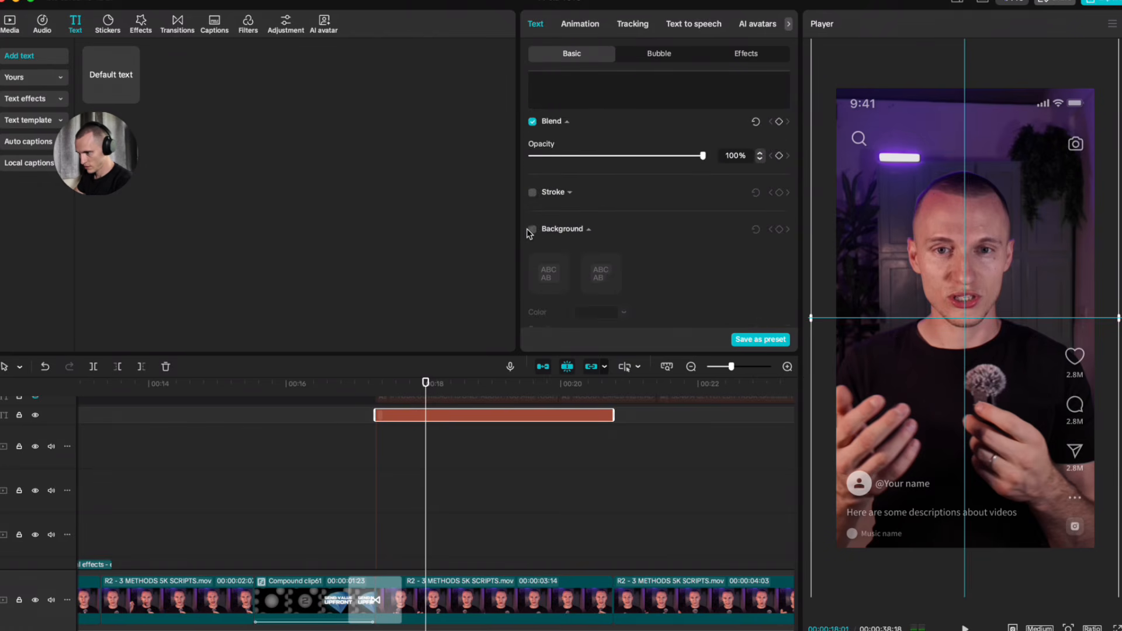
Step: Enable the blank text's background and set its colour to light gray AFAFAF
scroll(609, 266, down, 1)
click(532, 216)
scroll(714, 283, down, 5)
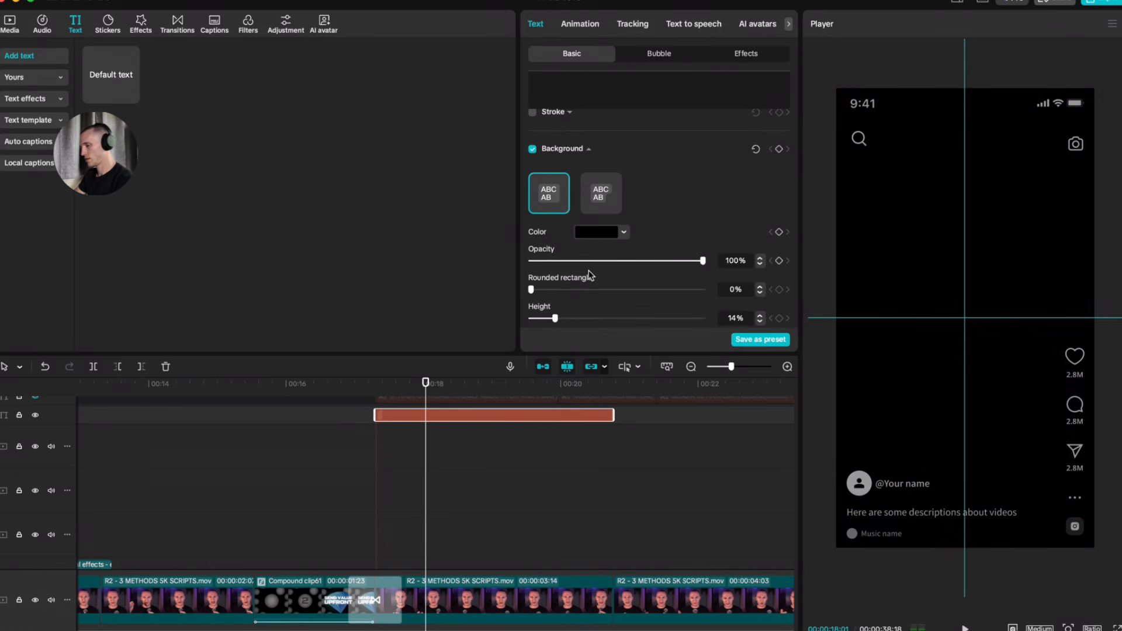
click(605, 232)
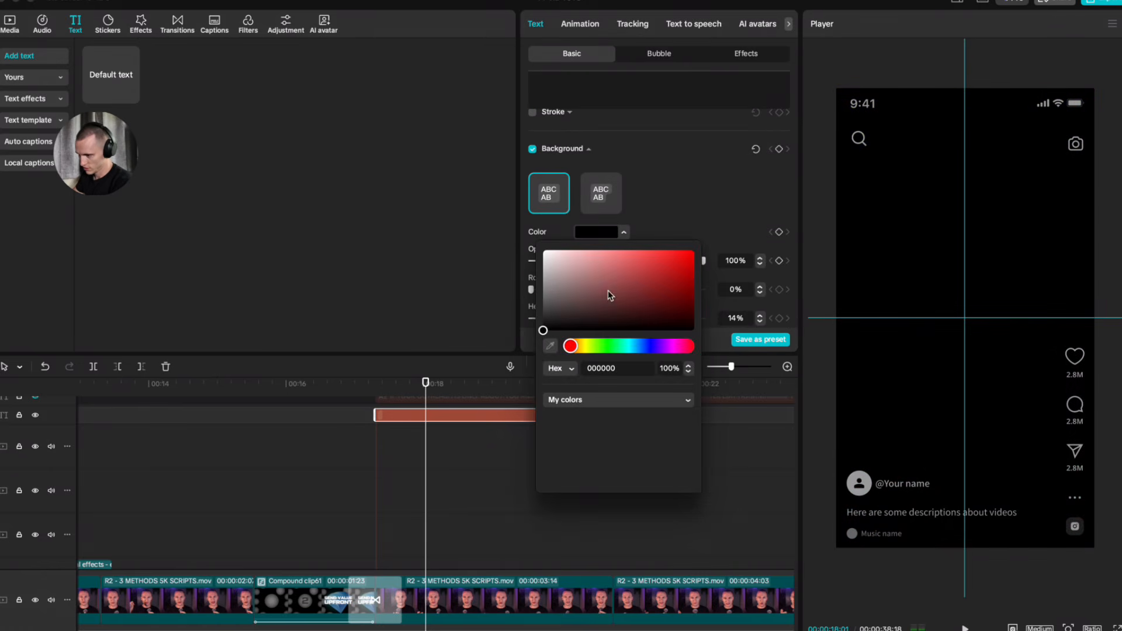
drag(593, 308, 497, 280)
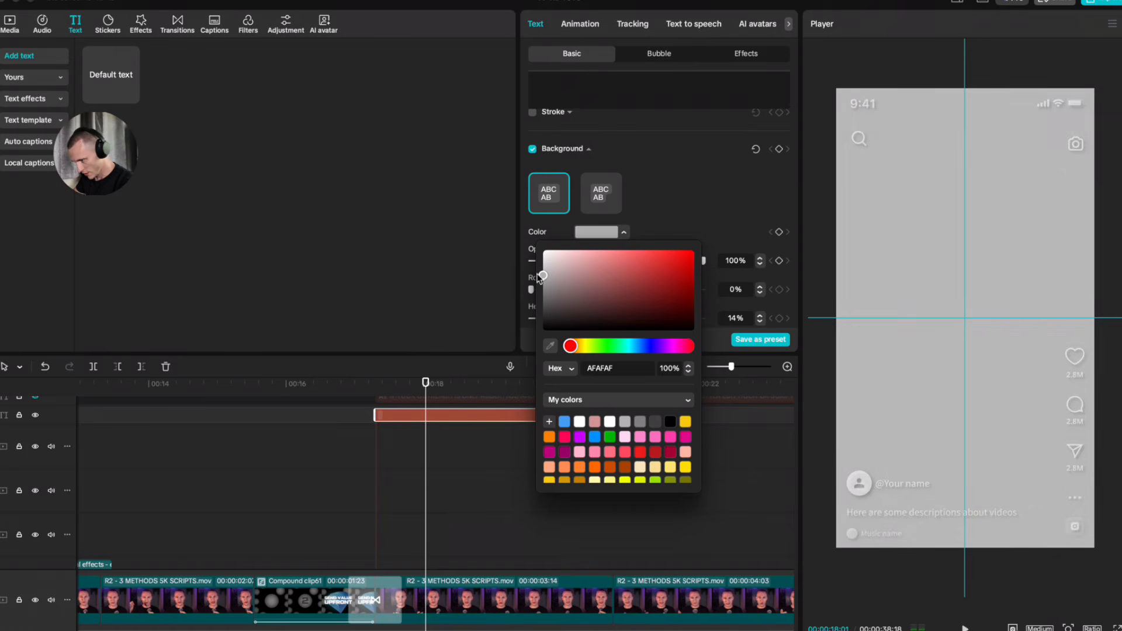
click(457, 429)
Step: Duplicate the light gray text clip onto the adjacent track and set the copy's background colour to 868686
click(437, 419)
click(401, 432)
key(ctrl+v)
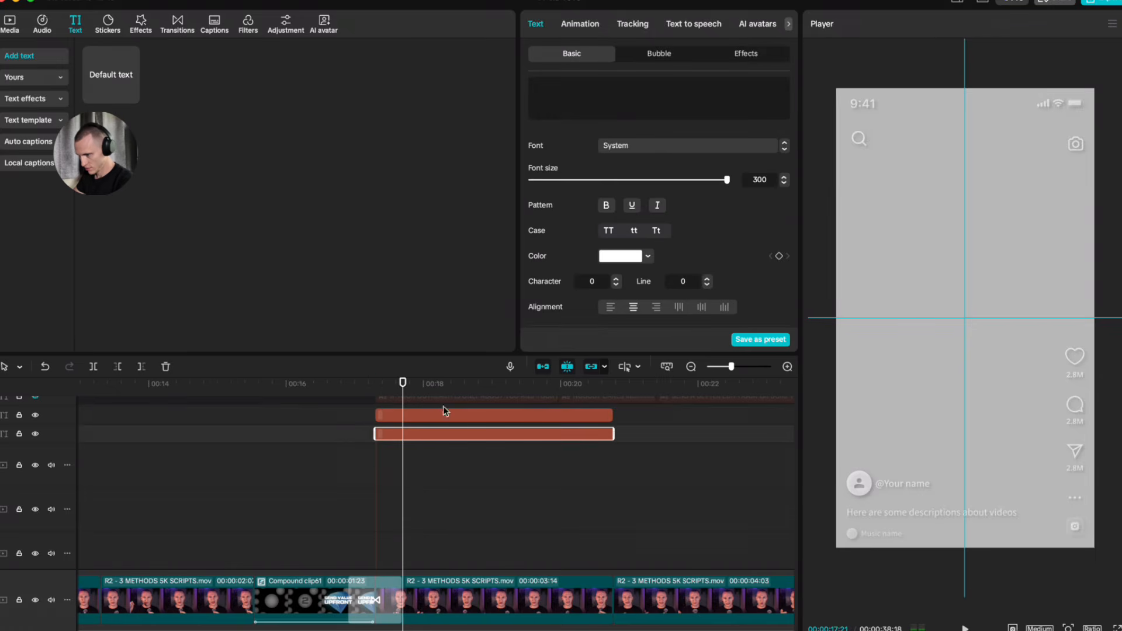
scroll(732, 259, down, 10)
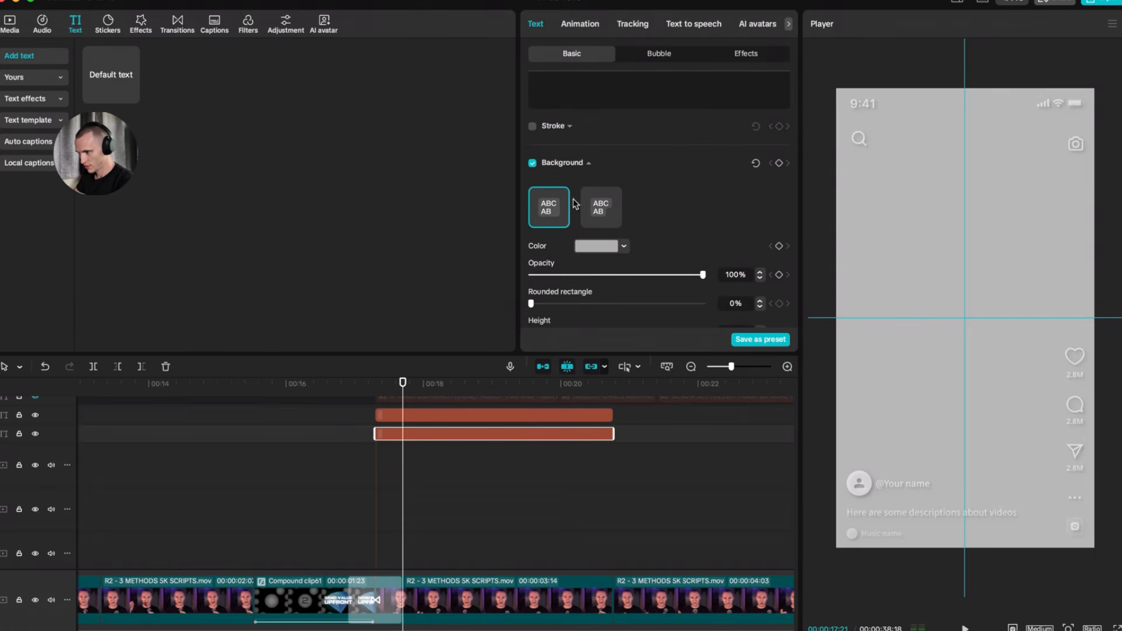
click(602, 248)
drag(544, 290, 529, 305)
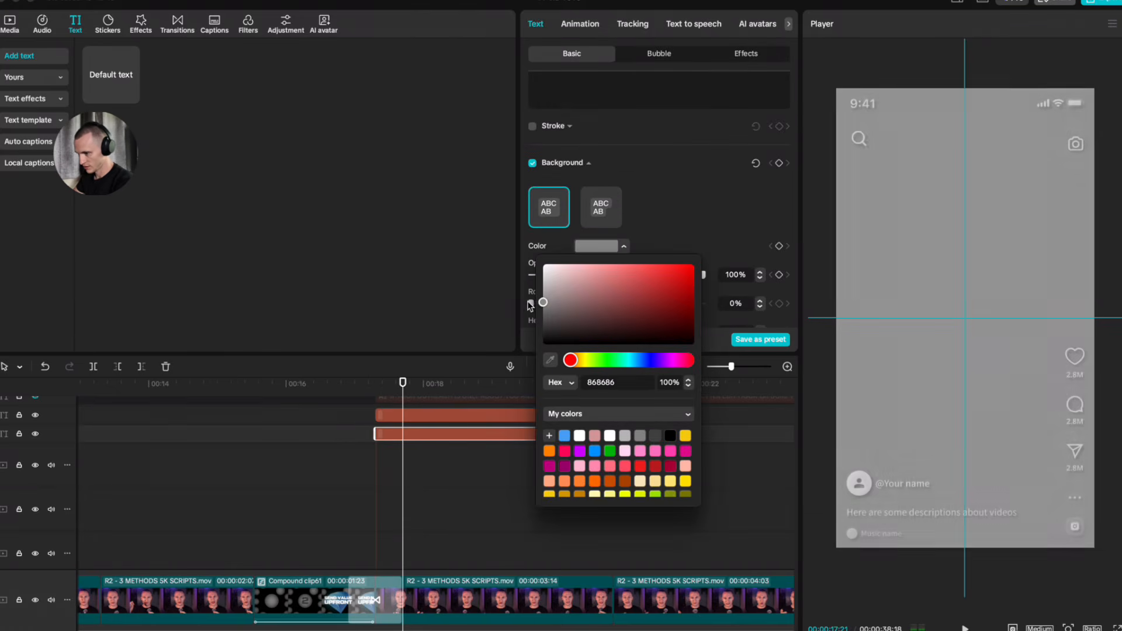
Step: Convert the dark gray and light gray text clips into two separate compound clips
click(401, 443)
key(alt+g)
click(431, 416)
key(alt+g)
Step: Add a Split mask to the light gray compound clip and feather its edge into a vertical gray gradient
click(693, 54)
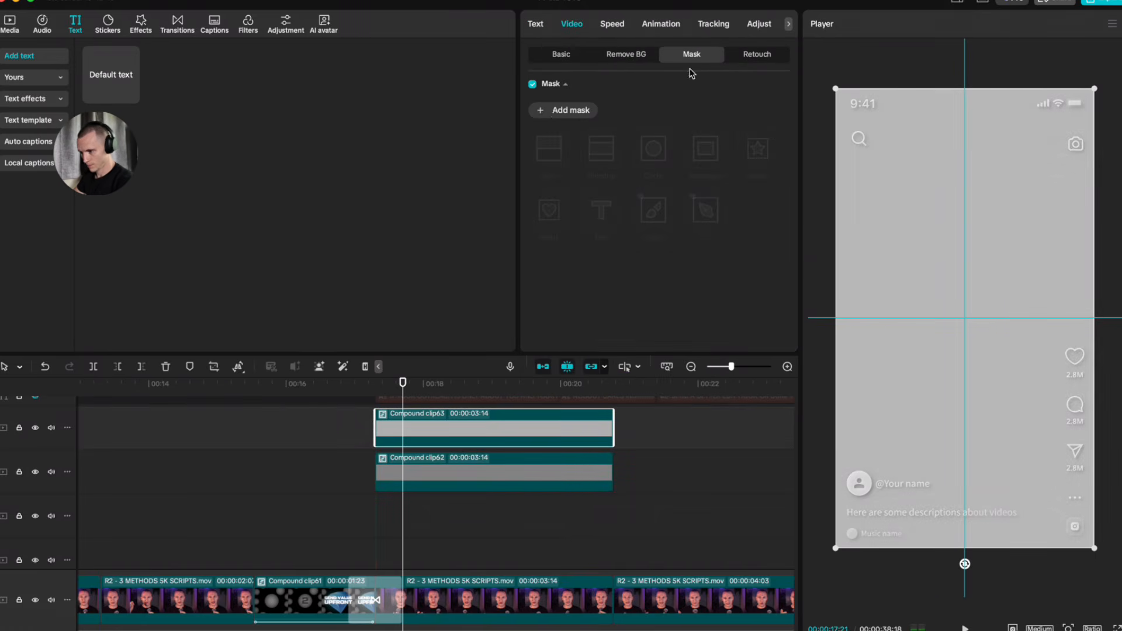
click(536, 112)
click(549, 149)
drag(968, 305, 982, 341)
Step: Combine the two gray compound clips into a single compound clip
click(561, 508)
drag(563, 537, 419, 413)
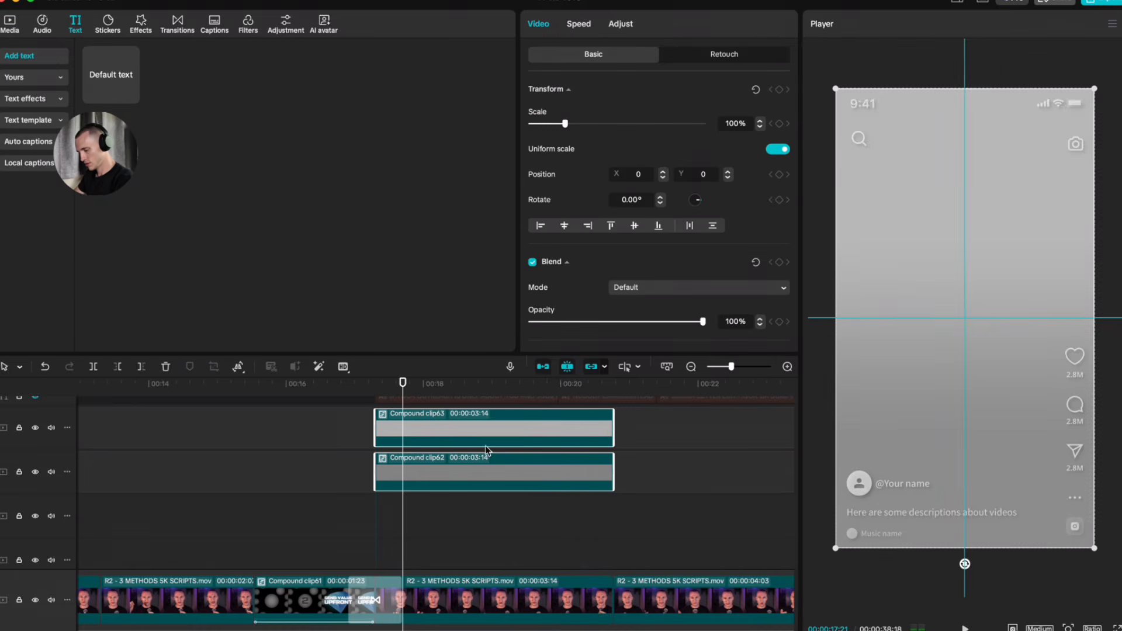
key(alt+g)
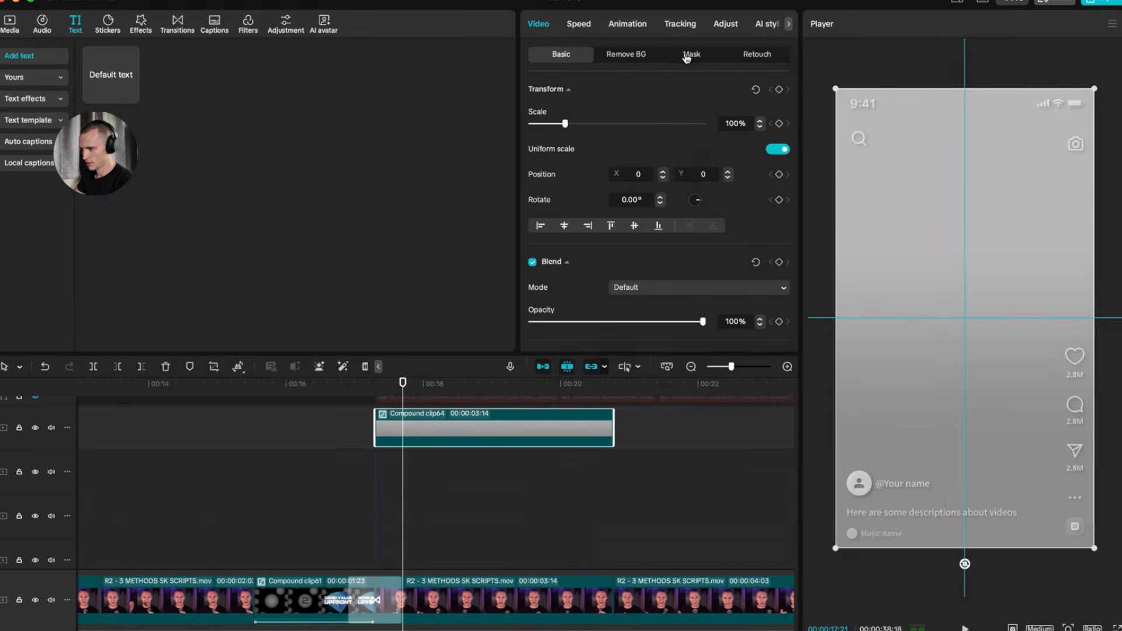
Step: Add a fully rounded Rectangle mask to the gradient clip, sized about 764 by 435 and positioned at X 0, Y -340
click(703, 65)
click(576, 111)
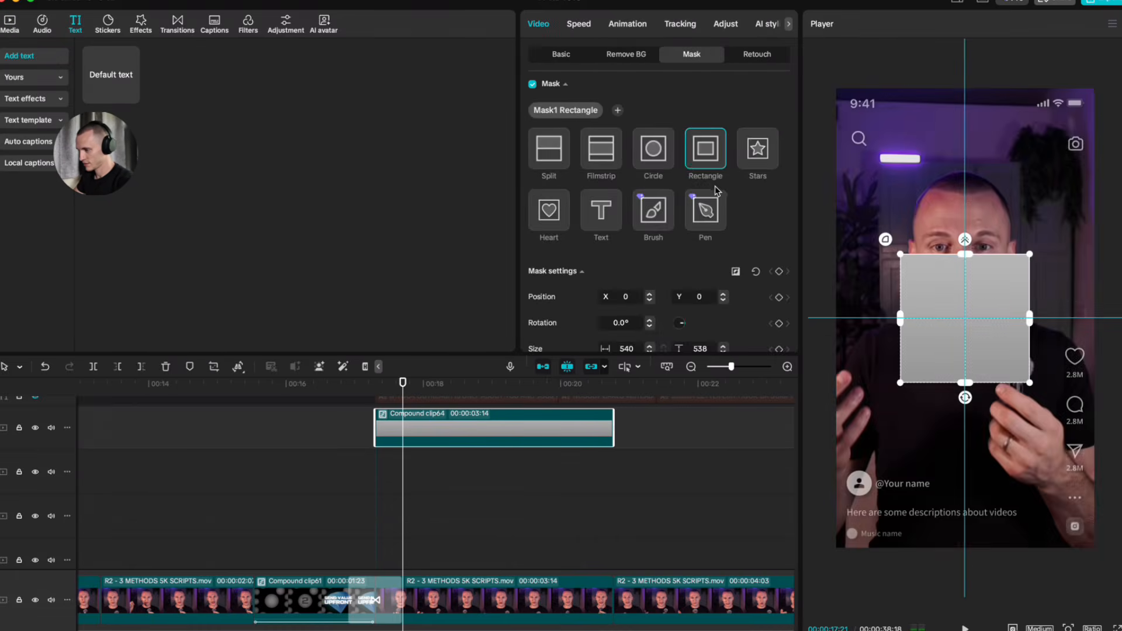
drag(885, 241, 852, 206)
drag(906, 317, 854, 318)
drag(966, 255, 966, 268)
drag(1082, 269, 1057, 280)
drag(1025, 291, 968, 349)
Step: Lower the gradient clip's opacity so the footage shows through the gray box
click(377, 483)
click(409, 427)
drag(428, 489, 469, 487)
click(507, 442)
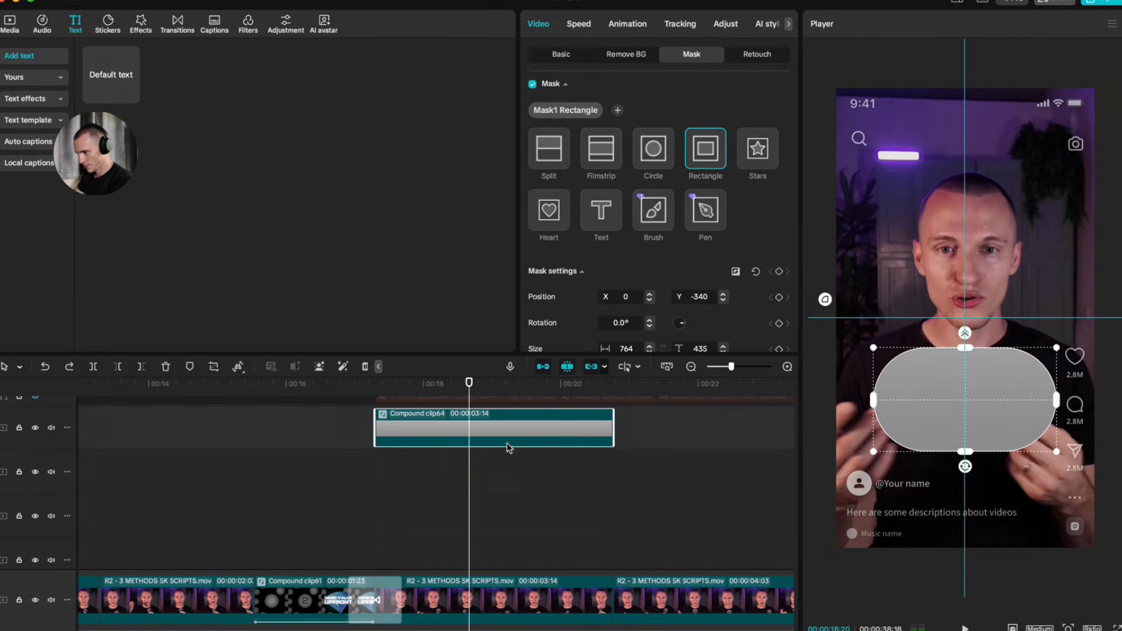
scroll(601, 261, down, 3)
click(563, 54)
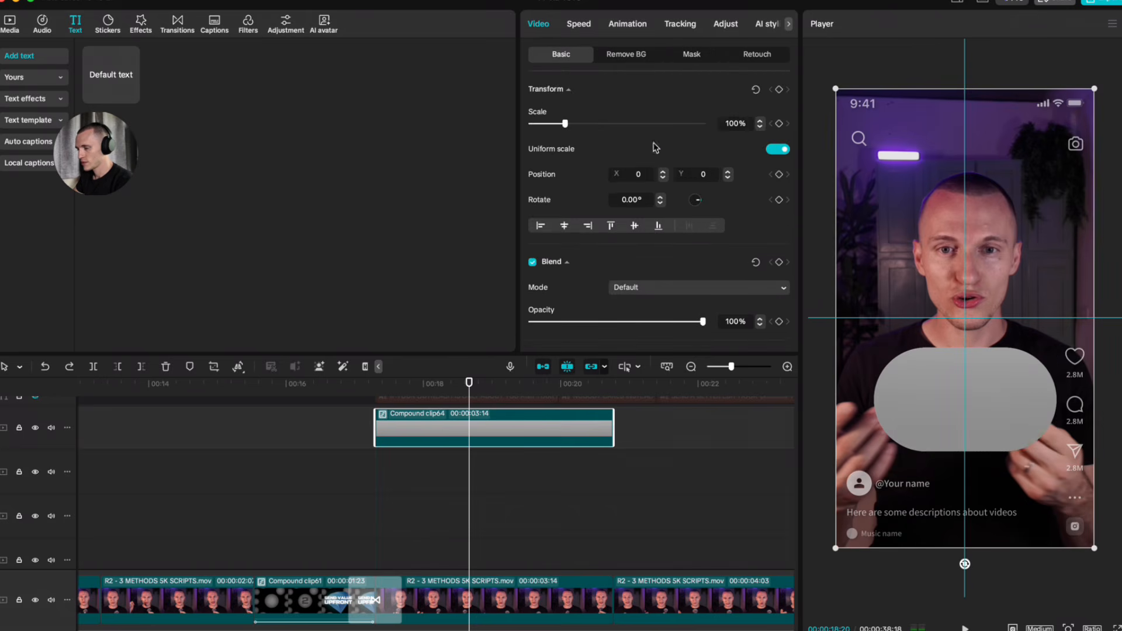
scroll(564, 222, down, 2)
drag(699, 251, 649, 239)
scroll(597, 125, down, 6)
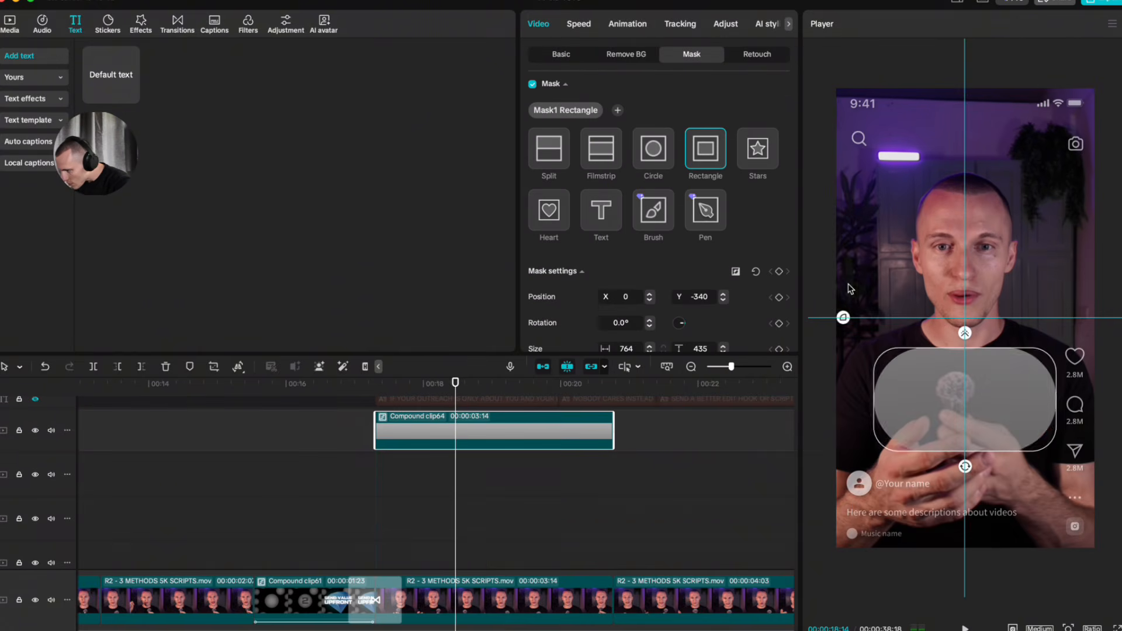
Step: Reduce the corner rounding of the gray box's Rectangle mask
drag(825, 280, 847, 280)
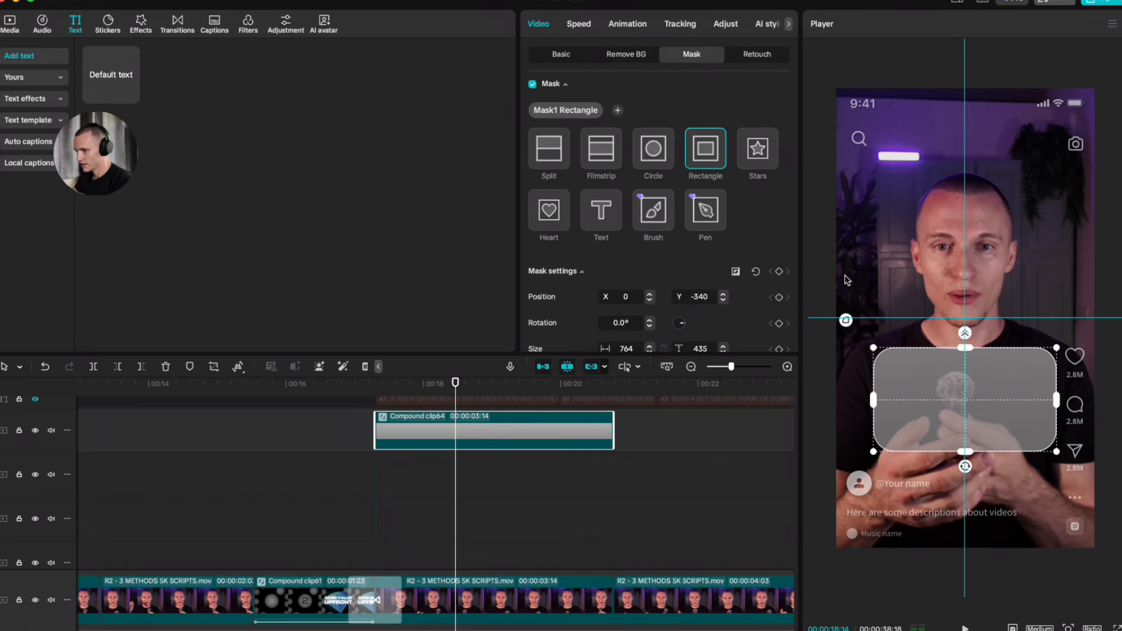
click(475, 480)
click(440, 476)
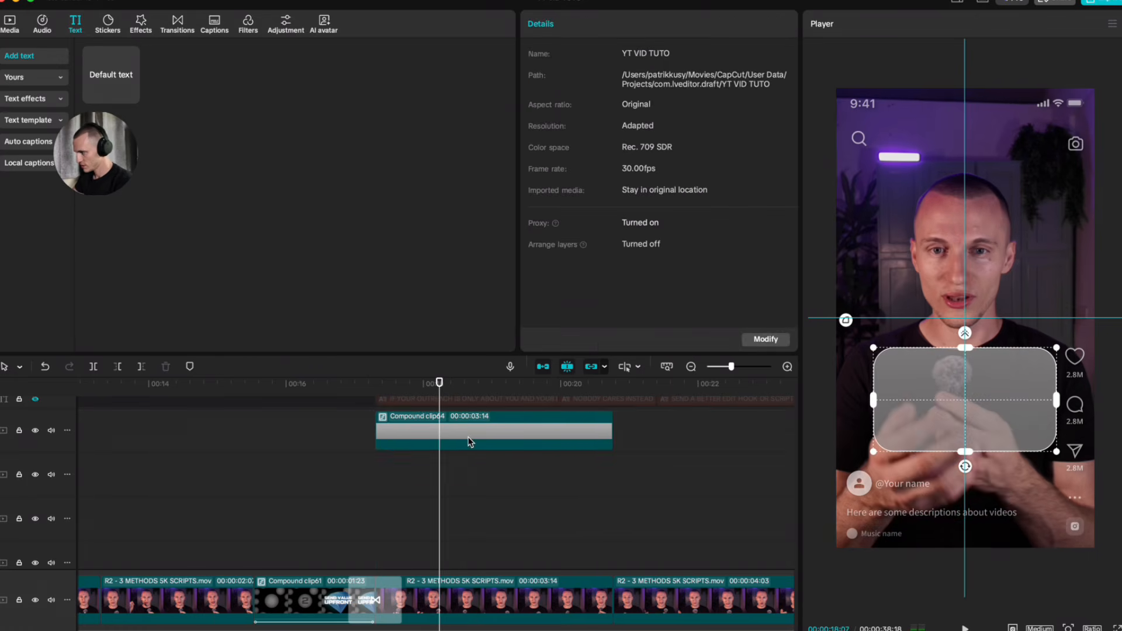
Step: Add the profile icons 7.png and 6.png to the two tracks below the gradient clip, aligned with its start
click(471, 443)
click(9, 23)
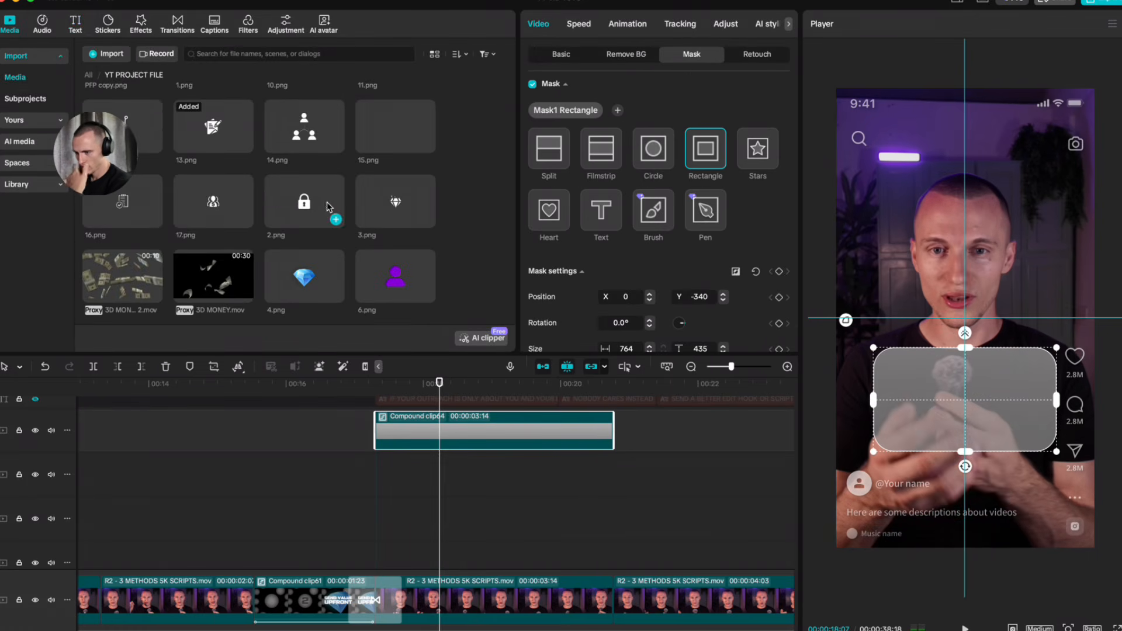
scroll(357, 227, up, 1)
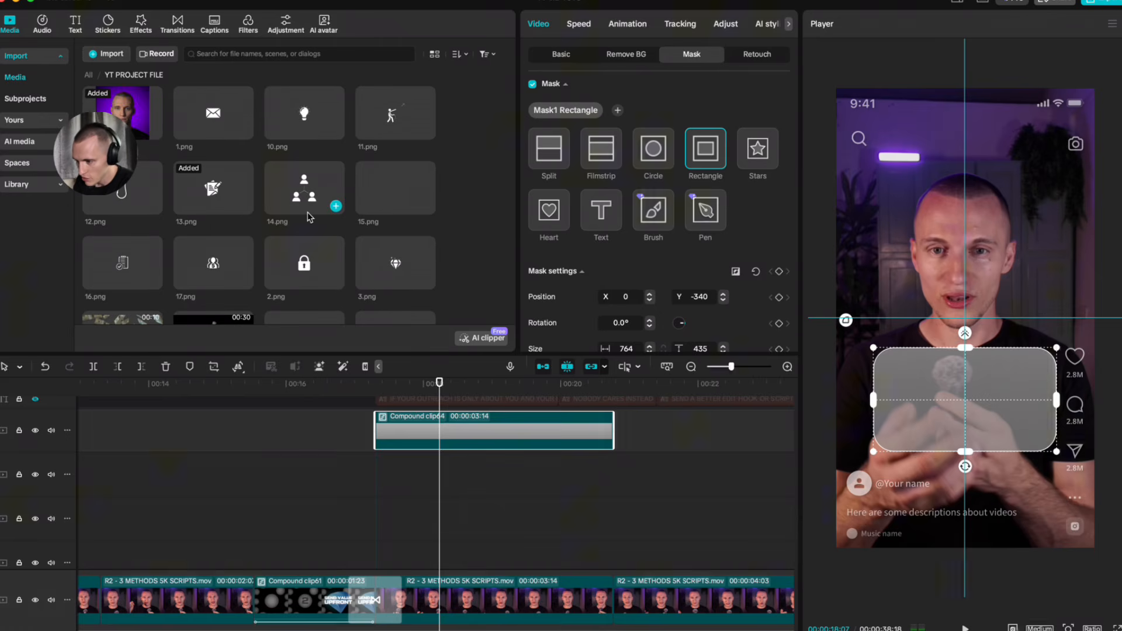
scroll(409, 227, down, 3)
scroll(374, 231, down, 4)
scroll(234, 216, up, 3)
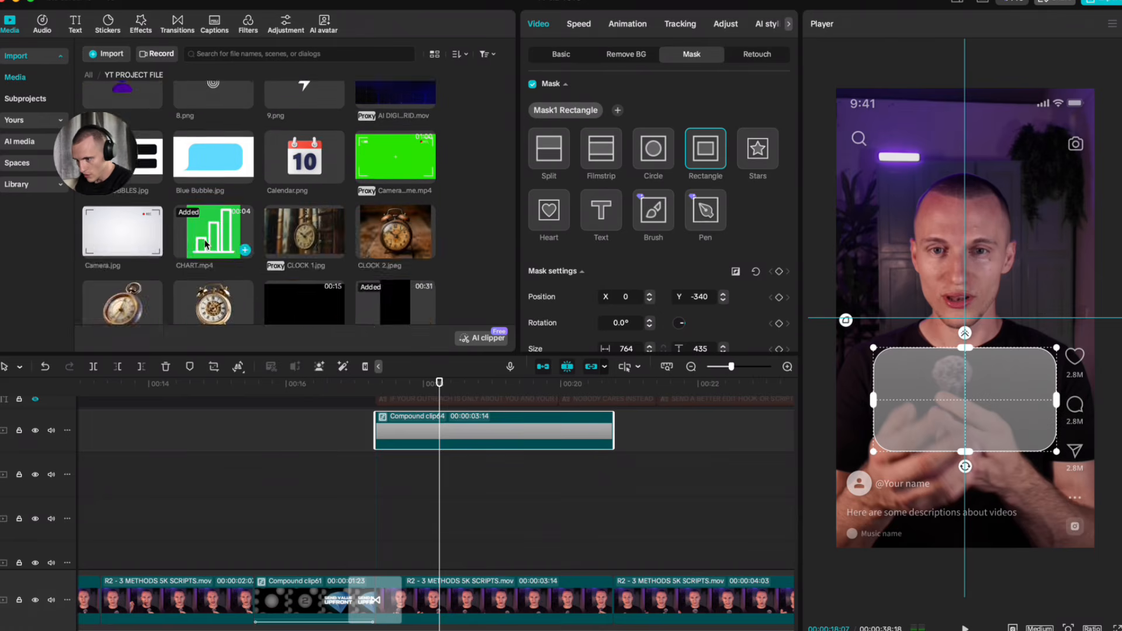
drag(126, 204, 377, 477)
drag(396, 105, 289, 526)
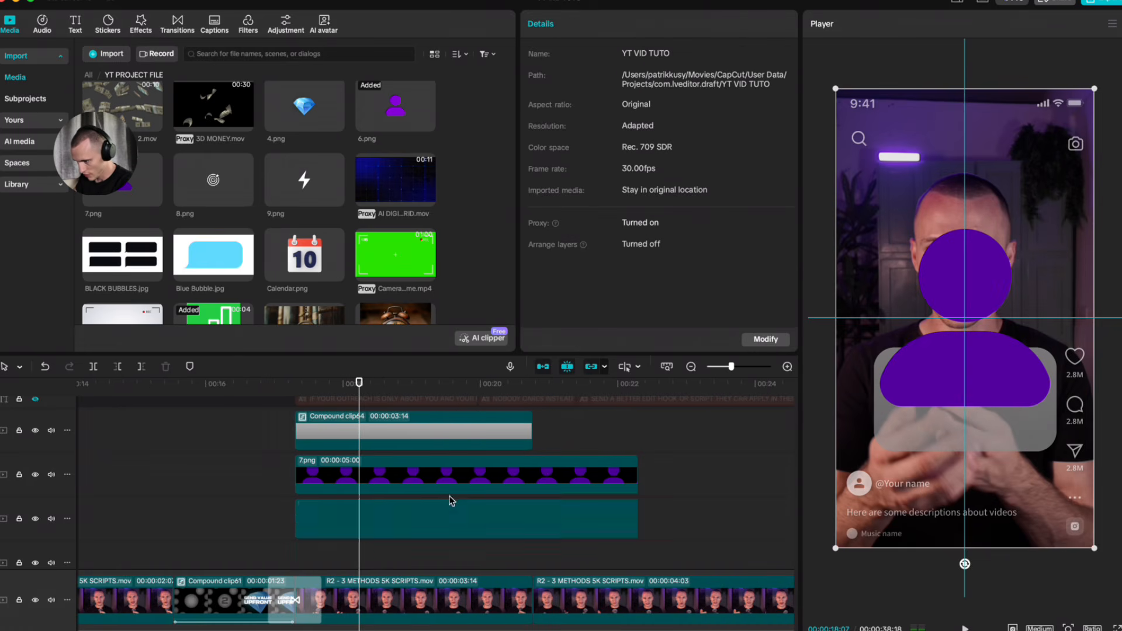
Step: Trim the 7.png and 6.png clips to end together with the gradient clip
click(536, 472)
click(539, 527)
key(a)
drag(631, 426, 576, 514)
key(Delete)
Step: Apply a Split mask to the 7.png icon clip
click(507, 484)
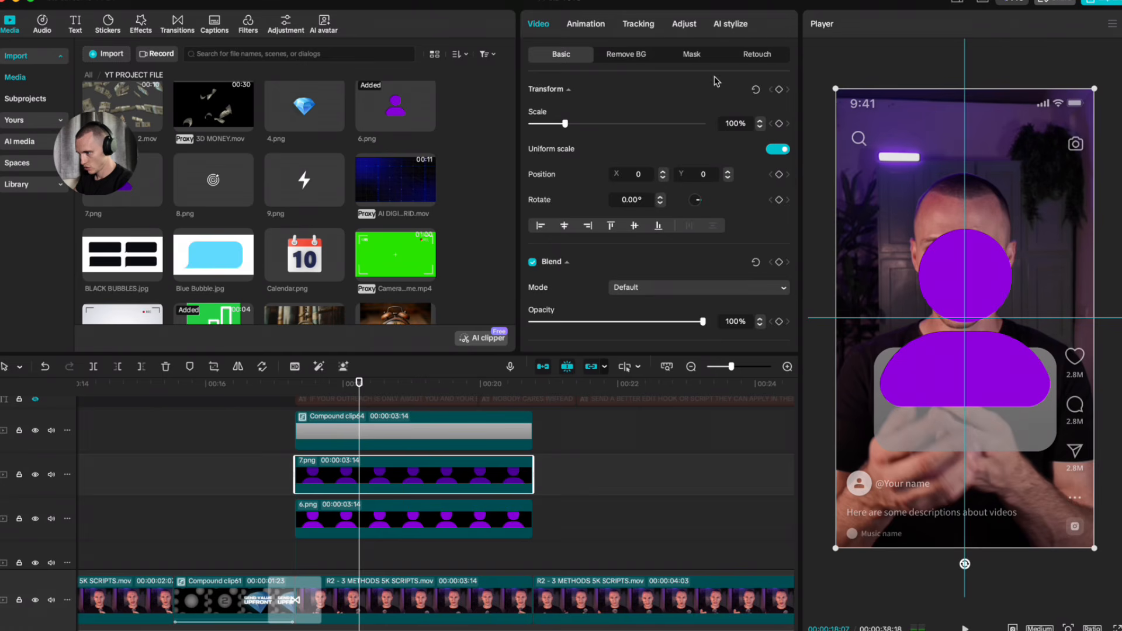
click(691, 54)
click(563, 113)
click(549, 148)
drag(967, 304, 967, 257)
Step: Set the 7.png clip's layer order to 3
click(561, 54)
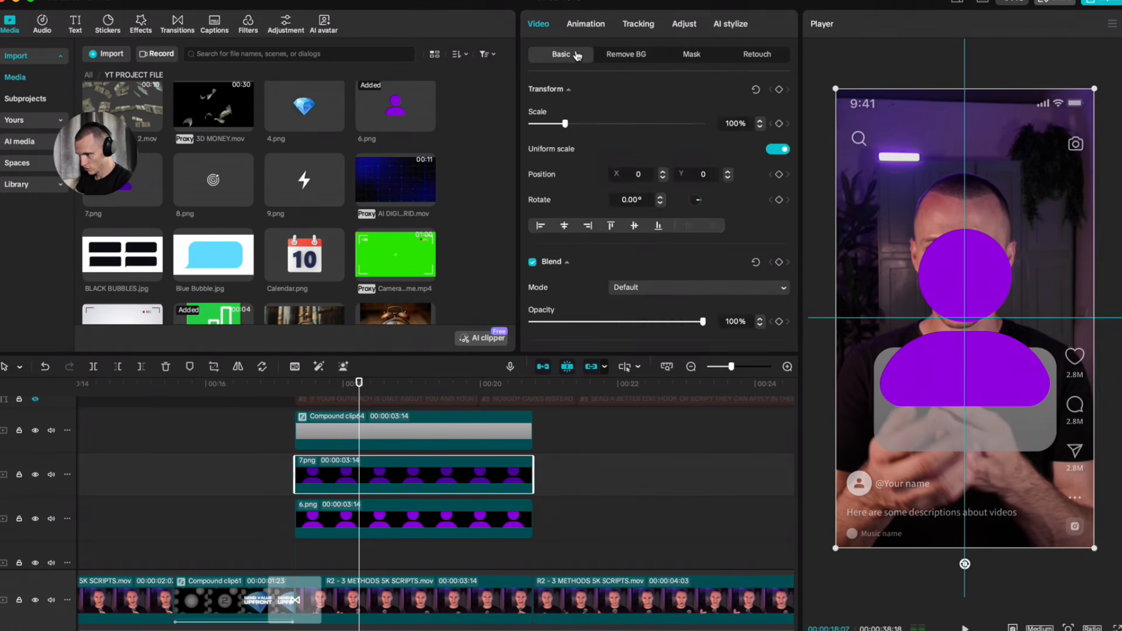
scroll(745, 189, down, 5)
click(663, 299)
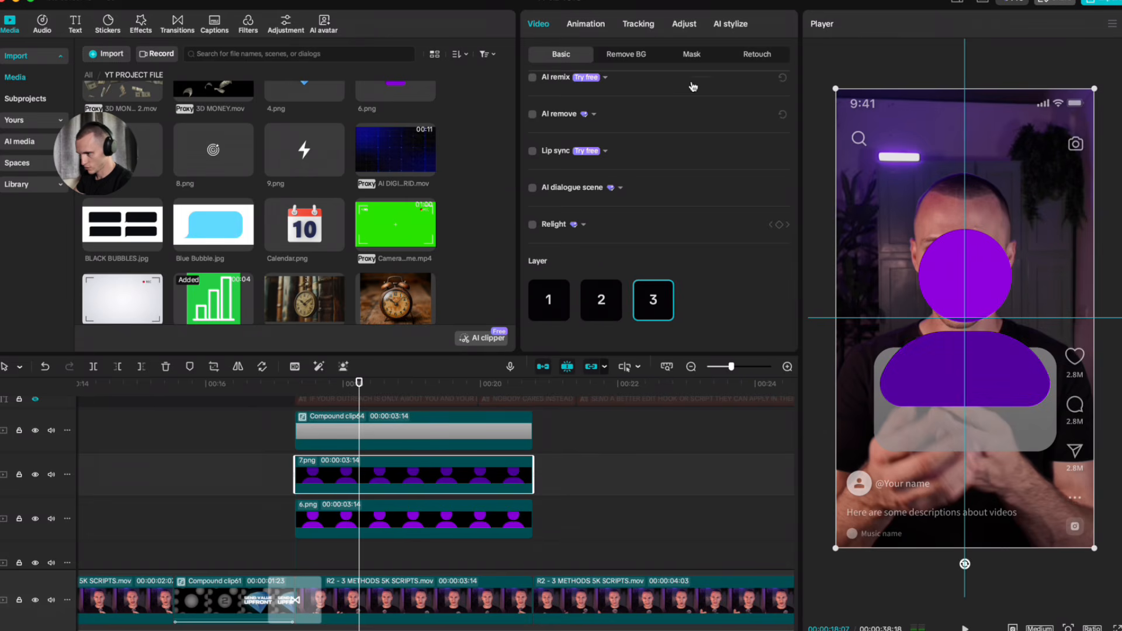
Step: Rotate the 7.png clip's Split mask to 180° and feather its edge to blend the two purples
click(691, 55)
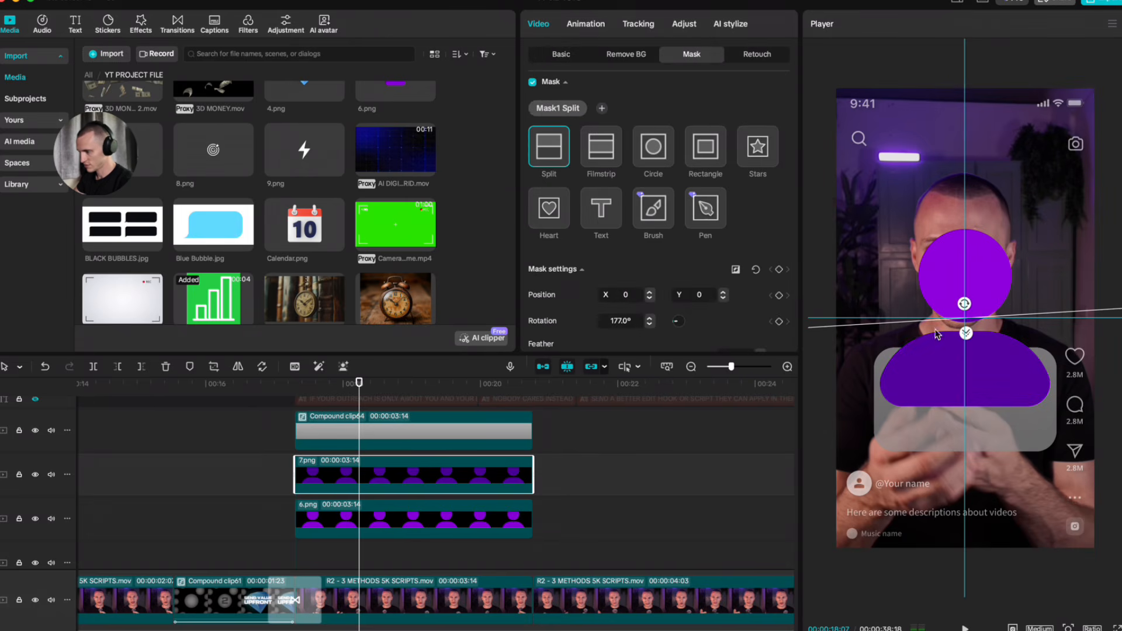
mouse_move(971, 327)
mouse_down()
mouse_move(980, 282)
mouse_move(969, 333)
mouse_up()
drag(1004, 286, 1005, 318)
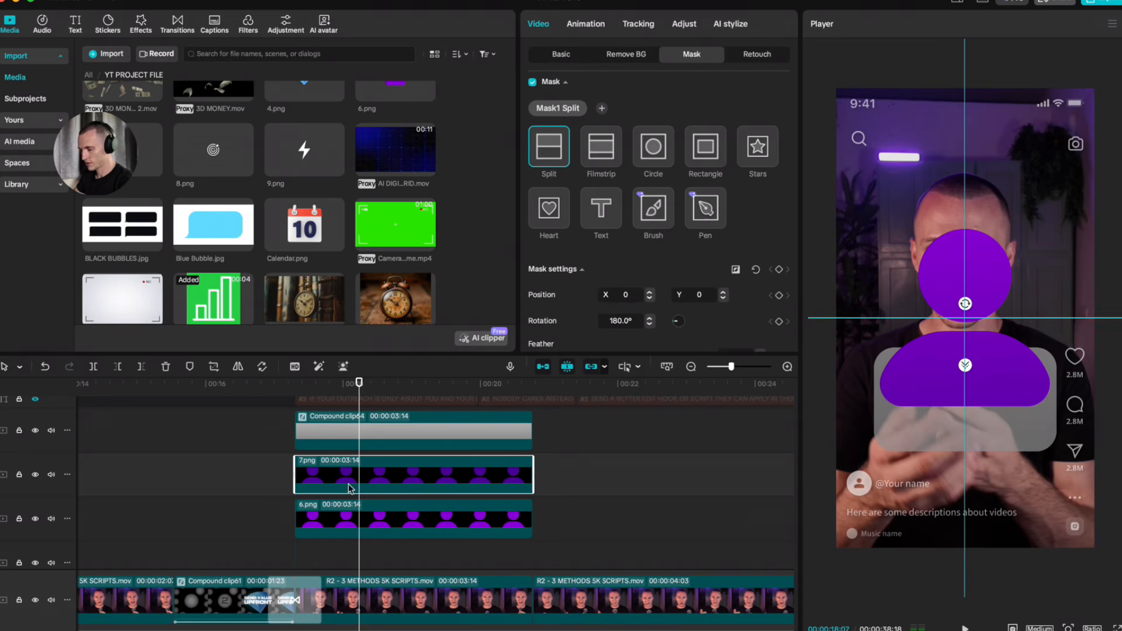
Step: Scale the 7.png and 6.png icons together to 25% and move them onto the gray box at X -500, Y -525
drag(565, 480, 454, 553)
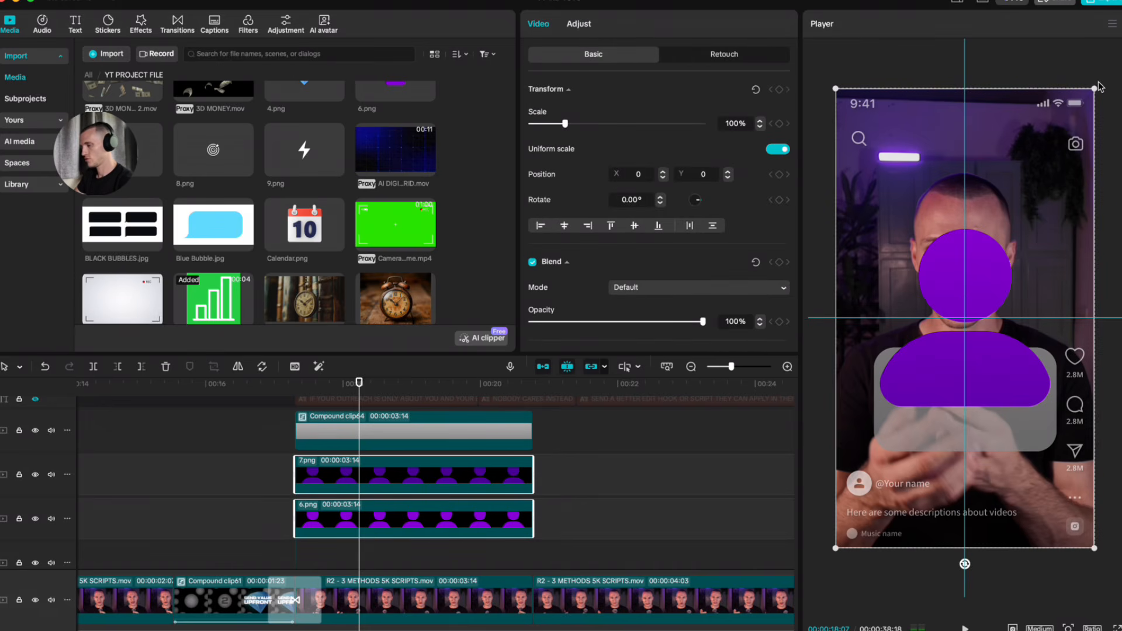
drag(1099, 95, 1025, 218)
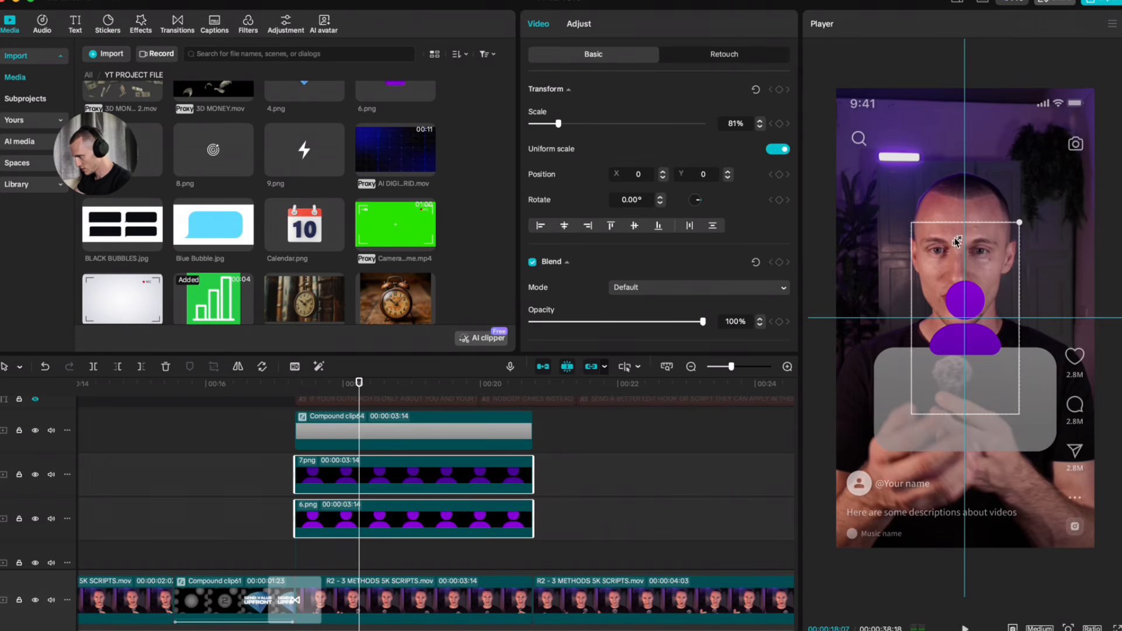
drag(981, 292, 950, 317)
scroll(916, 402, up, 5)
scroll(917, 391, down, 2)
drag(918, 378, 901, 388)
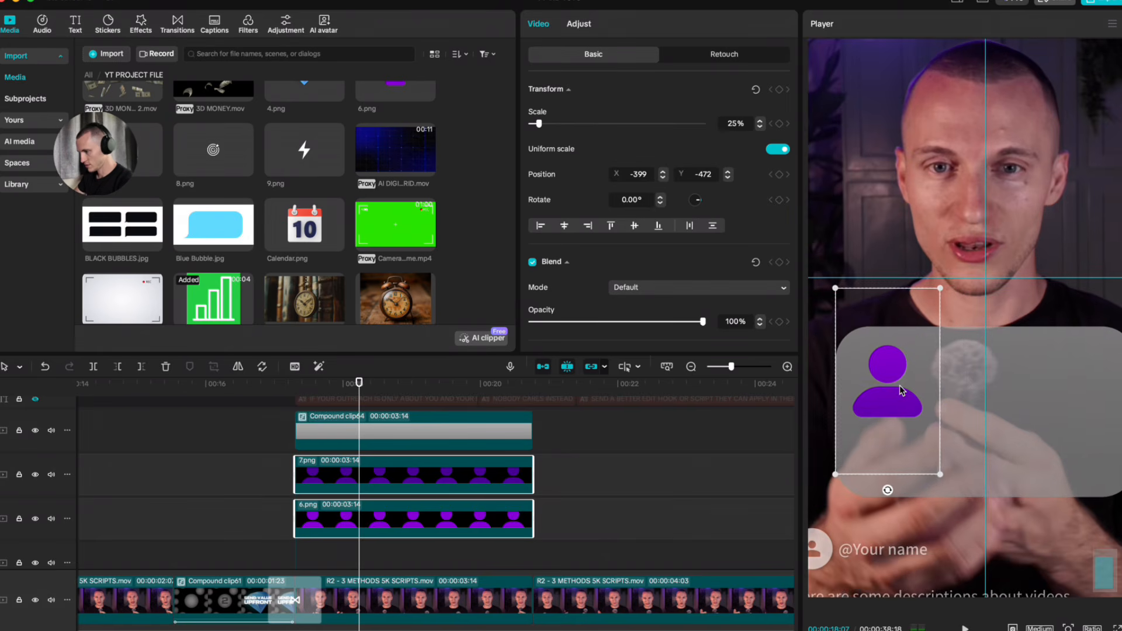
scroll(926, 416, down, 2)
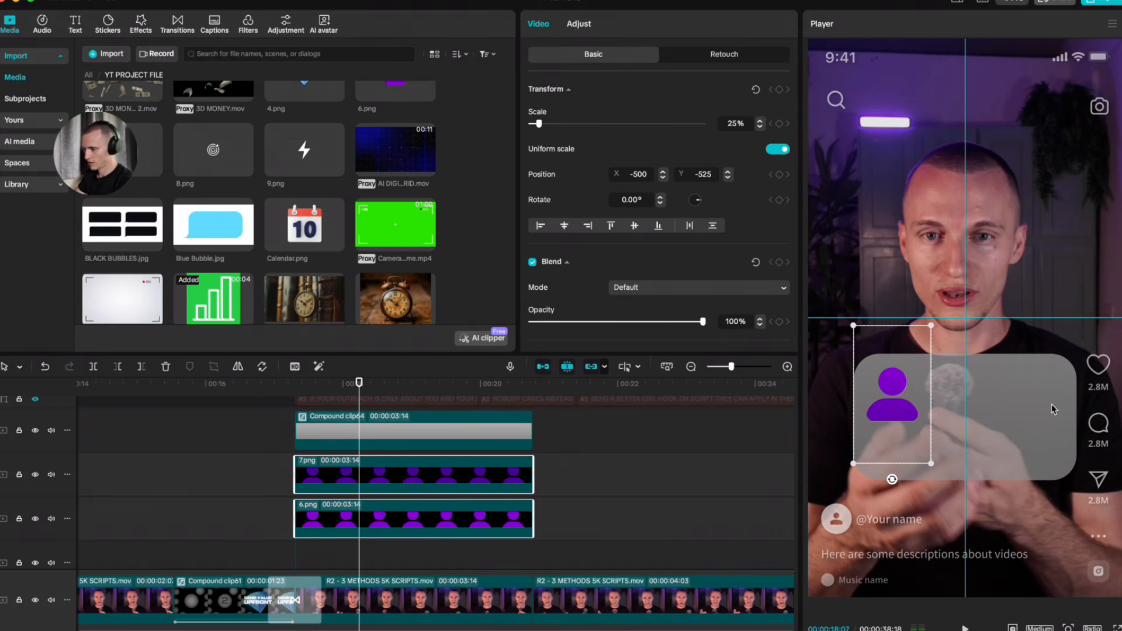
Step: Fine-tune both profile icon clips to 26% scale at position X -504, Y -544
scroll(421, 500, down, 1)
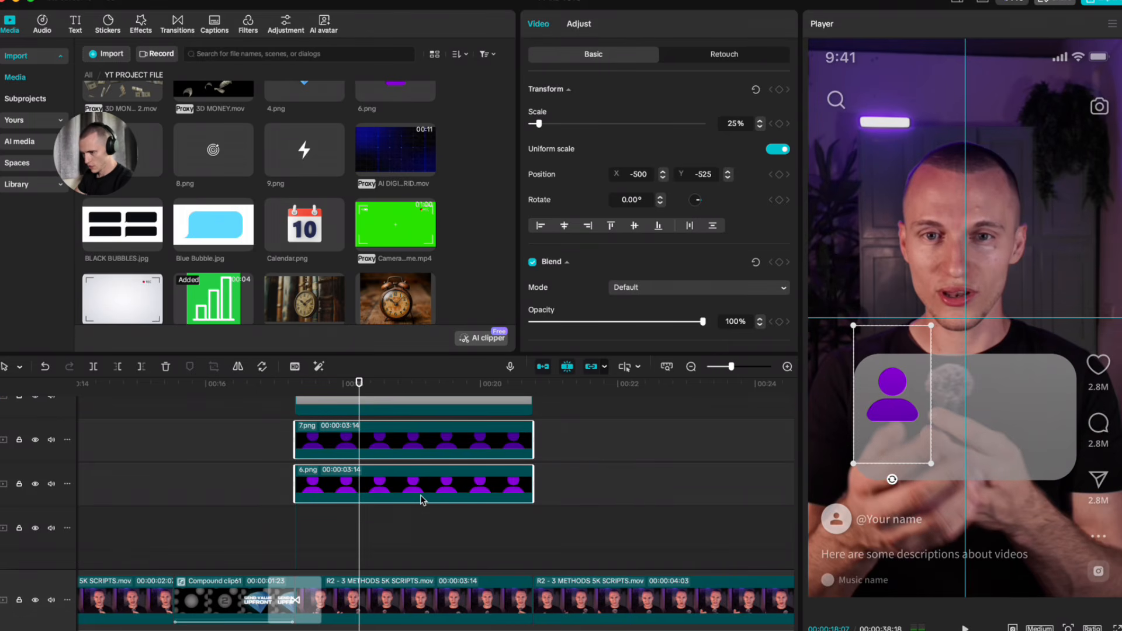
scroll(403, 491, up, 3)
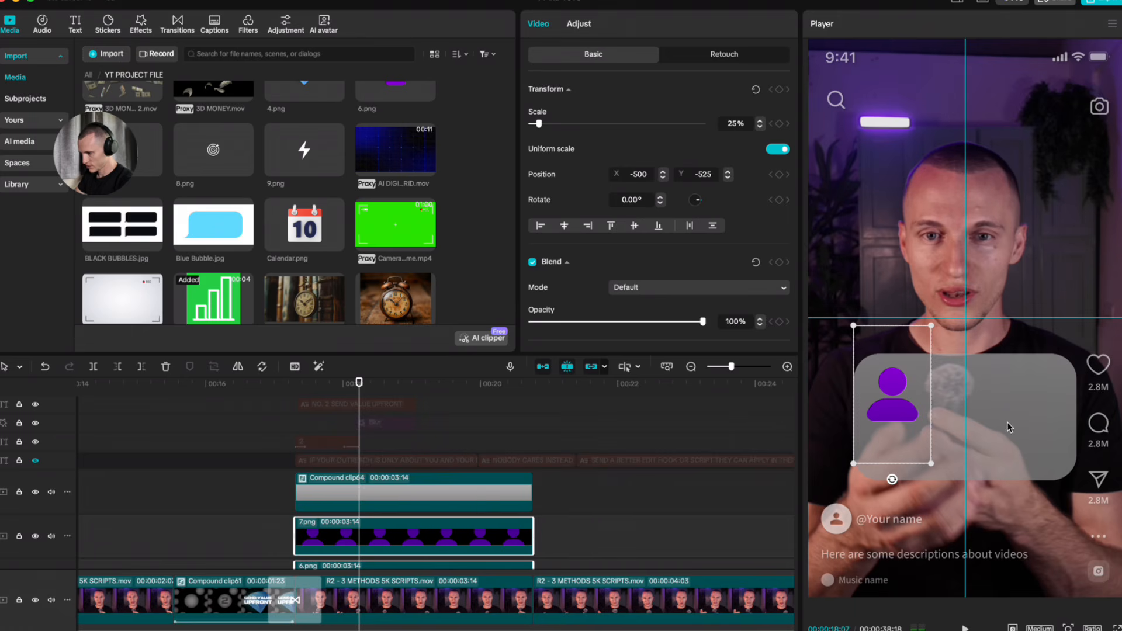
key(super+minus)
drag(932, 329, 936, 324)
scroll(409, 503, down, 3)
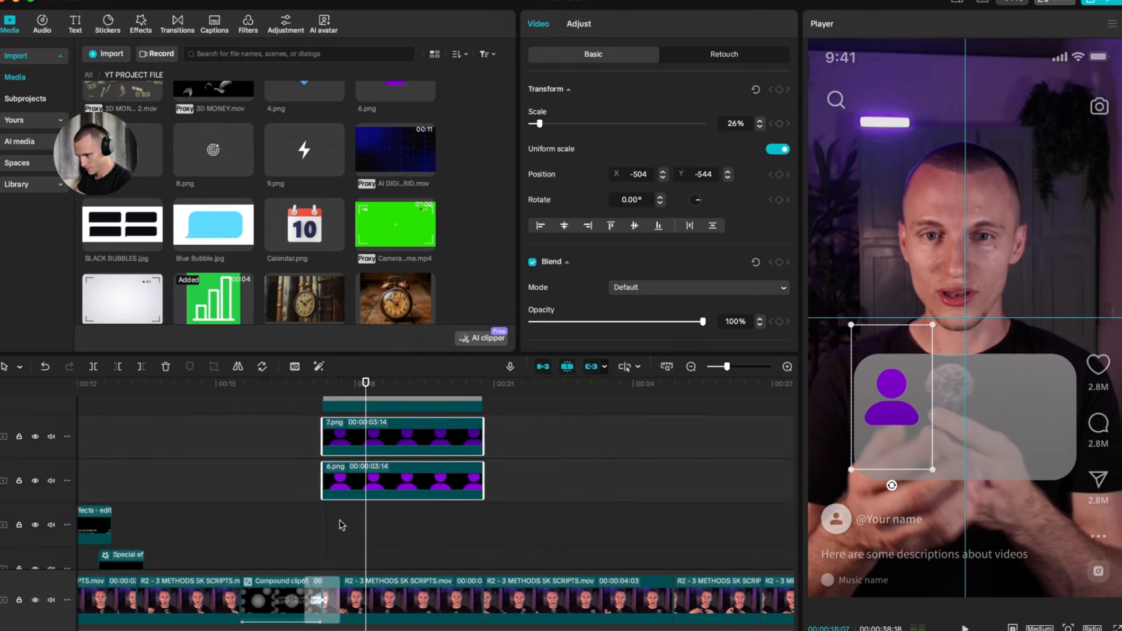
Step: Add a default text clip above the card layers, match its length to theirs, and clear its text
click(366, 525)
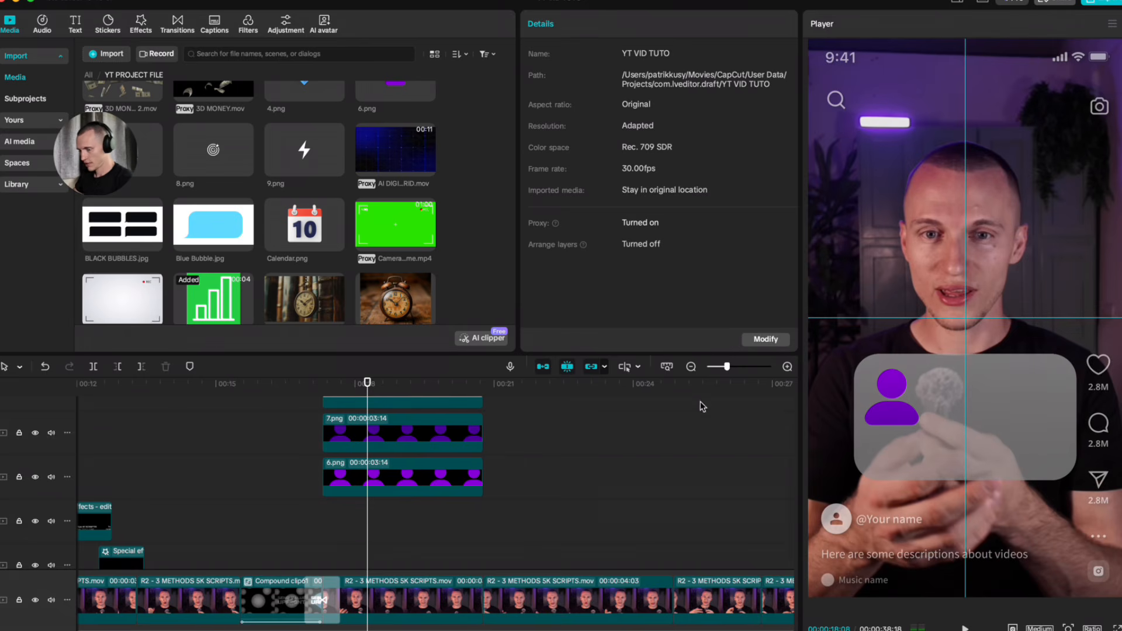
scroll(257, 209, up, 3)
scroll(257, 209, down, 6)
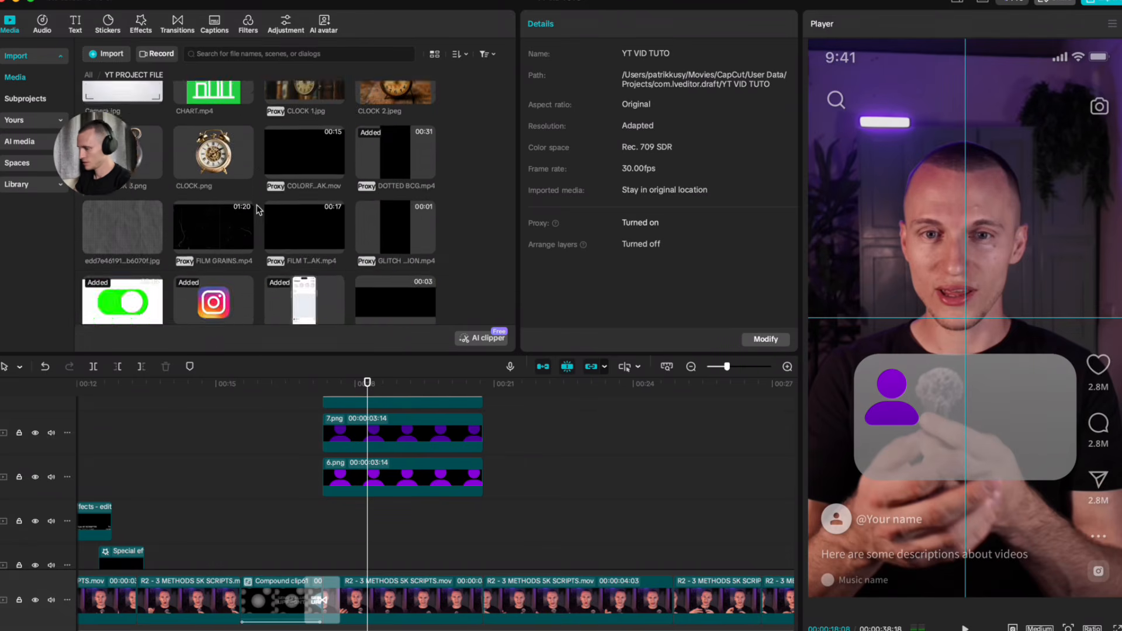
scroll(257, 205, up, 2)
click(77, 26)
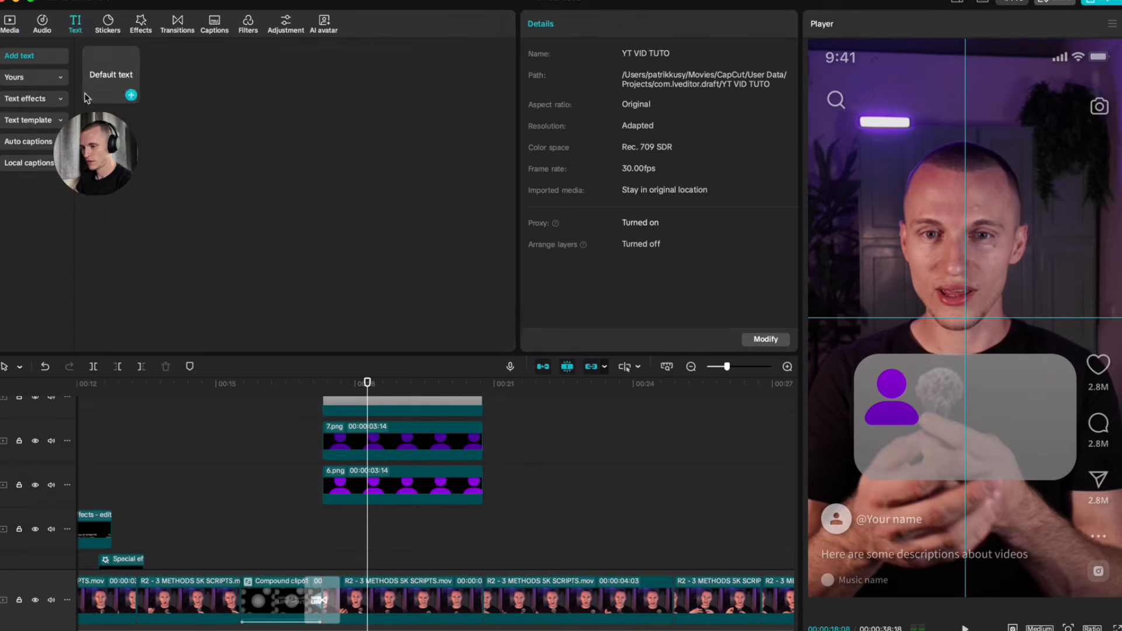
click(132, 95)
drag(409, 471, 366, 533)
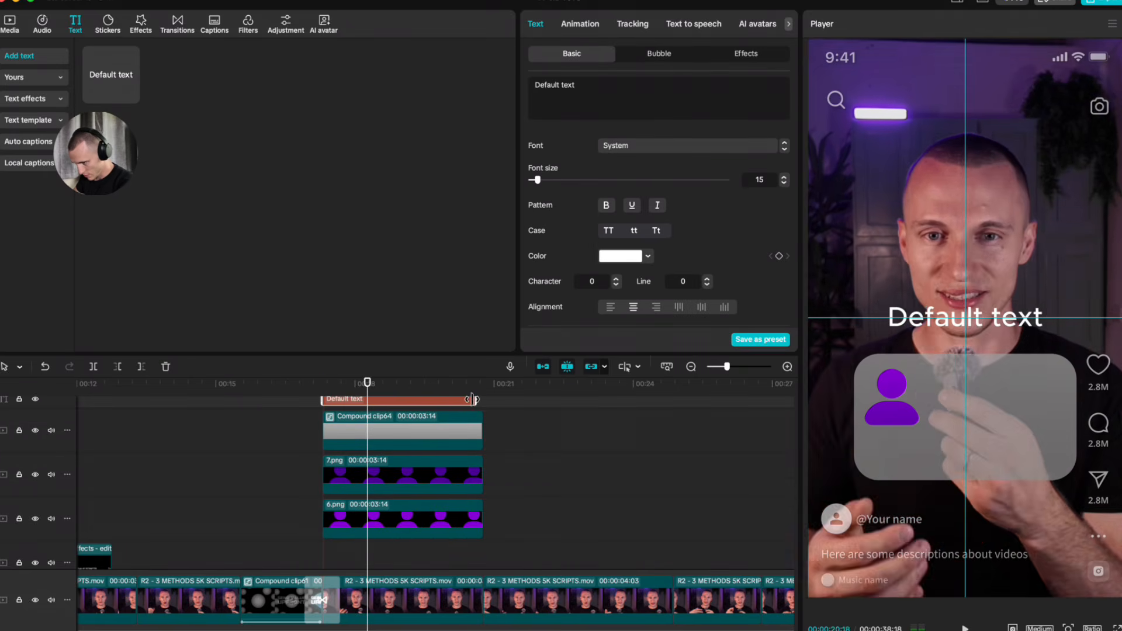
click(596, 92)
key(BackSpace)
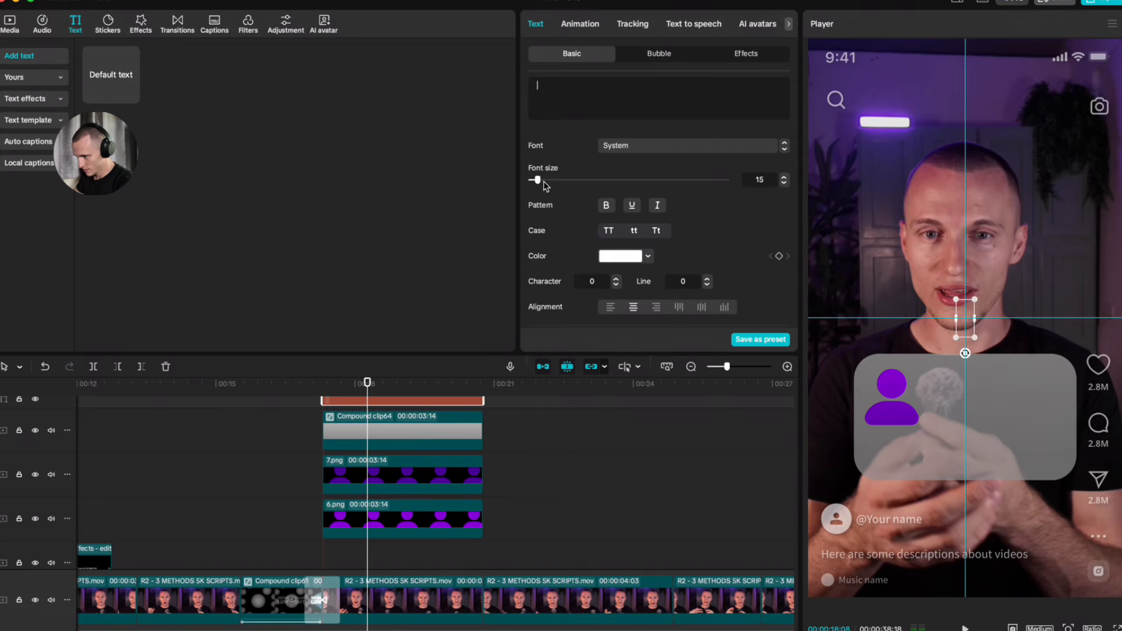
Step: Turn on the empty text's background and set its color to dark purple 3F0083
scroll(565, 186, down, 5)
scroll(565, 186, down, 5)
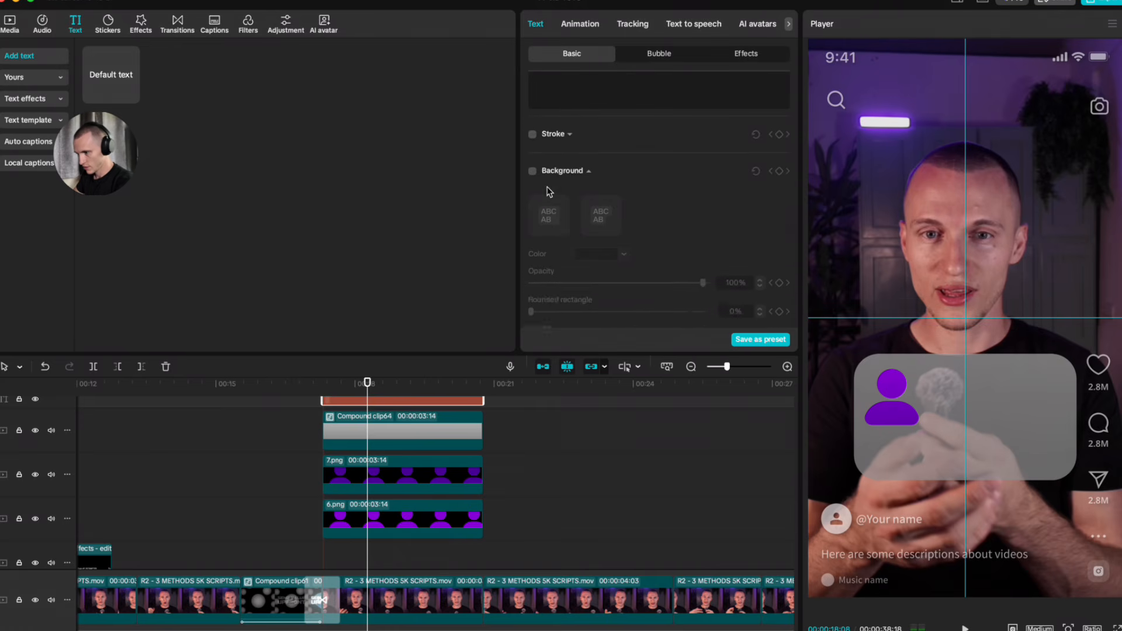
click(532, 213)
click(614, 298)
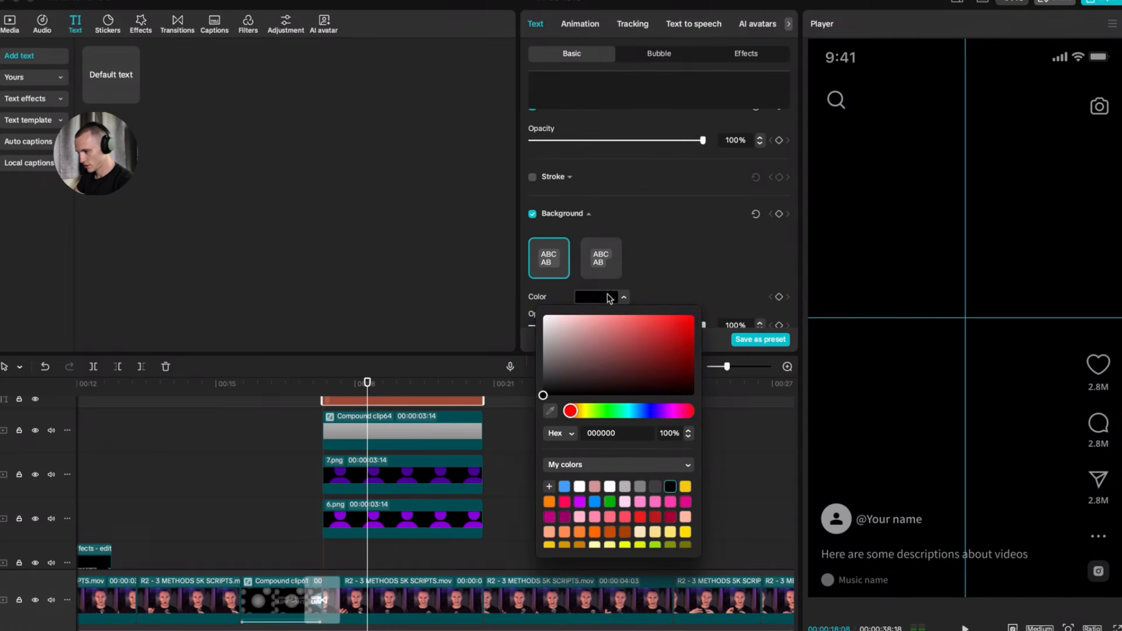
drag(673, 410, 830, 311)
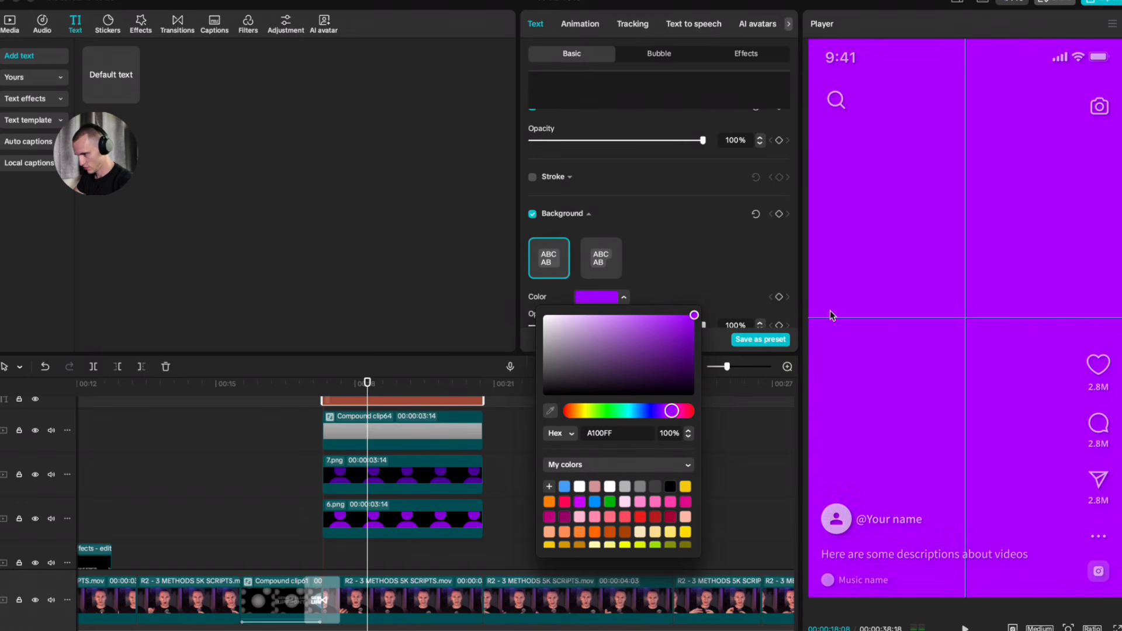
drag(672, 410, 668, 411)
drag(693, 320, 714, 359)
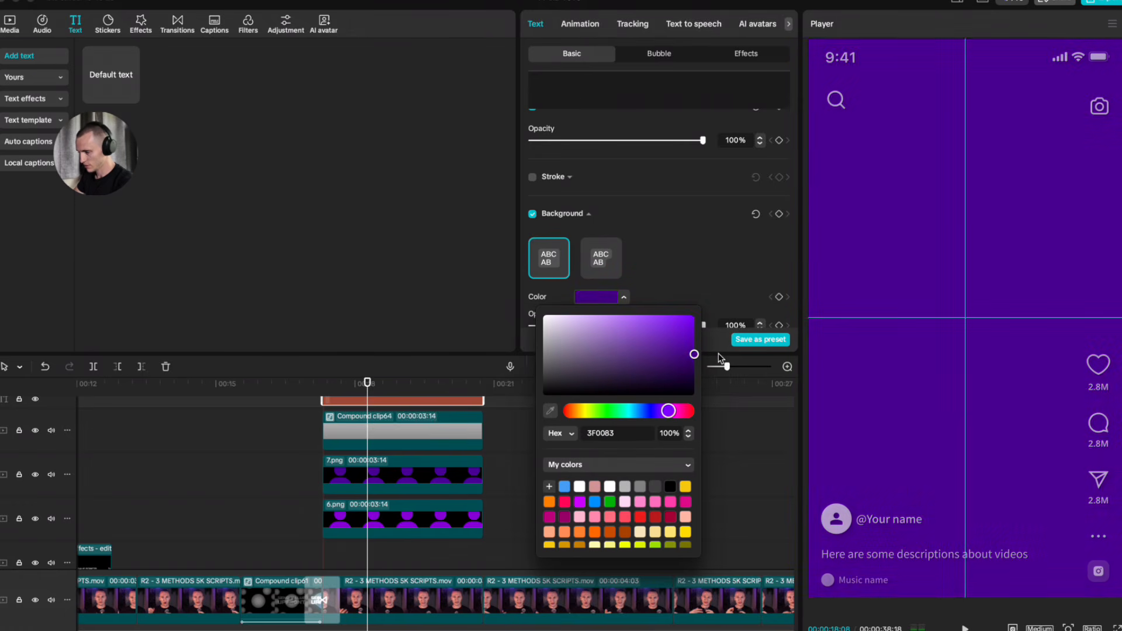
Step: Convert the purple text clip into a compound clip and add a Rectangle mask to it
click(419, 403)
key(alt+g)
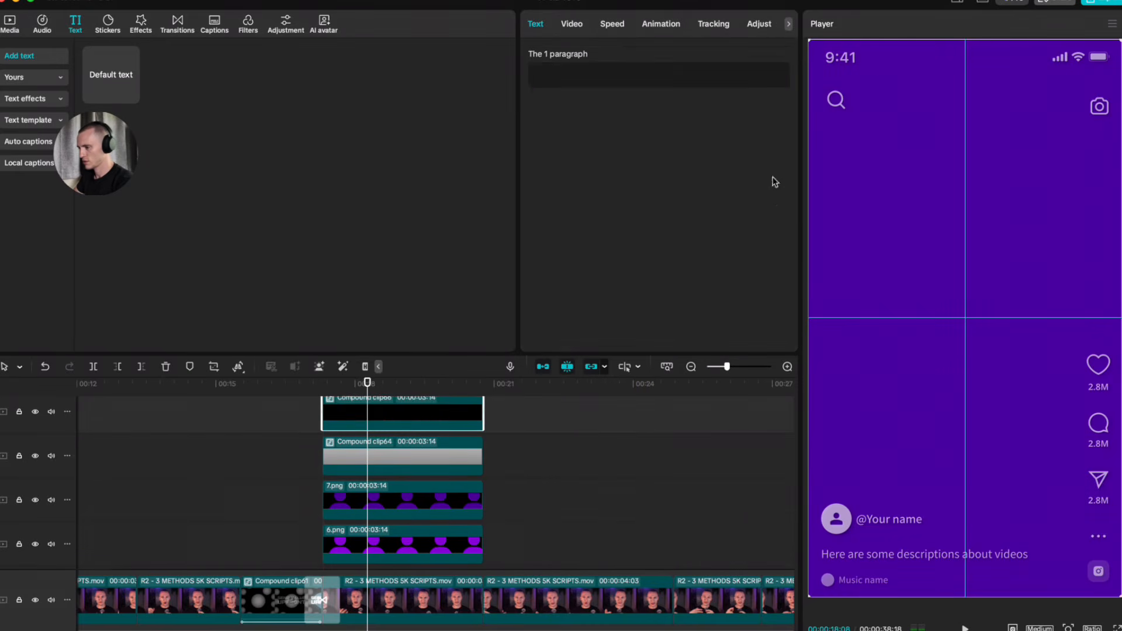
click(573, 24)
click(691, 54)
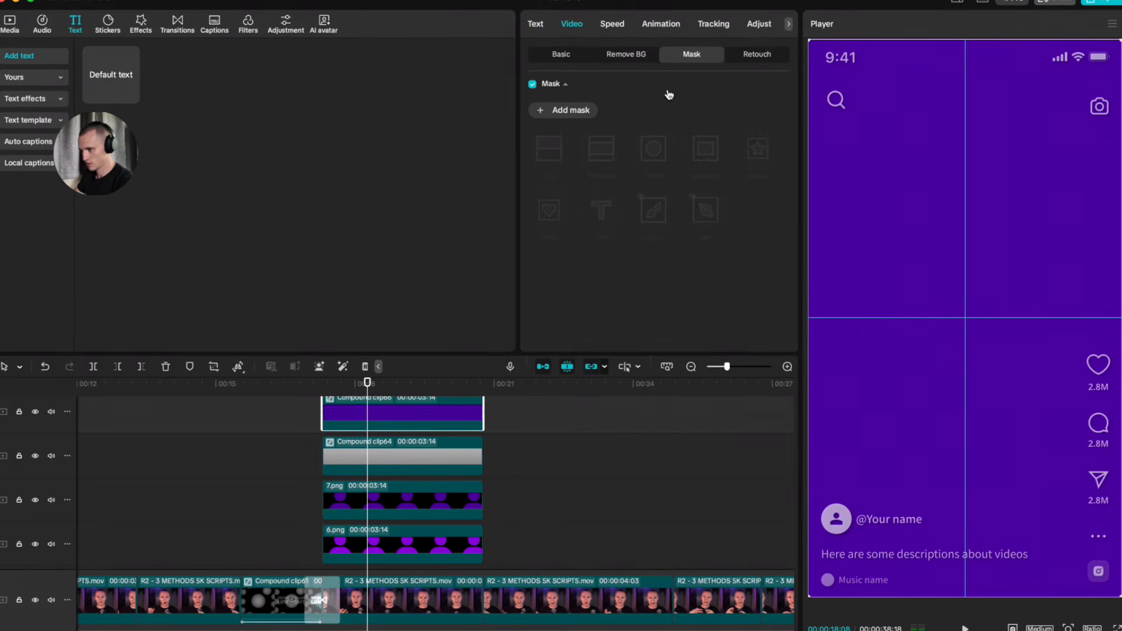
click(705, 149)
Step: Shape the rectangle mask into a thin, fully rounded horizontal line under the profile icon on the card
drag(995, 247, 904, 444)
scroll(966, 423, up, 5)
scroll(933, 459, down, 3)
drag(824, 418, 751, 534)
drag(944, 442, 971, 430)
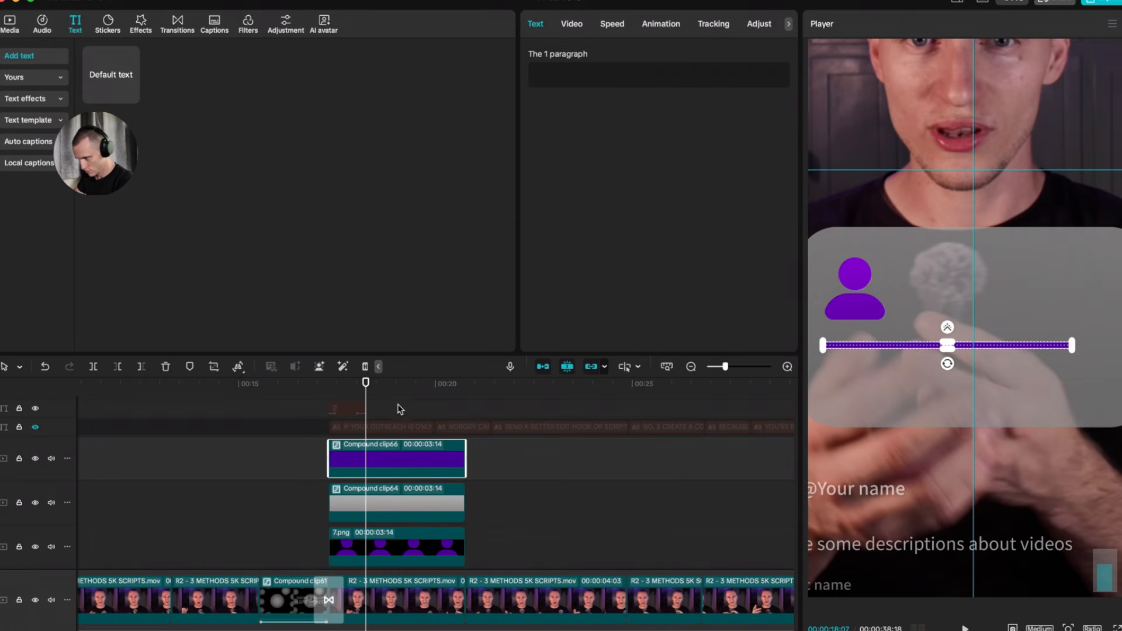
Step: Duplicate the purple line clip and stack the copy on a track above, aligned with the original
click(414, 409)
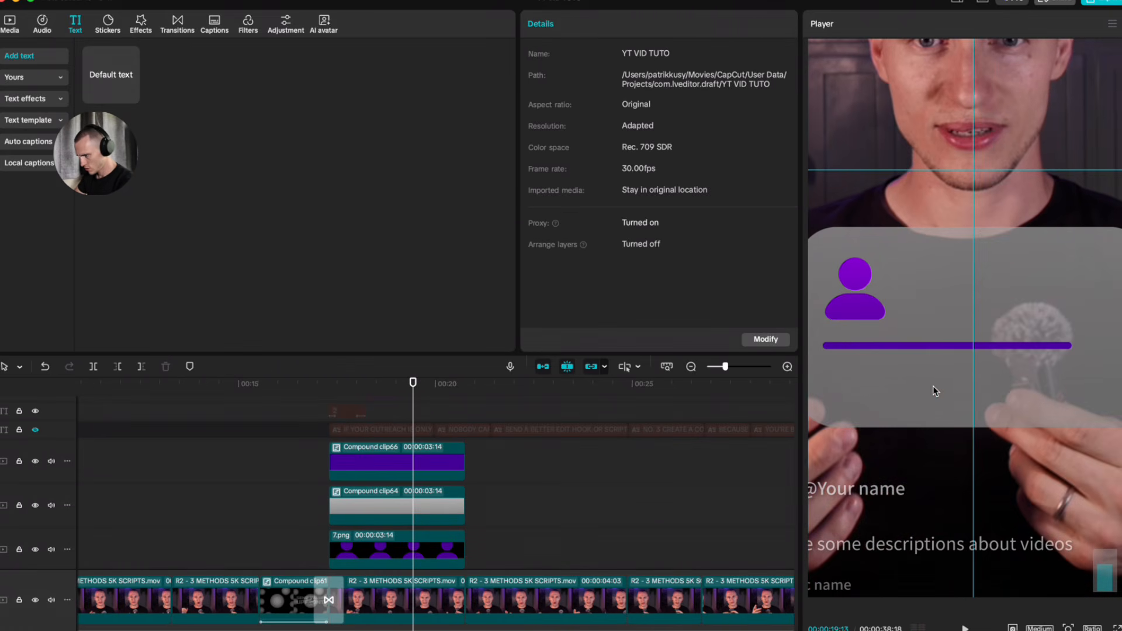
click(457, 464)
key(super+v)
drag(489, 536, 407, 471)
Step: Move the copied line's mask below the first line and shorten it to a width of 365
drag(1003, 381, 1001, 394)
scroll(993, 396, up, 5)
scroll(871, 417, down, 3)
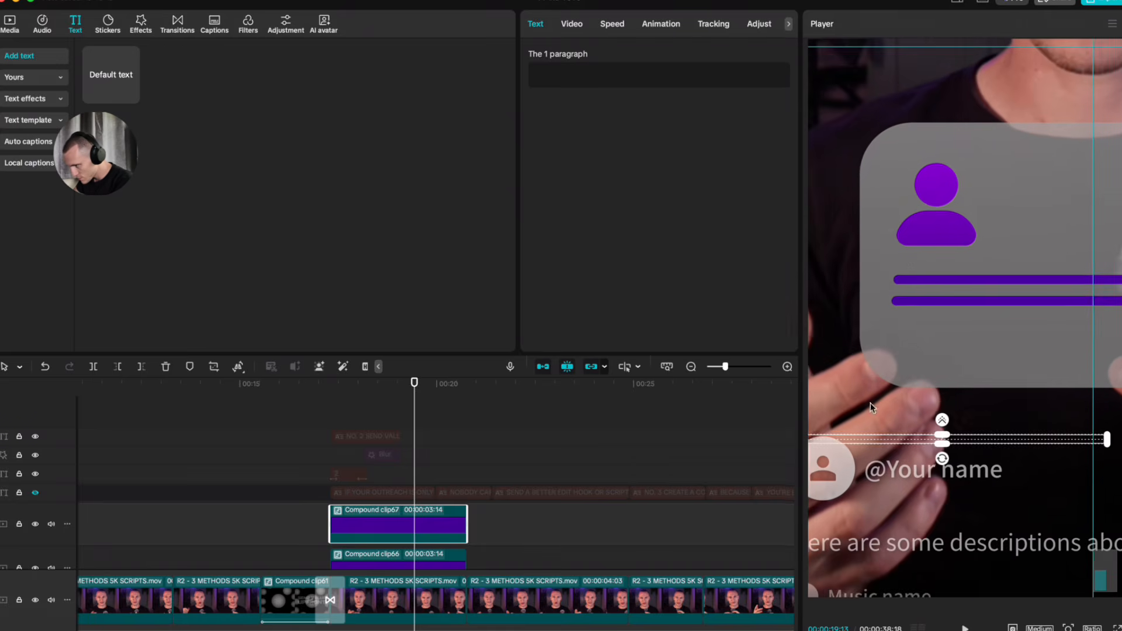
drag(905, 300, 908, 300)
scroll(1046, 305, right, 4)
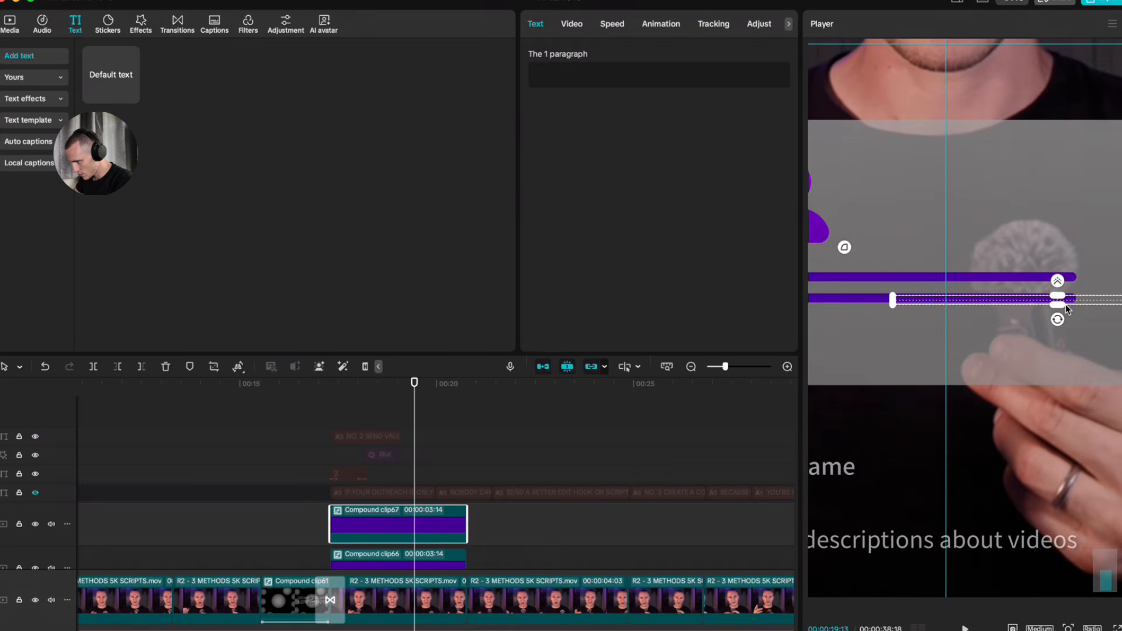
scroll(1052, 303, down, 5)
drag(1028, 440, 1002, 440)
Step: Align the shorter line under the first one at X -144, Y -411, with a mask height of 13
click(562, 24)
scroll(441, 490, down, 2)
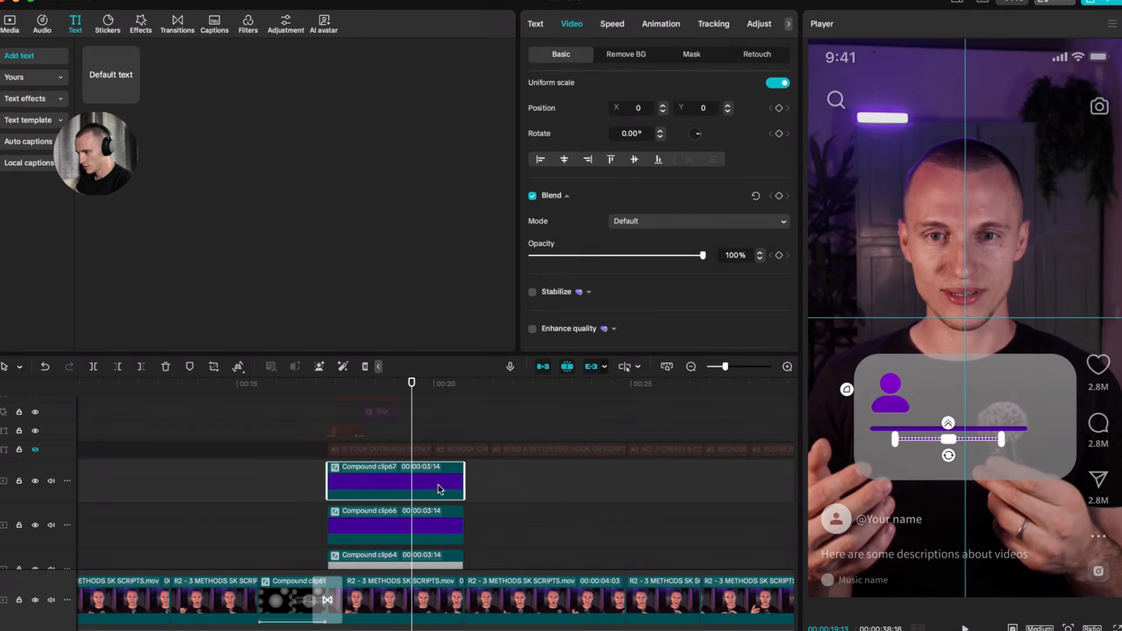
scroll(786, 356, down, 1)
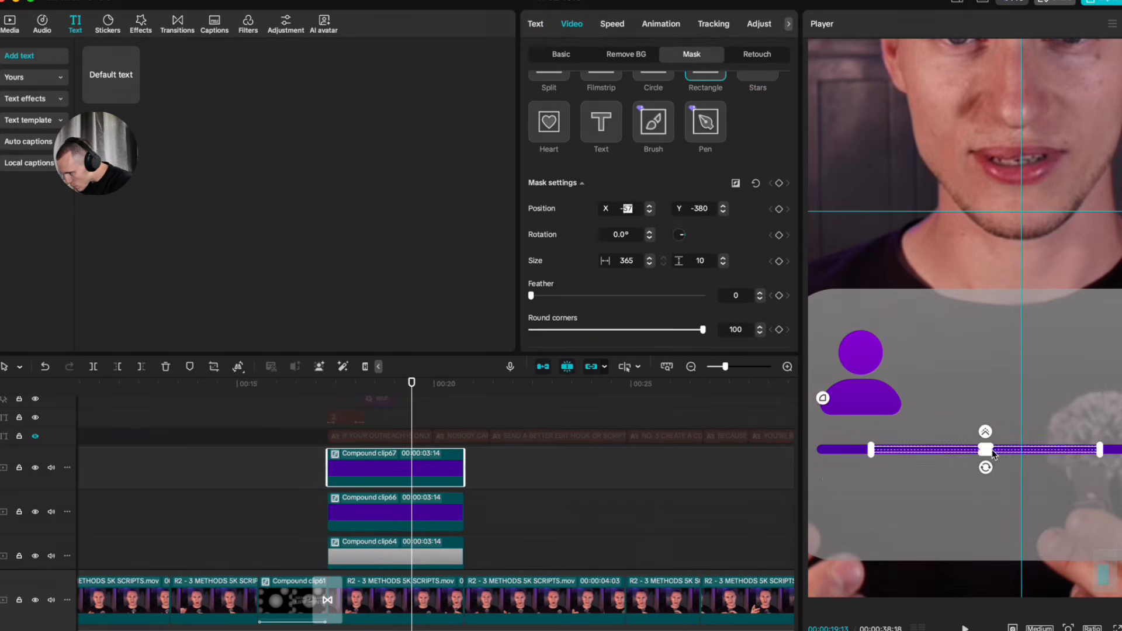
drag(995, 450, 943, 474)
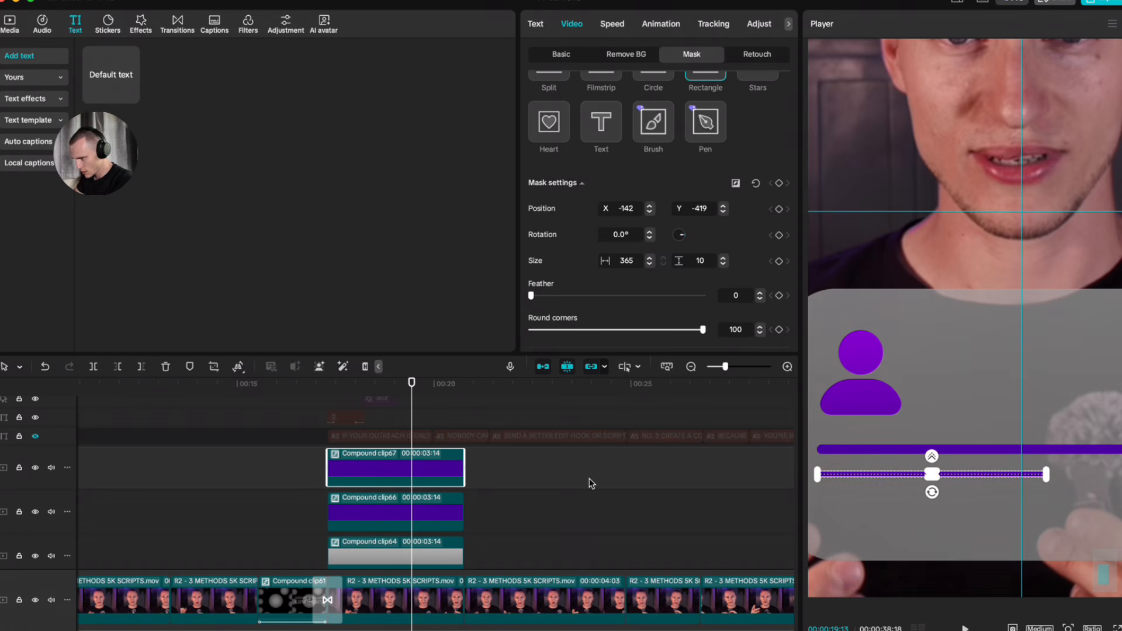
scroll(916, 453, up, 3)
scroll(911, 454, down, 2)
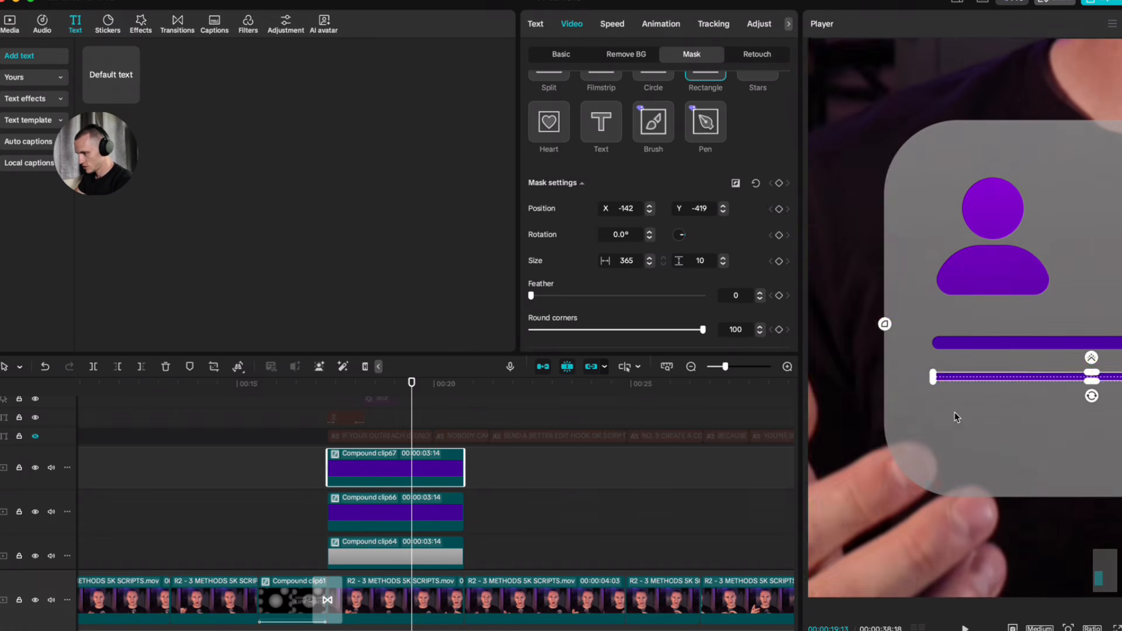
scroll(954, 413, right, 3)
drag(932, 401, 931, 395)
drag(1008, 401, 982, 395)
scroll(988, 396, down, 5)
scroll(1012, 401, down, 3)
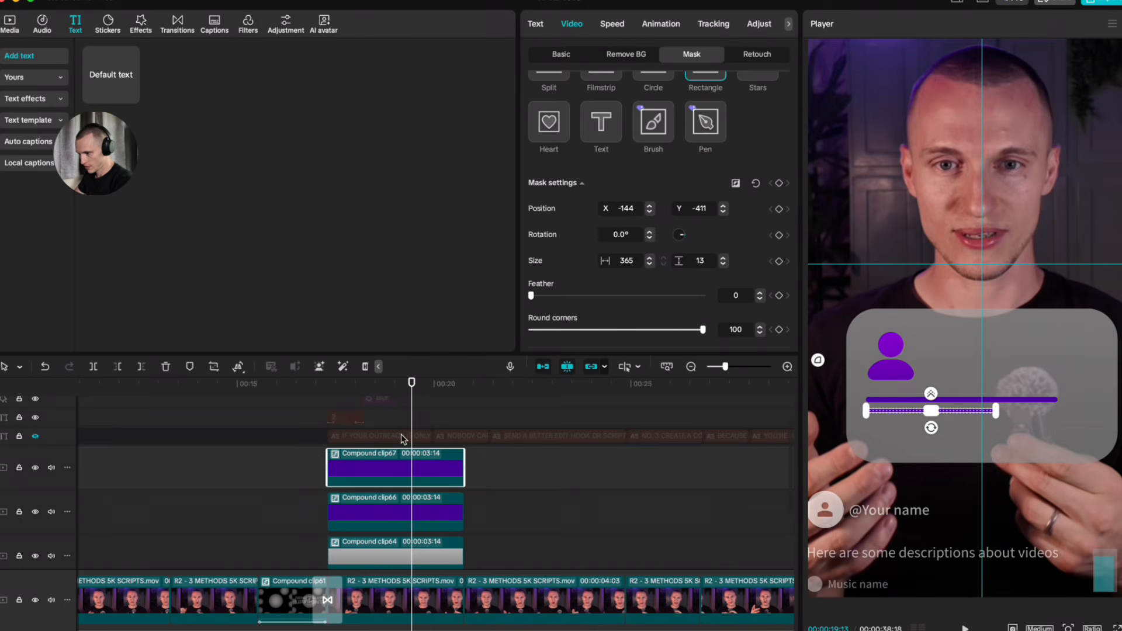
click(538, 477)
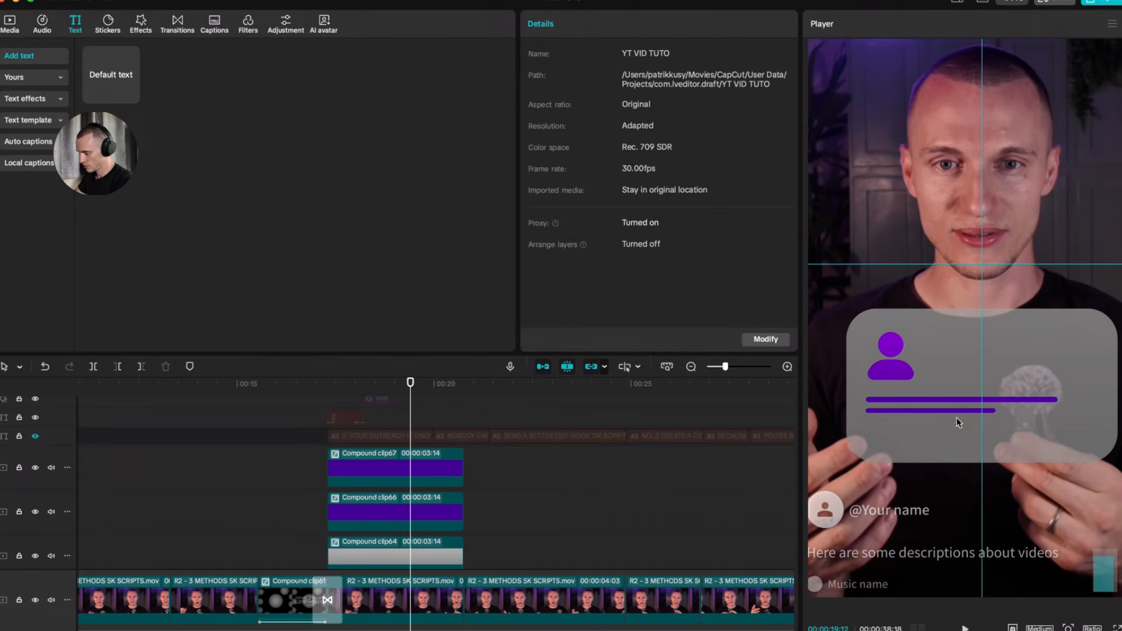
Step: Duplicate the shorter purple line clip and stack the copy on a new track above it
click(413, 472)
key(super+c)
key(super+v)
drag(461, 523, 382, 457)
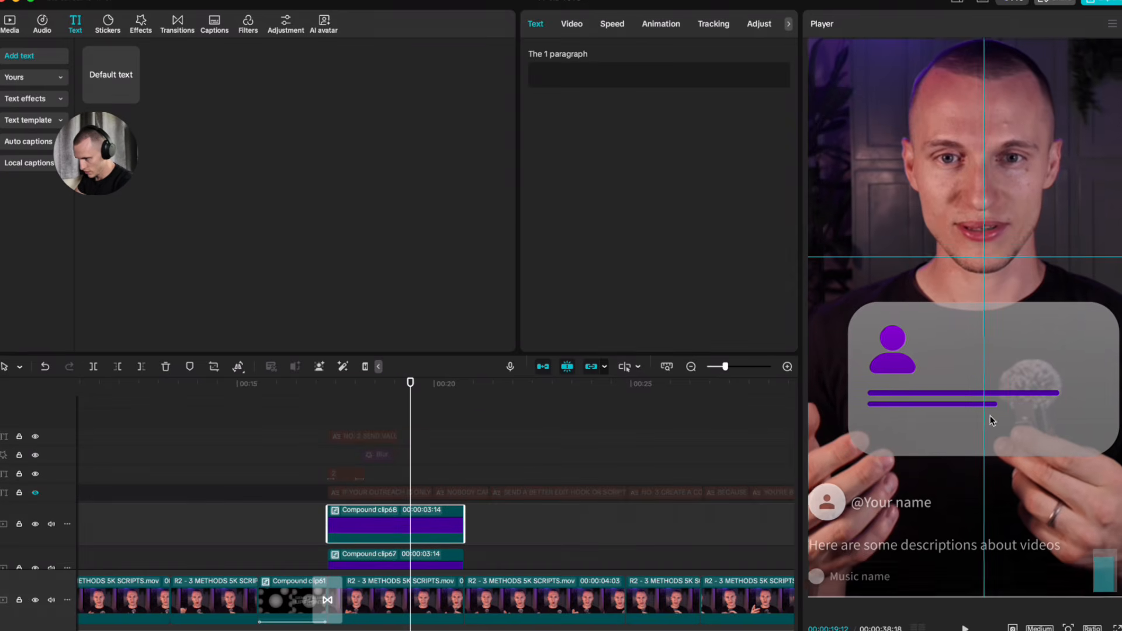
Step: Place the third line's mask below the second at Y -438 and resize it to 487 by 12
click(567, 22)
drag(944, 393, 966, 422)
scroll(965, 422, up, 5)
drag(1028, 480, 1079, 480)
scroll(965, 484, left, 3)
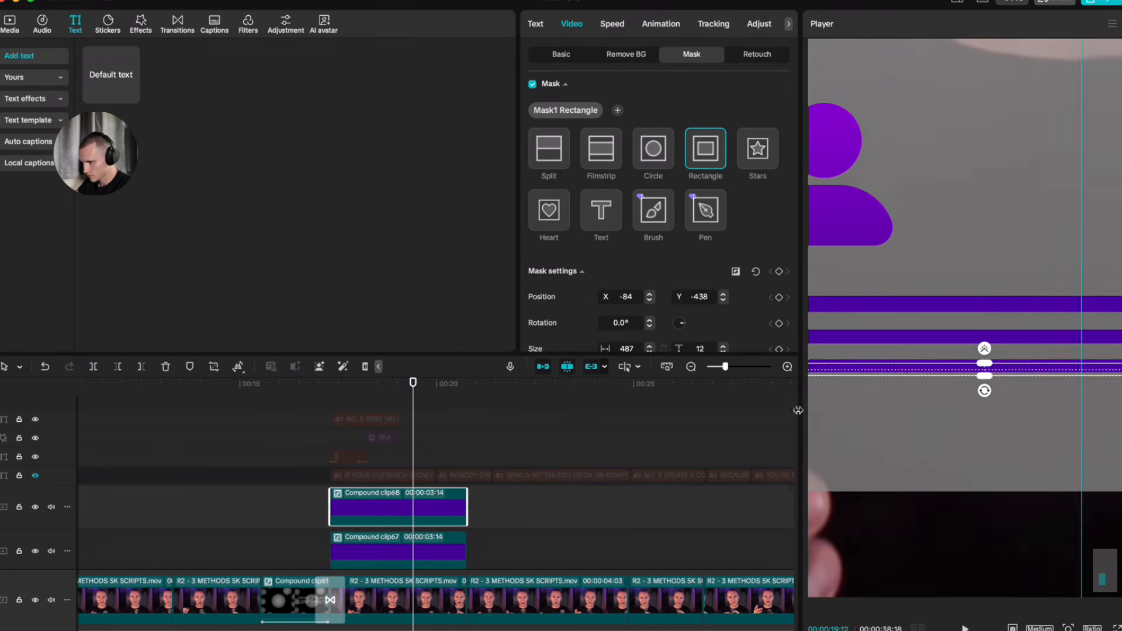
scroll(783, 409, left, 3)
scroll(888, 372, down, 3)
scroll(904, 372, down, 3)
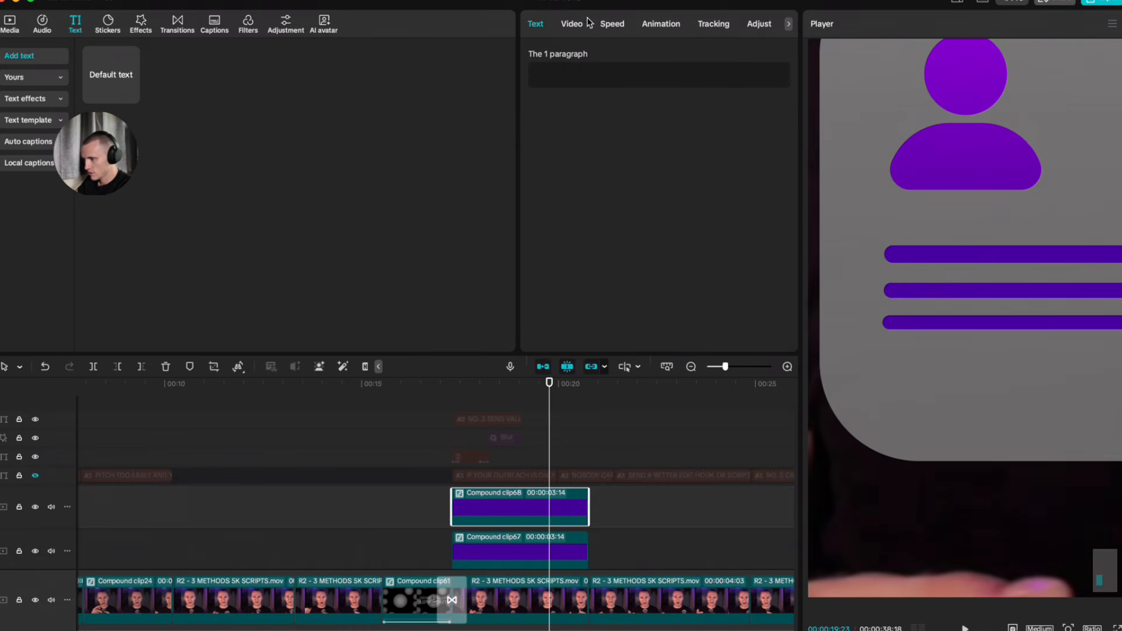
Step: Nudge the third line's mask to X -83 to align its start with the lines above
click(586, 23)
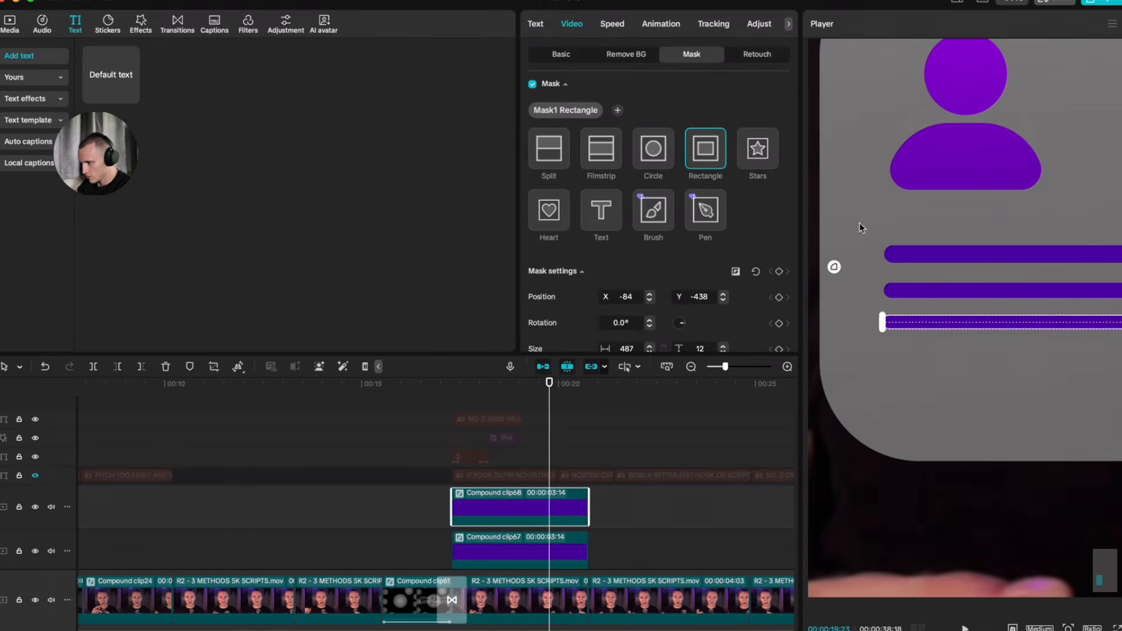
drag(901, 320, 904, 320)
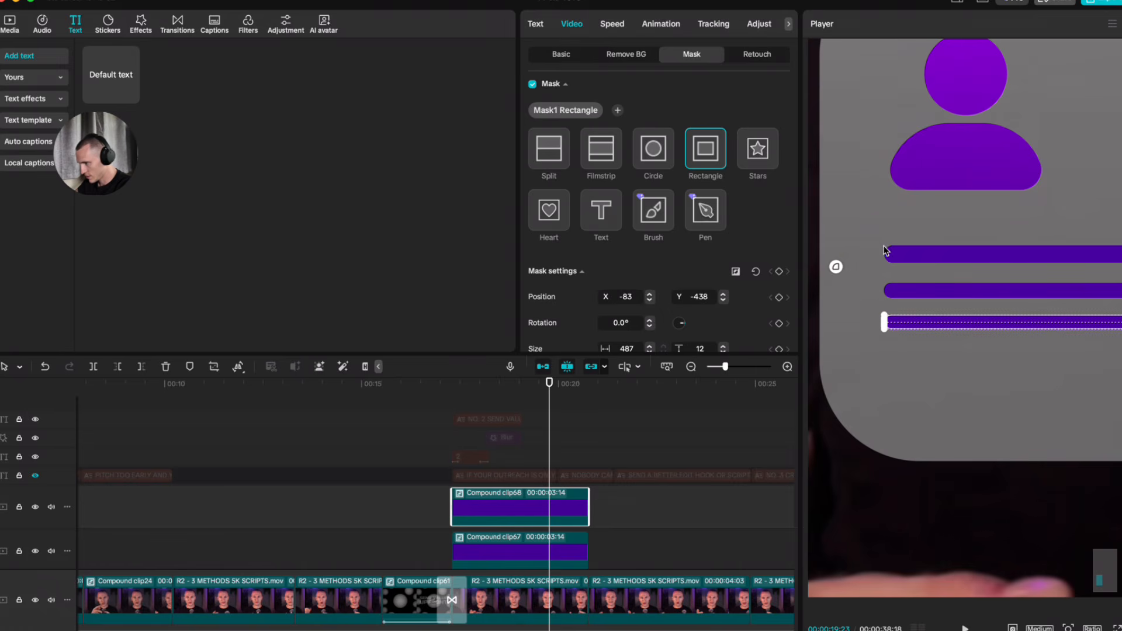
scroll(884, 344, down, 4)
scroll(615, 530, down, 3)
scroll(994, 307, down, 3)
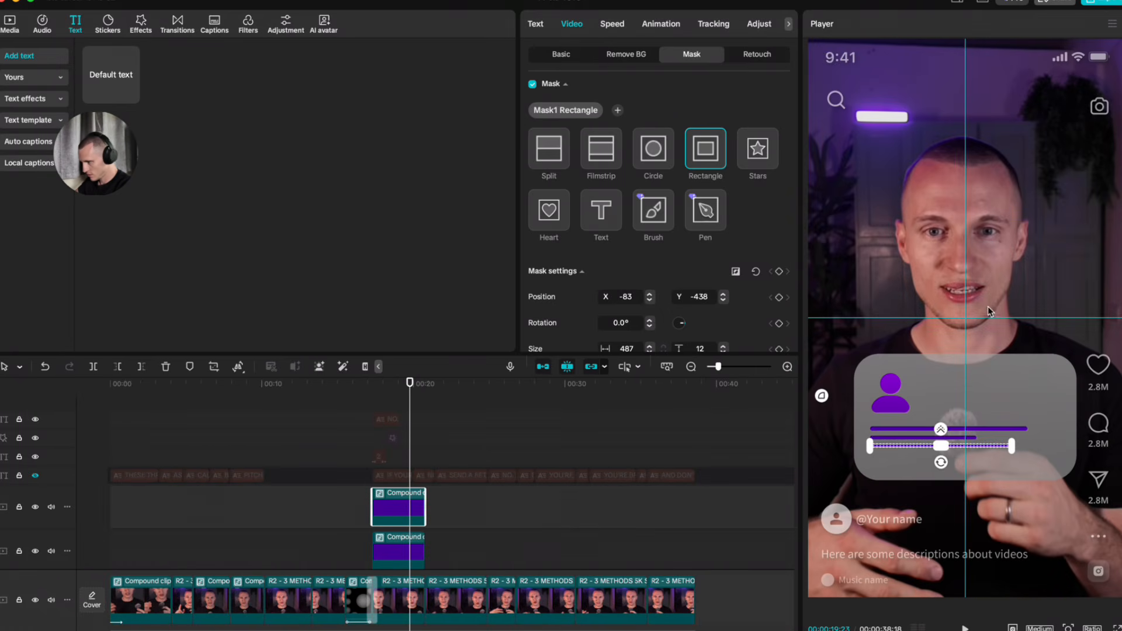
Step: Reduce the gray card's mask height to 352 and position it at Y -327 to frame its contents
scroll(395, 476, down, 3)
click(396, 451)
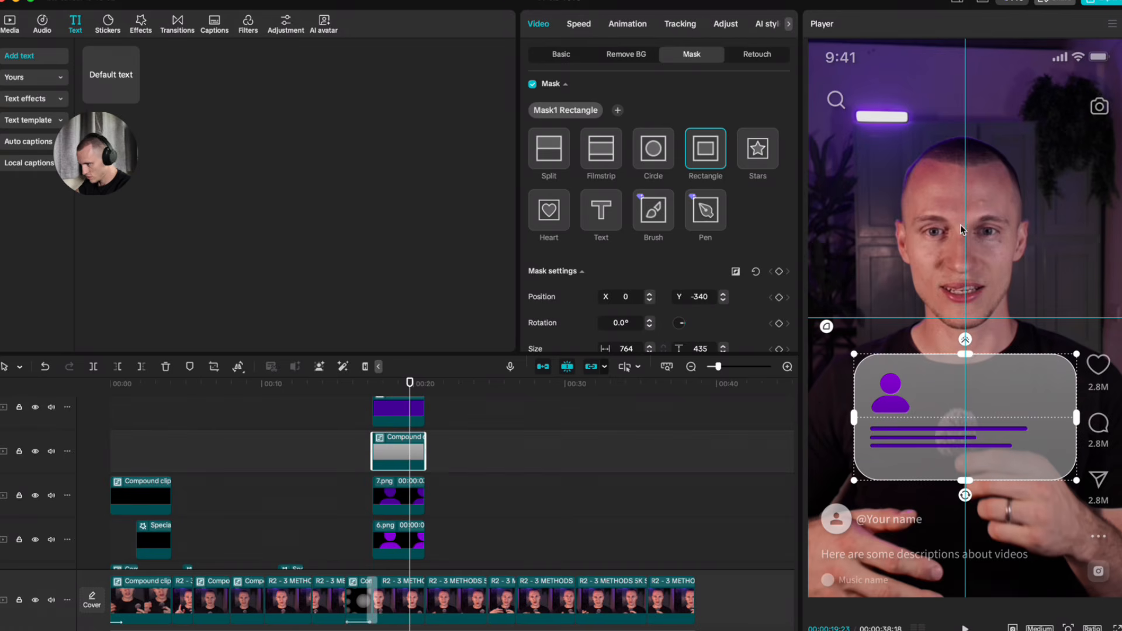
mouse_move(987, 357)
mouse_down()
mouse_move(997, 394)
mouse_move(967, 363)
mouse_up()
scroll(953, 426, up, 3)
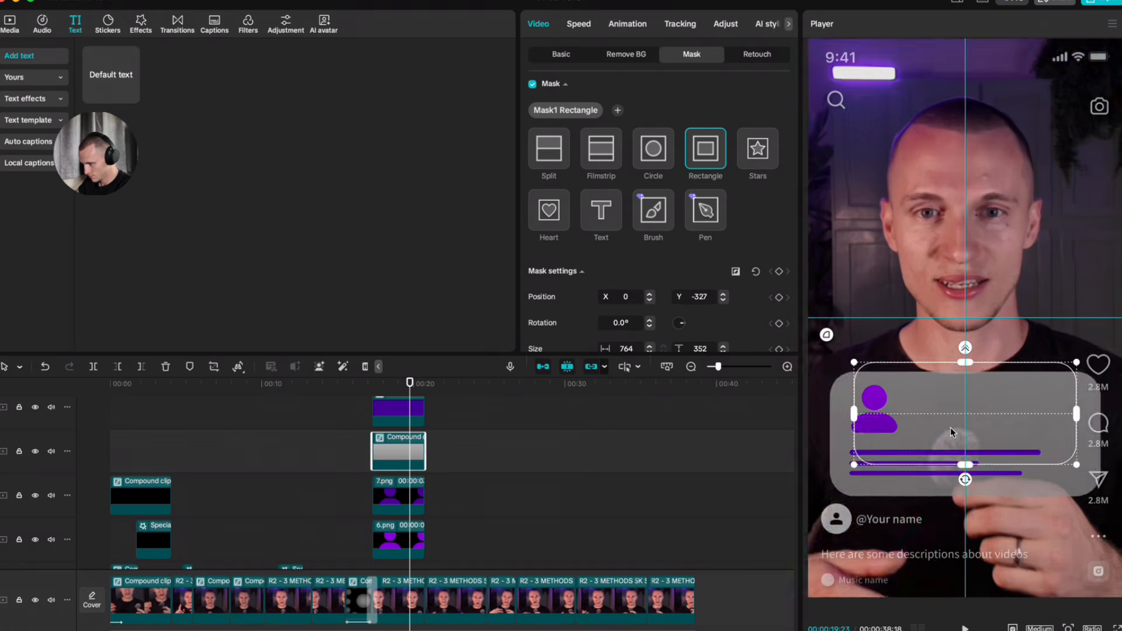
scroll(308, 499, up, 3)
scroll(459, 480, up, 3)
scroll(468, 491, down, 1)
scroll(918, 464, down, 1)
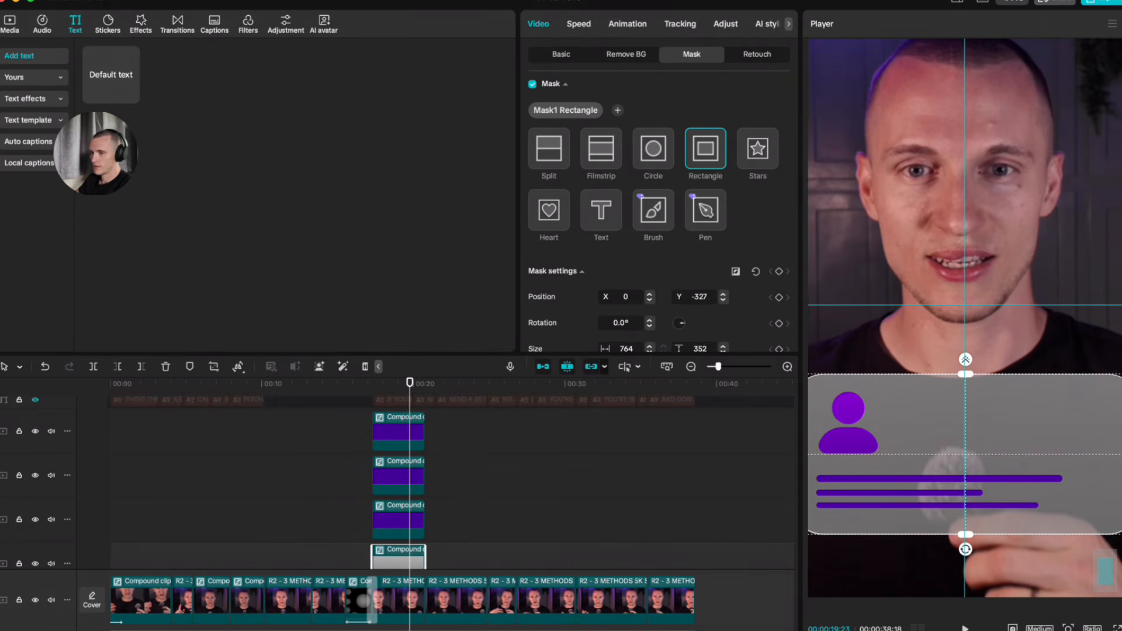
Step: Add the 10.png light bulb icon from the project media to a new track above the line clips
click(9, 24)
scroll(318, 240, down, 5)
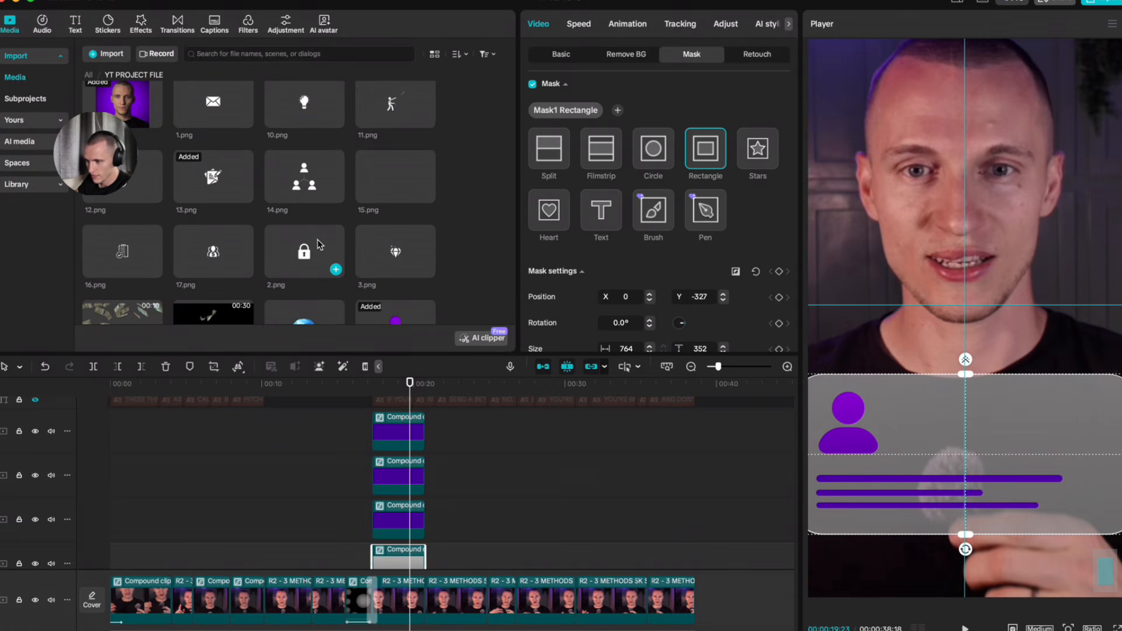
scroll(304, 127, up, 1)
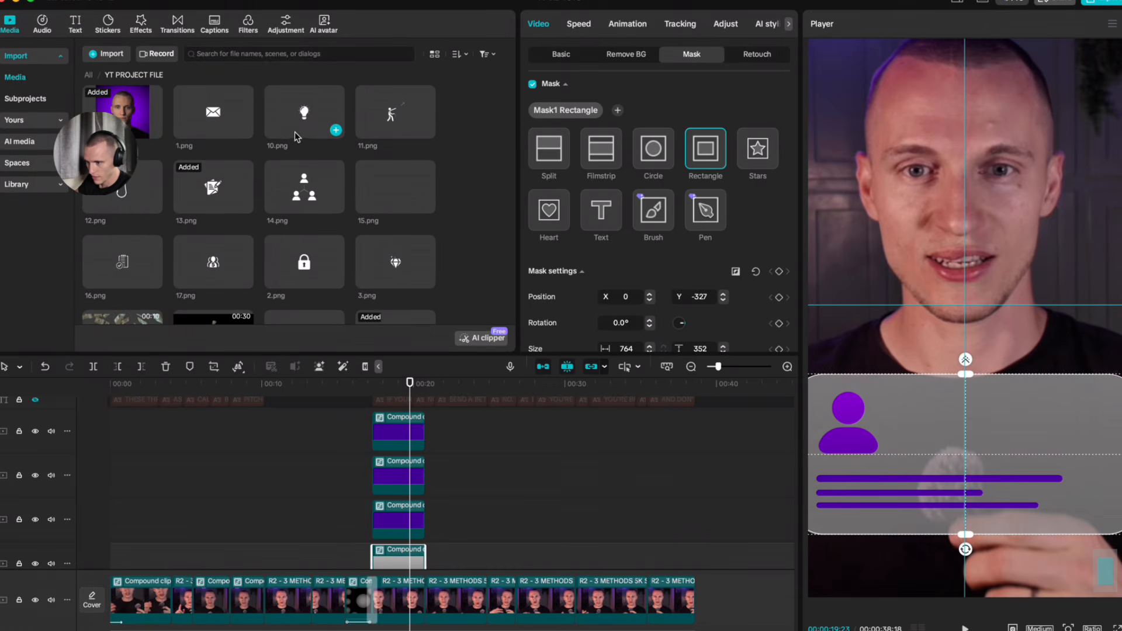
drag(304, 130, 397, 472)
Step: Scale down the light bulb icon and place it on the card beside the profile icon
scroll(1069, 146, down, 5)
drag(1056, 154, 974, 288)
scroll(974, 334, up, 1)
scroll(974, 335, up, 3)
drag(967, 336, 943, 411)
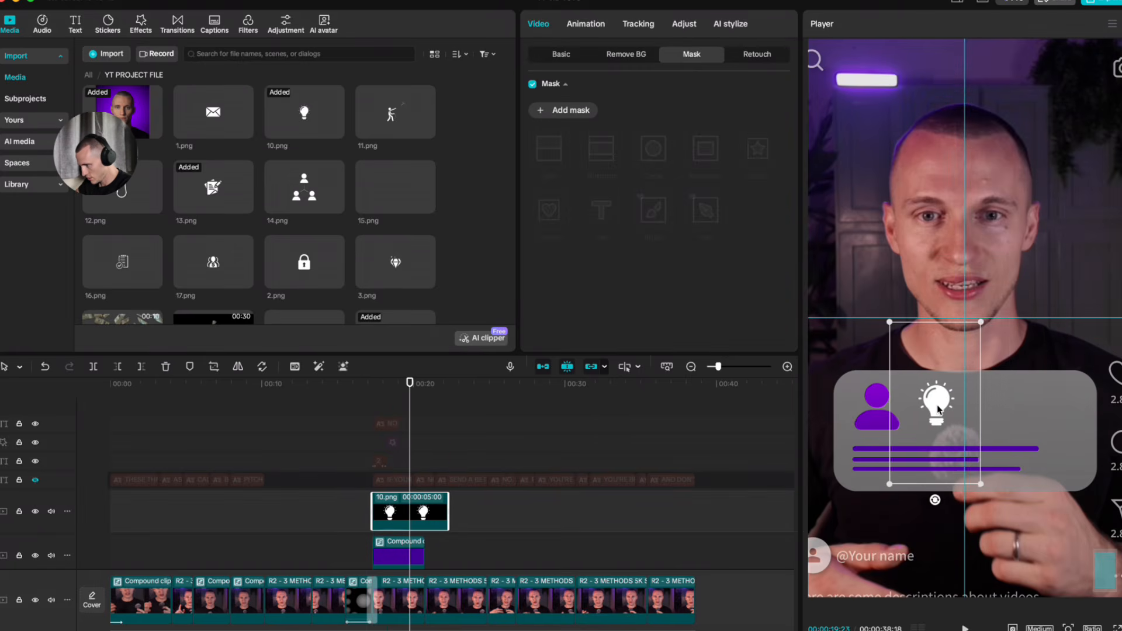
drag(967, 336, 969, 335)
drag(937, 407, 937, 404)
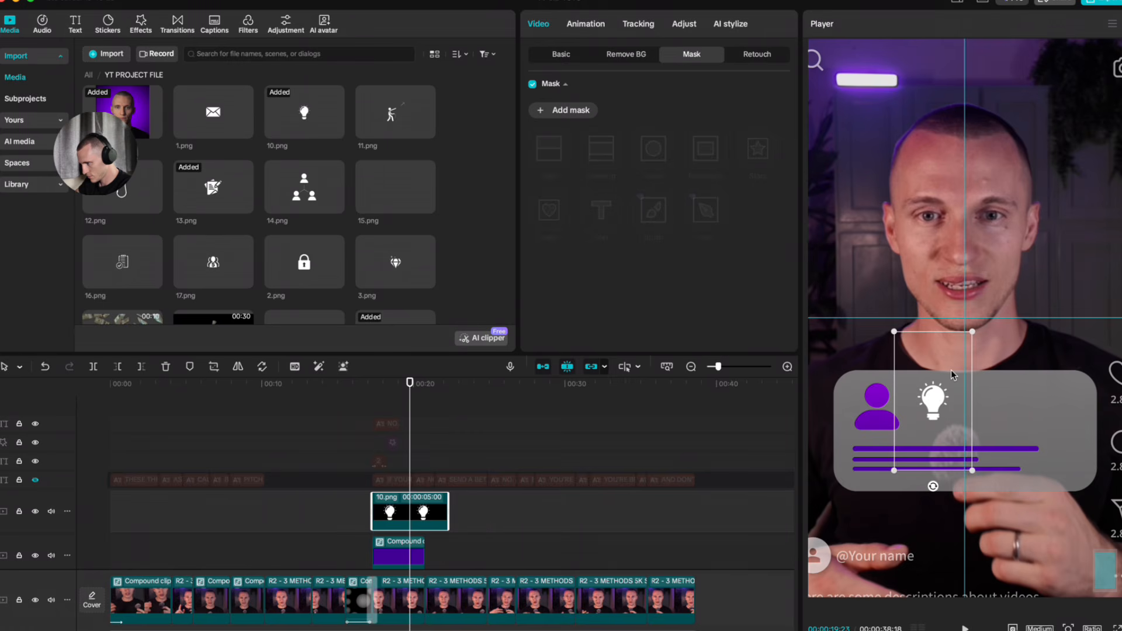
drag(973, 333, 971, 335)
Step: Add the 8.png target icon from the project media to a new track above the 10.png clip
scroll(198, 299, down, 3)
scroll(369, 220, down, 2)
drag(182, 227, 409, 512)
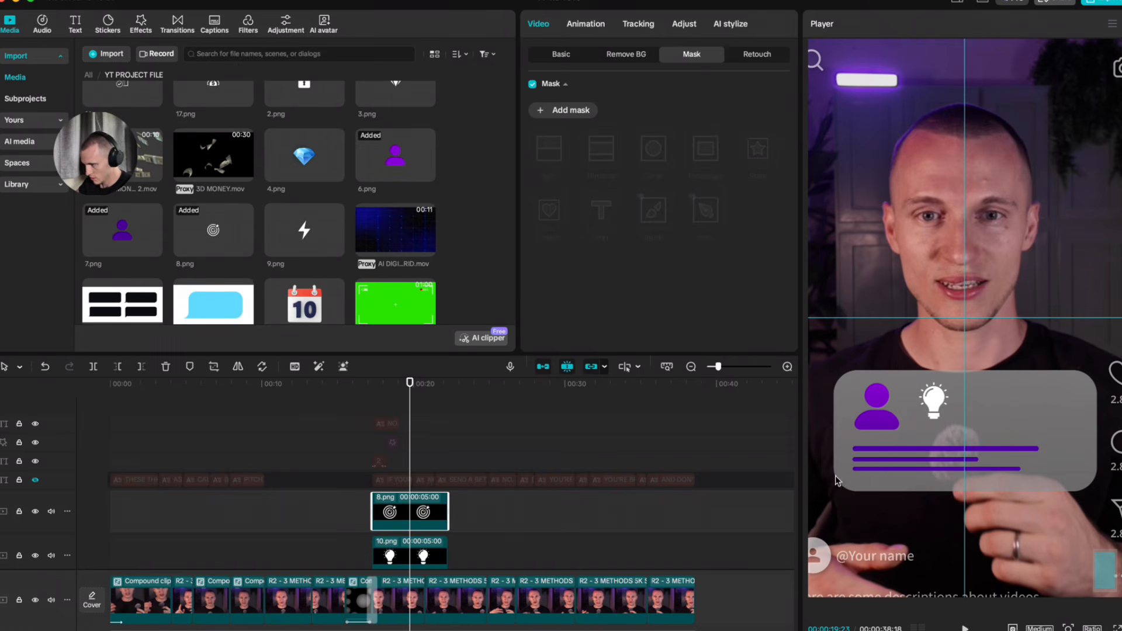
Step: Add the 9.png lightning icon to a new track above the 8.png clip and set both icons' scale to 20%
click(395, 545)
drag(308, 236, 449, 531)
click(444, 534)
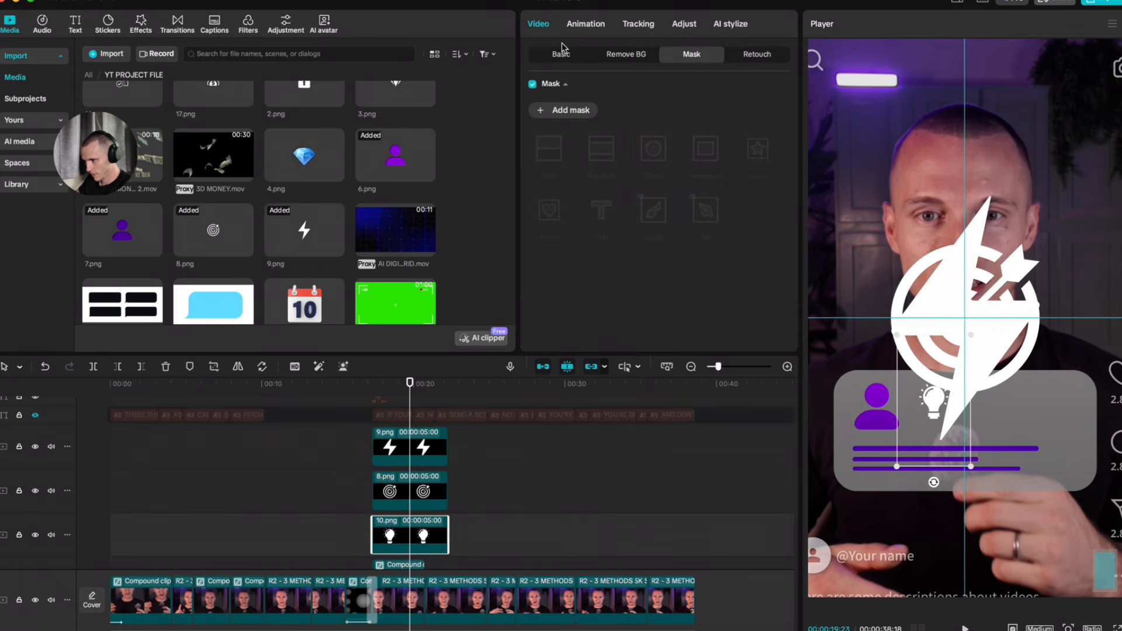
click(562, 61)
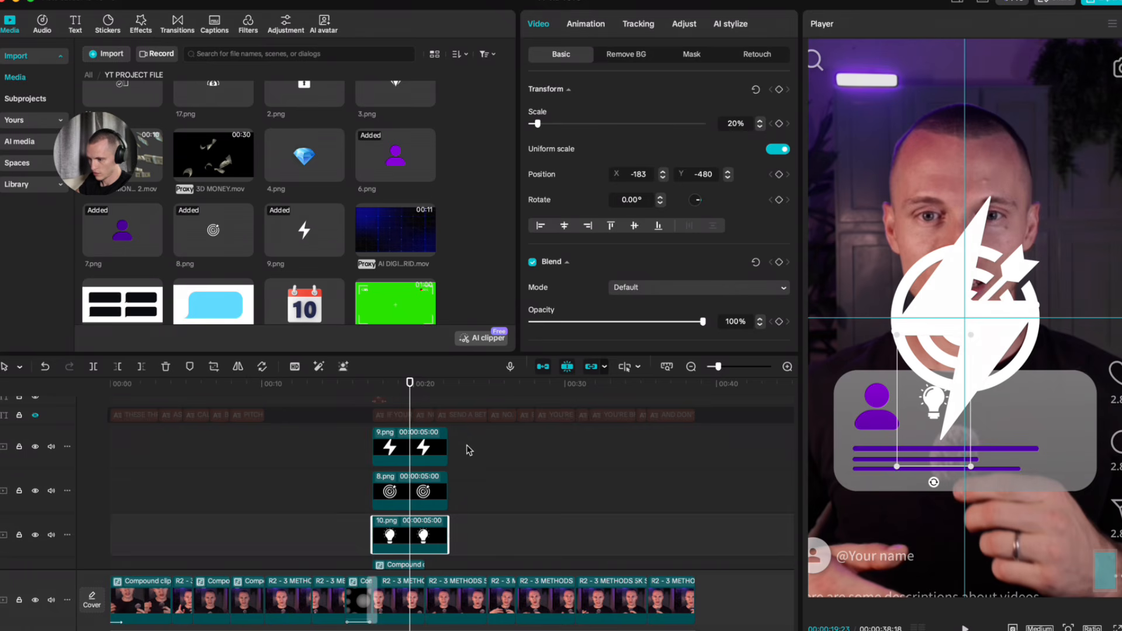
drag(467, 447, 401, 481)
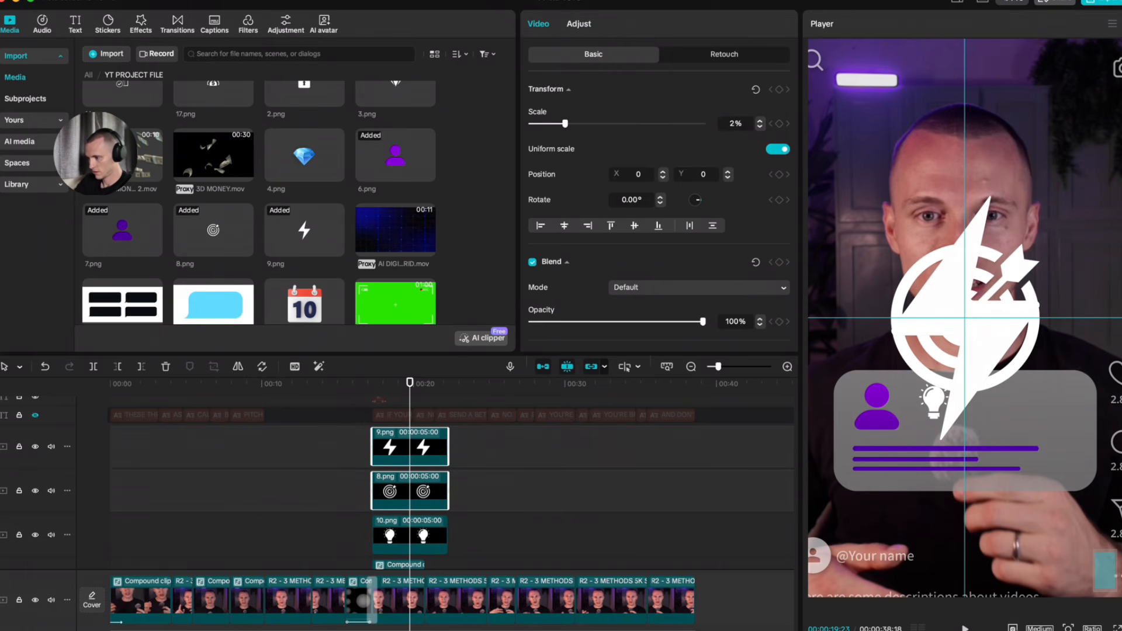
key(Return)
Step: Move the target icon onto the gray card beside the light bulb, at about X 76, Y -490
click(426, 484)
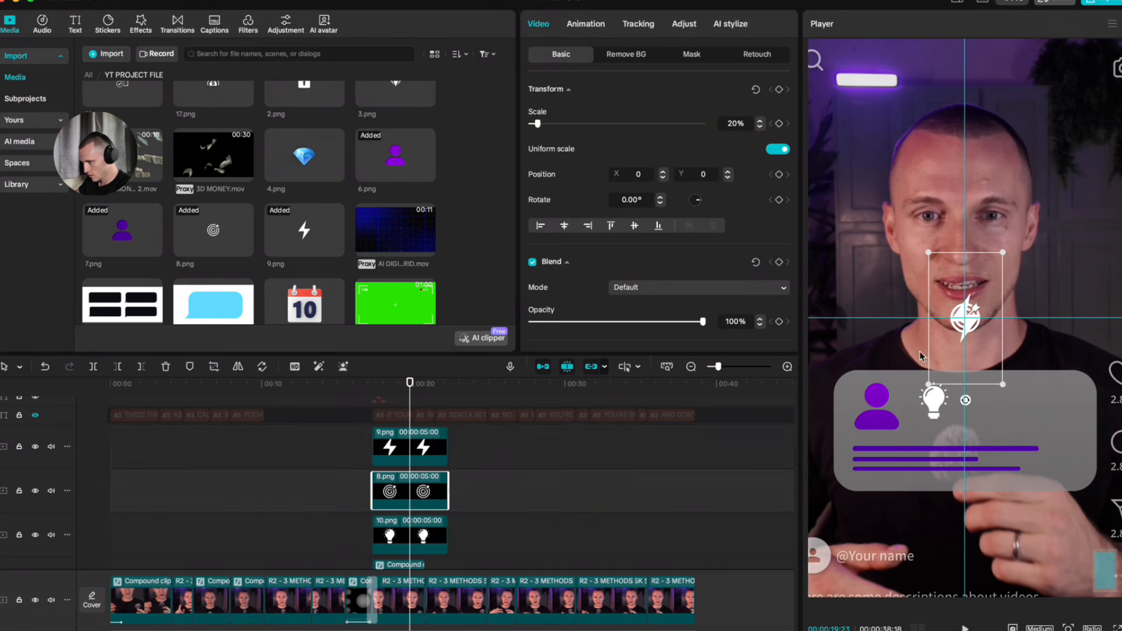
scroll(979, 364, up, 5)
drag(981, 336, 1006, 479)
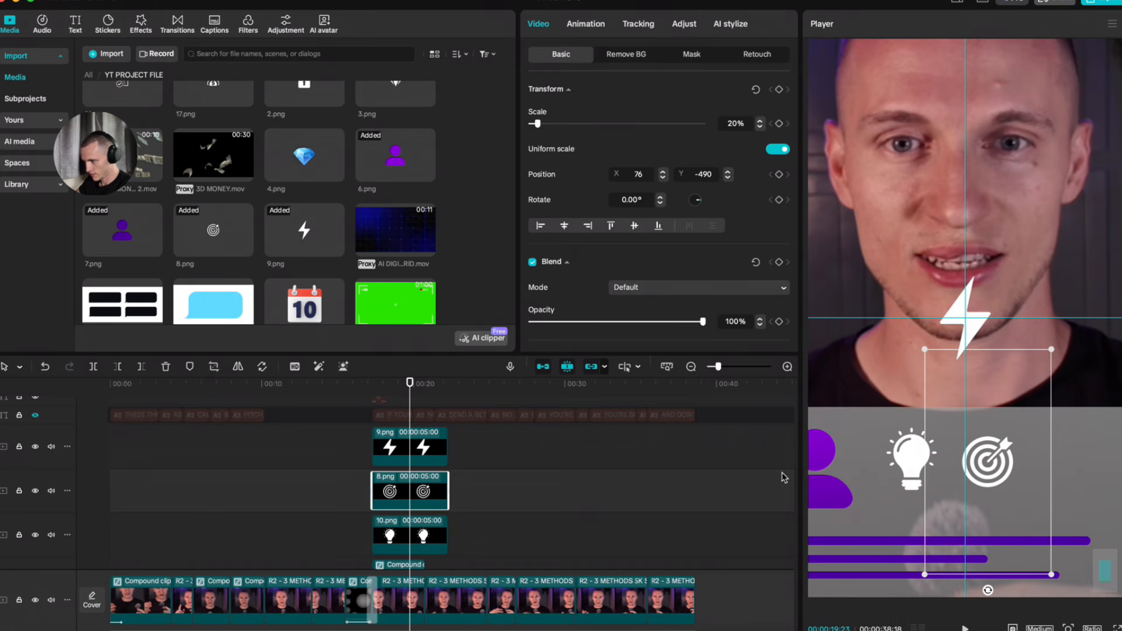
Step: Place the lightning icon beside the target icon at about X 341, Y -484 and scale it down to 14%
click(434, 452)
scroll(864, 339, right, 3)
drag(862, 332, 963, 472)
drag(1058, 364, 1042, 390)
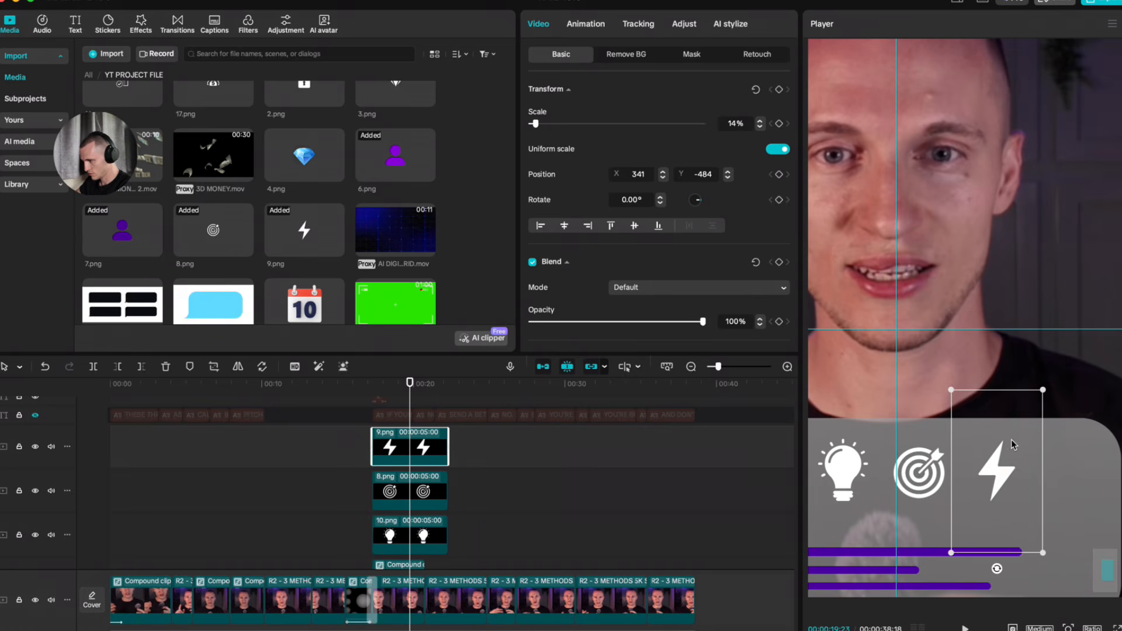
scroll(1007, 444, down, 5)
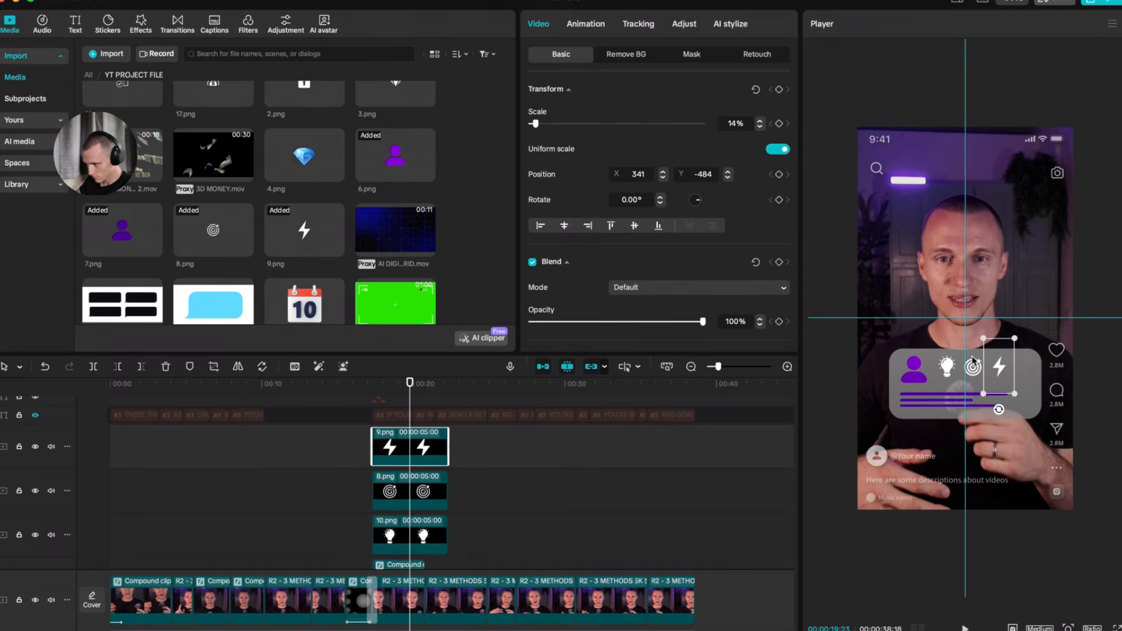
scroll(1047, 439, up, 4)
drag(1047, 433, 1042, 432)
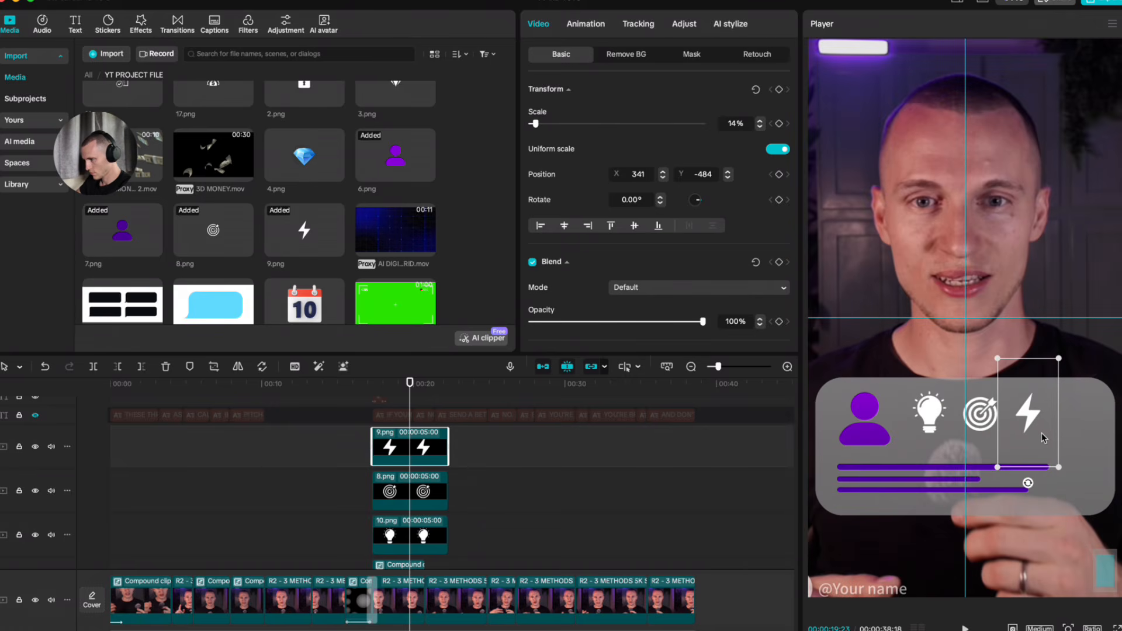
Step: Trim the 9.png, 8.png and 10.png clips to 00:00:03:14 so they end with the card's other clips
scroll(436, 516, down, 5)
click(408, 500)
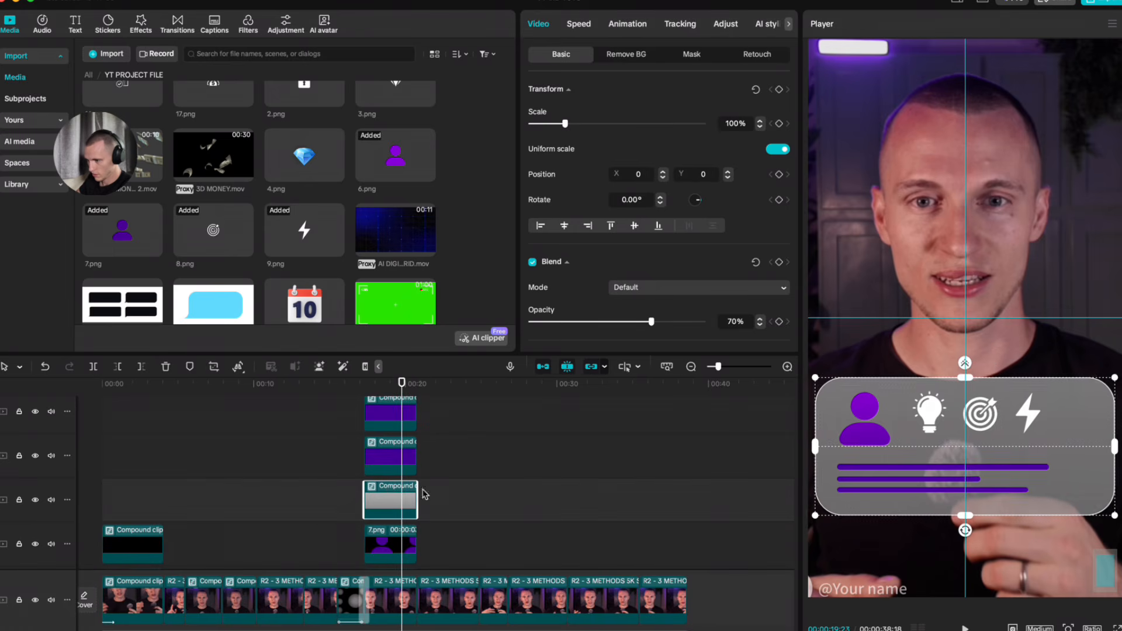
key(super+z)
key(super+z)
key(super+z)
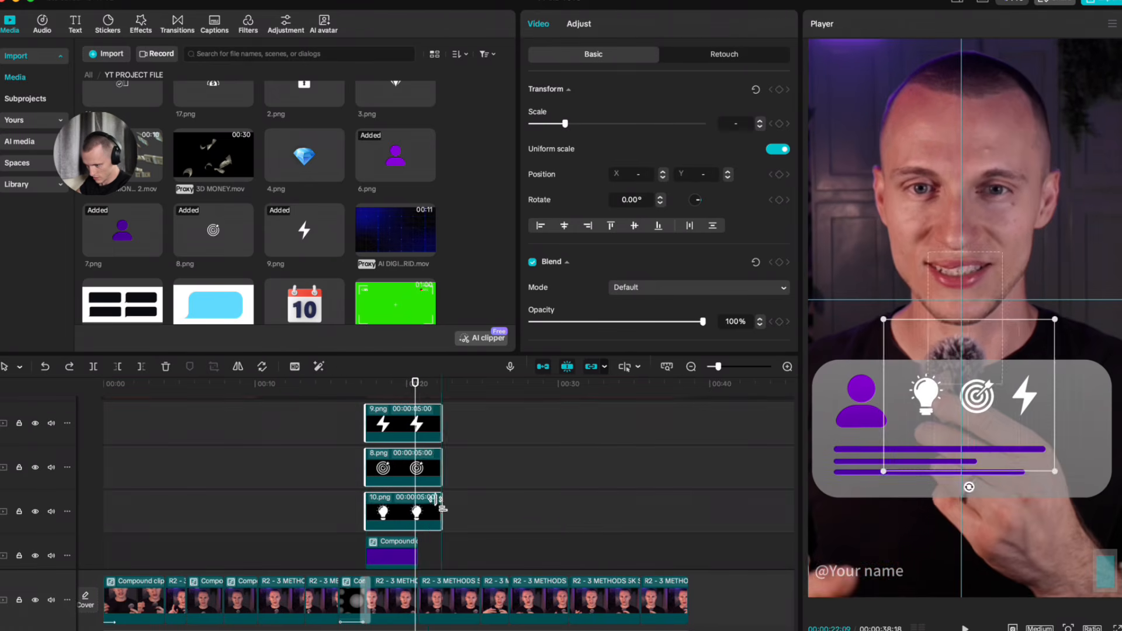
scroll(413, 510, up, 5)
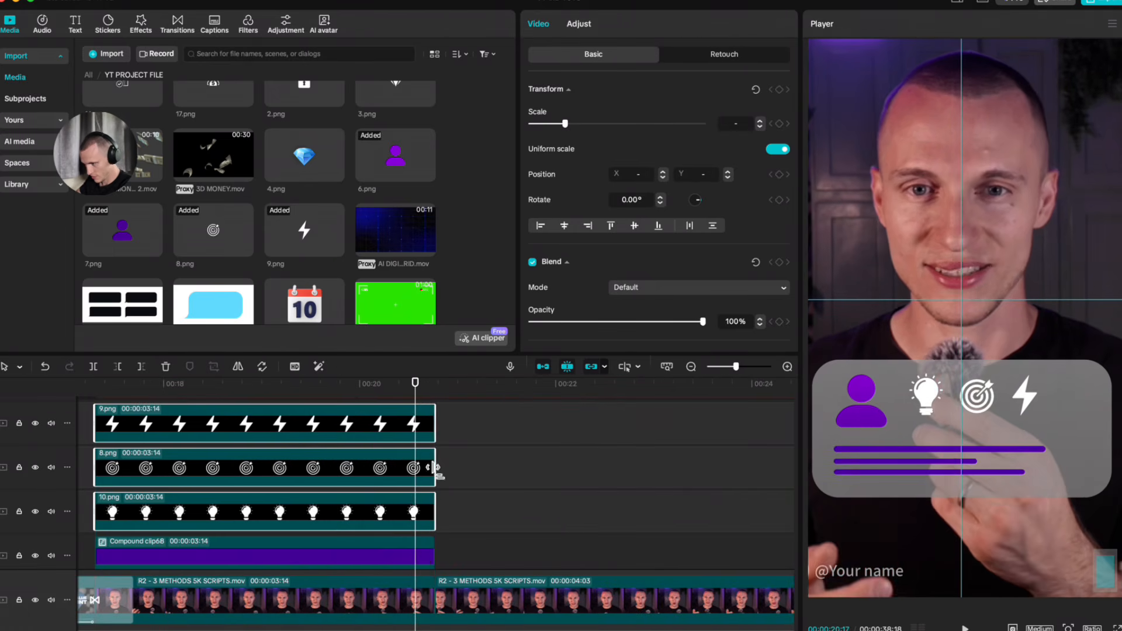
scroll(434, 479, down, 1)
scroll(434, 480, up, 2)
Step: Delete the disabled "NO. 2 SEND VALUE UPFRONT" text, the blur effect and the short text clip above the captions track
scroll(1005, 430, down, 5)
click(1007, 431)
scroll(371, 426, up, 5)
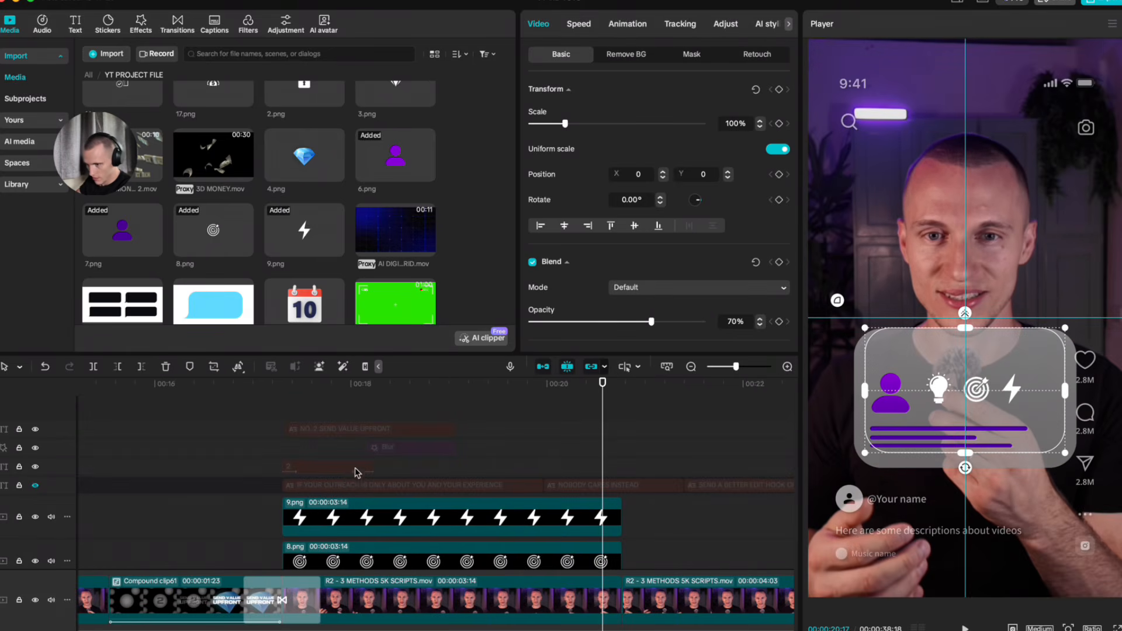
click(443, 429)
click(349, 467)
click(420, 448)
scroll(432, 444, down, 2)
Step: Duplicate the first outreach caption onto a track above, extend it to the icon clips' end and change its text to "USER SKILLS"
click(444, 428)
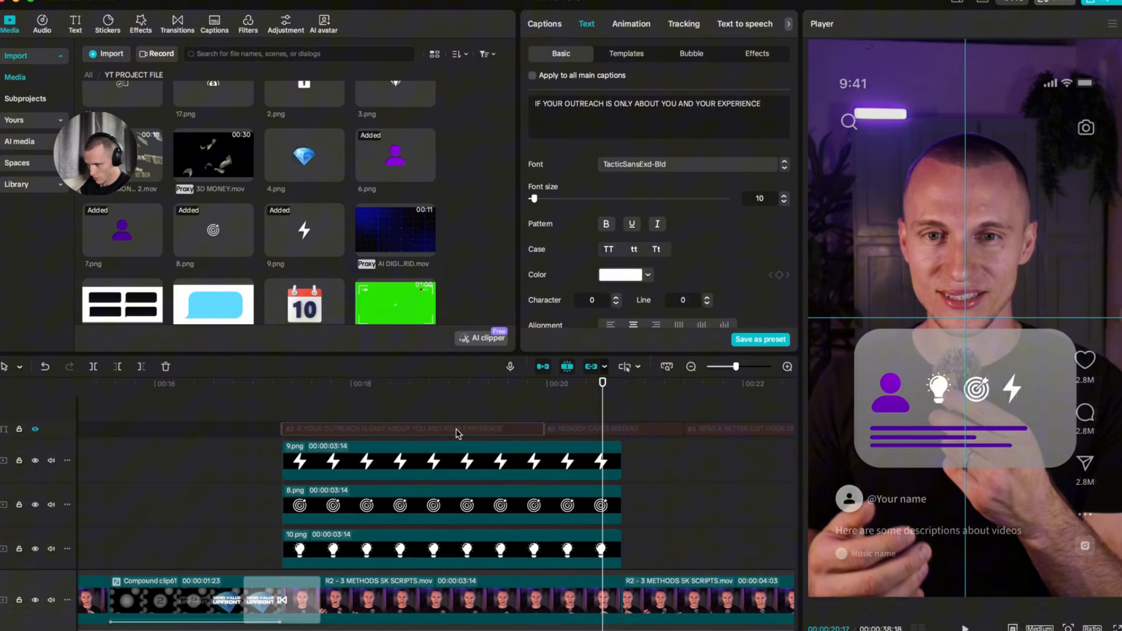
drag(457, 433, 460, 416)
drag(544, 429, 623, 429)
click(641, 79)
double_click(675, 123)
key(super+a)
text(USER SKILLS)
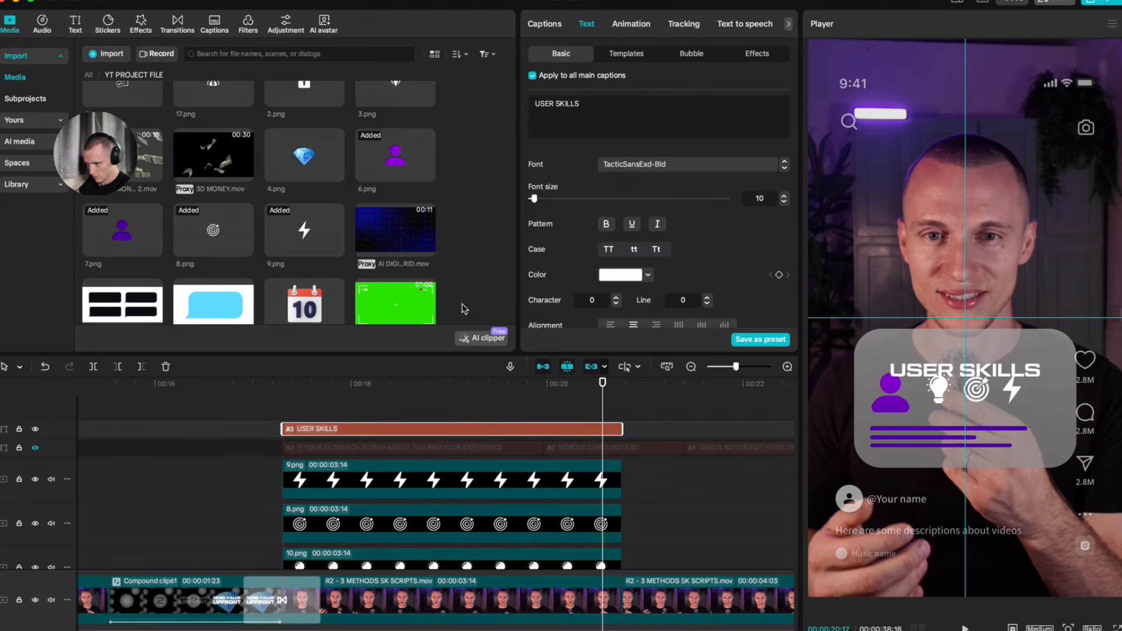
Step: Turn the USER SKILLS text into a compound clip and scale it down slightly to fit above the card's icons
click(512, 410)
click(556, 443)
scroll(1017, 379, down, 3)
click(585, 435)
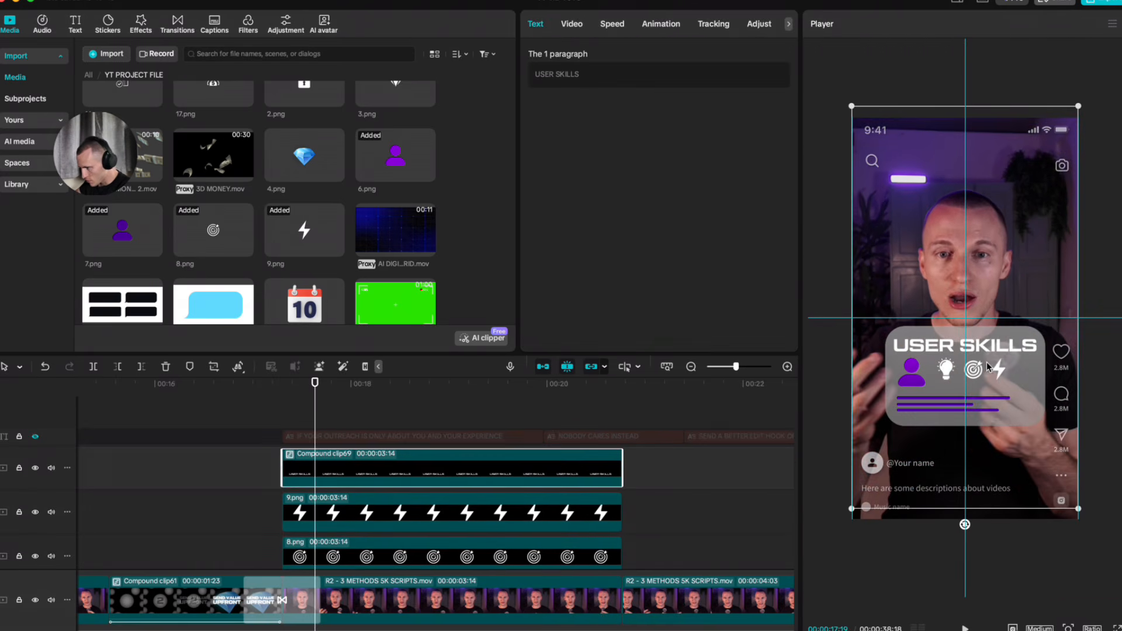
drag(1078, 108, 1071, 119)
scroll(1003, 385, up, 3)
scroll(1003, 386, down, 3)
scroll(491, 485, down, 5)
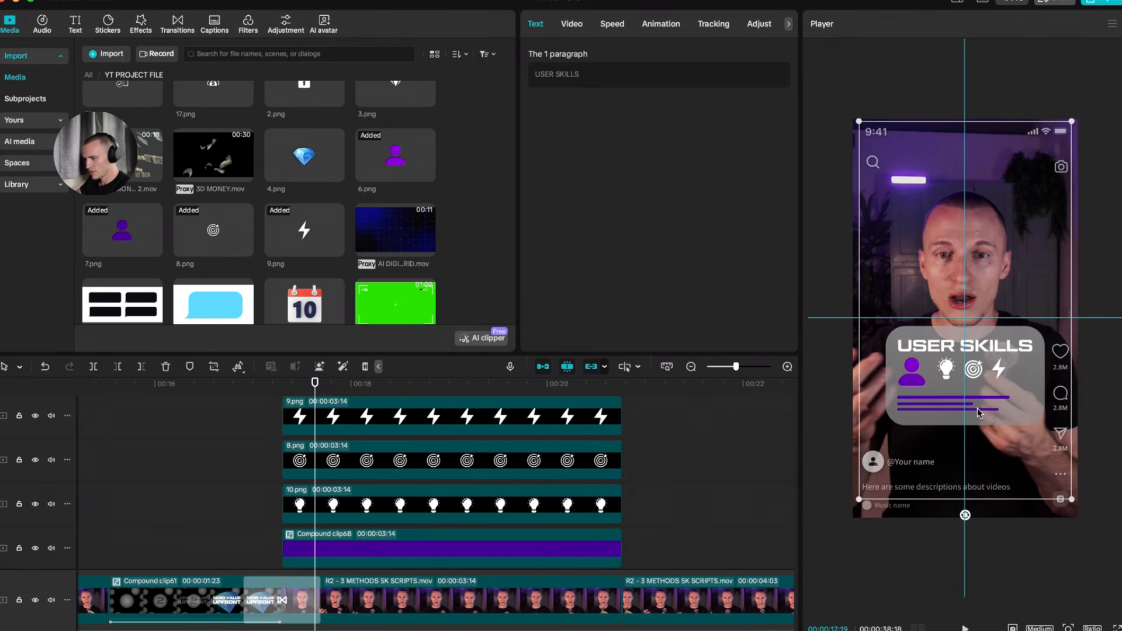
scroll(979, 413, down, 1)
scroll(371, 473, up, 3)
super+click(391, 469)
super+click(388, 522)
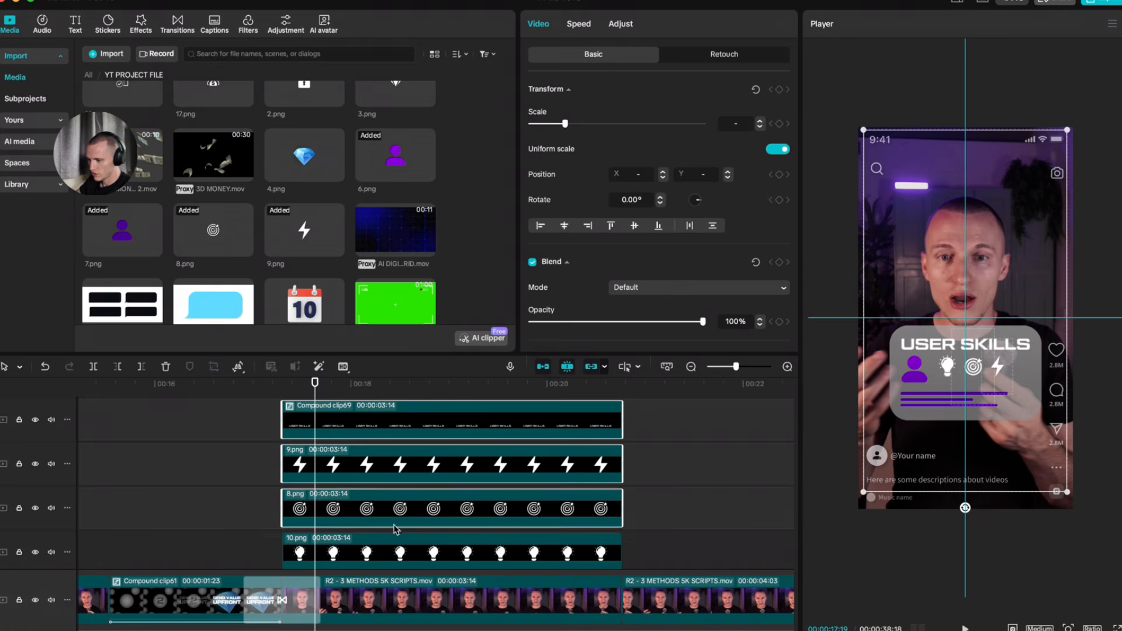
scroll(391, 527, down, 3)
super+click(382, 485)
click(391, 520)
scroll(380, 518, up, 3)
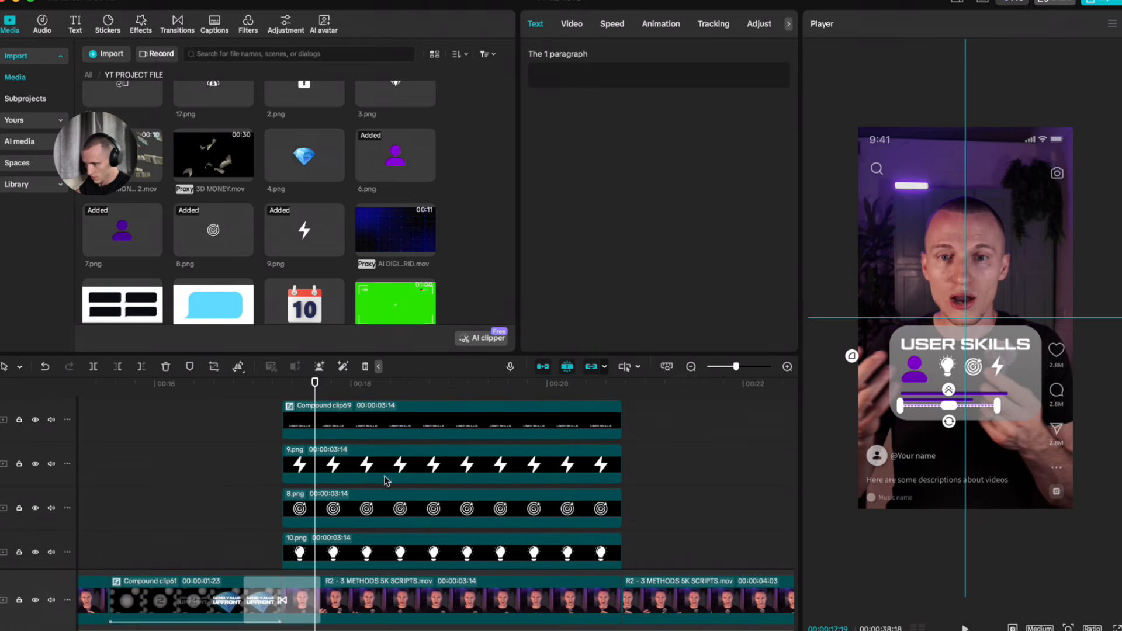
Step: Select all the title, icon, line and gray card clips and merge them into a single compound clip
scroll(584, 491, down, 3)
drag(650, 411, 523, 514)
scroll(540, 501, down, 3)
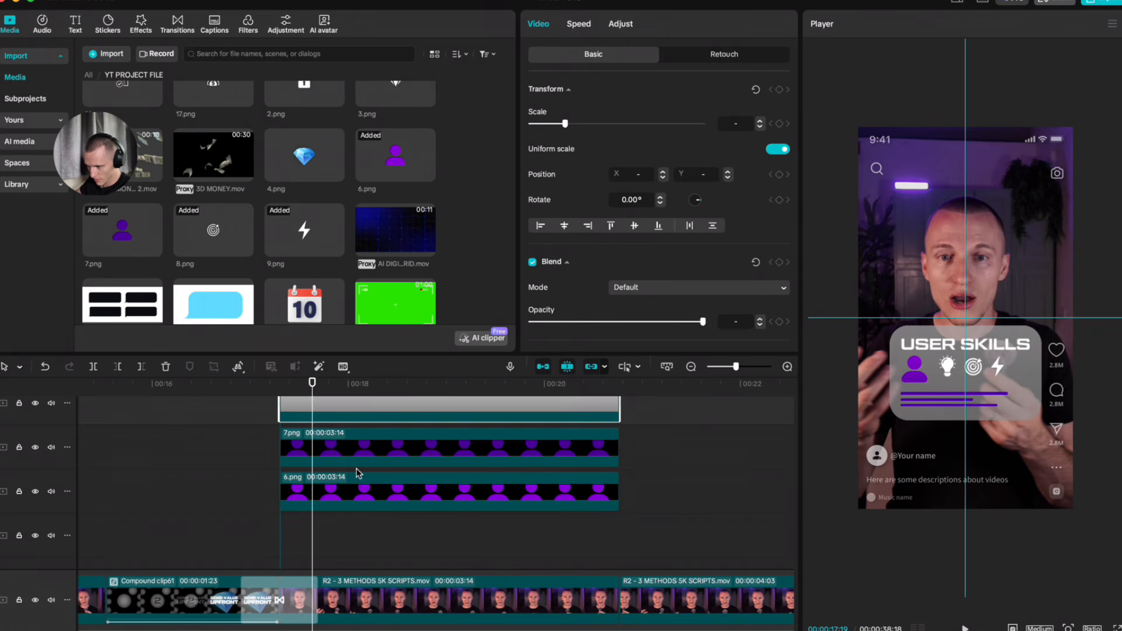
scroll(463, 478, down, 3)
scroll(471, 485, down, 5)
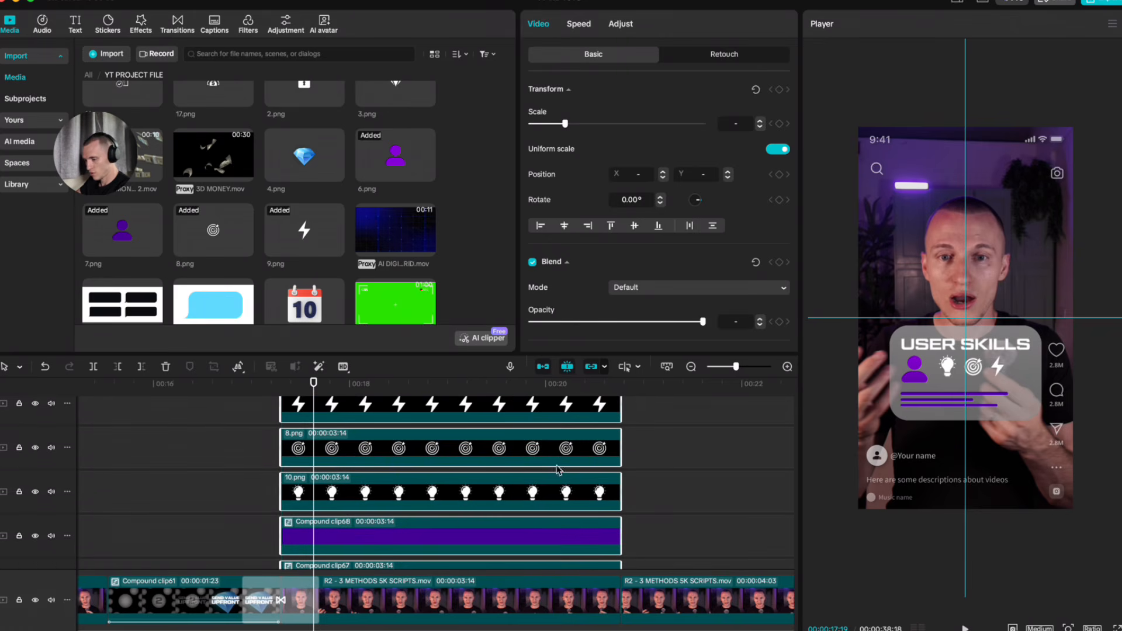
key(Delete)
Step: Scale the card's compound clip down to 77% and position it at X 0, Y -377
drag(1073, 127, 1044, 214)
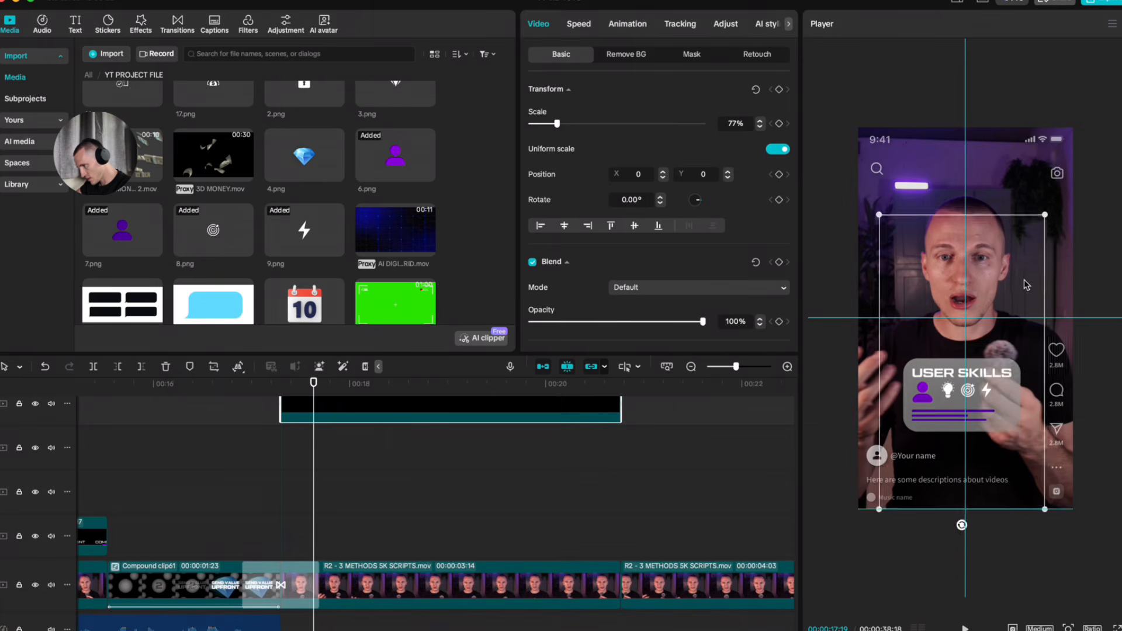
scroll(446, 508, up, 3)
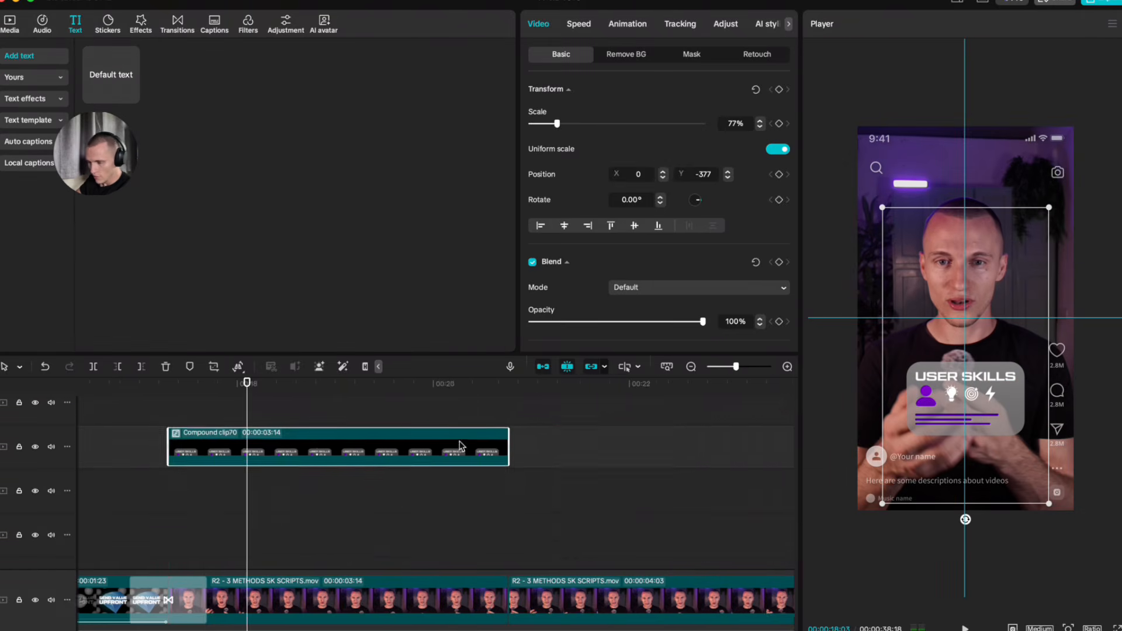
Step: Apply the Glow 2 video effect to the card's compound clip and adjust its glow amount
scroll(458, 446, left, 5)
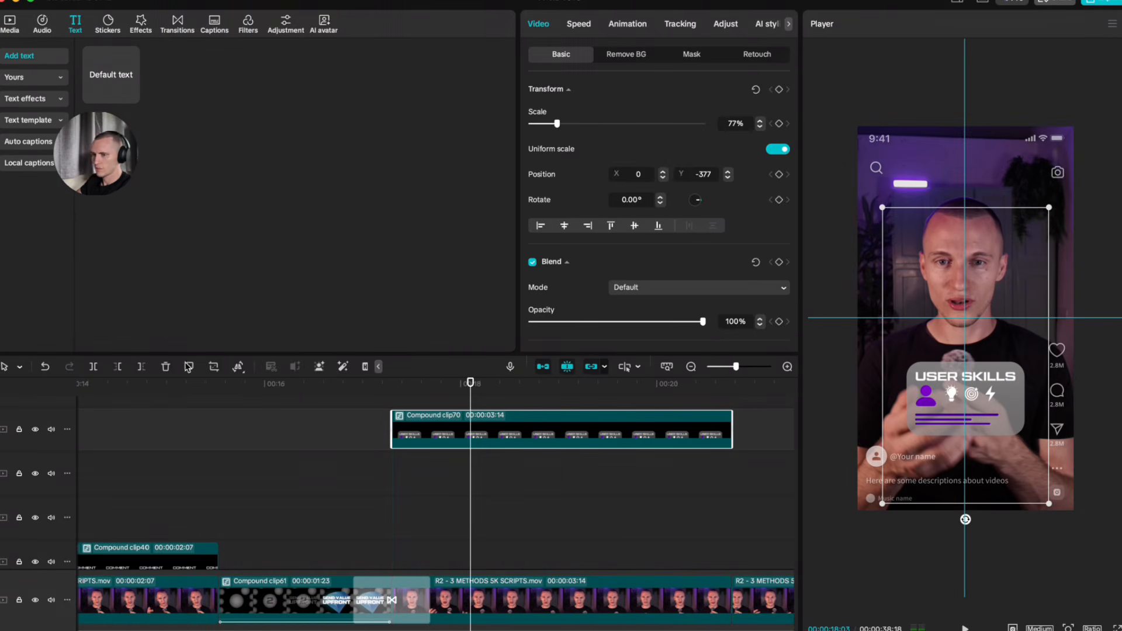
click(141, 23)
drag(112, 125, 530, 427)
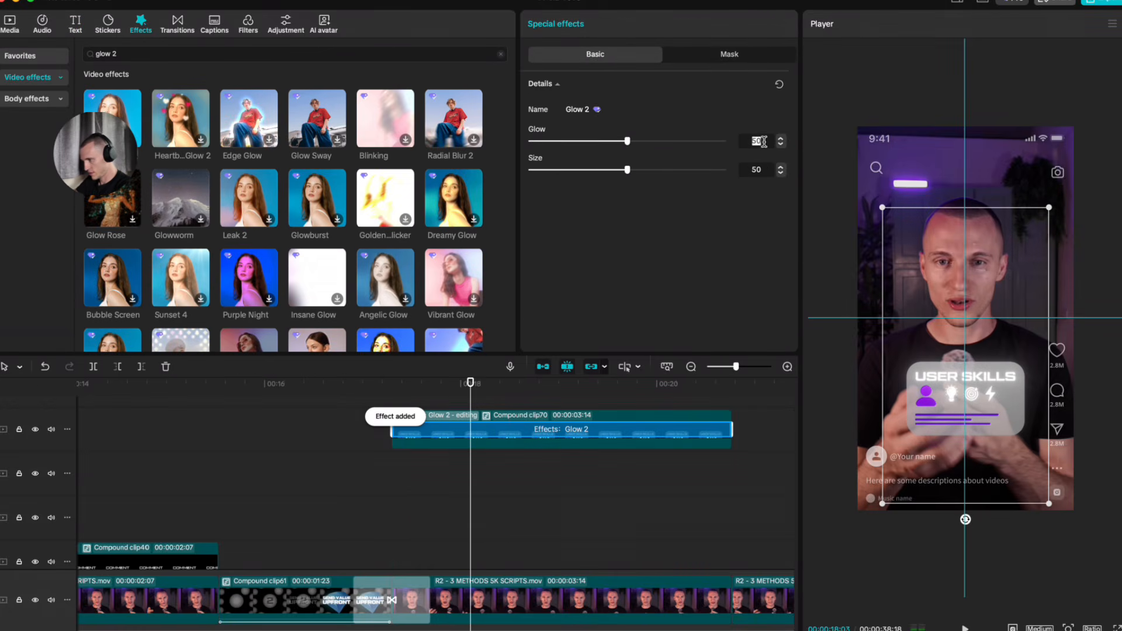
key(Return)
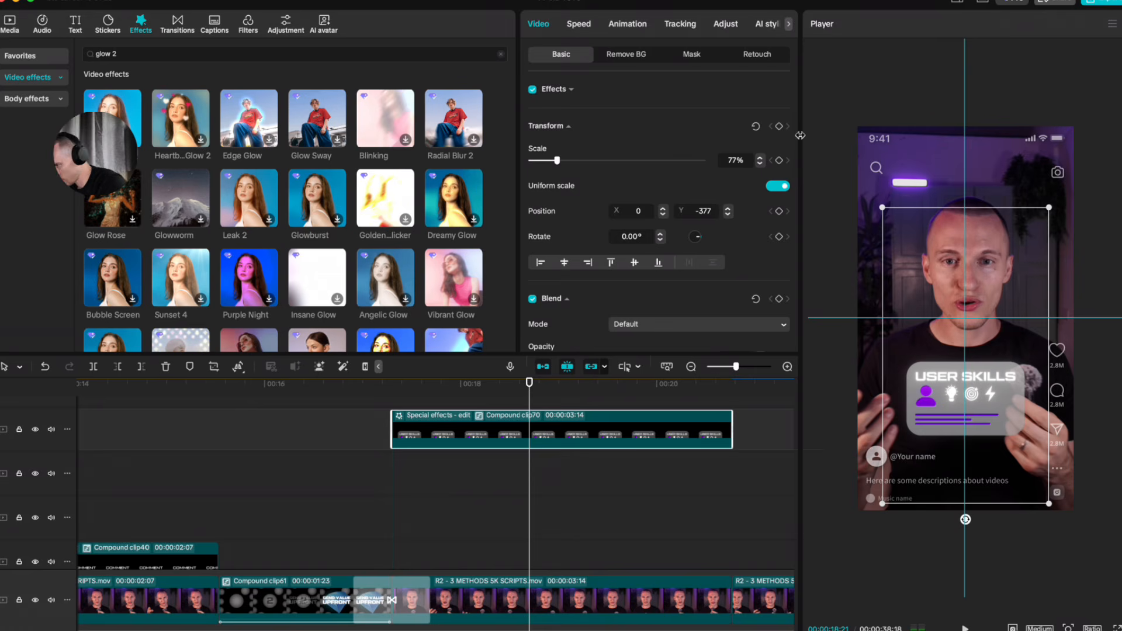
Step: Keyframe the card to rise from Y -2017 at the clip's start to Y -377 at 00:00:18:21, and preview the motion
click(543, 457)
click(450, 474)
click(482, 431)
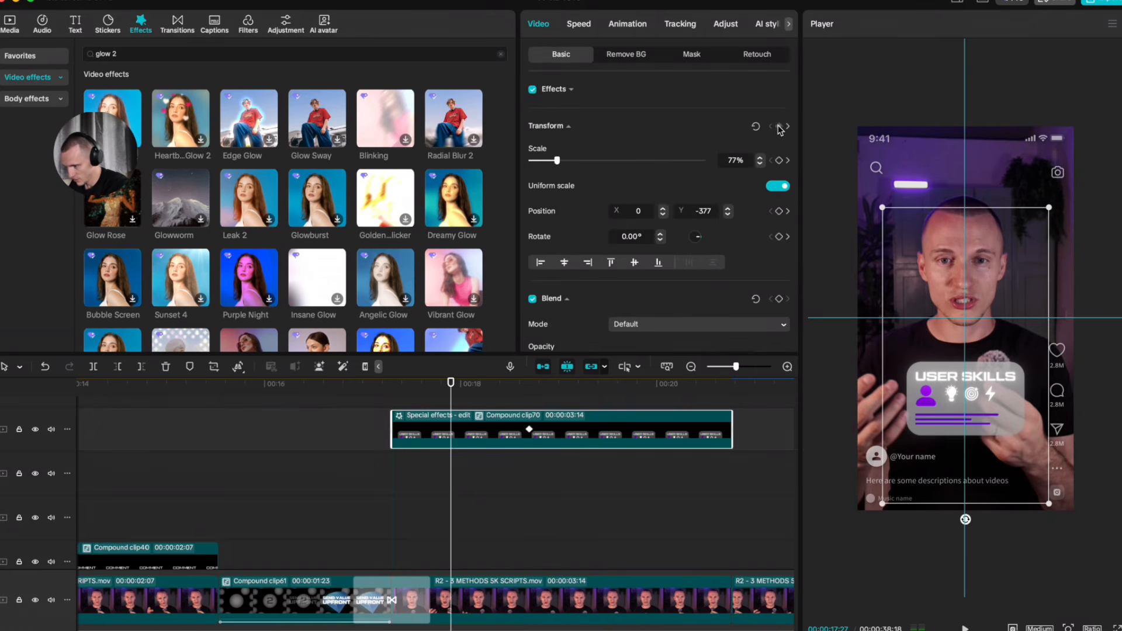
drag(998, 328, 1003, 492)
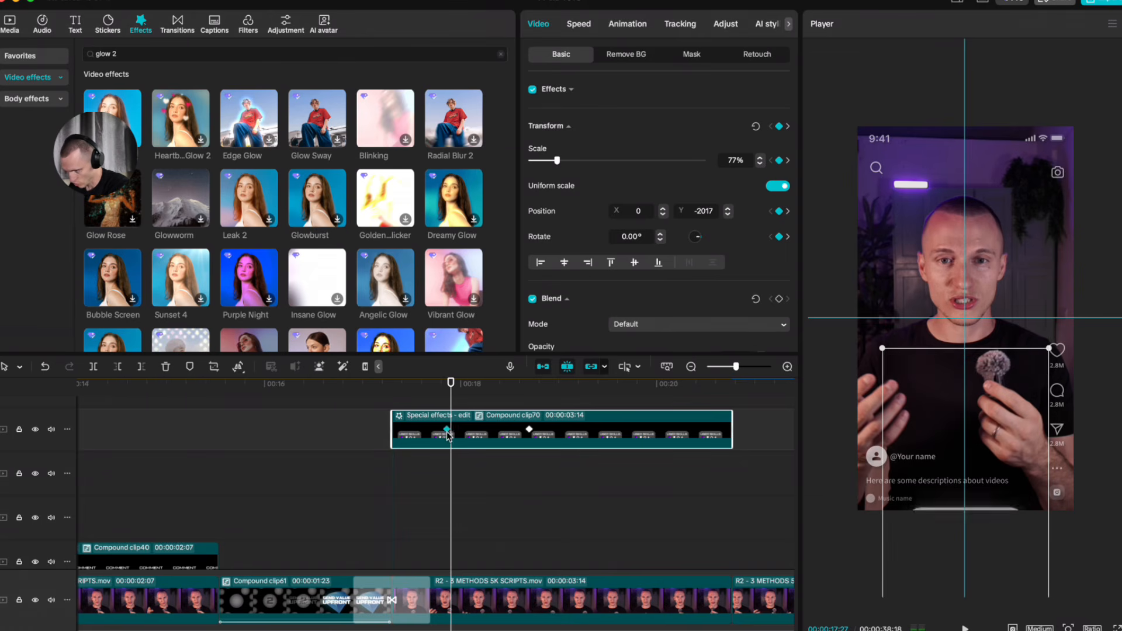
click(393, 489)
drag(393, 489, 428, 493)
key(space)
scroll(602, 526, down, 3)
scroll(636, 488, up, 4)
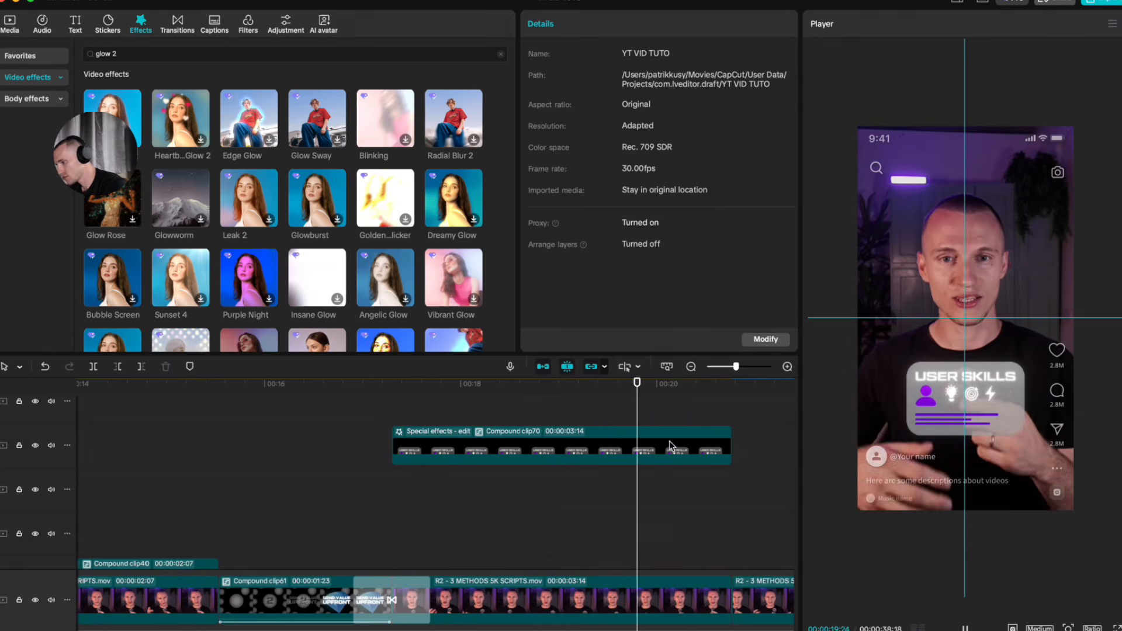
Step: Keyframe the card to slide back below the frame at the clip's end and shift the middle keyframe slightly later
click(657, 456)
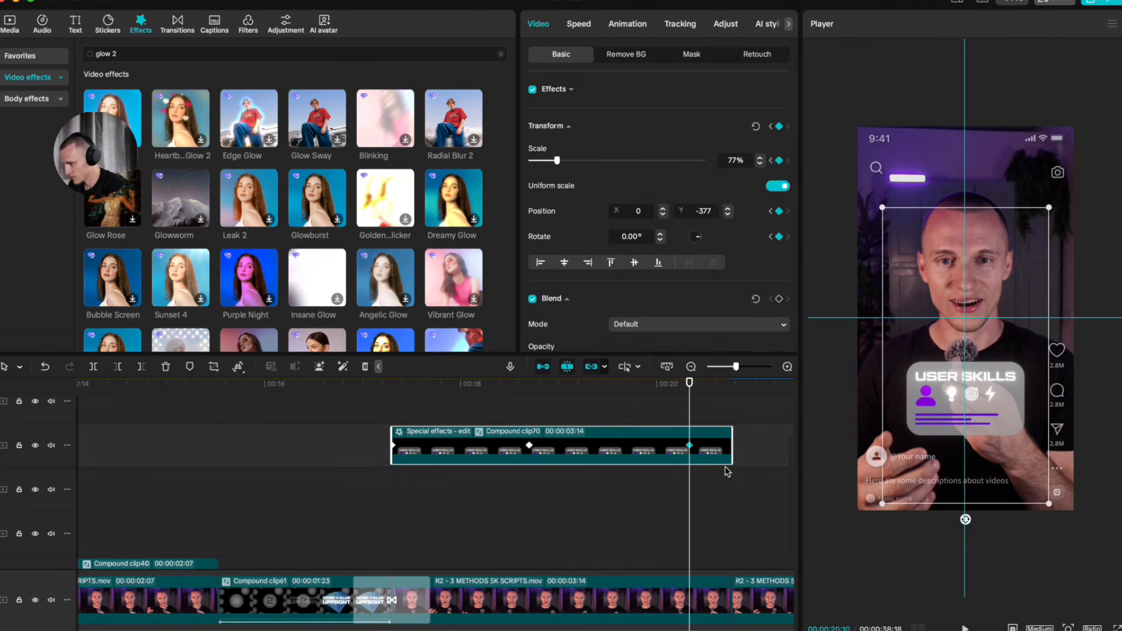
drag(1017, 387, 1009, 539)
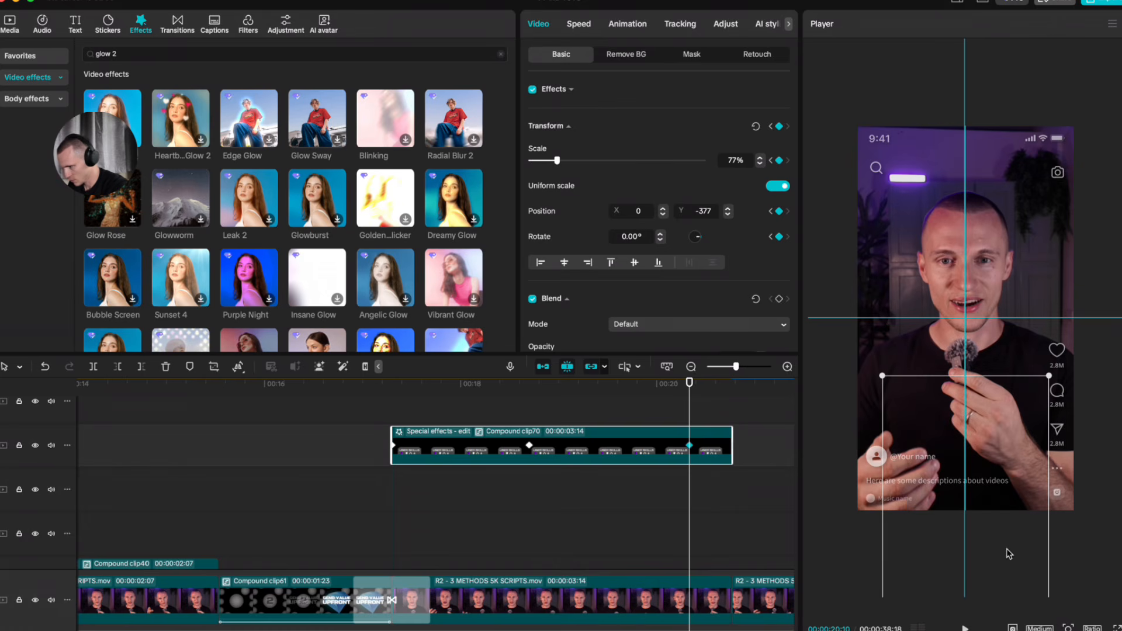
drag(689, 446, 733, 449)
click(745, 447)
click(586, 445)
drag(530, 446, 552, 447)
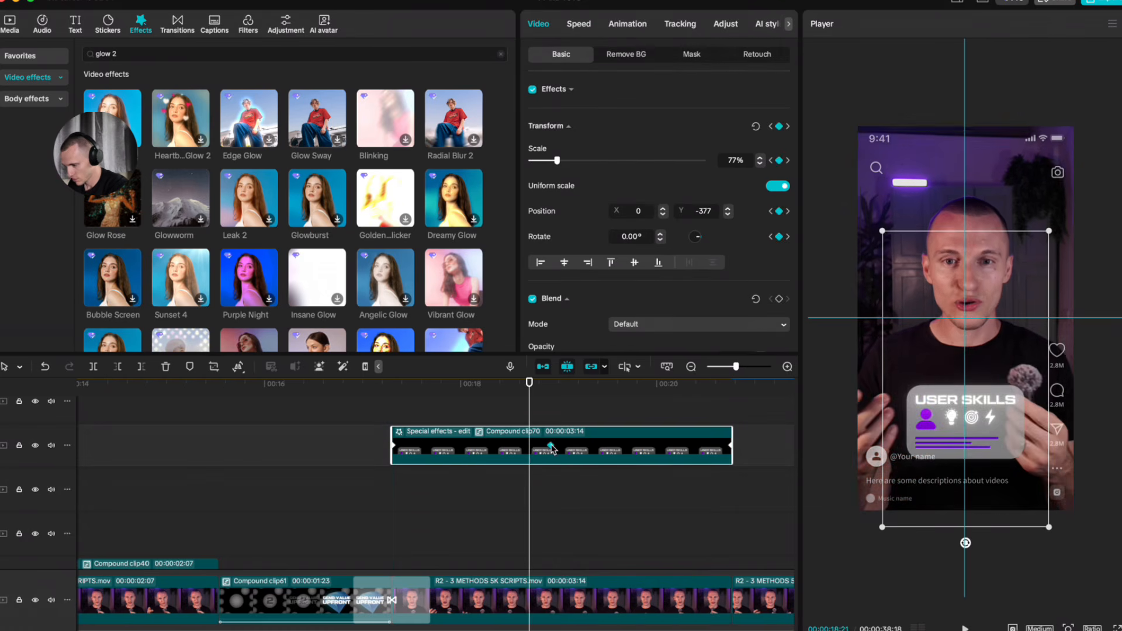
Step: Show the card clip's keyframe graphs and apply a smooth easing curve to its Y position keyframes
right_click(584, 452)
click(624, 596)
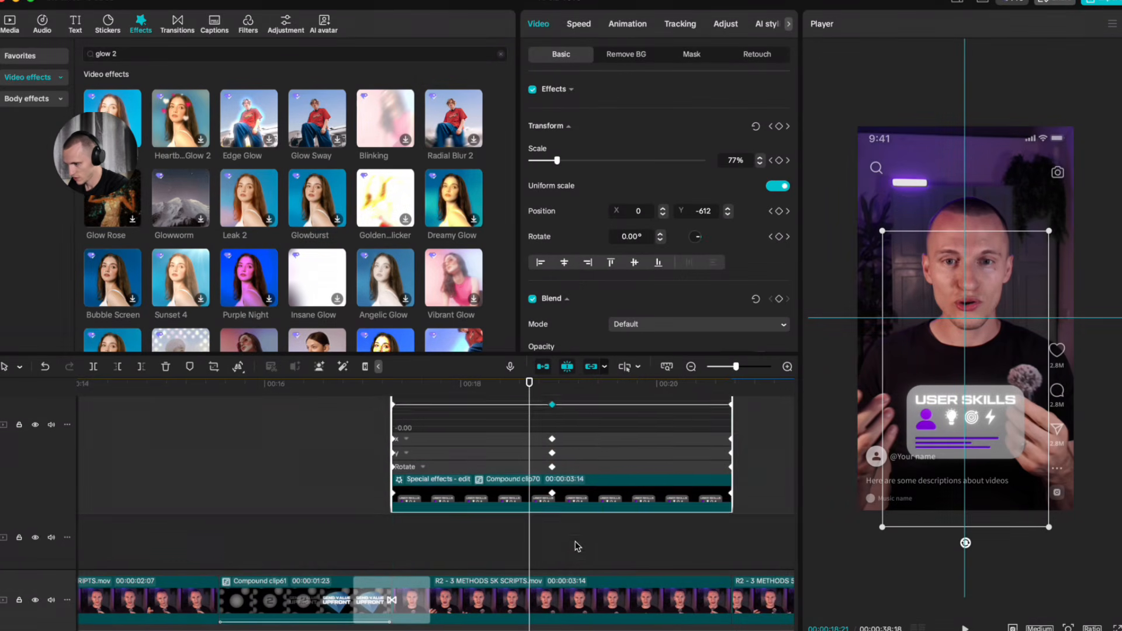
scroll(607, 504, up, 1)
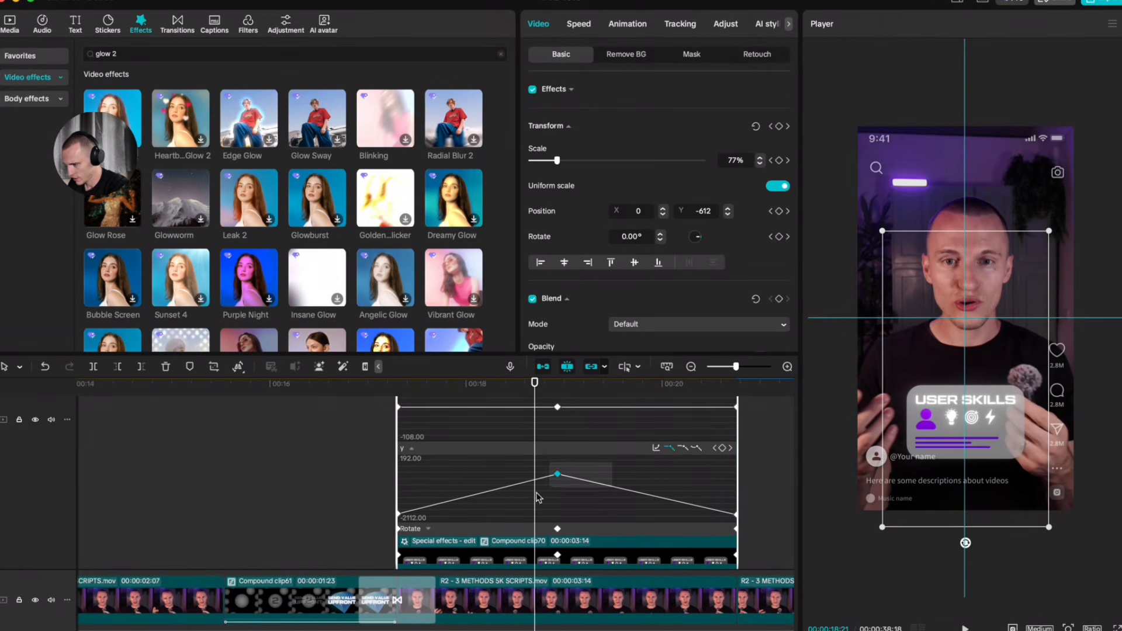
click(684, 448)
click(735, 529)
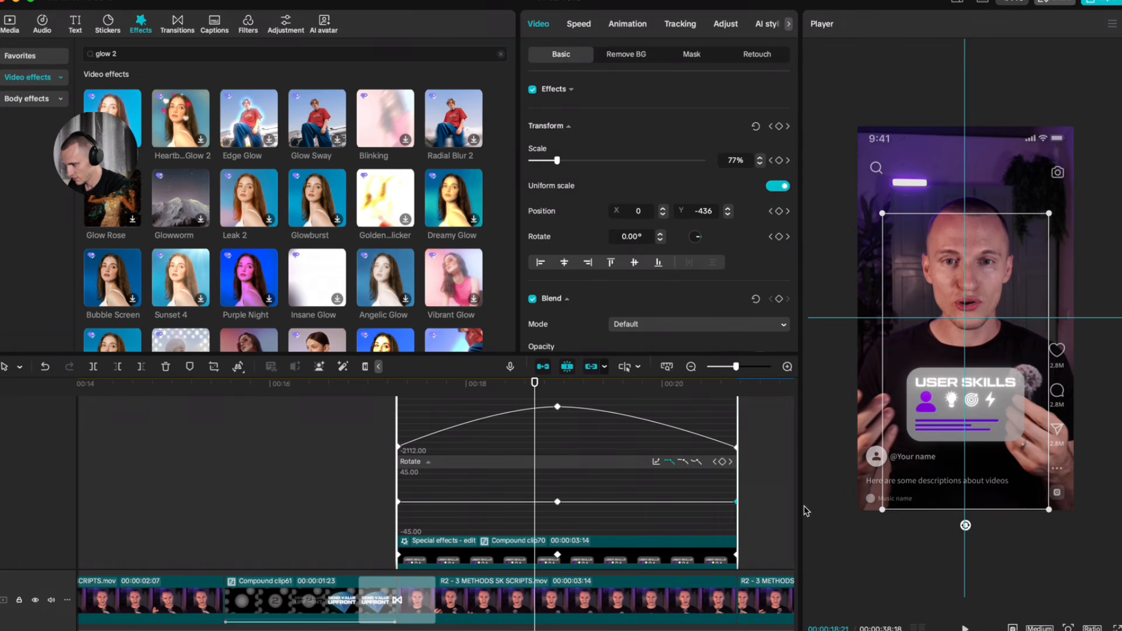
scroll(701, 435, up, 1)
click(682, 432)
click(682, 431)
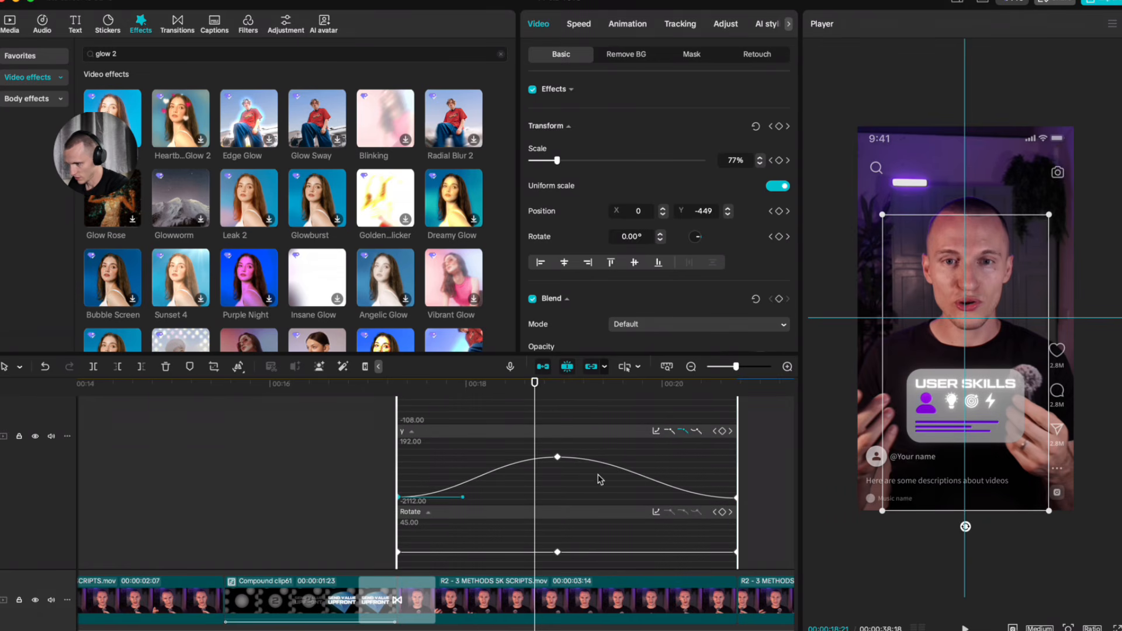
Step: Preview the card's motion and lengthen the middle Y keyframe's incoming curve handle back toward the clip's start for a longer ease
drag(533, 385, 418, 392)
key(space)
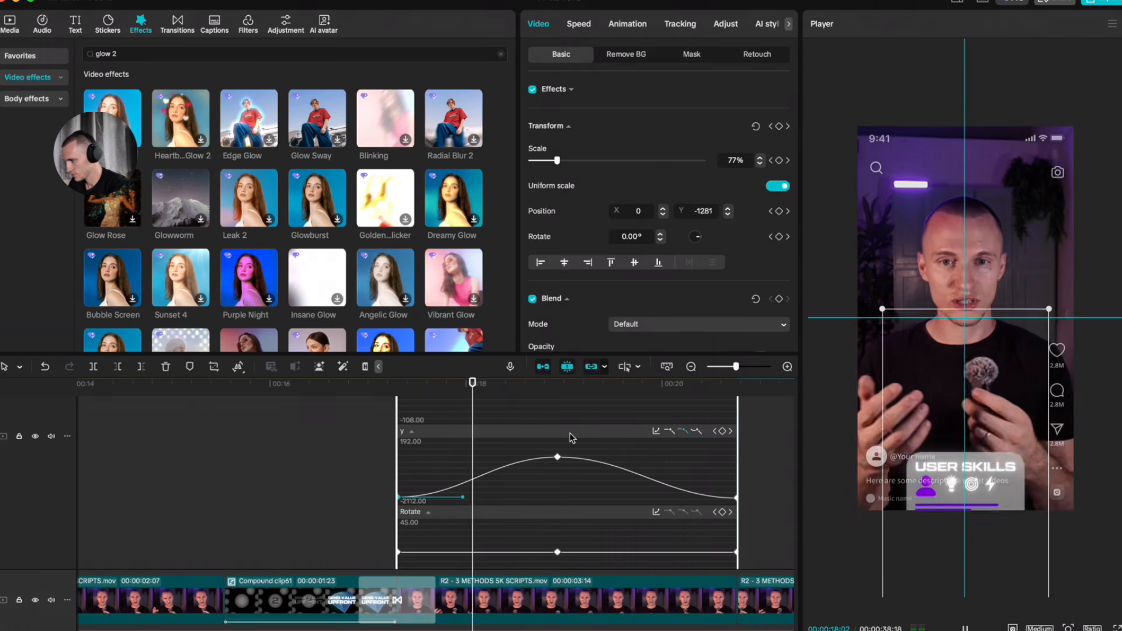
key(space)
click(557, 456)
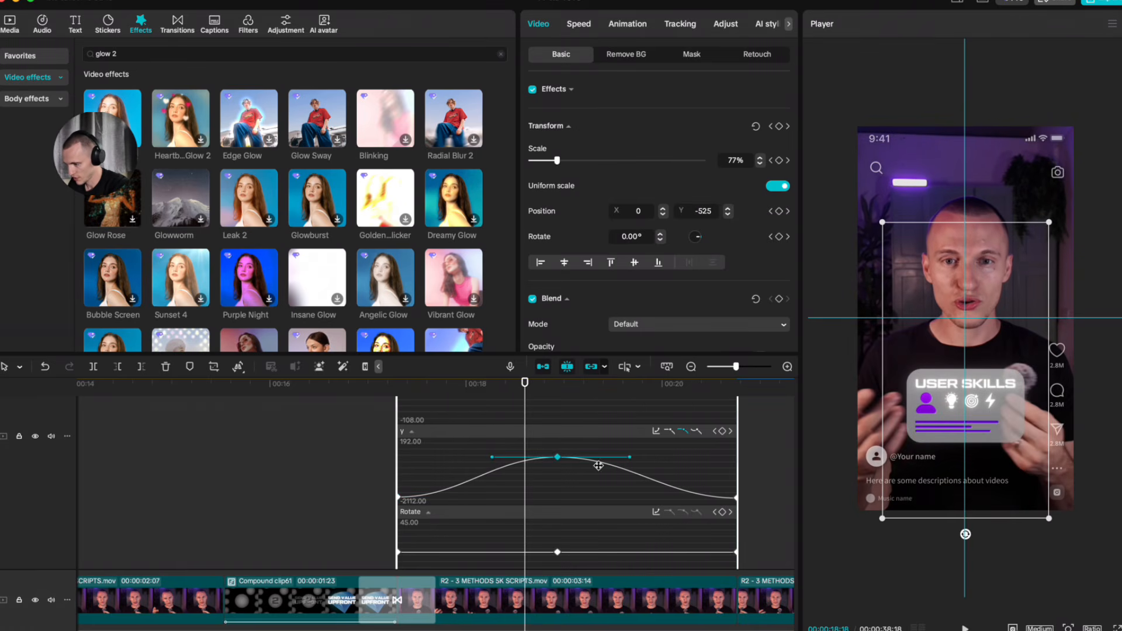
drag(492, 461, 413, 457)
click(388, 432)
key(space)
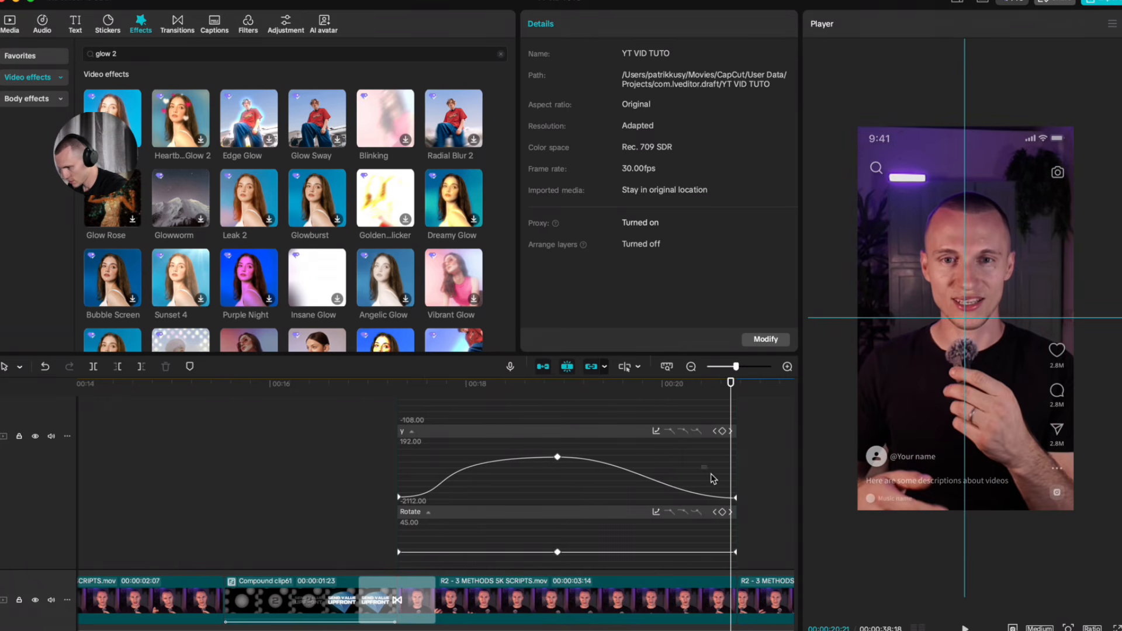
Step: Lengthen the middle Y keyframe's outgoing curve handle toward the clip's end and play back the card's motion
click(558, 457)
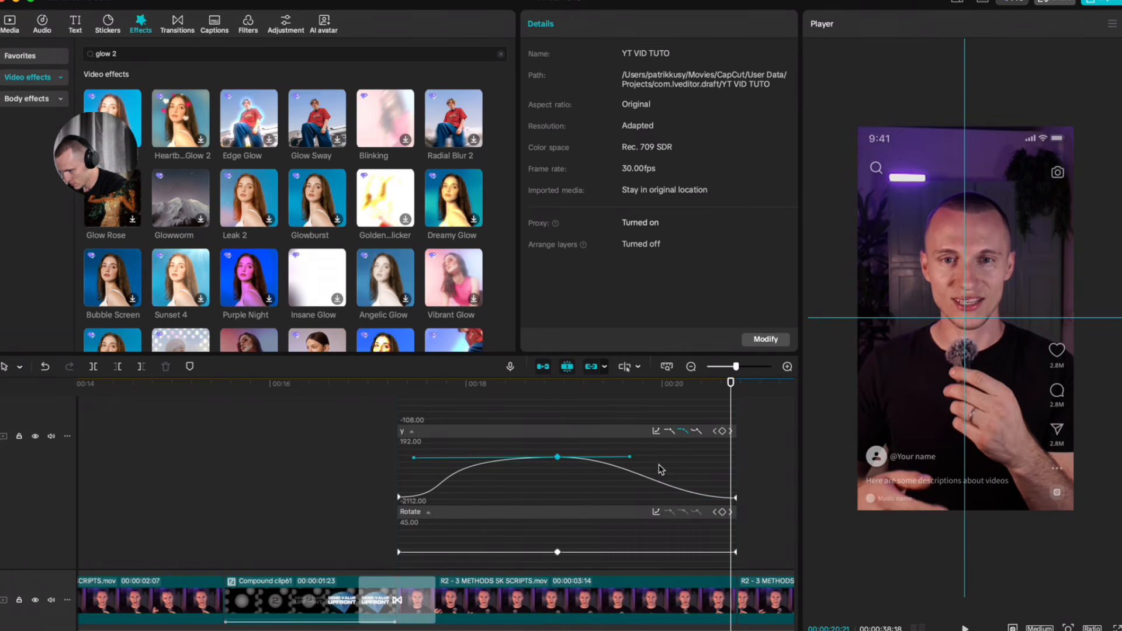
drag(629, 458, 699, 456)
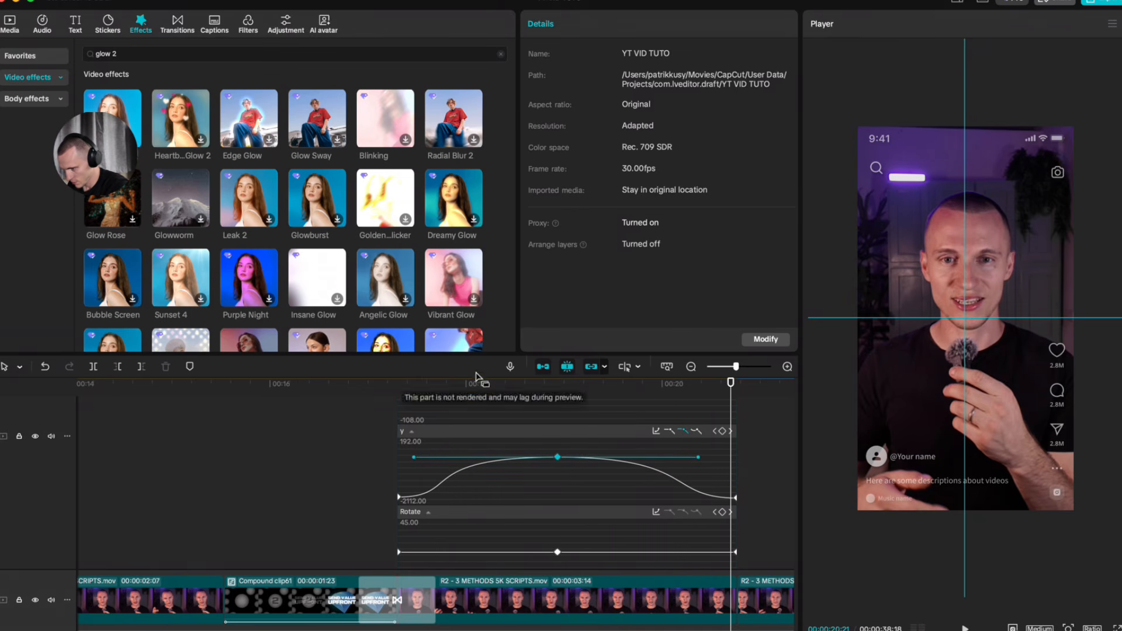
click(447, 383)
key(space)
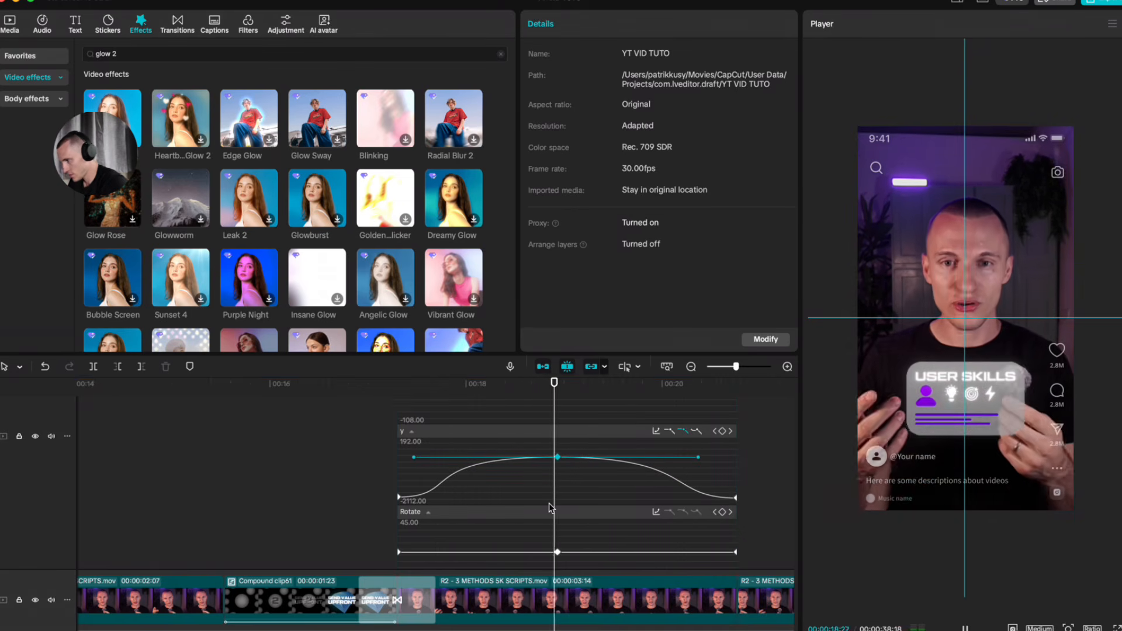
Step: Hide the keyframe graphs of the USER SKILLS card's compound clip and return to the collapsed track view
scroll(631, 408, down, 3)
scroll(631, 468, down, 3)
scroll(631, 497, up, 2)
right_click(631, 511)
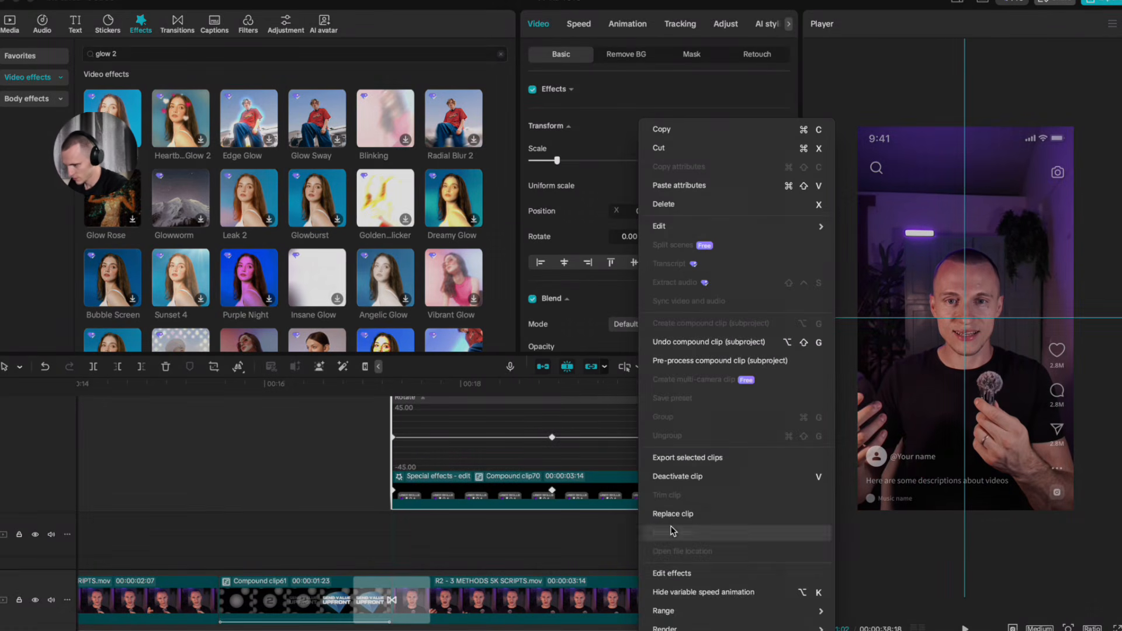
click(590, 511)
scroll(597, 484, up, 3)
scroll(619, 476, down, 3)
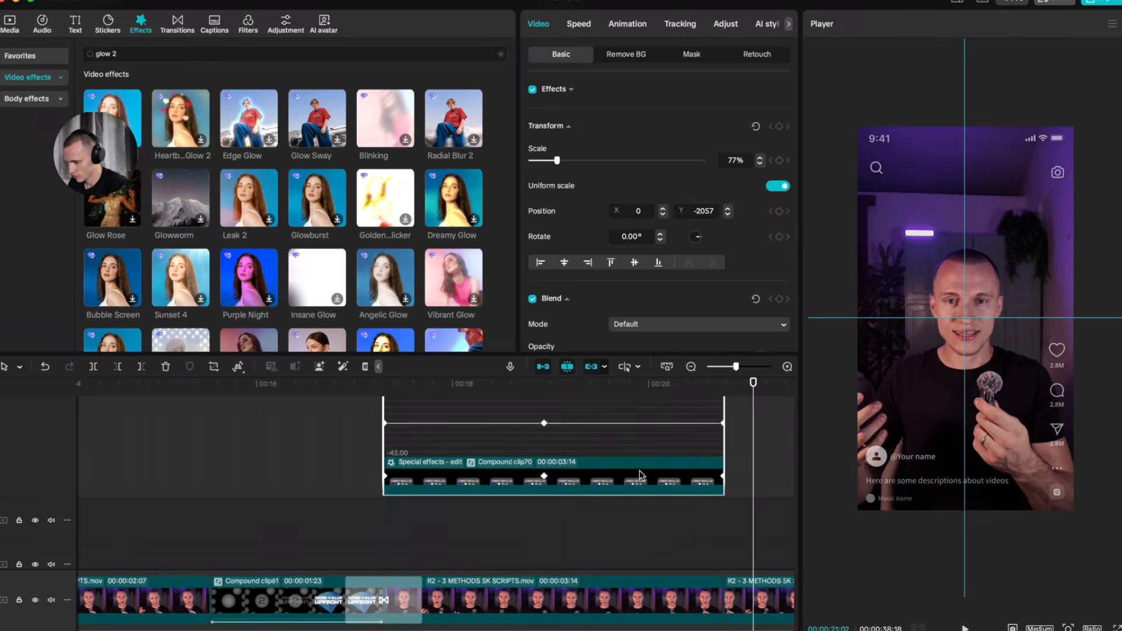
right_click(641, 476)
click(674, 593)
click(386, 542)
click(462, 473)
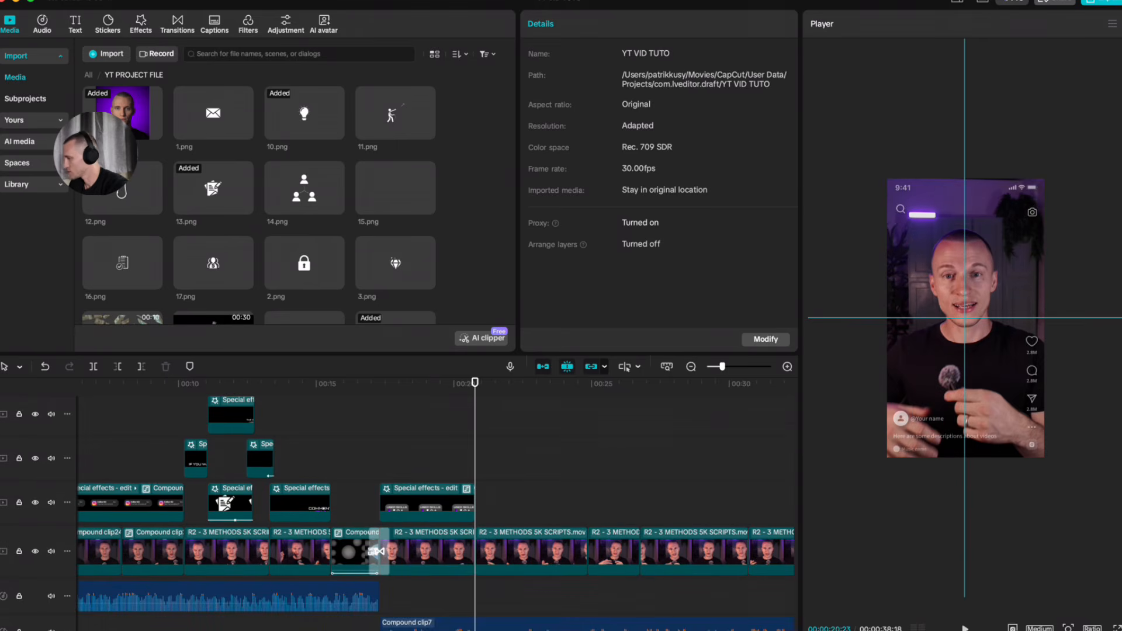
Step: Unhide the caption track and select the NOBODY CARES INSTEAD caption above the cut to the next footage clip
scroll(528, 466, up, 5)
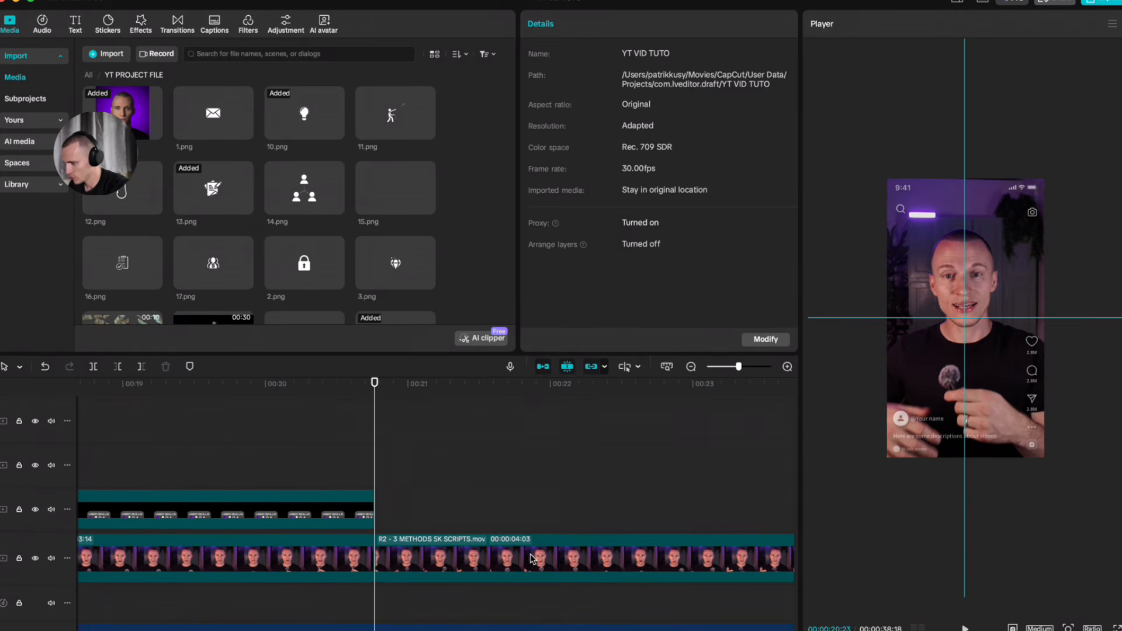
click(945, 469)
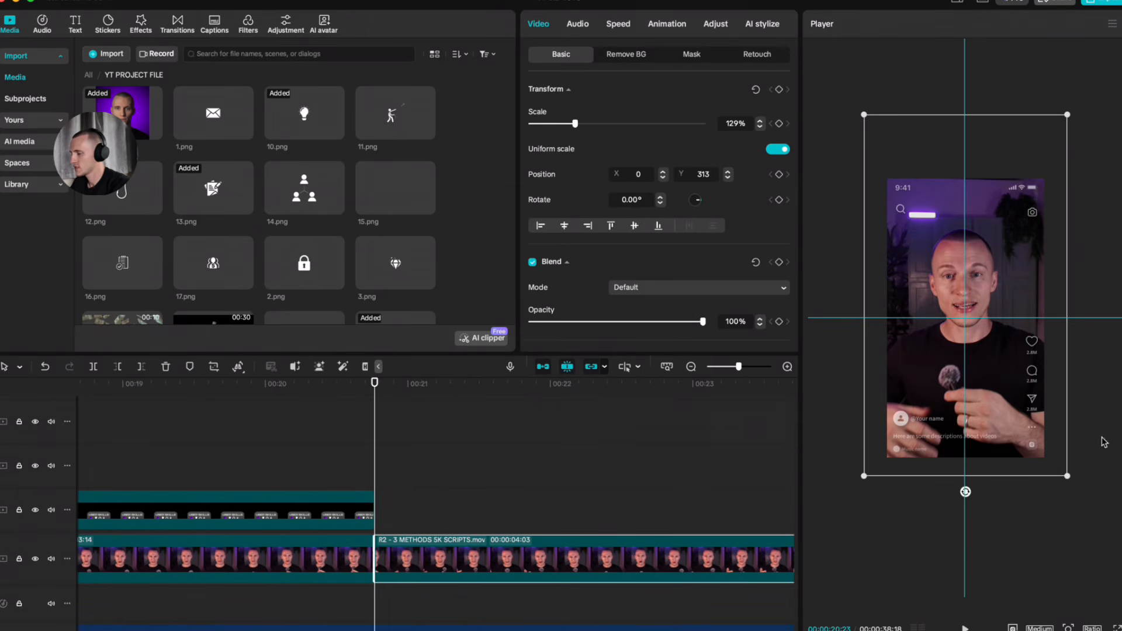
scroll(466, 453, up, 2)
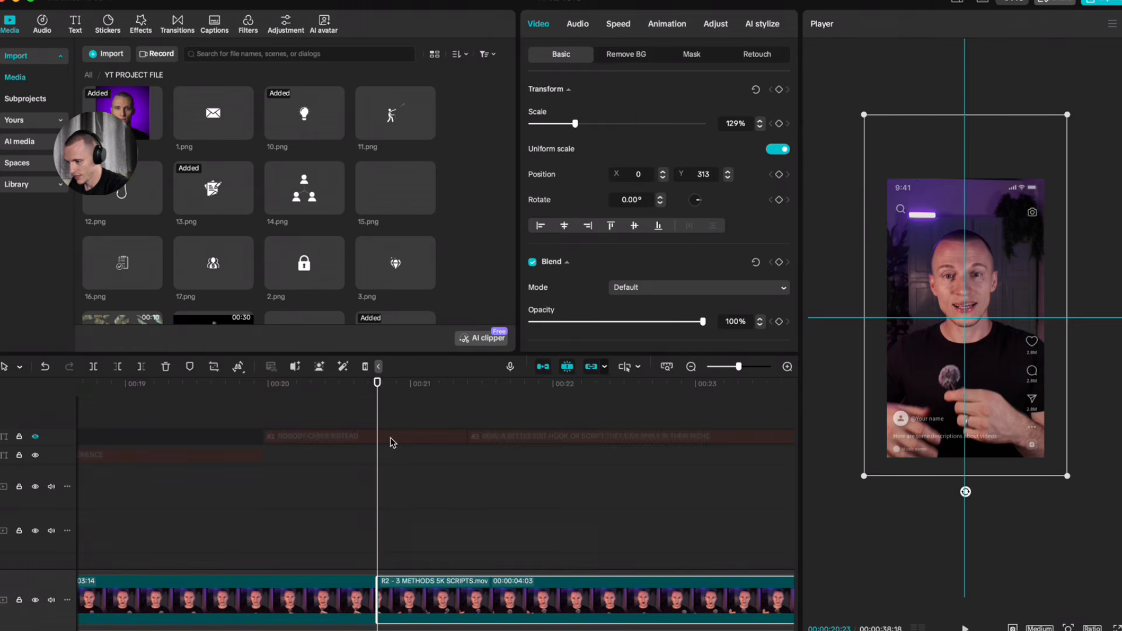
click(391, 439)
click(35, 436)
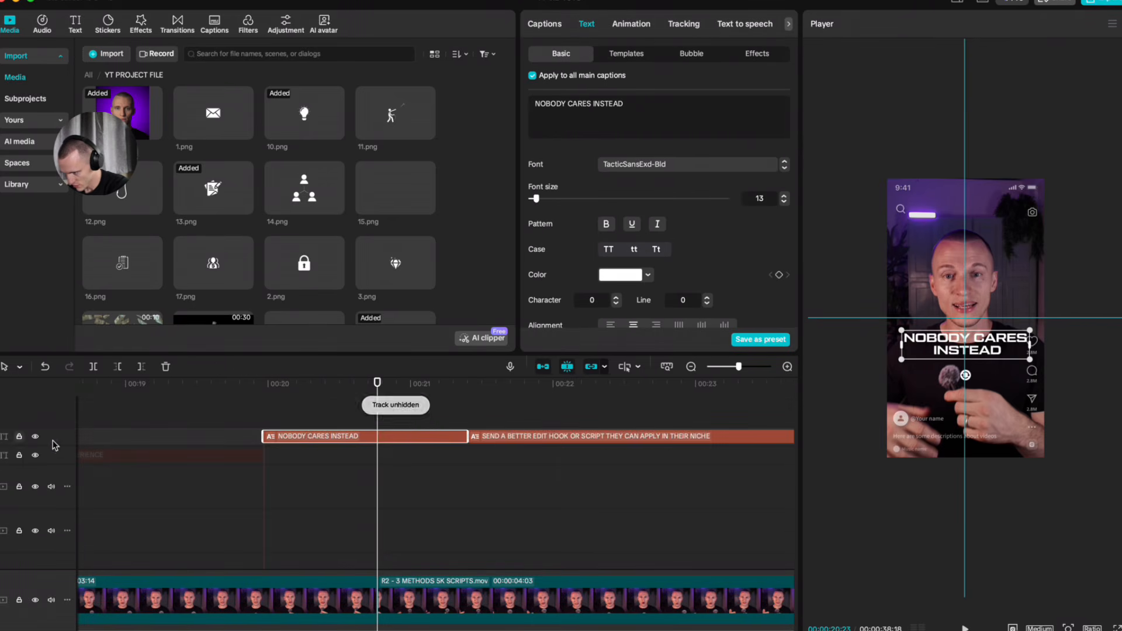
click(386, 478)
click(380, 438)
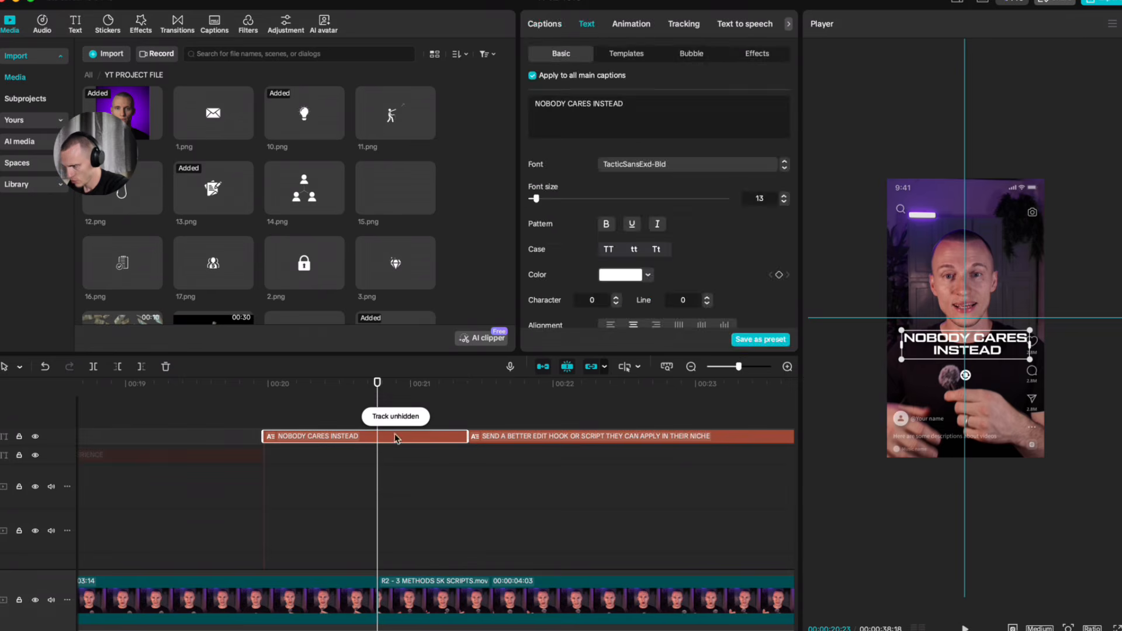
Step: Split the NOBODY CARES INSTEAD caption into NOBODY CARES and INSTEAD
click(544, 24)
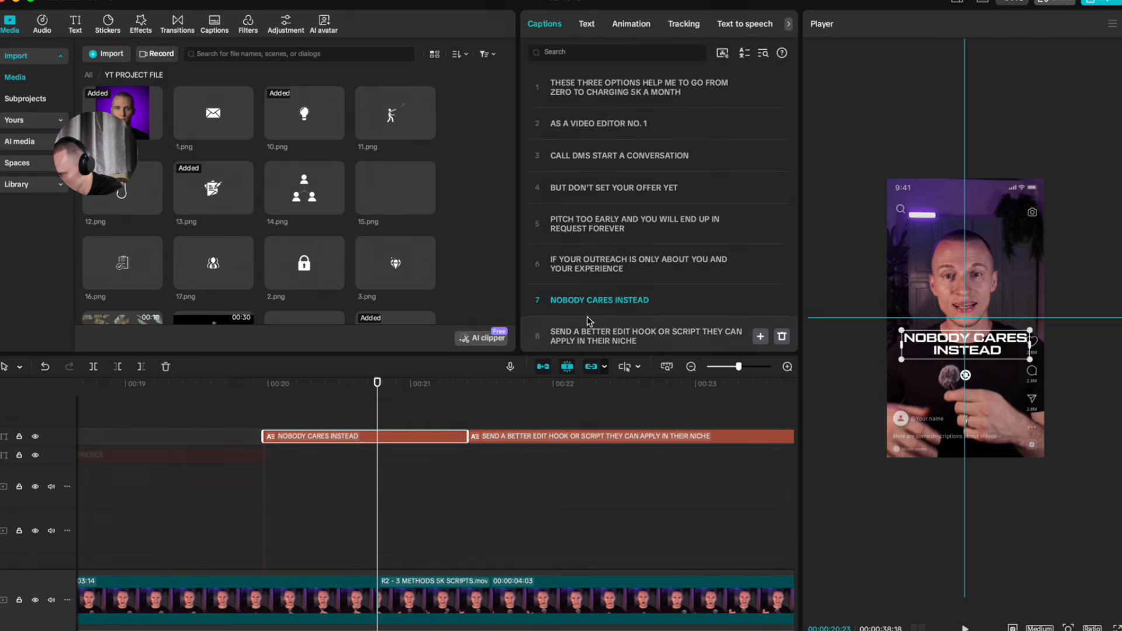
click(618, 301)
key(BackSpace)
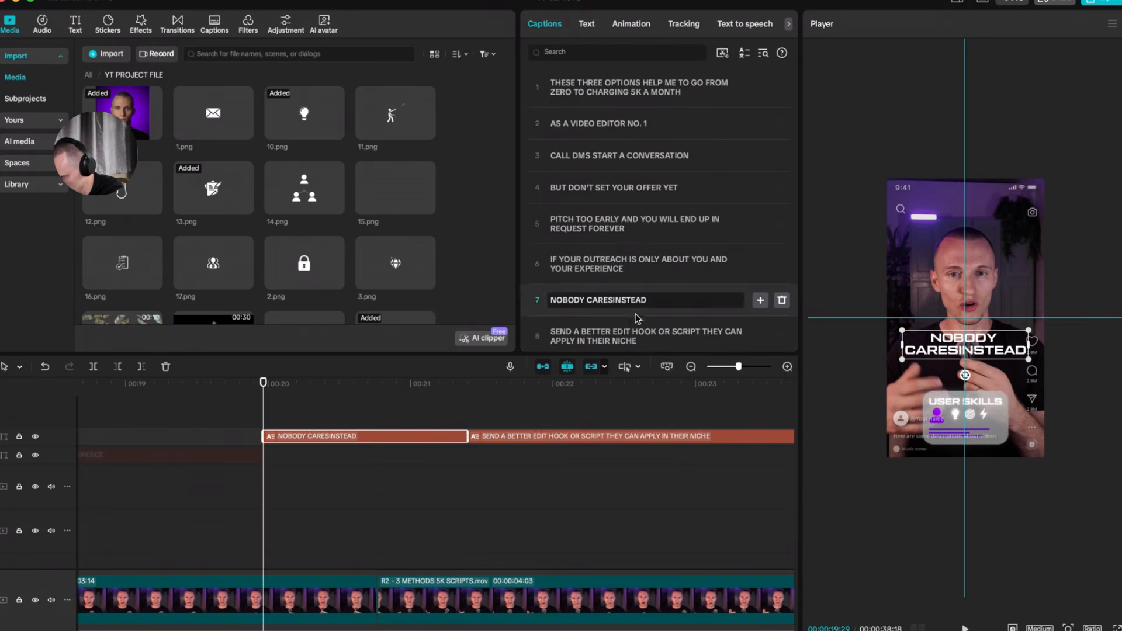
key(Return)
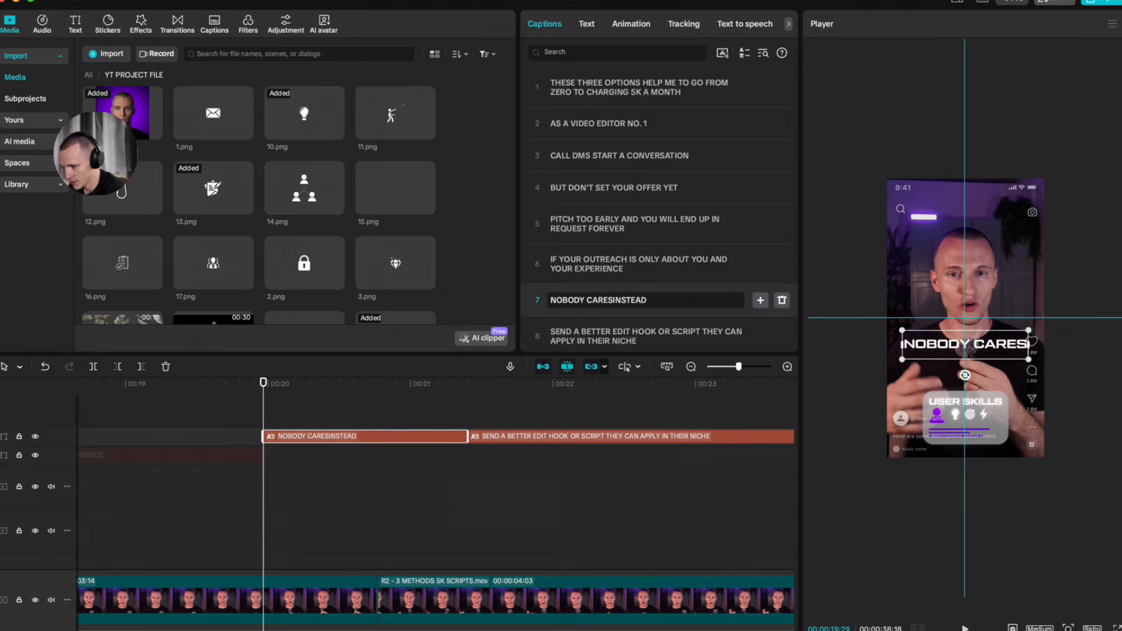
Step: Move the NOBODY CARES caption earlier, deactivate it, and align the start of INSTEAD with the new footage clip
drag(355, 444, 299, 449)
click(440, 438)
mouse_move(394, 437)
mouse_down()
mouse_move(373, 437)
mouse_move(391, 451)
mouse_move(380, 448)
mouse_up()
click(367, 472)
click(429, 455)
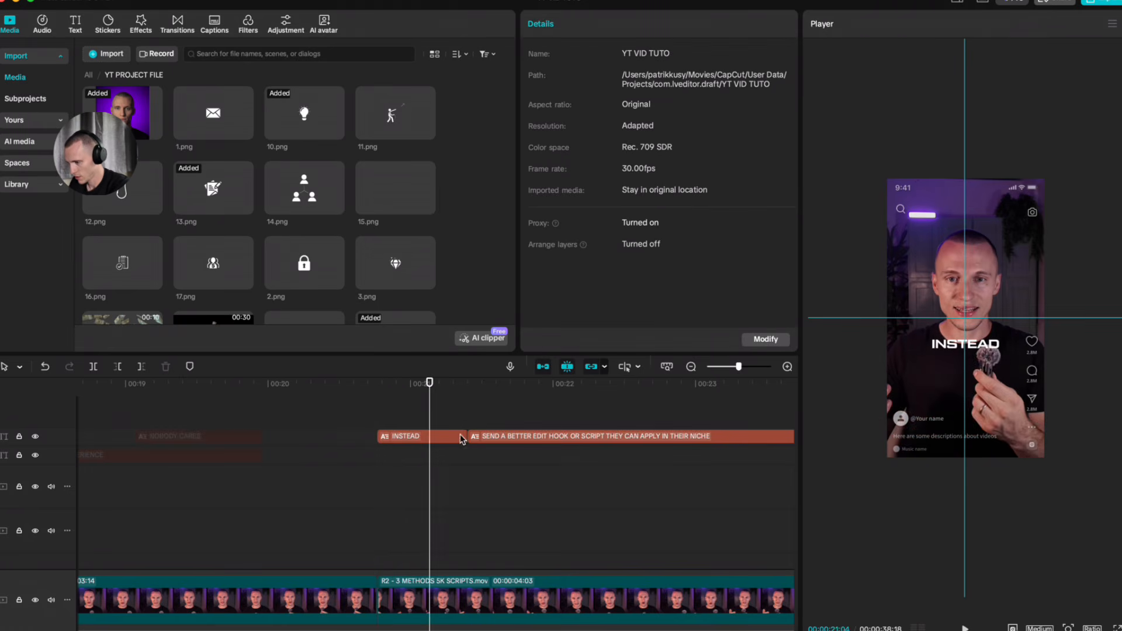
Step: Split the next caption so that SEND A BETTER EDIT stands apart from HOOK OR SCRIPT THEY CAN APPLY IN THEIR NICHE
click(510, 438)
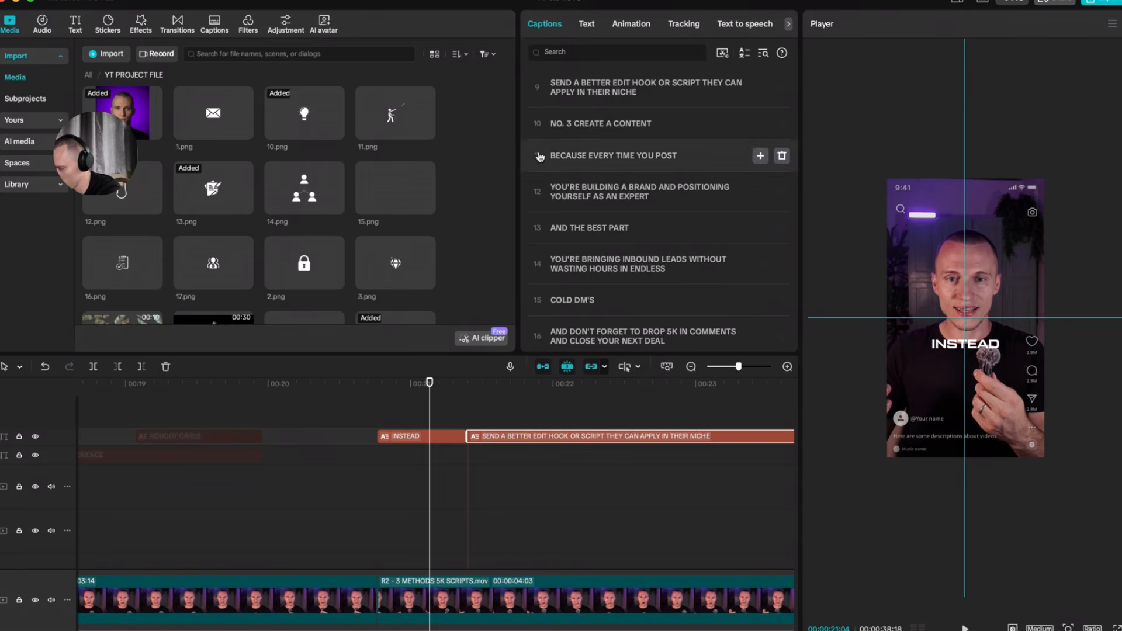
click(634, 82)
key(Return)
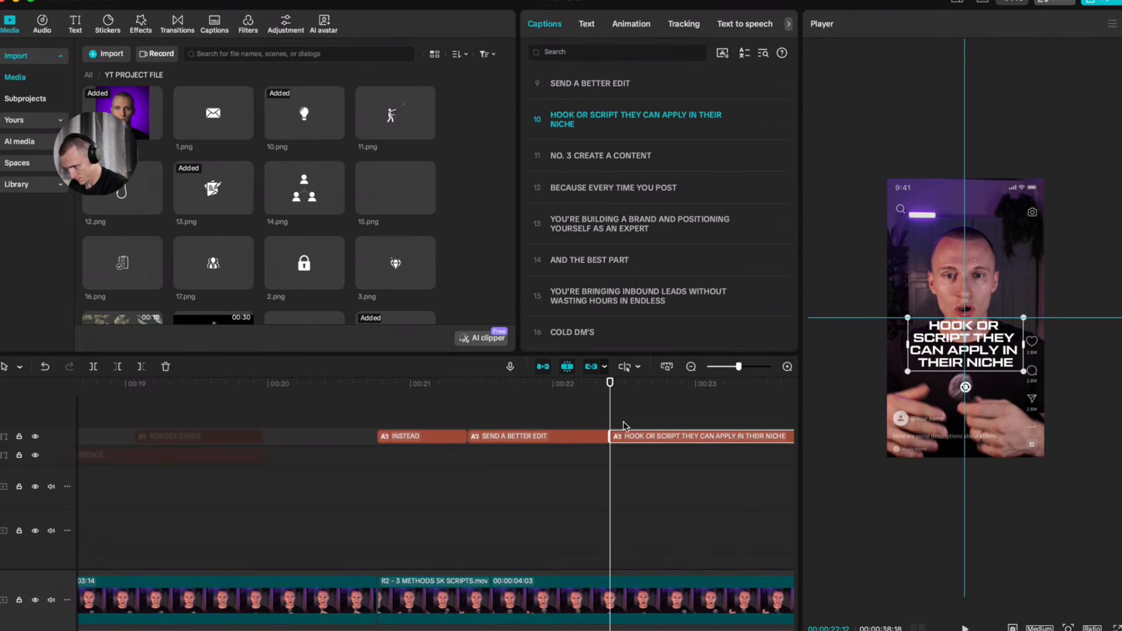
Step: Split HOOK off into its own caption from OR SCRIPT THEY CAN APPLY IN THEIR NICHE
click(522, 415)
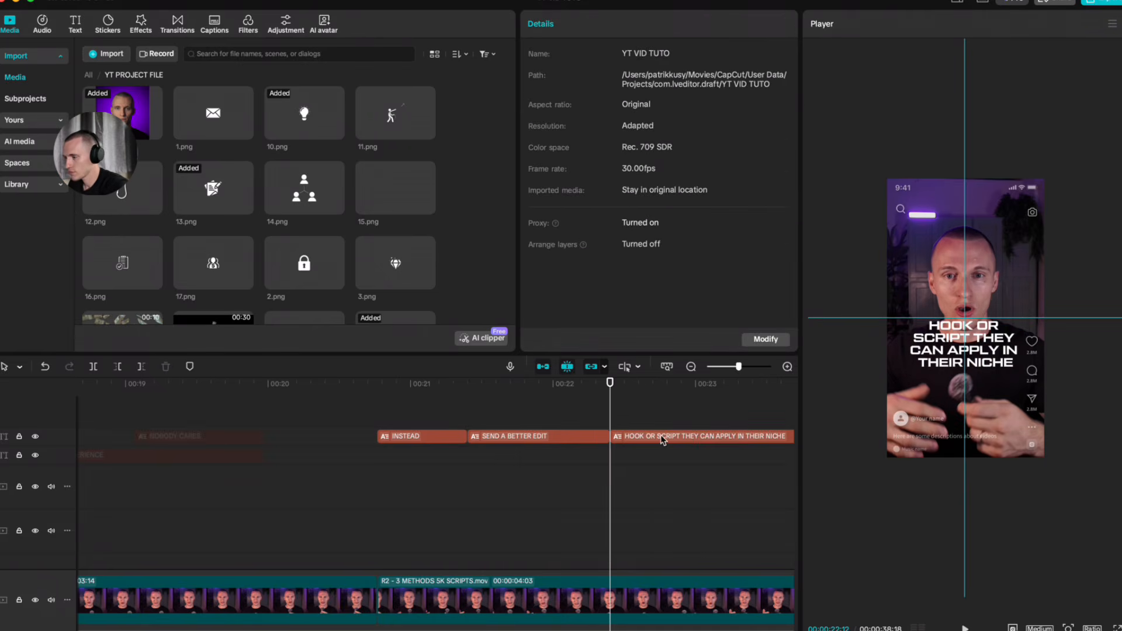
click(663, 438)
click(586, 121)
click(578, 116)
key(Return)
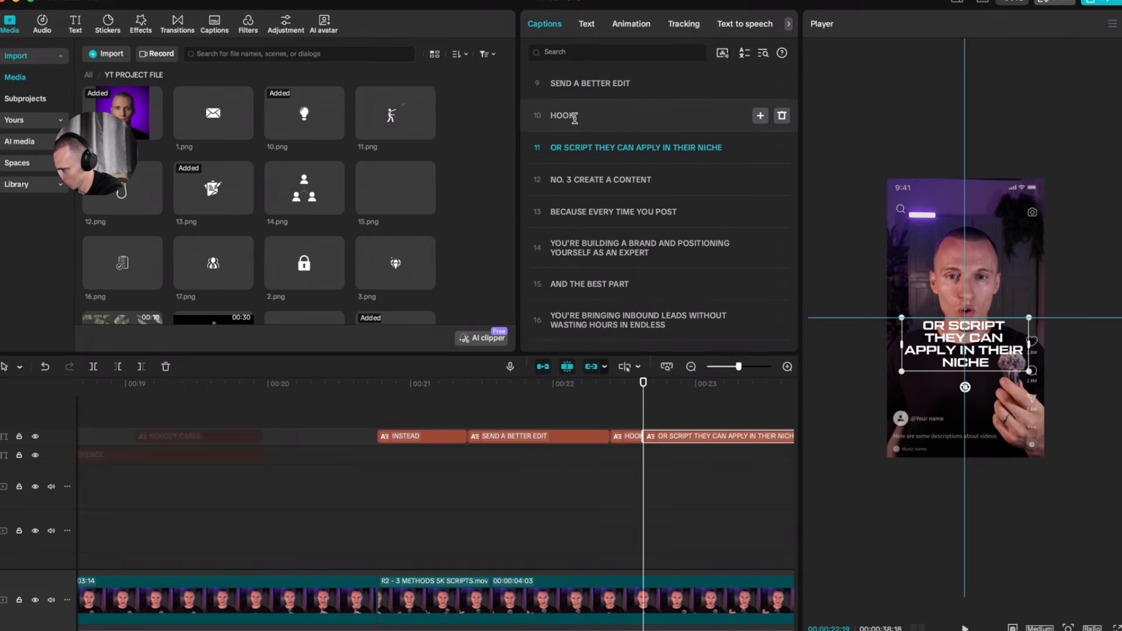
Step: Delete the word OR from the caption after HOOK and split SCRIPT off from THEY CAN APPLY IN THEIR NICHE
double_click(556, 149)
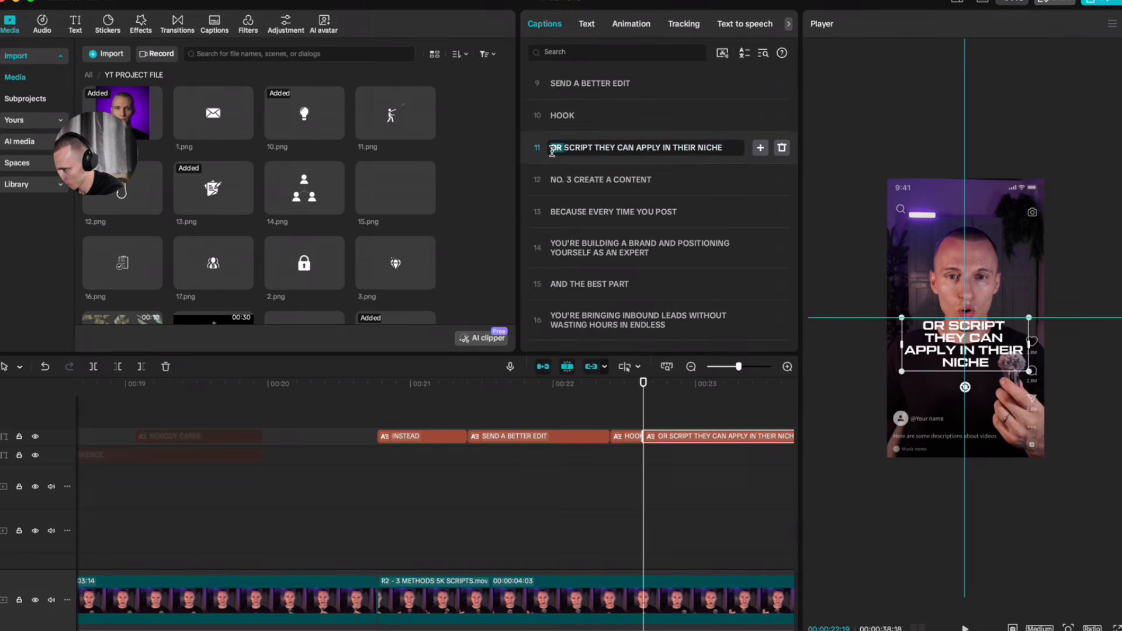
key(BackSpace)
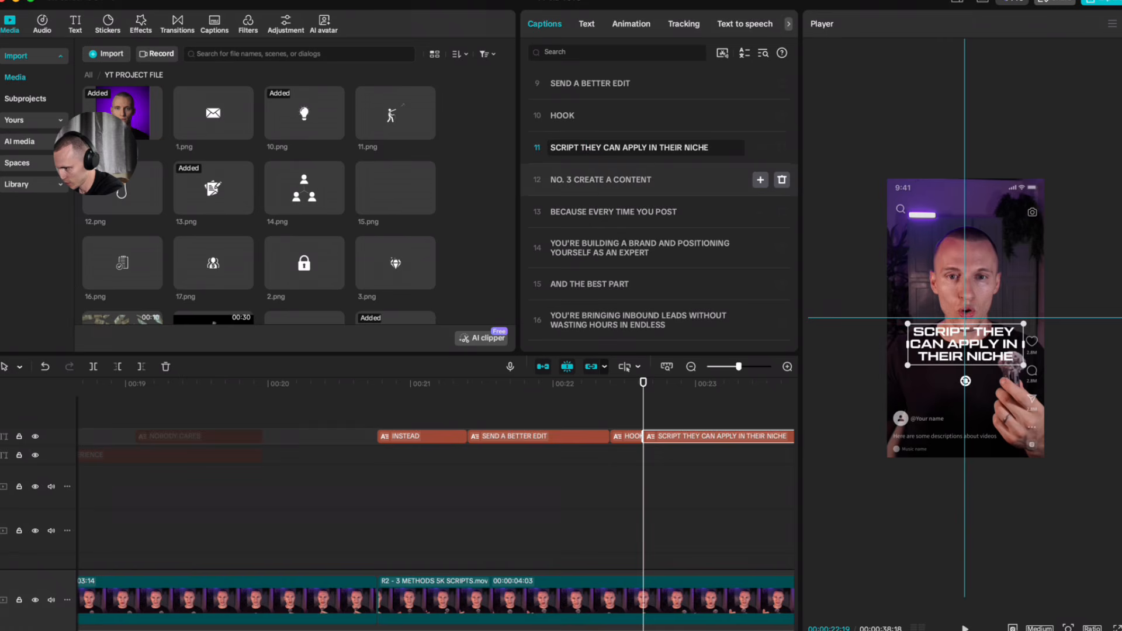
key(Return)
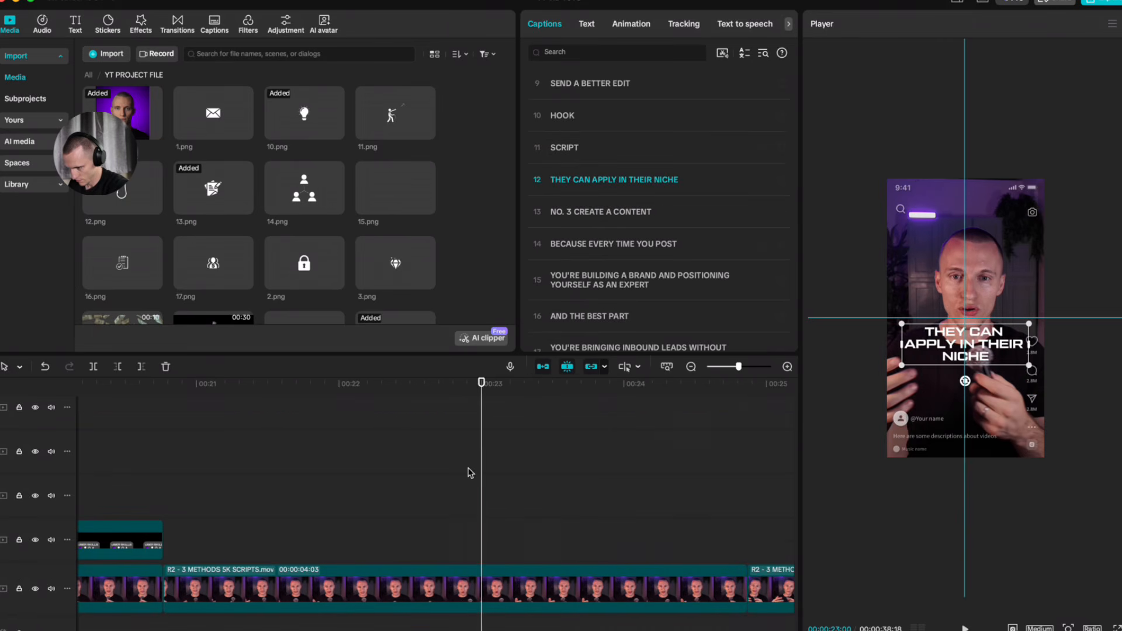
Step: Split the THEY CAN APPLY IN THEIR NICHE caption after APPLY and move its second part to the track above
click(475, 472)
scroll(457, 447, up, 3)
key(space)
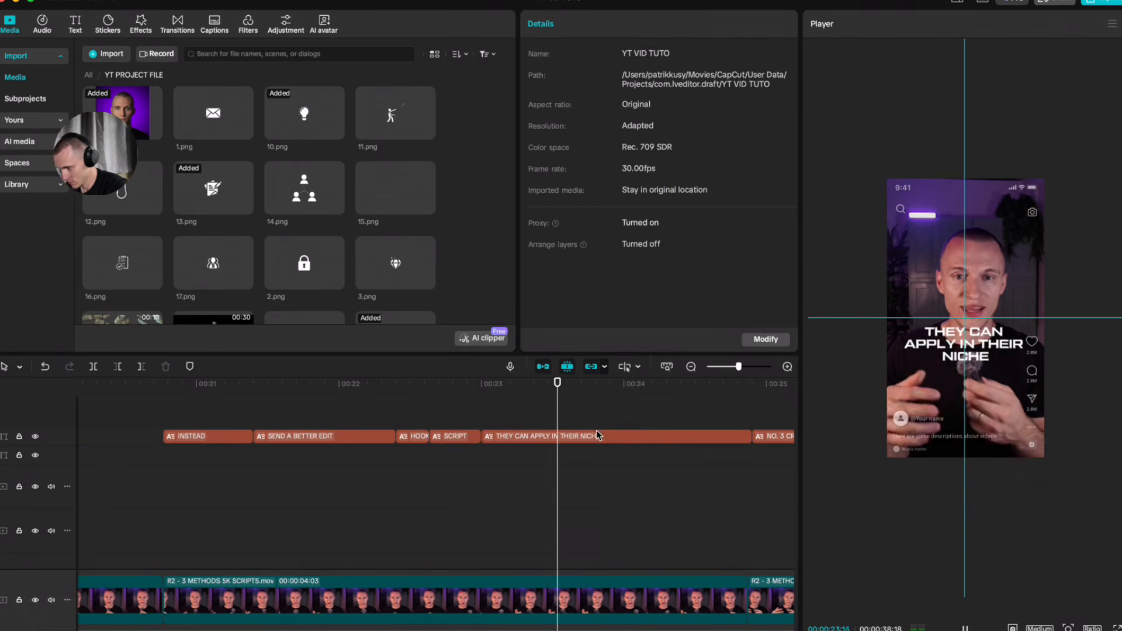
click(583, 437)
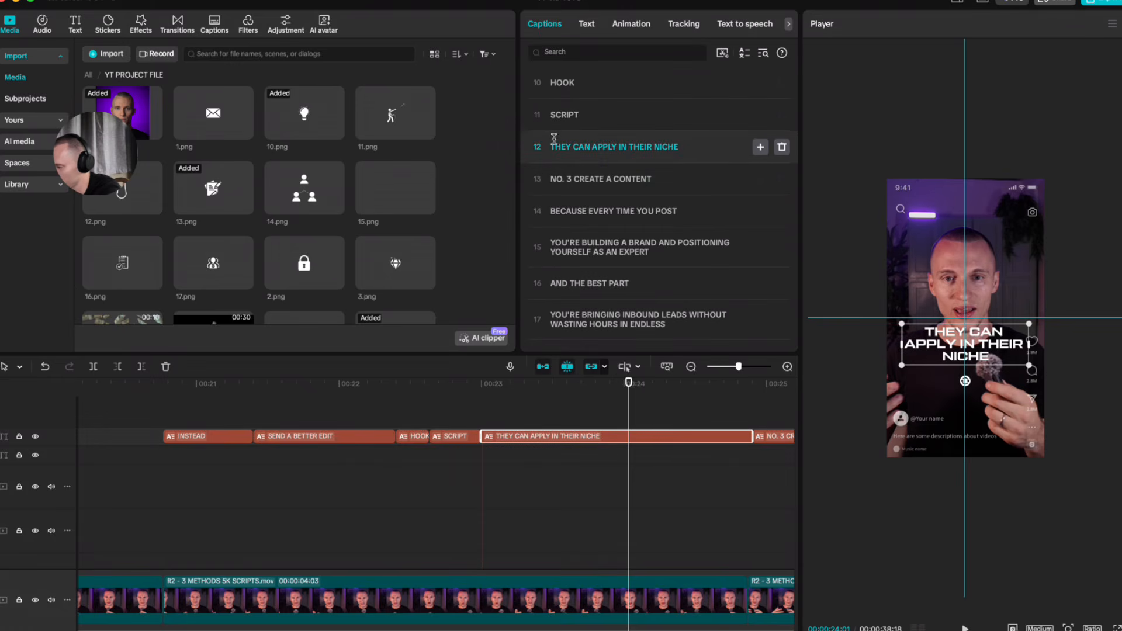
click(621, 146)
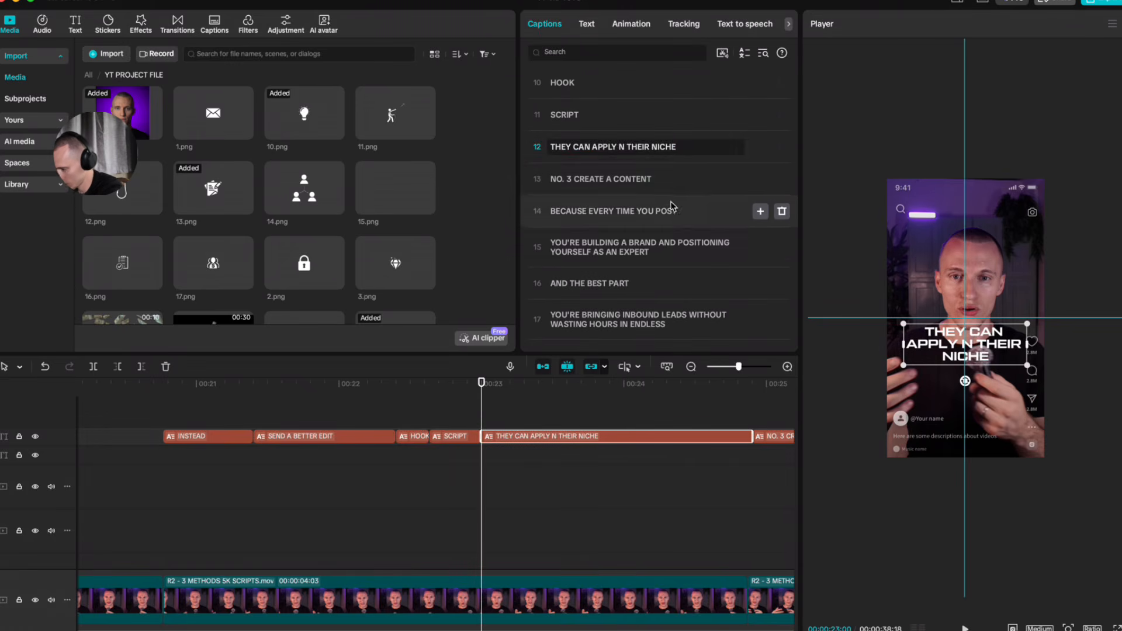
key(BackSpace)
key(BackSpace)
key(Return)
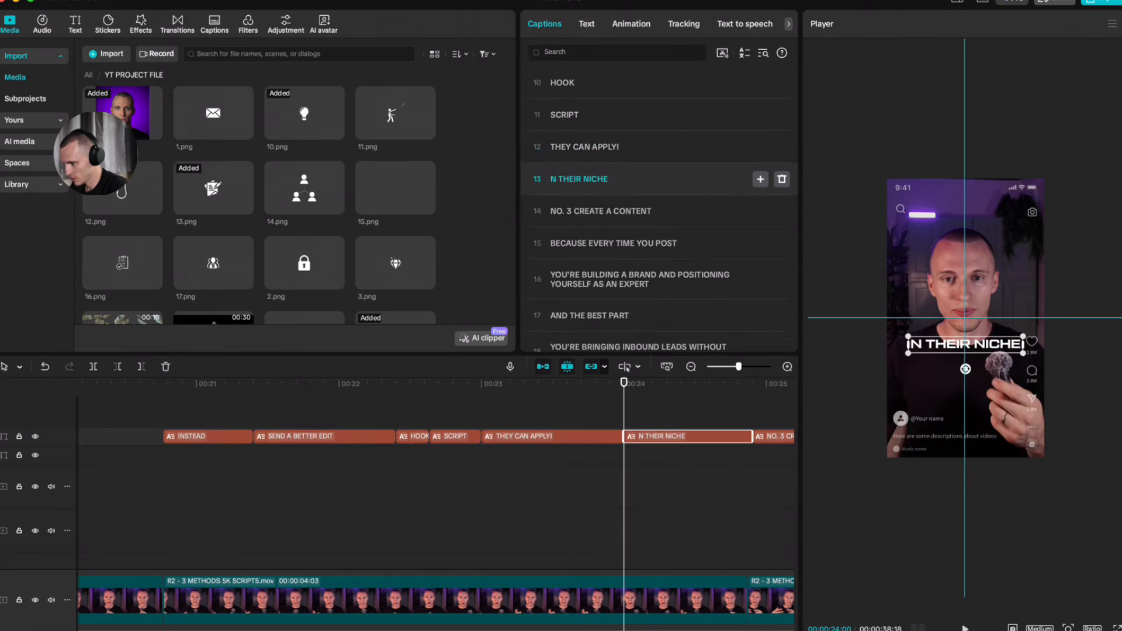
drag(685, 433, 686, 408)
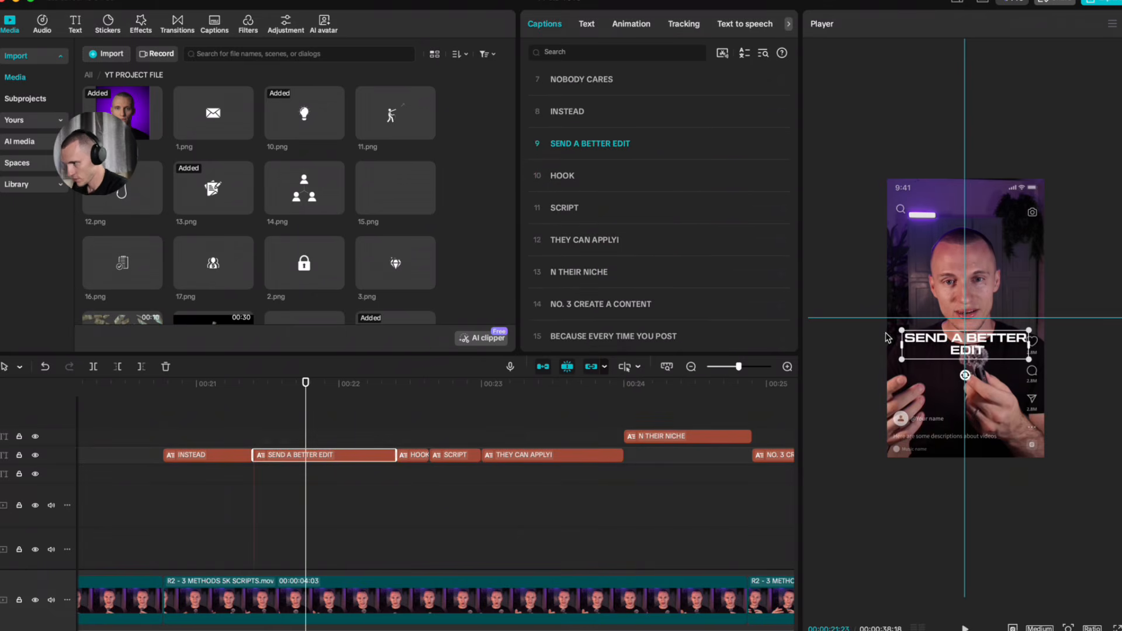
Step: Split SEND from A BETTER EDIT and stack A BETTER EDIT on the track above, with SEND extended to the same end
click(573, 145)
key(Return)
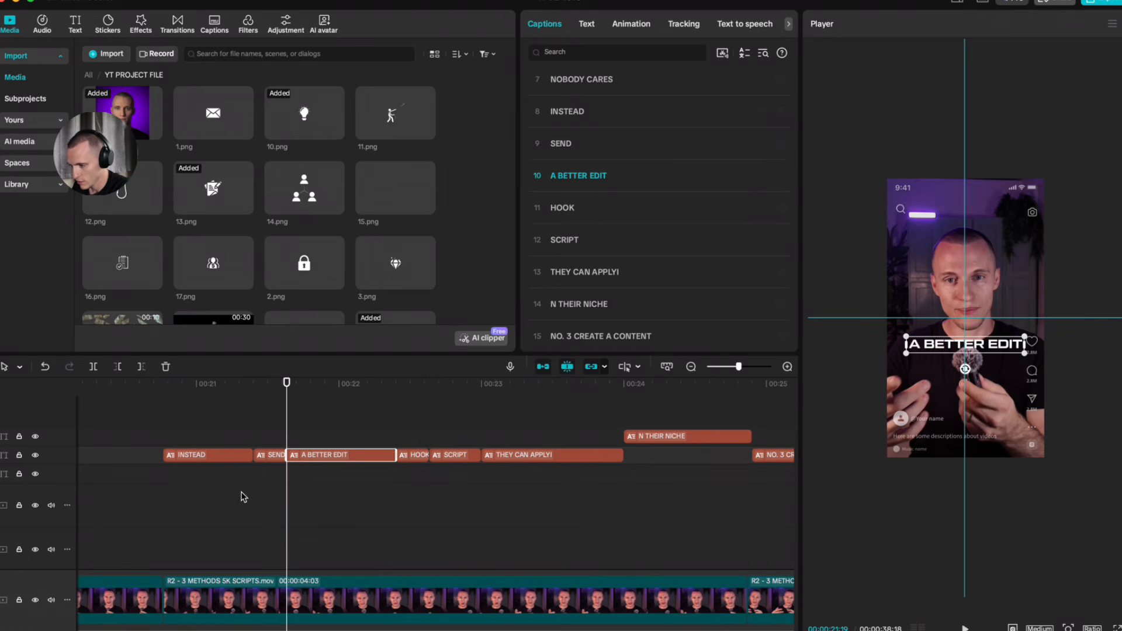
drag(306, 466, 388, 458)
click(282, 456)
drag(288, 398, 334, 406)
Step: Correct the caption text to THEY CAN APPLY and extend it to the end of the overlapping THEIR NICHE caption
scroll(378, 458, right, 3)
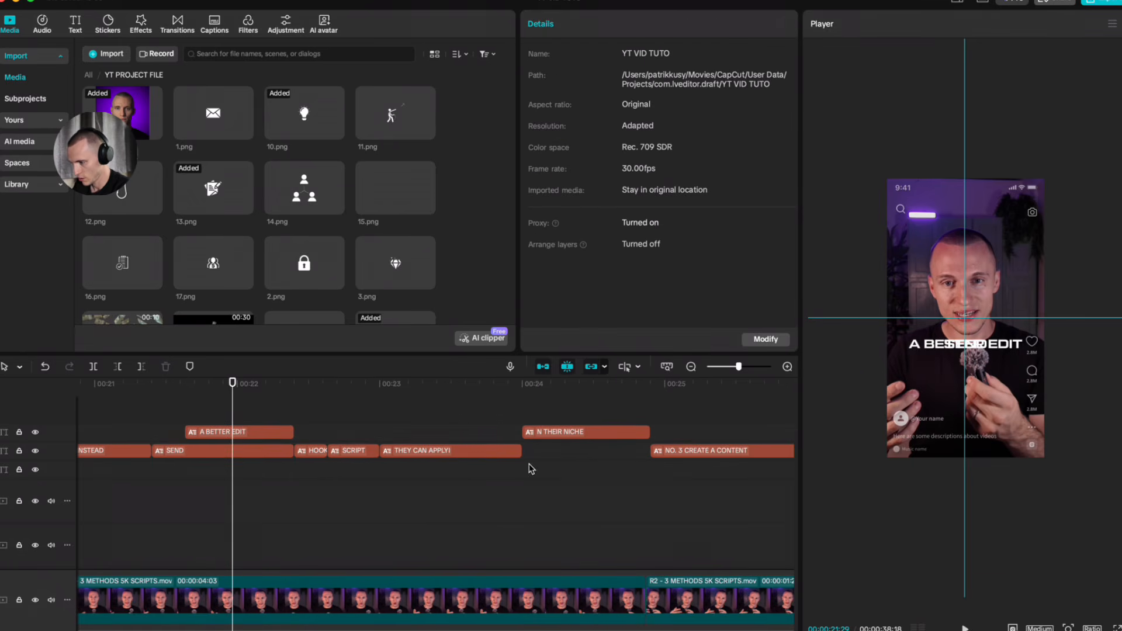
click(513, 451)
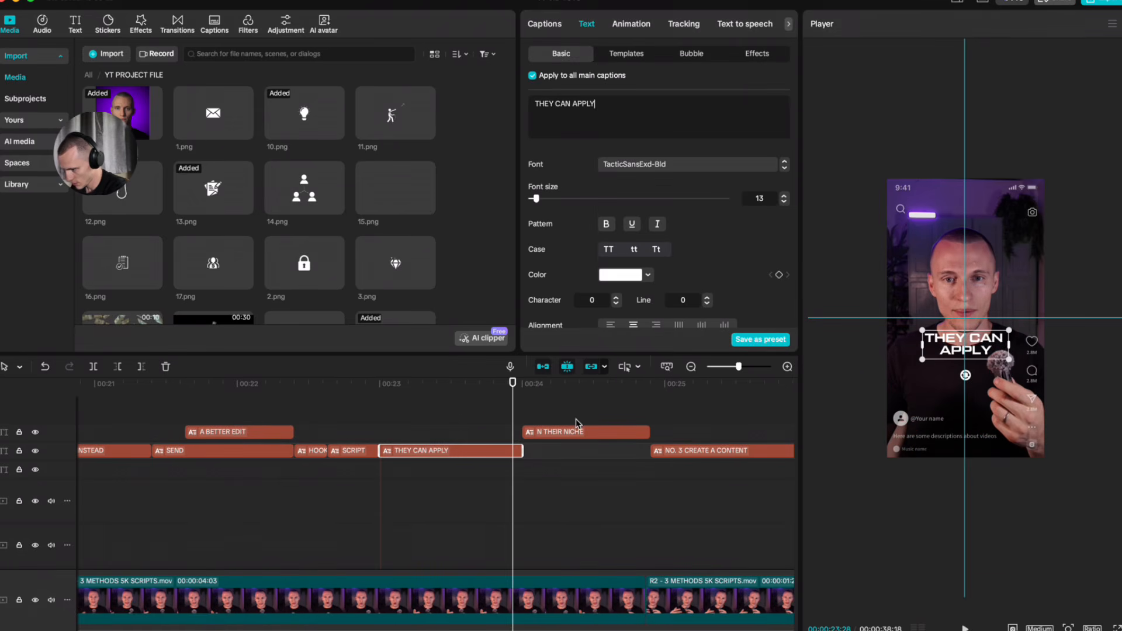
drag(522, 454, 650, 453)
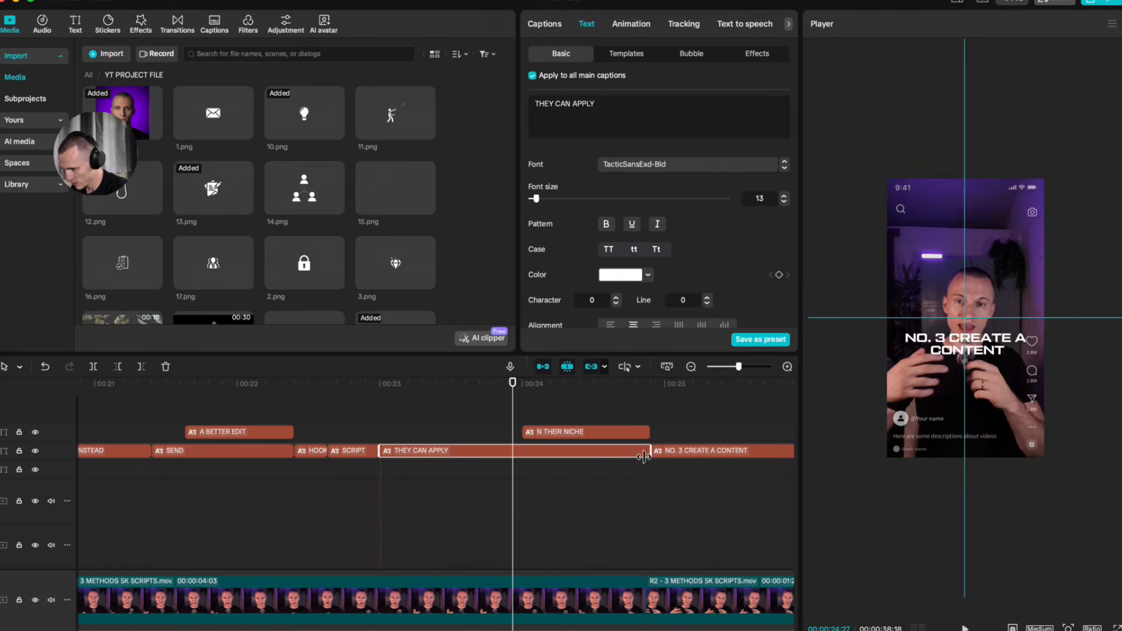
click(574, 404)
click(1003, 337)
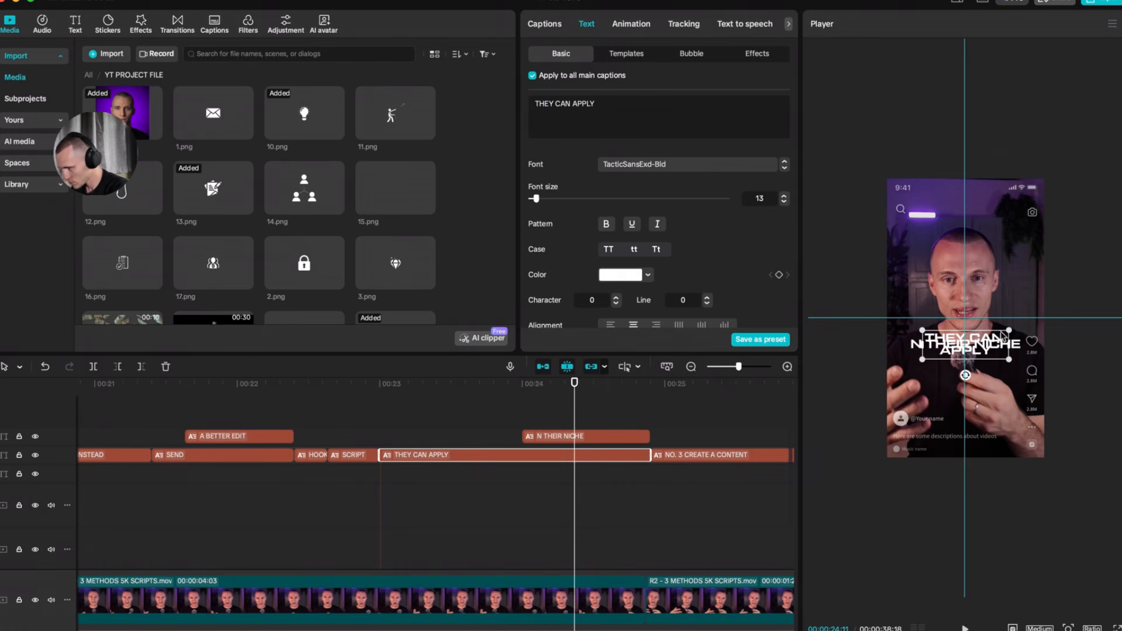
Step: Fit THEY CAN APPLY on one line at font size 12 and place the corrected IN THEIR NICHE caption, slightly larger, directly beneath it
click(783, 203)
drag(1030, 337, 1000, 340)
click(556, 439)
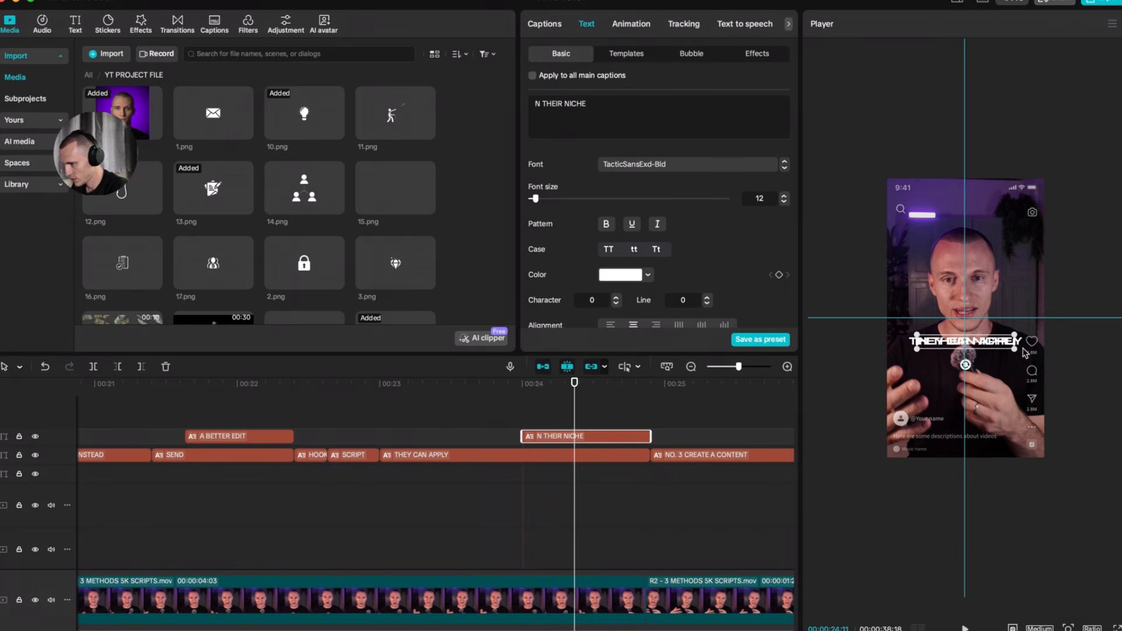
scroll(964, 345, up, 2)
drag(973, 350, 1049, 354)
scroll(1006, 360, up, 2)
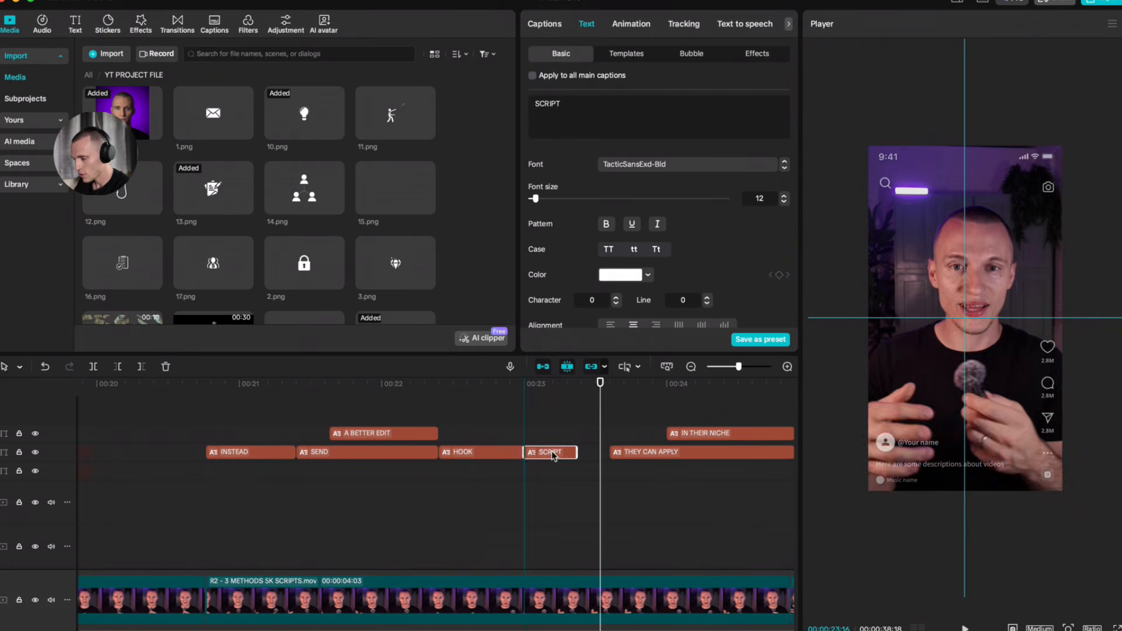
Step: Extend the SCRIPT caption to the start of THEY CAN APPLY and play back the caption sequence around HOOK
click(557, 442)
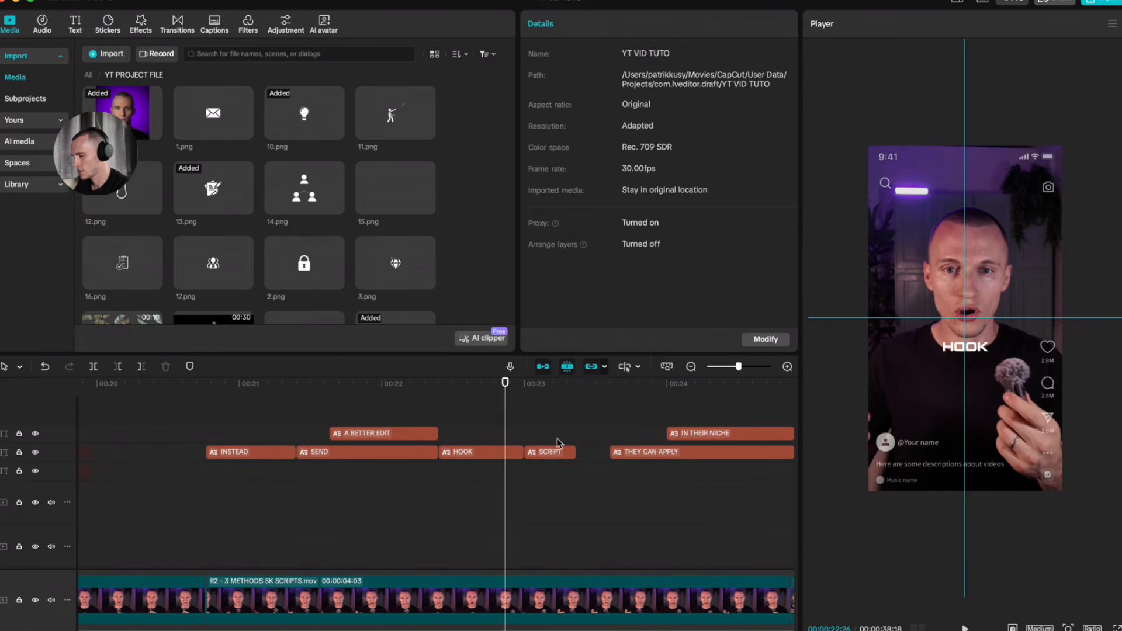
click(551, 454)
drag(577, 453, 696, 458)
click(467, 411)
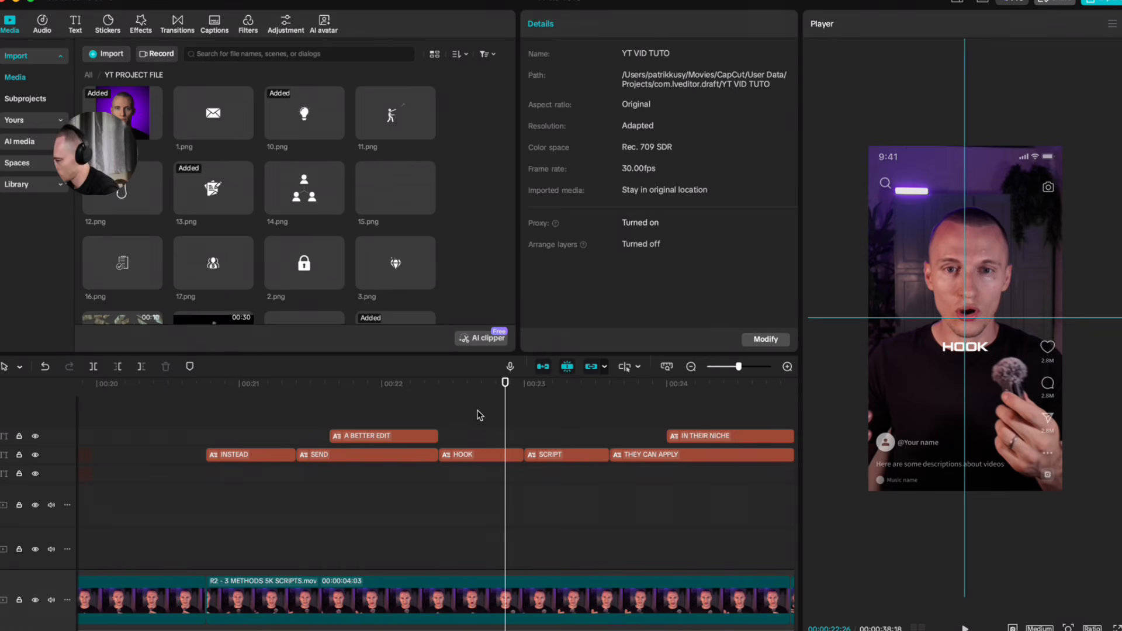
key(space)
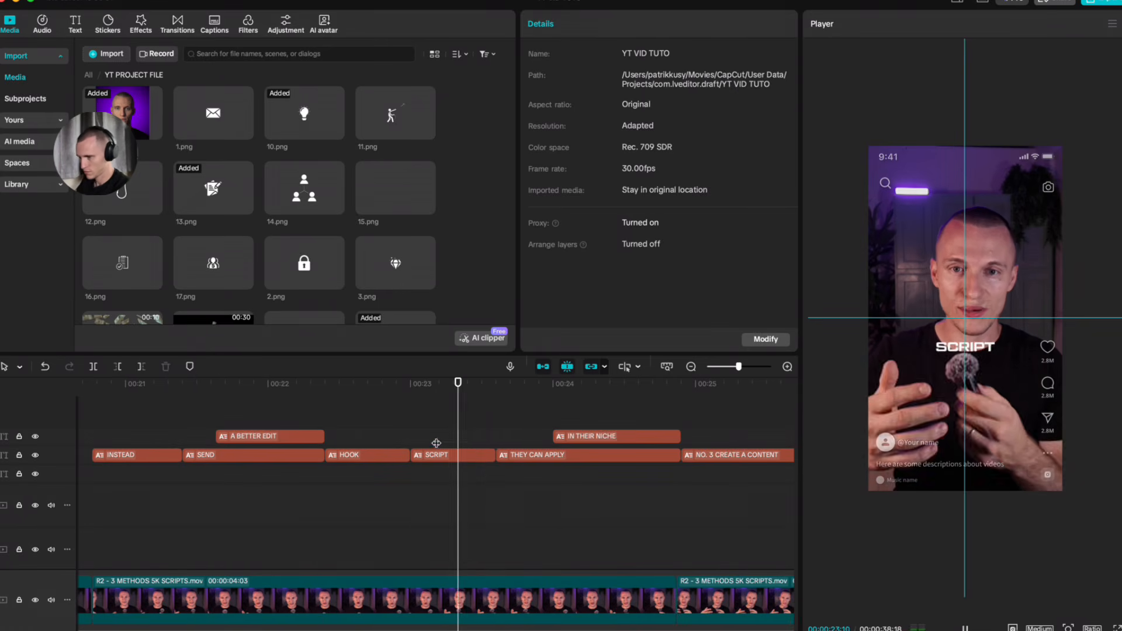
key(space)
drag(485, 425, 190, 423)
scroll(398, 130, down, 3)
scroll(398, 130, up, 3)
key(space)
key(space)
Step: Place 11.png on a track above the footage at the start of HOOK and trim it to the HOOK caption's length
drag(390, 120, 325, 481)
click(416, 500)
key(a)
click(477, 515)
key(Delete)
Step: Scale the 11.png graphic to 76% and position it below the HOOK text at X -41, Y -803
click(1040, 237)
drag(1062, 145, 1033, 174)
drag(1012, 214, 1008, 282)
drag(1040, 246, 1034, 259)
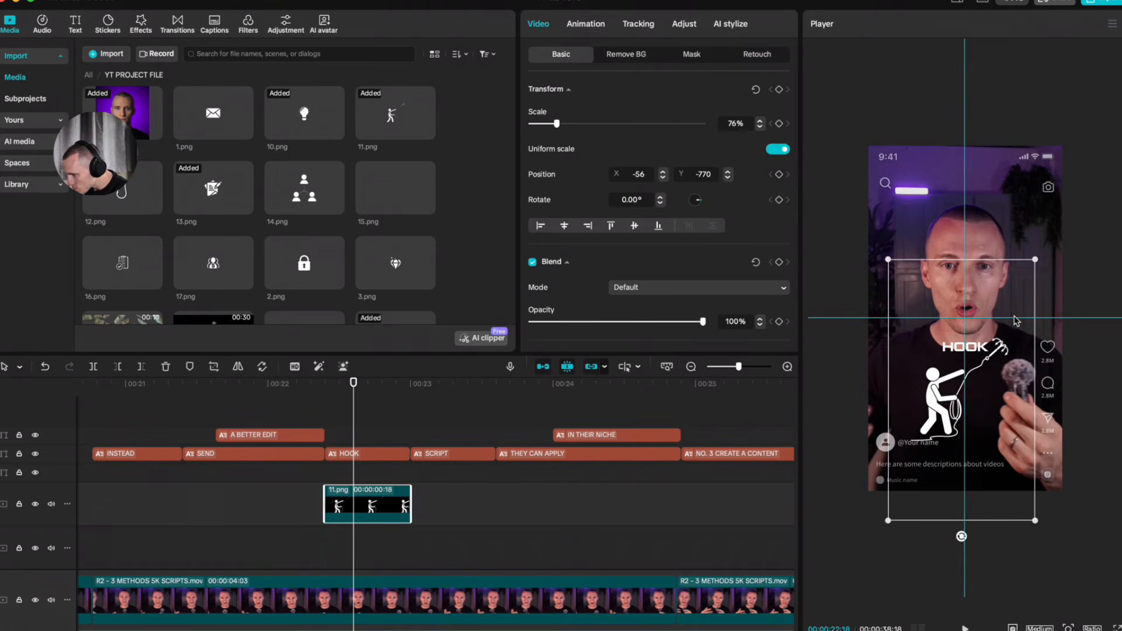
scroll(1010, 366, up, 5)
scroll(1010, 366, down, 4)
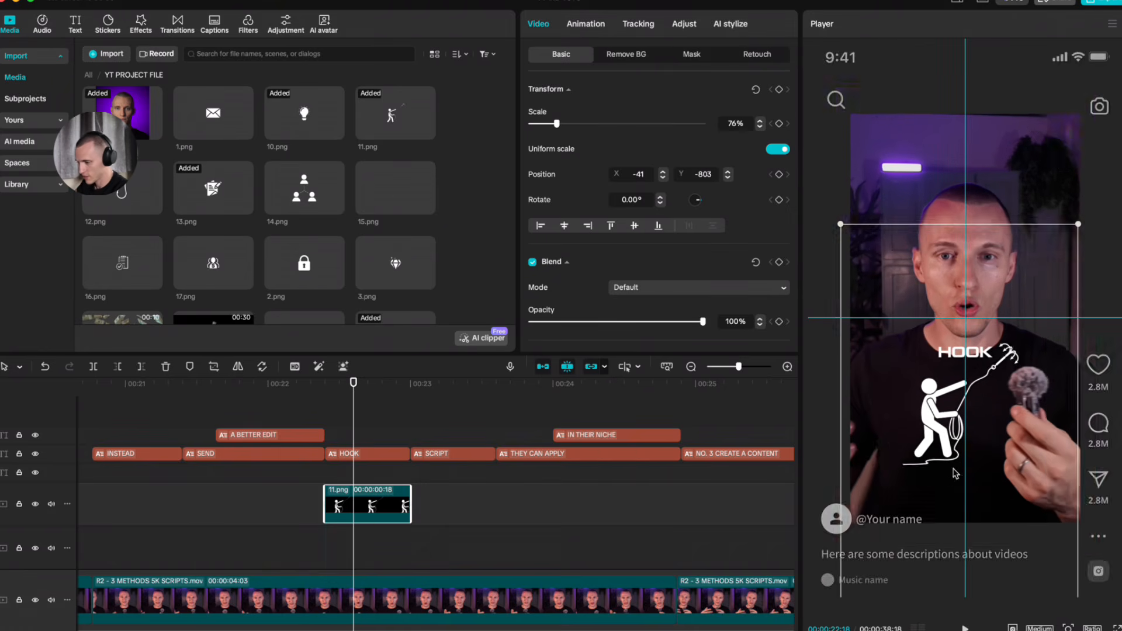
Step: Move the HOOK caption to a new track above A BETTER EDIT and extend it slightly beyond both ends of 11.png
click(369, 453)
drag(370, 453, 319, 440)
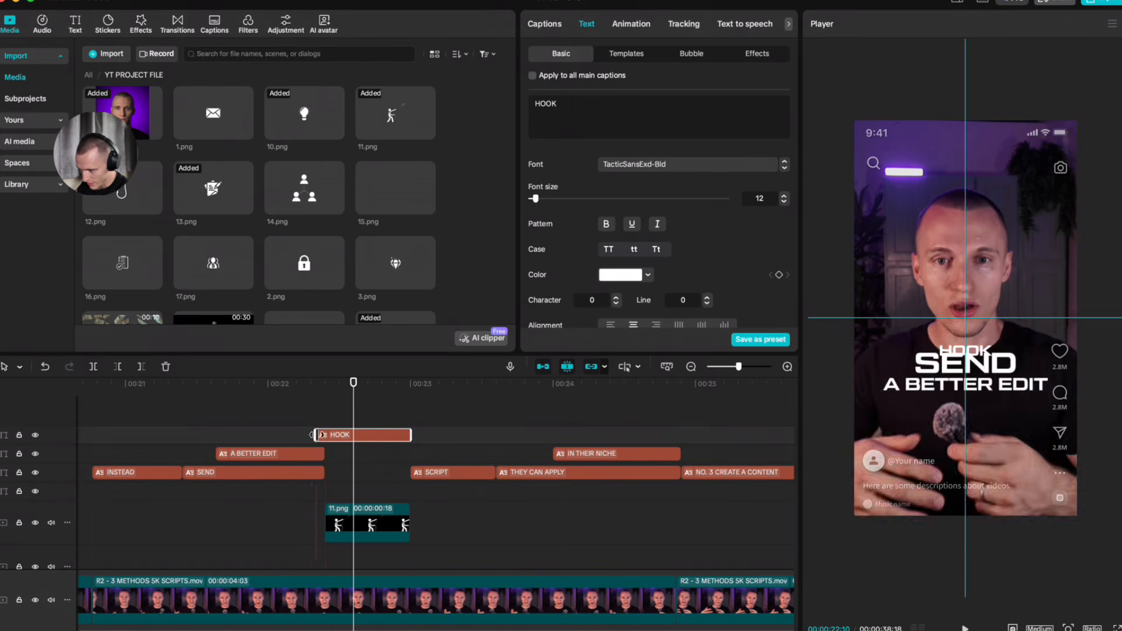
drag(411, 436, 424, 435)
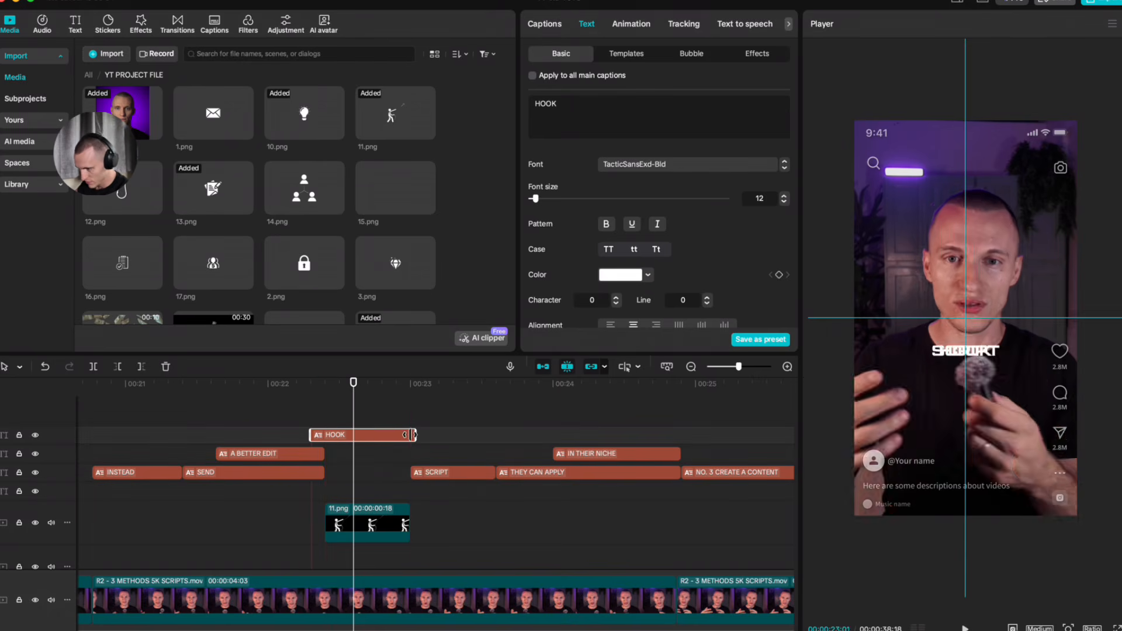
Step: Apply a 0.3 s Fade In animation to the HOOK caption and add an out animation
click(631, 24)
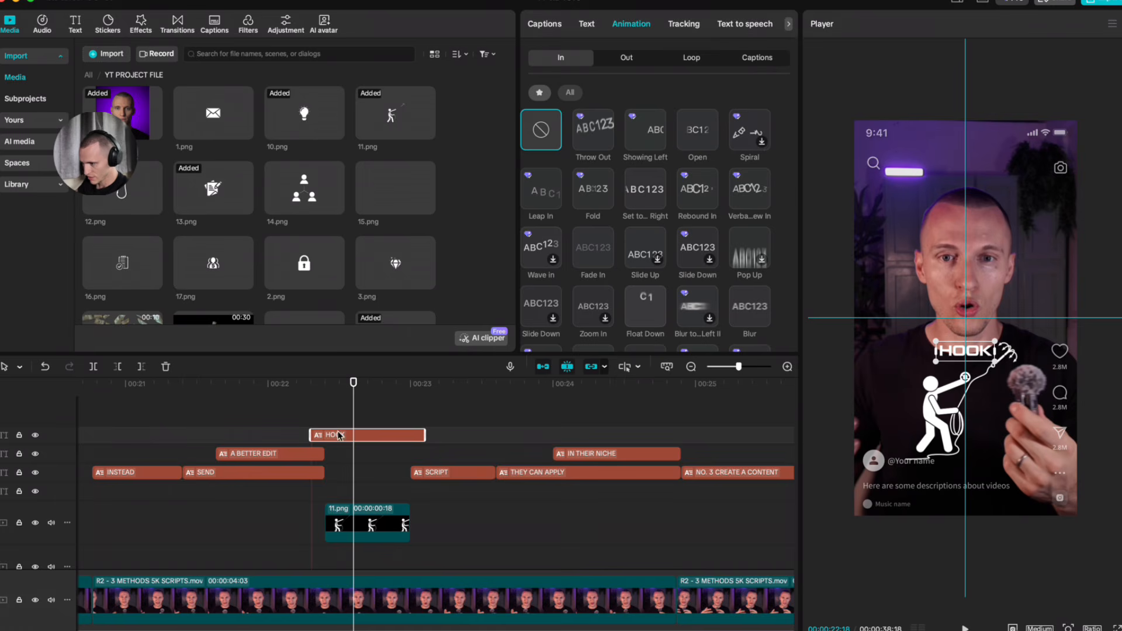
click(607, 245)
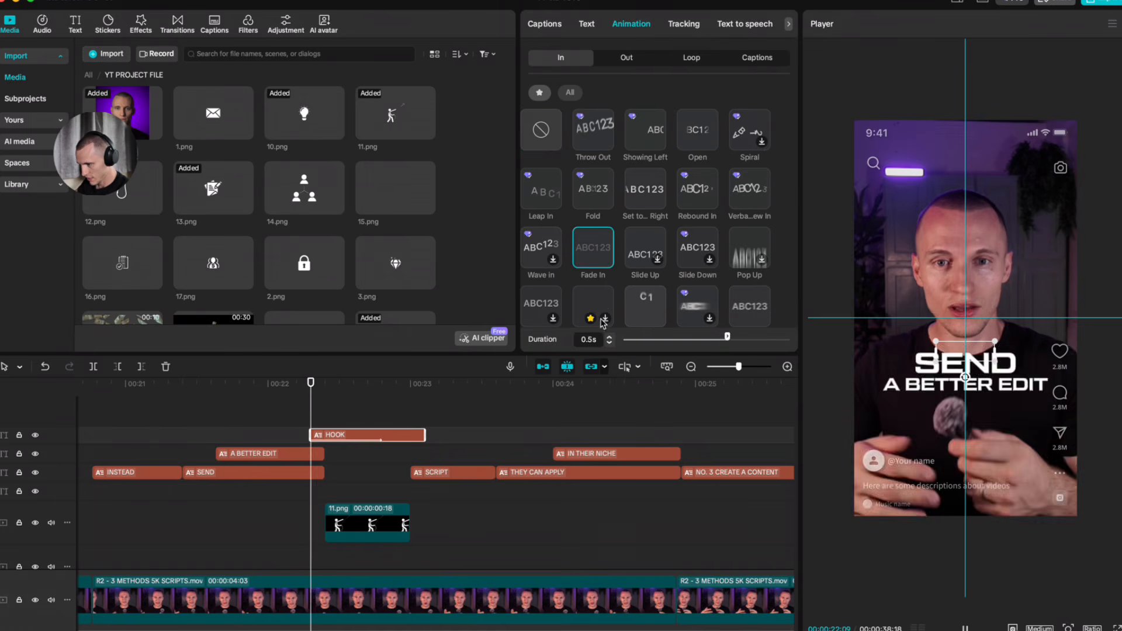
drag(674, 338, 678, 338)
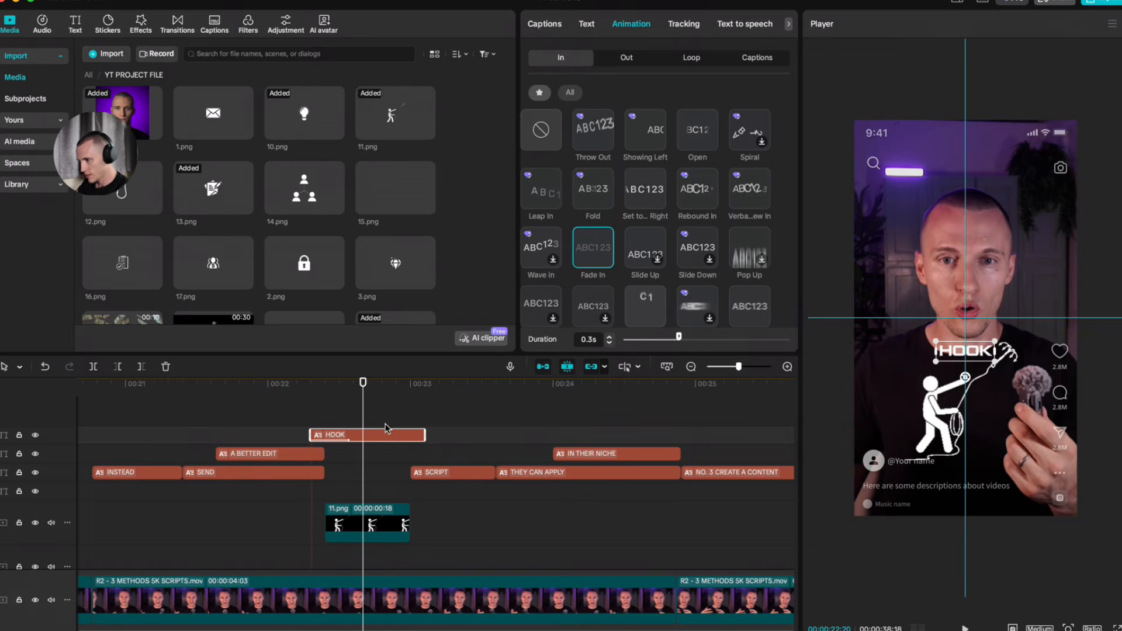
click(662, 56)
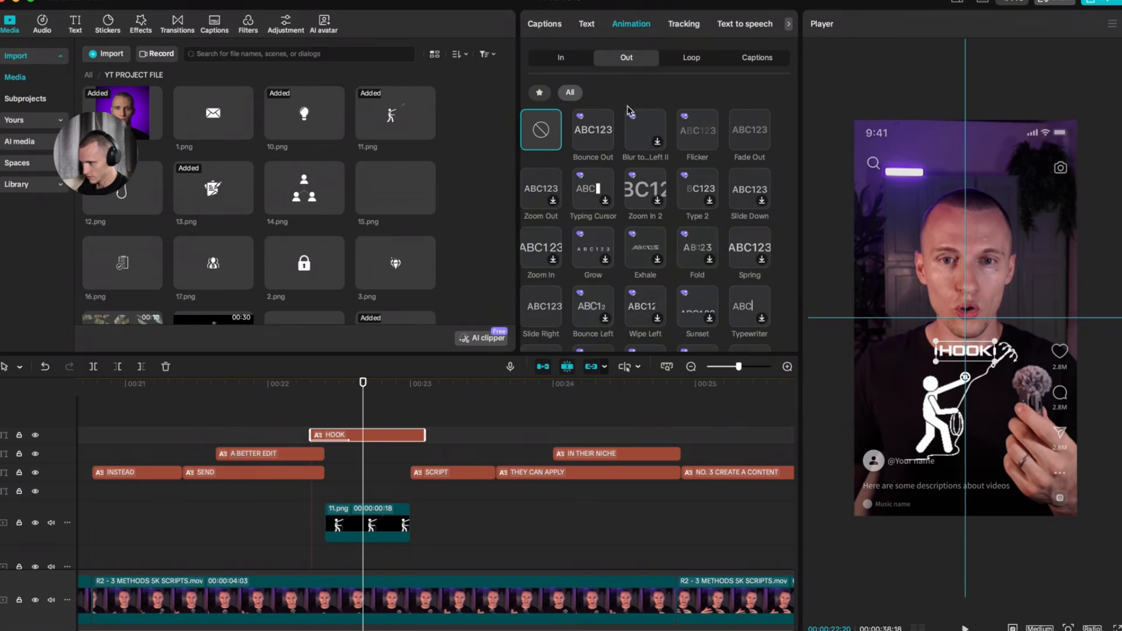
scroll(643, 234, down, 1)
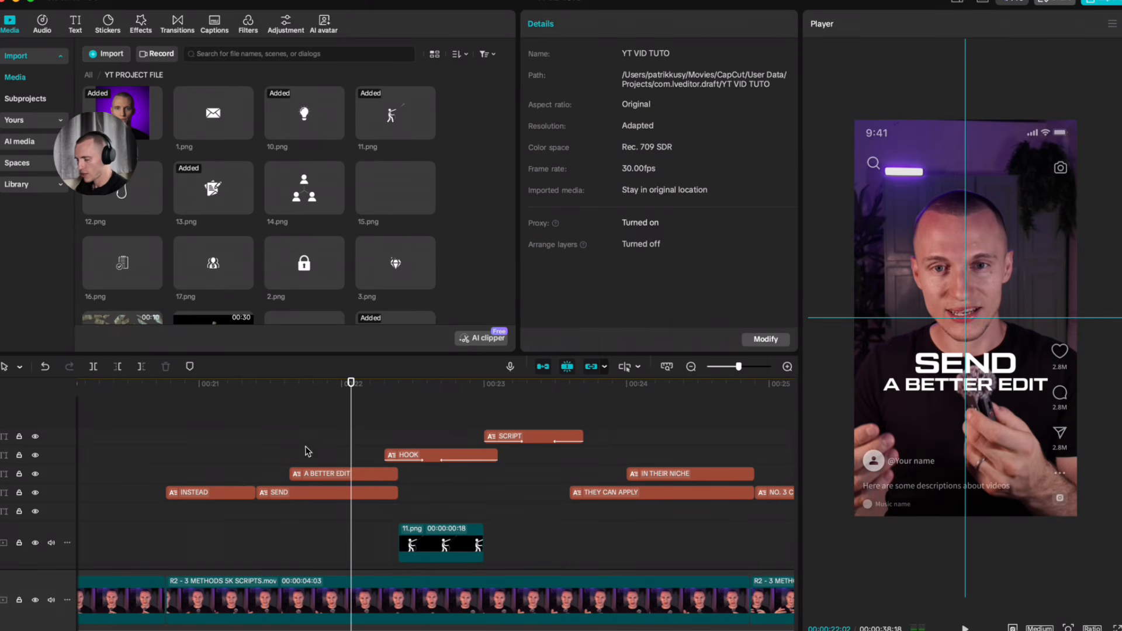
Step: Apply a 0.2 s Fade In animation to the INSTEAD, SEND and A BETTER EDIT captions together and play back the result
click(204, 440)
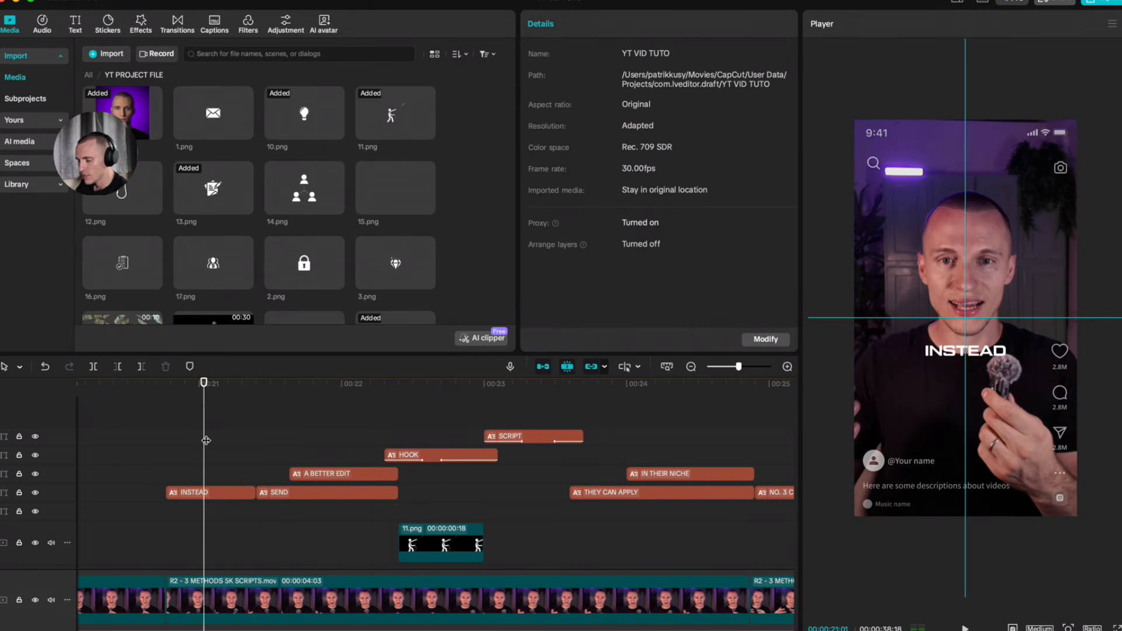
drag(345, 537, 287, 427)
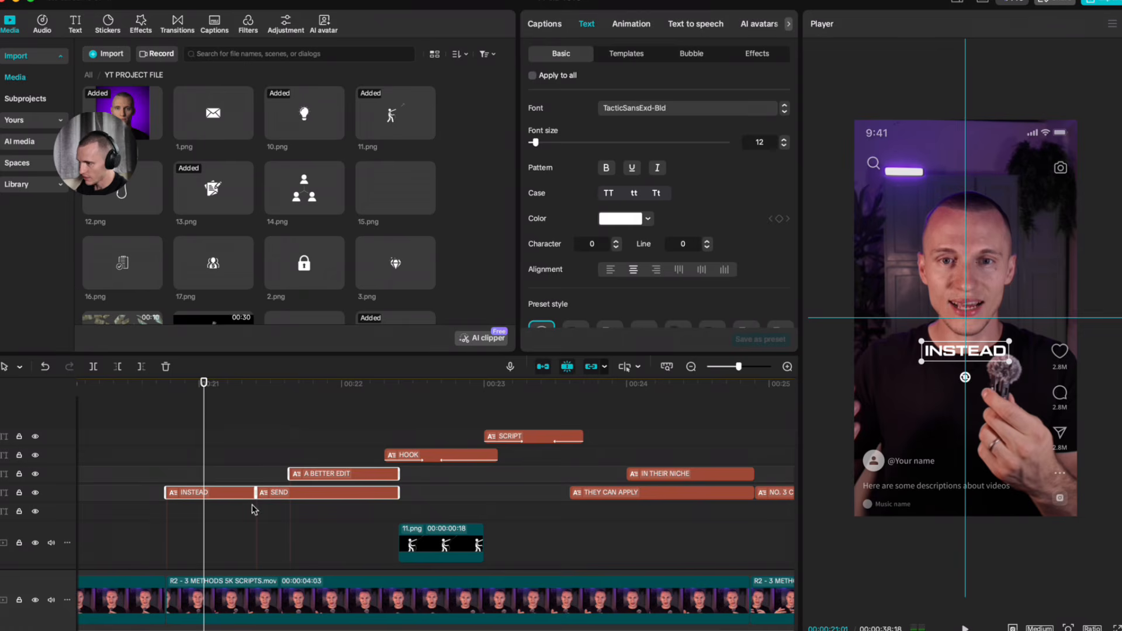
click(631, 24)
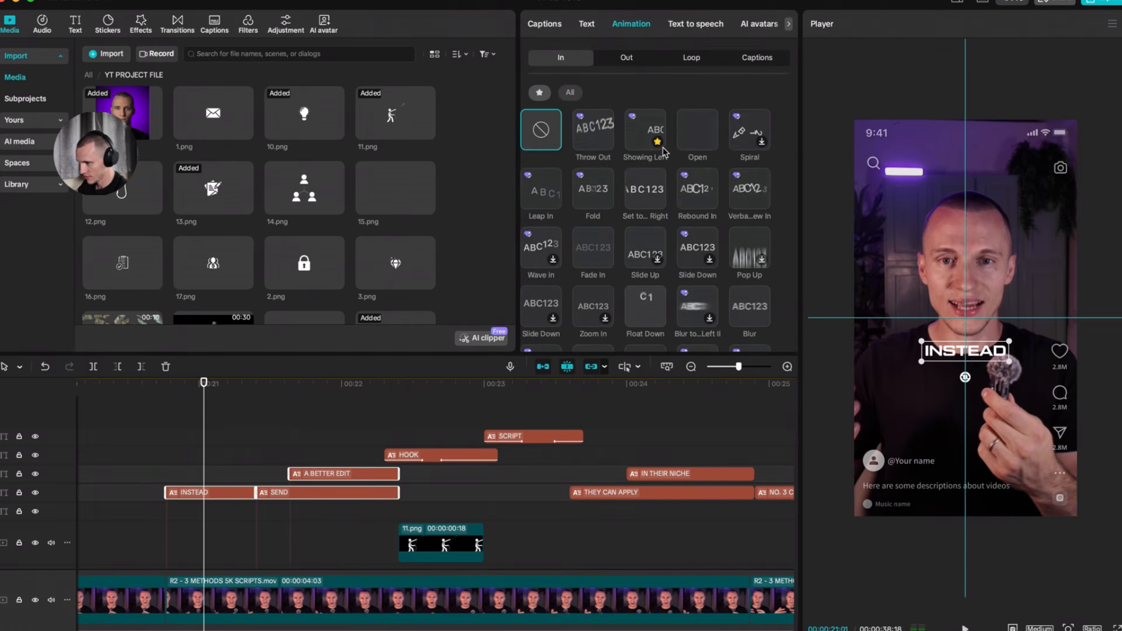
click(593, 247)
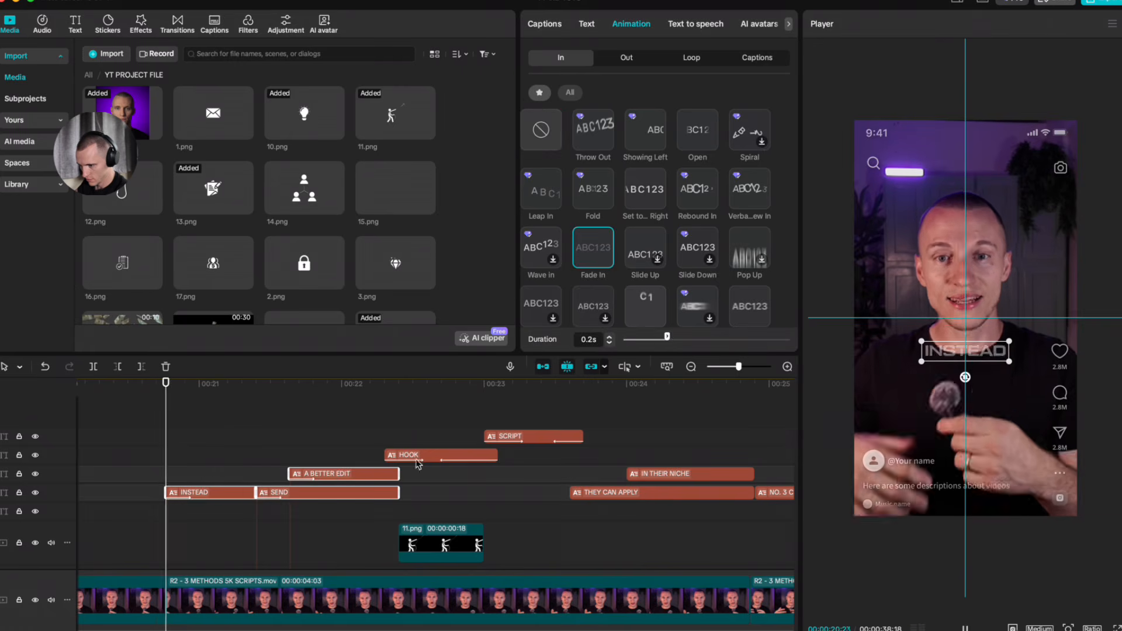
click(560, 408)
key(space)
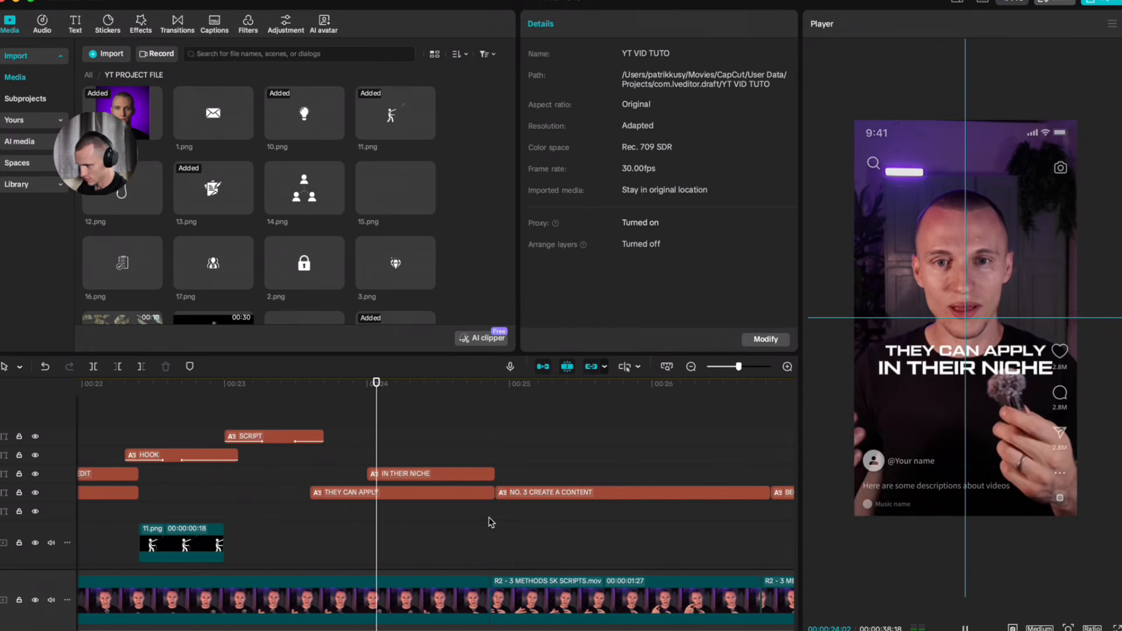
key(space)
Step: Apply the "Set to... Right" in animation to the THEY CAN APPLY caption with a duration of 0.5 s
click(292, 493)
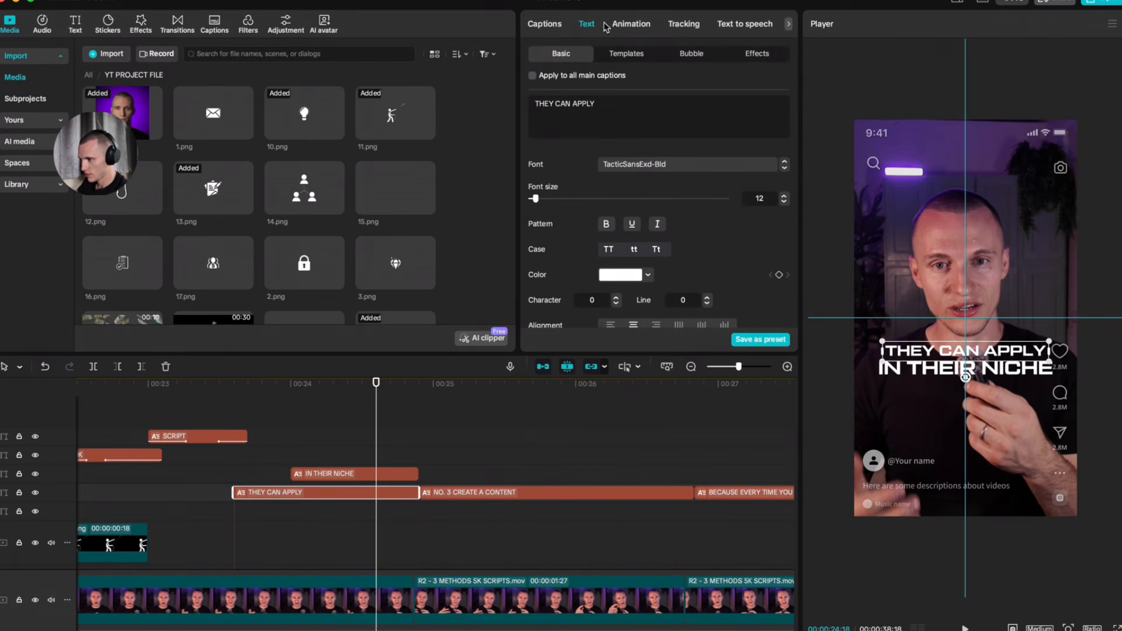
click(631, 23)
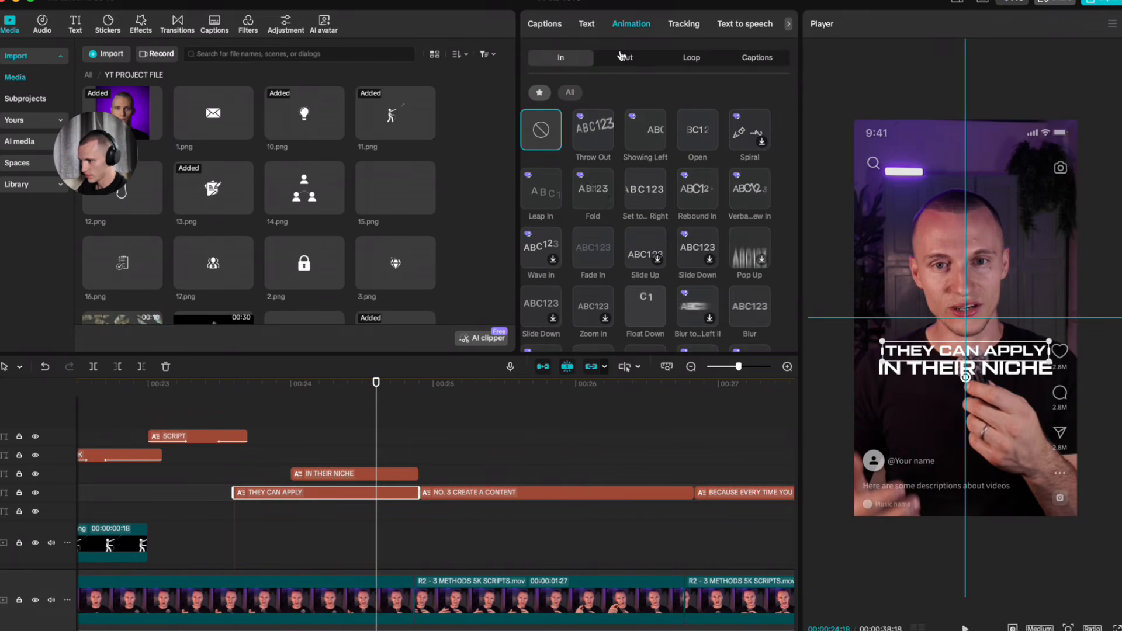
click(638, 197)
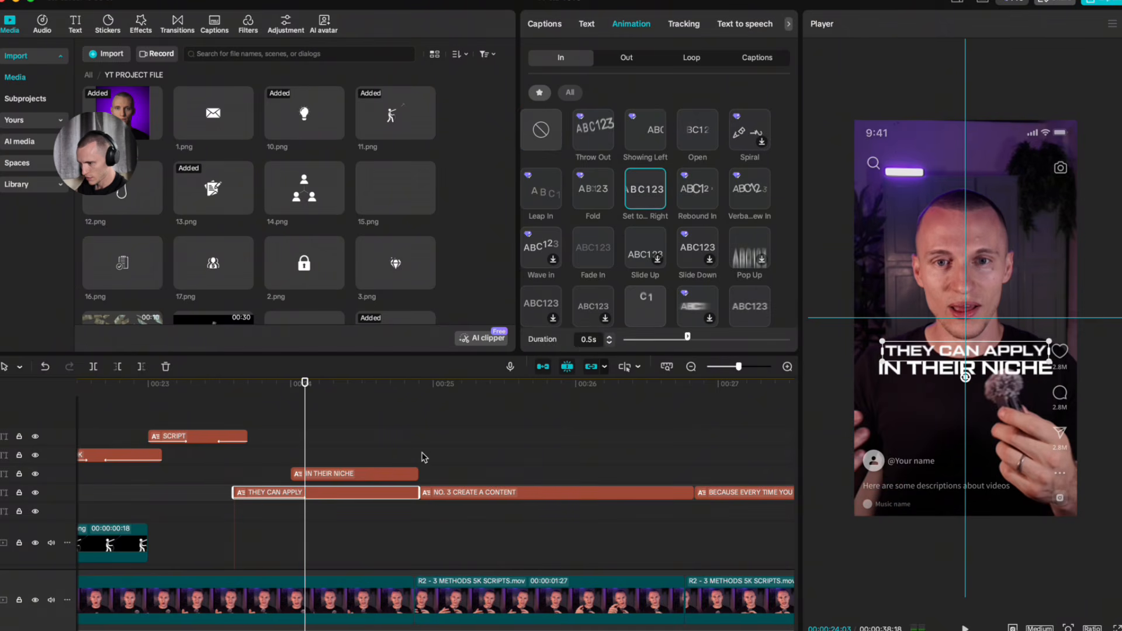
Step: Try the Open in animation on the IN THEIR NICHE caption, replace it with Fade In and preview it
click(353, 475)
click(632, 24)
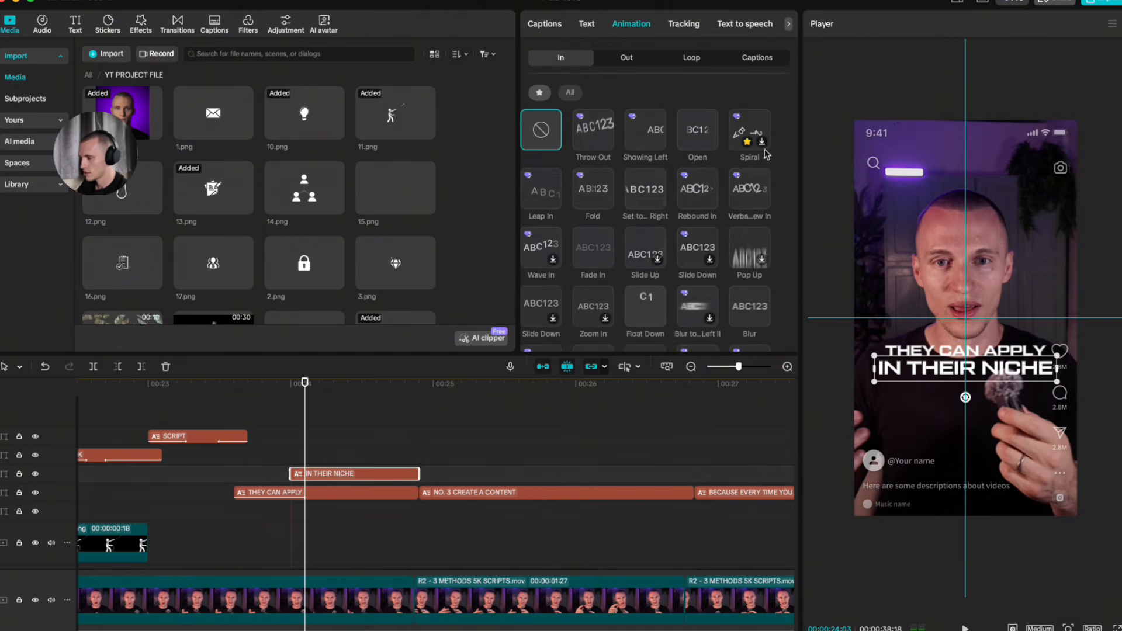
scroll(672, 204, down, 2)
click(541, 93)
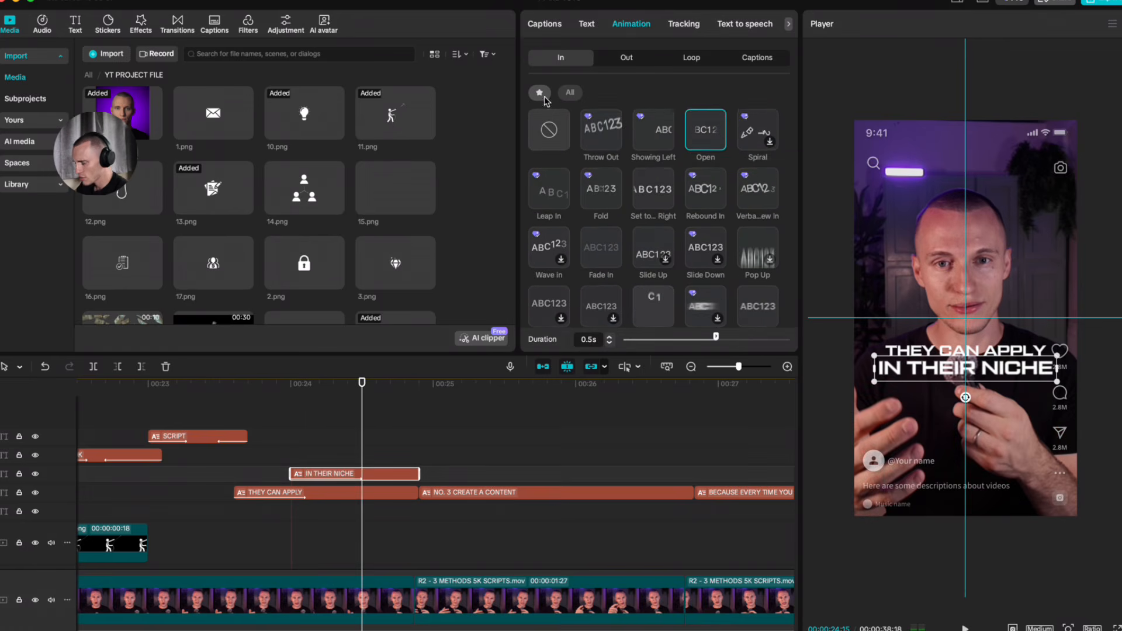
scroll(610, 241, down, 1)
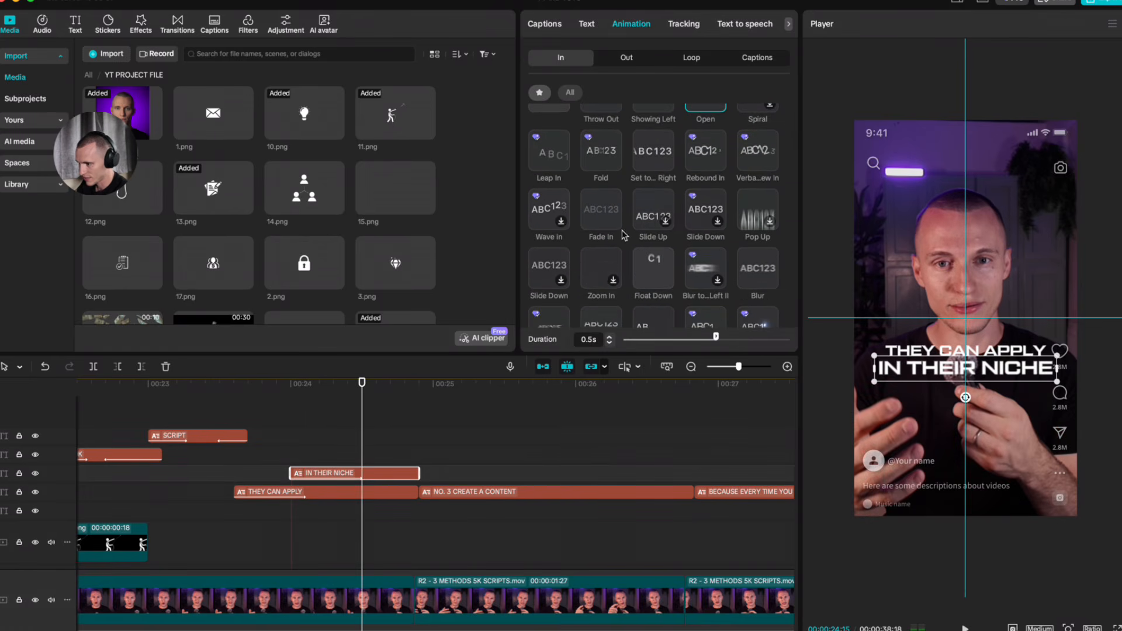
scroll(564, 172, up, 1)
click(601, 246)
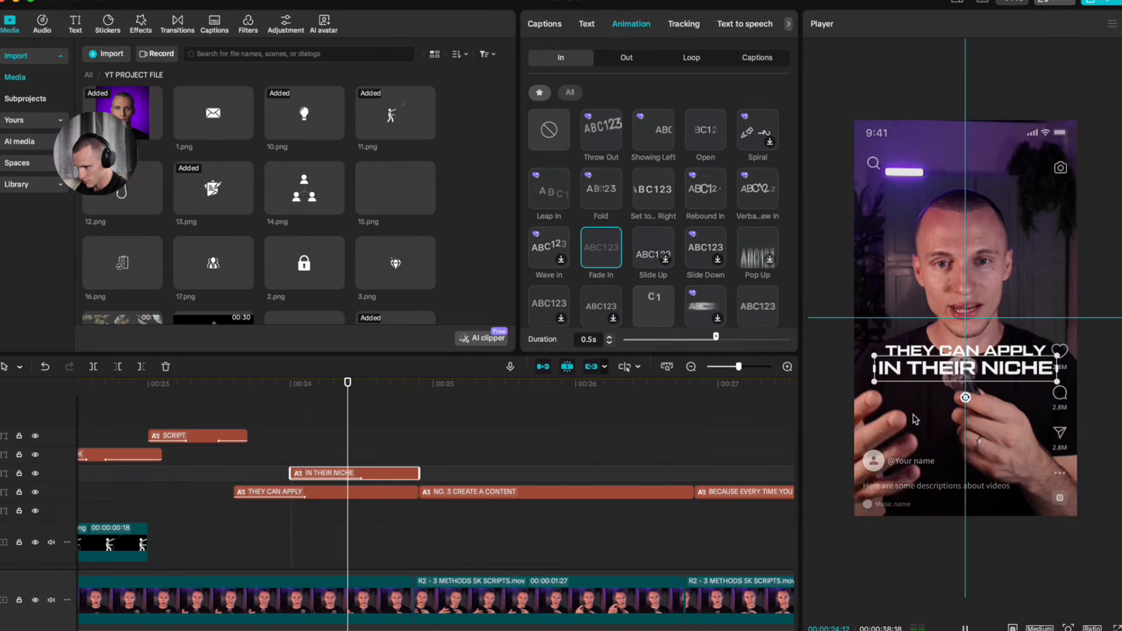
click(235, 461)
key(space)
key(space)
Step: Shorten the IN THEIR NICHE caption's Fade In duration to 0.2 s
click(321, 473)
click(364, 472)
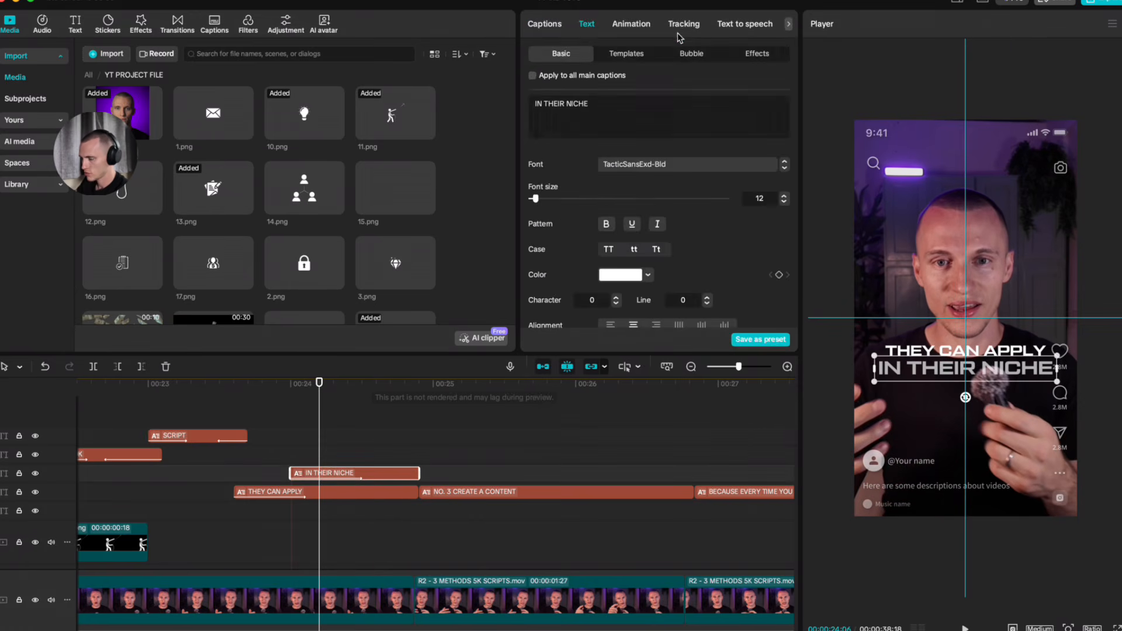
click(631, 22)
drag(663, 344, 664, 344)
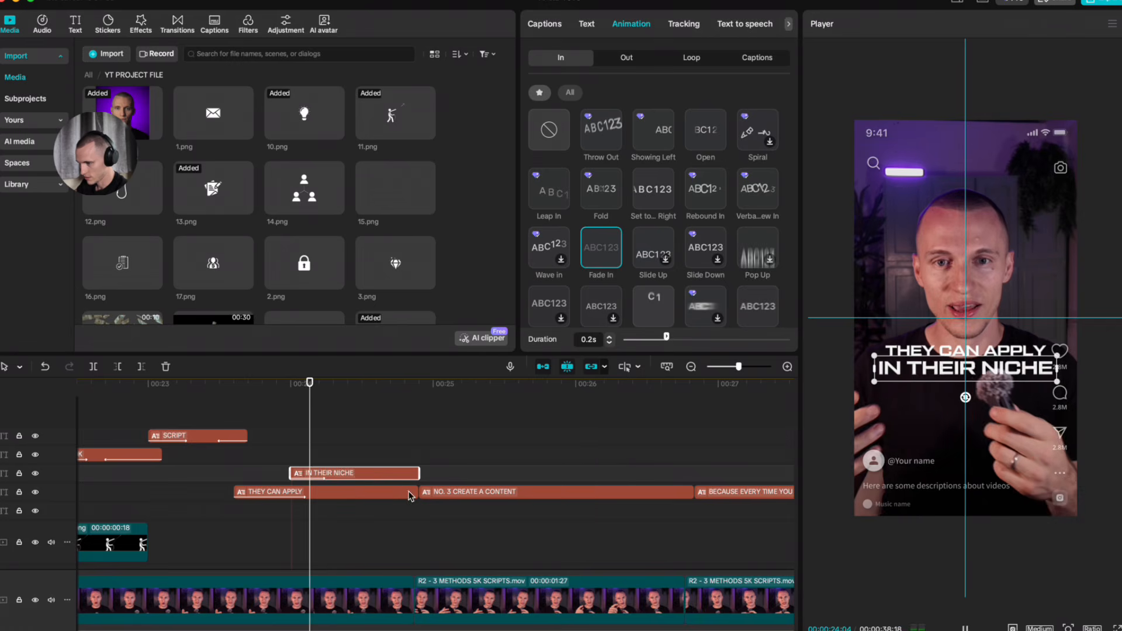
Step: Play back the caption sequence from INSTEAD through IN THEIR NICHE to check the animations and timing
scroll(385, 494, left, 6)
click(321, 458)
key(space)
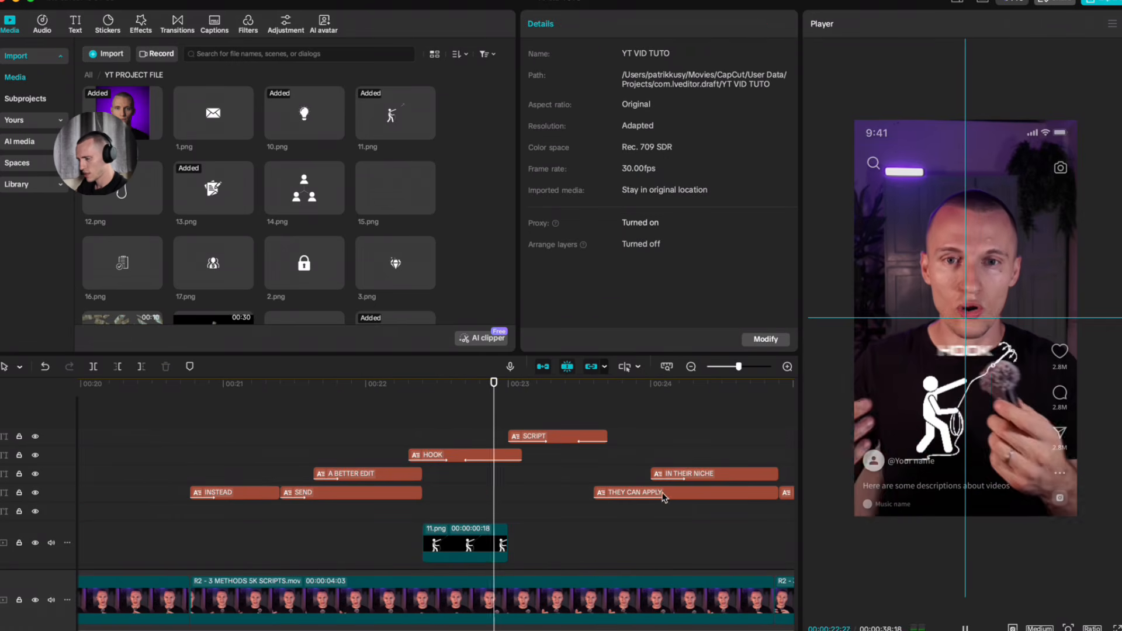
key(space)
click(333, 431)
key(space)
key(space)
scroll(628, 460, right, 3)
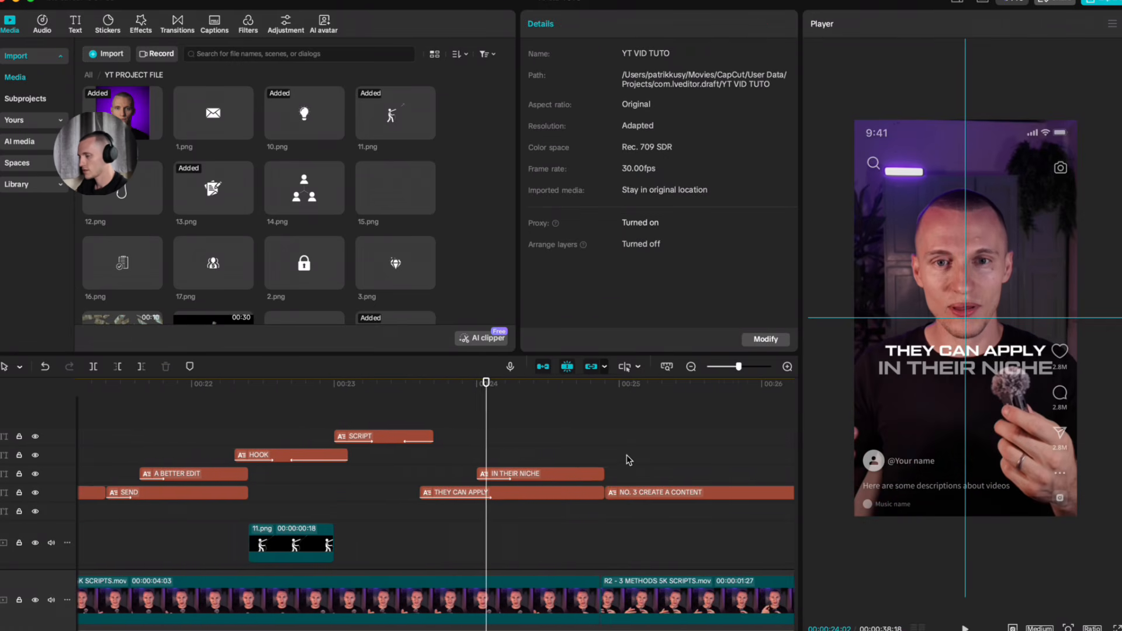
scroll(624, 460, right, 3)
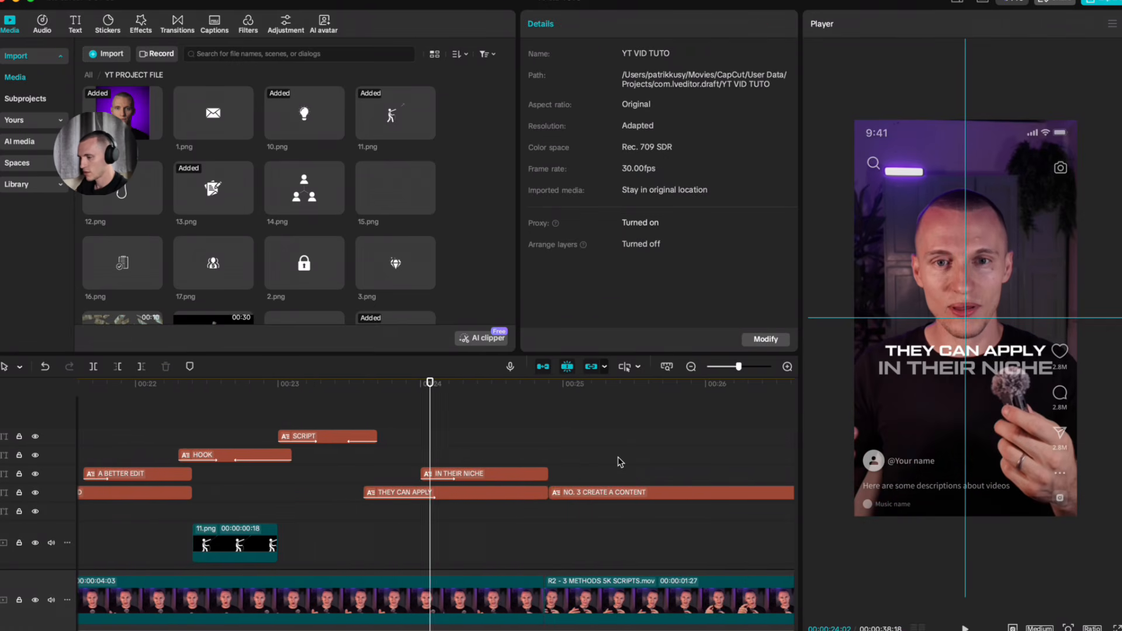
click(287, 462)
scroll(289, 463, left, 5)
Step: Change the text color of the A BETTER EDIT caption from the stacked SEND phrase to purple
click(381, 460)
click(324, 417)
click(358, 466)
click(373, 489)
click(374, 475)
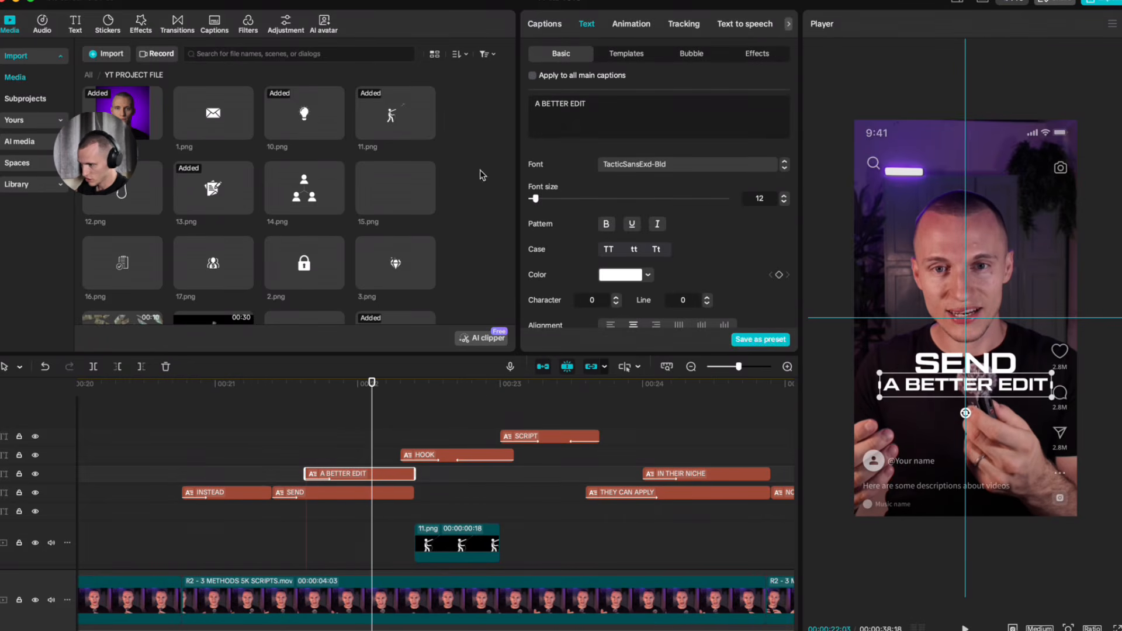
click(633, 279)
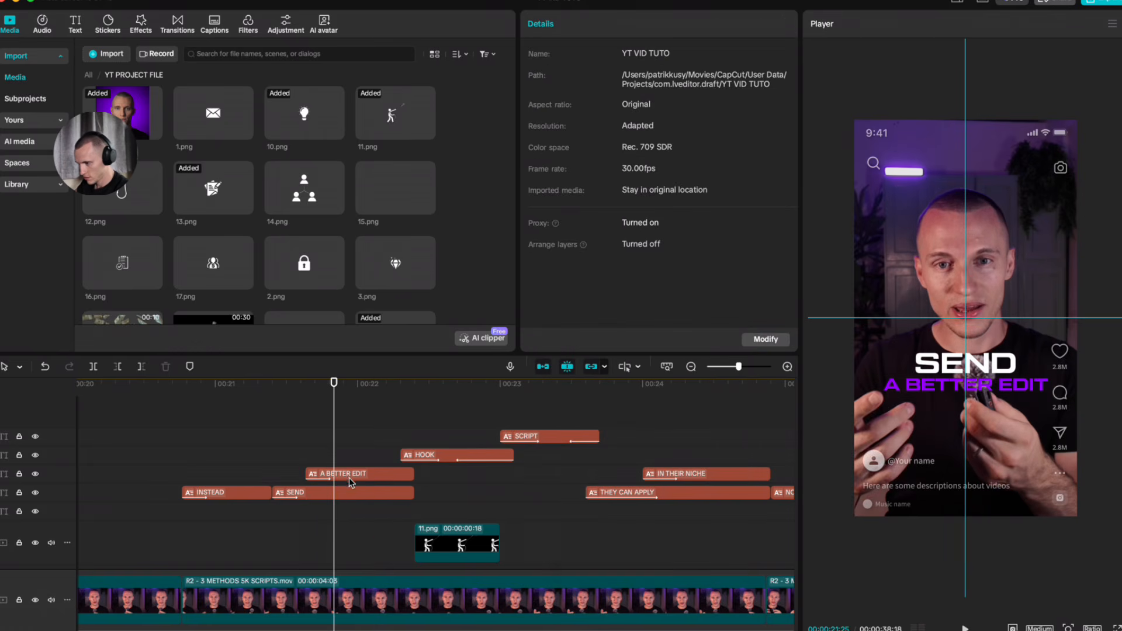
Step: Copy the purple 8C00FF from the A BETTER EDIT caption and apply it to the HOOK and SCRIPT captions
click(351, 474)
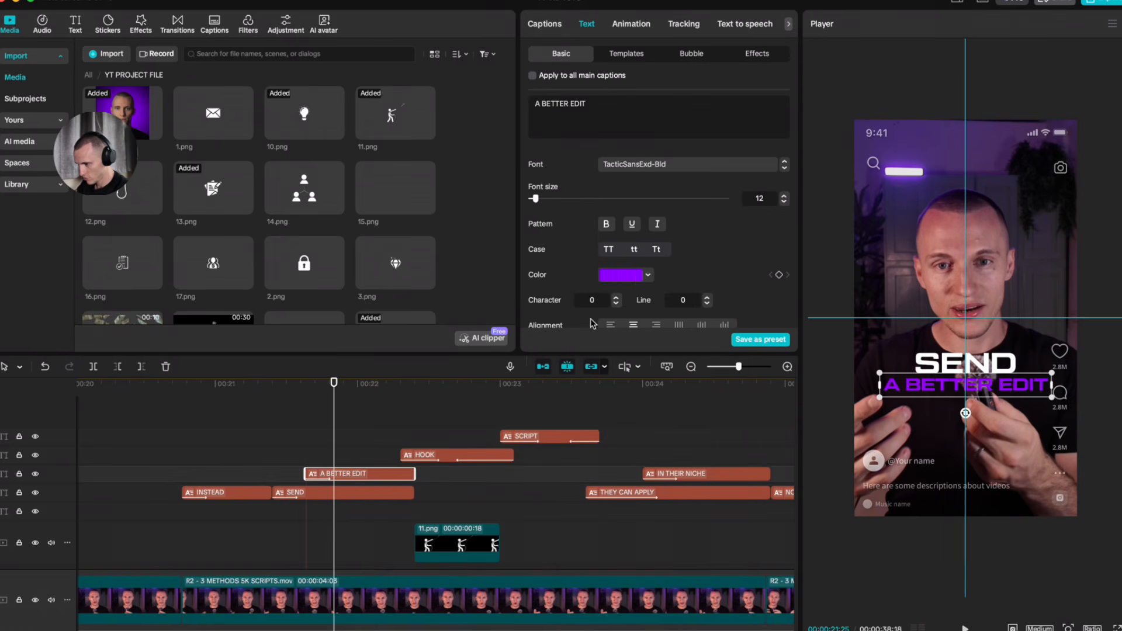
click(624, 280)
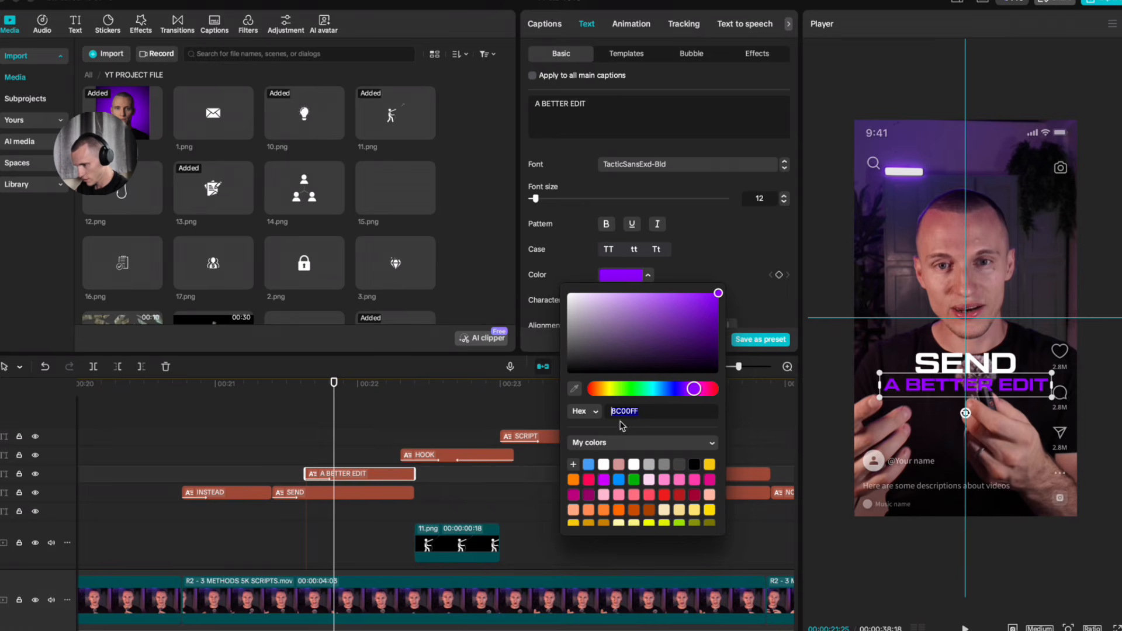
click(394, 425)
click(457, 455)
drag(600, 412, 478, 446)
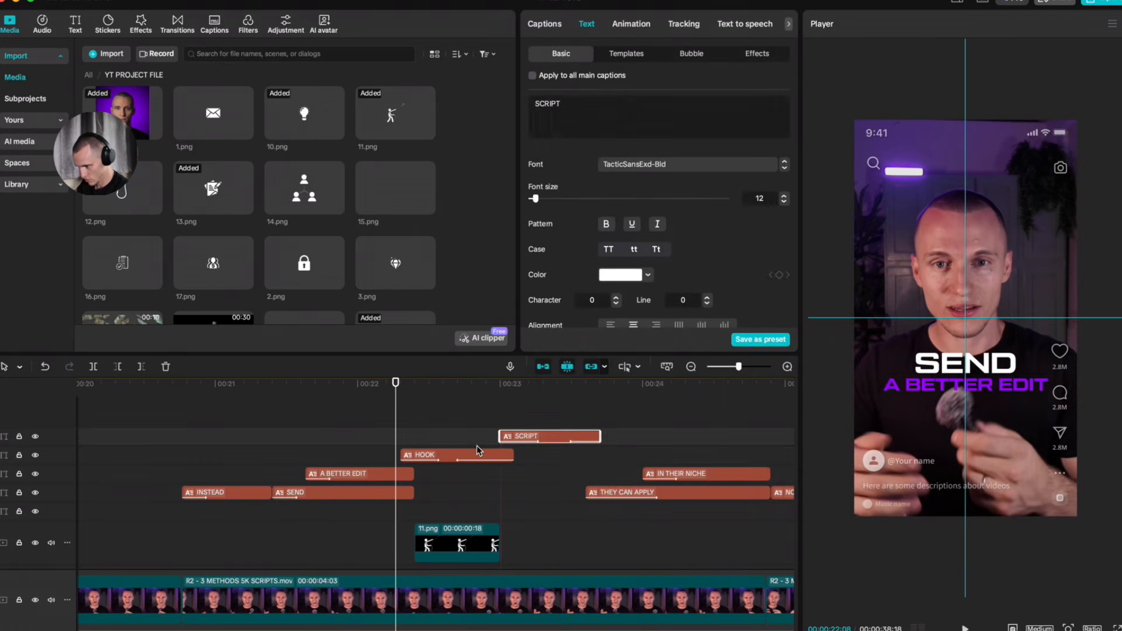
shift+click(463, 457)
click(624, 221)
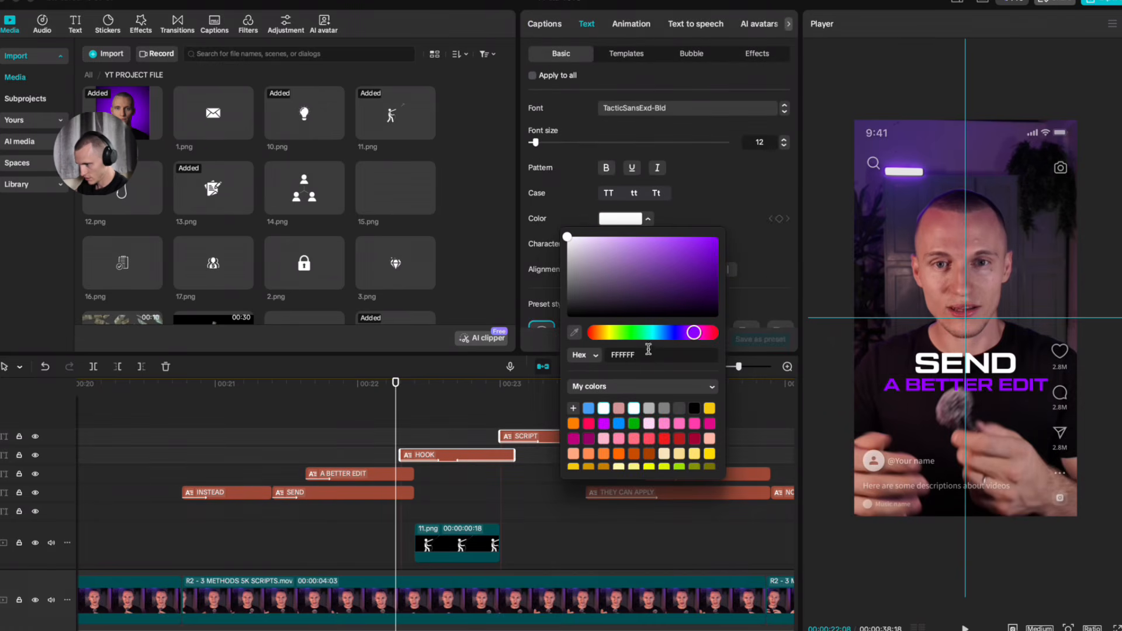
click(452, 397)
key(space)
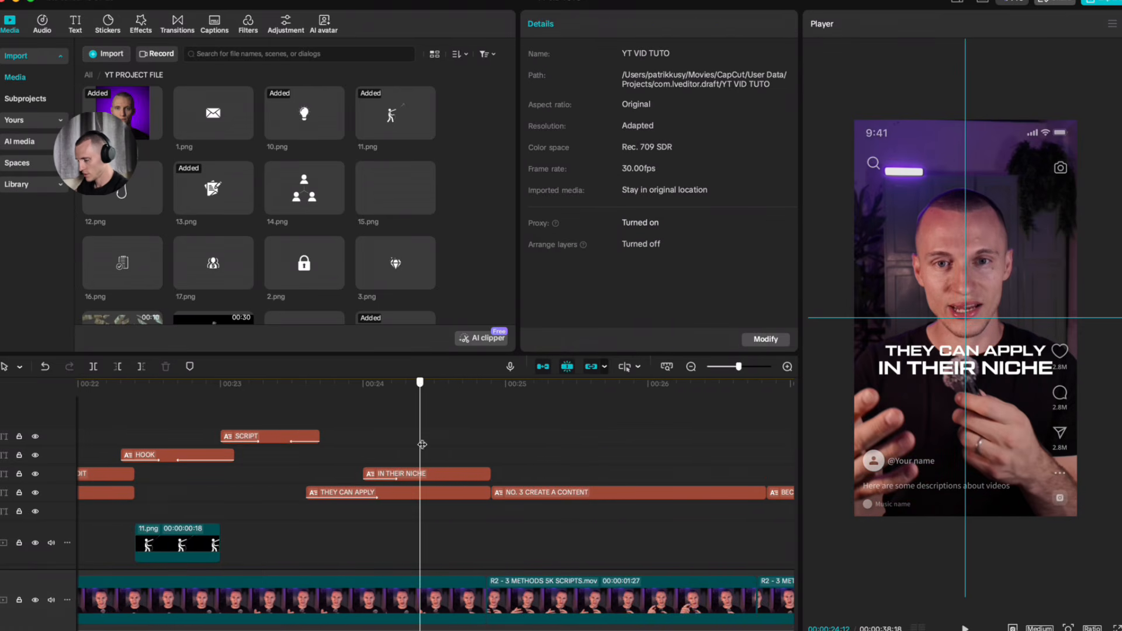
Step: Set the IN THEIR NICHE caption's text color to 8C00FF
click(380, 480)
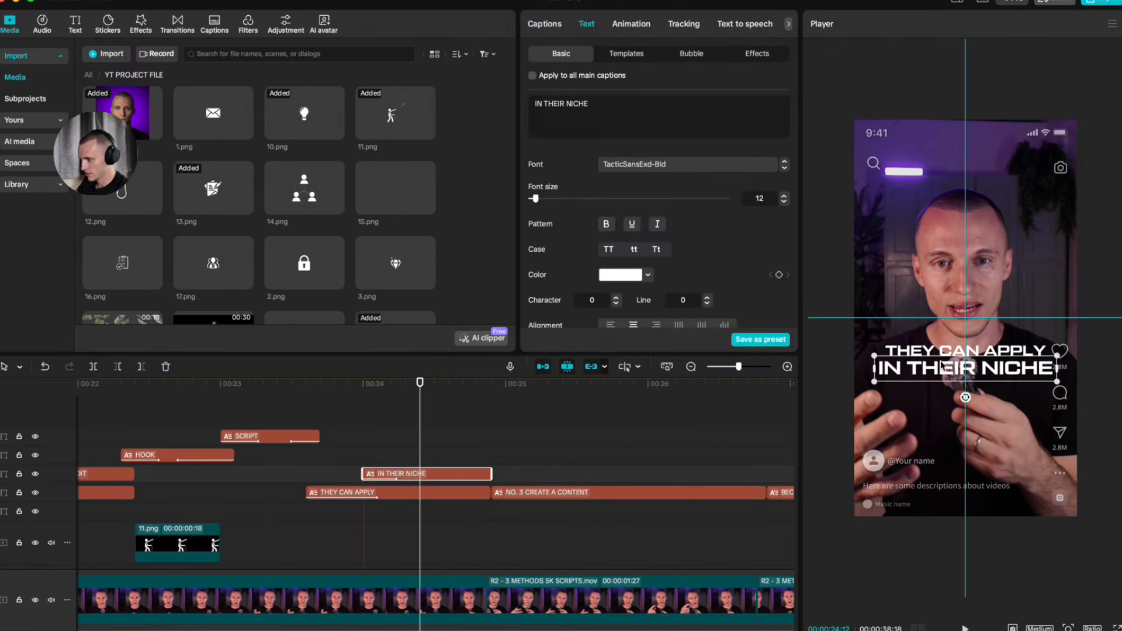
click(620, 275)
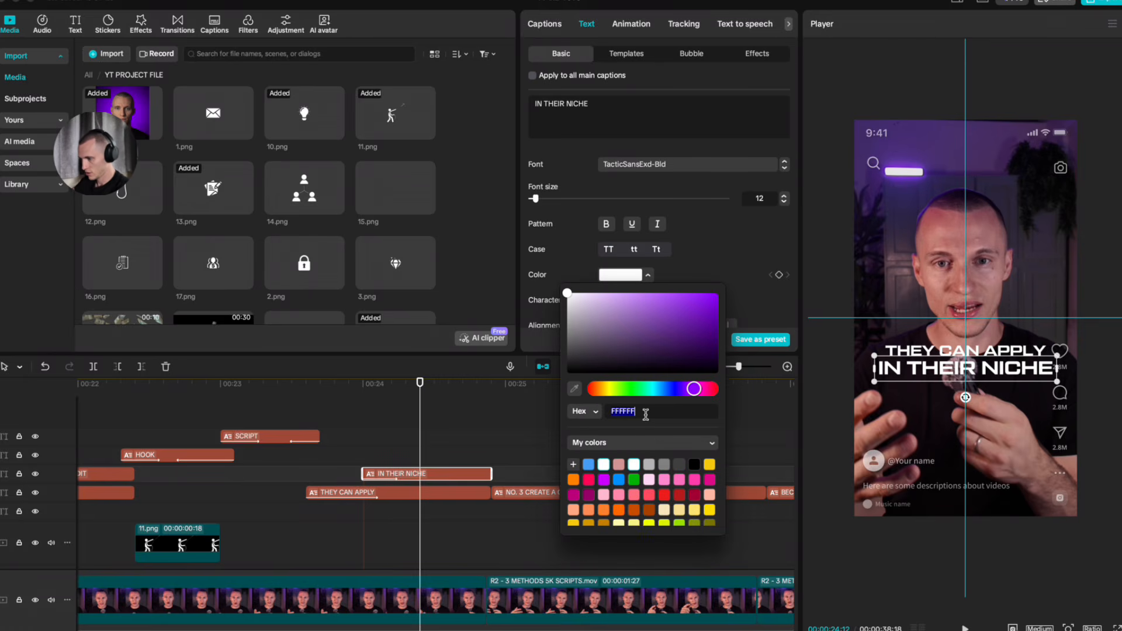
text(8C00FF)
key(Return)
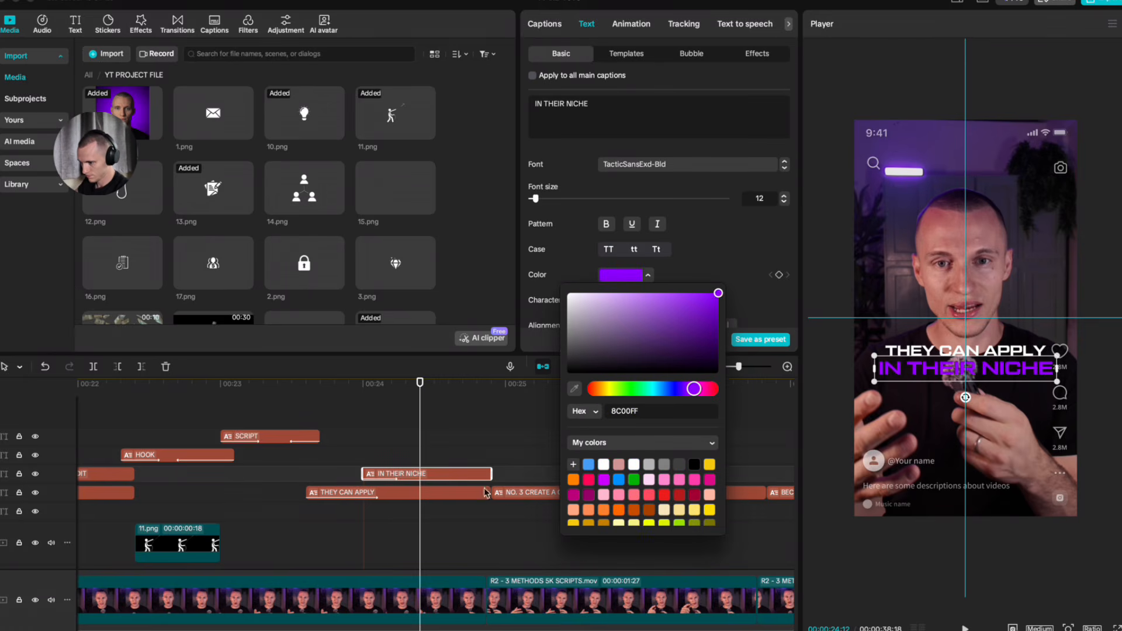
click(446, 448)
Step: Add the 13.png script graphic at 00:23 where the SCRIPT caption starts and trim it to the caption's end
scroll(446, 448, left, 6)
drag(326, 390, 564, 465)
scroll(564, 465, right, 3)
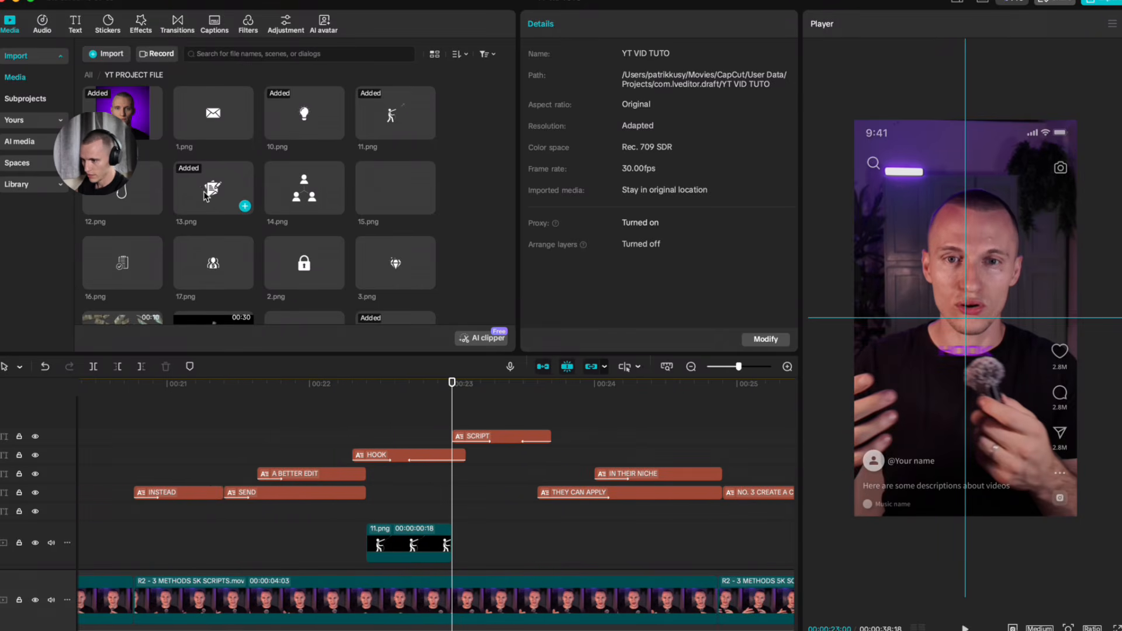
scroll(239, 187, down, 2)
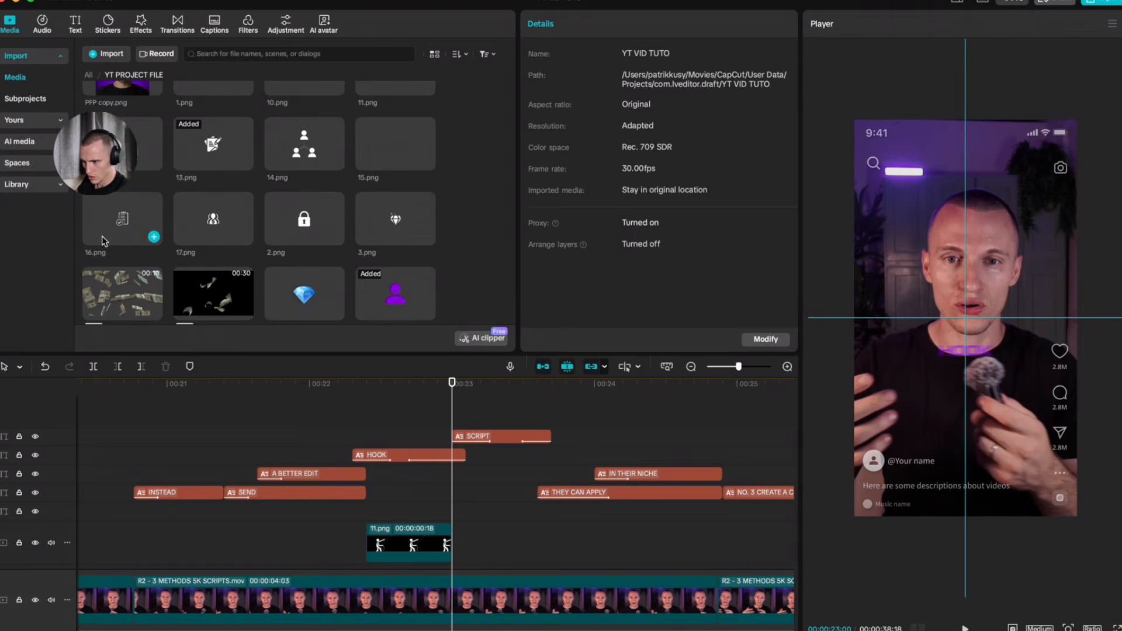
drag(210, 155, 459, 485)
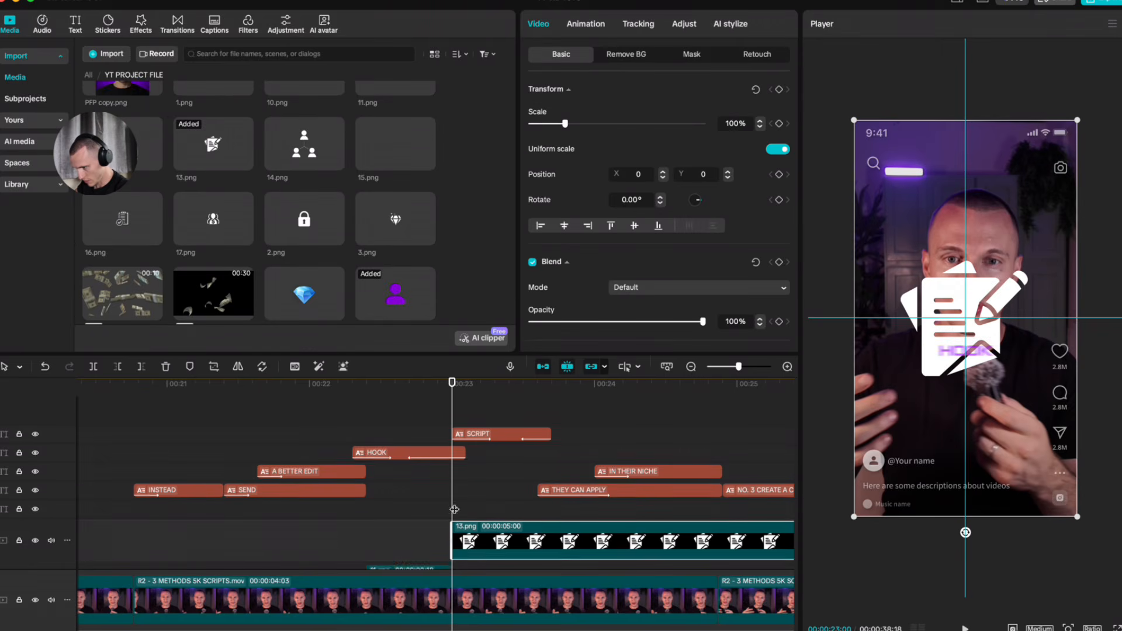
scroll(543, 514, up, 2)
click(552, 546)
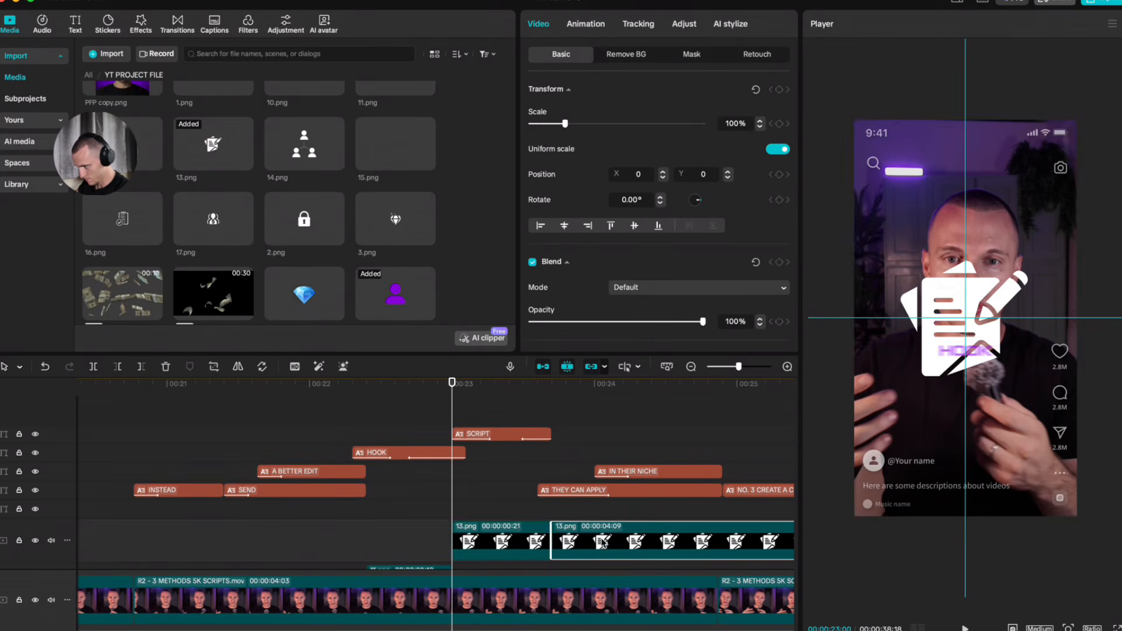
key(a)
key(Delete)
Step: Scale the 13.png graphic to 48% and move it below the caption on the speaker's chest
click(529, 540)
drag(1077, 121, 1019, 222)
drag(974, 264, 979, 344)
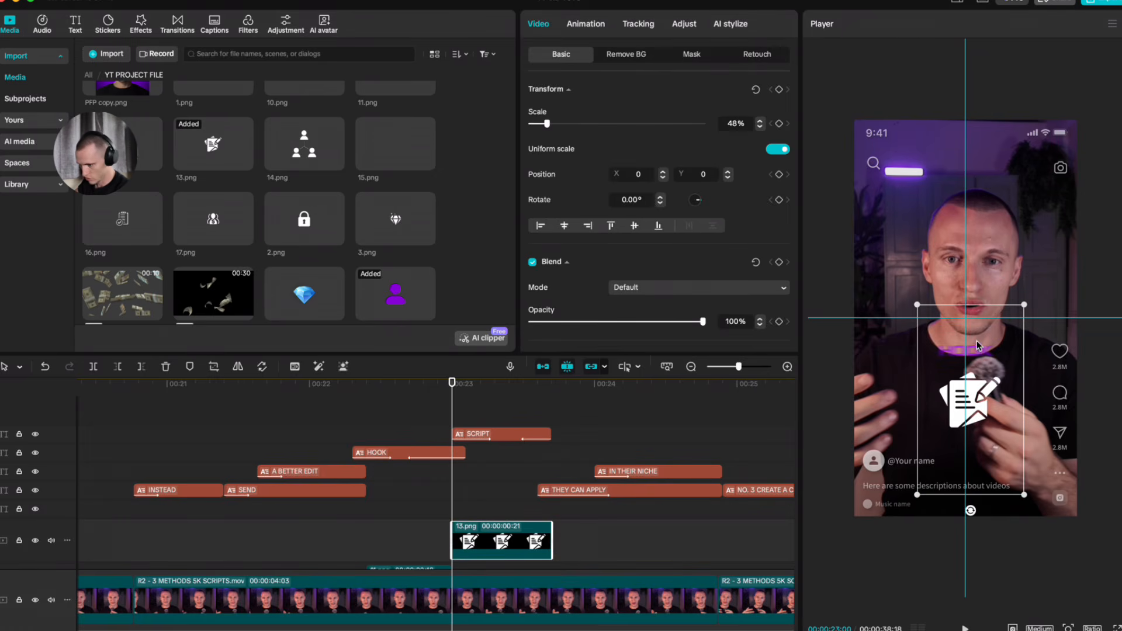
click(438, 513)
click(481, 513)
scroll(480, 513, down, 2)
Step: Extend the 11.png clip so it ends together with the 13.png clip
click(476, 512)
scroll(471, 511, down, 1)
click(347, 497)
scroll(434, 479, down, 3)
key(space)
scroll(438, 486, up, 3)
click(448, 502)
drag(451, 502, 513, 513)
drag(513, 513, 551, 513)
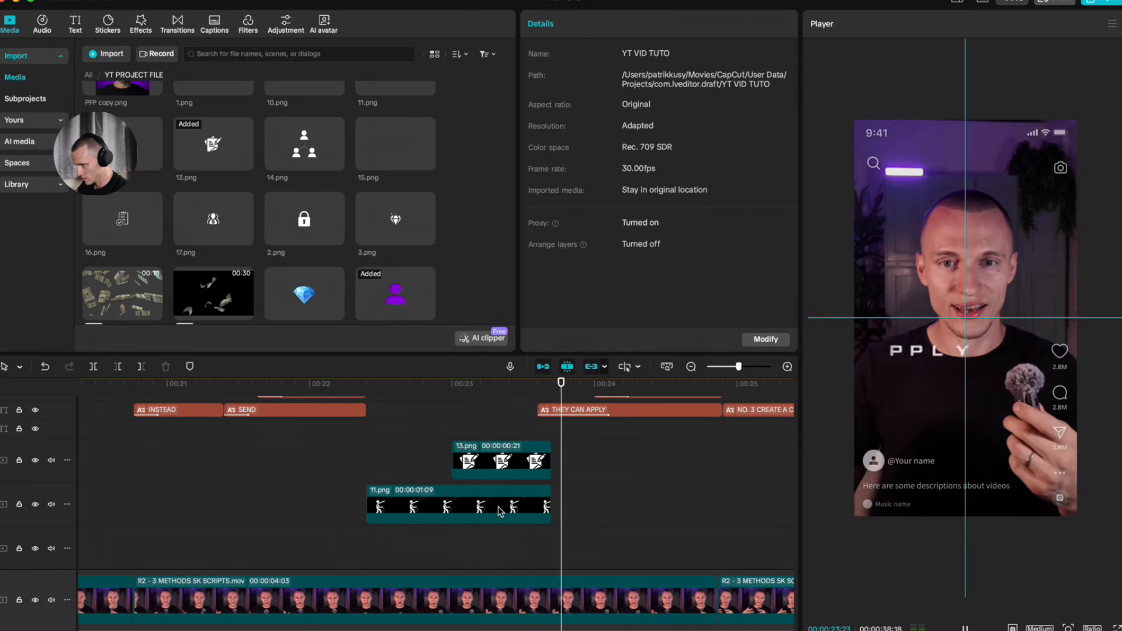
Step: Play back the HOOK and SCRIPT section to check the timing of both graphics
scroll(467, 505, up, 3)
key(space)
scroll(360, 511, down, 3)
click(354, 515)
key(space)
key(space)
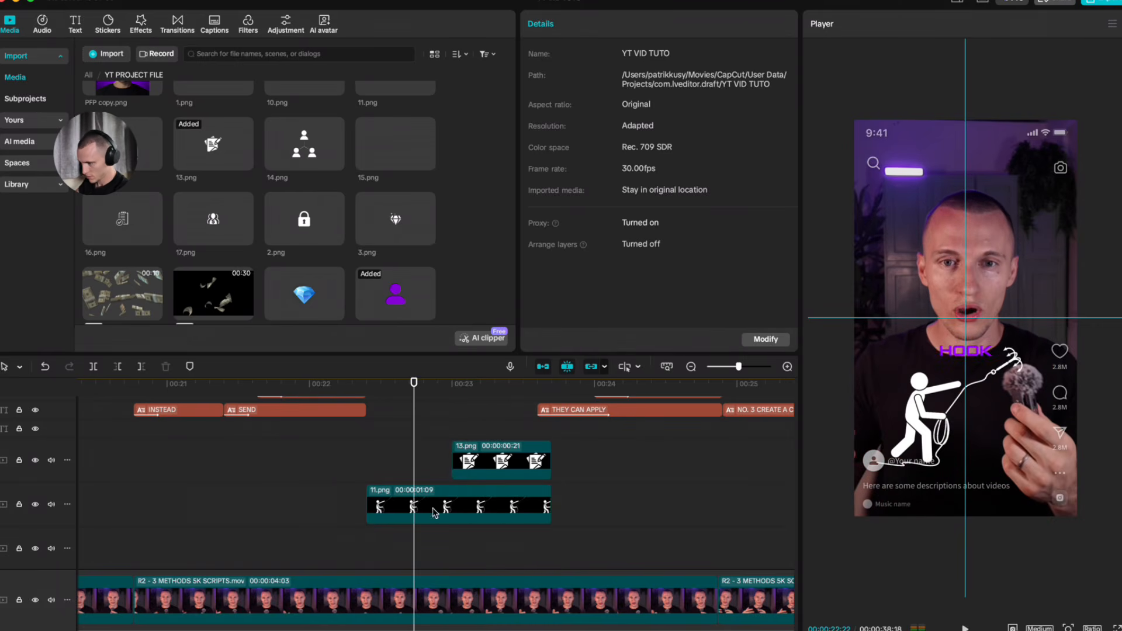
Step: Apply the Pendulum 1 combo animation to the 11.png graphic and start the 13.png clip slightly earlier, making it 24 frames long
click(433, 512)
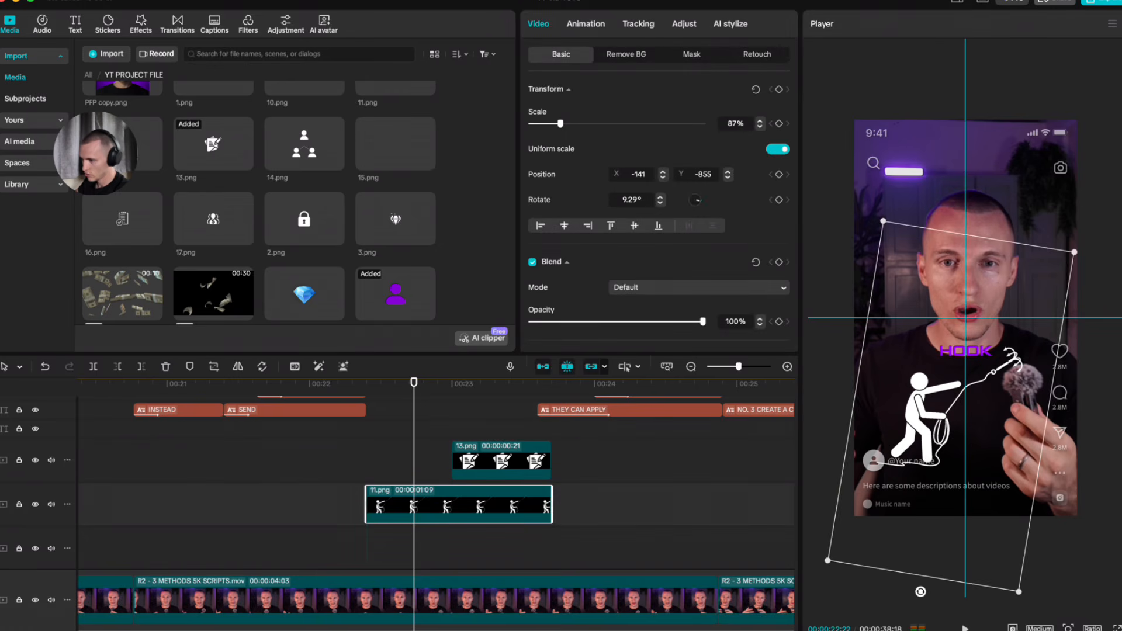
click(582, 25)
scroll(701, 187, down, 1)
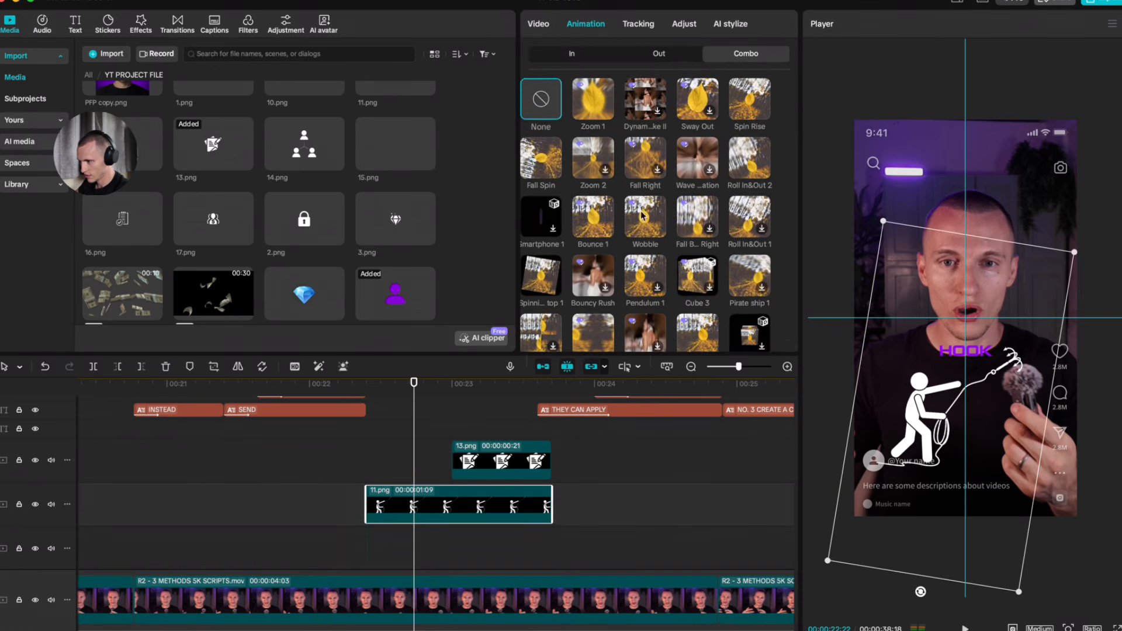
scroll(689, 175, down, 2)
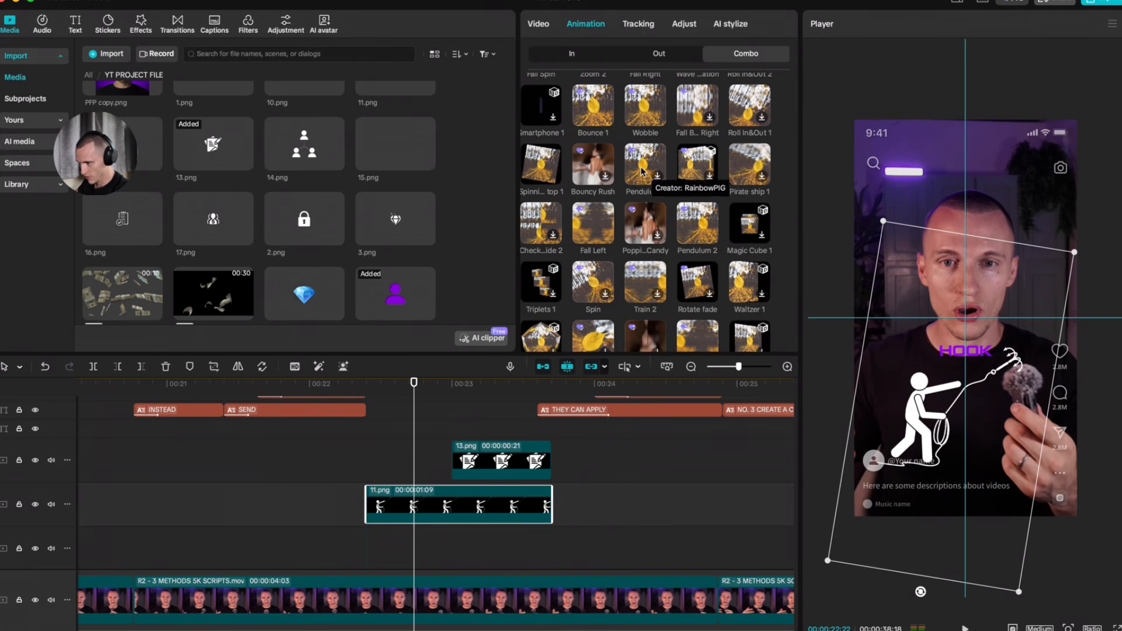
click(650, 163)
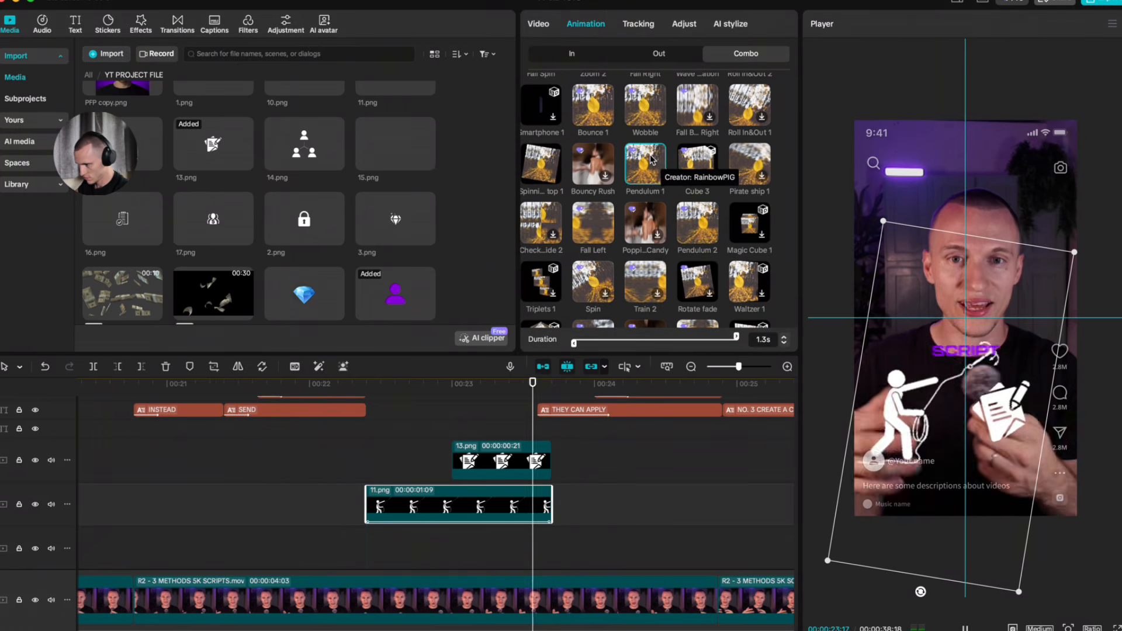
click(501, 463)
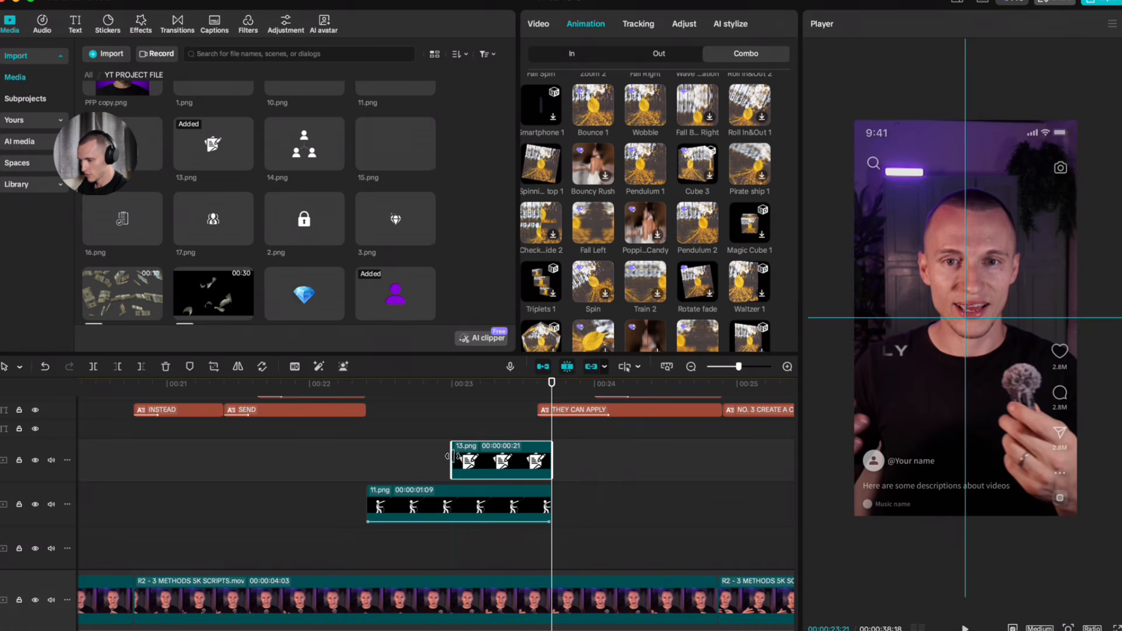
drag(456, 458, 440, 458)
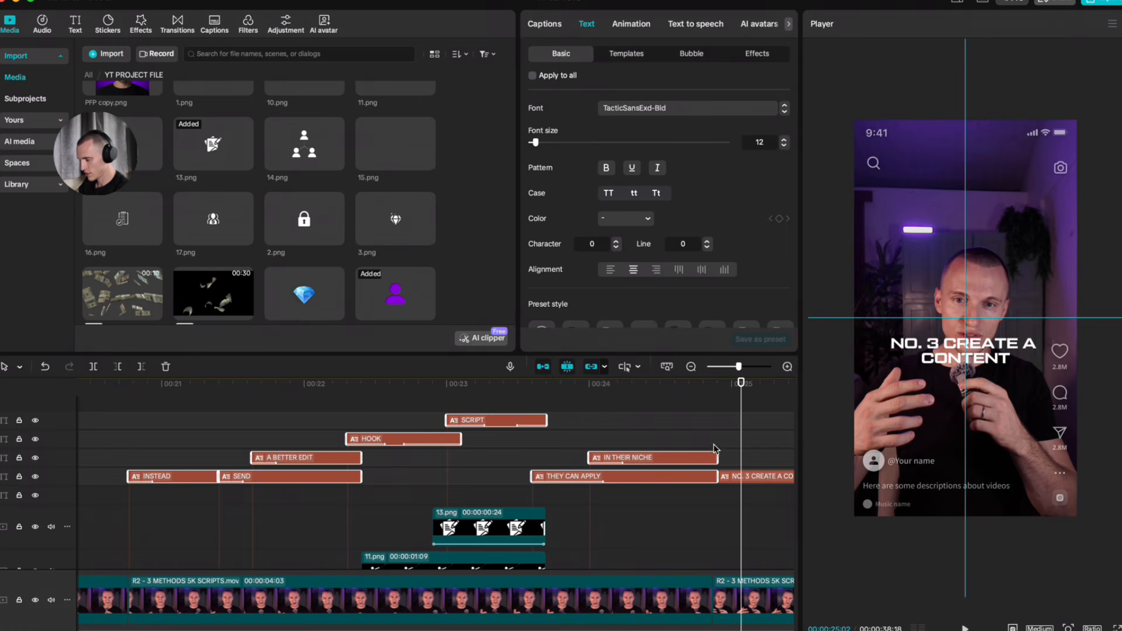
Step: Combine the captions from INSTEAD through IN THEIR NICHE into a compound clip
scroll(620, 449, up, 1)
click(659, 429)
drag(670, 421, 225, 492)
key(alt+g)
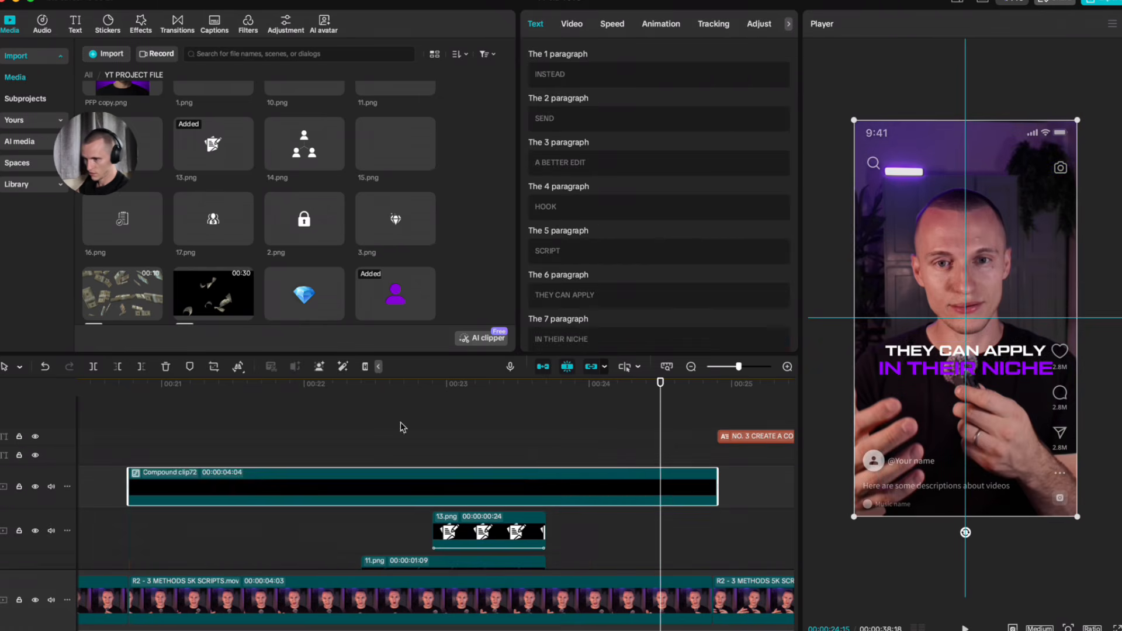
Step: Apply a glow video effect to the compound caption clip and scrub through it to check the look
click(147, 32)
drag(249, 193, 429, 490)
click(542, 450)
drag(227, 451, 435, 468)
Step: Open the compound clip, select its HOOK and SCRIPT captions, and return to the main timeline
double_click(495, 501)
scroll(298, 408, up, 3)
drag(465, 409, 304, 465)
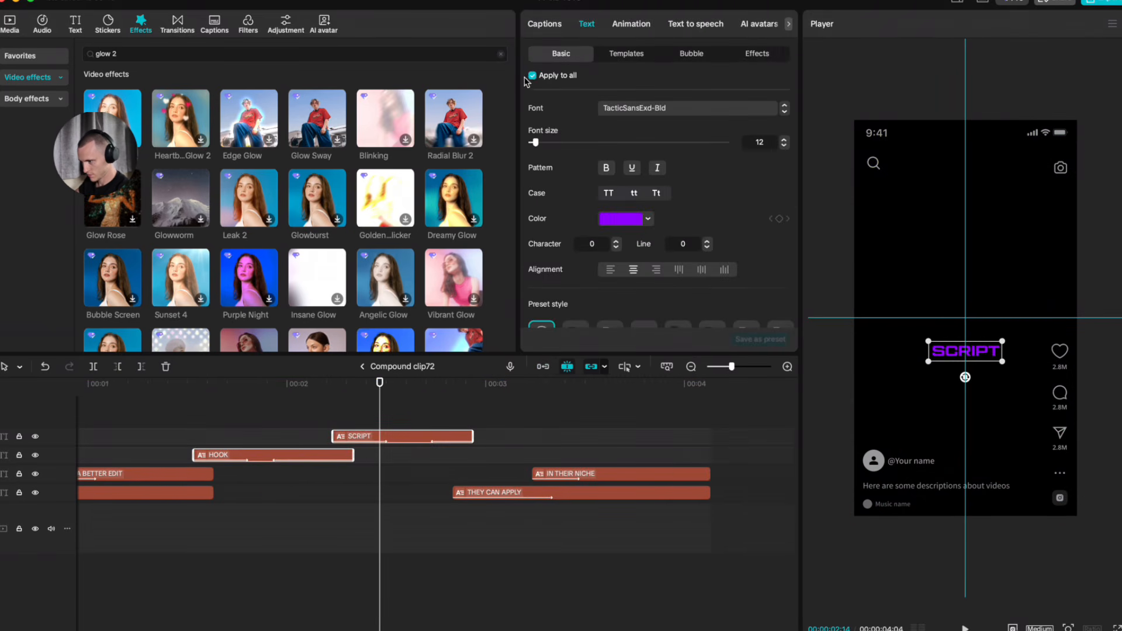
click(363, 367)
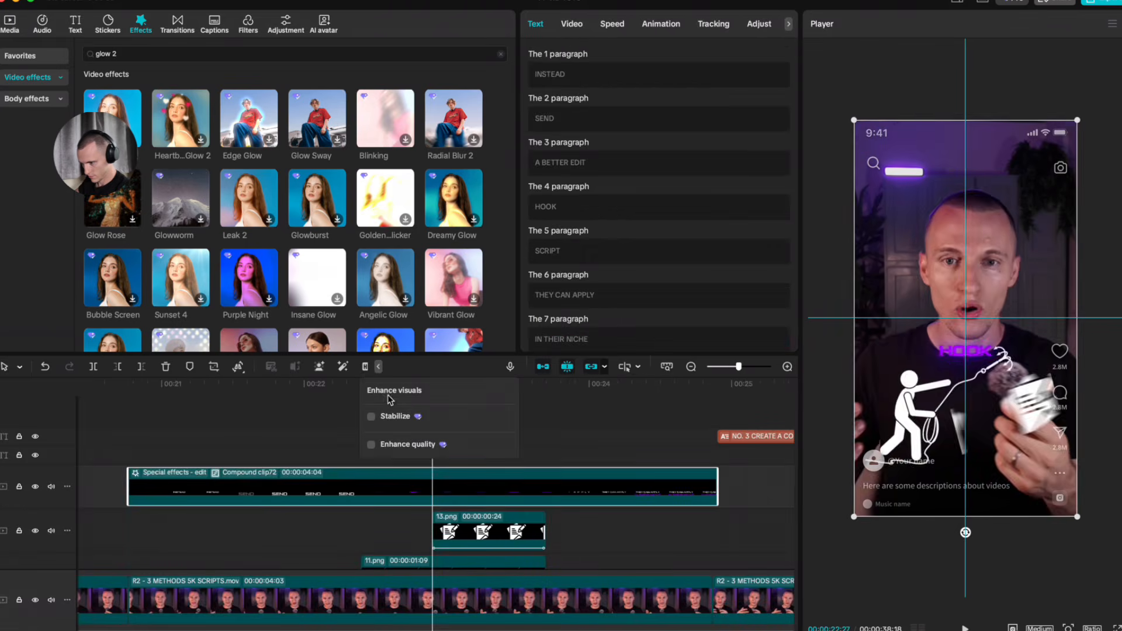
Step: Undo the compound clip to separate the captions again
click(349, 418)
right_click(458, 484)
click(462, 345)
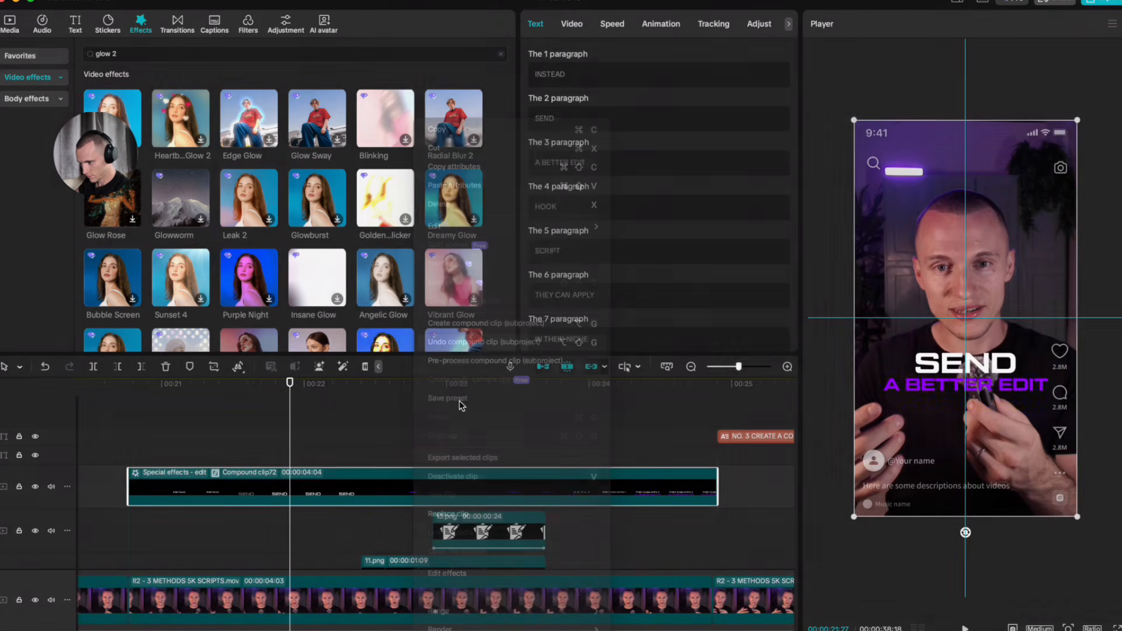
Step: Enlarge the SCRIPT and HOOK captions and lower the HOOK caption slightly
drag(518, 405, 401, 461)
drag(1005, 344, 1066, 336)
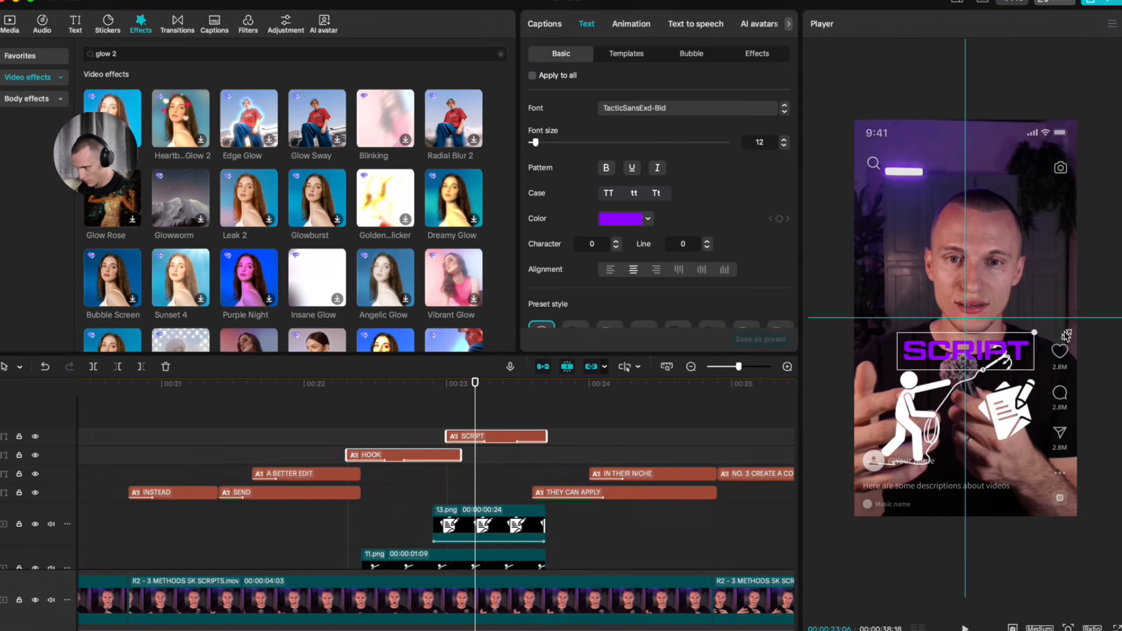
click(374, 434)
click(408, 454)
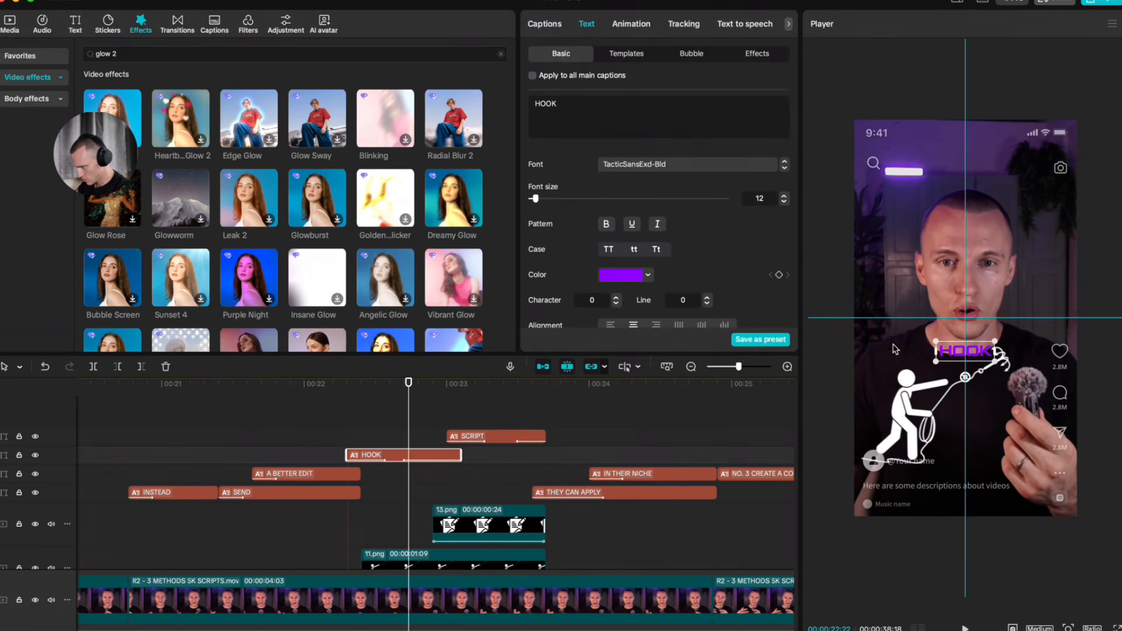
drag(936, 341, 874, 340)
drag(987, 351, 990, 358)
key(space)
key(space)
Step: Lower the SCRIPT caption slightly to match HOOK and play back the section
click(493, 435)
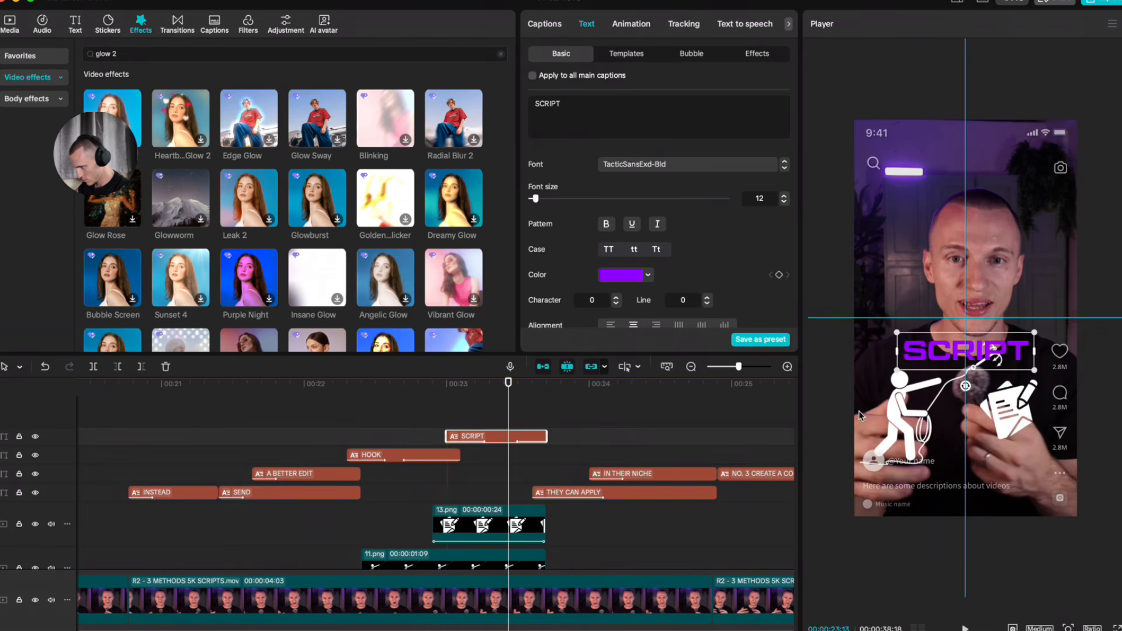
drag(1000, 349, 1001, 359)
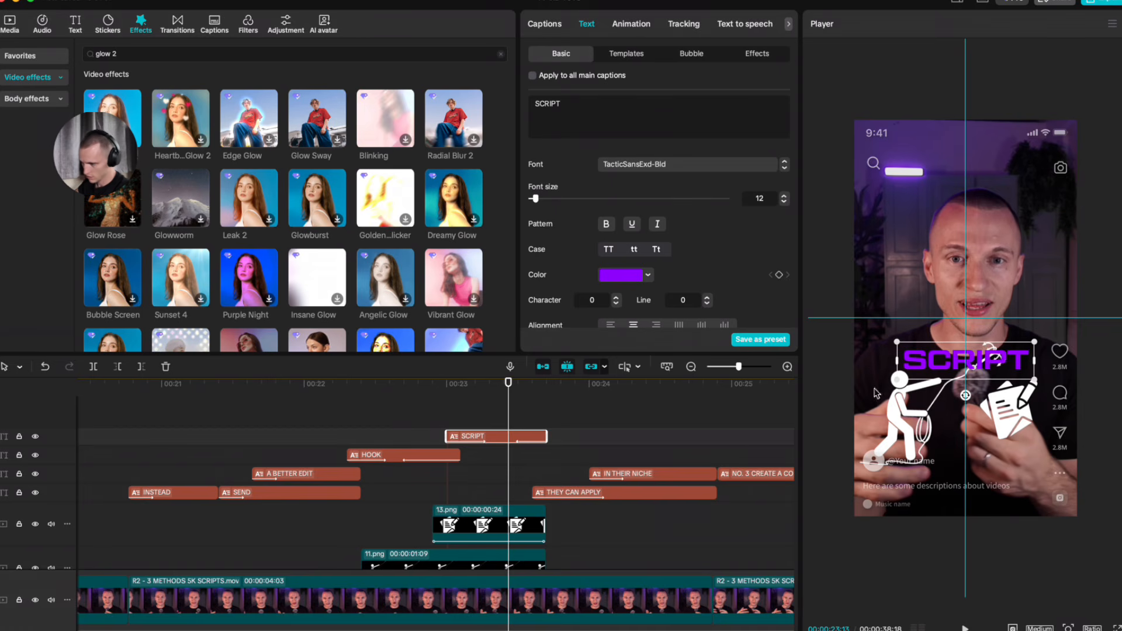
click(400, 434)
key(space)
key(space)
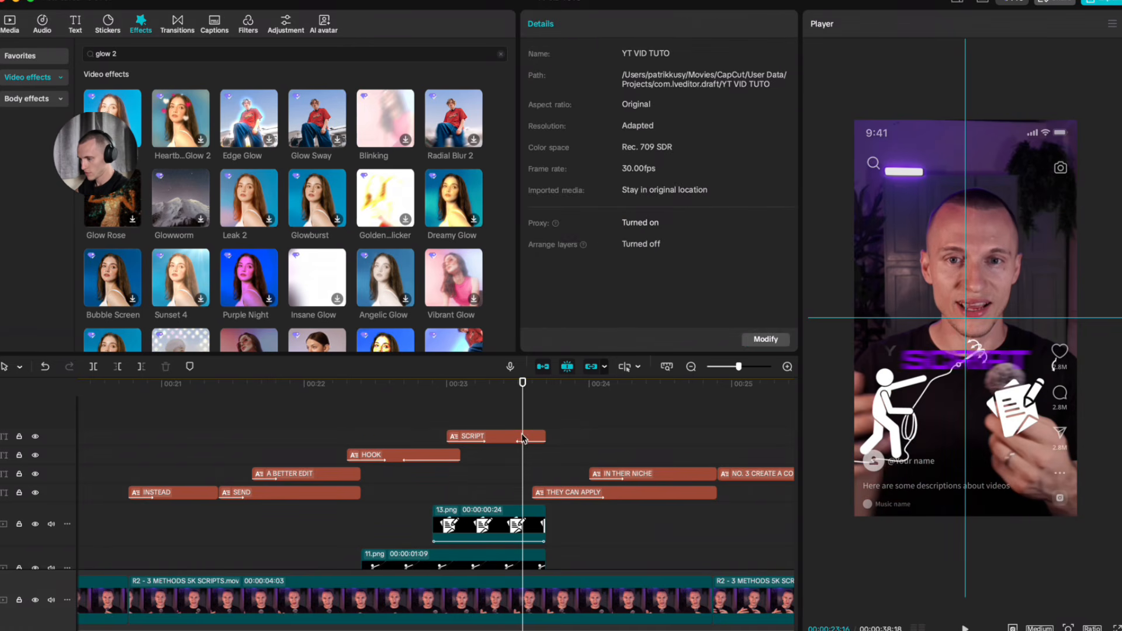
Step: Group the seven captions from INSTEAD through IN THEIR NICHE into one compound clip again
key(super+minus)
drag(604, 440, 336, 499)
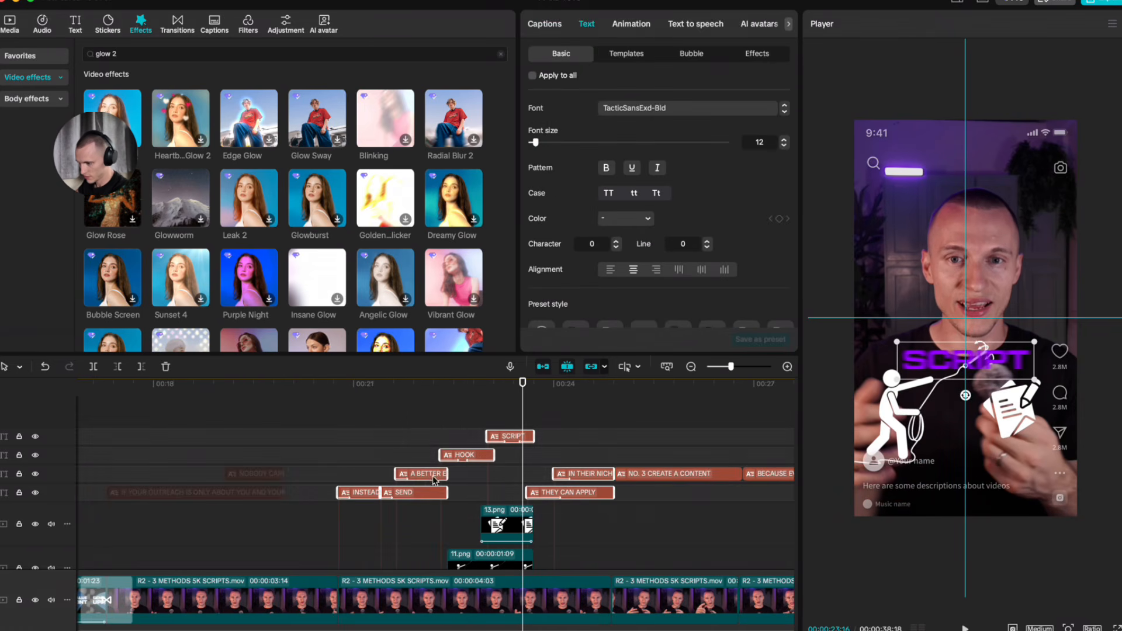
key(alt+g)
Step: Apply the Glow 2 effect to the compound caption clip with Glow set to 11
drag(112, 117, 485, 490)
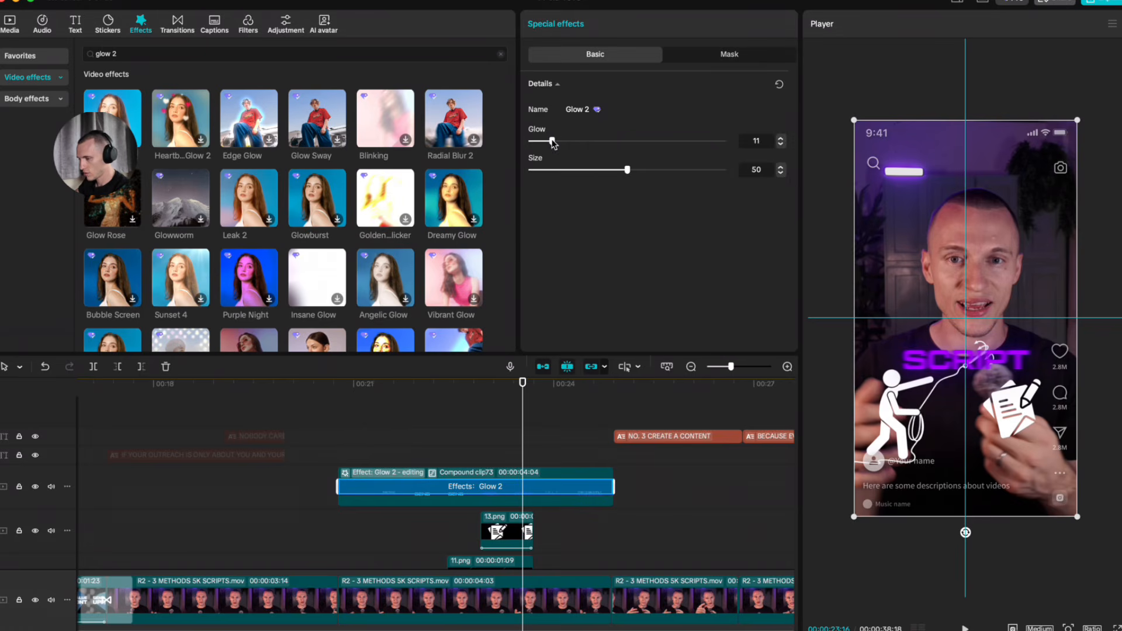
click(344, 451)
drag(344, 452, 481, 456)
Step: Group the 13.png and 11.png graphics clips into one compound clip
scroll(468, 453, down, 3)
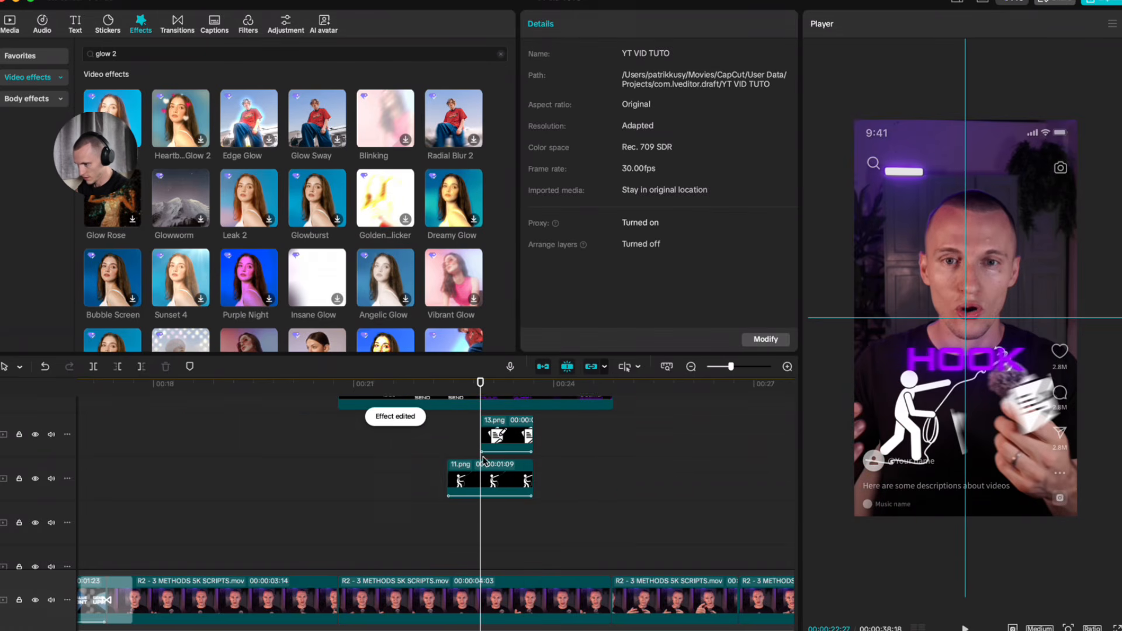
scroll(525, 469, up, 2)
scroll(525, 469, up, 2)
drag(643, 442, 471, 529)
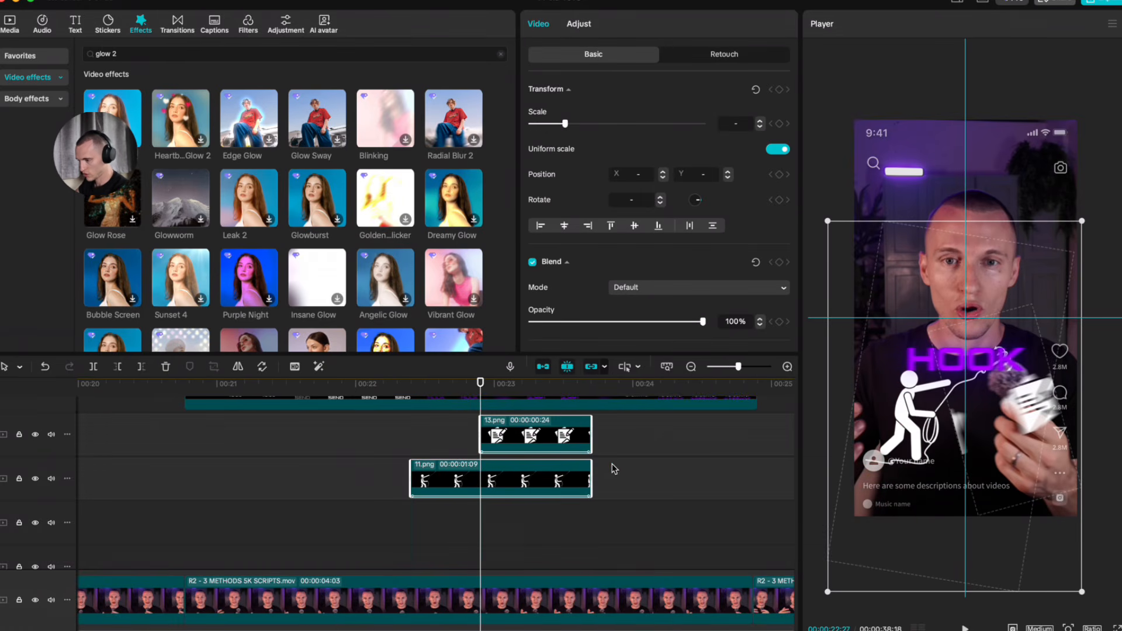
scroll(595, 460, up, 3)
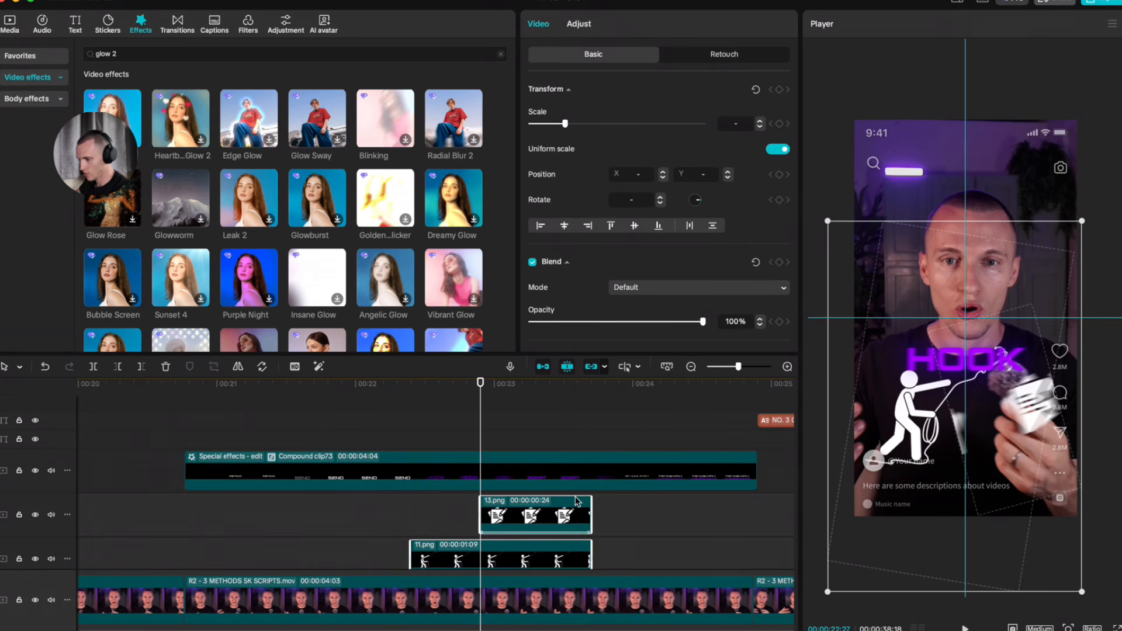
key(alt+g)
Step: Apply the Glow 2 effect to the graphics compound clip with Glow set to 14
scroll(149, 165, down, 1)
drag(112, 94, 501, 515)
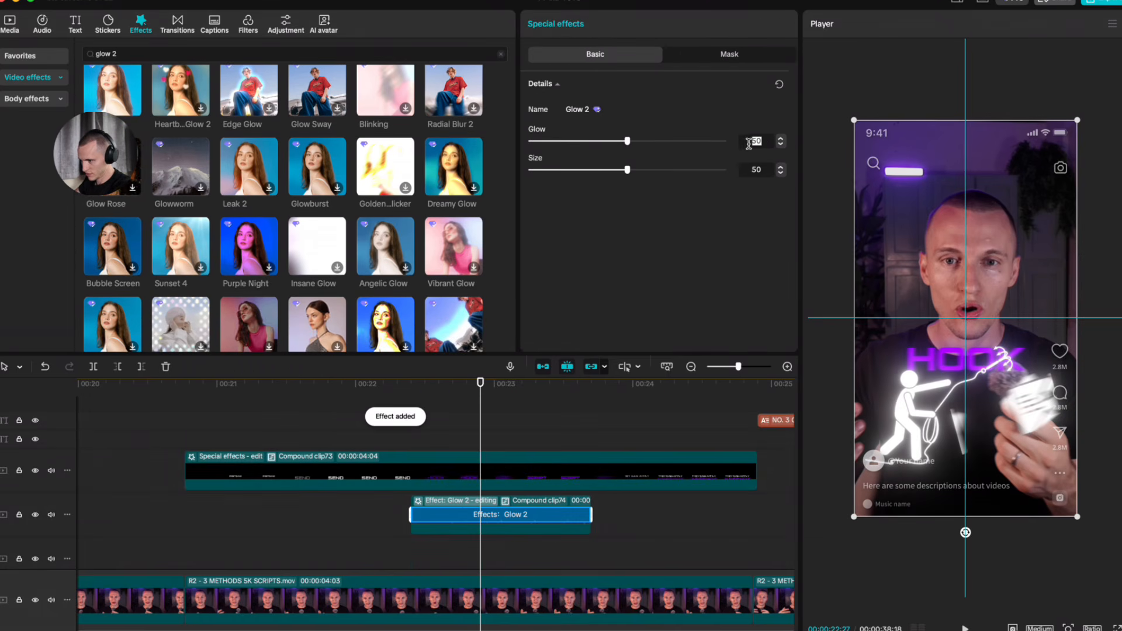
drag(627, 141, 559, 143)
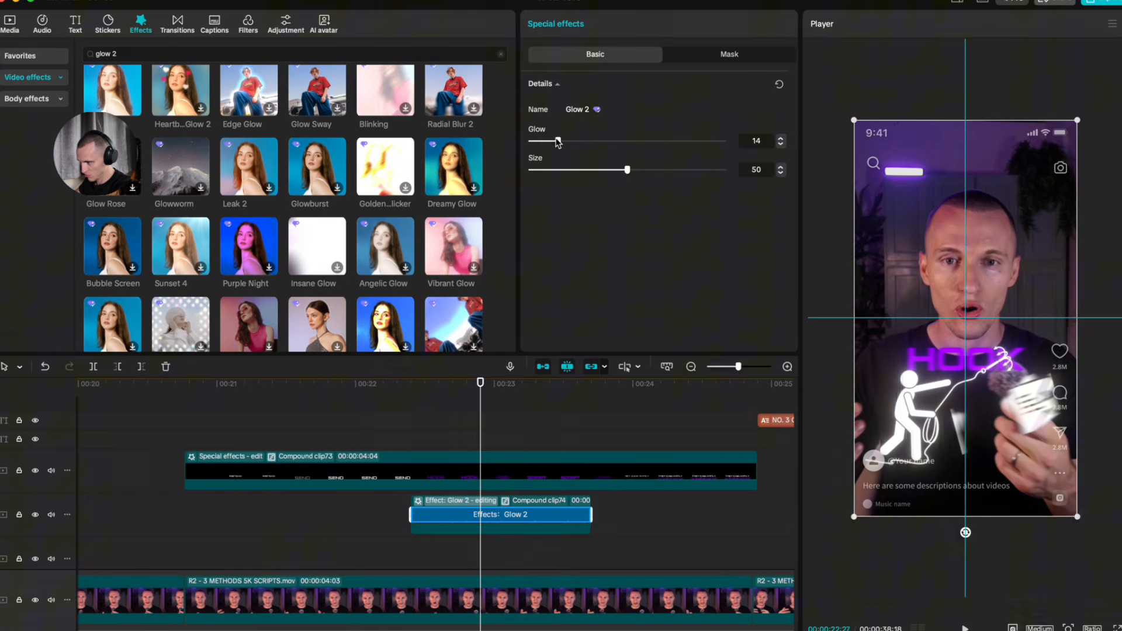
Step: Play back the section and set the caption compound clip's layer to 1
scroll(713, 416, down, 2)
drag(405, 414, 377, 435)
key(space)
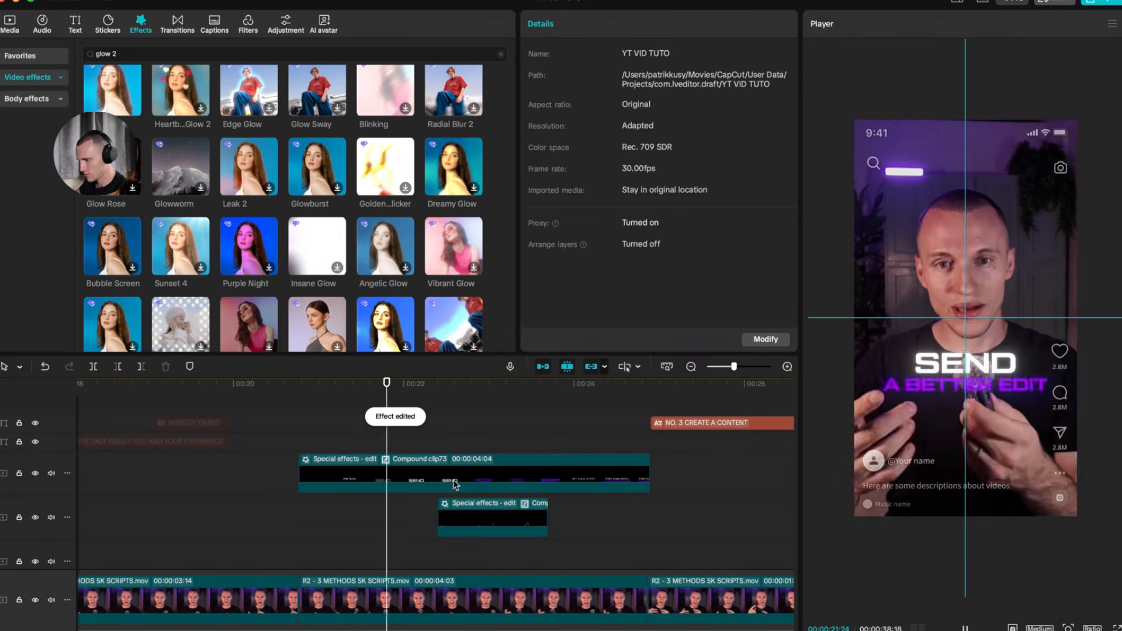
click(513, 486)
key(space)
scroll(503, 496, down, 1)
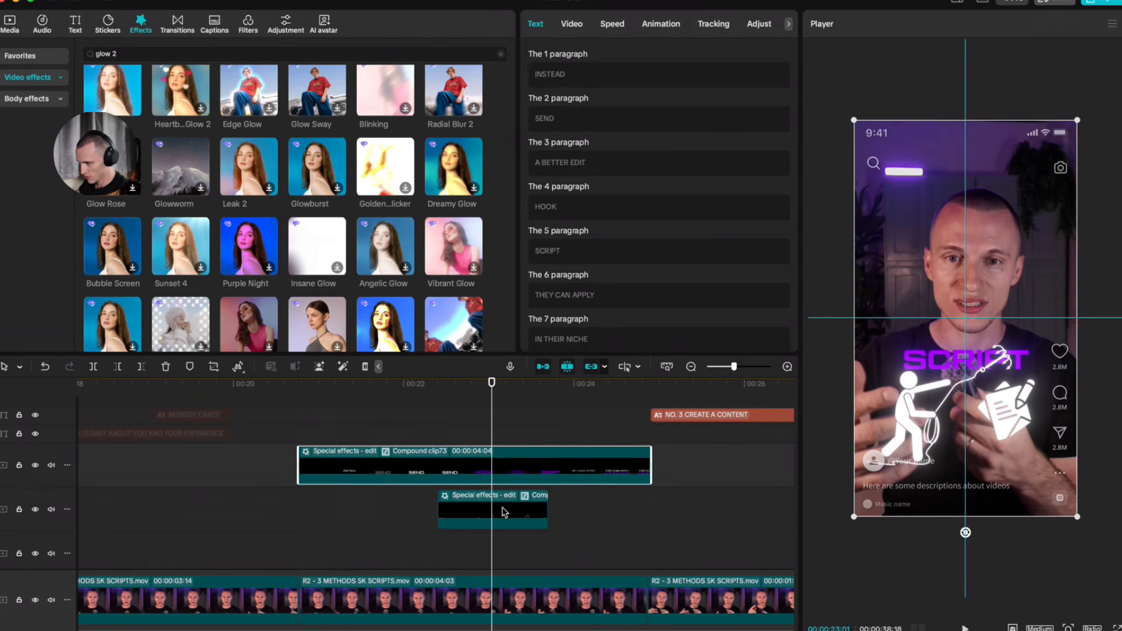
click(568, 30)
click(598, 301)
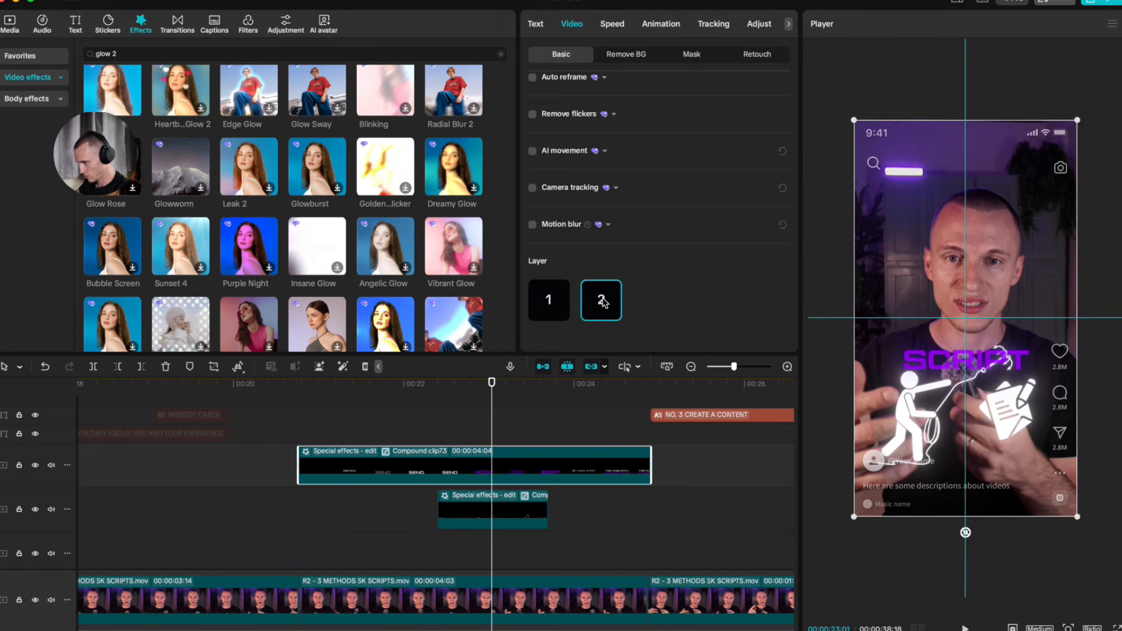
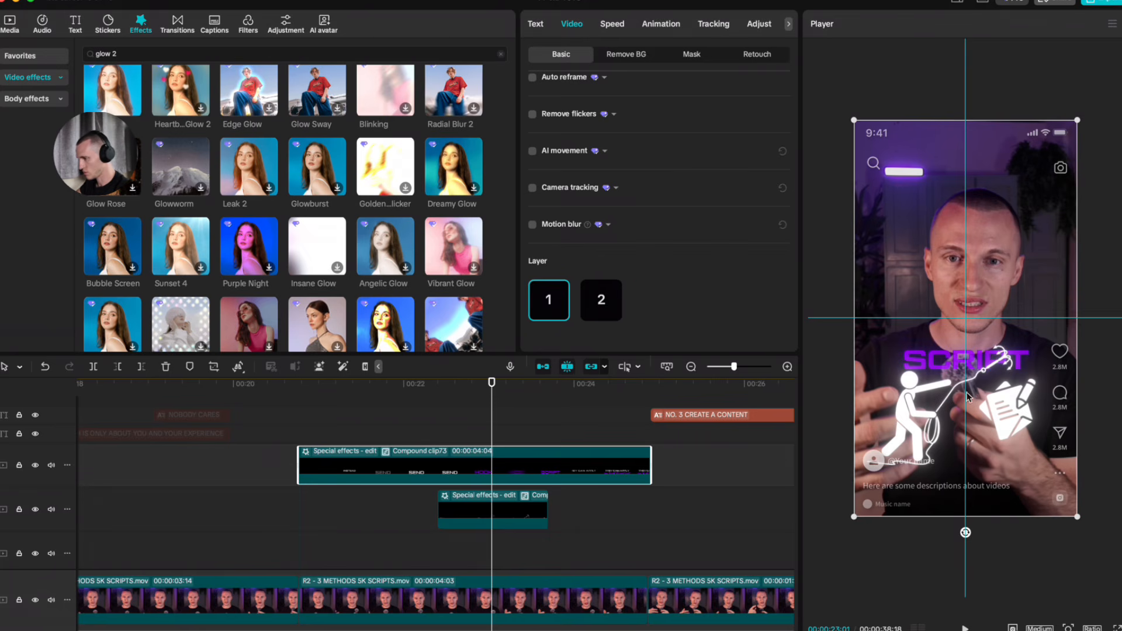
Step: Play back the INSTEAD through IN THEIR NICHE section and review how its captions and graphics overlap from the start
click(341, 431)
key(space)
key(space)
scroll(339, 450, up, 1)
click(307, 466)
drag(307, 467, 298, 446)
click(509, 529)
scroll(478, 524, down, 5)
mouse_move(478, 526)
mouse_down()
mouse_move(475, 516)
mouse_move(486, 530)
mouse_up()
scroll(493, 512, up, 4)
scroll(378, 468, up, 2)
drag(378, 468, 305, 459)
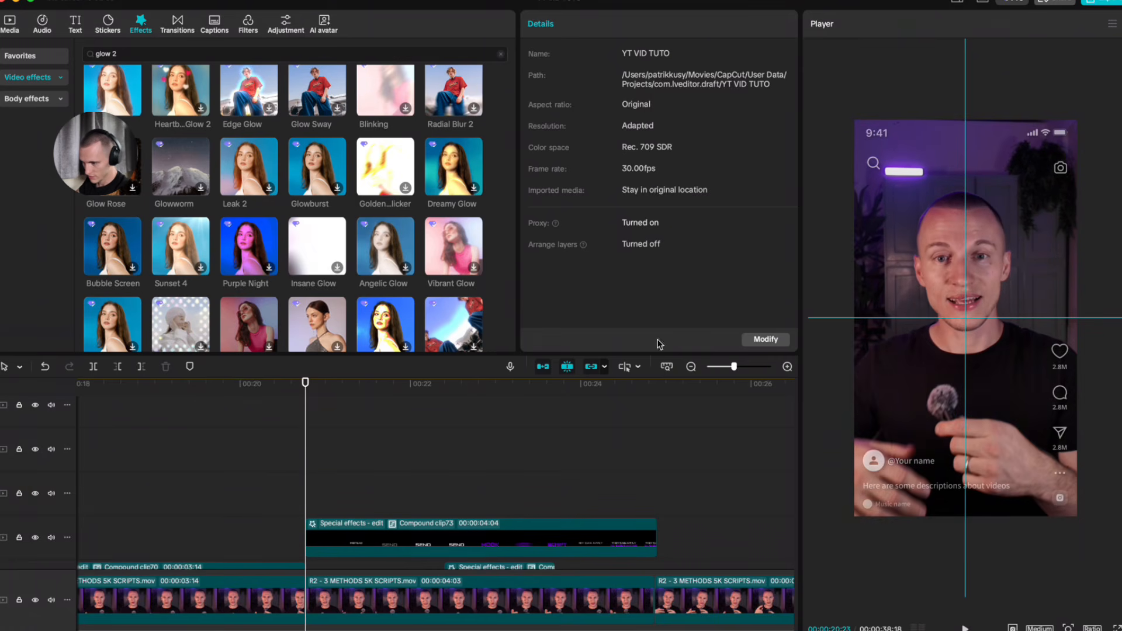
Step: Copy the dark overlay Compound clip17 from the video's start and paste it at 00:00:17:09 above the USER SKILLS section
scroll(529, 550, left, 10)
scroll(444, 485, down, 2)
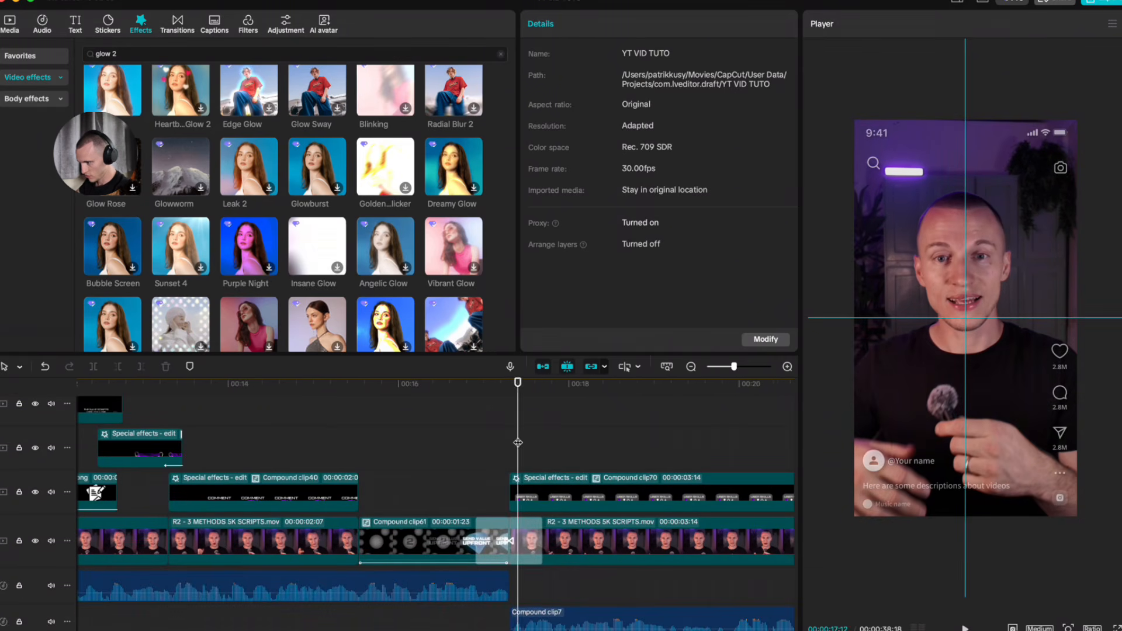
drag(518, 436, 567, 438)
scroll(438, 425, left, 15)
scroll(374, 444, up, 5)
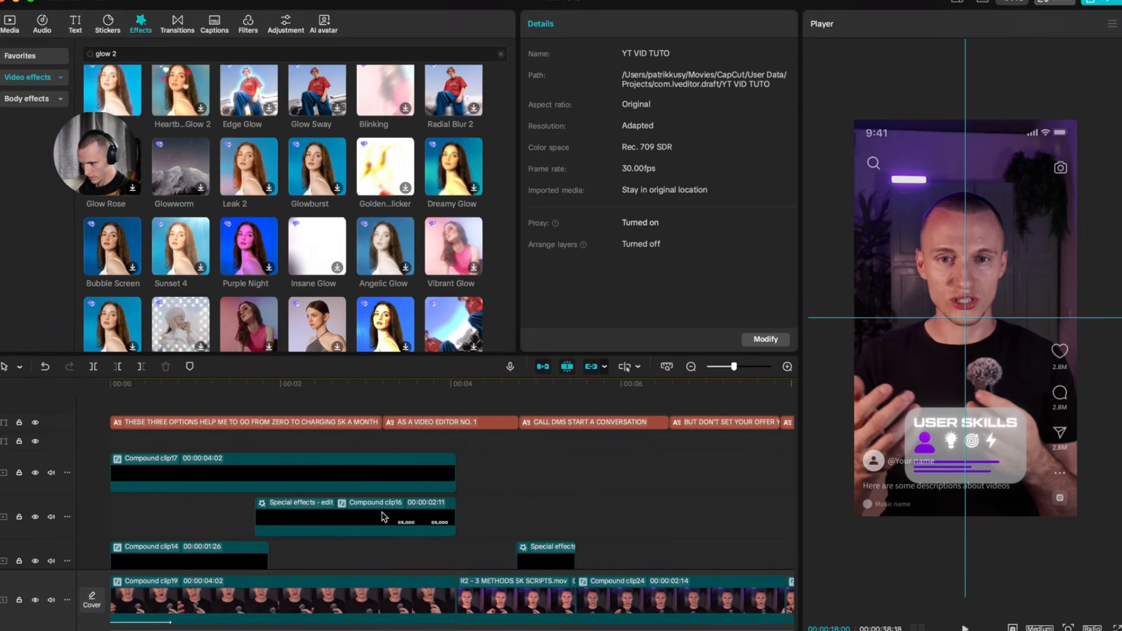
click(407, 481)
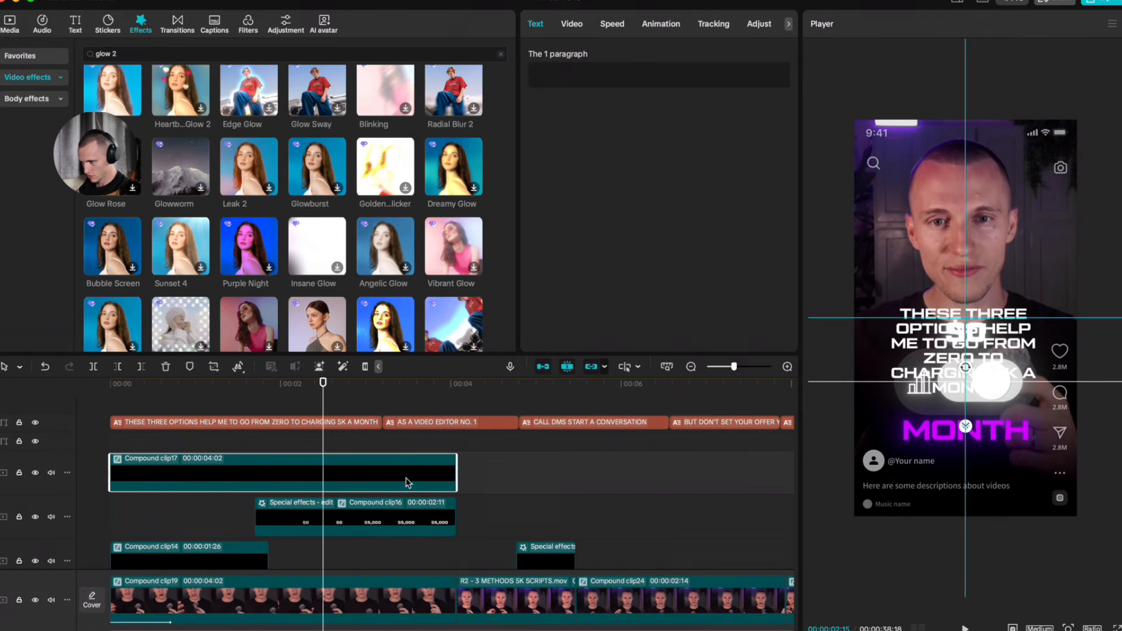
scroll(308, 477, right, 10)
scroll(476, 489, down, 5)
scroll(484, 489, up, 3)
scroll(409, 467, right, 3)
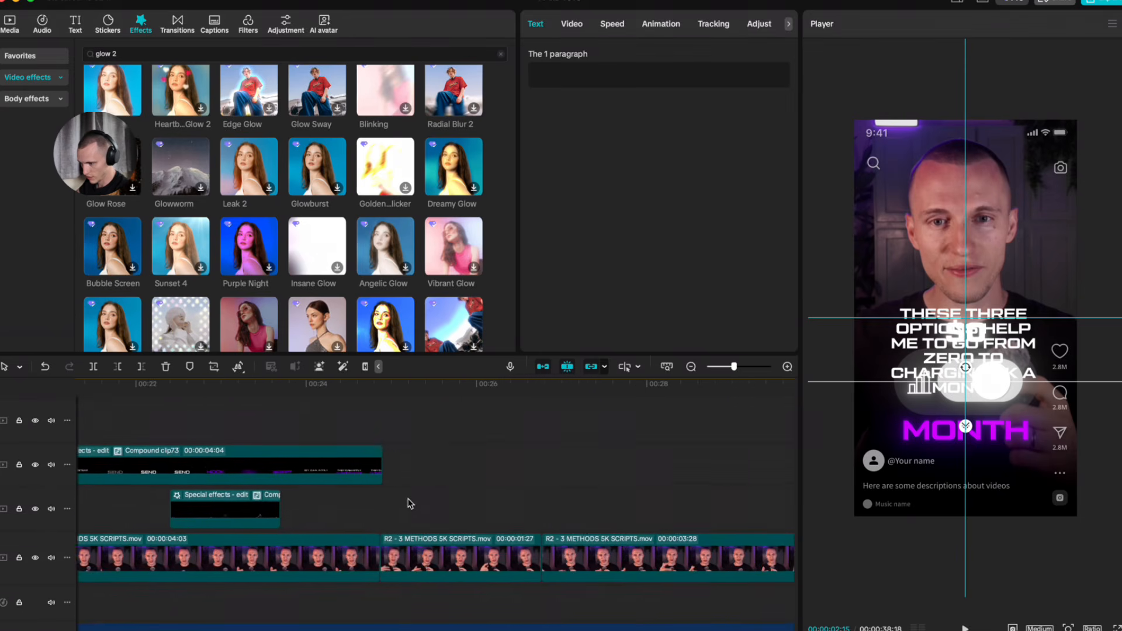
click(267, 442)
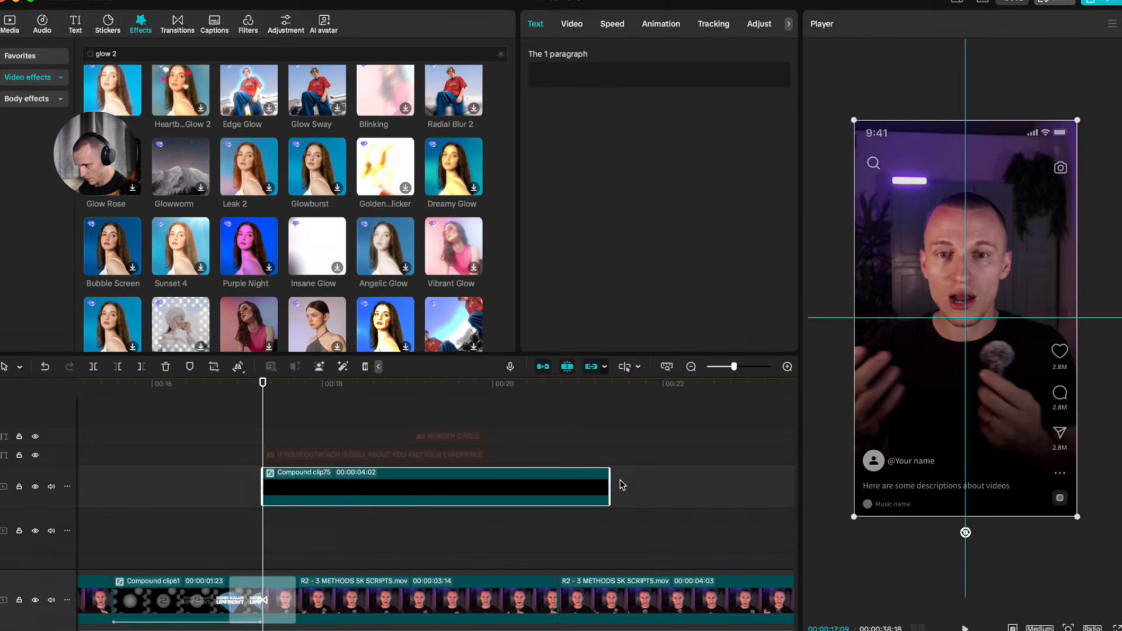
Step: Place the pasted dark overlay above the other clips and extend it to 00:00:07:17, ending with the caption compound clip
mouse_move(608, 484)
mouse_down()
mouse_move(661, 483)
mouse_move(589, 493)
mouse_up()
scroll(643, 489, right, 7)
scroll(467, 467, down, 2)
scroll(351, 447, up, 1)
drag(288, 425, 841, 480)
double_click(506, 495)
click(257, 482)
click(362, 367)
drag(353, 494, 228, 495)
scroll(513, 518, right, 2)
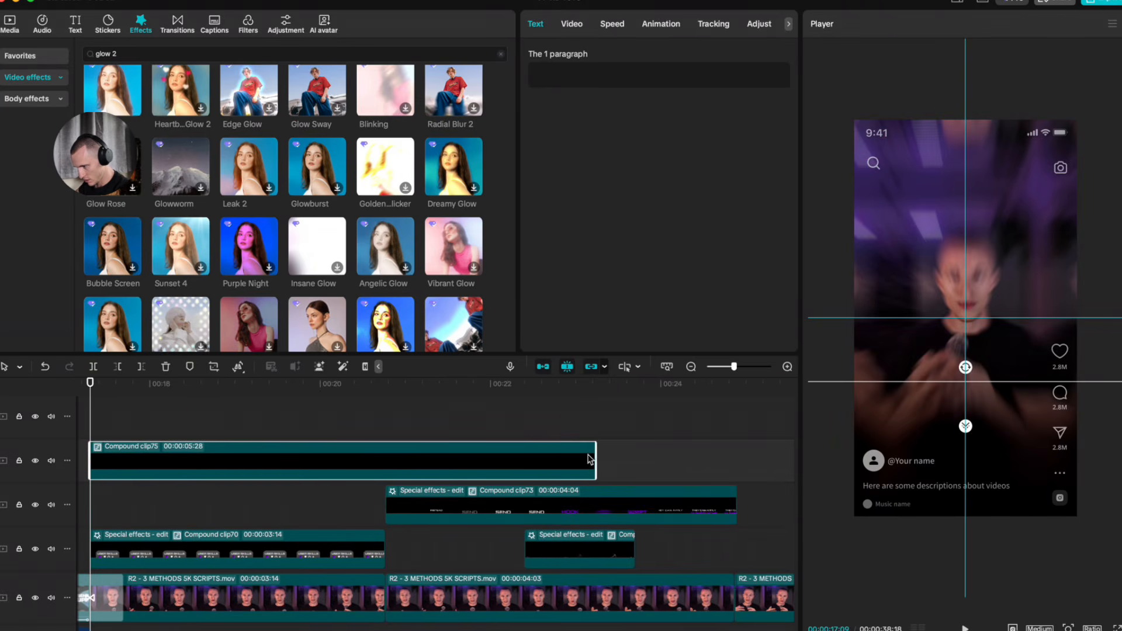
drag(600, 454, 734, 454)
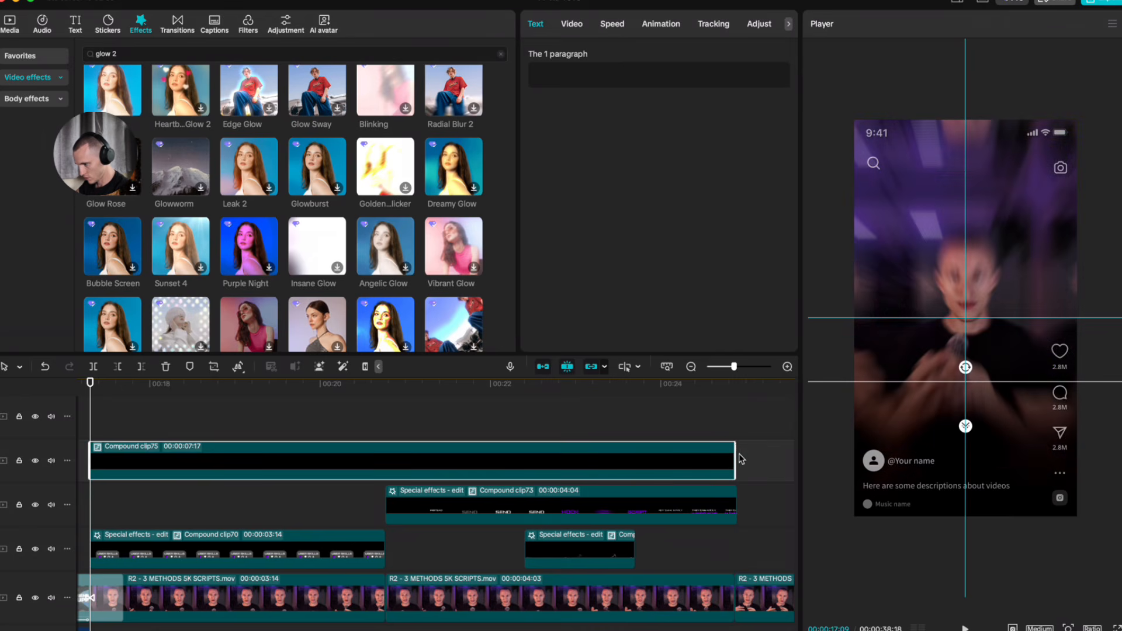
Step: Send the dark overlay clip behind the captions and graphics in the layer order
scroll(526, 451, left, 5)
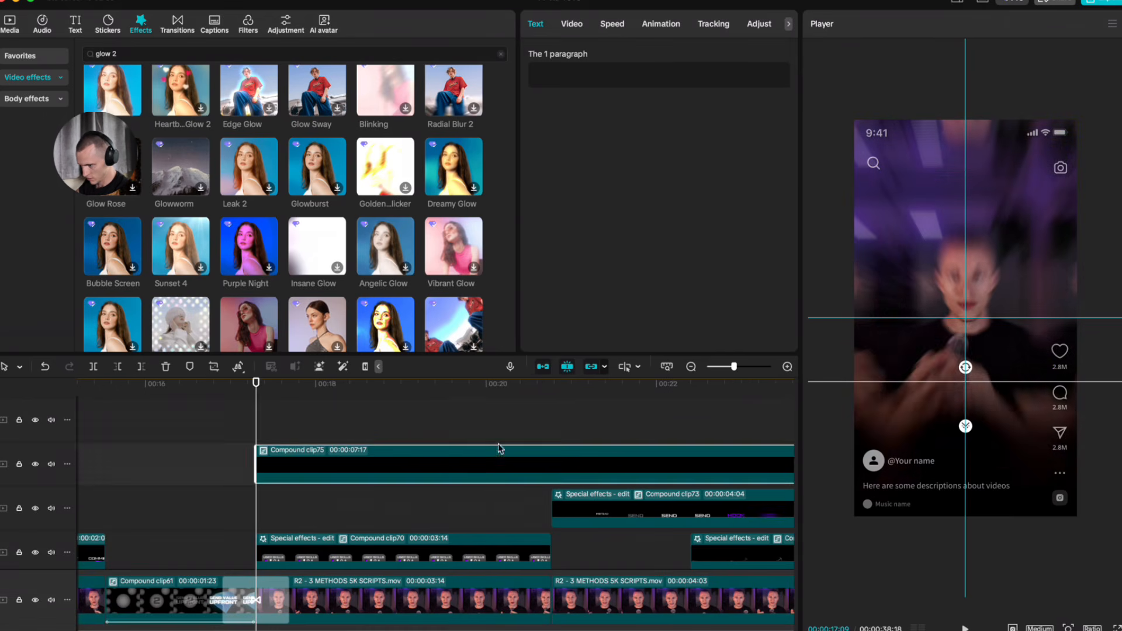
click(458, 430)
click(503, 461)
click(569, 24)
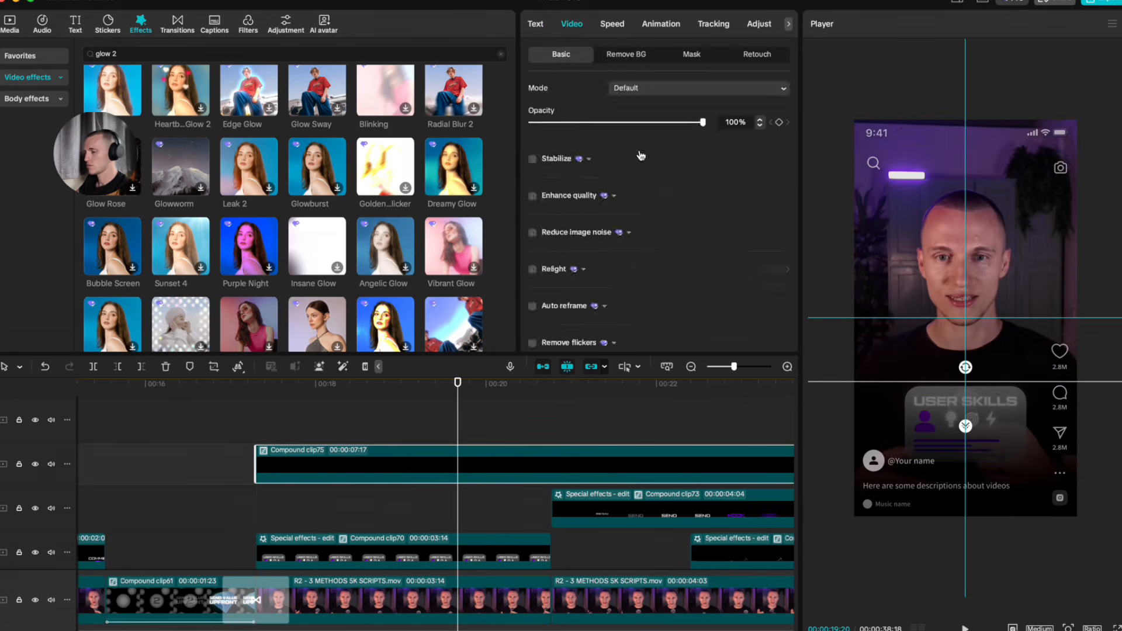
scroll(585, 204, down, 5)
click(551, 316)
click(444, 421)
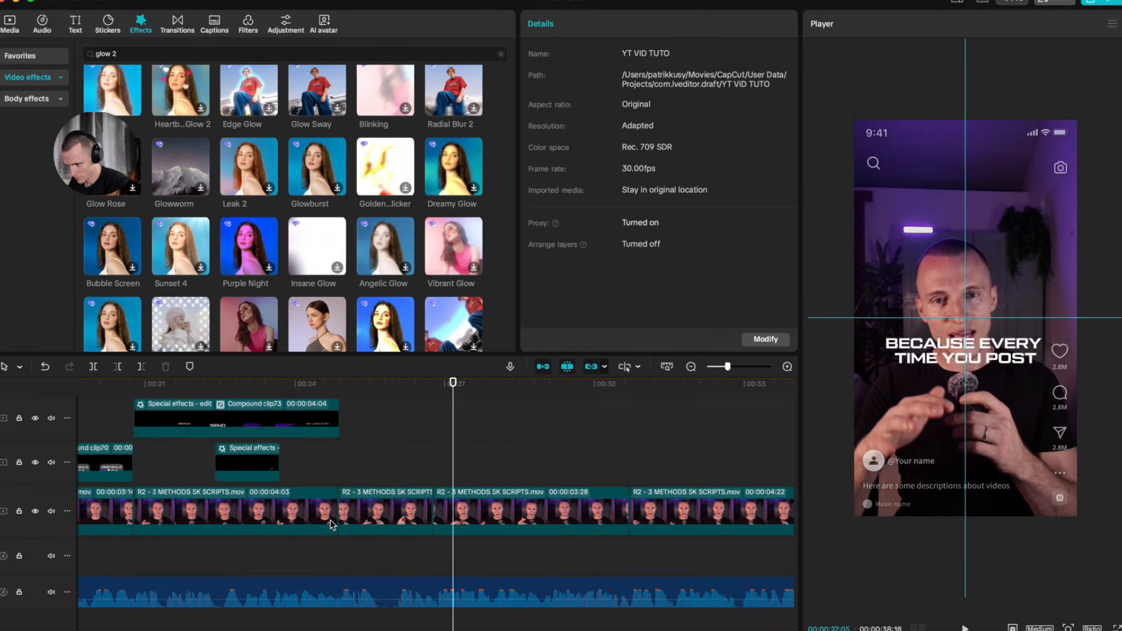
Step: Move the playhead to the start of the NO. 3 CREATE A CONTENT footage and browse the project media for a camera frame
scroll(330, 503, up, 3)
scroll(328, 487, left, 2)
click(328, 490)
drag(326, 495, 320, 495)
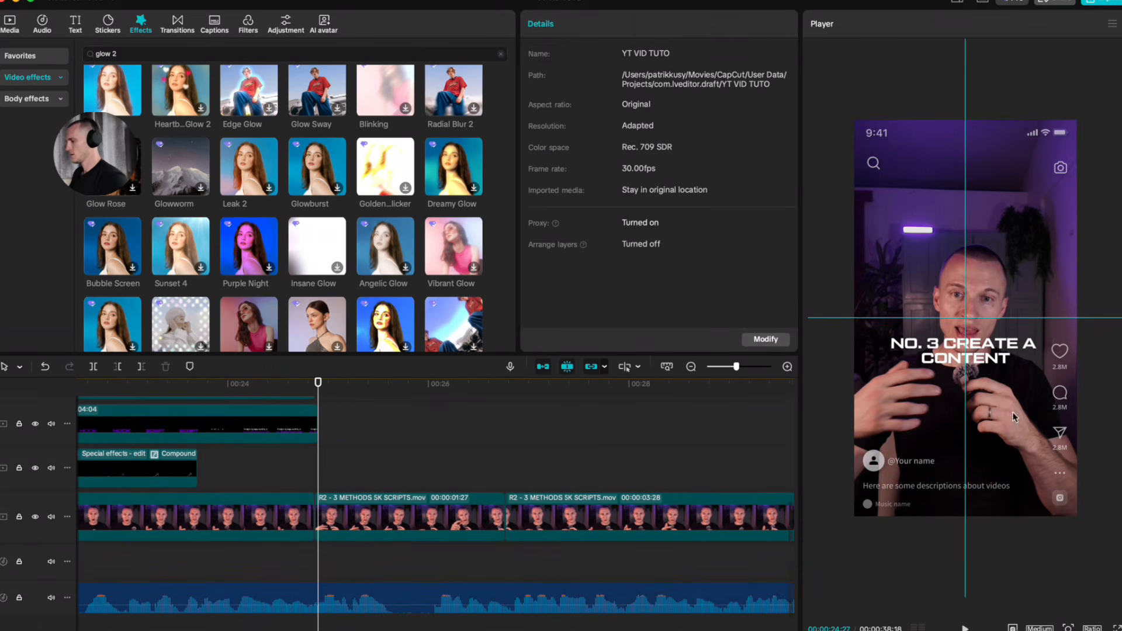
click(10, 23)
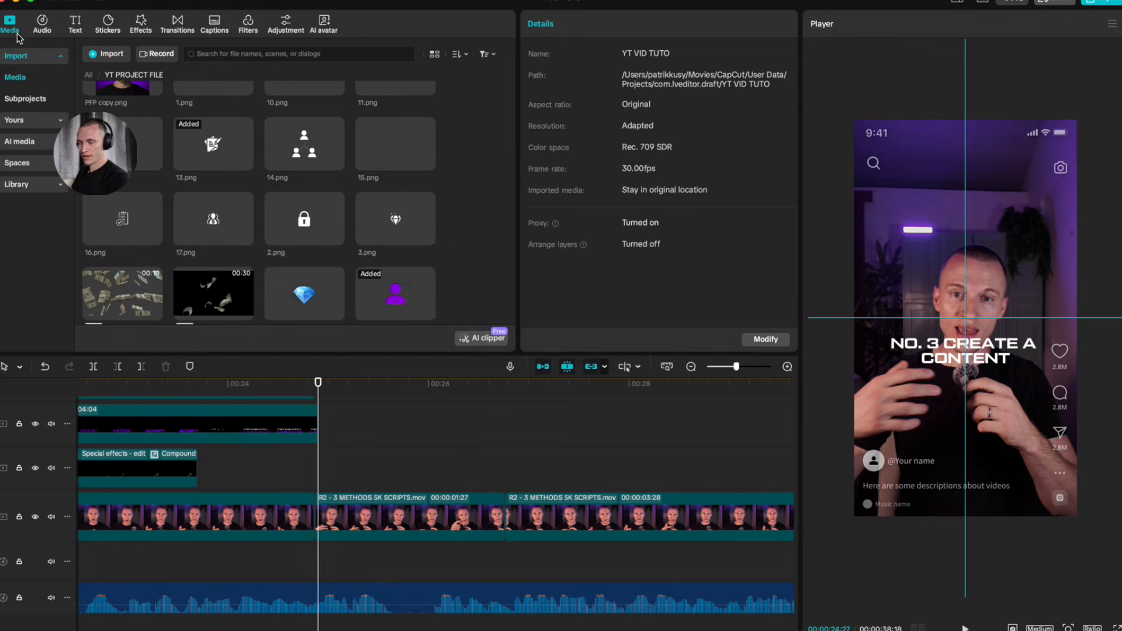
scroll(256, 198, down, 10)
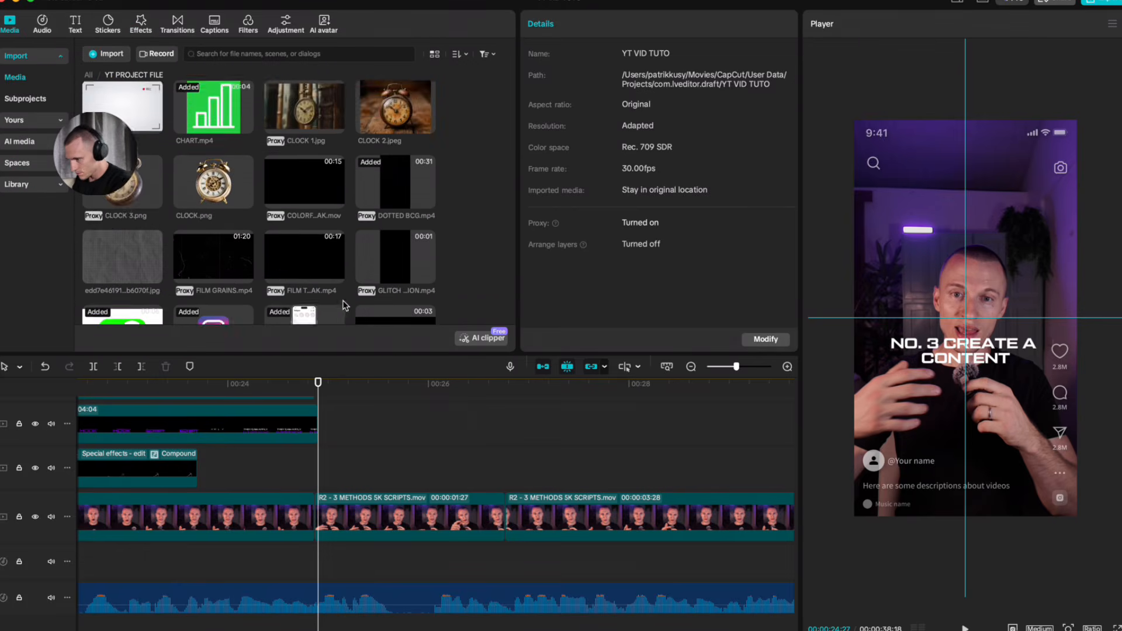
scroll(349, 260, down, 6)
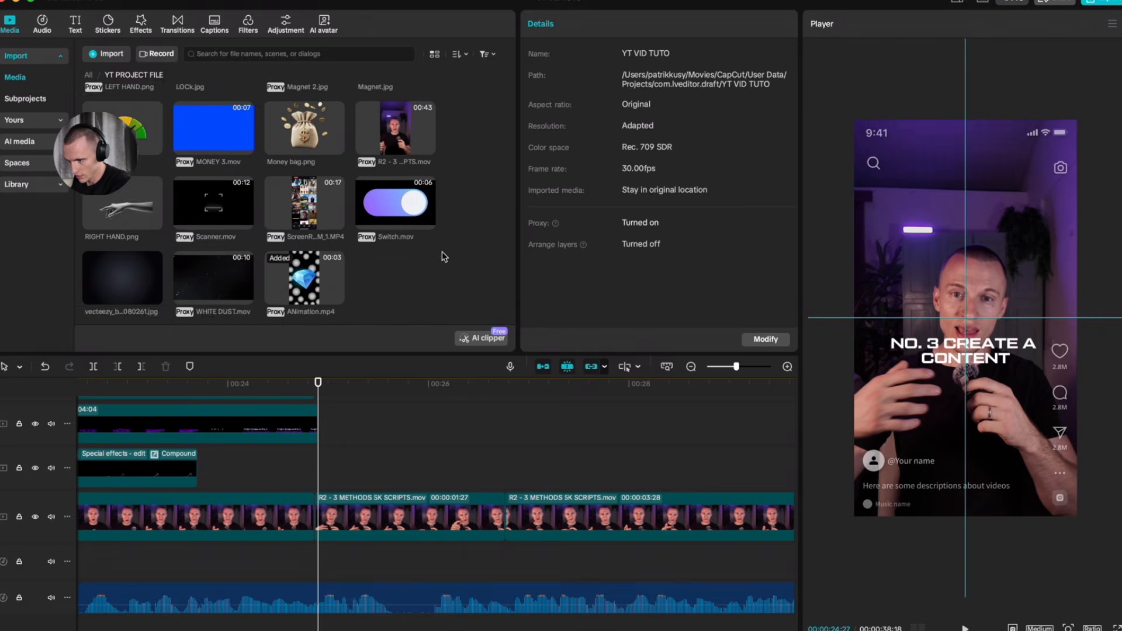
scroll(368, 252, up, 10)
scroll(368, 257, down, 3)
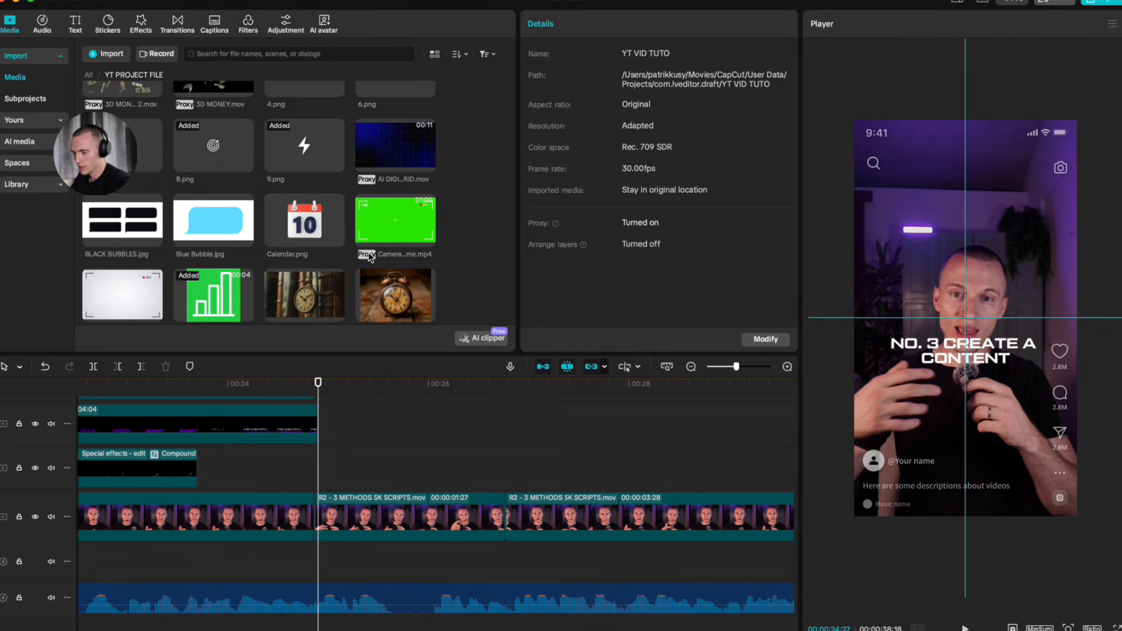
Step: Try Camera.jpg as a rotated overlay with background removal above the NO. 3 footage, and delete it again
drag(153, 313, 561, 461)
drag(964, 403, 1051, 318)
click(625, 55)
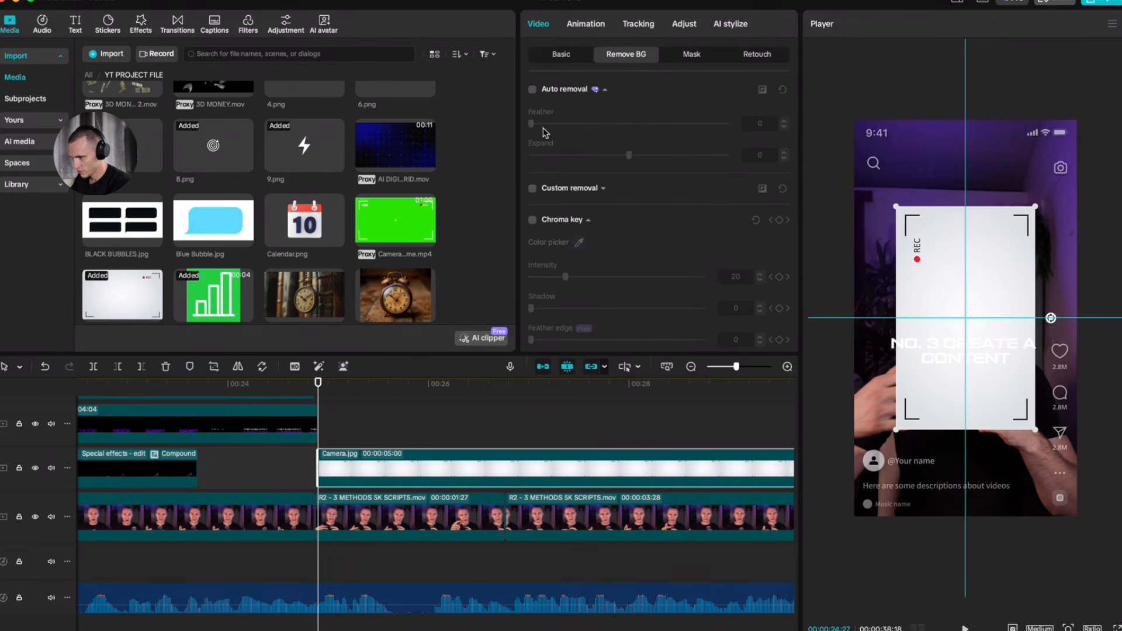
click(533, 220)
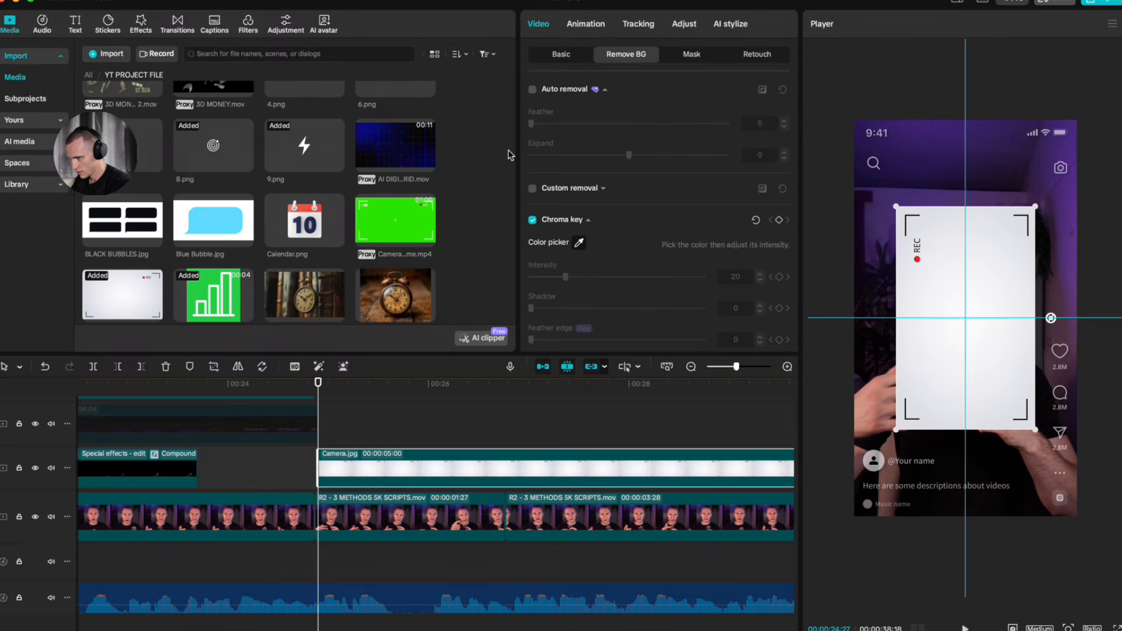
click(532, 91)
key(Delete)
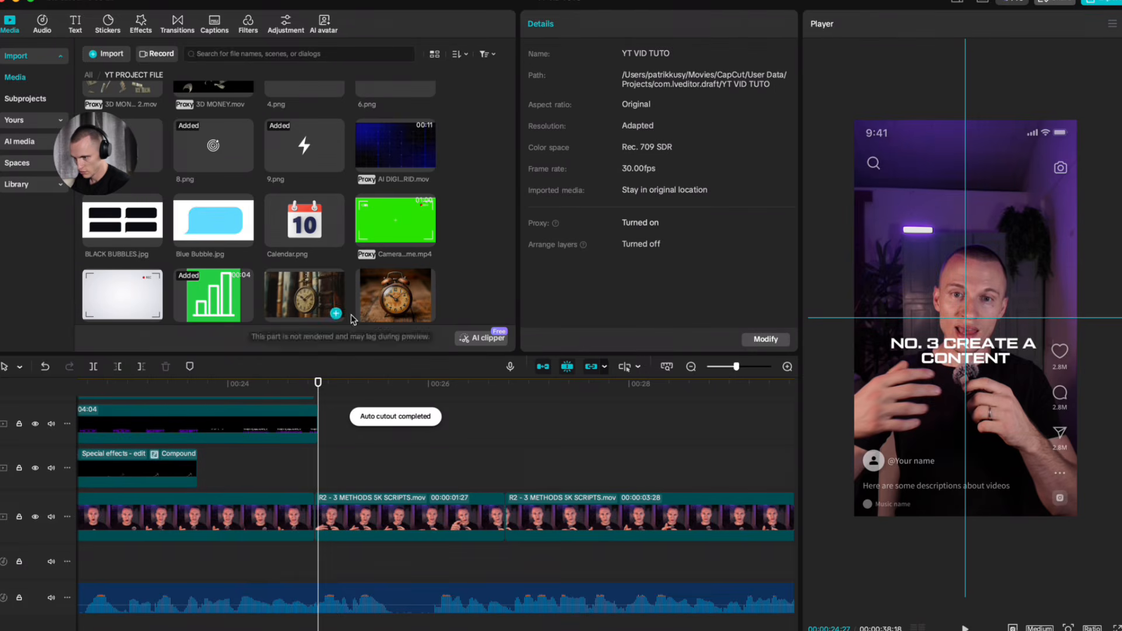
Step: Add Camera frame.mp4 above the start of the NO. 3 footage and rotate it upright in the frame
scroll(364, 213, down, 3)
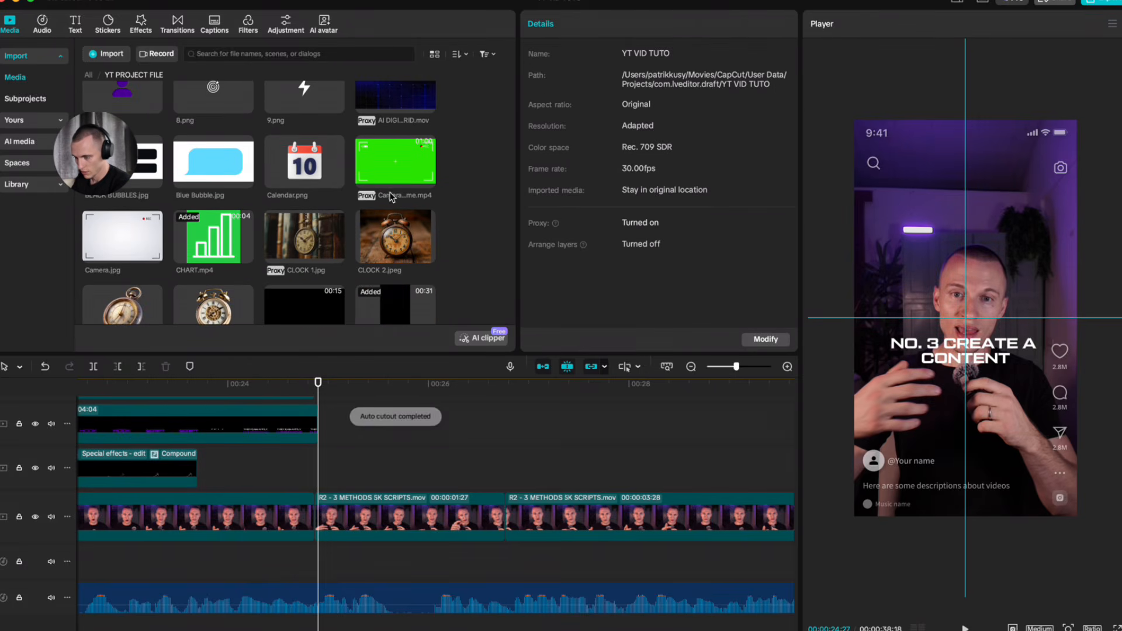
drag(395, 164, 355, 471)
super+scroll(421, 507, up, 3)
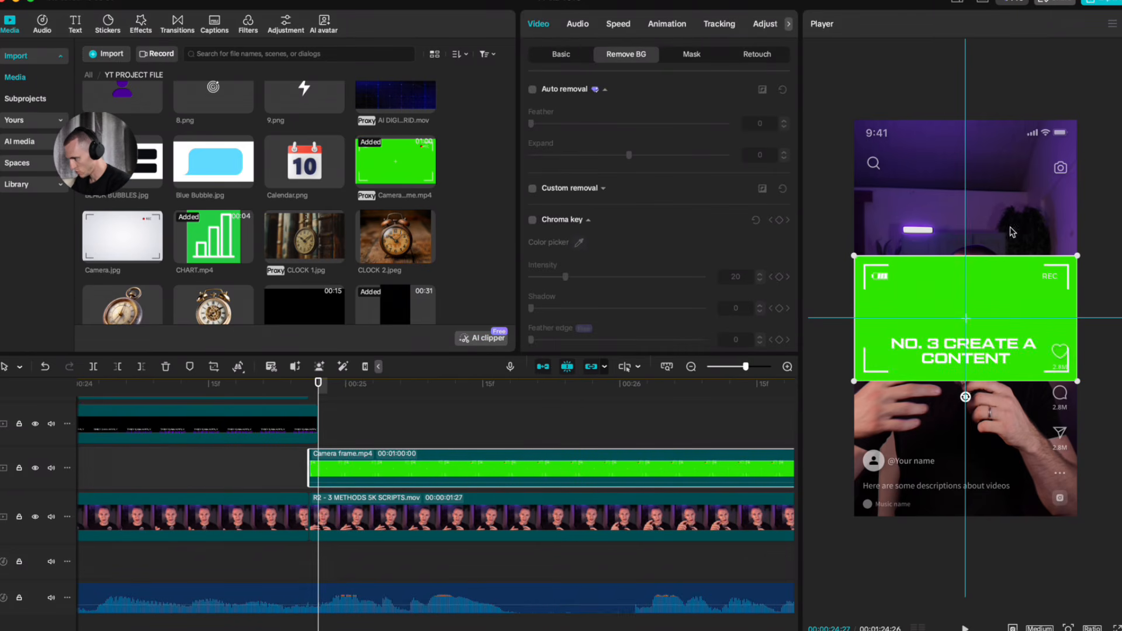
scroll(947, 431, down, 3)
drag(964, 388, 1033, 318)
Step: Enable Chroma key on the camera frame clip and pick its green background as the color to remove
click(532, 220)
click(578, 242)
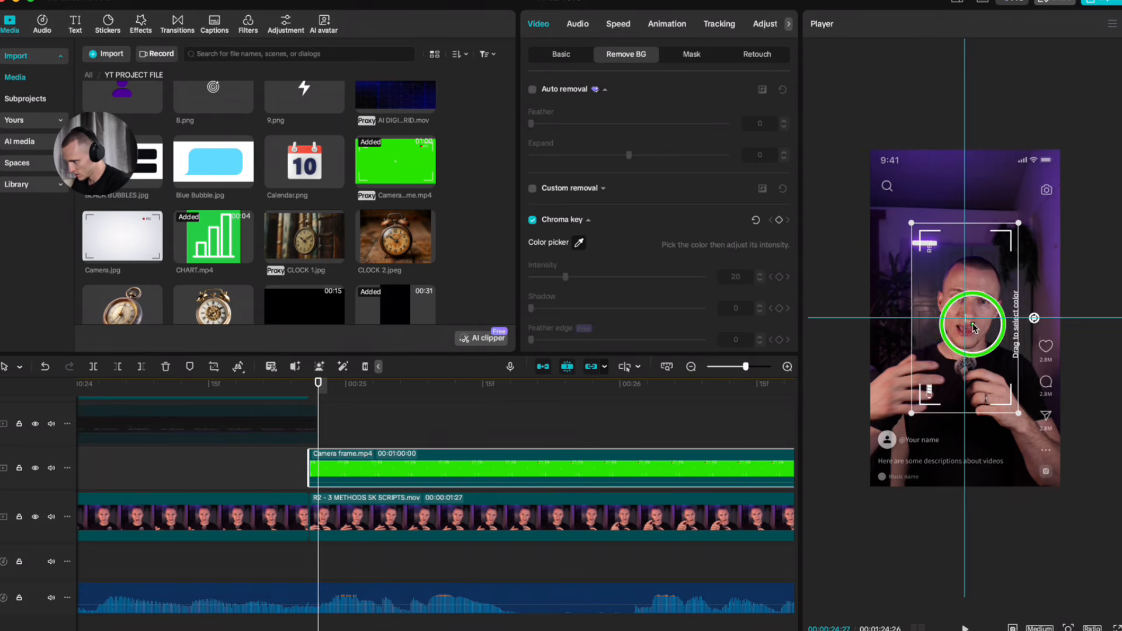
click(968, 294)
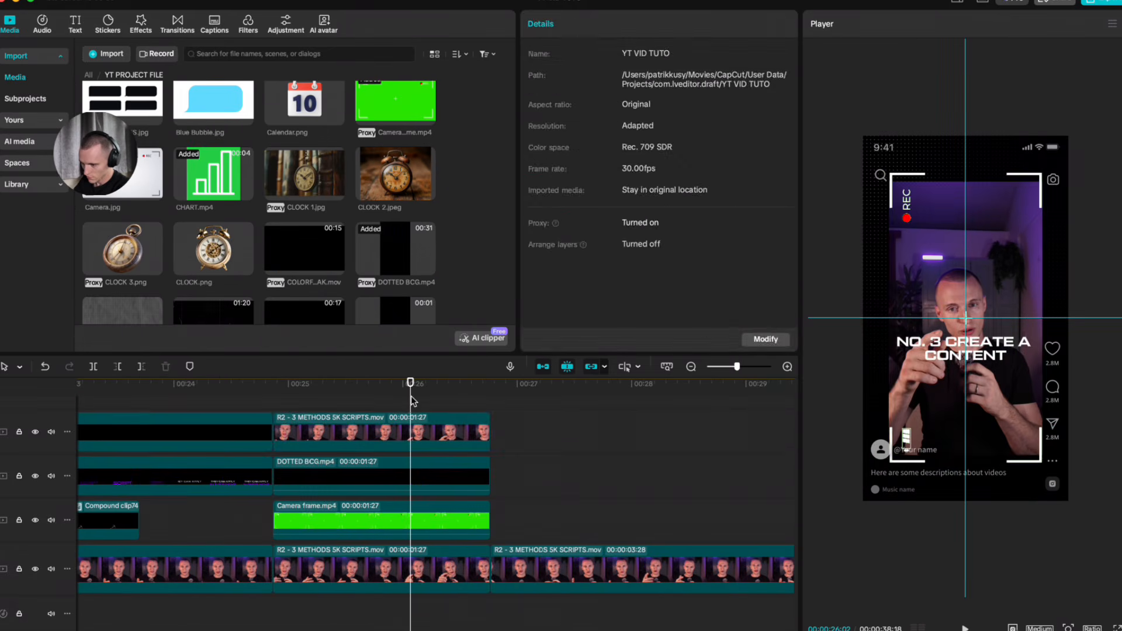
Step: Replace the top-track footage copy with a fresh copy of the main NO. 3 footage clip, pasted at 00:00:24:26
click(420, 416)
key(Delete)
click(367, 459)
click(426, 584)
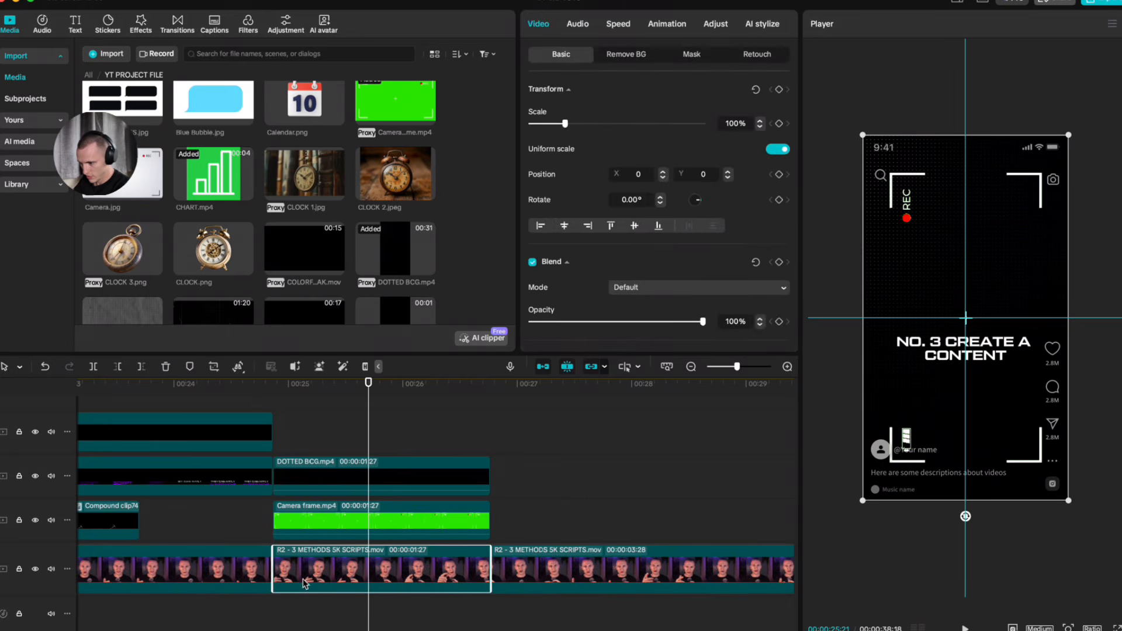
click(344, 455)
drag(344, 455, 273, 468)
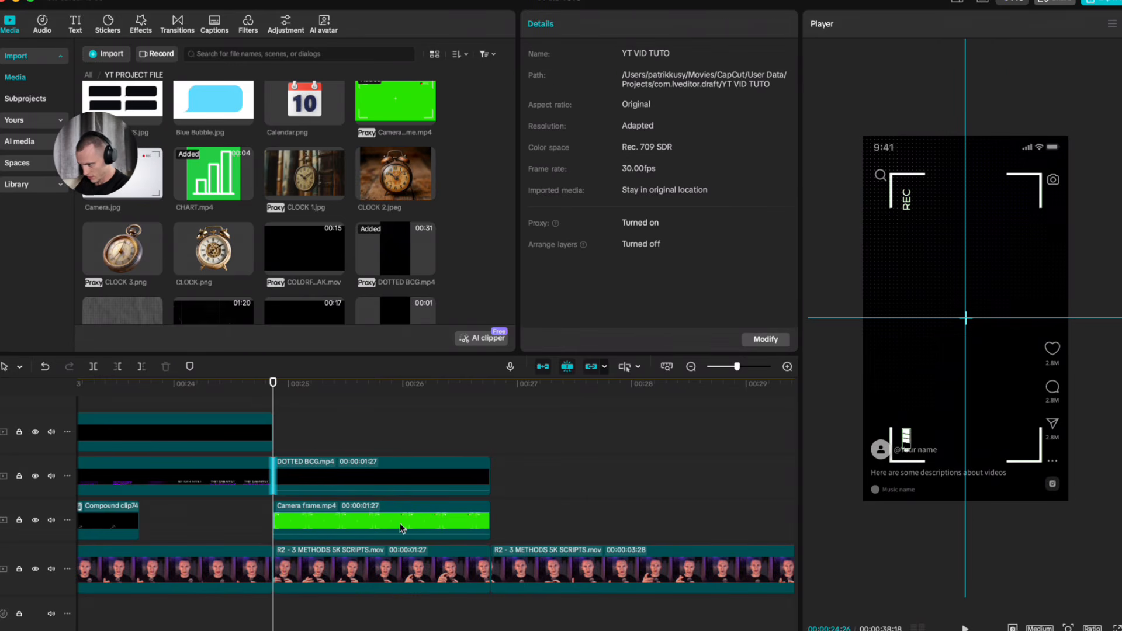
key(ctrl+v)
click(417, 474)
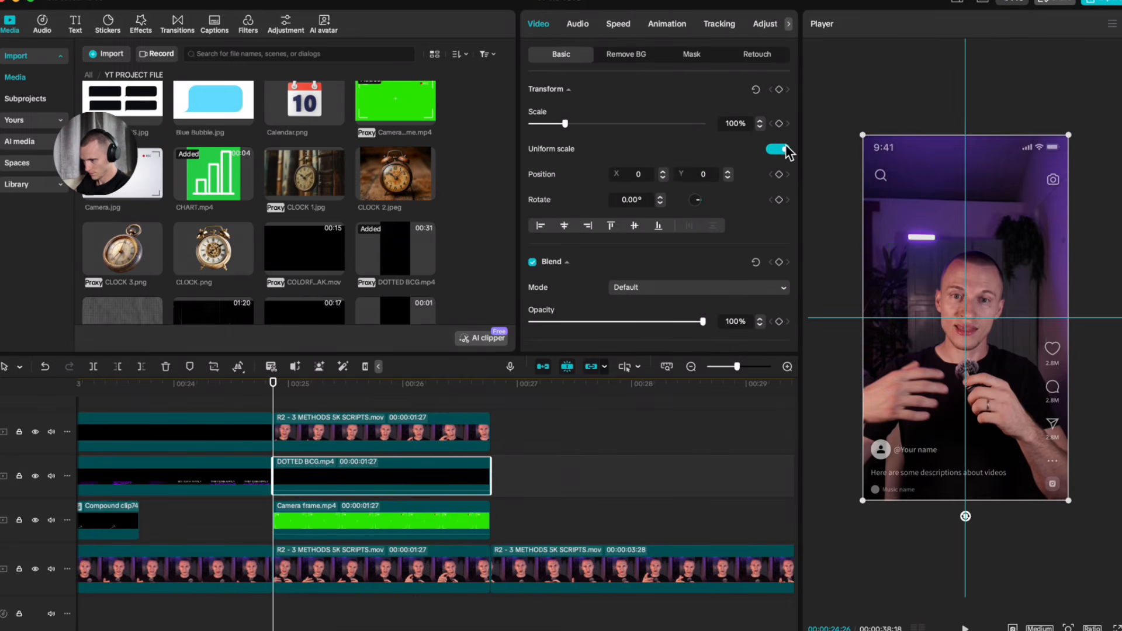
Step: Keyframe the top-track footage copy's transform at 00:00:25:06 and apply Enhance quality and Stabilize to the clip
click(365, 432)
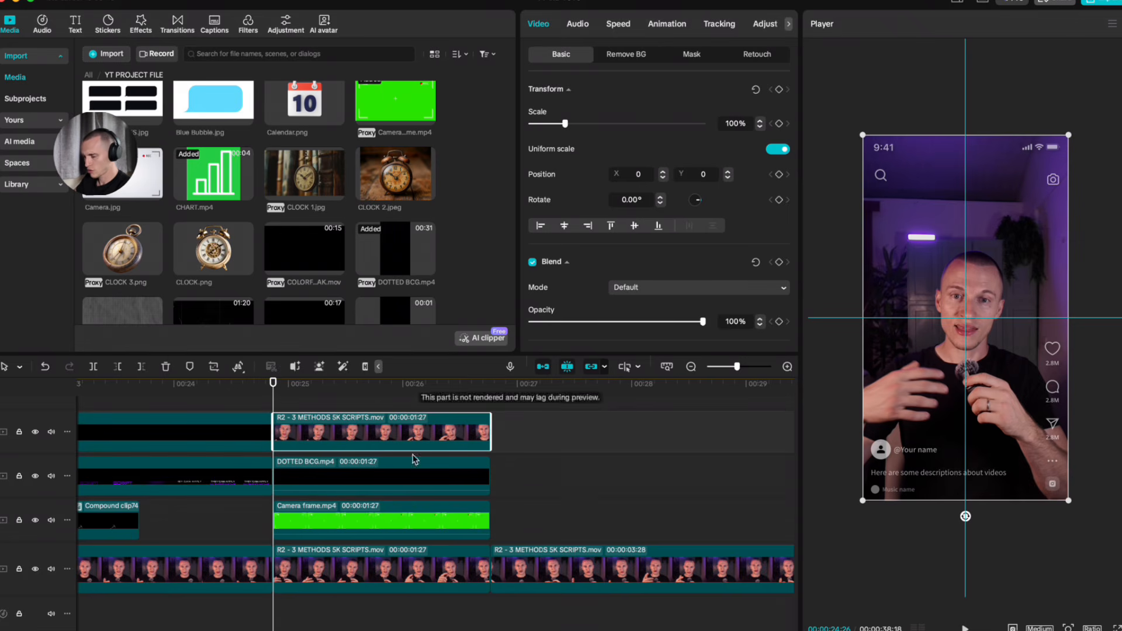
click(779, 90)
click(781, 92)
drag(273, 404, 392, 405)
click(325, 452)
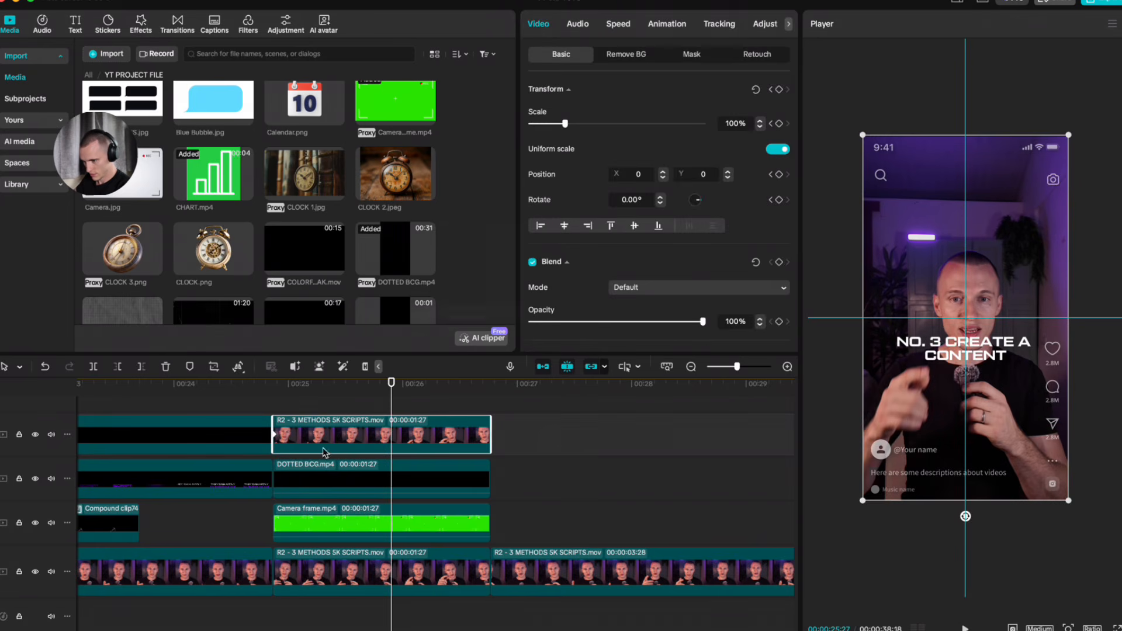
click(280, 437)
click(365, 368)
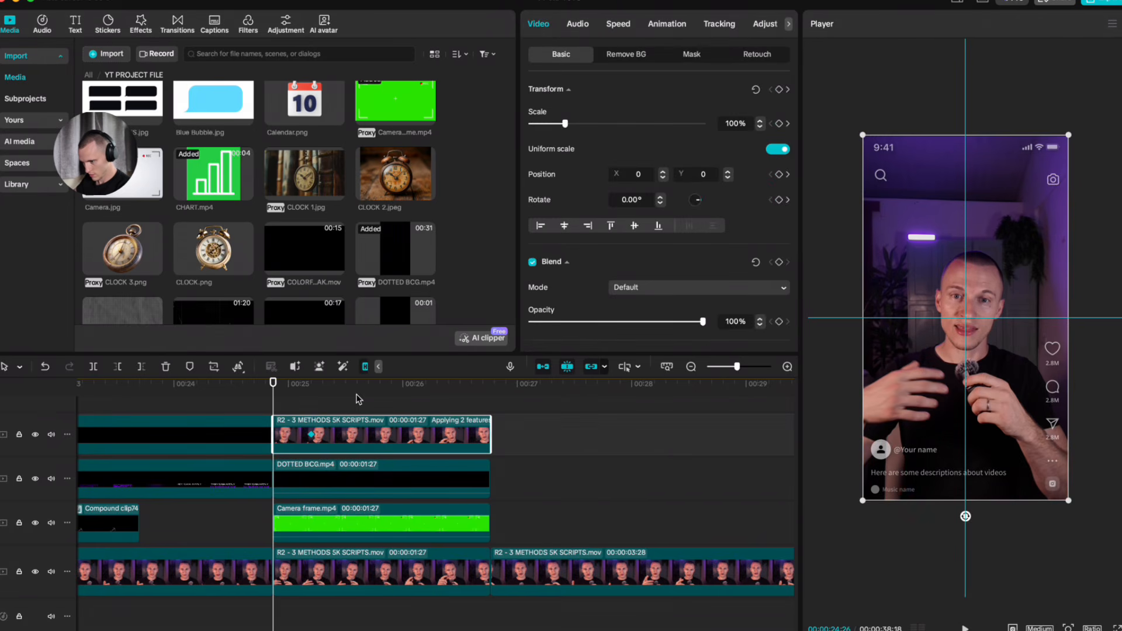
Step: Scale the top-track footage copy down to 70% at 00:00:26:01 as its second keyframe
drag(355, 394, 406, 389)
drag(565, 124, 555, 127)
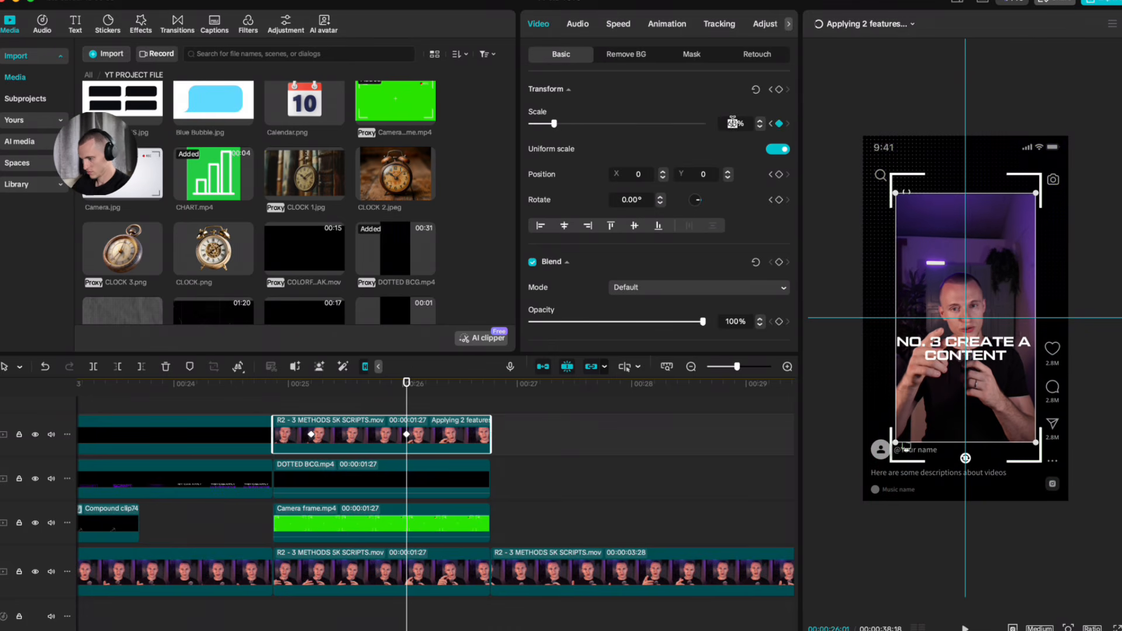
key(Return)
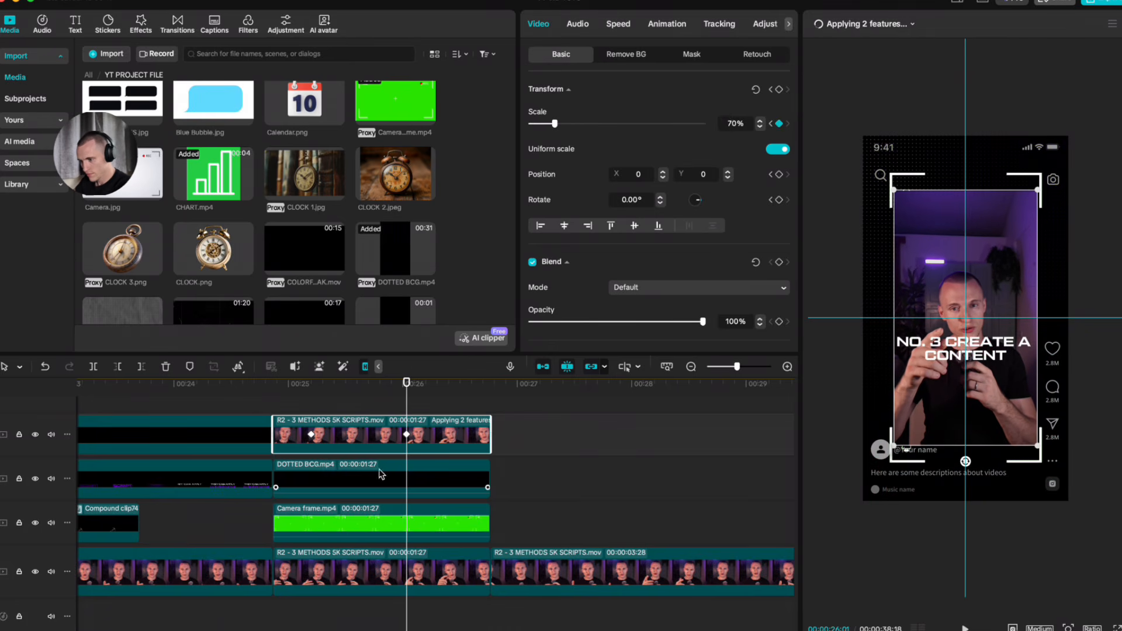
click(308, 515)
key(Delete)
key(super+z)
Step: Raise the Camera frame.mp4 clip to layer 3 so it sits above the top-track footage copy
click(349, 526)
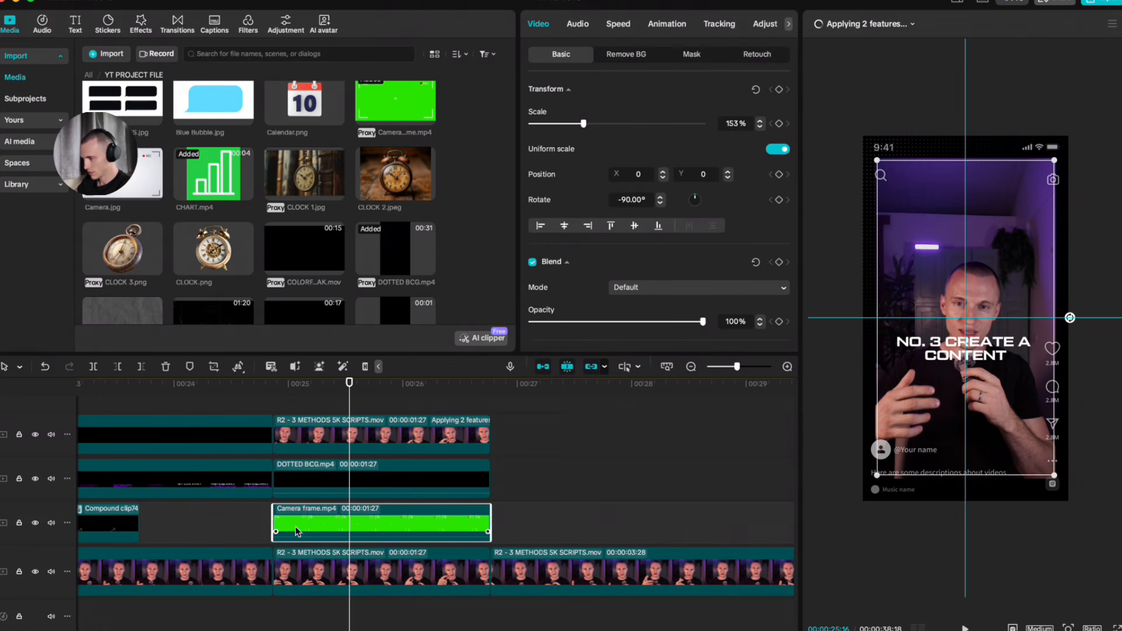
scroll(672, 251, down, 5)
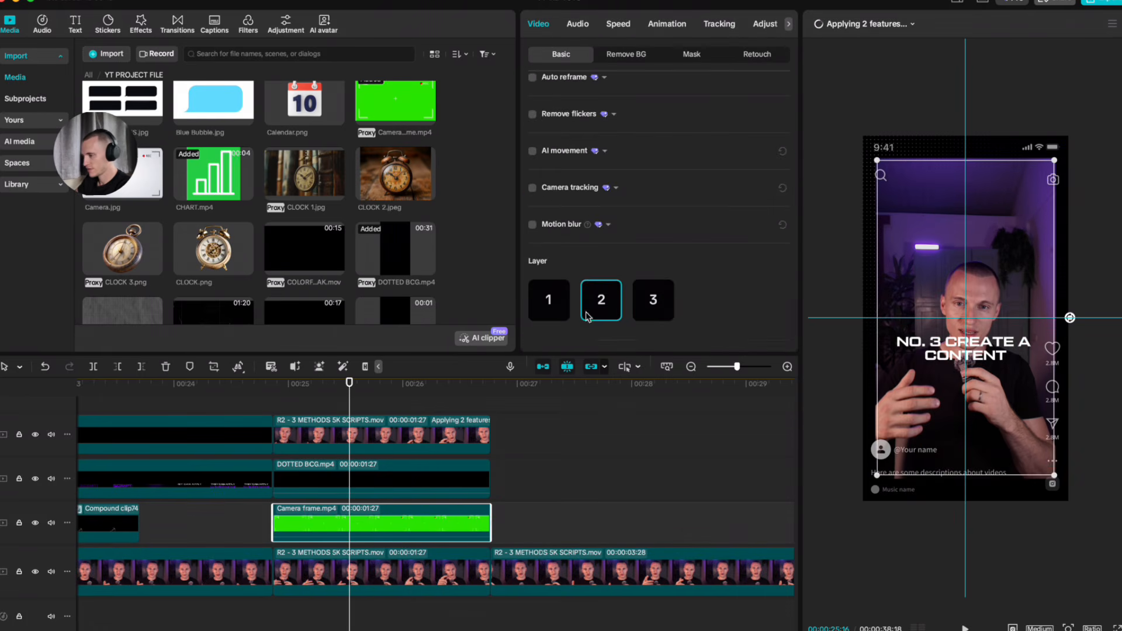
click(296, 440)
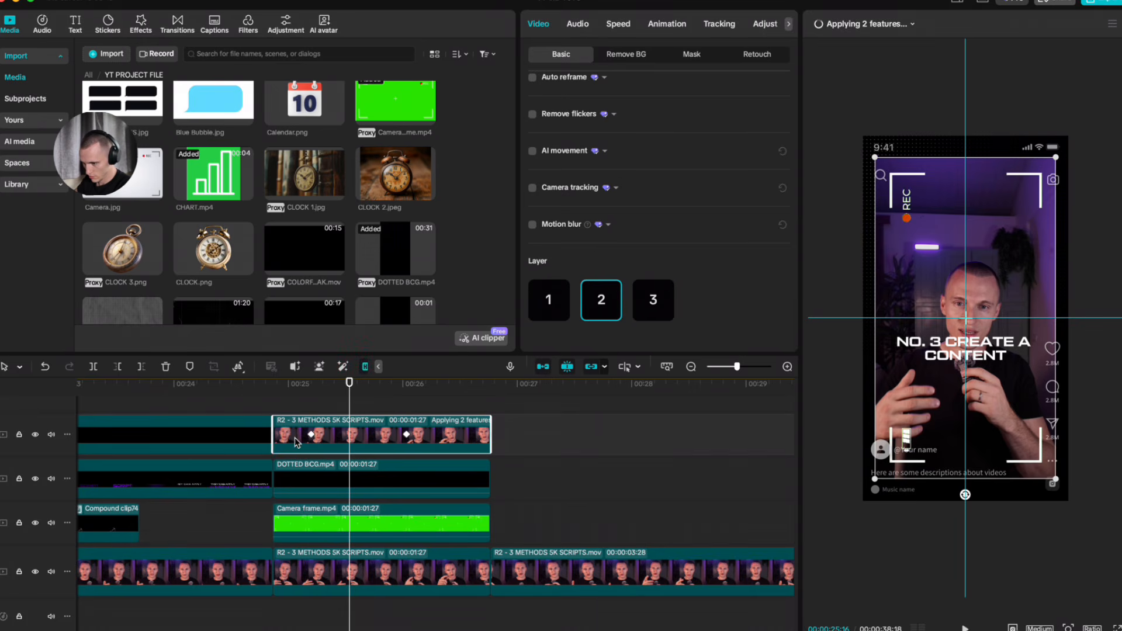
click(311, 523)
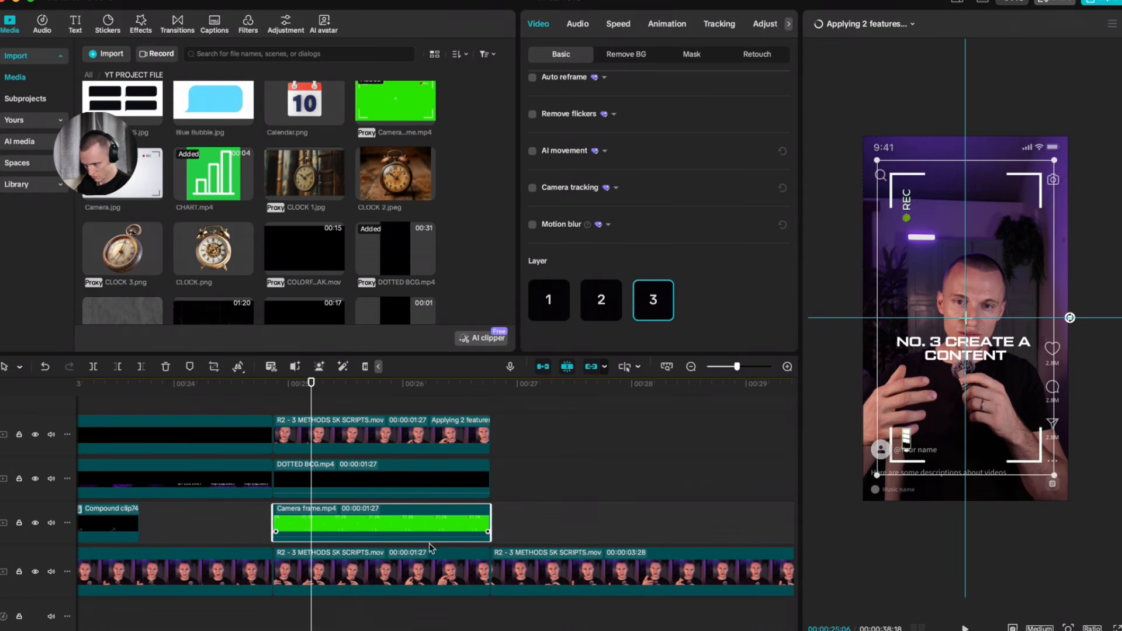
Step: Enlarge the camera frame clip to 307% at 00:00:25:06 and keyframe its transform there
click(321, 437)
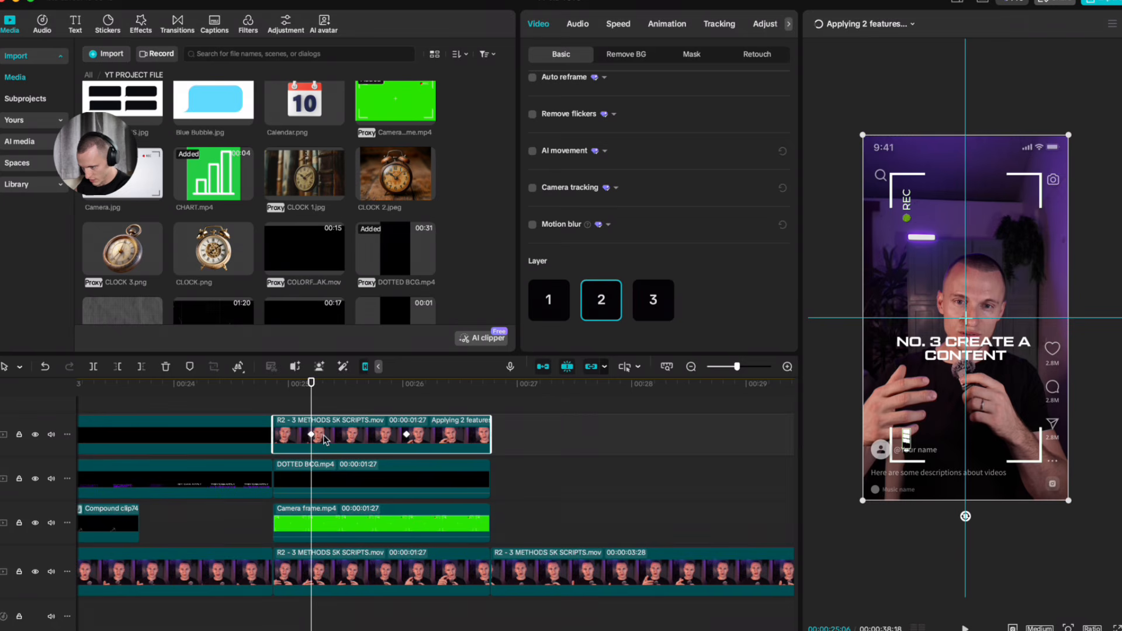
click(320, 530)
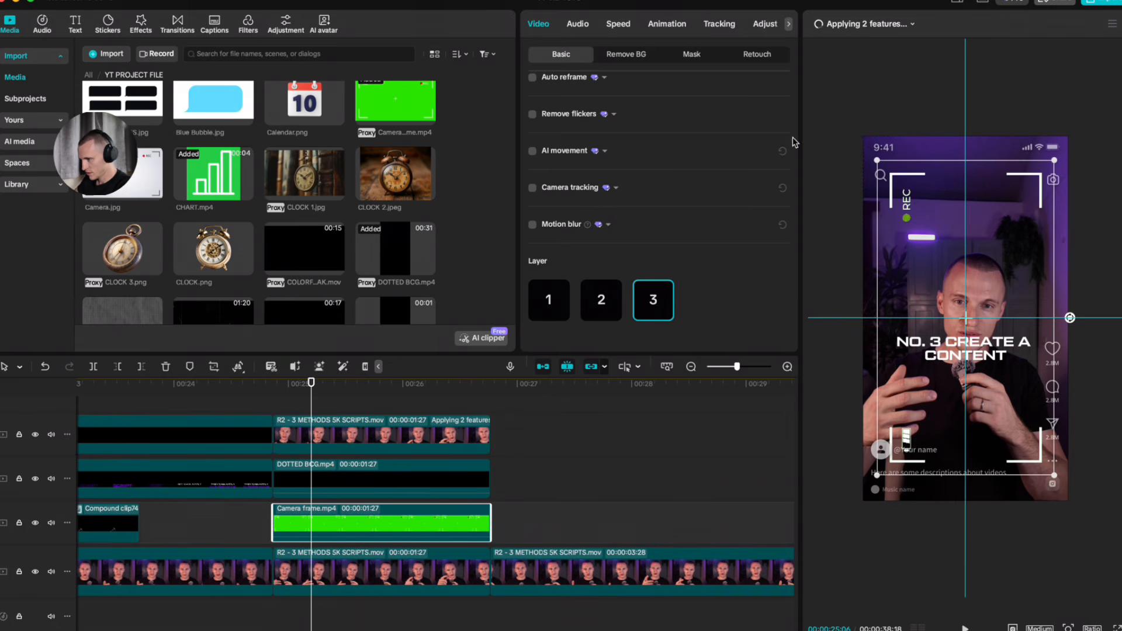
drag(877, 161, 439, 121)
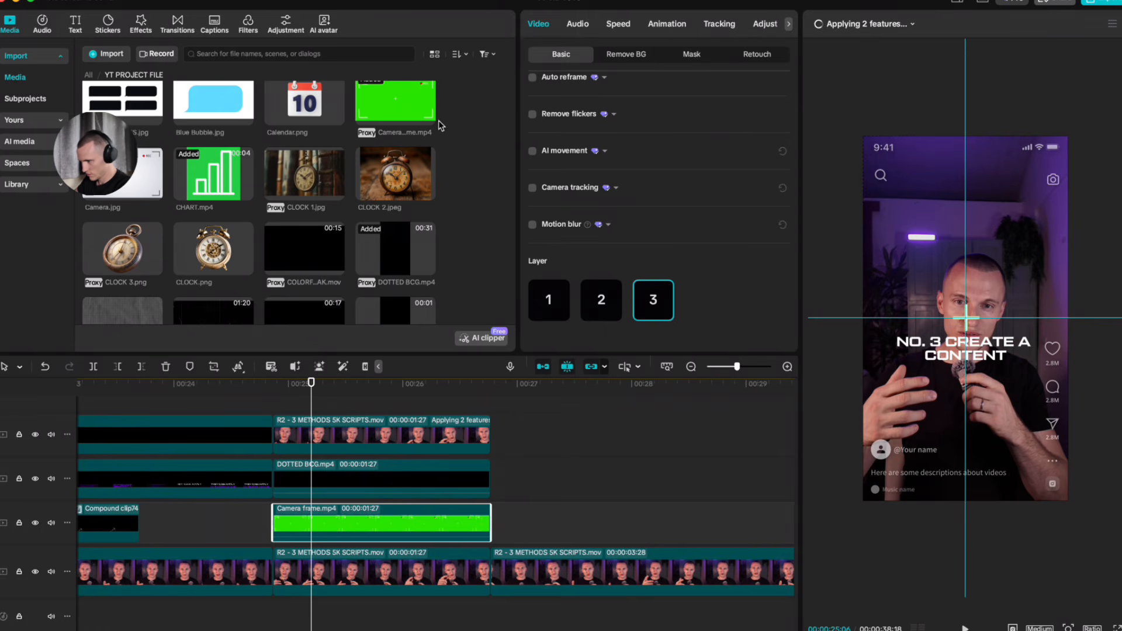
scroll(579, 129, up, 10)
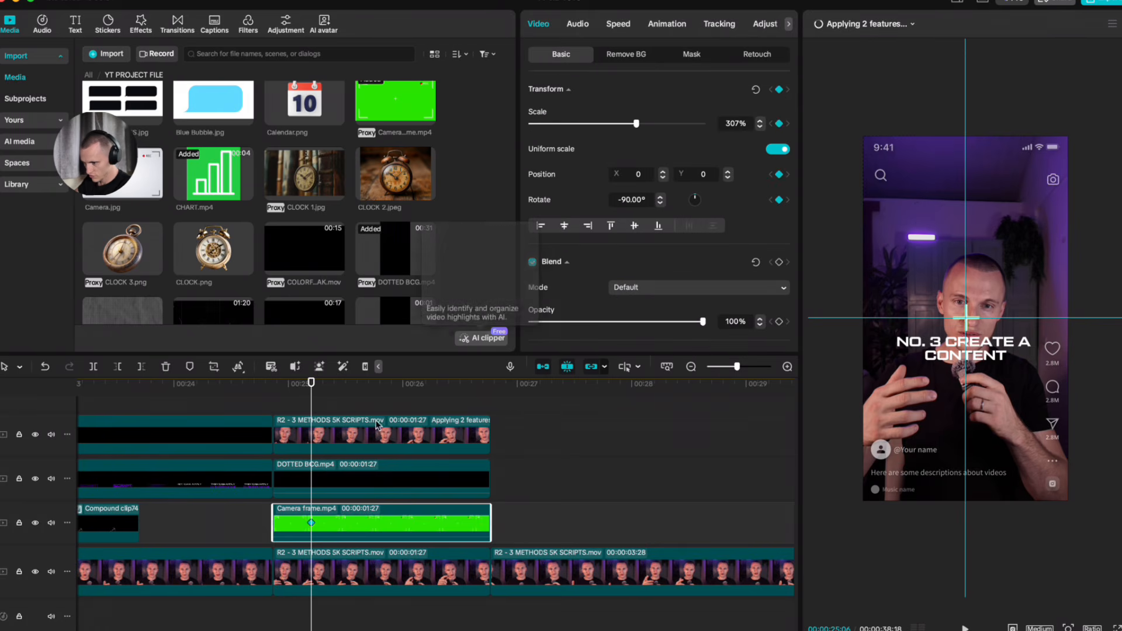
Step: Scale the camera frame down to 121% at the footage's second keyframe, 00:00:26:01, and play back the animation
click(377, 447)
click(406, 436)
click(409, 521)
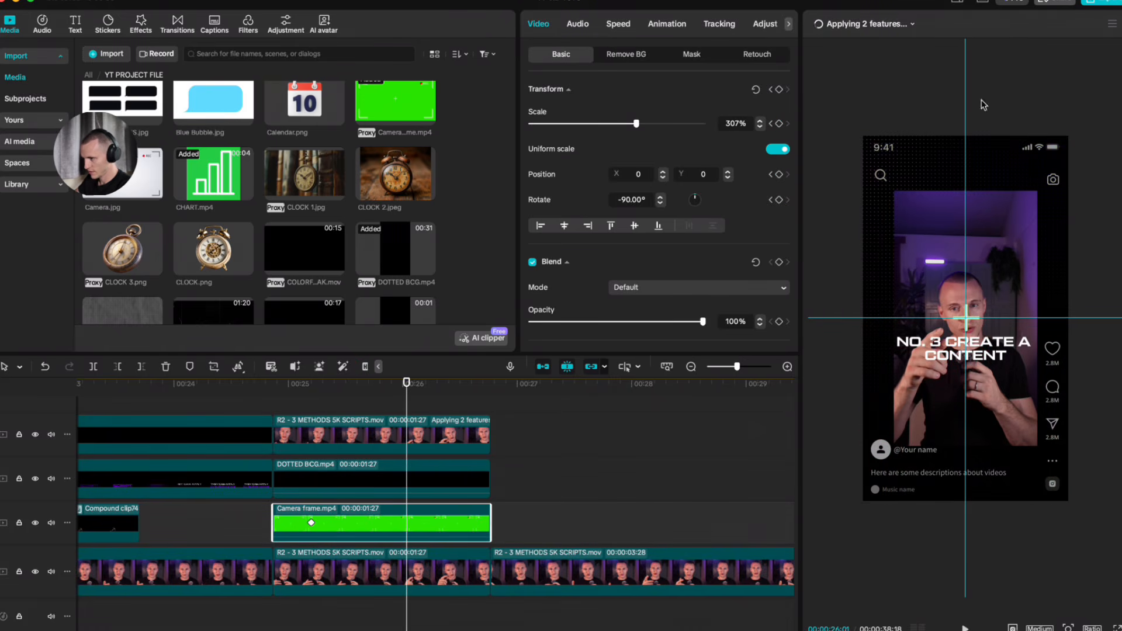
drag(634, 125, 575, 127)
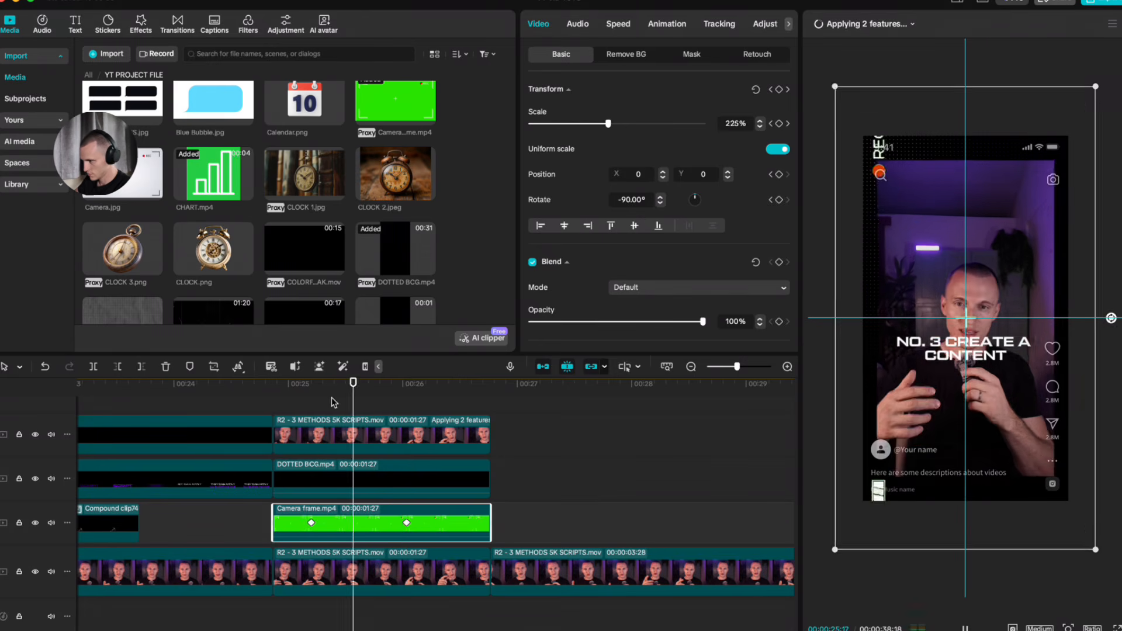
key(space)
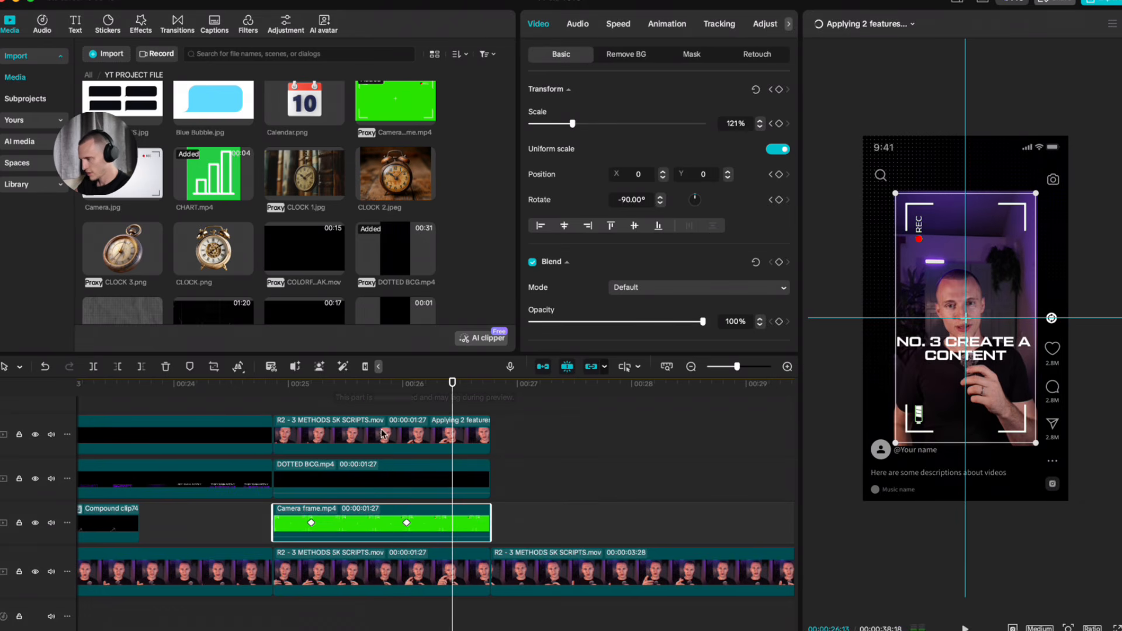
Step: Show the top-track footage copy's keyframe graph, ease both scale keyframes into a smooth curve and lengthen the end keyframe's handle
click(423, 438)
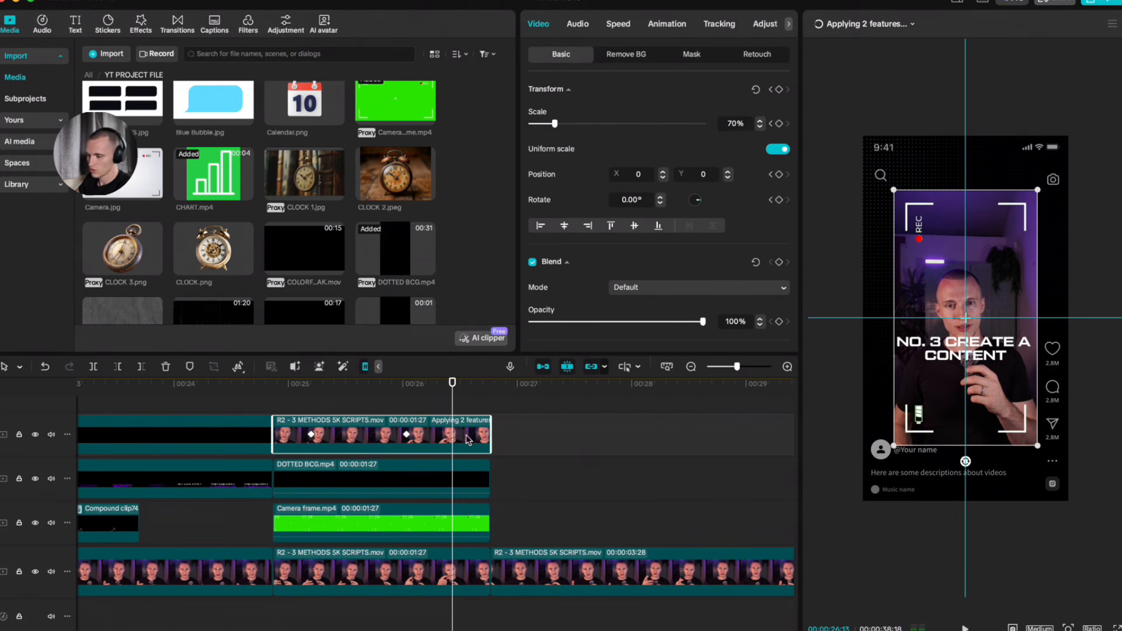
right_click(366, 438)
click(430, 592)
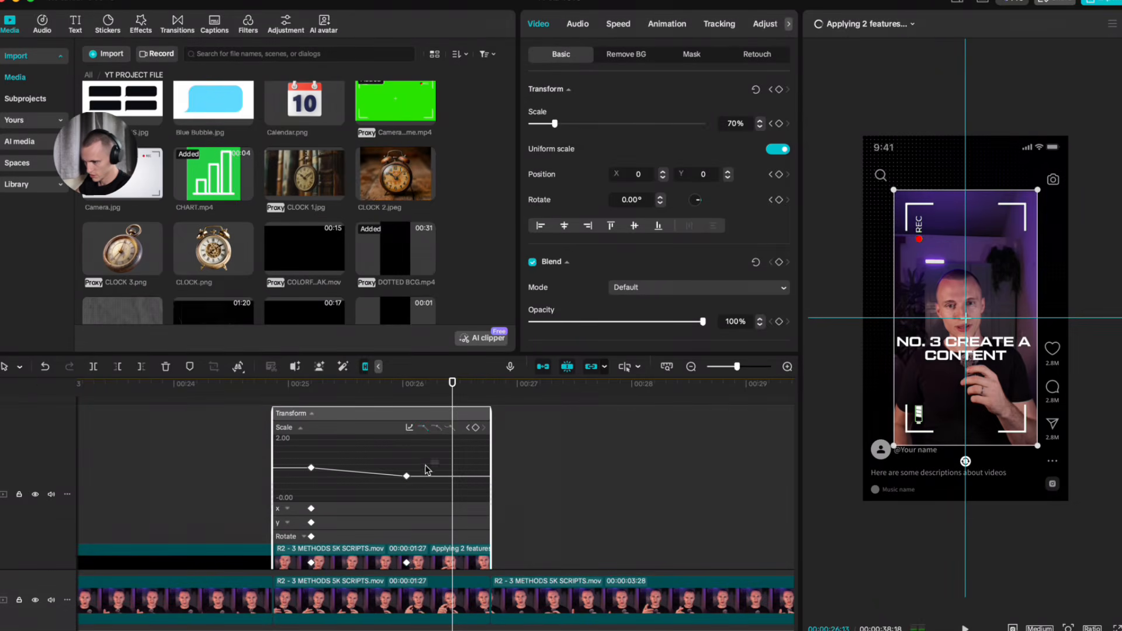
click(435, 428)
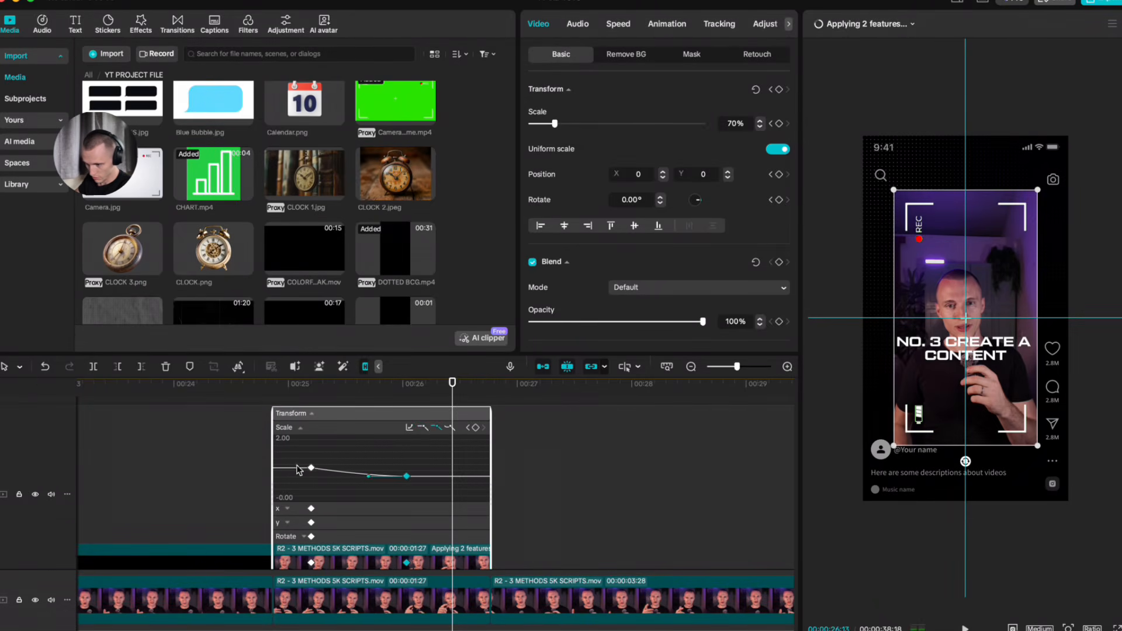
click(435, 427)
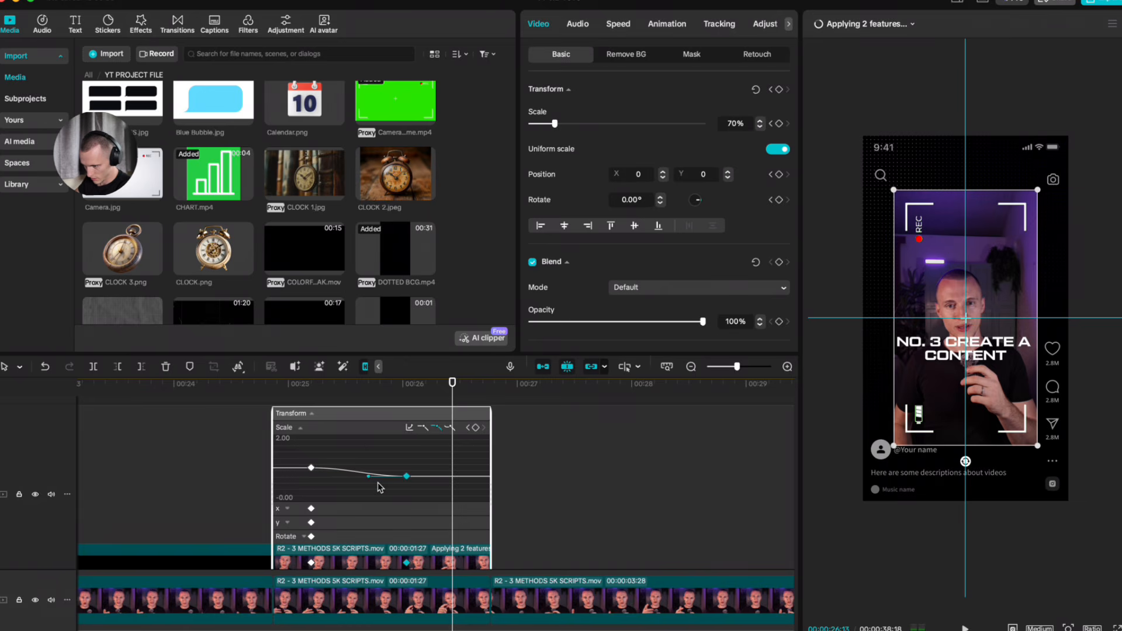
click(364, 476)
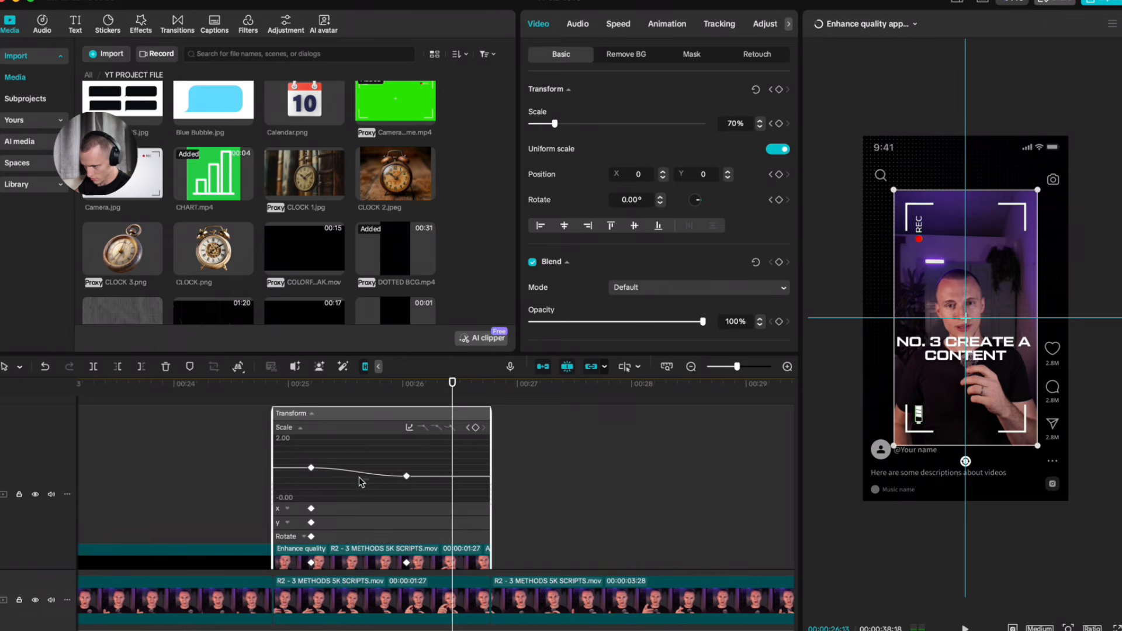
click(407, 476)
drag(370, 478, 341, 478)
Step: Play back the start of the NO. 3 section to check the footage copy's eased zoom-out
click(300, 389)
key(space)
scroll(503, 471, down, 2)
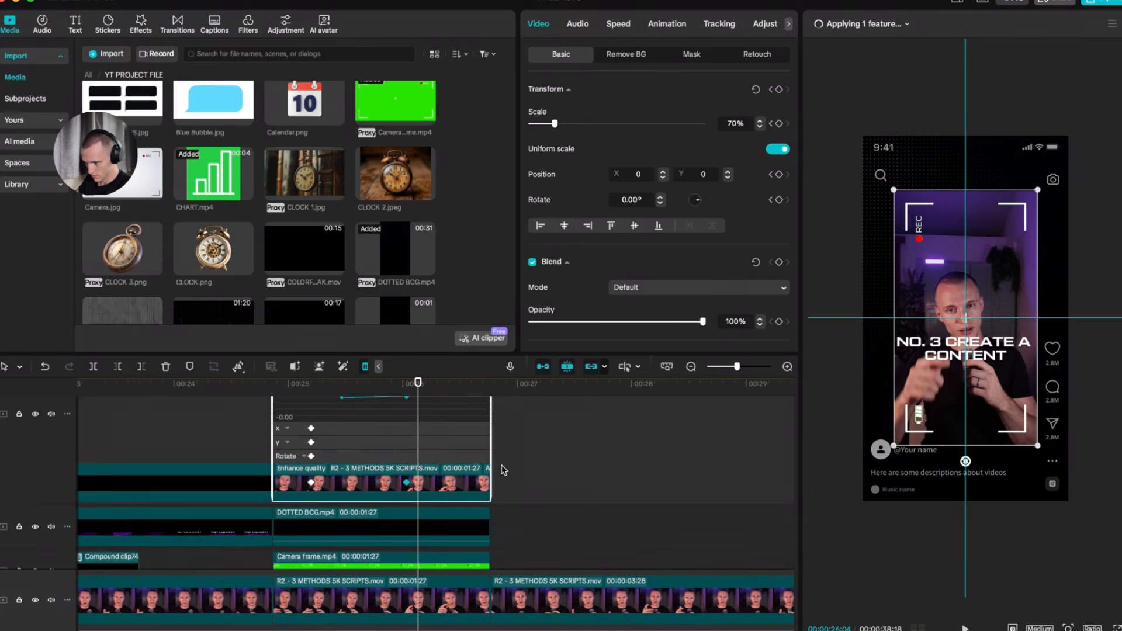
scroll(419, 541, down, 3)
key(space)
scroll(416, 504, up, 3)
key(space)
scroll(374, 441, up, 2)
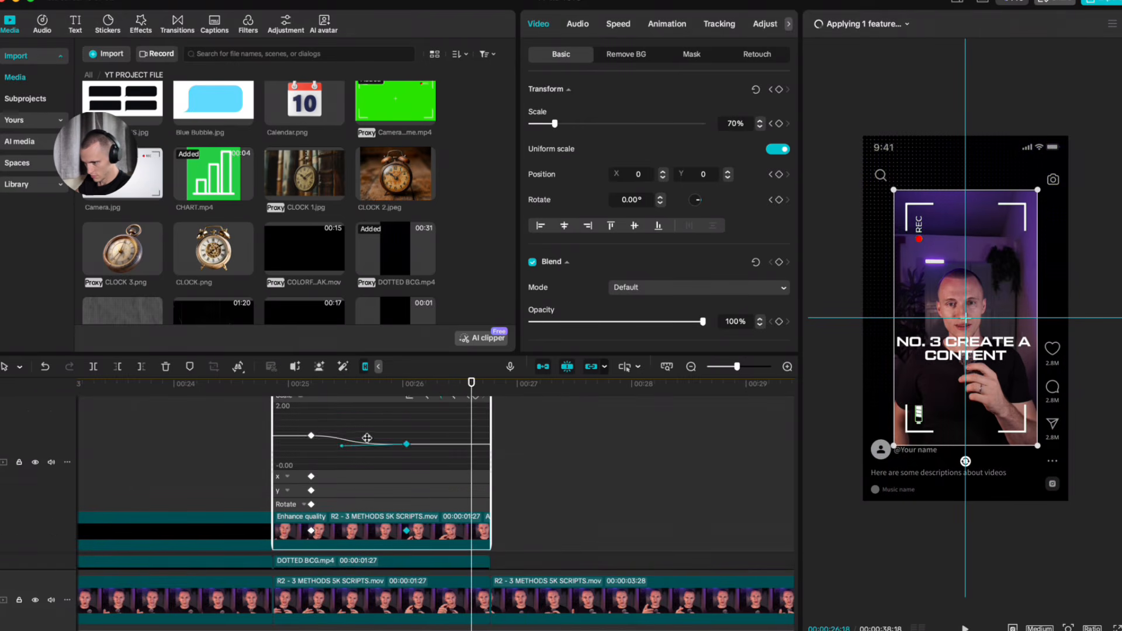
Step: Ease the camera frame clip's scale keyframes into a matching smooth curve with a lengthened end handle, and play it back
scroll(394, 440, down, 3)
click(433, 459)
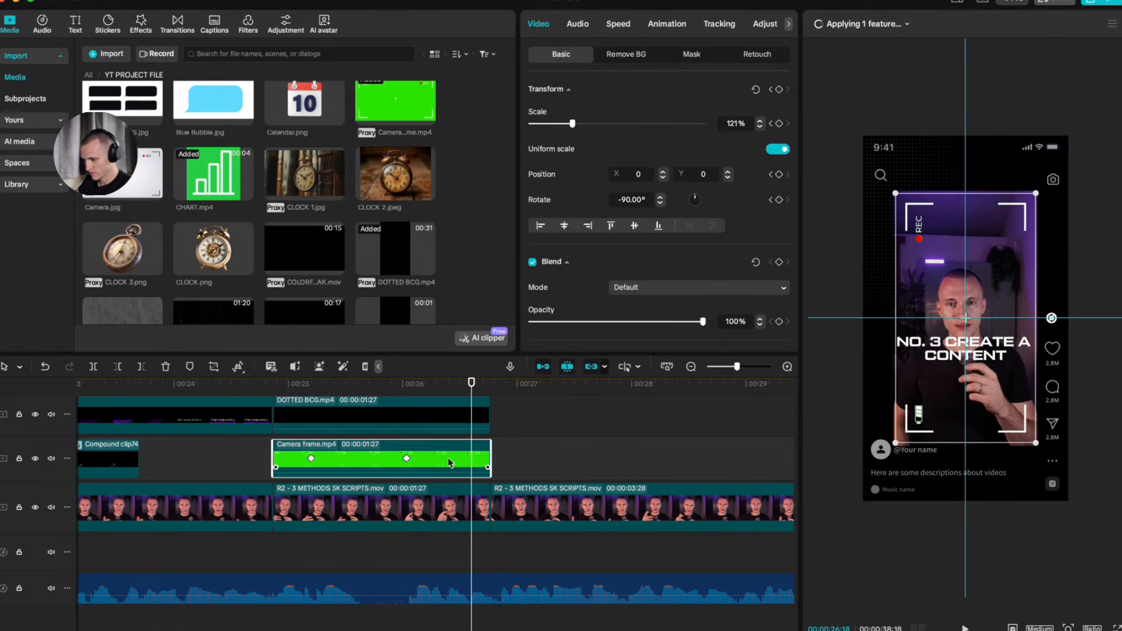
right_click(452, 461)
click(526, 592)
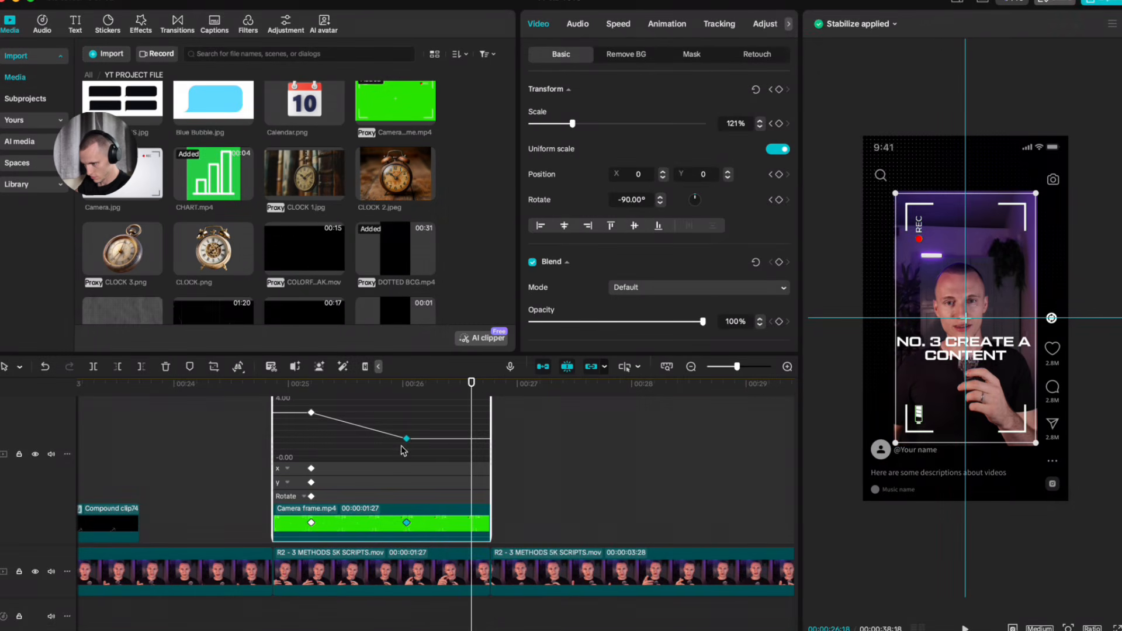
scroll(471, 451, up, 1)
click(433, 452)
click(435, 452)
drag(368, 503, 330, 501)
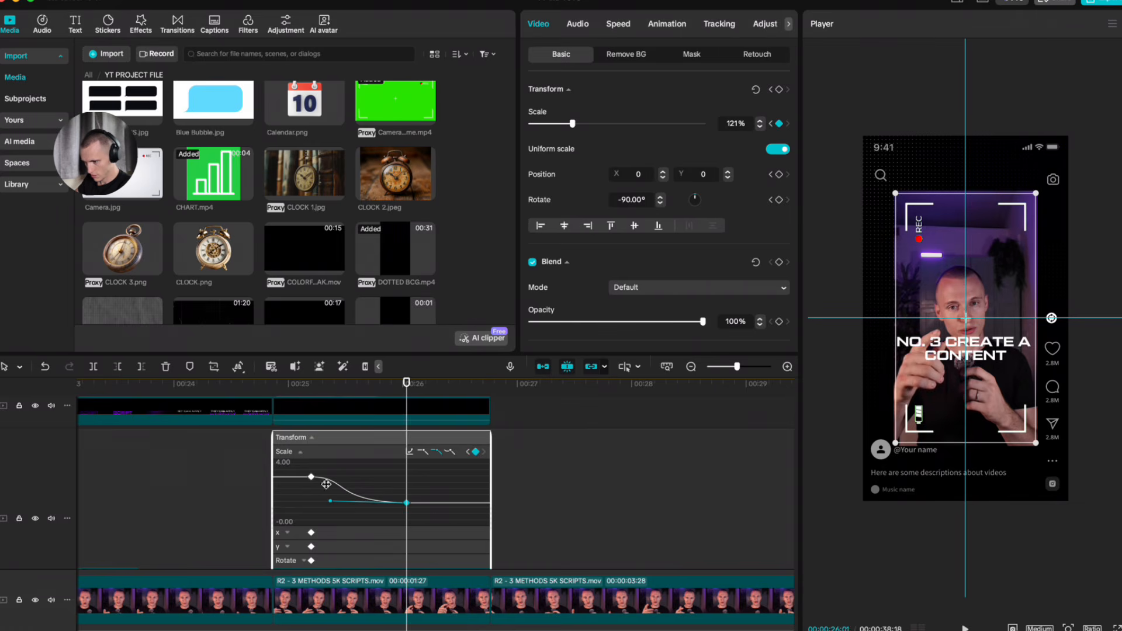
click(288, 389)
key(space)
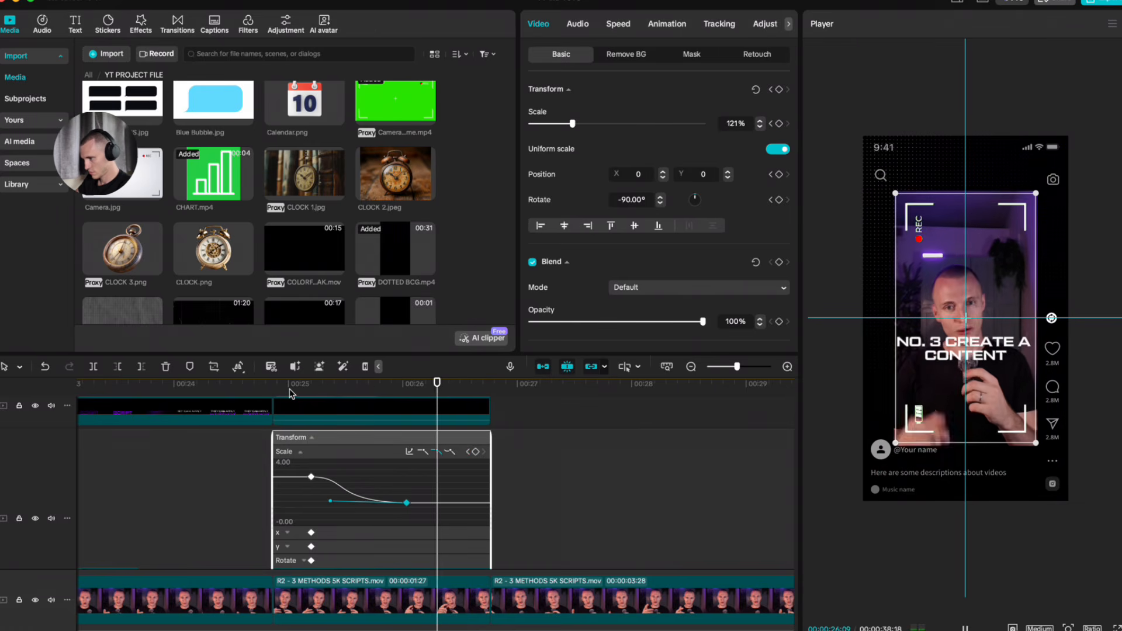
key(space)
Step: Hide the keyframe graphs of the camera frame and footage copy clips and play back the finished zoom-out
scroll(561, 483, down, 4)
right_click(430, 504)
click(498, 591)
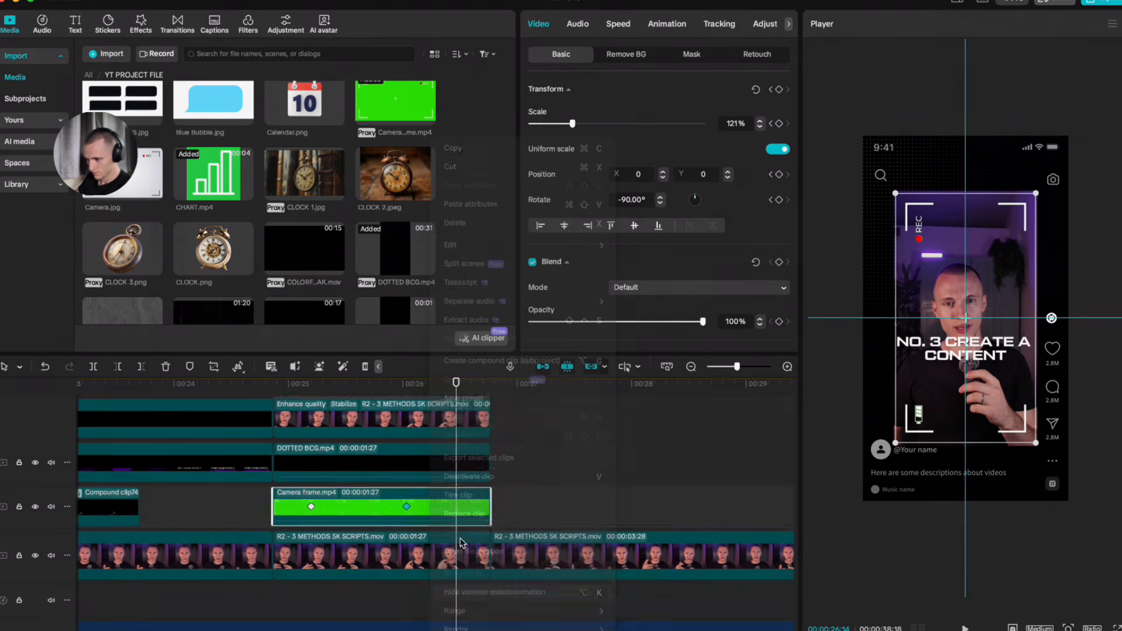
scroll(413, 516, up, 4)
right_click(455, 504)
click(521, 591)
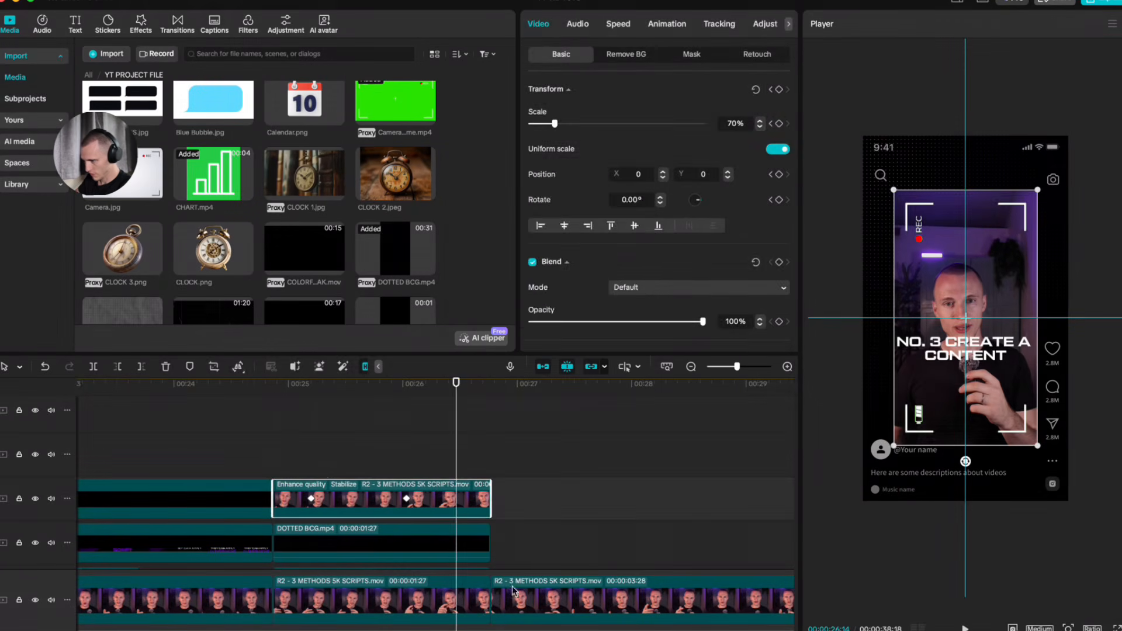
click(310, 468)
drag(310, 468, 342, 472)
scroll(409, 468, down, 4)
key(space)
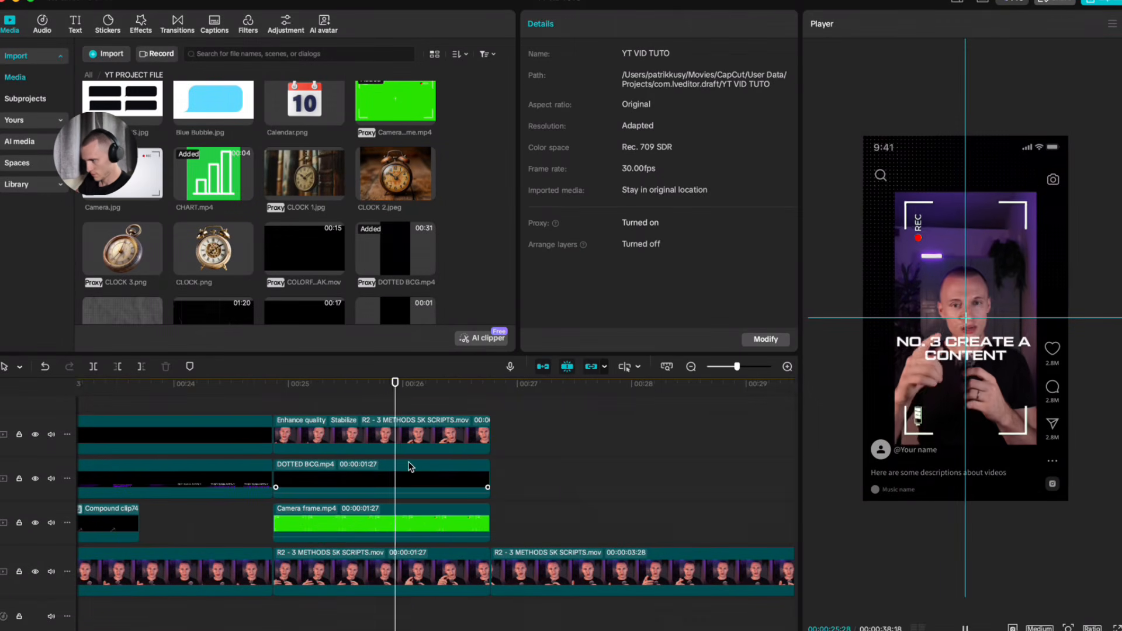
scroll(412, 468, down, 3)
scroll(453, 476, up, 5)
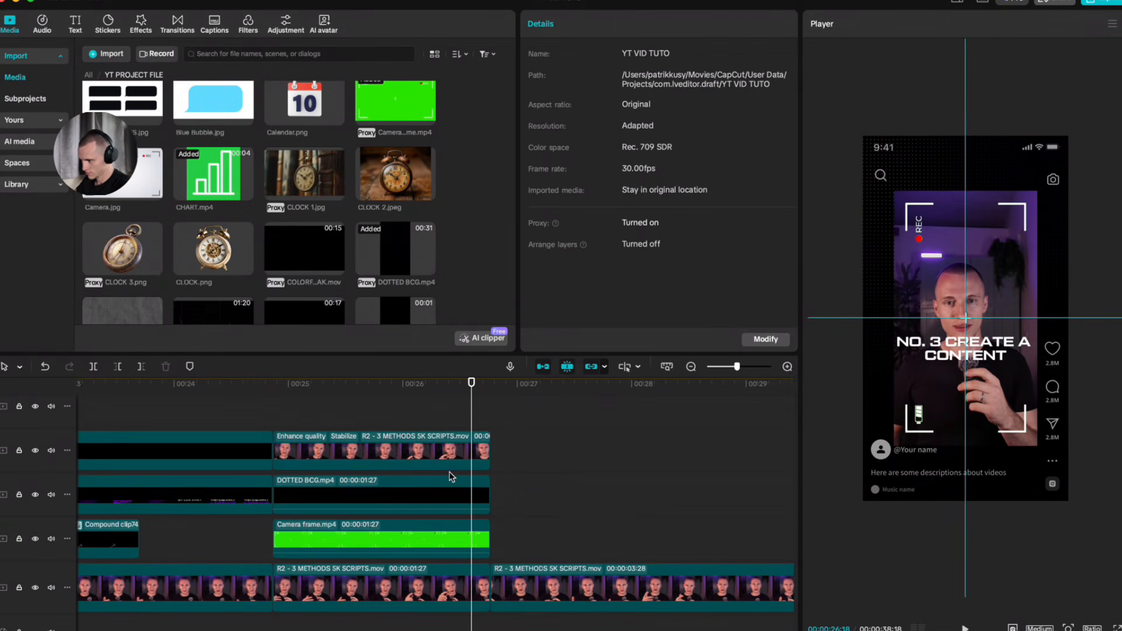
Step: Split the NO. 3 CREATE A CONTENT caption after NO. 3 and widen the CREATE A CONTENT text box to fit one line
click(394, 436)
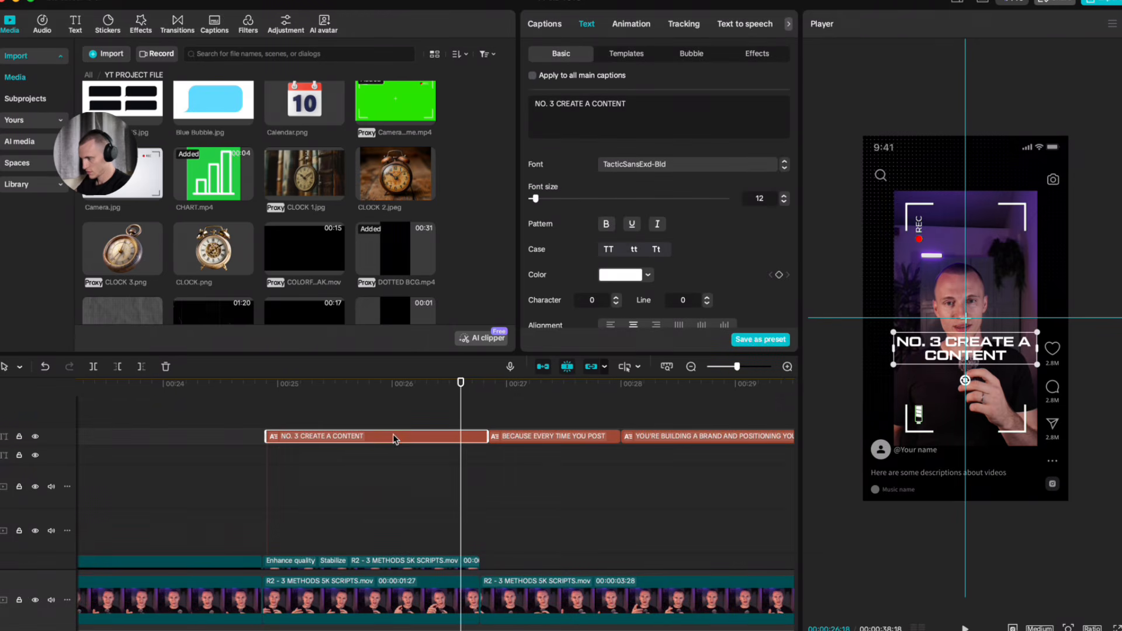
click(547, 23)
click(574, 331)
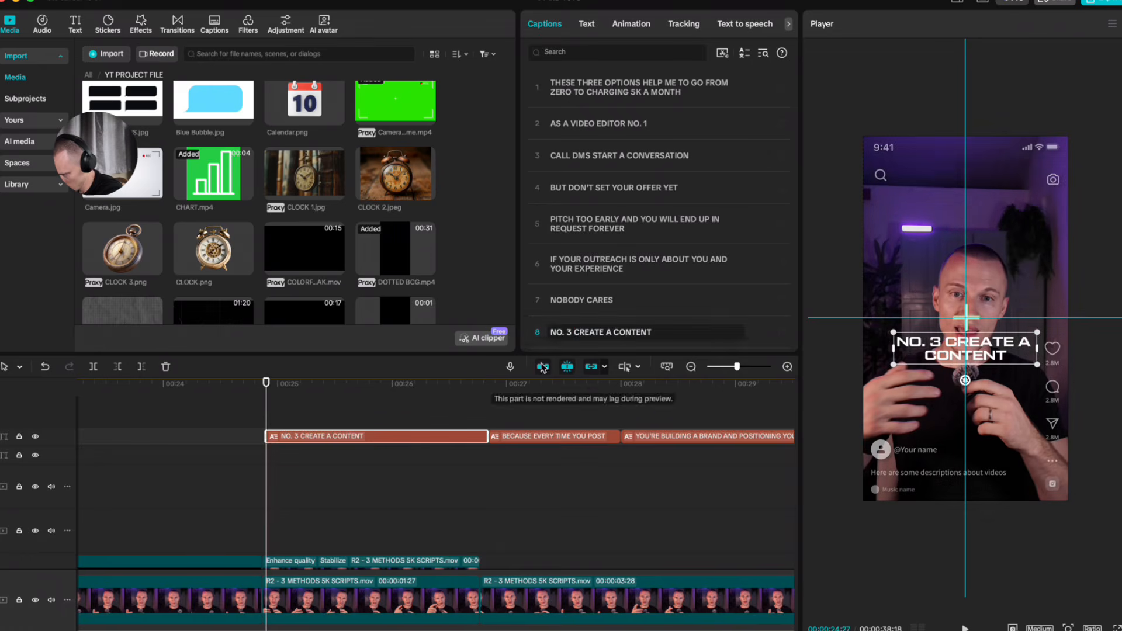
key(Return)
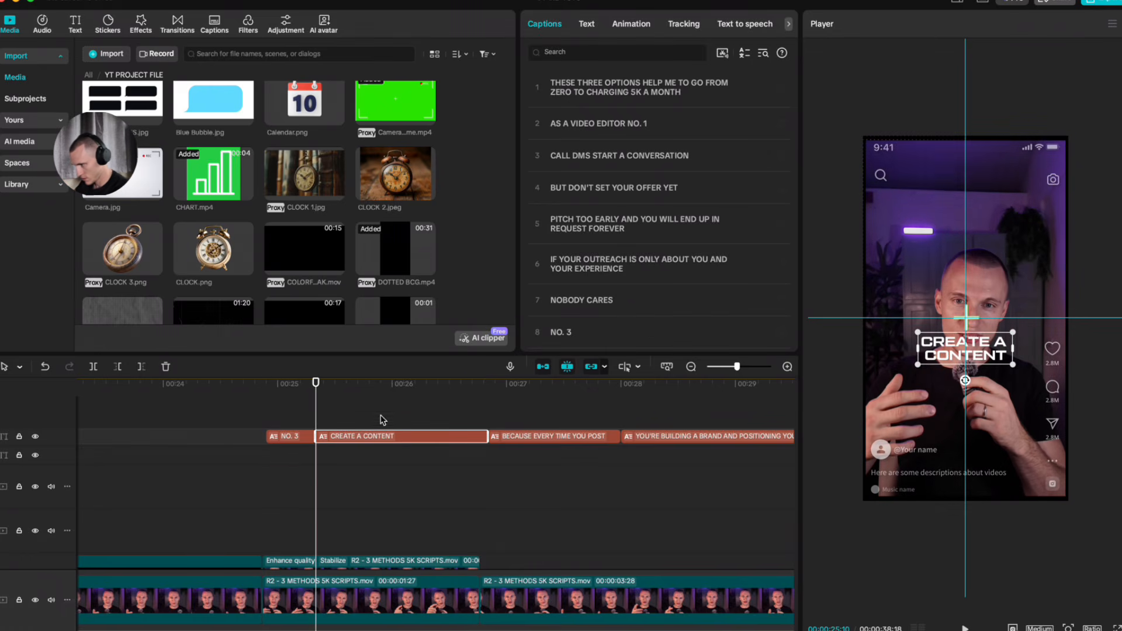
drag(1014, 349, 1105, 349)
drag(1031, 352, 981, 352)
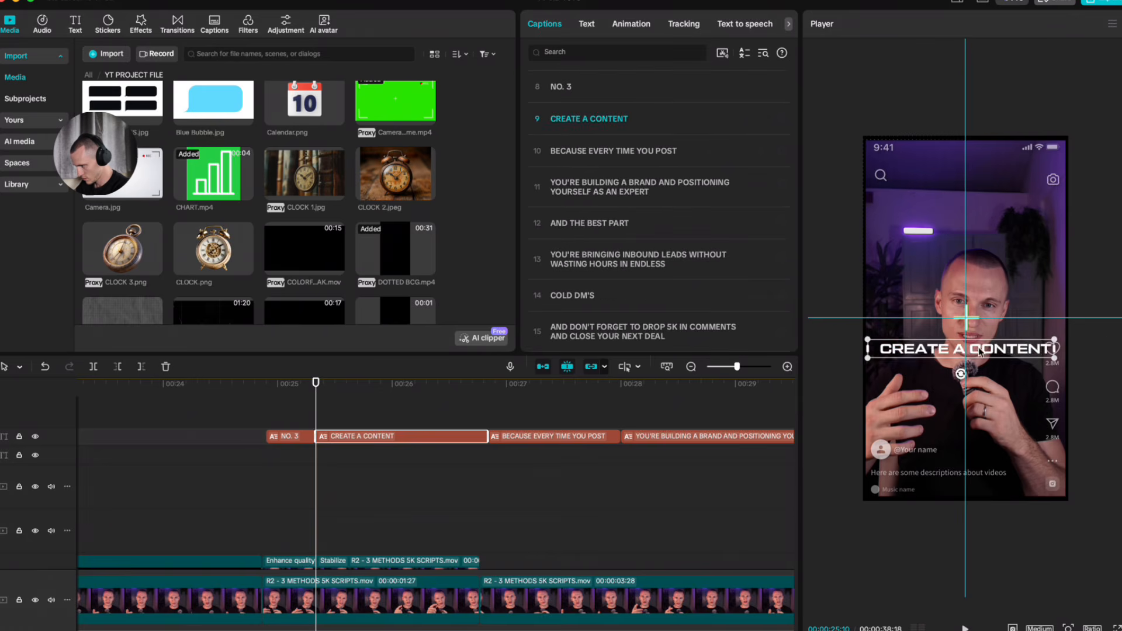
Step: Move the CREATE A CONTENT caption beneath the NO. 3 line and extend the NO. 3 clip to end with it
drag(1054, 340, 1041, 342)
drag(985, 355, 994, 376)
drag(335, 441, 563, 460)
click(336, 411)
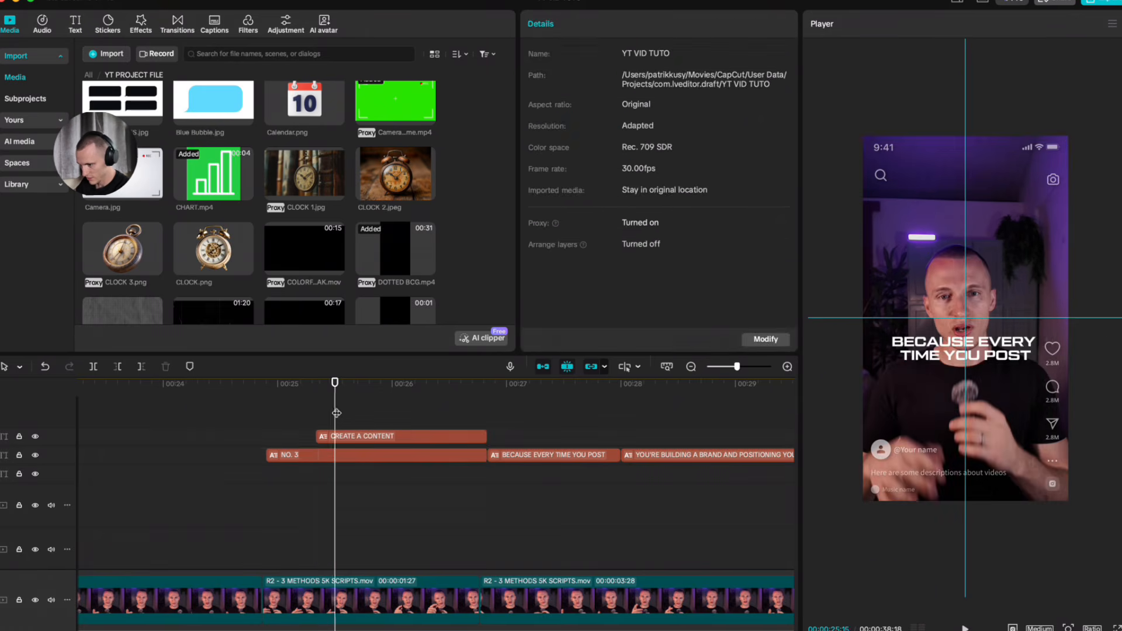
Step: Arrange the NO. 3 and CREATE A CONTENT captions as a tight two-line title and play it back
click(386, 436)
drag(438, 406, 404, 457)
click(323, 461)
scroll(975, 381, up, 3)
key(super+minus)
drag(432, 413, 416, 456)
scroll(1077, 373, down, 3)
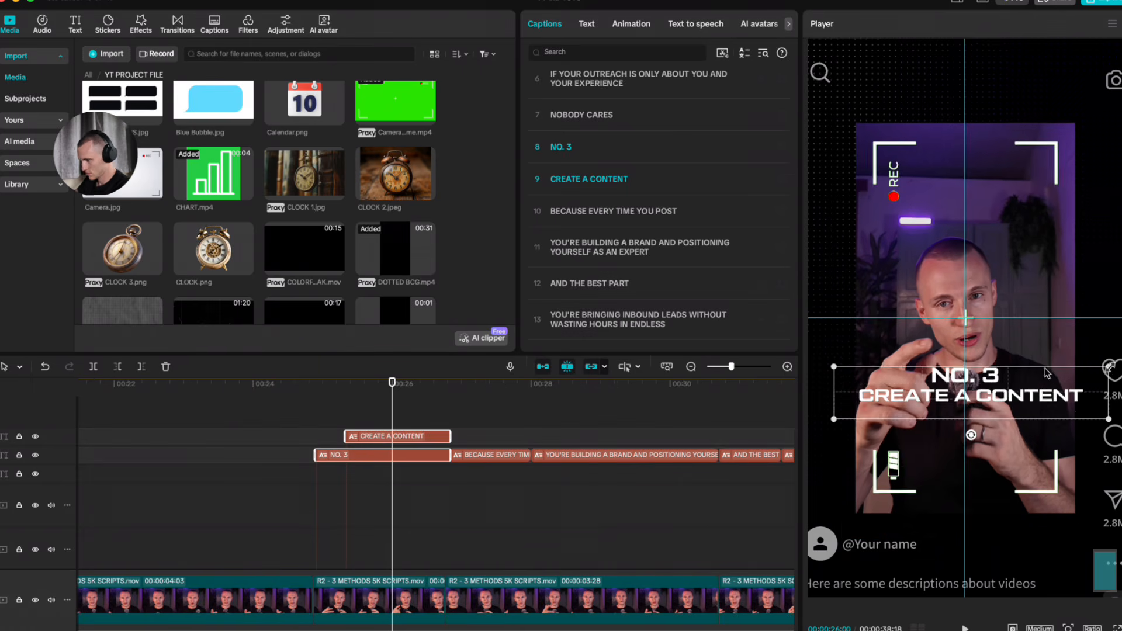
key(space)
key(space)
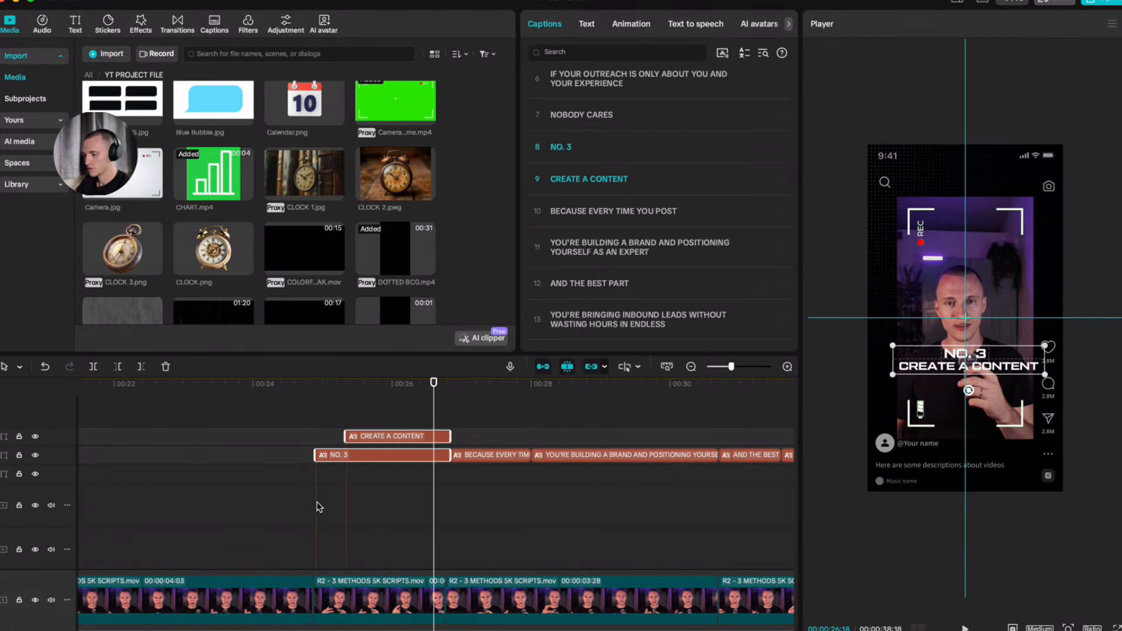
Step: Color the CREATE A CONTENT caption purple, hex 8C00FF
click(363, 439)
click(586, 24)
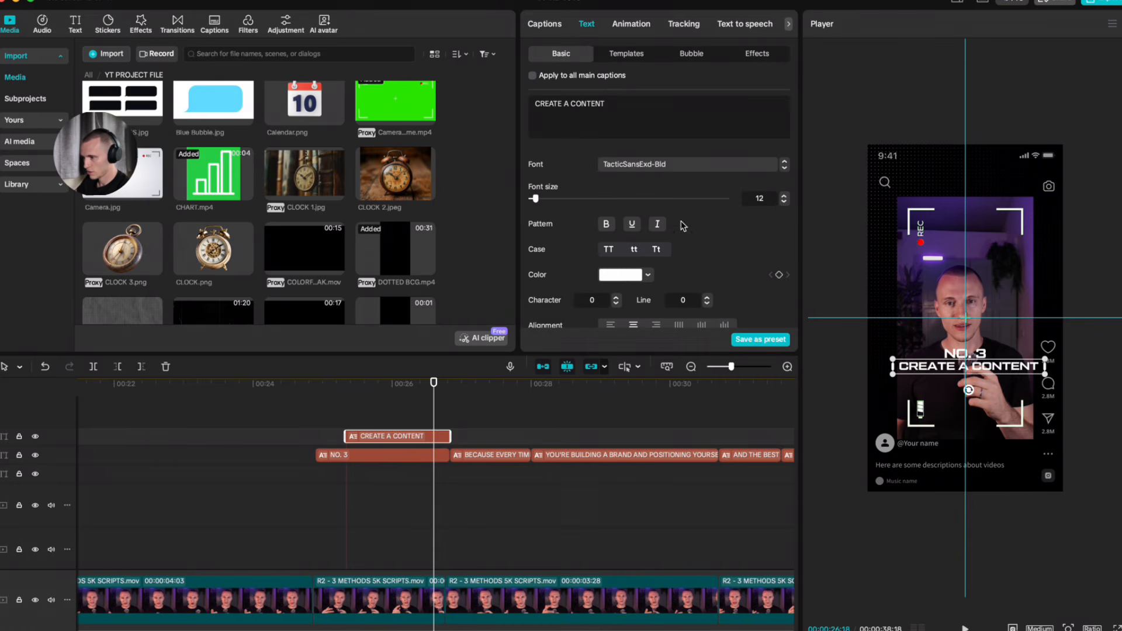
click(624, 273)
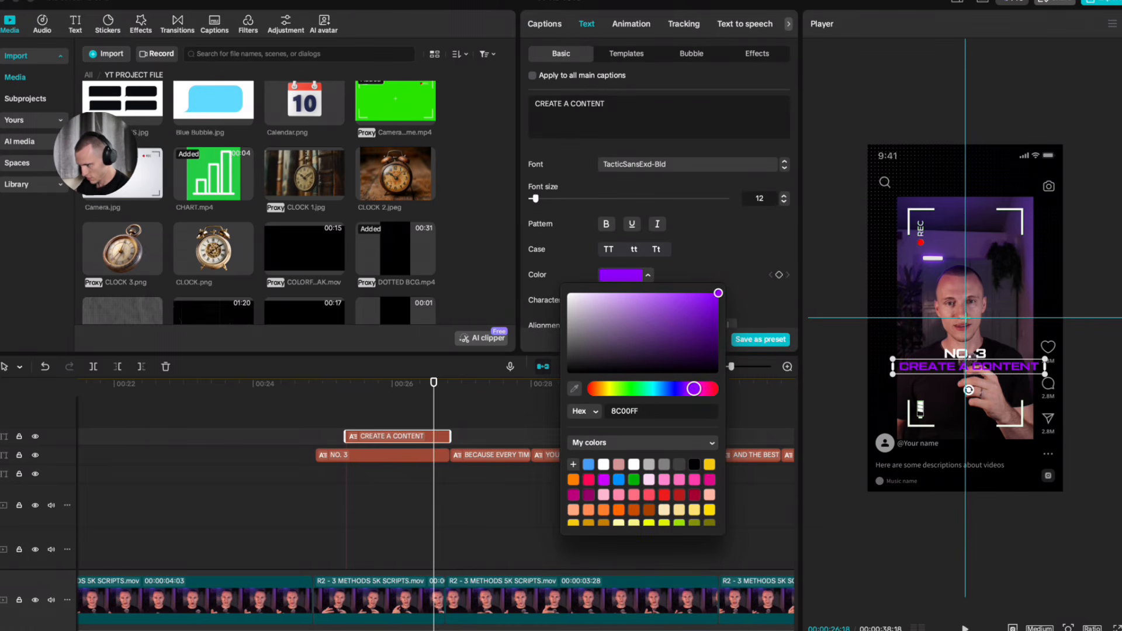
Step: Apply a 0.2 s Fade In animation to both the NO. 3 and CREATE A CONTENT captions and play it back
click(439, 397)
drag(439, 395, 367, 427)
drag(410, 478, 404, 417)
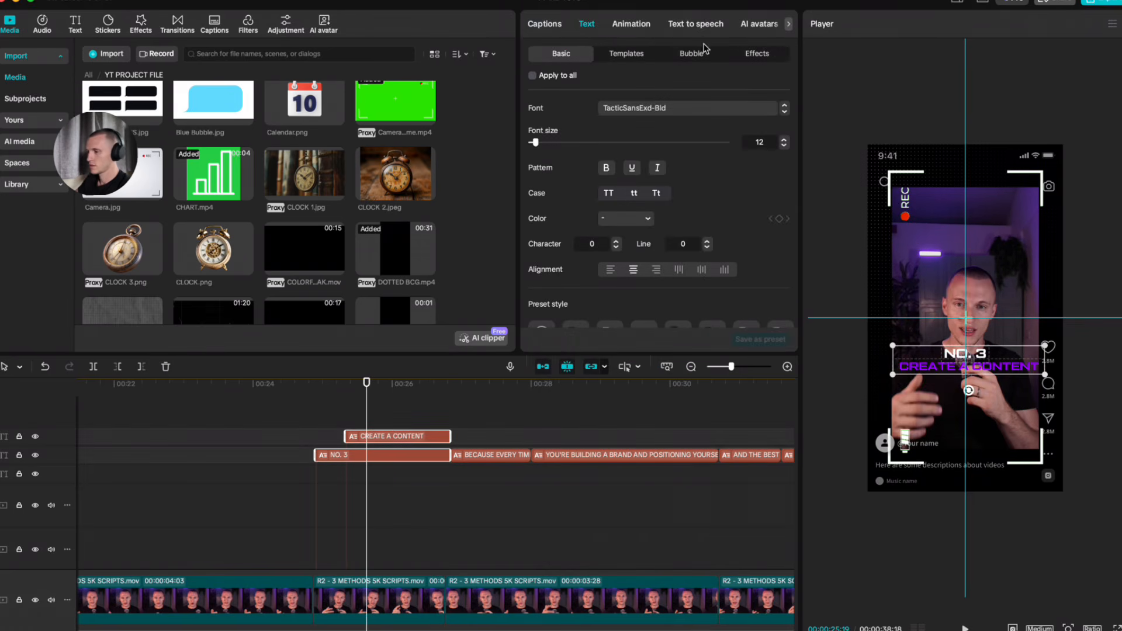
click(617, 31)
click(600, 248)
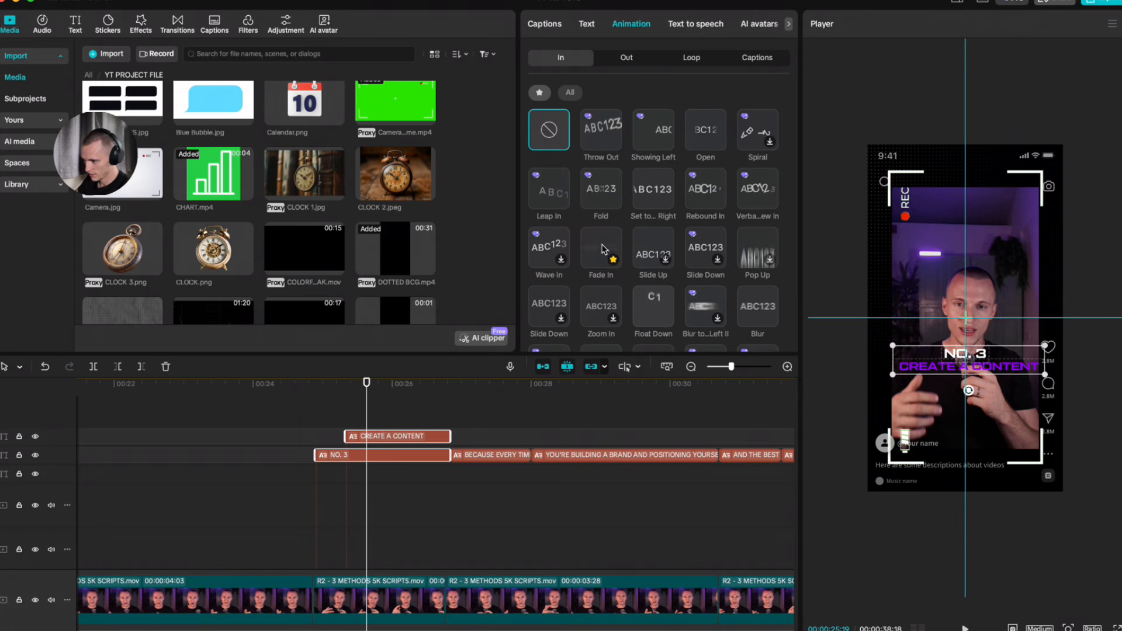
click(640, 339)
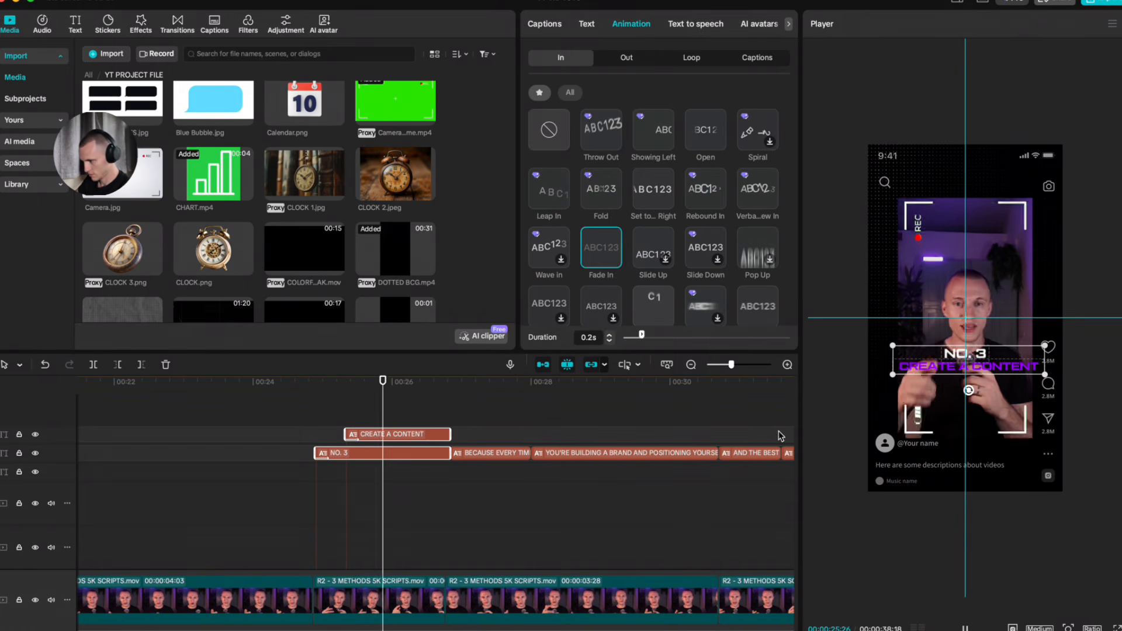
key(space)
Step: Try to combine the NO. 3 and CREATE A CONTENT captions into a compound clip above the footage copy
click(419, 453)
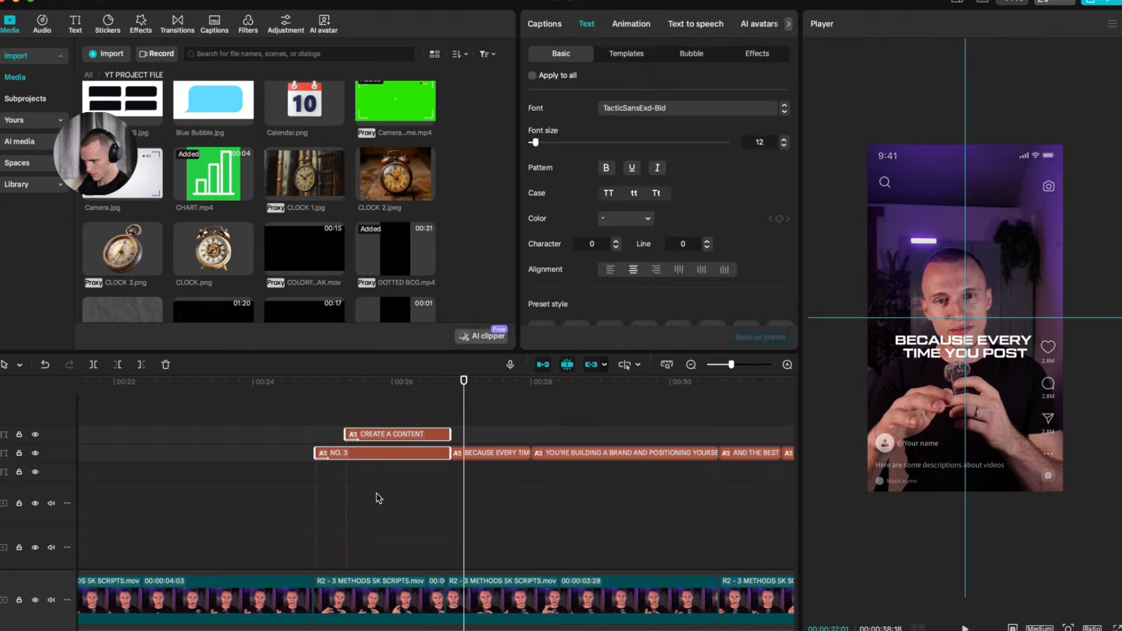
key(alt+g)
click(307, 463)
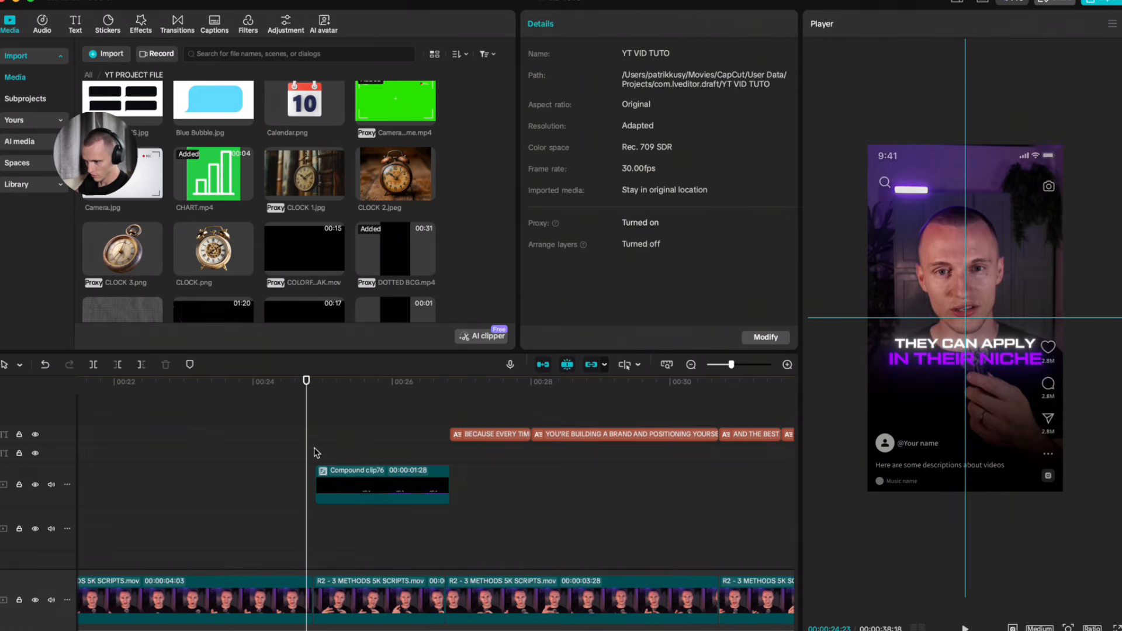
click(315, 453)
drag(372, 500, 374, 465)
scroll(375, 464, down, 2)
scroll(375, 463, up, 4)
scroll(376, 464, up, 3)
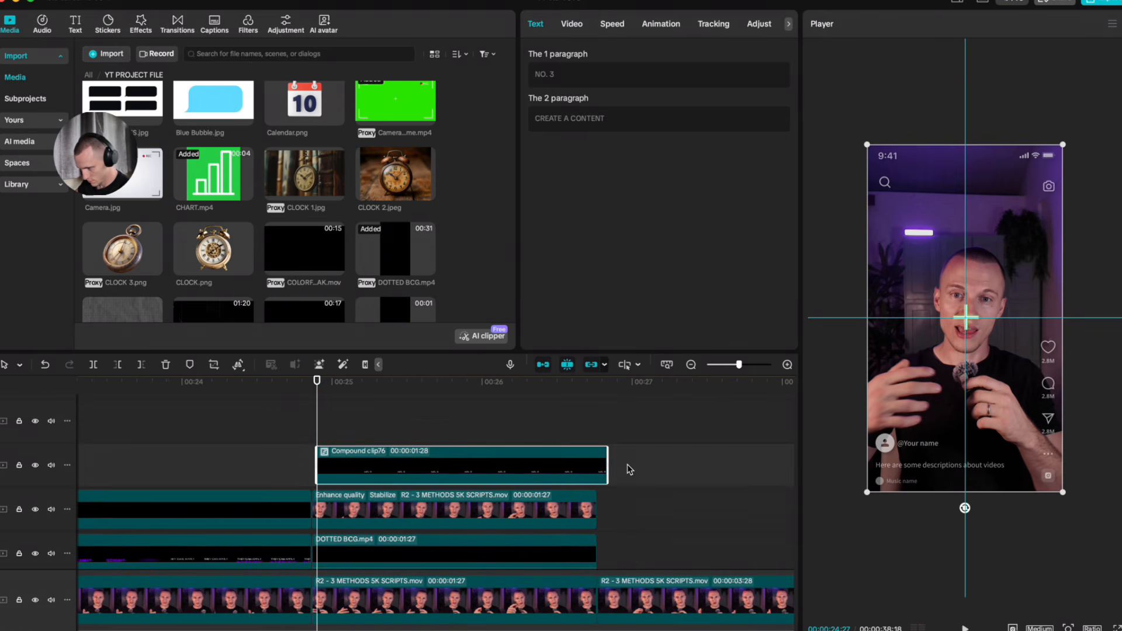
Step: Trim the start of the CREATE A CONTENT caption to about 25.8 seconds, checking the timing with NO. 3 in playback
click(303, 424)
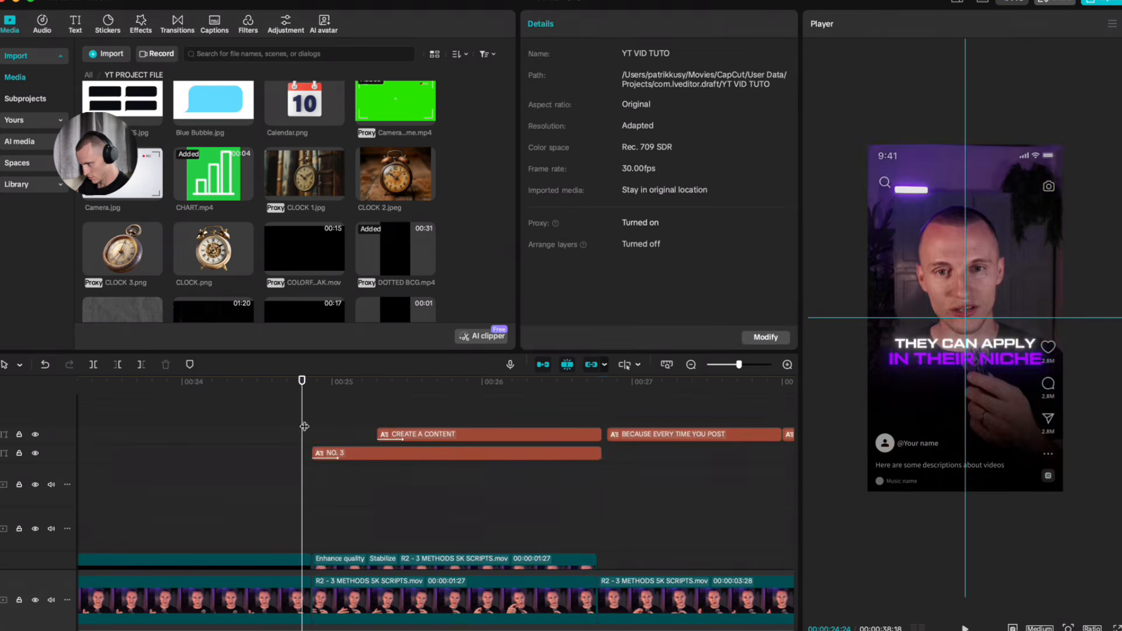
key(space)
key(space)
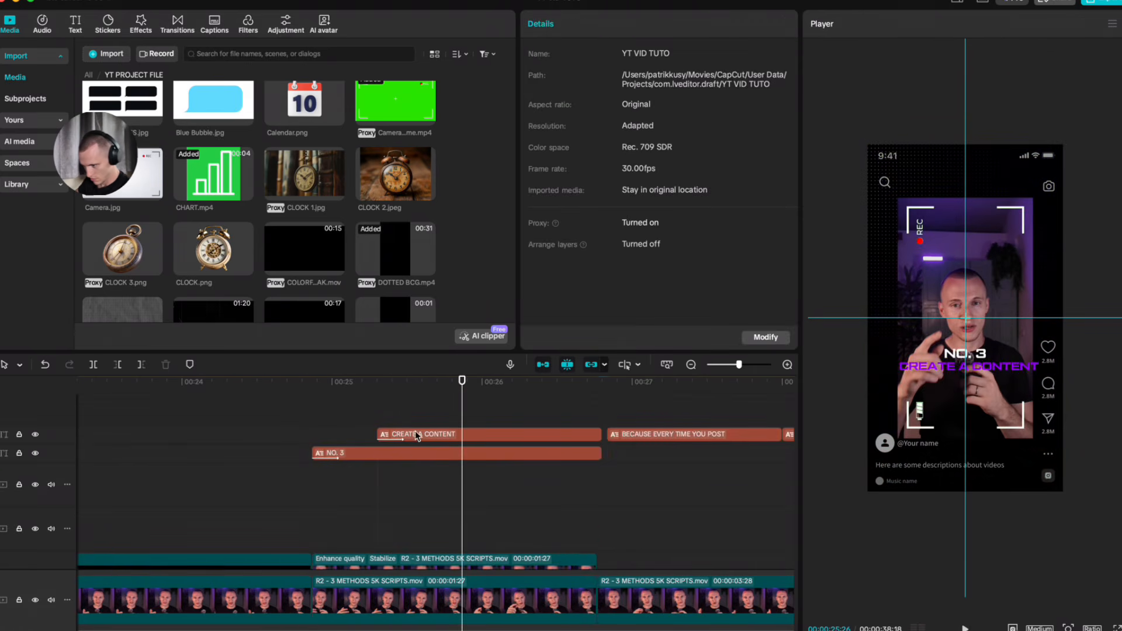
click(417, 435)
drag(600, 434, 554, 437)
click(424, 412)
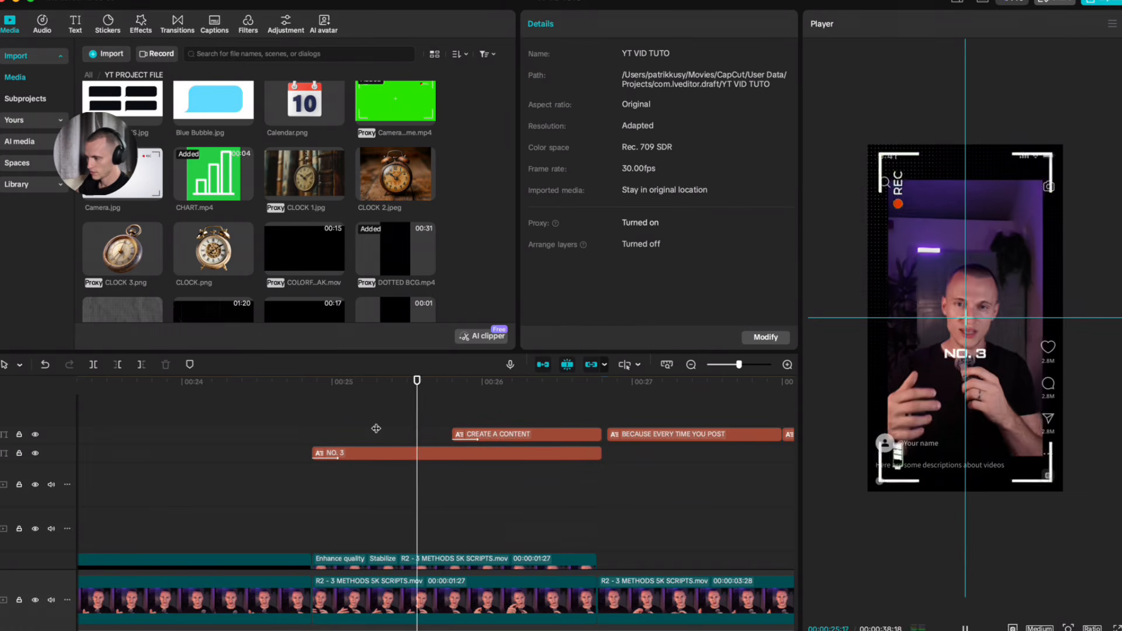
key(space)
key(space)
Step: Combine the NO. 3 and CREATE A CONTENT captions into a compound clip and give it the Glow 2 effect with Glow 21
drag(474, 400, 433, 504)
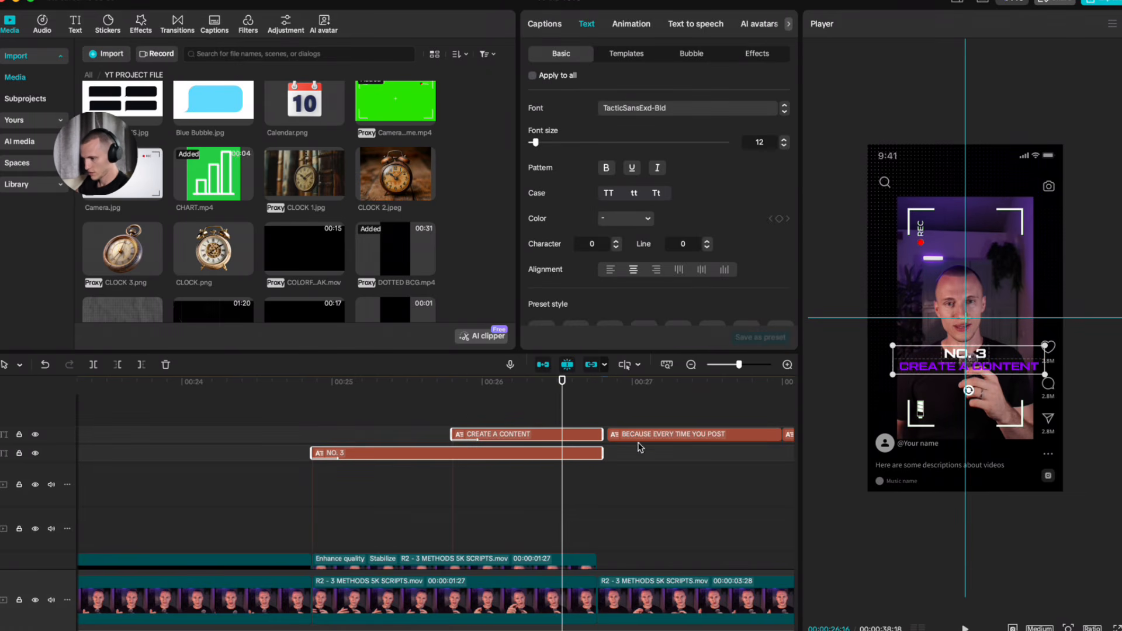
key(alt+g)
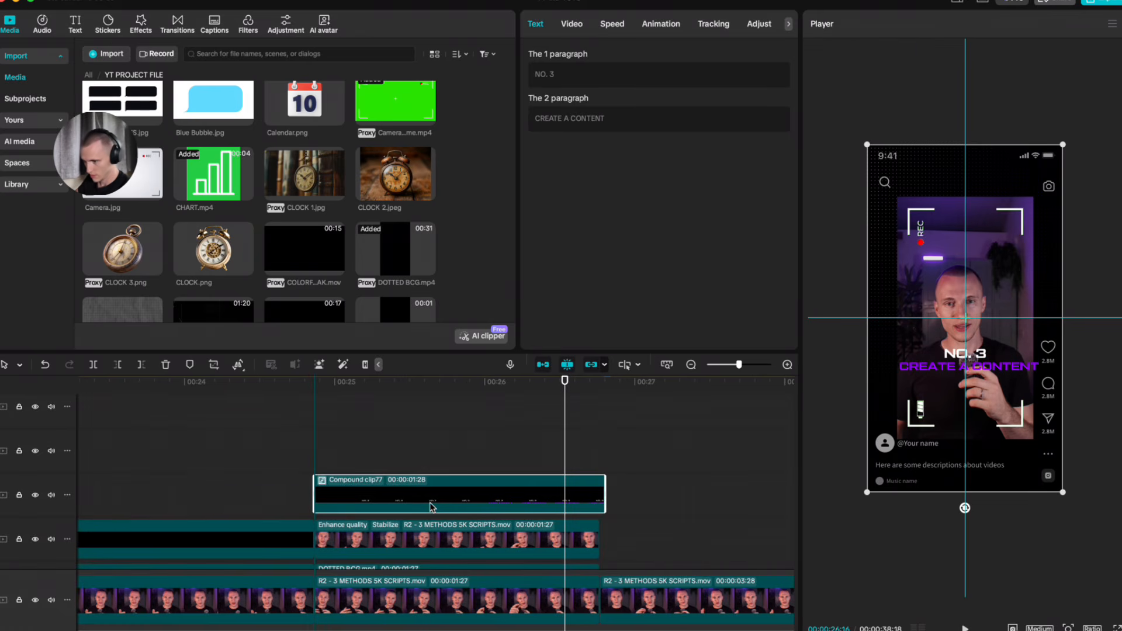
click(145, 24)
drag(112, 91, 510, 445)
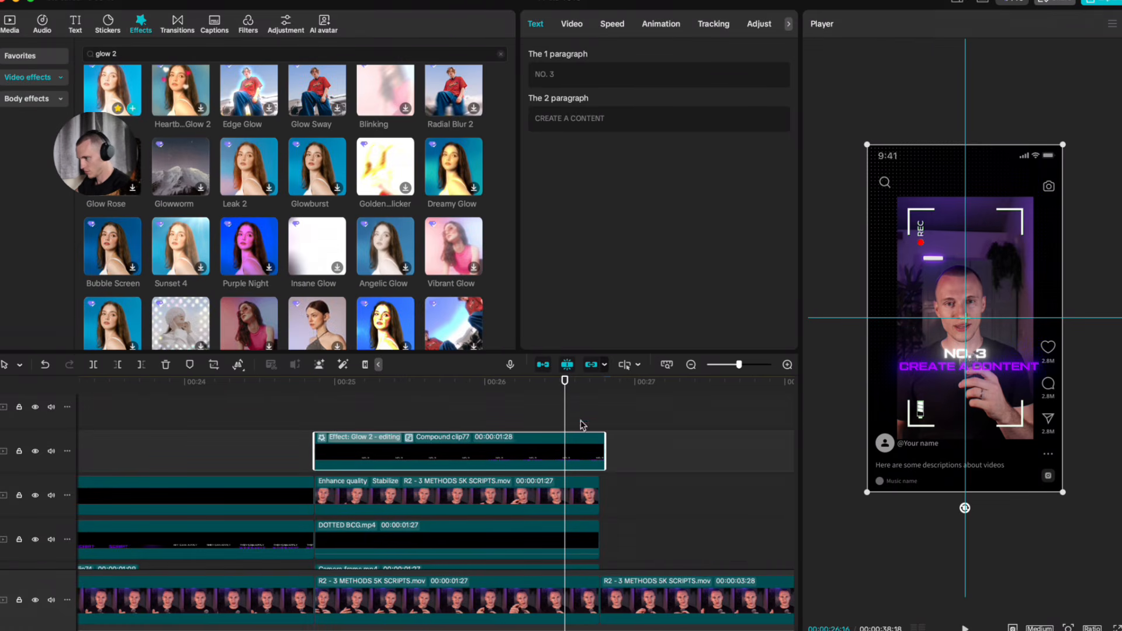
click(572, 141)
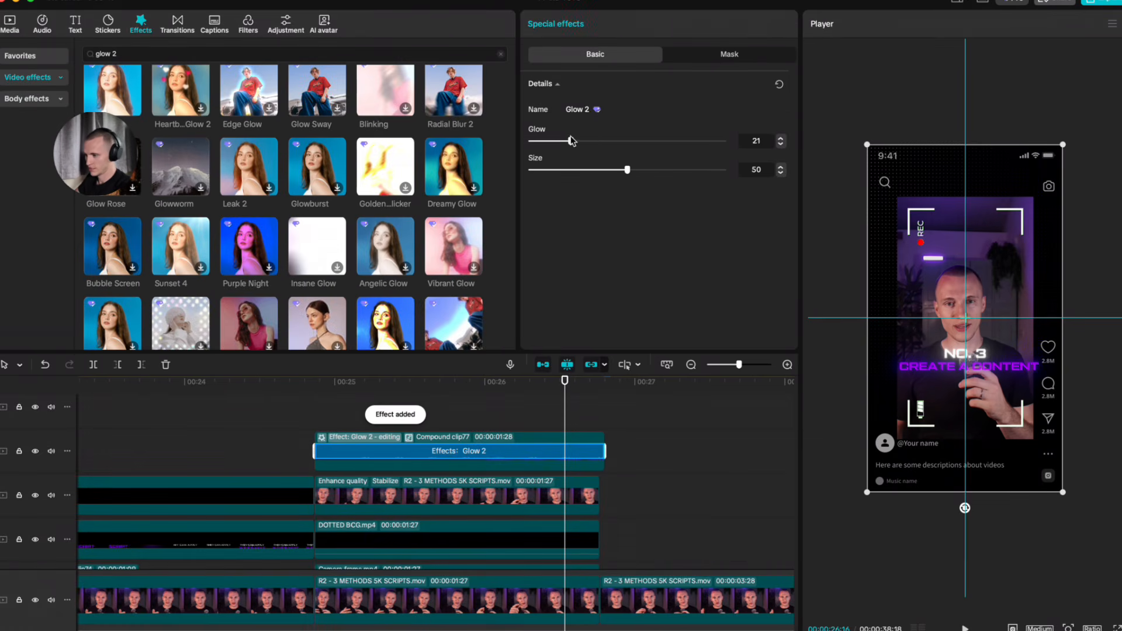
drag(375, 396, 449, 441)
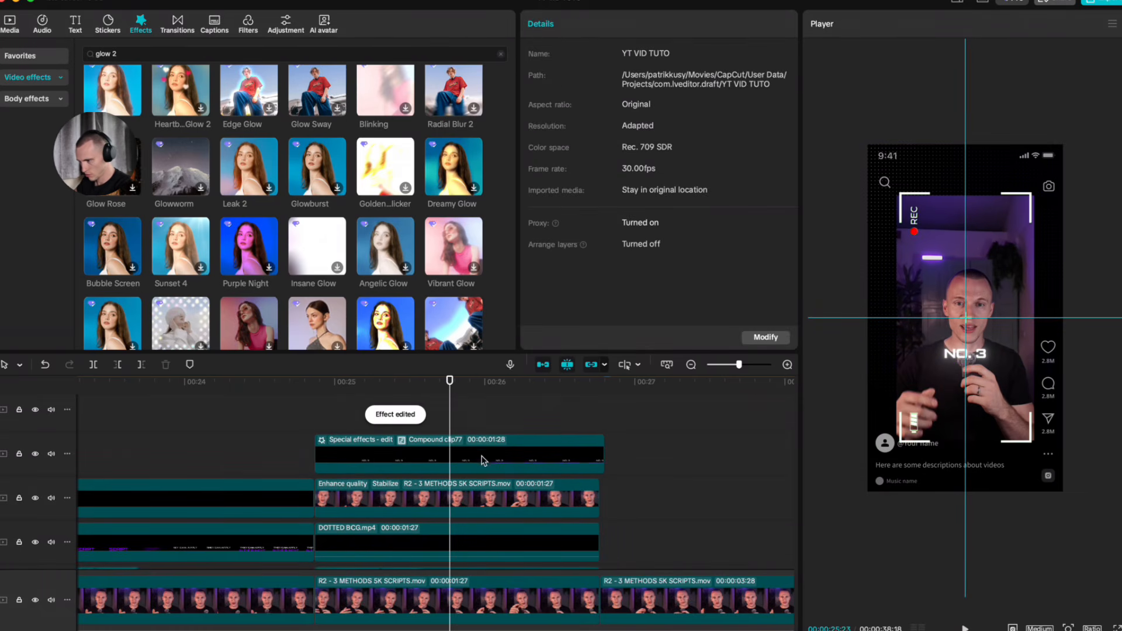
Step: Trim the glowing title compound's end to match the end of the camera frame section
scroll(483, 460, down, 1)
click(621, 421)
click(595, 412)
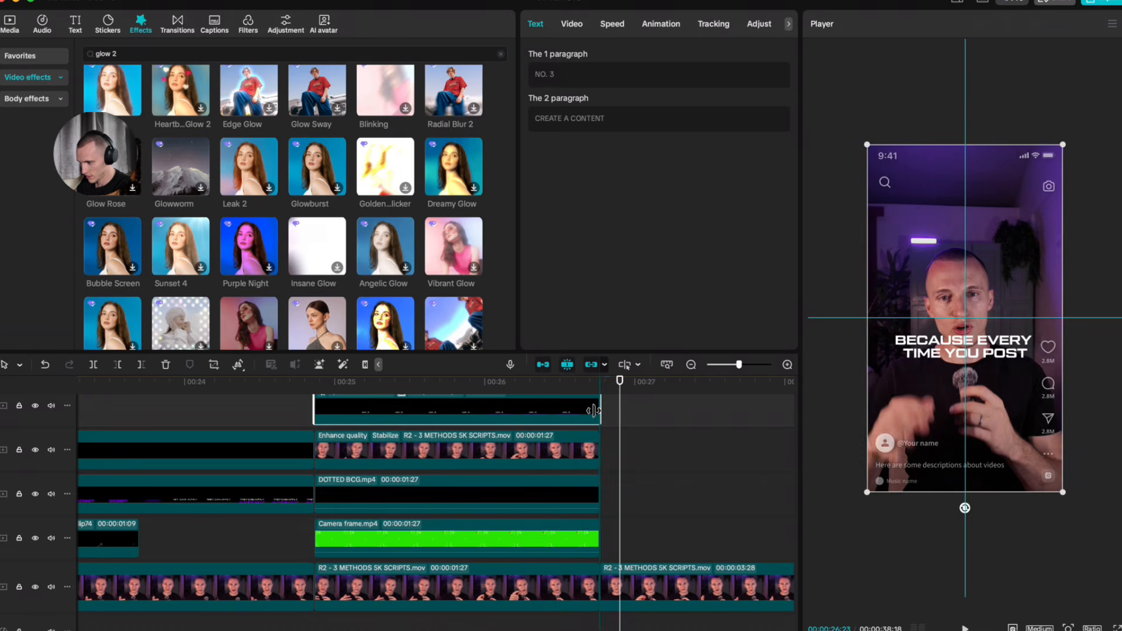
Step: Combine the glowing title, footage copy, dotted background and camera frame clips into one compound clip
scroll(485, 458, up, 1)
click(497, 492)
scroll(497, 493, down, 1)
super+click(476, 475)
super+click(485, 514)
key(alt+g)
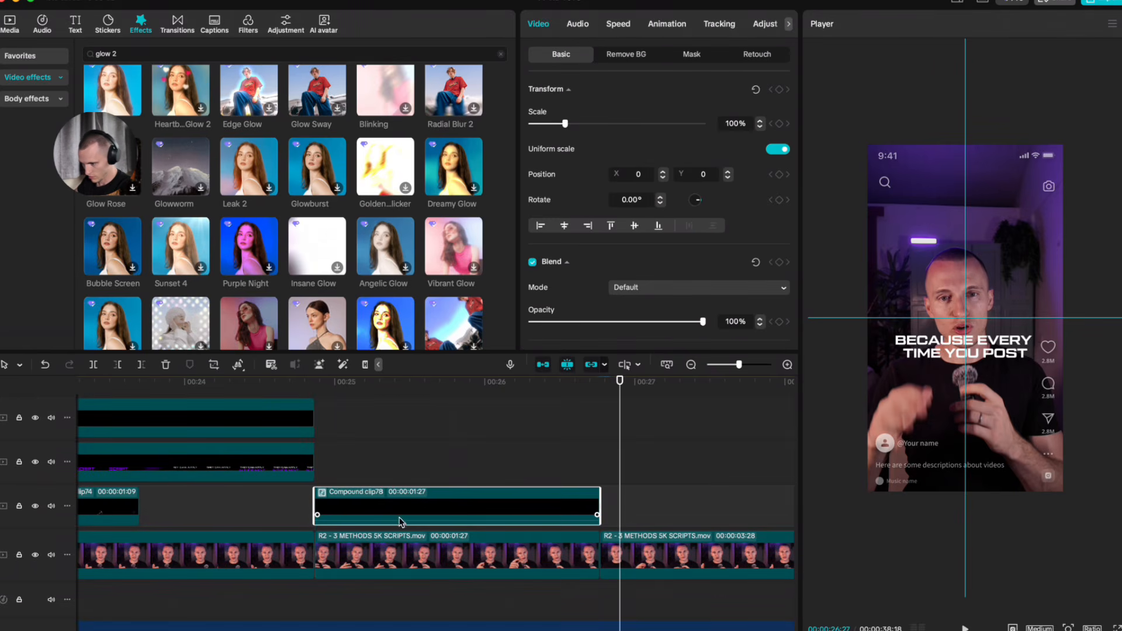
Step: Merge the NO. 3 overlay compound with the main footage segment beneath it into a single main-track compound clip
click(409, 552)
key(v)
key(v)
scroll(427, 544, down, 1)
drag(398, 483, 586, 525)
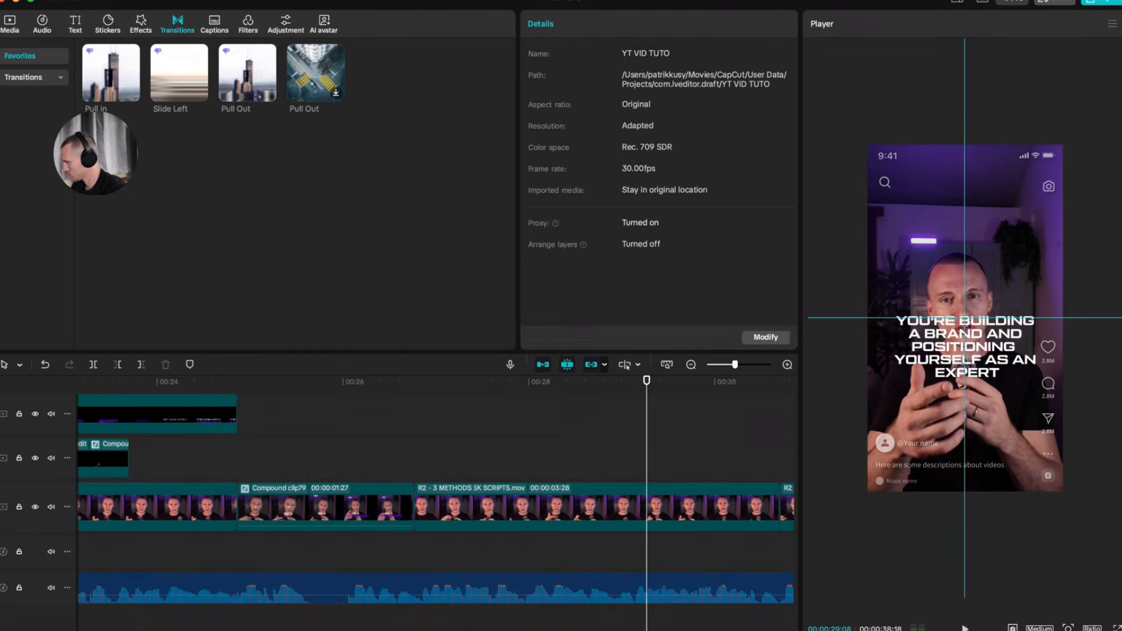
Step: Go to the BECAUSE EVERY TIME YOU POST section and consult the storyboard sketch of its post grid
scroll(478, 469, right, 1)
click(462, 463)
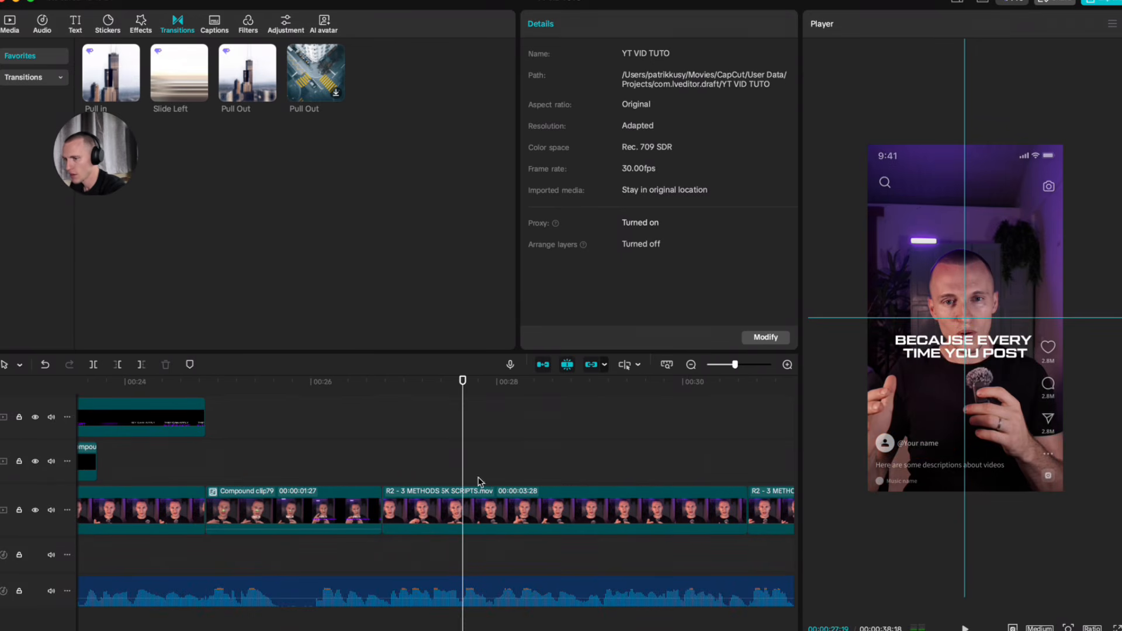
click(9, 23)
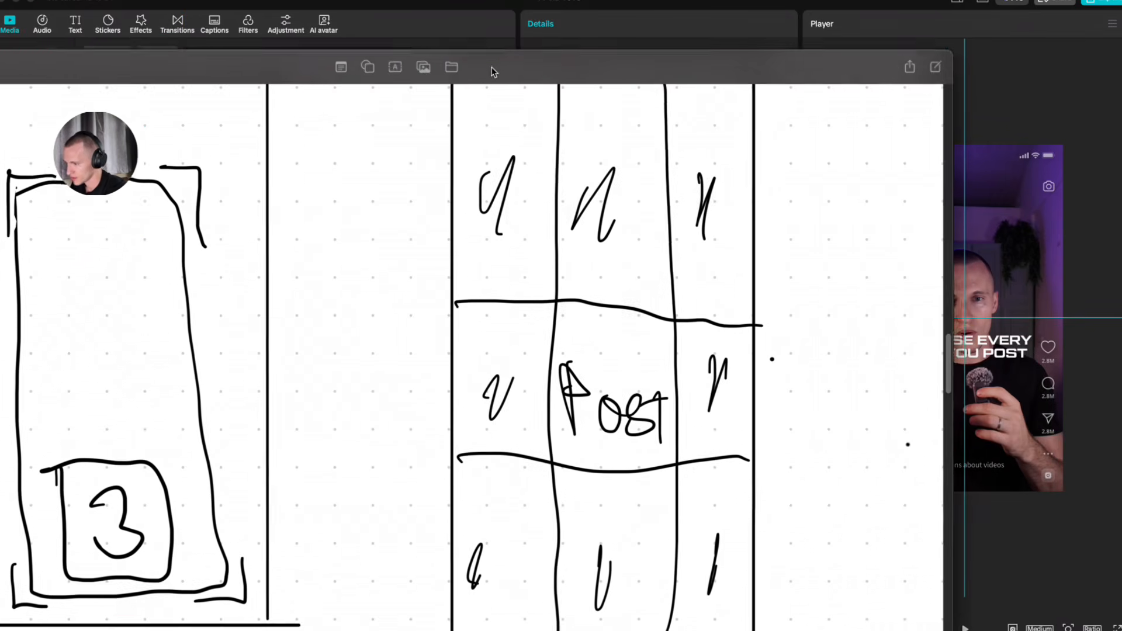
click(380, 48)
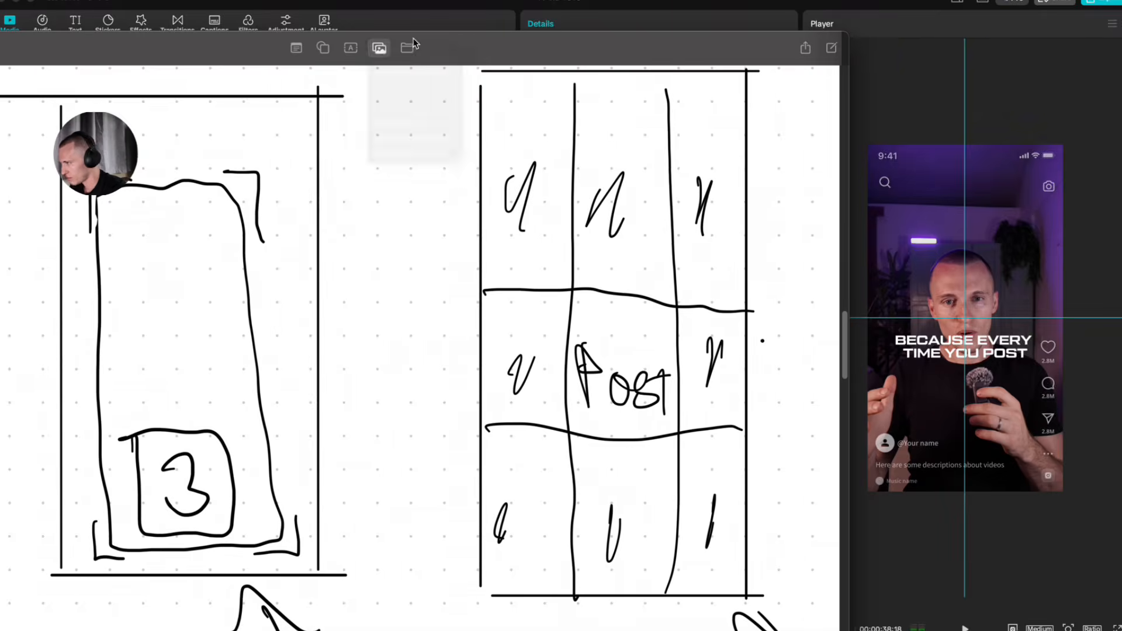
drag(413, 39, 1121, 57)
Step: Lay the screen recording over the BECAUSE EVERY TIME YOU POST footage, cut its opening down to the post grid and scale it to 122%
scroll(362, 194, down, 5)
scroll(357, 228, up, 1)
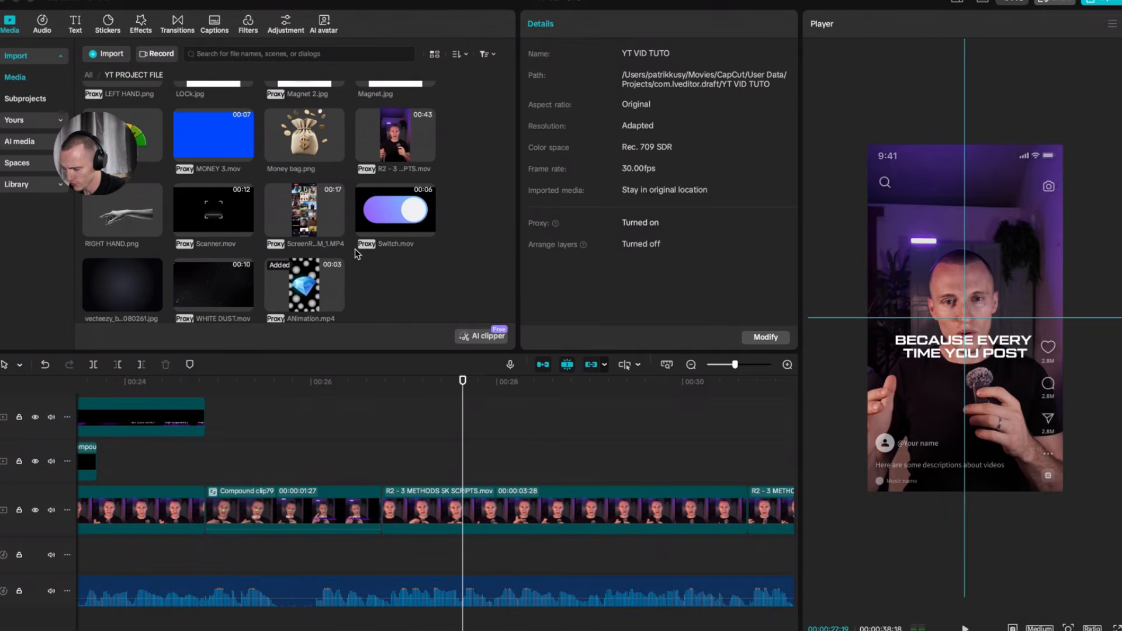
drag(303, 221, 416, 451)
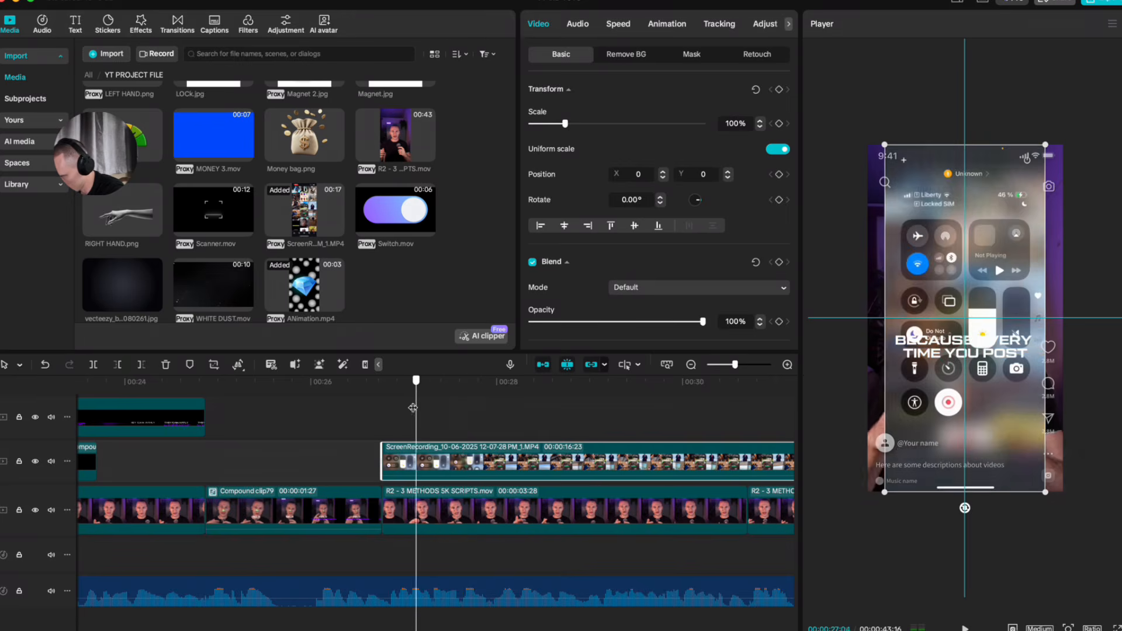
key(q)
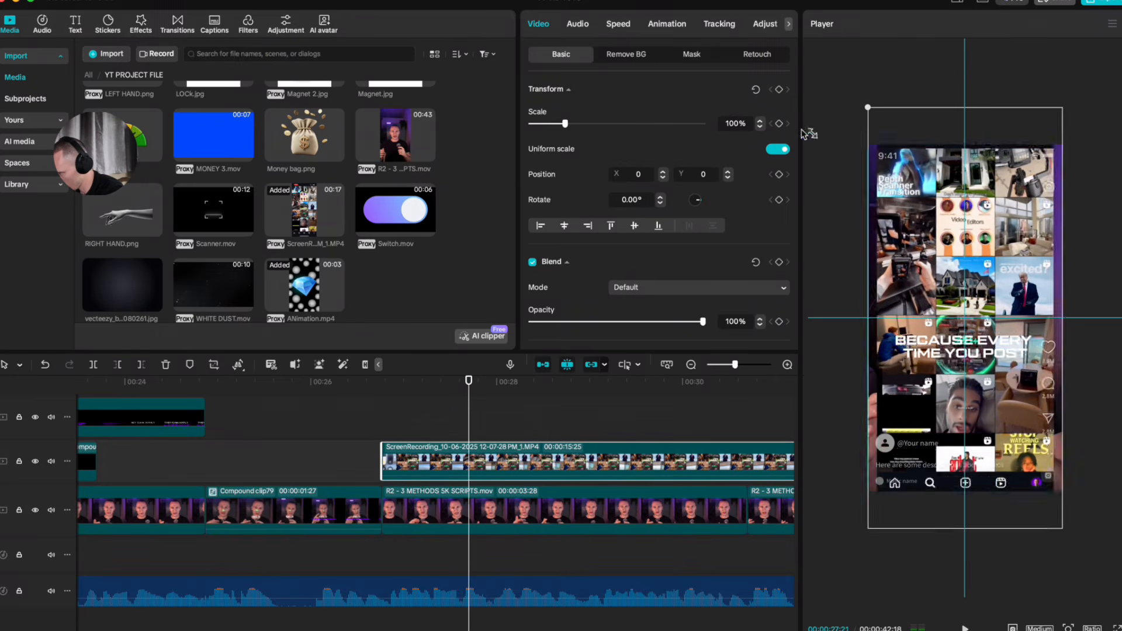
drag(792, 121, 830, 145)
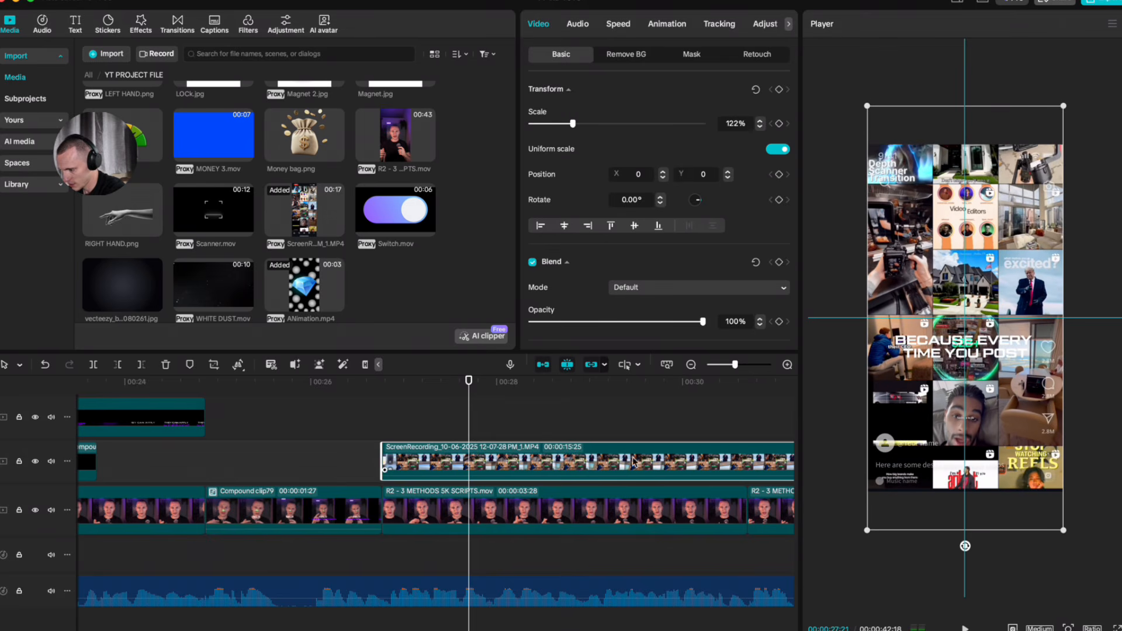
Step: Duplicate the BECAUSE EVERY TIME YOU POST footage onto a track above the screen recording, aligned with the original's start
click(441, 503)
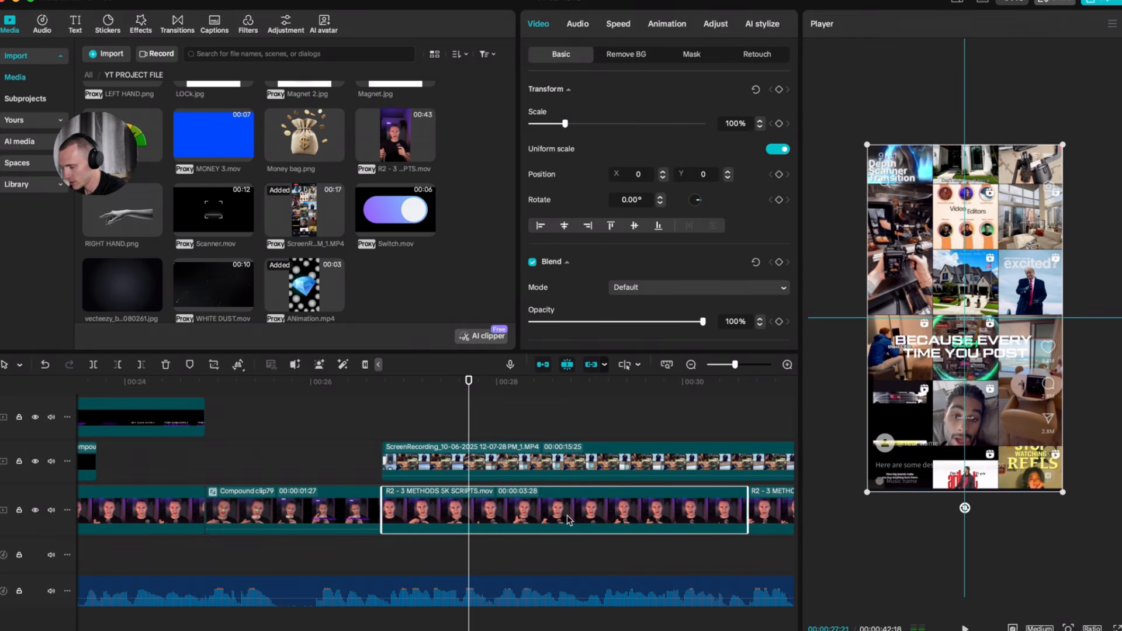
key(super+v)
drag(603, 420, 515, 424)
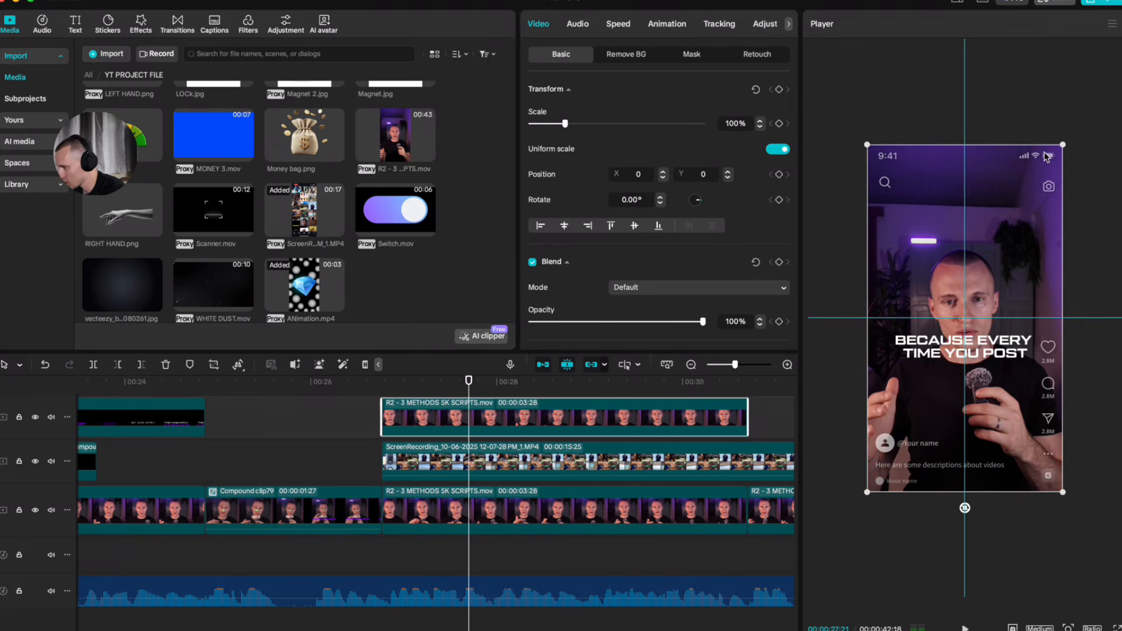
Step: Fit the footage copy over the grid's central post, with scale 38% and position X 0, Y 35
drag(1064, 143, 1000, 257)
scroll(940, 312, up, 5)
mouse_move(897, 200)
mouse_down()
mouse_move(866, 195)
mouse_move(894, 185)
mouse_move(917, 203)
mouse_move(892, 180)
mouse_up()
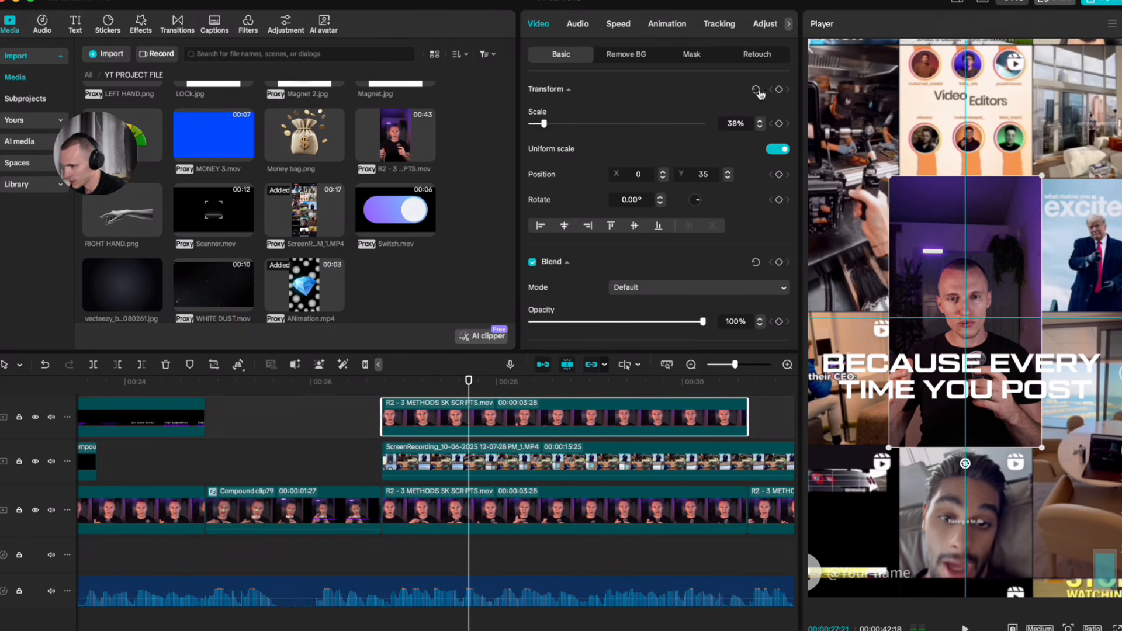
scroll(1052, 322, down, 5)
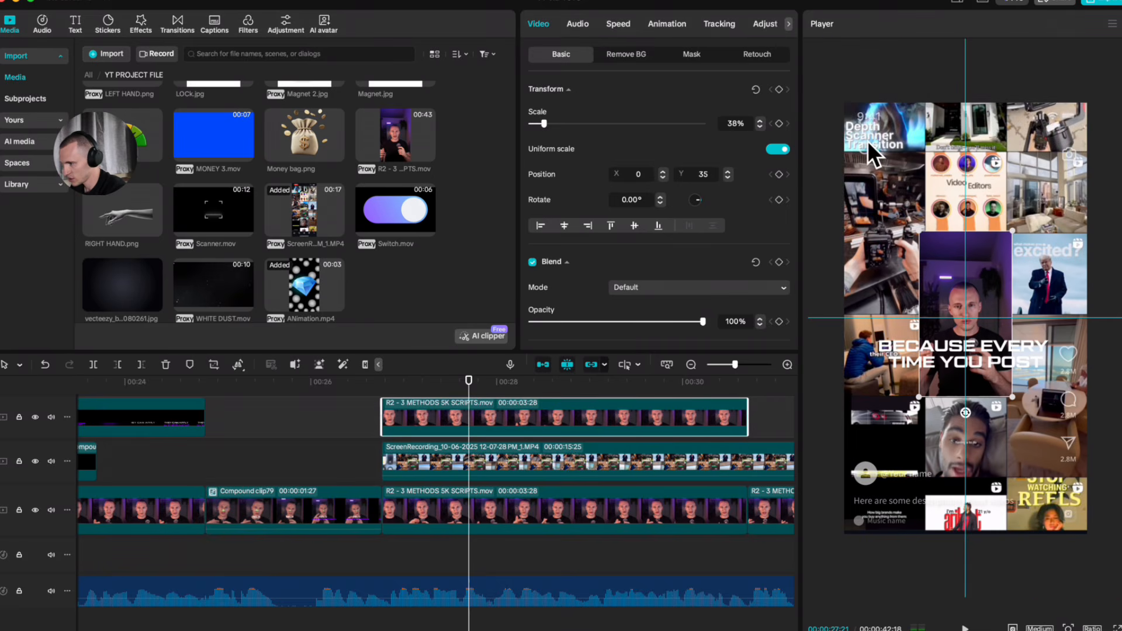
Step: Add a Rectangle mask to the footage copy and resize it to about 1908 by 3773, filling the grid's central post
click(685, 56)
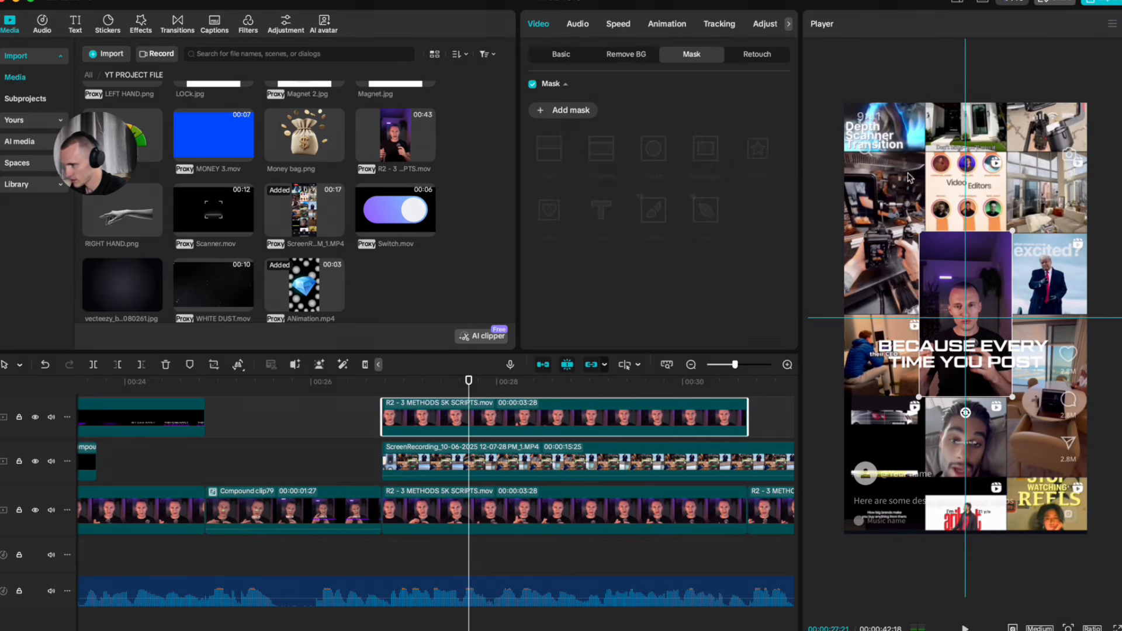
click(566, 111)
click(707, 150)
drag(970, 275, 967, 63)
drag(969, 193, 965, 160)
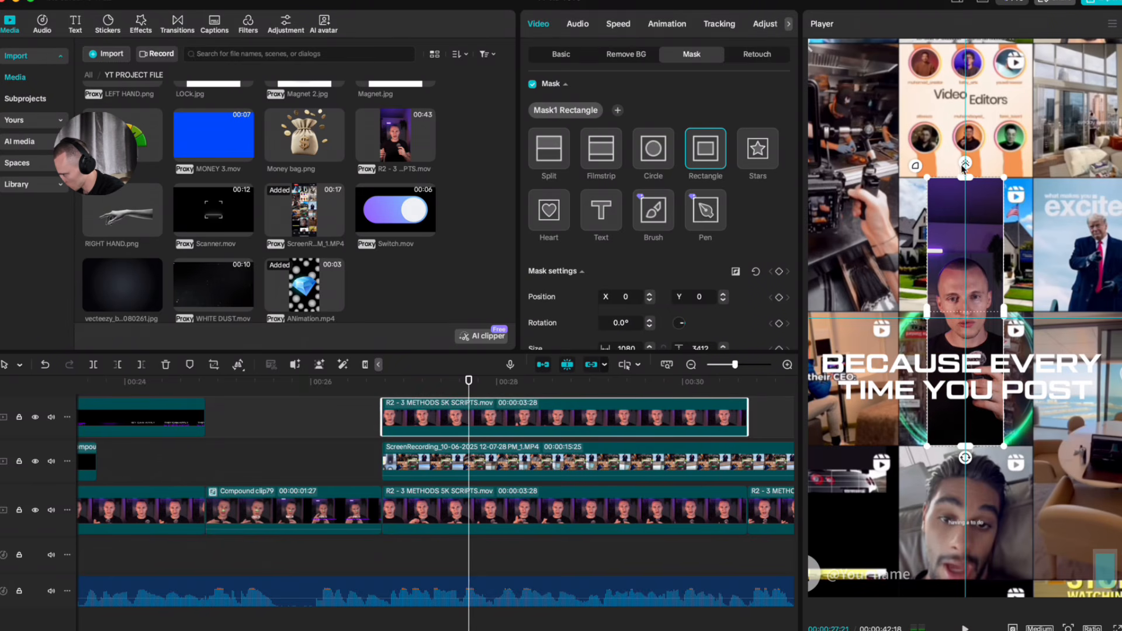
drag(935, 312, 853, 292)
Step: Hide the YOU'RE BUILDING A BRAND caption over the post grid and check the masked footage across the section
drag(454, 382, 545, 382)
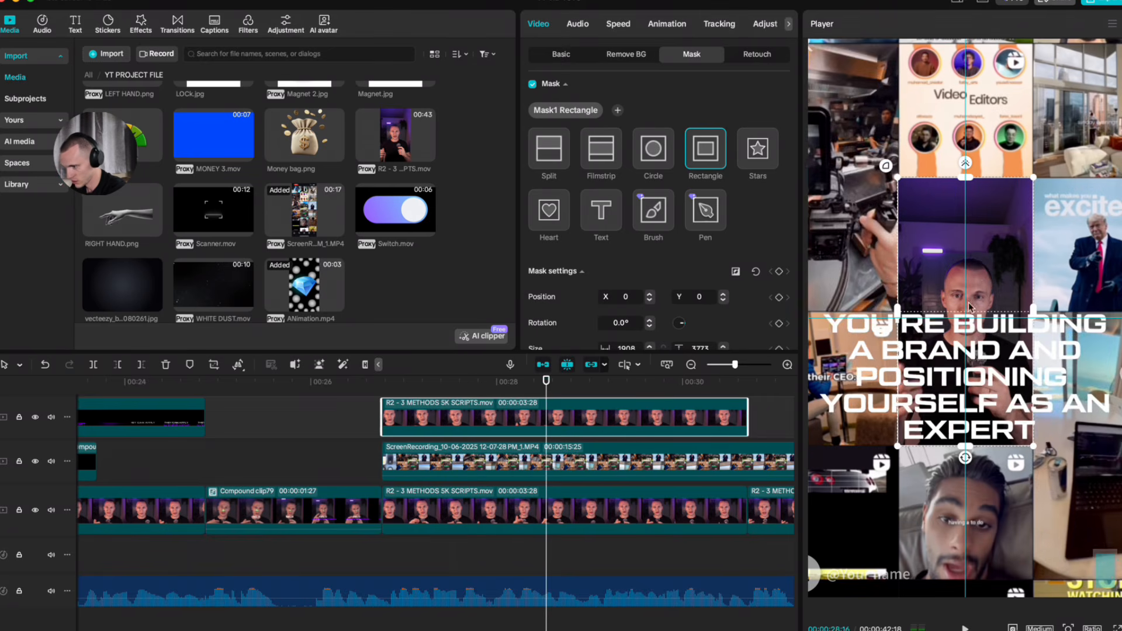
key(shift+f)
drag(420, 382, 527, 383)
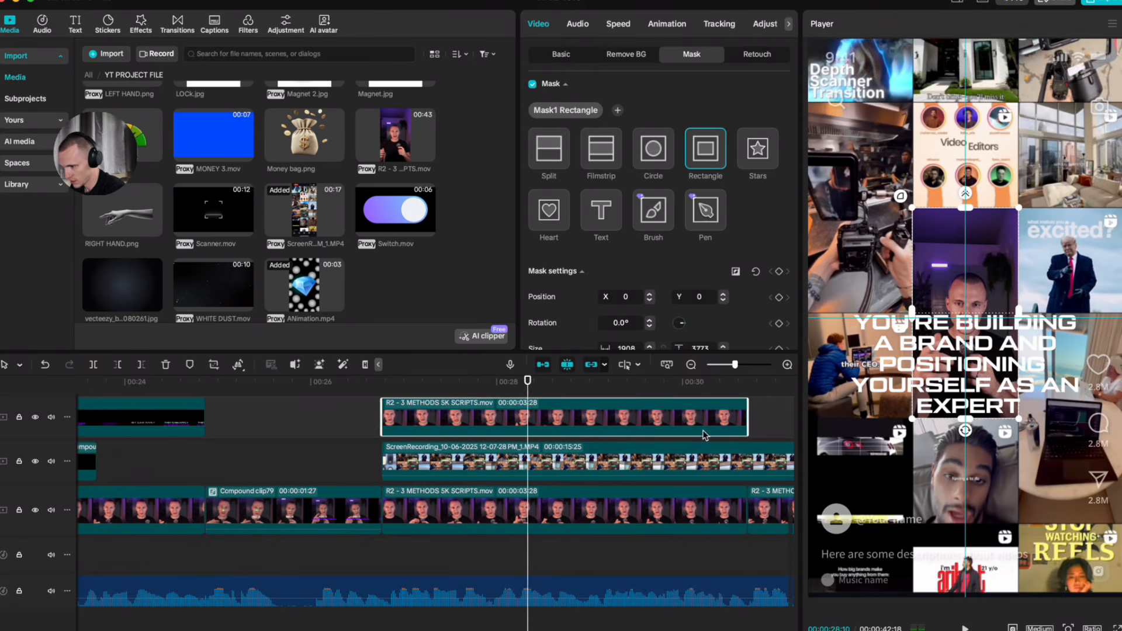
scroll(554, 417, up, 5)
click(504, 434)
key(v)
click(517, 492)
drag(516, 493, 638, 482)
scroll(953, 344, down, 4)
scroll(959, 367, up, 6)
scroll(955, 367, down, 5)
scroll(728, 449, down, 3)
click(638, 456)
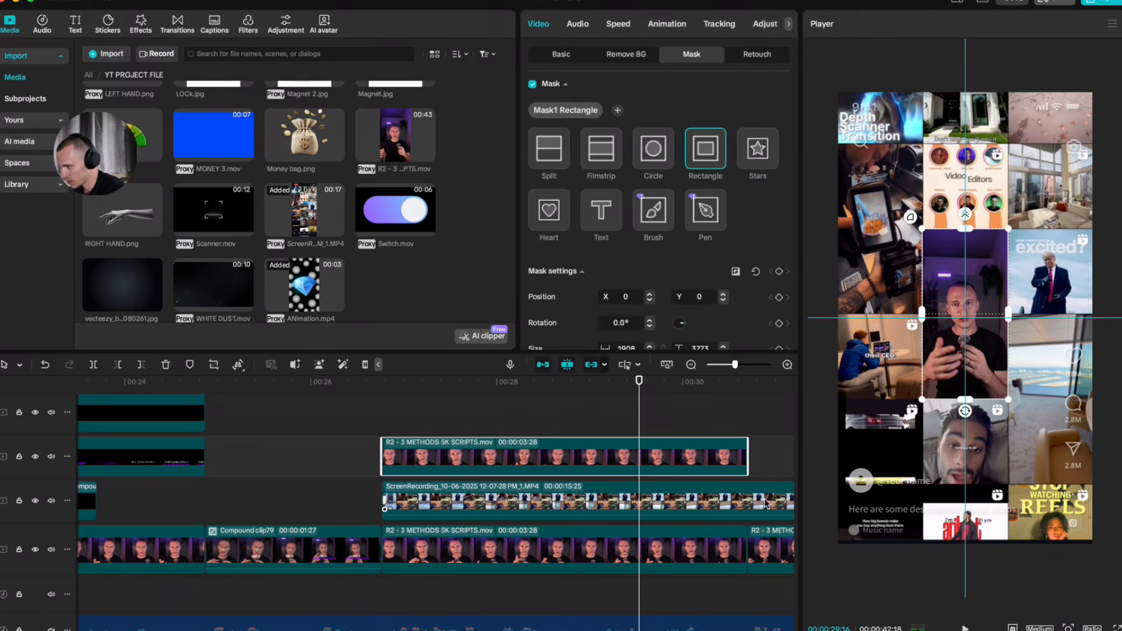
Step: Trim the screen recording so it ends together with the footage copy above it
key(space)
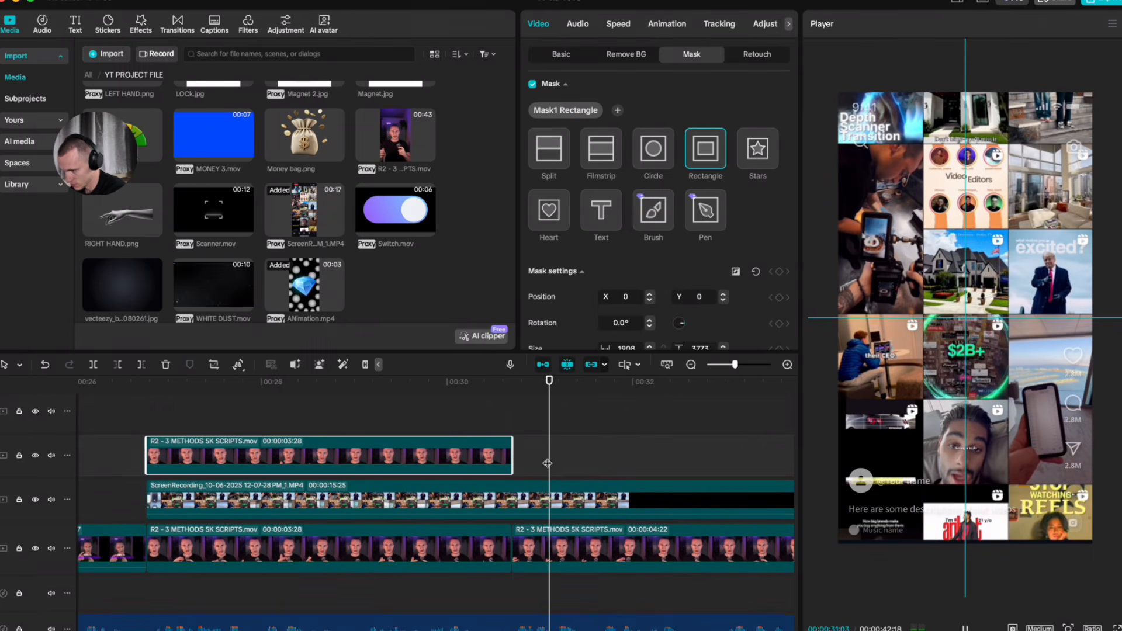
key(space)
click(516, 495)
key(Delete)
key(a)
drag(476, 383, 425, 430)
drag(530, 433, 446, 512)
key(alt+g)
key(super+z)
scroll(351, 442, left, 5)
scroll(365, 449, right, 3)
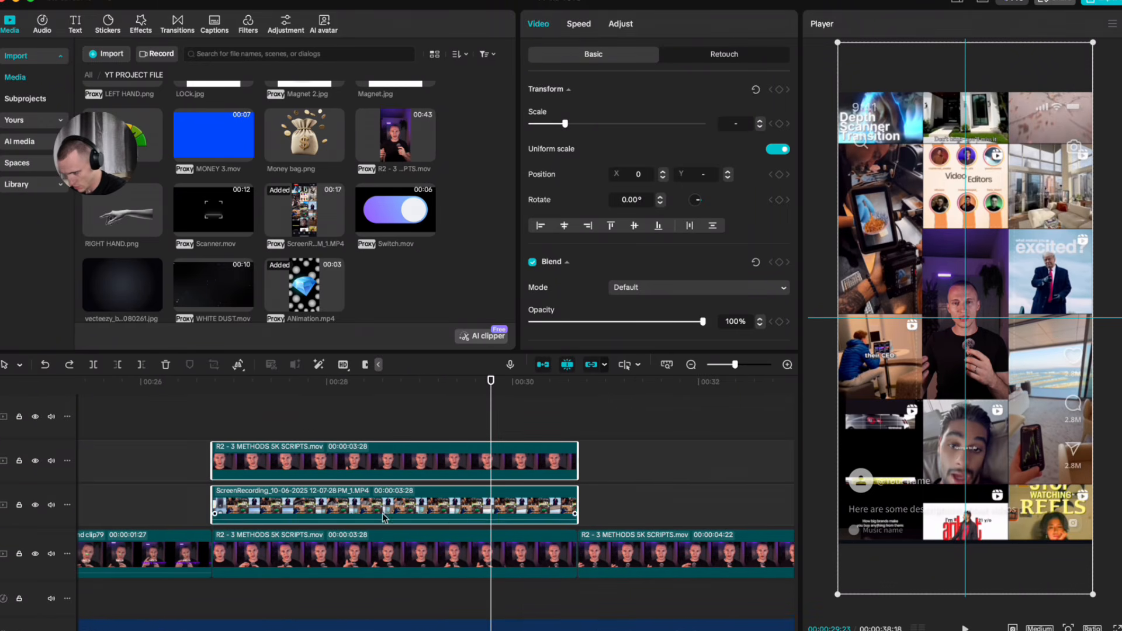
Step: Combine the footage copy and the screen recording into one compound clip and check its contents
drag(738, 426, 531, 506)
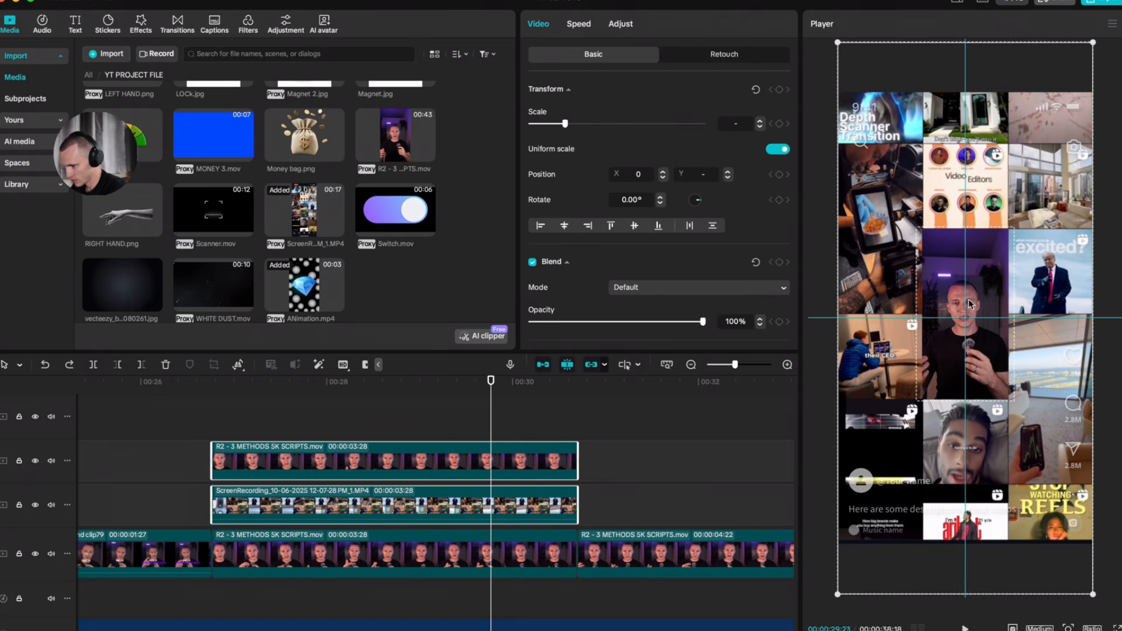
key(alt+g)
scroll(1002, 301, down, 2)
drag(860, 507, 537, 528)
key(space)
double_click(549, 506)
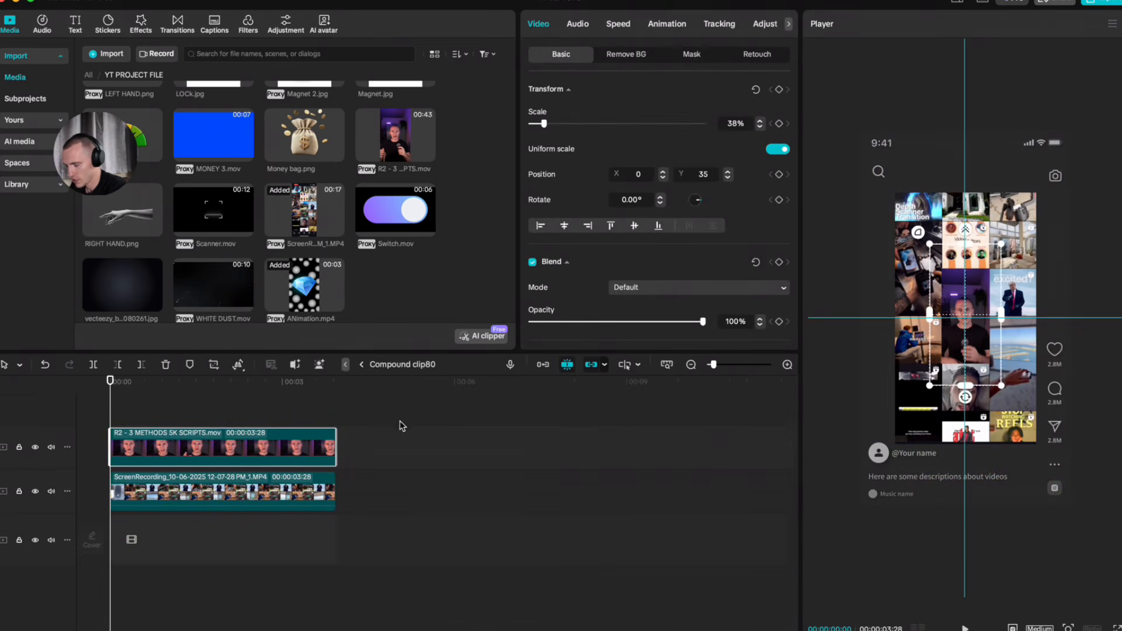
click(361, 365)
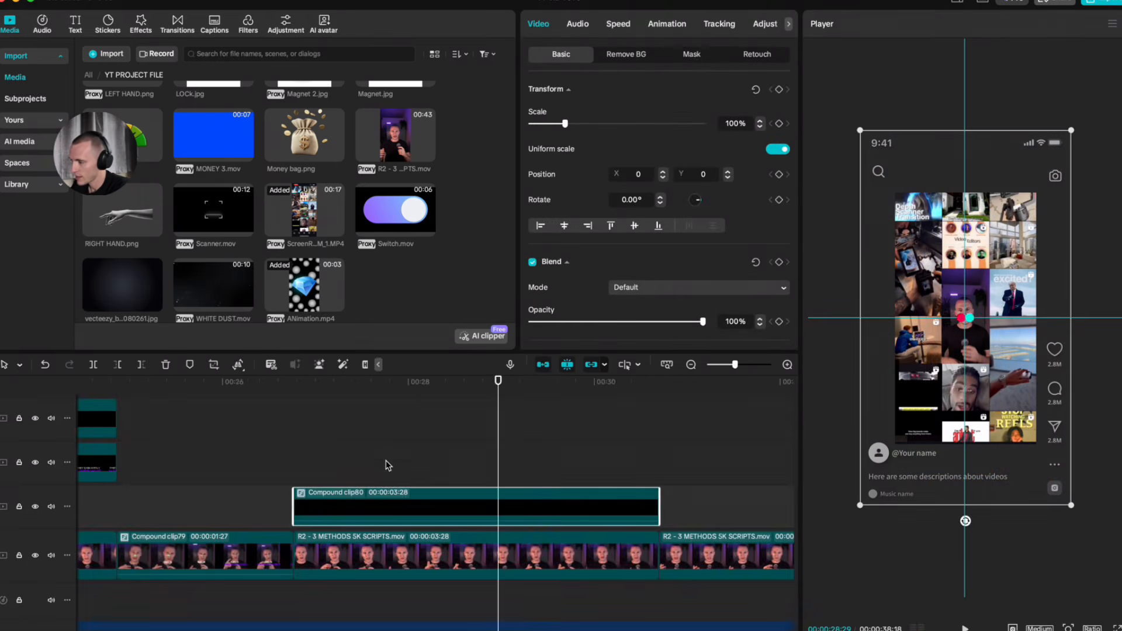
Step: Copy the masked footage from inside the compound clip onto the track above it, aligned with the compound clip's start
double_click(471, 510)
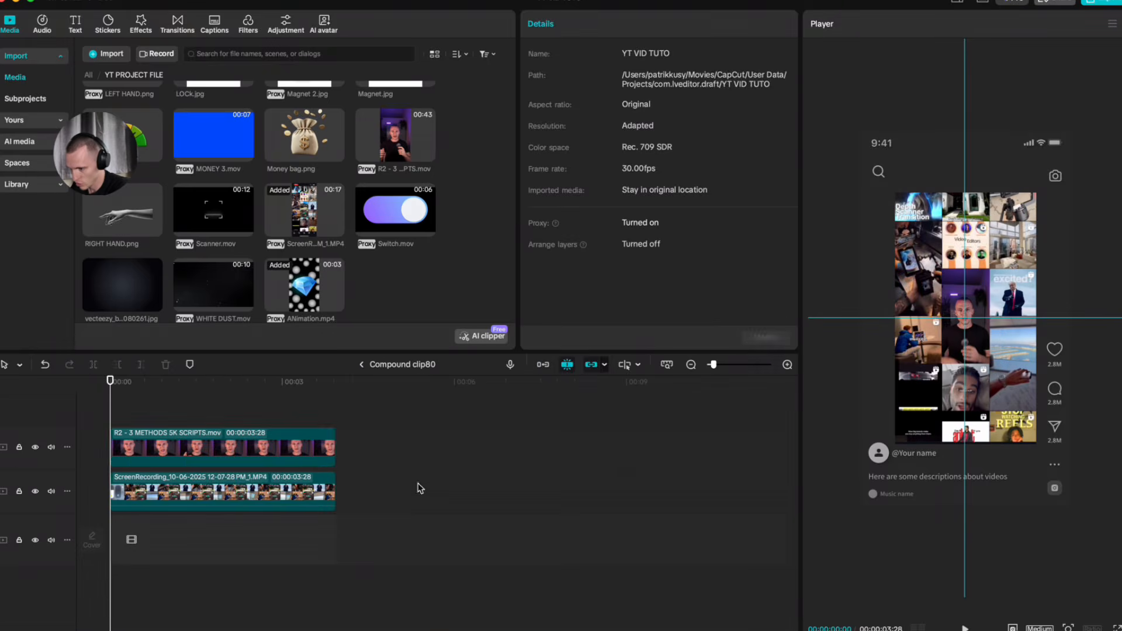
click(212, 453)
key(super+c)
click(361, 365)
key(super+v)
drag(662, 458, 483, 458)
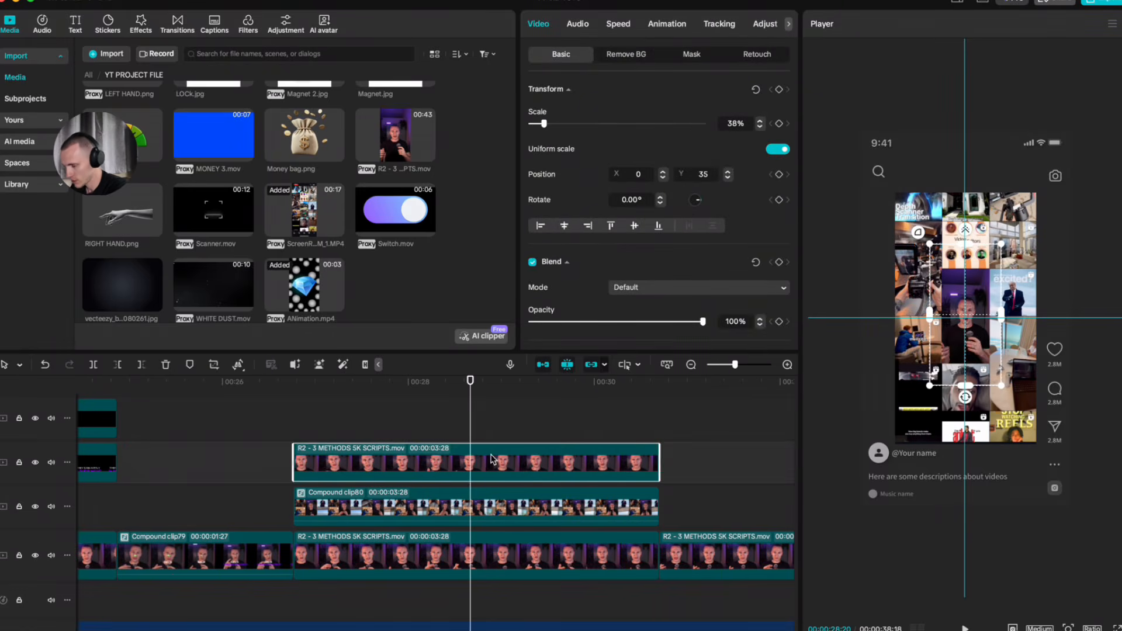
key(super+z)
click(445, 445)
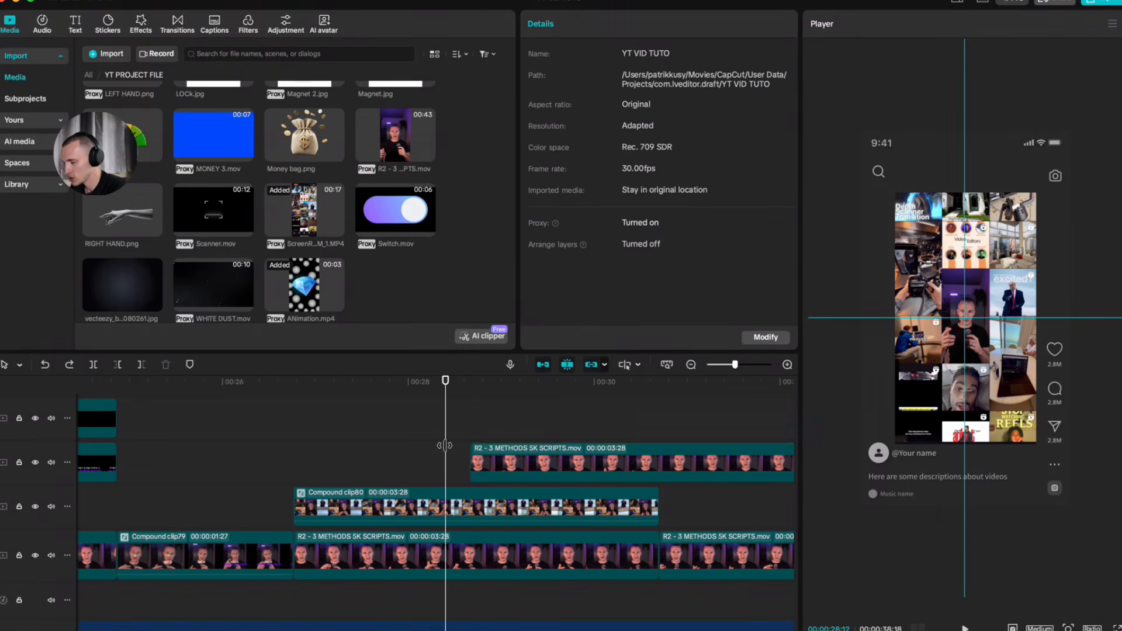
key(super+z)
key(super+v)
drag(655, 463, 503, 465)
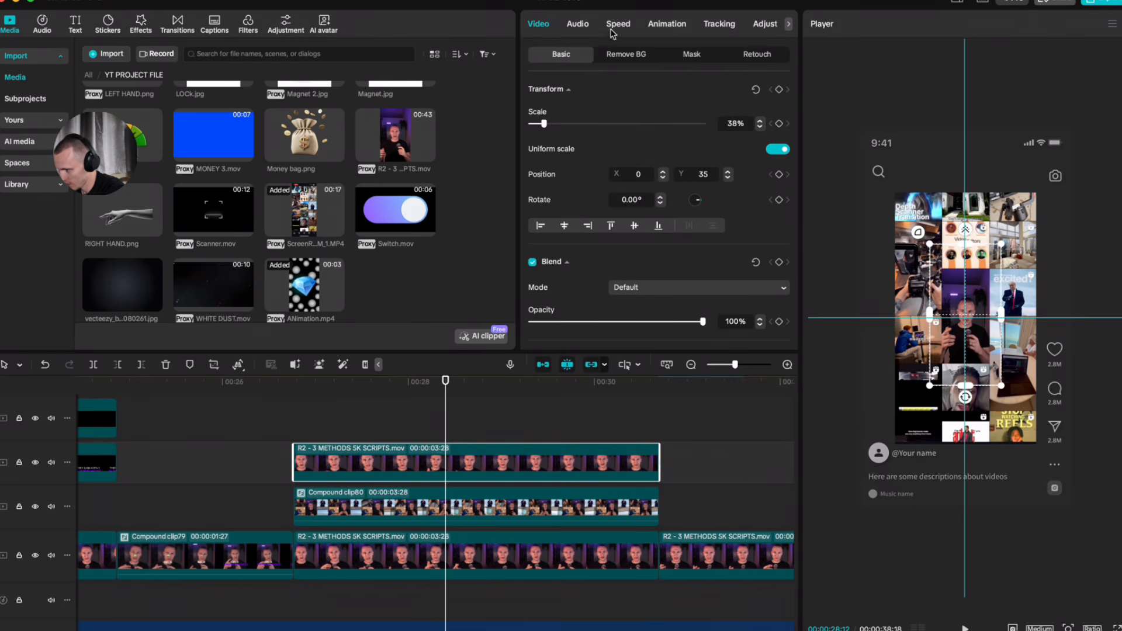
Step: Pull the pasted footage's Luma curve up to its maximum from the darkest tones onward
click(763, 27)
click(668, 54)
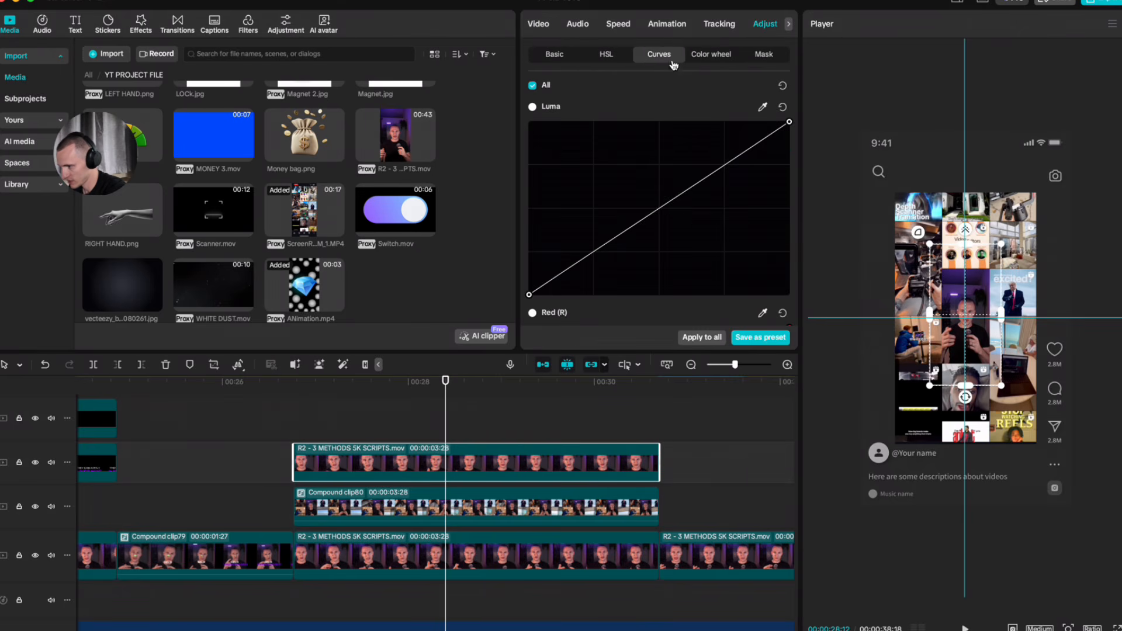
drag(658, 210, 507, 77)
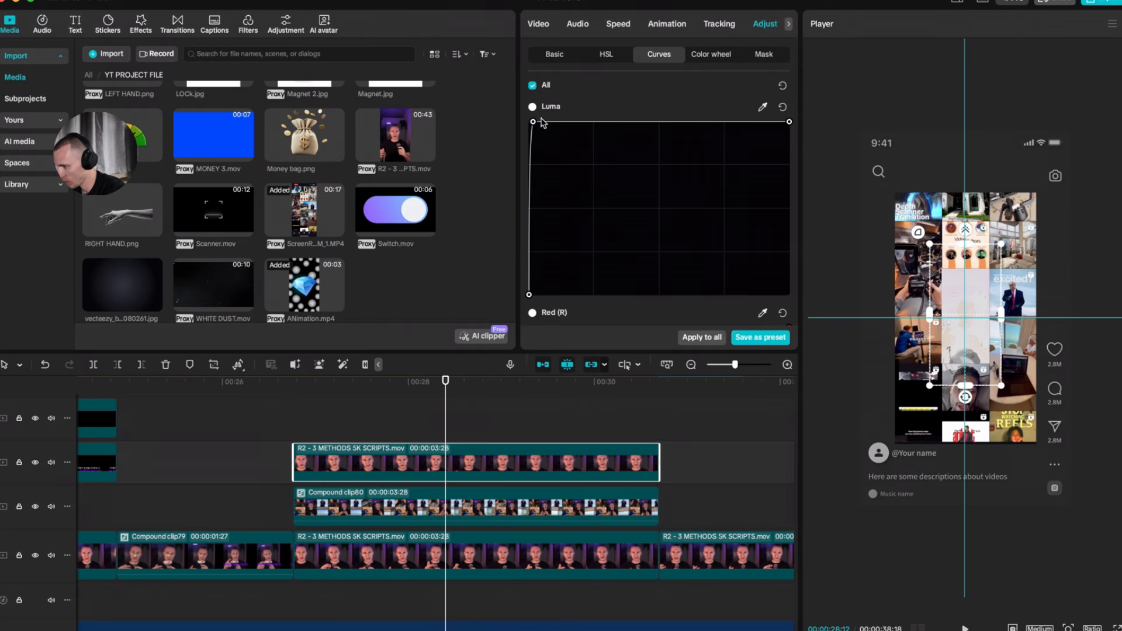
Step: Set the pasted footage's Whites adjustment to 50
click(555, 54)
scroll(643, 187, down, 2)
scroll(584, 257, down, 5)
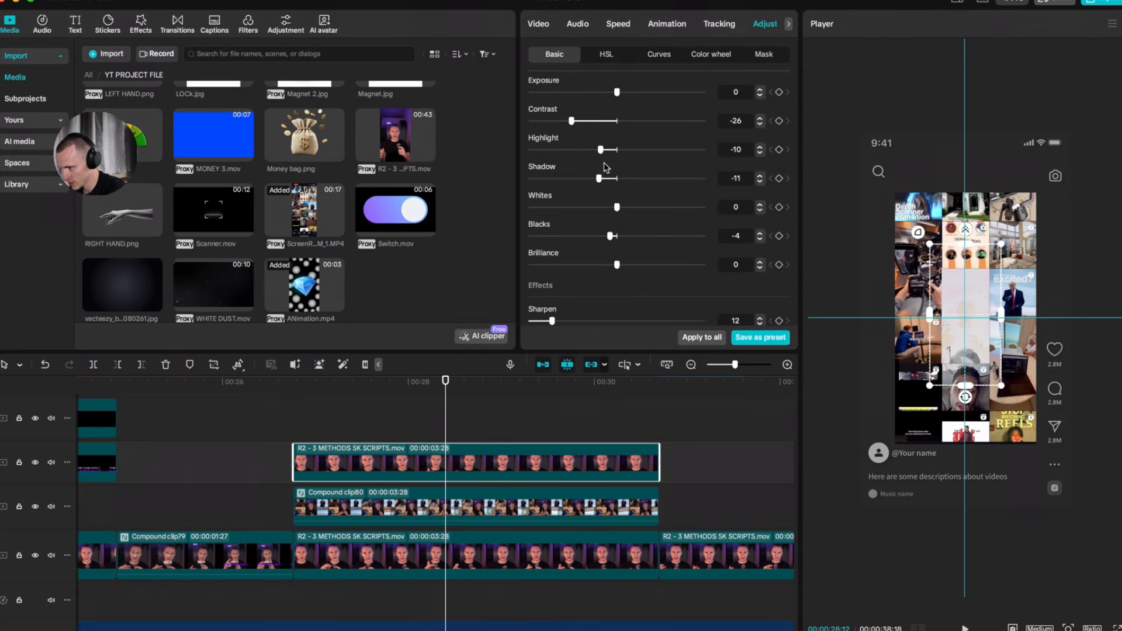
scroll(604, 160, down, 1)
drag(617, 183, 700, 184)
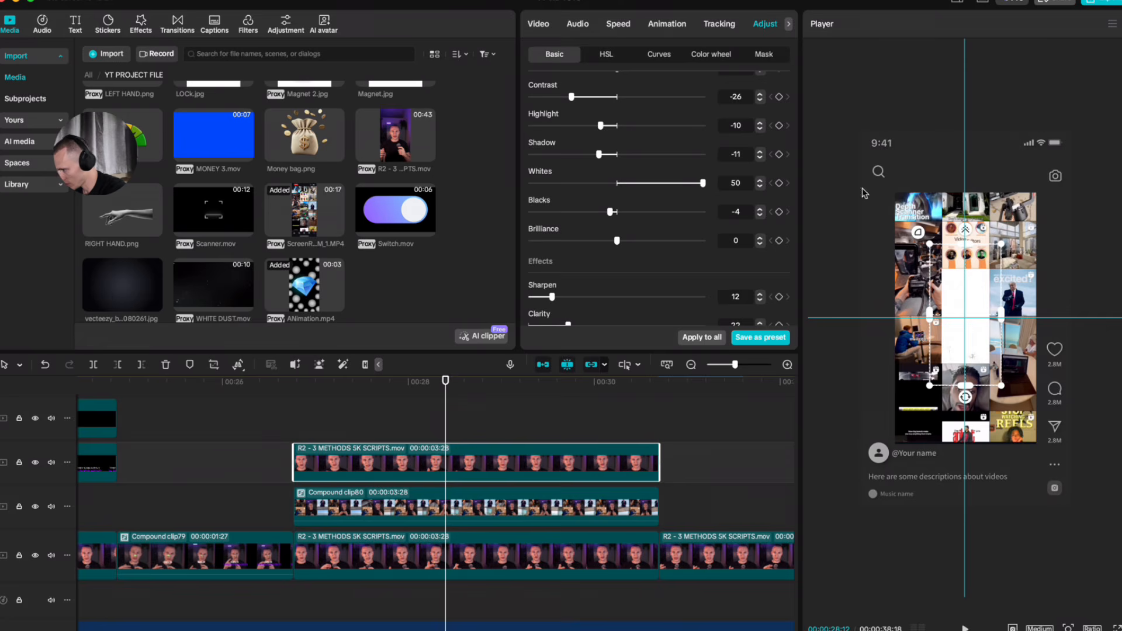
Step: Raise the pasted footage's Exposure to 50 to turn the central post solid white
scroll(980, 355, up, 5)
scroll(989, 353, down, 2)
scroll(566, 292, down, 4)
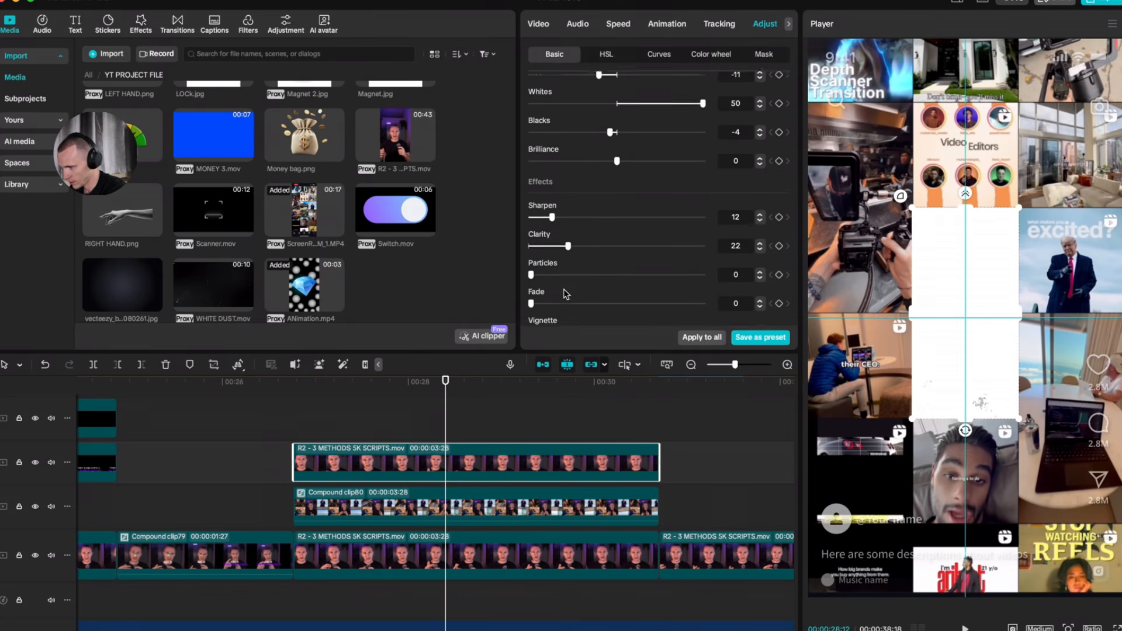
scroll(585, 236, up, 6)
scroll(584, 236, down, 5)
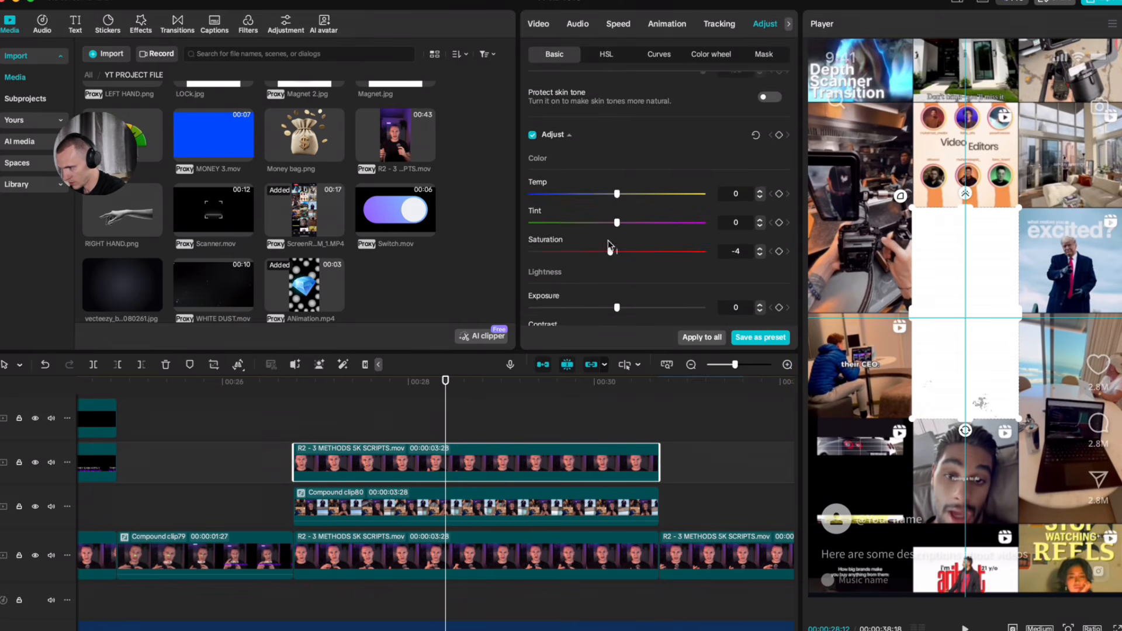
drag(531, 248, 702, 249)
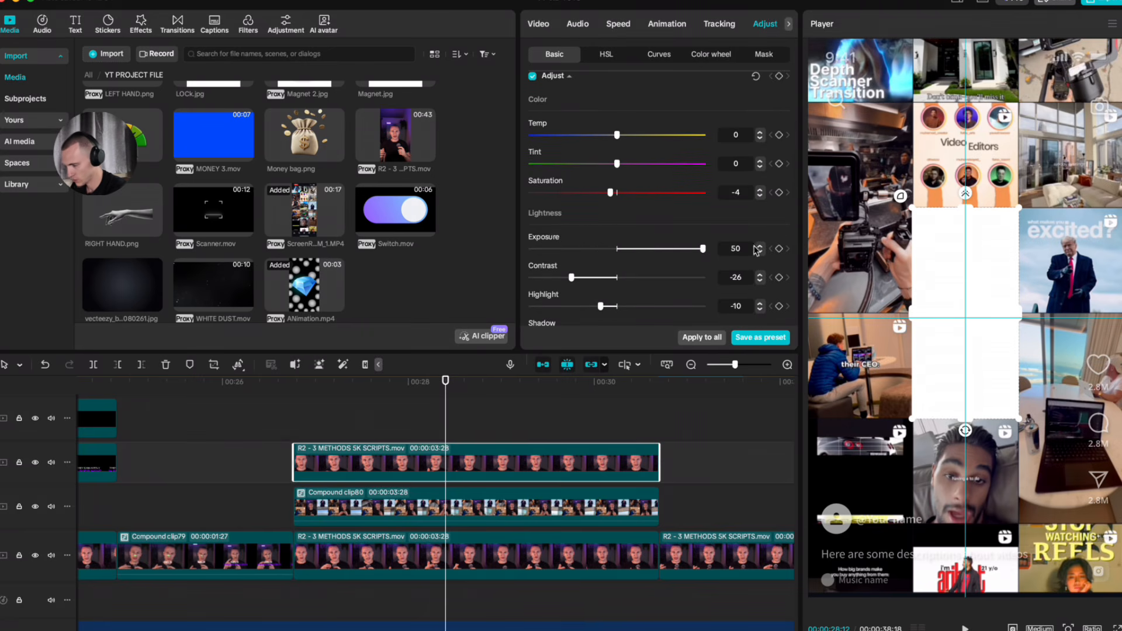
Step: Turn the white overlay clip on the upper video track into a compound clip
click(455, 424)
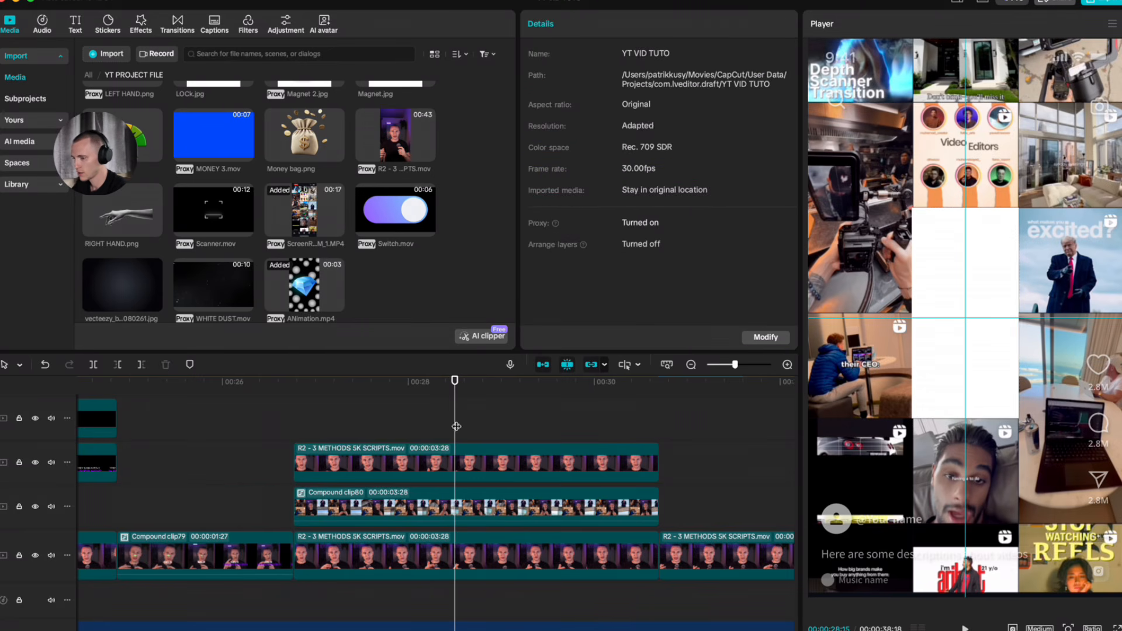
click(444, 455)
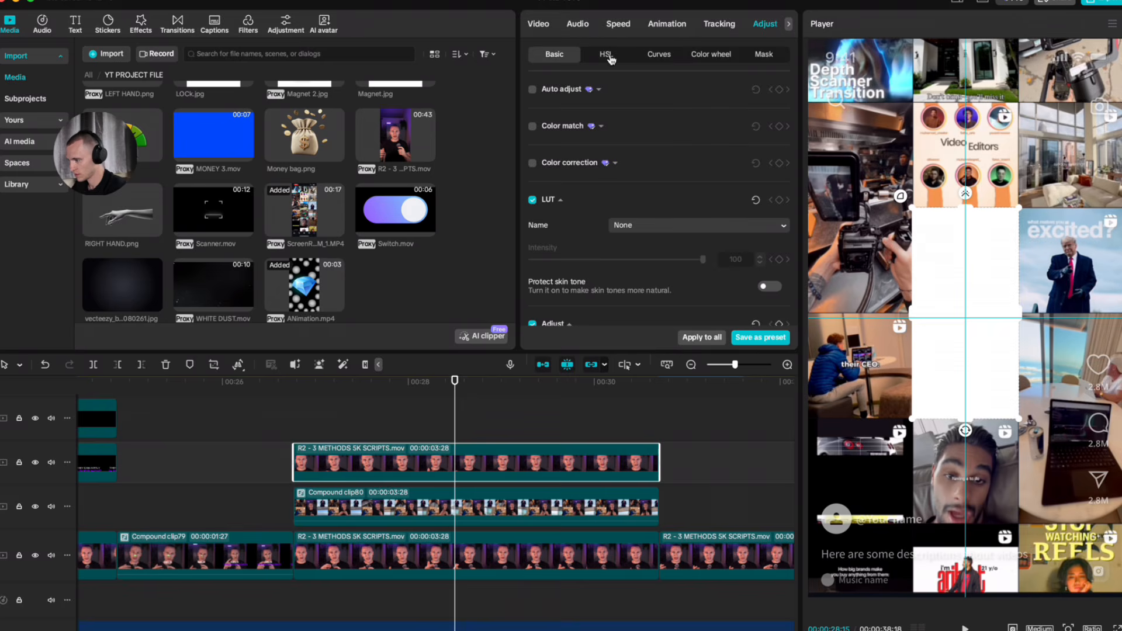
key(alt+g)
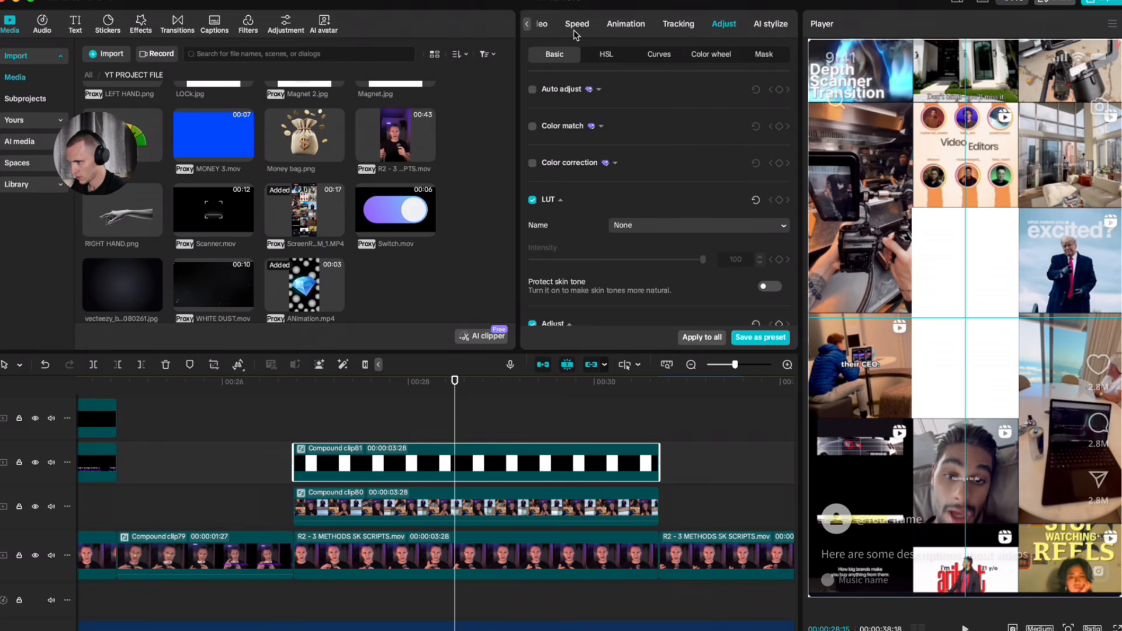
Step: Add a Filmstrip mask to the white compound clip, rotated to -135° and narrowed to a size of 29
scroll(577, 26, left, 2)
click(538, 23)
click(691, 54)
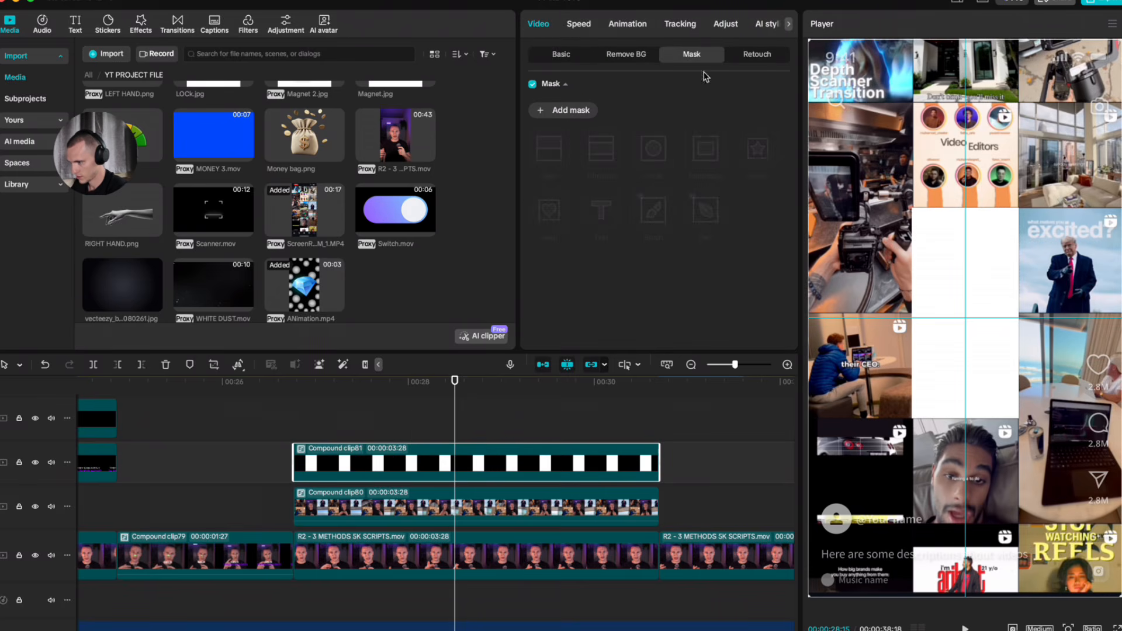
click(569, 117)
click(601, 149)
drag(964, 413, 954, 333)
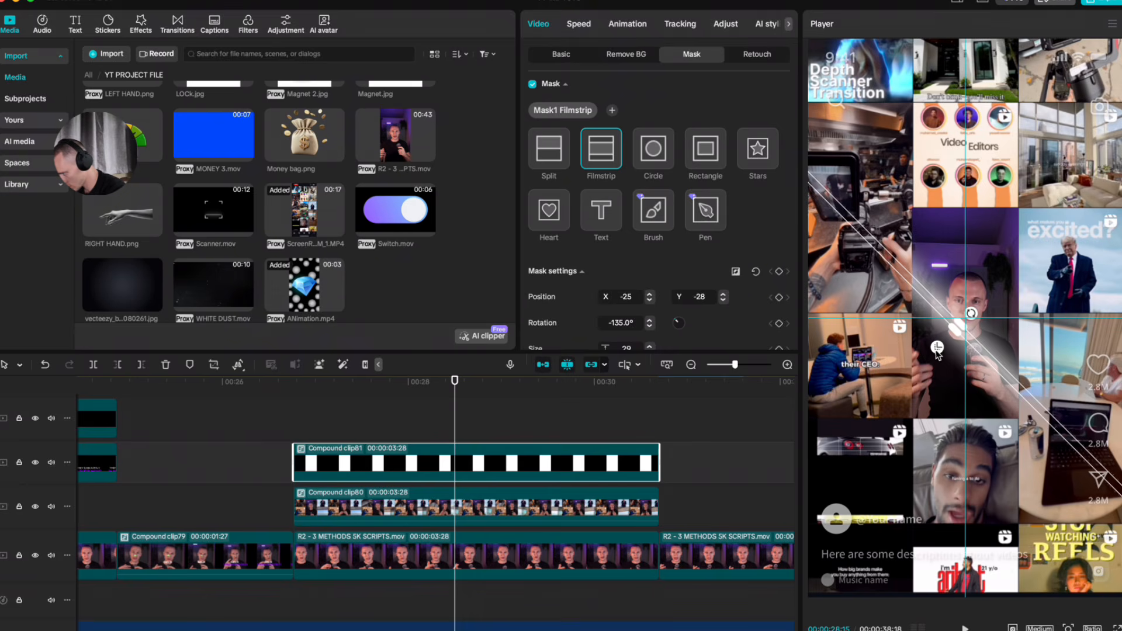
Step: Move the filmstrip mask to the frame's lower-left at X -376, Y -429 and keyframe its settings at 00:28:27
drag(936, 347, 834, 466)
click(492, 466)
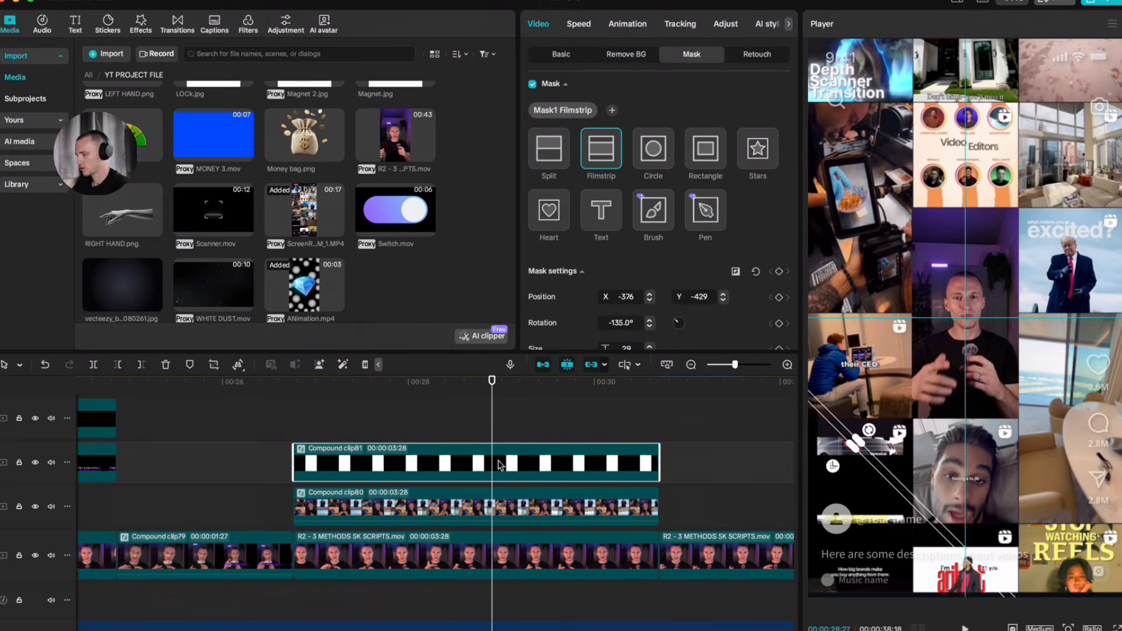
click(778, 273)
Step: At 00:30:09, move the mask past the centre cell's upper-right to X 300, Y 524, and play back the sweep
click(619, 431)
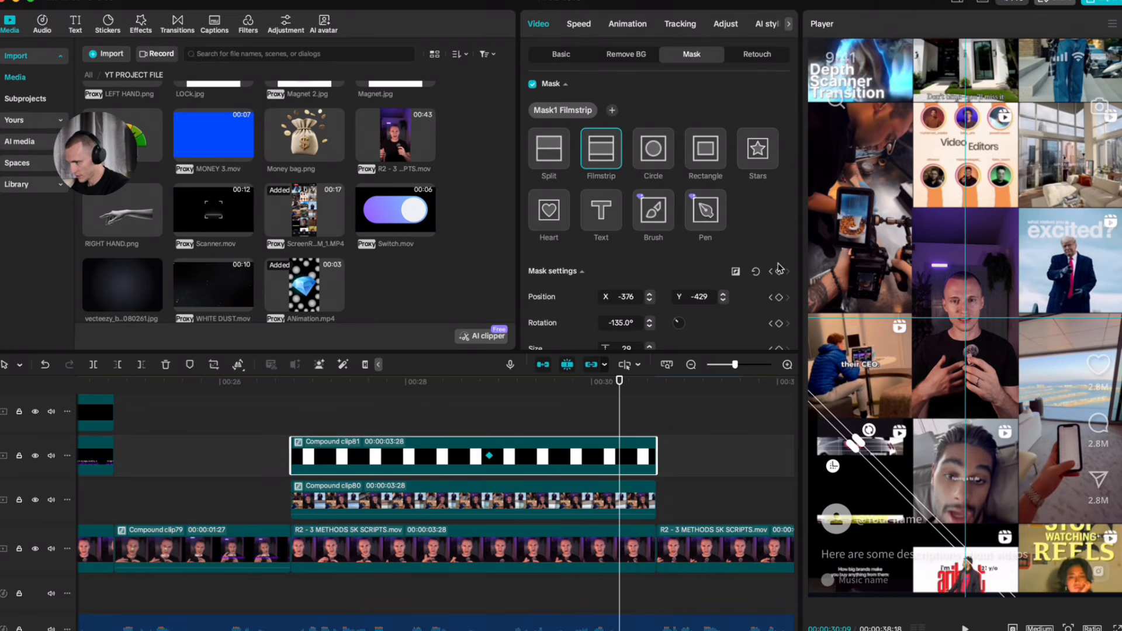
drag(882, 477, 1080, 198)
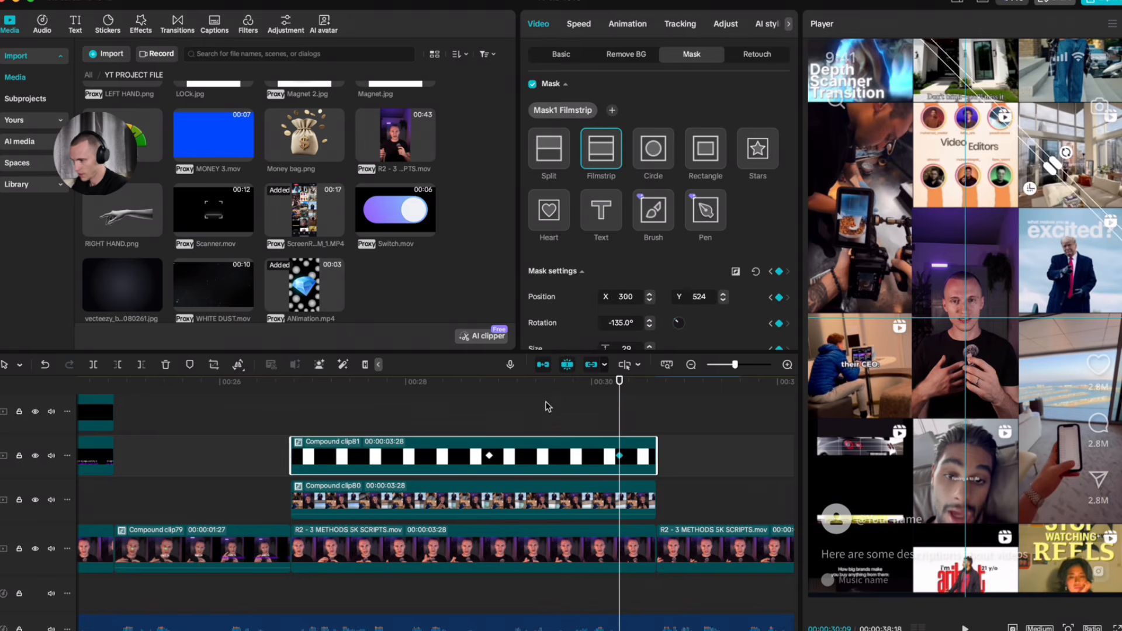
click(461, 405)
key(space)
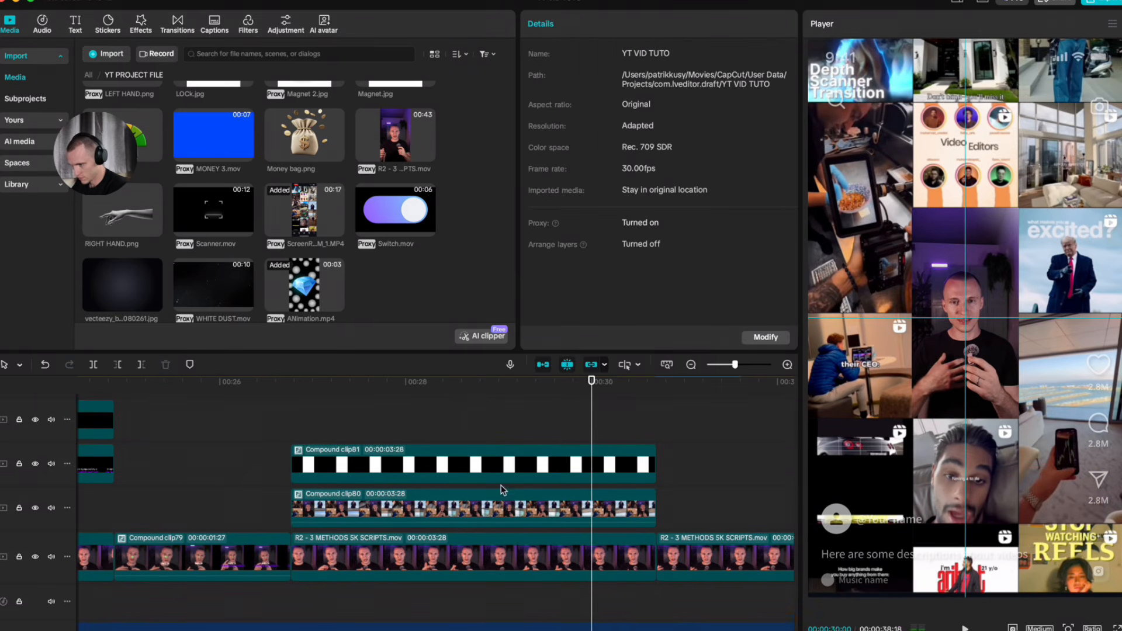
Step: Shift the mask keyframes later, the first to about 00:29:13 and the second to the clip's end, and preview the timing
click(497, 475)
click(489, 463)
click(619, 464)
click(471, 426)
key(space)
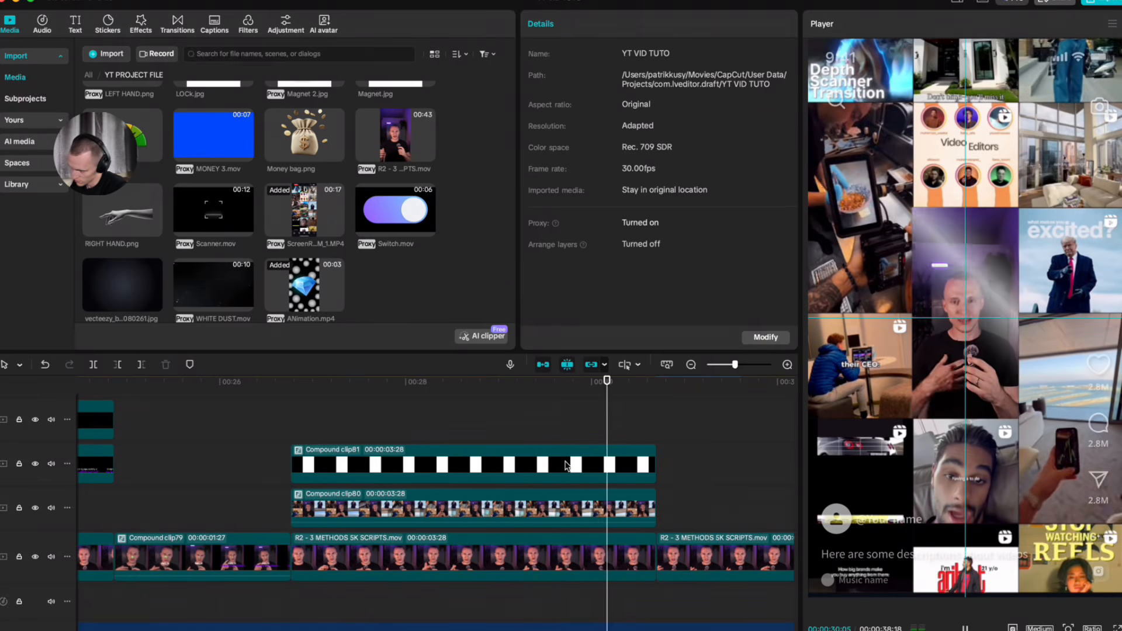
key(space)
click(533, 475)
Step: Lower the white compound clip's opacity to 37% and play back the light sweep
click(600, 420)
click(635, 461)
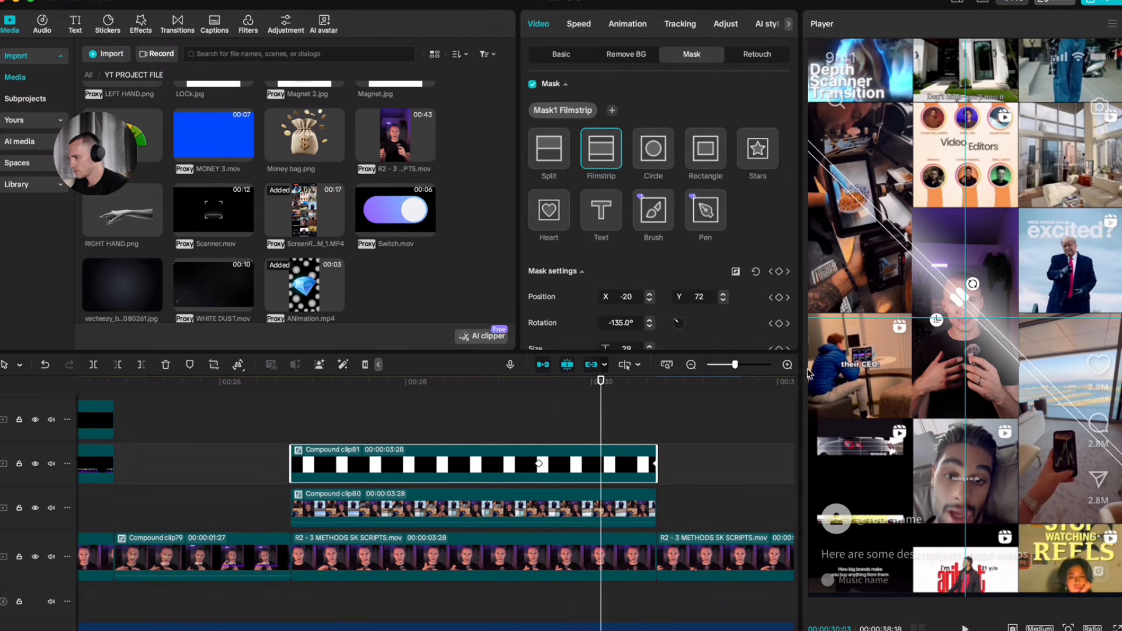
scroll(662, 154, down, 1)
click(570, 55)
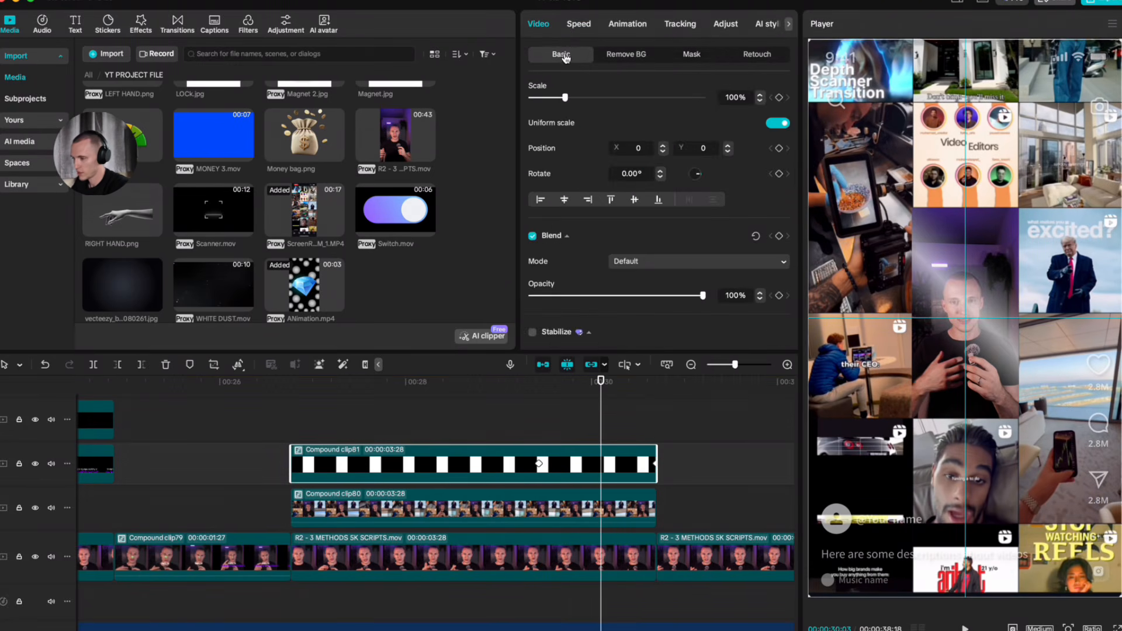
drag(691, 246, 597, 229)
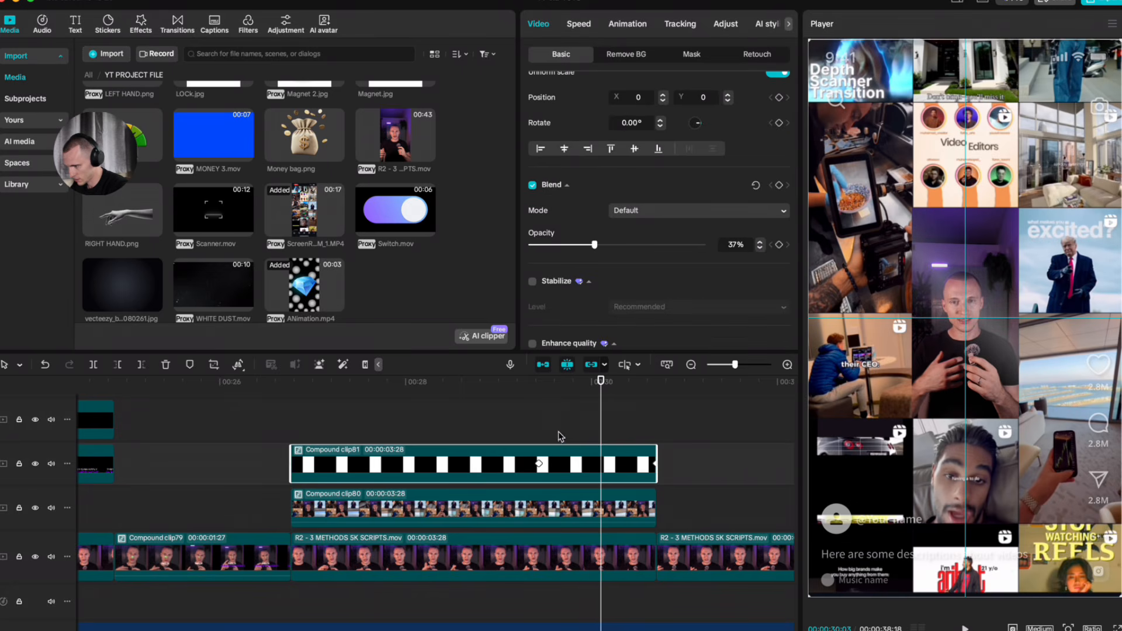
click(526, 418)
key(space)
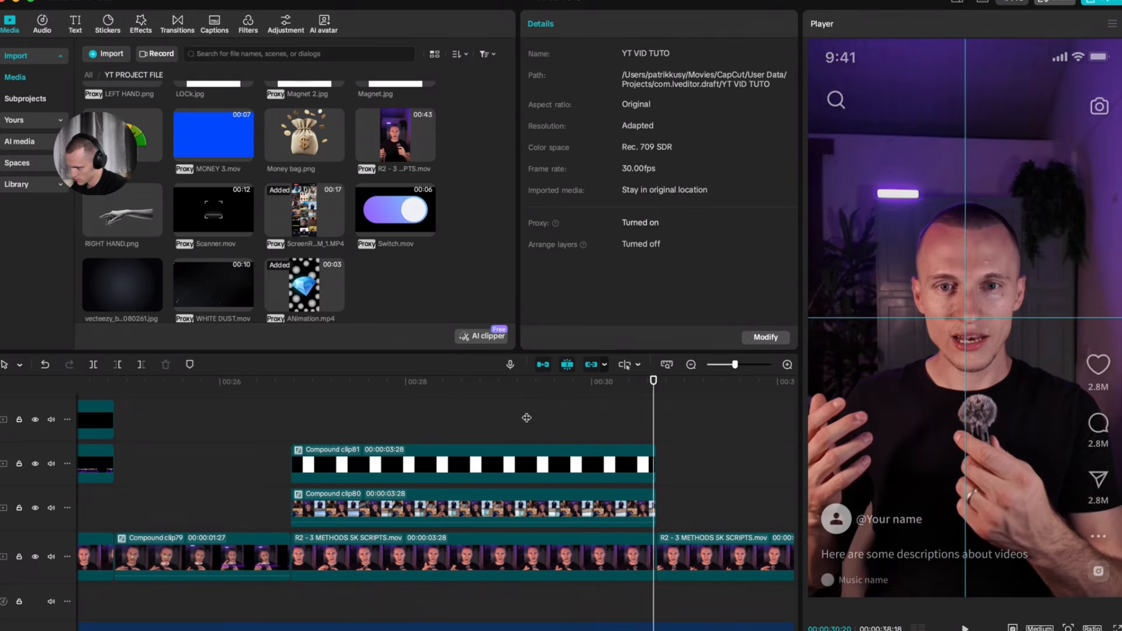
click(524, 433)
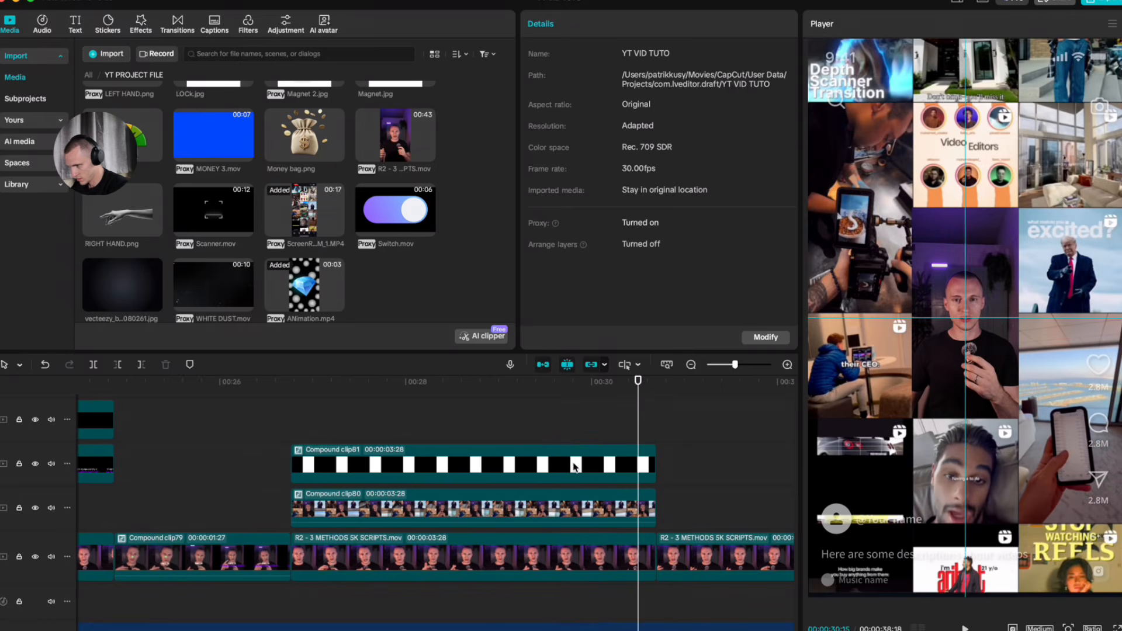
Step: Show the white compound clip's variable speed animation and shape the mask's X position curve with a smooth, long ease-out
click(573, 470)
right_click(573, 470)
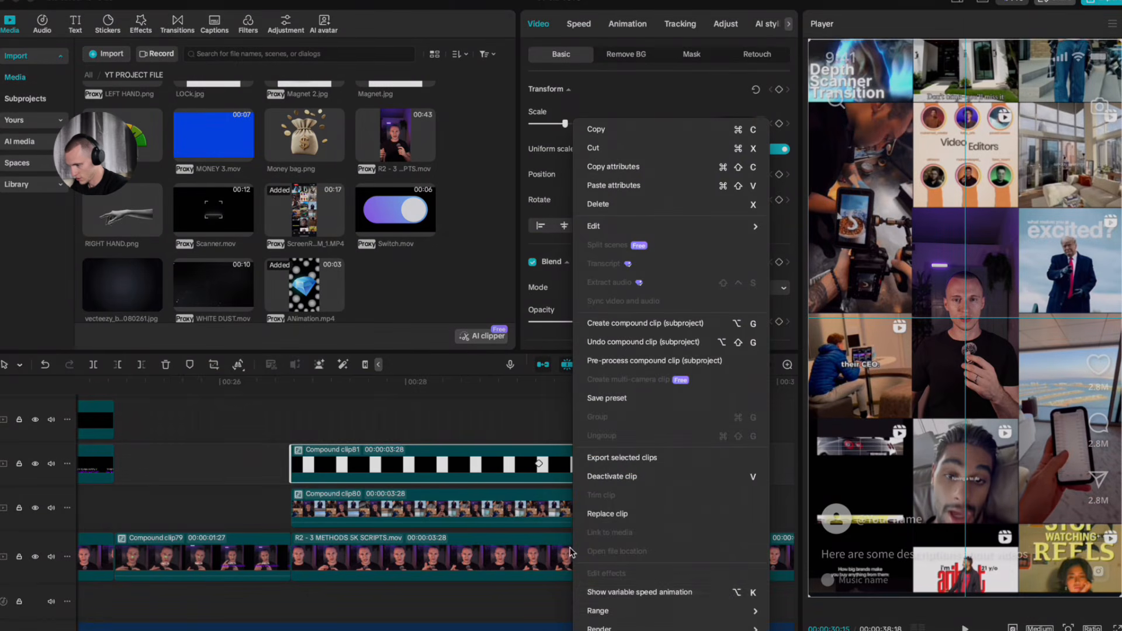
click(631, 592)
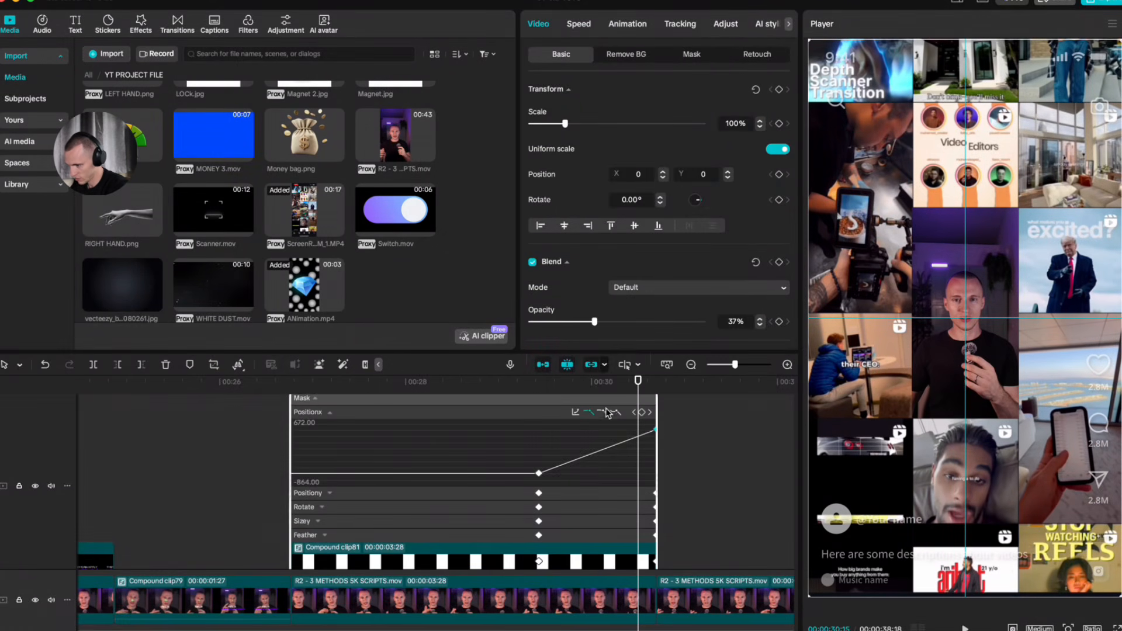
click(605, 412)
click(597, 412)
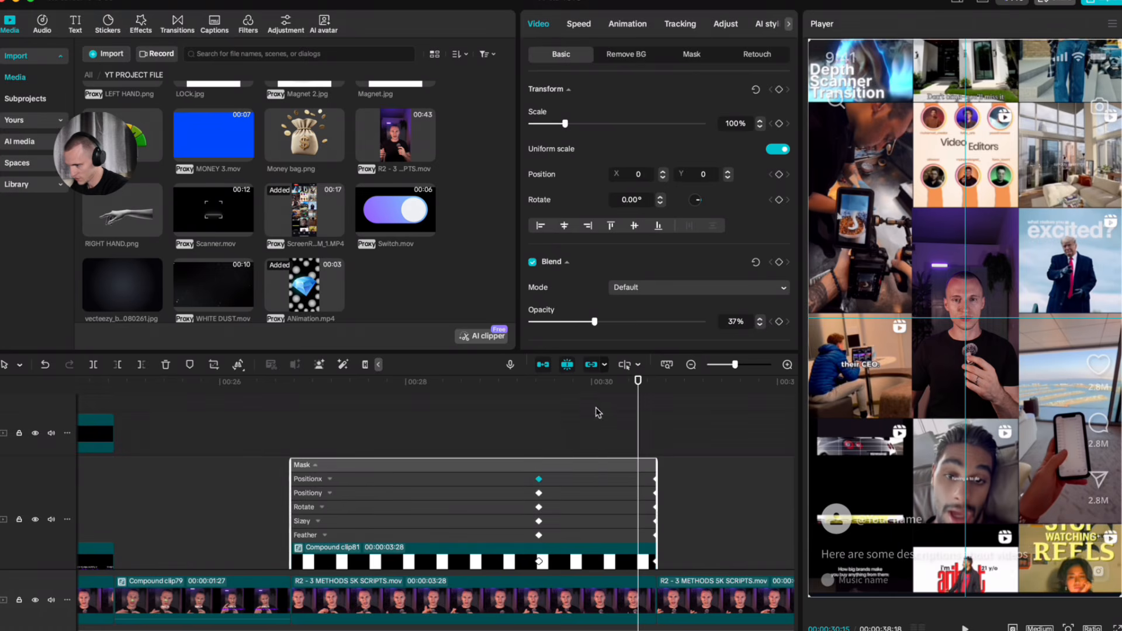
click(584, 477)
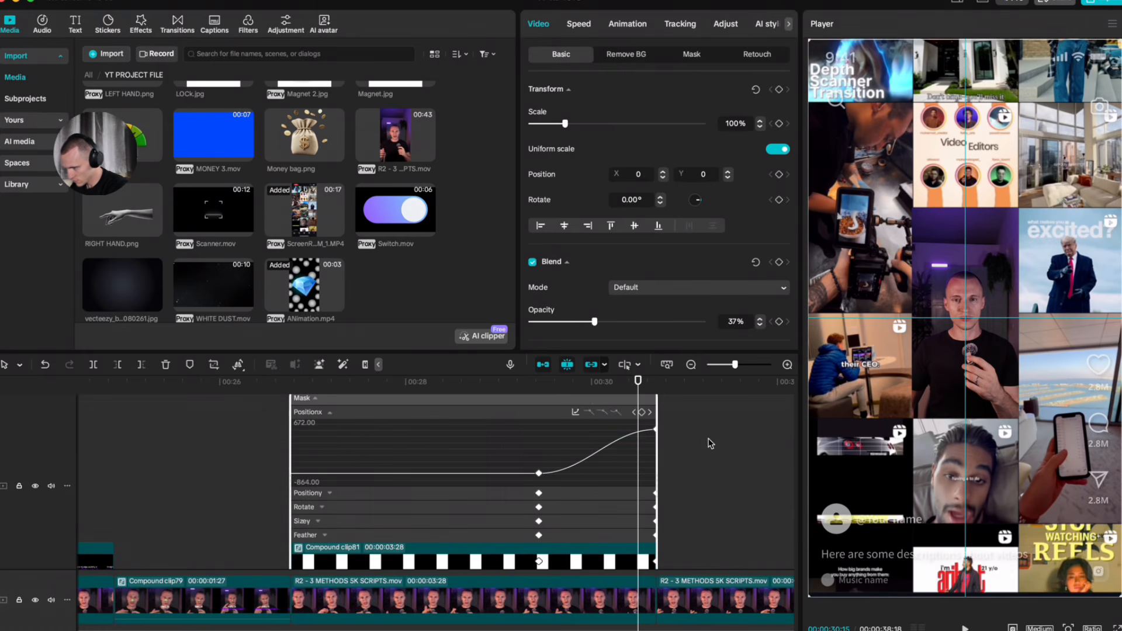
drag(609, 429, 545, 432)
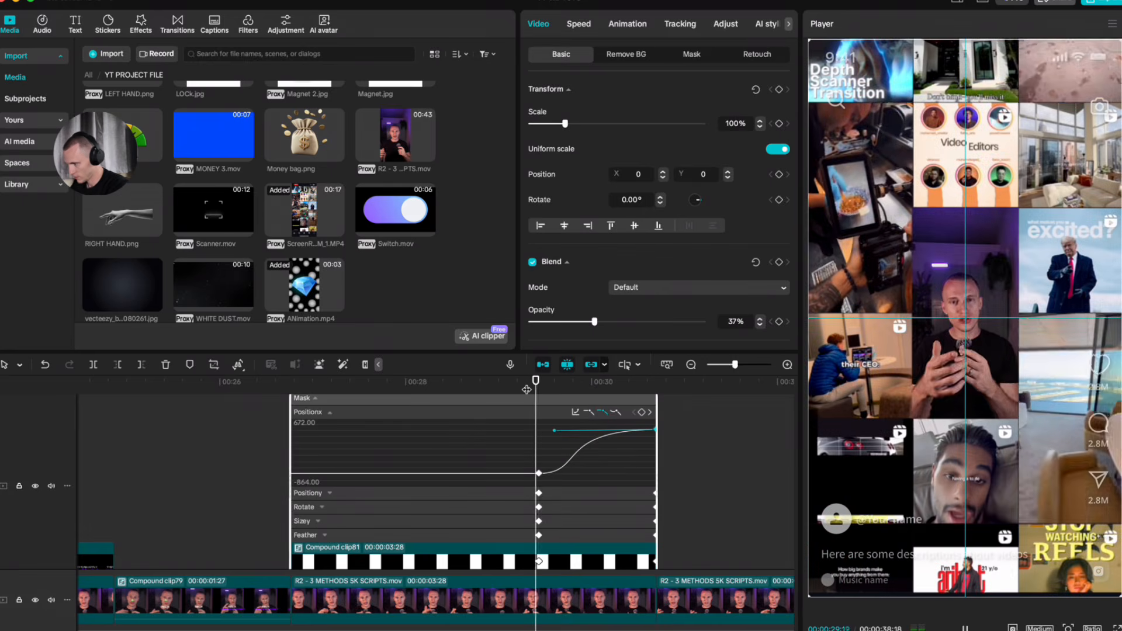
Step: Raise the white compound clip's opacity to 87% and check the light sweep at 00:30:03
scroll(623, 501, down, 2)
scroll(642, 263, down, 2)
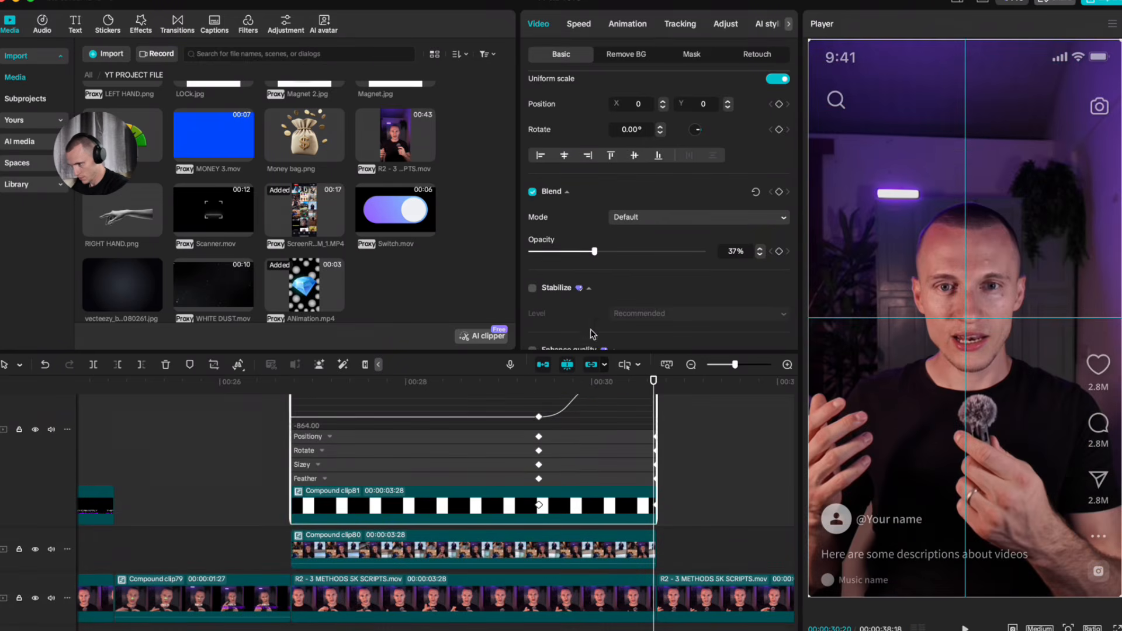
drag(594, 266, 683, 265)
scroll(523, 522, down, 5)
scroll(489, 497, down, 1)
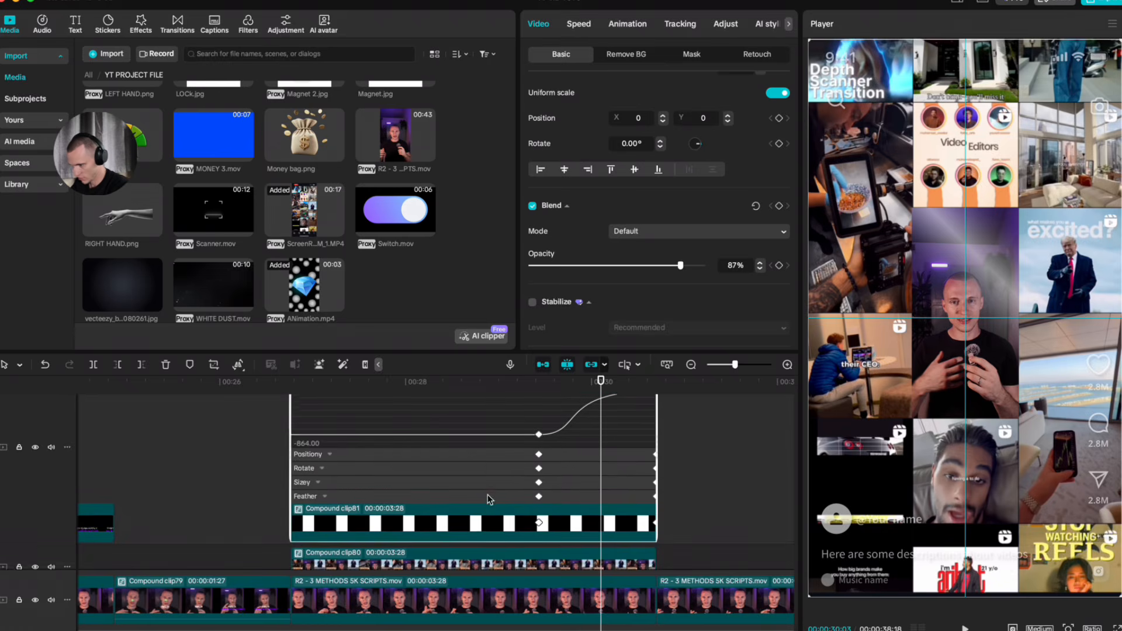
Step: Hide the variable speed animation graph and play back the light sweep from 00:28:10
right_click(485, 517)
click(583, 591)
click(436, 464)
scroll(555, 422, down, 2)
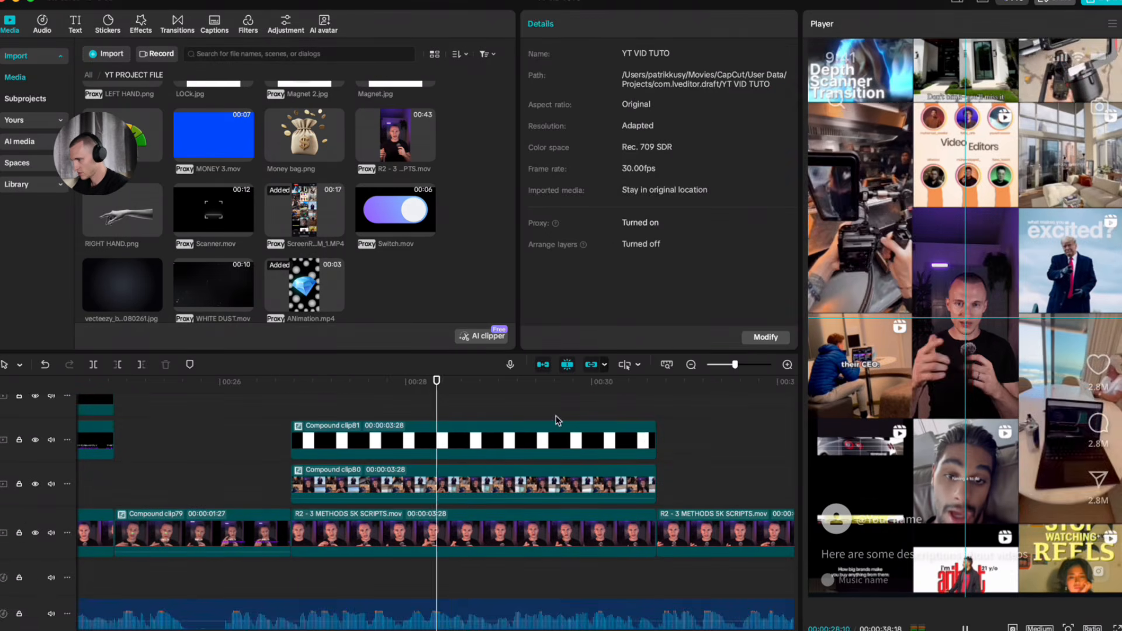
scroll(526, 432, down, 3)
Step: Combine the white light-sweep clip and the video grid clip below it into one compound clip
drag(395, 447, 426, 512)
key(alt+g)
click(301, 421)
key(ctrl+z)
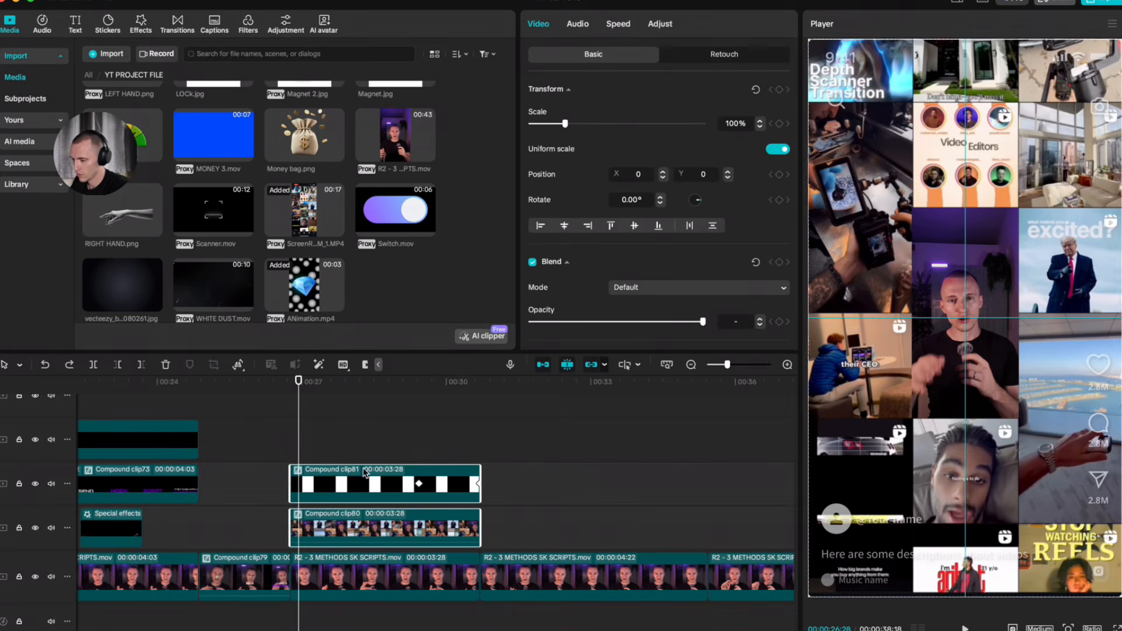
key(ctrl+shift+z)
Step: Apply a combo animation to the combined grid and light-sweep compound clip
click(278, 443)
click(327, 529)
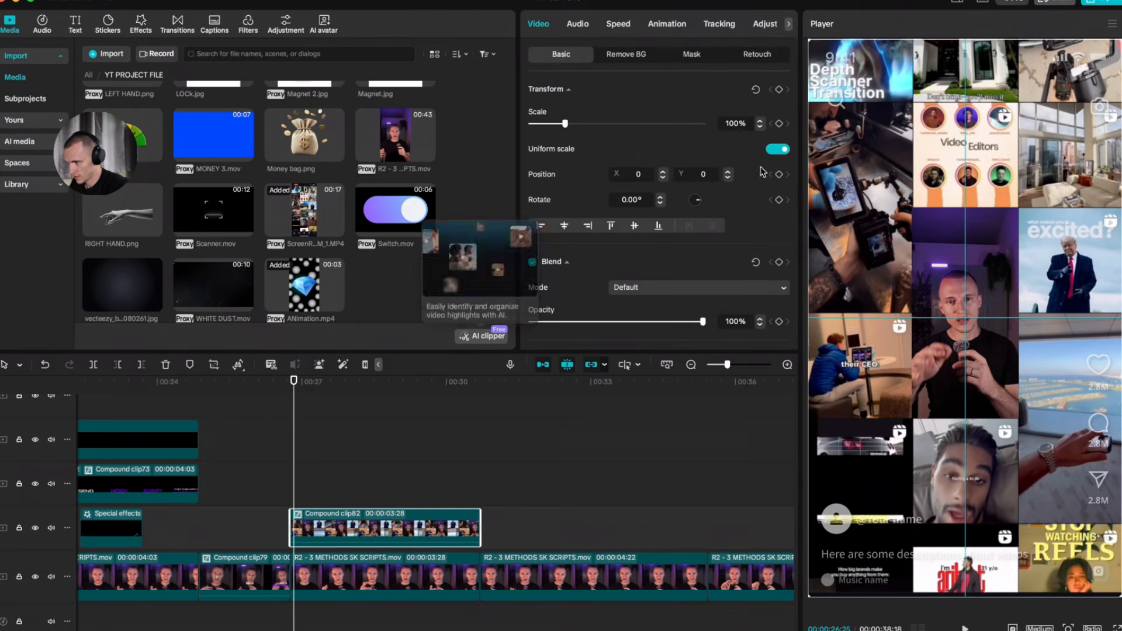
click(668, 24)
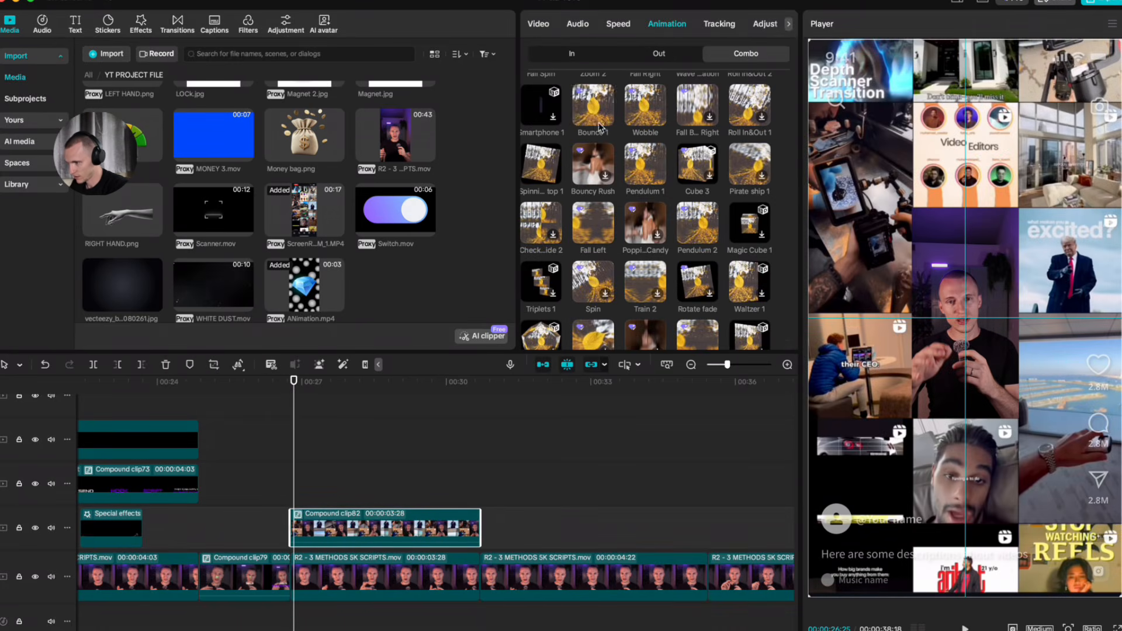
scroll(590, 117, up, 3)
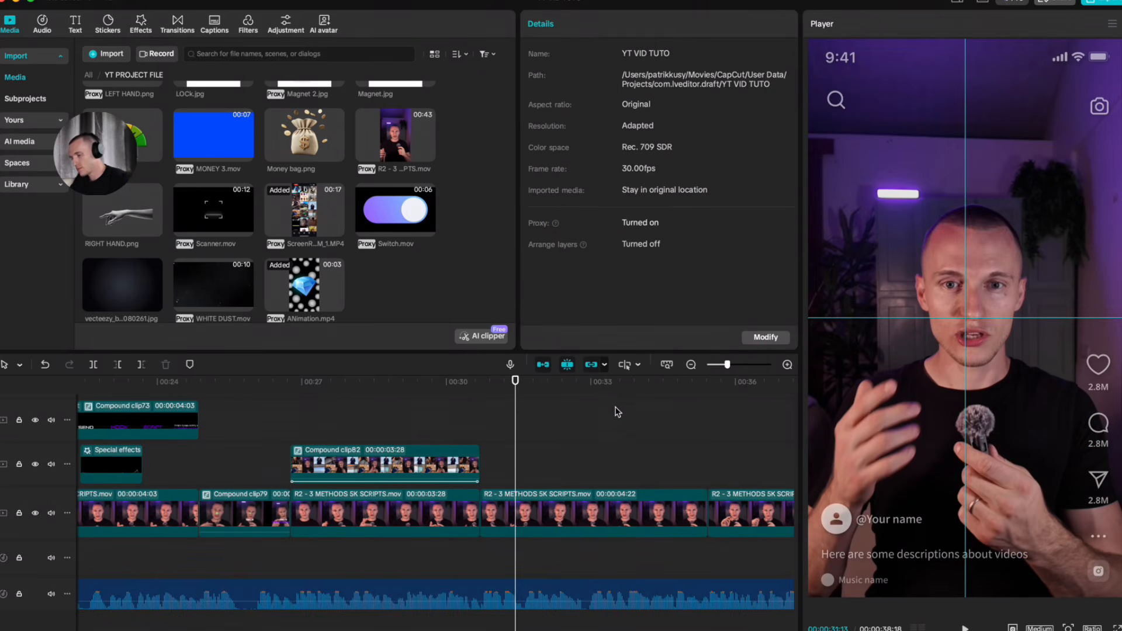
Step: Duplicate the following 00:00:04:22 talking clip and place the copy on the track above, directly after the compound clip
click(540, 517)
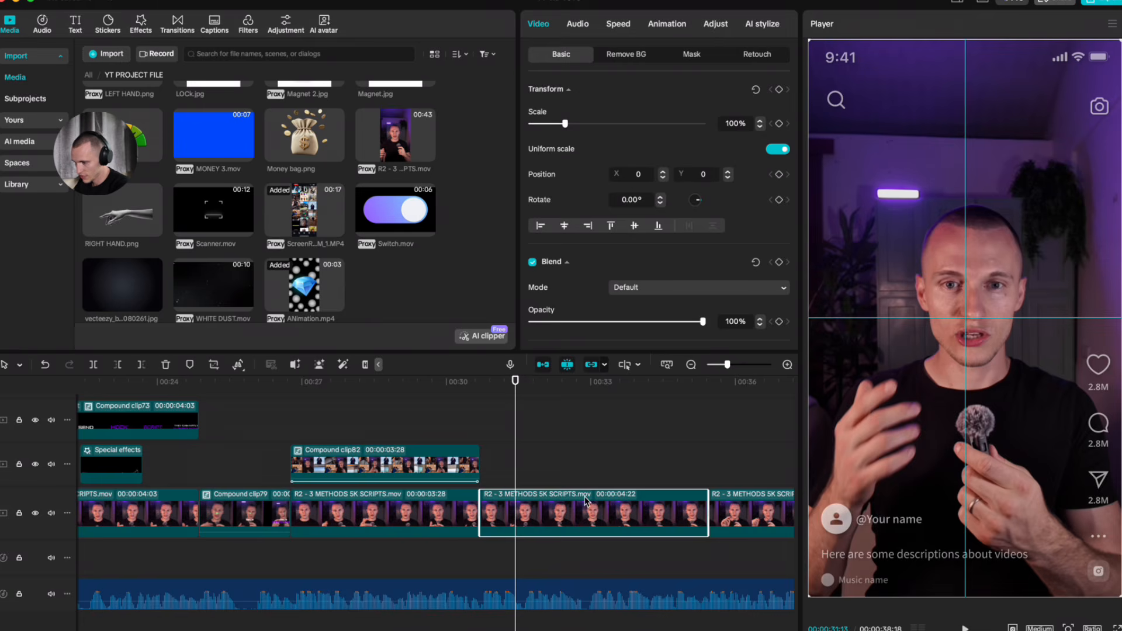
key(super+c)
key(super+v)
drag(625, 476, 583, 473)
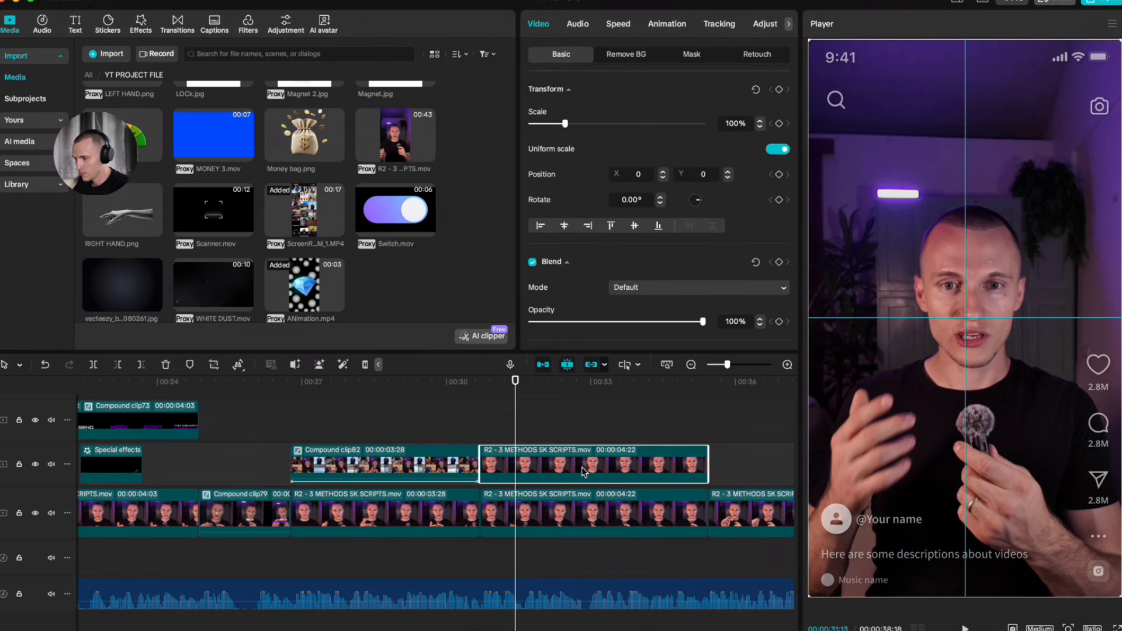
Step: Add the favourite Pull in transition between the compound clip and the duplicated talking clip
click(178, 22)
mouse_move(99, 78)
mouse_down()
mouse_move(374, 248)
mouse_move(350, 157)
mouse_move(479, 473)
mouse_up()
click(433, 413)
click(479, 475)
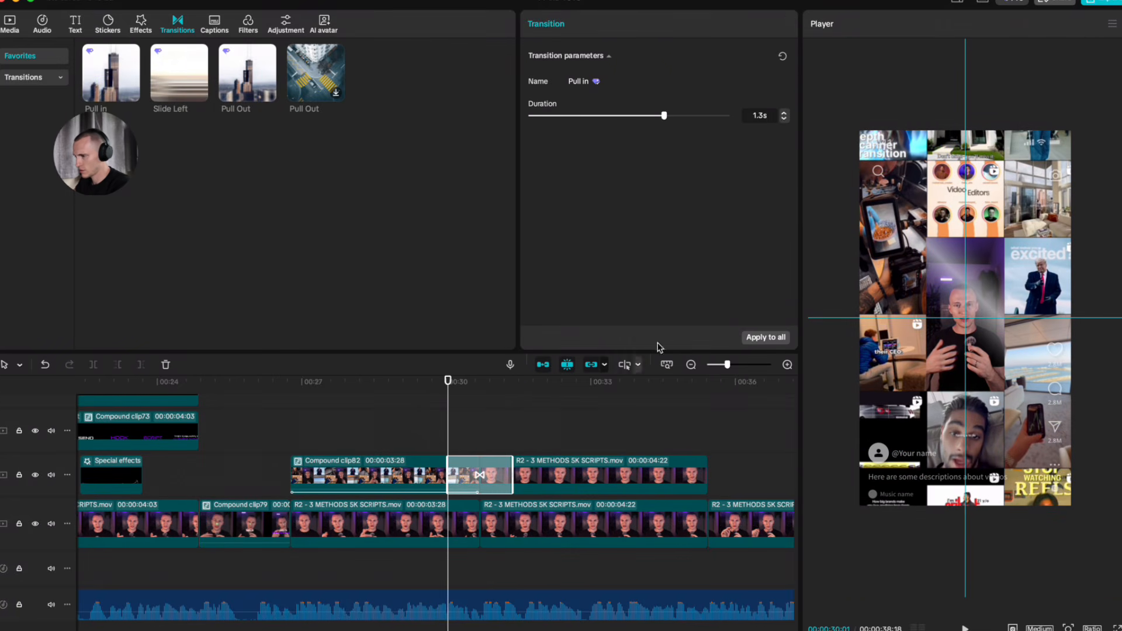
Step: Lengthen the Pull in transition to 1.5 s and scrub through its start
click(783, 115)
click(783, 116)
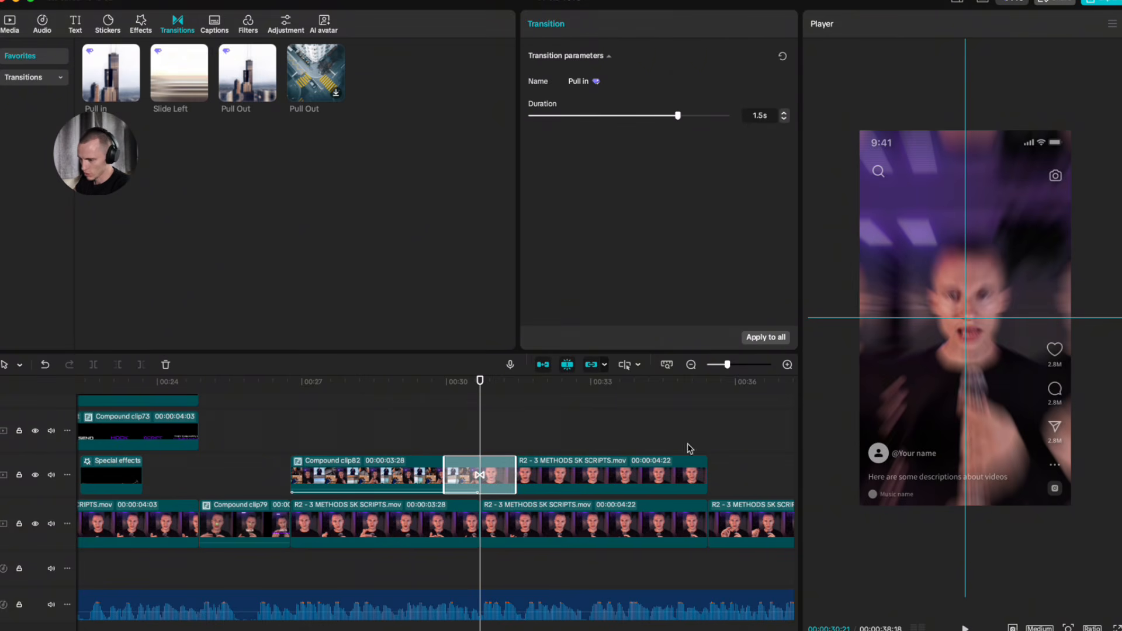
click(457, 432)
mouse_move(458, 434)
mouse_down()
mouse_move(496, 447)
mouse_move(462, 451)
mouse_up()
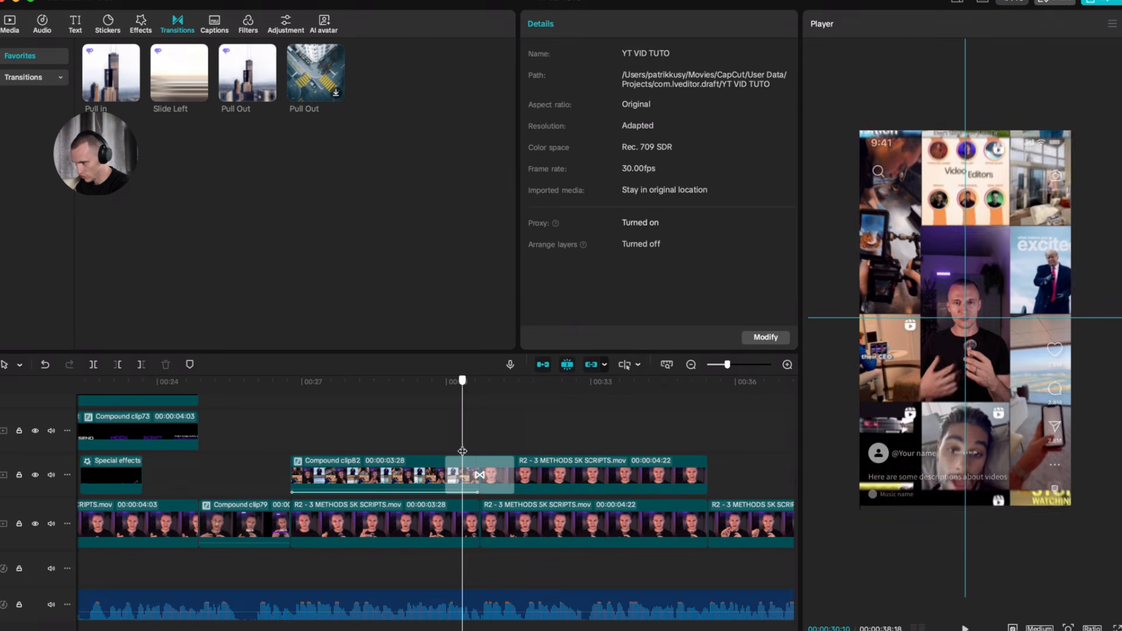
Step: Shorten the Pull in transition to 1.2 s and play it back from just before its start
click(464, 467)
click(784, 119)
click(783, 119)
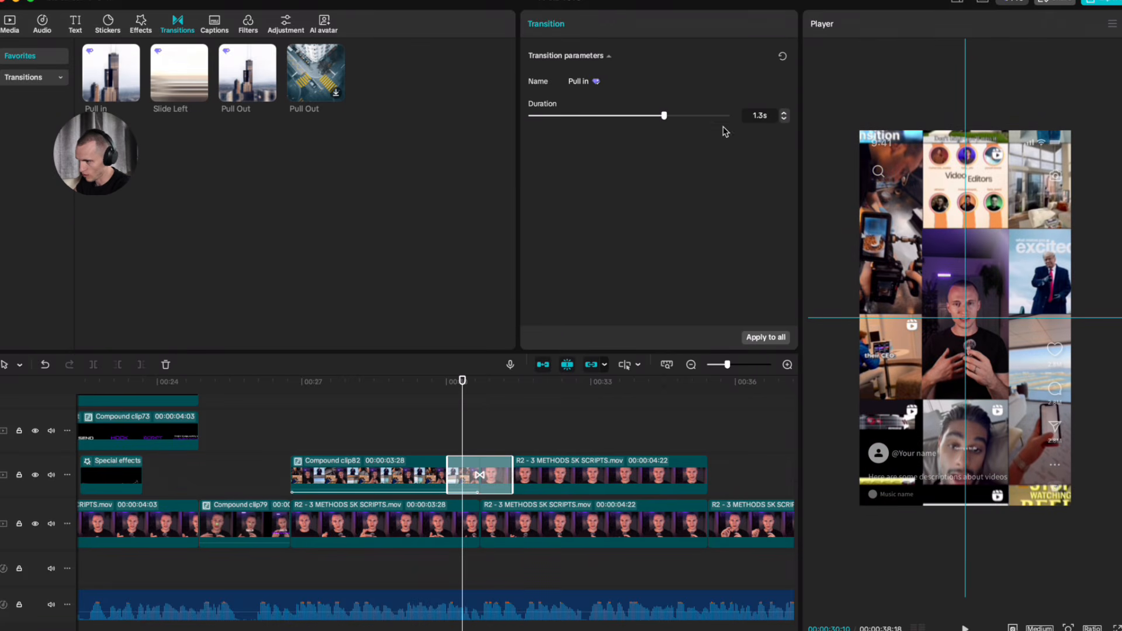
click(783, 120)
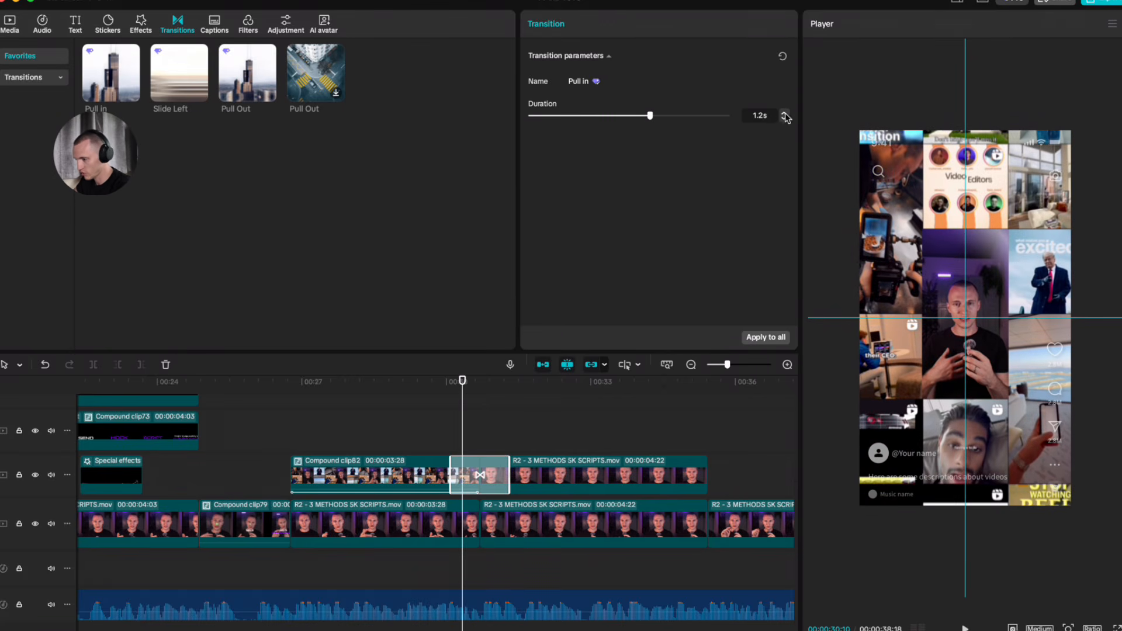
click(438, 455)
key(space)
click(438, 455)
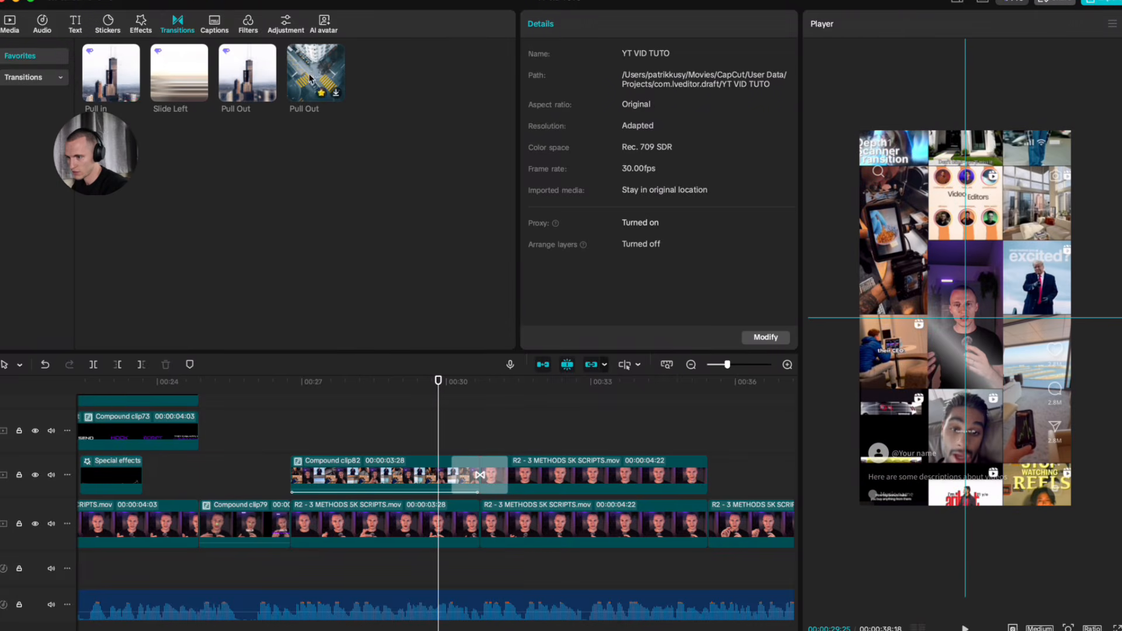
Step: Move the "AND THE BEST PART" caption onto a separate text track and extend its end over the start of the following caption
click(148, 31)
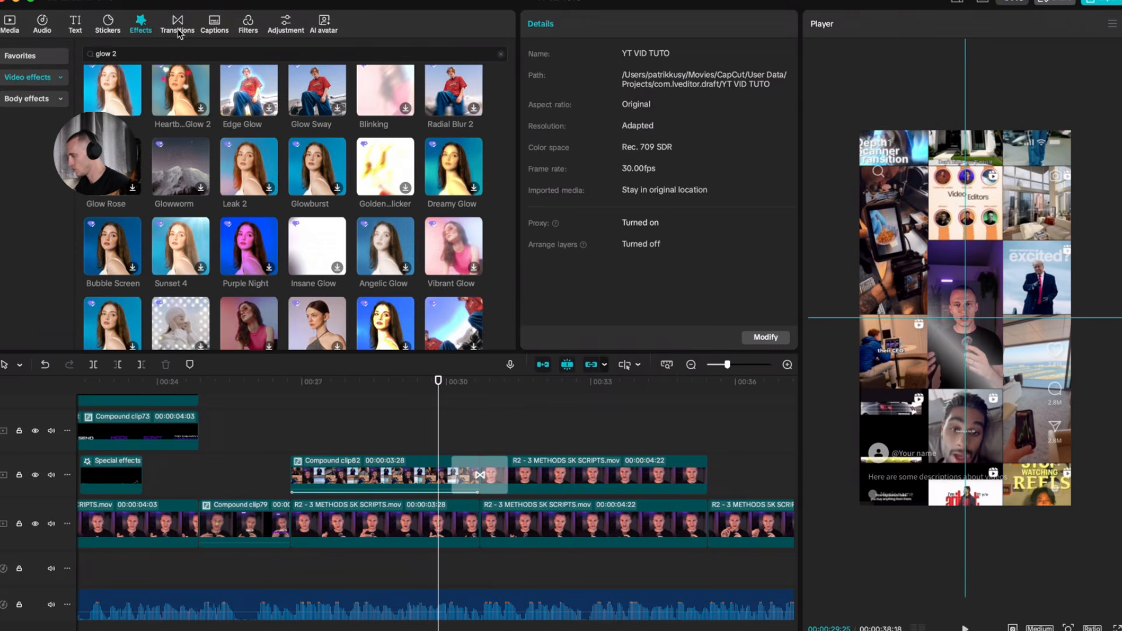
click(416, 431)
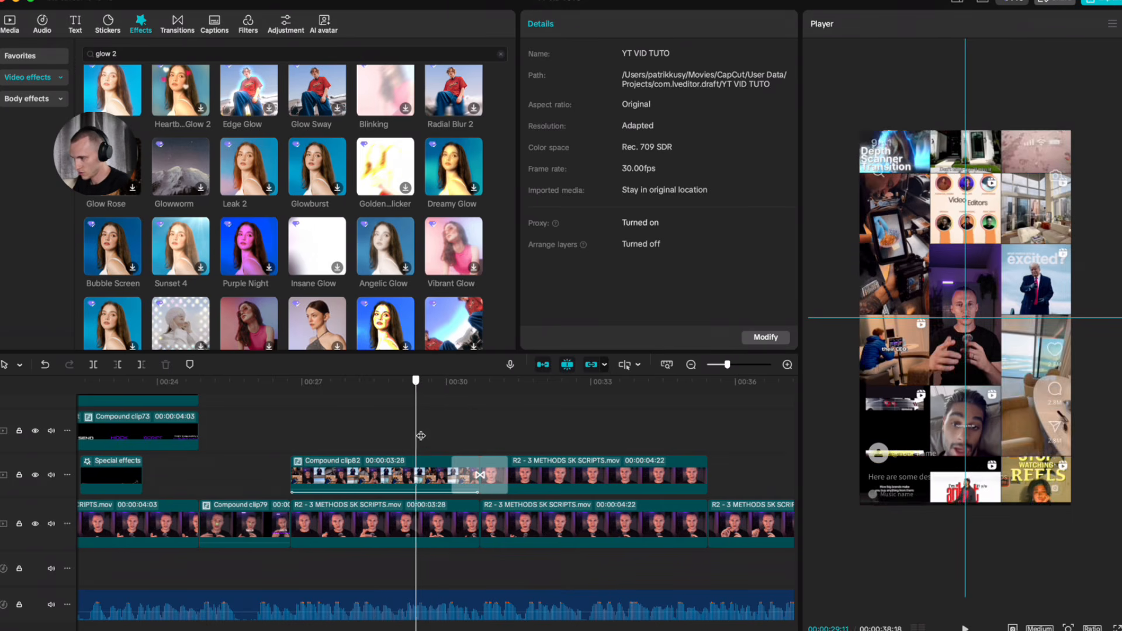
click(459, 439)
scroll(458, 439, right, 3)
scroll(454, 439, left, 1)
scroll(453, 444, up, 1)
drag(388, 446, 533, 453)
scroll(493, 495, up, 2)
scroll(437, 456, down, 1)
scroll(441, 447, up, 1)
click(434, 437)
click(478, 440)
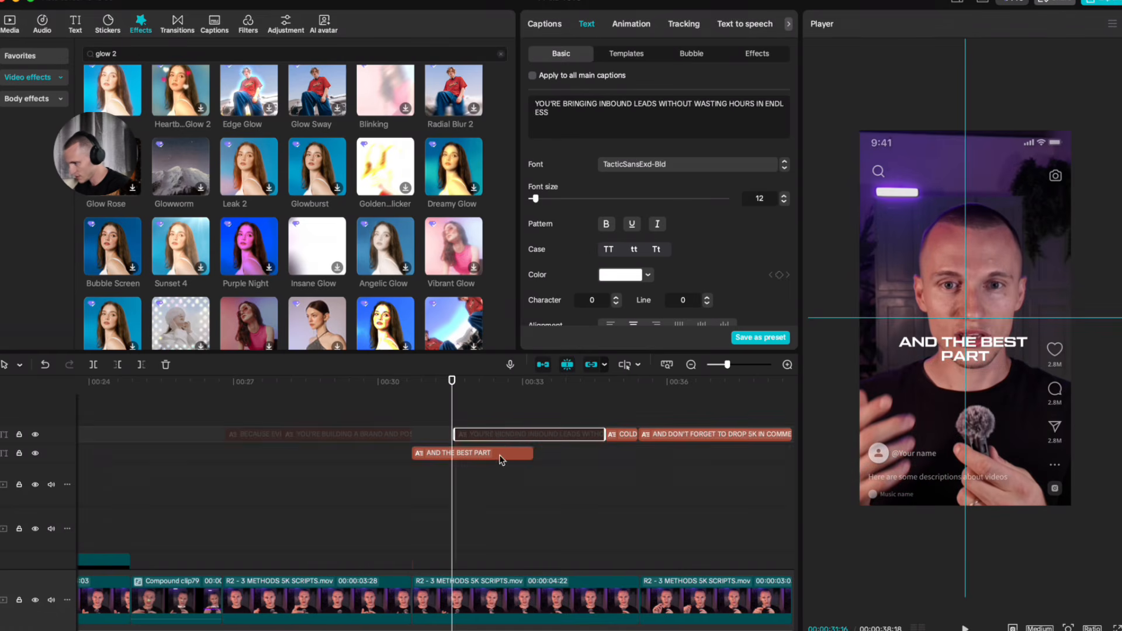
Step: Split the "AND THE BEST PART" caption into two captions, "AND" and "THE BEST PART"
click(499, 455)
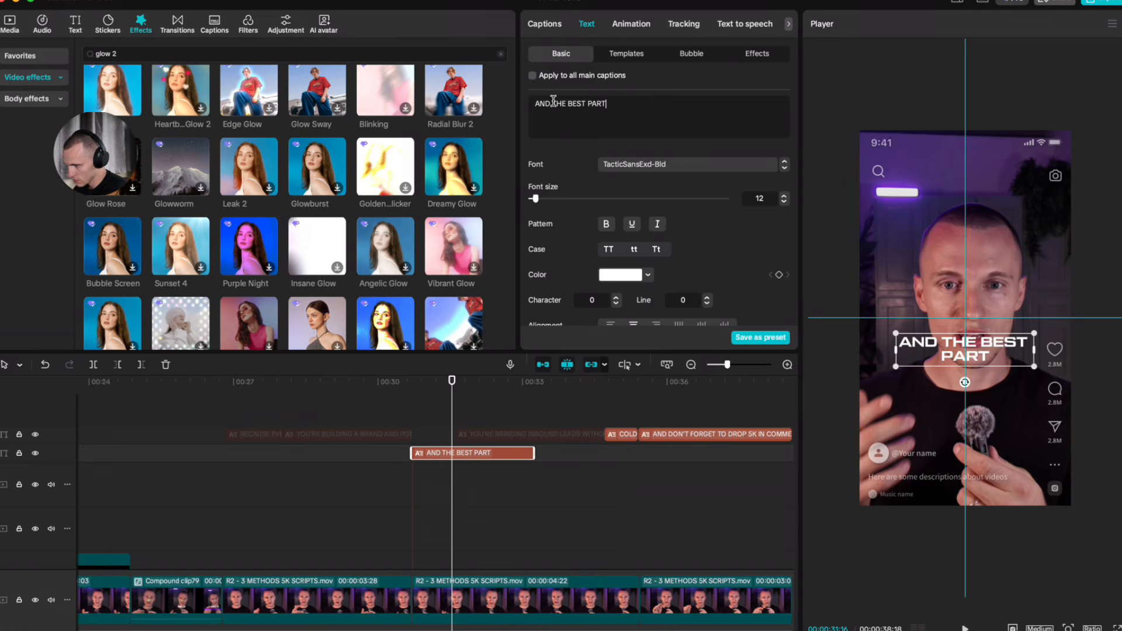
click(544, 23)
click(572, 223)
key(BackSpace)
key(Return)
scroll(427, 467, up, 1)
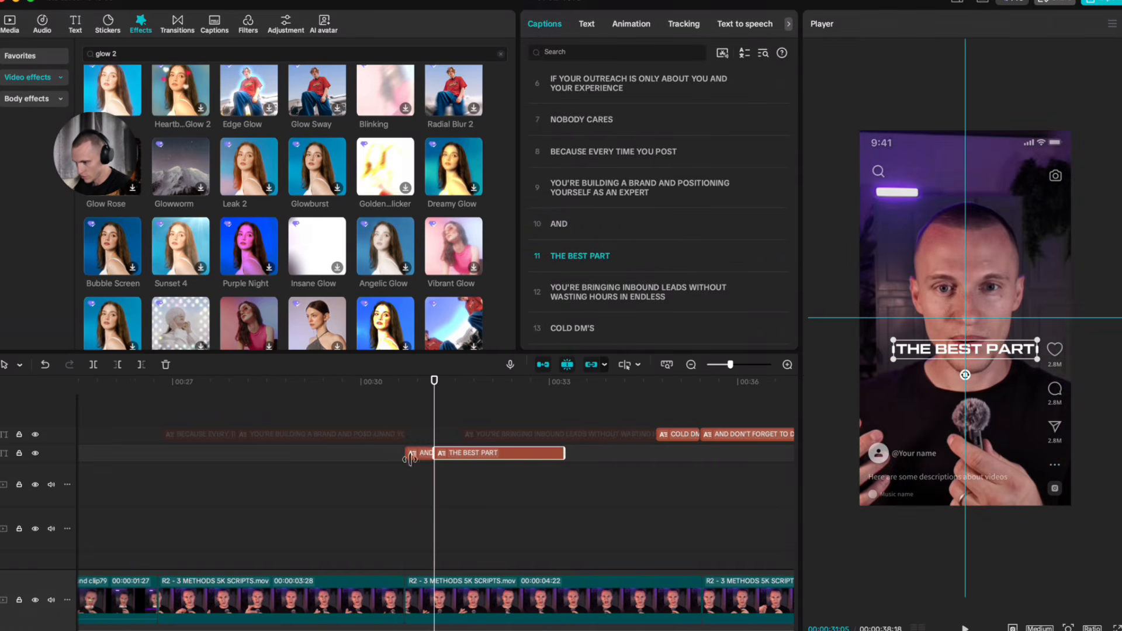
Step: Extend the "AND" caption on its own track to the end of "THE BEST PART" and position "THE BEST PART" directly beneath it in the frame
drag(429, 465, 565, 472)
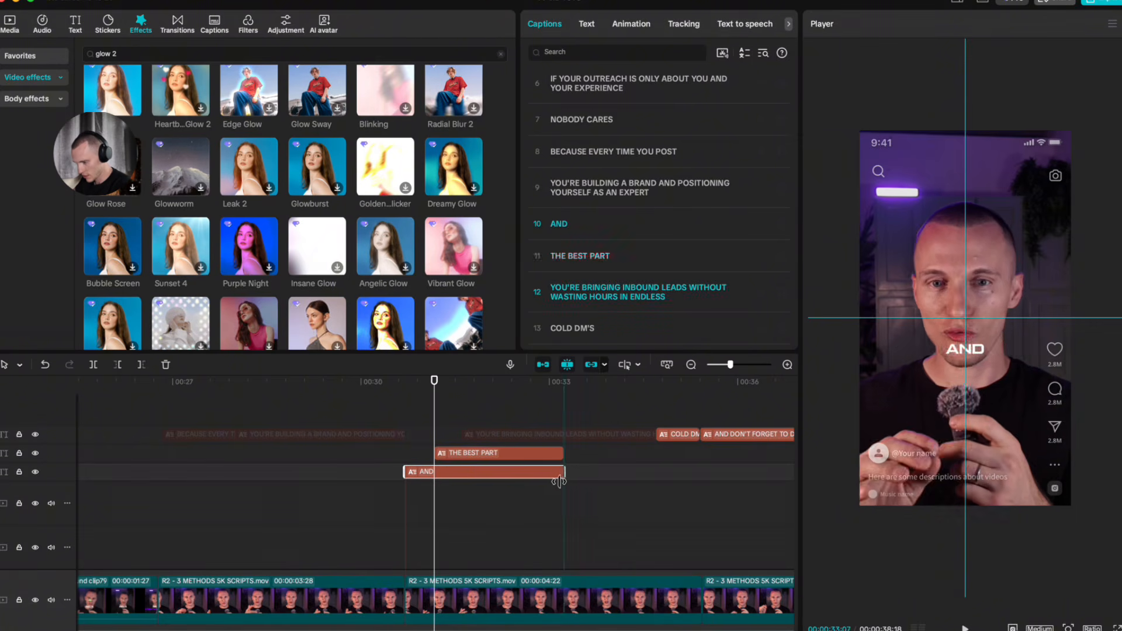
key(space)
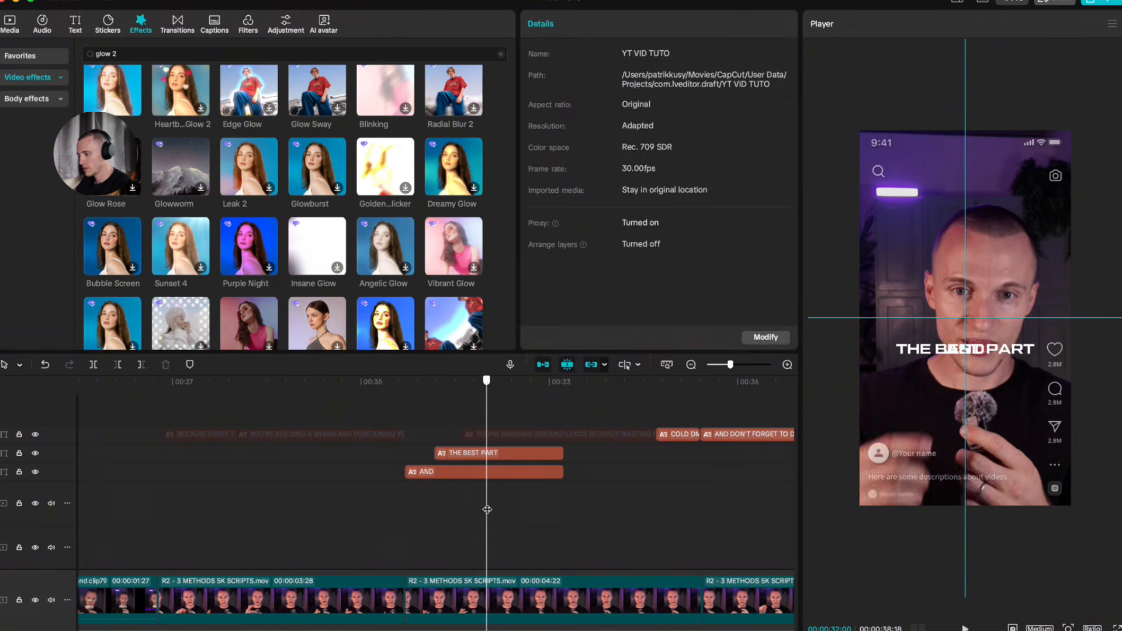
drag(988, 356, 1019, 396)
click(584, 29)
scroll(988, 406, up, 5)
mouse_move(982, 437)
mouse_down()
mouse_move(984, 419)
mouse_move(986, 442)
mouse_up()
scroll(985, 444, down, 5)
click(1011, 393)
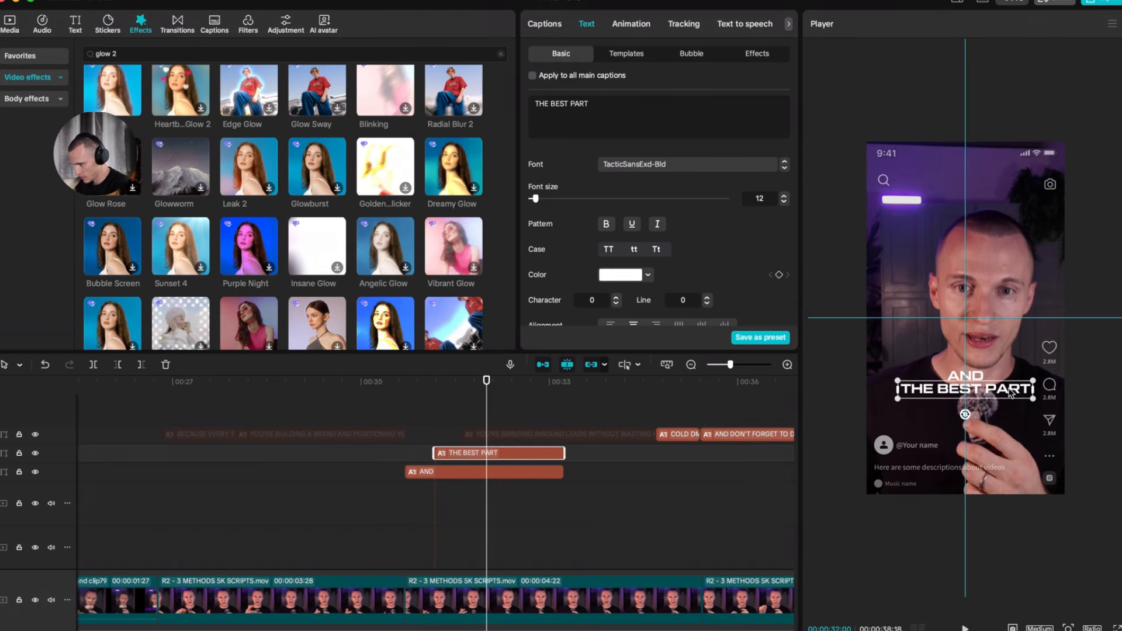
Step: Trim the "AND" and "THE BEST PART" captions so both end at about 00:00:31:27
drag(396, 487, 480, 455)
drag(563, 457, 481, 459)
Step: Split the following long caption into "YOU'RE BRINGING", "INBOUND LEADS" and "WITHOUT WASTING HOURS IN ENDLESS"
click(483, 439)
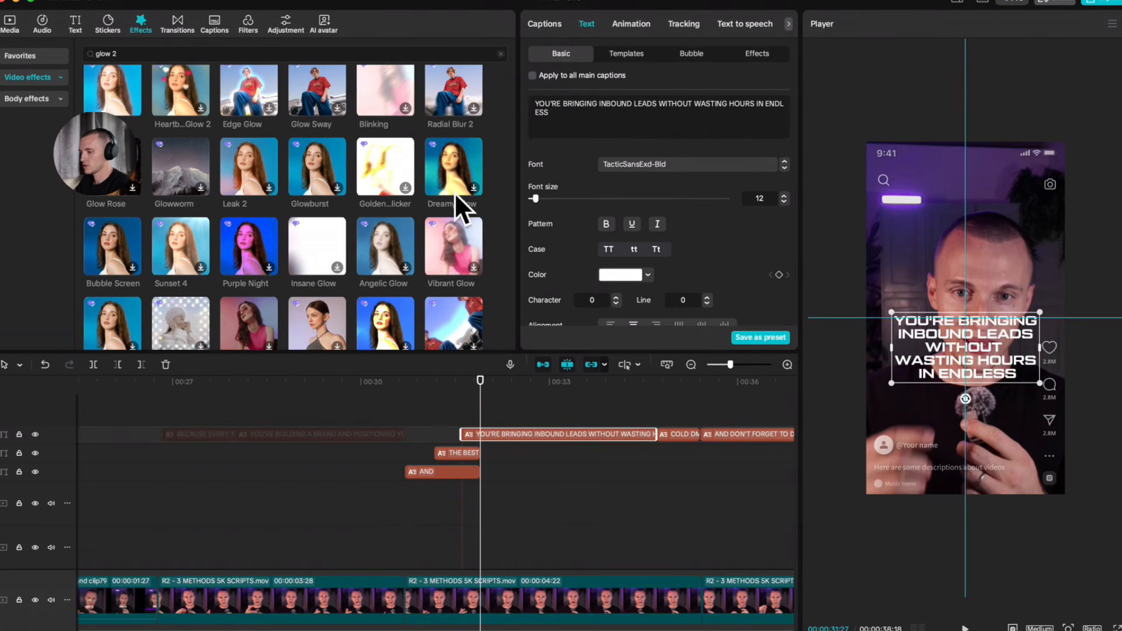
click(552, 27)
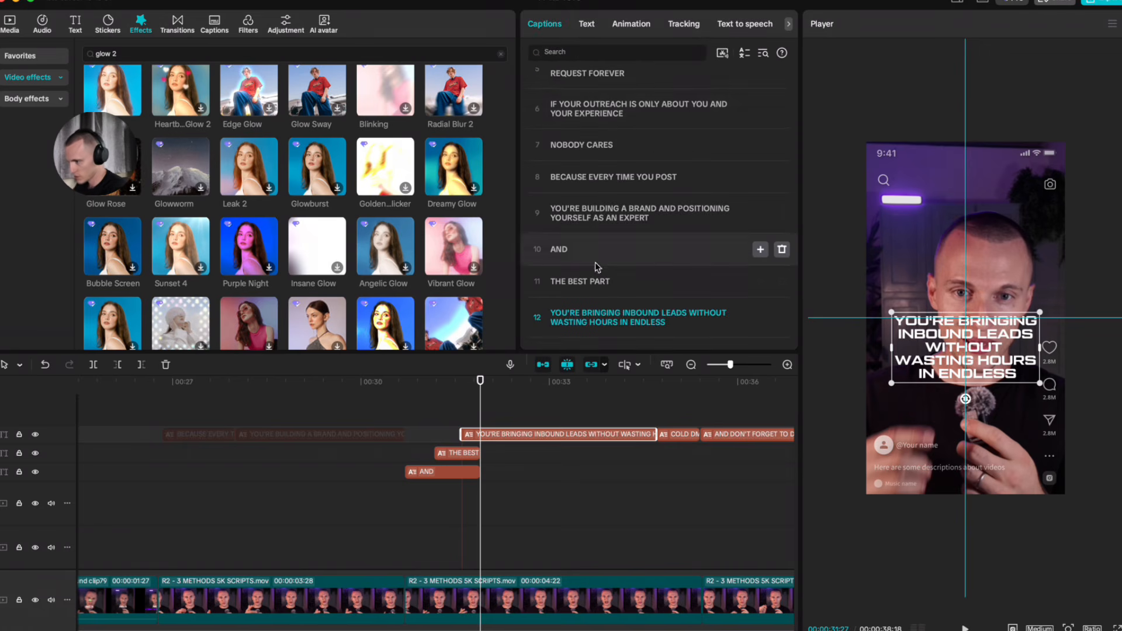
click(624, 313)
key(Return)
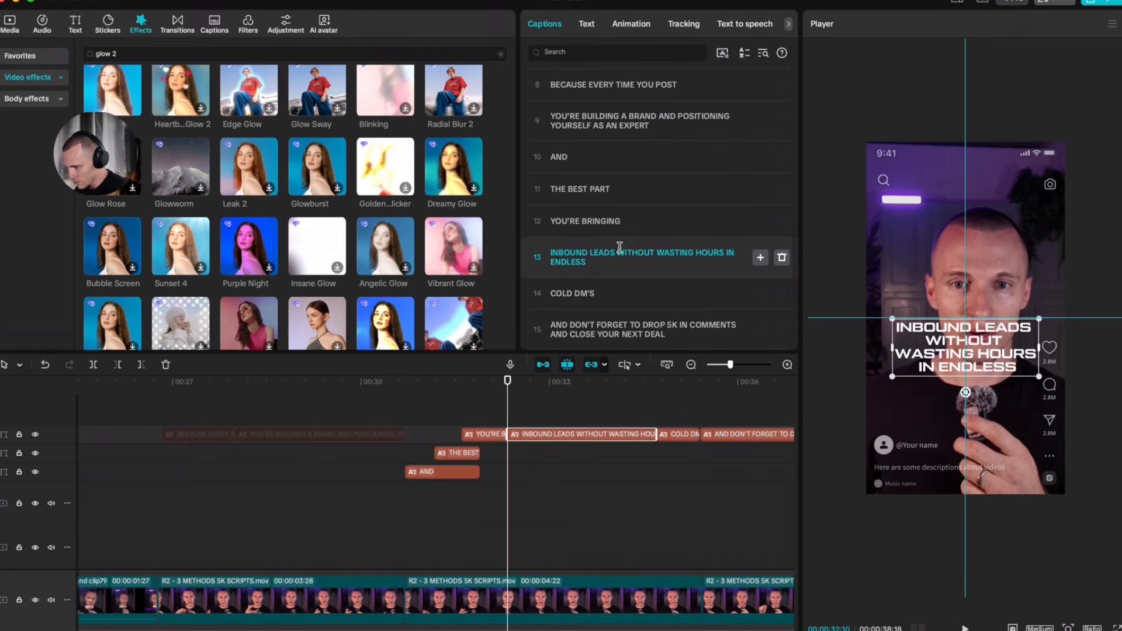
click(558, 252)
key(BackSpace)
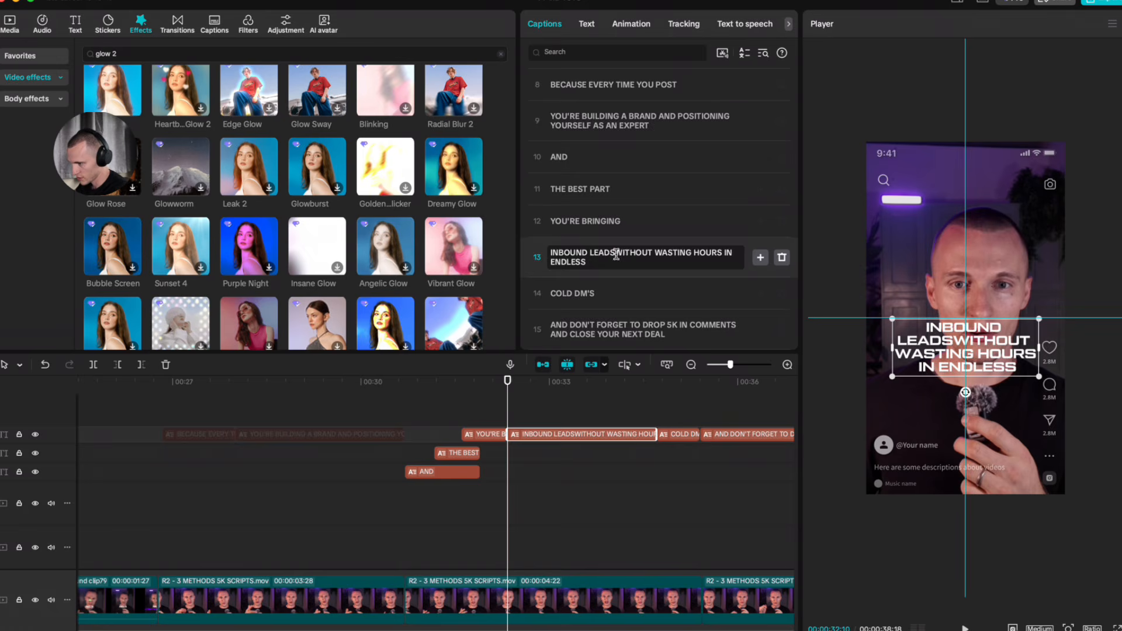
key(Return)
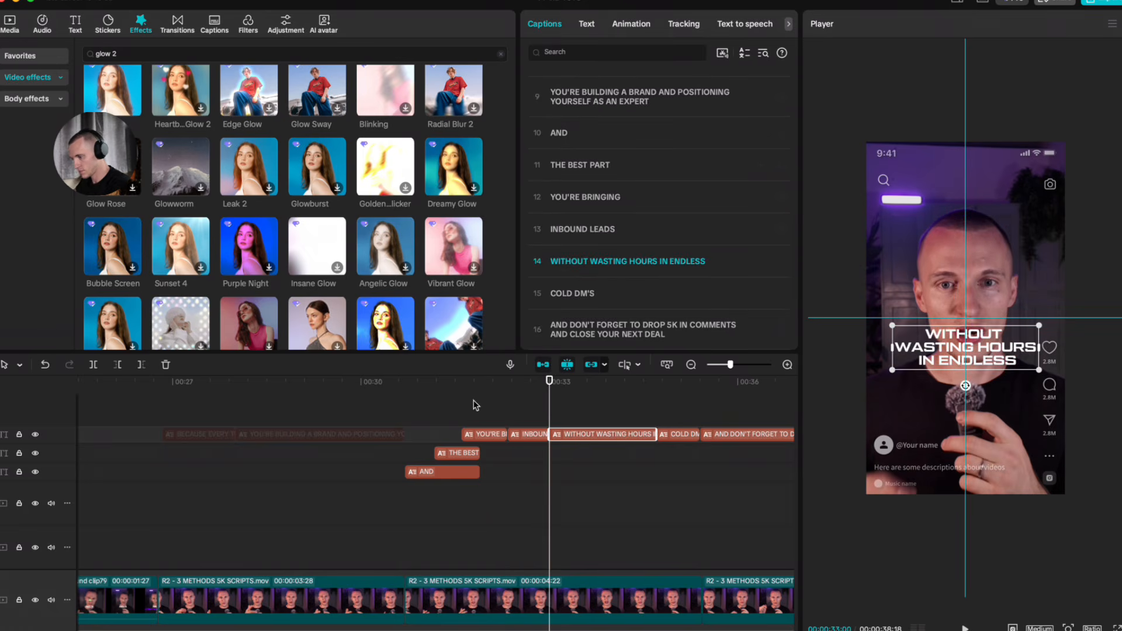
Step: Split the "WITHOUT WASTING HOURS IN ENDLESS" caption into "WITHOUT", "WASTING HOURS" and "IN ENDLESS"
click(629, 261)
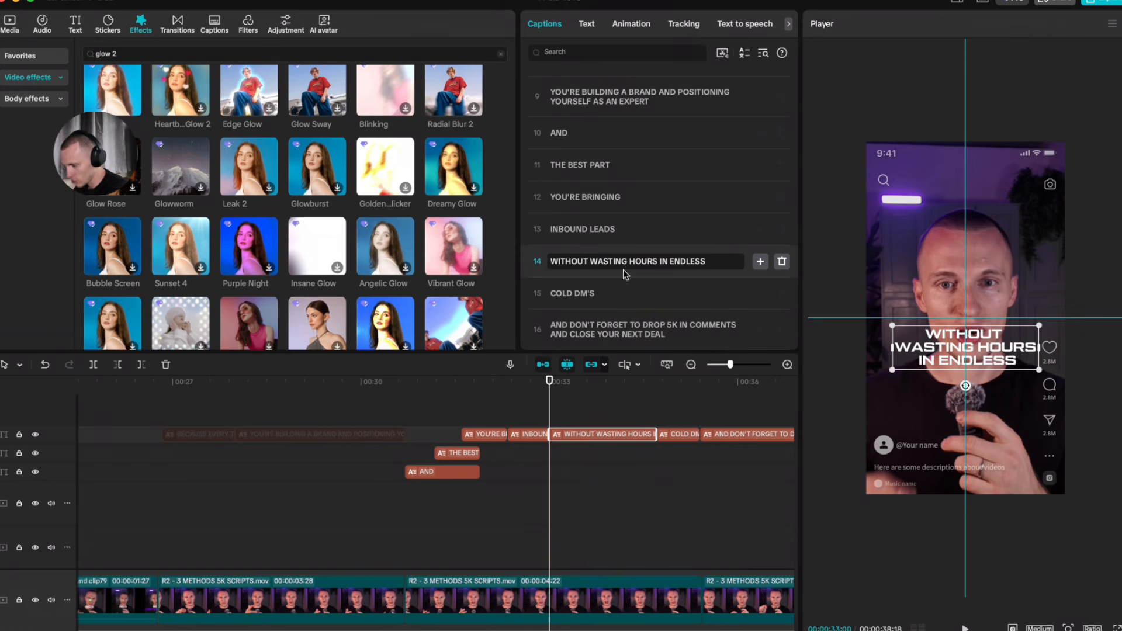
click(591, 261)
key(Return)
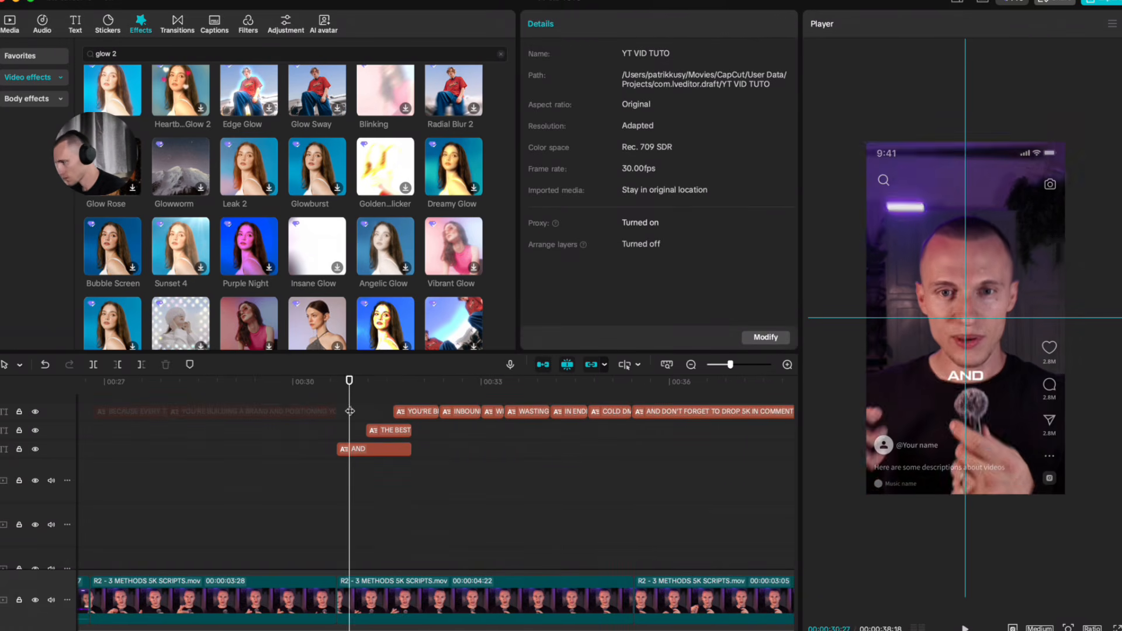
Step: Play back the new captions and set the text color of "THE BEST PART" to purple 8C00FF
key(space)
scroll(396, 390, up, 5)
key(space)
scroll(485, 469, left, 1)
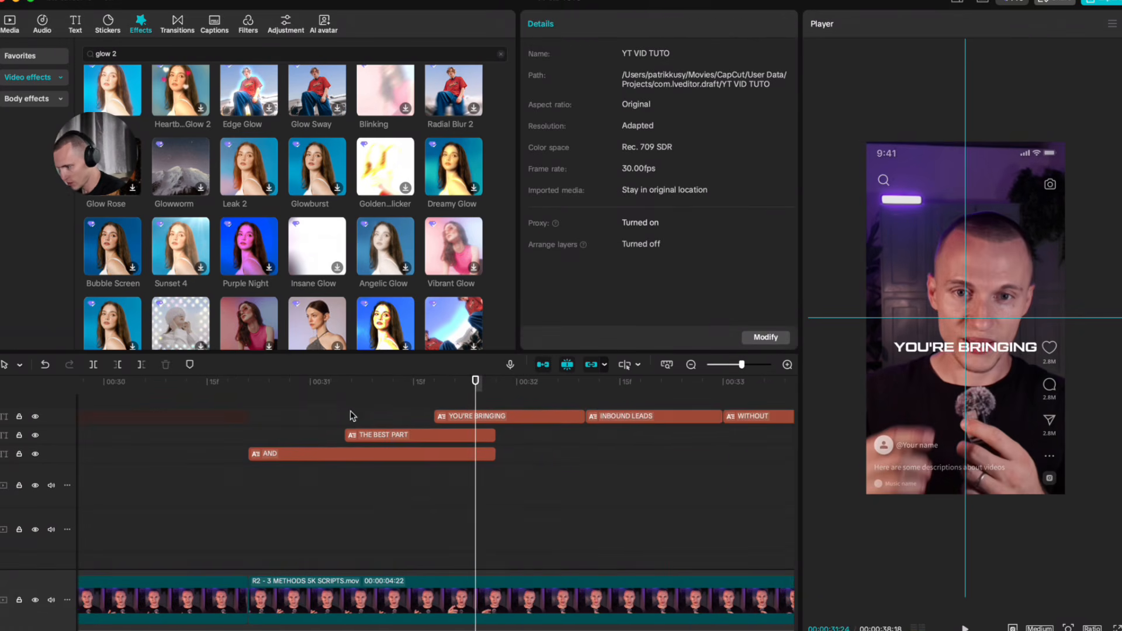
click(393, 381)
click(430, 435)
click(598, 24)
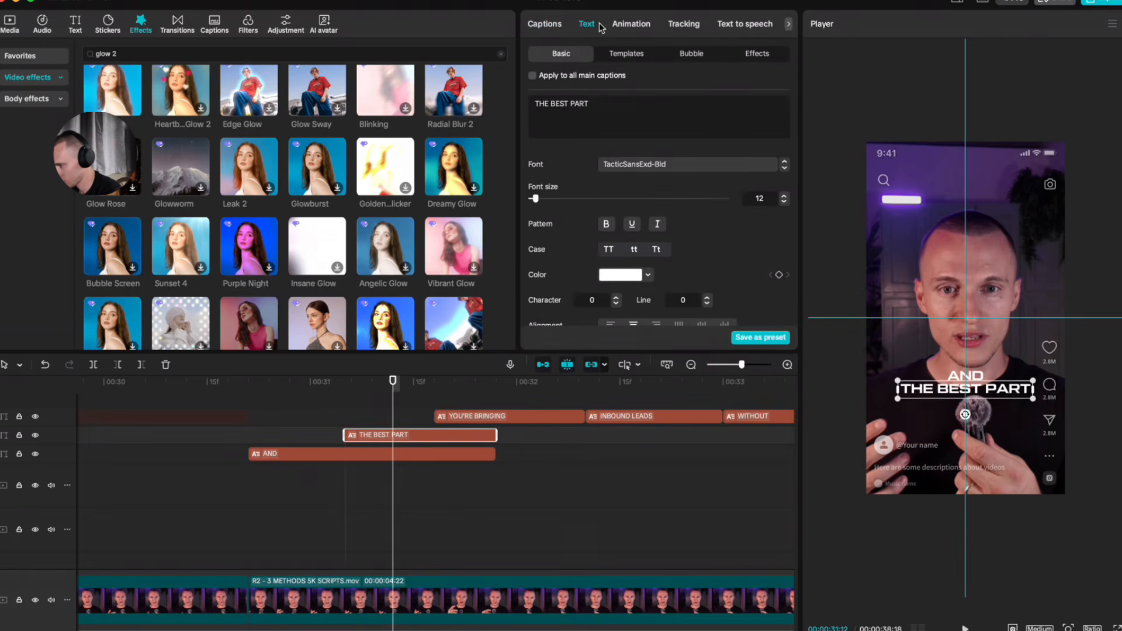
click(645, 276)
drag(638, 353, 1006, 166)
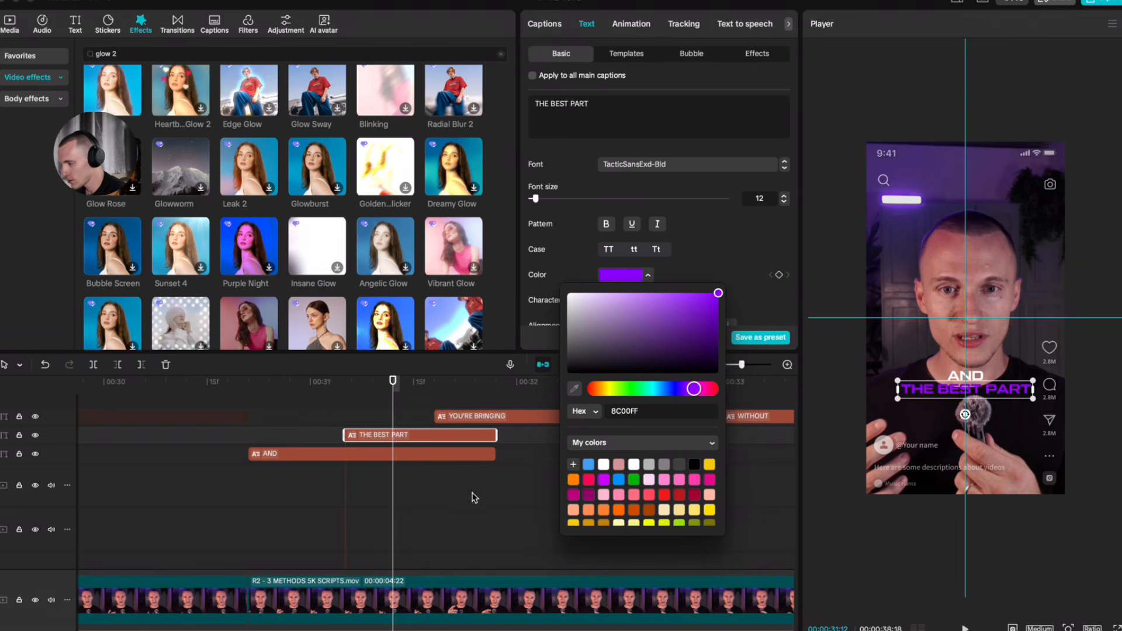
click(431, 469)
Step: Trim the ends of "AND" and "THE BEST PART", and stack "YOU'RE BRINGING" above "INBOUND LEADS" on separate tracks with both ending together
click(387, 409)
key(space)
key(space)
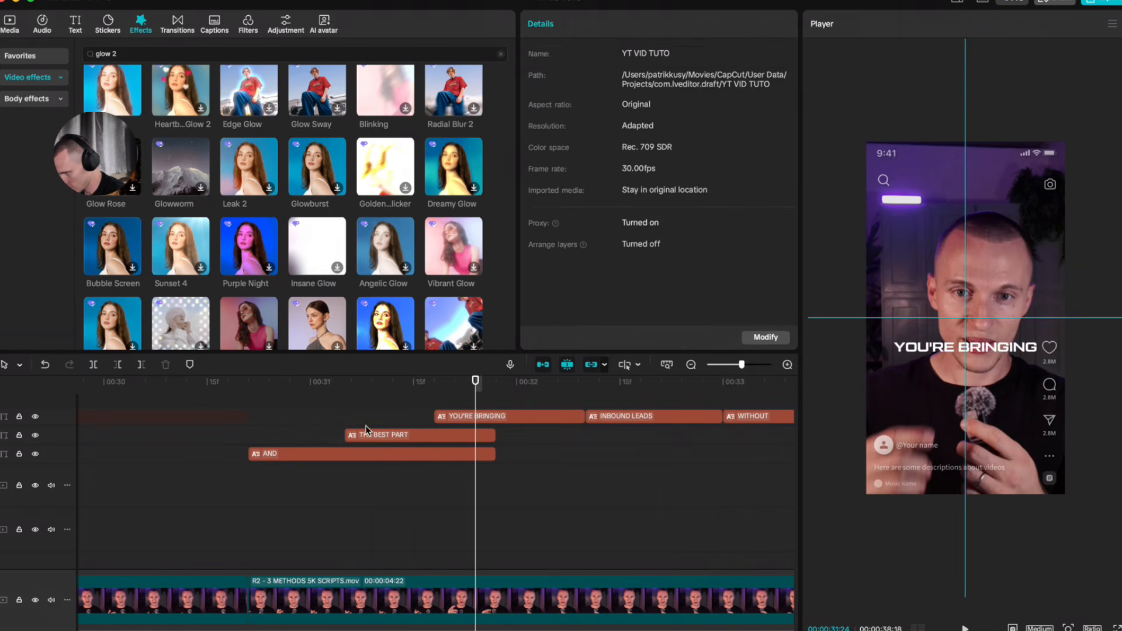
click(491, 417)
drag(986, 357, 919, 391)
drag(493, 435, 460, 435)
click(394, 412)
drag(394, 412, 422, 419)
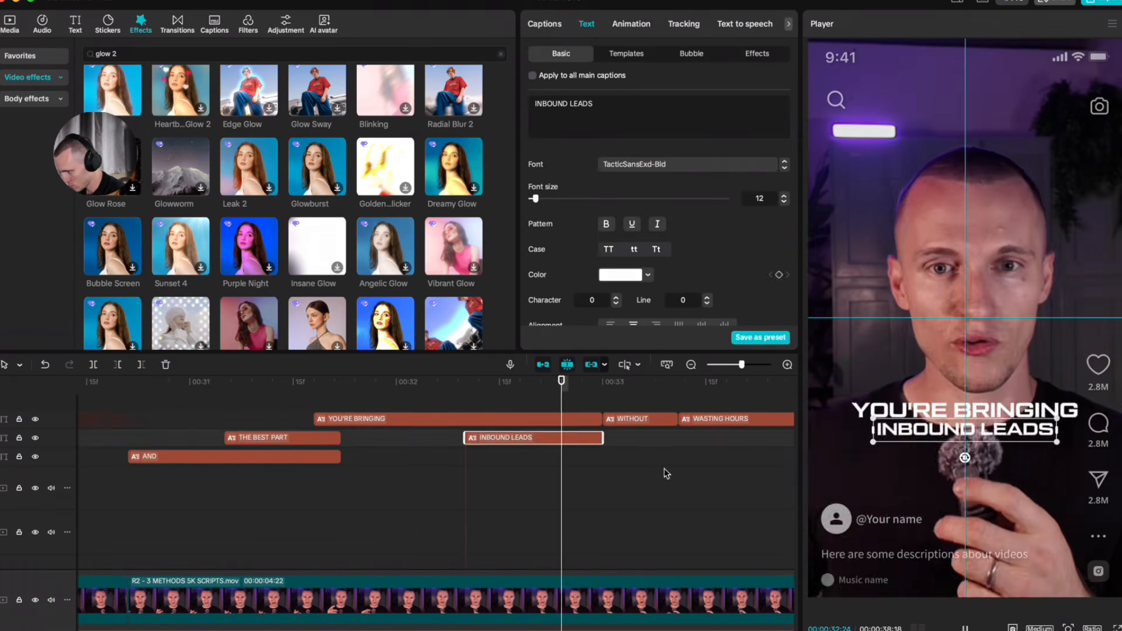
Step: Move the "WITHOUT" caption to the track below and extend it to the end of "WASTING HOURS"
scroll(496, 479, right, 3)
scroll(493, 474, down, 2)
click(470, 426)
drag(472, 430, 530, 448)
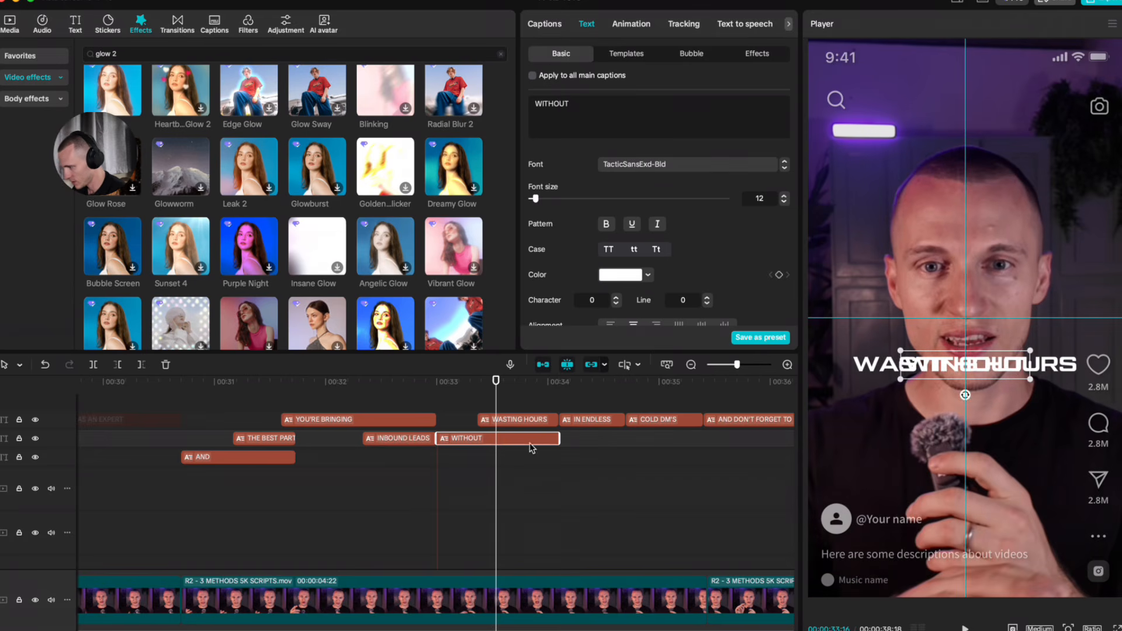
Step: Lower the "WITHOUT" caption in the frame and place "WASTING HOURS" directly beneath it
drag(1012, 369, 1001, 400)
click(1019, 373)
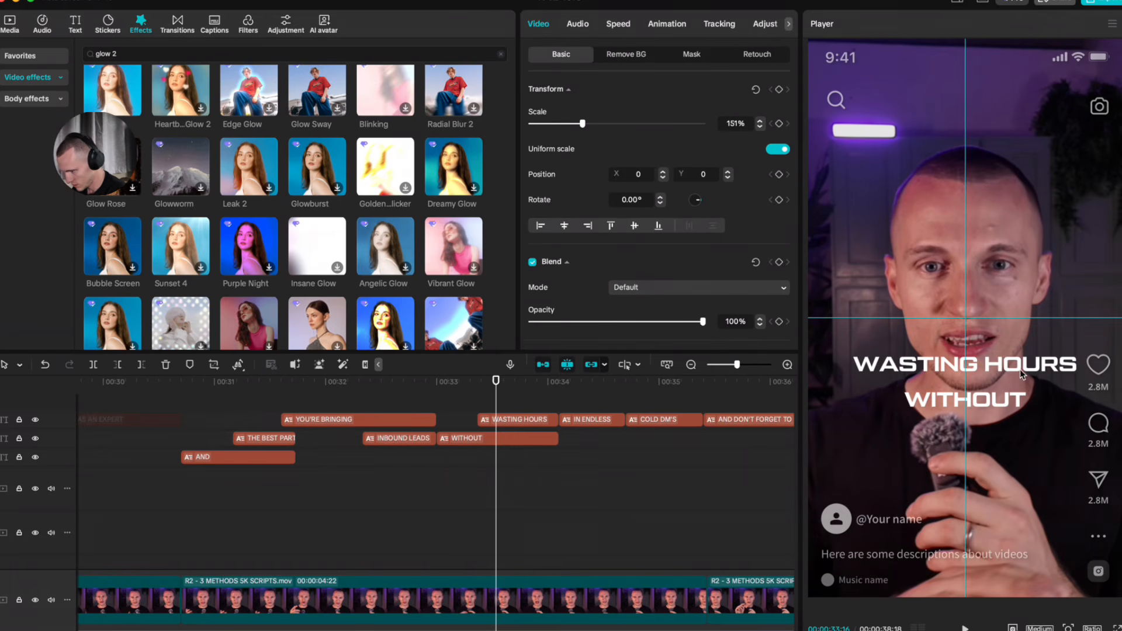
click(538, 420)
drag(990, 365, 987, 424)
click(980, 398)
drag(1023, 381, 1052, 383)
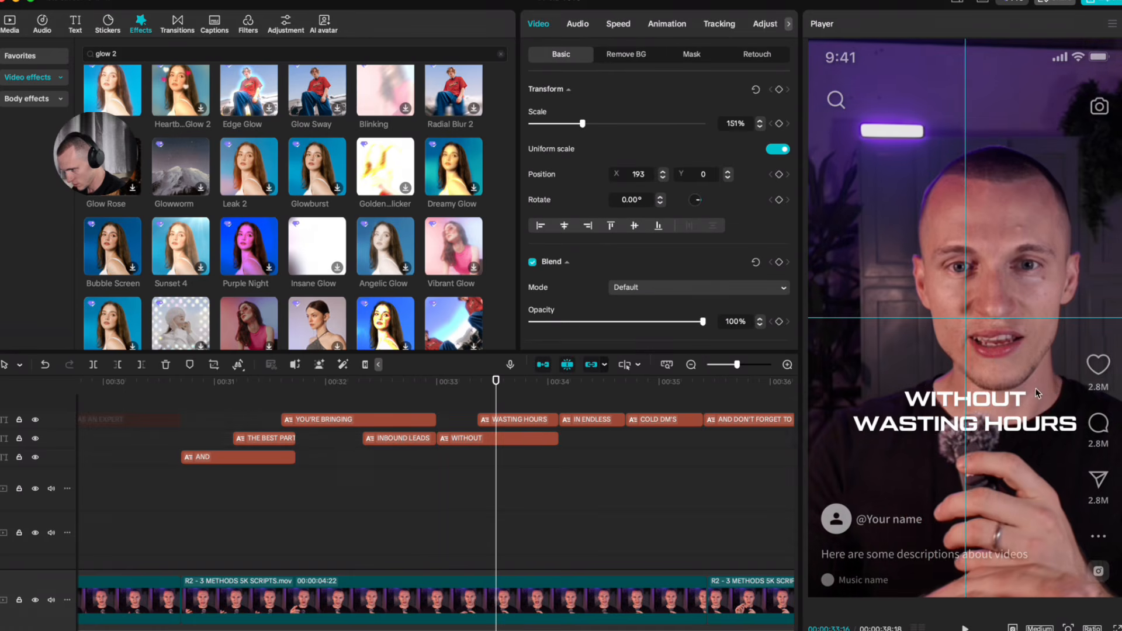
key(super+z)
Step: Enlarge the "WITHOUT" caption and move it together with "WASTING HOURS" slightly lower in the frame
click(530, 419)
click(514, 439)
drag(900, 386, 836, 386)
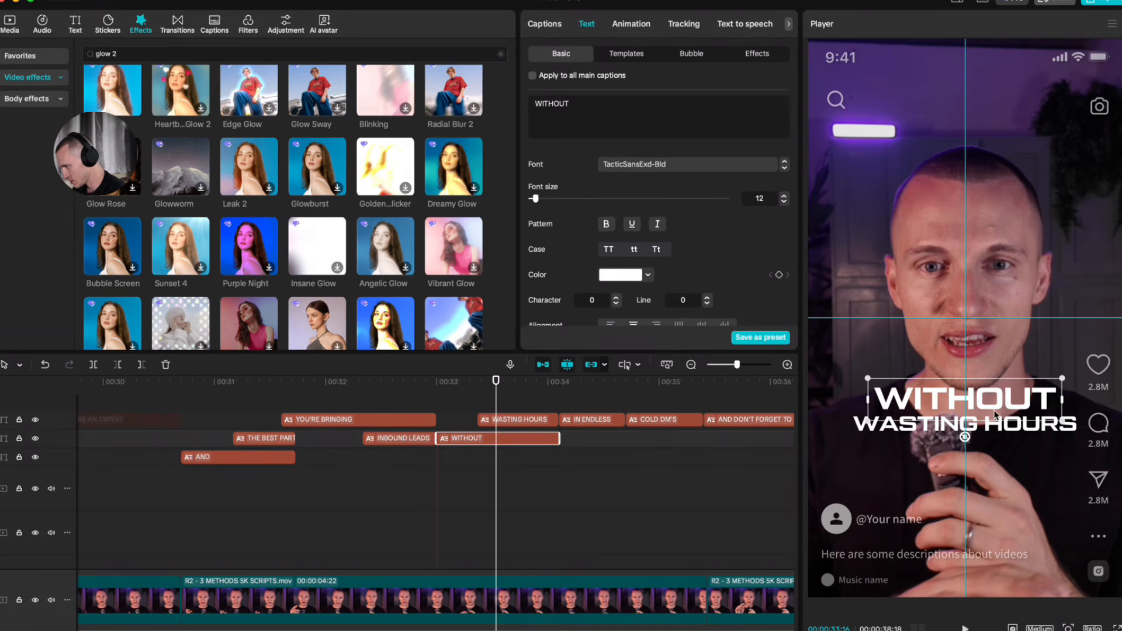
click(537, 419)
scroll(909, 435, down, 2)
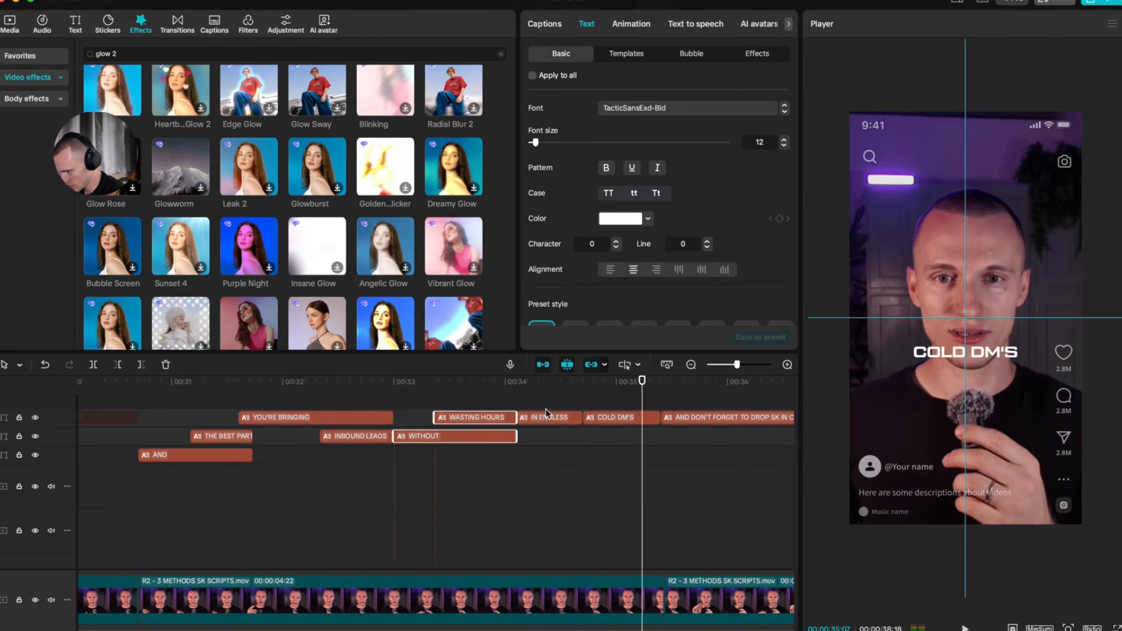
Step: Move "IN ENDLESS" to the track below, extend it to the end of "COLD DM'S", and make "COLD DM'S" start earlier
click(545, 408)
mouse_move(554, 416)
mouse_down()
mouse_move(559, 436)
mouse_move(663, 435)
mouse_move(558, 417)
mouse_up()
click(588, 417)
click(614, 416)
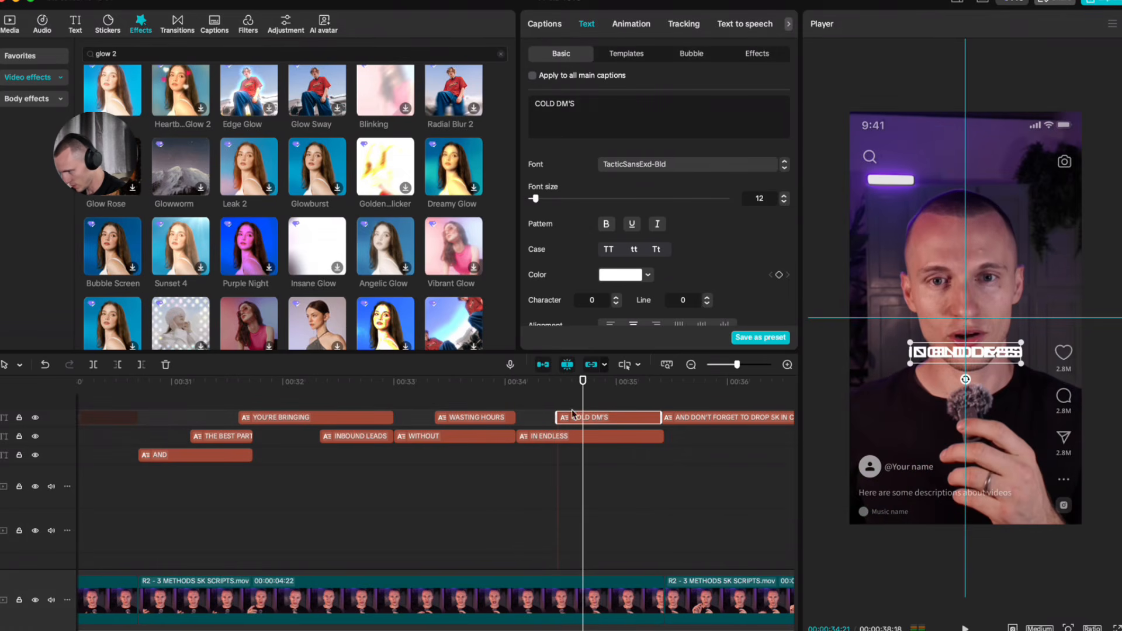
Step: Enlarge "COLD DM'S" beneath "IN ENDLESS", adjust the position of both captions together, and play back the stacked captions
drag(1006, 358, 987, 395)
key(super+z)
click(1011, 416)
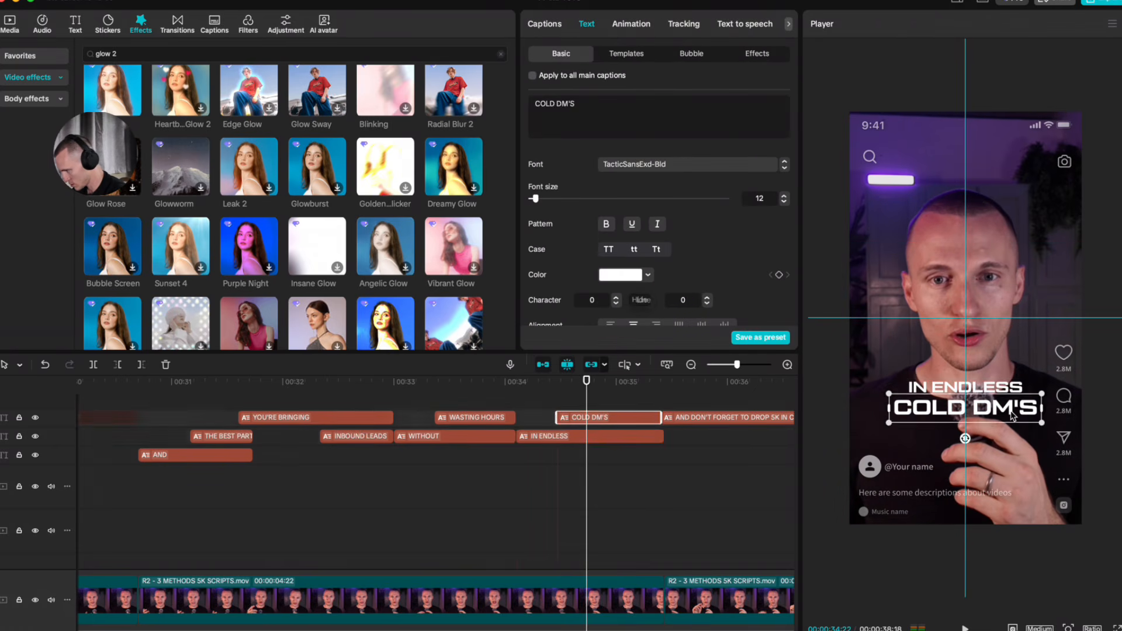
shift+click(615, 435)
drag(959, 401, 959, 398)
click(203, 387)
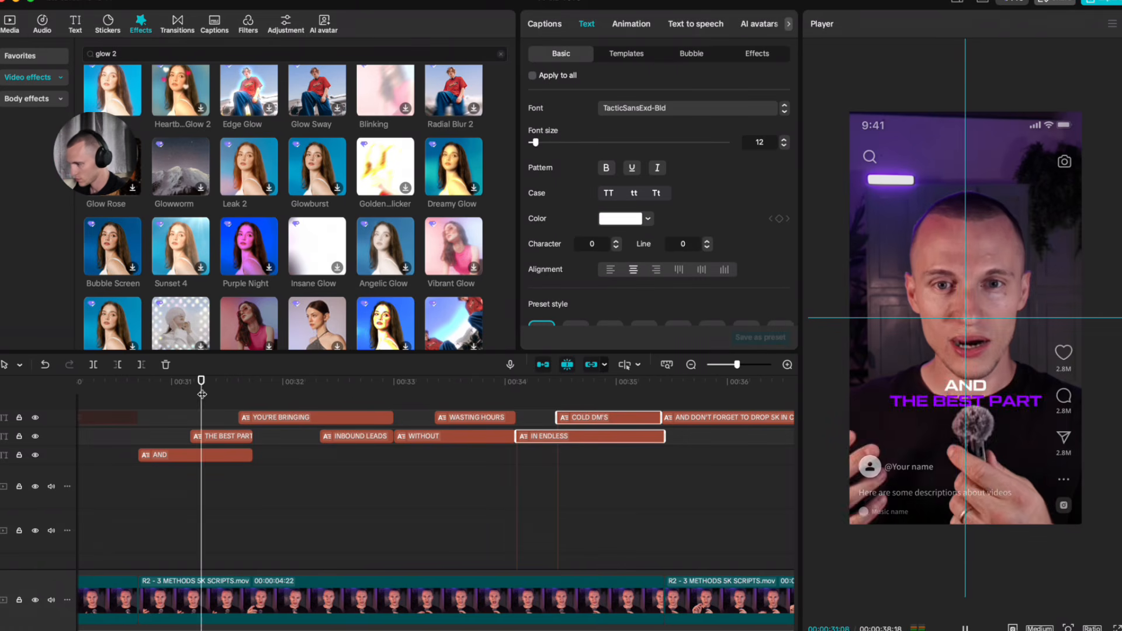
key(space)
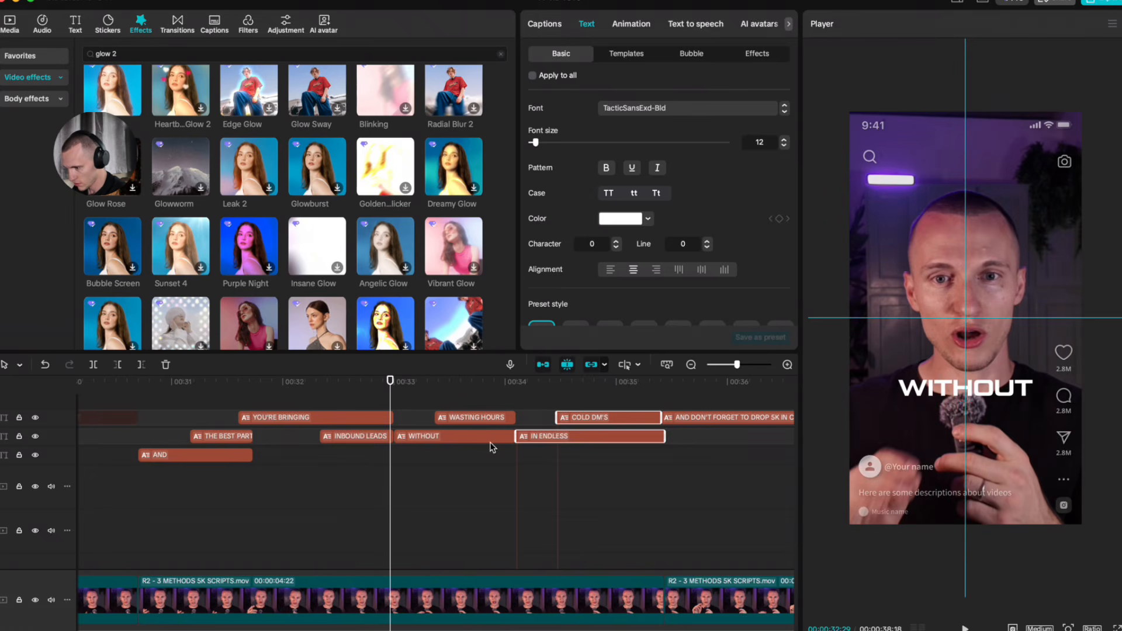
Step: Replay the captions around "INBOUND LEADS" and set the text color of "YOU'RE BRINGING" to purple 8C00FF
click(359, 434)
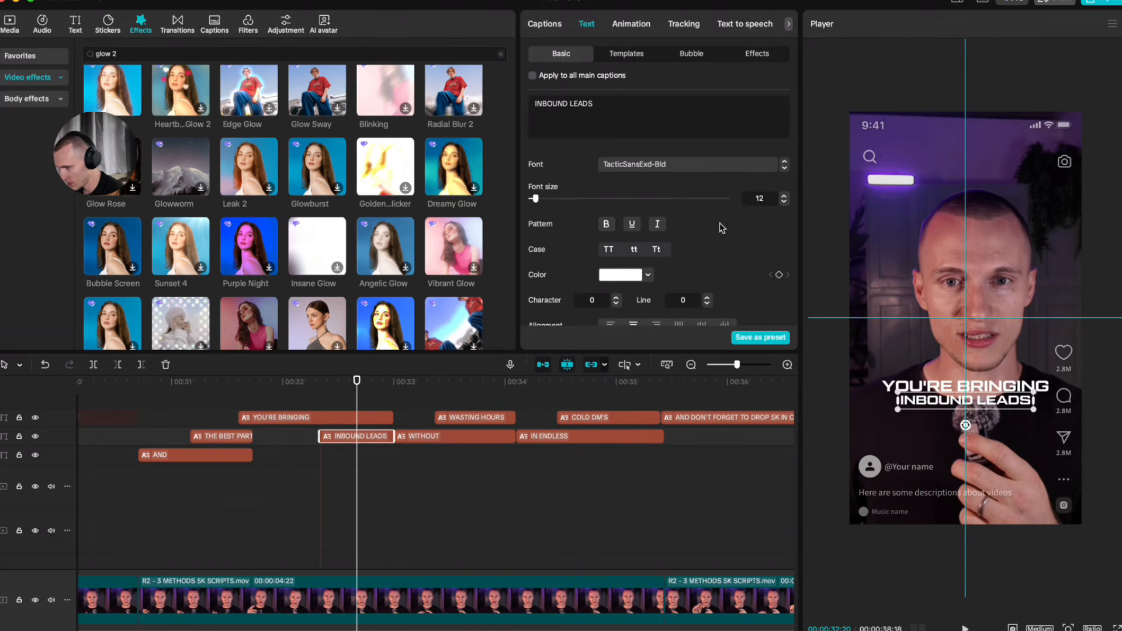
drag(250, 398, 215, 414)
key(space)
click(315, 427)
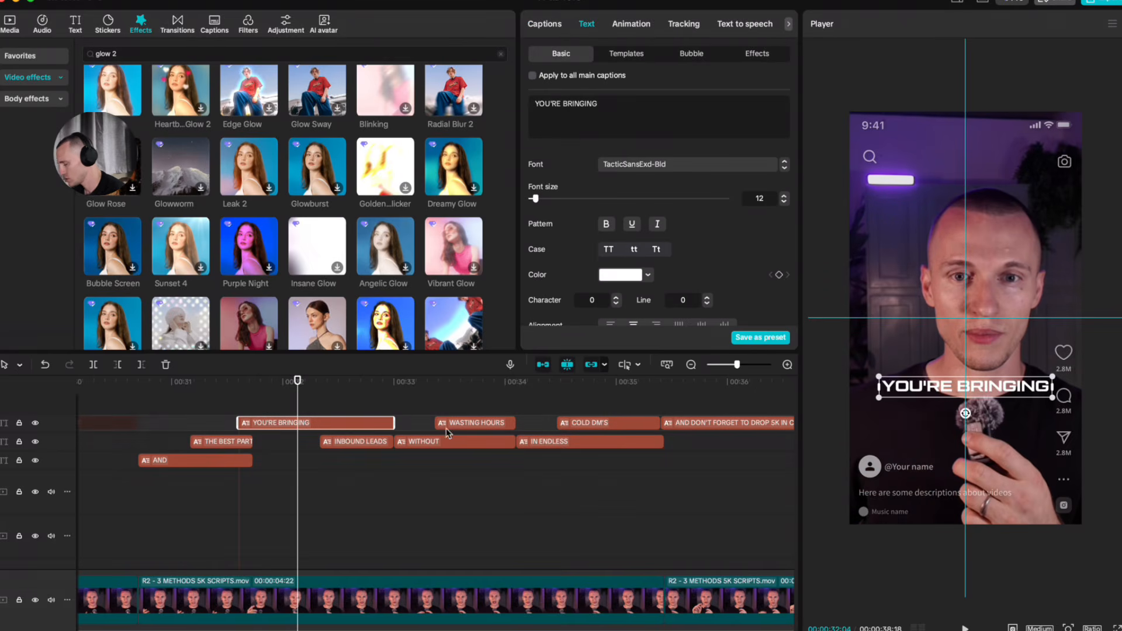
click(629, 277)
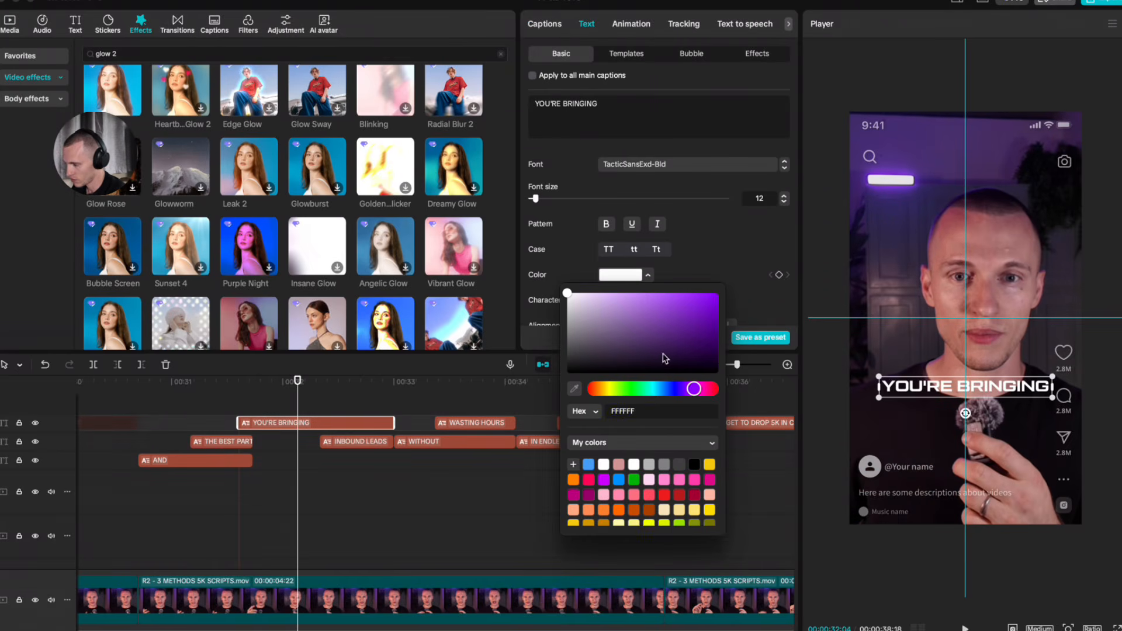
key(Return)
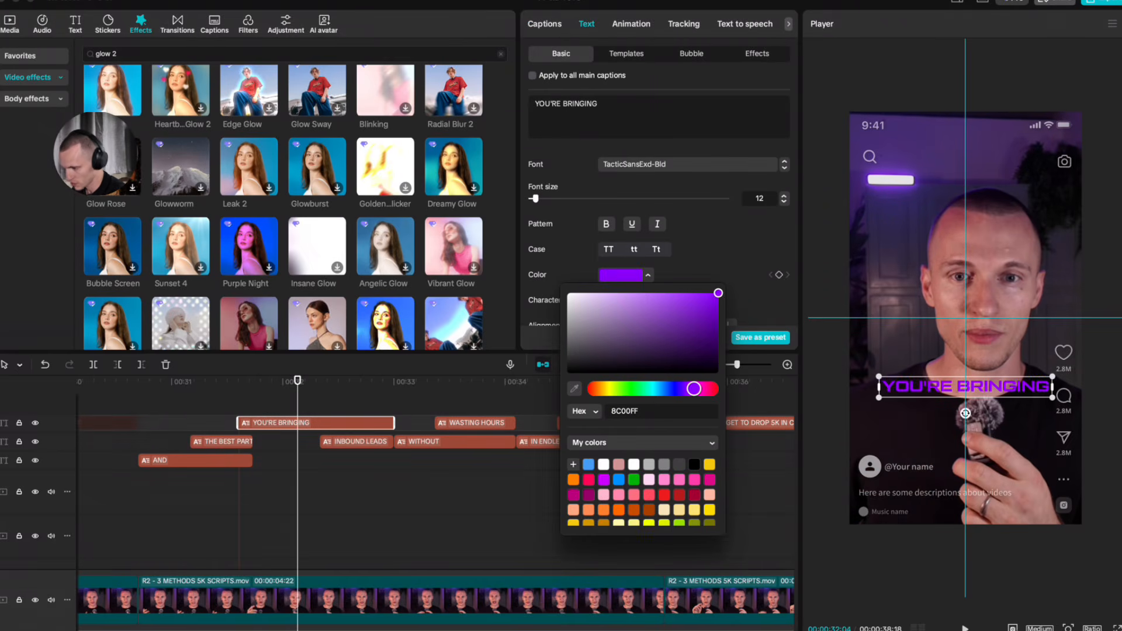
Step: Set the text color of the "WASTING HOURS" caption to purple 8C00FF
click(447, 433)
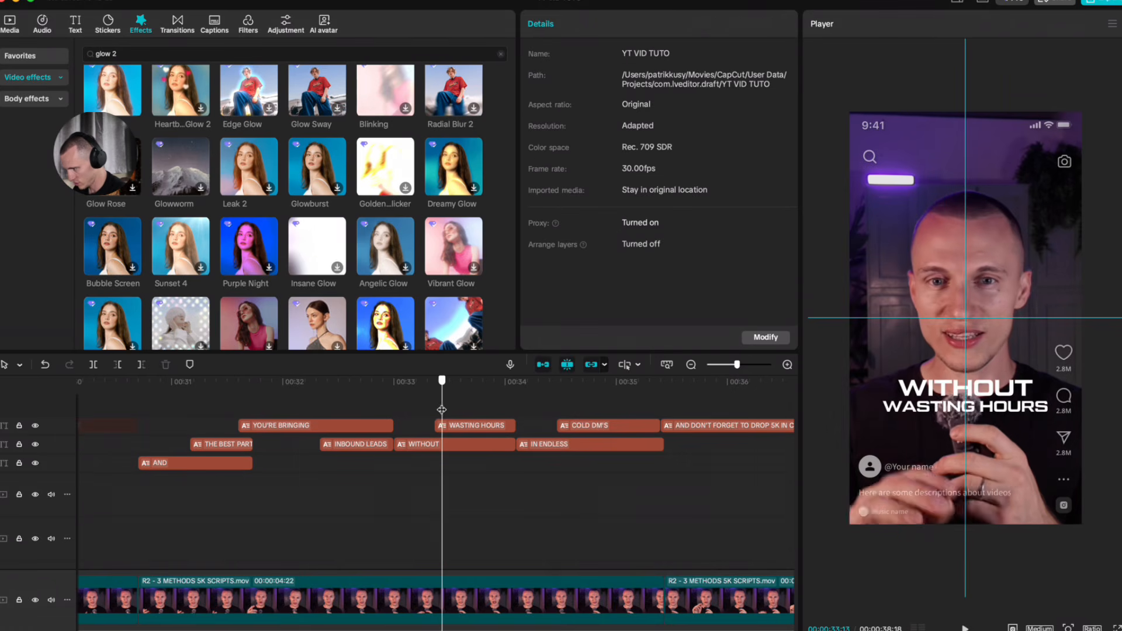
click(502, 427)
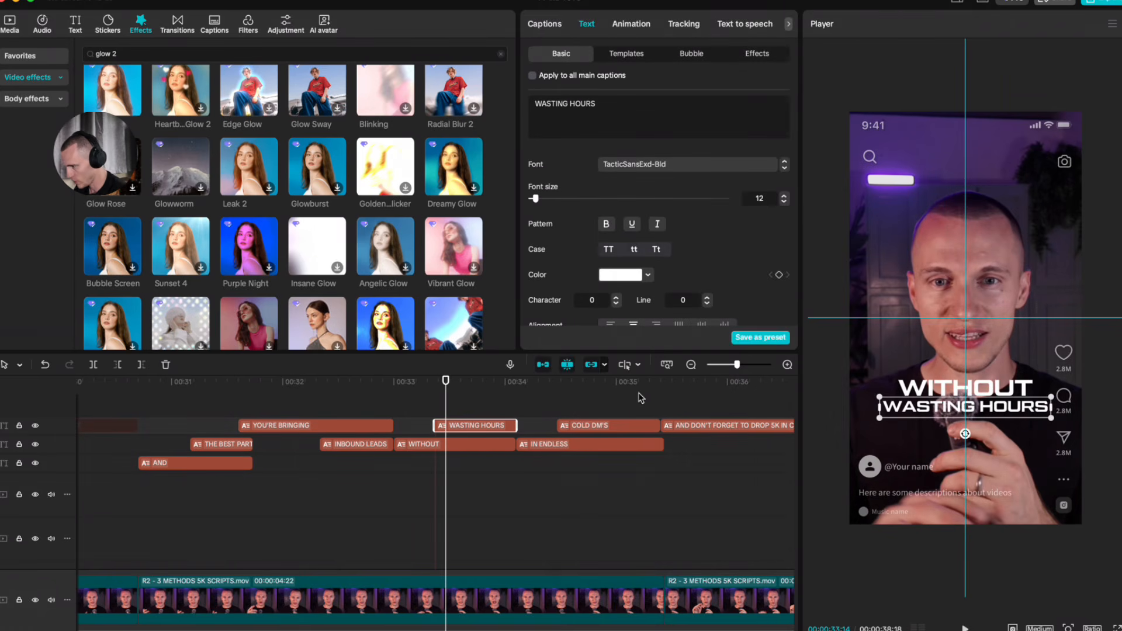
click(648, 275)
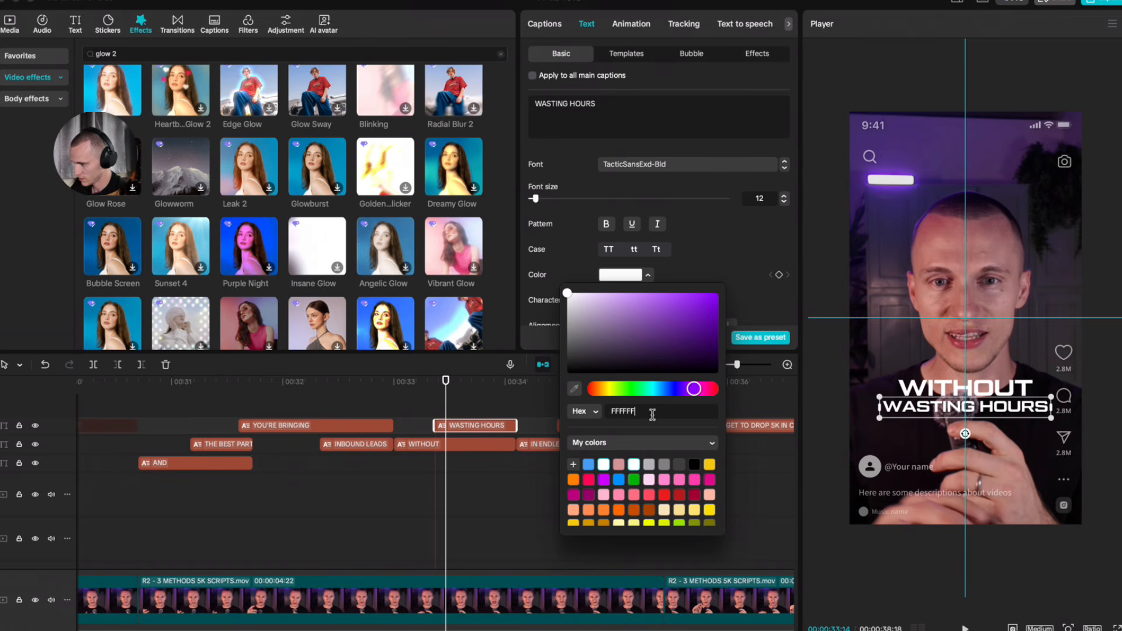
text(8C00FF)
key(Return)
Step: Set the text color of the "COLD DM'S" caption to purple 8C00FF
click(491, 412)
click(564, 411)
click(605, 458)
scroll(597, 456, right, 2)
click(532, 422)
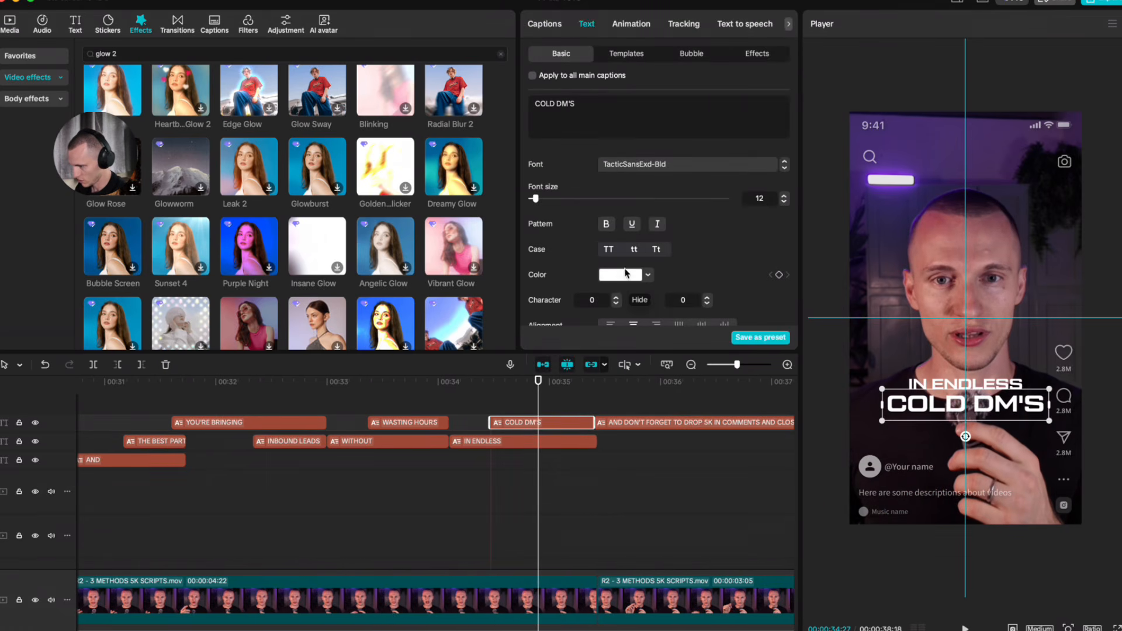
click(625, 274)
text(8C00FF)
key(Return)
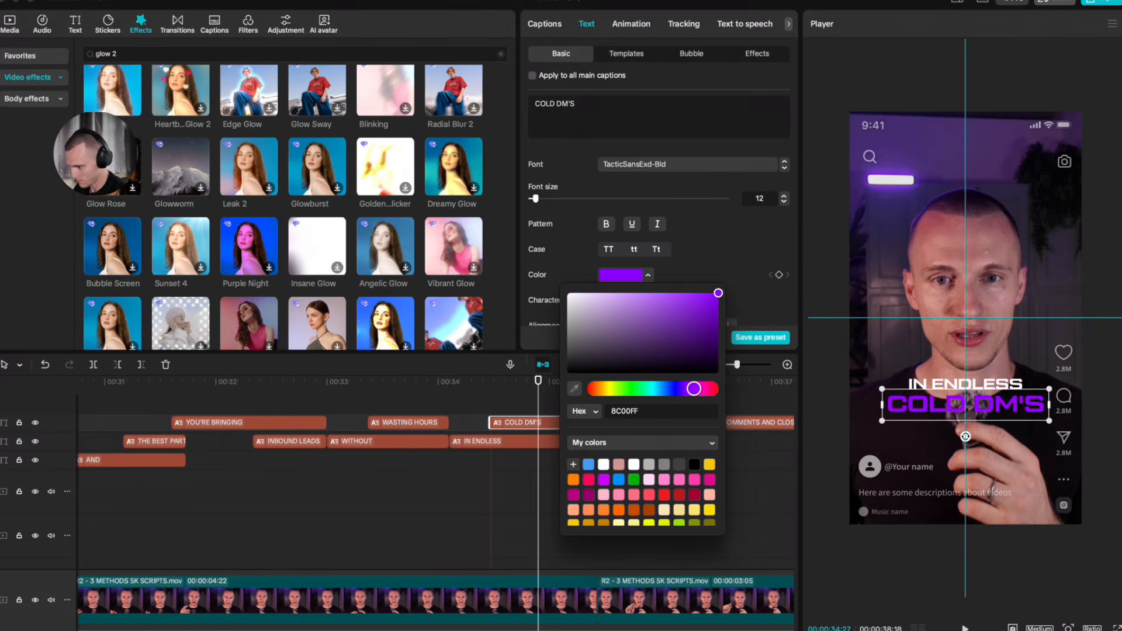
Step: Play back the recolored captions from the "AND" caption onward to check the purple highlights
click(525, 405)
scroll(529, 404, left, 3)
click(534, 403)
scroll(430, 400, left, 2)
click(362, 403)
click(302, 404)
key(space)
scroll(404, 433, right, 3)
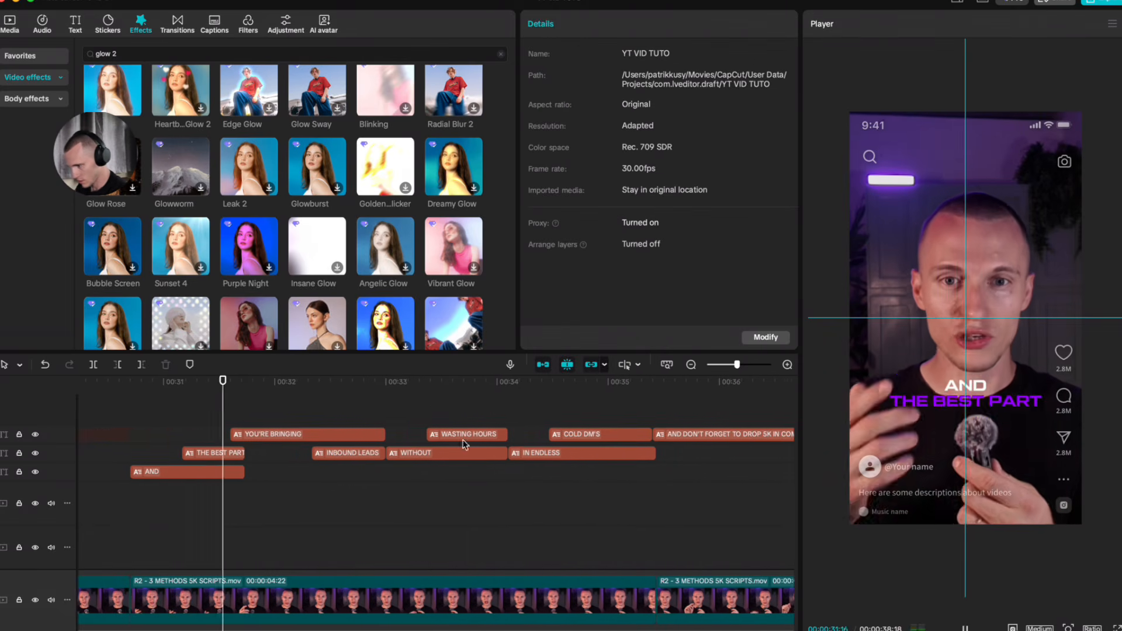
key(space)
Step: Apply the Fade In entrance animation at 0.1 s to all captions from "AND" to "COLD DM'S" and play them back
scroll(573, 417, down, 4)
drag(490, 403, 226, 492)
scroll(217, 487, up, 4)
scroll(219, 490, up, 2)
click(630, 28)
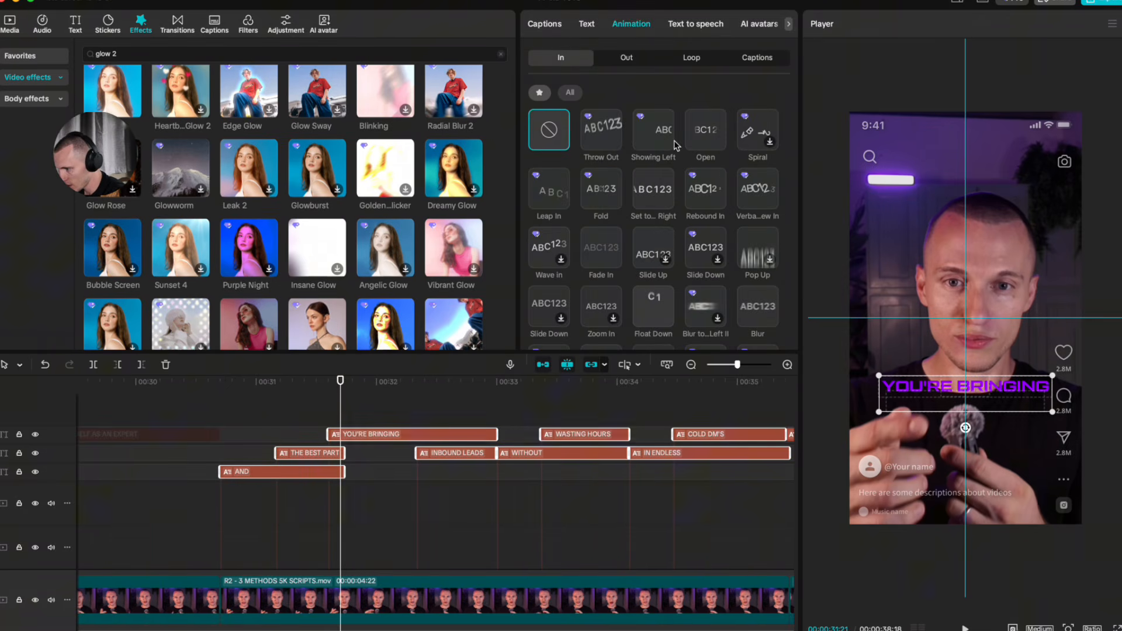
click(602, 262)
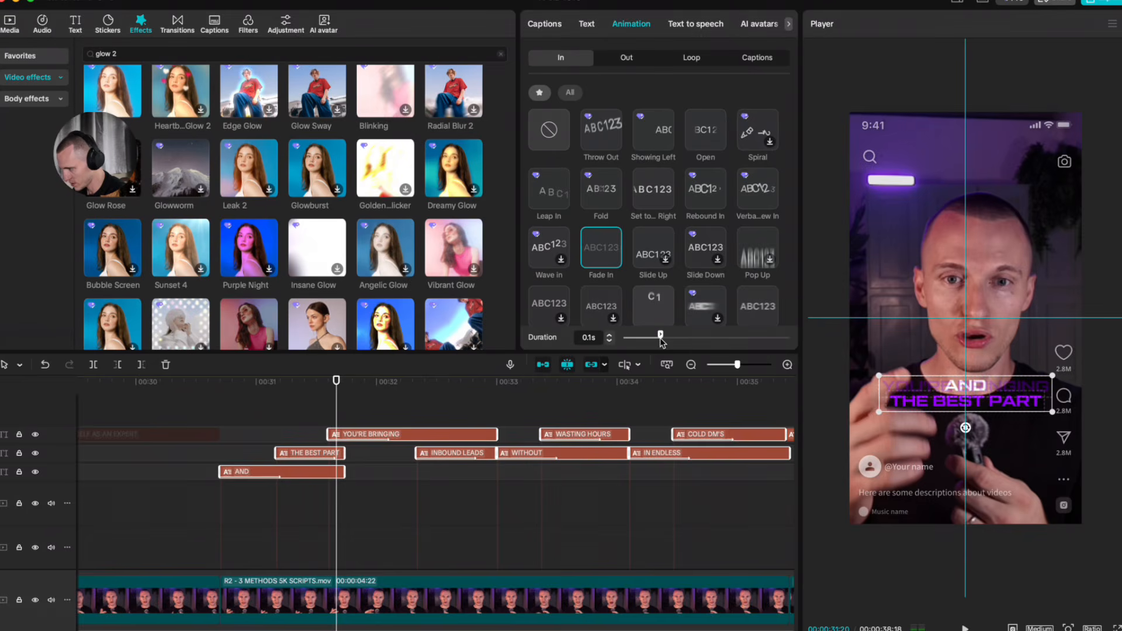
click(227, 416)
key(space)
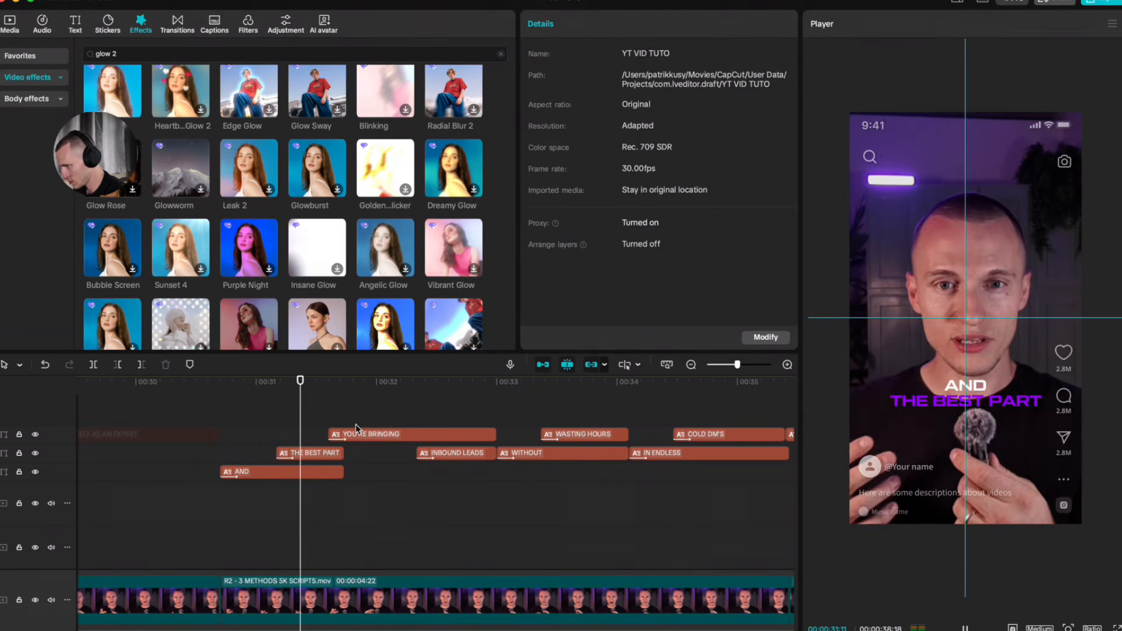
scroll(675, 497, right, 2)
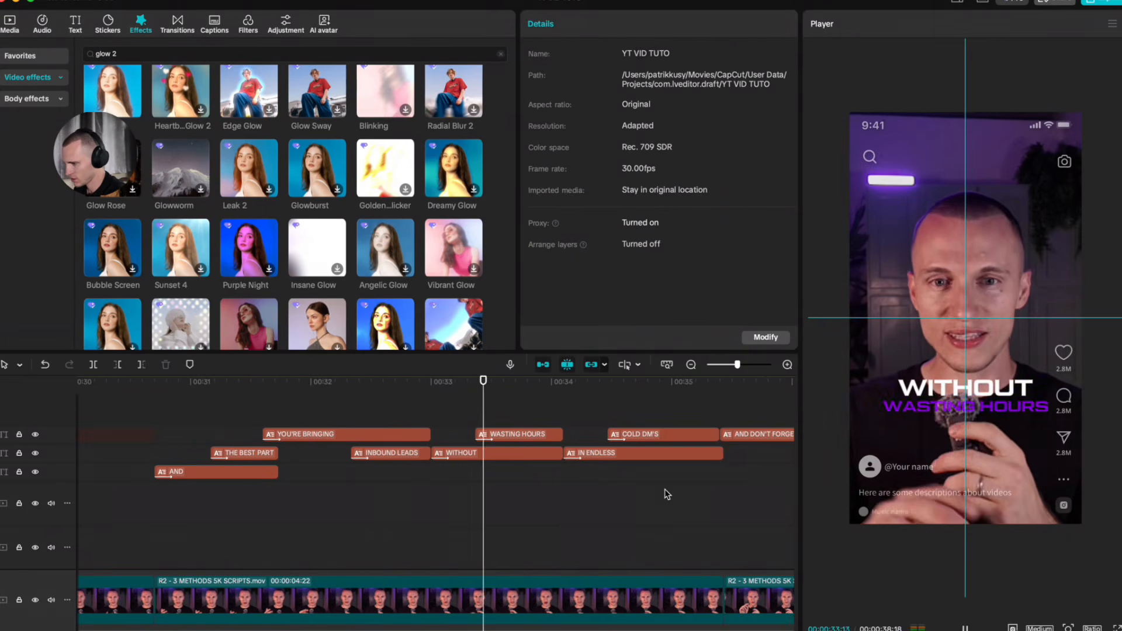
Step: Add the Blur exit animation to the same captions with a duration of 0.2 s
drag(675, 403, 264, 490)
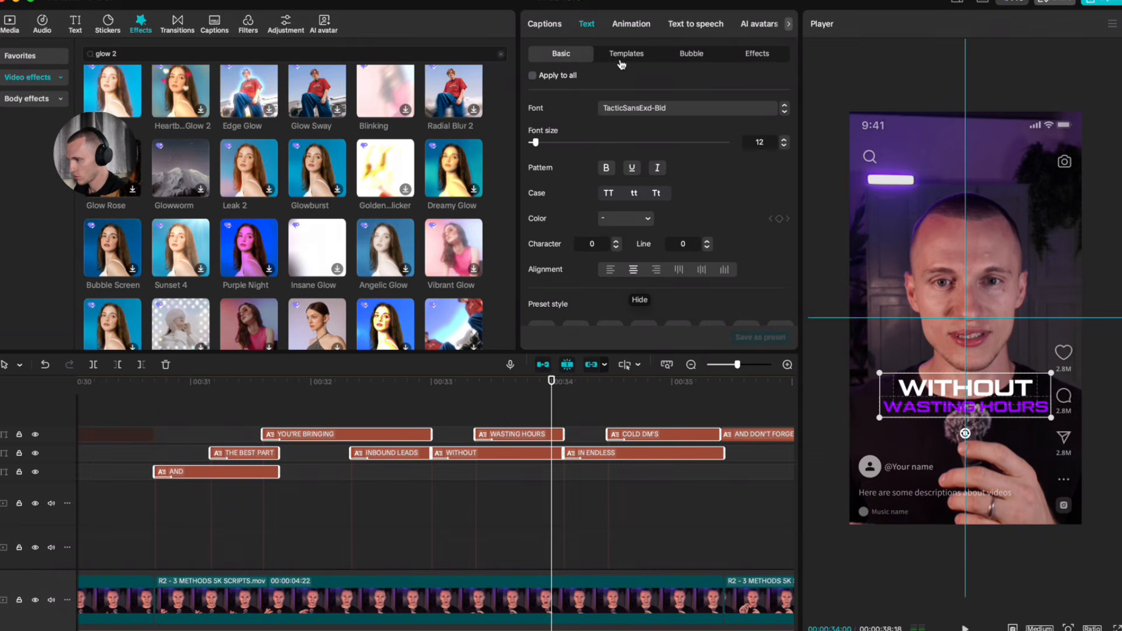
click(631, 23)
click(630, 58)
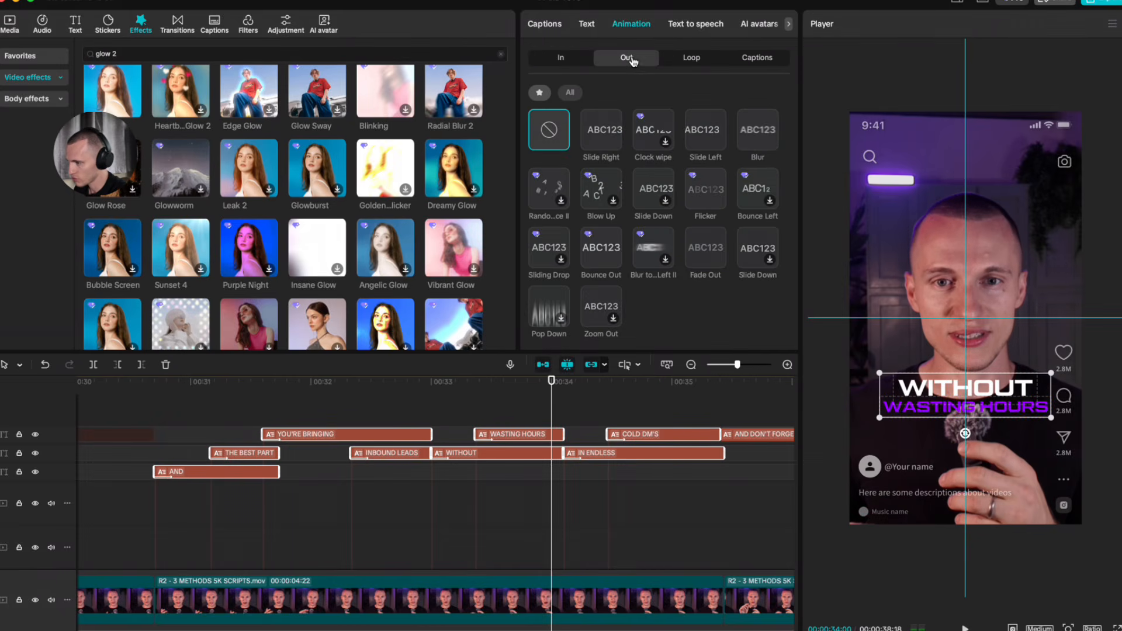
click(769, 139)
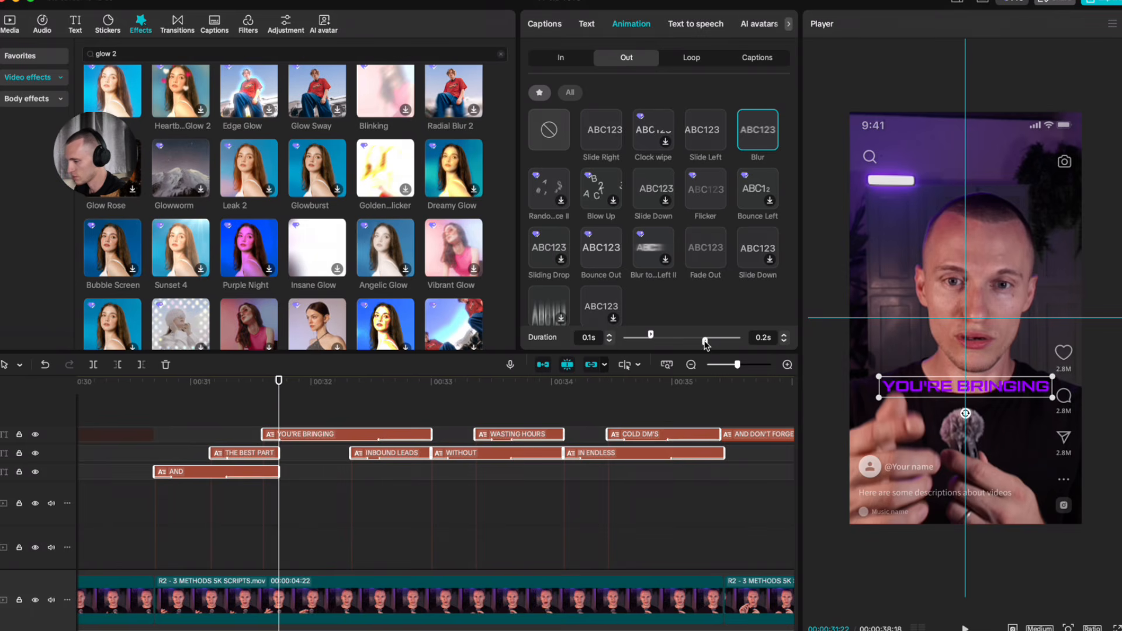
Step: Combine the captions from "AND" to "COLD DM'S" into one compound clip
scroll(353, 482, right, 5)
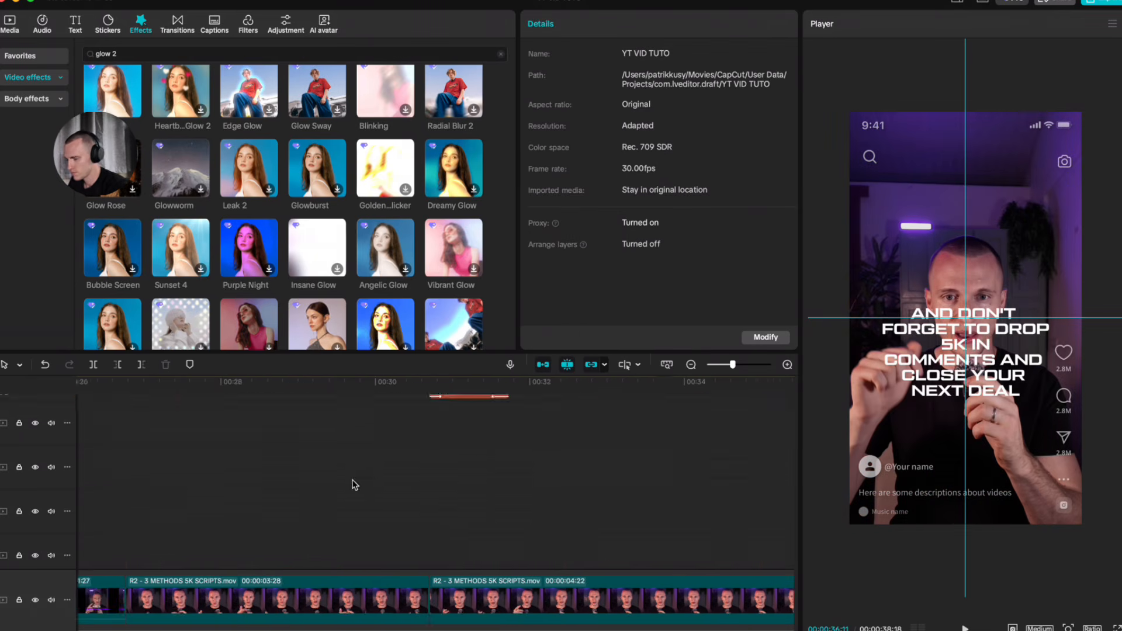
scroll(353, 482, up, 2)
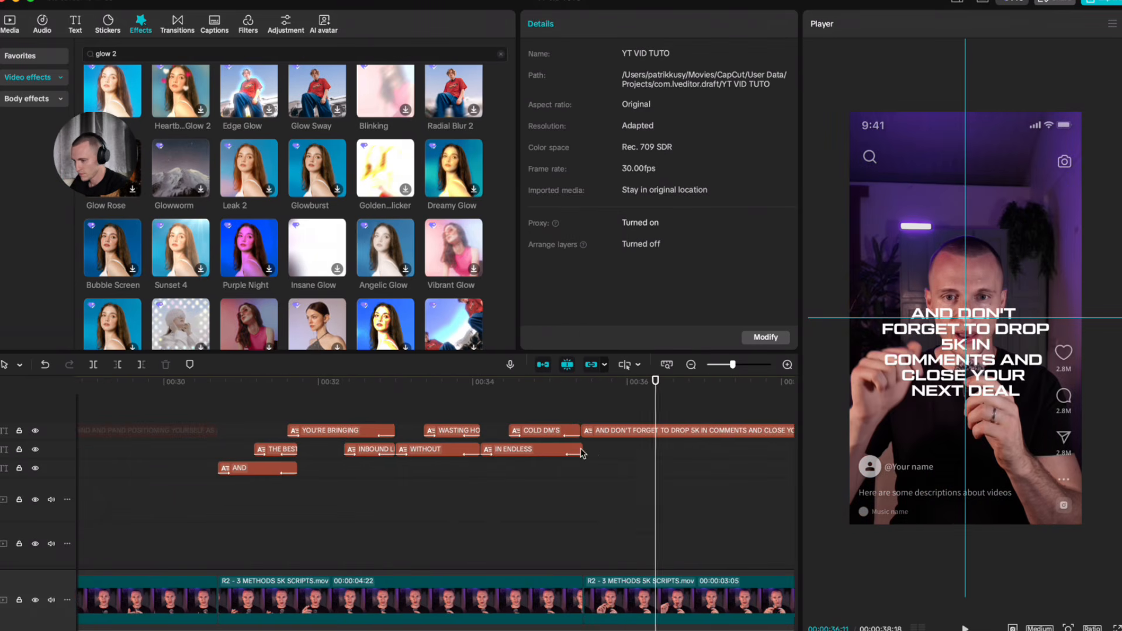
drag(531, 402, 279, 481)
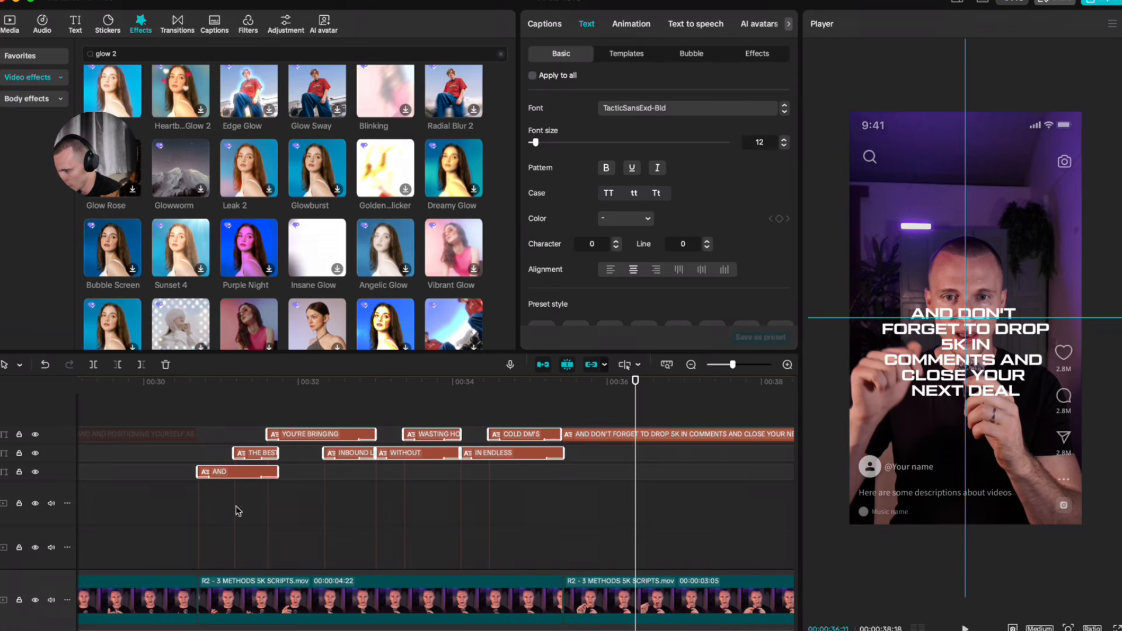
key(alt+g)
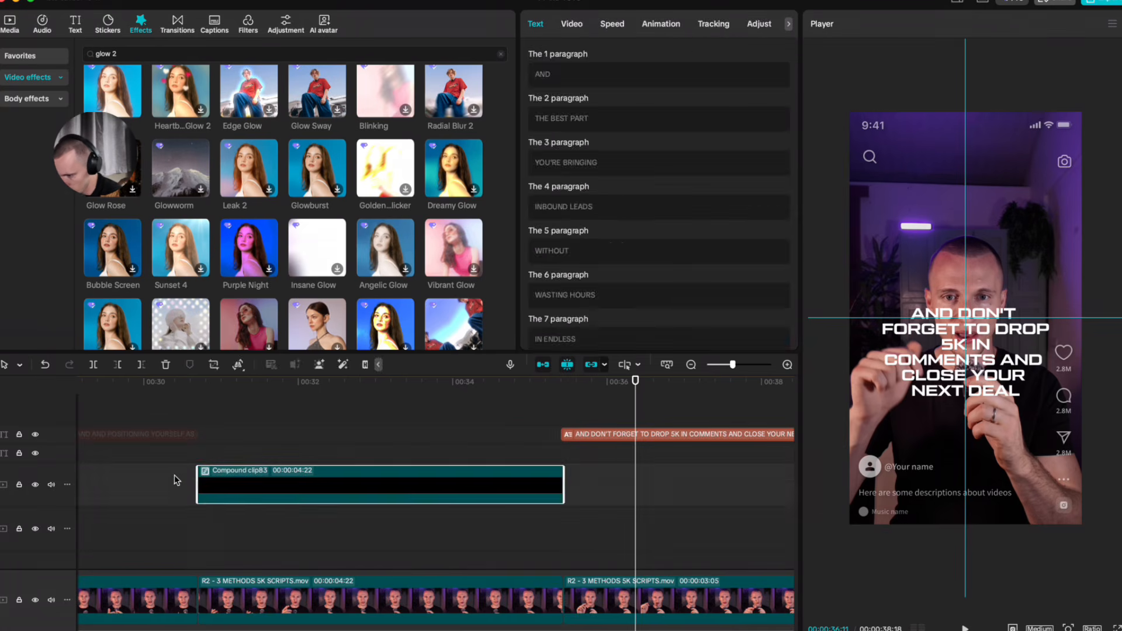
Step: Place the caption compound clip on the track directly above the upper talking clip, keeping its start time
click(183, 459)
click(197, 458)
scroll(250, 490, down, 3)
drag(264, 471, 267, 434)
scroll(269, 437, up, 3)
click(273, 445)
click(385, 496)
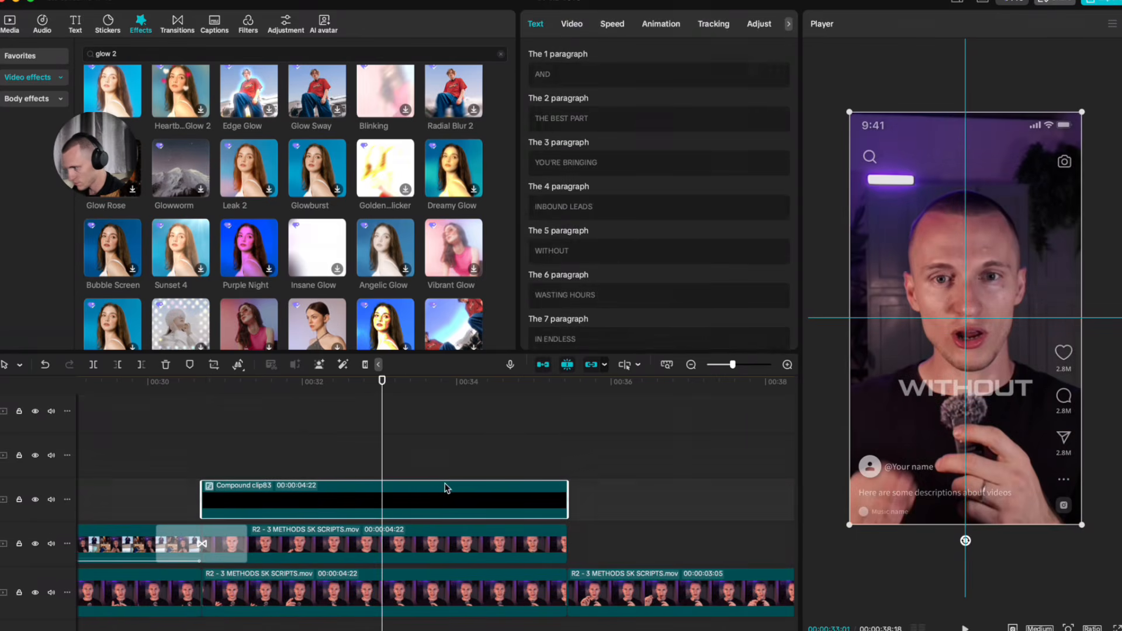
Step: Apply the Glow 2 video effect to the caption compound clip and preview the glowing text
click(344, 410)
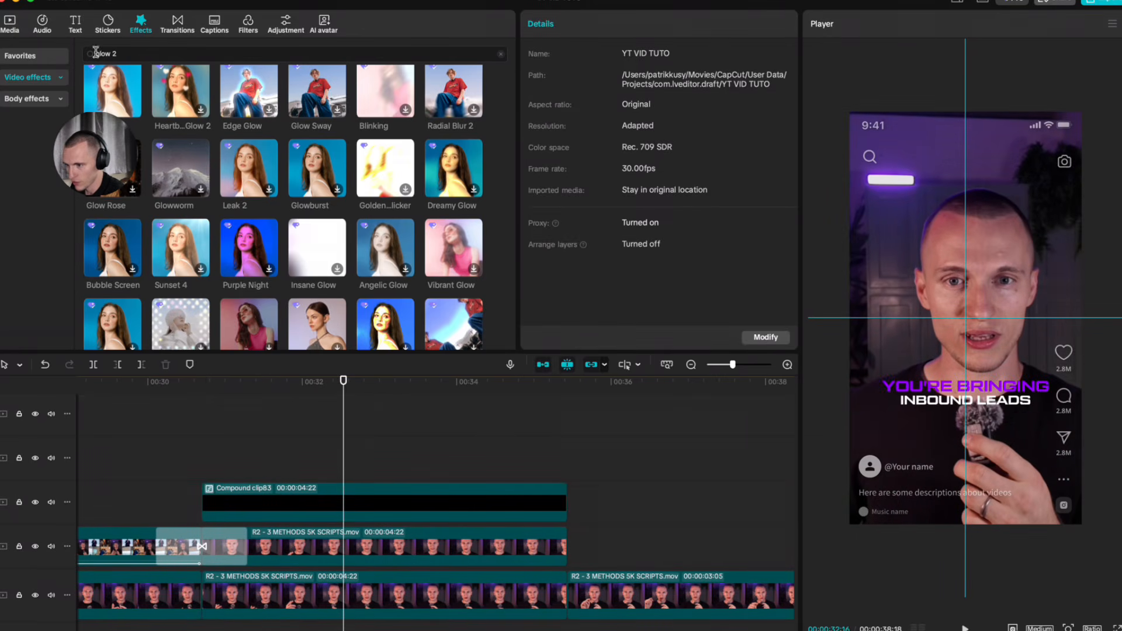
drag(114, 92, 327, 502)
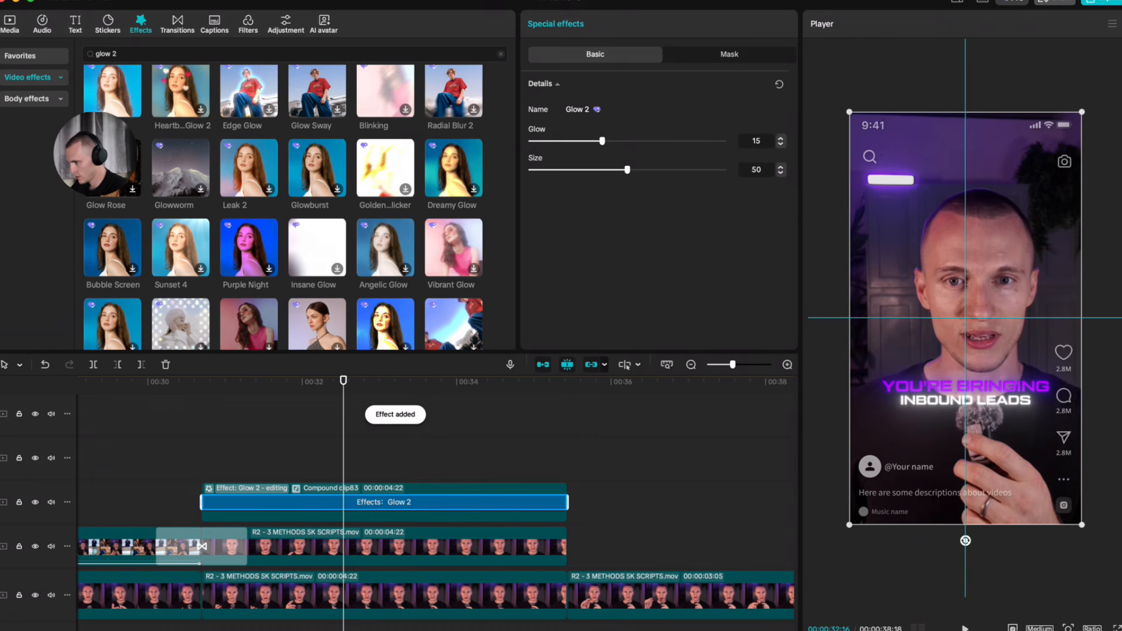
click(360, 442)
drag(361, 443, 248, 420)
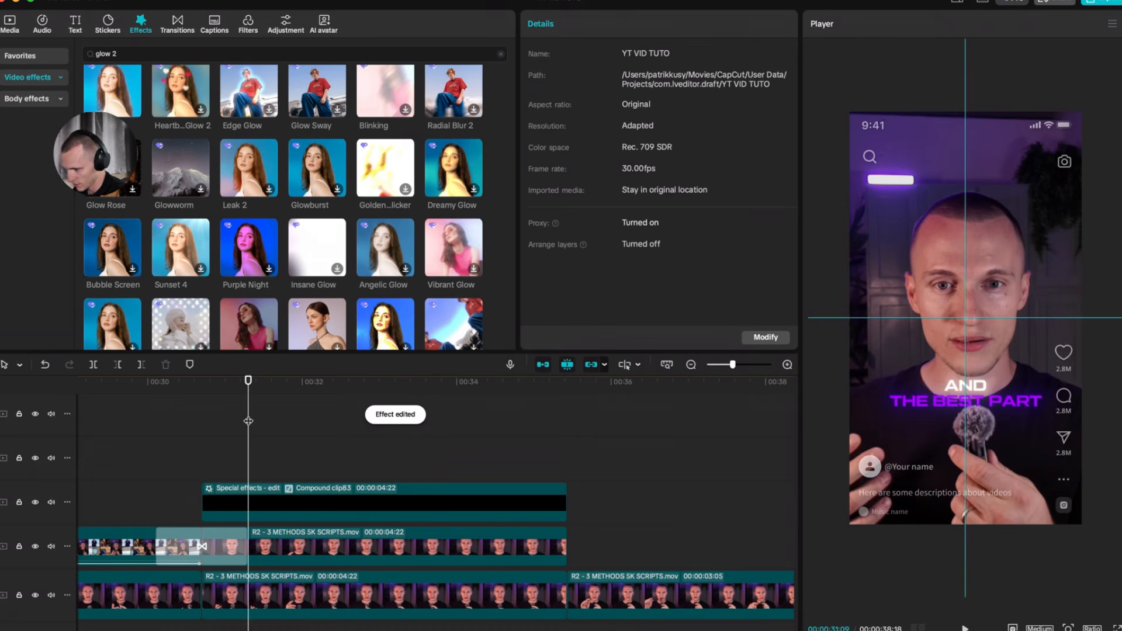
Step: Copy Compound clip75 from around 00:20 and paste it above the glowing captions, aligned with their start
scroll(355, 467, left, 10)
click(537, 476)
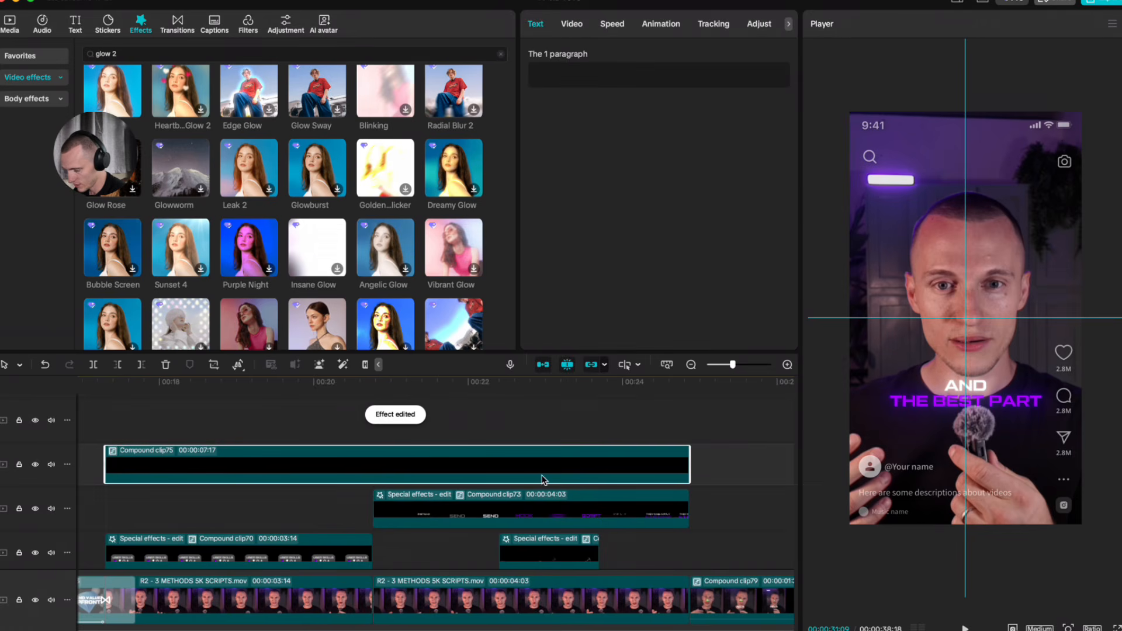
scroll(158, 479, right, 8)
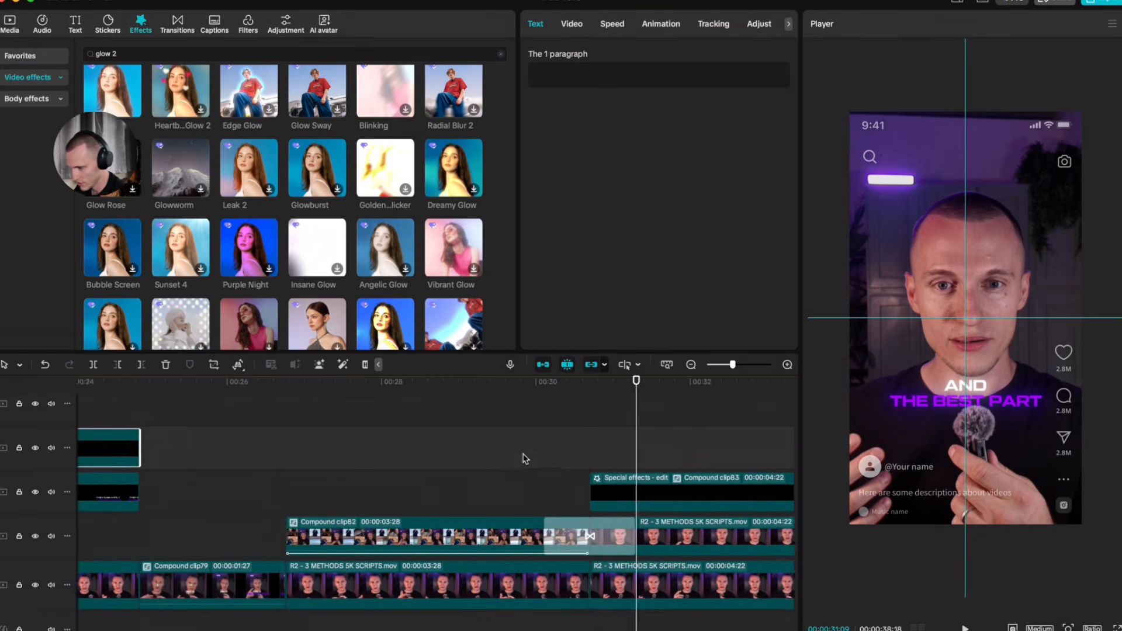
click(609, 433)
key(ctrl+v)
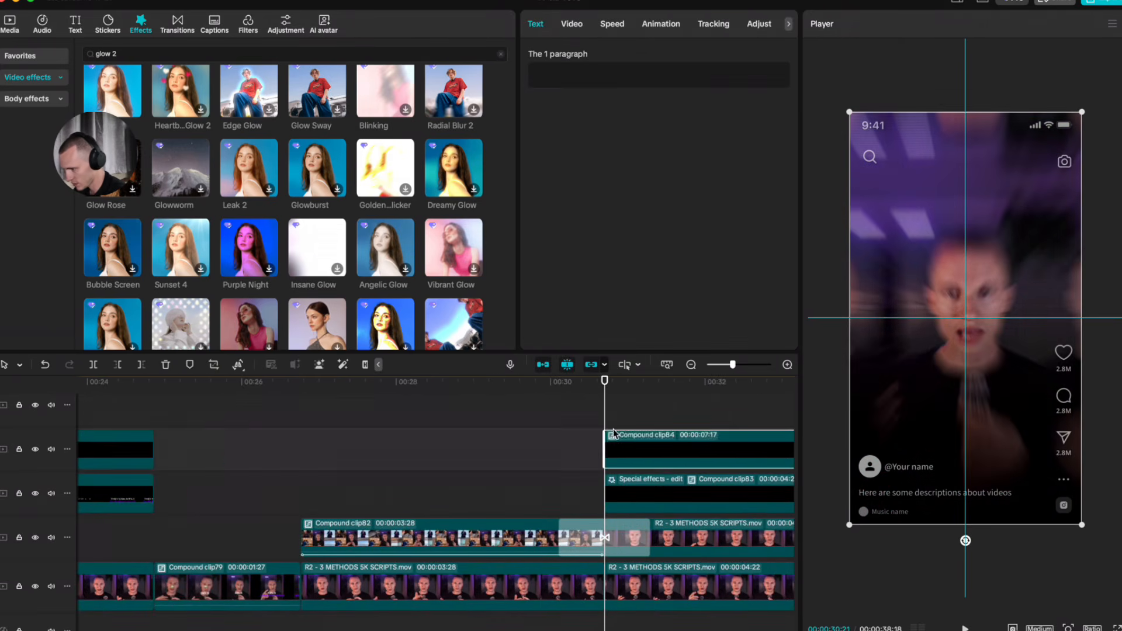
Step: Extend the pasted compound clip to the end of the video, making it 00:00:07:27 long
scroll(609, 444, right, 10)
key(a)
key(Delete)
key(super+z)
drag(607, 448, 629, 449)
Step: Play back the section and try assigning the pasted compound clip to layer 1
scroll(628, 454, left, 8)
click(515, 419)
key(space)
click(566, 448)
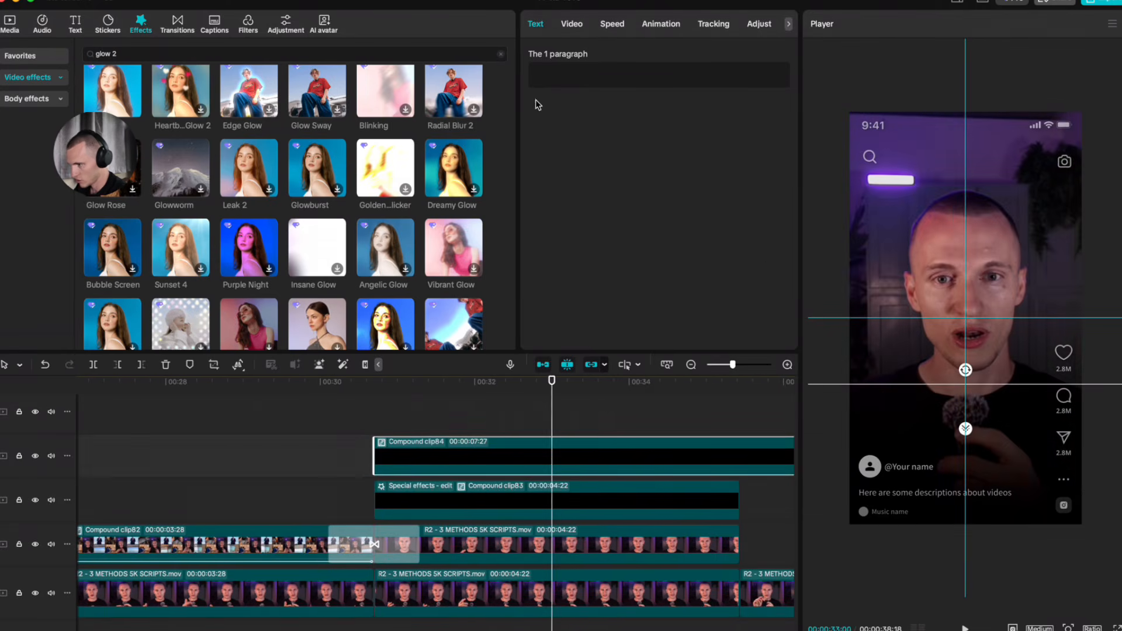
click(567, 22)
scroll(625, 327, down, 10)
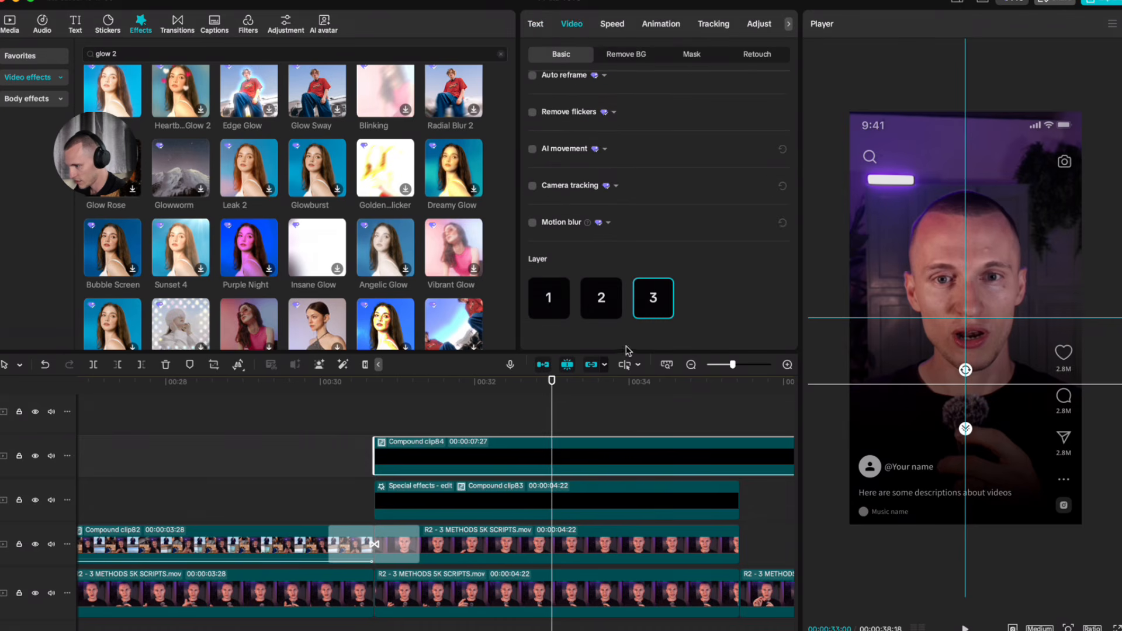
click(550, 300)
click(407, 414)
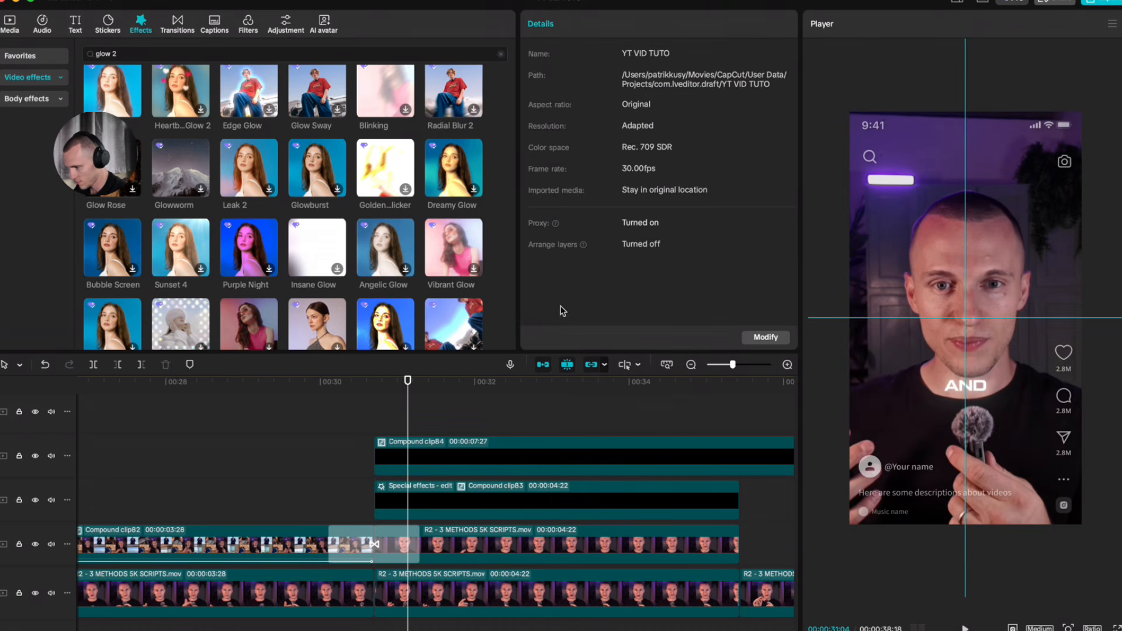
Step: Assign the pasted compound clip to layer 2 and scrub through the captions to check it
click(543, 443)
scroll(614, 308, down, 10)
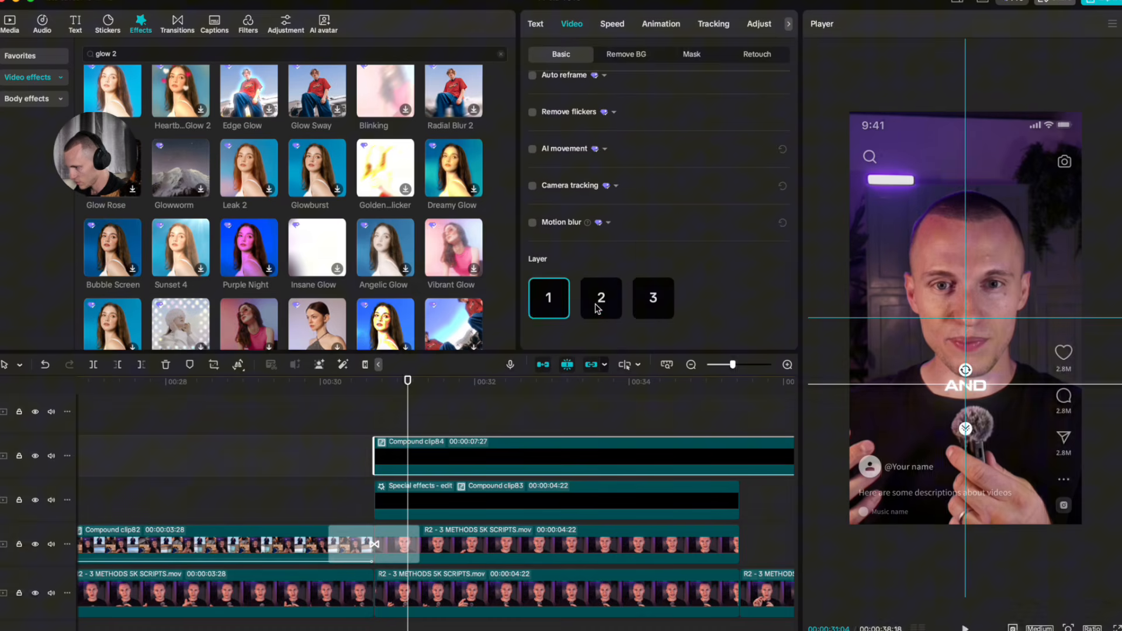
click(601, 306)
scroll(383, 403, up, 2)
click(427, 403)
drag(428, 404, 557, 449)
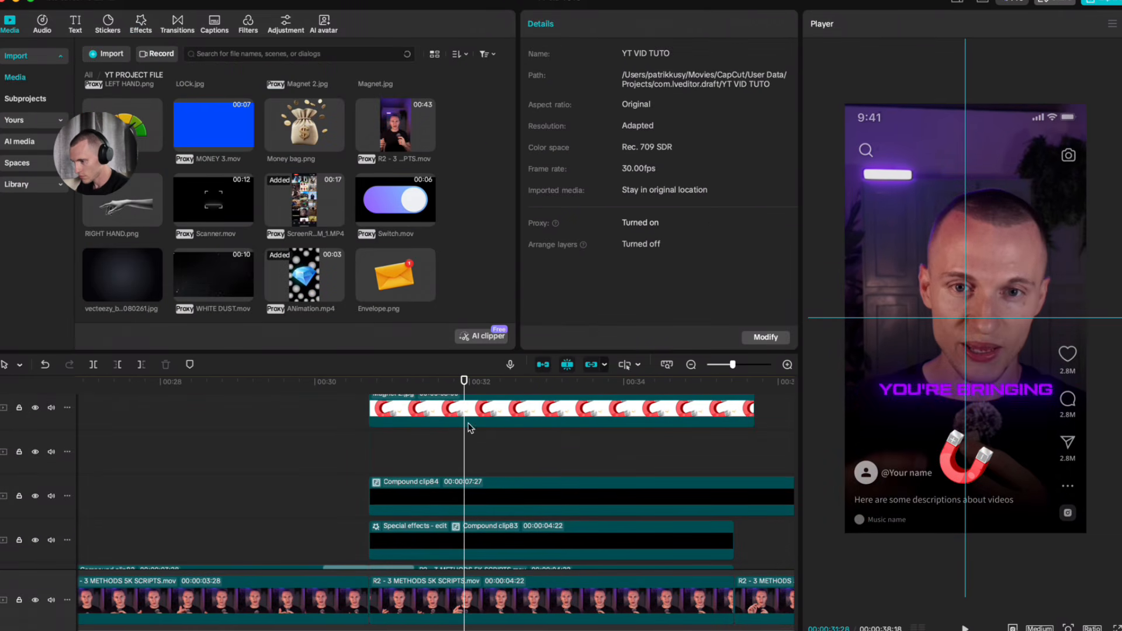
Step: Replace the magnet image with Scanner.mov above the pasted compound clip and remove its black background using Chroma key
click(455, 424)
key(Delete)
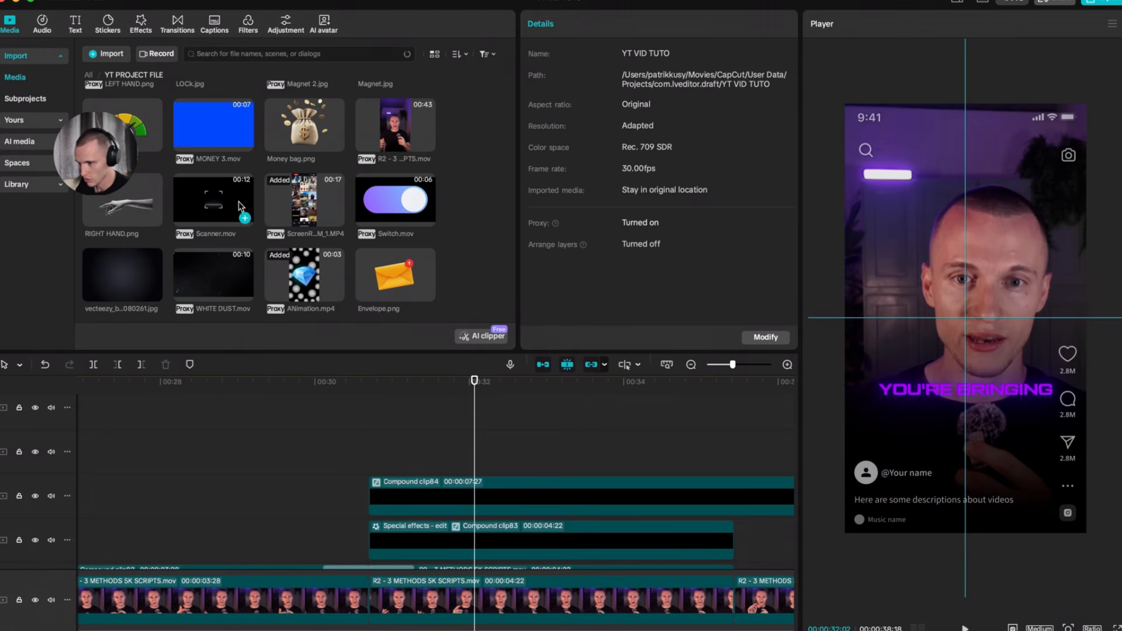
drag(192, 217, 373, 461)
scroll(536, 416, right, 2)
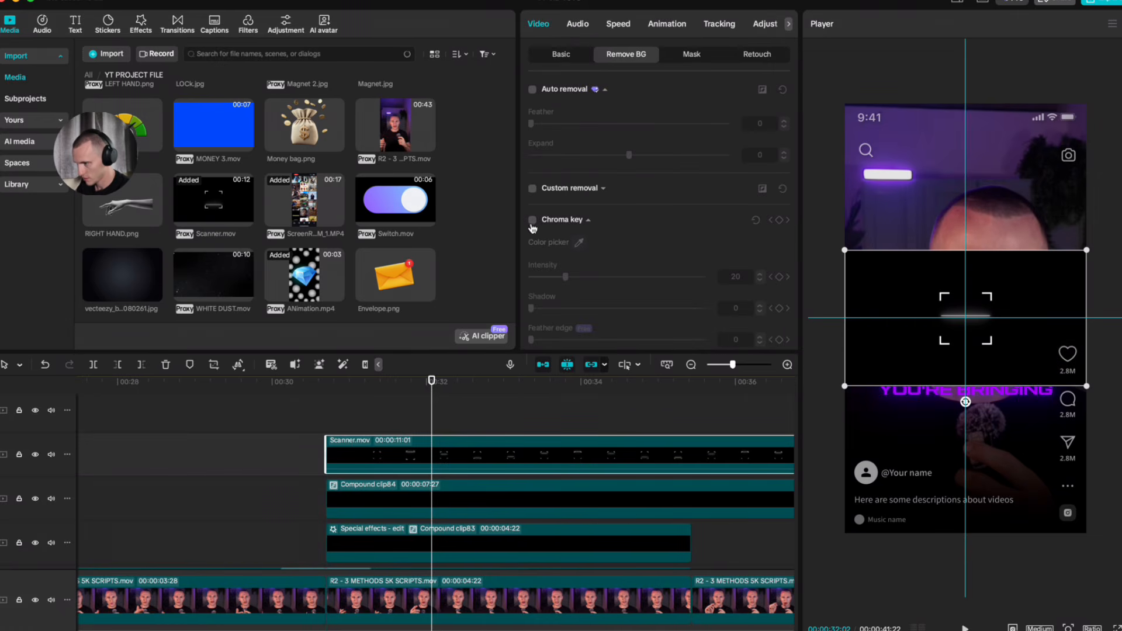
click(579, 242)
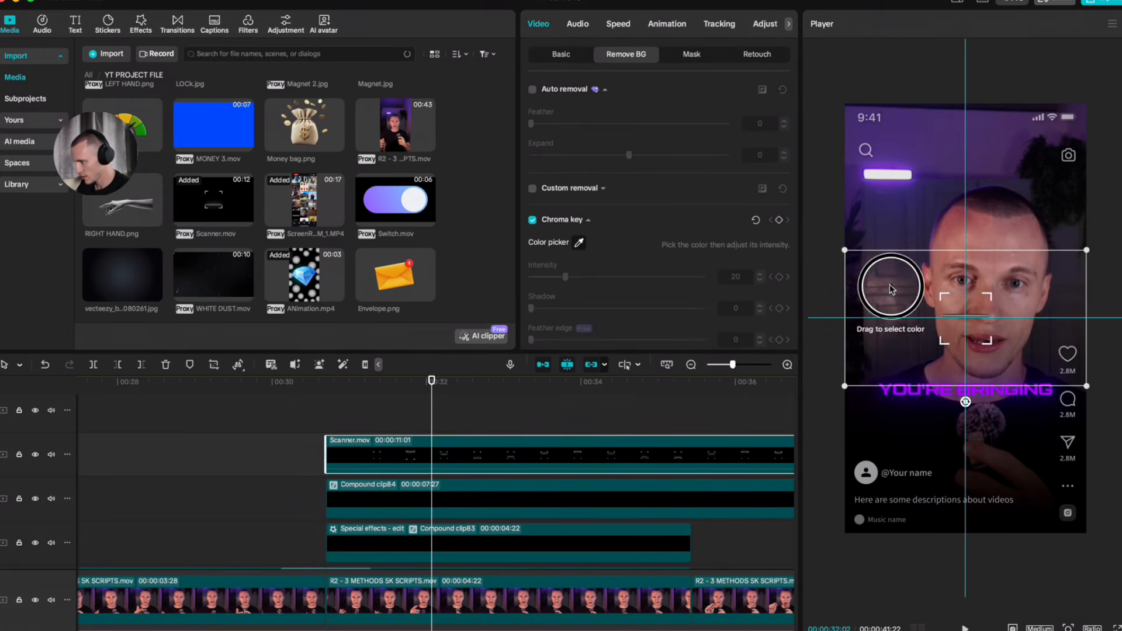
click(857, 253)
Step: Enlarge the scanner overlay, center it below the captions, and play it back
drag(827, 259, 951, 414)
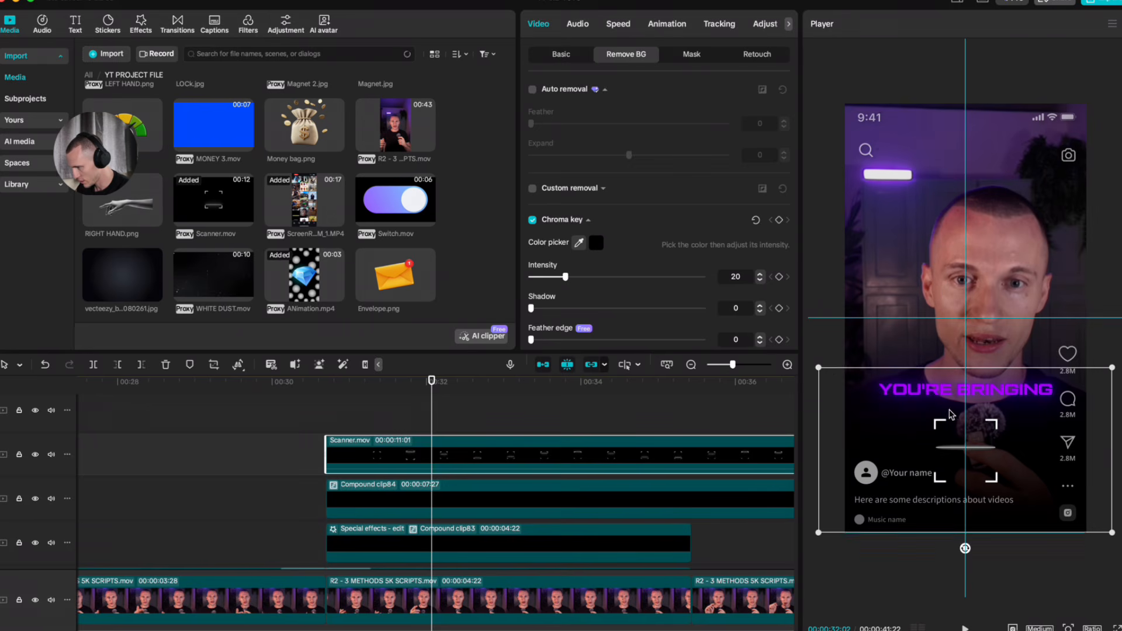
drag(819, 371, 758, 371)
key(space)
key(space)
Step: Add Envelope.png on the track above the scanner and shrink it to fit inside the scanner frame below the captions
drag(414, 278, 328, 416)
drag(512, 395, 513, 395)
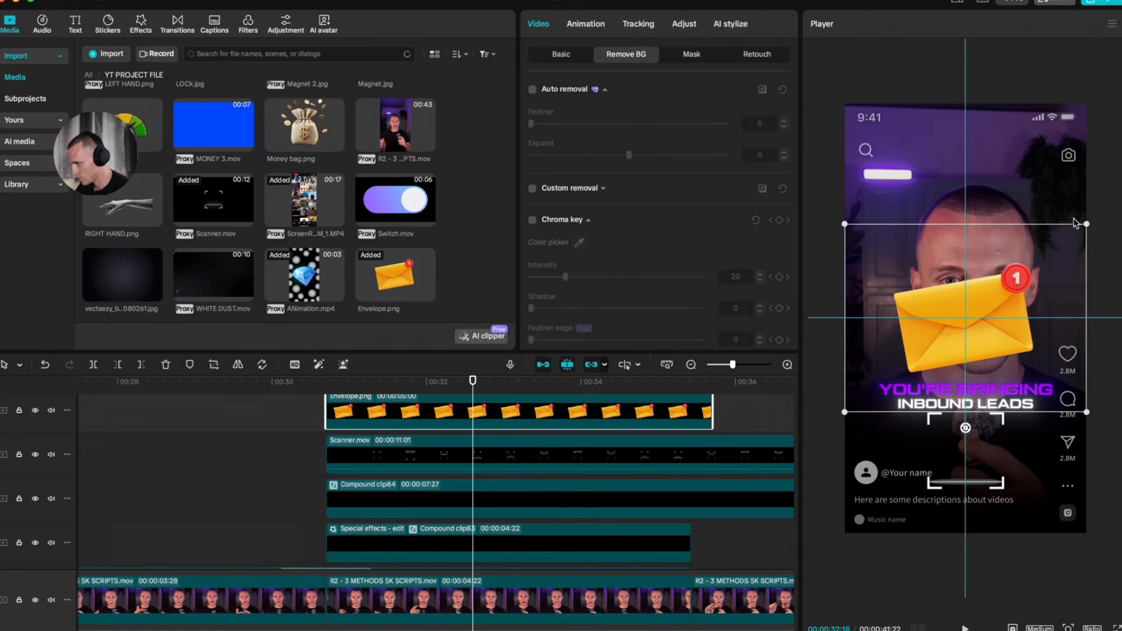
drag(1084, 224, 976, 449)
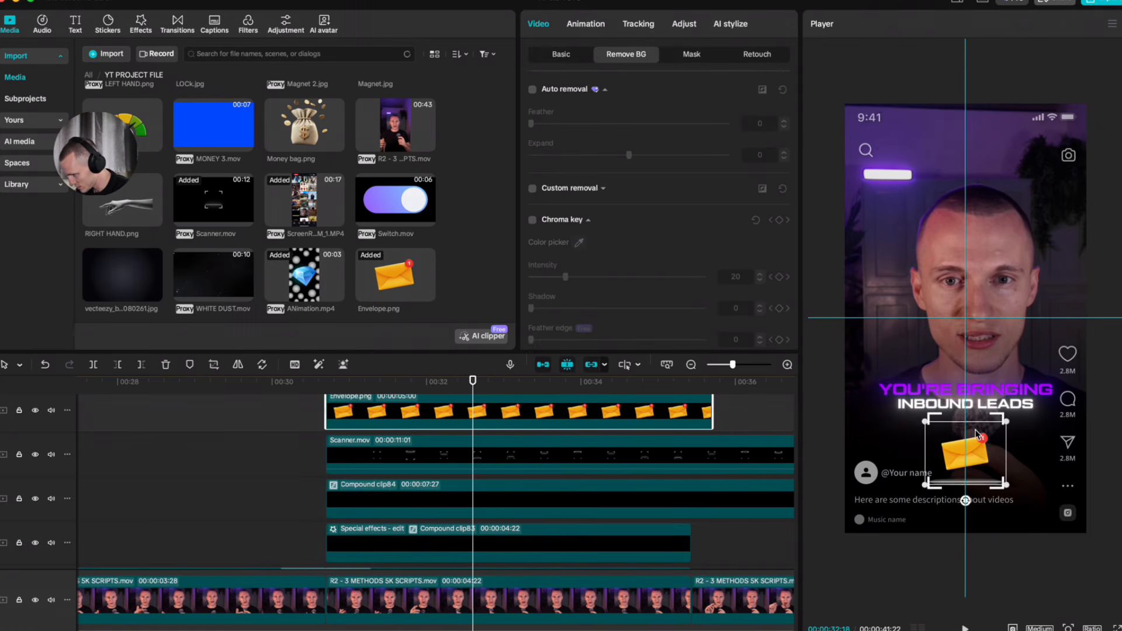
Step: Center the envelope inside the scanner frame below the captions and scrub through the result
click(998, 415)
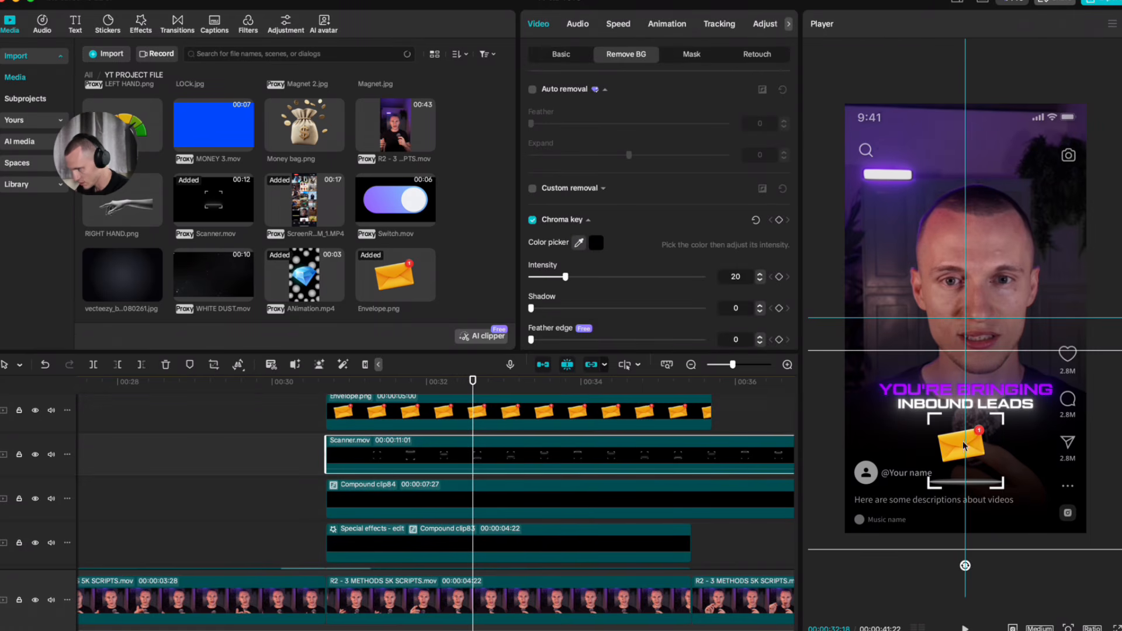
click(555, 426)
drag(1002, 411, 962, 419)
click(299, 433)
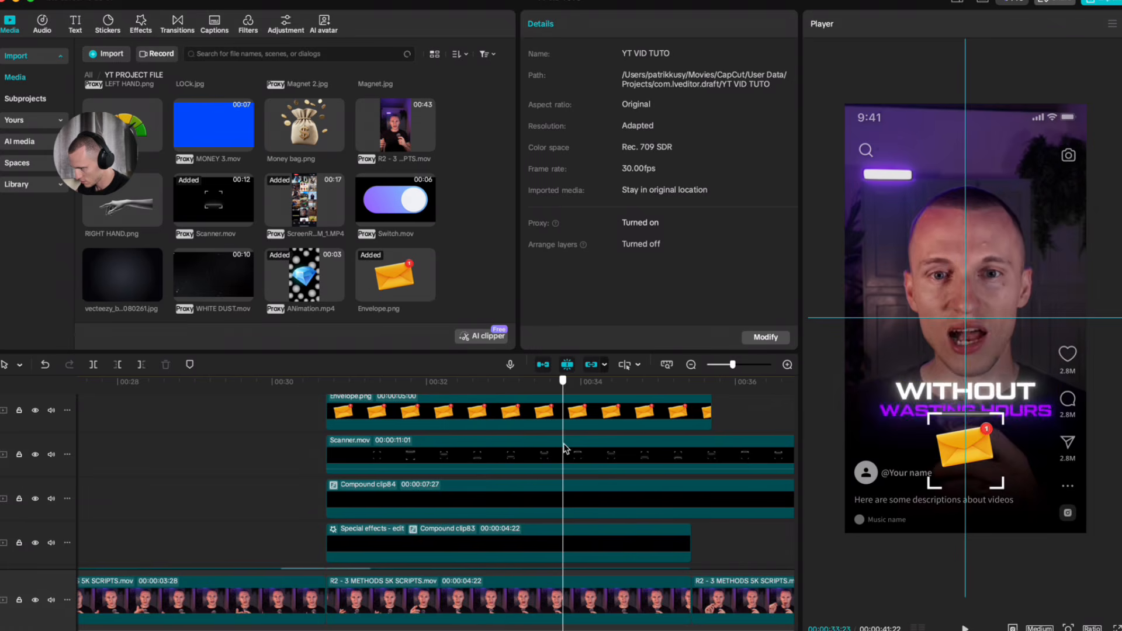
Step: Assign the Scanner.mov clip to layer 5 so it sits above the envelope, and play it back
click(490, 452)
scroll(614, 204, down, 1)
click(561, 54)
scroll(614, 295, down, 10)
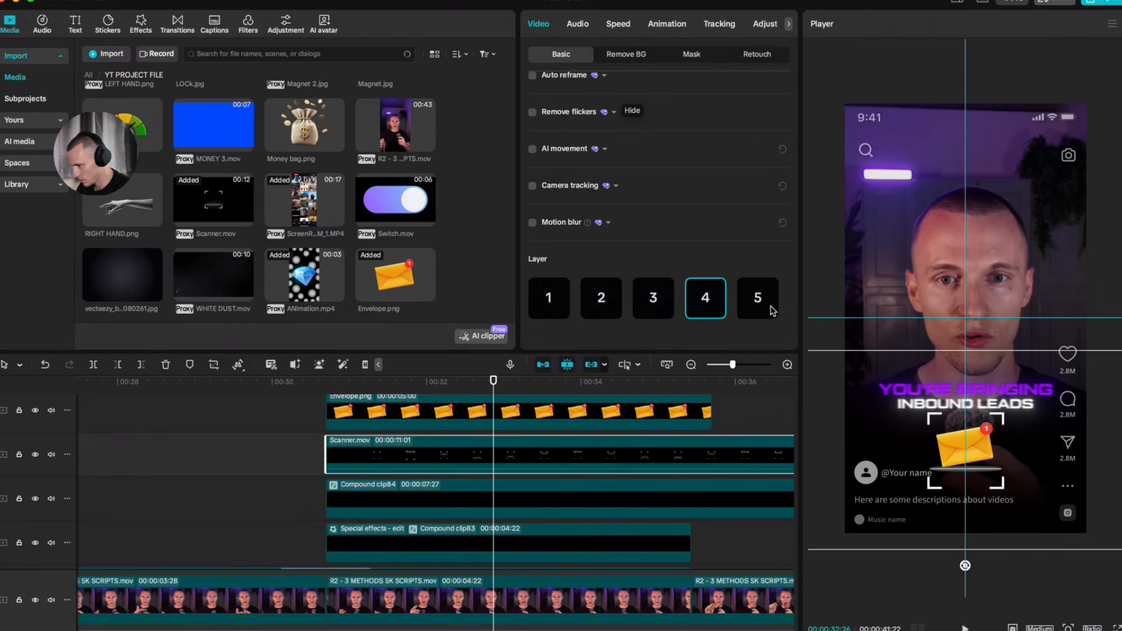
key(space)
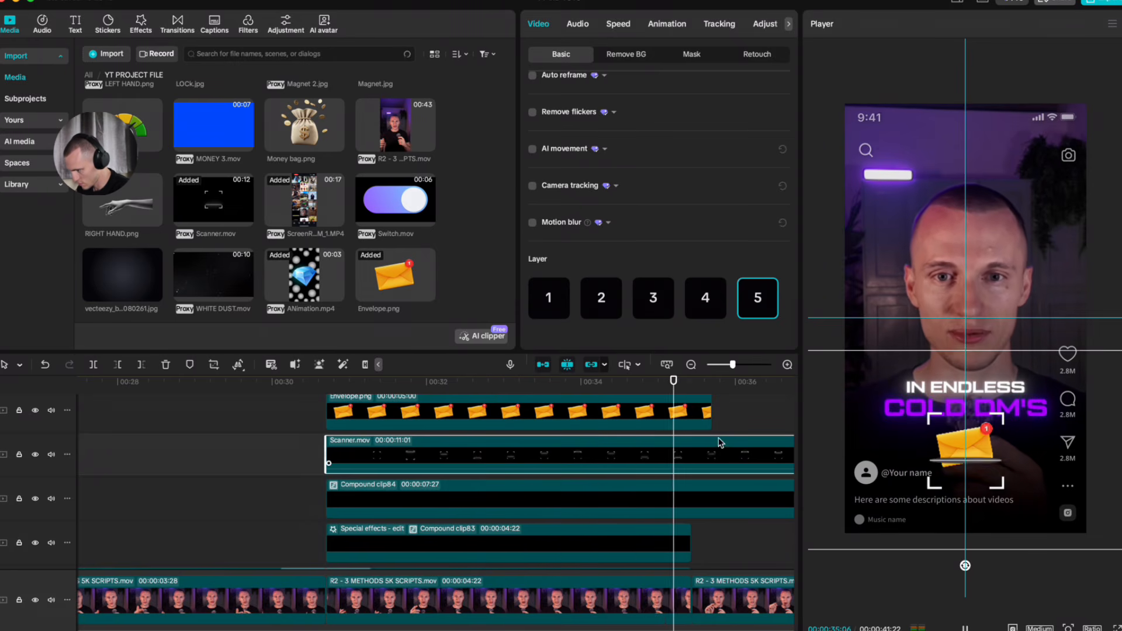
Step: Split the Scanner.mov and Envelope.png clips where the final caption begins and delete the parts after the cut
scroll(717, 445, up, 3)
key(space)
key(b)
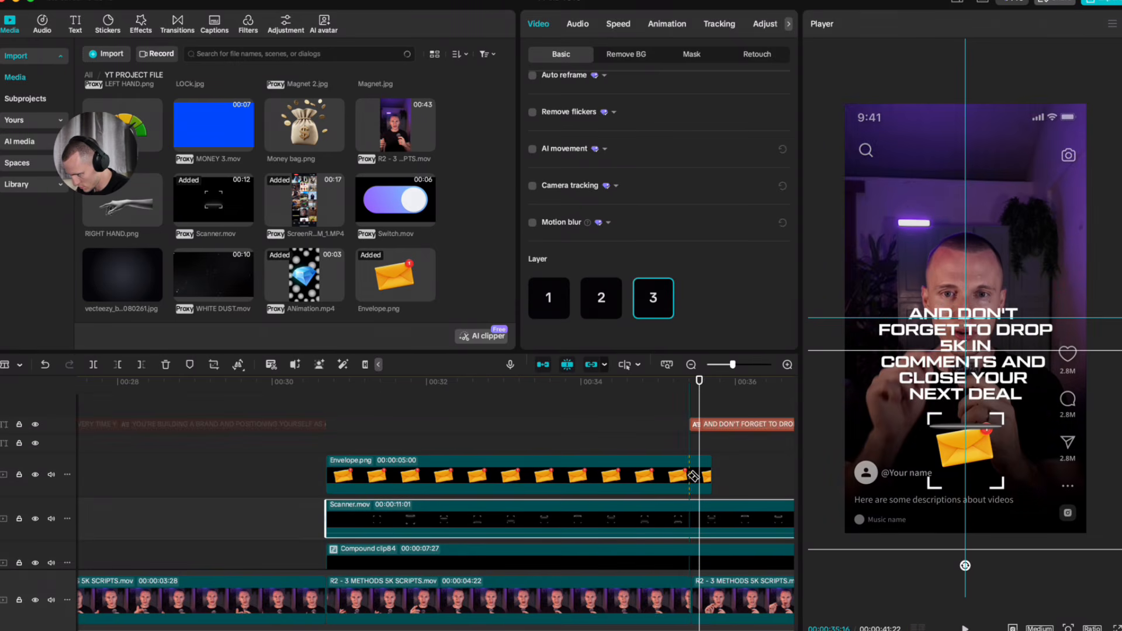
scroll(693, 476, down, 3)
click(690, 451)
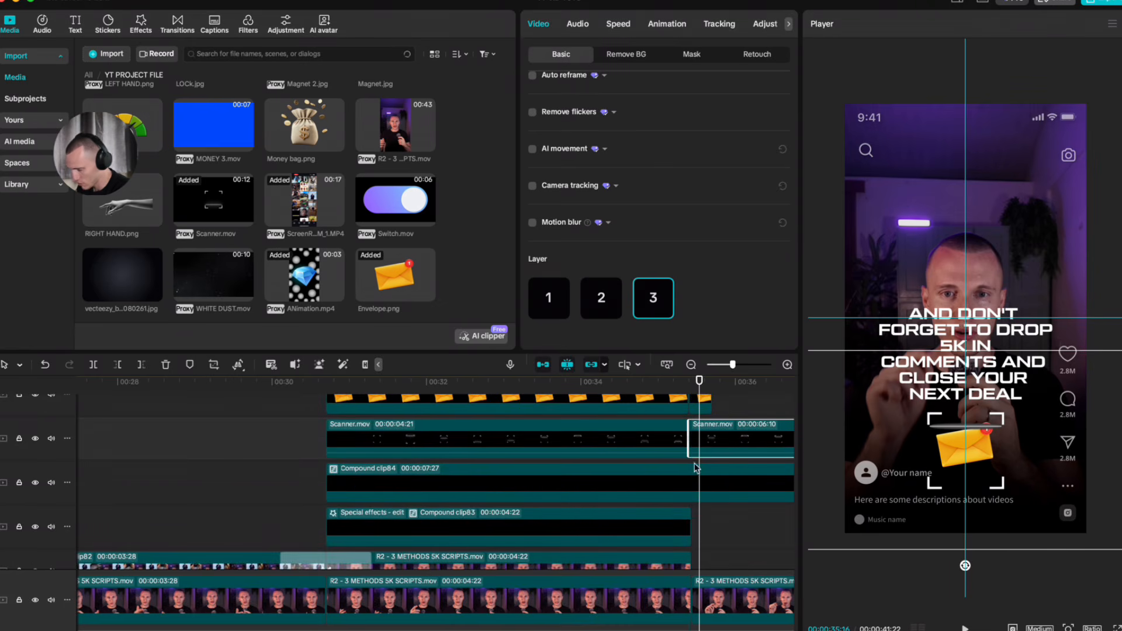
key(ctrl+z)
key(ctrl+z)
click(694, 502)
key(a)
drag(729, 454, 699, 496)
key(Delete)
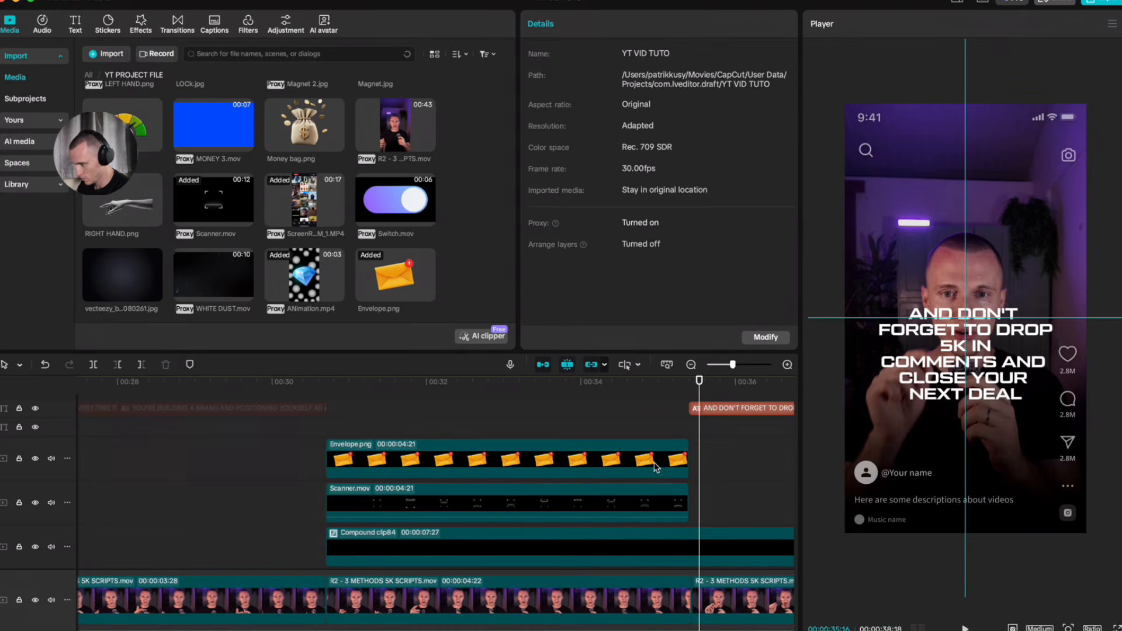
Step: Combine the trimmed envelope and scanner clips into one compound clip and play it back
click(534, 418)
drag(288, 473, 432, 512)
key(alt+g)
key(space)
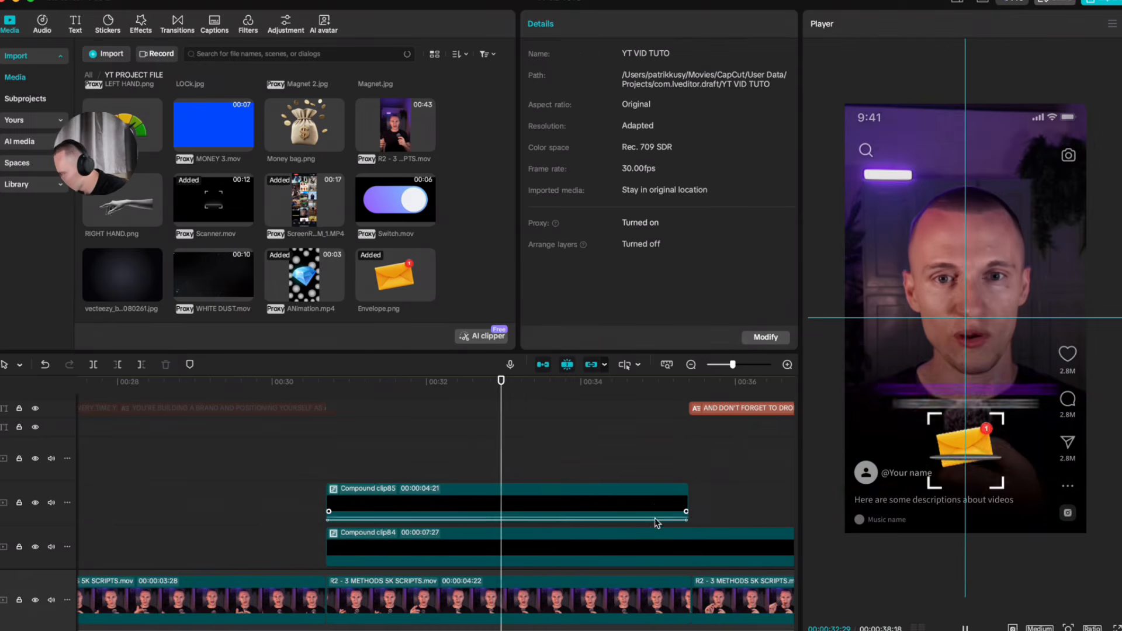
key(space)
Step: Apply the Zoom 1 combo animation to the envelope-and-scanner compound clip and preview it
drag(340, 454, 444, 495)
click(443, 493)
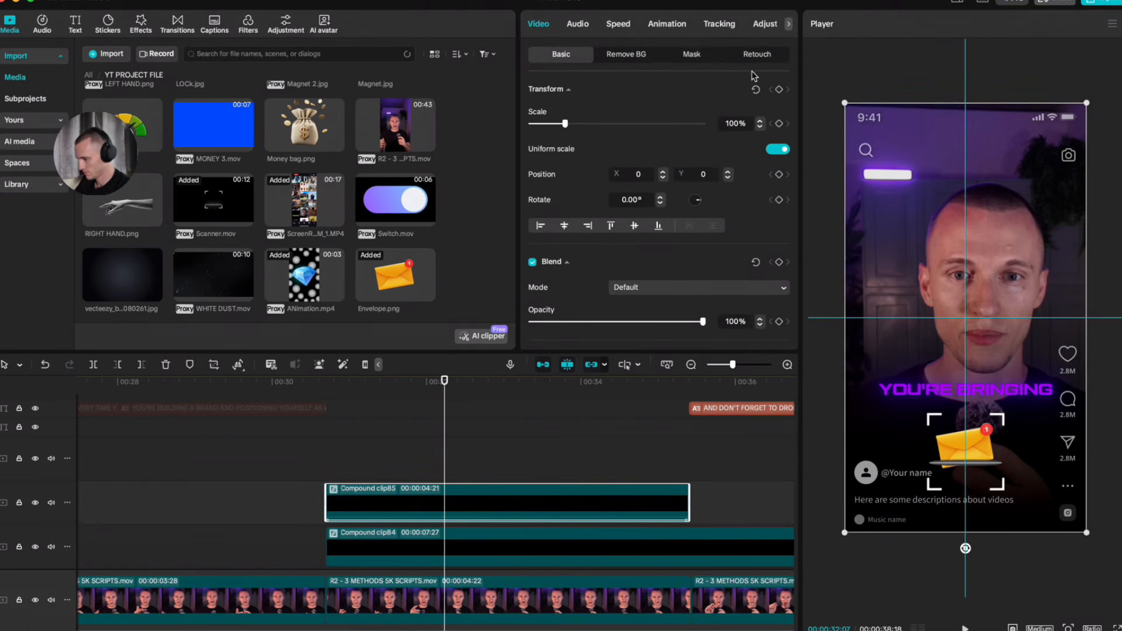
click(659, 26)
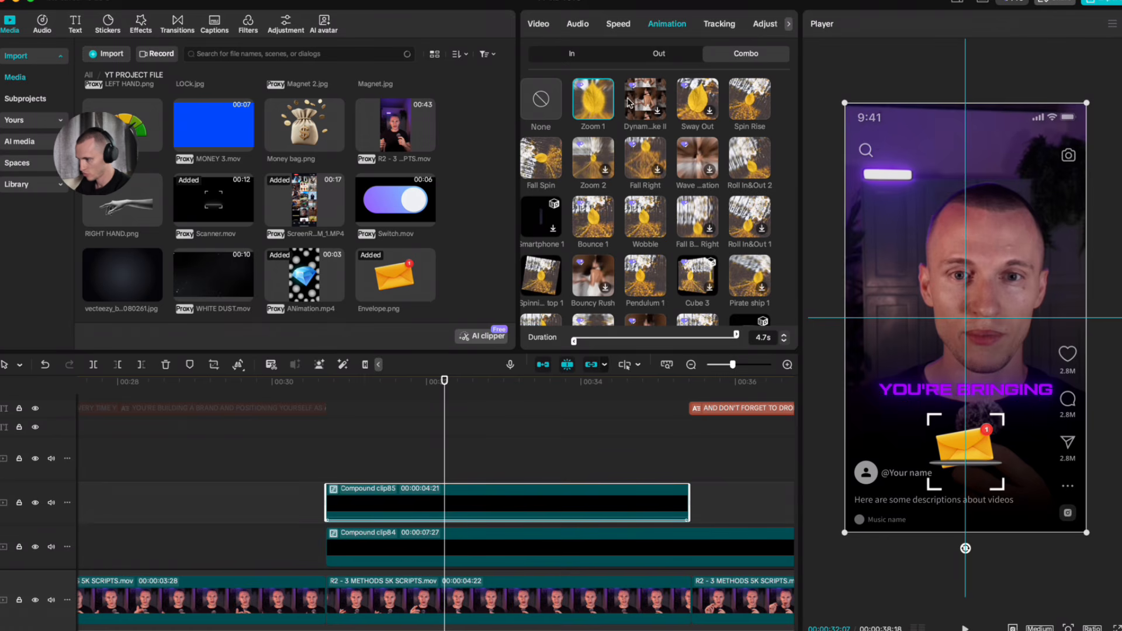
key(space)
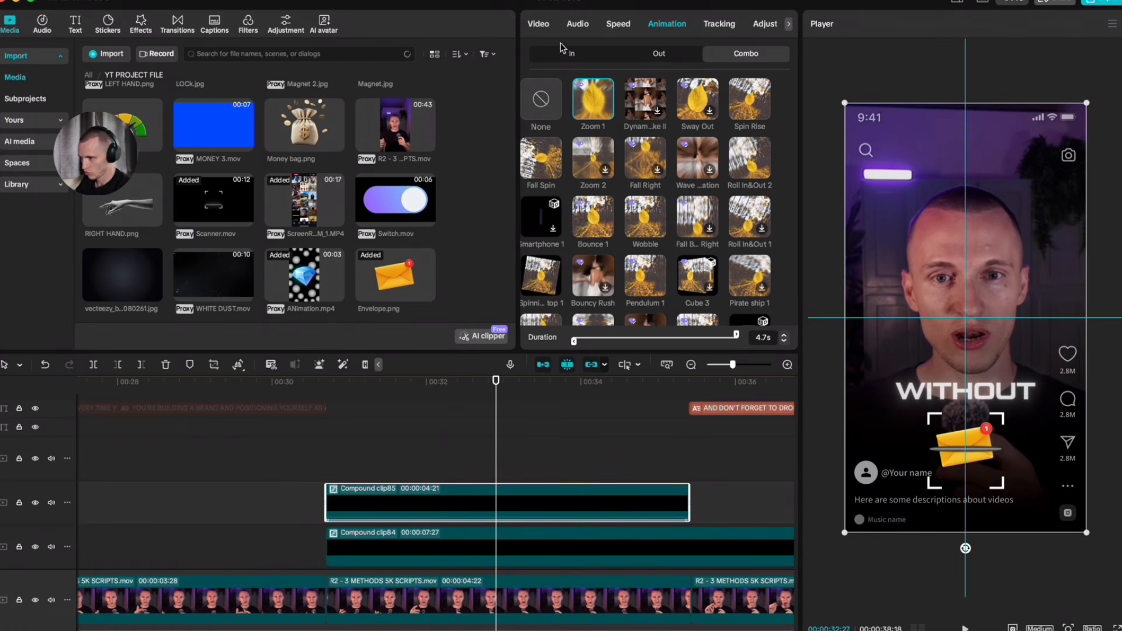
Step: Keyframe the envelope-and-scanner compound clip's position so it slides down out of the frame by about 34 seconds
click(537, 26)
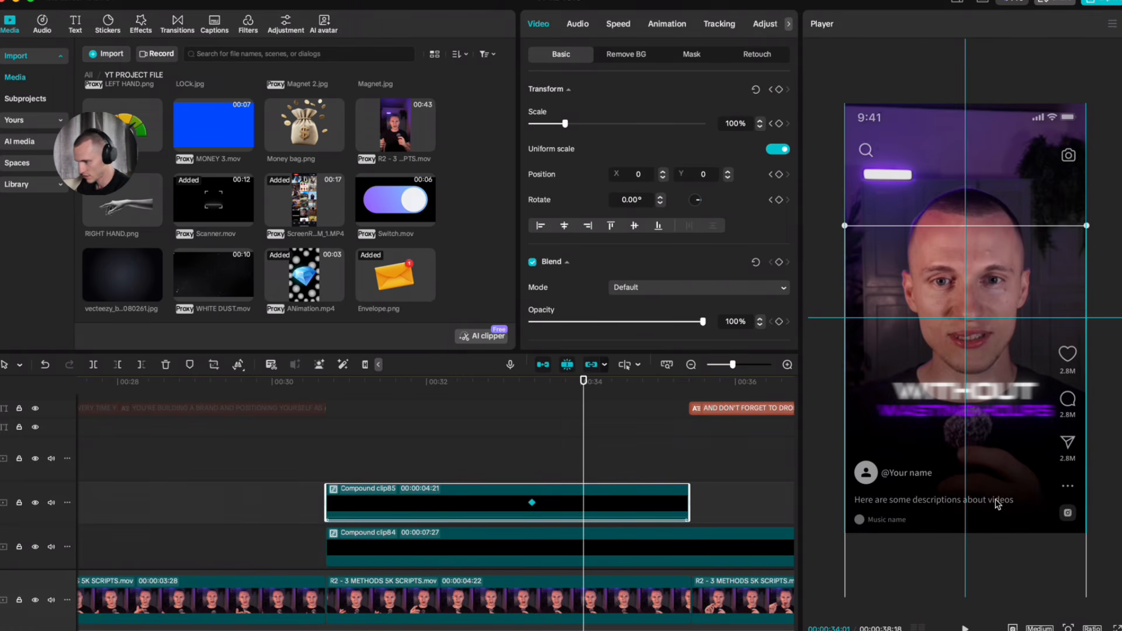
click(535, 450)
Step: Ease the compound clip's Y-position keyframe curve, extend its starting handle toward the end keyframe, and play back the slide-out
right_click(625, 503)
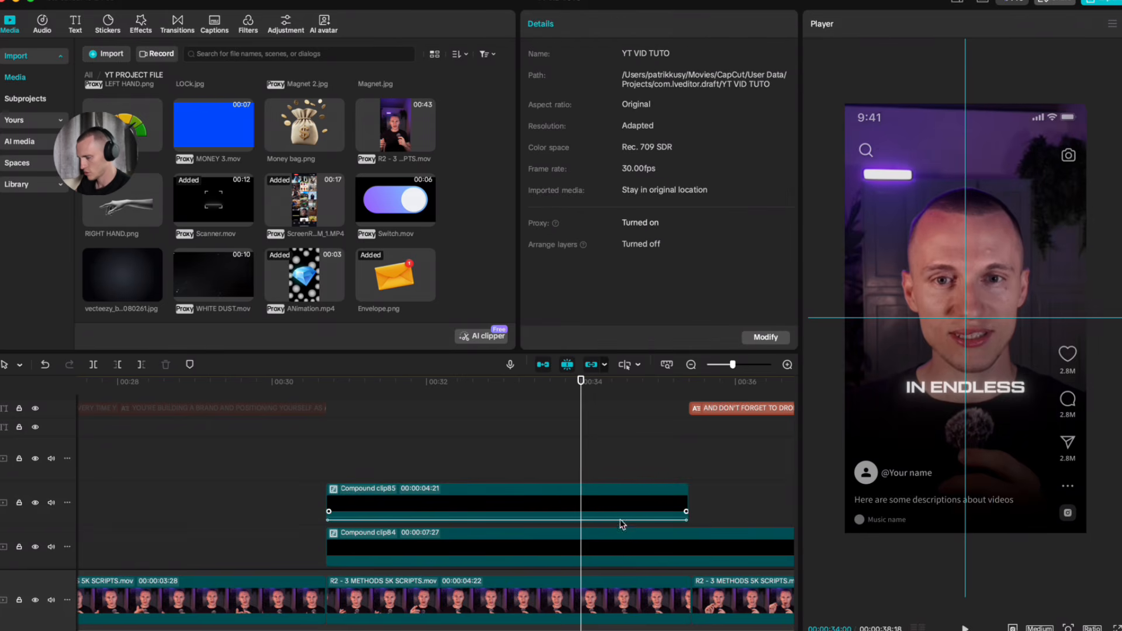
click(725, 591)
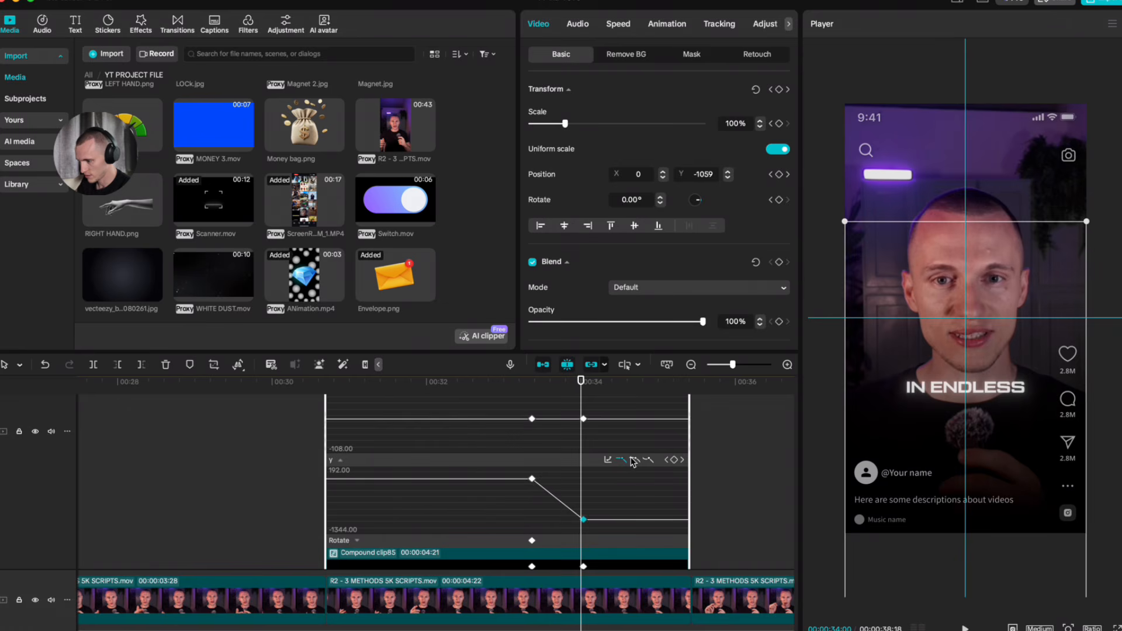
click(633, 459)
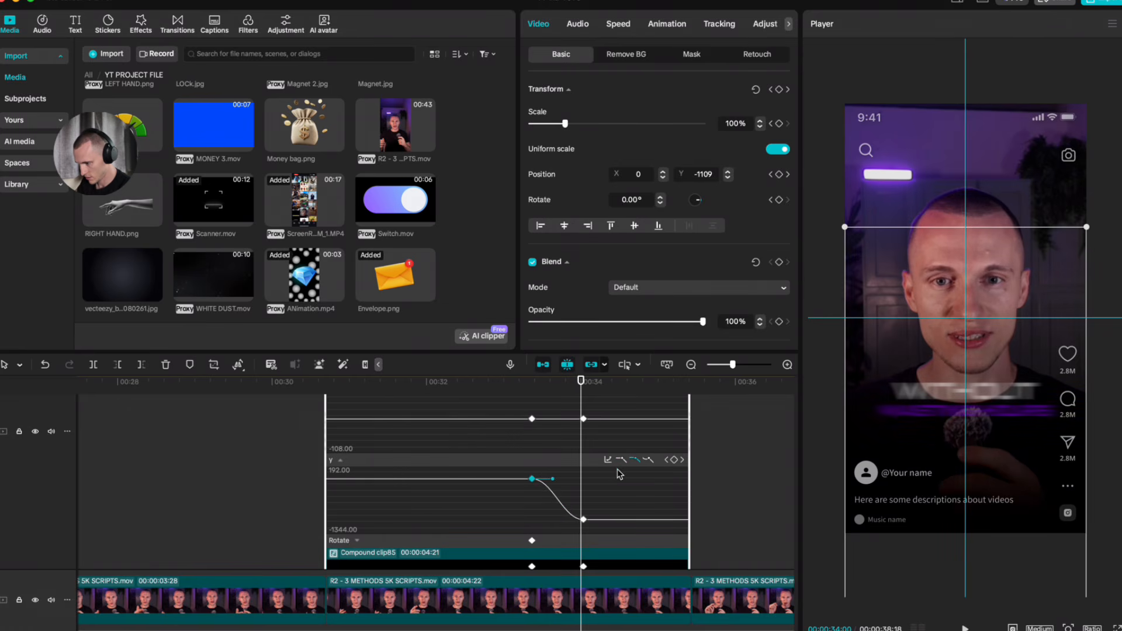
drag(554, 479, 575, 479)
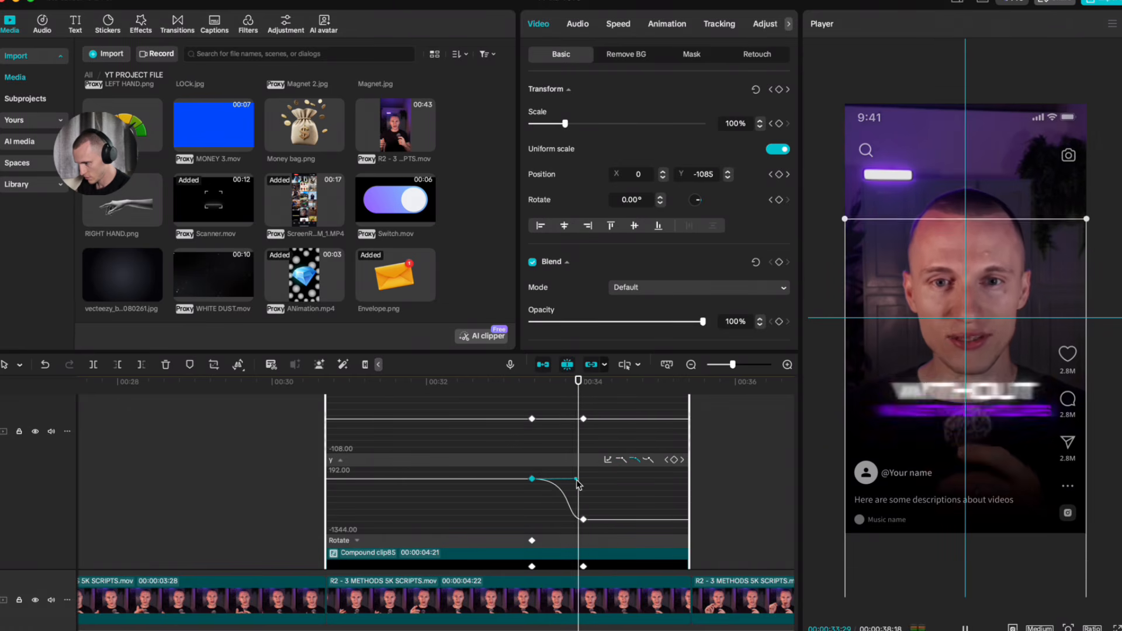
scroll(635, 476, down, 1)
right_click(646, 515)
click(730, 594)
click(478, 421)
key(space)
drag(590, 433, 354, 450)
scroll(534, 466, down, 2)
key(space)
key(space)
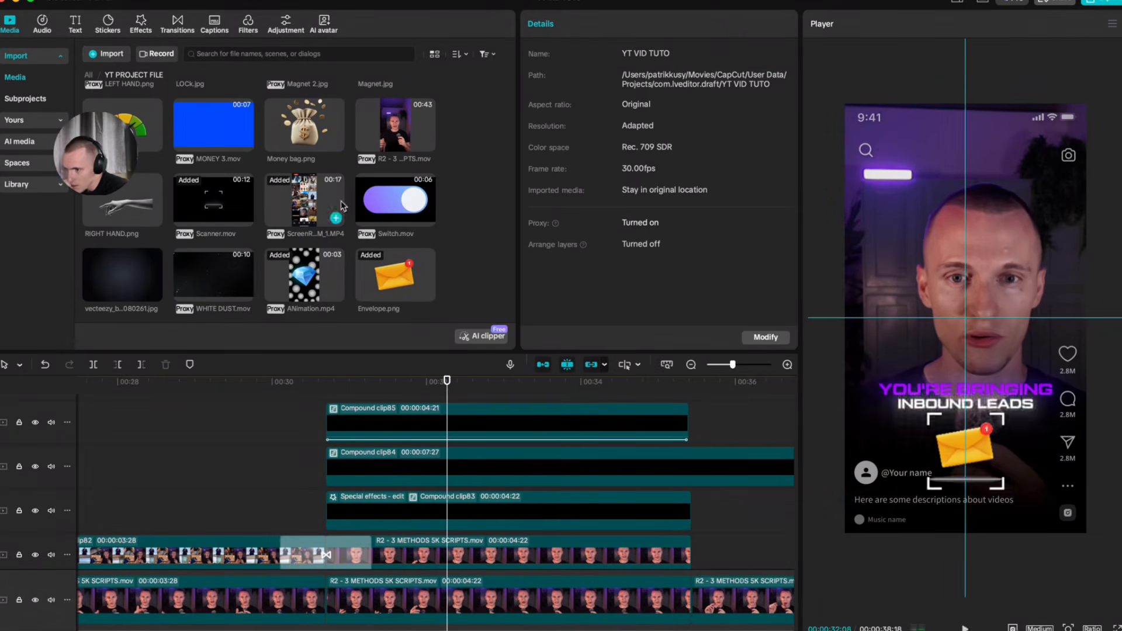
Step: Add the Glow 2 effect to the envelope-and-scanner compound clip, set Glow to 15, and play it back
click(141, 23)
drag(113, 94, 491, 469)
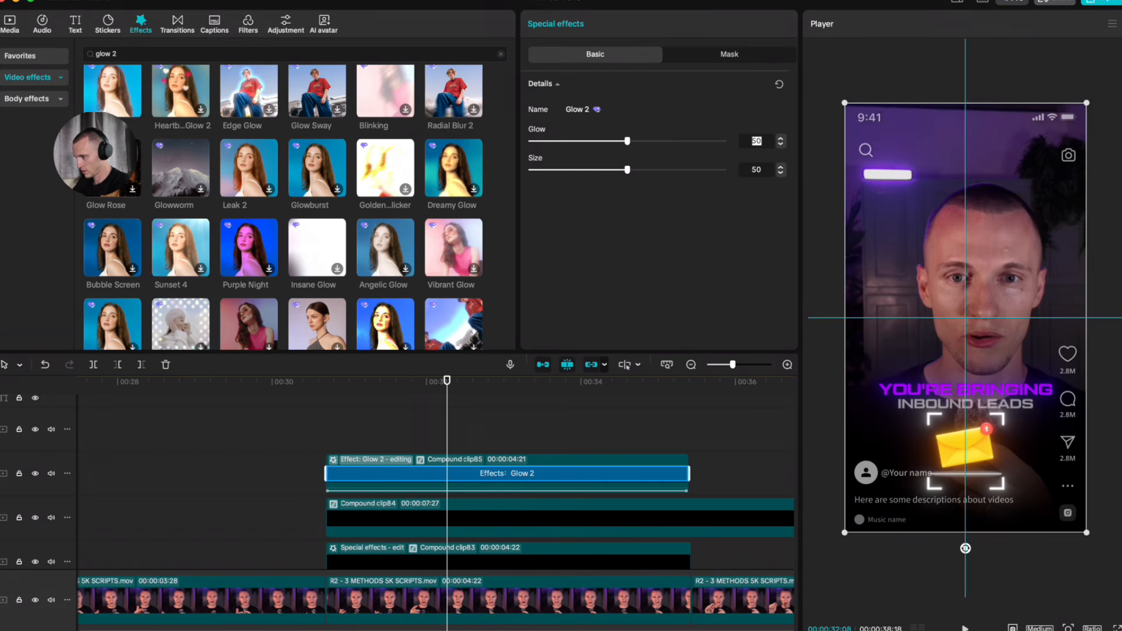
text(15)
key(Return)
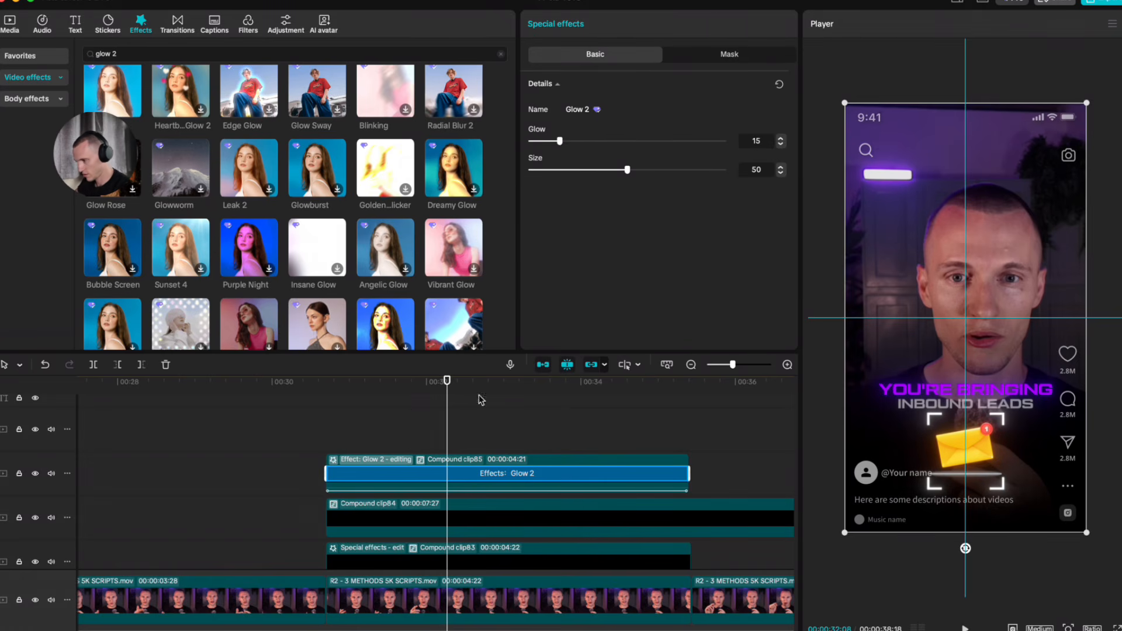
click(481, 400)
key(space)
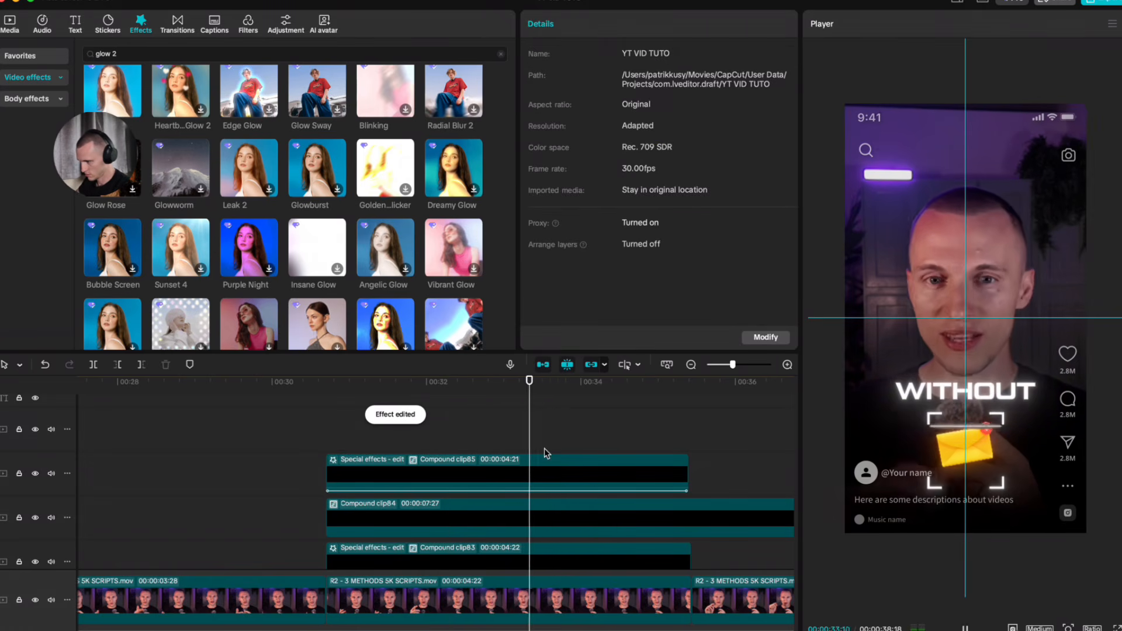
scroll(285, 409, up, 1)
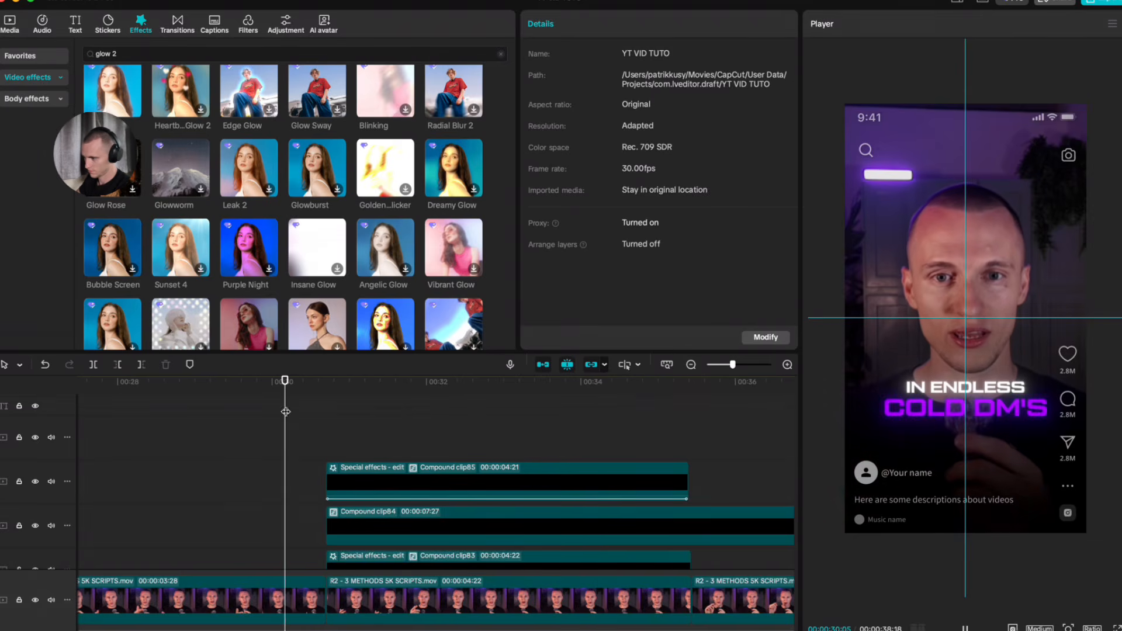
click(285, 404)
scroll(434, 459, right, 5)
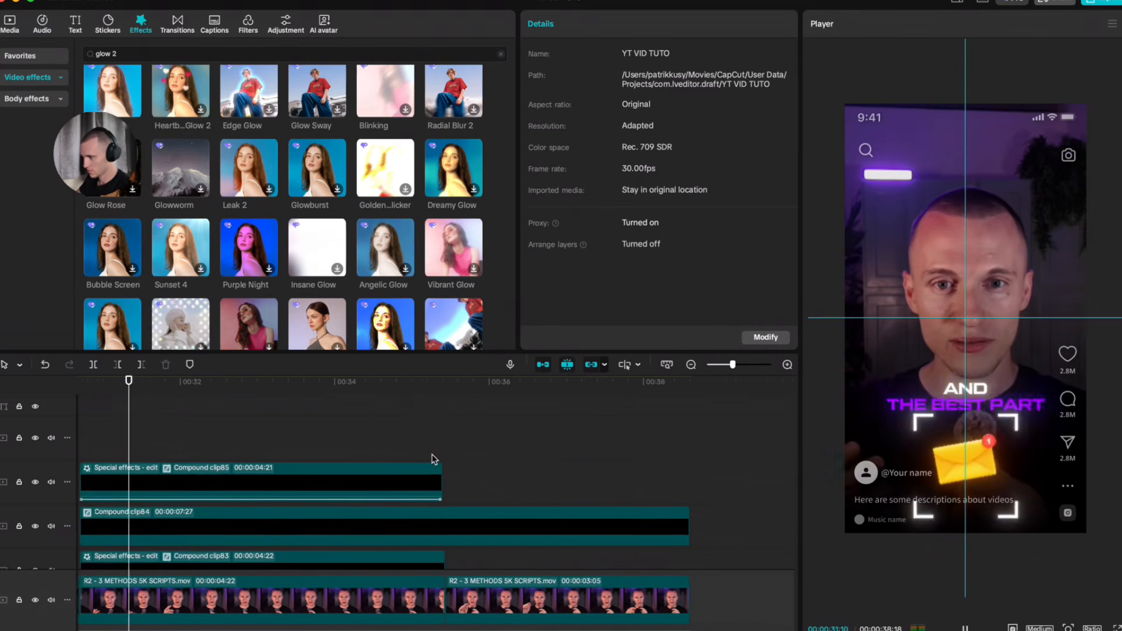
scroll(433, 459, down, 3)
scroll(561, 480, left, 4)
key(space)
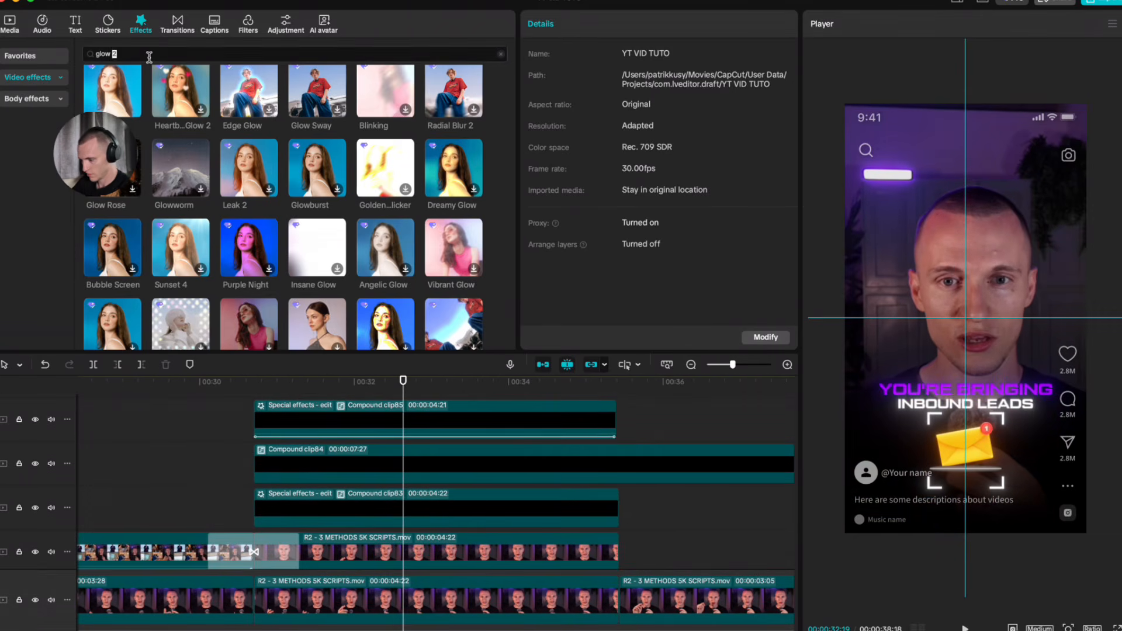
Step: Search effects for "play", add Play Pendulum to the envelope-and-scanner compound clip, set its Strength to 0, and play it back
key(Return)
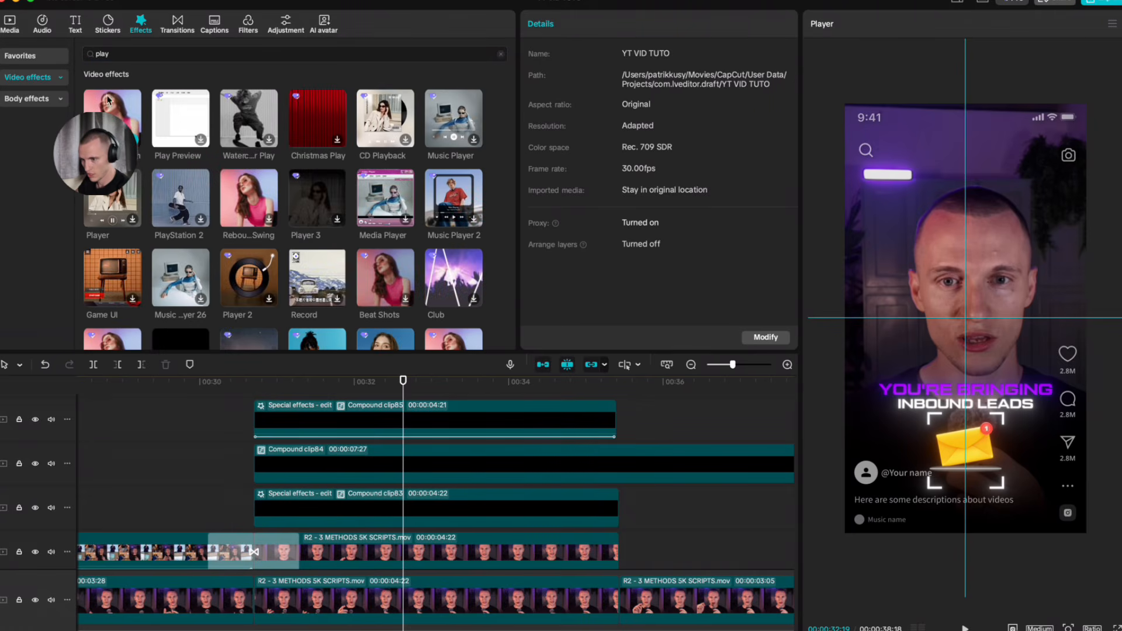
drag(112, 117, 444, 419)
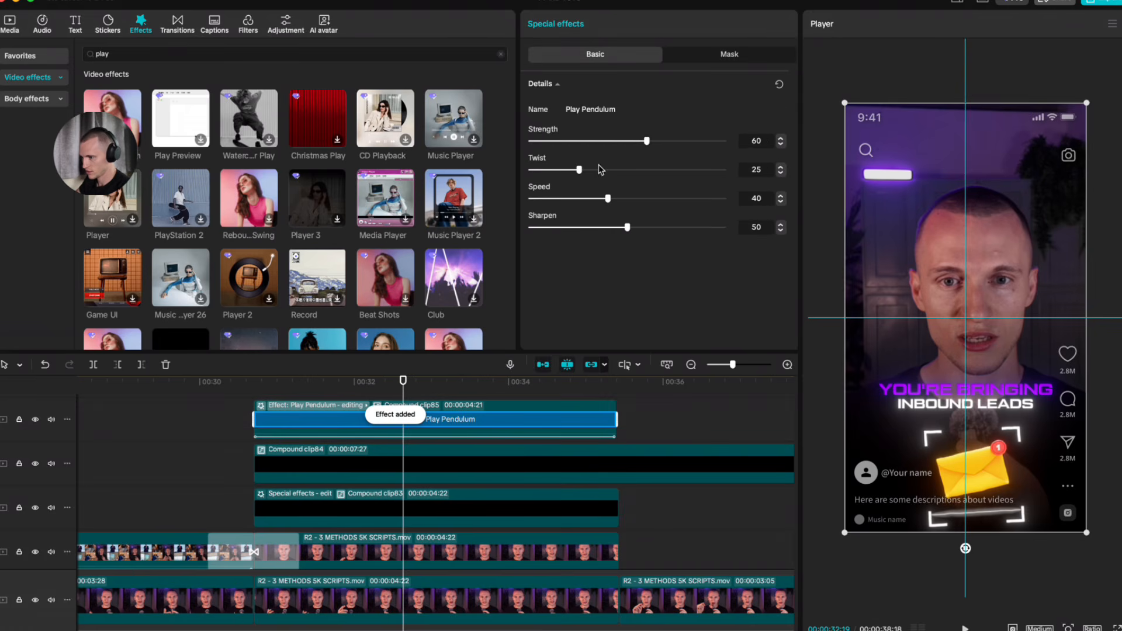
drag(550, 141, 529, 141)
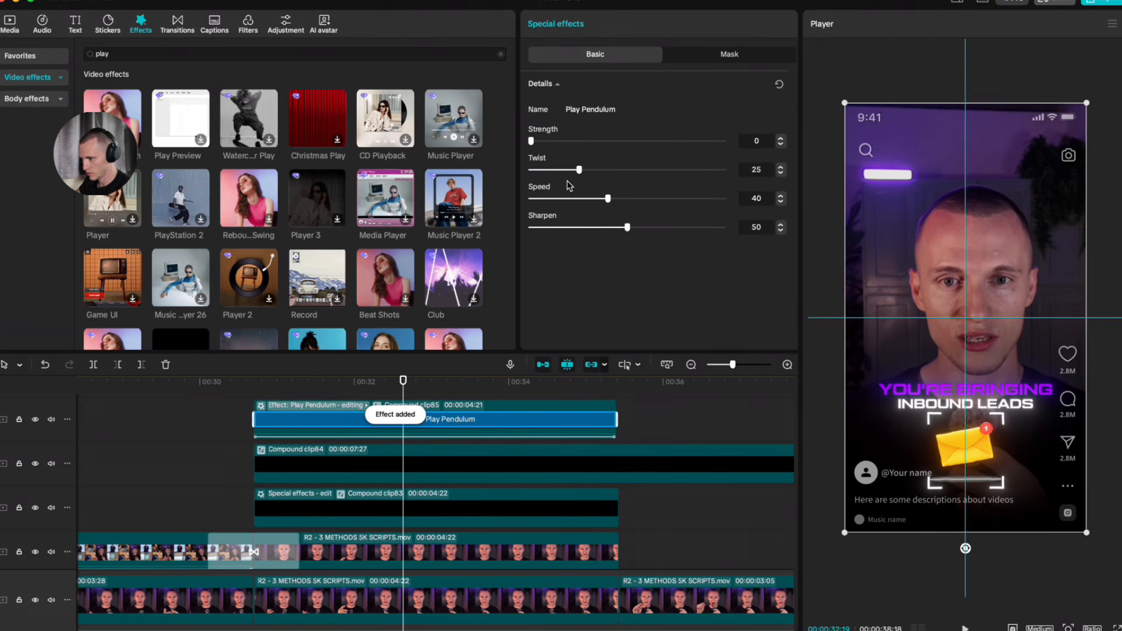
click(328, 383)
key(space)
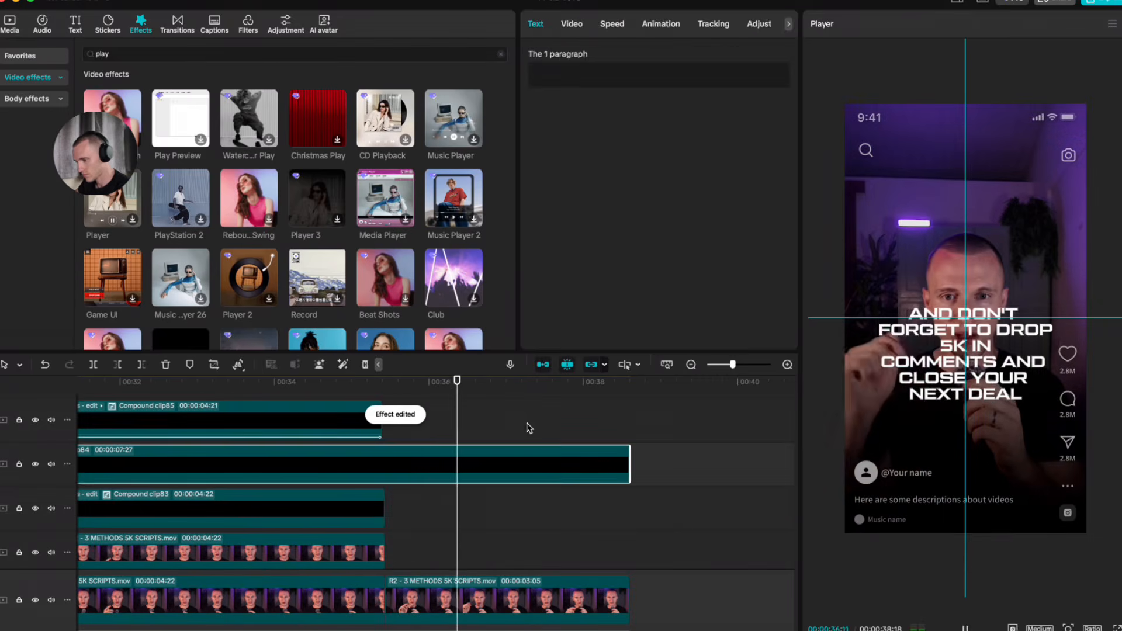
Step: Split "AND" off the start of the final caption "AND DON'T FORGET TO DROP 5K IN COMMENTS AND CLOSE YOUR NEXT DEAL"
click(405, 438)
click(418, 440)
scroll(464, 482, up, 3)
click(471, 433)
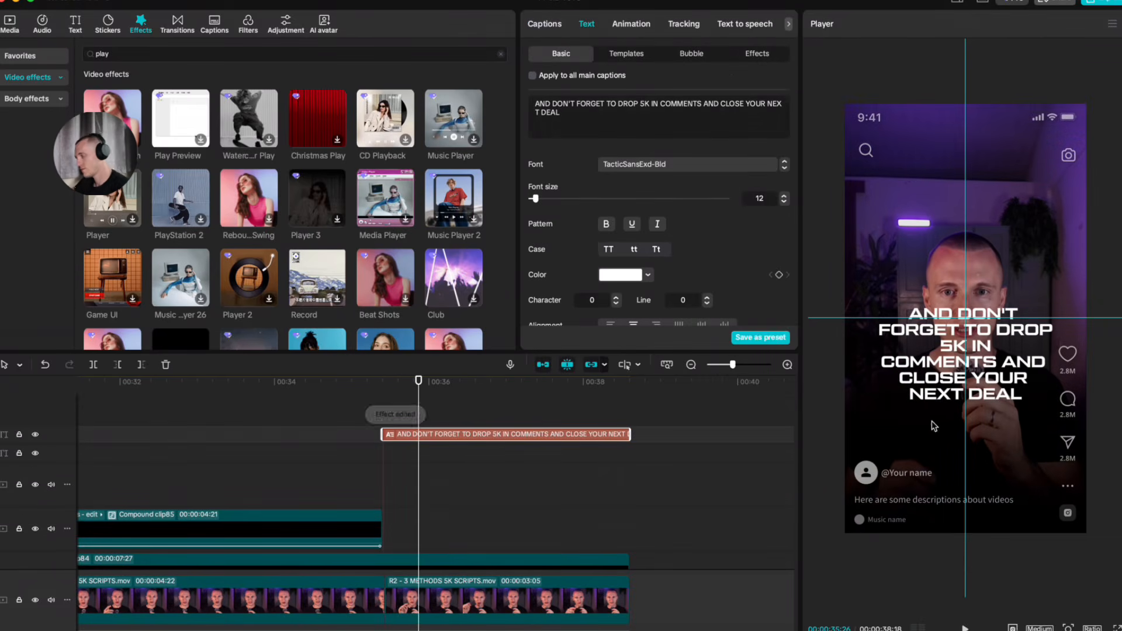
click(544, 25)
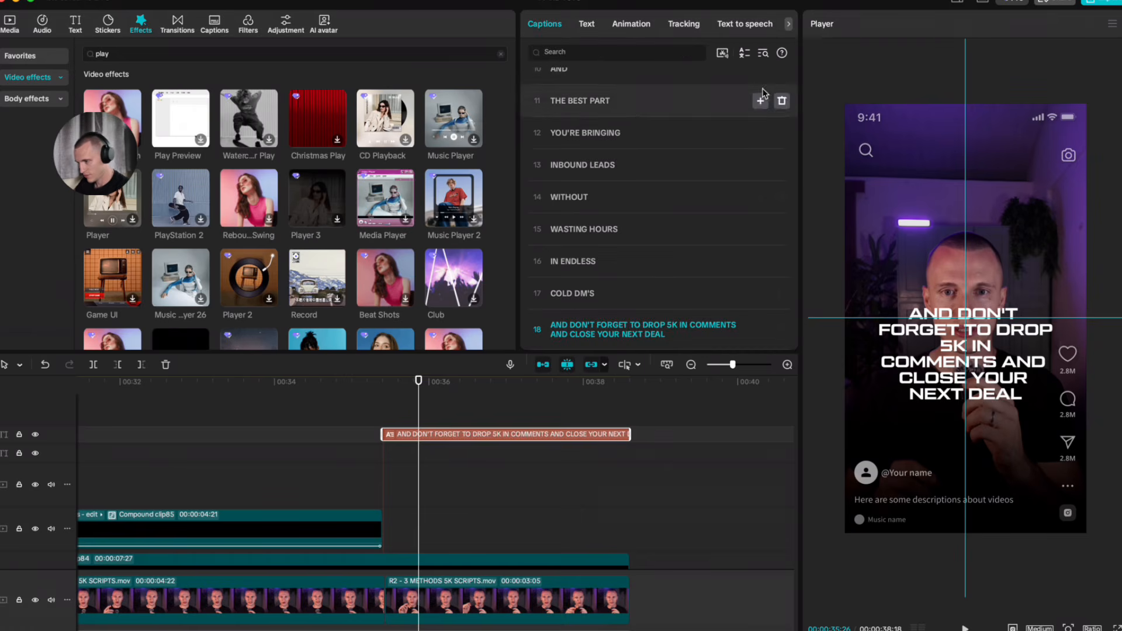
click(570, 325)
key(BackSpace)
key(Return)
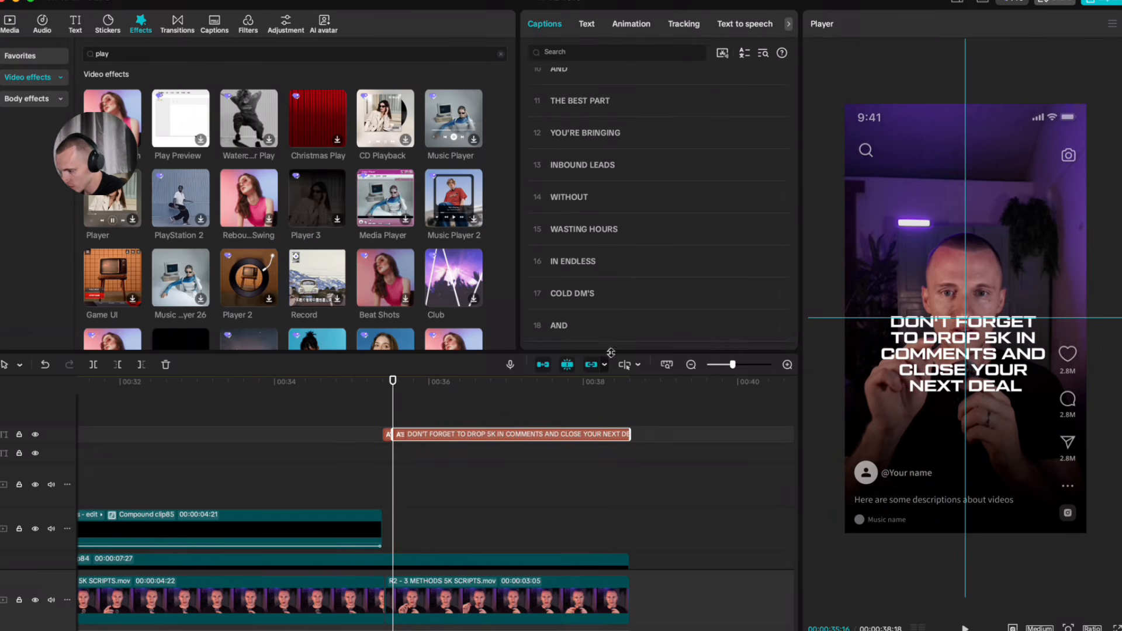
Step: Split "DON'T FORGET", "TO DROP" and "5K" off the remaining final caption as separate captions
click(612, 324)
key(Return)
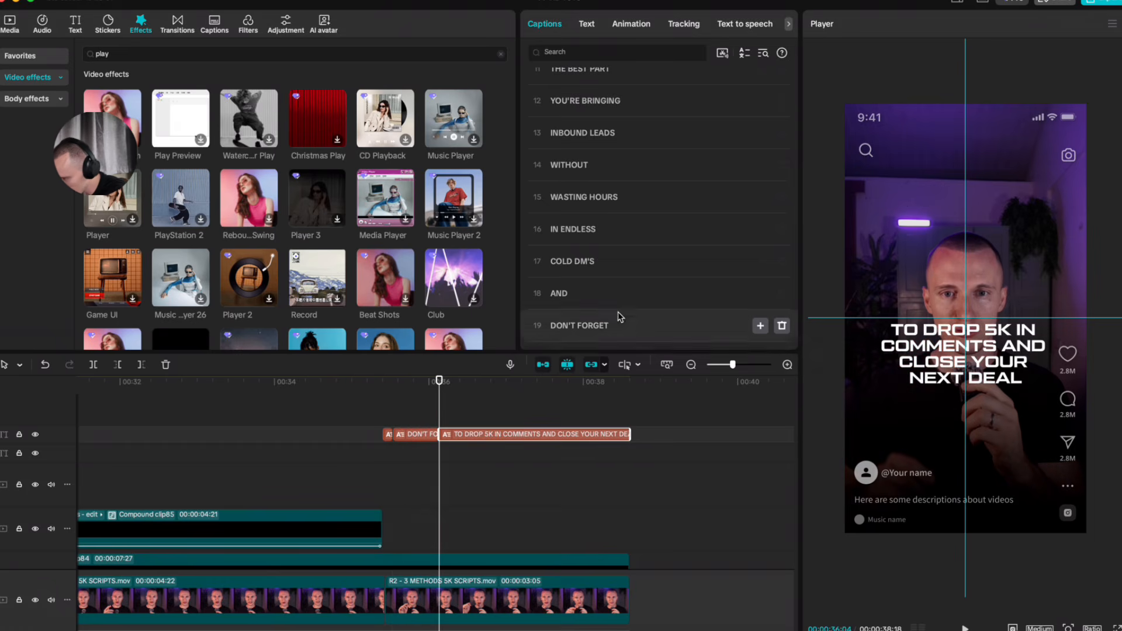
click(589, 331)
key(BackSpace)
key(Return)
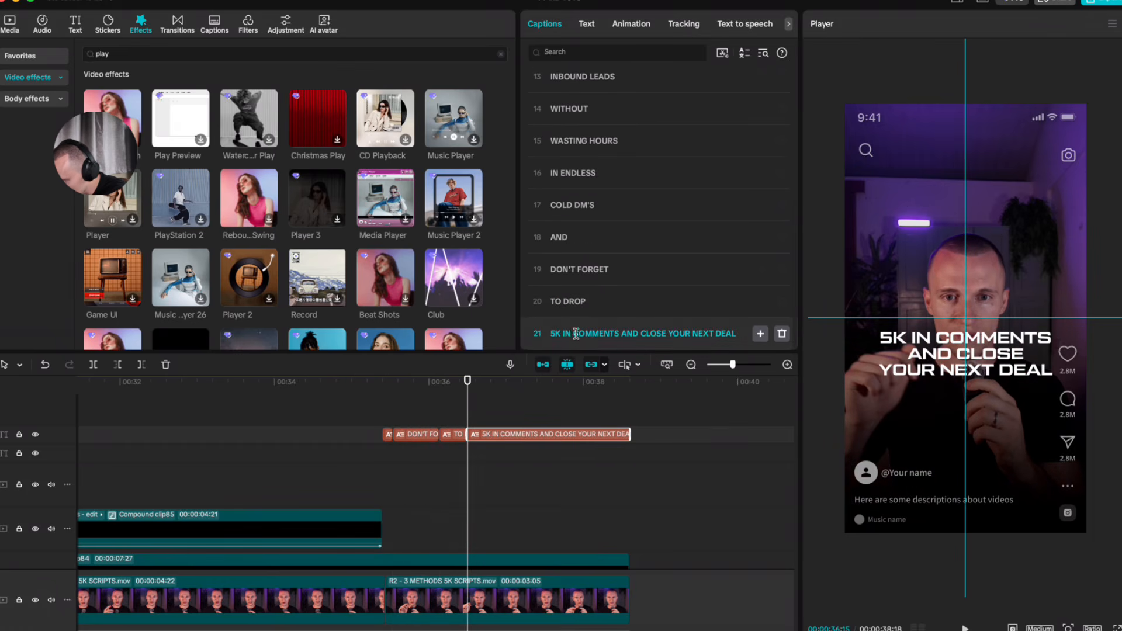
click(565, 333)
key(BackSpace)
key(Return)
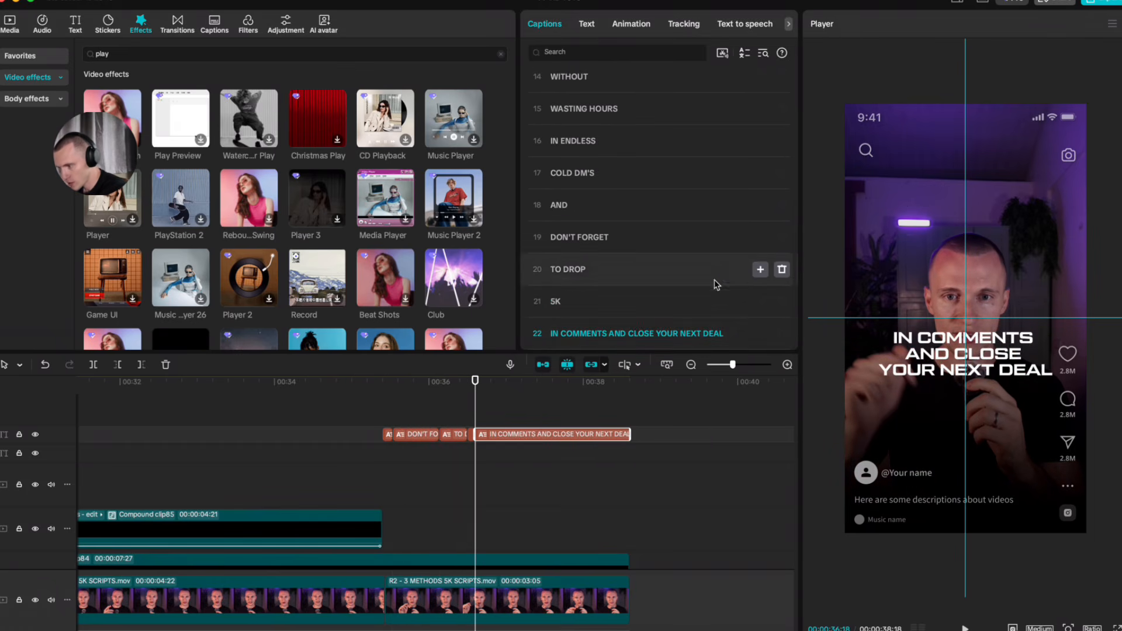
Step: Split "IN COMMENTS" into its own caption and divide "AND CLOSE YOUR NEXT DEAL" after "AND"
click(611, 330)
key(BackSpace)
key(Return)
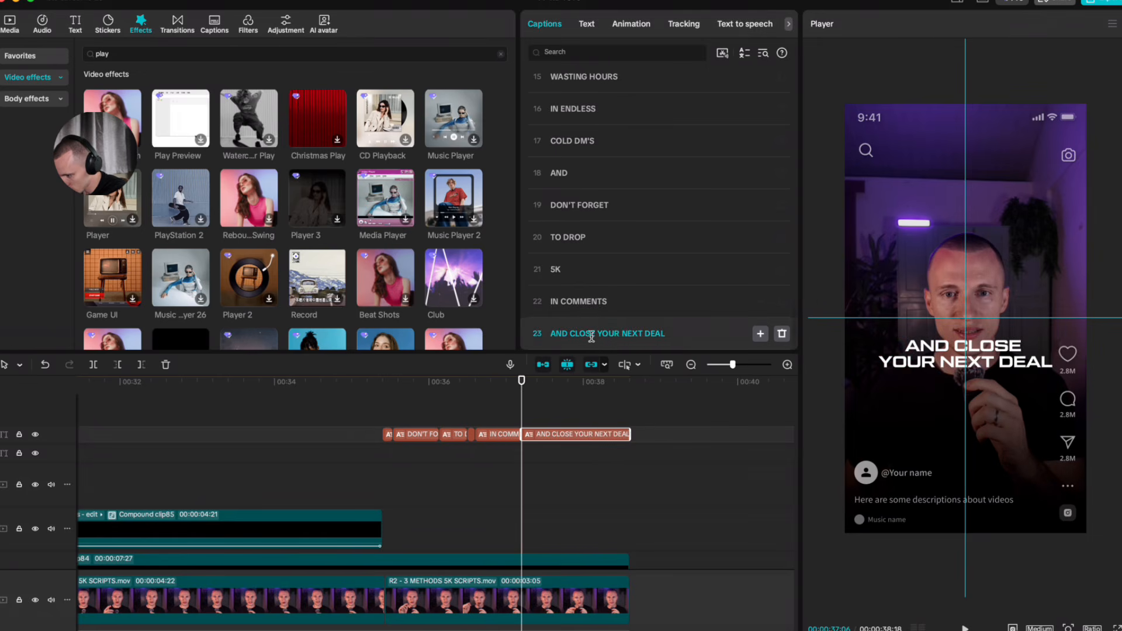
click(572, 332)
key(BackSpace)
key(Return)
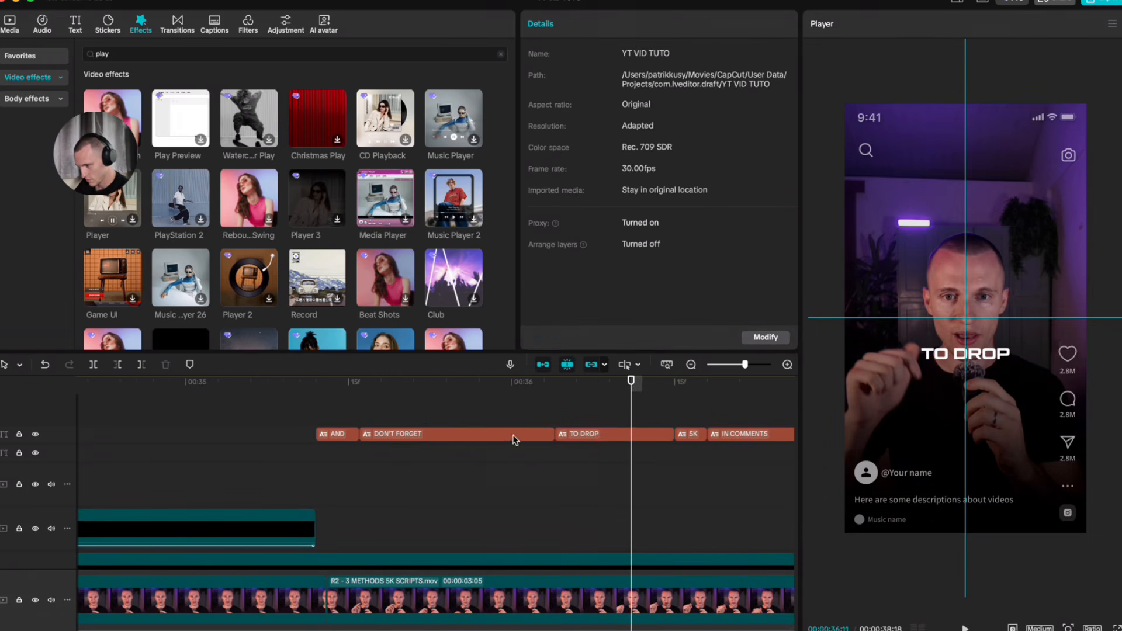
Step: Try moving the "DON'T FORGET" caption to a separate track and extending it over "TO DROP"
drag(513, 435, 590, 452)
scroll(467, 454, right, 3)
click(413, 422)
click(469, 453)
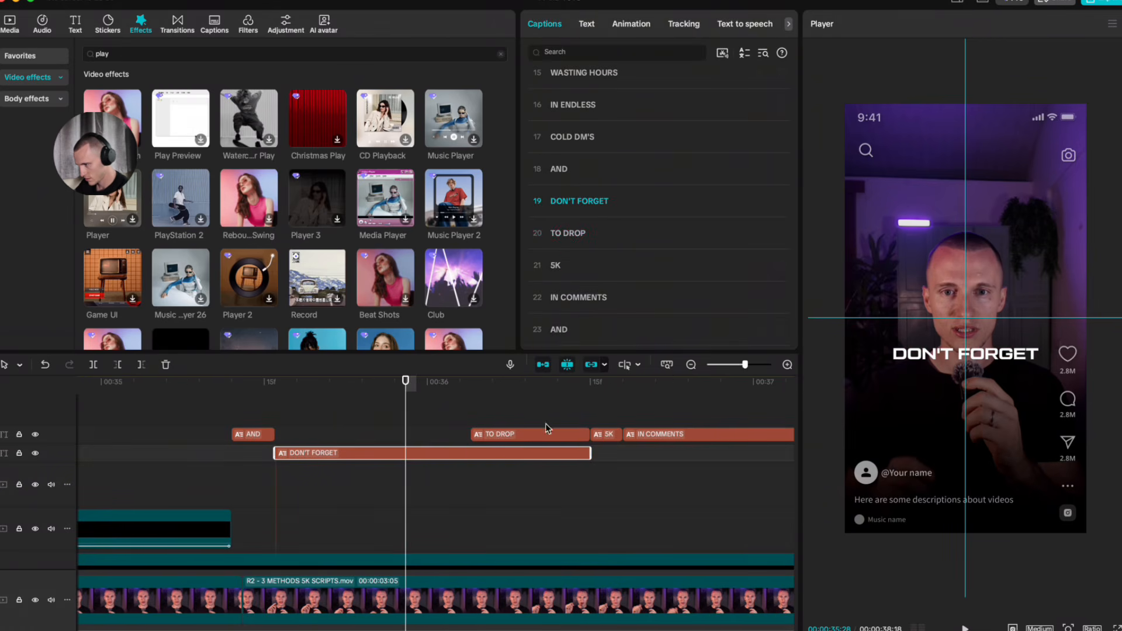
click(549, 436)
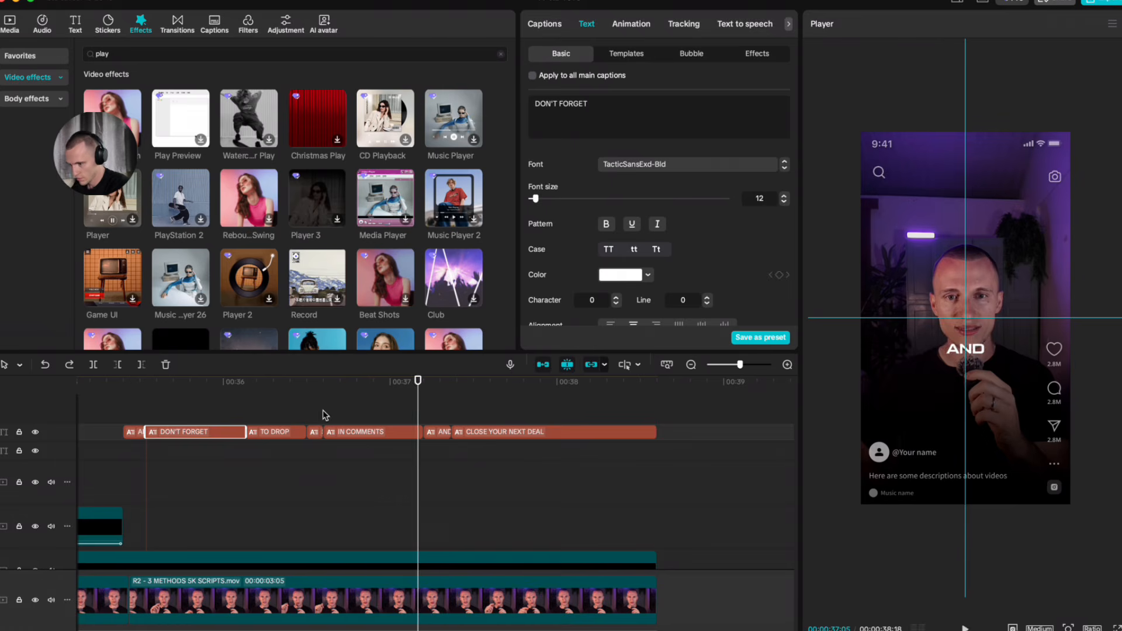
Step: Cut off the start of the "IN COMMENTS" caption, extend "5K" to fill the gap, and play back the retimed captions
click(243, 416)
key(space)
key(space)
key(b)
click(362, 434)
key(a)
click(338, 435)
key(Delete)
click(316, 433)
drag(322, 434, 386, 439)
drag(257, 405, 499, 434)
key(space)
scroll(515, 439, up, 2)
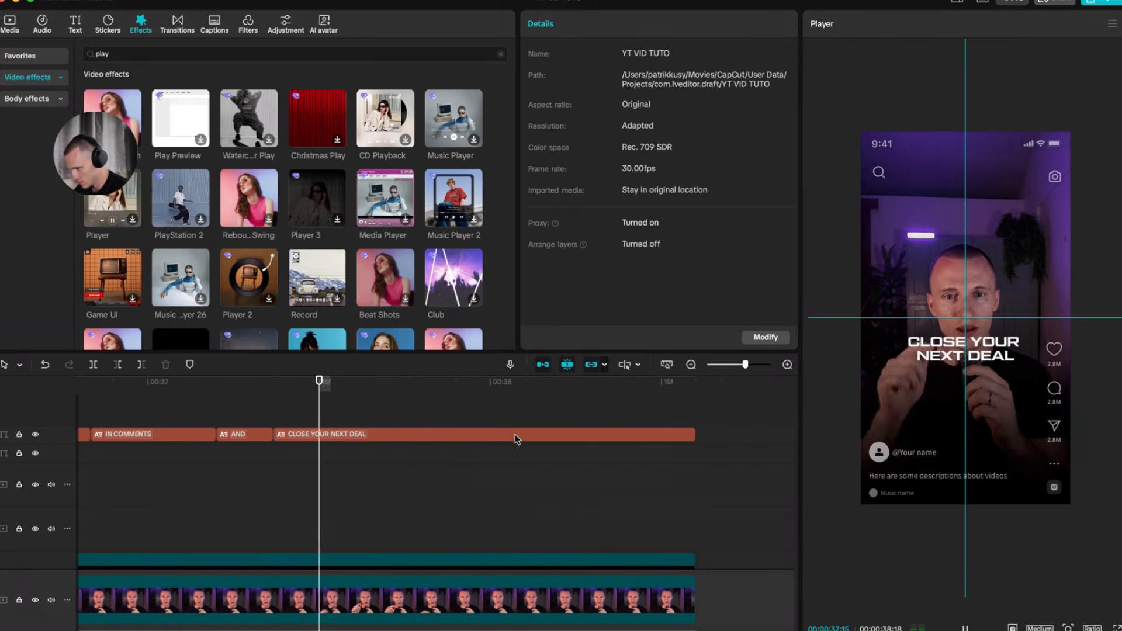
Step: Split the last caption "CLOSE YOUR NEXT DEAL" into "CLOSE YOUR" and "NEXT DEAL"
key(space)
click(373, 425)
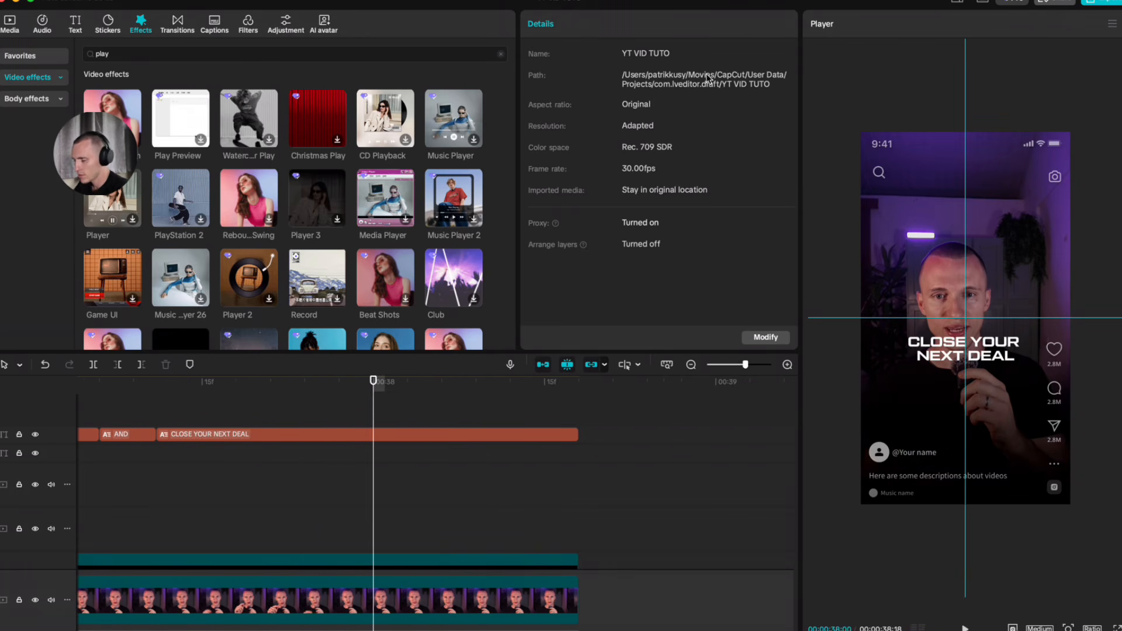
click(441, 424)
click(437, 434)
click(544, 24)
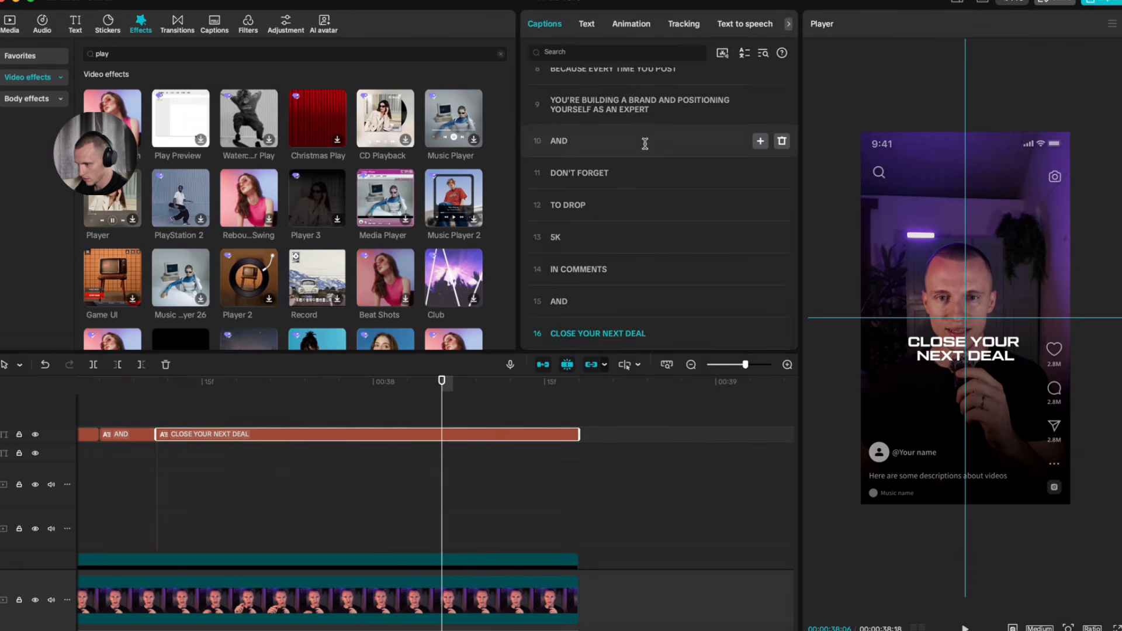
click(598, 334)
key(Return)
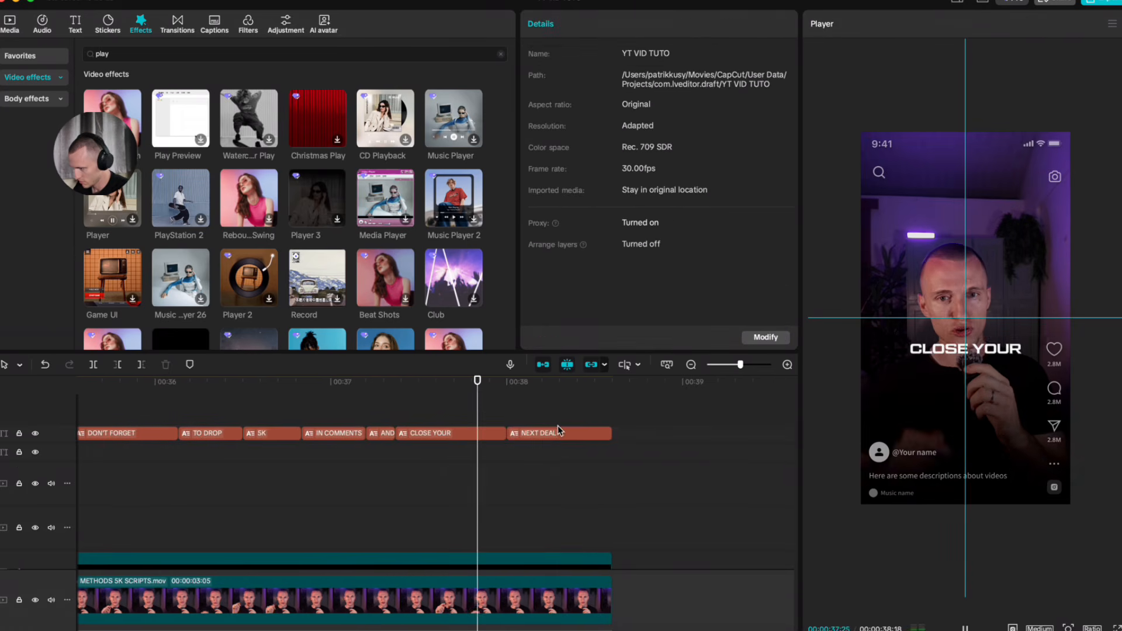
Step: Select all the closing captions from "AND" to "NEXT DEAL" and apply the Fade In entrance animation with a 0.1s duration
scroll(575, 438, left, 7)
drag(615, 408, 452, 441)
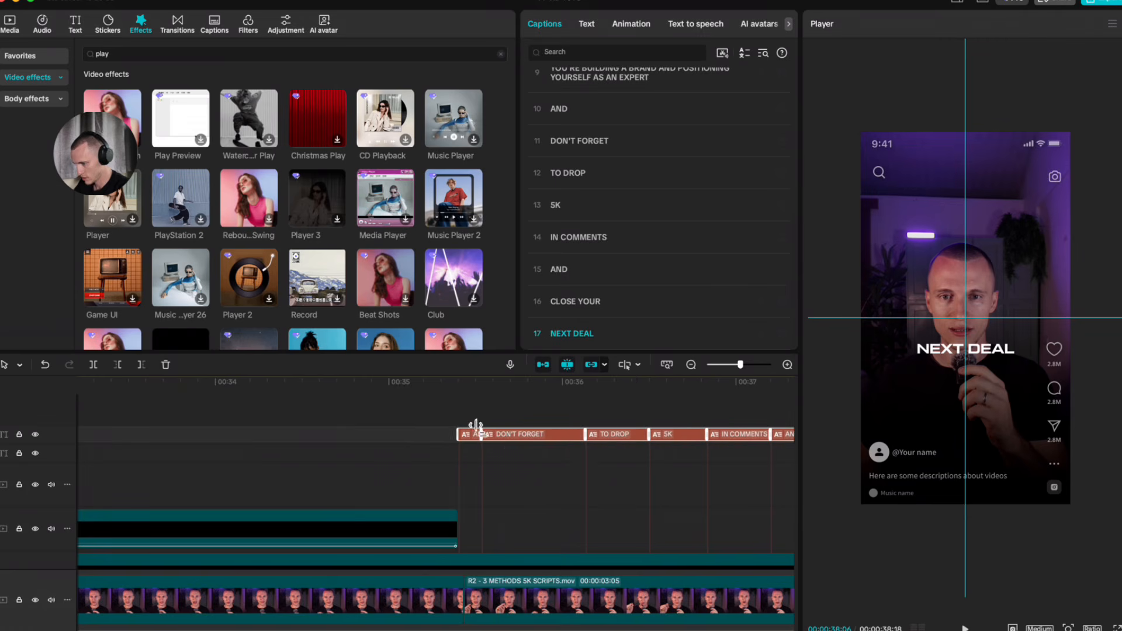
scroll(564, 447, right, 5)
click(634, 25)
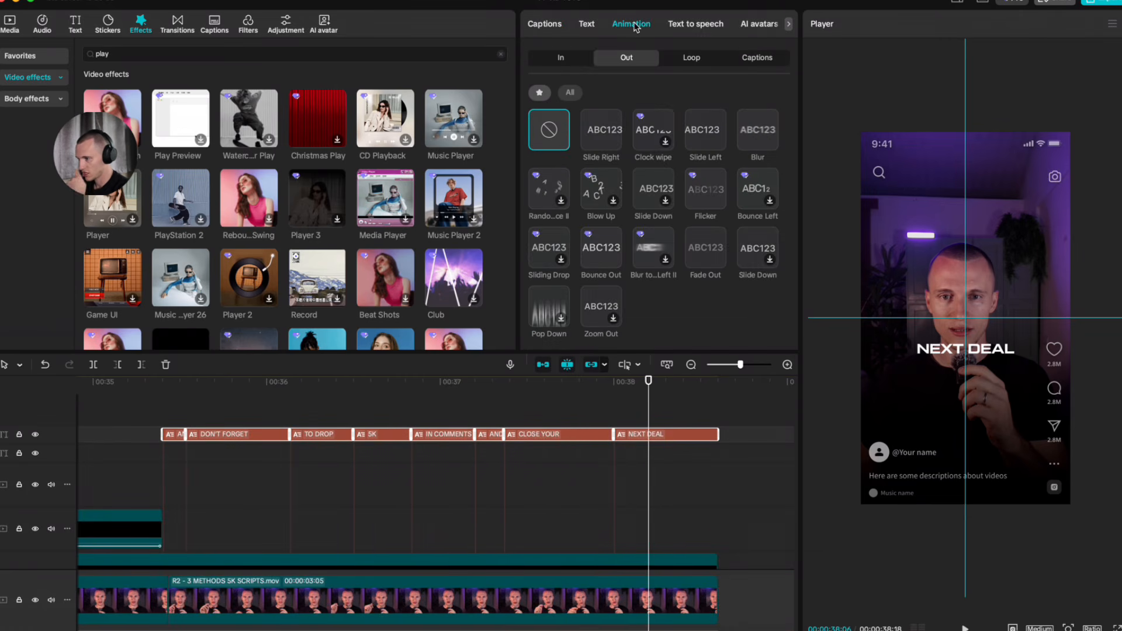
click(573, 61)
click(604, 252)
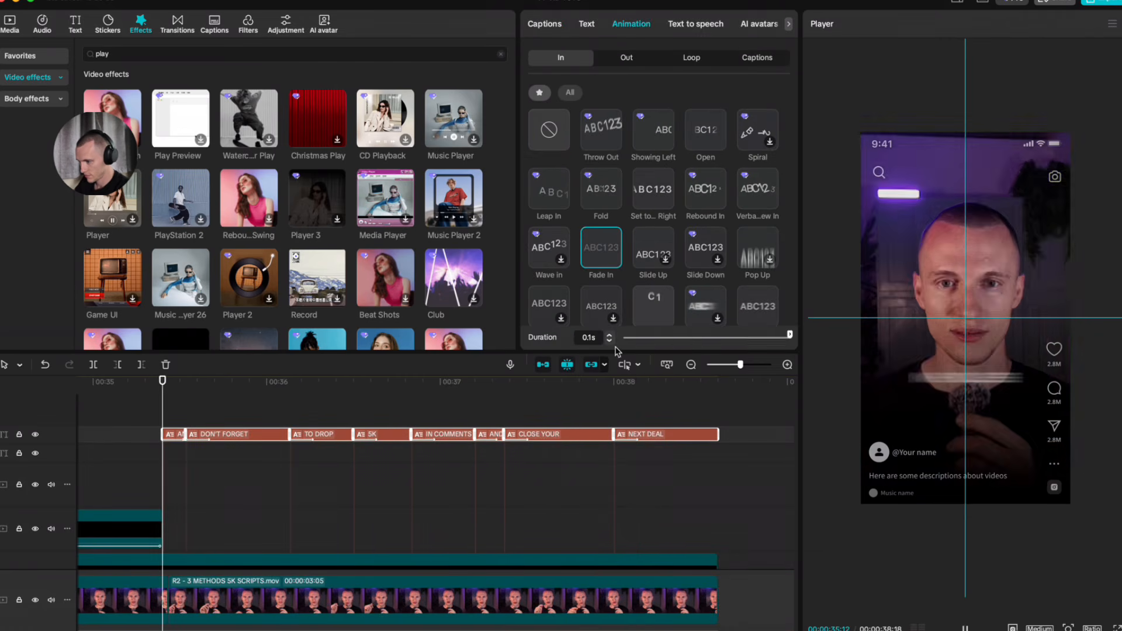
drag(708, 334, 747, 335)
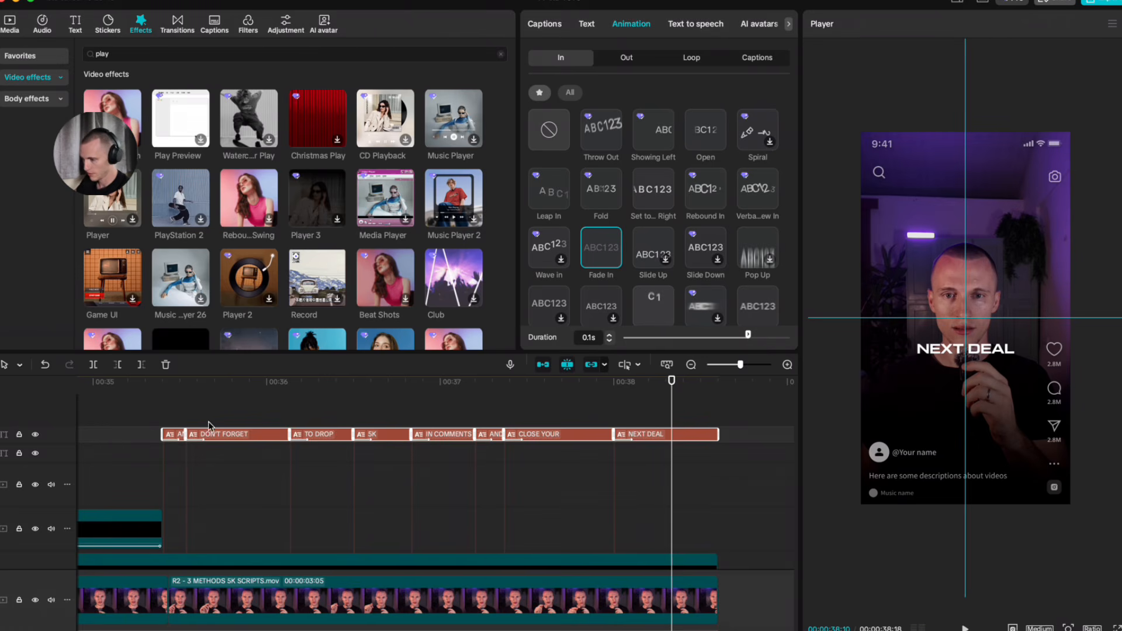
Step: Combine the selected closing captions into a compound clip and place it on the overlay track right after the preceding clip
key(alt+g)
drag(189, 479, 193, 490)
scroll(194, 490, down, 2)
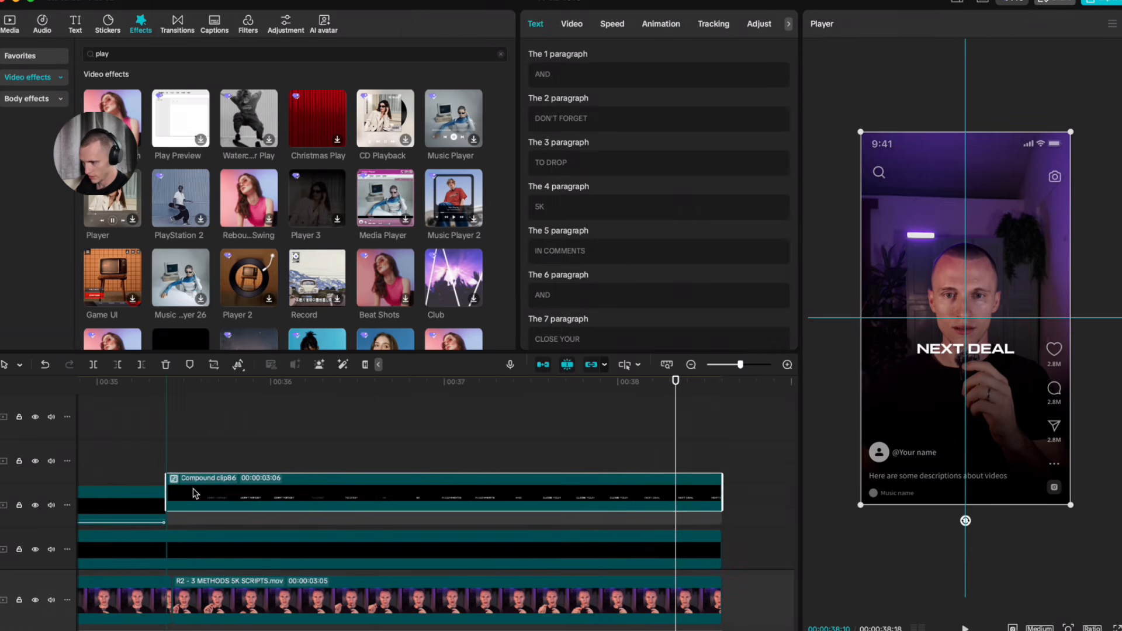
scroll(236, 462, down, 1)
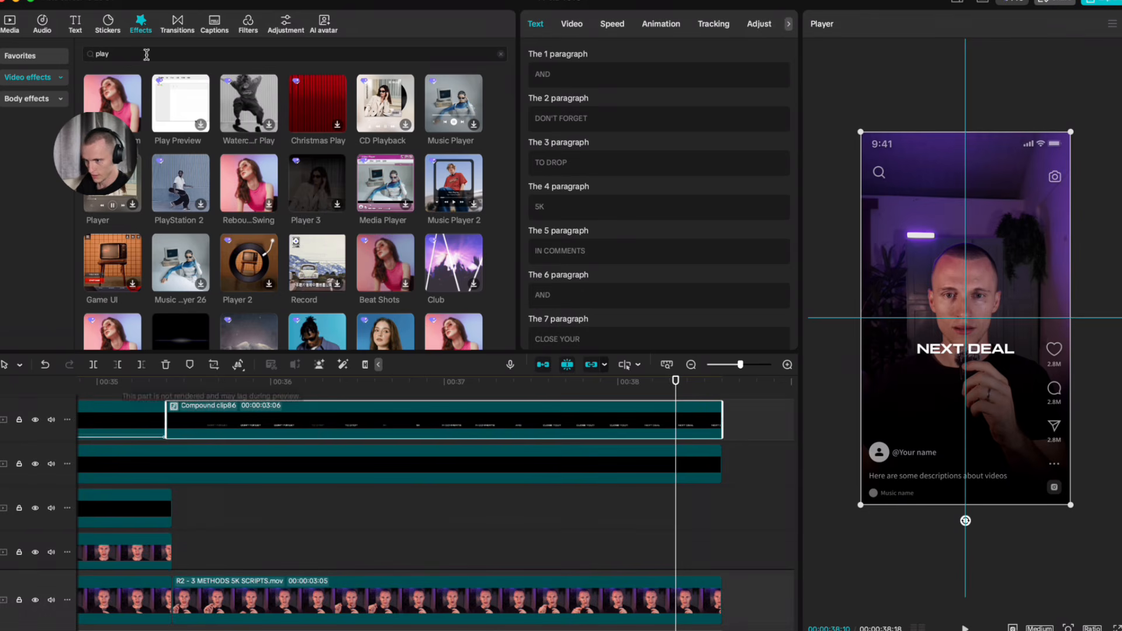
Step: Search effects for "glow 2", lower the closing caption compound clip slightly in the frame, and apply the glow effect to it
text(glow 2)
key(Return)
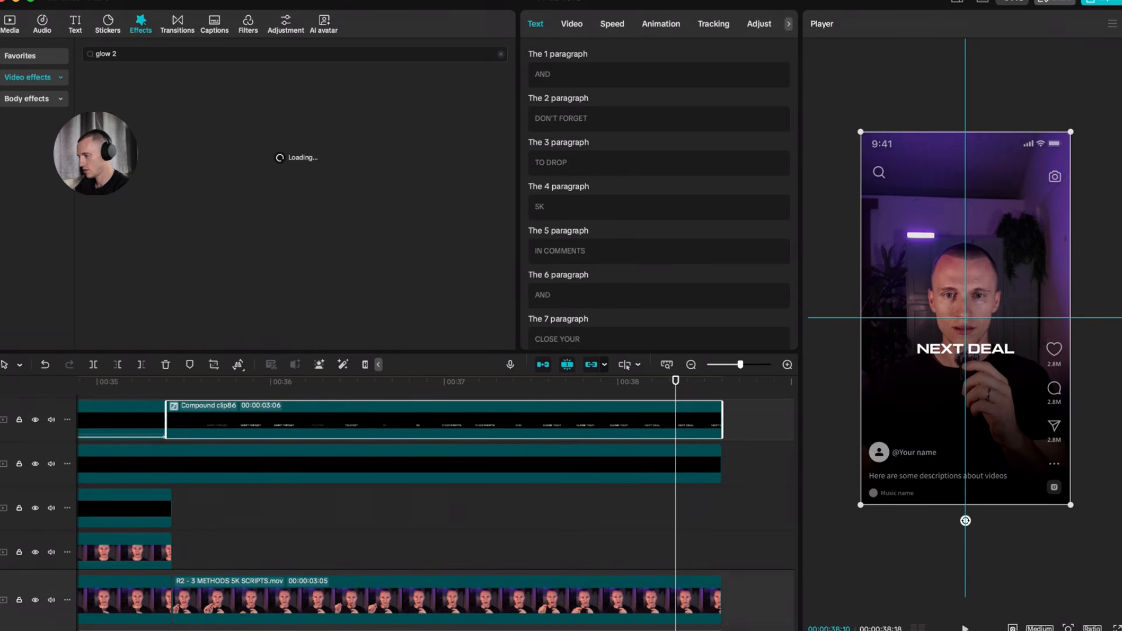
drag(966, 351, 965, 371)
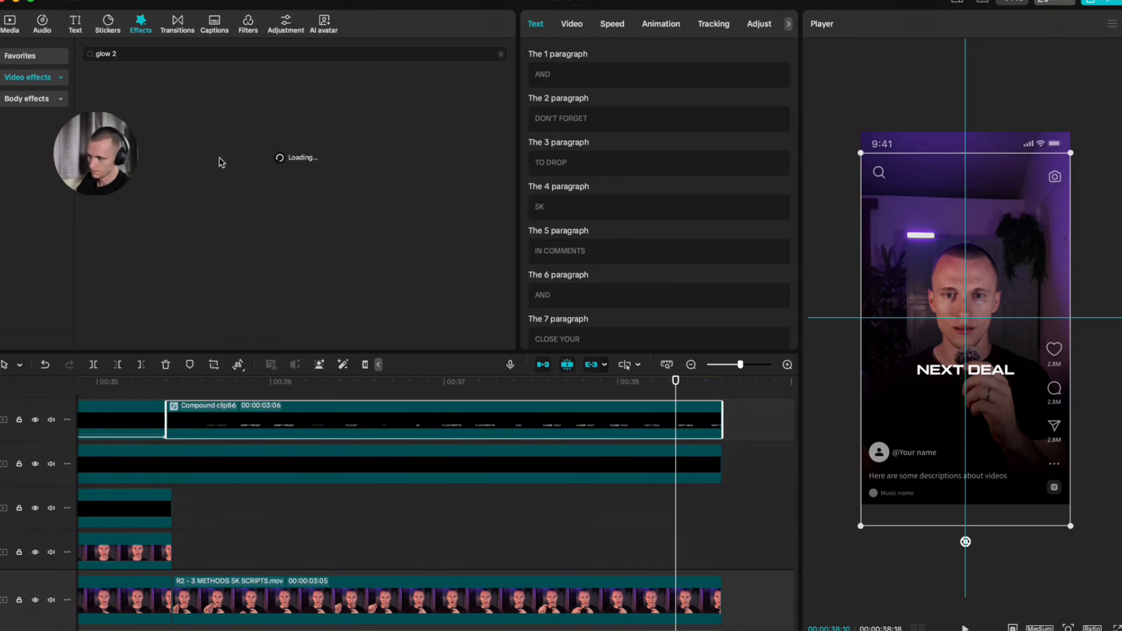
drag(343, 176, 280, 425)
click(386, 395)
key(space)
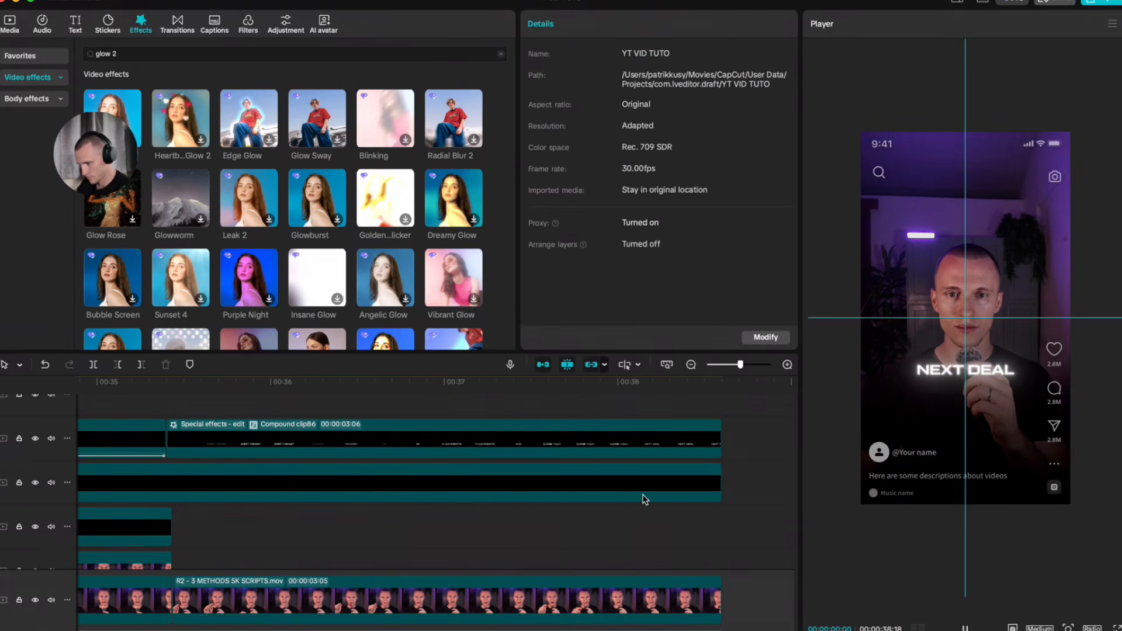
Step: Hide the original full-sentence caption track at the beginning of the timeline and play the video from the start
scroll(643, 501, left, 4)
key(space)
scroll(469, 464, down, 3)
scroll(485, 485, up, 2)
key(space)
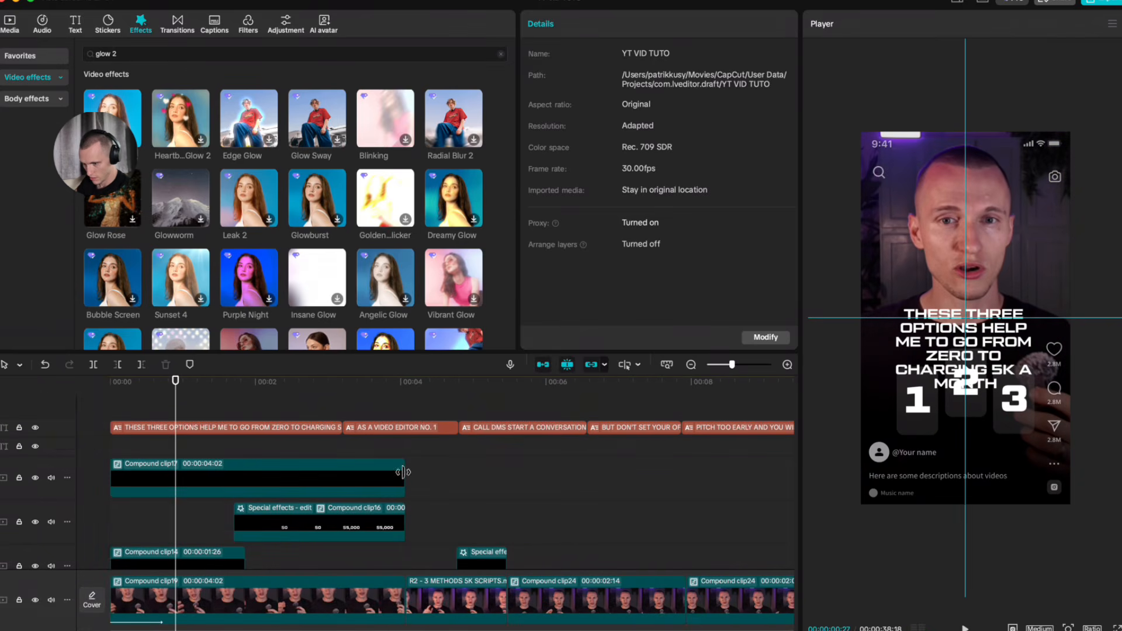
click(35, 429)
click(206, 407)
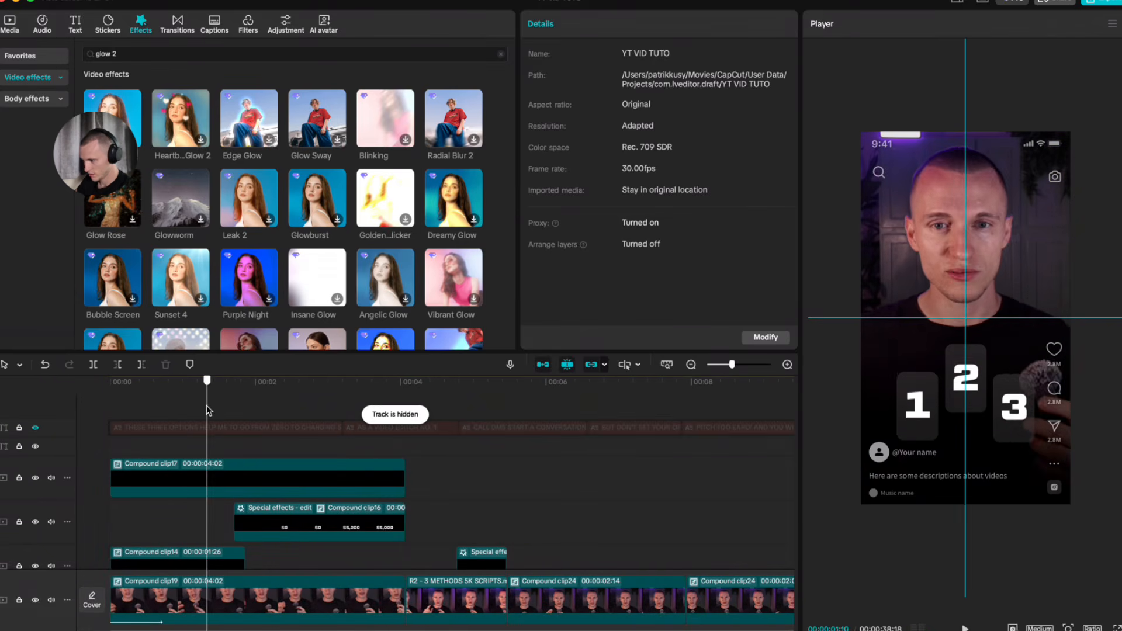
drag(207, 407, 109, 409)
scroll(526, 467, down, 2)
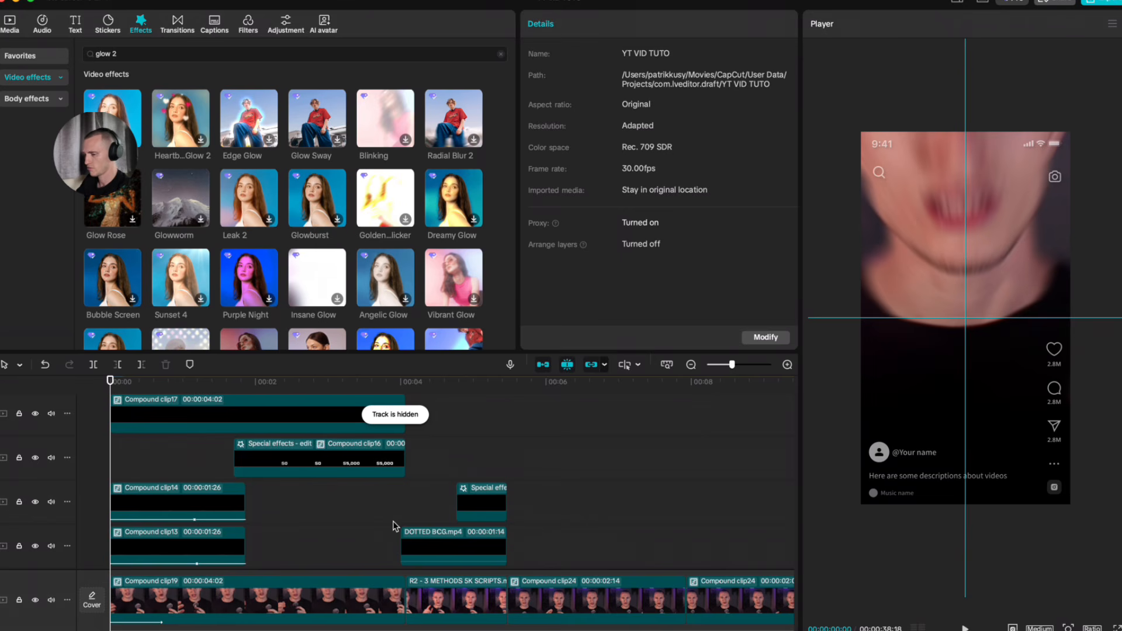
scroll(394, 524, up, 2)
key(space)
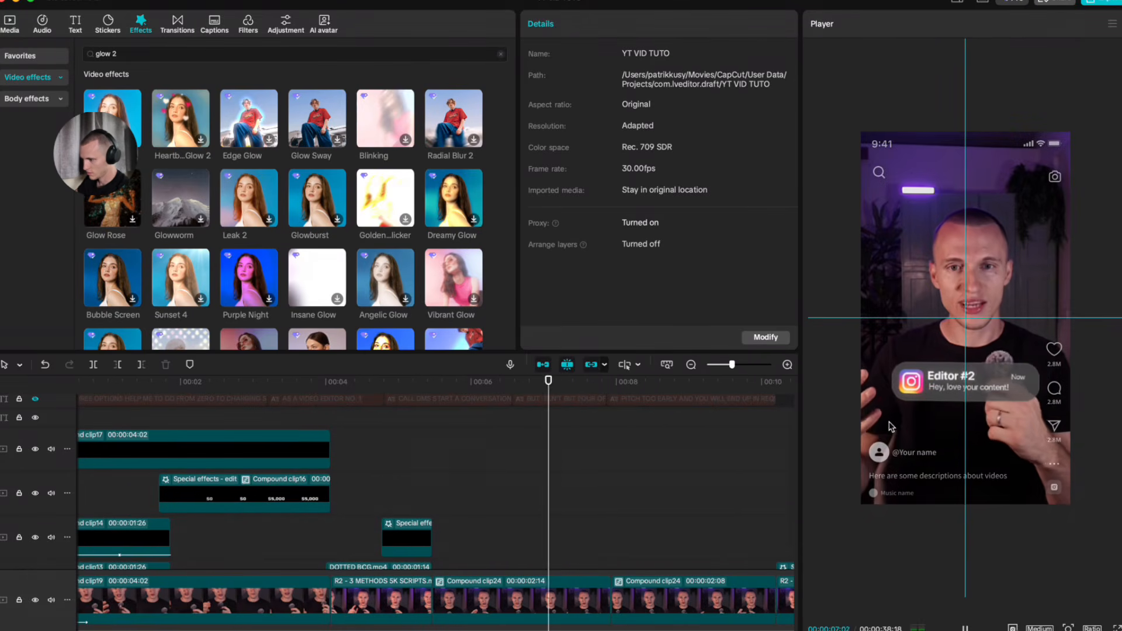
Step: Extend Compound clip17 past the opening section, as far as it goes, over the "Editor #2" notification clip
scroll(584, 468, down, 3)
scroll(512, 441, right, 3)
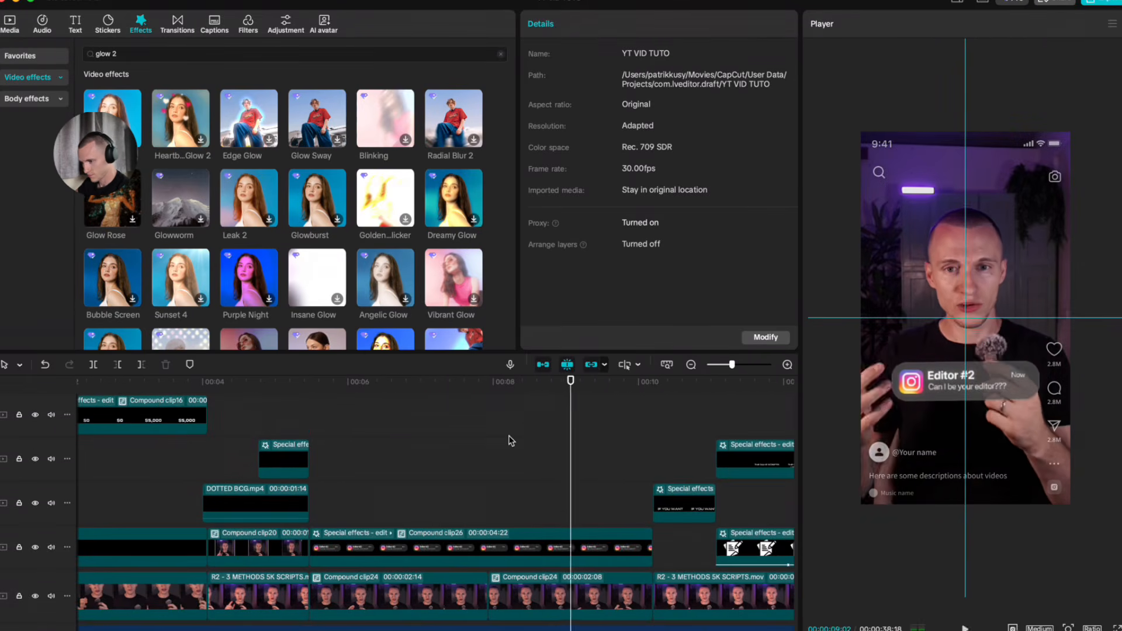
key(space)
scroll(456, 448, left, 4)
scroll(405, 460, right, 1)
click(476, 431)
drag(476, 431, 511, 443)
scroll(509, 445, up, 4)
click(341, 479)
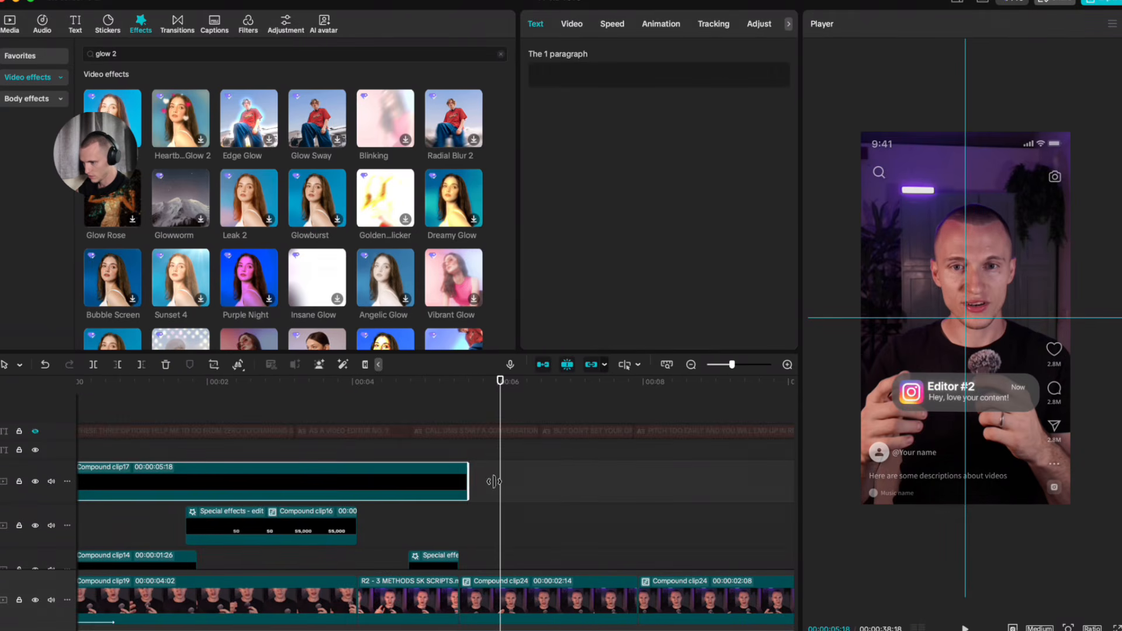
drag(357, 478, 664, 488)
Step: Open Compound clip17, lengthen the blank size-300 text clip inside it to about 43 seconds, and return to the main timeline
double_click(371, 478)
click(305, 481)
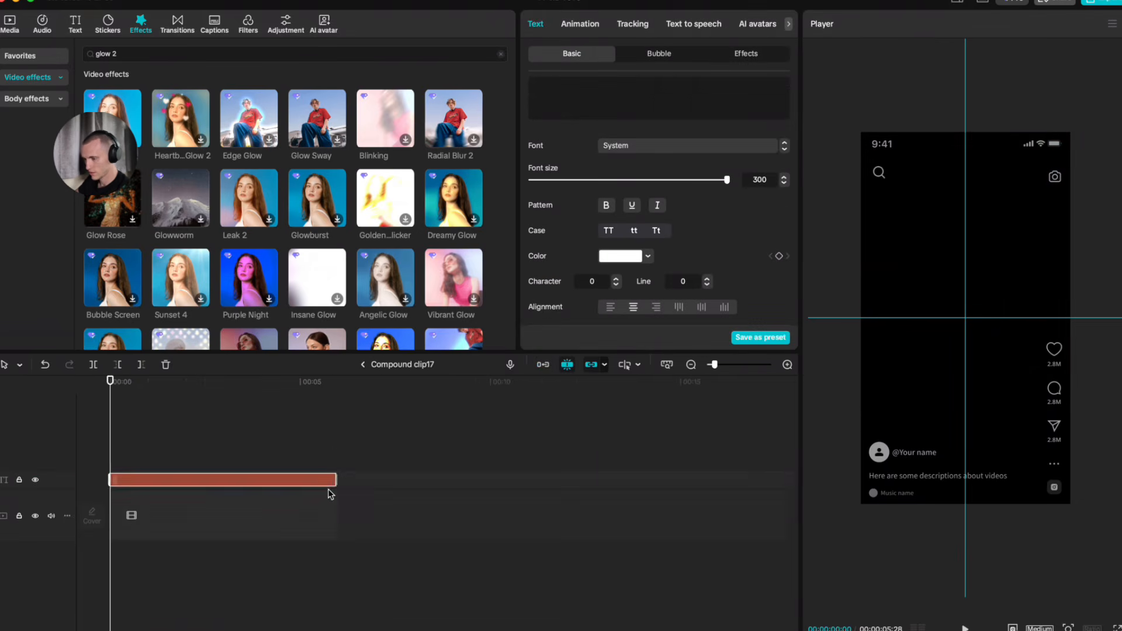
drag(336, 480, 533, 488)
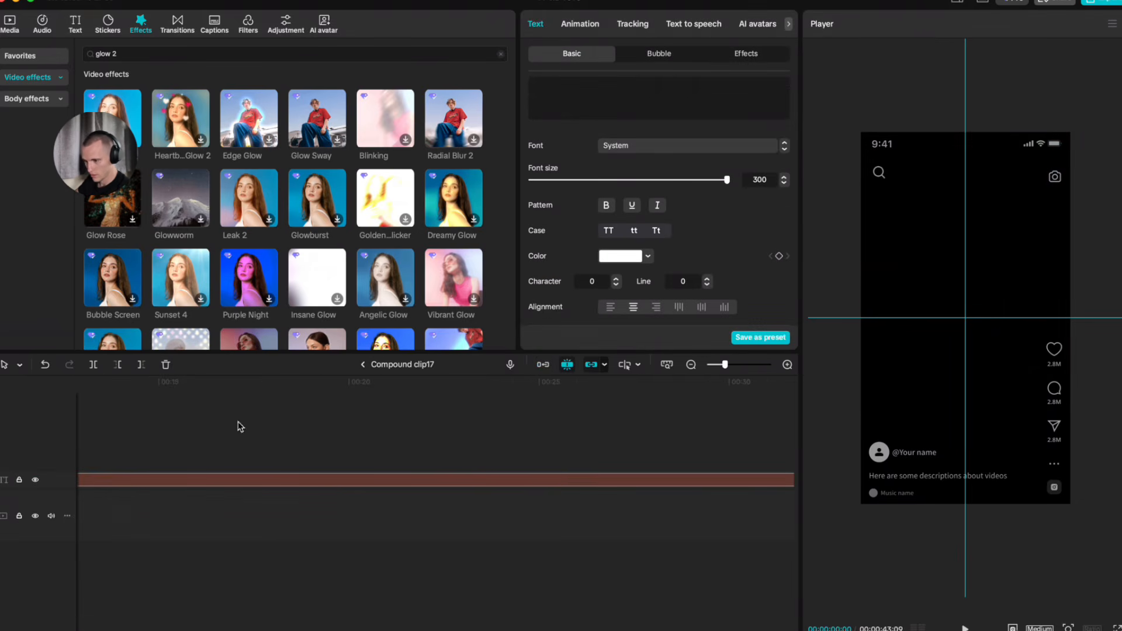
click(363, 366)
Step: Extend Compound clip17 to 00:00:11:02 in the main timeline and set its layer to 1
drag(336, 482, 705, 481)
scroll(470, 480, left, 3)
scroll(470, 480, down, 2)
scroll(469, 480, right, 1)
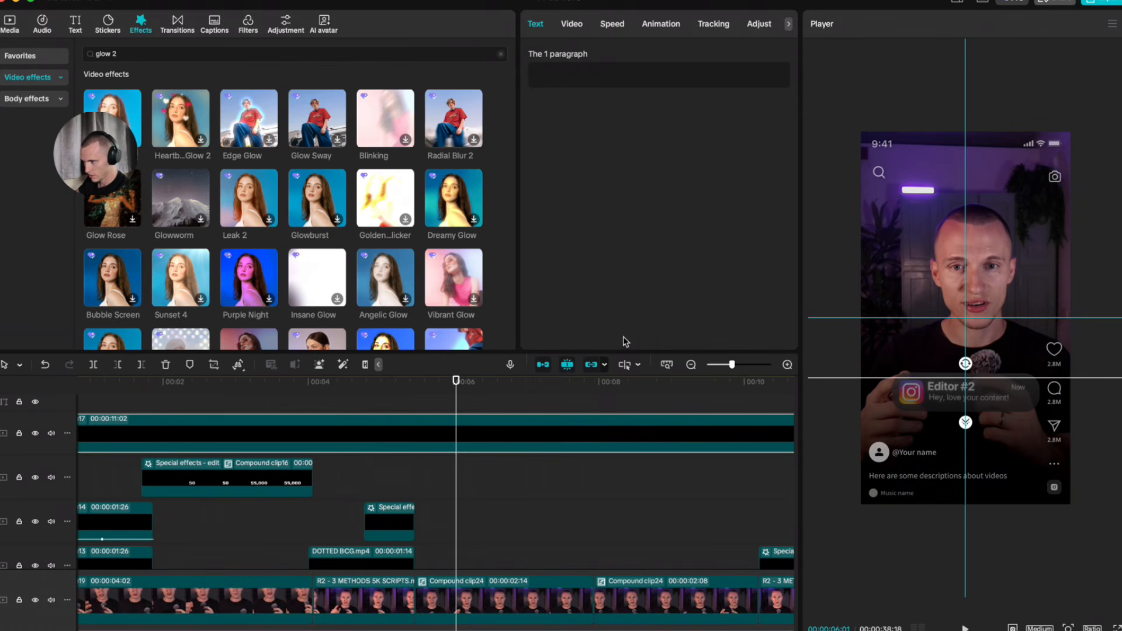
click(571, 25)
scroll(483, 488, down, 1)
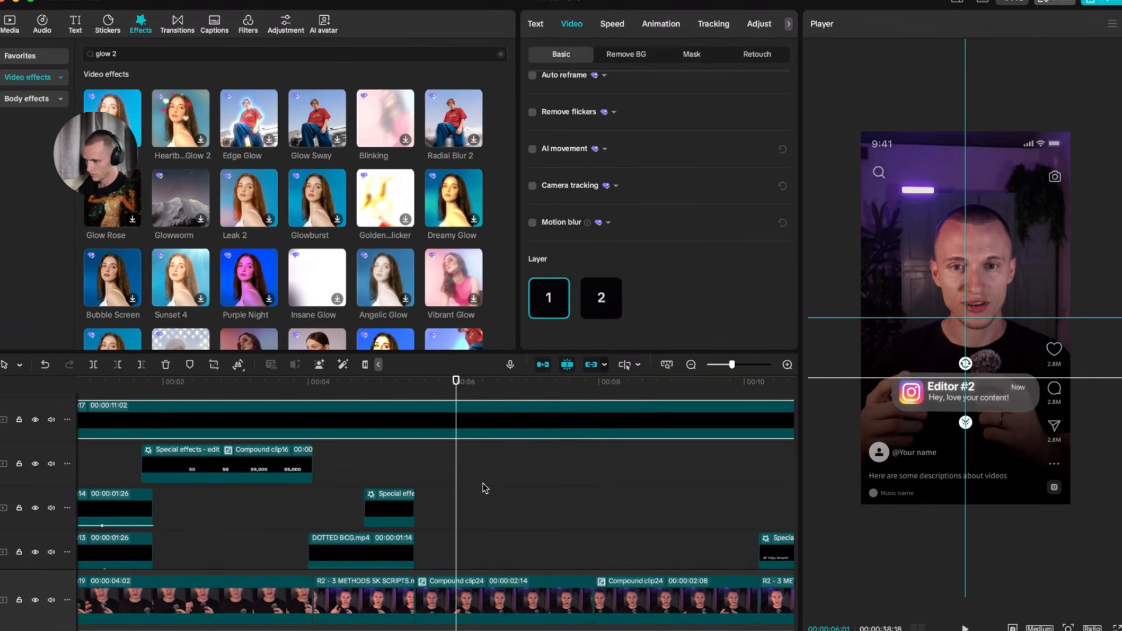
click(387, 464)
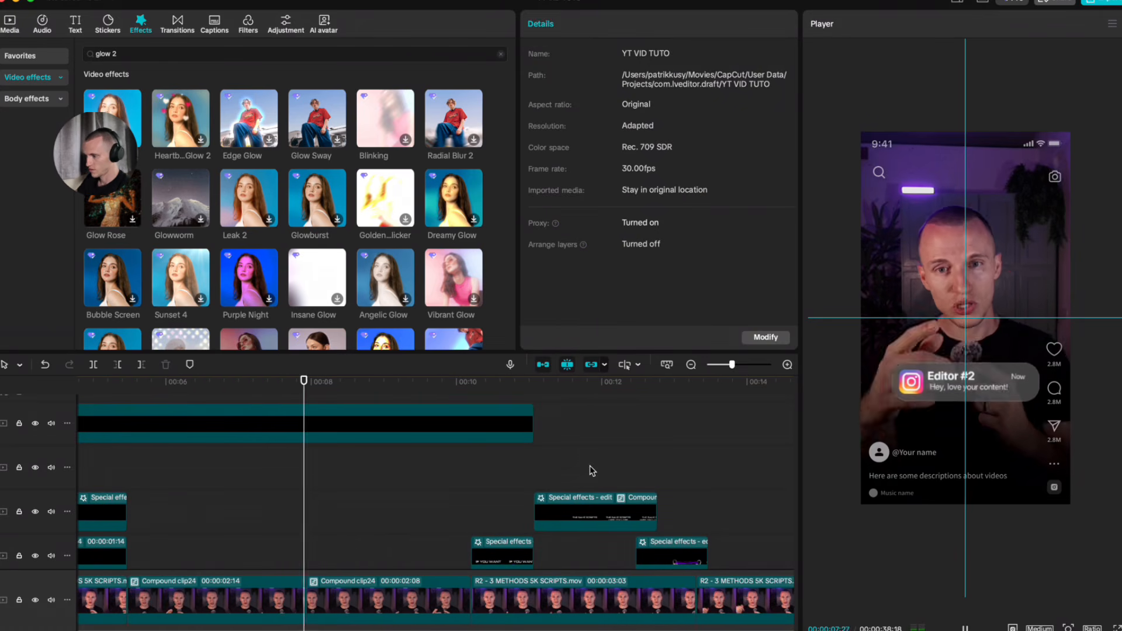
Step: Set the notification clip's Play Pendulum effect to Strength 0, Twist 0, Speed about 71 and Sharpen 37, and play it back
scroll(591, 455, down, 2)
scroll(418, 459, down, 3)
scroll(386, 474, left, 2)
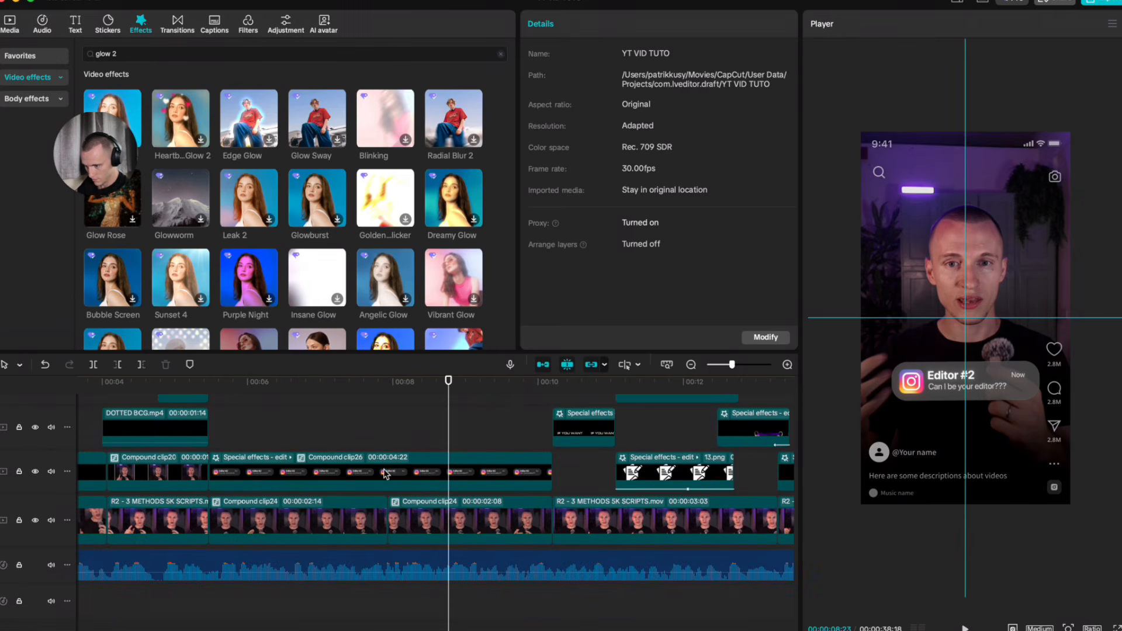
click(245, 464)
click(280, 491)
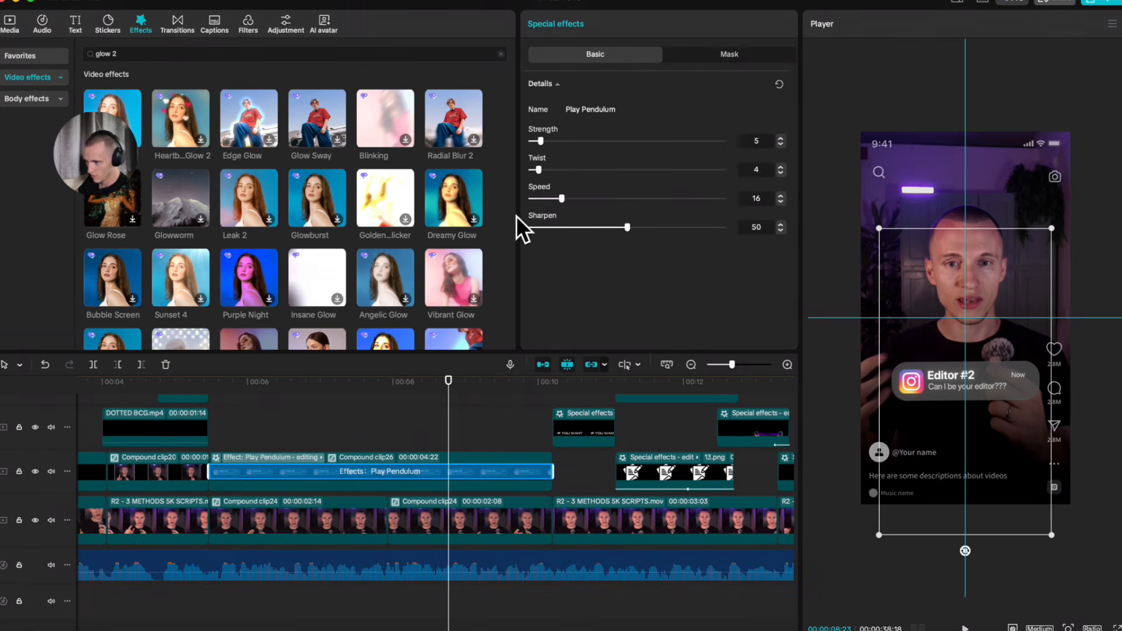
drag(561, 198, 650, 199)
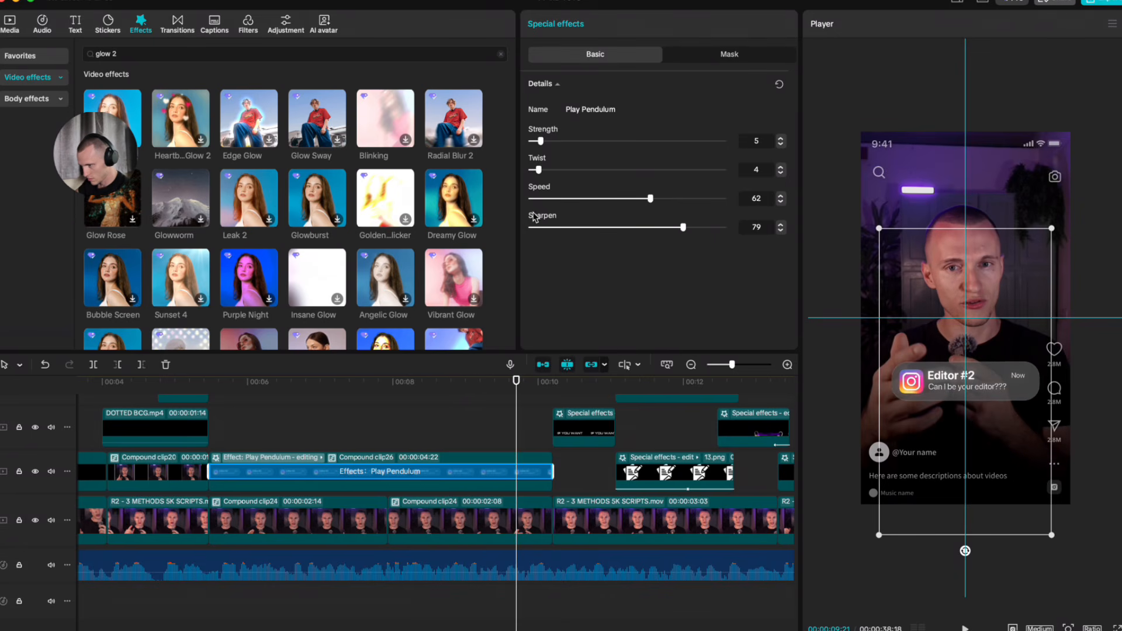
drag(645, 228, 602, 227)
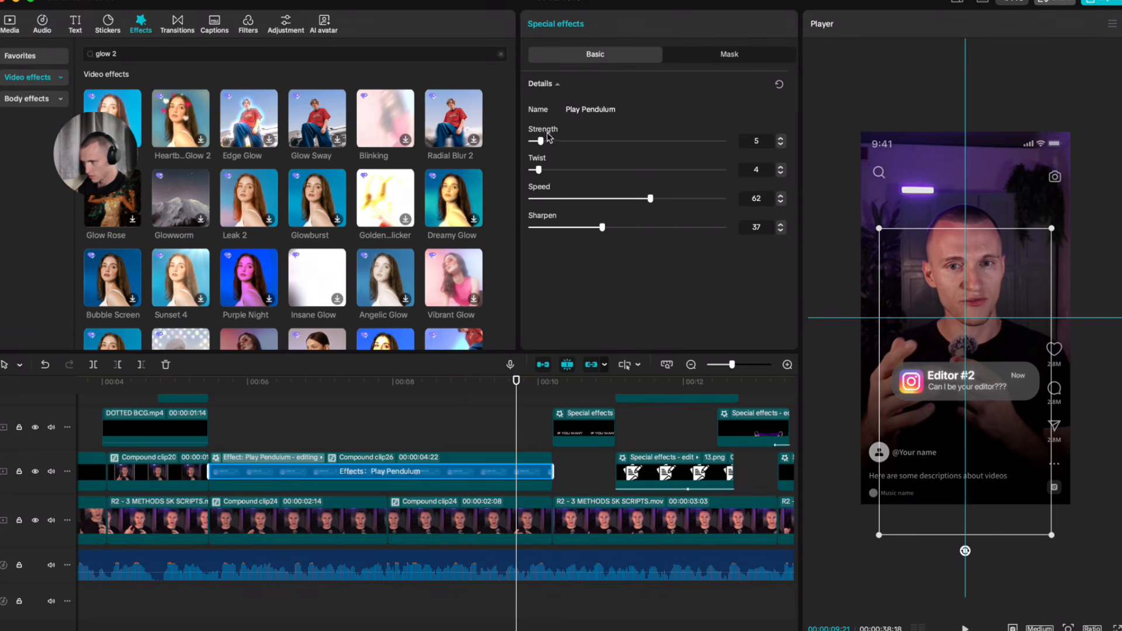
drag(537, 142, 530, 141)
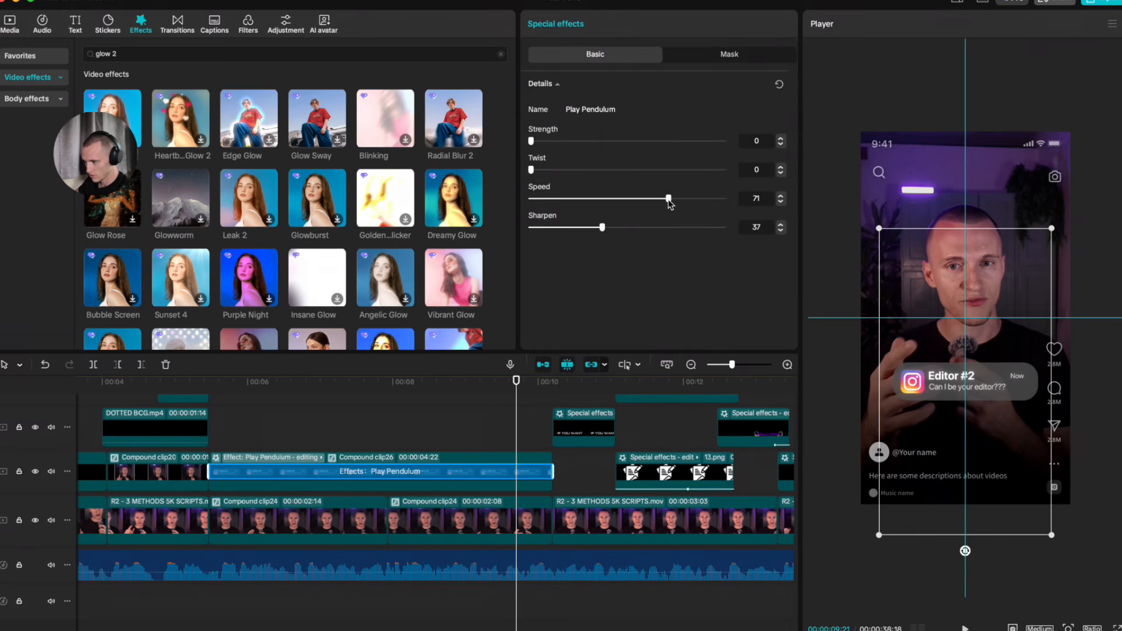
click(274, 418)
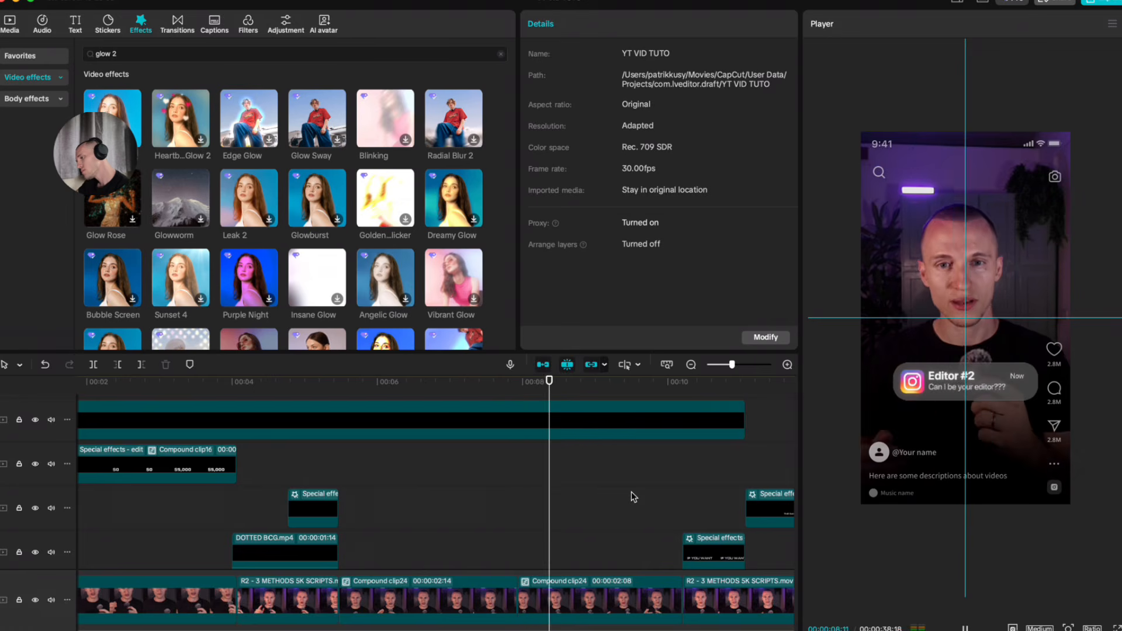
scroll(571, 485, down, 2)
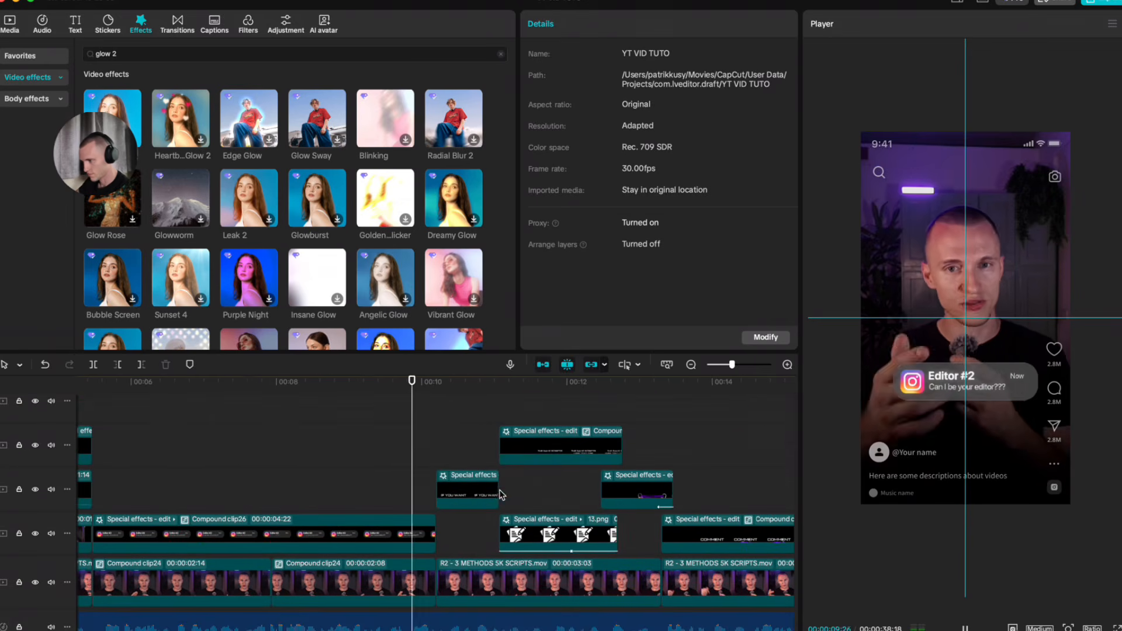
Step: Select the "IF YOU WANT EXACTLY" caption clip and examine its layer setting and the tracks around it
click(468, 490)
scroll(699, 198, down, 5)
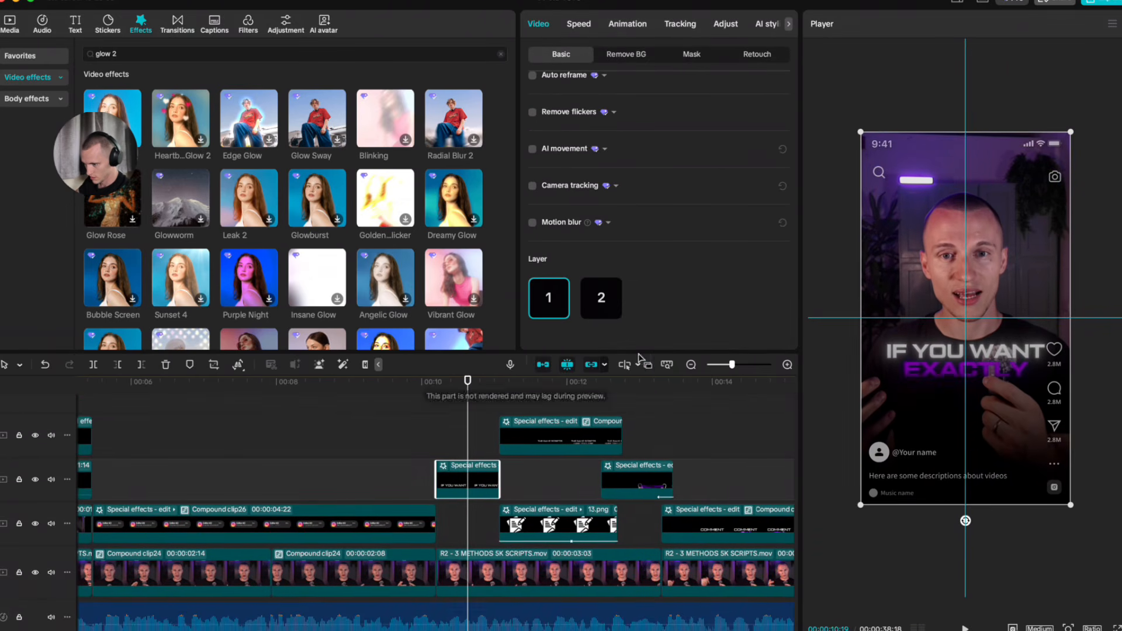
scroll(456, 520, up, 2)
scroll(457, 520, down, 2)
scroll(542, 422, up, 2)
scroll(494, 448, down, 2)
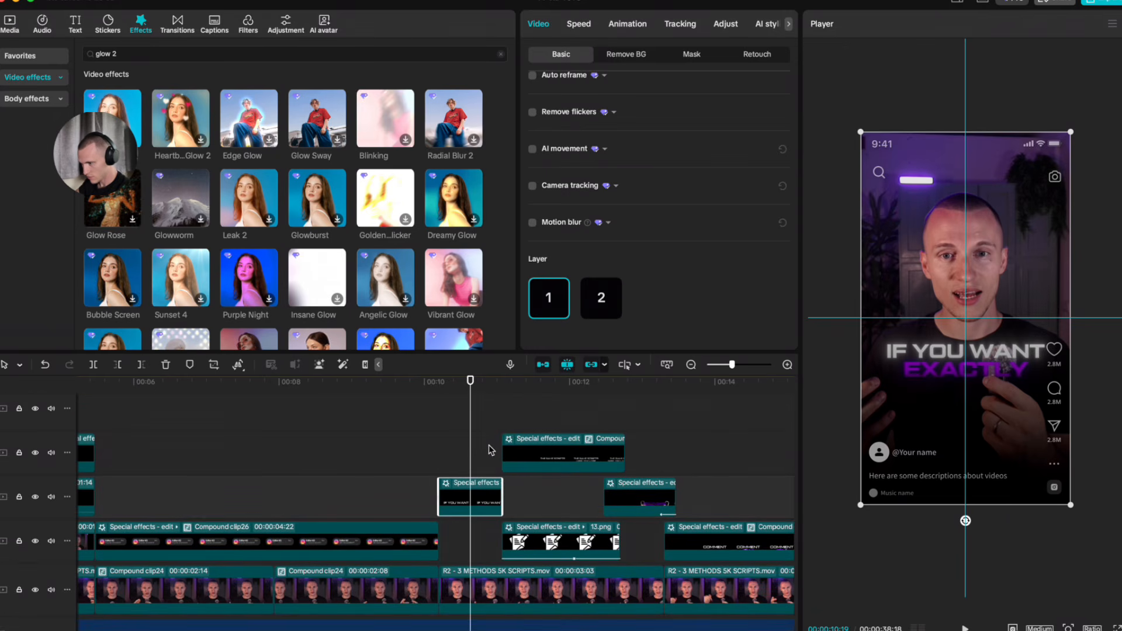
Step: Set the "IF YOU WANT EXACTLY" caption clip's layer to 2 and play the section back
click(602, 298)
key(space)
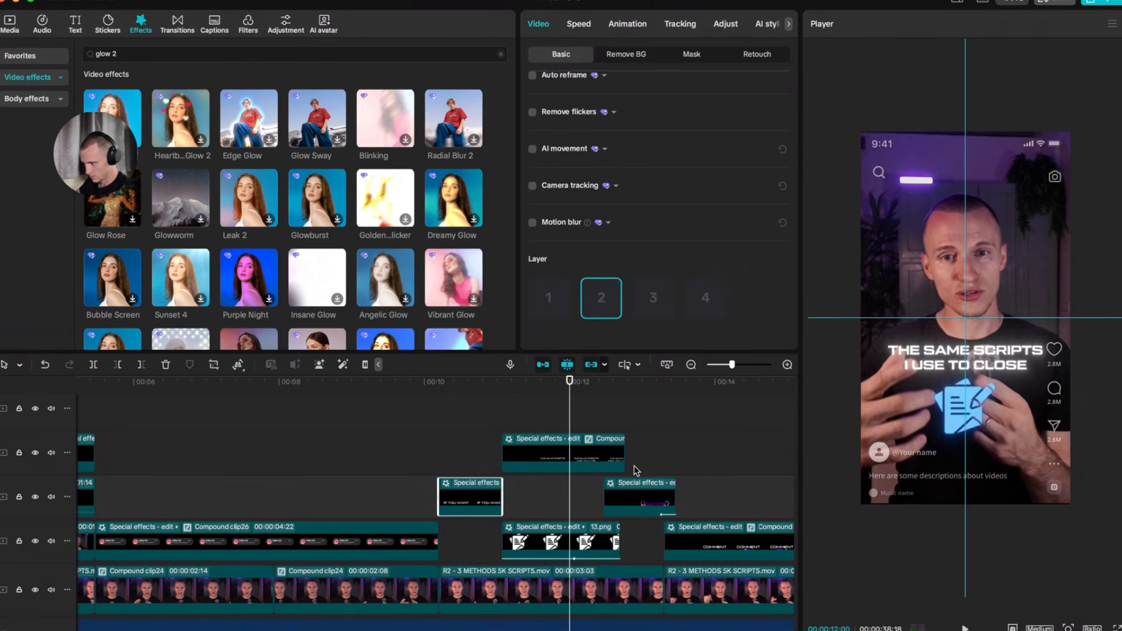
Step: Extend Compound clip17 in the main timeline to 00:00:17:09 and play on from there
scroll(635, 470, up, 2)
click(494, 435)
drag(527, 419, 576, 427)
scroll(555, 443, left, 6)
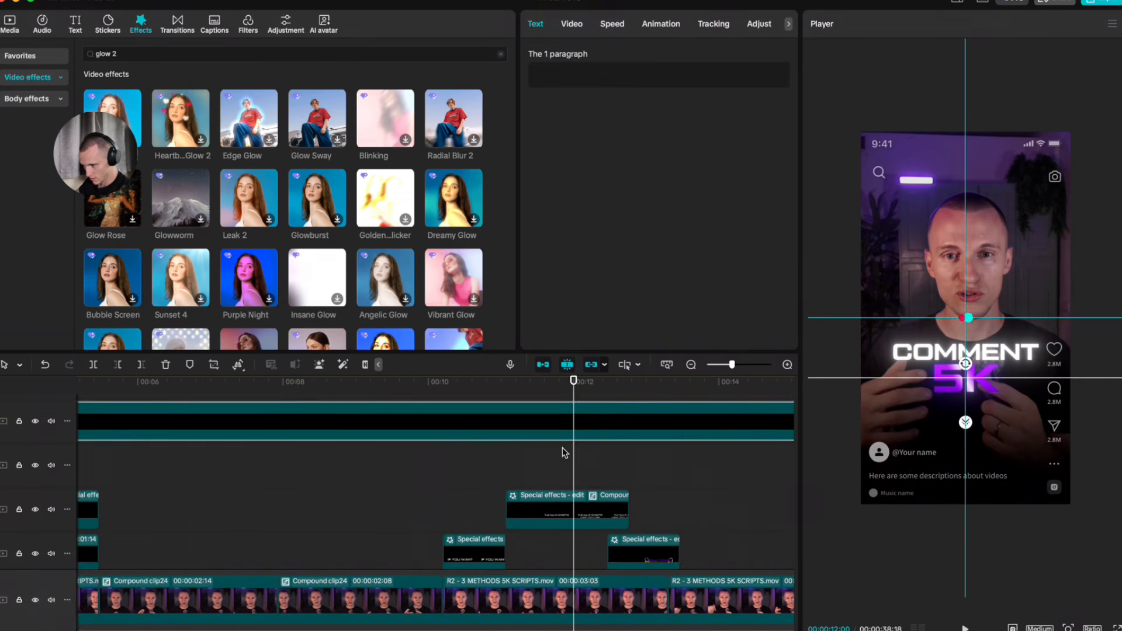
click(436, 489)
scroll(514, 478, down, 2)
key(space)
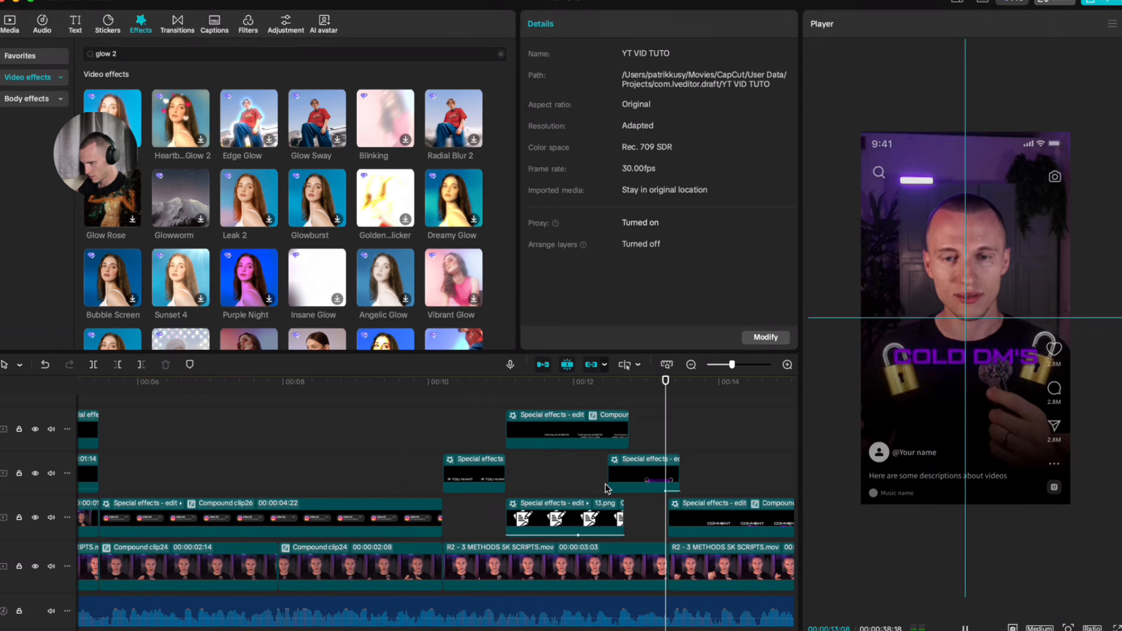
Step: Set the "COLD DM'S" caption clip's layer to 2 and resume playback
click(643, 470)
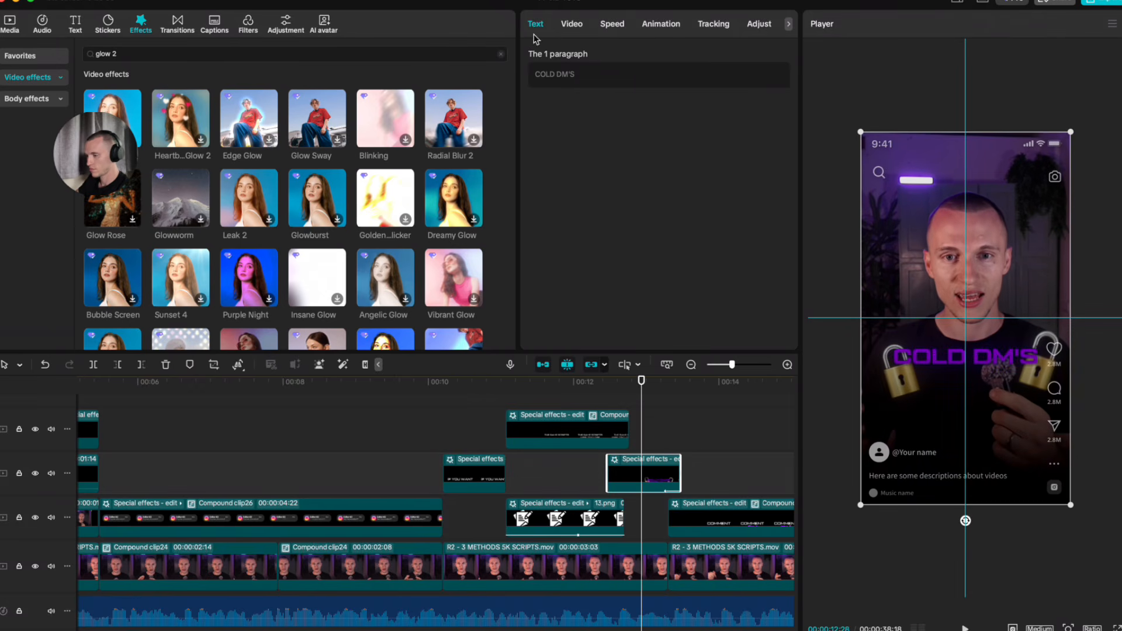
click(572, 26)
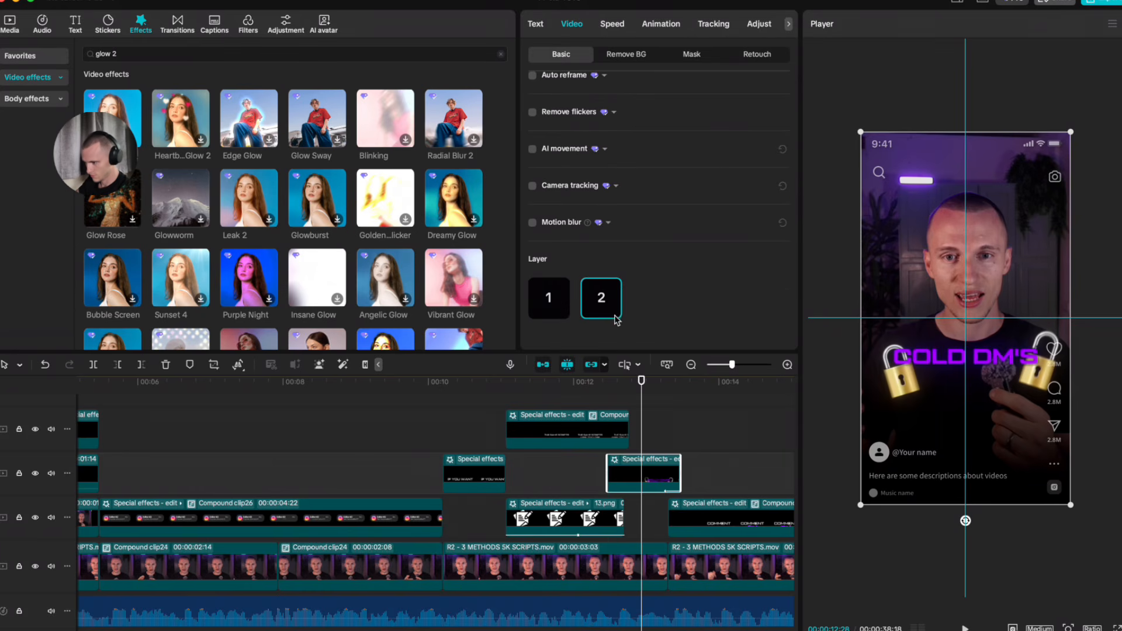
key(space)
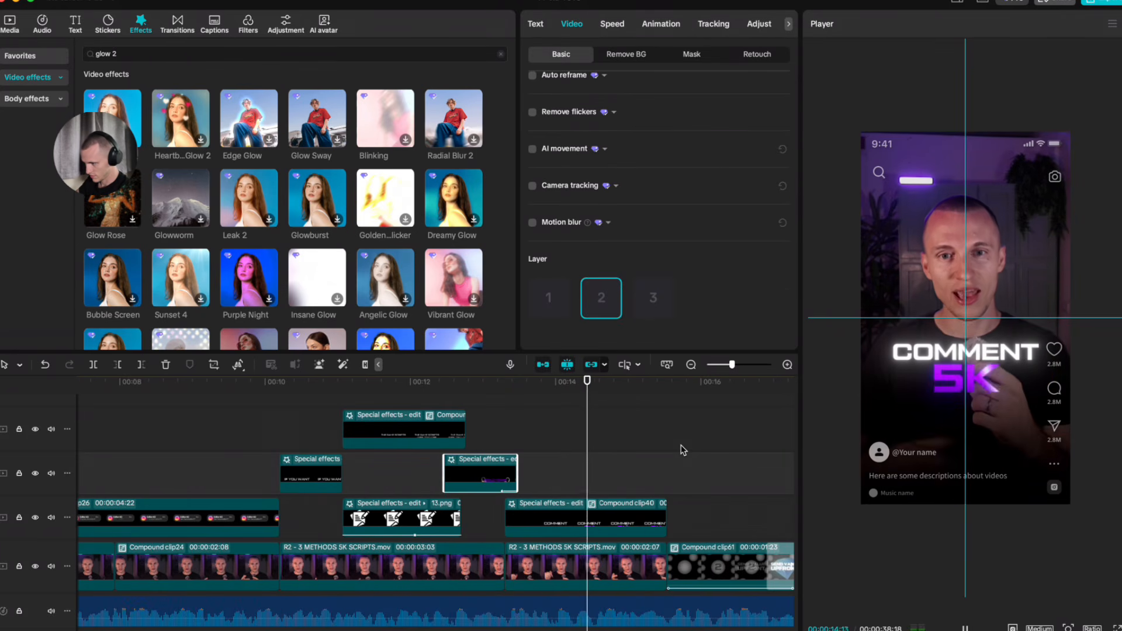
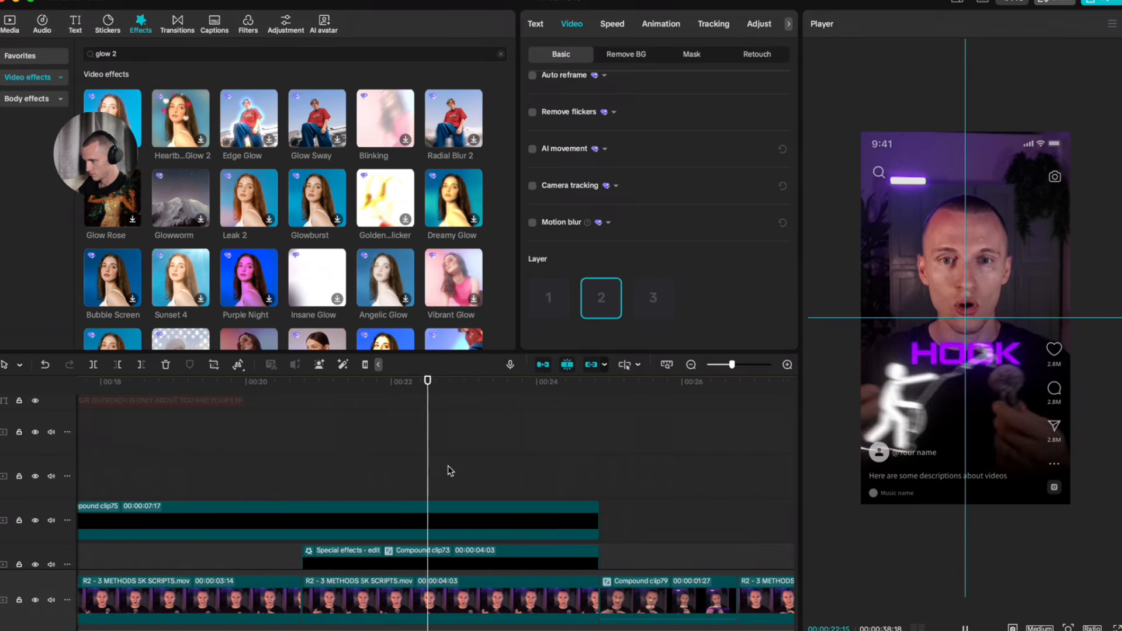
Step: Review the playback up to the "NO. 3 CREATE A CONTENT" section and open Compound clip79 for editing
scroll(449, 471, right, 3)
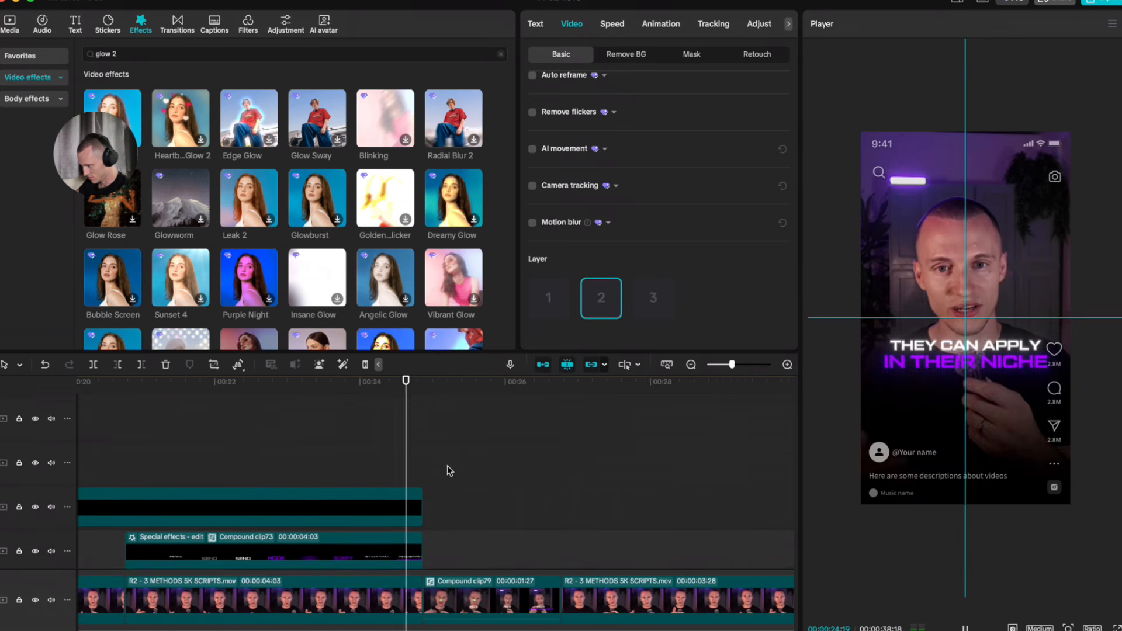
scroll(448, 470, down, 2)
key(space)
scroll(442, 467, up, 4)
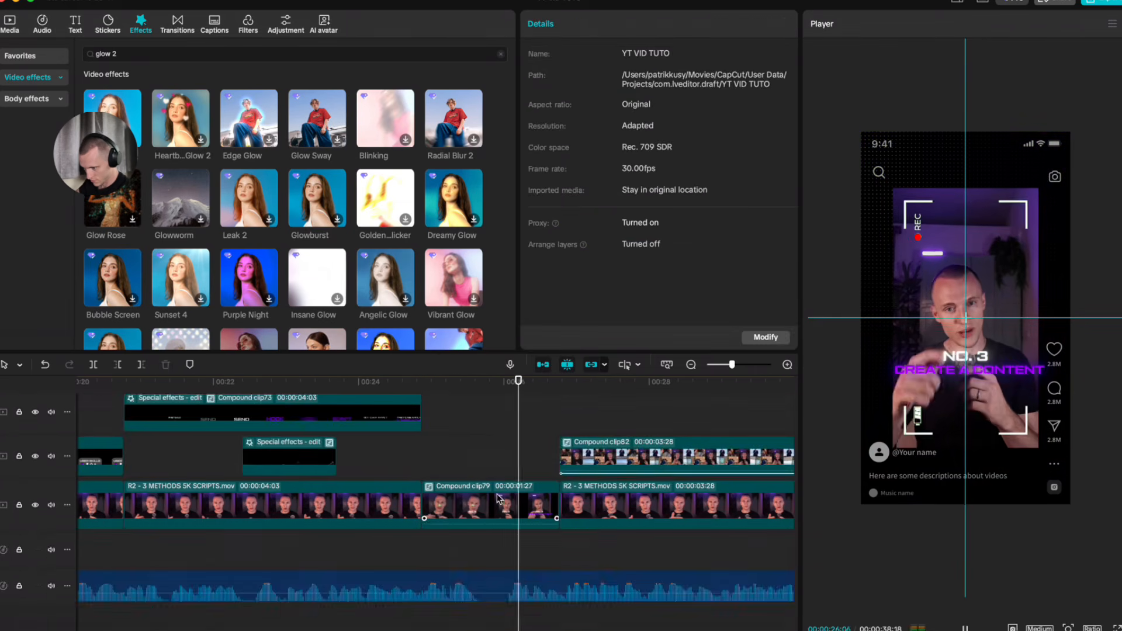
key(space)
scroll(488, 503, up, 3)
click(408, 457)
click(446, 496)
click(459, 583)
double_click(459, 583)
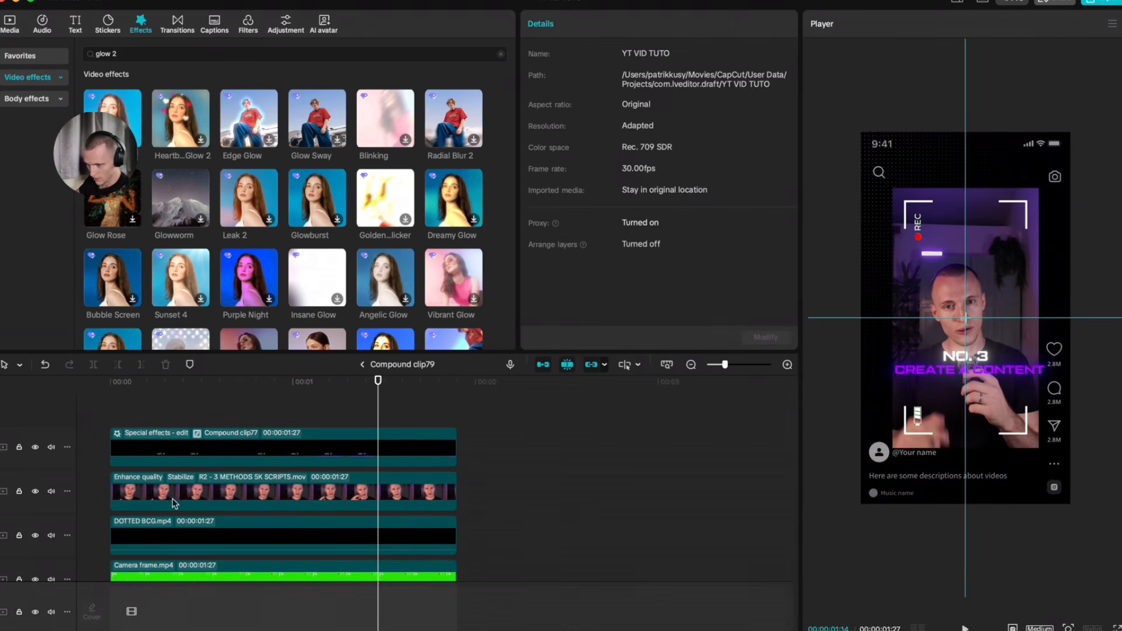
Step: Paste the shadow overlay at the start of Compound clip79 and trim it to the clip's length of 00:00:01:27
click(167, 417)
click(83, 418)
key(super+v)
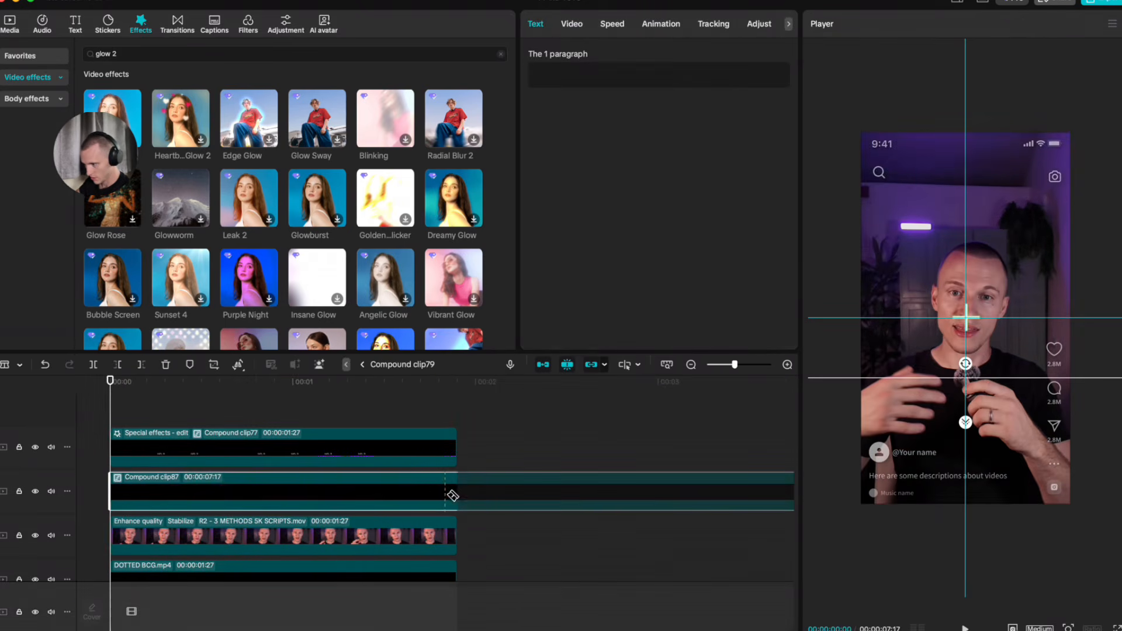
click(474, 500)
key(a)
click(164, 493)
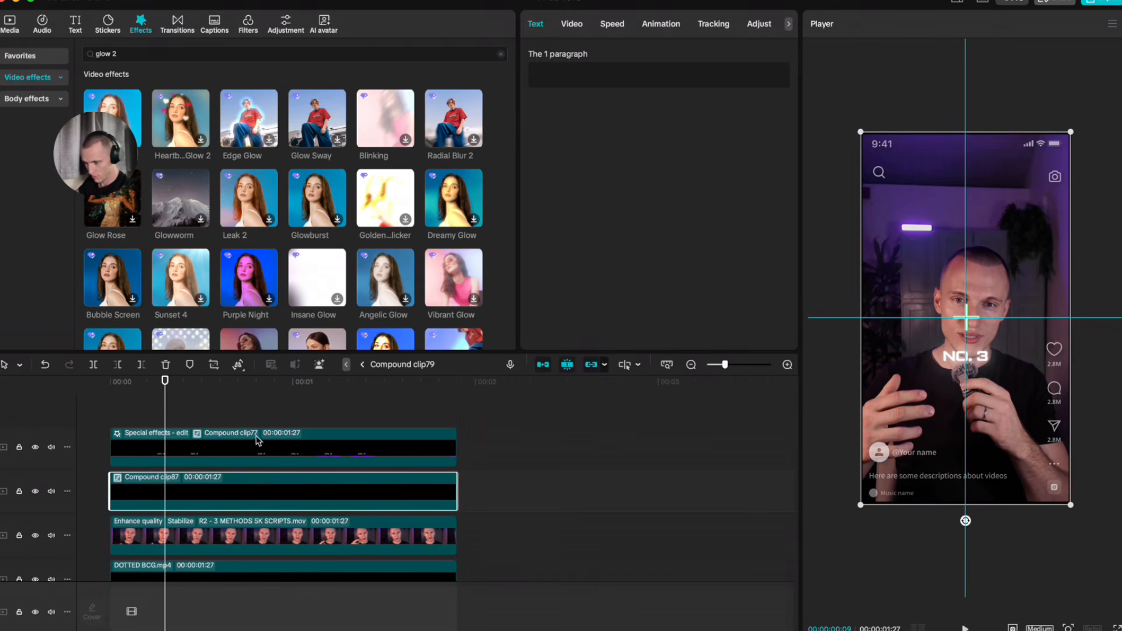
Step: Set the pasted shadow overlay to layer 4 and return to the main timeline
scroll(219, 517, down, 1)
click(572, 24)
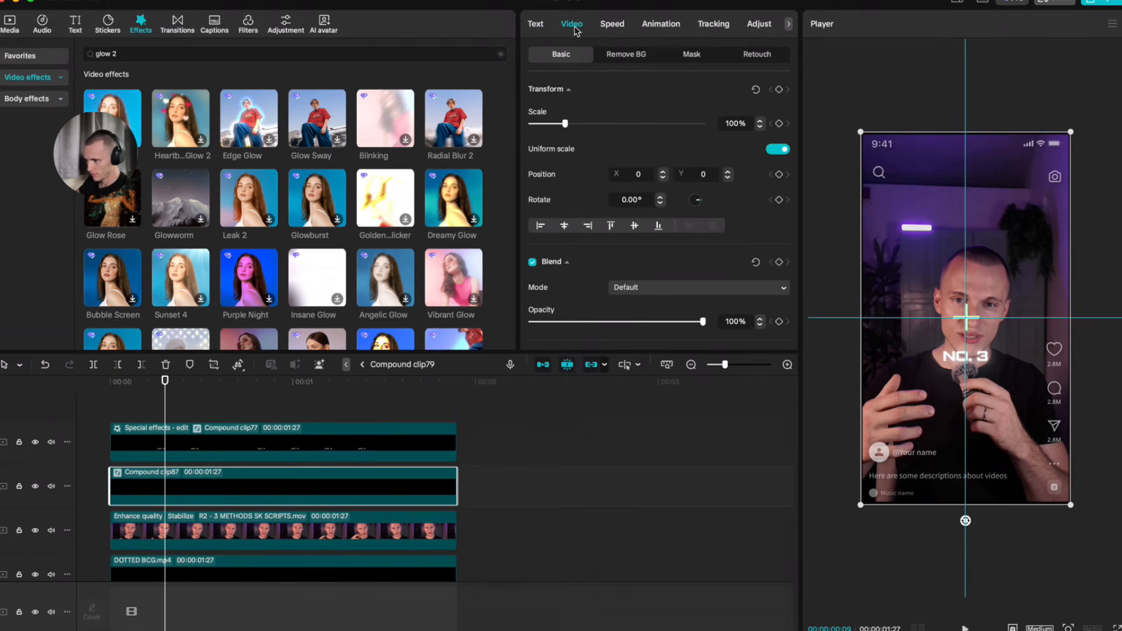
scroll(644, 315, down, 5)
click(754, 314)
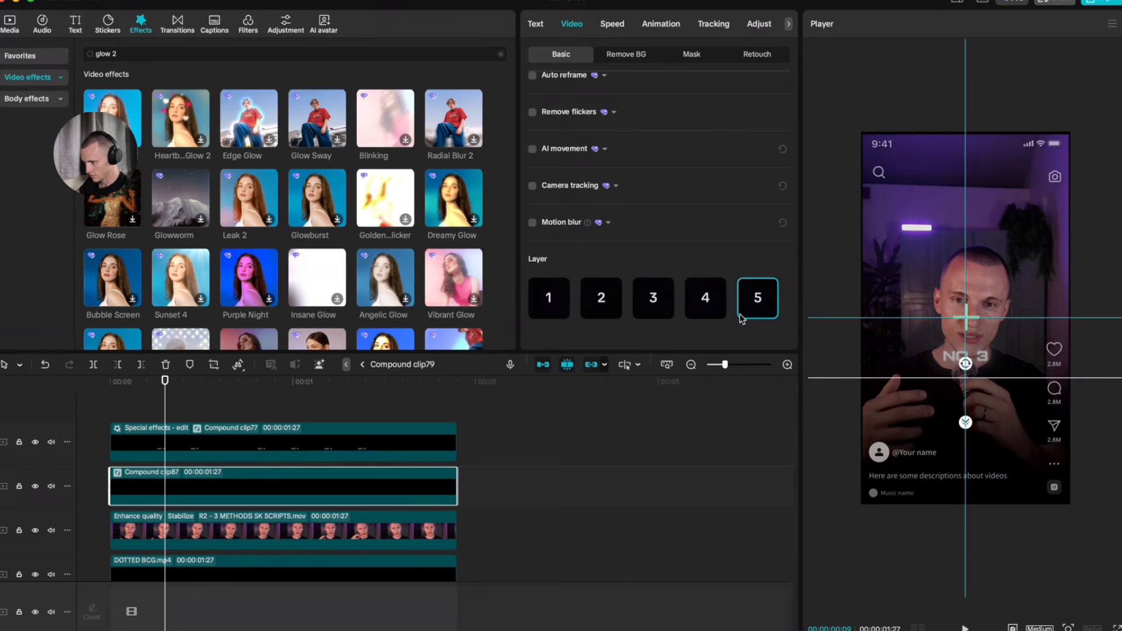
click(699, 307)
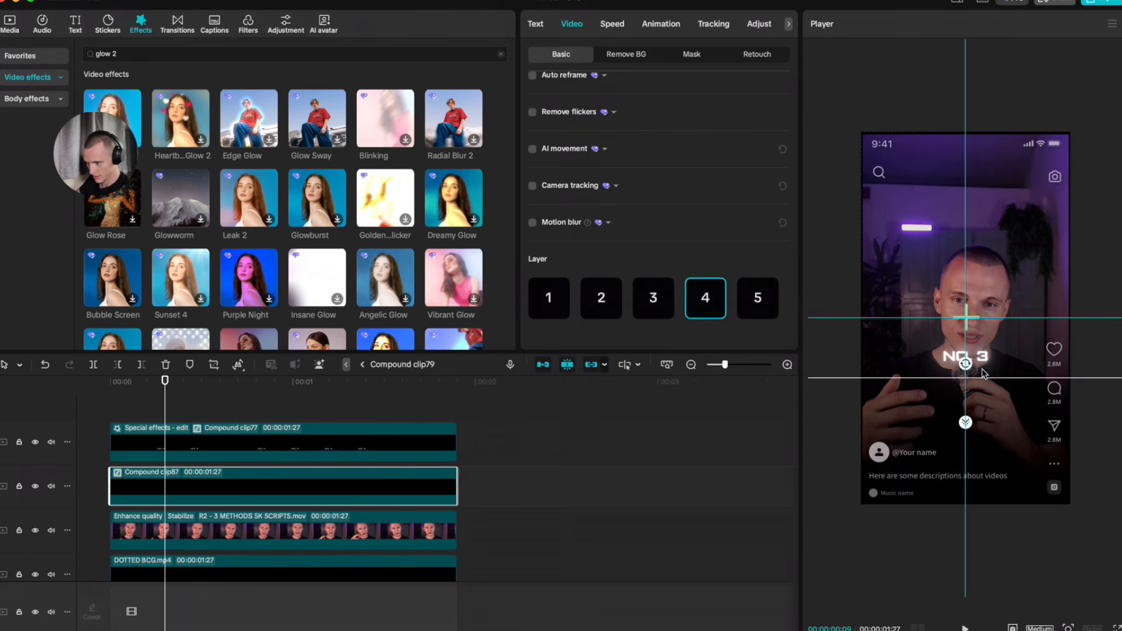
click(361, 366)
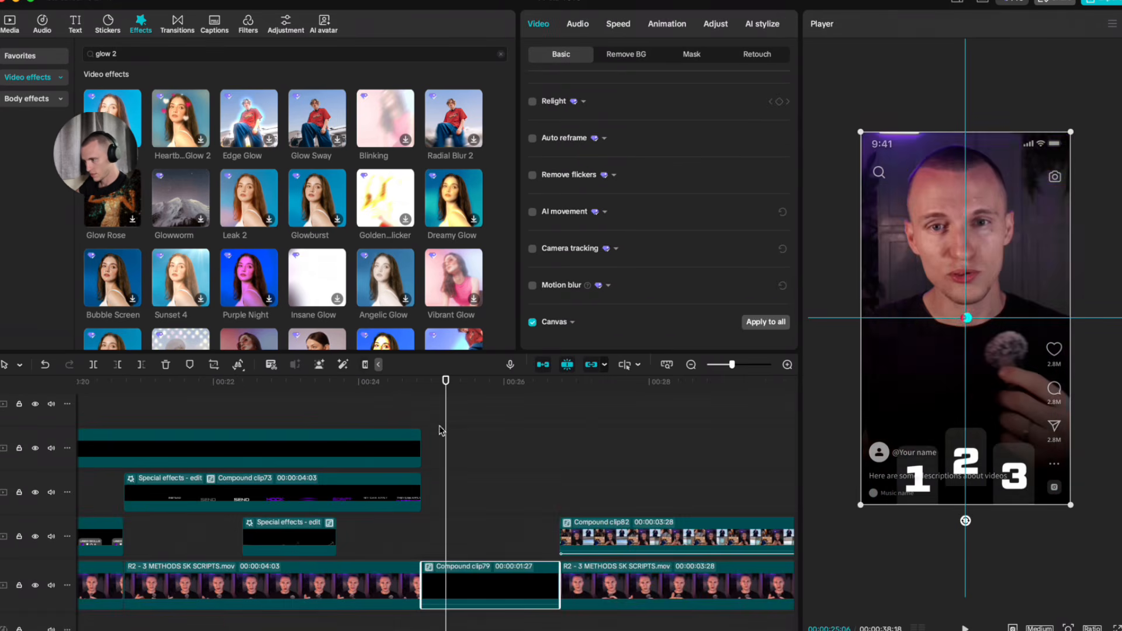
Step: Play the rest of the video through to its end and return to the start of the timeline
click(395, 406)
key(space)
scroll(444, 445, down, 2)
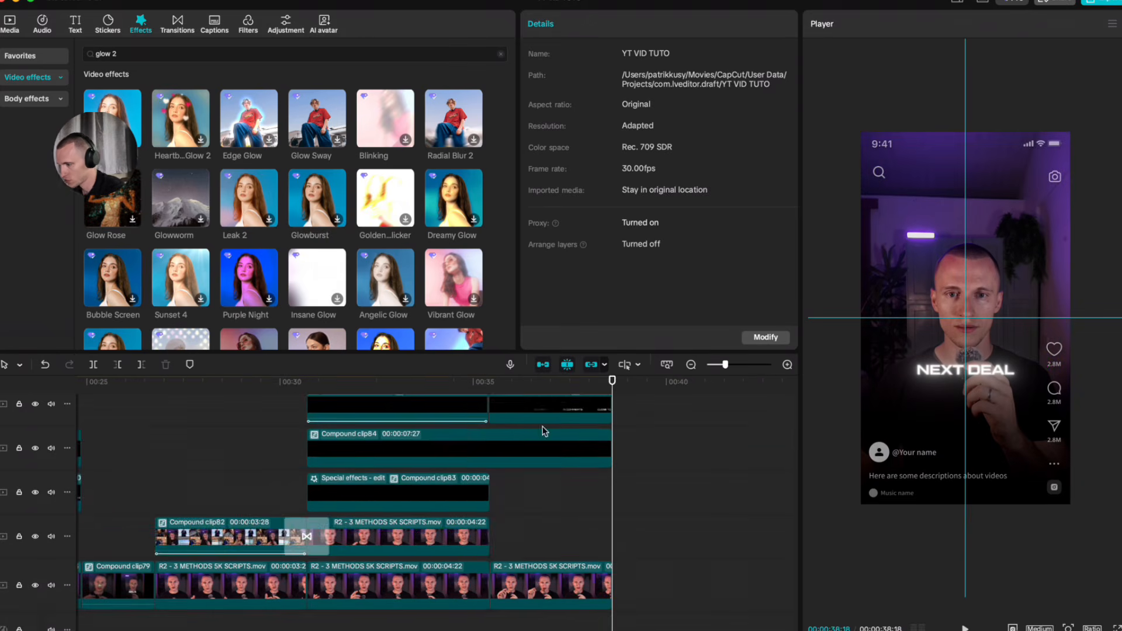
scroll(543, 426, up, 5)
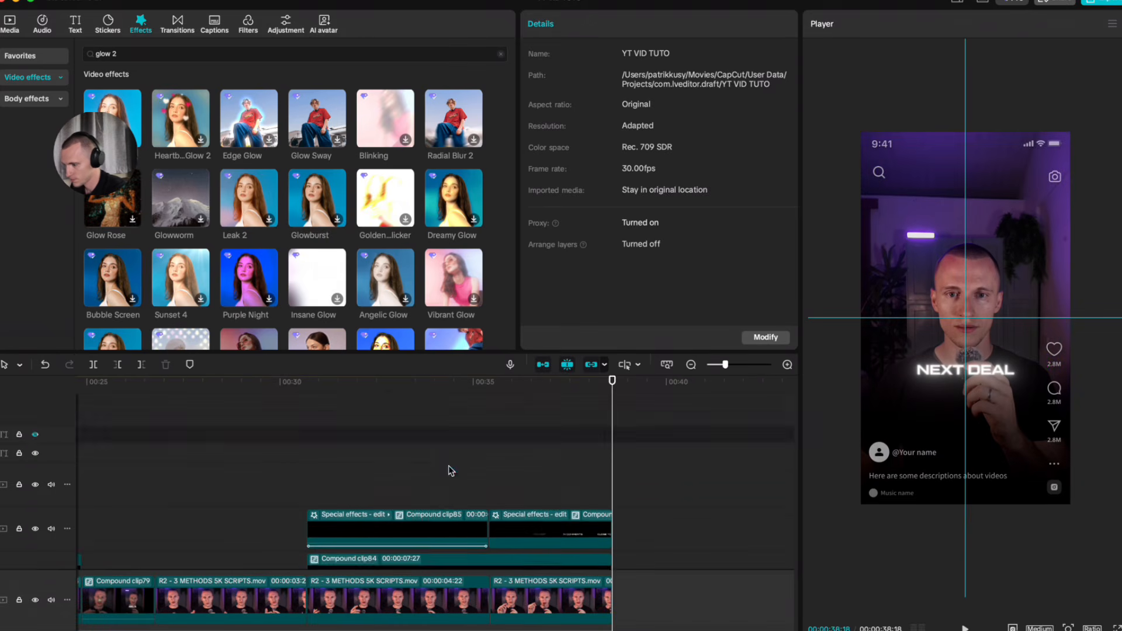
scroll(533, 484, left, 10)
scroll(520, 476, up, 2)
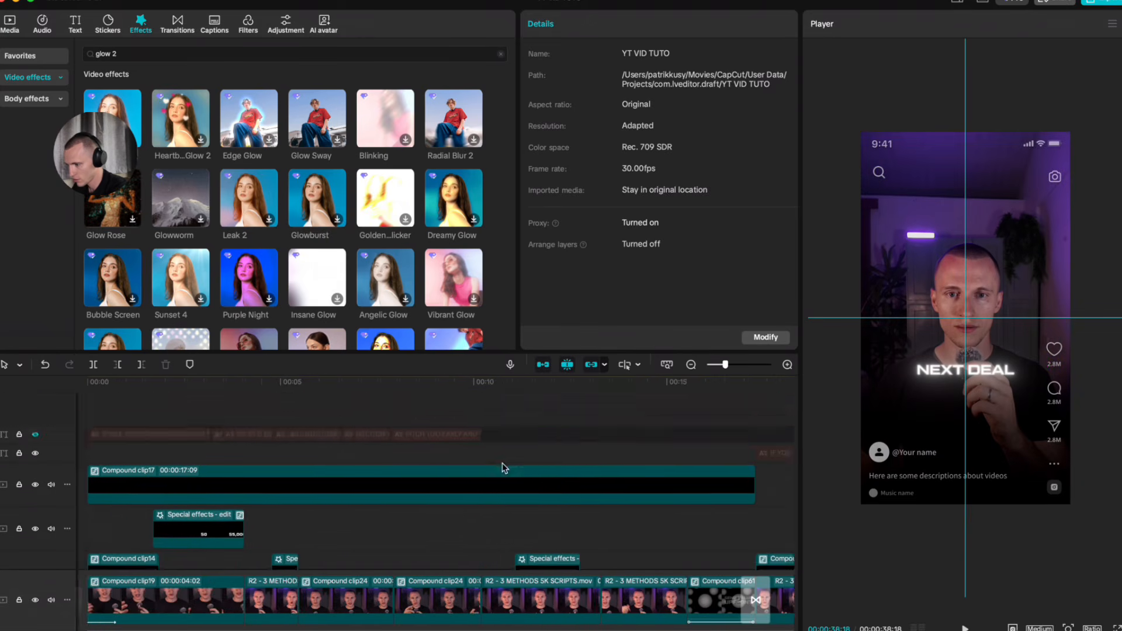
scroll(511, 467, left, 2)
scroll(518, 456, up, 2)
scroll(467, 485, down, 2)
click(387, 519)
key(Home)
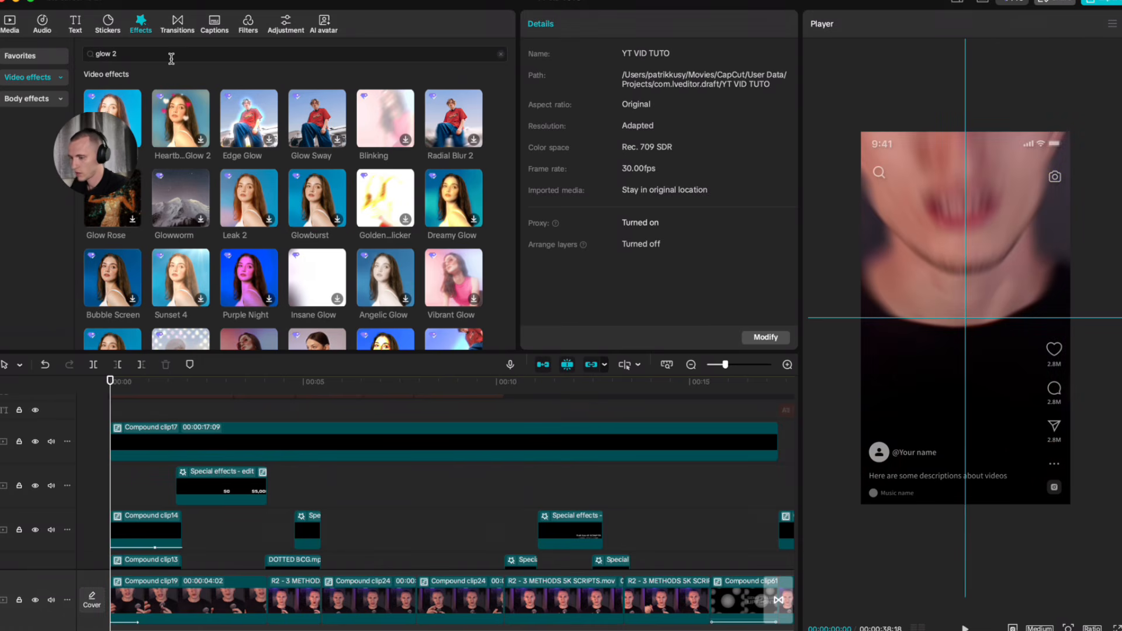
Step: Search the video effects for "shake", place the Shake effect above Compound clip17, and play from the start
text(shake)
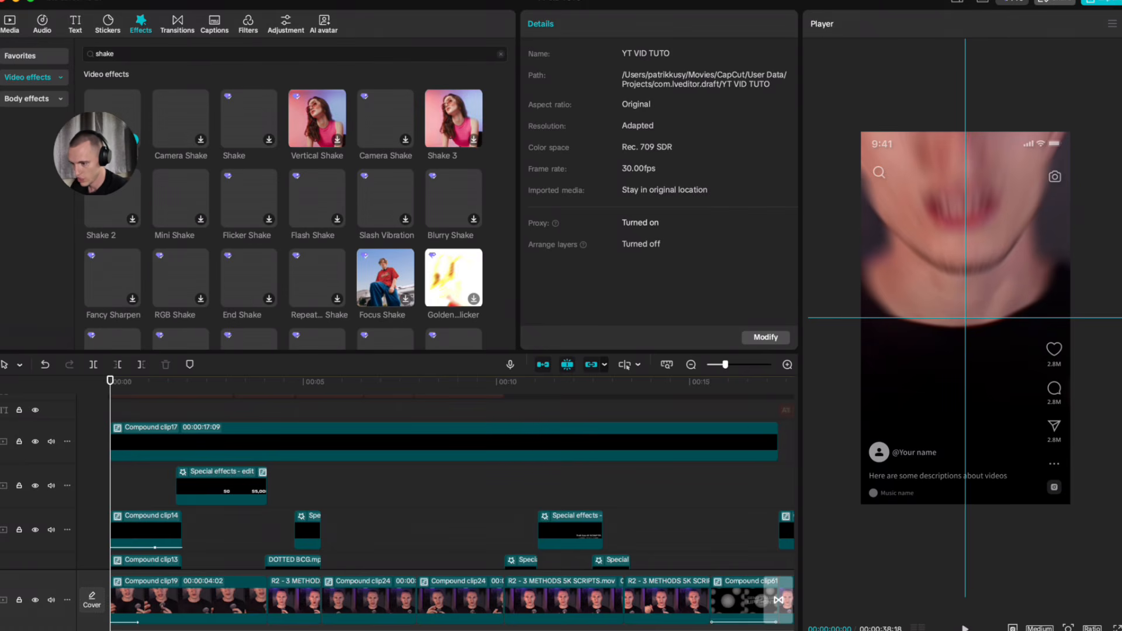
drag(123, 118, 398, 479)
click(252, 431)
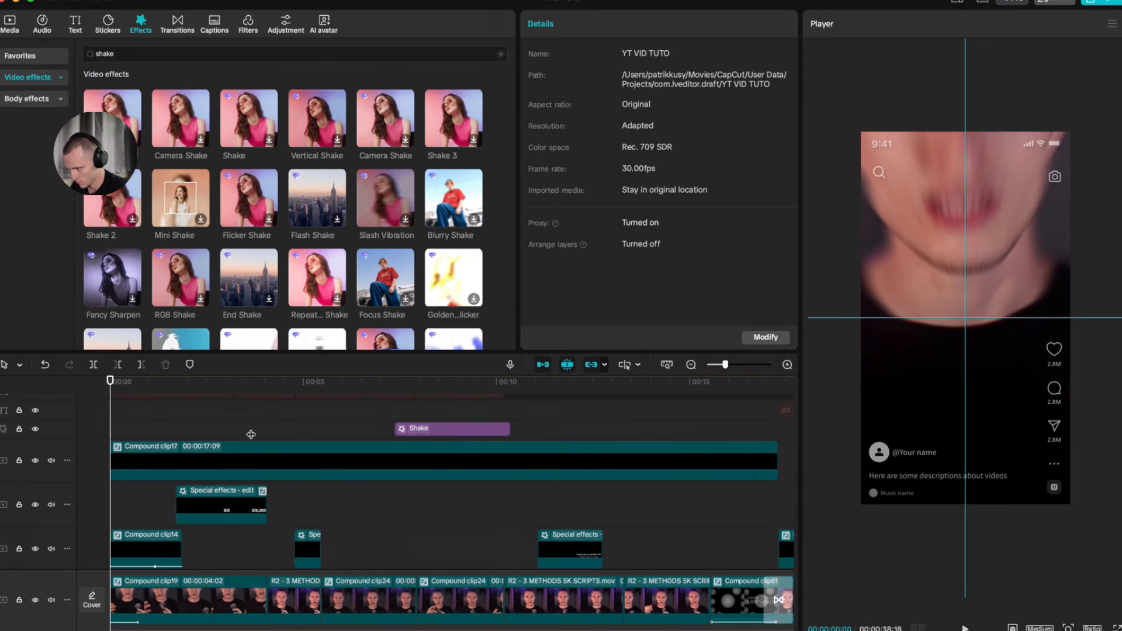
scroll(316, 430, down, 3)
key(space)
key(space)
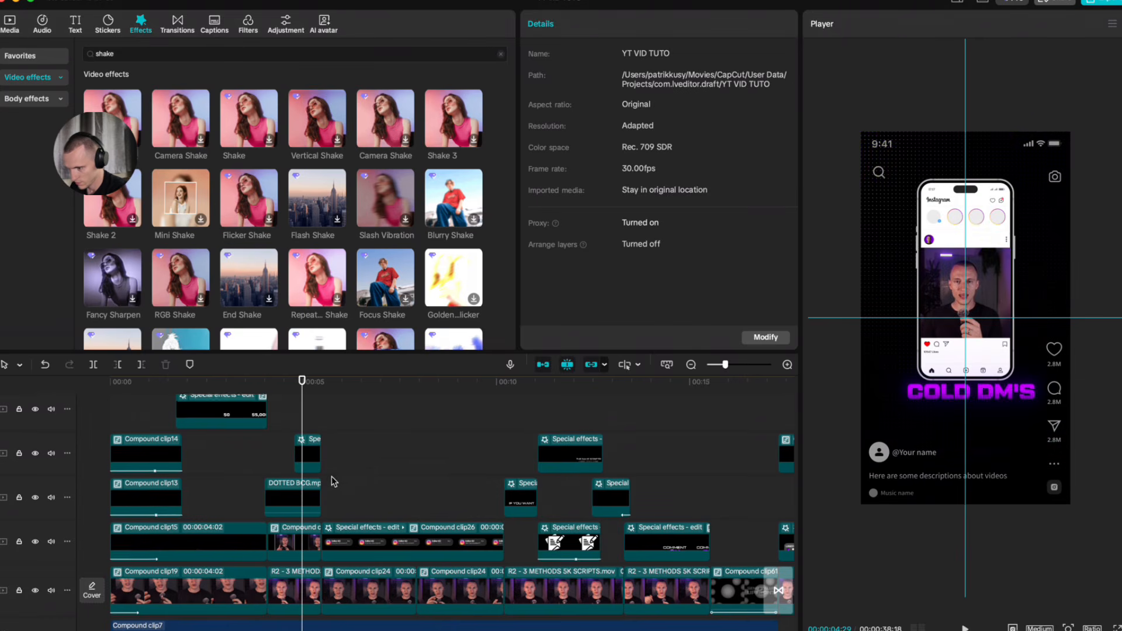
Step: Move the Shake effect to start at about 00:00:03:06 so that it spans the cut at 00:00:04:02
scroll(332, 478, up, 3)
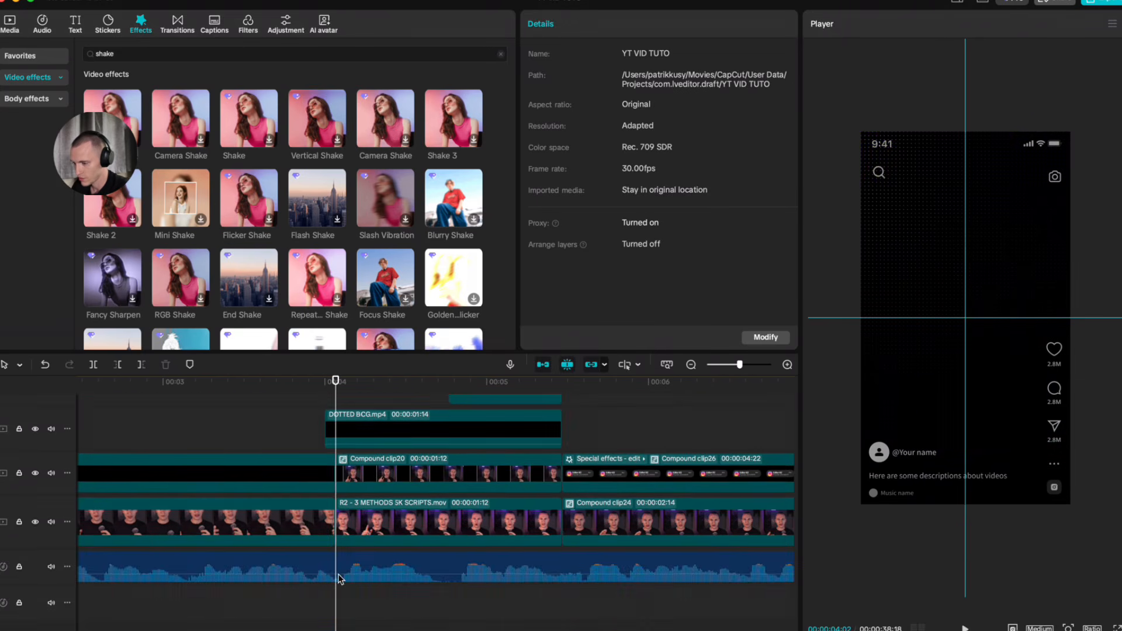
scroll(340, 570, up, 5)
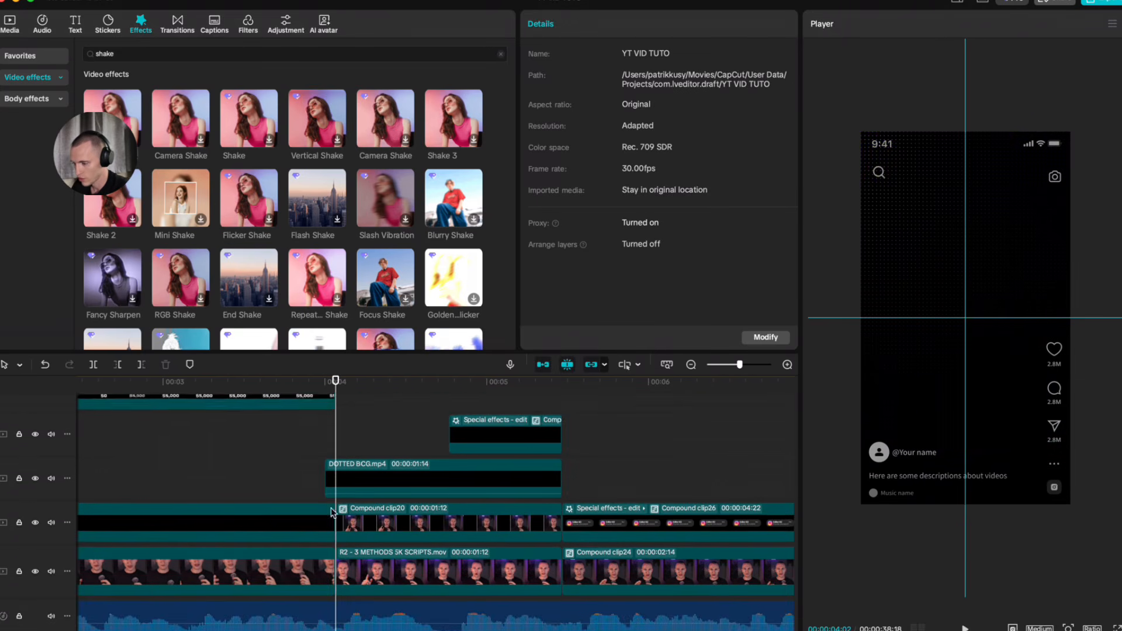
scroll(403, 510, down, 5)
scroll(349, 509, up, 5)
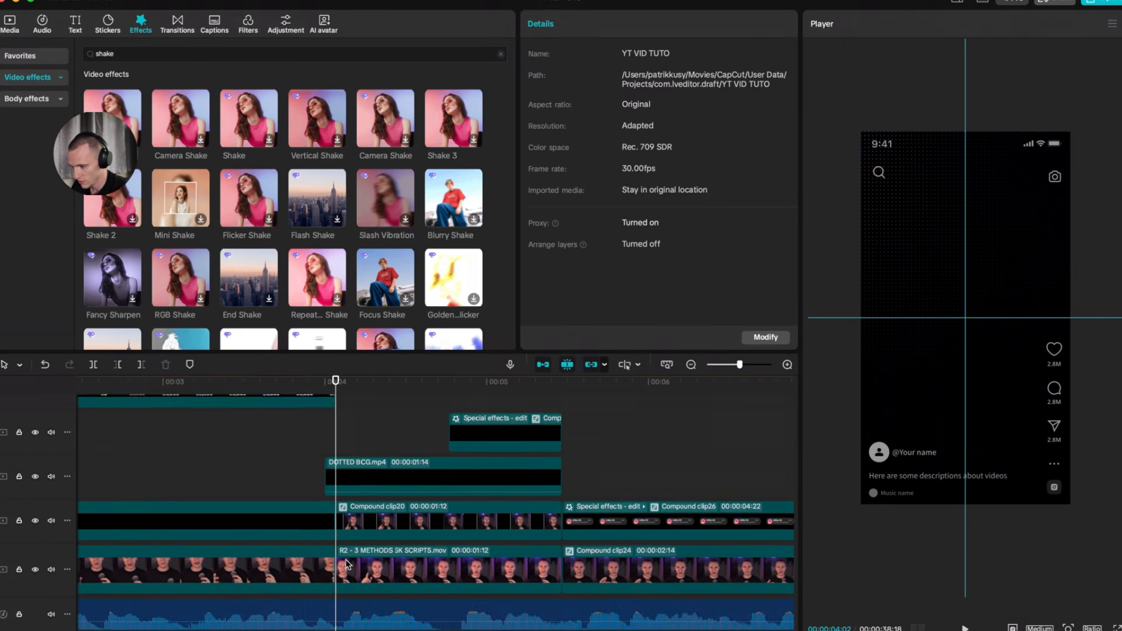
scroll(343, 477, down, 5)
scroll(578, 488, up, 5)
scroll(583, 488, right, 6)
click(408, 474)
scroll(408, 473, left, 6)
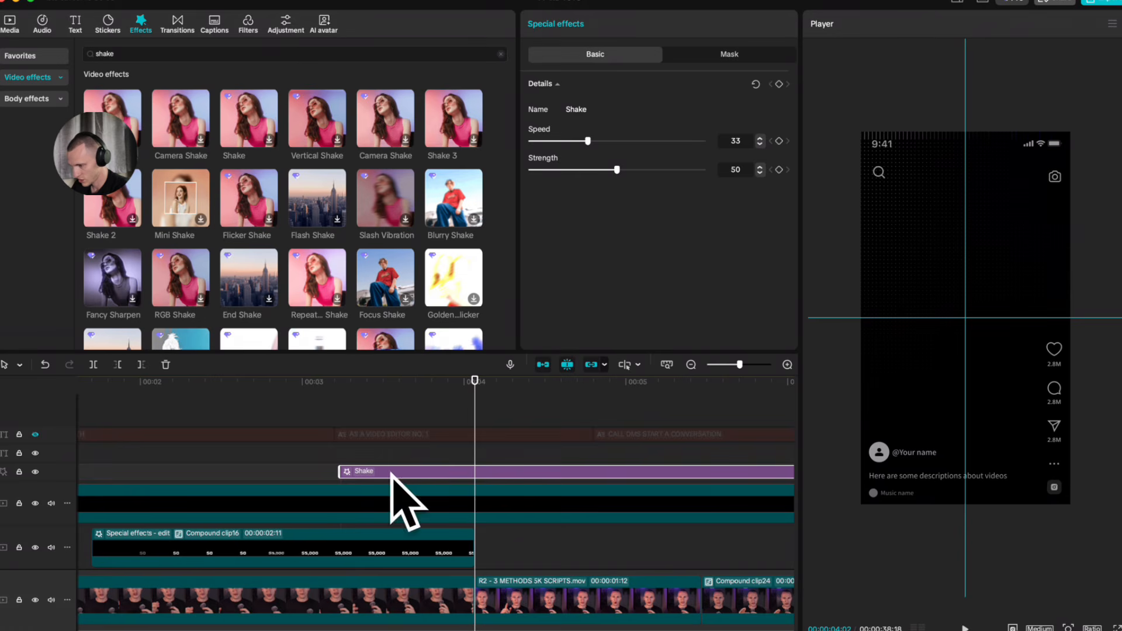
Step: Split the Shake effect at about 00:00:04:20 and delete the part after the split
click(576, 475)
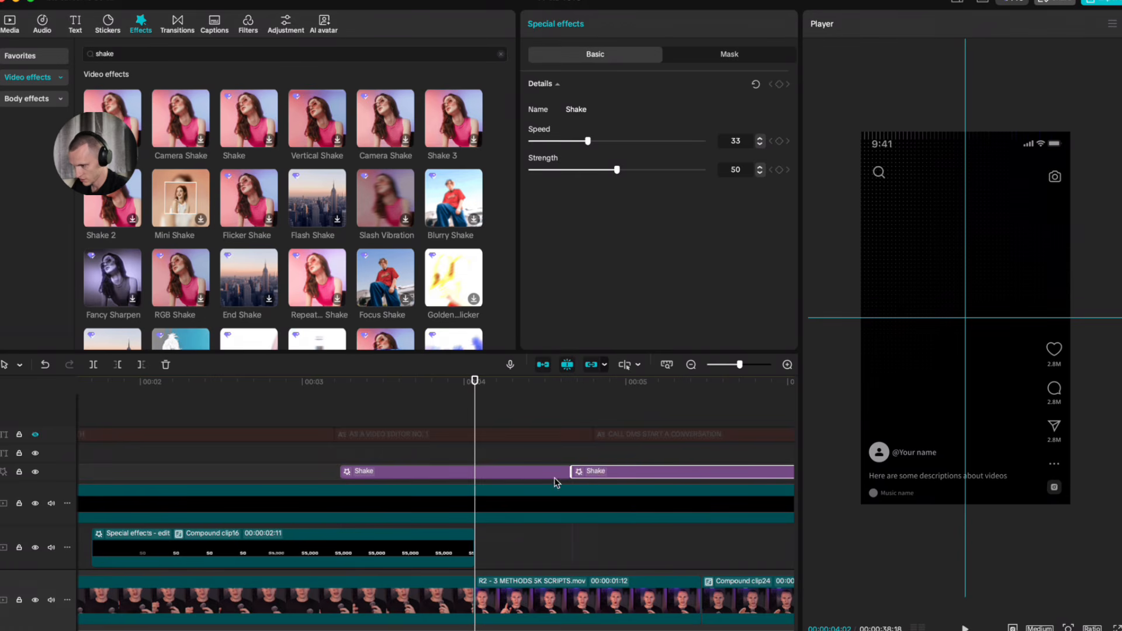
key(Delete)
click(526, 472)
Step: Keyframe the Shake effect's current settings at 00:00:04:02, and keyframe Speed 0 and Strength 0 at 00:00:03:27
click(779, 84)
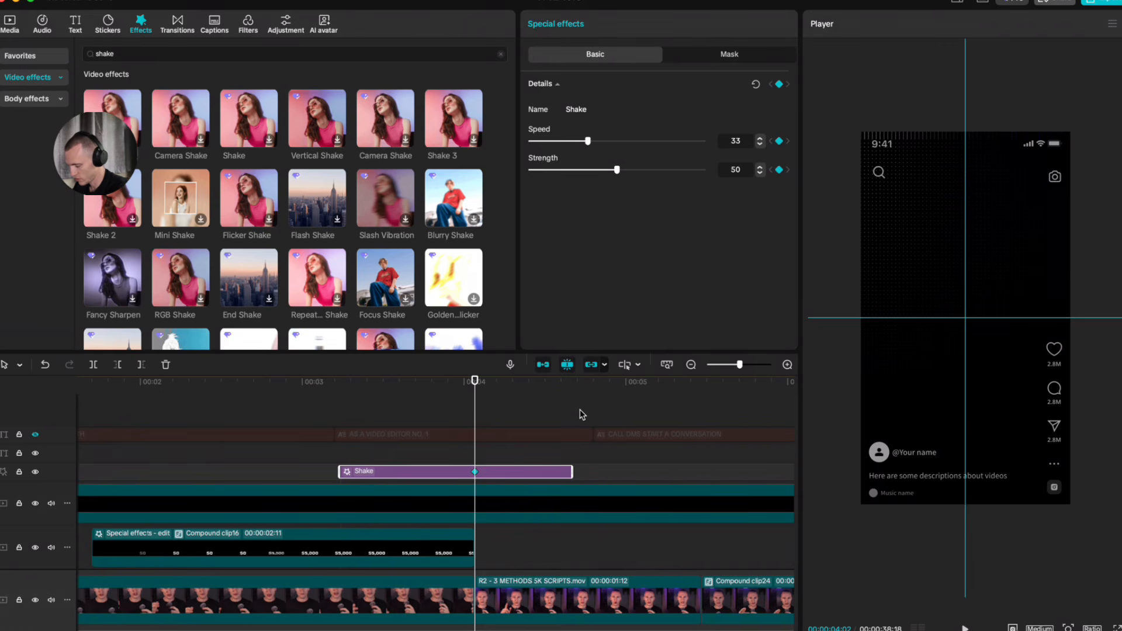
key(Left)
key(Left)
key(Left)
key(Left)
key(Left)
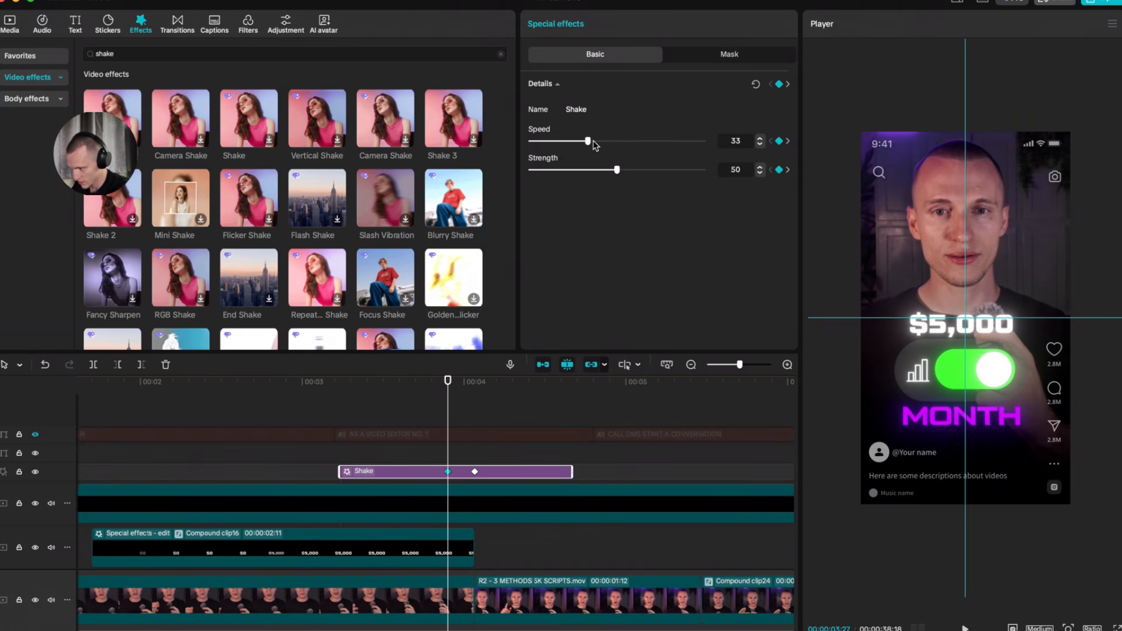
drag(589, 142, 503, 145)
drag(604, 174, 529, 175)
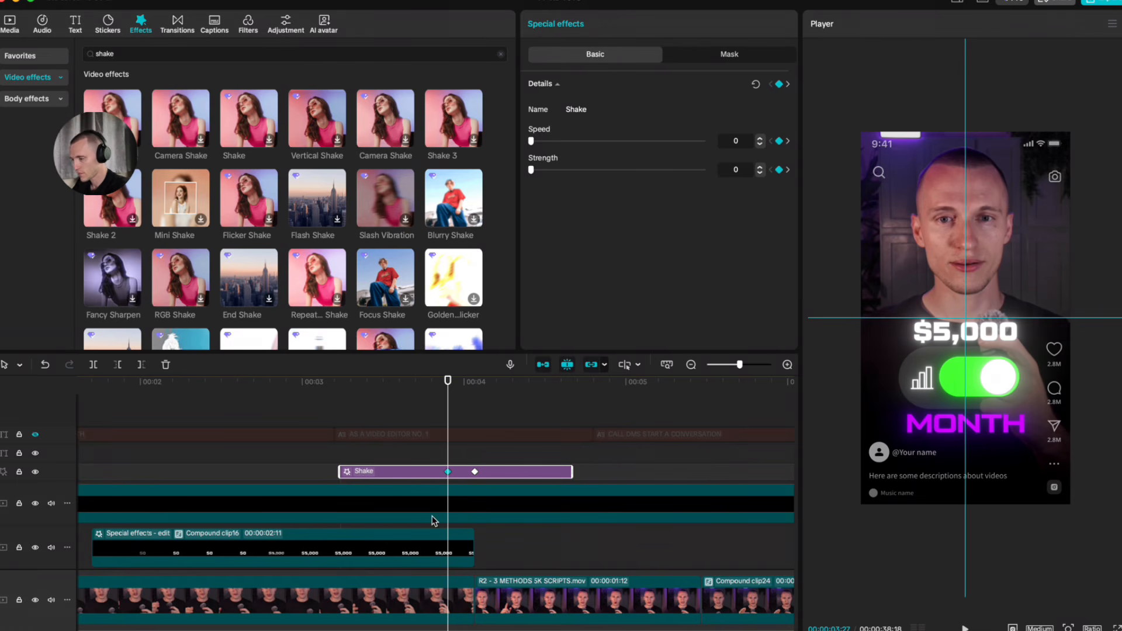
Step: Keyframe the Shake effect at 00:00:04:06 with Speed 0 and Strength 0, and trim its end to that frame
key(Right)
key(Right)
key(Right)
key(Right)
key(Right)
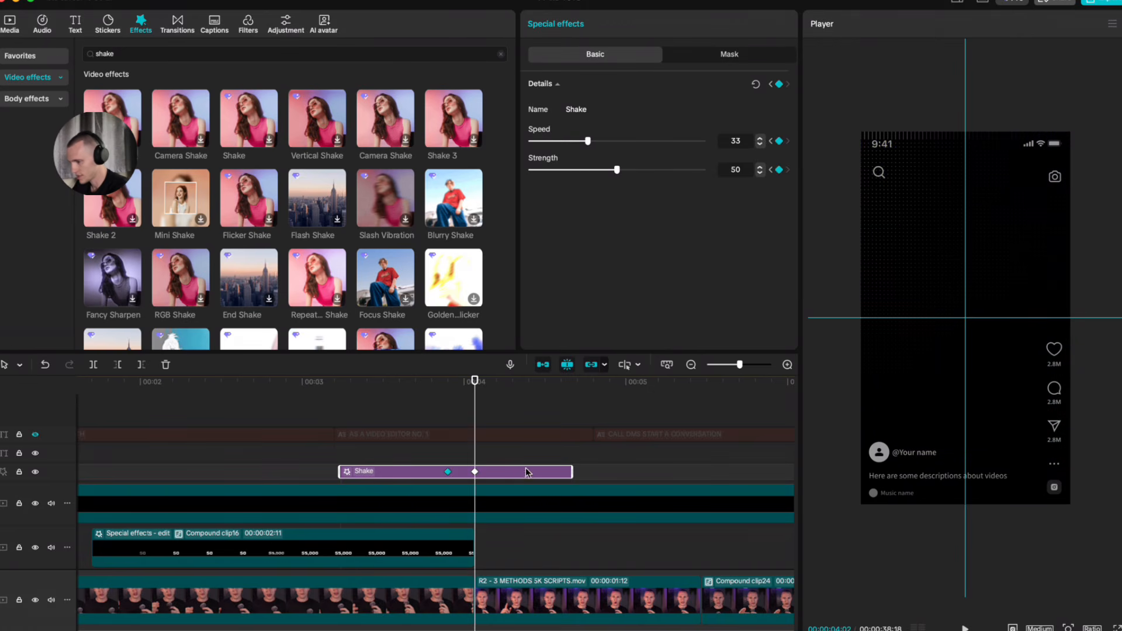
key(Right)
key(Right)
key(Right)
key(Right)
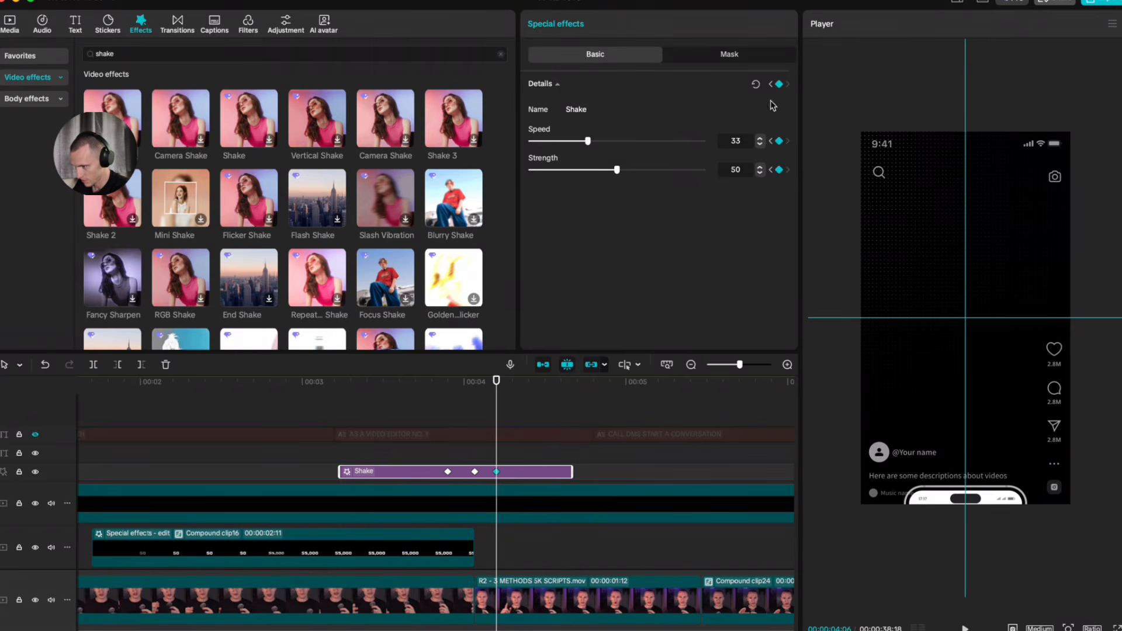
drag(587, 141, 530, 141)
drag(616, 170, 529, 169)
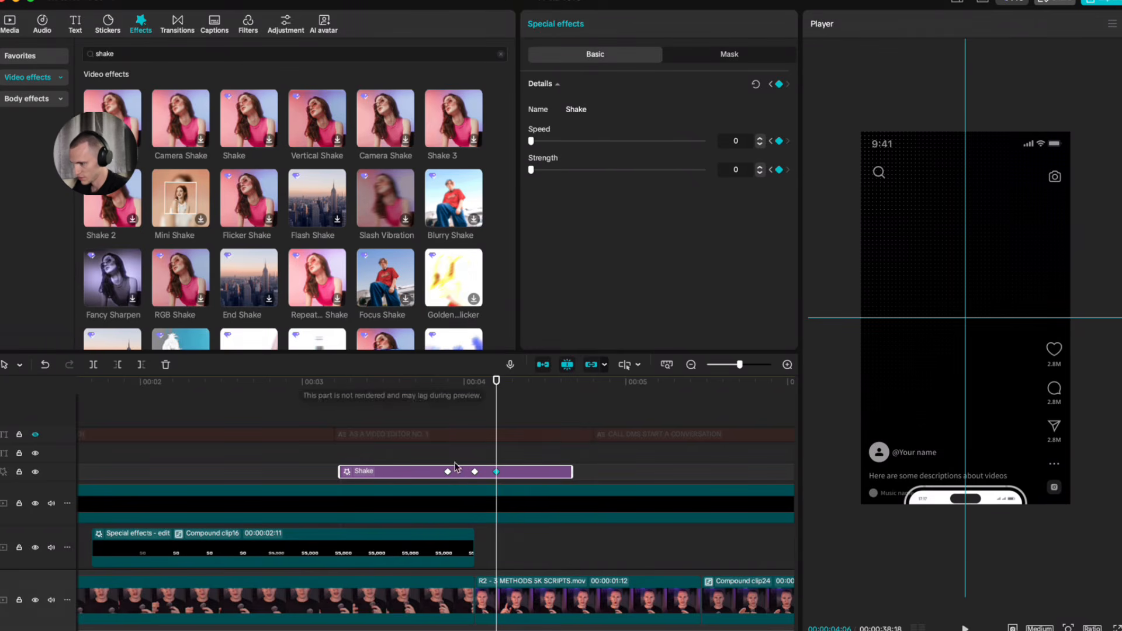
drag(571, 472, 494, 484)
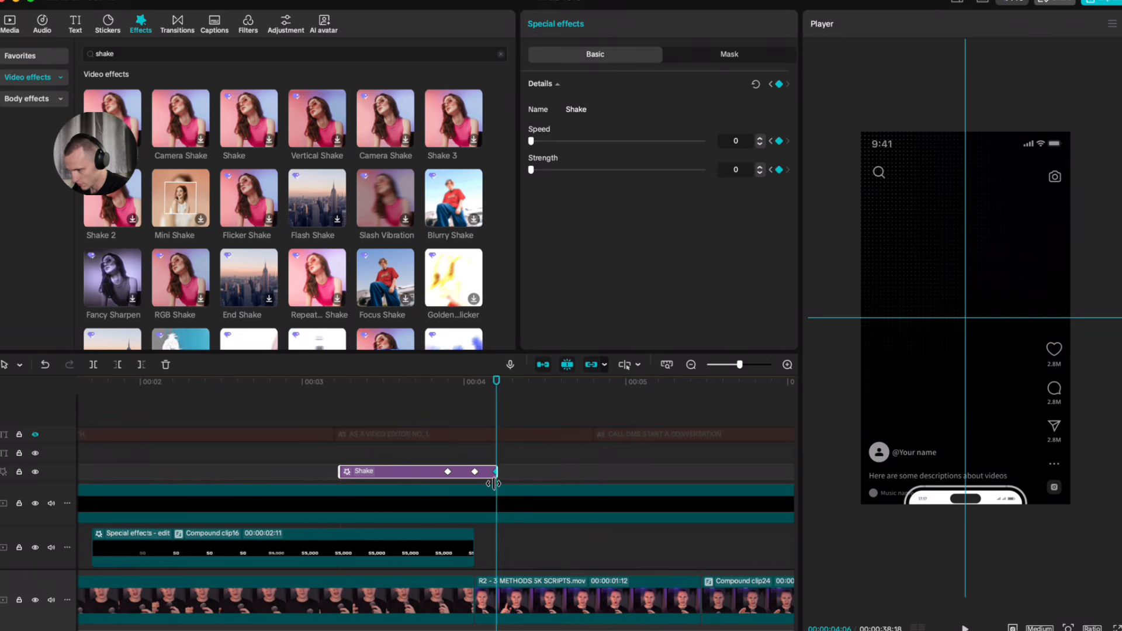
Step: Trim the Shake effect's start to its first keyframe at 00:00:03:27
drag(339, 472, 447, 479)
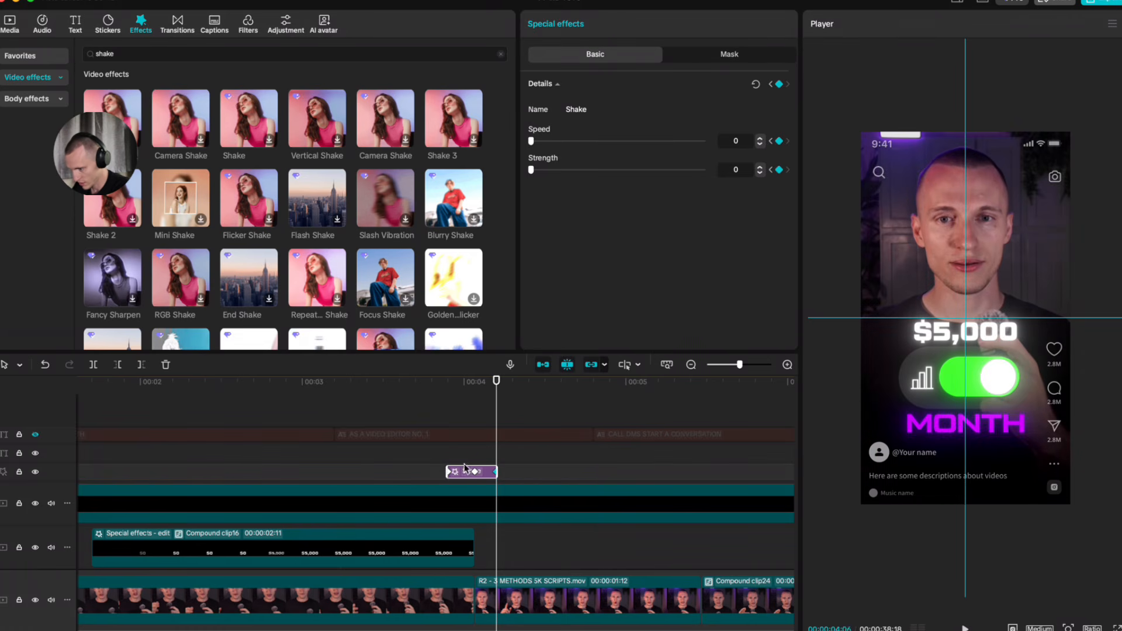
click(464, 462)
click(475, 473)
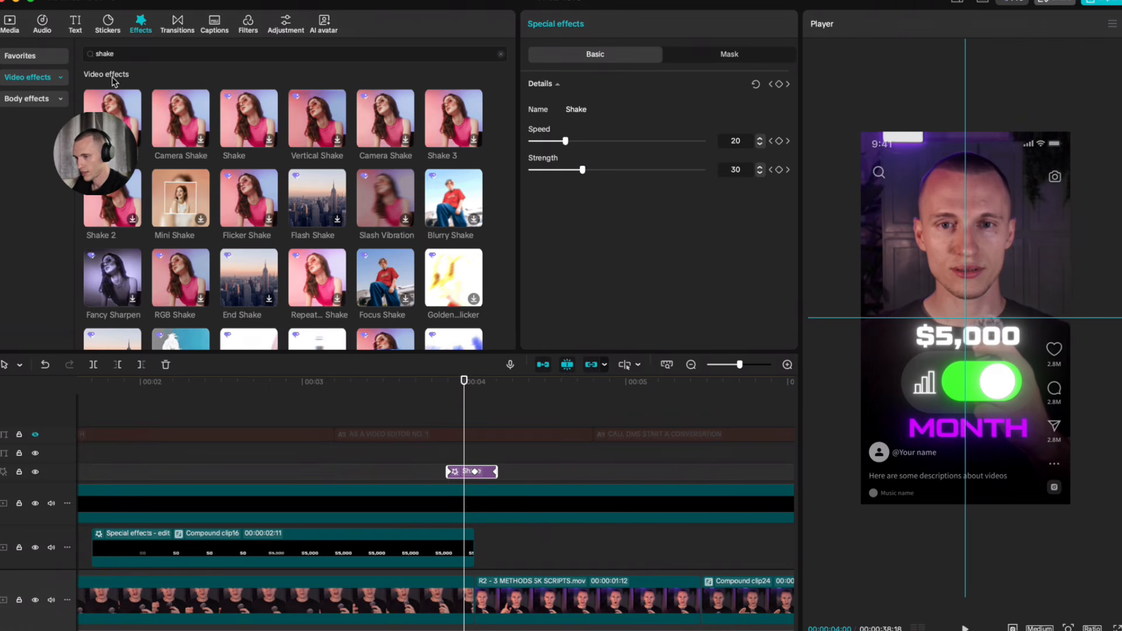
Step: Search the effects for "blur" and add the Blur effect above Shake, matching its span from 00:00:03:27 to 00:00:04:06
key(super+a)
text(blur)
key(Return)
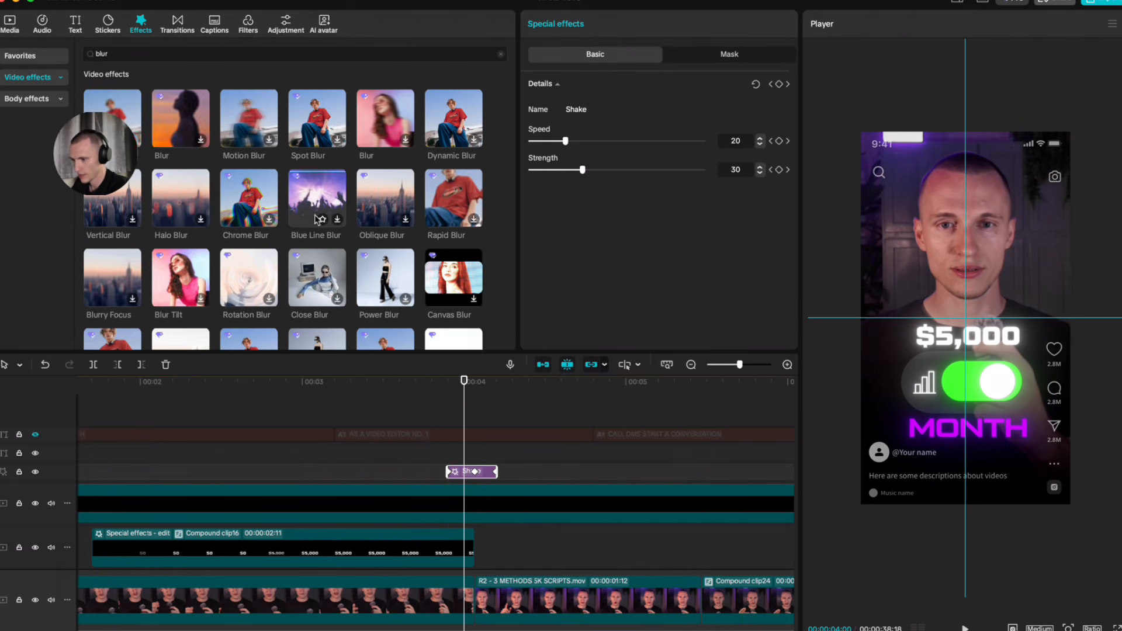
drag(475, 471, 506, 454)
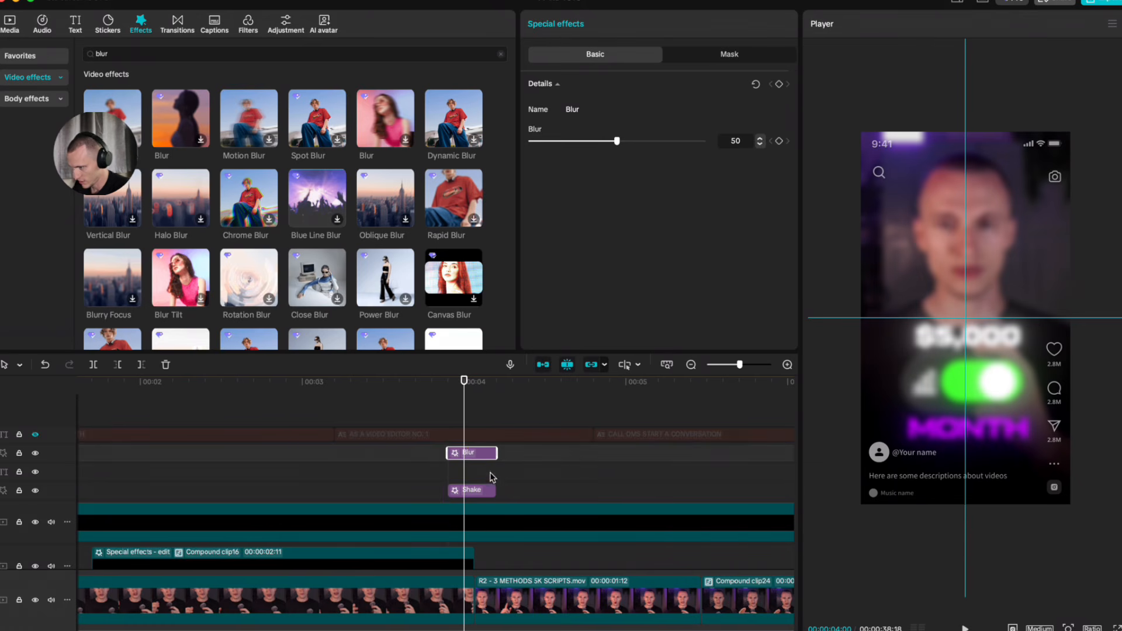
Step: Extend the ends of both the Shake and Blur effects to 00:00:04:07
click(478, 495)
scroll(499, 495, up, 2)
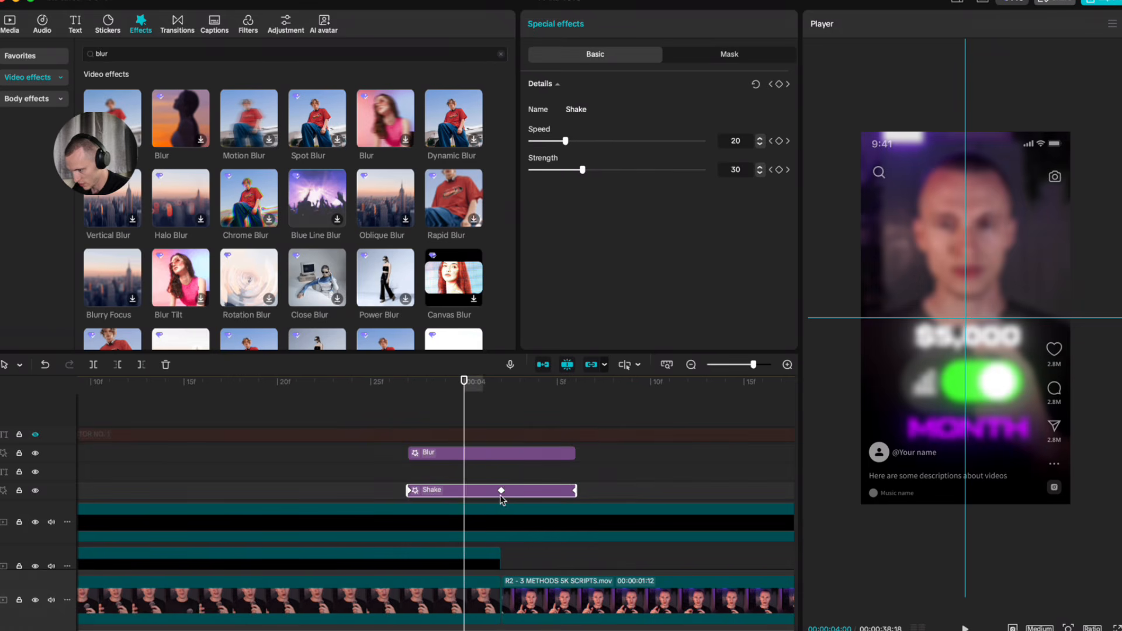
key(space)
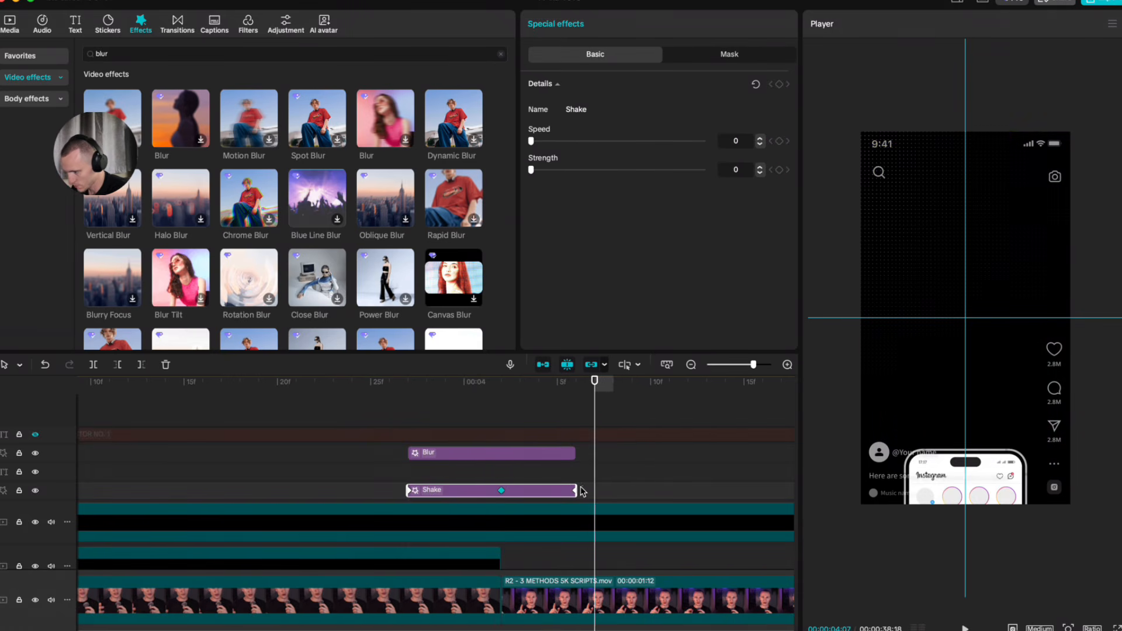
click(576, 491)
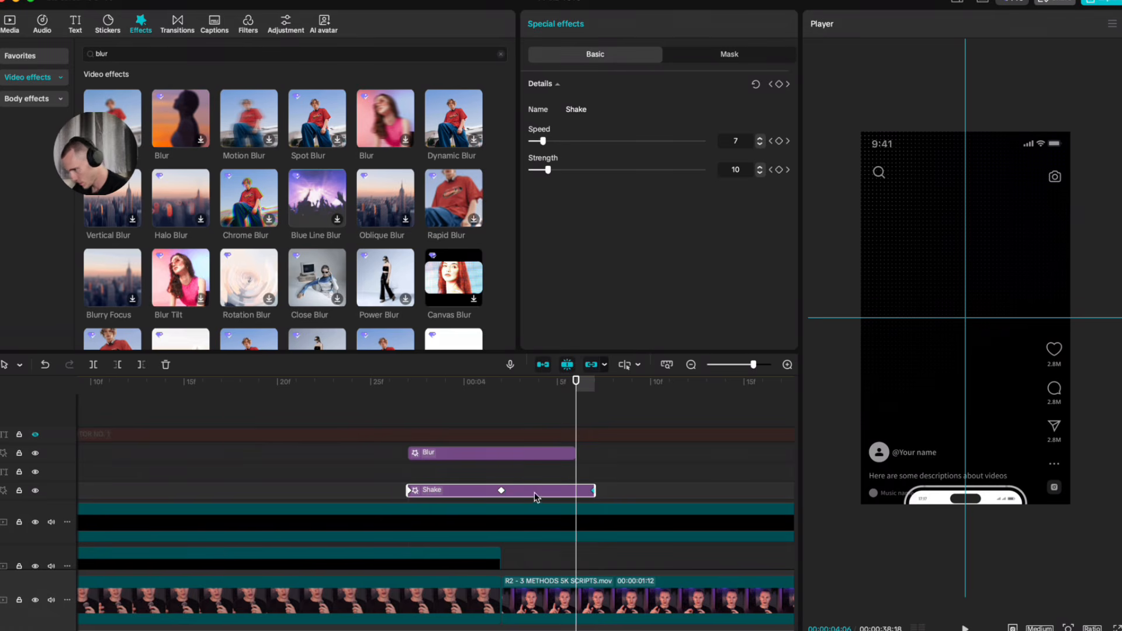
click(570, 454)
drag(576, 454, 594, 455)
Step: Keyframe the Blur effect at 50 on the cut at 00:00:04:02, aligned with Shake's middle keyframe
click(482, 477)
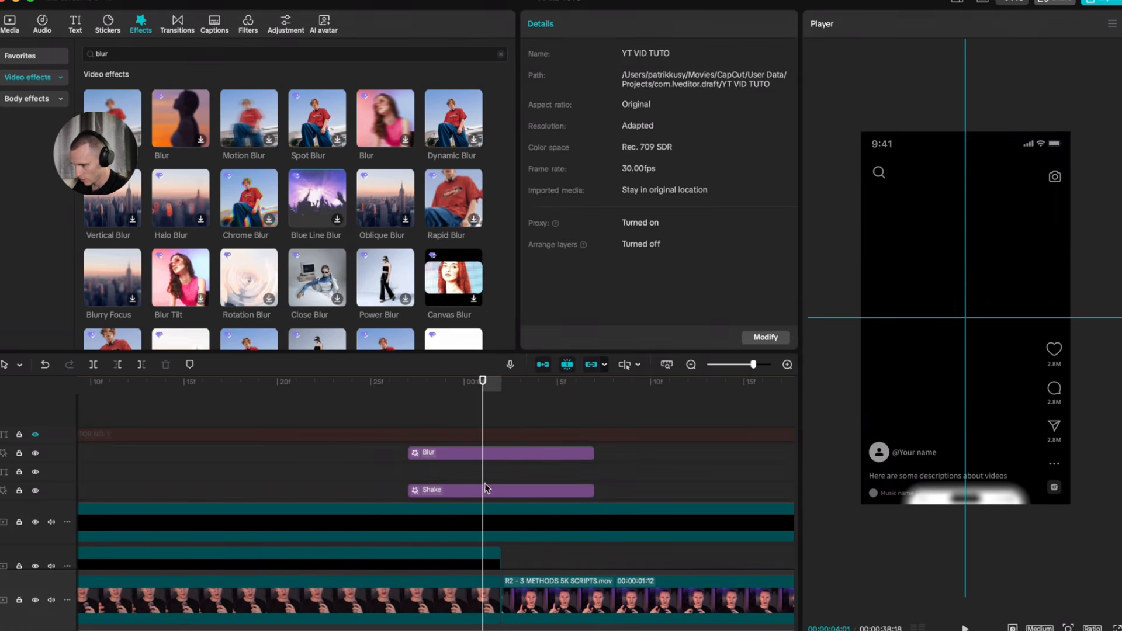
click(486, 509)
click(510, 496)
key(Right)
click(510, 455)
click(500, 498)
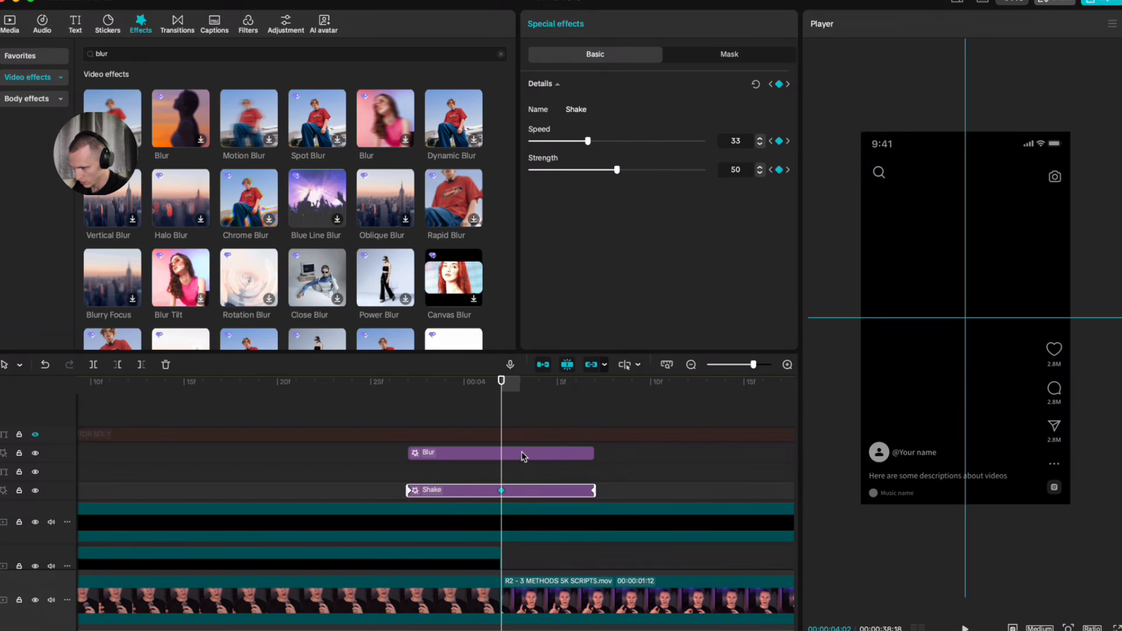
click(495, 456)
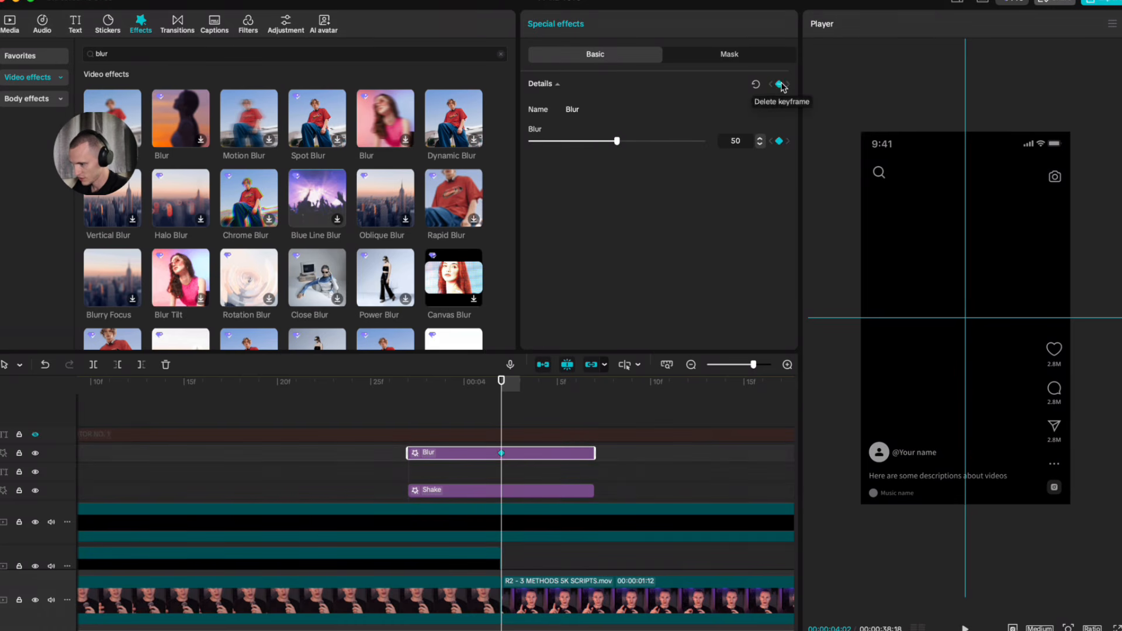
Step: Keyframe the Blur effect at 0 on its first frame, 00:00:03:27
key(Left)
key(Left)
key(Left)
key(Left)
key(Left)
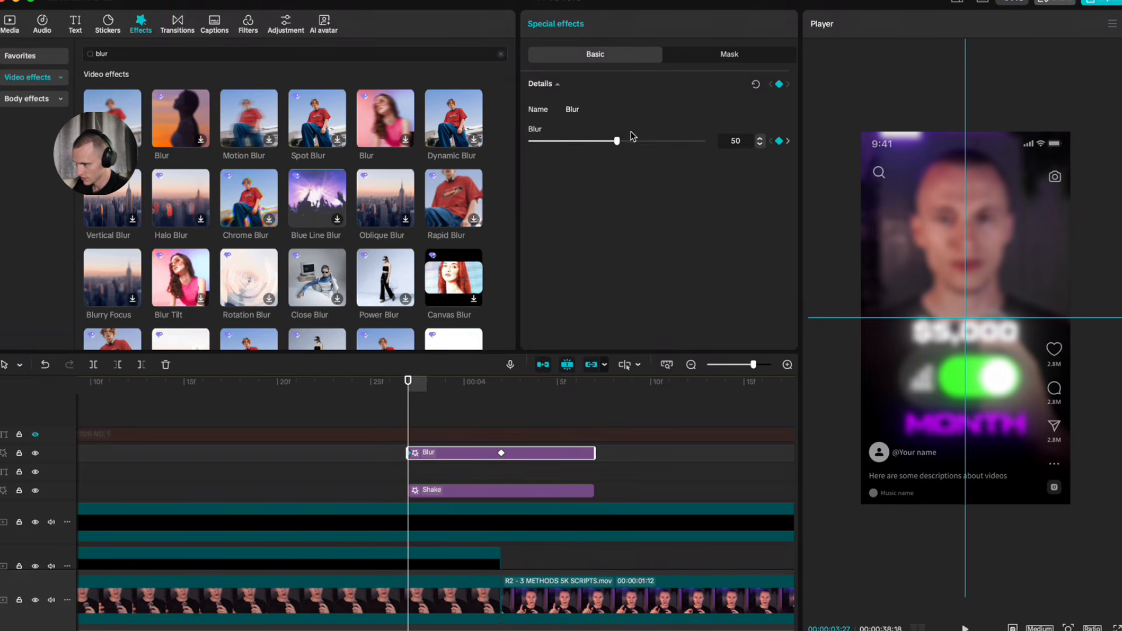
drag(616, 140, 531, 141)
Step: Keyframe the Blur effect at 0 on its end at 00:00:04:07
key(Right)
key(Right)
key(Right)
key(Right)
key(Right)
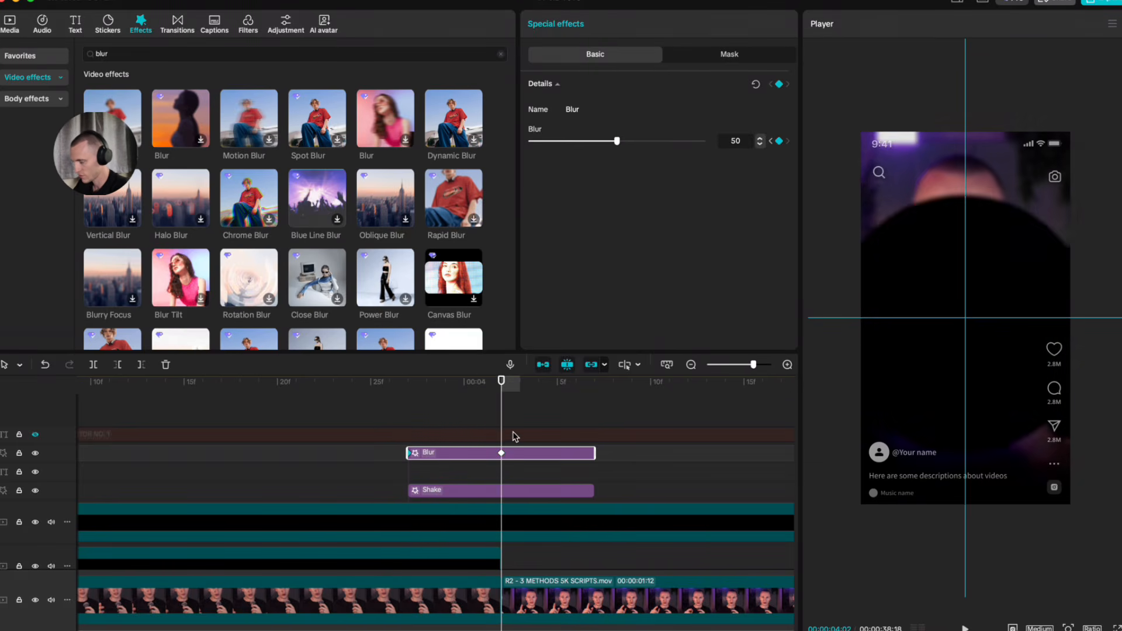
key(Right)
key(Right)
key(Right)
key(Right)
key(Right)
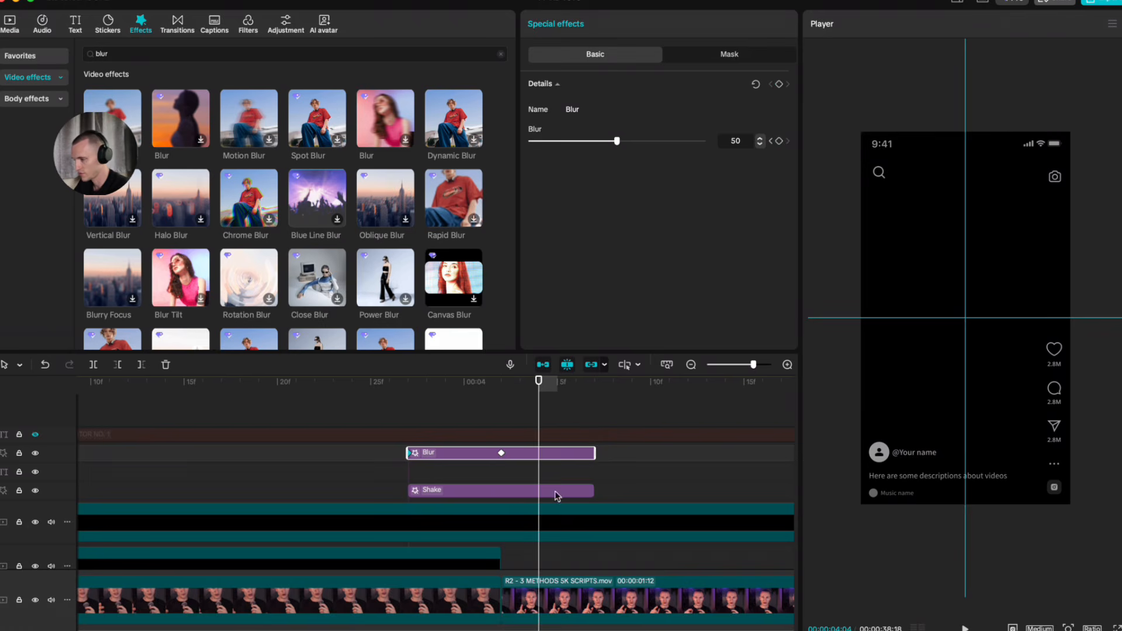
drag(616, 140, 530, 141)
Step: Preview the cut, and lower the Shake effect's keyframe at 00:00:04:02 to Speed 12 and Strength 15
key(Left)
key(Left)
key(Left)
key(Left)
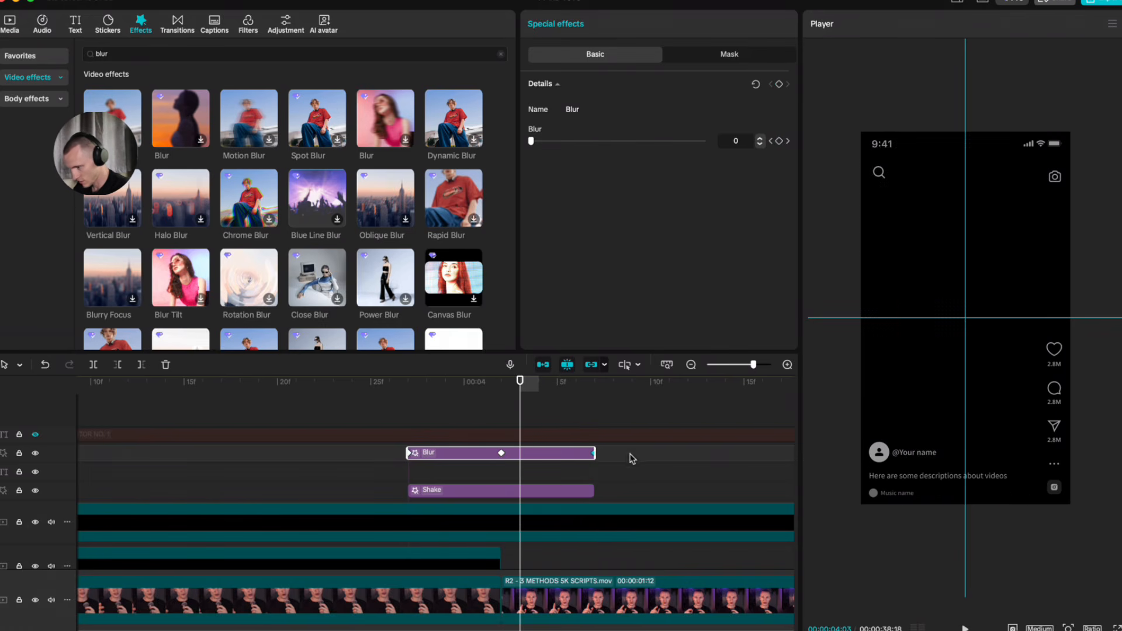
shift+click(526, 488)
click(385, 394)
key(space)
click(373, 392)
key(space)
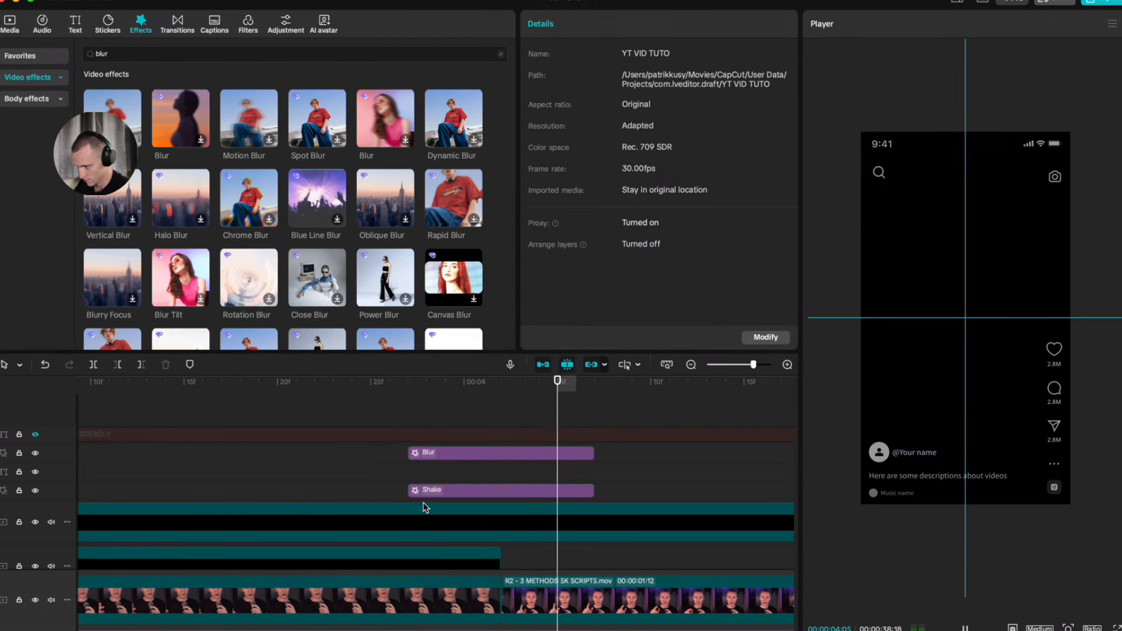
key(space)
click(503, 490)
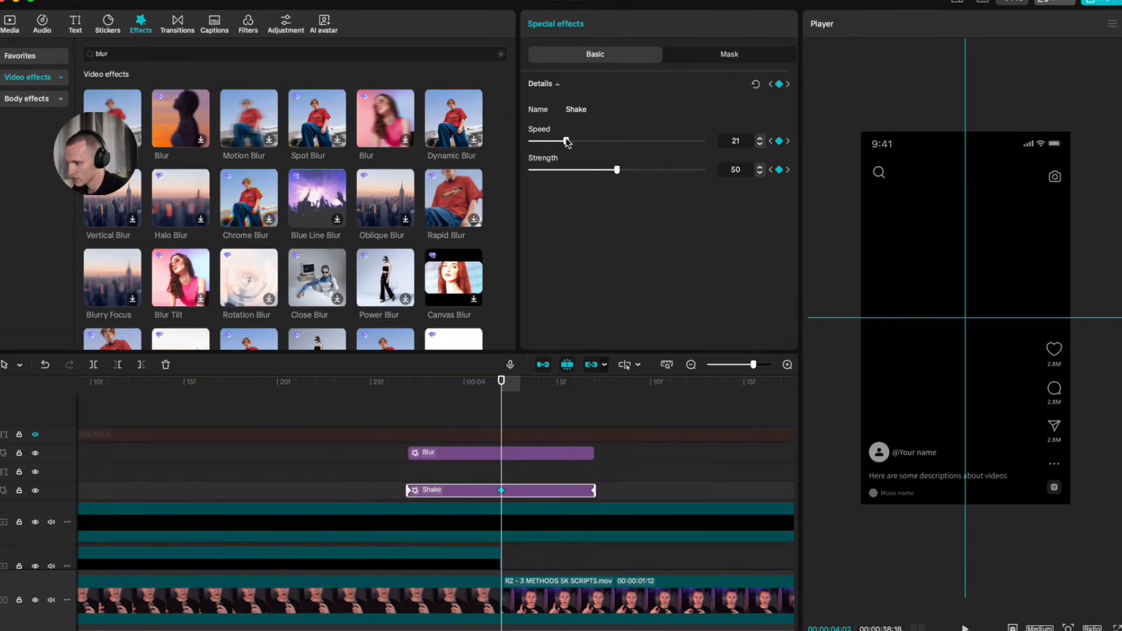
Step: Play back the cut at 00:00:04:02 to check the combined blur and reduced shake
click(427, 390)
key(space)
click(403, 398)
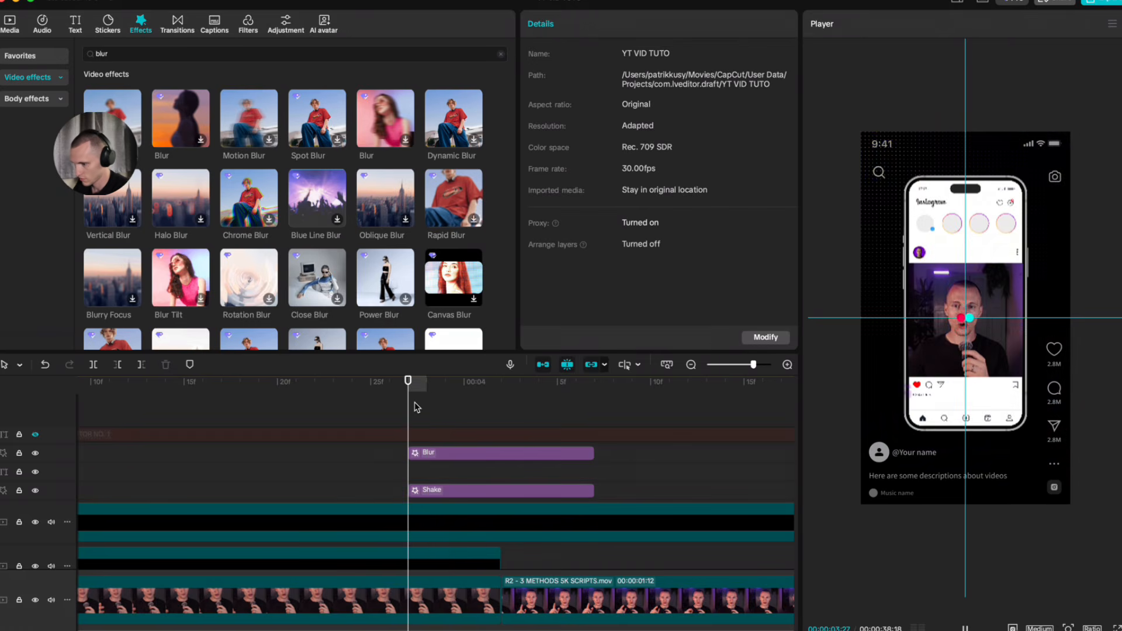
click(317, 417)
key(space)
scroll(330, 472, down, 2)
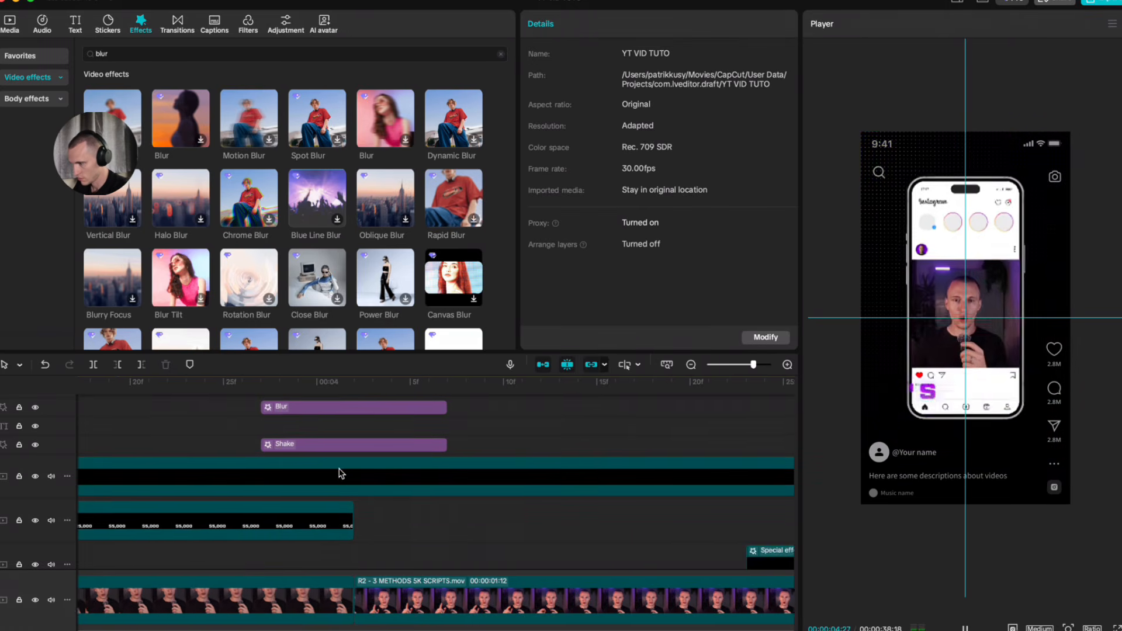
key(space)
Step: Copy the Blur and Shake effects from the first cut and paste them at about 00:00:15:06, before Compound clip61
scroll(406, 471, left, 8)
scroll(333, 484, up, 1)
drag(382, 443, 288, 497)
scroll(432, 473, right, 6)
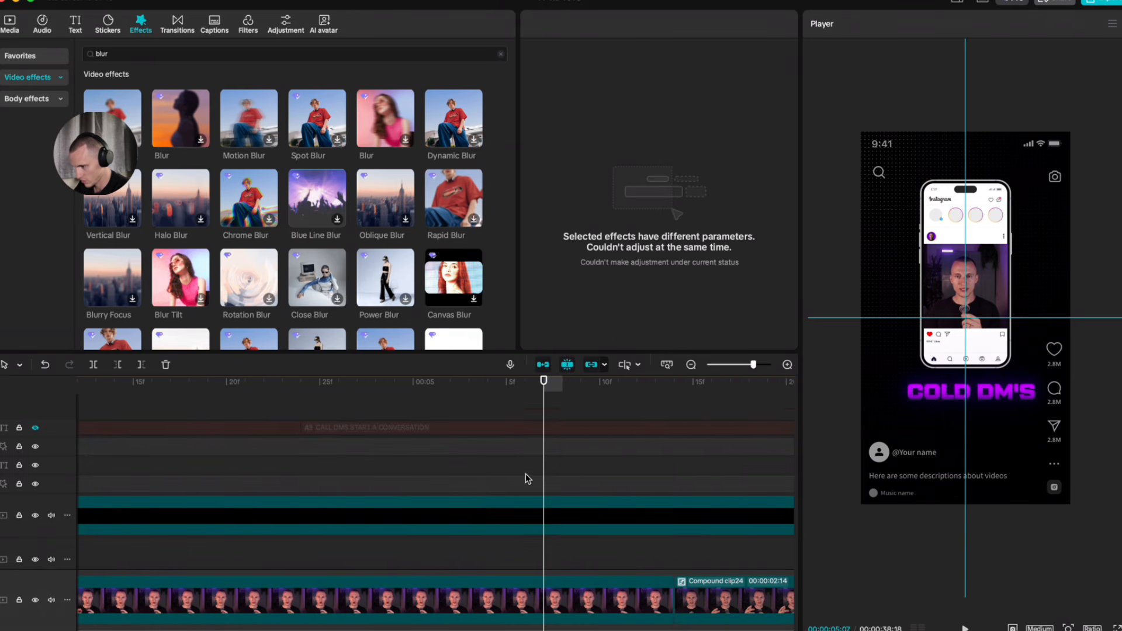
scroll(509, 483, down, 3)
key(super+minus)
key(space)
scroll(526, 505, right, 5)
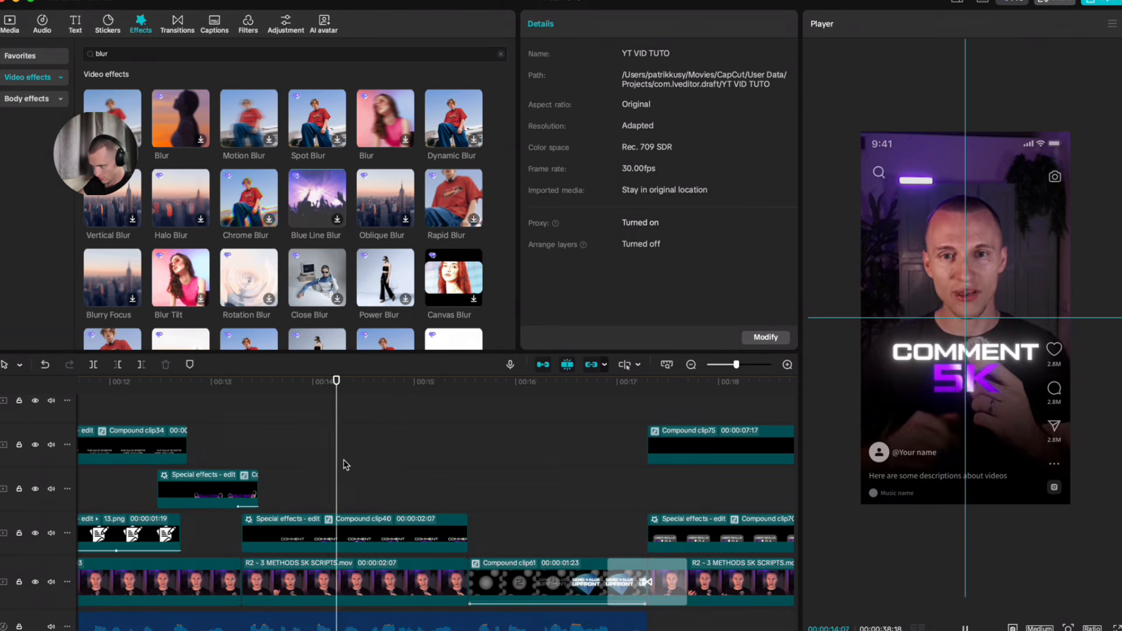
click(402, 478)
drag(402, 478, 435, 477)
key(super+v)
Step: Move the pasted Blur and Shake effects so their middle keyframes sit on the cut at 00:00:15:16
key(super+plus)
key(super+plus)
key(super+plus)
key(super+plus)
scroll(457, 417, down, 5)
drag(419, 474, 644, 498)
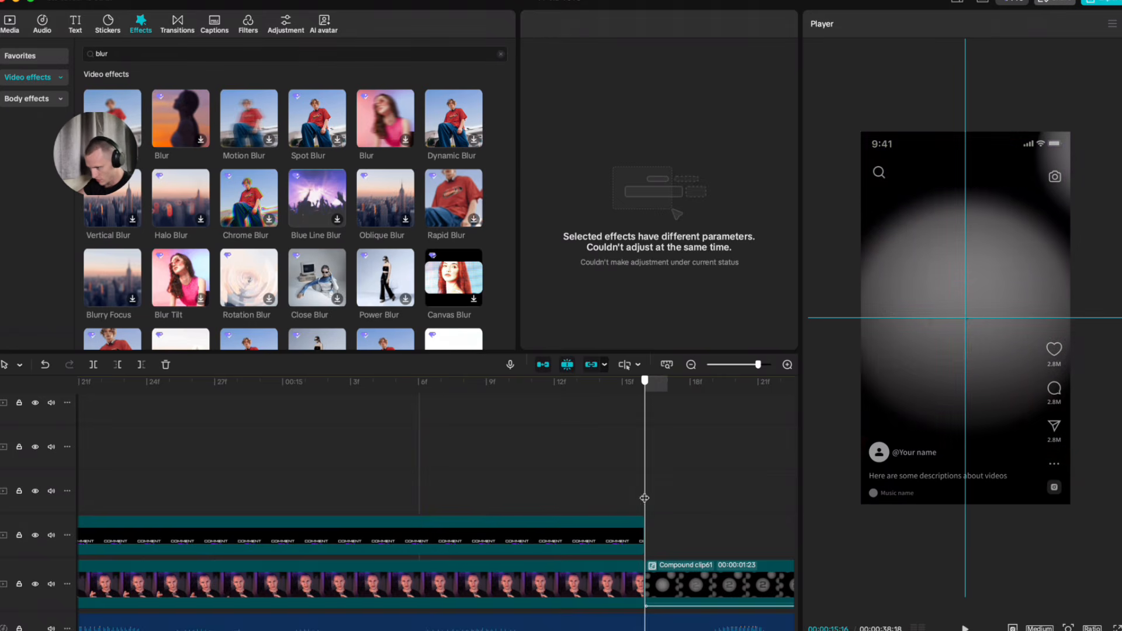
scroll(666, 526, up, 3)
scroll(643, 467, right, 3)
drag(475, 445, 584, 448)
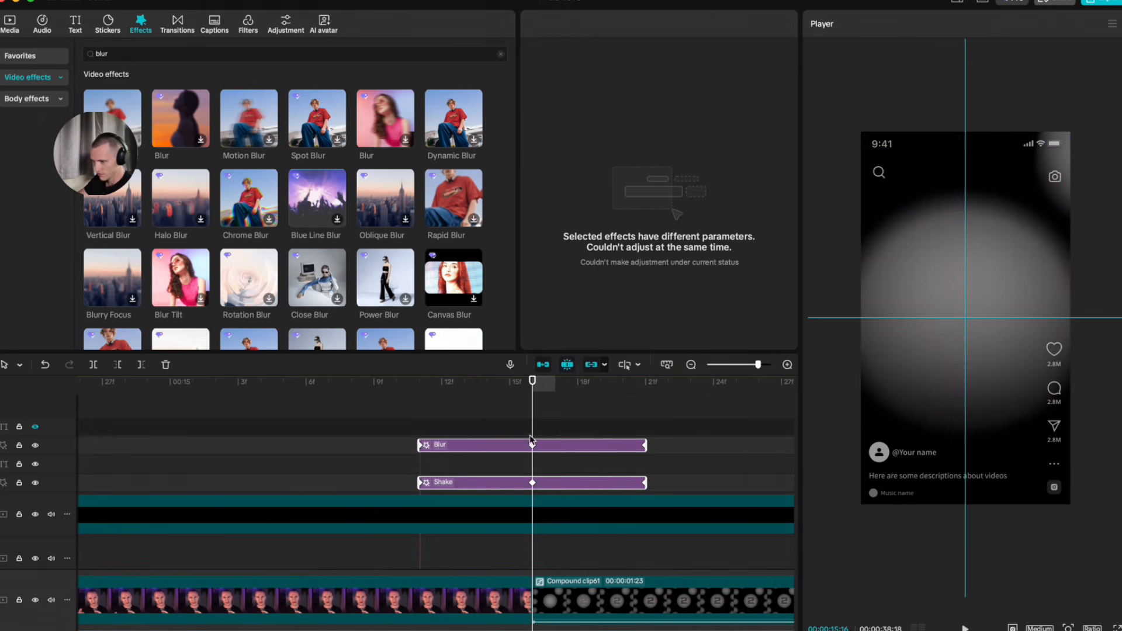
Step: Play back the section around 00:00:15:16 to check the blur and shake going into Compound clip61
scroll(532, 478, down, 10)
scroll(496, 521, up, 3)
click(289, 480)
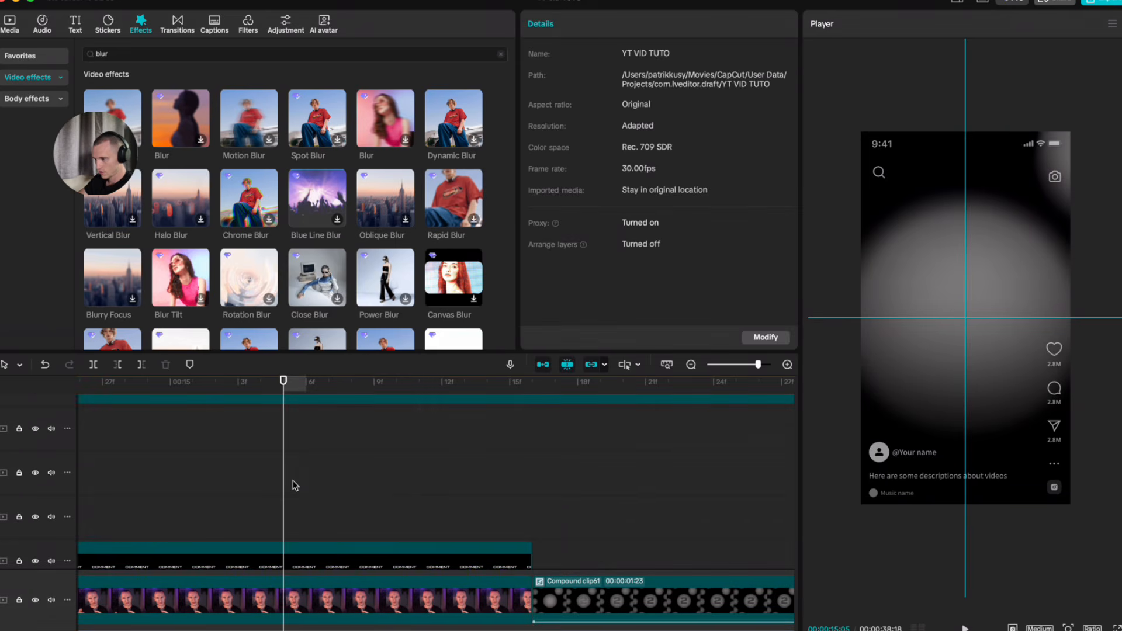
key(space)
scroll(466, 487, right, 5)
key(space)
scroll(226, 505, left, 5)
scroll(355, 500, up, 3)
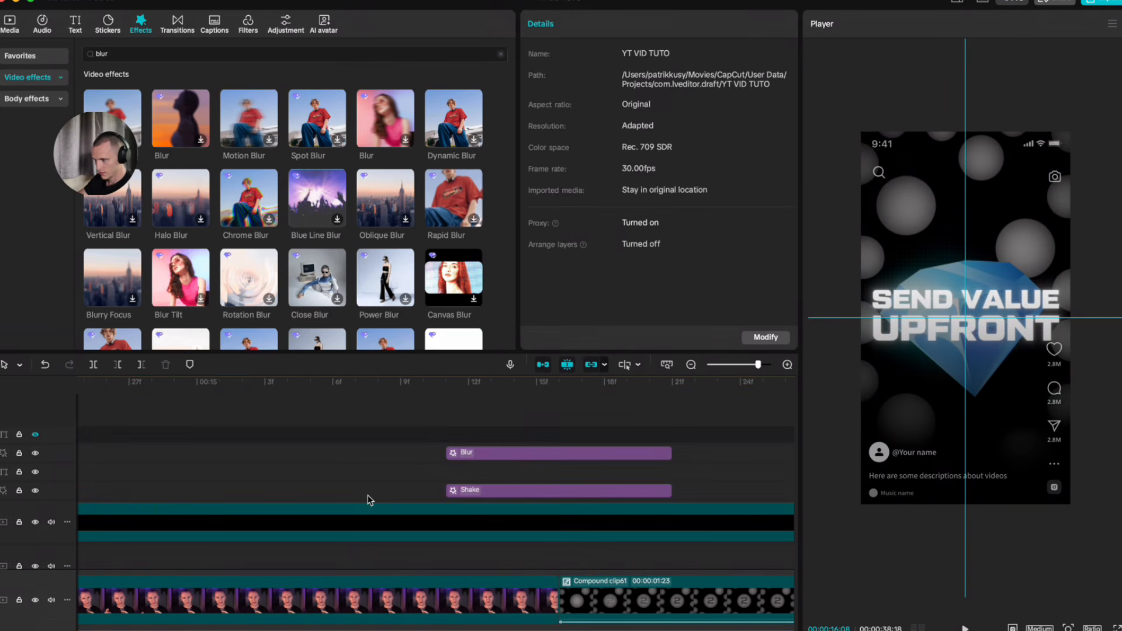
key(space)
scroll(483, 493, right, 6)
key(space)
scroll(558, 479, down, 5)
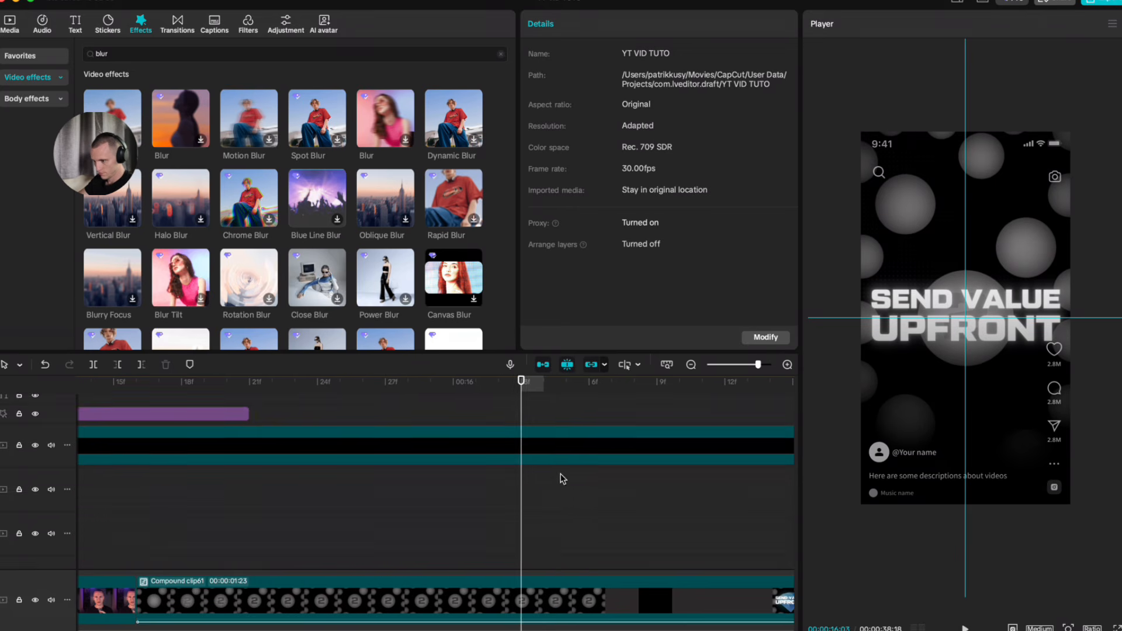
Step: Paste the Blur and Shake effects at the 00:00:17:09 cut and shift them earlier to center their middle keyframes on it
scroll(565, 497, down, 4)
scroll(560, 506, up, 3)
key(space)
scroll(560, 504, right, 5)
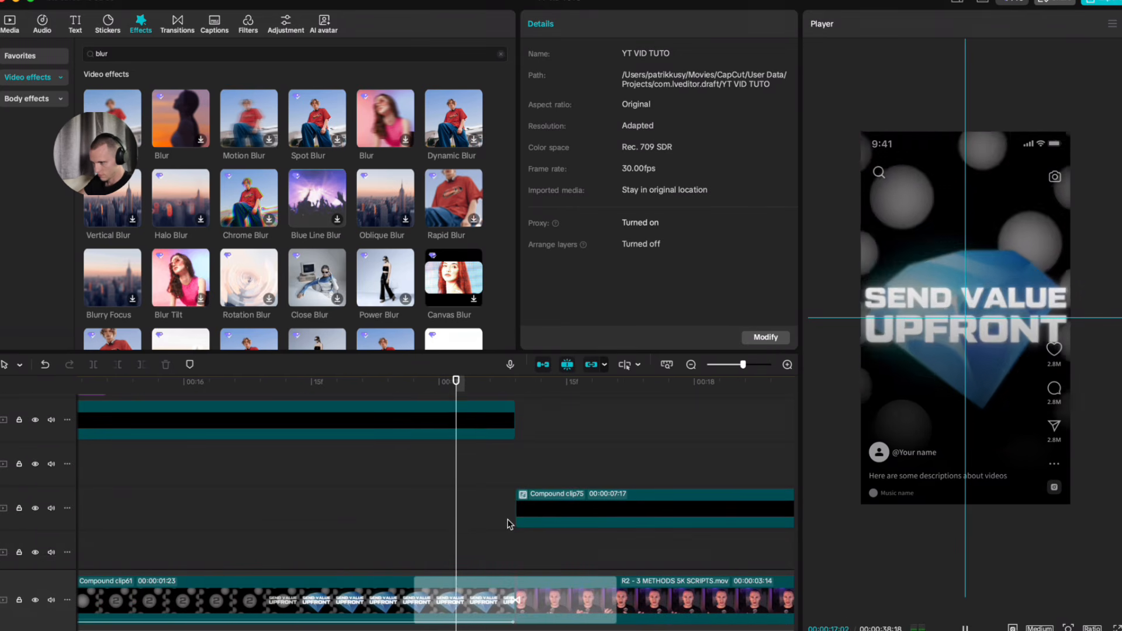
key(space)
click(437, 513)
drag(438, 514, 513, 519)
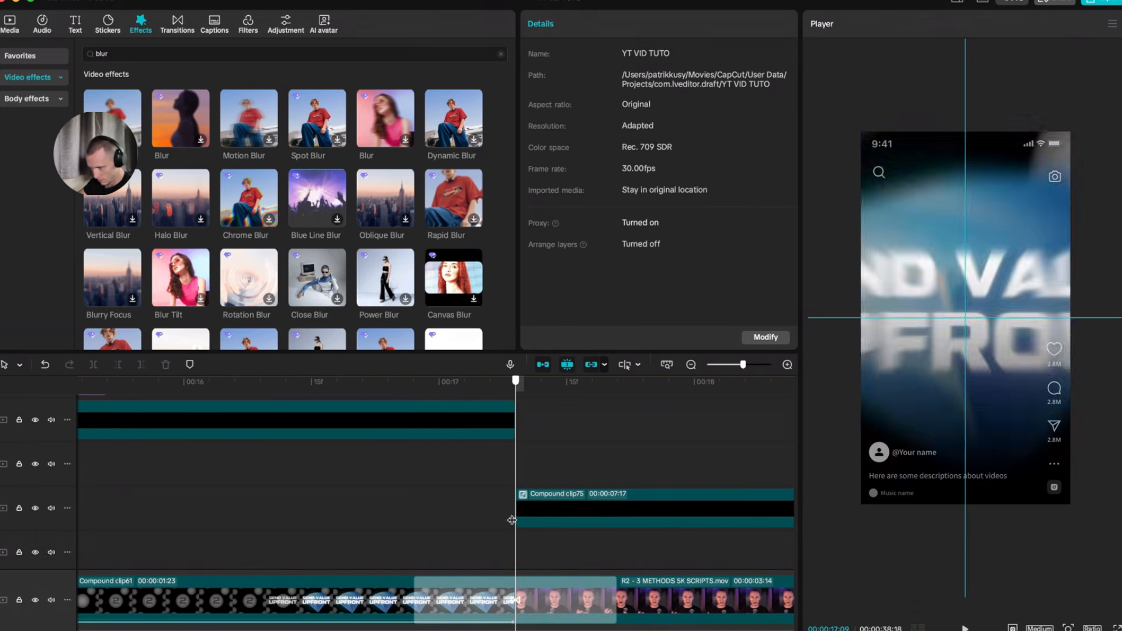
scroll(545, 582, down, 4)
scroll(524, 572, up, 5)
key(super+v)
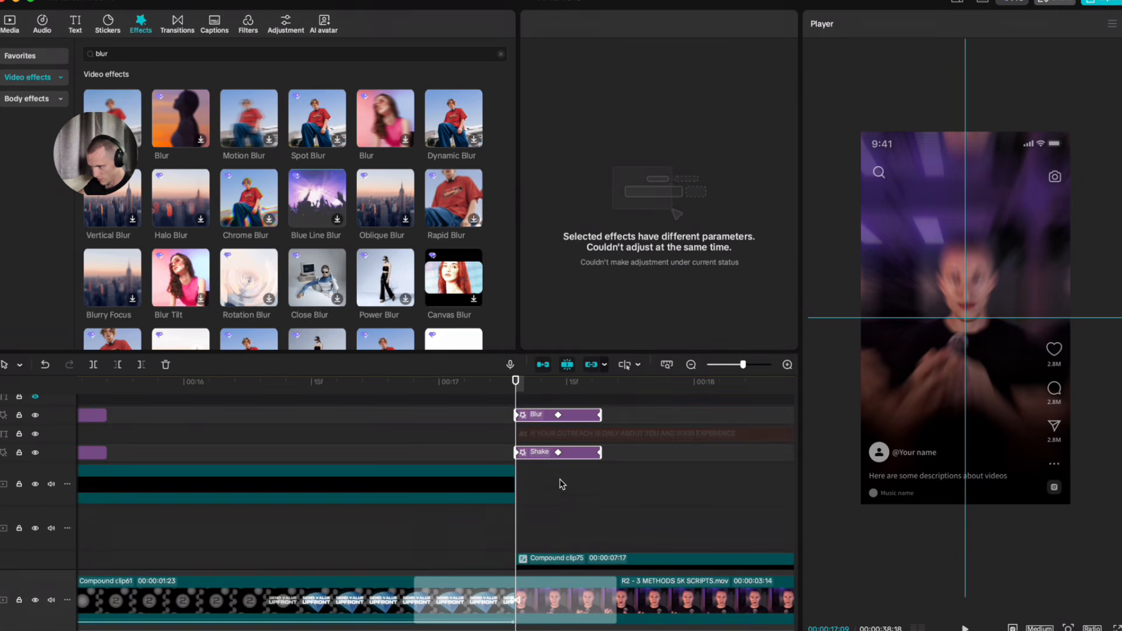
scroll(551, 491, up, 5)
drag(661, 454, 556, 458)
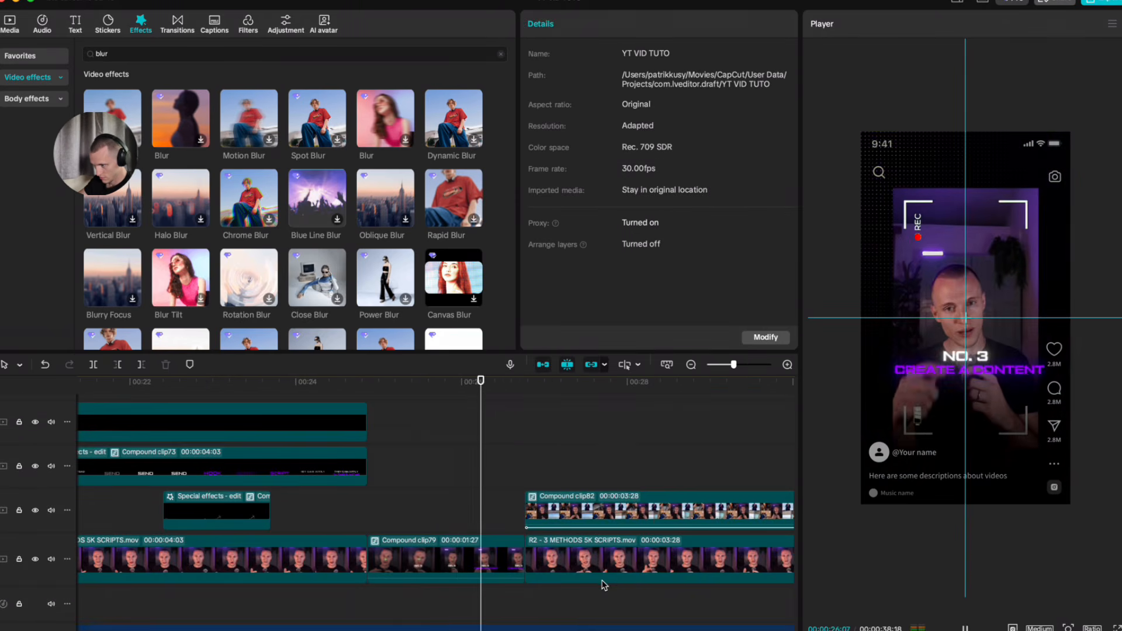
Step: Paste the Blur and Shake effects at 00:00:24:16 and align their middle keyframes with the cut at 00:00:24:26
drag(492, 485, 340, 504)
scroll(361, 510, up, 3)
key(super+v)
scroll(419, 465, up, 3)
scroll(441, 540, down, 4)
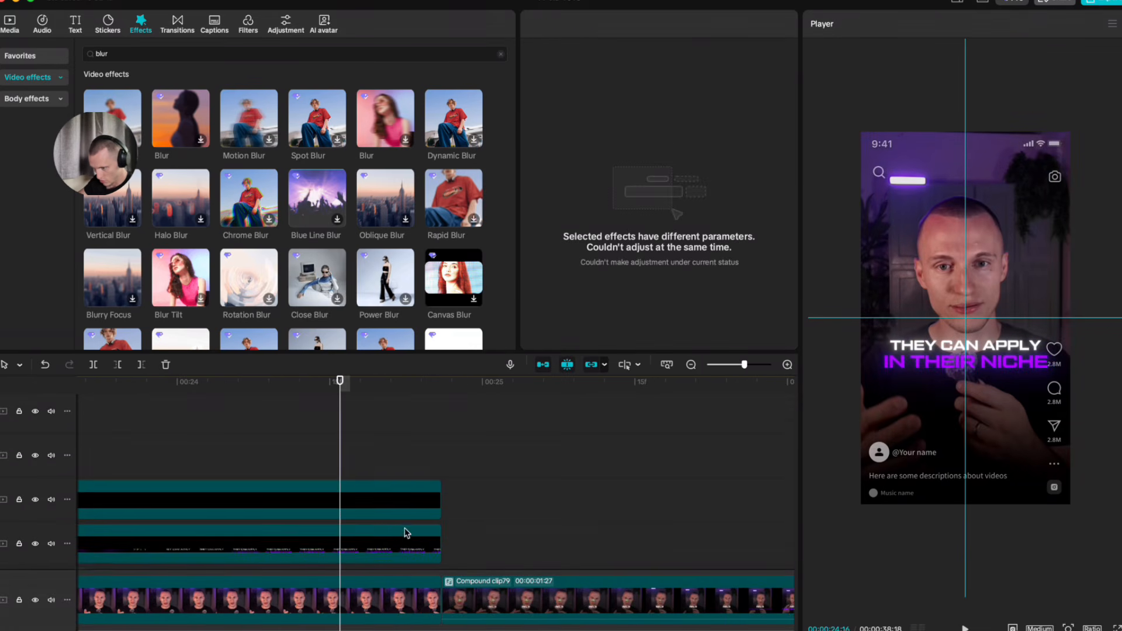
click(441, 479)
scroll(400, 453, up, 2)
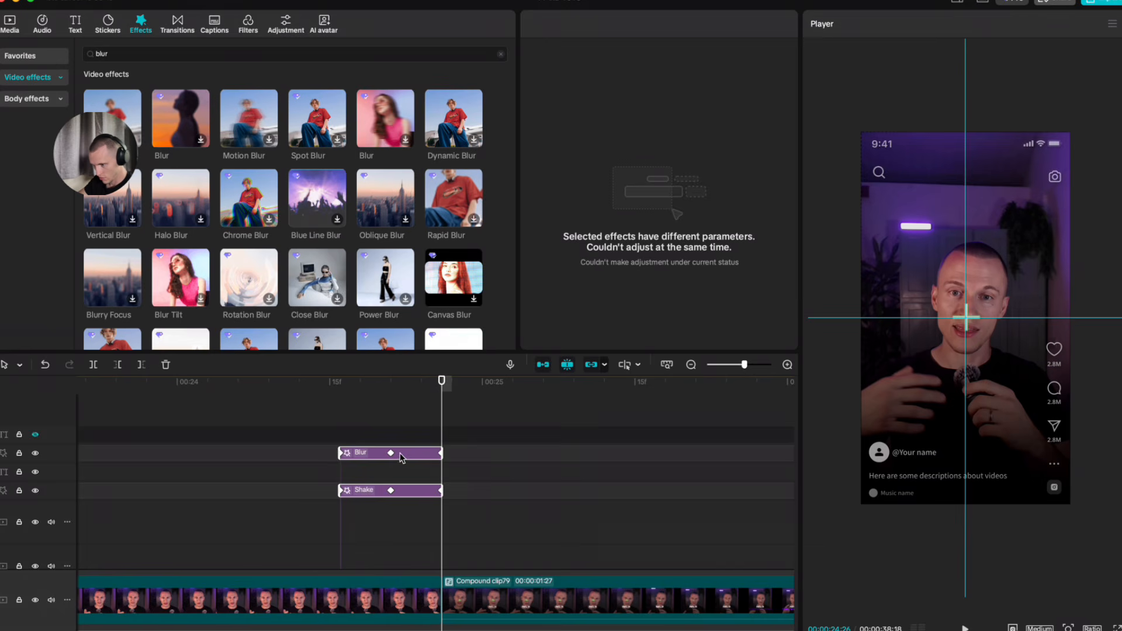
Step: Play back the section around 00:00:24:26 to check the blur and shake going into Compound clip79
click(374, 517)
key(space)
scroll(374, 517, right, 3)
key(space)
click(183, 498)
key(space)
click(228, 492)
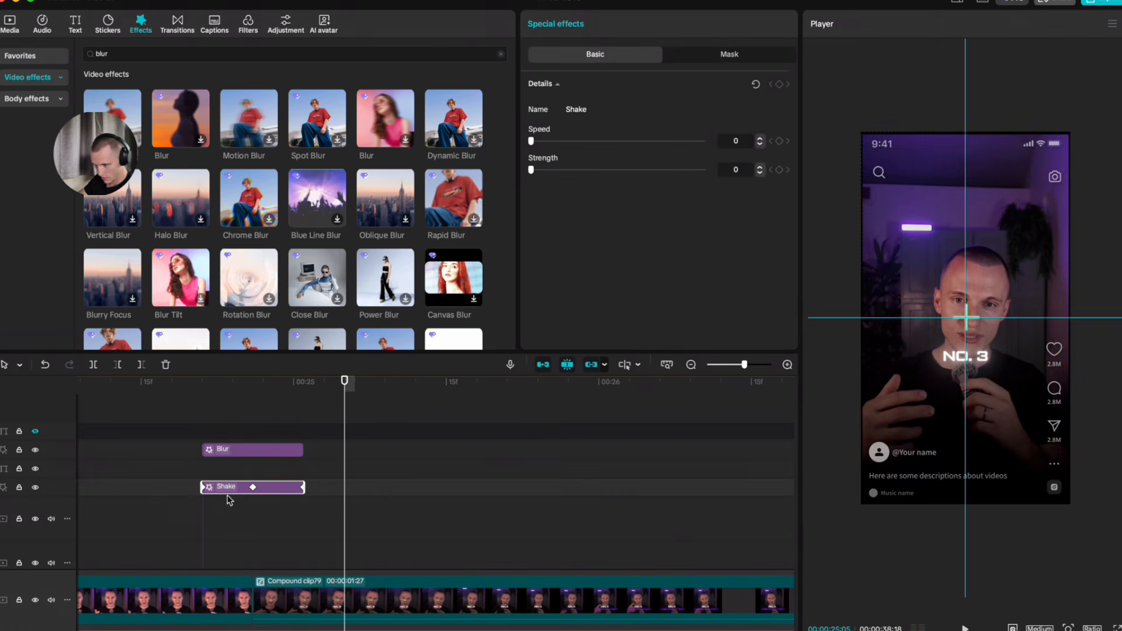
click(198, 467)
key(space)
scroll(280, 510, right, 3)
scroll(281, 509, down, 2)
key(space)
scroll(185, 475, left, 2)
Step: Place a copy of the Shake effect across the cut at 00:00:26:23 with its middle keyframe on the cut
drag(244, 428, 670, 426)
click(667, 538)
click(664, 508)
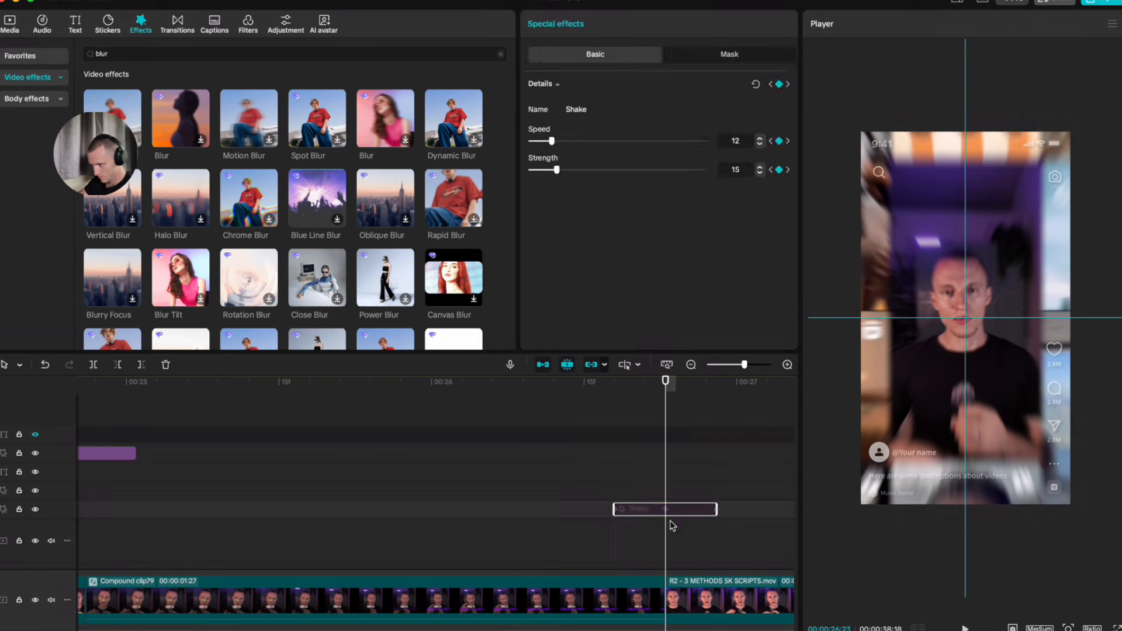
click(604, 538)
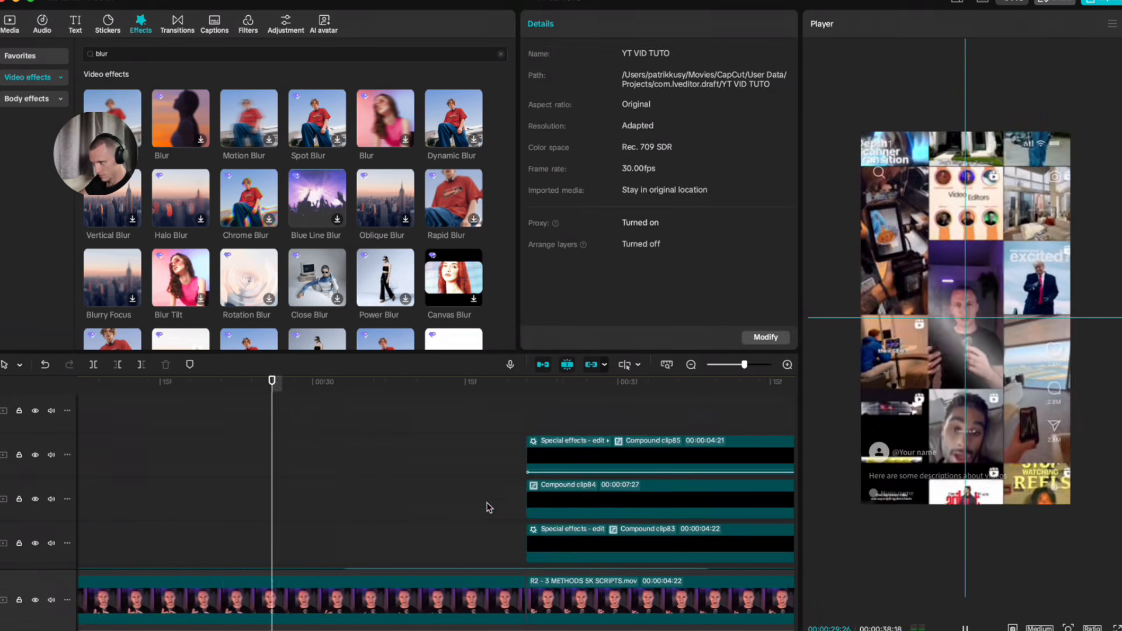
scroll(482, 506, down, 3)
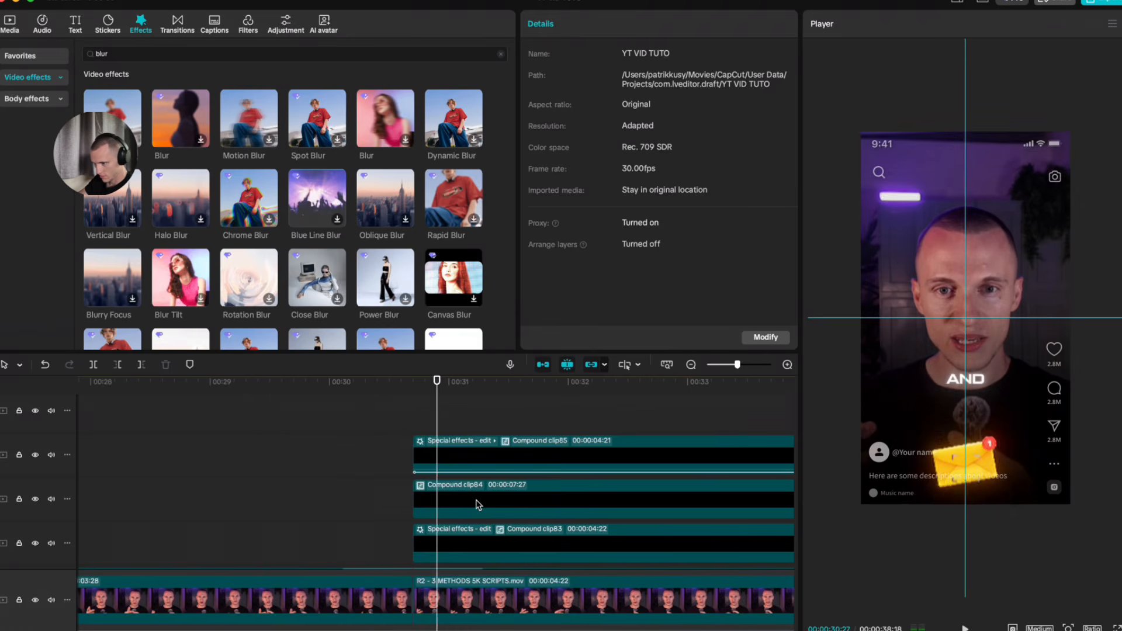
Step: Paste a copy of the Blur effect at the cut at 00:00:26:23
key(space)
scroll(467, 506, left, 10)
scroll(443, 492, up, 3)
scroll(436, 474, right, 3)
click(413, 421)
click(622, 466)
key(super+v)
scroll(666, 473, up, 5)
key(Right)
key(Right)
key(Right)
key(Right)
key(Right)
key(Right)
key(Right)
key(Right)
key(Right)
key(Right)
key(Right)
scroll(690, 459, right, 6)
Step: Play back the timeline from the 00:00:26:23 cut to about 00:00:36:15 to check the effects and find remaining static clips
key(space)
scroll(535, 500, down, 2)
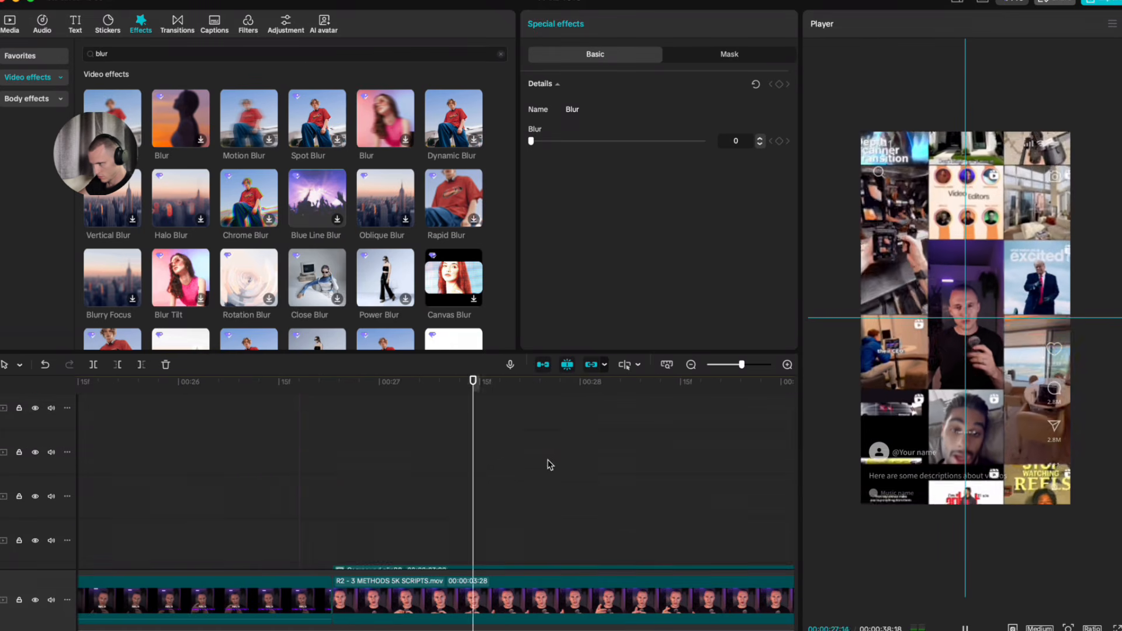
scroll(578, 522, down, 3)
scroll(579, 523, right, 10)
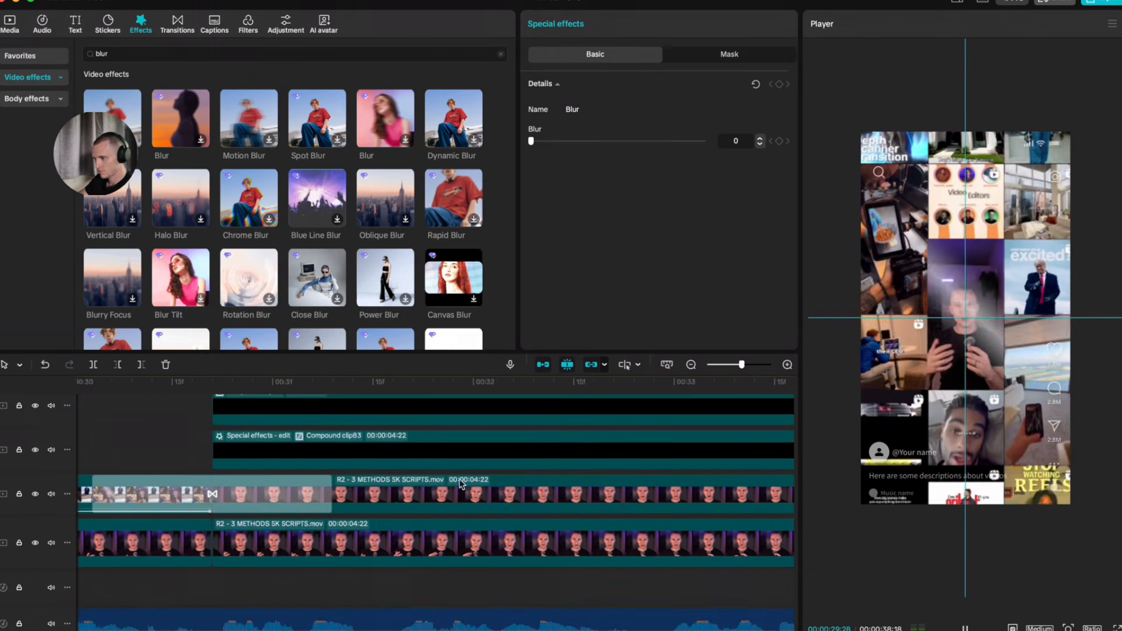
scroll(446, 499, down, 3)
scroll(331, 530, up, 3)
scroll(327, 528, right, 5)
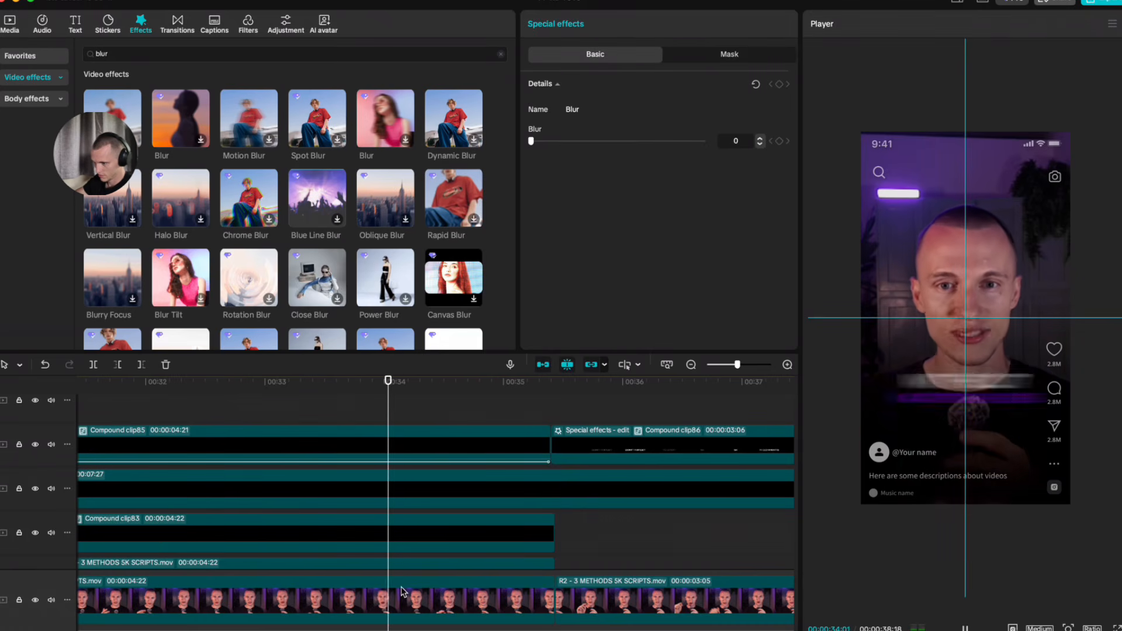
scroll(401, 589, right, 4)
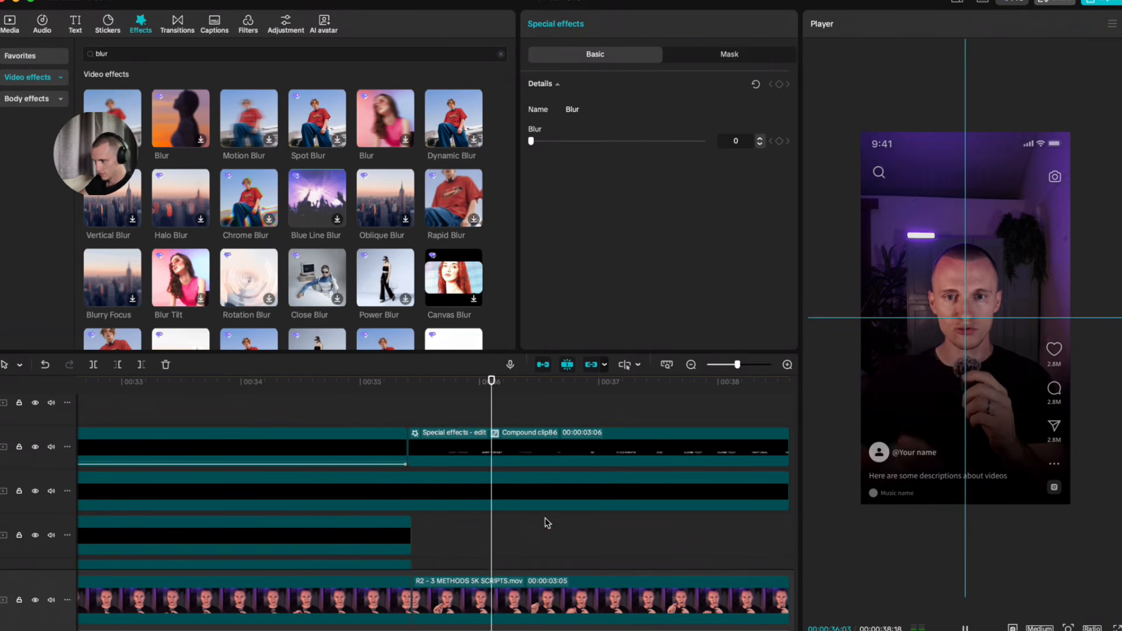
scroll(567, 544, down, 3)
key(space)
Step: Animate the scale of the final 00:00:03:05 R2 - 3 METHODS SK SCRIPTS.mov clip with keyframes from 100% to 120%
scroll(522, 549, down, 3)
click(522, 549)
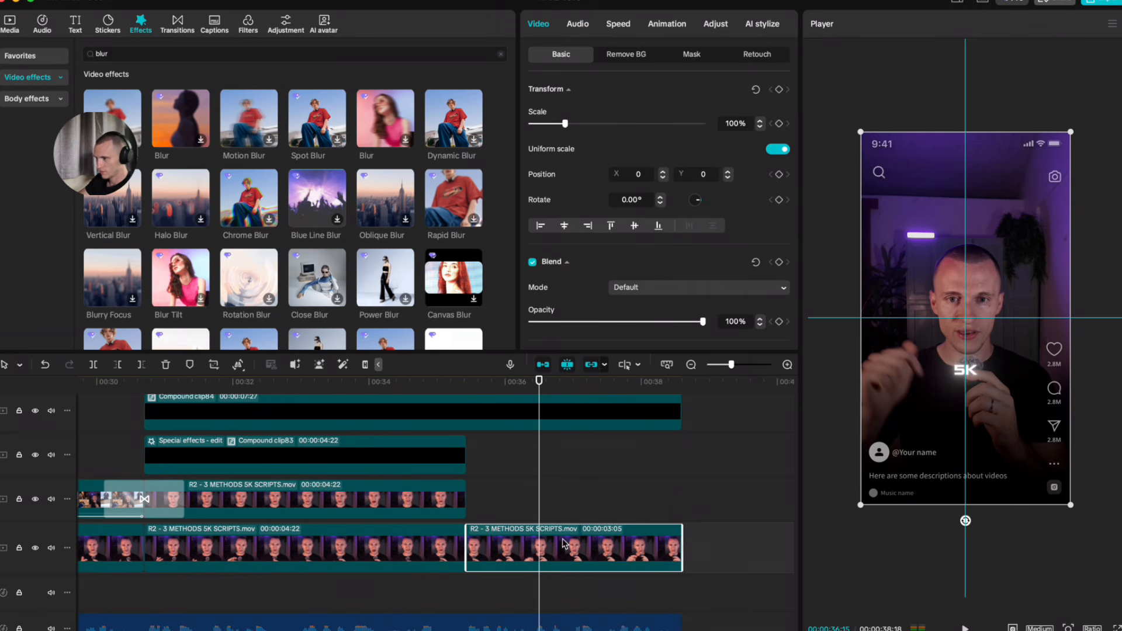
click(778, 90)
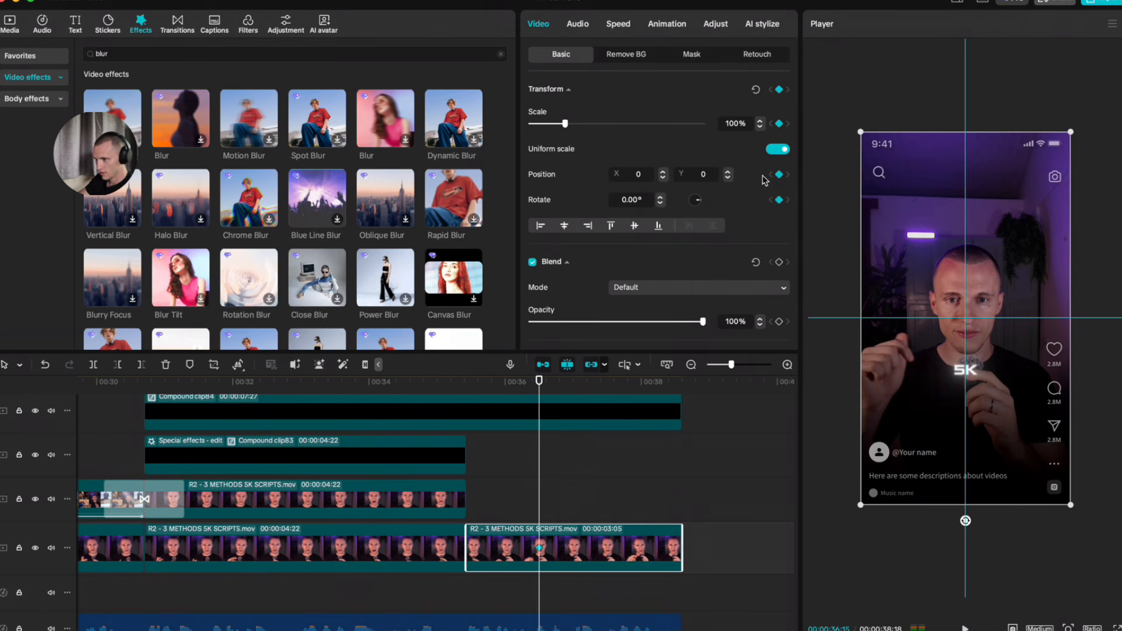
drag(564, 126, 568, 128)
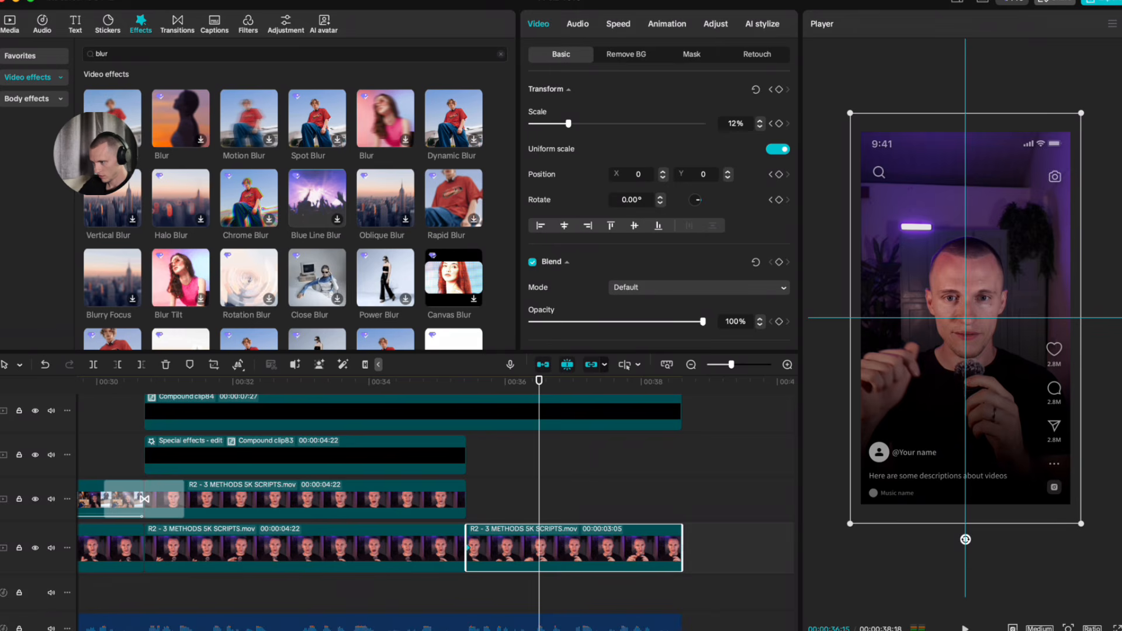
key(Return)
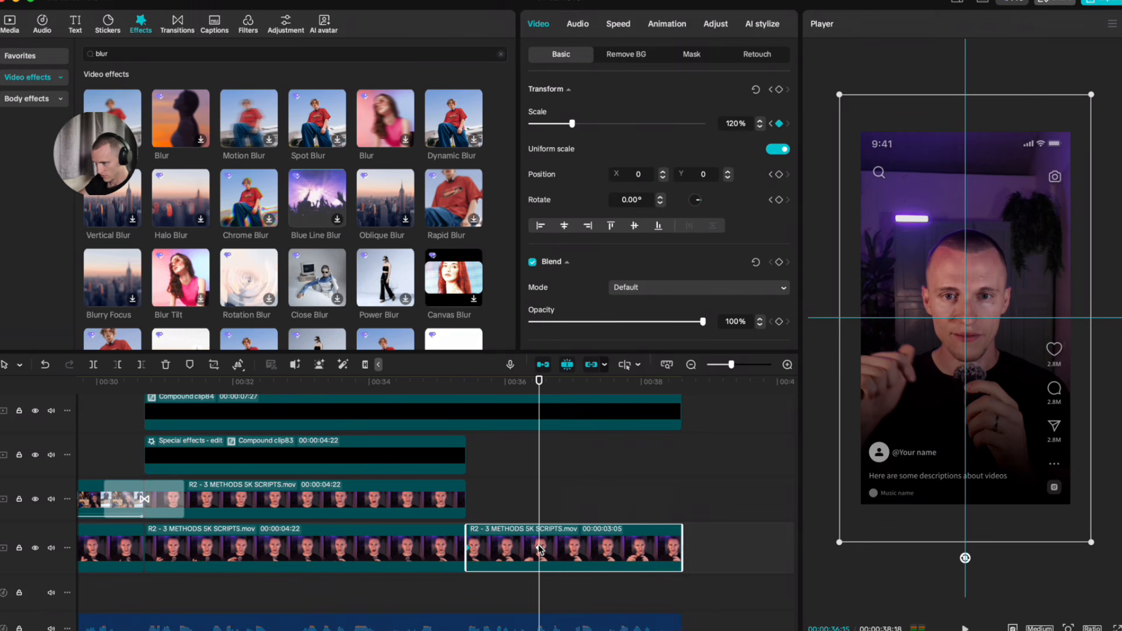
key(space)
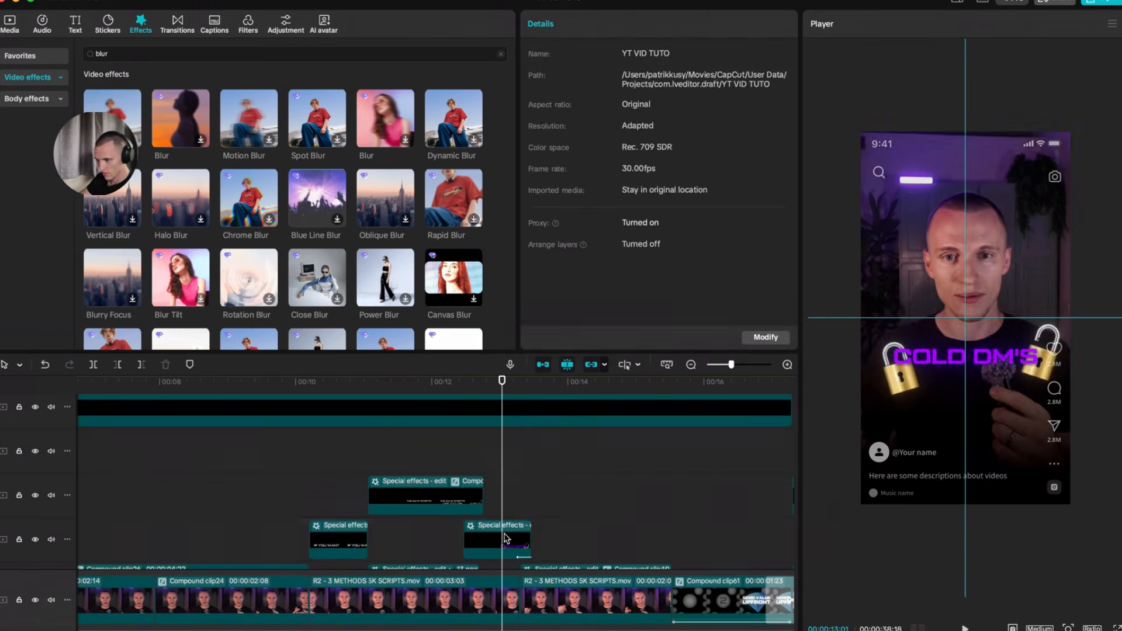
Step: Examine the hex colour code of the purple MONTH text inside Compound clip16, then return to the main timeline
double_click(506, 538)
click(363, 365)
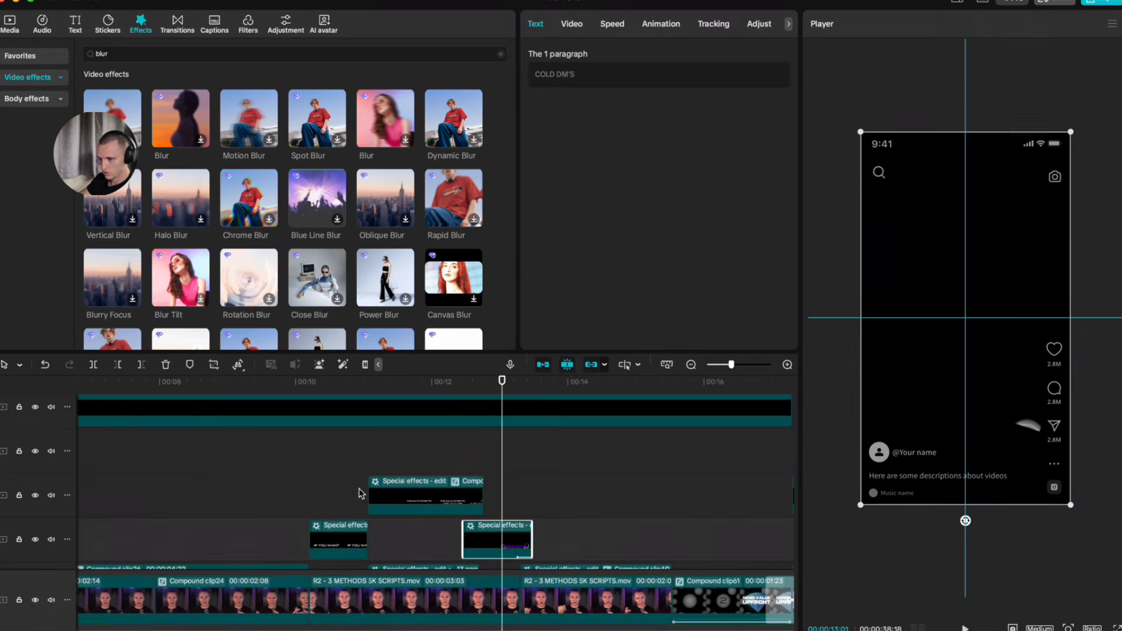
drag(169, 471, 344, 490)
click(352, 466)
scroll(320, 534, down, 3)
scroll(322, 514, up, 2)
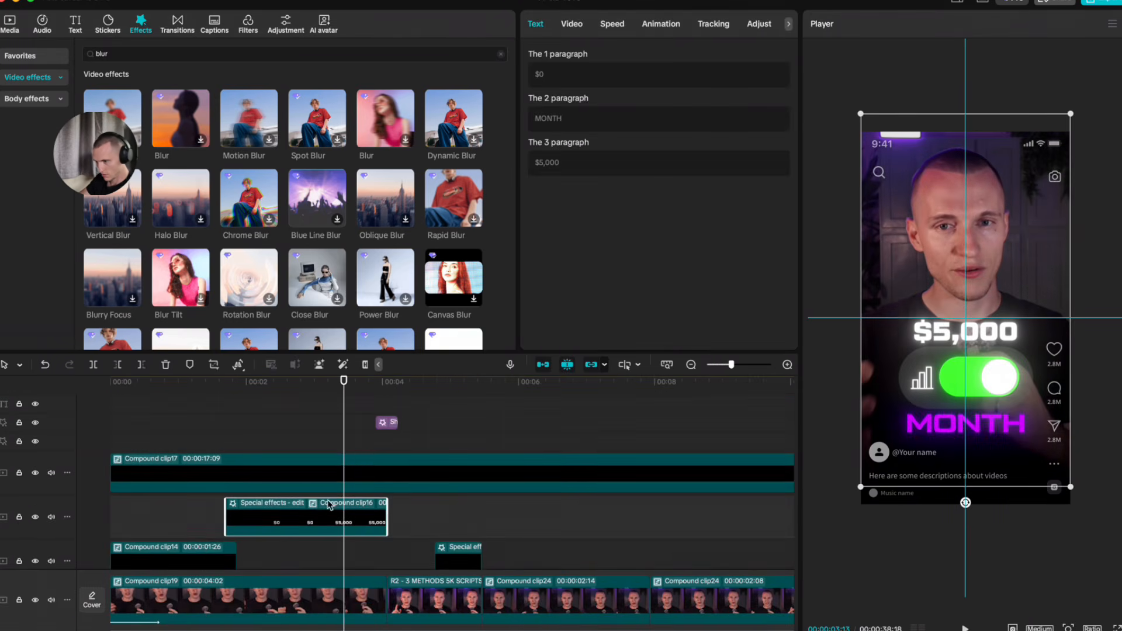
double_click(324, 526)
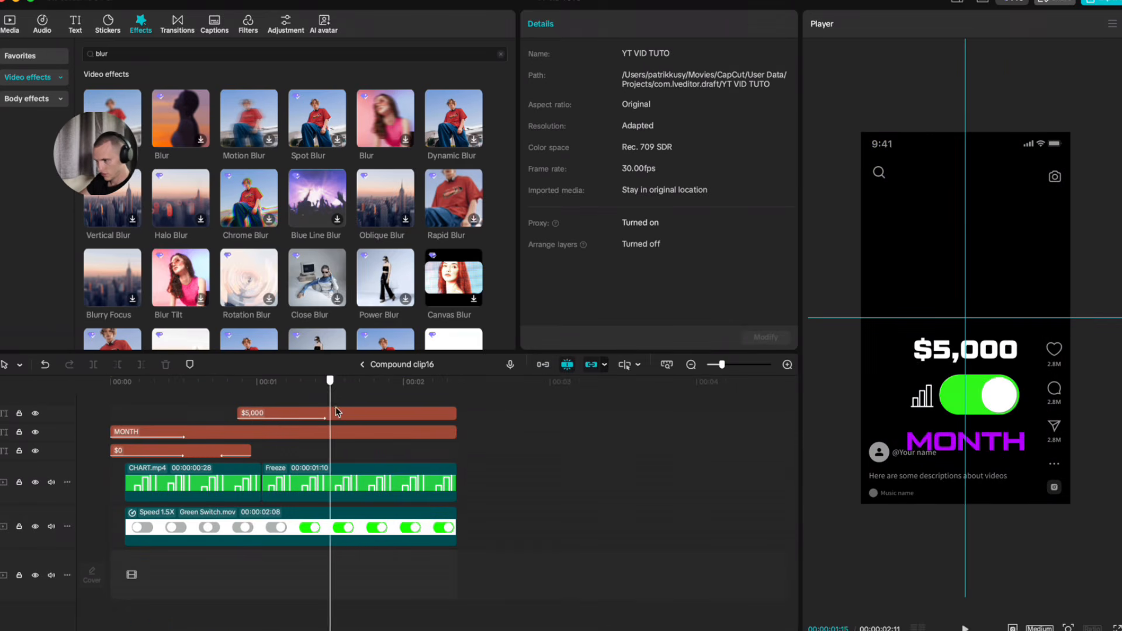
click(349, 434)
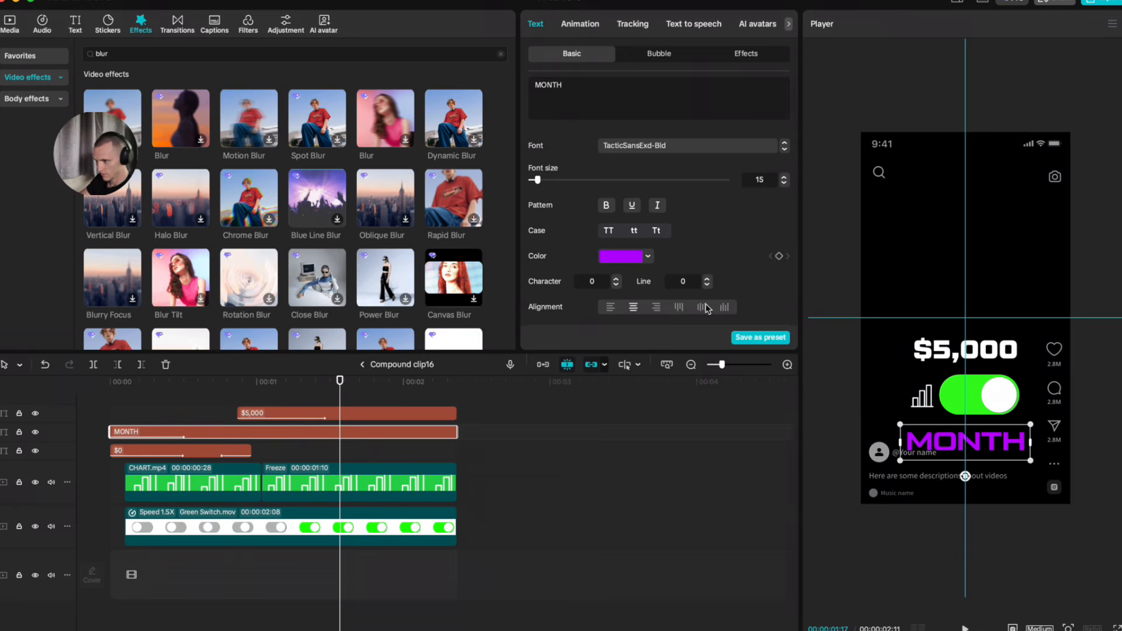
click(639, 256)
click(711, 236)
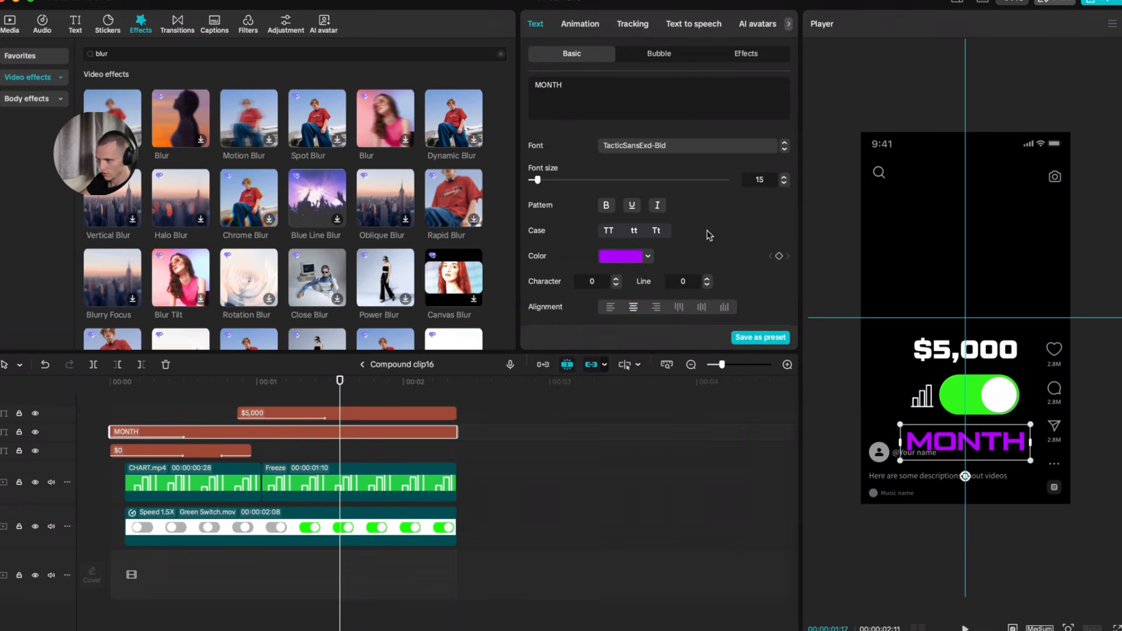
click(640, 269)
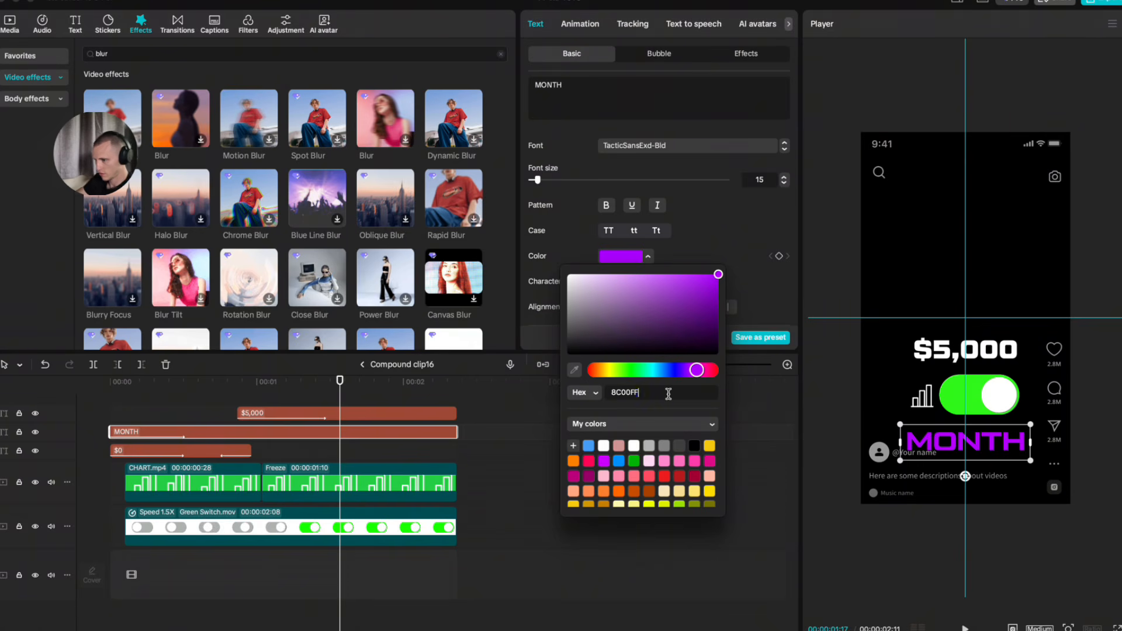
click(358, 366)
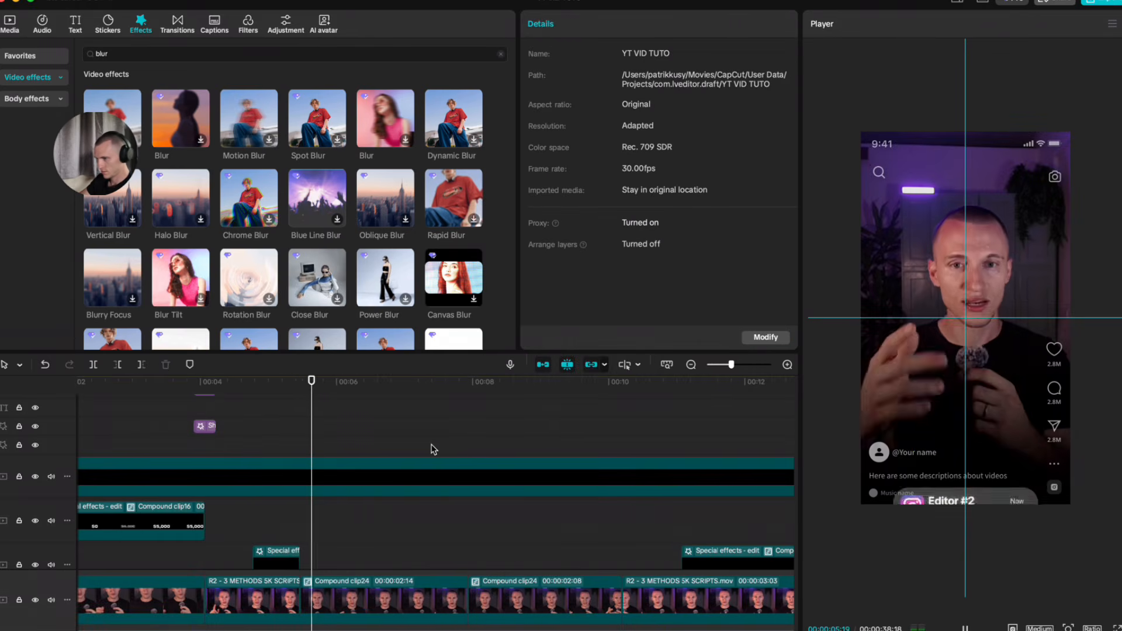
Step: Play back the opening section and find GLITCH TRANSITION.mp4 in the imported project media
scroll(421, 447, left, 5)
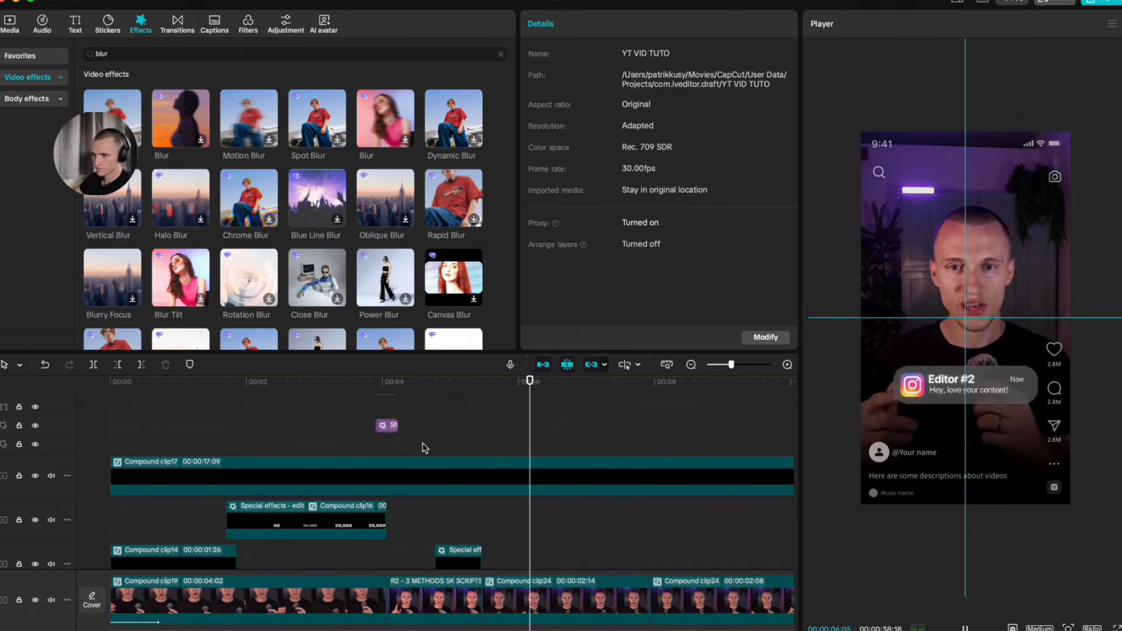
key(space)
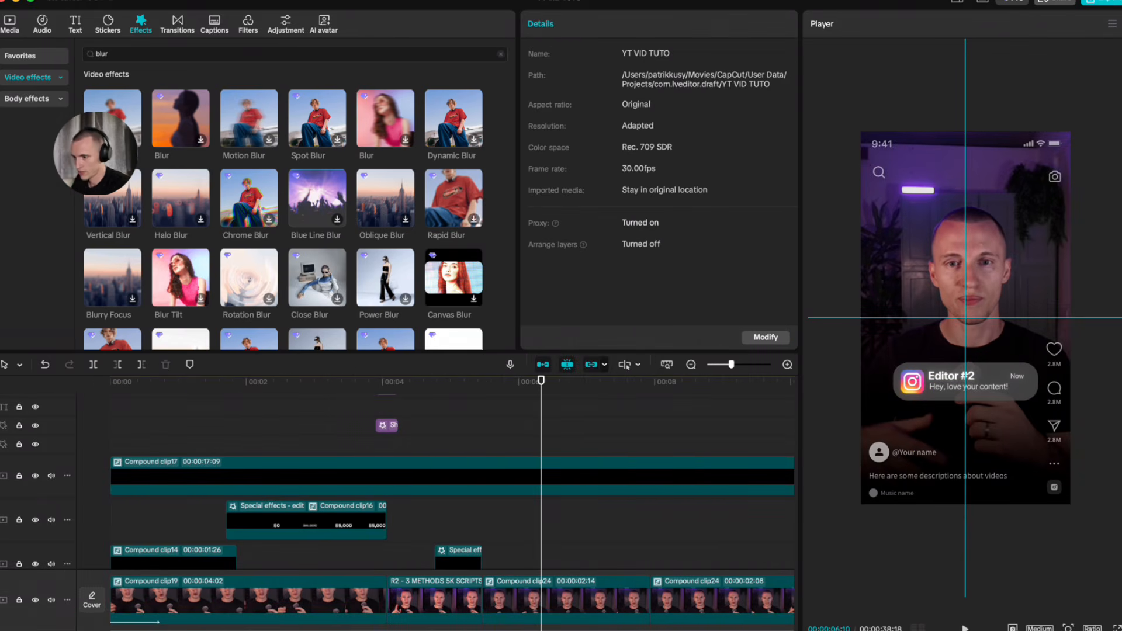
click(9, 25)
scroll(318, 257, up, 10)
scroll(379, 287, down, 2)
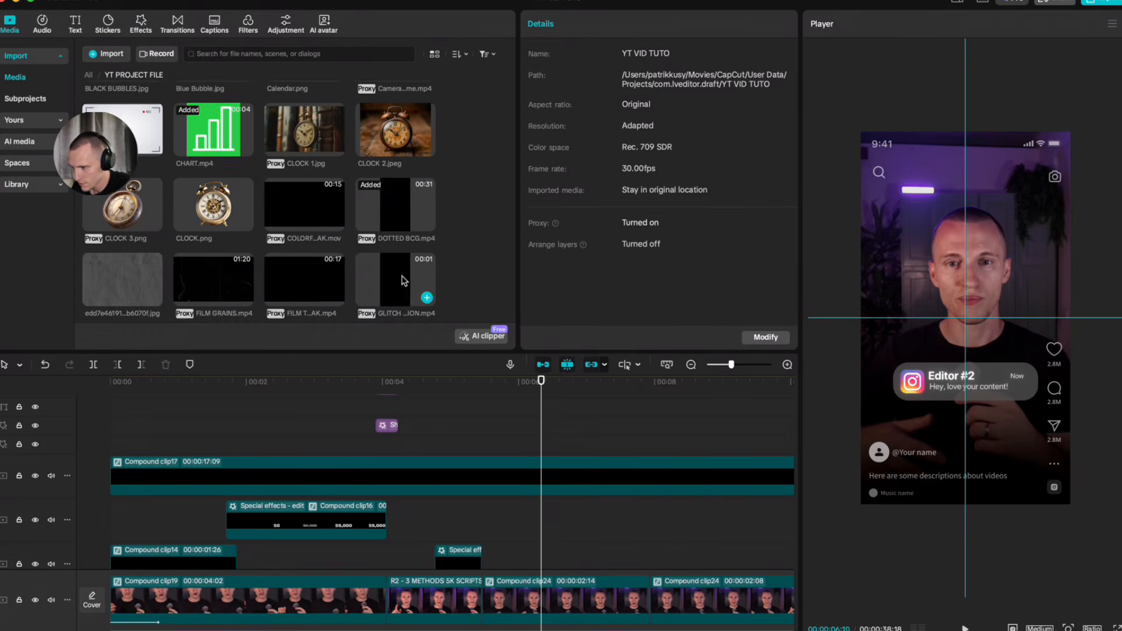
scroll(403, 285, down, 2)
click(380, 252)
drag(377, 251, 391, 298)
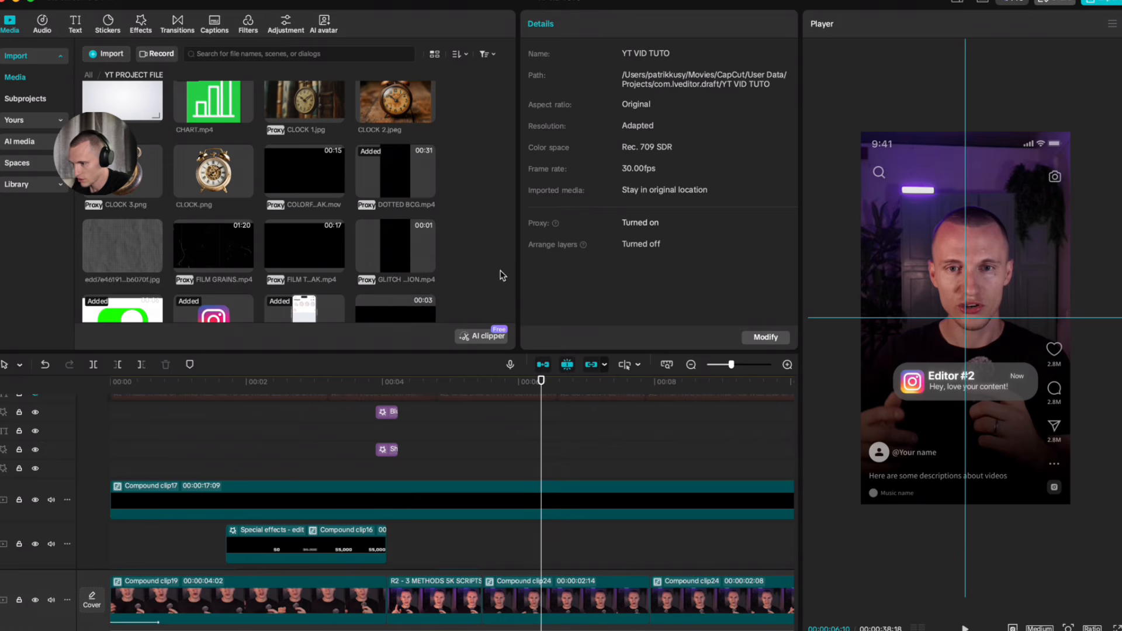
scroll(501, 275, down, 5)
scroll(386, 253, up, 6)
drag(538, 341, 441, 400)
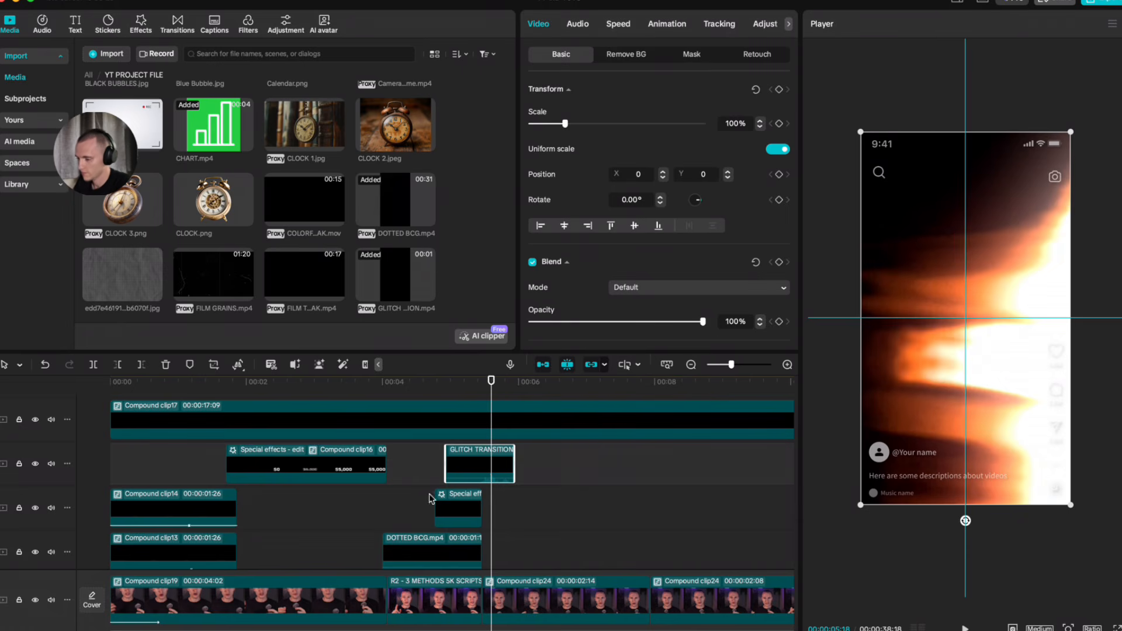
key(Delete)
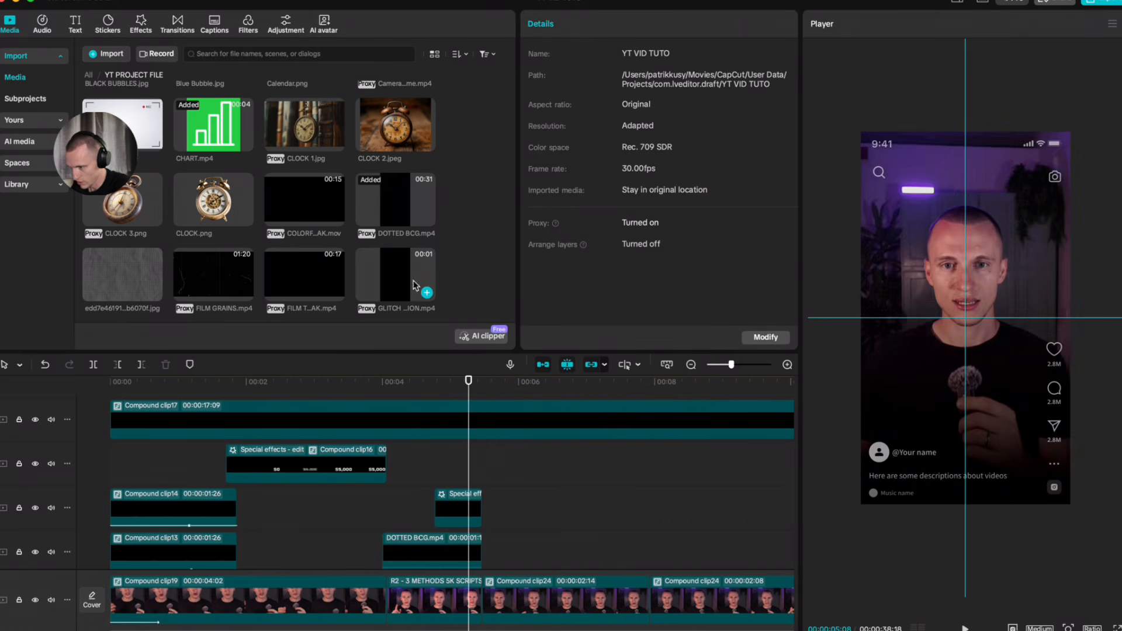
Step: Place GLITCH TRANSITION.mp4 above the cut at 00:00:05:14 and set its blend mode to Screen
drag(401, 274, 458, 466)
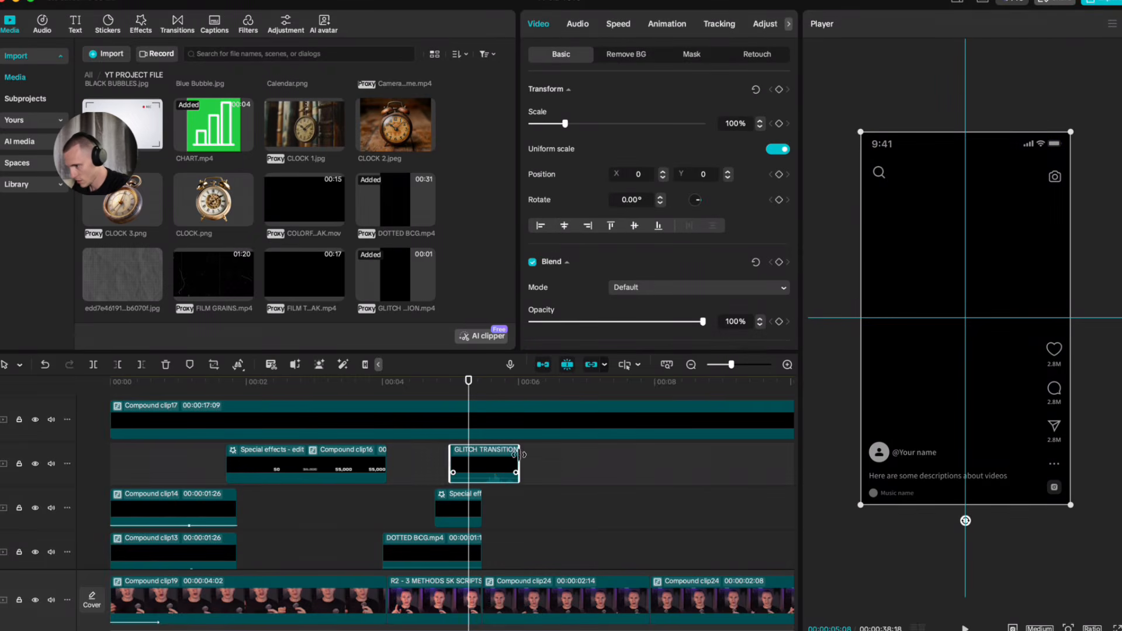
click(651, 288)
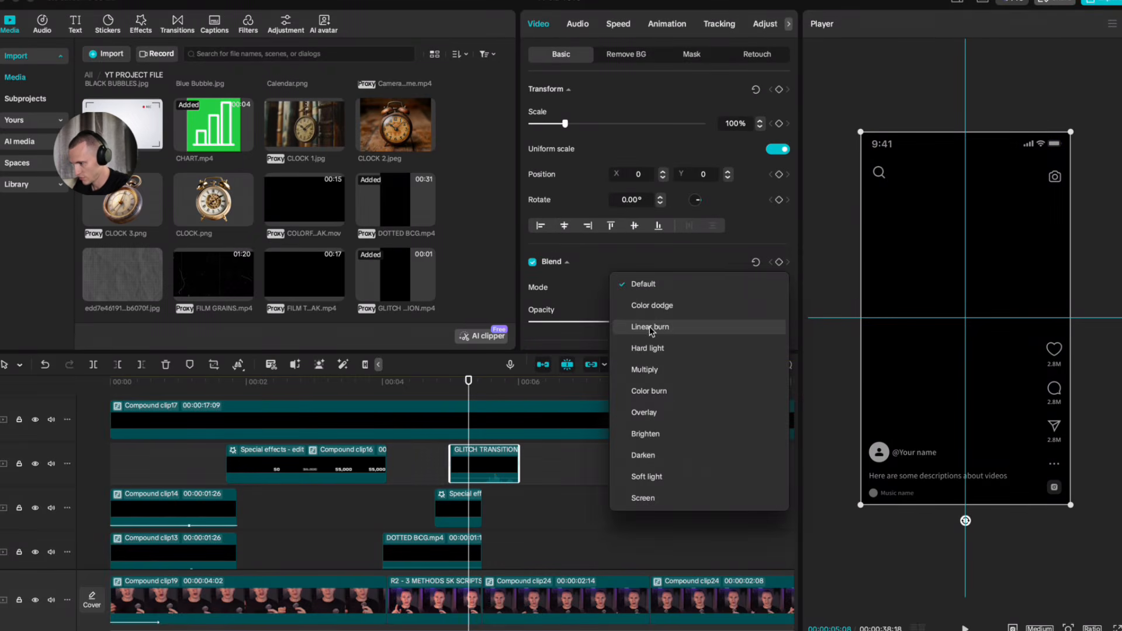
click(639, 496)
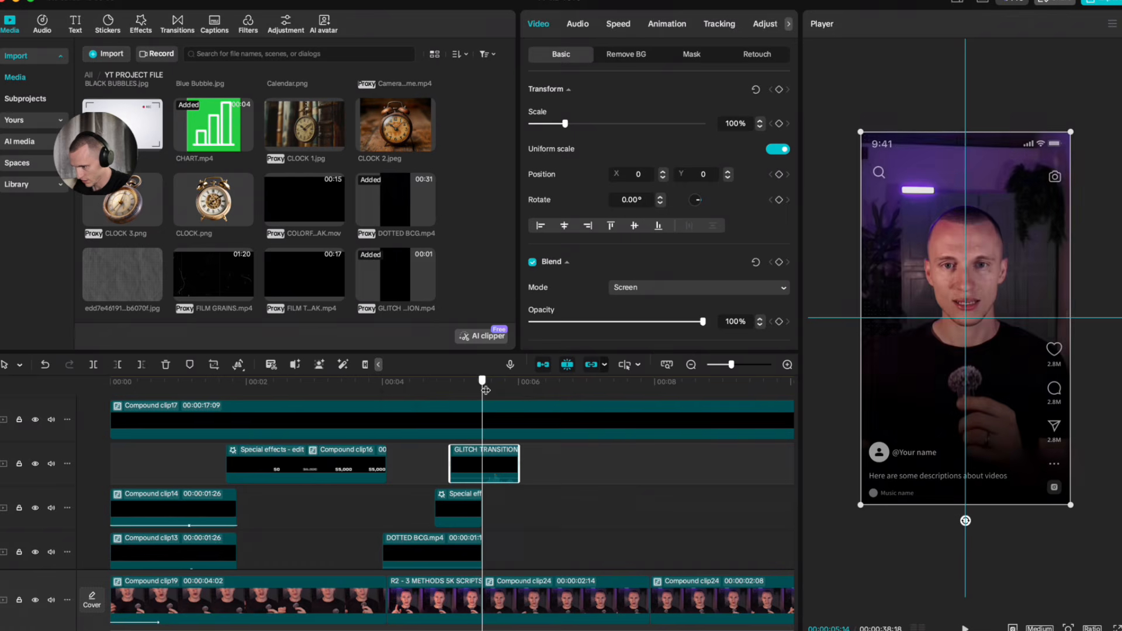
Step: Shift the glitch transition earlier so its white flash starts on the 00:00:05:14 cut, and play it back
scroll(479, 567, up, 3)
scroll(473, 544, down, 3)
scroll(465, 514, up, 1)
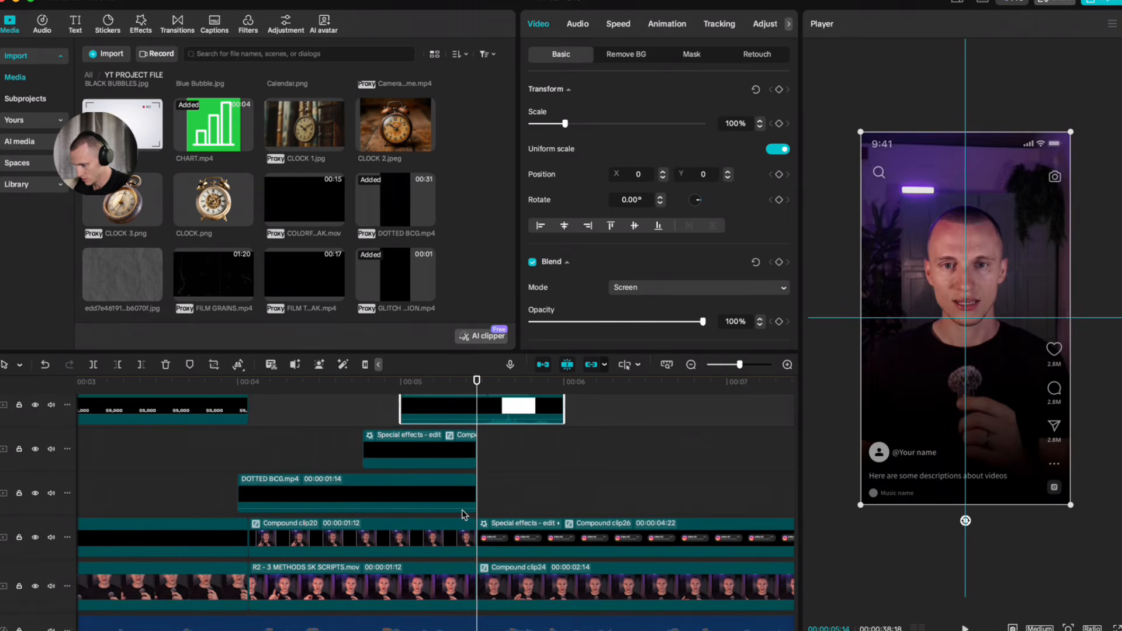
scroll(479, 474, up, 2)
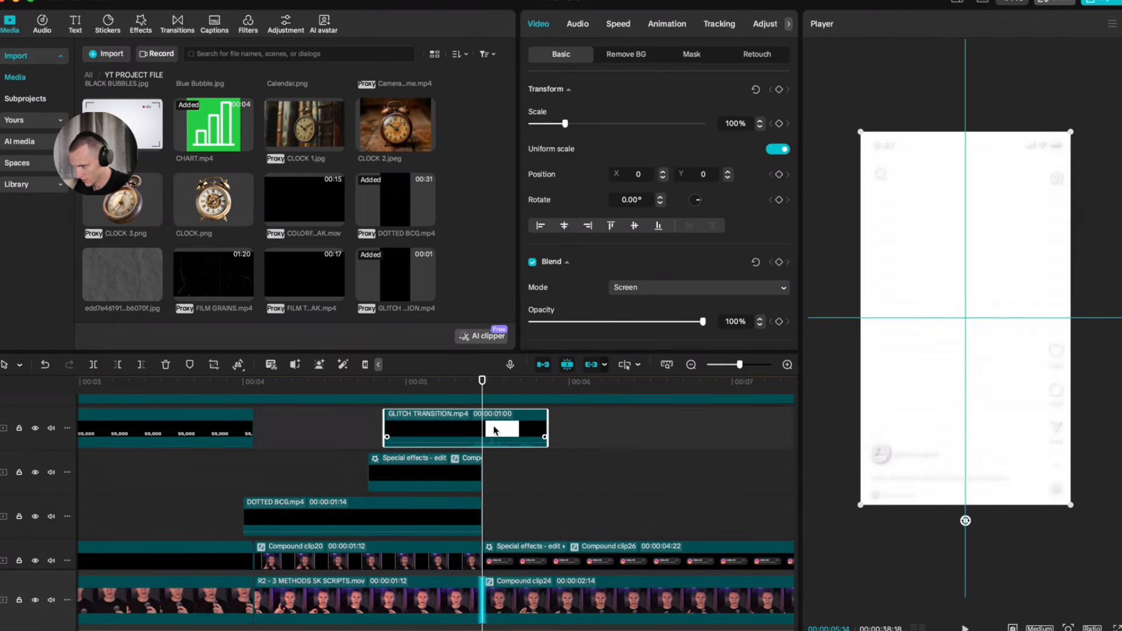
scroll(693, 413, up, 3)
drag(419, 399, 324, 413)
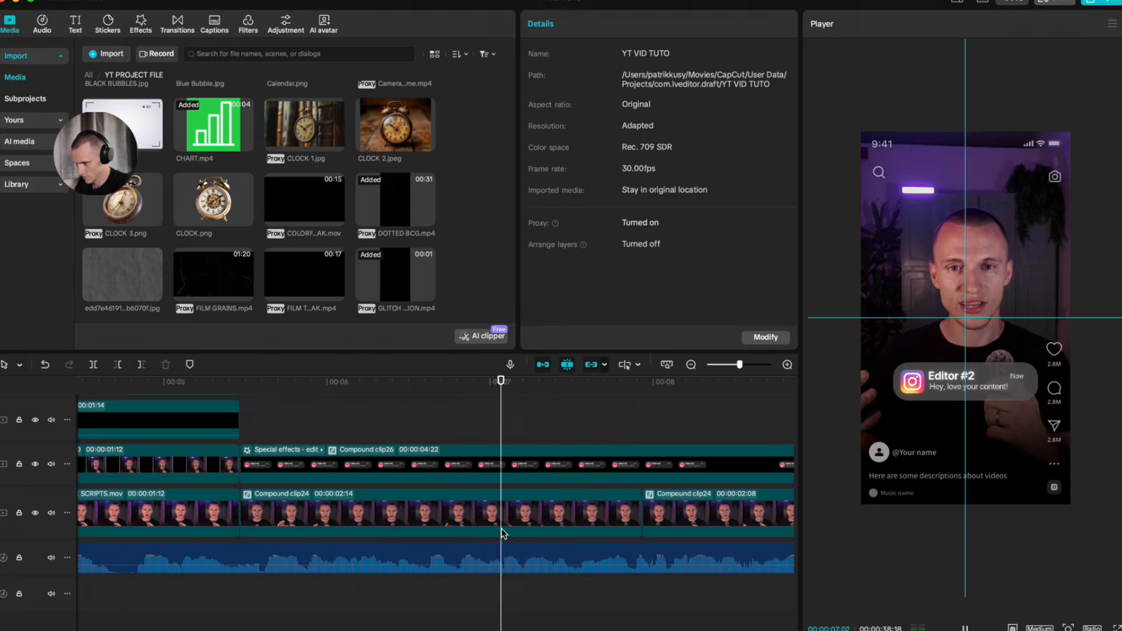
Step: Animate the 00:00:02:14 Compound clip24 with a starting keyframe and a second scale keyframe of 128%, and play it back
scroll(500, 530, right, 1)
click(286, 421)
click(365, 515)
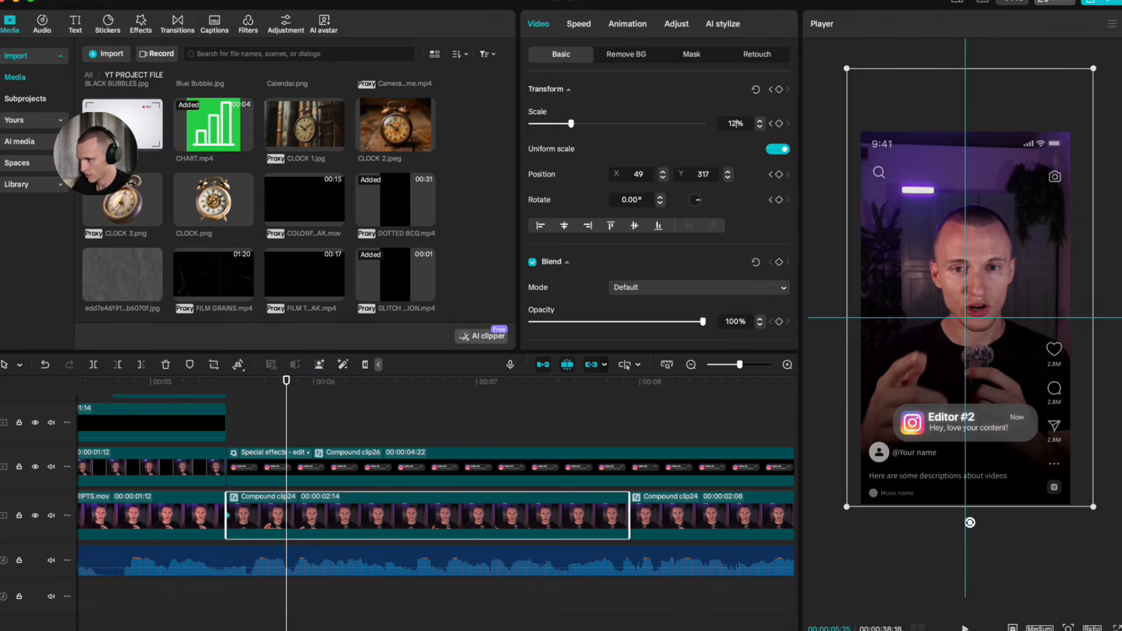
key(Return)
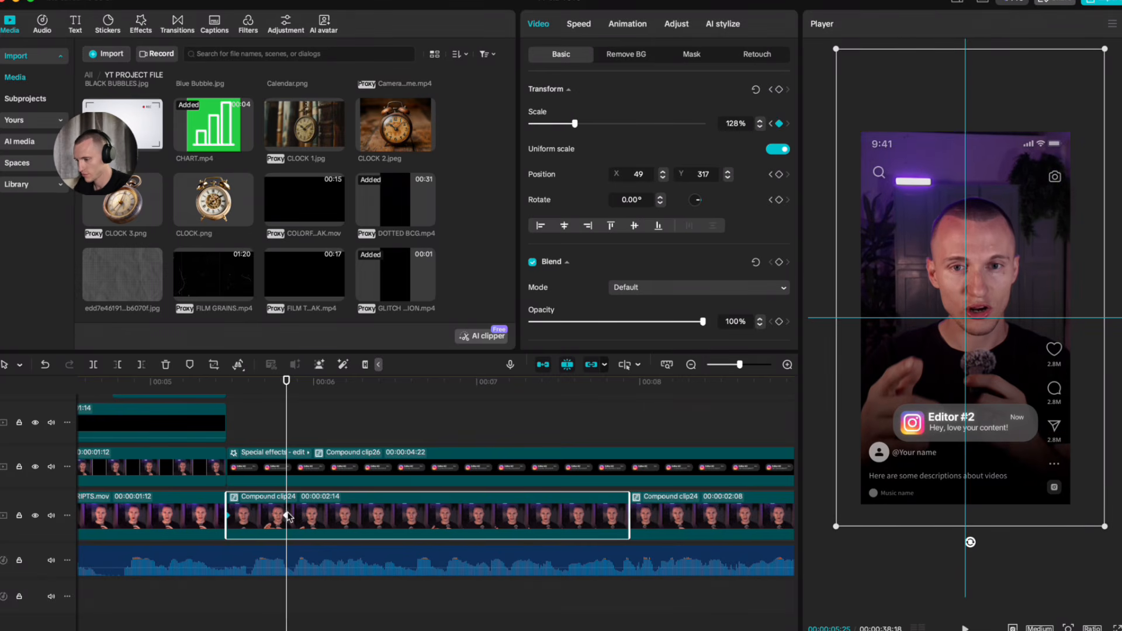
drag(836, 527, 843, 514)
click(253, 404)
key(space)
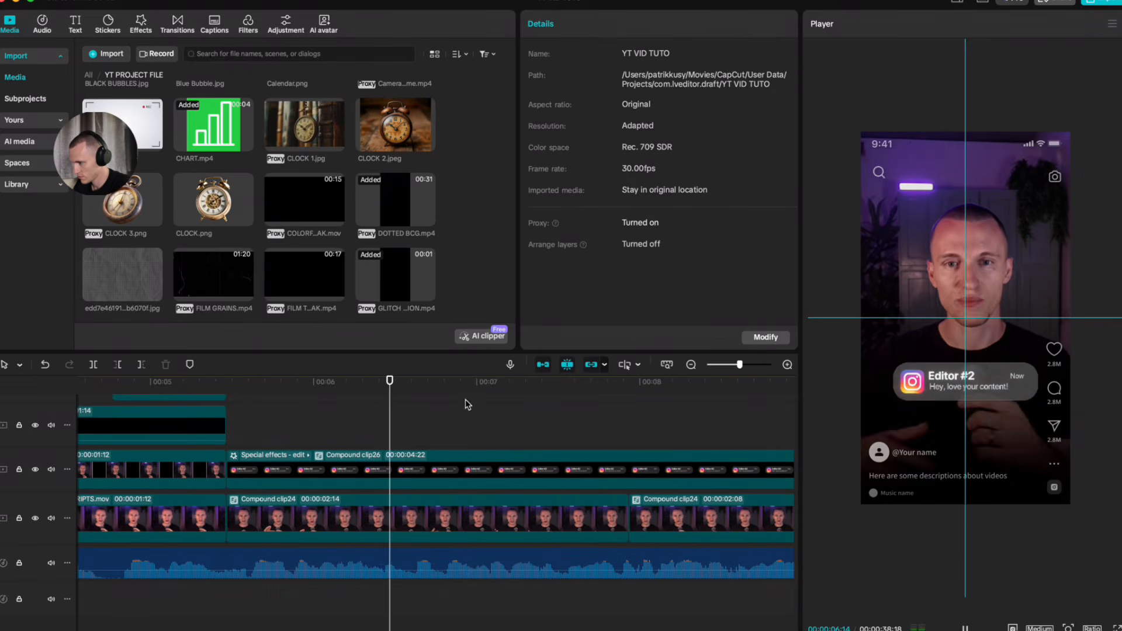
key(space)
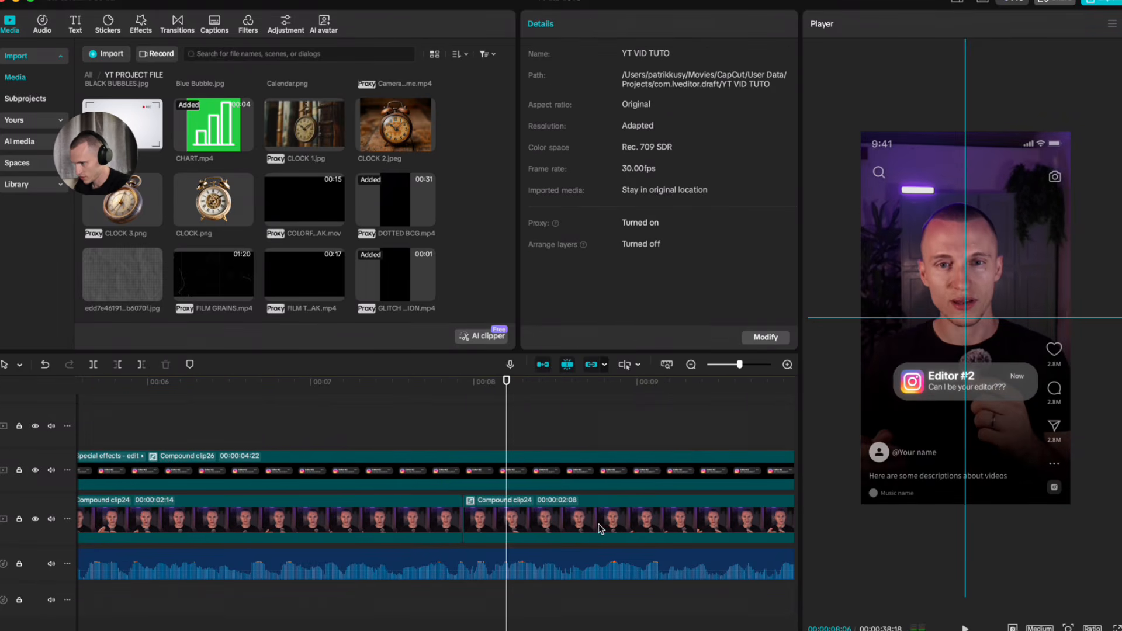
Step: Animate the 00:00:02:08 Compound clip24's scale with keyframes from 118% at its start to 128% at its end
click(598, 529)
scroll(599, 529, right, 3)
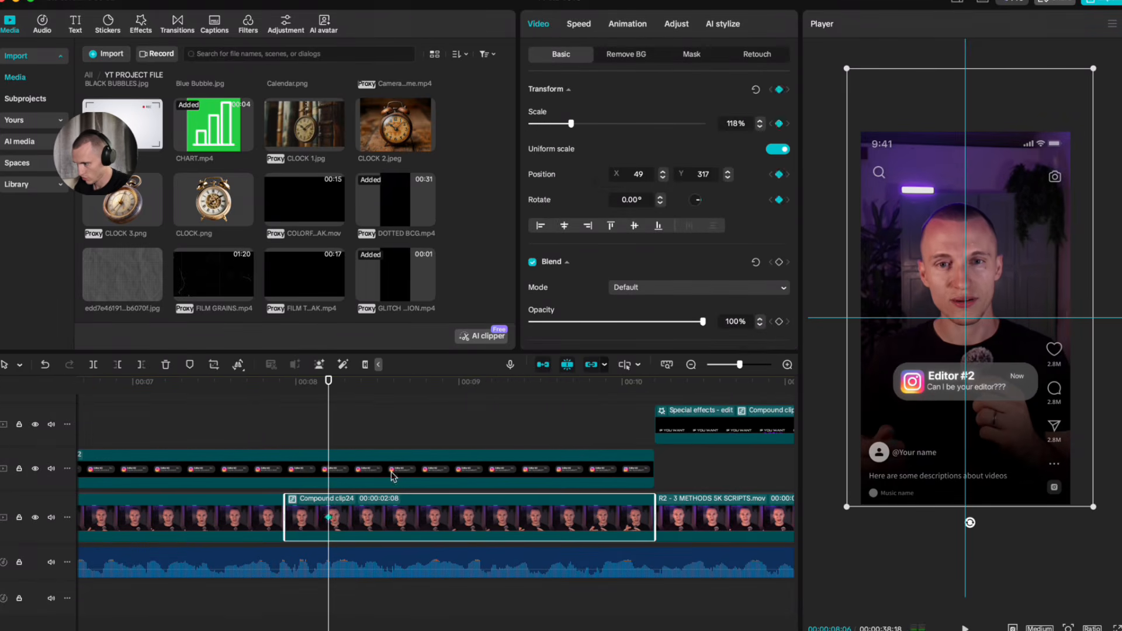
drag(322, 523, 272, 527)
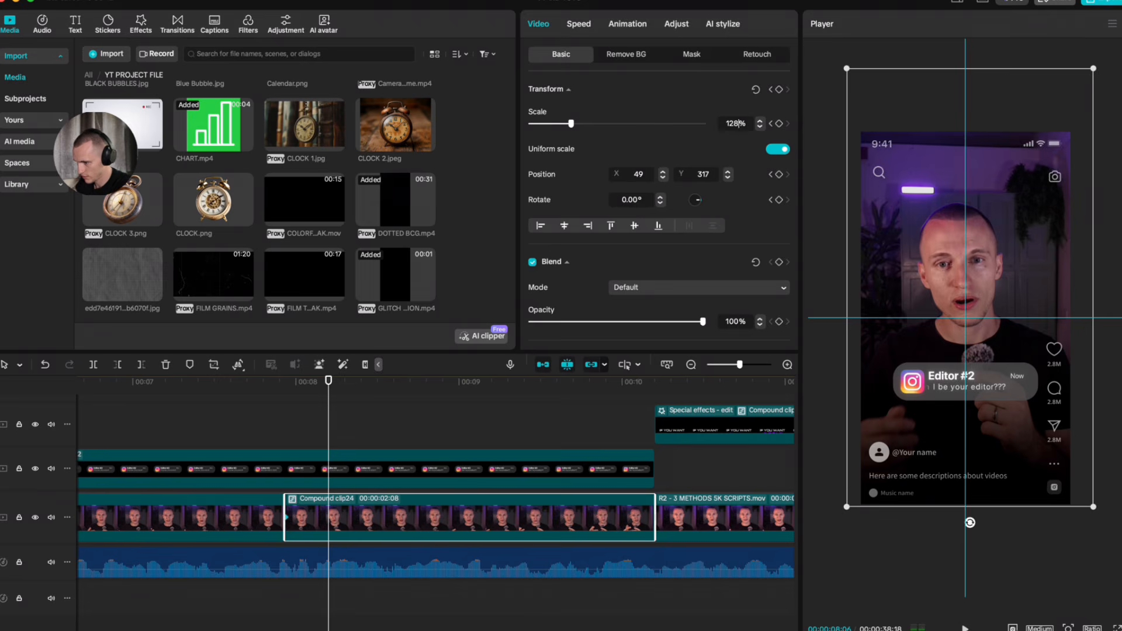
key(Return)
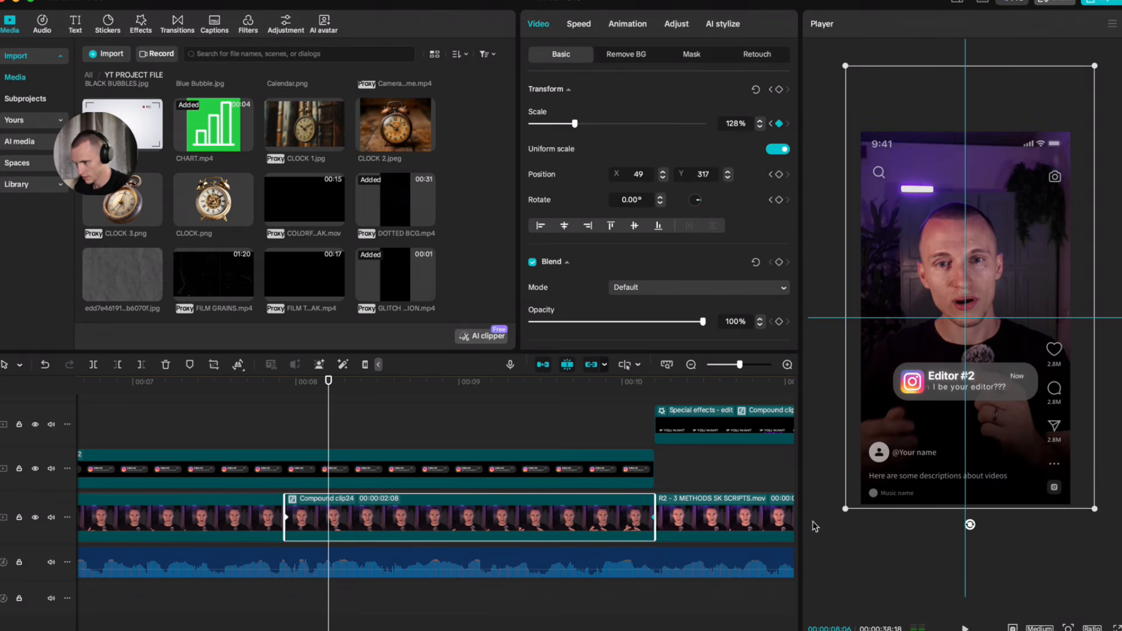
Step: Play back the zoom on the 00:00:02:08 Compound clip24 through the cut into the 00:00:03:03 talking clip
click(310, 430)
key(space)
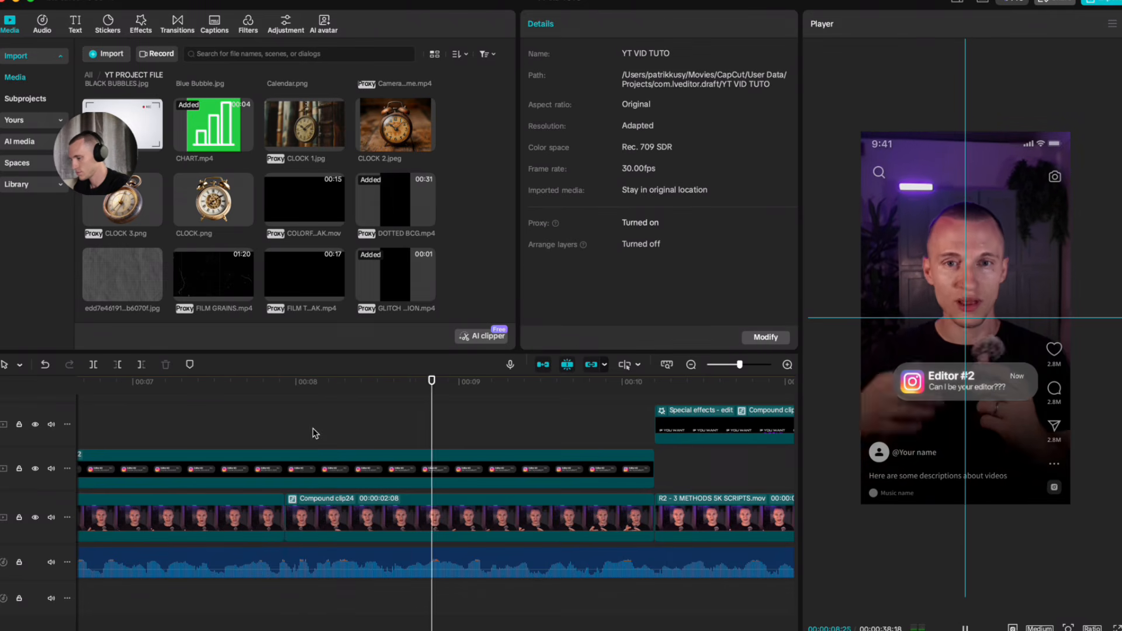
scroll(314, 431, right, 4)
key(super+minus)
scroll(448, 449, up, 3)
key(space)
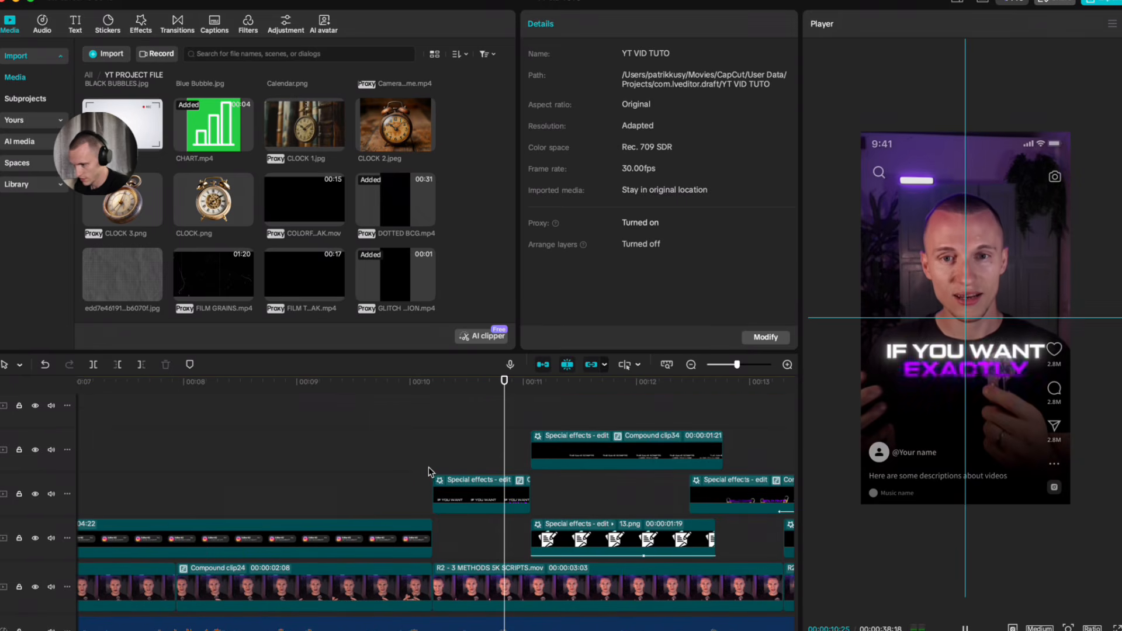
Step: Place a copy of the glitch transition so its white flash falls on the 00:00:10:06 cut, and play it back
key(super+v)
key(Delete)
scroll(543, 459, down, 3)
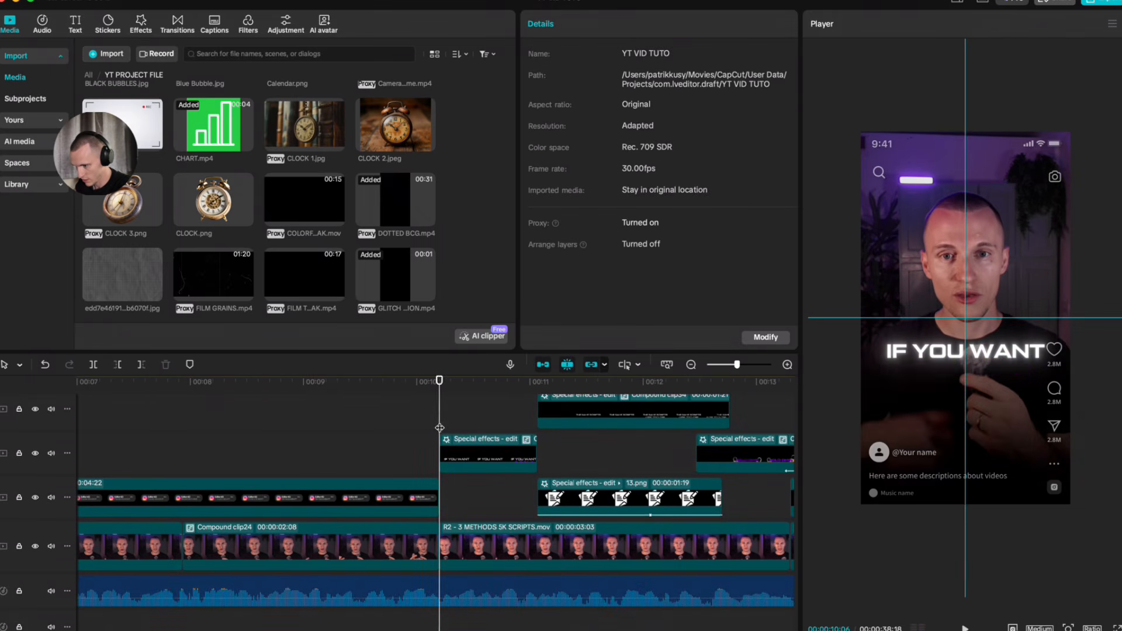
scroll(444, 427, left, 5)
scroll(444, 427, up, 1)
scroll(149, 418, left, 1)
scroll(149, 419, up, 1)
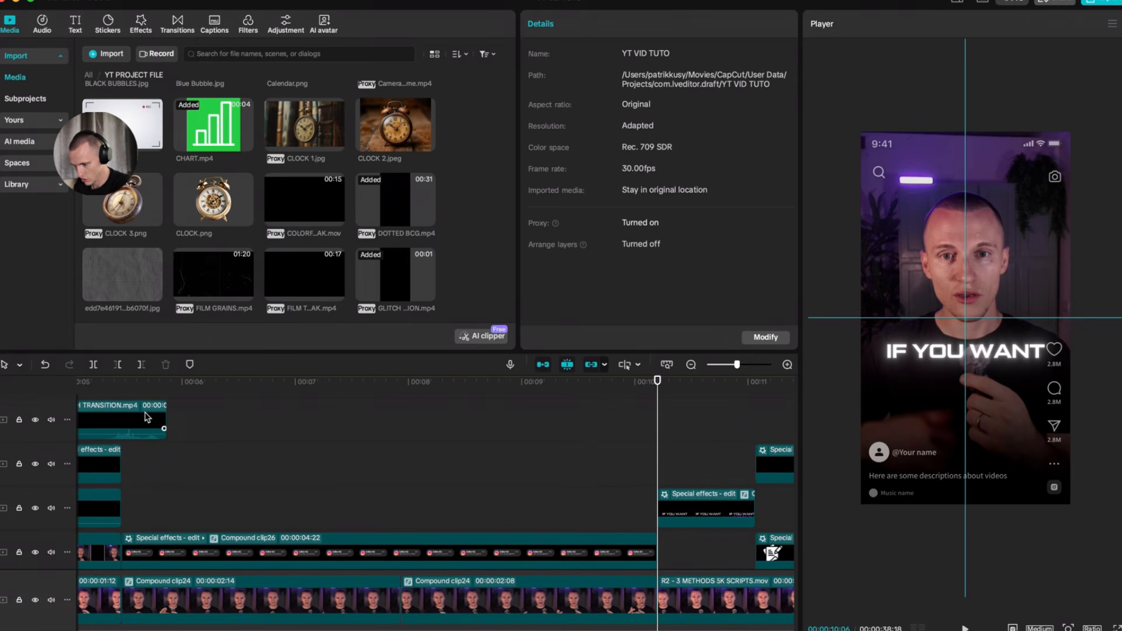
drag(129, 413, 662, 425)
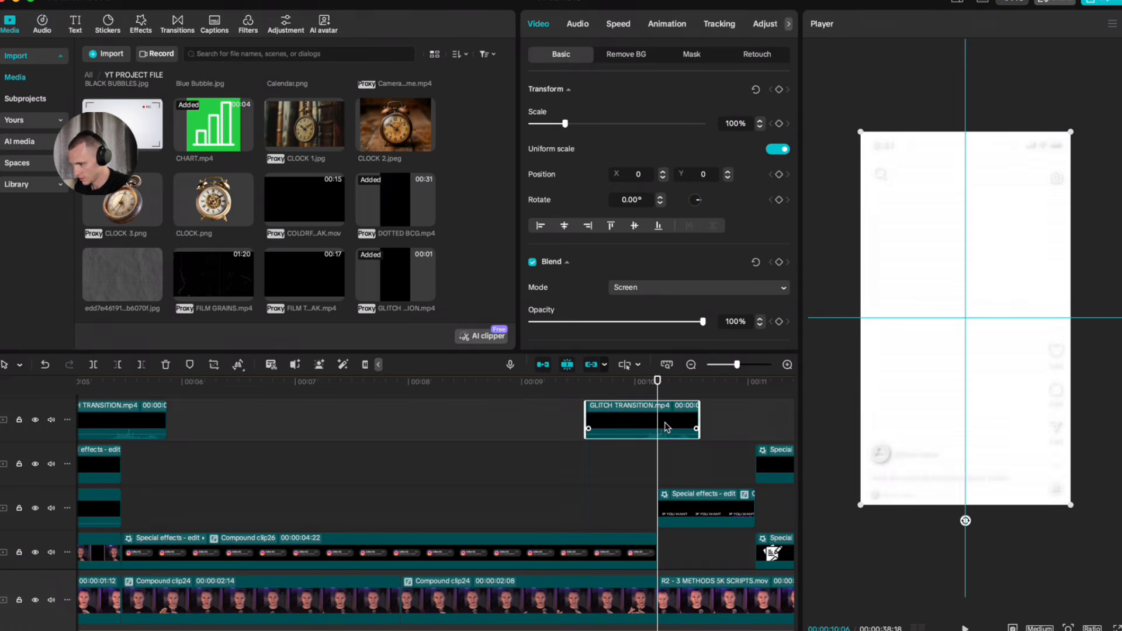
click(572, 464)
drag(658, 472, 571, 475)
key(space)
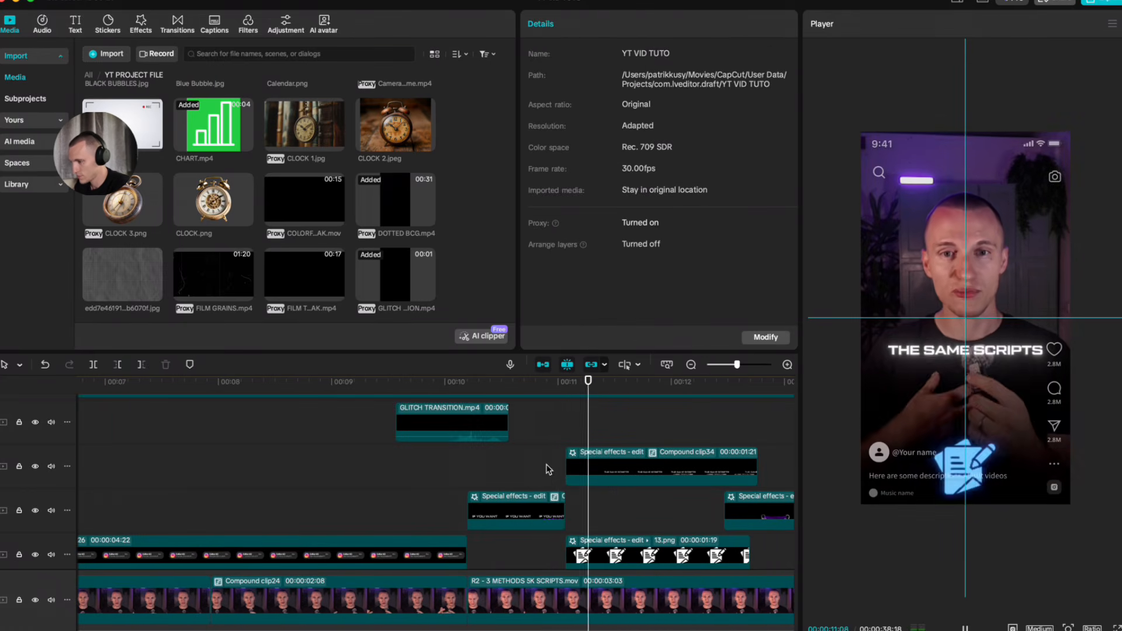
scroll(539, 492, down, 2)
key(space)
Step: Check the 00:00:03:03 talking clip and play back the cut into Compound clip79
scroll(539, 493, down, 4)
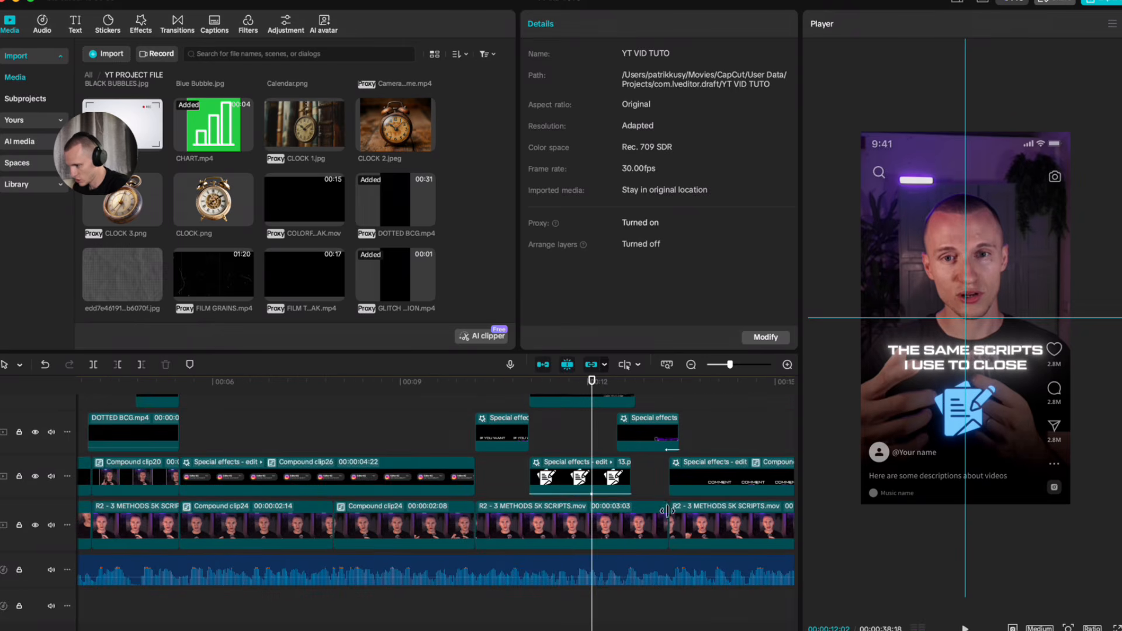
click(643, 501)
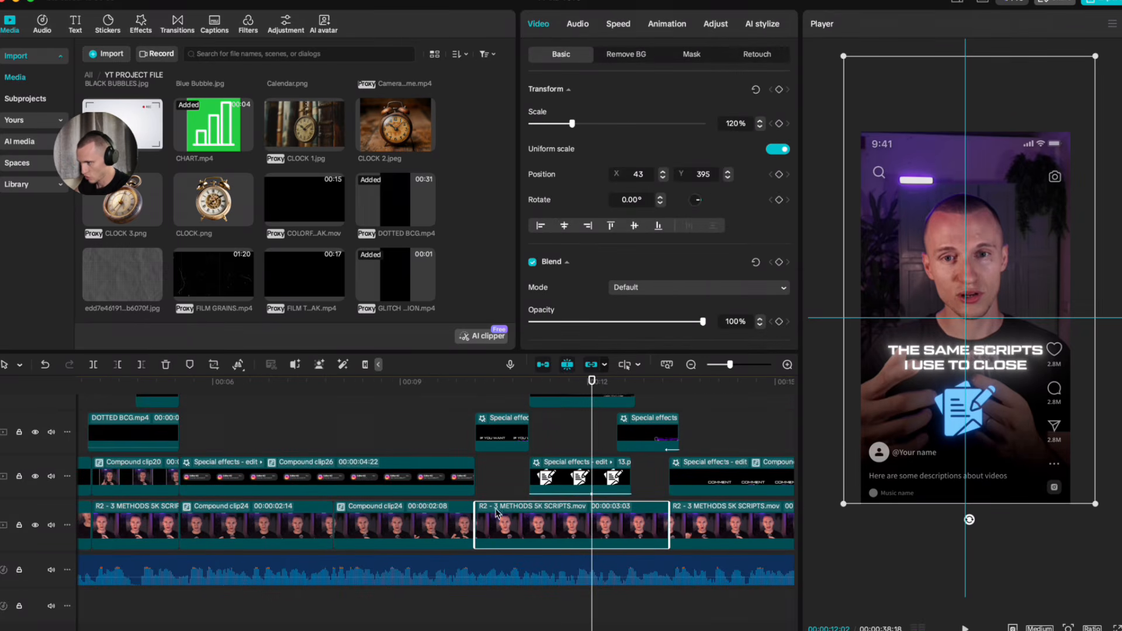
drag(851, 503, 729, 517)
click(410, 433)
drag(411, 436, 397, 454)
key(space)
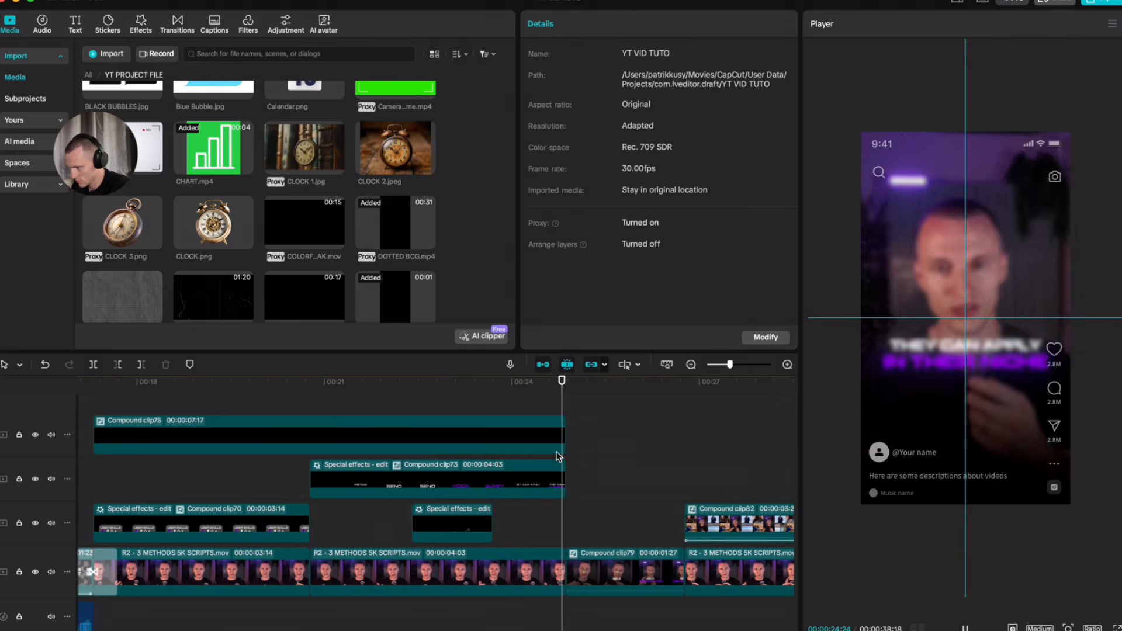
key(space)
scroll(695, 486, down, 2)
scroll(643, 479, up, 1)
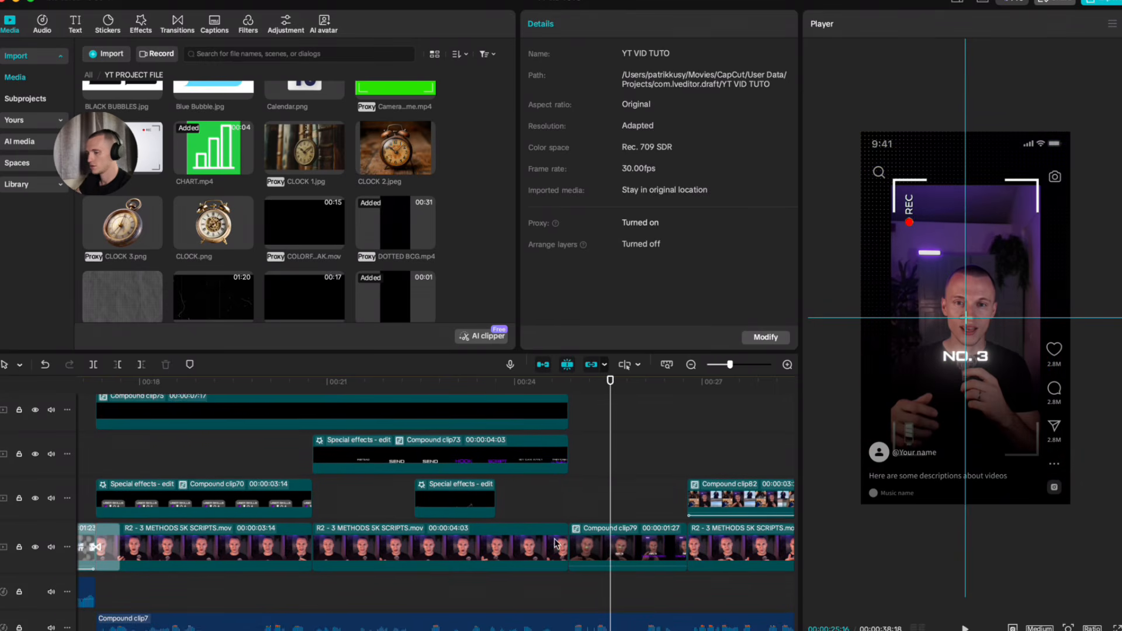
Step: Place COLORFUL LIGHT LEAK.mov above the start of Compound clip79, rotate it to -90°, and enlarge it to cover the frame
drag(300, 218, 556, 432)
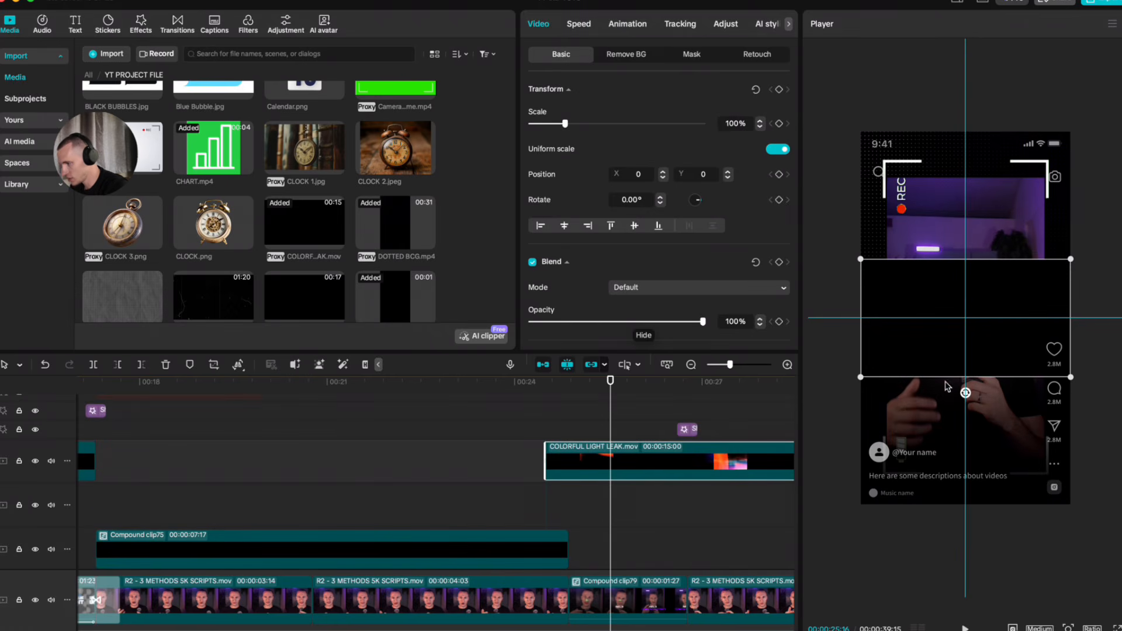
drag(965, 393, 1023, 334)
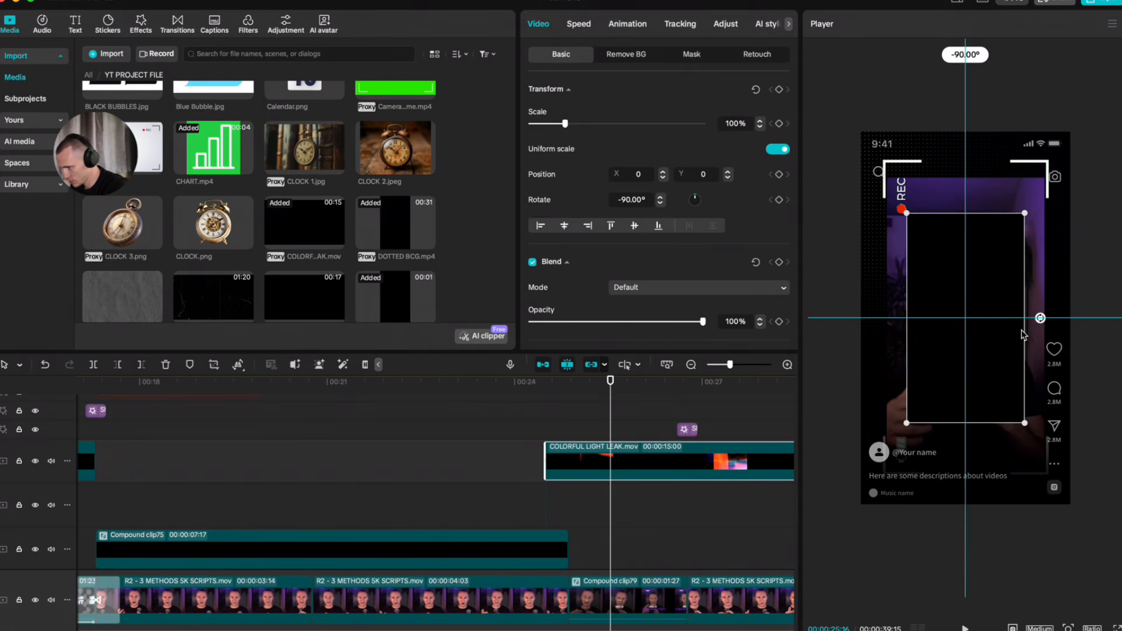
drag(908, 215, 734, 156)
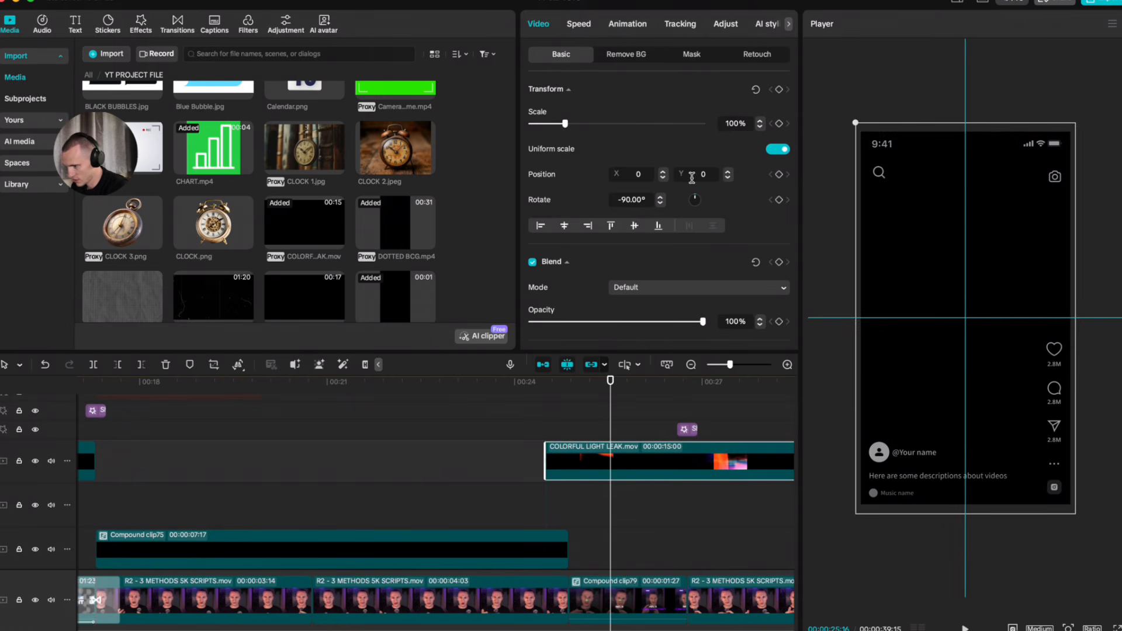
drag(559, 422, 635, 434)
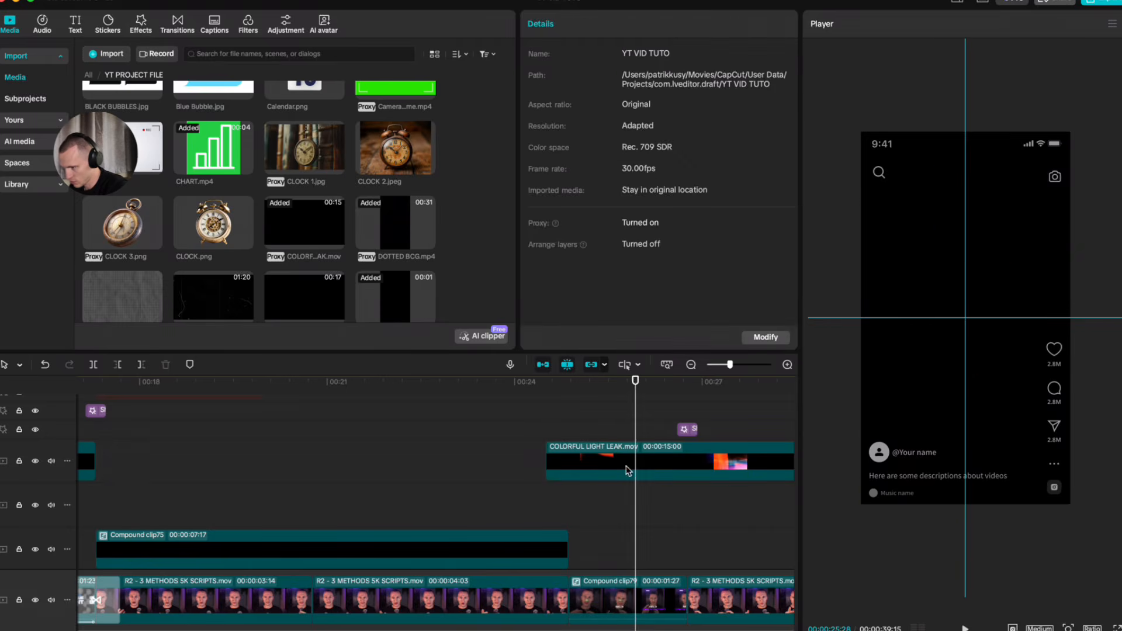
Step: Change the light leak's blend mode so its black background drops out over the footage
click(626, 468)
scroll(598, 225, down, 1)
scroll(598, 228, down, 1)
click(684, 246)
click(643, 476)
Step: Move the light leak earlier, over the cut into Compound clip79, and trim it to 00:00:01:14
drag(610, 471, 561, 494)
click(523, 421)
click(596, 455)
scroll(585, 409, up, 1)
drag(525, 414, 581, 429)
click(616, 475)
key(Delete)
drag(542, 475, 566, 507)
click(551, 442)
key(super+z)
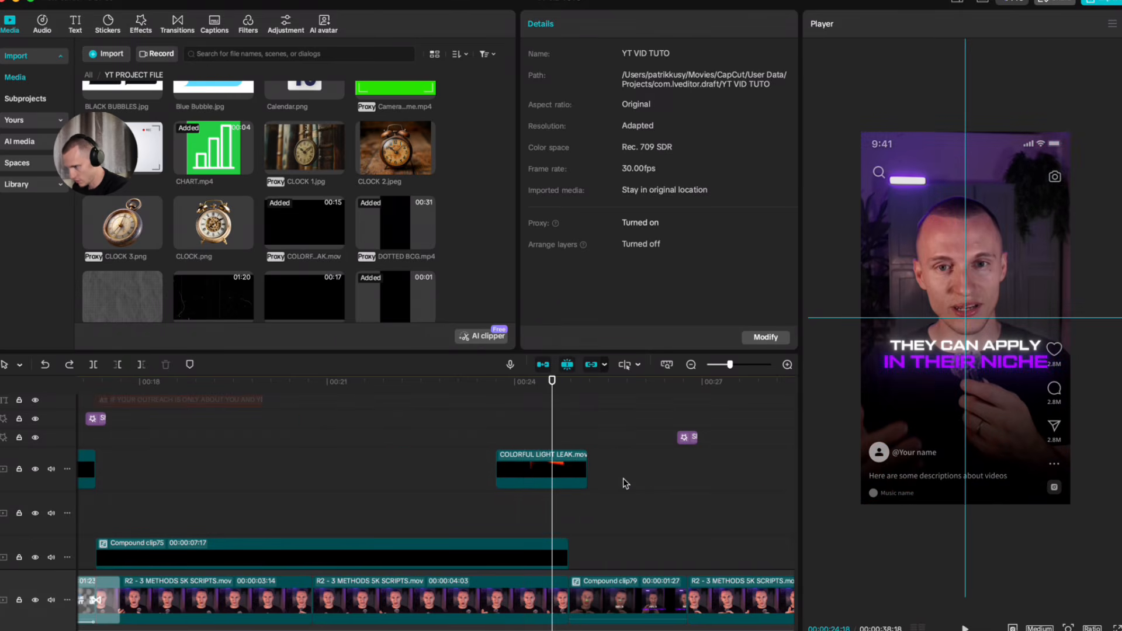
Step: Shift the 00:00:01:14 light leak later so its glow falls on the cut into Compound clip79, and play it back
key(super+minus)
key(super+z)
scroll(603, 410, right, 3)
drag(419, 417, 428, 442)
key(Delete)
click(410, 426)
scroll(441, 468, up, 5)
scroll(429, 503, down, 3)
scroll(464, 529, down, 5)
scroll(493, 451, up, 5)
scroll(409, 485, up, 2)
drag(404, 479, 451, 475)
click(348, 453)
key(space)
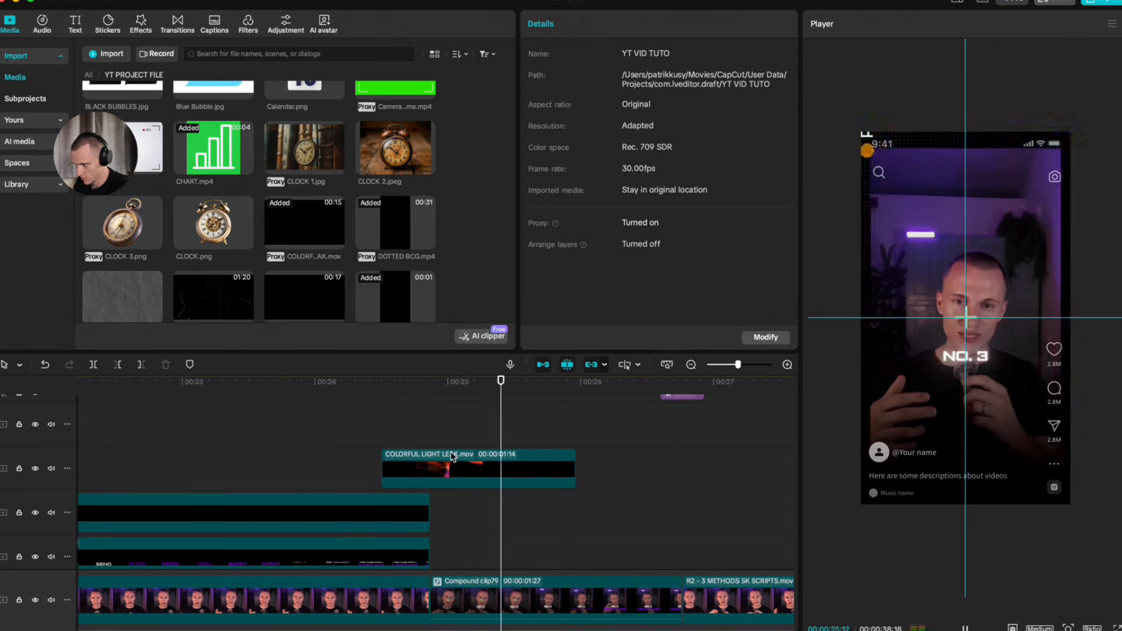
Step: Increase the light leak's playback speed slightly and return to the cut for a check
key(space)
click(457, 484)
click(598, 23)
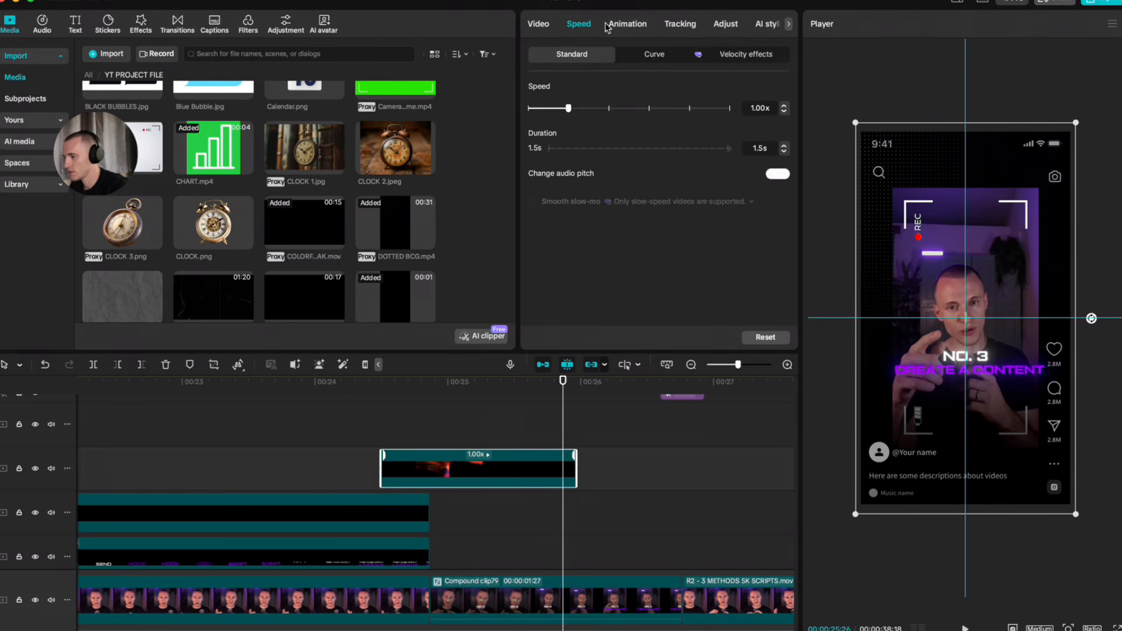
click(784, 106)
click(783, 106)
click(429, 405)
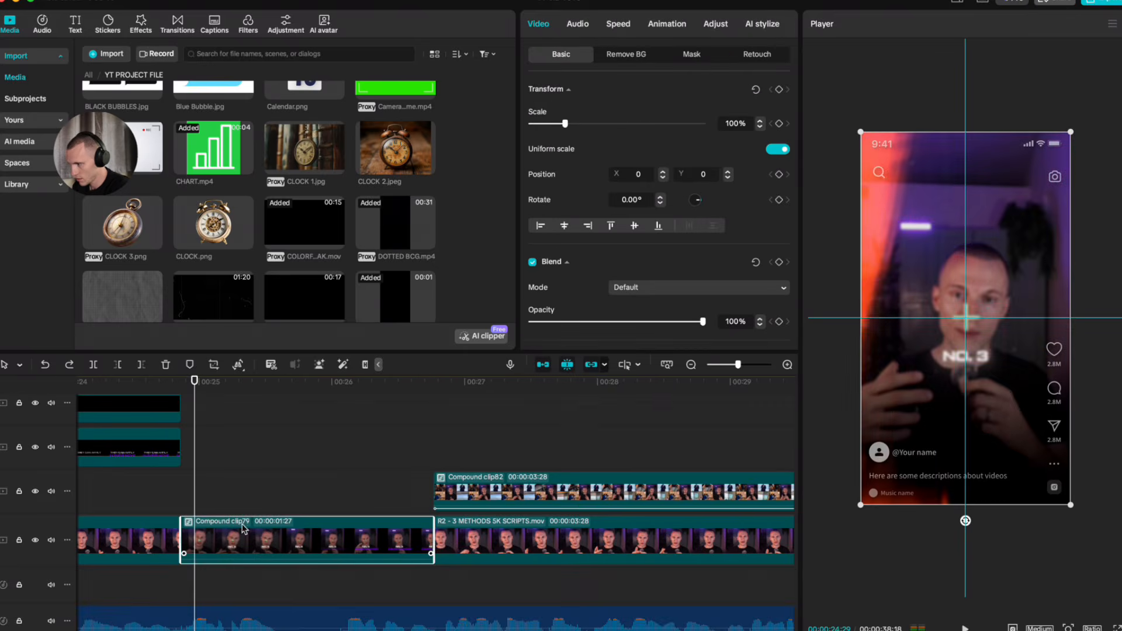
Step: Animate Compound clip79 with a transform keyframe at 00:00:25:25 and a 118% scale keyframe at 00:00:26:15, and play it back
key(space)
key(space)
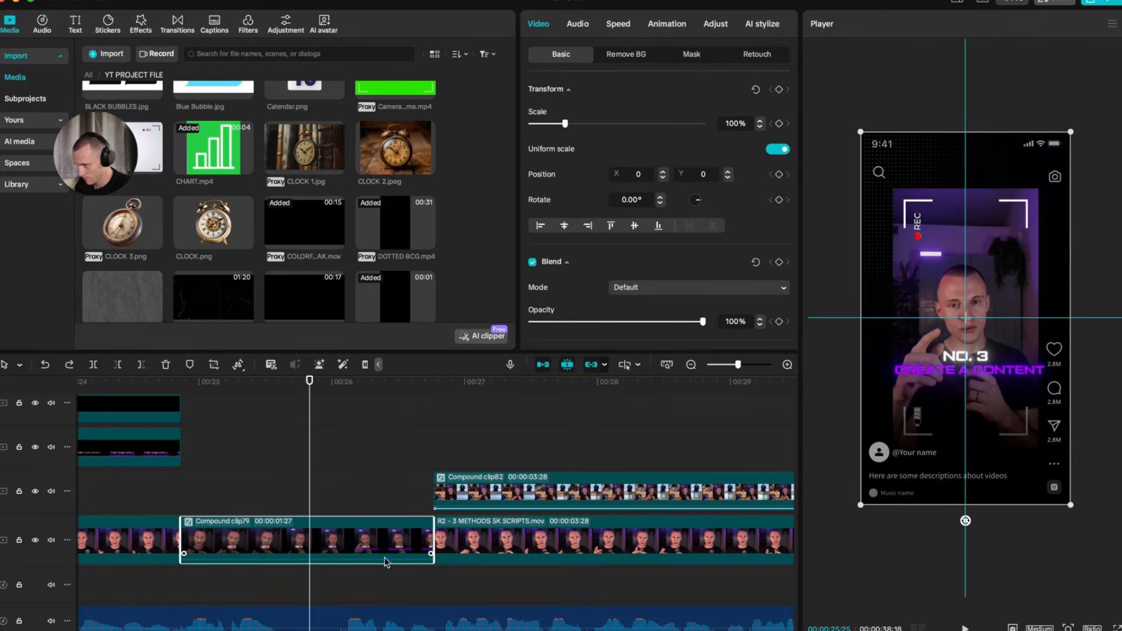
click(779, 89)
scroll(401, 555, down, 1)
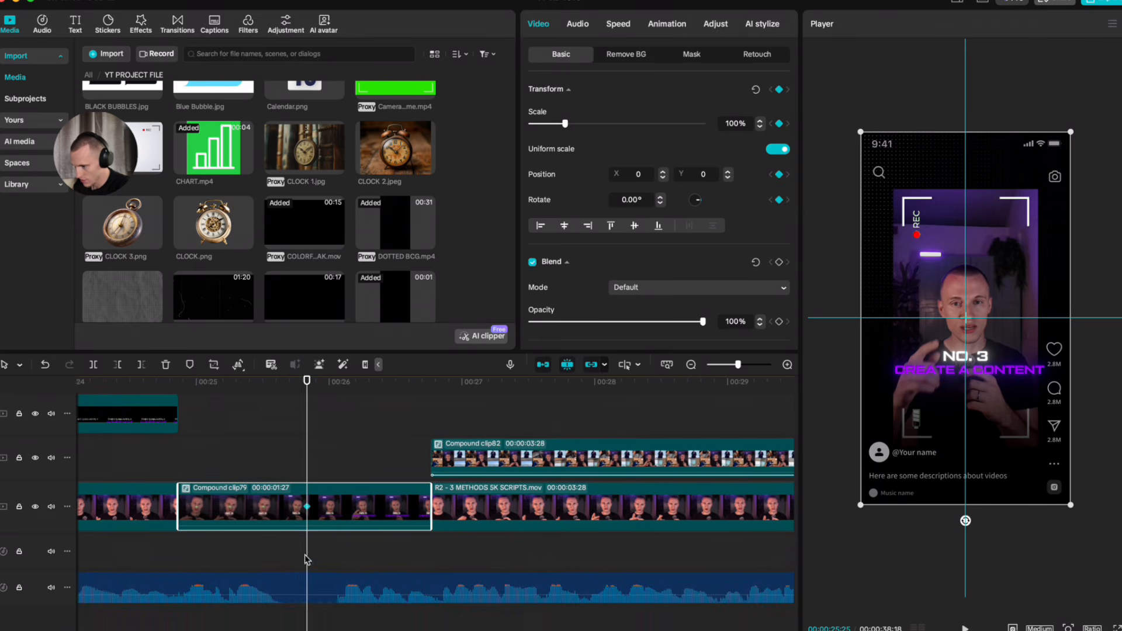
key(space)
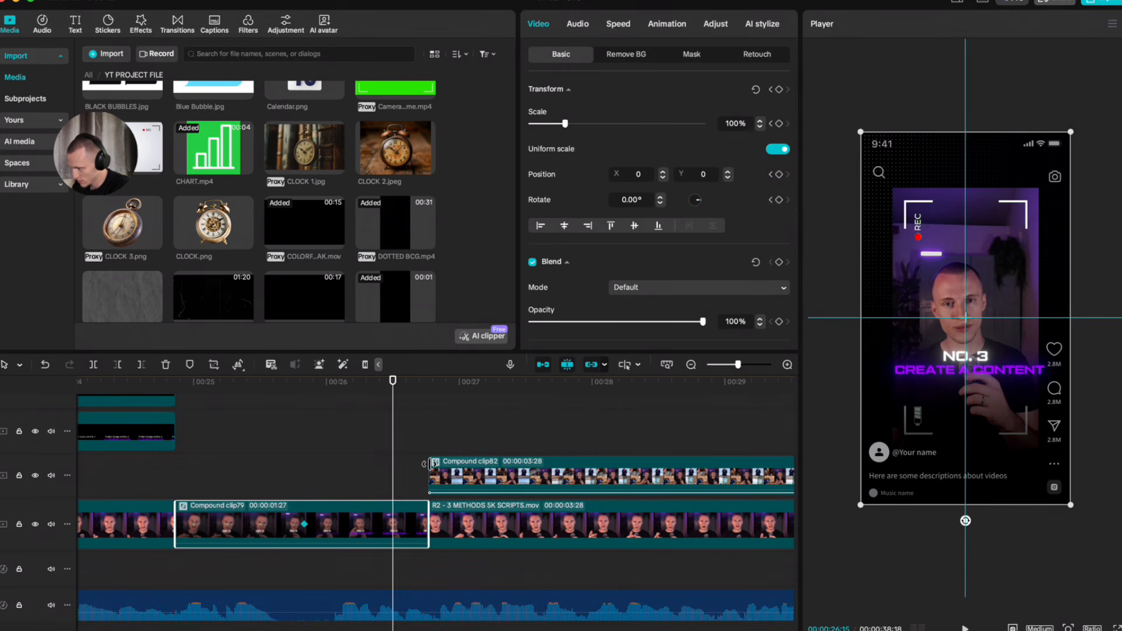
drag(862, 132, 839, 95)
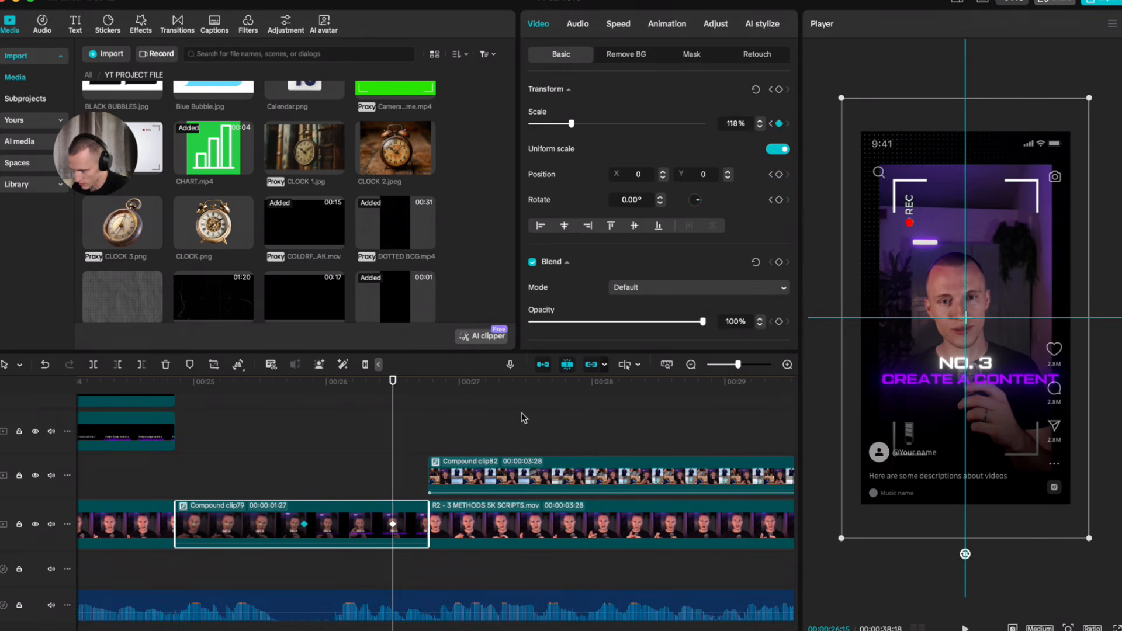
click(322, 457)
drag(321, 457, 229, 477)
key(space)
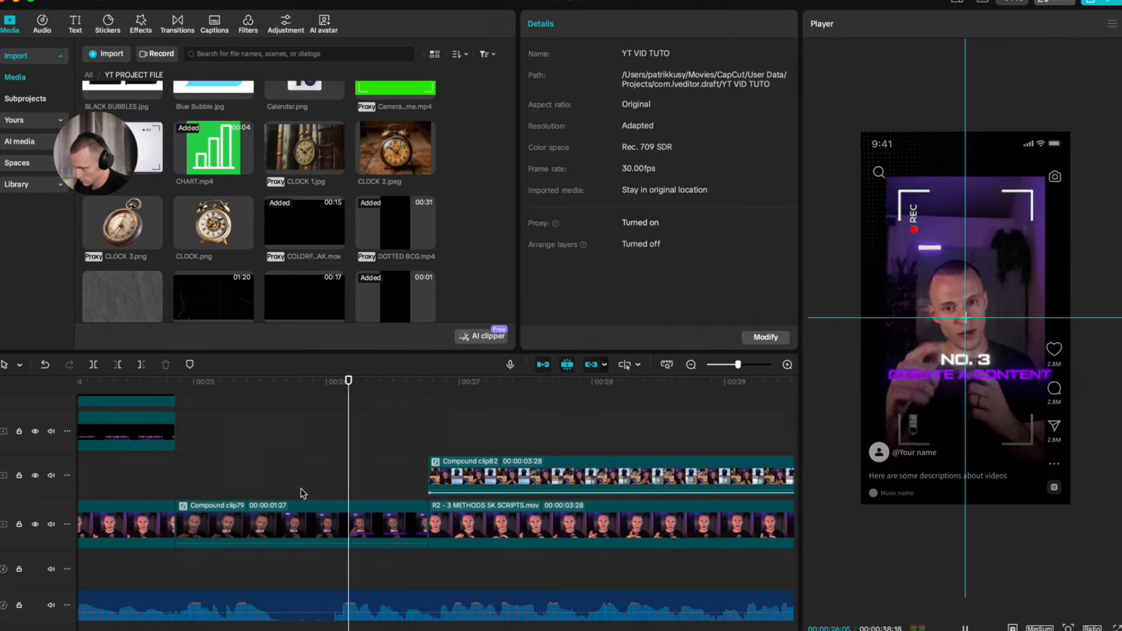
Step: Show Compound clip79's keyframe graph, apply a curve preset to its scale change, and play back the zoom
right_click(386, 533)
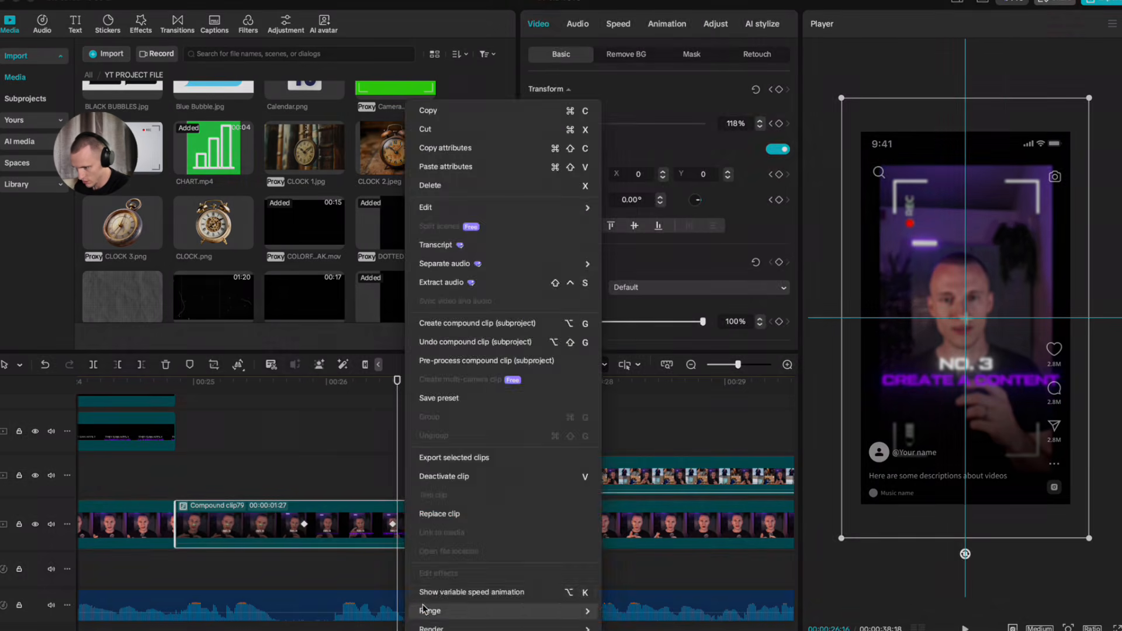
click(422, 527)
click(368, 448)
click(363, 512)
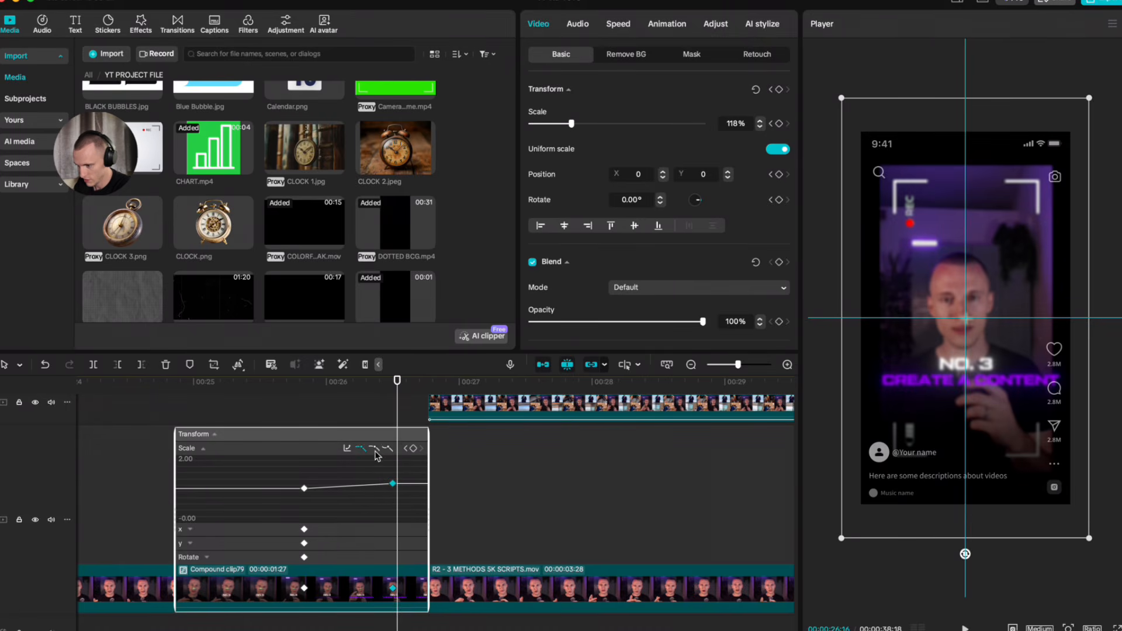
drag(310, 479, 274, 507)
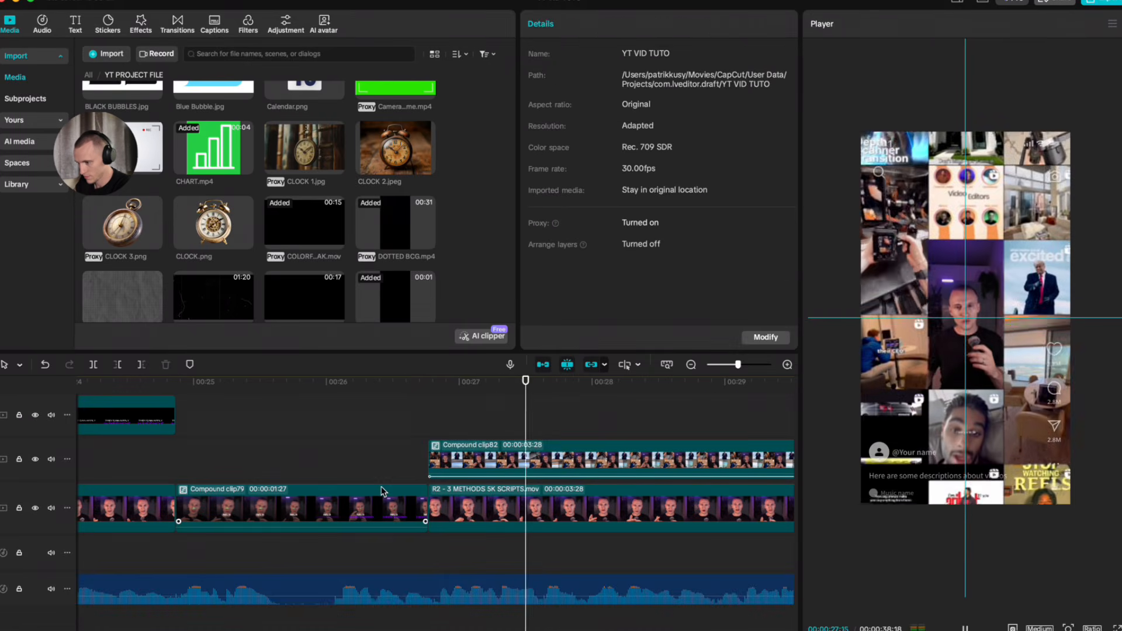
Step: Move Compound clip79's 118% scale keyframe close to the end of the clip and replay the zoom
click(365, 517)
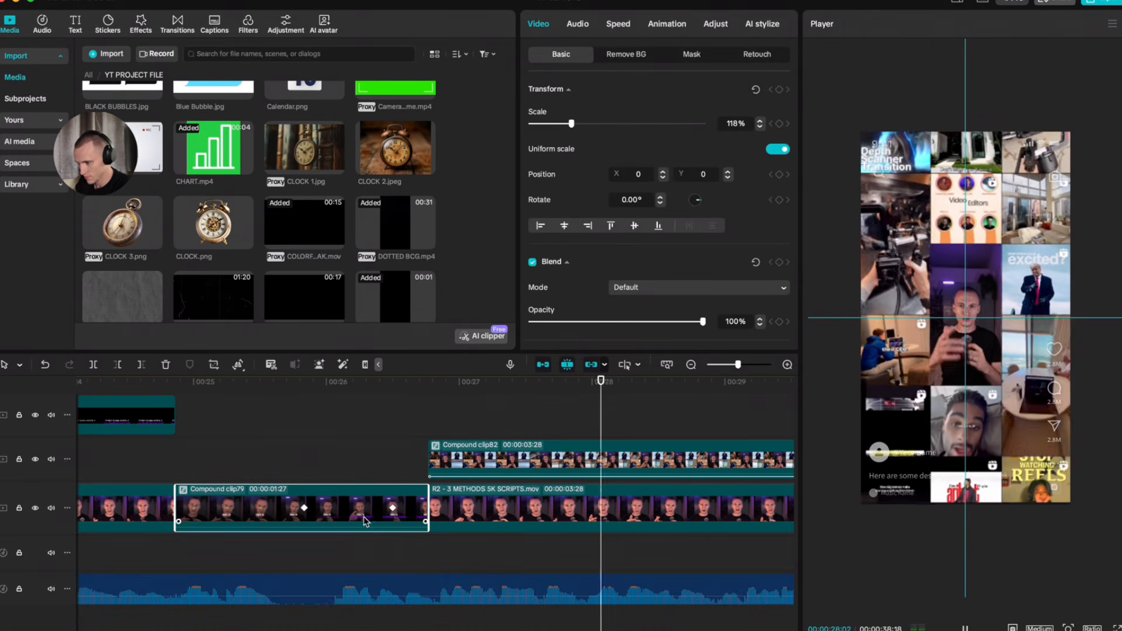
click(392, 508)
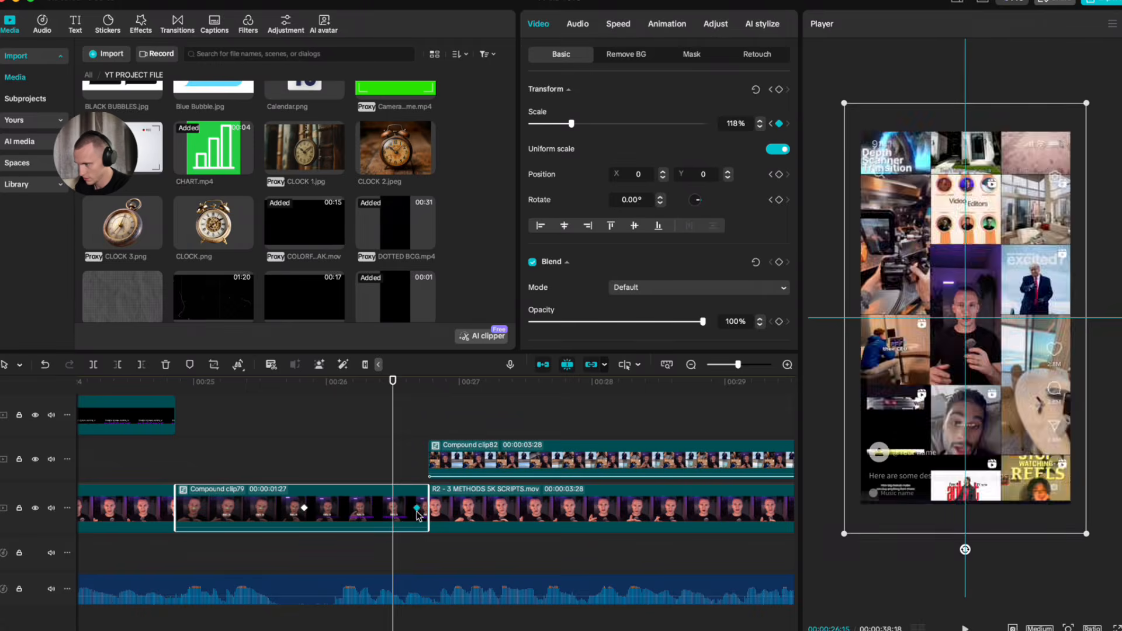
click(336, 454)
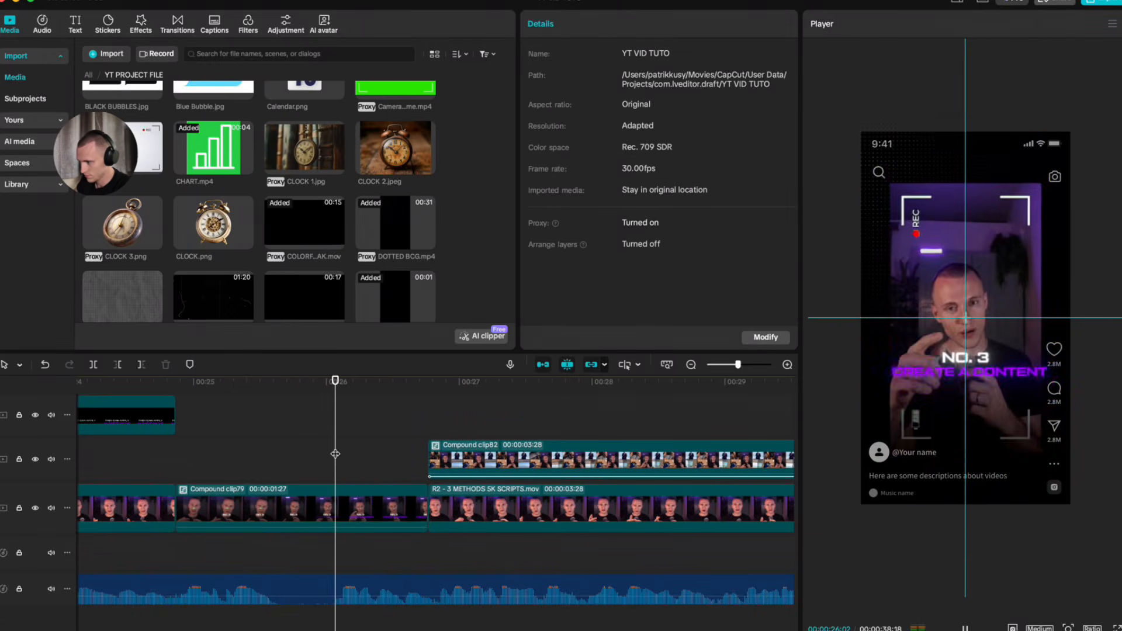
Step: Review the timeline from Compound clip79 through the 00:00:03:05 talking clip for sections that still need effects
scroll(335, 454, up, 1)
scroll(335, 454, up, 3)
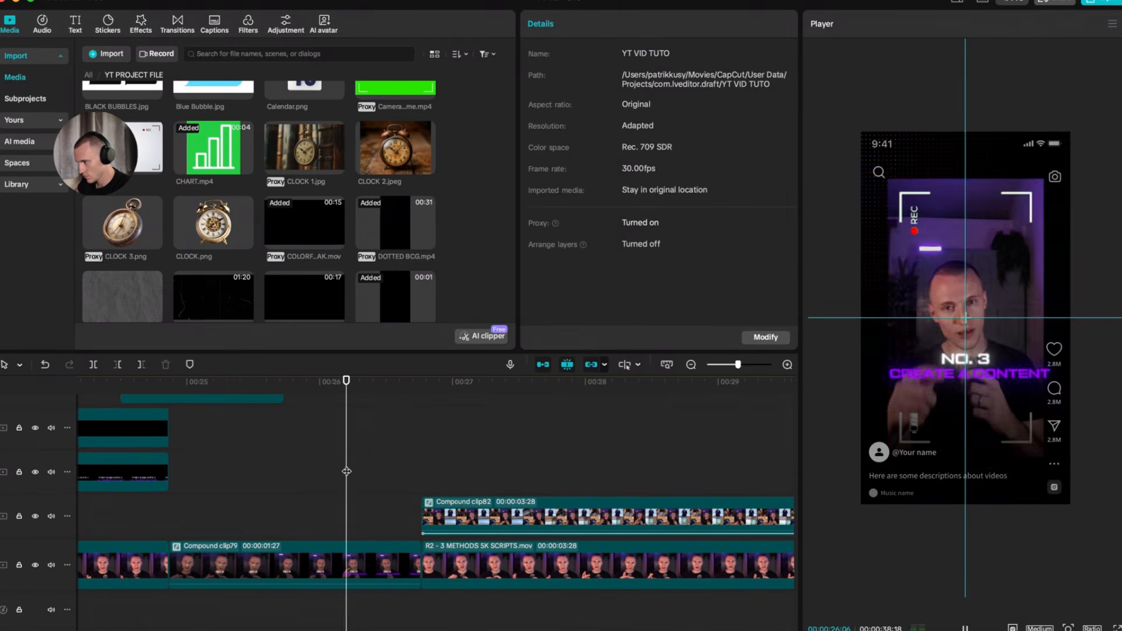
scroll(346, 471, right, 3)
scroll(409, 454, right, 4)
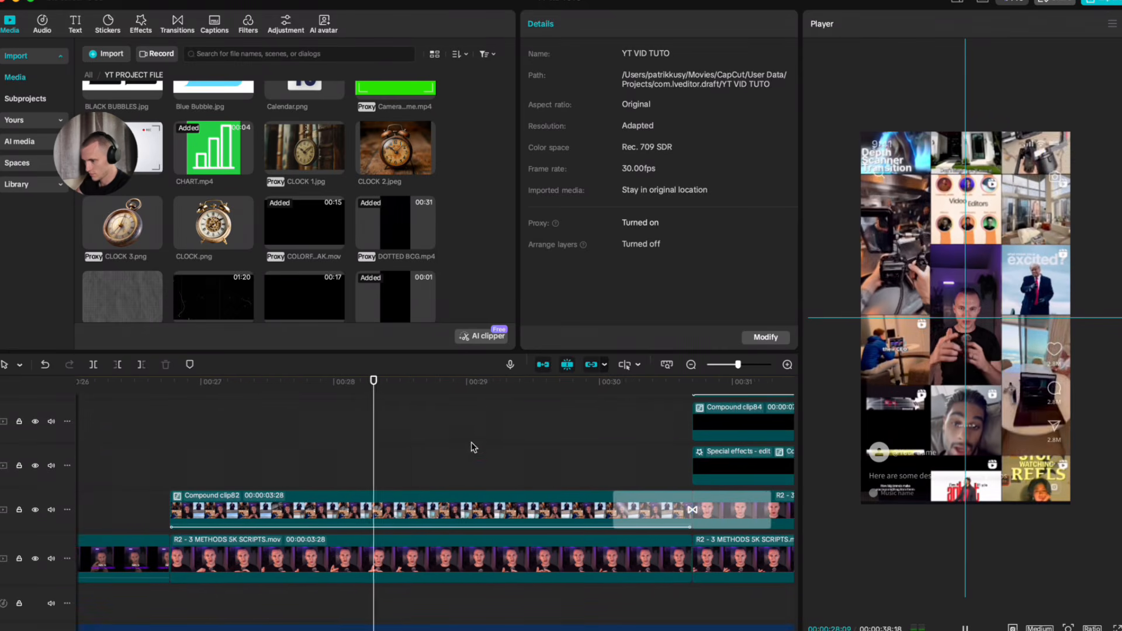
scroll(521, 476, down, 1)
scroll(521, 476, right, 6)
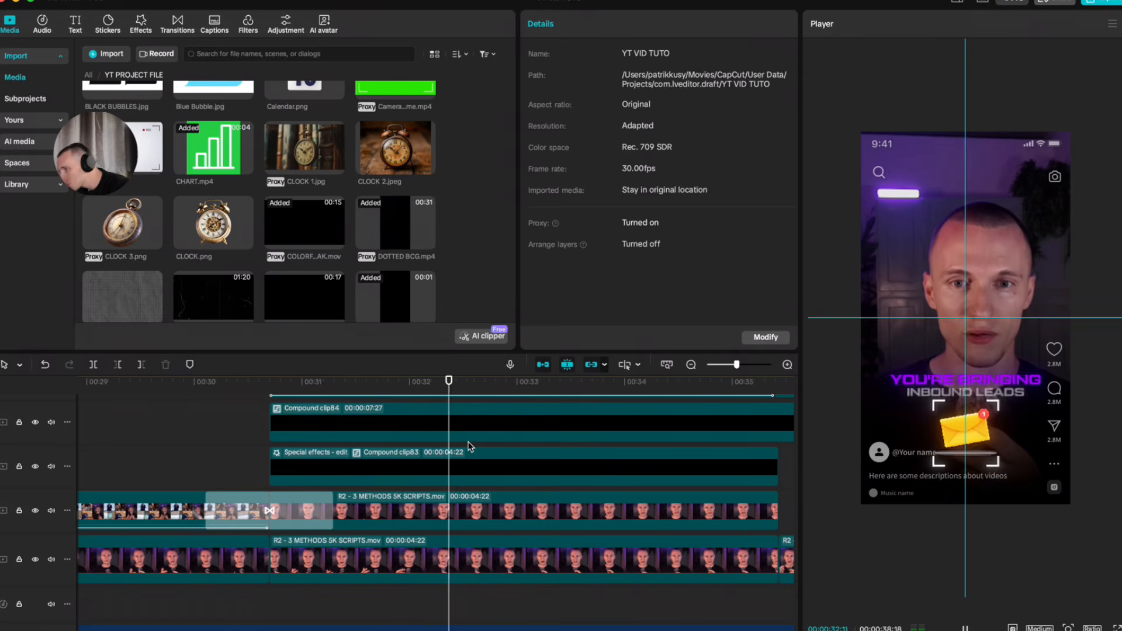
scroll(476, 476, right, 4)
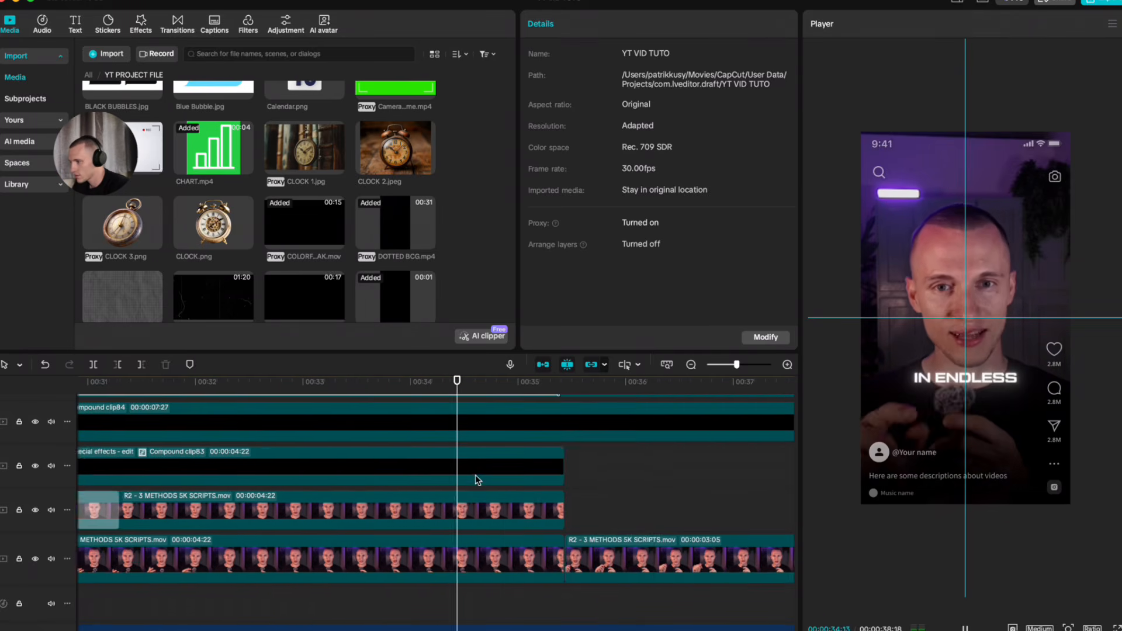
key(space)
scroll(440, 510, left, 5)
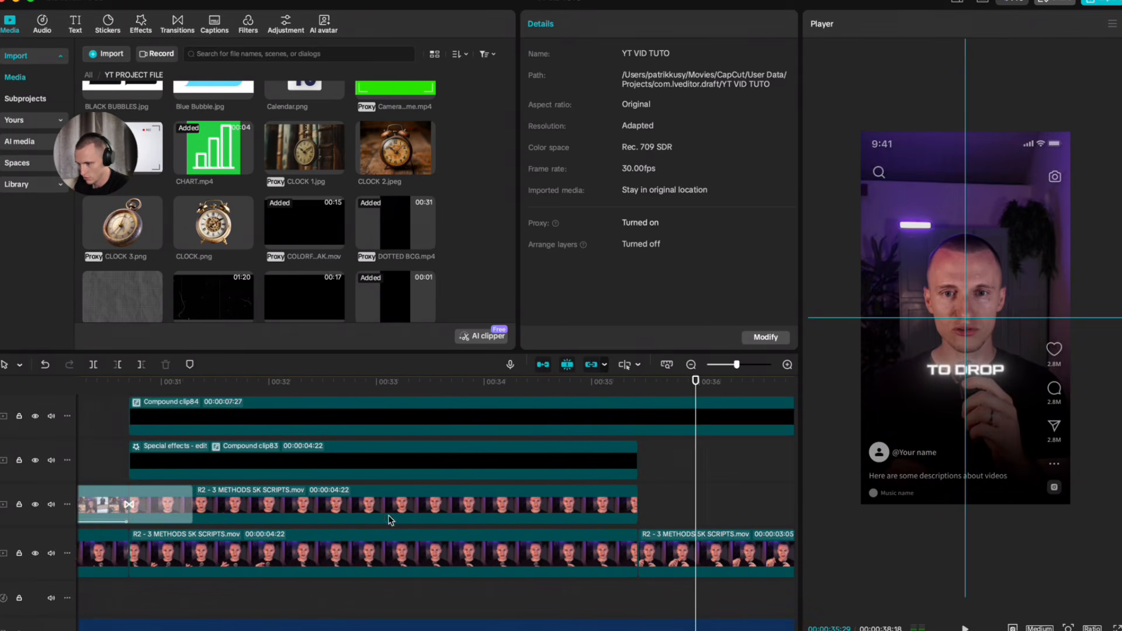
click(502, 512)
scroll(714, 526, right, 4)
click(668, 458)
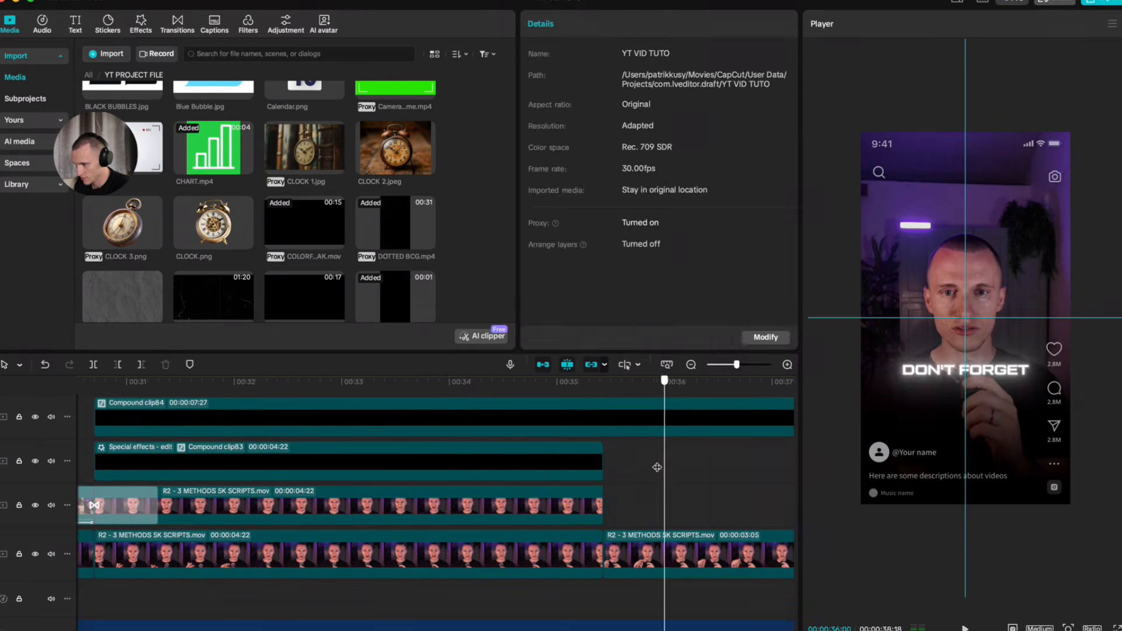
Step: Set the scale keyframe near 00:00:34:10 on the upper-track 00:00:04:22 talking clip to 161%
click(485, 501)
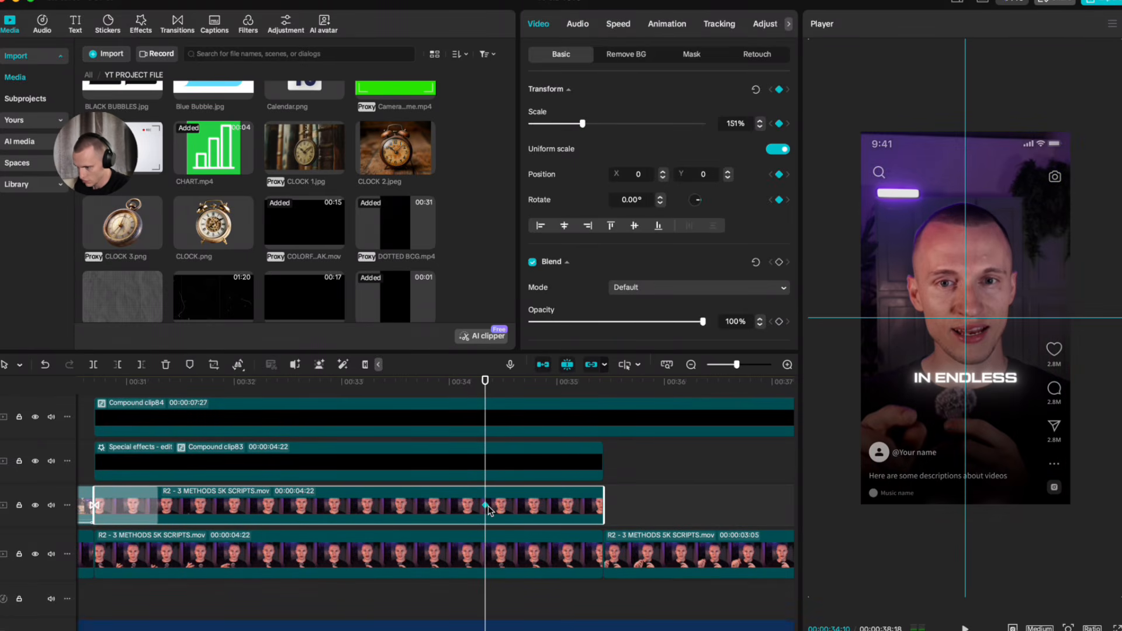
key(Delete)
text(161)
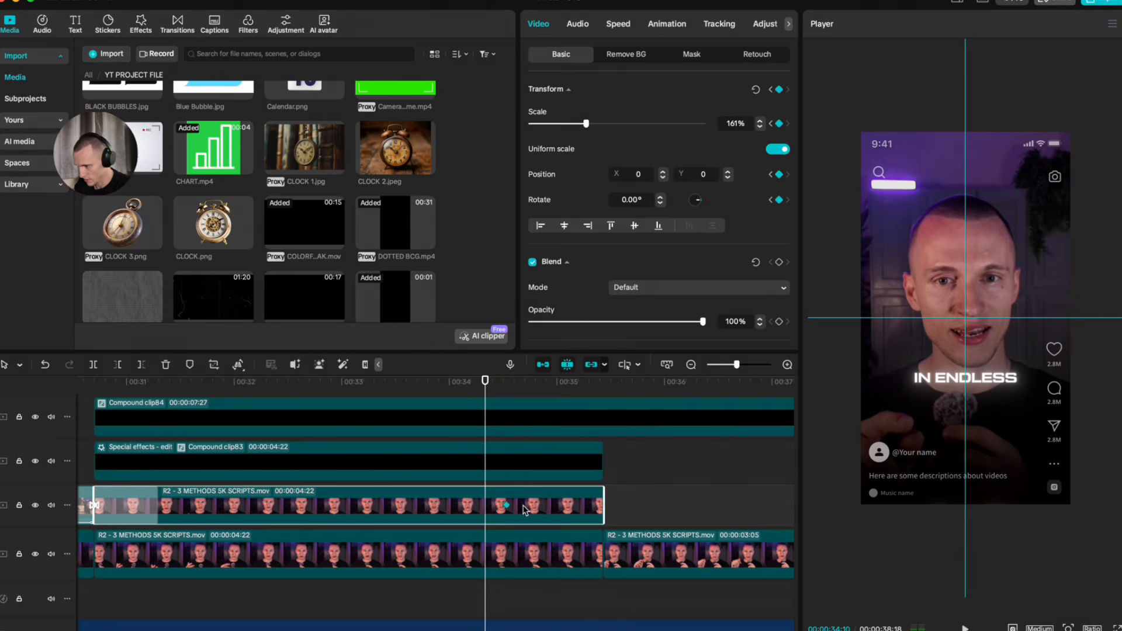
Step: Play the opening of the video around the $5,000 toggle graphic, and render the whole timeline
scroll(353, 426, up, 3)
click(217, 408)
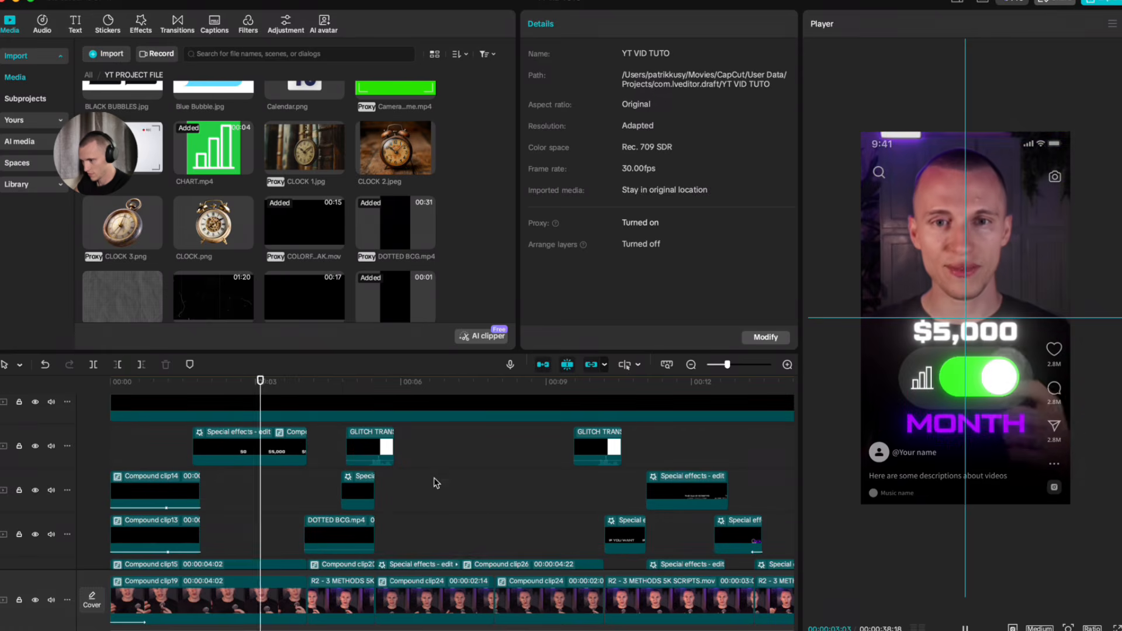
right_click(502, 489)
mouse_move(553, 541)
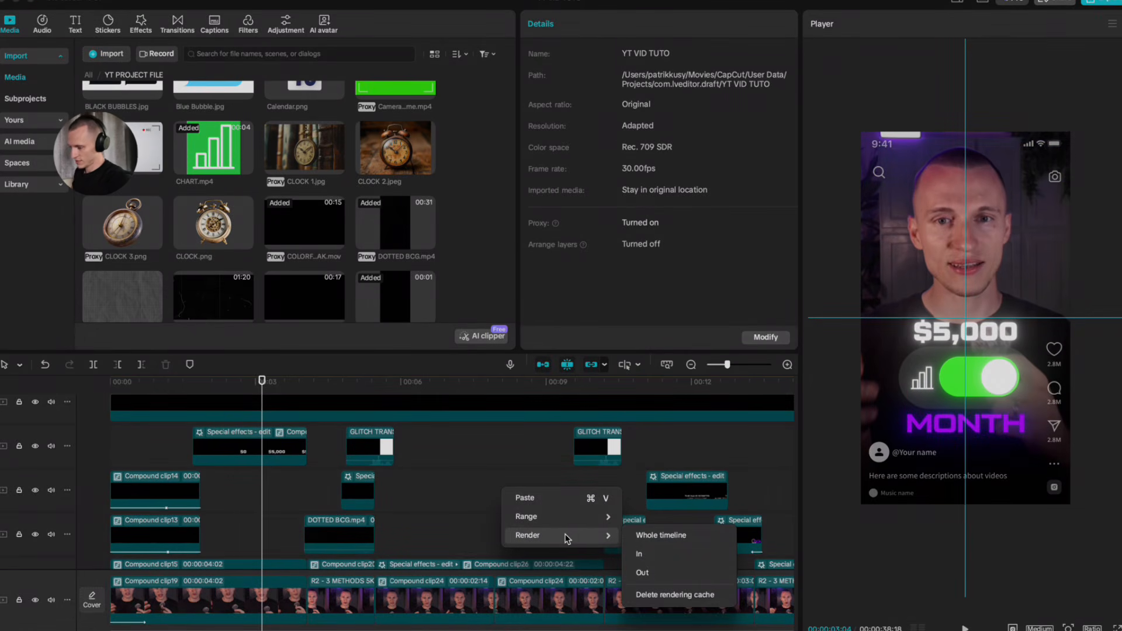
click(440, 488)
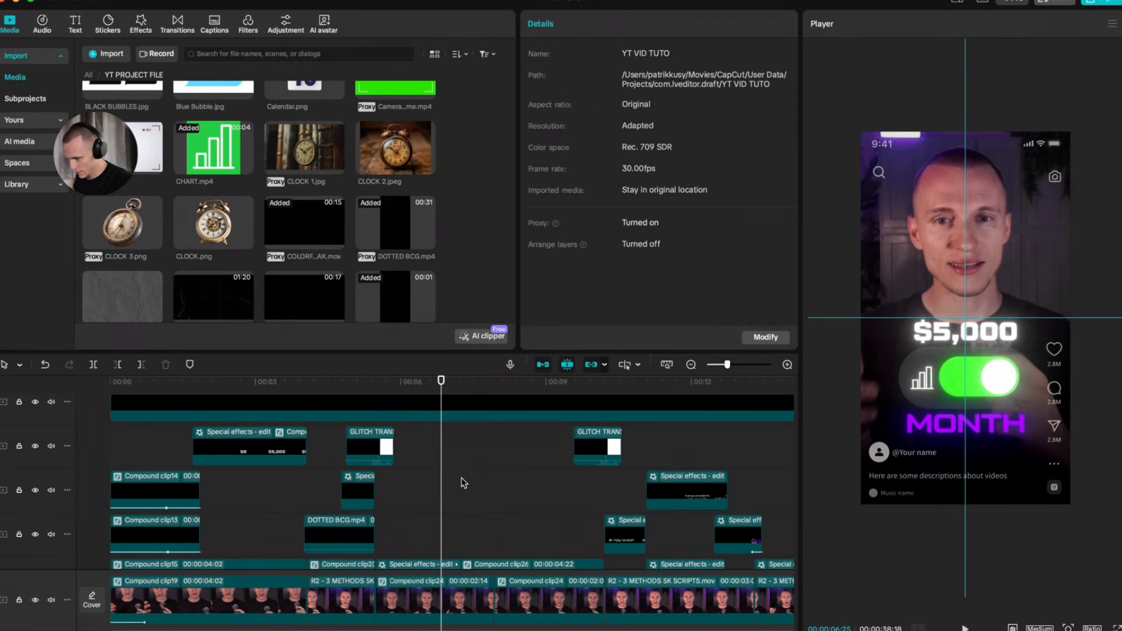
right_click(482, 481)
mouse_move(555, 539)
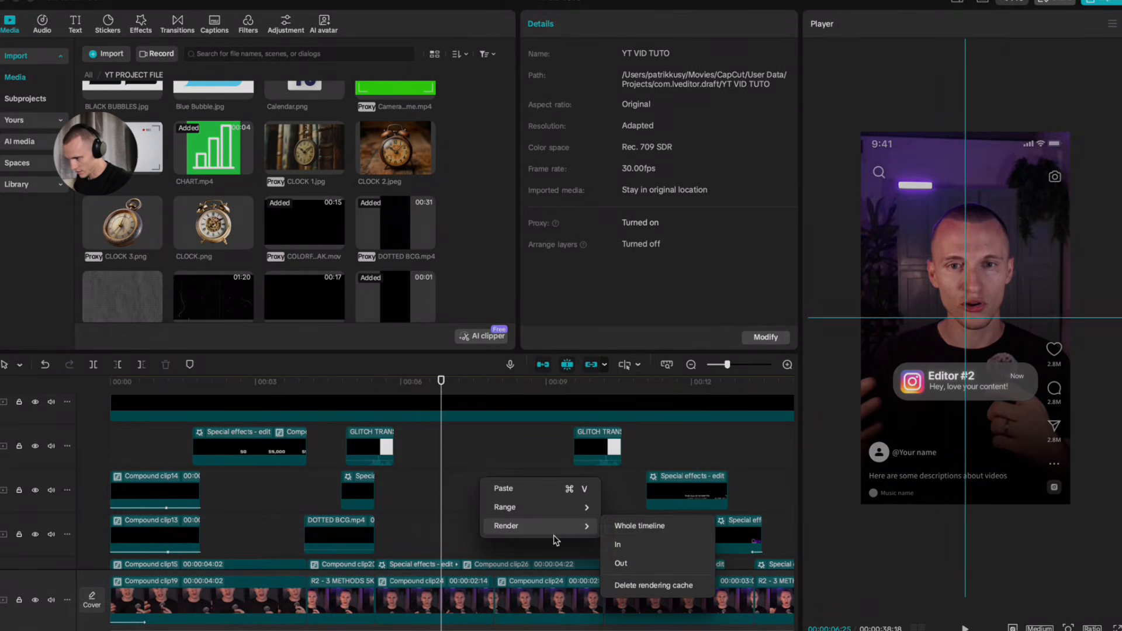
click(656, 525)
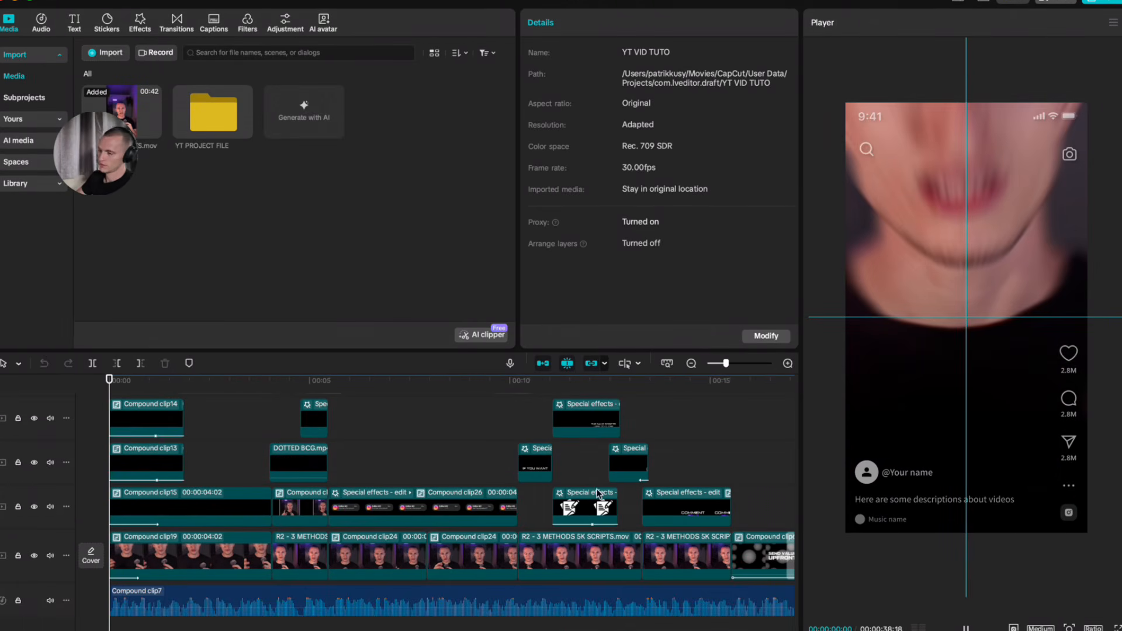
Step: Play back the video's opening and review the timeline layers around the Instagram notification section and Compound clip24
key(space)
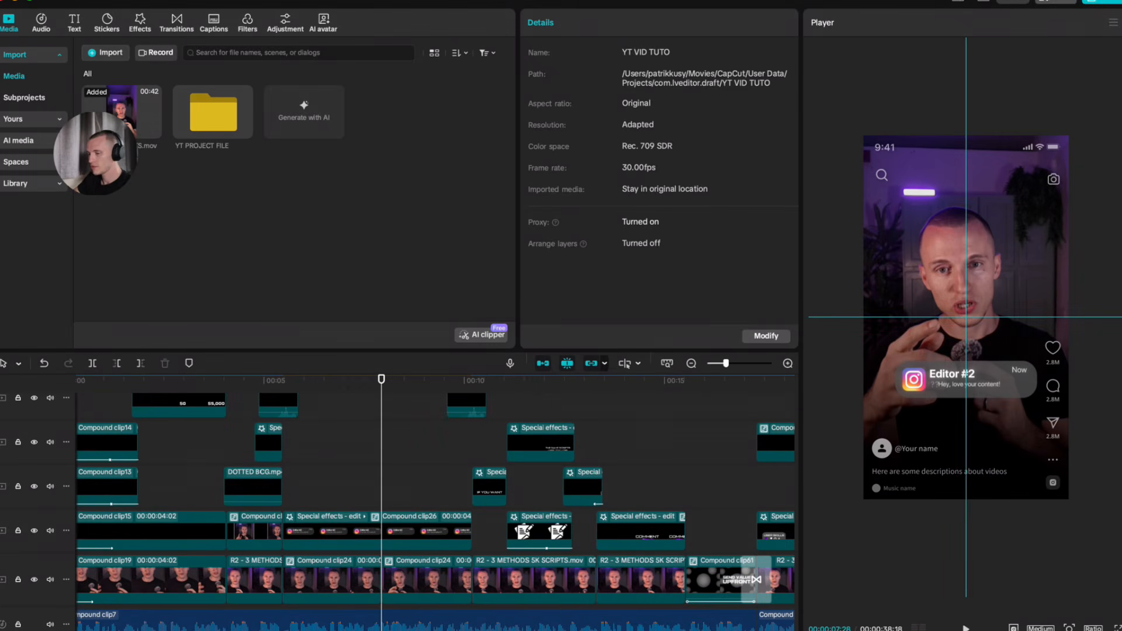
click(328, 473)
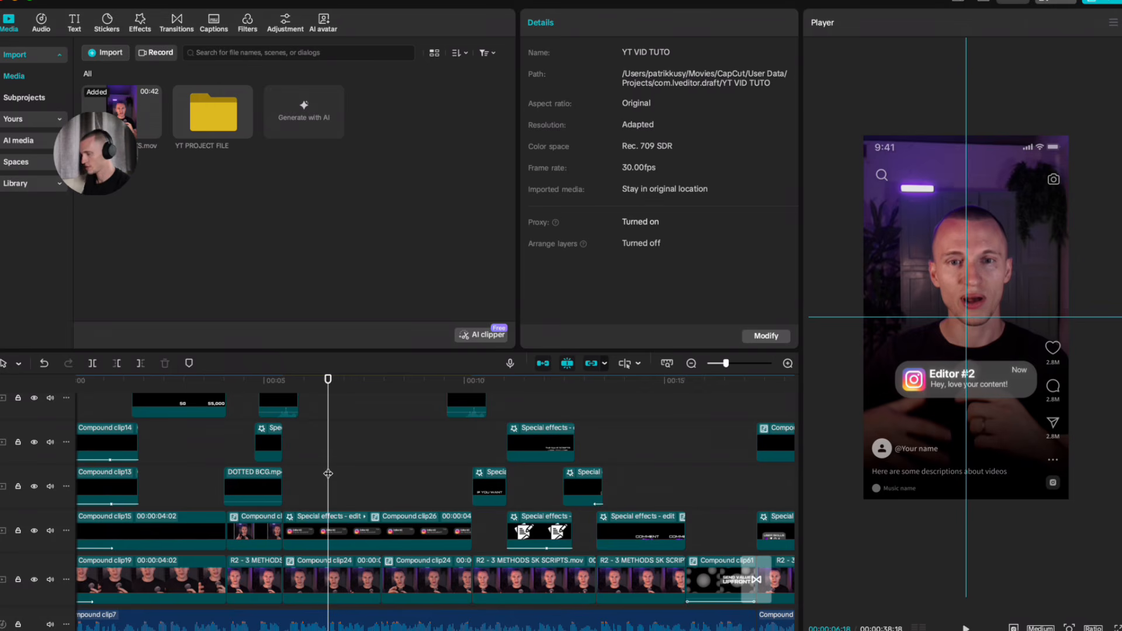
scroll(345, 486, up, 1)
click(349, 487)
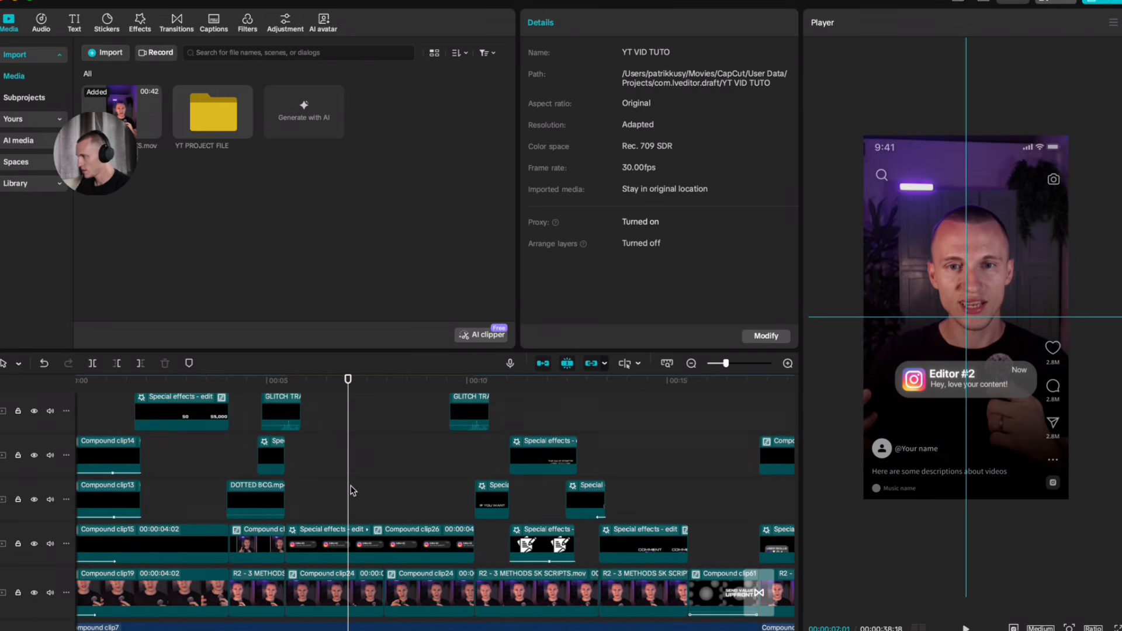
scroll(352, 490, right, 3)
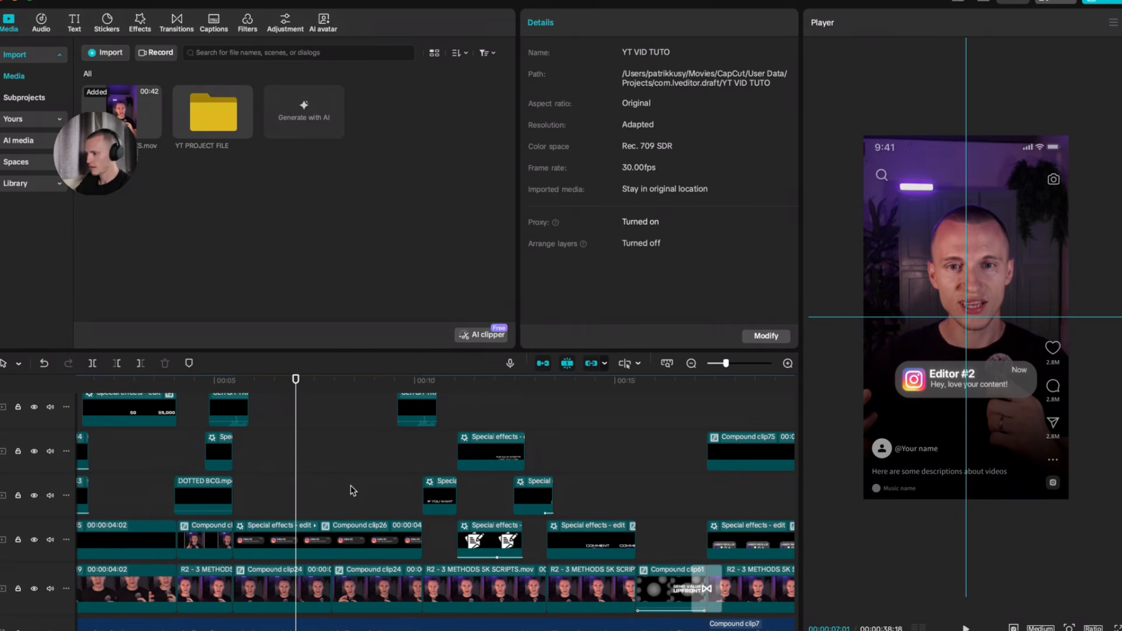
scroll(350, 488, down, 1)
scroll(323, 468, left, 4)
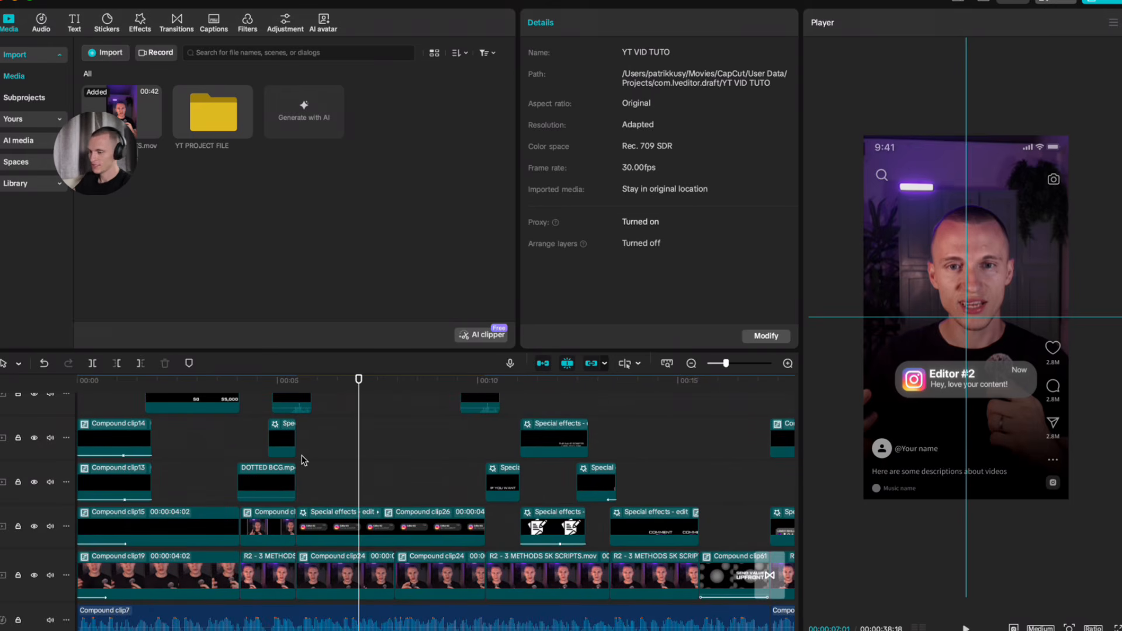
scroll(328, 457, up, 1)
scroll(335, 459, right, 5)
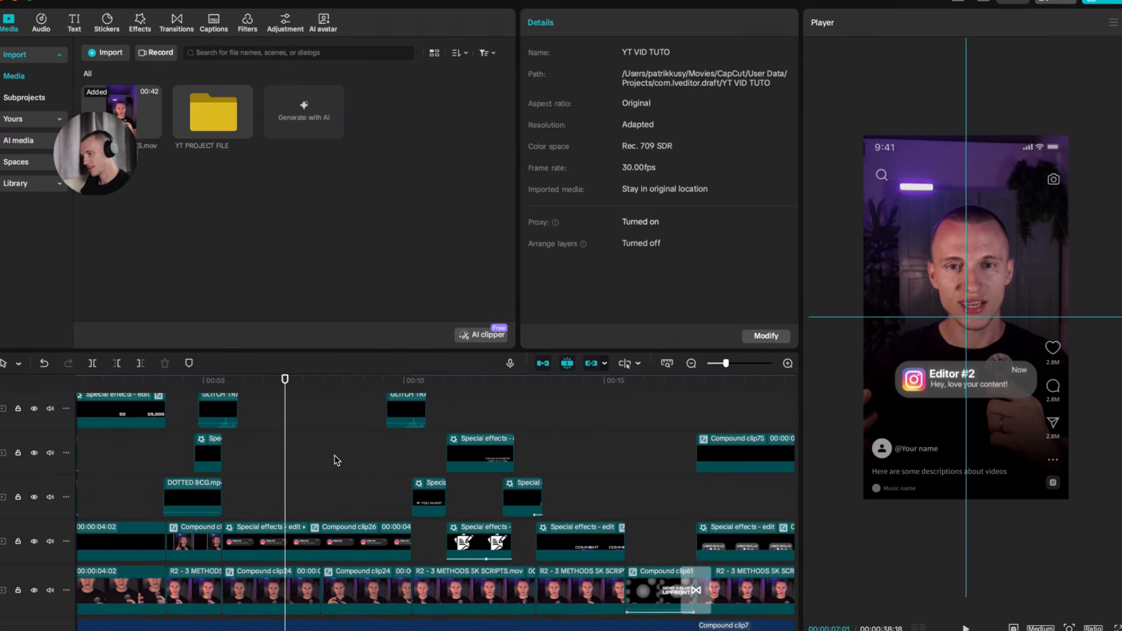